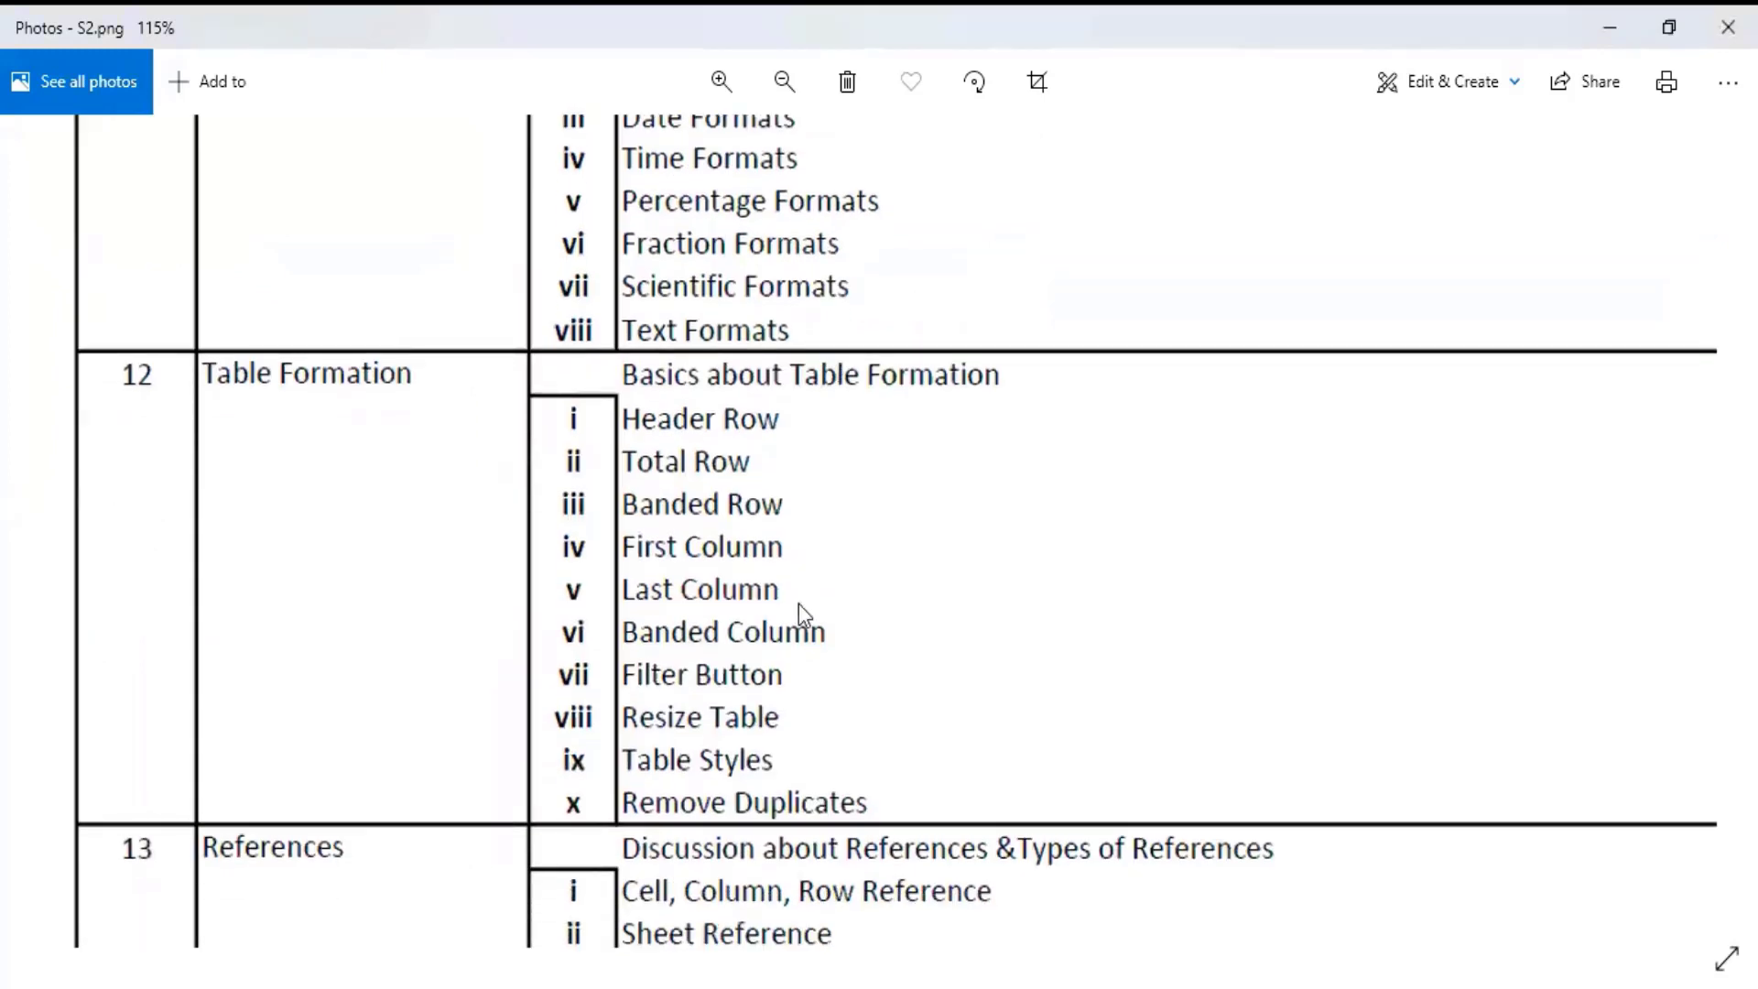
Review the Excel session tasks 11 to 14 in the S2 image, from Formats through Drag Formulas, and put the image viewer away
{"action": "scroll", "coordinate": [729, 545], "scroll_direction": "down", "scroll_amount": 2}
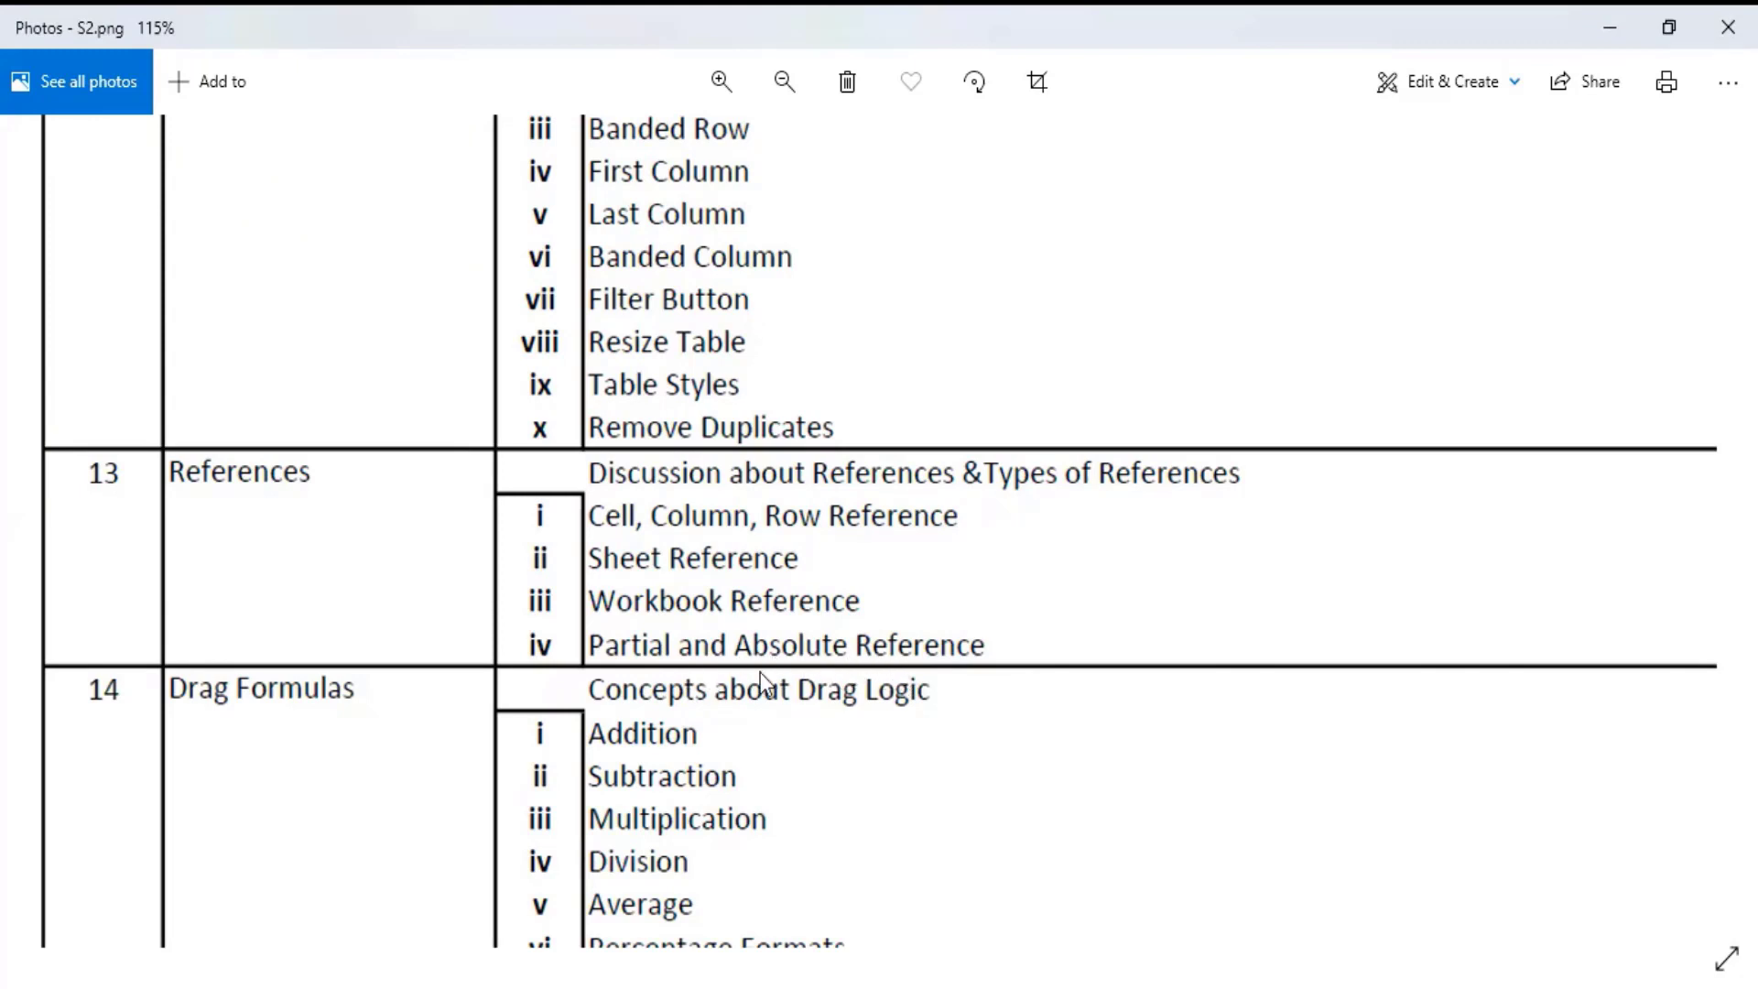
{"action": "scroll", "coordinate": [732, 687], "scroll_direction": "down", "scroll_amount": 1}
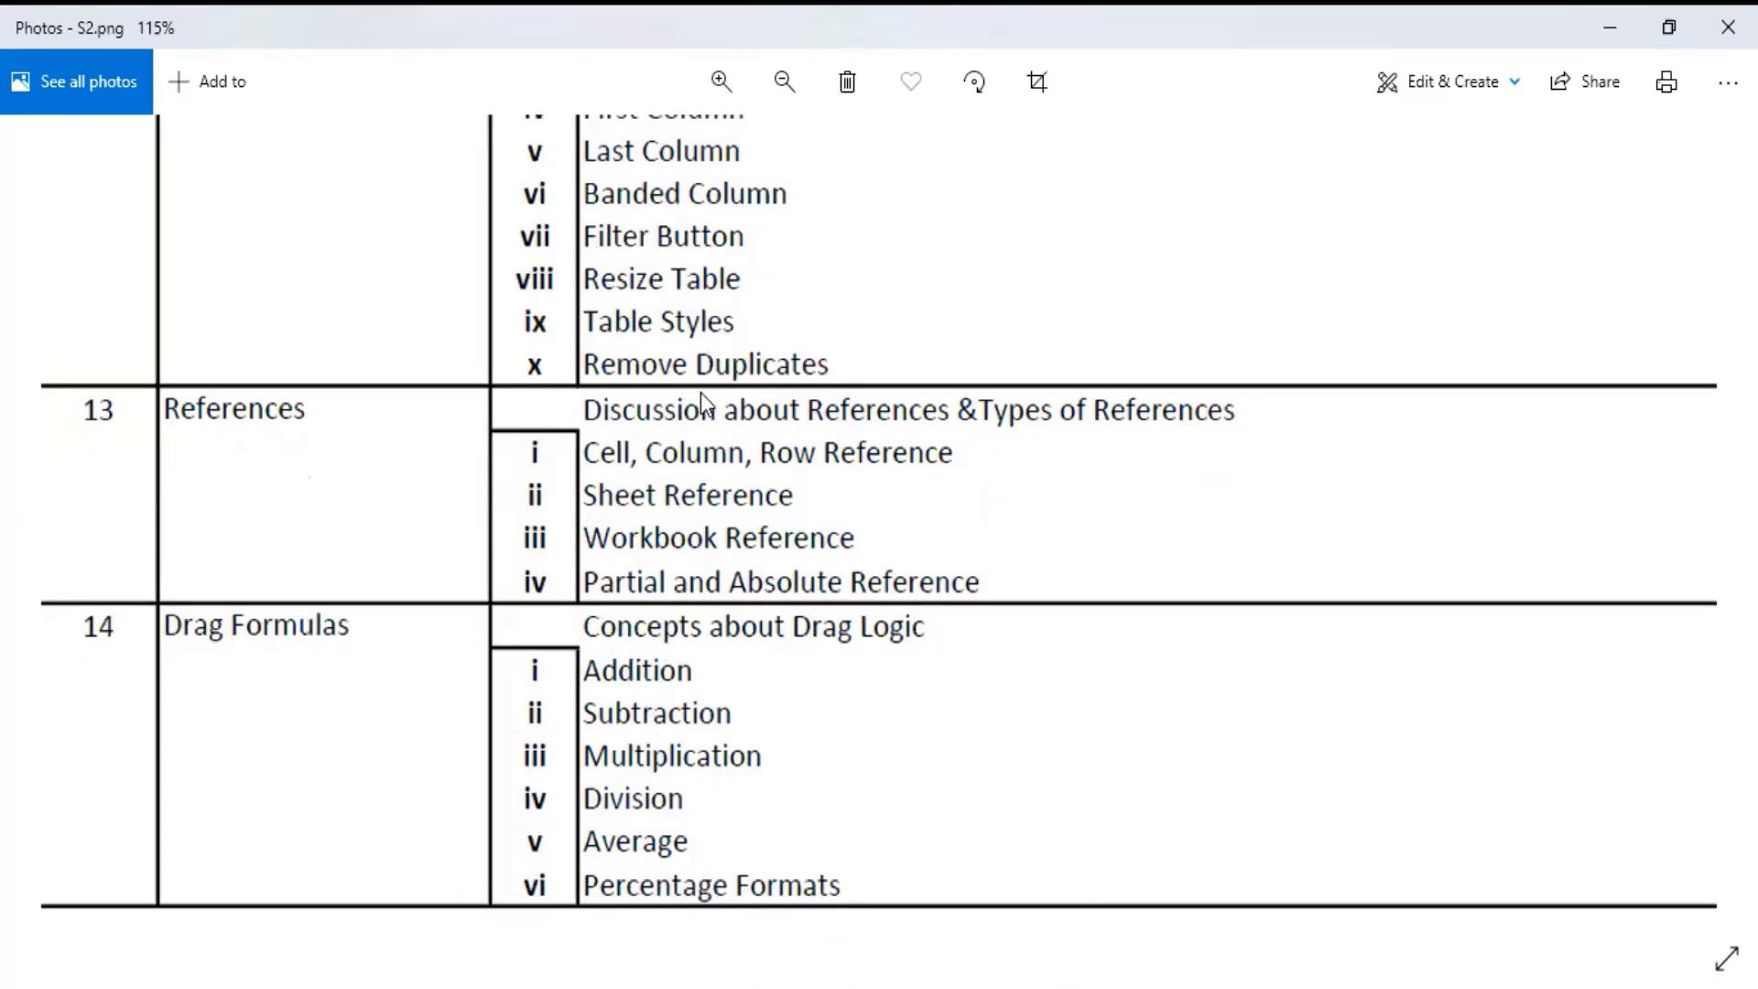
{"action": "left_click_drag", "start_coordinate": [700, 391], "coordinate": [727, 619]}
{"action": "scroll", "coordinate": [683, 485], "scroll_direction": "up", "scroll_amount": 6}
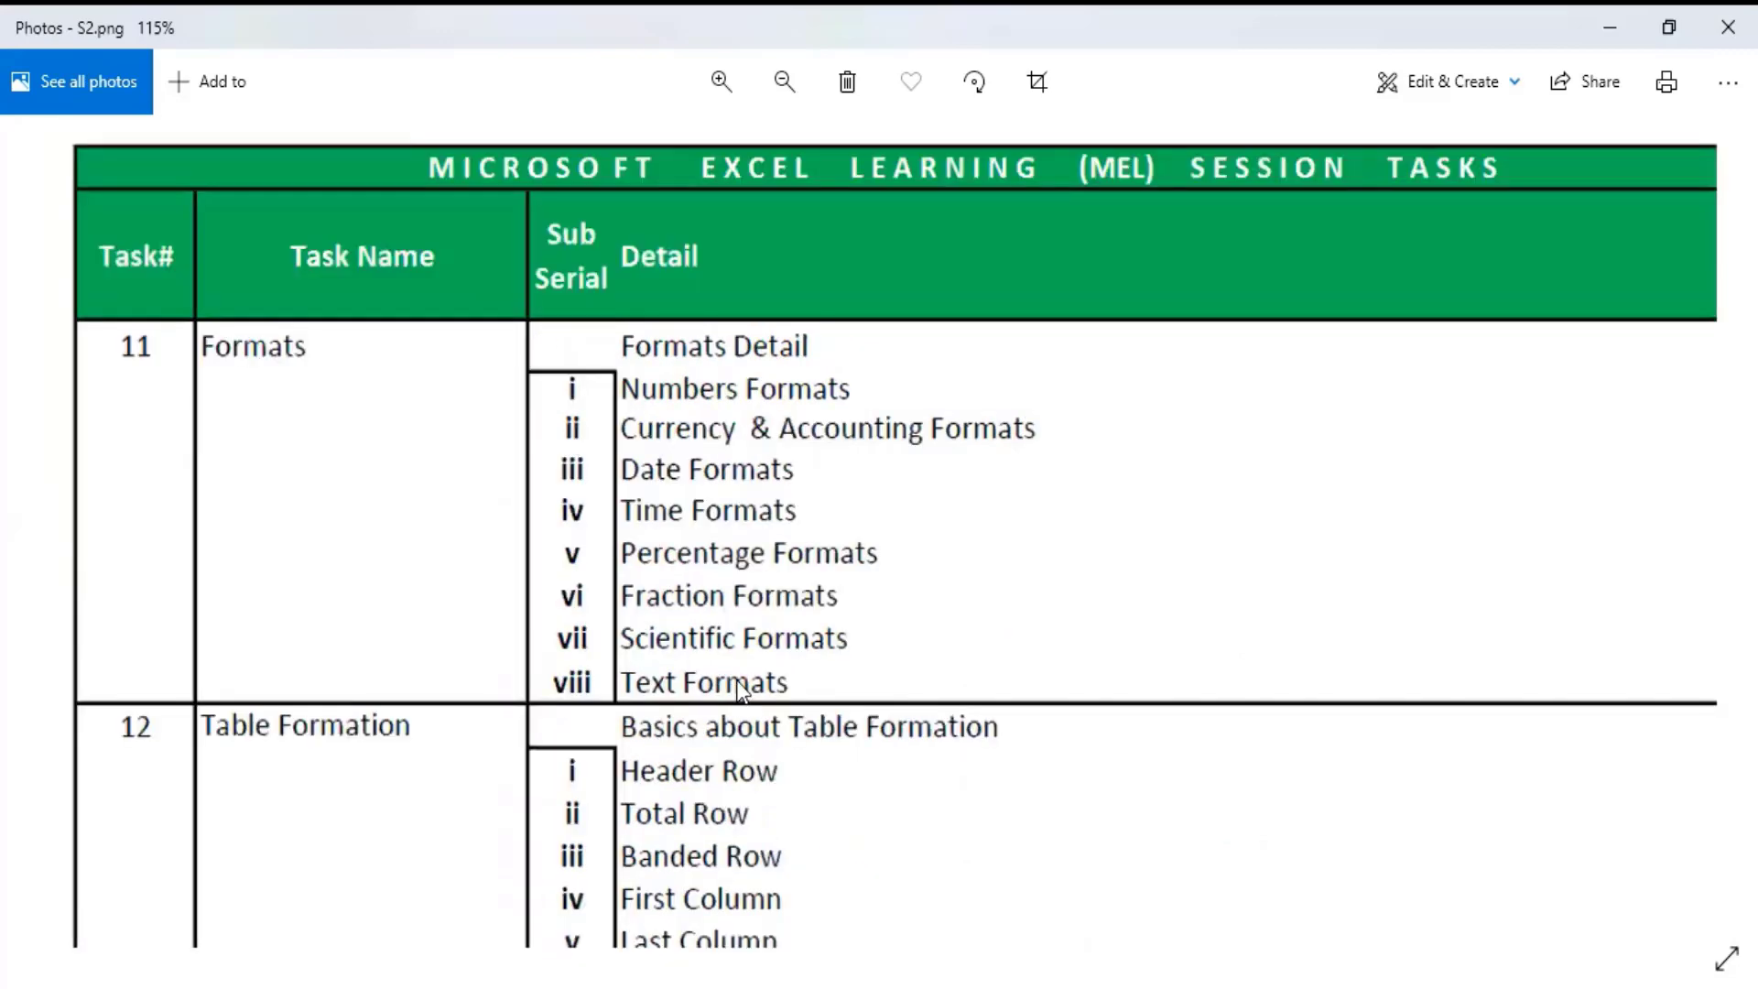
{"action": "scroll", "coordinate": [712, 487], "scroll_direction": "down", "scroll_amount": 9}
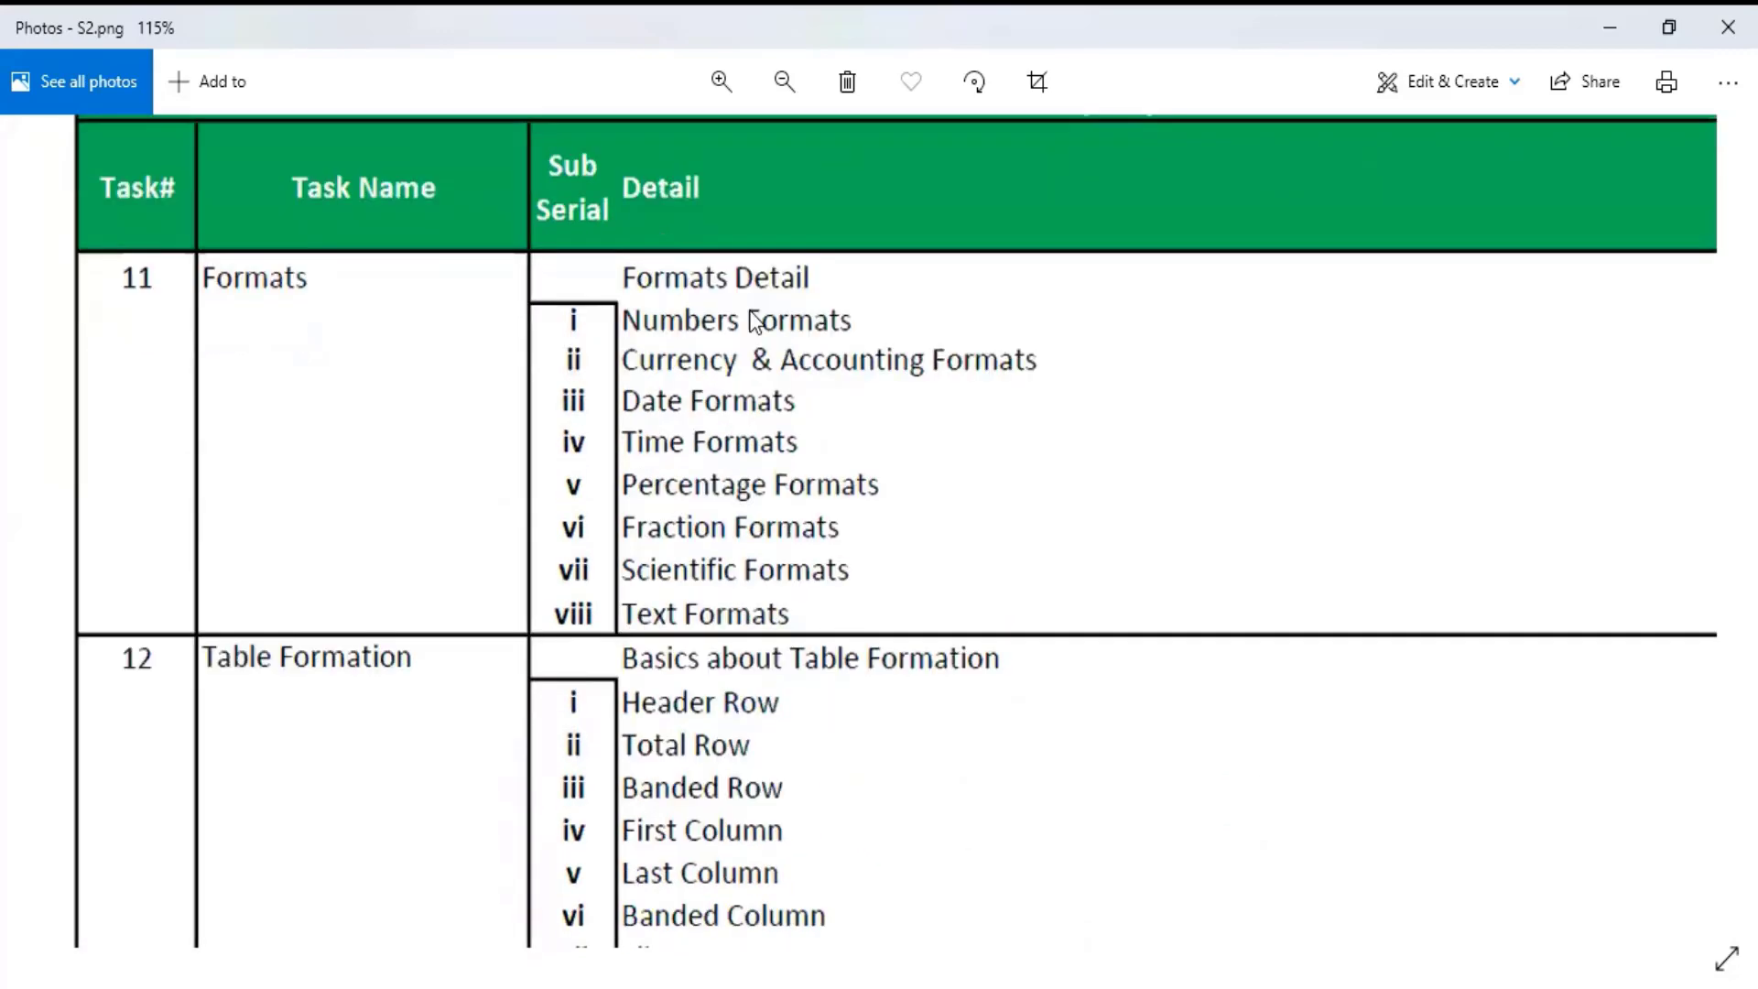
{"action": "scroll", "coordinate": [759, 387], "scroll_direction": "up", "scroll_amount": 8}
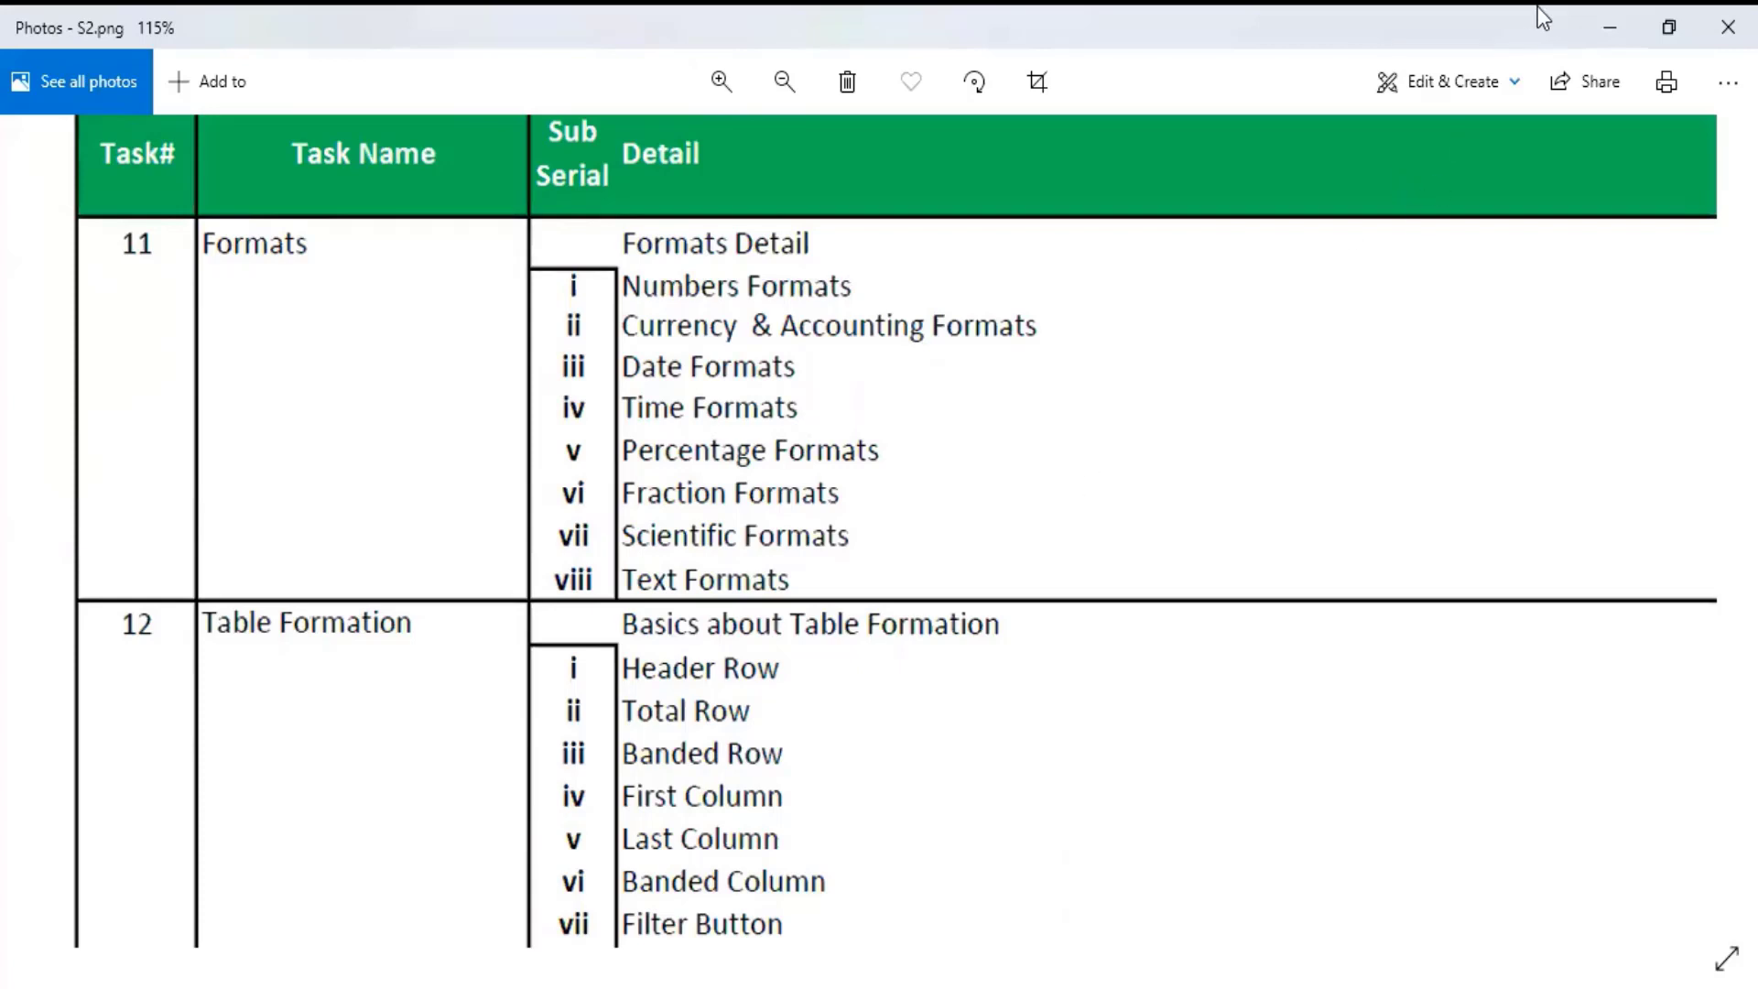
{"action": "left_click", "coordinate": [1611, 17]}
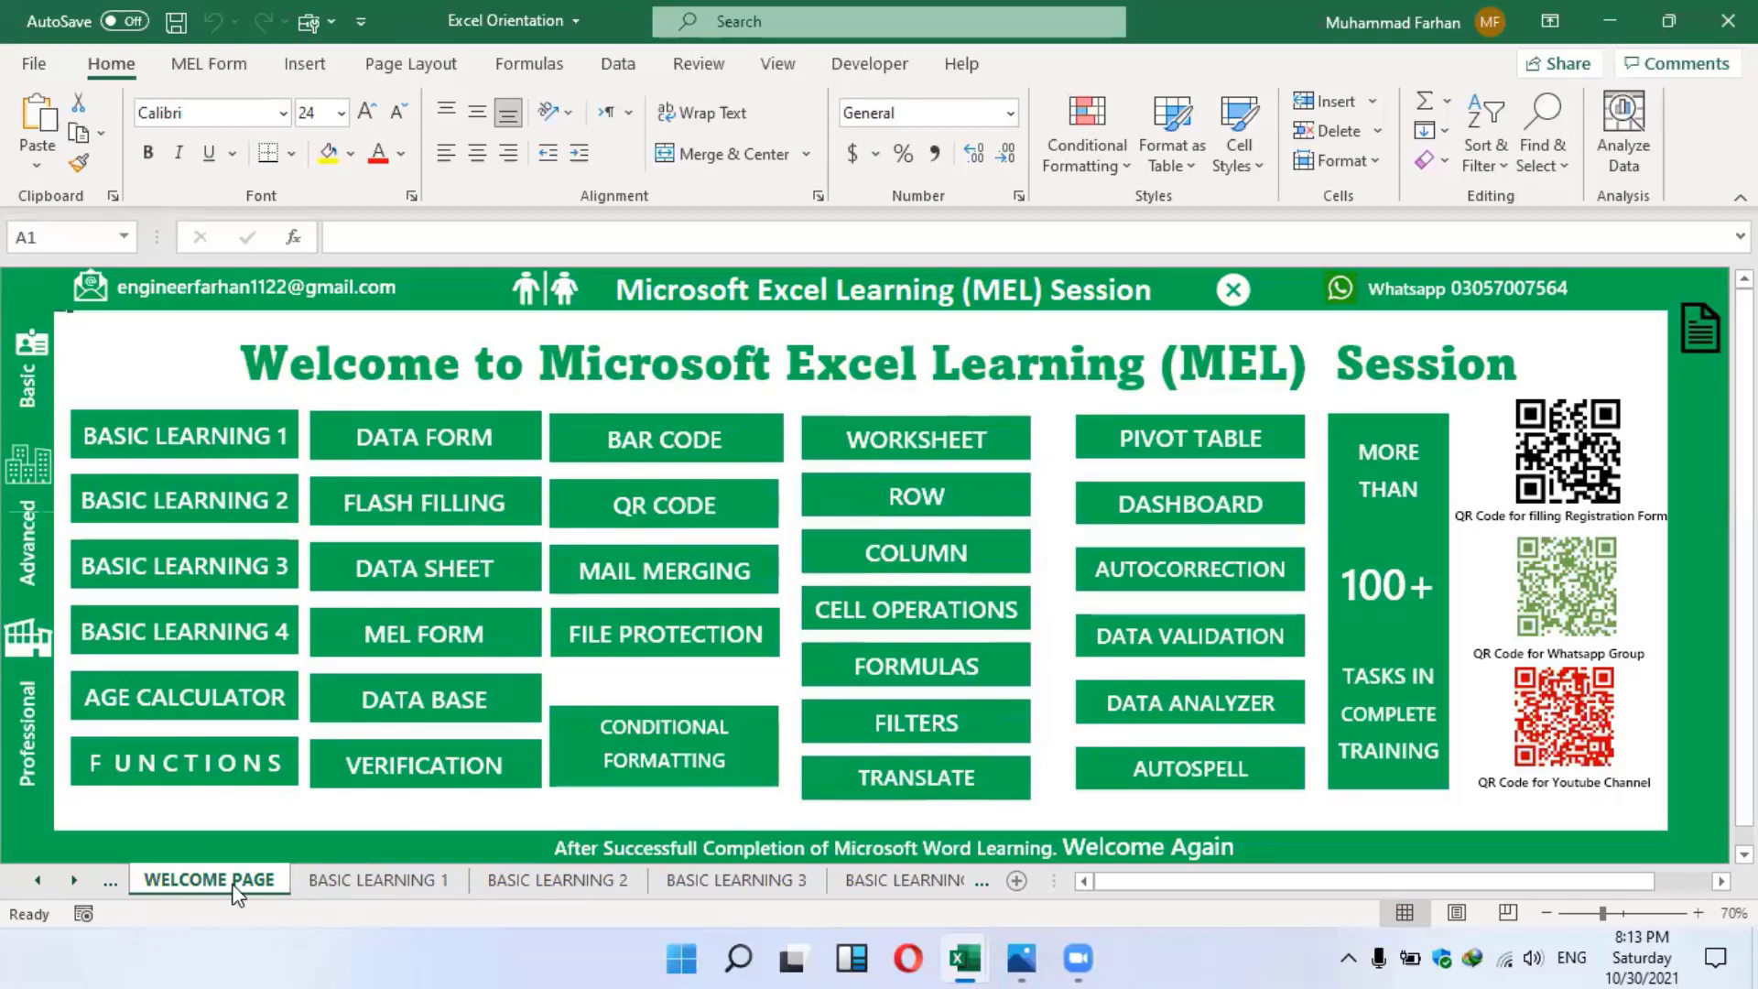
Look through the Basic Learning and Age Calculation-FUNCTIONS sheets of the Excel Orientation workbook and return to its welcome page
{"action": "left_click", "coordinate": [402, 879]}
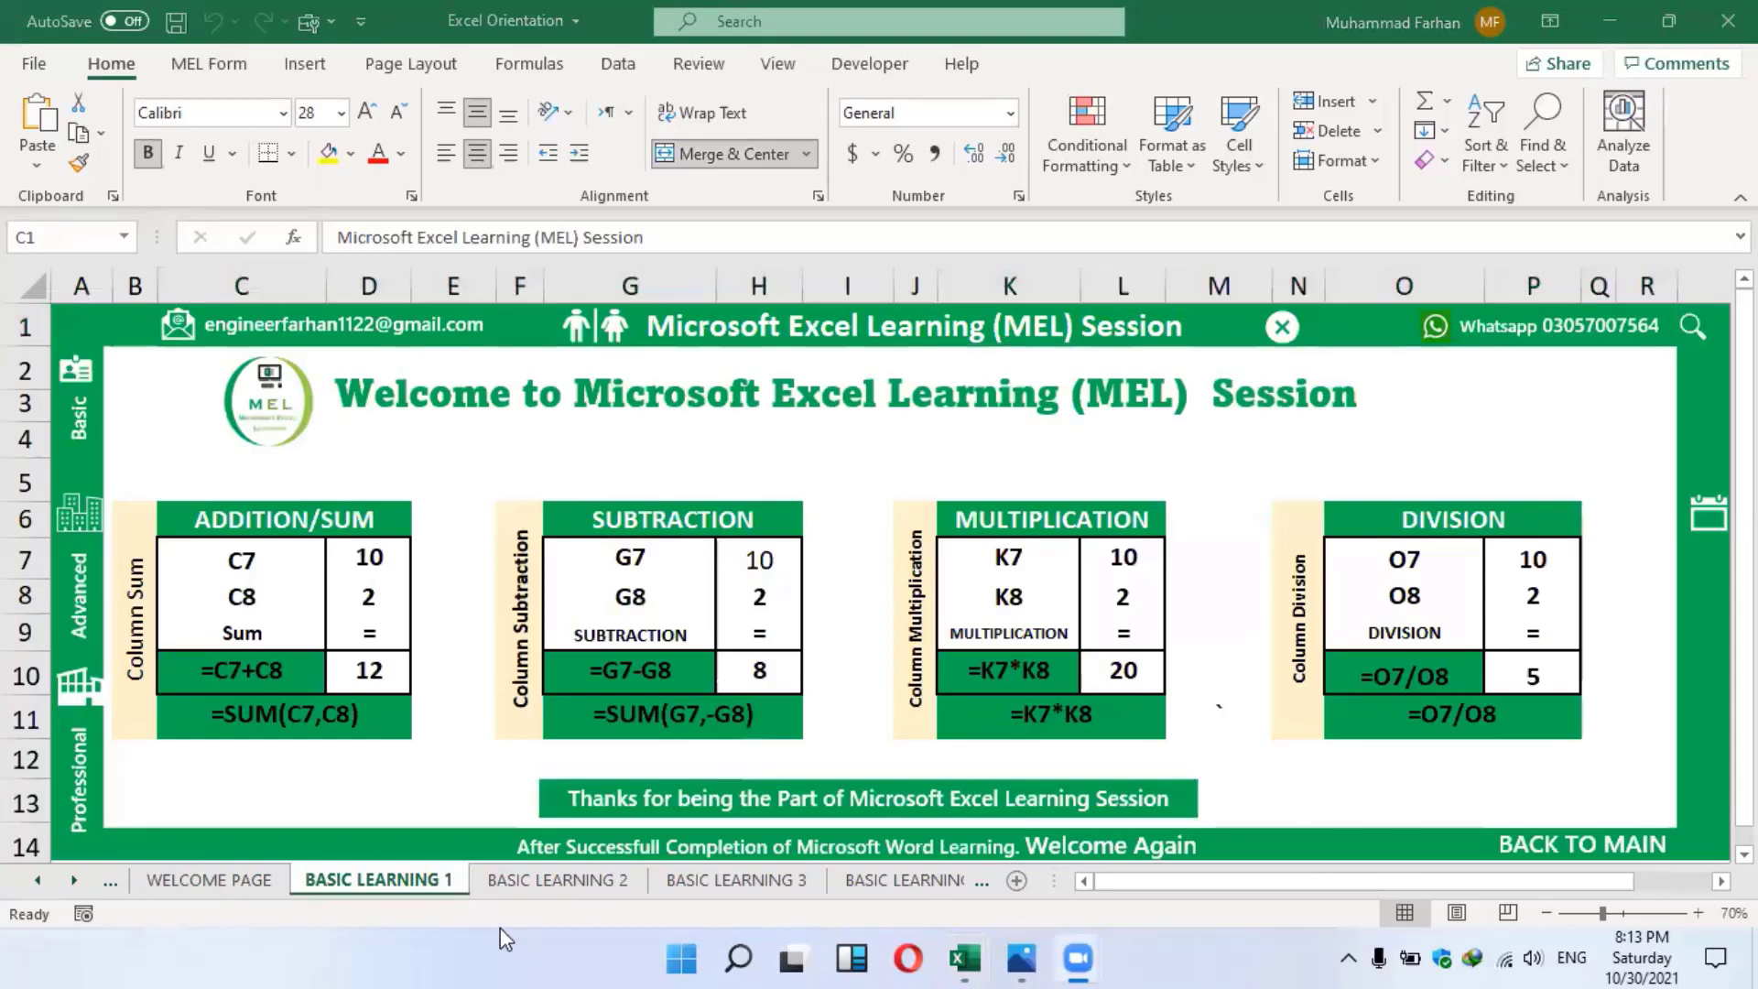
{"action": "left_click", "coordinate": [545, 880]}
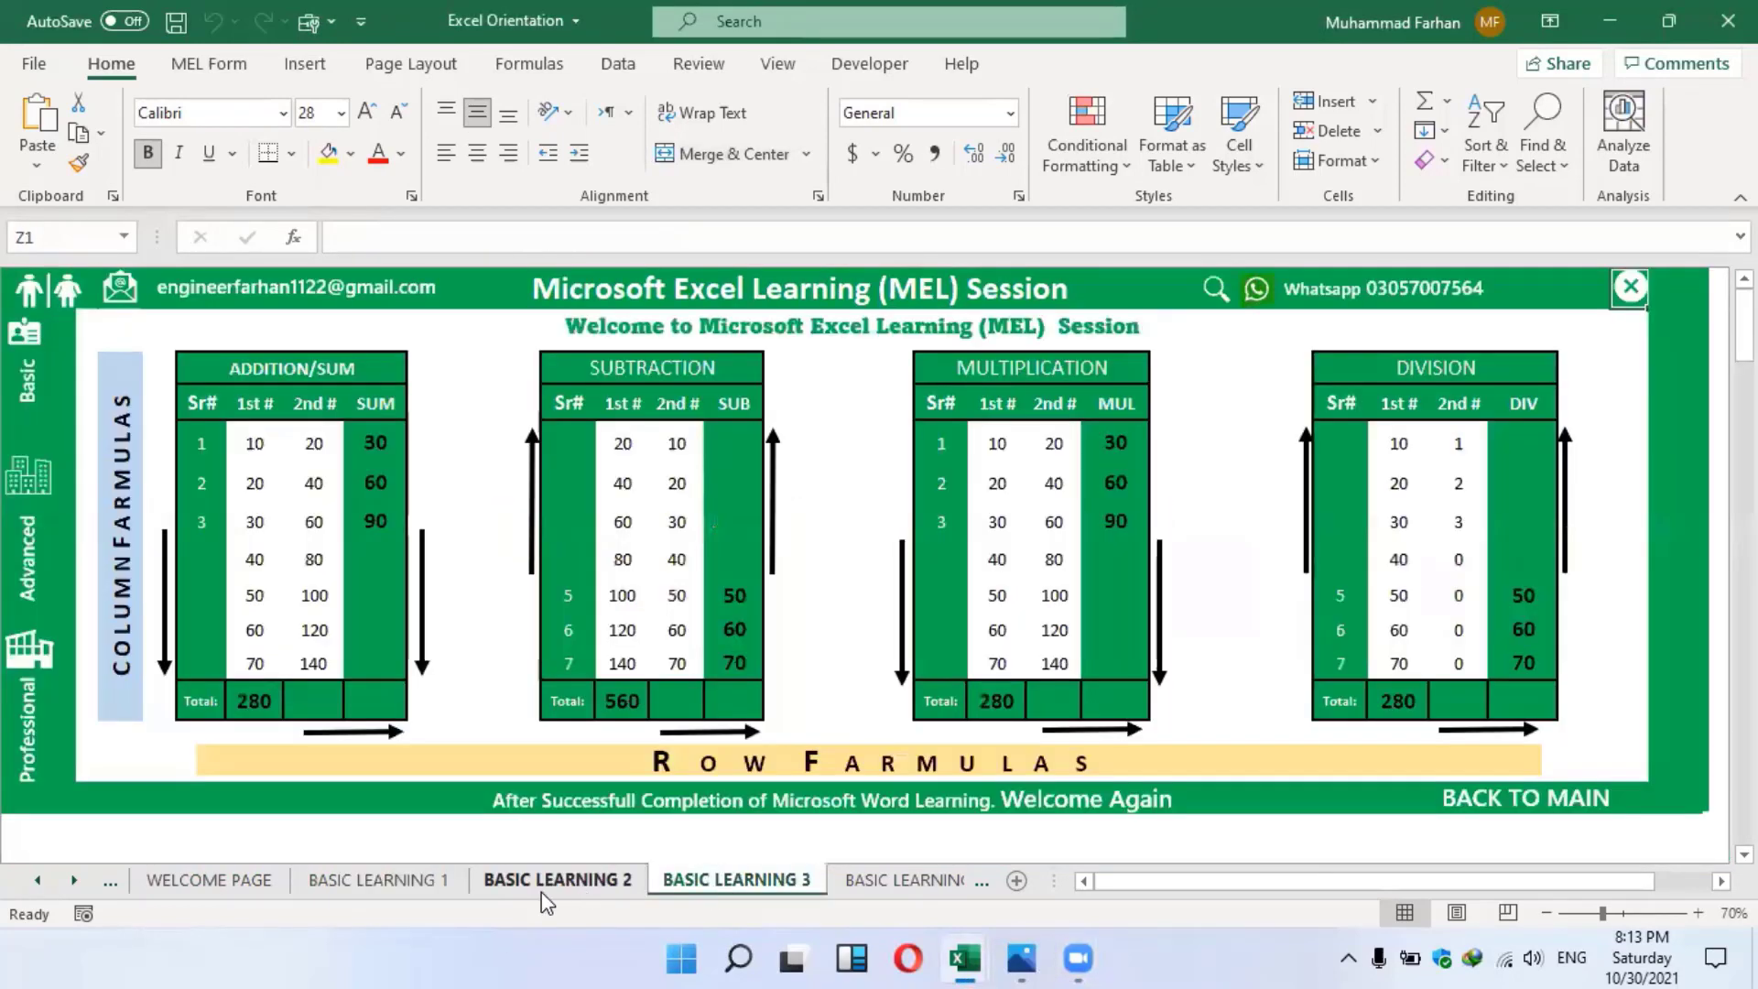
{"action": "left_click", "coordinate": [793, 881]}
{"action": "left_click", "coordinate": [902, 880]}
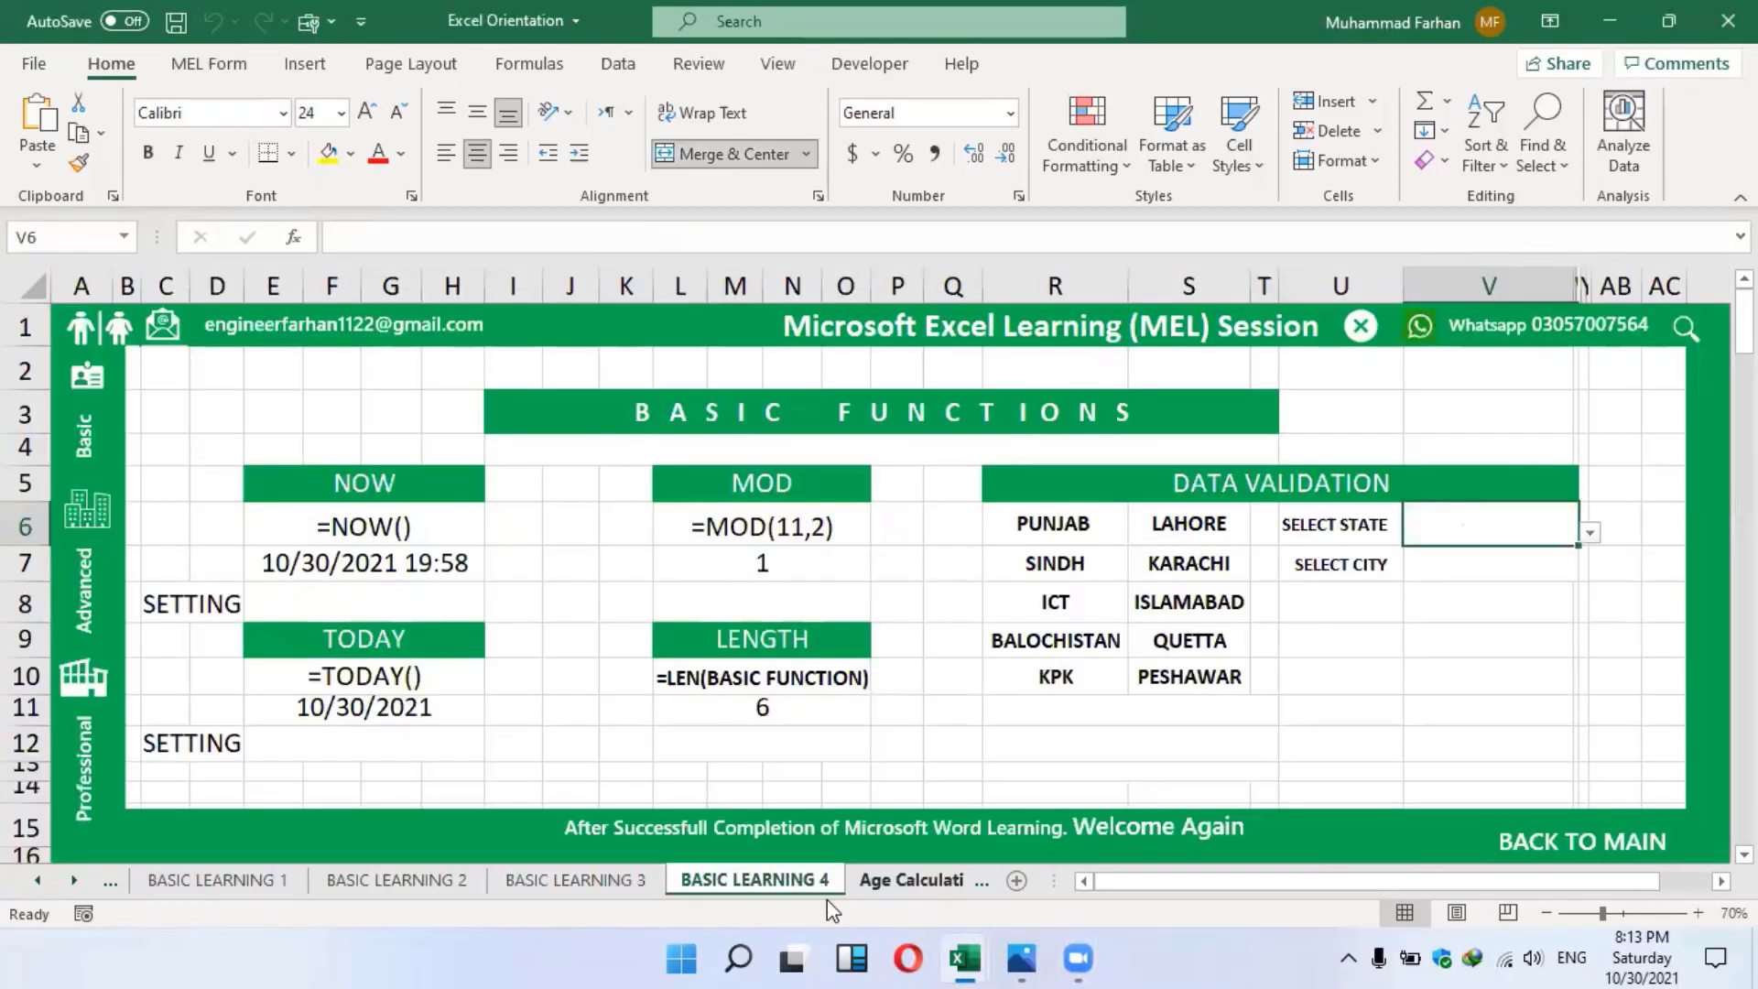
{"action": "left_click", "coordinate": [903, 881]}
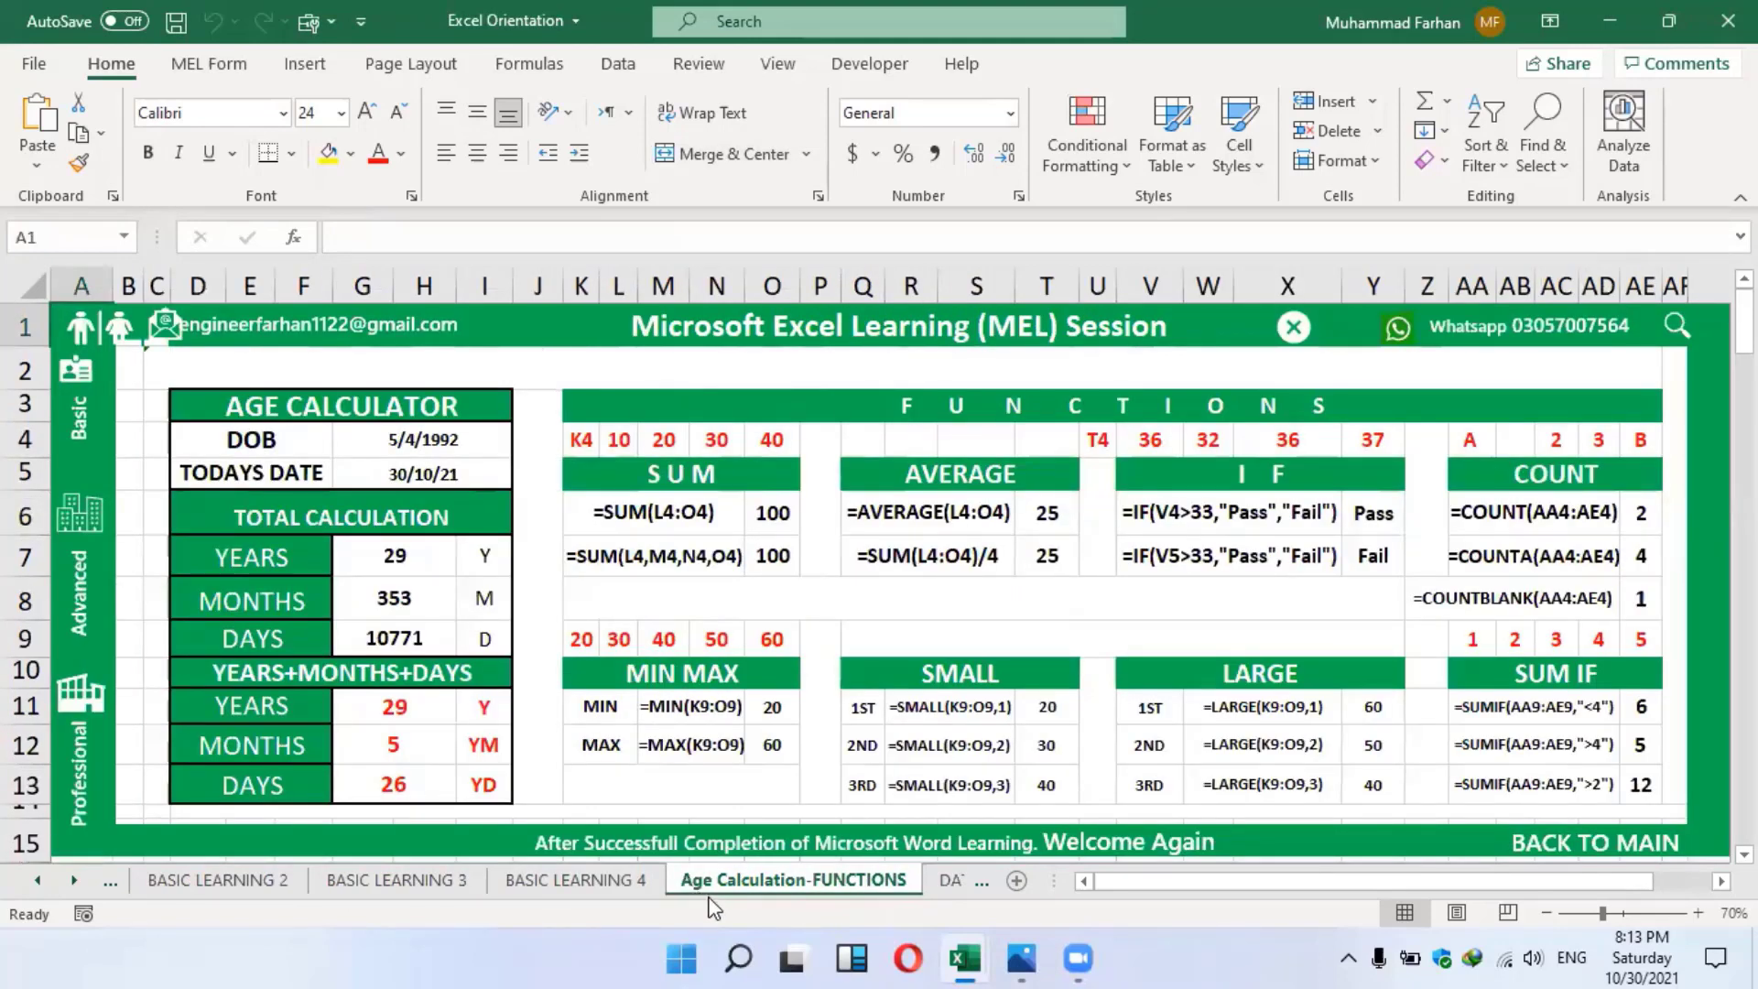
{"action": "left_click", "coordinate": [585, 880]}
{"action": "left_click", "coordinate": [397, 880]}
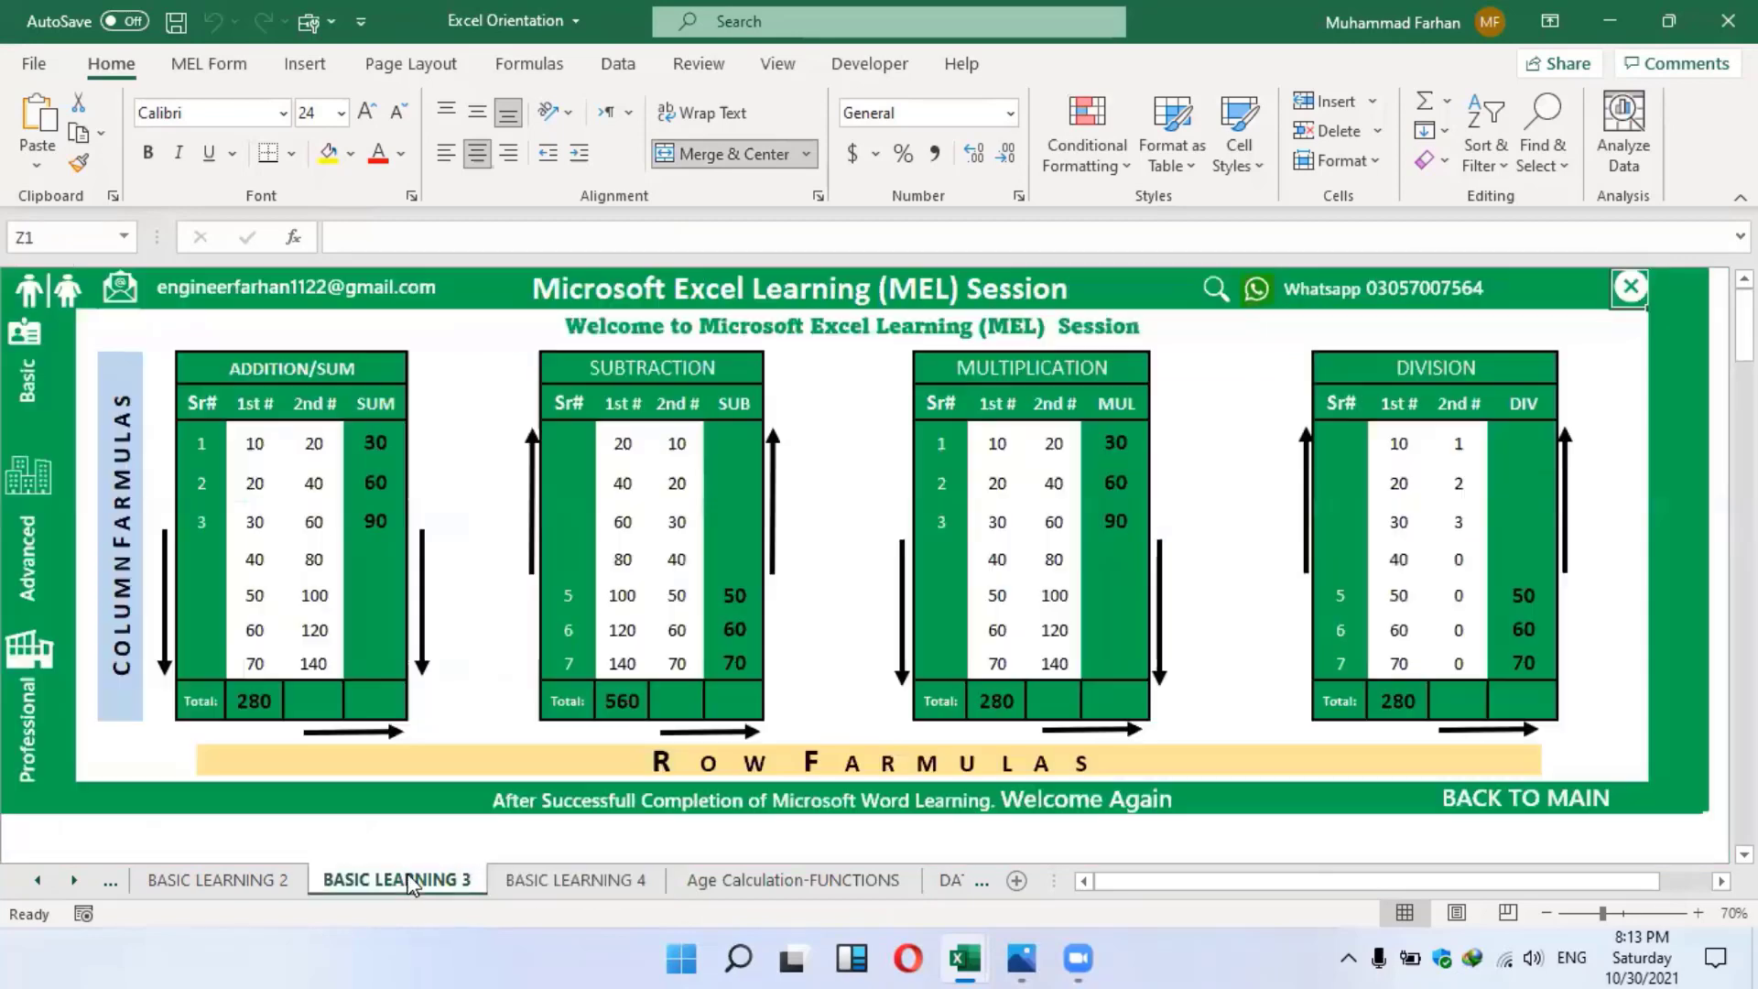
{"action": "left_click", "coordinate": [270, 880]}
{"action": "left_click", "coordinate": [558, 881]}
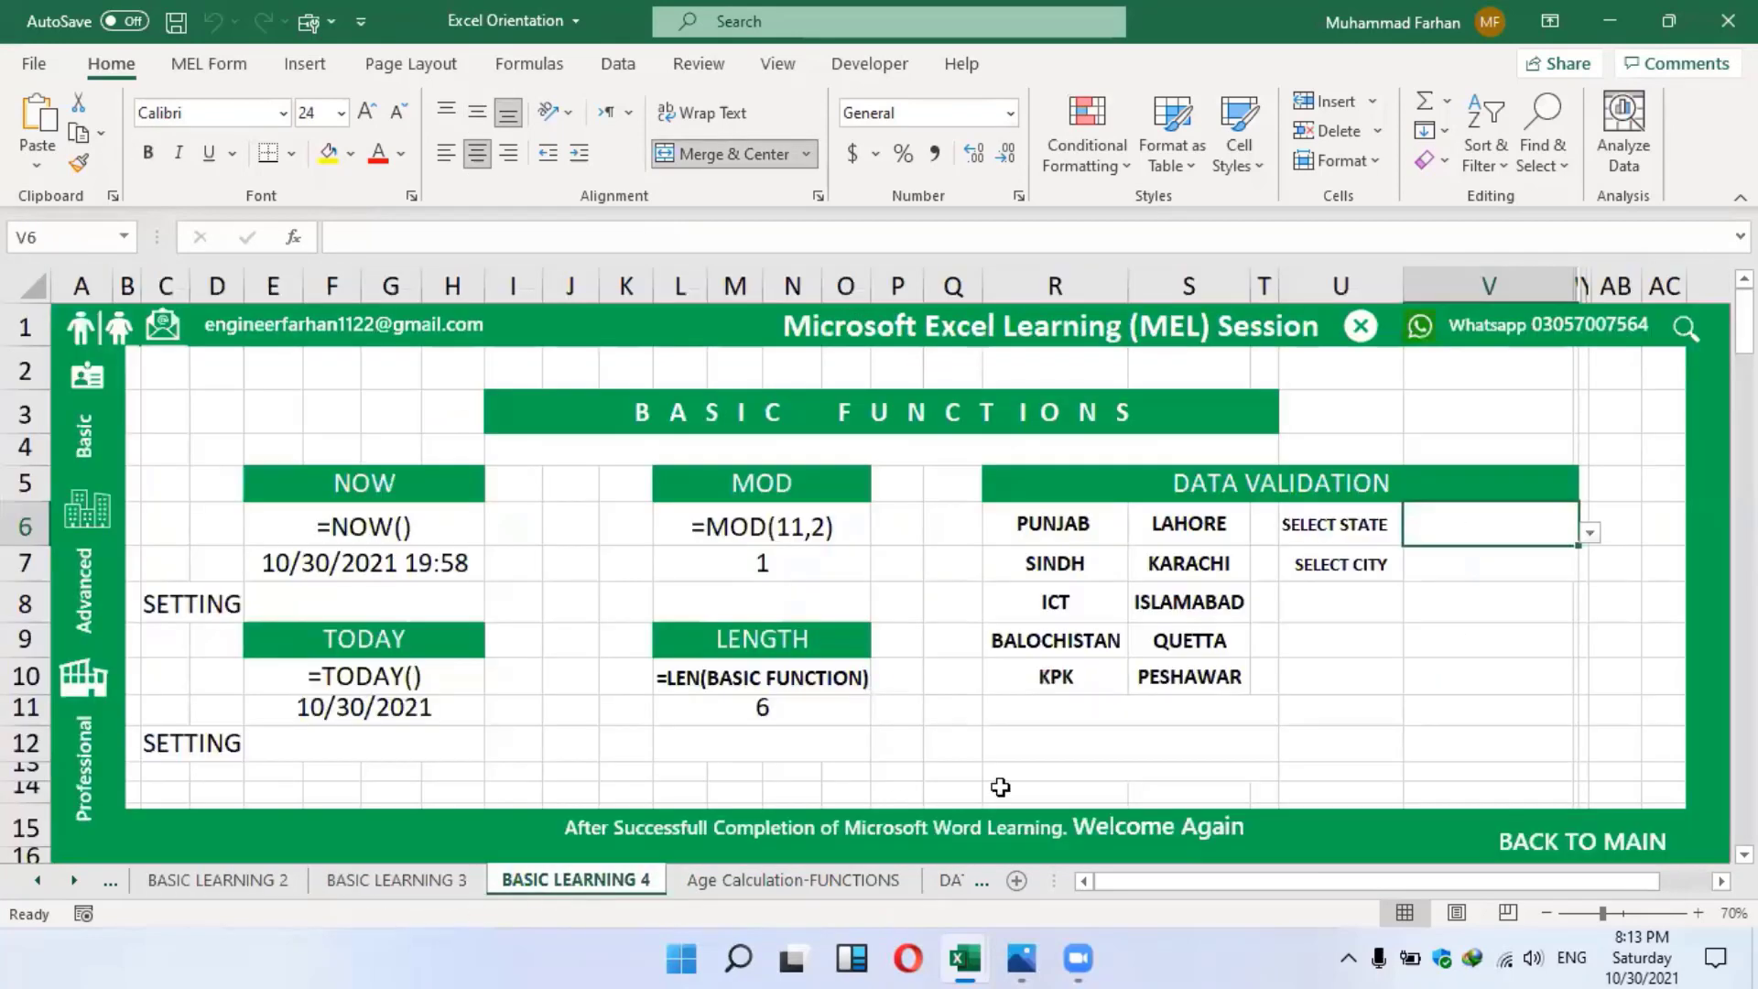
{"action": "left_click", "coordinate": [1567, 850]}
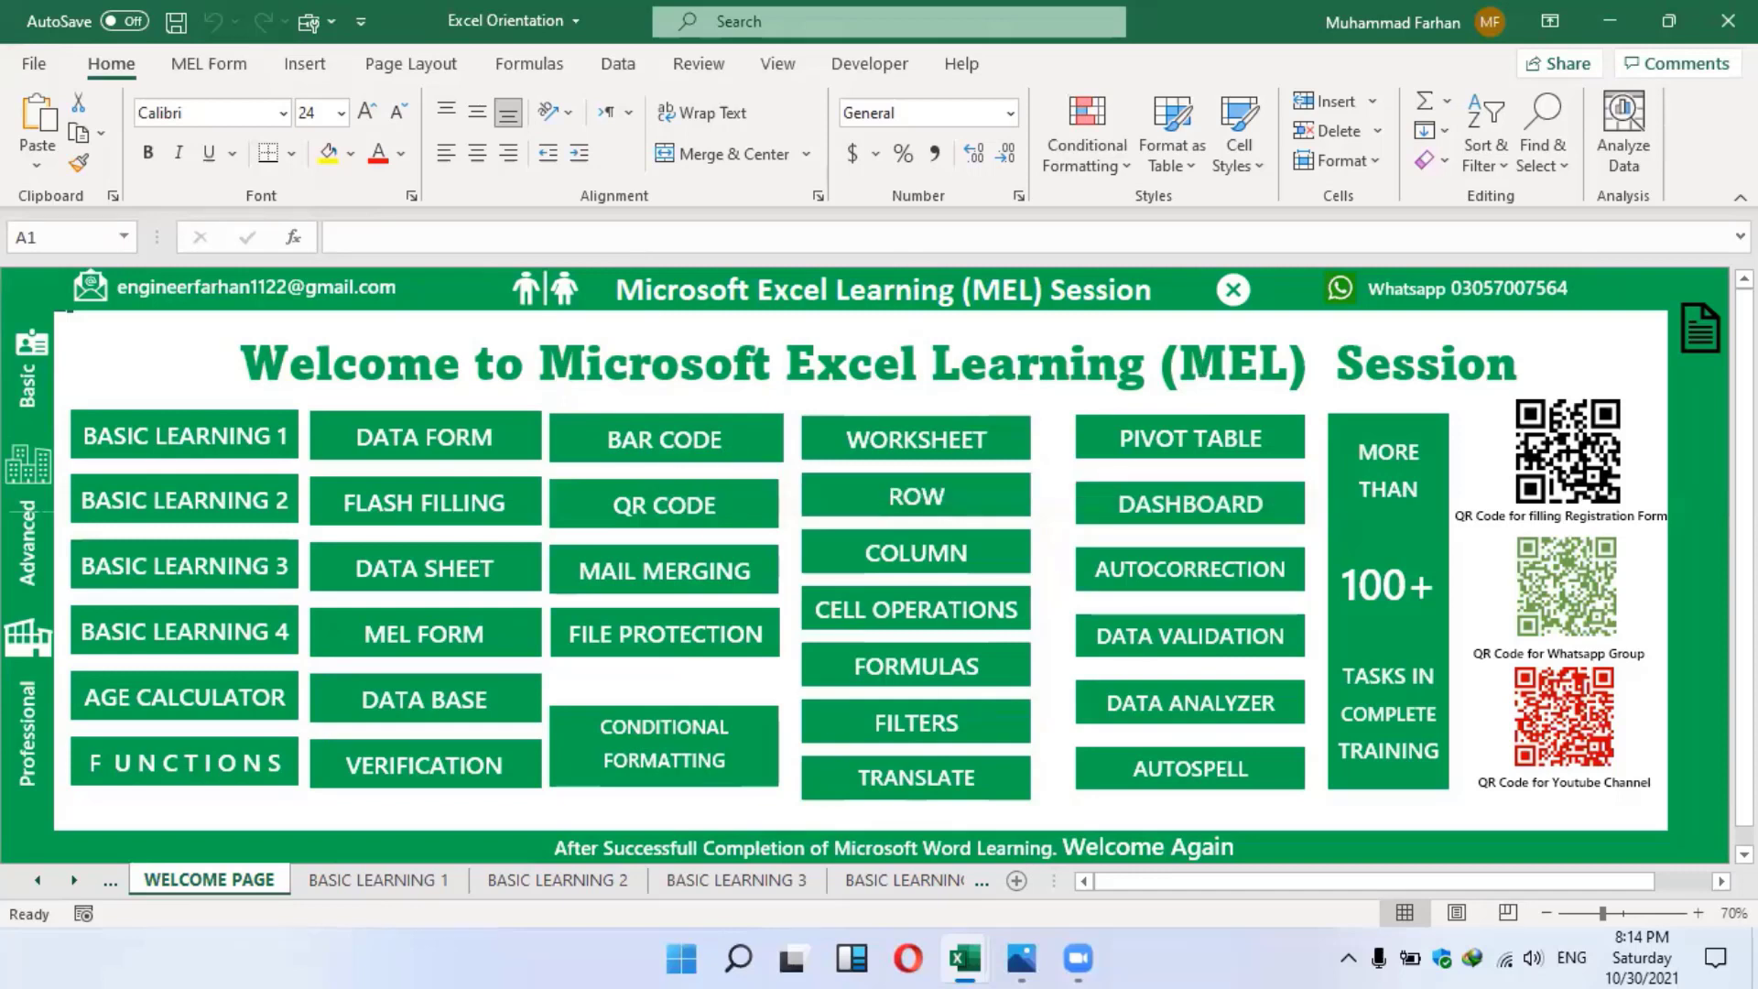
Switch from the Excel Orientation workbook to the blank Session 2 workbook
{"action": "left_click", "coordinate": [1609, 20]}
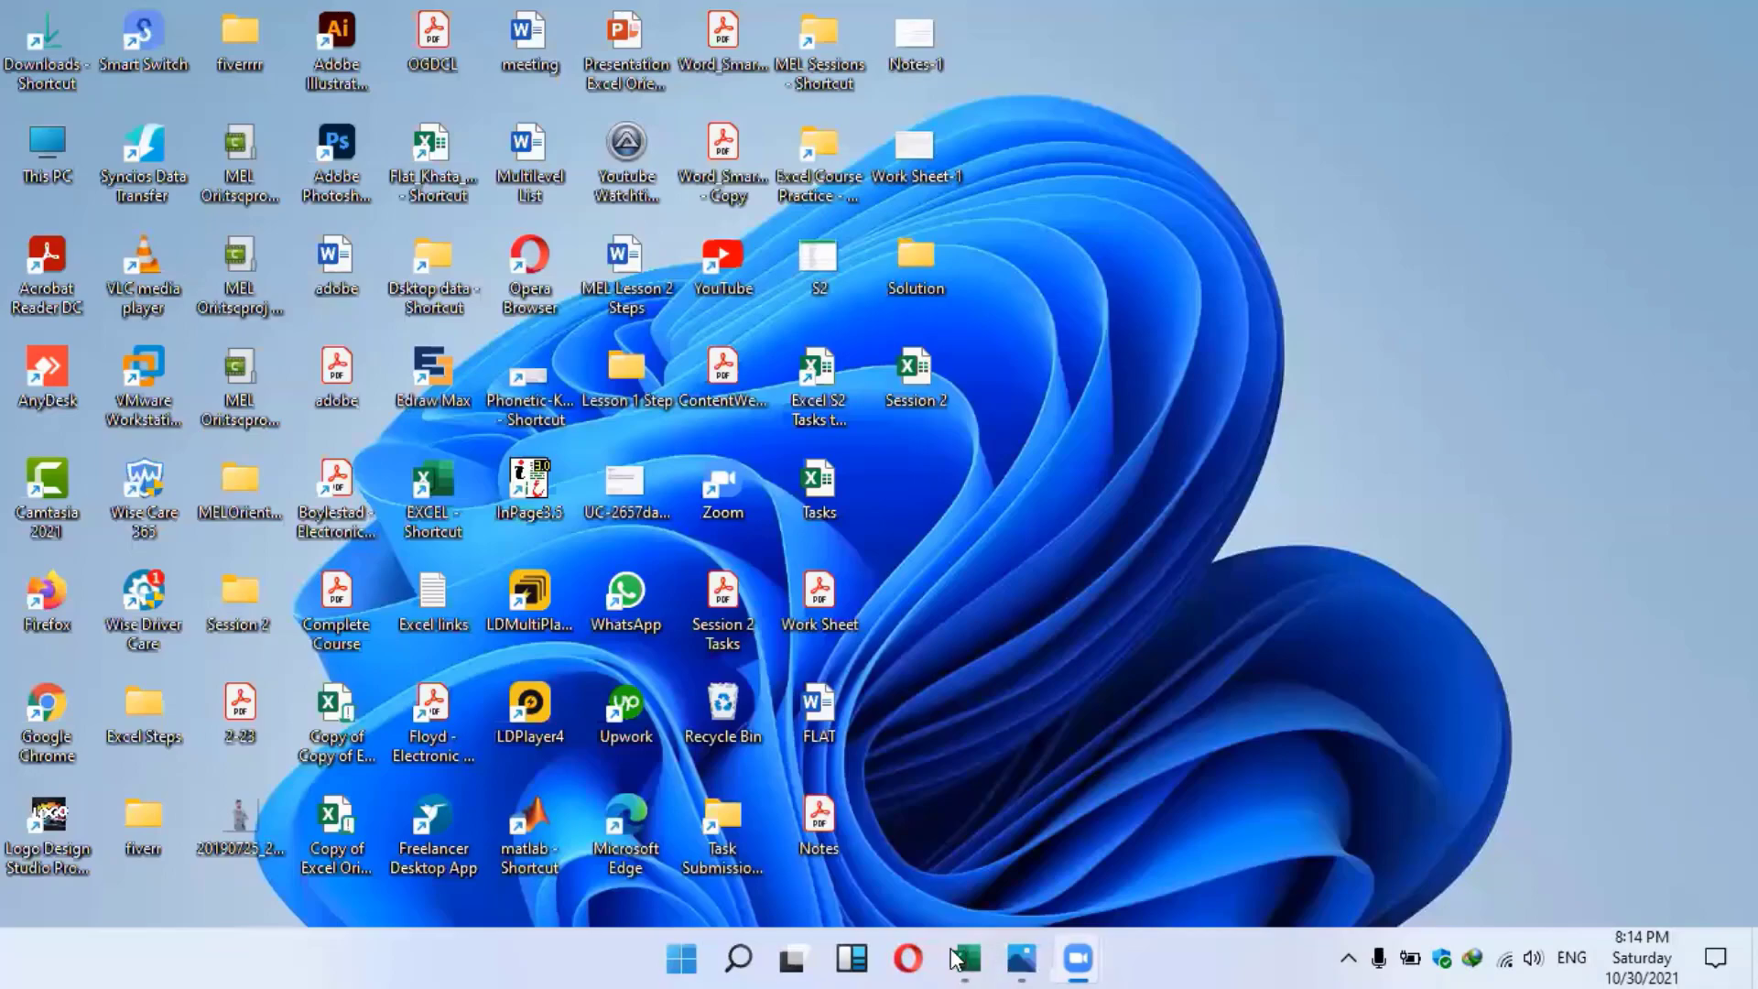
{"action": "mouse_move", "coordinate": [966, 959]}
{"action": "left_click", "coordinate": [1518, 846]}
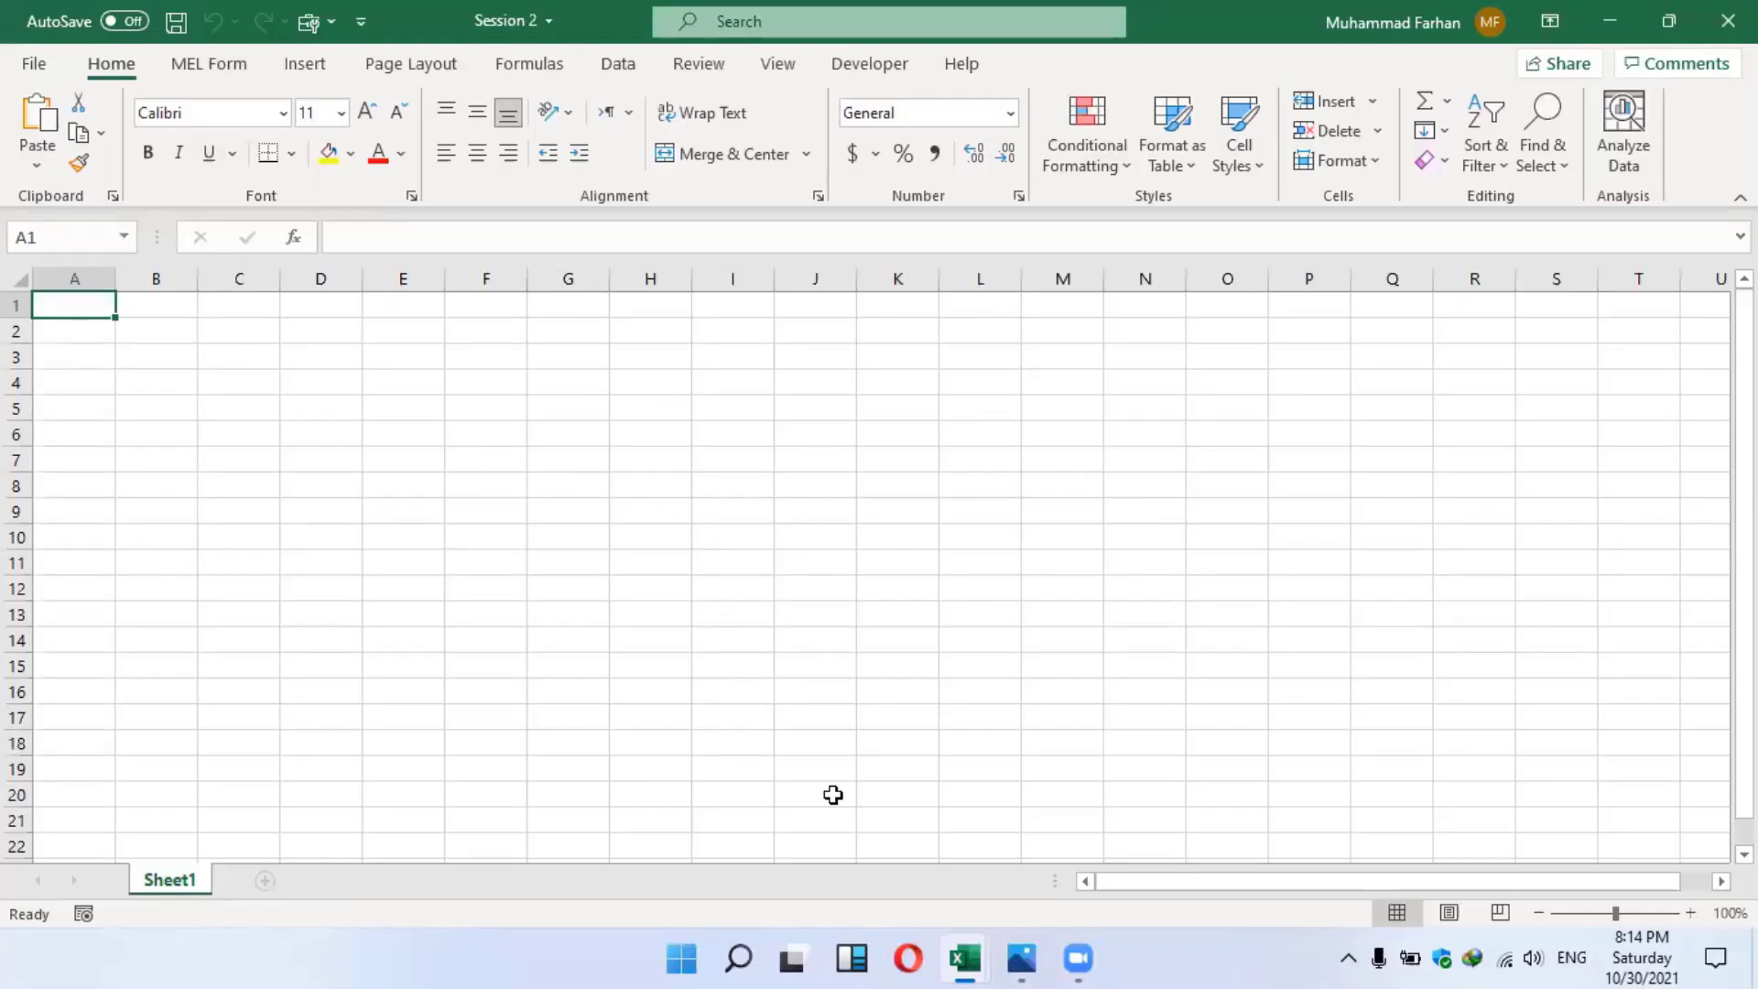
Review the Formats task list enlarged in the S2 image in Photos and return to the Session 2 workbook in Excel
{"action": "mouse_move", "coordinate": [1021, 959]}
{"action": "left_click", "coordinate": [973, 879]}
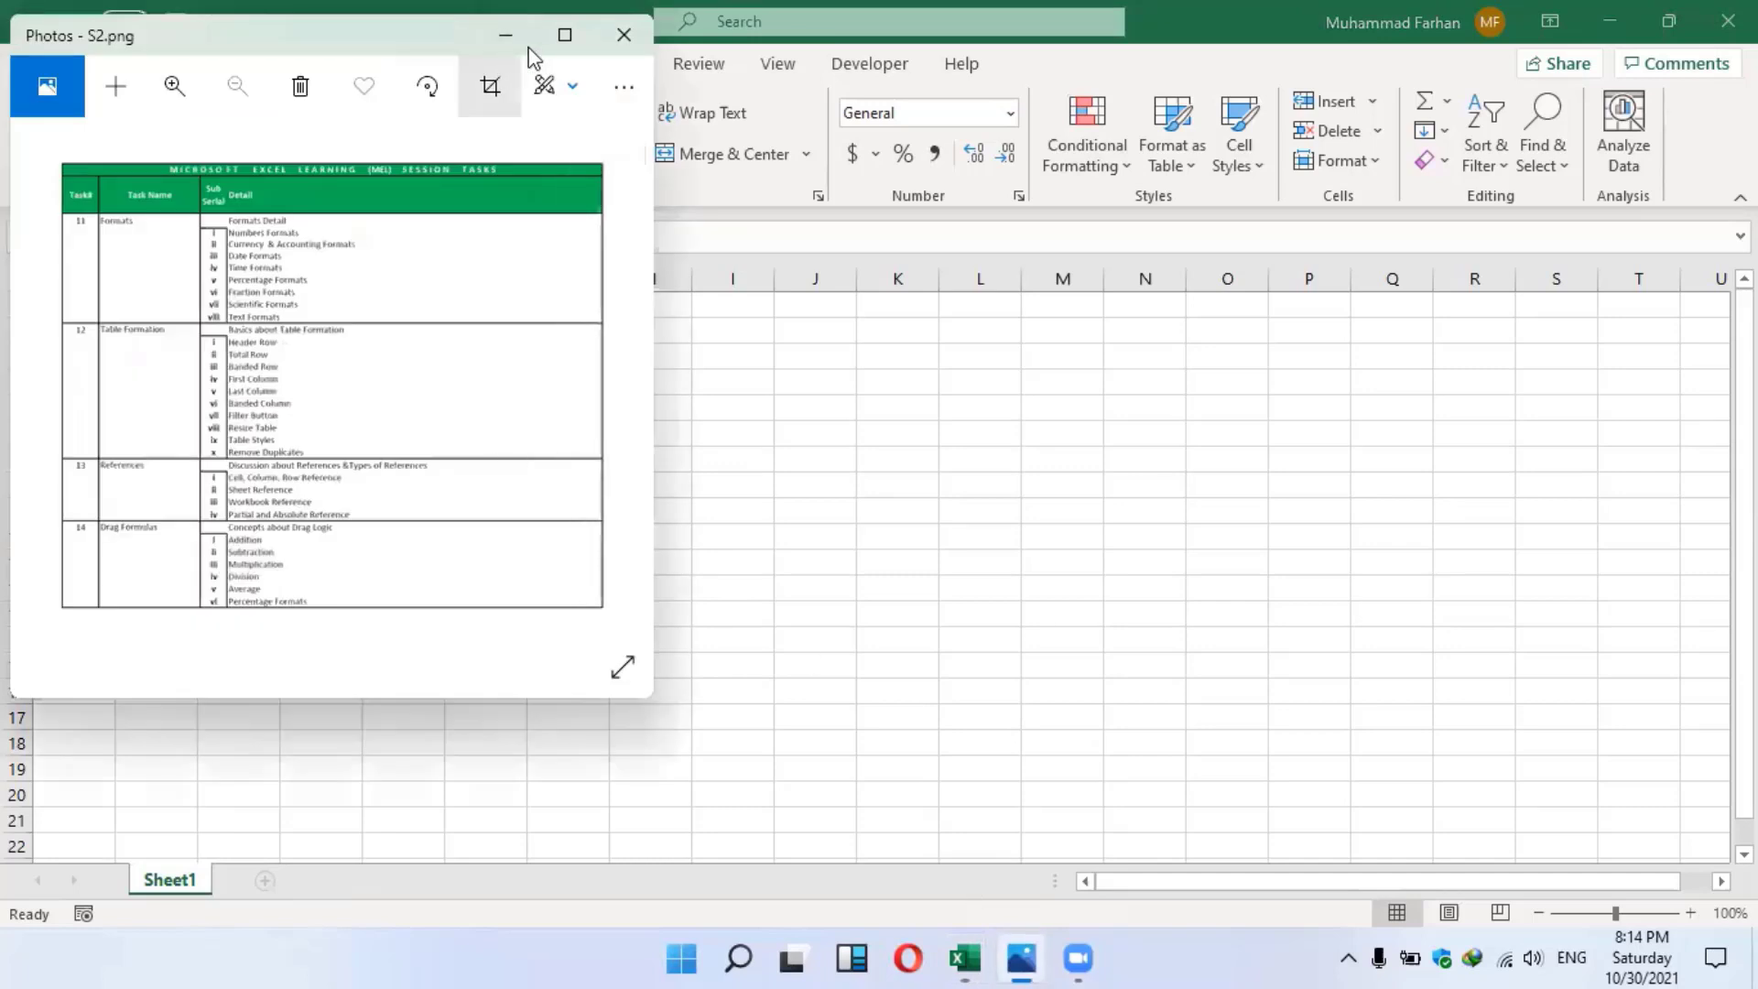
{"action": "left_click", "coordinate": [565, 34]}
{"action": "scroll", "coordinate": [992, 502], "scroll_direction": "up", "scroll_amount": 5}
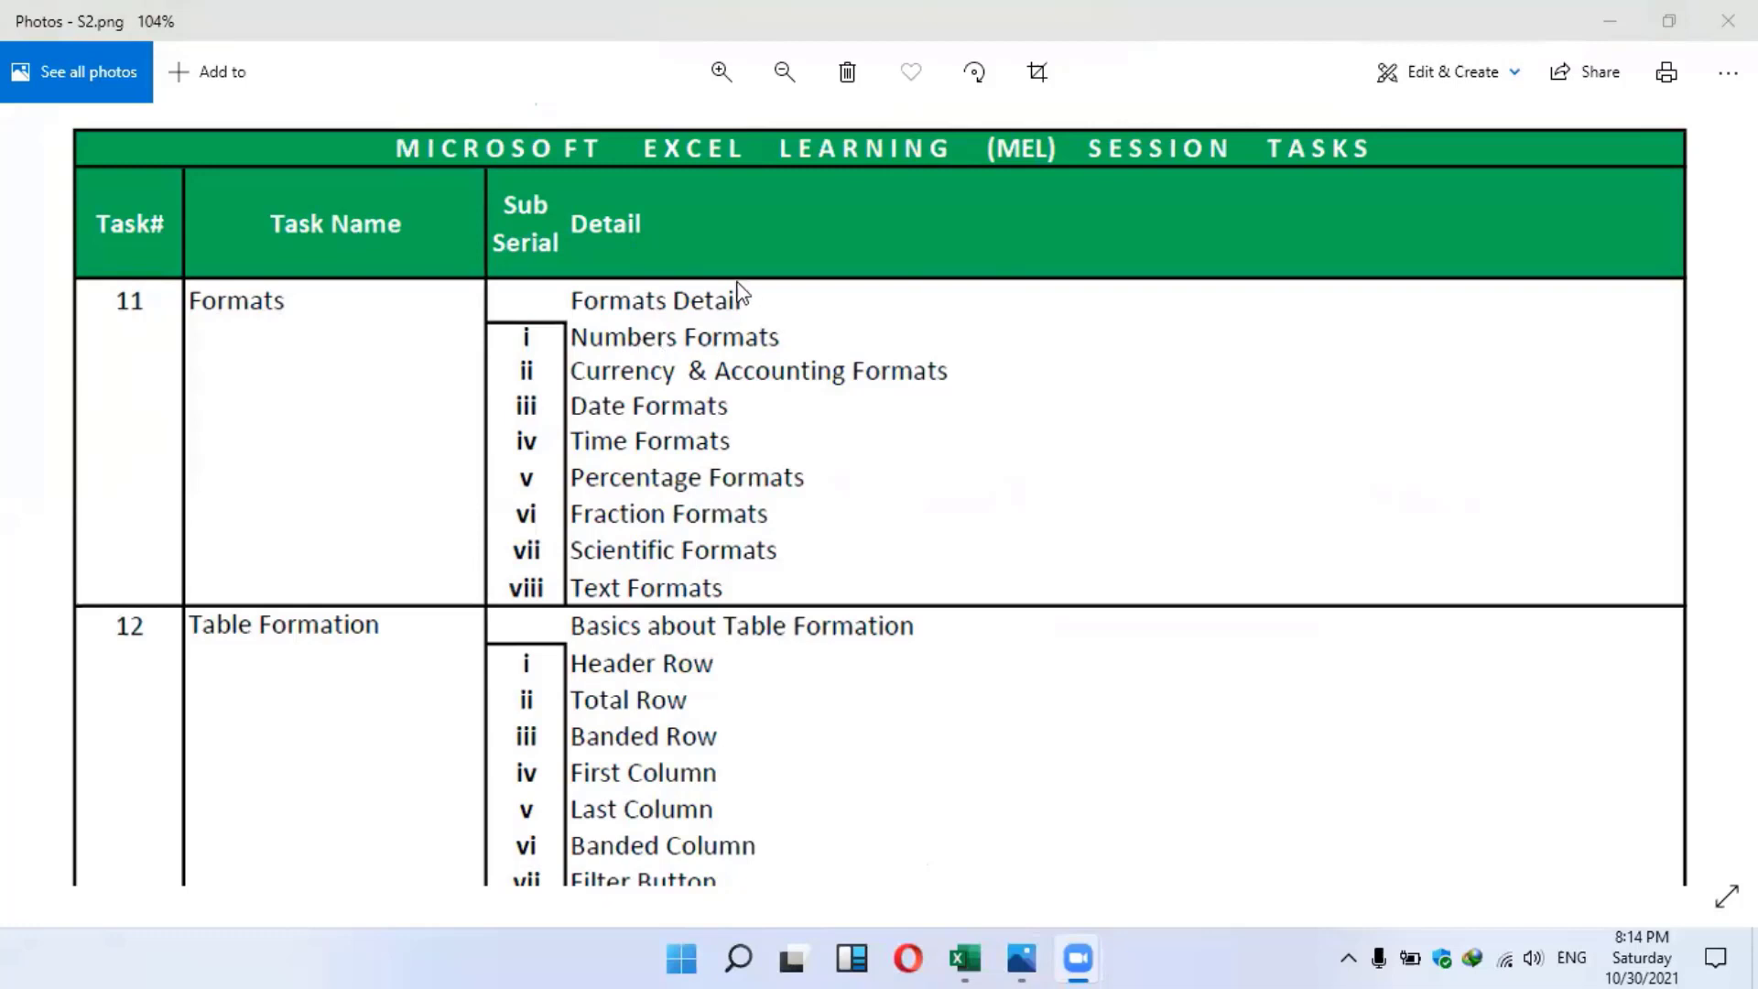
{"action": "left_click", "coordinate": [1605, 21]}
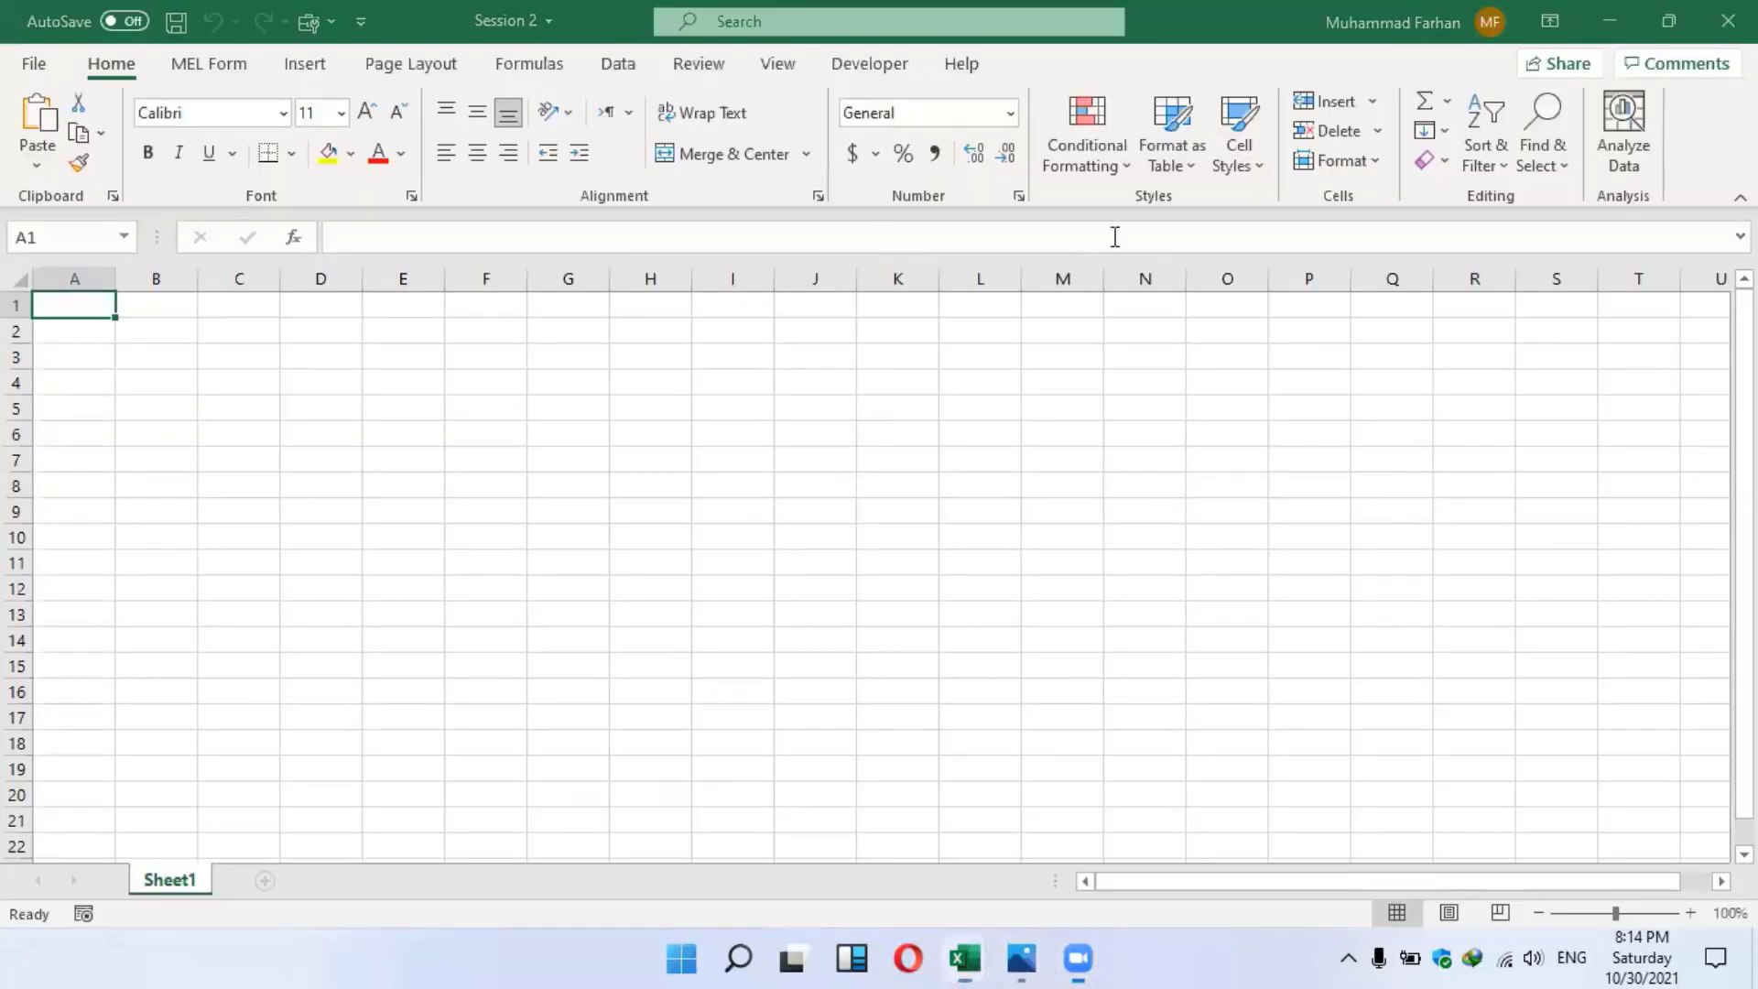
Enter the column header Sr# in cell B2 of Sheet1
{"action": "left_click", "coordinate": [1690, 913]}
{"action": "left_click", "coordinate": [1689, 913]}
{"action": "left_click", "coordinate": [1690, 912]}
{"action": "left_click", "coordinate": [1690, 912]}
{"action": "left_click", "coordinate": [1690, 913]}
{"action": "left_click", "coordinate": [1690, 913]}
{"action": "left_click", "coordinate": [1690, 913]}
{"action": "left_click", "coordinate": [1690, 913]}
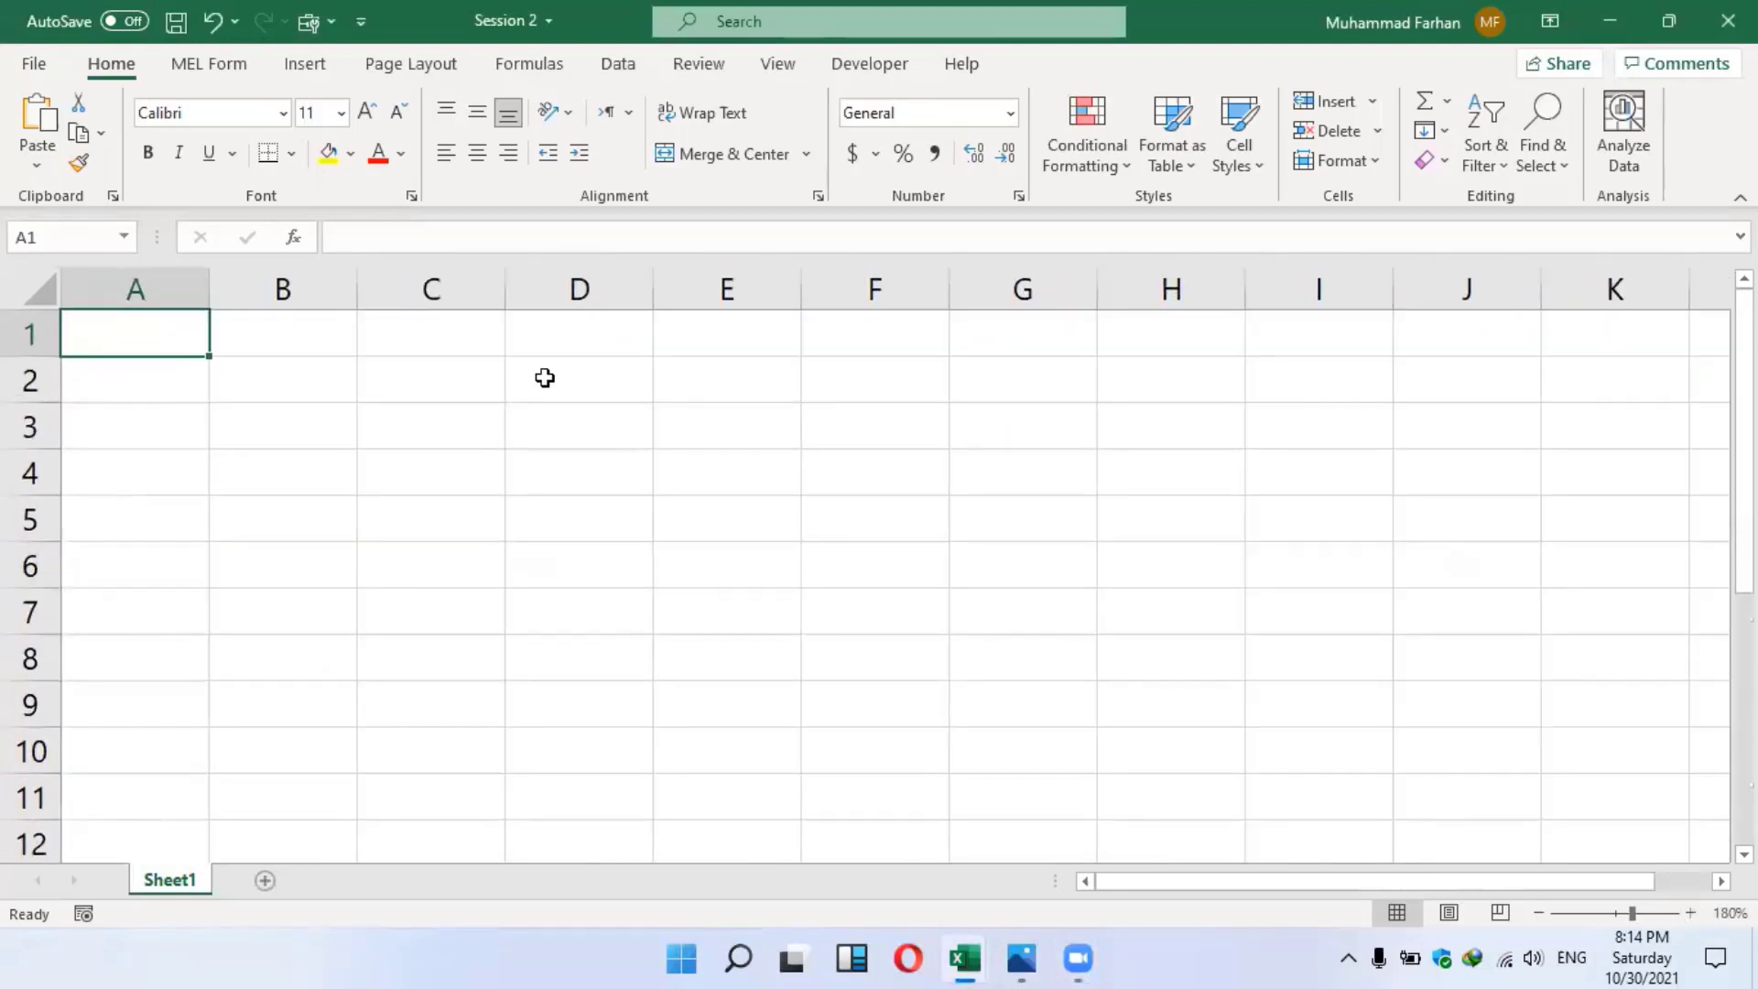
{"action": "left_click", "coordinate": [329, 386]}
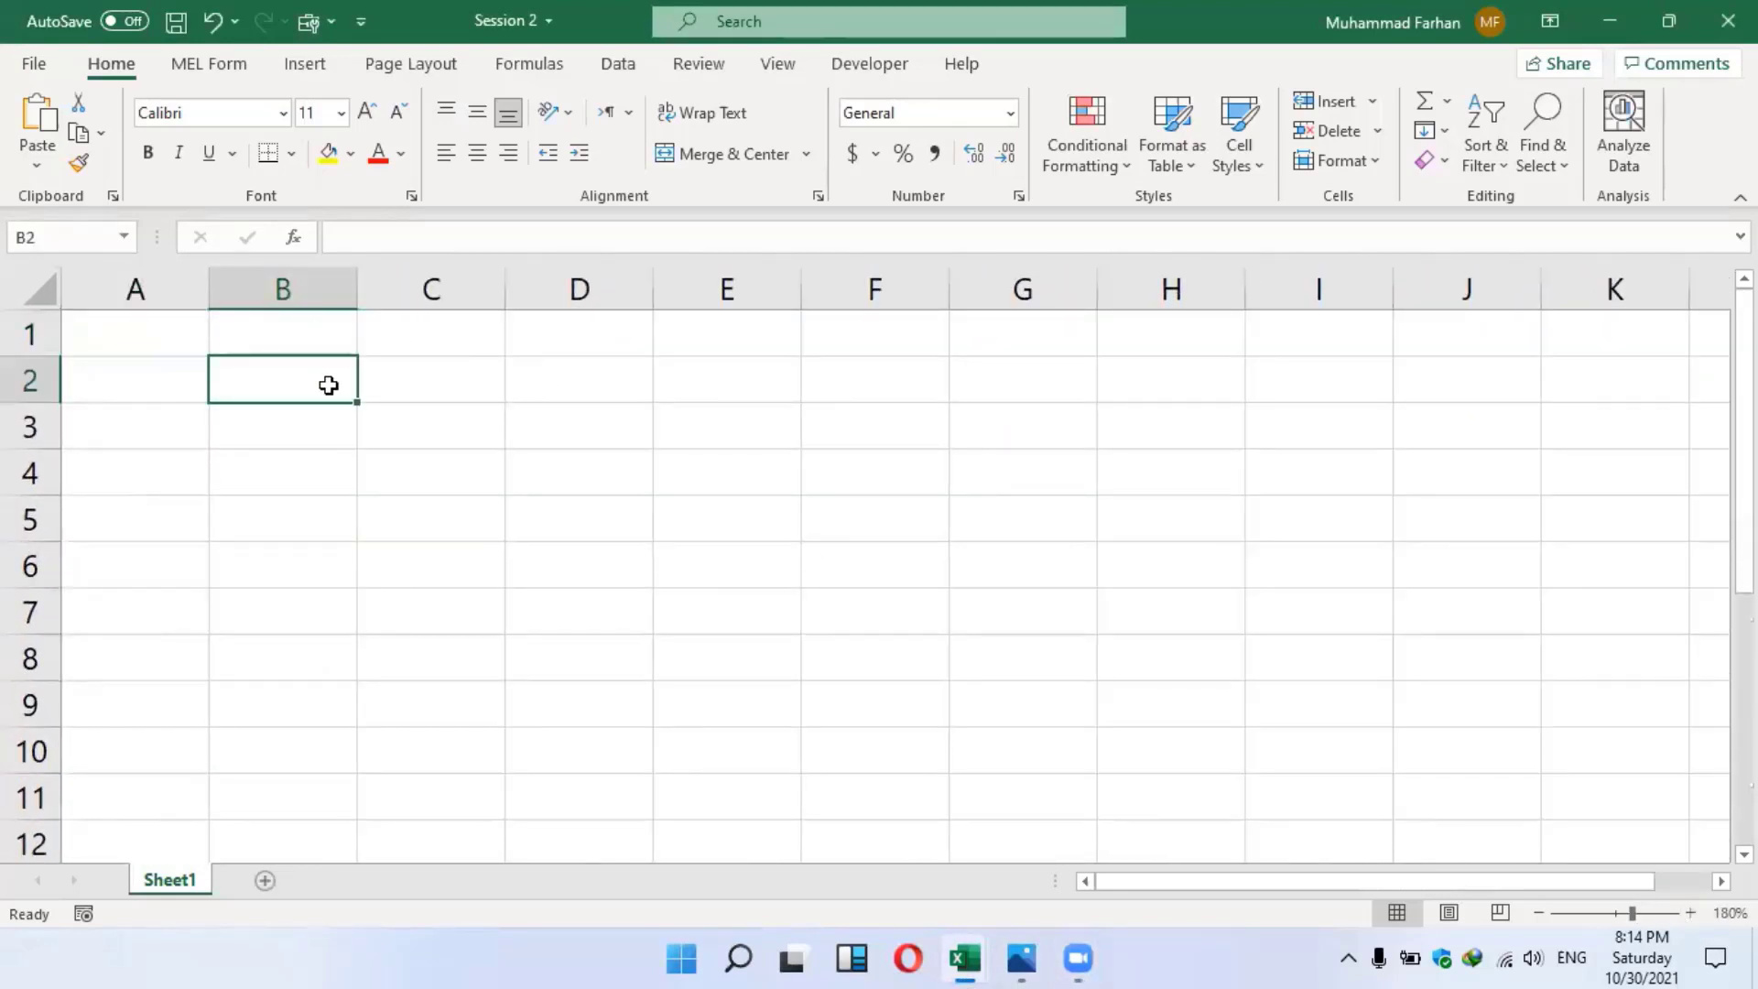
{"action": "type", "text": "Sr"}
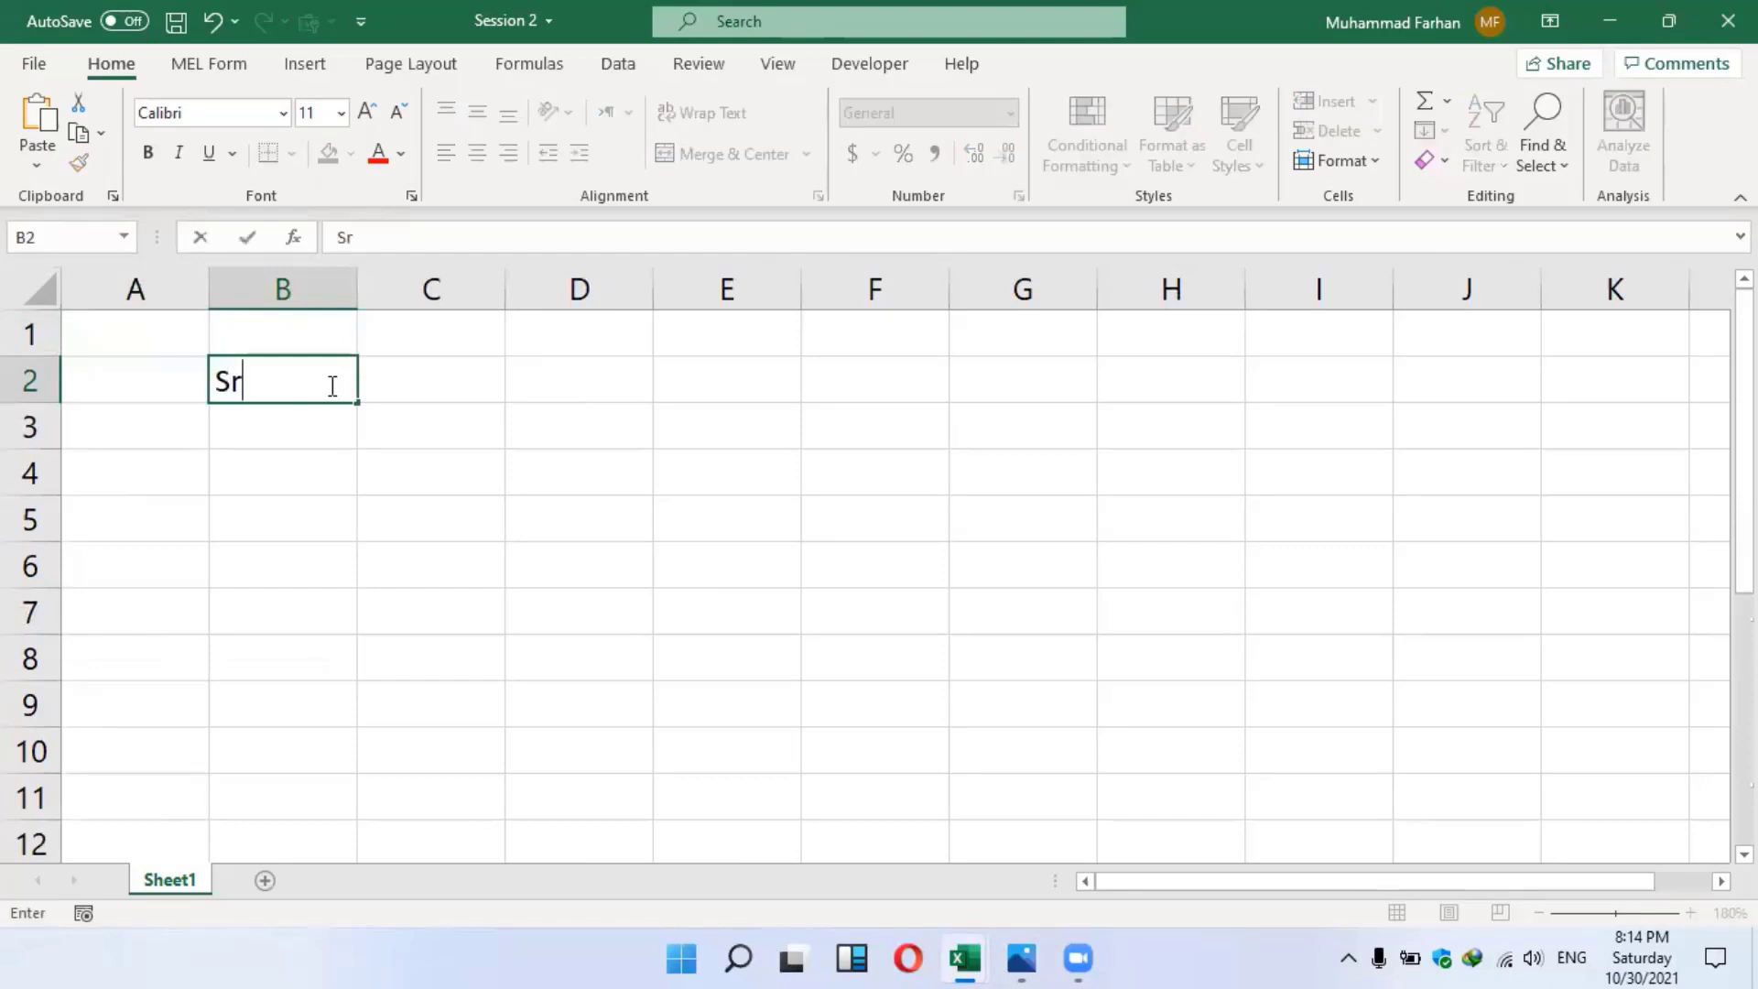
{"action": "type", "text": "#"}
{"action": "key", "text": "Tab"}
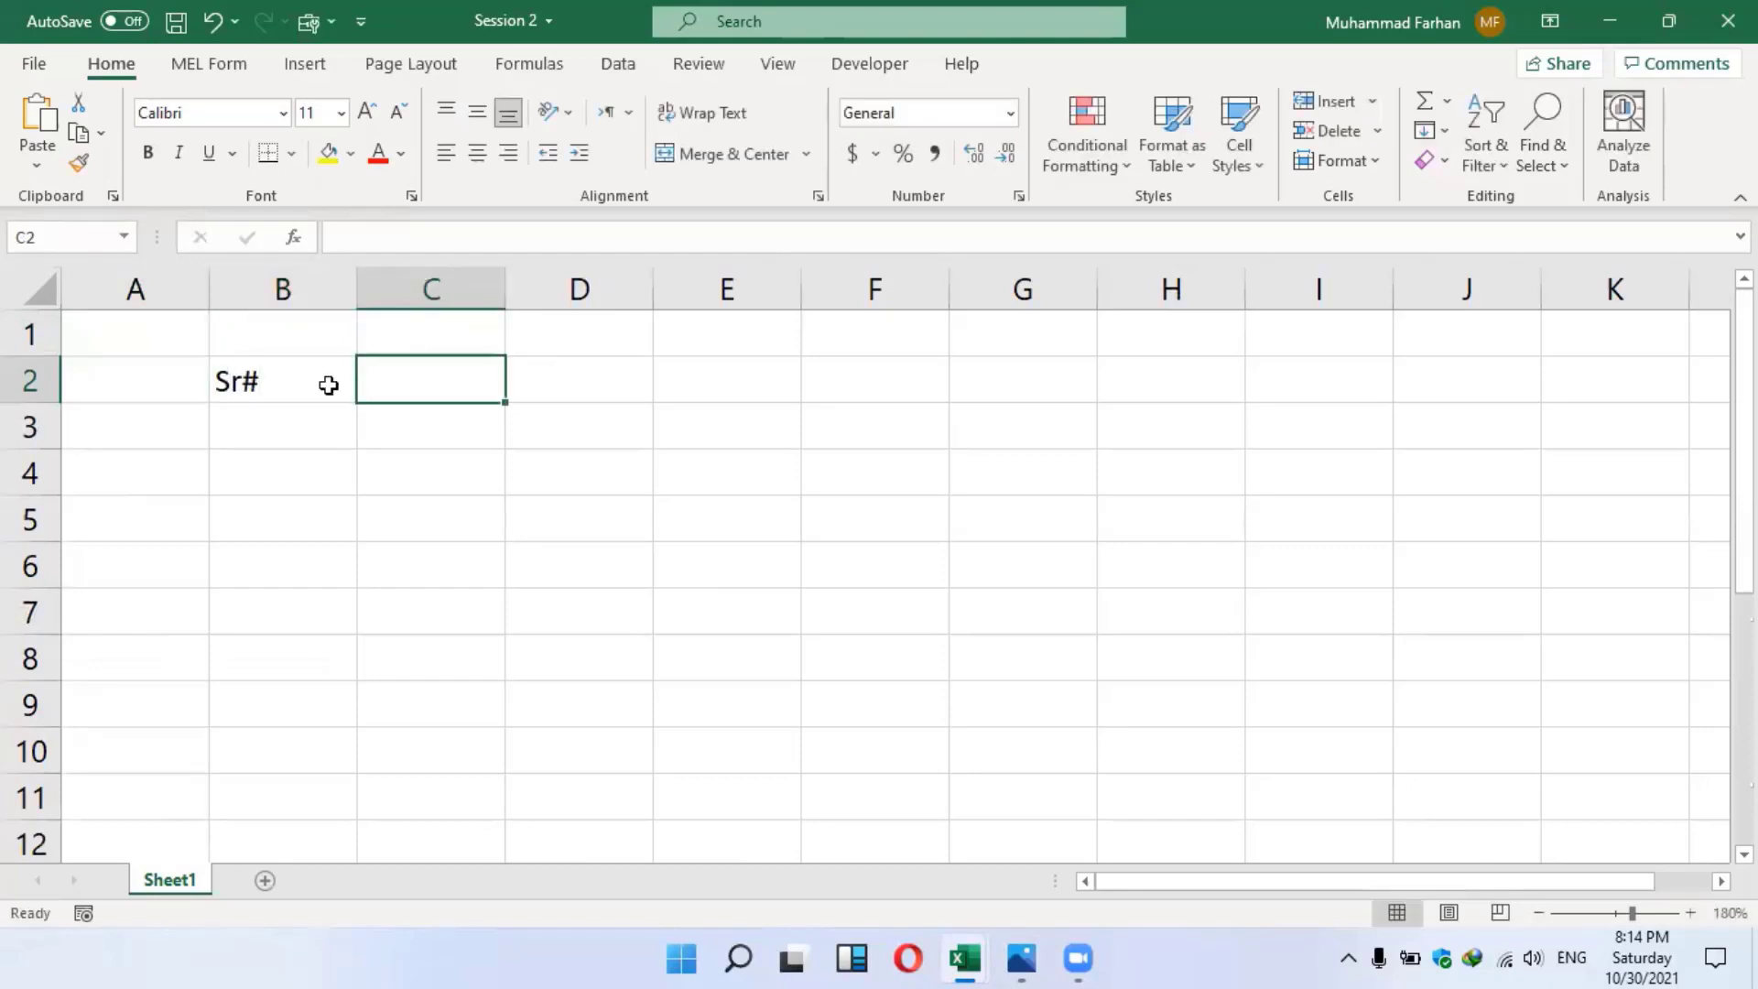
{"action": "type", "text": "Sat"}
{"action": "key", "text": "Return"}
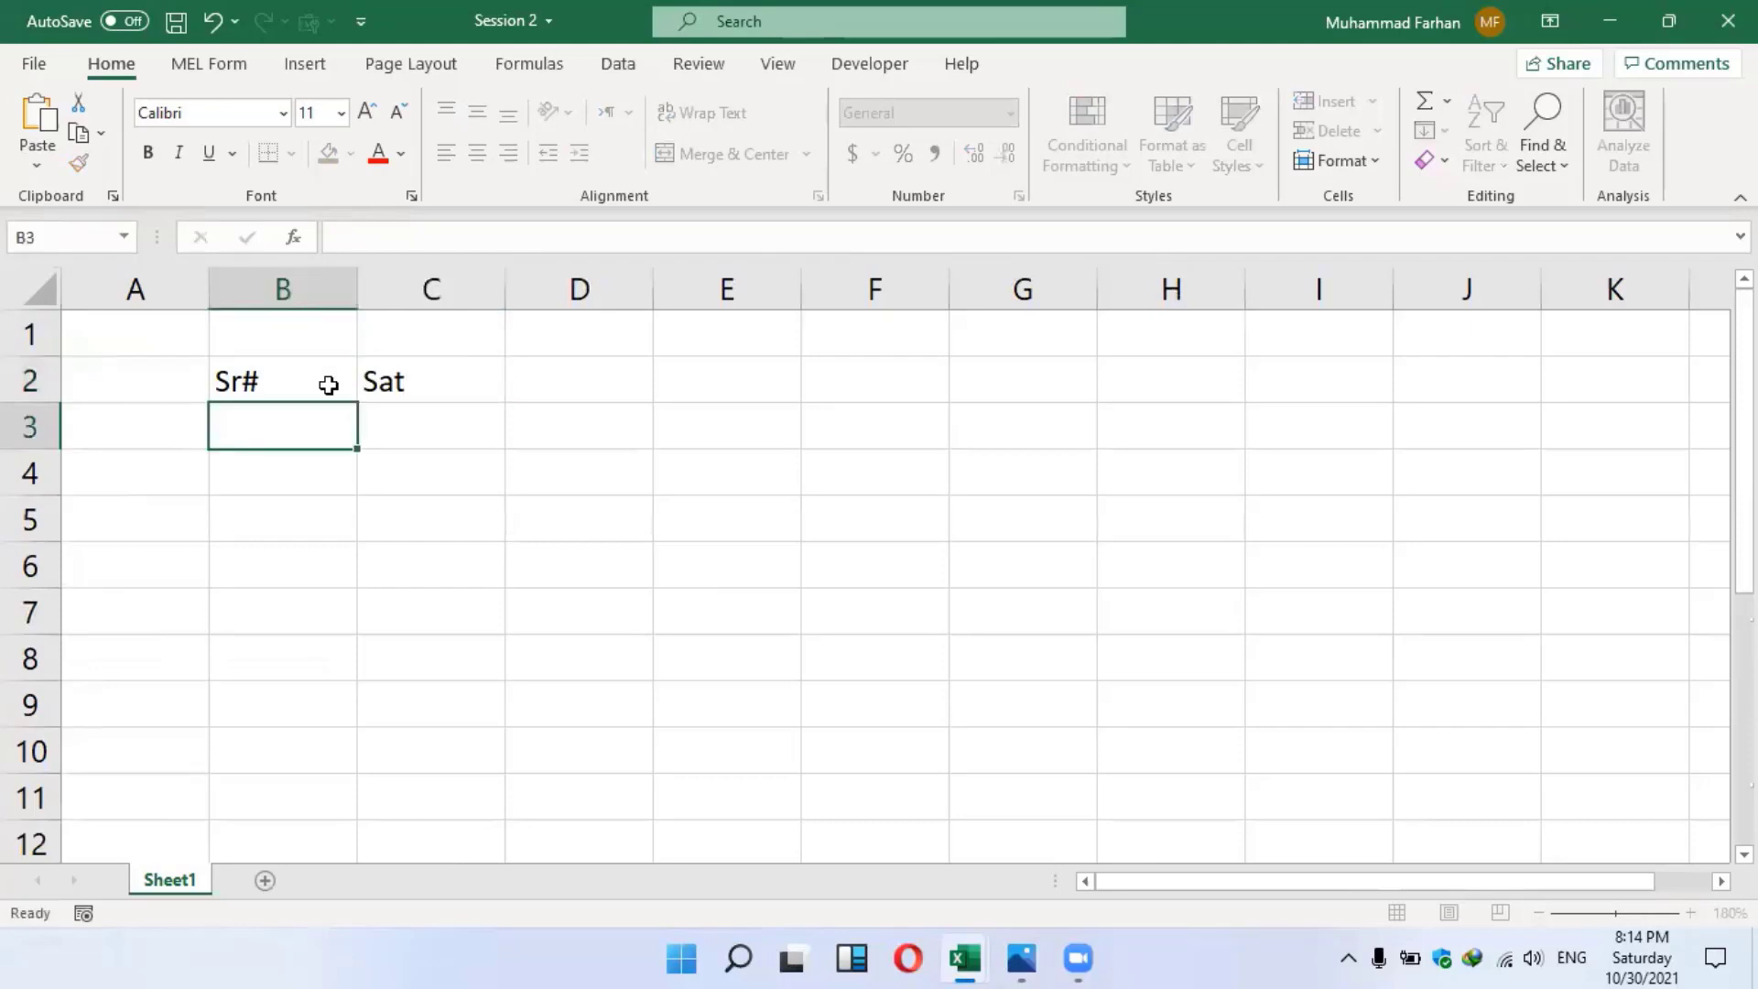
{"action": "key", "text": "Down"}
{"action": "key", "text": "Down"}
{"action": "left_click", "coordinate": [421, 409]}
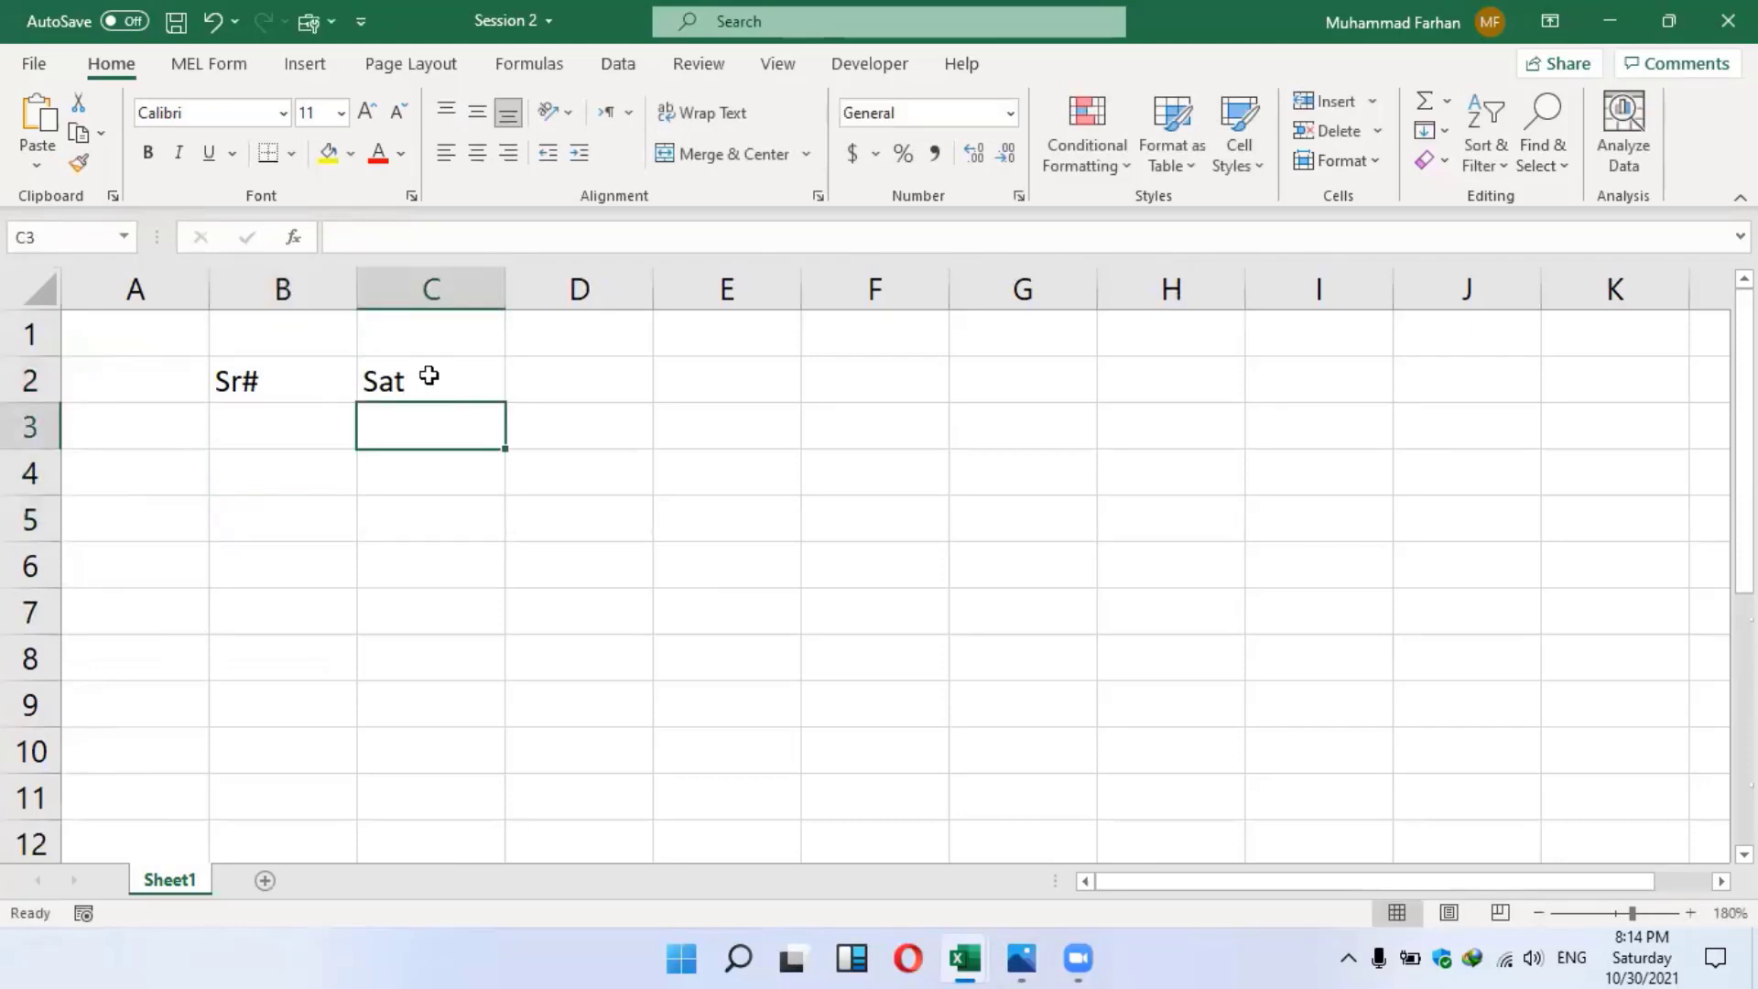
Enter the column headers Date, Name, Currency and % in cells C2 to F2
{"action": "left_click", "coordinate": [428, 376]}
{"action": "type", "text": "Date"}
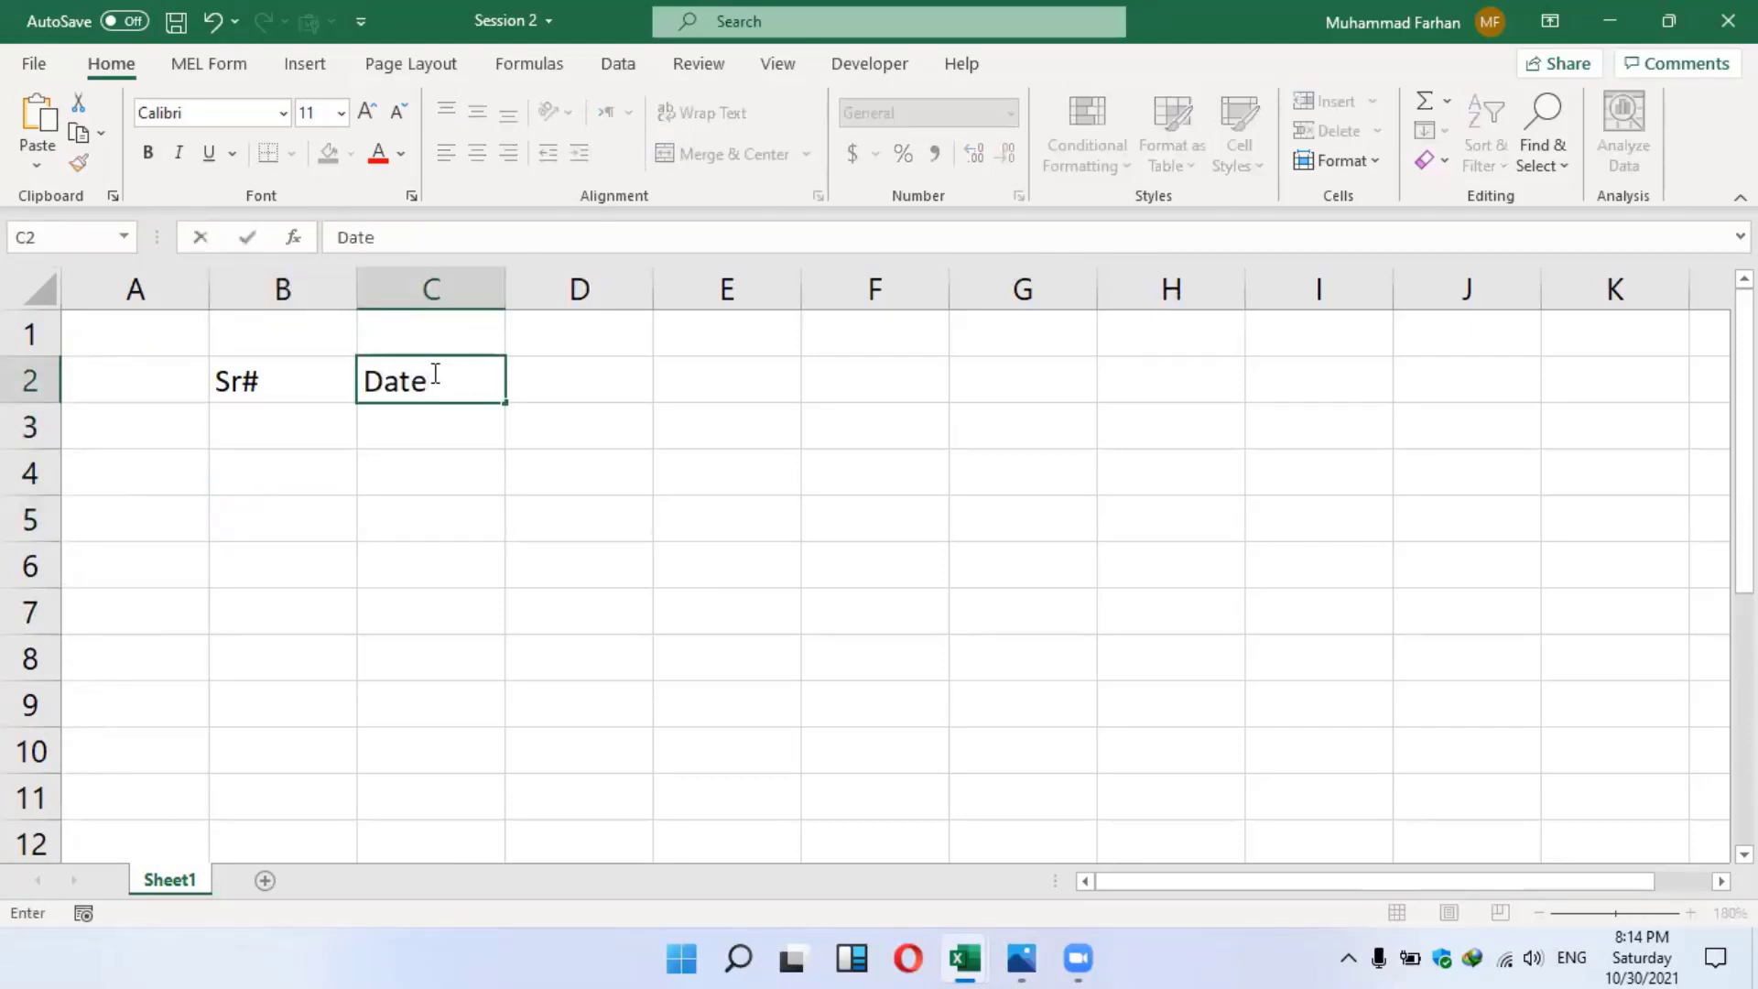
{"action": "key", "text": "Tab"}
{"action": "type", "text": "Name"}
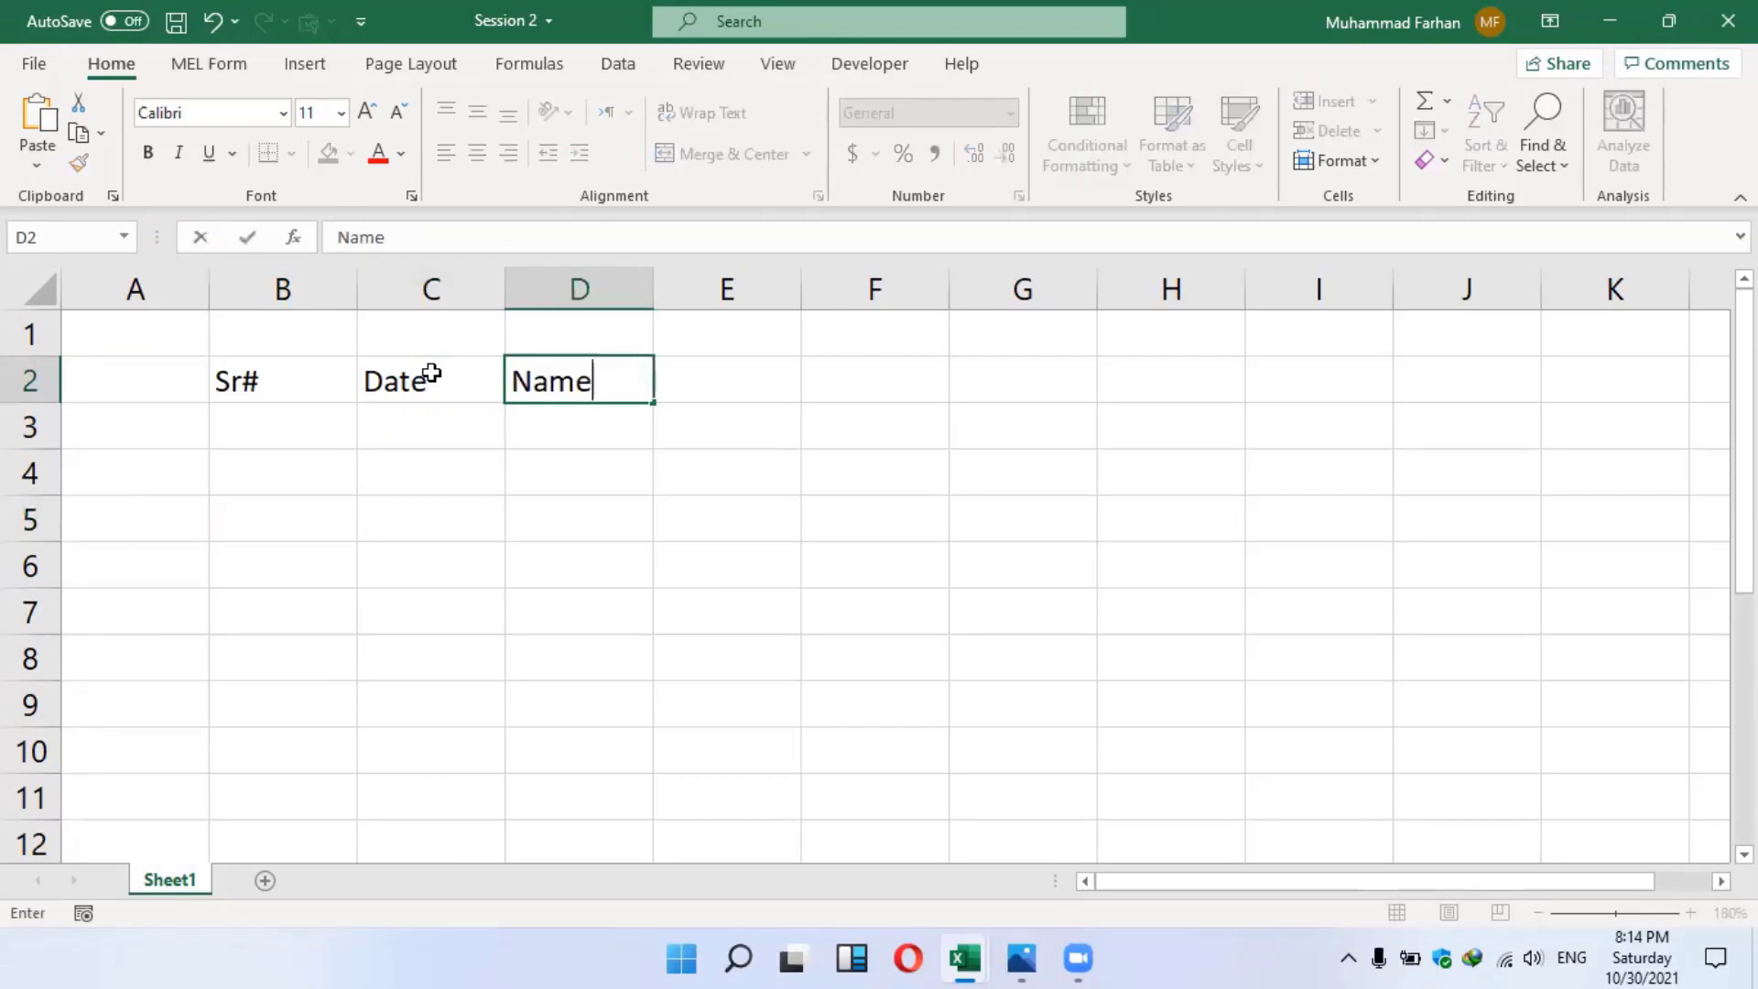
{"action": "key", "text": "Tab"}
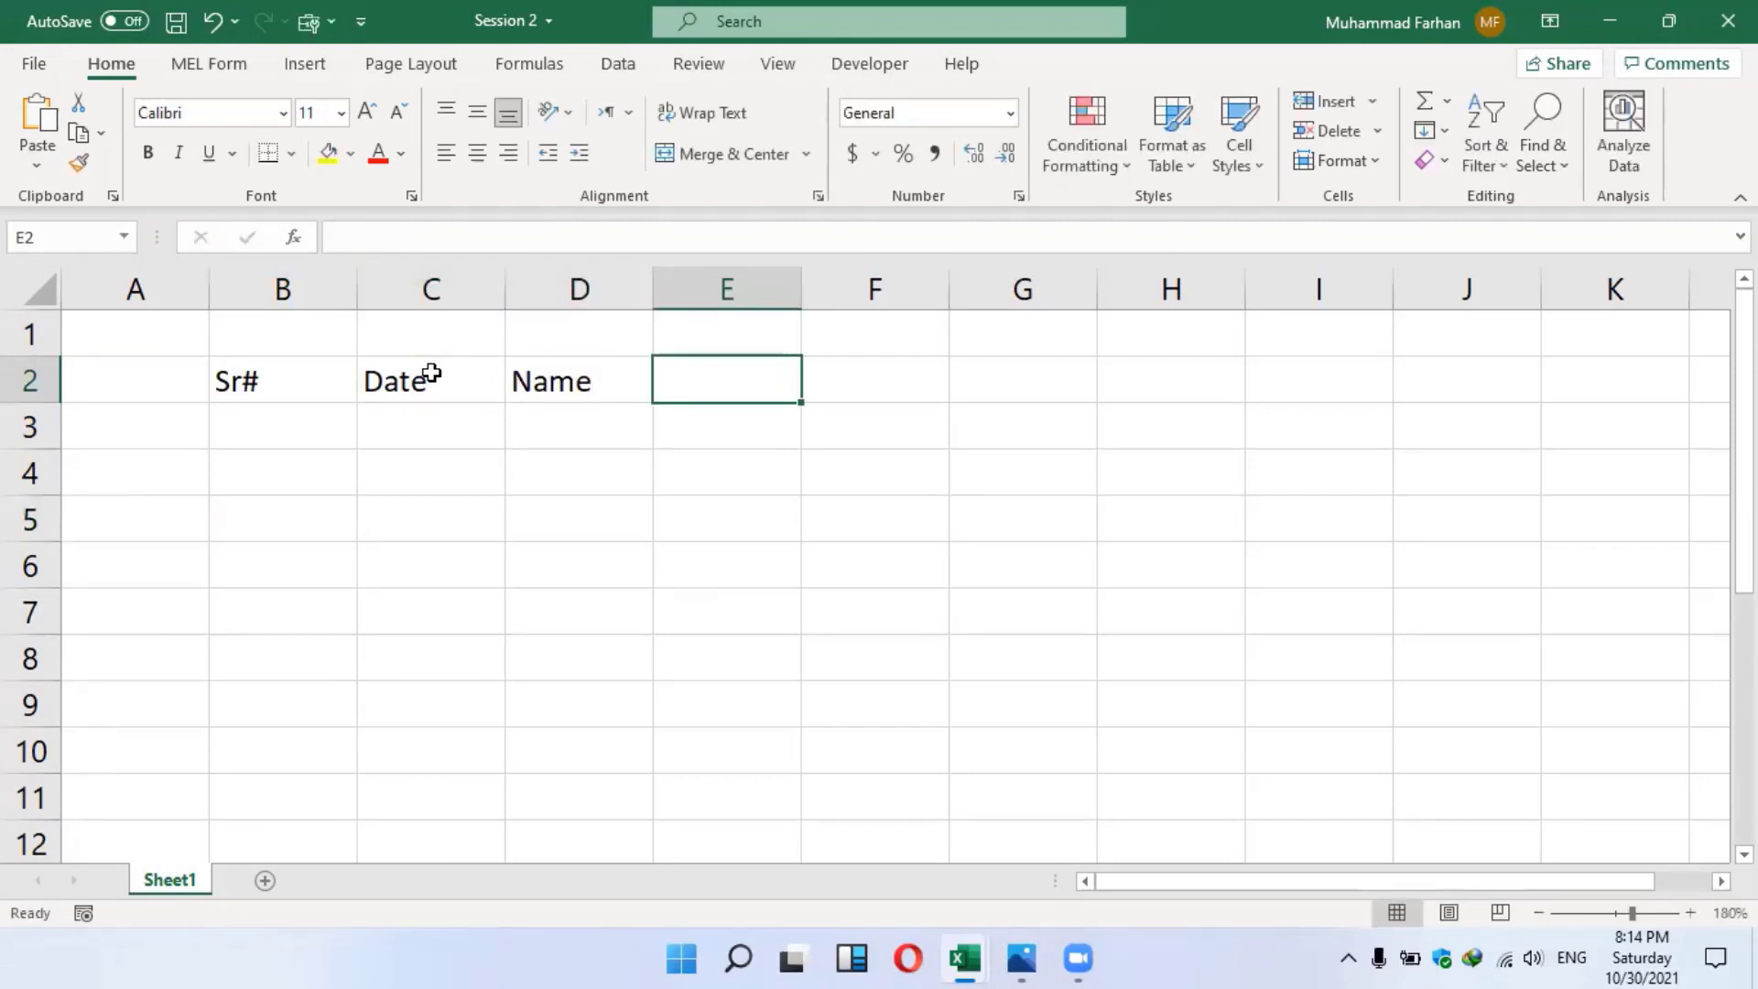
{"action": "type", "text": "Currencyt"}
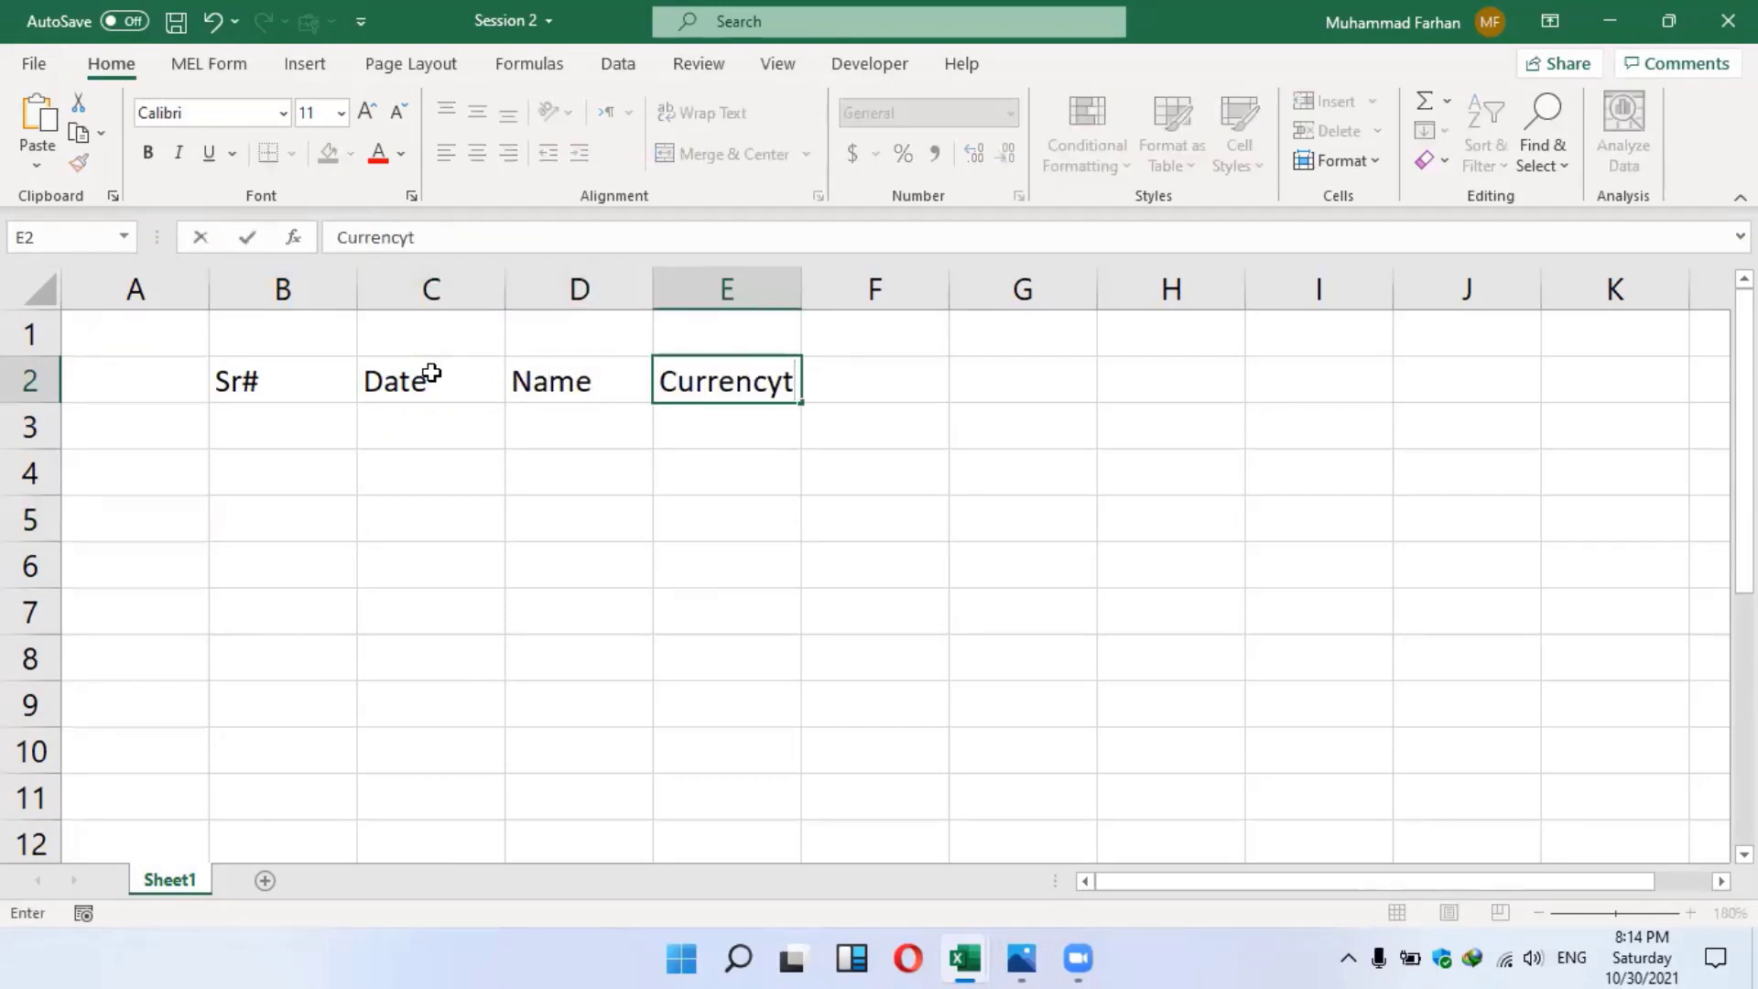
{"action": "key", "text": "BackSpace"}
{"action": "key", "text": "Tab"}
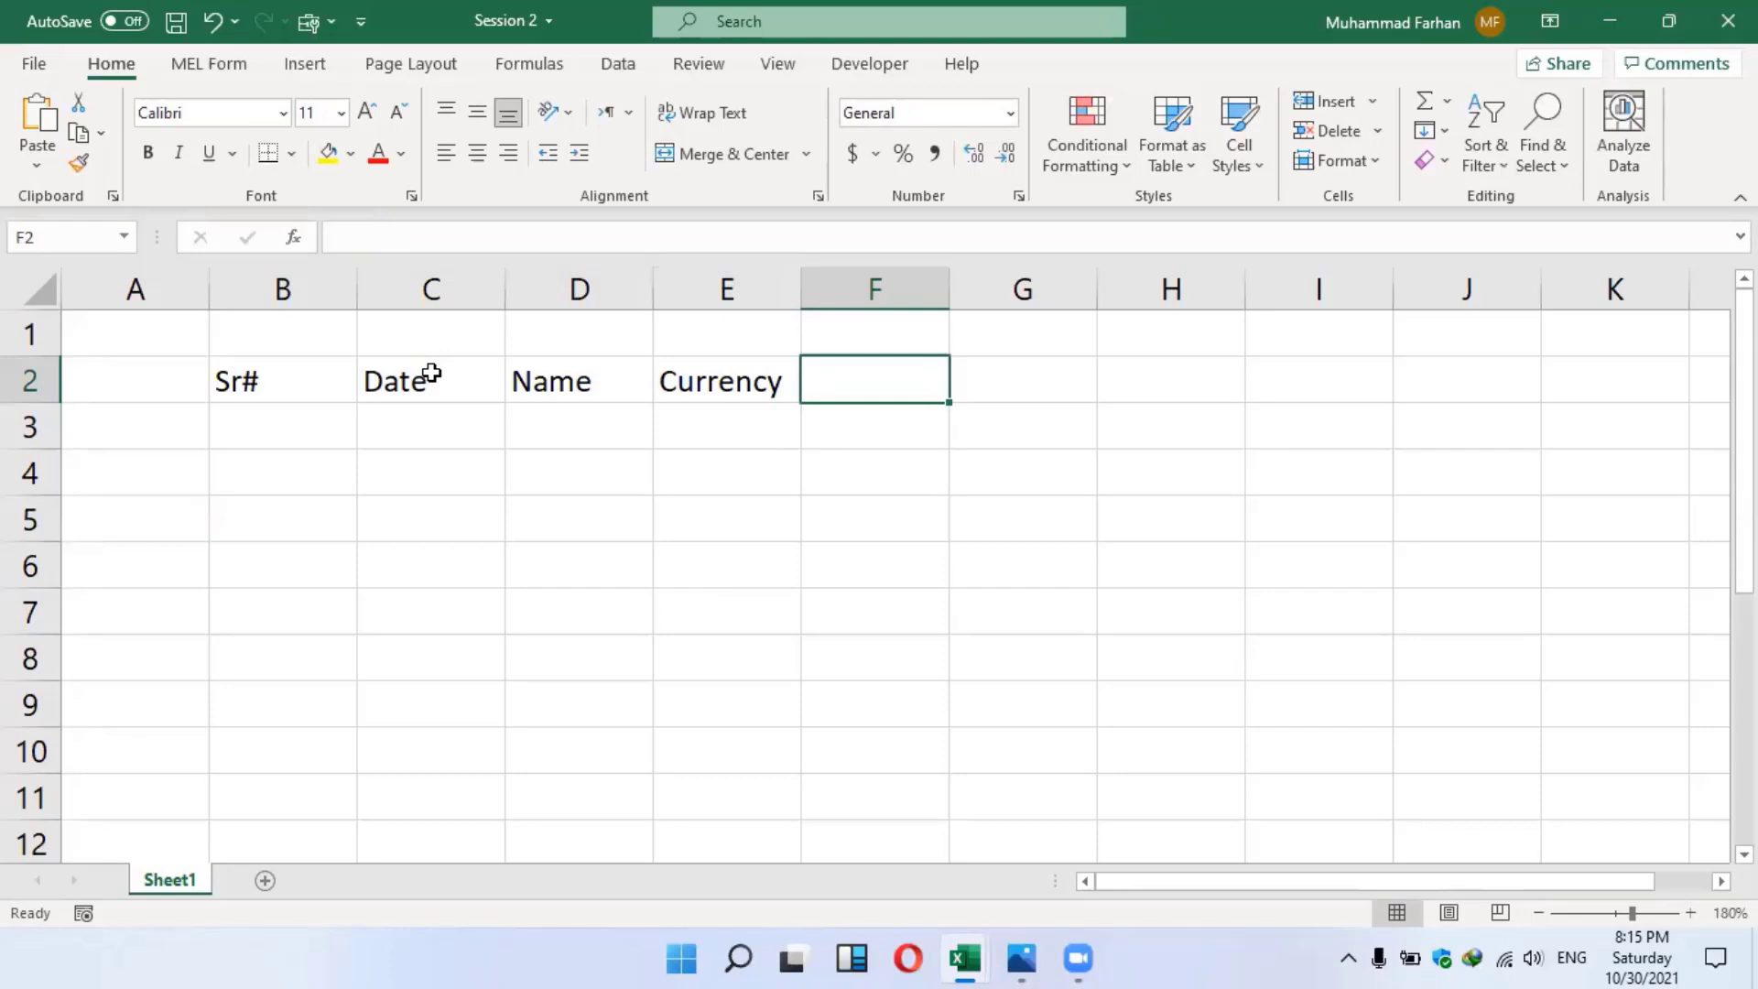
{"action": "type", "text": "%"}
{"action": "key", "text": "Tab"}
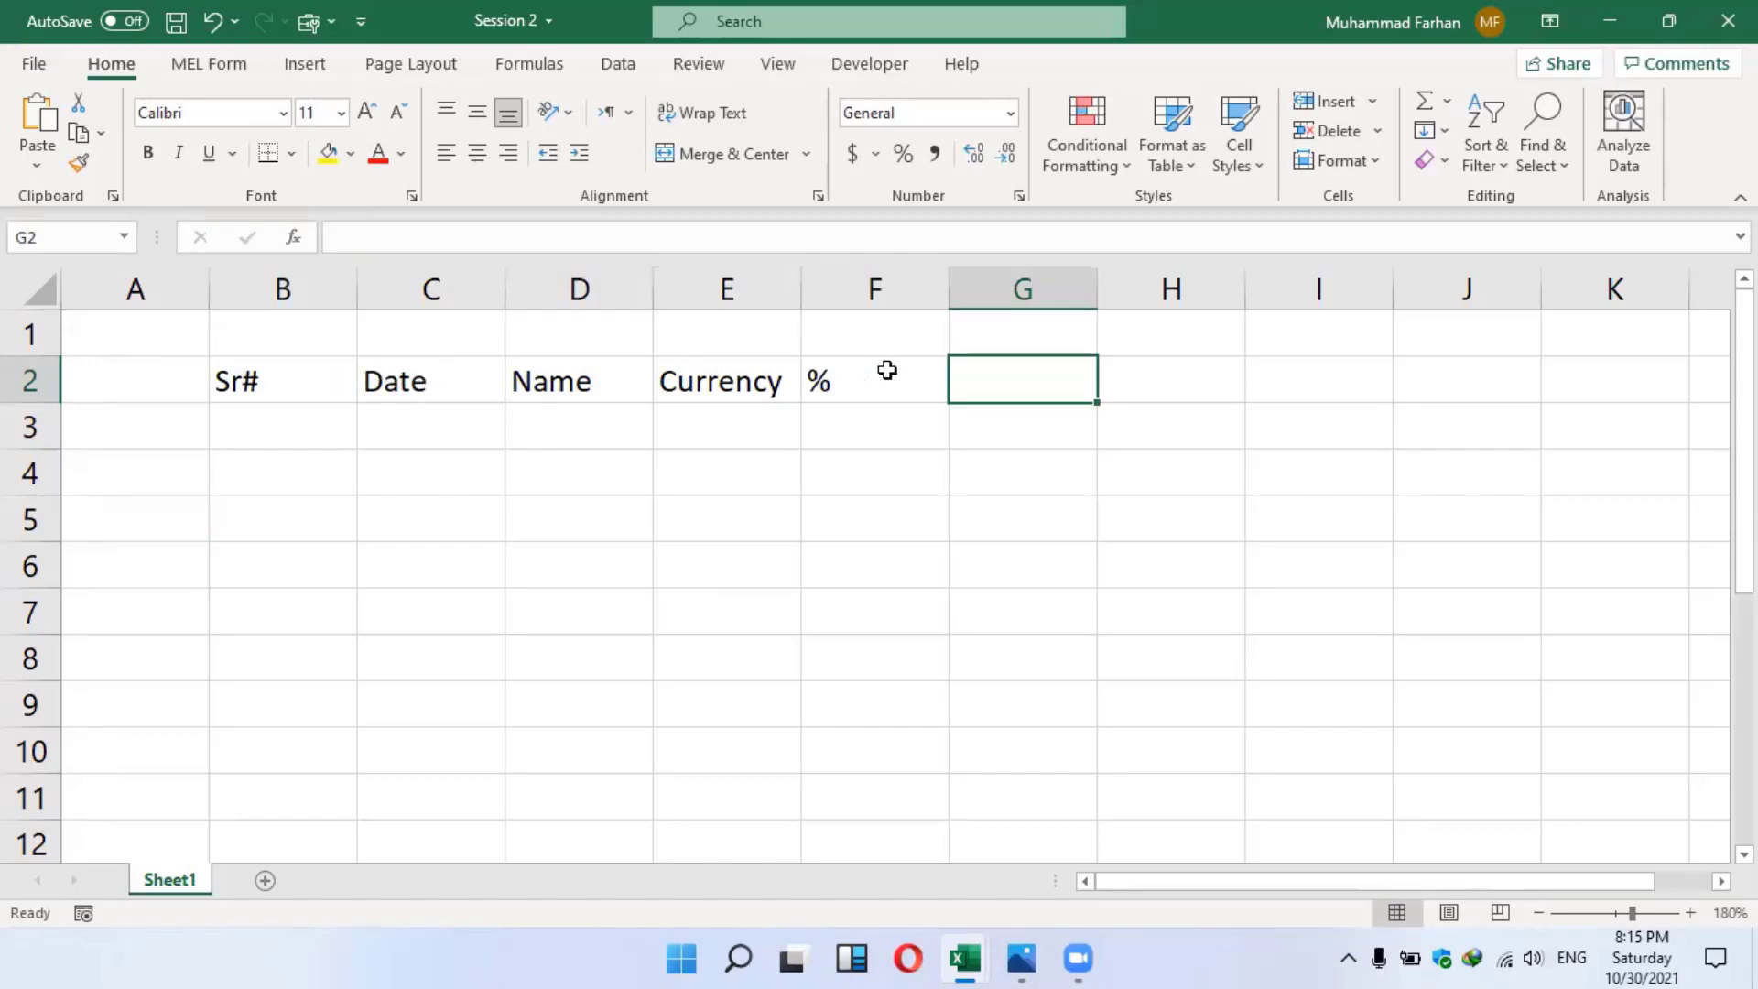
{"action": "left_click", "coordinate": [276, 382]}
{"action": "left_click", "coordinate": [288, 429]}
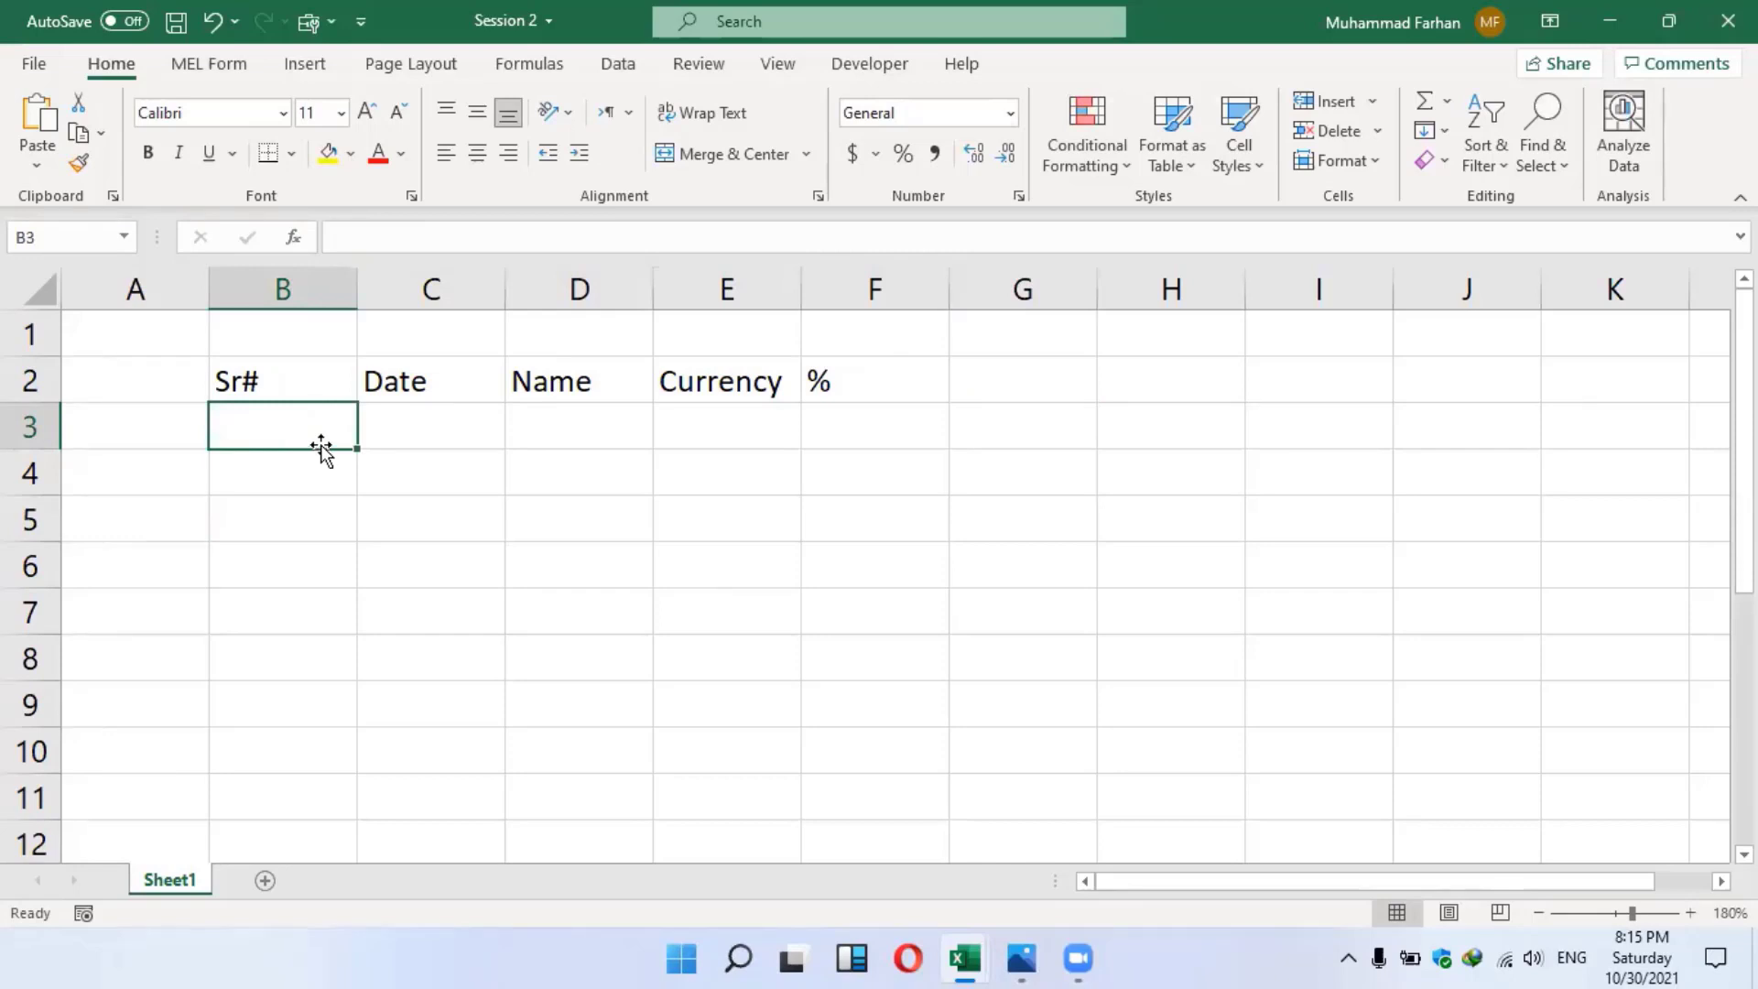
{"action": "key", "text": "Right"}
{"action": "key", "text": "Right"}
{"action": "key", "text": "Right"}
{"action": "key", "text": "Right"}
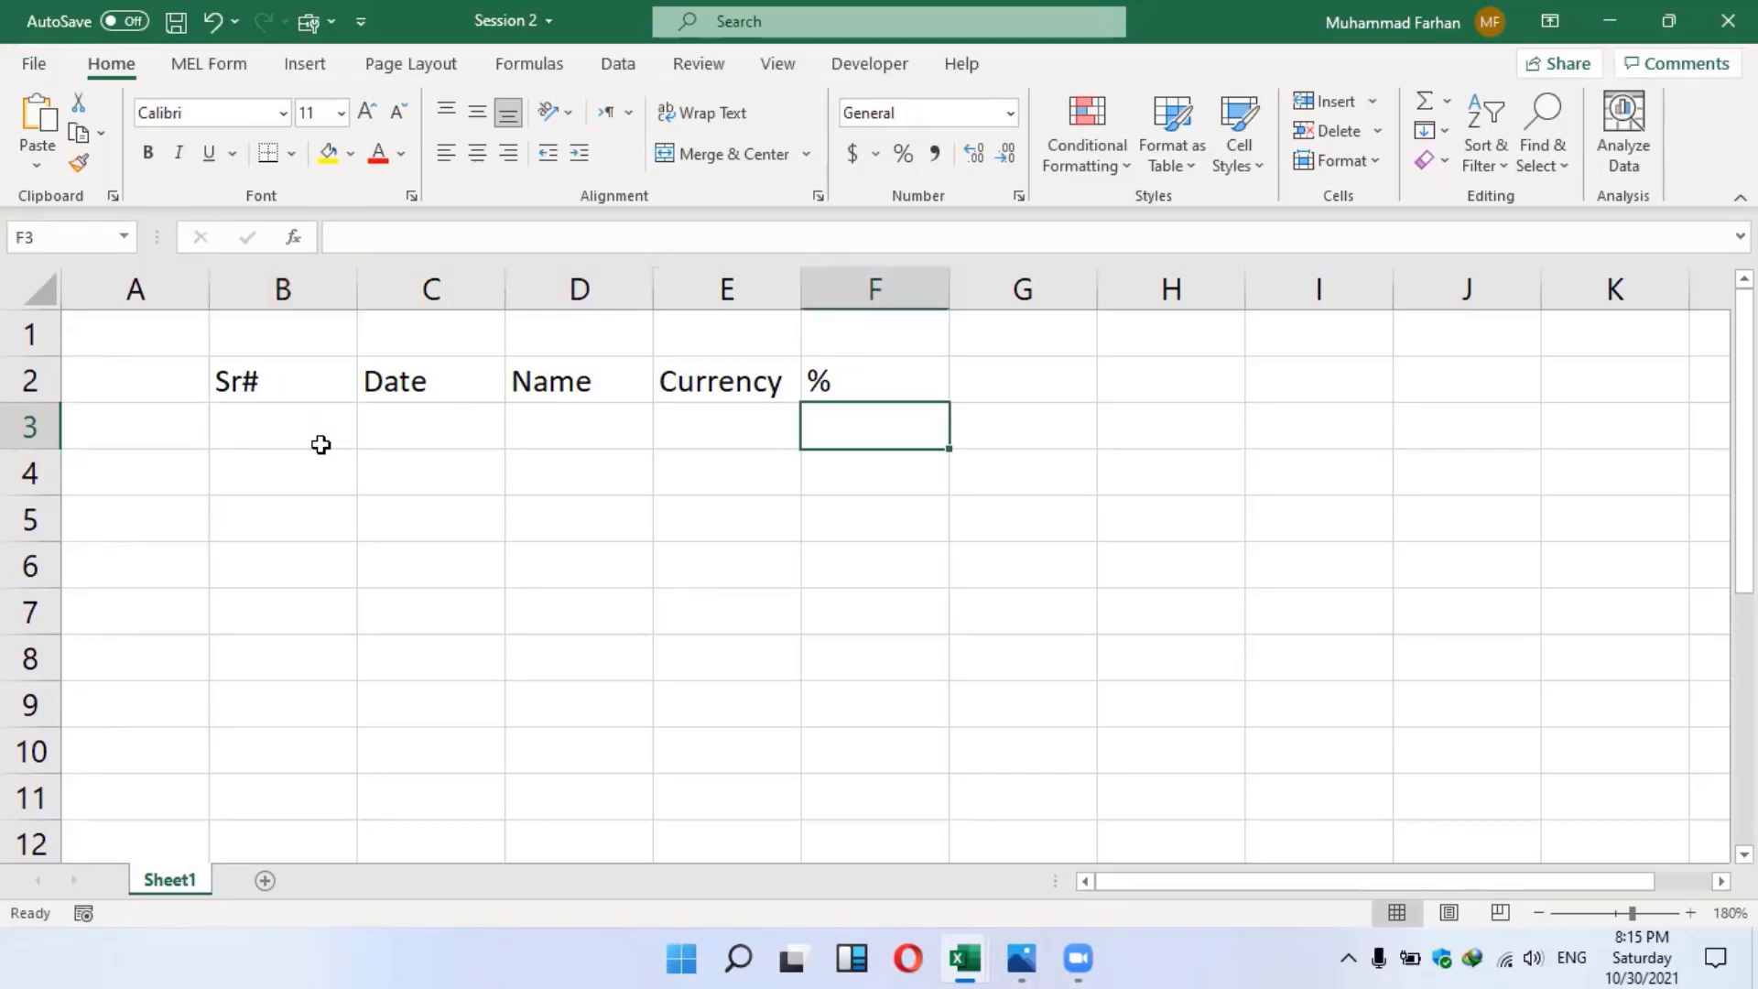
{"action": "key", "text": "Down"}
{"action": "key", "text": "Down"}
{"action": "key", "text": "Page_Down"}
{"action": "scroll", "coordinate": [460, 465], "scroll_direction": "up", "scroll_amount": 4}
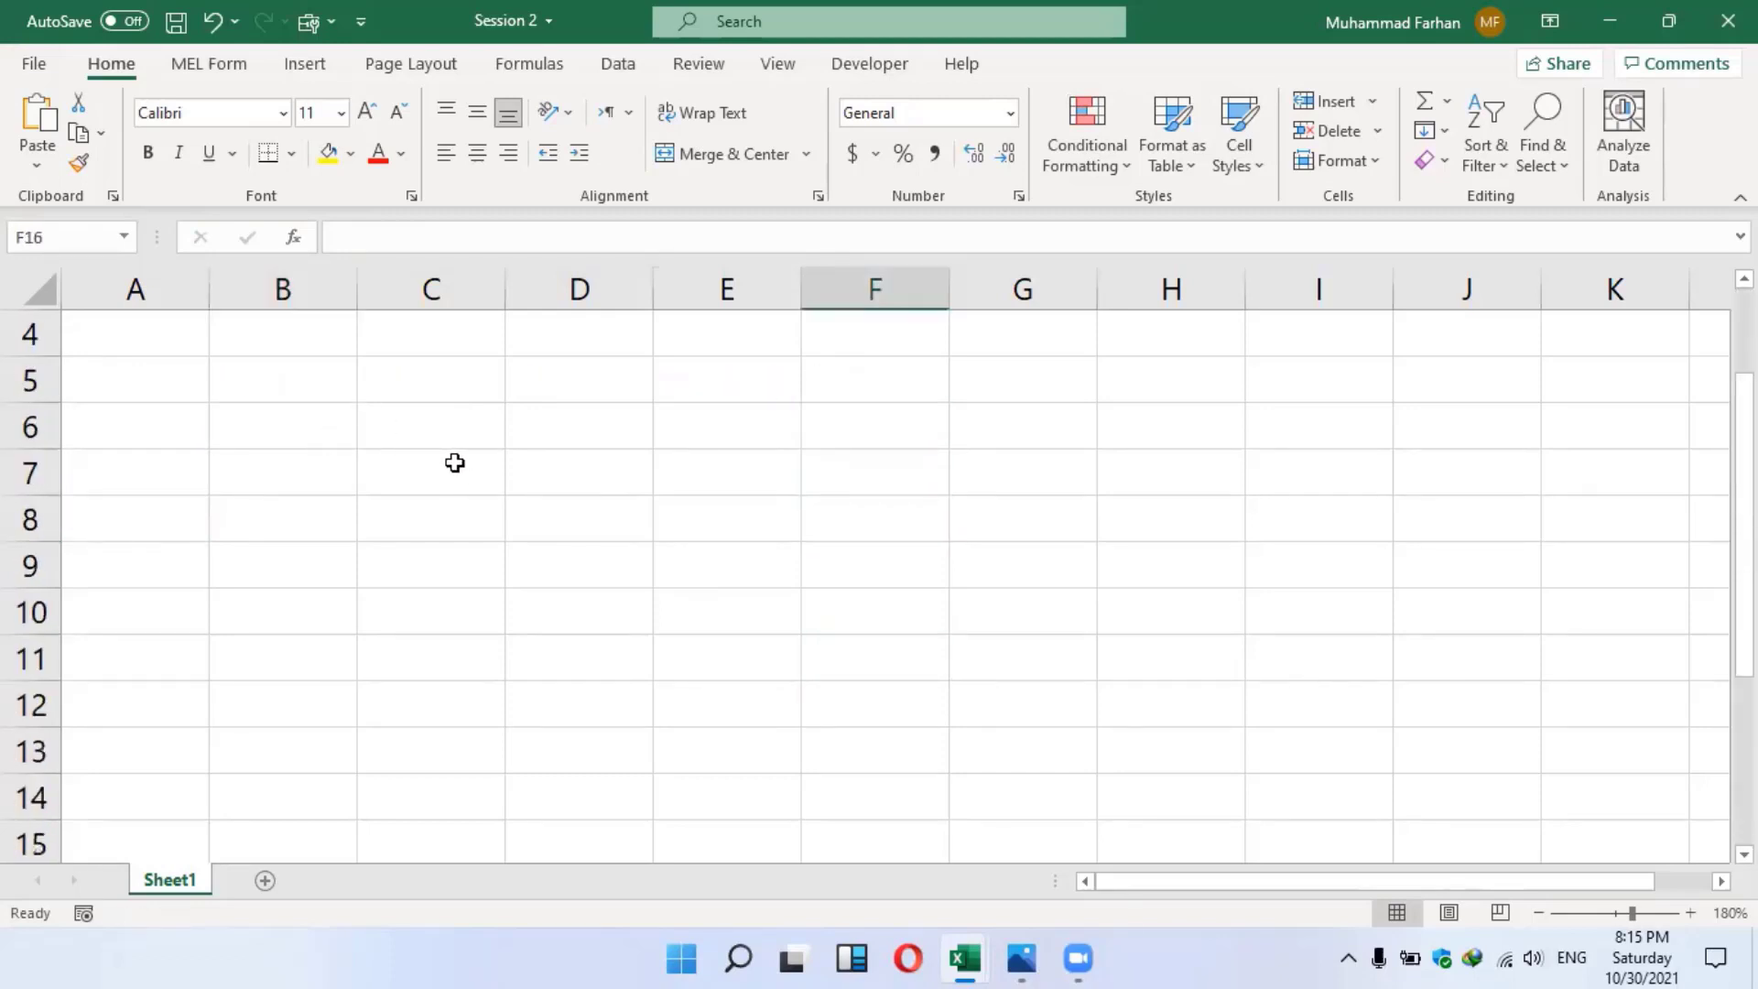
Enter the serial numbers 1, 2 and 3 in cells B3 to B5 under the Sr# header
{"action": "left_click", "coordinate": [282, 434]}
{"action": "type", "text": "1"}
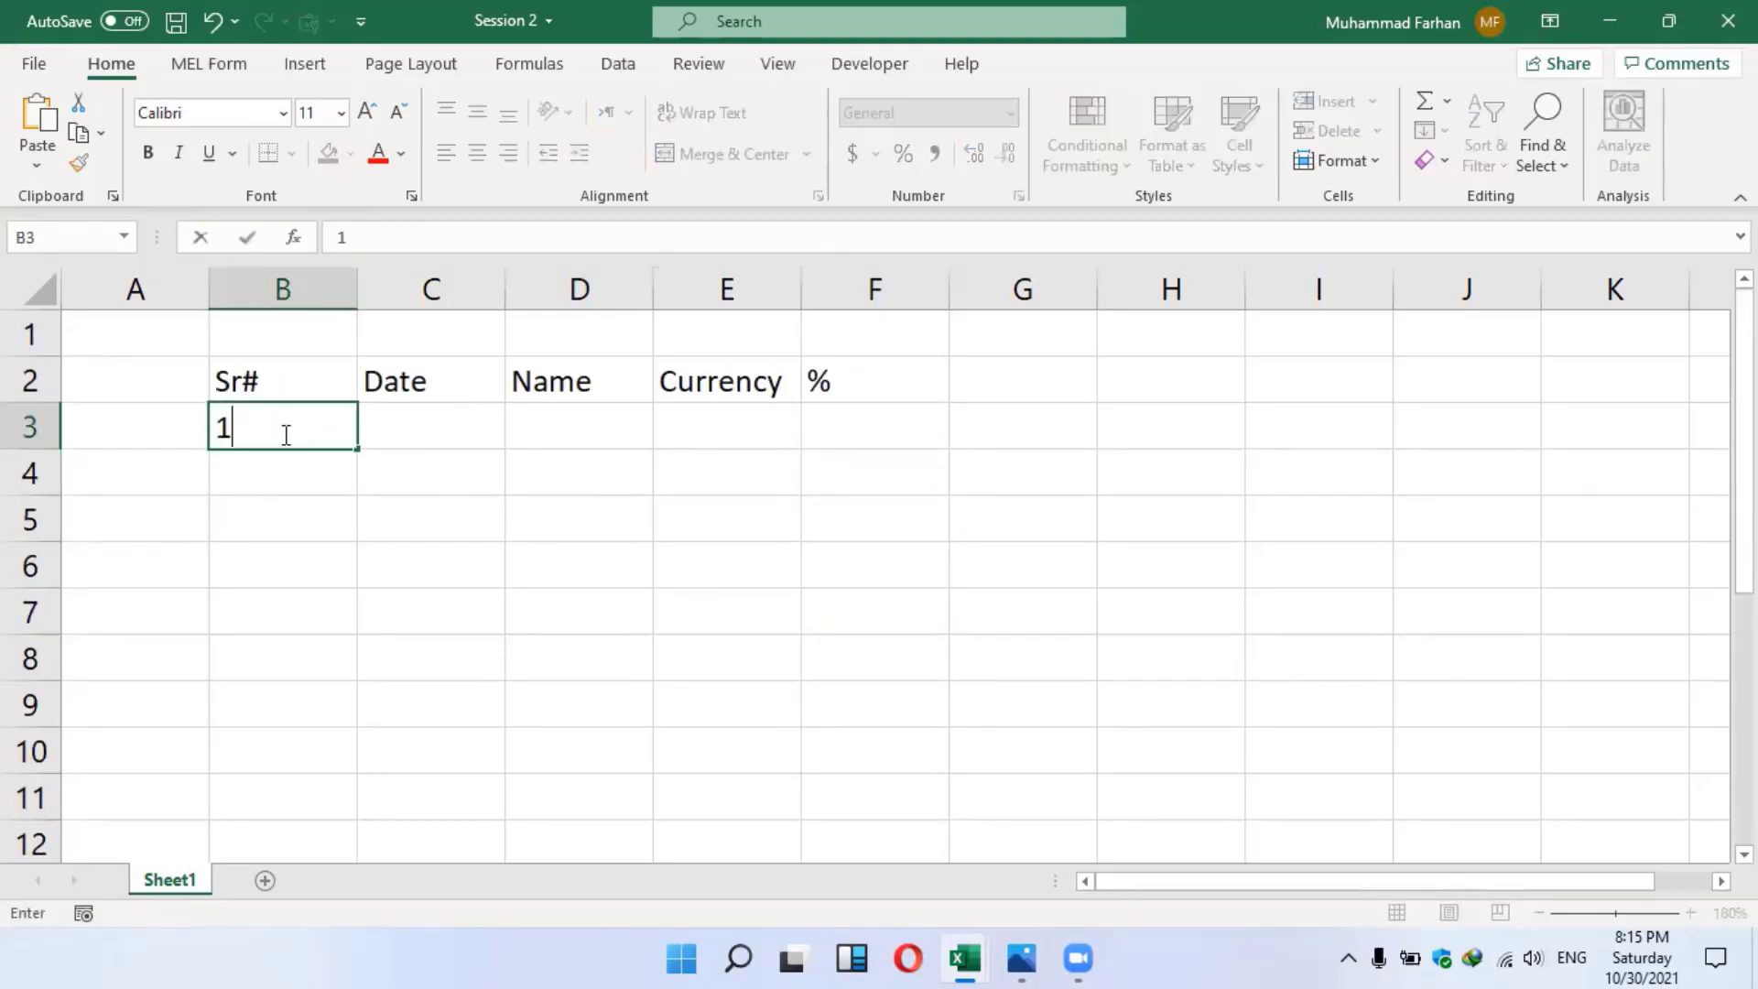
{"action": "key", "text": "Return"}
{"action": "type", "text": "2"}
{"action": "key", "text": "Return"}
{"action": "type", "text": "3"}
{"action": "key", "text": "Return"}
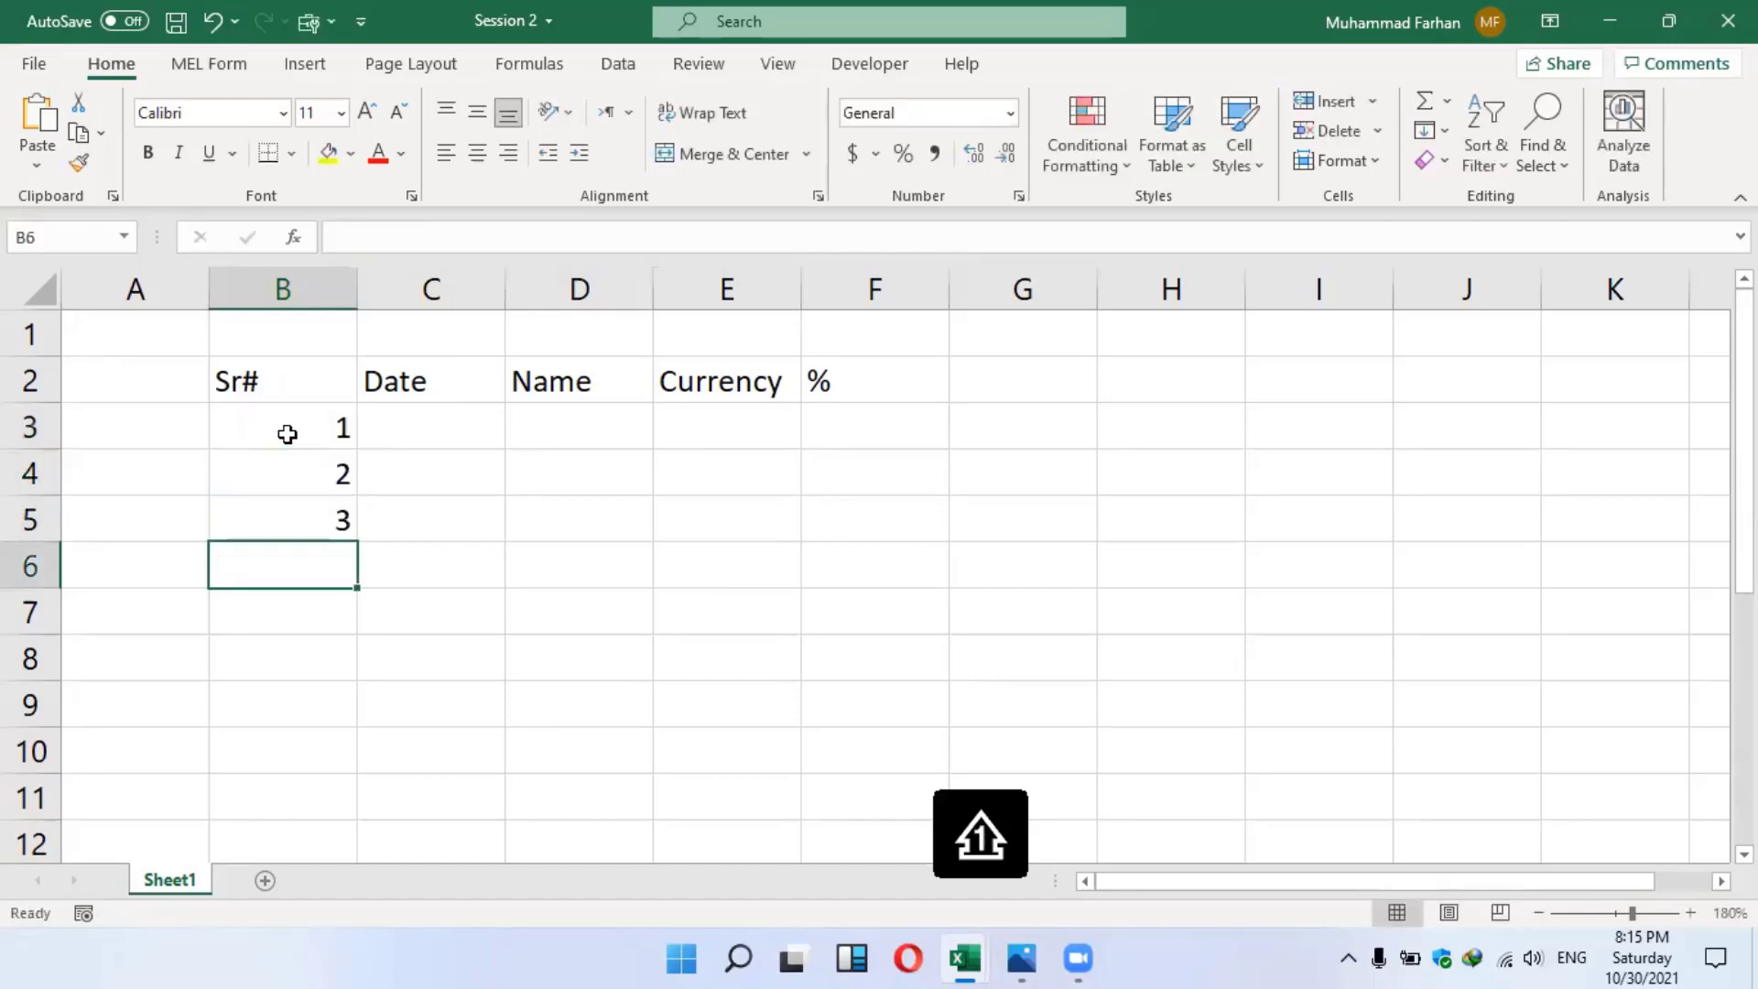
Enter the date 30/10/2021 in cell C3 under the Date header and widen column C to fit it
{"action": "left_click_drag", "start_coordinate": [447, 451], "coordinate": [448, 518]}
{"action": "left_click", "coordinate": [437, 433]}
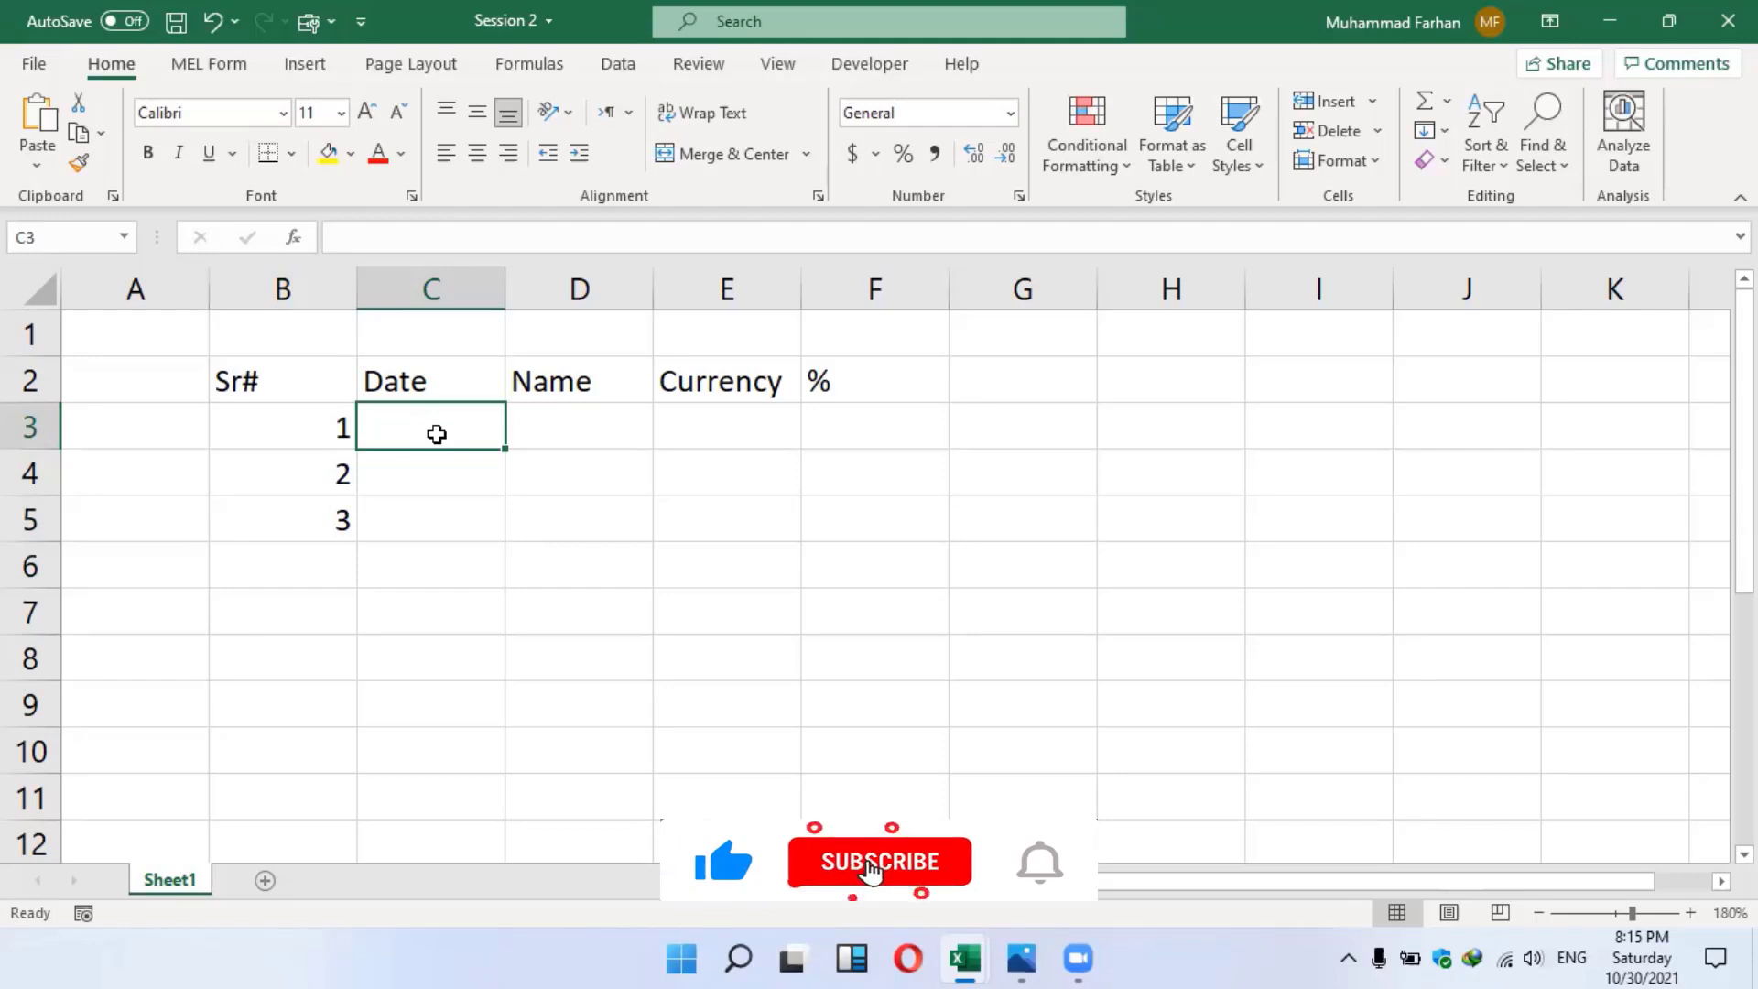
{"action": "type", "text": "30"}
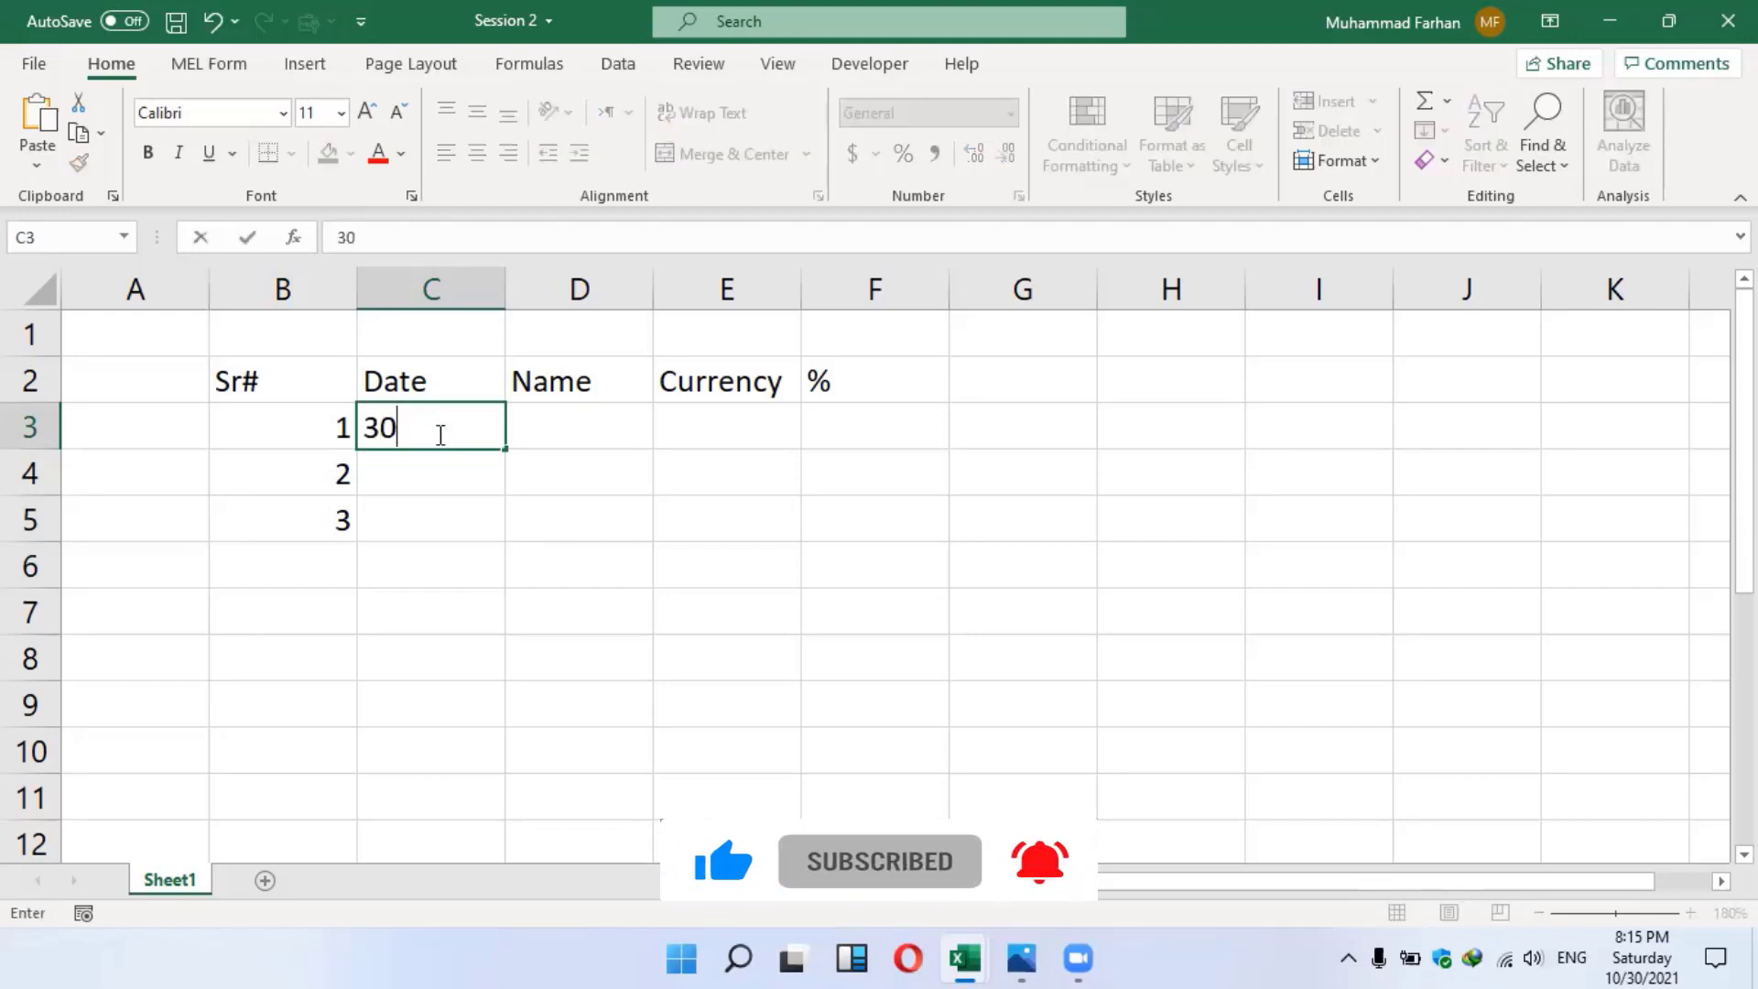
{"action": "type", "text": "/10/2021"}
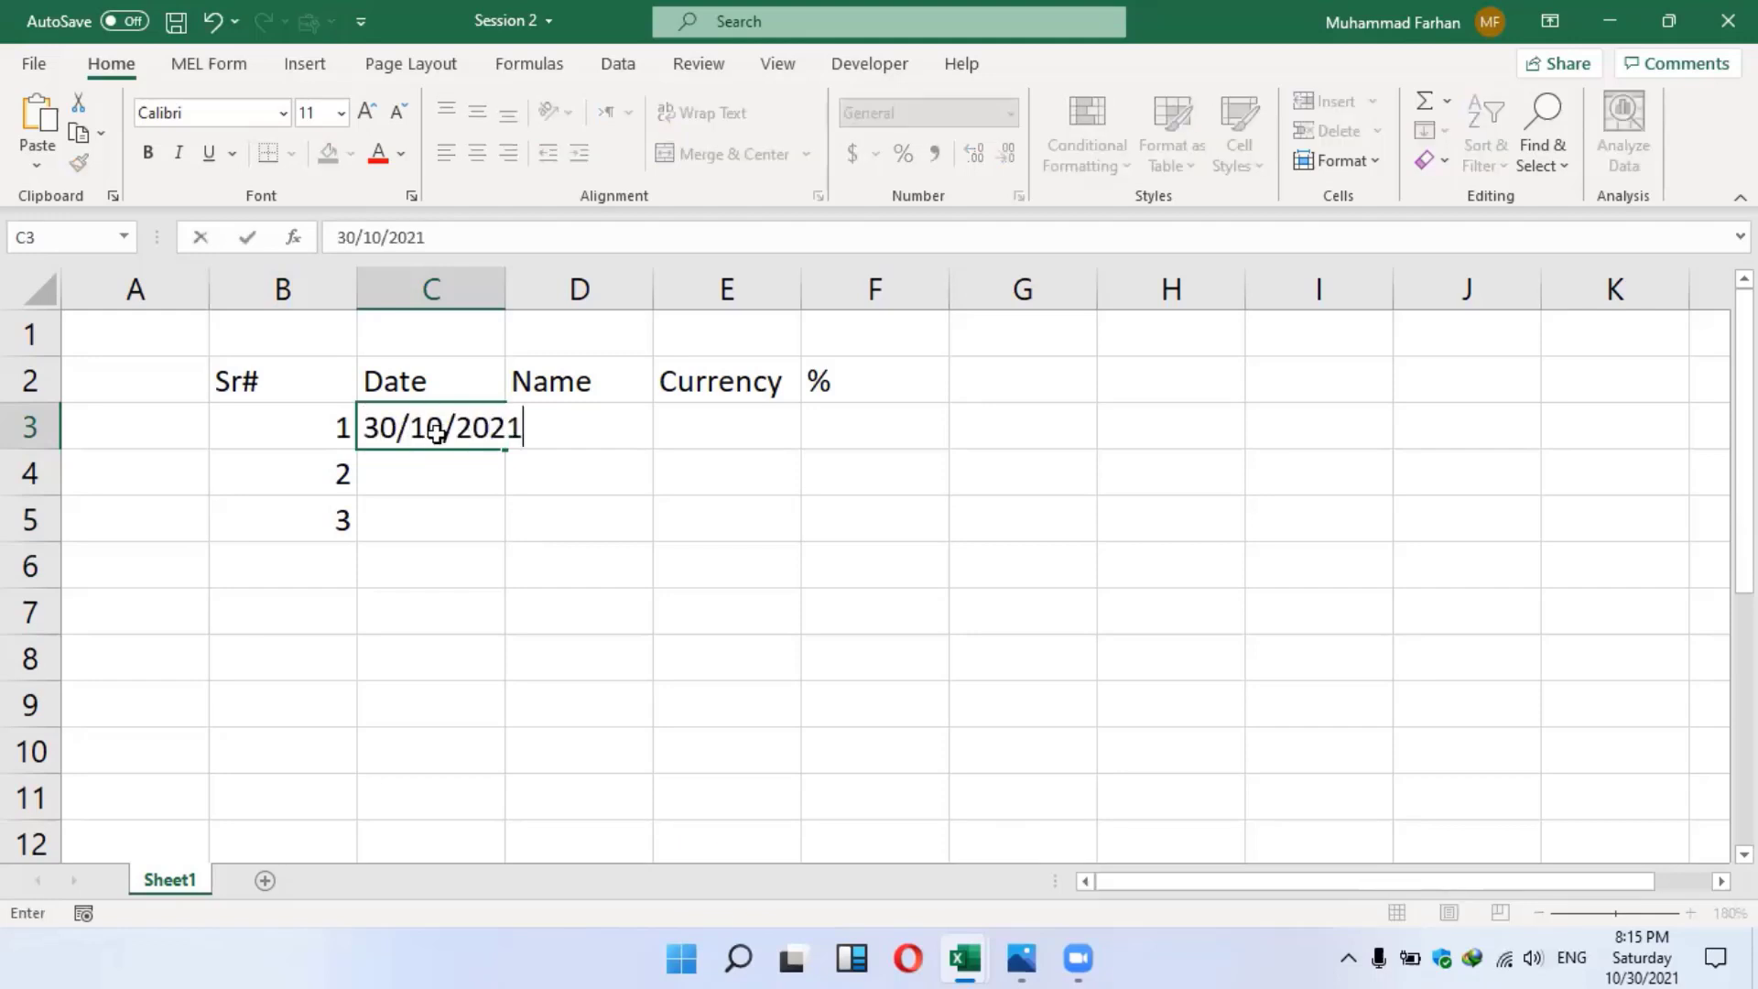
{"action": "key", "text": "Return"}
{"action": "left_click_drag", "start_coordinate": [505, 290], "coordinate": [535, 289]}
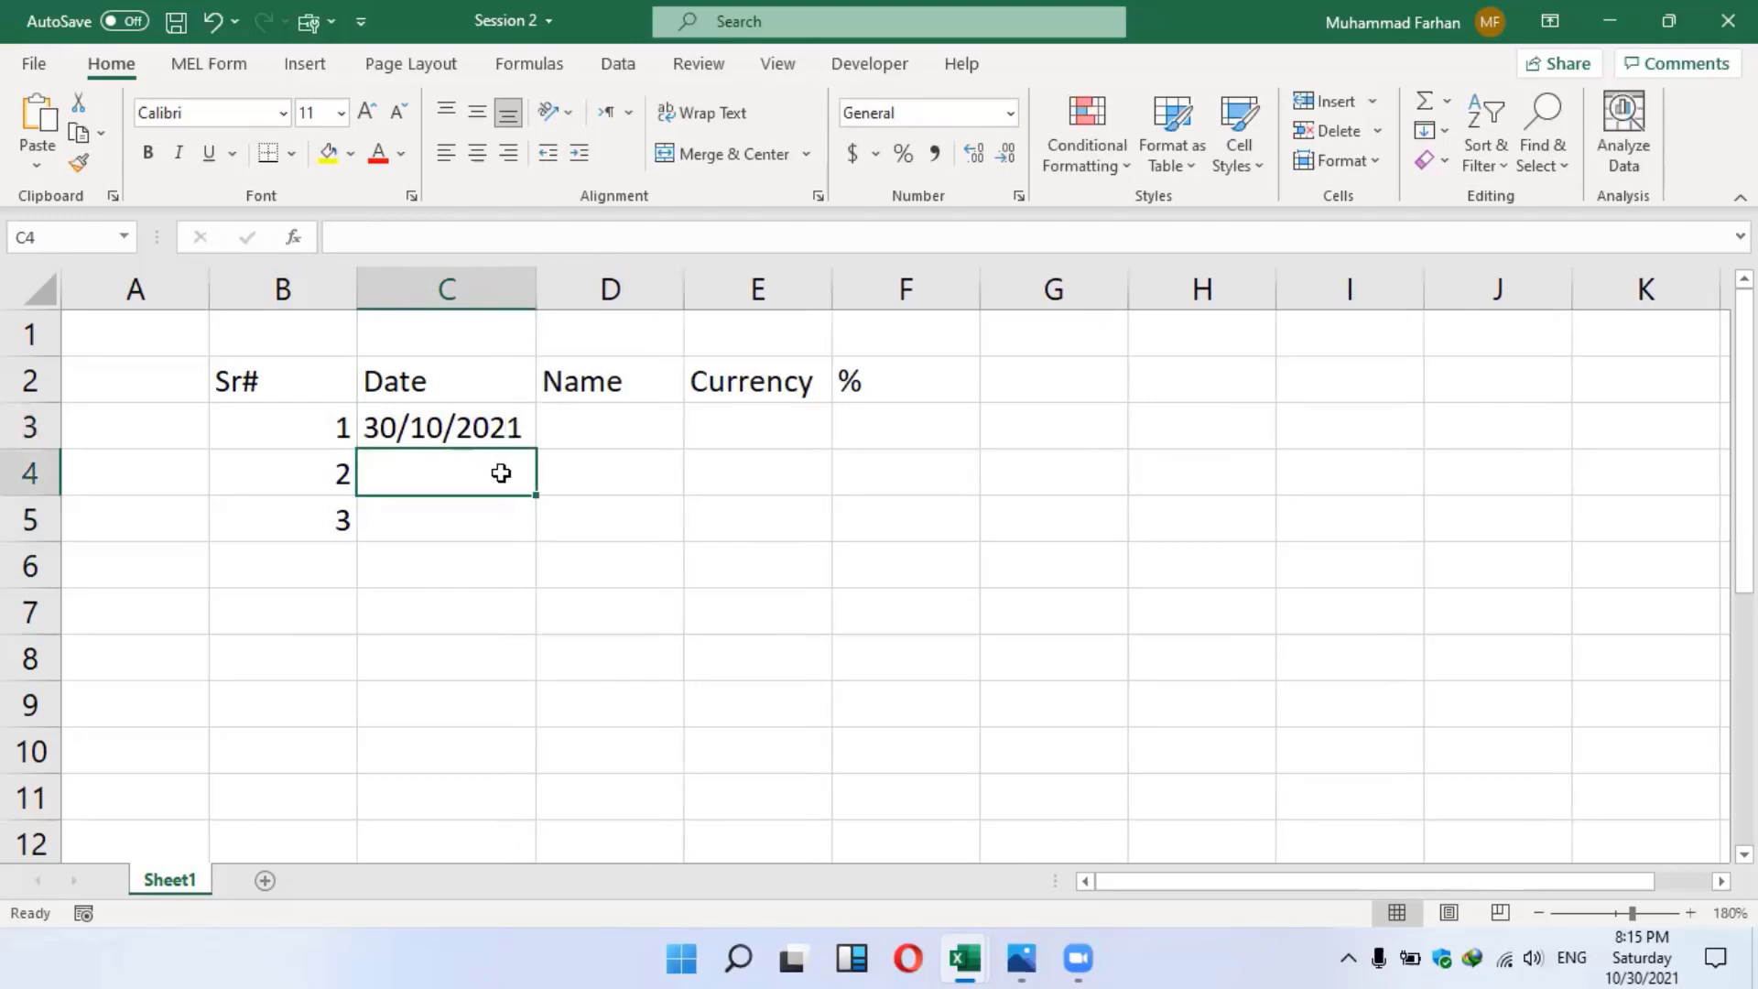
Enter the date 30 oct 2021 in cell C4 and select the cell to check its stored value
{"action": "type", "text": "30"}
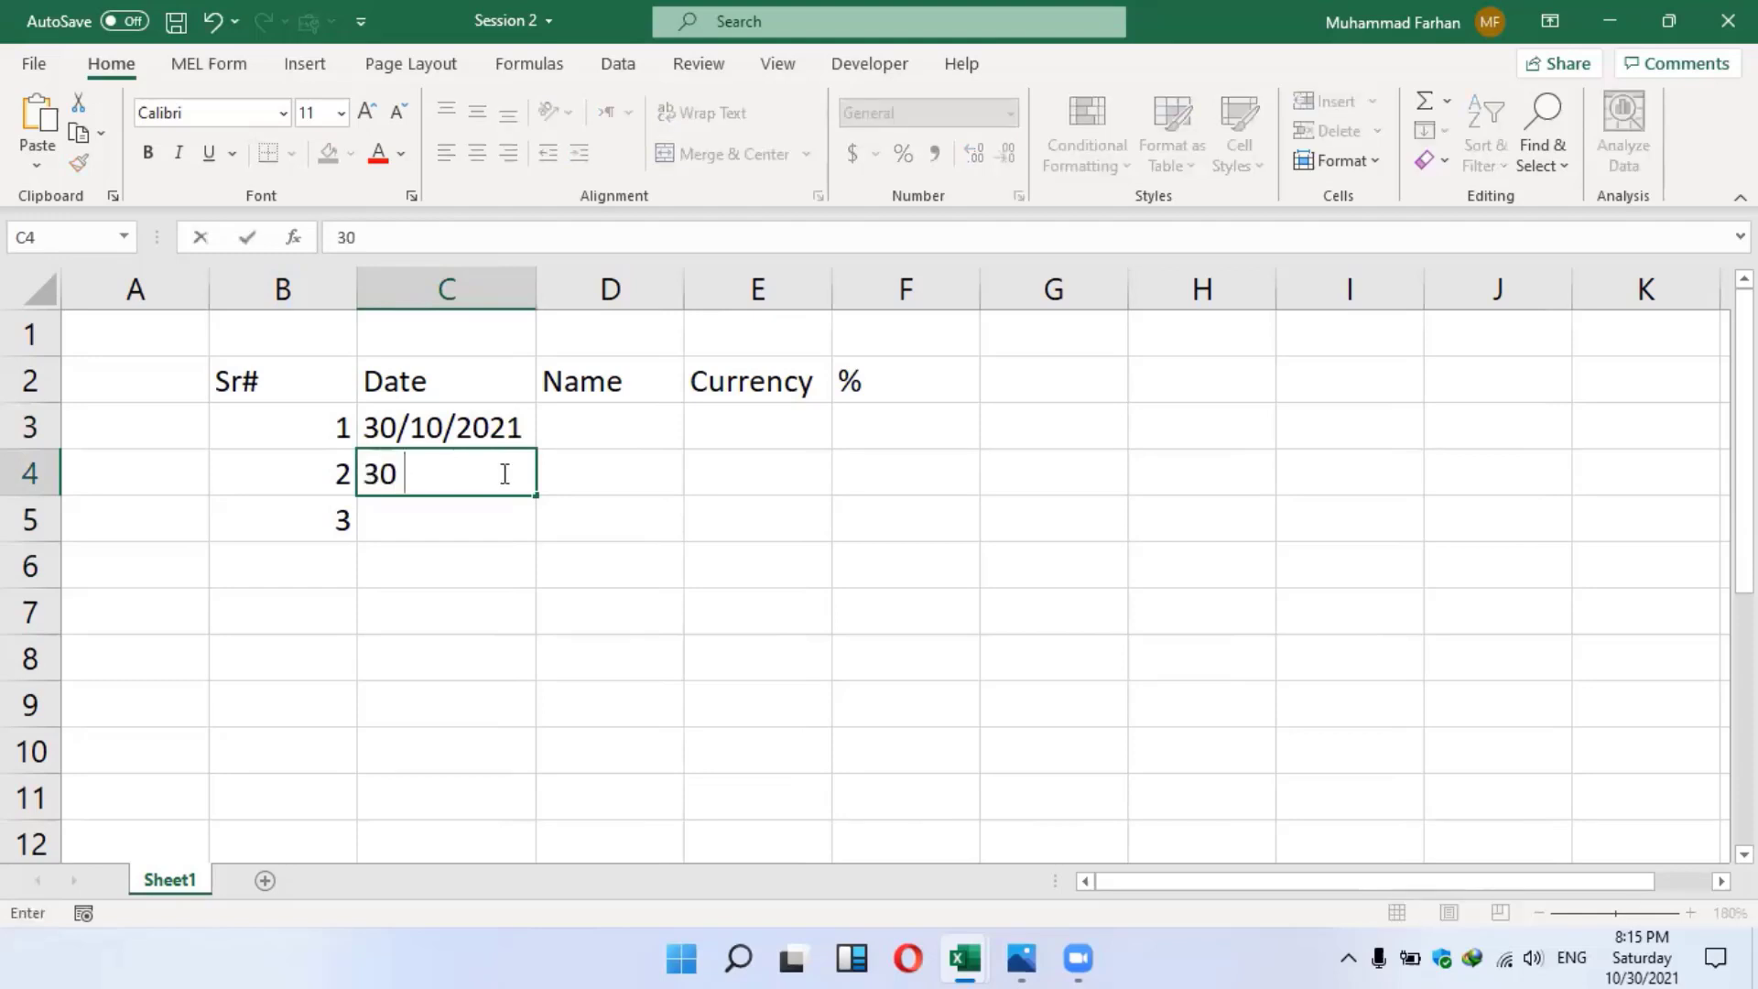
{"action": "type", "text": " oct 3"}
{"action": "key", "text": "BackSpace"}
{"action": "type", "text": "2021"}
{"action": "key", "text": "Return"}
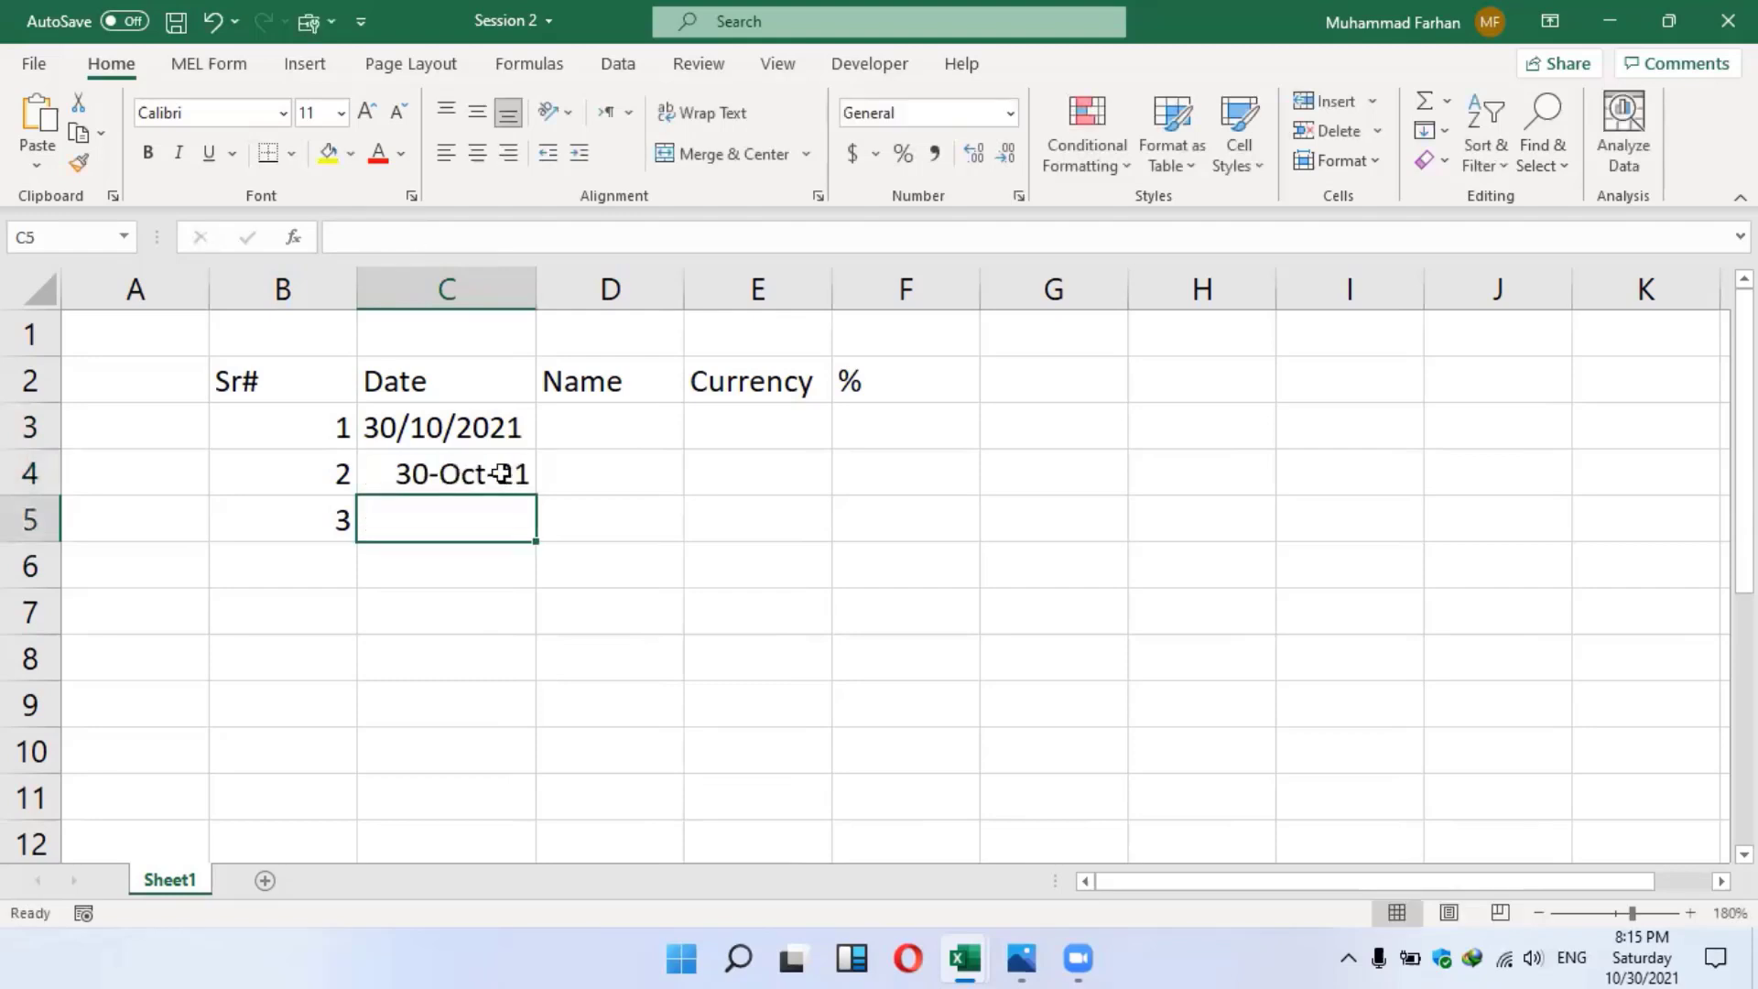
{"action": "key", "text": "Up"}
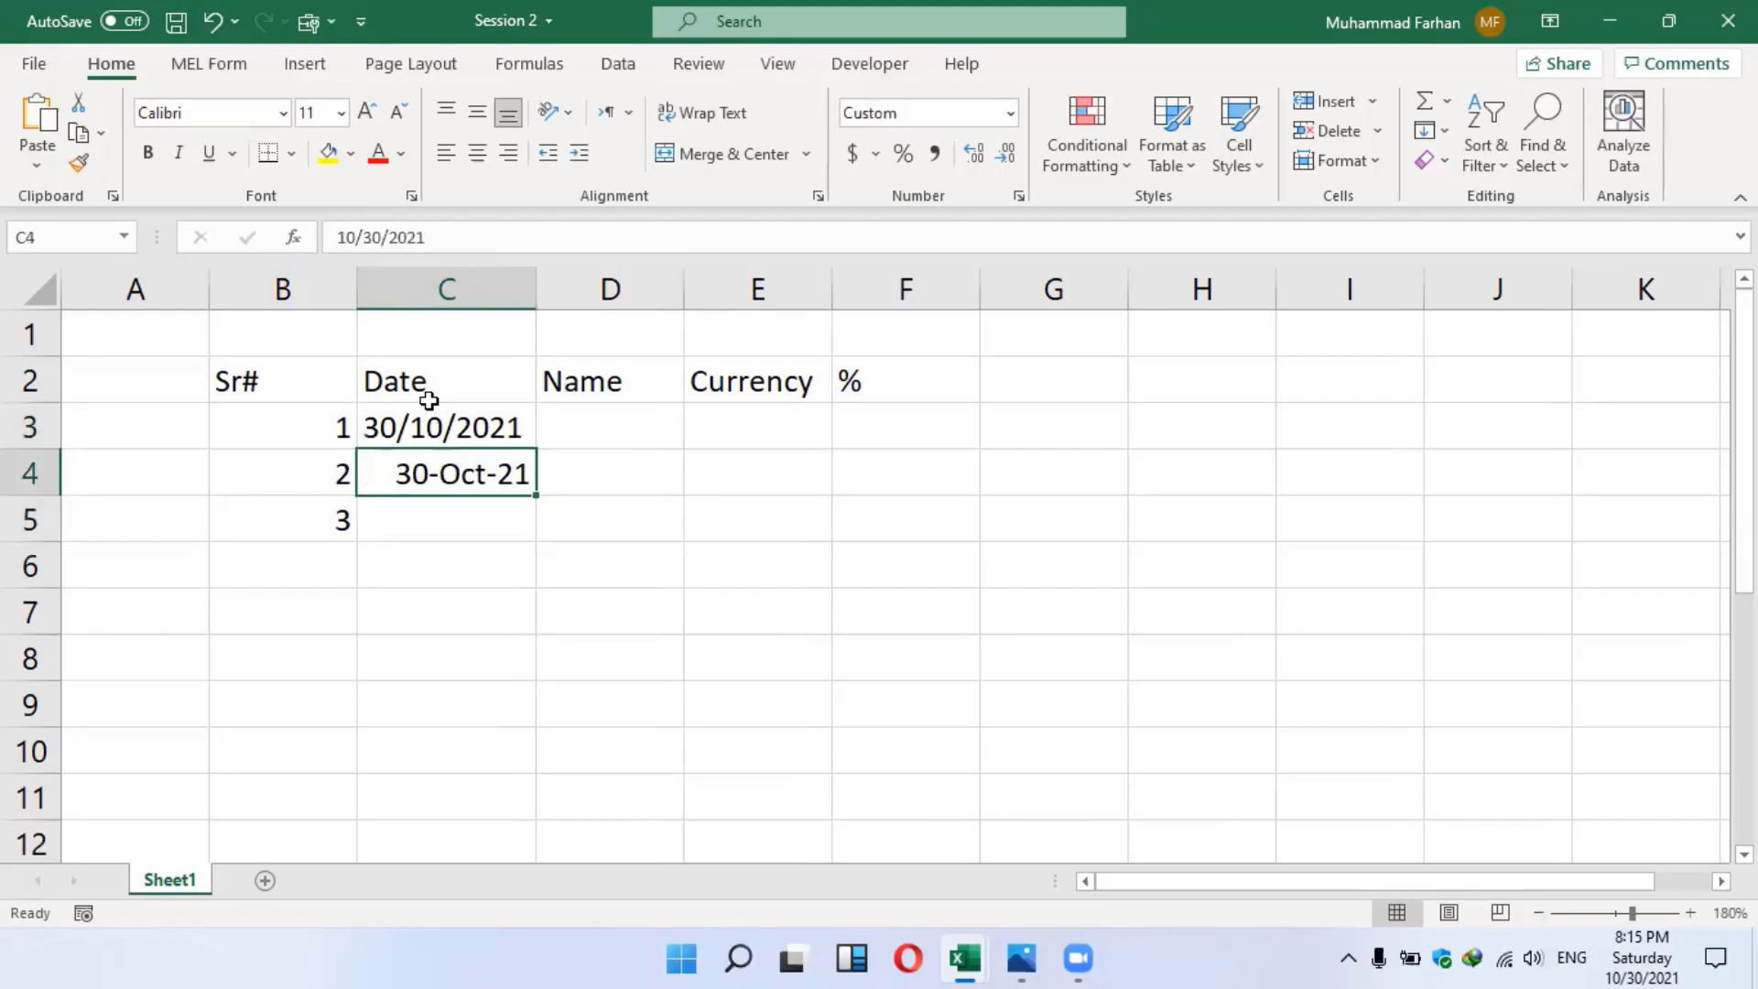
Enter the date as 30 Oct, without a year, in cell C5
{"action": "left_click", "coordinate": [452, 524]}
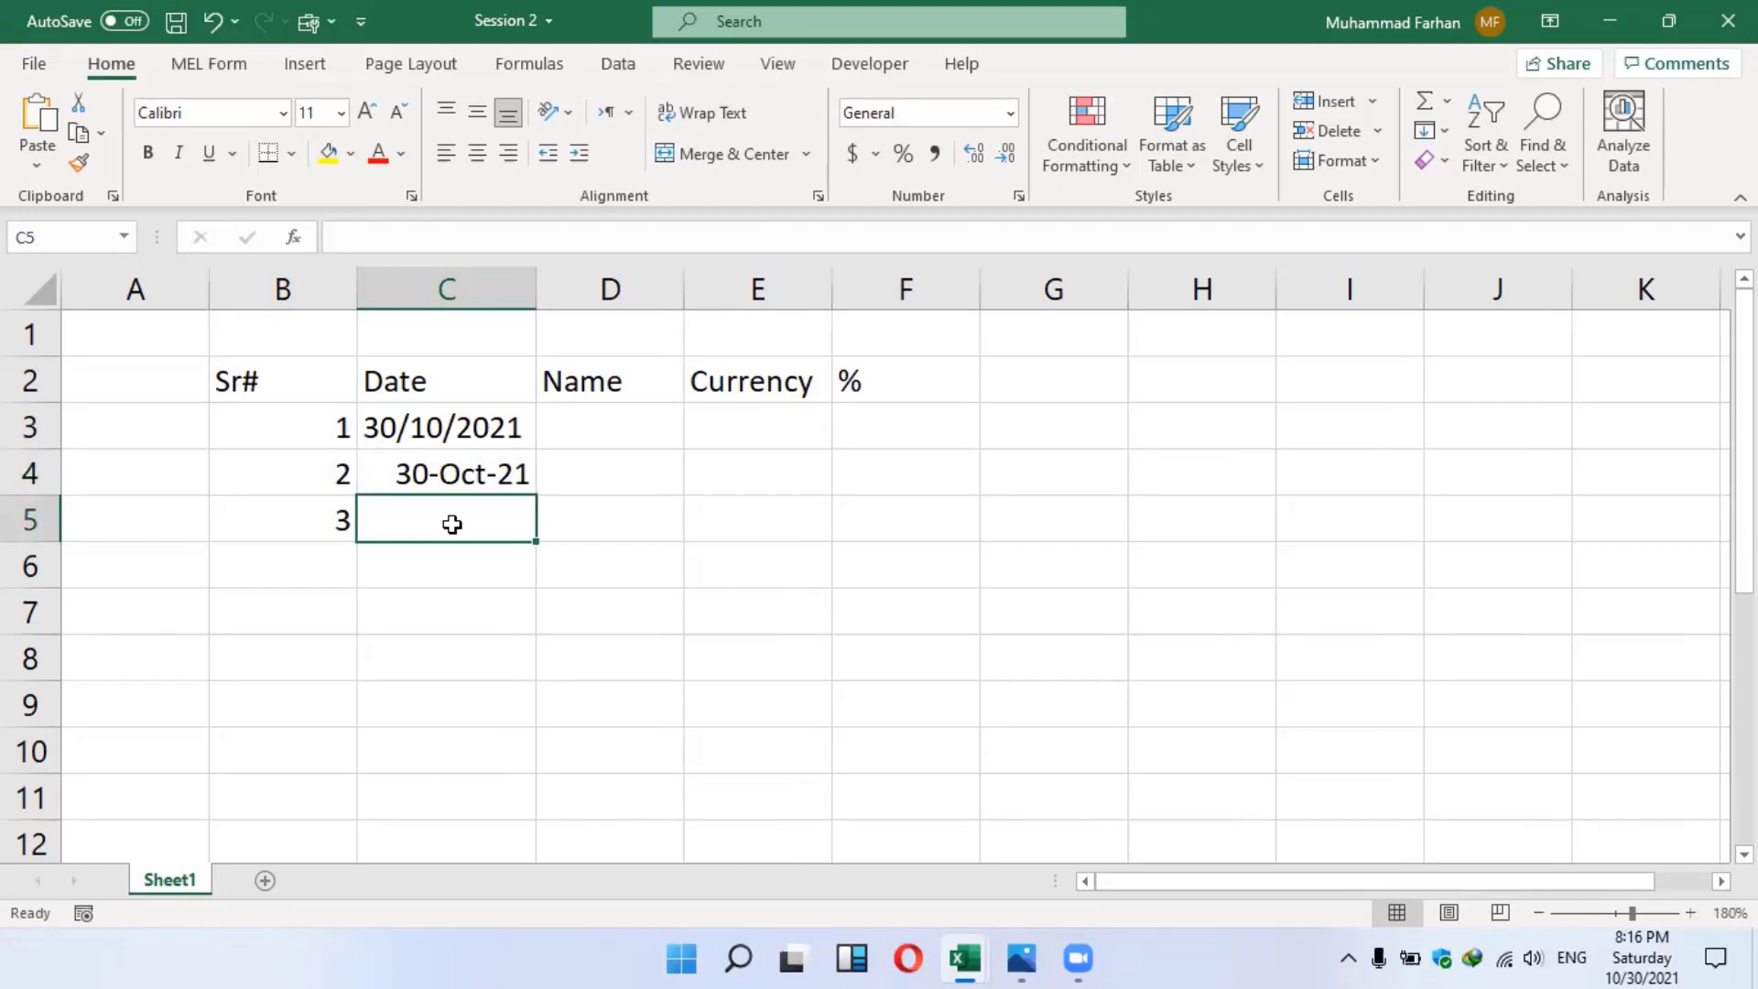
{"action": "type", "text": "30"}
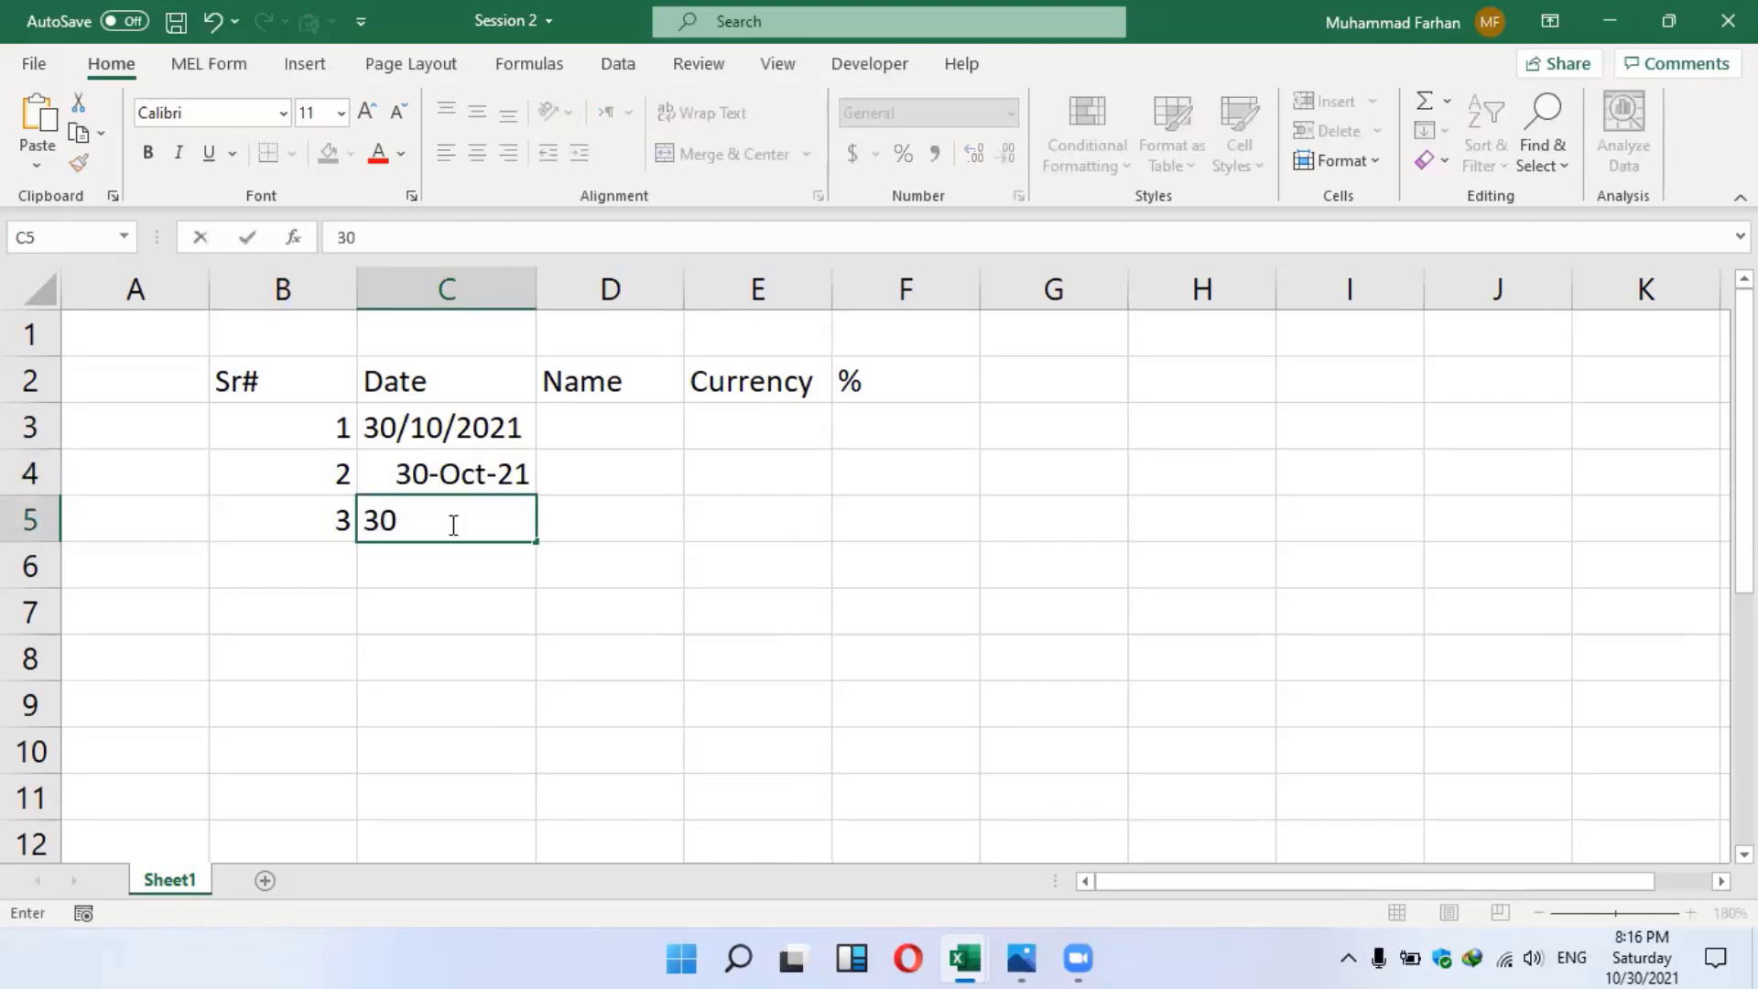
{"action": "type", "text": "Oct"}
{"action": "key", "text": "Return"}
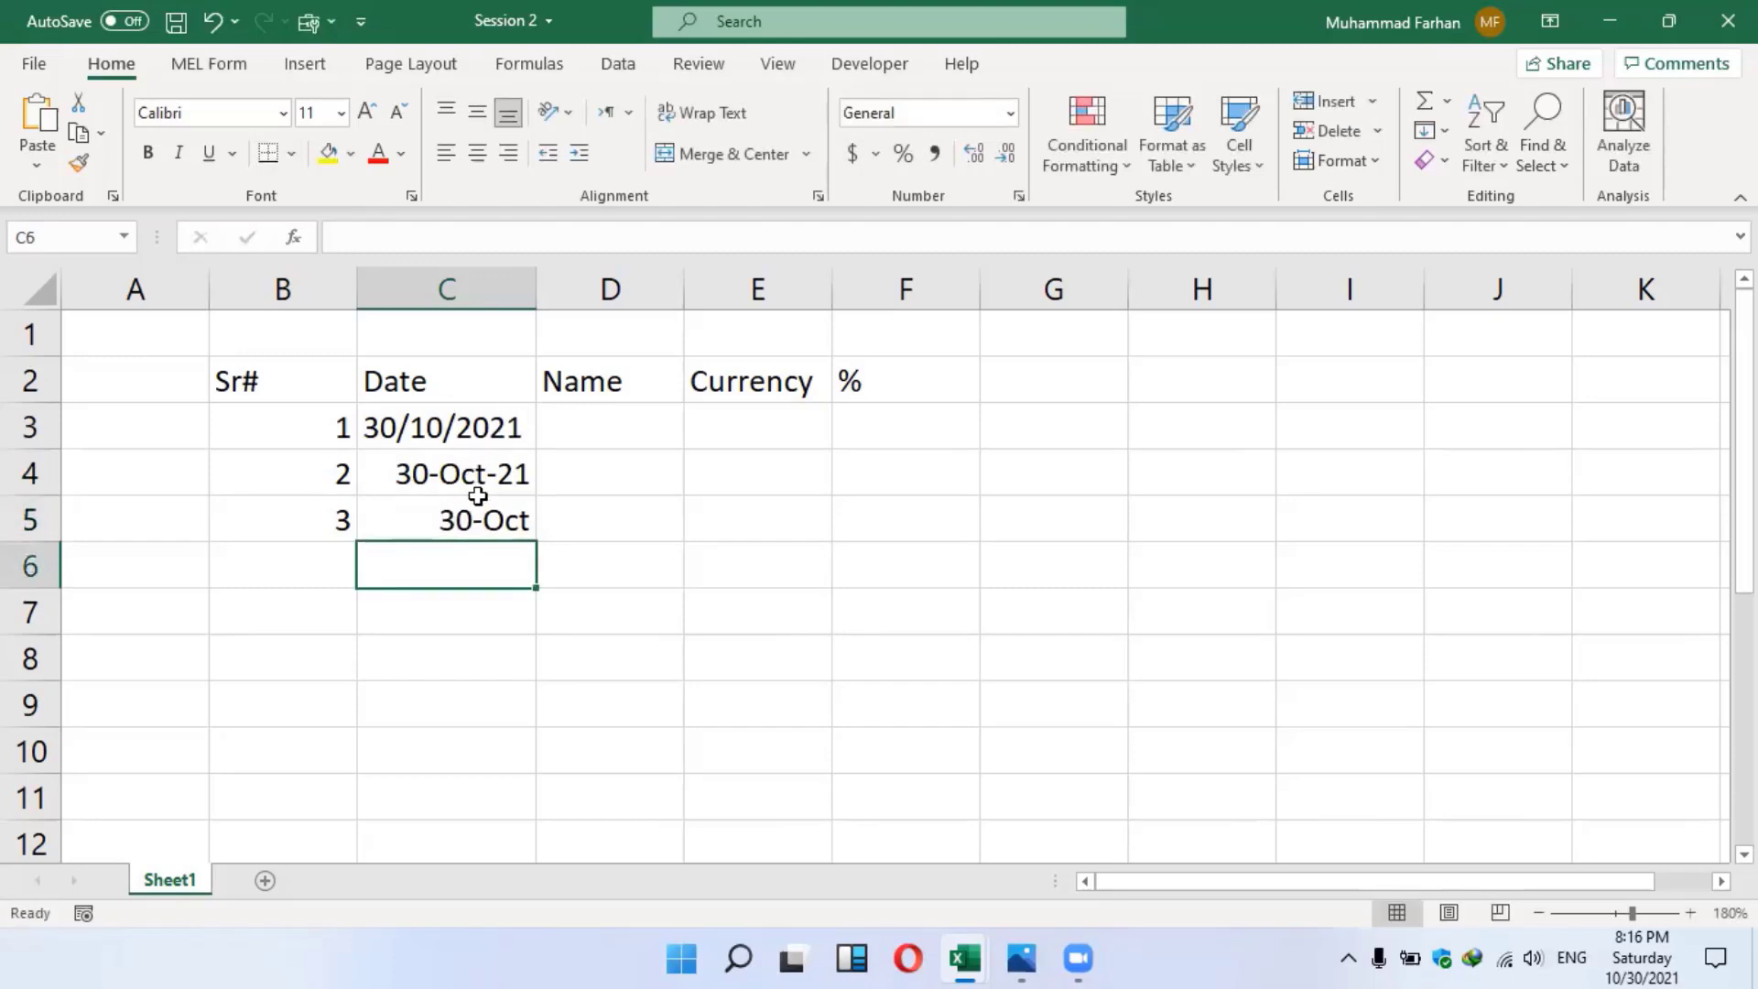
Fill the three date entries in C3:C5 down the Date column to cell C10
{"action": "left_click_drag", "start_coordinate": [459, 421], "coordinate": [486, 524]}
{"action": "left_click", "coordinate": [493, 520]}
{"action": "left_click", "coordinate": [473, 432]}
{"action": "left_click", "coordinate": [468, 432]}
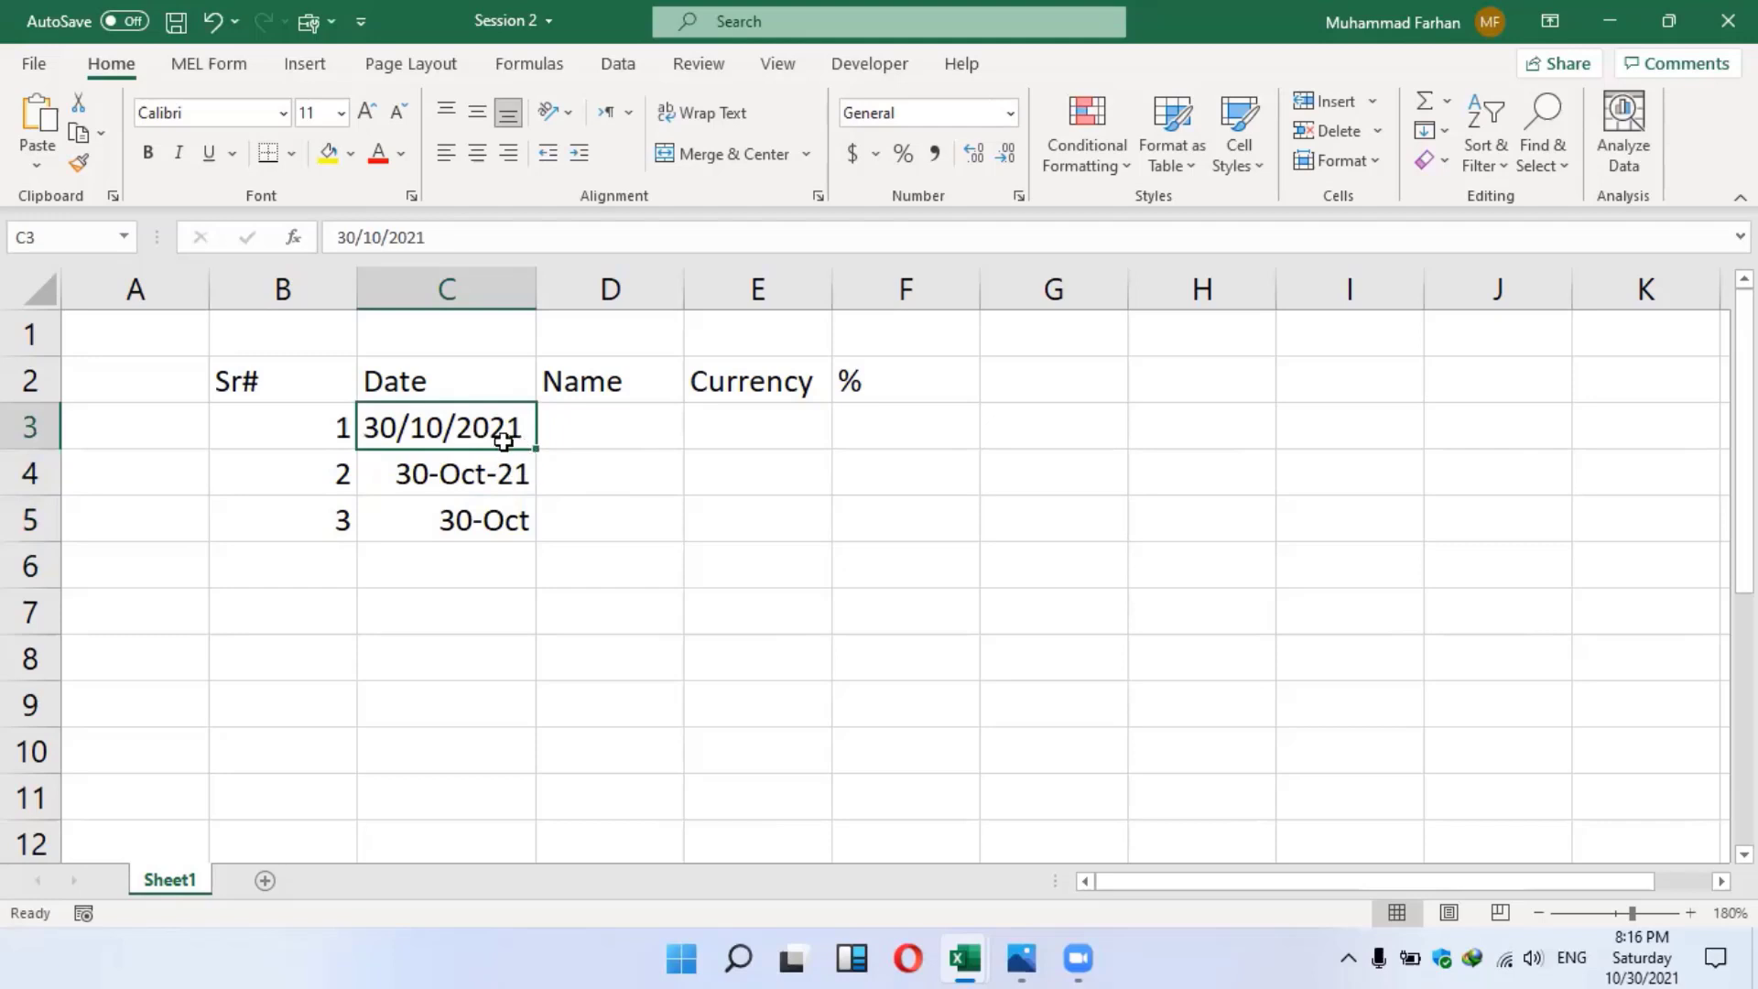
{"action": "left_click_drag", "start_coordinate": [502, 431], "coordinate": [522, 518]}
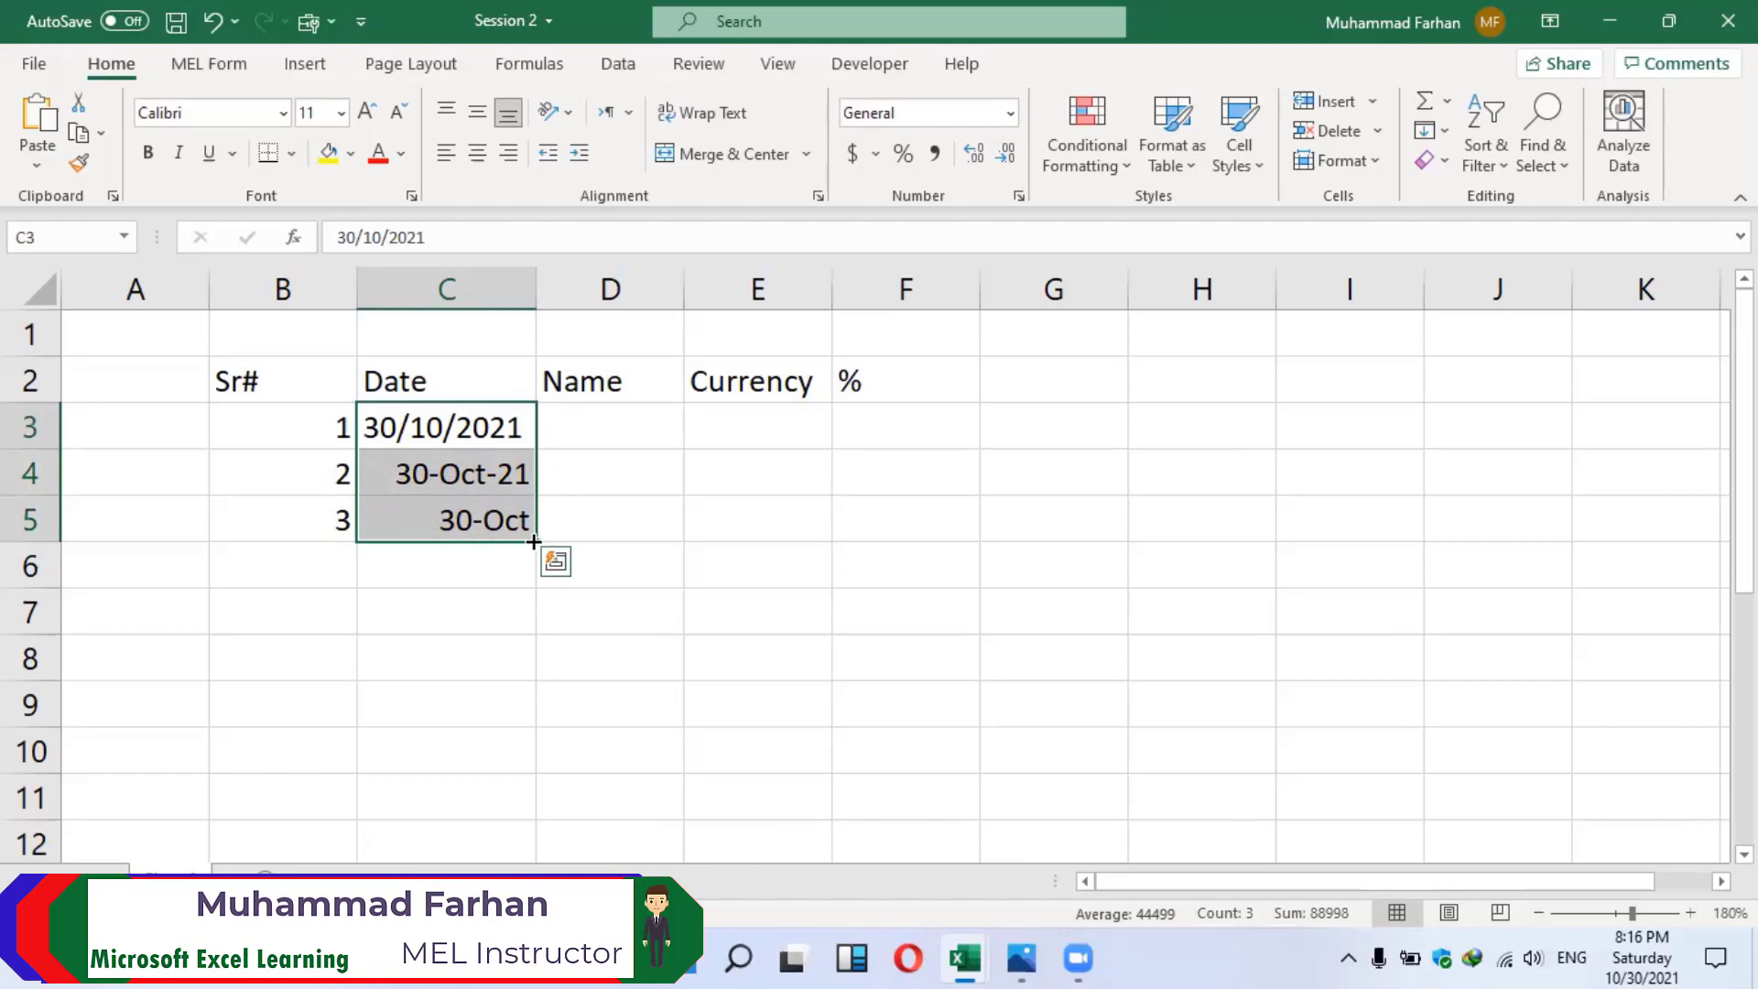
{"action": "left_click_drag", "start_coordinate": [534, 542], "coordinate": [522, 759]}
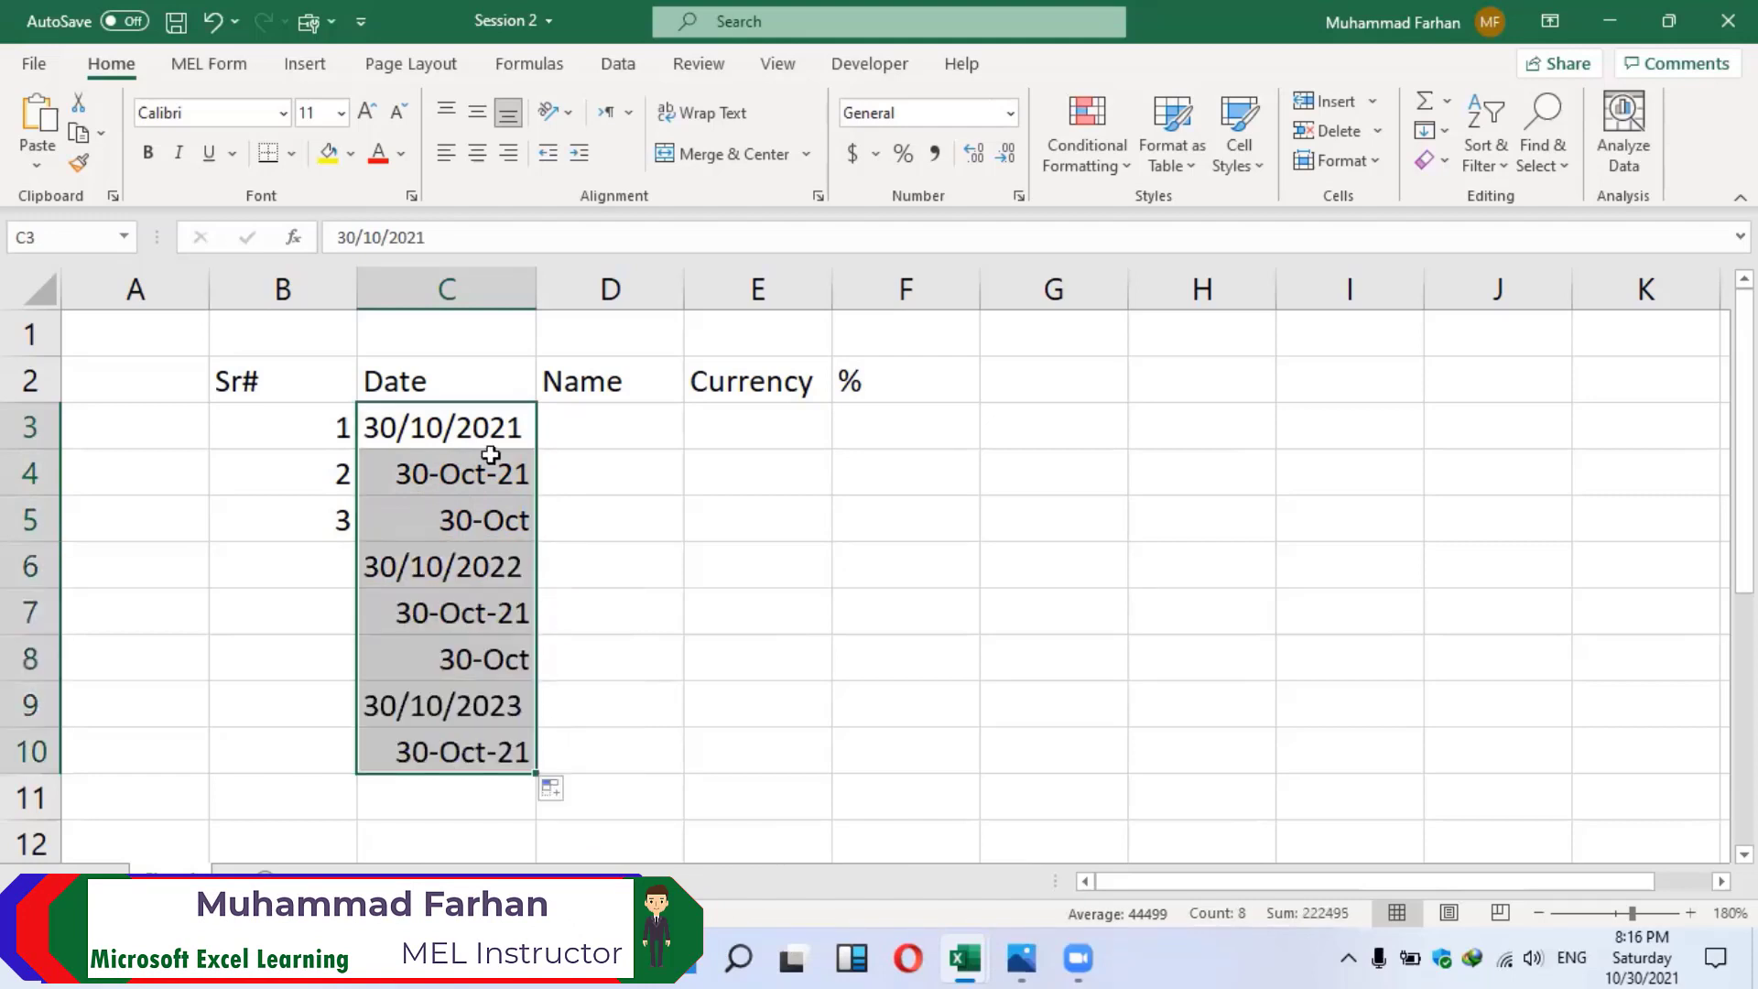
{"action": "left_click", "coordinate": [623, 532]}
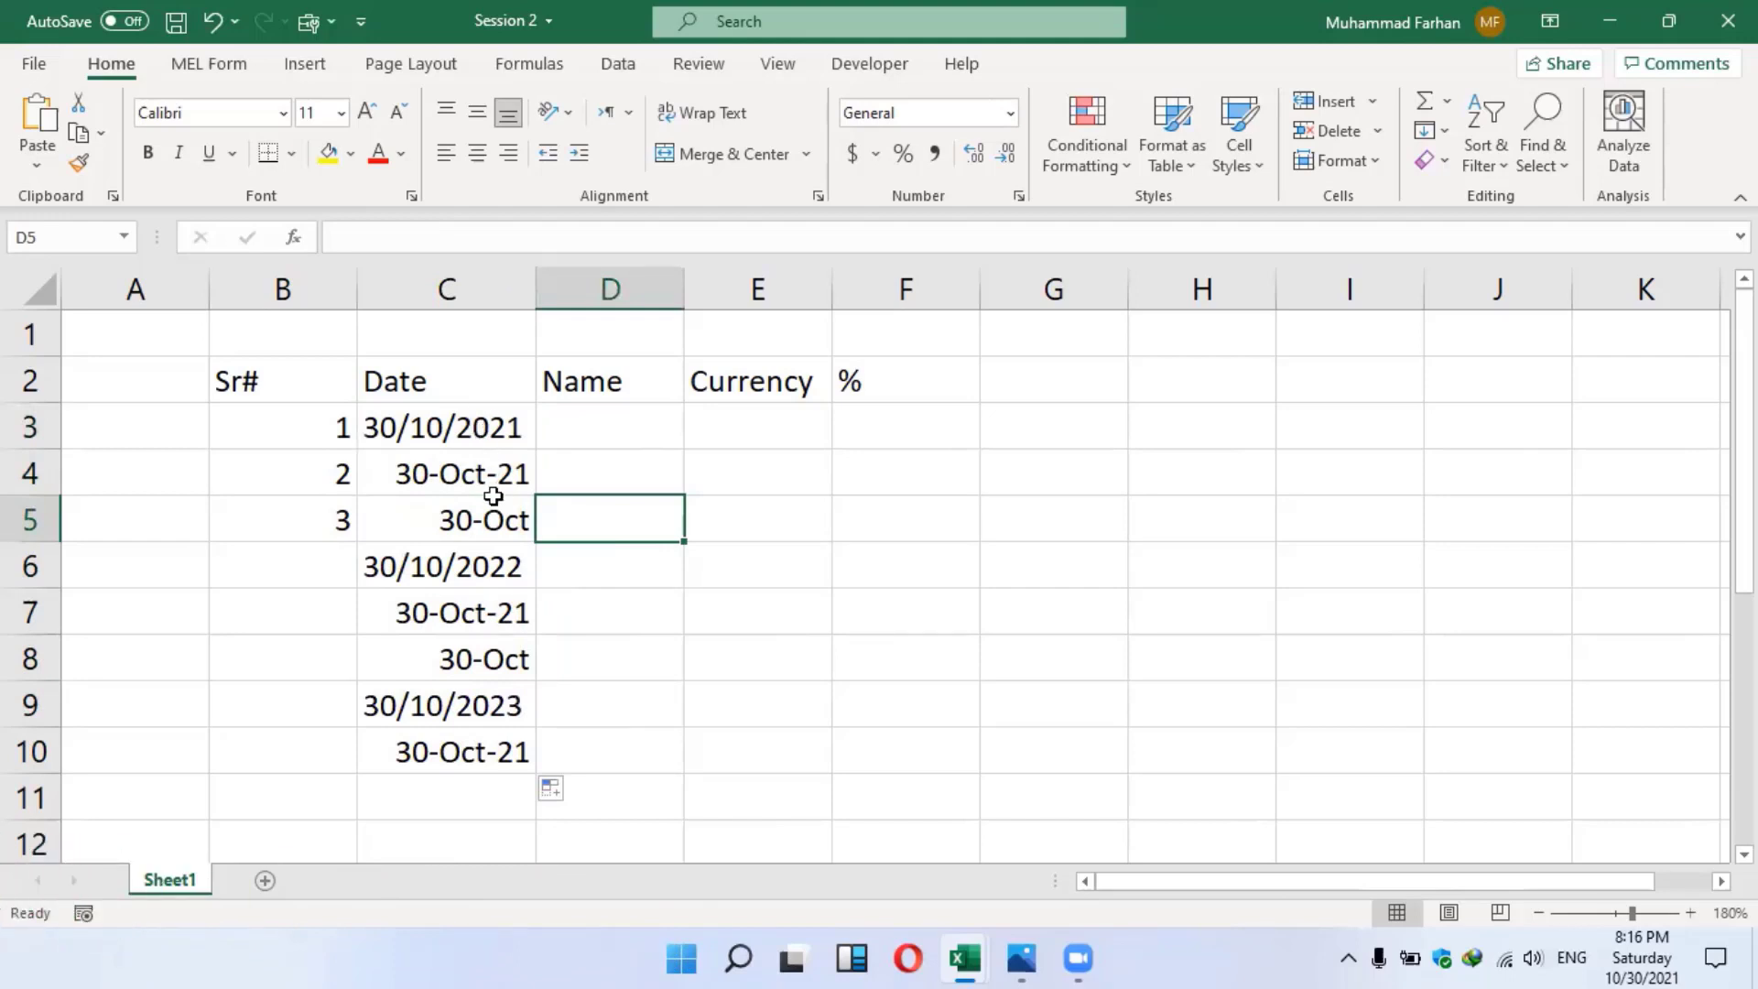
{"action": "left_click", "coordinate": [716, 595]}
Apply the Short Date number format to the dates in C3:C10
{"action": "left_click_drag", "start_coordinate": [511, 438], "coordinate": [508, 751]}
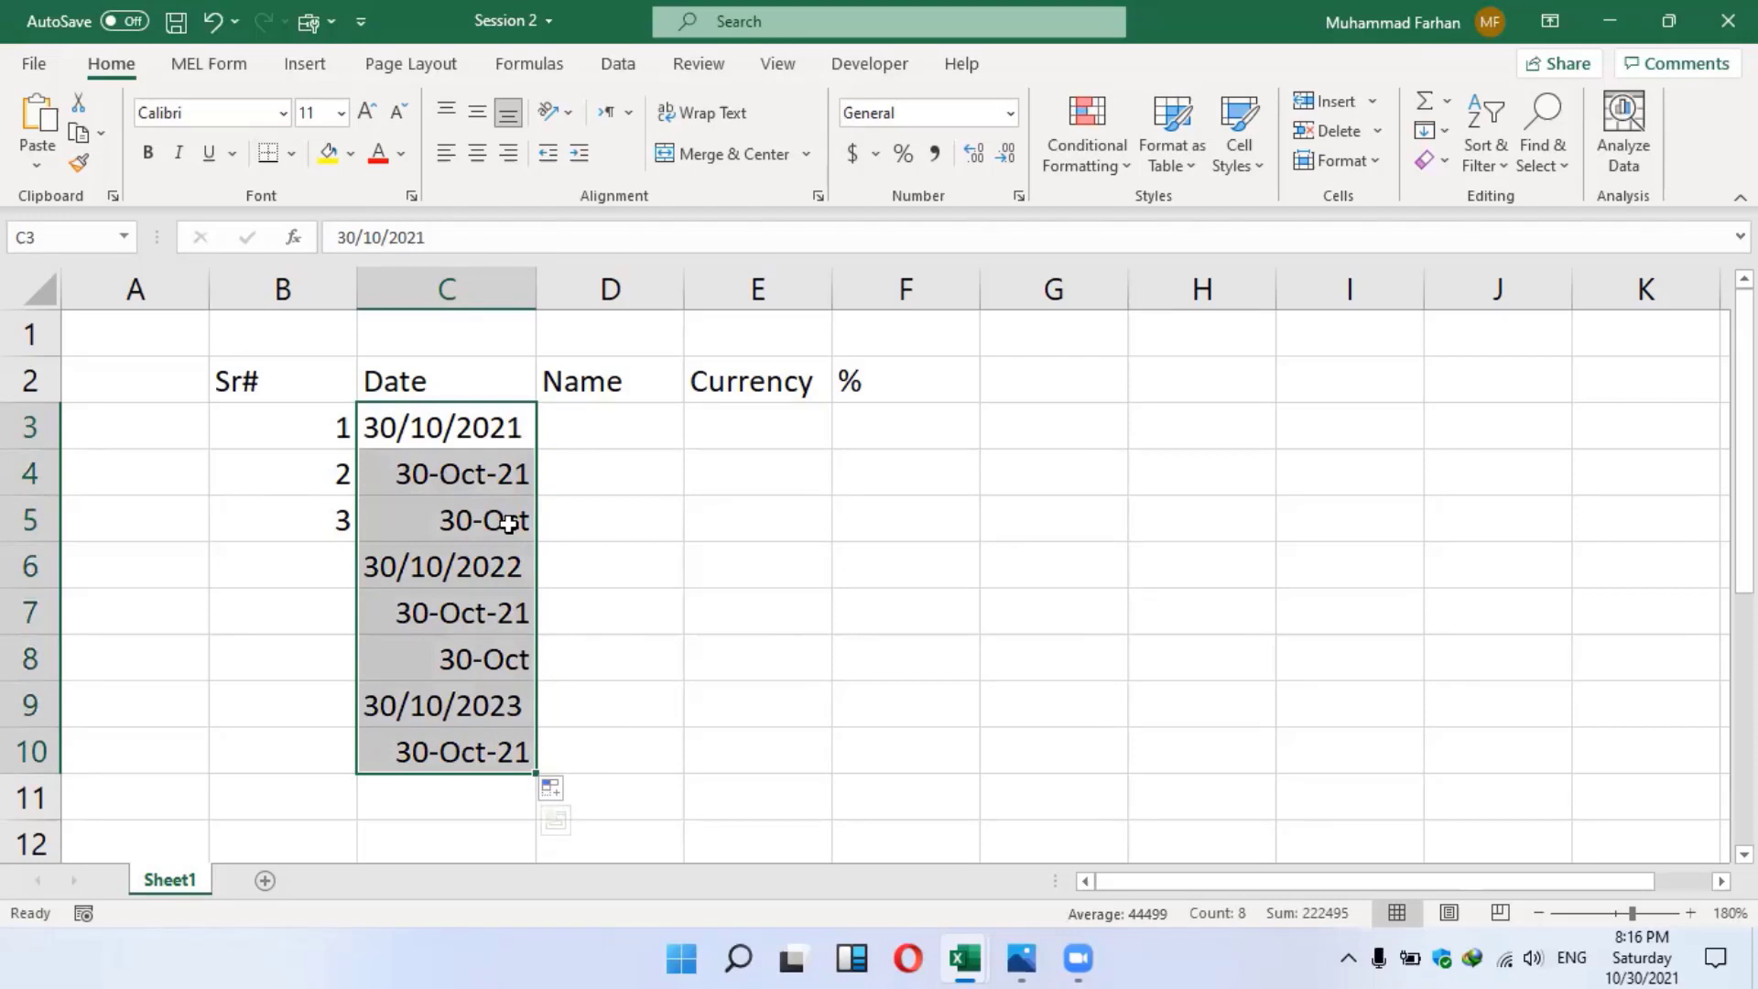
{"action": "left_click", "coordinate": [491, 465]}
{"action": "left_click", "coordinate": [498, 517]}
{"action": "left_click", "coordinate": [489, 470]}
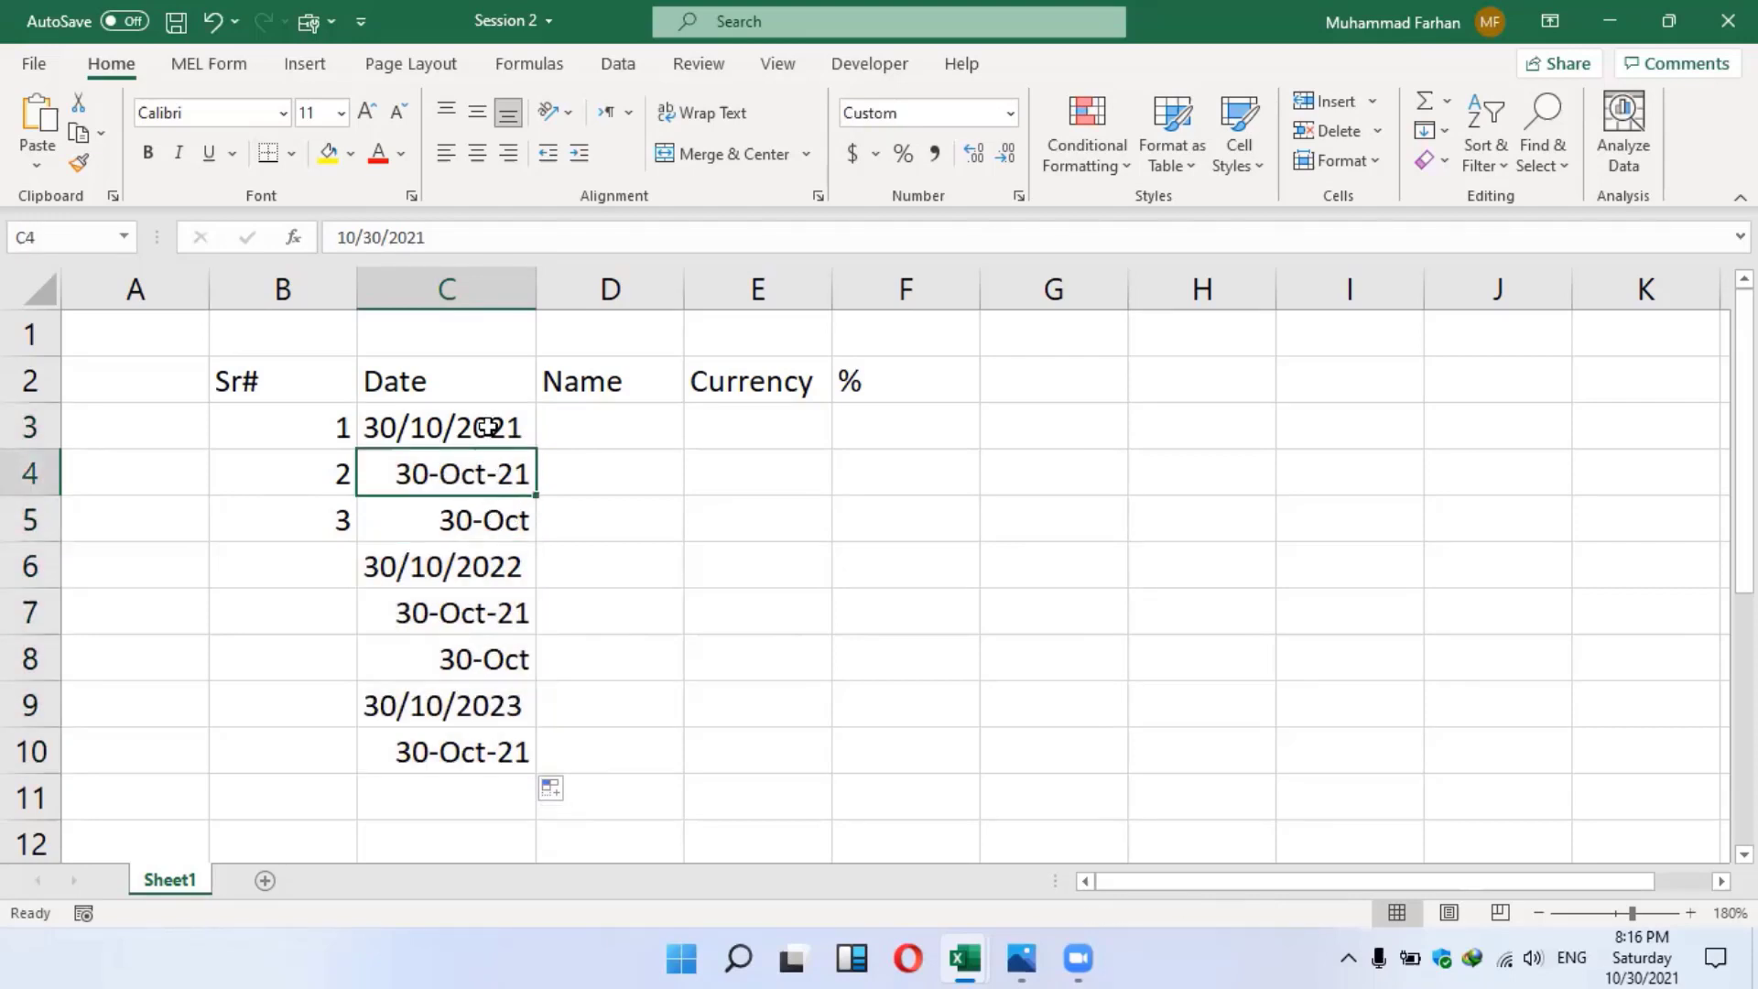
{"action": "left_click", "coordinate": [488, 426]}
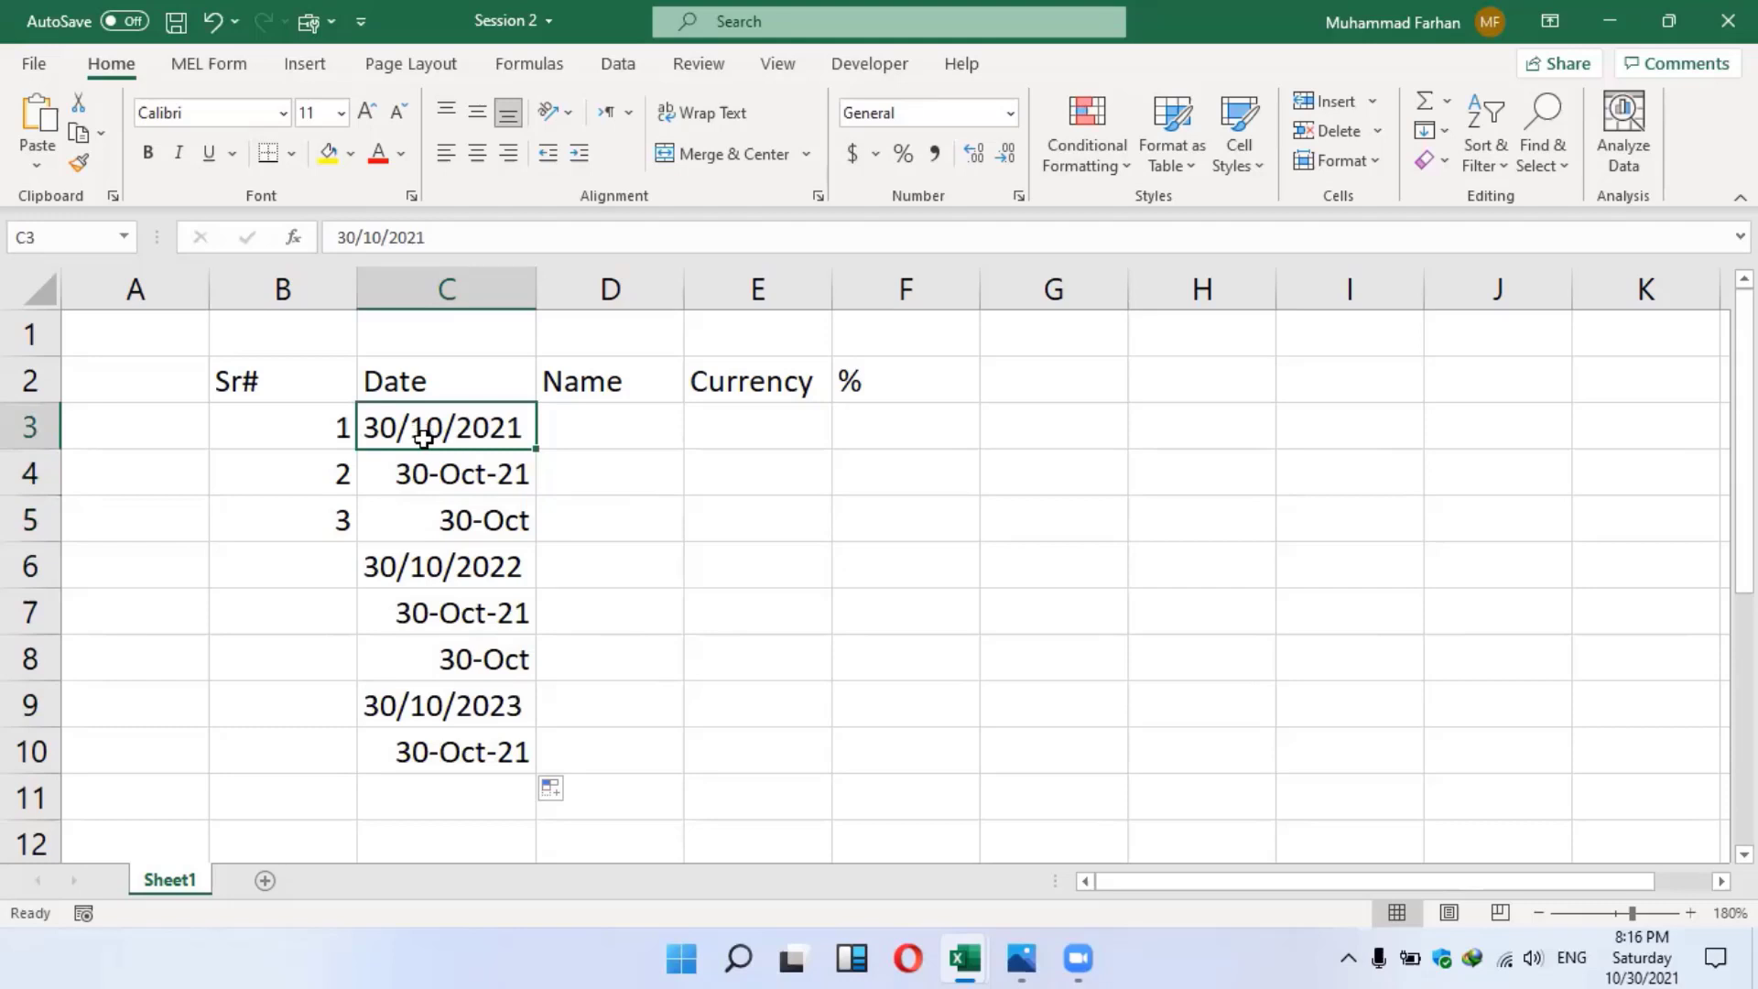
{"action": "left_click", "coordinate": [641, 611]}
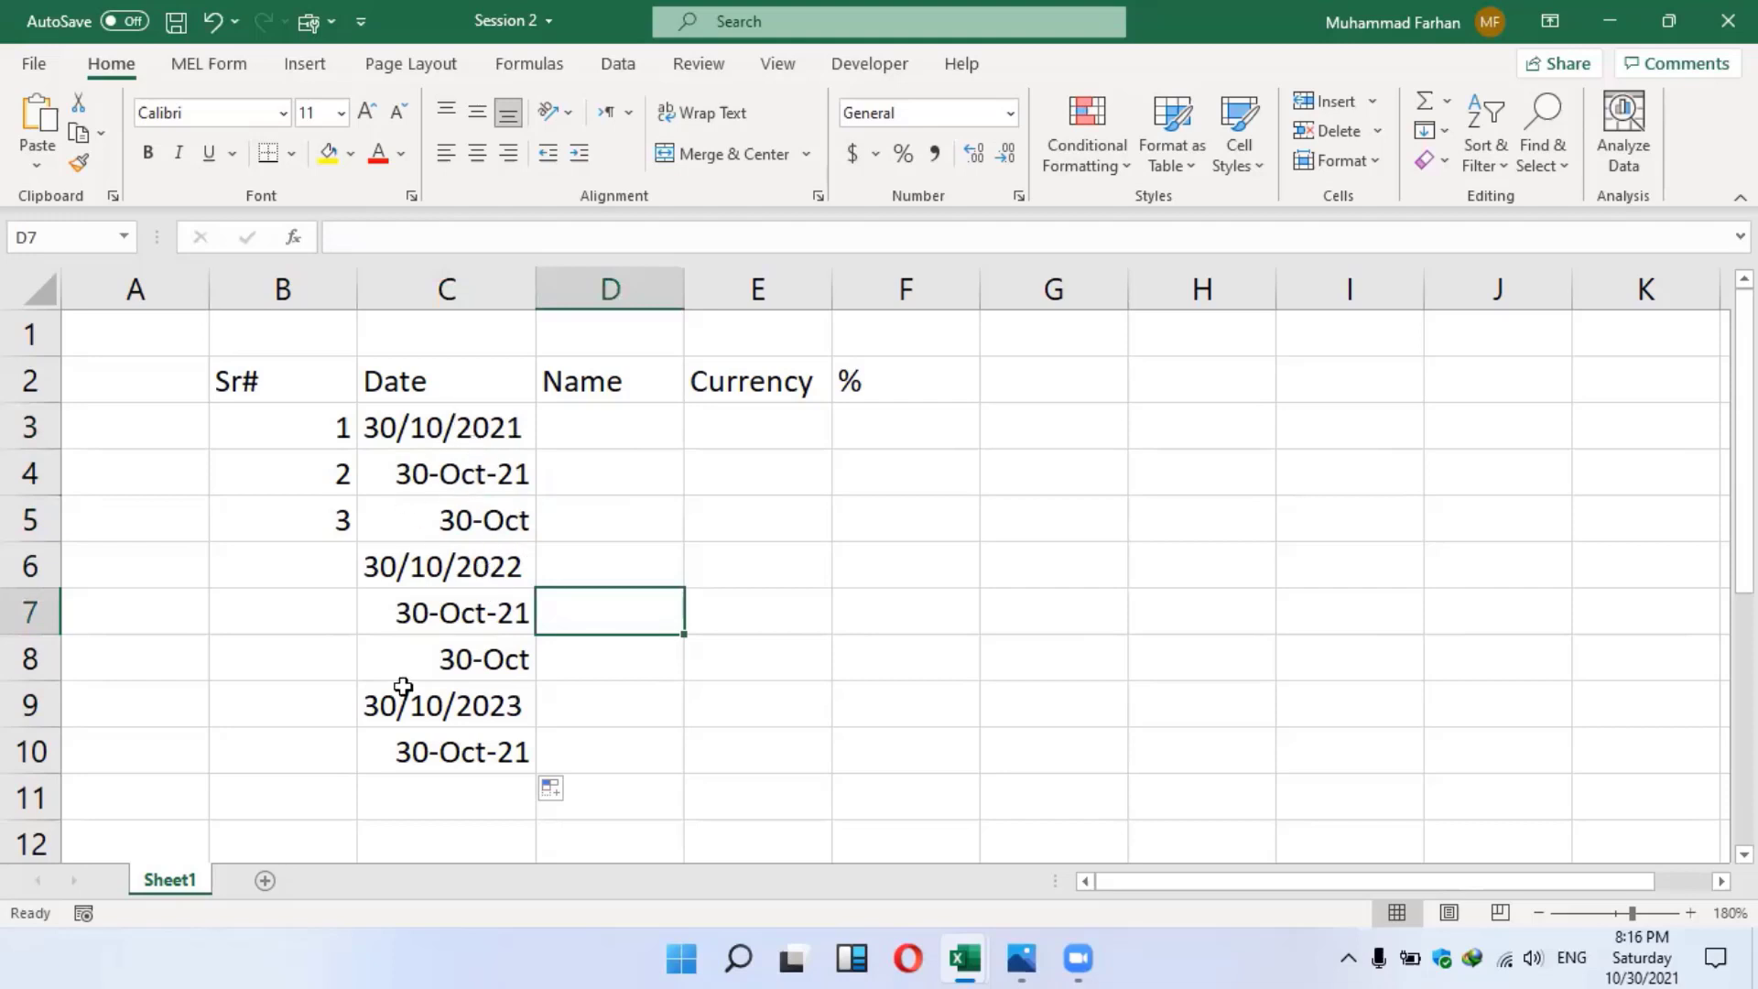
{"action": "left_click_drag", "start_coordinate": [434, 423], "coordinate": [461, 746]}
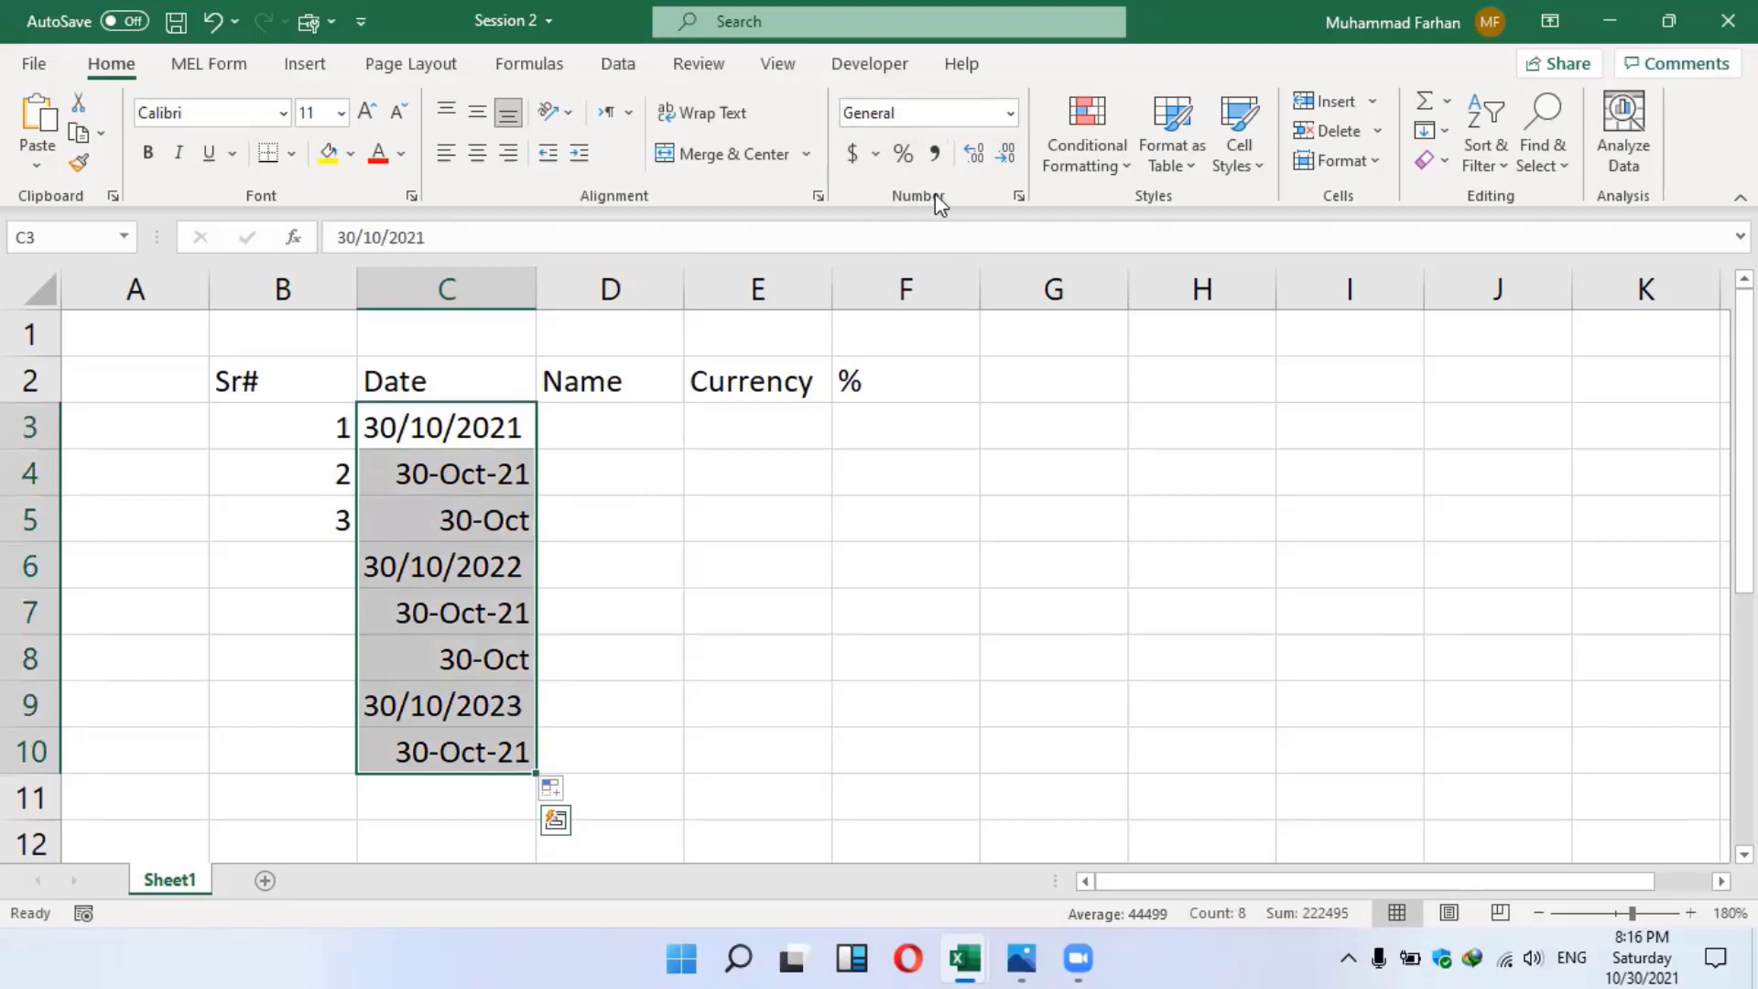
{"action": "left_click", "coordinate": [1010, 115]}
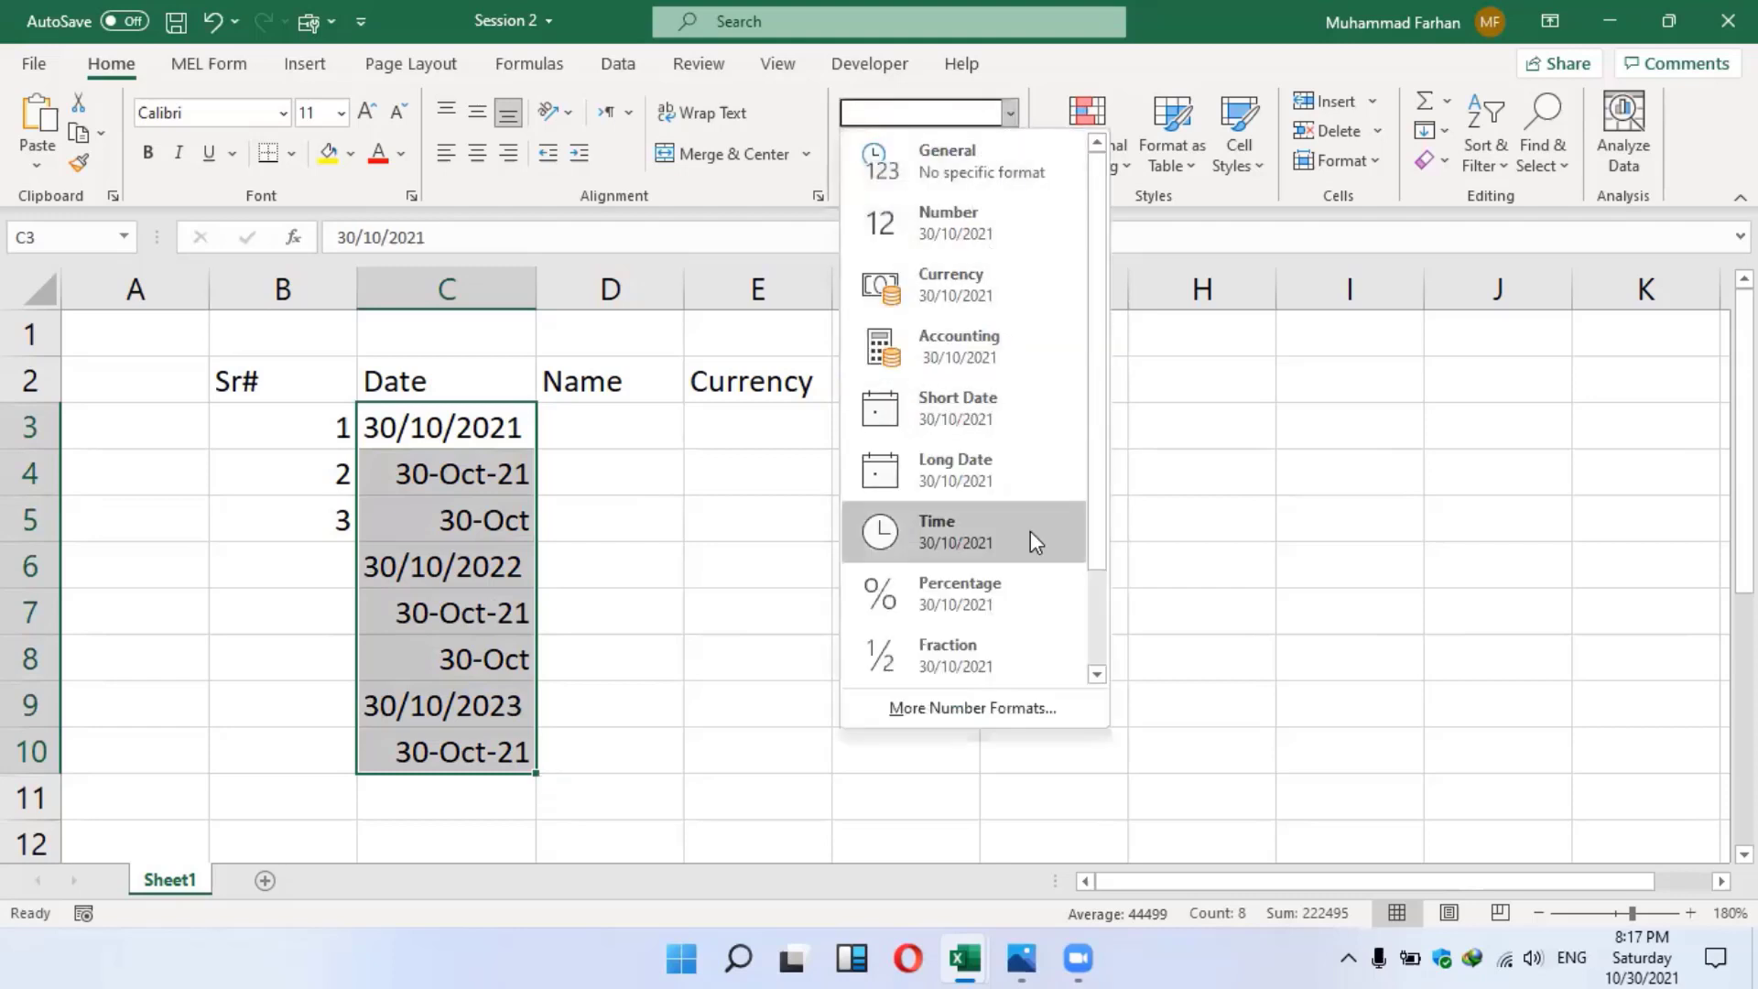
{"action": "left_click_drag", "start_coordinate": [1103, 463], "coordinate": [1103, 608]}
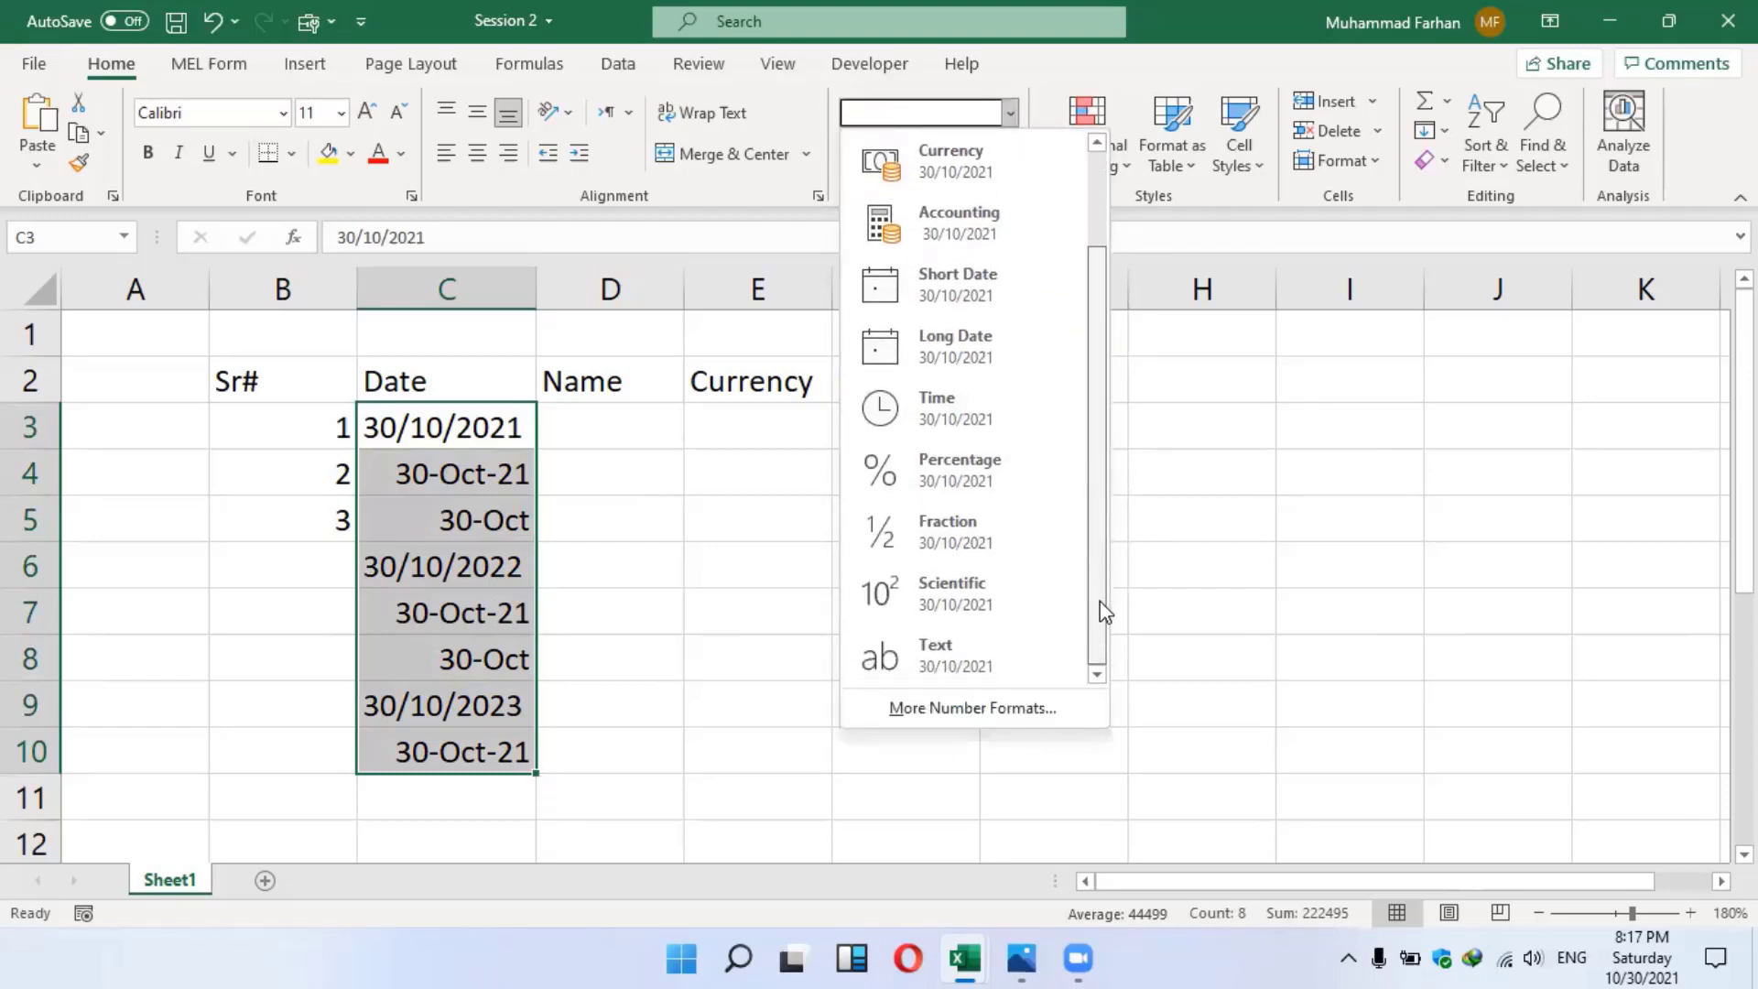
{"action": "left_click", "coordinate": [951, 289]}
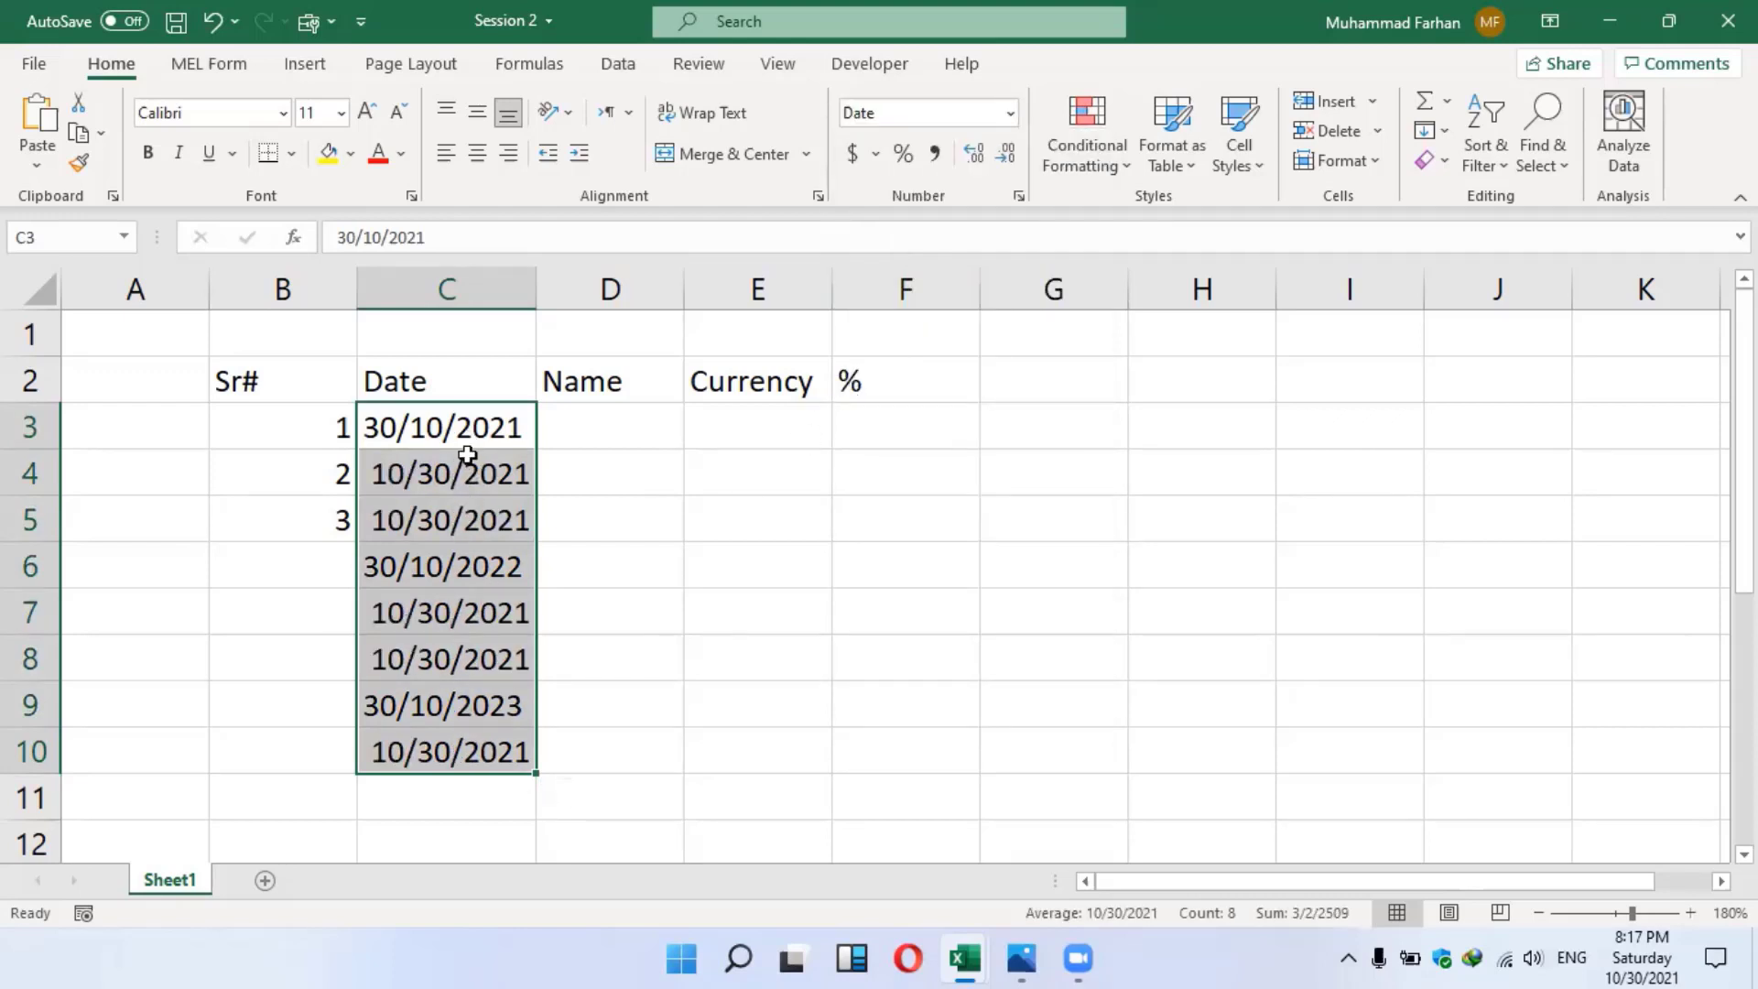
Format the dates in C3:C10 with the Mar-12 date type in the Format Cells dialog
{"action": "left_click", "coordinate": [456, 713]}
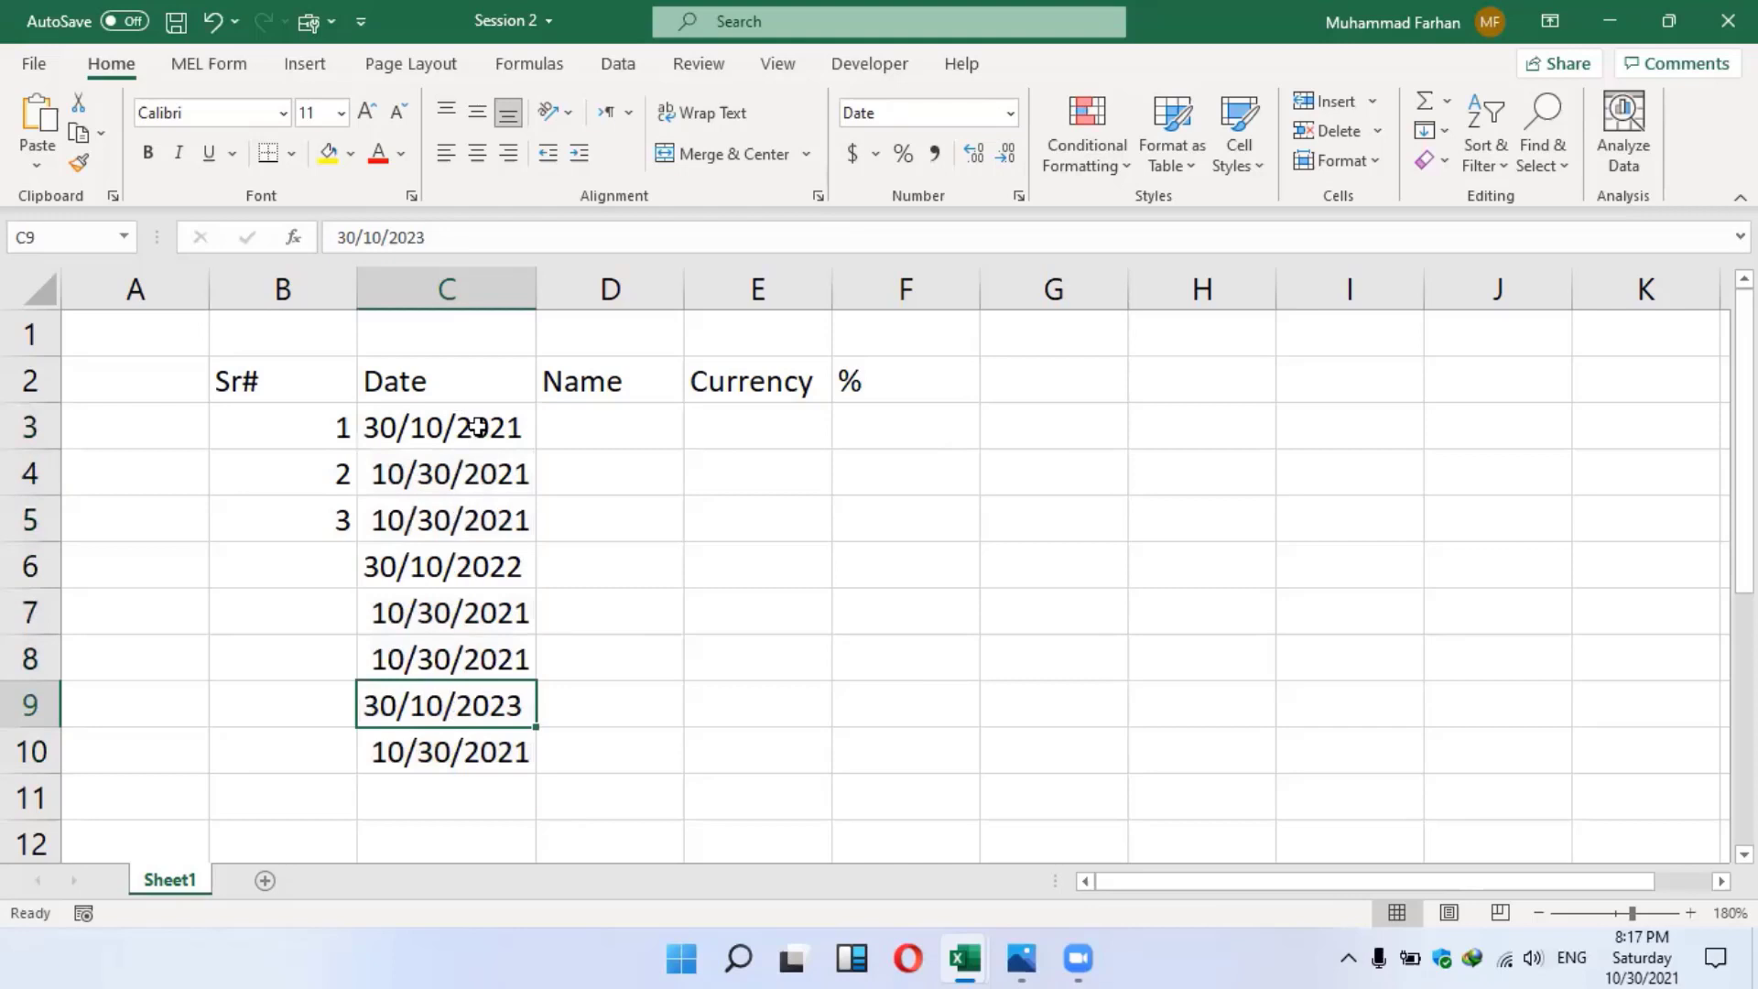
{"action": "left_click_drag", "start_coordinate": [471, 424], "coordinate": [491, 746]}
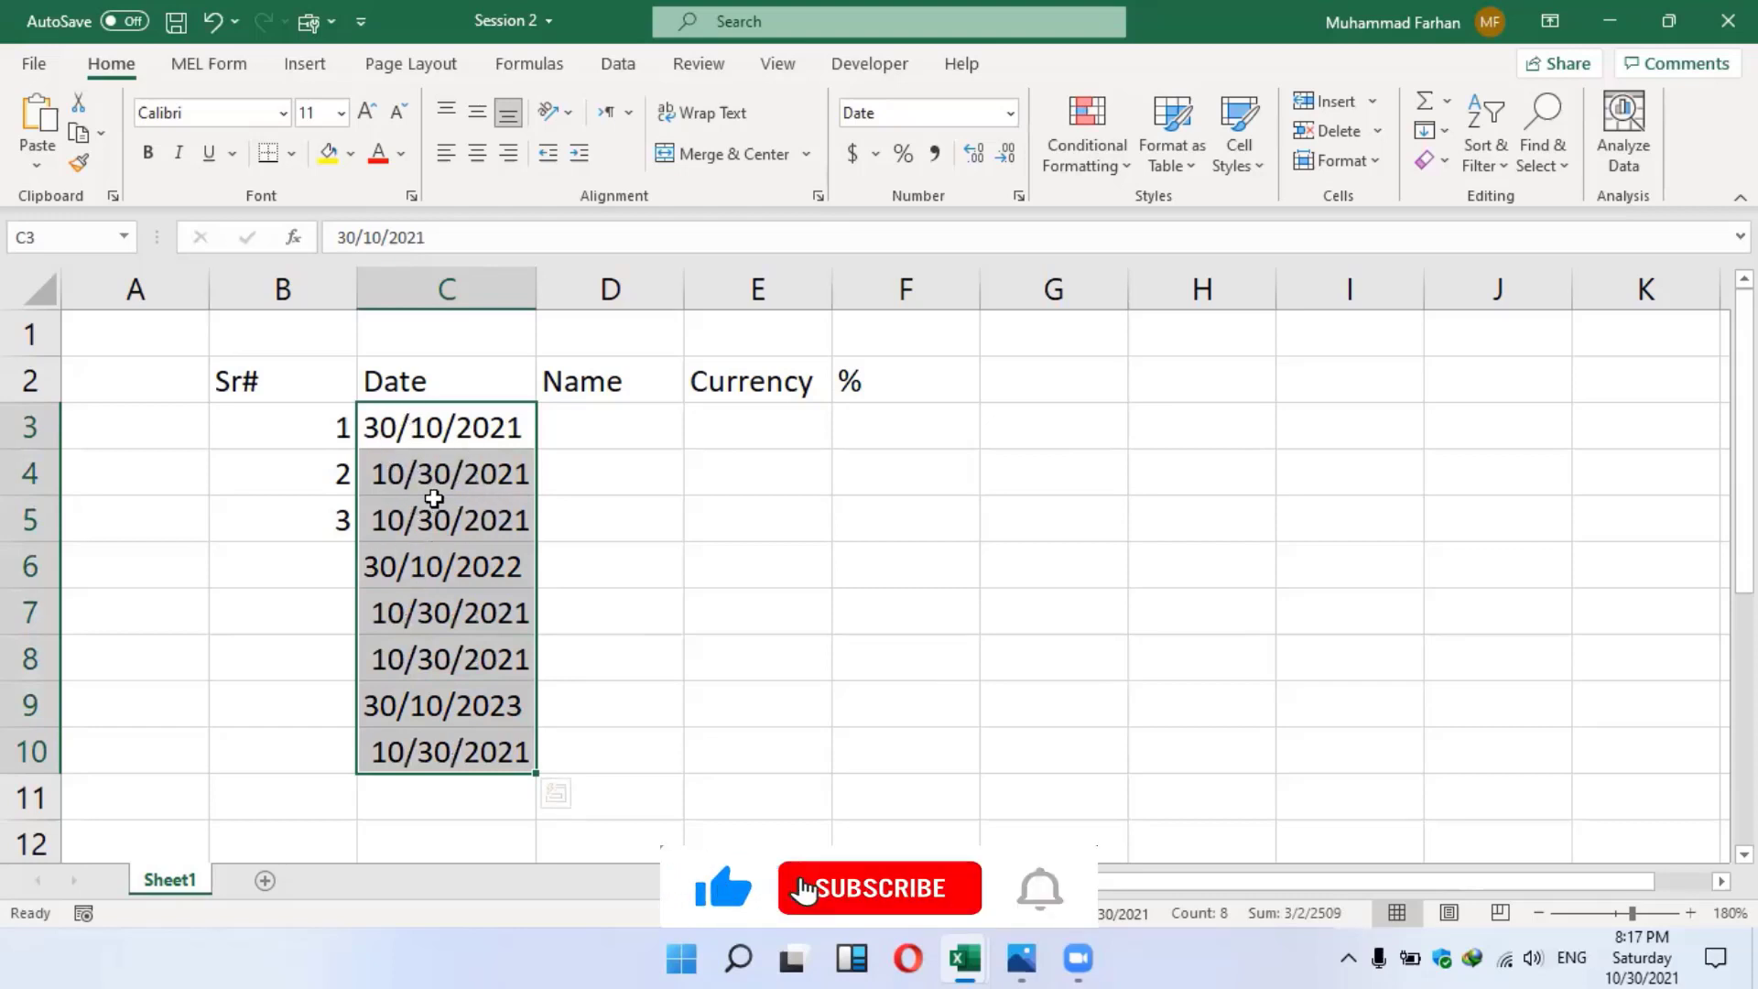
{"action": "left_click", "coordinate": [416, 445]}
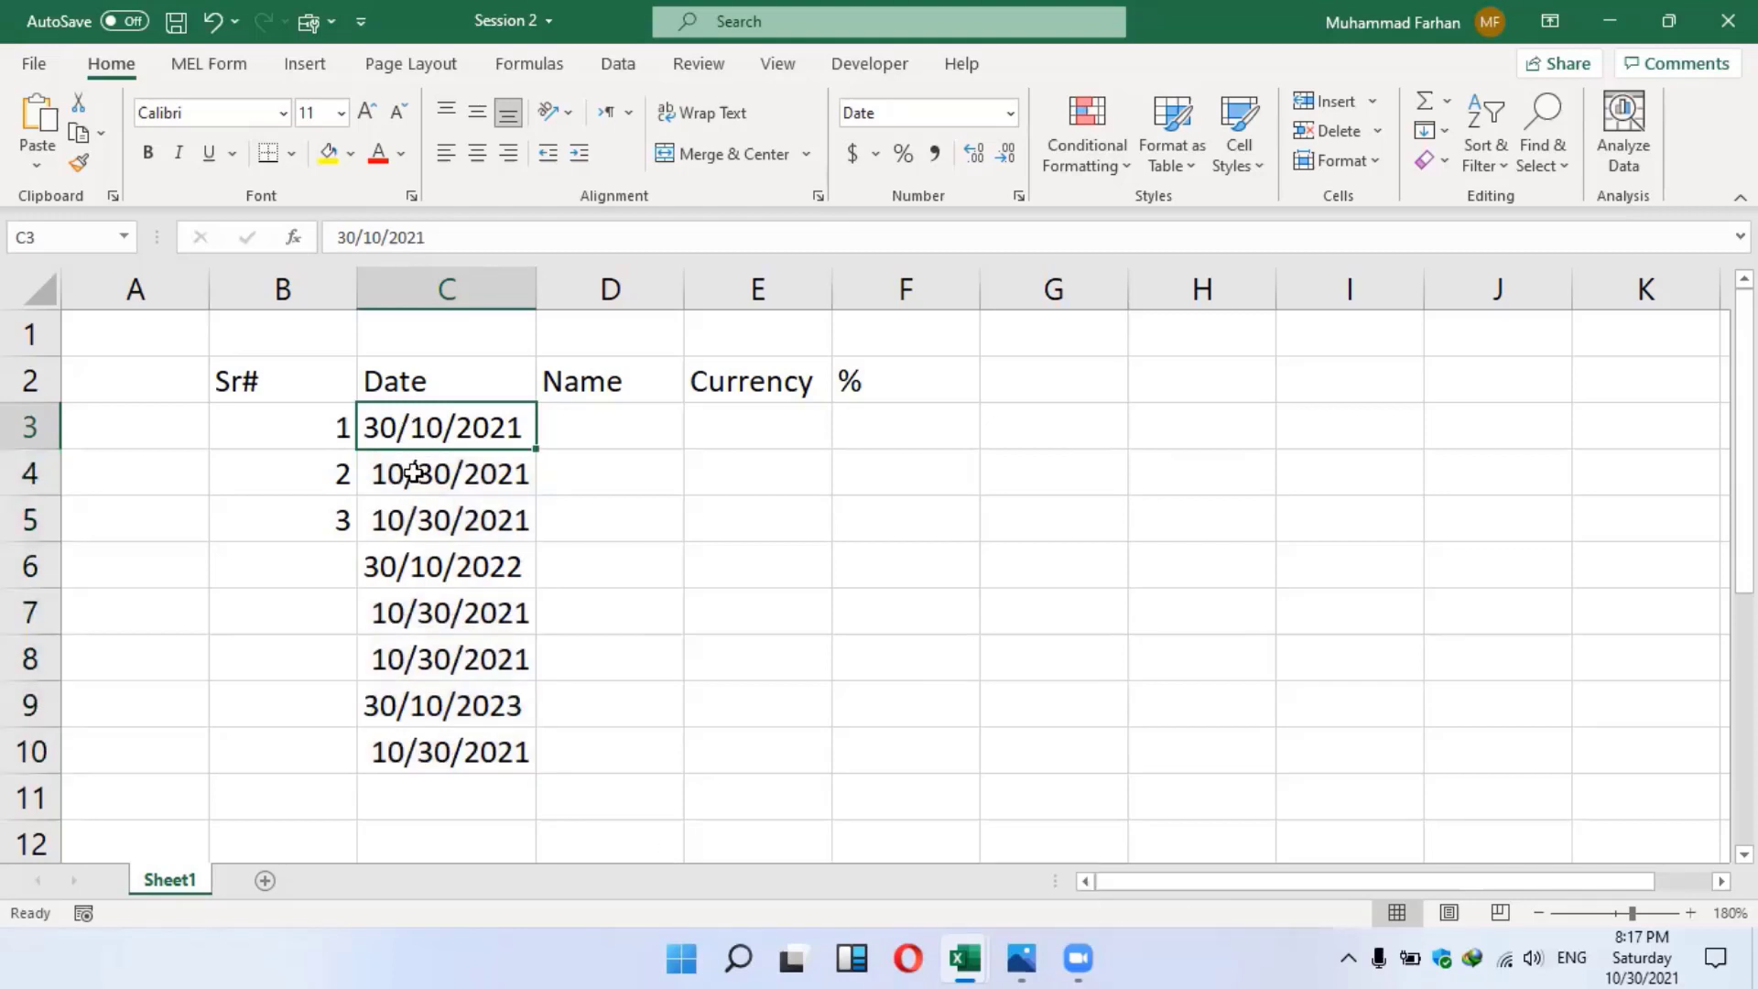
{"action": "left_click", "coordinate": [408, 472]}
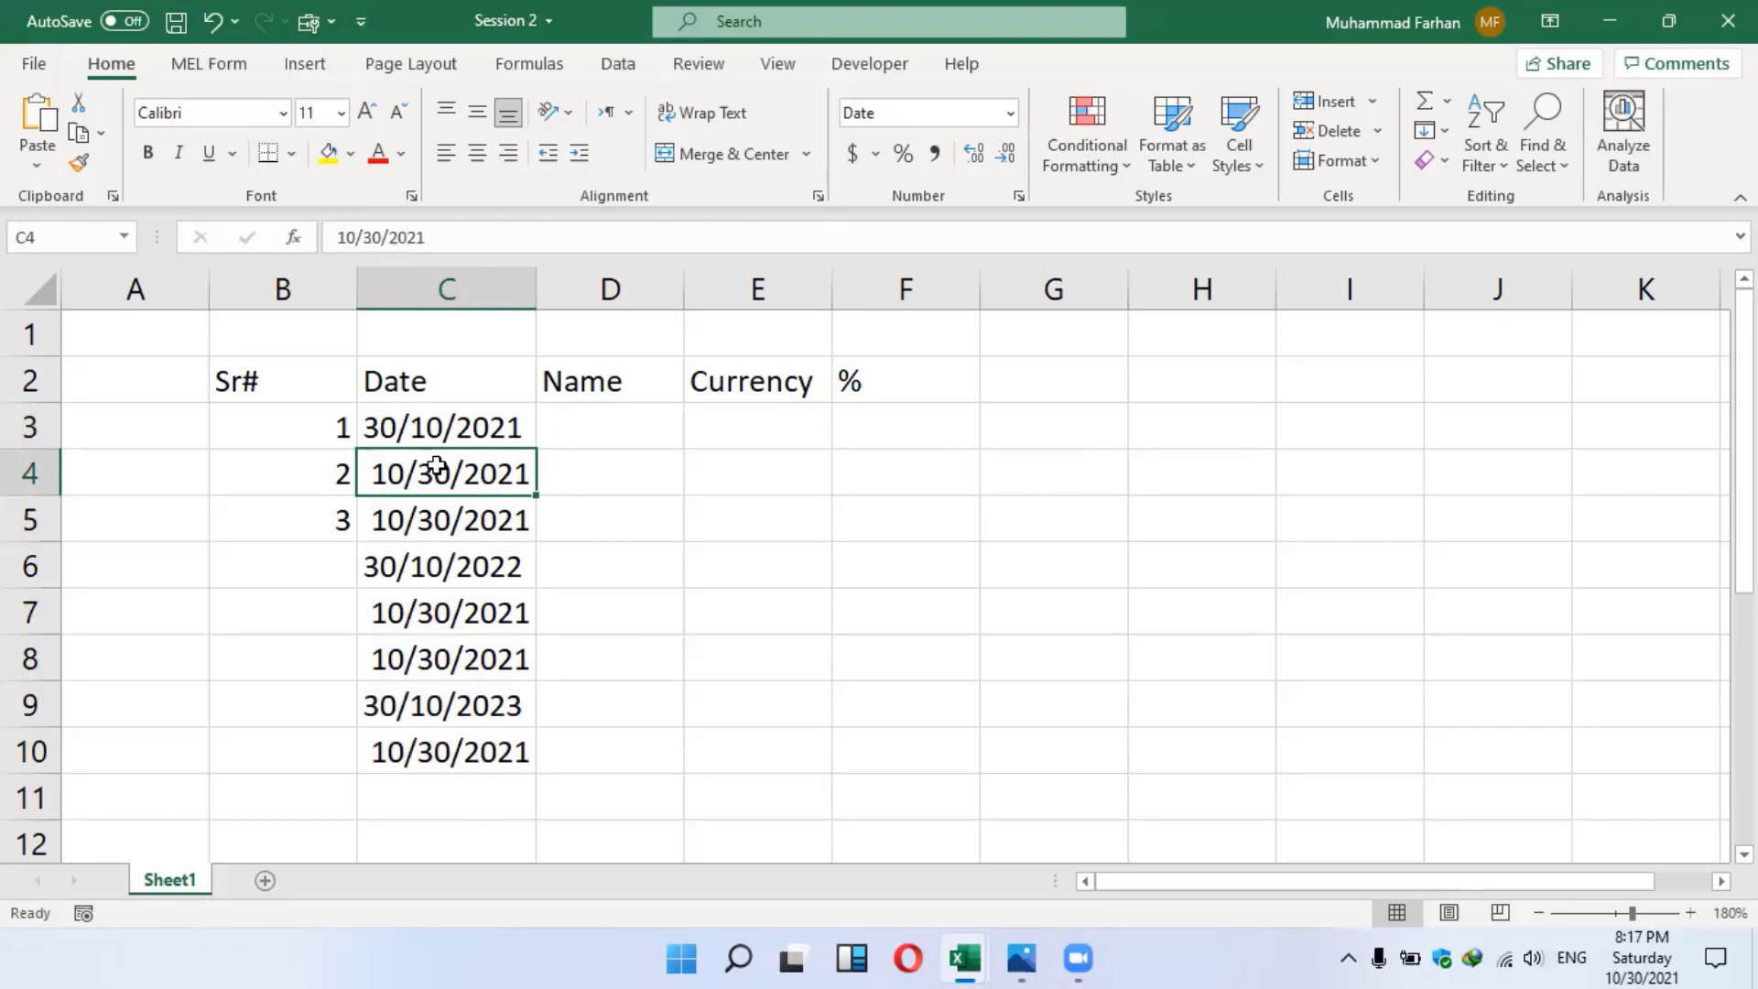
{"action": "left_click_drag", "start_coordinate": [433, 430], "coordinate": [475, 737]}
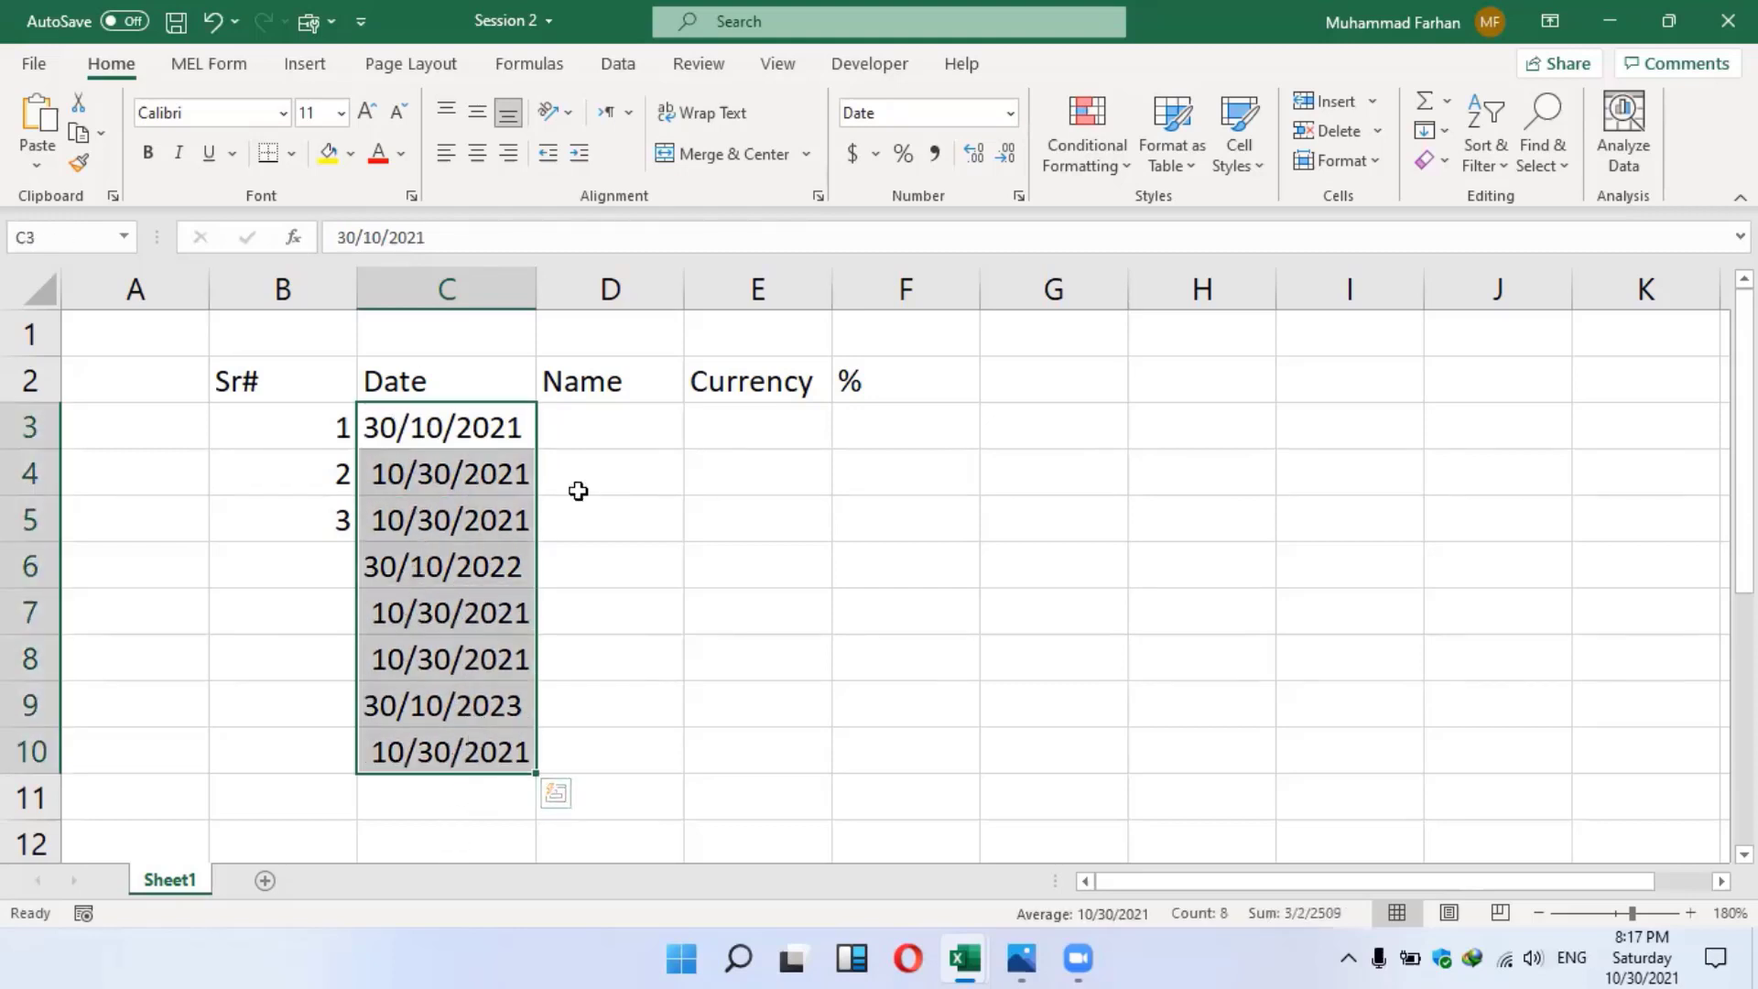
{"action": "left_click", "coordinate": [1019, 196]}
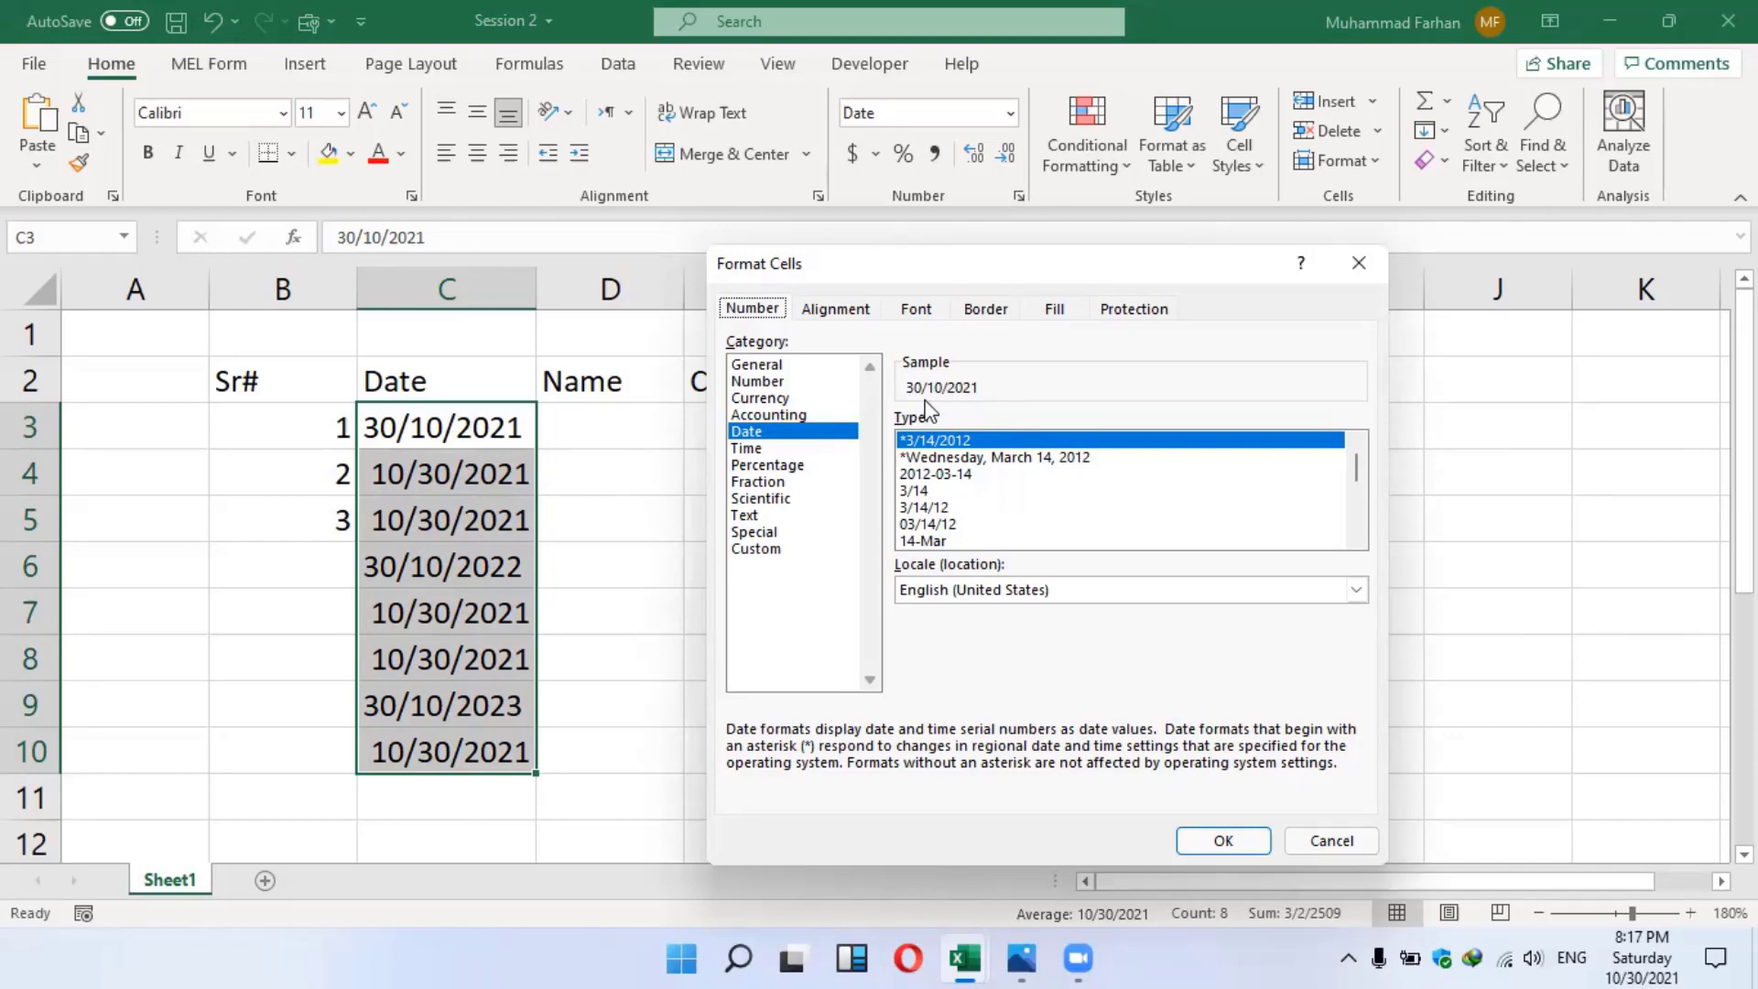
{"action": "mouse_move", "coordinate": [1356, 468]}
{"action": "left_mouse_down"}
{"action": "mouse_move", "coordinate": [1373, 520]}
{"action": "mouse_move", "coordinate": [1366, 450]}
{"action": "left_mouse_up"}
{"action": "left_click_drag", "start_coordinate": [1358, 469], "coordinate": [1361, 518]}
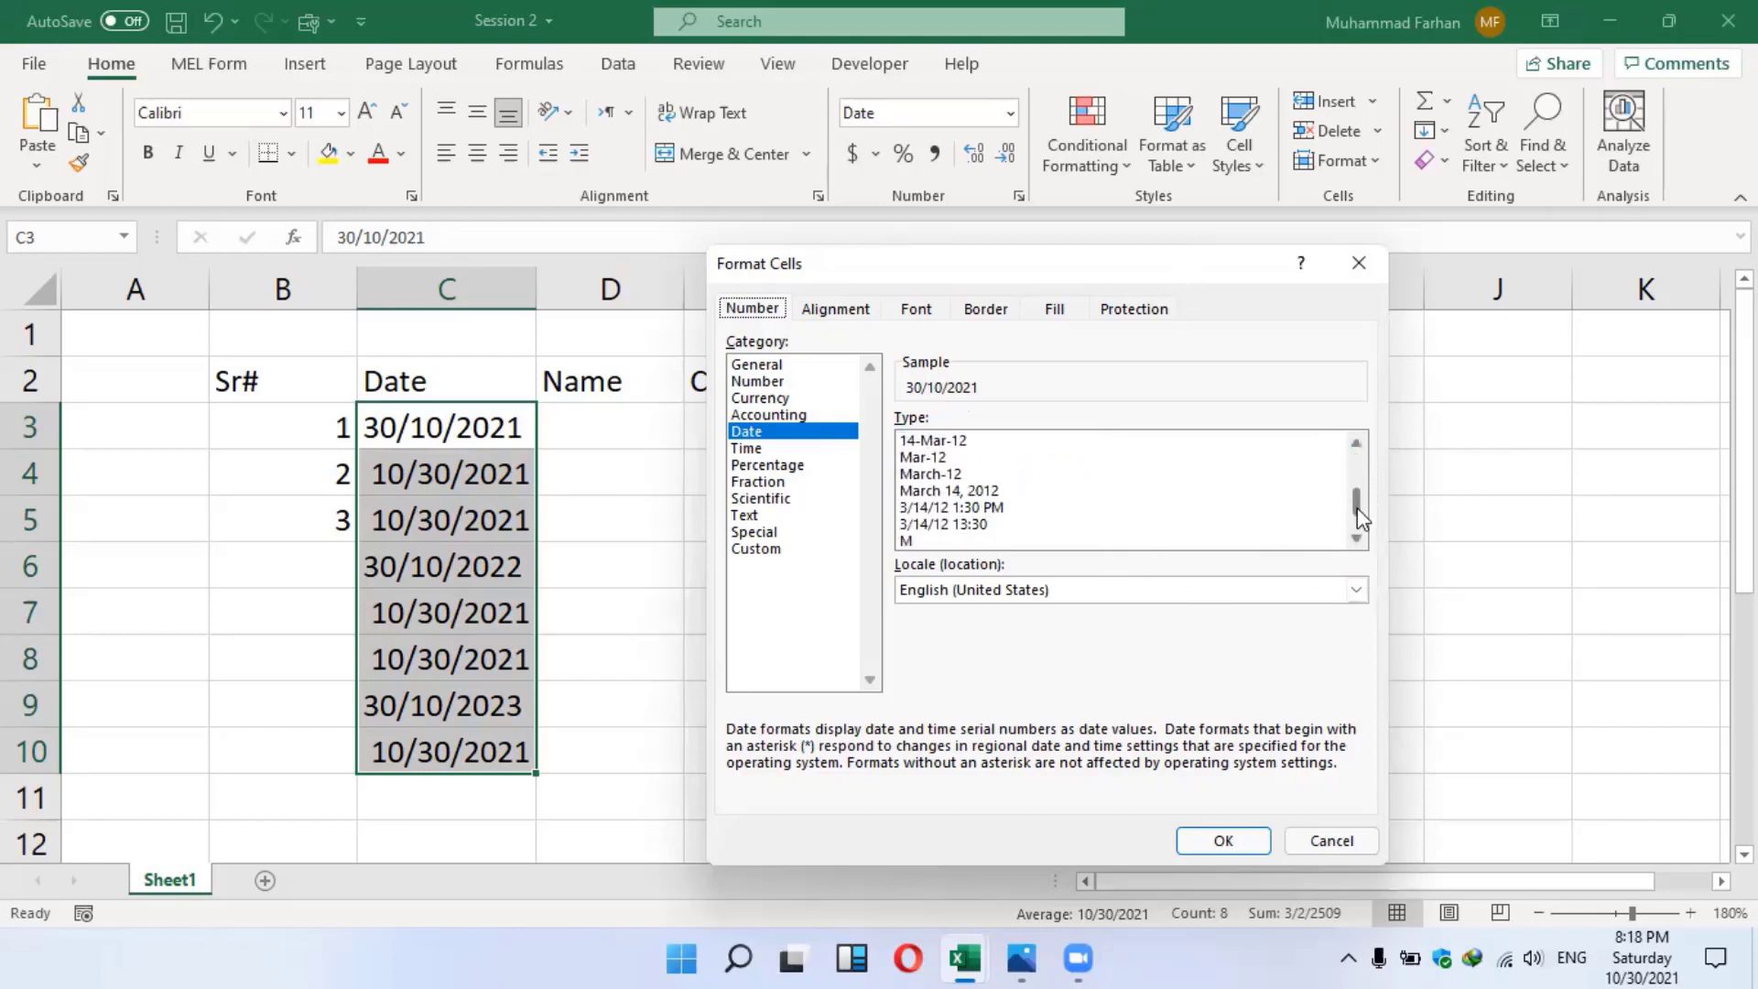
{"action": "left_click", "coordinate": [934, 461]}
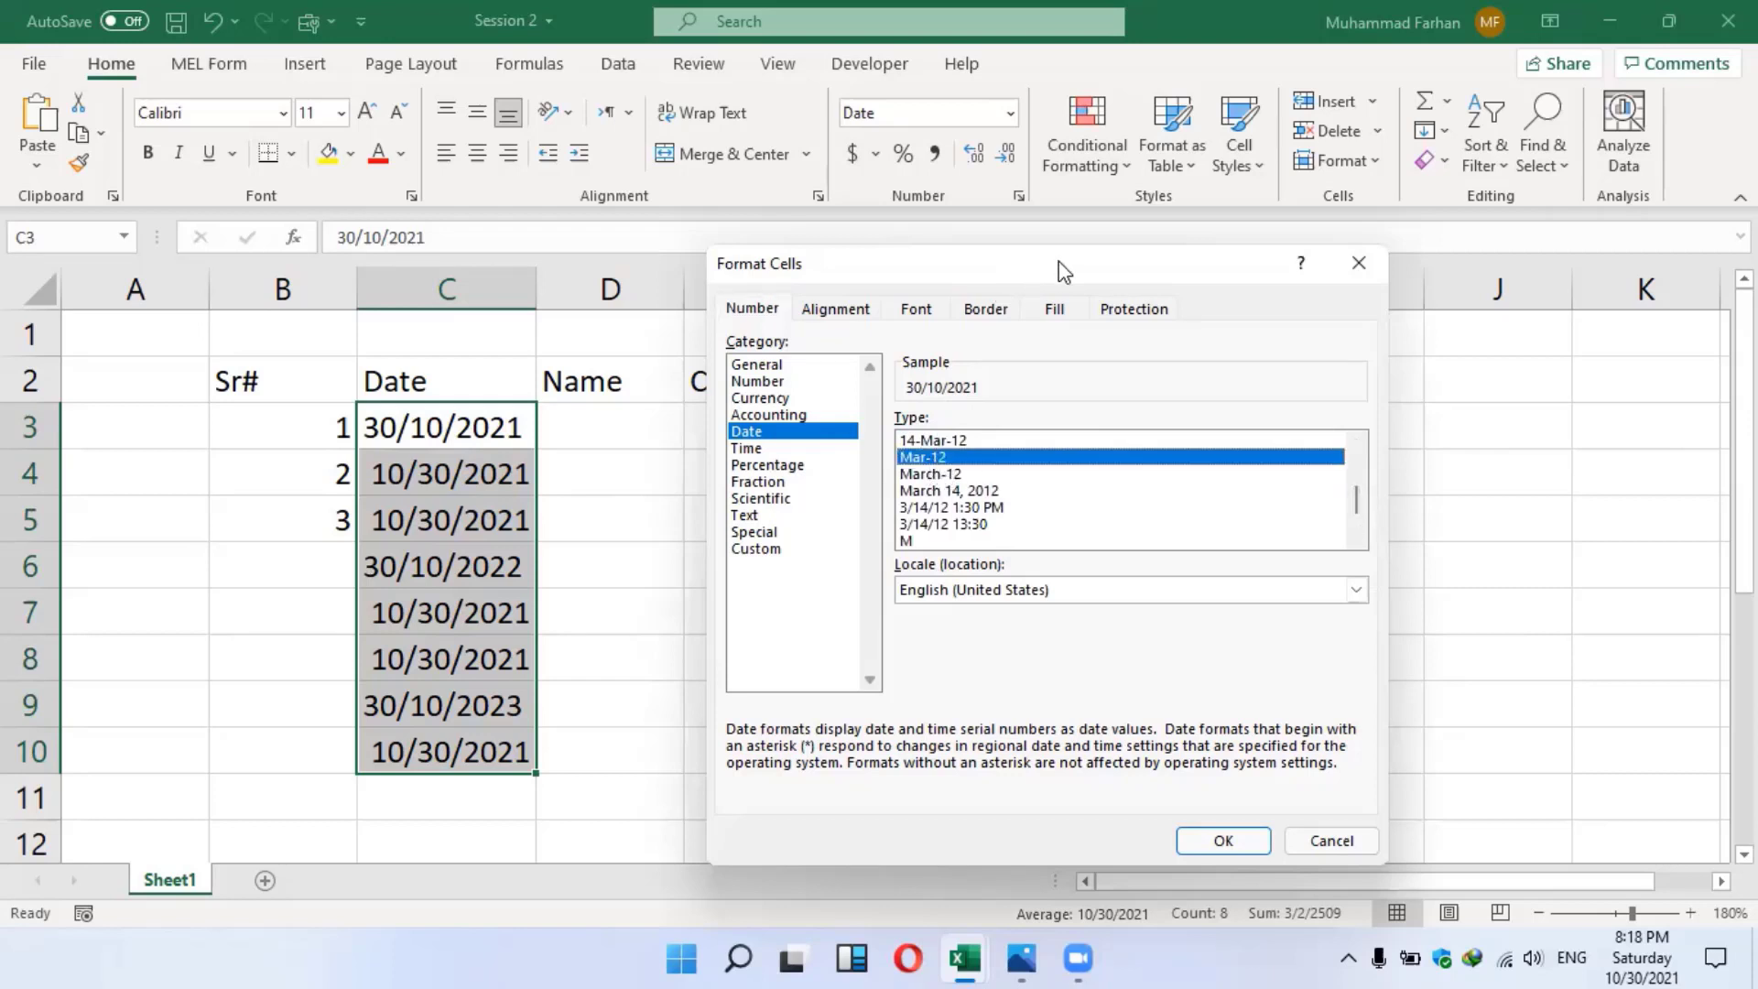
{"action": "left_click_drag", "start_coordinate": [1059, 265], "coordinate": [1031, 169]}
{"action": "left_click", "coordinate": [1194, 744]}
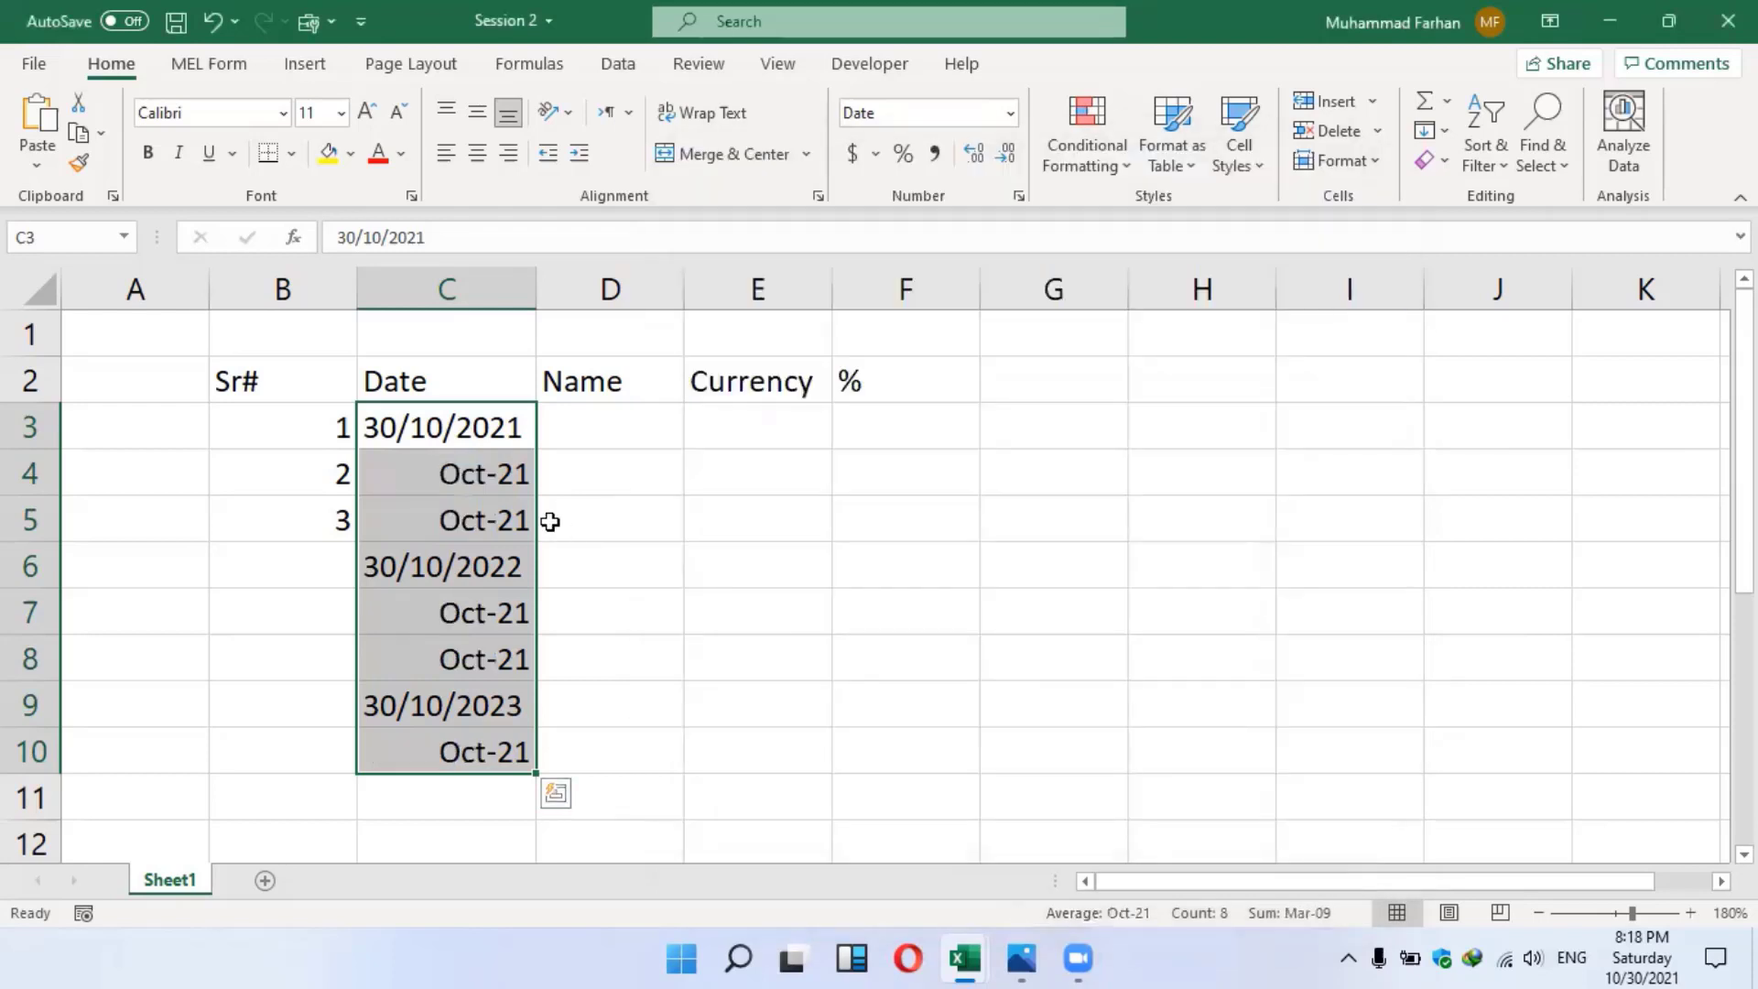
Examine the stored dates in C3:C10 and the date types offered for them in the Format Cells dialog
{"action": "left_click", "coordinate": [503, 526]}
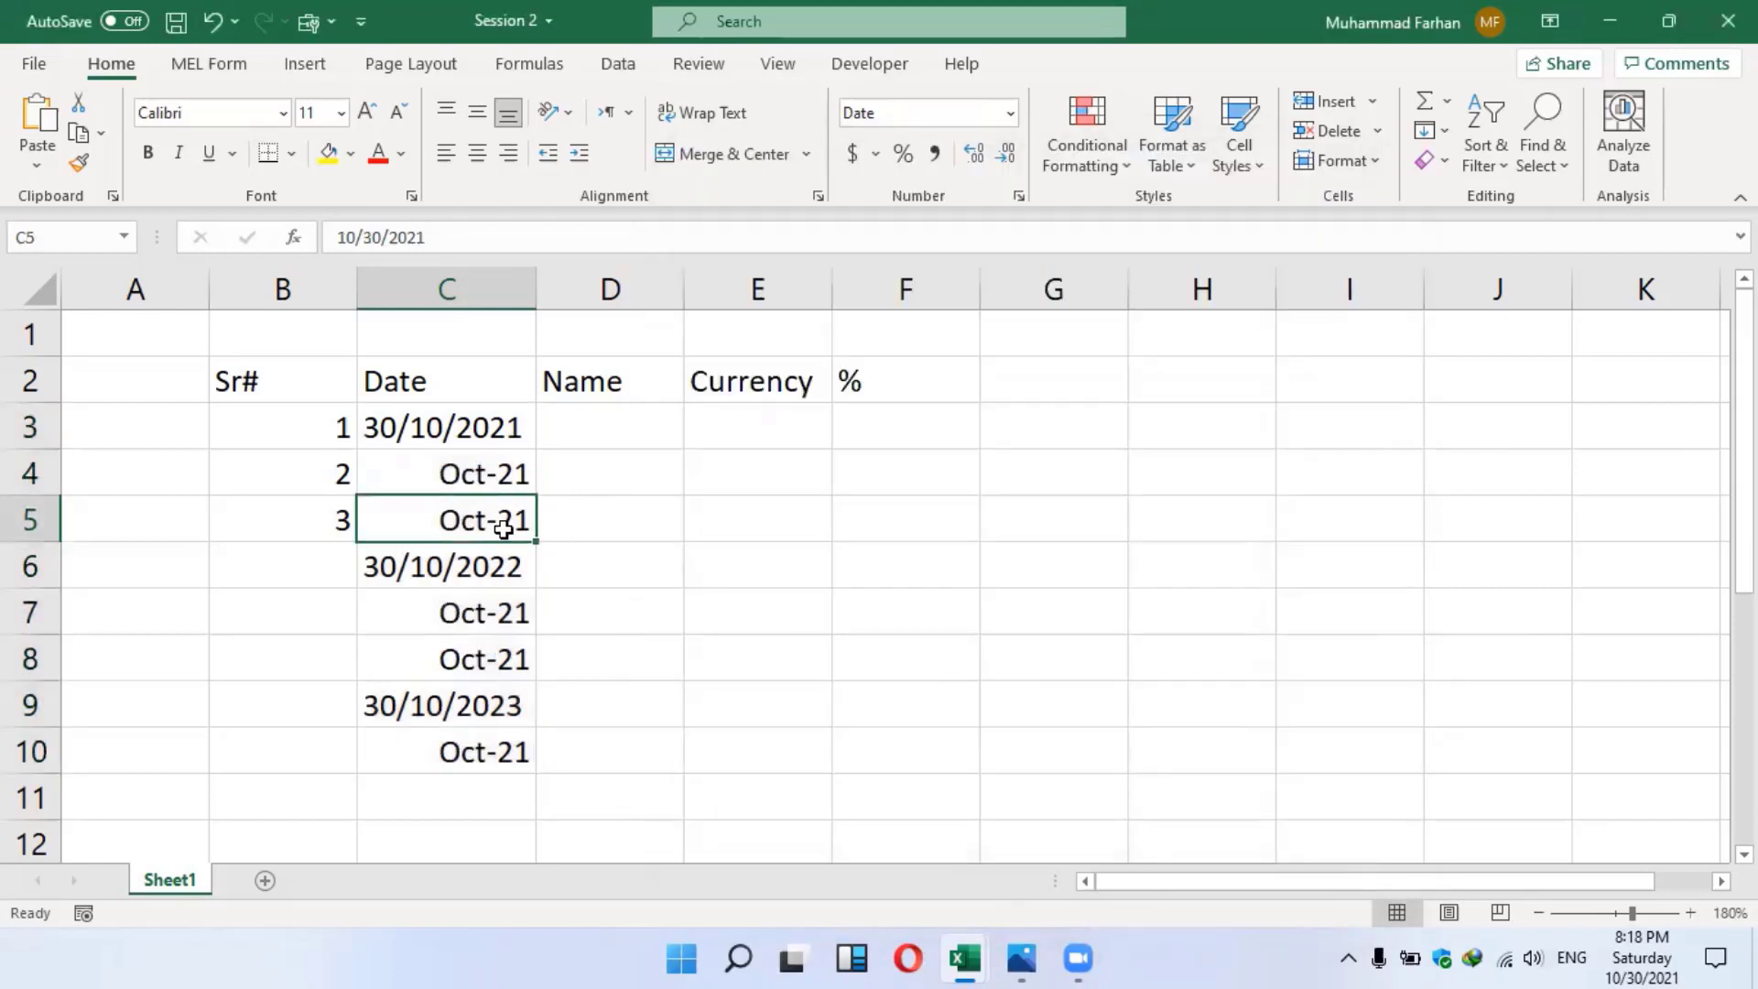
{"action": "left_click", "coordinate": [505, 622]}
{"action": "left_click", "coordinate": [505, 661]}
{"action": "left_click", "coordinate": [493, 611]}
{"action": "left_click", "coordinate": [500, 689]}
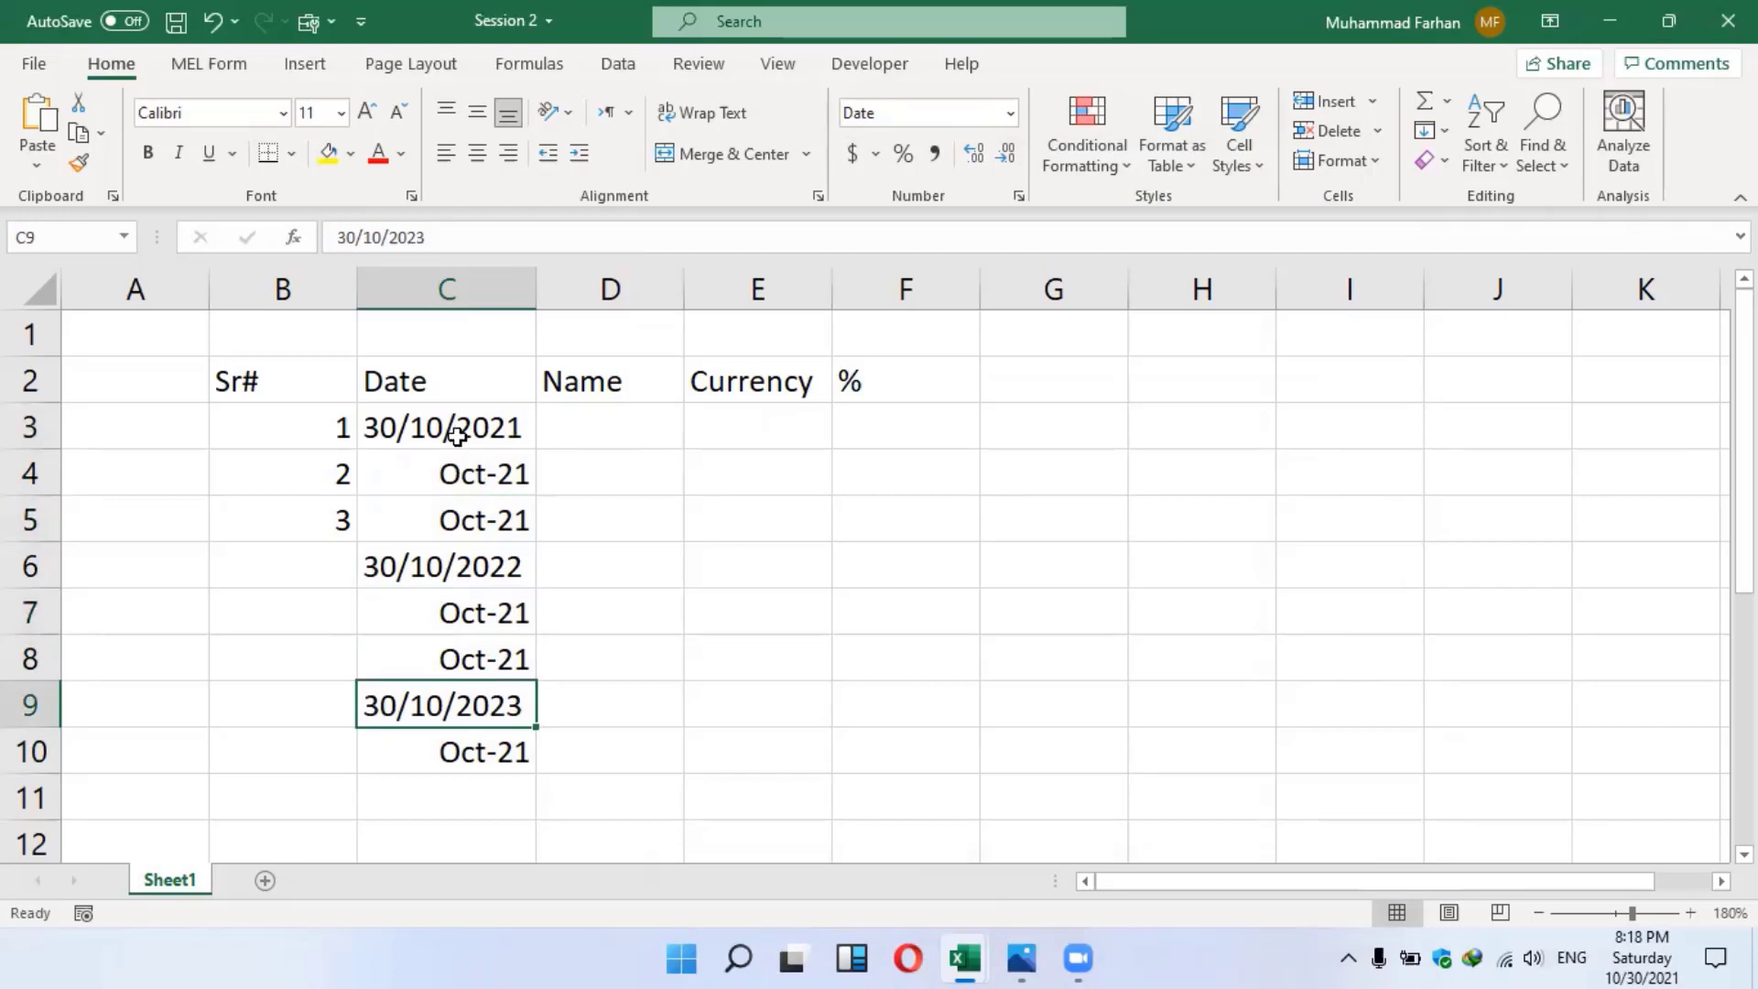
{"action": "left_click_drag", "start_coordinate": [457, 436], "coordinate": [474, 754]}
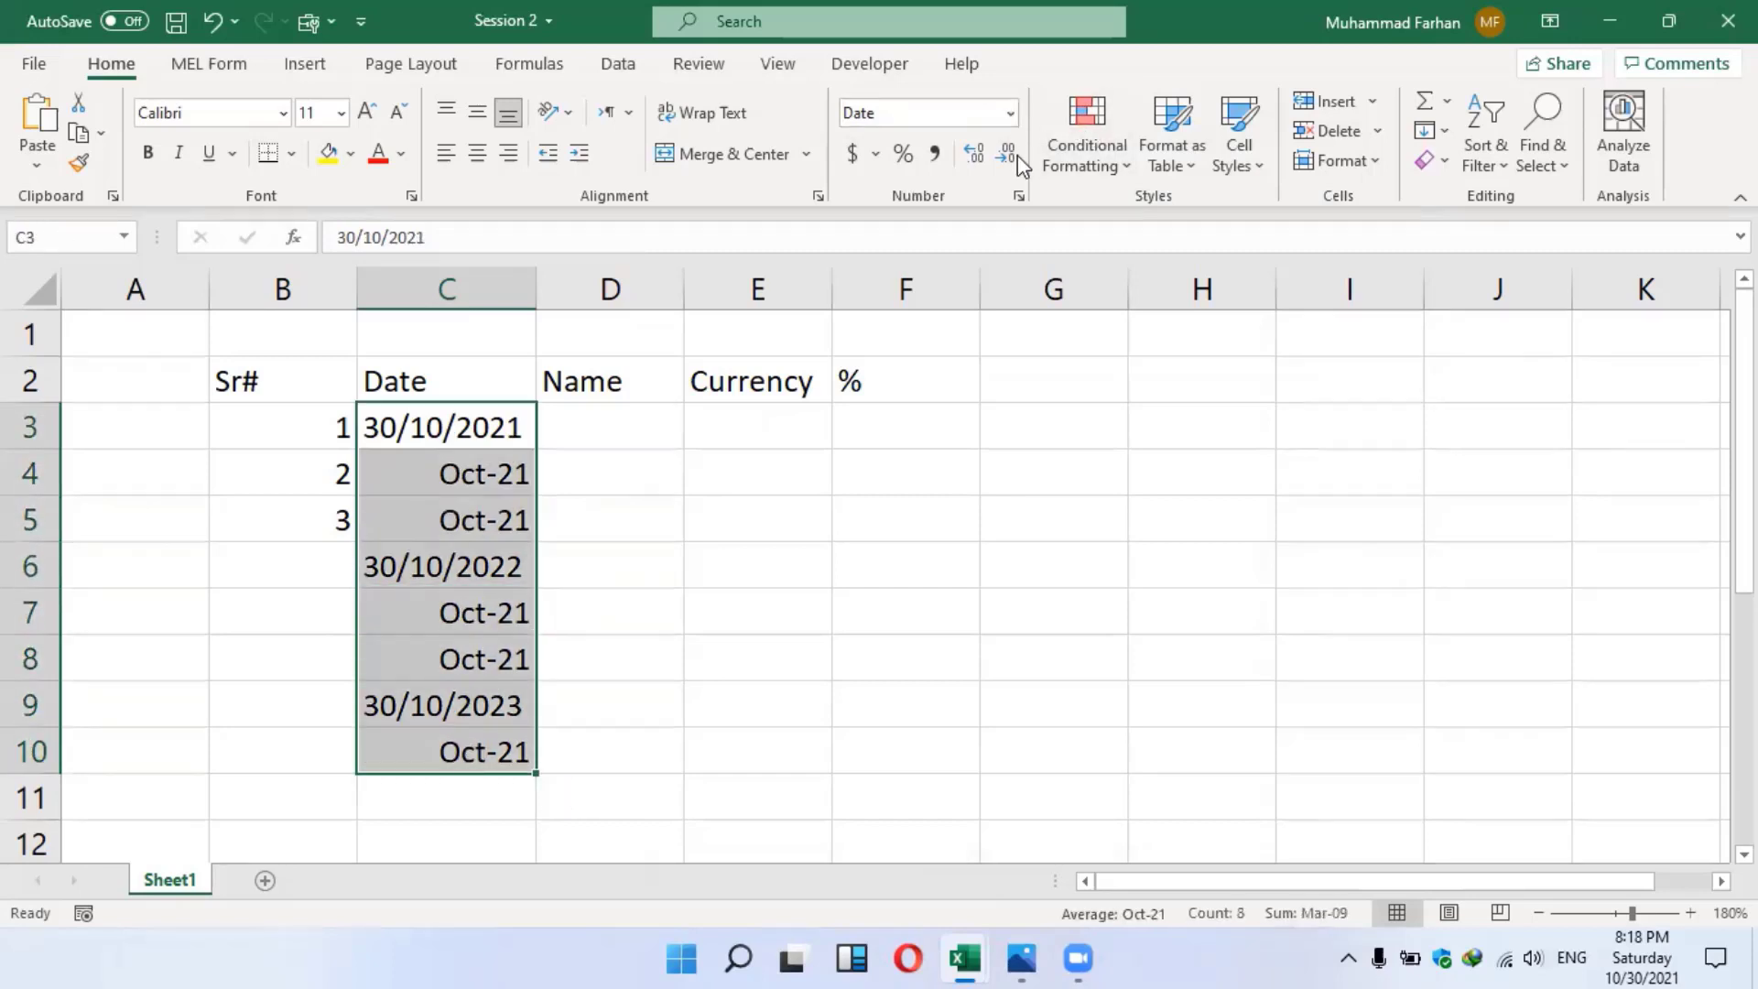
{"action": "left_click", "coordinate": [1017, 196]}
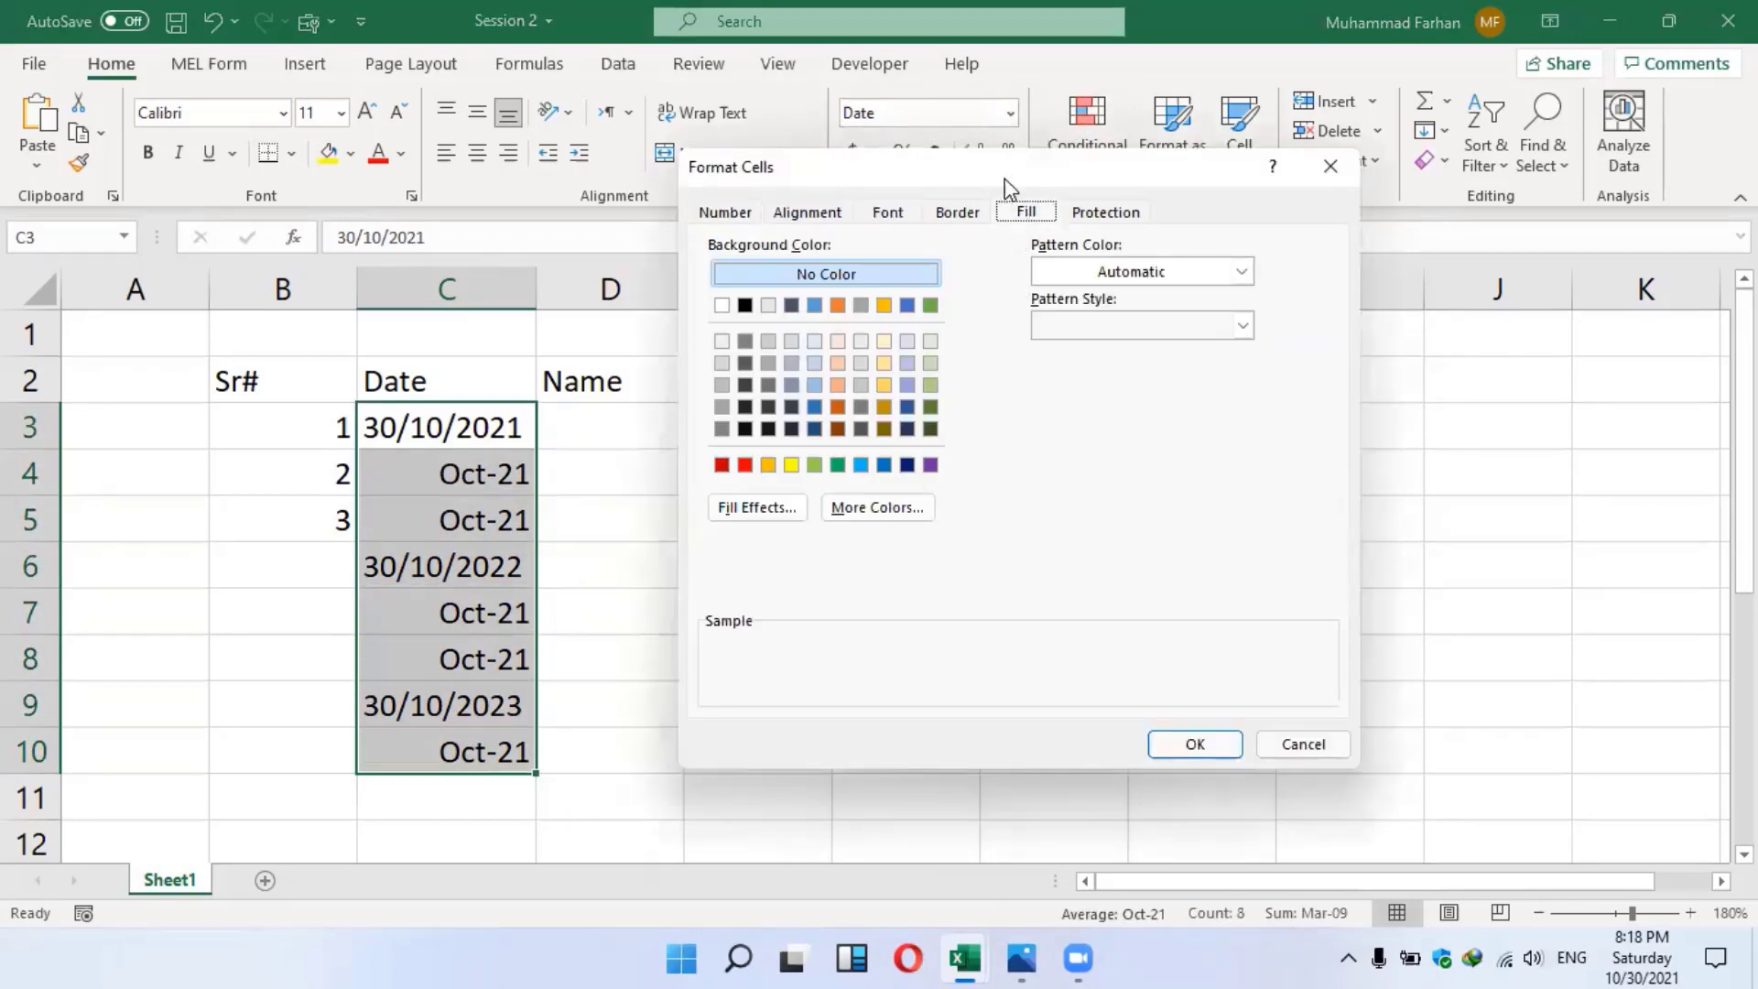
{"action": "left_click", "coordinate": [1326, 172]}
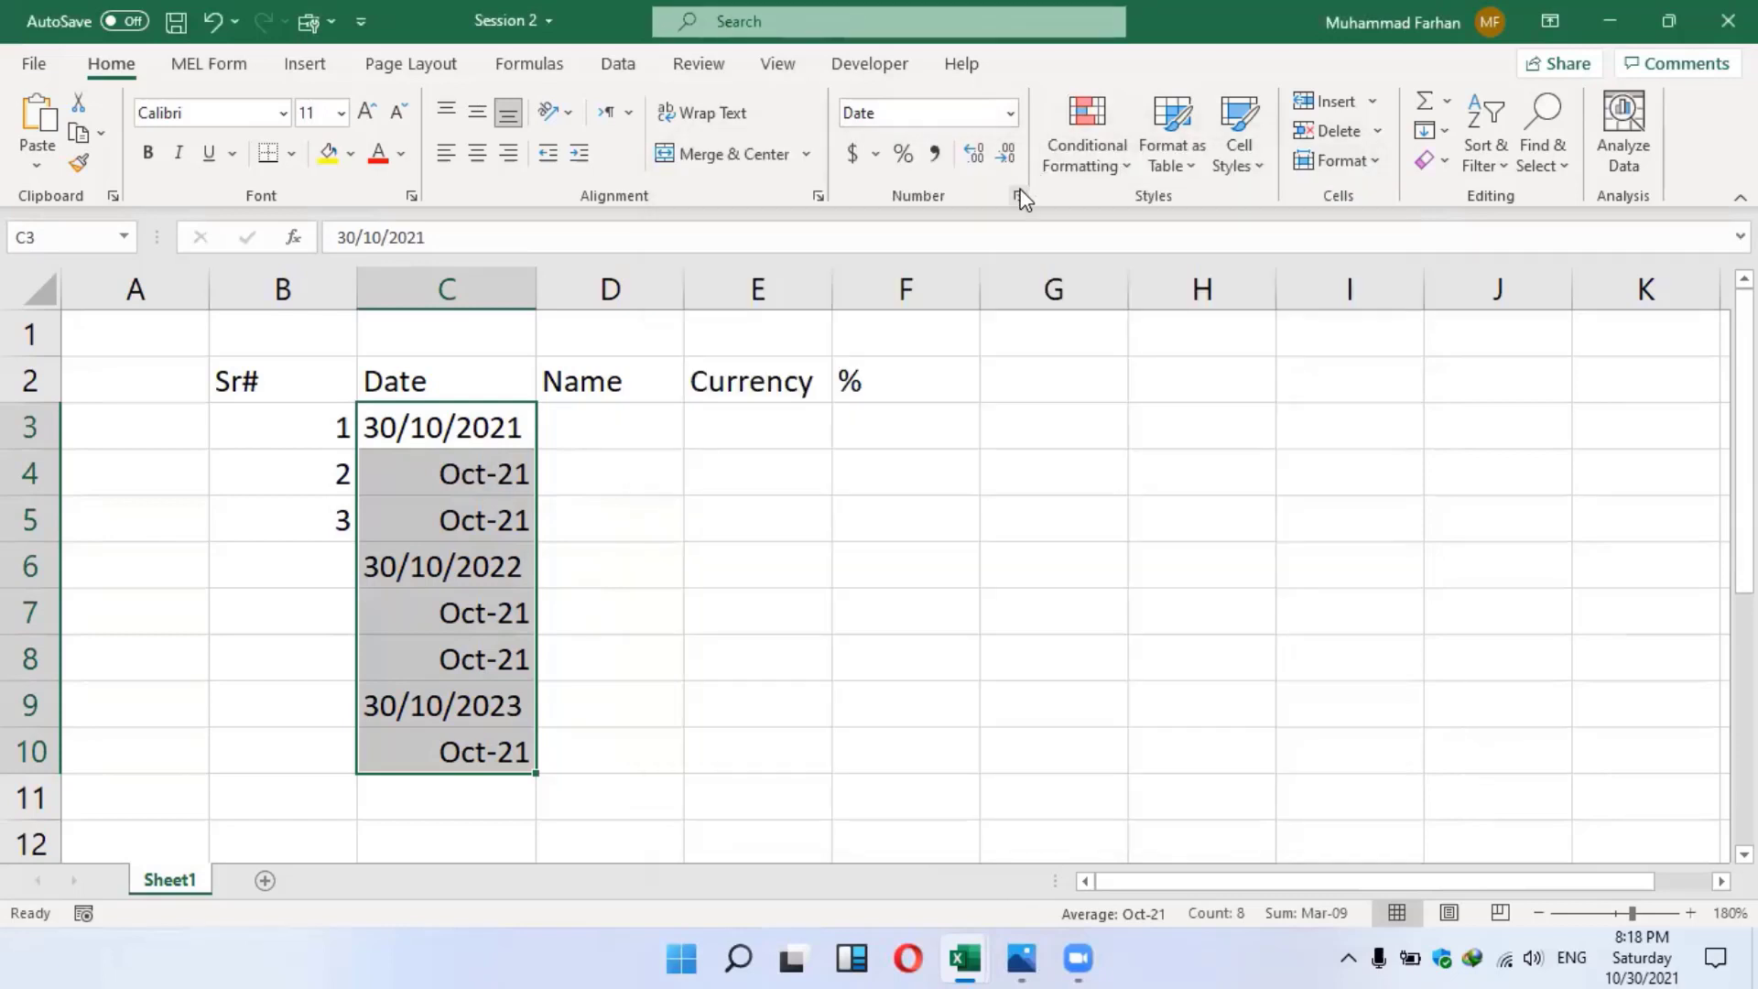
{"action": "left_click", "coordinate": [1017, 195]}
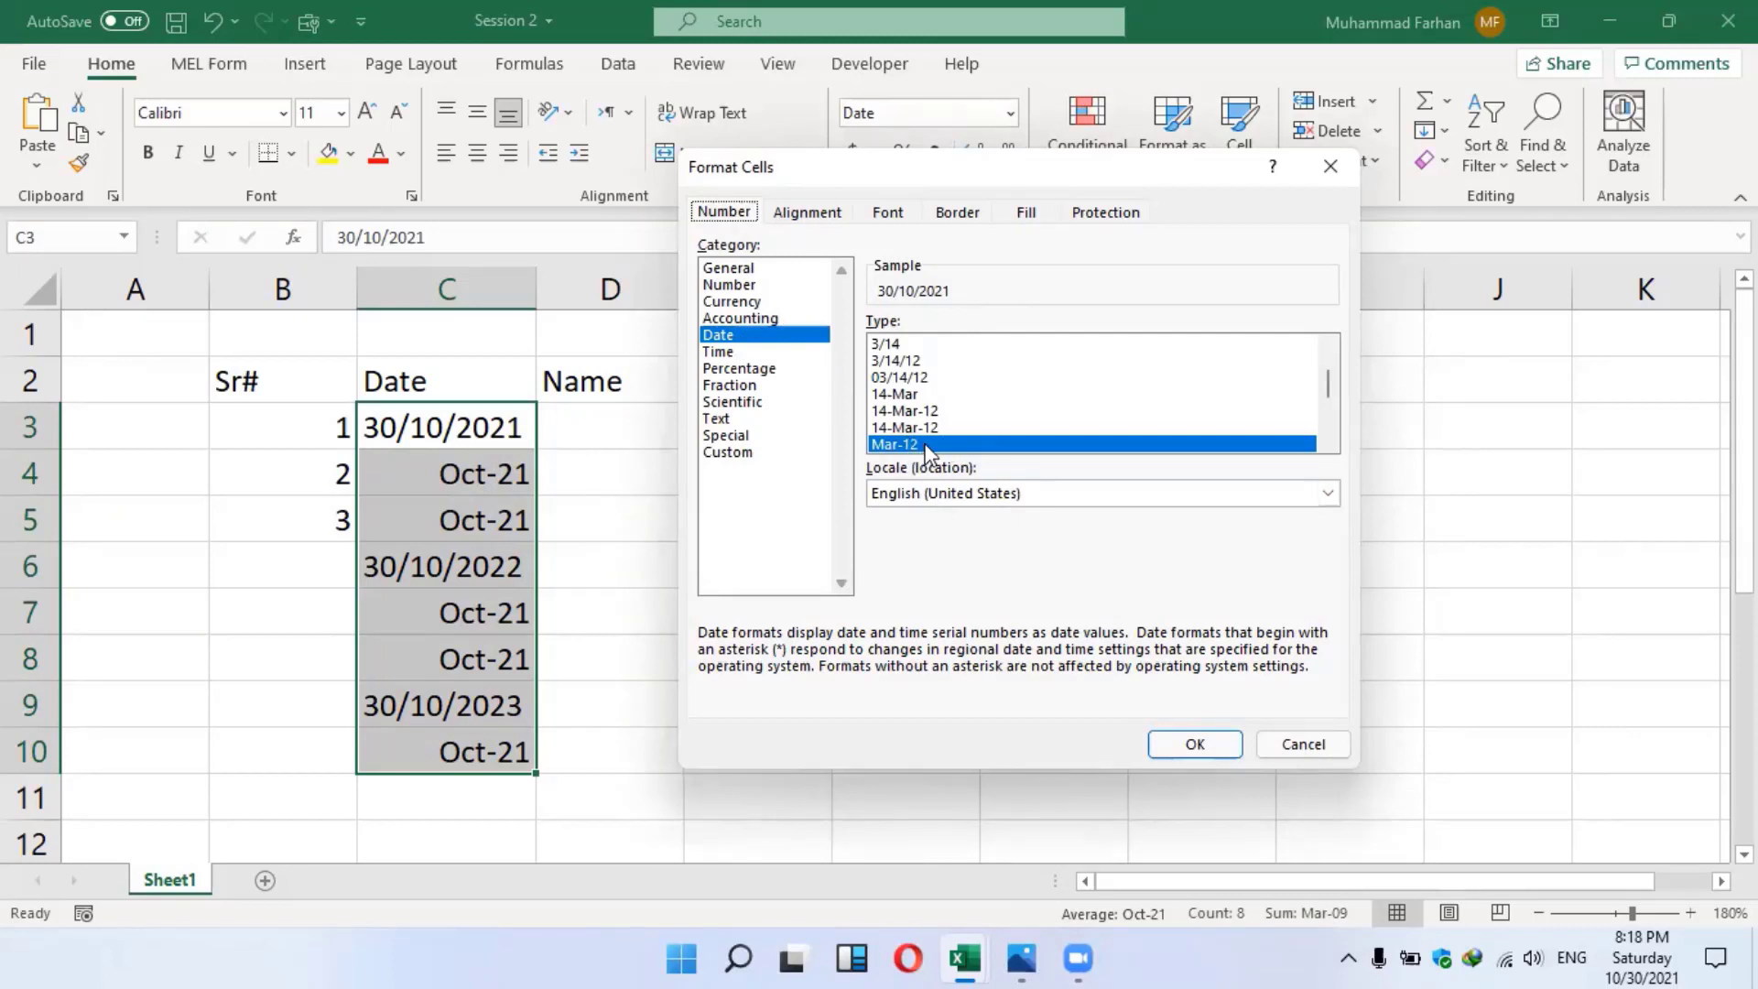
{"action": "scroll", "coordinate": [915, 437], "scroll_direction": "down", "scroll_amount": 3}
{"action": "scroll", "coordinate": [937, 415], "scroll_direction": "up", "scroll_amount": 2}
{"action": "scroll", "coordinate": [943, 426], "scroll_direction": "down", "scroll_amount": 2}
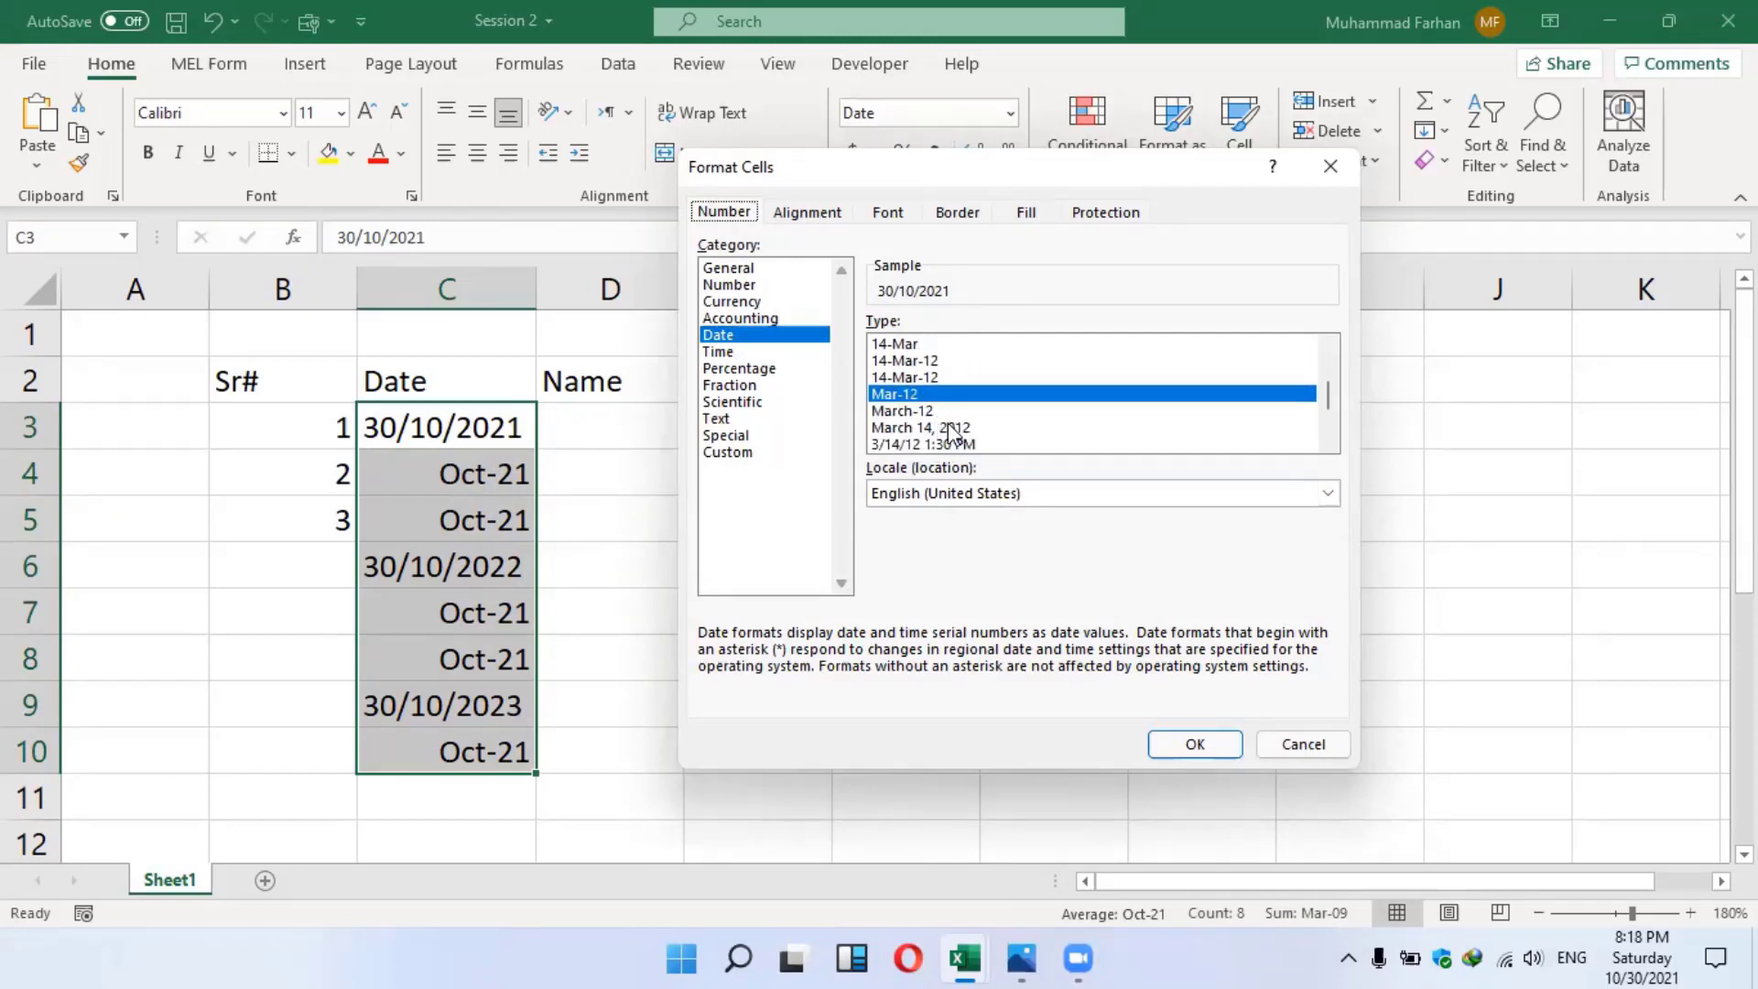
{"action": "key", "text": "Escape"}
Try to apply the Short Date and Long Date number formats to the date in C3
{"action": "left_click", "coordinate": [915, 387]}
{"action": "left_click", "coordinate": [509, 416]}
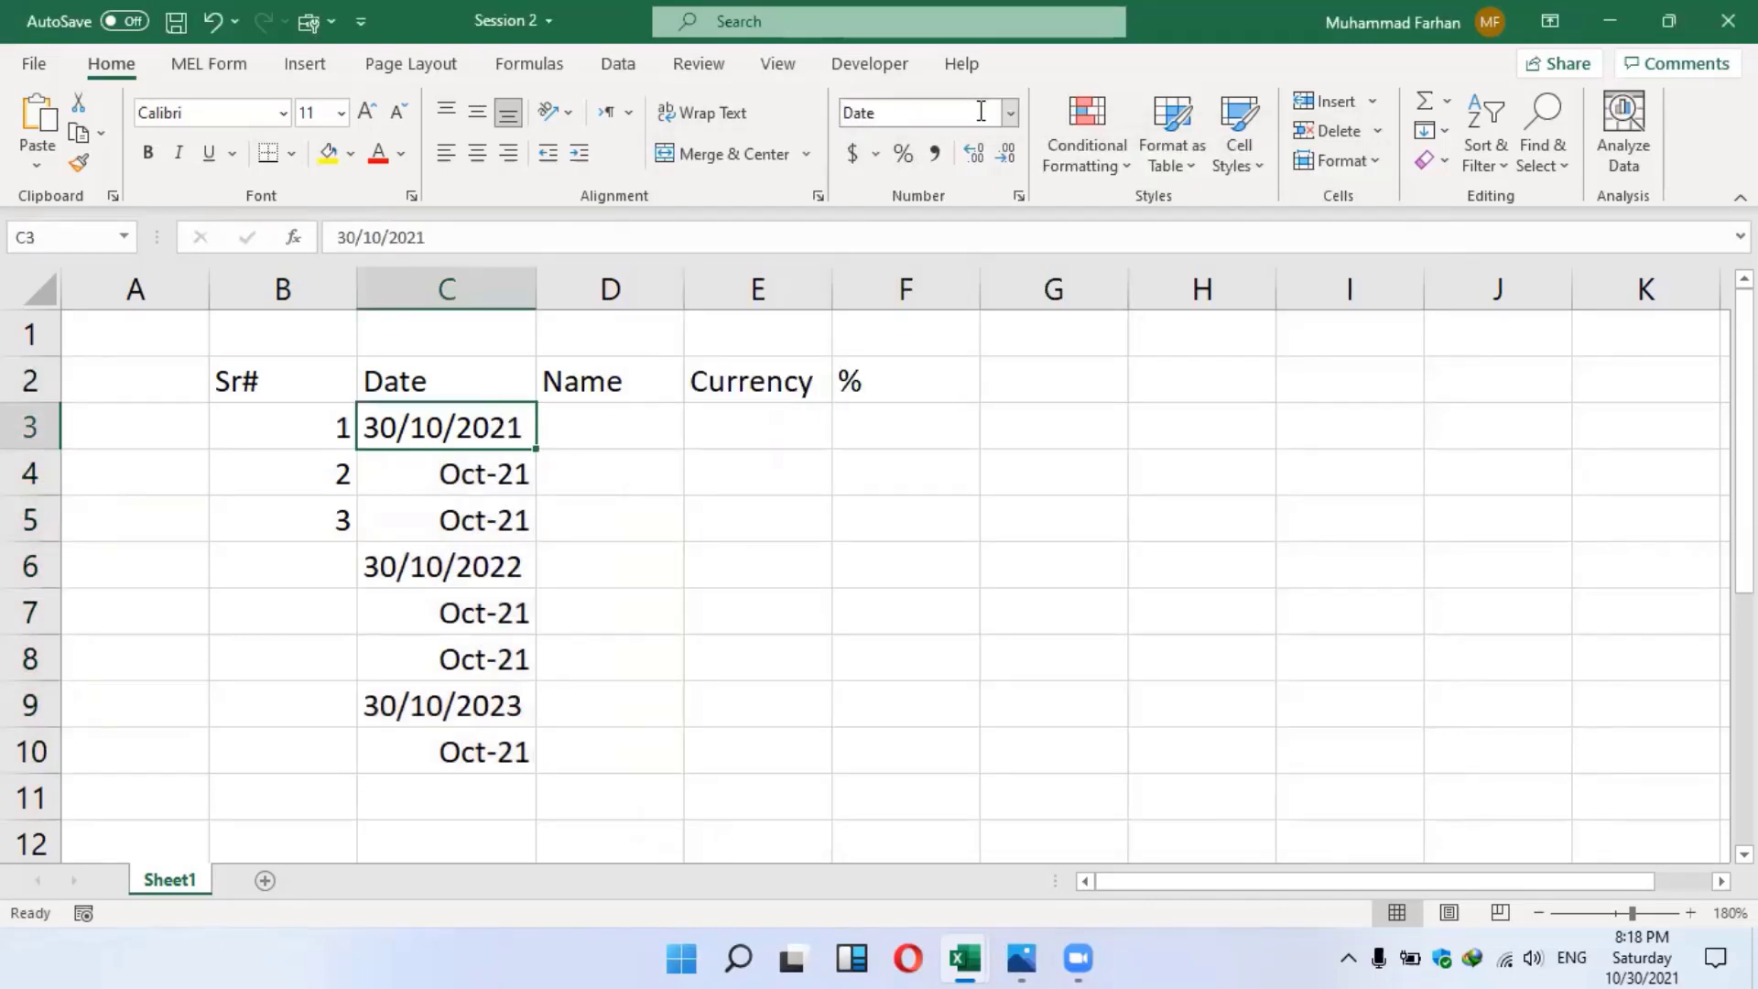
{"action": "left_click", "coordinate": [1010, 115]}
{"action": "left_click", "coordinate": [978, 403]}
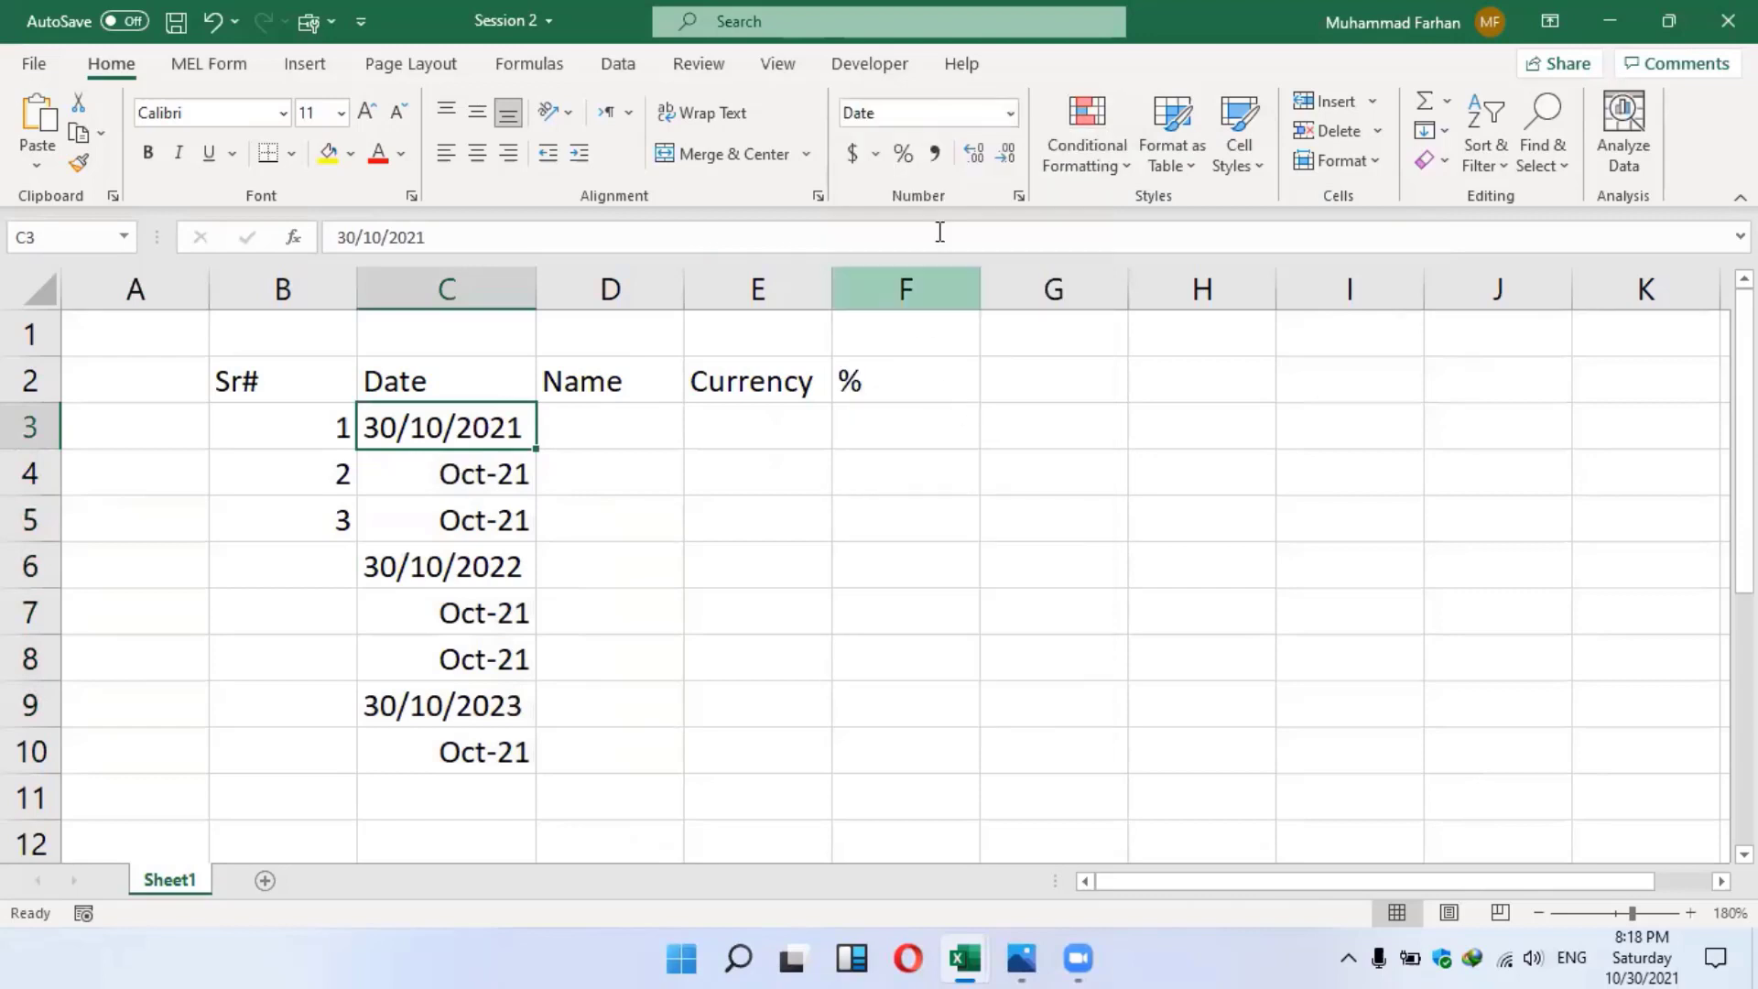
{"action": "left_click", "coordinate": [1010, 117]}
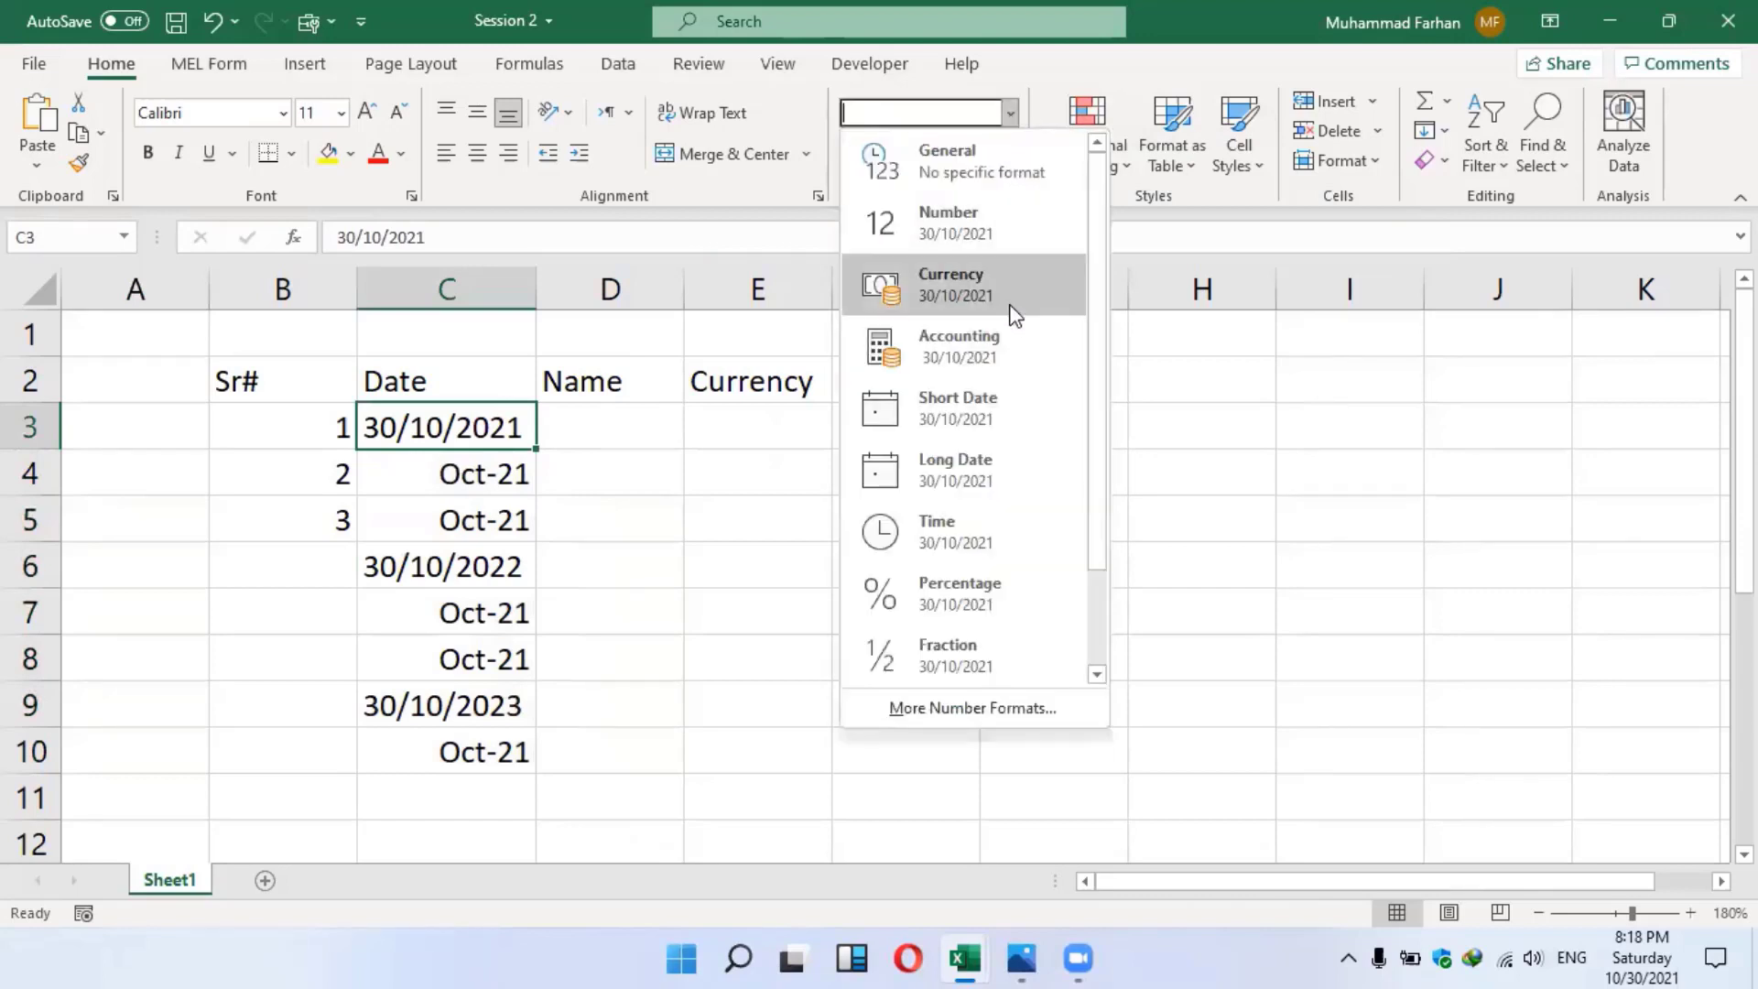
{"action": "left_click", "coordinate": [1002, 469]}
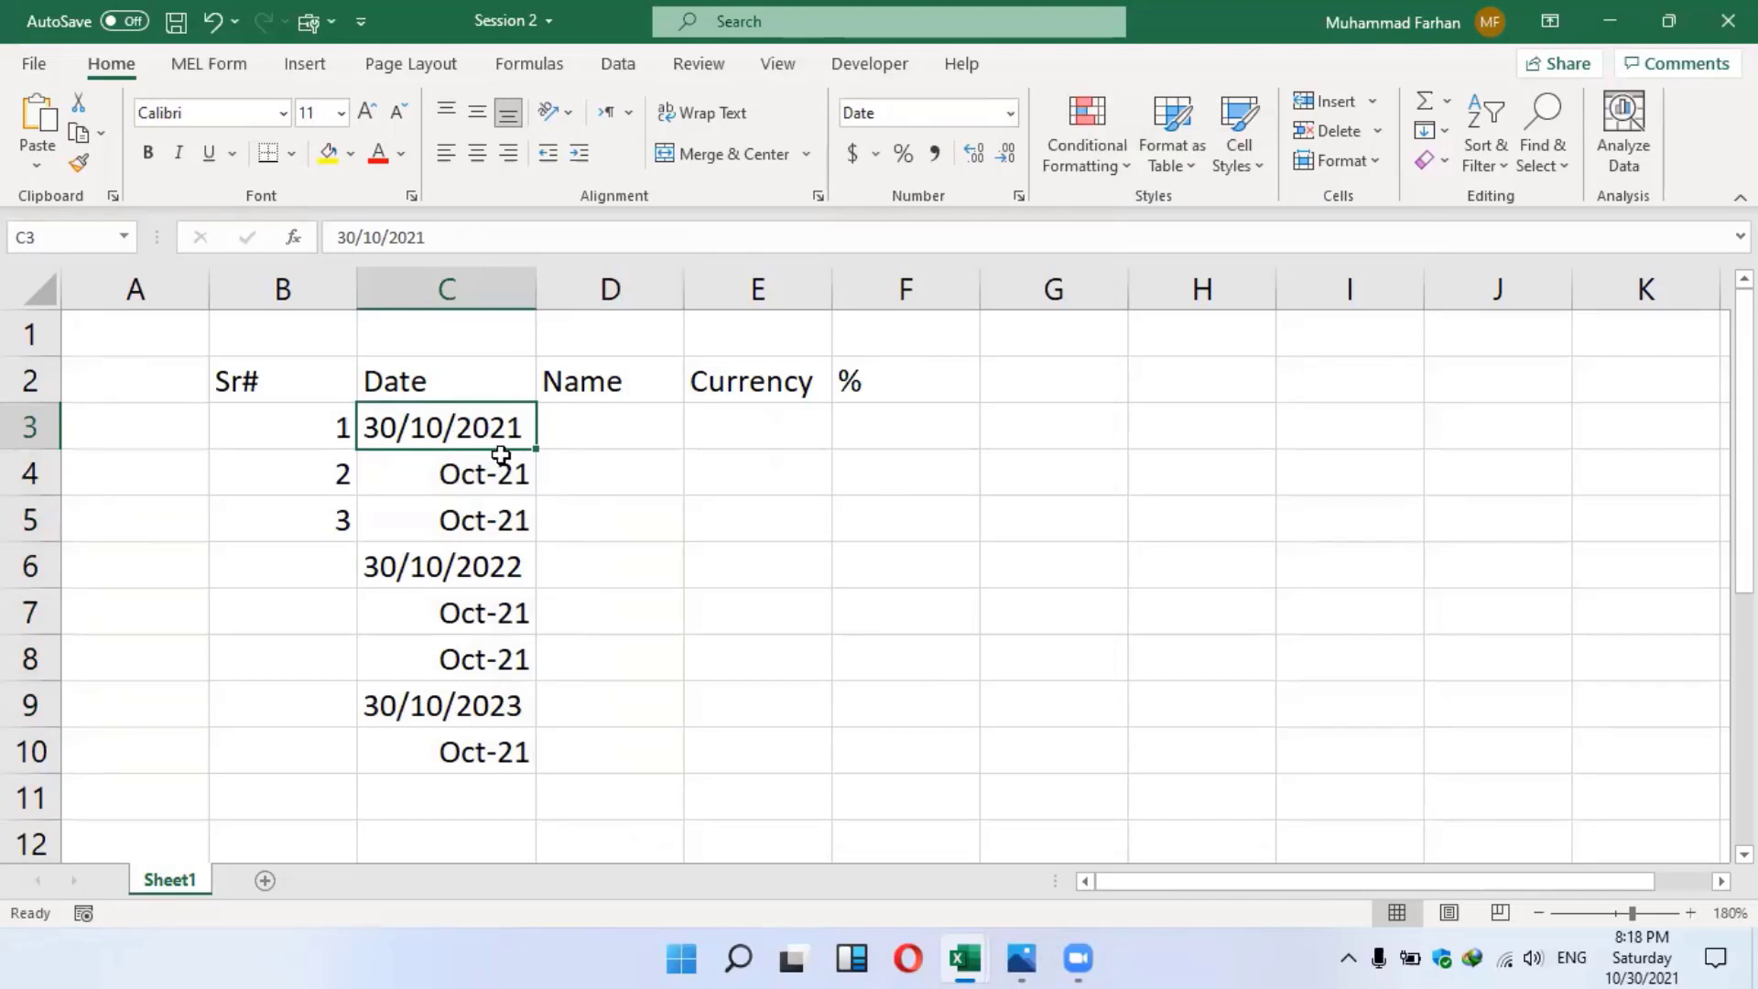
Clear the day-first text dates from cells C3, C6 and C9
{"action": "key", "text": "BackSpace"}
{"action": "left_click", "coordinate": [495, 560]}
{"action": "key", "text": "BackSpace"}
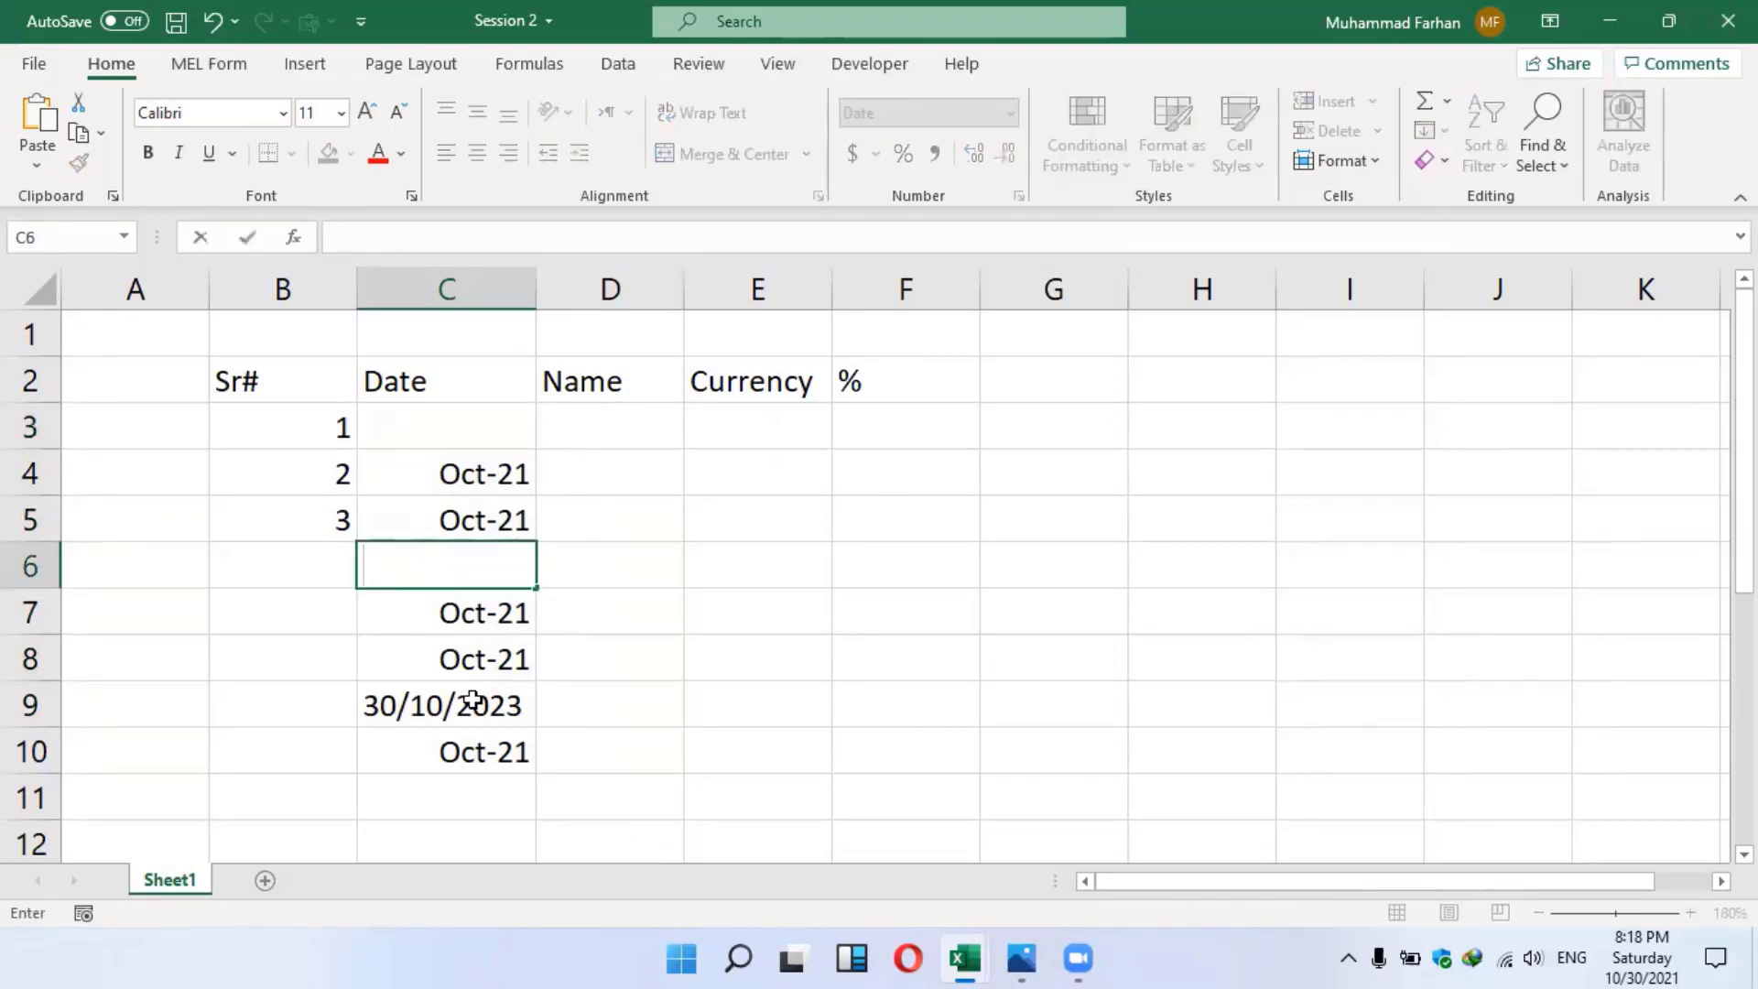
{"action": "left_click", "coordinate": [472, 700]}
{"action": "key", "text": "BackSpace"}
{"action": "left_click", "coordinate": [593, 684]}
Format C4:C10 with the *Wednesday, March 14, 2012 date type and autofit the width of column C
{"action": "left_click_drag", "start_coordinate": [472, 461], "coordinate": [503, 745]}
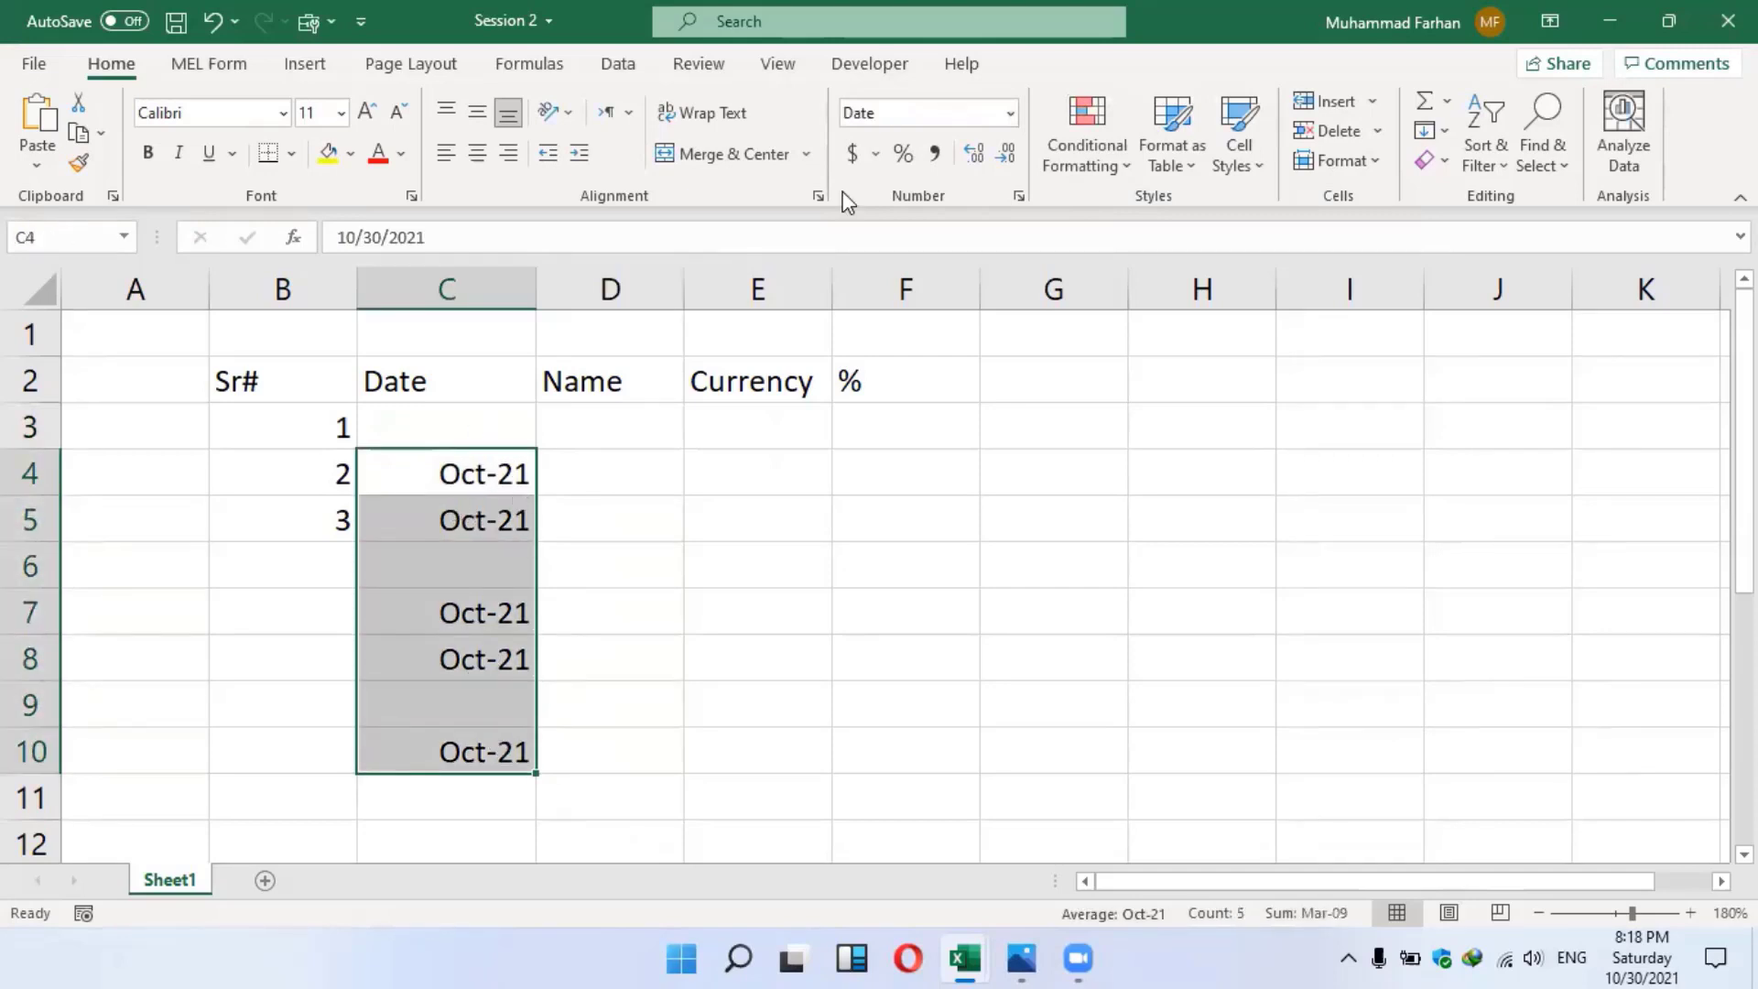
{"action": "left_click", "coordinate": [1019, 195]}
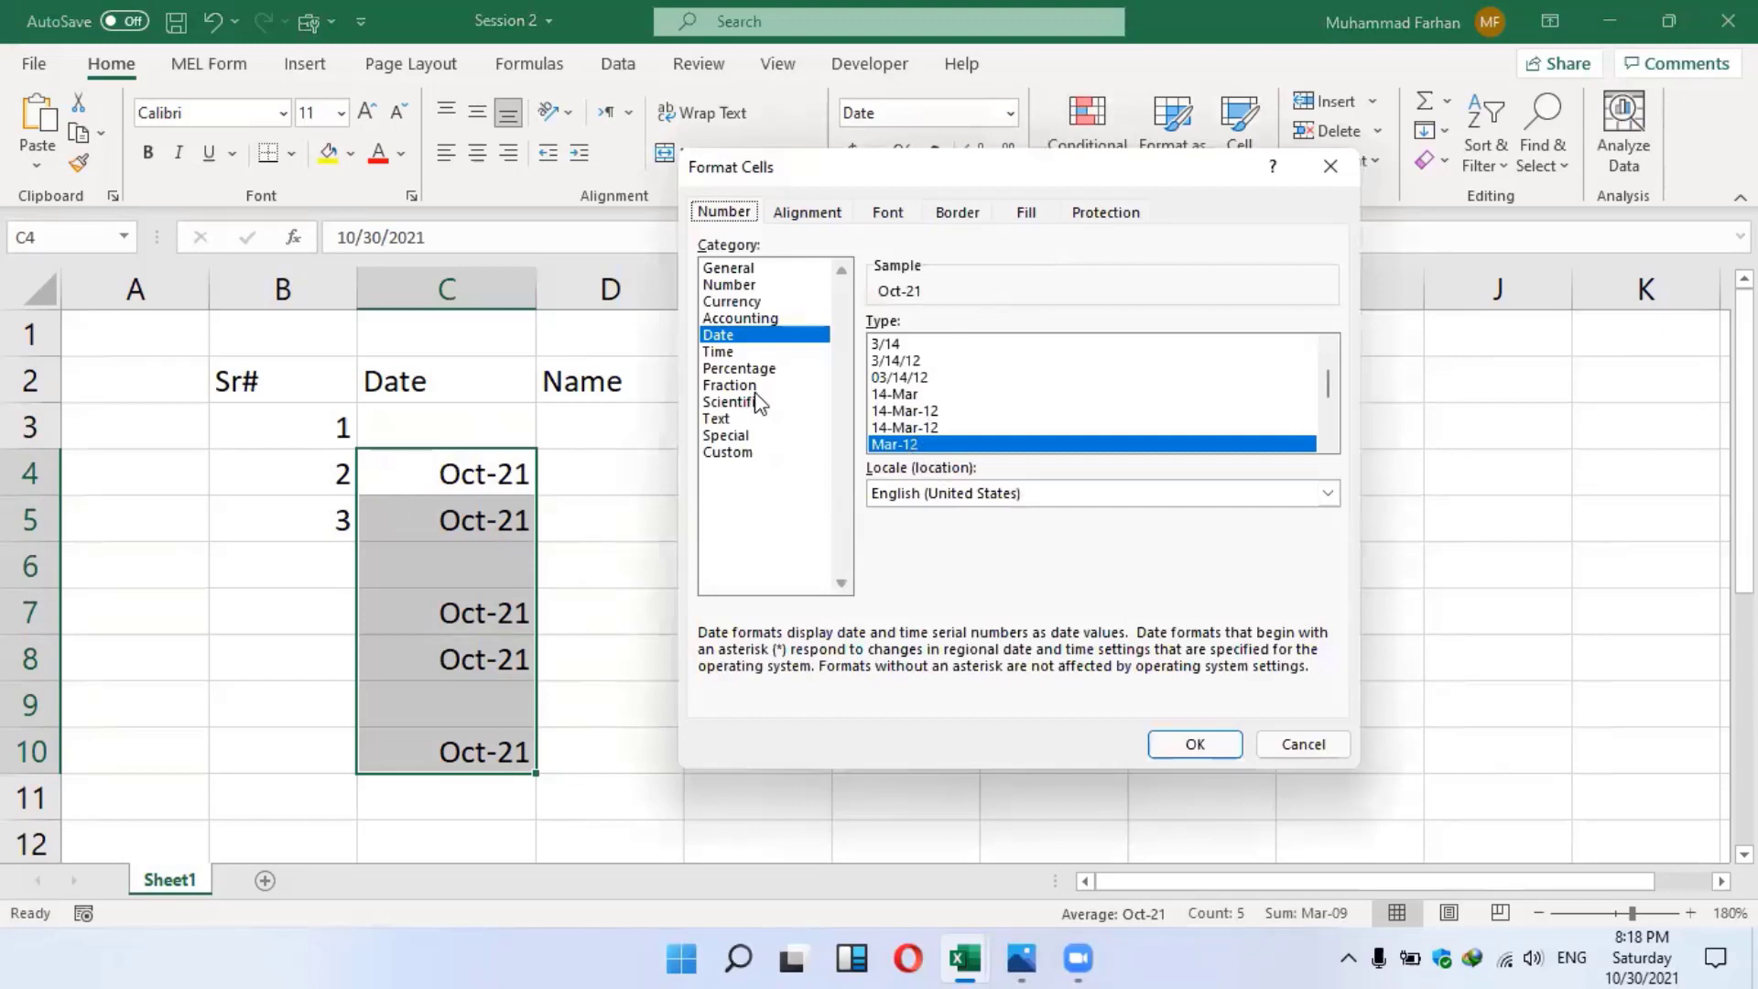
{"action": "scroll", "coordinate": [1327, 390], "scroll_direction": "down", "scroll_amount": 3}
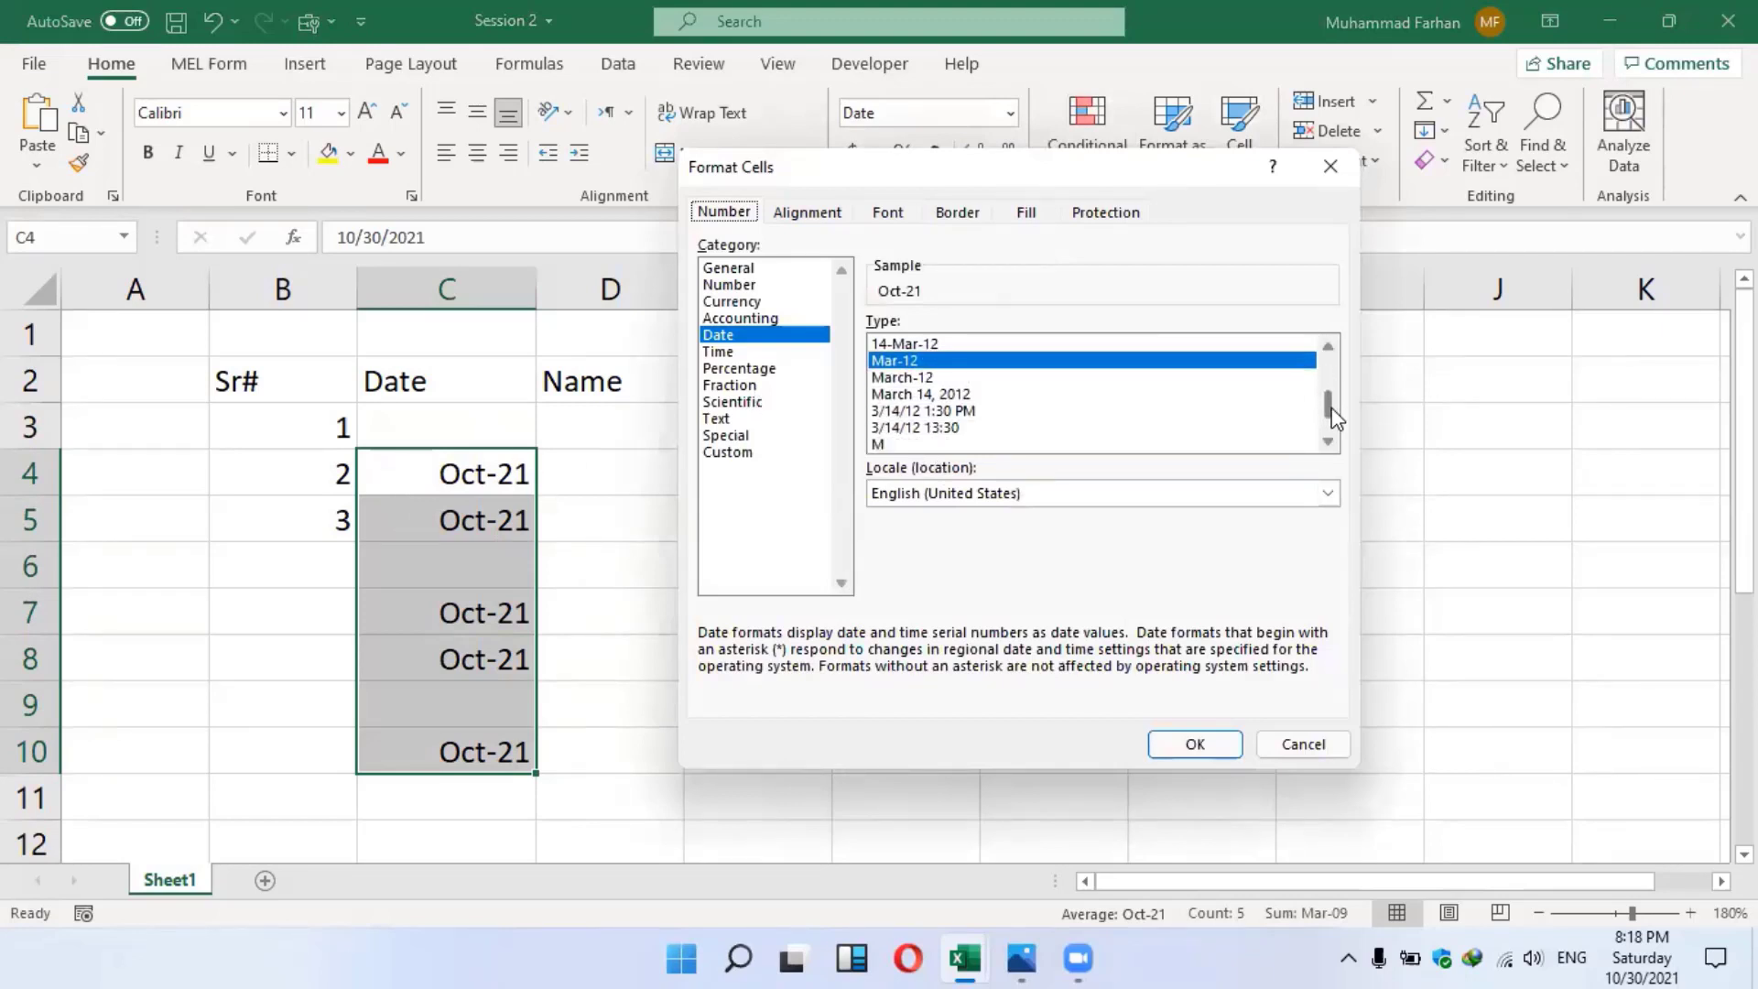
{"action": "scroll", "coordinate": [1332, 412], "scroll_direction": "up", "scroll_amount": 4}
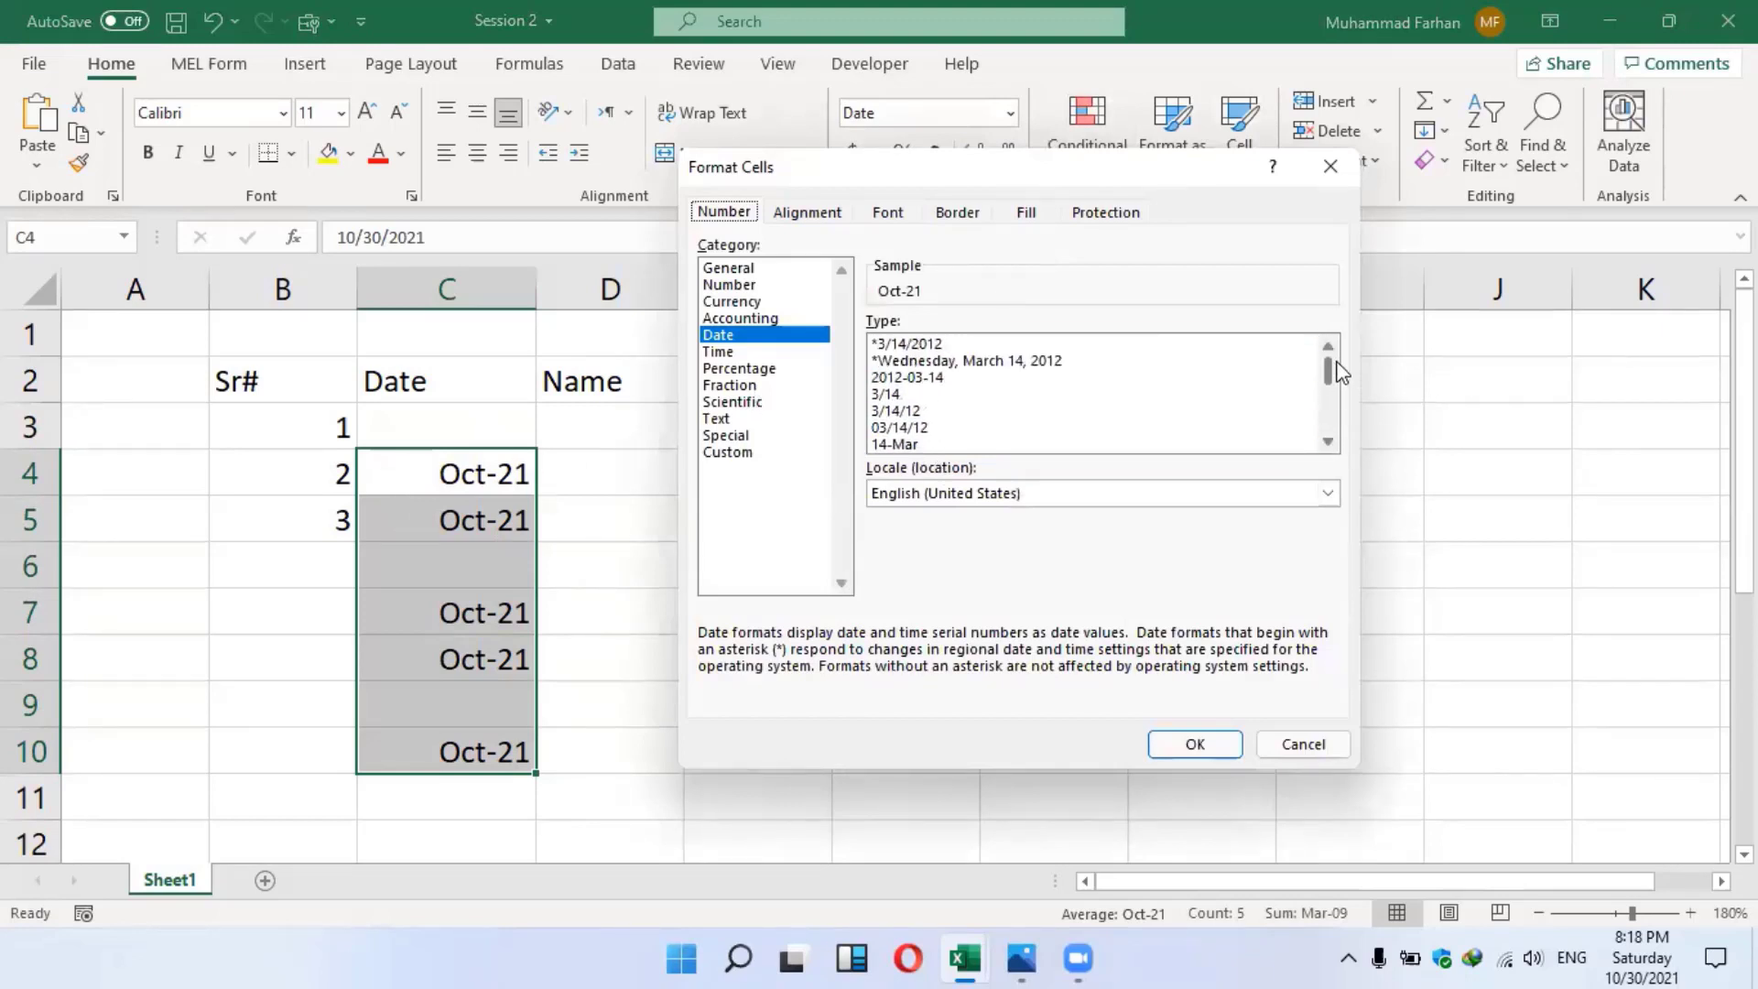
{"action": "left_click", "coordinate": [969, 365]}
{"action": "left_click", "coordinate": [1197, 742]}
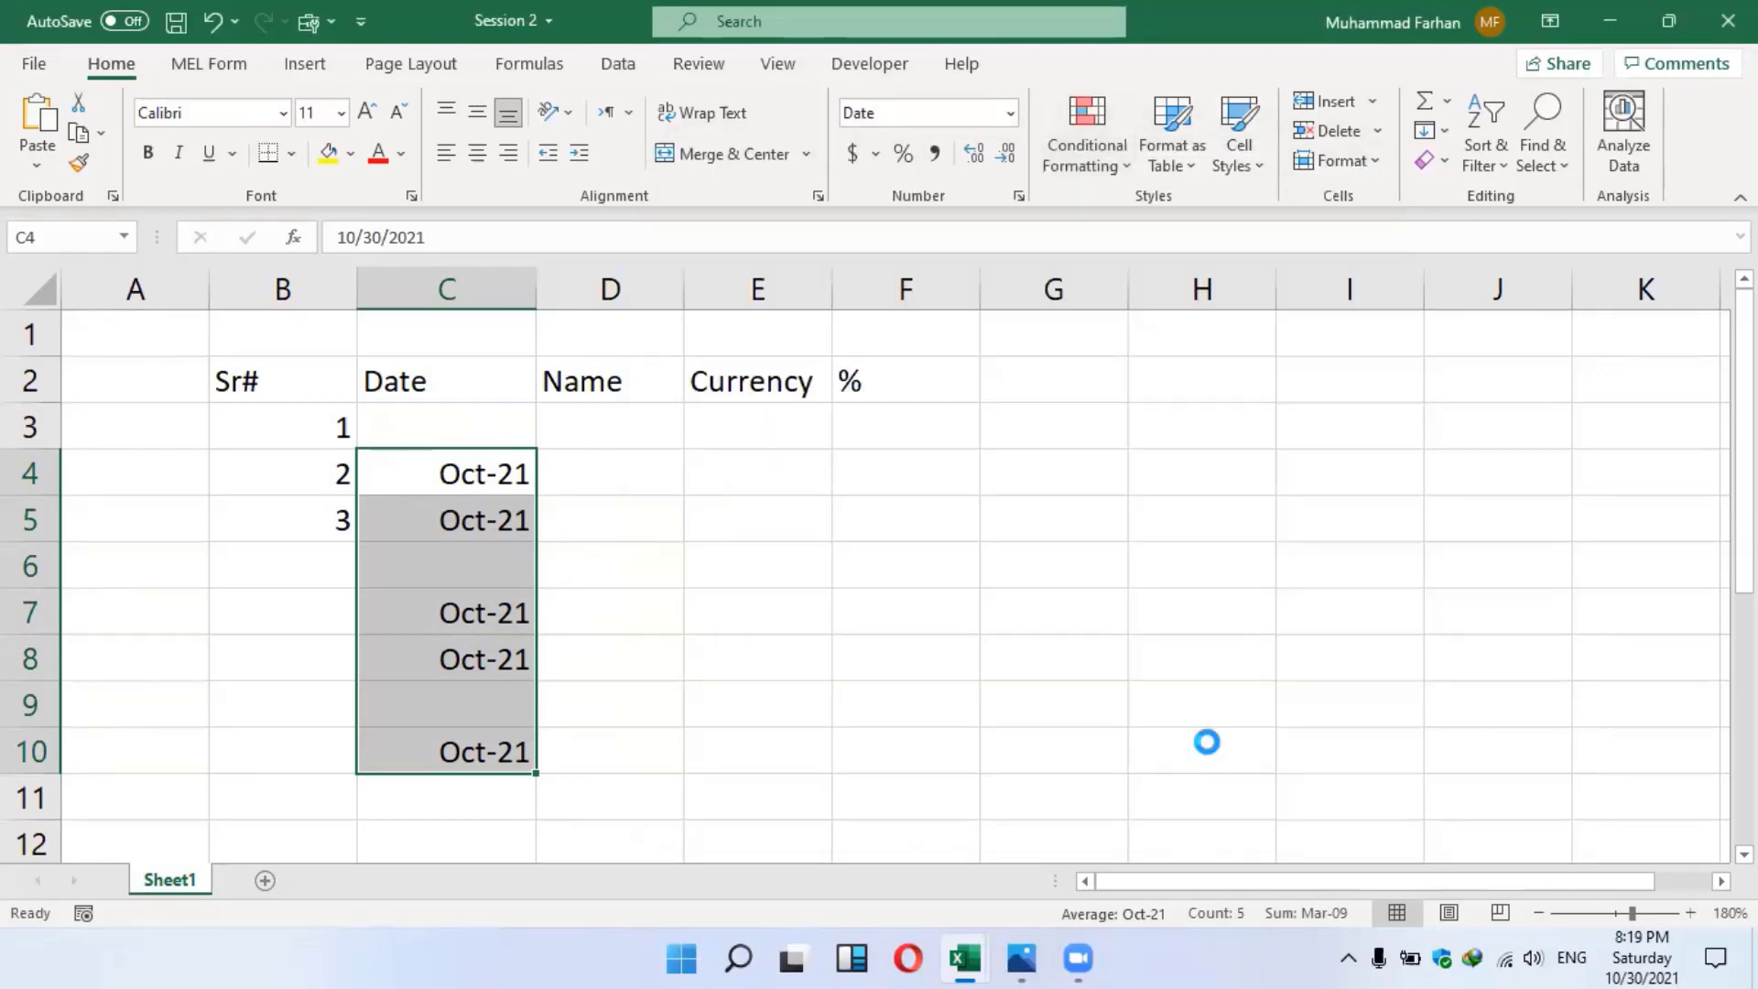
{"action": "double_click", "coordinate": [544, 277]}
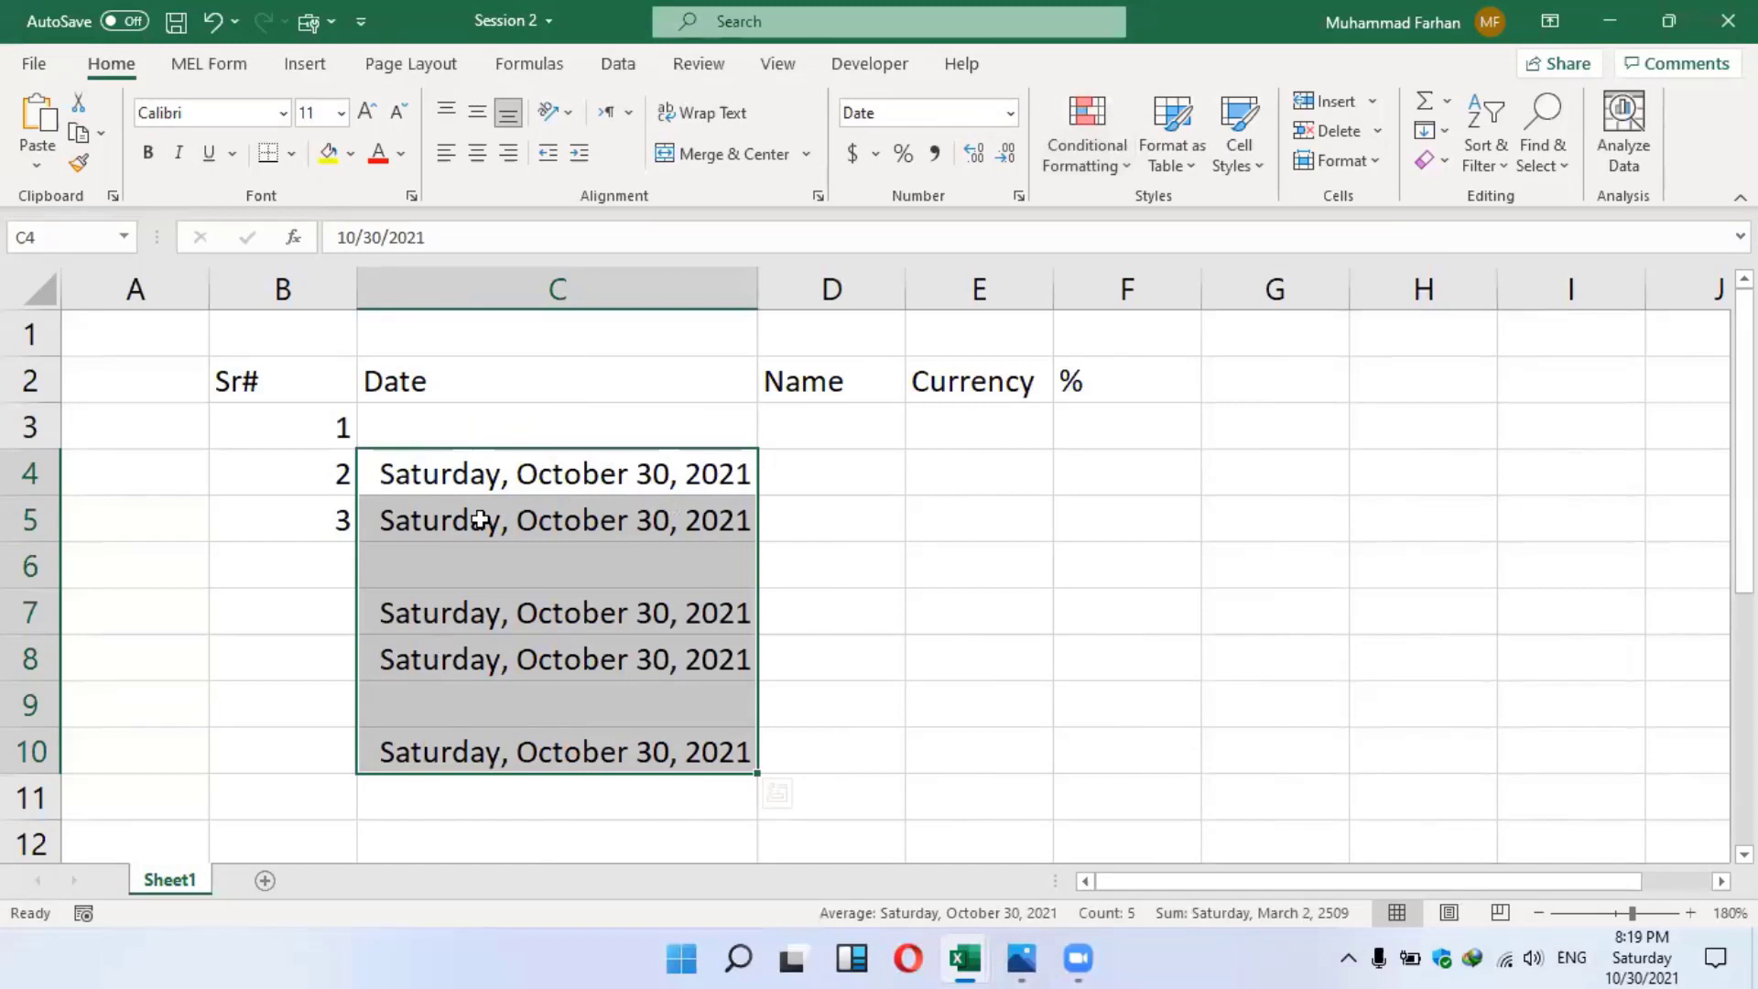
{"action": "left_click", "coordinate": [652, 487]}
{"action": "left_click", "coordinate": [789, 488]}
{"action": "left_click_drag", "start_coordinate": [541, 463], "coordinate": [541, 738]}
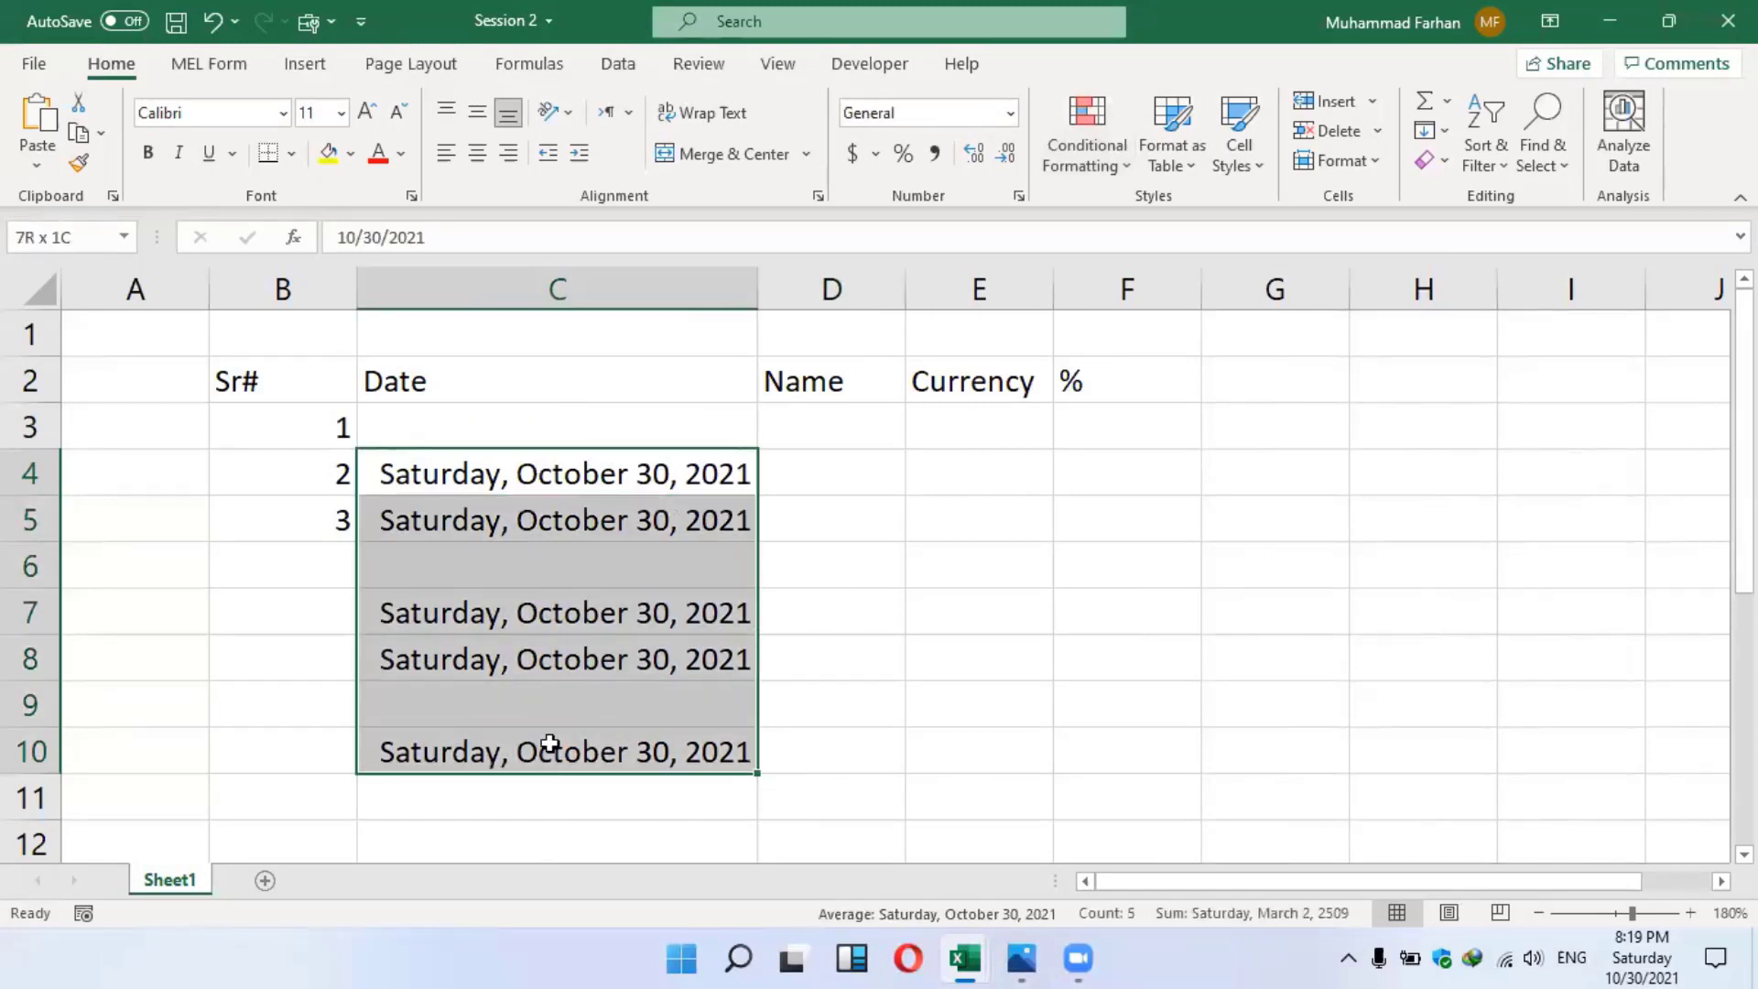
{"action": "left_click", "coordinate": [613, 490]}
{"action": "left_click_drag", "start_coordinate": [616, 479], "coordinate": [622, 751]}
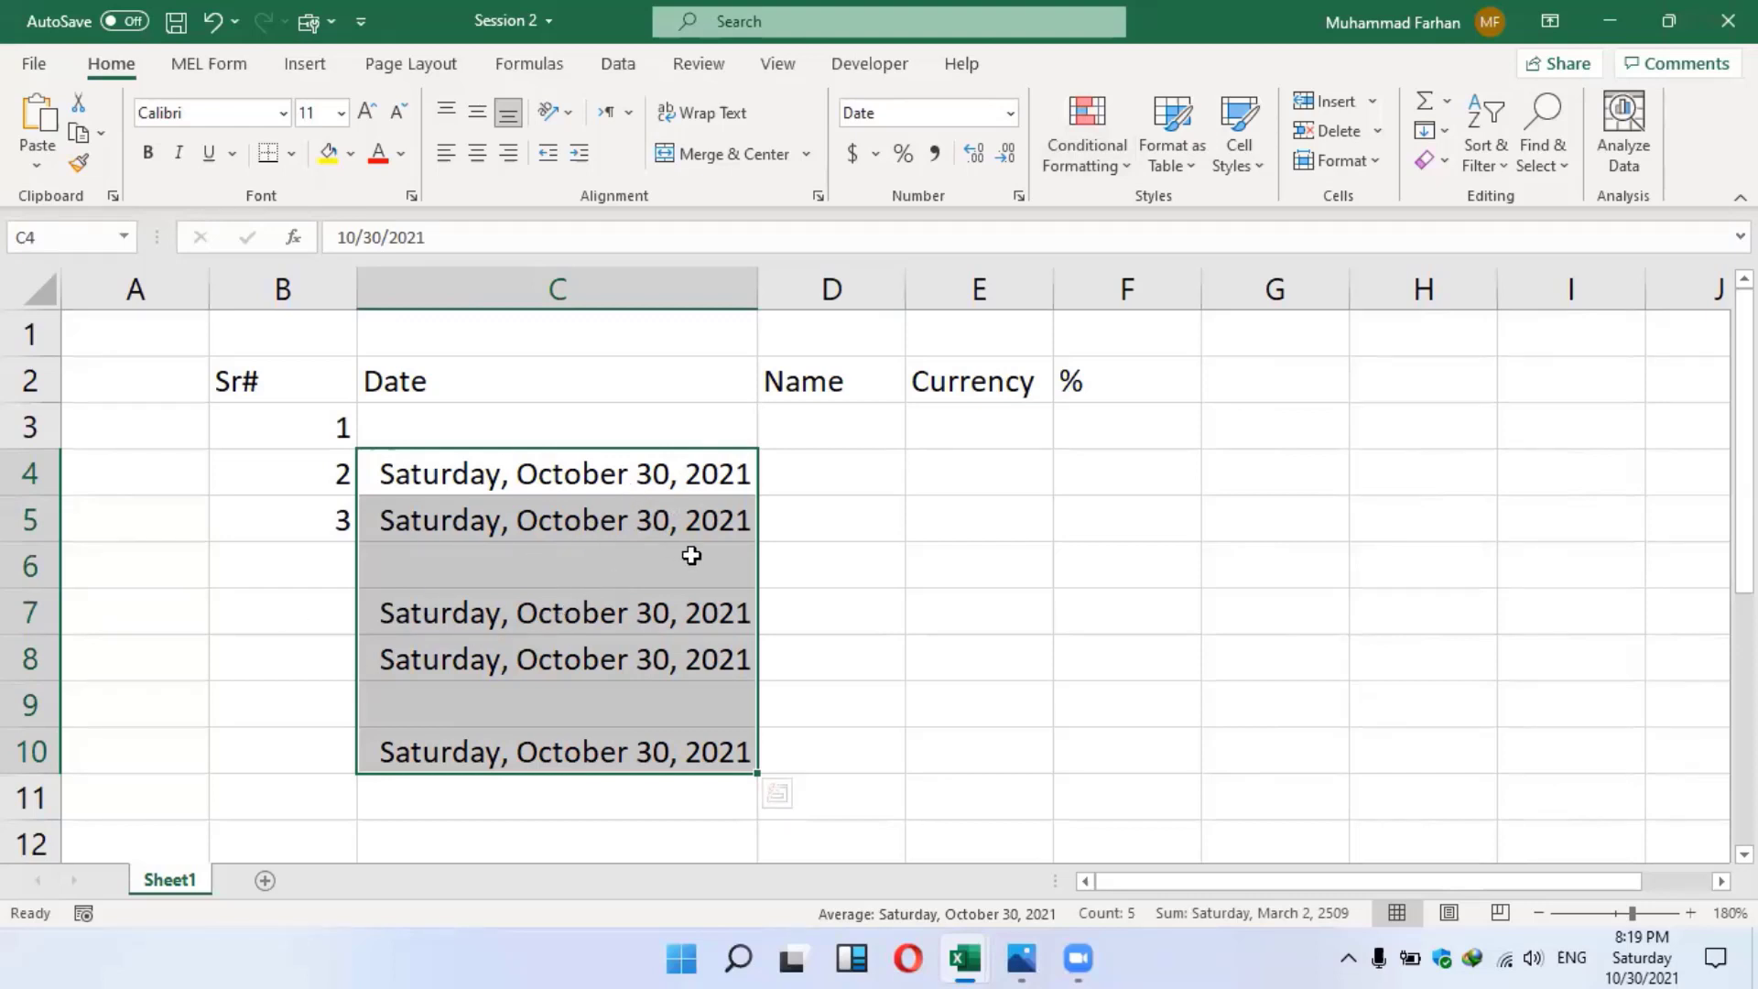
{"action": "left_click", "coordinate": [737, 535]}
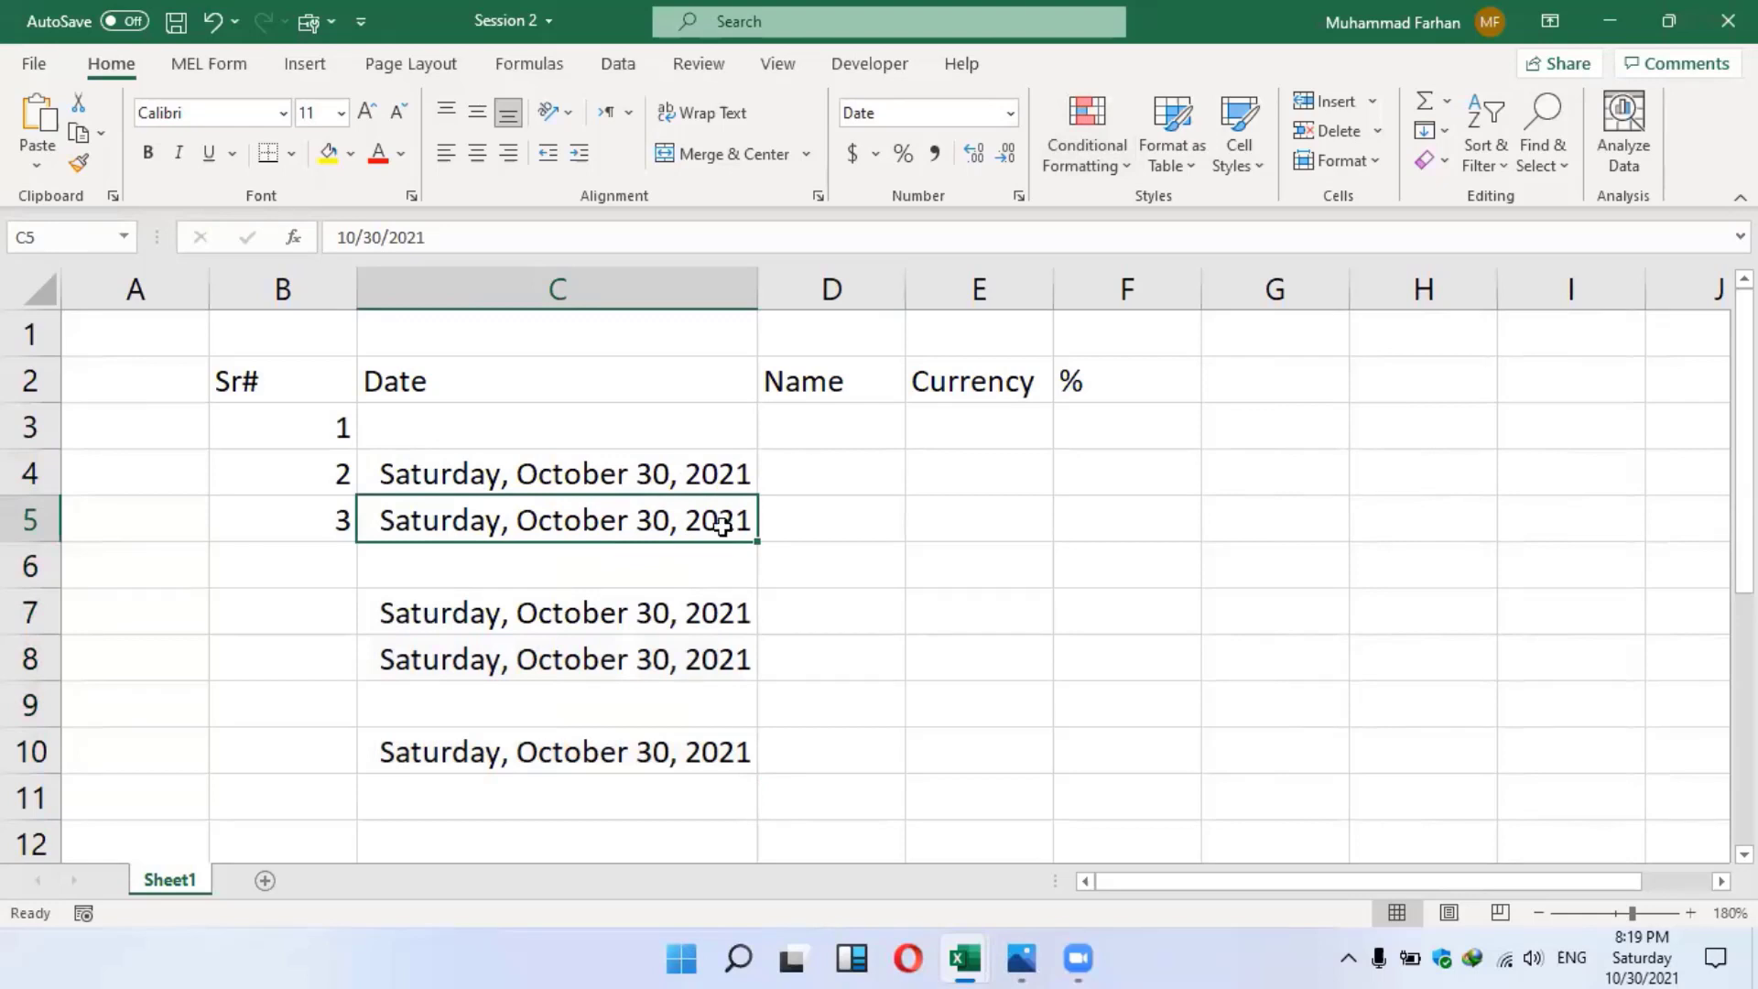
{"action": "left_click_drag", "start_coordinate": [681, 476], "coordinate": [685, 746]}
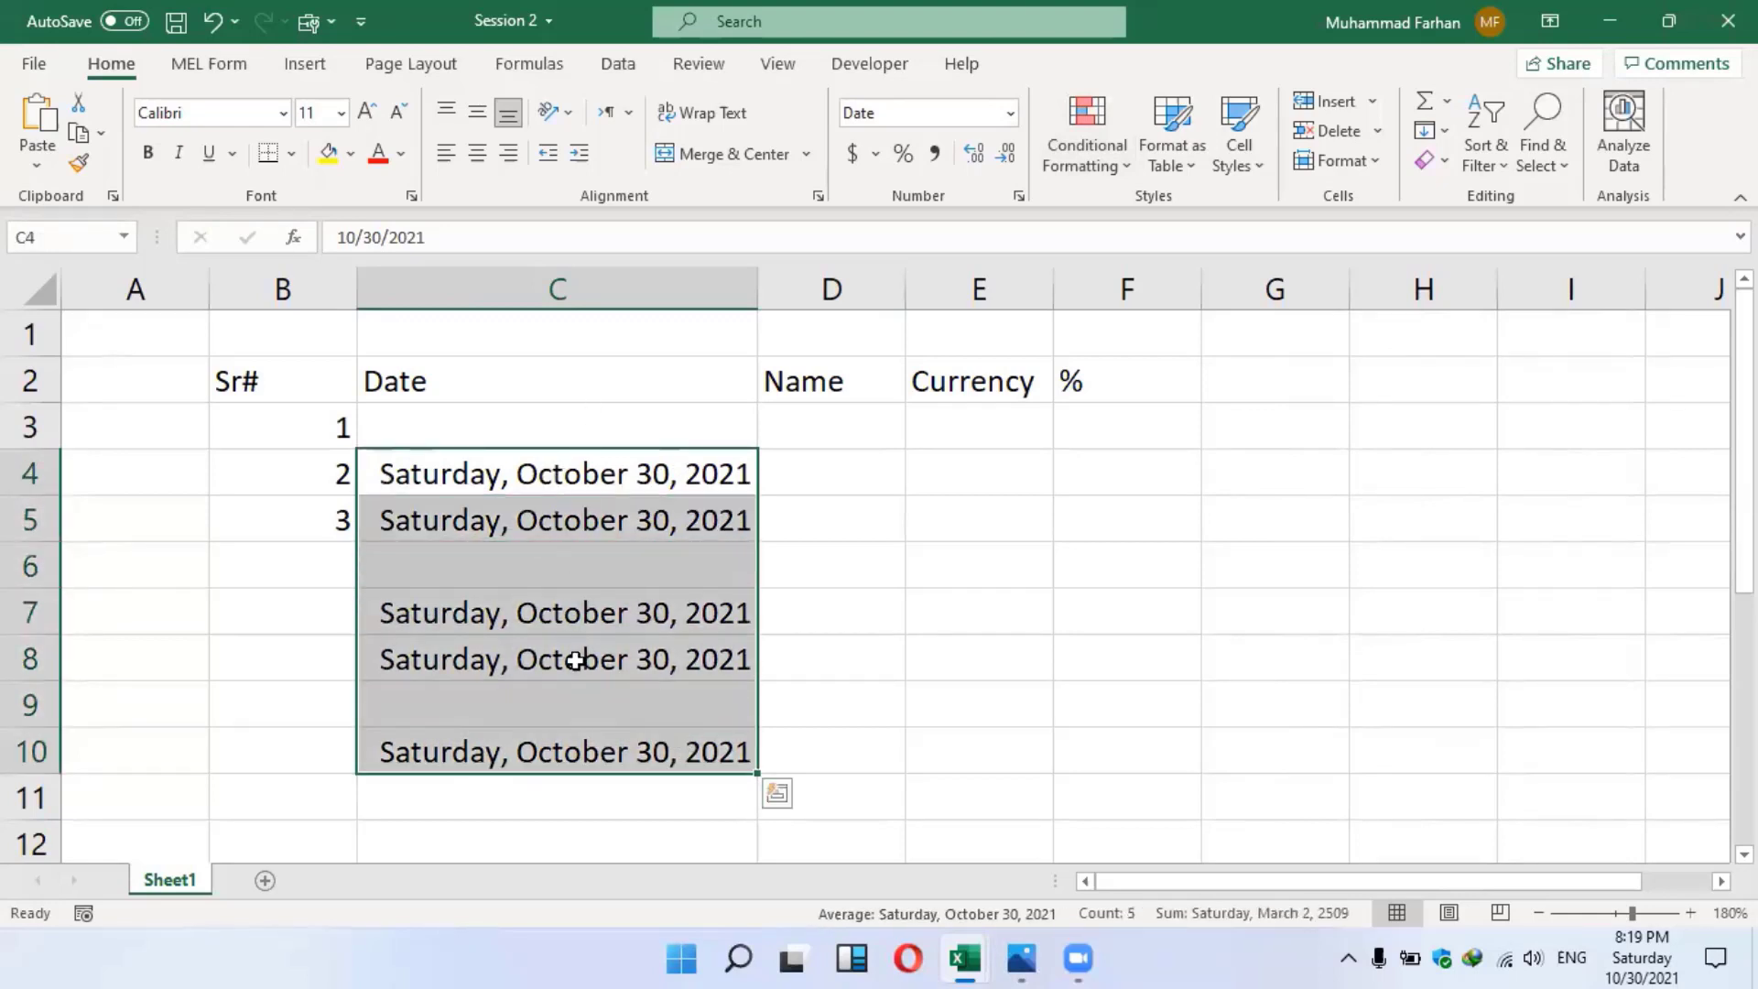
{"action": "left_click", "coordinate": [830, 476]}
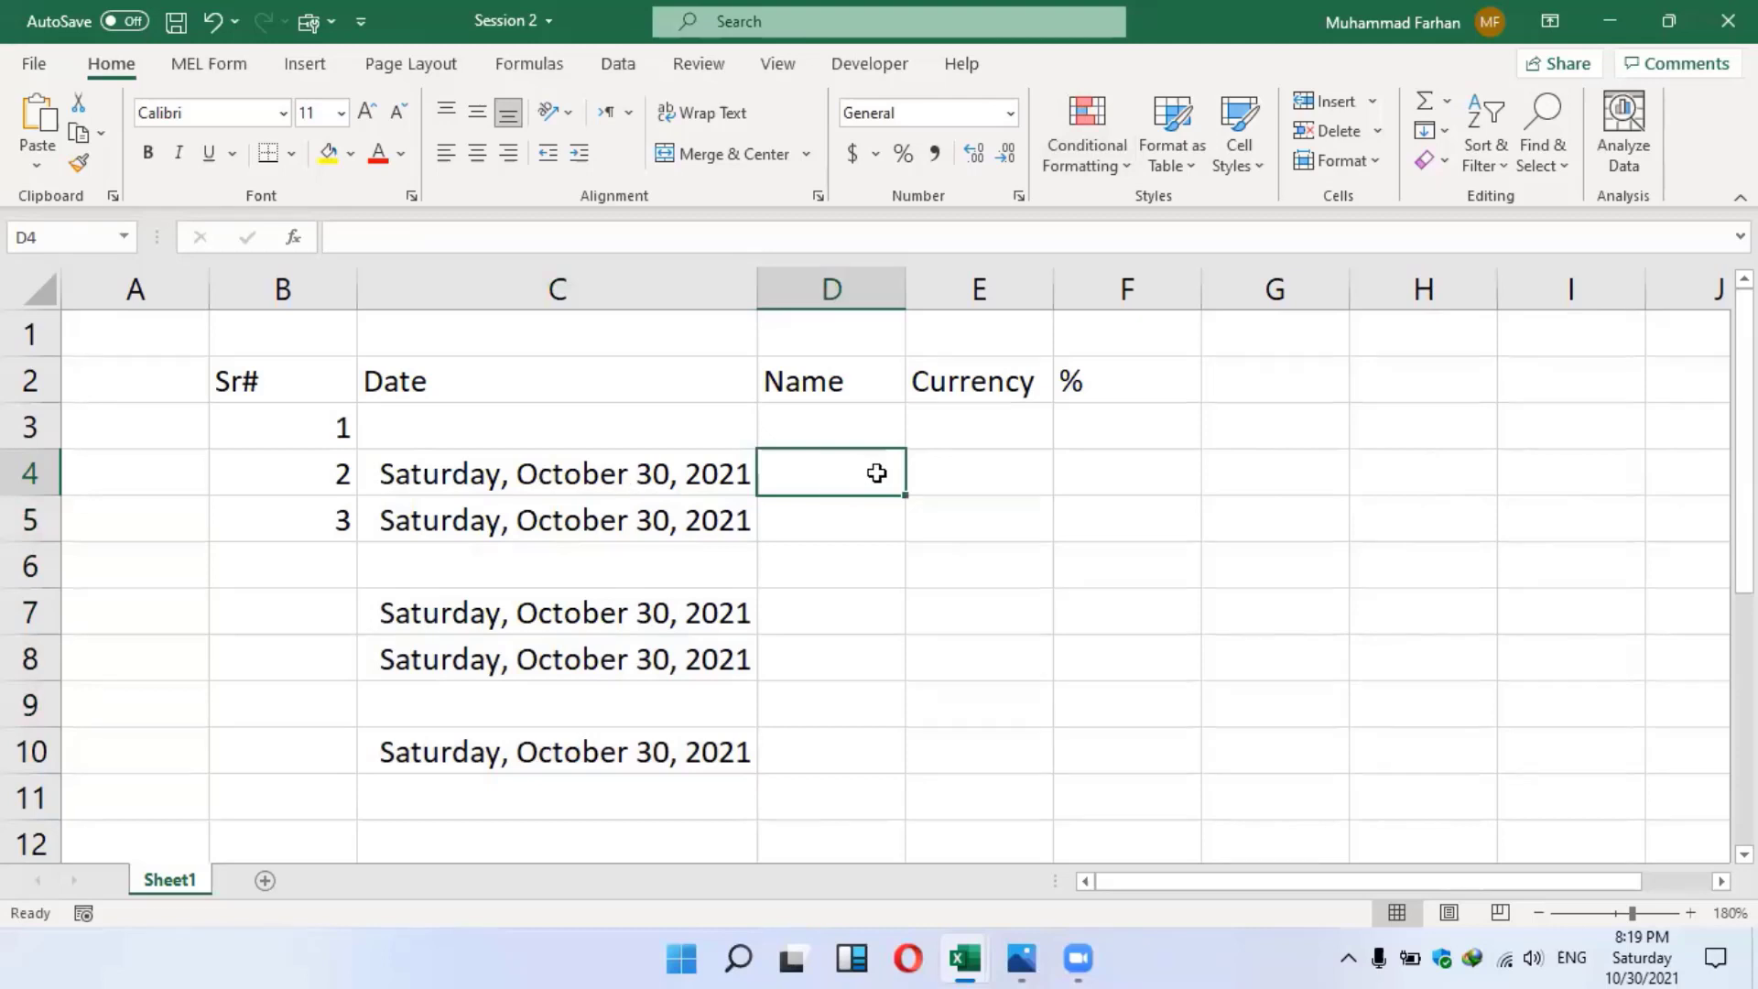
Copy the dates in C4:C10 across into column D and autofit the width of column D
{"action": "left_click", "coordinate": [849, 504]}
{"action": "left_click", "coordinate": [831, 469]}
{"action": "left_click_drag", "start_coordinate": [606, 457], "coordinate": [869, 768]}
{"action": "double_click", "coordinate": [905, 294]}
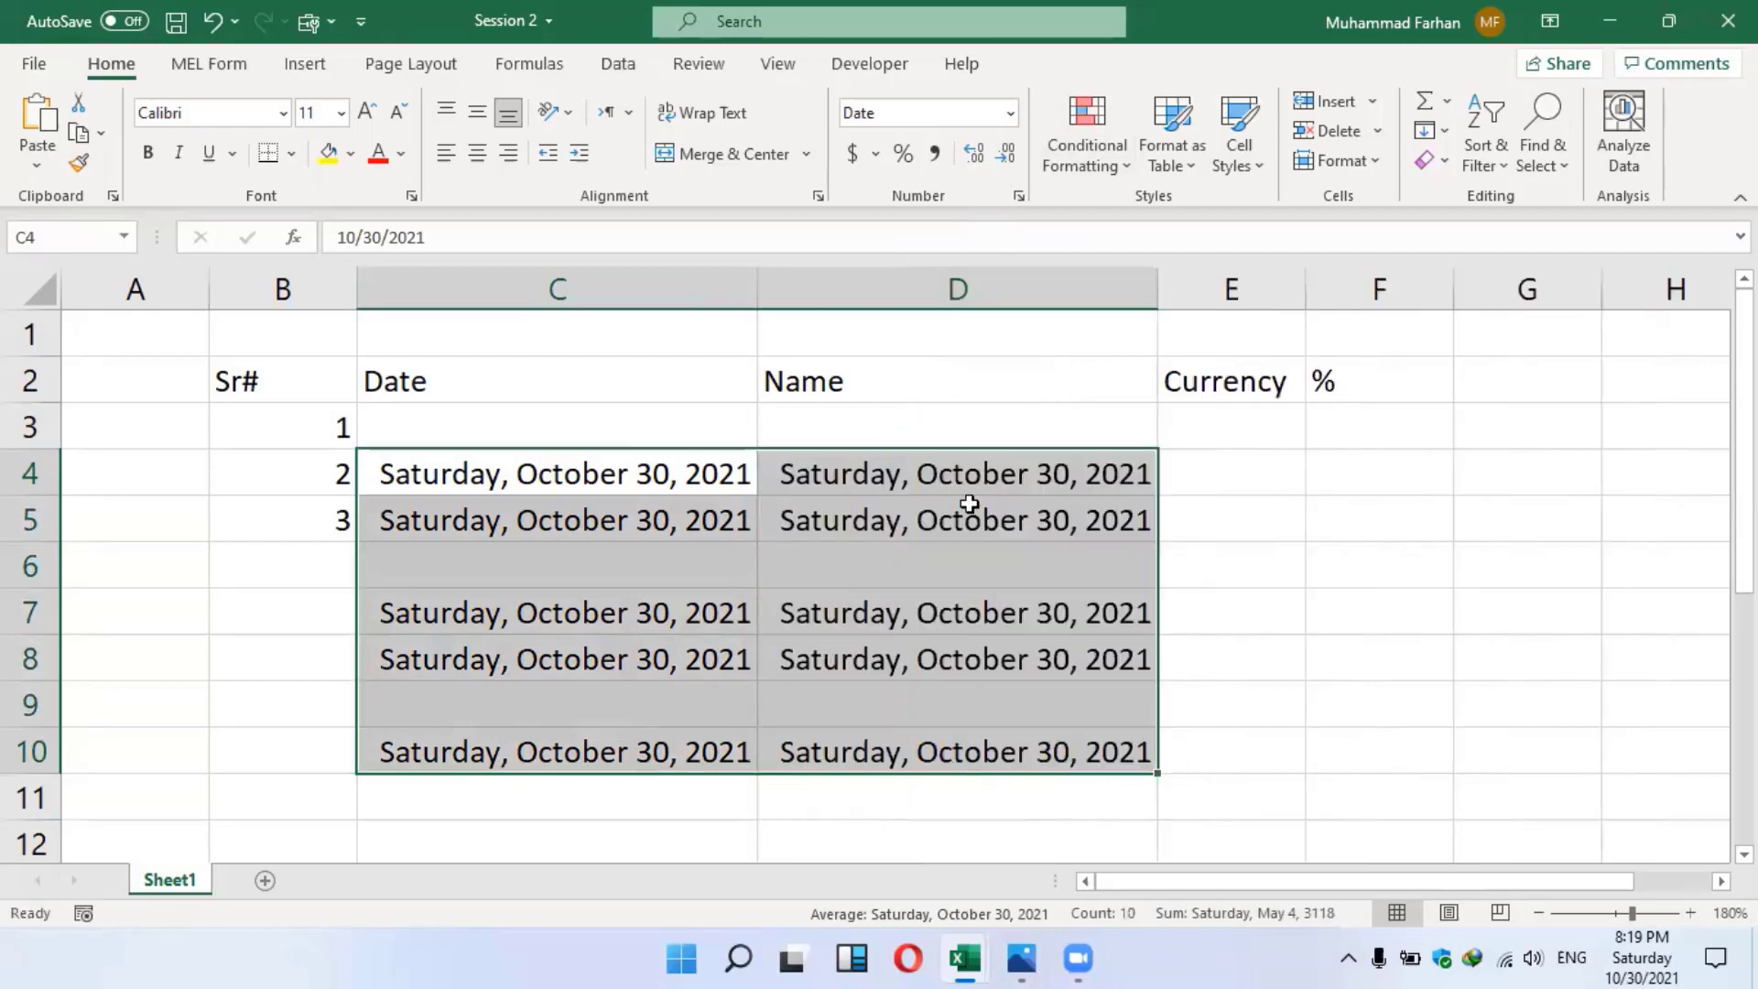
Apply the custom number format ddd to the date in cell D4
{"action": "left_click", "coordinate": [968, 504]}
{"action": "left_click", "coordinate": [921, 435]}
{"action": "left_click", "coordinate": [914, 477]}
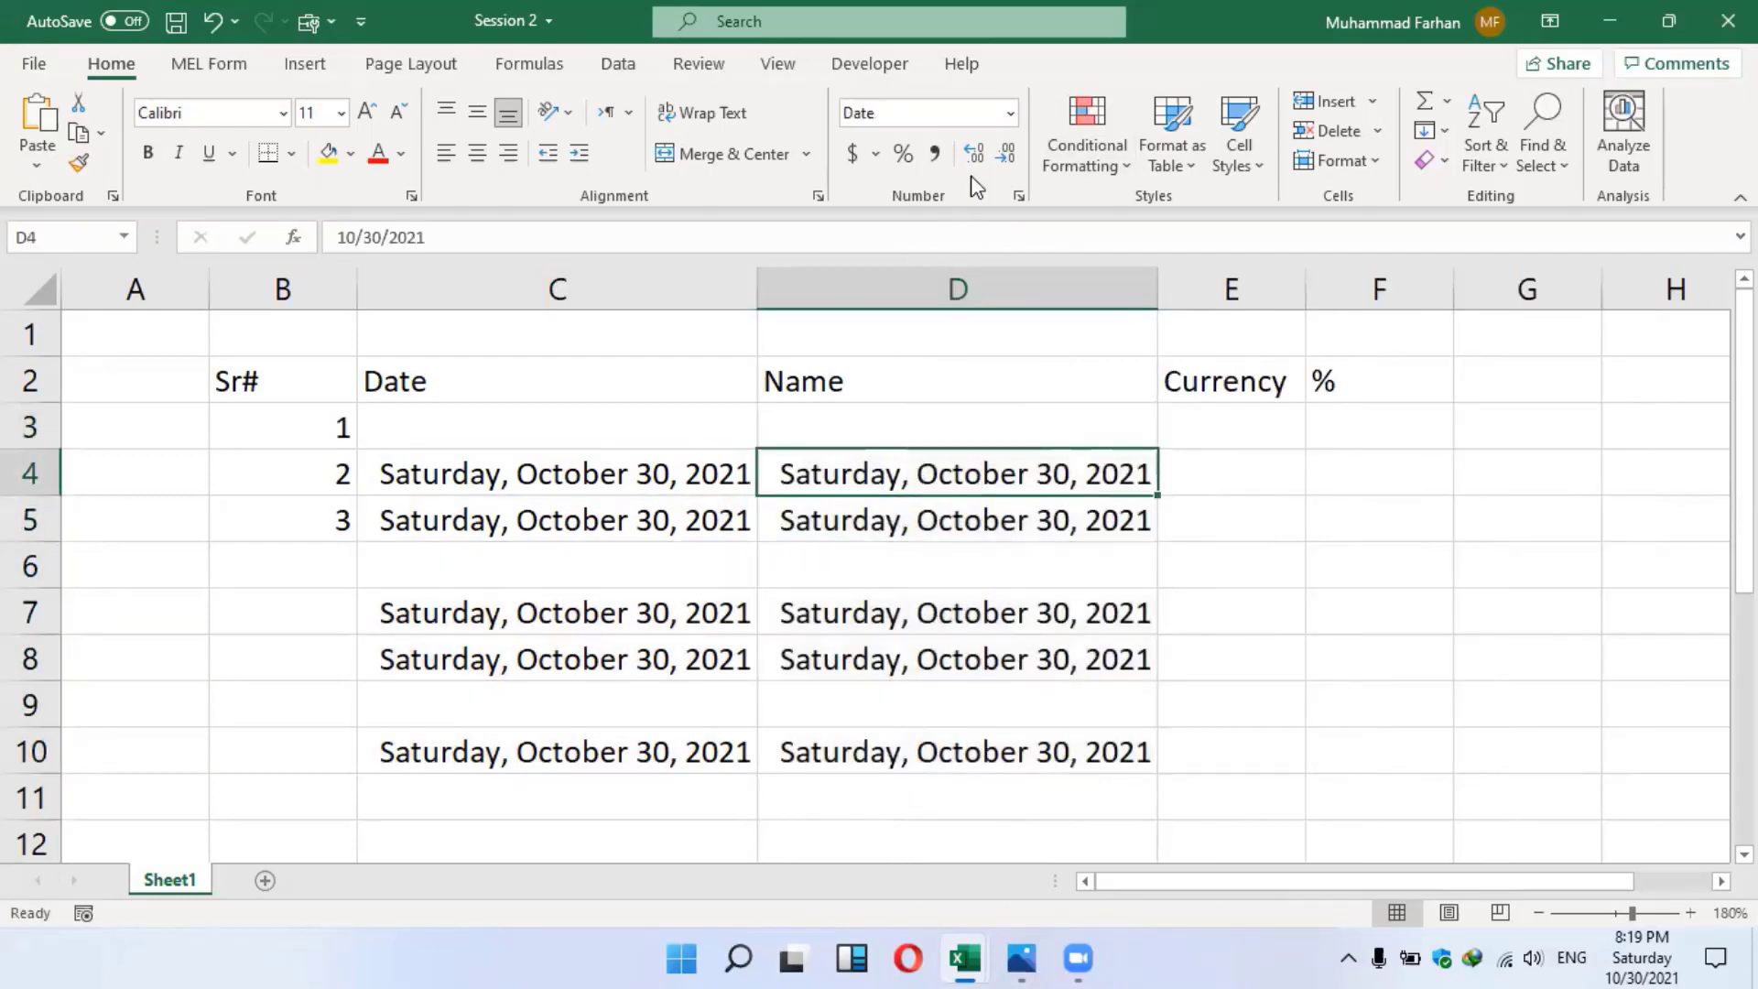
{"action": "left_click", "coordinate": [1020, 195]}
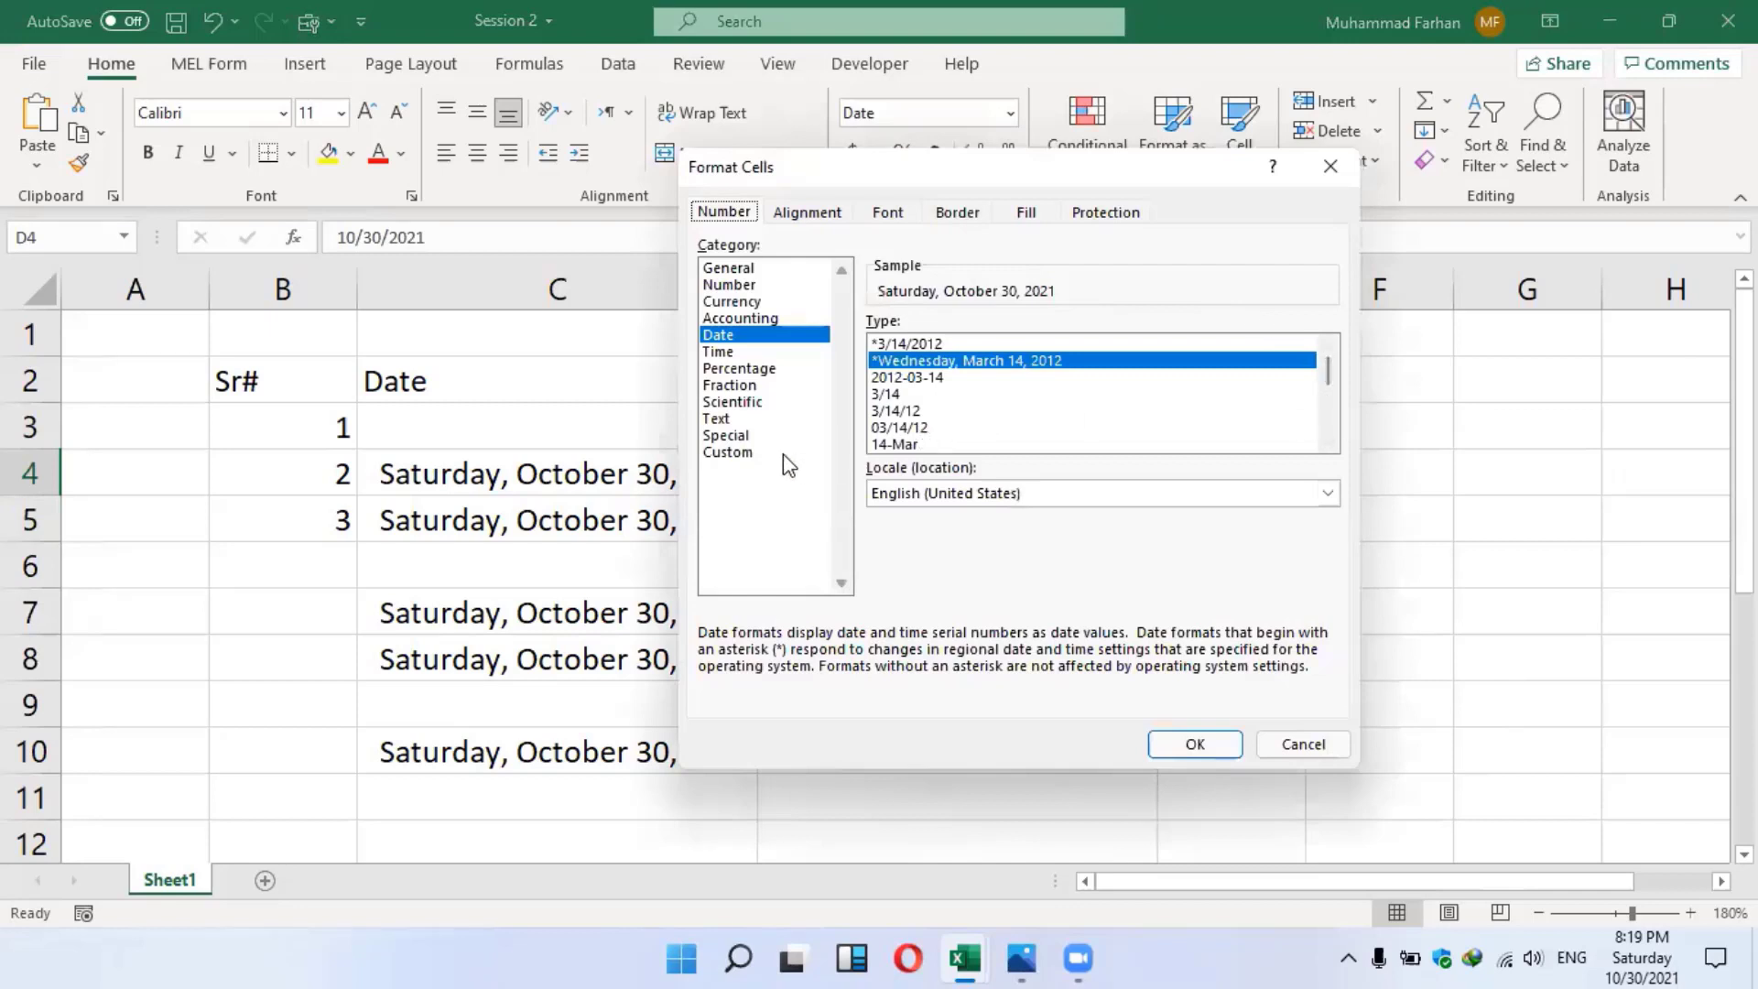
{"action": "left_click", "coordinate": [756, 452]}
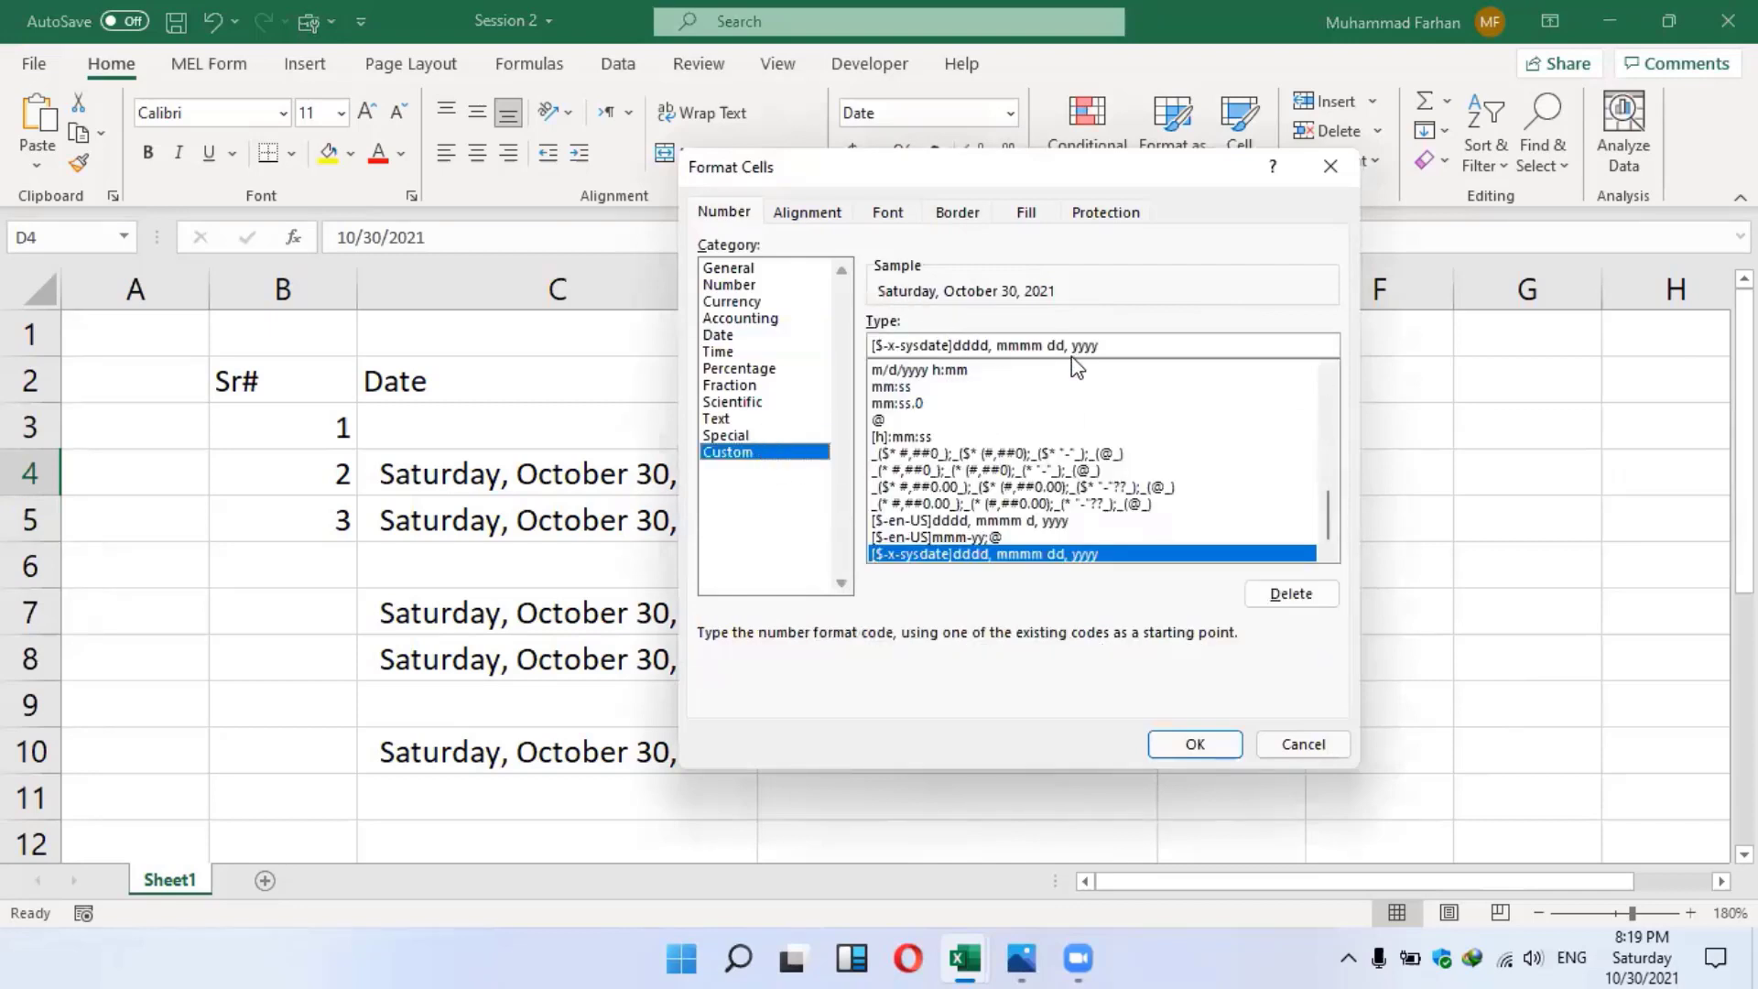
{"action": "left_click_drag", "start_coordinate": [1131, 347], "coordinate": [852, 351]}
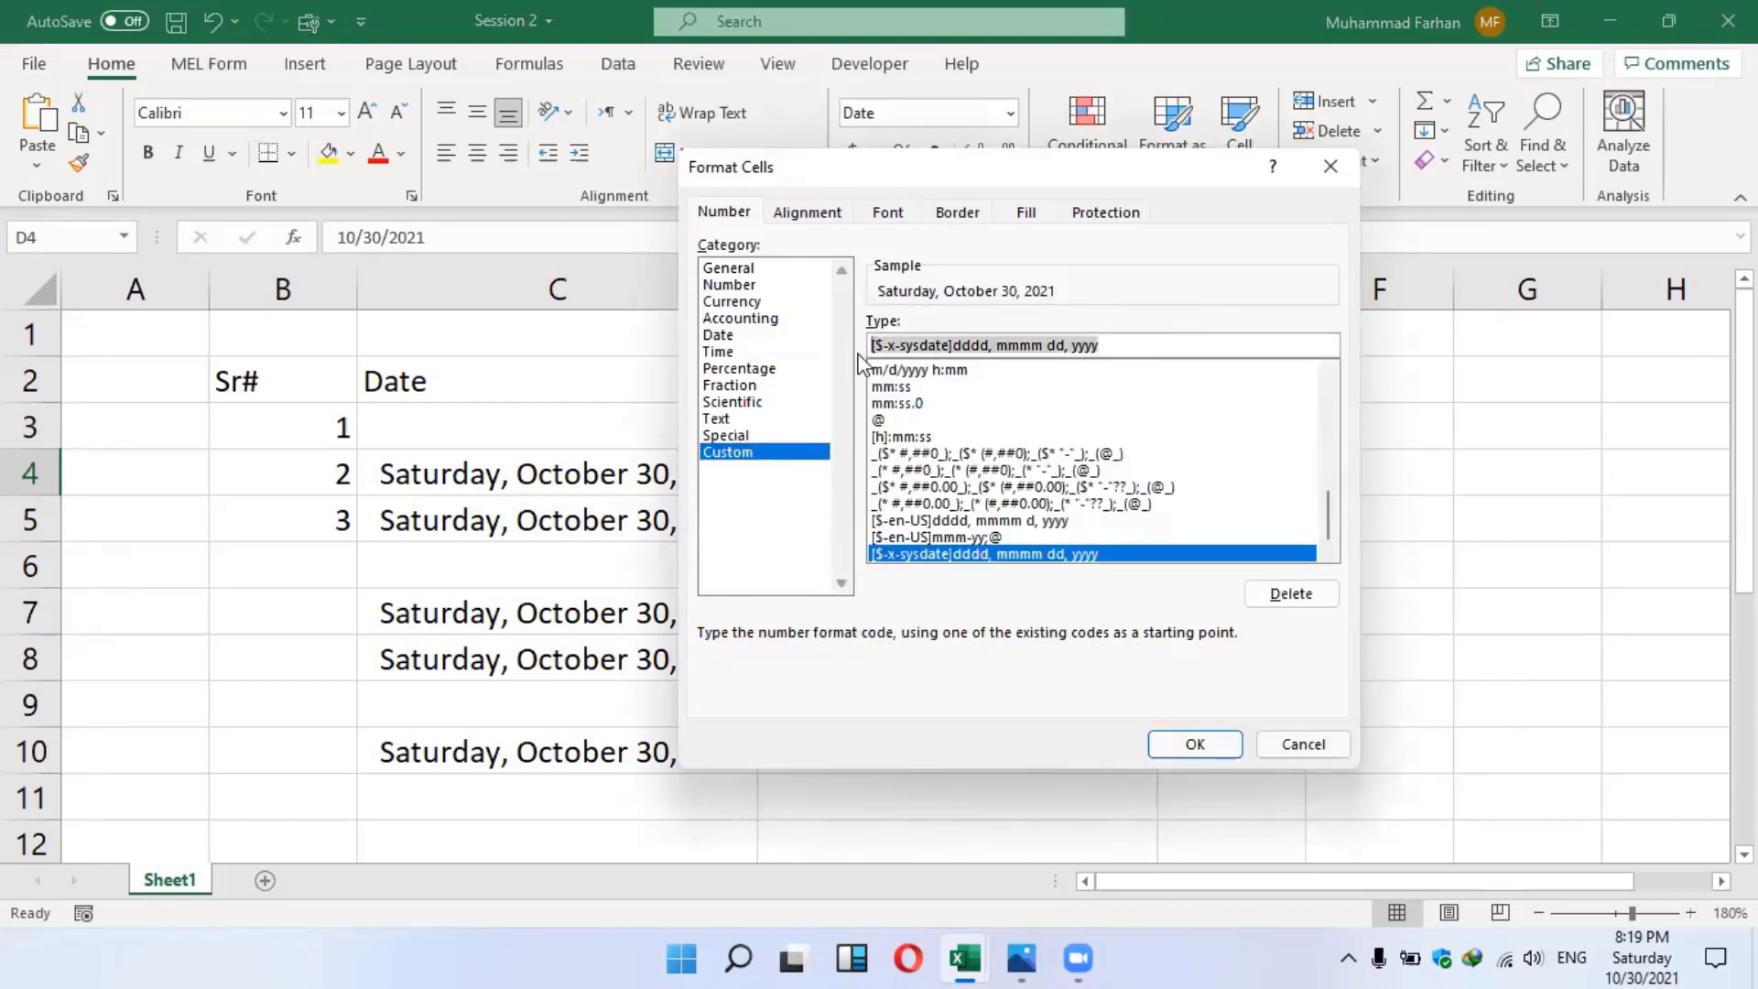
{"action": "key", "text": "BackSpace"}
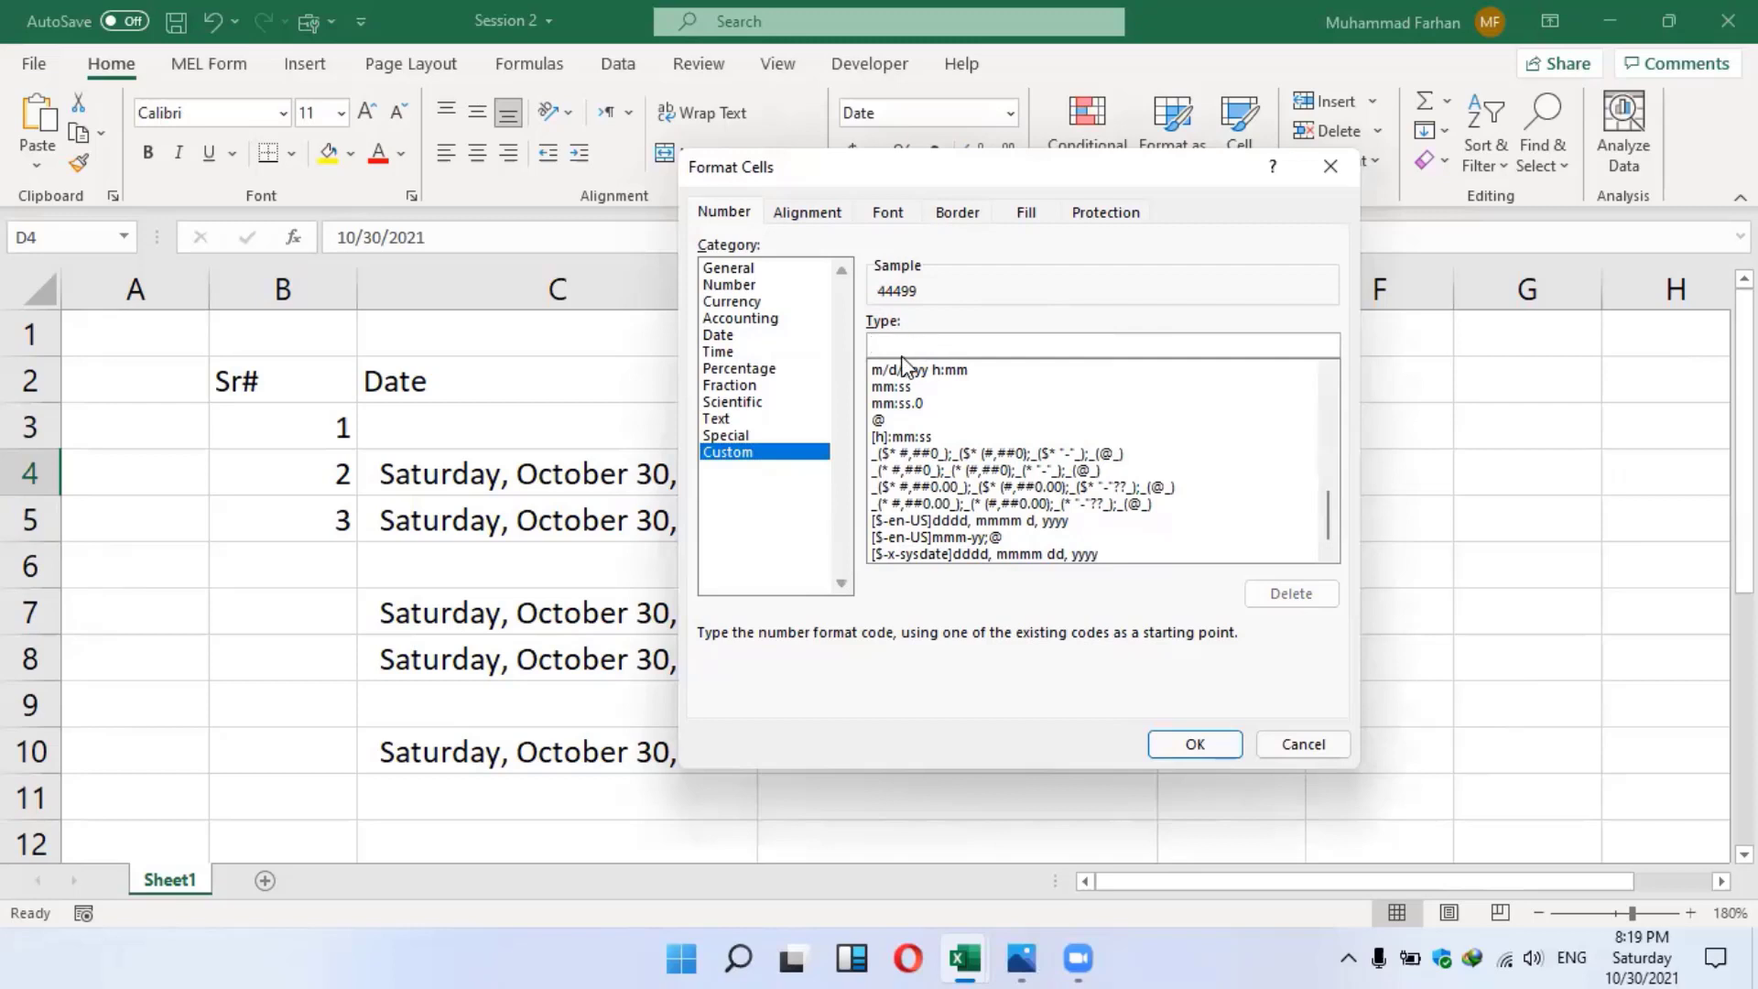
{"action": "type", "text": "ddd"}
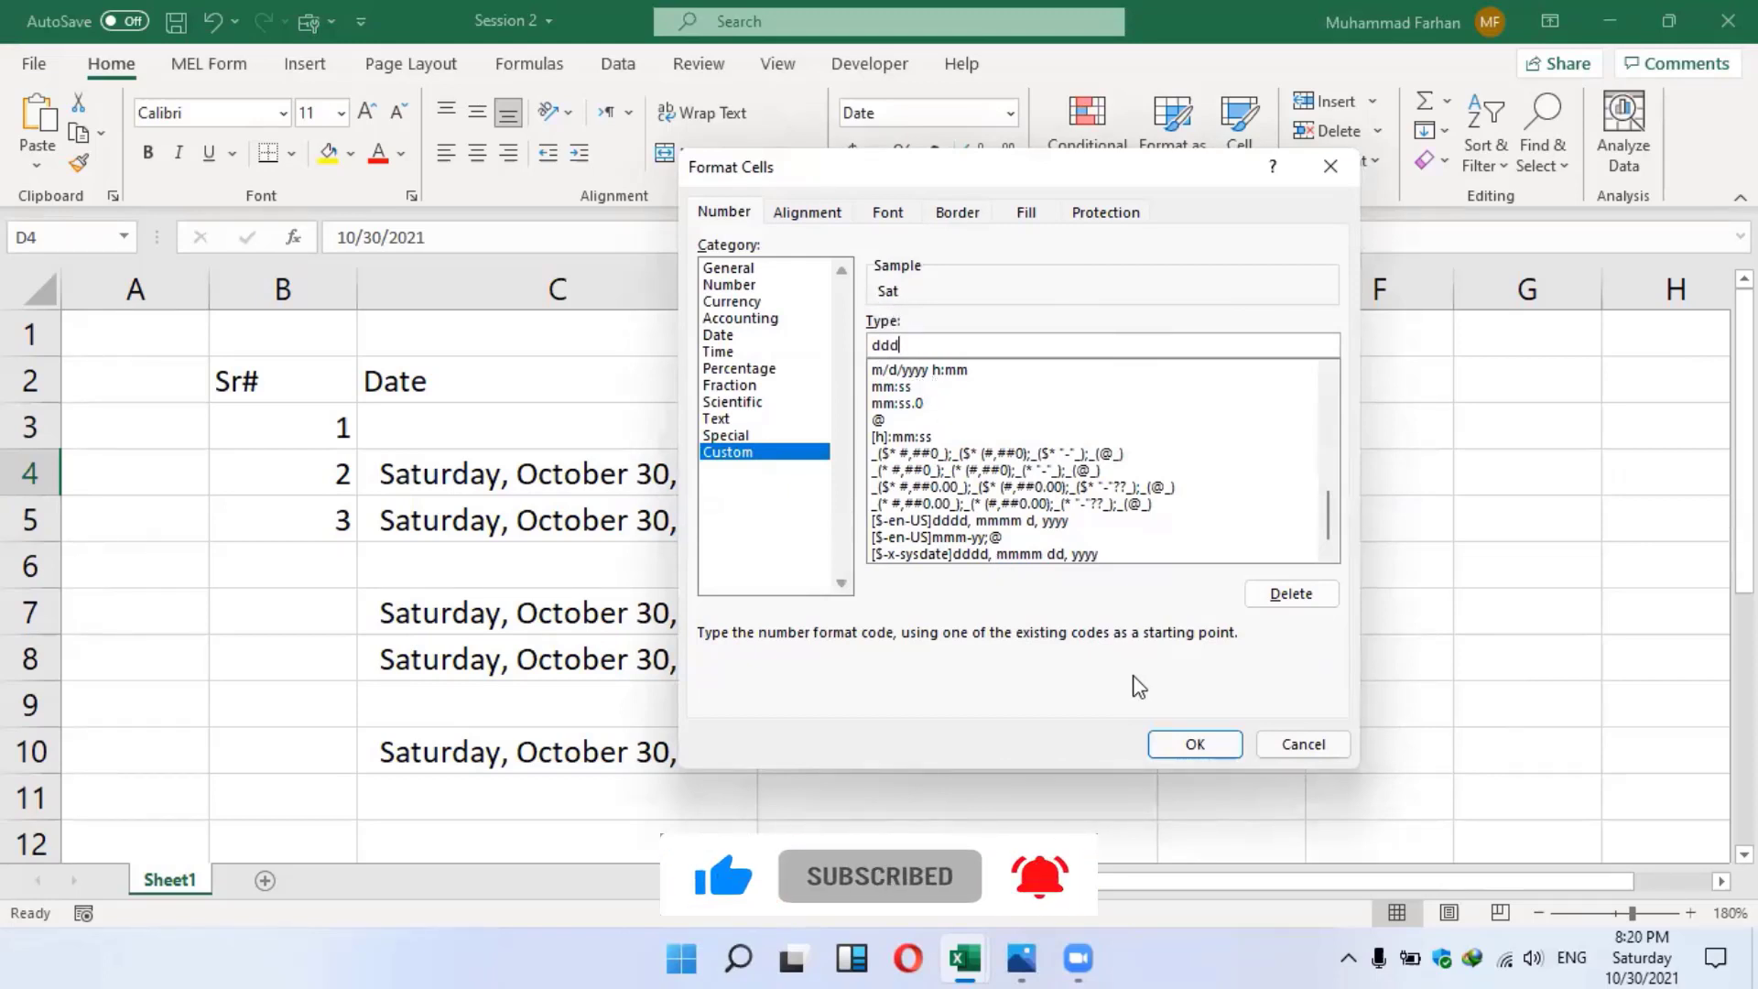
{"action": "left_click", "coordinate": [1194, 743]}
Change the date in cell C4 to 10/20/2021 to test whether the weekday in D4 follows
{"action": "left_click", "coordinate": [536, 485]}
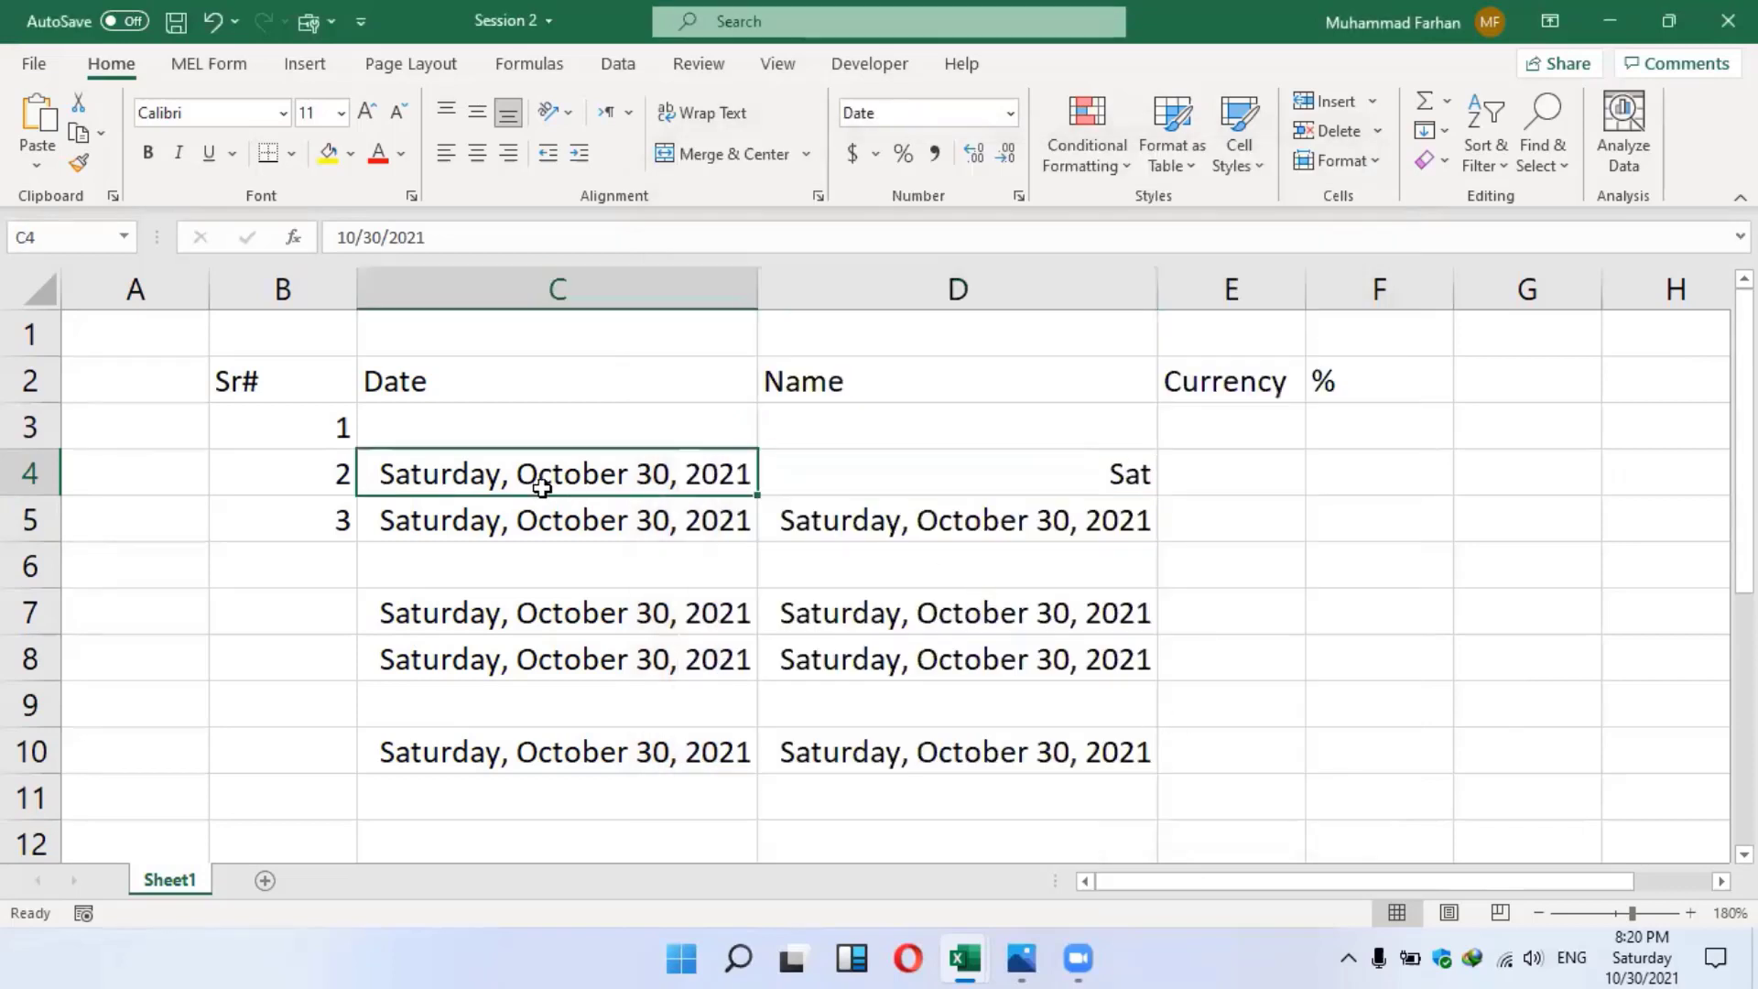
{"action": "left_click", "coordinate": [984, 470]}
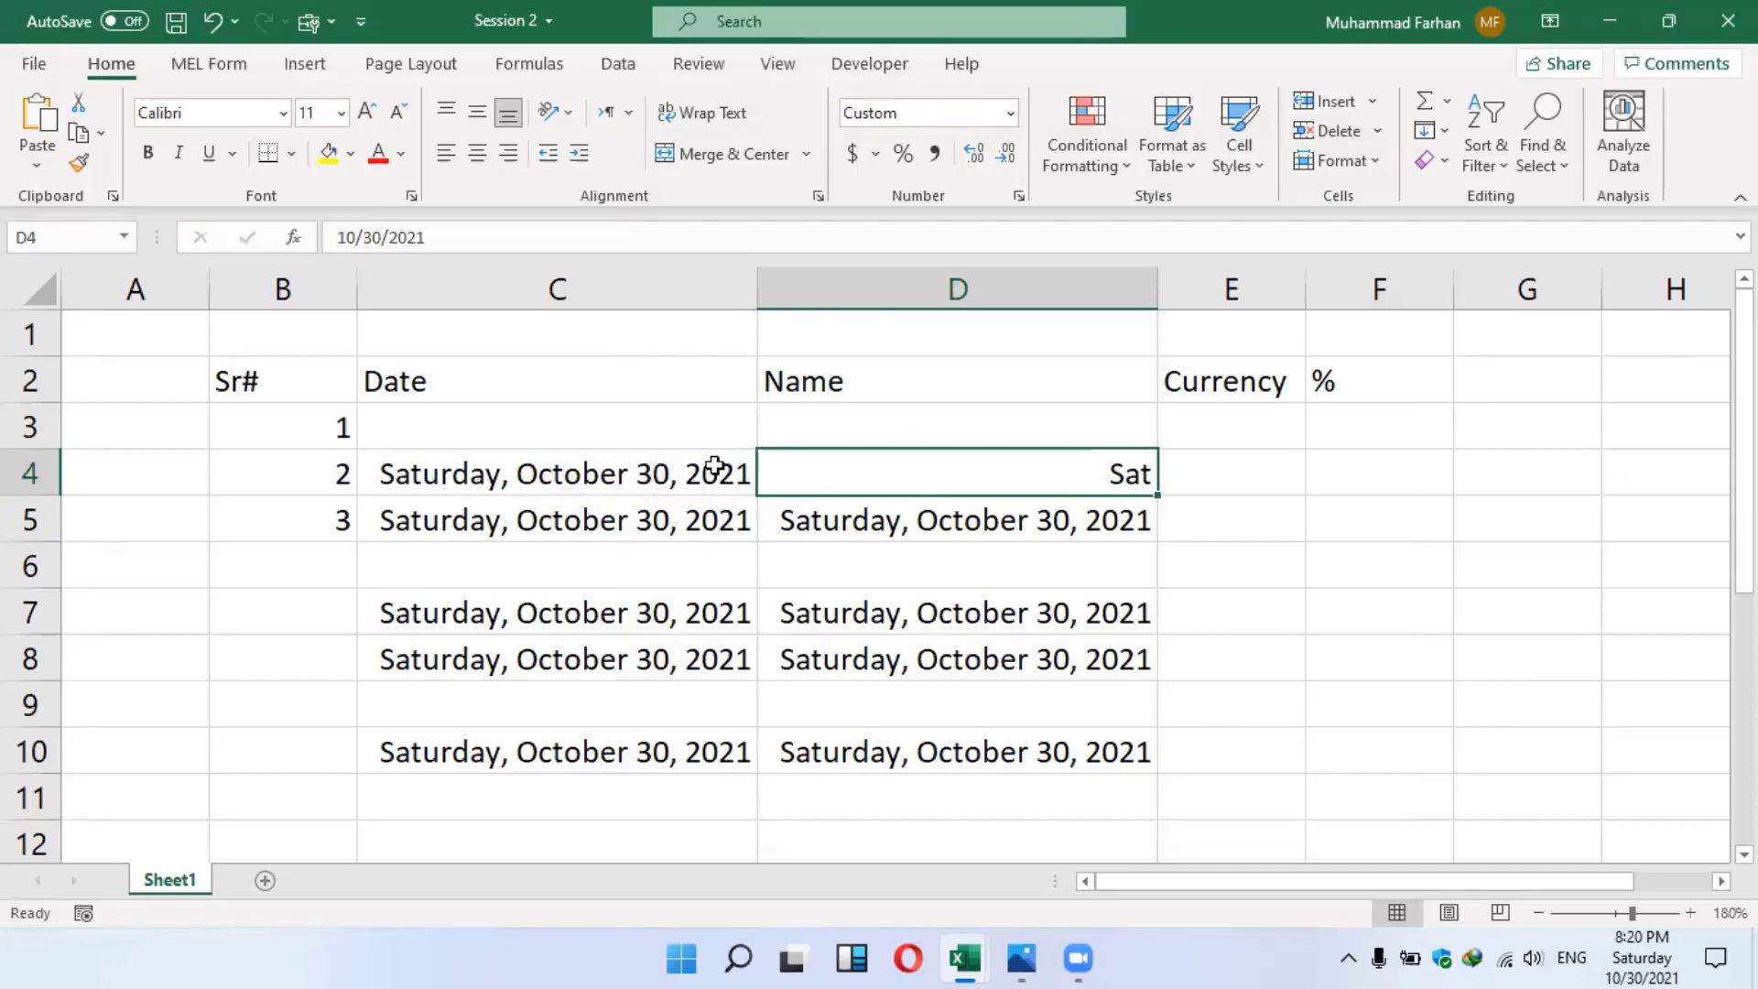
{"action": "left_click", "coordinate": [639, 481]}
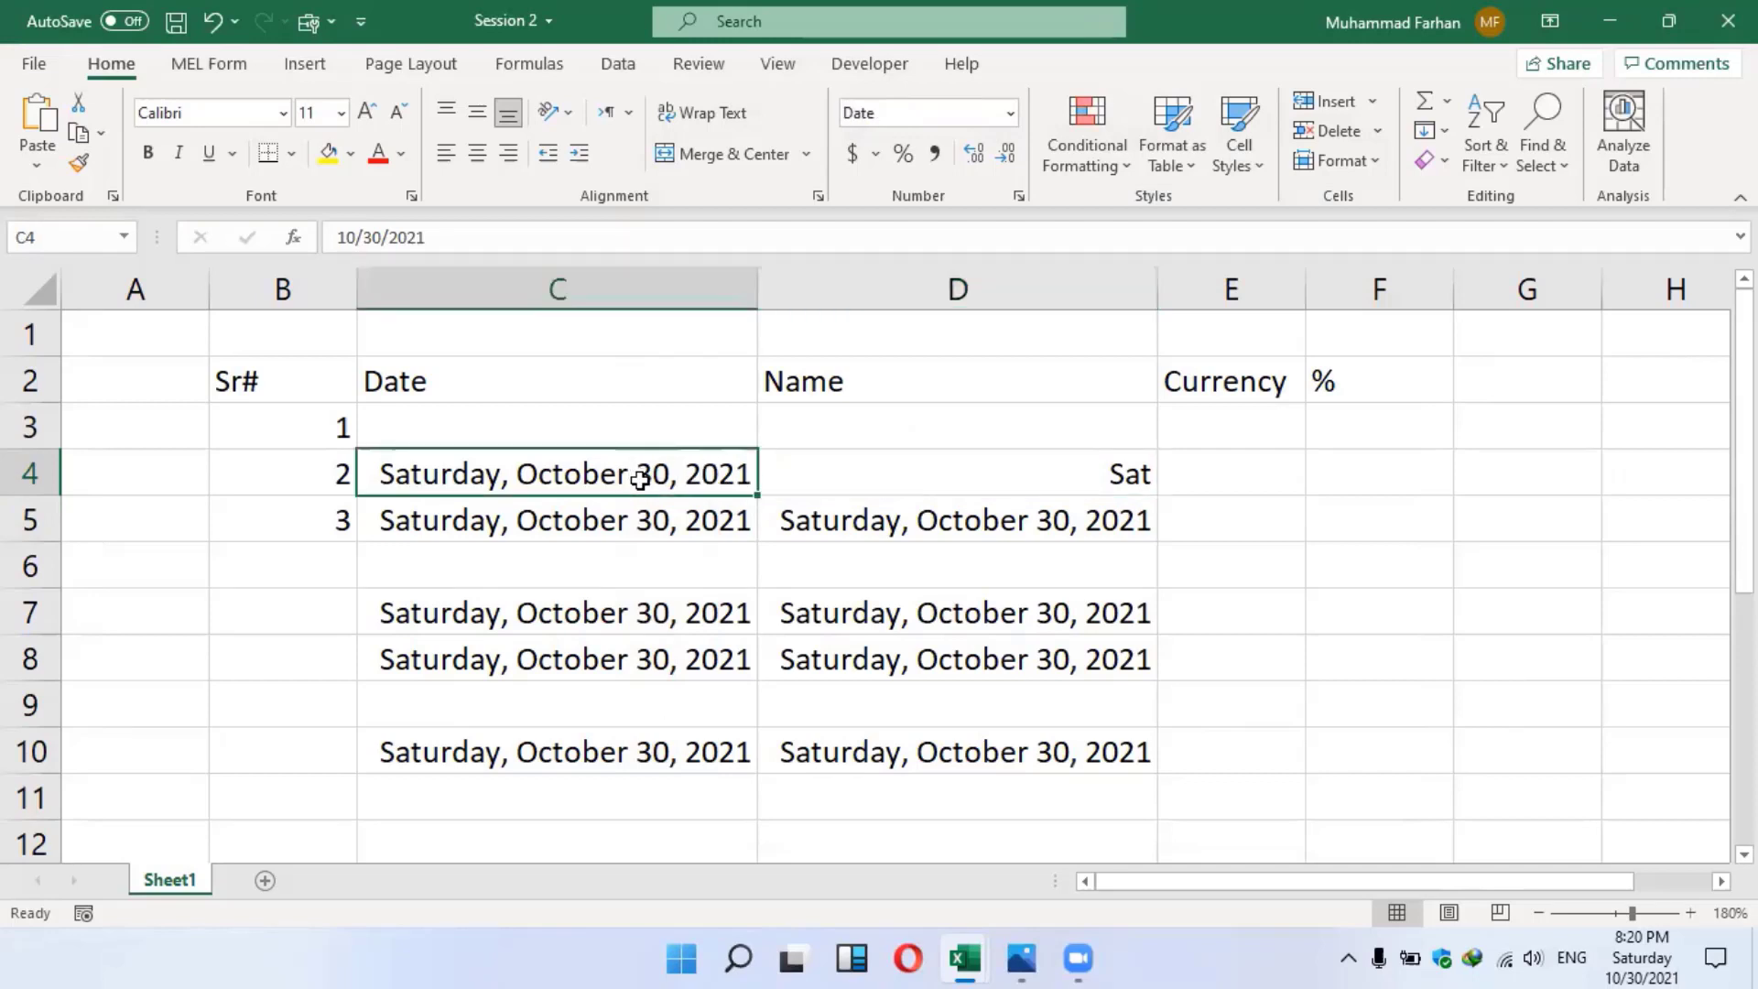
{"action": "left_click", "coordinate": [376, 236]}
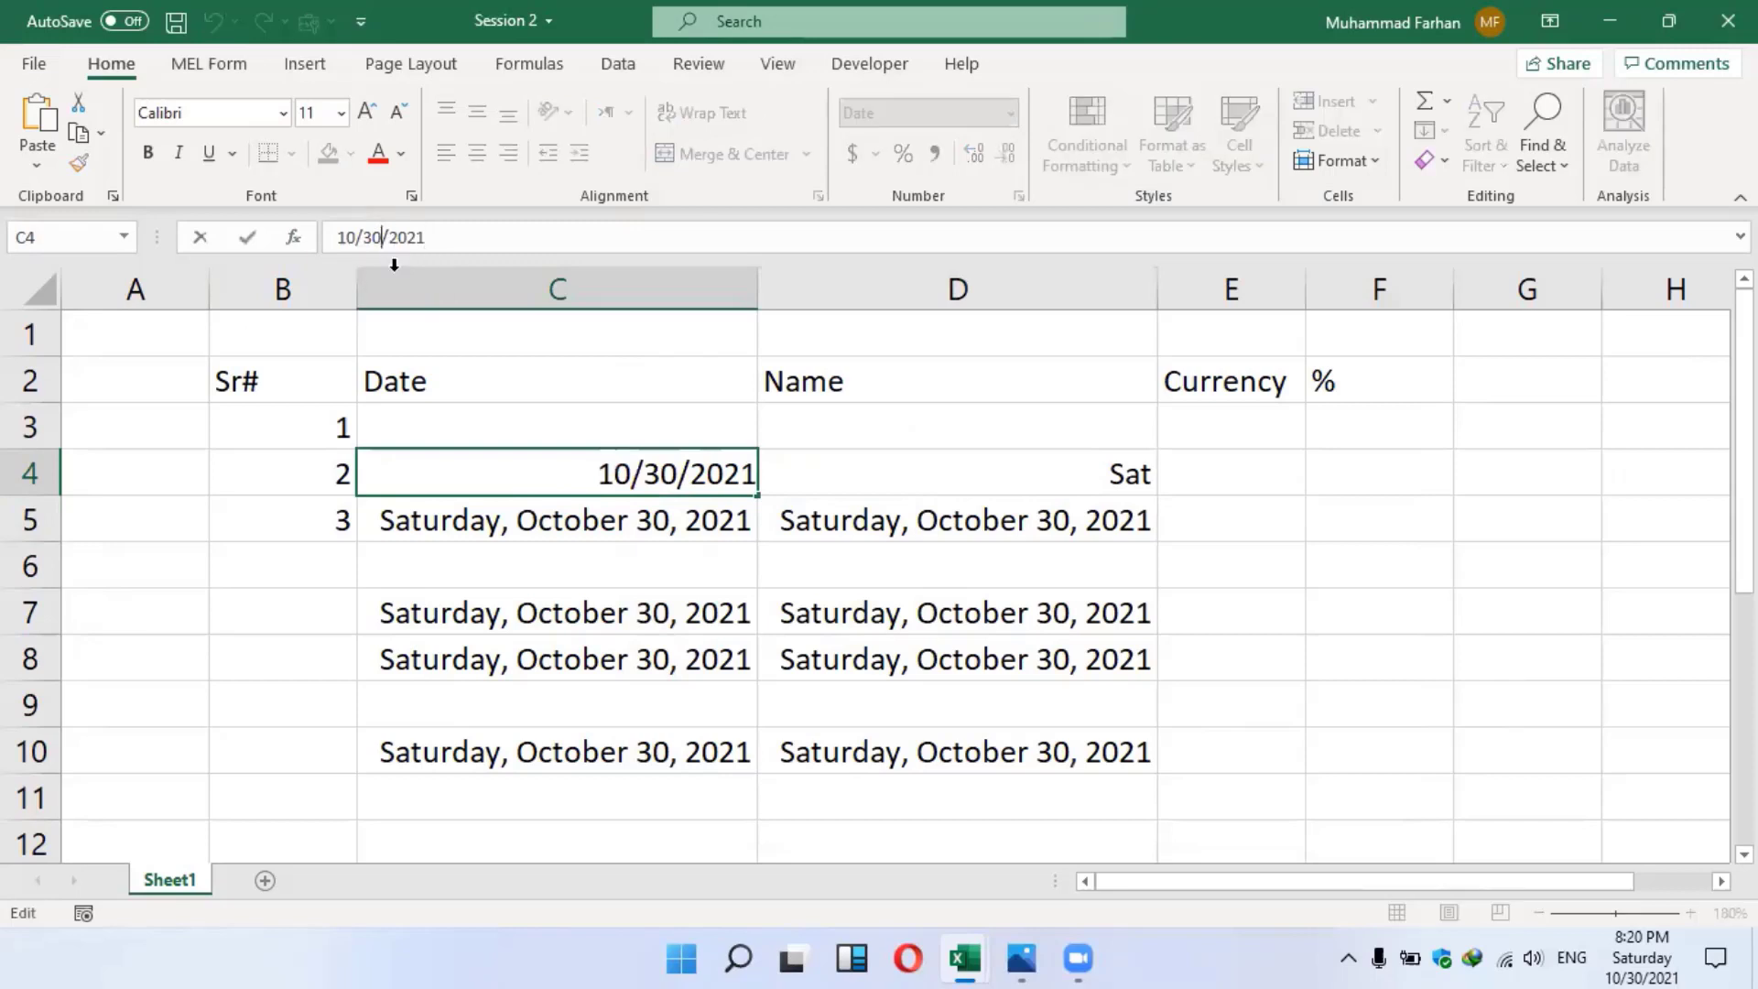
{"action": "key", "text": "BackSpace"}
{"action": "key", "text": "BackSpace"}
{"action": "type", "text": "2"}
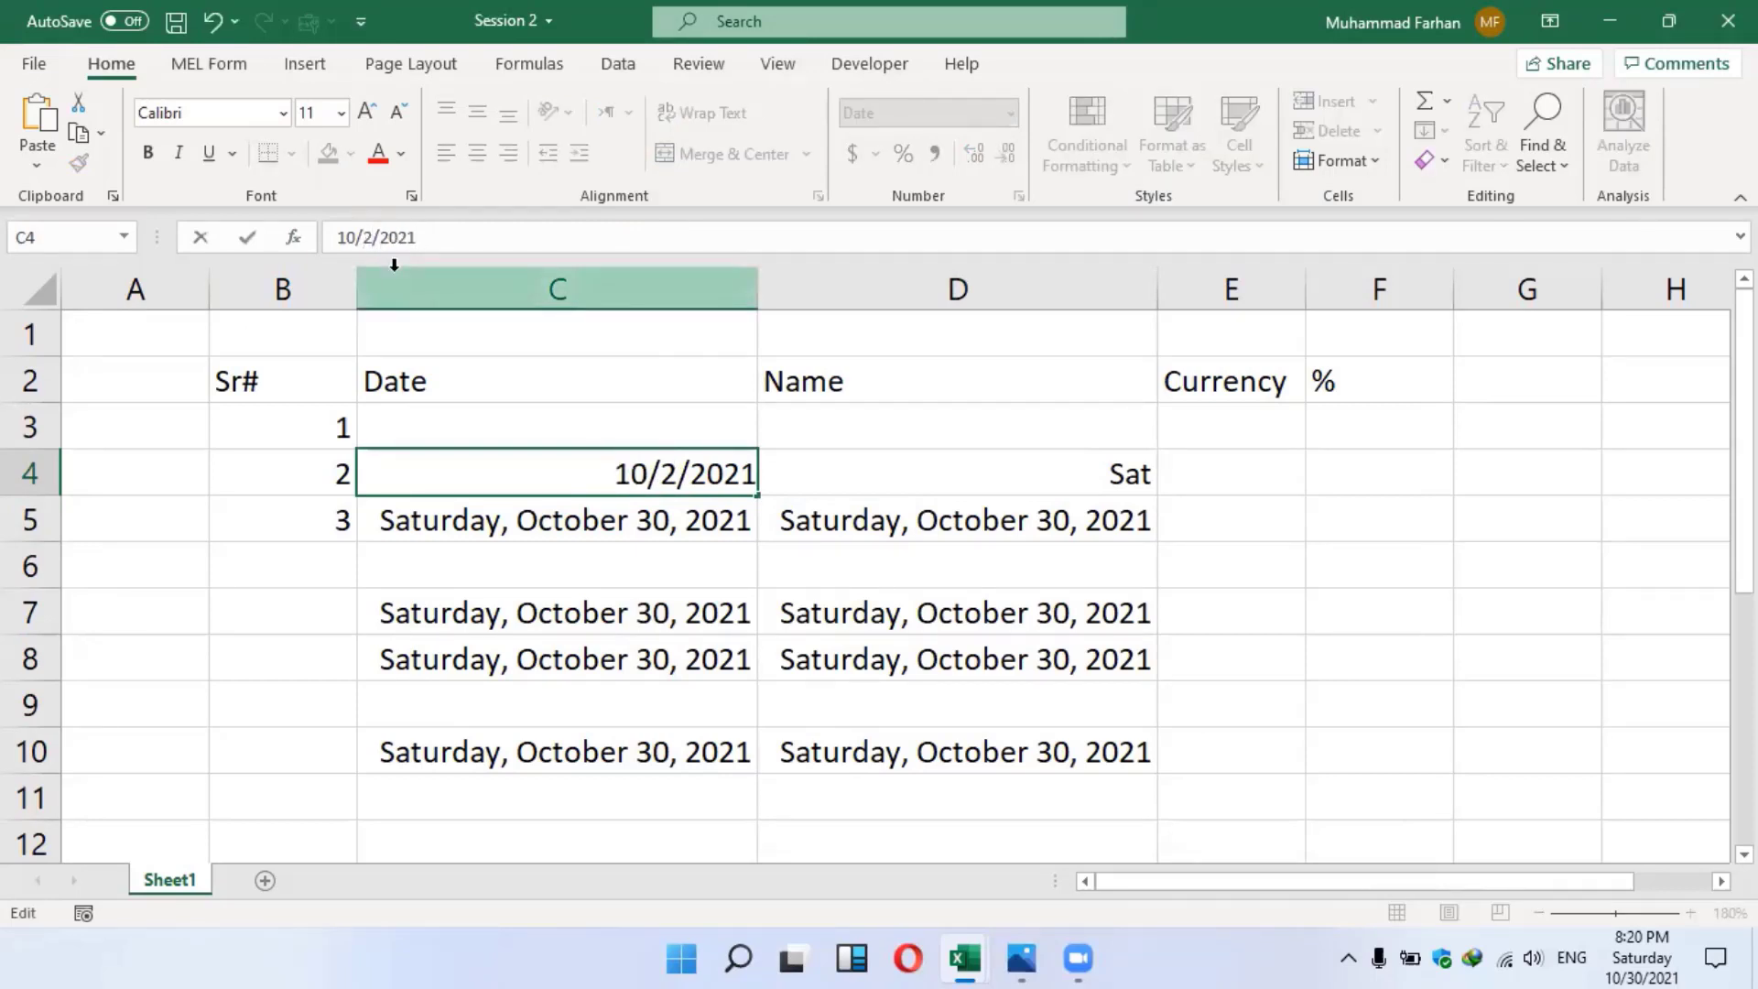
{"action": "type", "text": "0"}
{"action": "key", "text": "Return"}
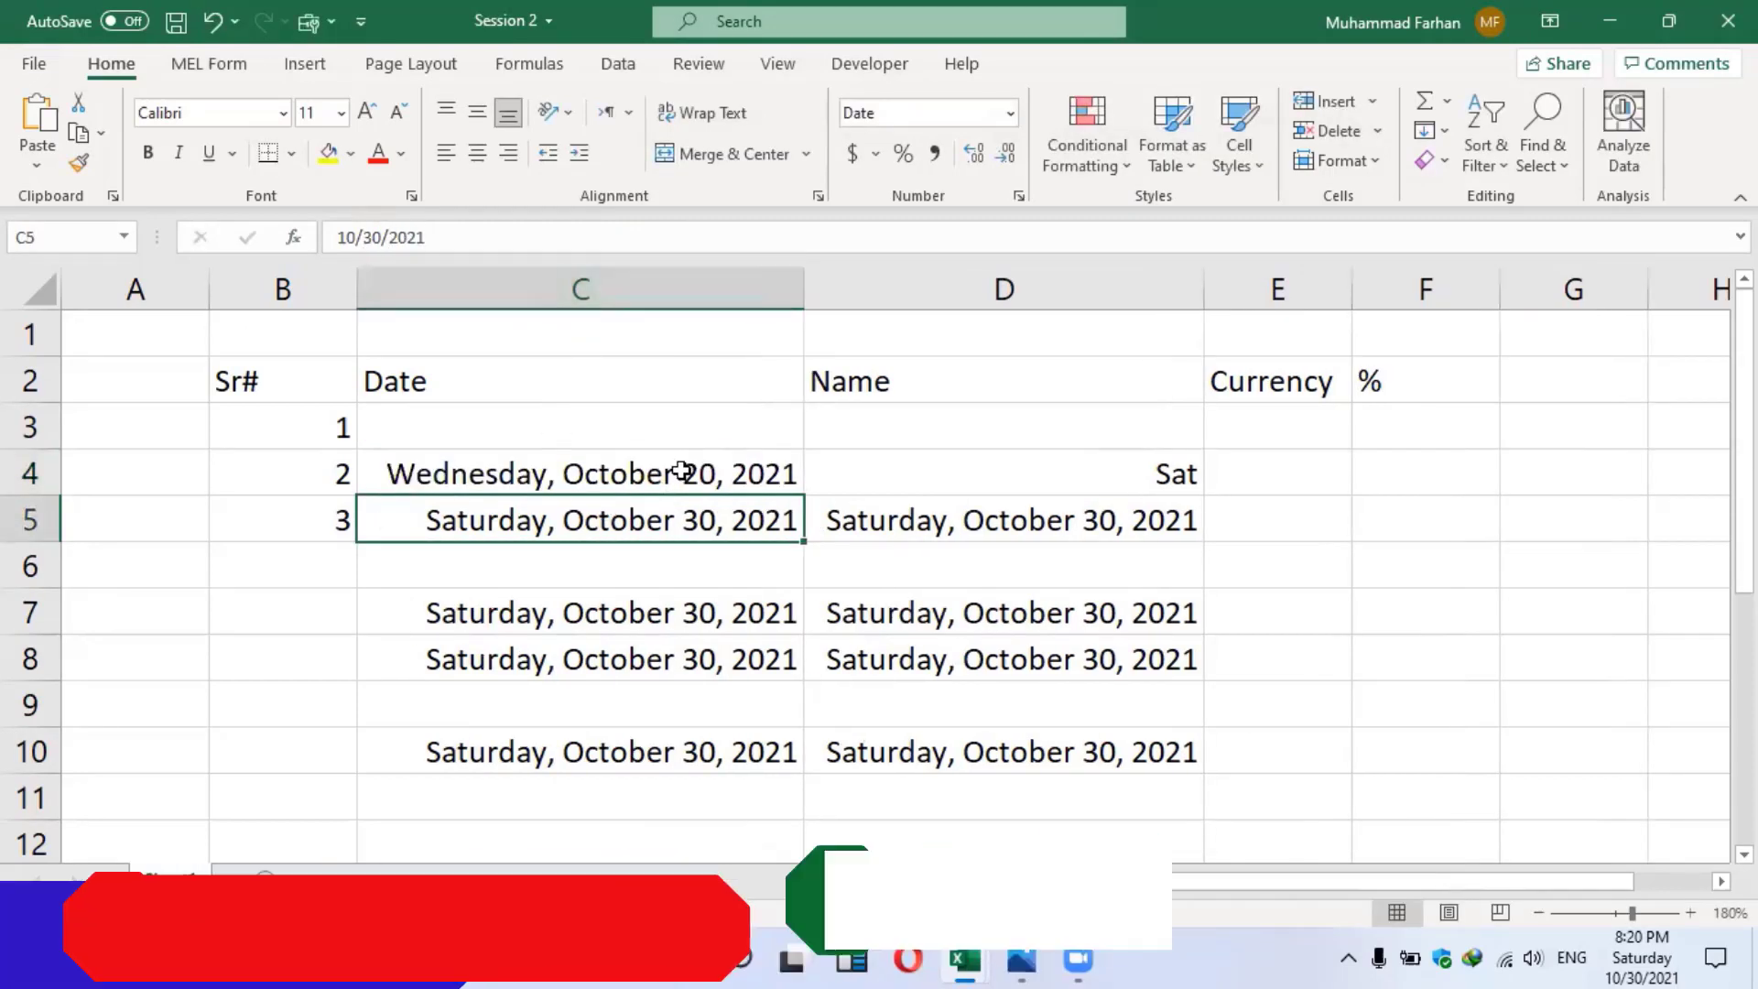
Replace the fixed date in cell D4 with the formula =C4
{"action": "left_click", "coordinate": [682, 471]}
{"action": "left_click", "coordinate": [842, 483]}
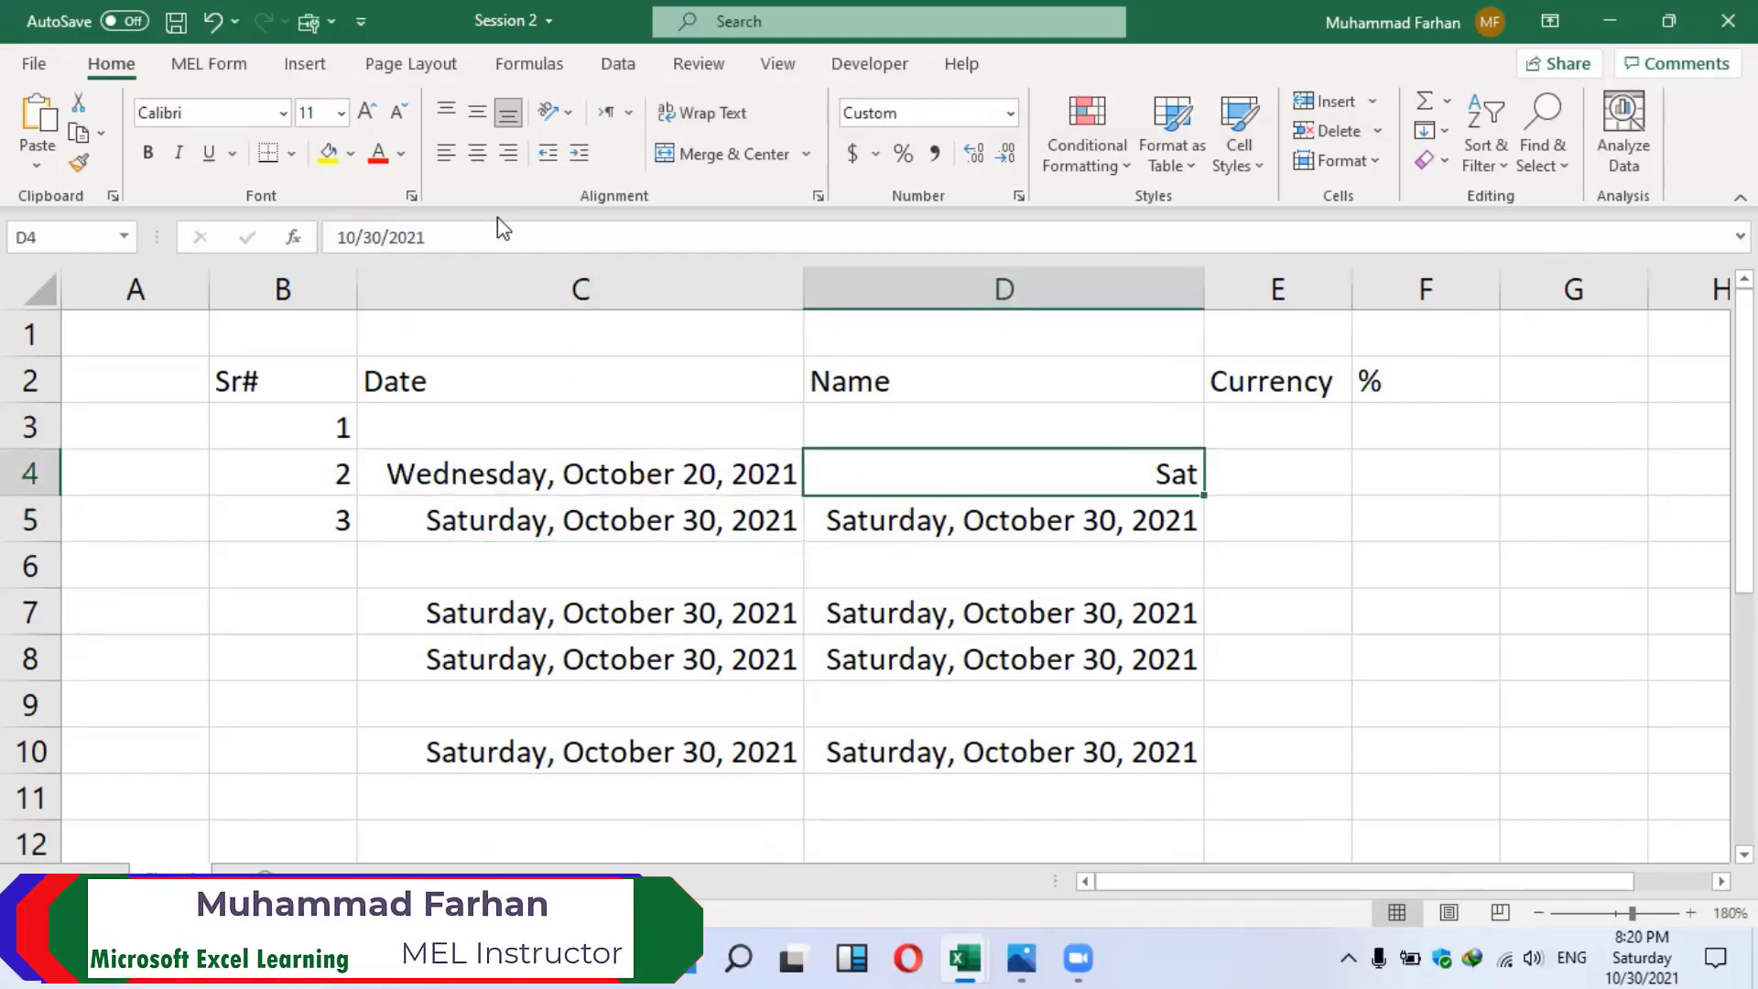
{"action": "left_click_drag", "start_coordinate": [432, 237], "coordinate": [306, 238]}
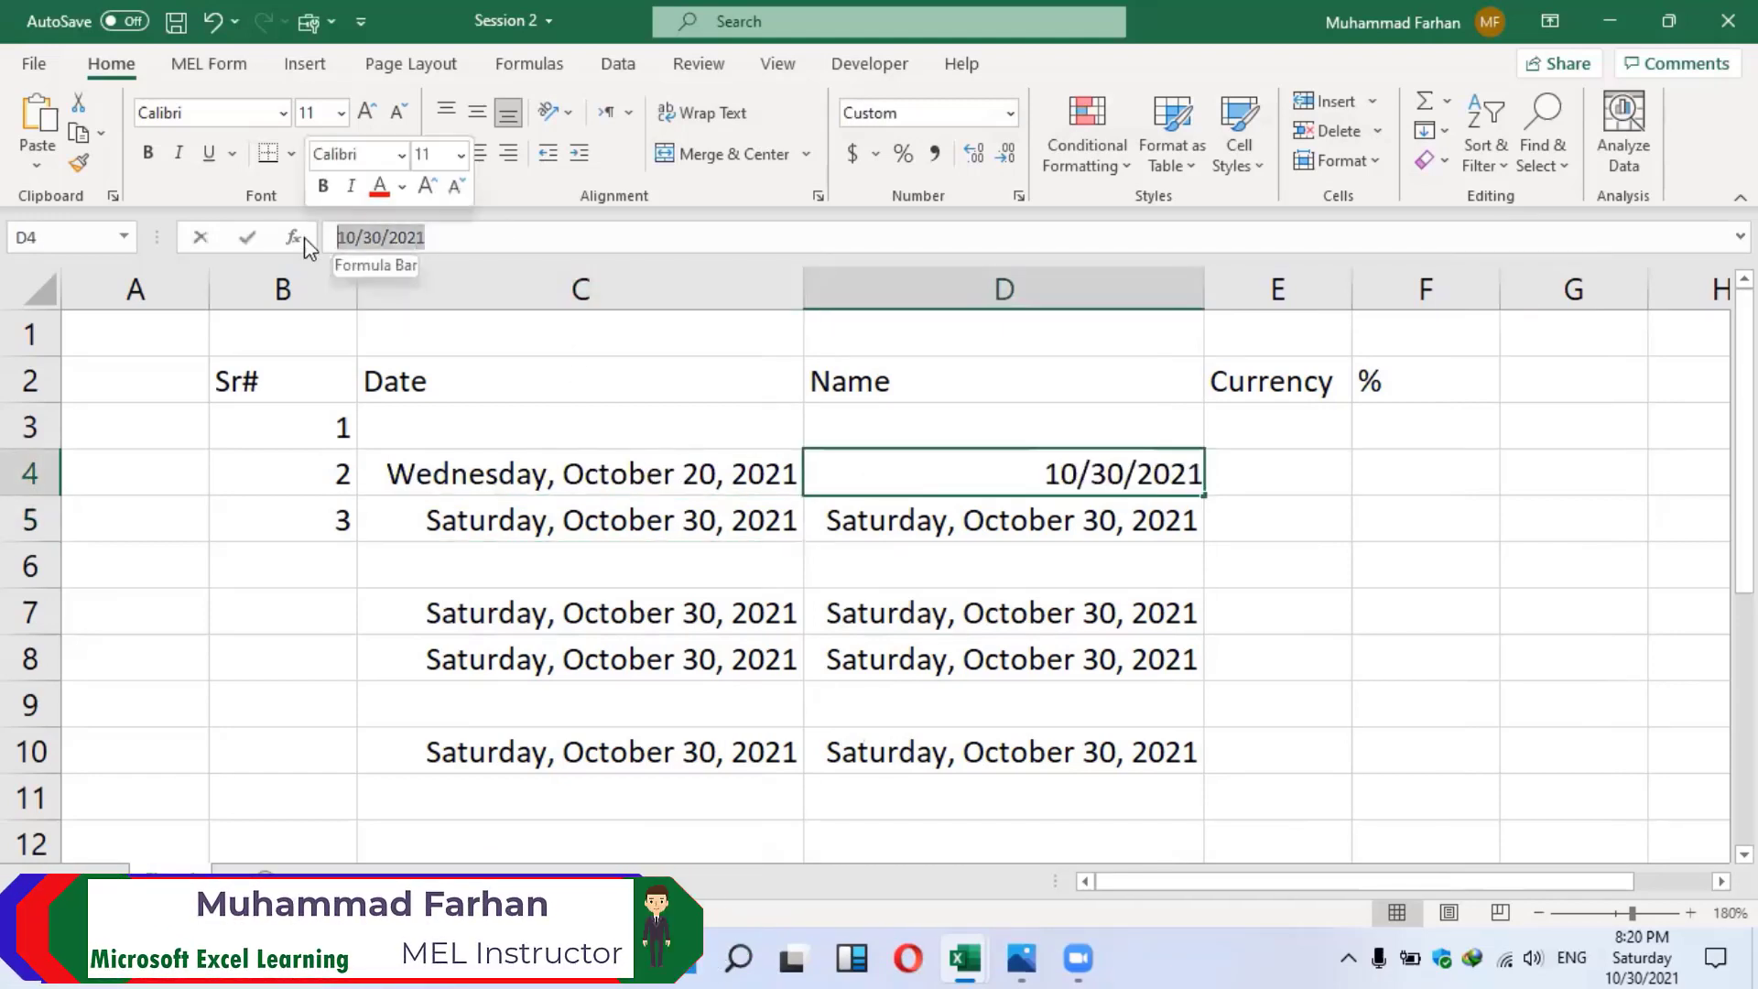
{"action": "type", "text": "="}
{"action": "left_click", "coordinate": [552, 473]}
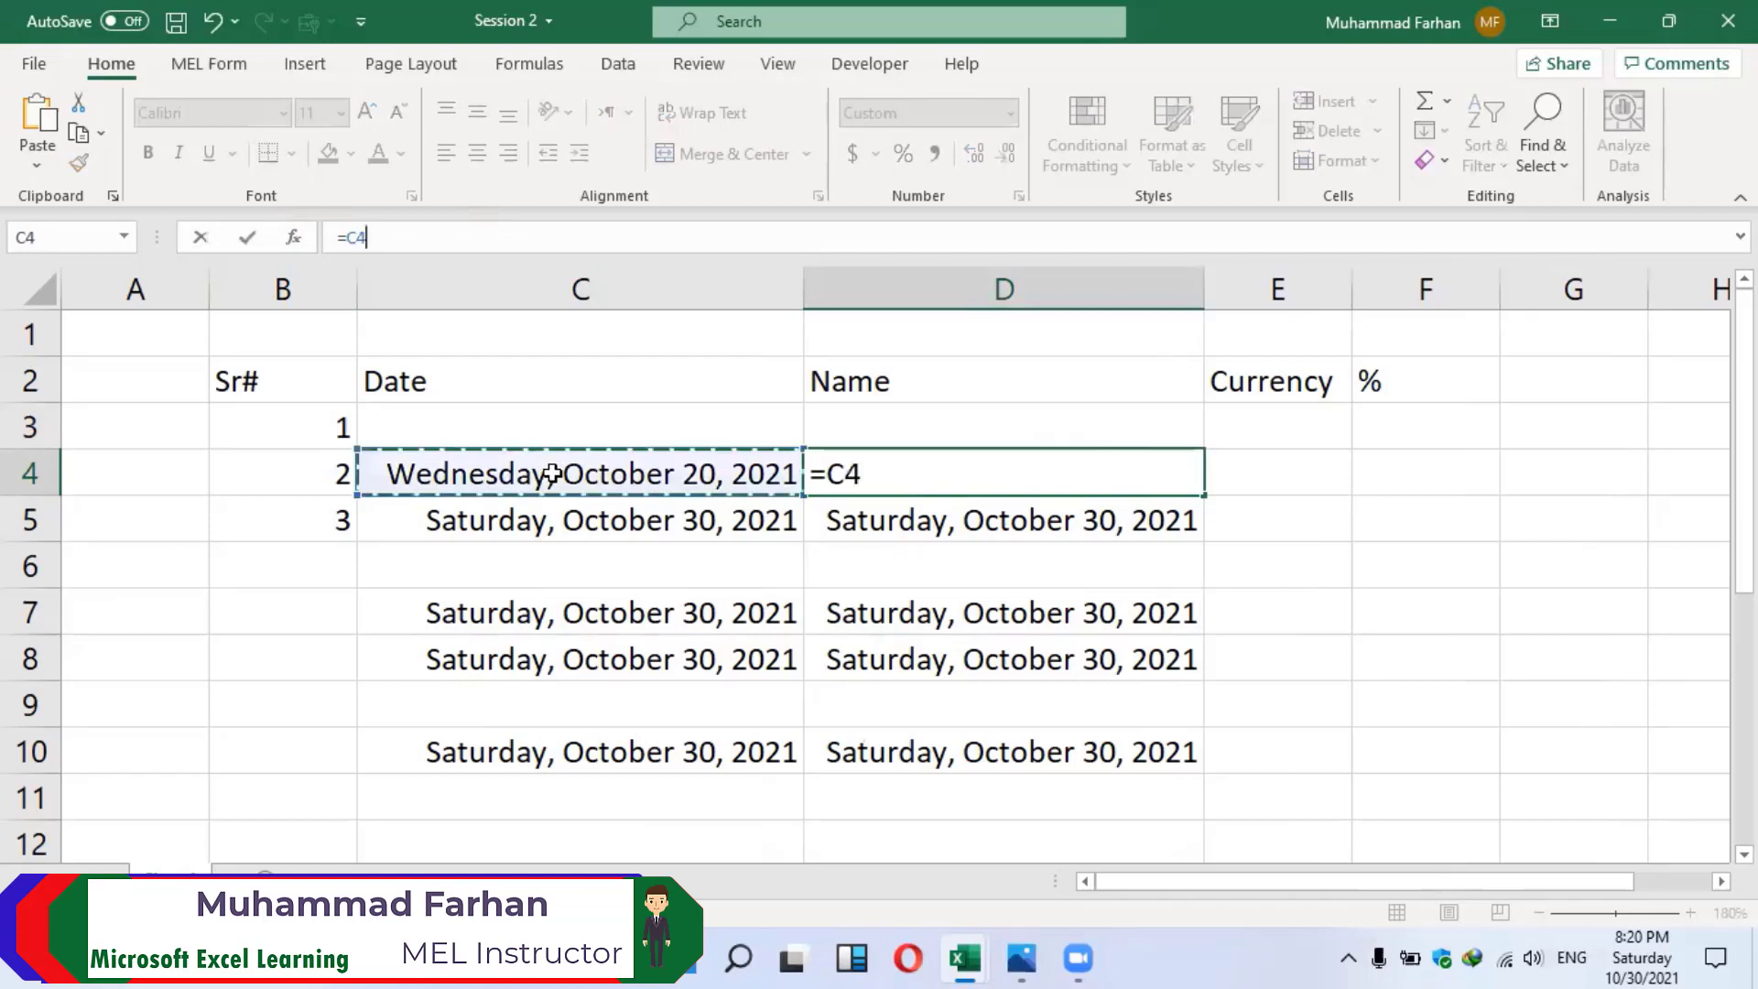
{"action": "key", "text": "Return"}
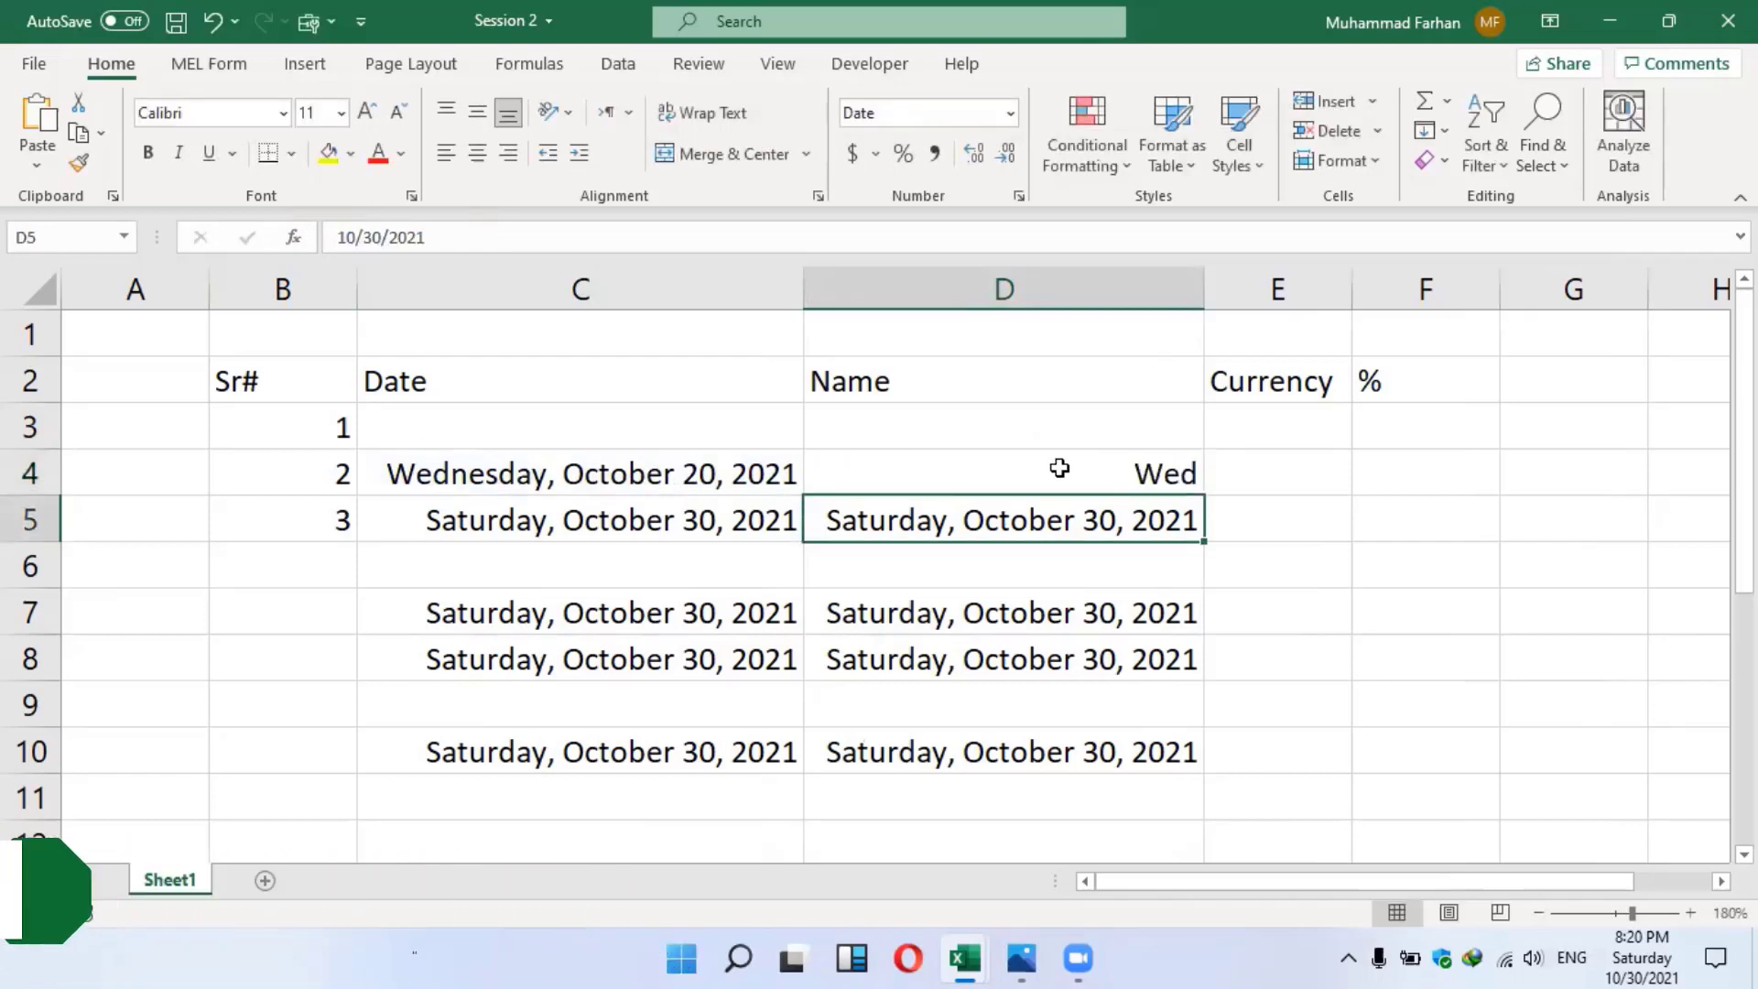
Change the date in cell C4 to 10/10/2021
{"action": "left_click", "coordinate": [630, 473]}
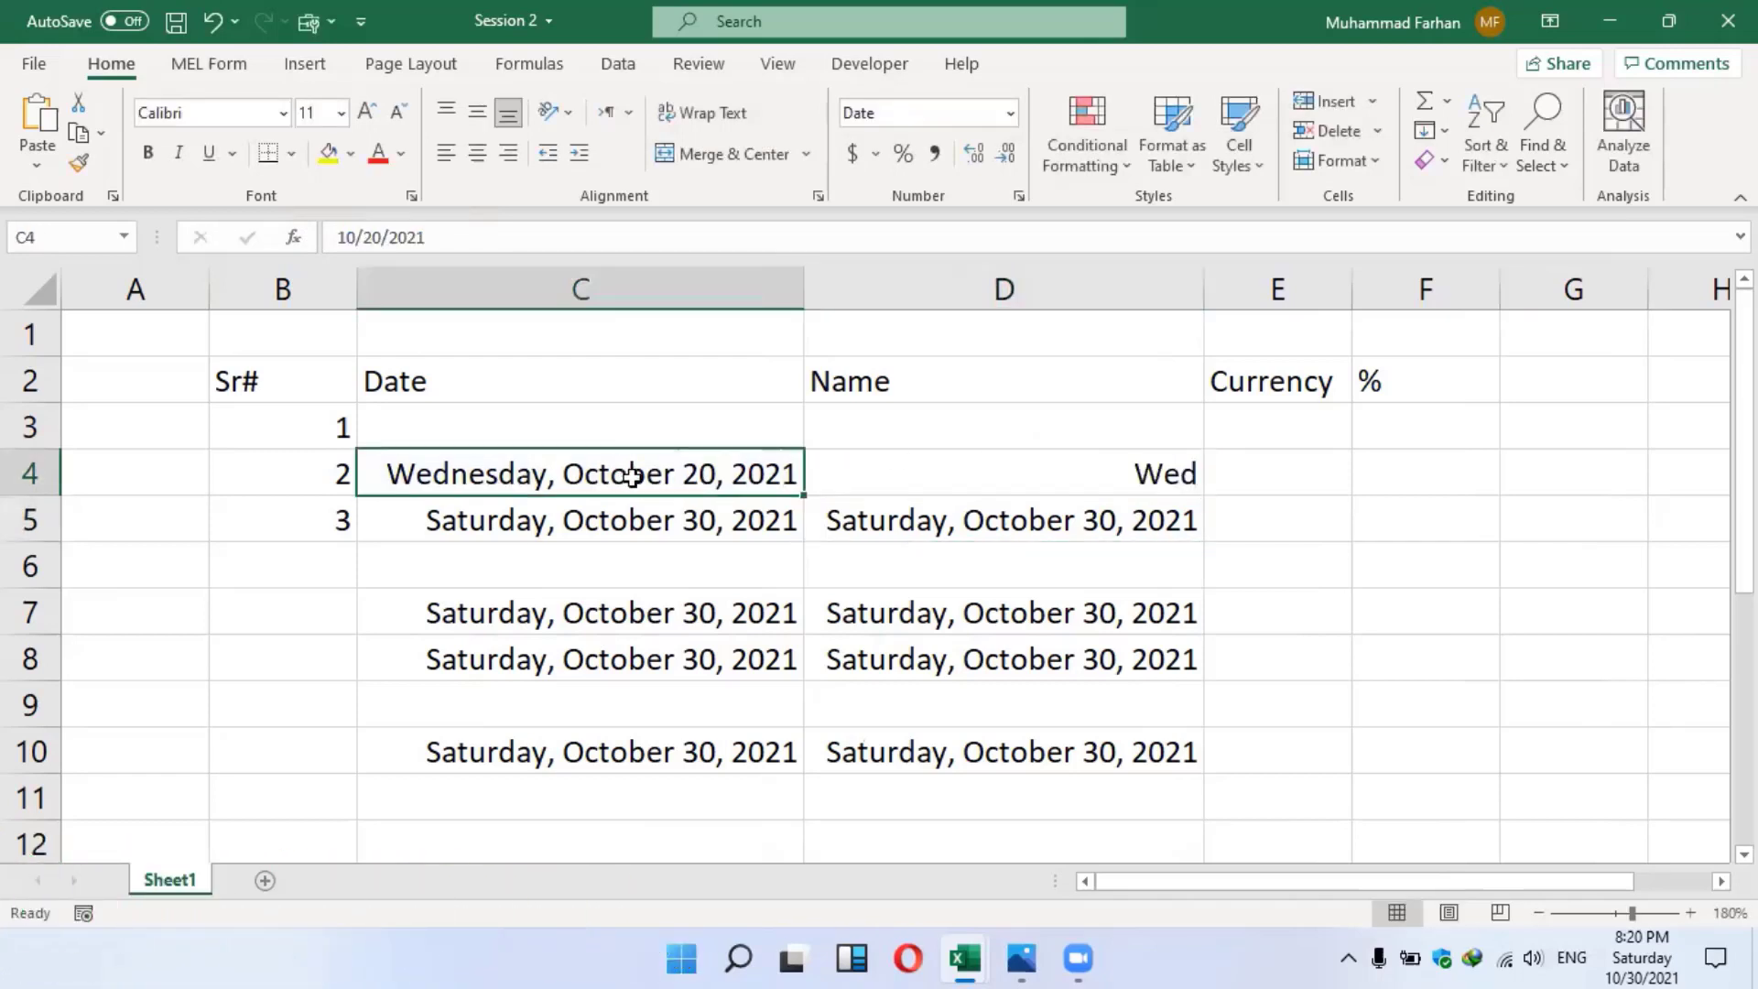
{"action": "left_click", "coordinate": [380, 238]}
{"action": "key", "text": "BackSpace"}
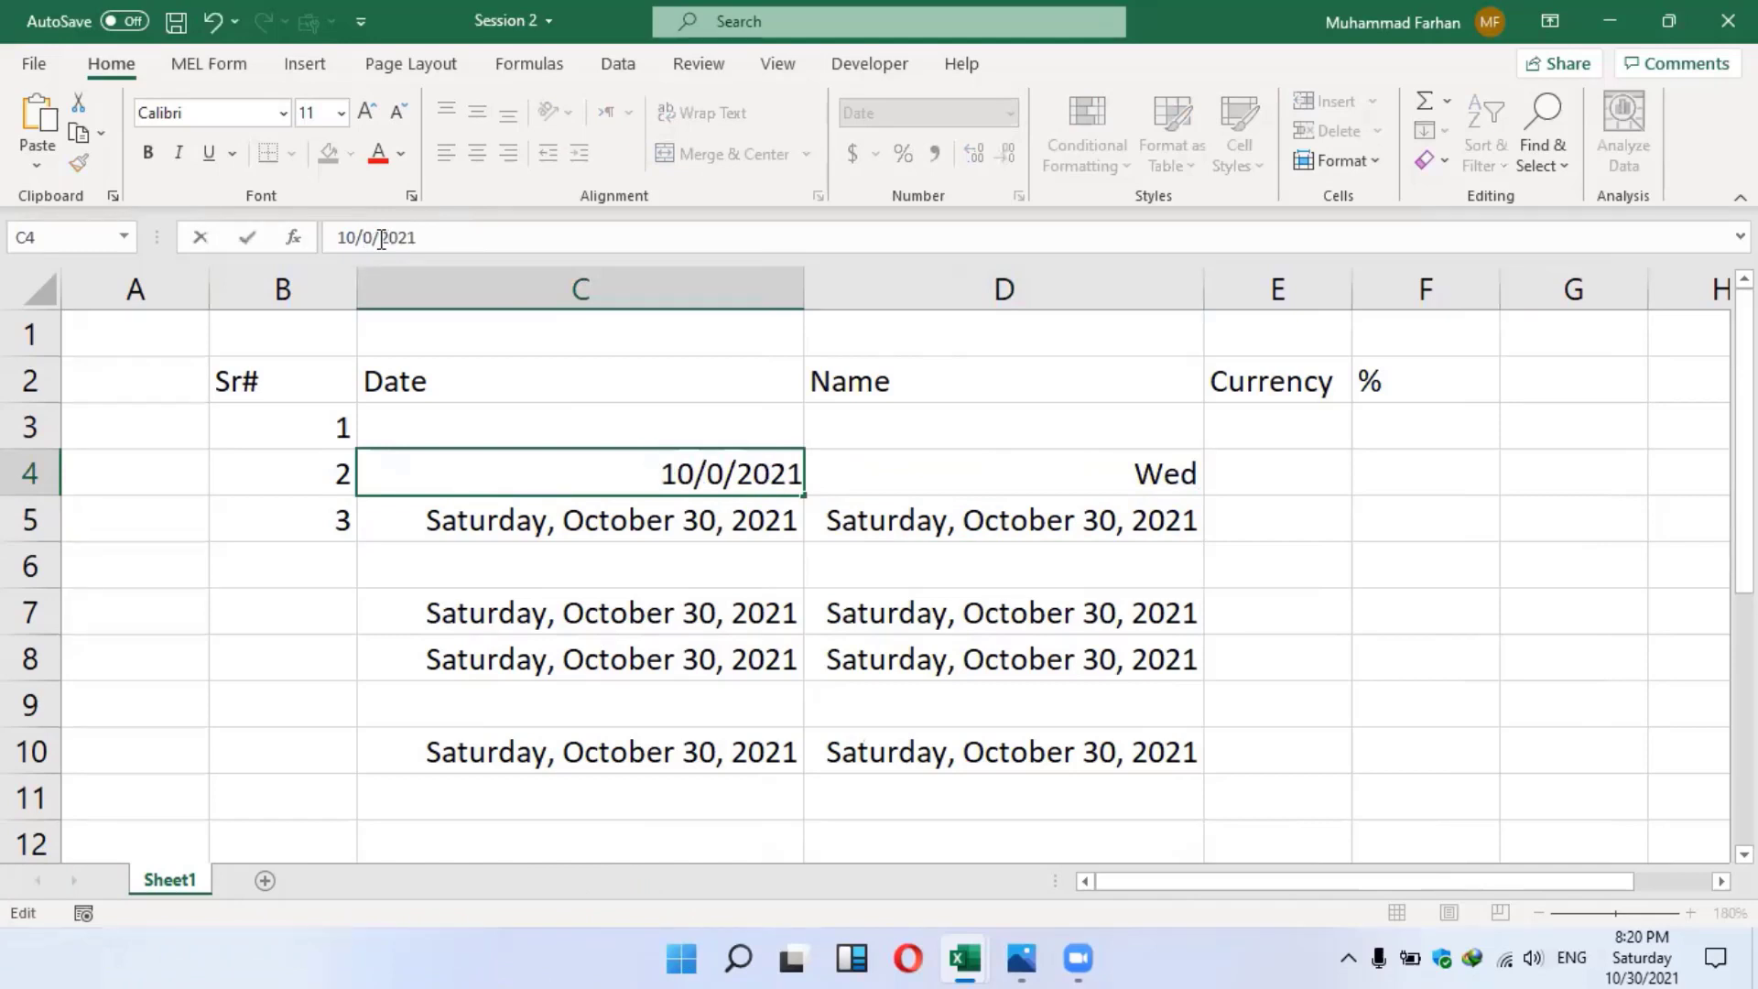
{"action": "type", "text": "1"}
{"action": "key", "text": "Return"}
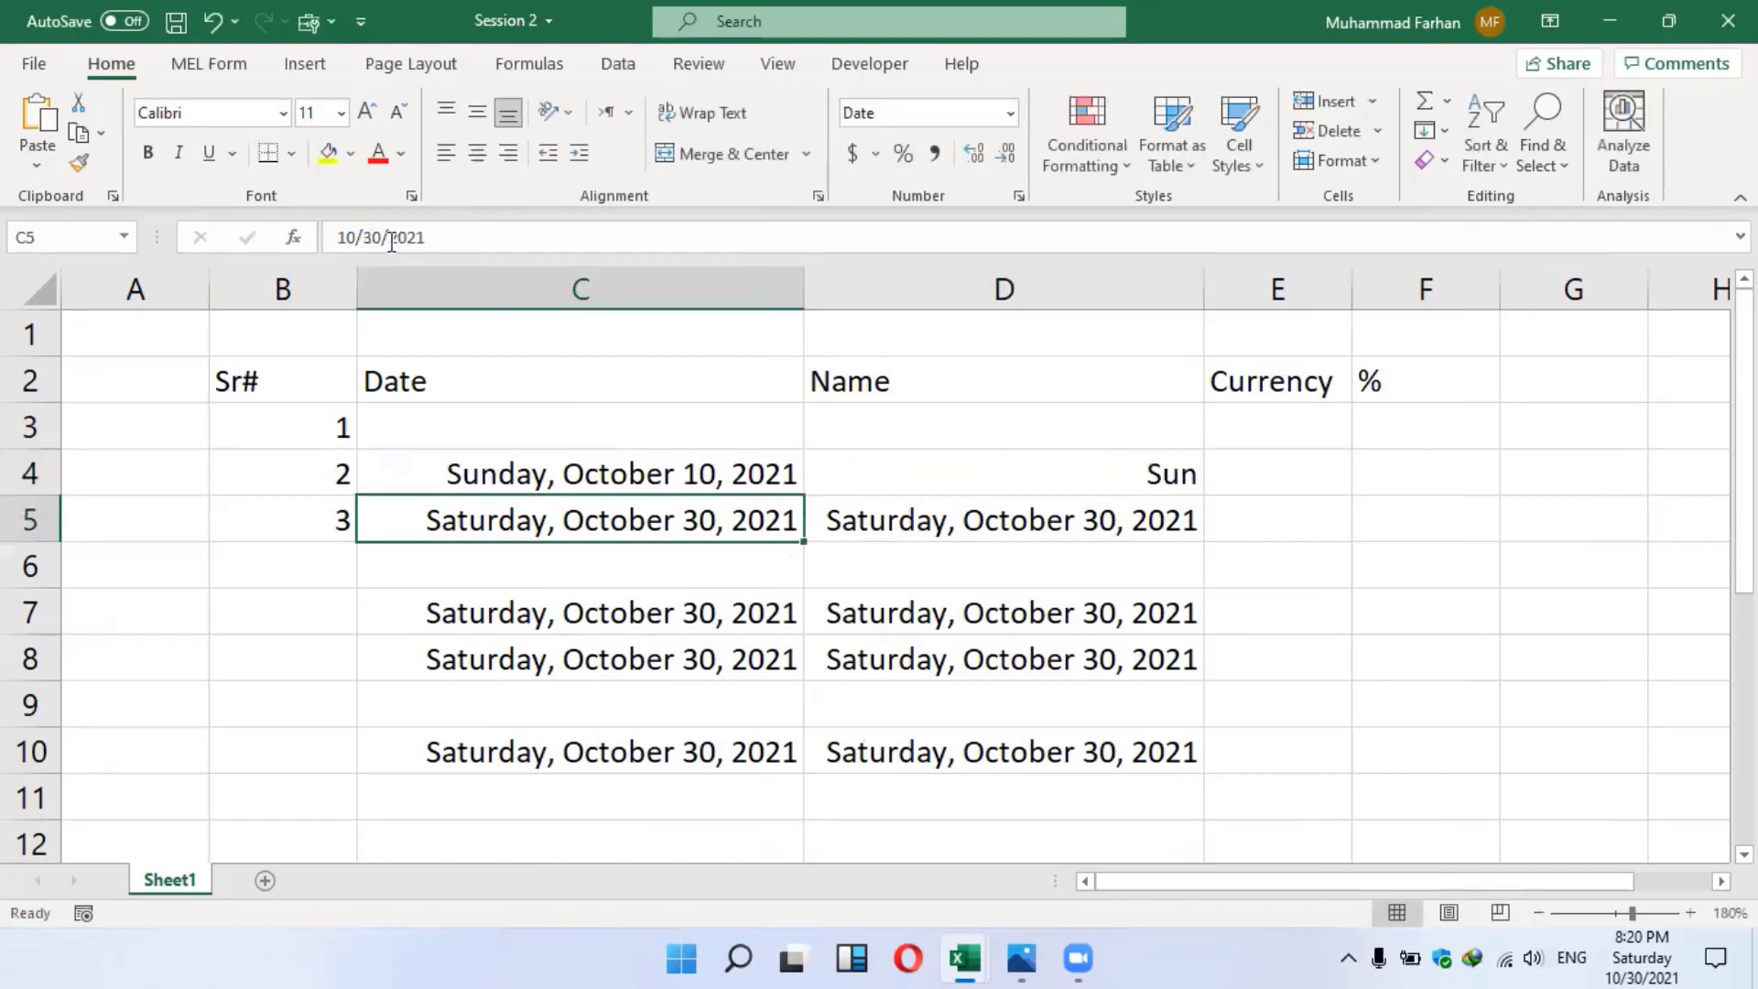
{"action": "left_click", "coordinate": [514, 467]}
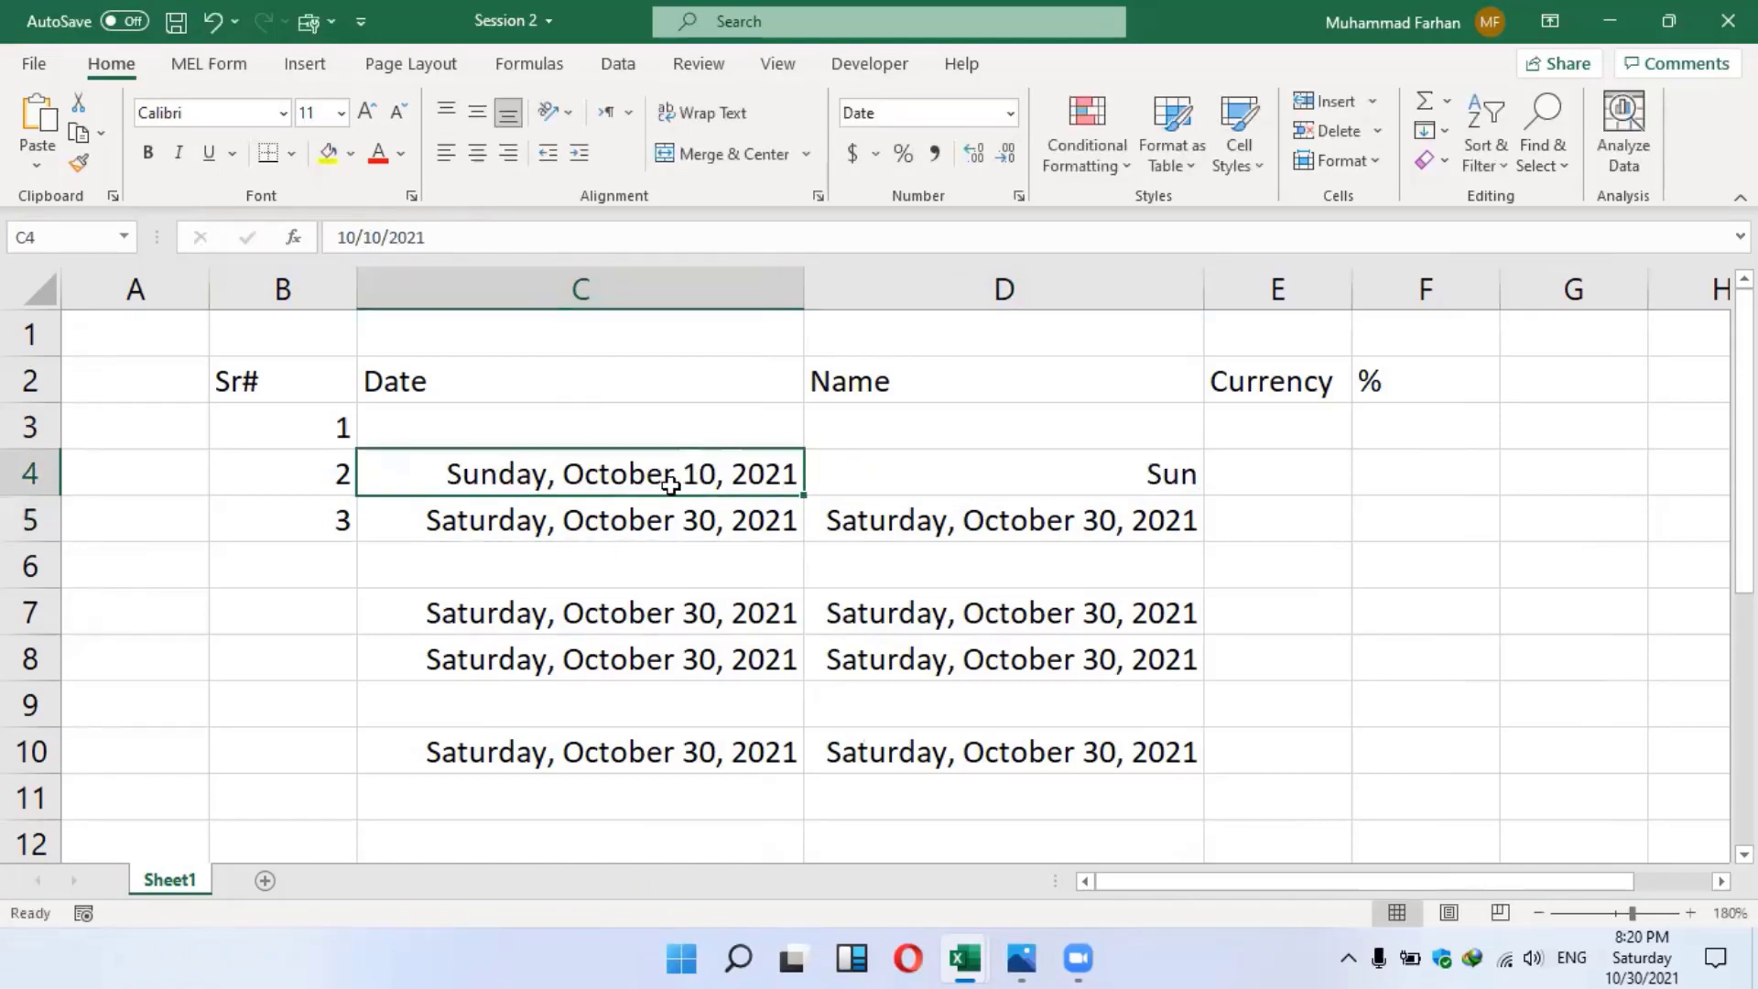
Fill the =C4 formula and its weekday format from D4 down to D10 and check the filled cells
{"action": "left_click_drag", "start_coordinate": [1051, 445], "coordinate": [1053, 452]}
{"action": "left_click", "coordinate": [1044, 484]}
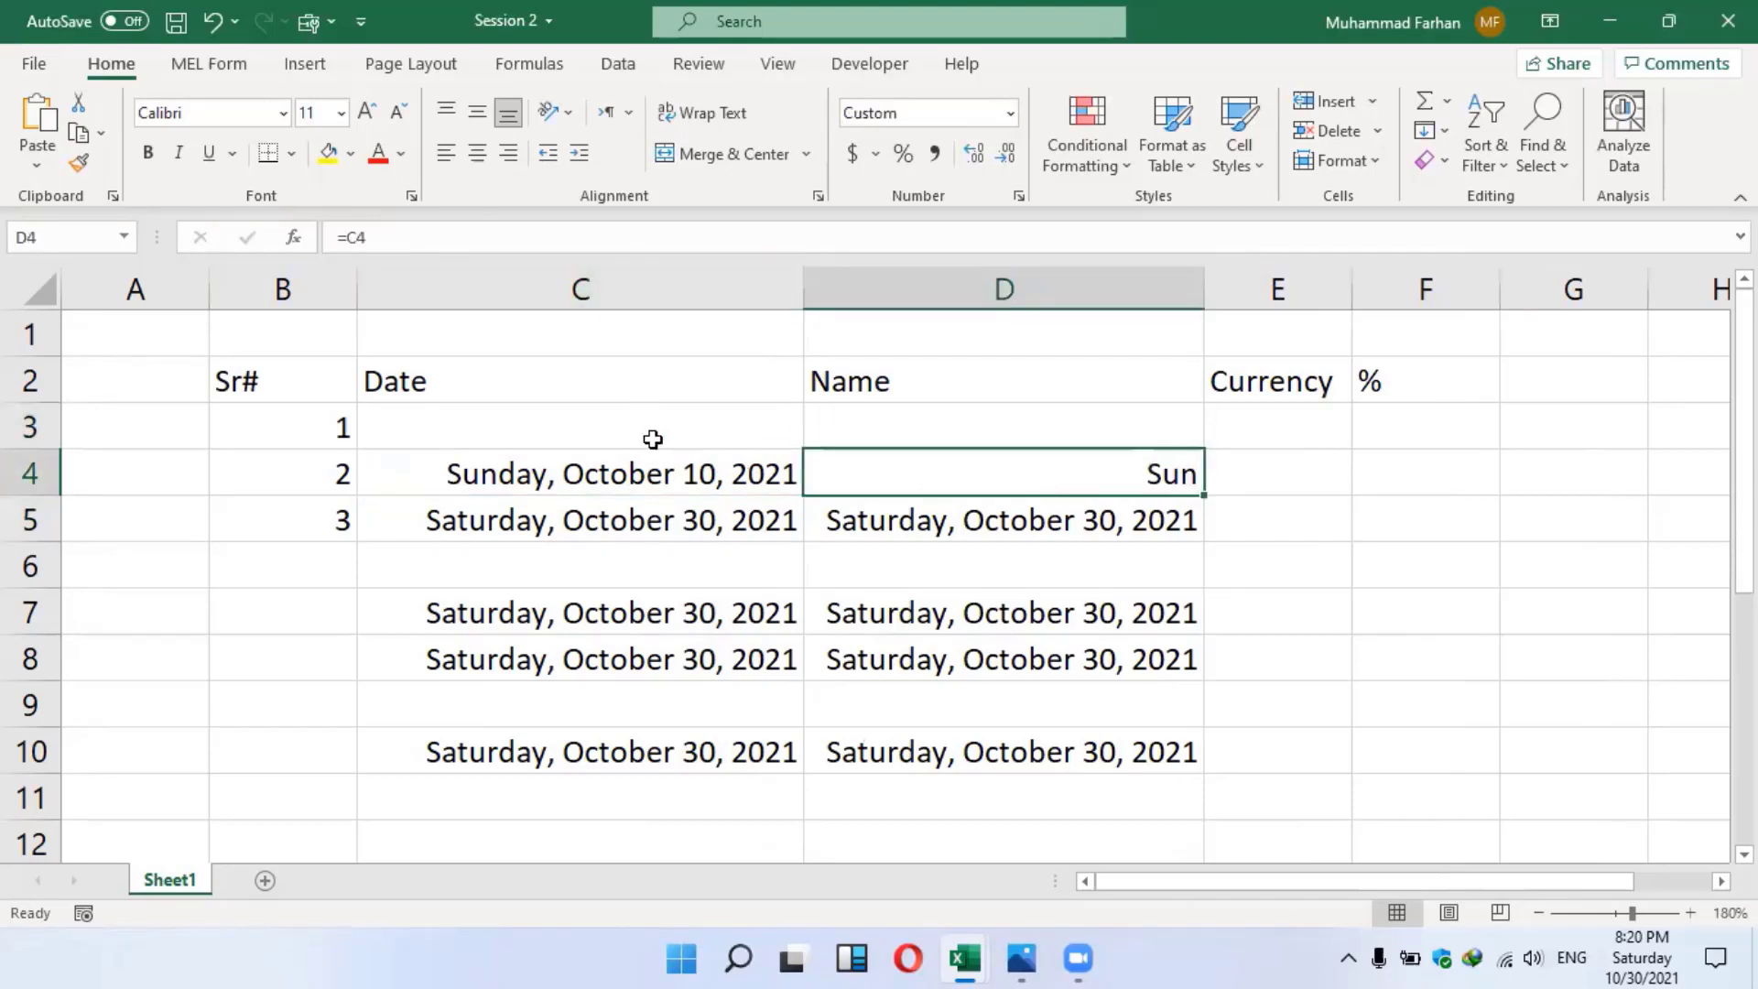
{"action": "left_click_drag", "start_coordinate": [1209, 497], "coordinate": [1201, 765]}
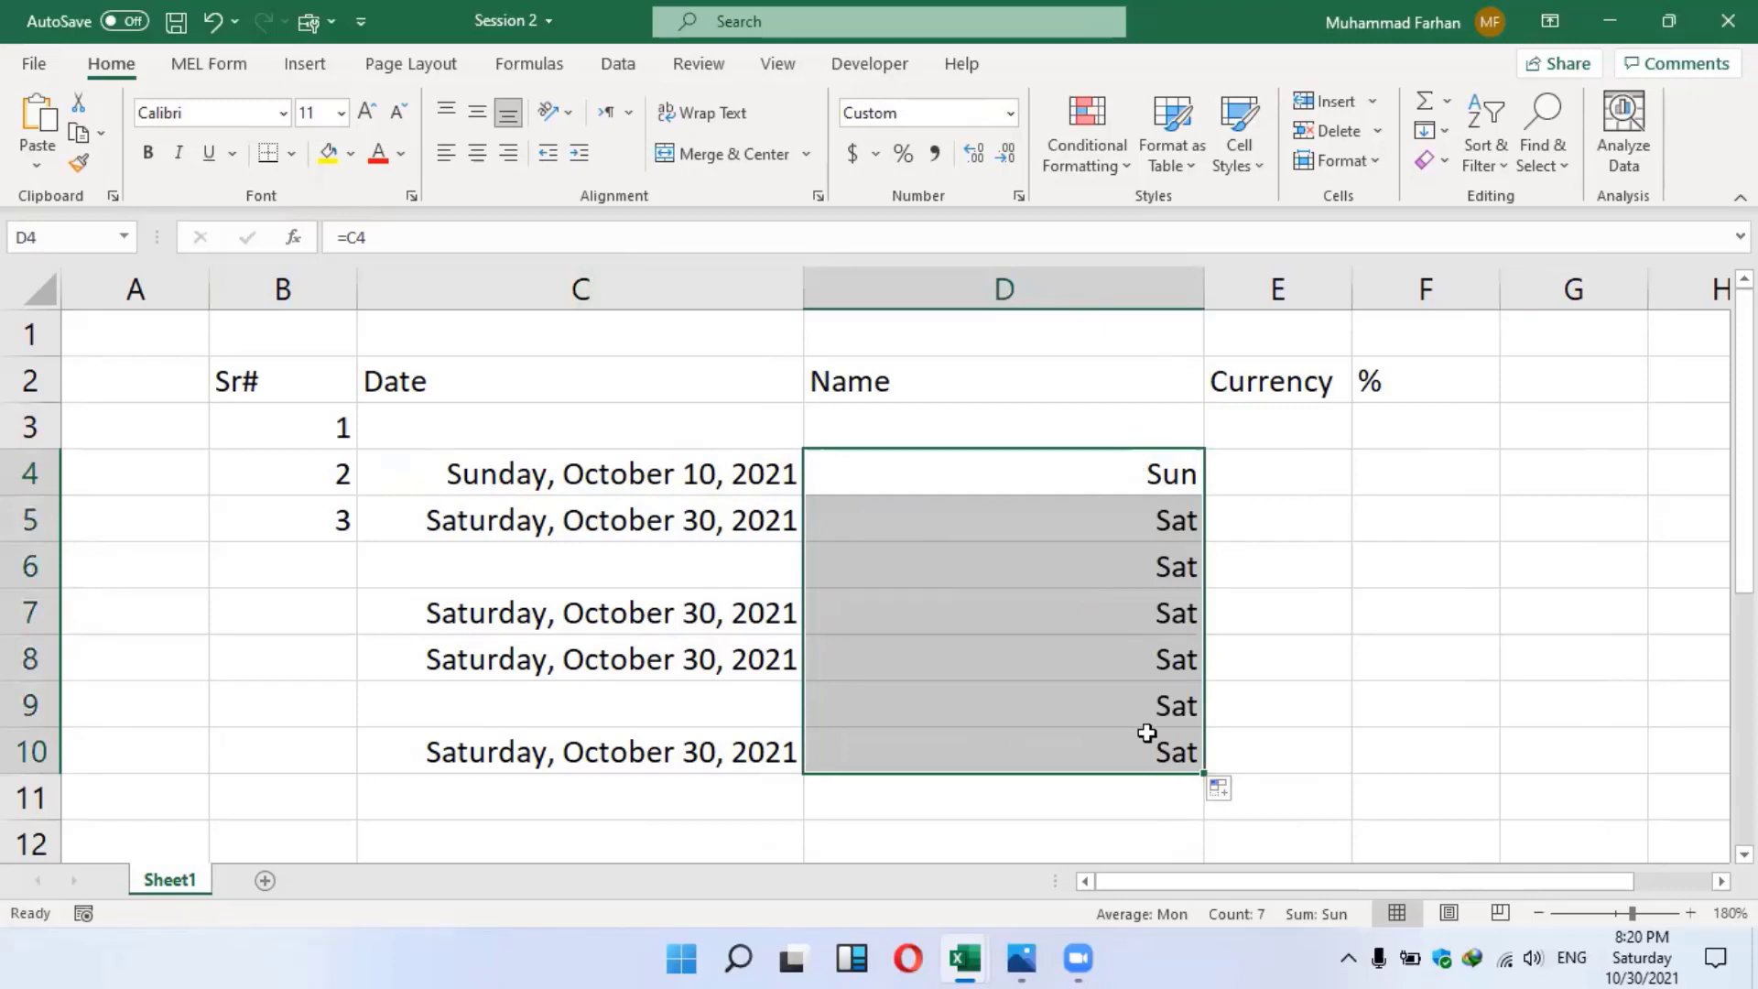
{"action": "left_click", "coordinate": [1100, 485]}
{"action": "left_click", "coordinate": [1102, 529]}
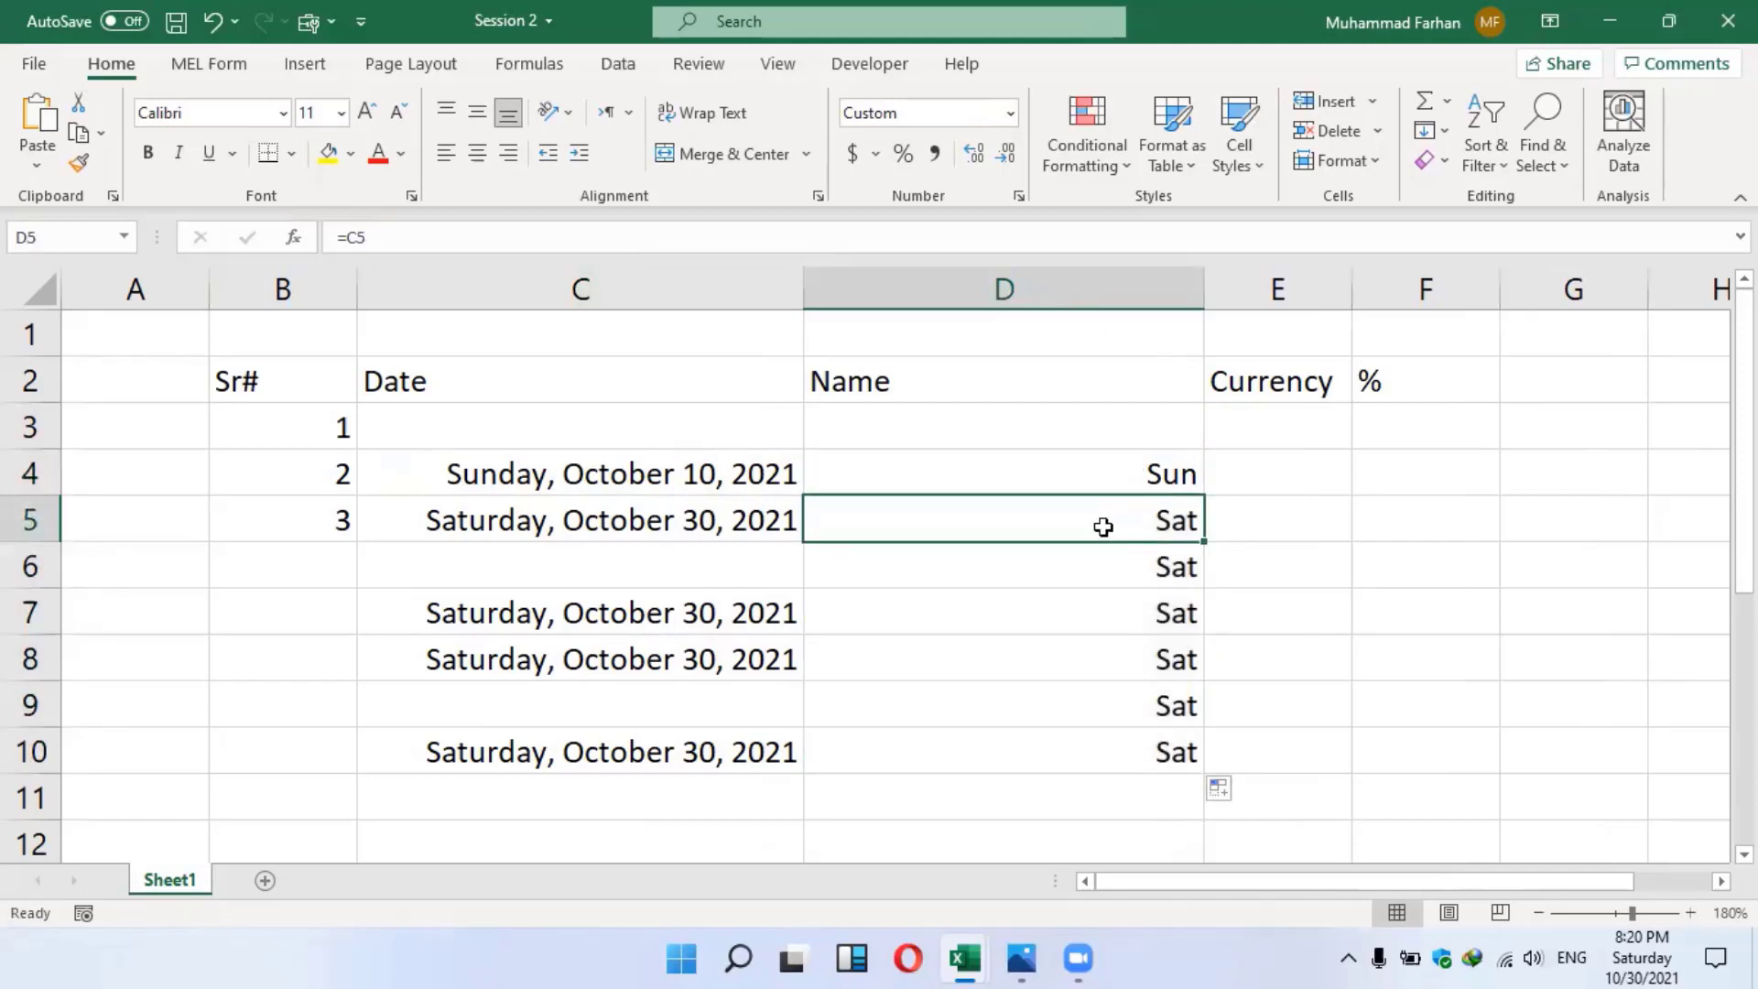
{"action": "left_click", "coordinate": [1086, 478]}
{"action": "left_click", "coordinate": [1103, 531]}
{"action": "left_click", "coordinate": [1103, 566]}
{"action": "left_click", "coordinate": [1109, 618]}
{"action": "left_click_drag", "start_coordinate": [1104, 676], "coordinate": [1104, 706]}
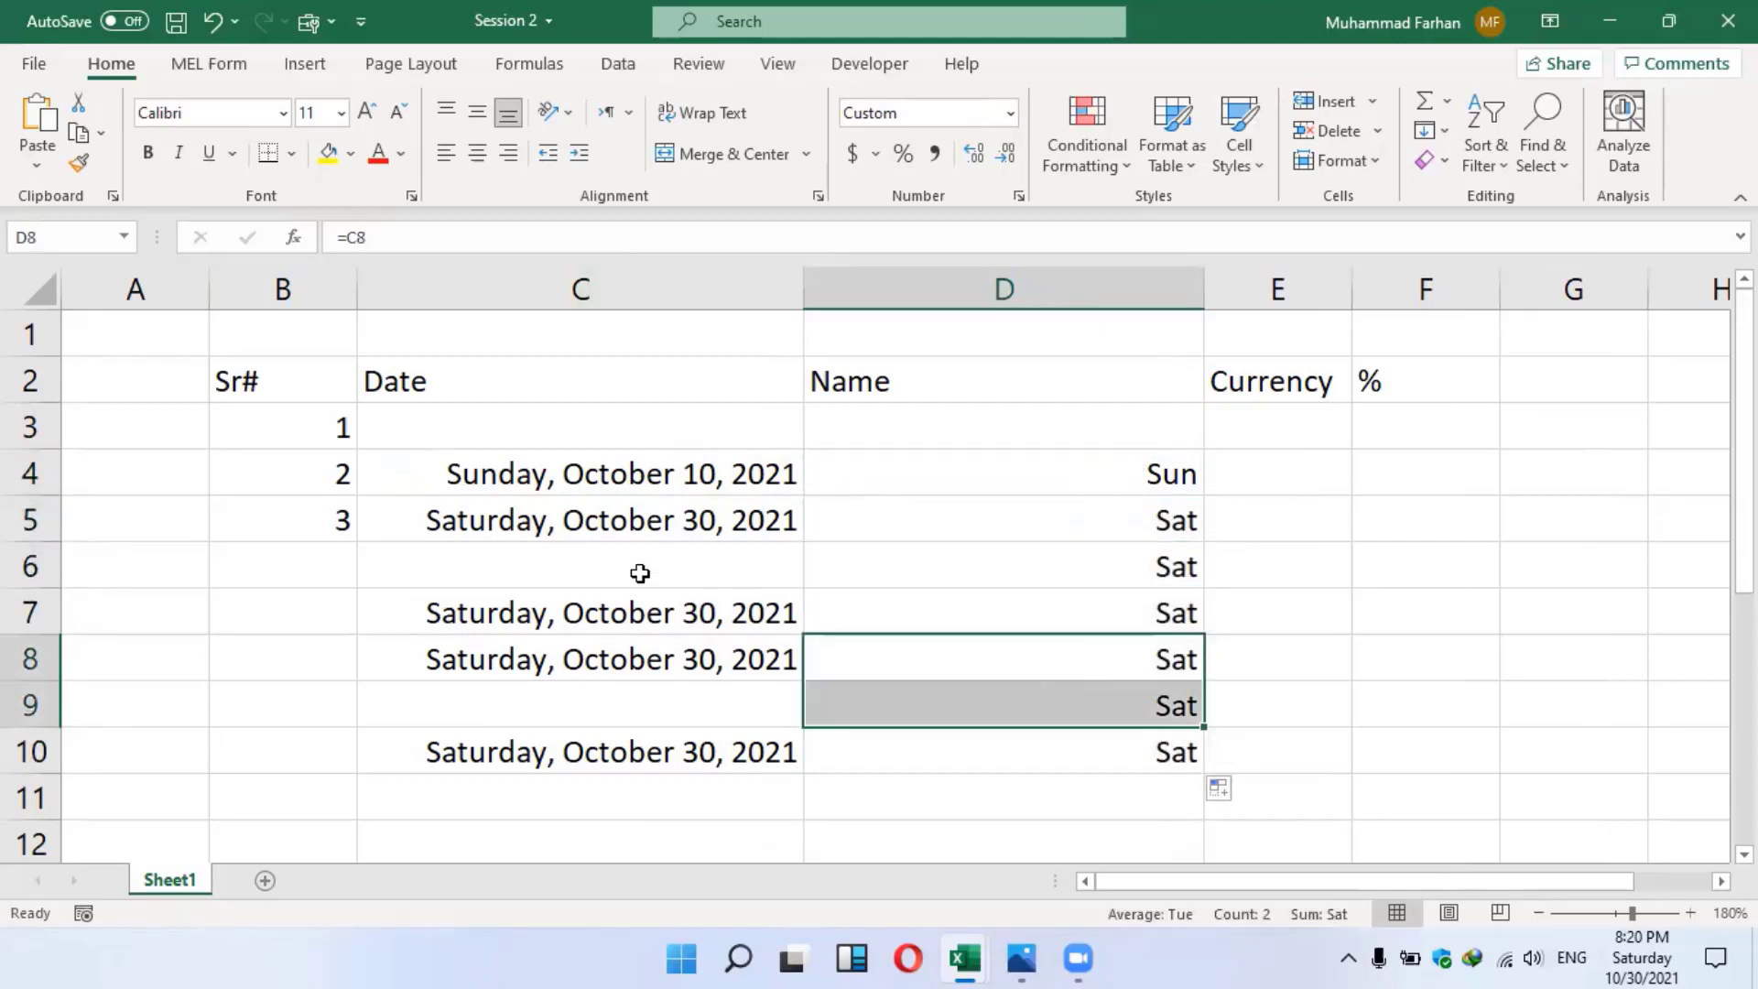
Hide column C so that only the weekday column remains displayed
{"action": "scroll", "coordinate": [774, 550], "scroll_direction": "down", "scroll_amount": 2}
{"action": "scroll", "coordinate": [600, 462], "scroll_direction": "up", "scroll_amount": 2}
{"action": "left_click", "coordinate": [698, 284]}
{"action": "right_click", "coordinate": [697, 280]}
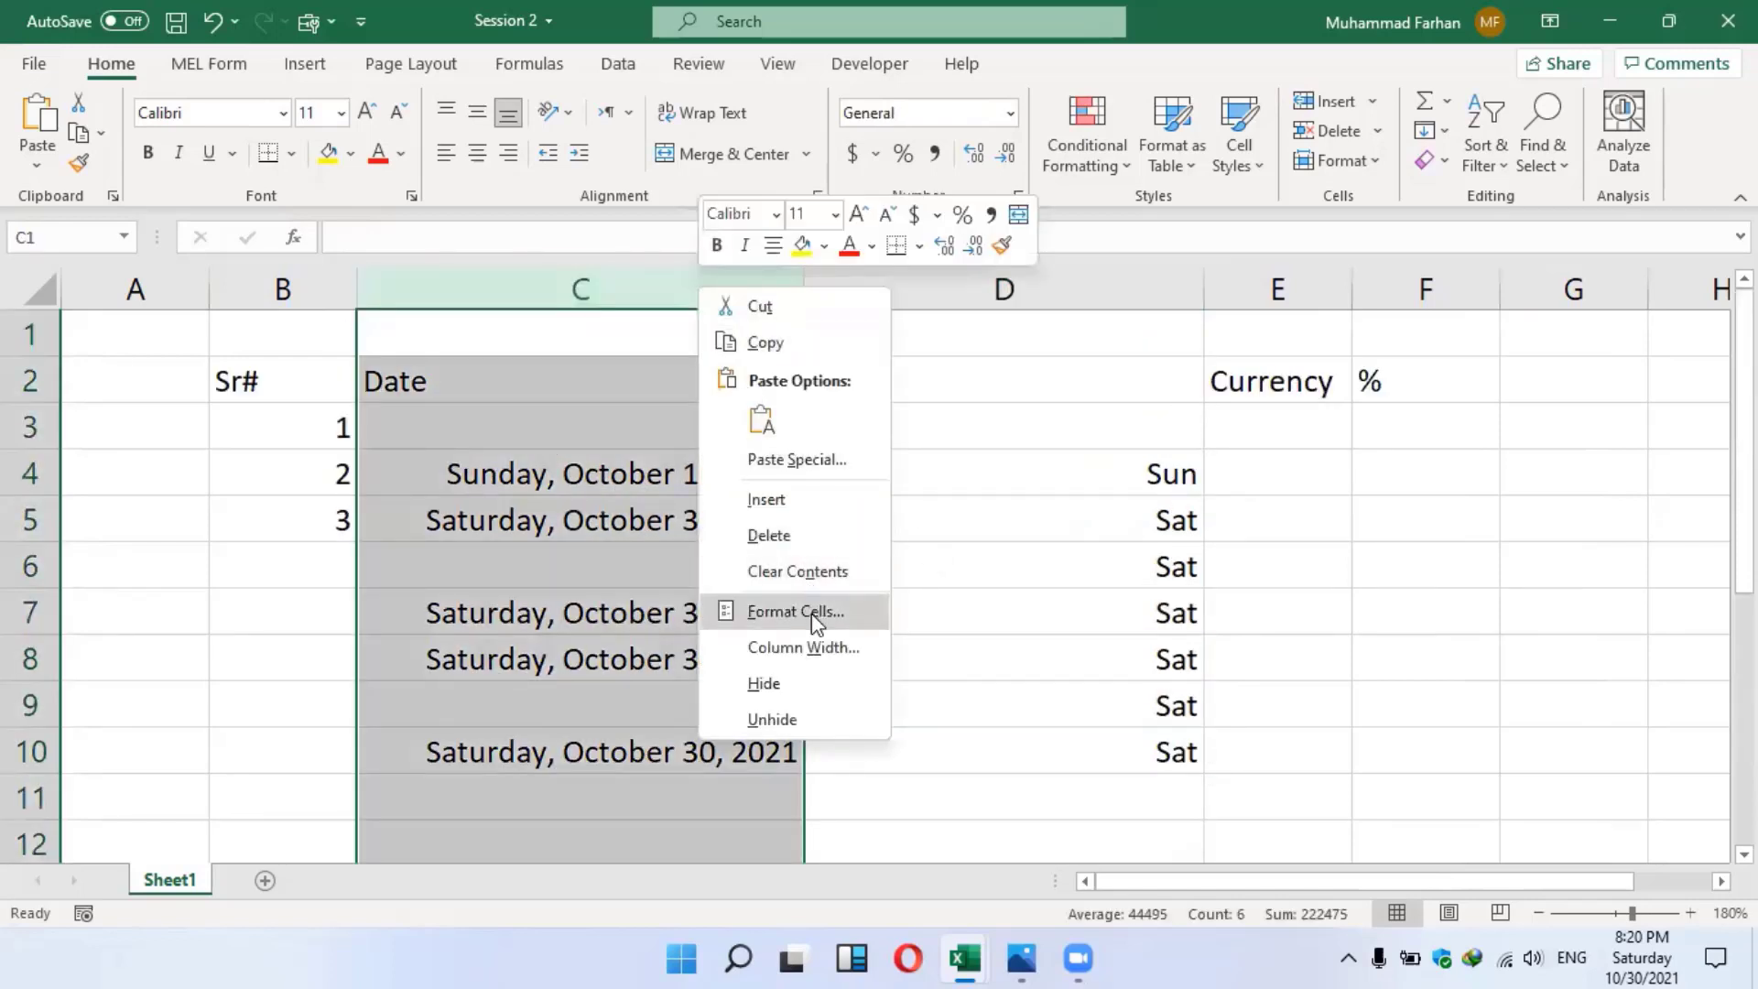
{"action": "left_click", "coordinate": [807, 677]}
{"action": "left_click", "coordinate": [661, 469]}
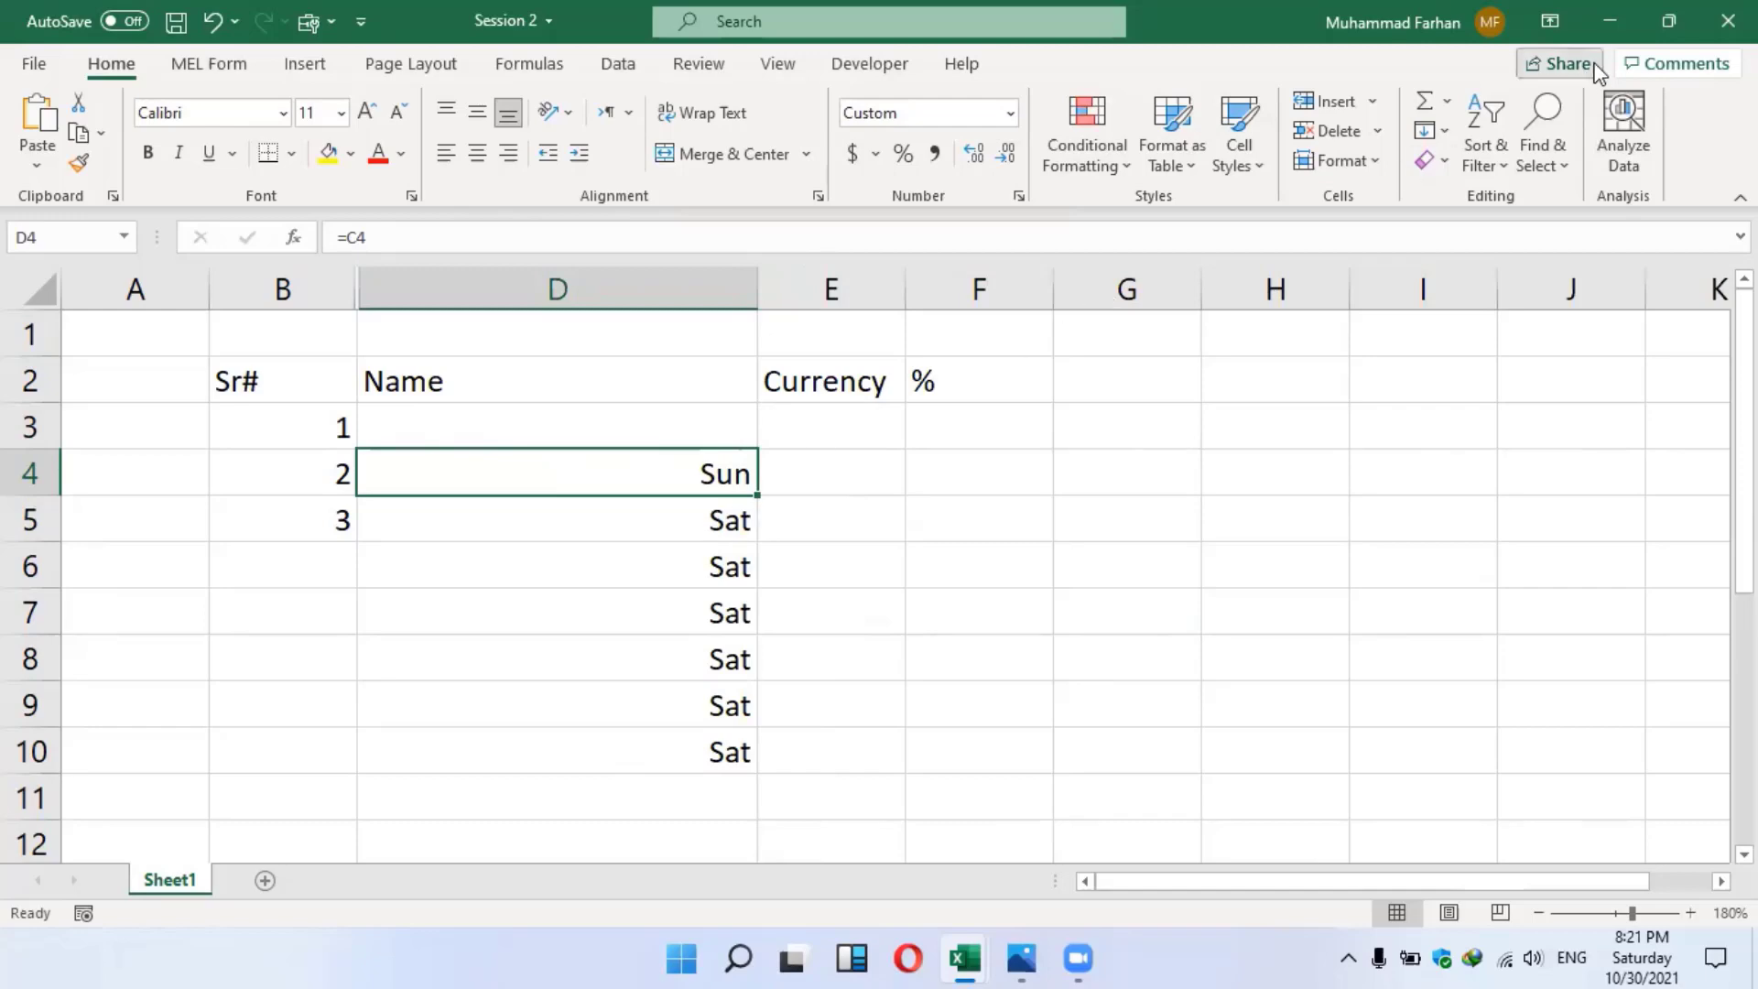
Open the TIMESHEET EDITS NEEDED- DATA workbook from the Downloads folder, letting Excel recover its content
{"action": "left_click", "coordinate": [1608, 21]}
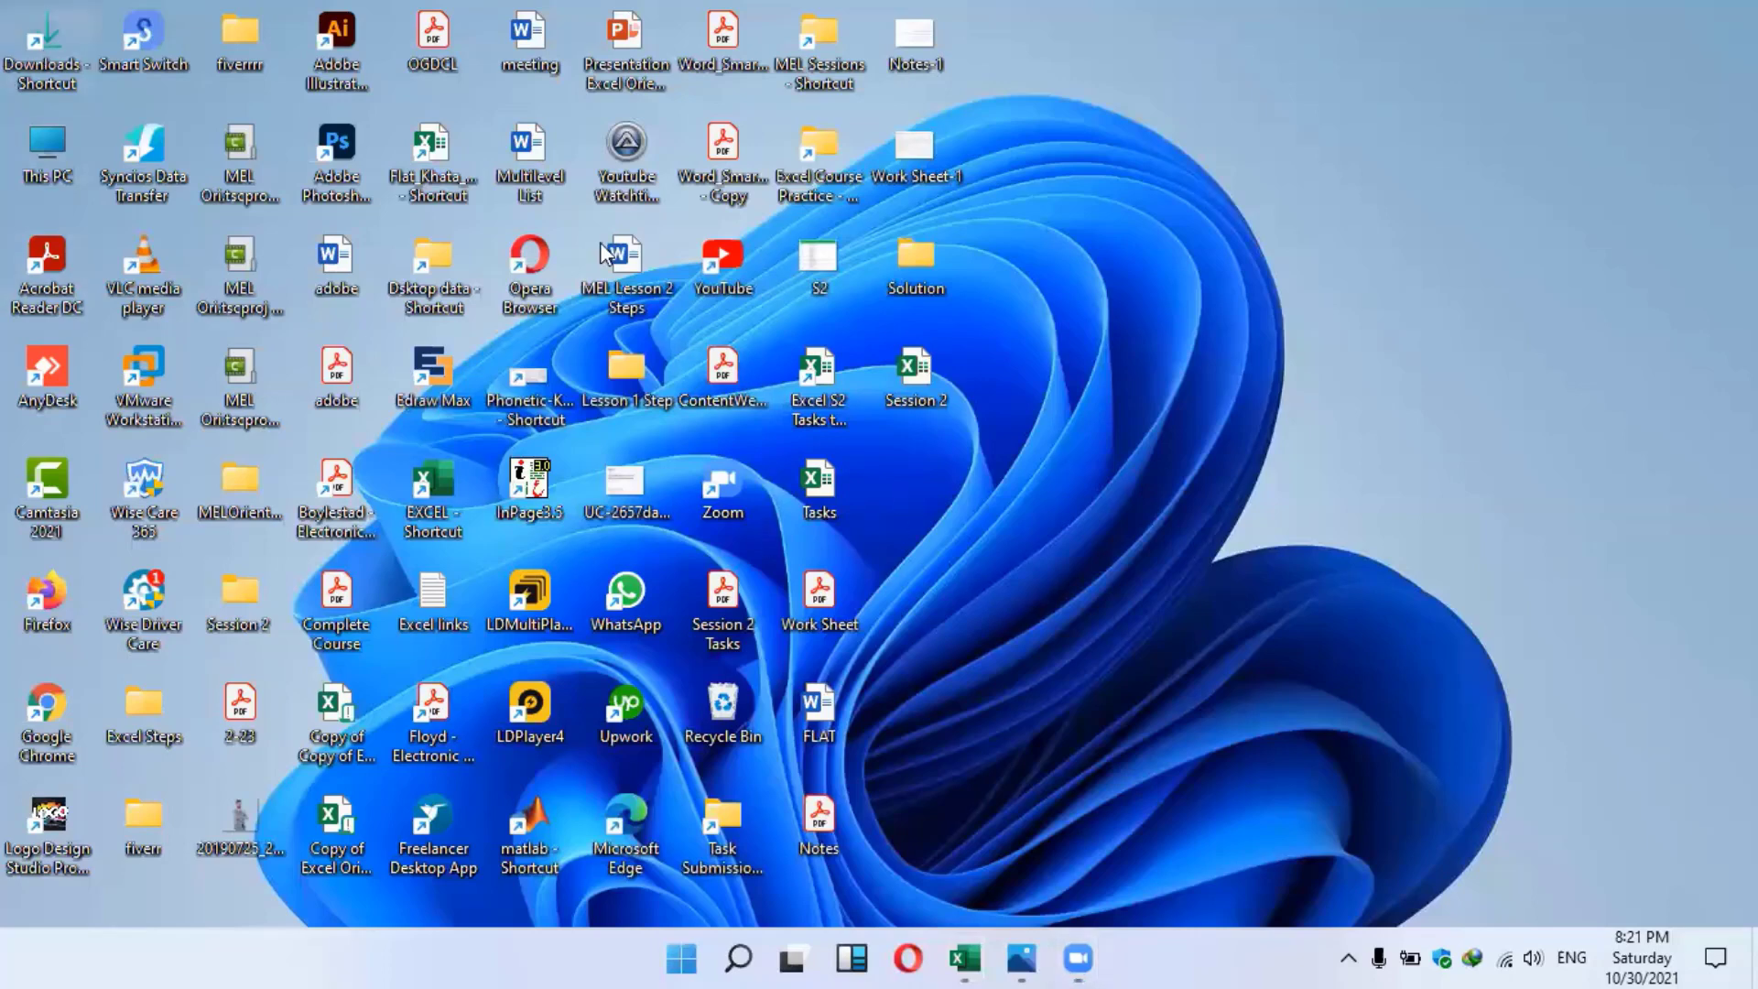
{"action": "double_click", "coordinate": [44, 48]}
{"action": "left_click", "coordinate": [582, 51]}
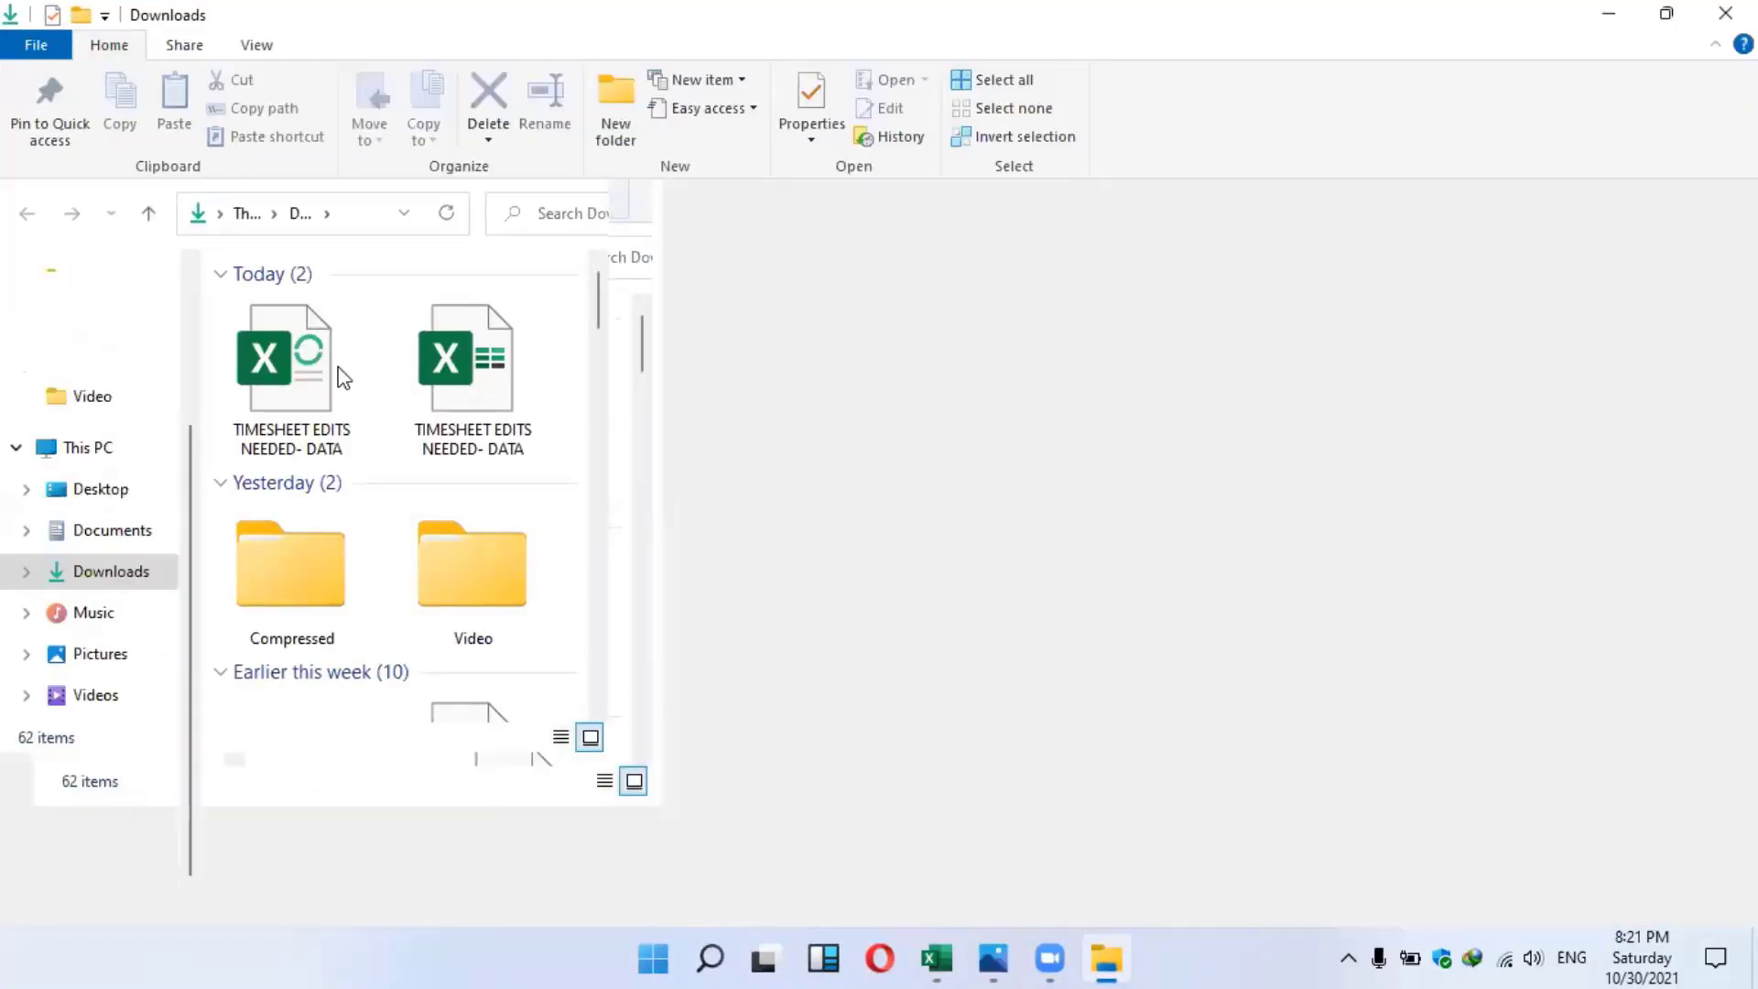
{"action": "double_click", "coordinate": [403, 430]}
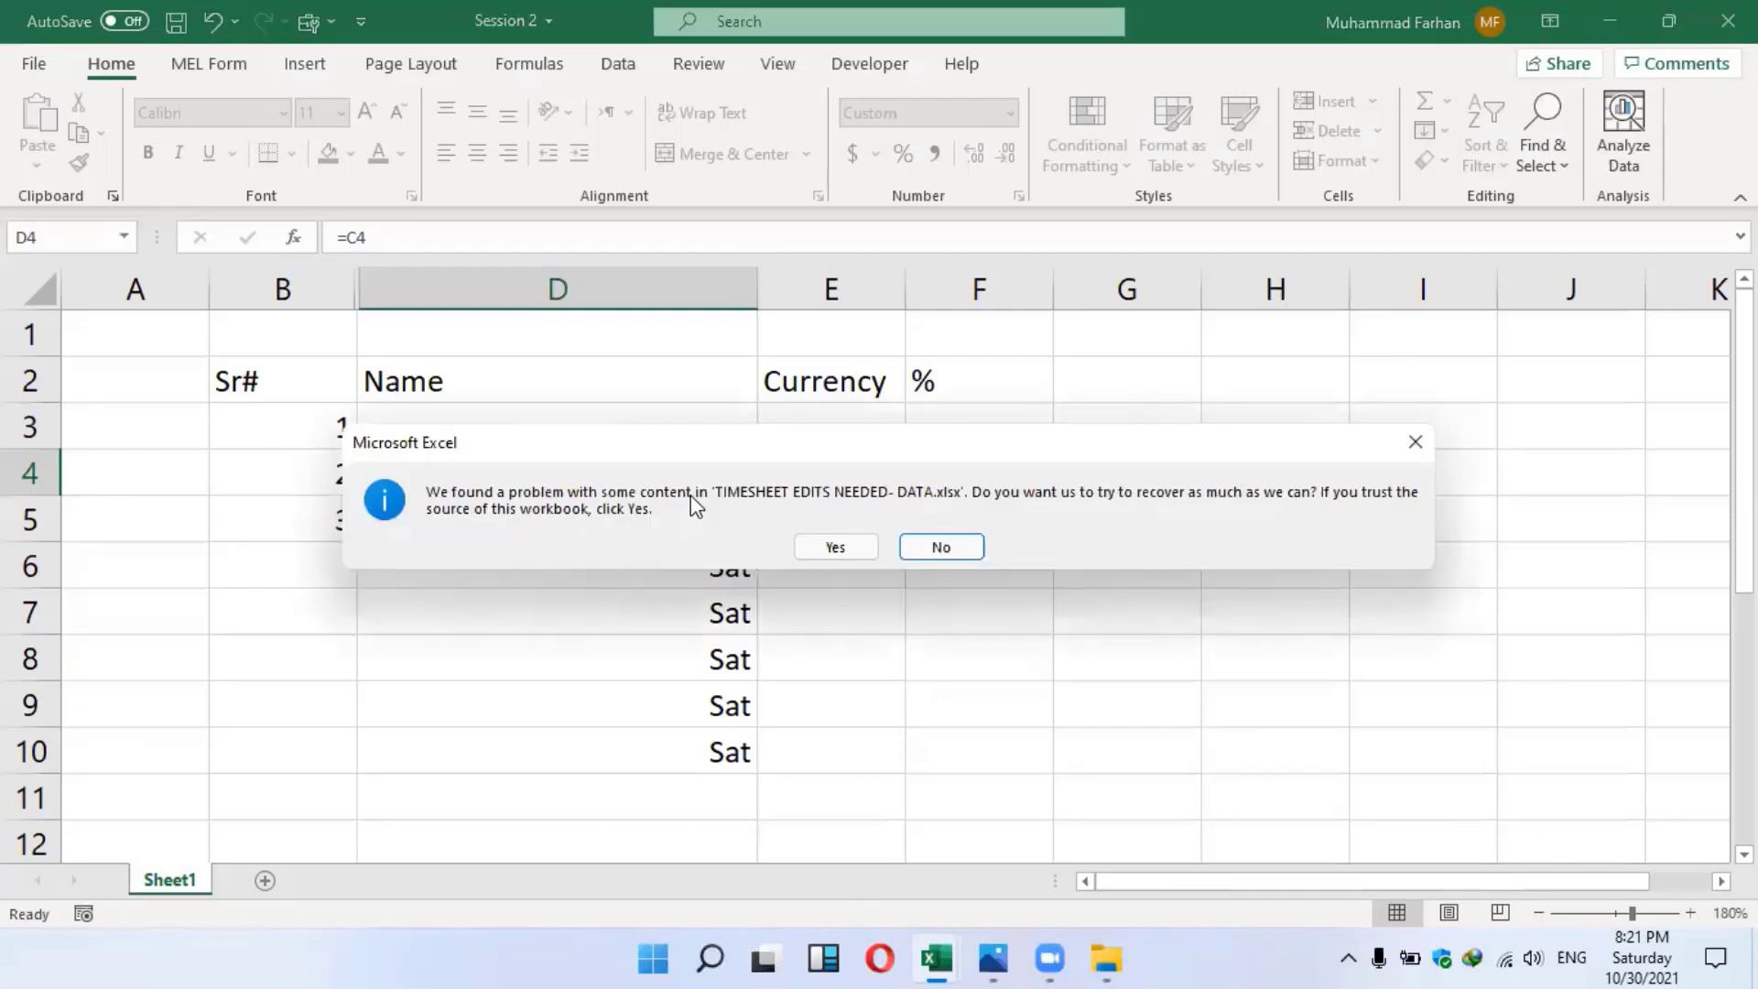
{"action": "left_click", "coordinate": [835, 547]}
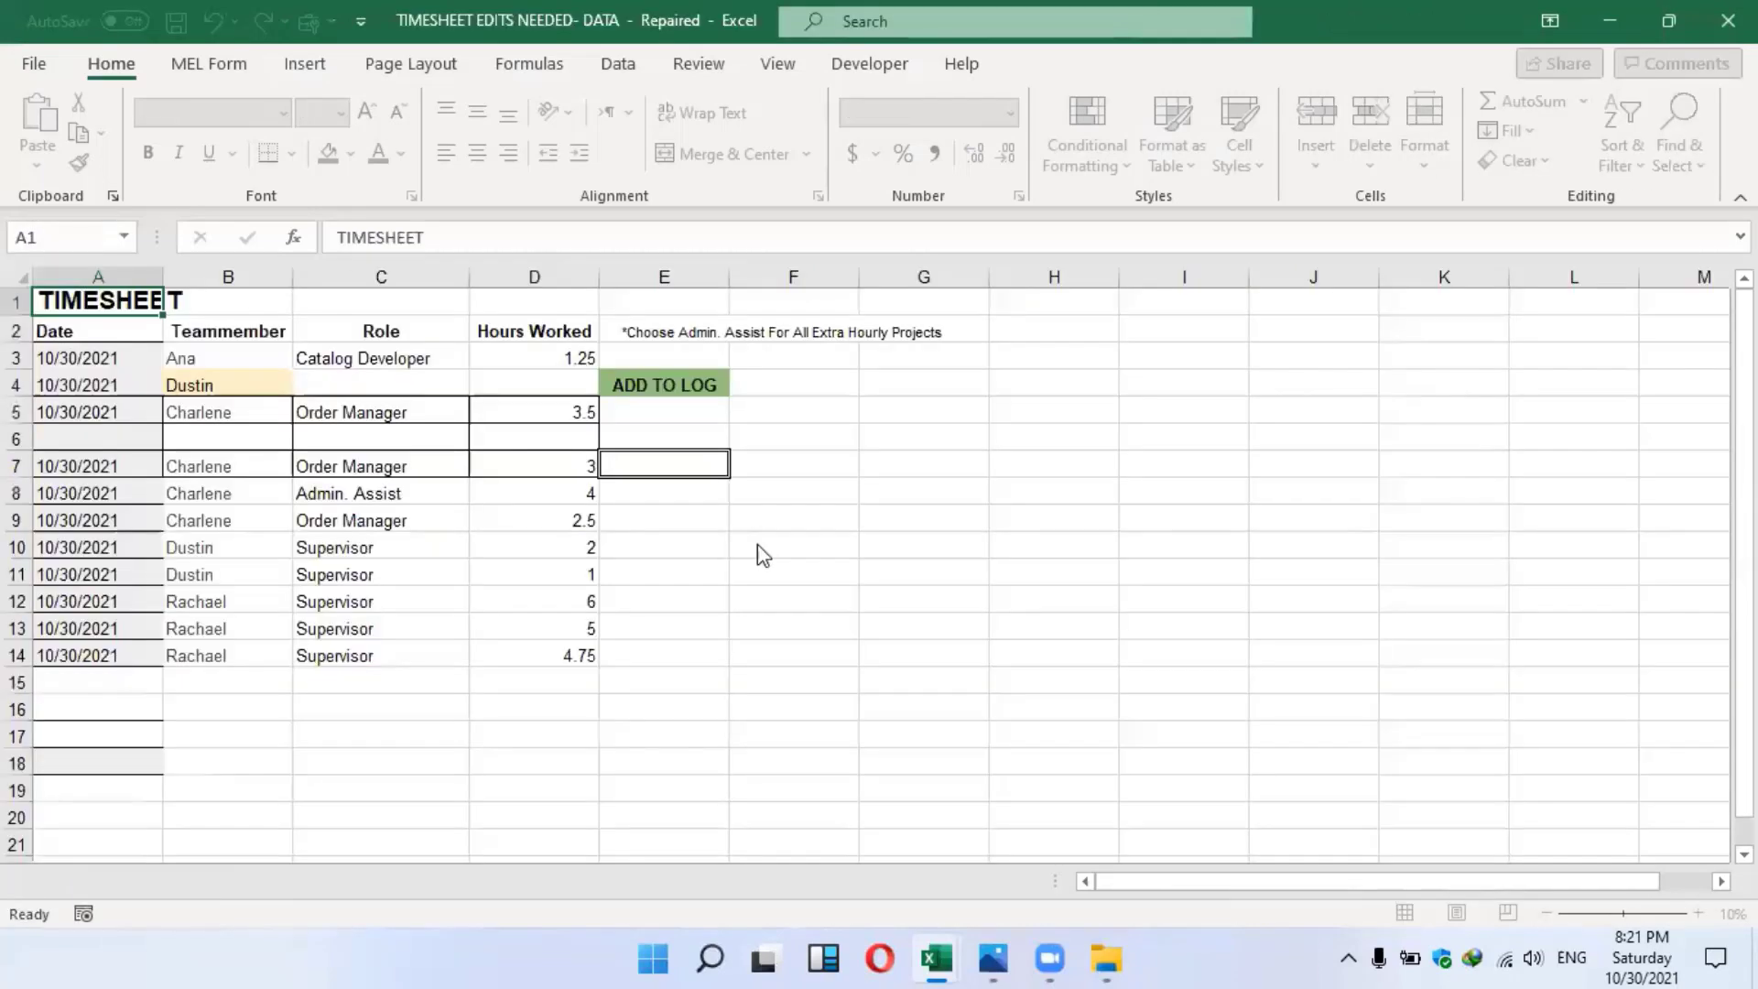
{"action": "left_click", "coordinate": [1274, 630]}
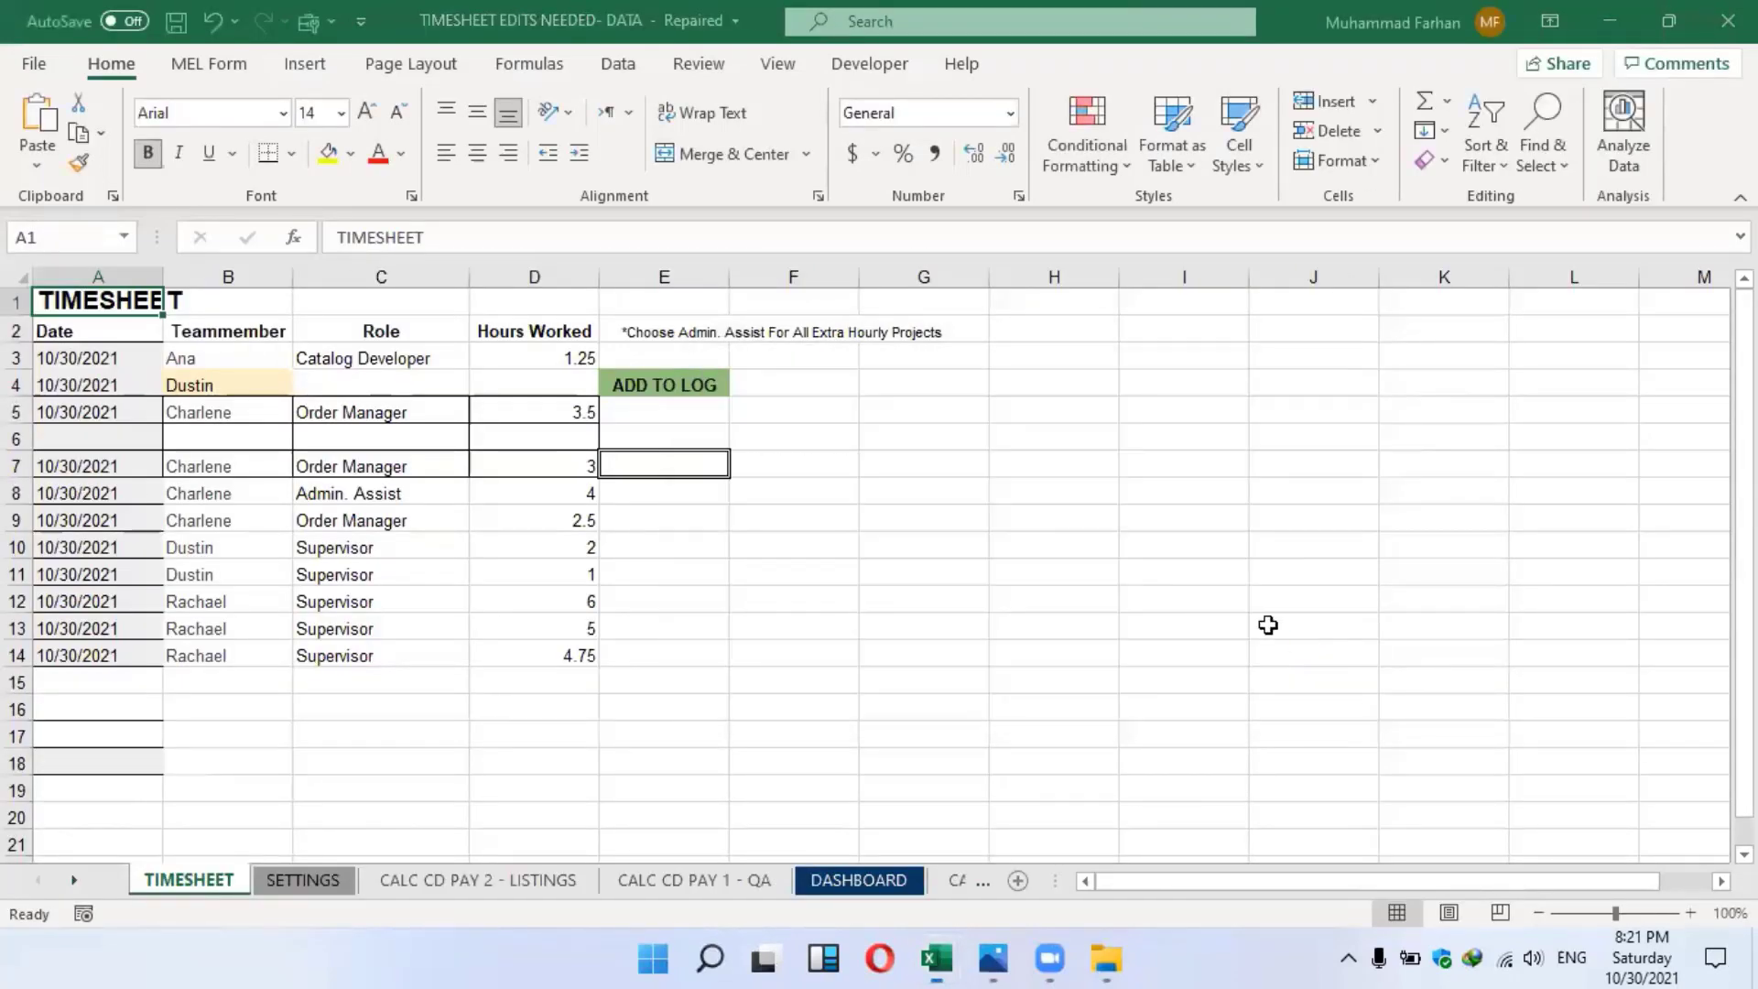
Examine the drop-down list of team members in cell B4 of the TIMESHEET sheet
{"action": "left_click", "coordinate": [311, 383]}
{"action": "left_click", "coordinate": [273, 381]}
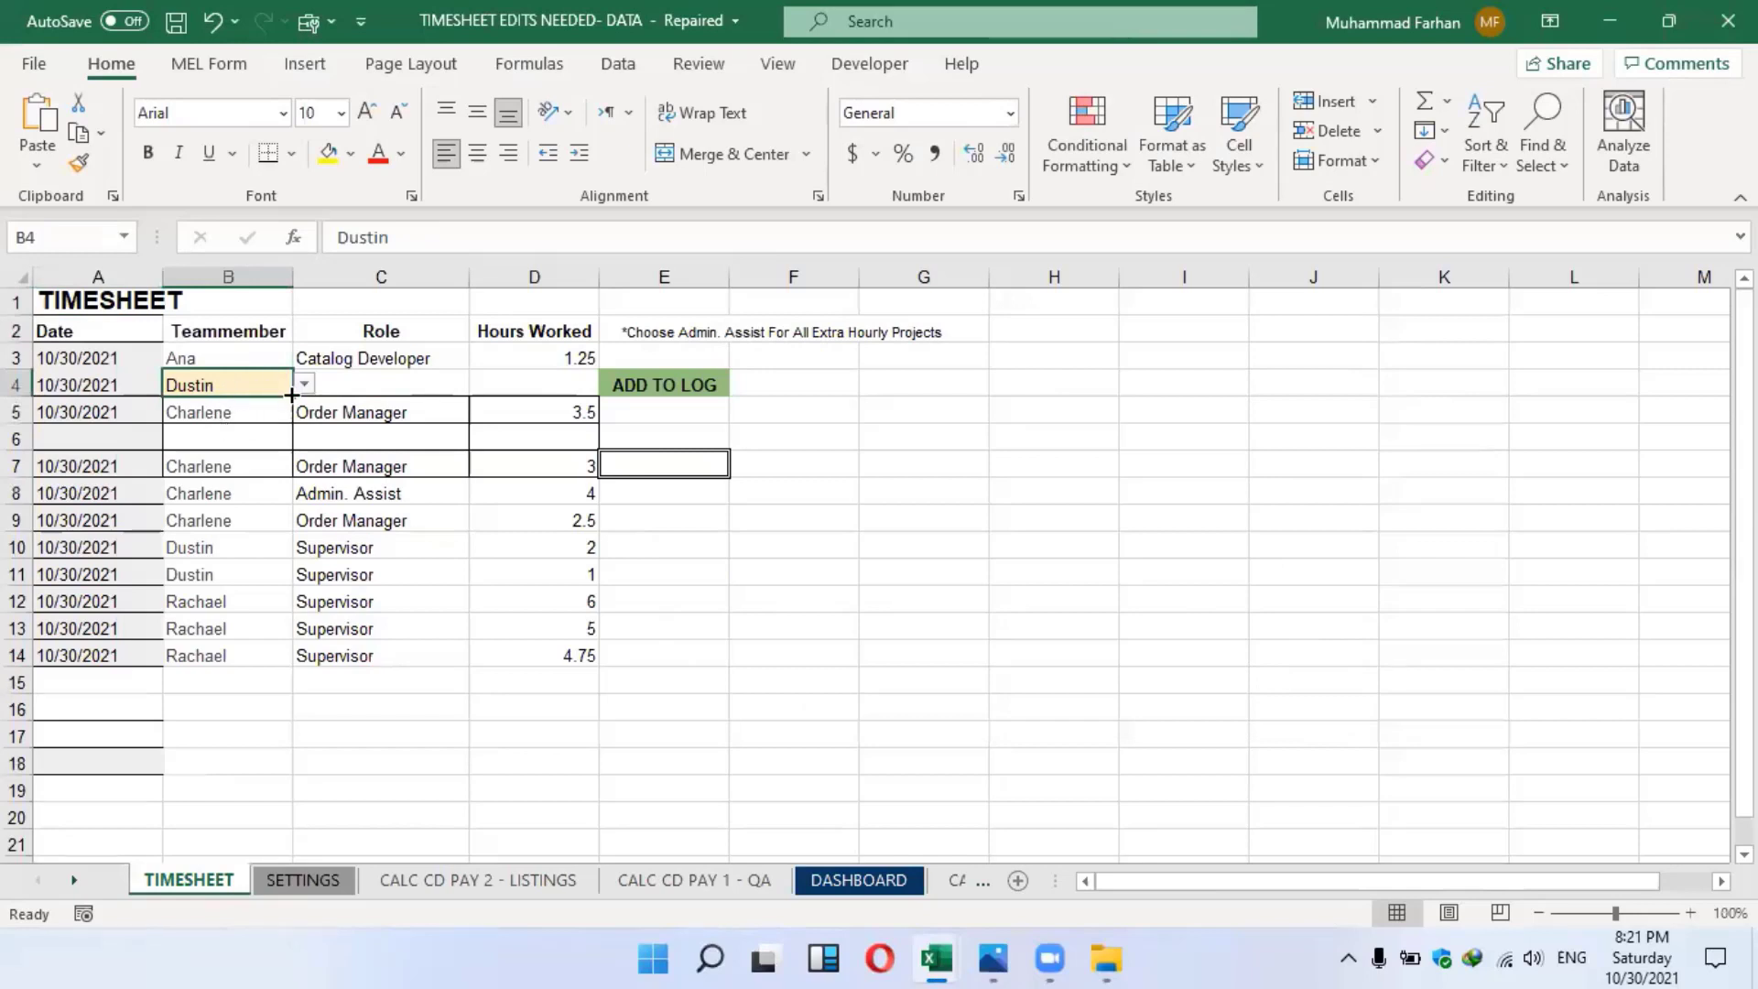
{"action": "left_click", "coordinate": [306, 386]}
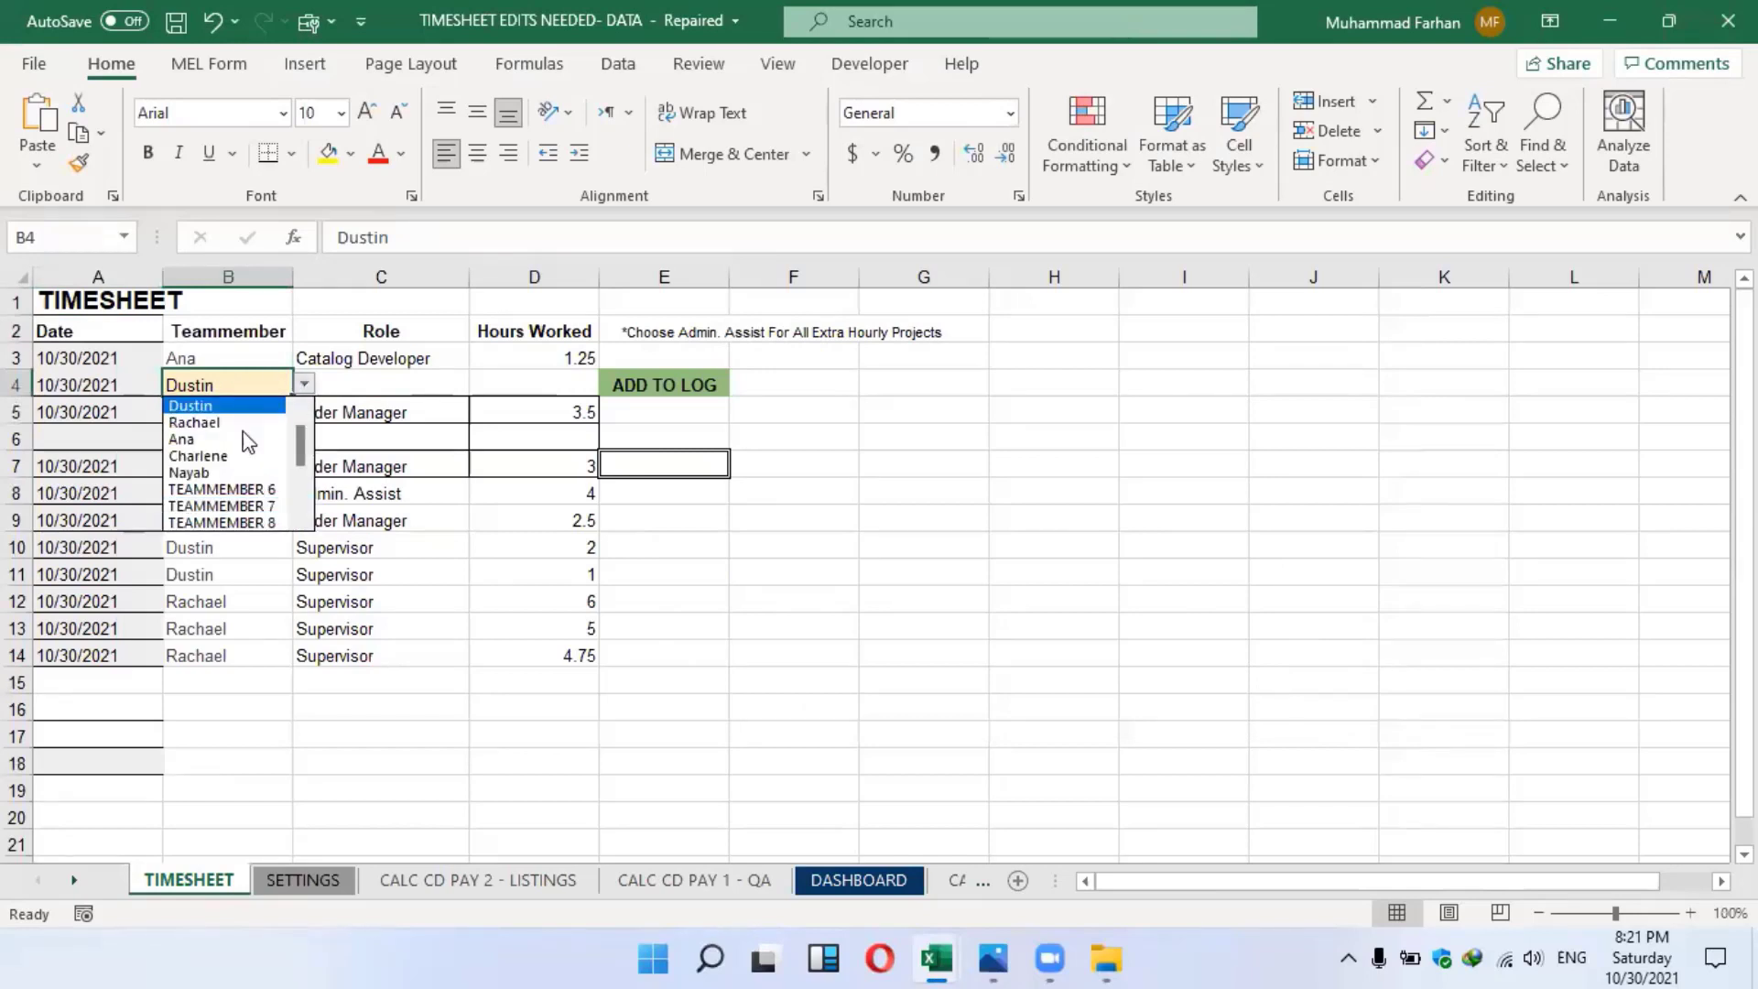
{"action": "left_click", "coordinate": [247, 385]}
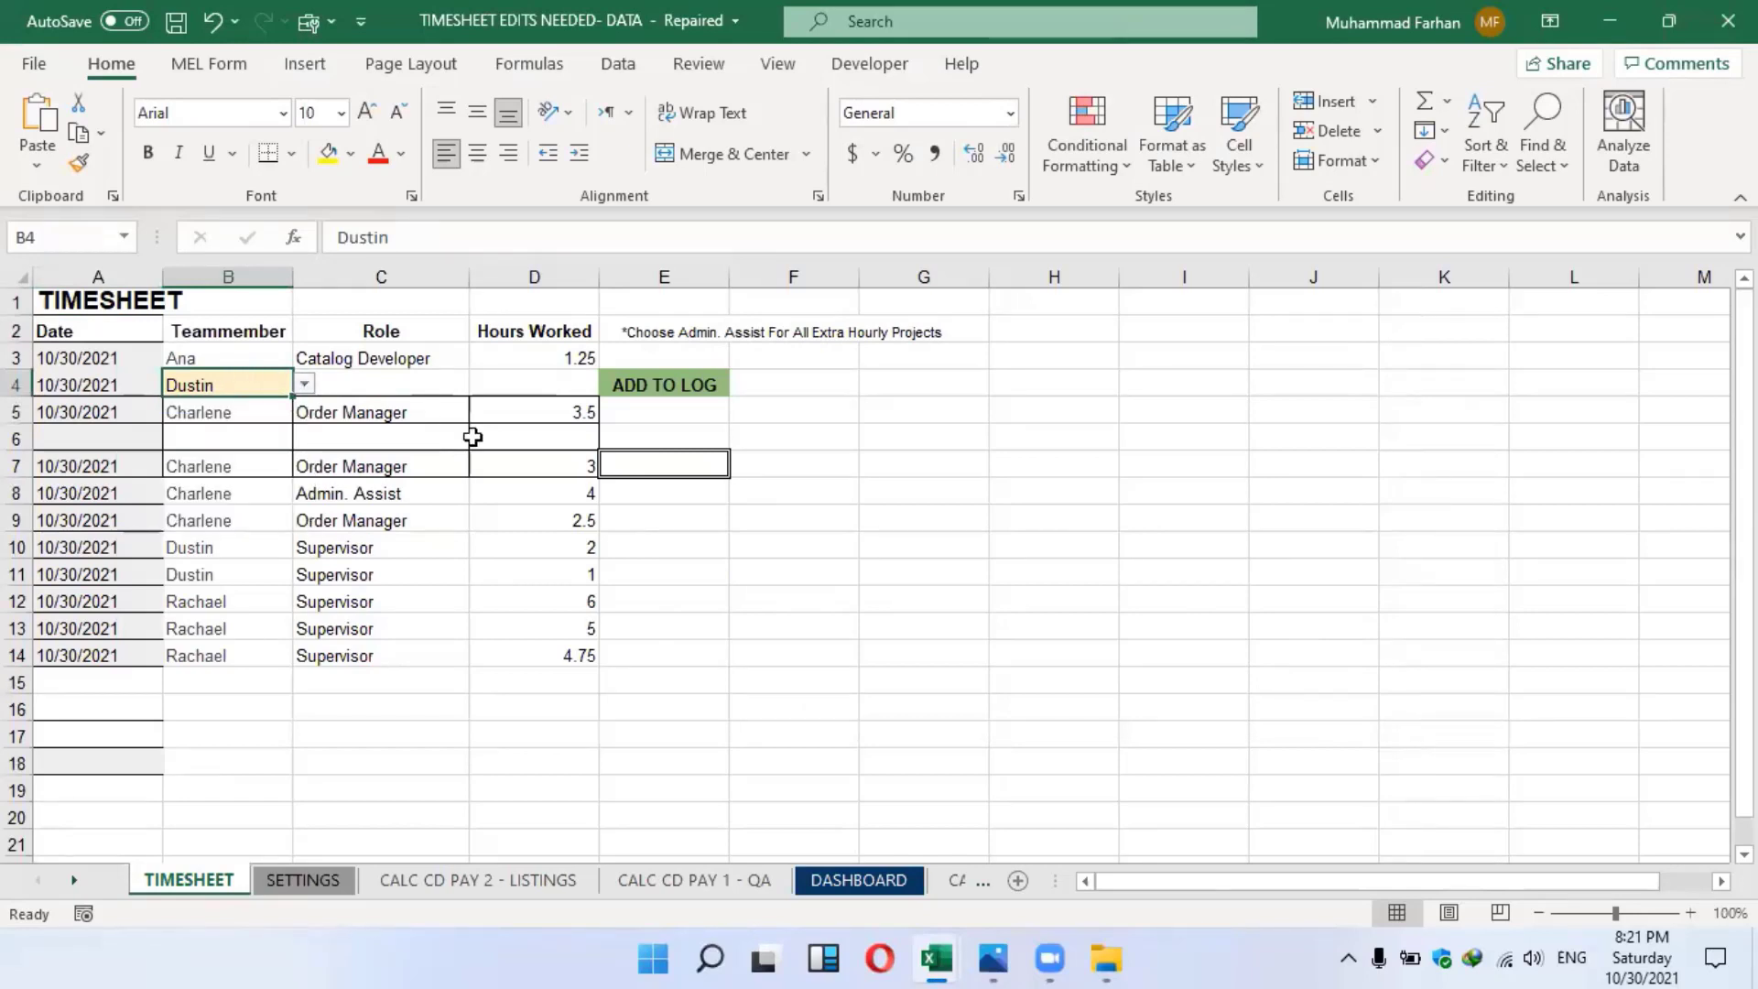
Enter the heading Provinces in cell G5 and Punjab in cell G6 of the TIMESHEET sheet
{"action": "left_click", "coordinate": [956, 408]}
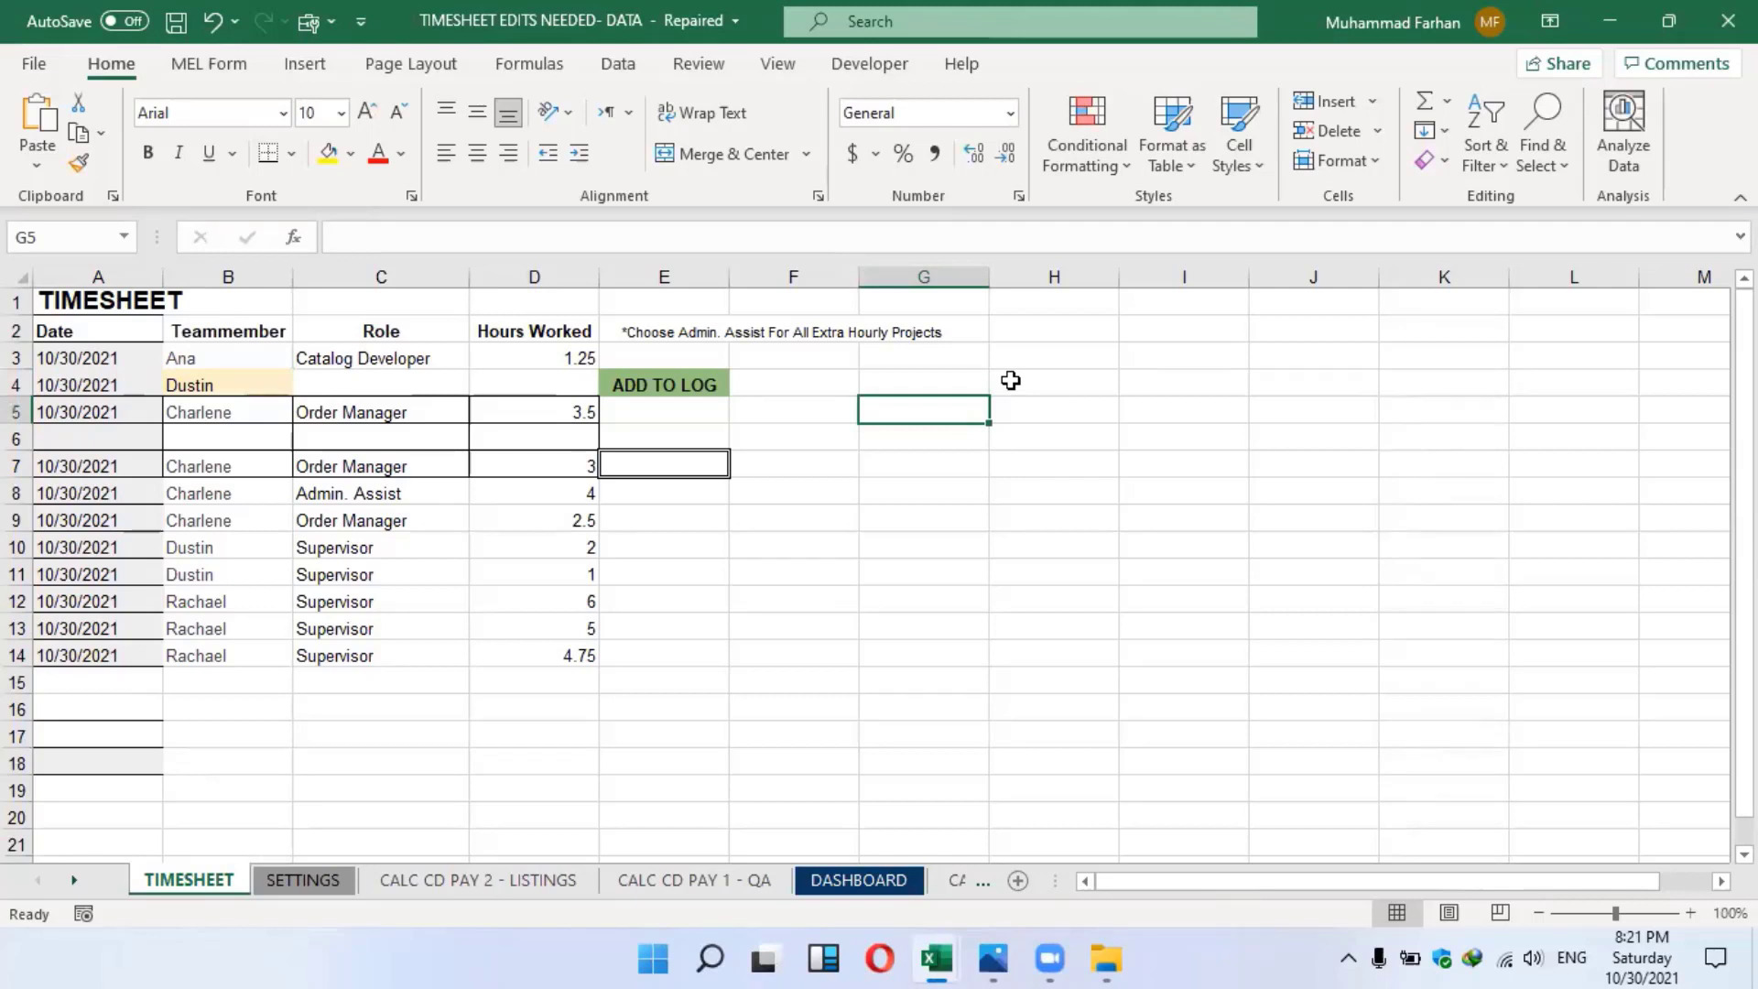
{"action": "type", "text": "Provinces"}
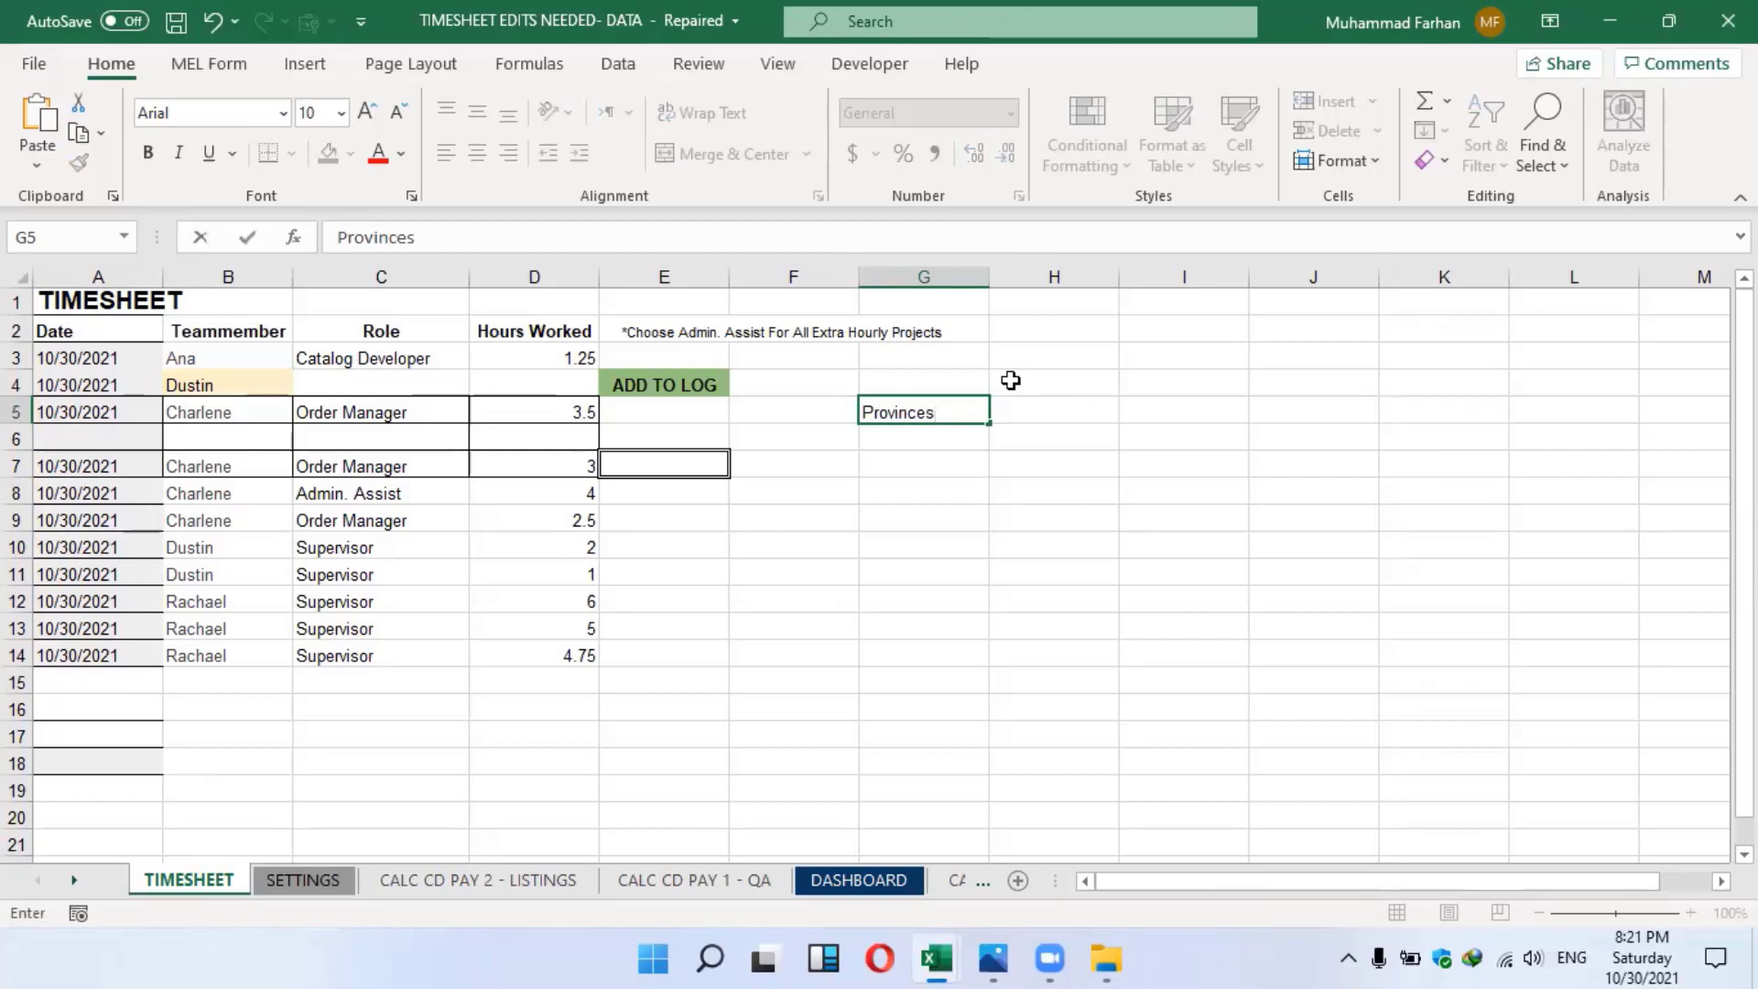
{"action": "key", "text": "Tab"}
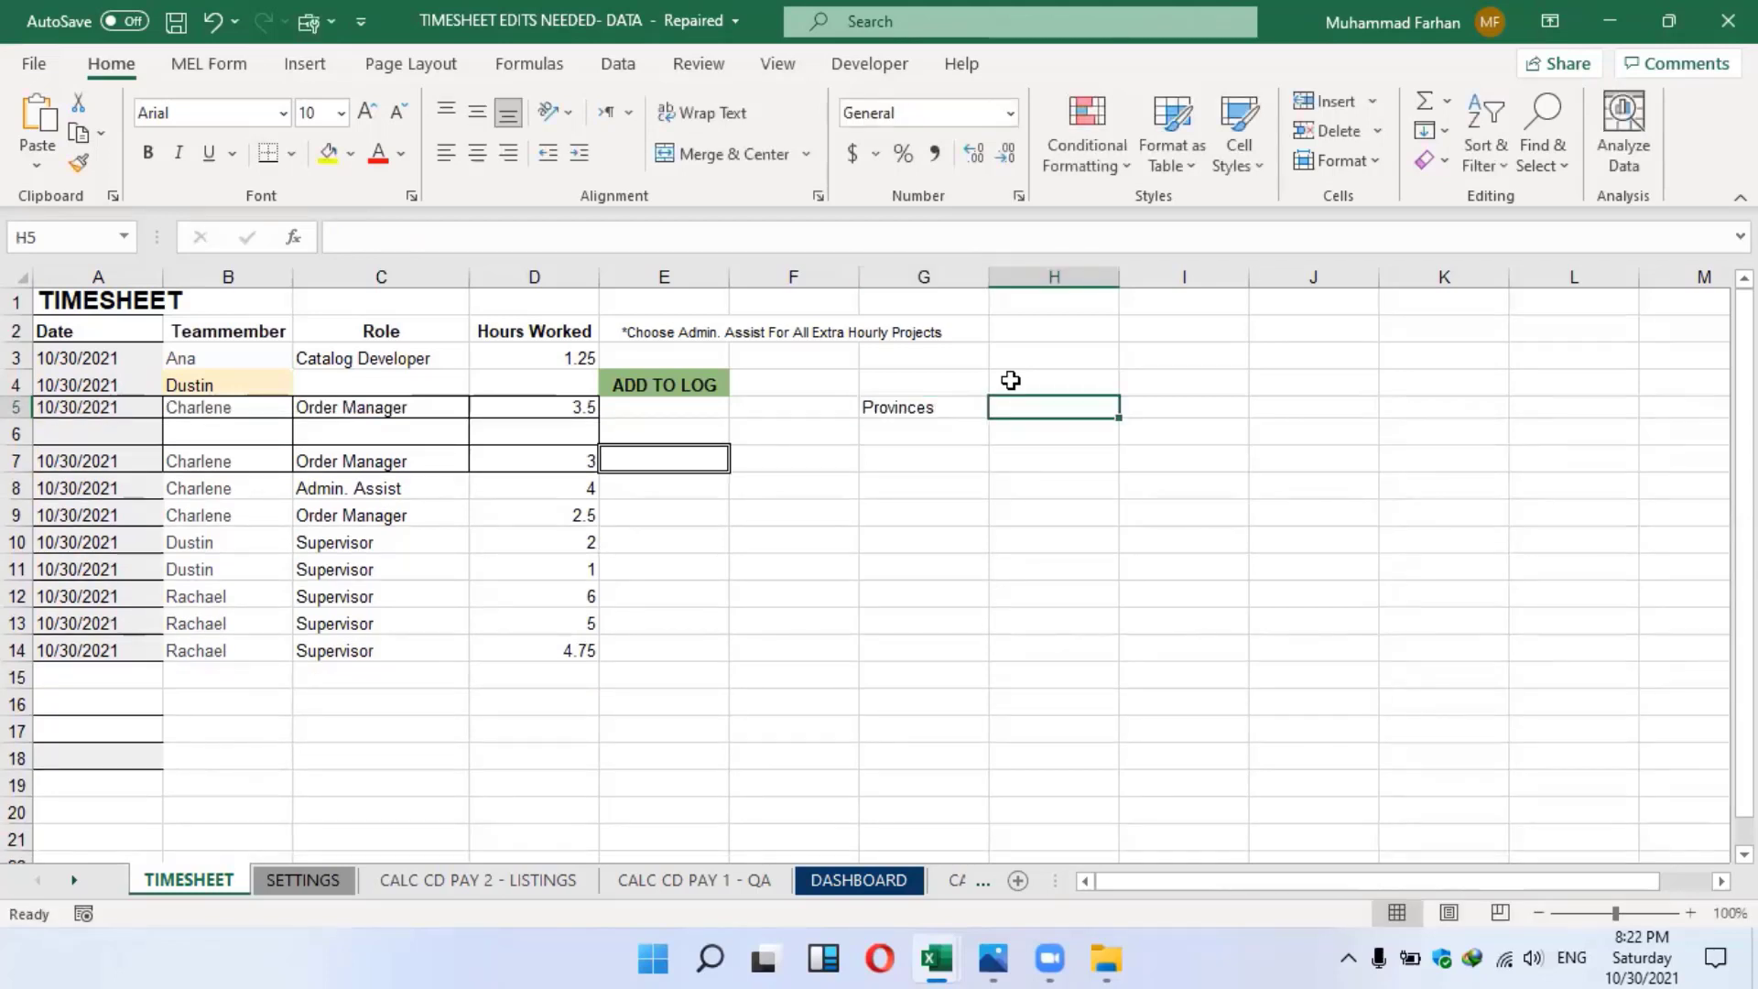
{"action": "left_click", "coordinate": [927, 427]}
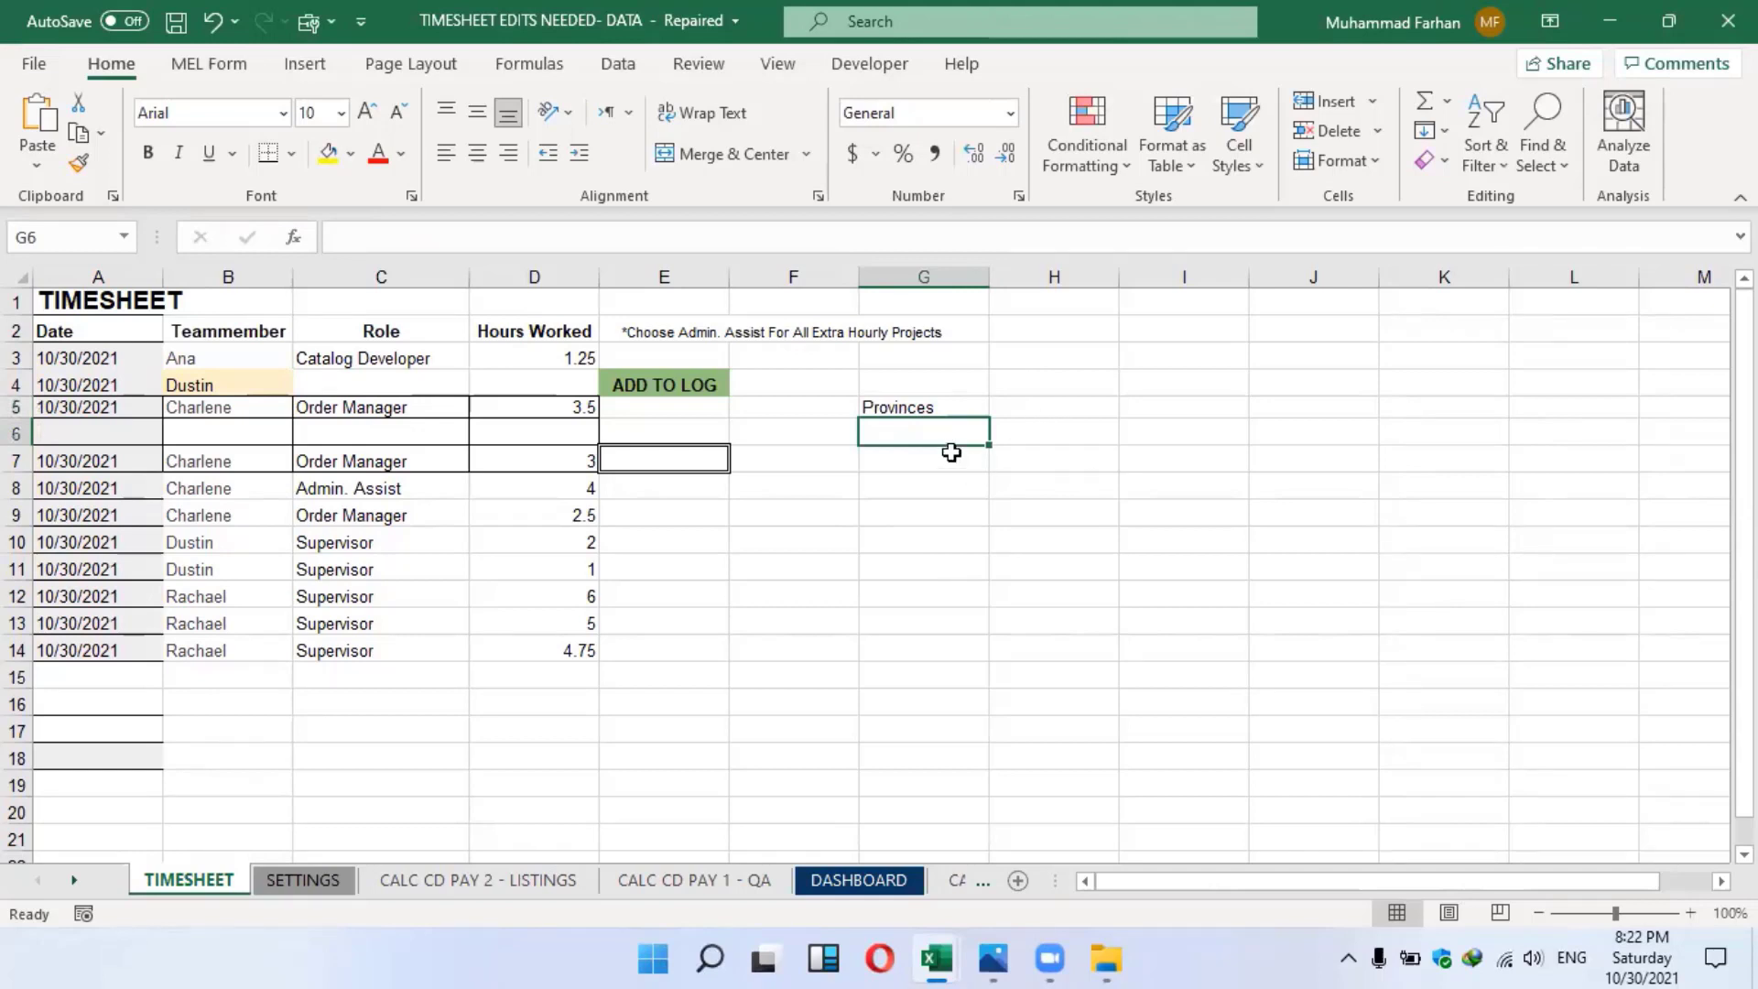
{"action": "type", "text": "Piu"}
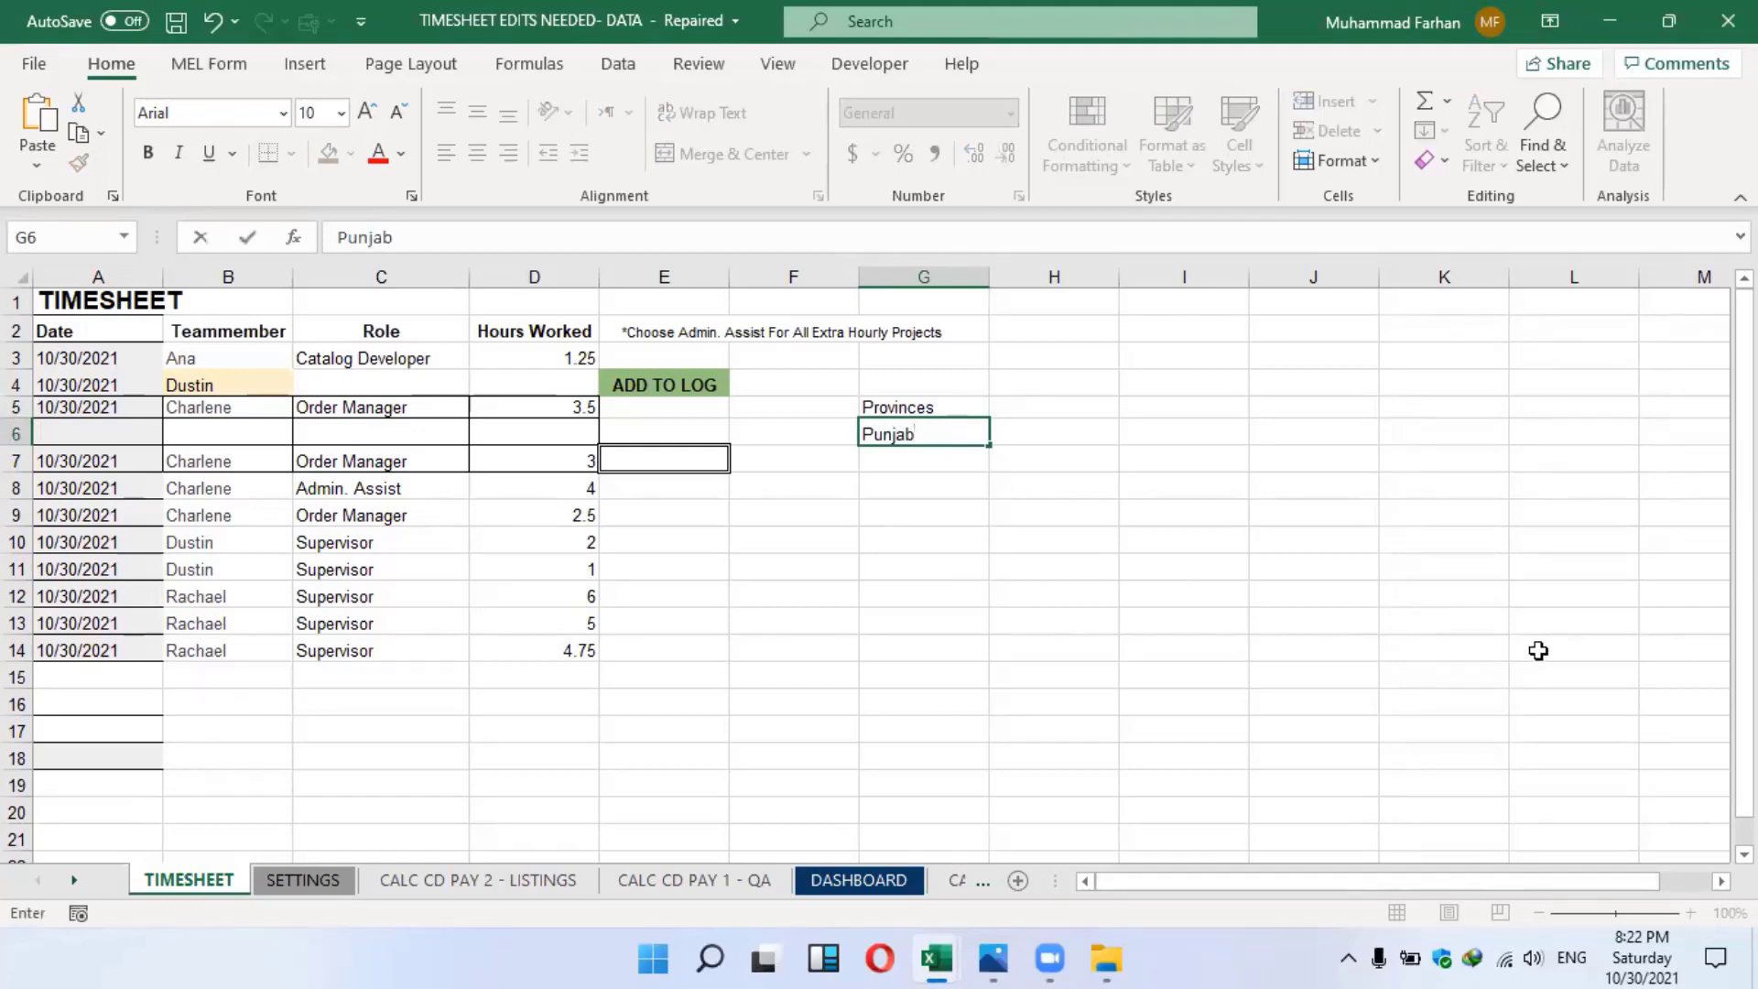
{"action": "left_click", "coordinate": [1538, 650]}
Enter the heading City in cell F8 of the TIMESHEET sheet
{"action": "left_click", "coordinate": [1691, 914]}
{"action": "left_click", "coordinate": [1691, 914]}
{"action": "left_click", "coordinate": [1690, 913]}
{"action": "left_click", "coordinate": [1691, 913]}
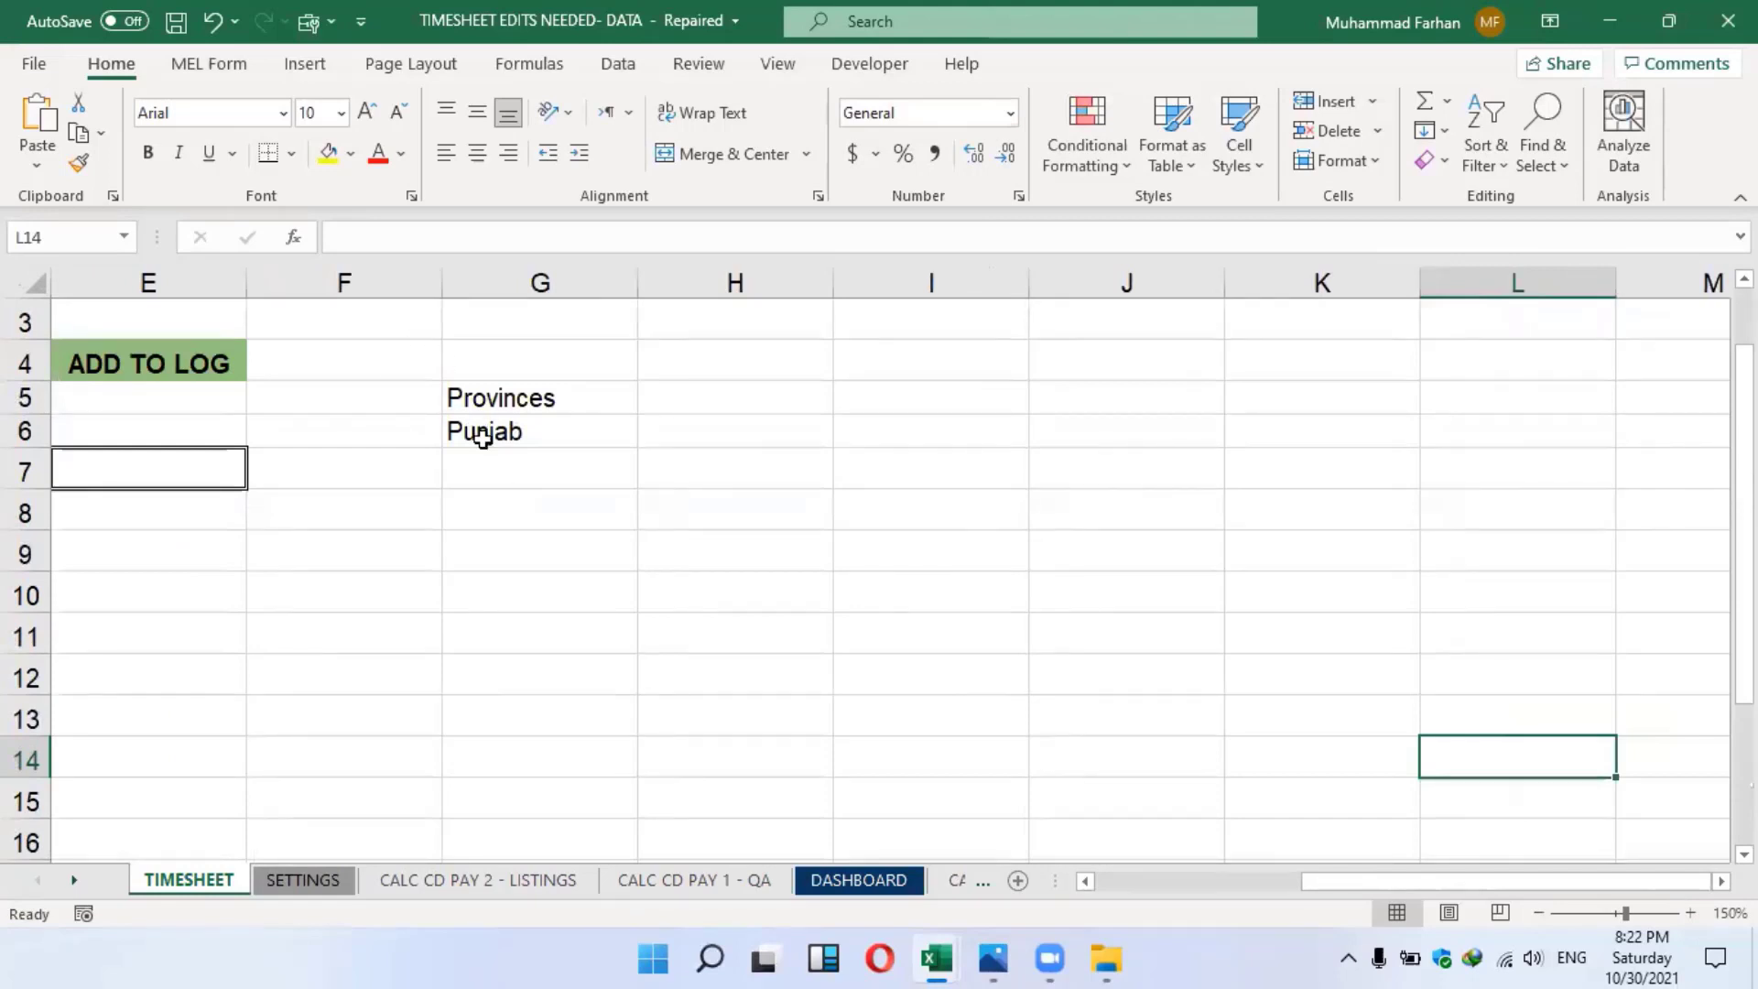
{"action": "left_click", "coordinate": [504, 426]}
{"action": "double_click", "coordinate": [508, 475]}
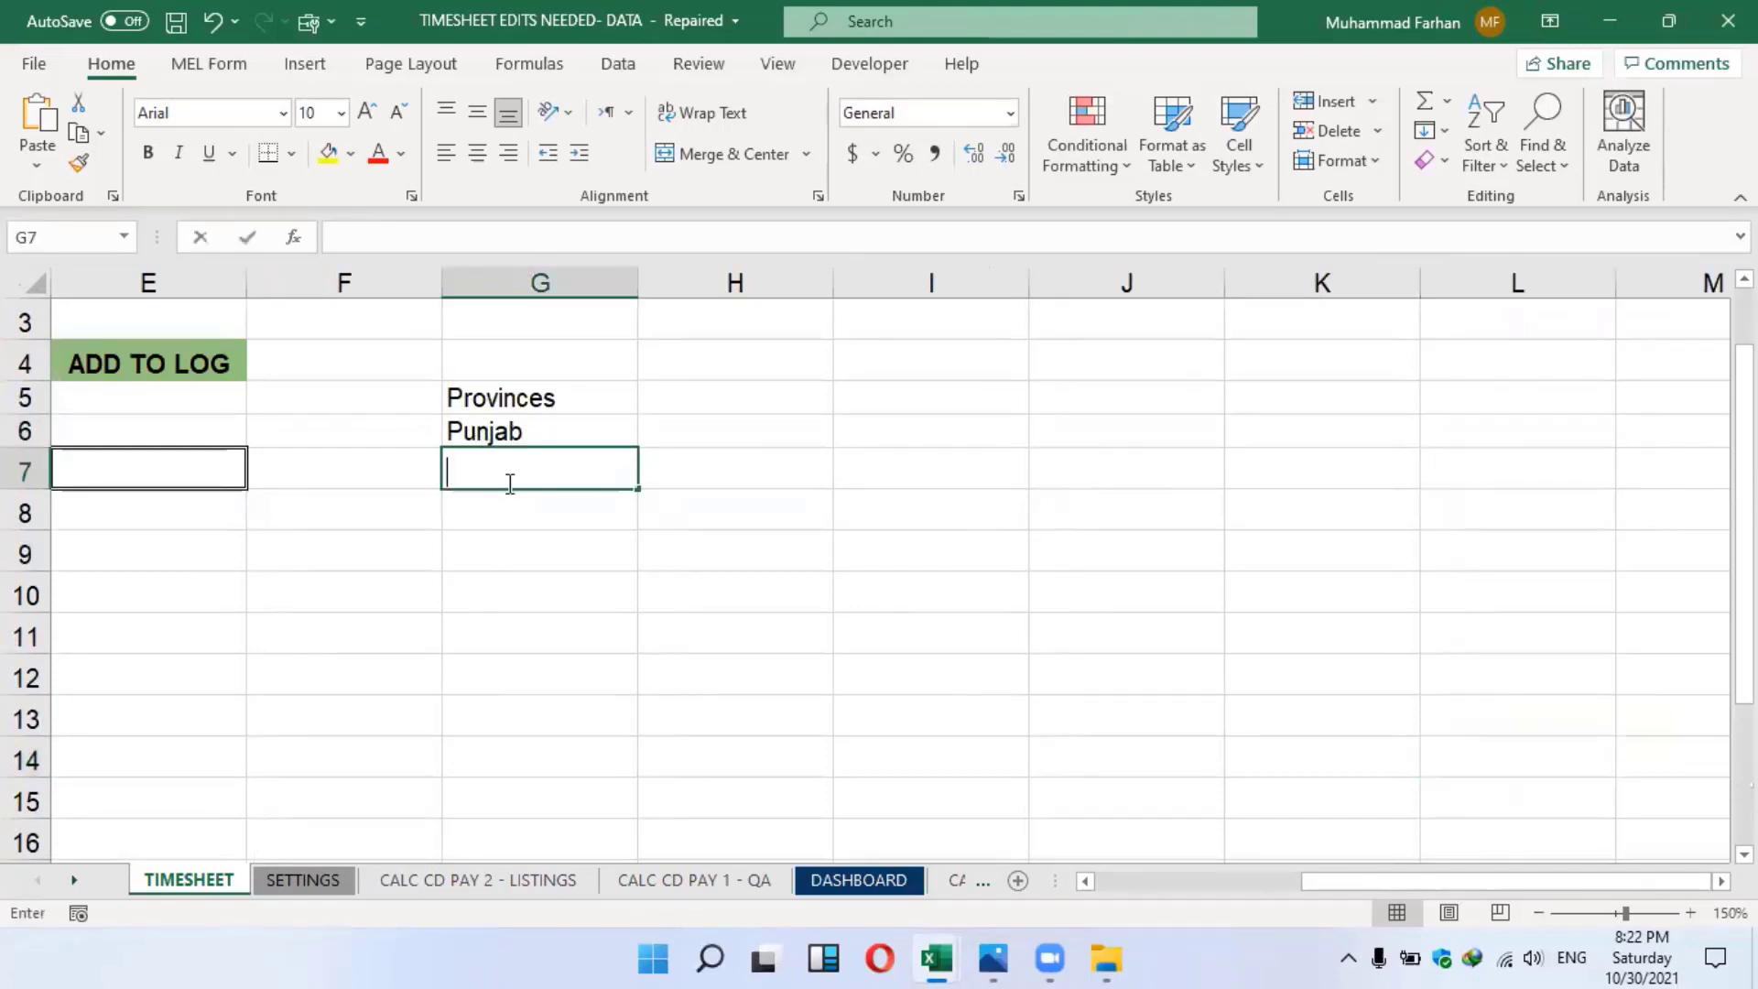
{"action": "left_click", "coordinate": [714, 423]}
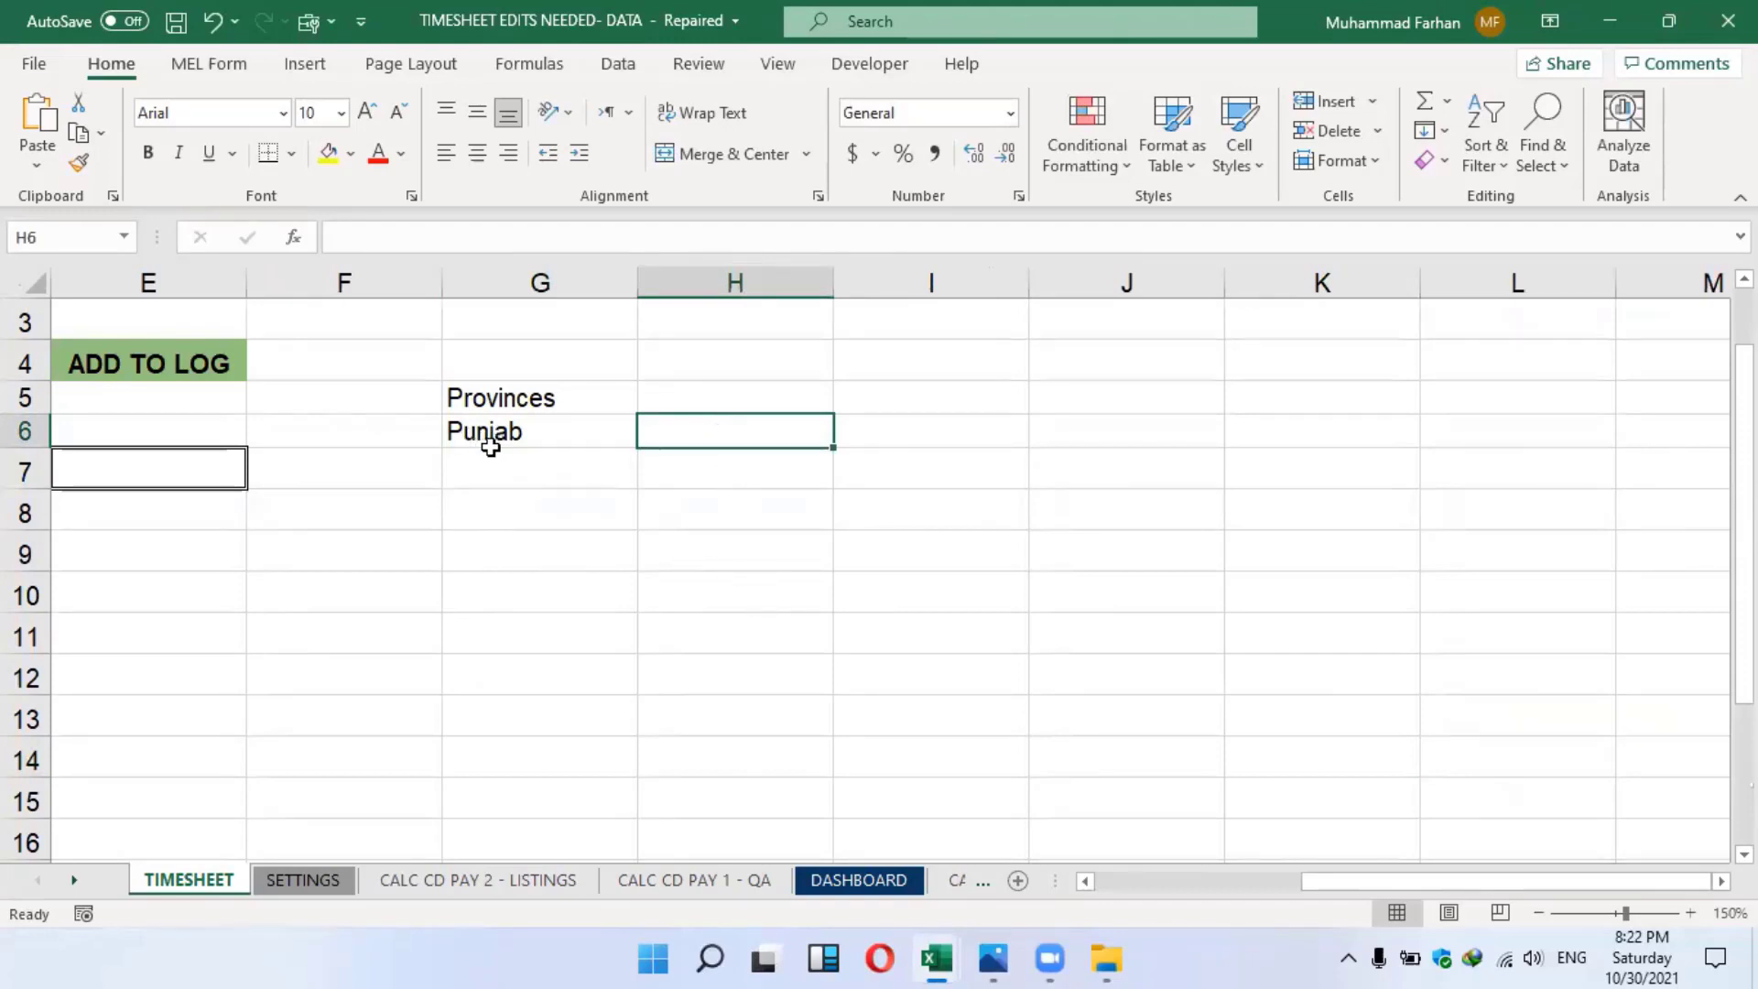
{"action": "left_click", "coordinate": [348, 514]}
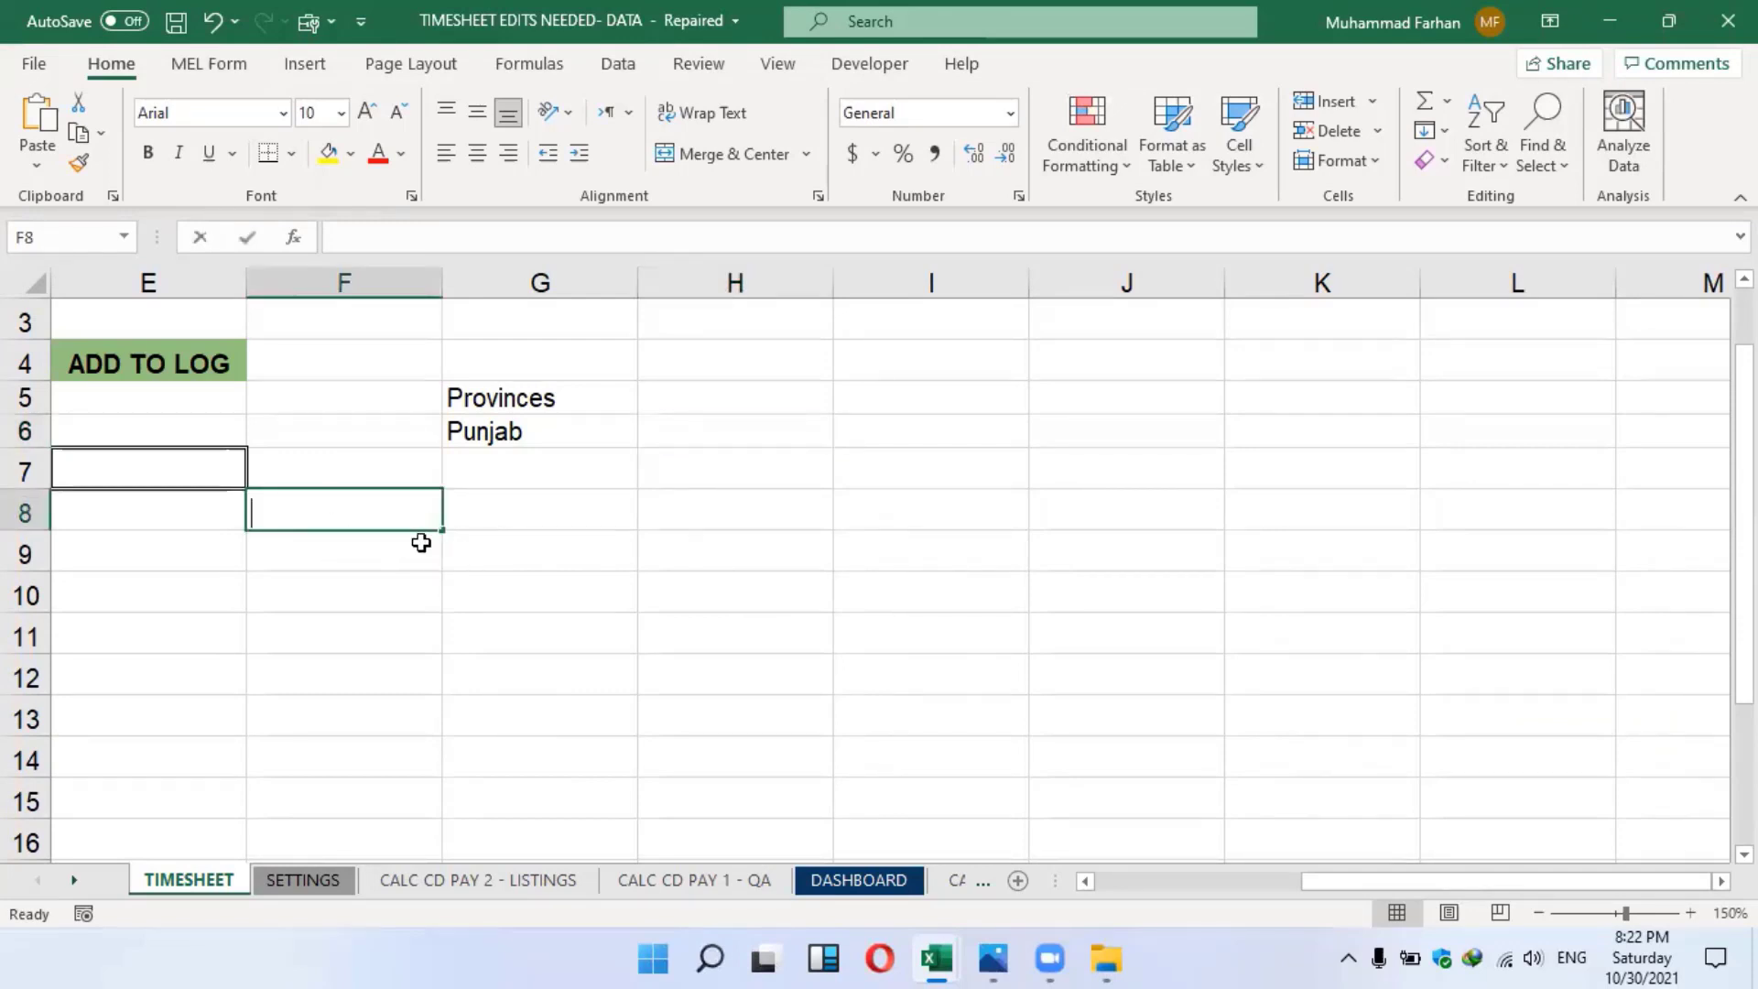
{"action": "type", "text": "City"}
{"action": "key", "text": "Return"}
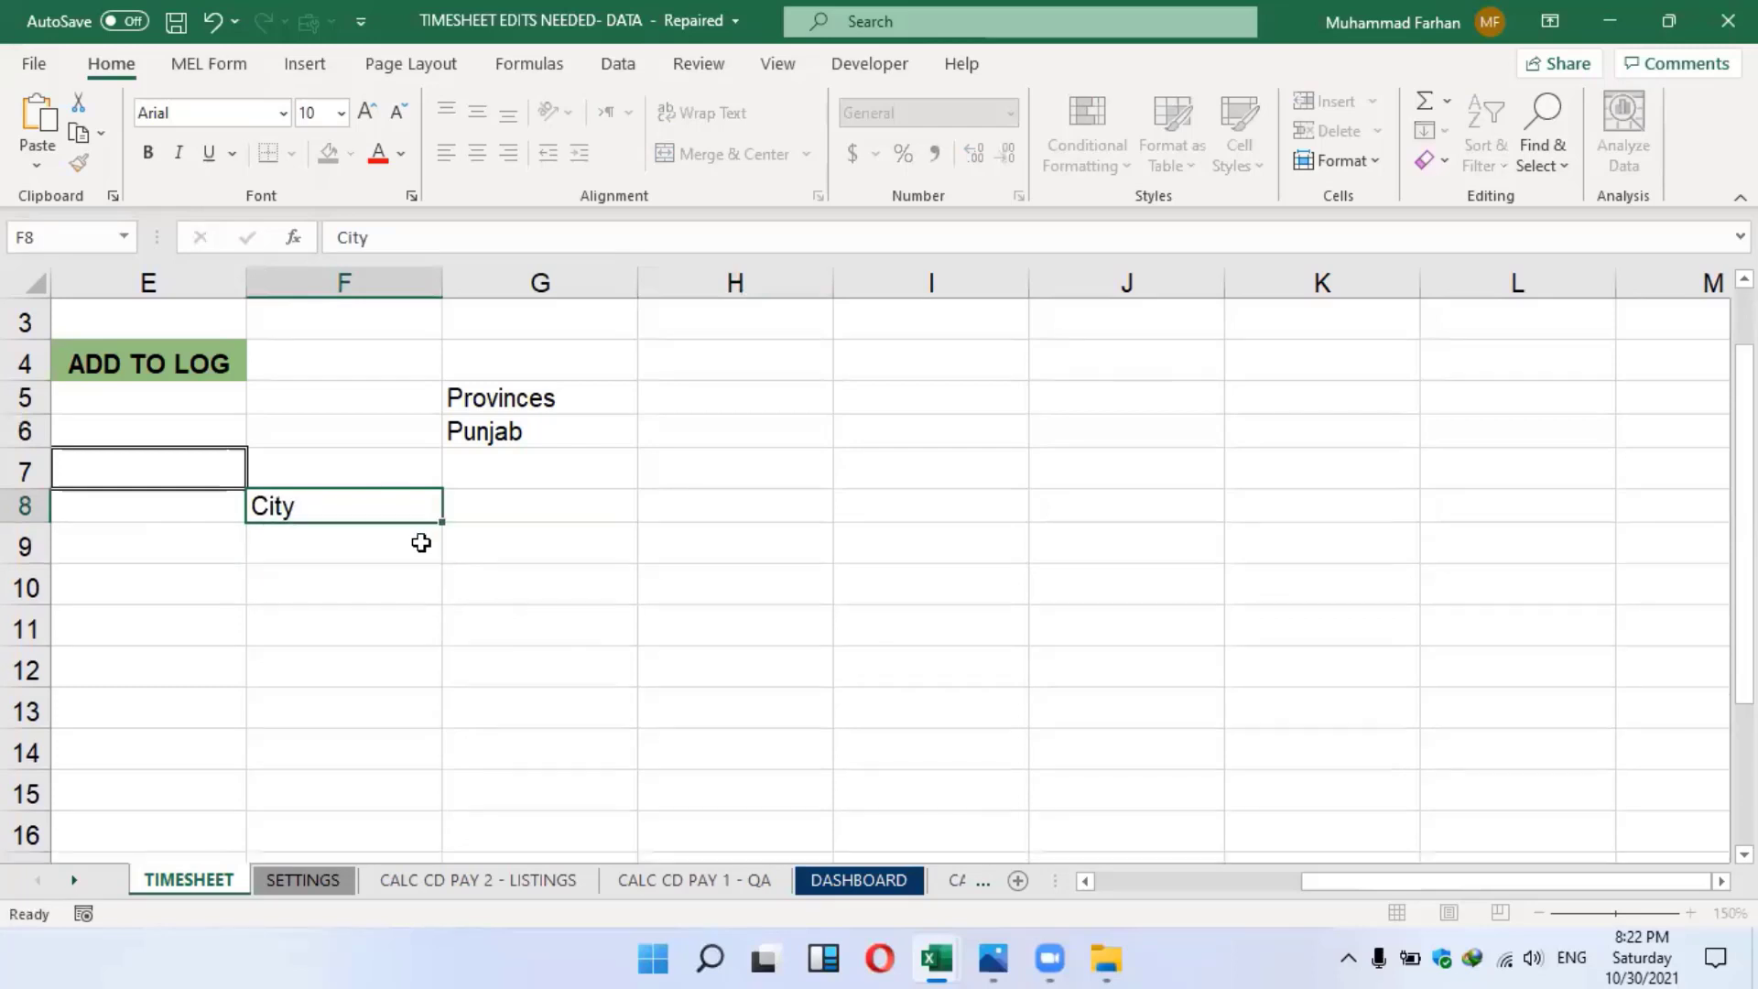
Enter the heading Province in cell E8, beside the City heading
{"action": "left_click", "coordinate": [189, 504]}
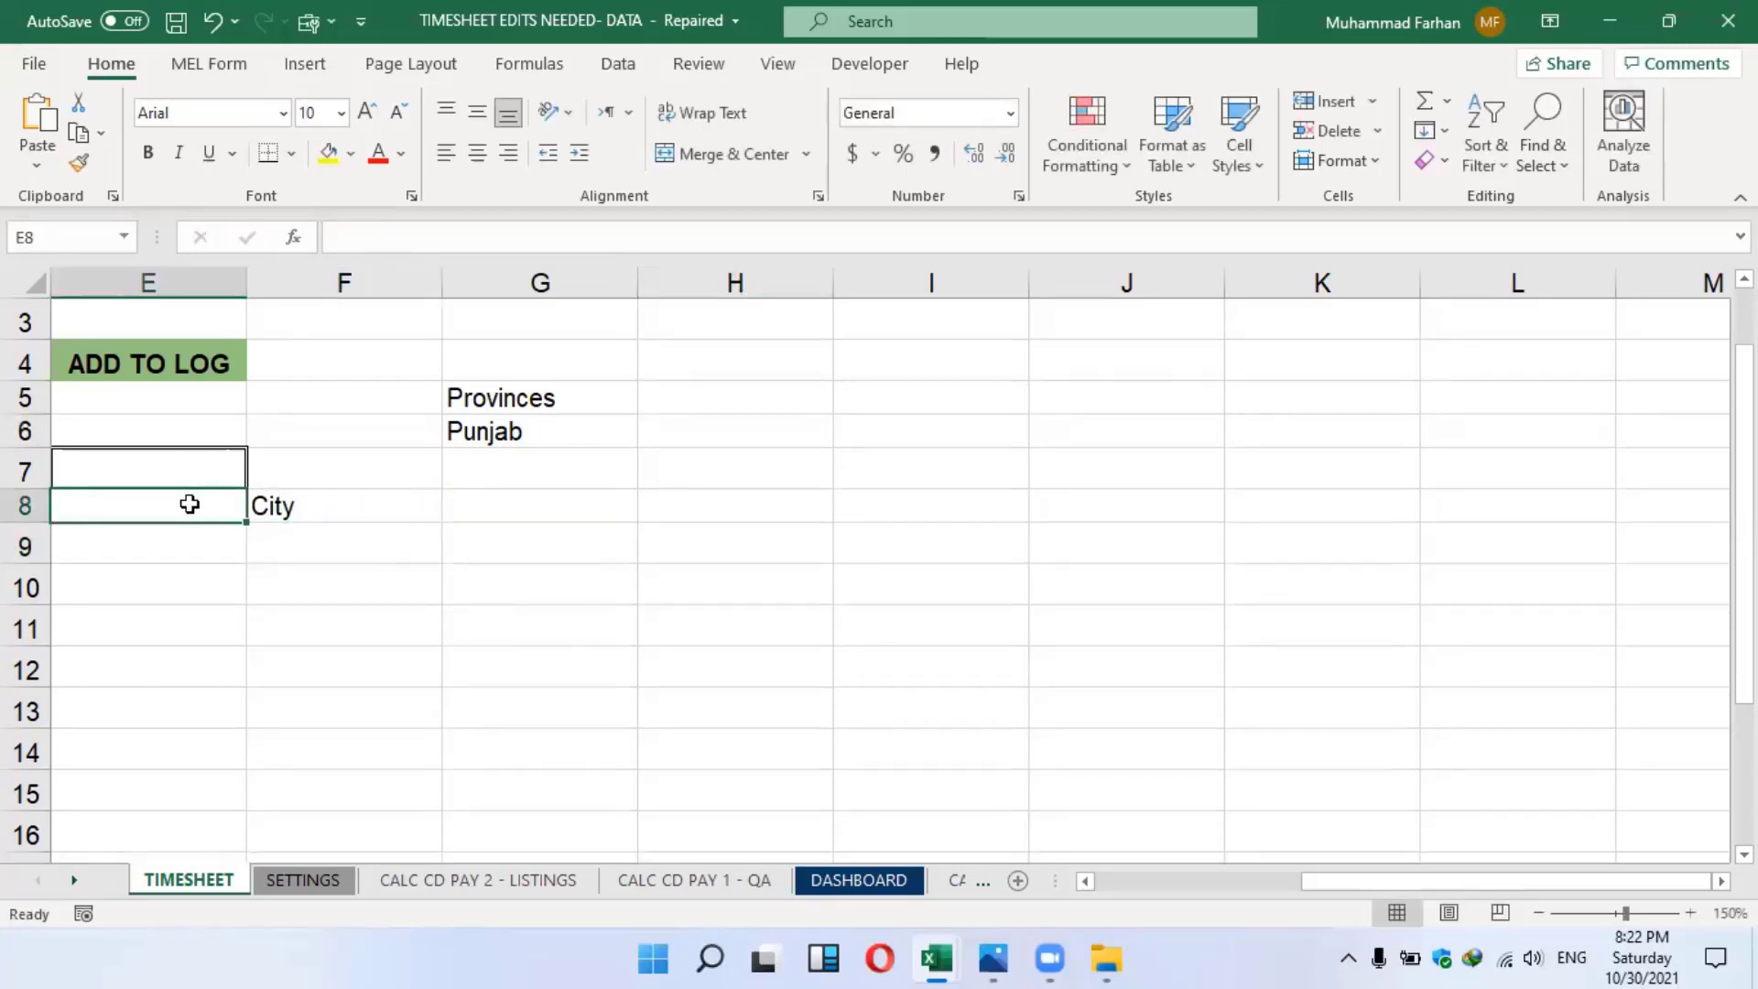
{"action": "type", "text": "Province"}
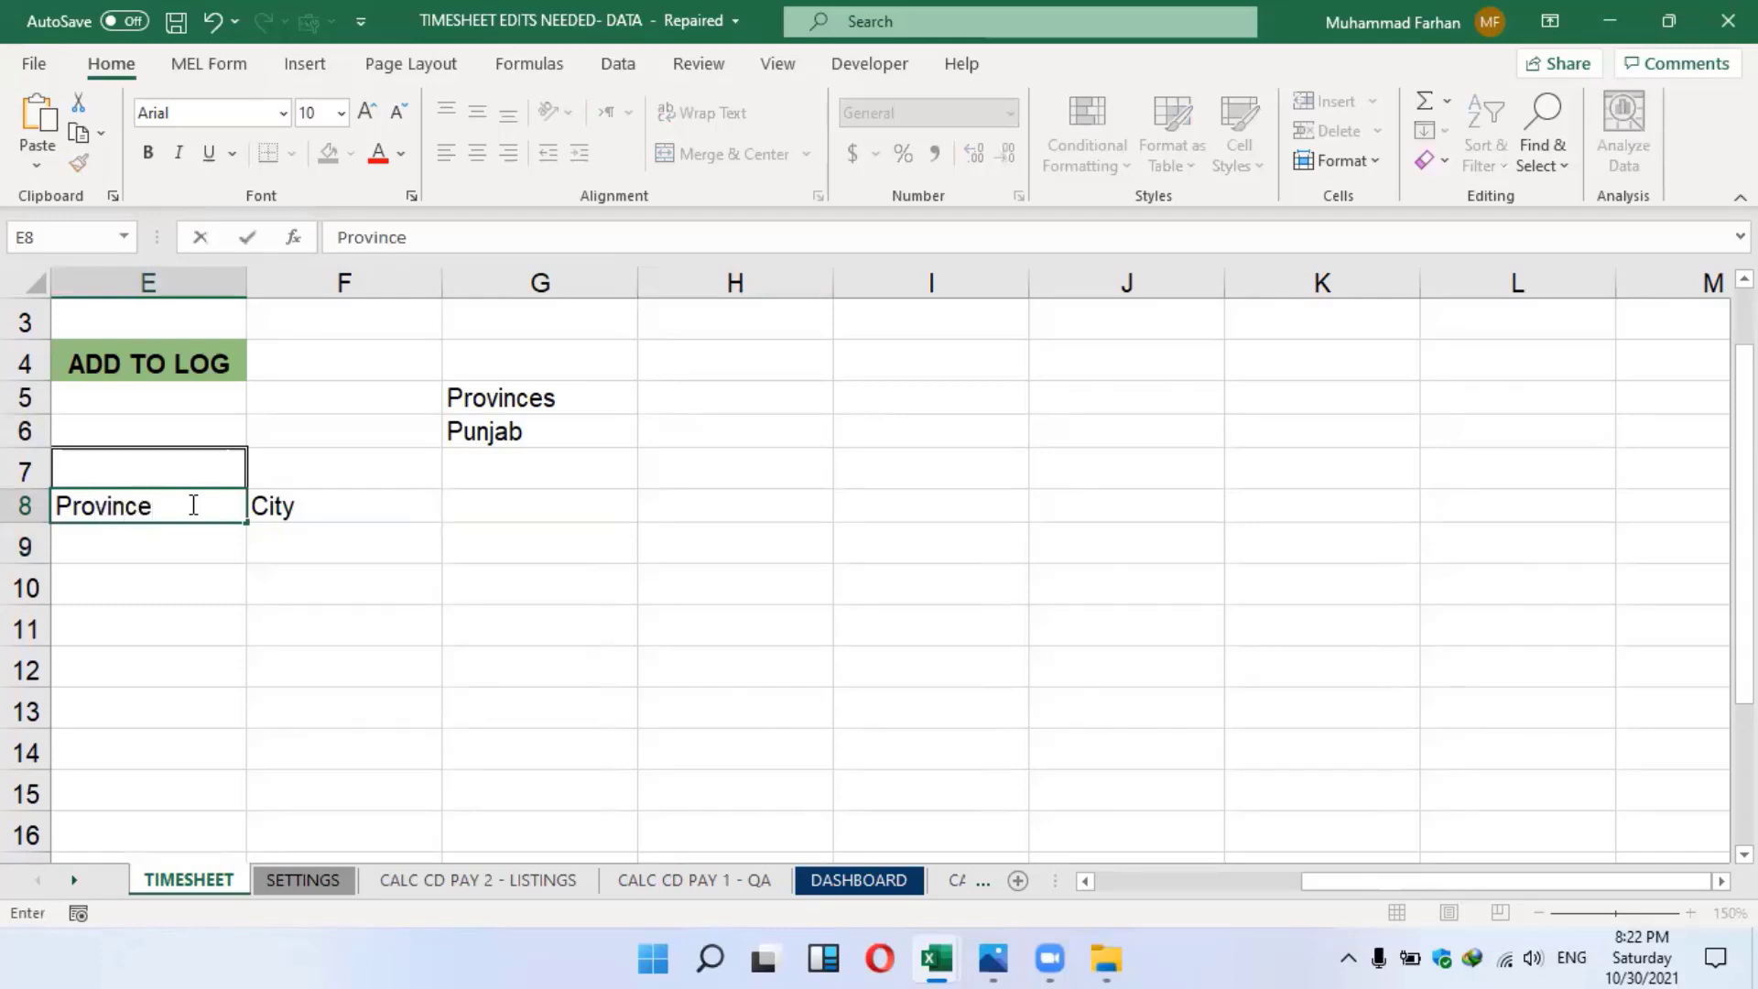
{"action": "key", "text": "Return"}
{"action": "left_click", "coordinate": [203, 503]}
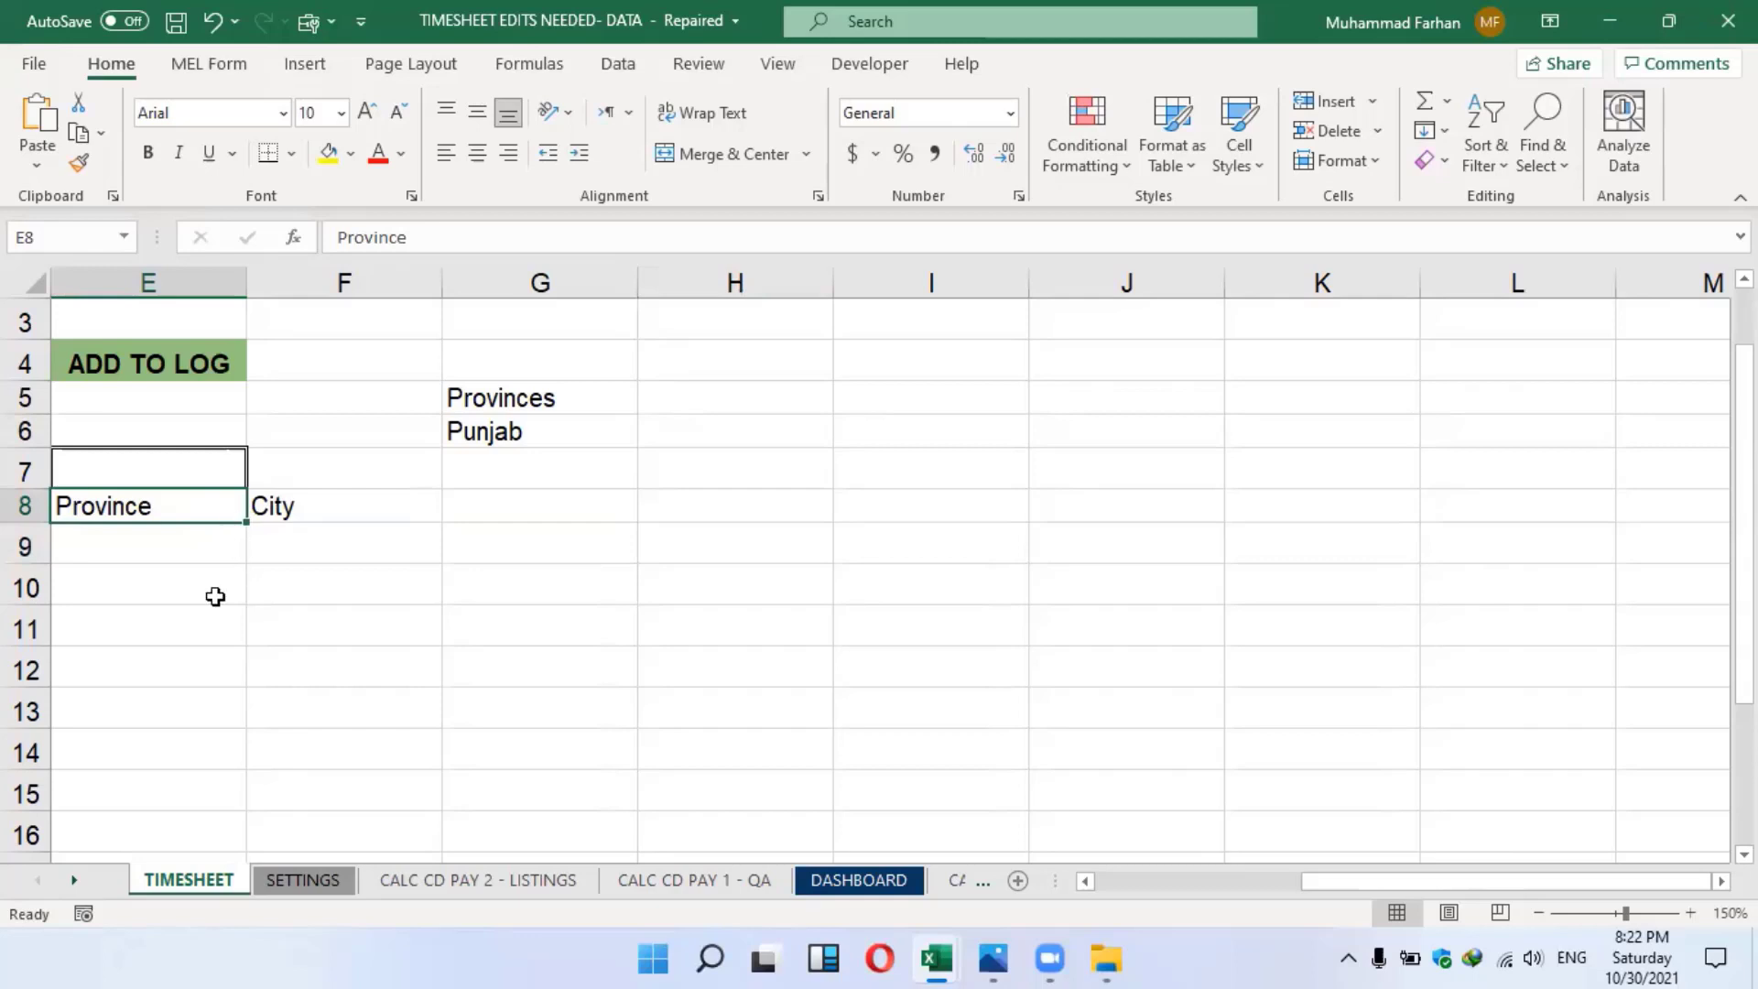
{"action": "left_click", "coordinate": [367, 504]}
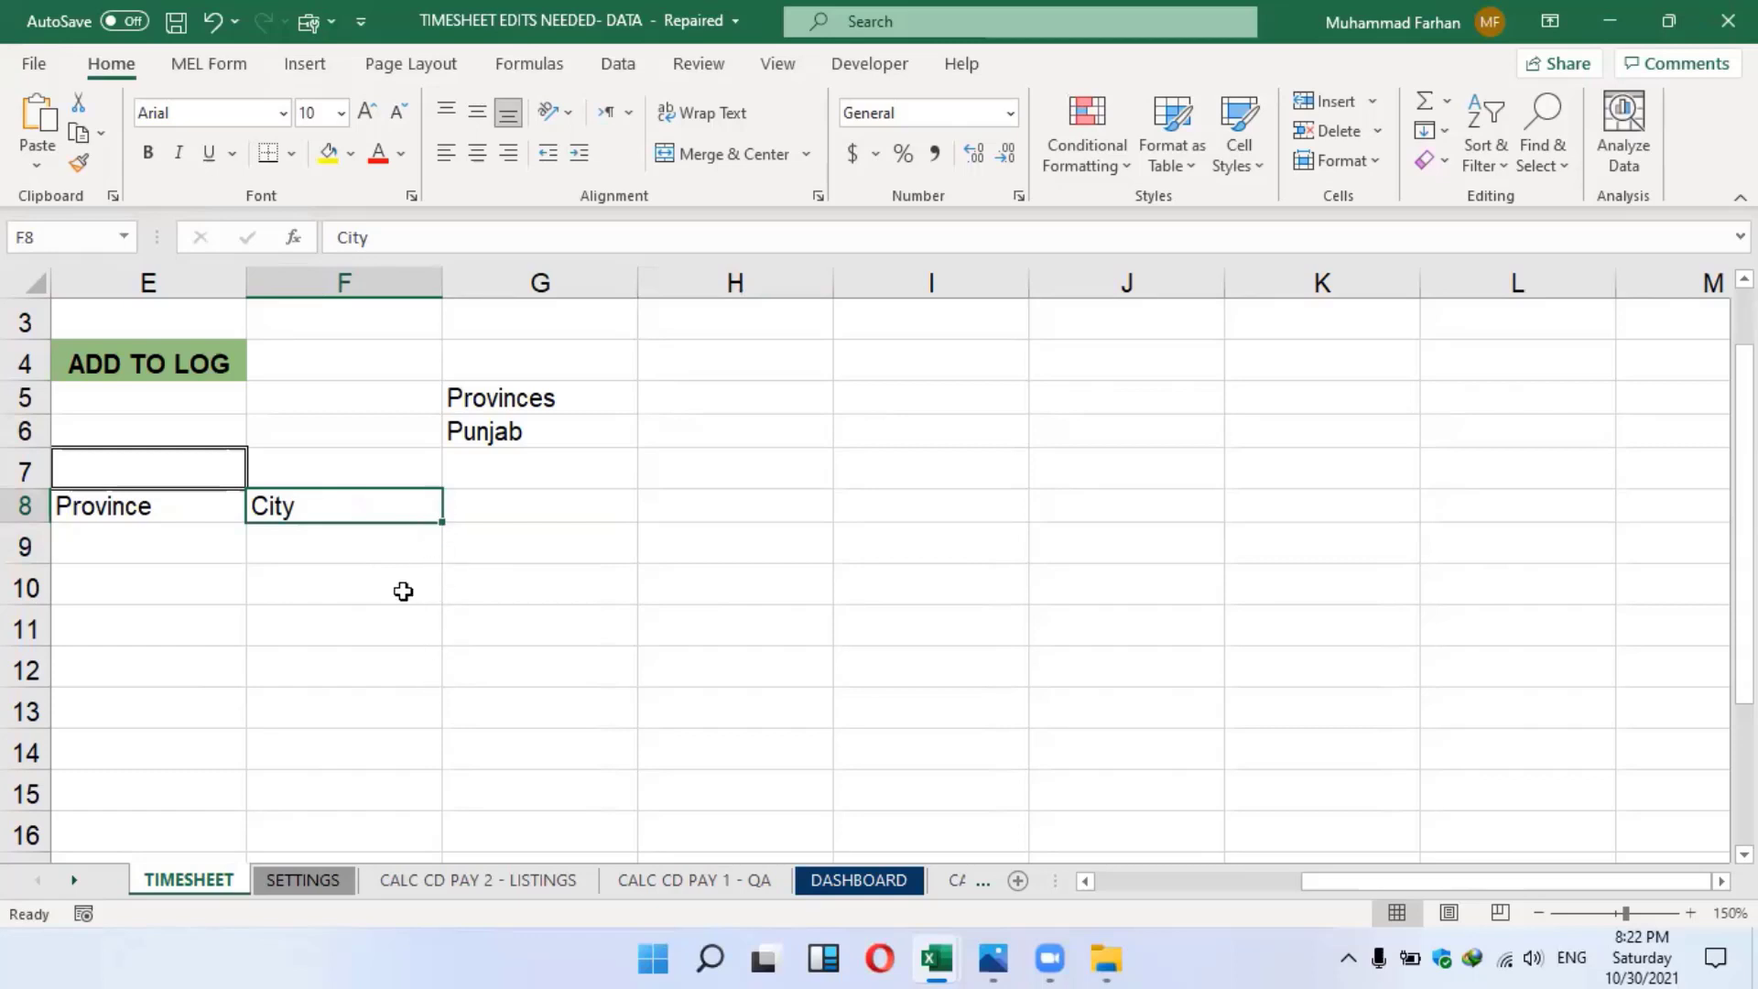
{"action": "left_click", "coordinate": [128, 531]}
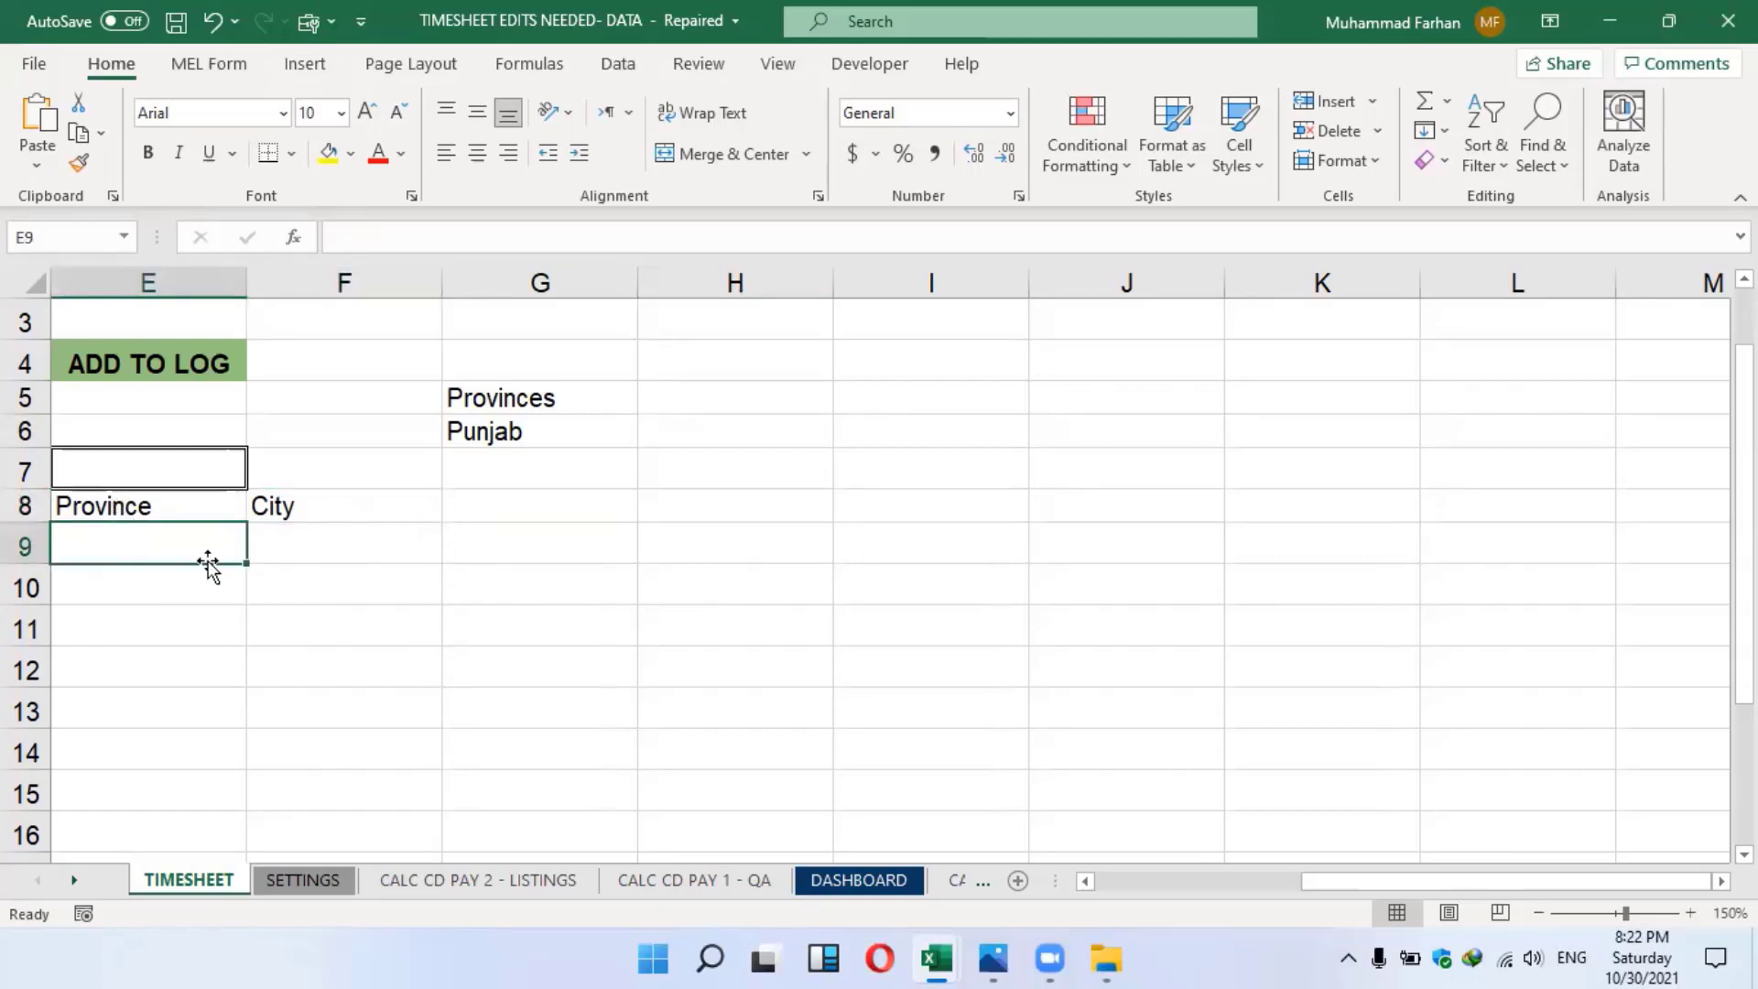
{"action": "left_click", "coordinate": [334, 542]}
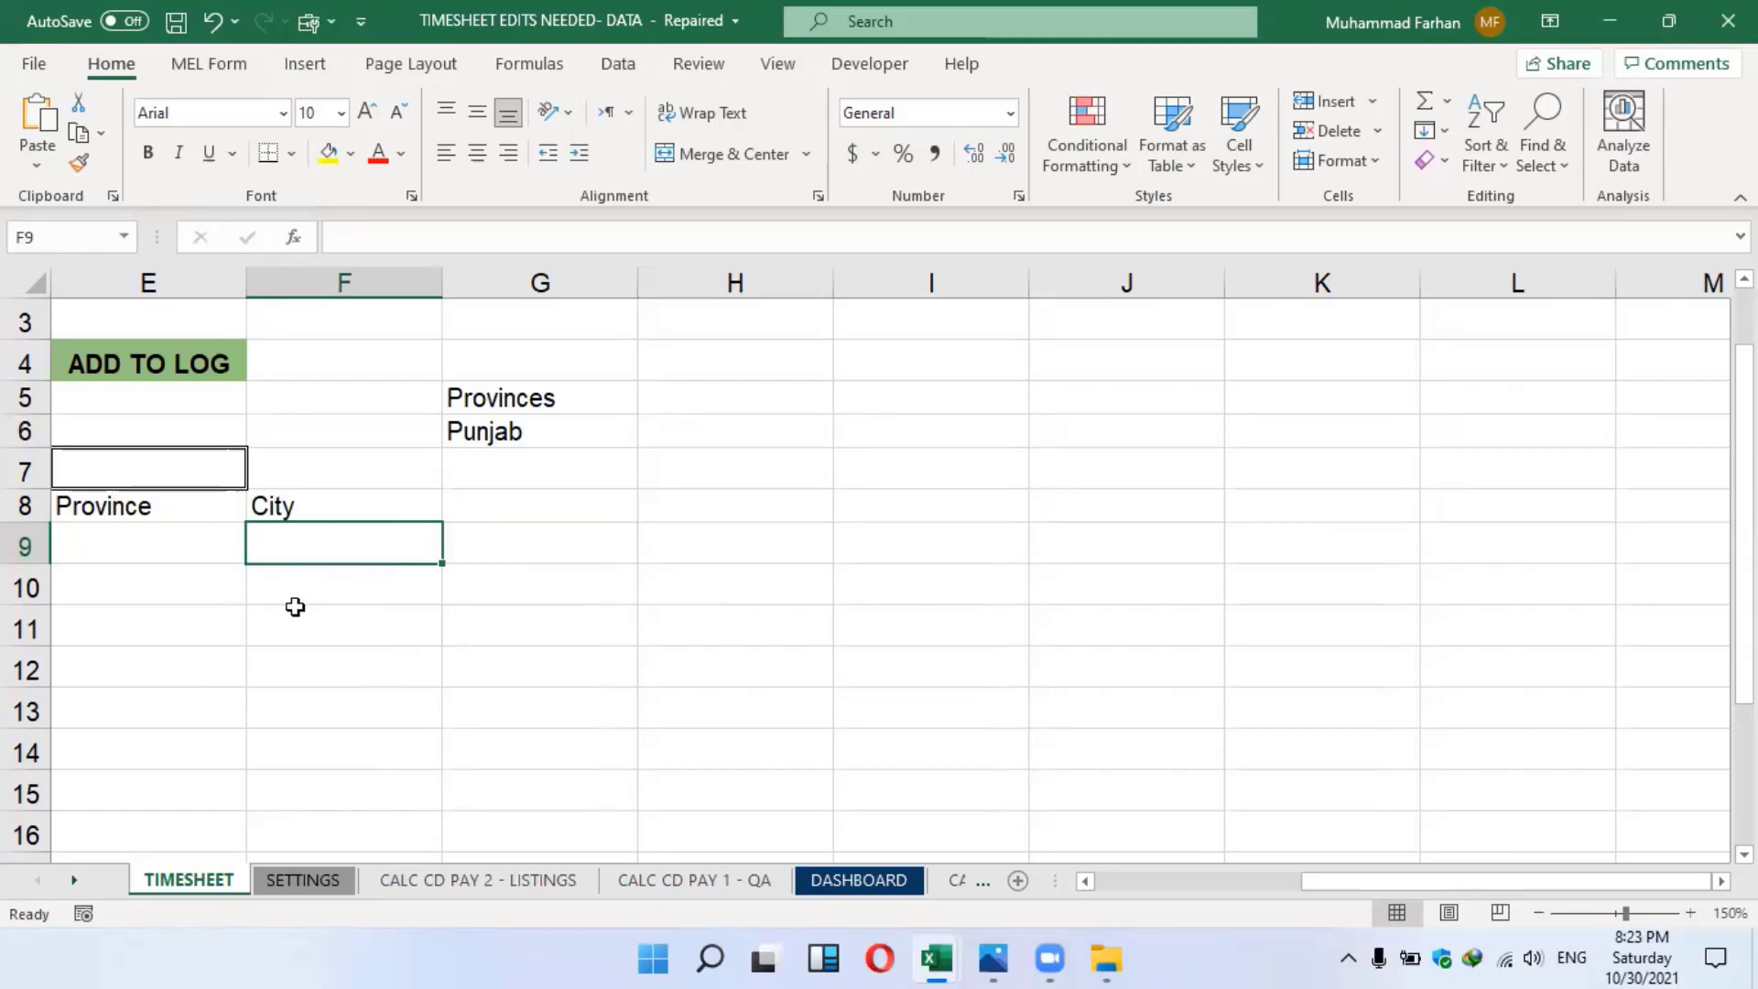
{"action": "left_click", "coordinate": [183, 552]}
{"action": "left_click", "coordinate": [344, 553]}
{"action": "left_click", "coordinate": [161, 549]}
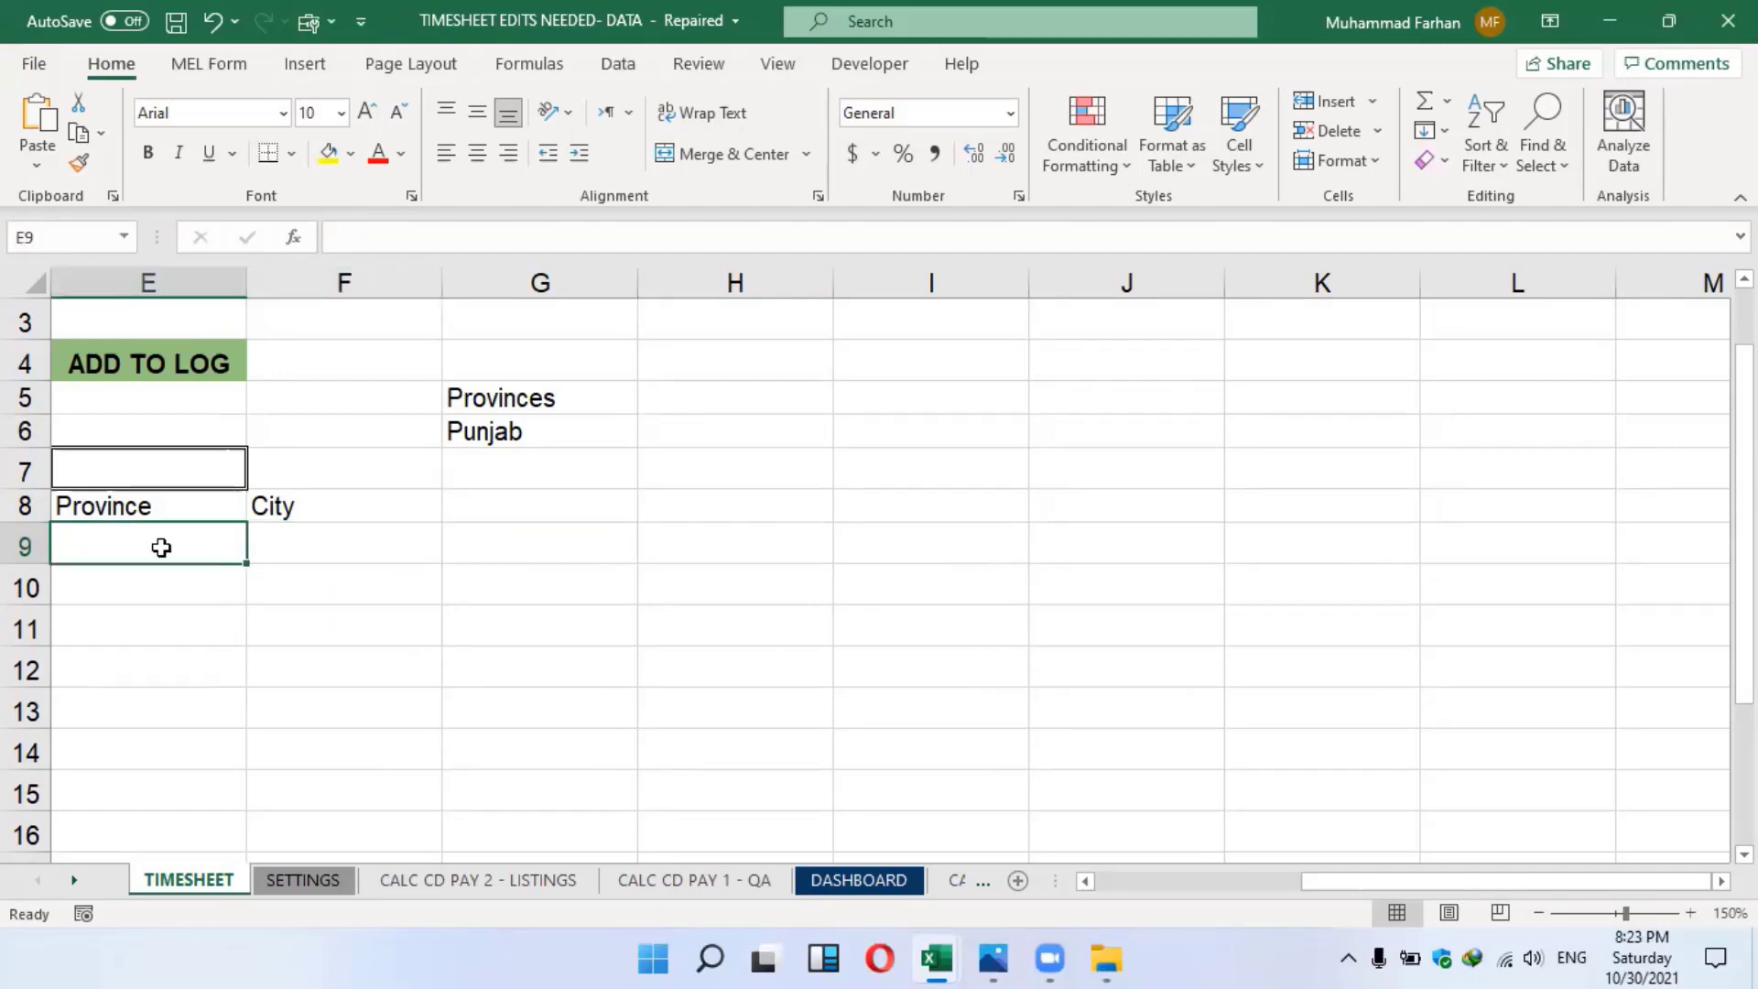
{"action": "left_click", "coordinate": [380, 559]}
{"action": "left_click", "coordinate": [71, 548]}
{"action": "left_click", "coordinate": [276, 554]}
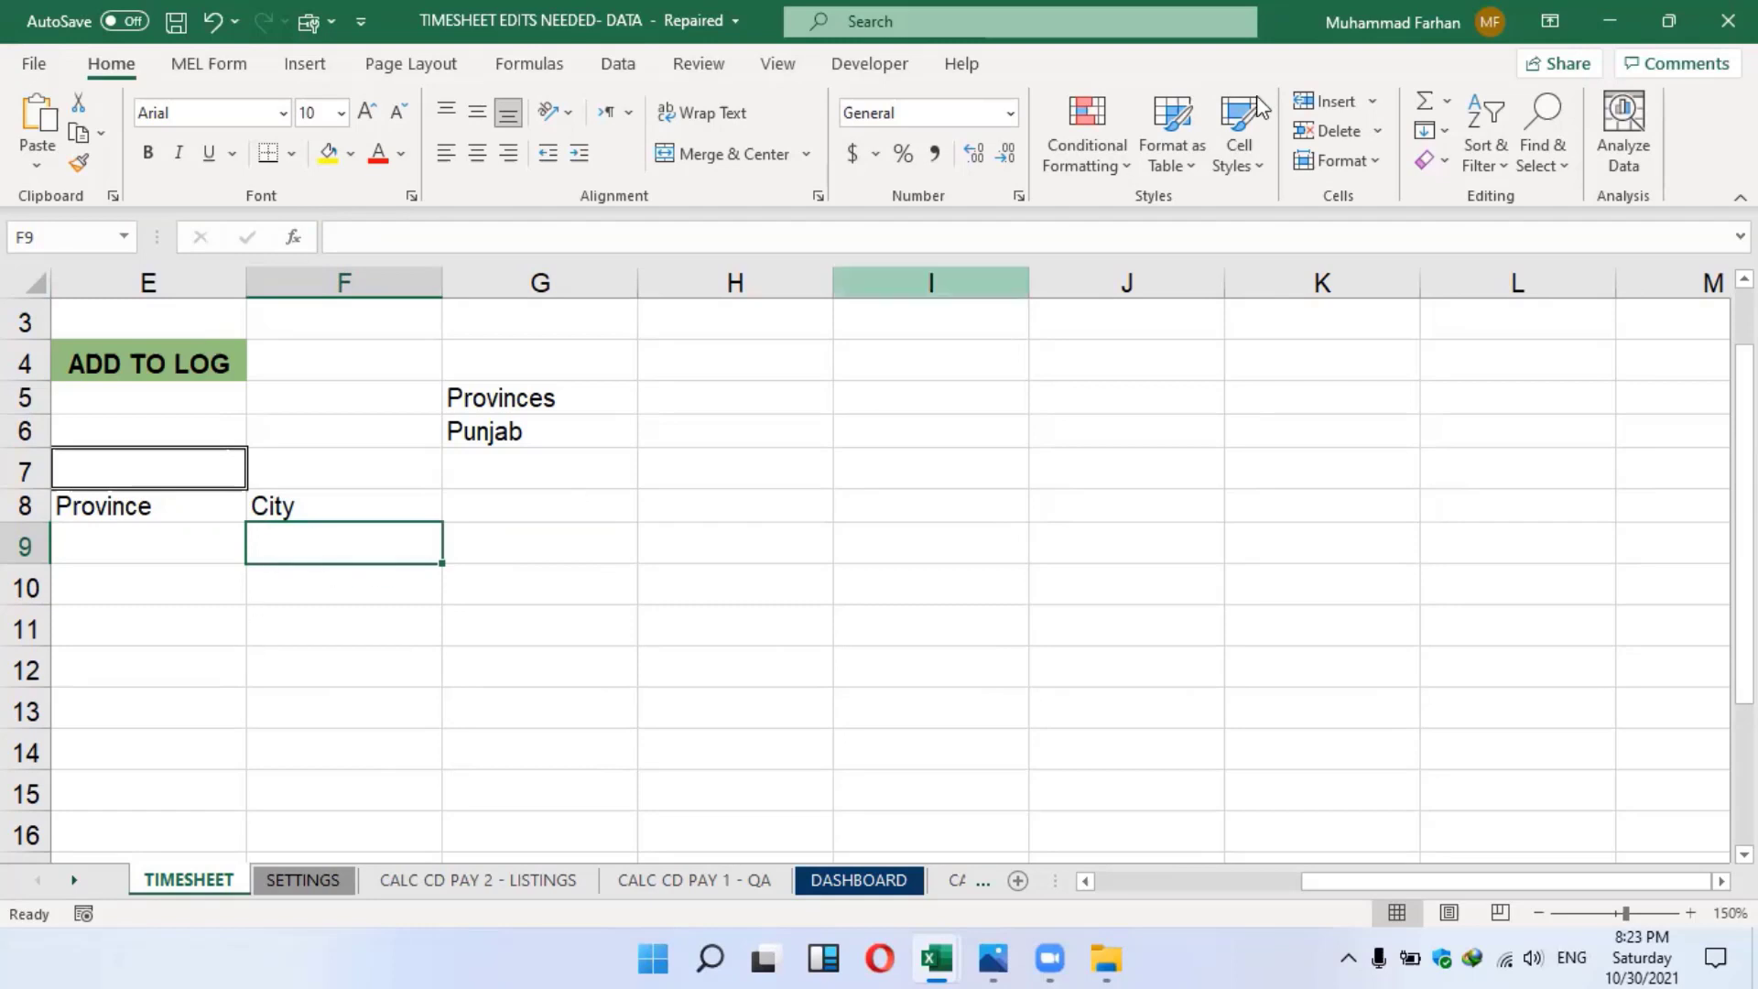
Return to the Session 2 workbook and undo the Province heading entry in cell E8 of the TIMESHEET sheet
{"action": "left_click", "coordinate": [1622, 14]}
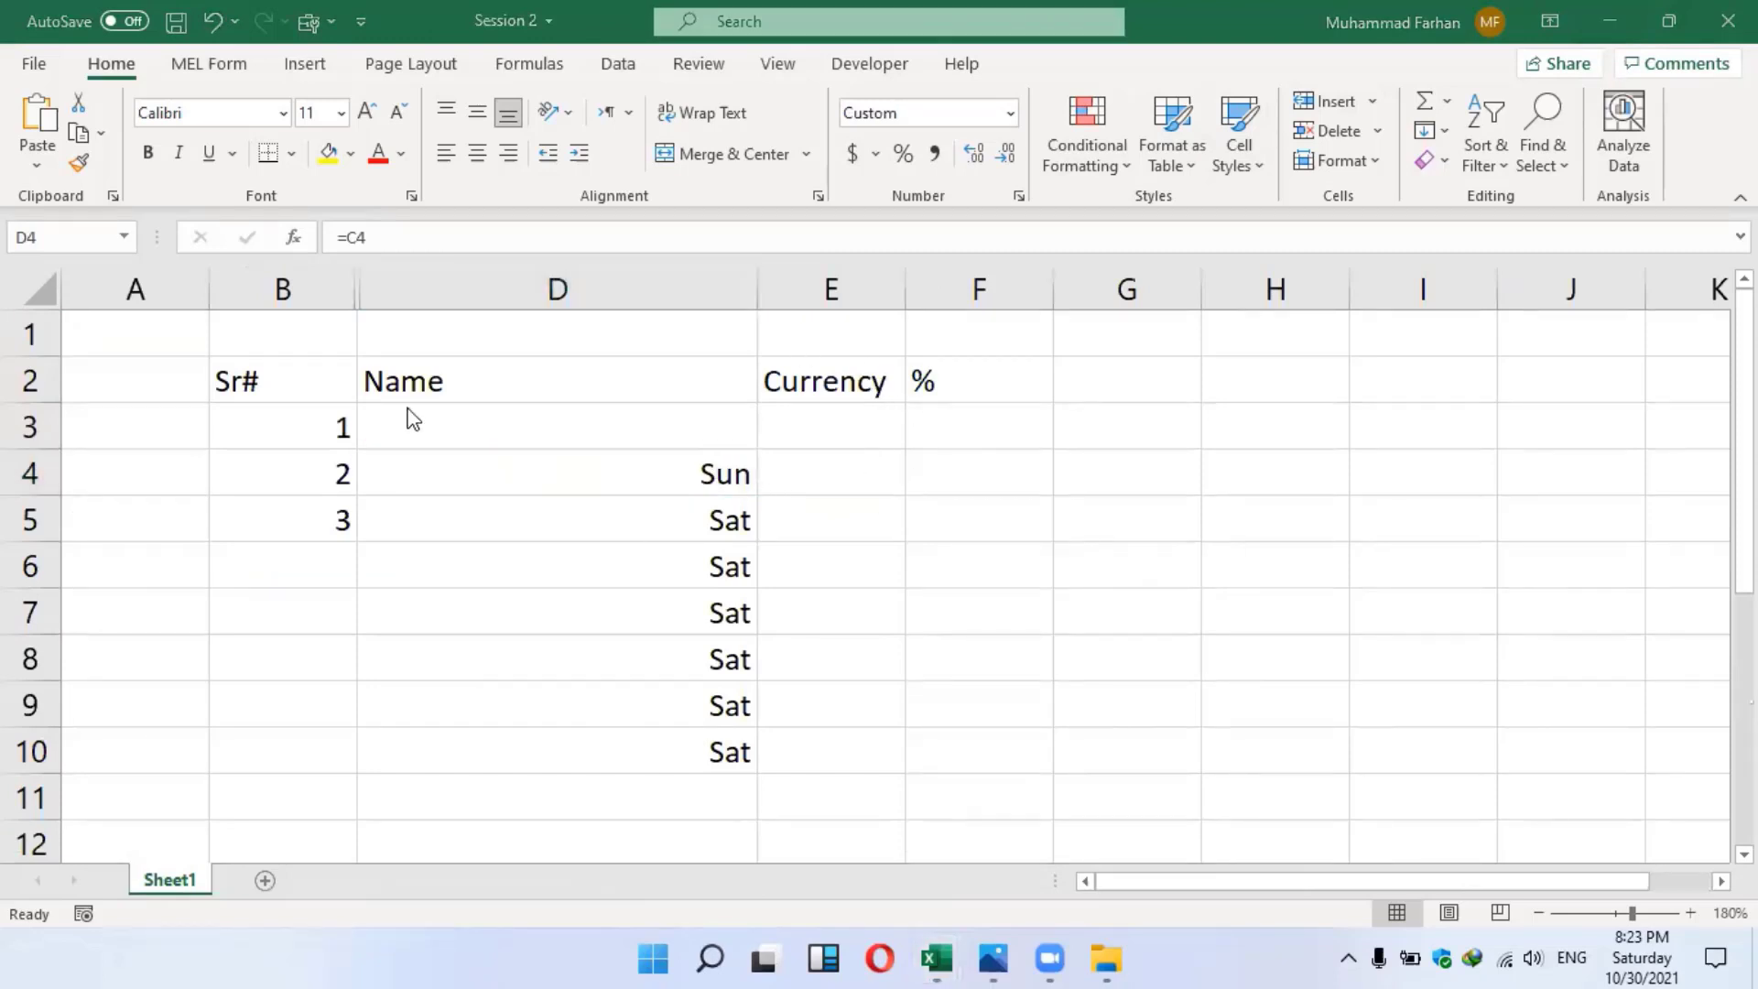
{"action": "left_click", "coordinate": [307, 433]}
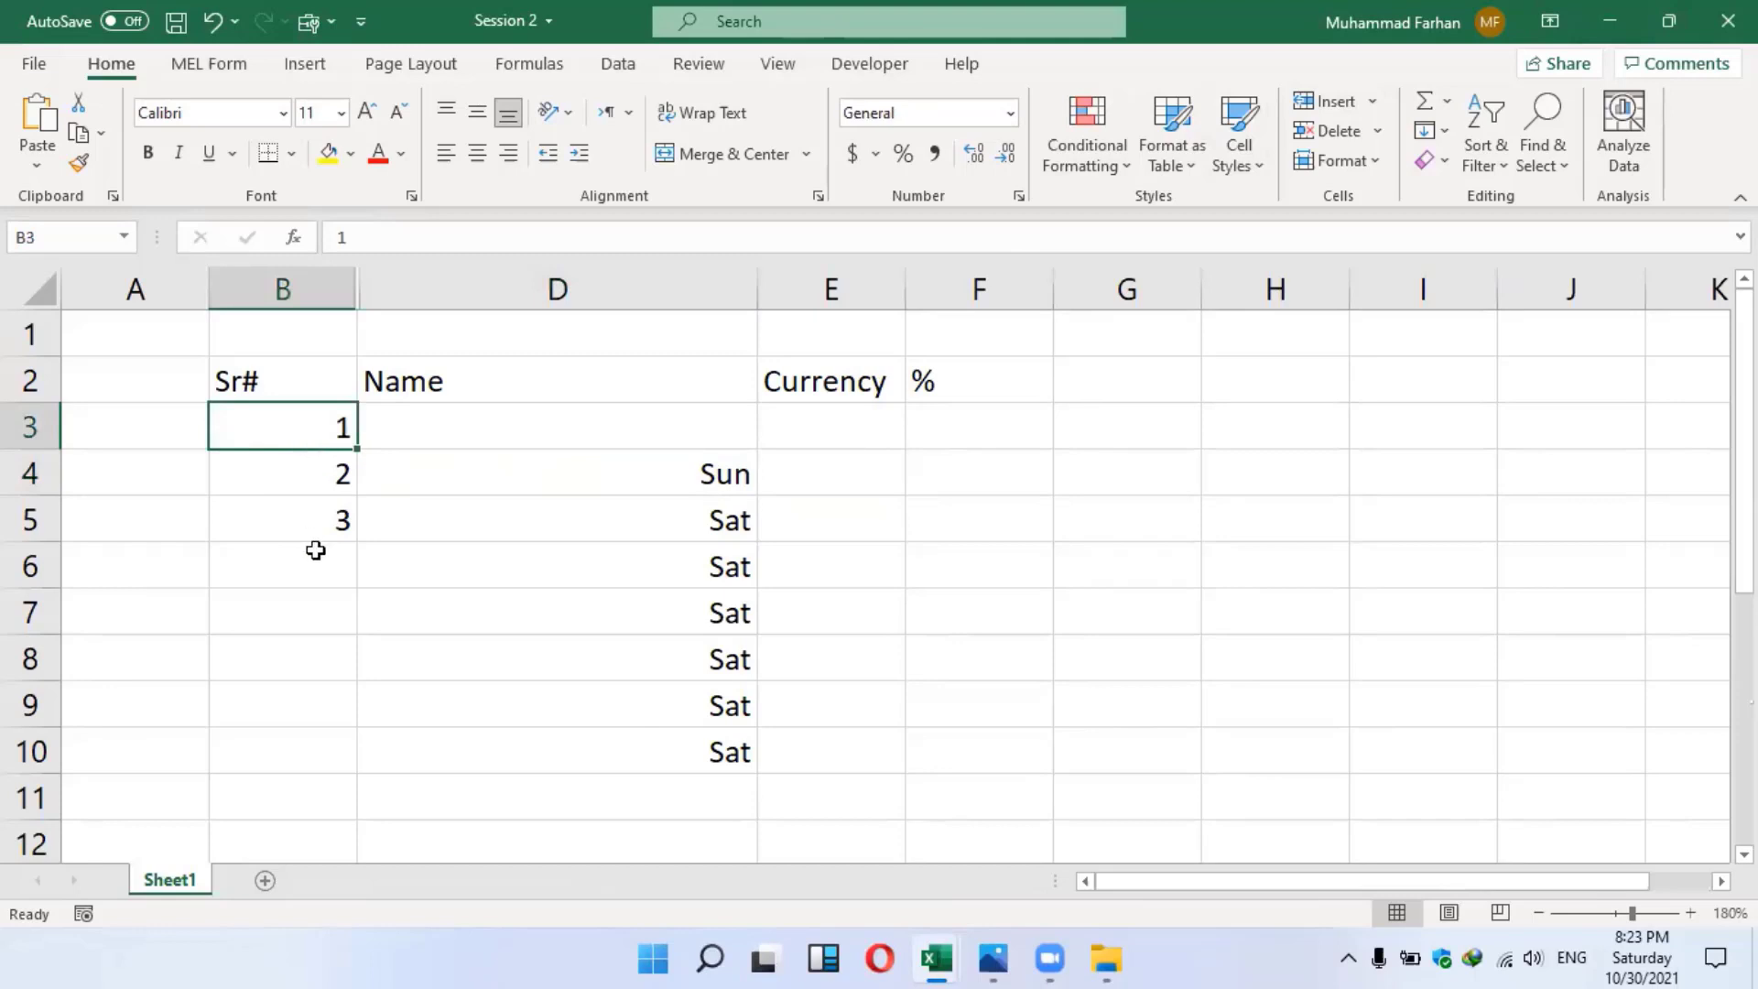
{"action": "left_click", "coordinate": [547, 417]}
{"action": "left_click", "coordinate": [661, 472]}
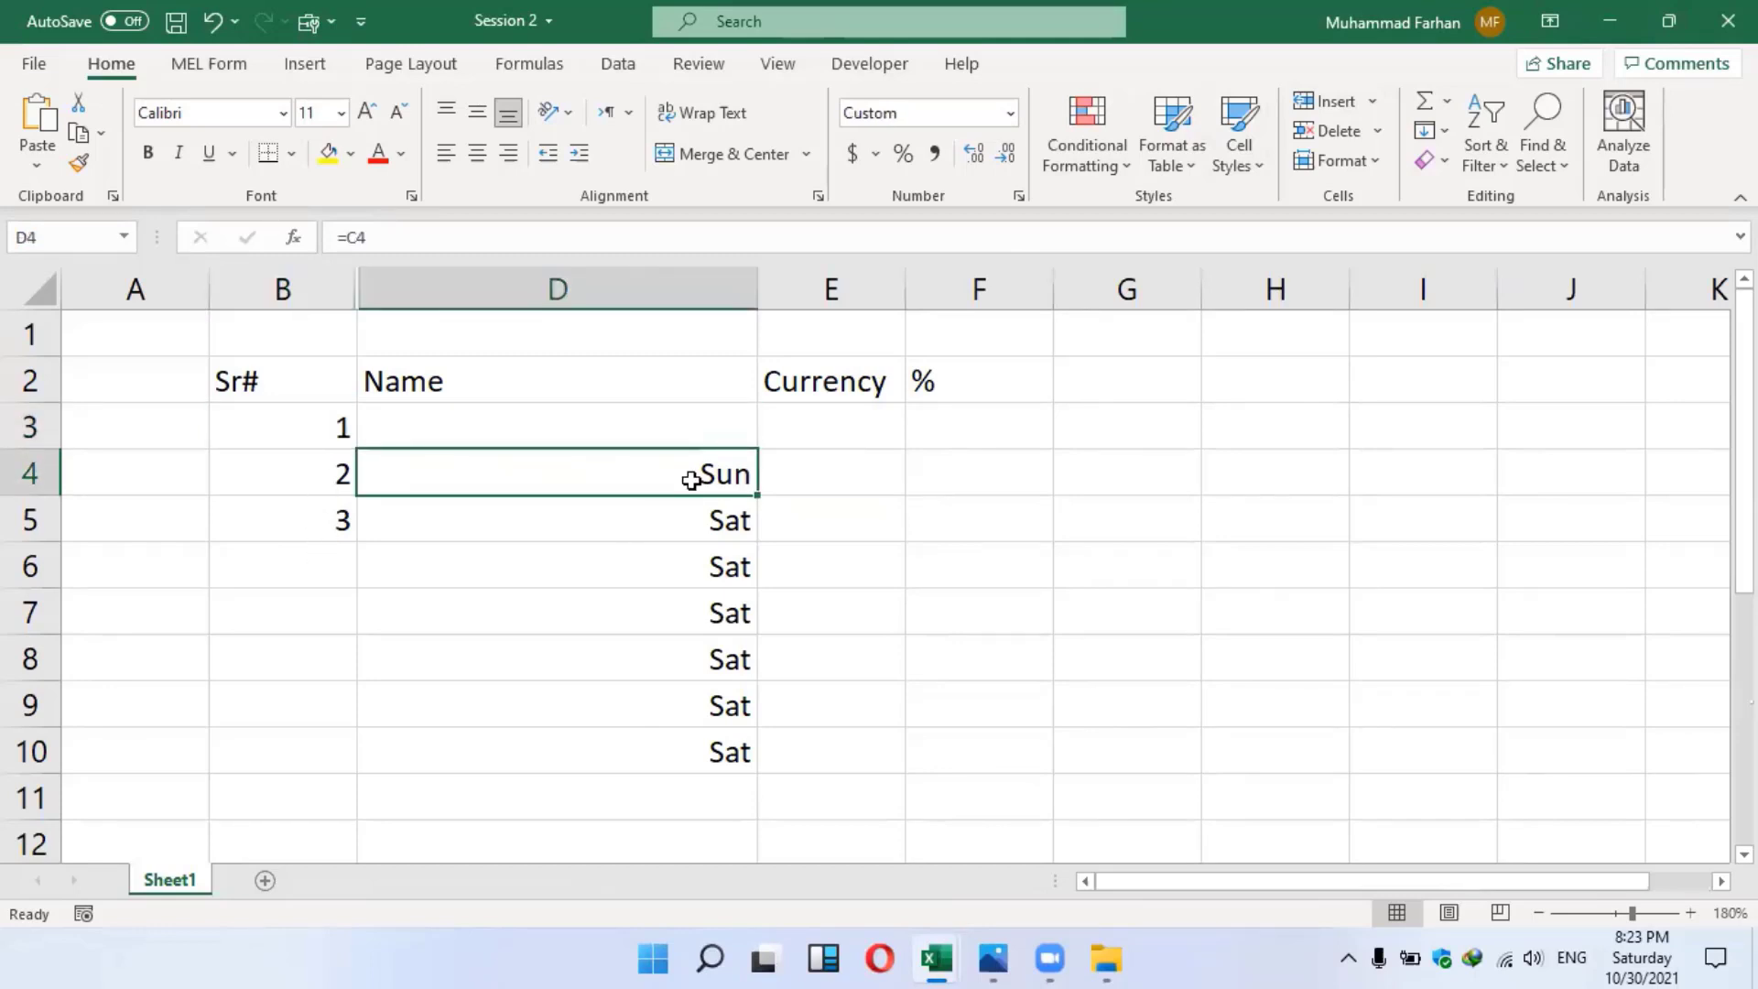
{"action": "key", "text": "alt+Tab"}
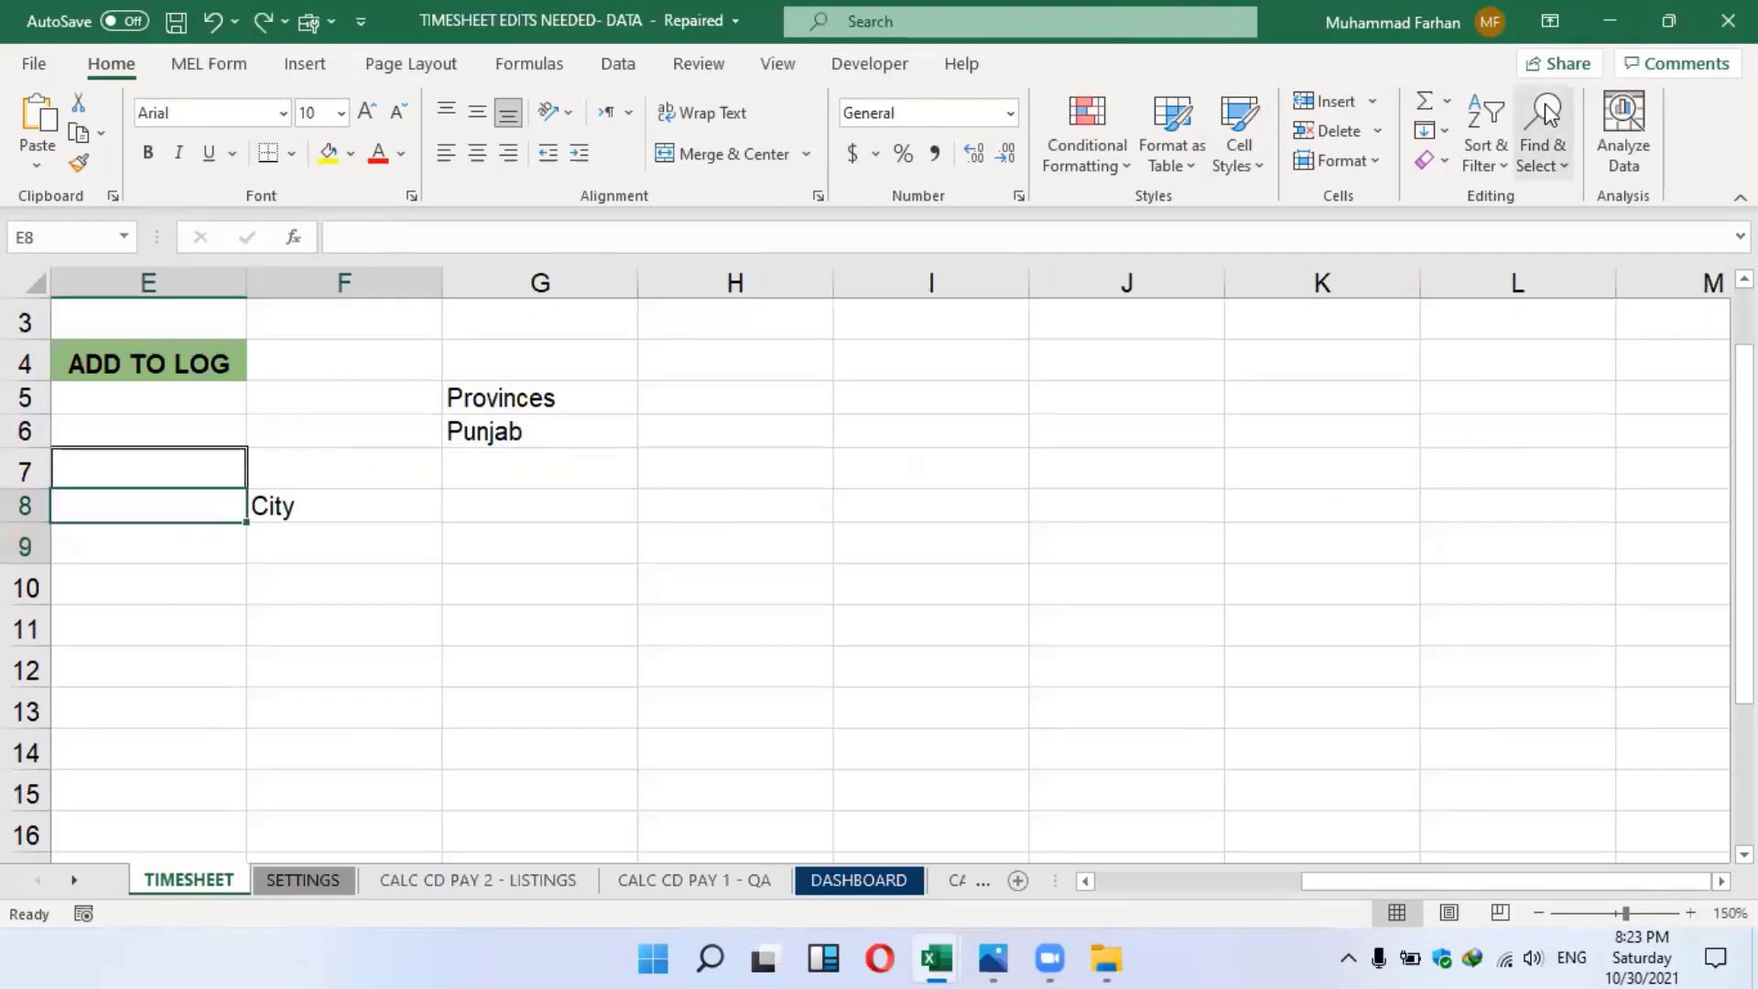
Switch to the FORMATS table on MELSheet4 of the PRACTICE FILE workbook and widen column D to fit its numbers
{"action": "left_click", "coordinate": [1608, 20]}
{"action": "left_click", "coordinate": [1616, 11]}
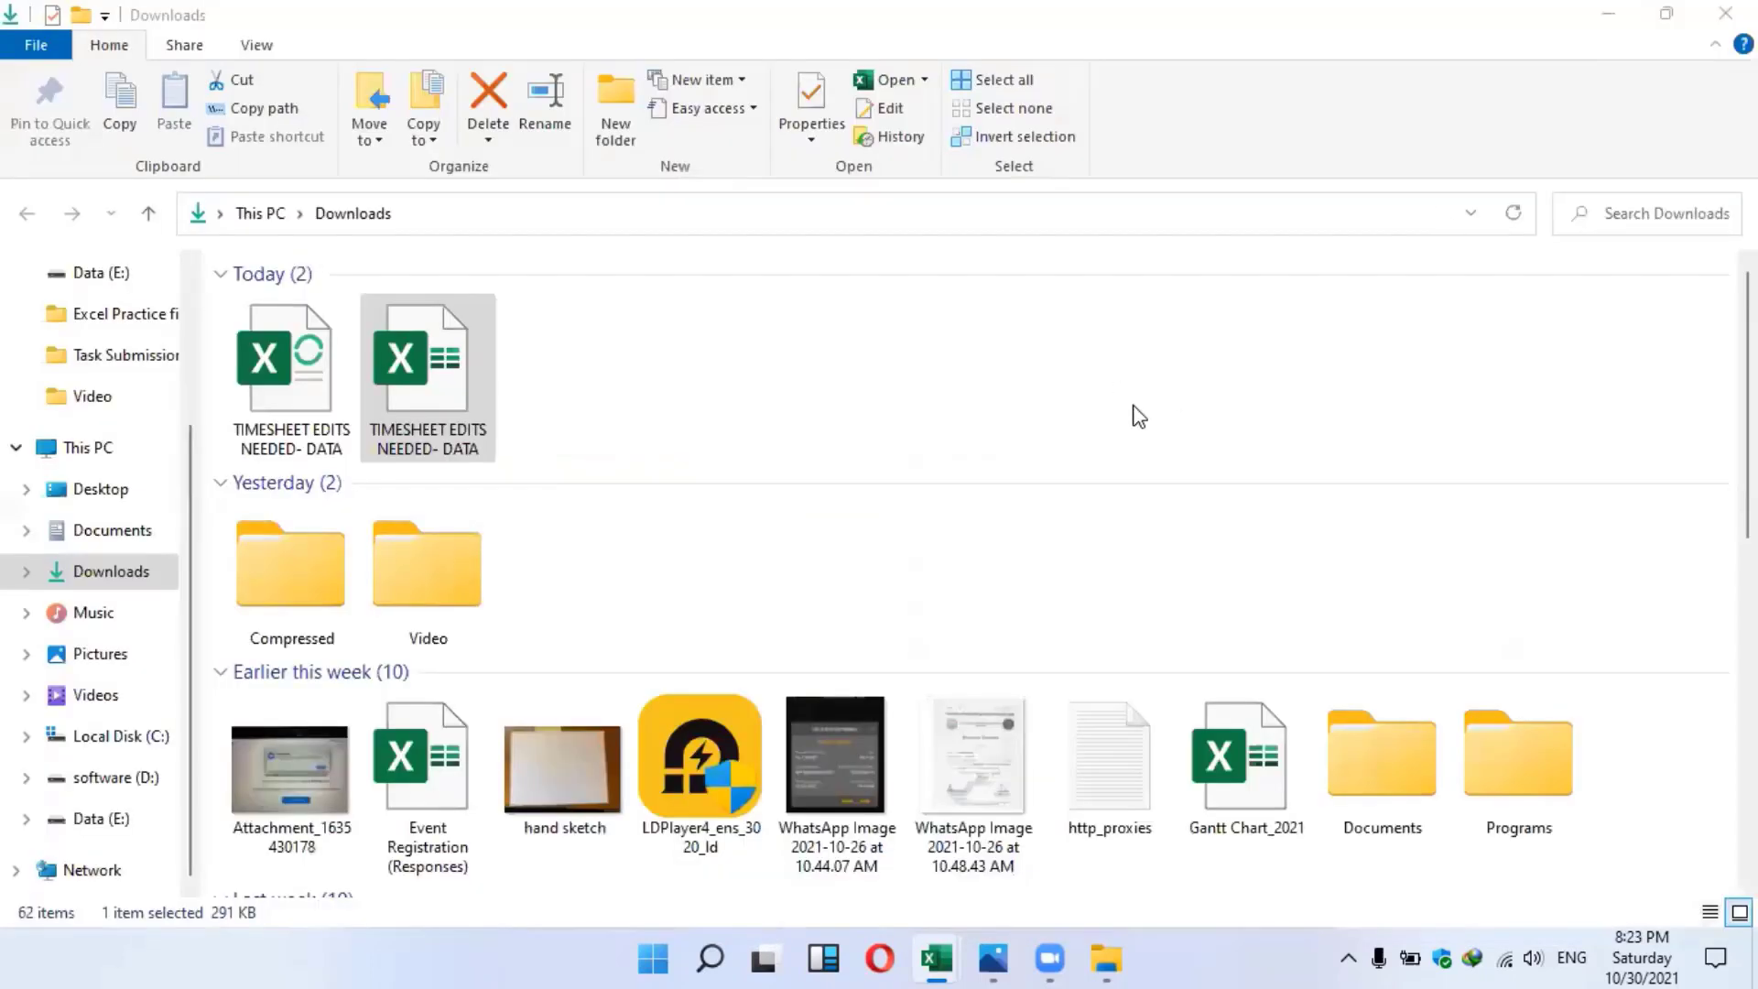
{"action": "left_click", "coordinate": [1608, 14]}
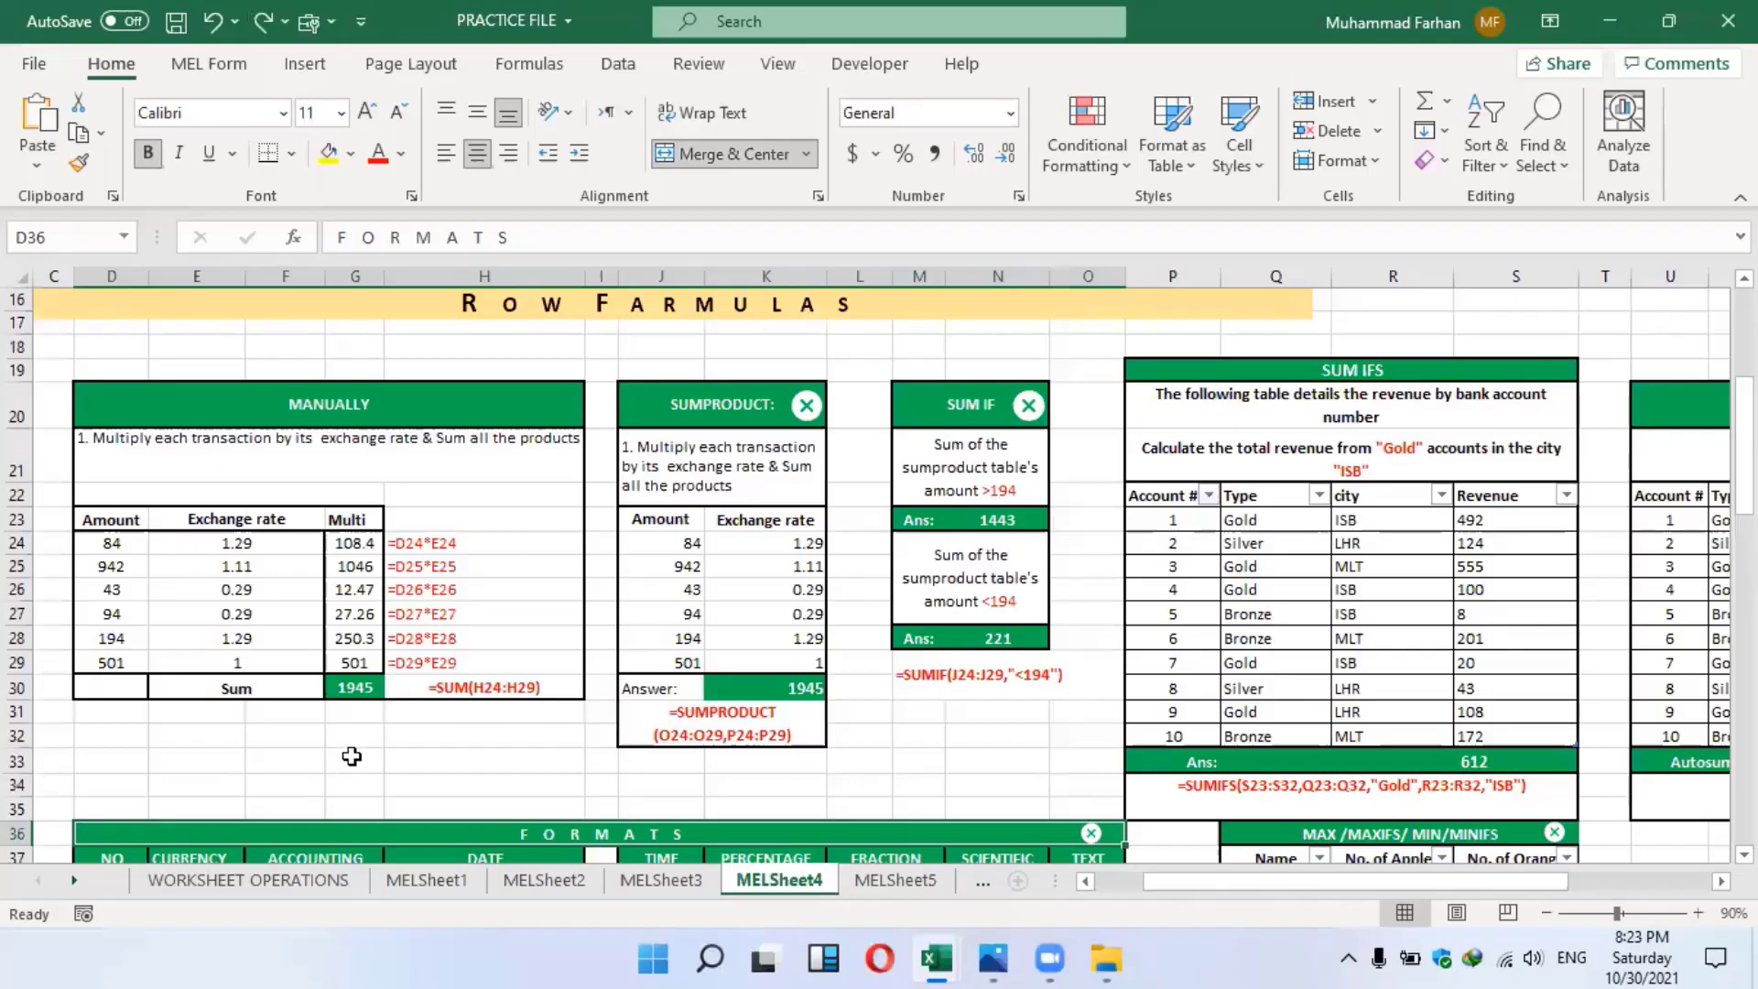
{"action": "scroll", "coordinate": [458, 714], "scroll_direction": "down", "scroll_amount": 4}
{"action": "scroll", "coordinate": [475, 673], "scroll_direction": "down", "scroll_amount": 2}
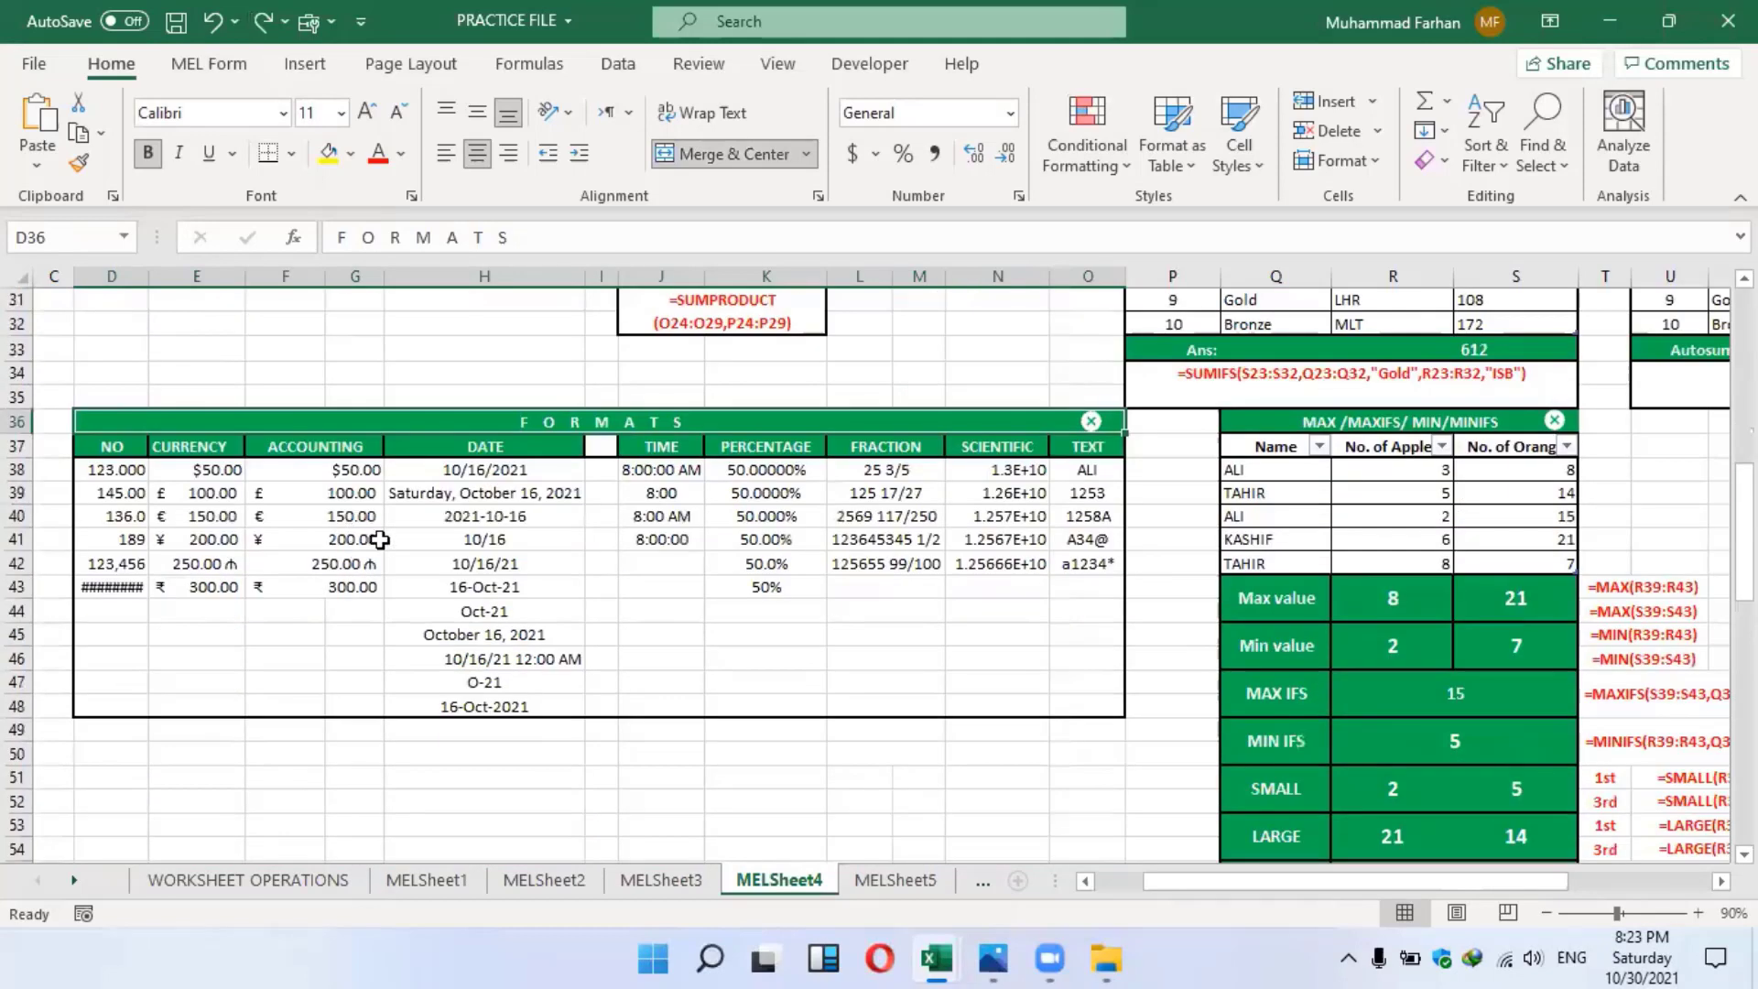
{"action": "left_click", "coordinate": [1698, 914]}
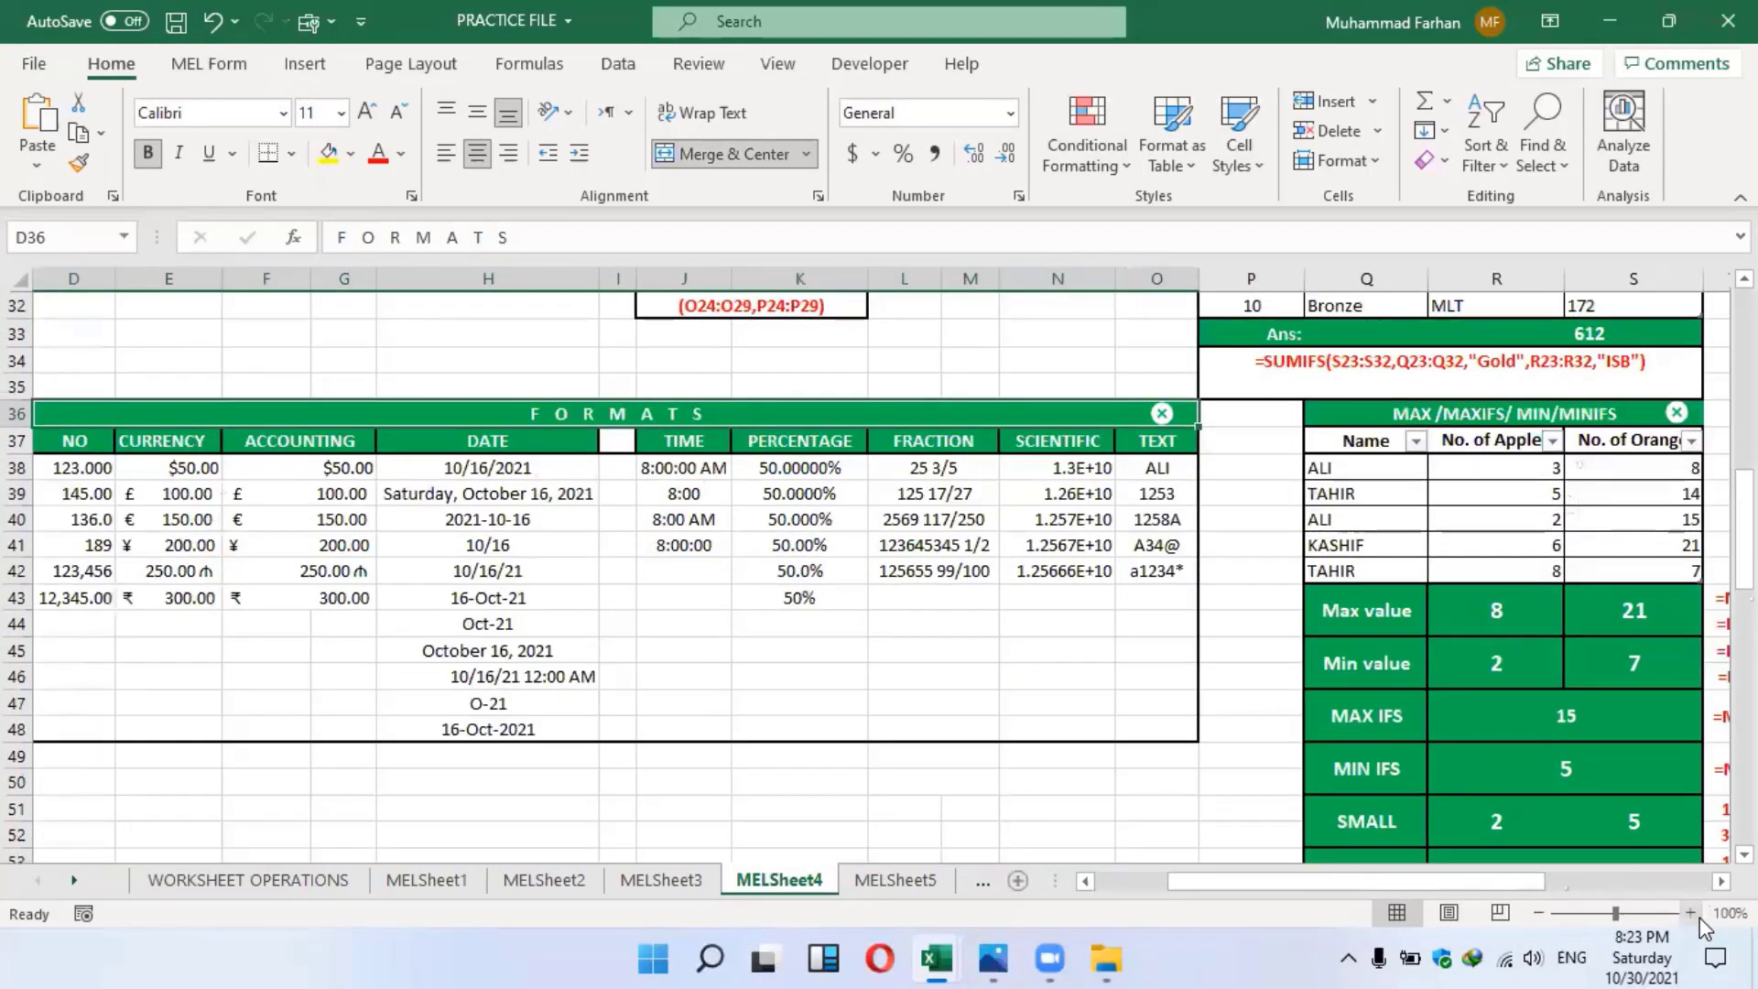
{"action": "left_click", "coordinate": [1692, 914]}
{"action": "left_click", "coordinate": [1692, 913]}
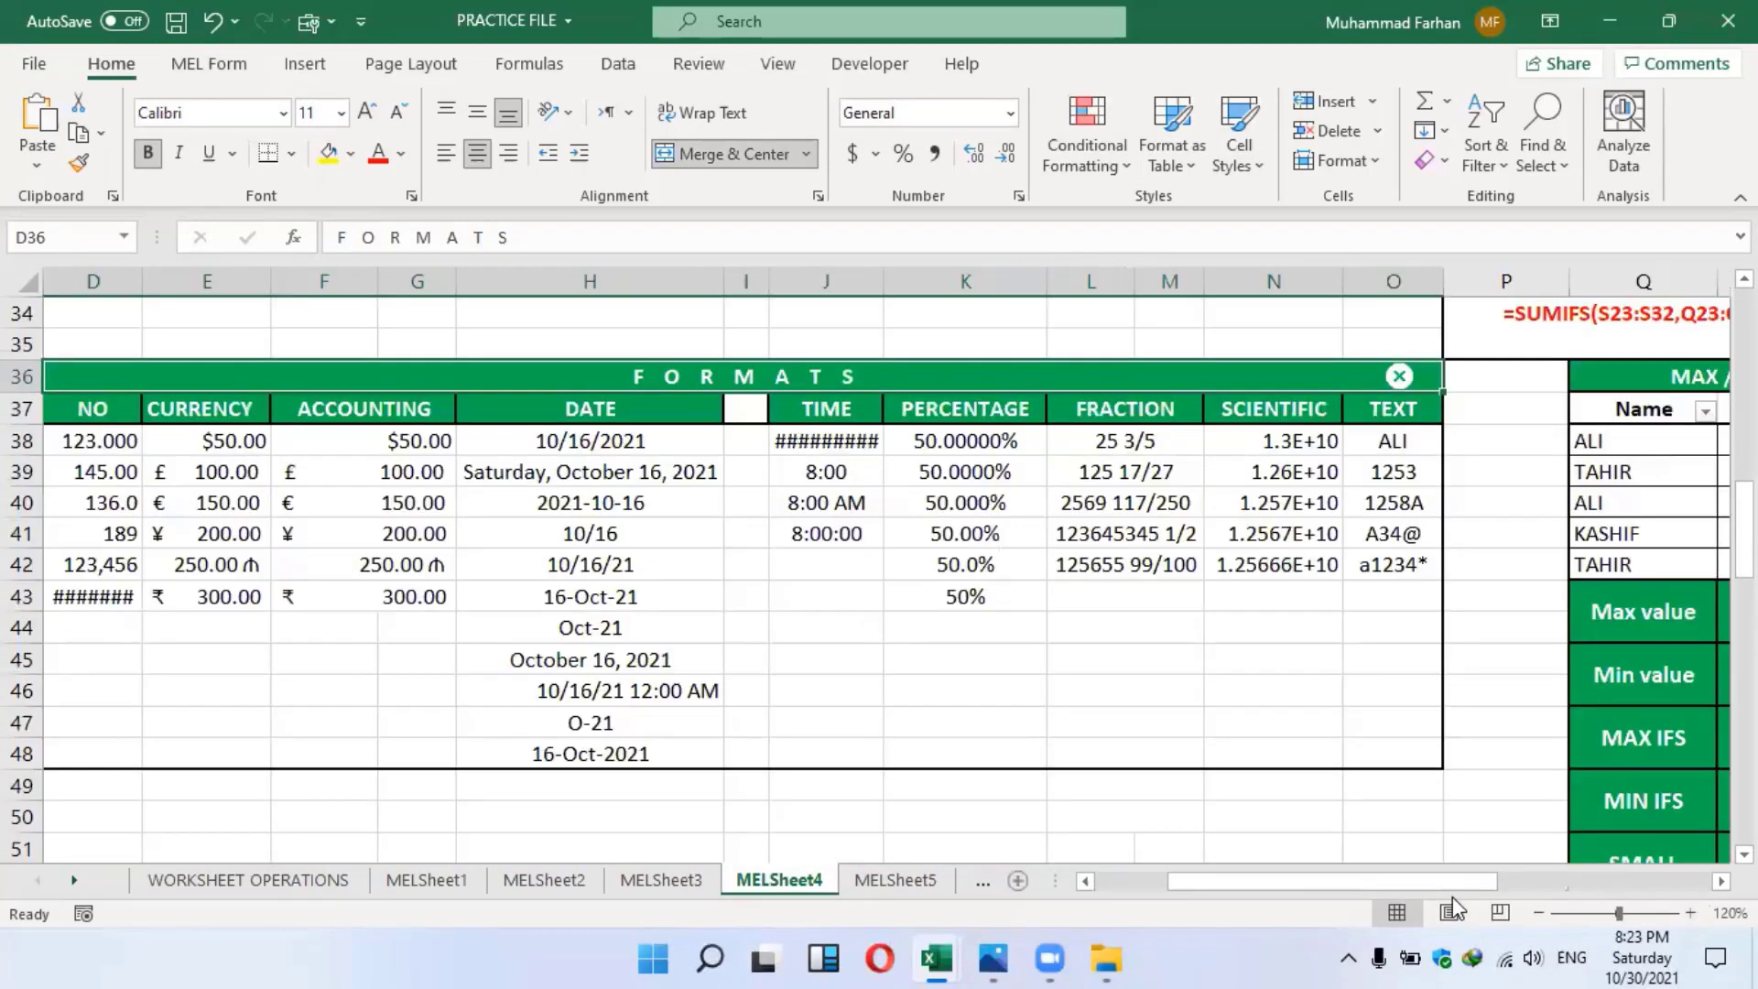
{"action": "scroll", "coordinate": [461, 434], "scroll_direction": "left", "scroll_amount": 1}
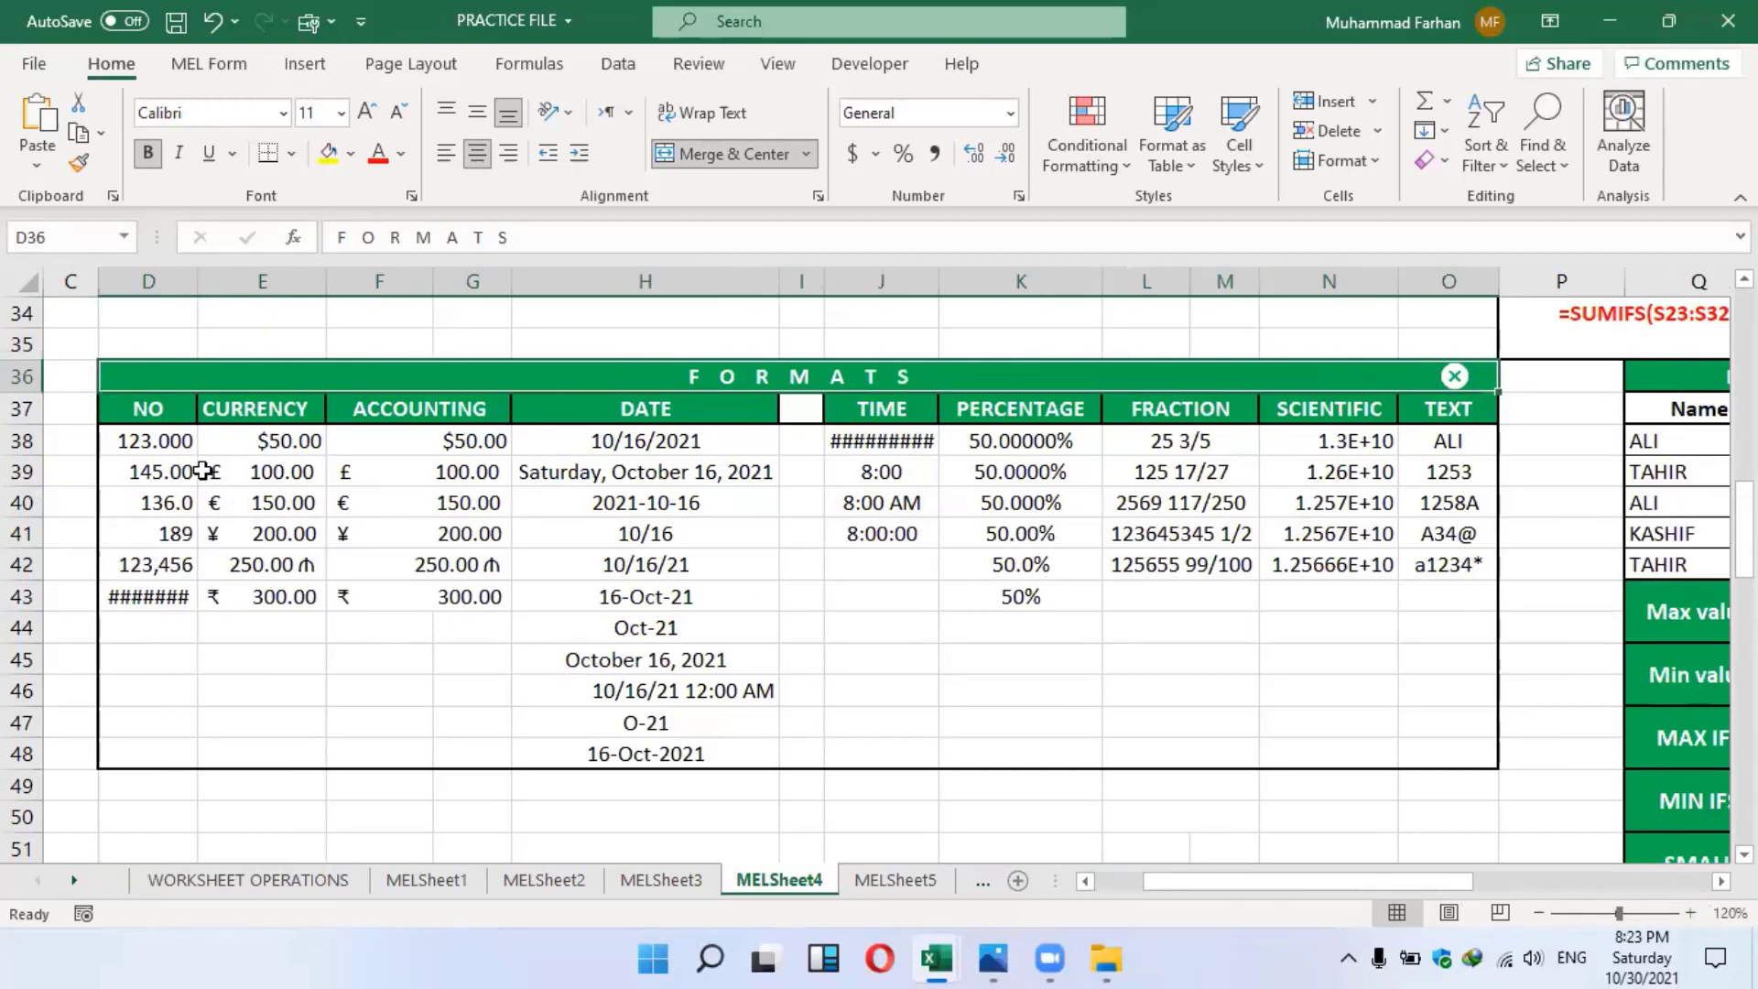
{"action": "left_click", "coordinate": [143, 429]}
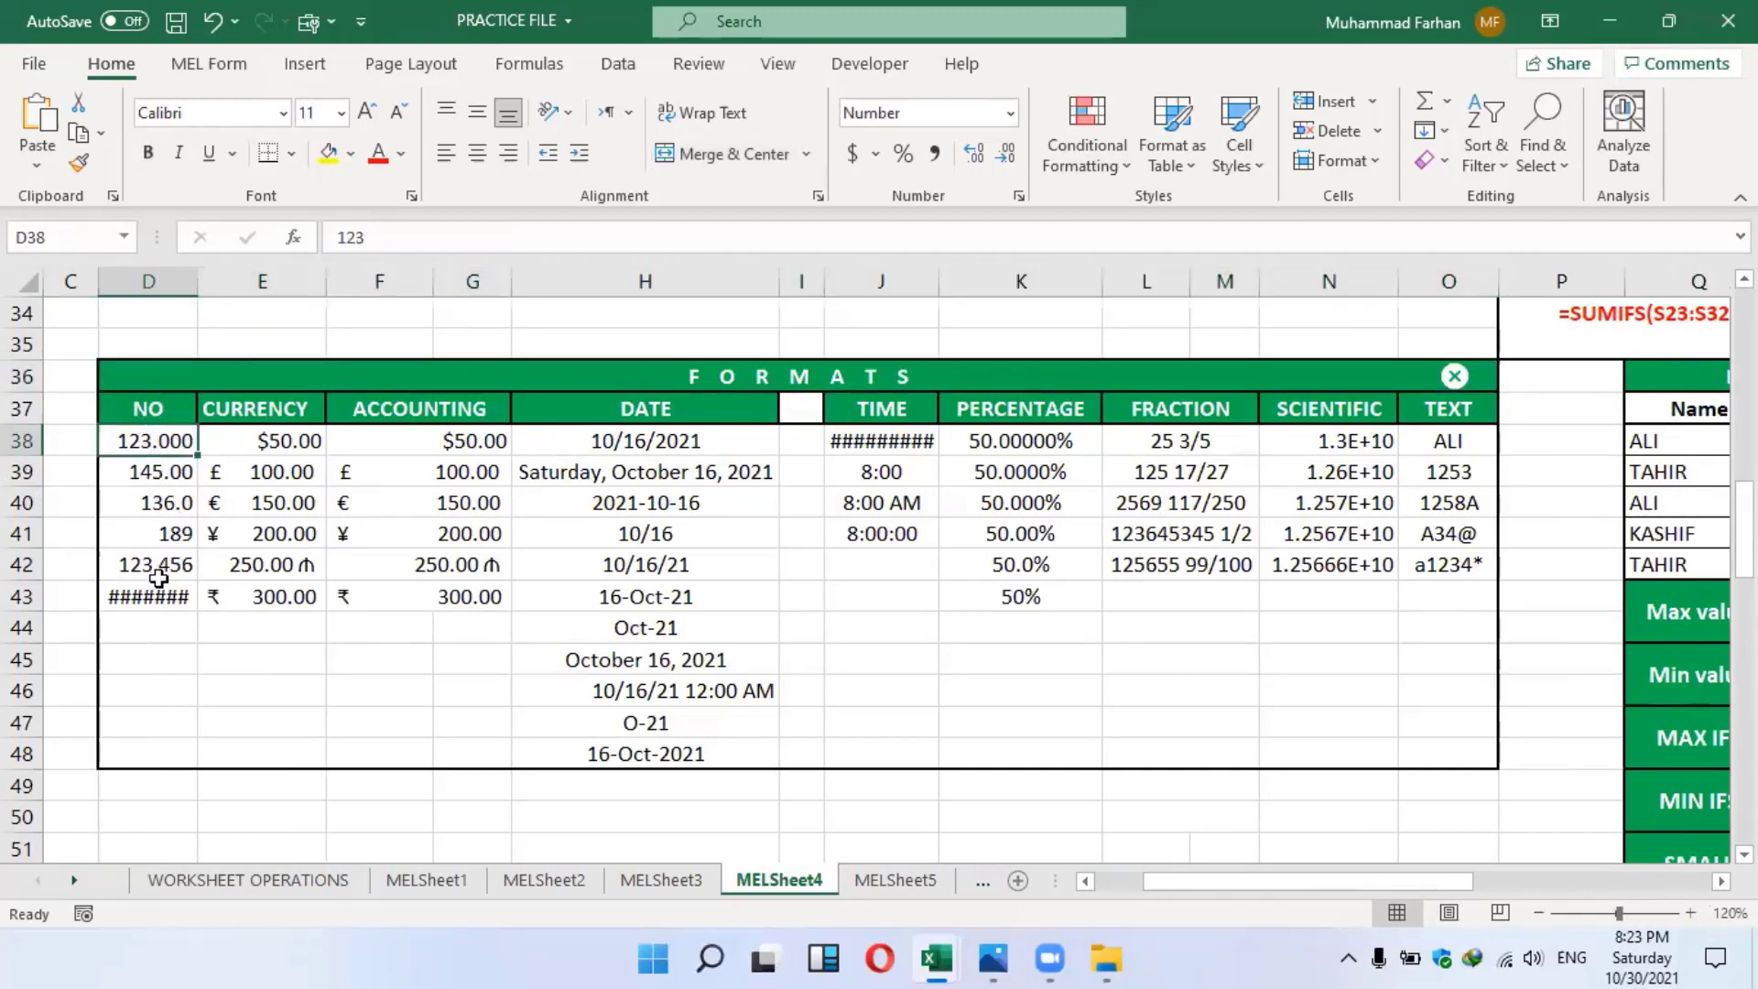
{"action": "left_click_drag", "start_coordinate": [197, 282], "coordinate": [219, 284]}
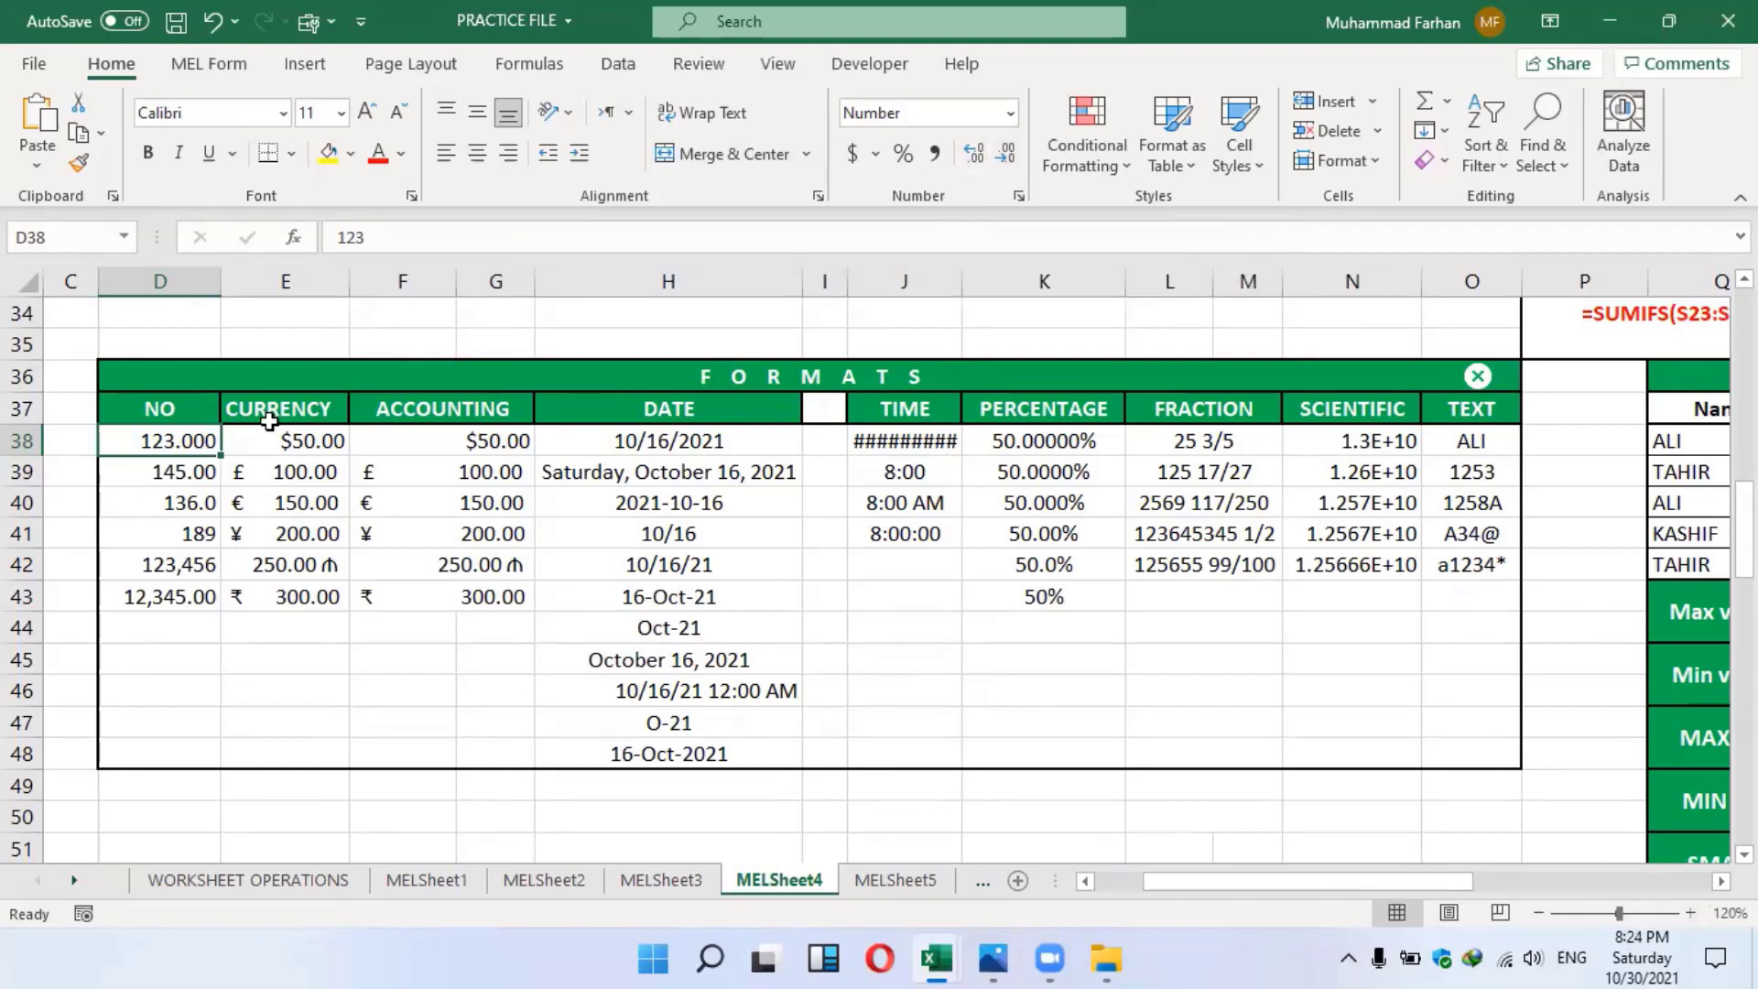
Reduce the number in cell D38 to no decimal places and restore it to three decimal places
{"action": "left_click", "coordinate": [1008, 155]}
{"action": "left_click", "coordinate": [1003, 158]}
{"action": "left_click", "coordinate": [980, 154]}
{"action": "left_click", "coordinate": [980, 155]}
{"action": "left_click", "coordinate": [996, 154]}
{"action": "left_click", "coordinate": [1006, 159]}
{"action": "left_click", "coordinate": [1004, 153]}
{"action": "left_click", "coordinate": [1003, 153]}
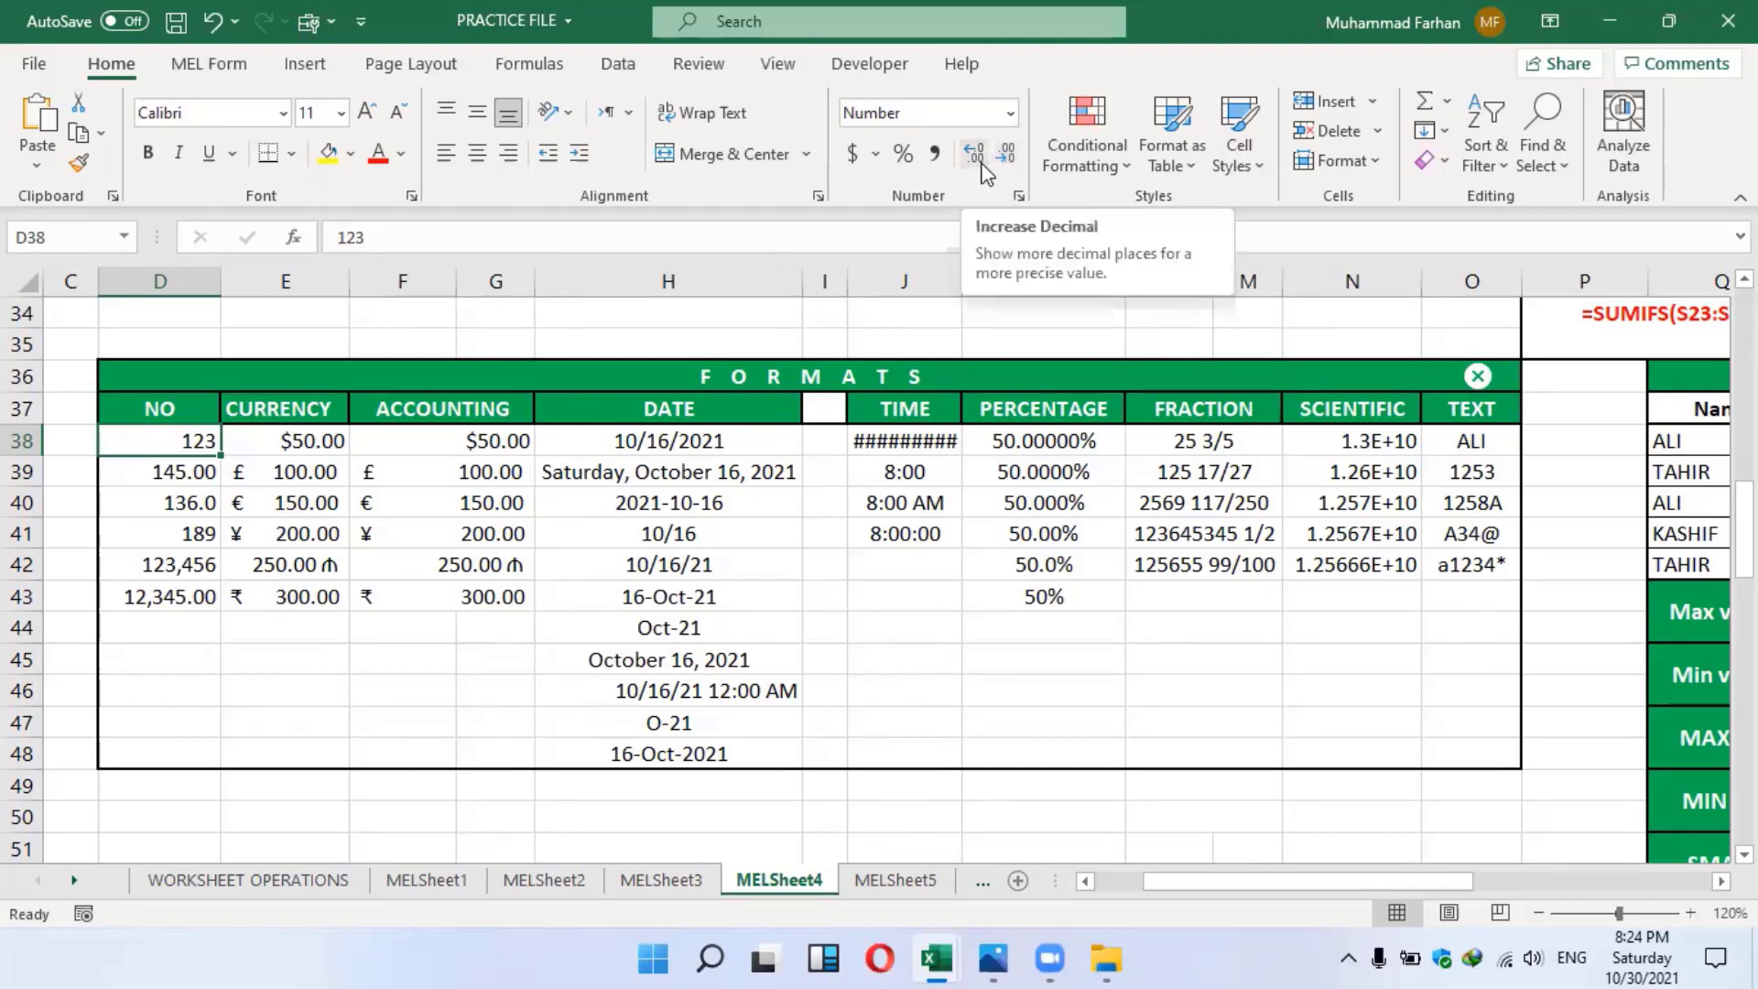
{"action": "left_click", "coordinate": [976, 154]}
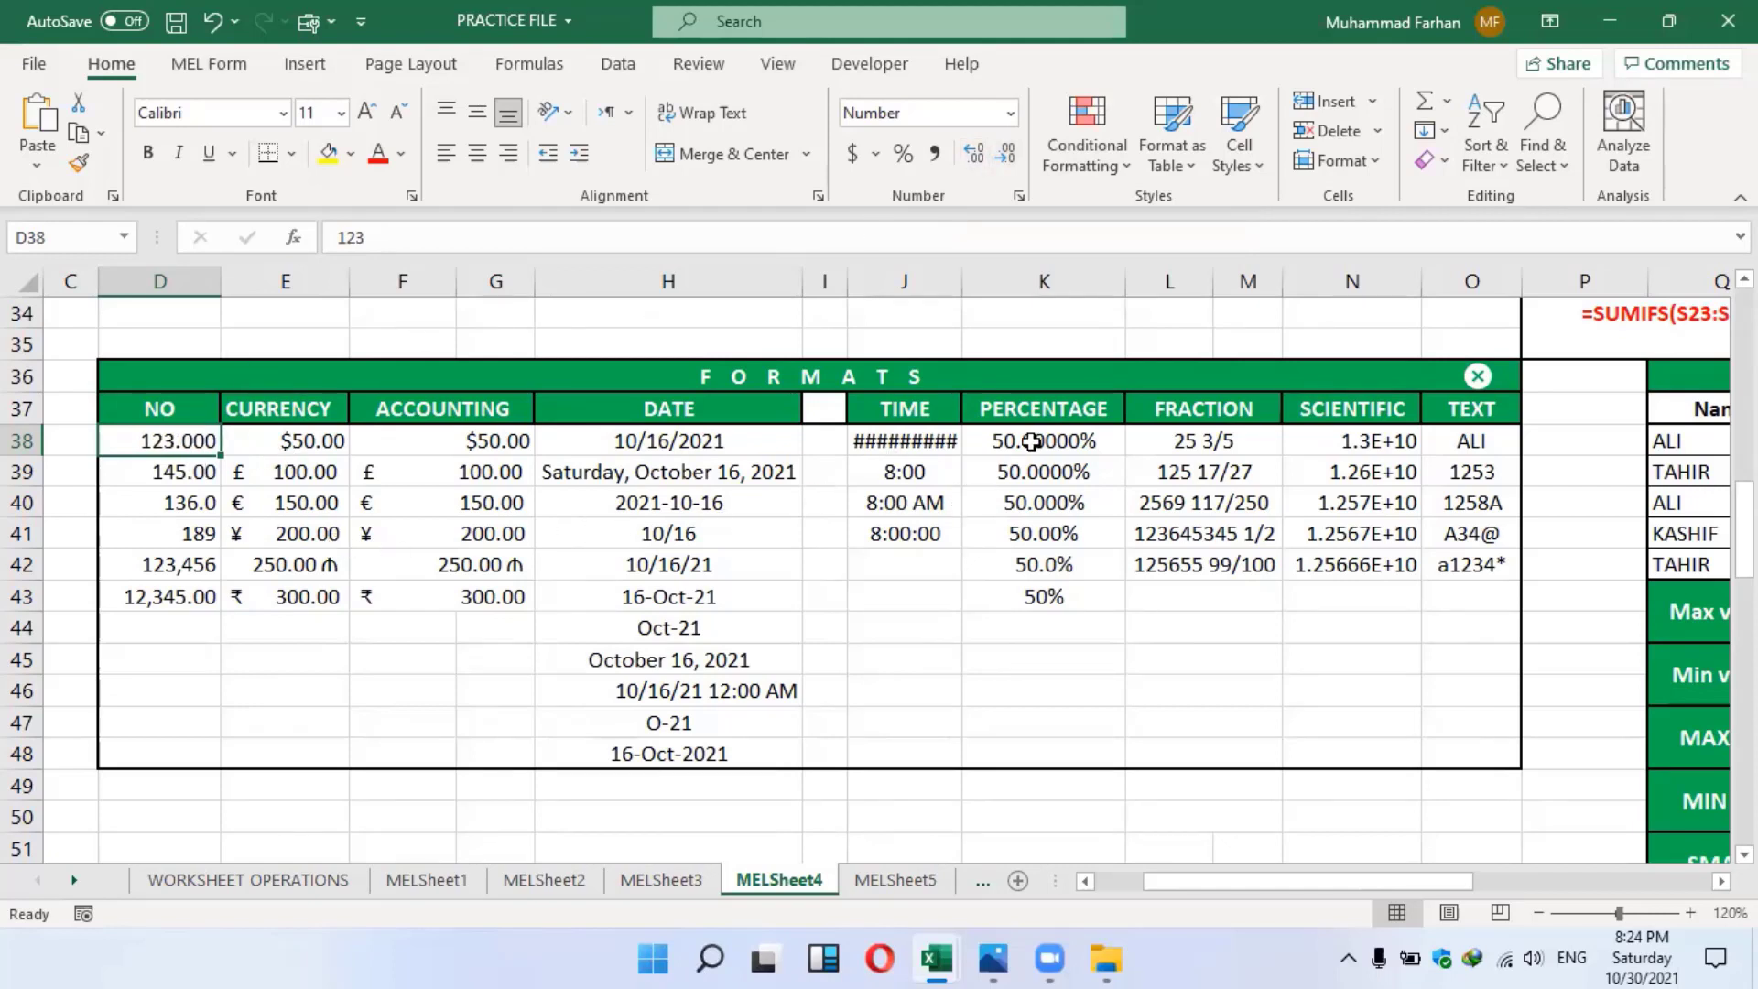
Set the percentage in cell K38 of the FORMATS table to three decimal places
{"action": "left_click", "coordinate": [1048, 467]}
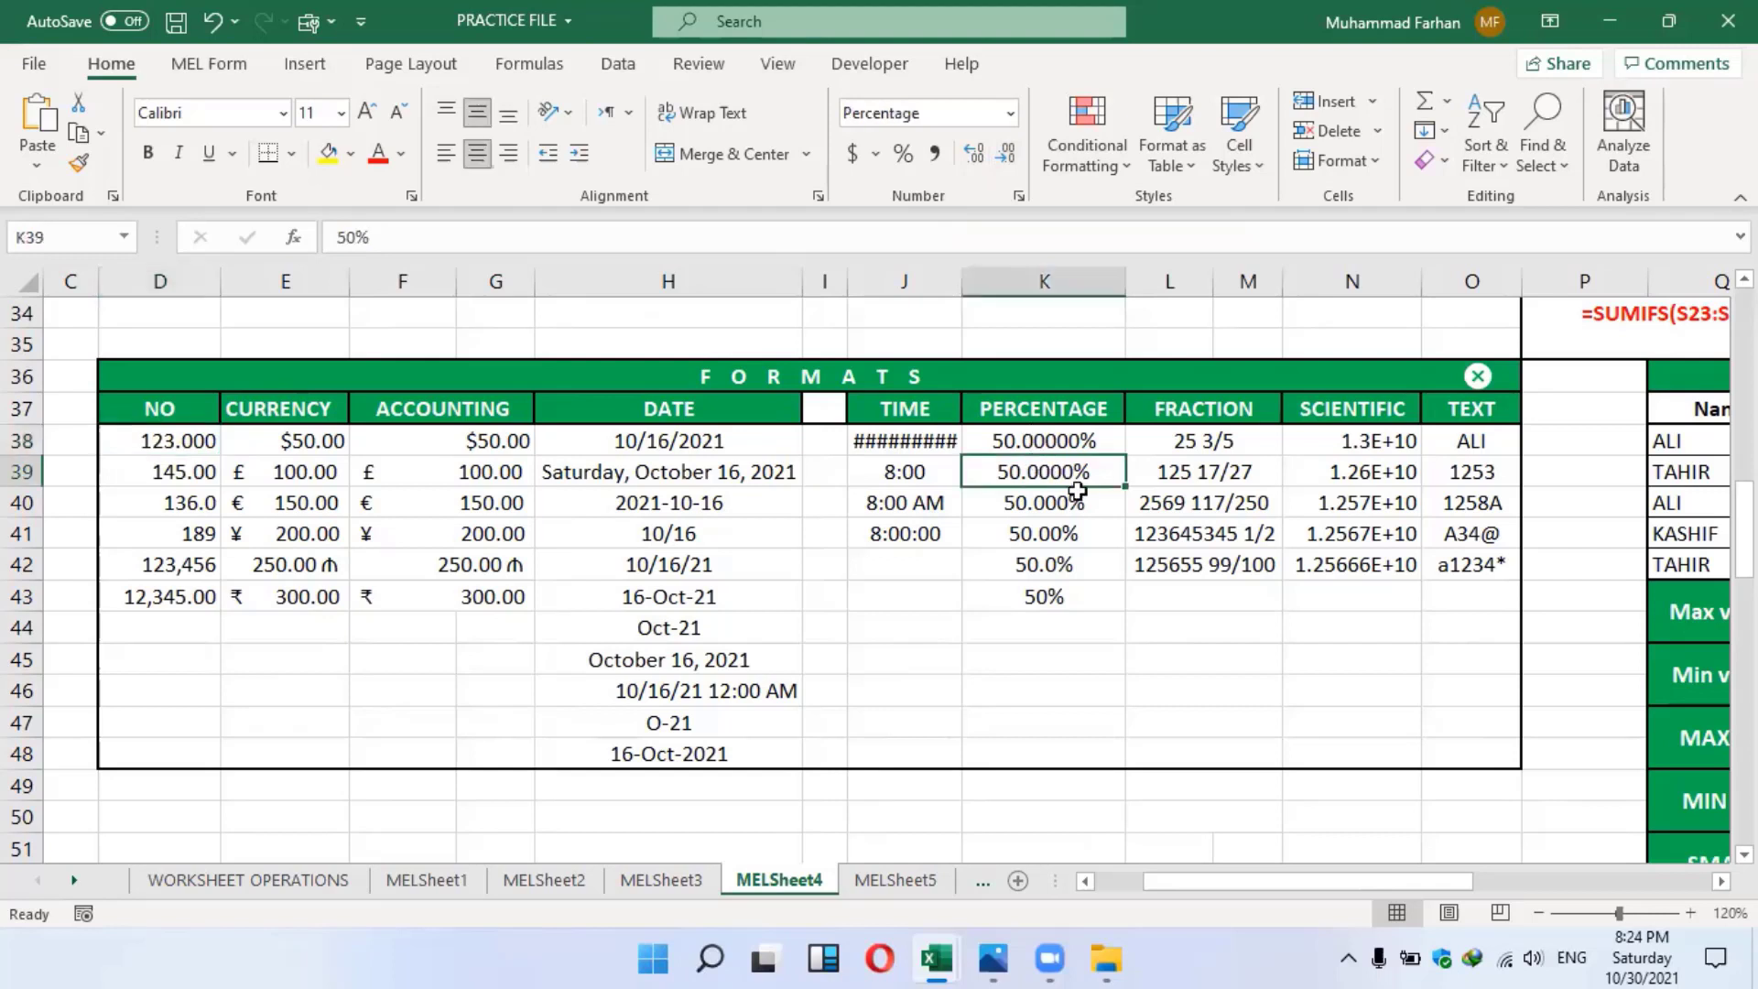
{"action": "left_click", "coordinate": [1054, 443]}
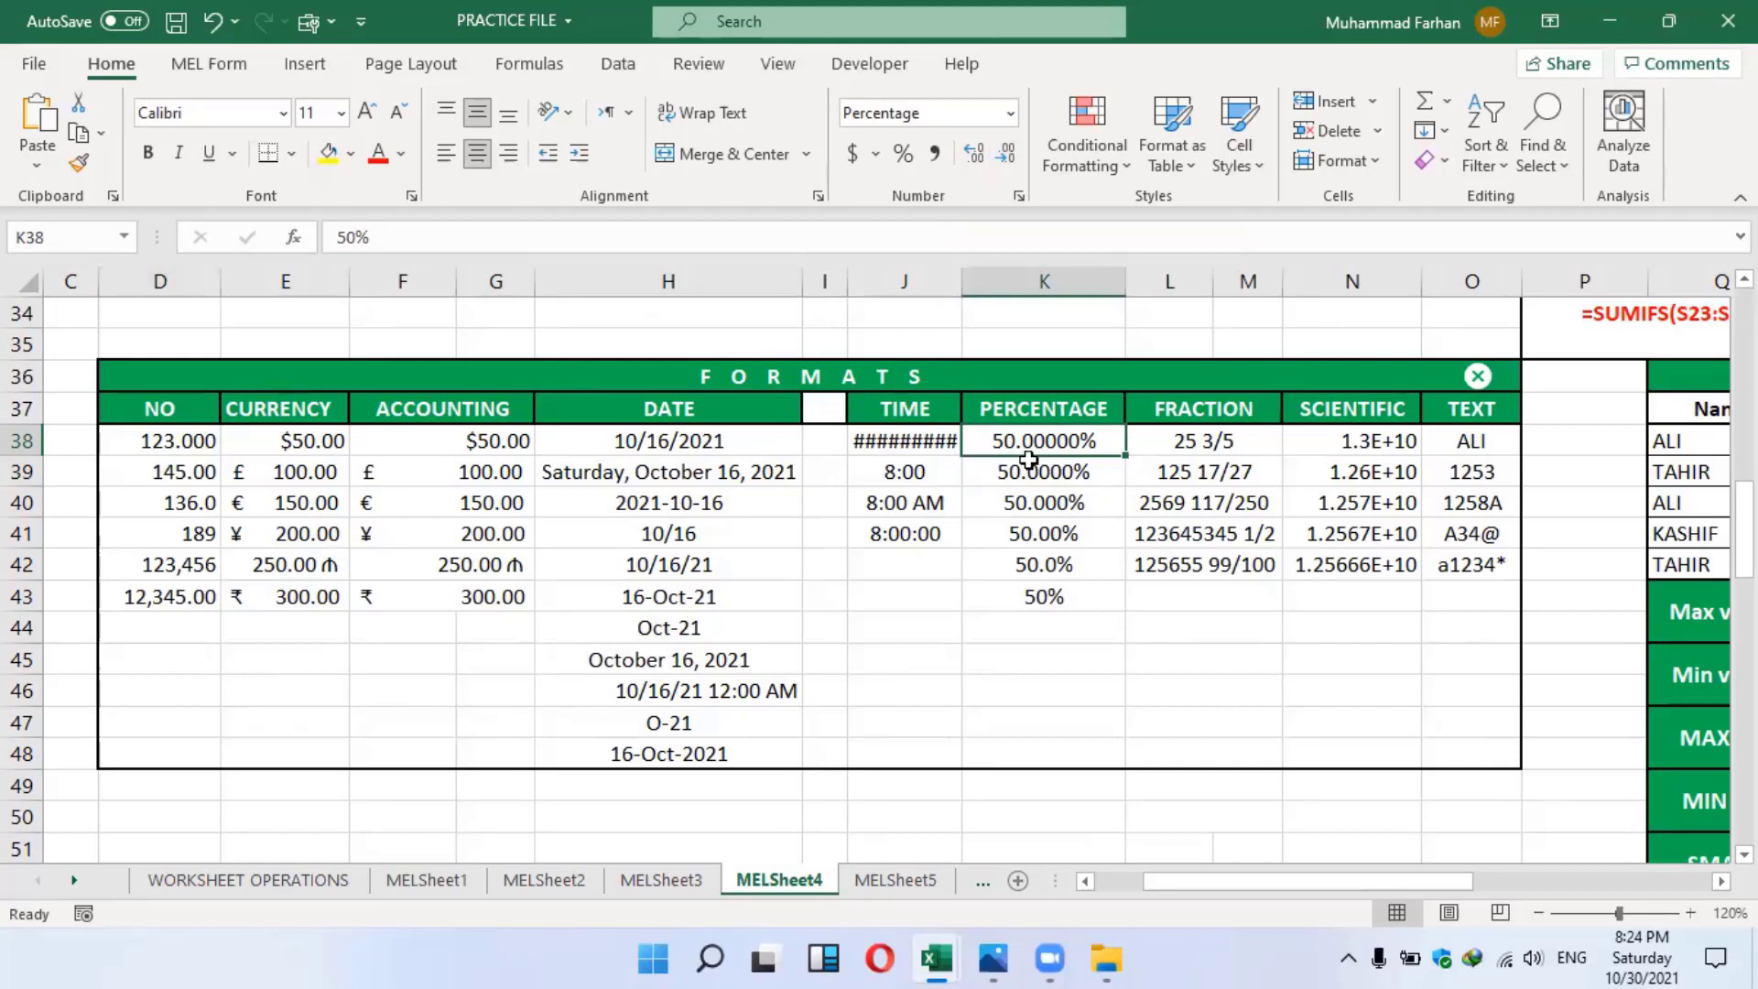
{"action": "left_click", "coordinate": [1007, 158]}
{"action": "left_click", "coordinate": [1007, 158]}
{"action": "left_click", "coordinate": [1007, 158]}
{"action": "left_click", "coordinate": [1007, 158]}
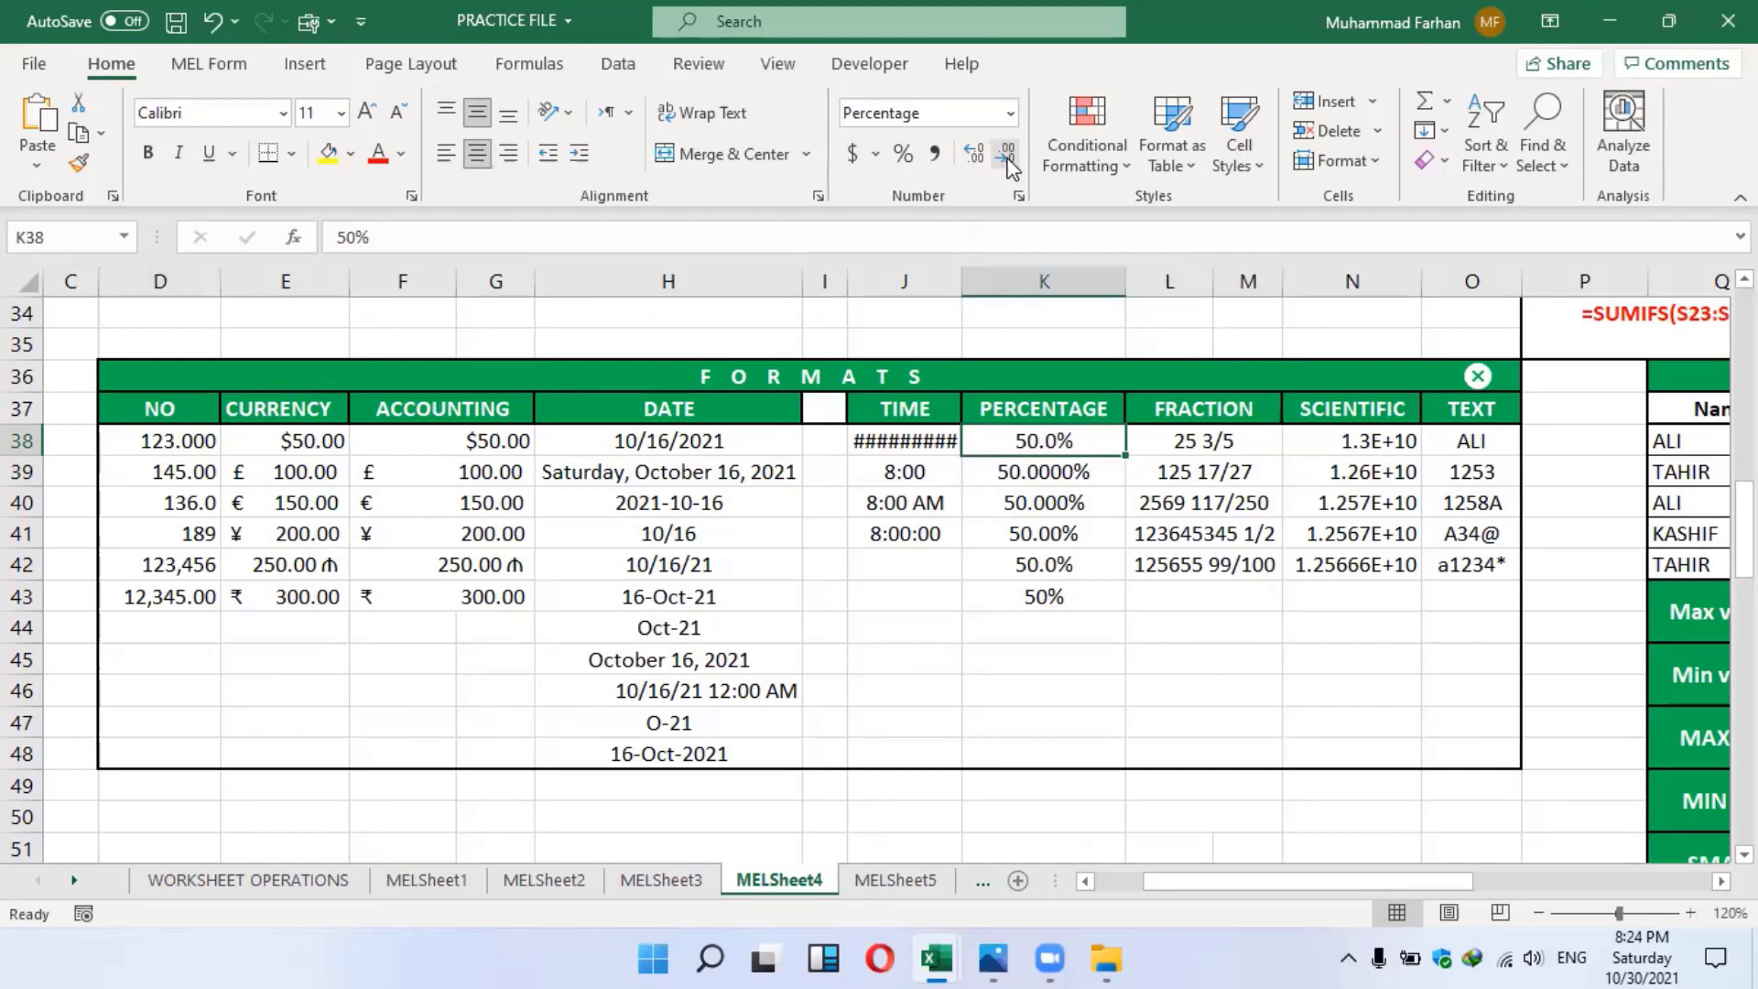
{"action": "left_click", "coordinate": [1007, 157]}
{"action": "left_click", "coordinate": [975, 154]}
{"action": "left_click", "coordinate": [976, 154]}
{"action": "left_click", "coordinate": [976, 153]}
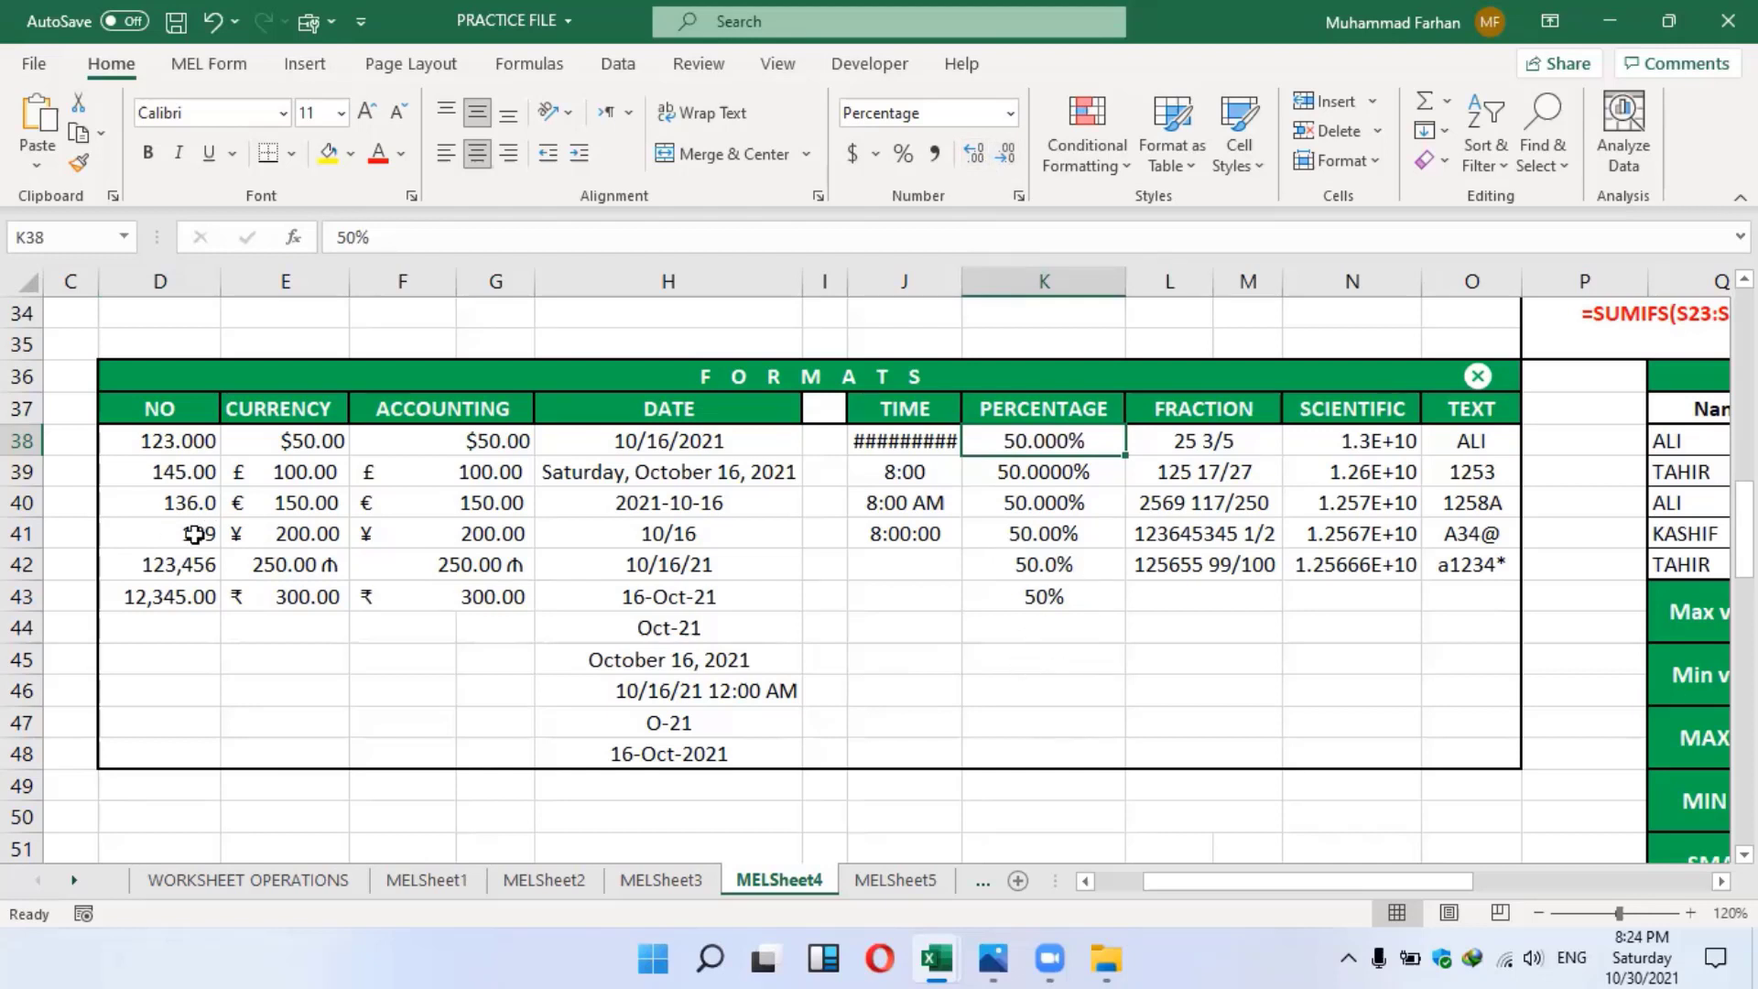
Change the currency symbol of the amount in cell E38 of the FORMATS table to Armenian
{"action": "left_click", "coordinate": [286, 444]}
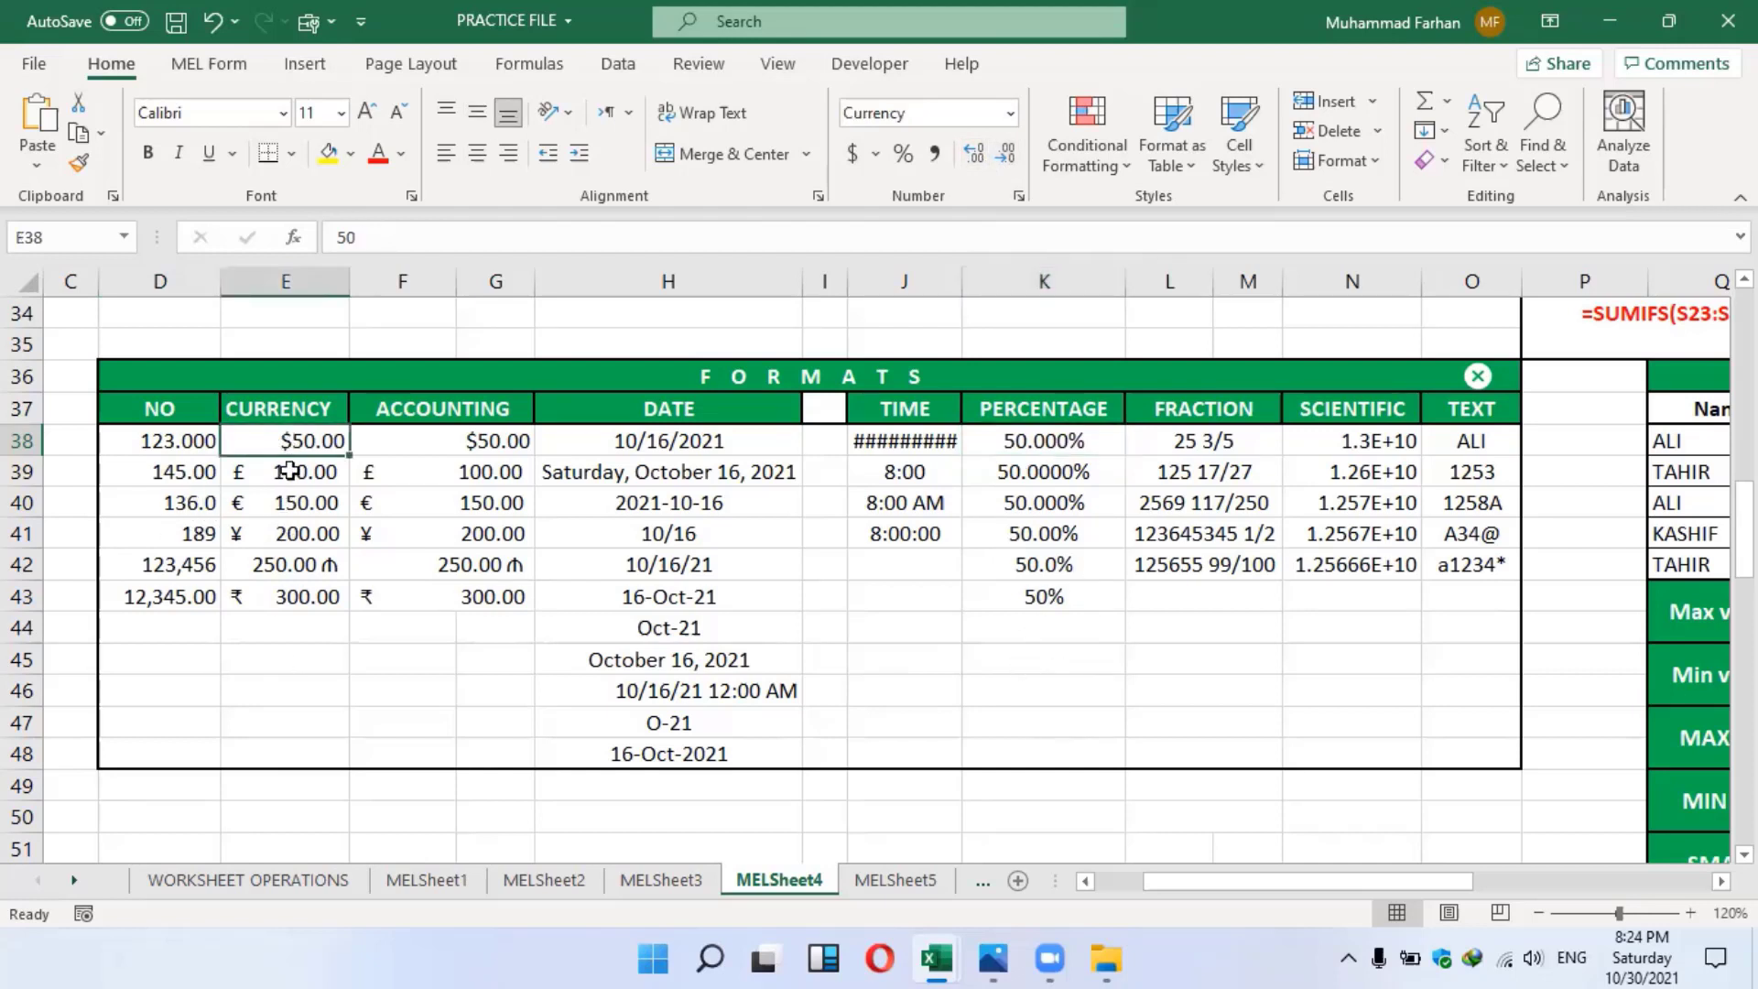
{"action": "left_click", "coordinate": [302, 468]}
{"action": "left_click", "coordinate": [294, 444]}
{"action": "left_click", "coordinate": [300, 467]}
{"action": "left_click", "coordinate": [302, 448]}
{"action": "key", "text": "ctrl+1"}
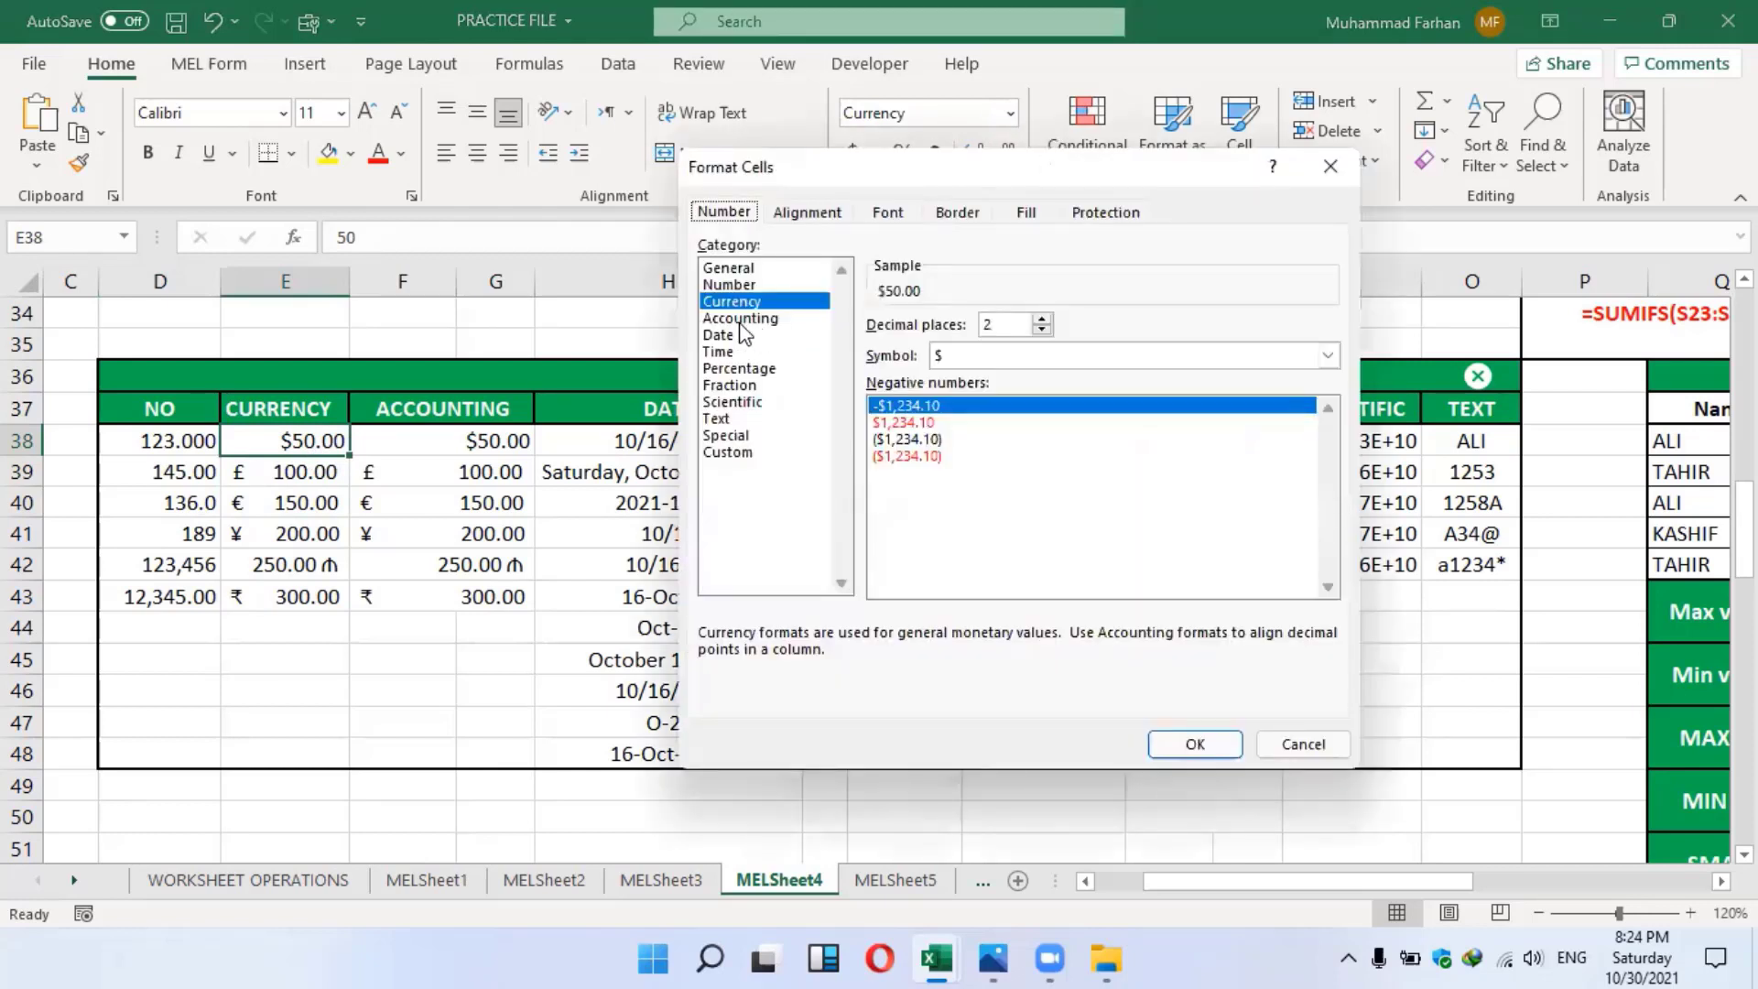
{"action": "left_click", "coordinate": [1042, 359]}
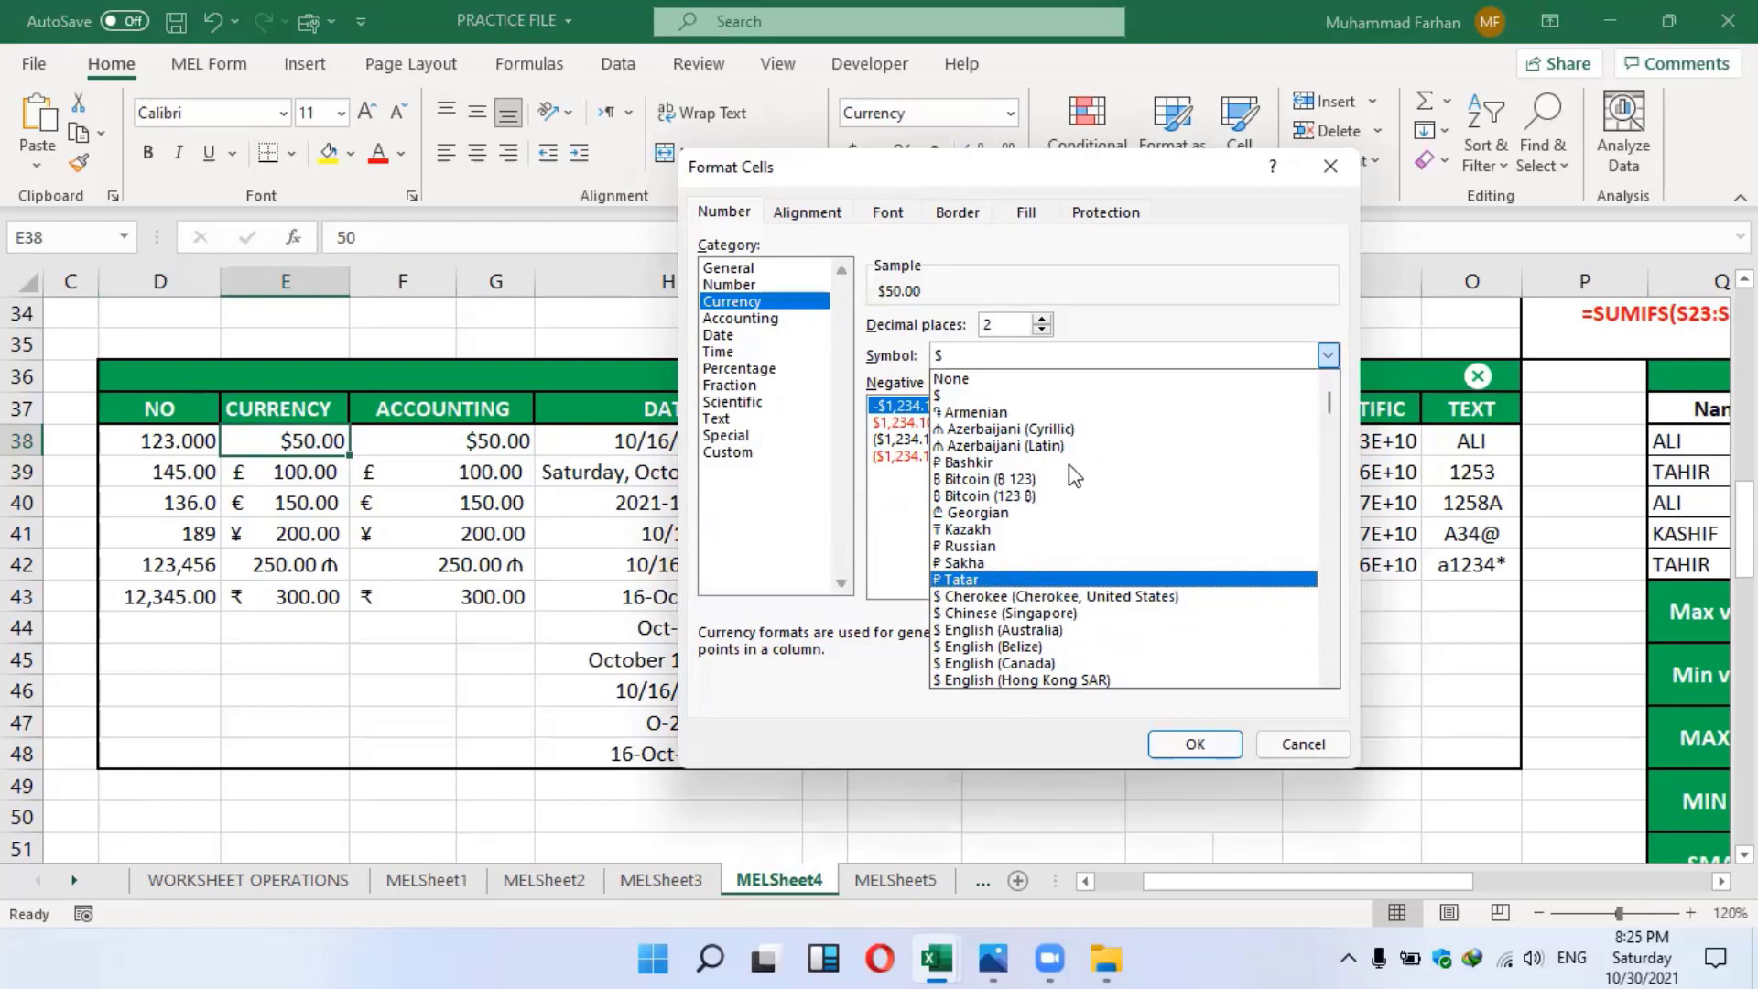
{"action": "left_click_drag", "start_coordinate": [1333, 414], "coordinate": [1377, 457]}
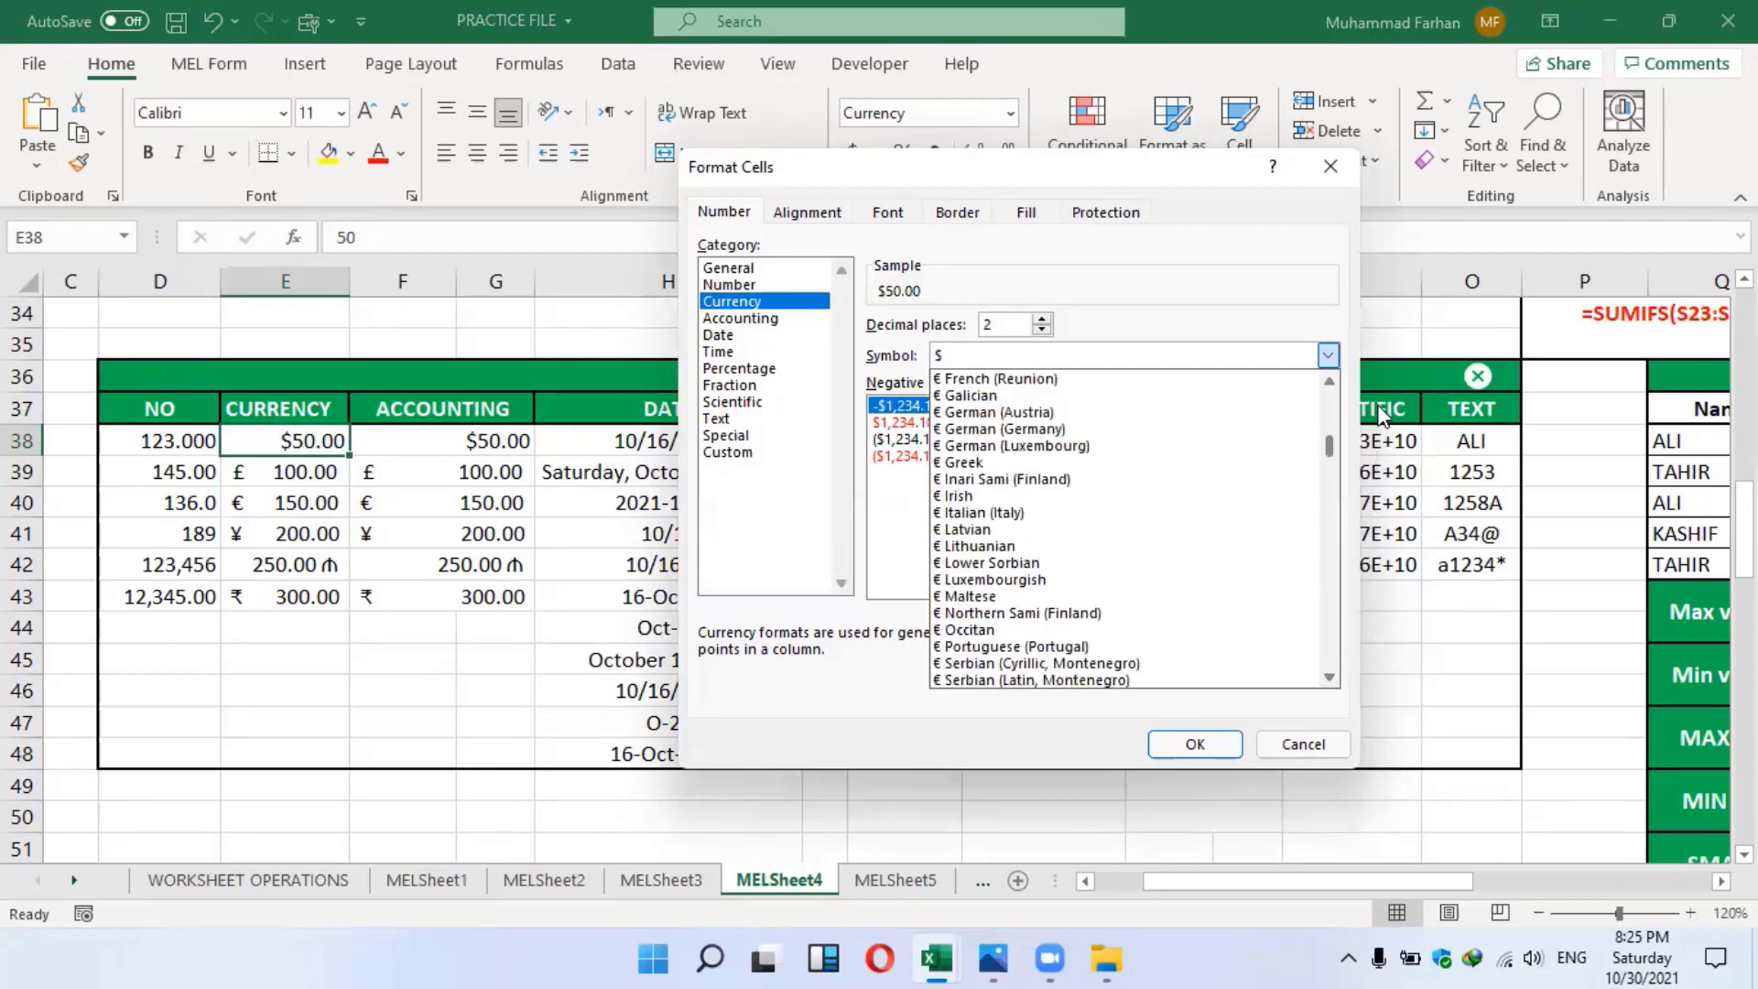
{"action": "scroll", "coordinate": [1022, 412], "scroll_direction": "up", "scroll_amount": 15}
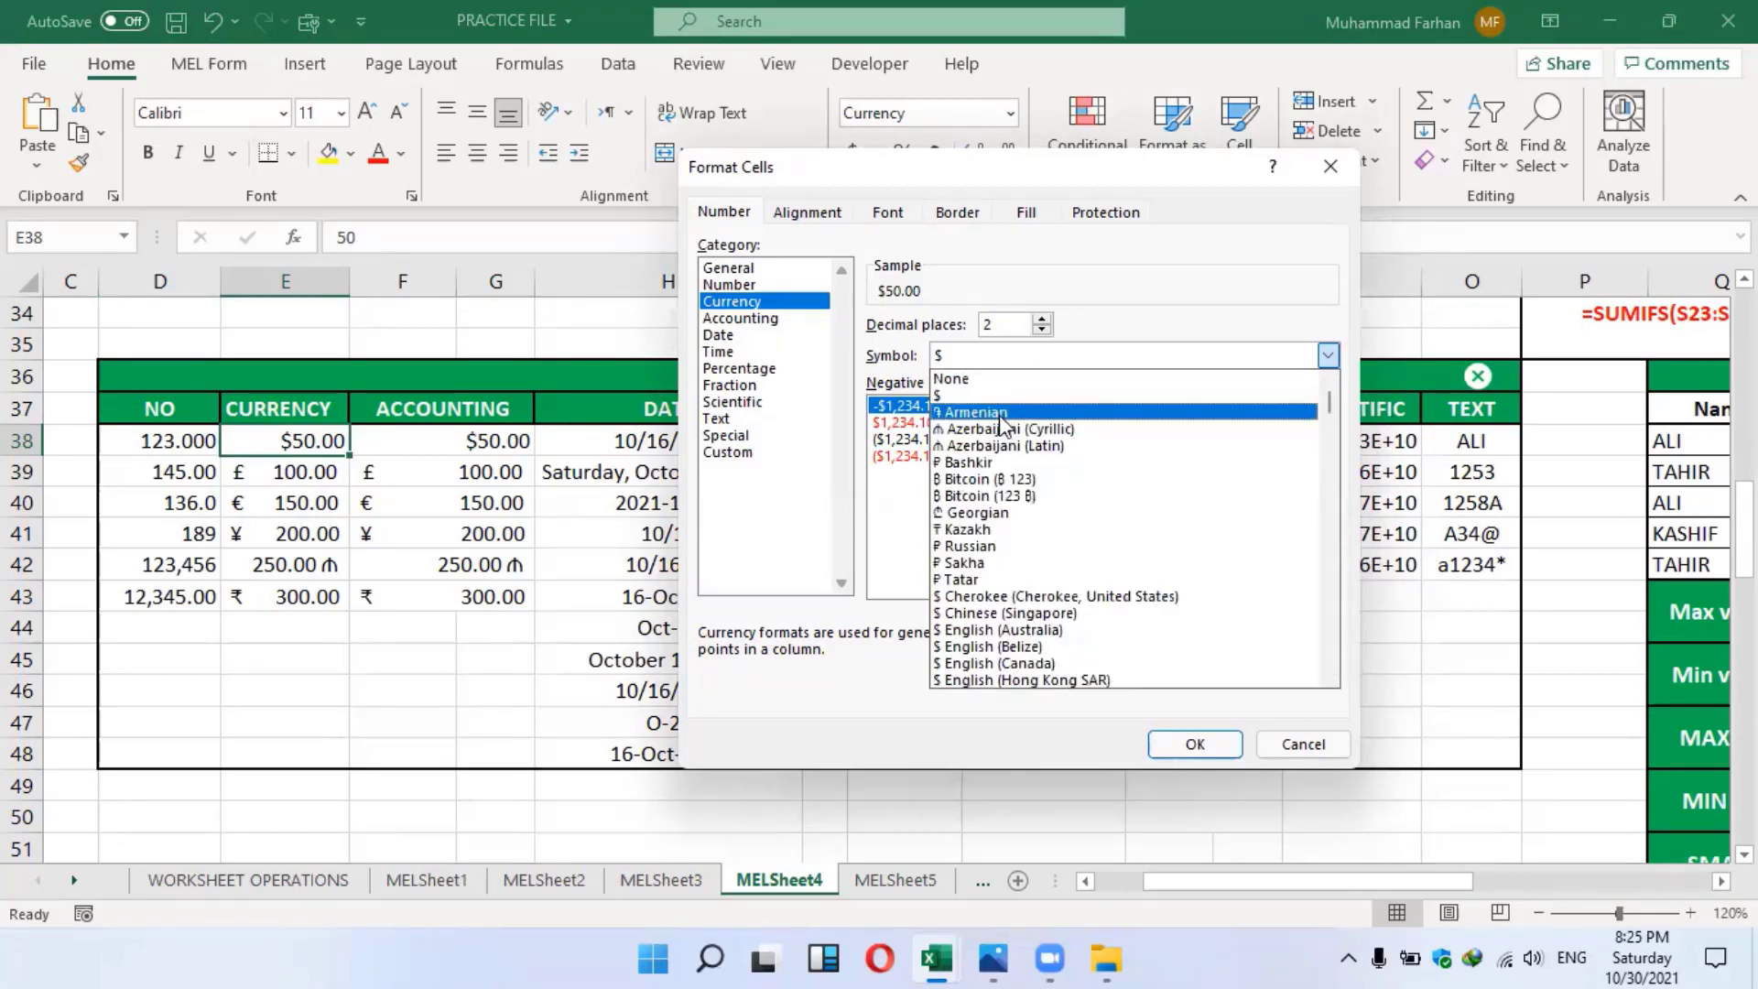
{"action": "left_click", "coordinate": [1004, 414]}
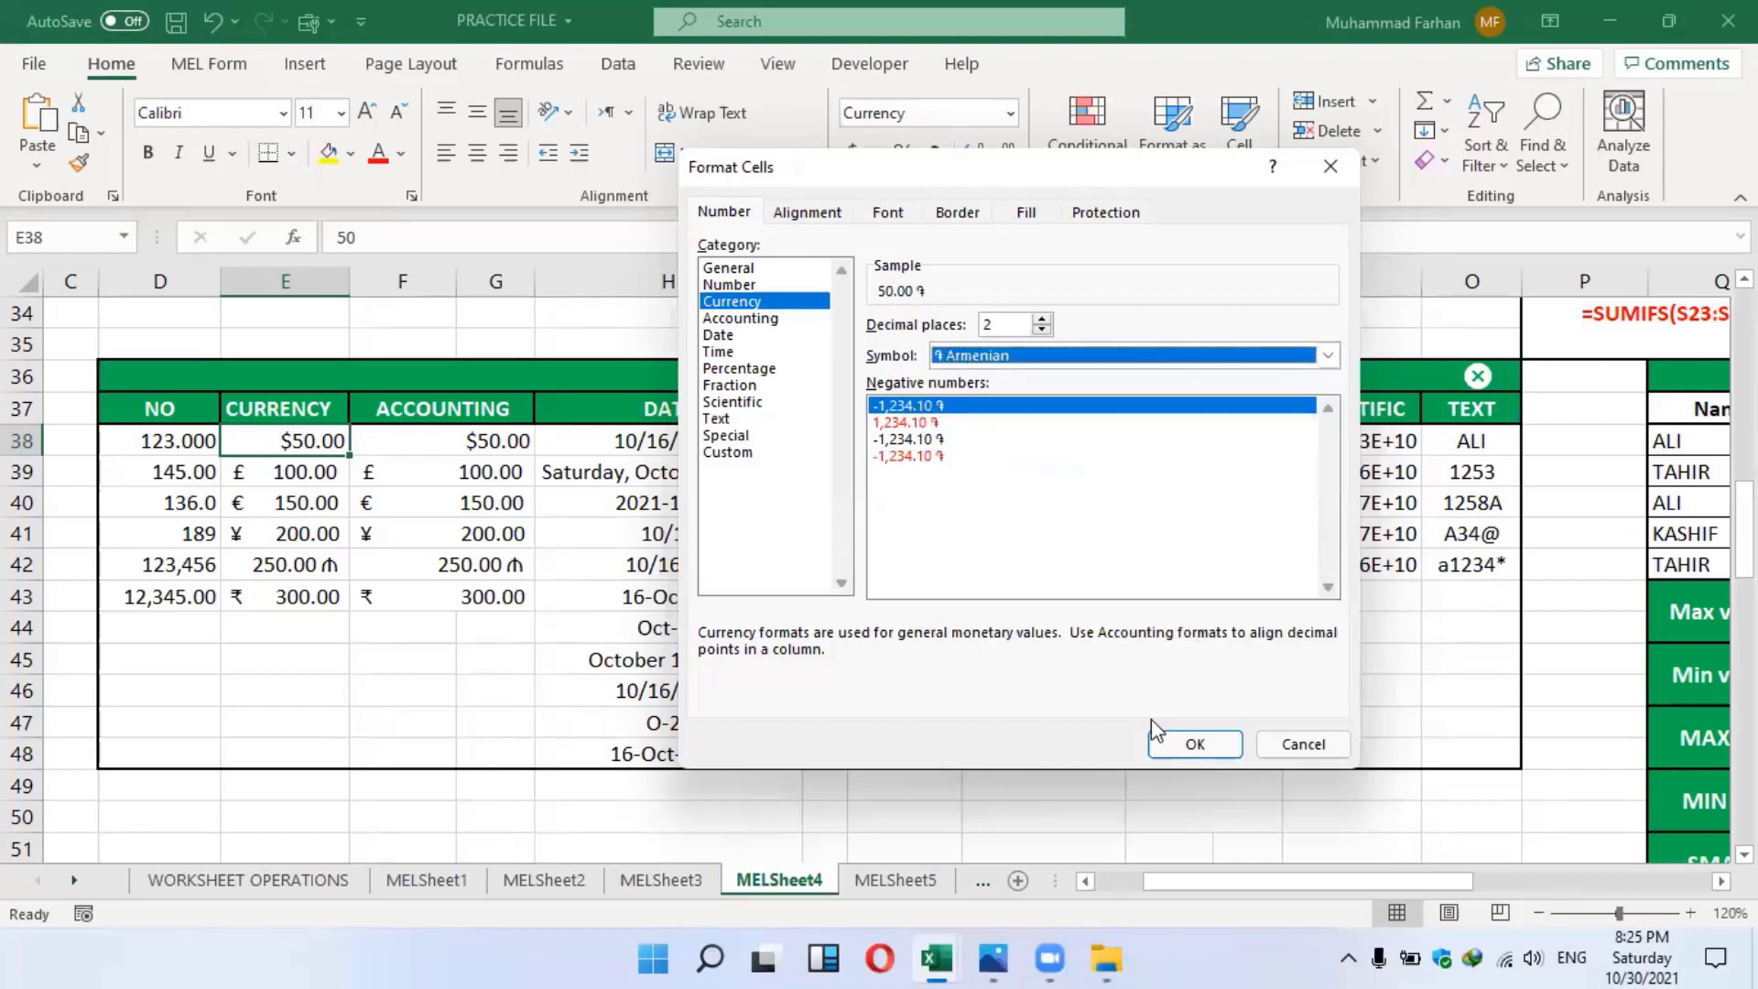
{"action": "key", "text": "Return"}
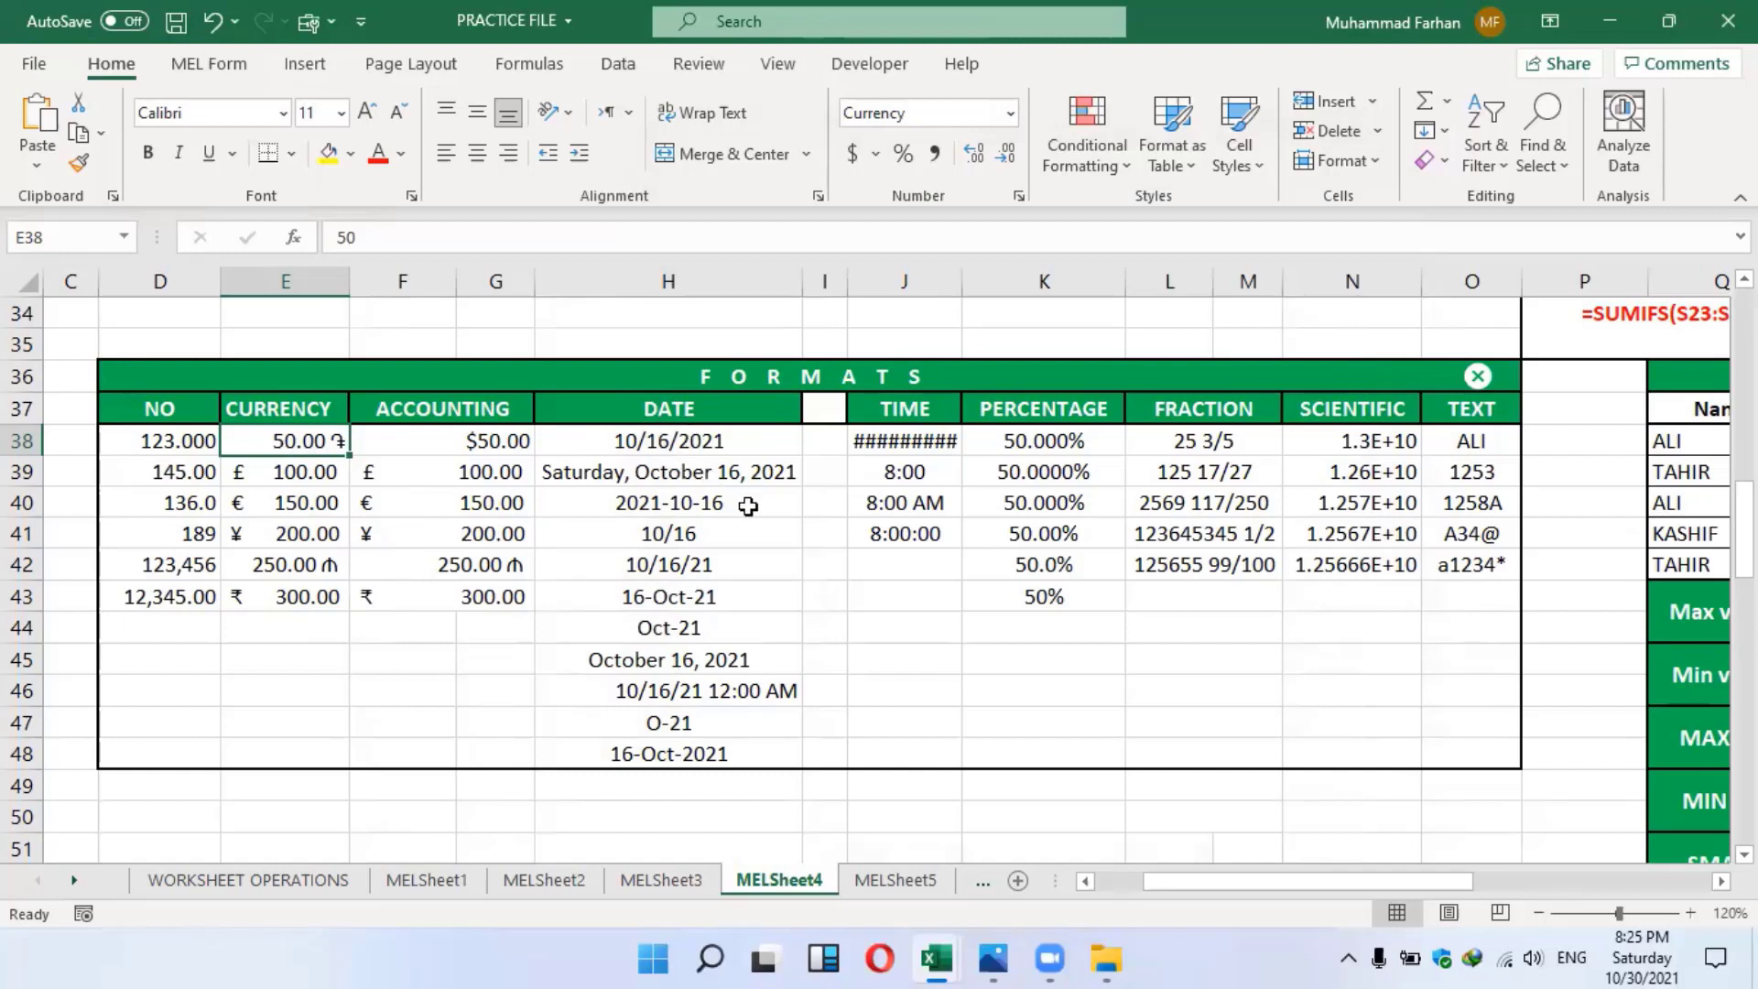
Examine the different date display formats in the DATE column of the FORMATS table, H38 to H48
{"action": "left_click", "coordinate": [712, 443]}
{"action": "left_click", "coordinate": [716, 471]}
{"action": "left_click", "coordinate": [722, 534]}
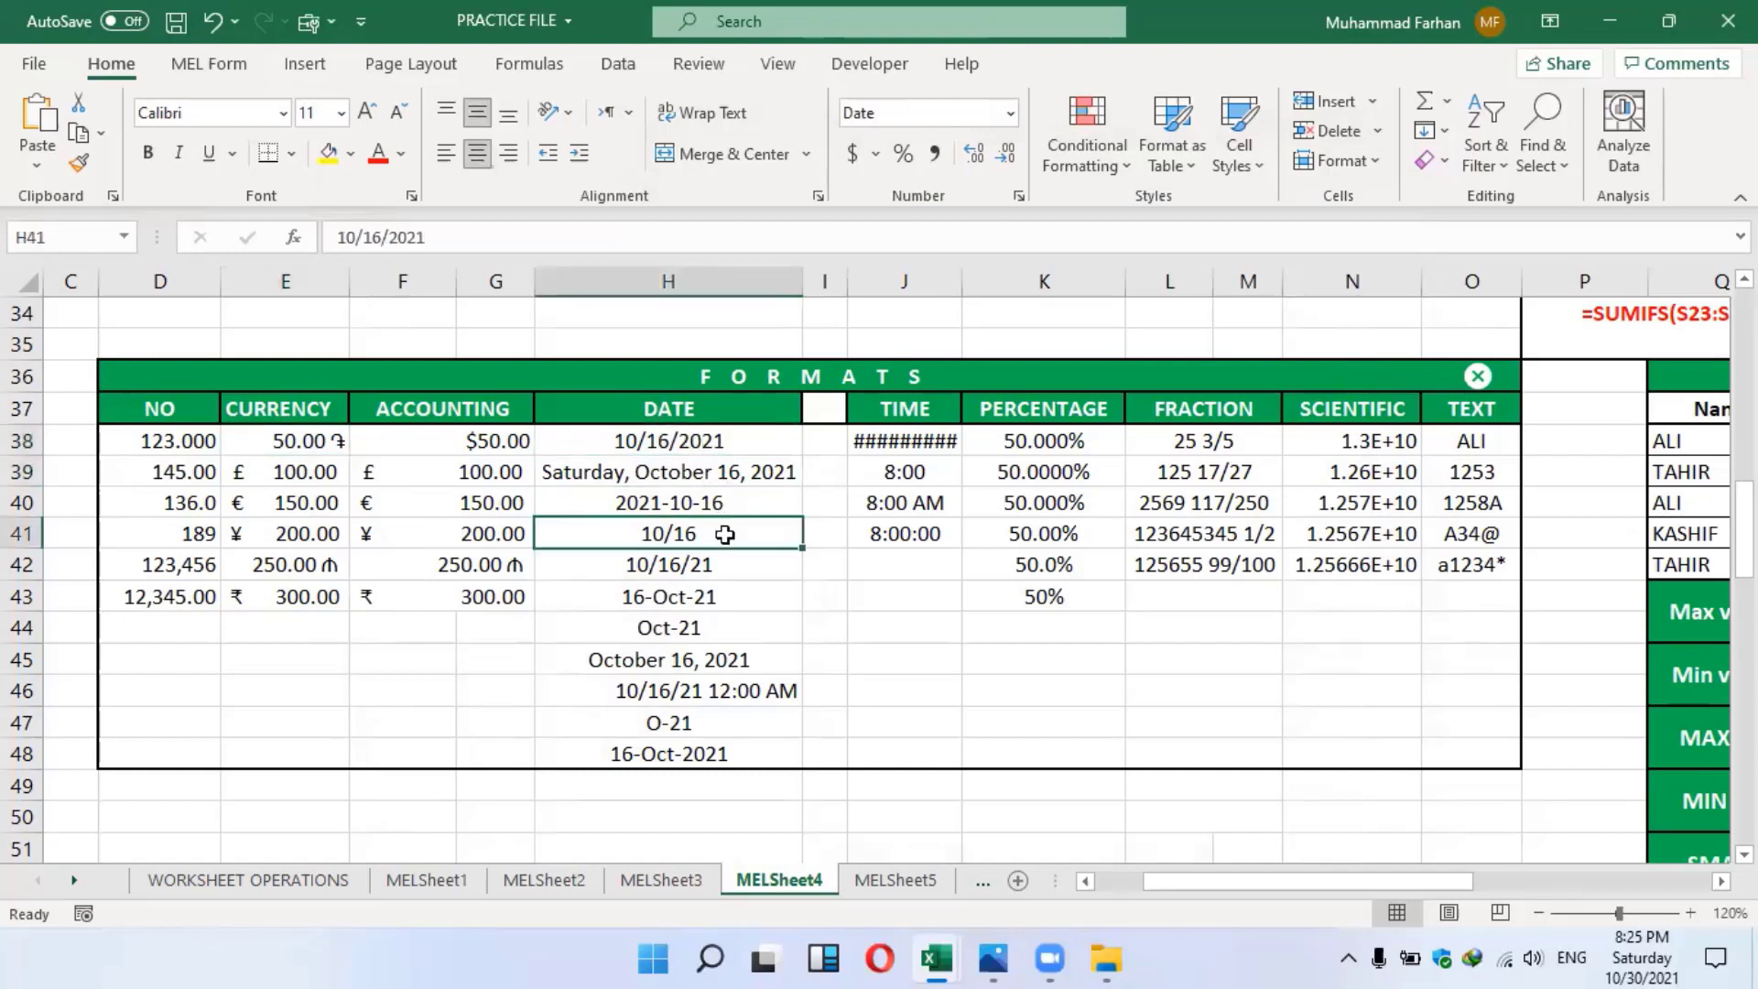
{"action": "left_click", "coordinate": [723, 563]}
{"action": "left_click", "coordinate": [714, 626]}
{"action": "left_click", "coordinate": [706, 661]}
{"action": "left_click", "coordinate": [705, 722]}
{"action": "left_click", "coordinate": [705, 690]}
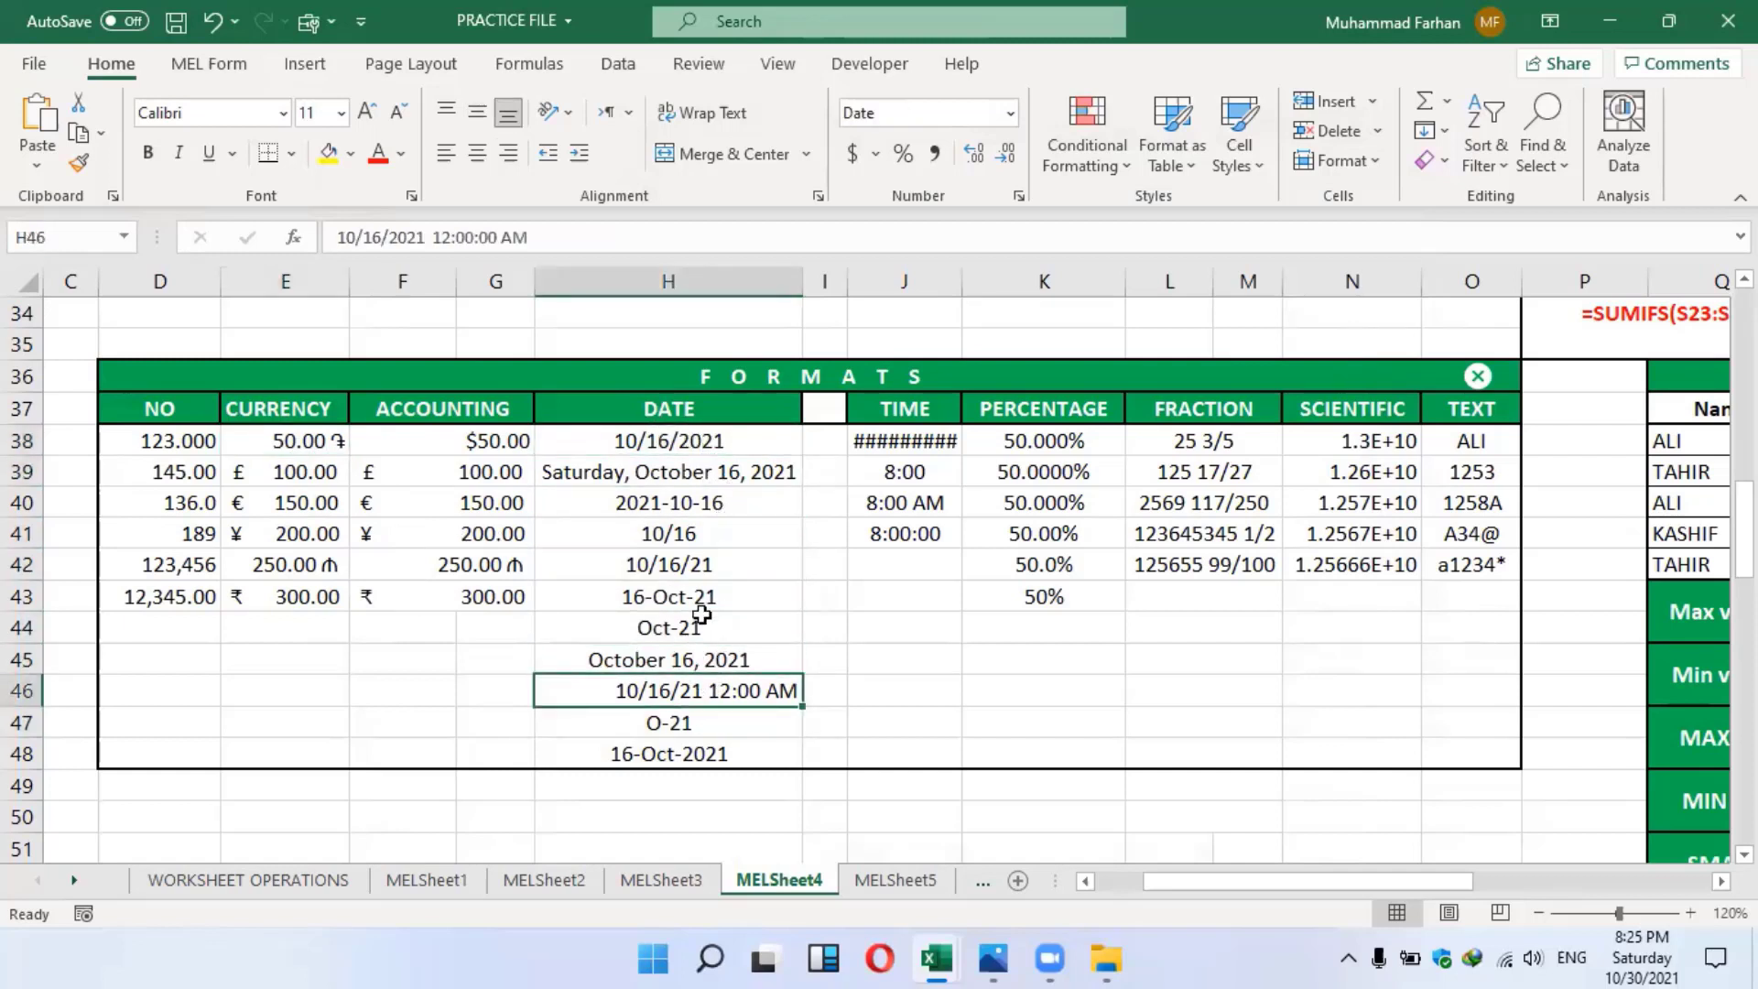
{"action": "left_click", "coordinate": [709, 565]}
{"action": "left_click", "coordinate": [703, 443]}
{"action": "left_click", "coordinate": [706, 499]}
{"action": "left_click", "coordinate": [714, 590]}
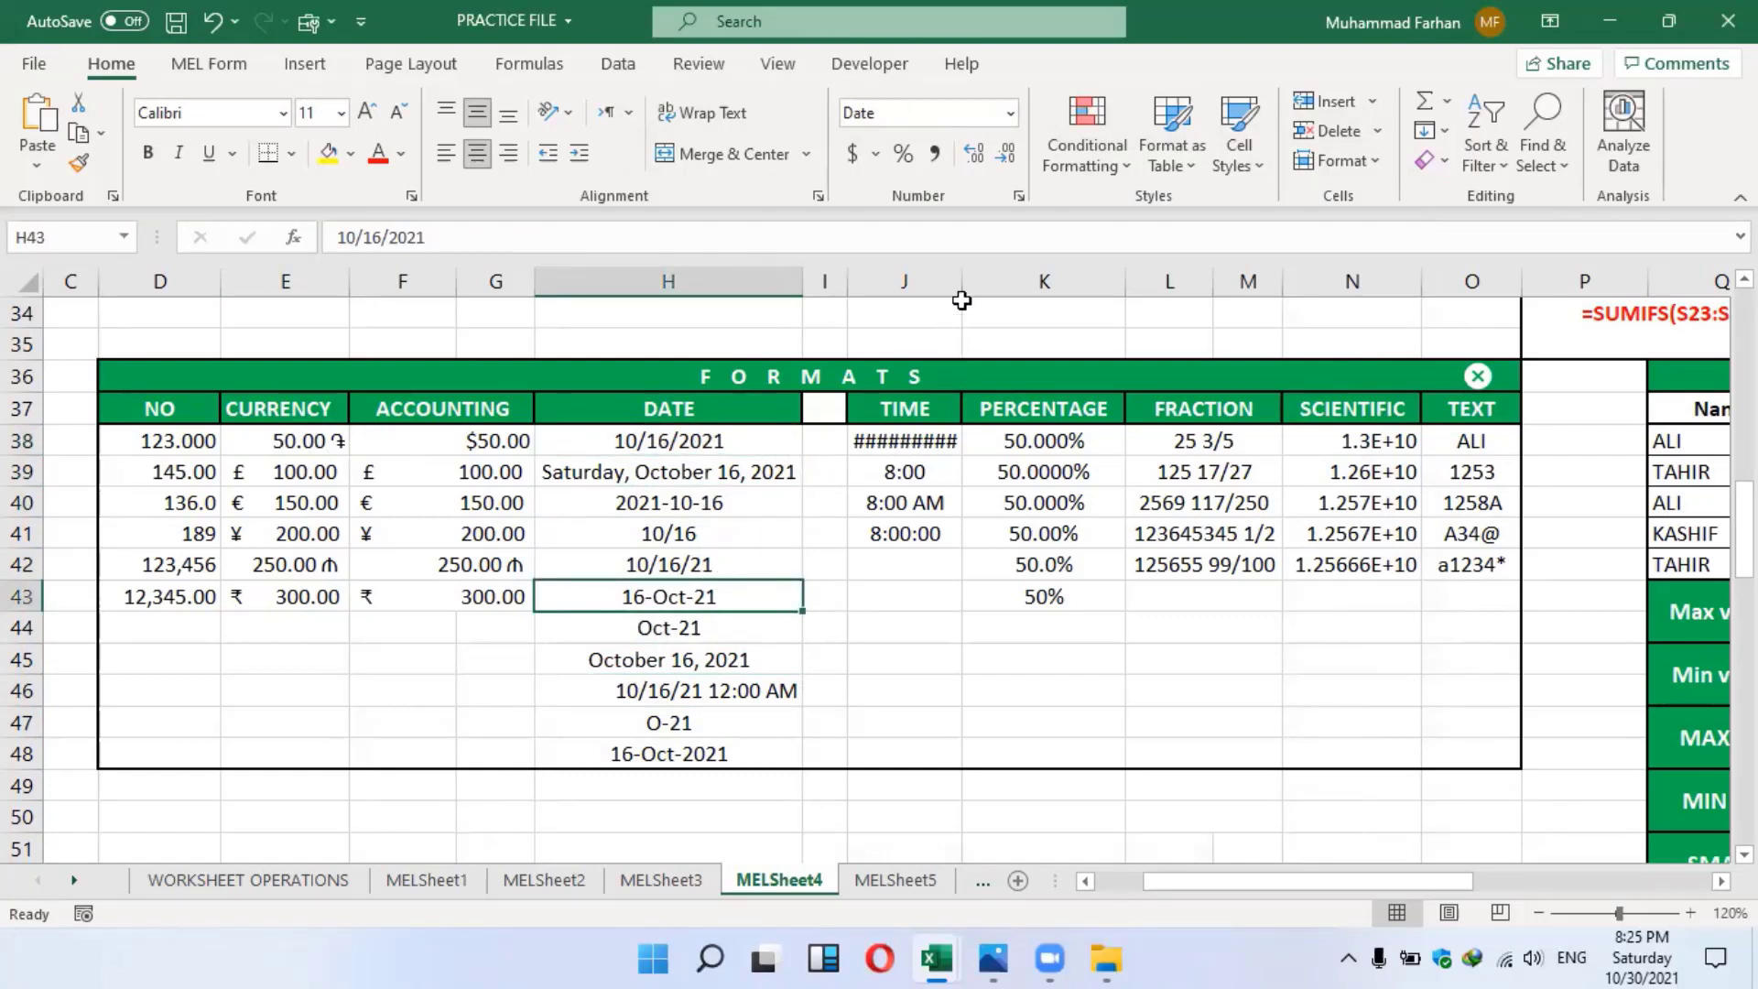
Widen column J to fit its times and enter the time 8:00:15 in cell J44
{"action": "left_click_drag", "start_coordinate": [963, 277], "coordinate": [984, 276]}
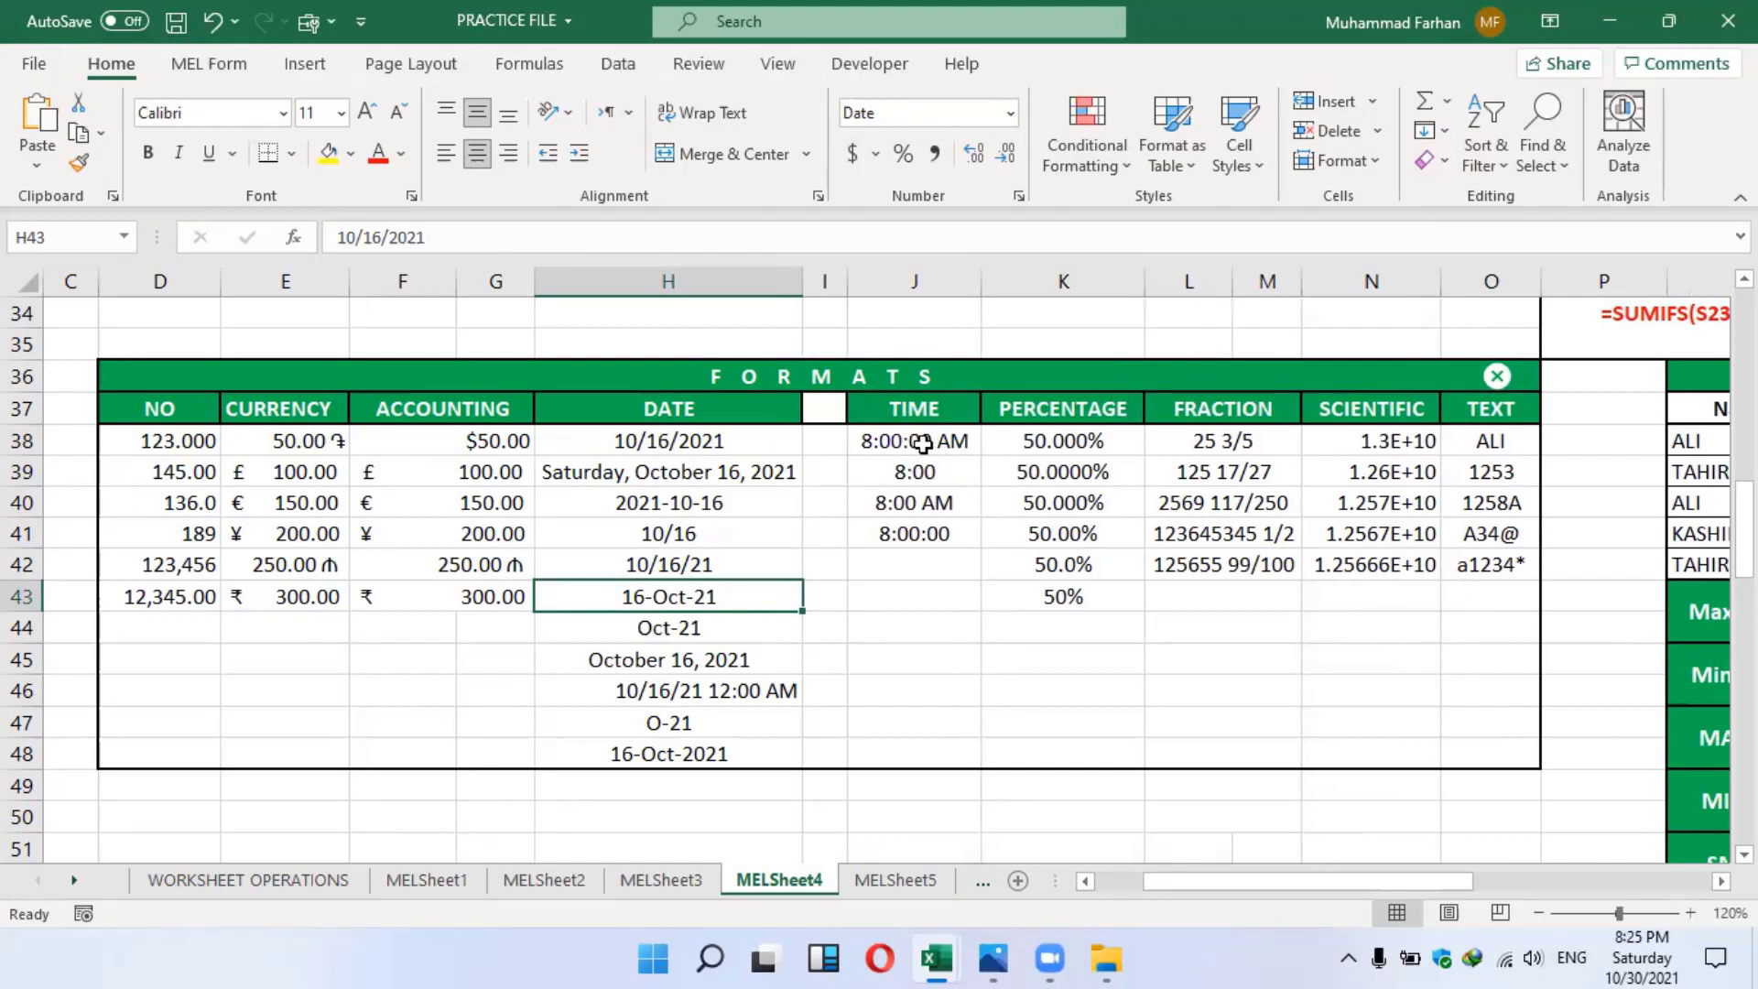
{"action": "left_click", "coordinate": [884, 443]}
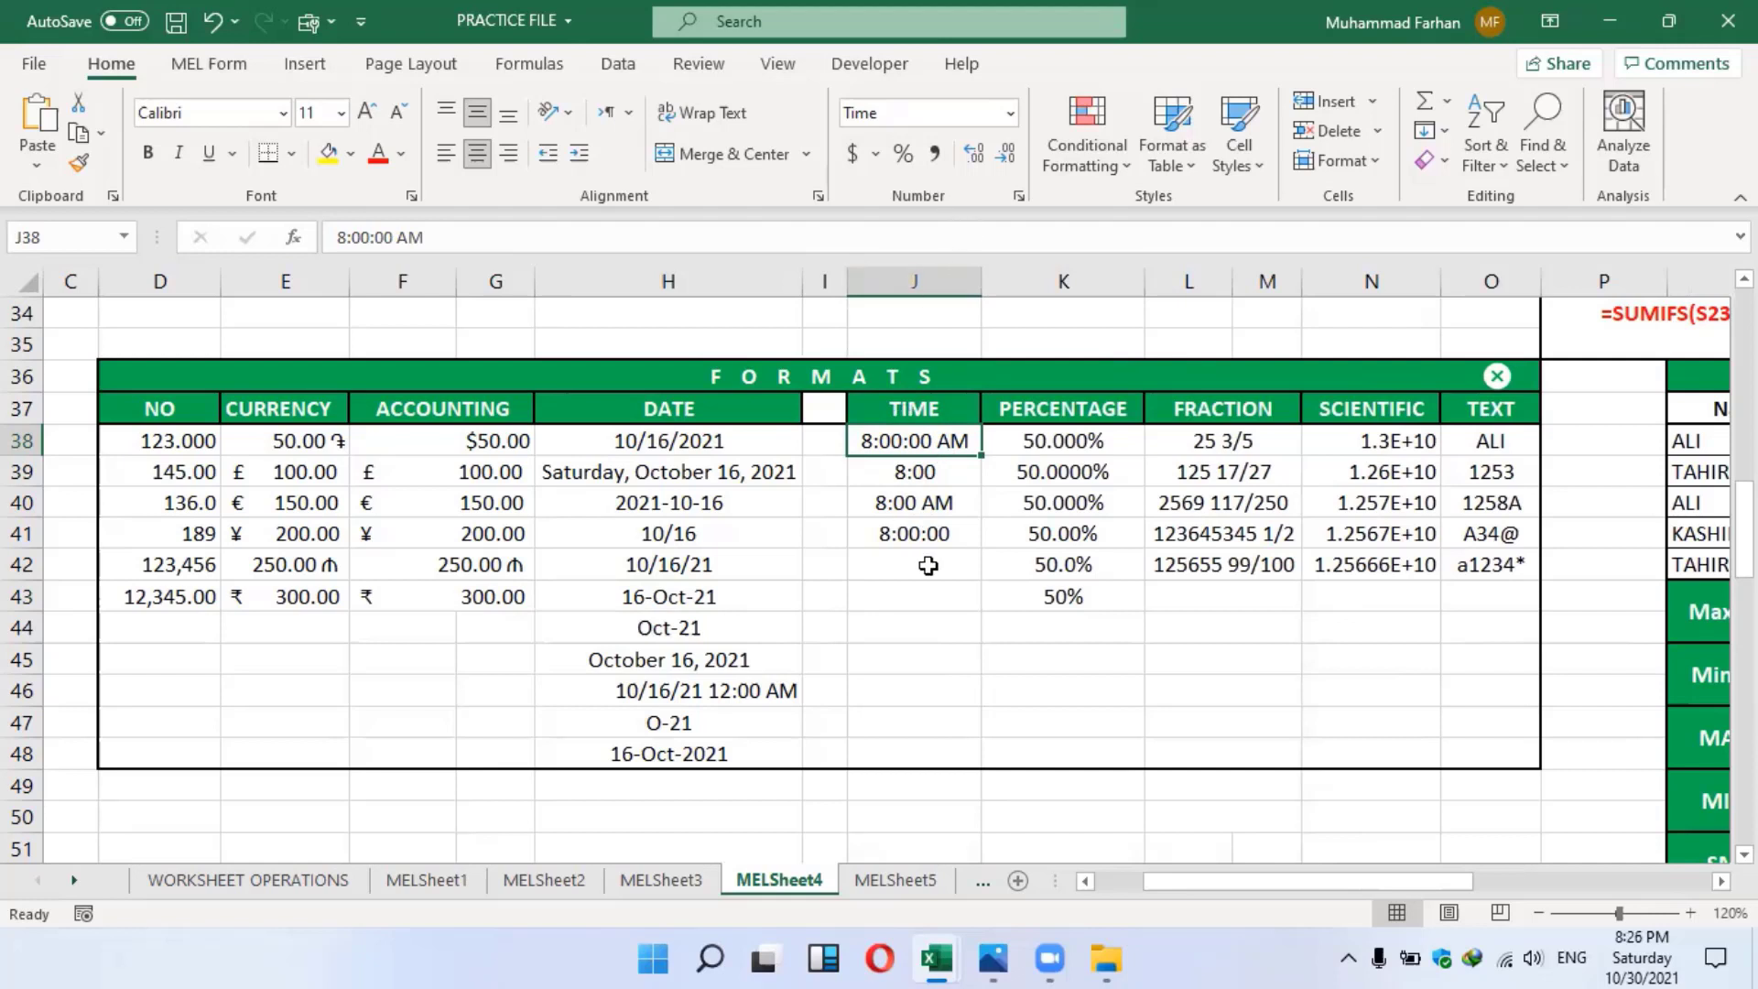
{"action": "left_click", "coordinate": [914, 572]}
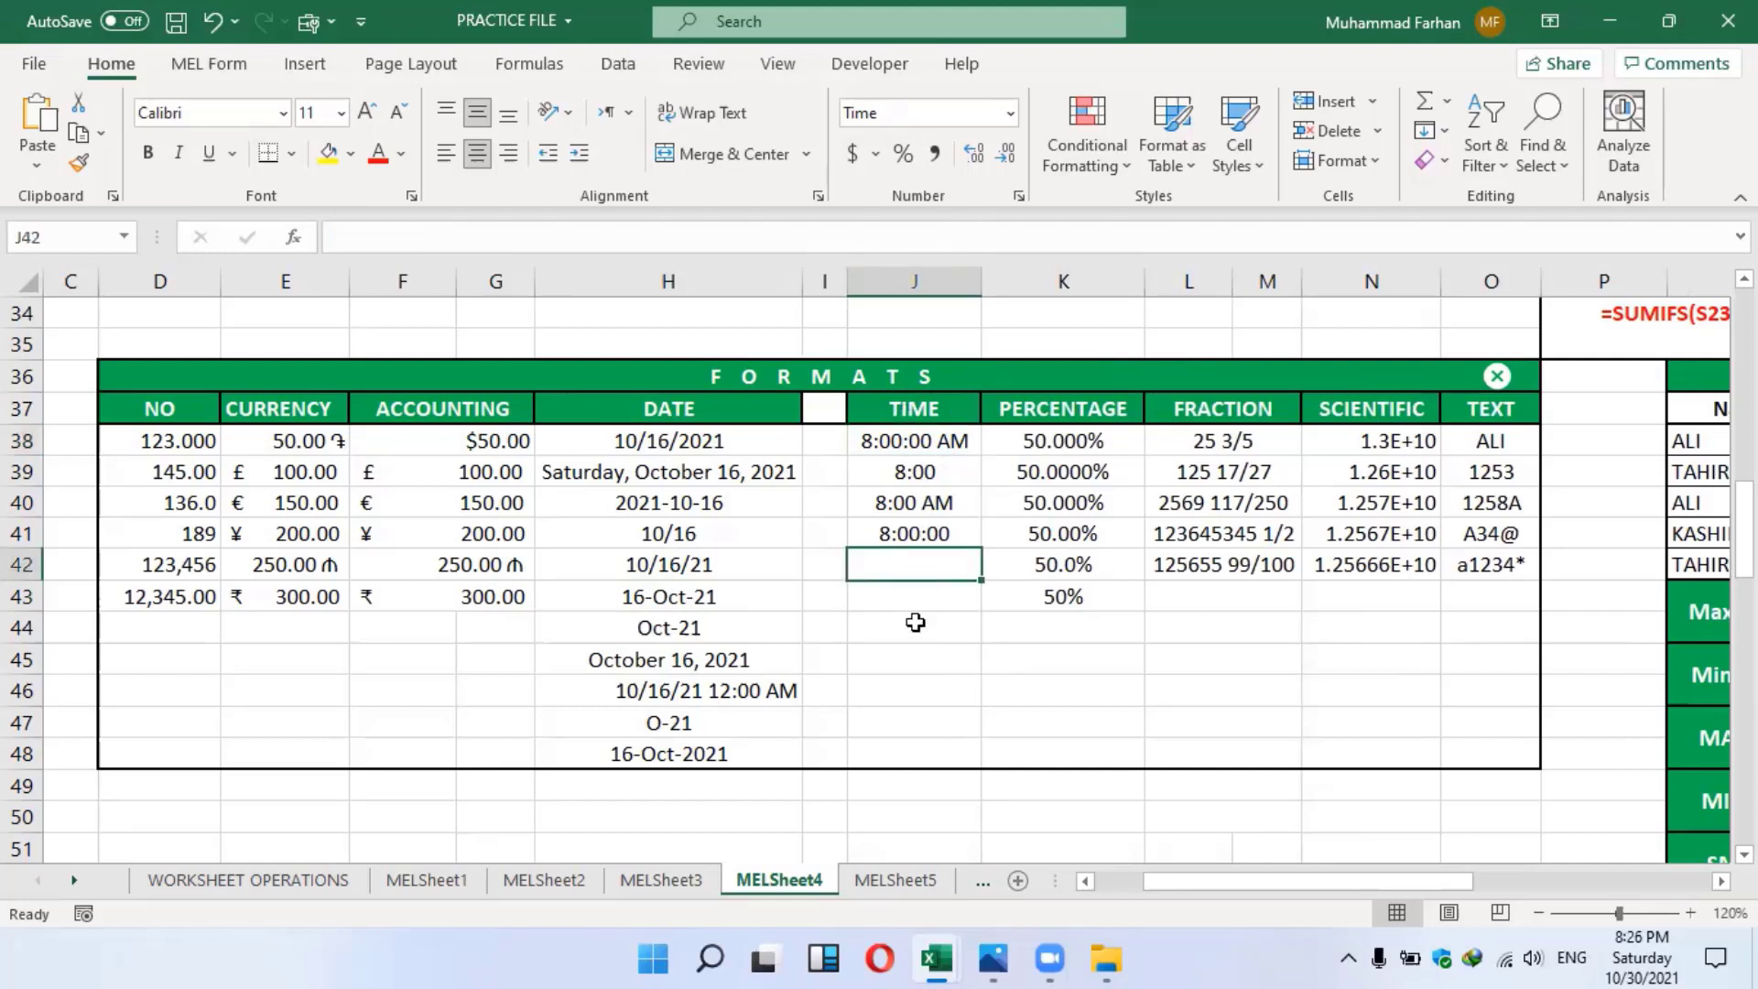
{"action": "left_click", "coordinate": [916, 623]}
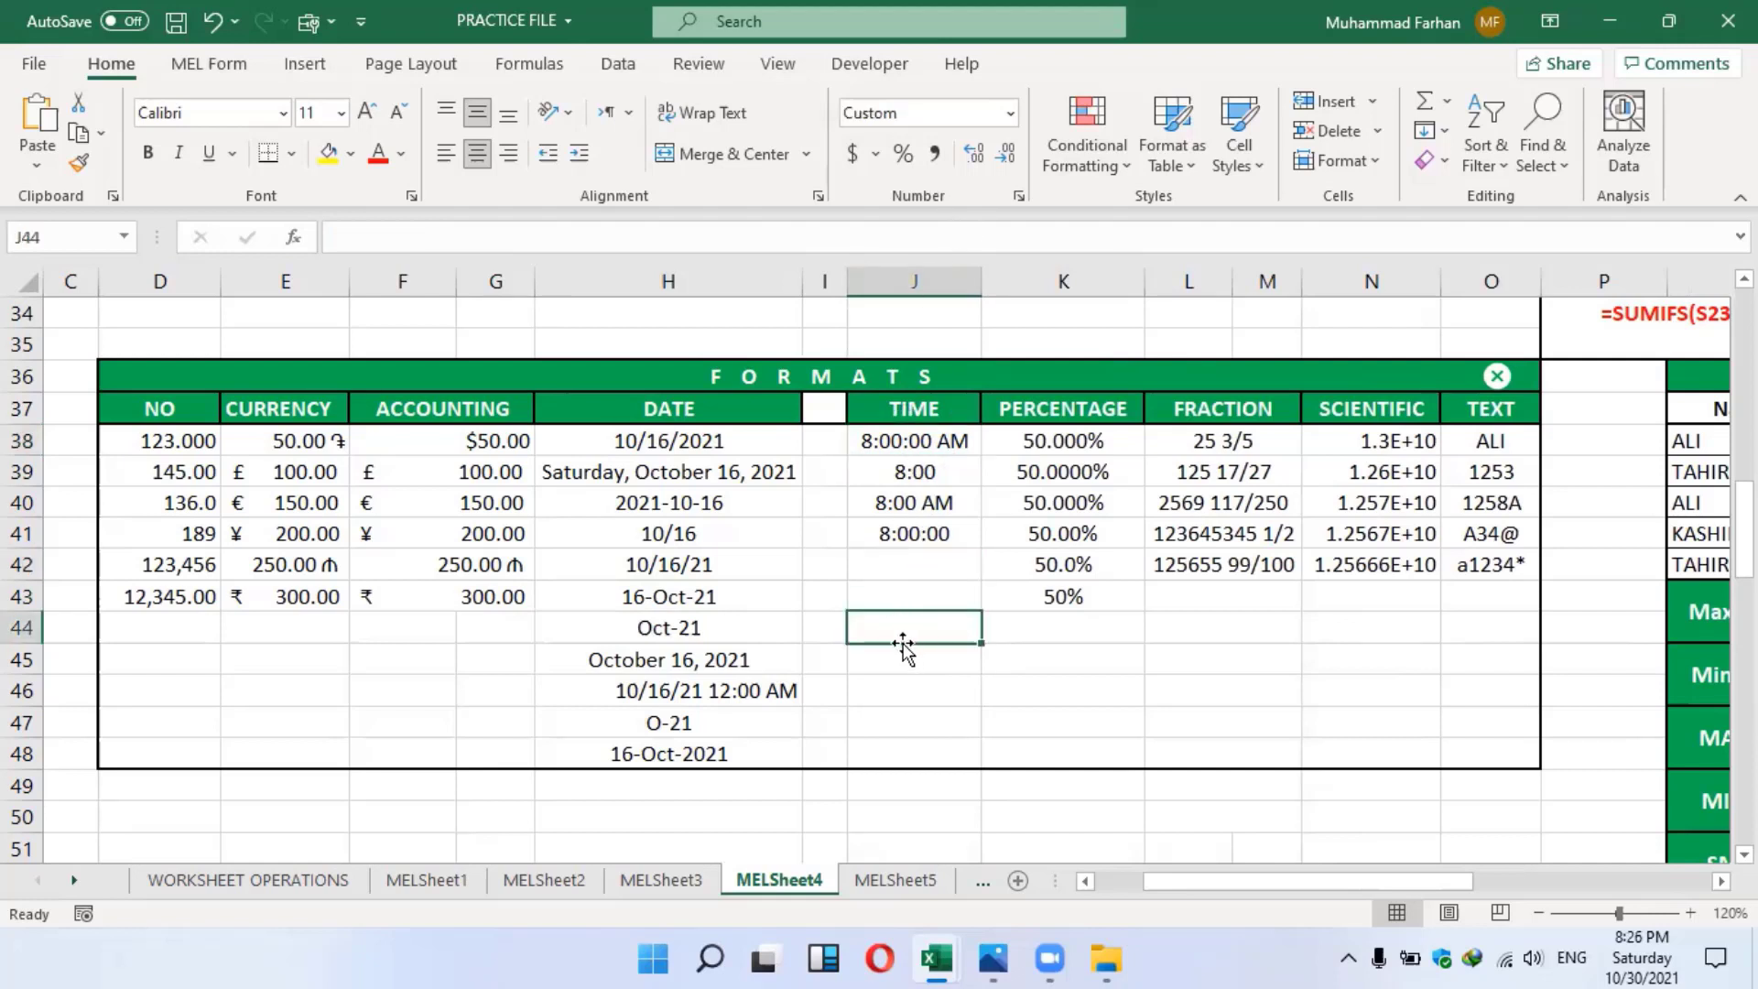
{"action": "type", "text": "8"}
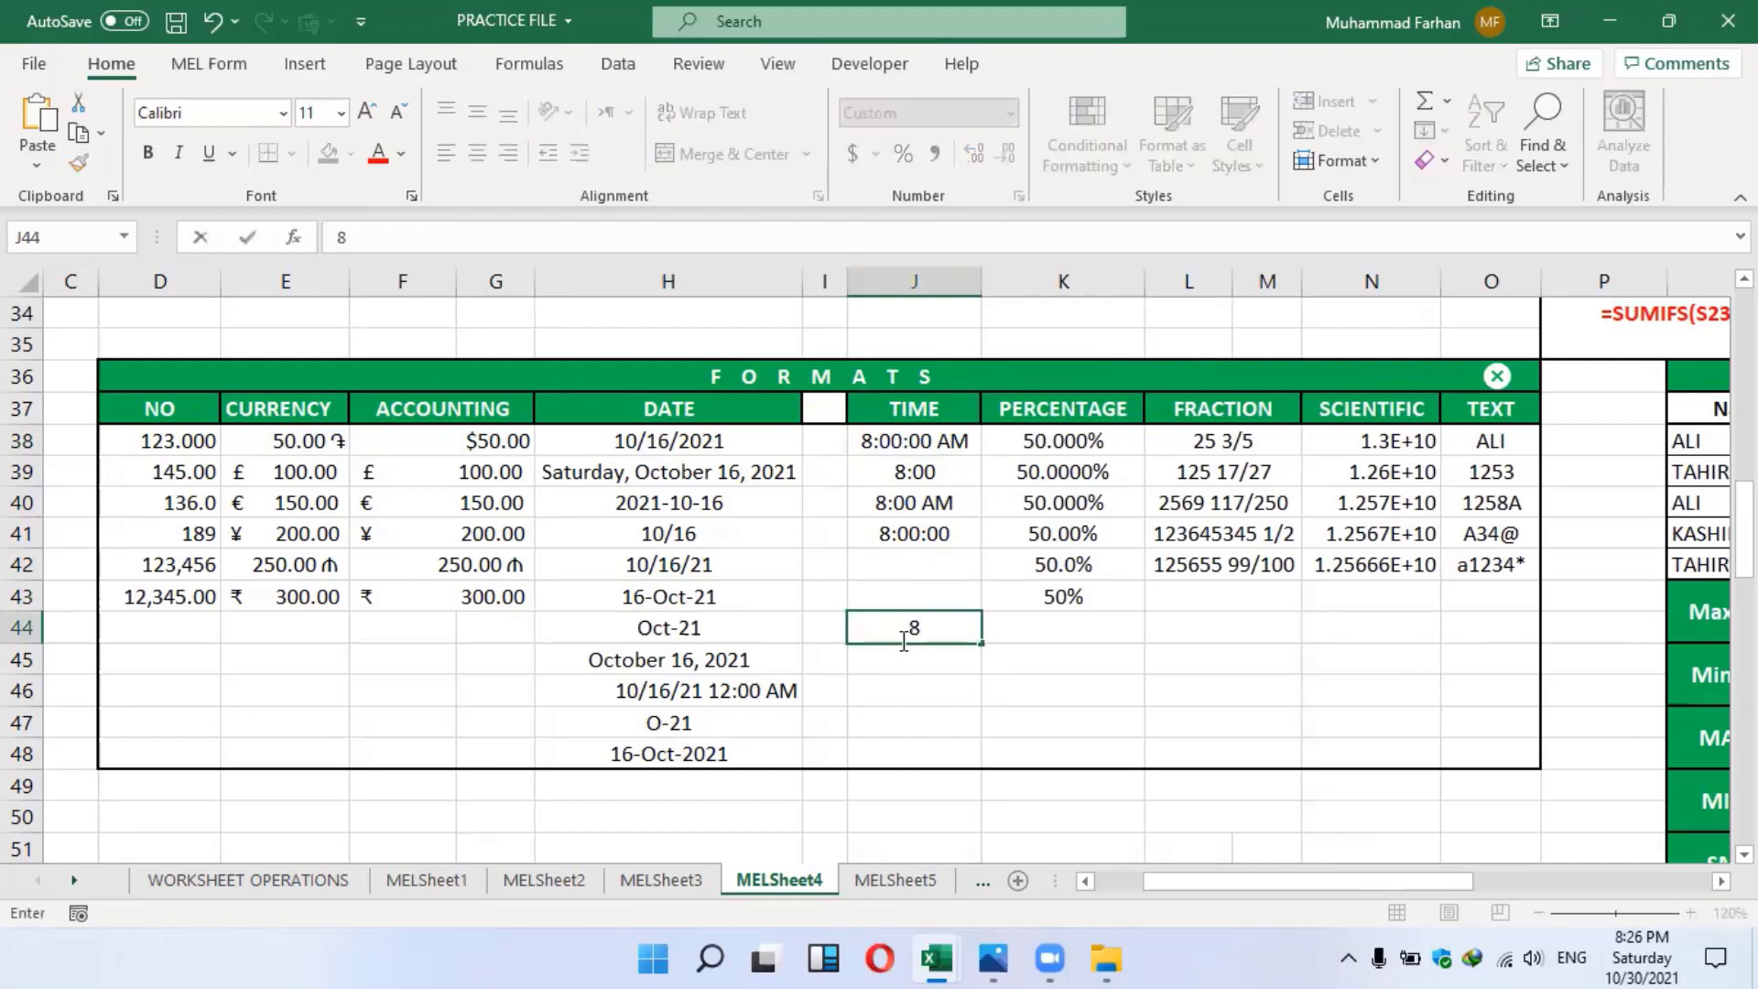
{"action": "type", "text": ":00)"}
{"action": "key", "text": "BackSpace"}
{"action": "type", "text": ":15"}
{"action": "key", "text": "Return"}
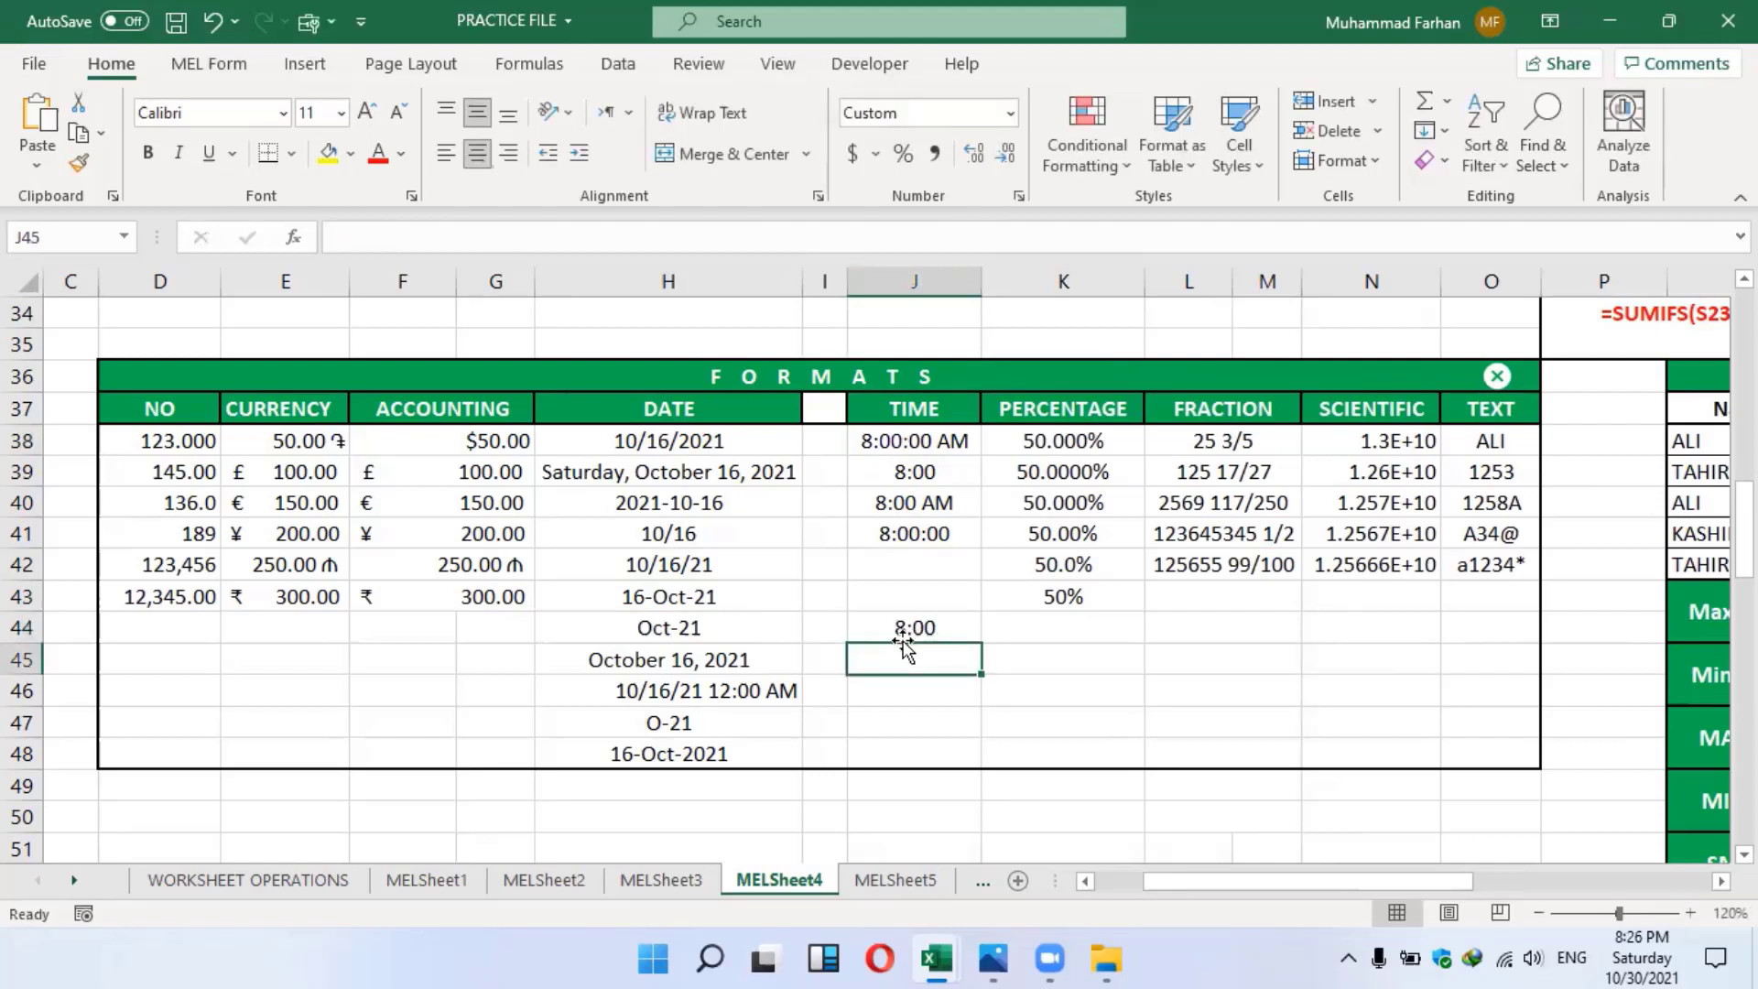
Apply the custom number format h:mm:ss AM/PM to the time in cell J44
{"action": "left_click", "coordinate": [911, 627]}
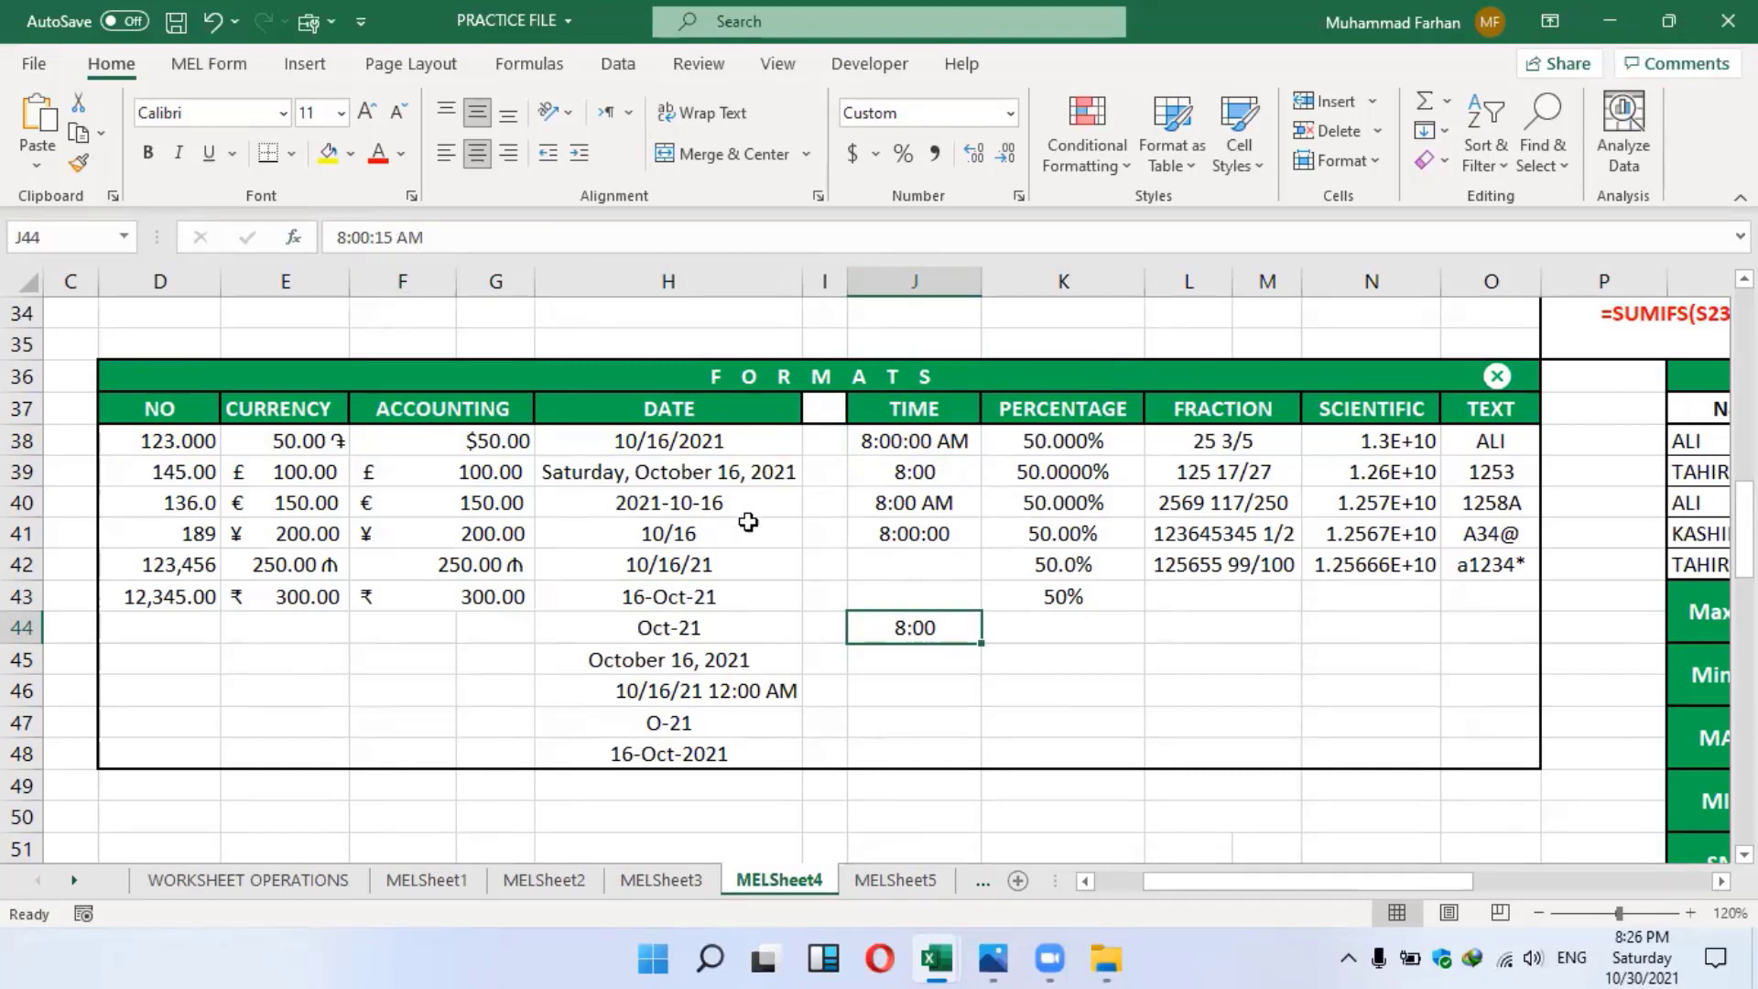
{"action": "left_click", "coordinate": [944, 656]}
{"action": "left_click", "coordinate": [934, 631]}
{"action": "left_click", "coordinate": [1018, 196]}
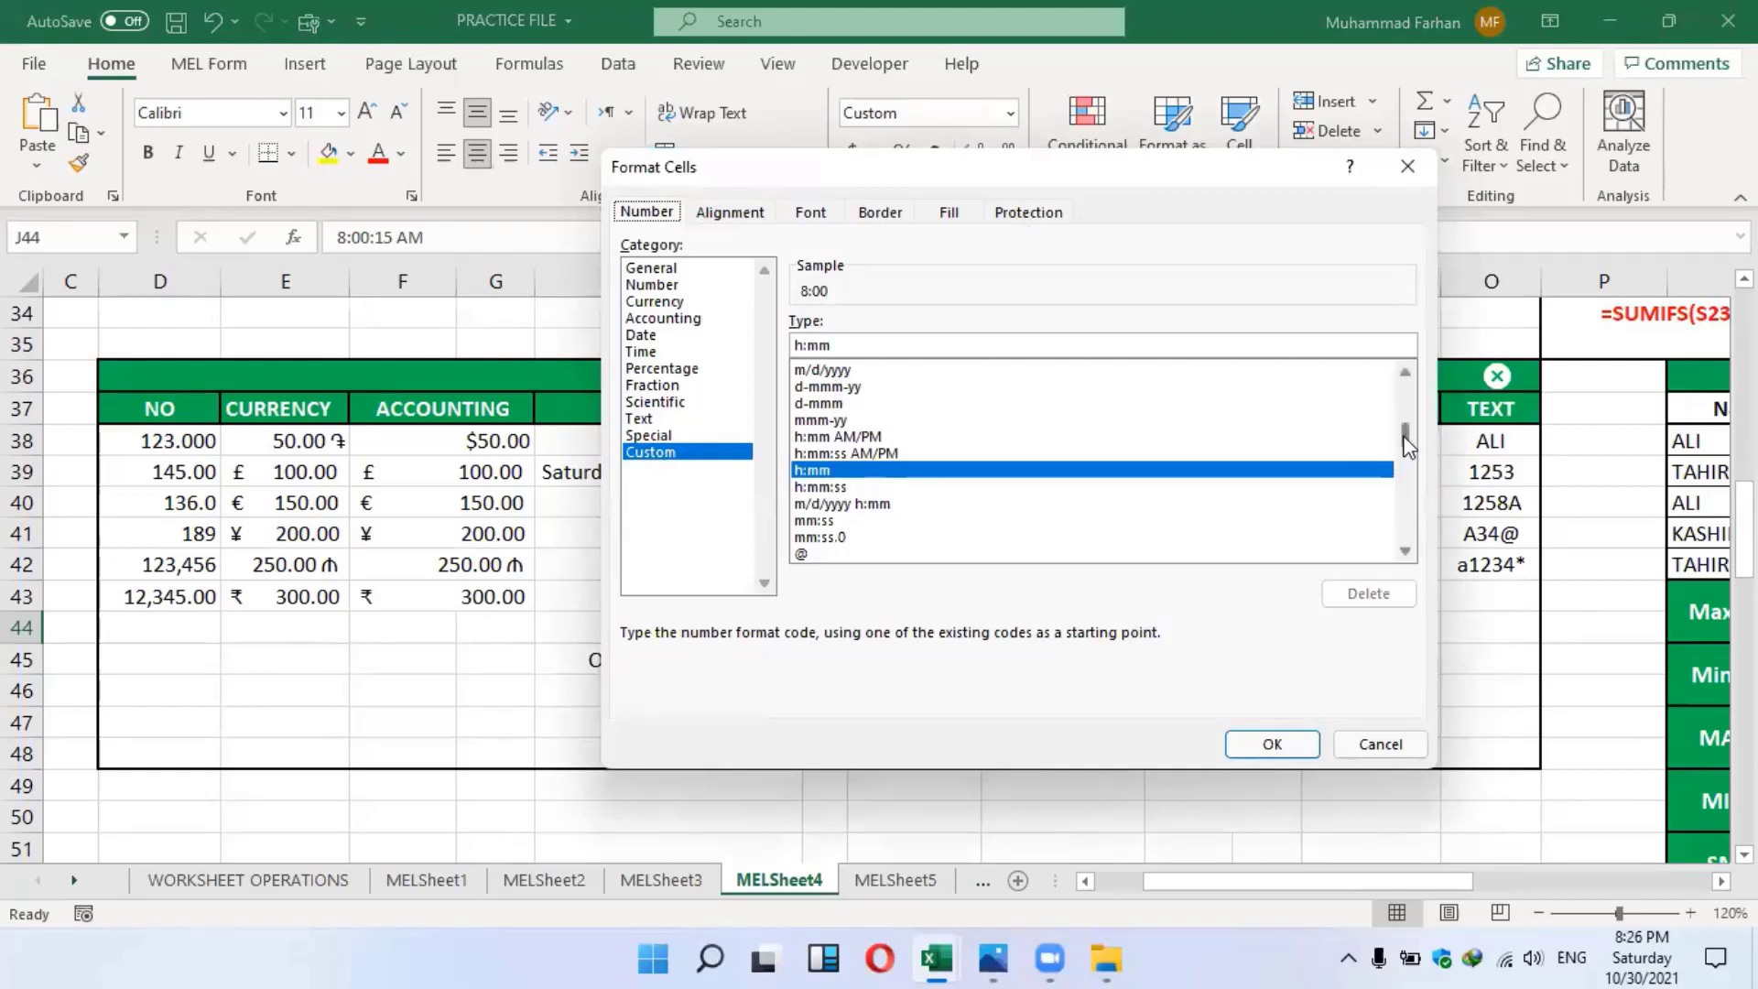
{"action": "mouse_move", "coordinate": [1408, 445]}
{"action": "left_mouse_down"}
{"action": "mouse_move", "coordinate": [1407, 377]}
{"action": "mouse_move", "coordinate": [1423, 443]}
{"action": "left_mouse_up"}
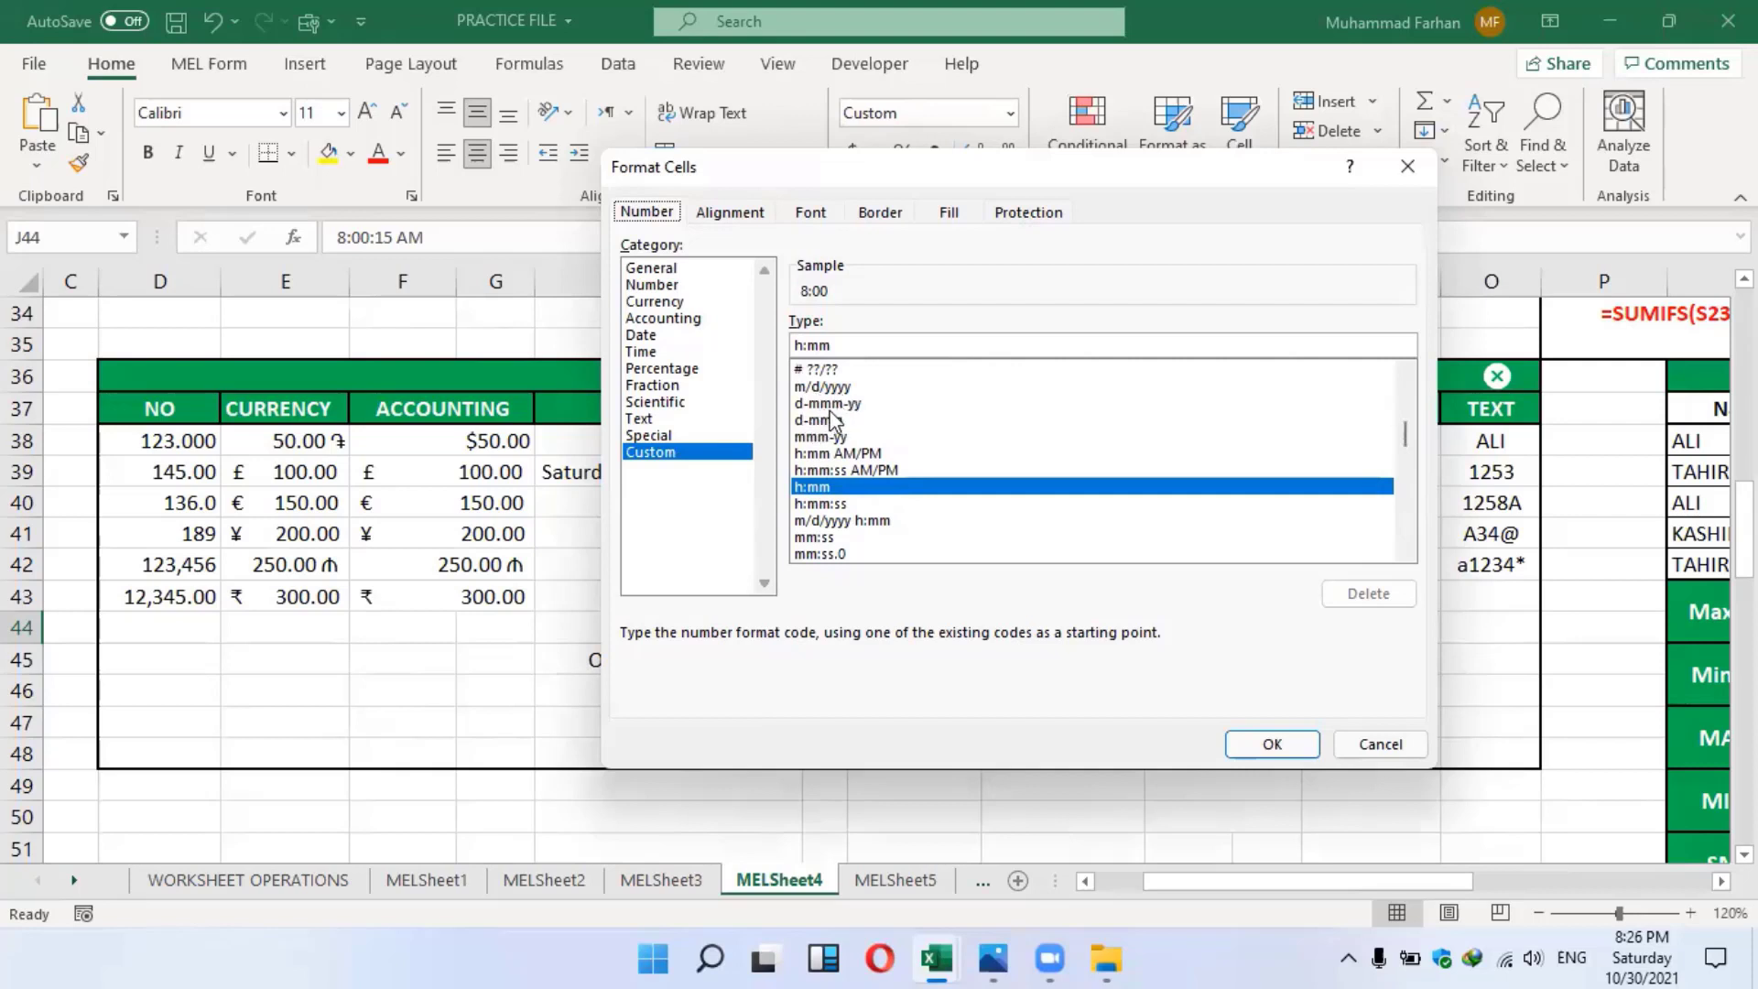
{"action": "left_click", "coordinate": [820, 471]}
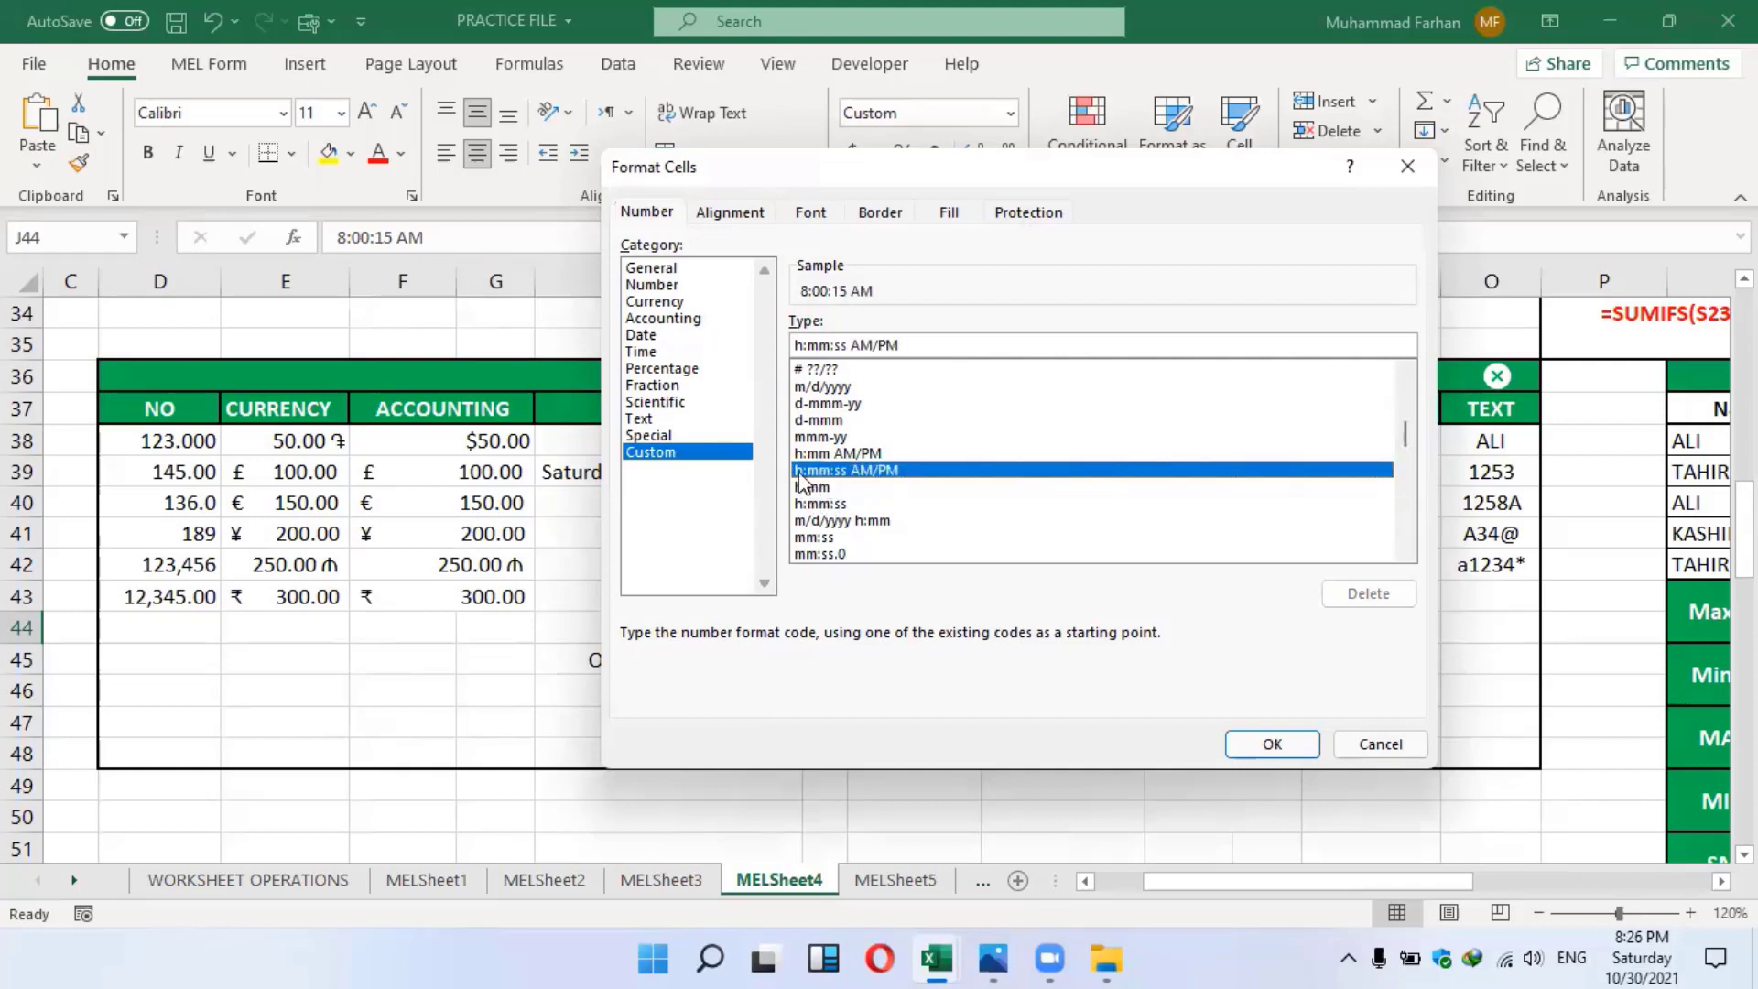
{"action": "left_click", "coordinate": [859, 486]}
{"action": "left_click", "coordinate": [1272, 743]}
{"action": "key", "text": "ctrl+z"}
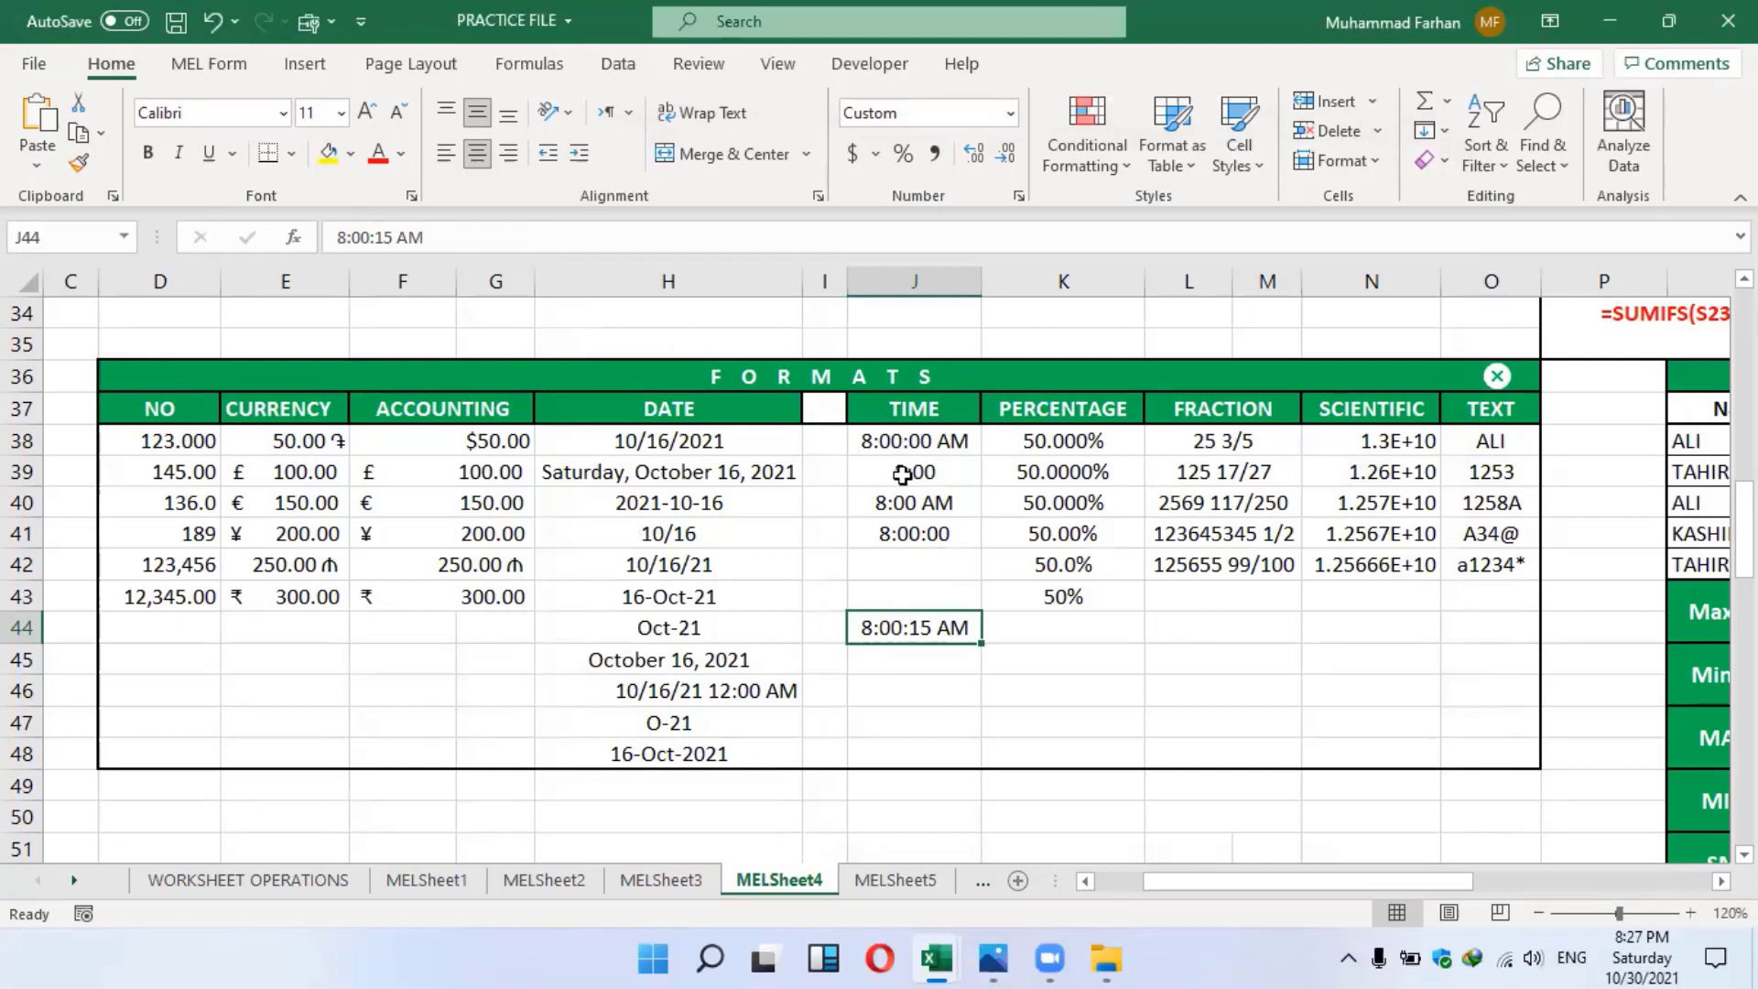
Give all times in J38:J44 the same custom number format, h:mm:ss AM/PM
{"action": "left_click_drag", "start_coordinate": [902, 440], "coordinate": [915, 684]}
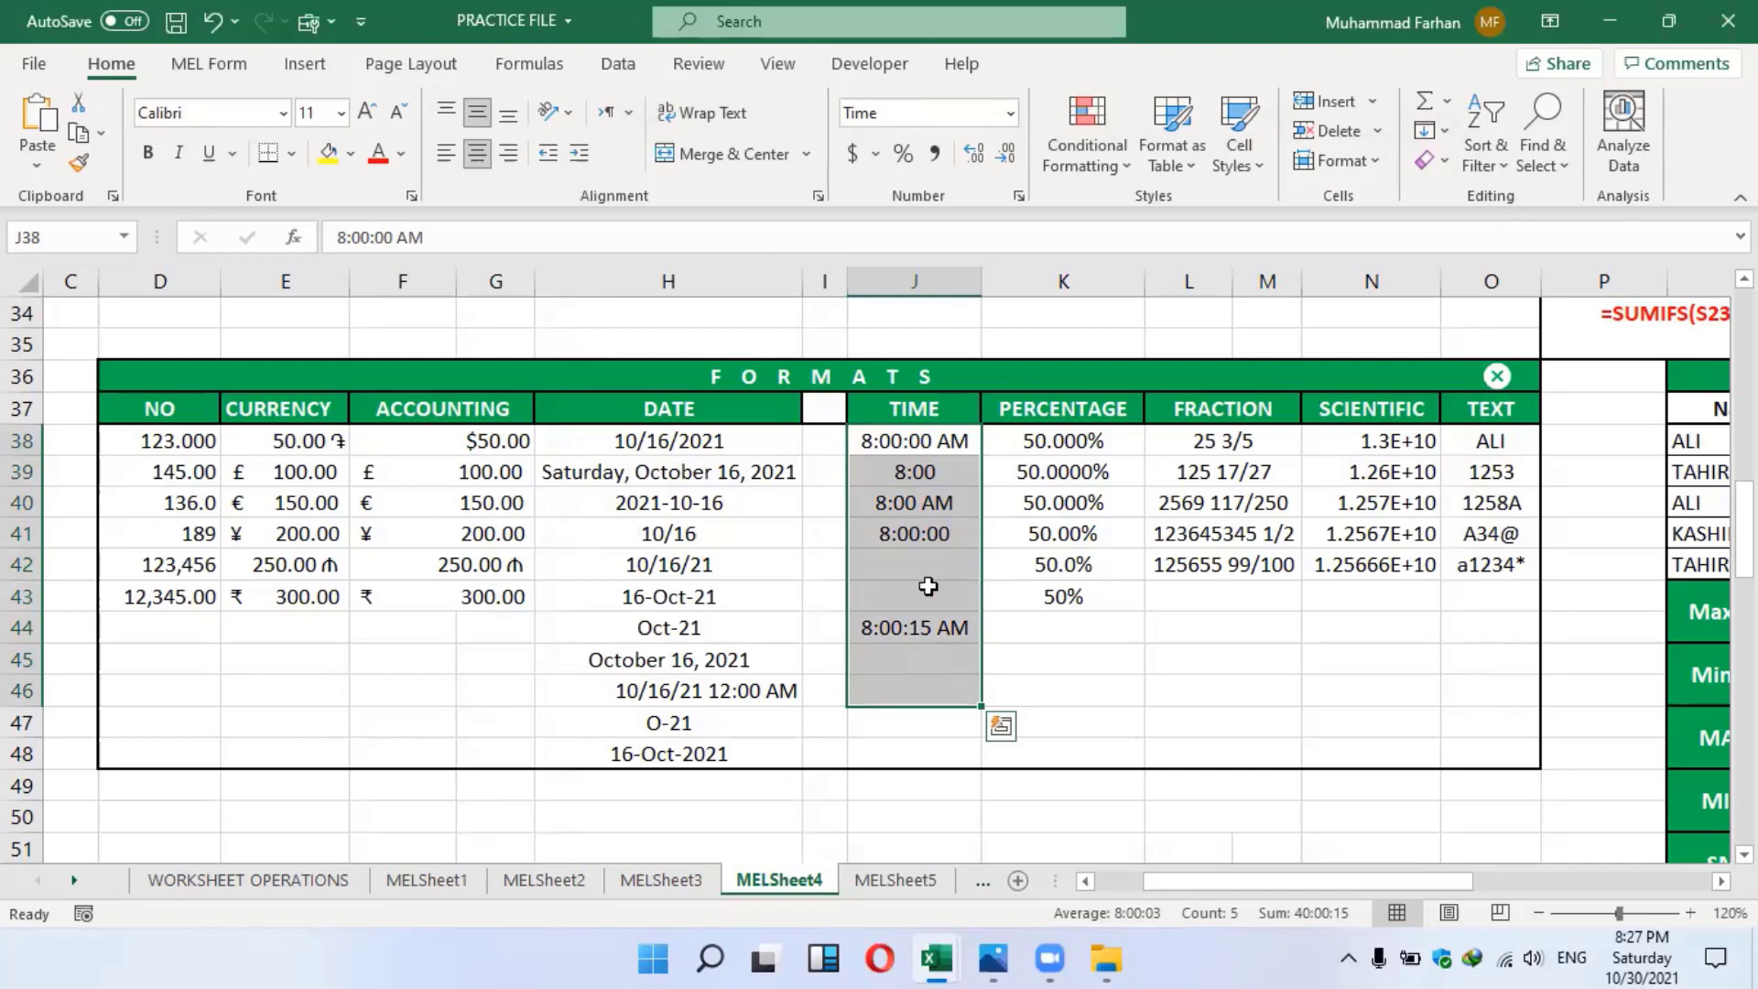
{"action": "left_click", "coordinate": [943, 483]}
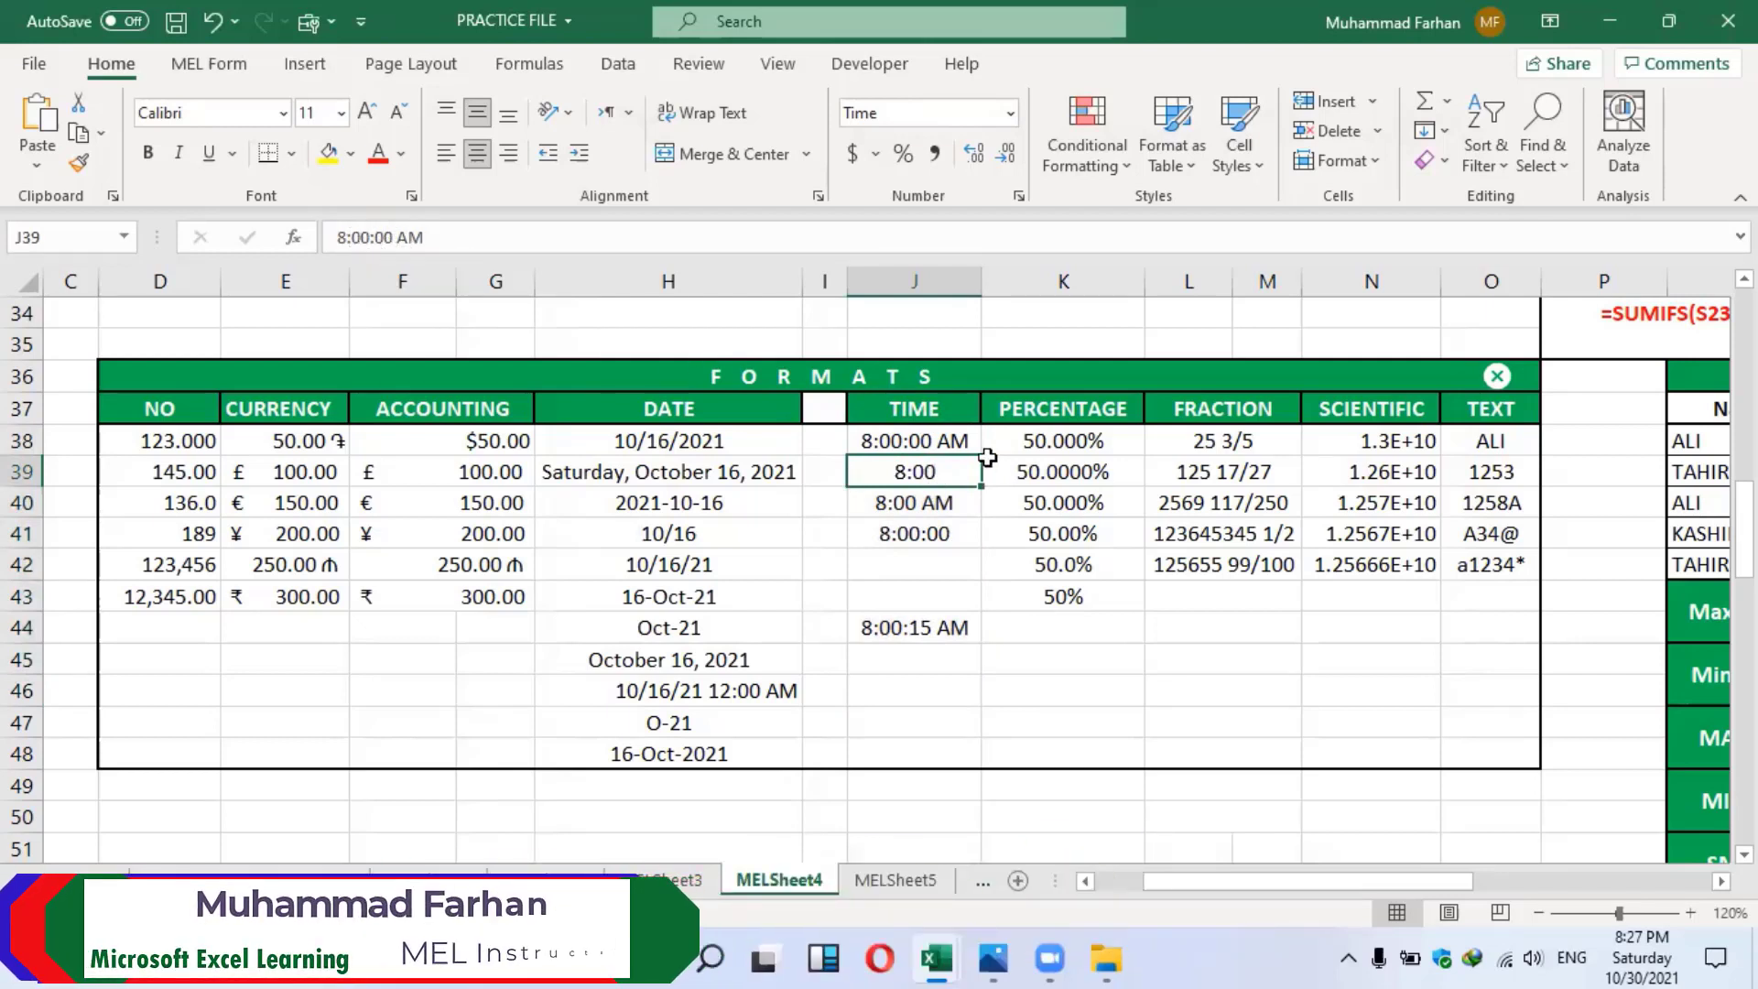
{"action": "left_click_drag", "start_coordinate": [920, 444], "coordinate": [930, 629]}
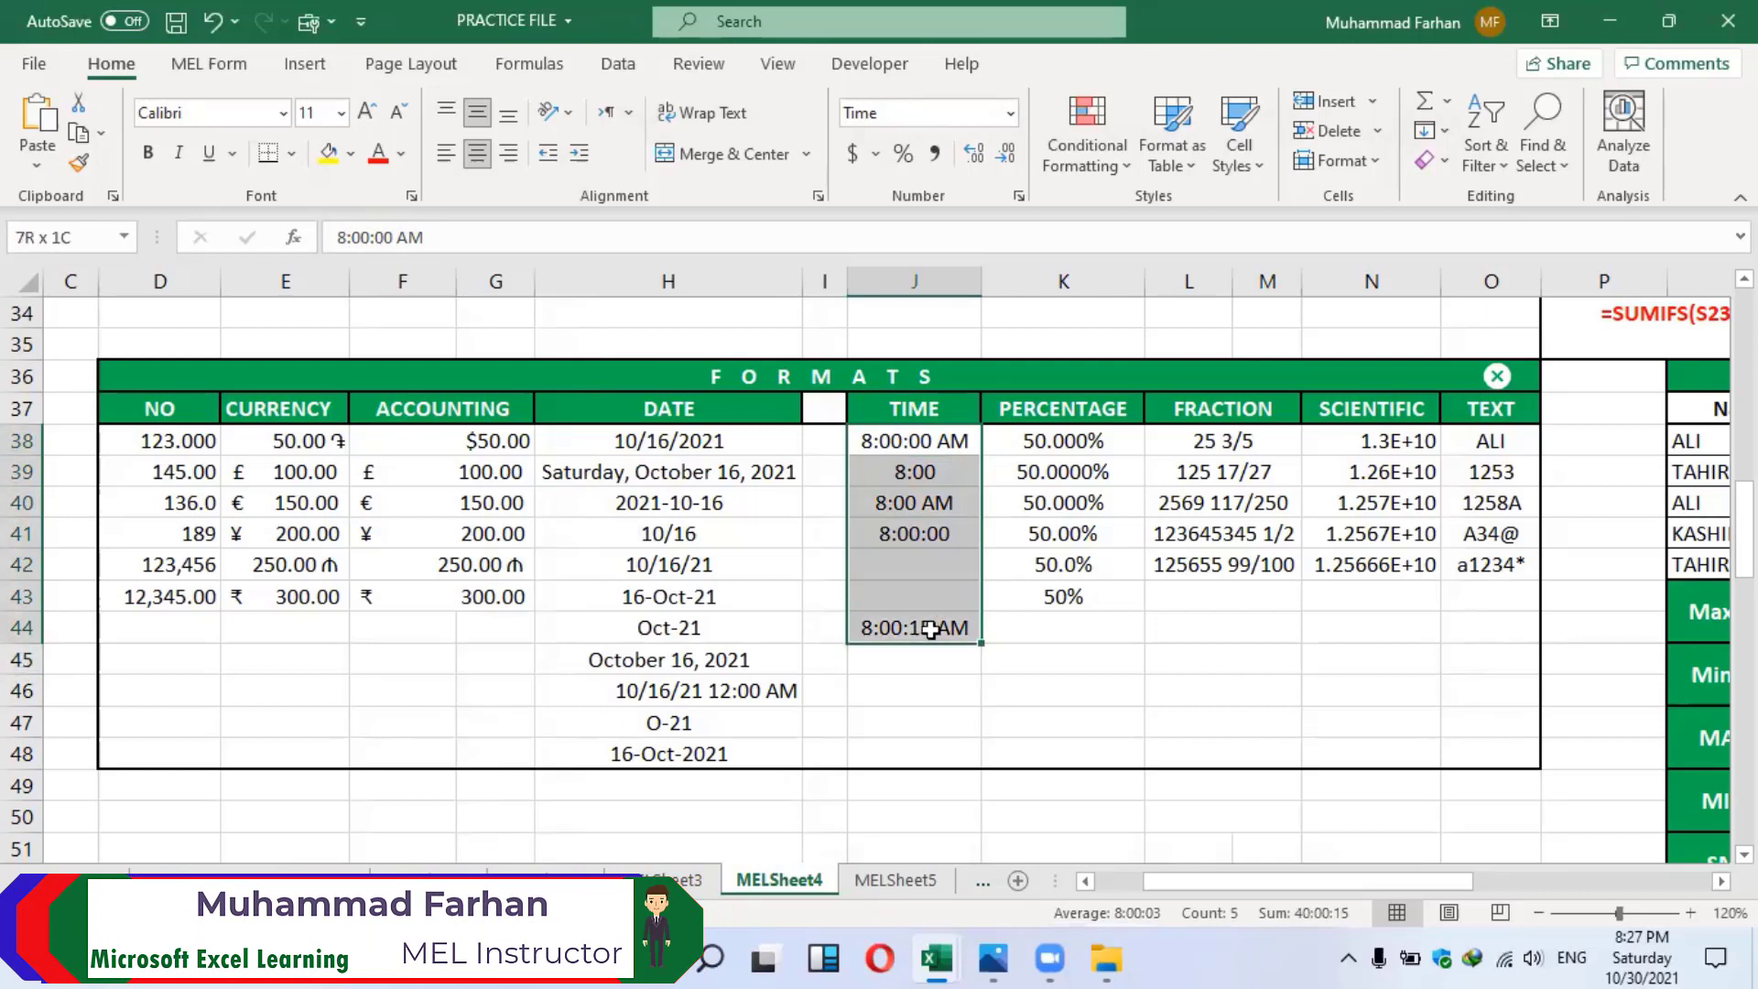
{"action": "left_click", "coordinate": [1019, 195]}
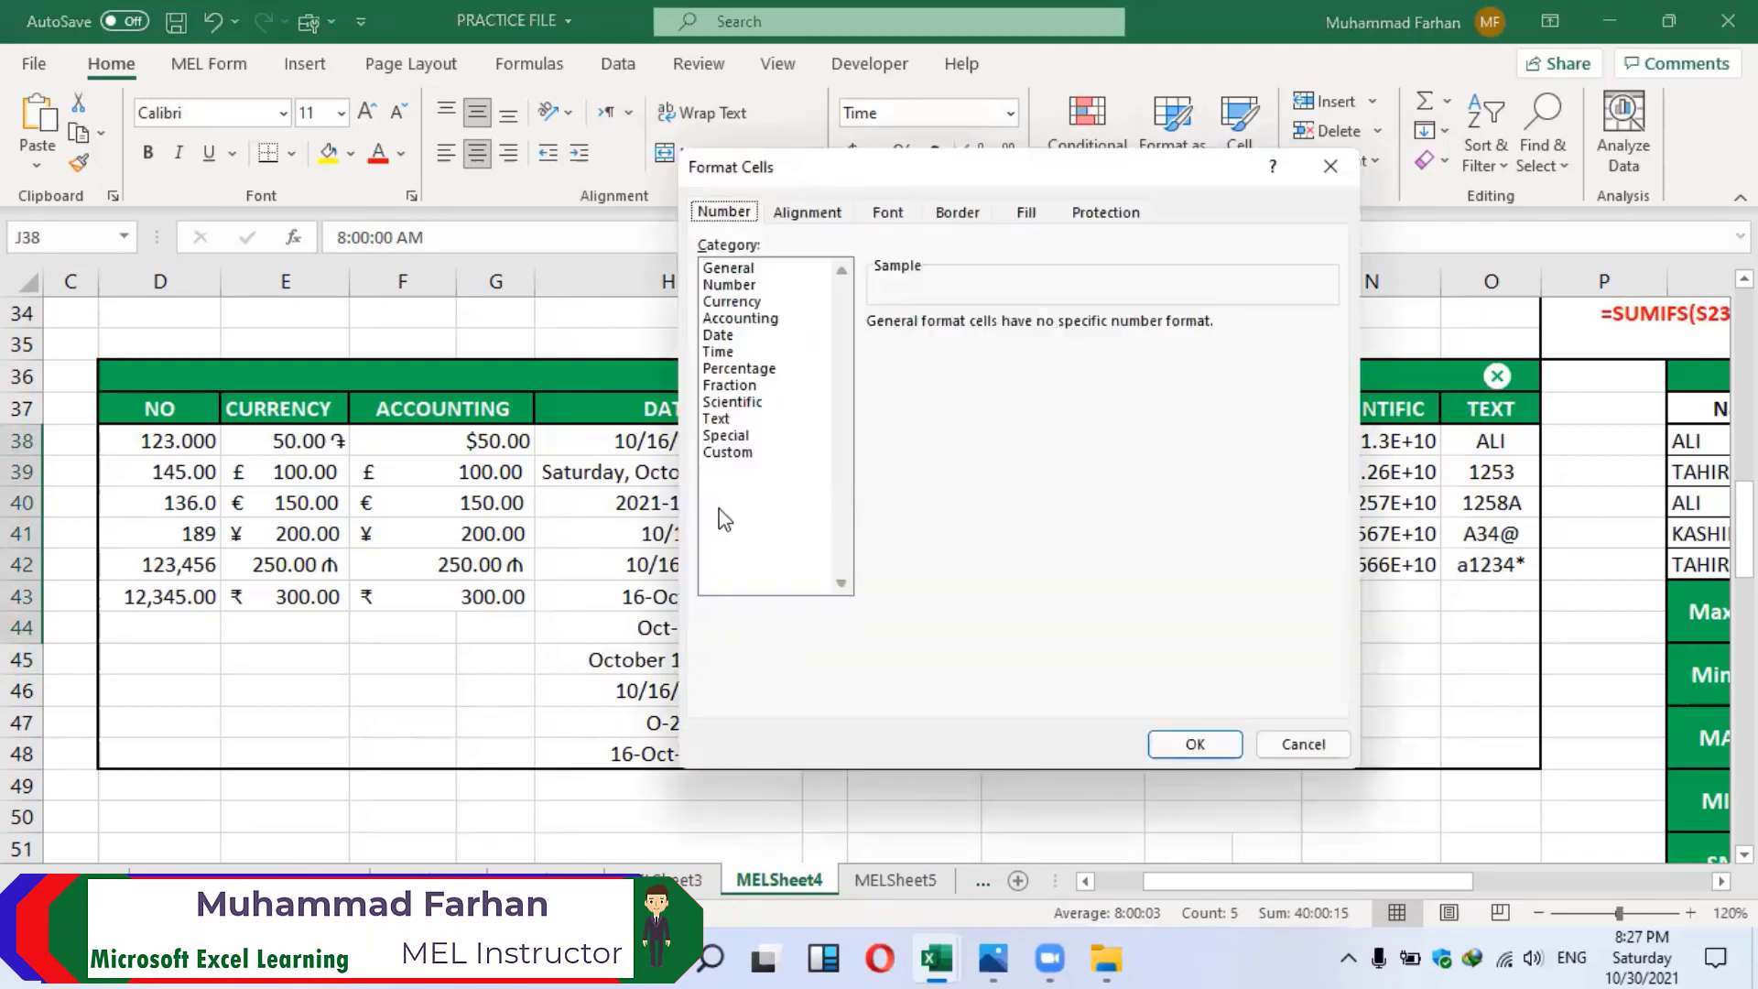
{"action": "left_click", "coordinate": [727, 452]}
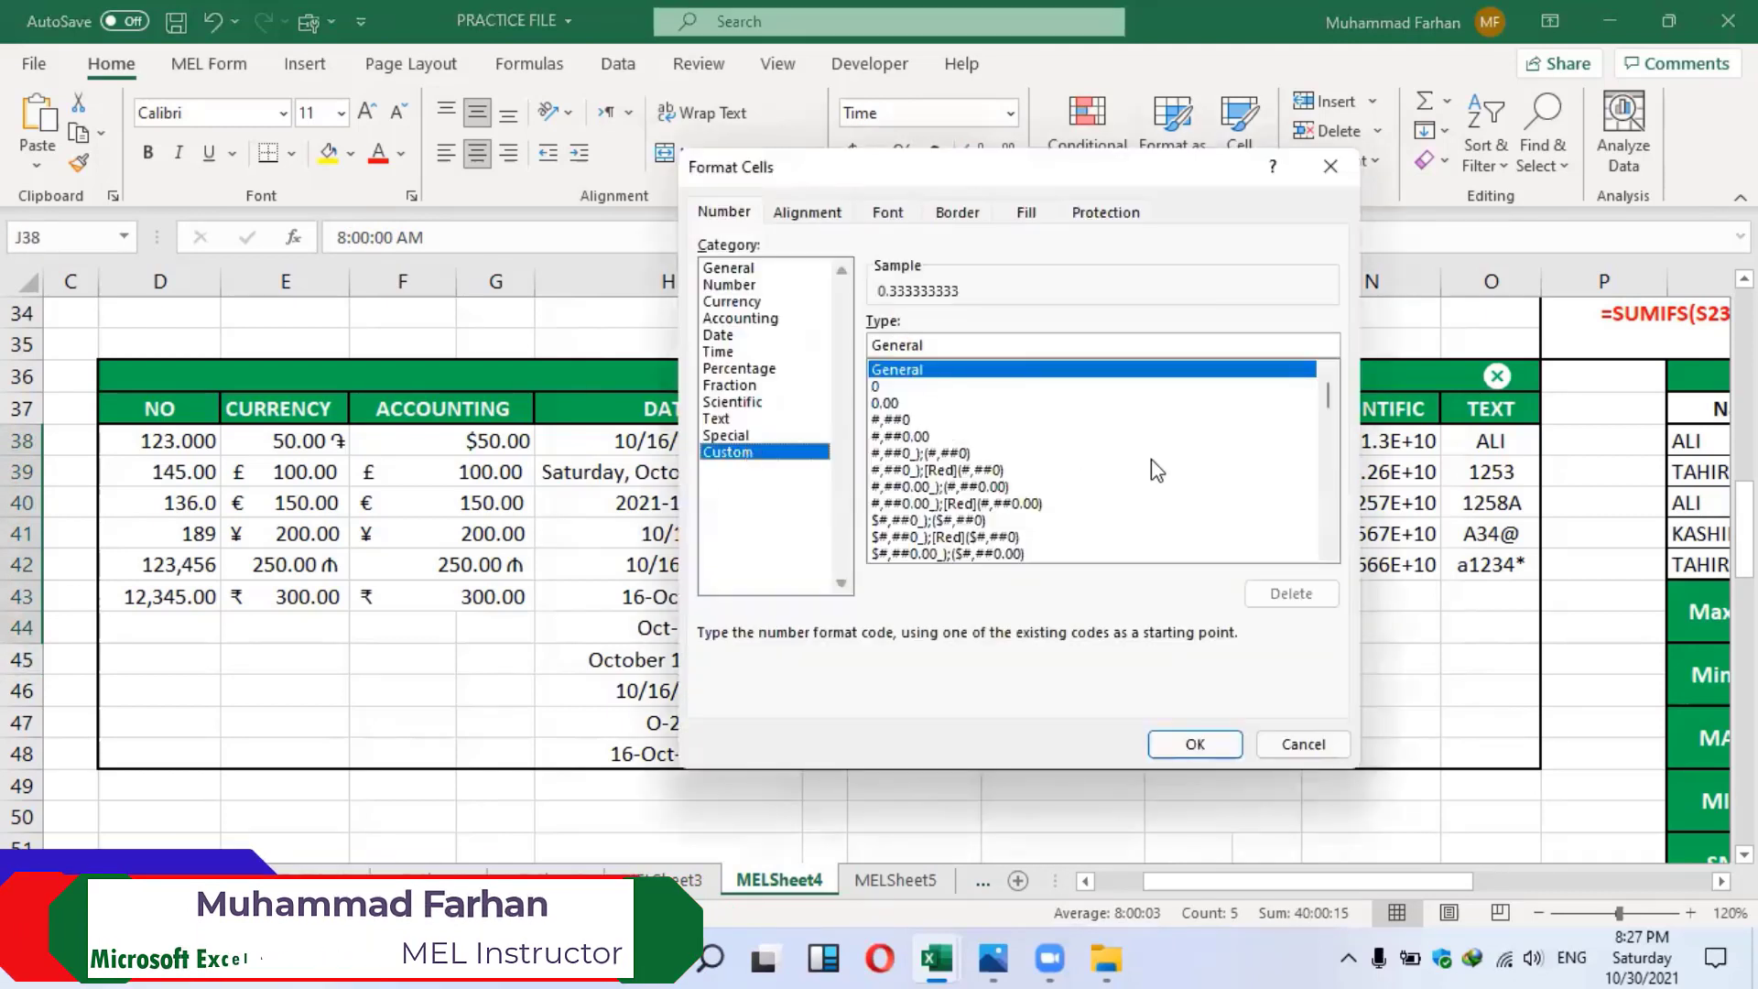
{"action": "left_click_drag", "start_coordinate": [1326, 397], "coordinate": [1342, 441]}
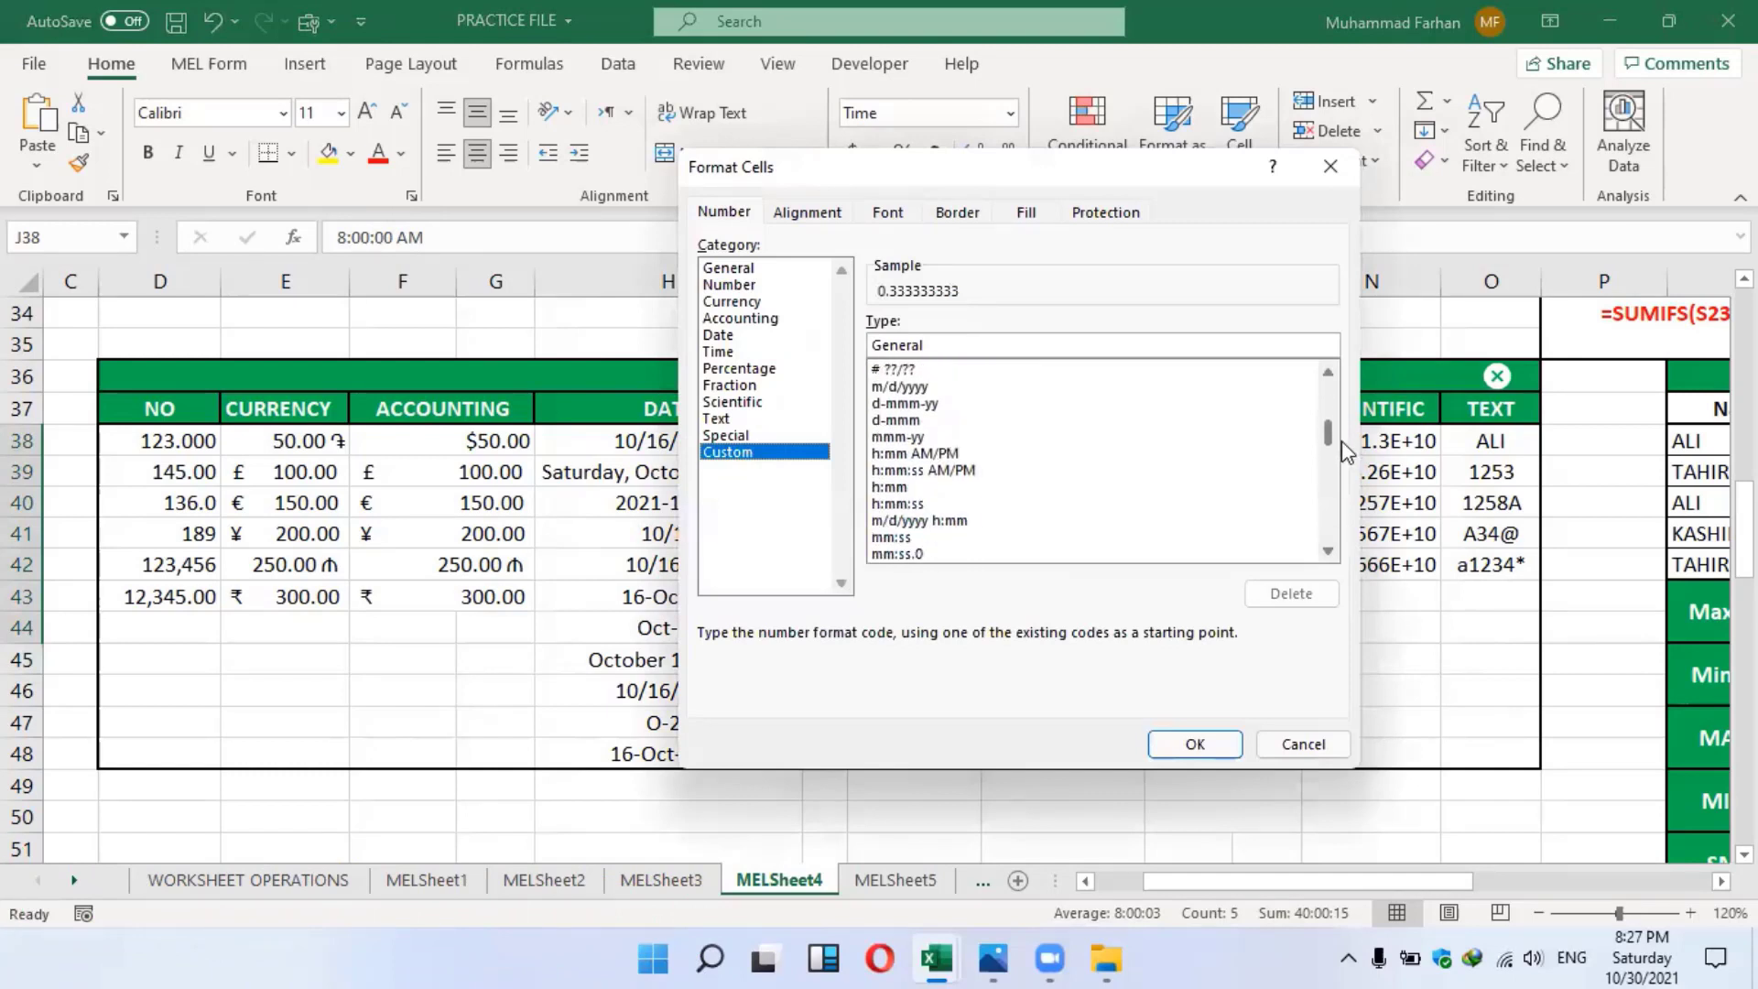
{"action": "left_click", "coordinate": [919, 472]}
{"action": "left_click", "coordinate": [1195, 745]}
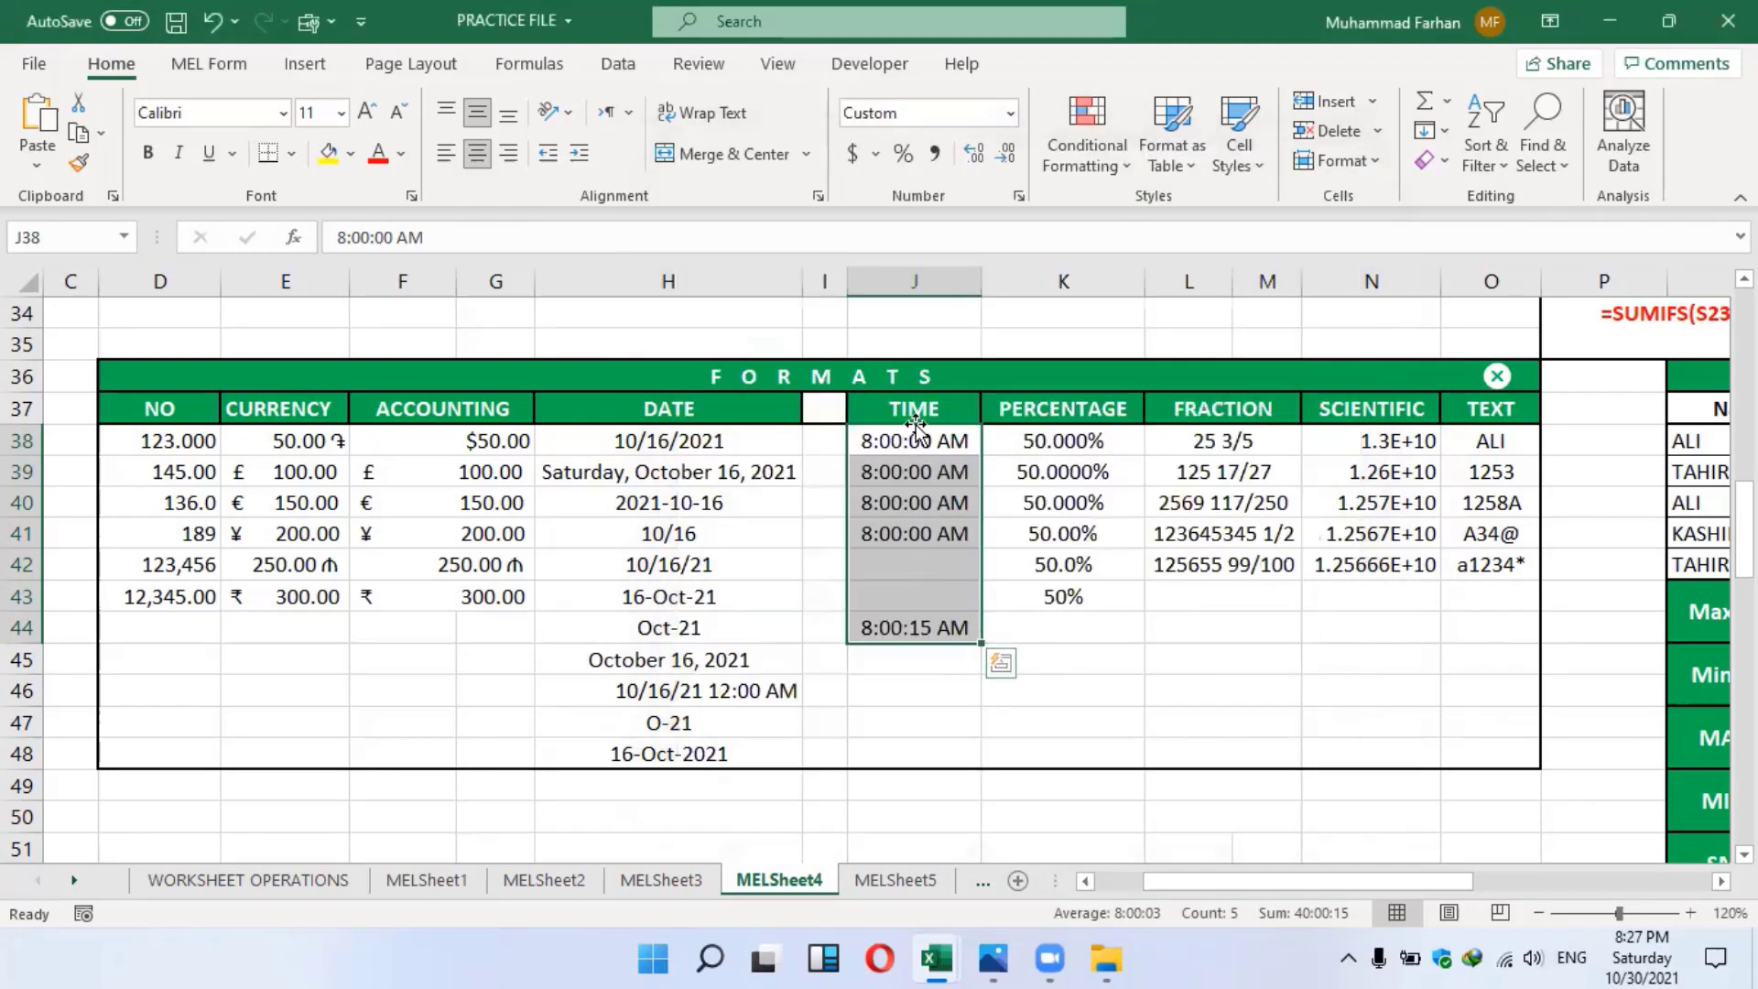
{"action": "scroll", "coordinate": [949, 643], "scroll_direction": "down", "scroll_amount": 1}
{"action": "key", "text": "ctrl+1"}
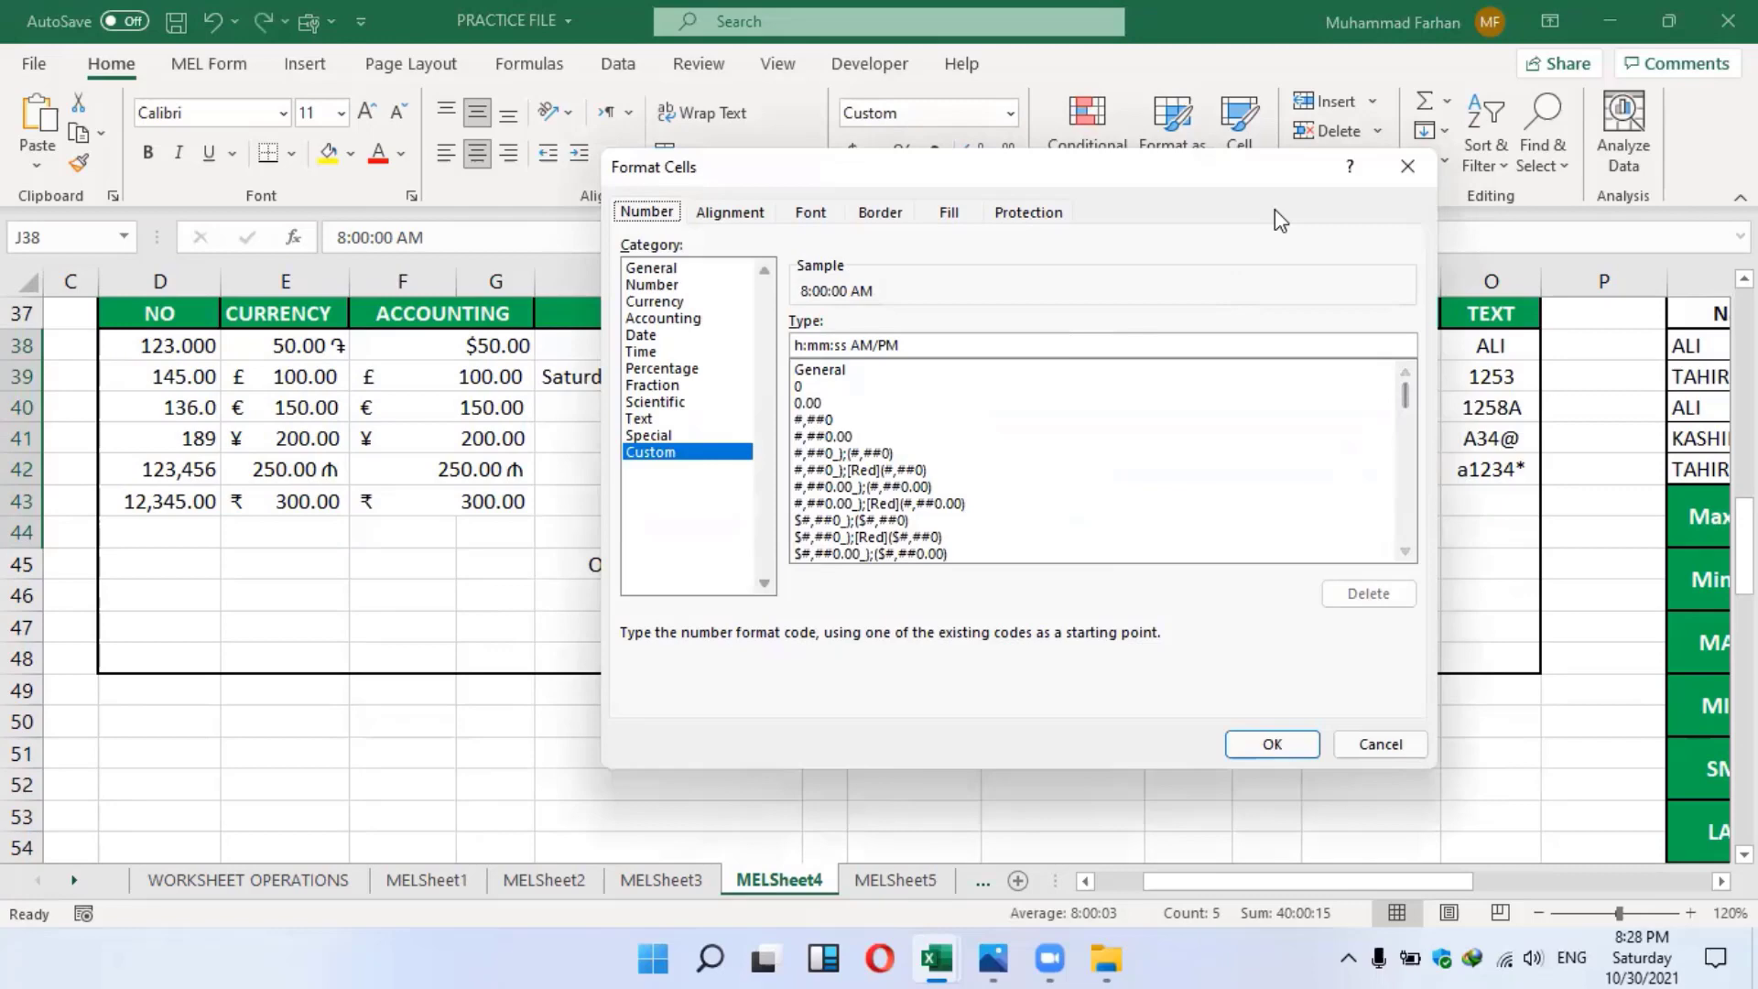
{"action": "left_click", "coordinate": [1407, 165]}
Apply the custom number format yy to the date in cell H38
{"action": "left_click", "coordinate": [658, 355]}
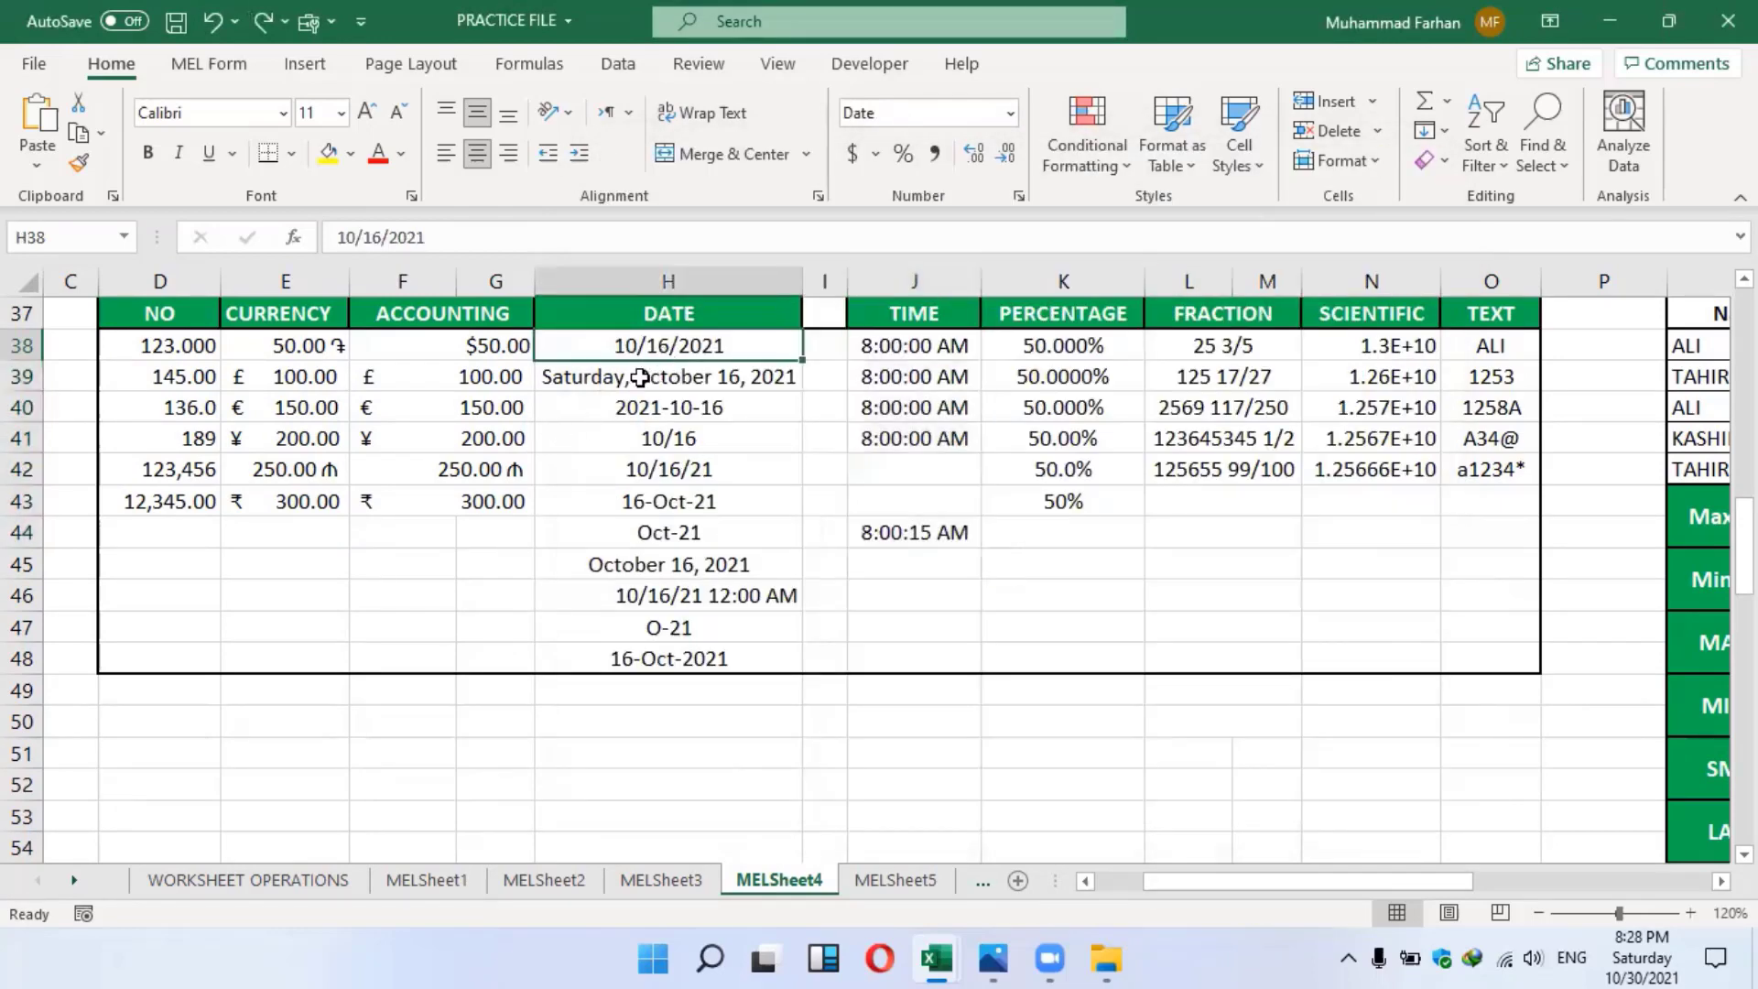
{"action": "left_click", "coordinate": [1016, 195]}
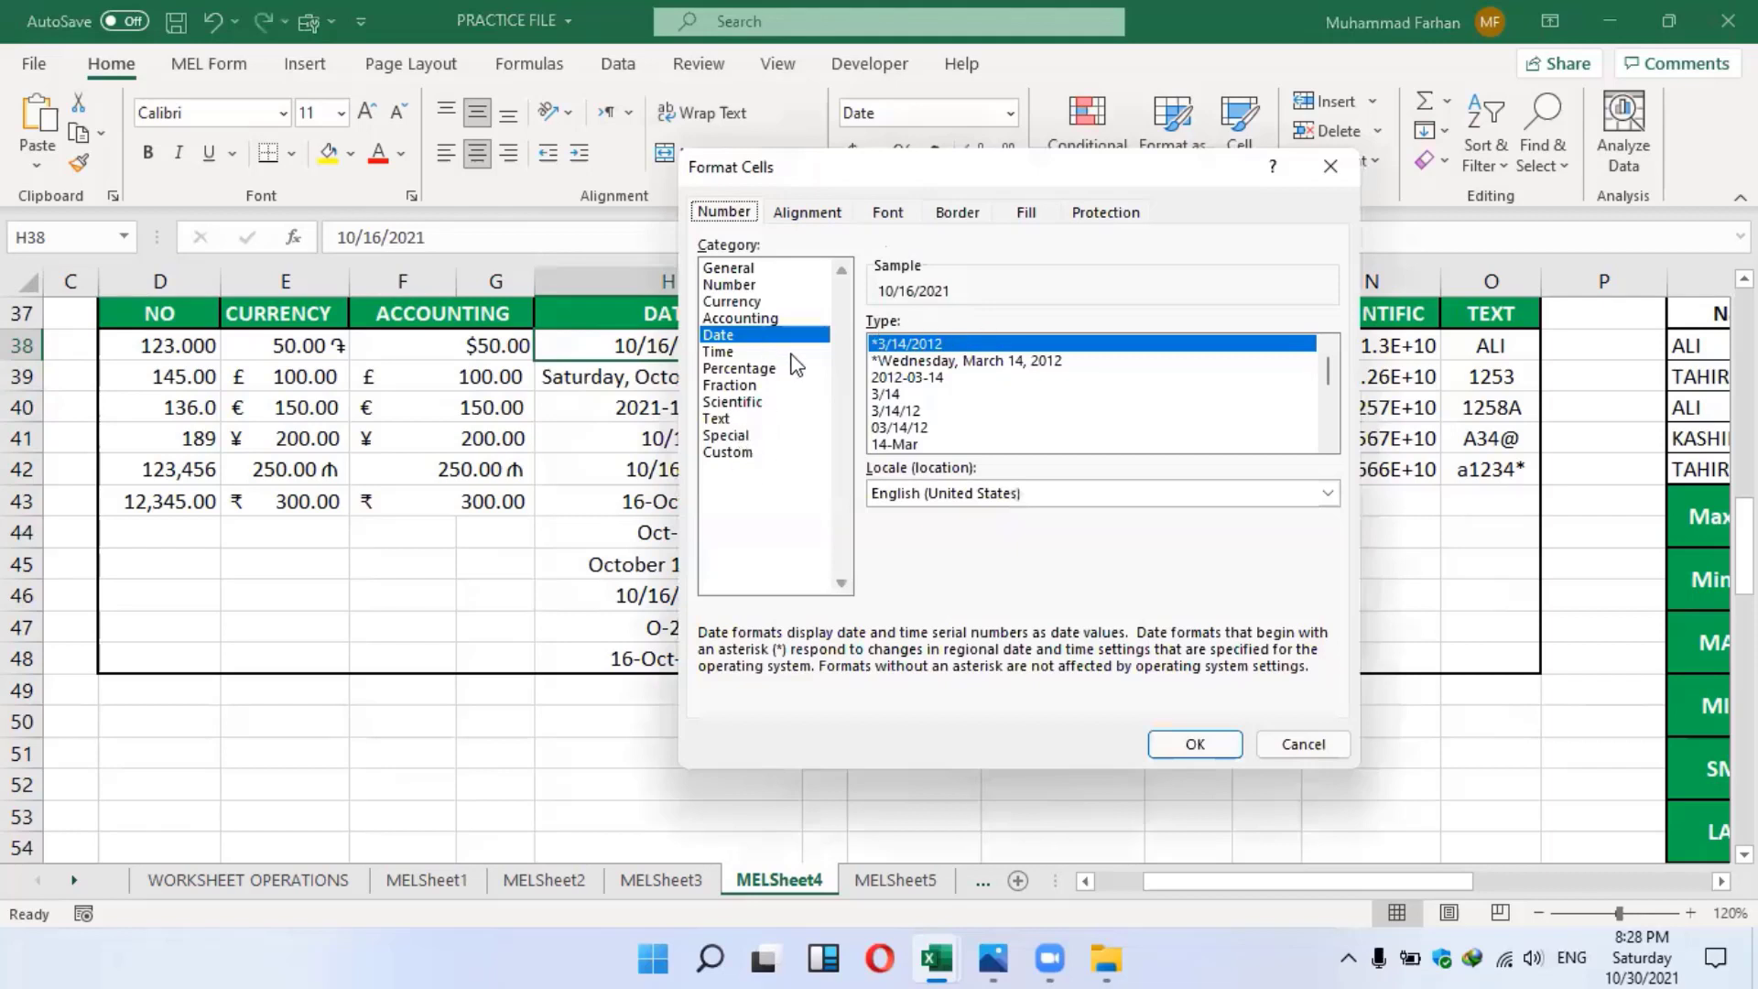
{"action": "key", "text": "Escape"}
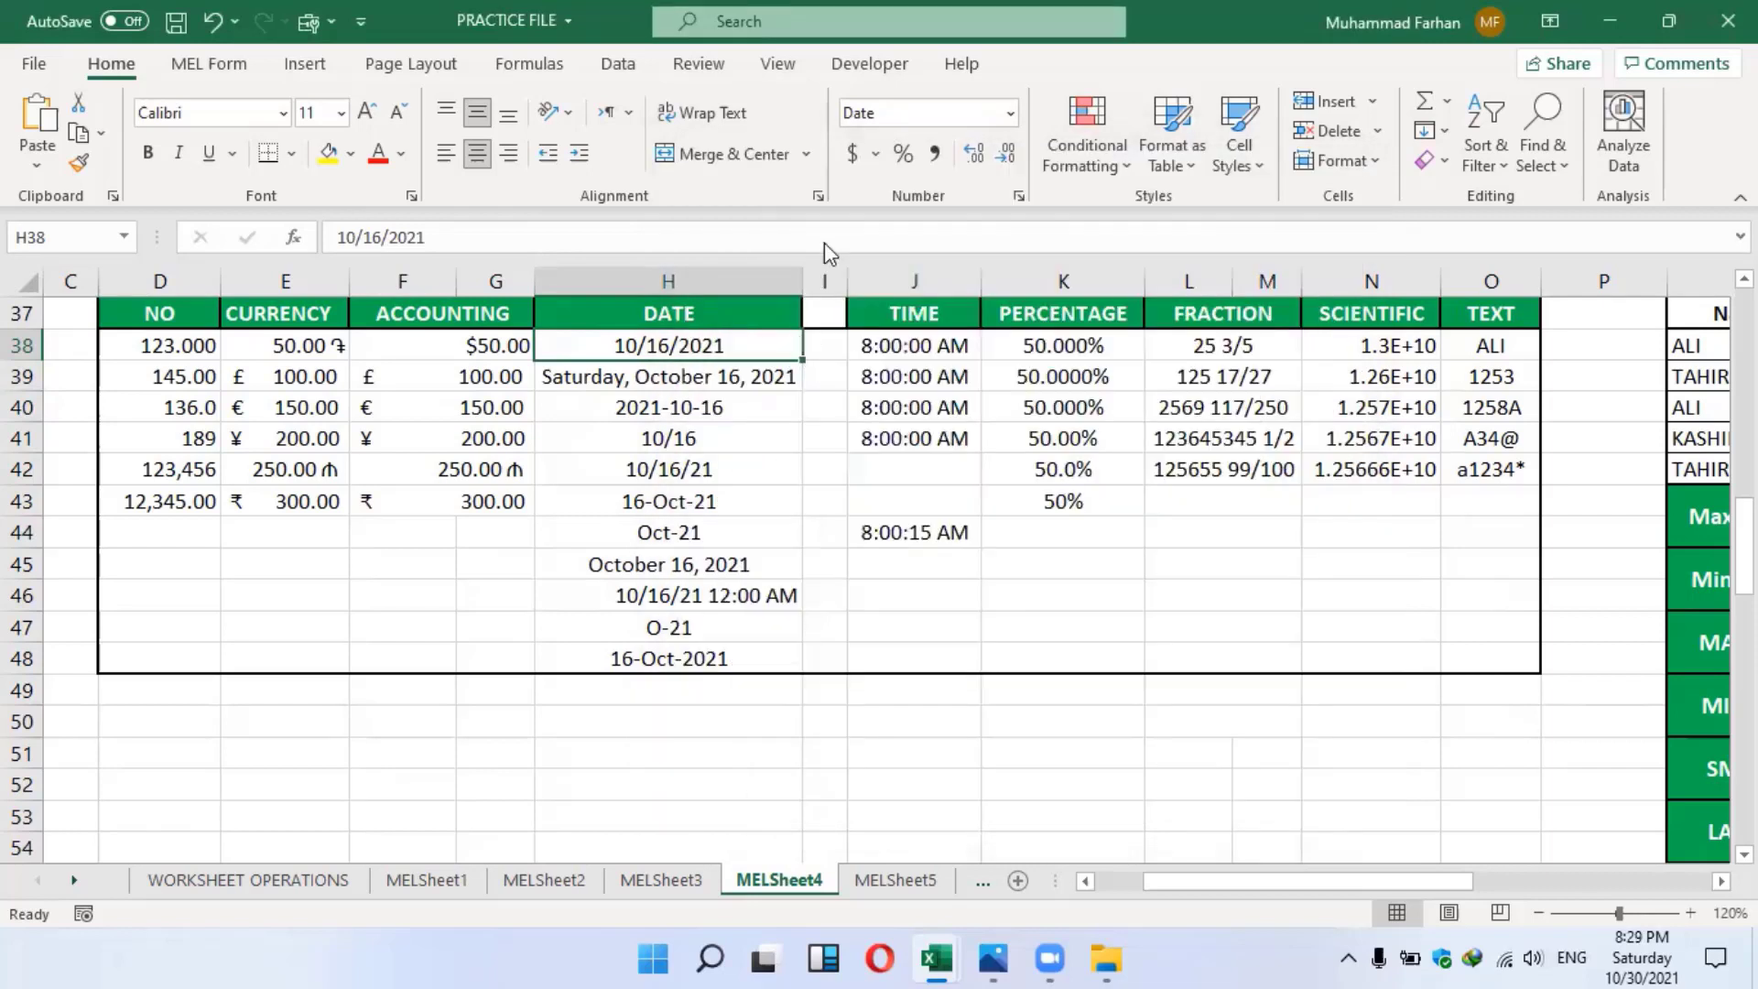
{"action": "left_click", "coordinate": [1018, 196]}
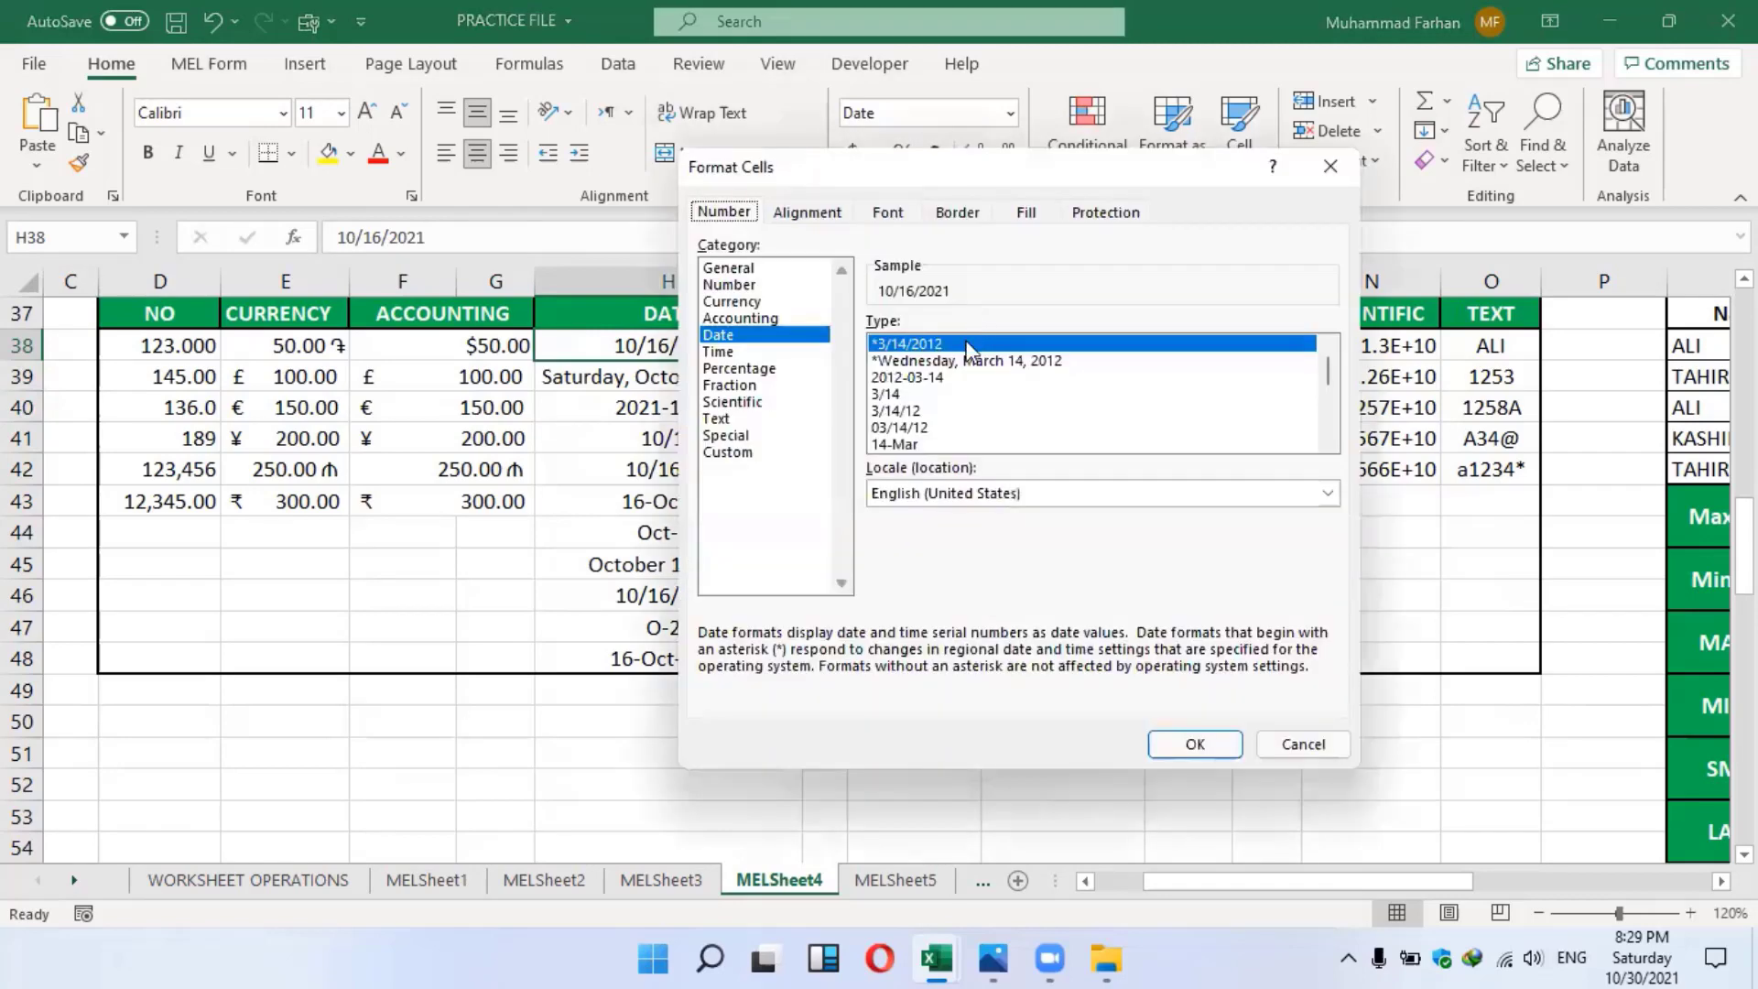
{"action": "left_click", "coordinate": [758, 453]}
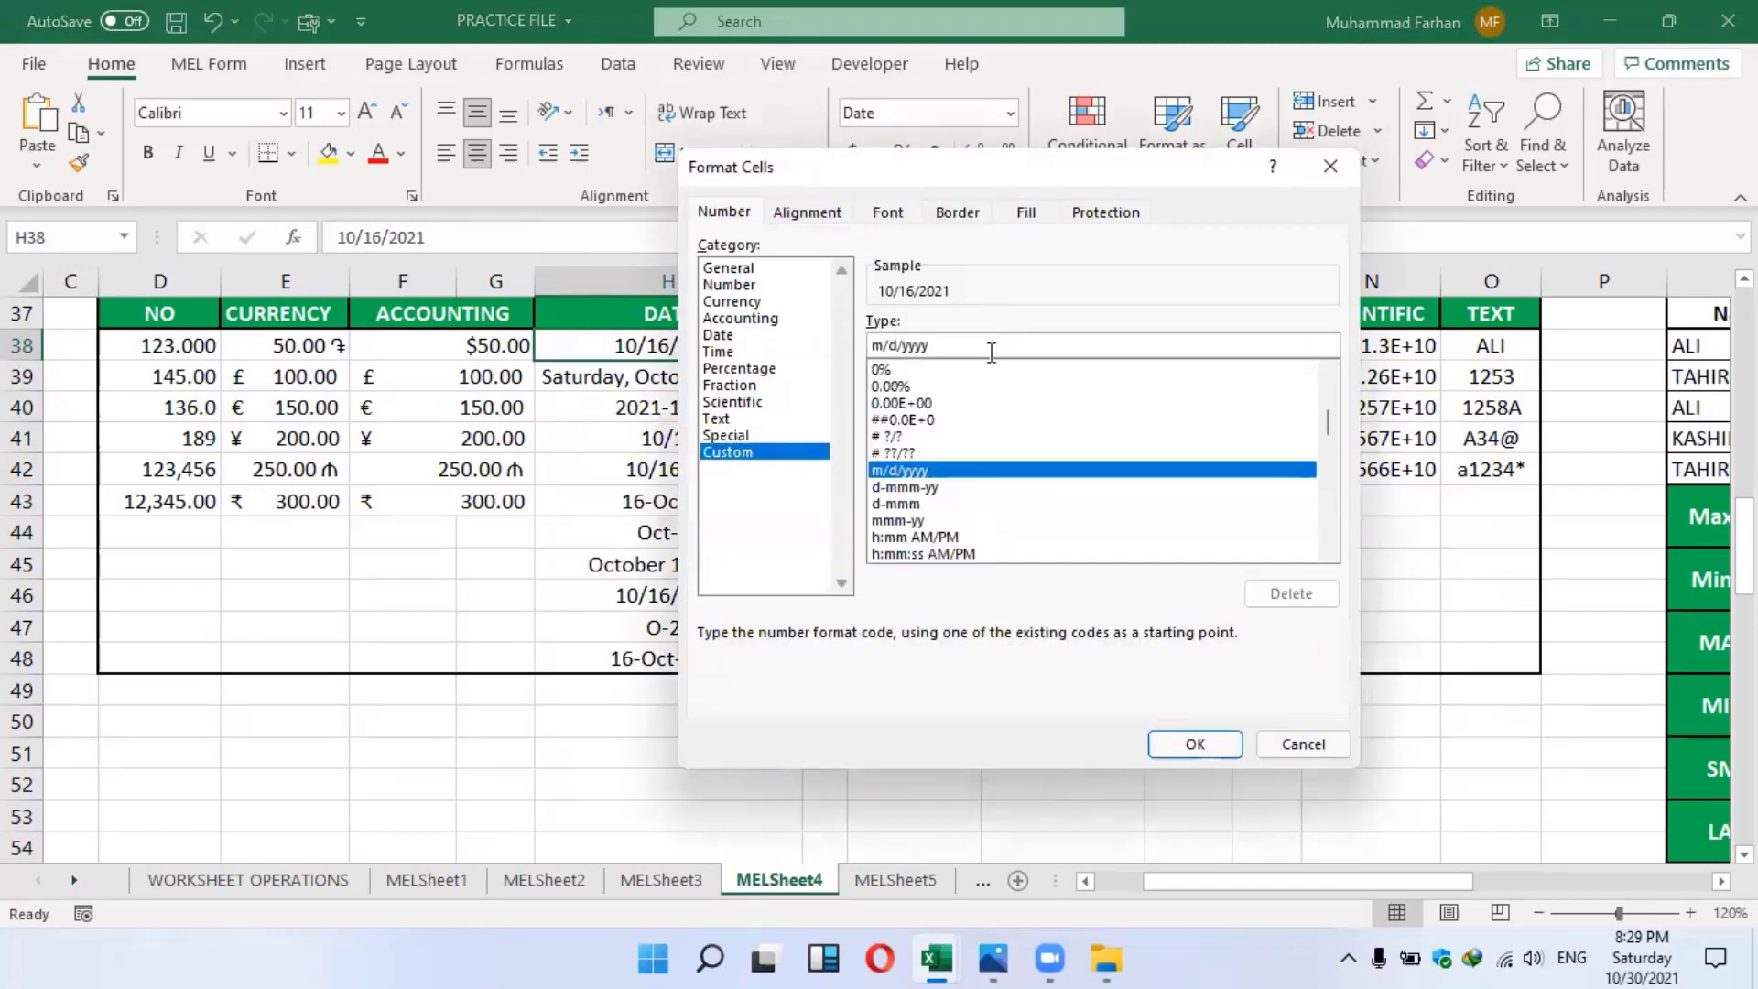
{"action": "left_click_drag", "start_coordinate": [987, 346], "coordinate": [865, 348]}
{"action": "key", "text": "BackSpace"}
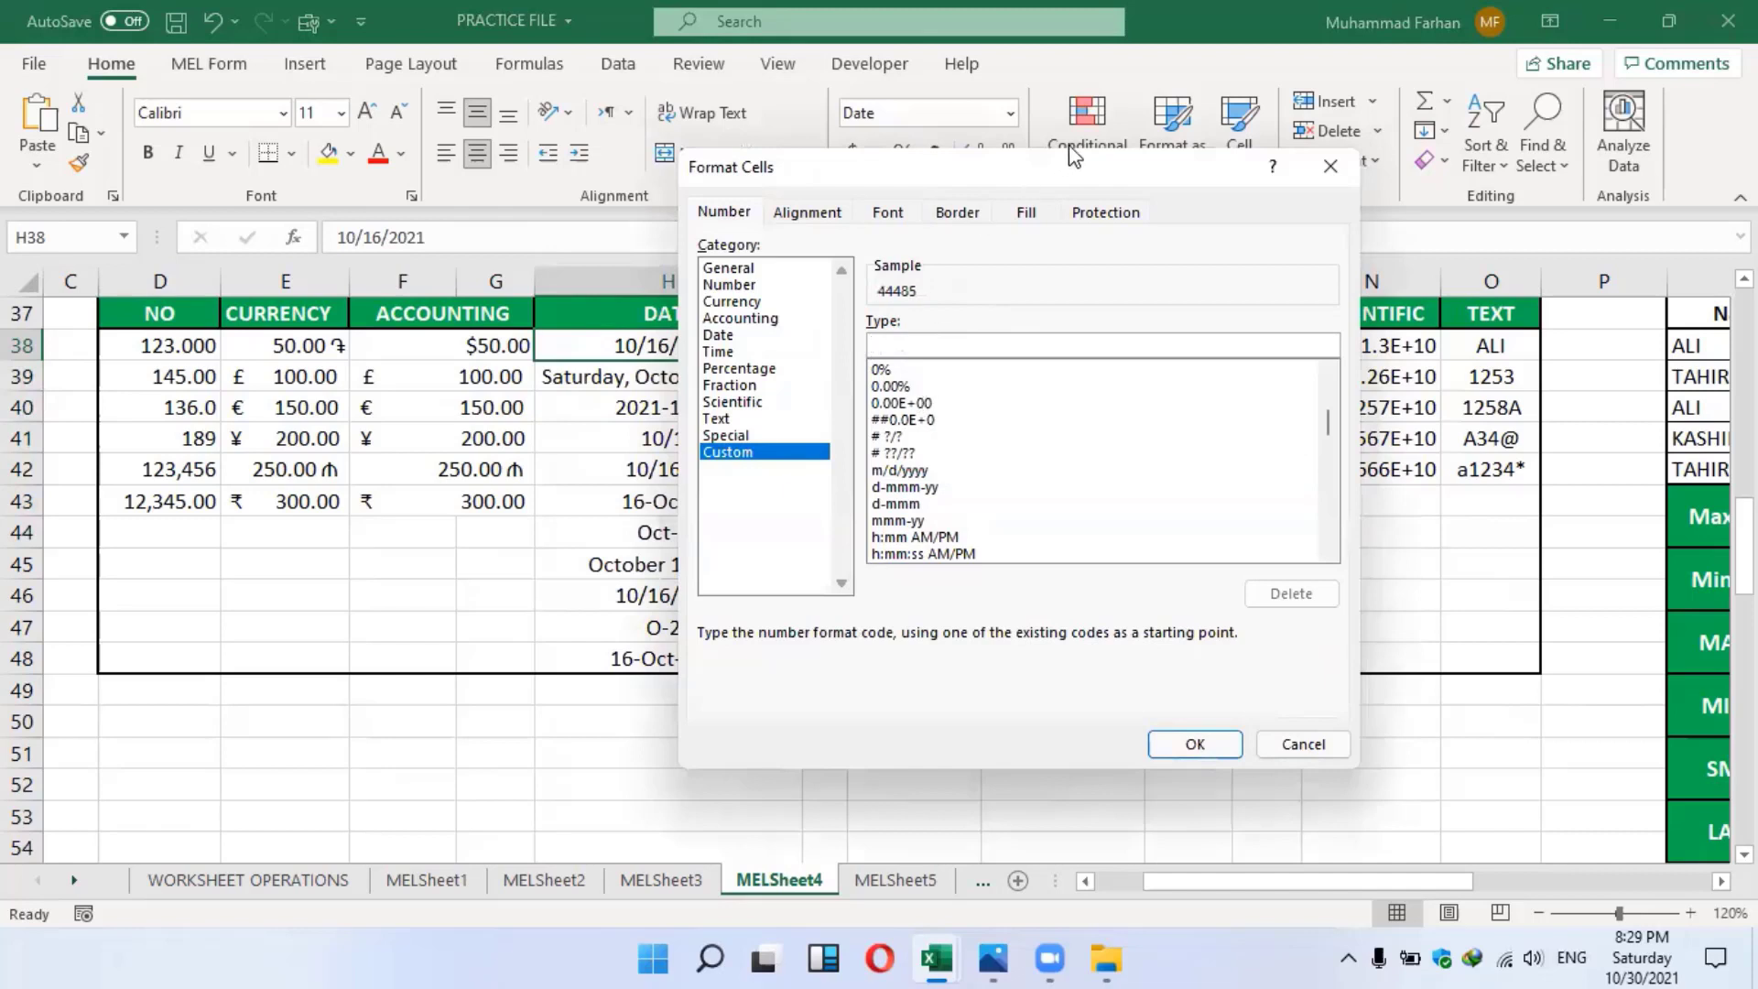
{"action": "left_click_drag", "start_coordinate": [1083, 167], "coordinate": [1329, 164]}
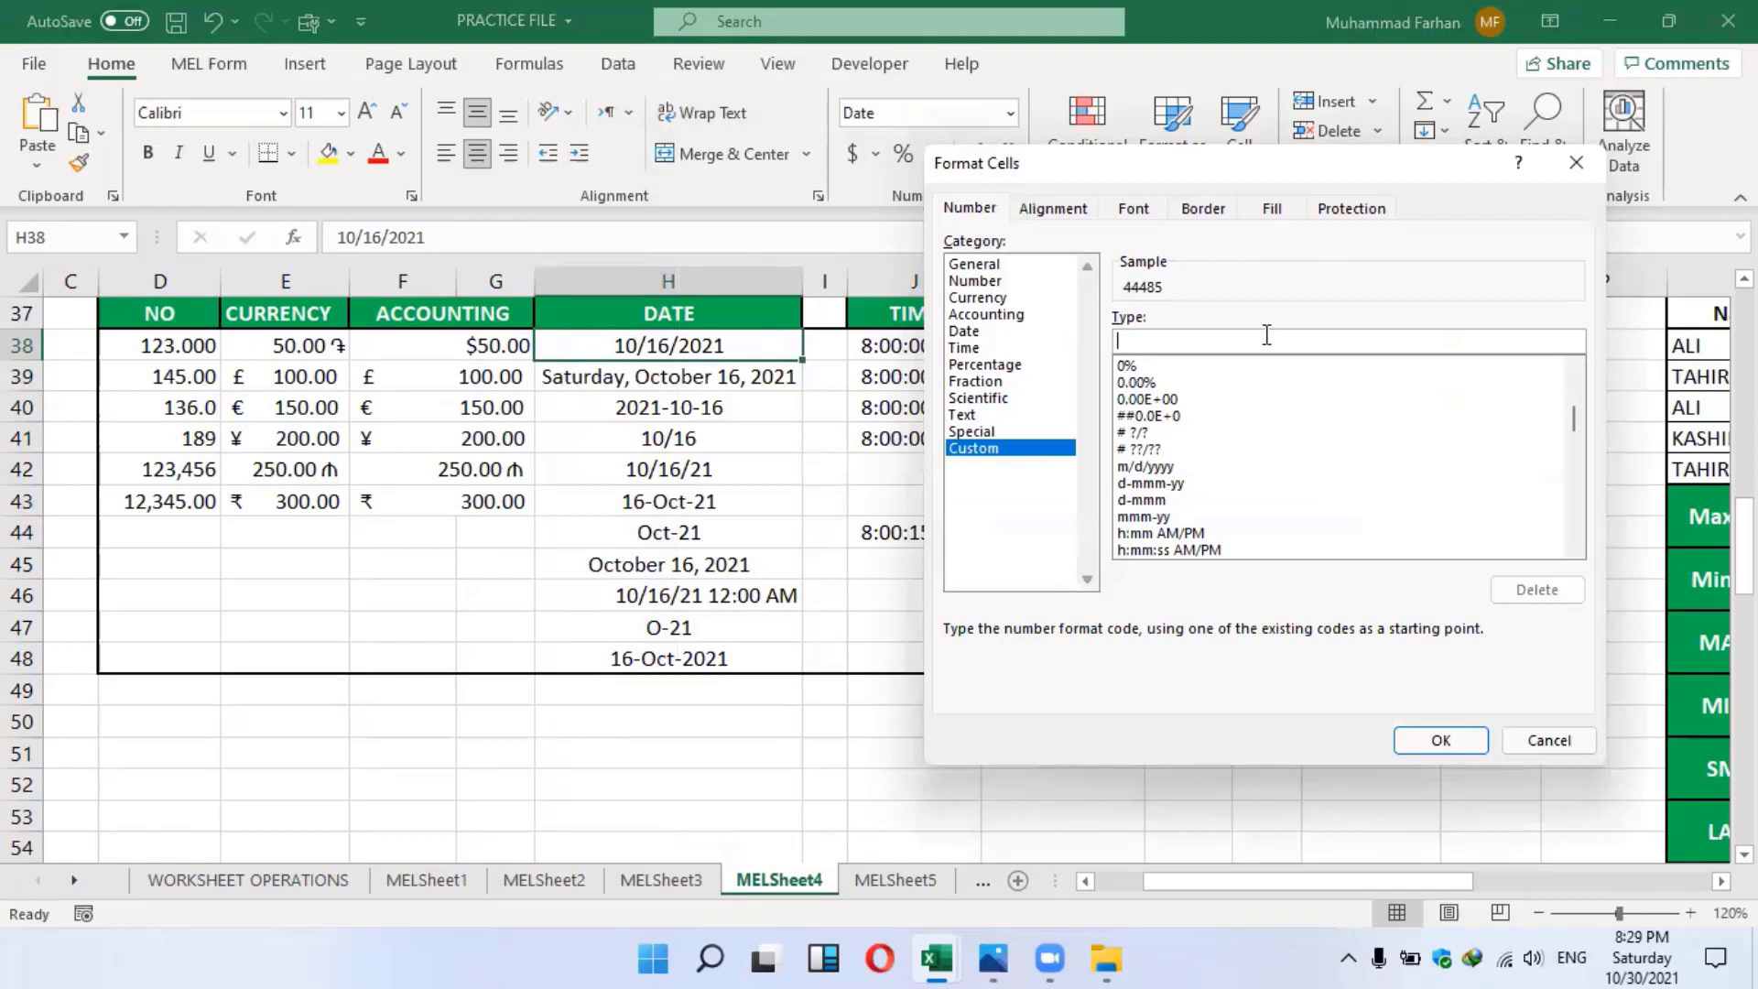
{"action": "type", "text": "yyyy"}
{"action": "key", "text": "BackSpace"}
{"action": "left_click", "coordinate": [1431, 750]}
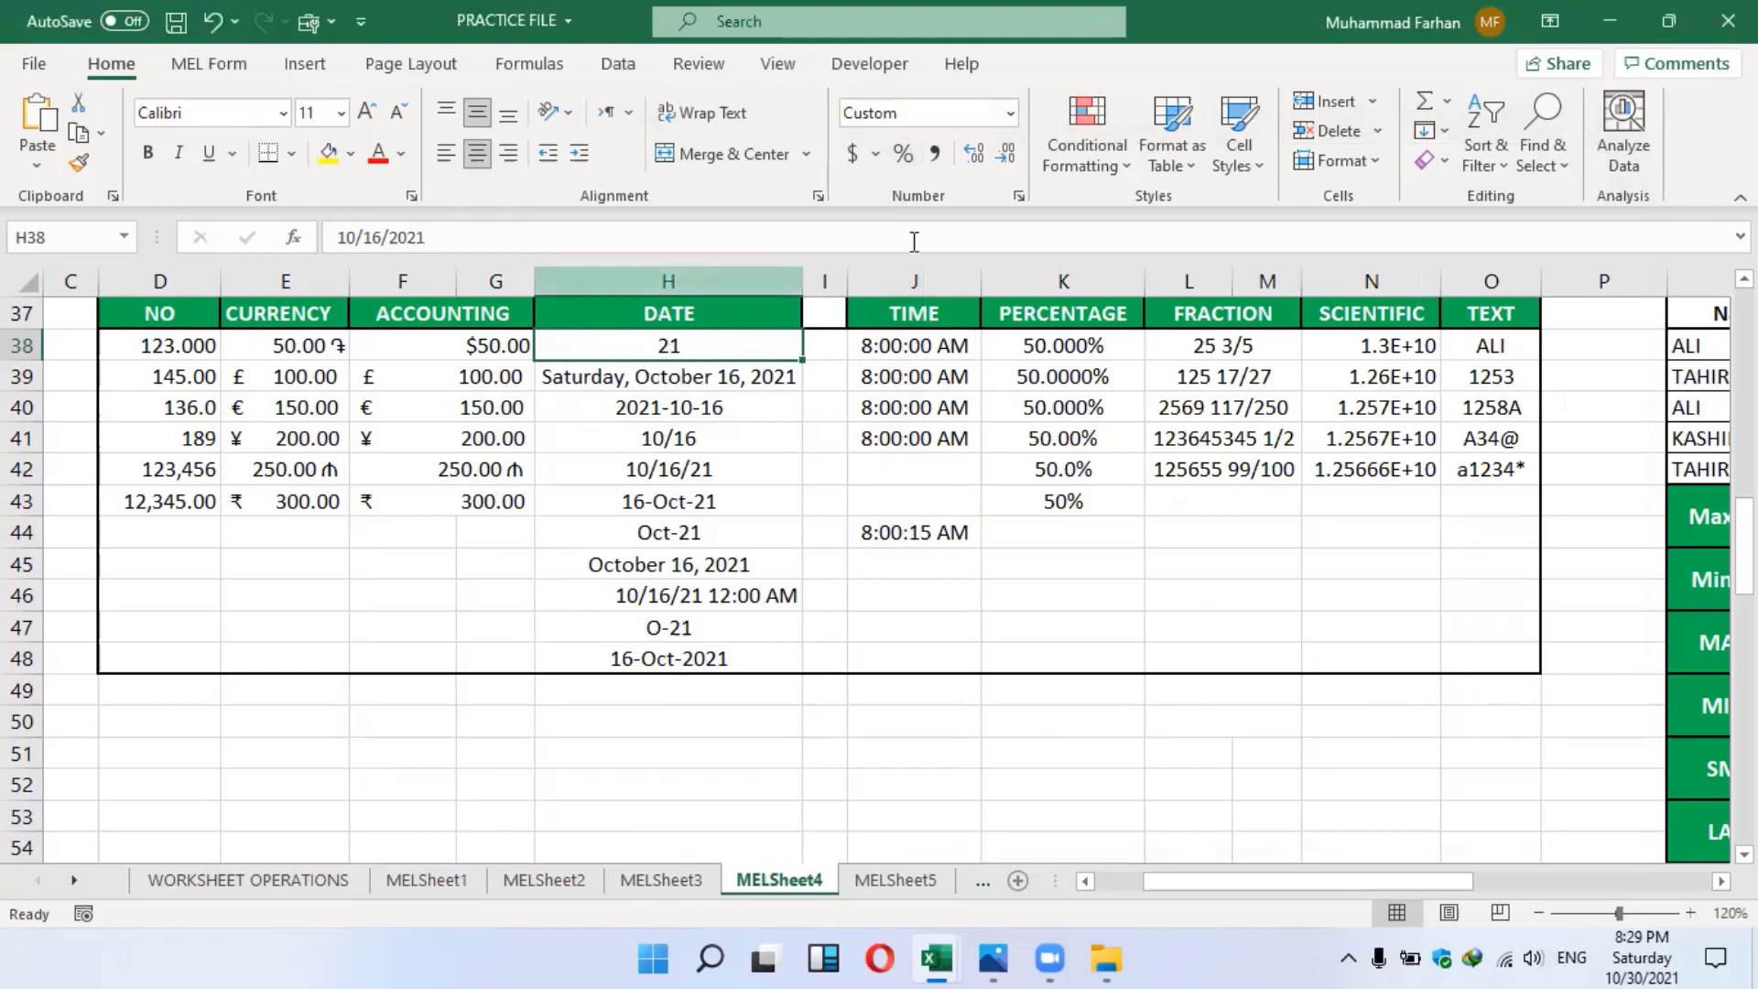
Give the date in cell H38 the custom number format yyyy-dd-mm, adapted from the existing yyyy-mm-dd code
{"action": "left_click", "coordinate": [1017, 198]}
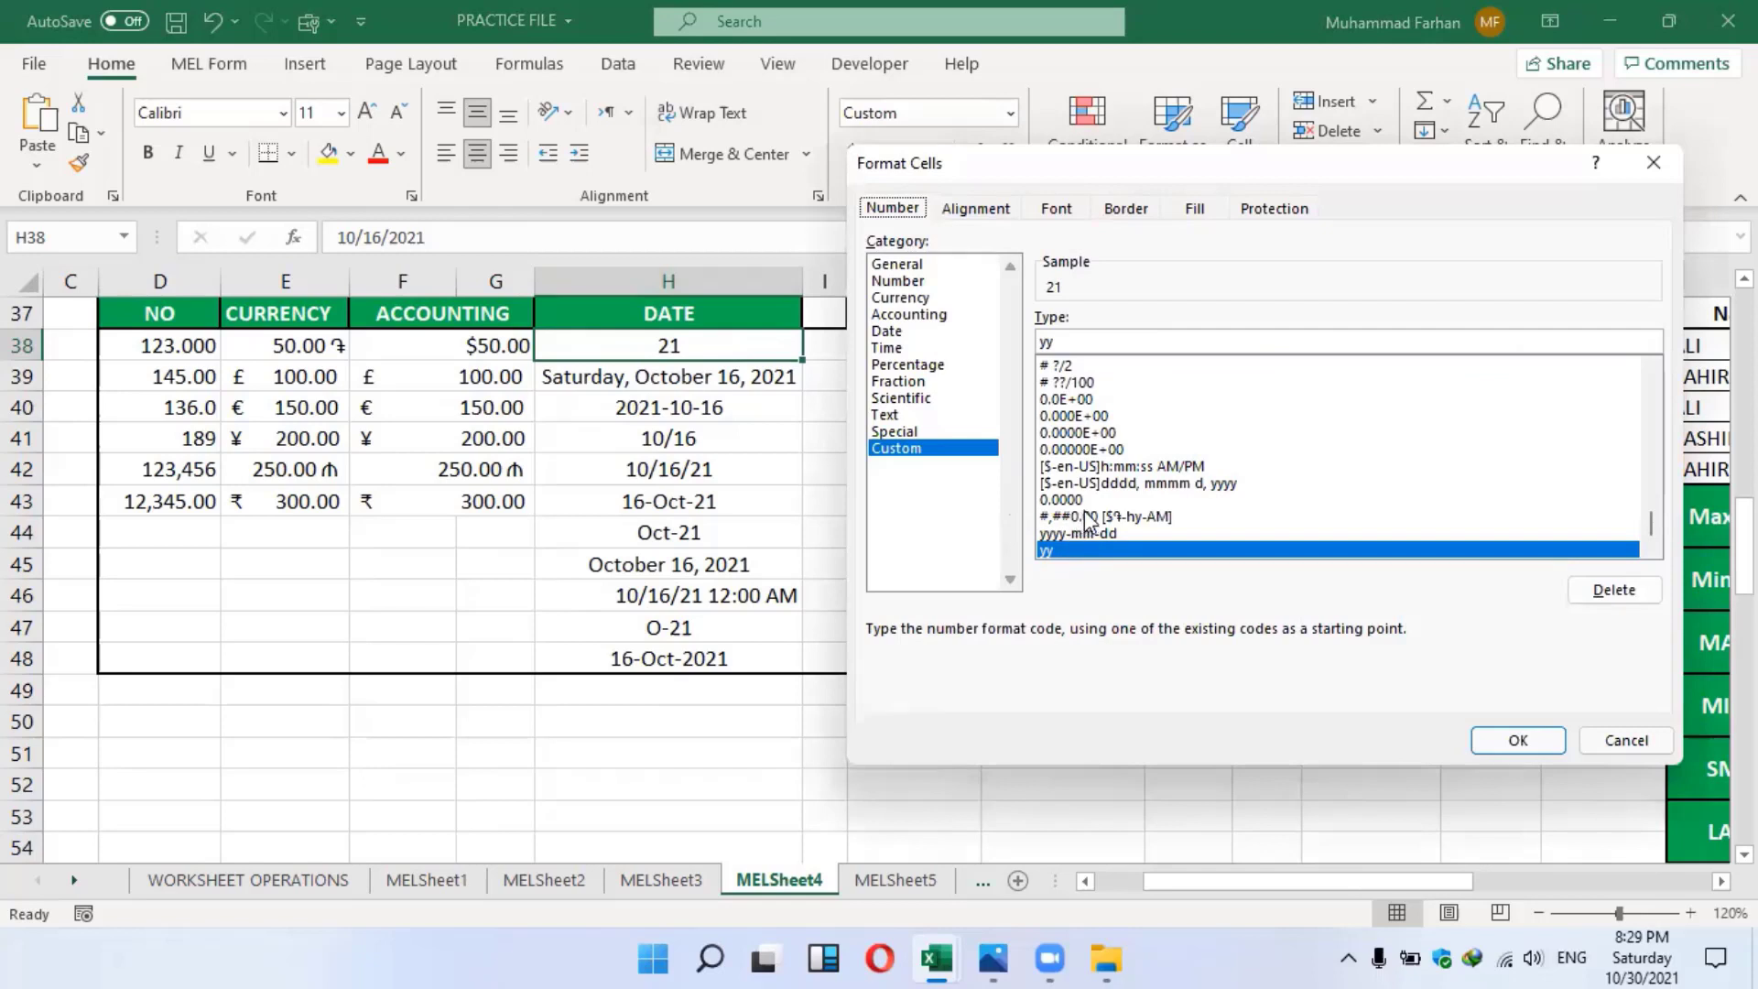
{"action": "left_click", "coordinate": [1071, 533]}
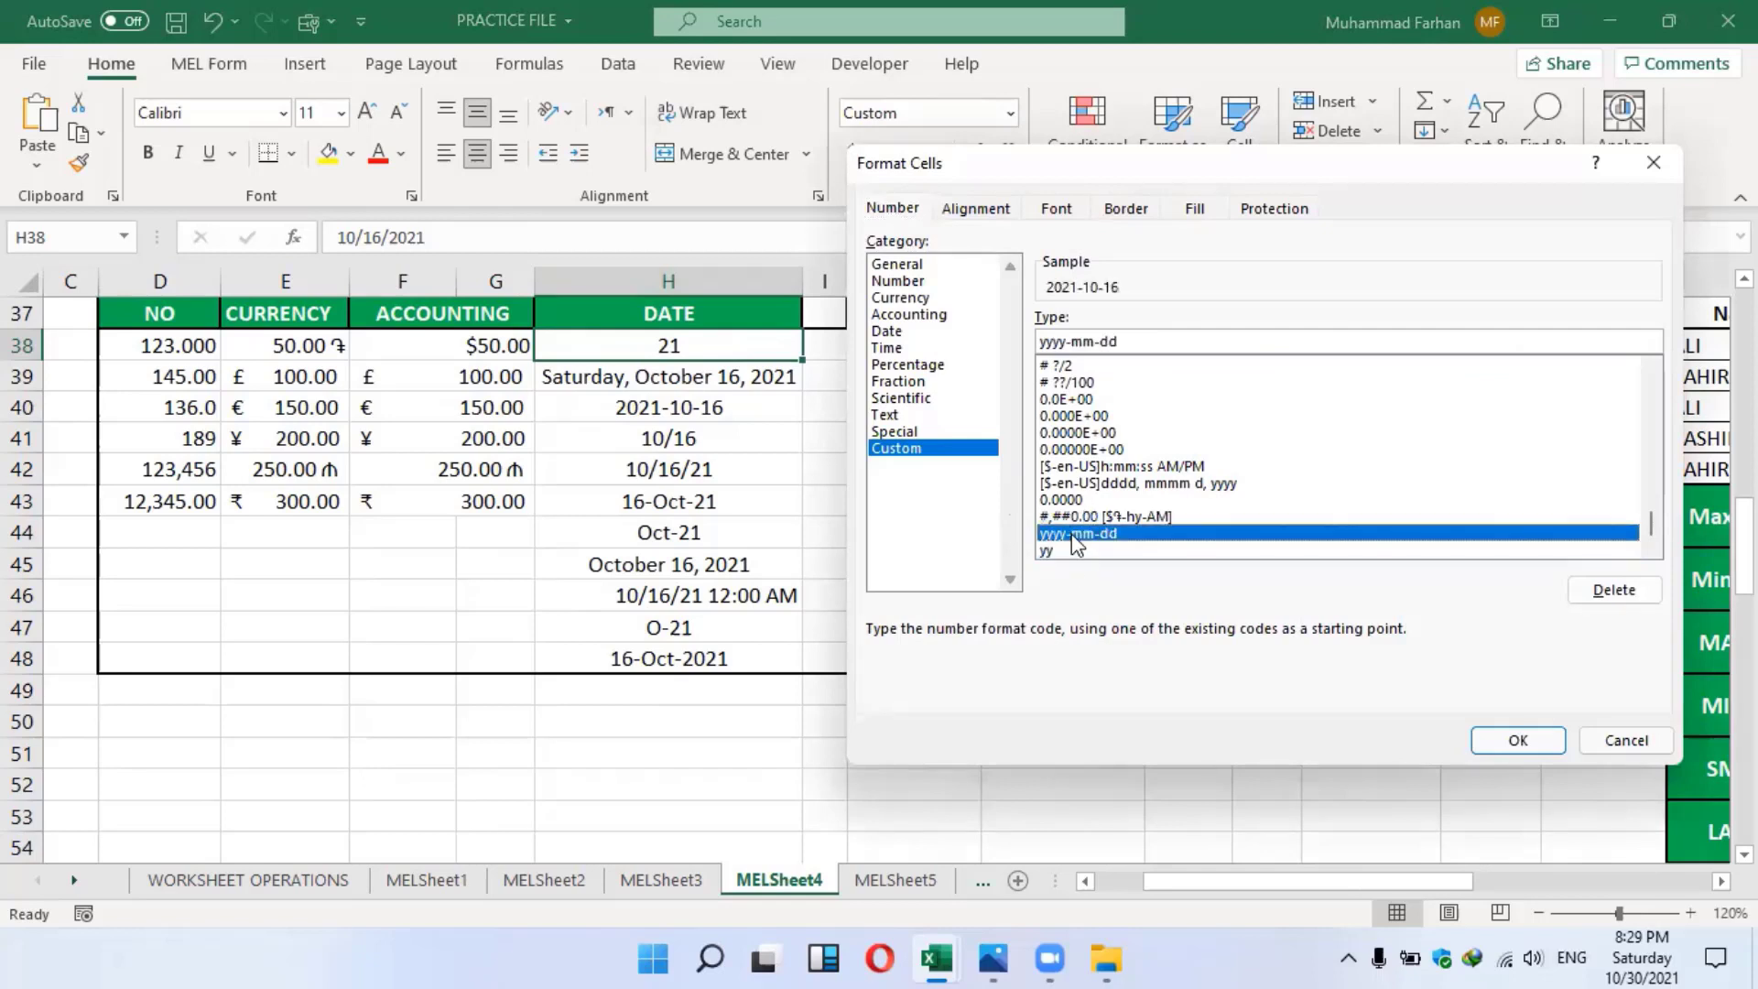
{"action": "left_click", "coordinate": [1094, 351]}
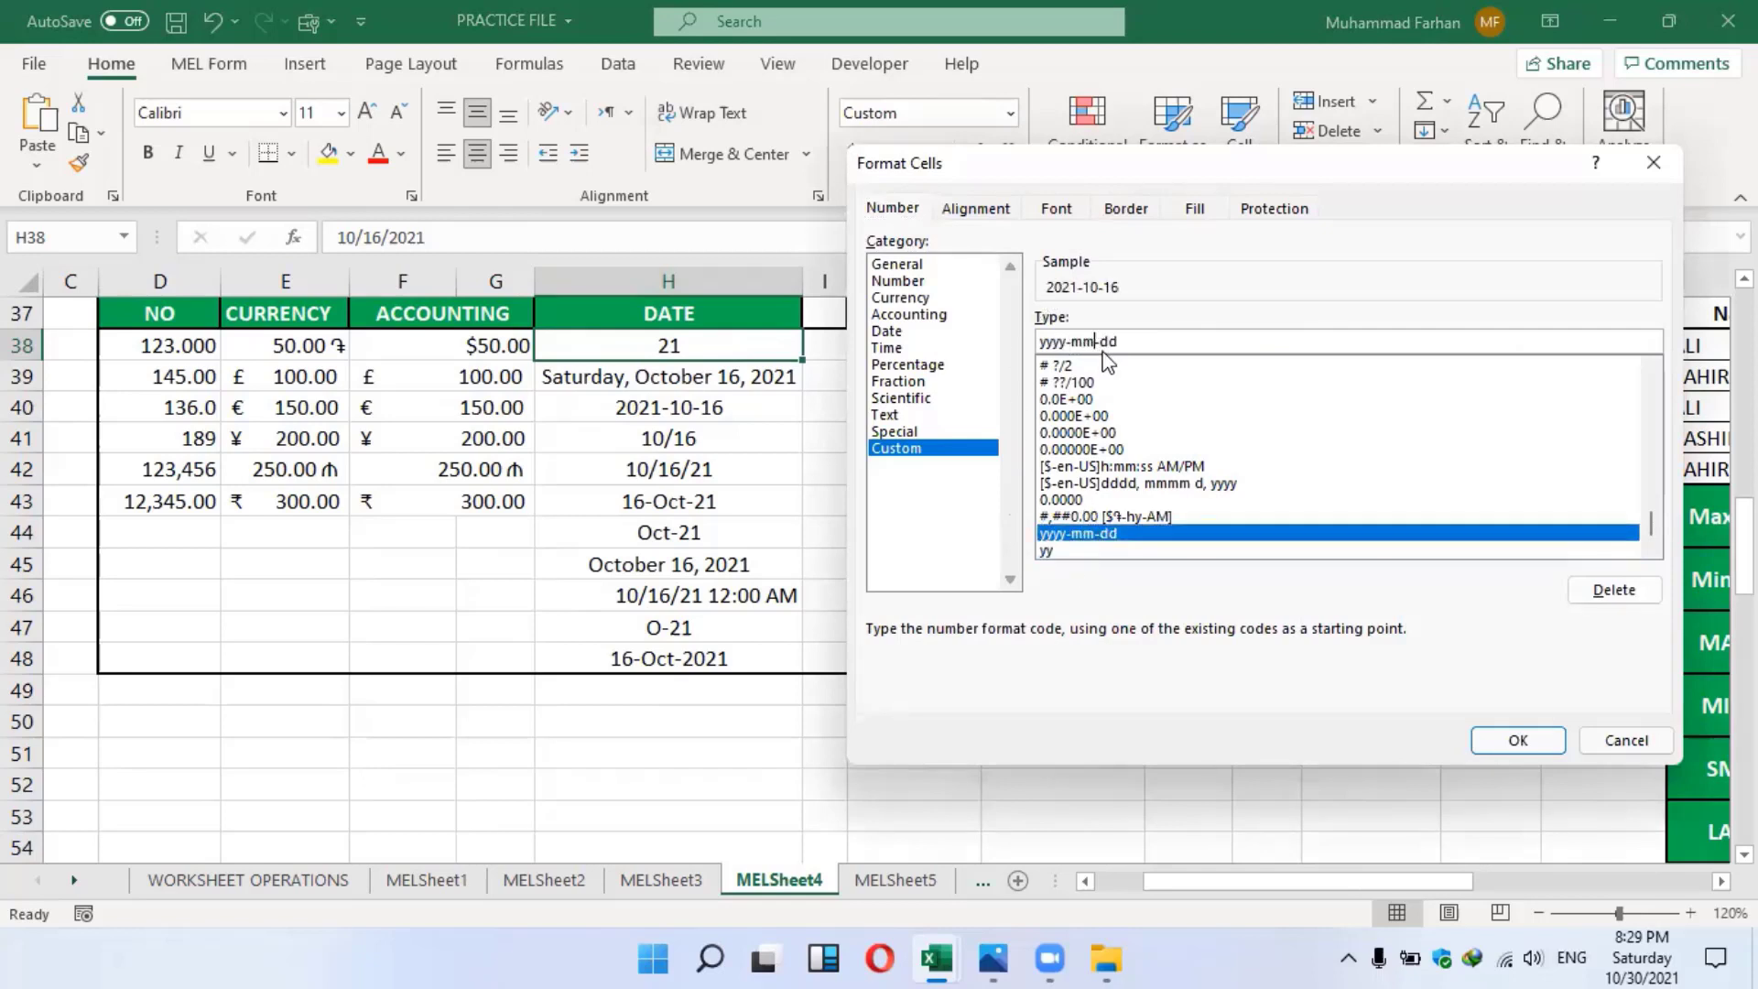
{"action": "key", "text": "BackSpace"}
{"action": "key", "text": "BackSpace"}
{"action": "type", "text": "dd"}
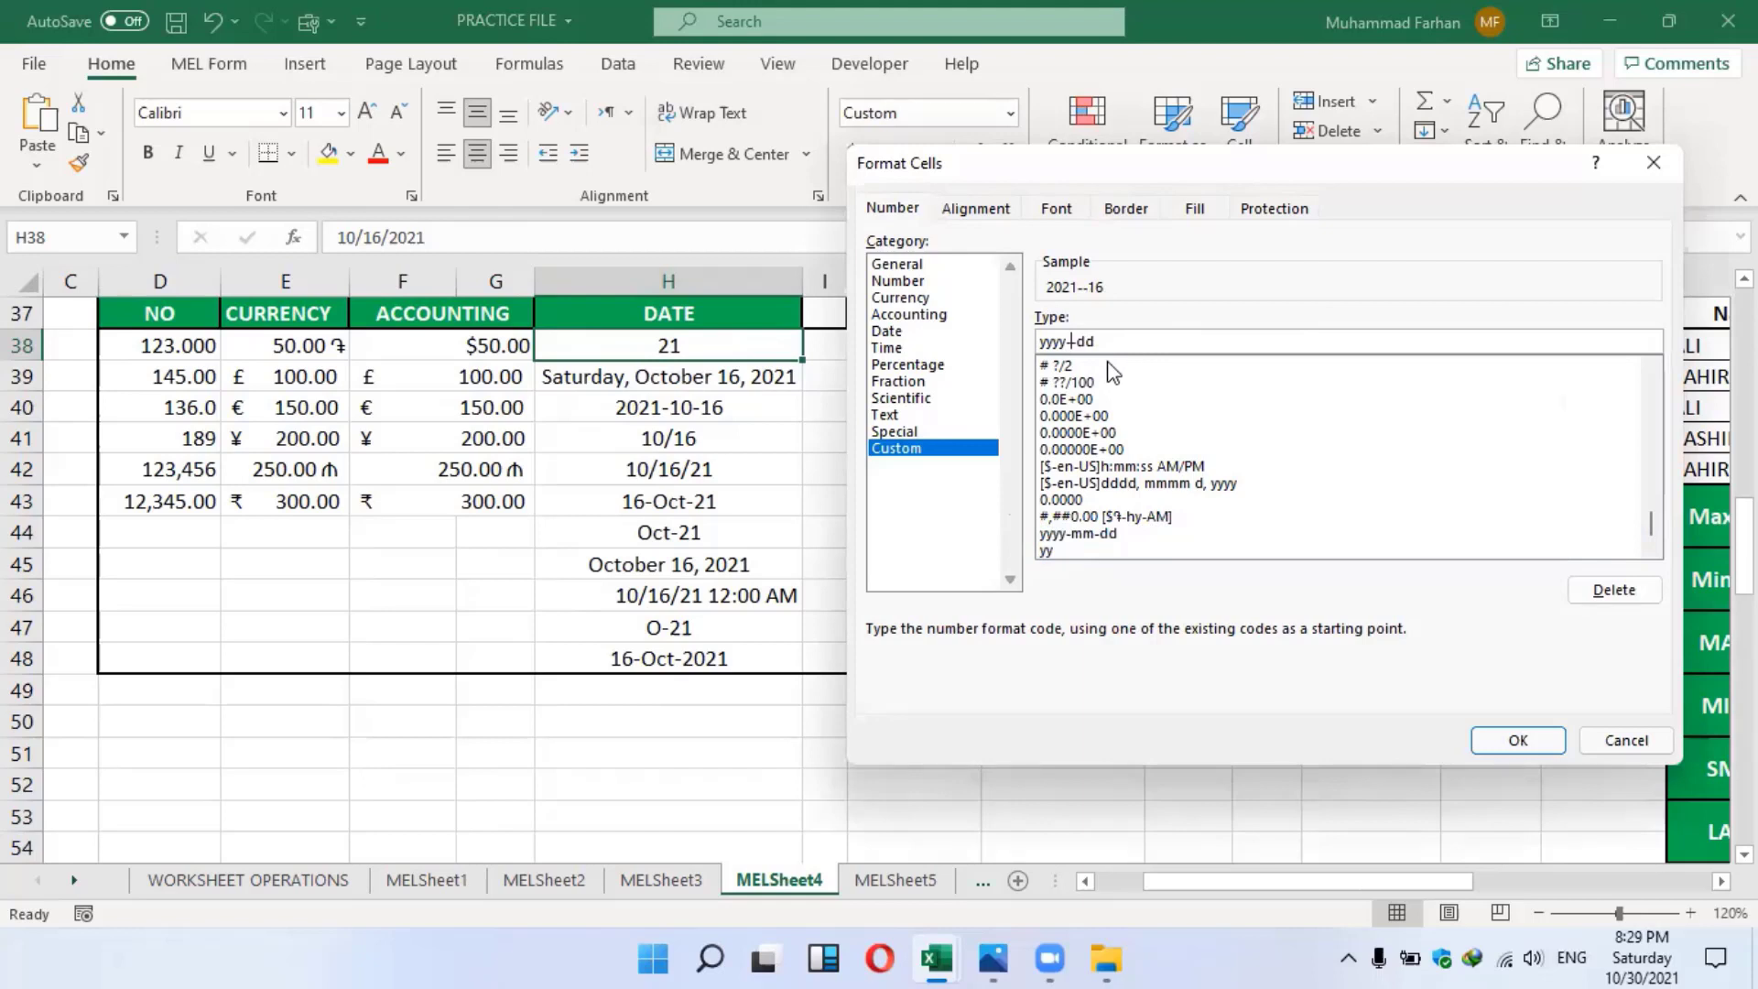
{"action": "left_click", "coordinate": [1125, 339]}
{"action": "key", "text": "BackSpace"}
{"action": "key", "text": "BackSpace"}
{"action": "type", "text": "mm"}
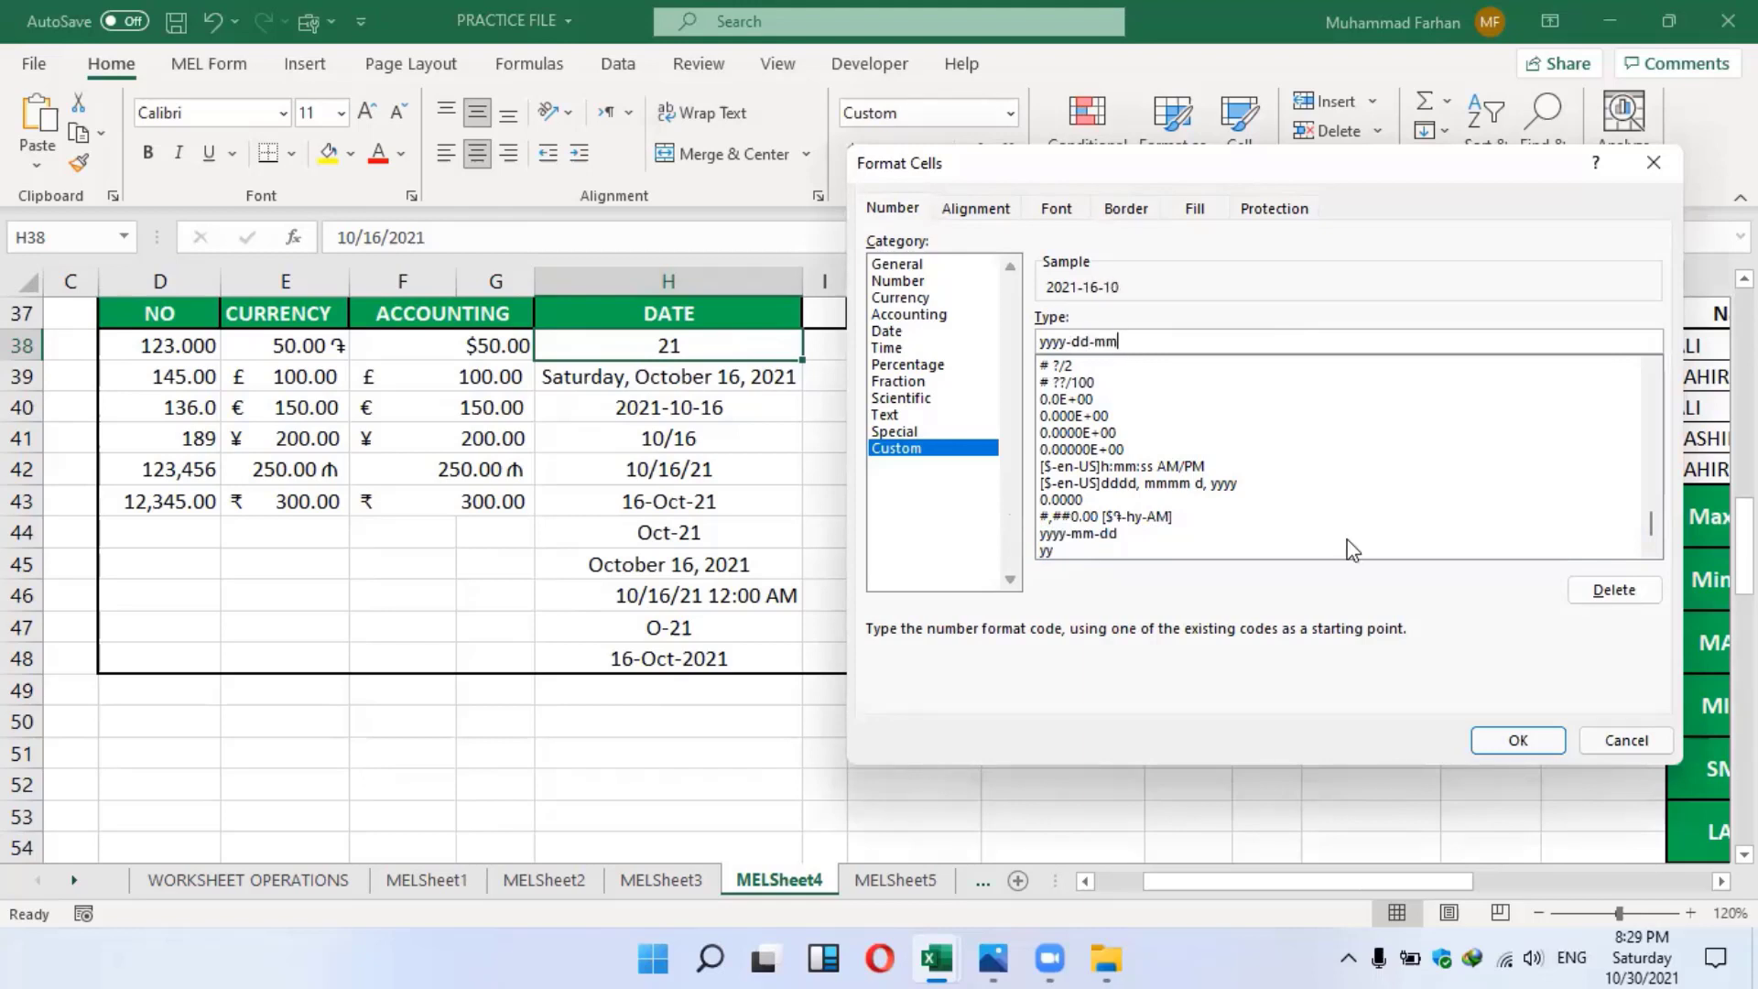
{"action": "left_click", "coordinate": [1519, 740]}
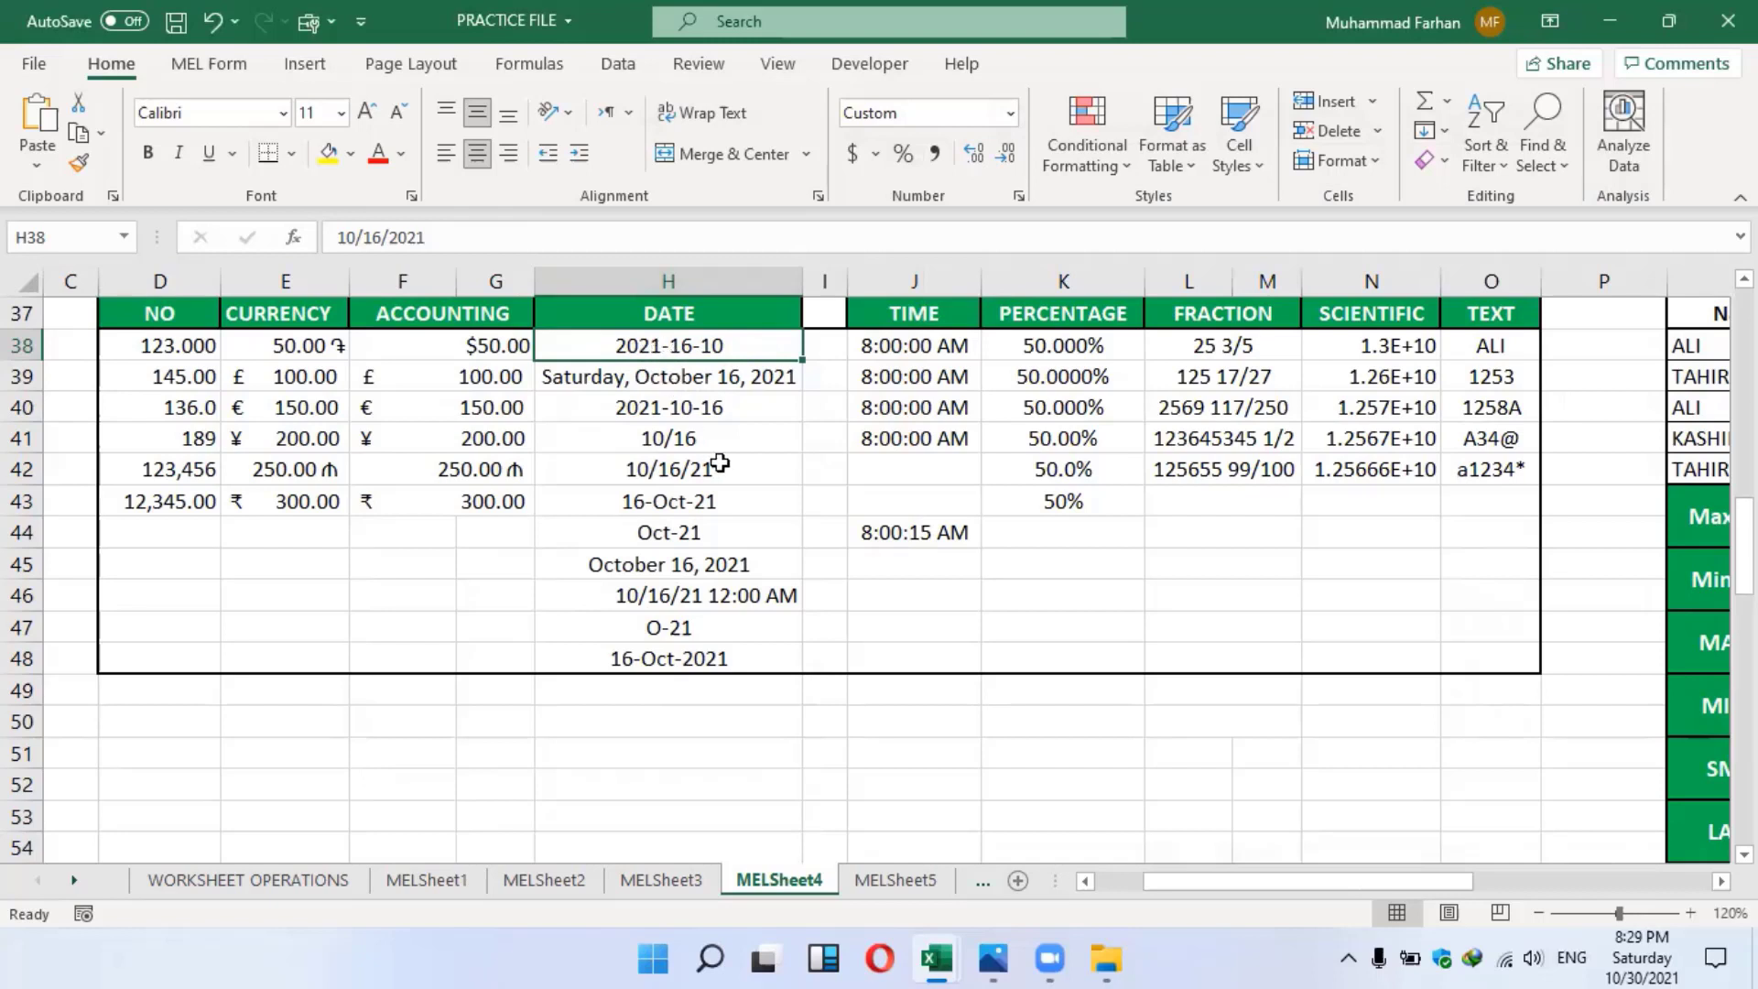
{"action": "left_click_drag", "start_coordinate": [679, 350], "coordinate": [695, 590]}
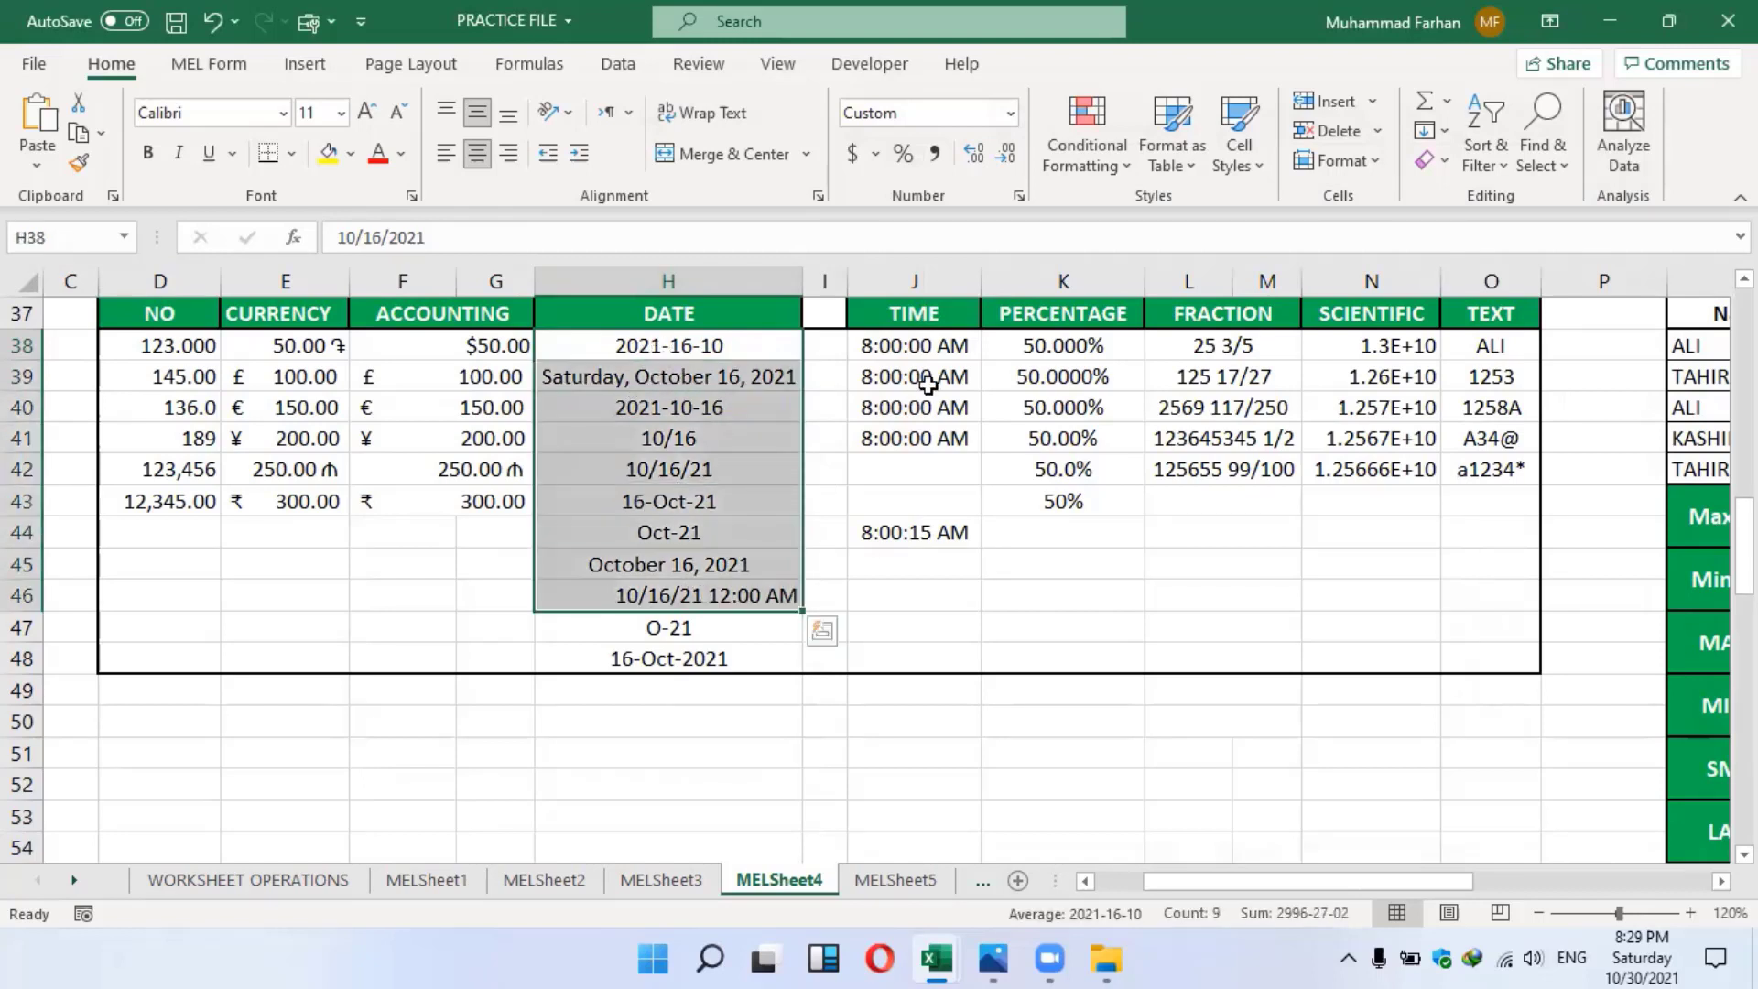
{"action": "left_click_drag", "start_coordinate": [956, 341], "coordinate": [938, 573]}
{"action": "left_click", "coordinate": [1039, 501]}
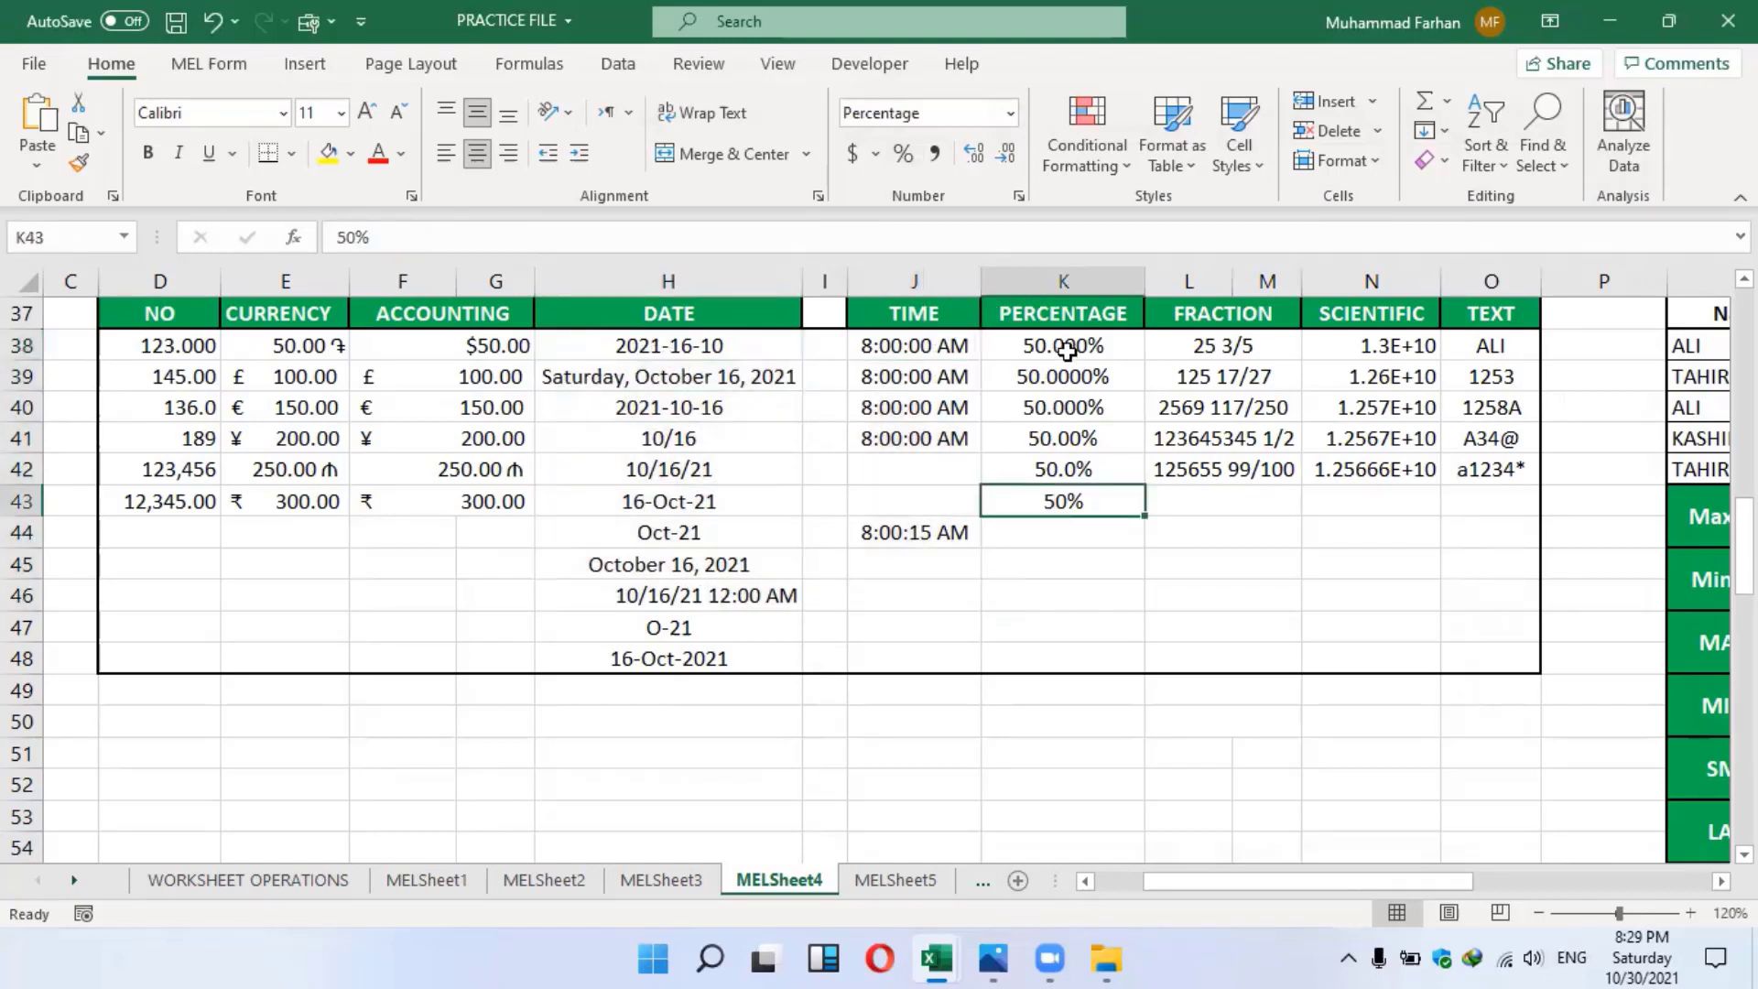
Format all percentages in K38:K43 as Percentage with 0 decimal places
{"action": "left_click_drag", "start_coordinate": [1067, 351], "coordinate": [1070, 501]}
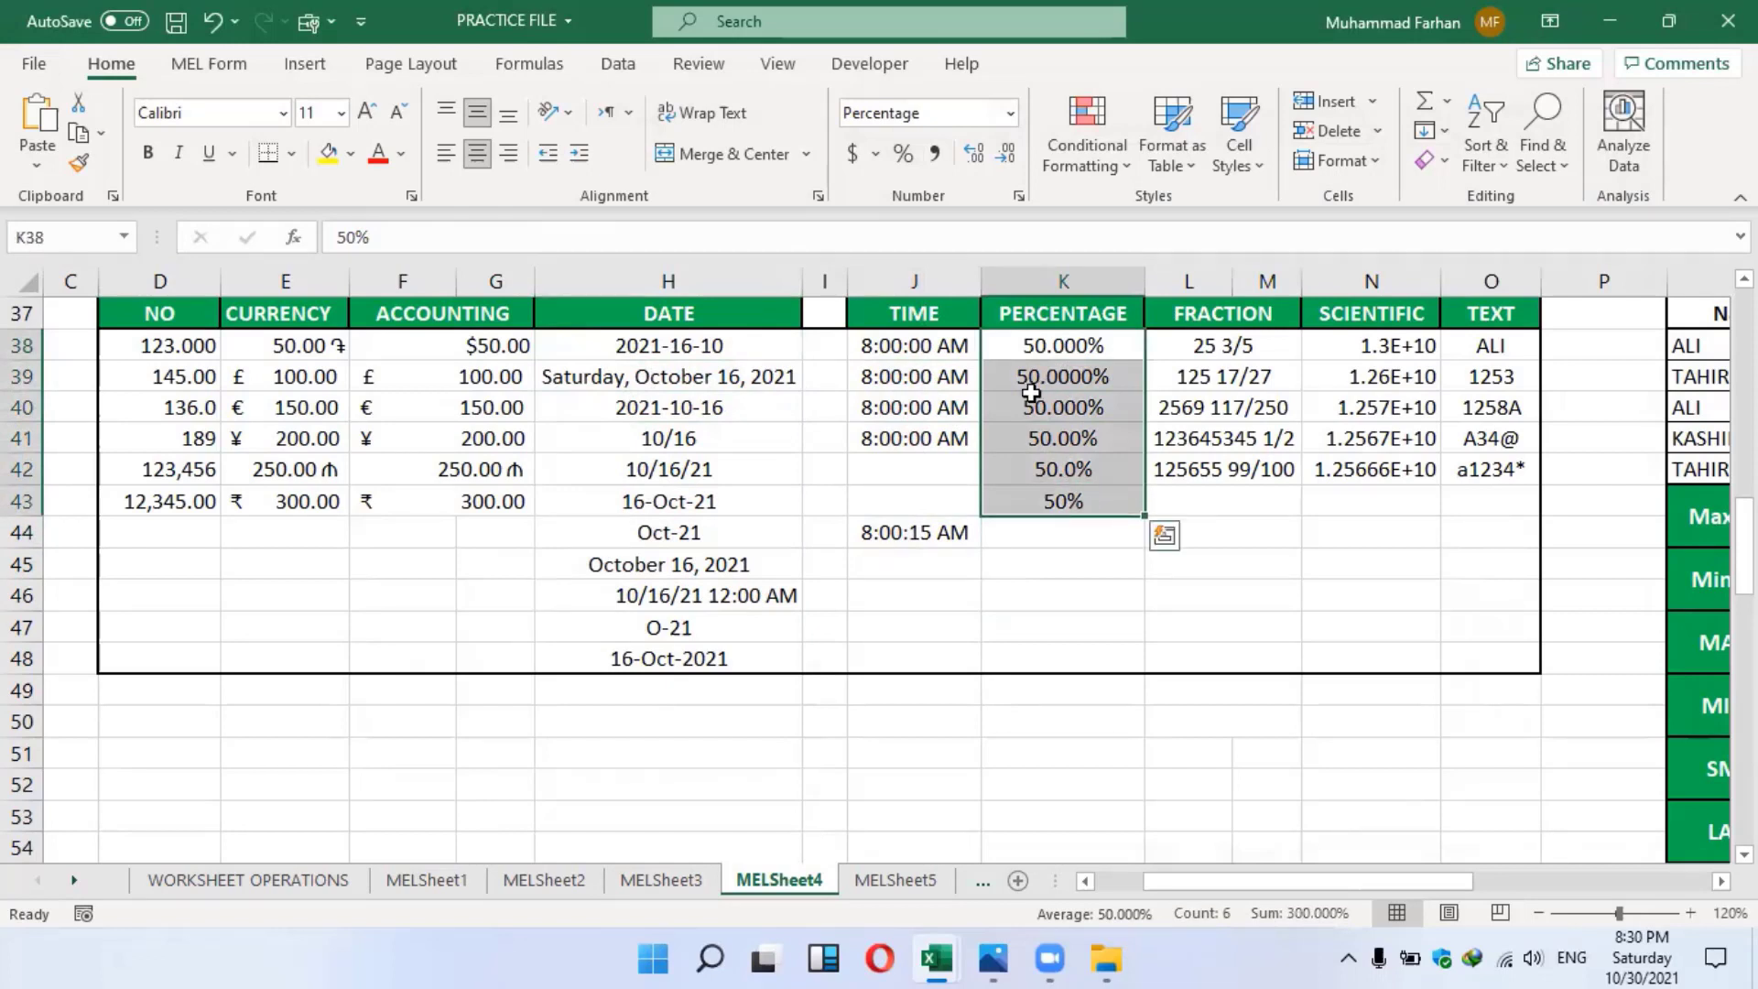
{"action": "left_click", "coordinate": [1016, 198]}
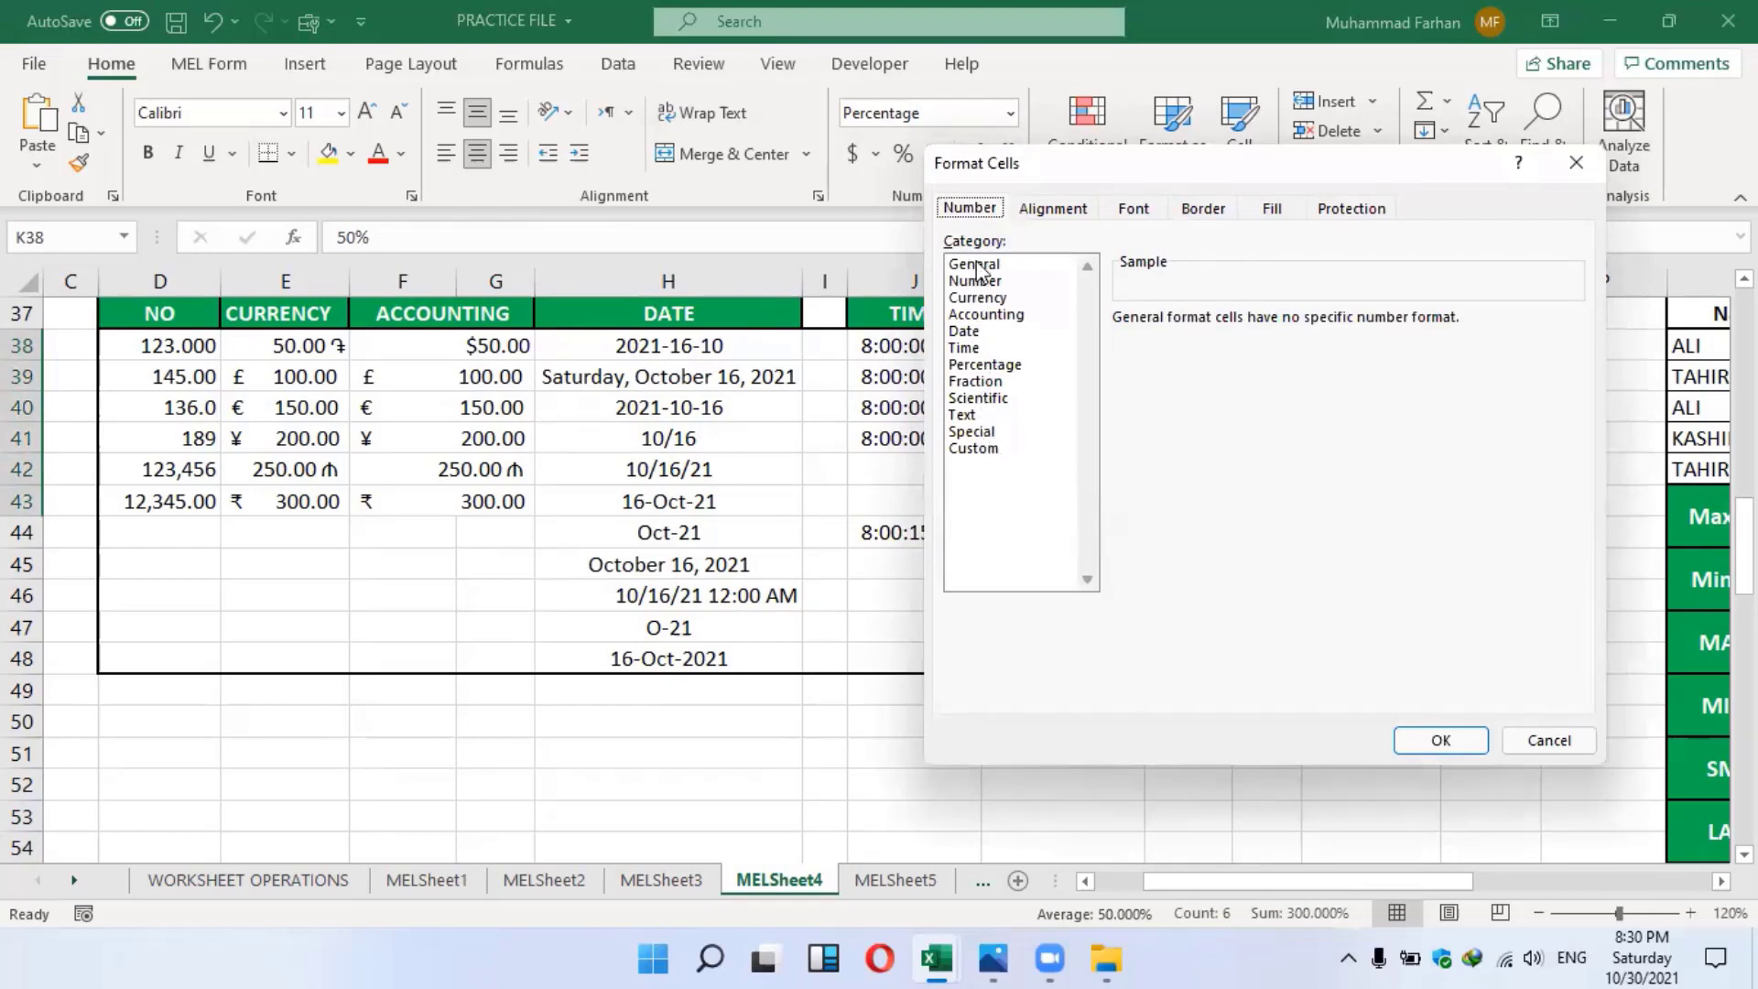
{"action": "left_click", "coordinate": [996, 366]}
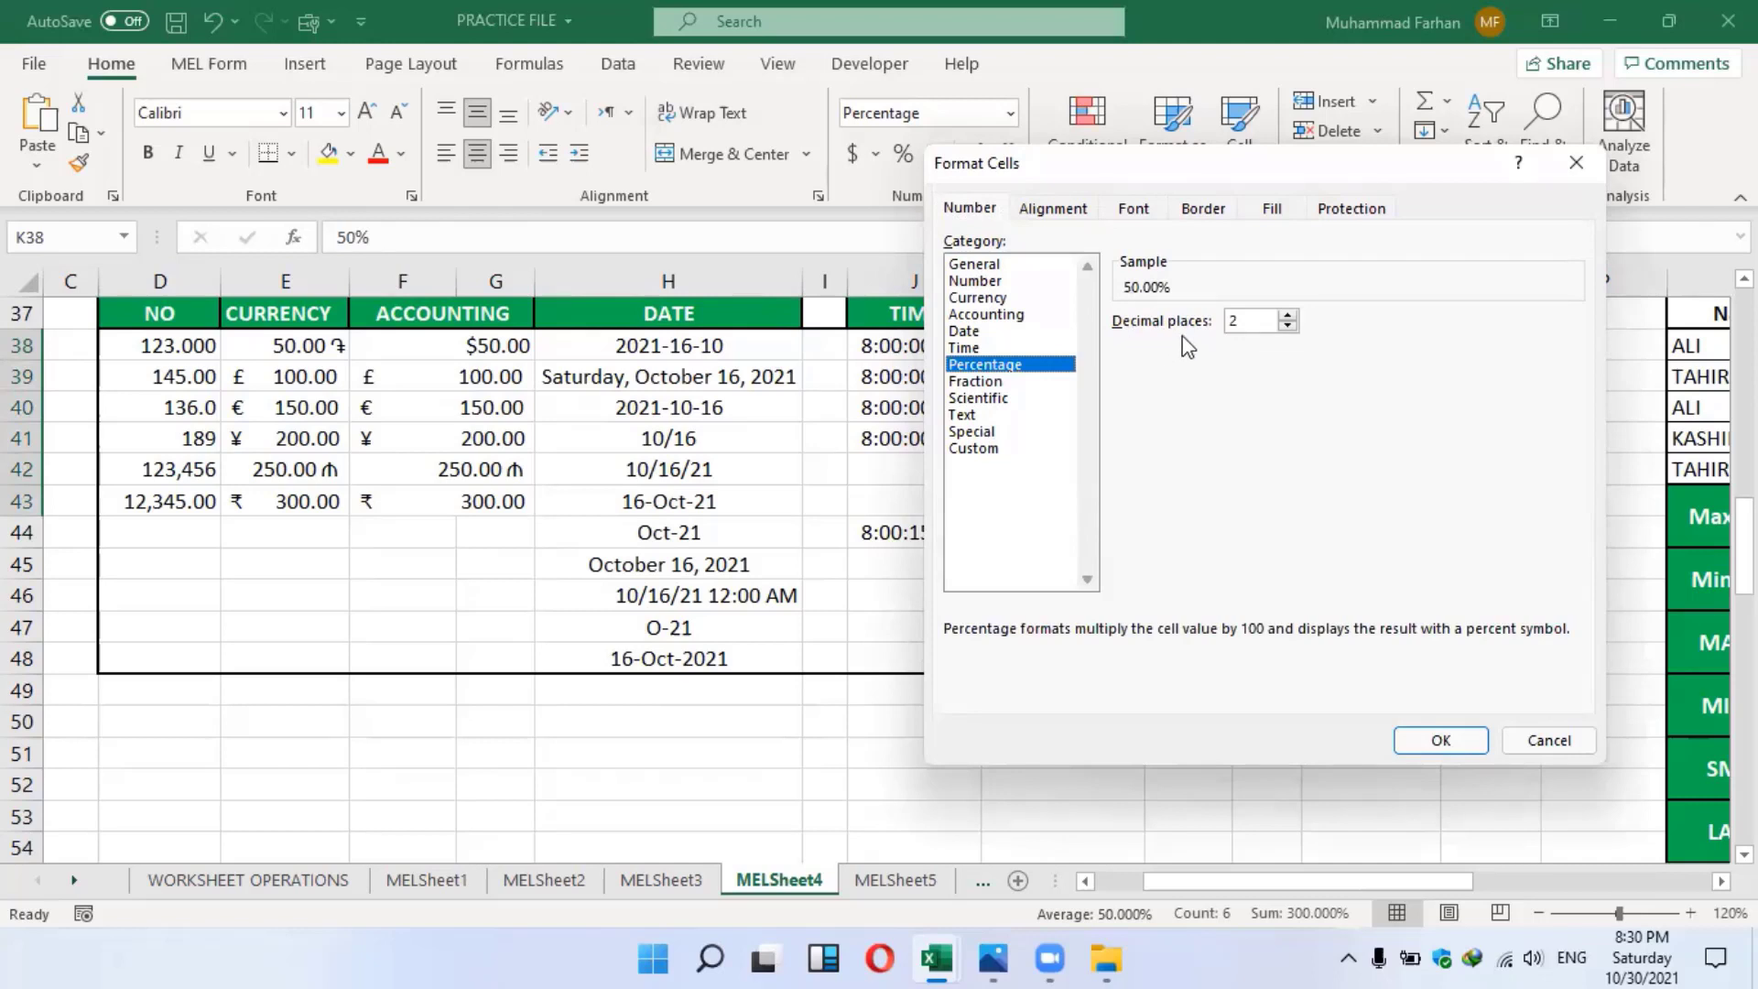
{"action": "left_click", "coordinate": [1287, 316]}
{"action": "left_click", "coordinate": [1288, 327]}
{"action": "left_click", "coordinate": [1288, 327]}
{"action": "left_click", "coordinate": [1475, 735]}
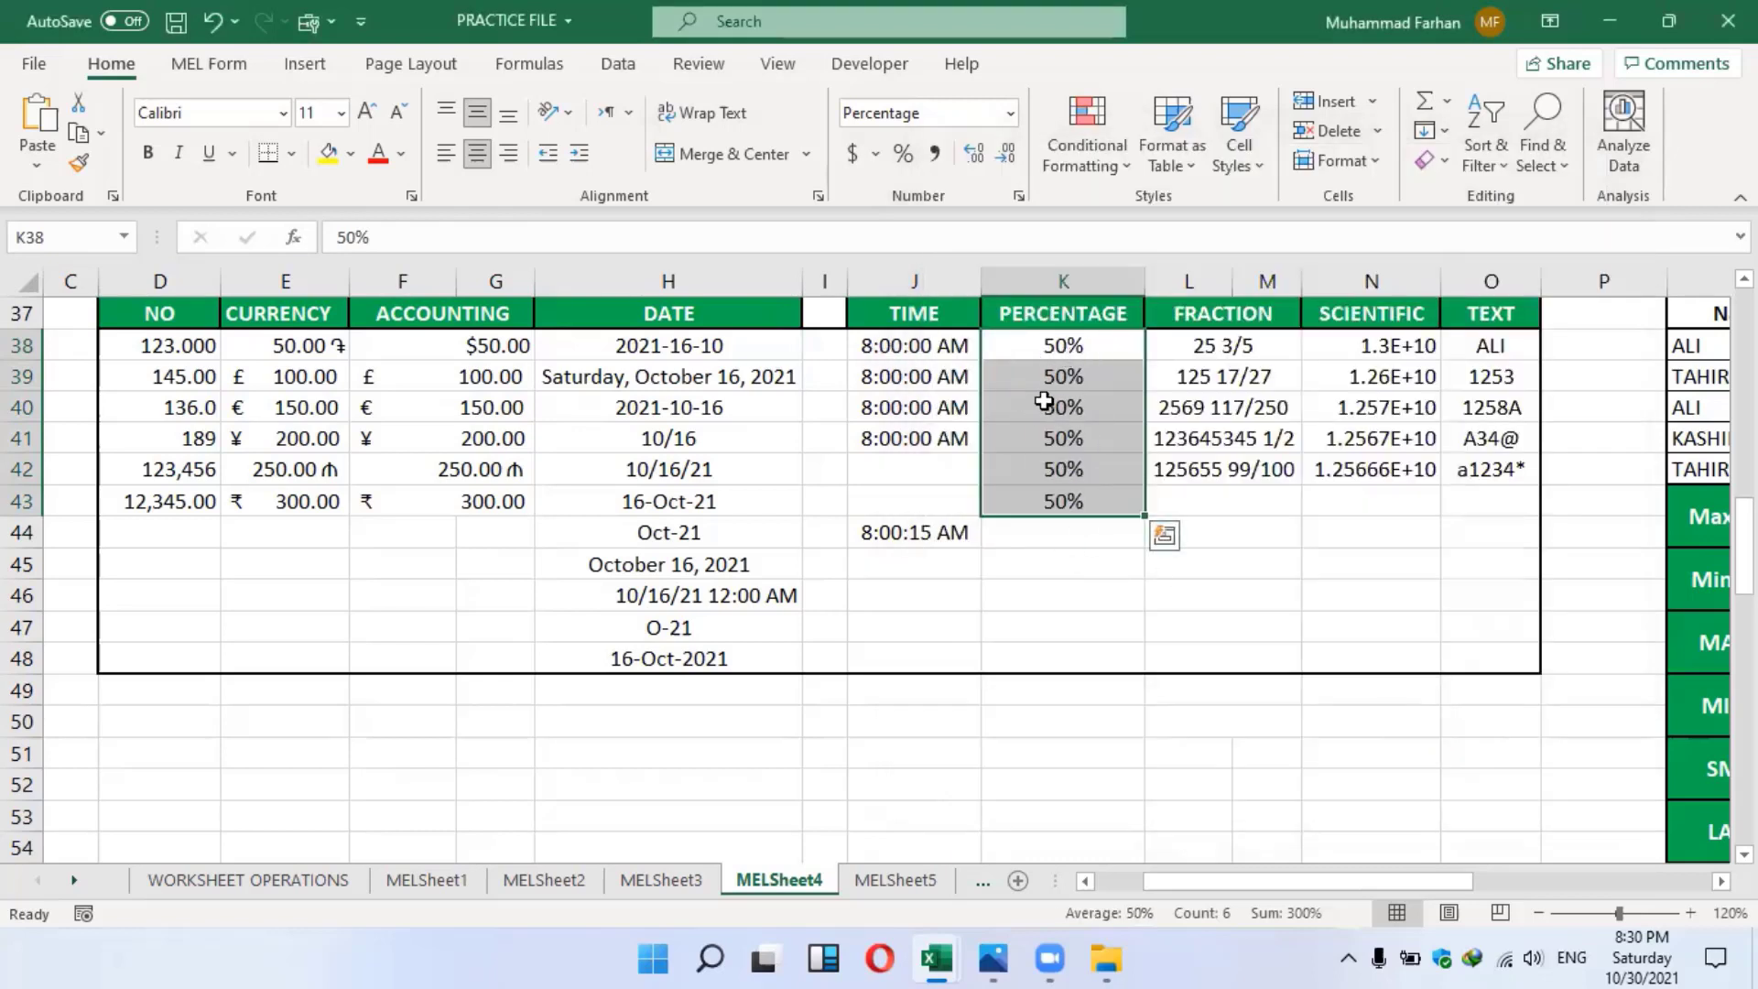
Examine the fraction formats in the FRACTION column from row 38 down to row 44
{"action": "left_click", "coordinate": [1200, 346]}
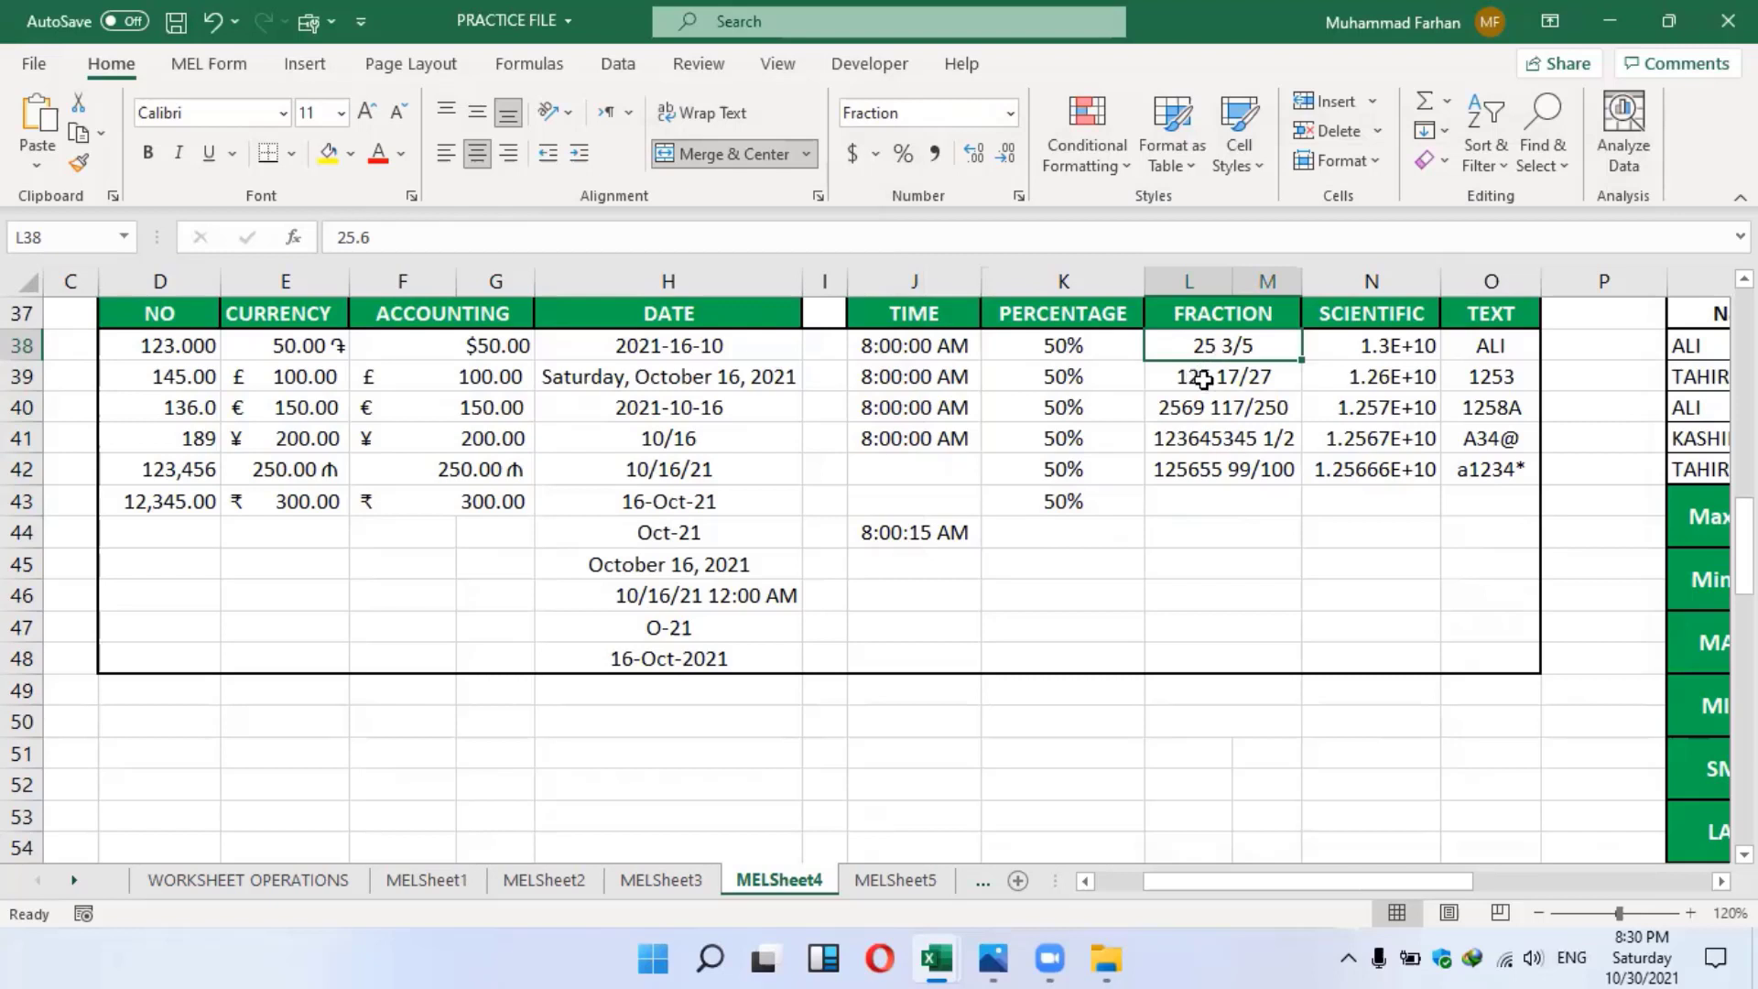
{"action": "left_click_drag", "start_coordinate": [1236, 366], "coordinate": [1248, 498]}
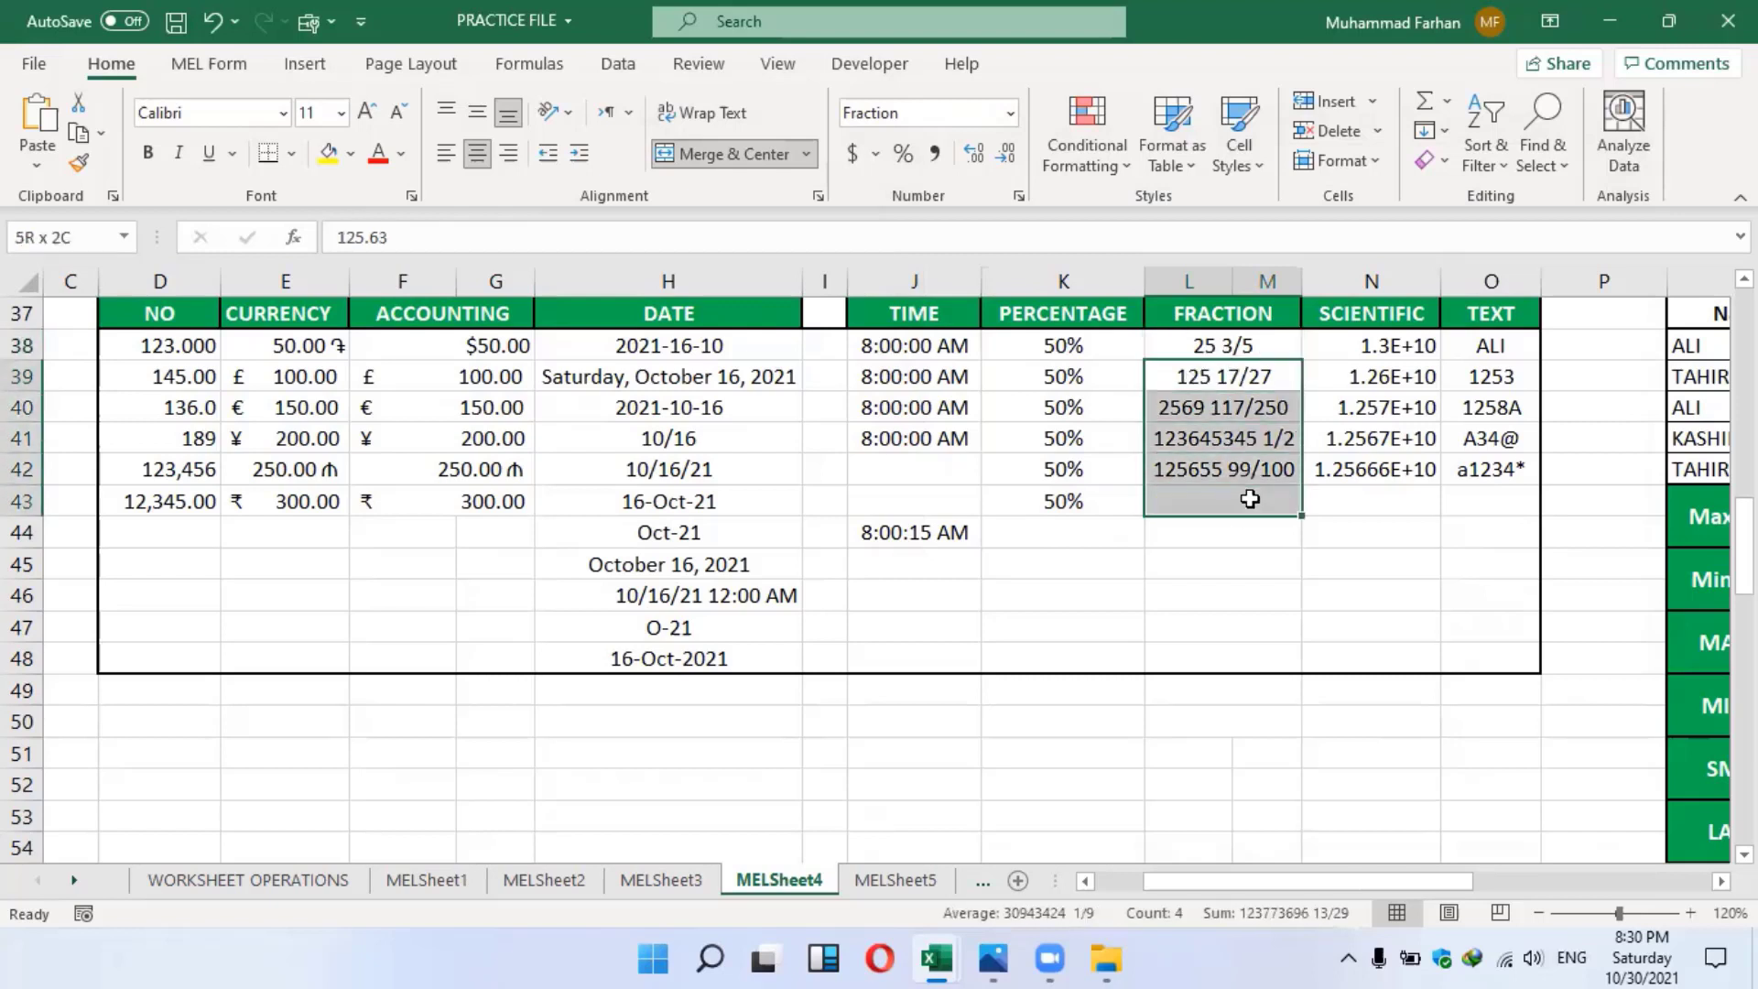
{"action": "left_click", "coordinate": [1271, 526]}
{"action": "left_click", "coordinate": [1235, 431]}
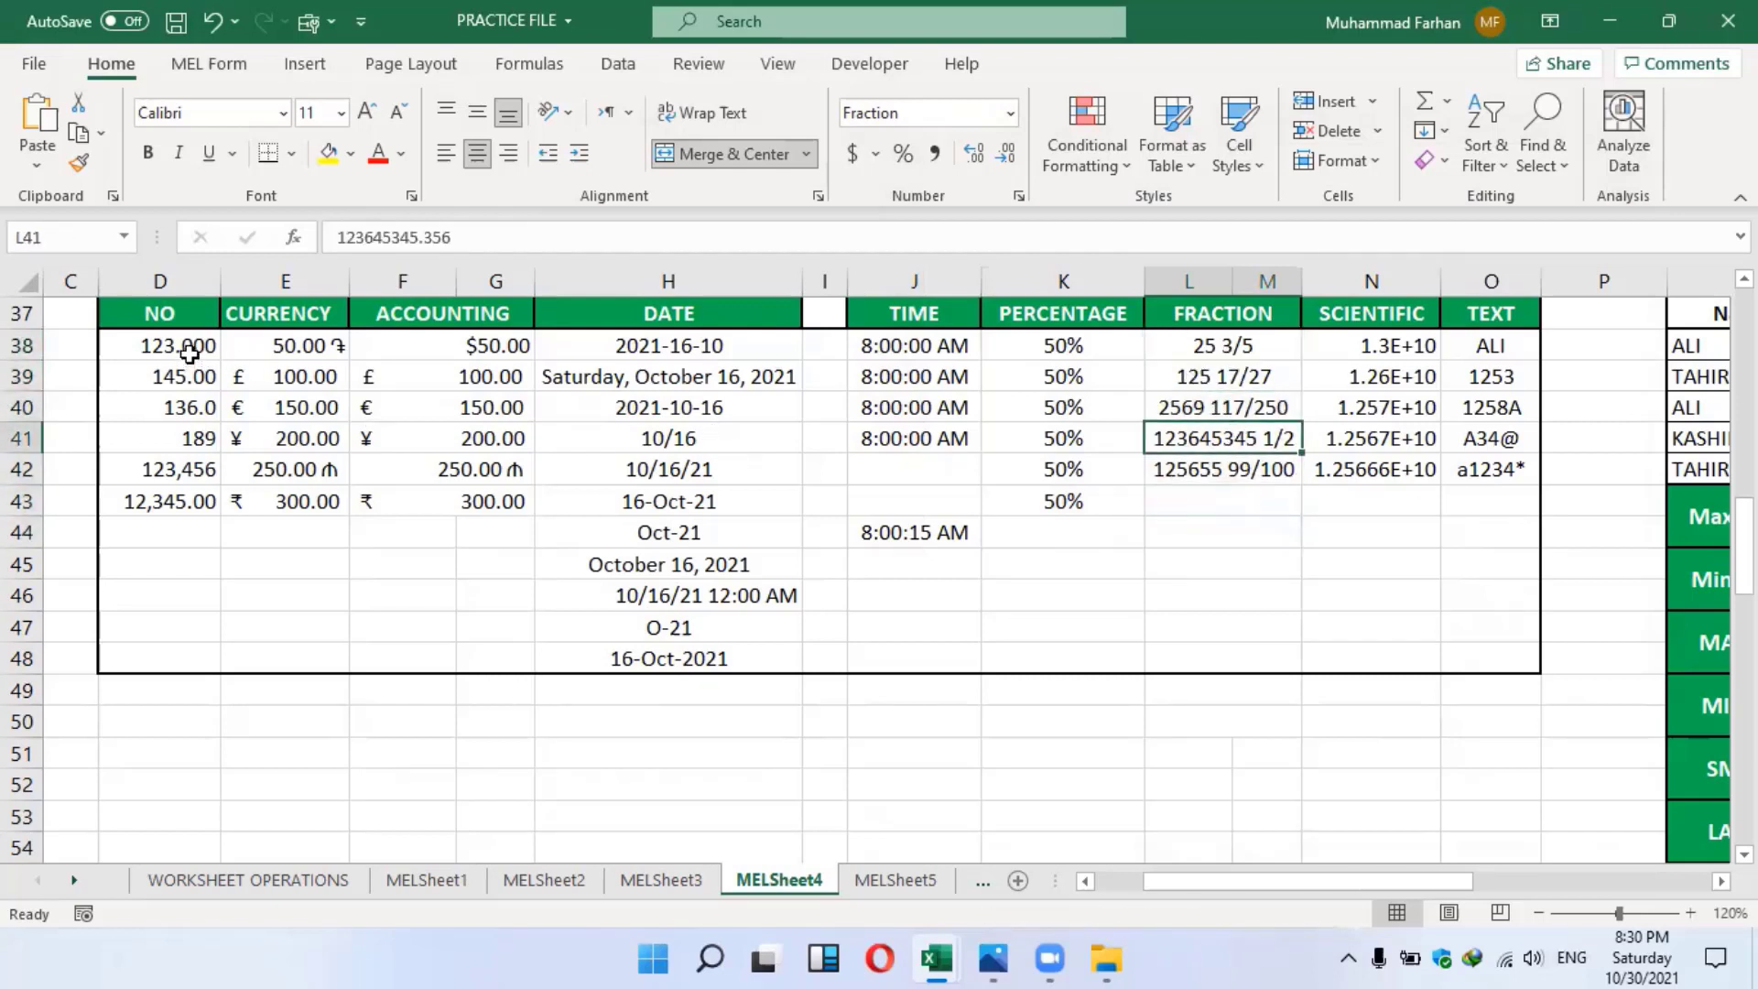
Examine the 1000 separator and negative number style options for cell D43 in the NO column, then close the format settings without applying
{"action": "left_click_drag", "start_coordinate": [176, 345], "coordinate": [177, 498]}
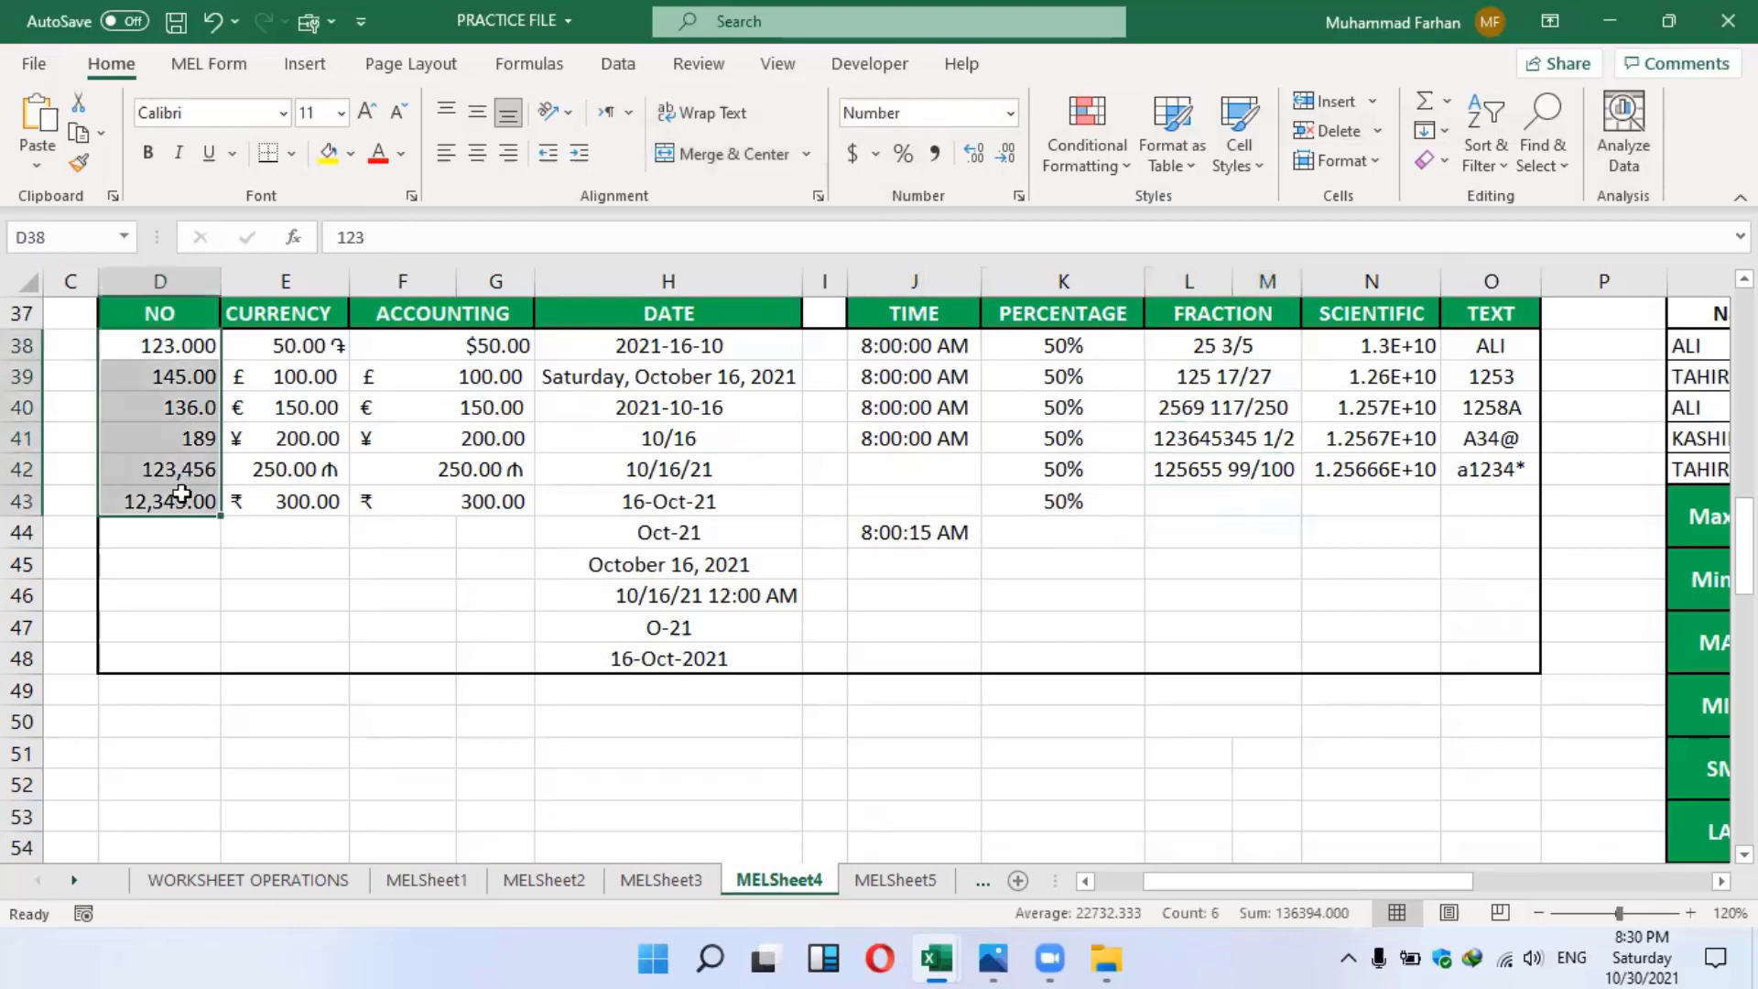
{"action": "left_click", "coordinate": [138, 505]}
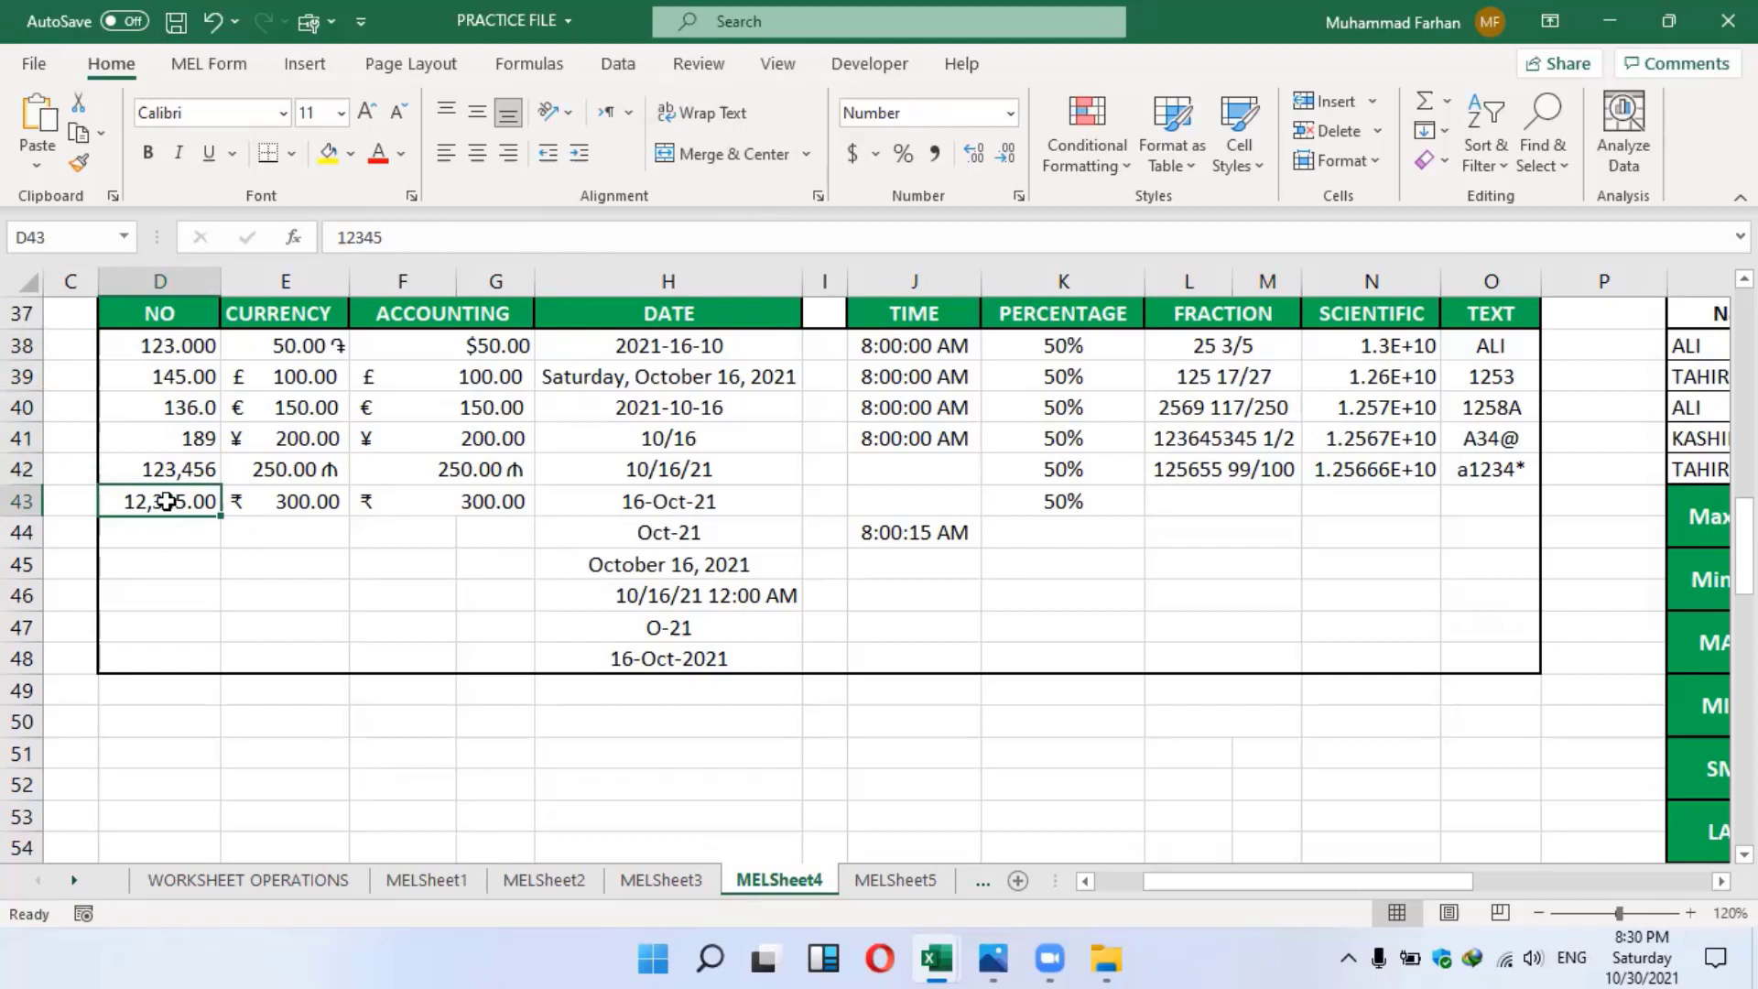
{"action": "left_click", "coordinate": [1018, 194]}
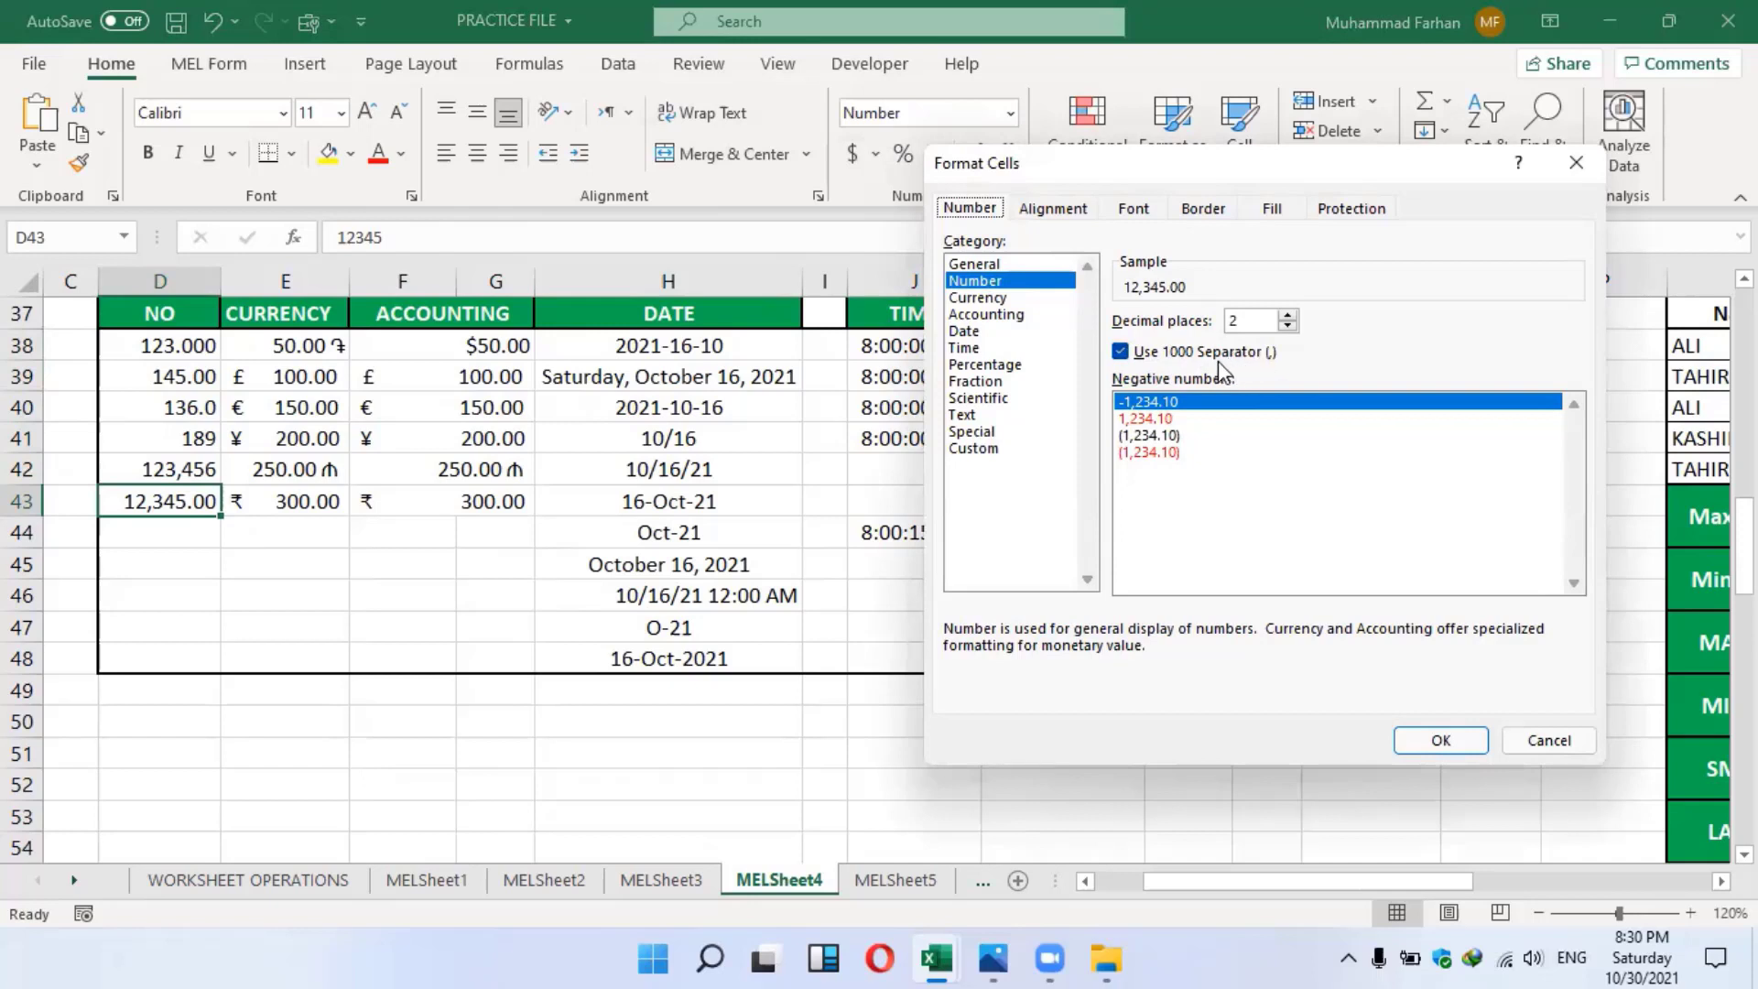
{"action": "left_click", "coordinate": [1120, 353]}
{"action": "left_click", "coordinate": [1121, 352]}
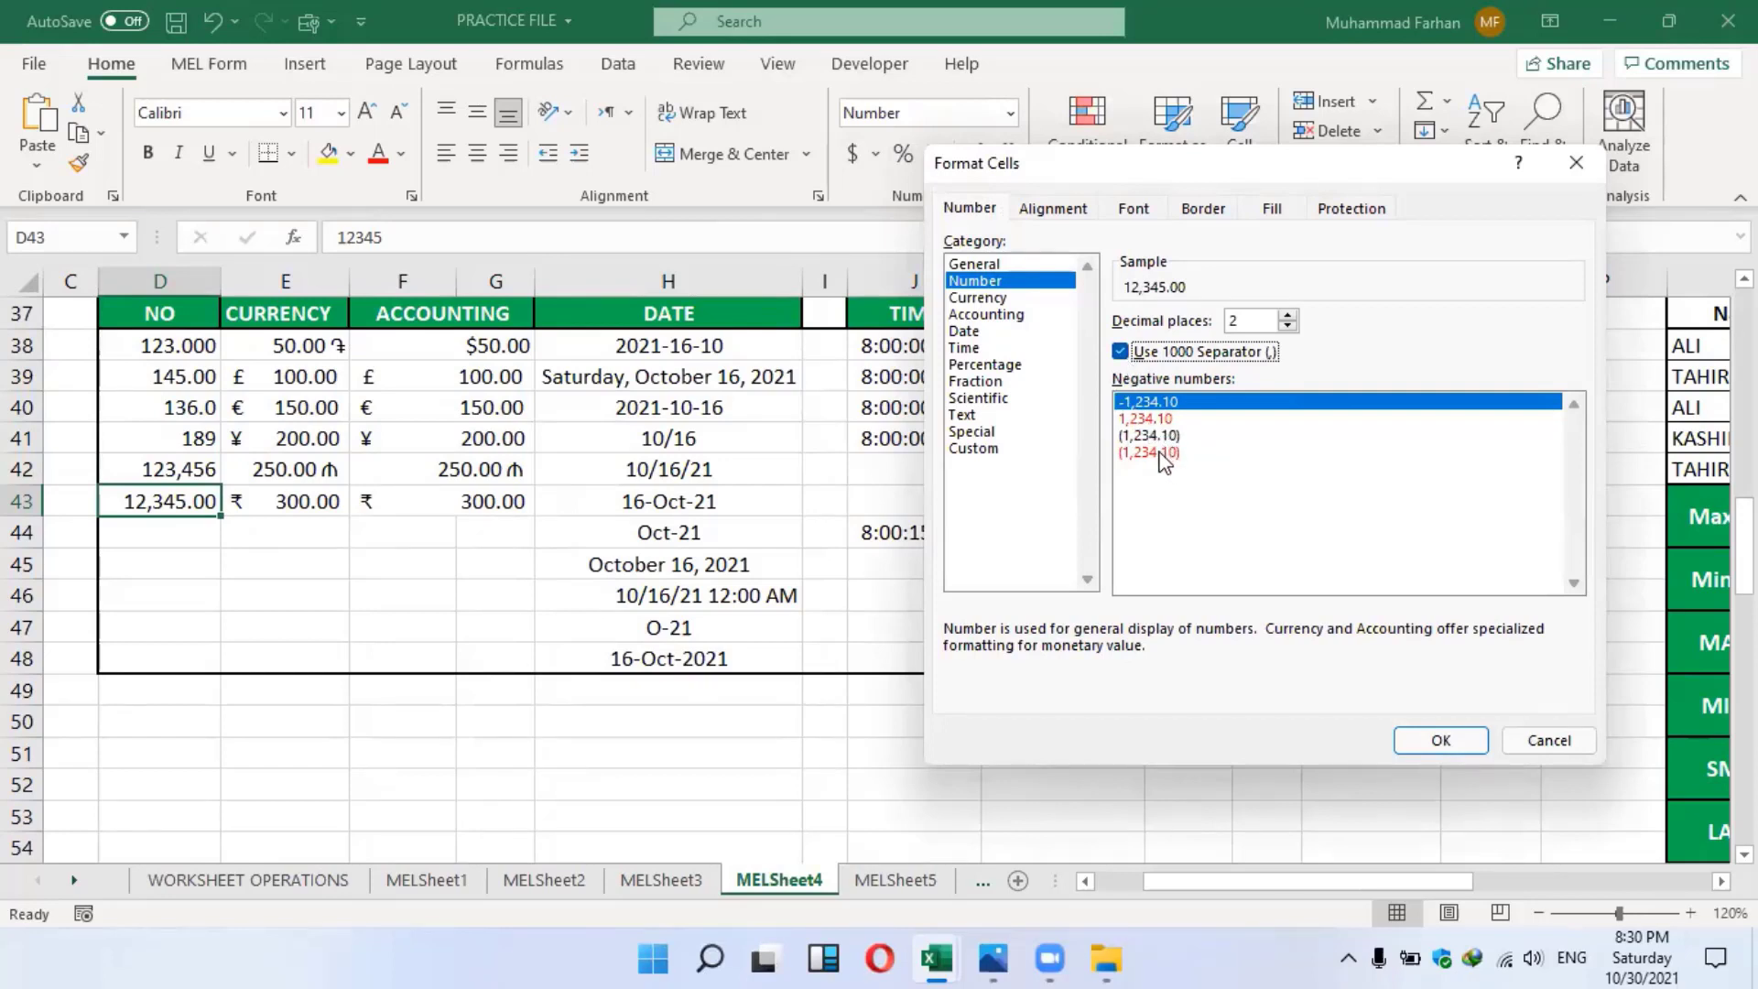
{"action": "left_click", "coordinate": [1158, 420]}
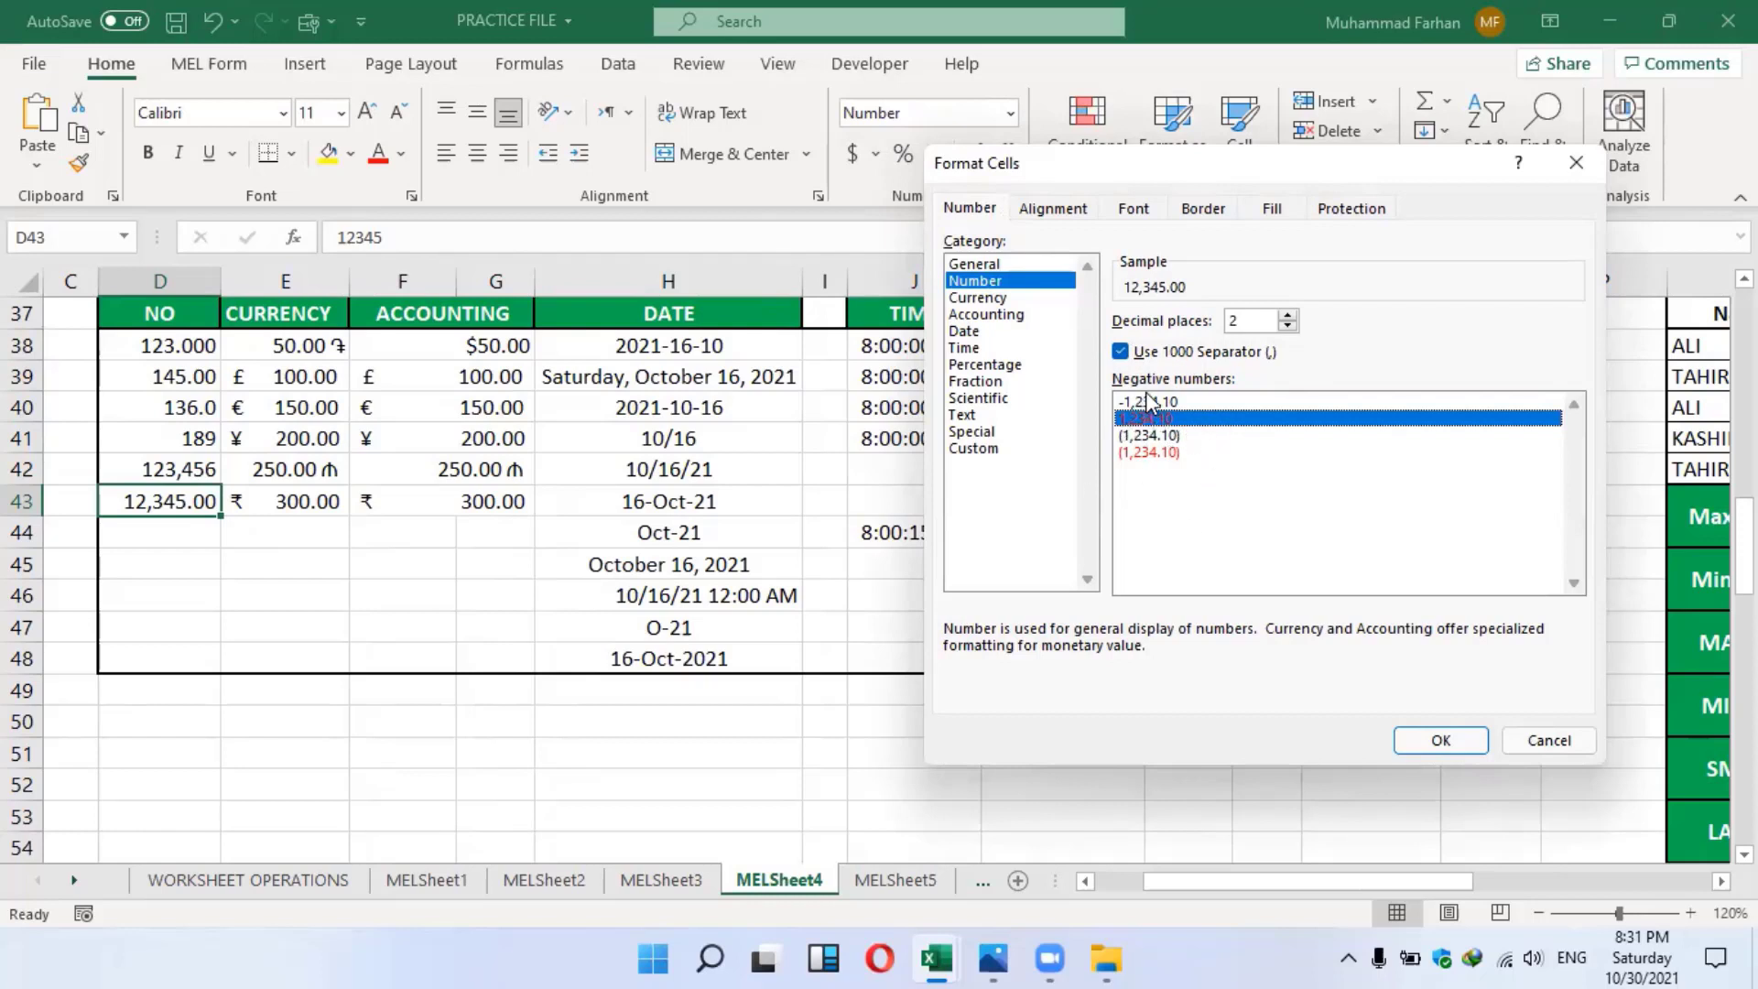
{"action": "left_click", "coordinate": [1170, 402]}
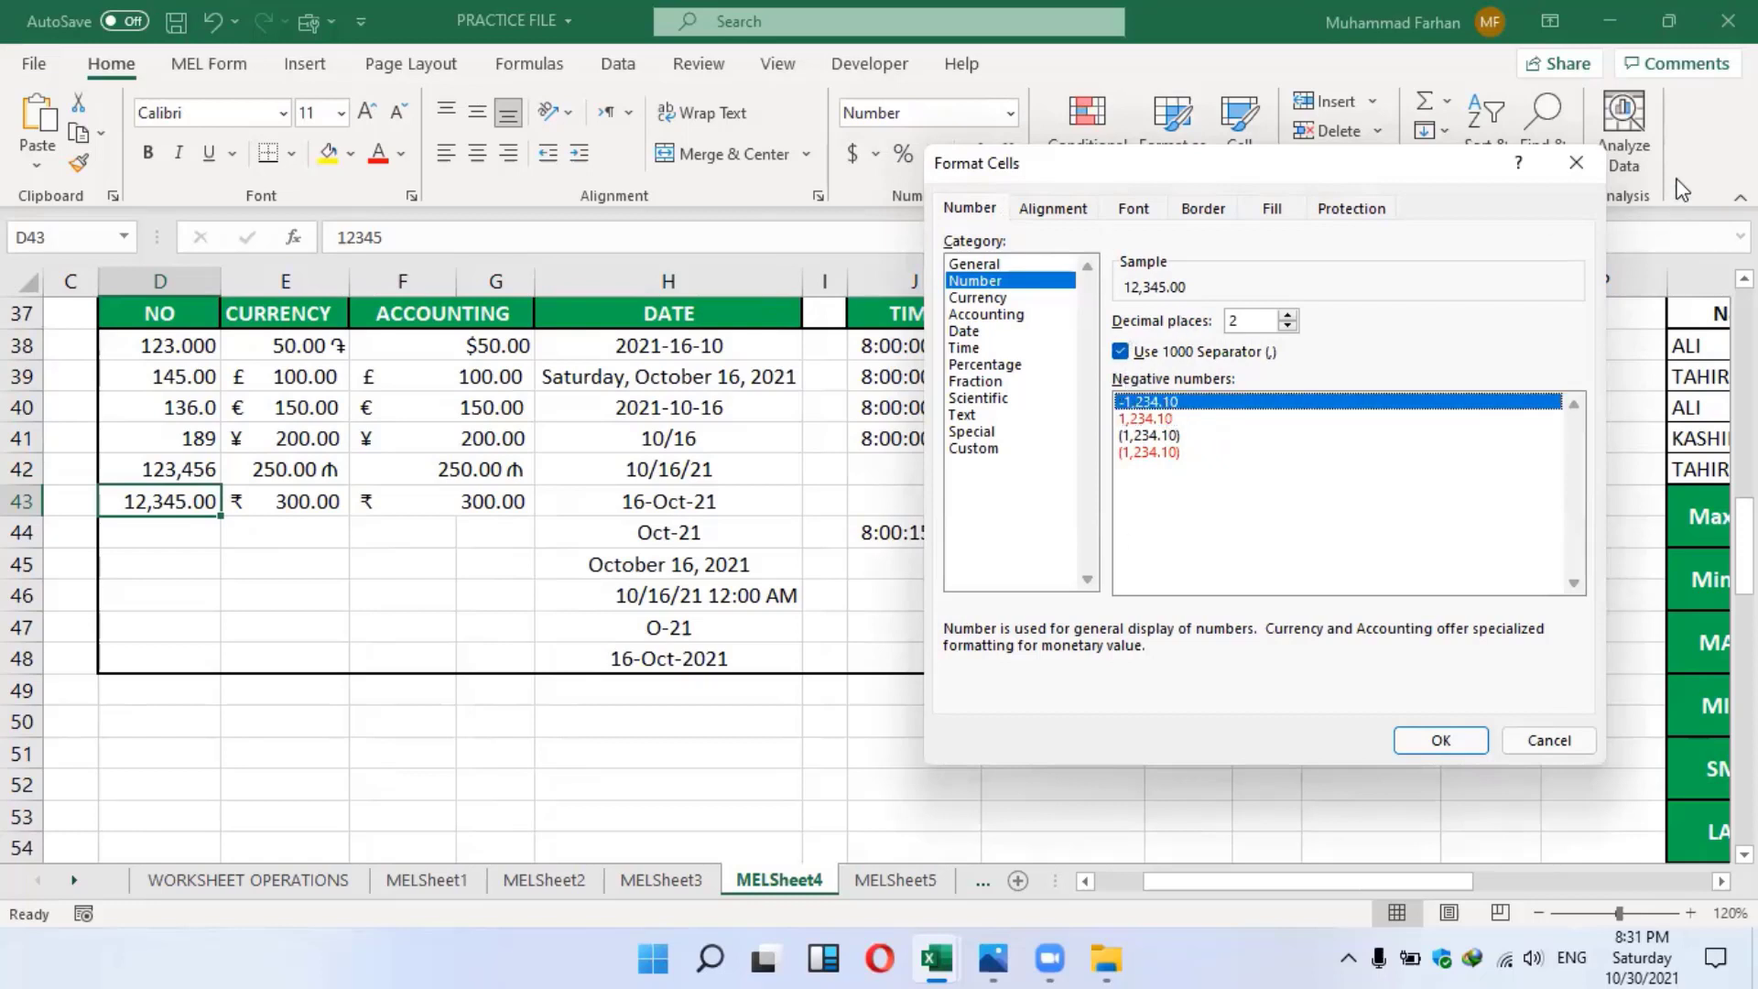
{"action": "left_click", "coordinate": [1577, 167]}
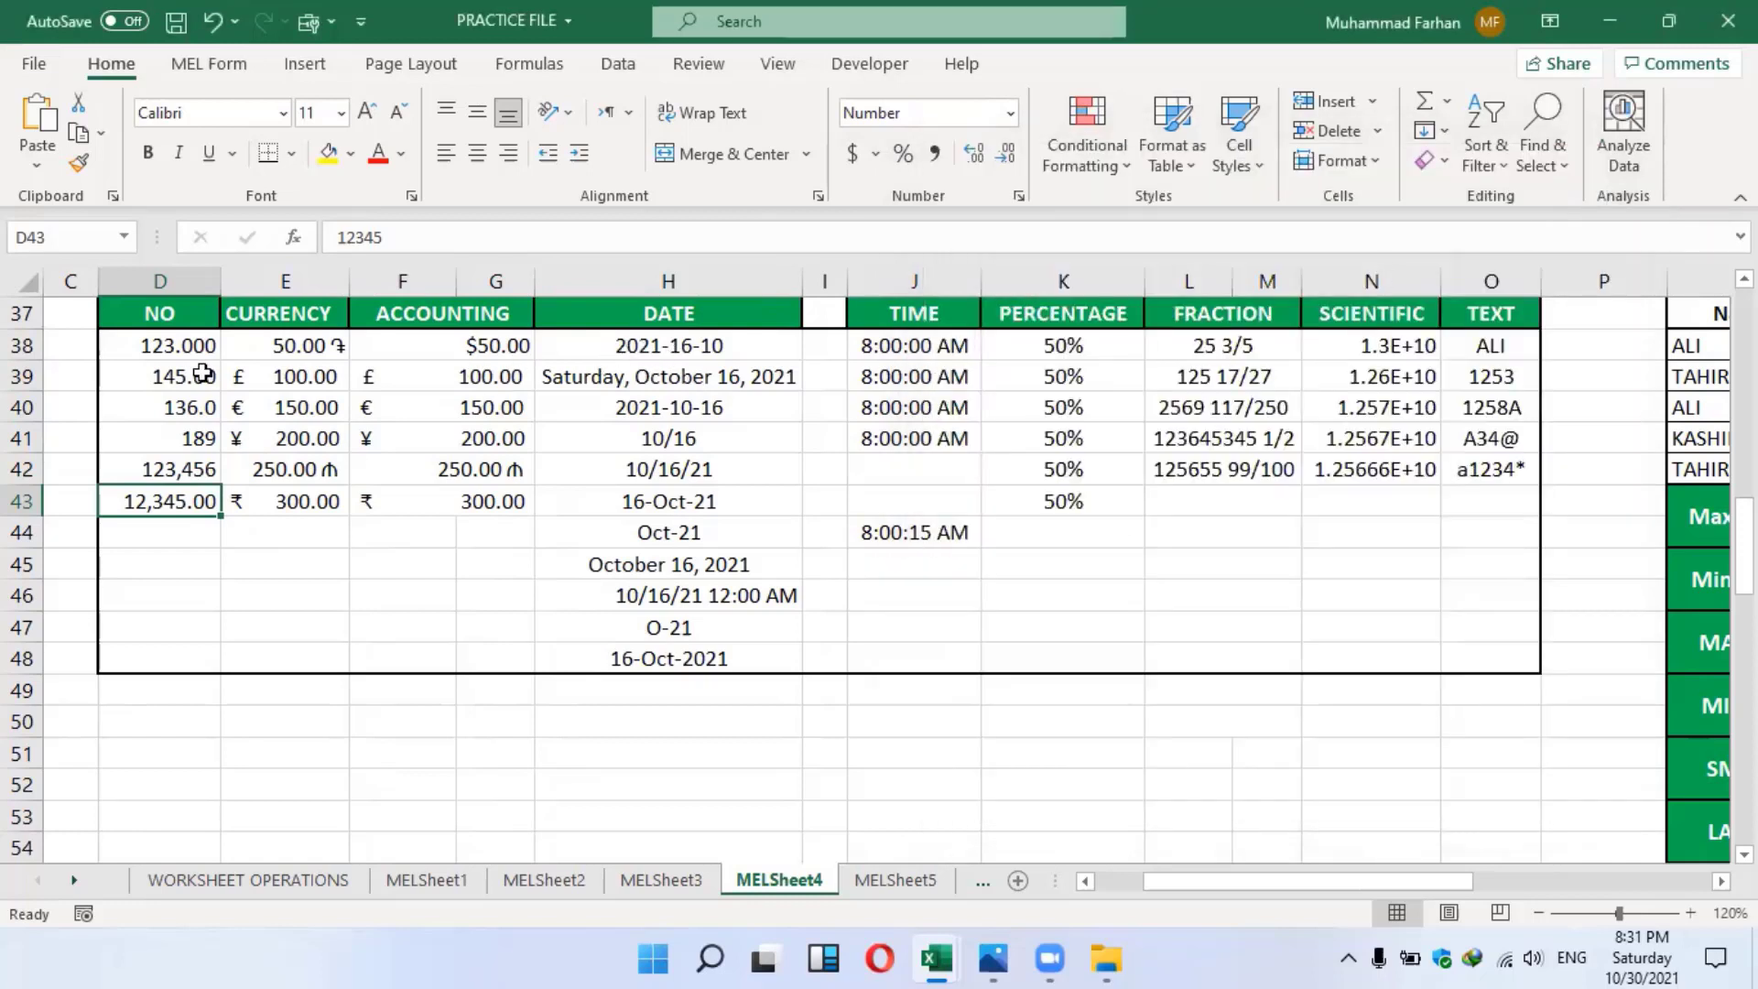
Review the formats in the NO, CURRENCY, DATE, TIME, PERCENTAGE and FRACTION columns of the FORMATS table
{"action": "left_click_drag", "start_coordinate": [174, 376], "coordinate": [188, 498]}
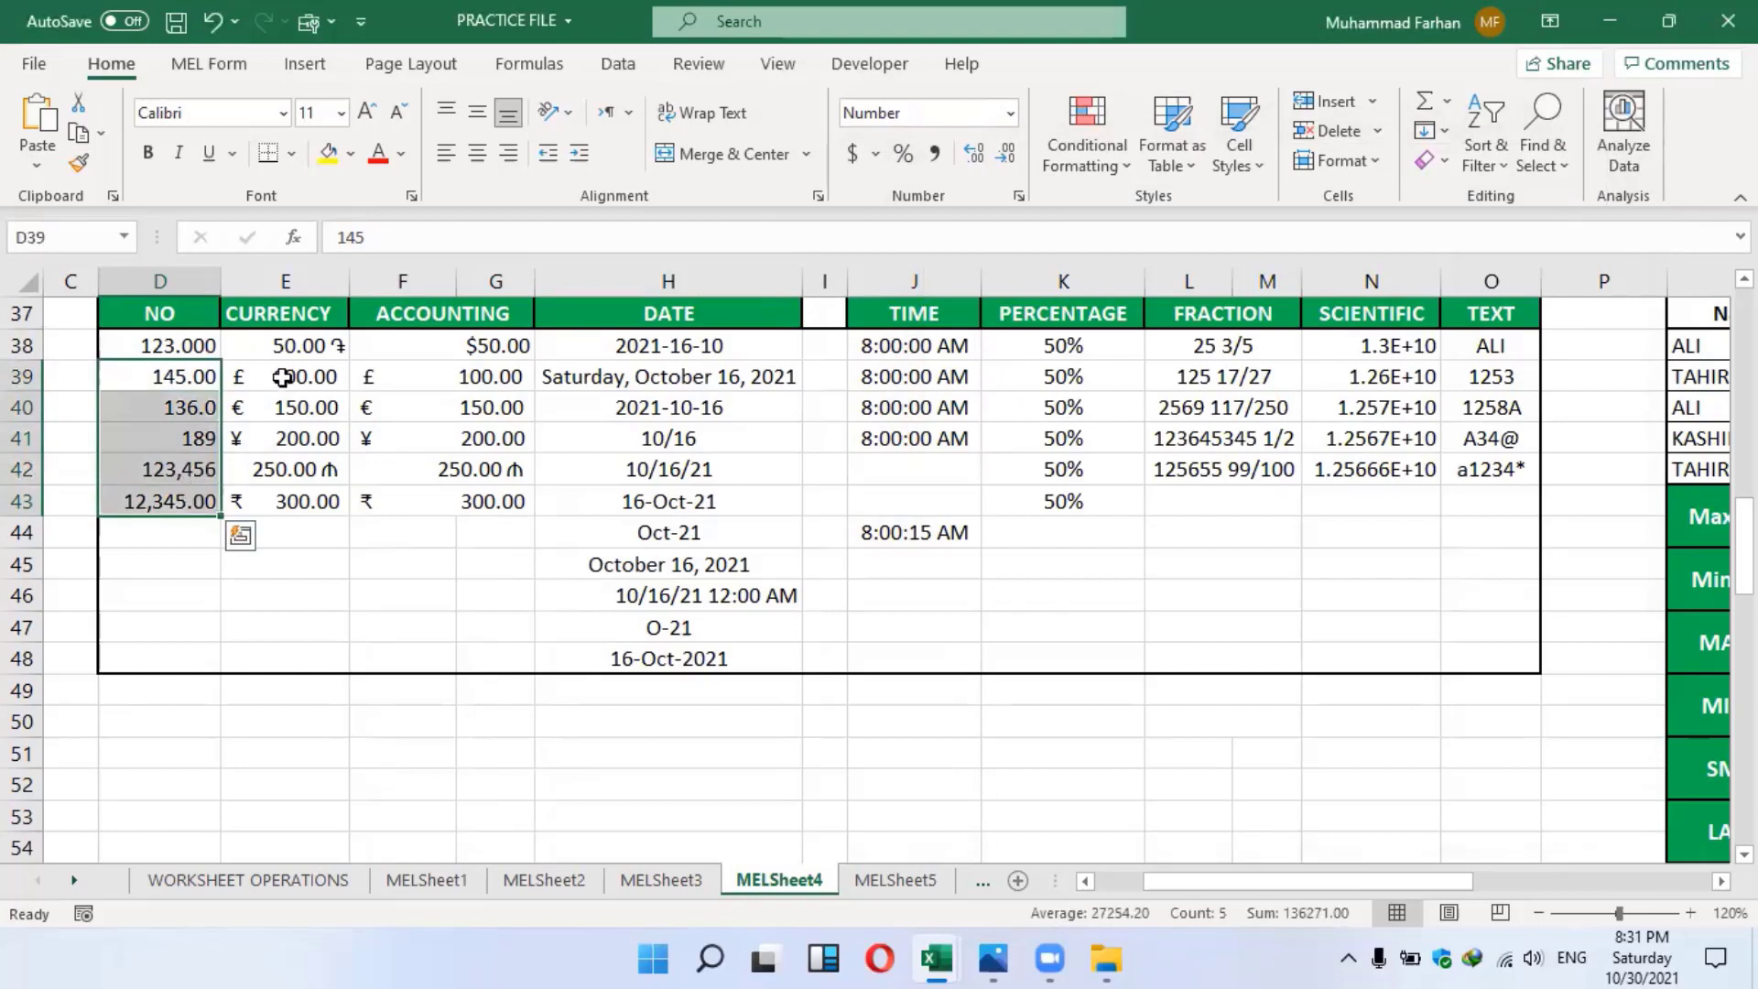
{"action": "left_click_drag", "start_coordinate": [283, 350], "coordinate": [289, 501]}
{"action": "left_click_drag", "start_coordinate": [665, 352], "coordinate": [668, 659]}
{"action": "left_click_drag", "start_coordinate": [896, 346], "coordinate": [899, 559]}
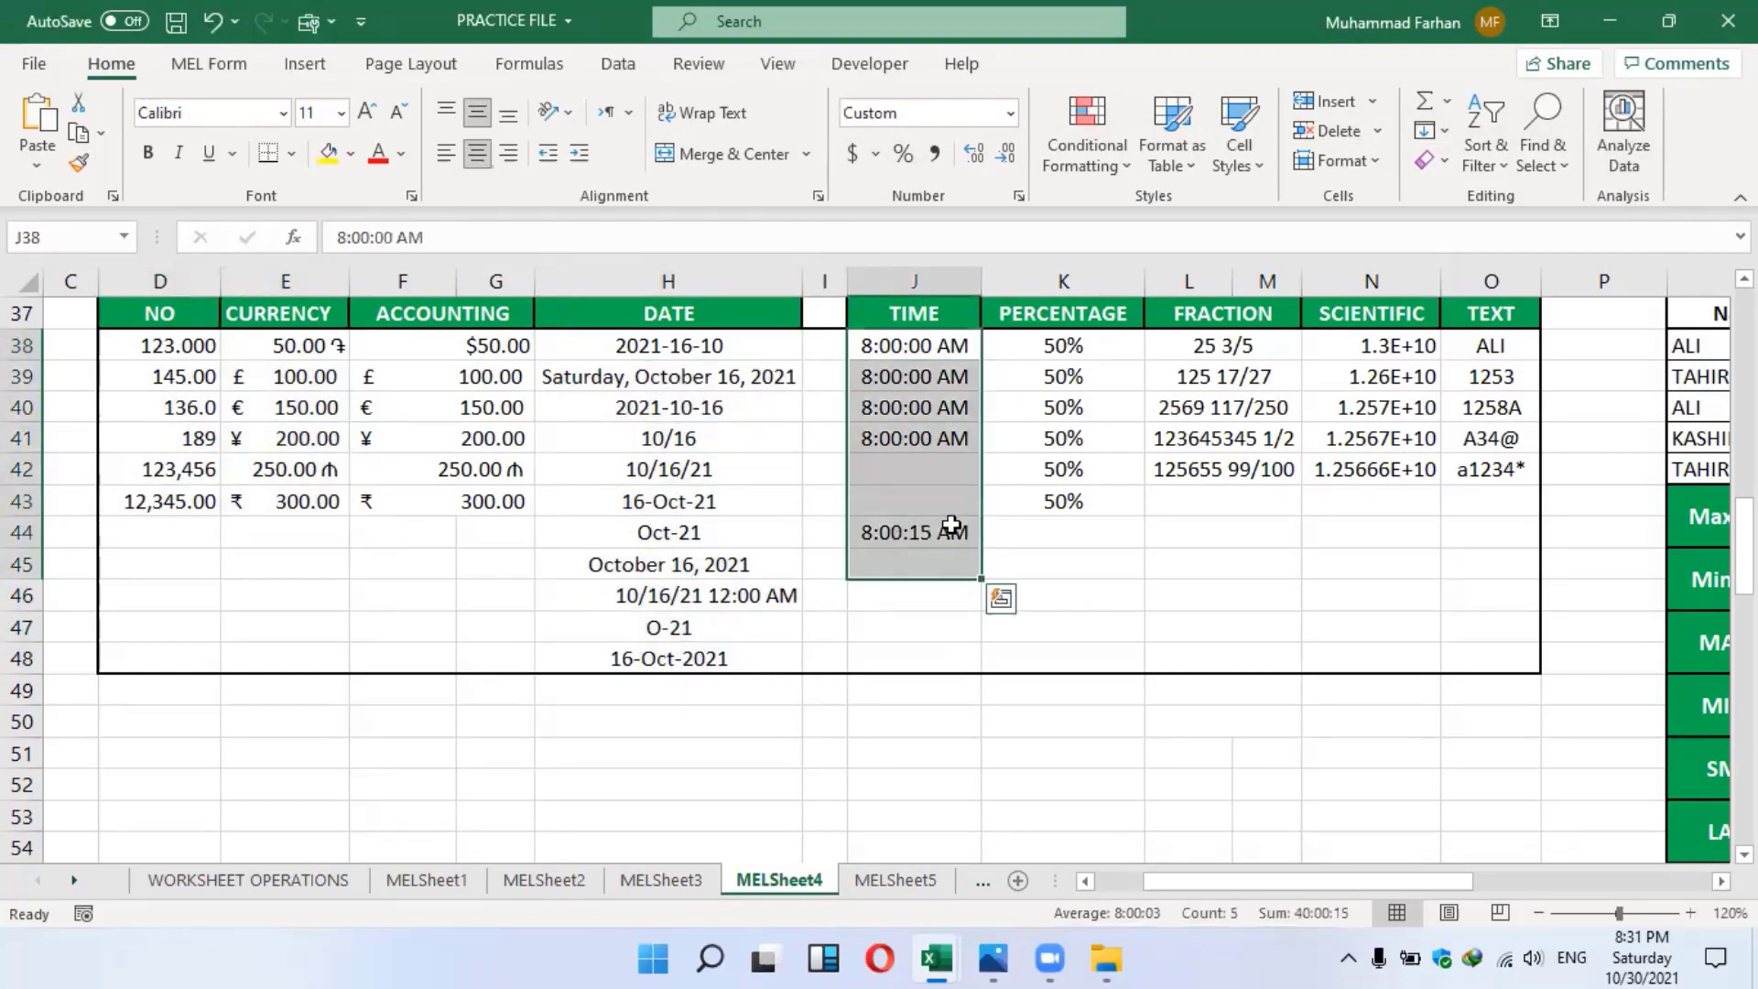
{"action": "left_click_drag", "start_coordinate": [1057, 346], "coordinate": [1059, 553]}
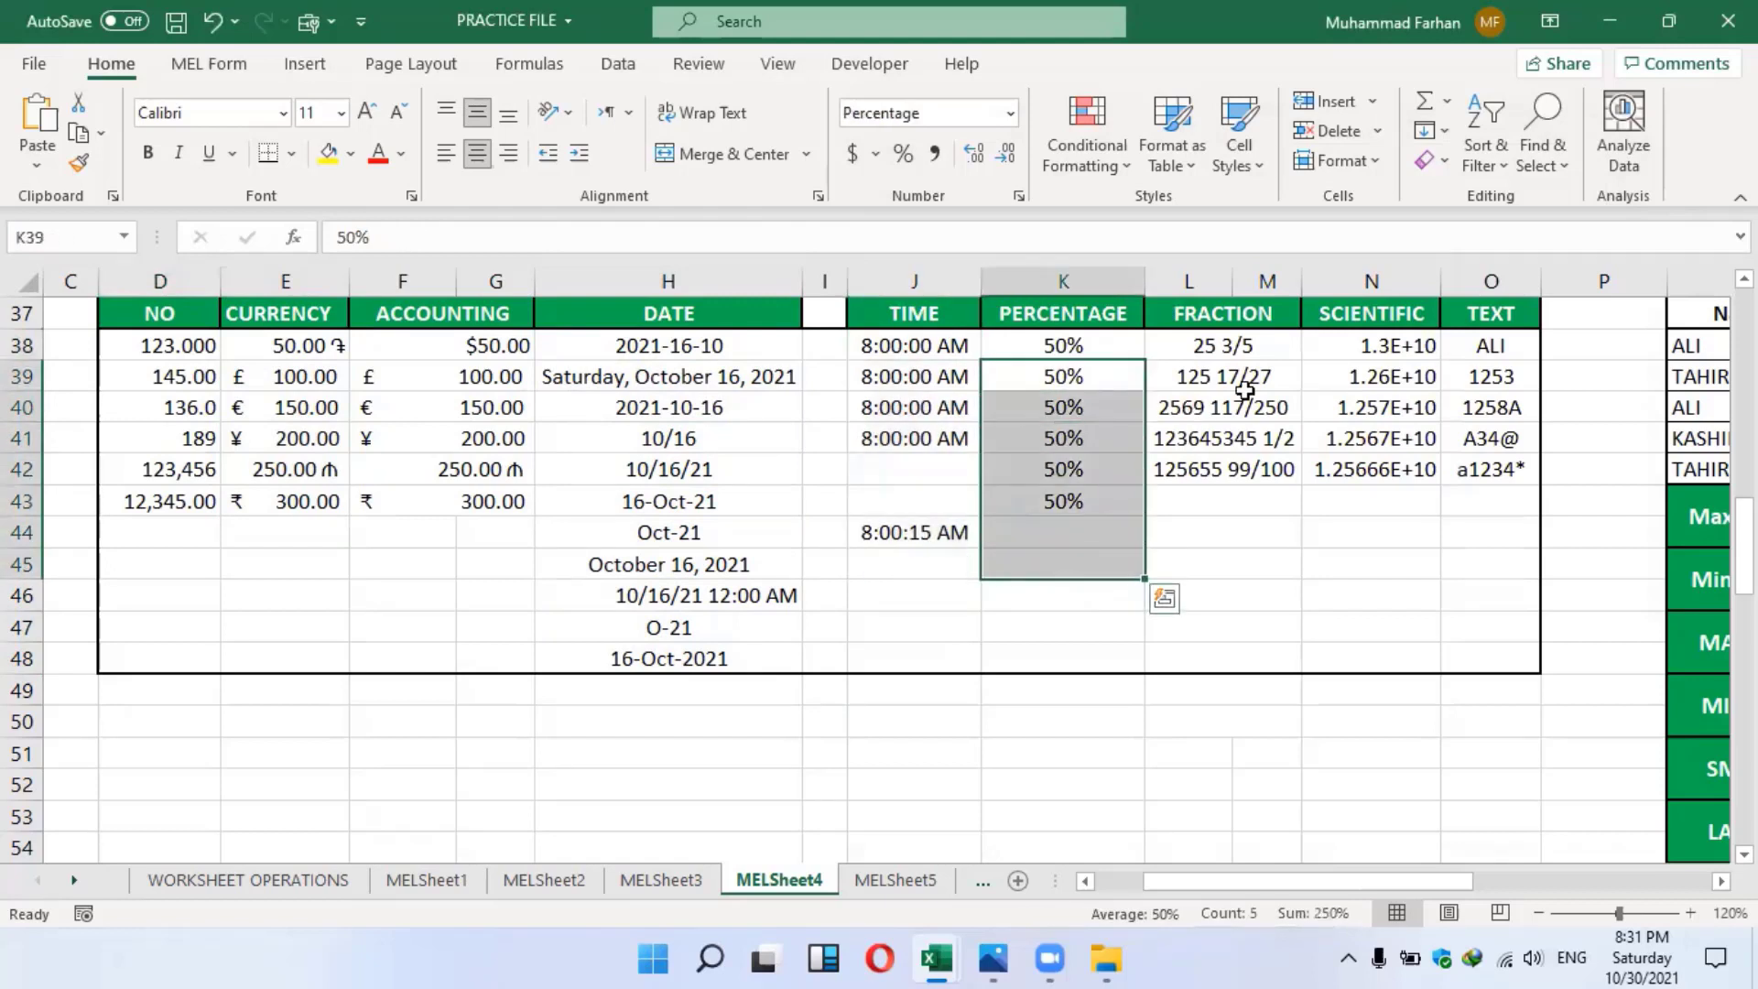
{"action": "left_click_drag", "start_coordinate": [1208, 346], "coordinate": [1255, 535]}
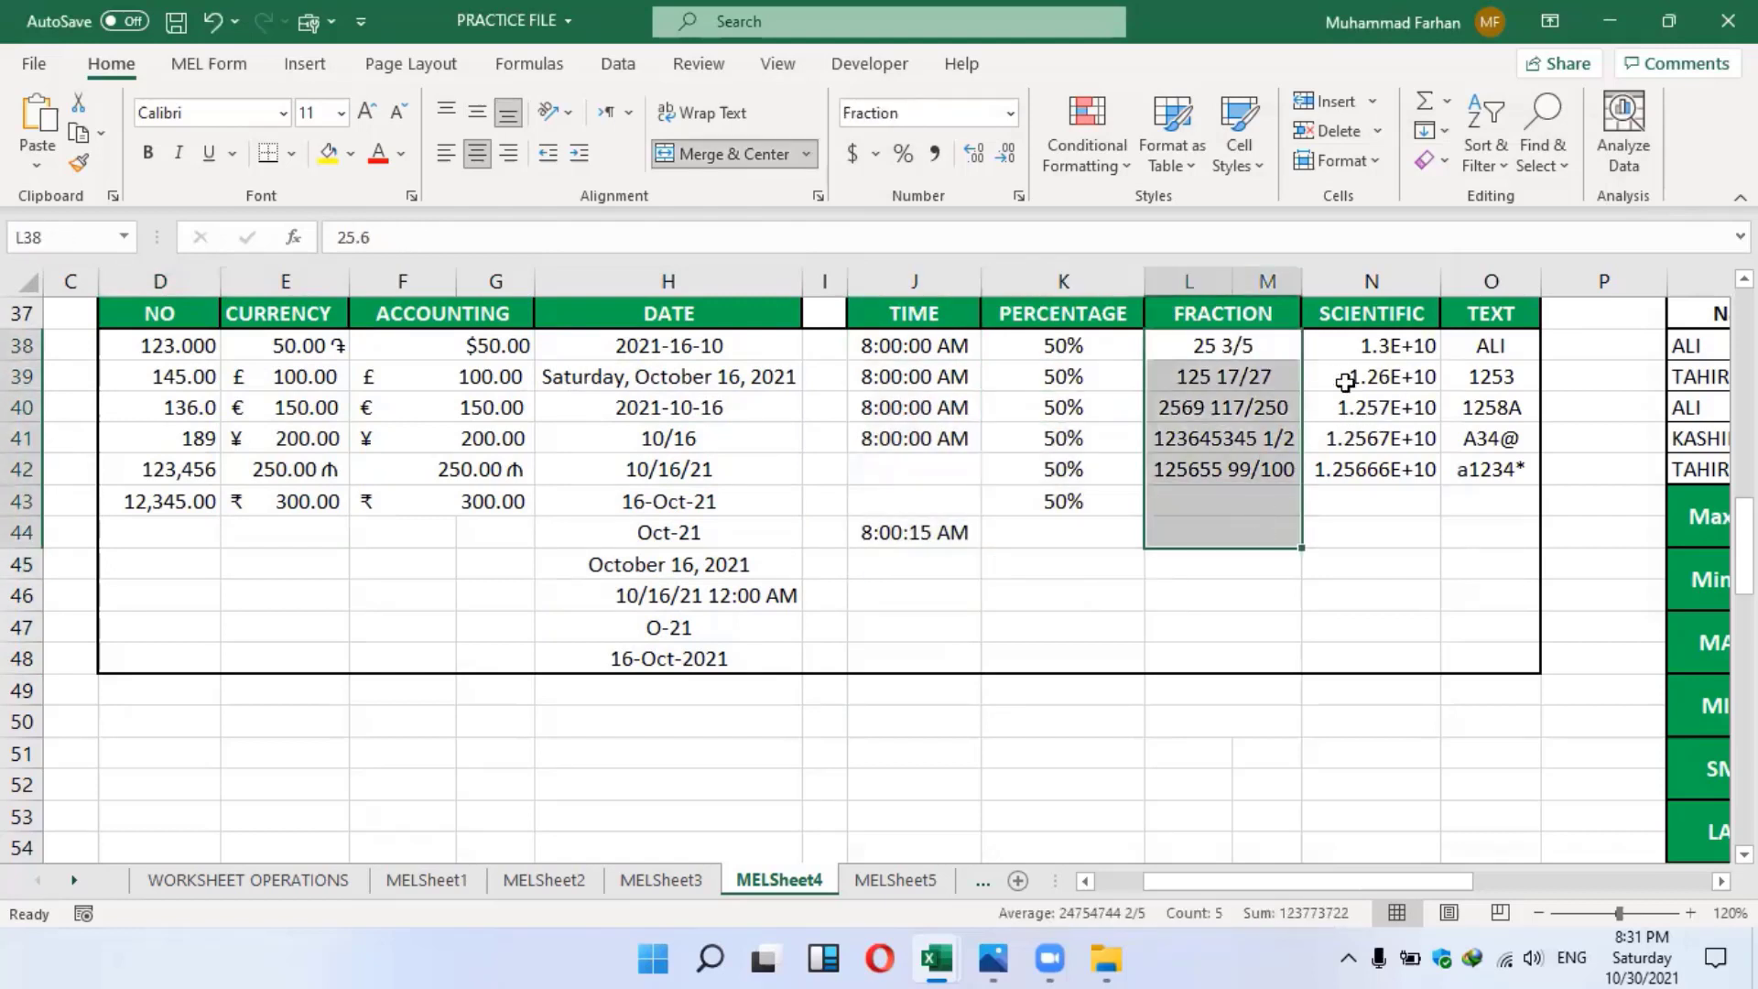
{"action": "left_click", "coordinate": [1369, 501]}
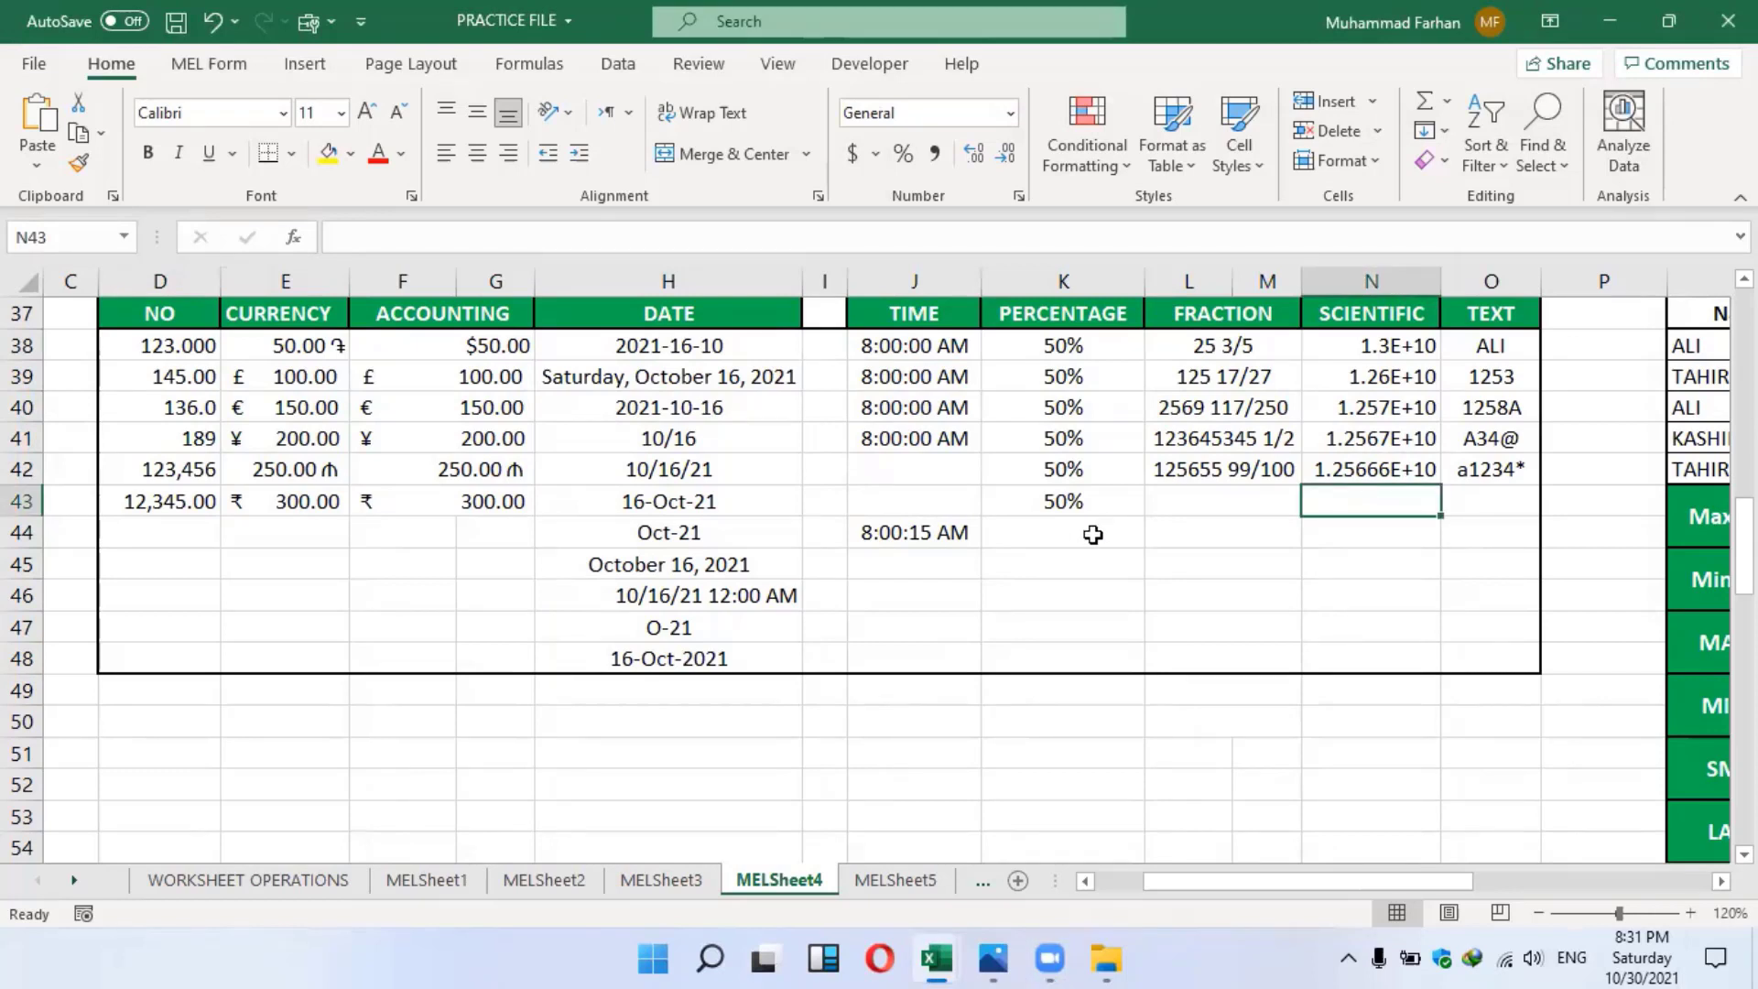
Enter the value 13333568.656799 in cell O49 below the TEXT column
{"action": "left_click", "coordinate": [1477, 698]}
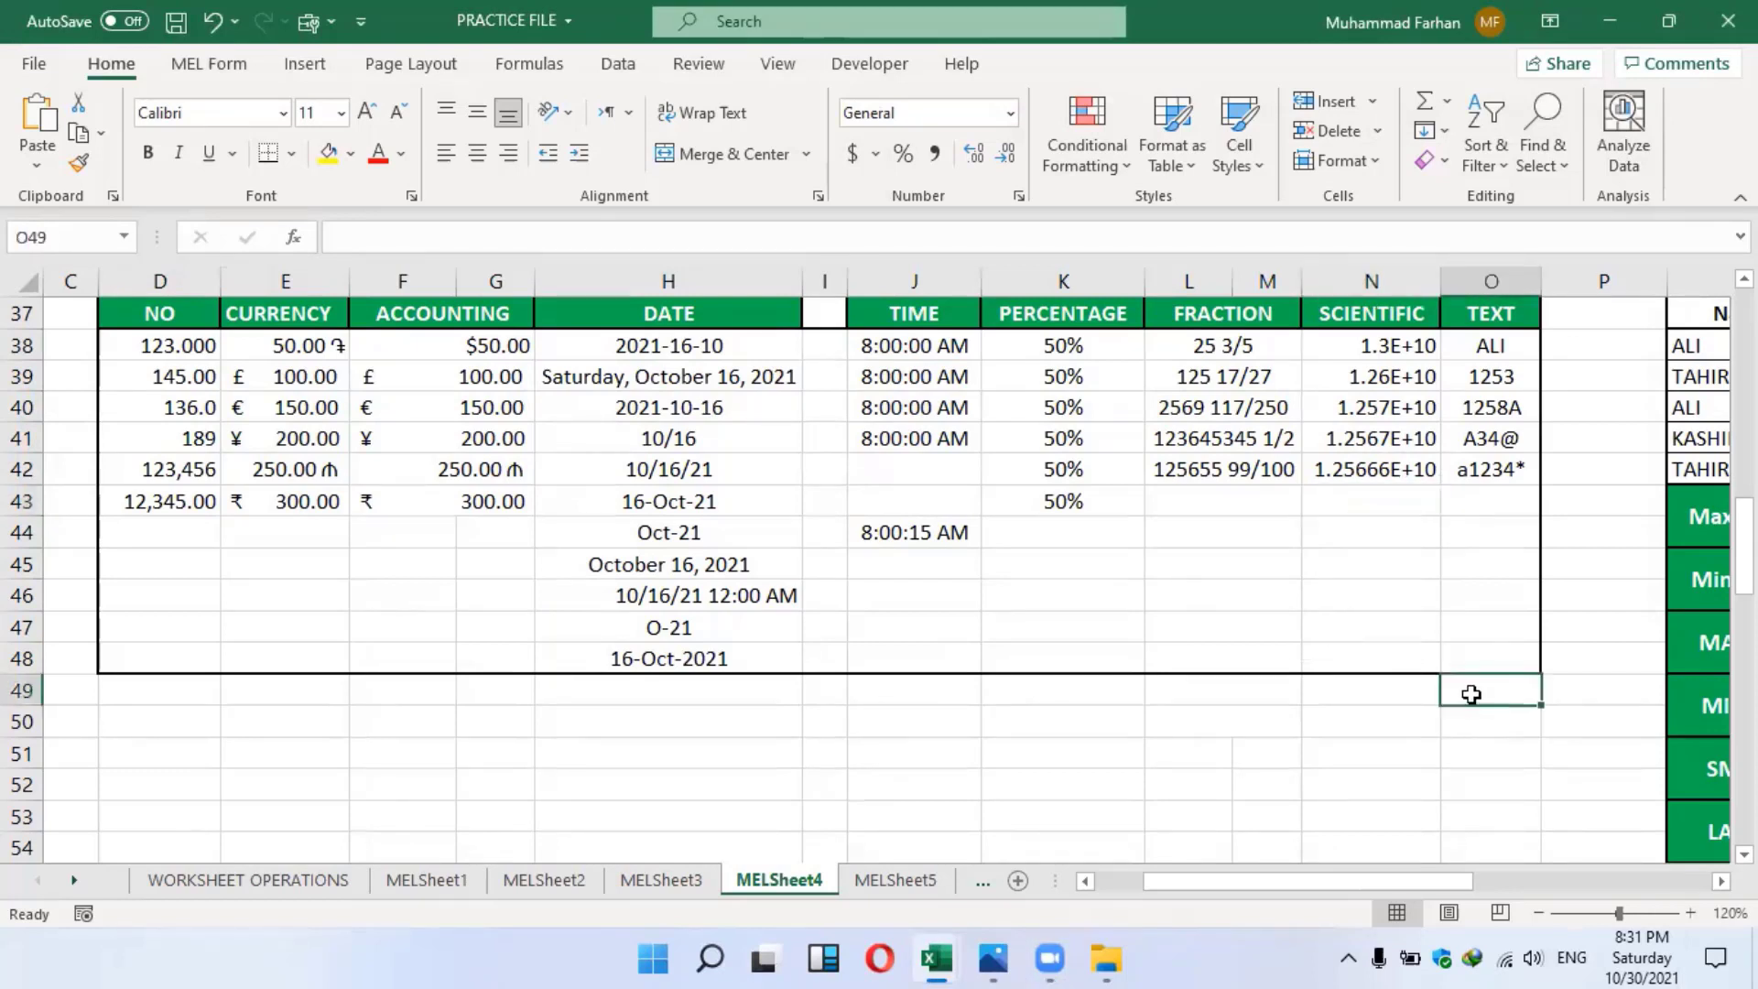
{"action": "type", "text": "13333568"}
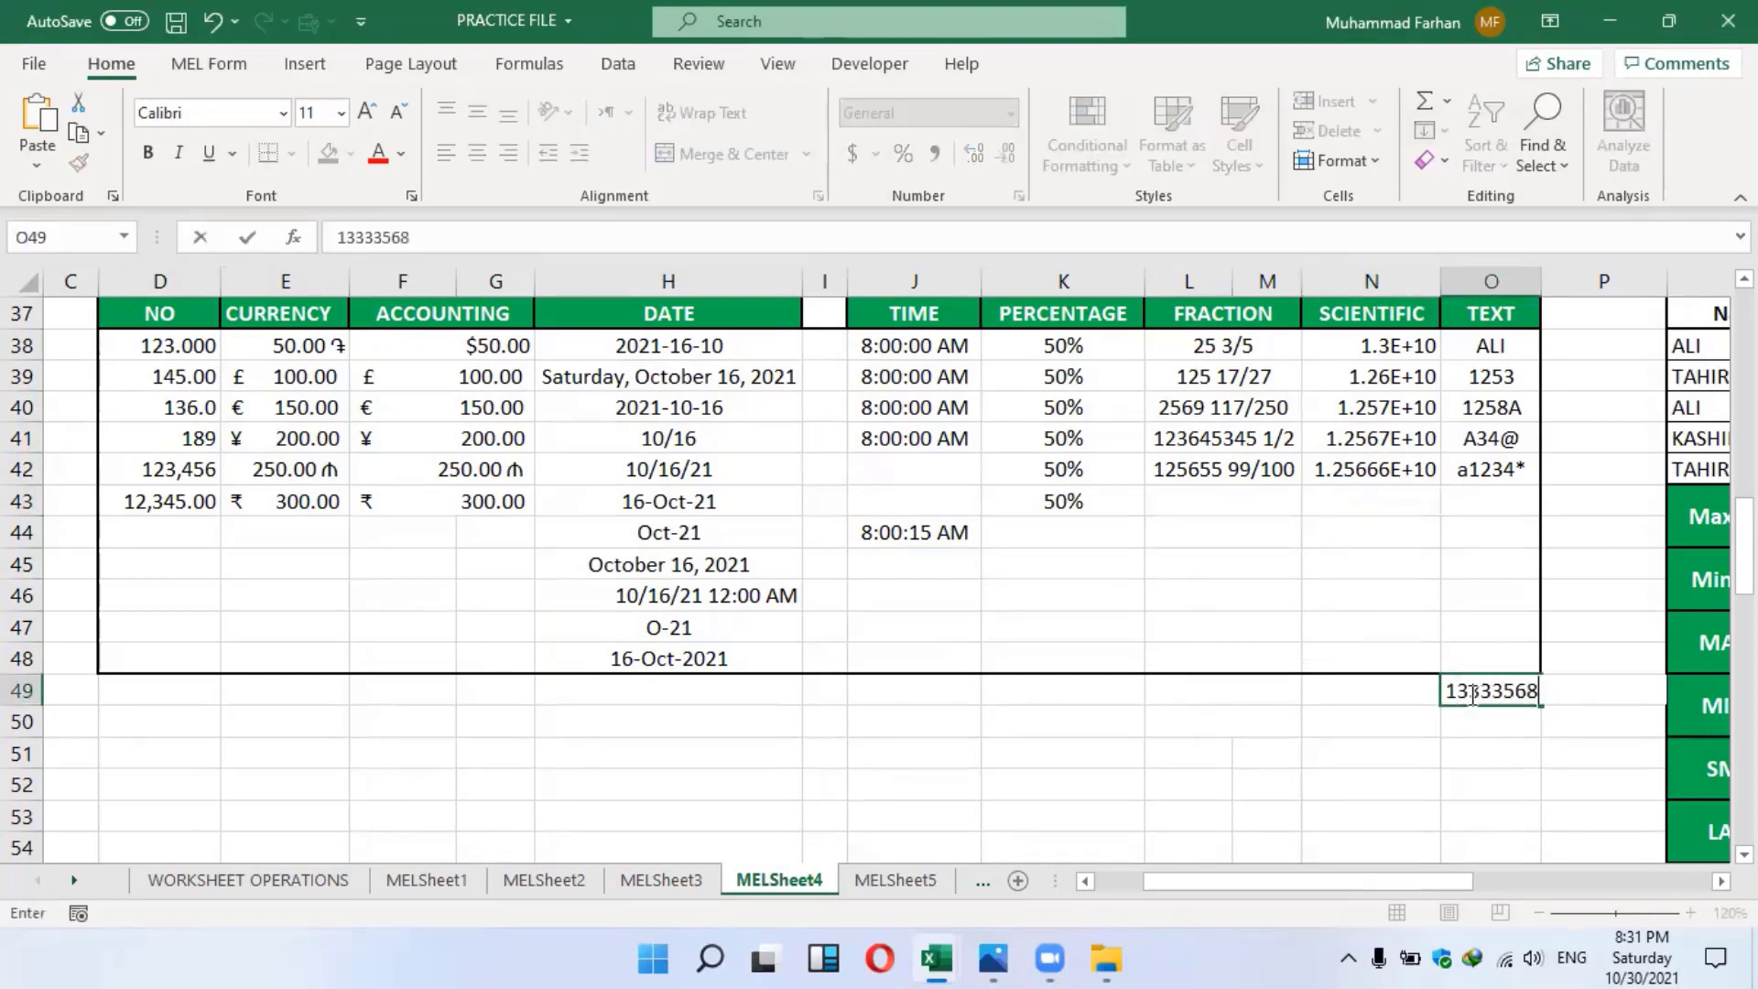
{"action": "type", "text": ".656799"}
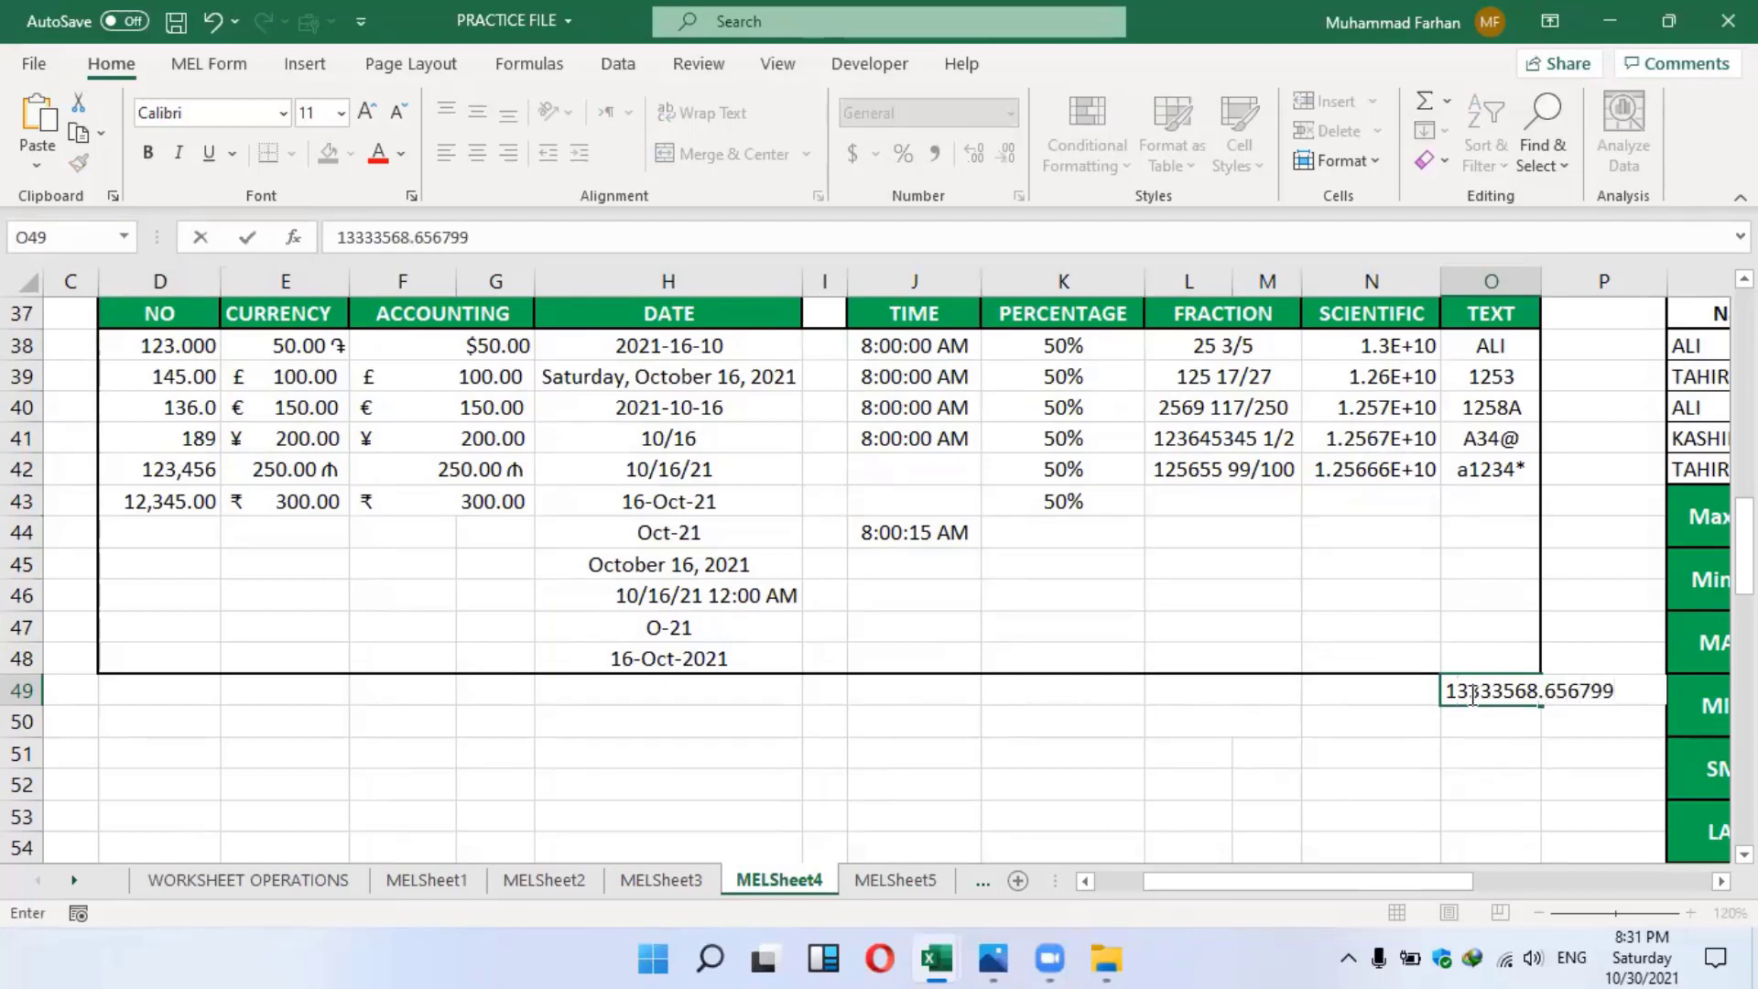
{"action": "key", "text": "Return"}
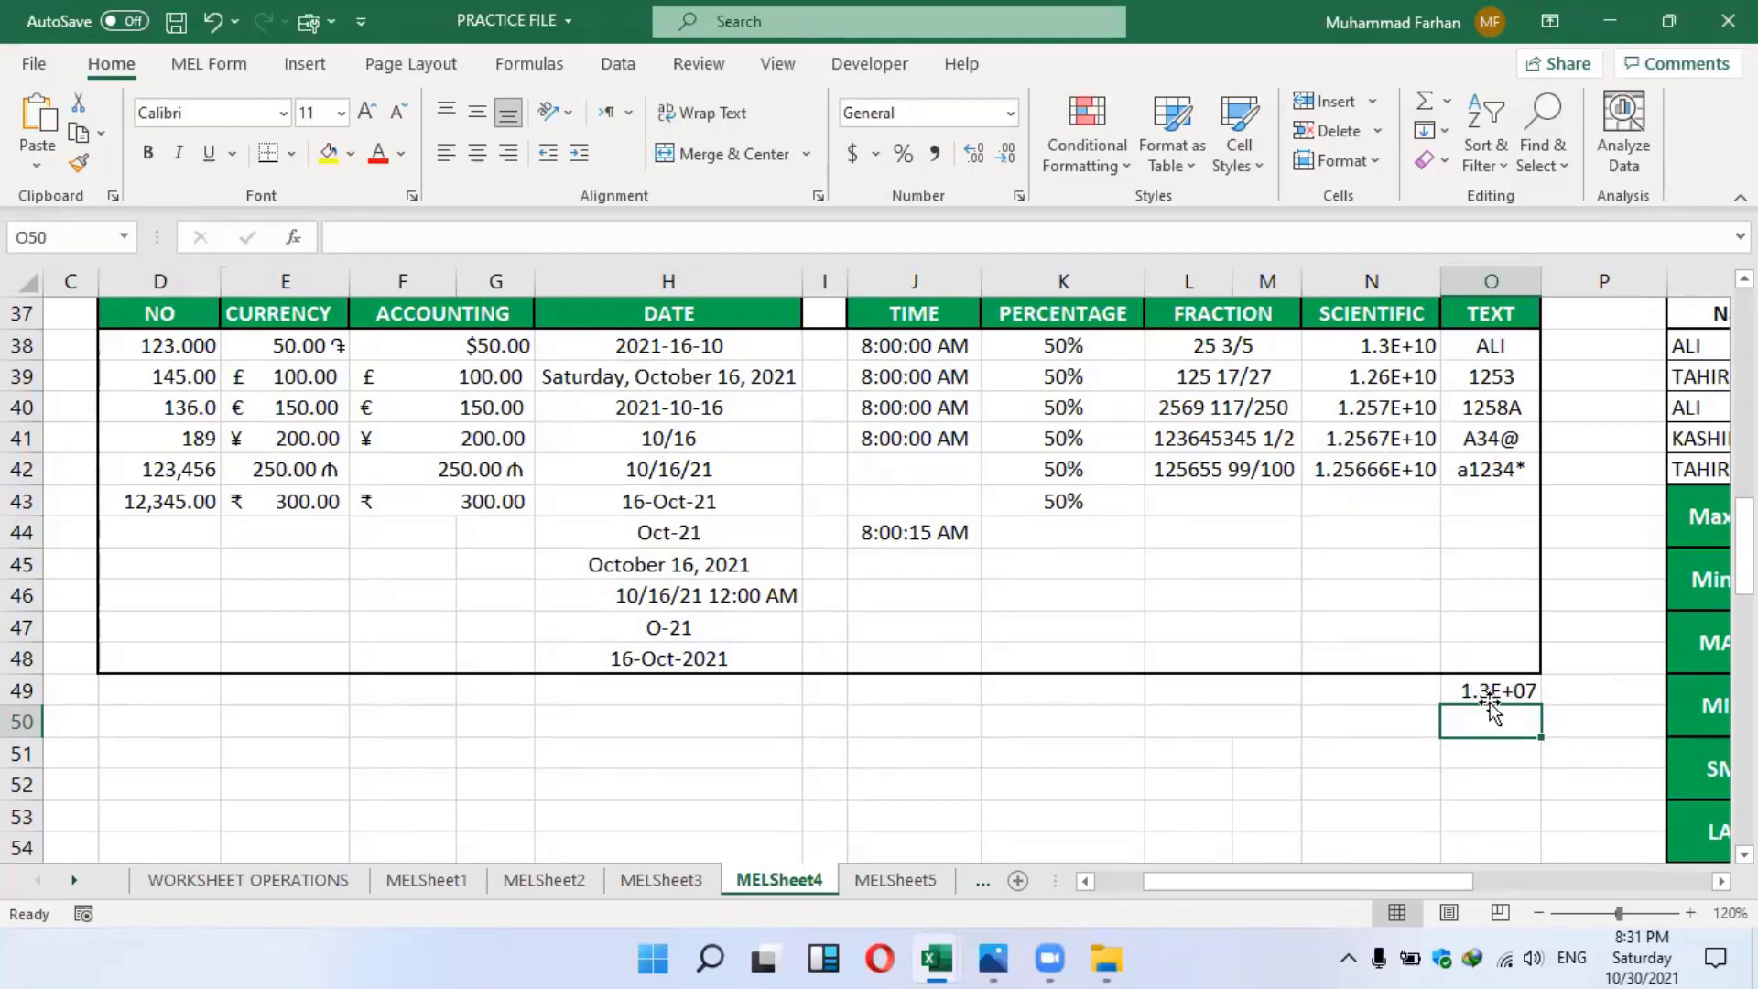
Format cell O49 as Number and autofit column O to its contents
{"action": "left_click", "coordinate": [1492, 693]}
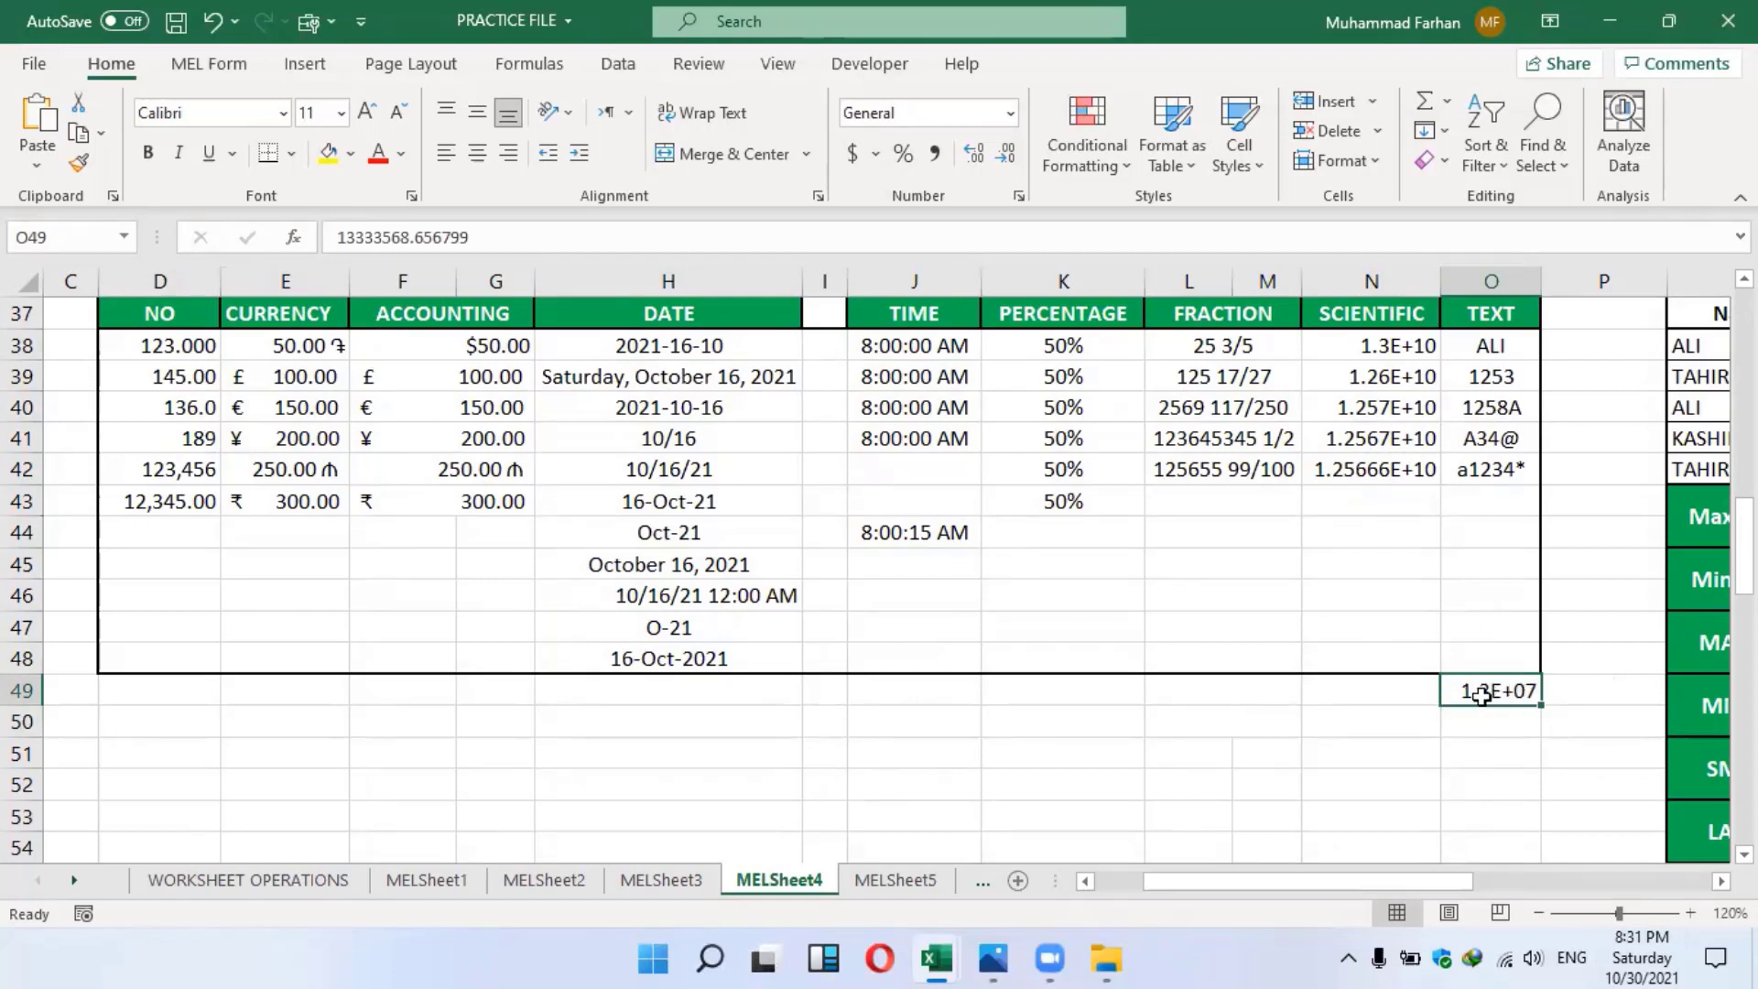
{"action": "left_click", "coordinate": [1009, 113]}
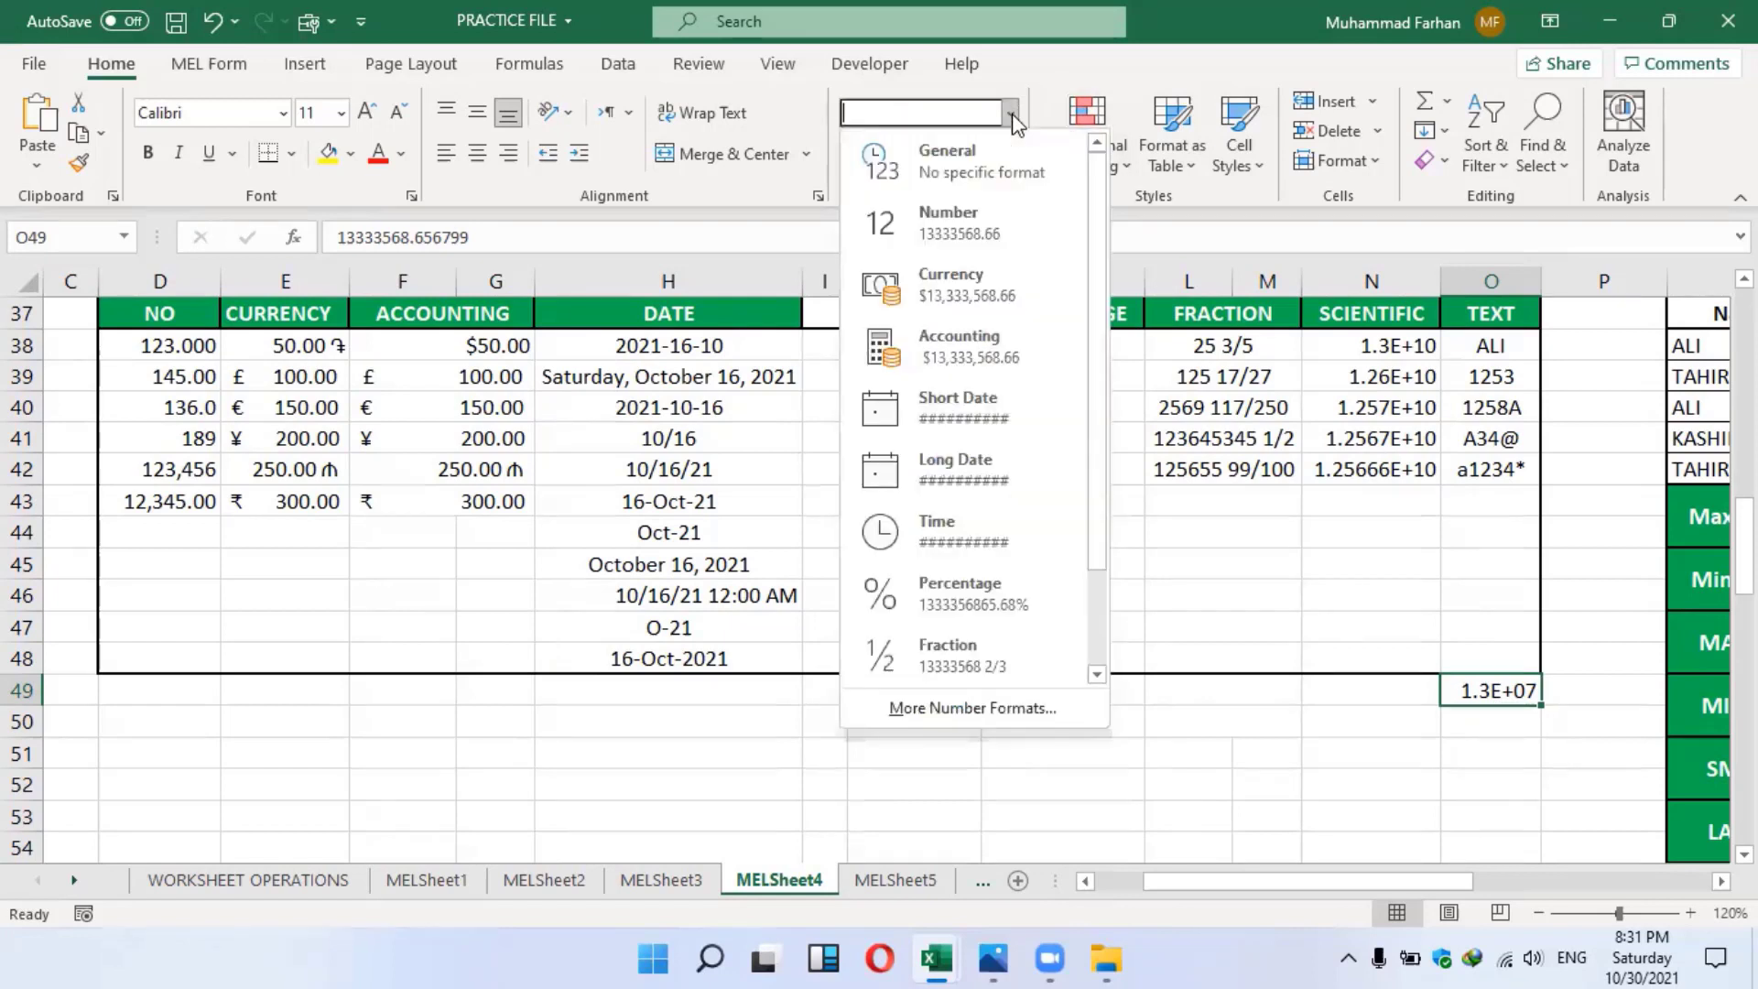
{"action": "left_click", "coordinate": [983, 220]}
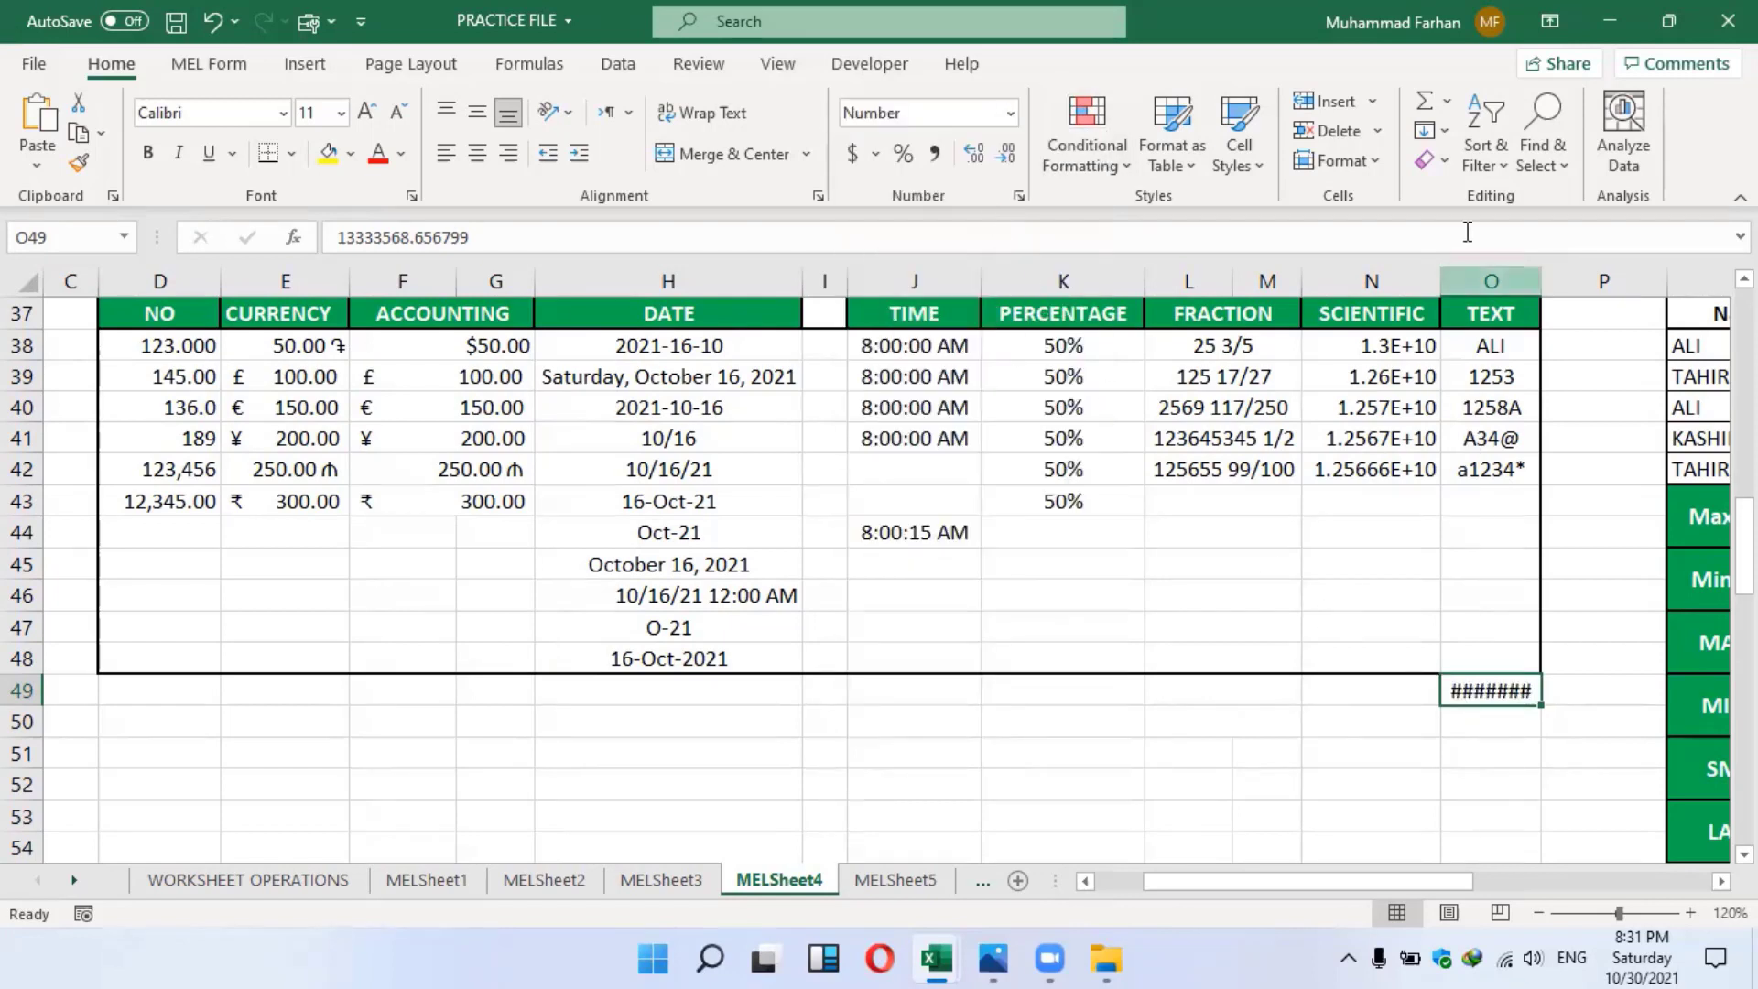
{"action": "double_click", "coordinate": [1539, 278]}
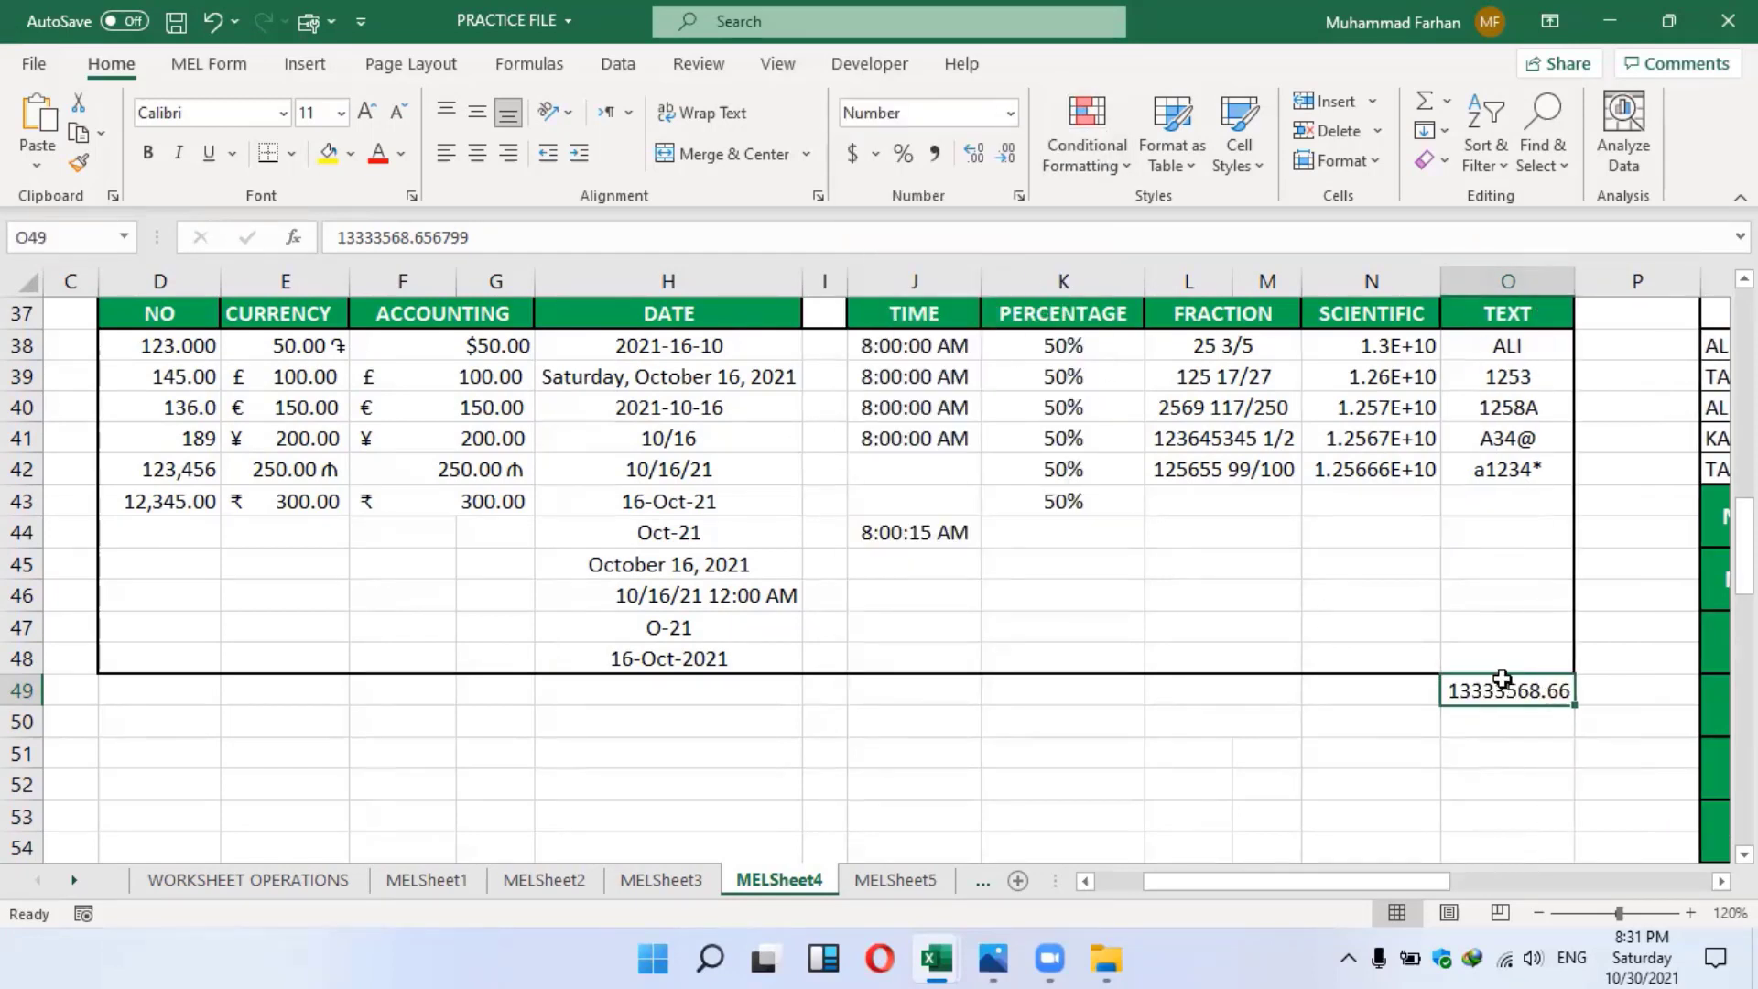
Try the Short Date format on cell O49 and resize column O
{"action": "left_click", "coordinate": [1498, 720]}
{"action": "left_click", "coordinate": [1492, 690]}
{"action": "left_click", "coordinate": [1009, 112]}
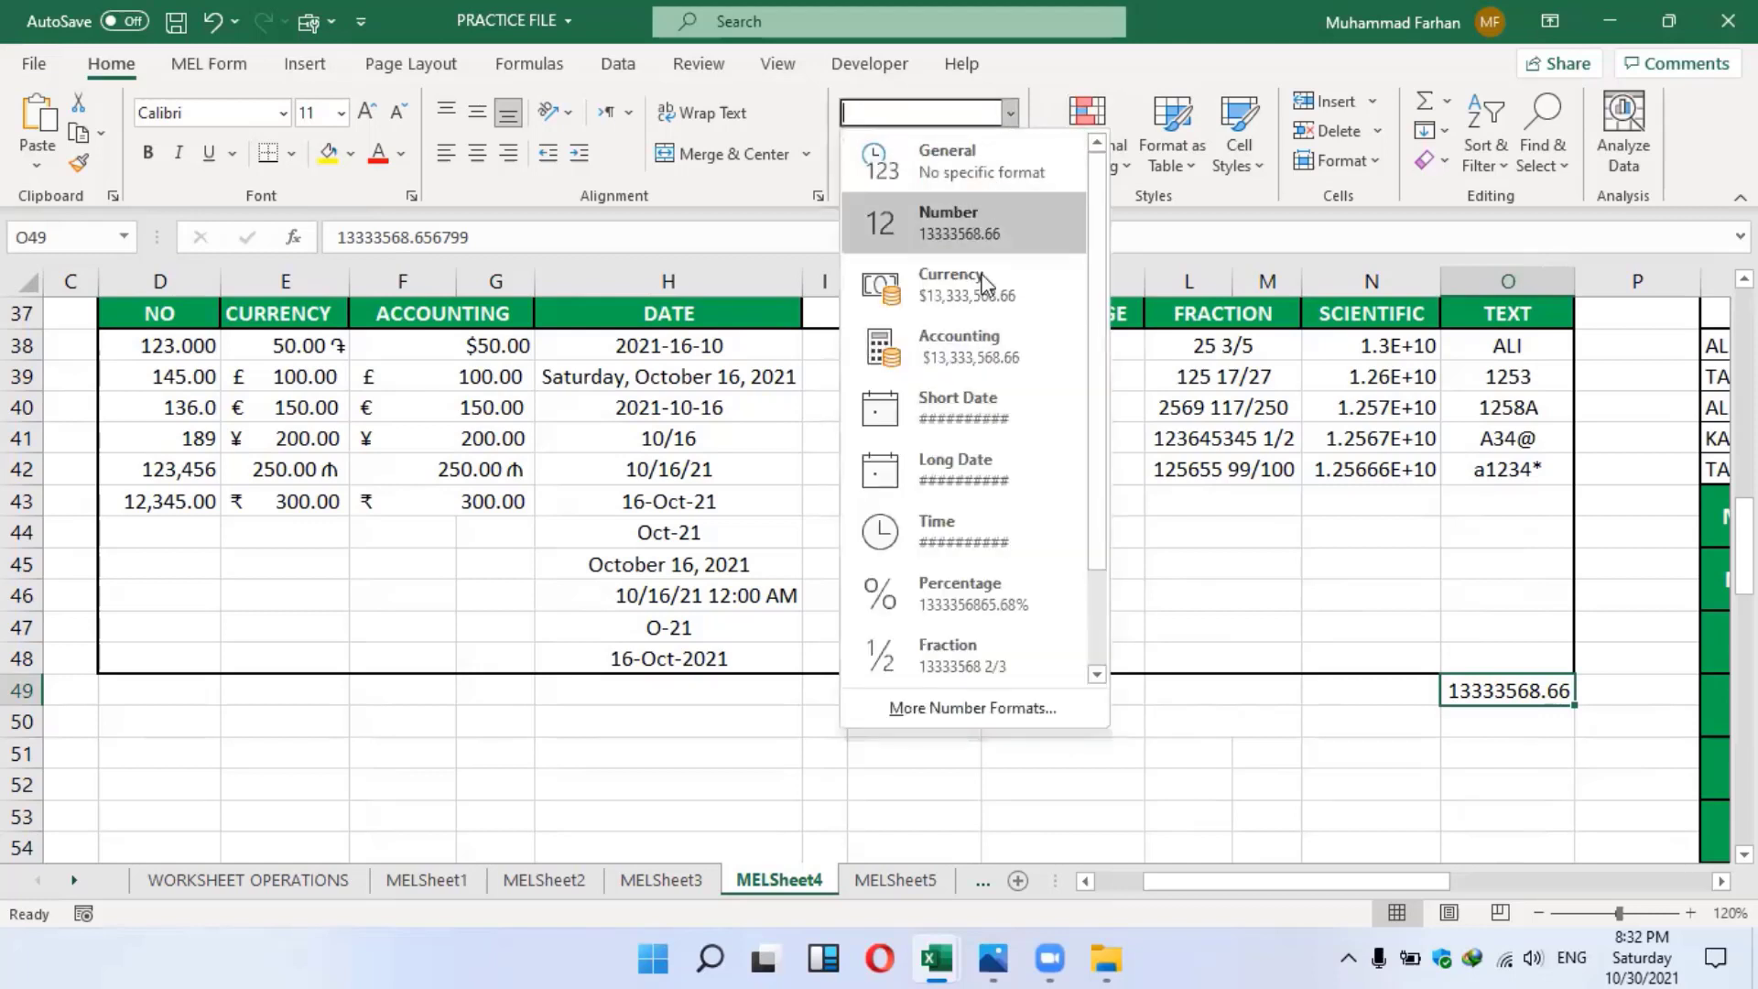
{"action": "left_click", "coordinate": [1003, 409]}
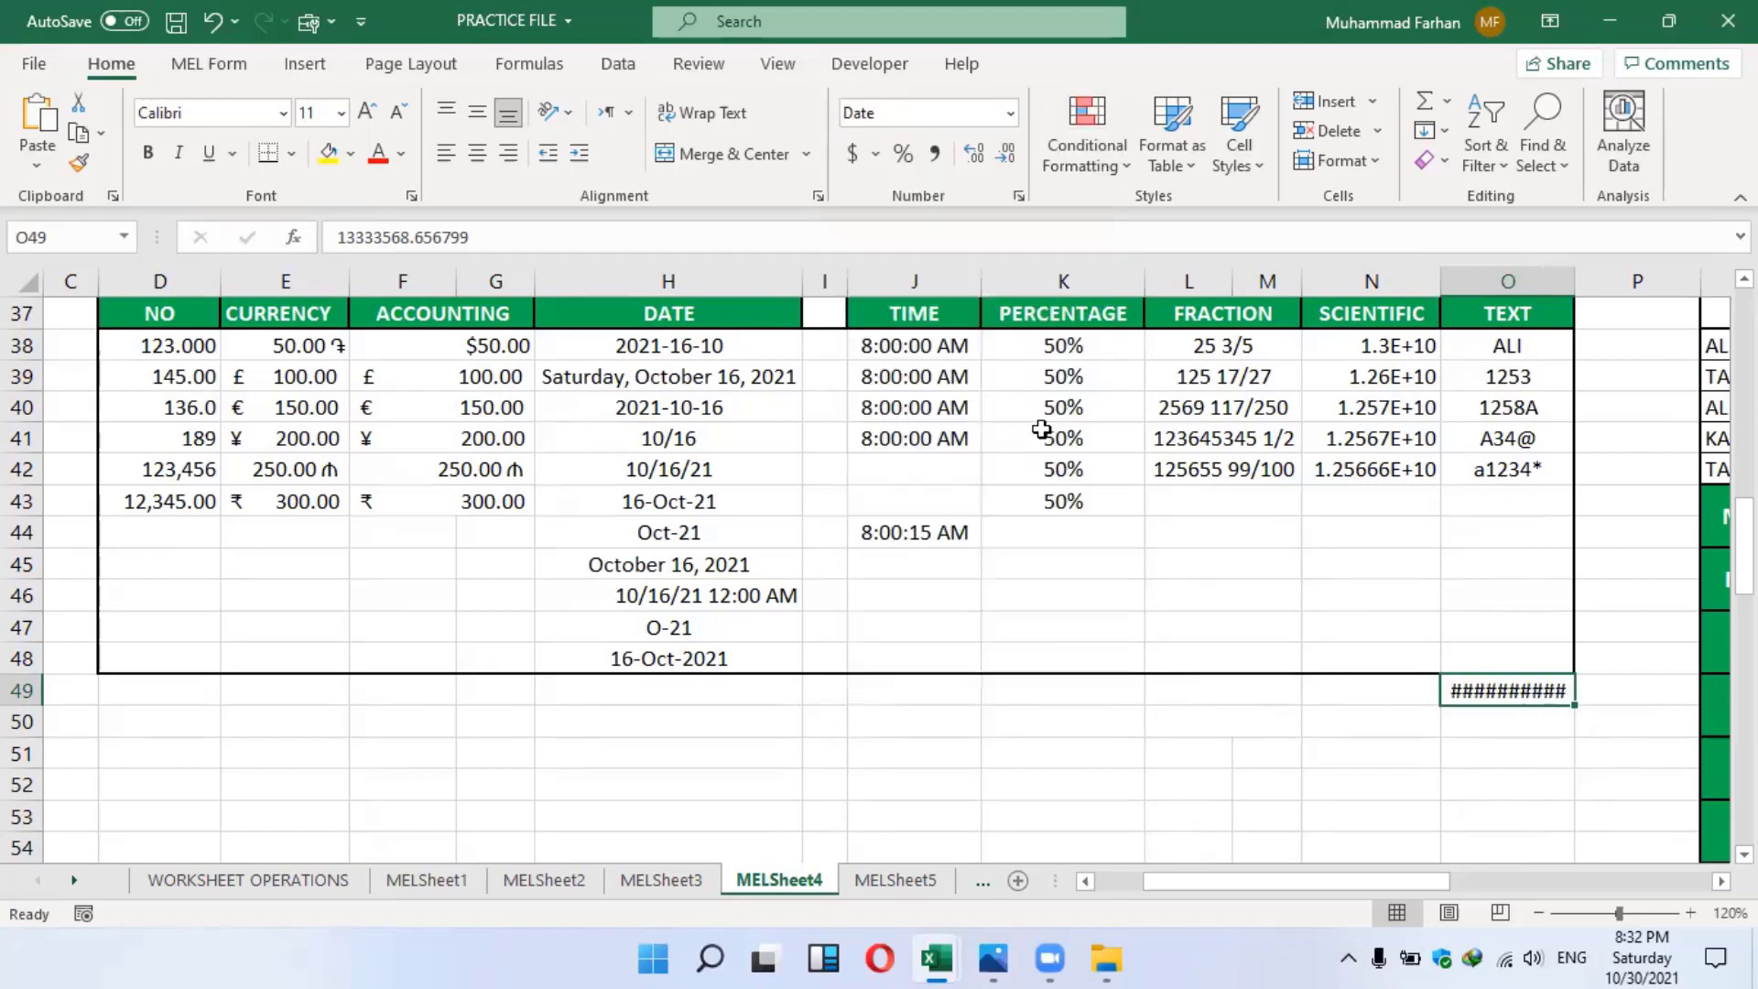
{"action": "double_click", "coordinate": [1573, 274]}
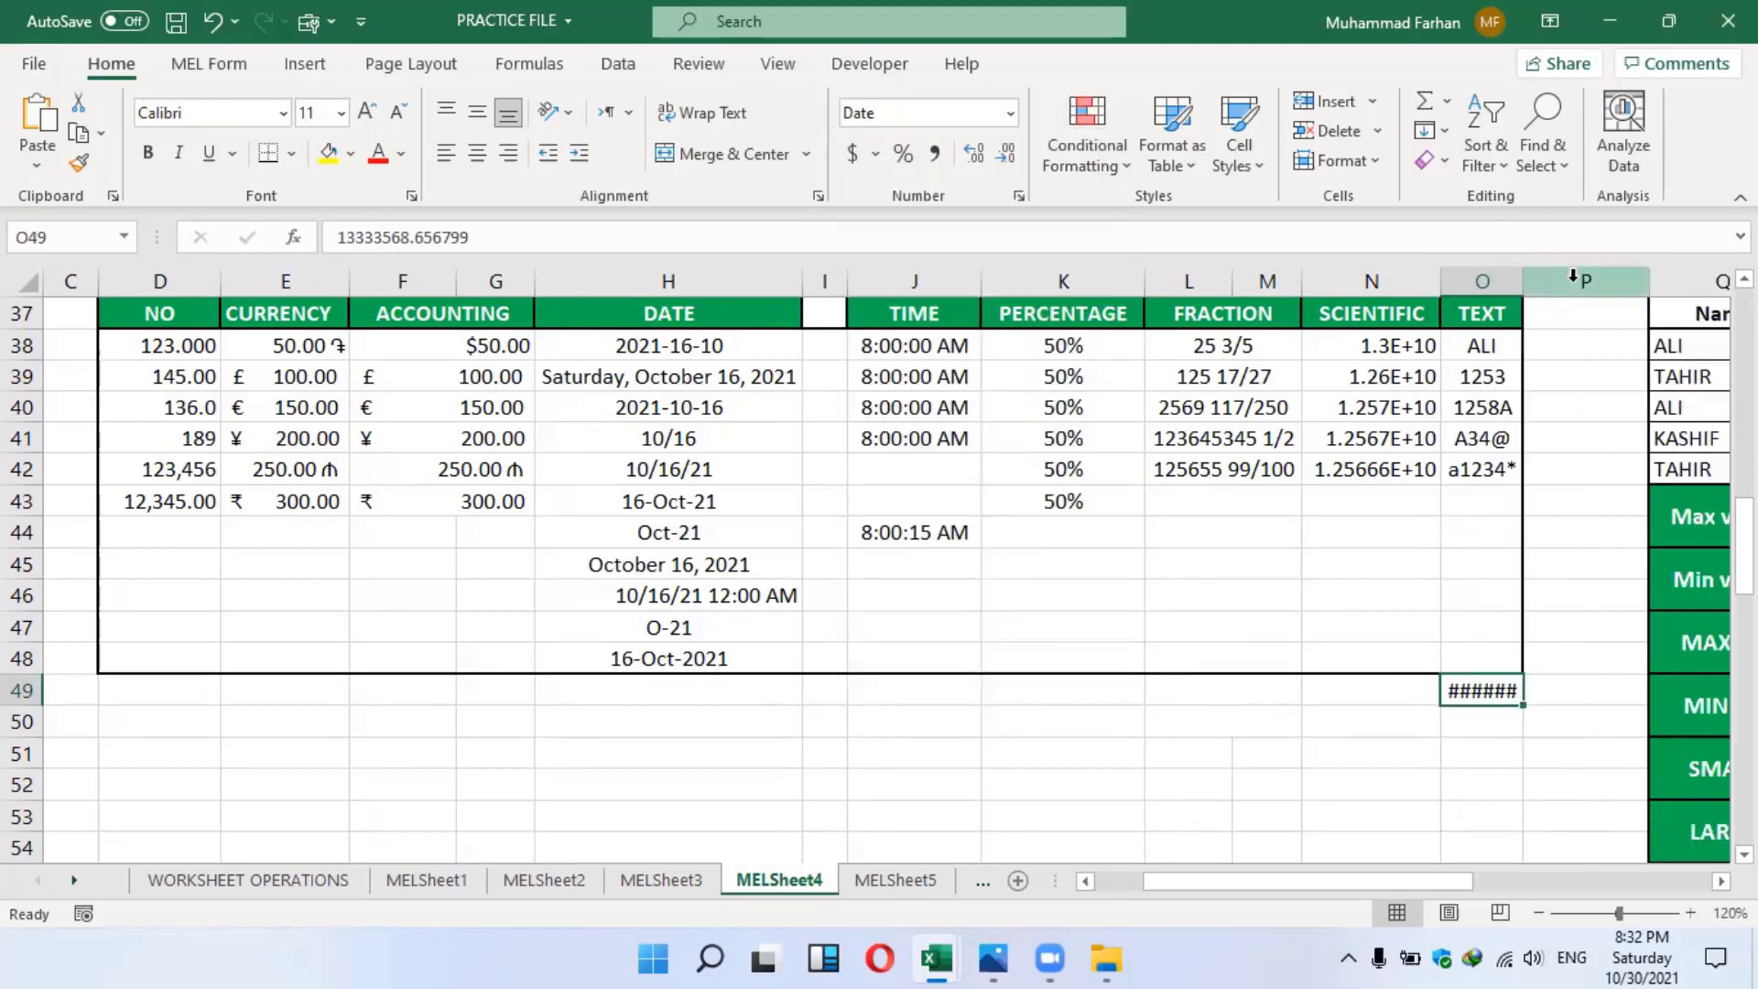
{"action": "mouse_move", "coordinate": [1522, 281]}
{"action": "left_mouse_down"}
{"action": "mouse_move", "coordinate": [1624, 286]}
{"action": "mouse_move", "coordinate": [1540, 279]}
{"action": "left_mouse_up"}
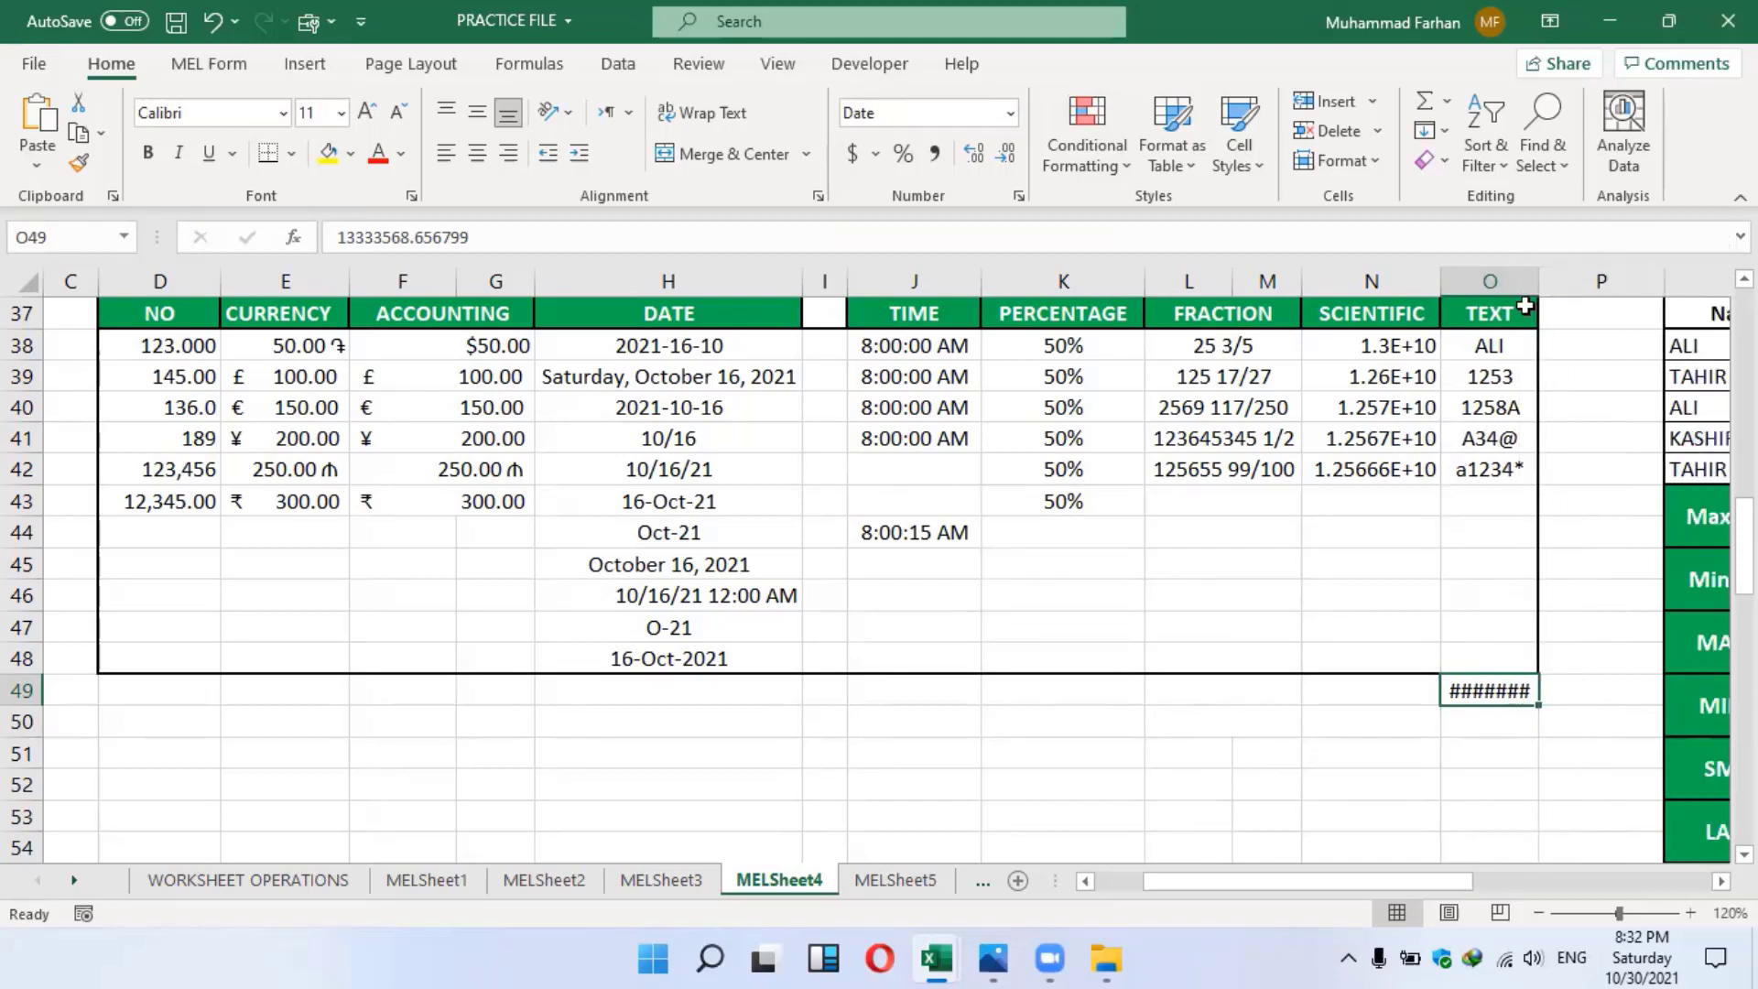
Set cell O49 to the Number format and widen column O enough to show the full value
{"action": "left_click", "coordinate": [1009, 113]}
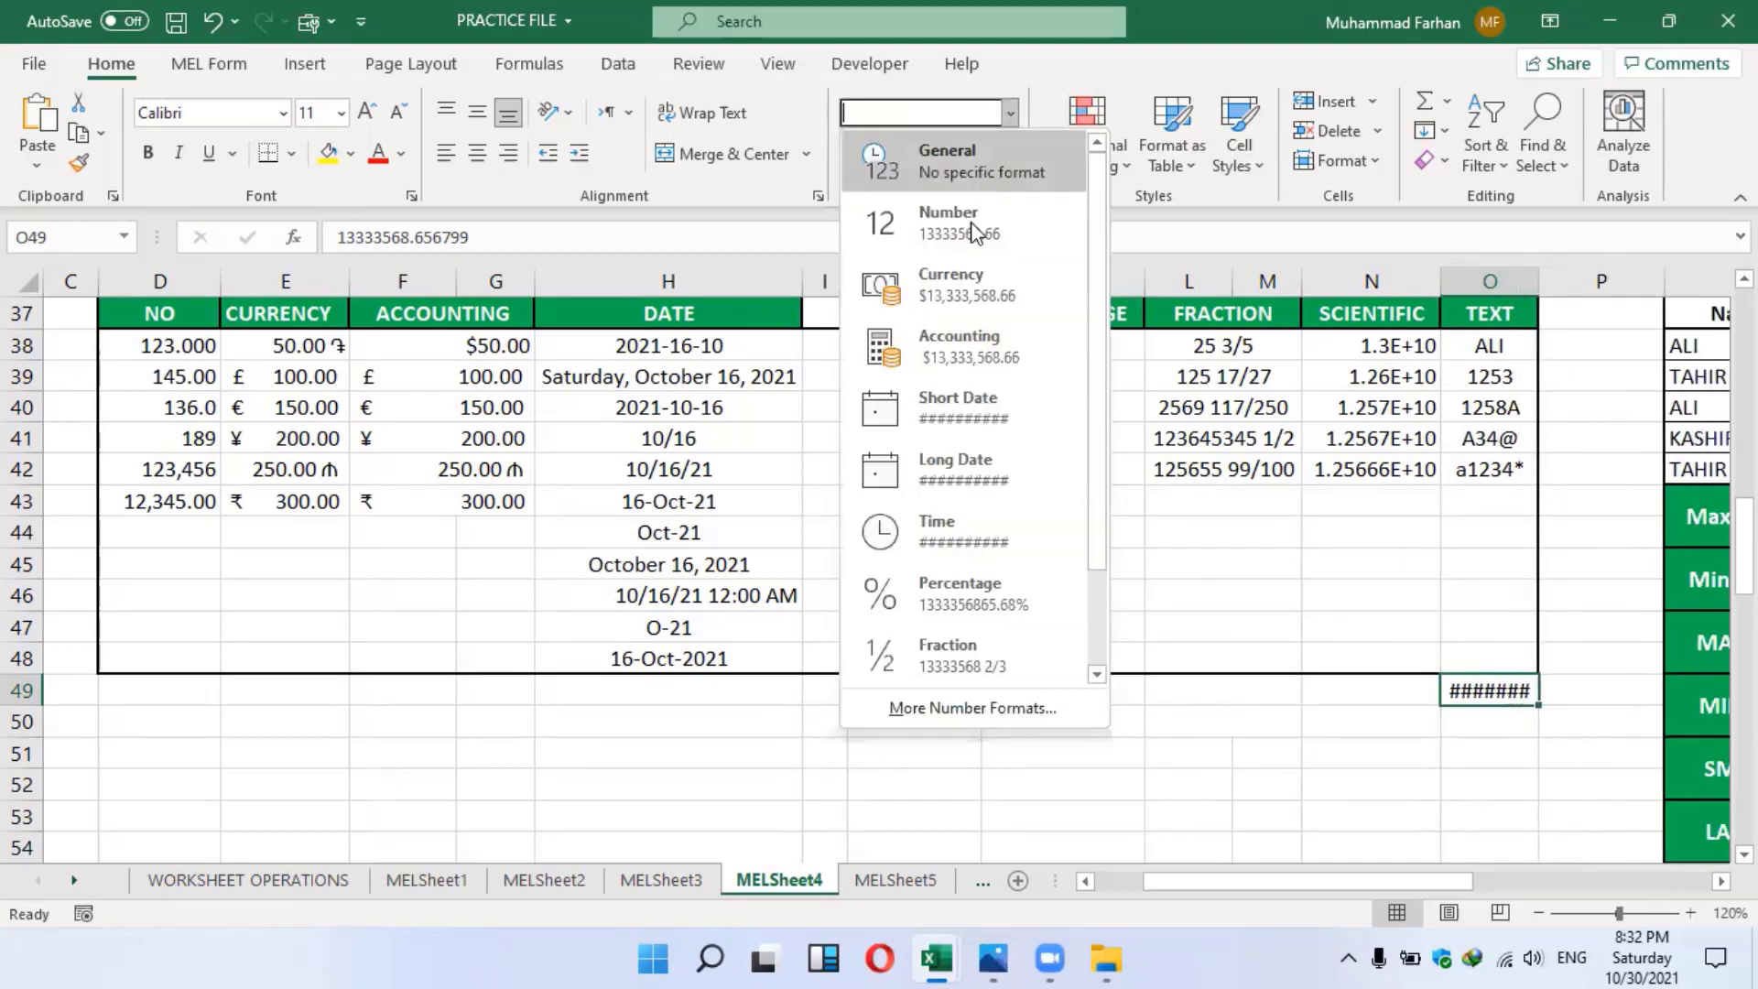
{"action": "left_click", "coordinate": [986, 240]}
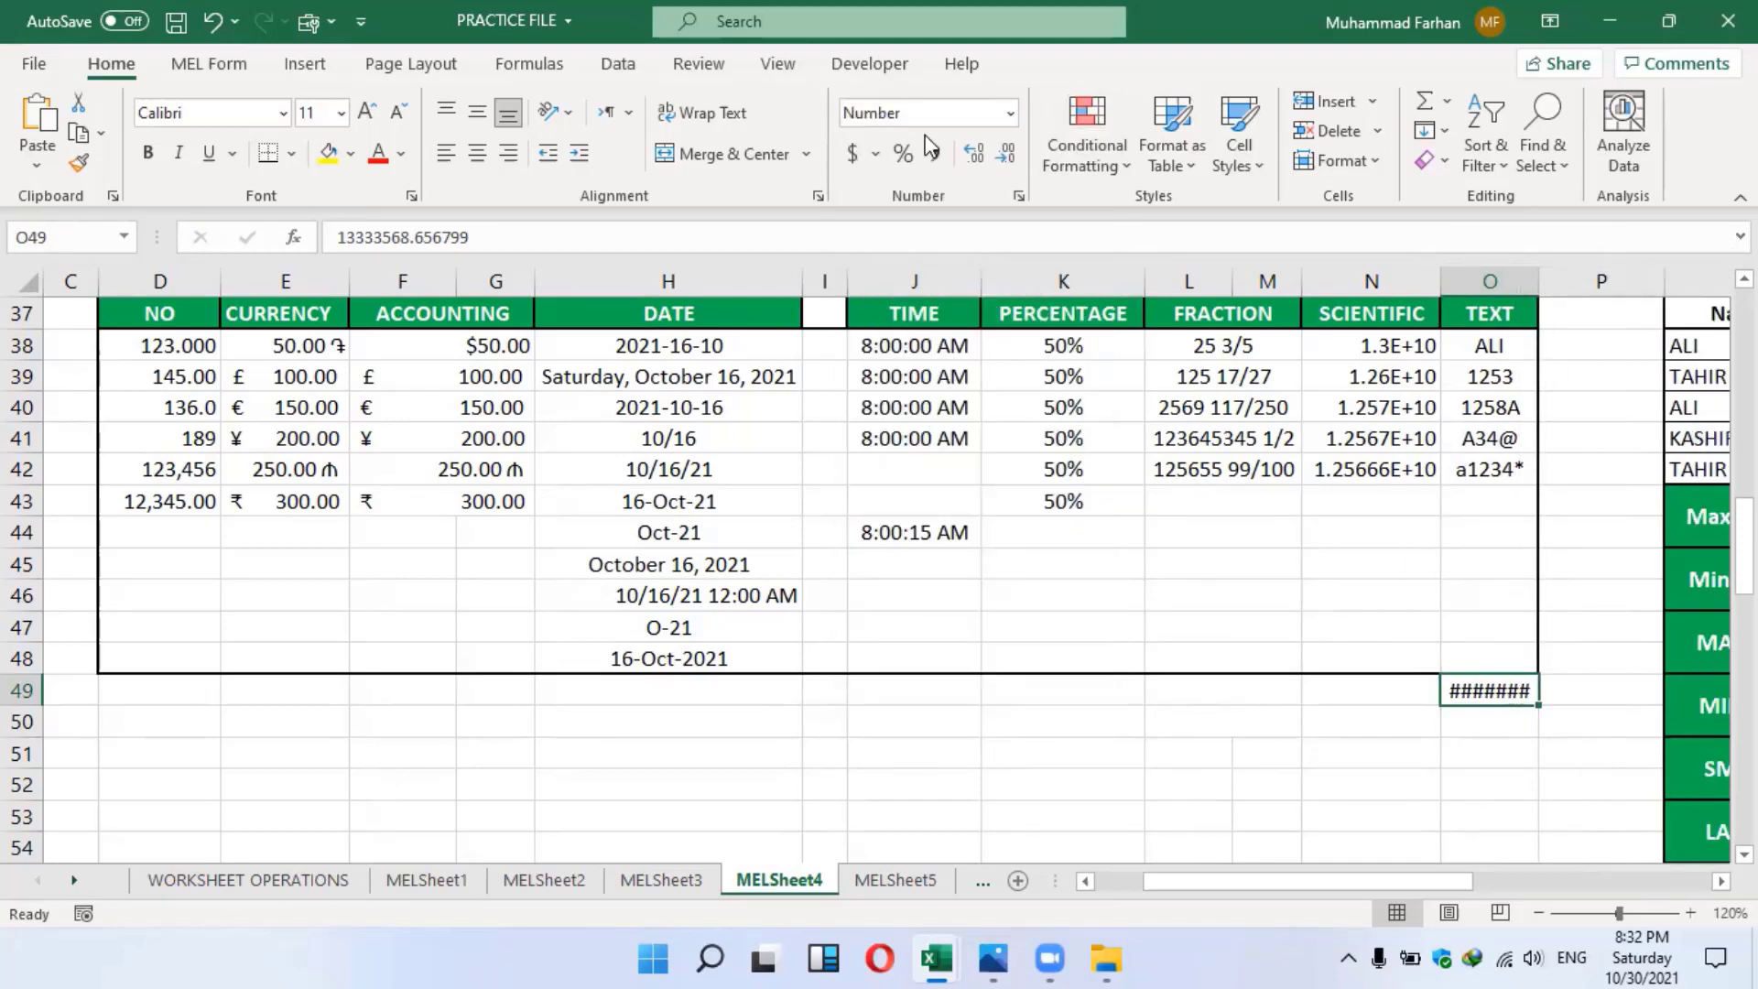
{"action": "left_click", "coordinate": [926, 230]}
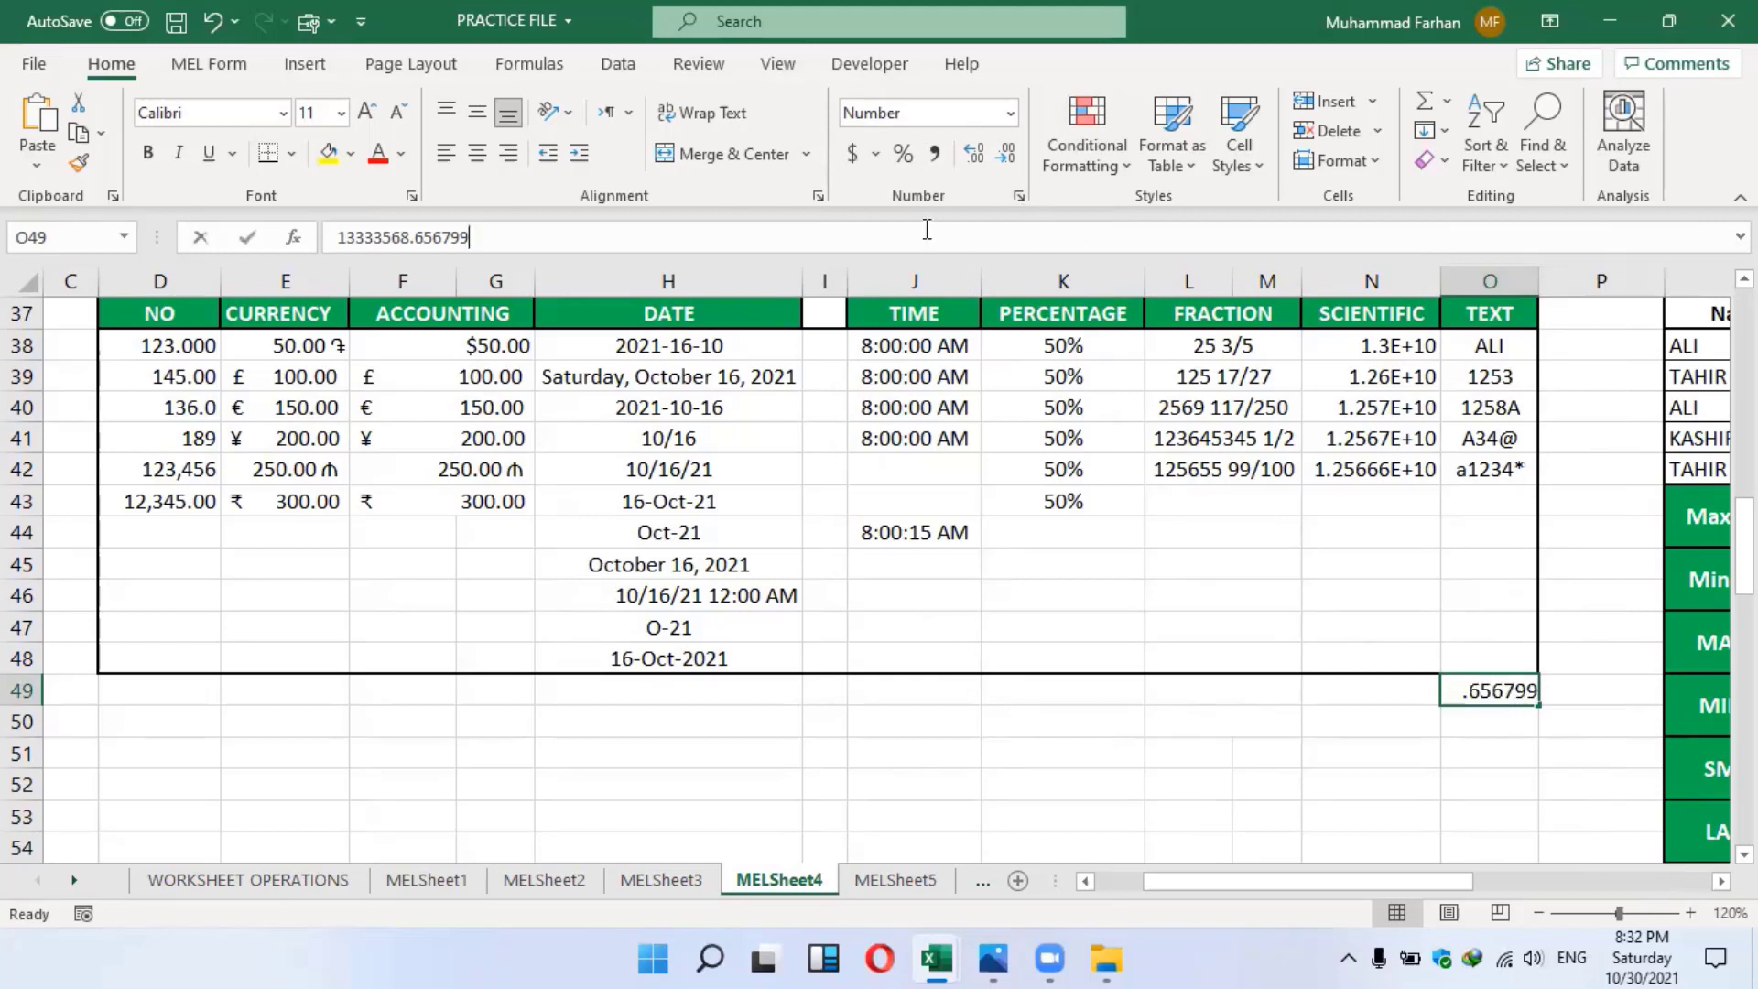
{"action": "key", "text": "Return"}
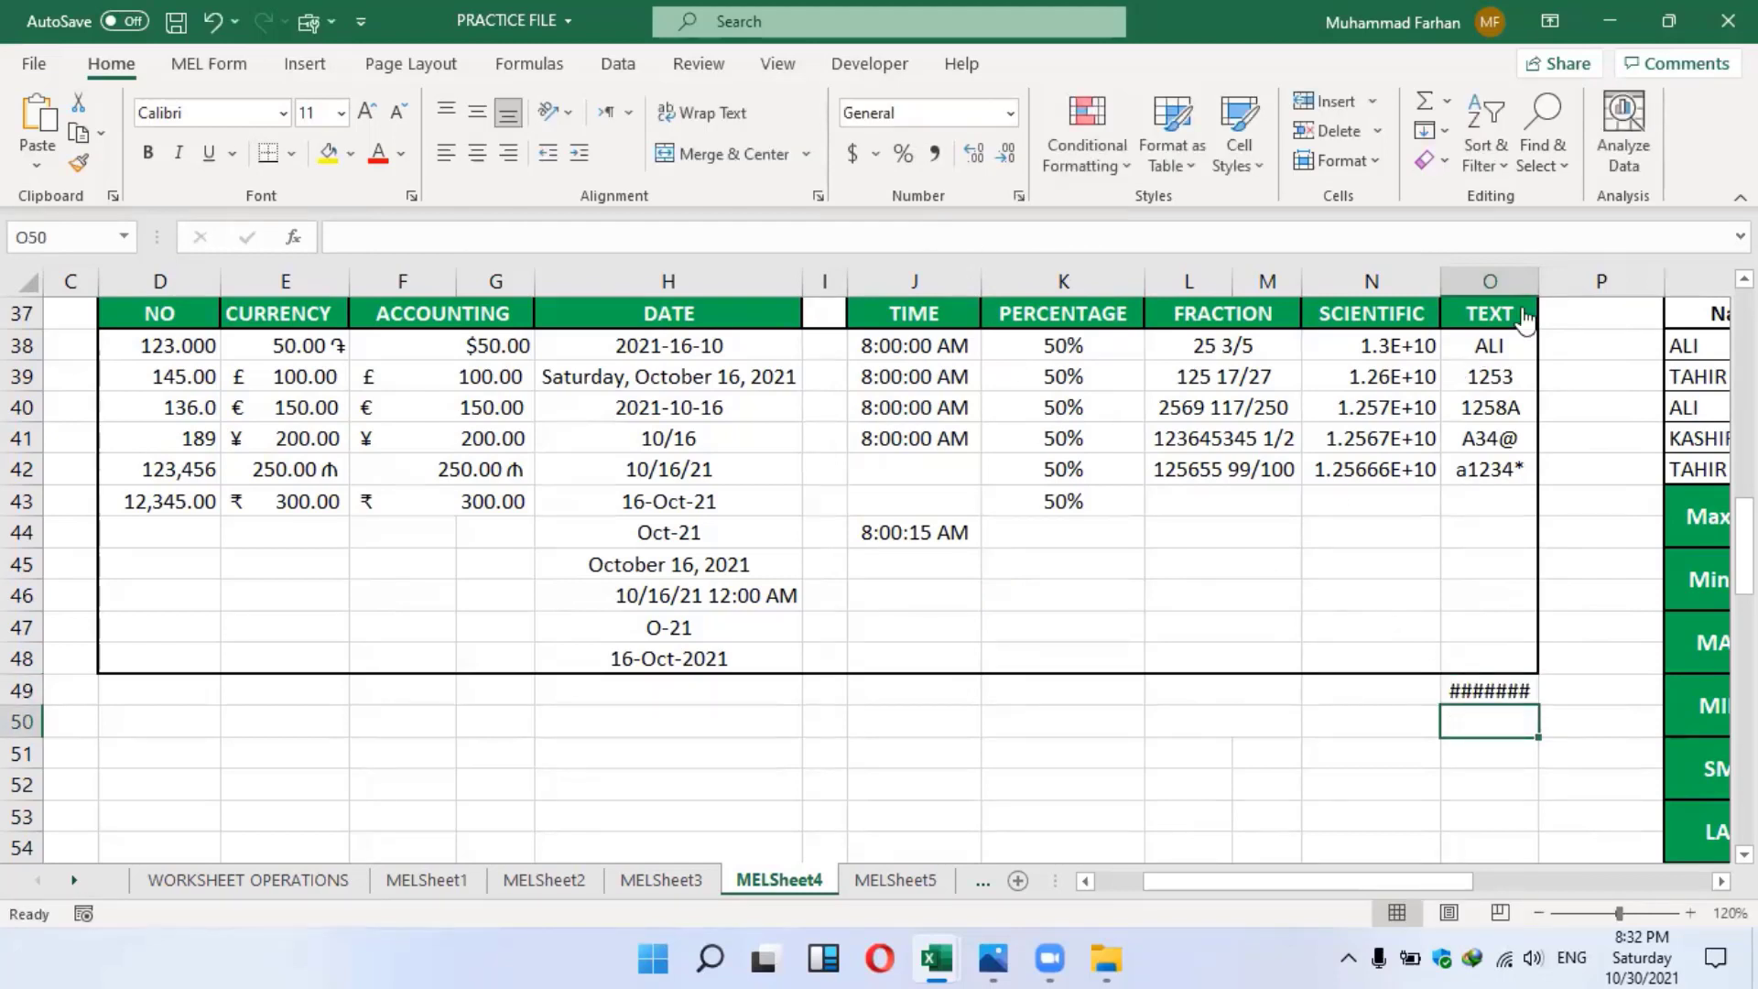
{"action": "left_click_drag", "start_coordinate": [1555, 280], "coordinate": [1592, 279]}
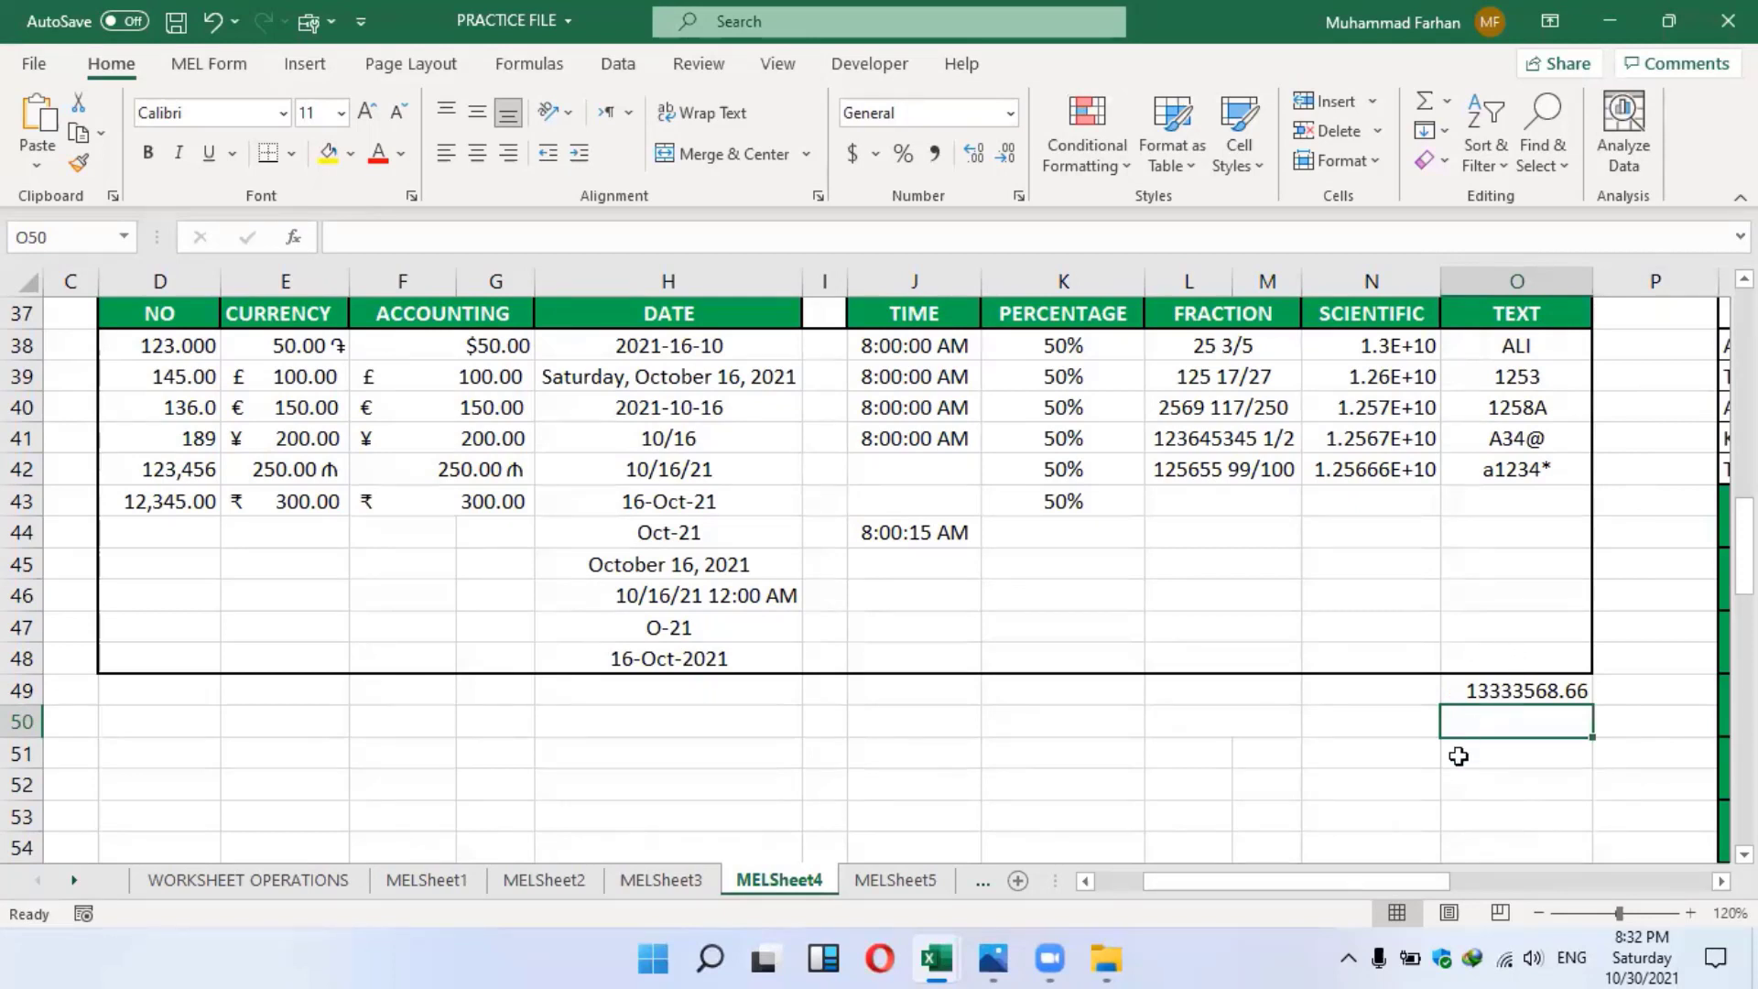
Enter 6 in cell J52 and 2 in cell J53, below the FORMATS table
{"action": "left_click_drag", "start_coordinate": [1448, 893], "coordinate": [1448, 894]}
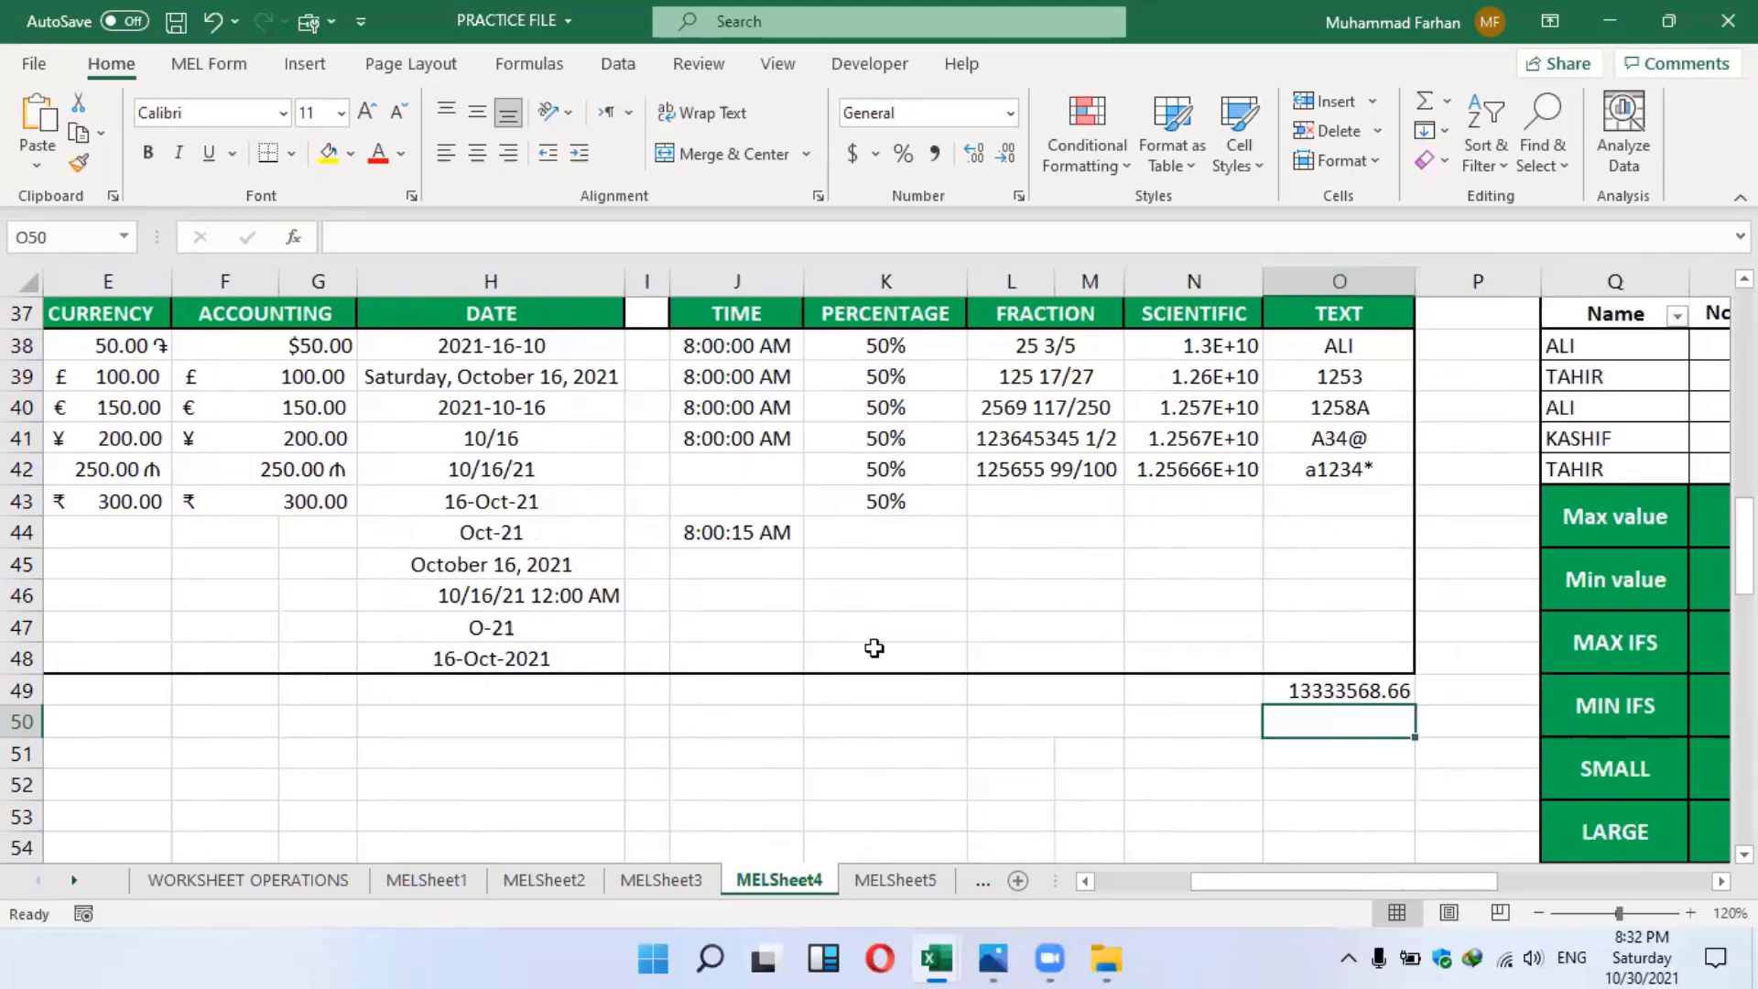
{"action": "scroll", "coordinate": [815, 651], "scroll_direction": "down", "scroll_amount": 1}
{"action": "scroll", "coordinate": [758, 629], "scroll_direction": "down", "scroll_amount": 2}
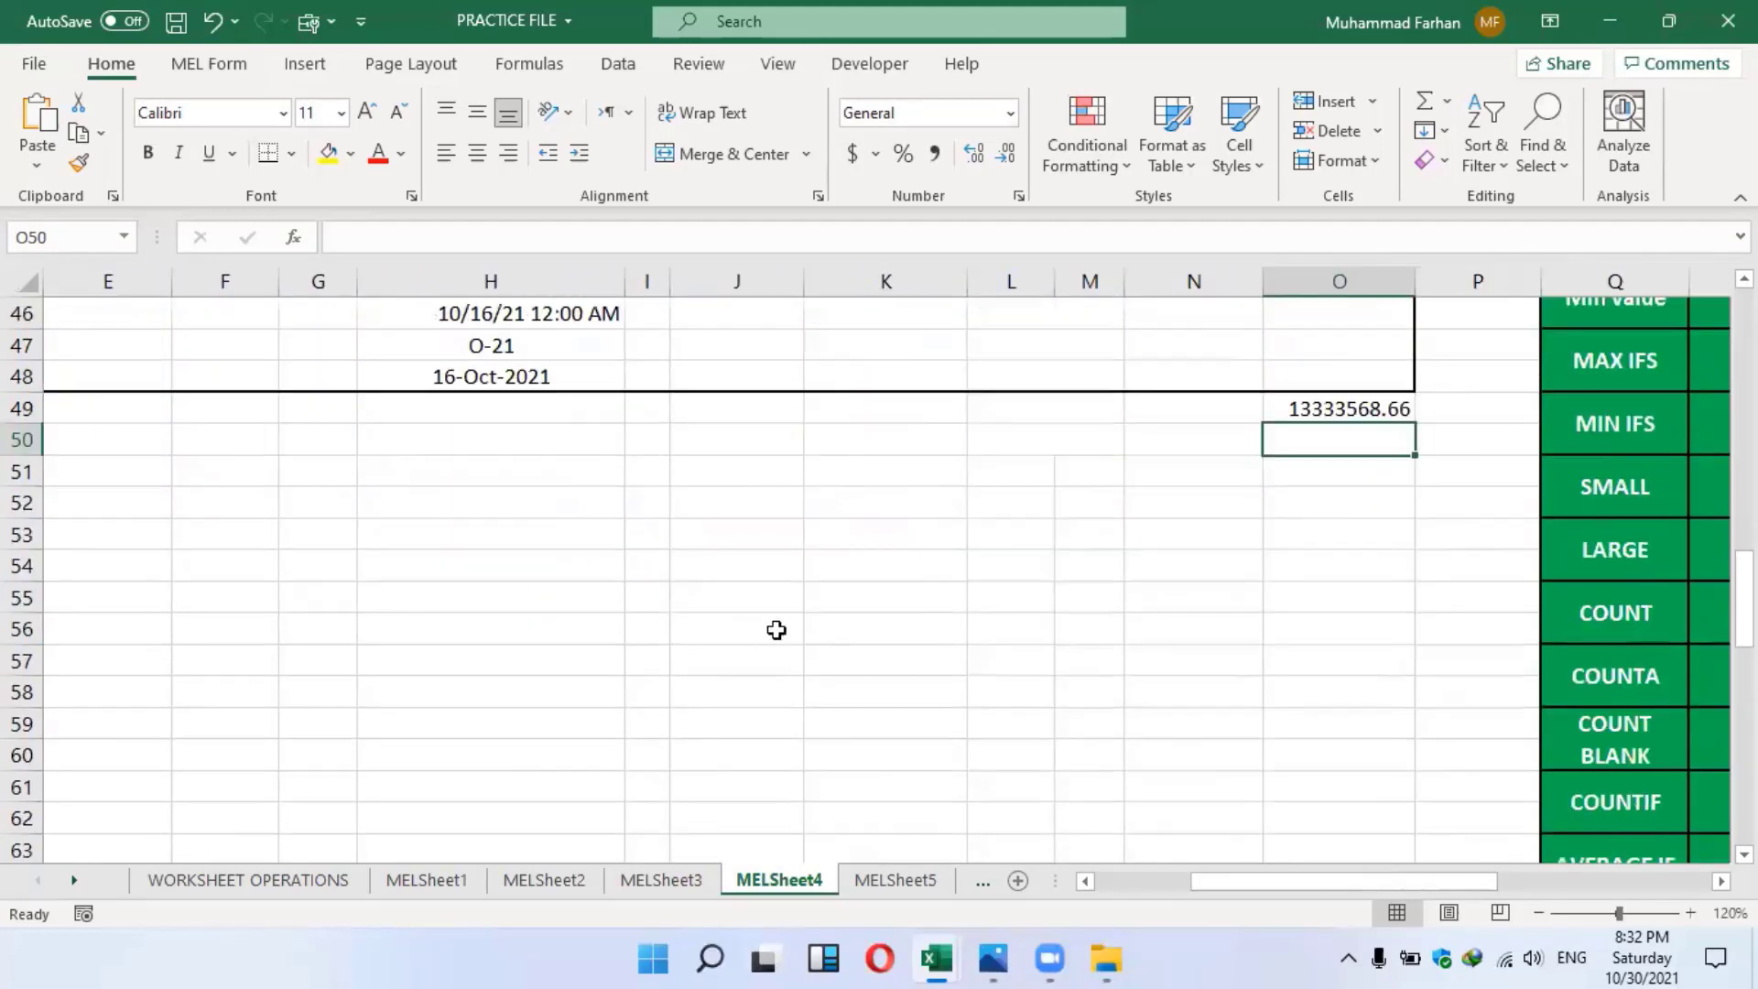
{"action": "left_click", "coordinate": [718, 495]}
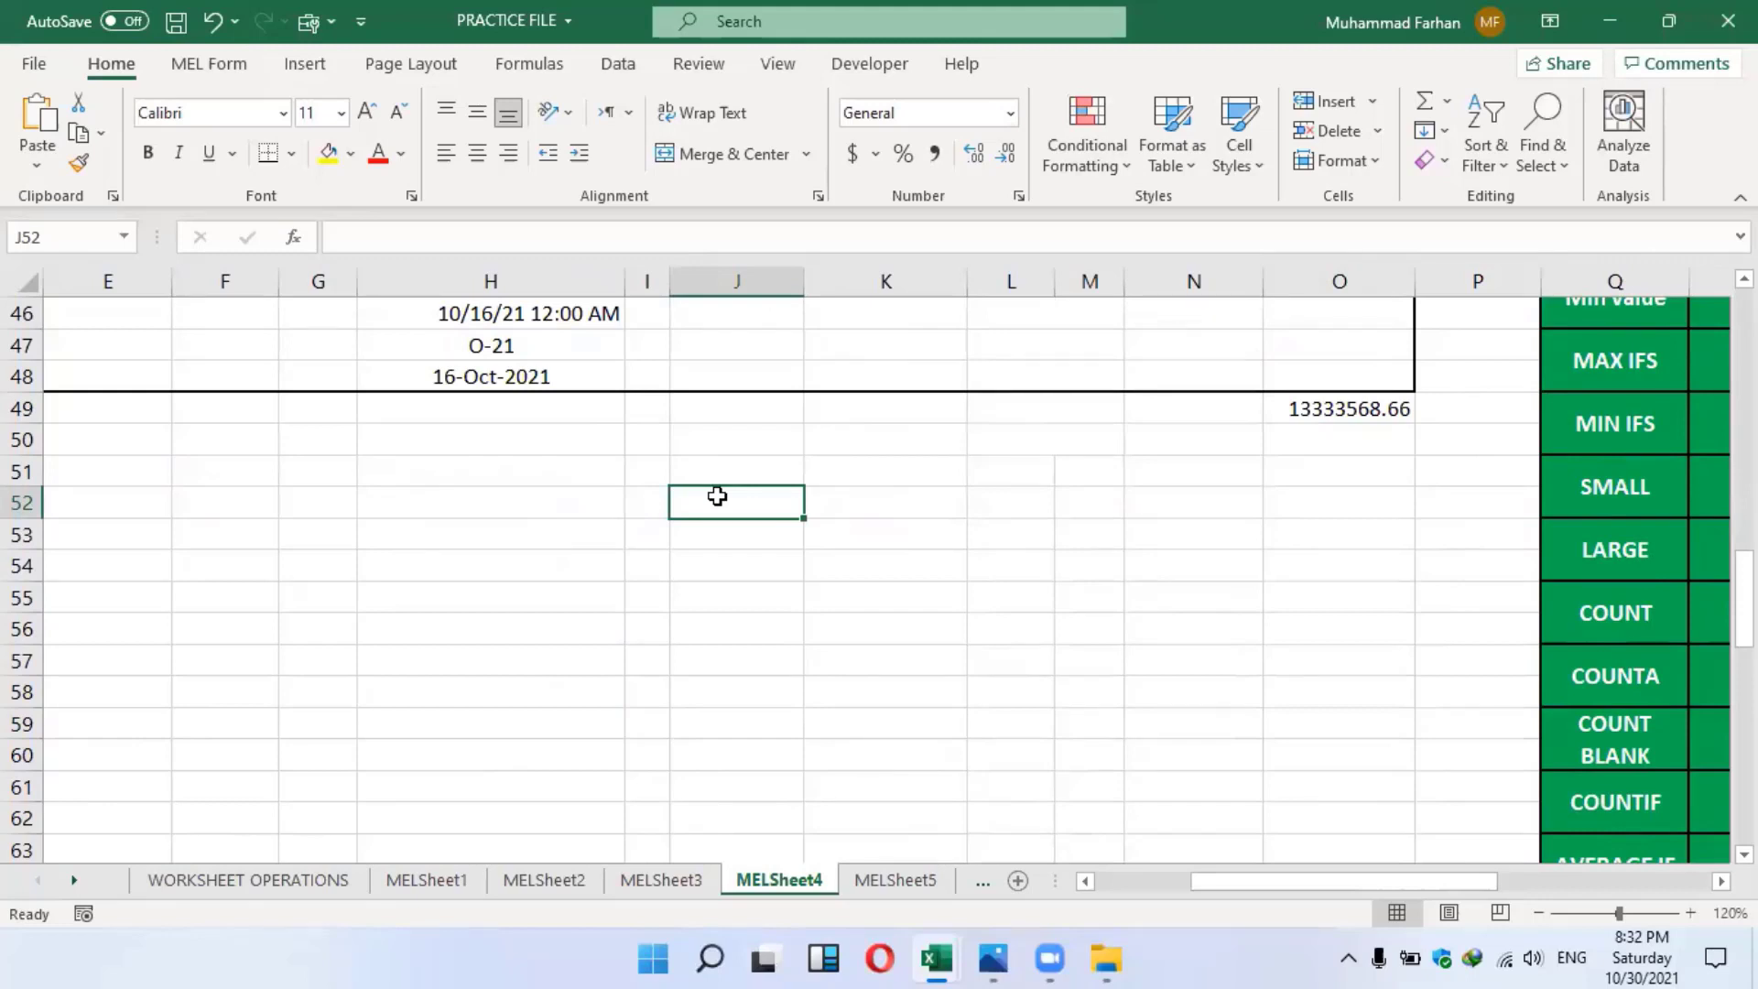
{"action": "type", "text": "6"}
{"action": "key", "text": "Return"}
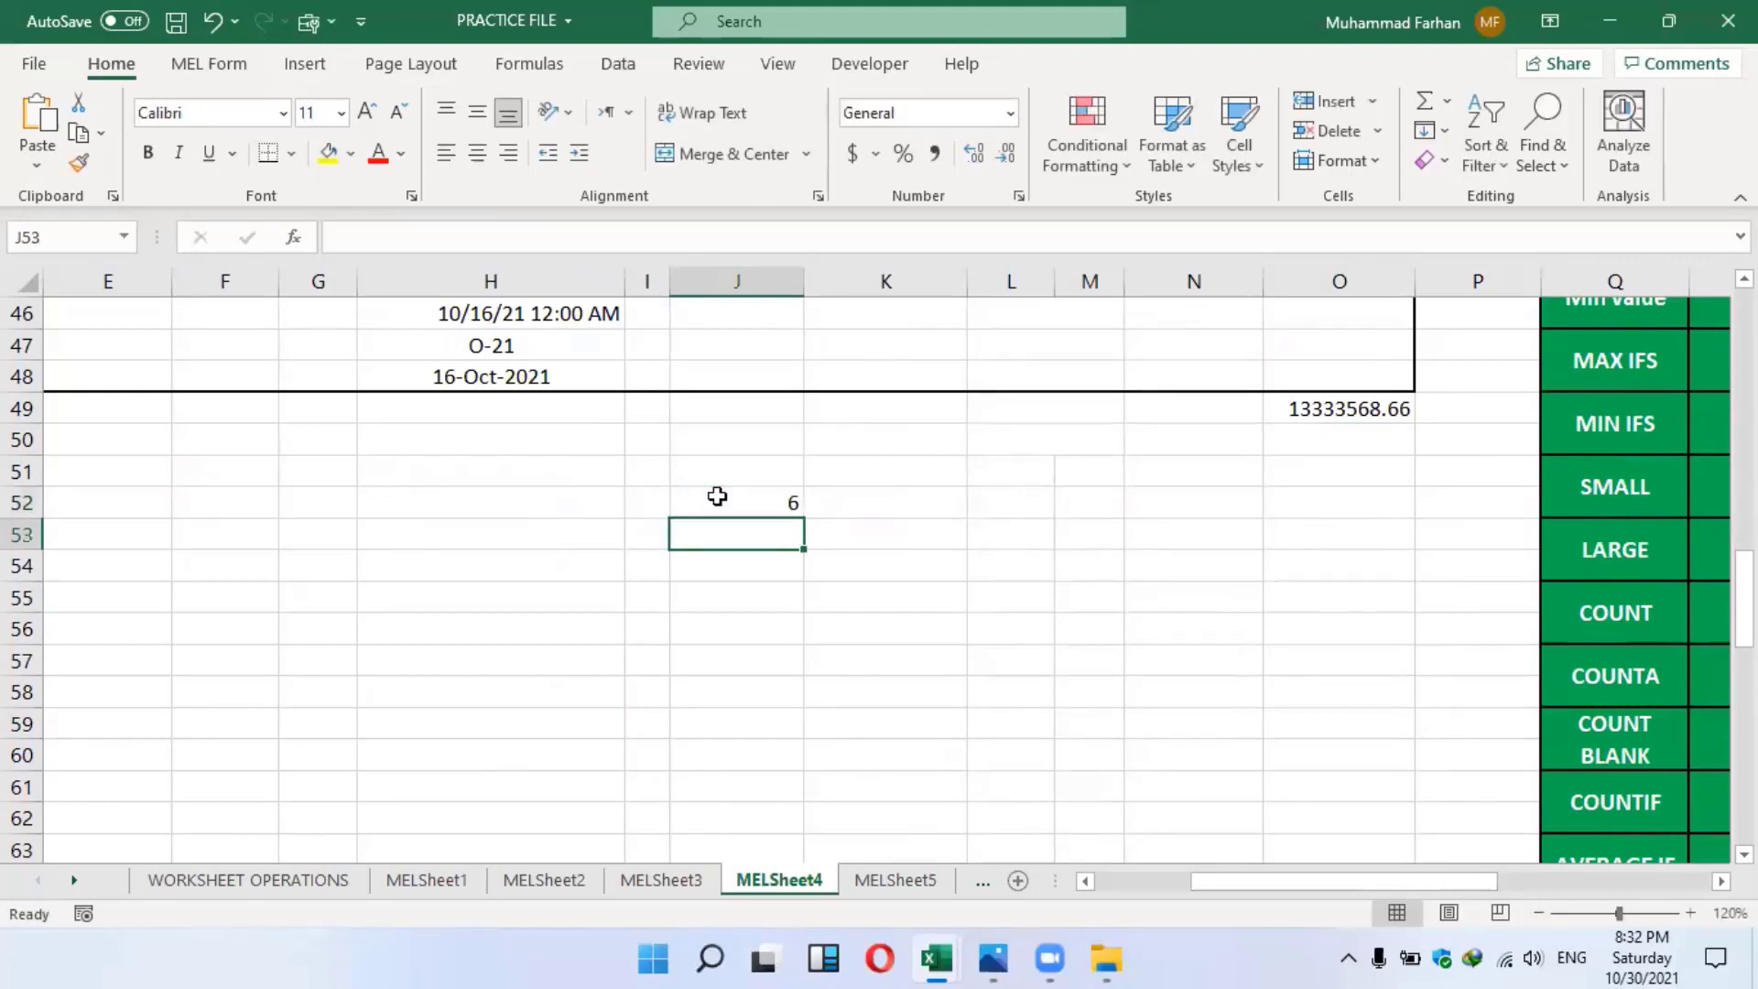
{"action": "type", "text": "2"}
{"action": "key", "text": "Return"}
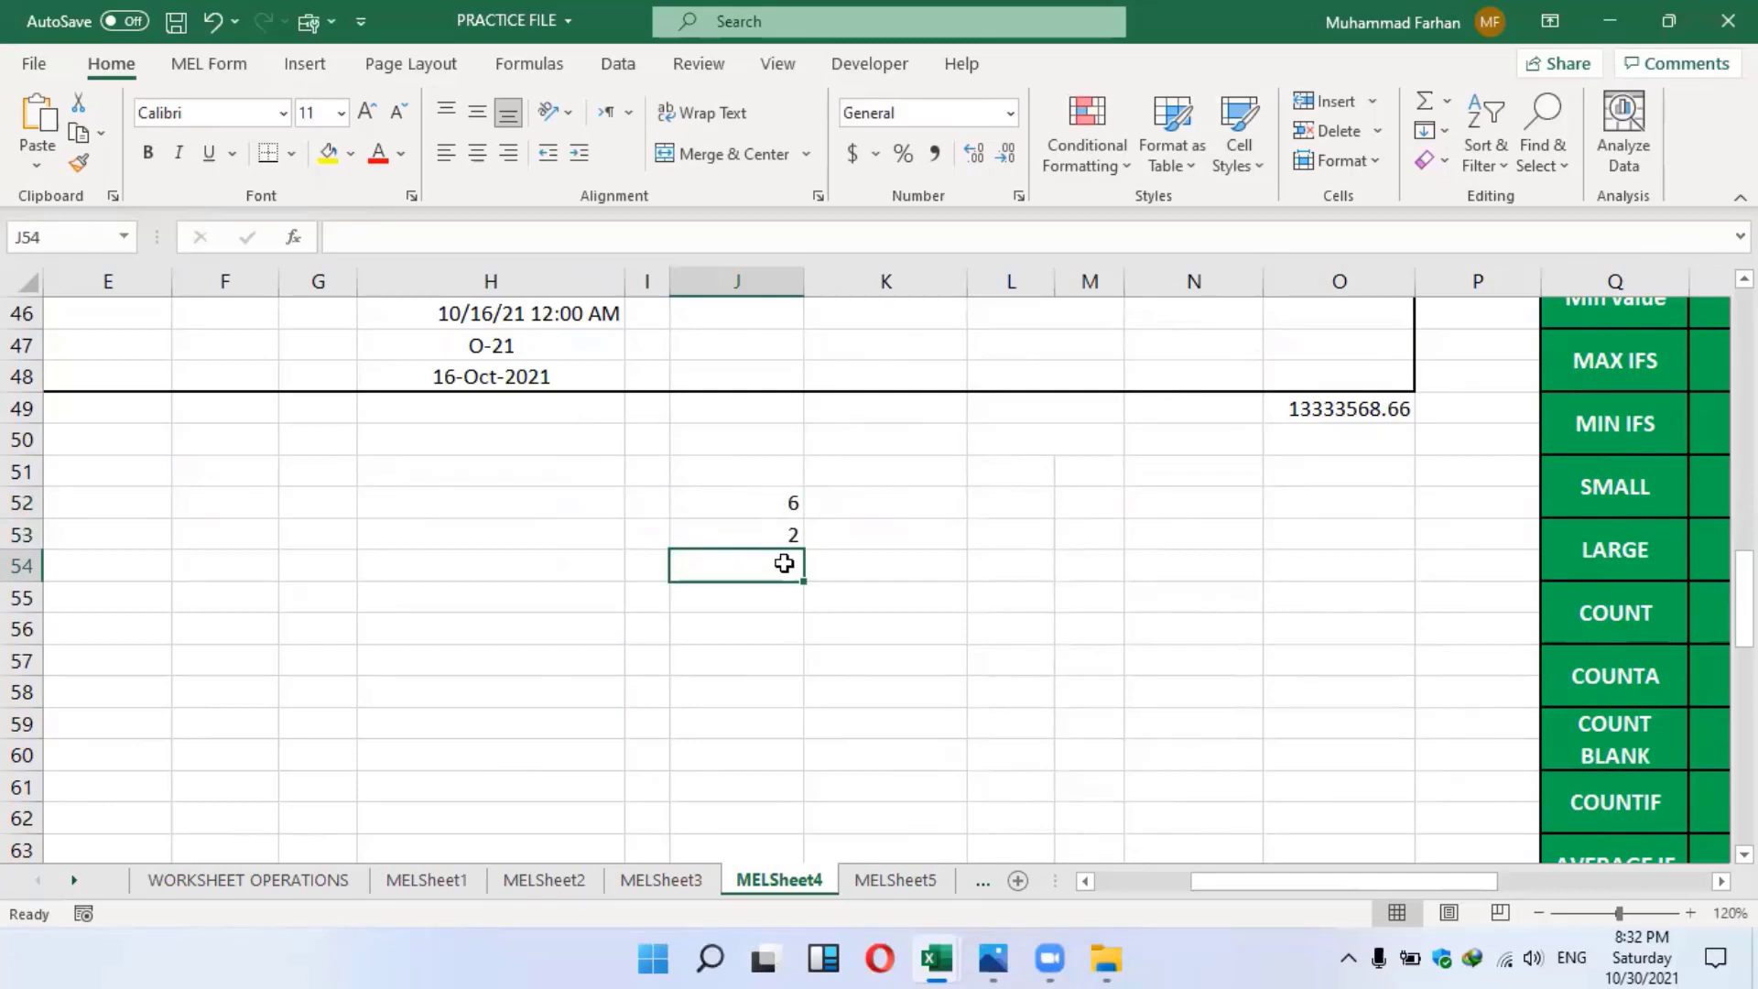
Add the two numbers in cell J54 with the formula =SUM(J52:J53)
{"action": "type", "text": "="}
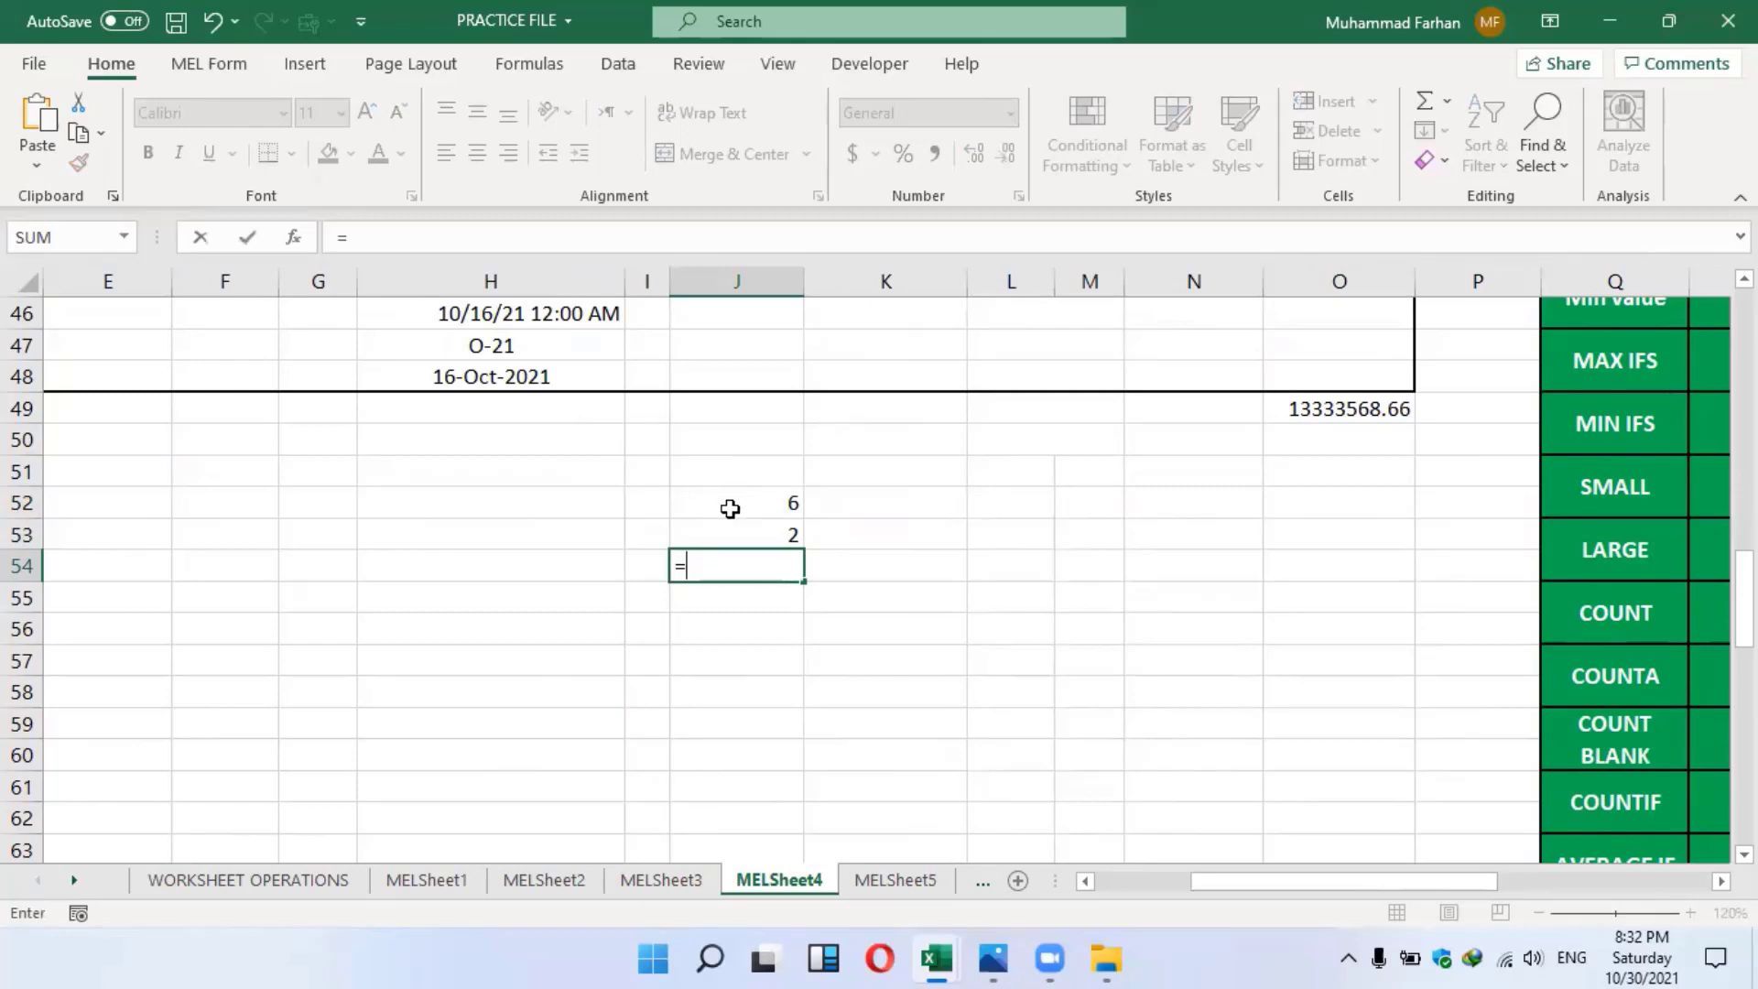
{"action": "type", "text": "sum"}
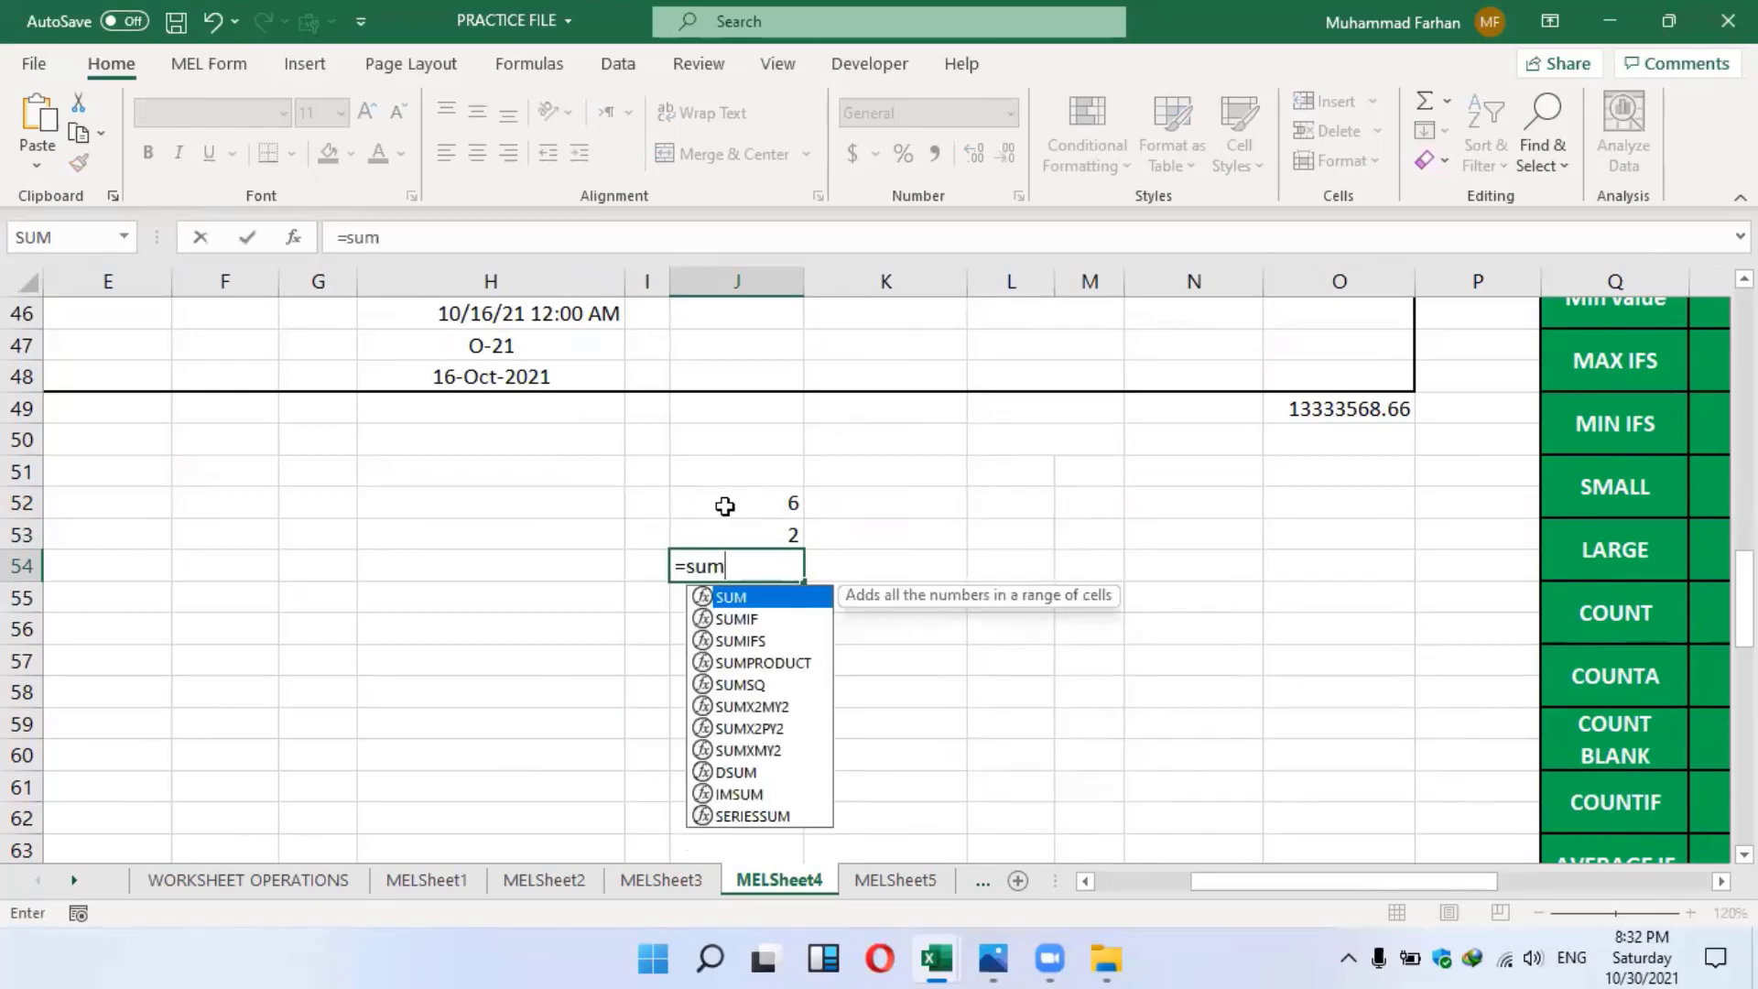
{"action": "type", "text": "("}
{"action": "left_click_drag", "start_coordinate": [729, 506], "coordinate": [752, 530]}
{"action": "type", "text": ")"}
{"action": "key", "text": "Return"}
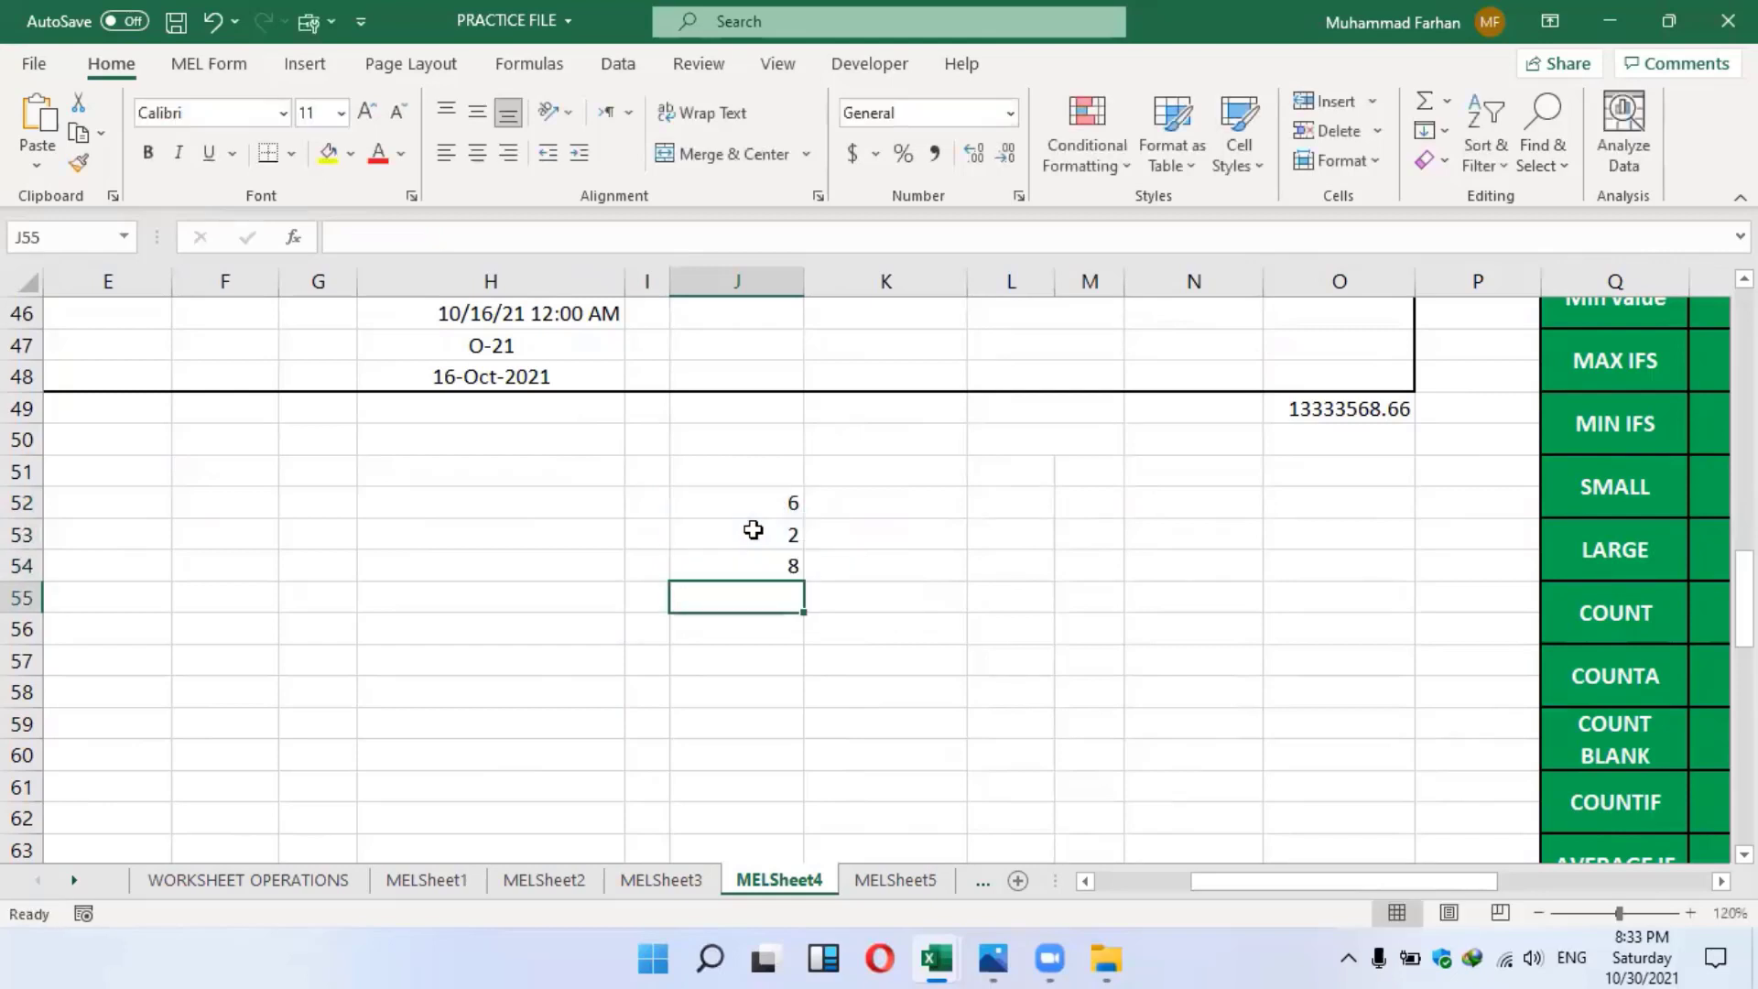
Enter the same formula, =SUM(J52:J53), in cell K54 beside the first total
{"action": "left_click", "coordinate": [776, 575]}
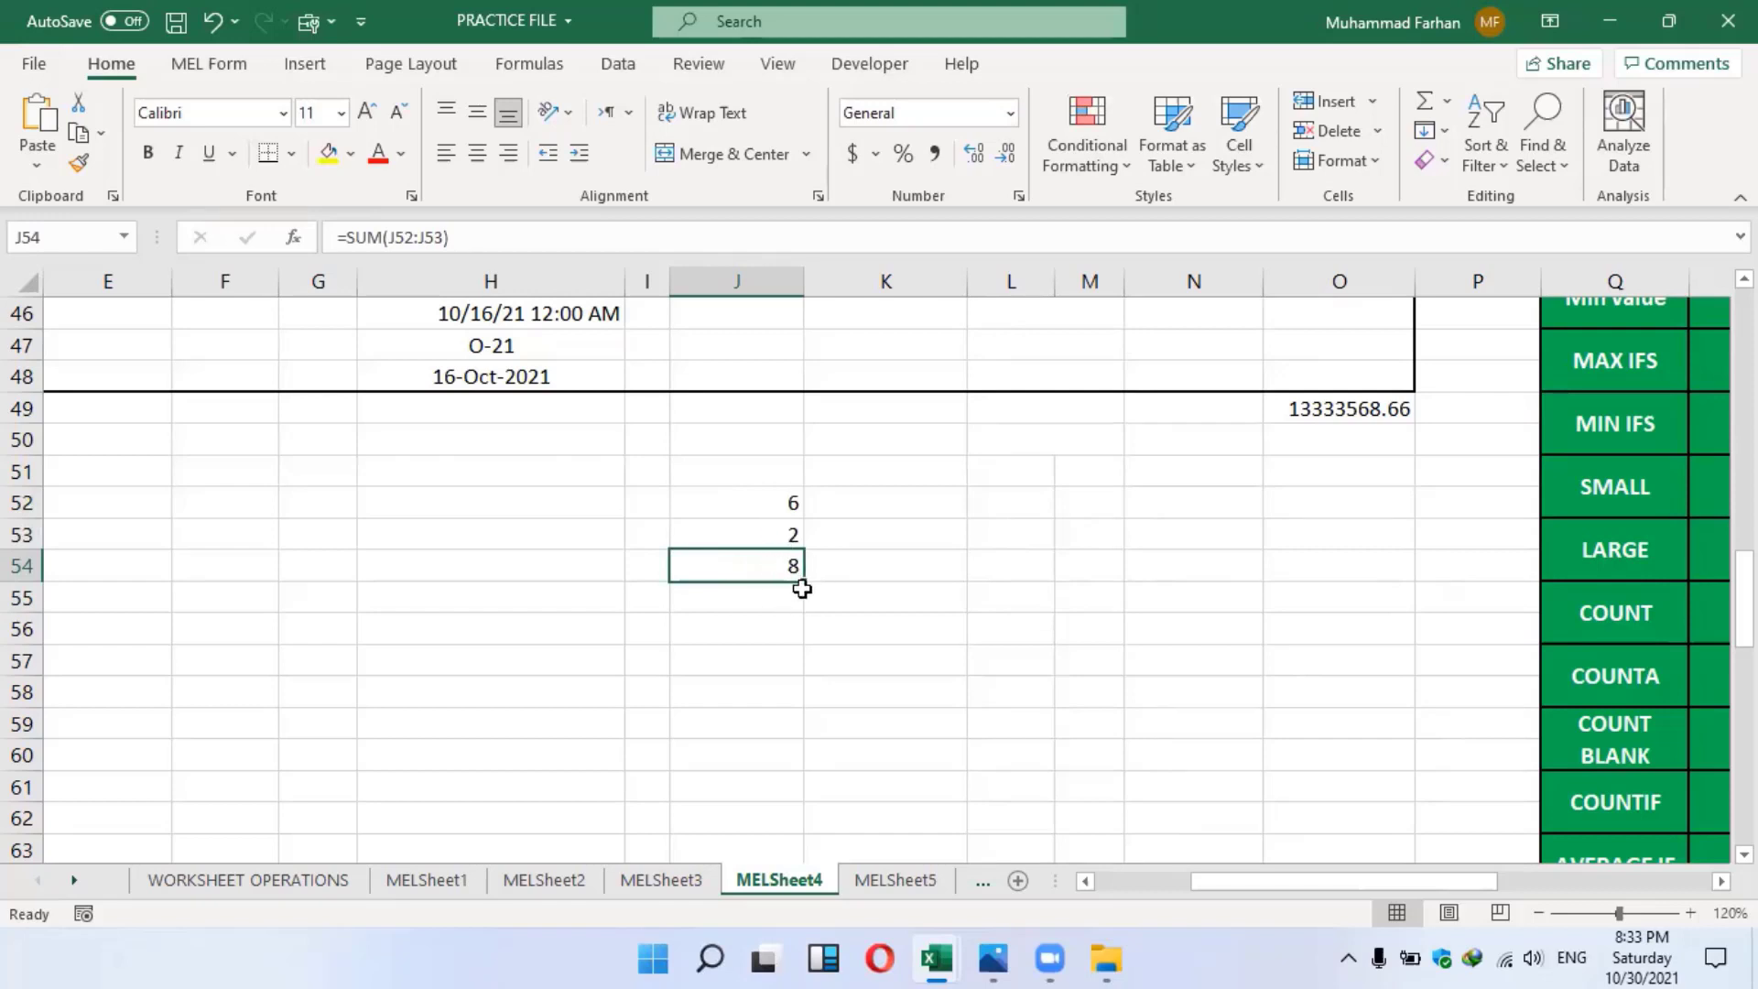
{"action": "left_click", "coordinate": [900, 569]}
{"action": "left_click", "coordinate": [761, 569]}
{"action": "left_click", "coordinate": [869, 568]}
{"action": "type", "text": "="}
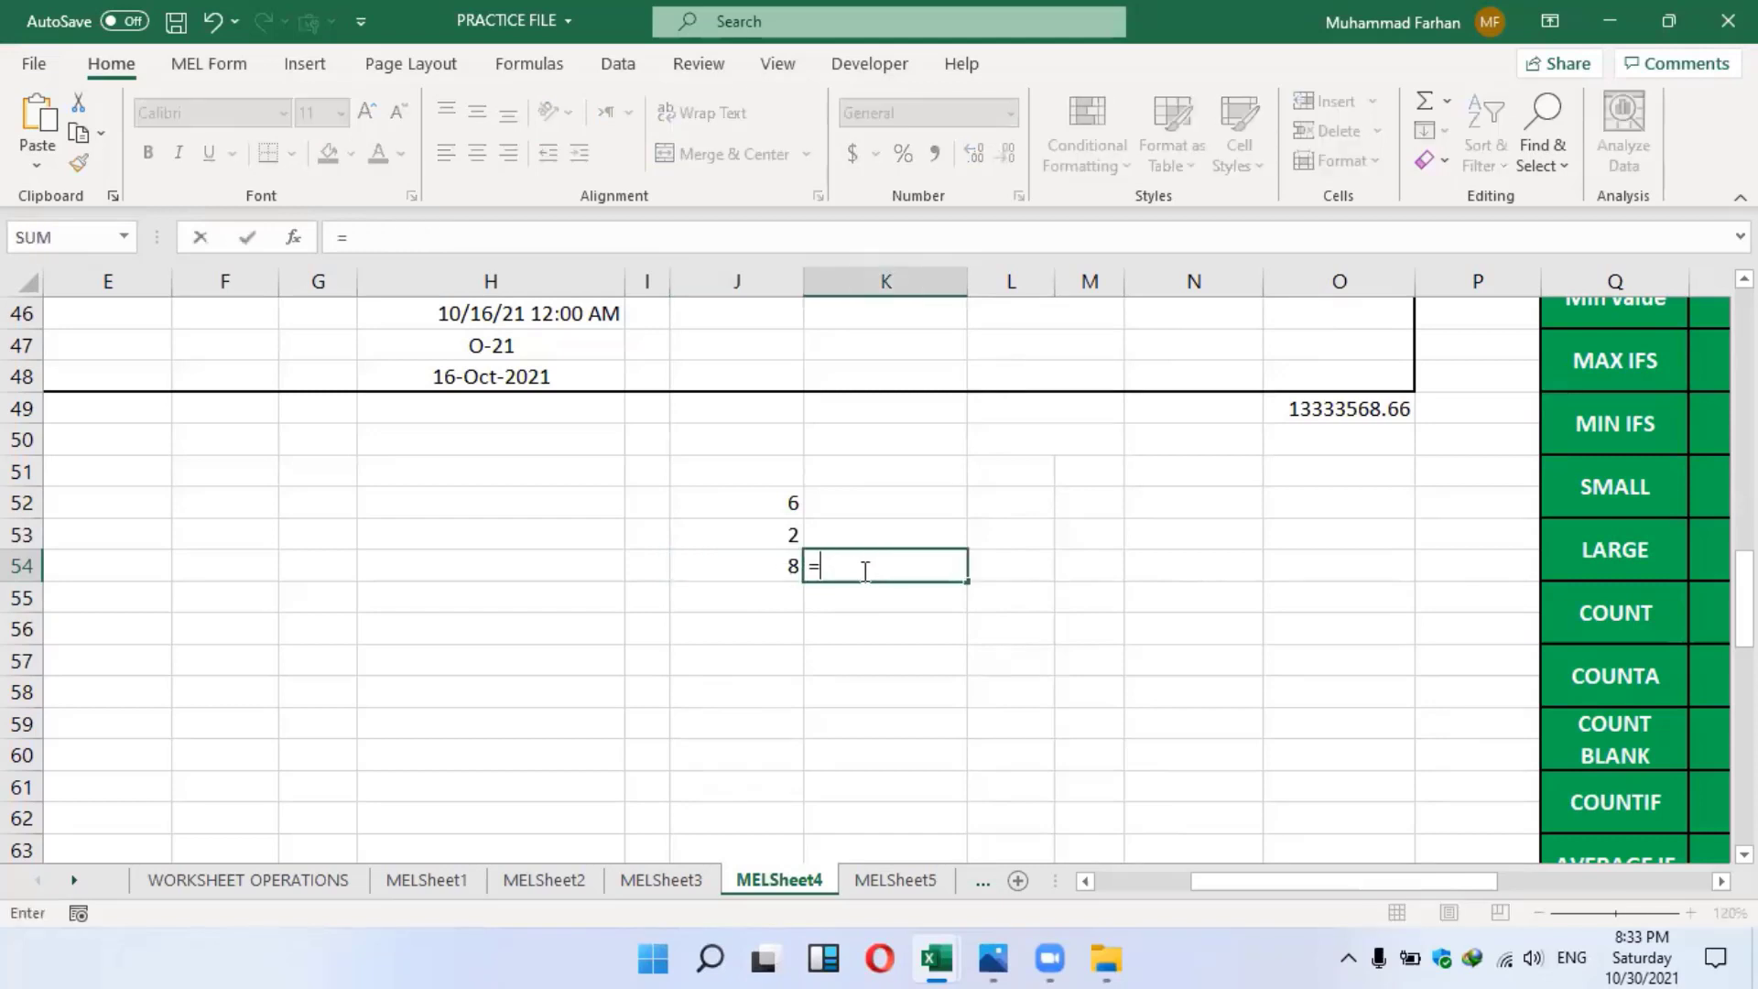
{"action": "type", "text": "sum"}
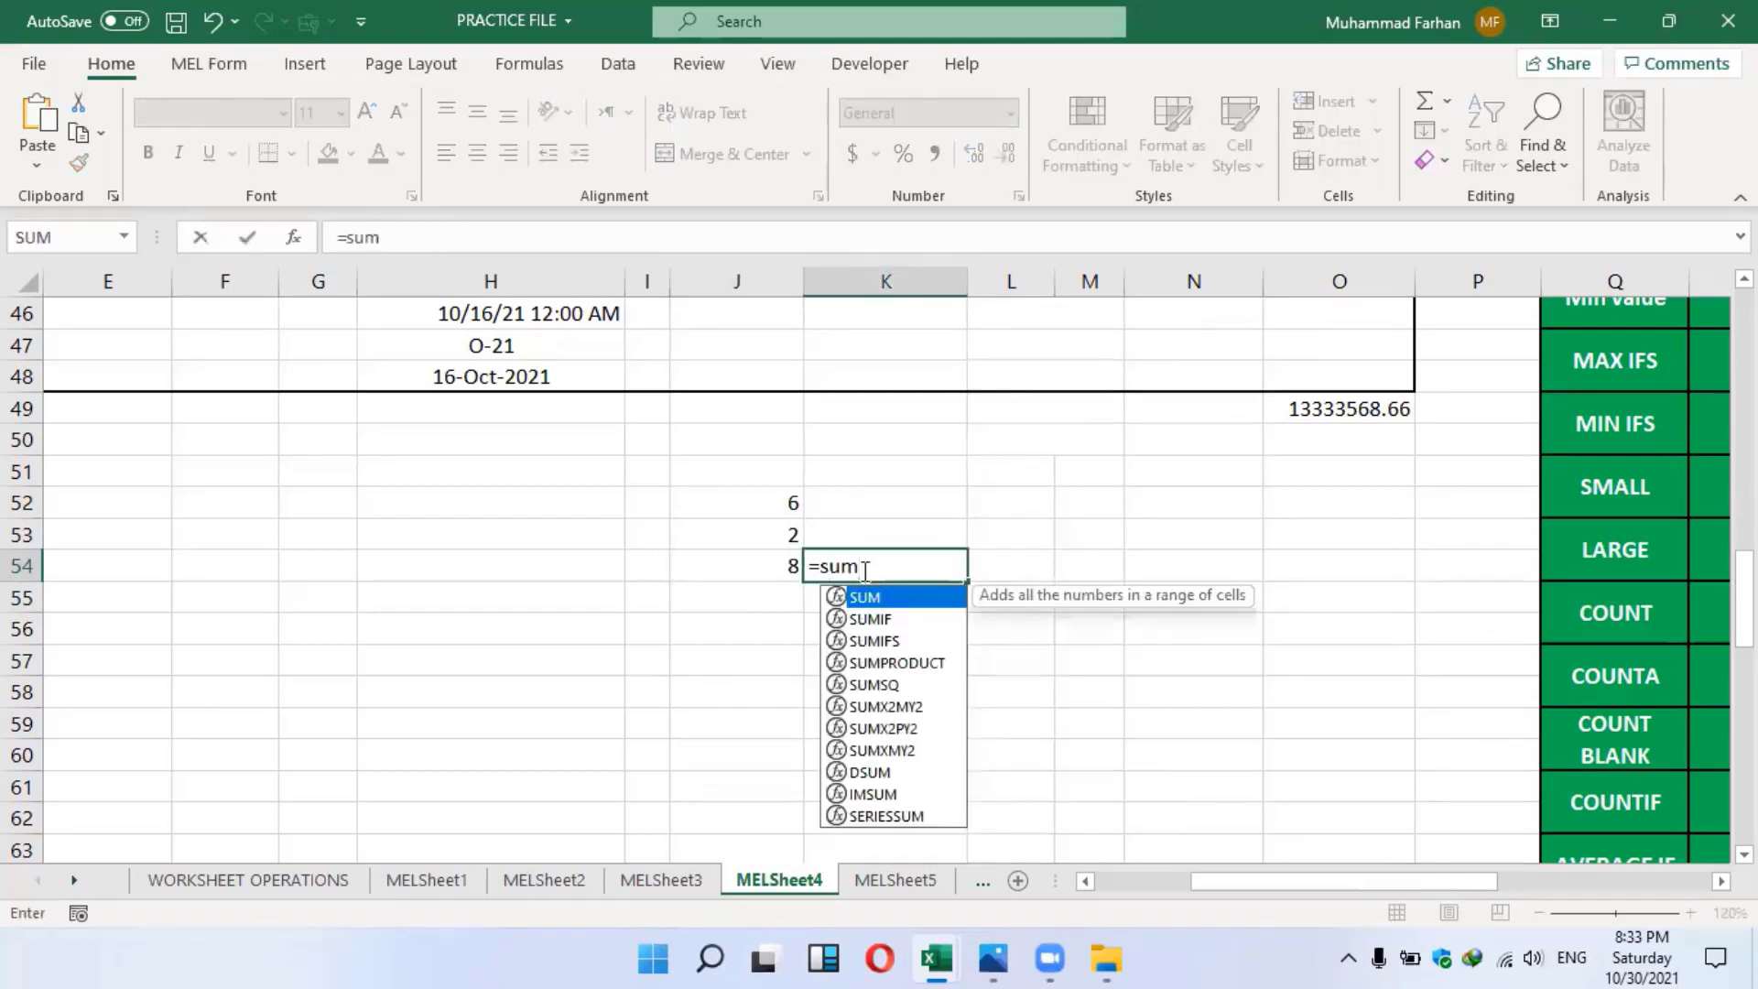
{"action": "type", "text": "("}
{"action": "left_click_drag", "start_coordinate": [772, 503], "coordinate": [785, 535]}
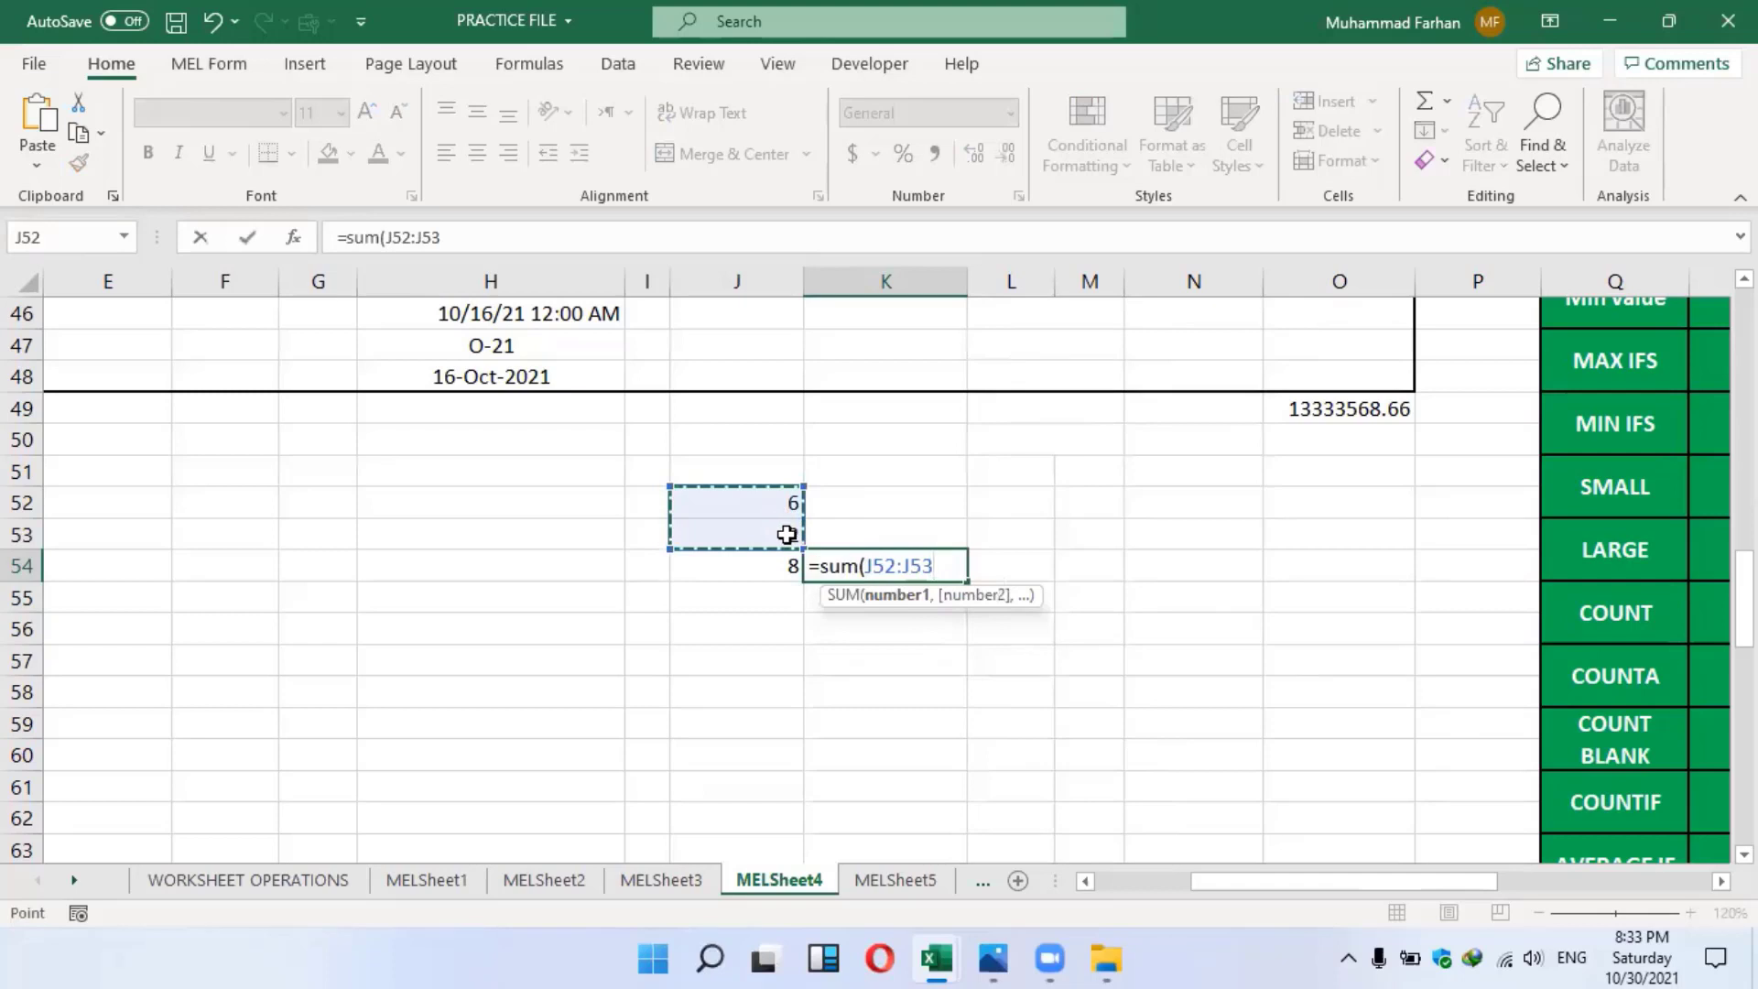
{"action": "key", "text": "Return"}
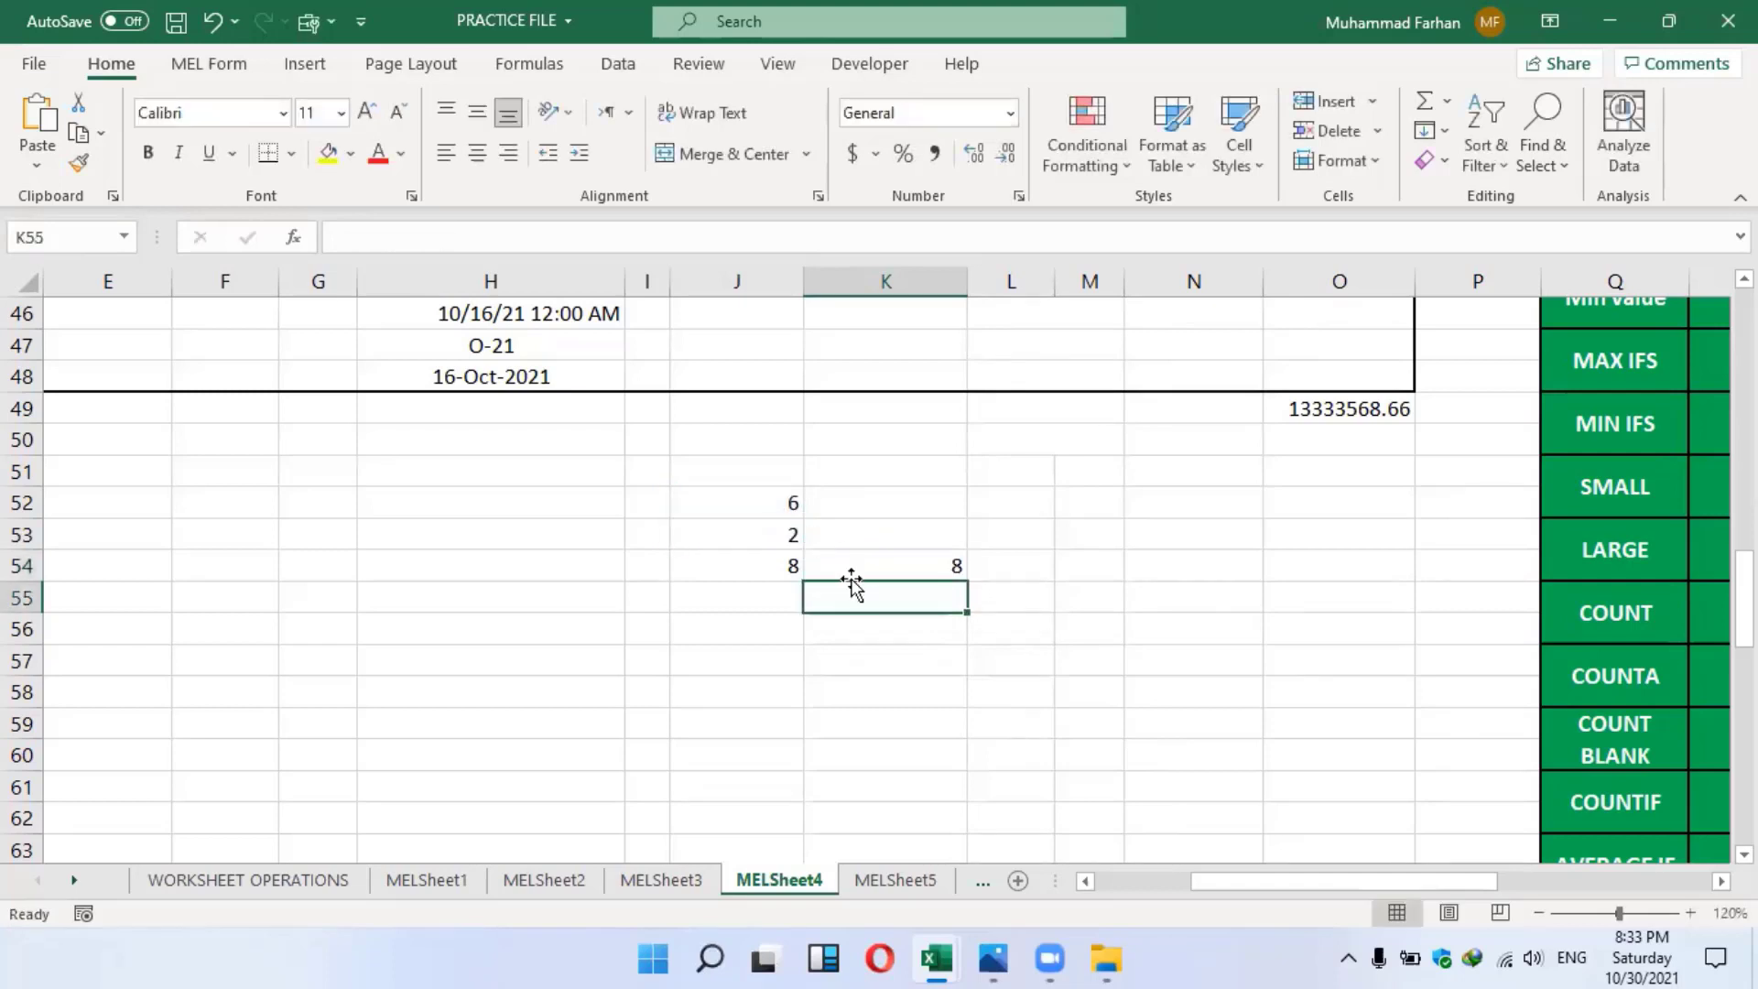
Compare the formulas and number formats of cells J54 and K54
{"action": "left_click", "coordinate": [773, 557]}
{"action": "left_click", "coordinate": [883, 565]}
{"action": "left_click", "coordinate": [778, 563]}
{"action": "left_click", "coordinate": [888, 565]}
{"action": "left_click", "coordinate": [782, 564]}
{"action": "left_click", "coordinate": [888, 566]}
{"action": "left_click", "coordinate": [779, 560]}
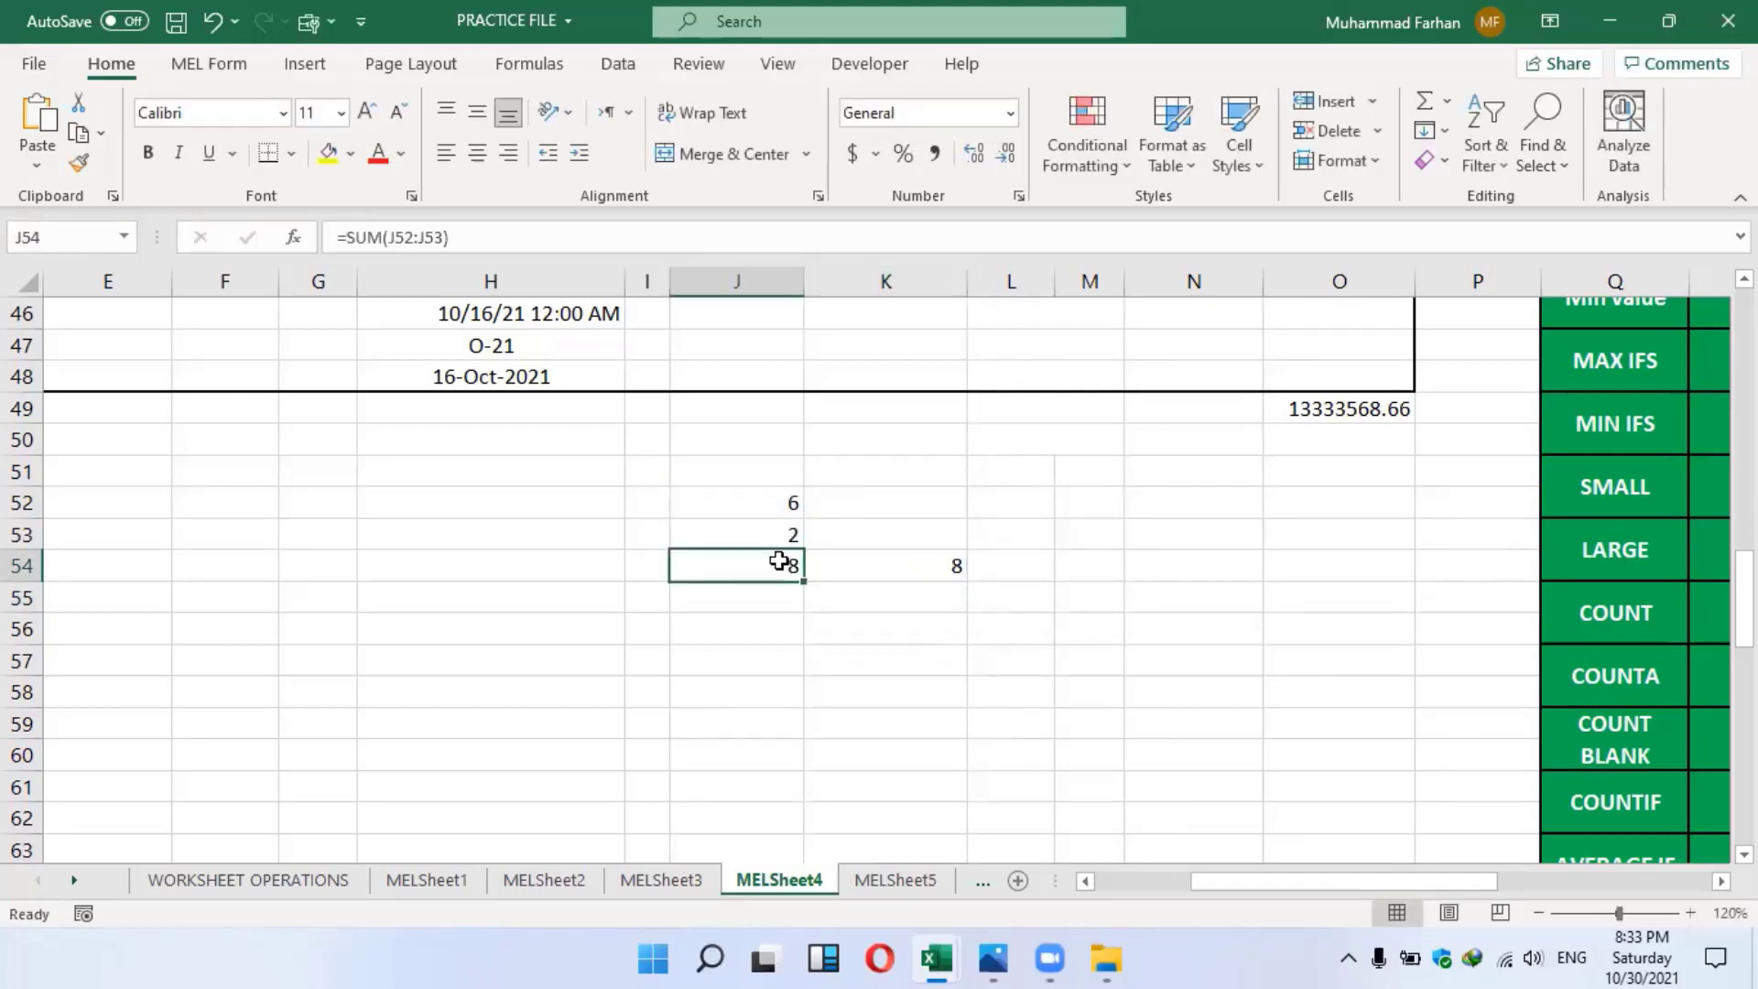
{"action": "left_click", "coordinate": [893, 571]}
{"action": "left_click", "coordinate": [776, 564]}
{"action": "left_click", "coordinate": [893, 563]}
{"action": "left_click", "coordinate": [901, 571]}
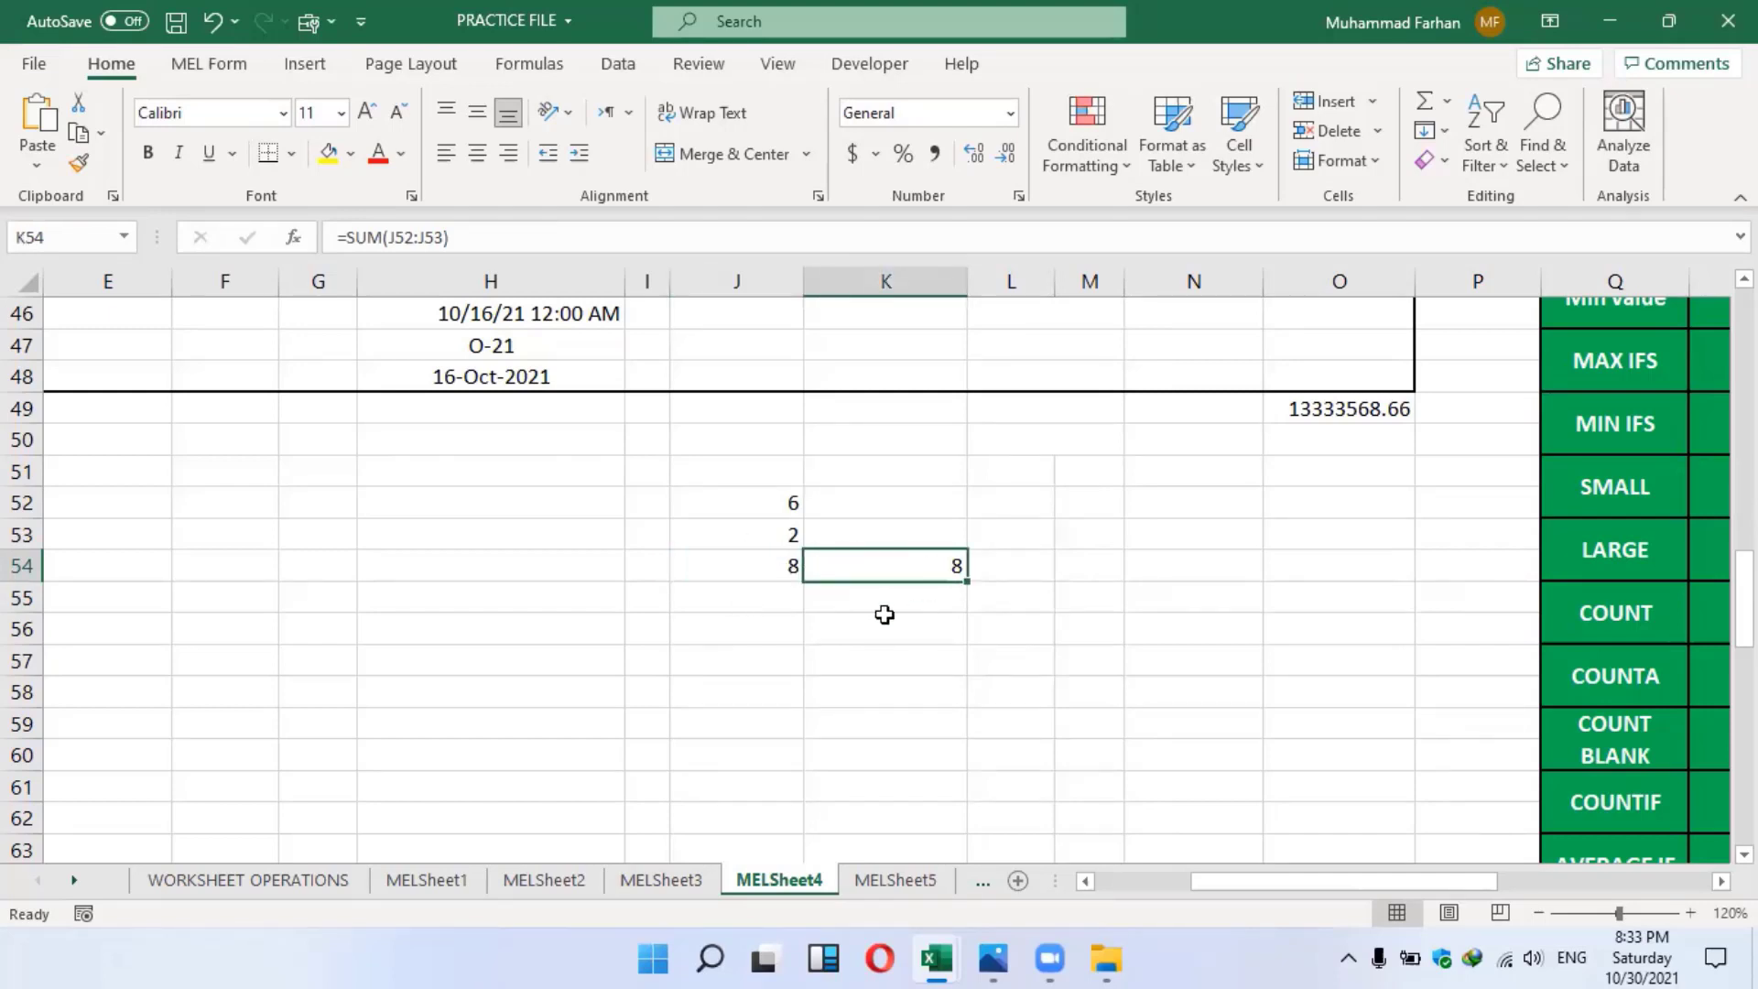
Apply the Text number format to cell K54 and re-enter its formula, =SUM(J52:J53)
{"action": "left_click", "coordinate": [1010, 113]}
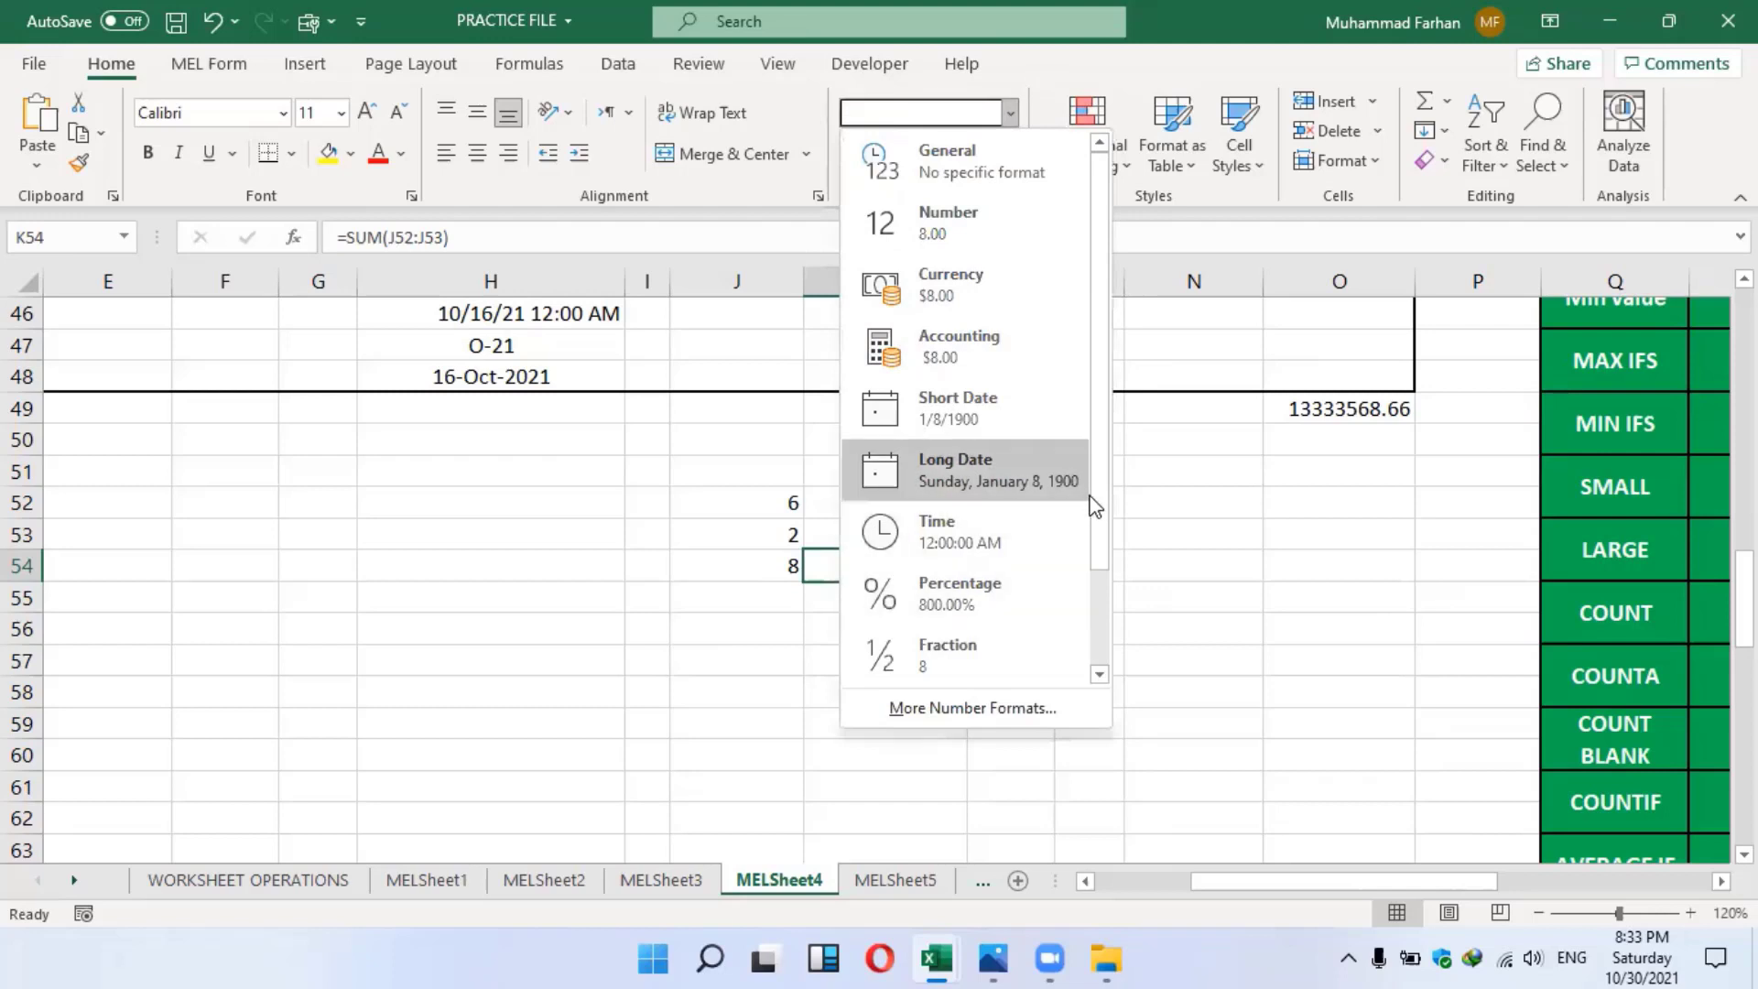
{"action": "scroll", "coordinate": [1102, 558], "scroll_direction": "down", "scroll_amount": 2}
{"action": "left_click", "coordinate": [996, 655]}
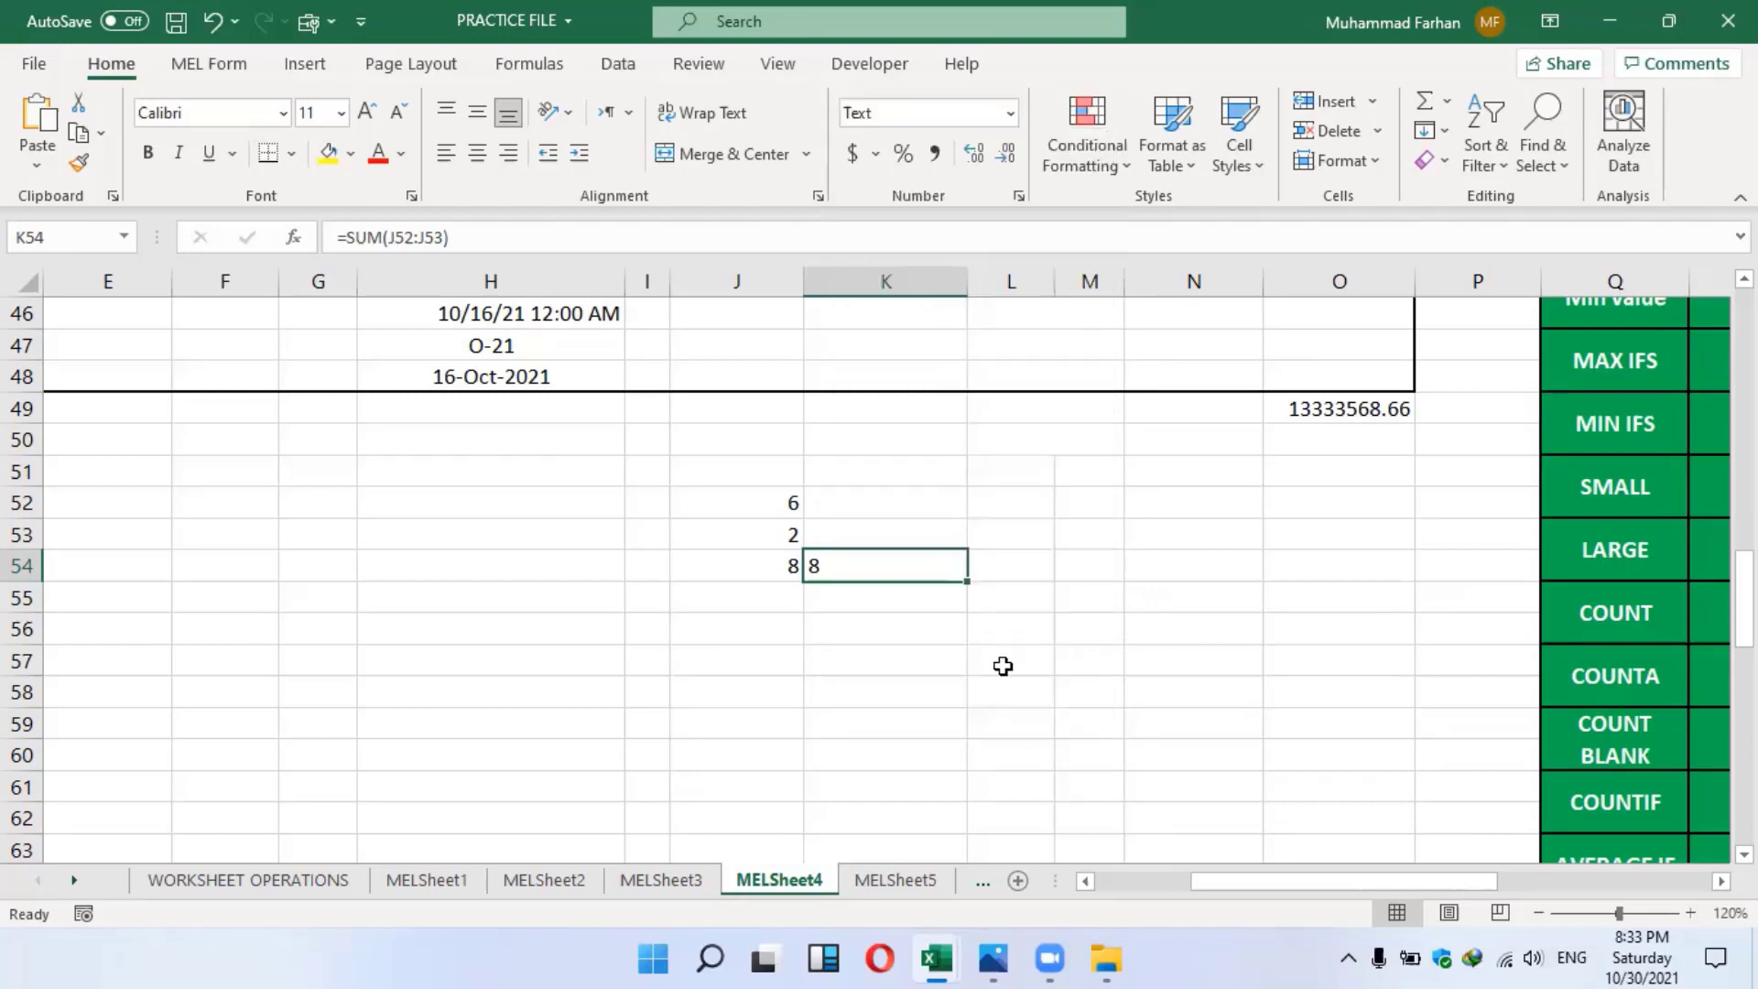
{"action": "left_click", "coordinate": [594, 239]}
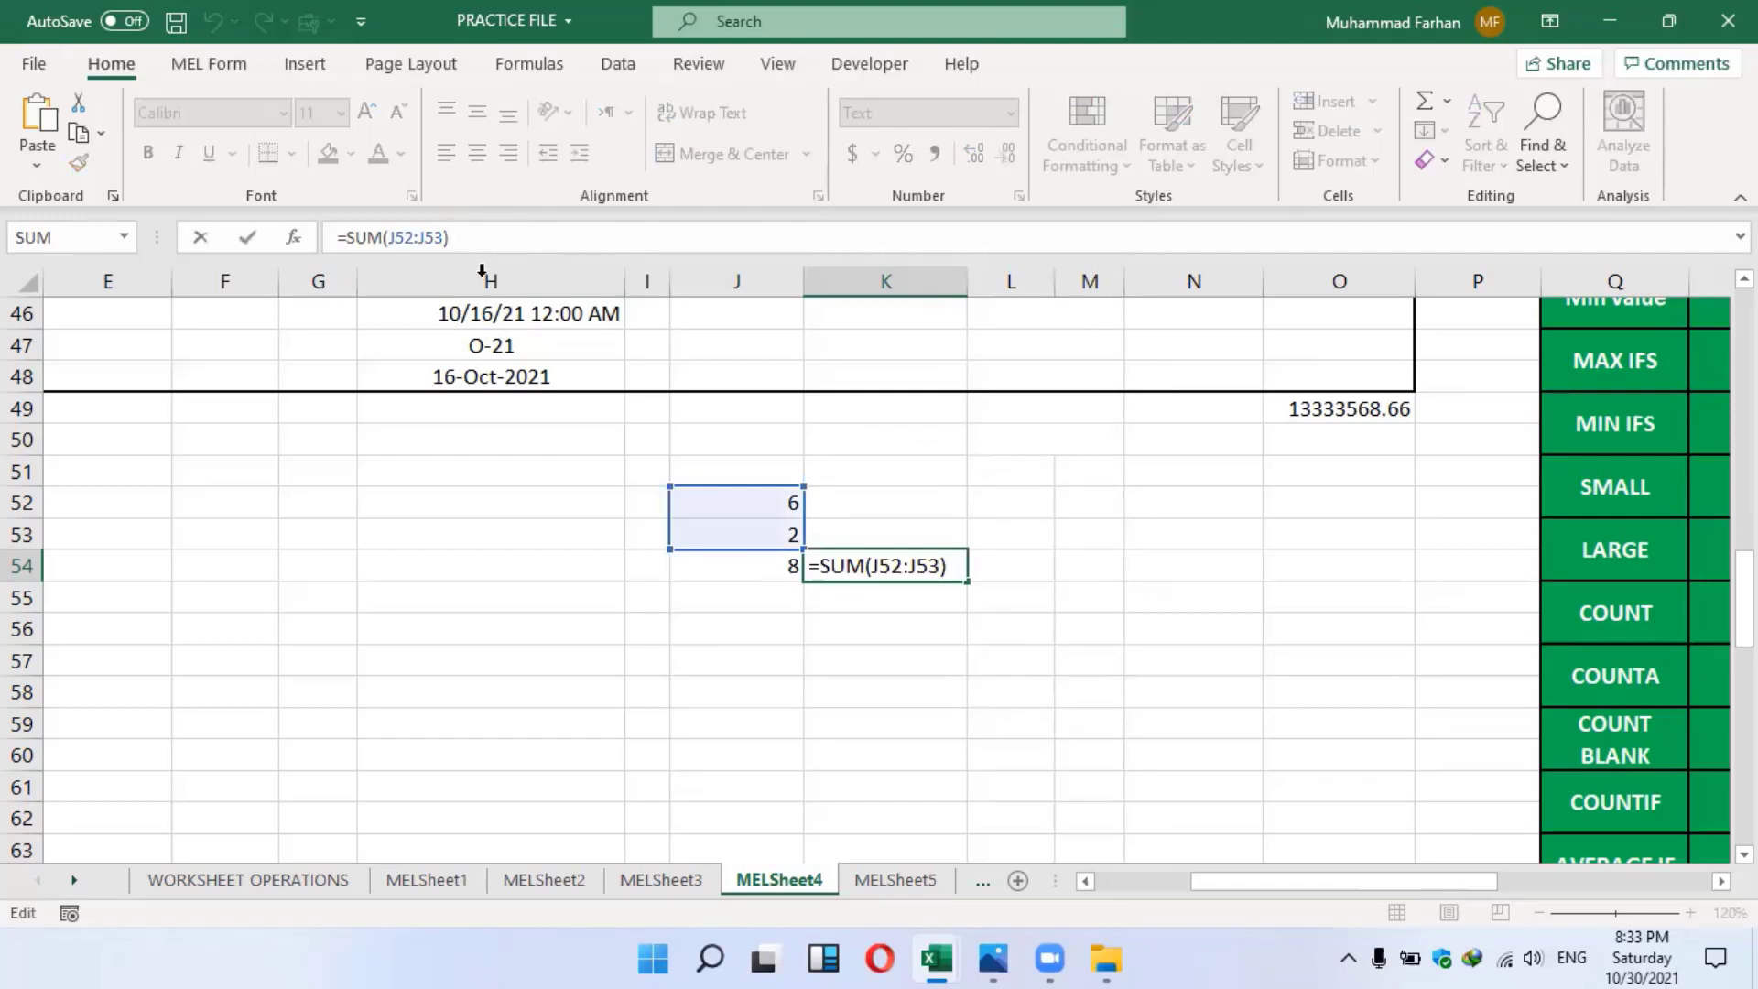
{"action": "key", "text": "Return"}
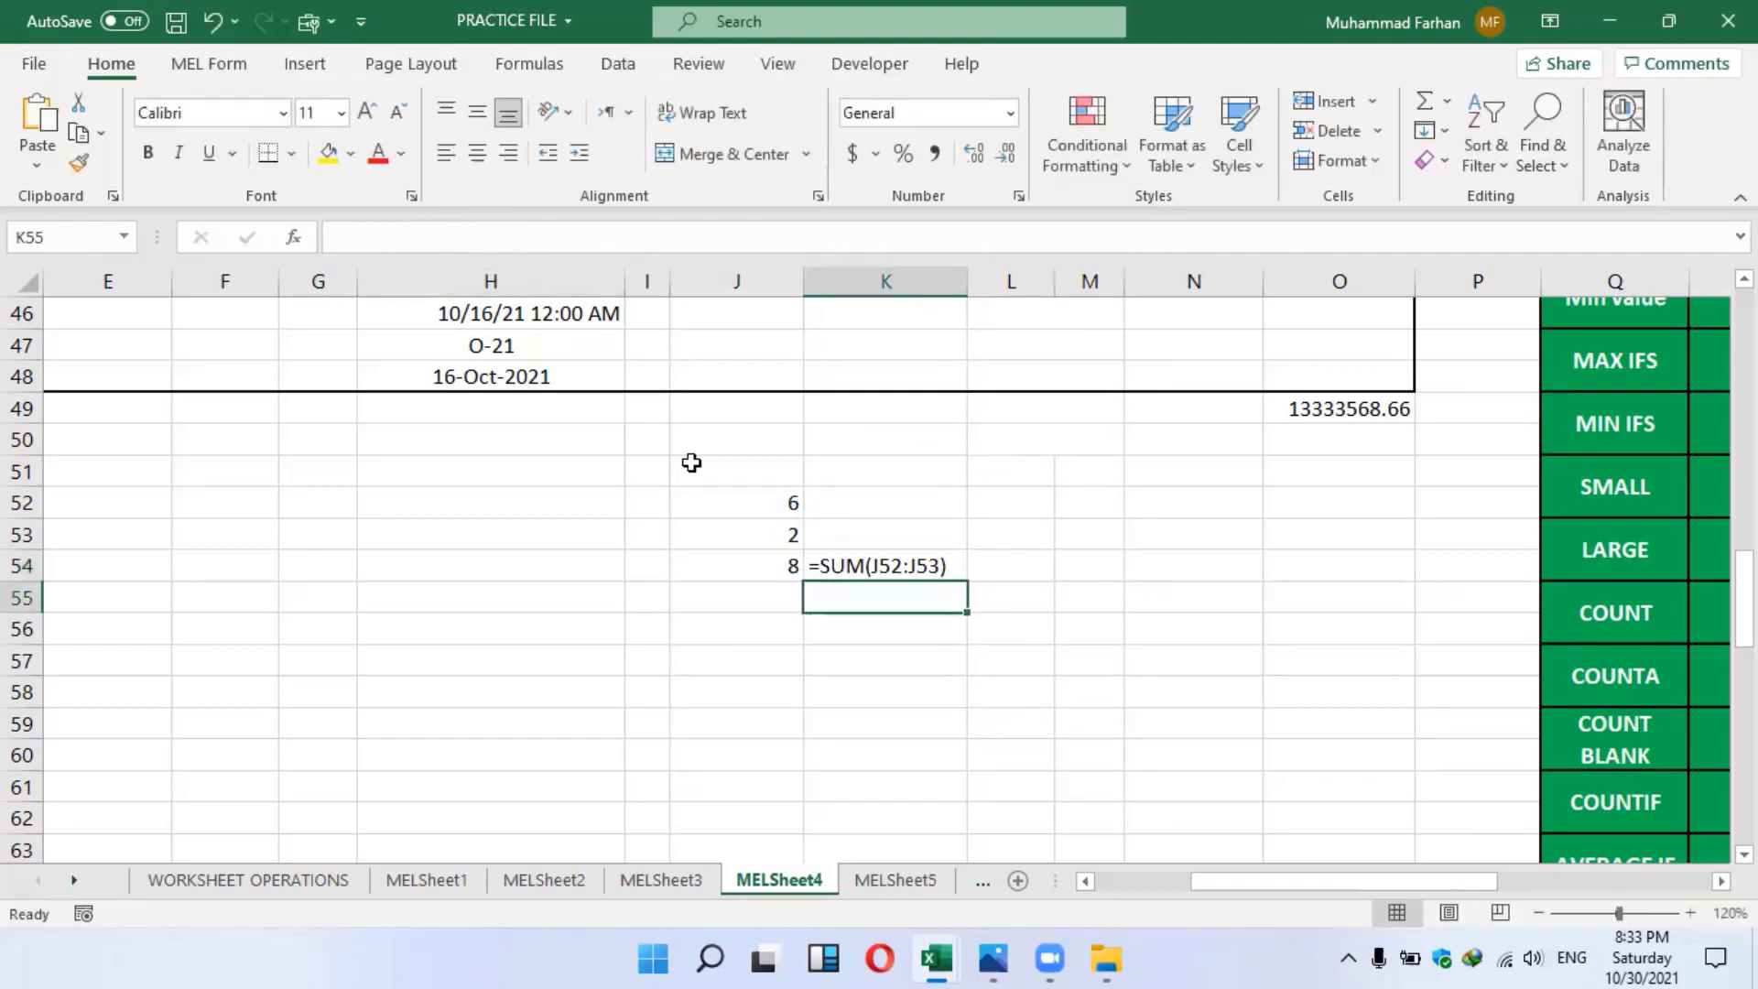
Compare the SUM formula in the General-formatted cell J54 with the same formula in the Text-formatted cell K54
{"action": "left_click", "coordinate": [848, 571]}
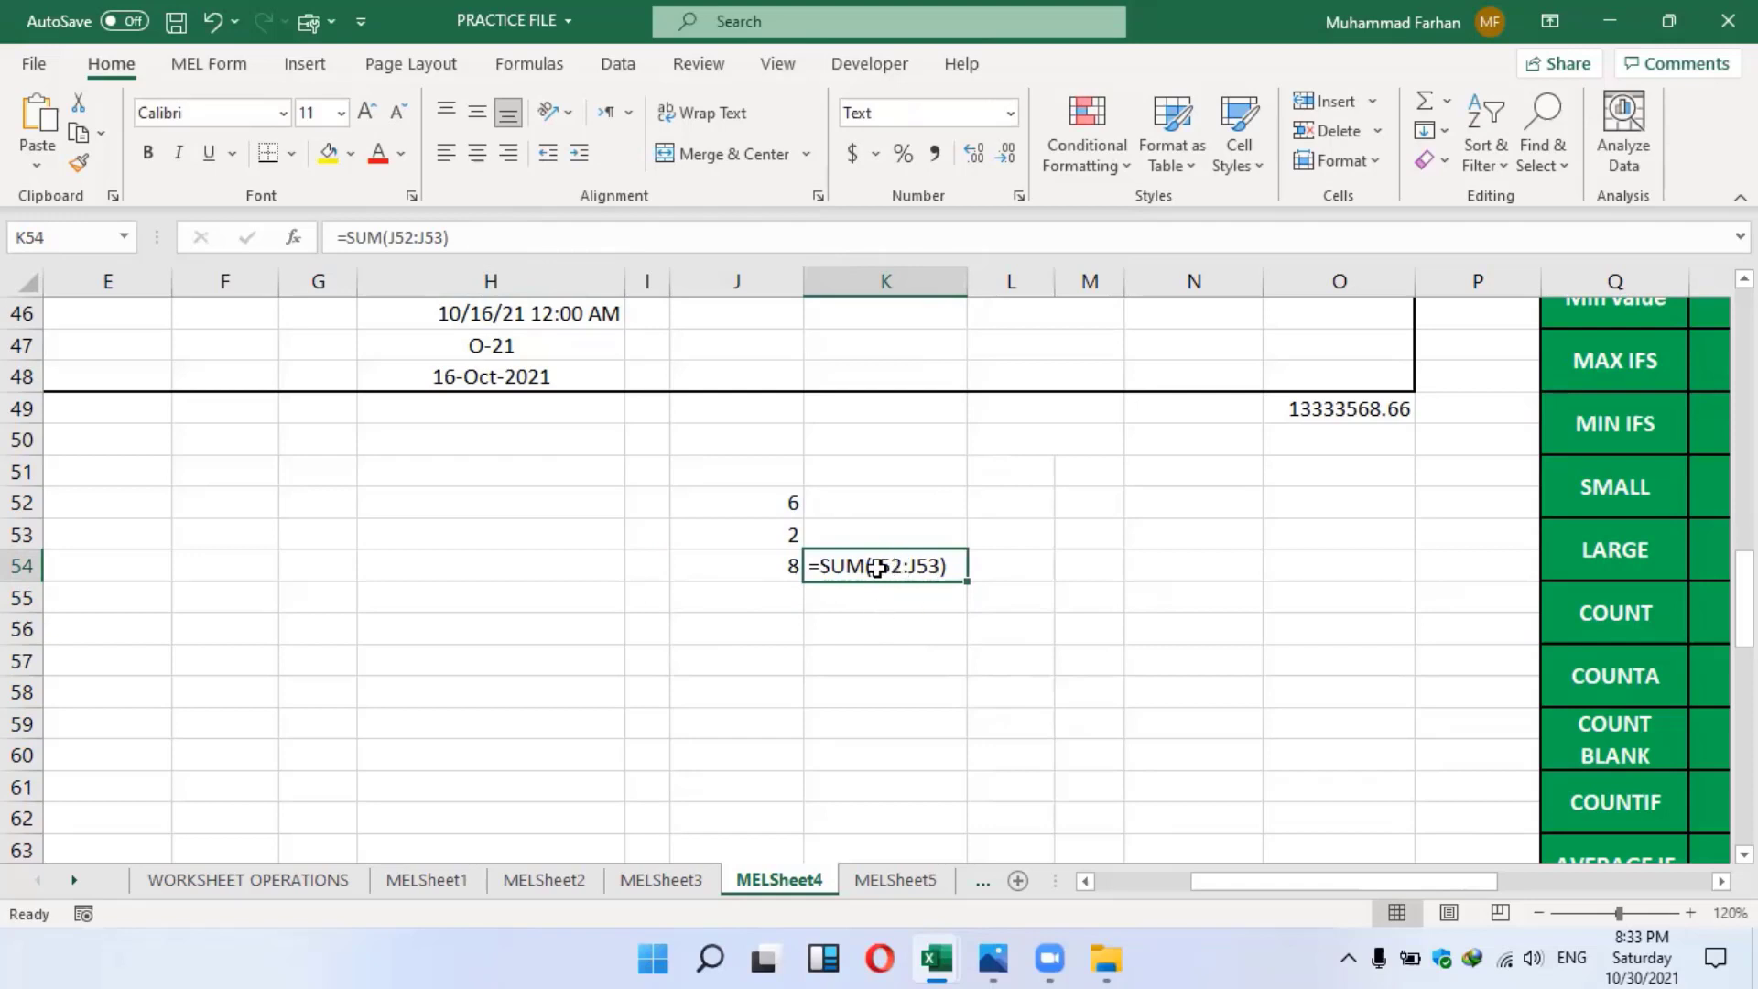
{"action": "left_click", "coordinate": [870, 628]}
{"action": "left_click", "coordinate": [844, 571]}
{"action": "left_click", "coordinate": [764, 573]}
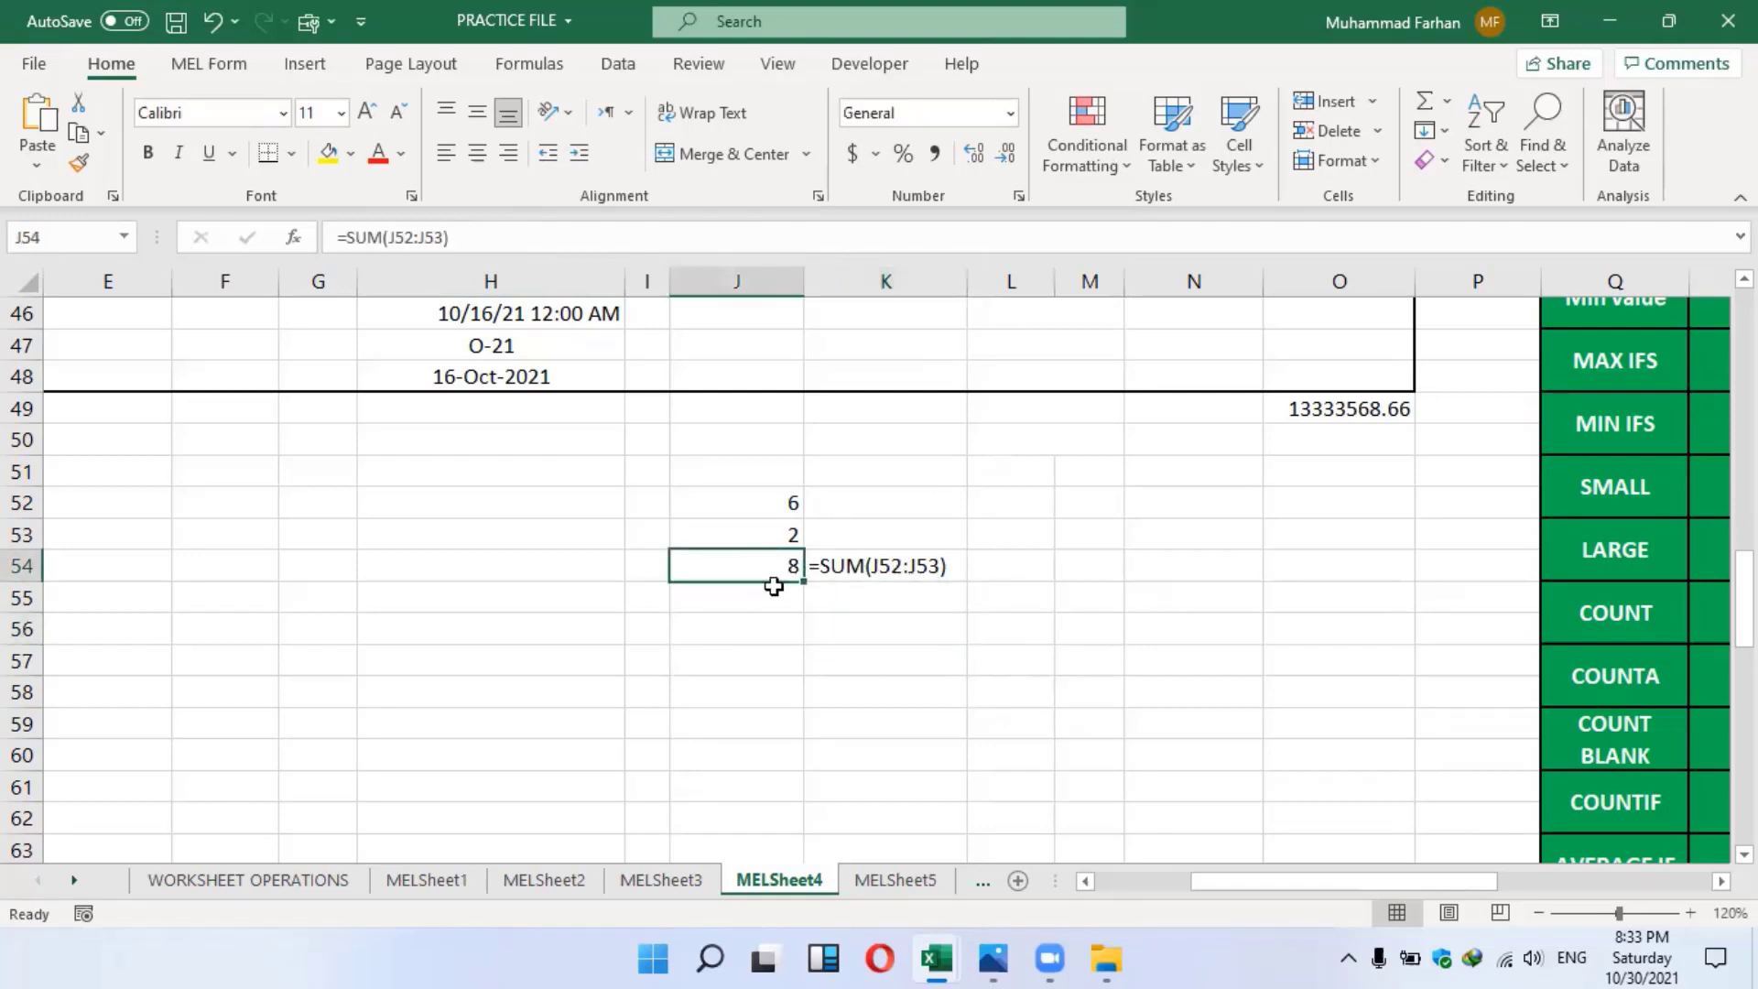
{"action": "left_click", "coordinate": [895, 566]}
{"action": "left_click", "coordinate": [795, 569]}
{"action": "left_click", "coordinate": [900, 566]}
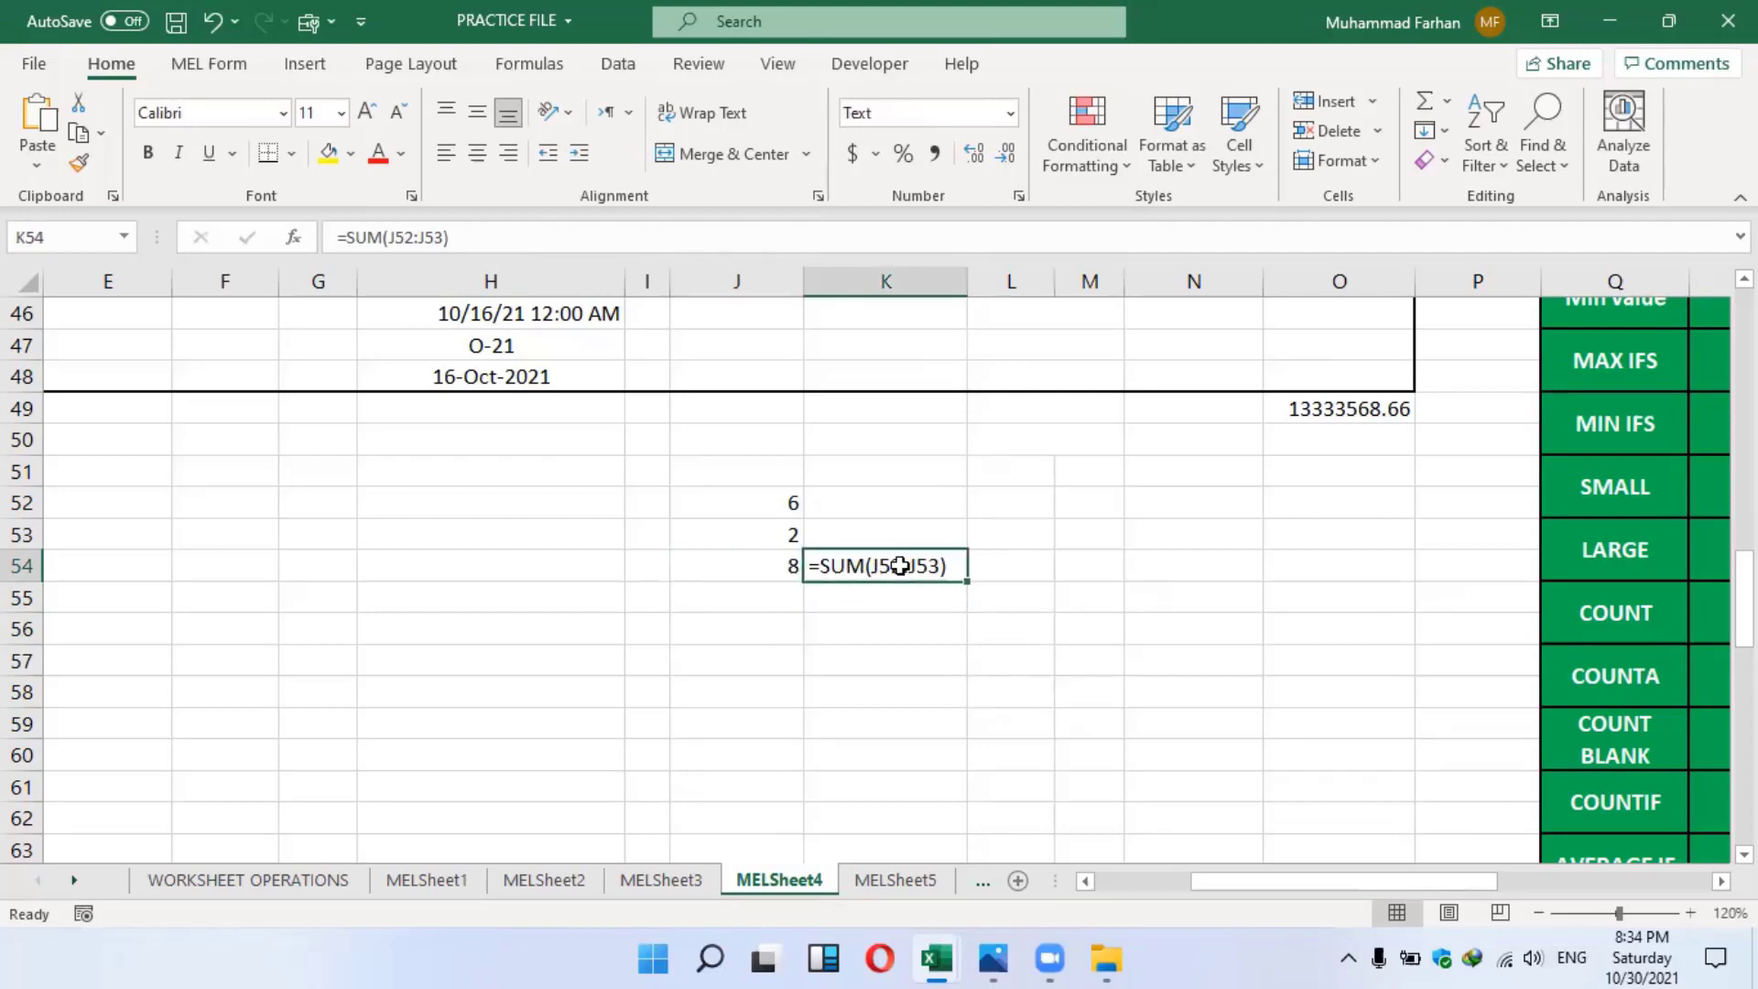
{"action": "left_click", "coordinate": [760, 570]}
{"action": "left_click", "coordinate": [886, 566]}
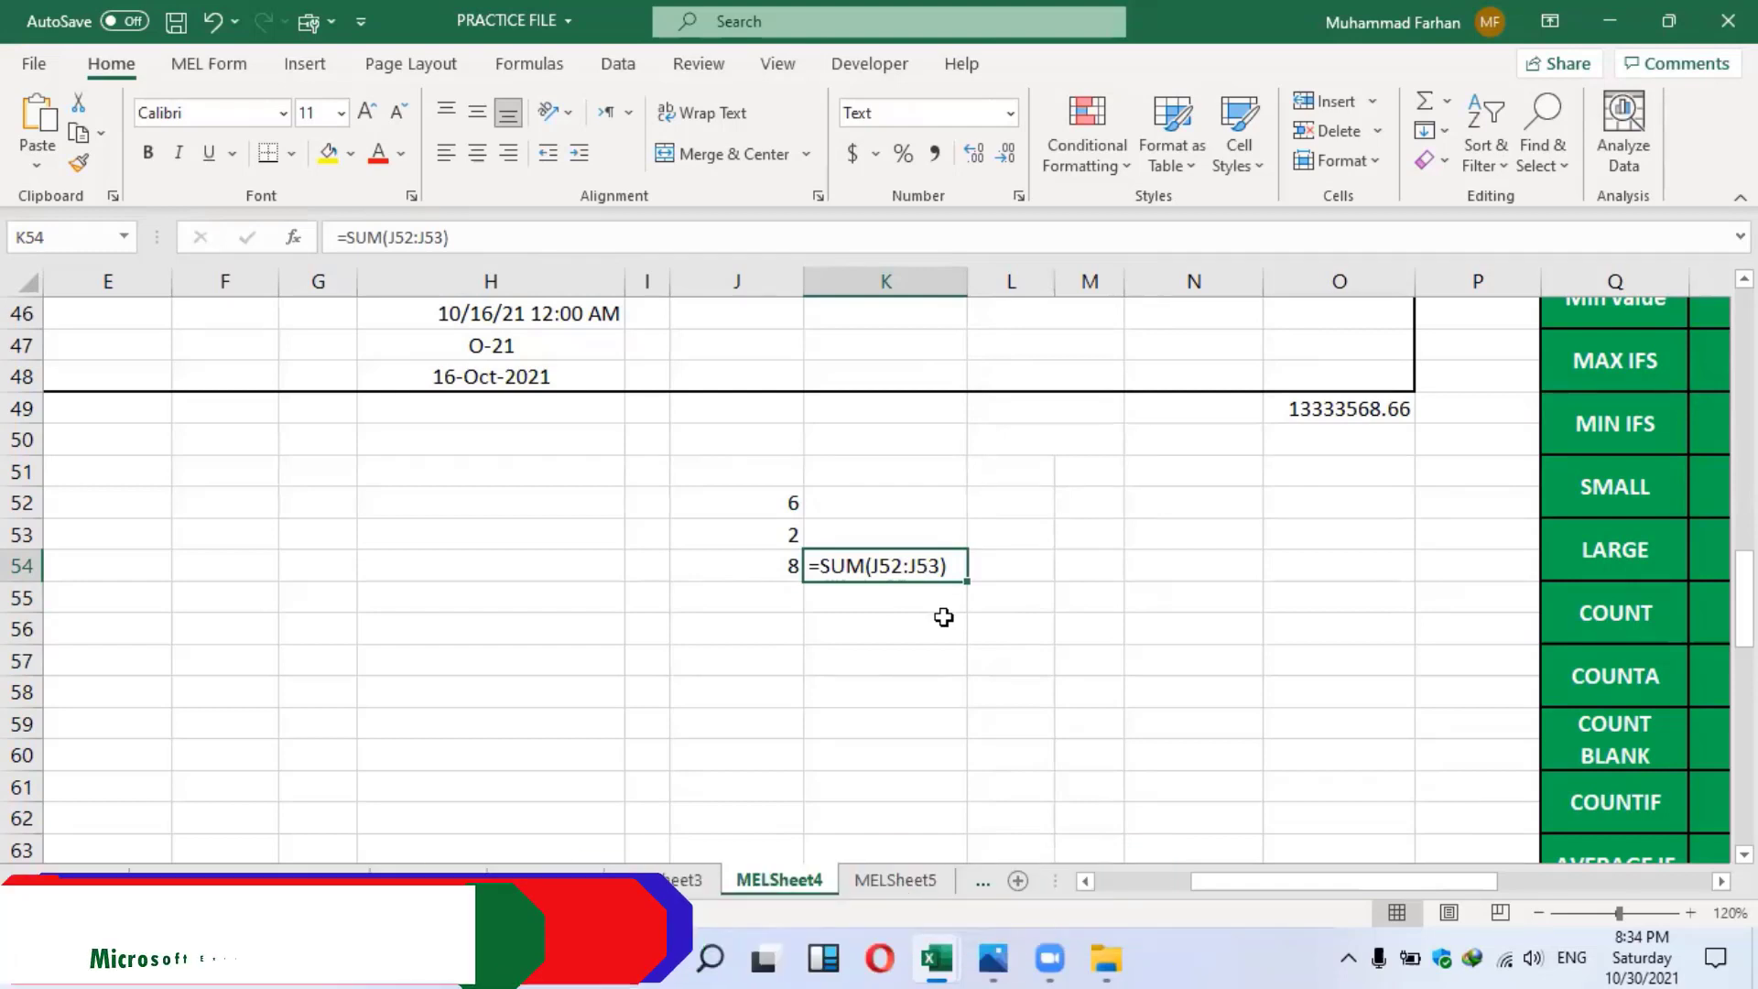
{"action": "left_click", "coordinate": [753, 568]}
{"action": "left_click", "coordinate": [893, 566]}
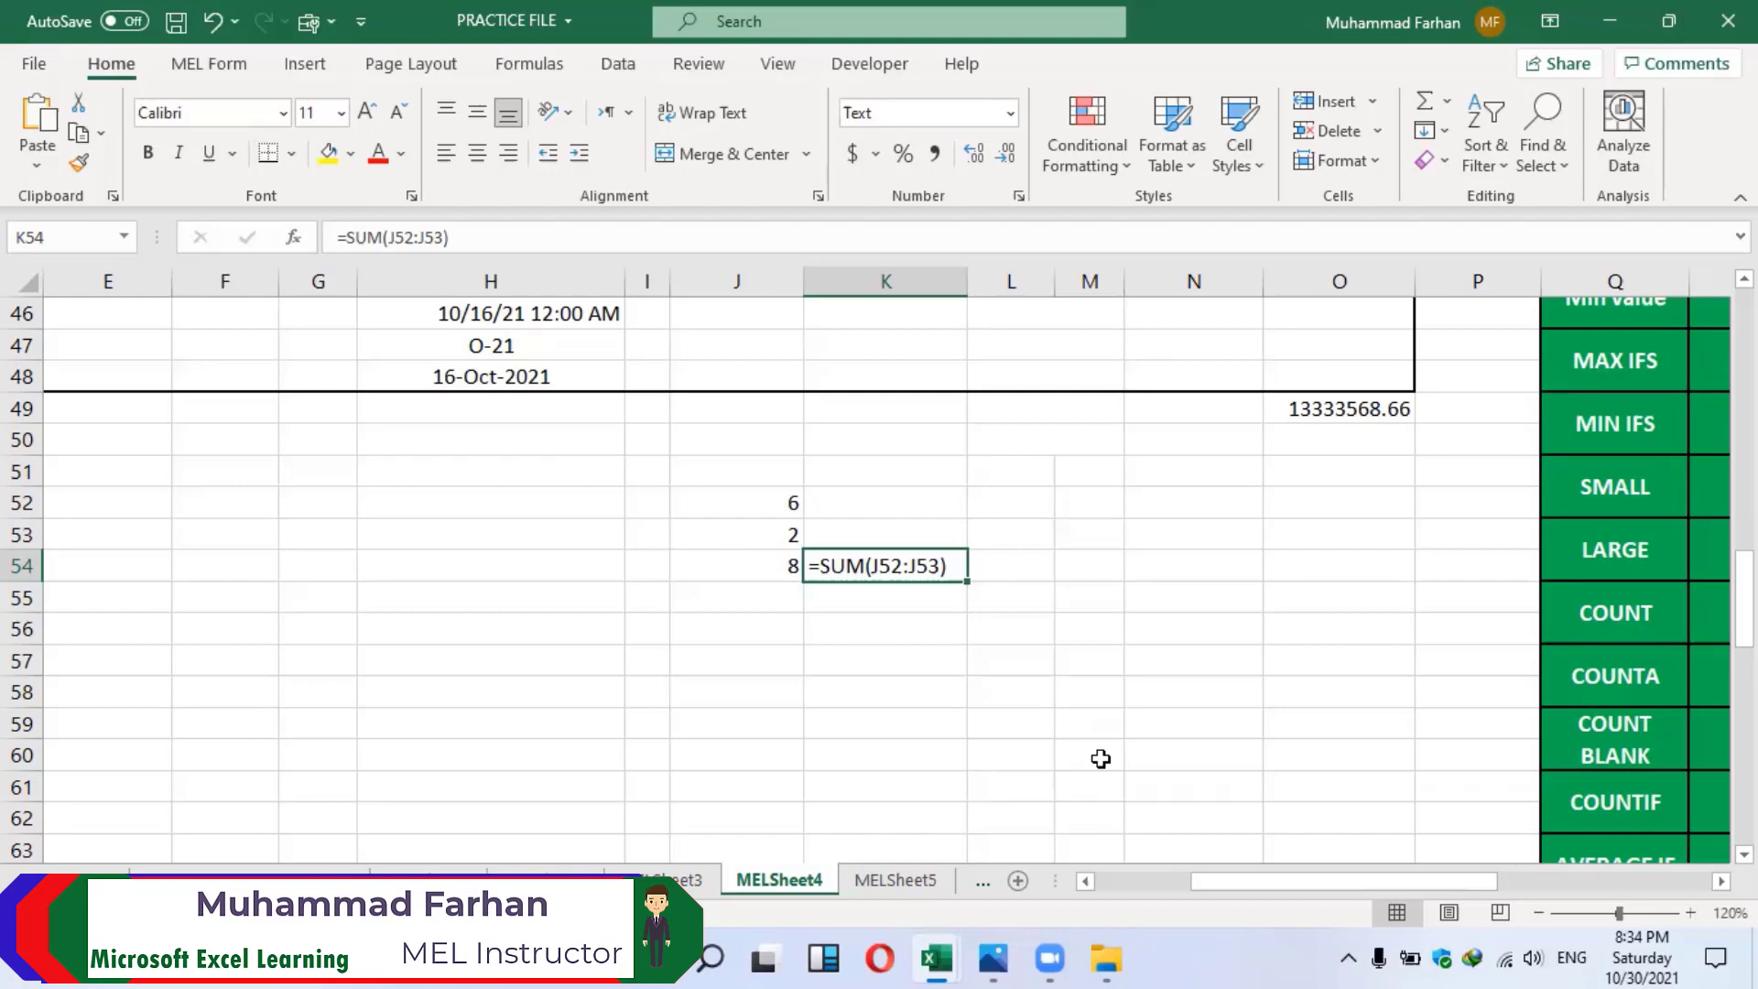
Examine the MAX, MIN, SMALL, LARGE and COUNT function examples on MELSheet4, including the COUNTIF formula in cell R61
{"action": "scroll", "coordinate": [1100, 759], "scroll_direction": "right", "scroll_amount": 8}
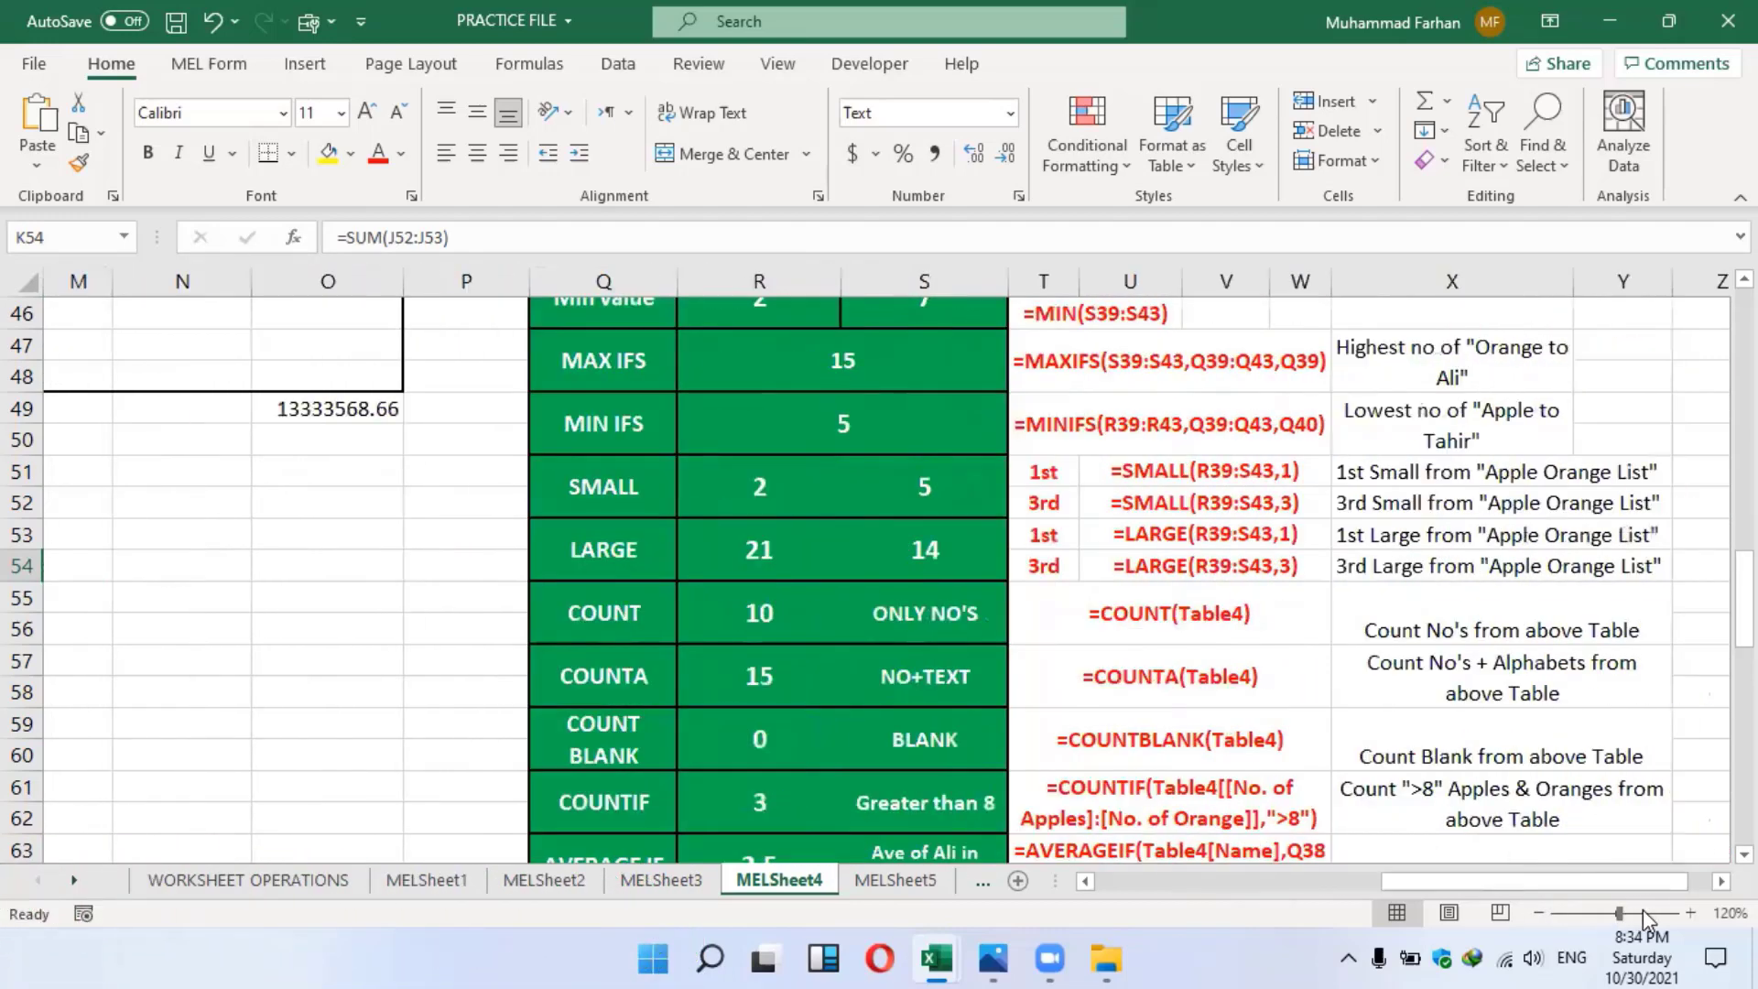
{"action": "scroll", "coordinate": [1010, 526], "scroll_direction": "up", "scroll_amount": 10}
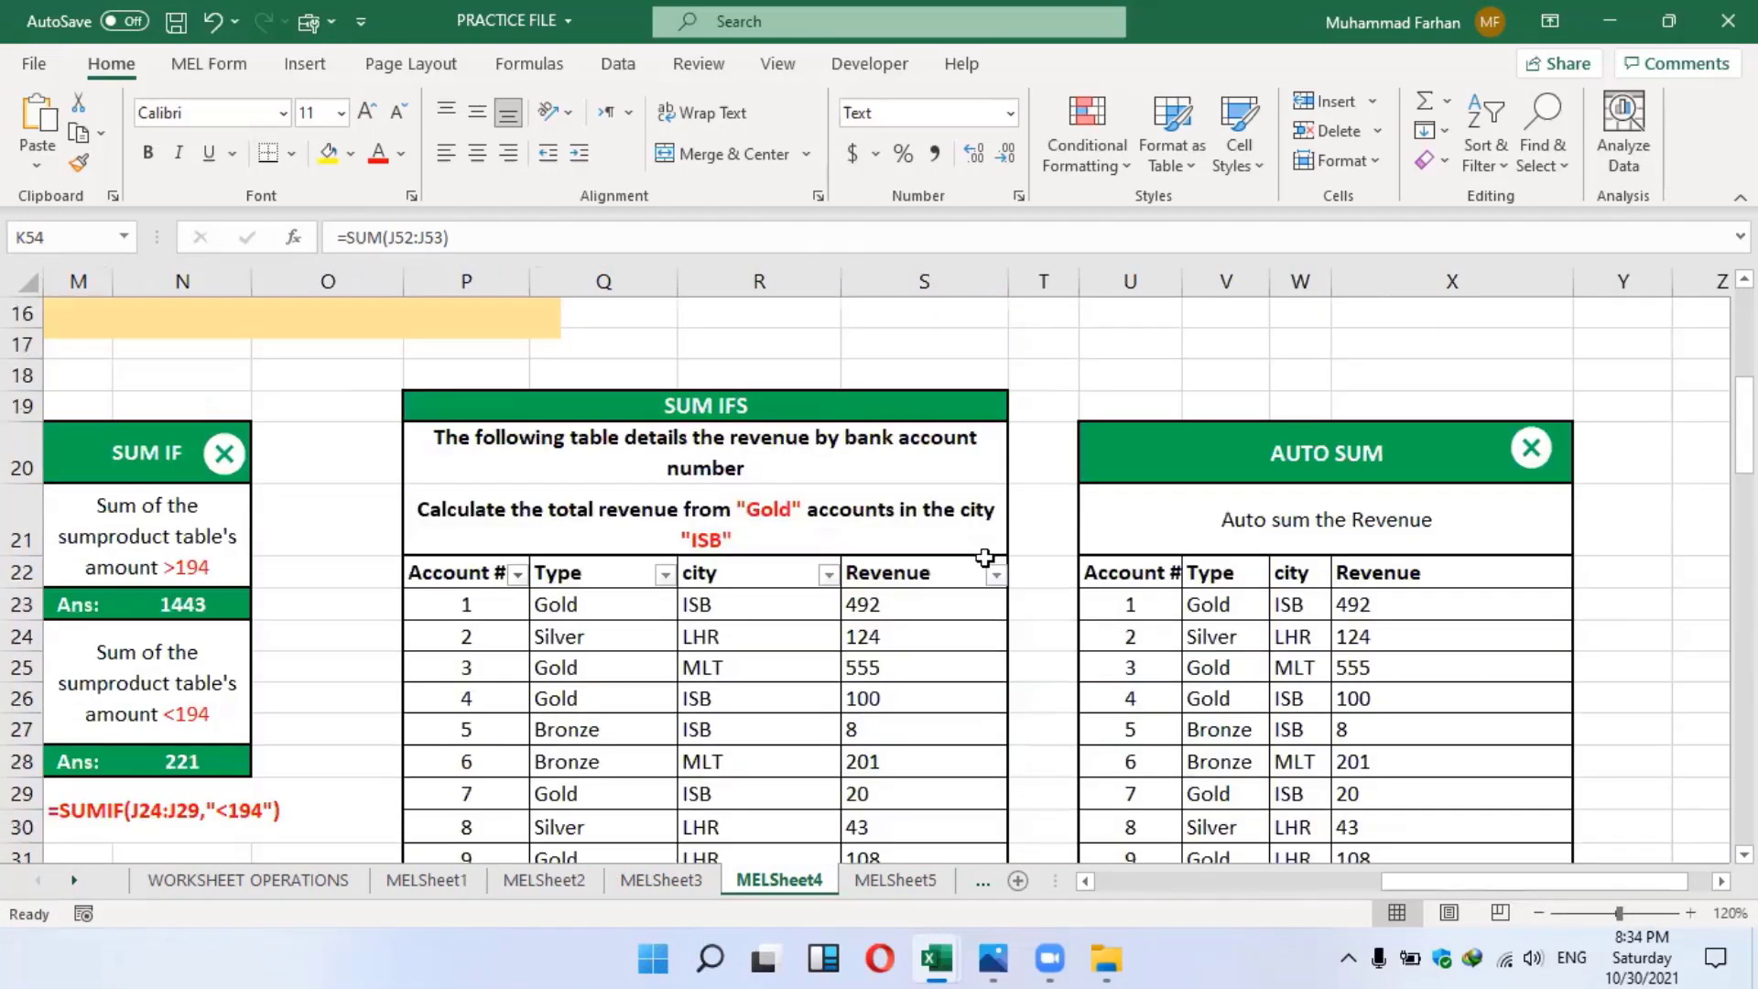
{"action": "scroll", "coordinate": [984, 557], "scroll_direction": "down", "scroll_amount": 3}
{"action": "left_click_drag", "start_coordinate": [1744, 472], "coordinate": [1744, 533]}
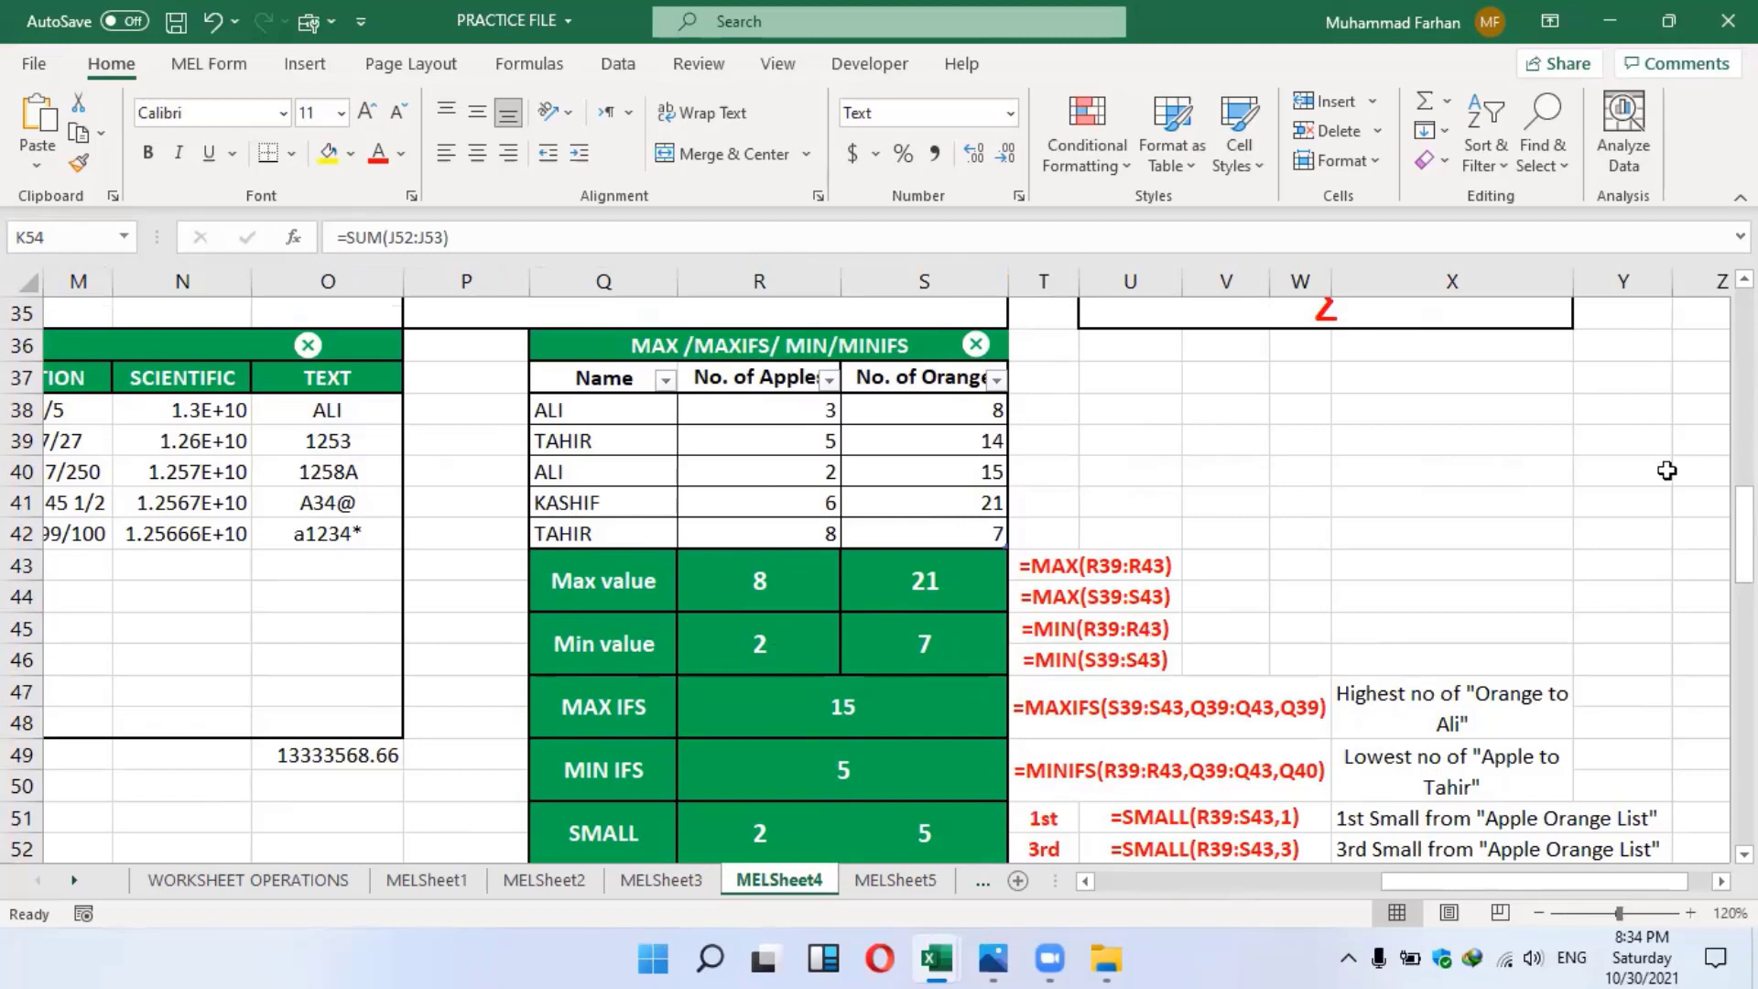
{"action": "left_click_drag", "start_coordinate": [1744, 512], "coordinate": [1744, 586]}
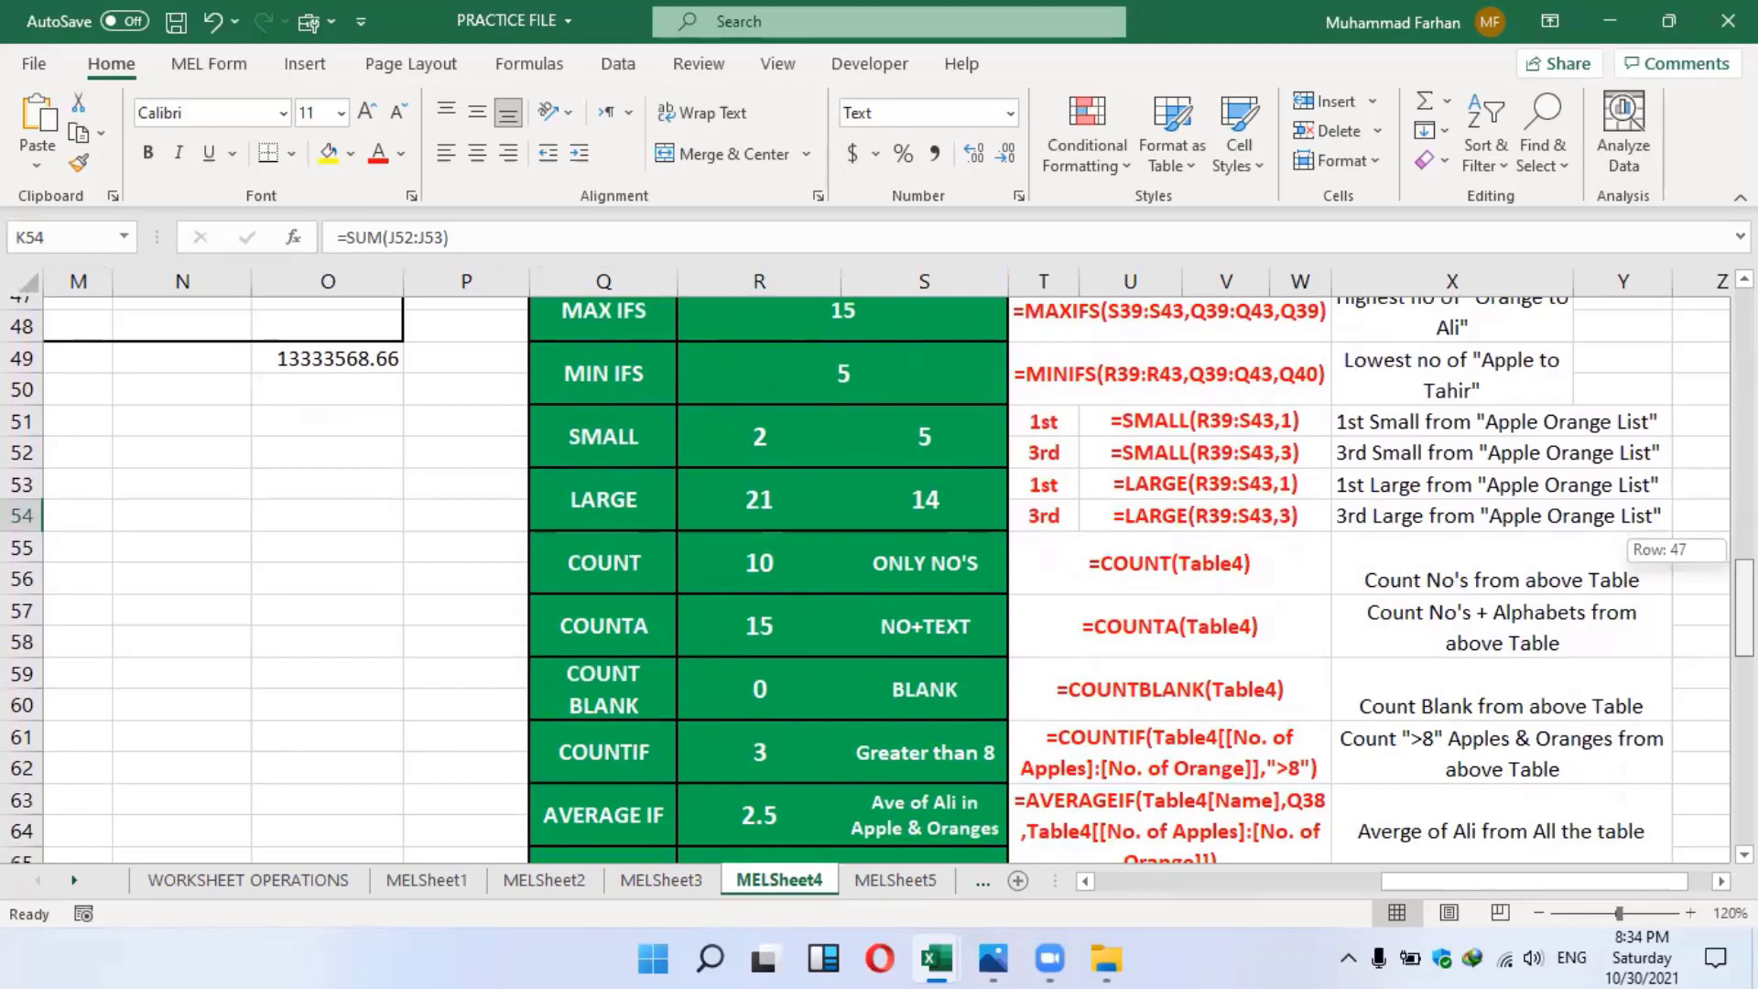
{"action": "left_click_drag", "start_coordinate": [1744, 586], "coordinate": [1674, 650]}
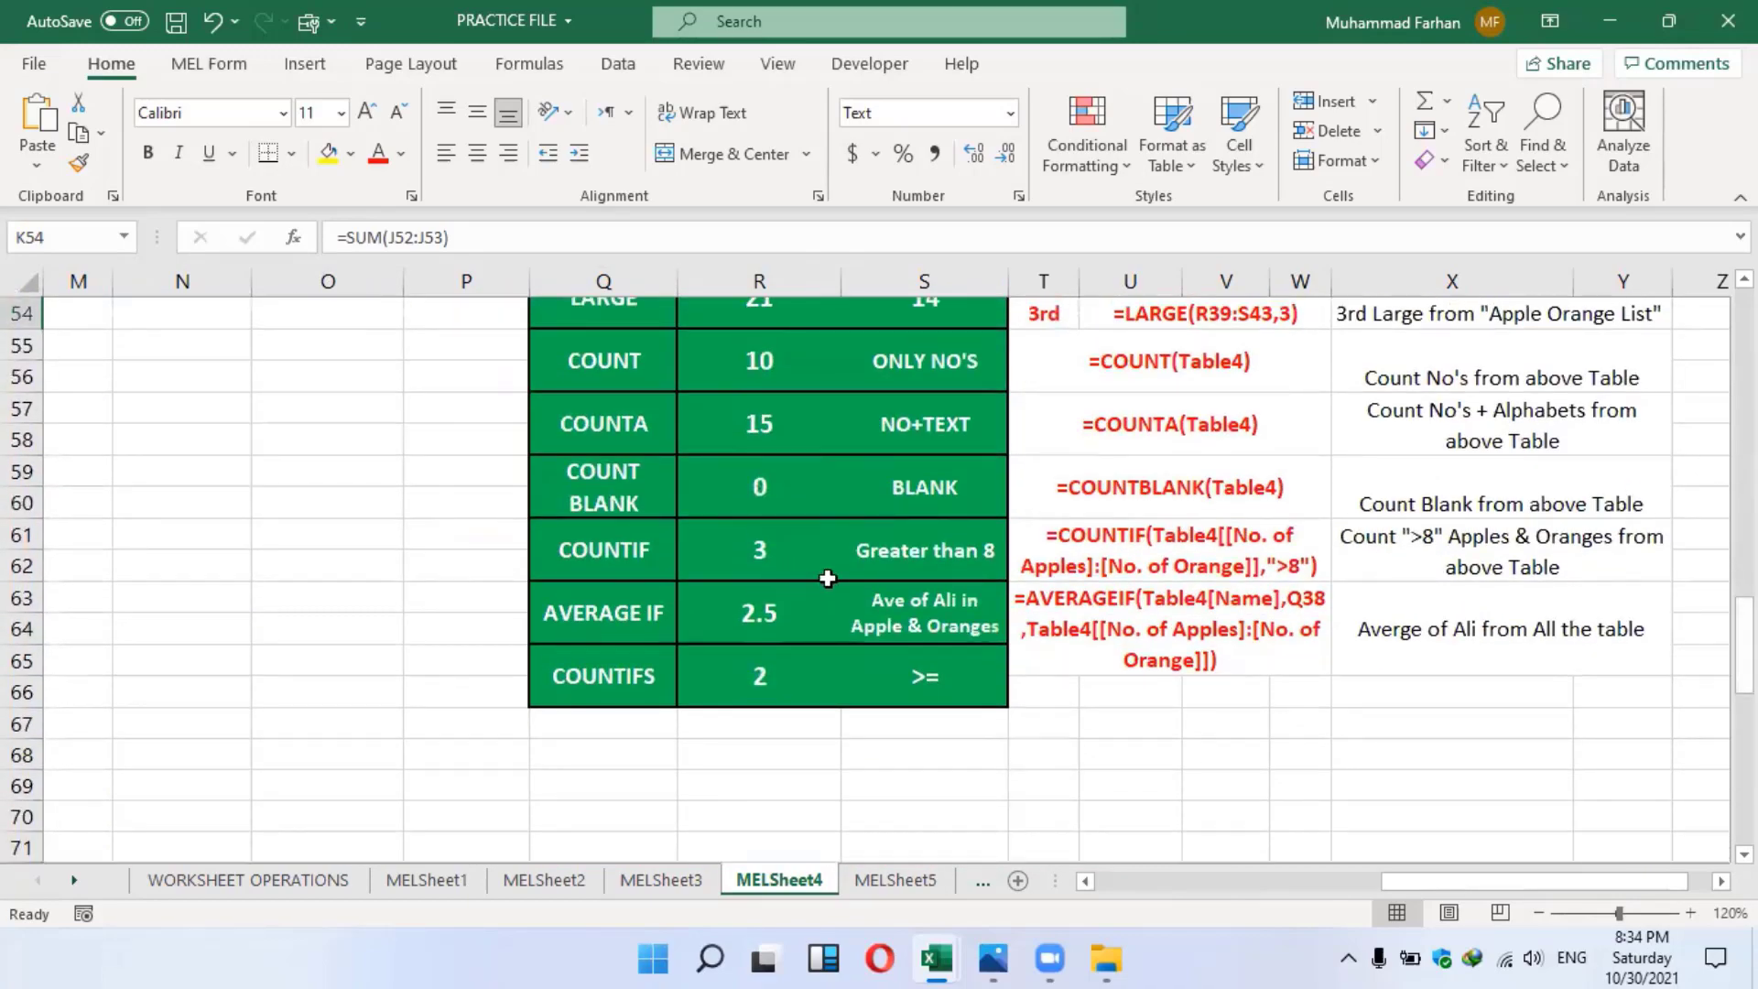
{"action": "left_click", "coordinate": [1183, 558]}
{"action": "left_click", "coordinate": [798, 559]}
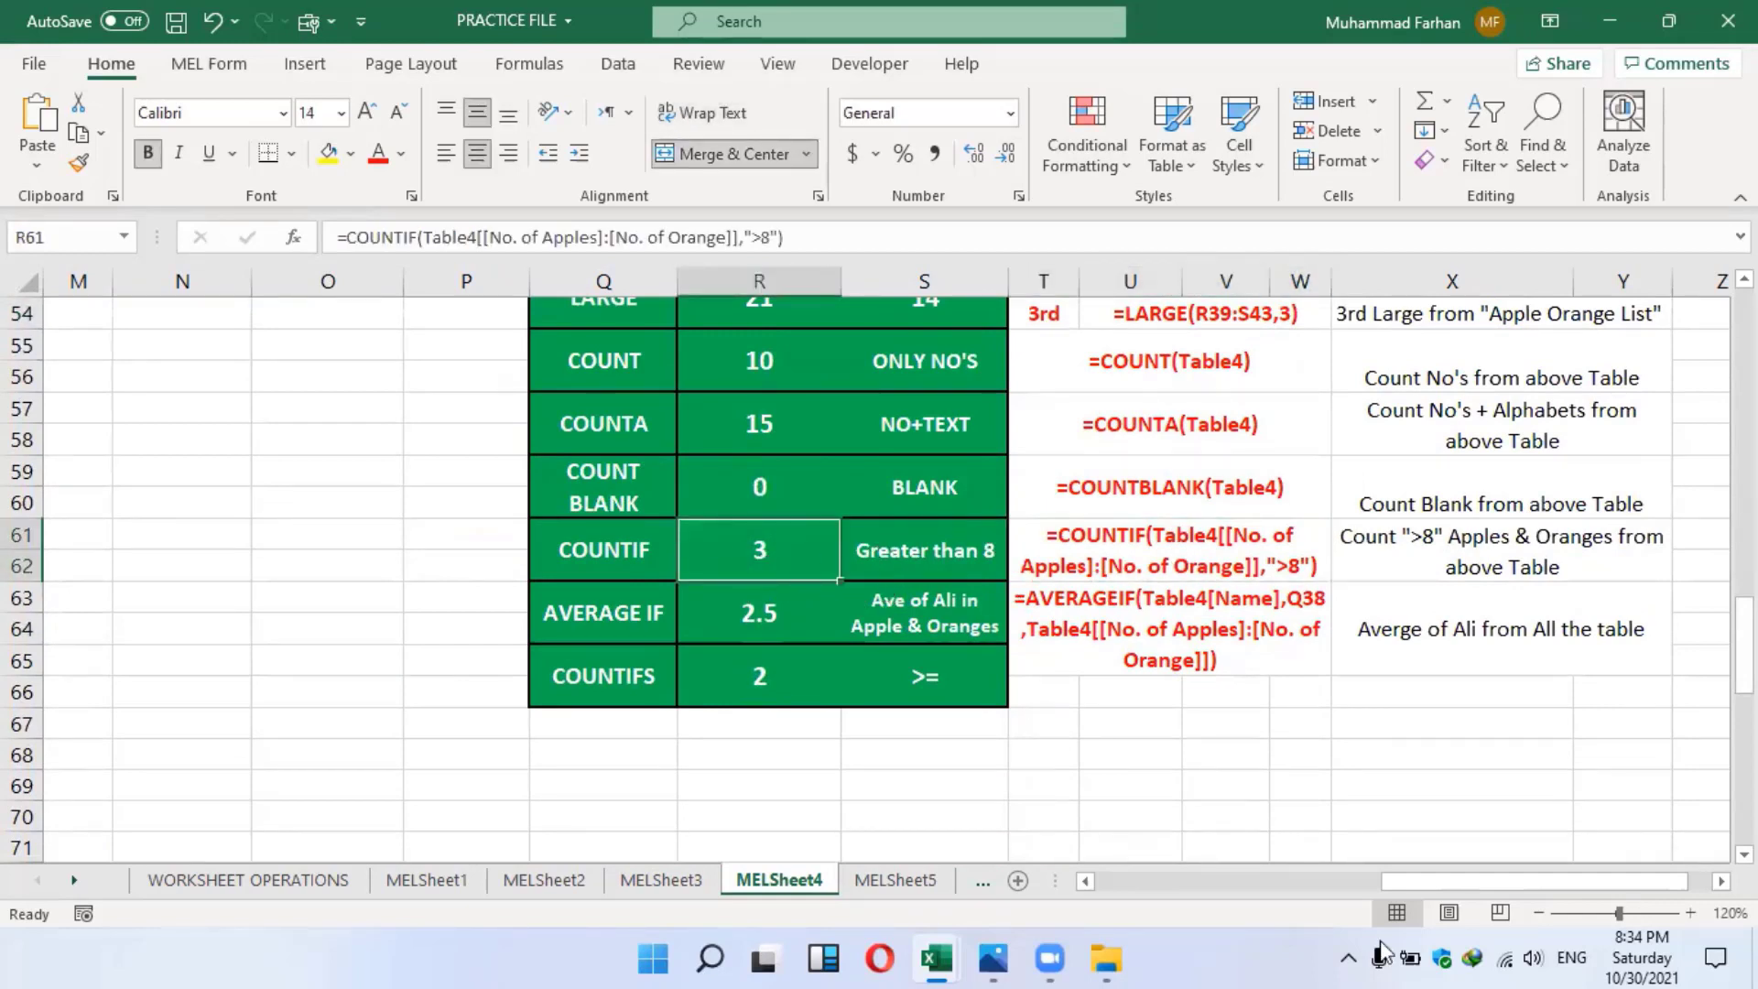
Return to the Text-formatted SUM formula in cell K54 below the FORMATS table
{"action": "scroll", "coordinate": [1464, 881], "scroll_direction": "left", "scroll_amount": 5}
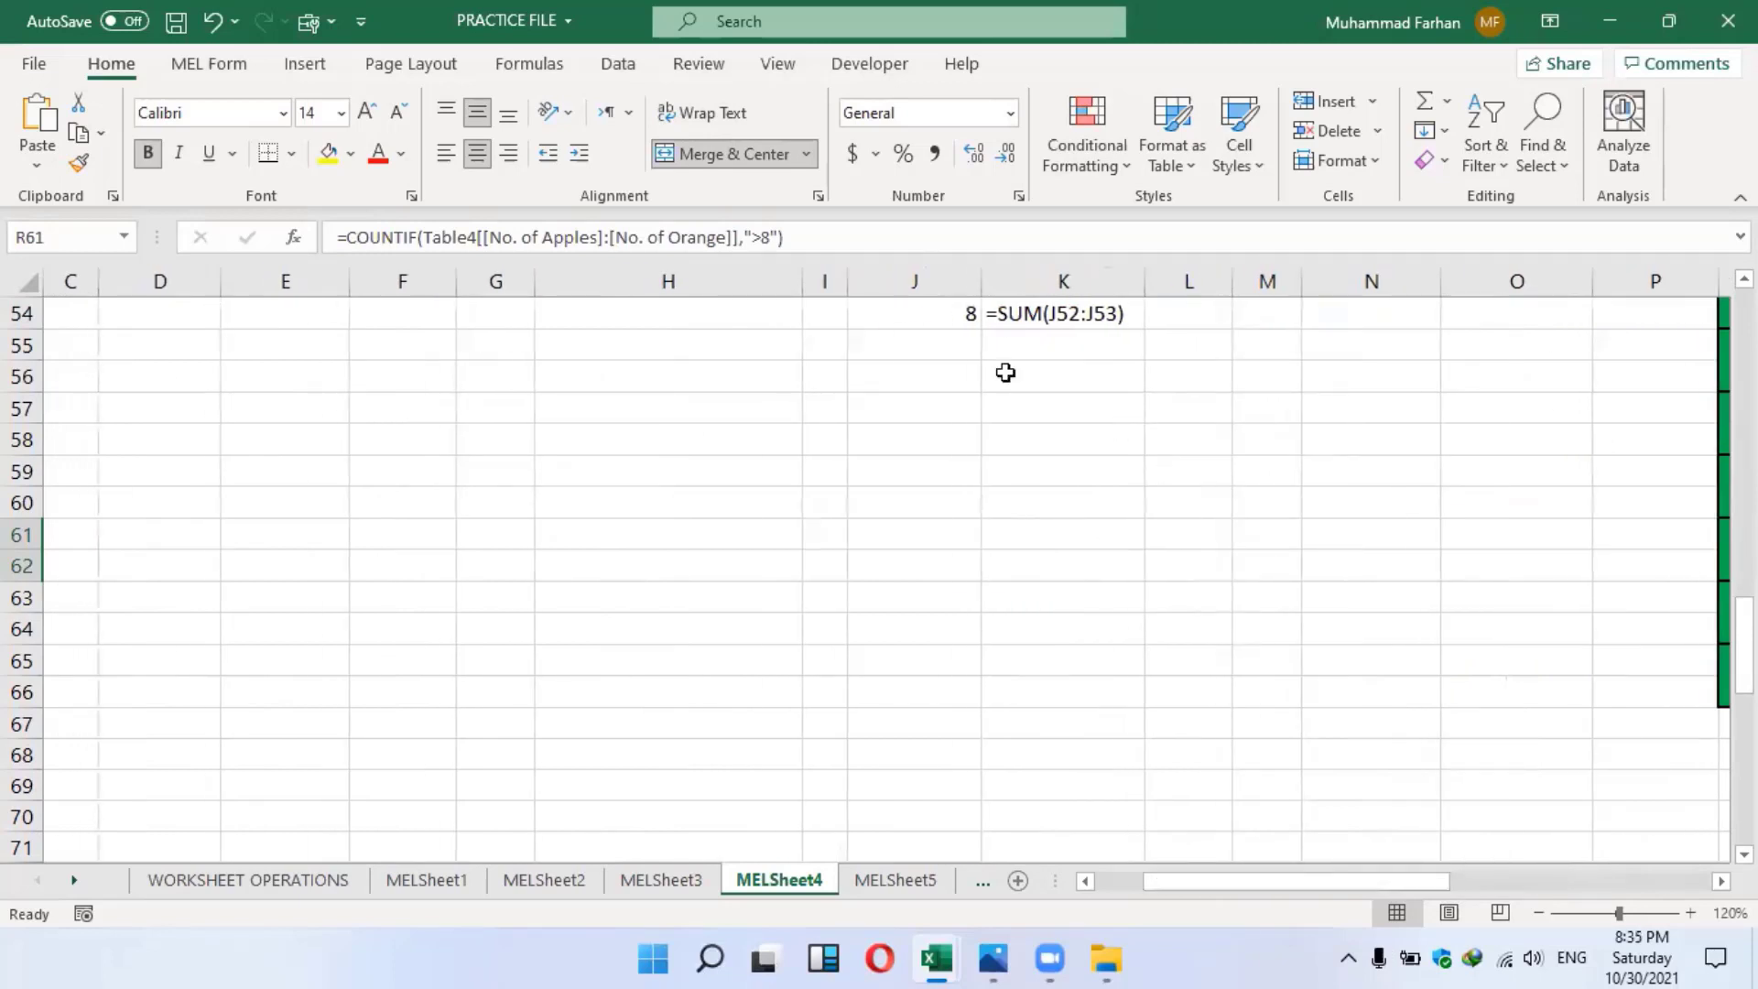
{"action": "left_click", "coordinate": [1025, 314]}
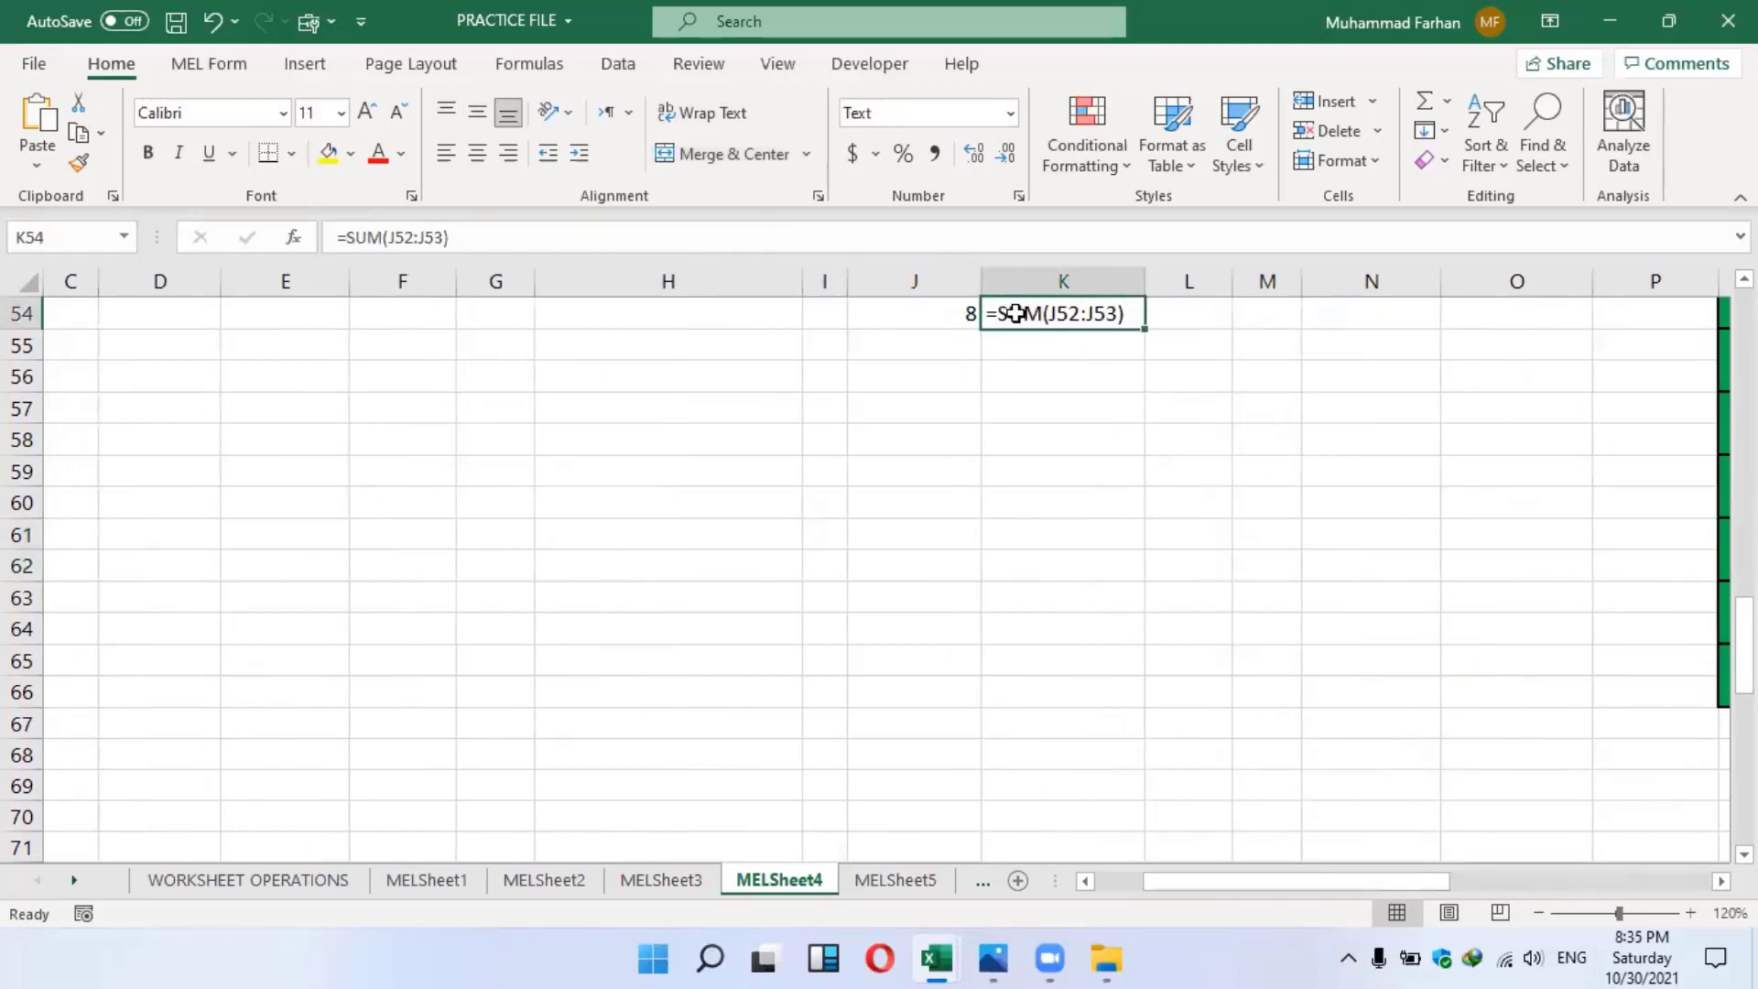
{"action": "scroll", "coordinate": [1028, 371], "scroll_direction": "up", "scroll_amount": 2}
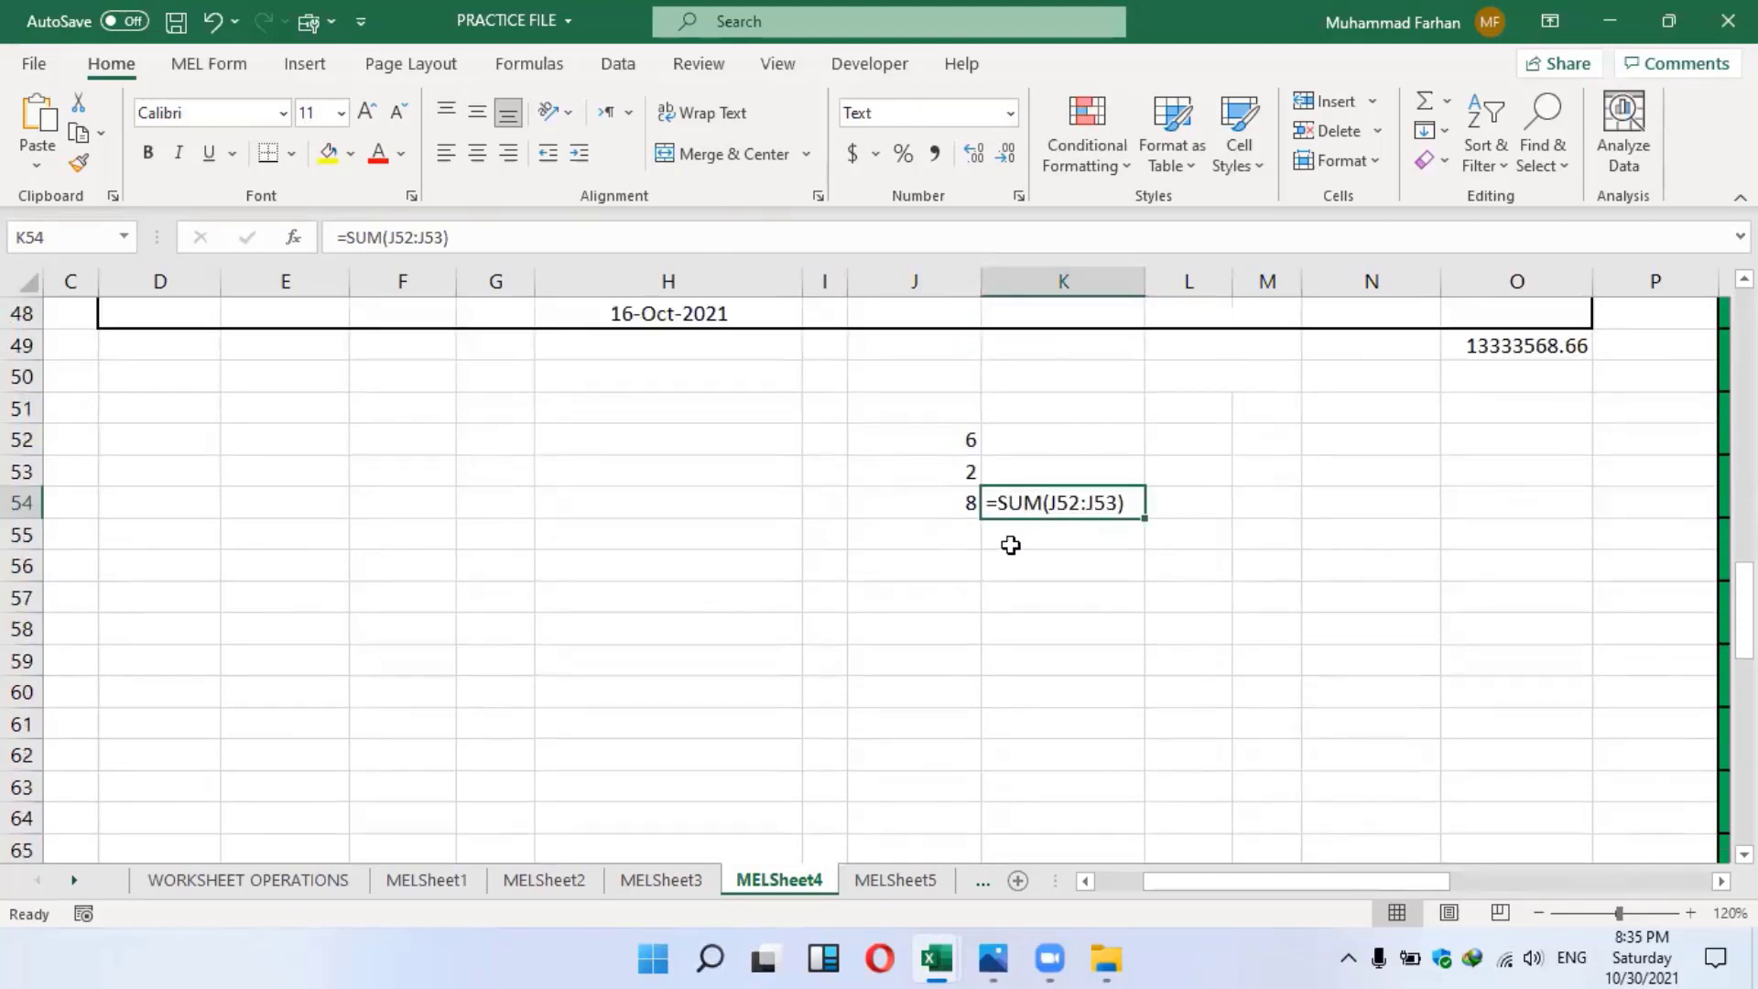
Switch to the S2.png image in Photos, review the session tasks for Formats and Table Formation, and return to the workbook
{"action": "mouse_move", "coordinate": [994, 959]}
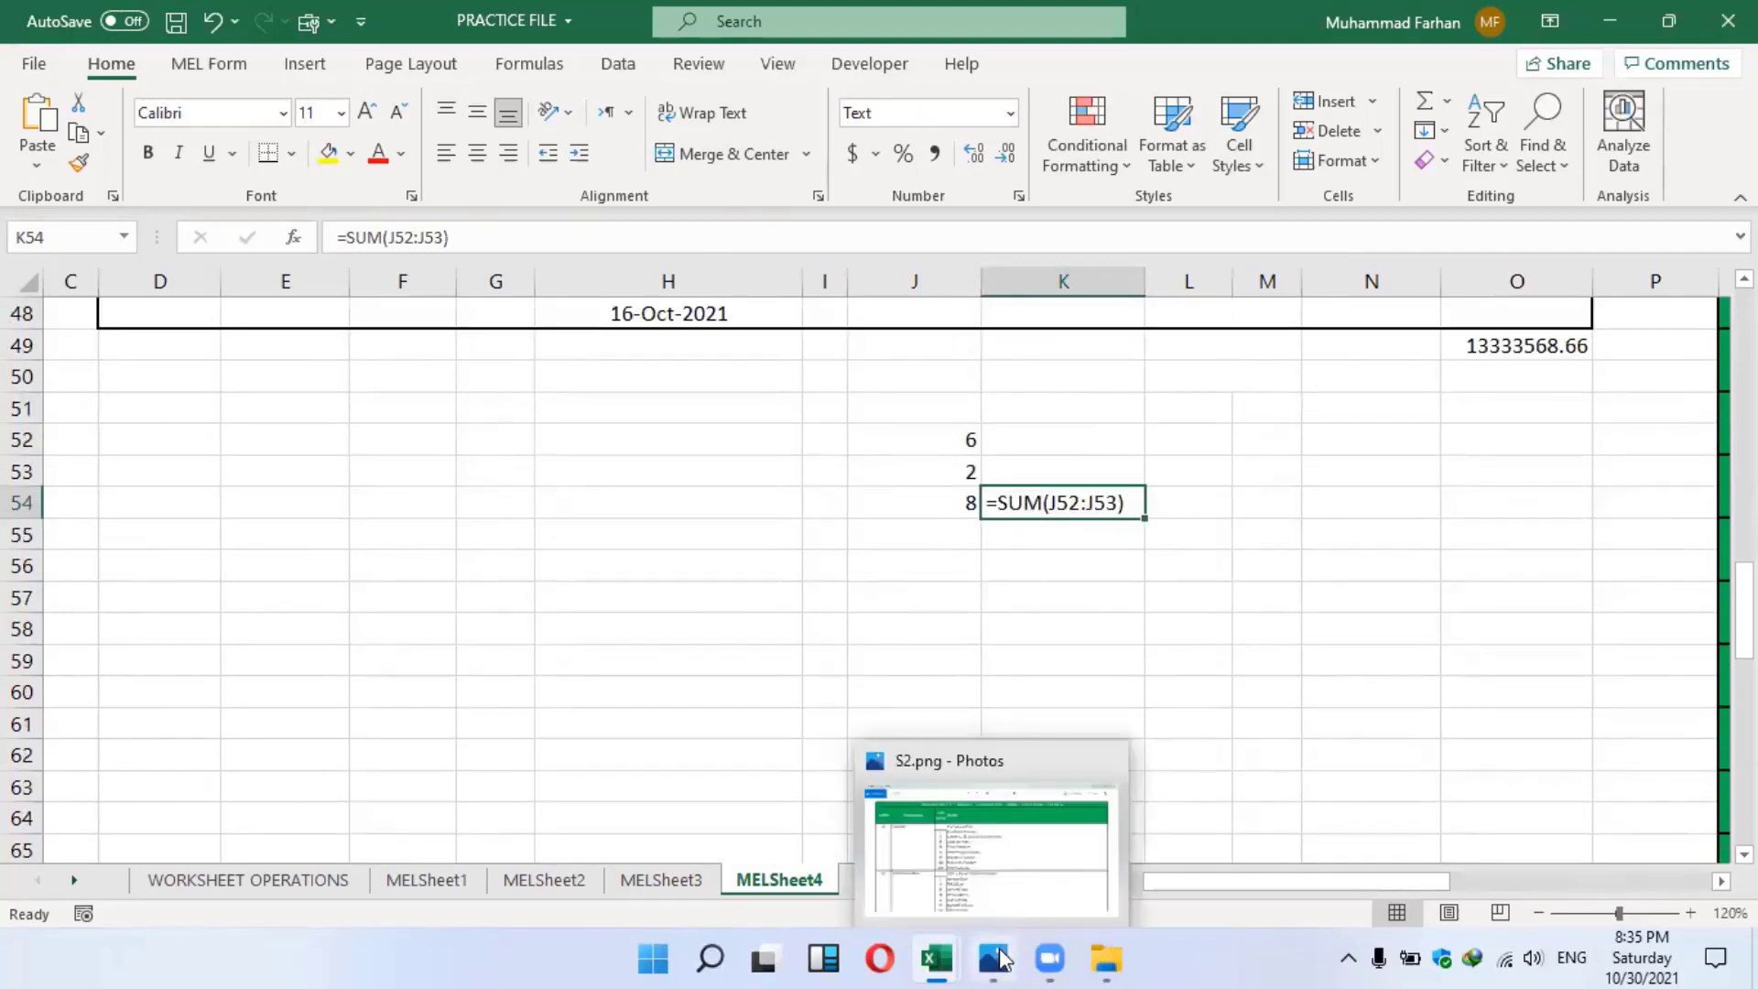
{"action": "left_click", "coordinate": [981, 757]}
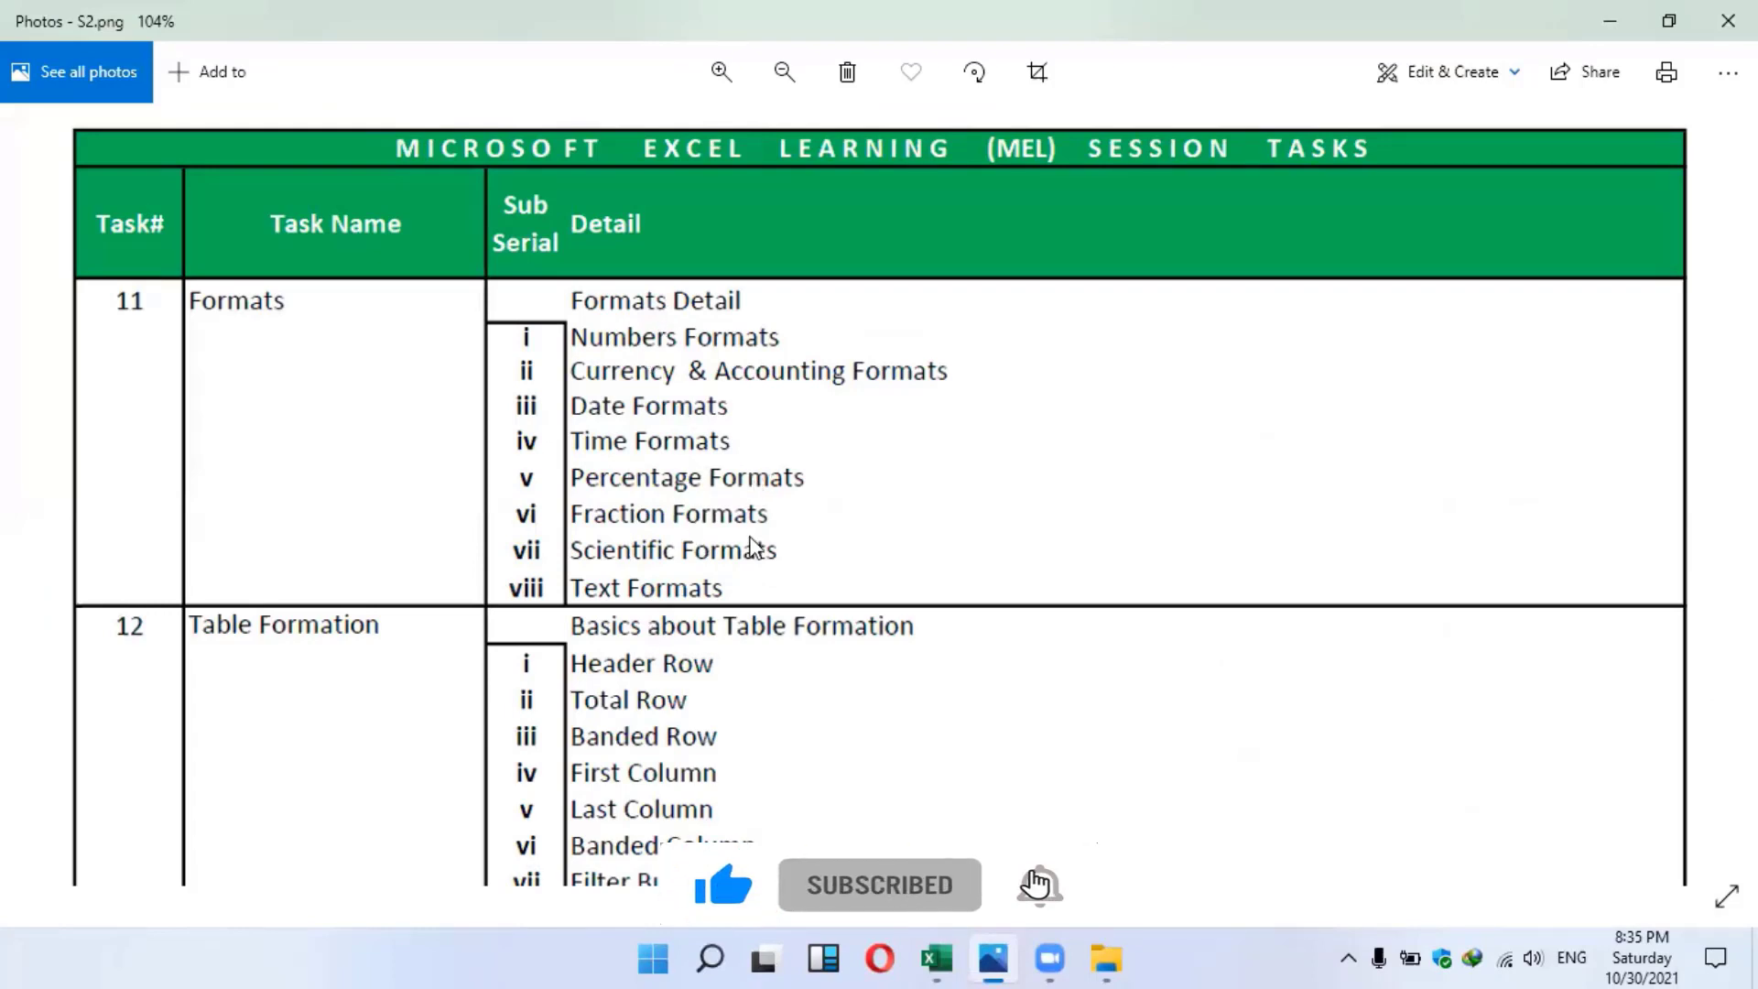
{"action": "scroll", "coordinate": [778, 530], "scroll_direction": "down", "scroll_amount": 3}
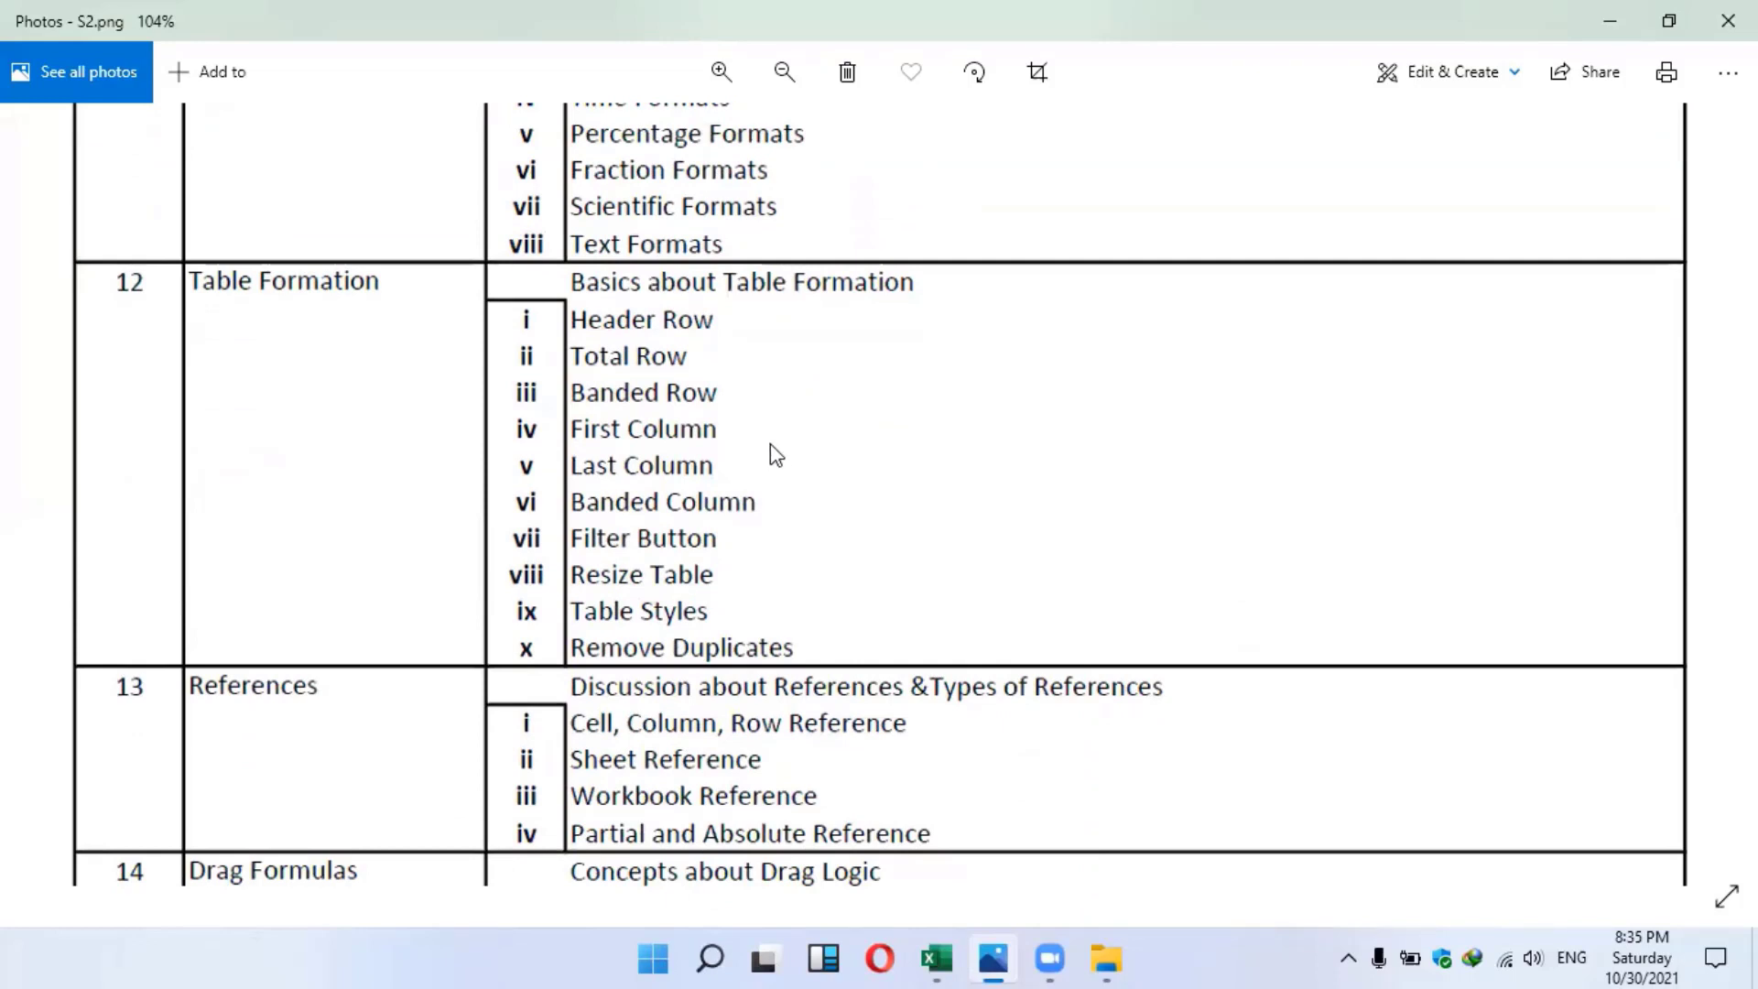
{"action": "left_click", "coordinate": [1589, 13]}
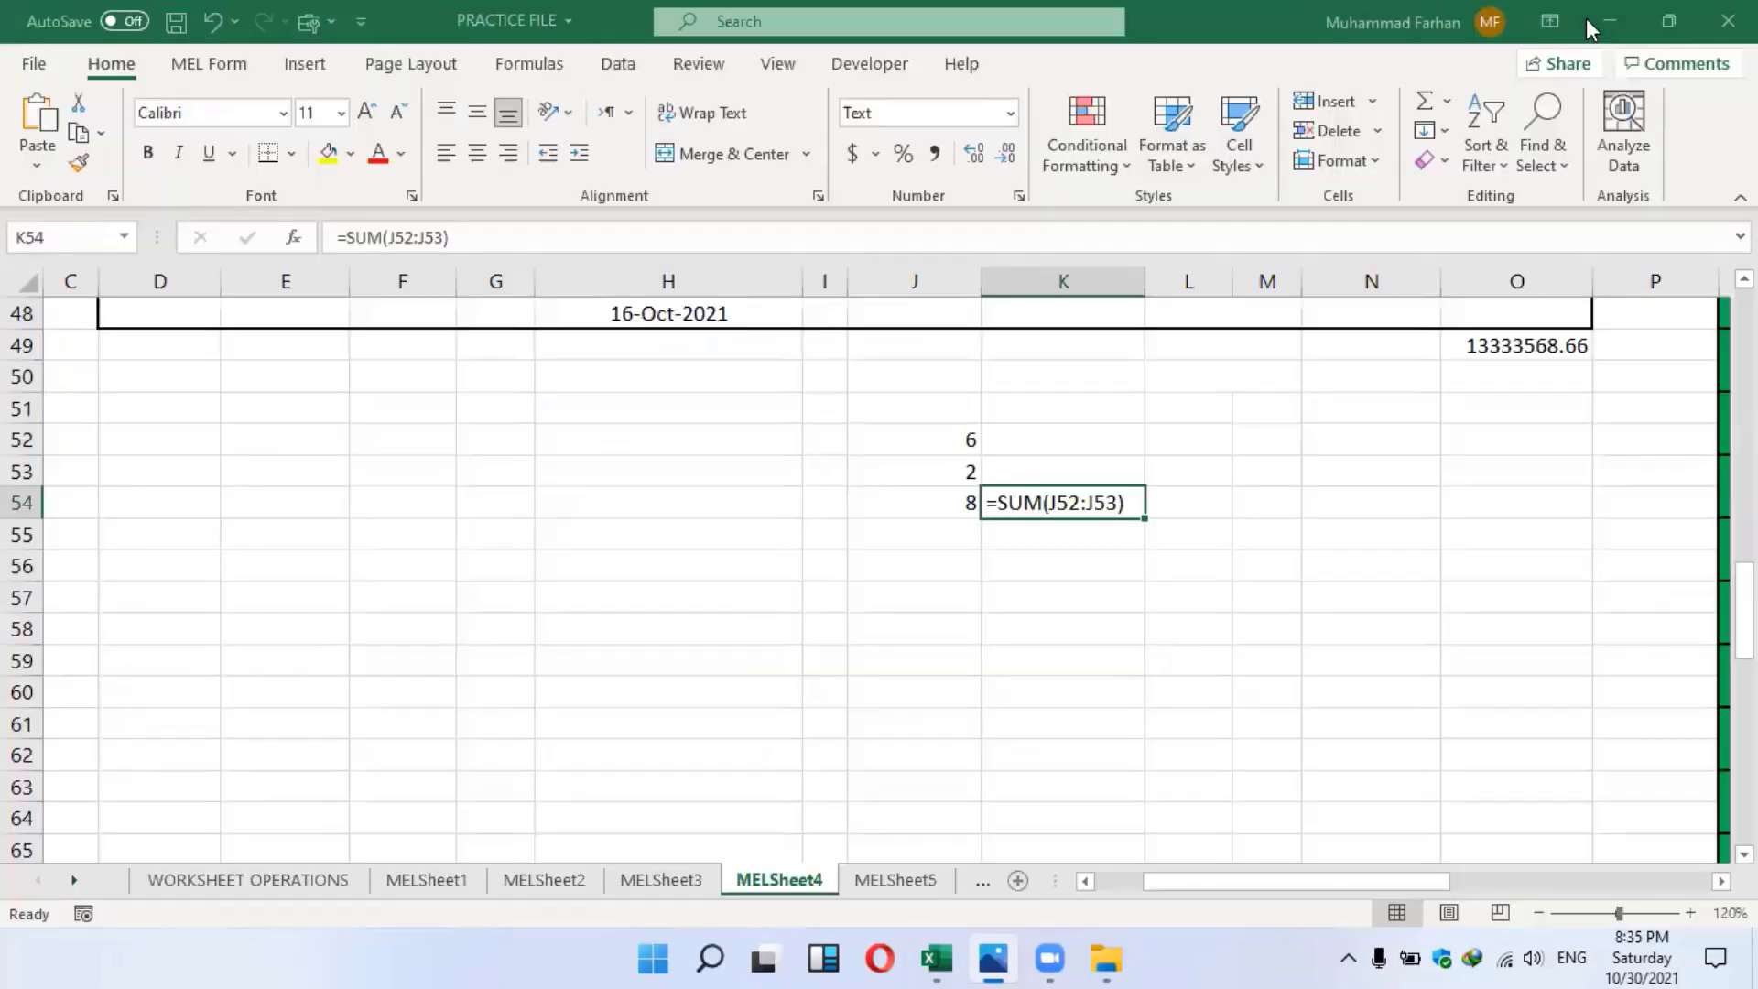
Open the Tasks workbook from the desktop and display the print preview of its FLAT TASKS sheet
{"action": "left_click", "coordinate": [1613, 24]}
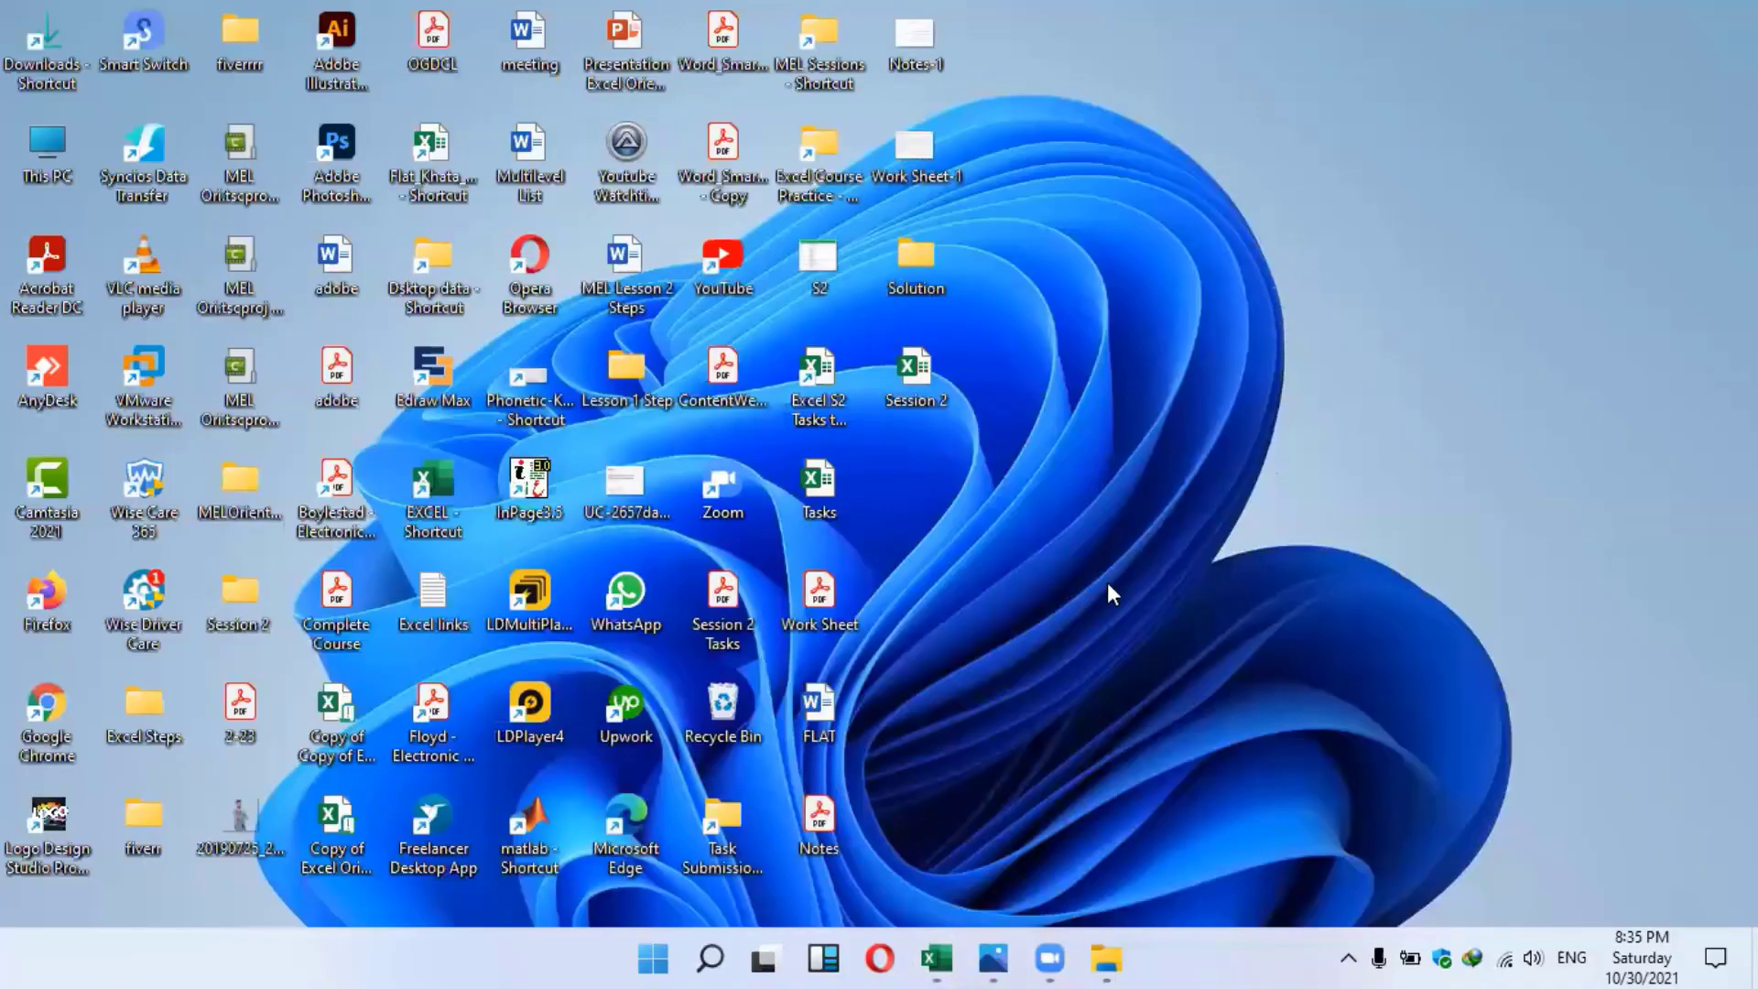
{"action": "double_click", "coordinate": [832, 513]}
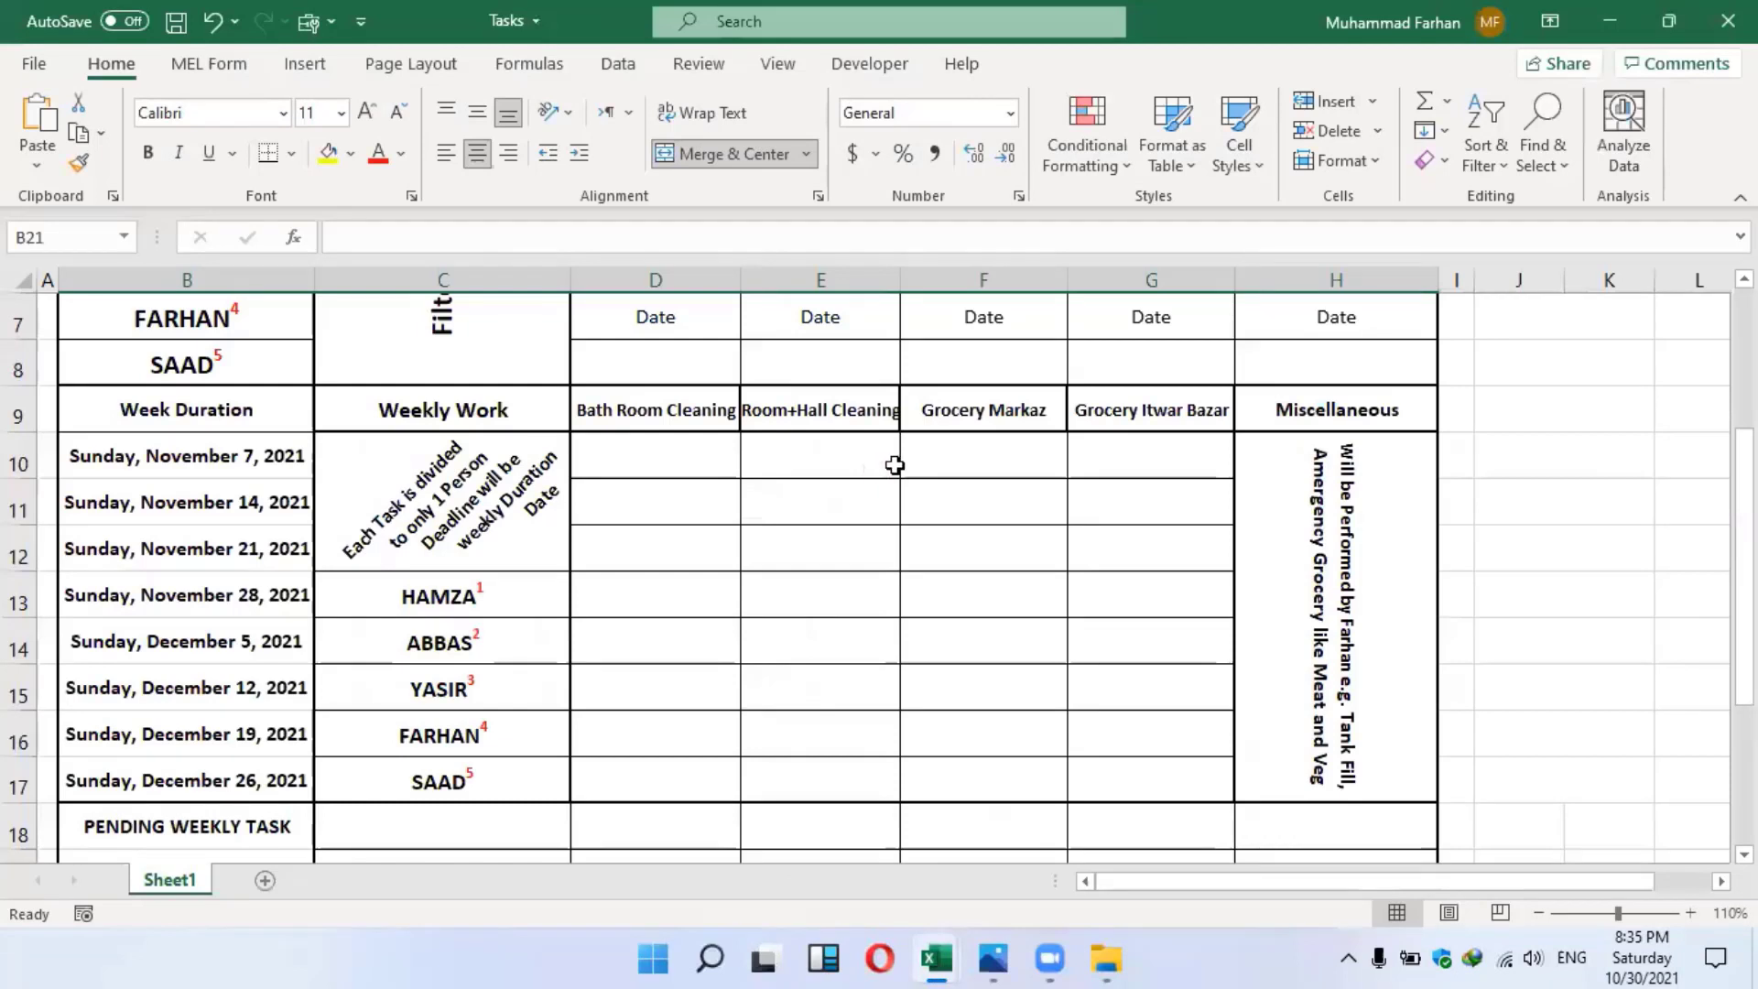
{"action": "left_click", "coordinate": [1540, 914]}
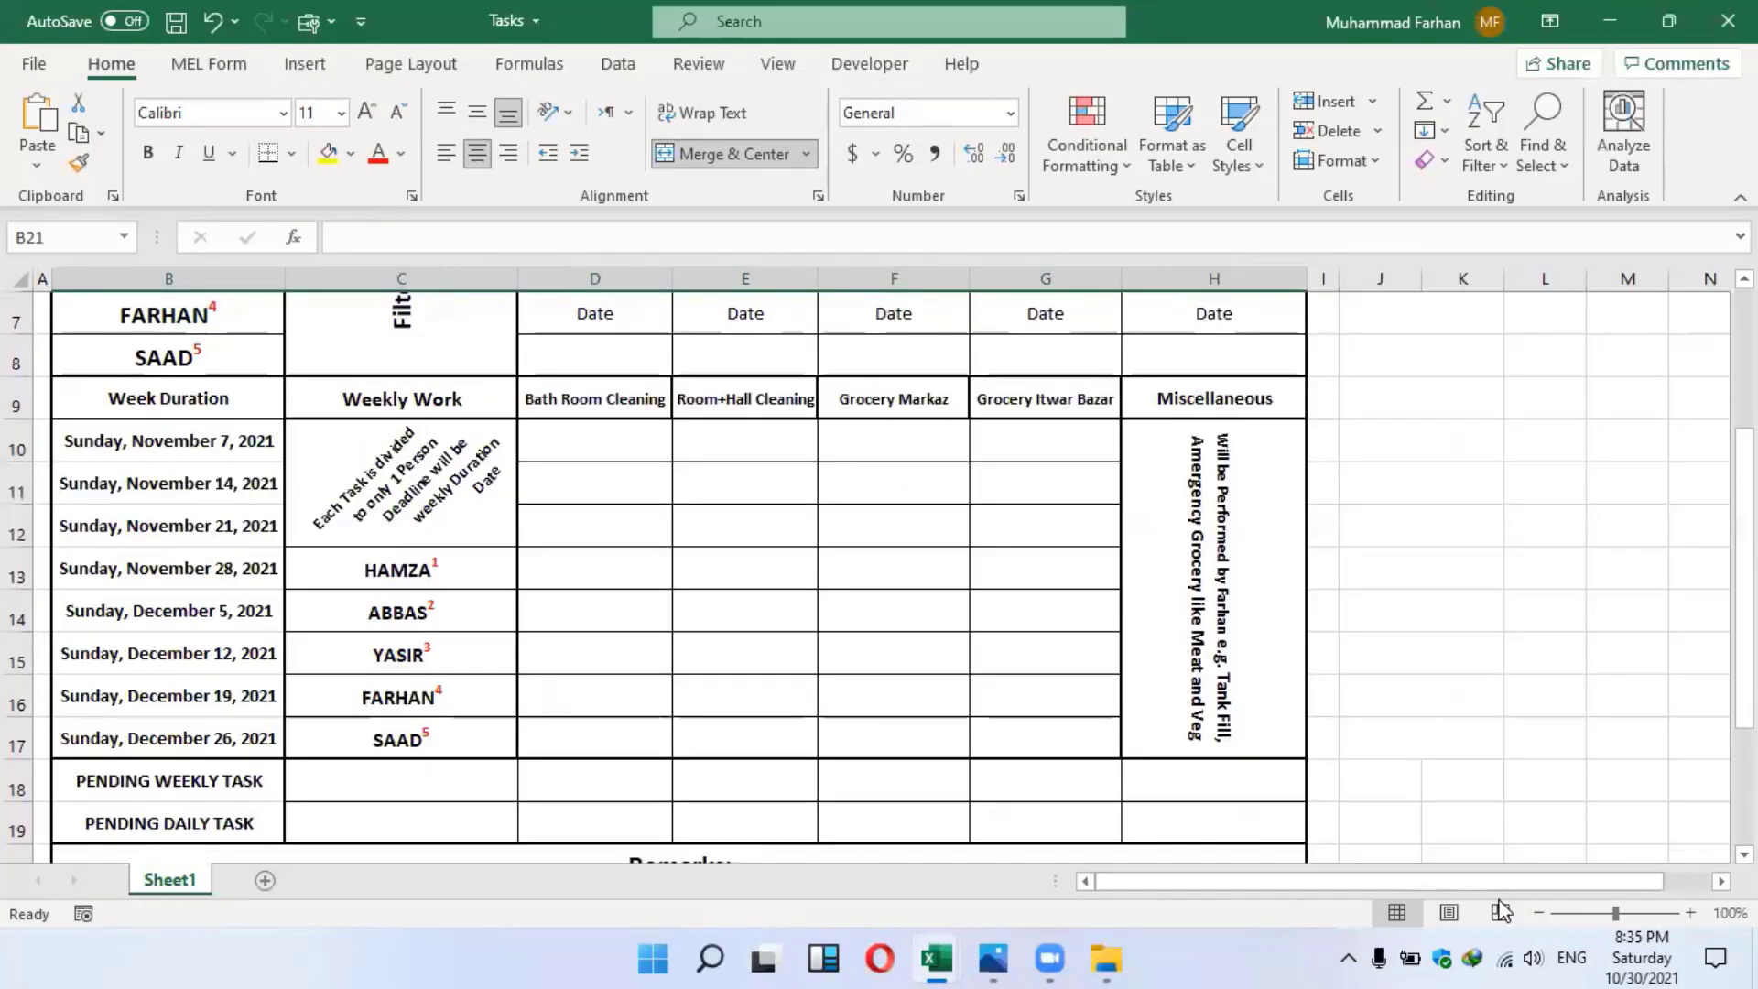
{"action": "left_click_drag", "start_coordinate": [1743, 577], "coordinate": [1744, 457]}
{"action": "left_click_drag", "start_coordinate": [1683, 599], "coordinate": [1681, 595]}
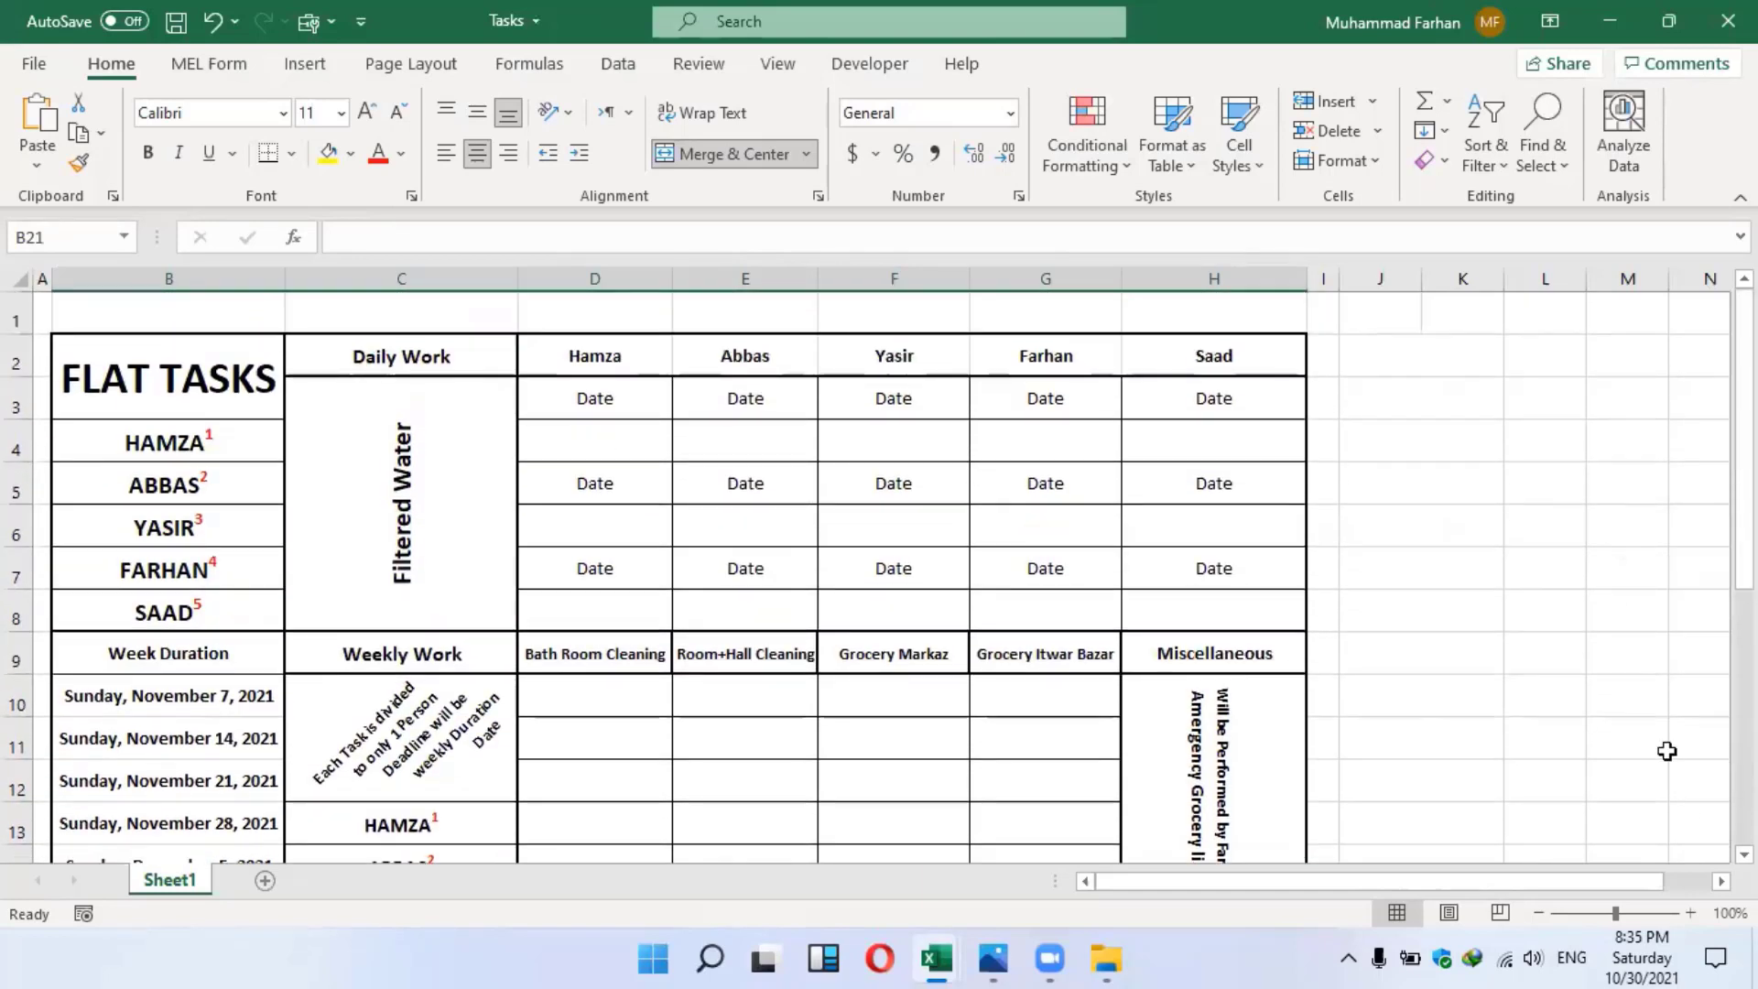
{"action": "left_click", "coordinate": [1539, 913]}
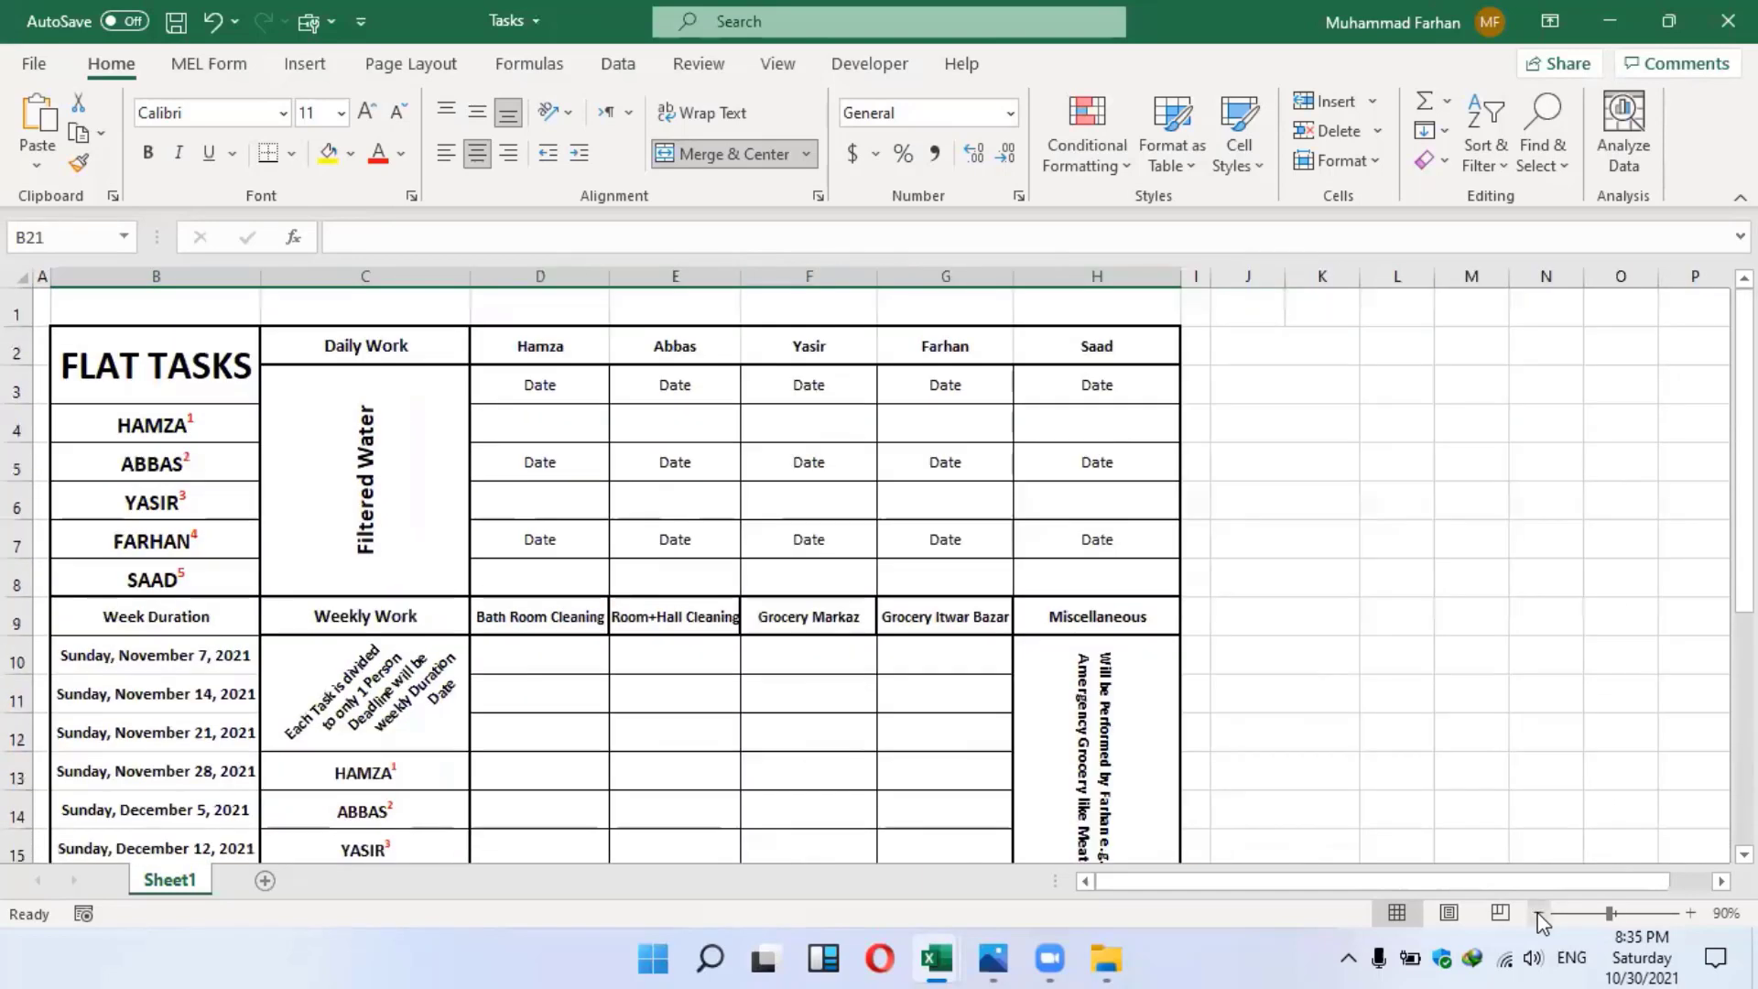
{"action": "left_click", "coordinate": [1689, 914]}
{"action": "key", "text": "ctrl+p"}
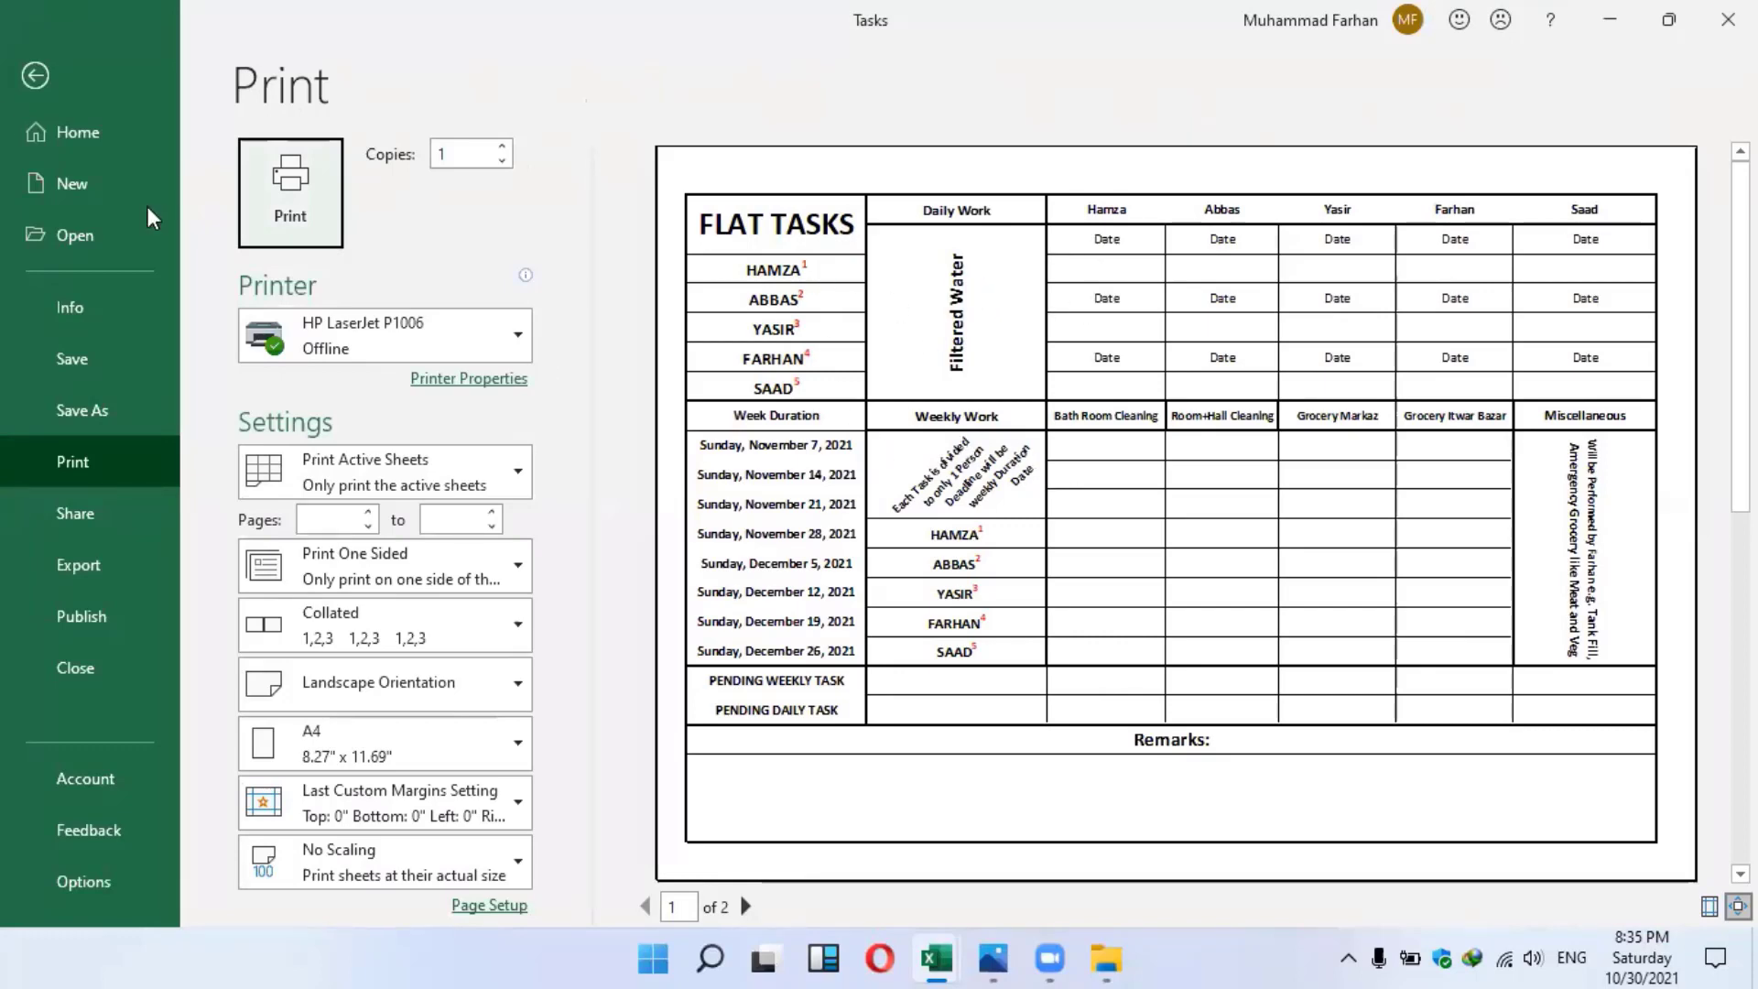
Close the print preview and examine the FLAT TASKS title, Filtered Water cell, weekly task note and Miscellaneous note
{"action": "left_click", "coordinate": [35, 75]}
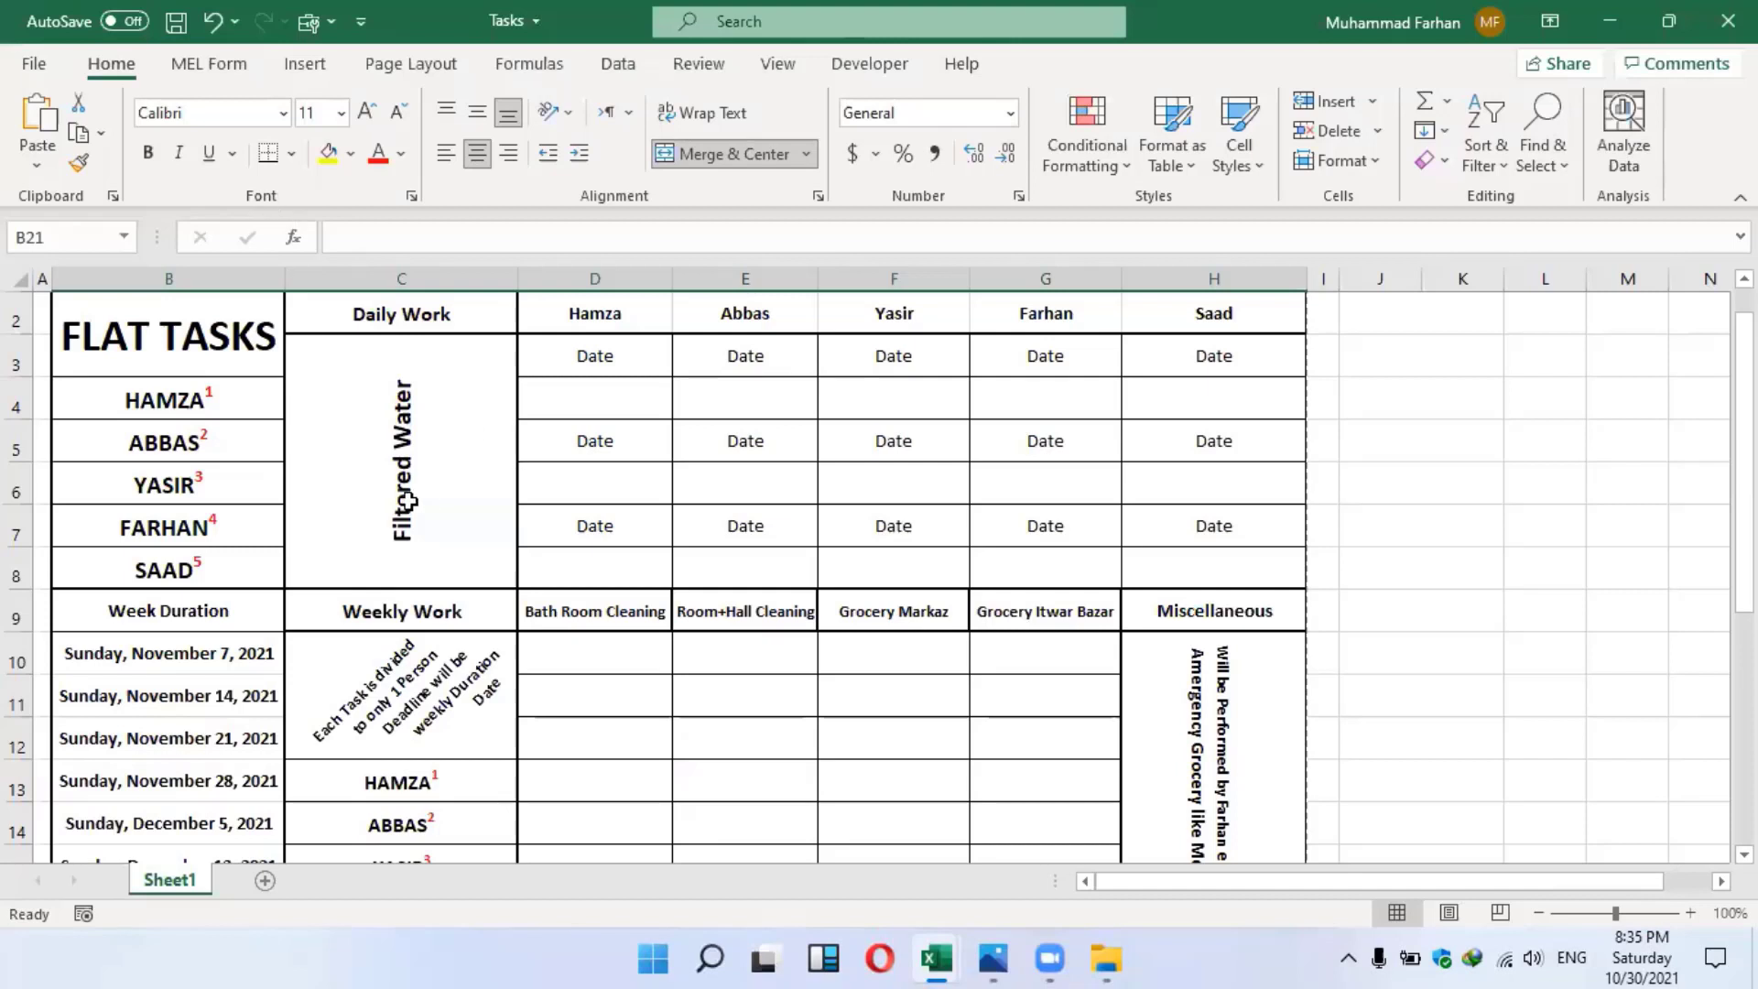
{"action": "left_click", "coordinate": [210, 339]}
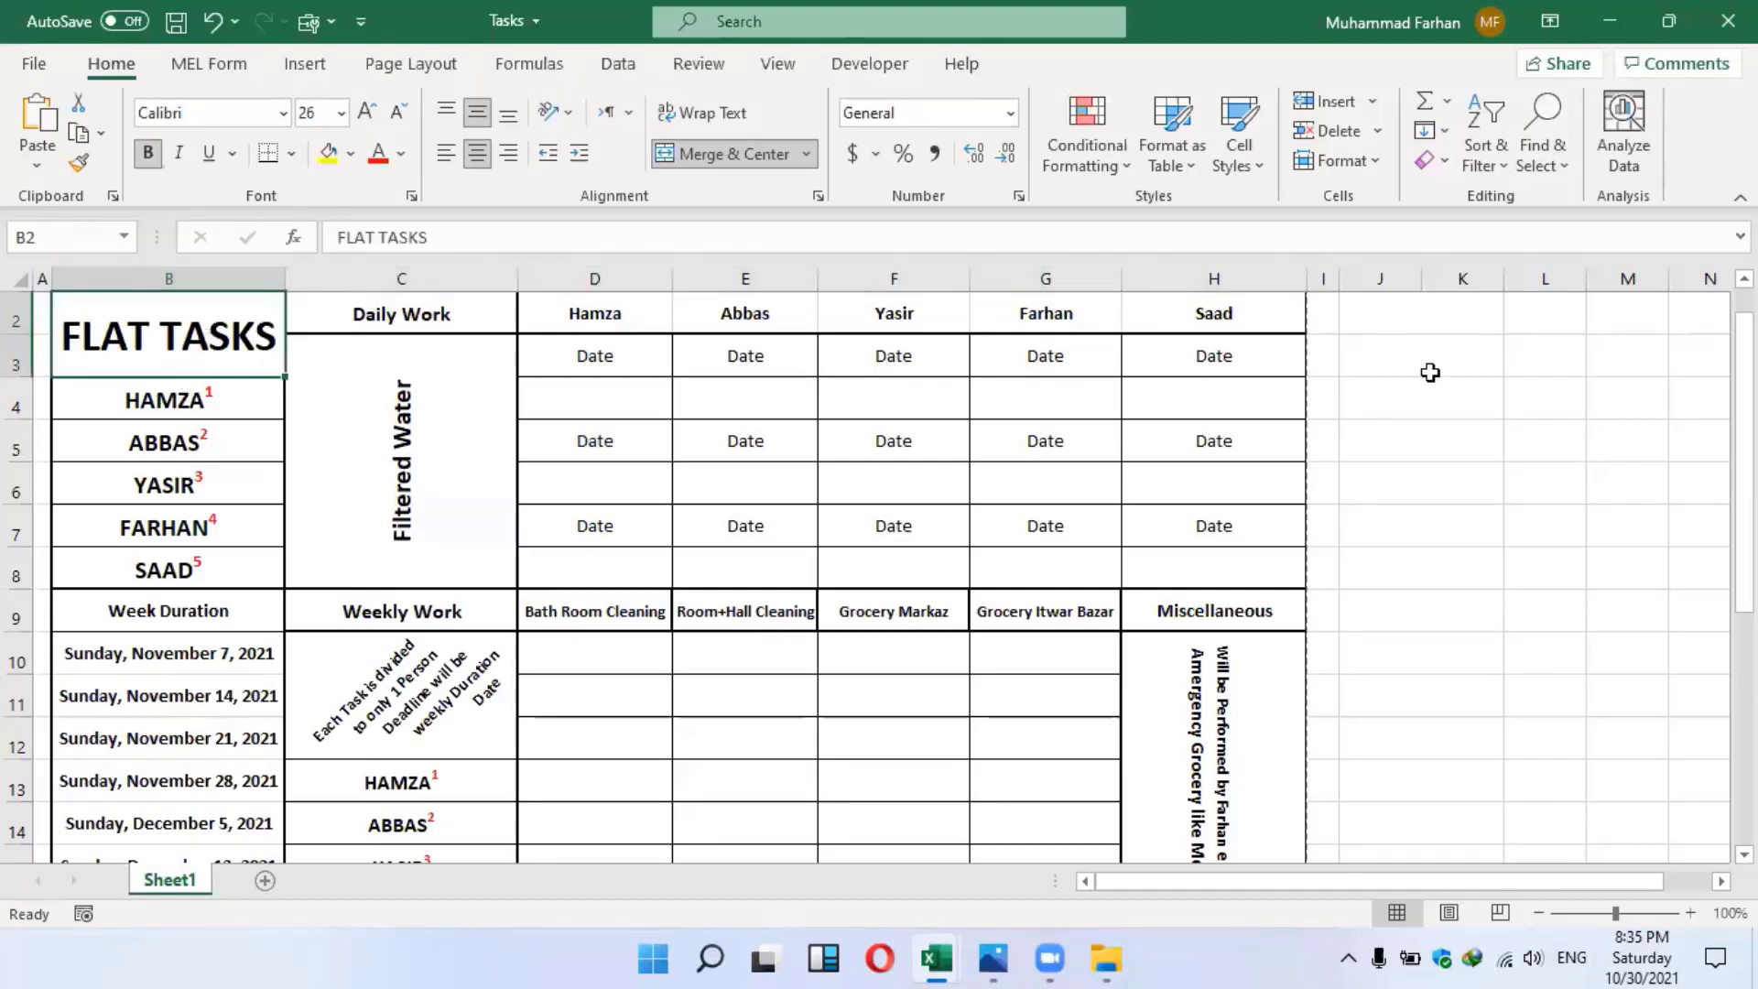
{"action": "left_click_drag", "start_coordinate": [1744, 439], "coordinate": [1744, 420]}
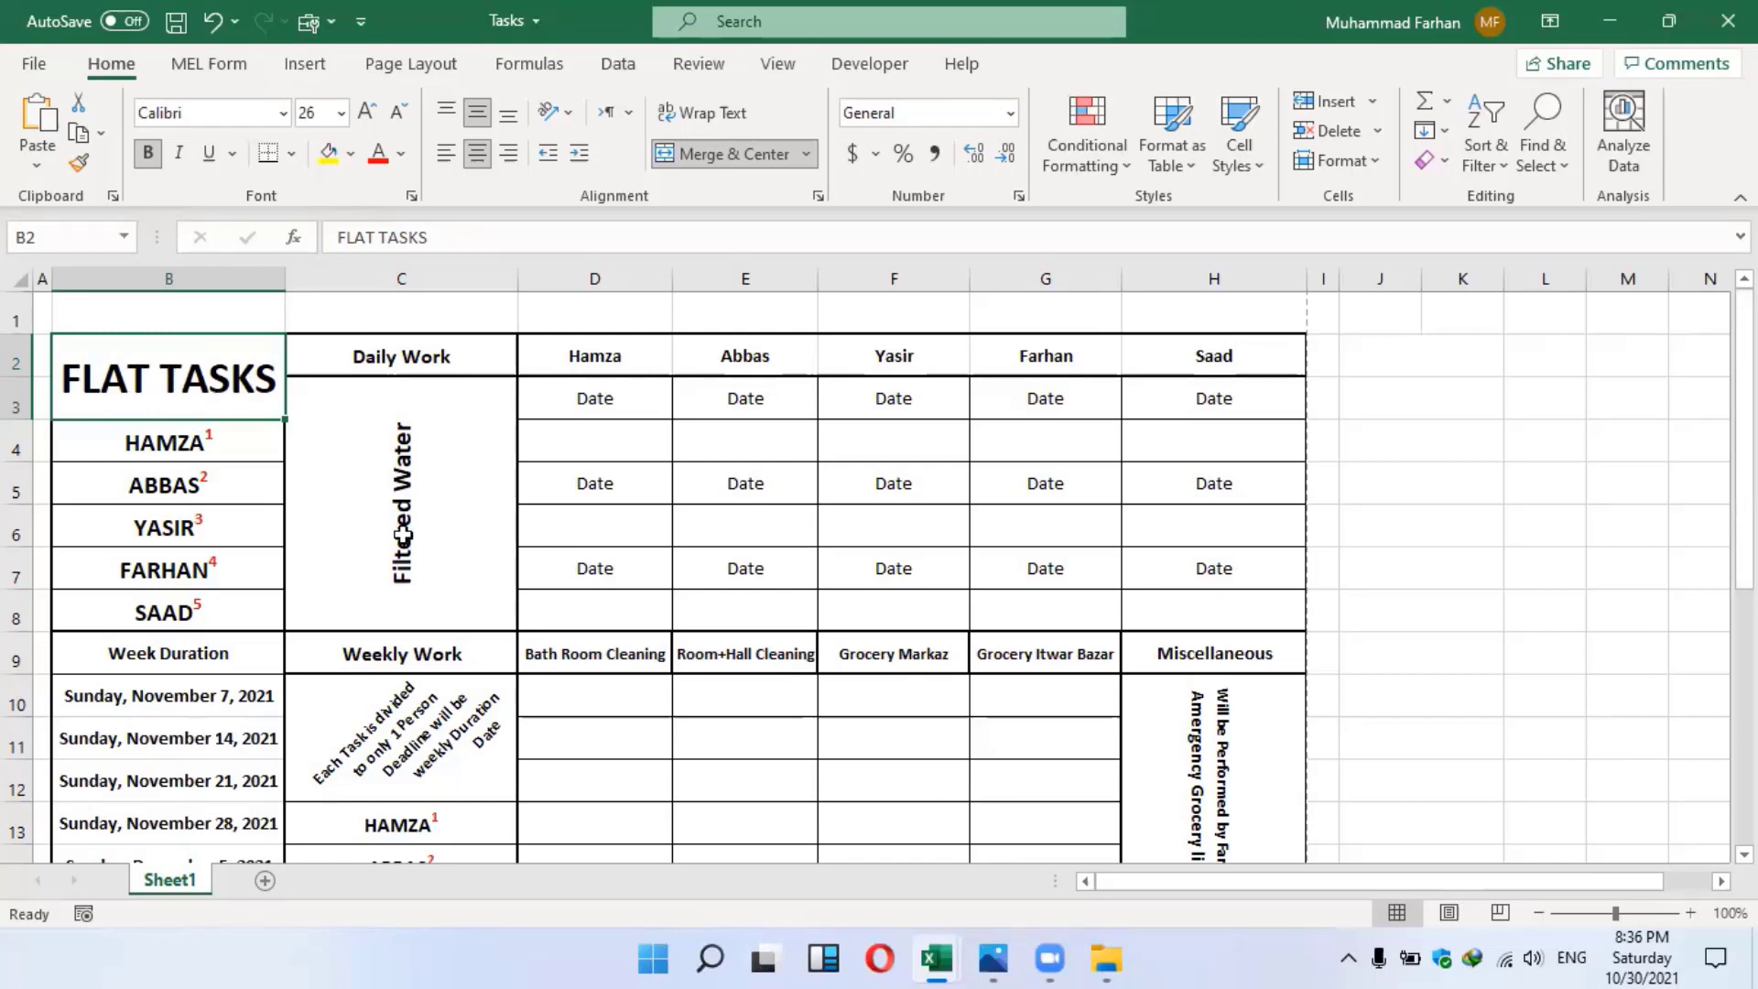
{"action": "left_click", "coordinate": [411, 418]}
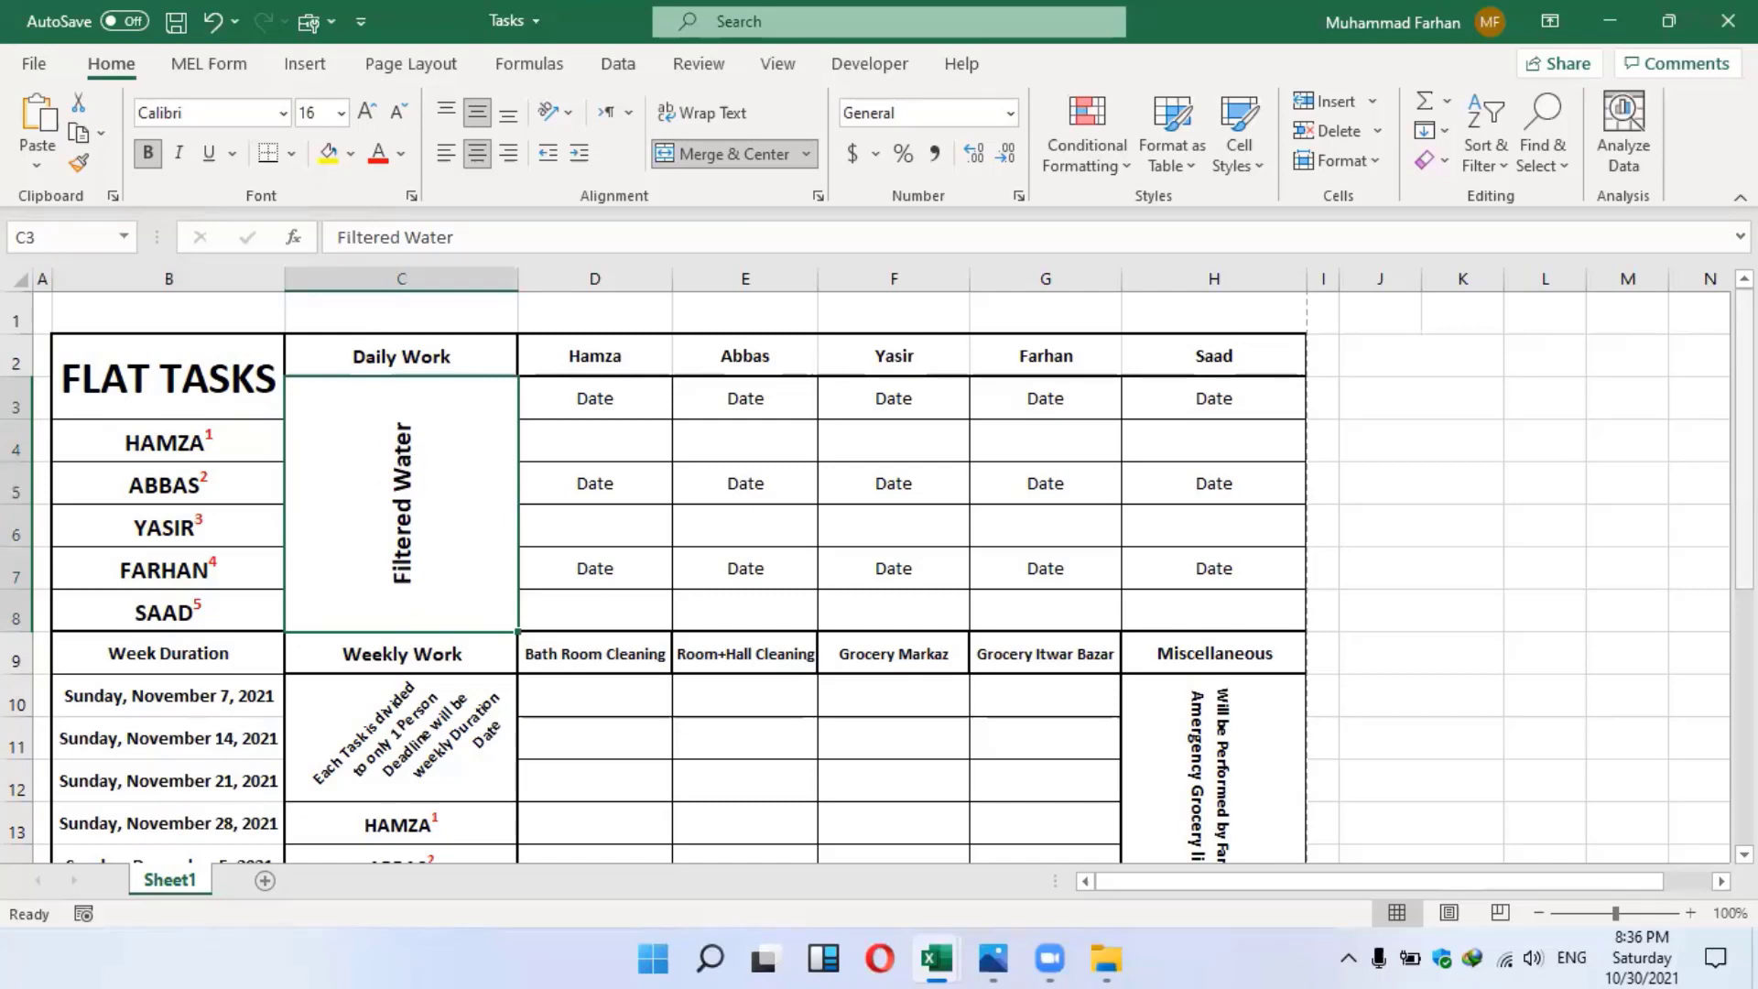
{"action": "left_click_drag", "start_coordinate": [1743, 458], "coordinate": [1743, 583]}
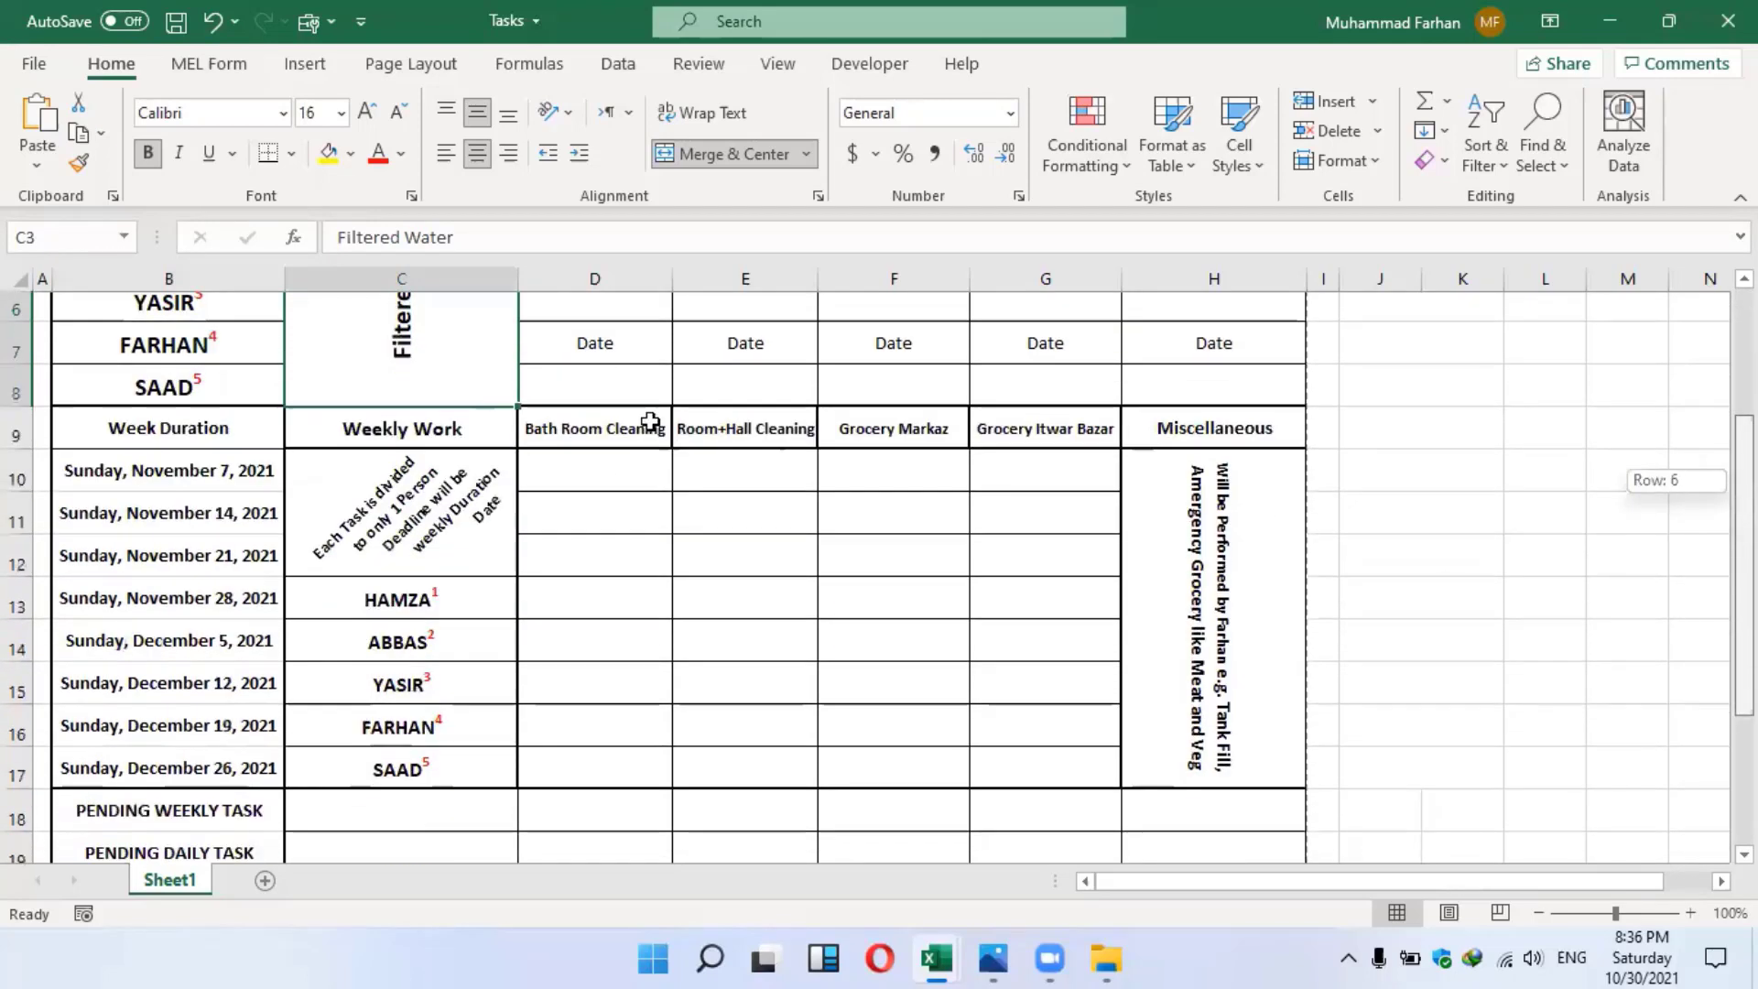
{"action": "left_click", "coordinate": [345, 491]}
{"action": "scroll", "coordinate": [345, 490], "scroll_direction": "down", "scroll_amount": 1}
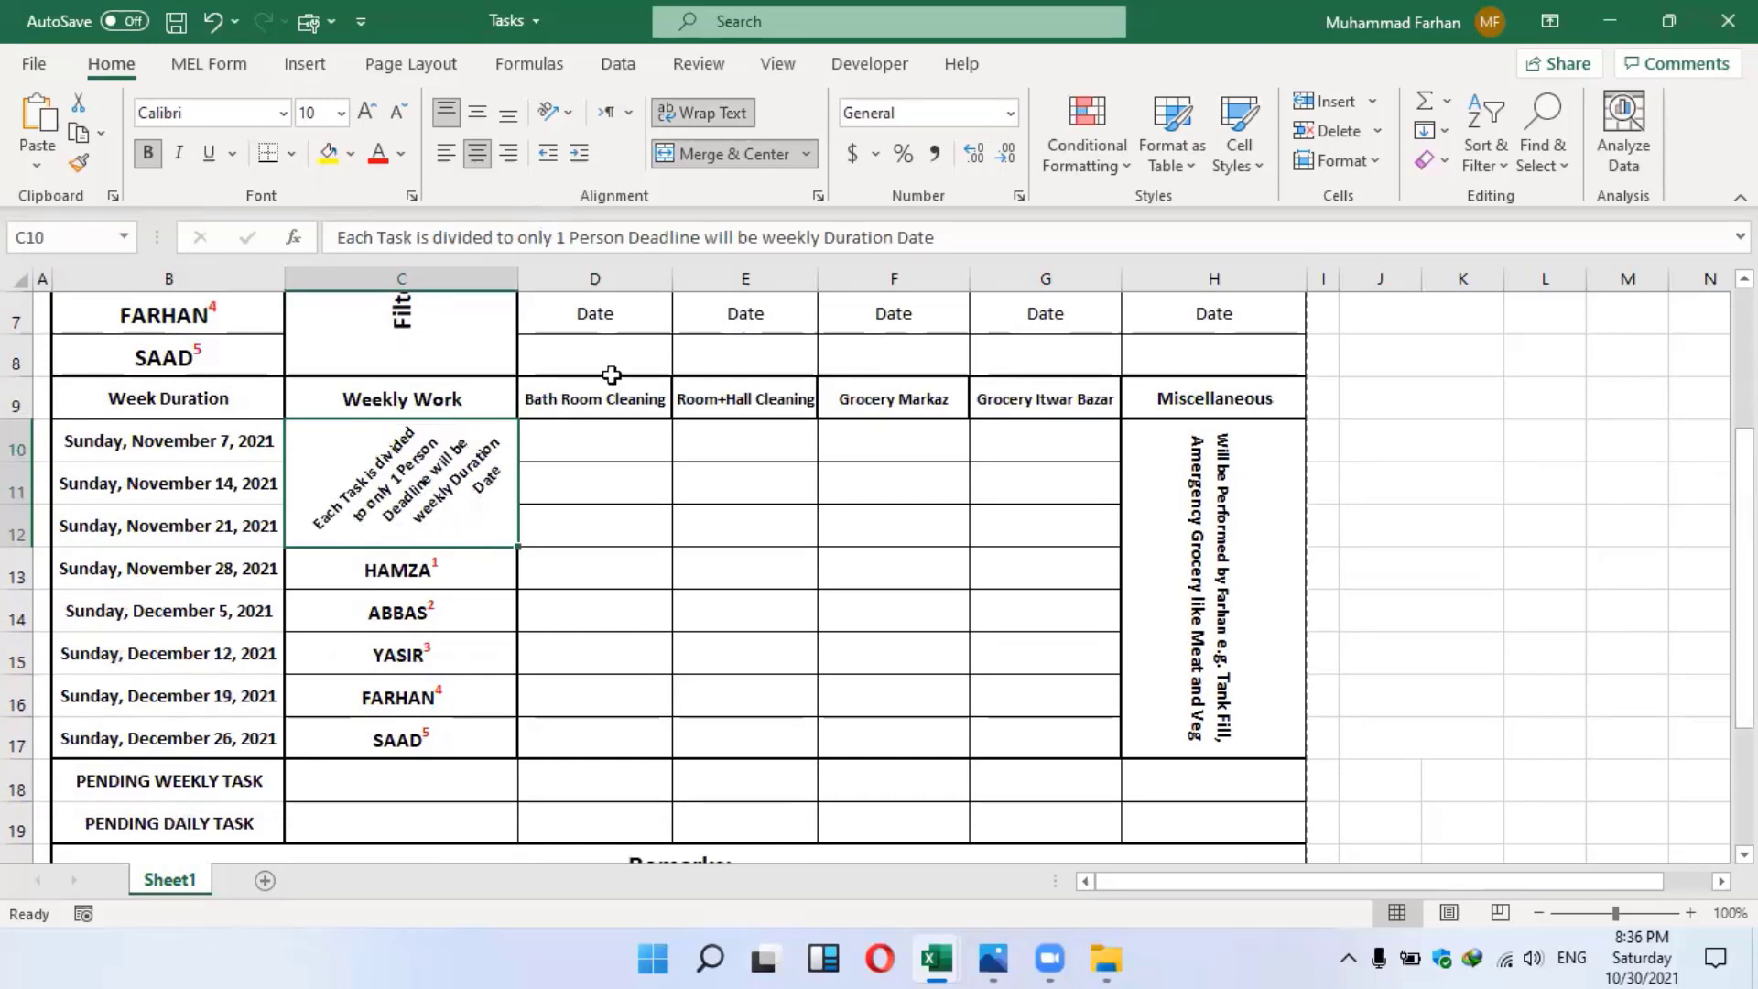
{"action": "left_click", "coordinate": [1213, 473]}
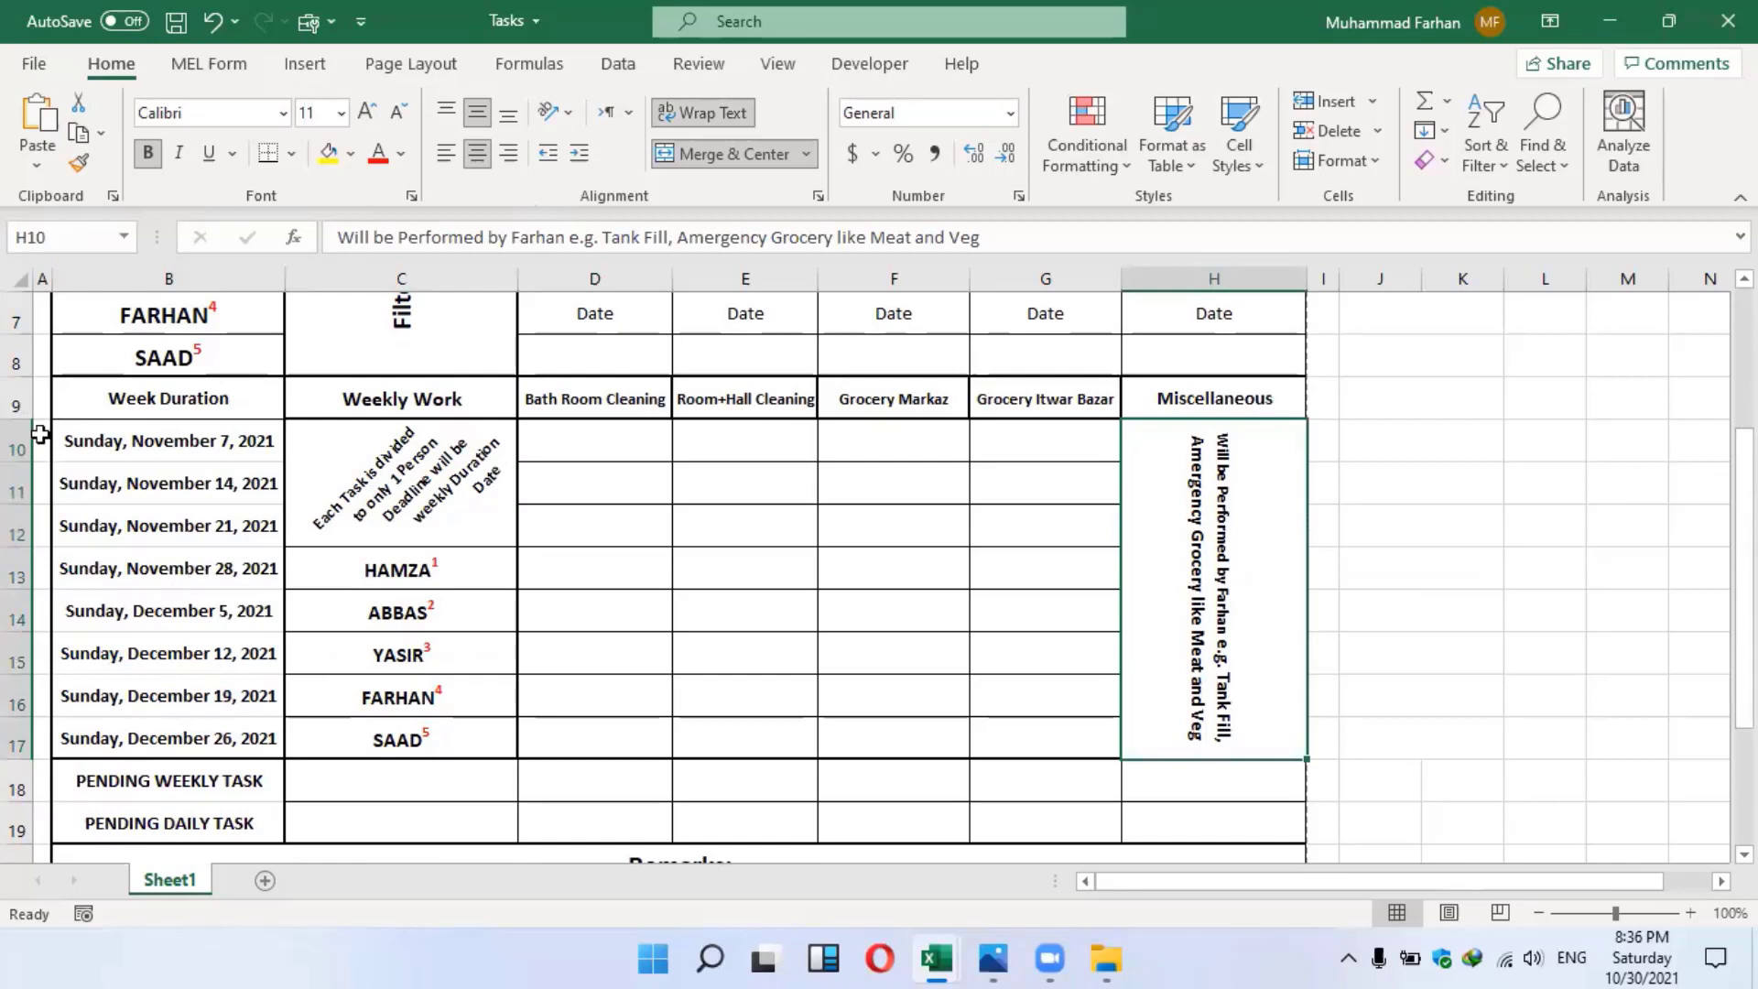
Examine the Sunday dates listed under Week Duration in cells B10 to B17
{"action": "left_click", "coordinate": [126, 442]}
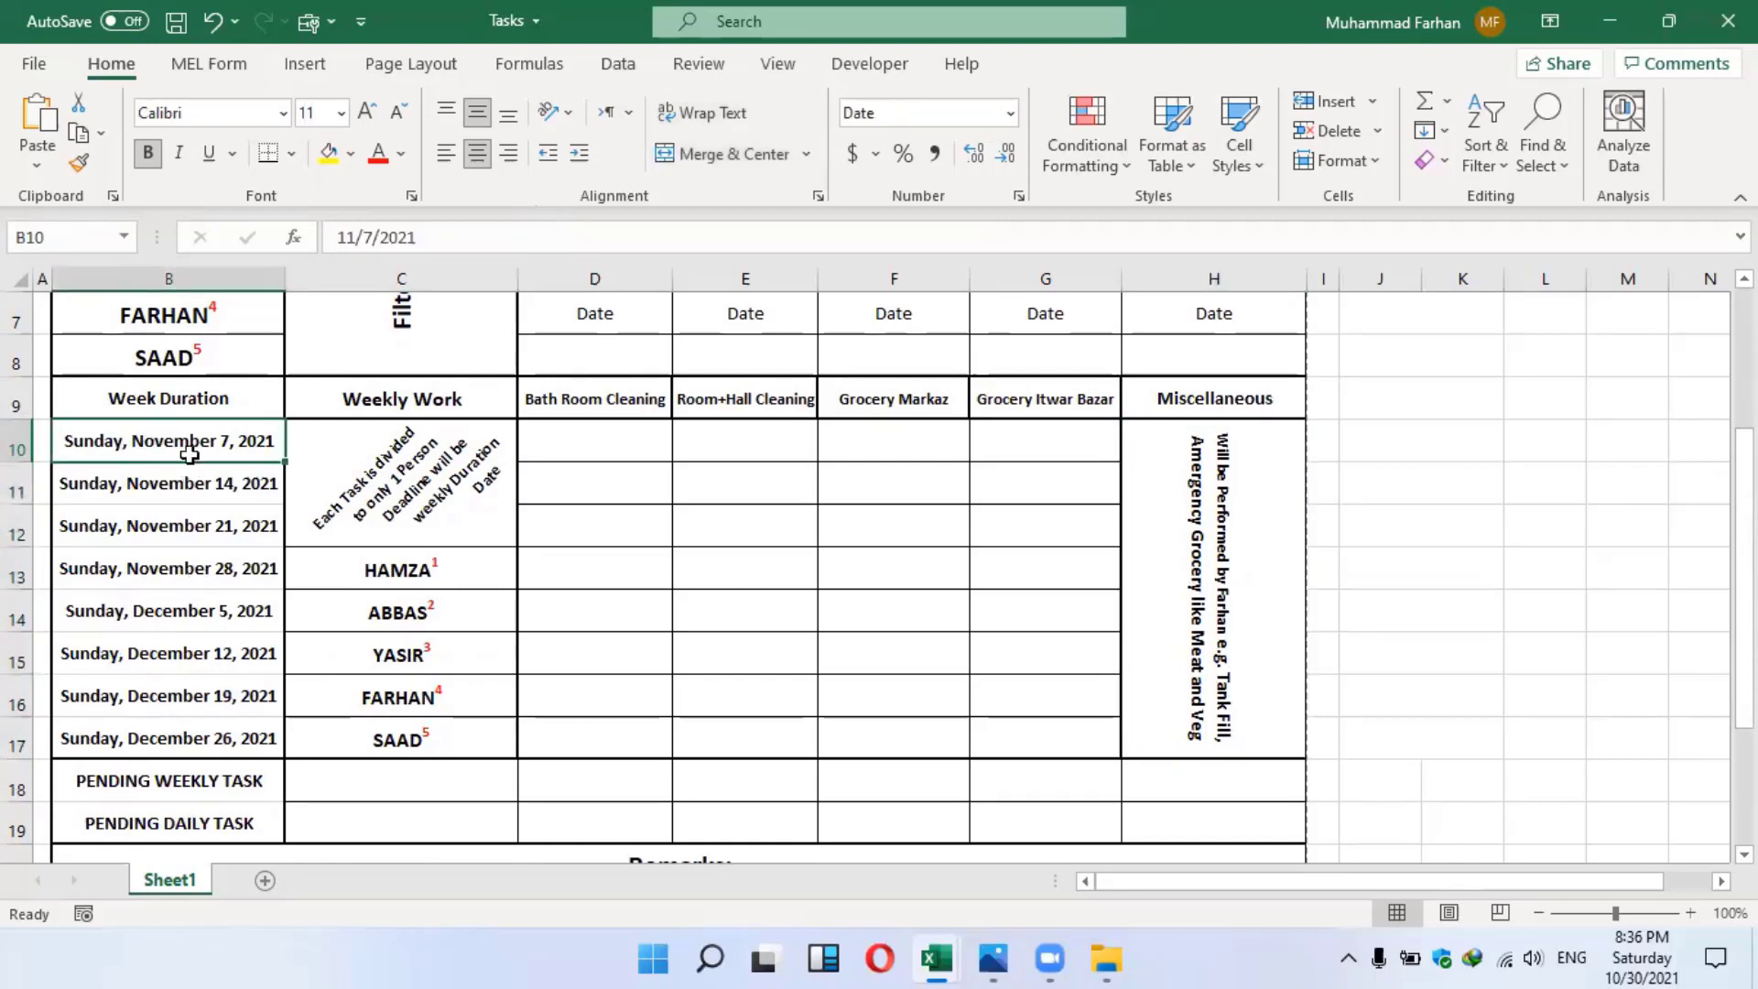
{"action": "left_click", "coordinate": [191, 489]}
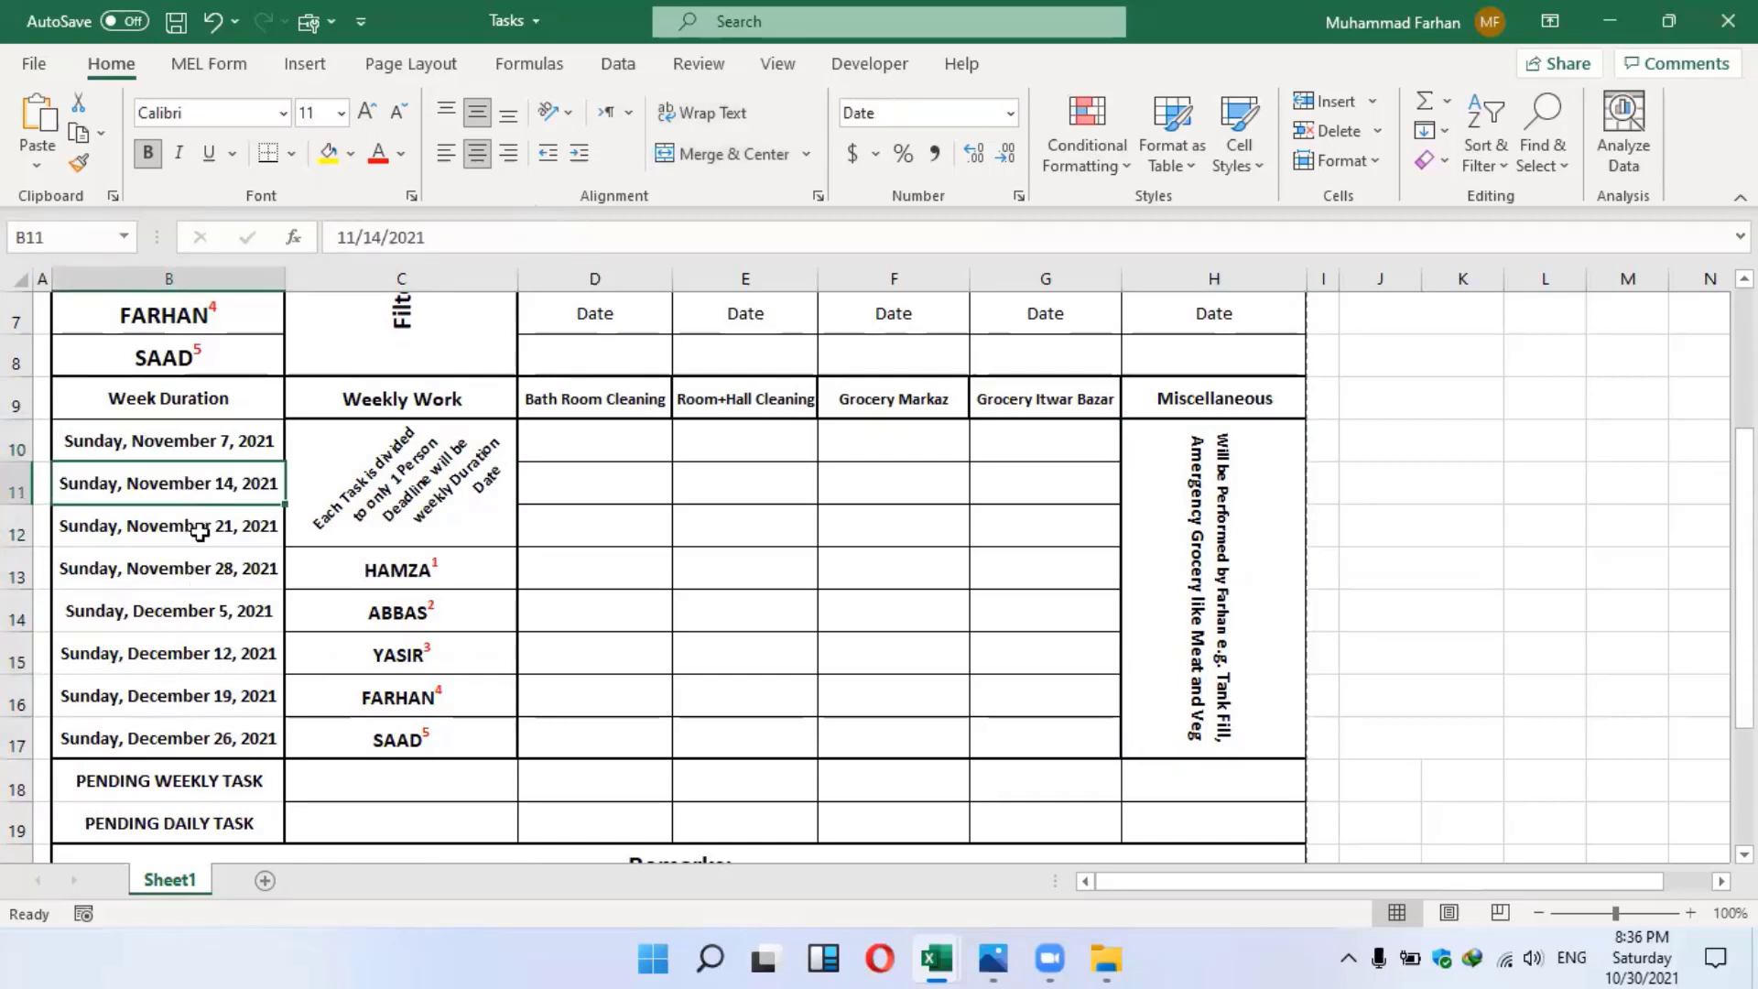
{"action": "left_click", "coordinate": [189, 529]}
{"action": "left_click", "coordinate": [196, 601]}
{"action": "left_click", "coordinate": [186, 653]}
{"action": "left_click", "coordinate": [189, 693]}
{"action": "left_click", "coordinate": [191, 729]}
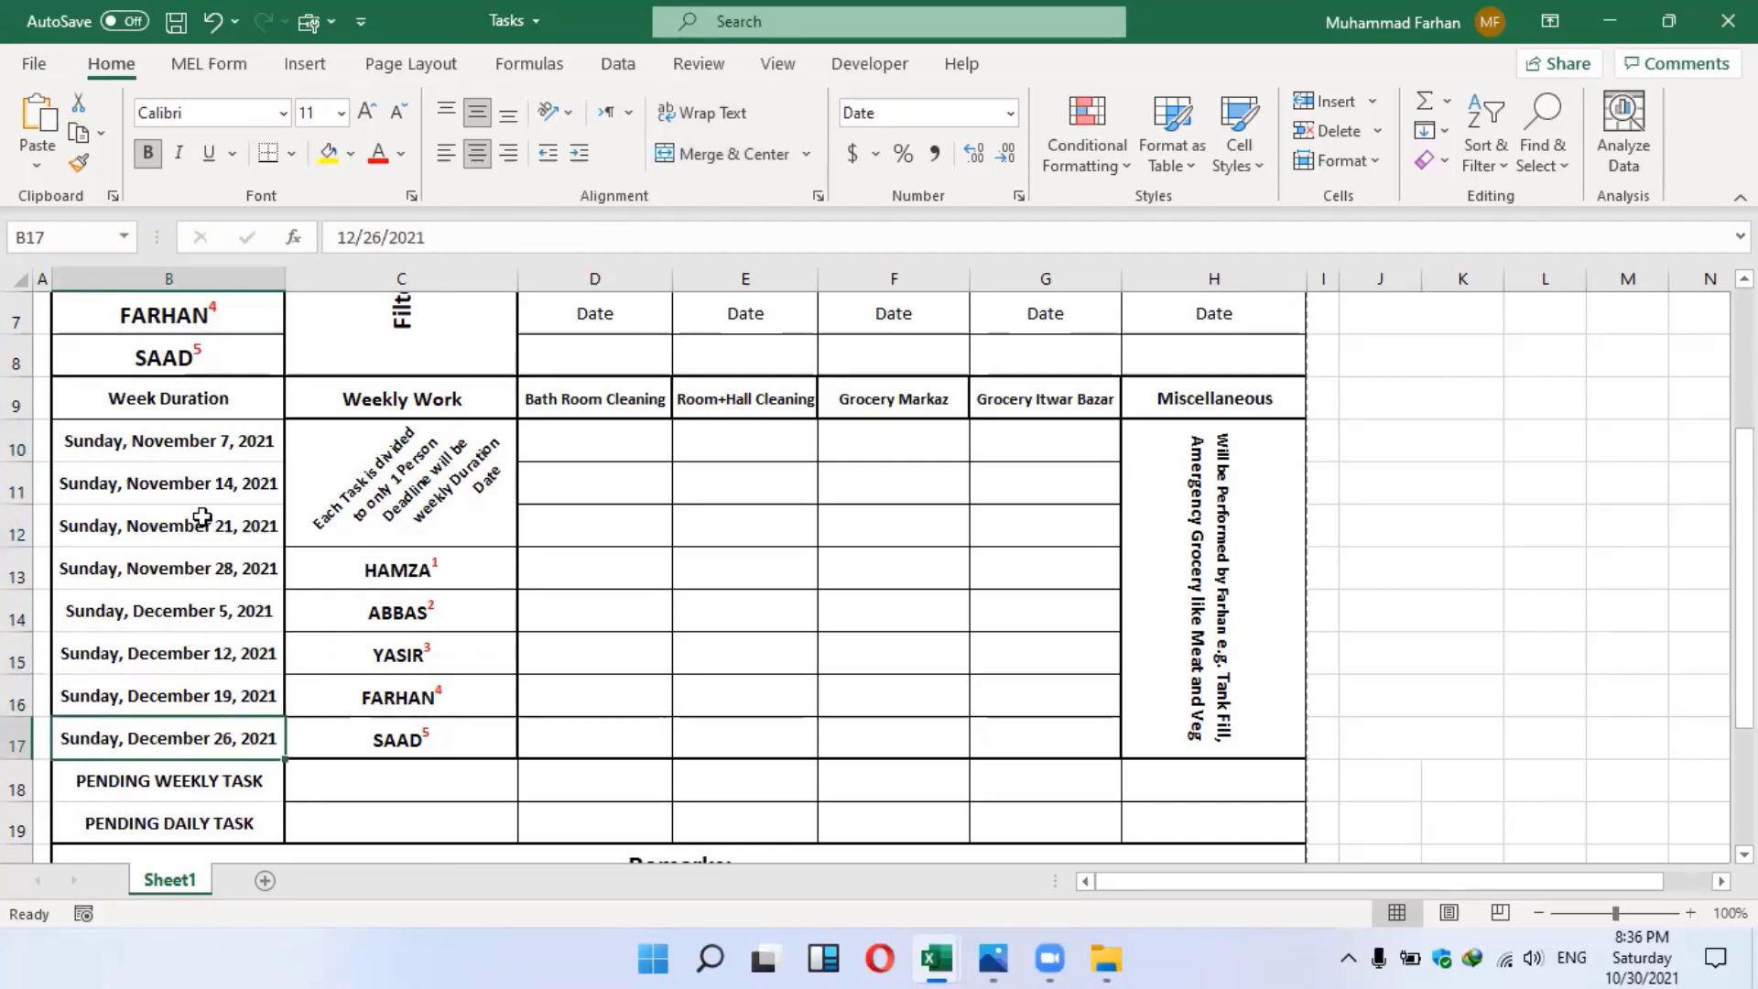
{"action": "left_click", "coordinate": [201, 448]}
{"action": "left_click", "coordinate": [197, 526]}
{"action": "left_click", "coordinate": [197, 570]}
{"action": "left_click", "coordinate": [203, 636]}
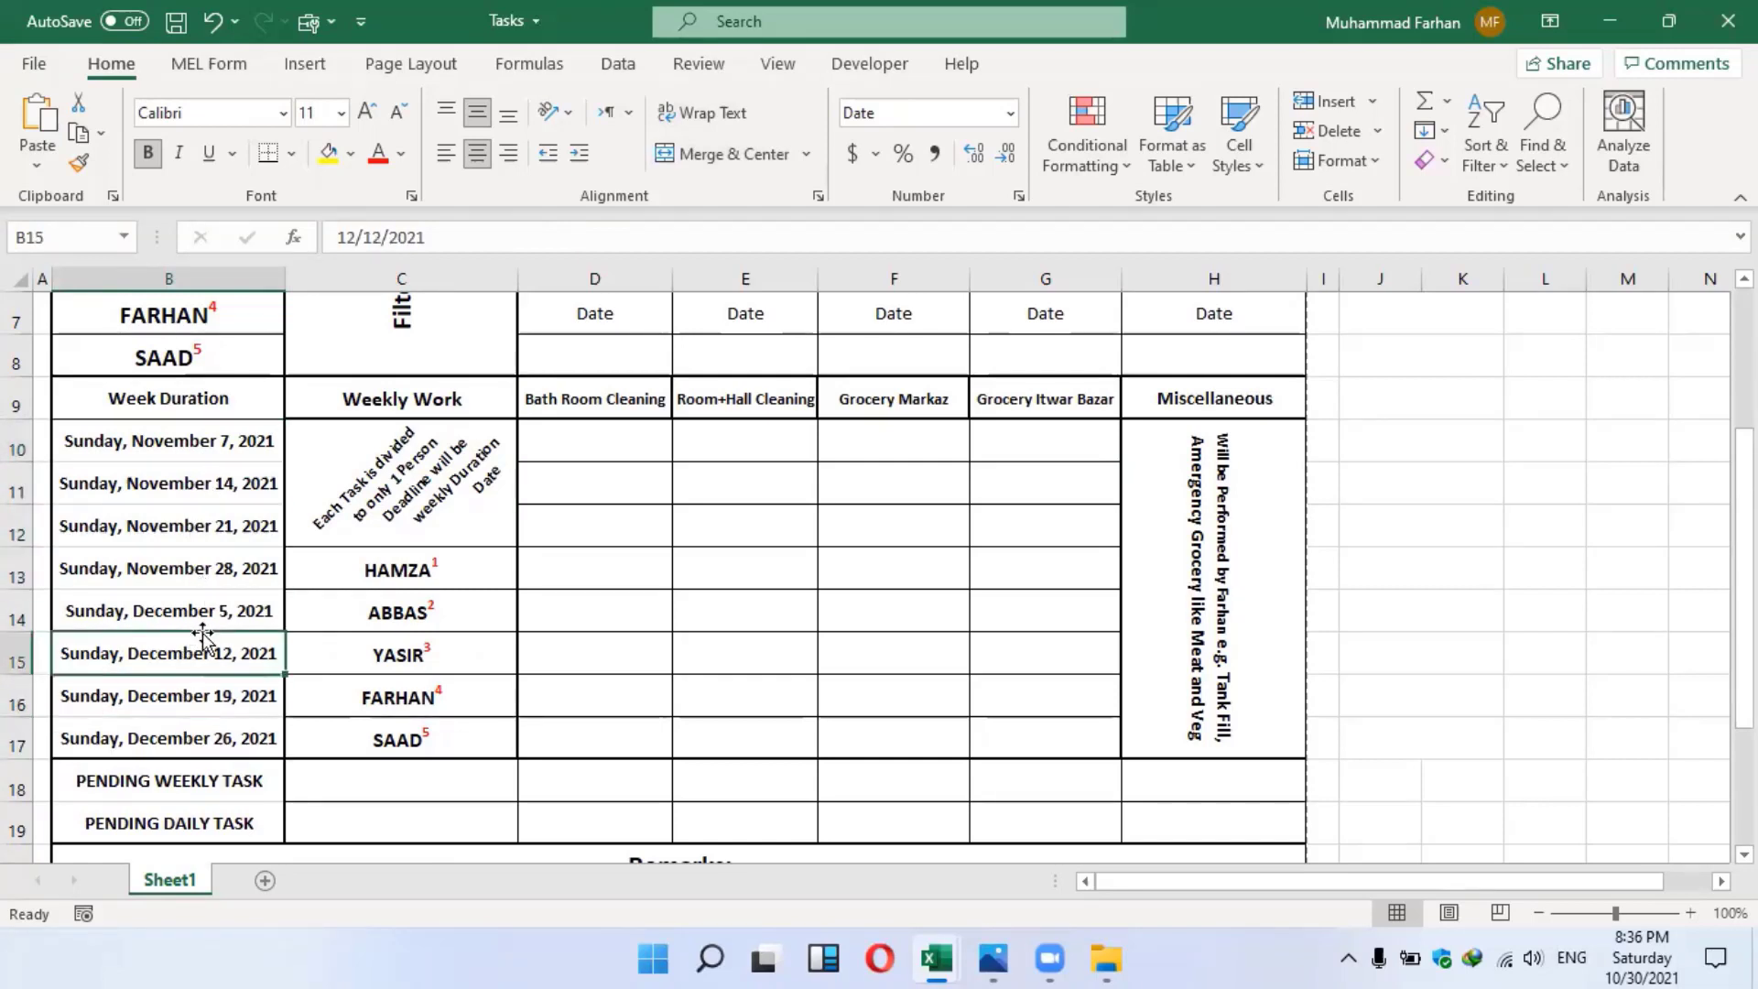
{"action": "left_click", "coordinate": [162, 441]}
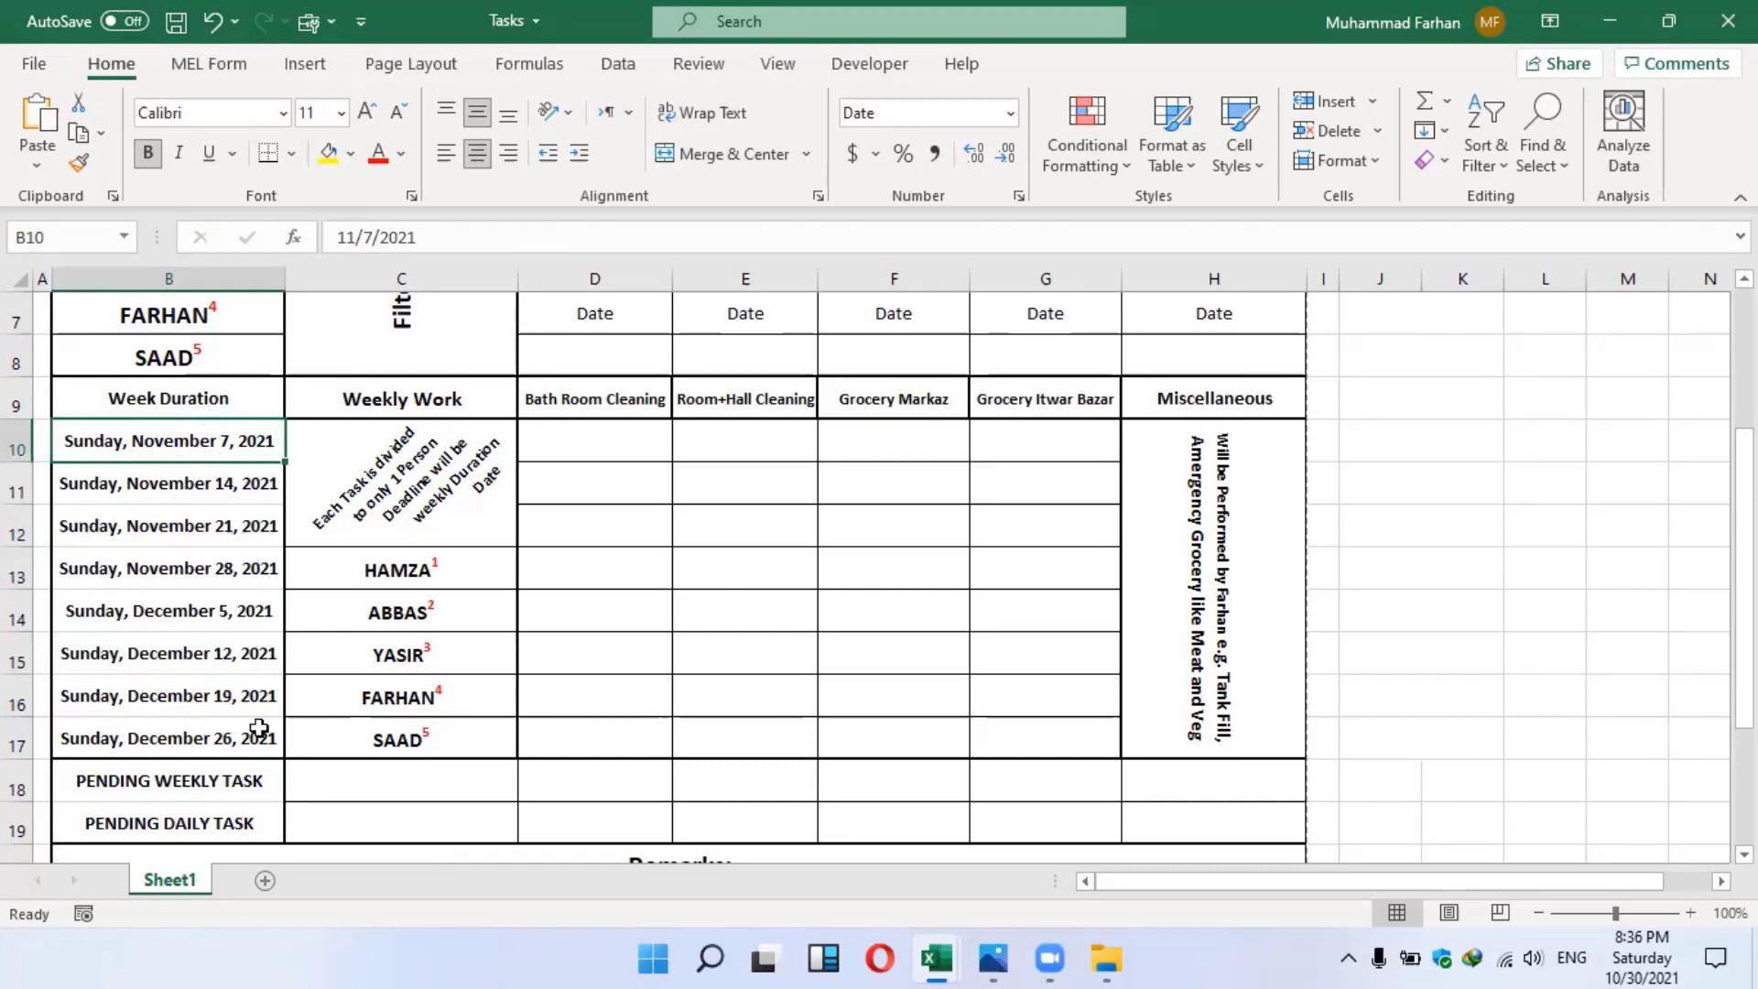
Examine the numbered assignee cells C13 to C17 under Weekly Work and the blank Remarks area below the table
{"action": "left_click", "coordinate": [391, 577]}
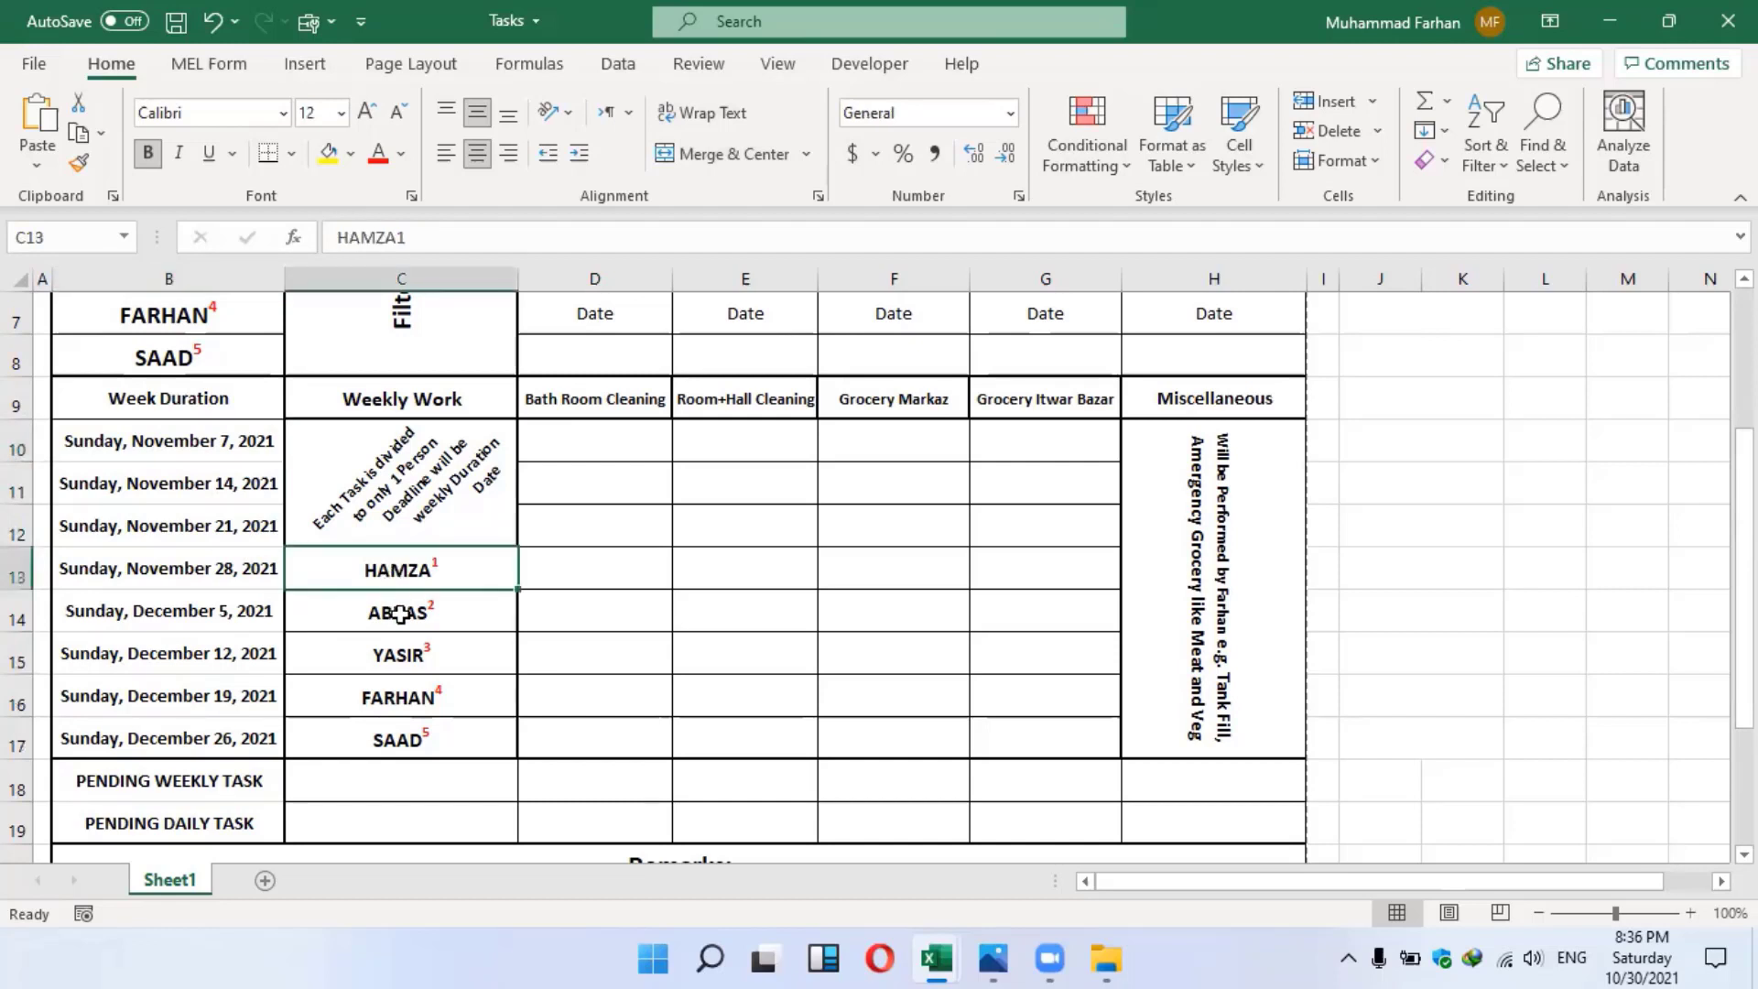
{"action": "left_click", "coordinate": [397, 611]}
{"action": "left_click", "coordinate": [403, 653]}
{"action": "left_click", "coordinate": [419, 738]}
{"action": "left_click", "coordinate": [403, 570]}
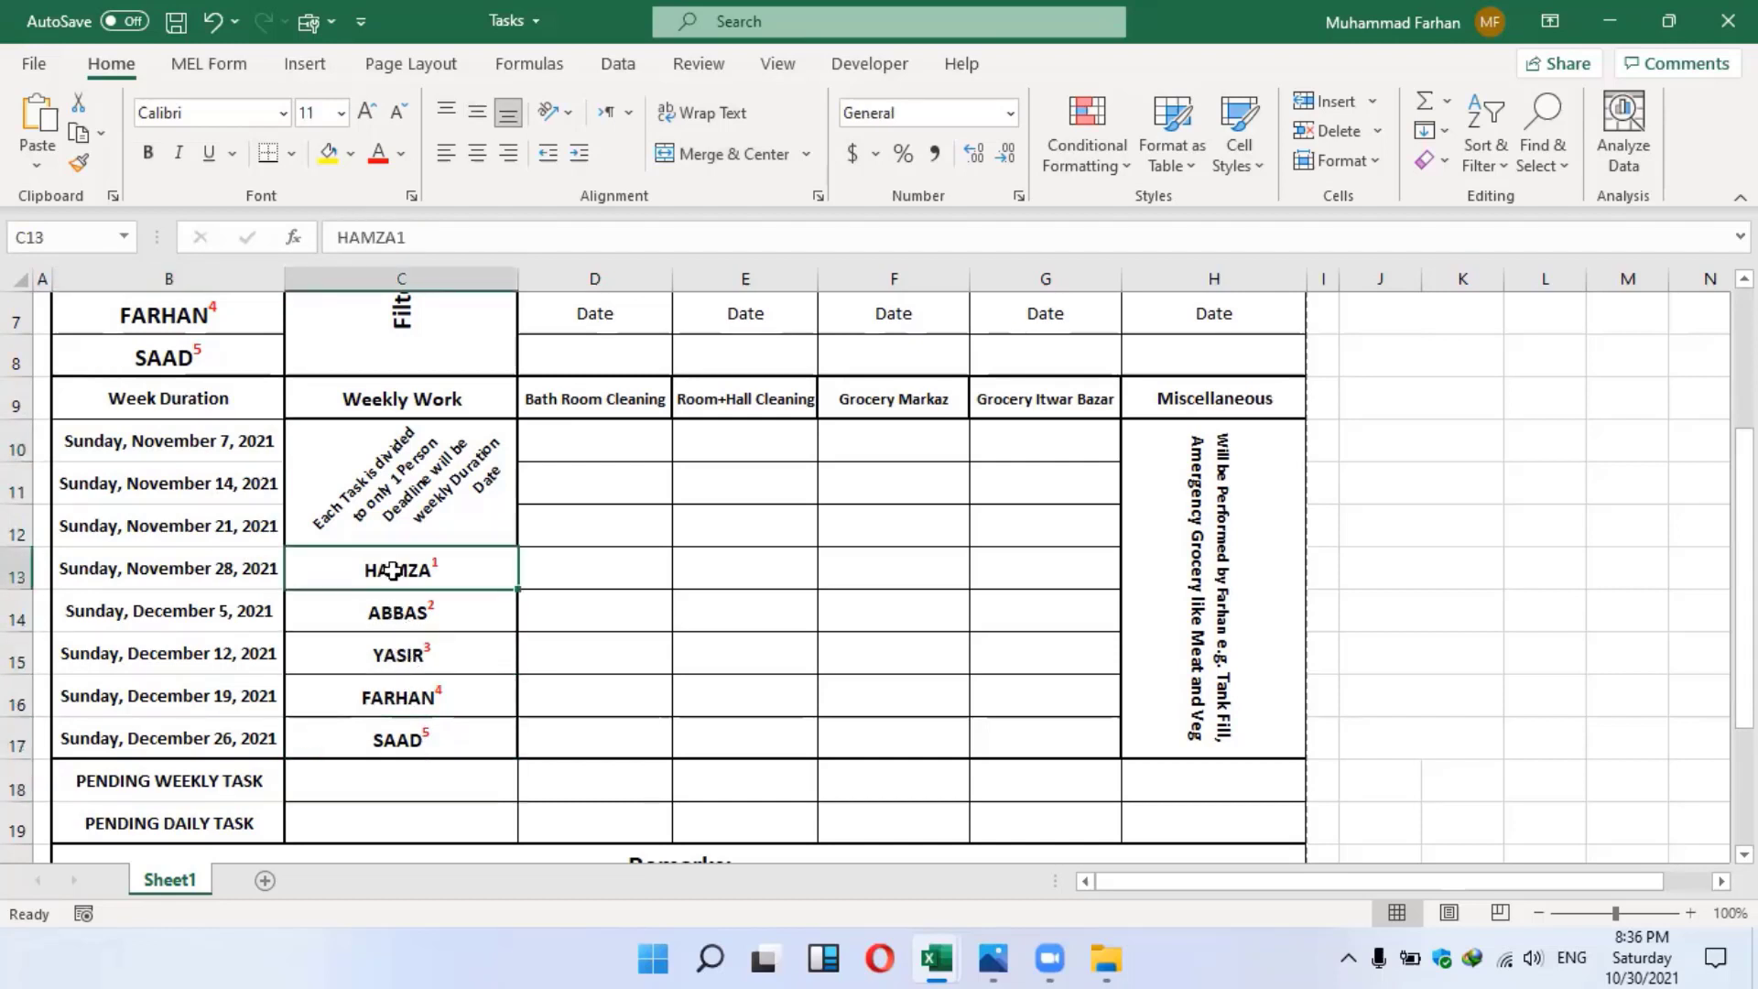
{"action": "left_click", "coordinate": [416, 656]}
{"action": "left_click", "coordinate": [414, 738]}
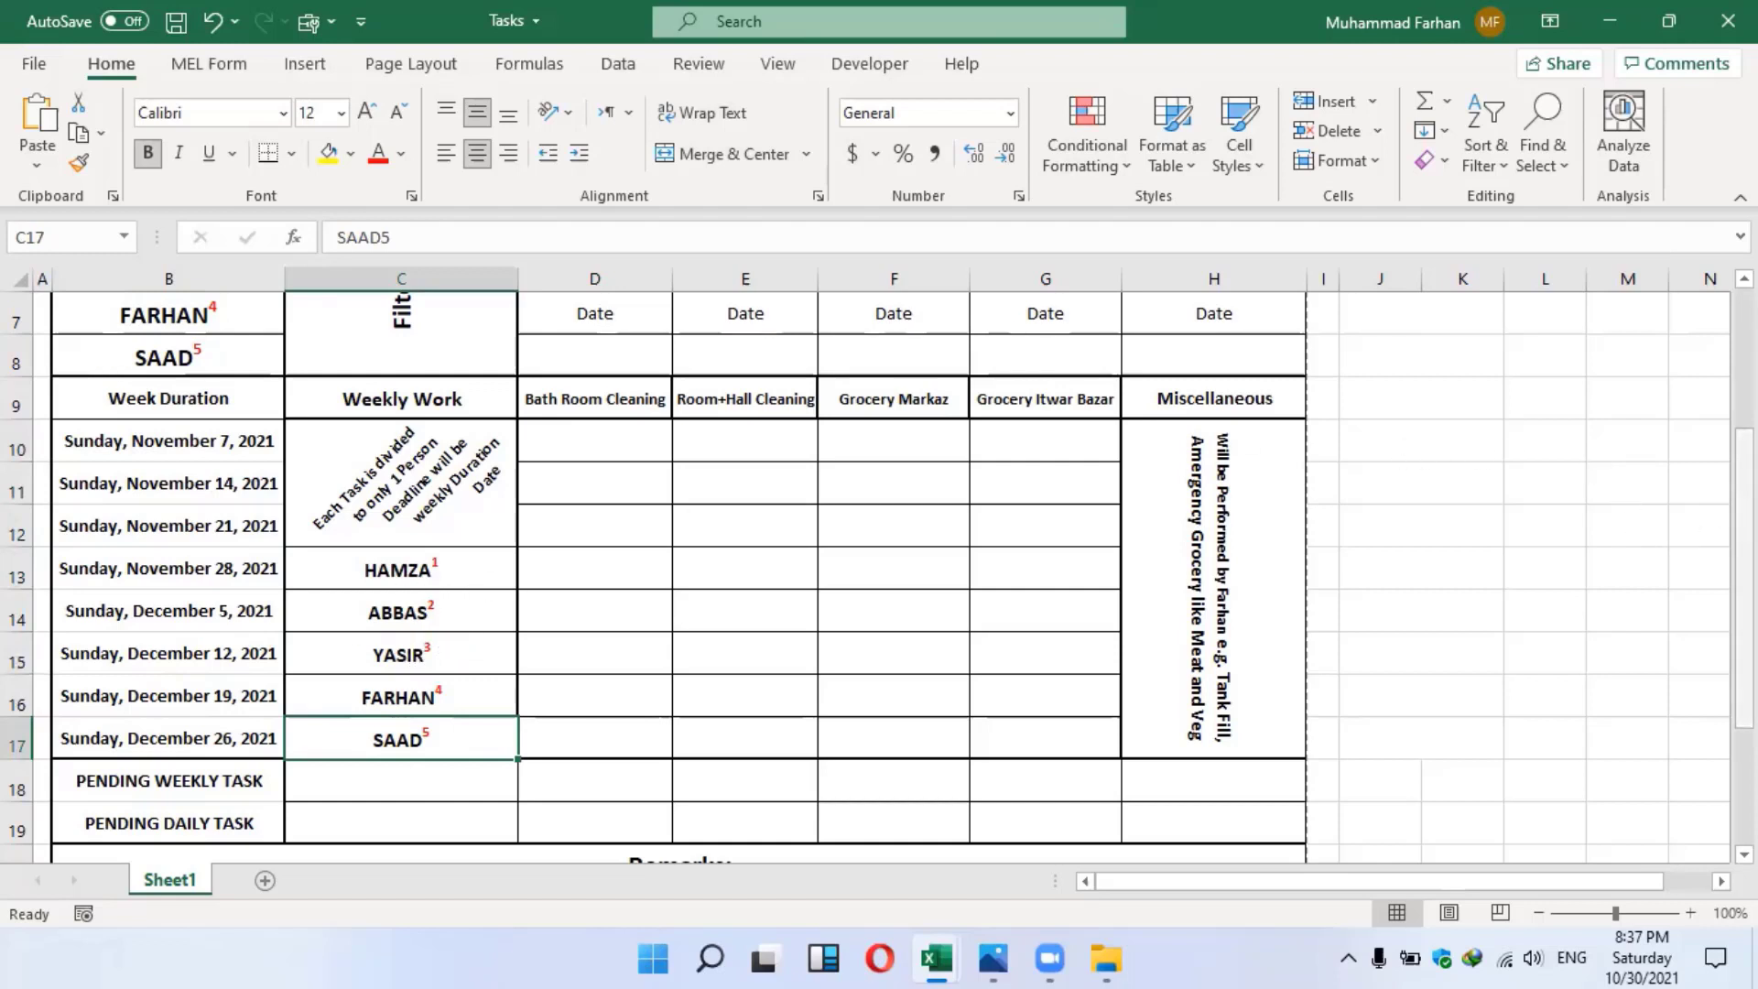
{"action": "left_click_drag", "start_coordinate": [1744, 527], "coordinate": [1744, 595]}
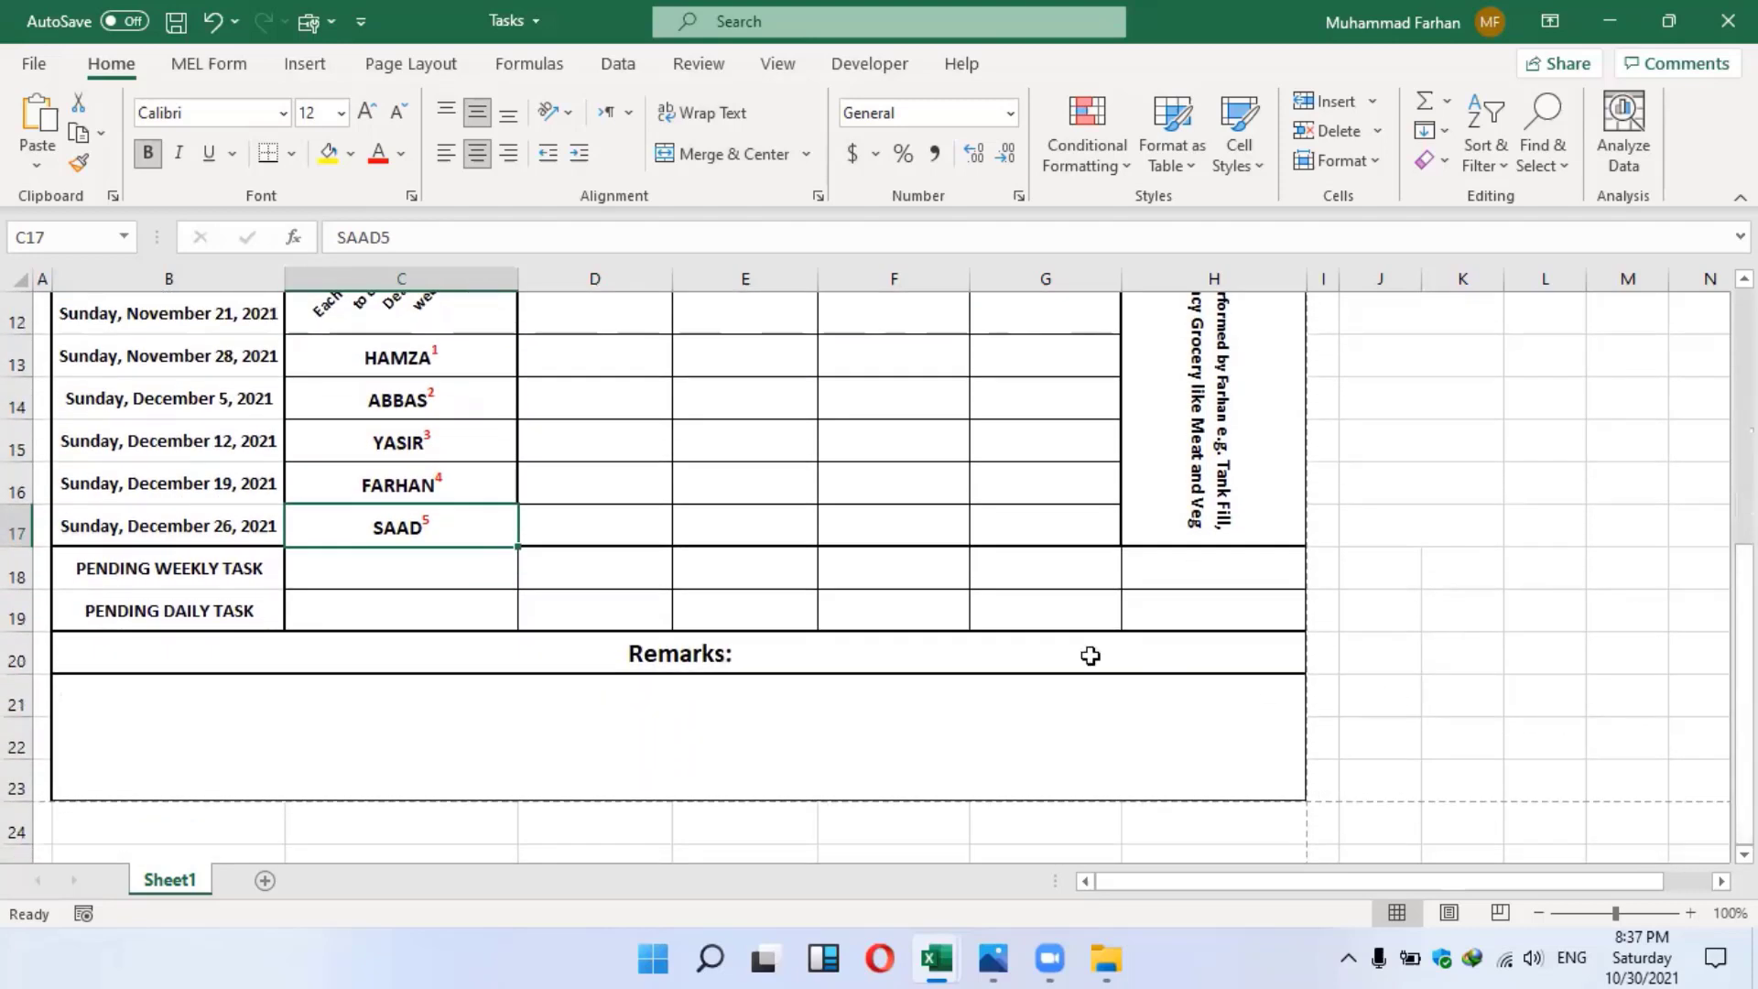
{"action": "left_click", "coordinate": [707, 700]}
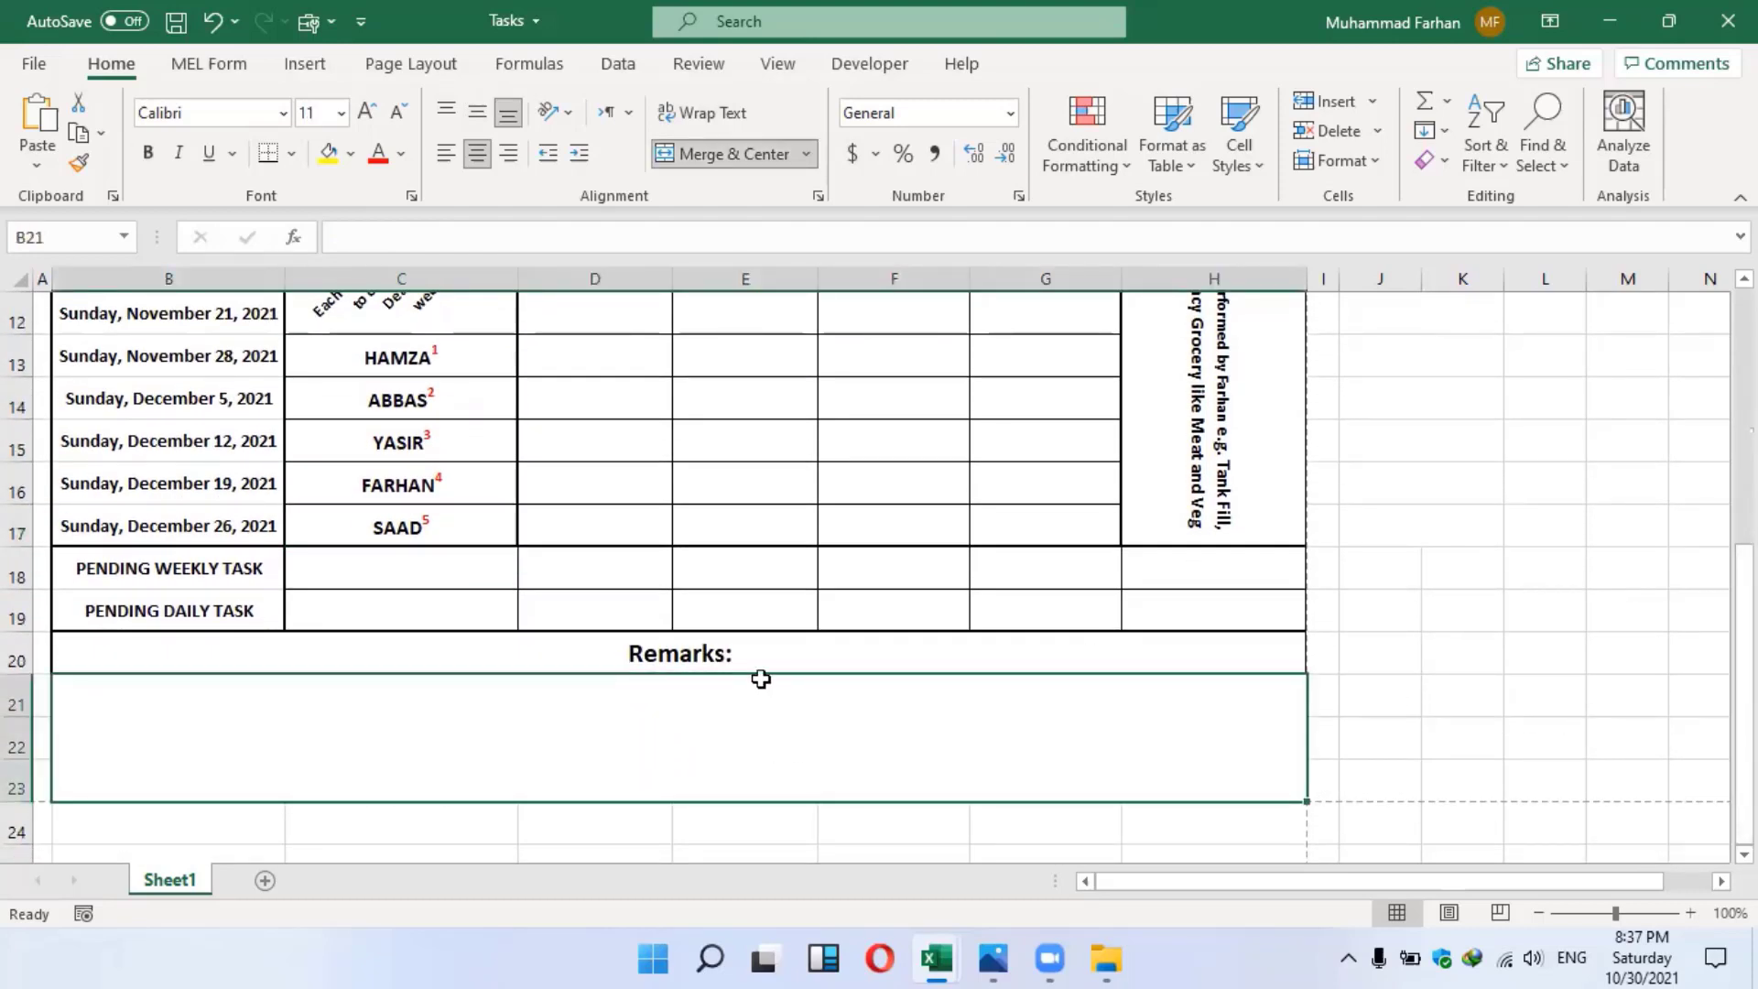
Examine the Date cells and the blank entry cells for each person in the Daily Work section
{"action": "left_click_drag", "start_coordinate": [1744, 595], "coordinate": [1744, 321]}
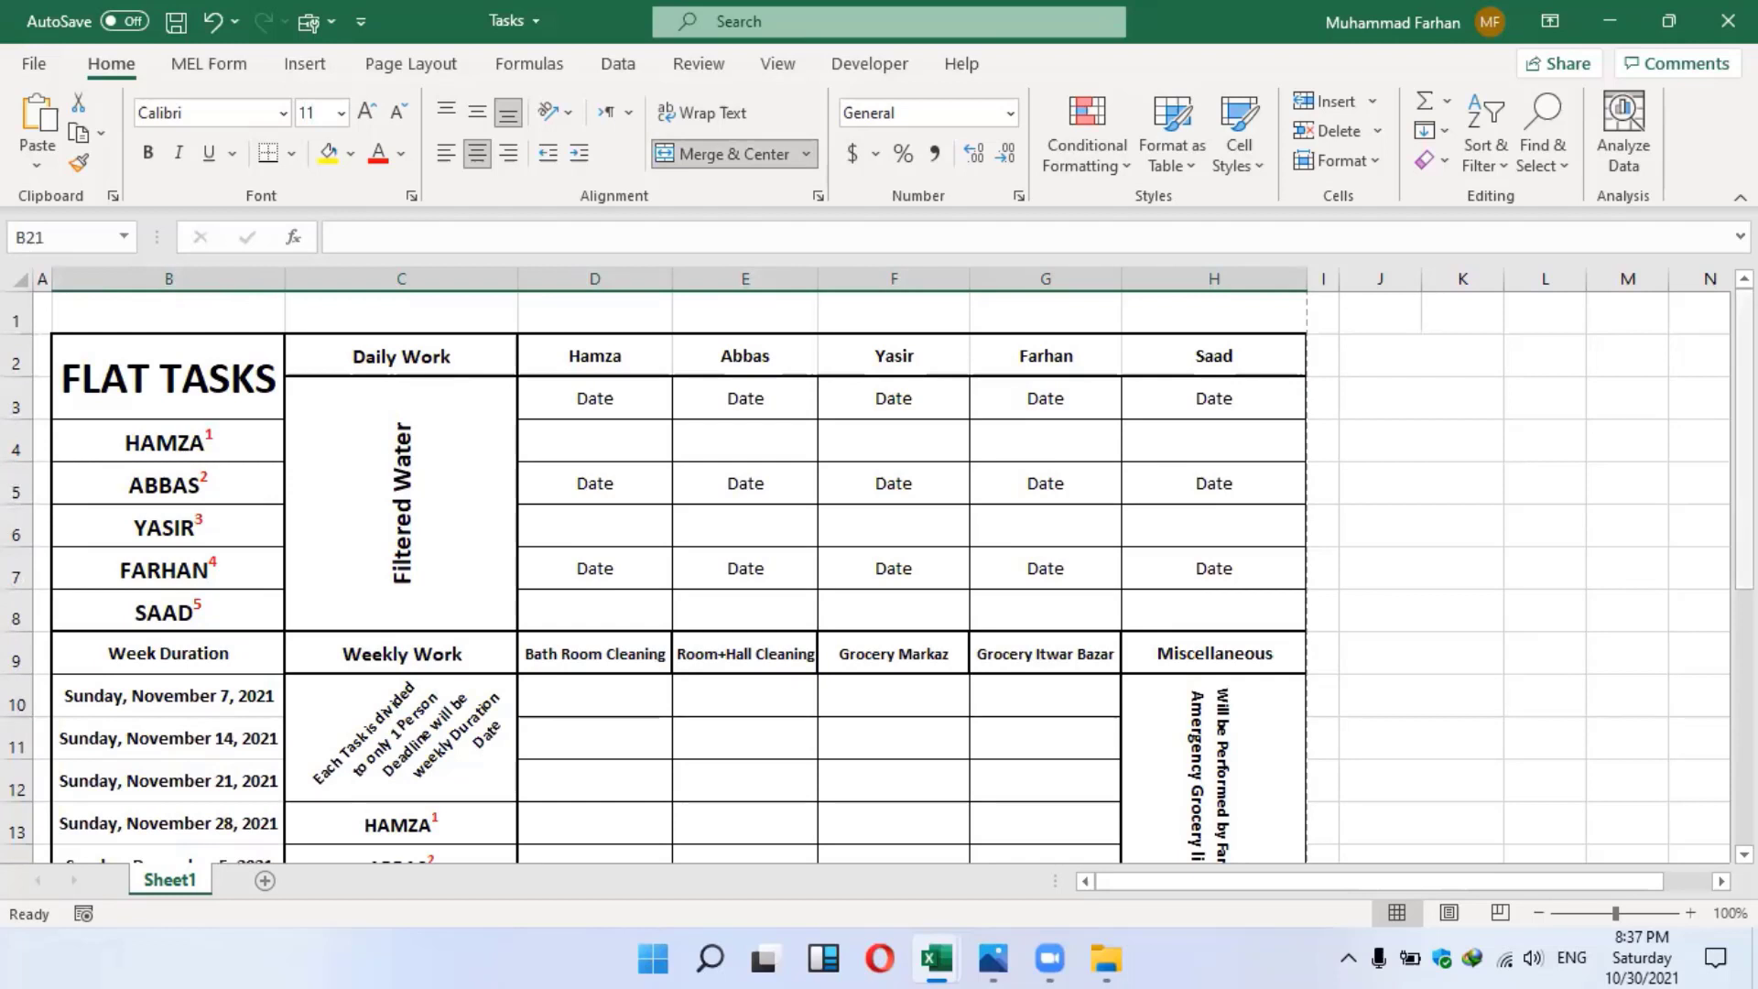
{"action": "left_click", "coordinate": [749, 471]}
{"action": "left_click", "coordinate": [758, 444]}
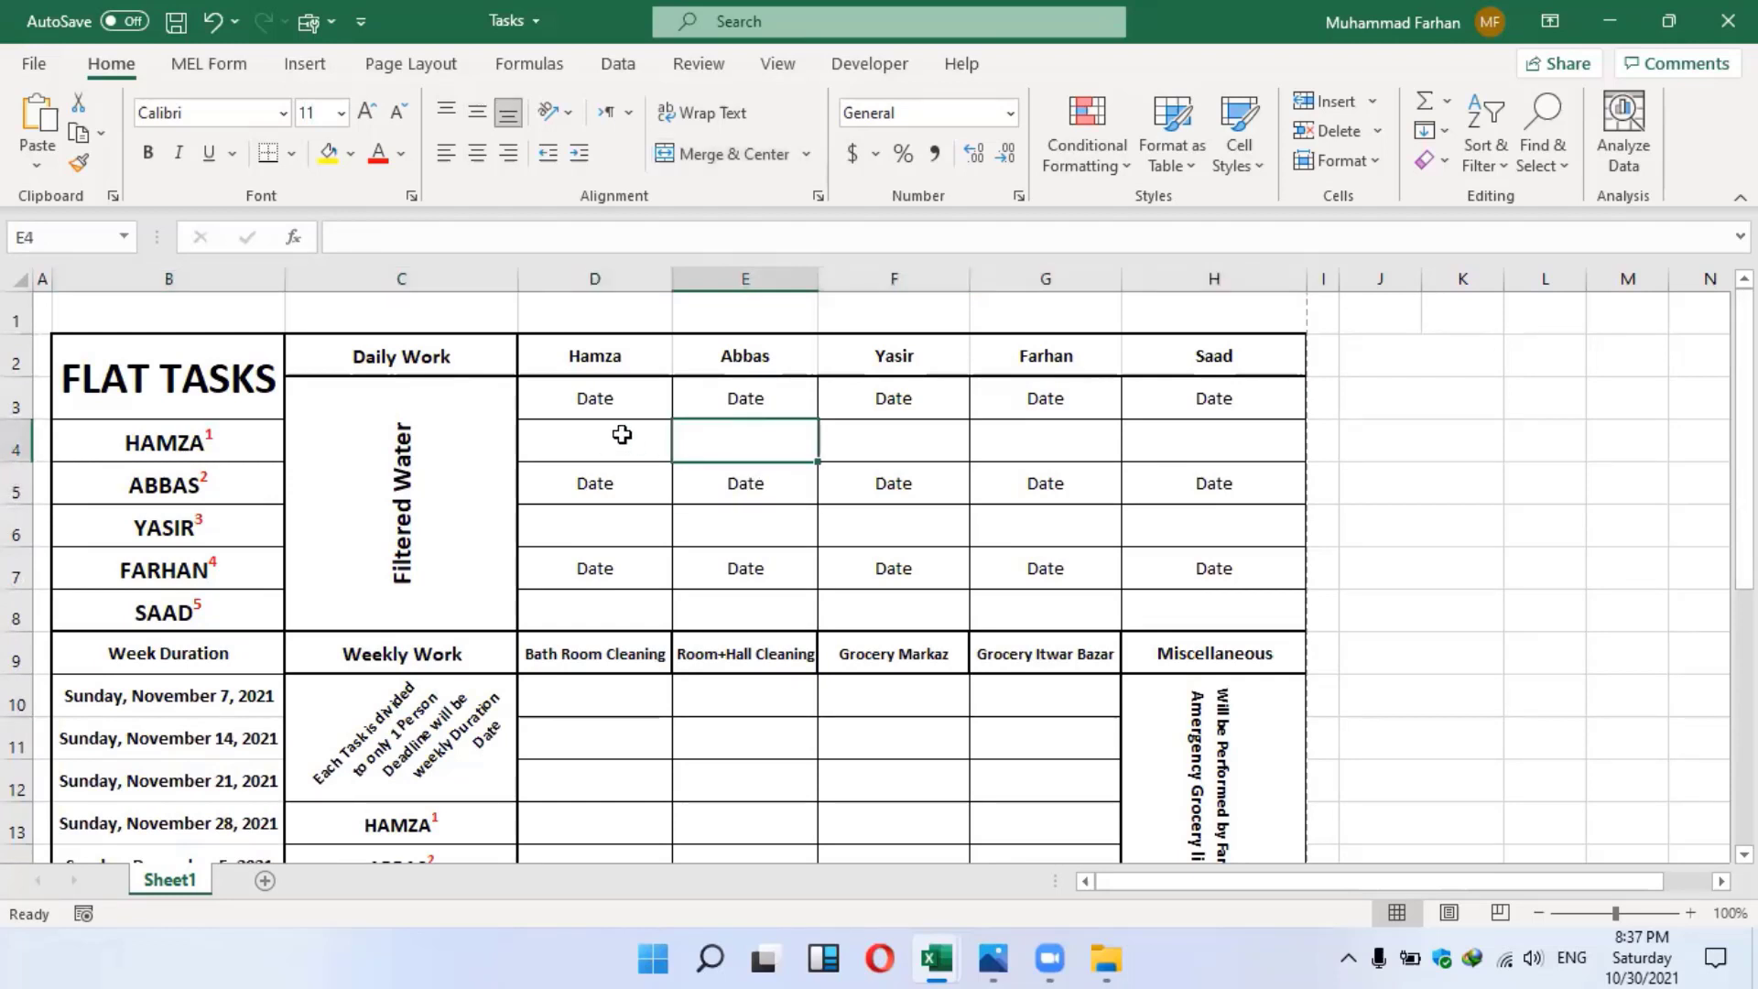
{"action": "left_click", "coordinate": [620, 434]}
{"action": "left_click", "coordinate": [646, 487]}
{"action": "left_click", "coordinate": [793, 486]}
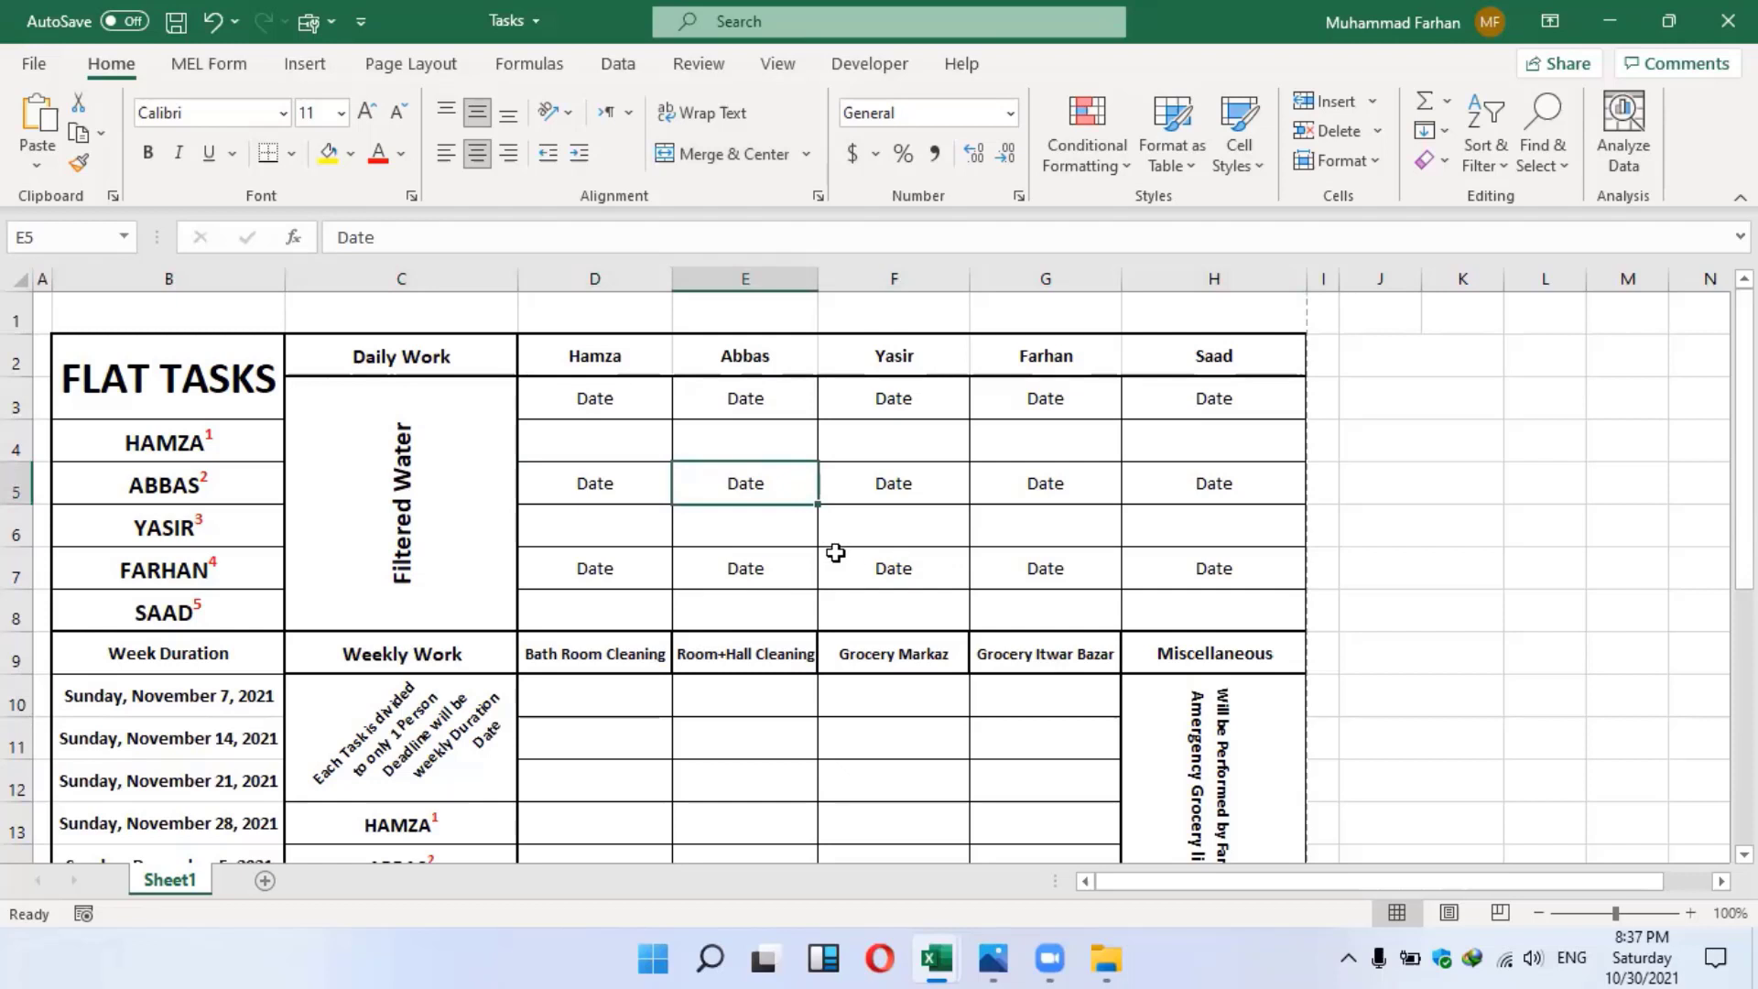
{"action": "left_click", "coordinate": [608, 398]}
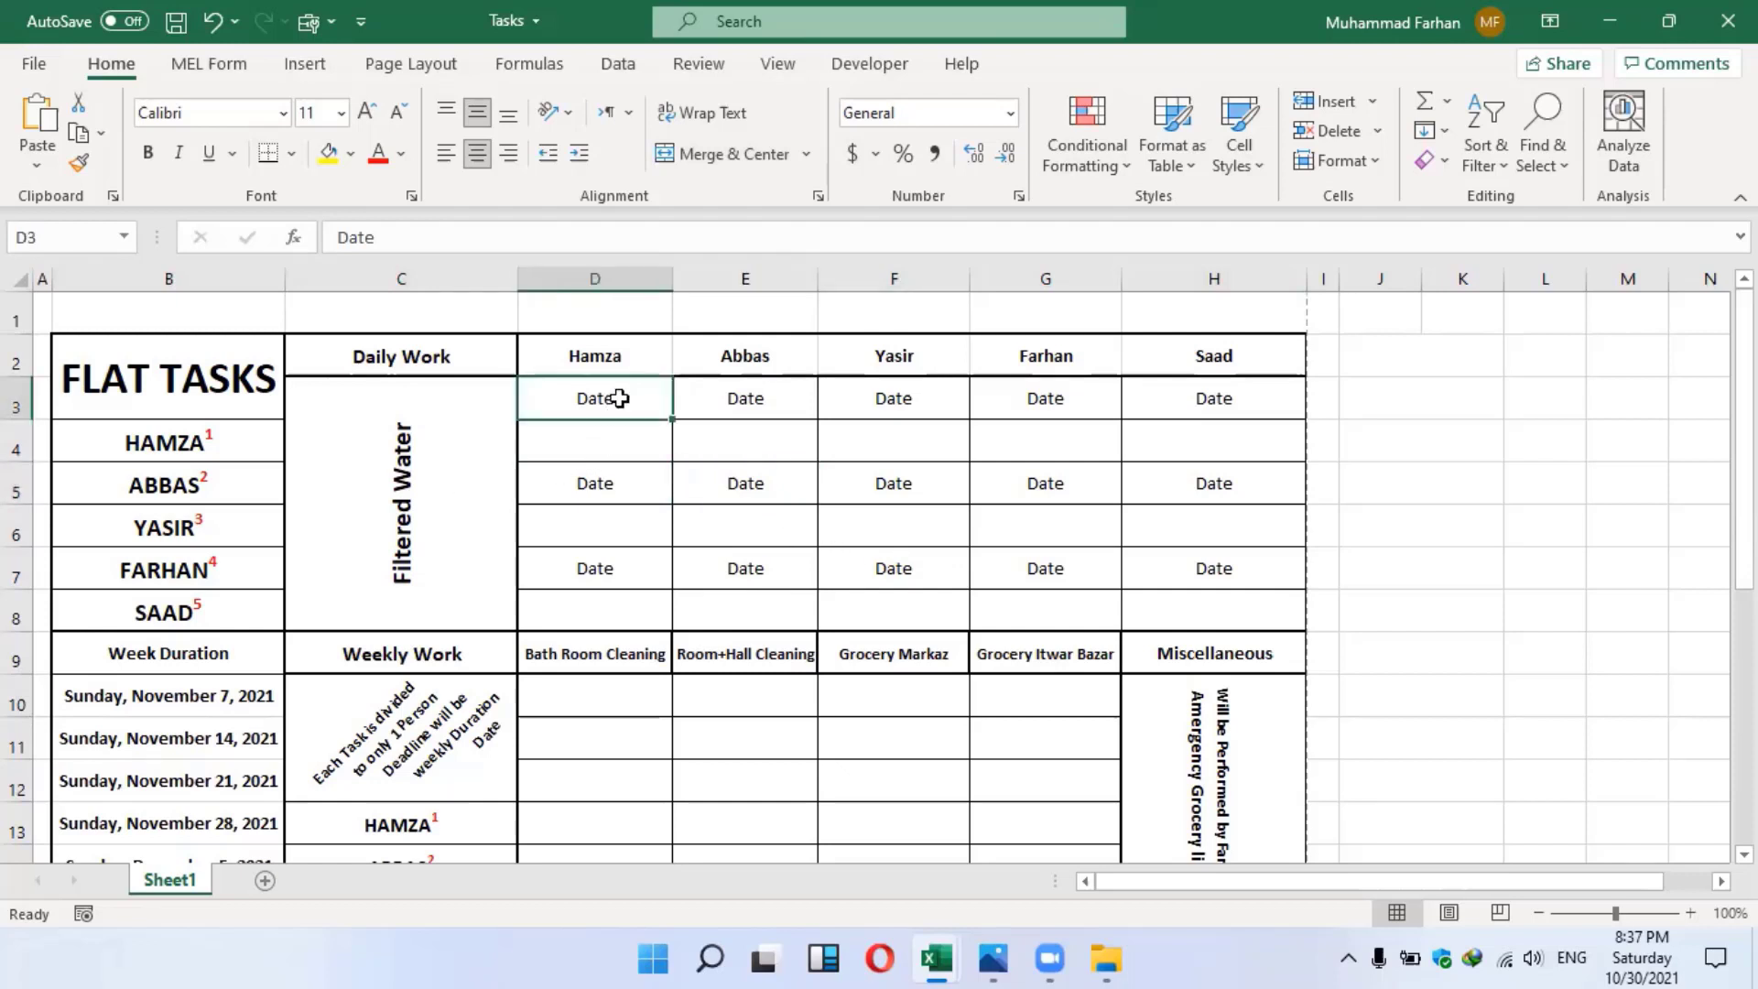
{"action": "left_click", "coordinate": [760, 398]}
{"action": "left_click", "coordinate": [879, 398]}
{"action": "left_click", "coordinate": [1052, 399]}
{"action": "left_click", "coordinate": [1181, 400]}
{"action": "left_click", "coordinate": [1180, 482]}
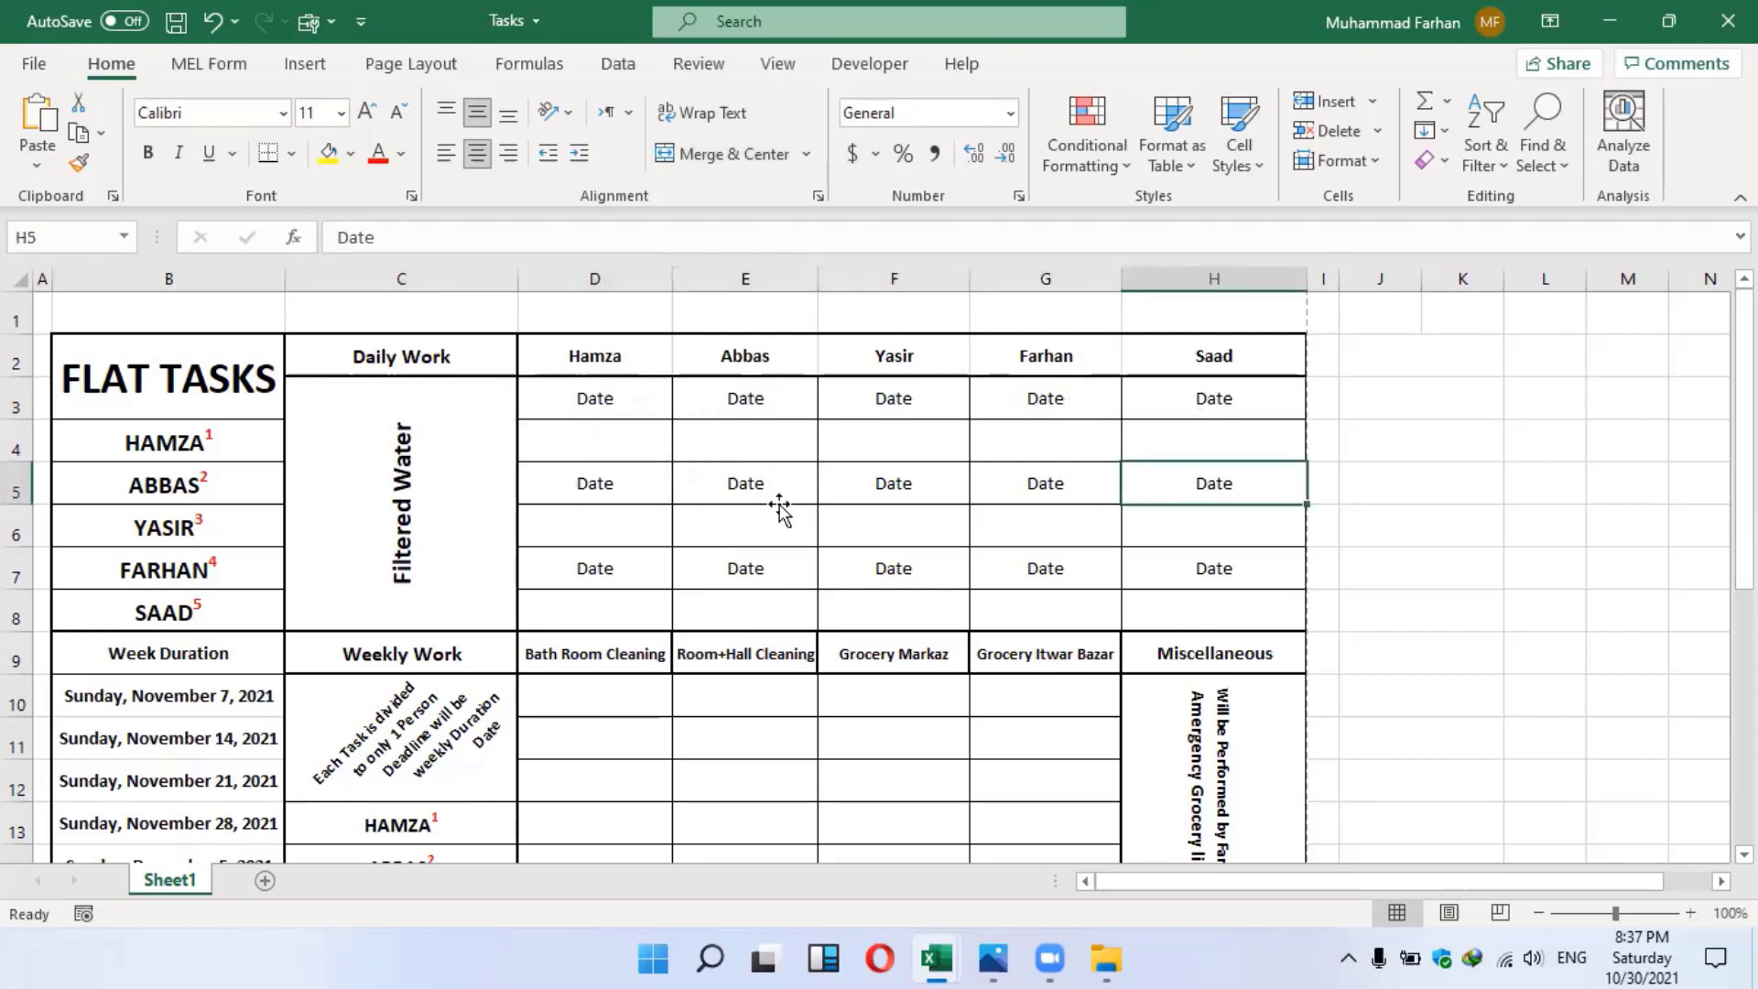
{"action": "left_click", "coordinate": [774, 490]}
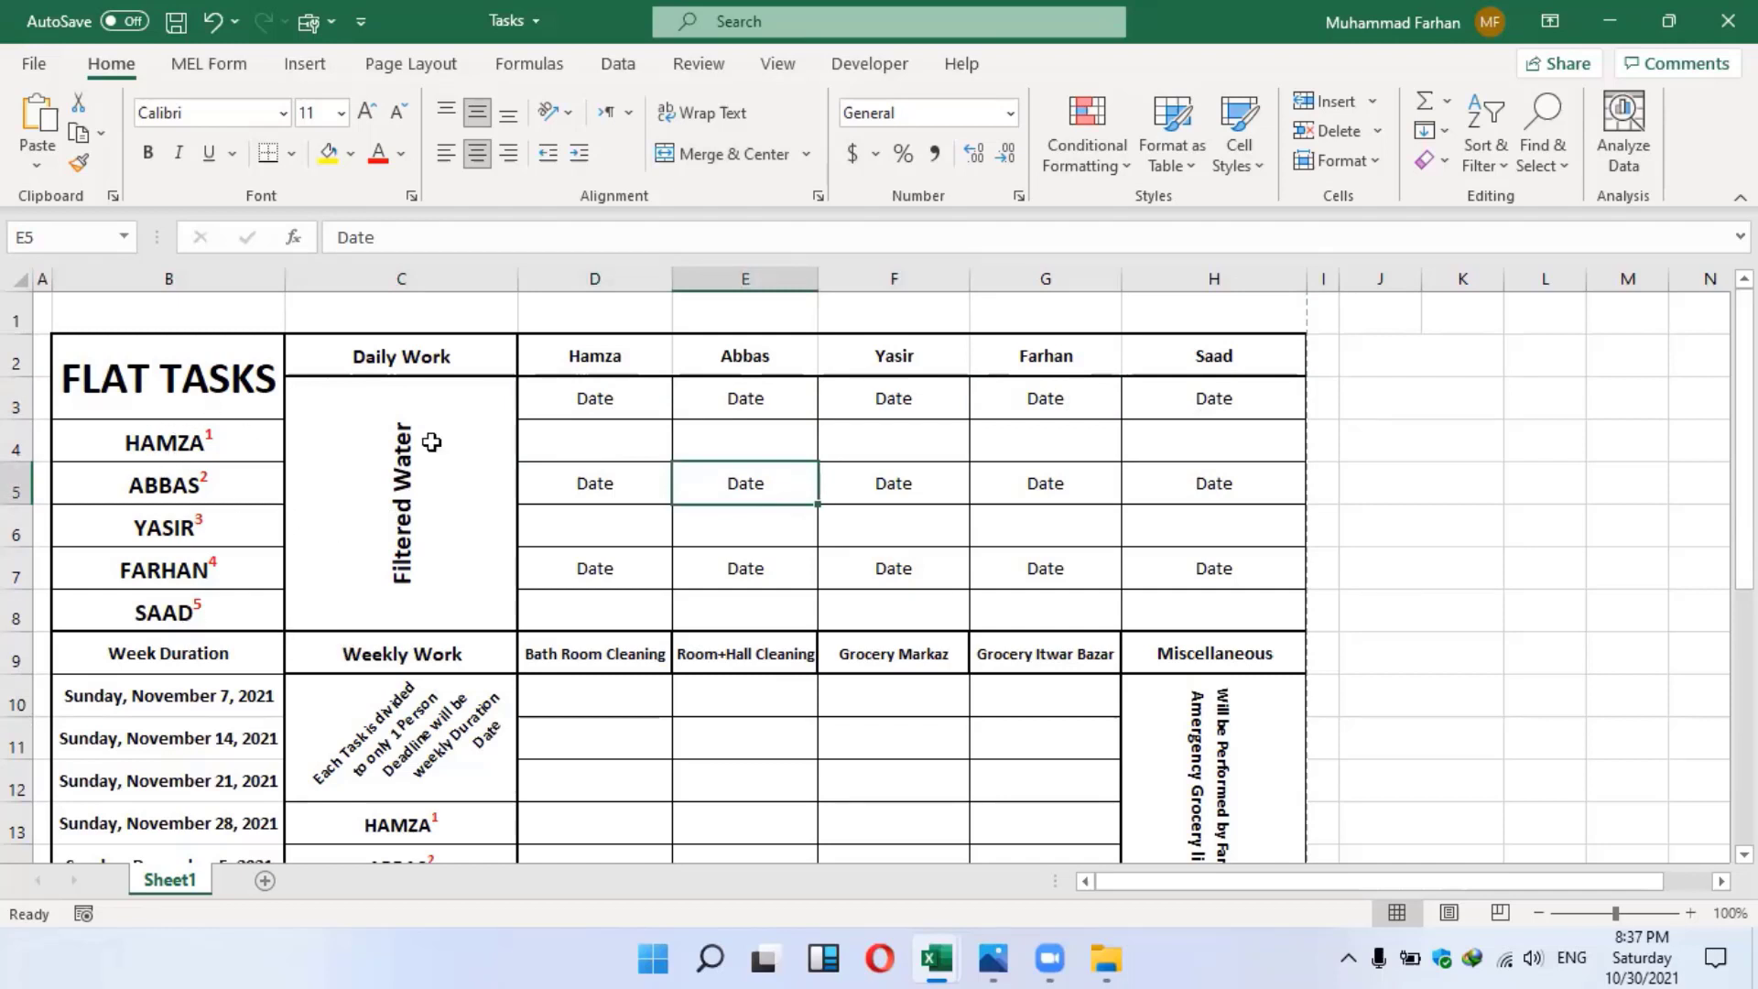
{"action": "mouse_move", "coordinate": [1744, 509]}
{"action": "left_mouse_down"}
{"action": "mouse_move", "coordinate": [1744, 770]}
{"action": "mouse_move", "coordinate": [1744, 508]}
{"action": "left_mouse_up"}
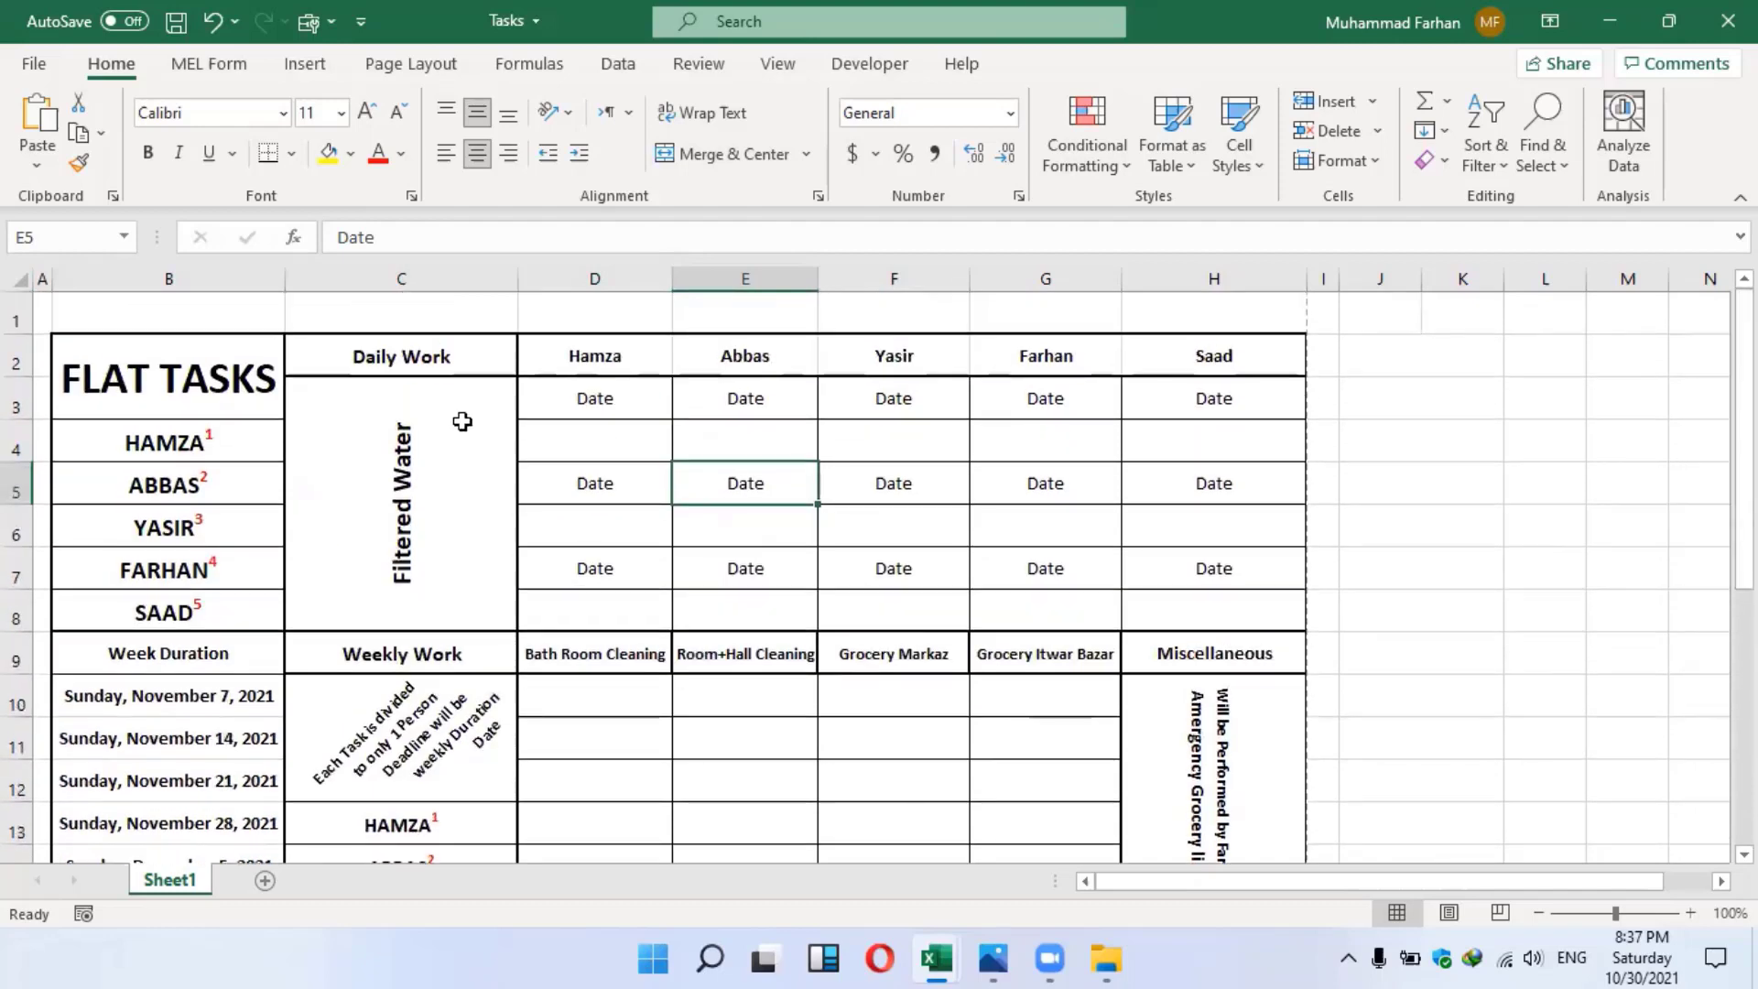
Review the Week Duration column, the FLAT TASKS title and the rest of the task sheet down to Remarks
{"action": "left_click", "coordinate": [148, 683]}
{"action": "left_click", "coordinate": [169, 744]}
{"action": "left_click", "coordinate": [170, 787]}
{"action": "left_click", "coordinate": [157, 656]}
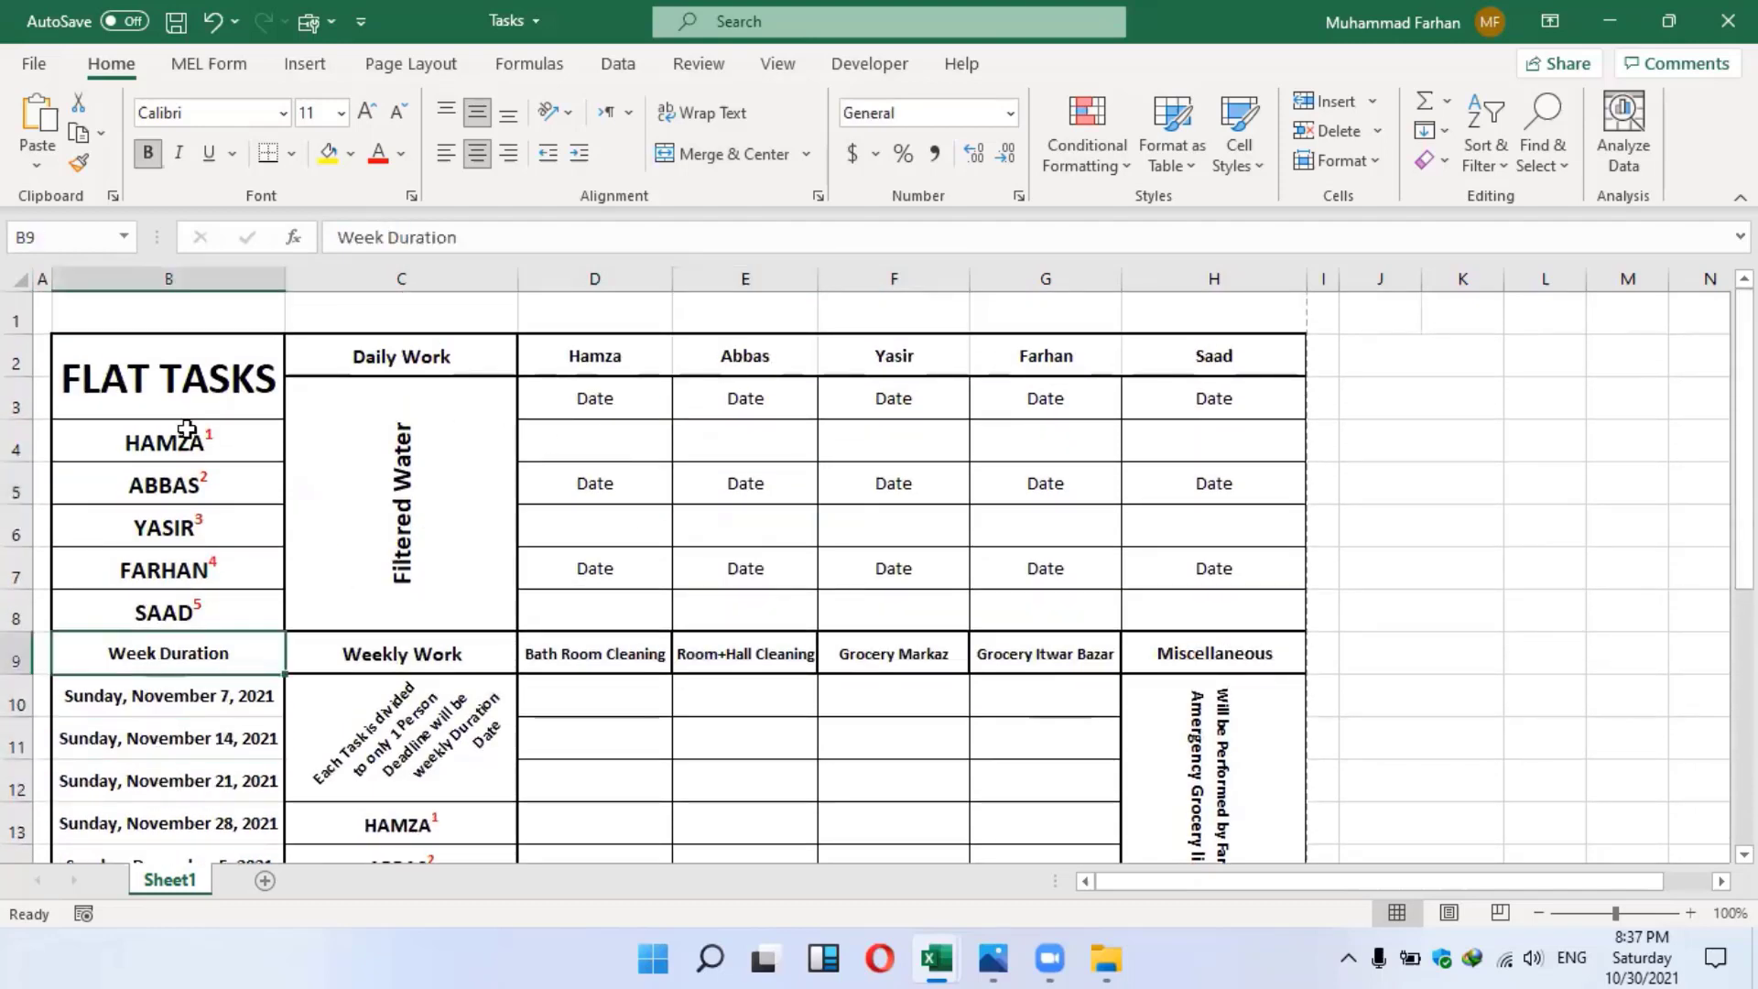
{"action": "left_click", "coordinate": [277, 419]}
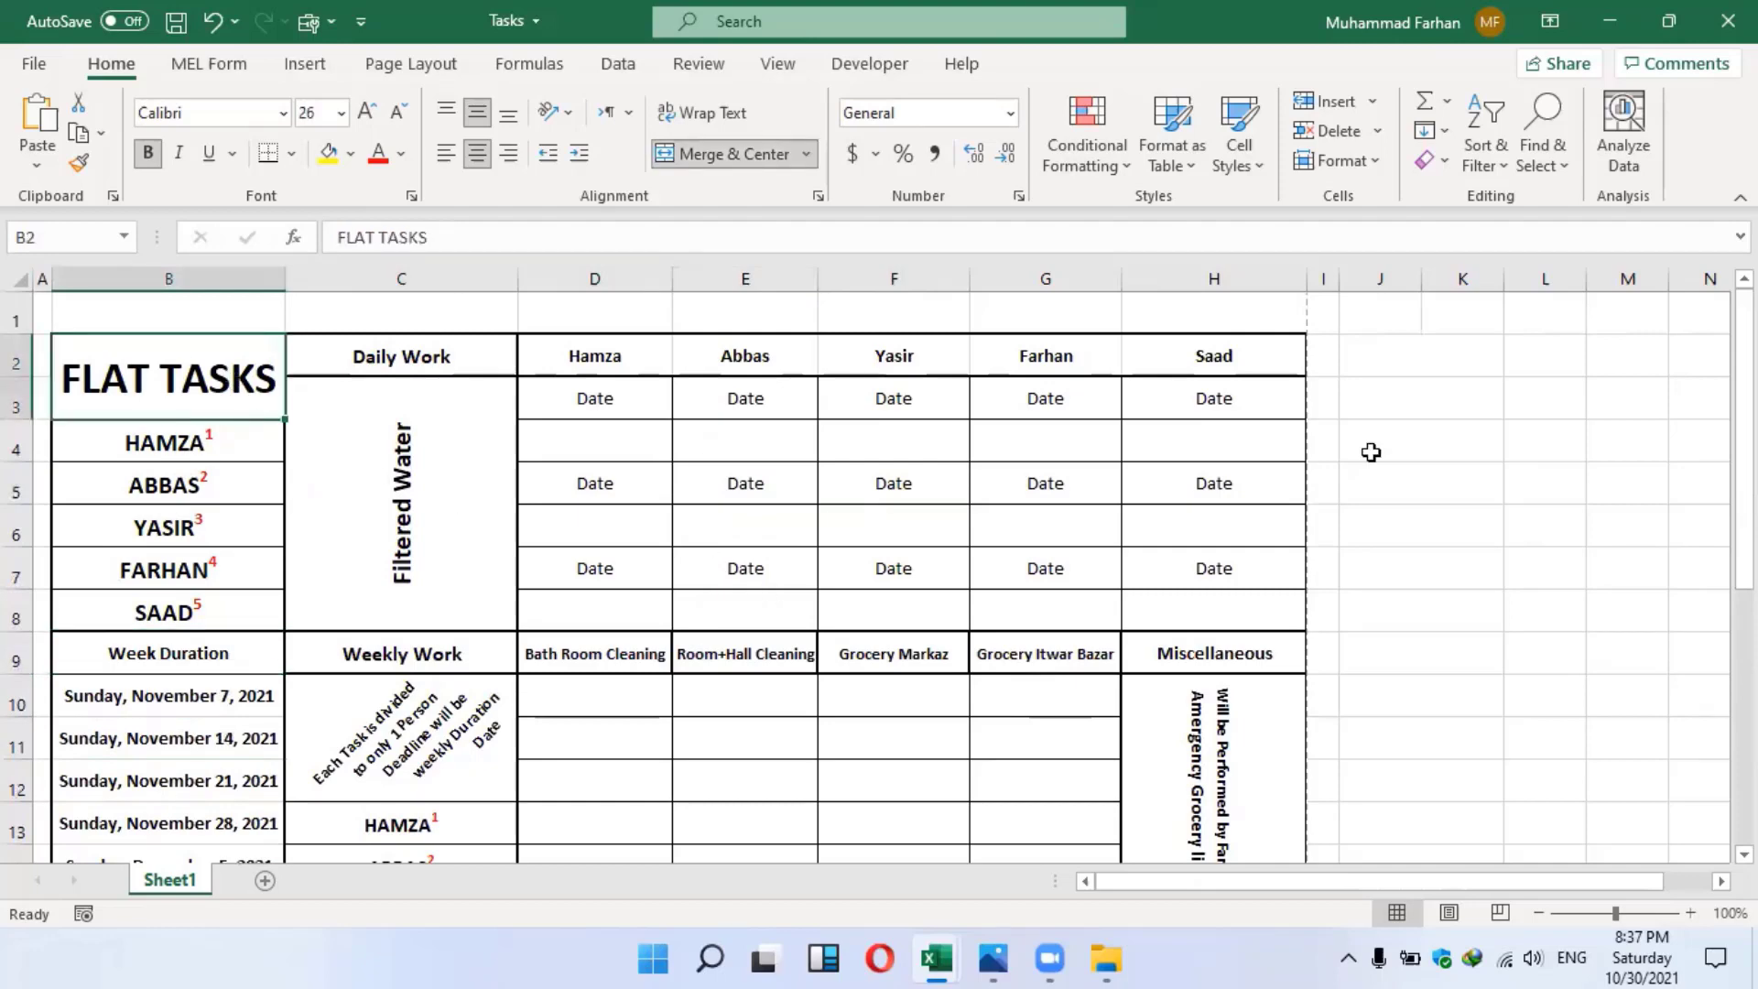
{"action": "scroll", "coordinate": [1602, 411], "scroll_direction": "down", "scroll_amount": 4}
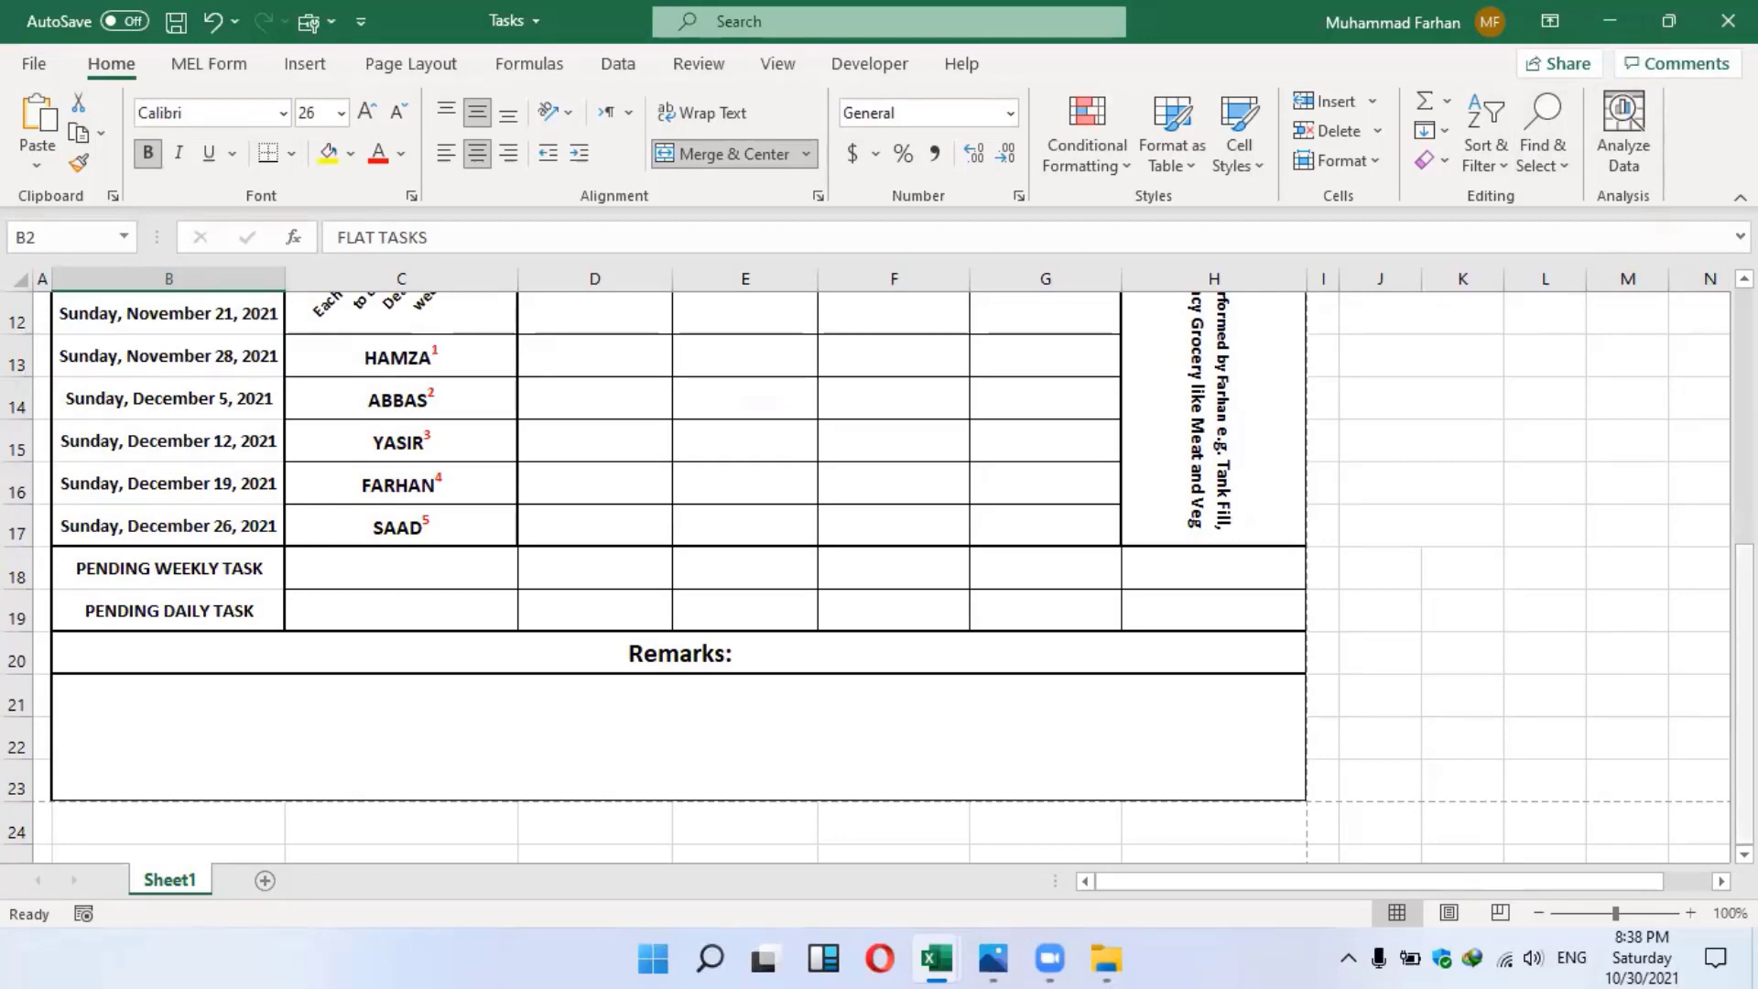
{"action": "mouse_move", "coordinate": [1744, 577]}
{"action": "left_mouse_down"}
{"action": "mouse_move", "coordinate": [1744, 320]}
{"action": "mouse_move", "coordinate": [1744, 576]}
{"action": "left_mouse_up"}
{"action": "left_click_drag", "start_coordinate": [1743, 586], "coordinate": [1744, 331]}
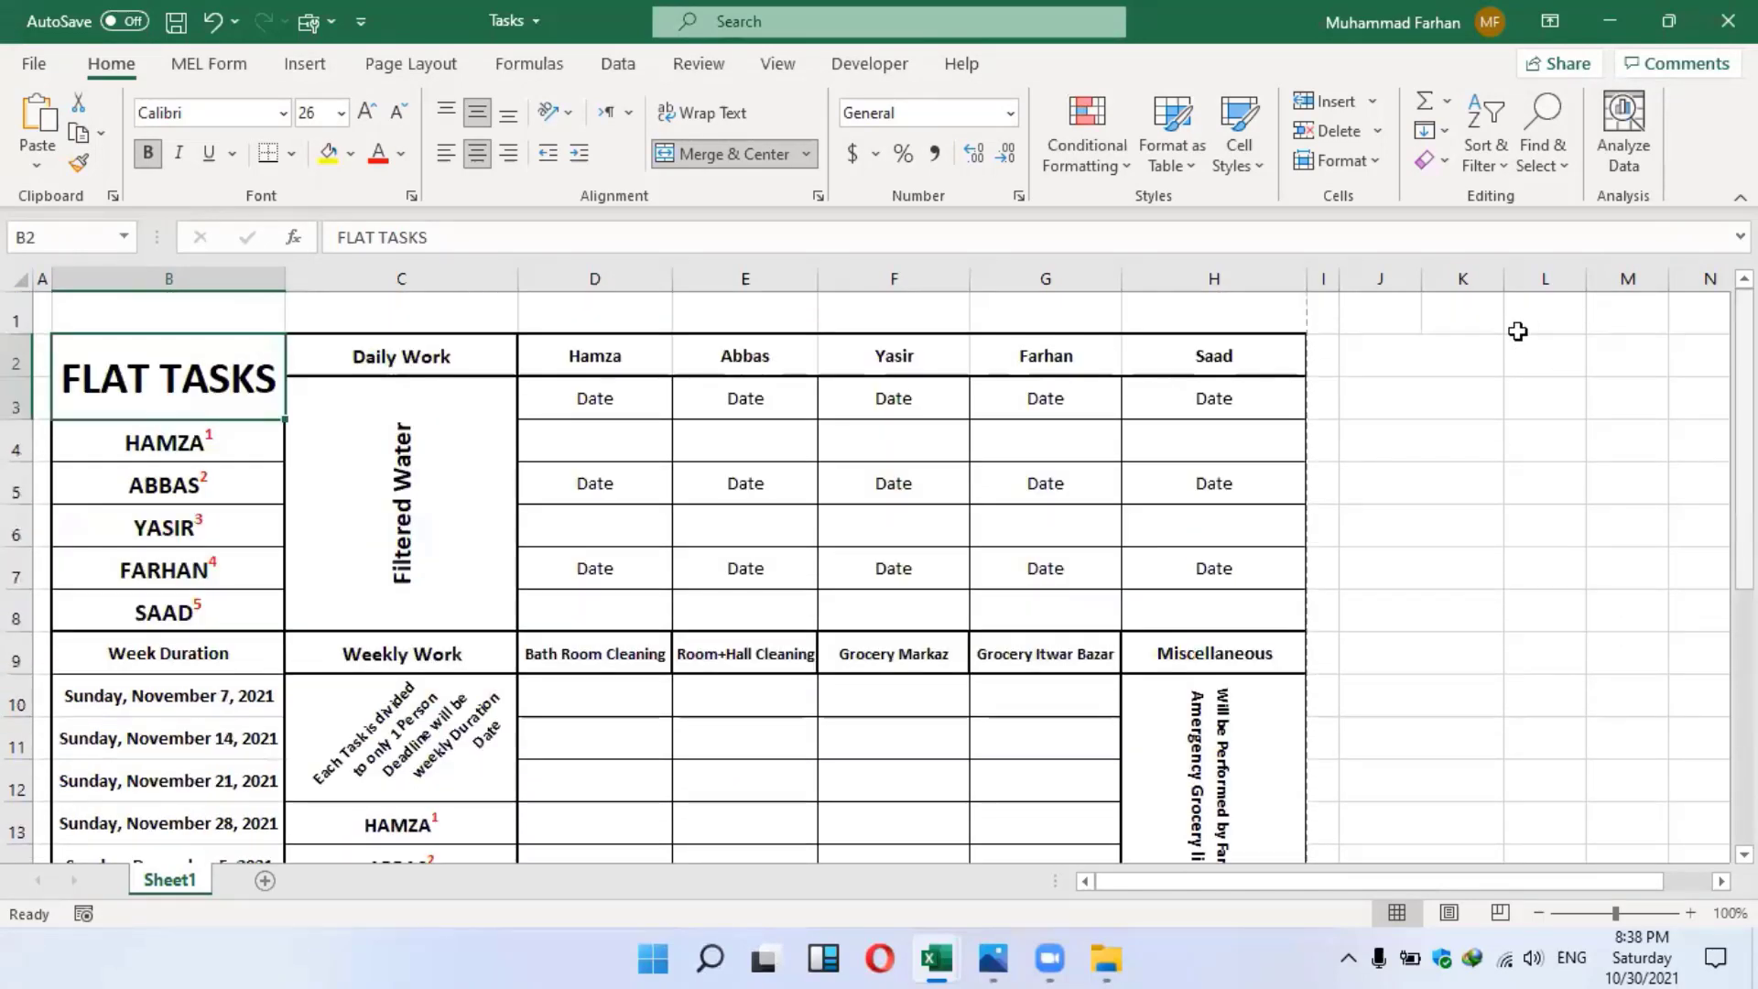
Switch to the PRACTICE FILE workbook and examine the FORMATS table on MELSheet4 and the area beside it
{"action": "left_click", "coordinate": [1617, 12]}
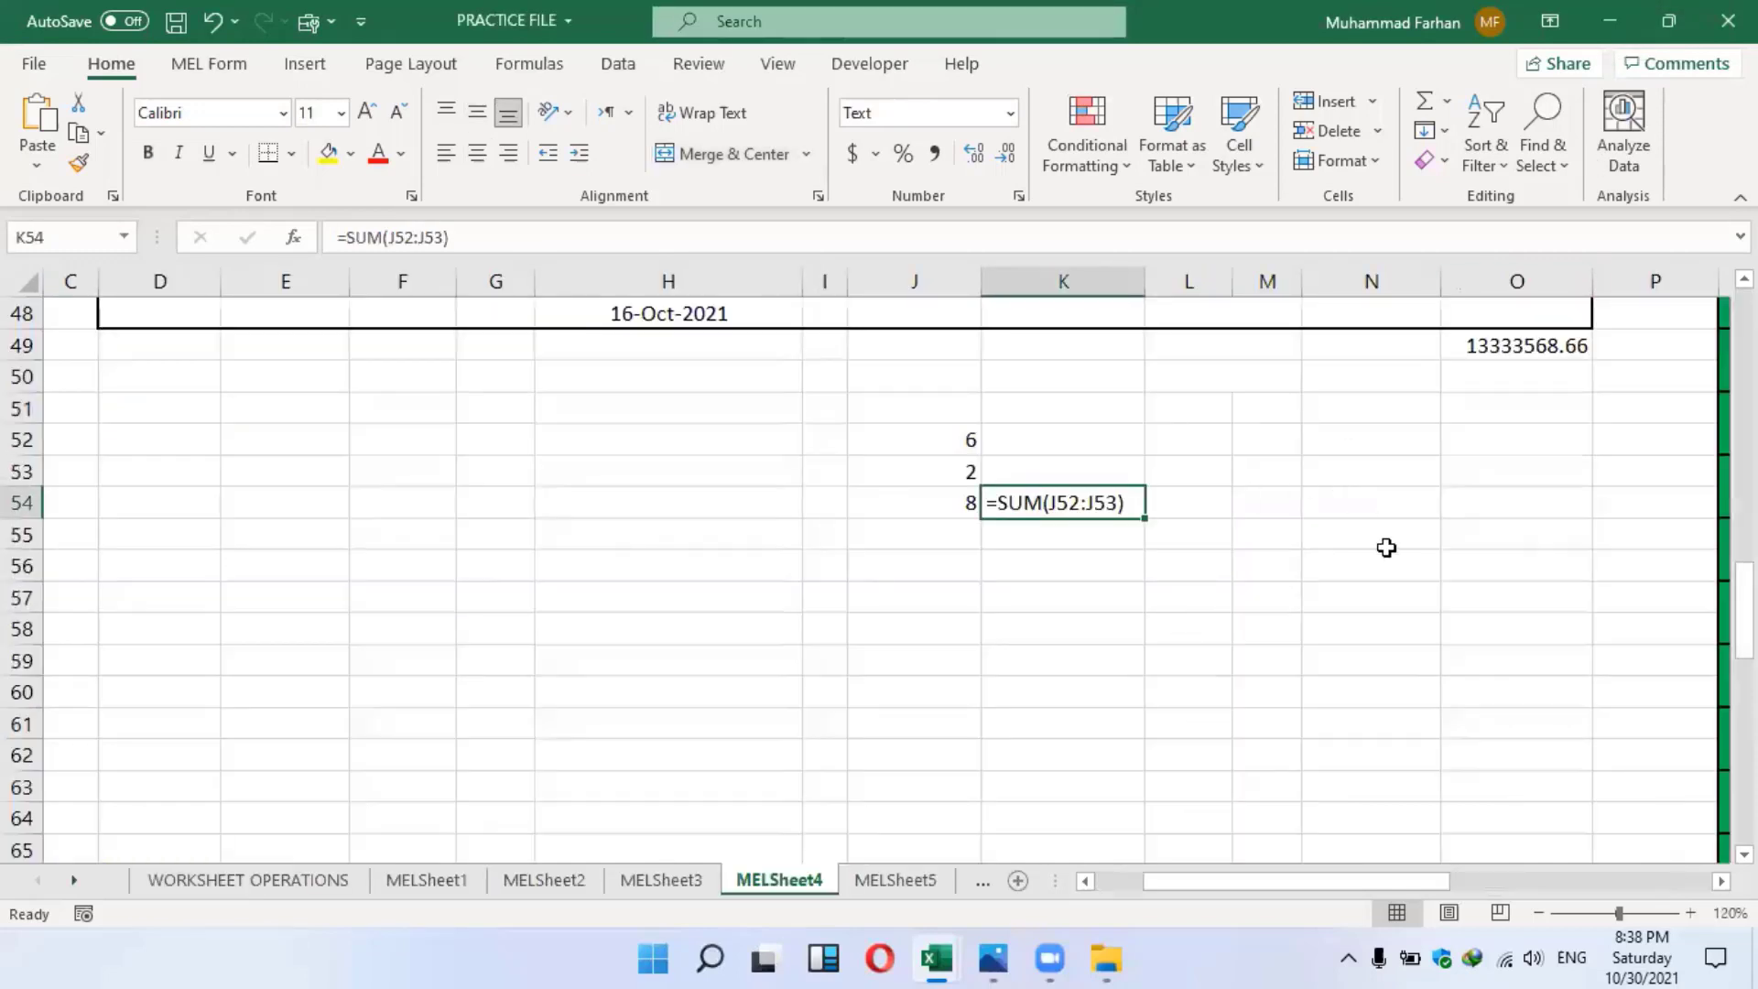
{"action": "scroll", "coordinate": [1386, 547], "scroll_direction": "up", "scroll_amount": 4}
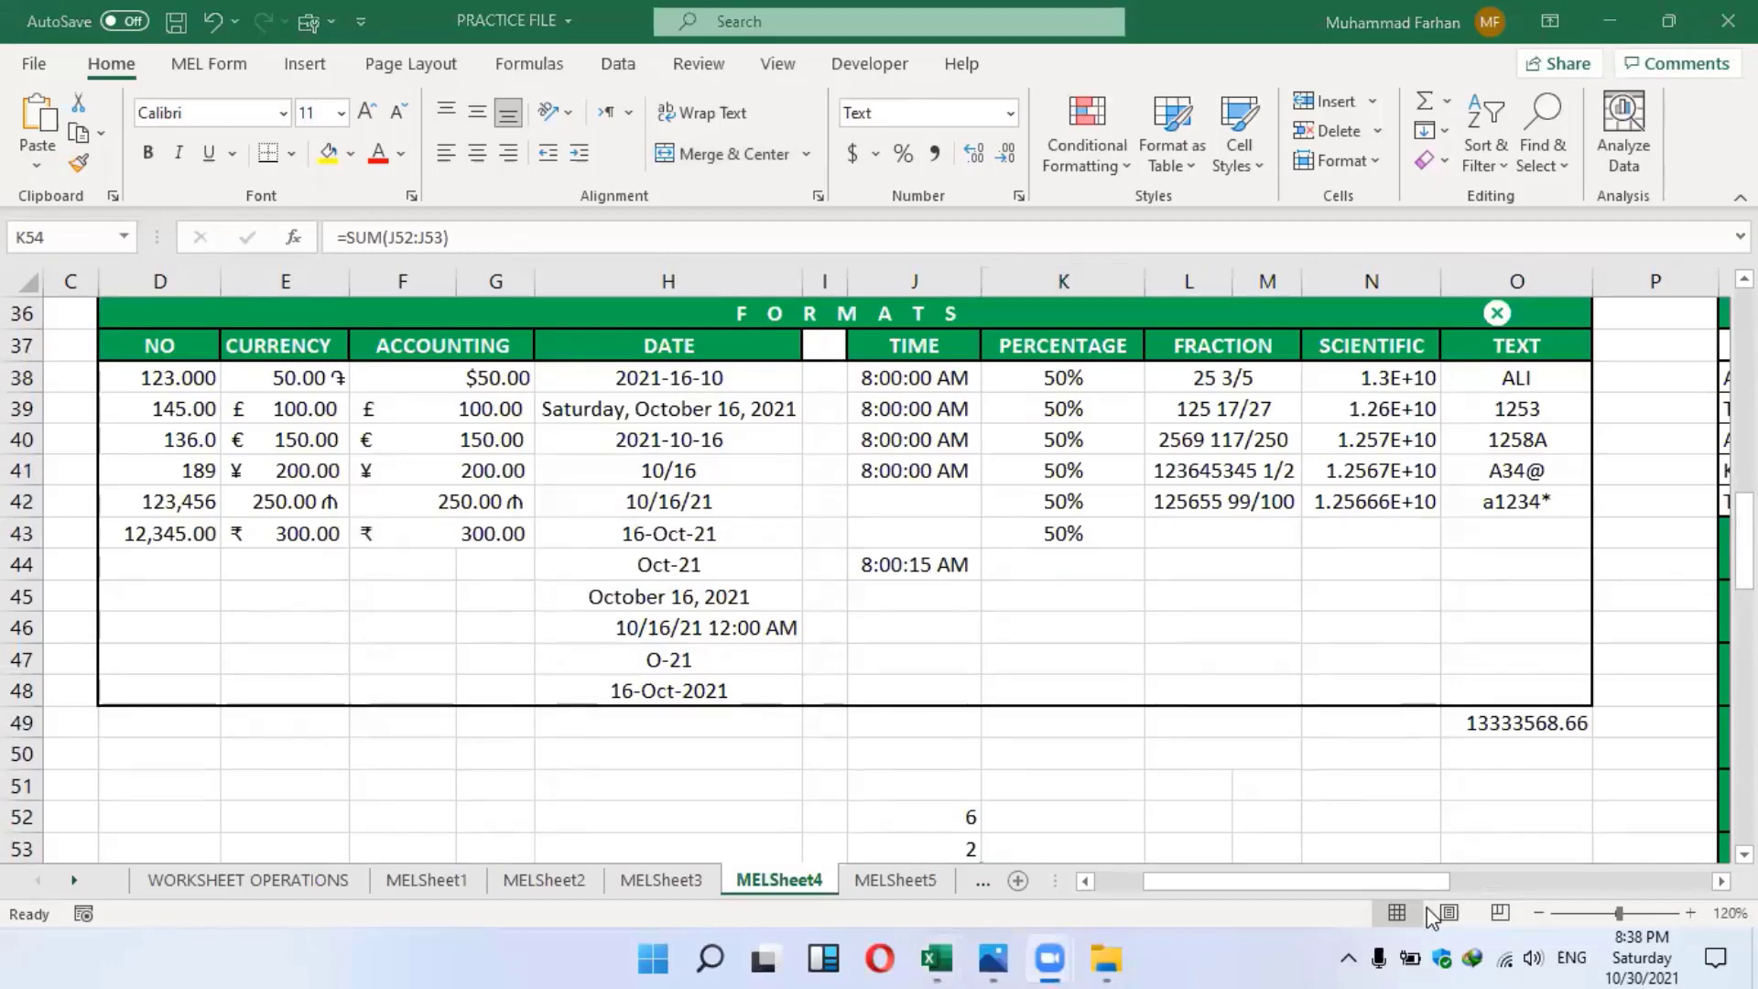
{"action": "scroll", "coordinate": [1433, 915], "scroll_direction": "right", "scroll_amount": 1}
{"action": "scroll", "coordinate": [1428, 908], "scroll_direction": "right", "scroll_amount": 2}
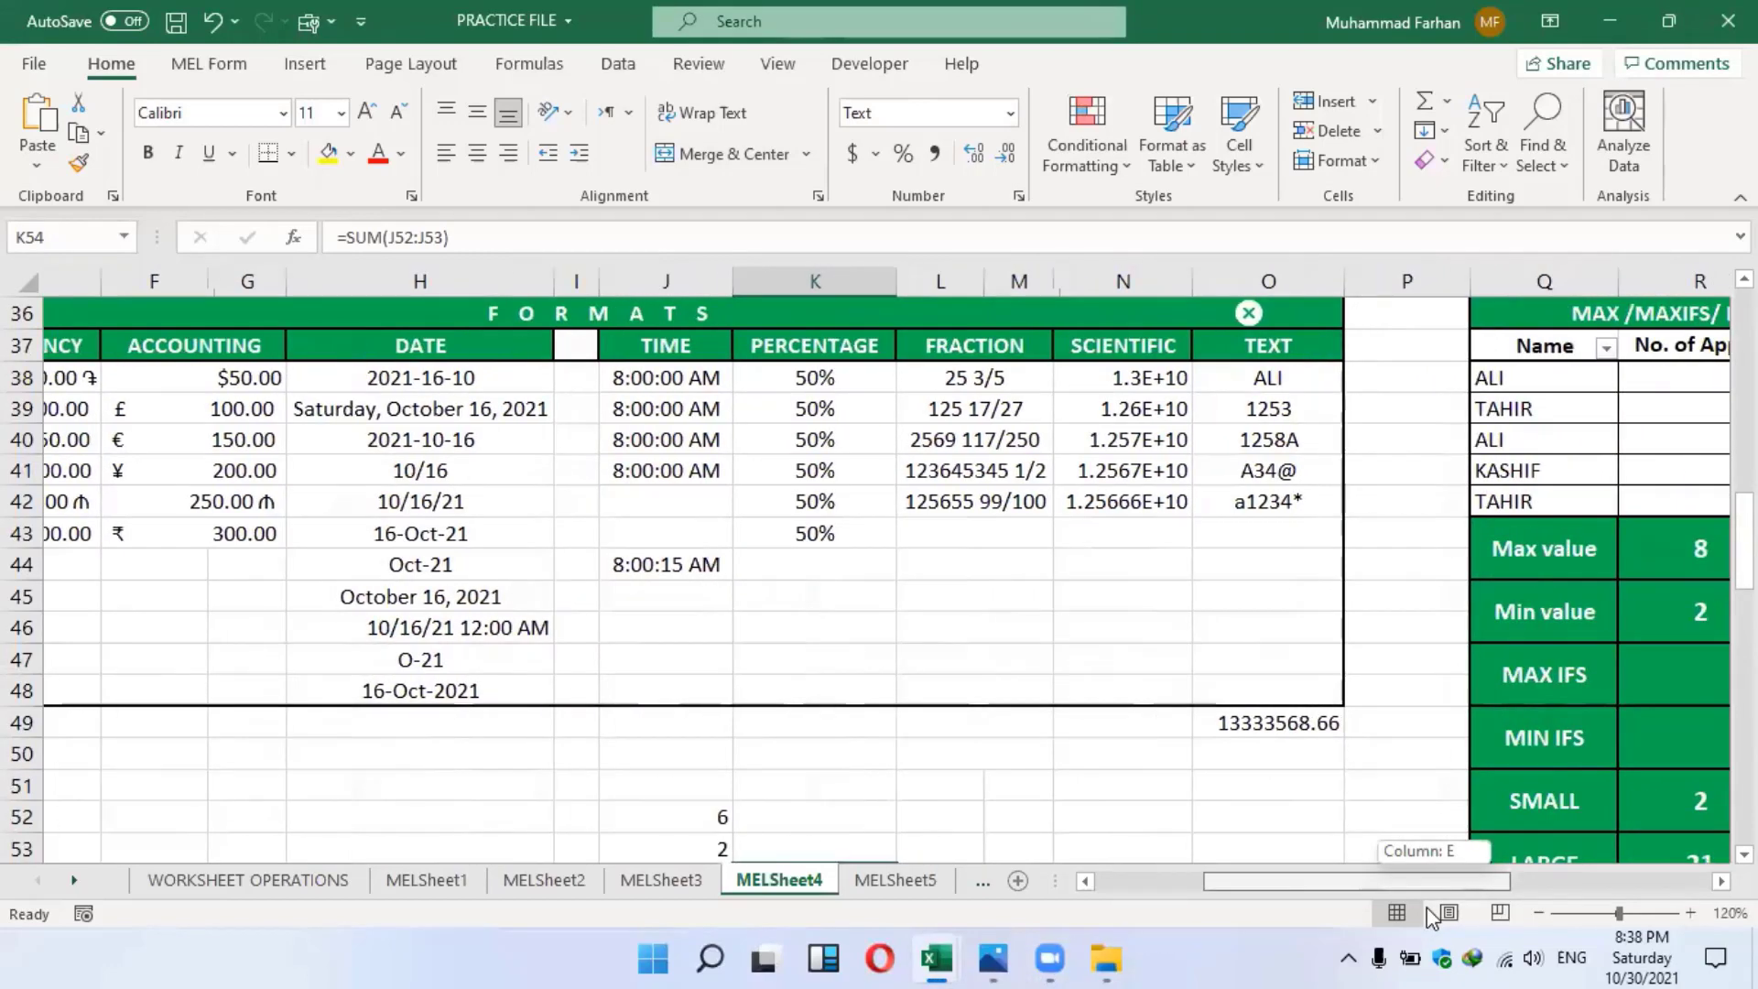
{"action": "scroll", "coordinate": [1428, 908], "scroll_direction": "left", "scroll_amount": 3}
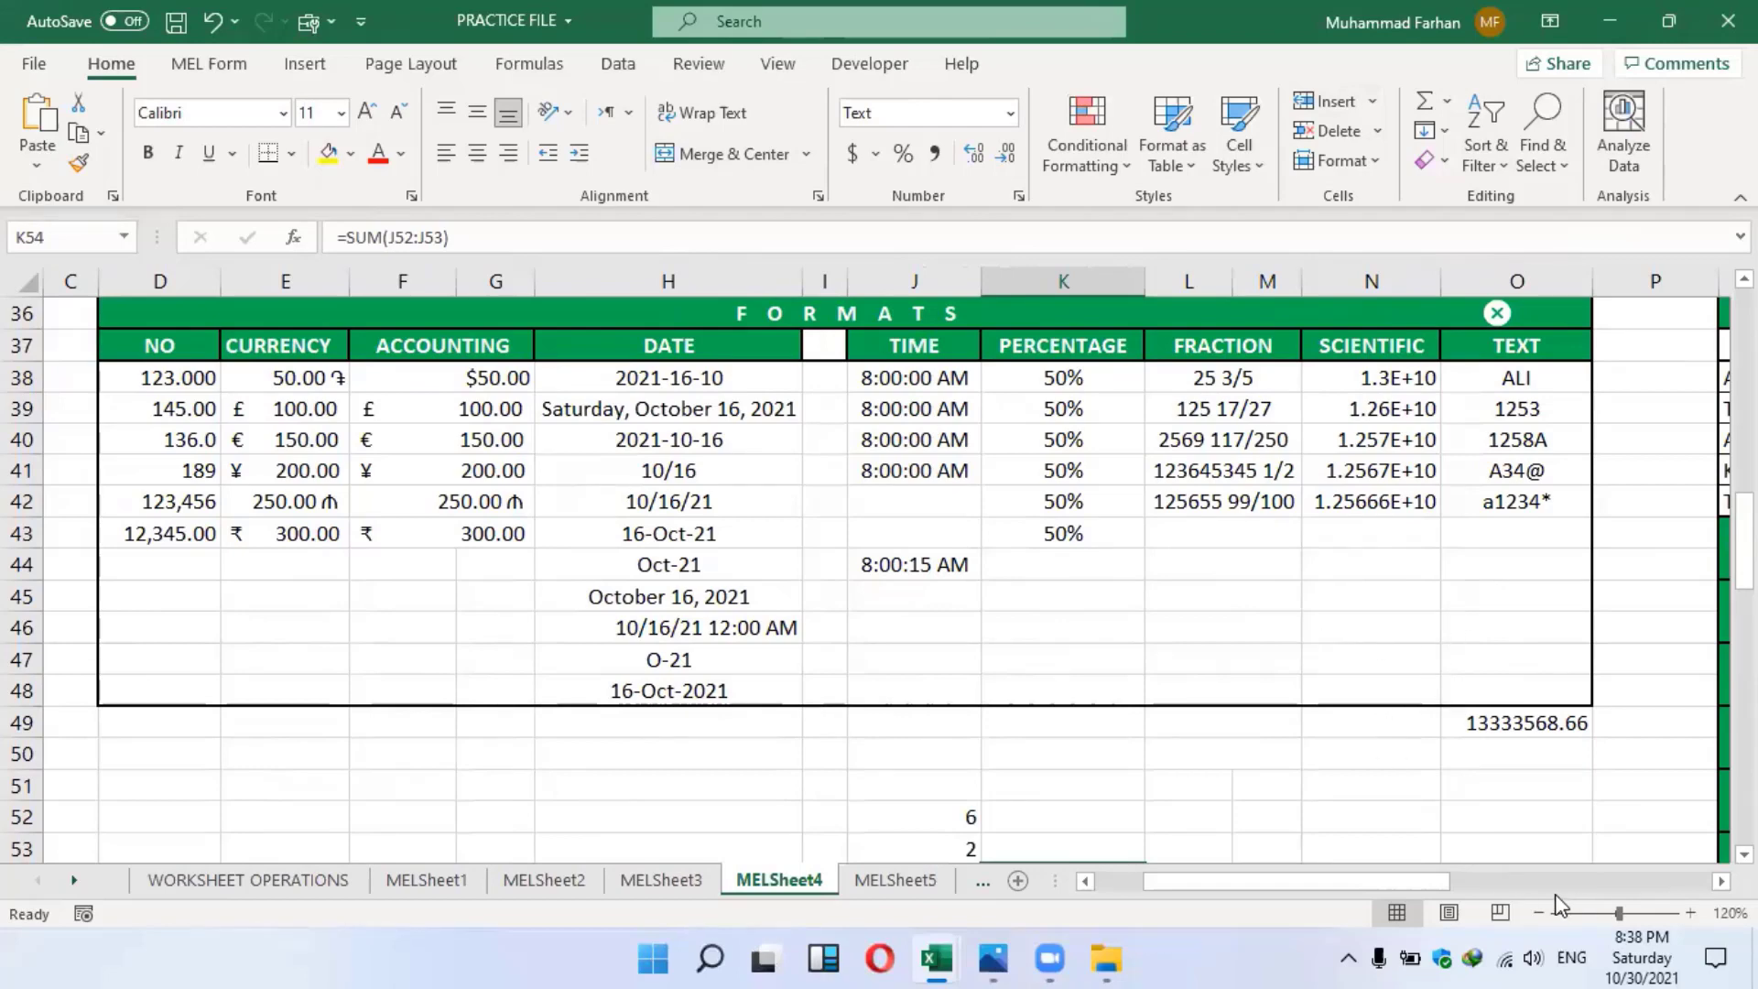
{"action": "scroll", "coordinate": [1559, 904], "scroll_direction": "right", "scroll_amount": 4}
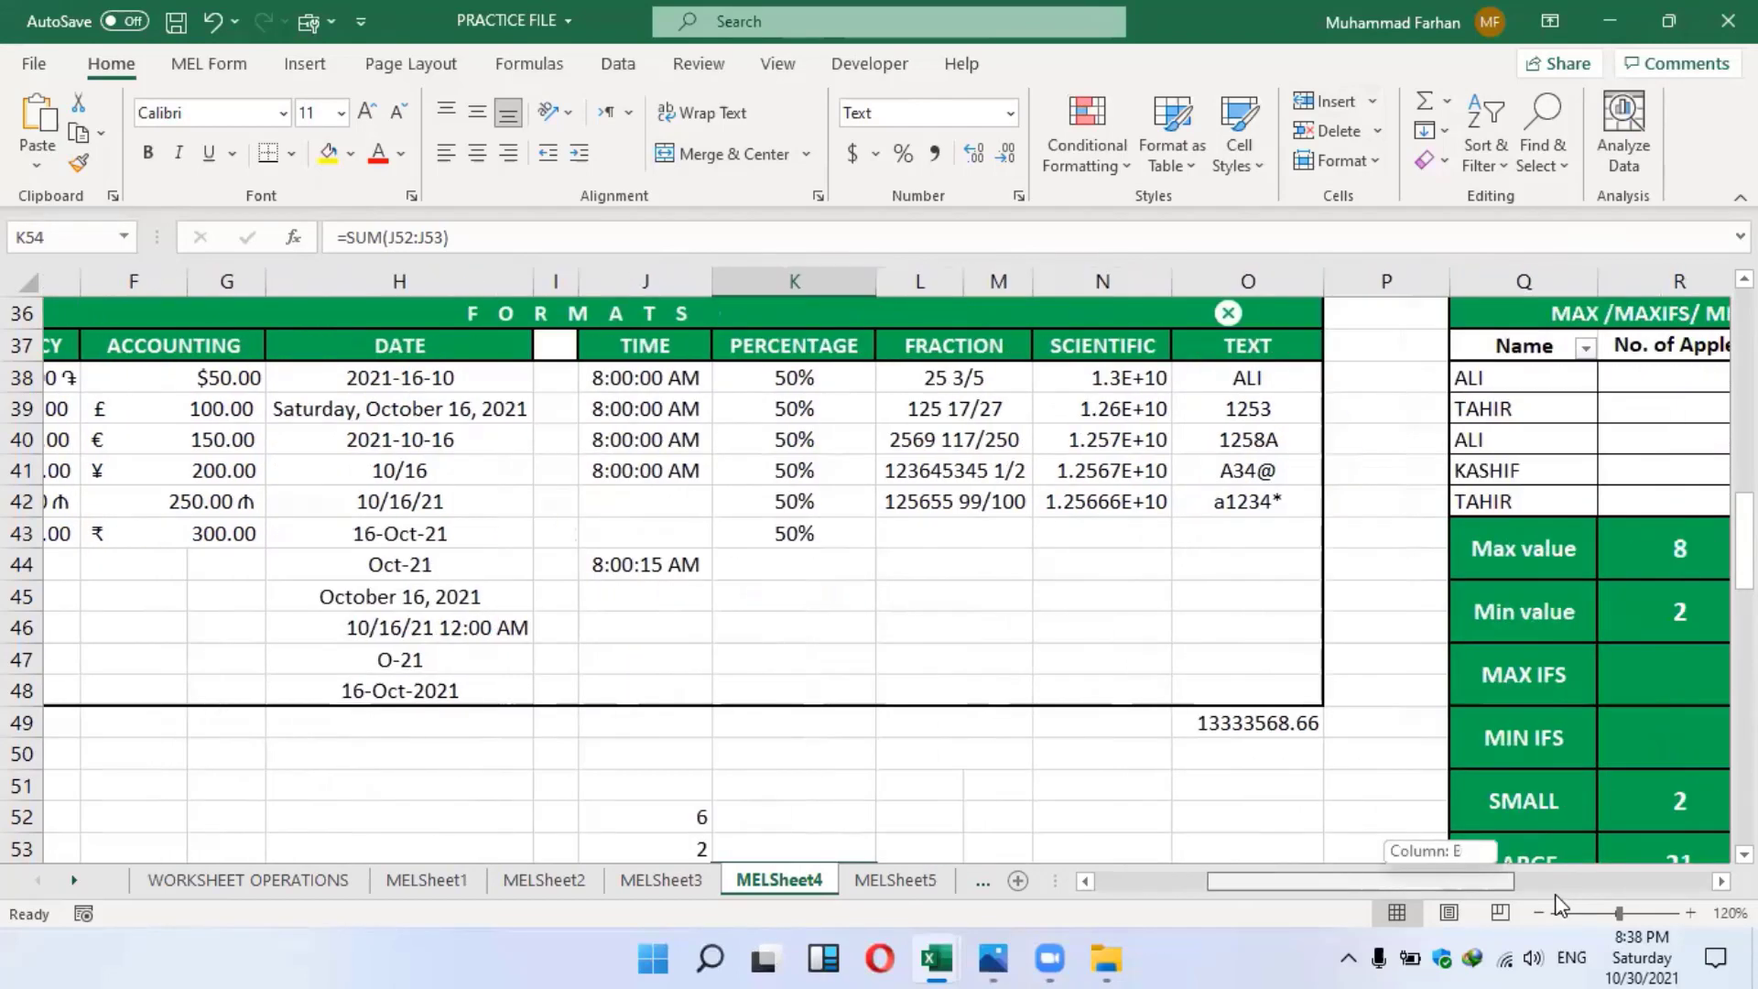
{"action": "scroll", "coordinate": [1559, 903], "scroll_direction": "left", "scroll_amount": 4}
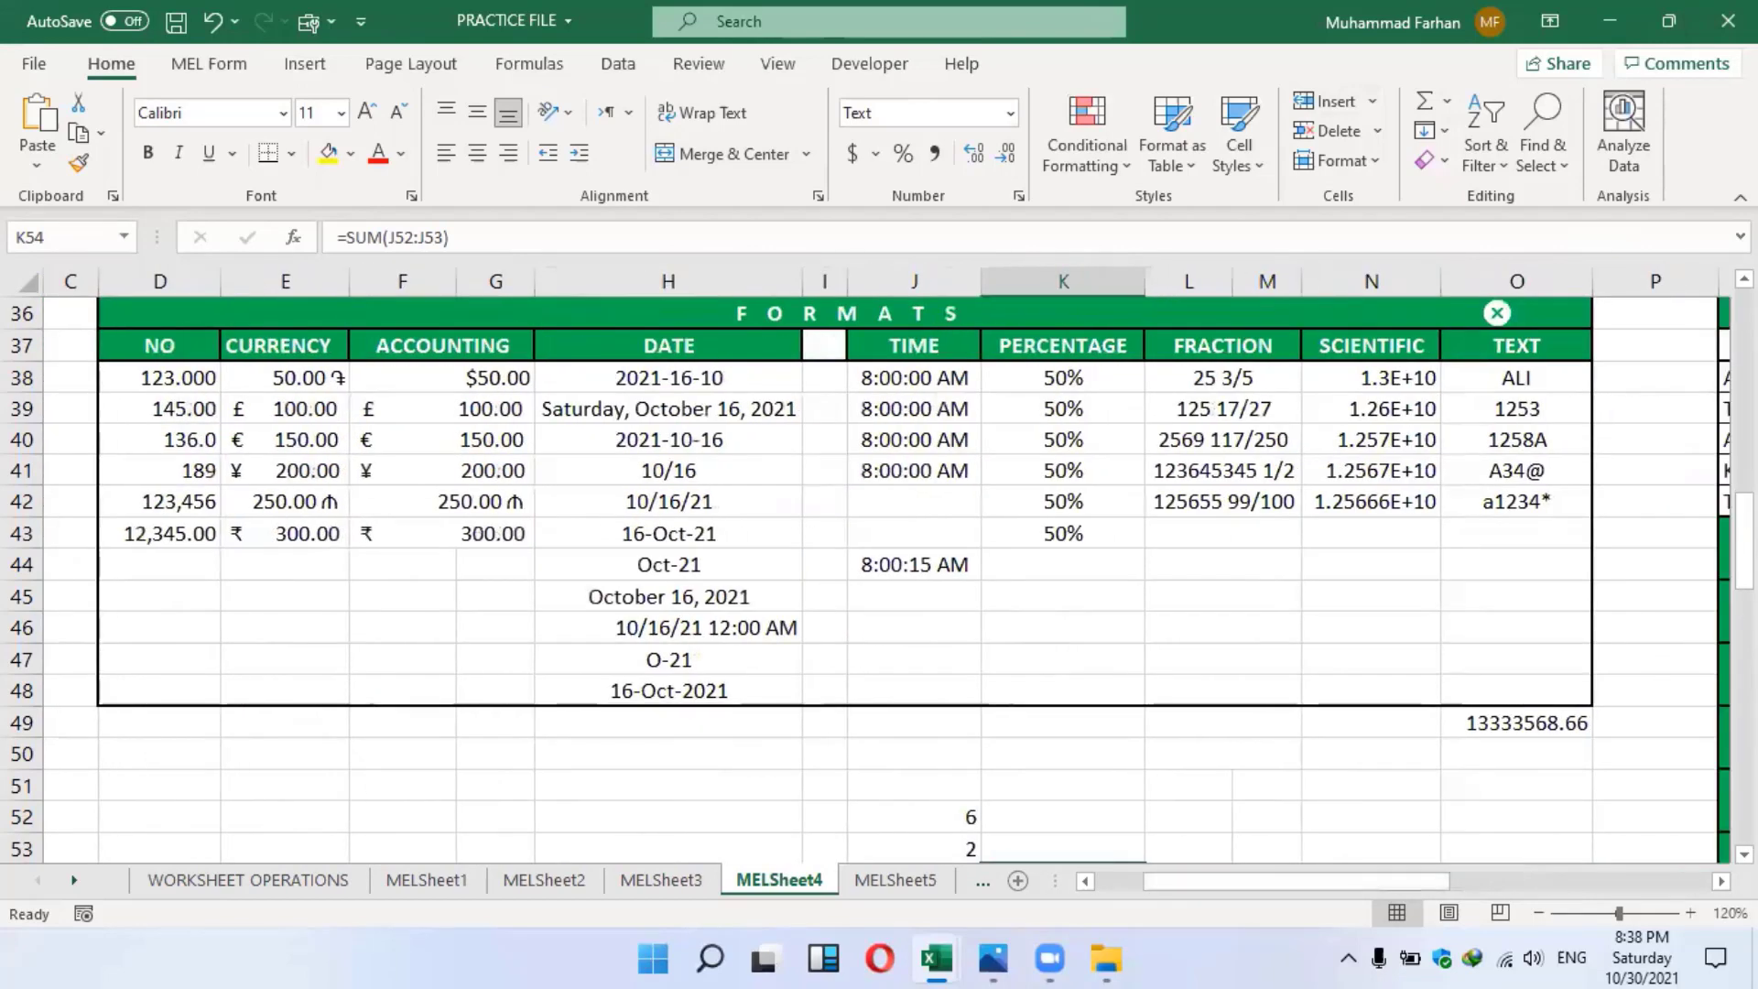
{"action": "left_click_drag", "start_coordinate": [1744, 549], "coordinate": [1744, 543]}
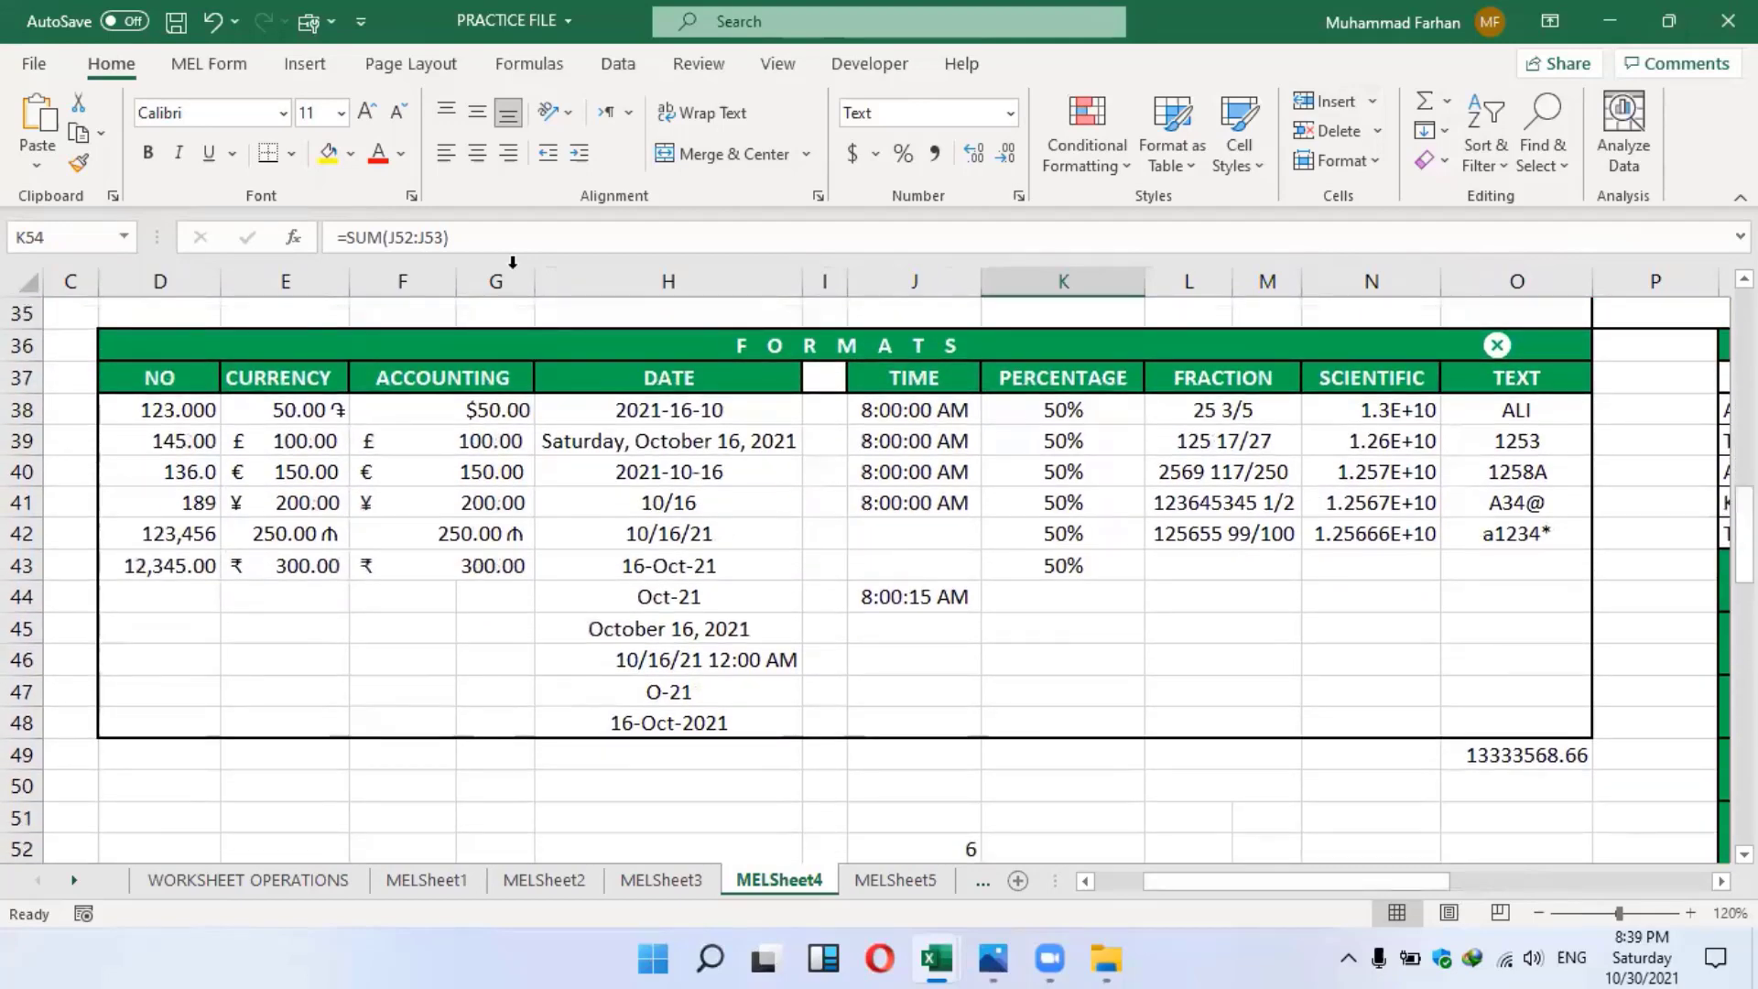
Examine sample cells in the NO, CURRENCY, ACCOUNTING, DATE and TIME columns of the FORMATS table
{"action": "left_click_drag", "start_coordinate": [334, 357], "coordinate": [345, 412]}
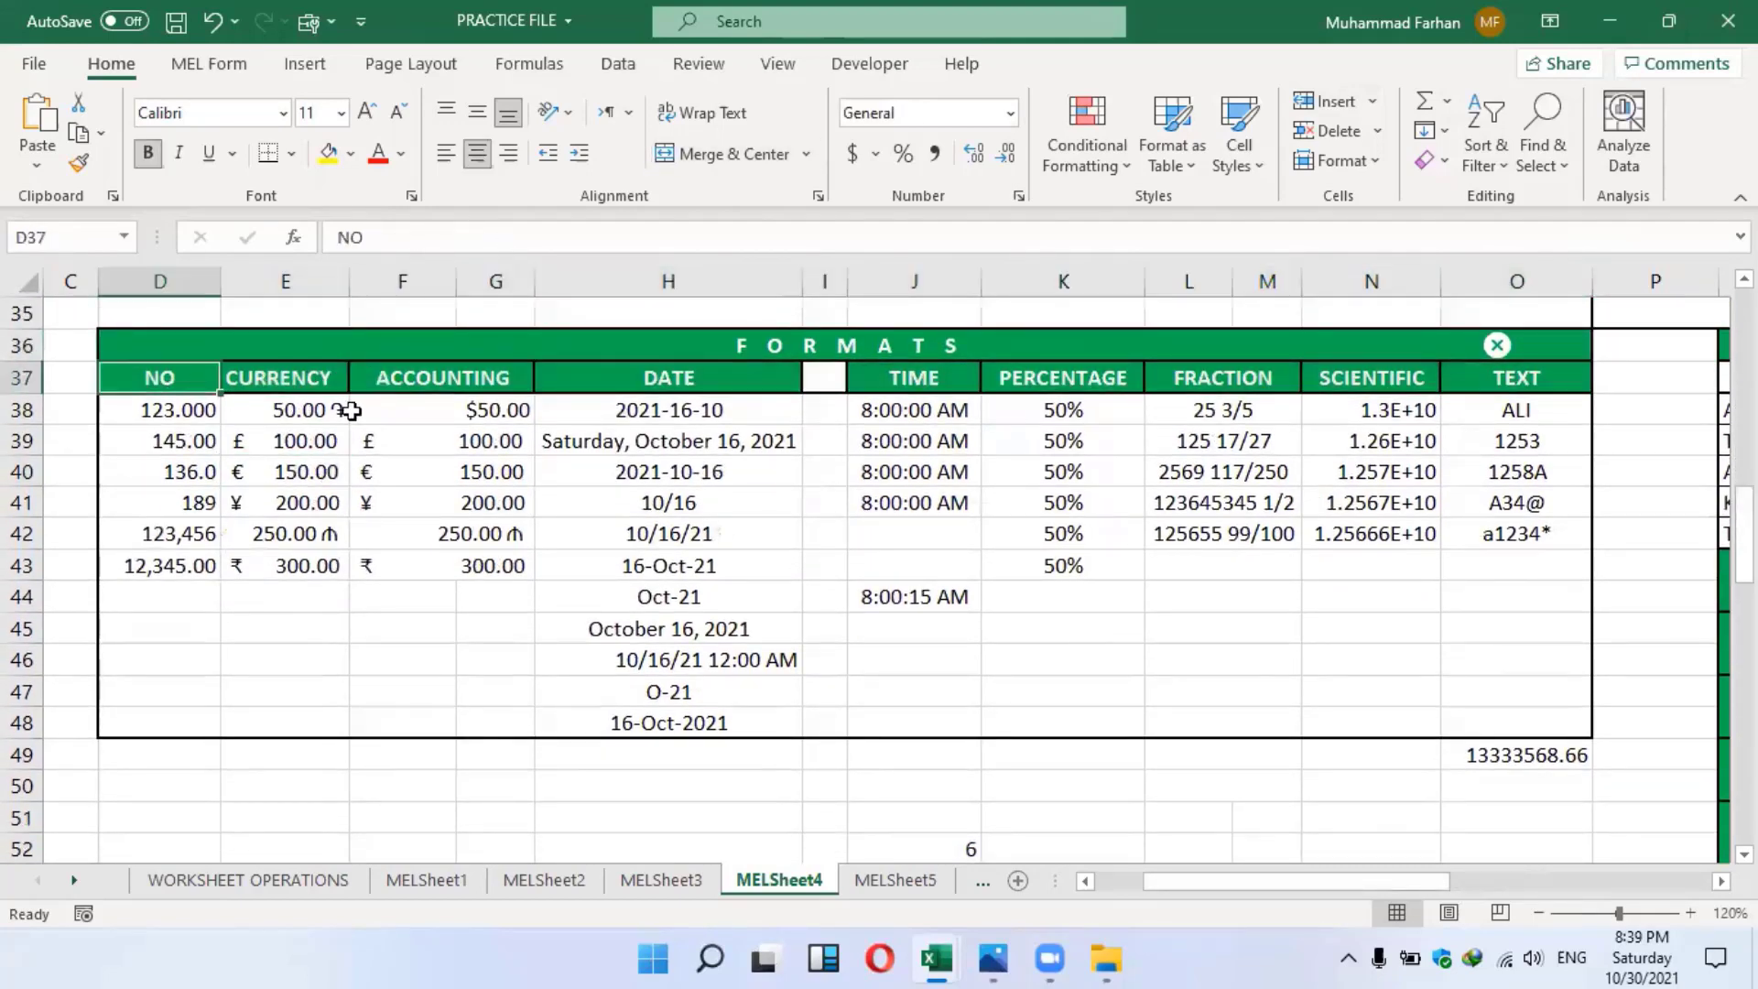
{"action": "left_click", "coordinate": [439, 409]}
{"action": "left_click_drag", "start_coordinate": [564, 572], "coordinate": [632, 597]}
{"action": "left_click", "coordinate": [300, 420]}
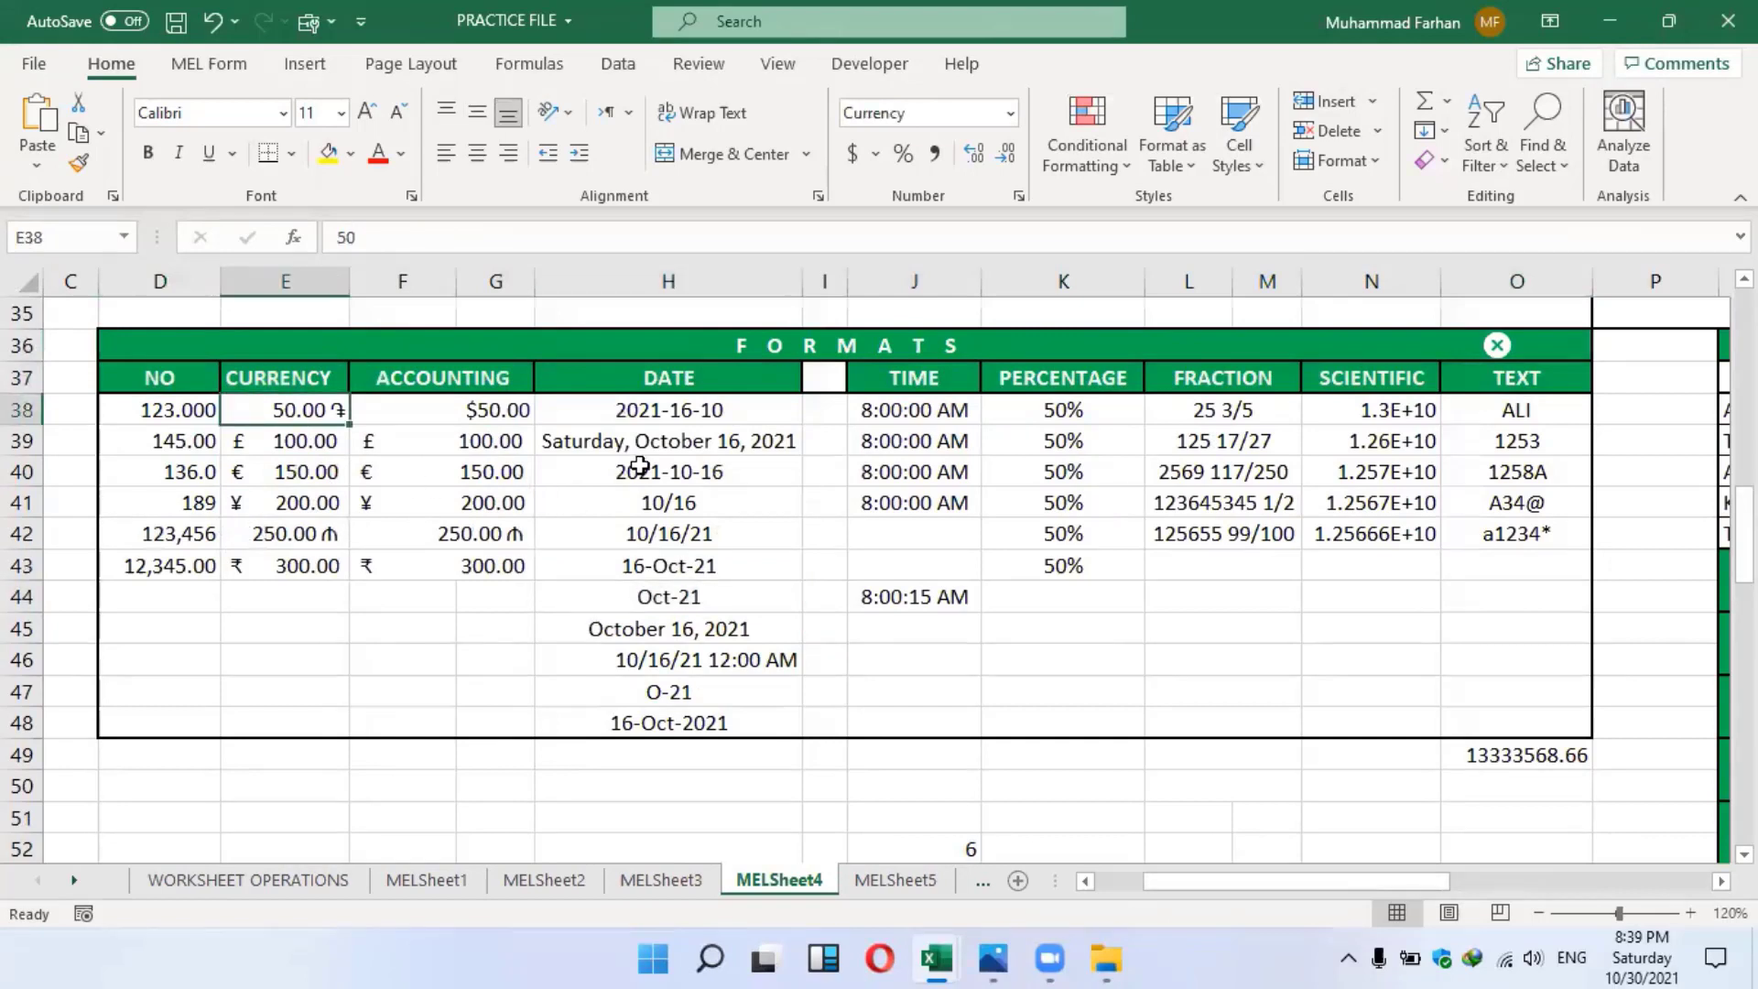
{"action": "left_click", "coordinate": [752, 467]}
{"action": "left_click", "coordinate": [806, 439]}
{"action": "left_click", "coordinate": [956, 465]}
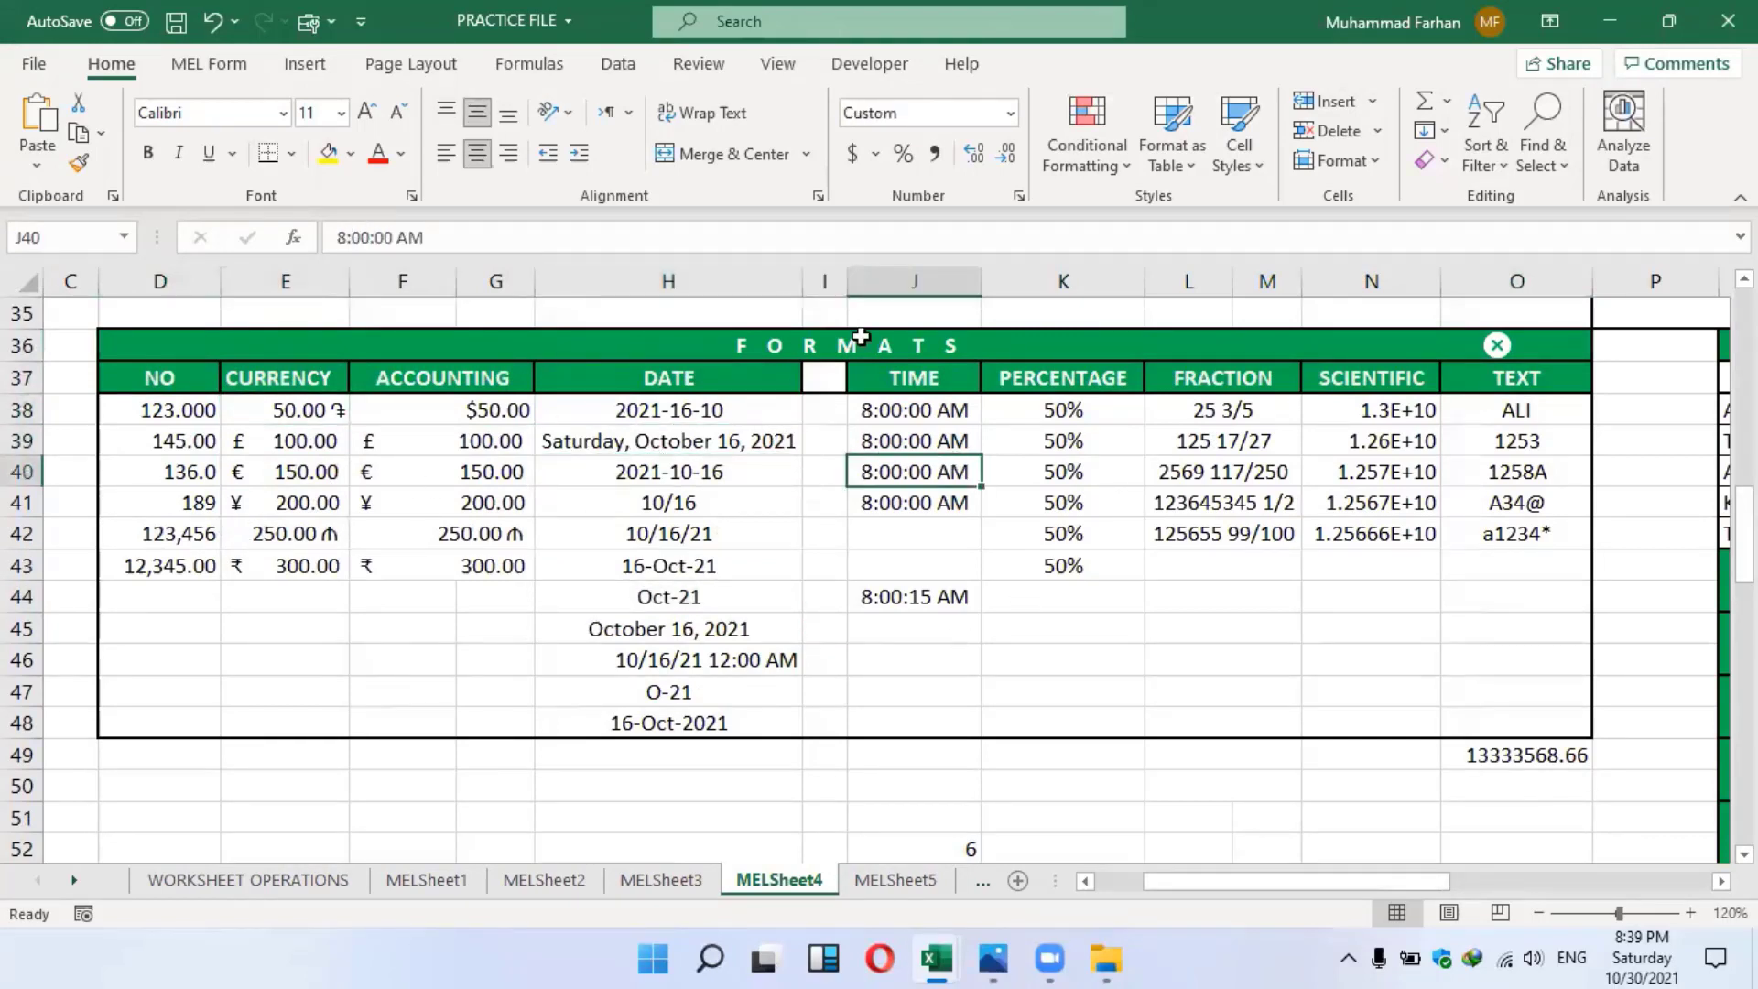
Review the FORMATS title and its number, currency, accounting, date and time entries, down to the SUM example below the table
{"action": "left_click", "coordinate": [558, 346]}
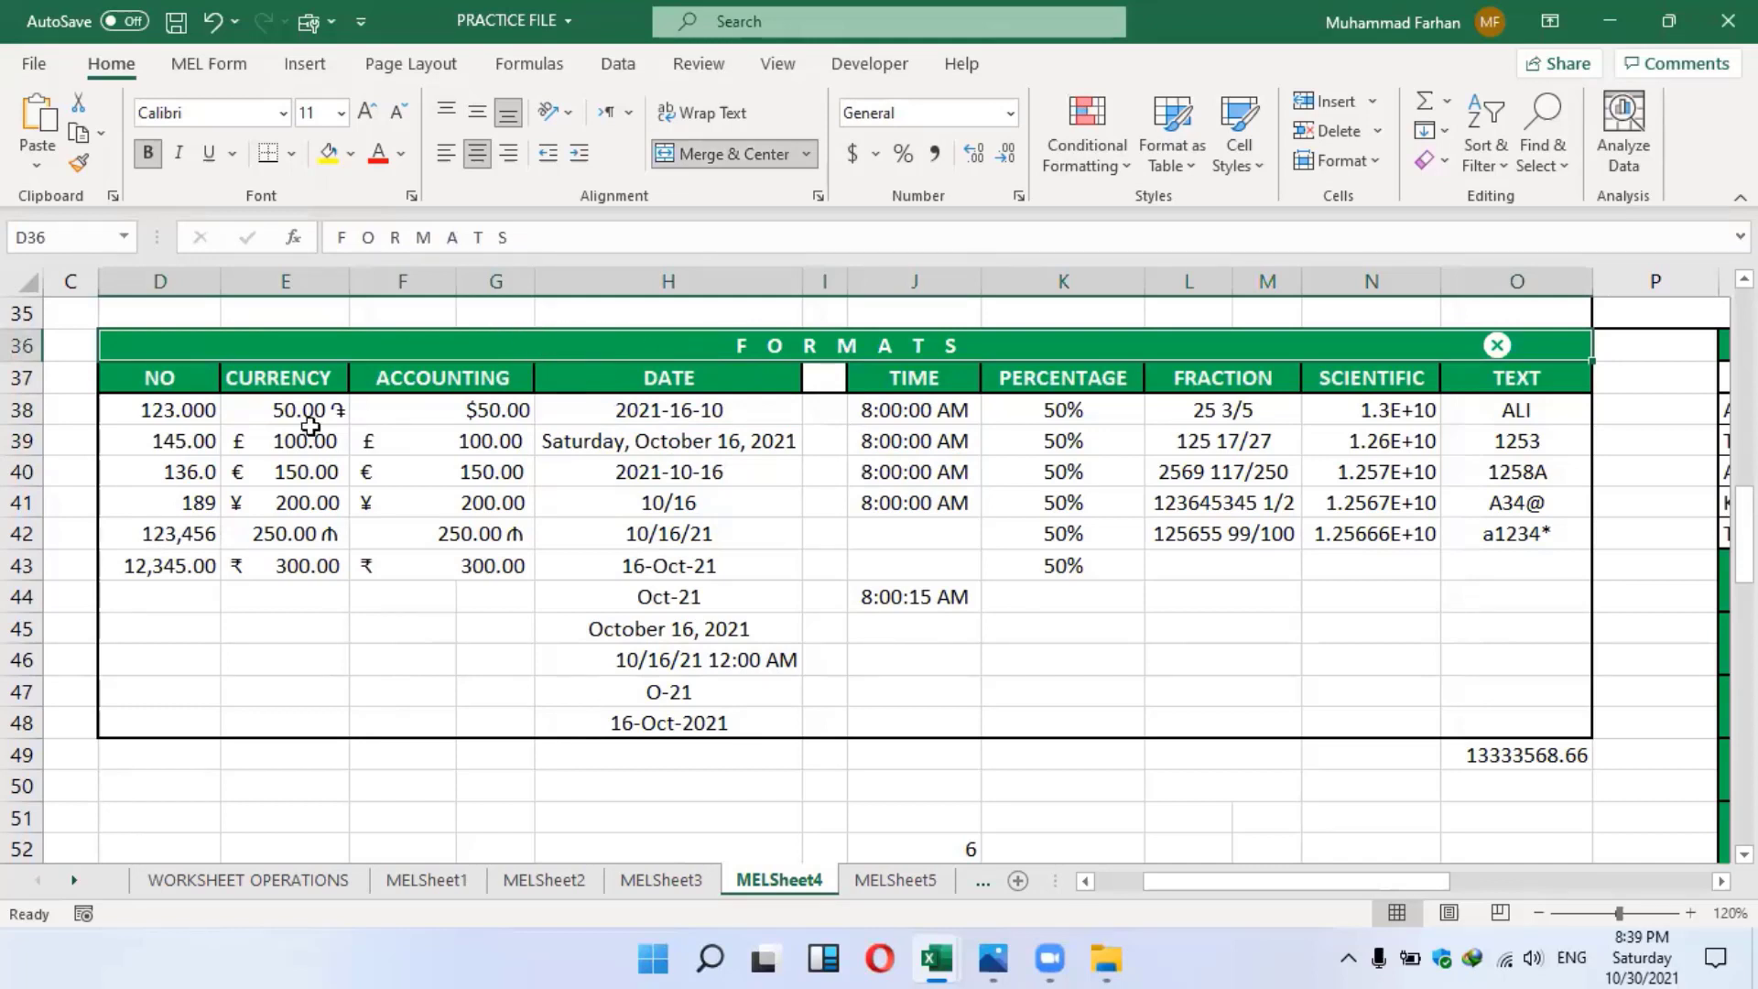
{"action": "left_click", "coordinate": [157, 408]}
{"action": "left_click", "coordinate": [293, 412]}
{"action": "left_click", "coordinate": [439, 502]}
{"action": "left_click", "coordinate": [669, 533]}
{"action": "left_click", "coordinate": [669, 692]}
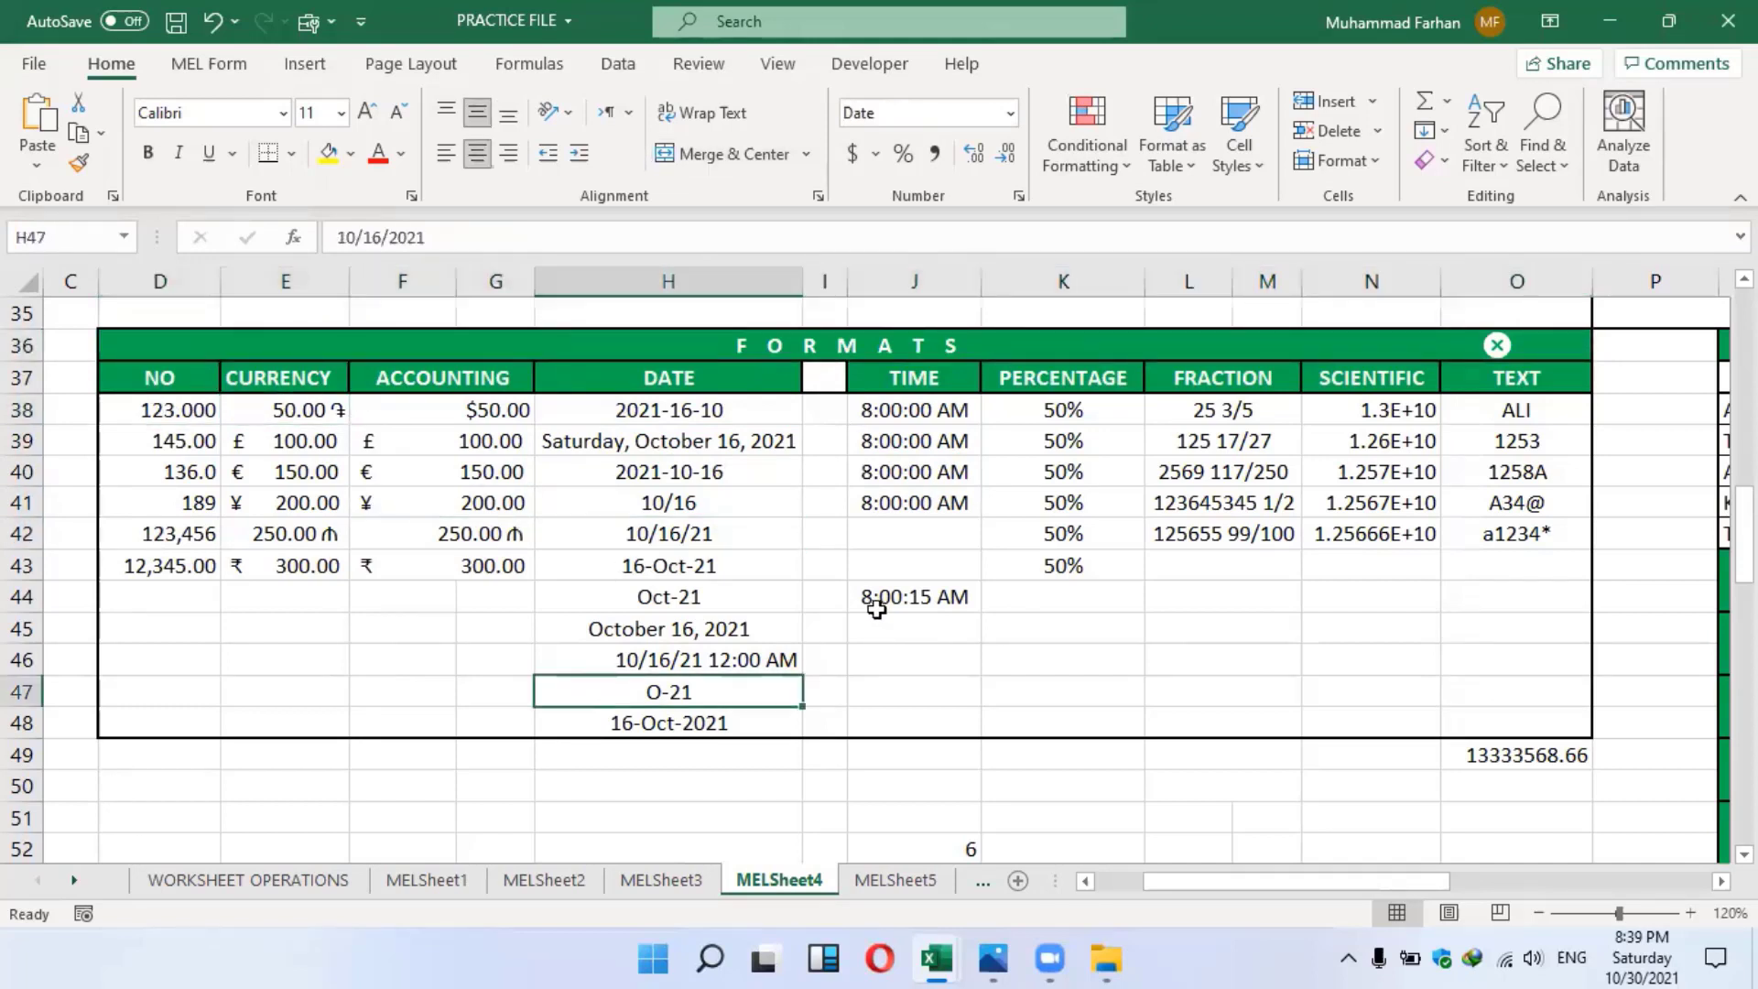
{"action": "left_click", "coordinate": [876, 600]}
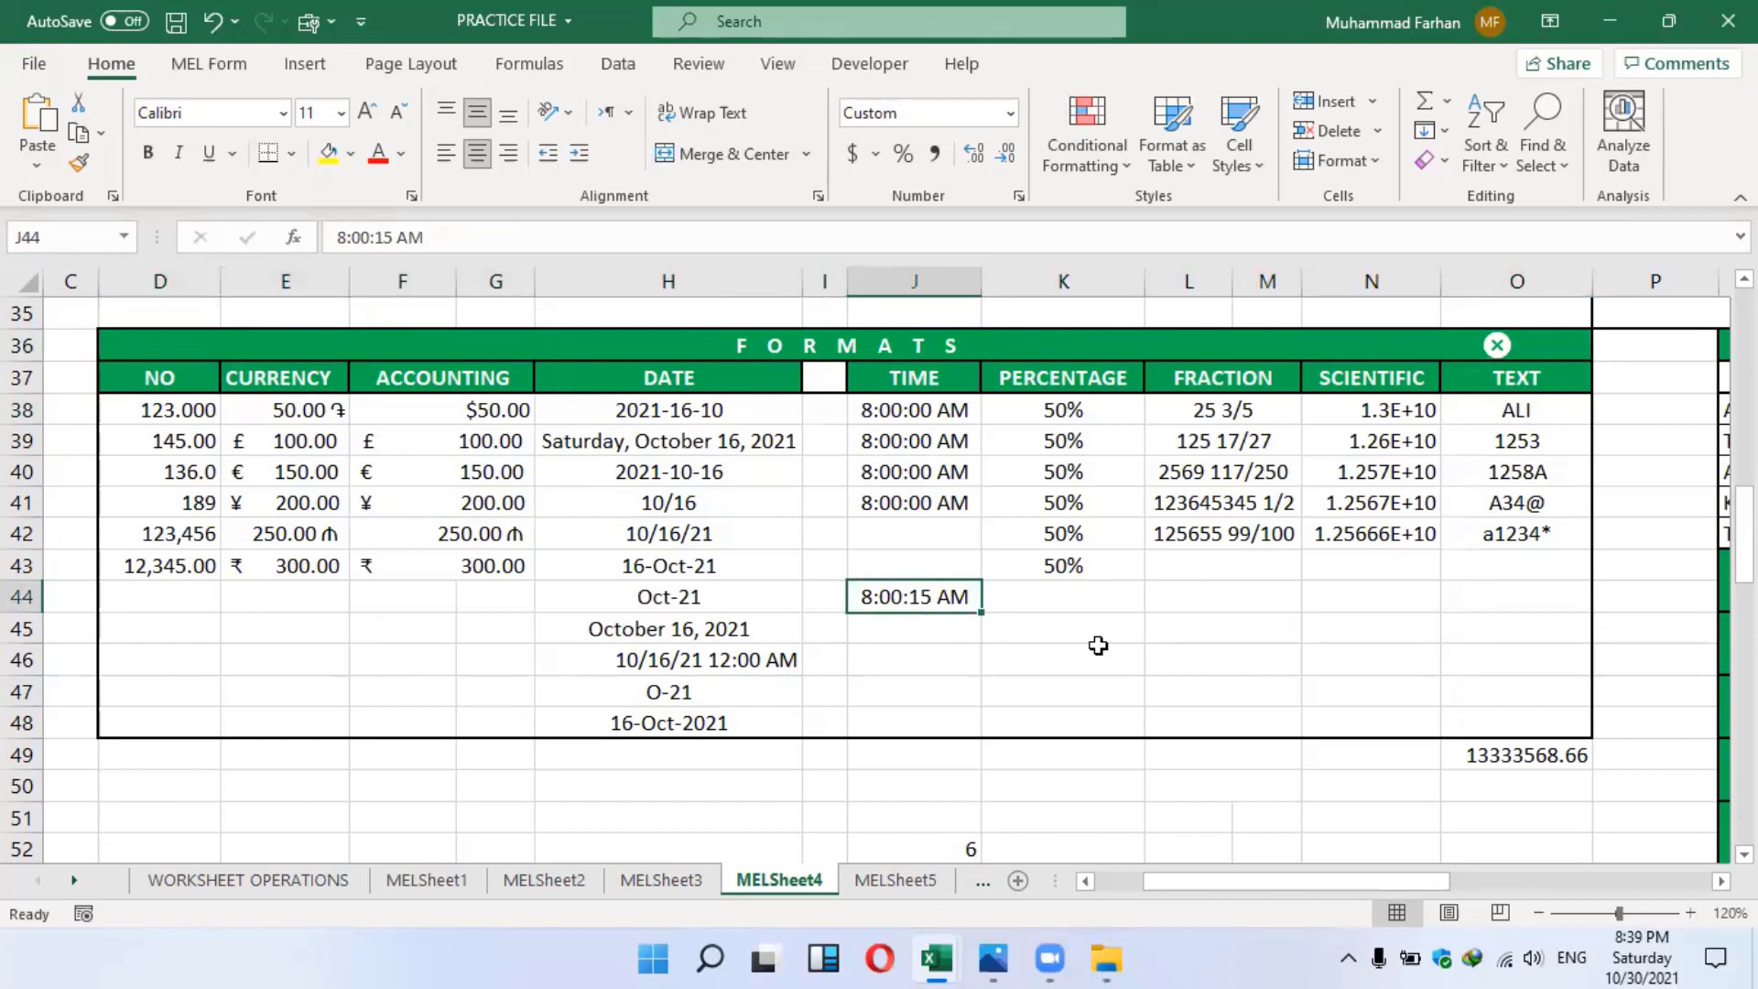
{"action": "left_click_drag", "start_coordinate": [1744, 536], "coordinate": [1744, 581]}
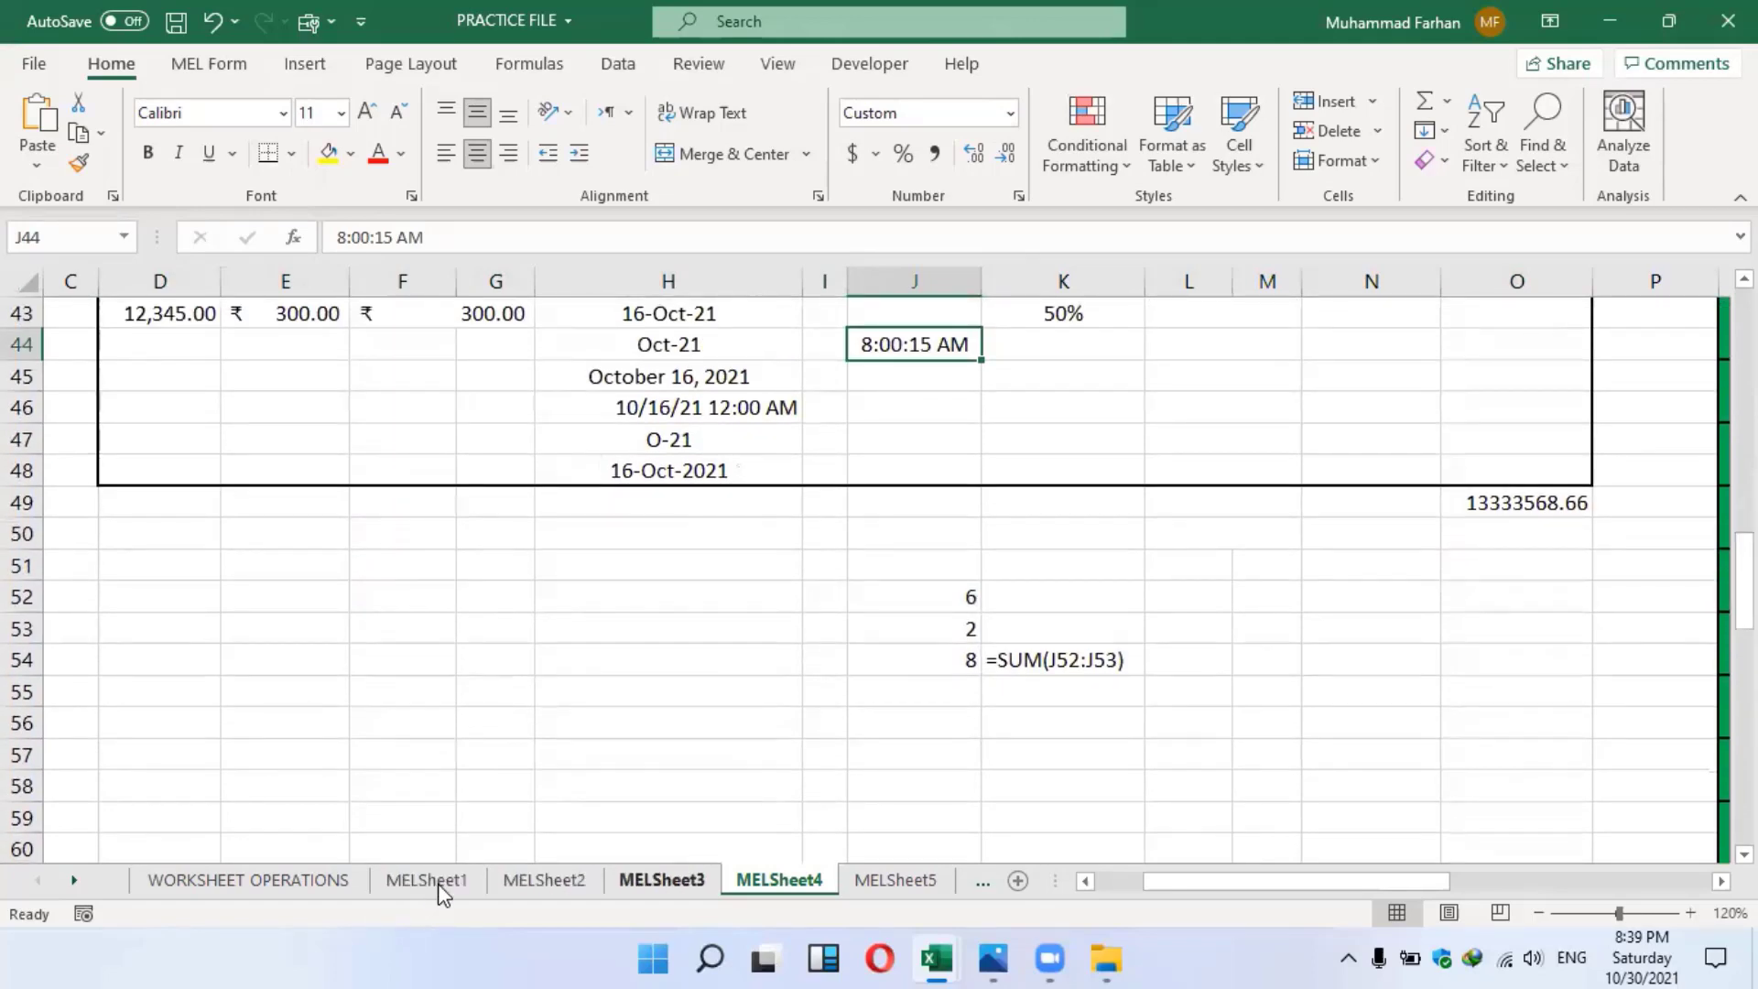
Switch to MELSheet2 and view the filter options of the Sr#, EMAIL ID and NAME columns without applying any
{"action": "key", "text": "ctrl+Page_Up"}
{"action": "key", "text": "ctrl+Page_Up"}
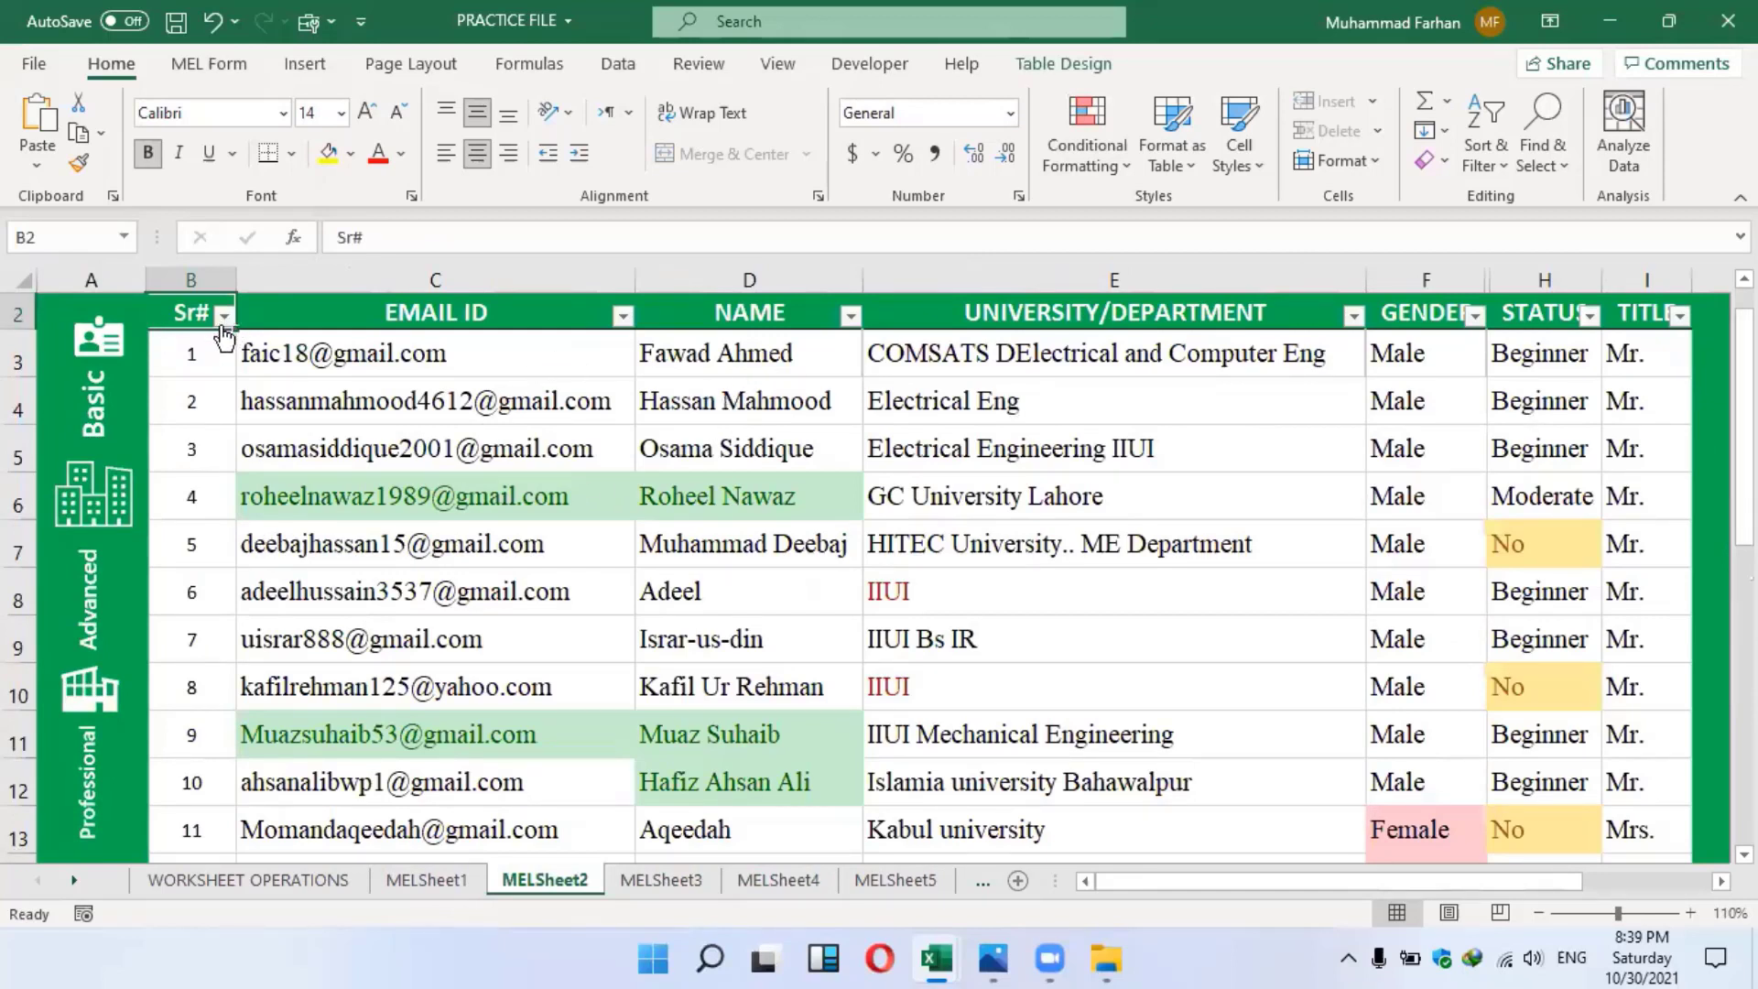
{"action": "left_click", "coordinate": [225, 319]}
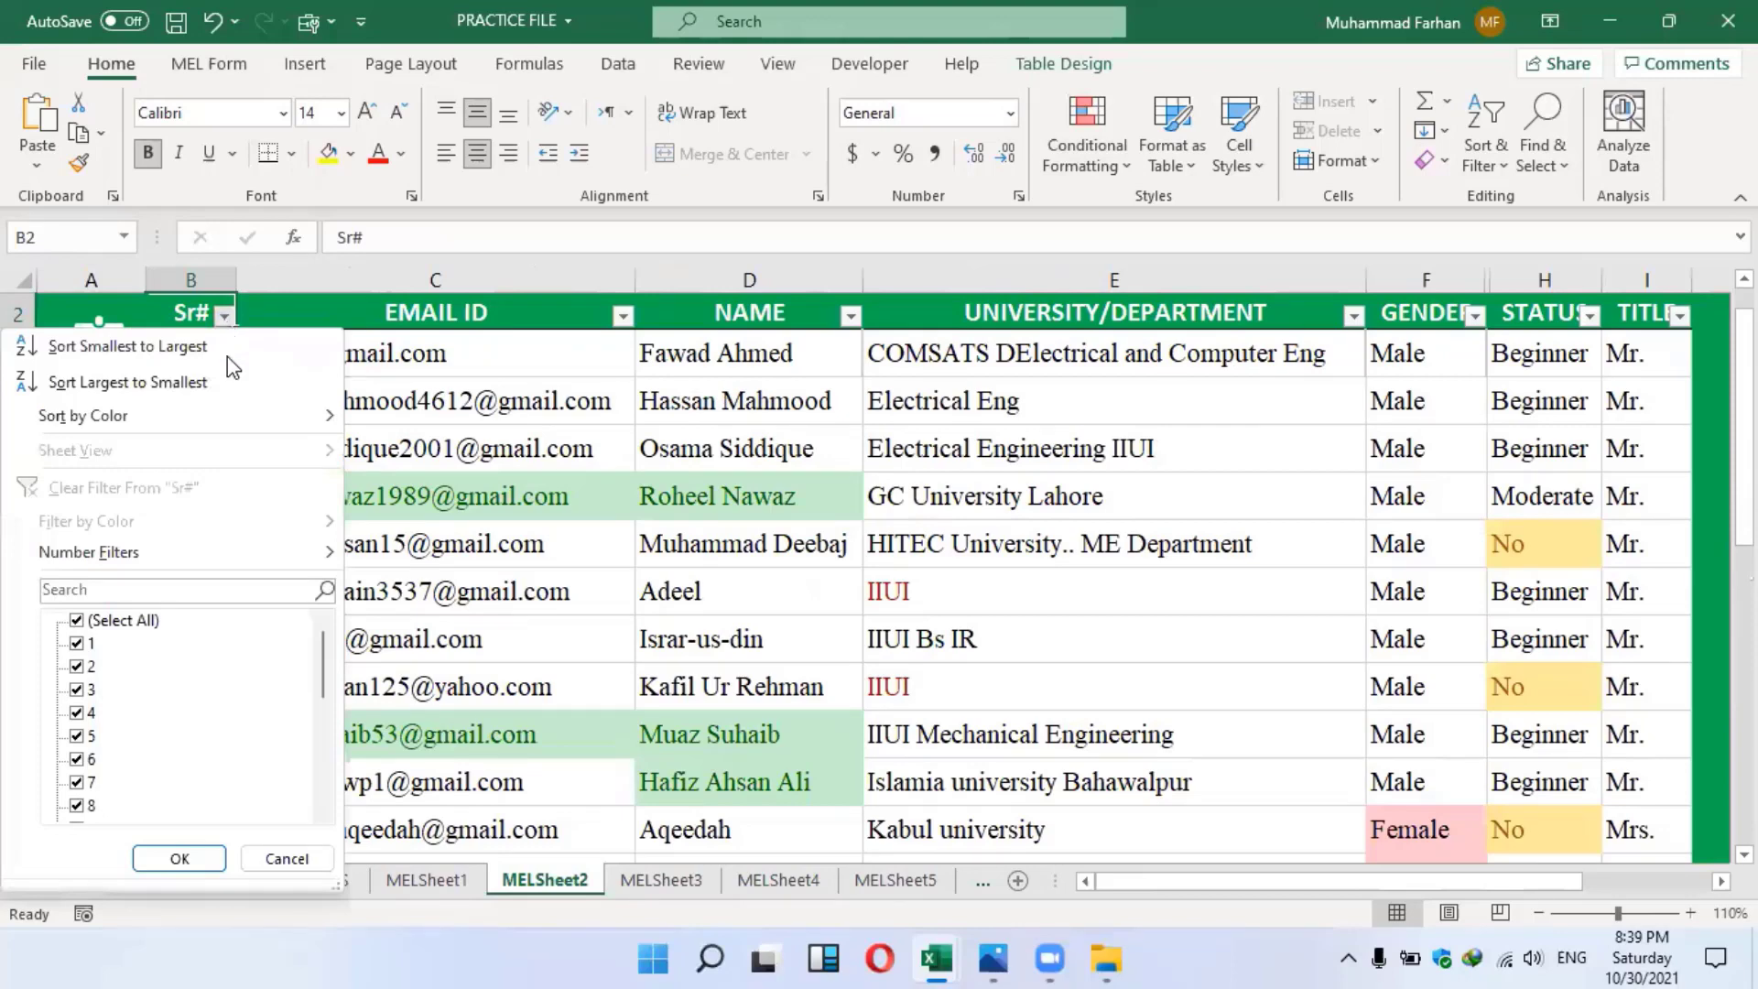
{"action": "left_click", "coordinate": [224, 316]}
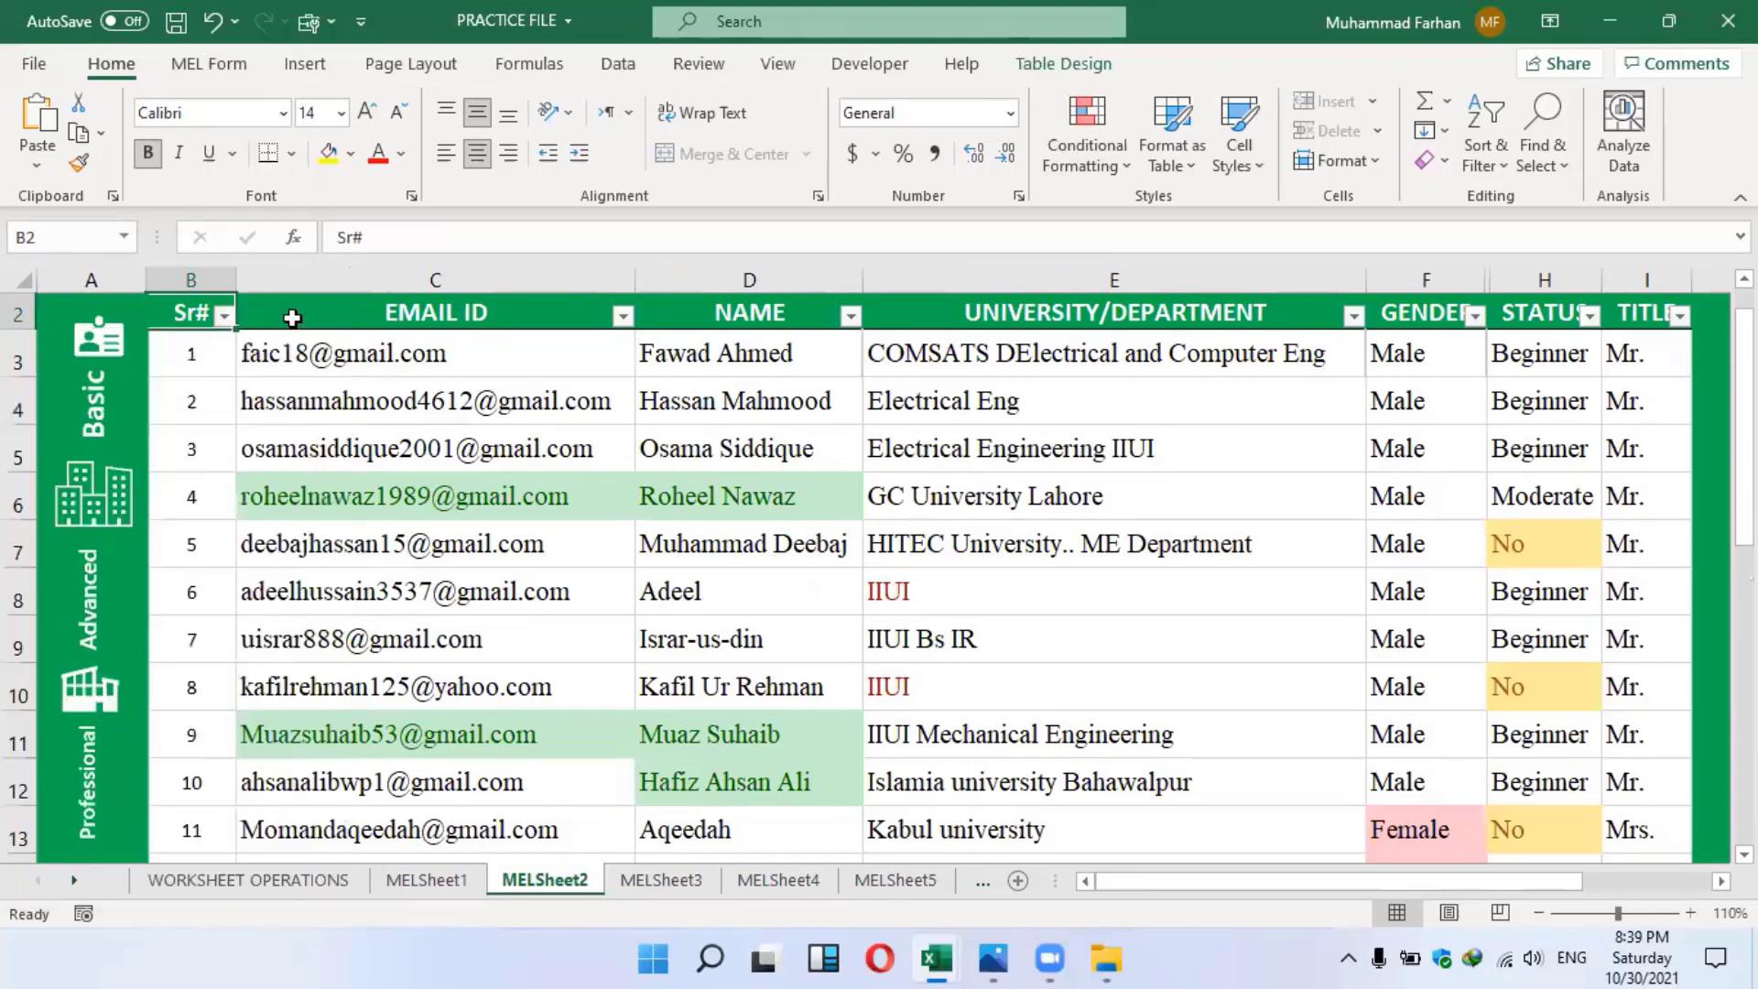
{"action": "left_click", "coordinate": [623, 316]}
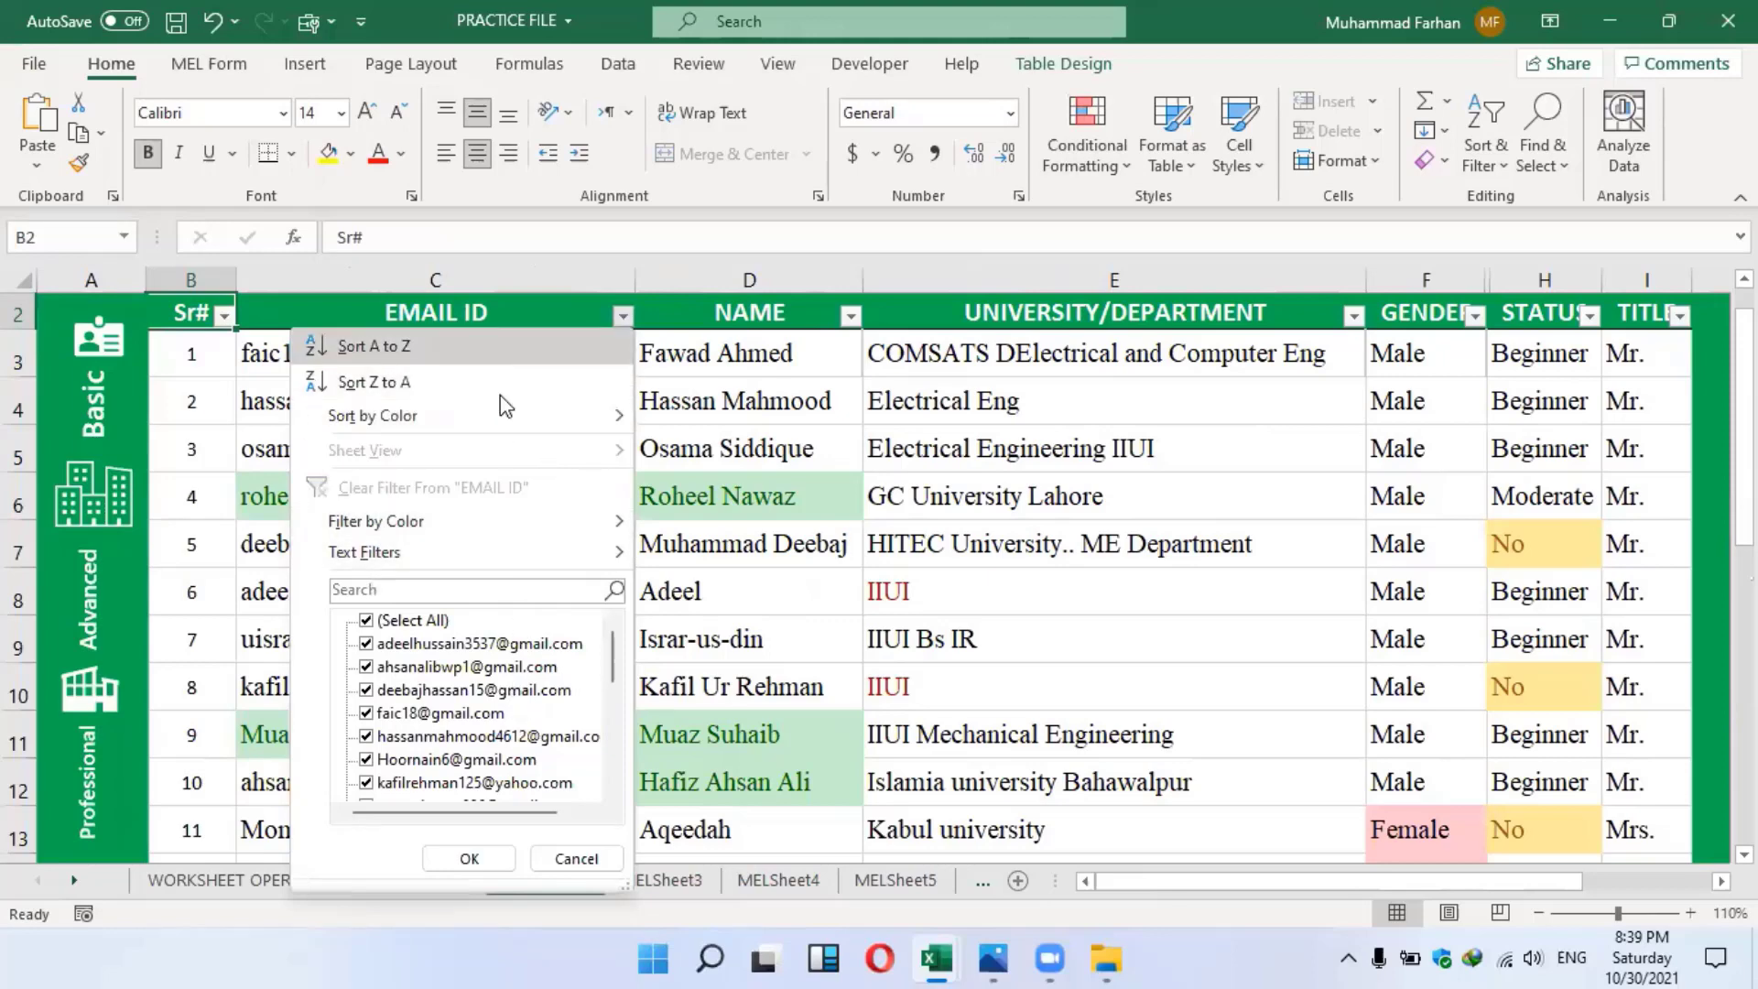
{"action": "left_click", "coordinate": [850, 316]}
{"action": "left_click", "coordinate": [850, 316]}
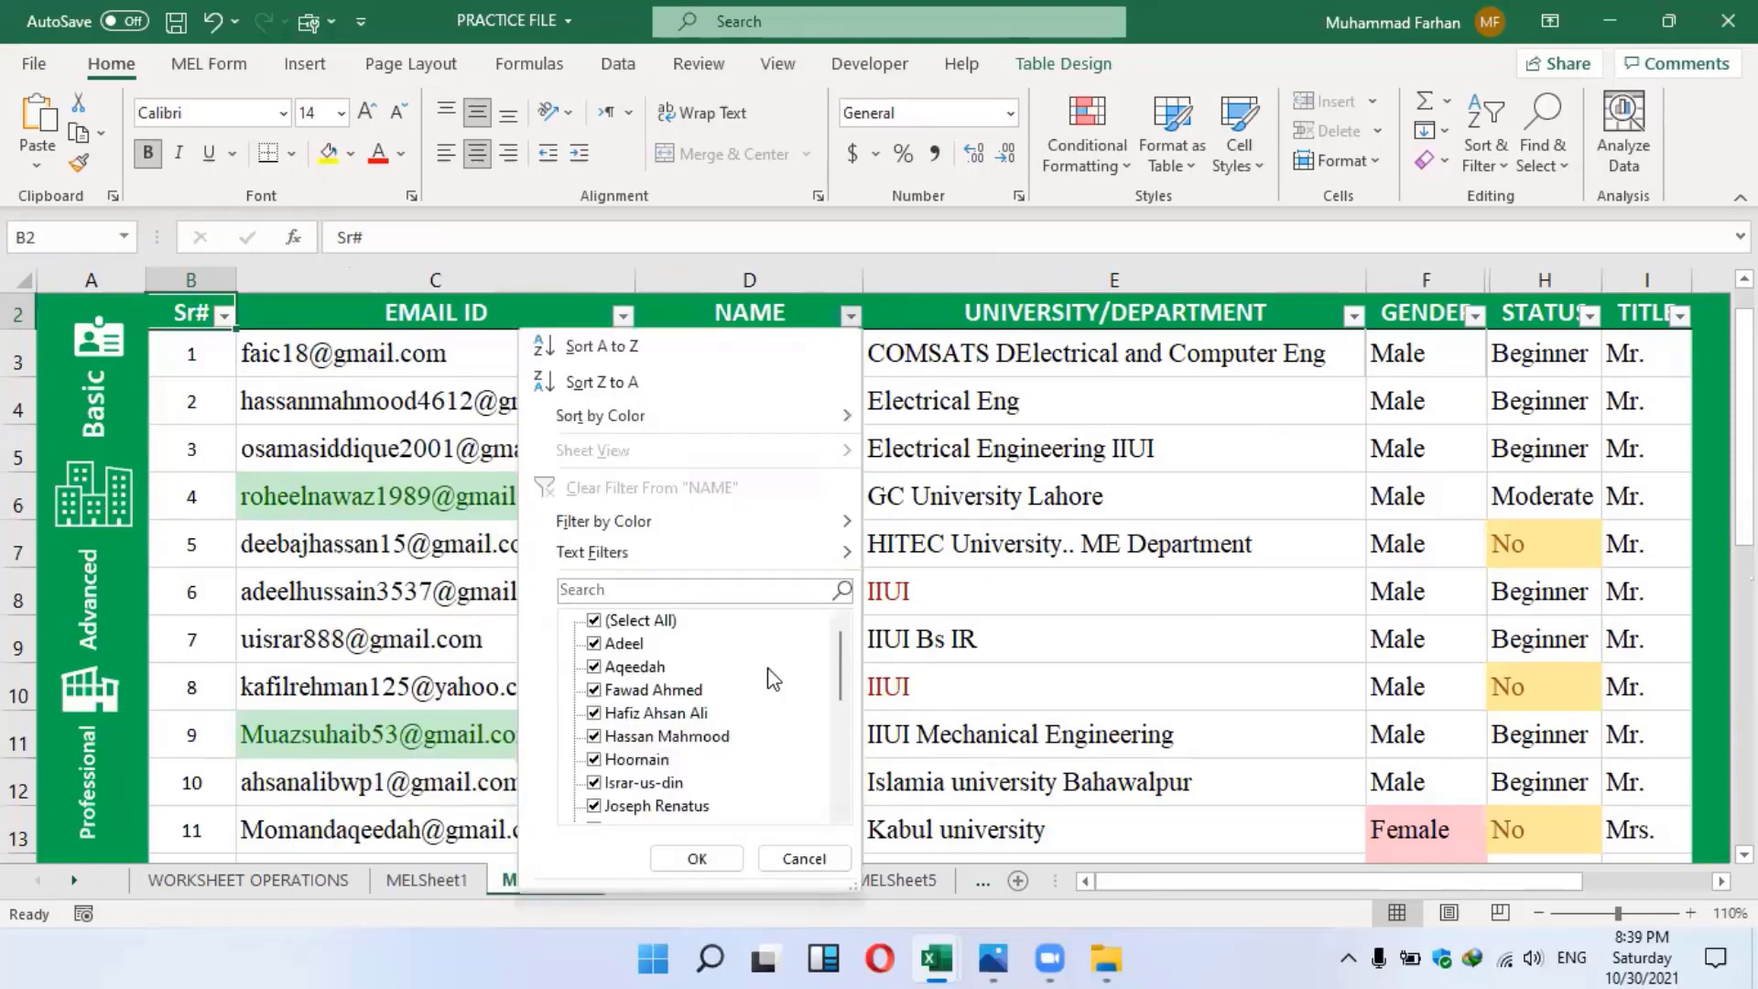
{"action": "left_click", "coordinate": [969, 314]}
Look through the student records on MELSheet2 and view the GENDER filter options, keeping all of them included
{"action": "scroll", "coordinate": [863, 494], "scroll_direction": "down", "scroll_amount": 3}
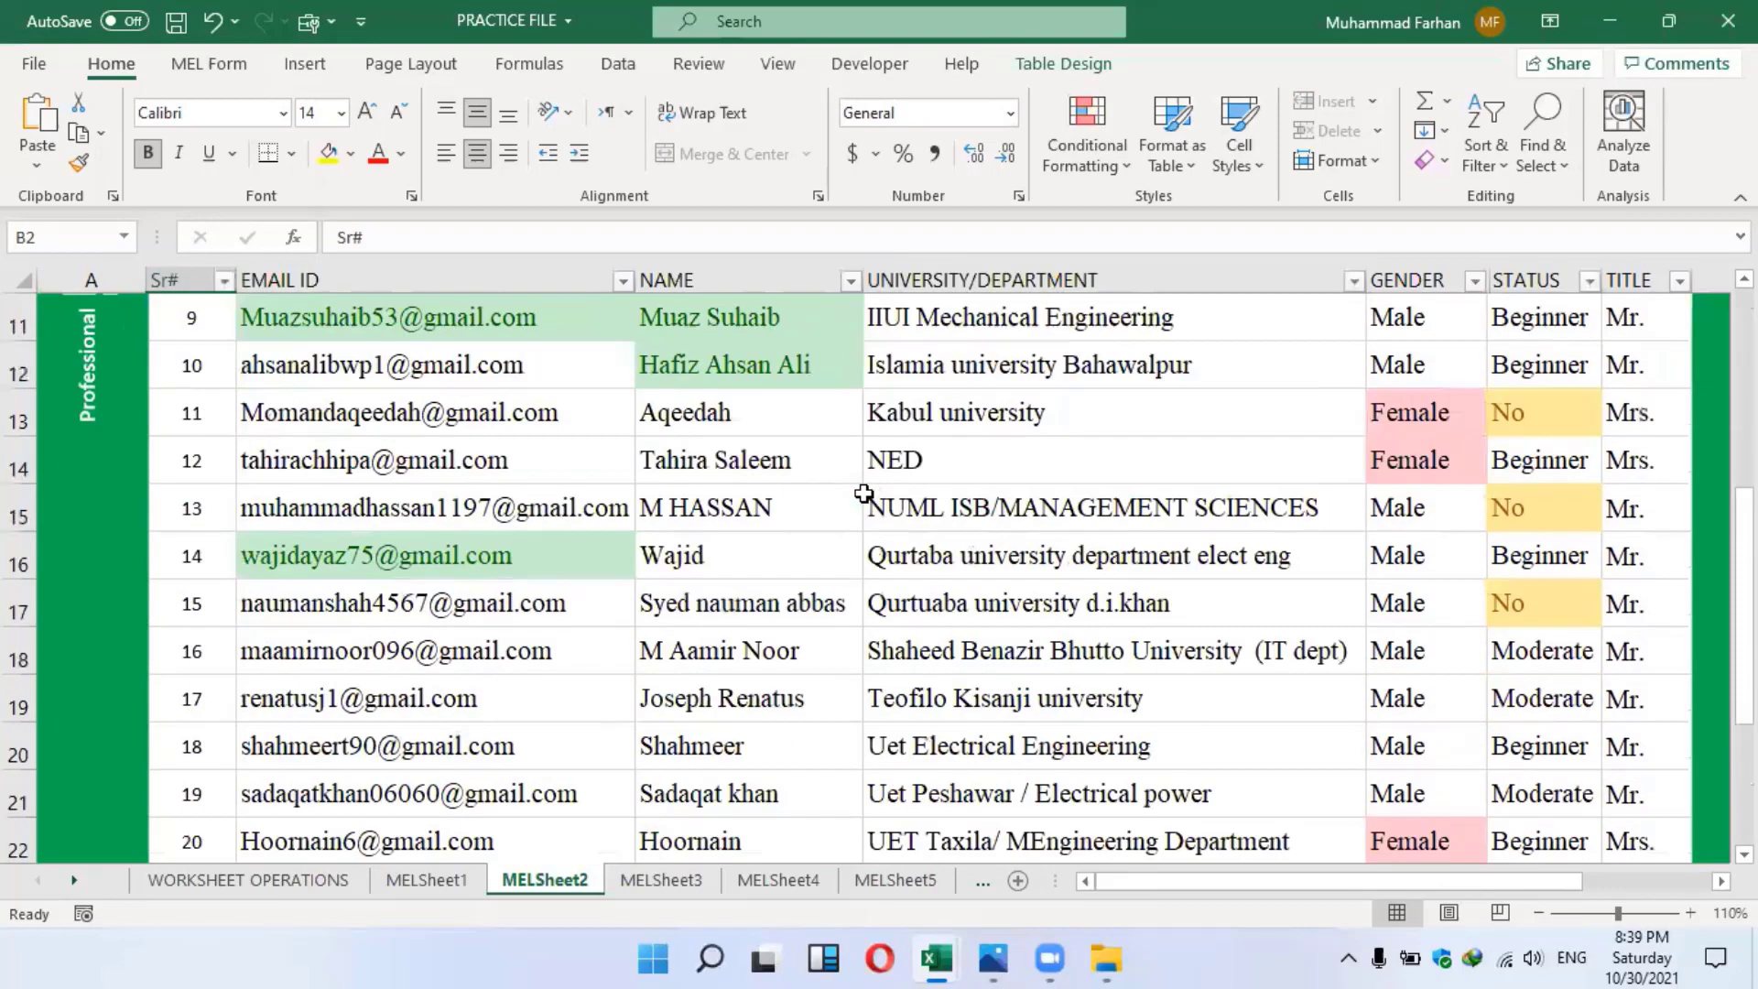
{"action": "scroll", "coordinate": [864, 494], "scroll_direction": "down", "scroll_amount": 1}
{"action": "scroll", "coordinate": [863, 494], "scroll_direction": "up", "scroll_amount": 1}
{"action": "left_click_drag", "start_coordinate": [1743, 586], "coordinate": [1744, 560]}
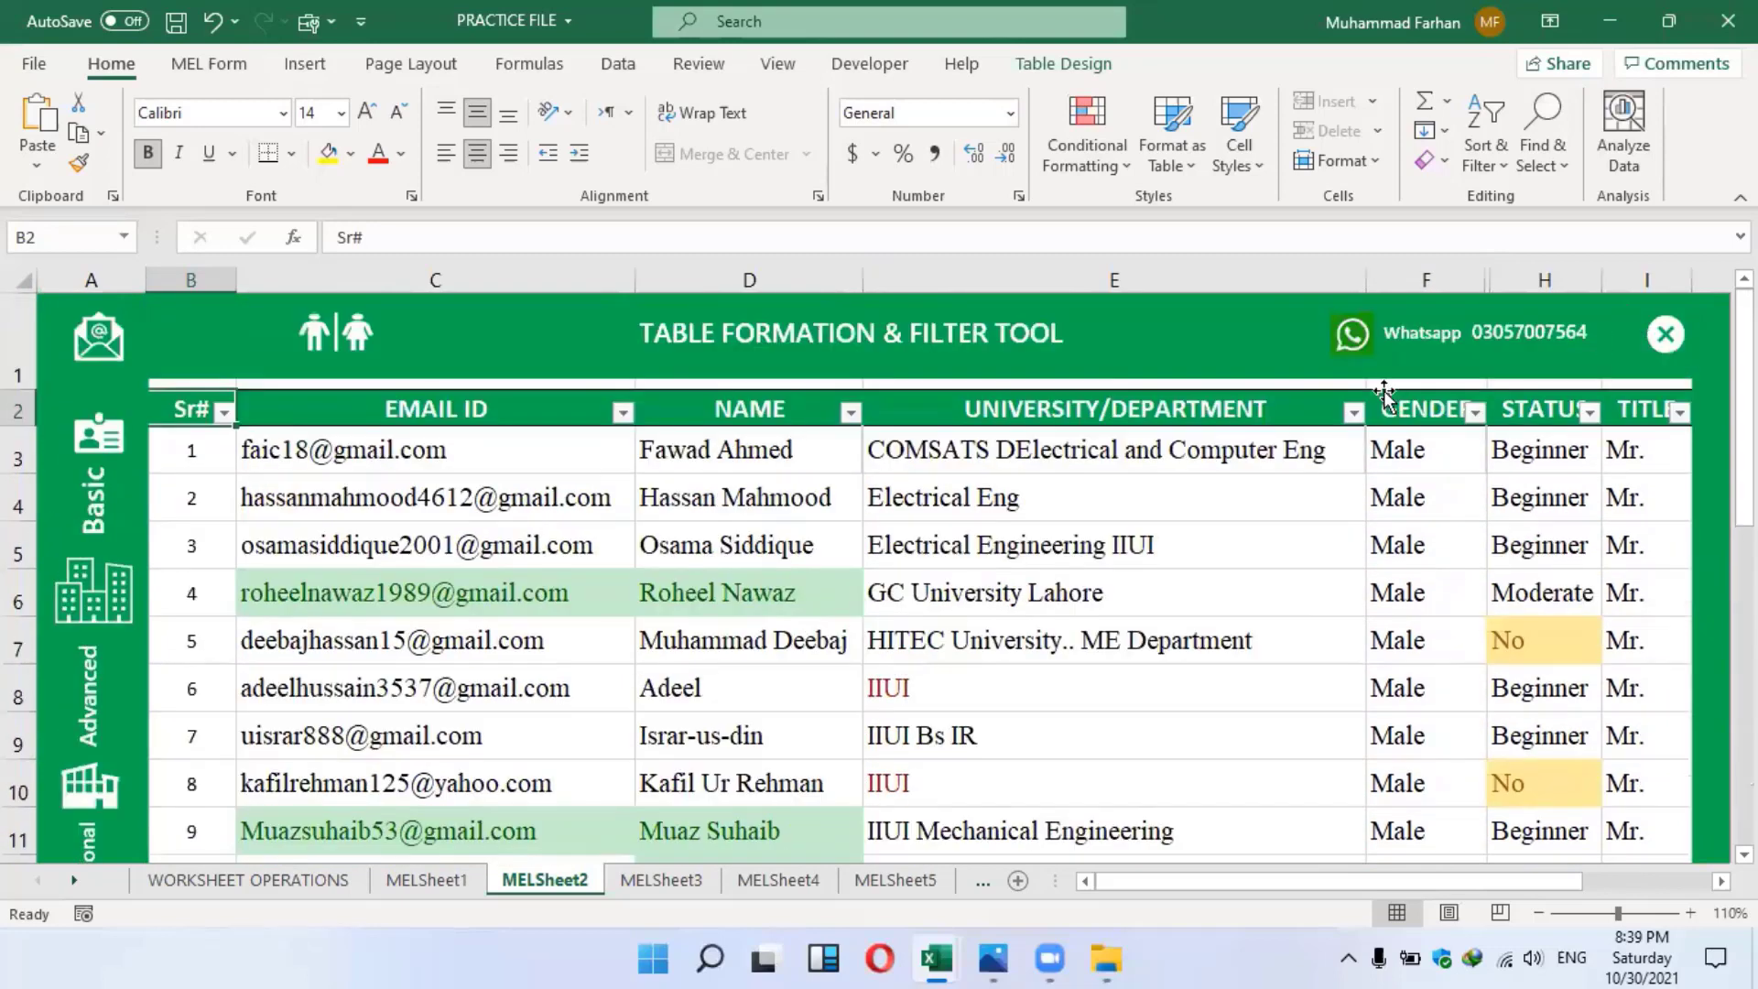
{"action": "left_click", "coordinate": [1474, 412]}
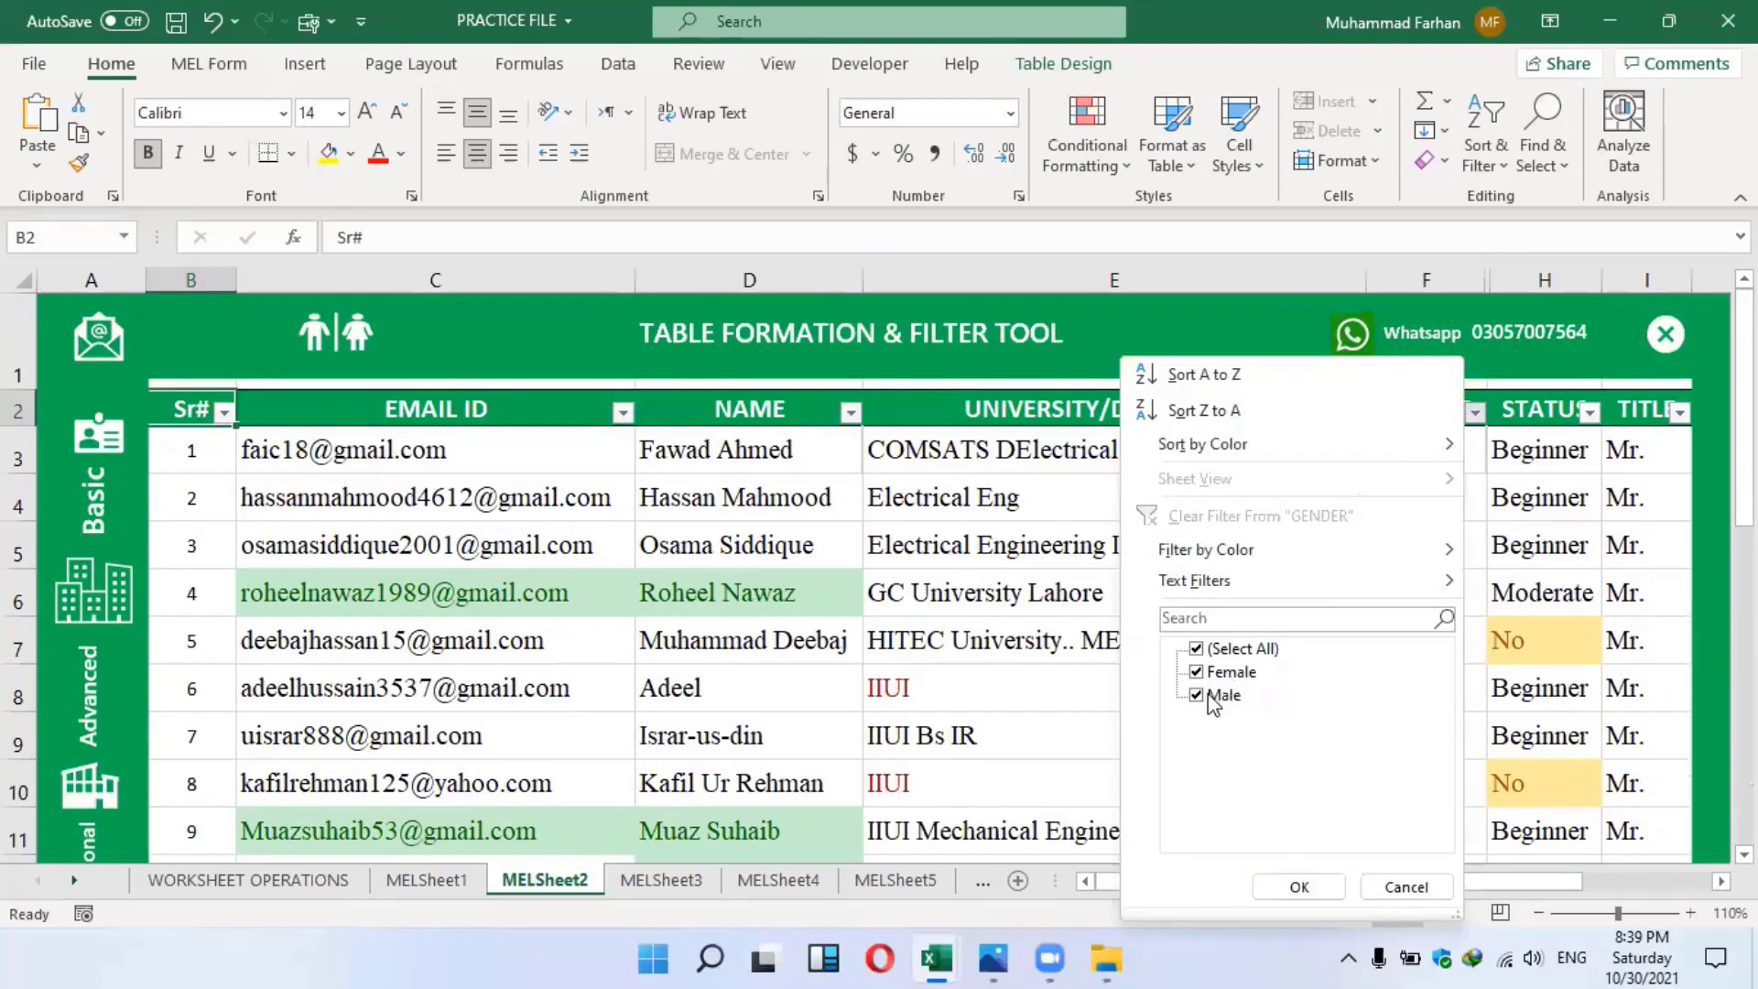
{"action": "left_click", "coordinate": [1299, 886]}
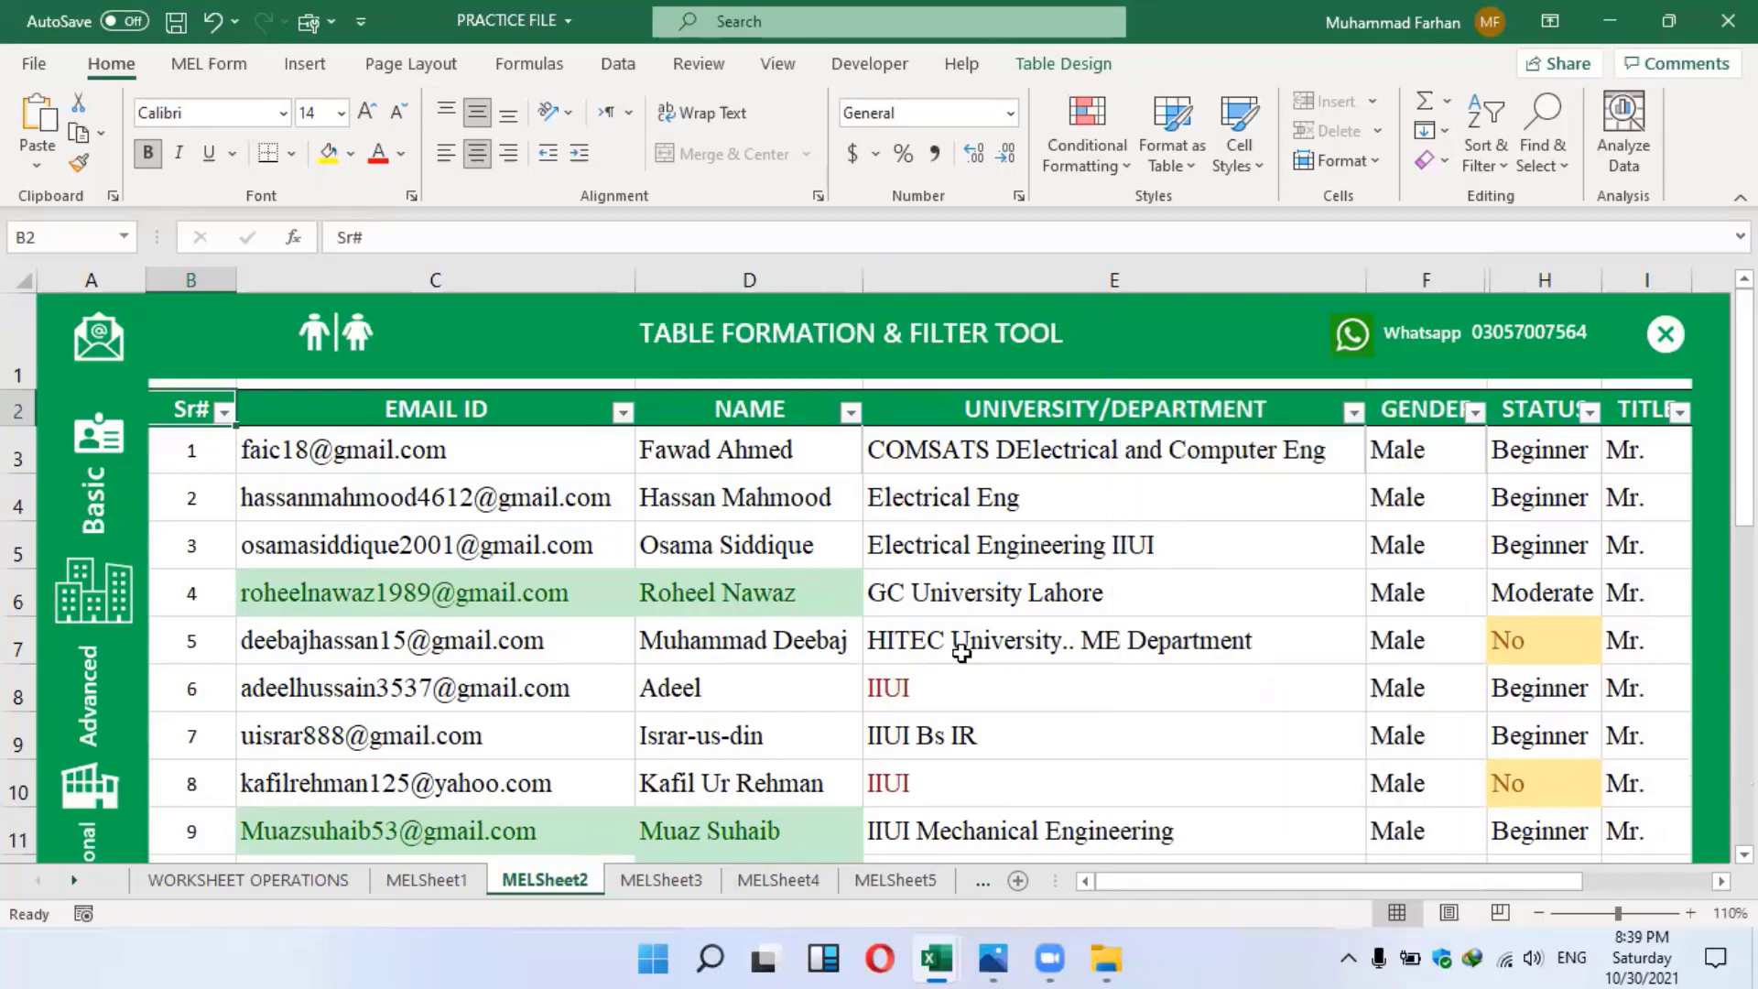
View the arithmetic operations on MELSheet3, then return to the FORMATS table on MELSheet4
{"action": "key", "text": "ctrl+Page_Down"}
{"action": "key", "text": "ctrl+Page_Down"}
{"action": "key", "text": "ctrl+Page_Up"}
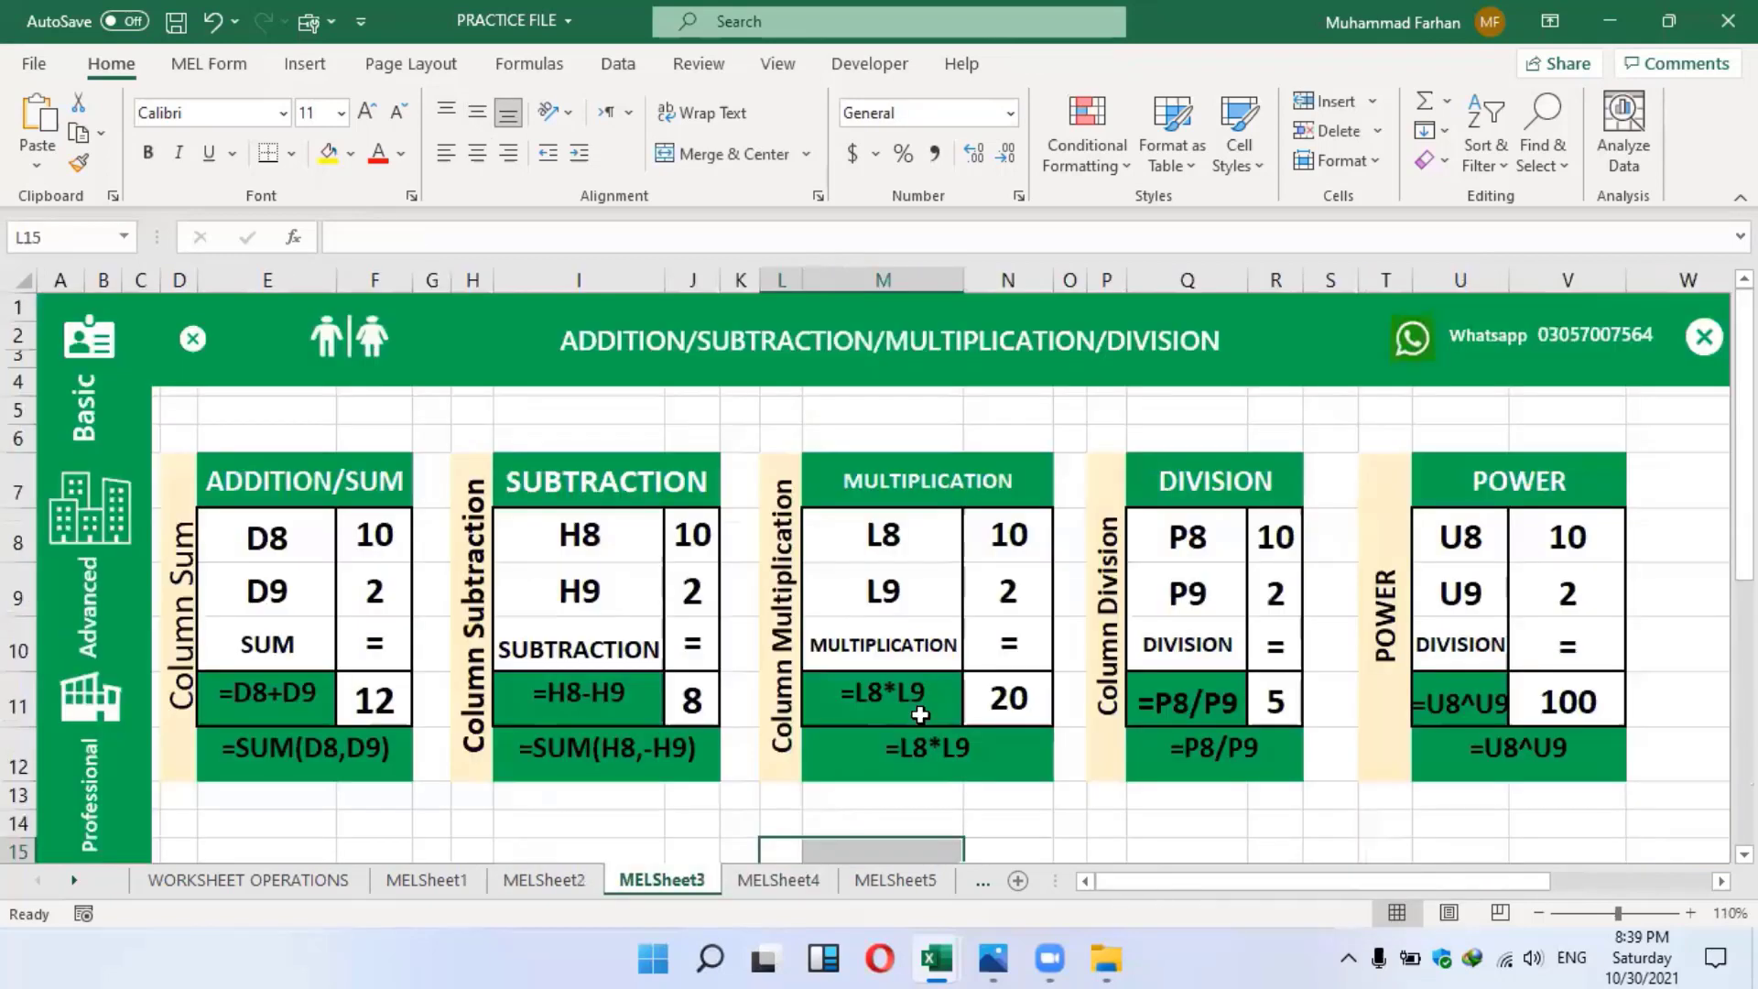
{"action": "left_click", "coordinate": [805, 884]}
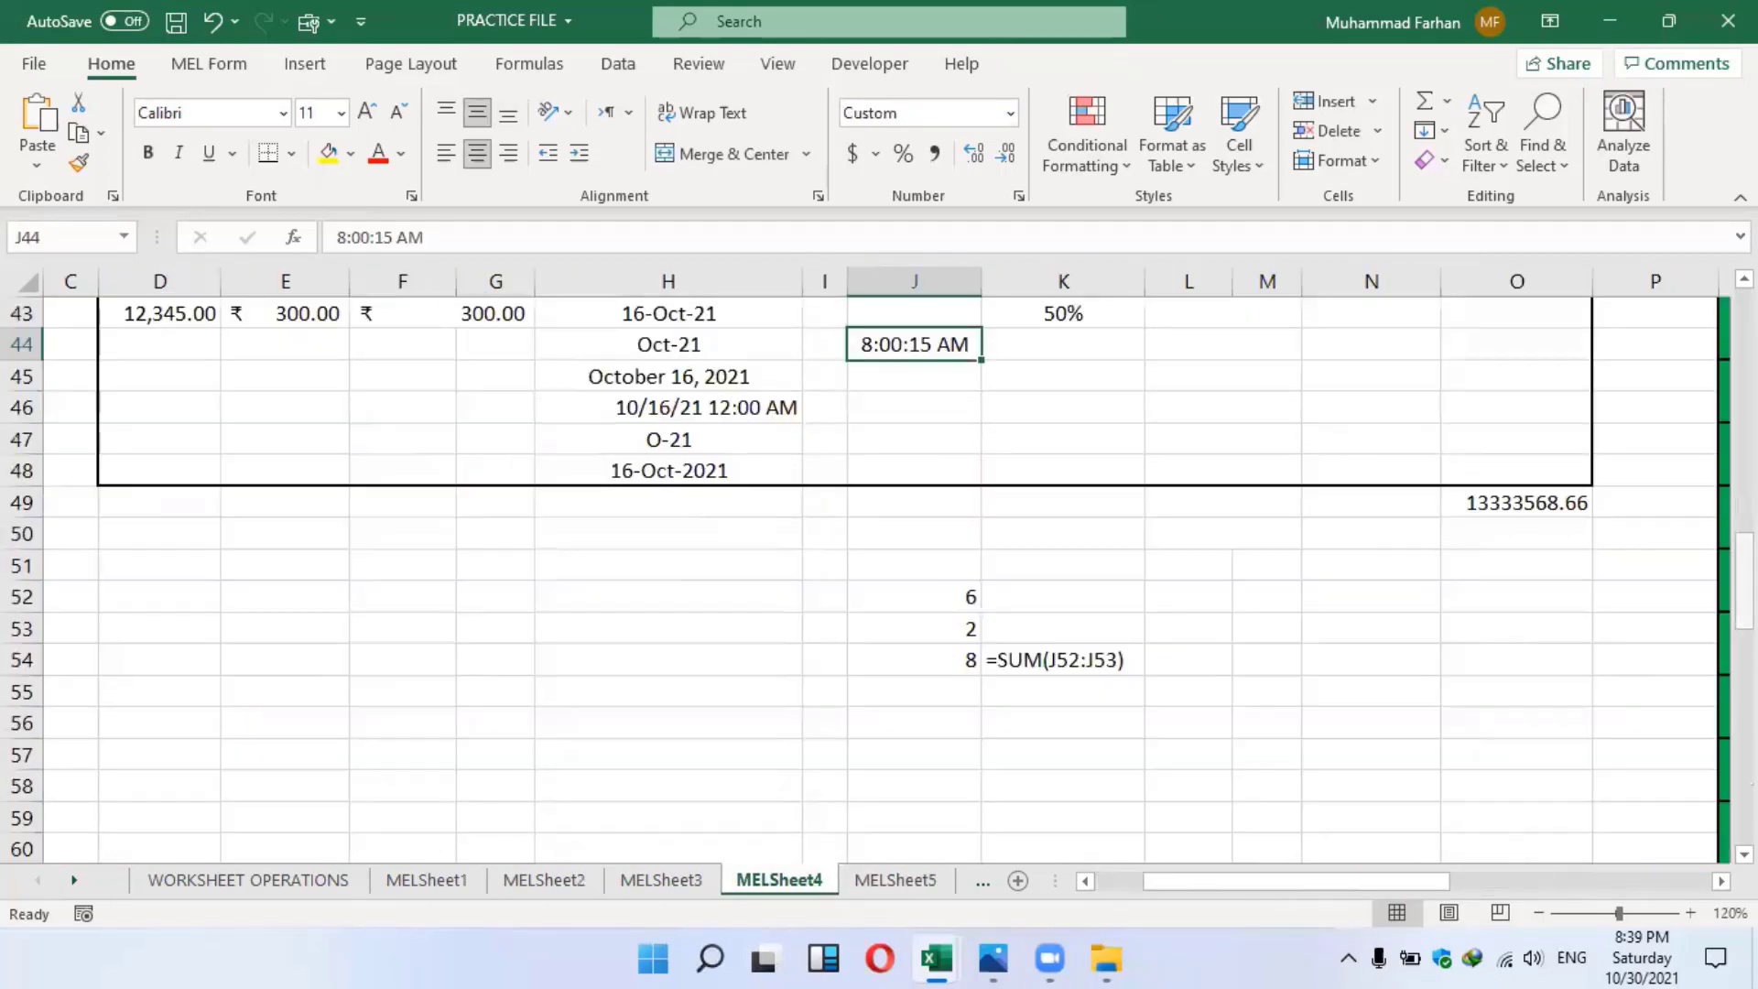
{"action": "left_click_drag", "start_coordinate": [1744, 586], "coordinate": [1744, 549]}
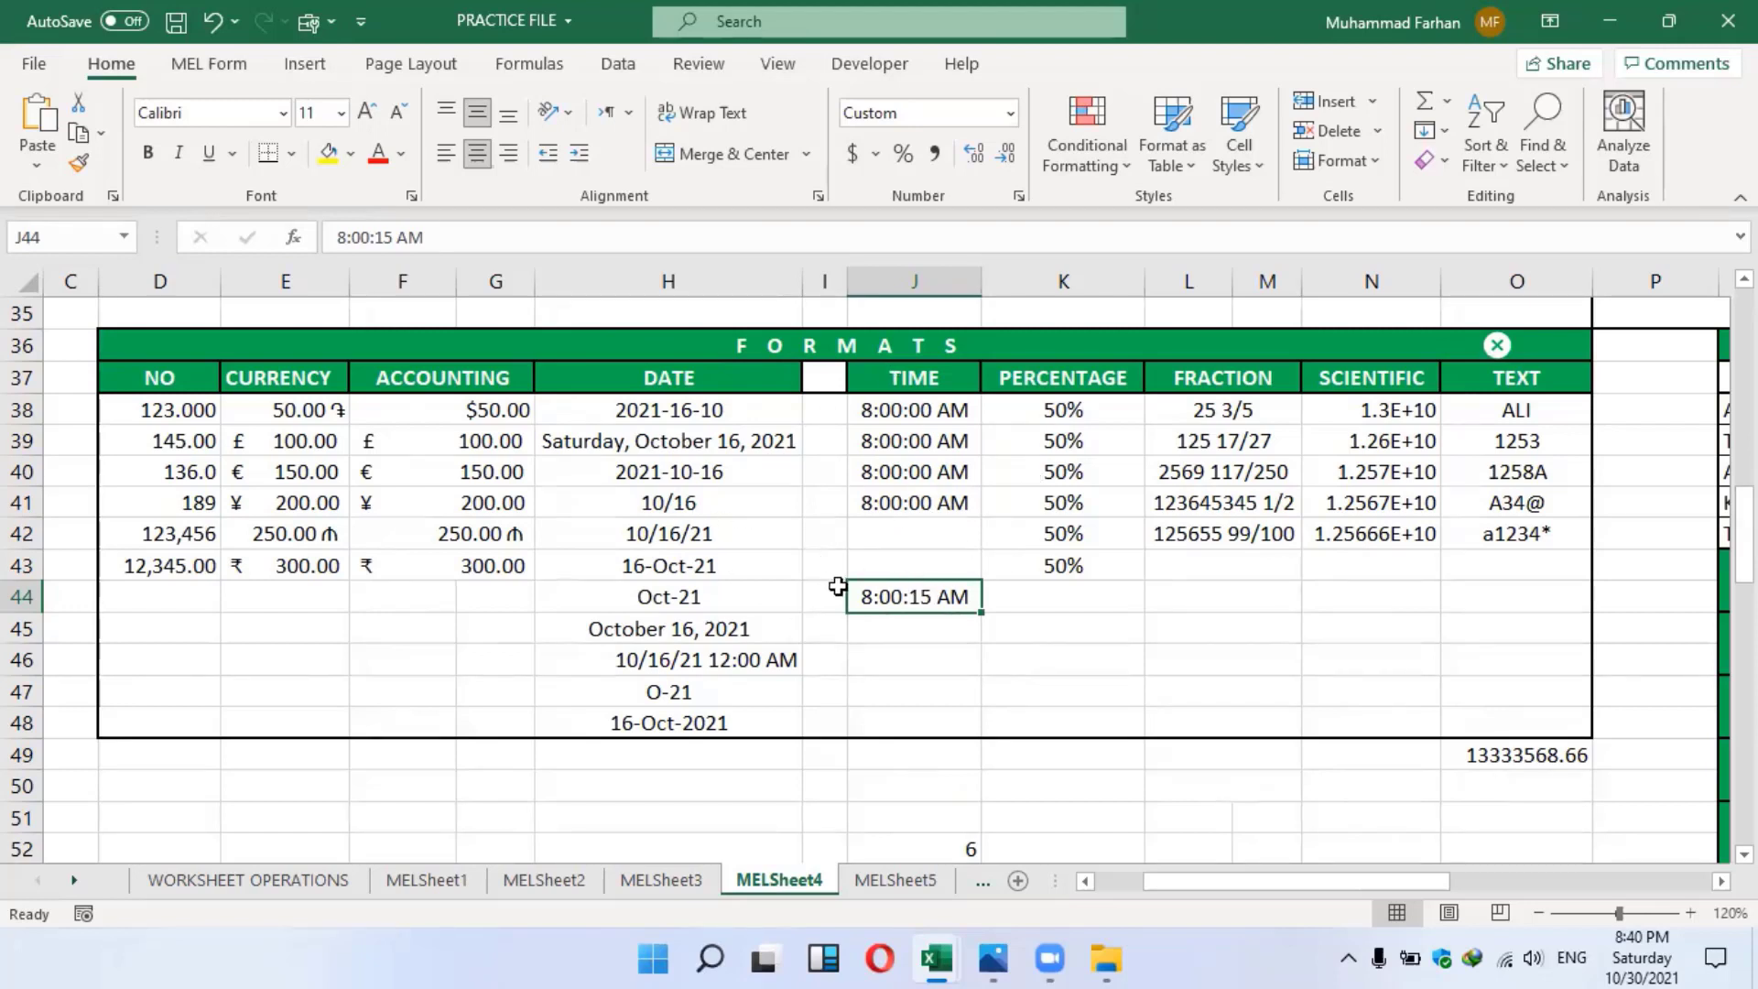
Filter the MELSheet2 table by STATUS so that only the No records show, excluding Beginner and Moderate
{"action": "left_click", "coordinate": [540, 888]}
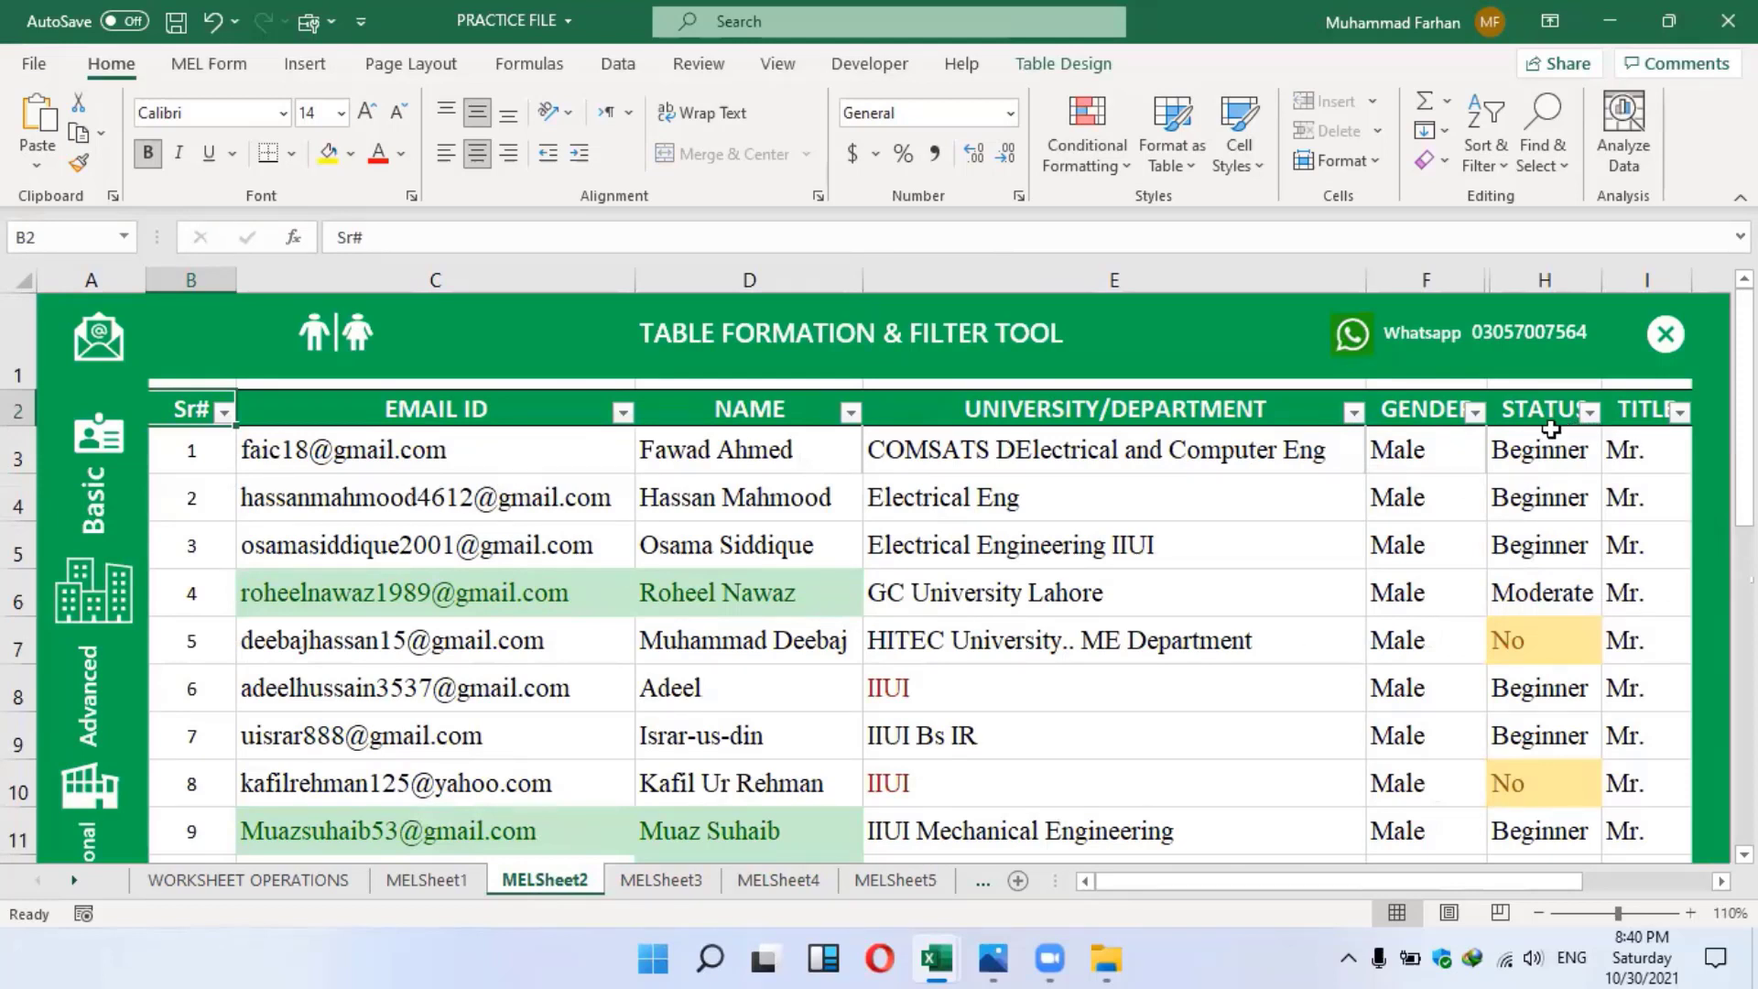
{"action": "left_click", "coordinate": [1590, 412]}
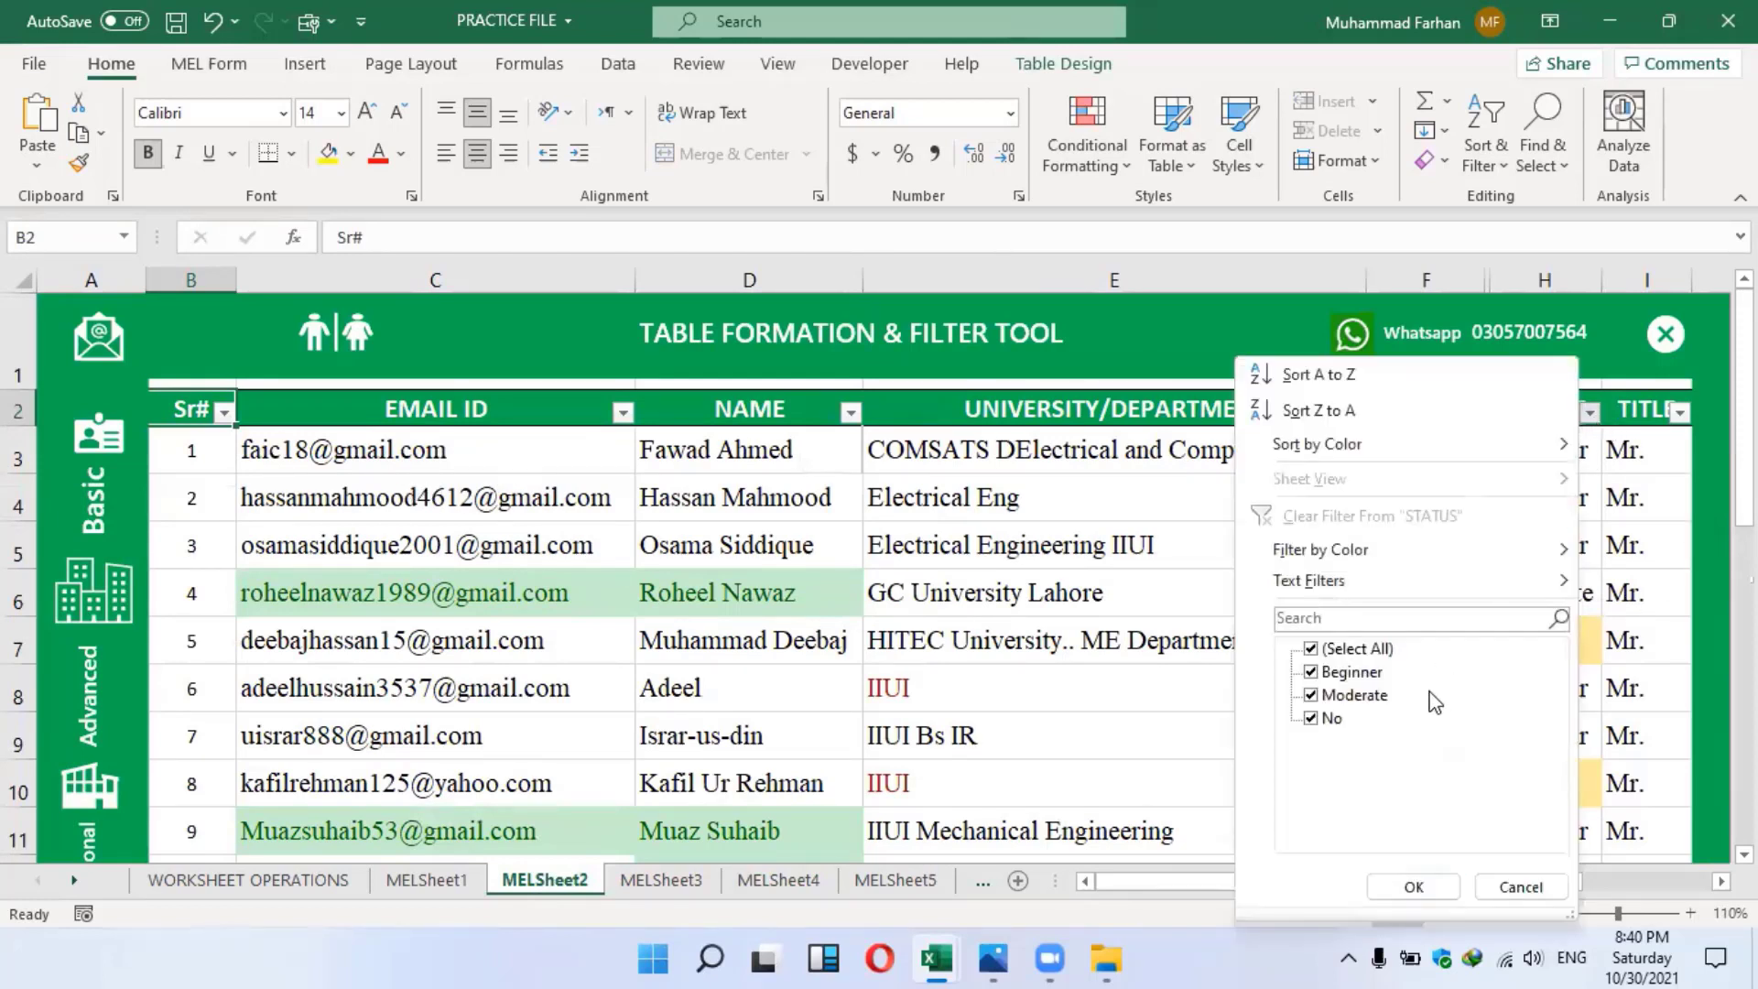
{"action": "left_click", "coordinate": [1312, 695]}
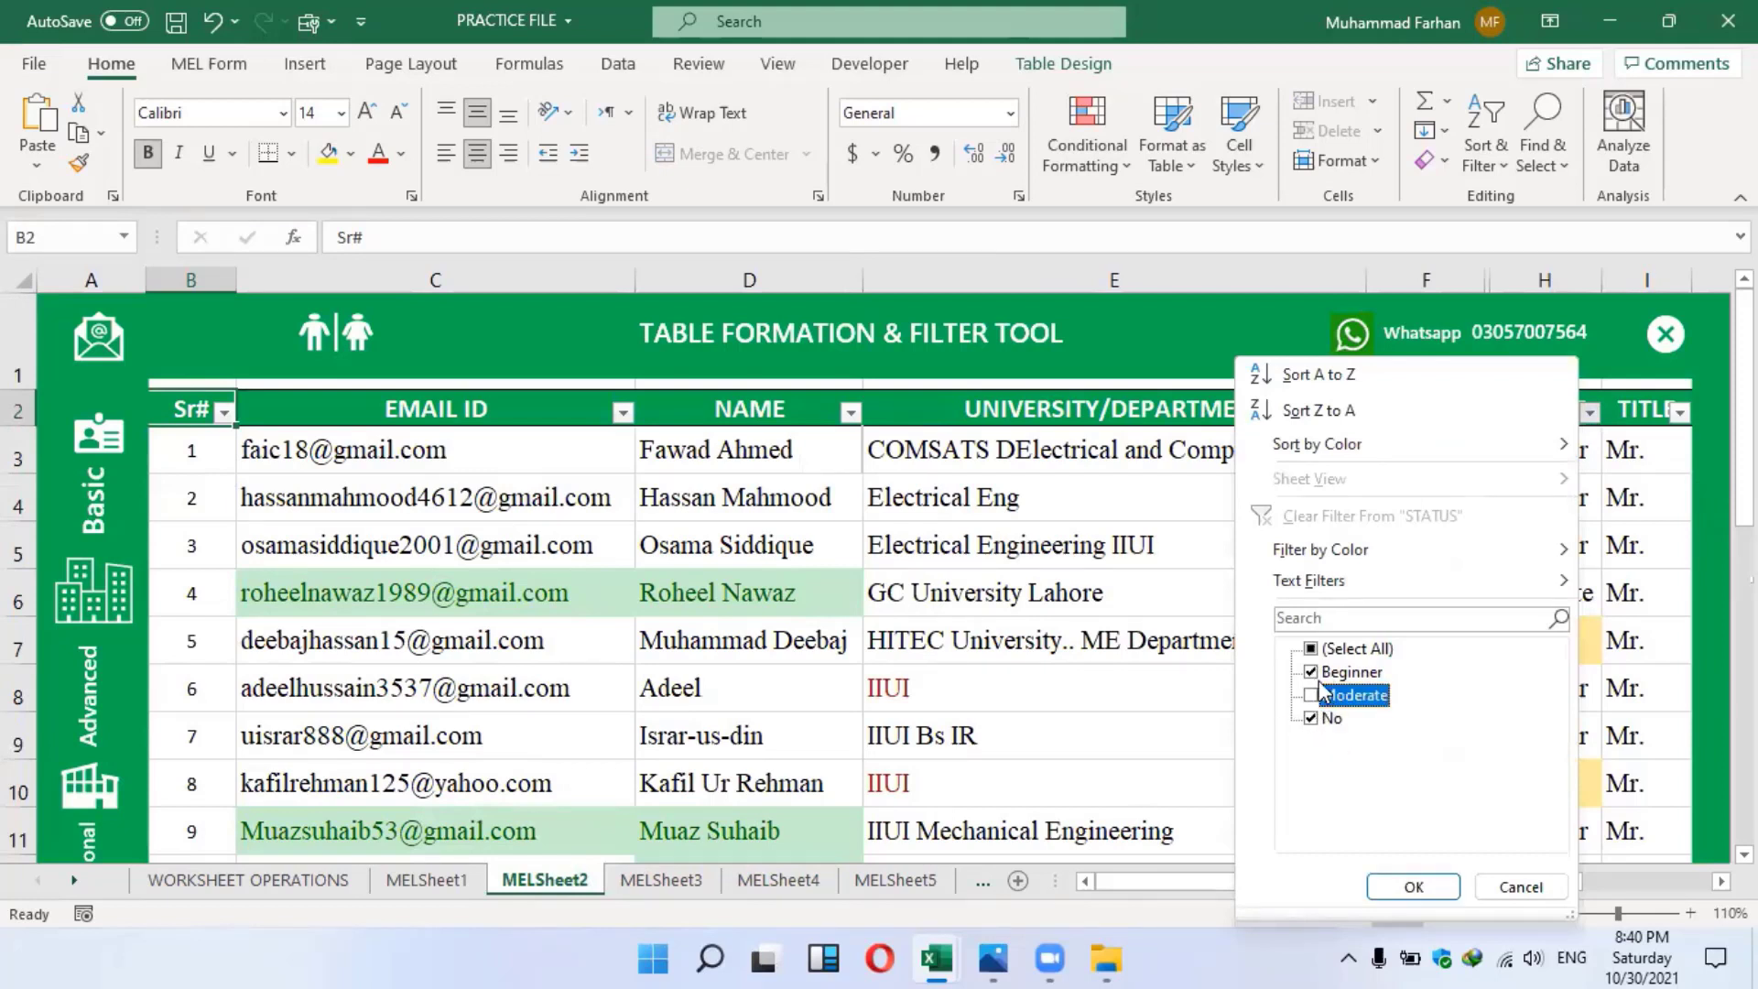
{"action": "left_click", "coordinate": [1311, 674]}
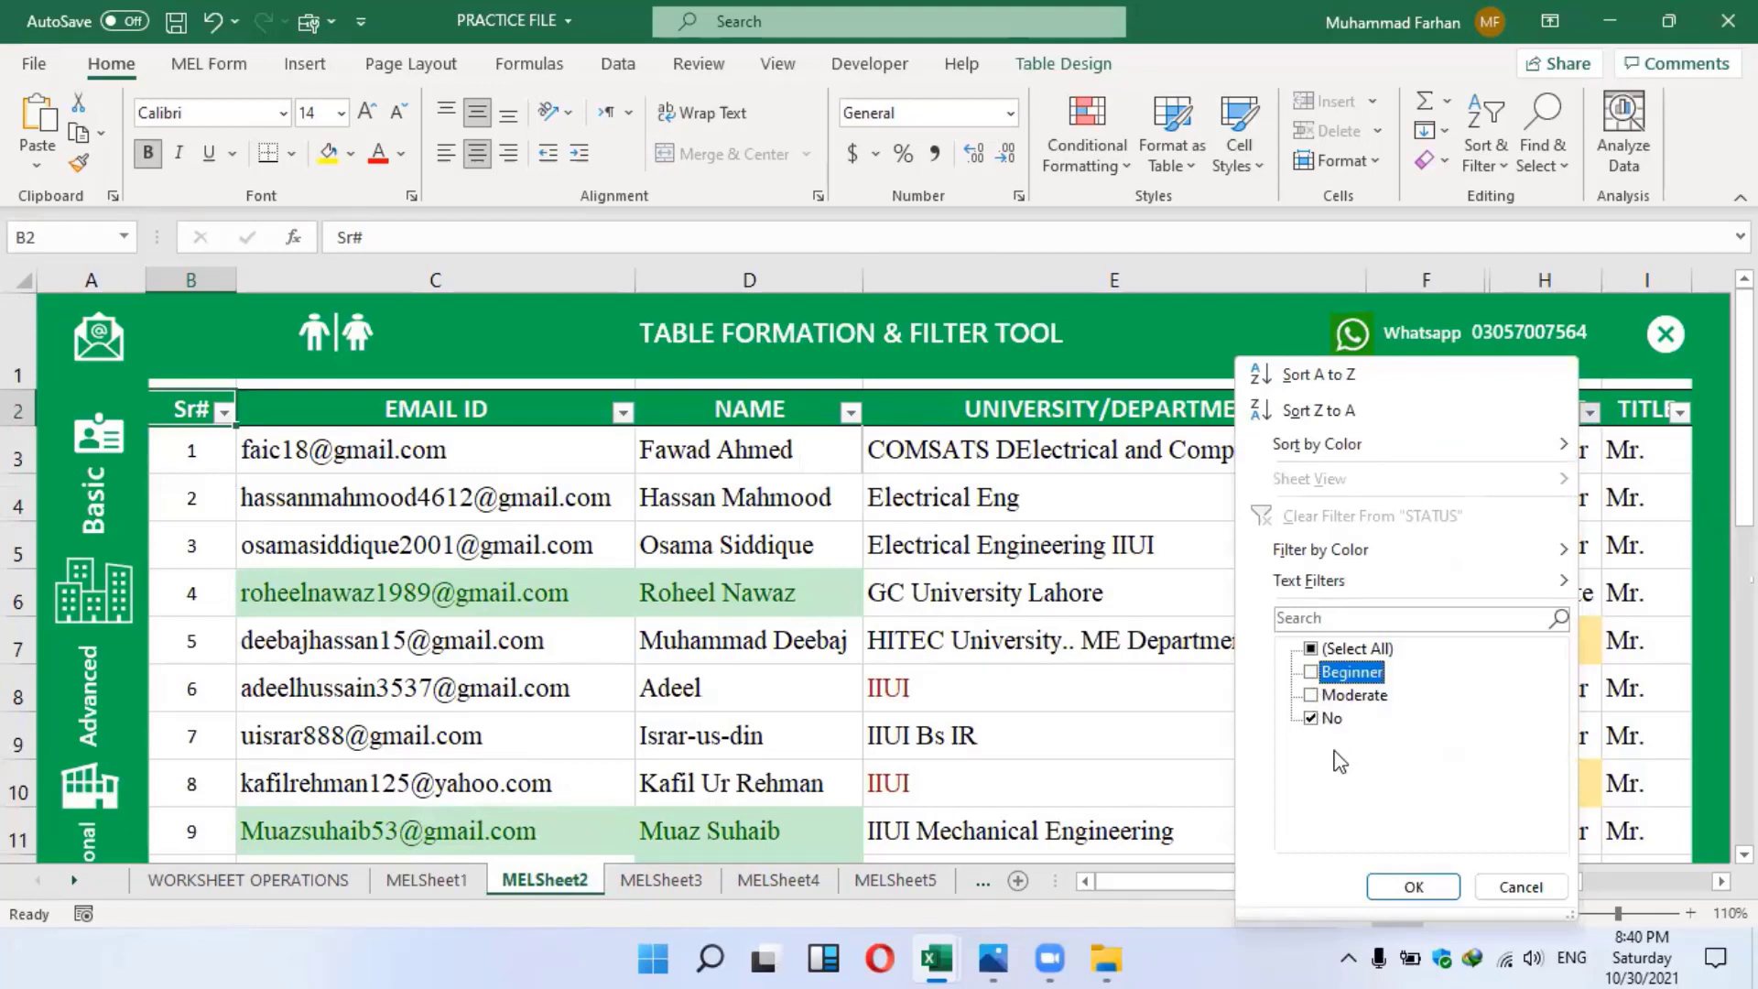
{"action": "left_click", "coordinate": [1407, 886]}
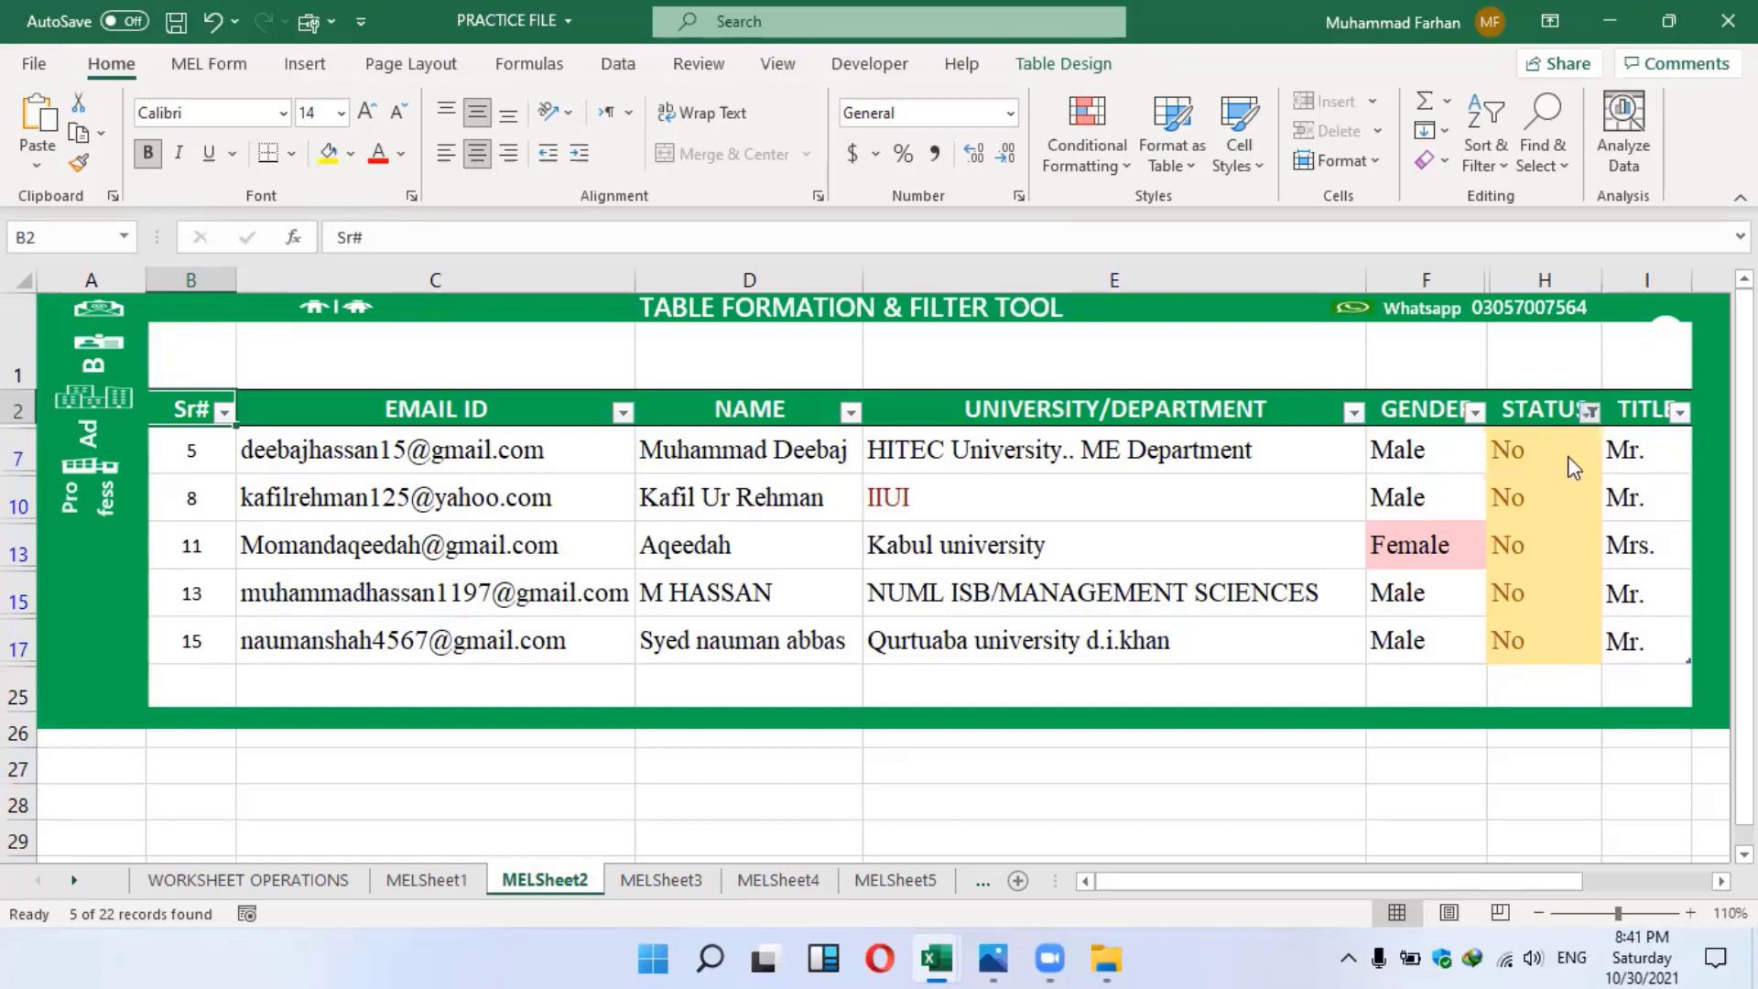
Include Beginner and Moderate in the STATUS filter again so that all records are listed
{"action": "left_click", "coordinate": [1589, 412]}
{"action": "left_click", "coordinate": [1353, 671]}
{"action": "left_click", "coordinate": [1355, 695]}
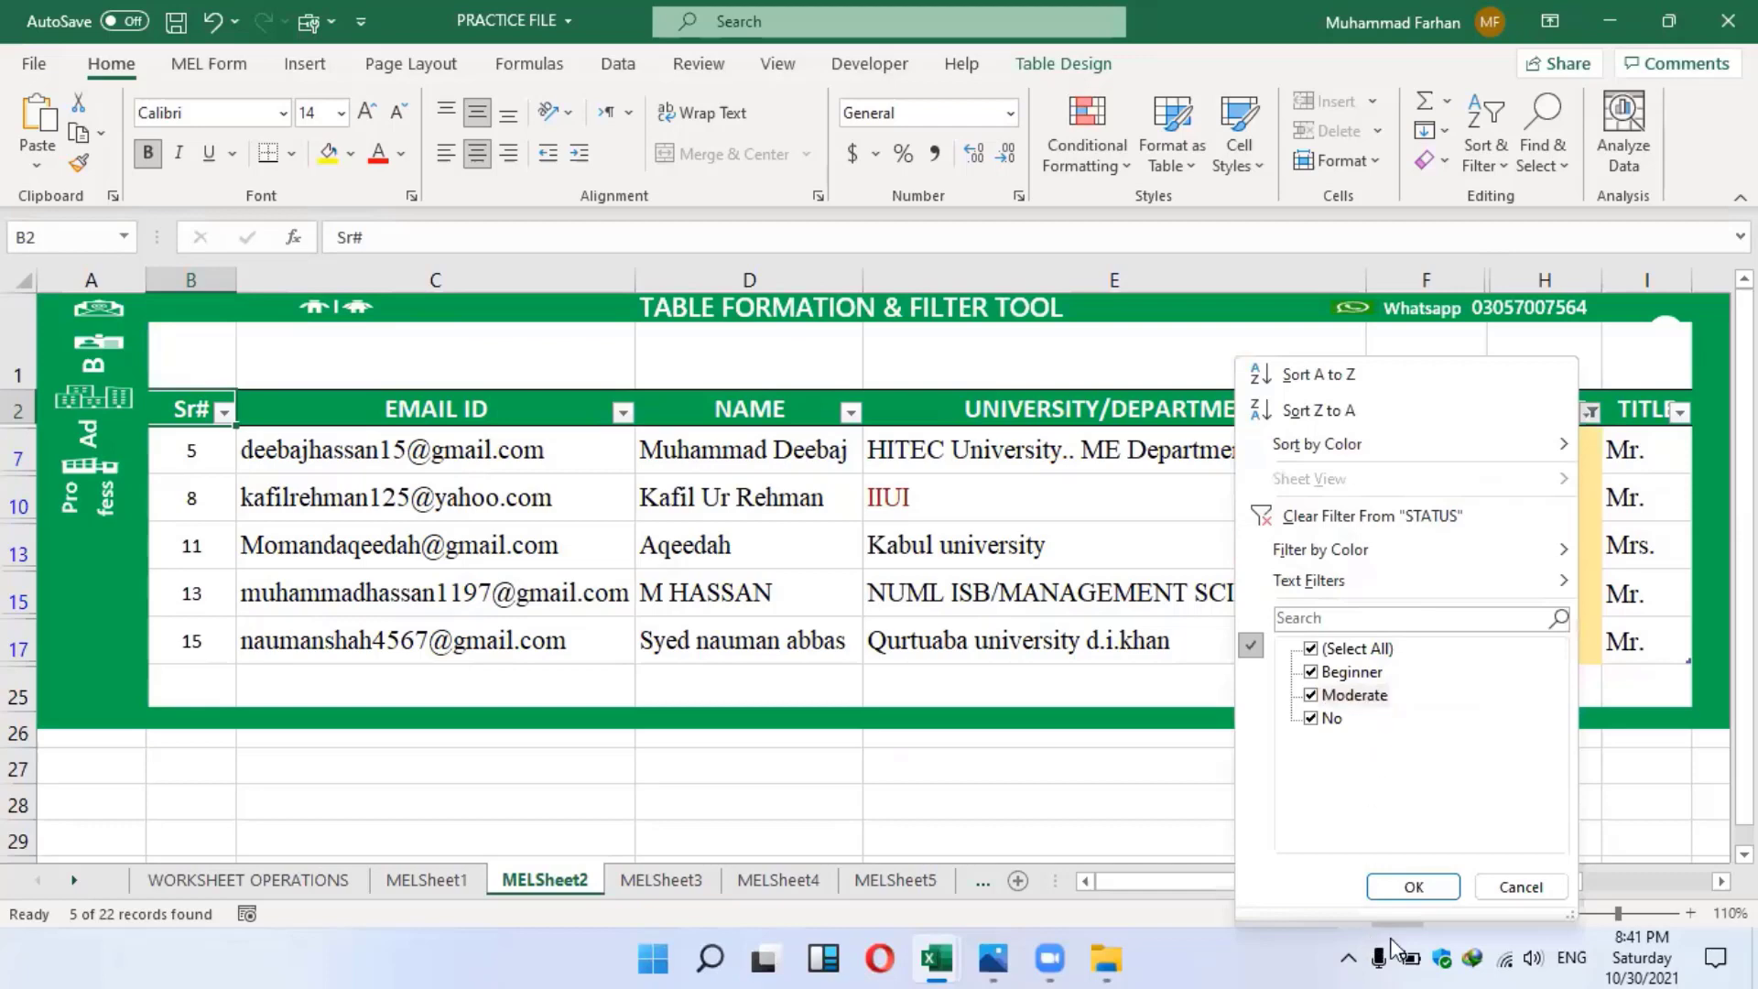
{"action": "left_click", "coordinate": [1406, 886]}
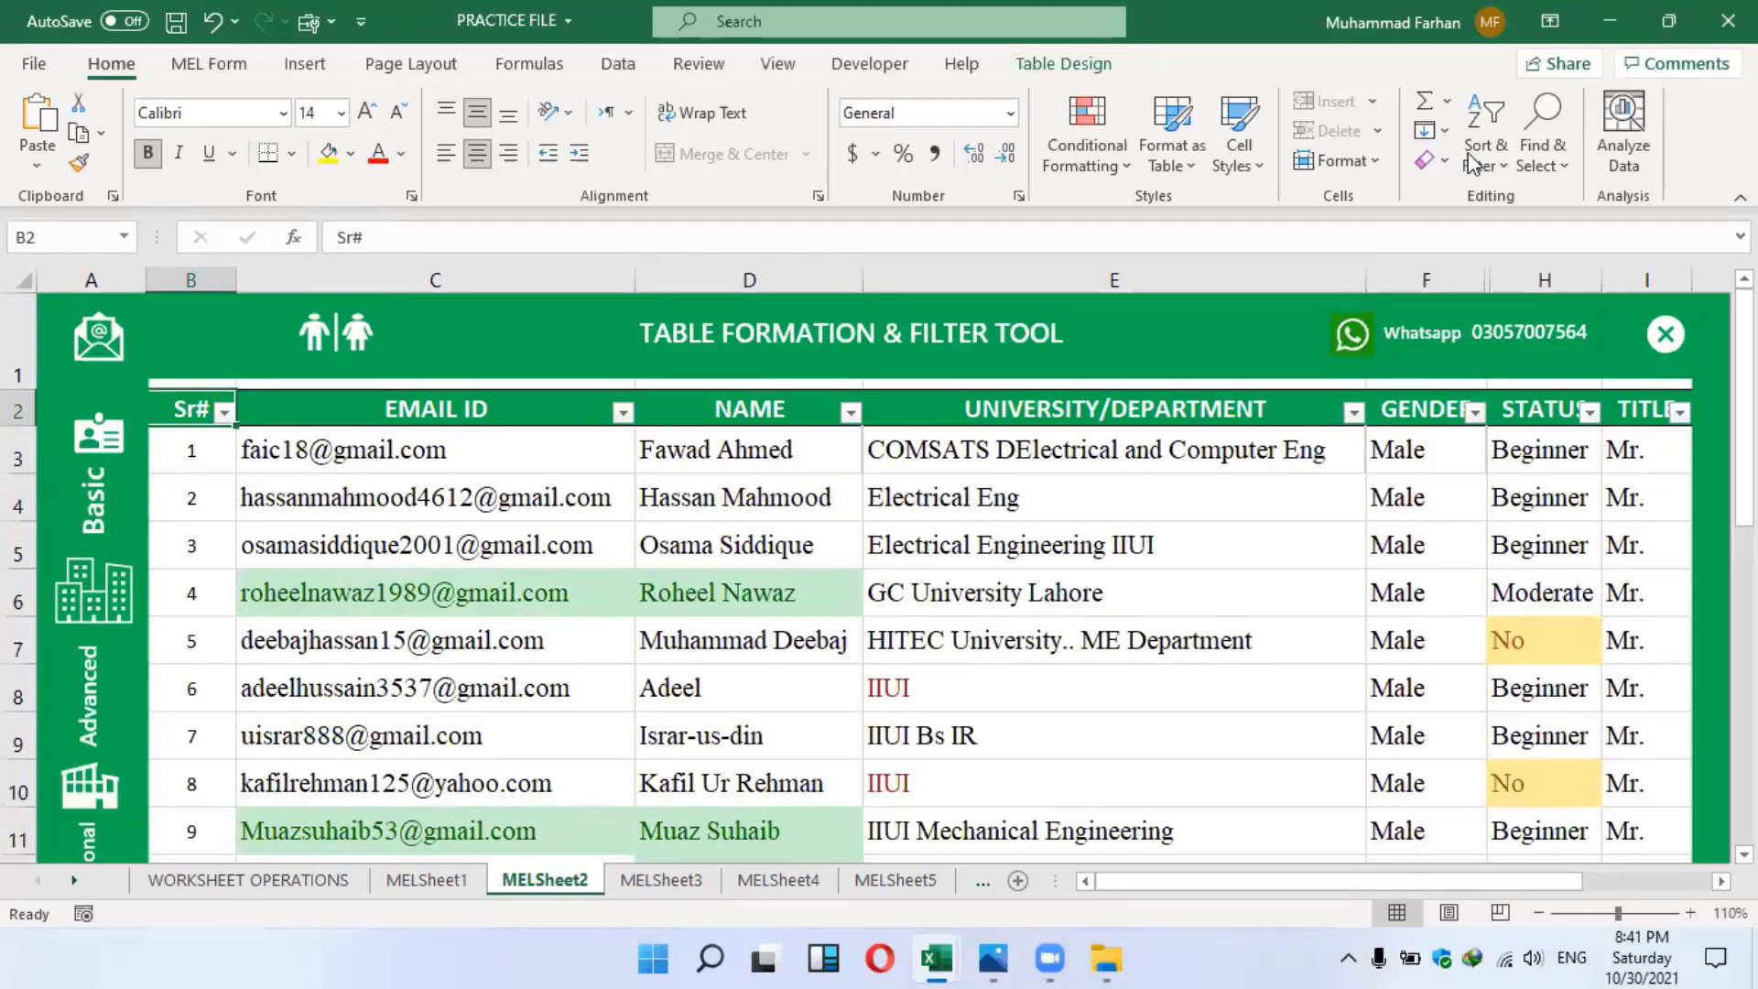
Switch to the Session 2 workbook and clear the sample data in B2:G10 on Sheet1
{"action": "left_click", "coordinate": [1608, 22]}
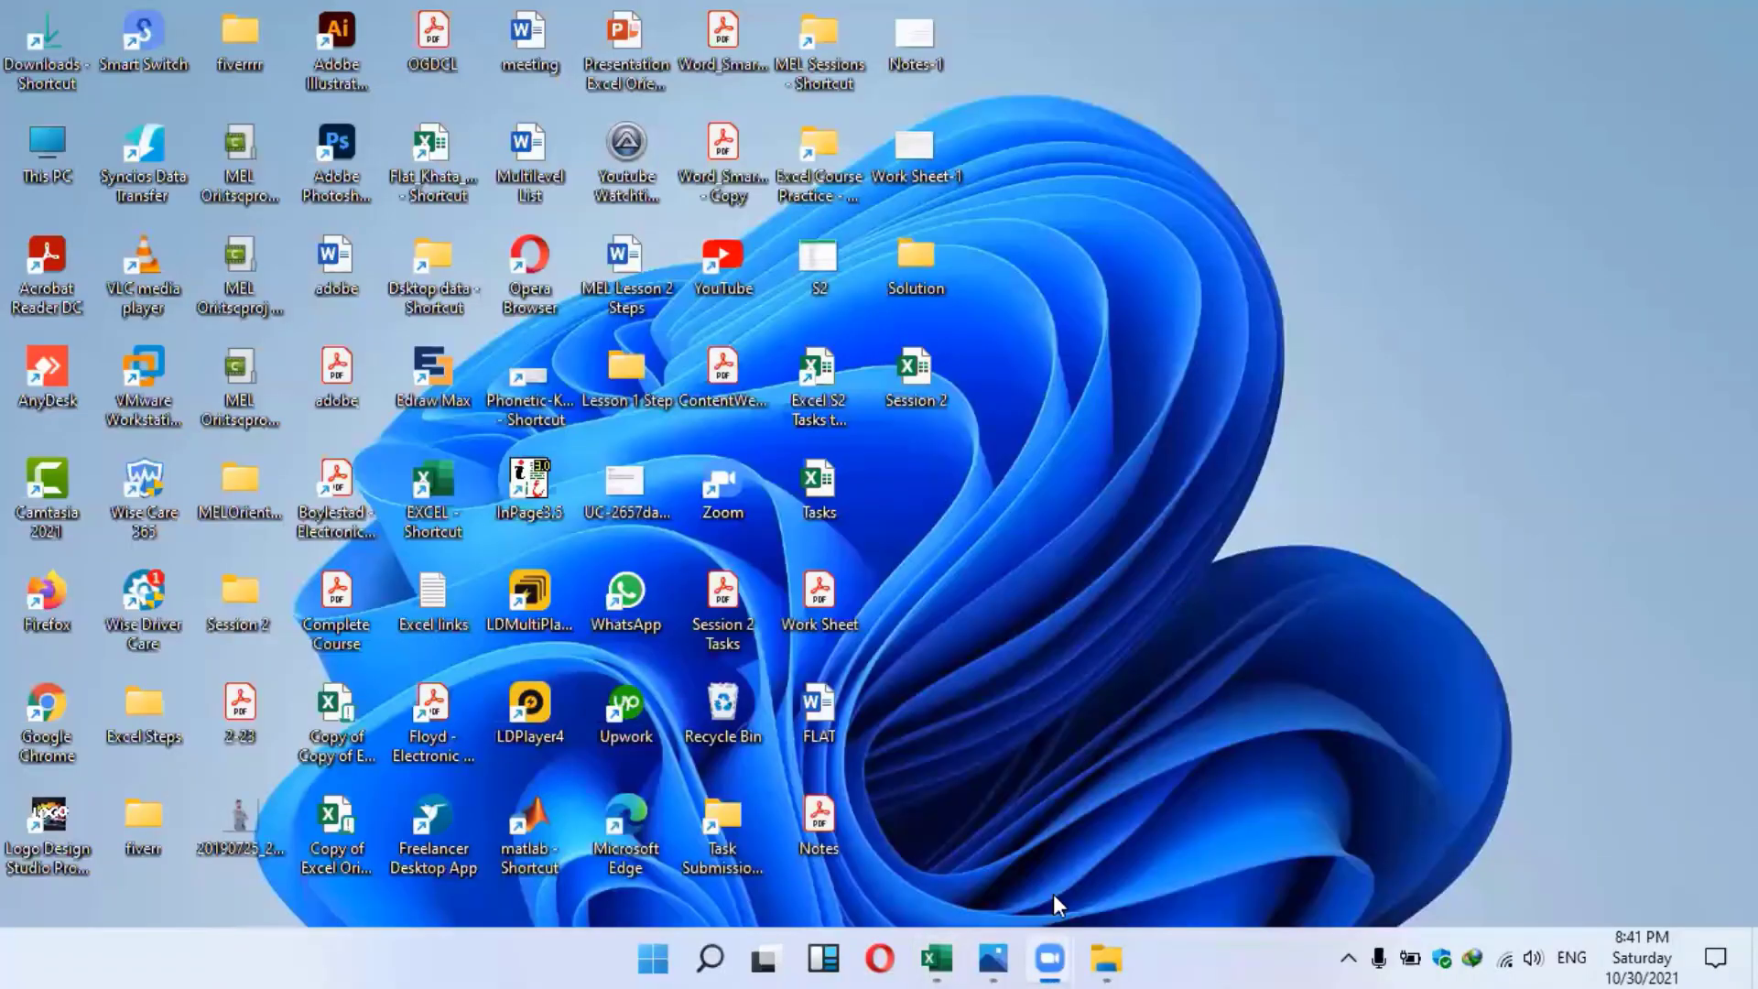
{"action": "mouse_move", "coordinate": [935, 957]}
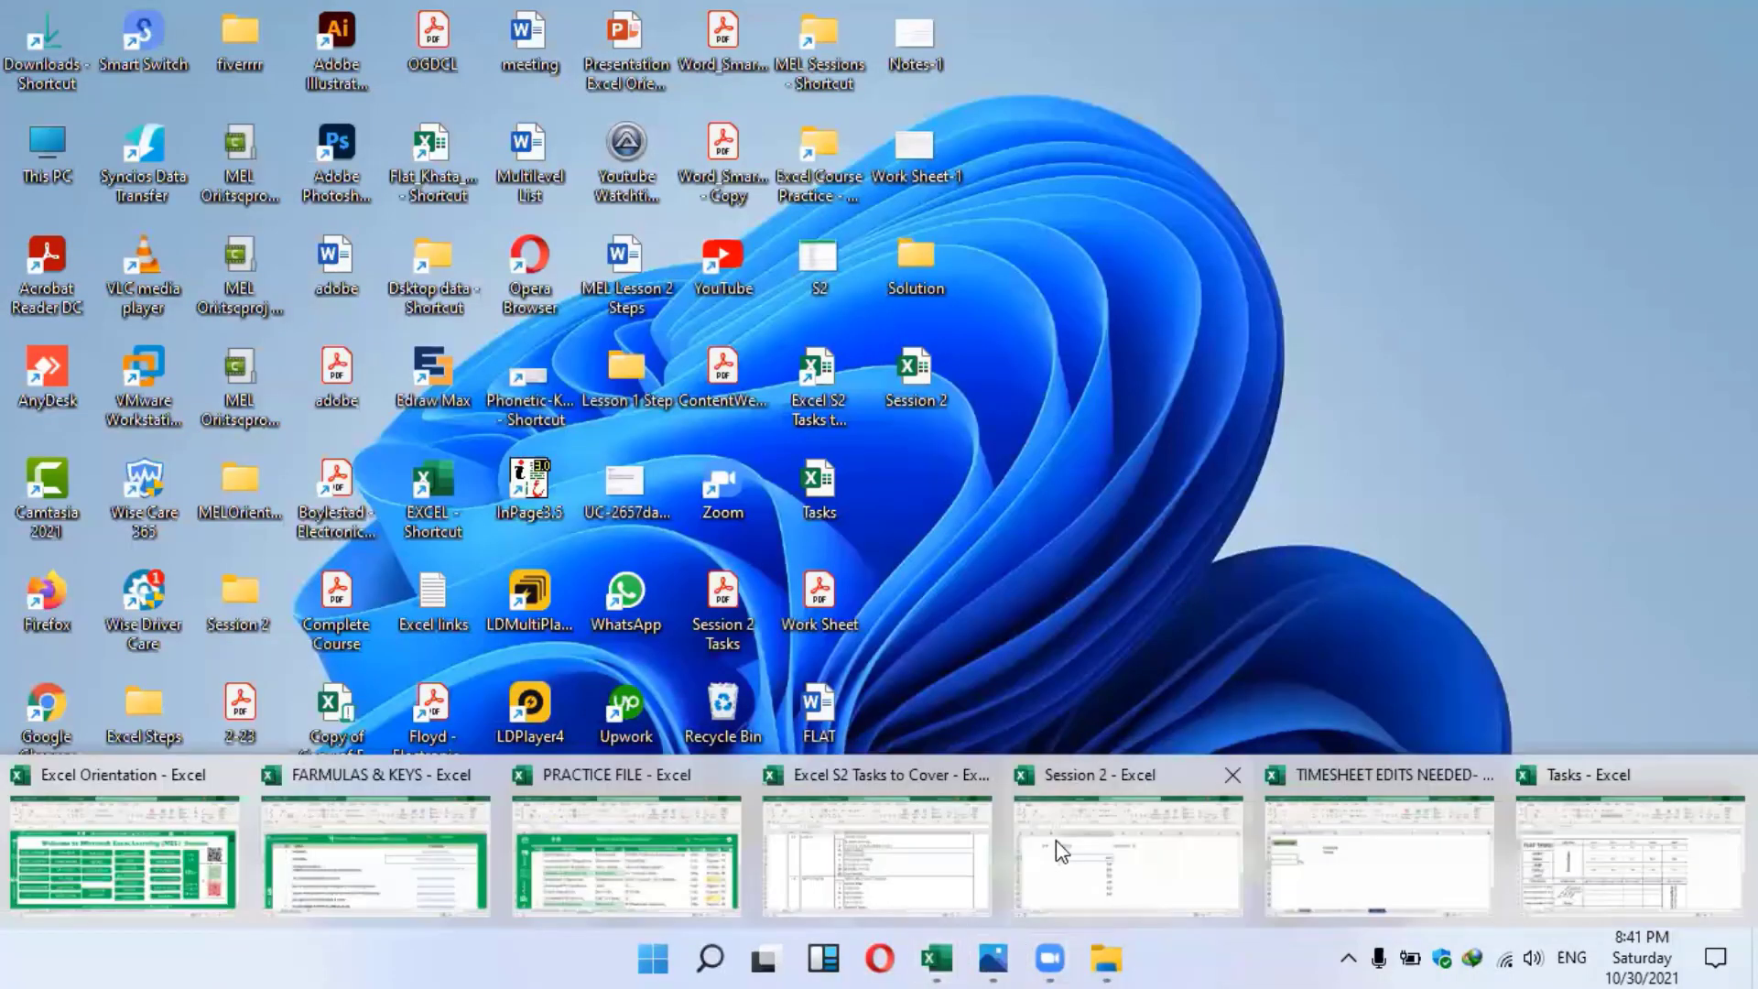
{"action": "left_click", "coordinate": [1190, 847]}
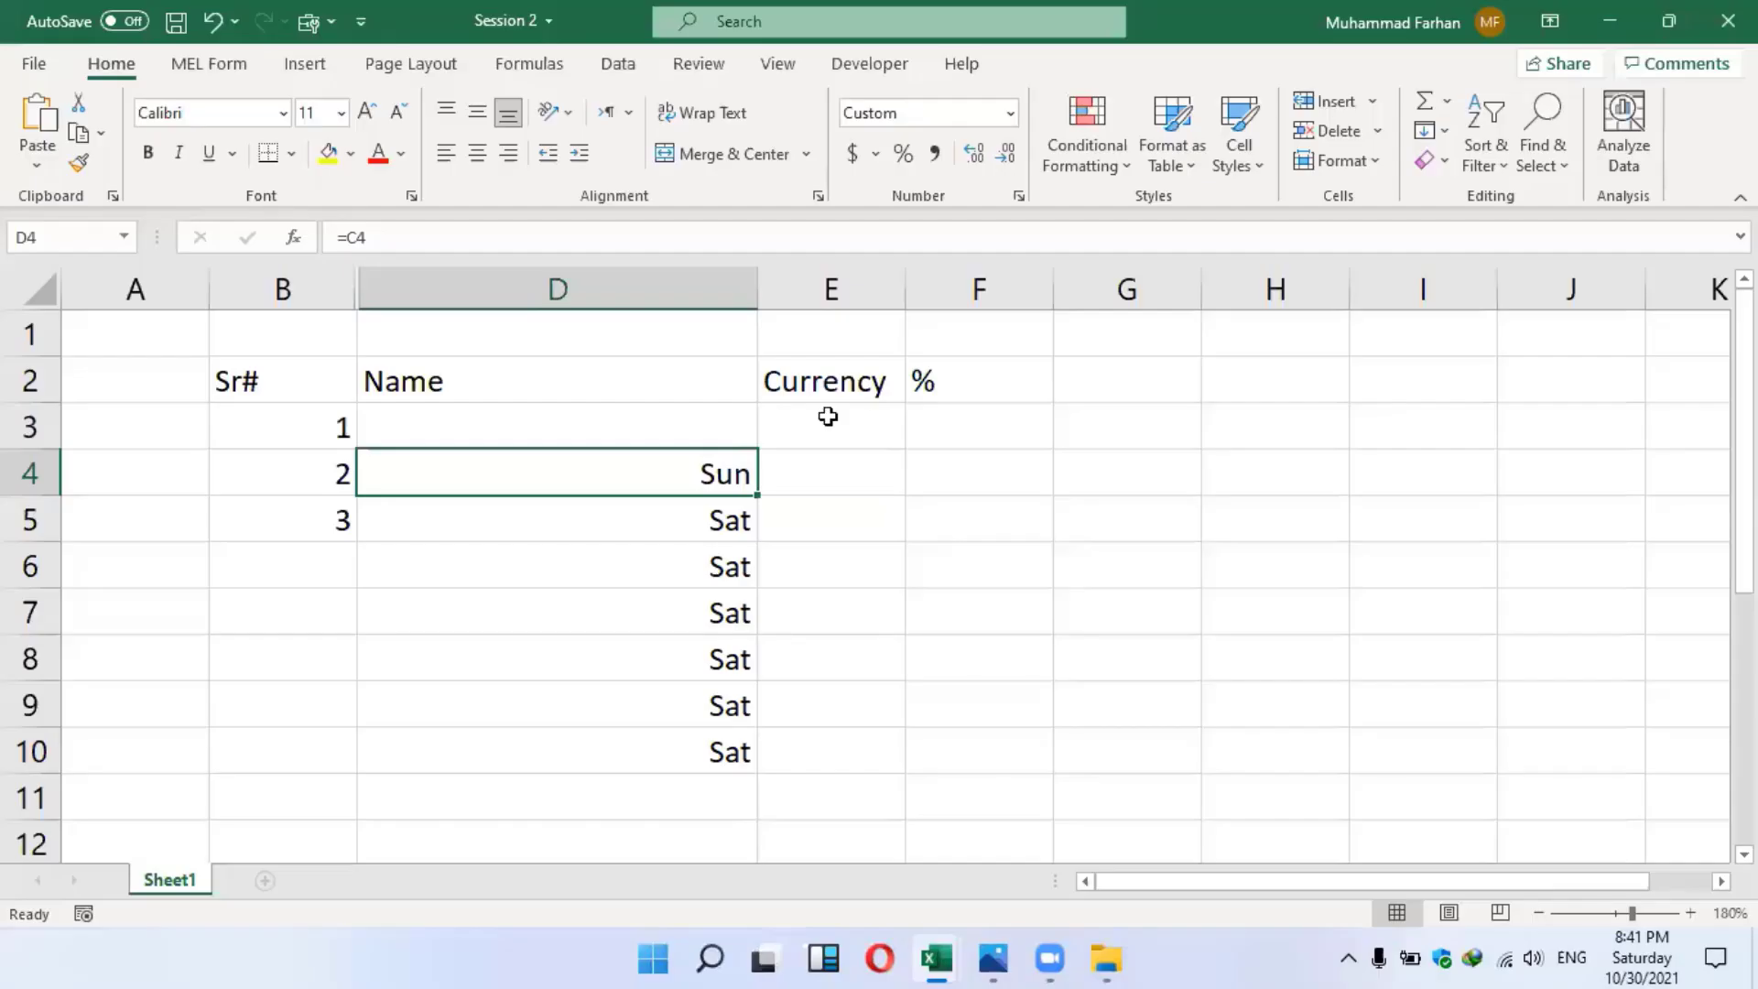
{"action": "left_click_drag", "start_coordinate": [234, 382], "coordinate": [1072, 763]}
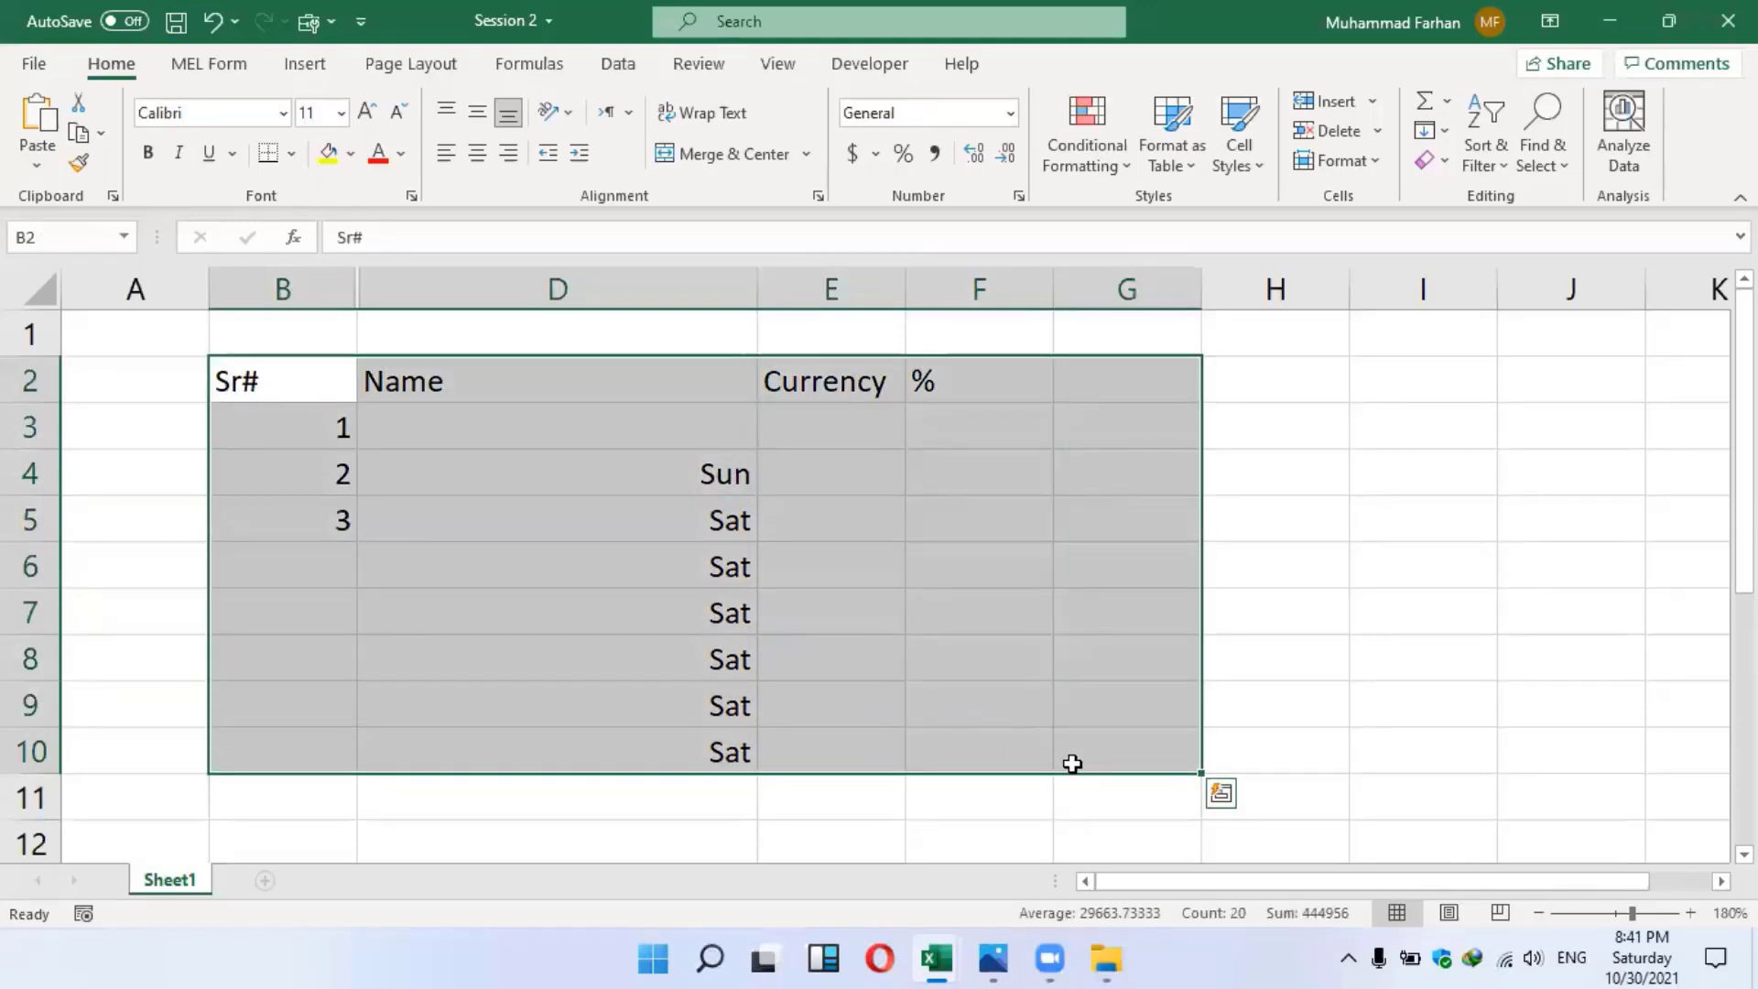
{"action": "left_click", "coordinate": [1145, 575]}
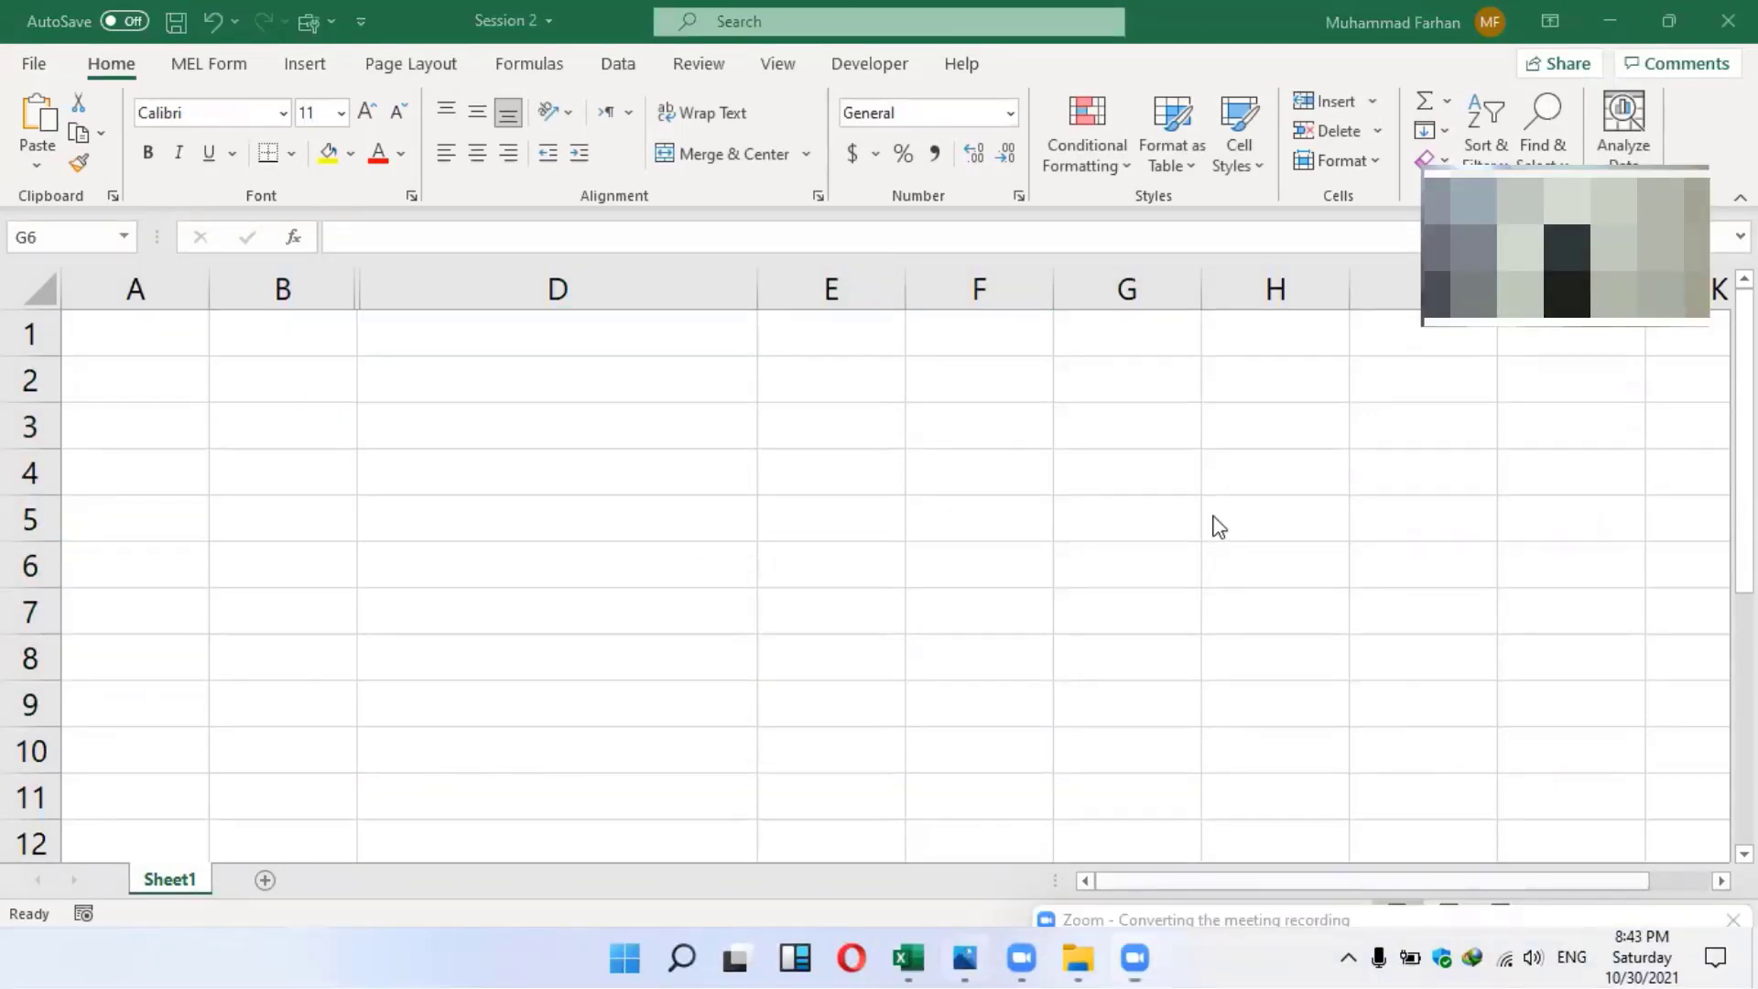
Switch to the PRACTICE FILE workbook and copy all the student records of the MELSheet2 table, without the header row
{"action": "mouse_move", "coordinate": [987, 957]}
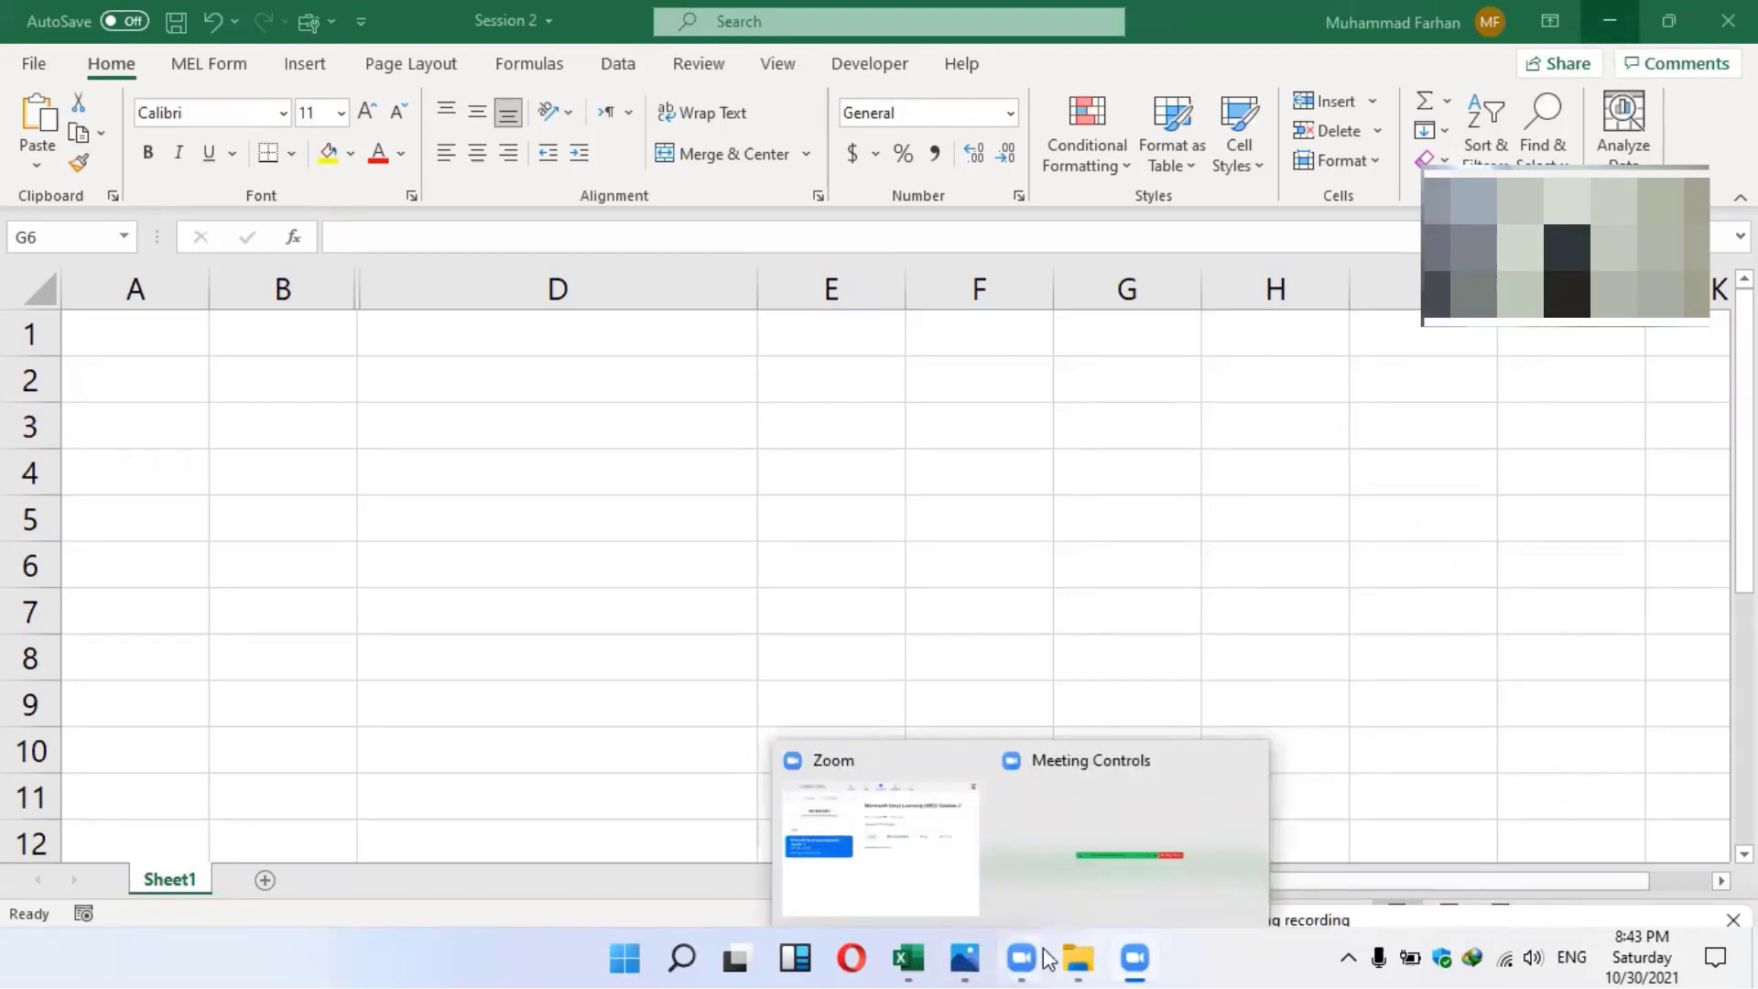
{"action": "left_click", "coordinate": [911, 958]}
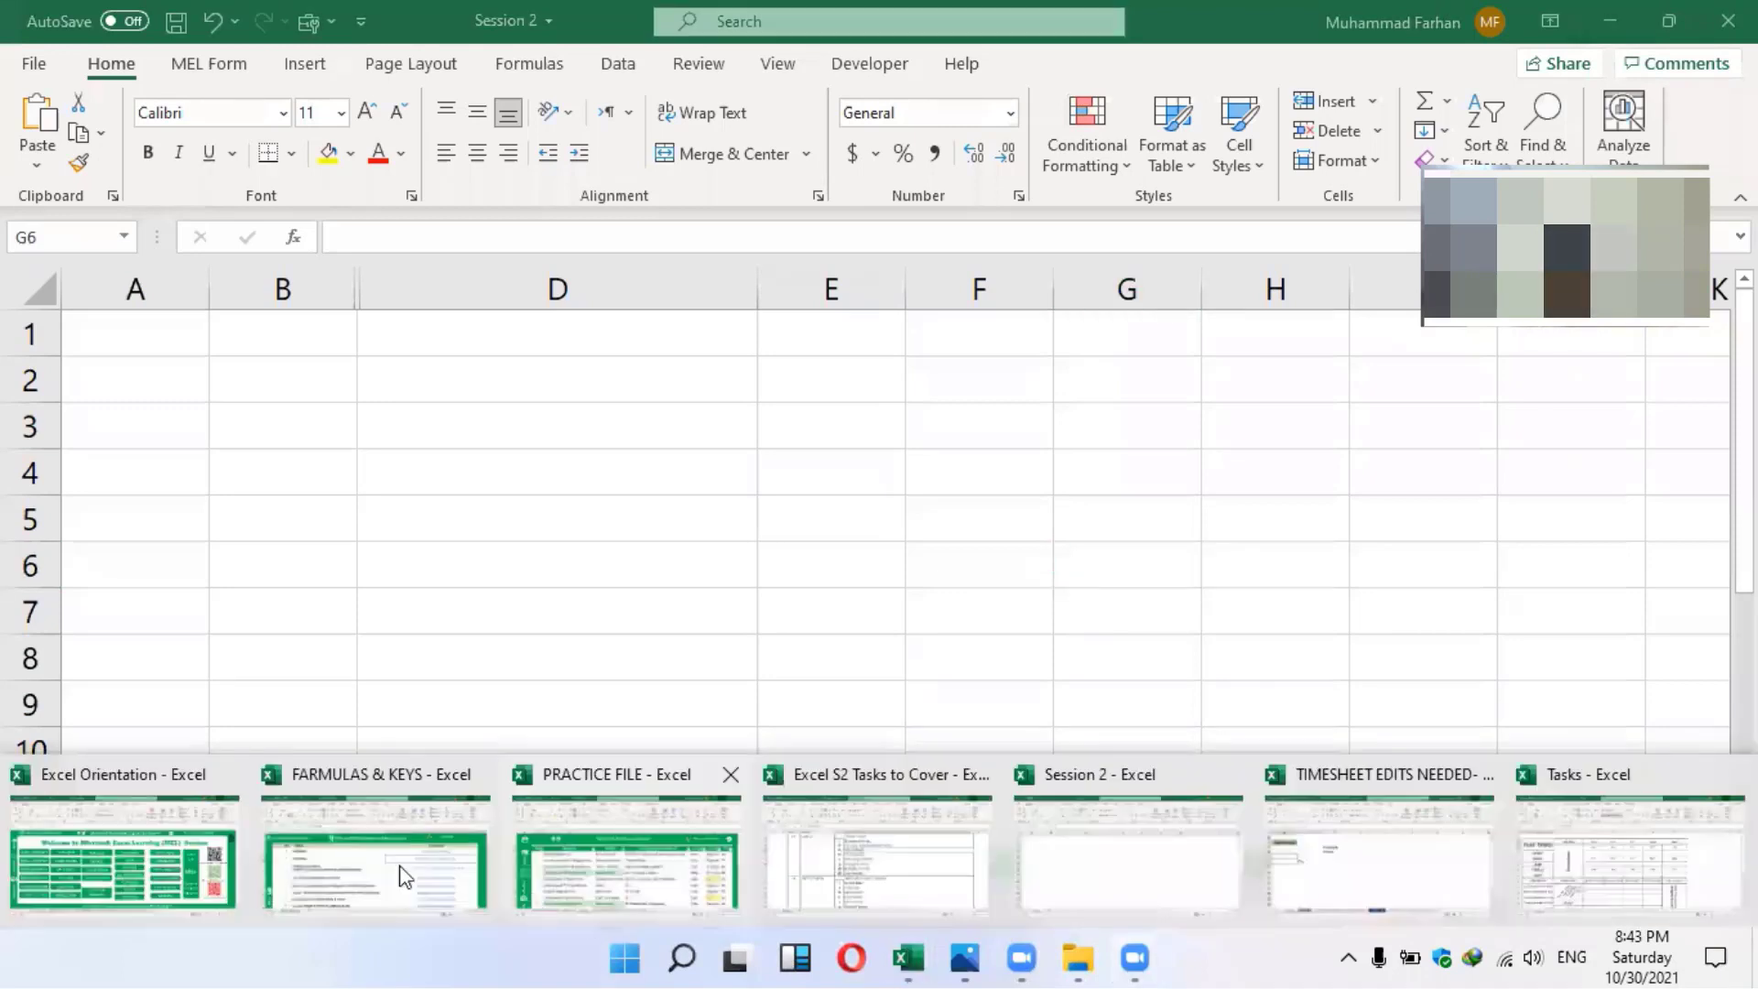
{"action": "left_click", "coordinate": [572, 852]}
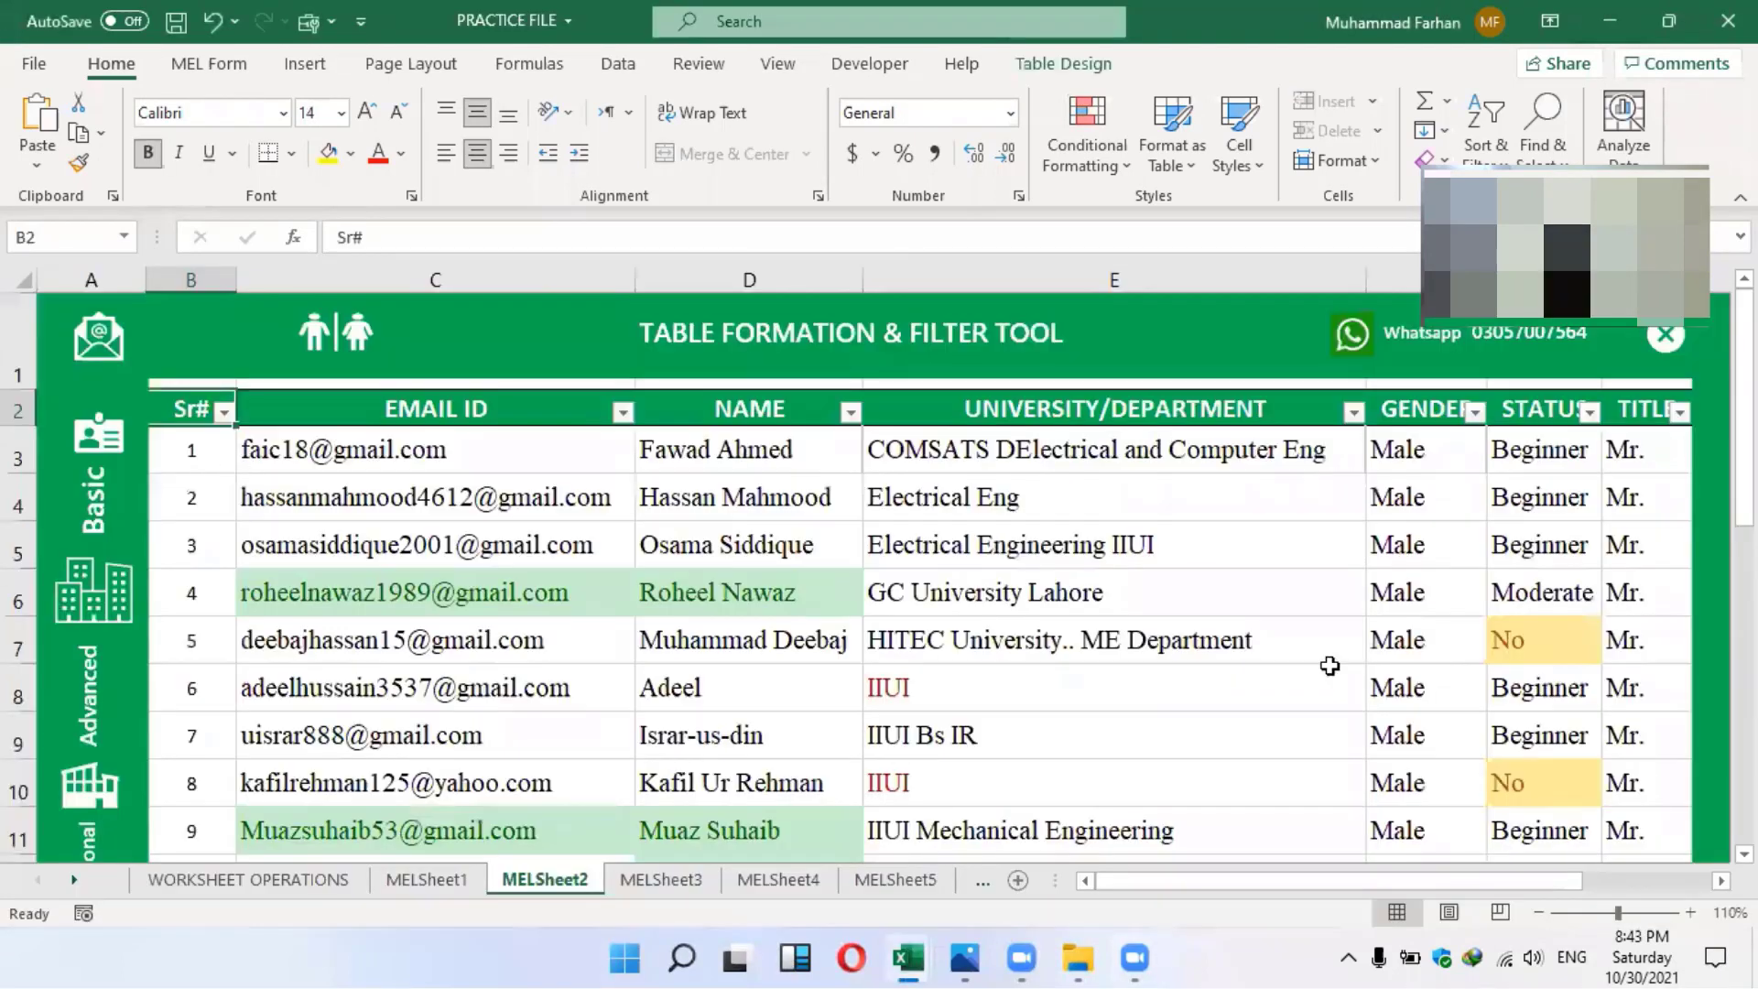
{"action": "left_click_drag", "start_coordinate": [1329, 666], "coordinate": [1694, 895]}
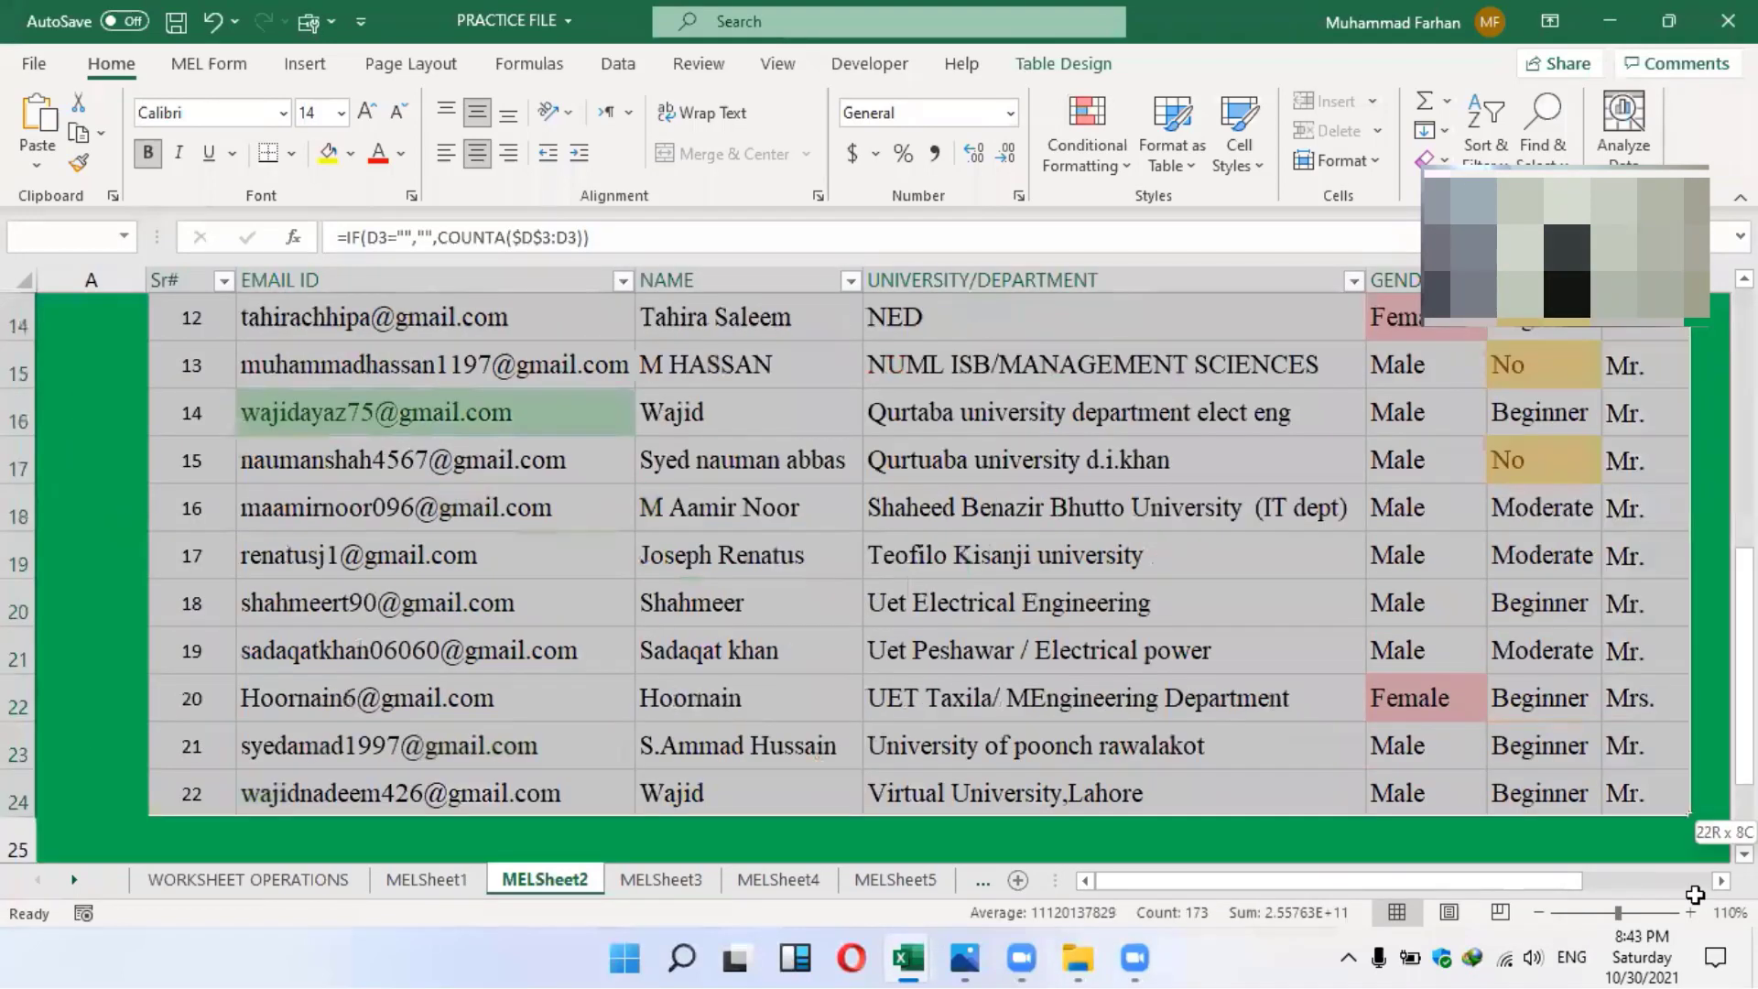
{"action": "right_click", "coordinate": [1187, 558]}
{"action": "left_click", "coordinate": [1253, 176]}
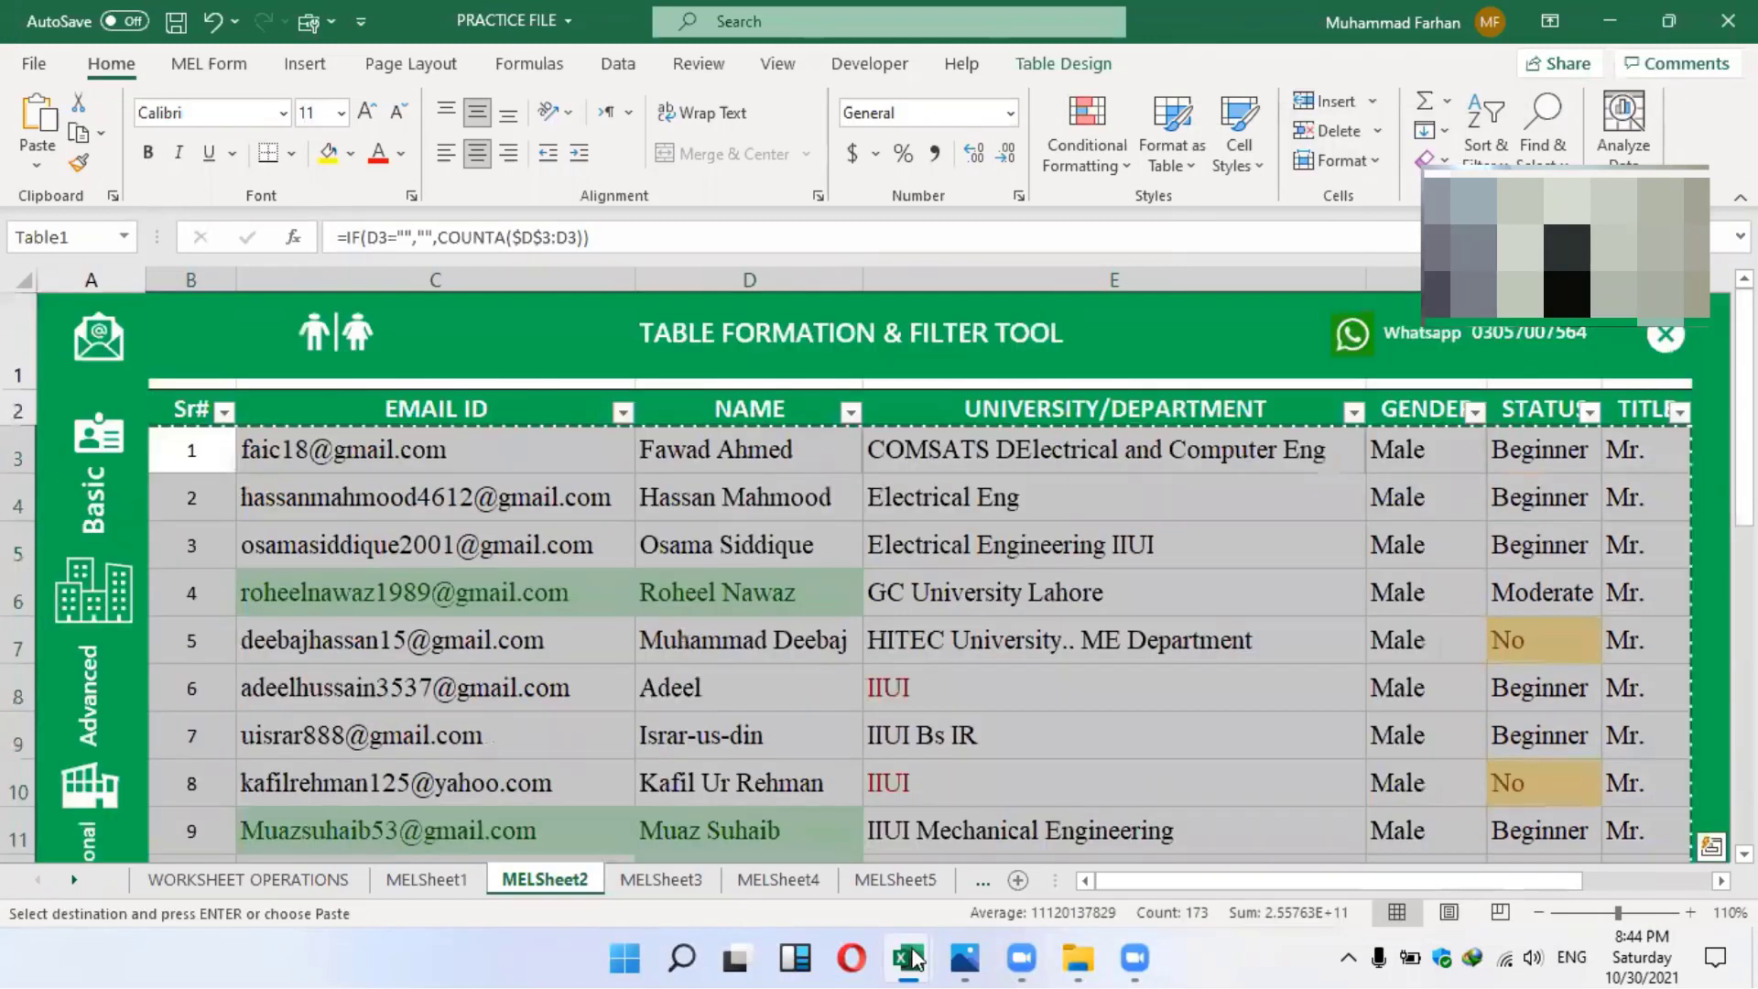
Paste the copied records as values only at B2 on Sheet1 of the Session 2 workbook
{"action": "mouse_move", "coordinate": [906, 957]}
{"action": "left_click", "coordinate": [1129, 860]}
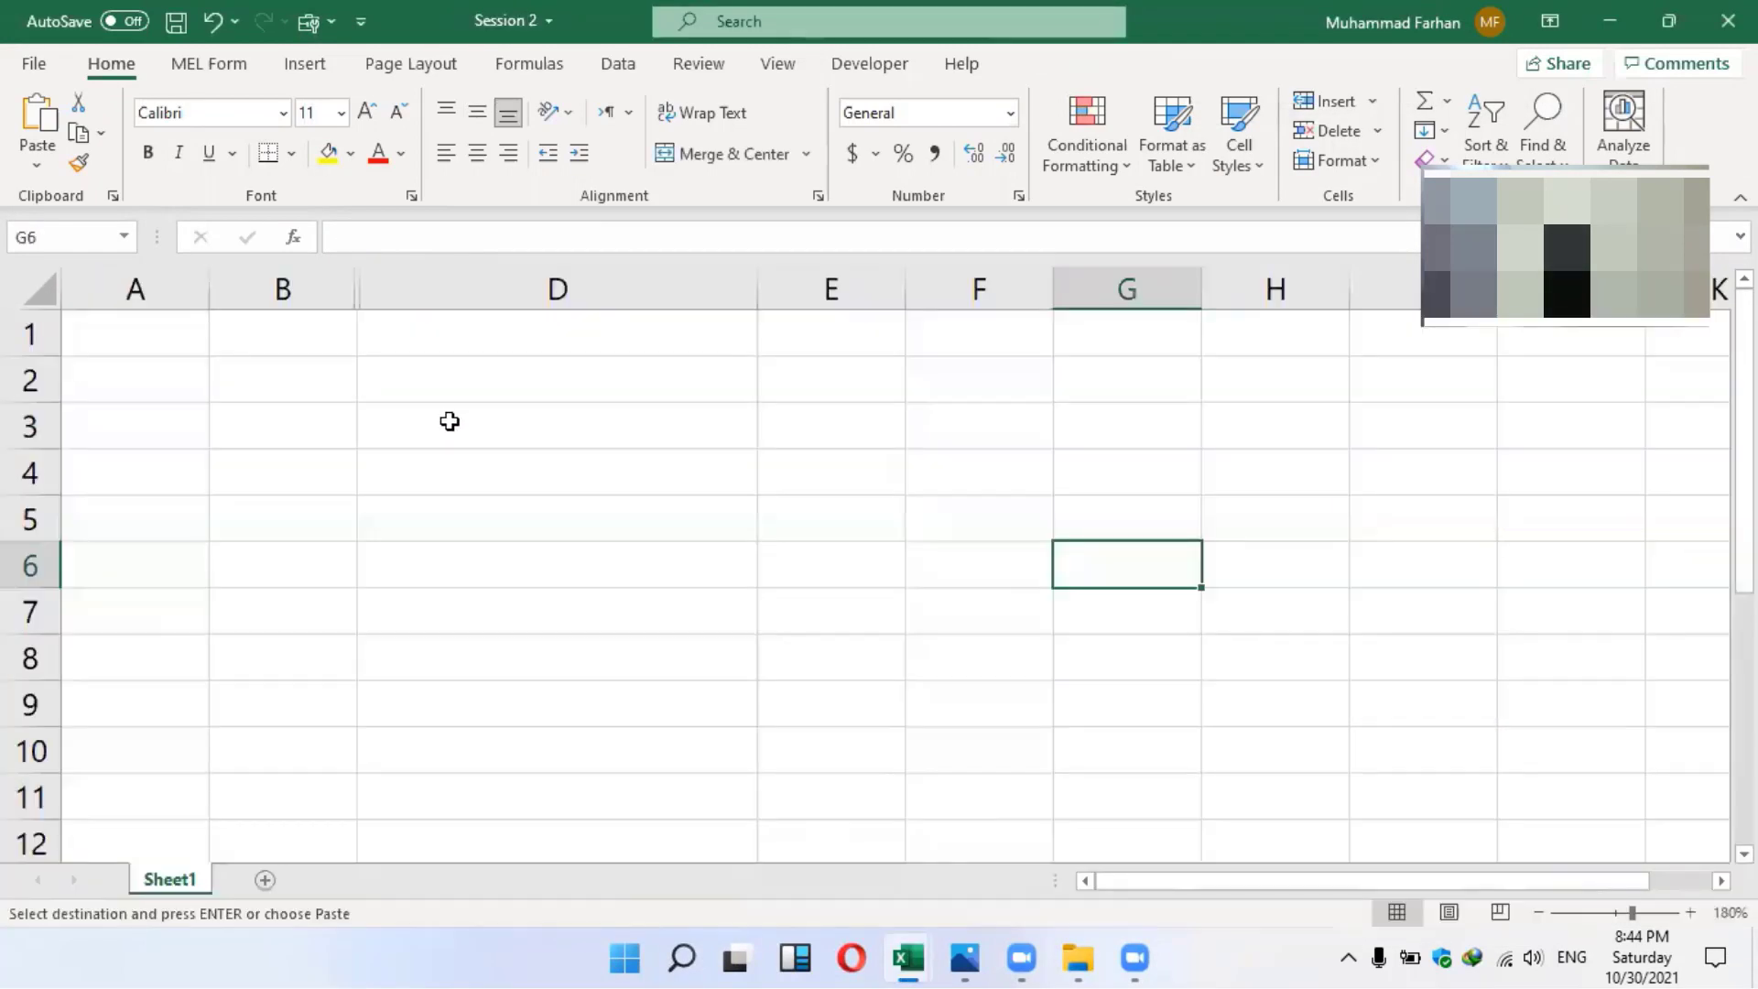
{"action": "right_click", "coordinate": [280, 375]}
{"action": "left_click", "coordinate": [388, 335]}
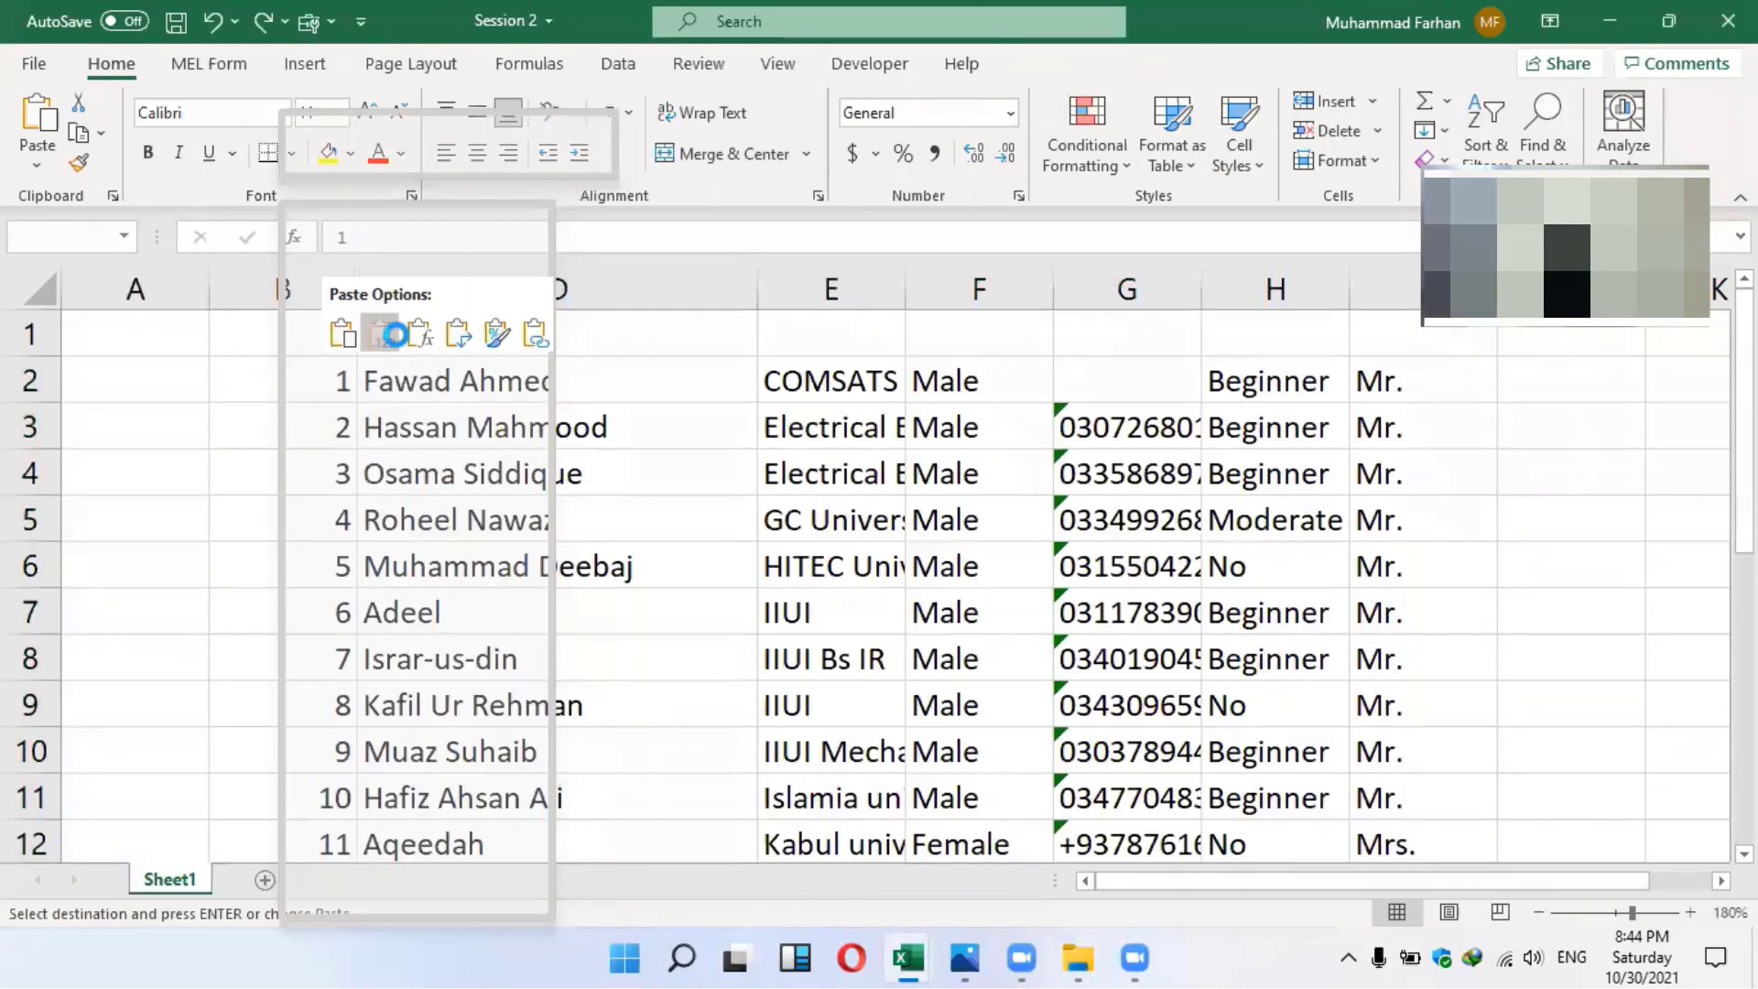
{"action": "left_click", "coordinate": [1273, 525]}
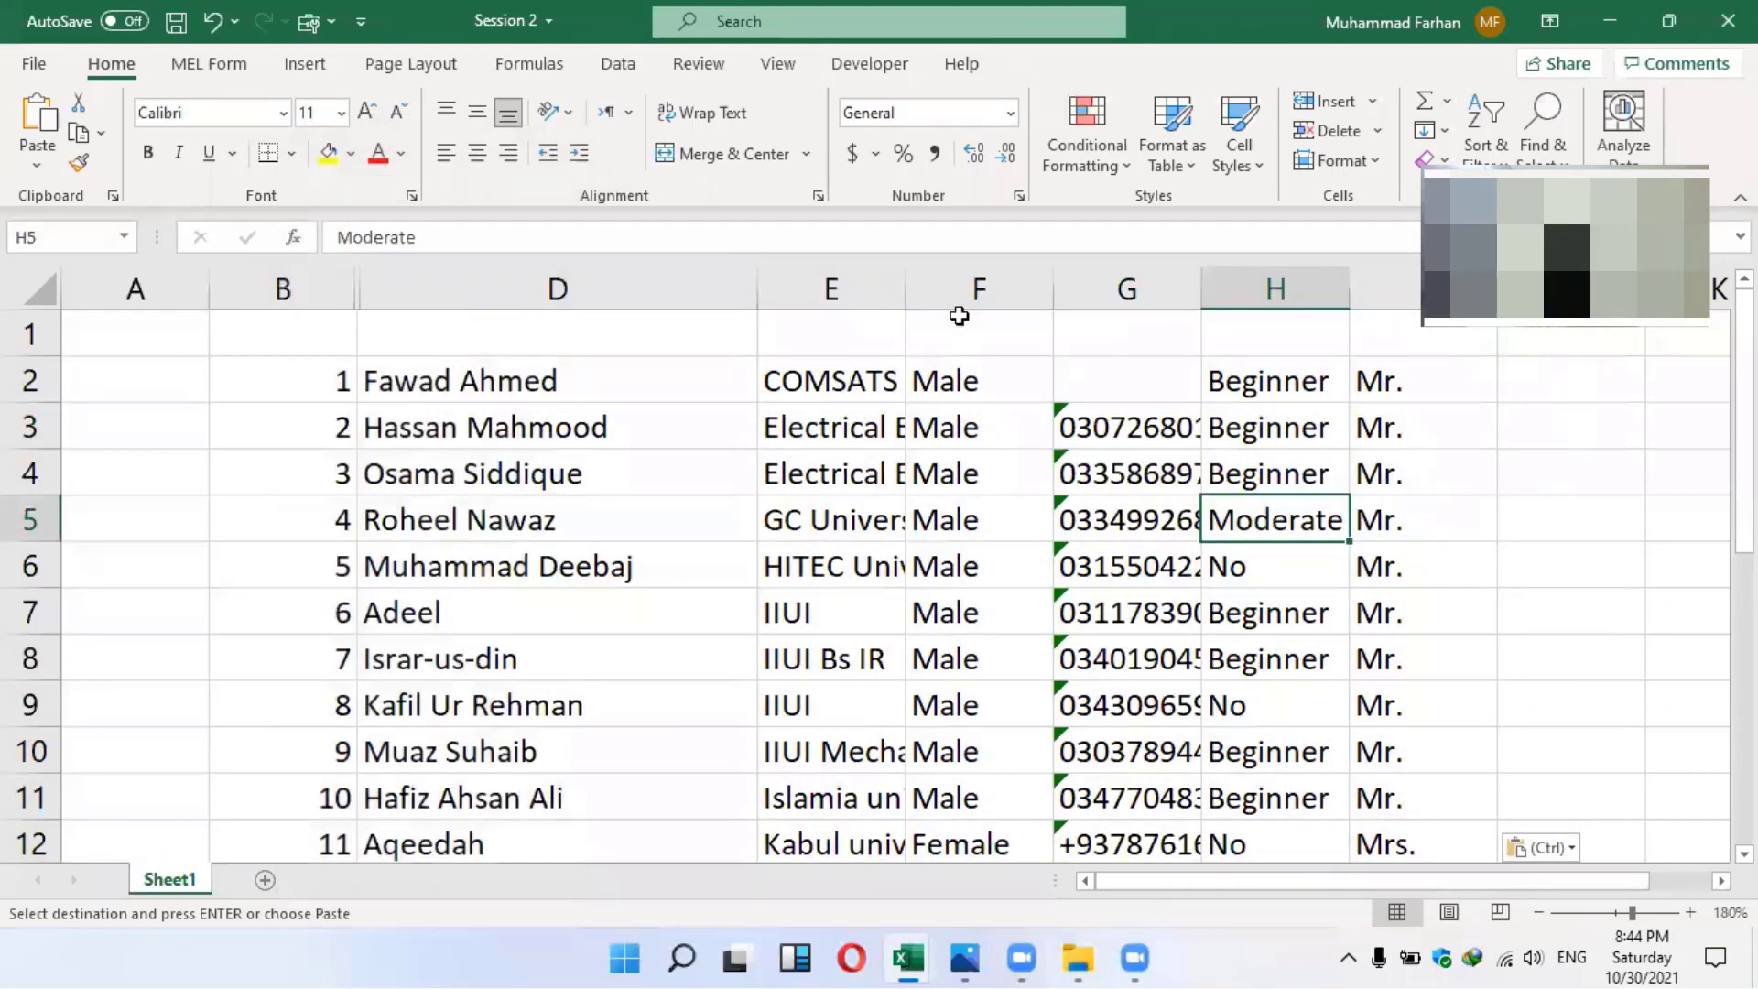
Widen columns E and G so that the full university names and phone numbers fit
{"action": "left_click_drag", "start_coordinate": [909, 286], "coordinate": [984, 285]}
{"action": "double_click", "coordinate": [980, 290]}
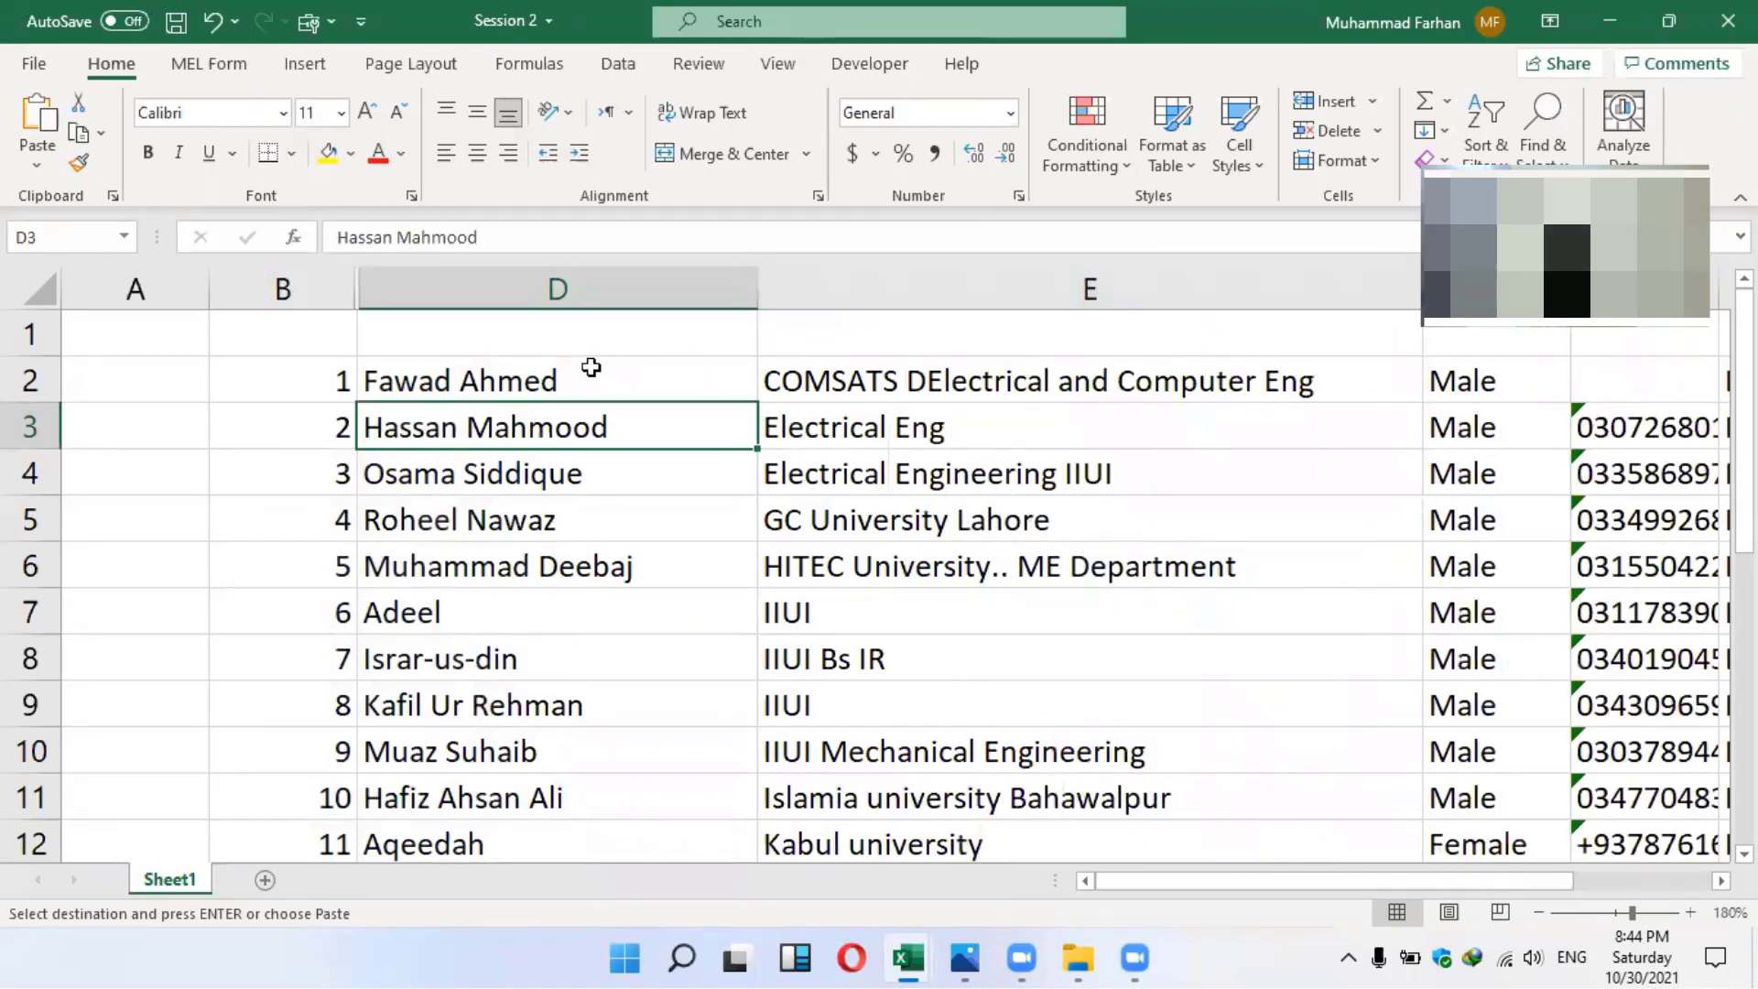
{"action": "left_click", "coordinate": [1540, 914]}
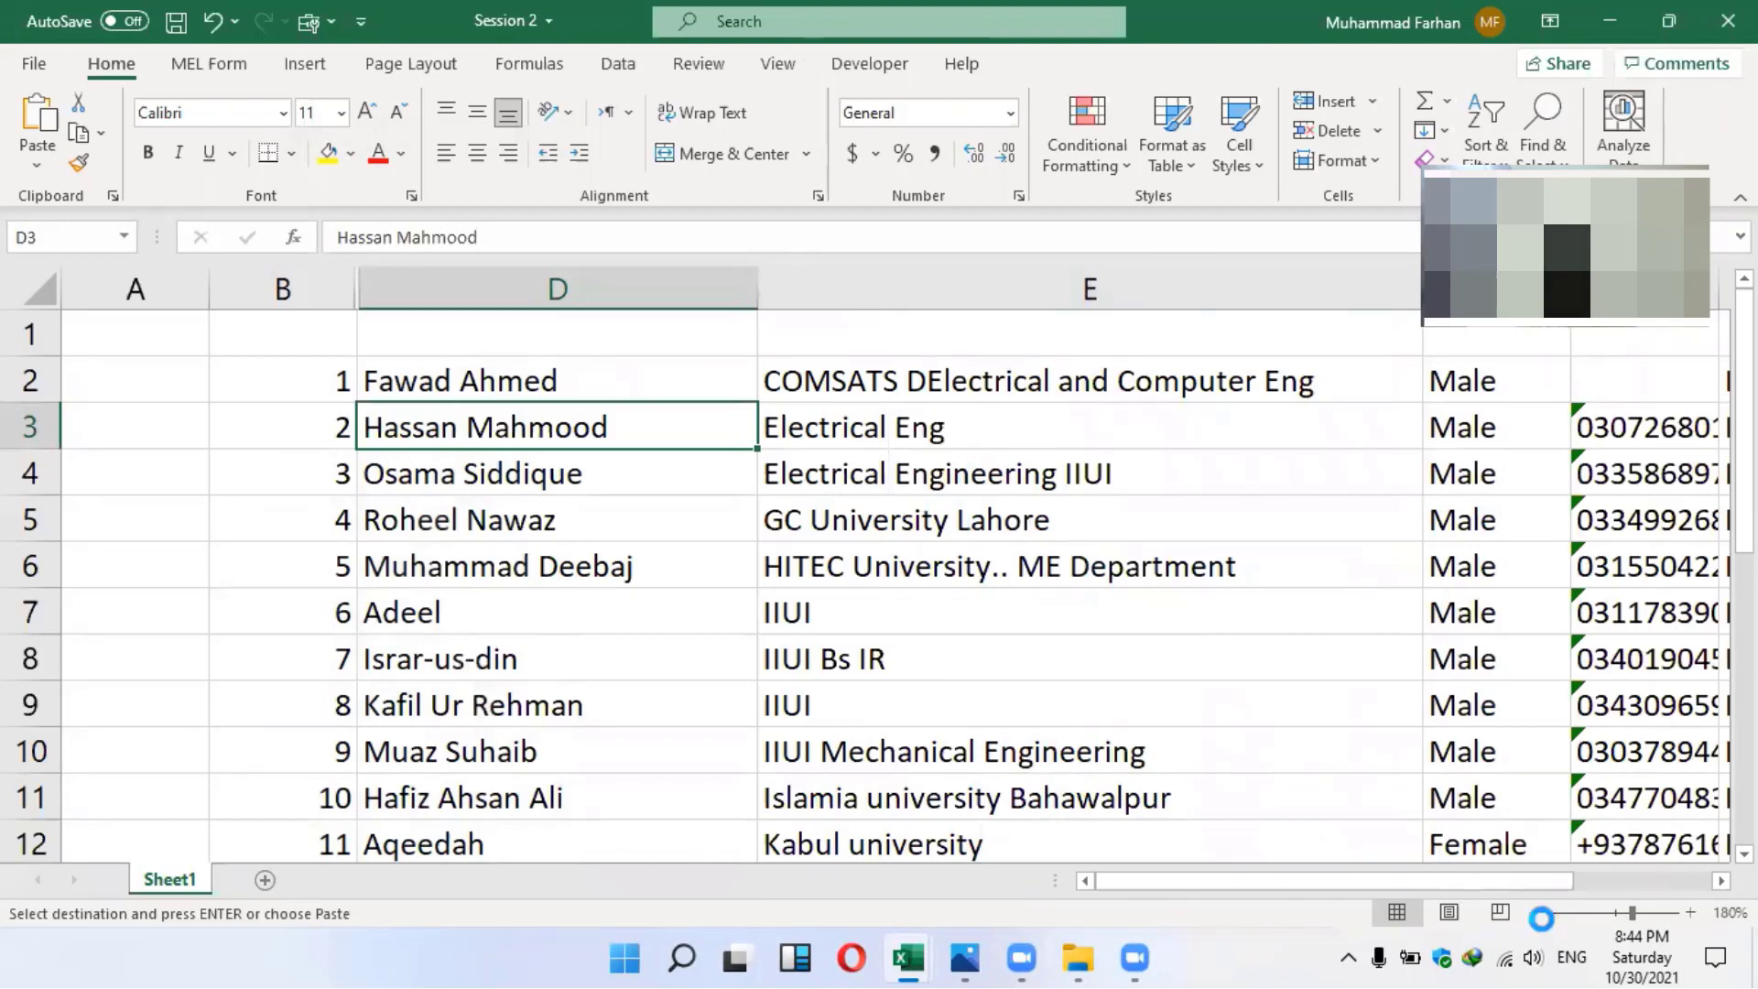
{"action": "left_click", "coordinate": [1540, 913]}
{"action": "left_click", "coordinate": [1540, 914]}
{"action": "left_click", "coordinate": [1540, 913]}
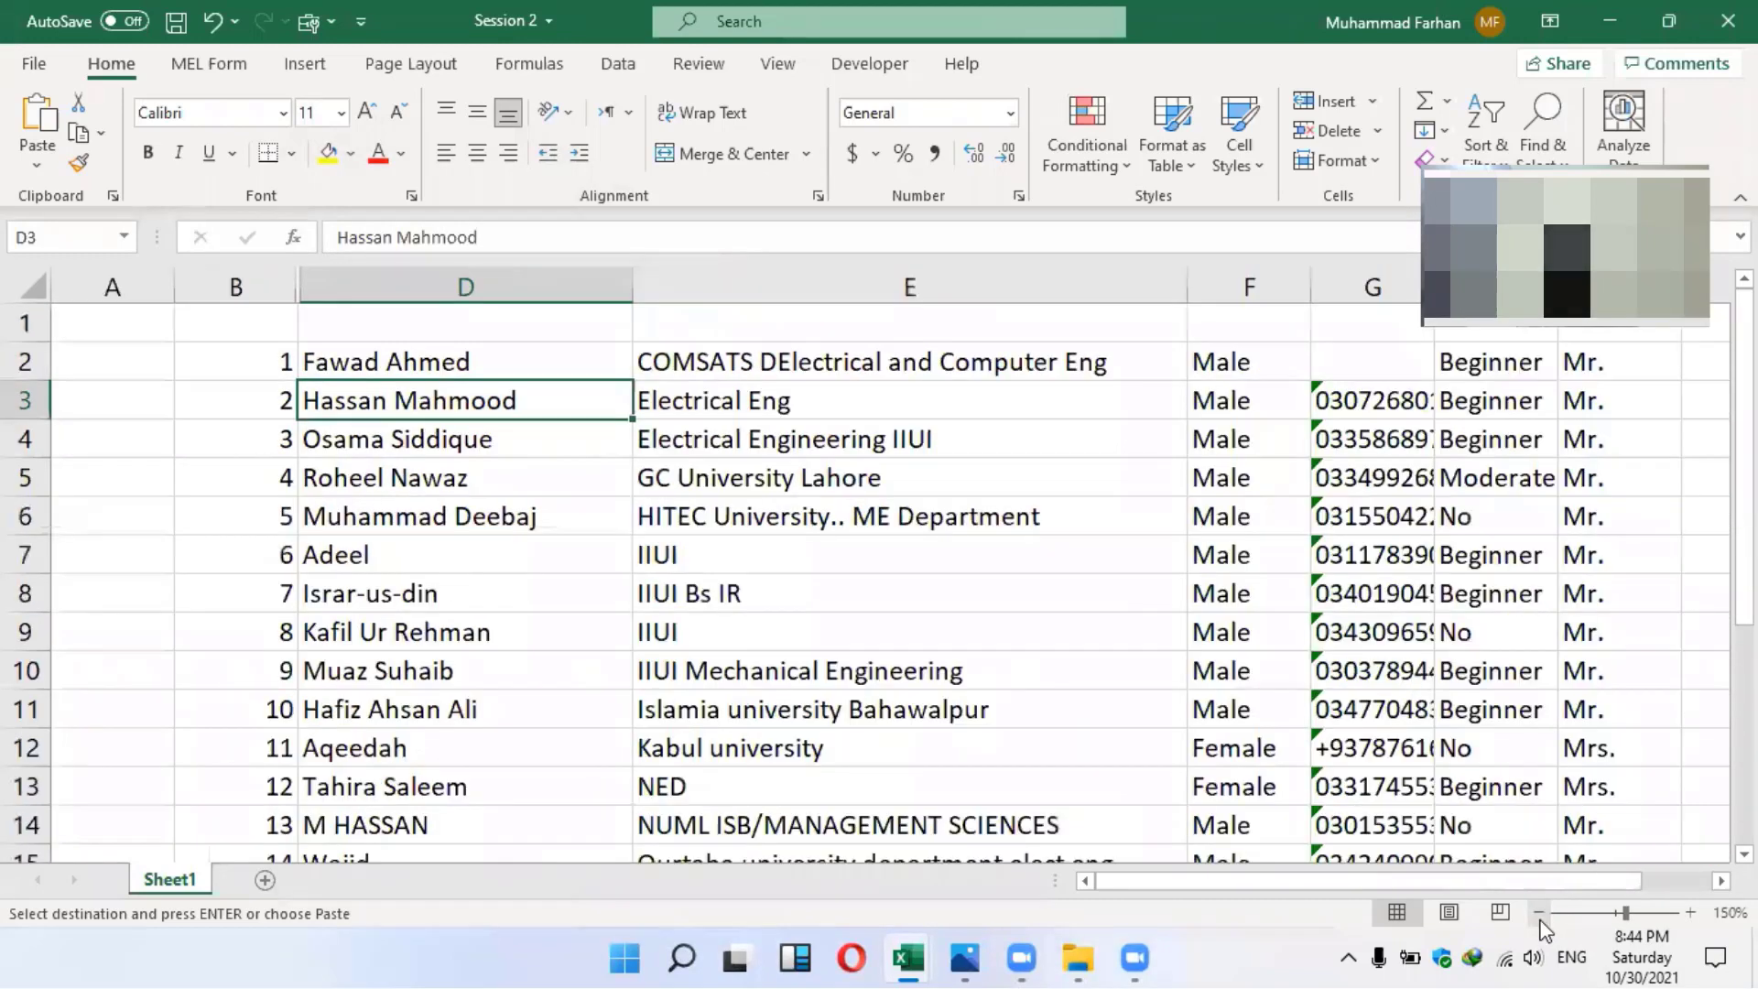
{"action": "left_click", "coordinate": [1538, 913]}
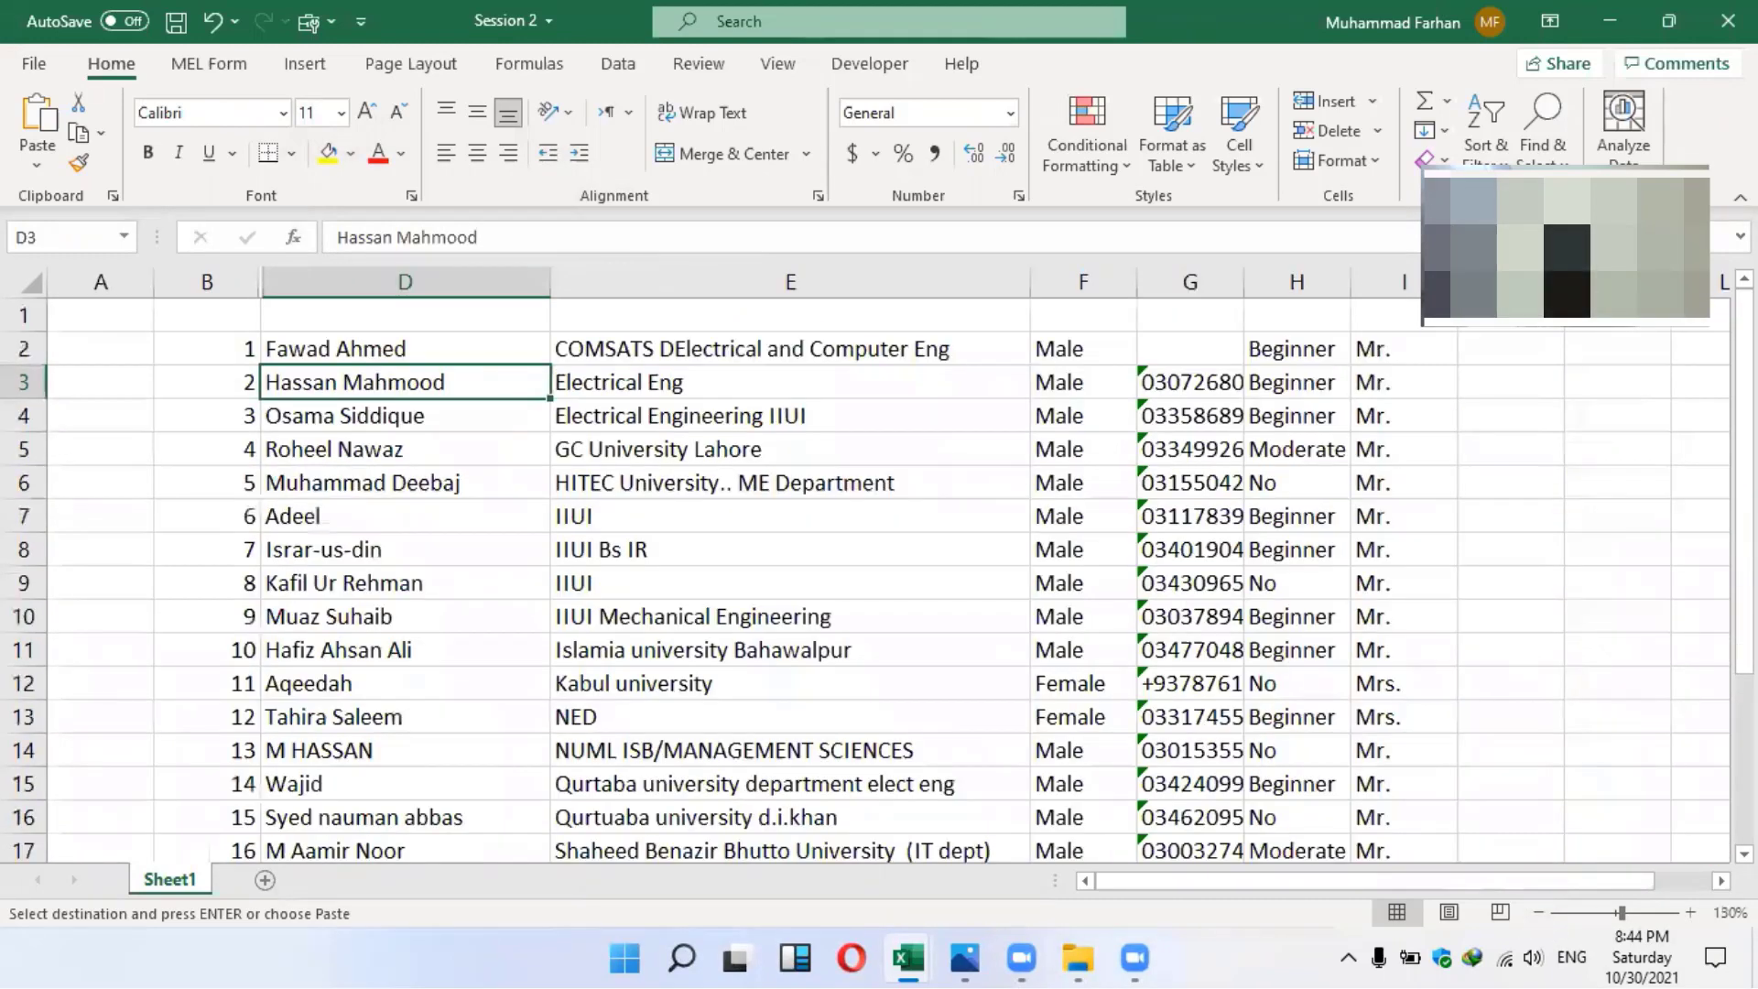
{"action": "left_click_drag", "start_coordinate": [1744, 386], "coordinate": [1744, 555]}
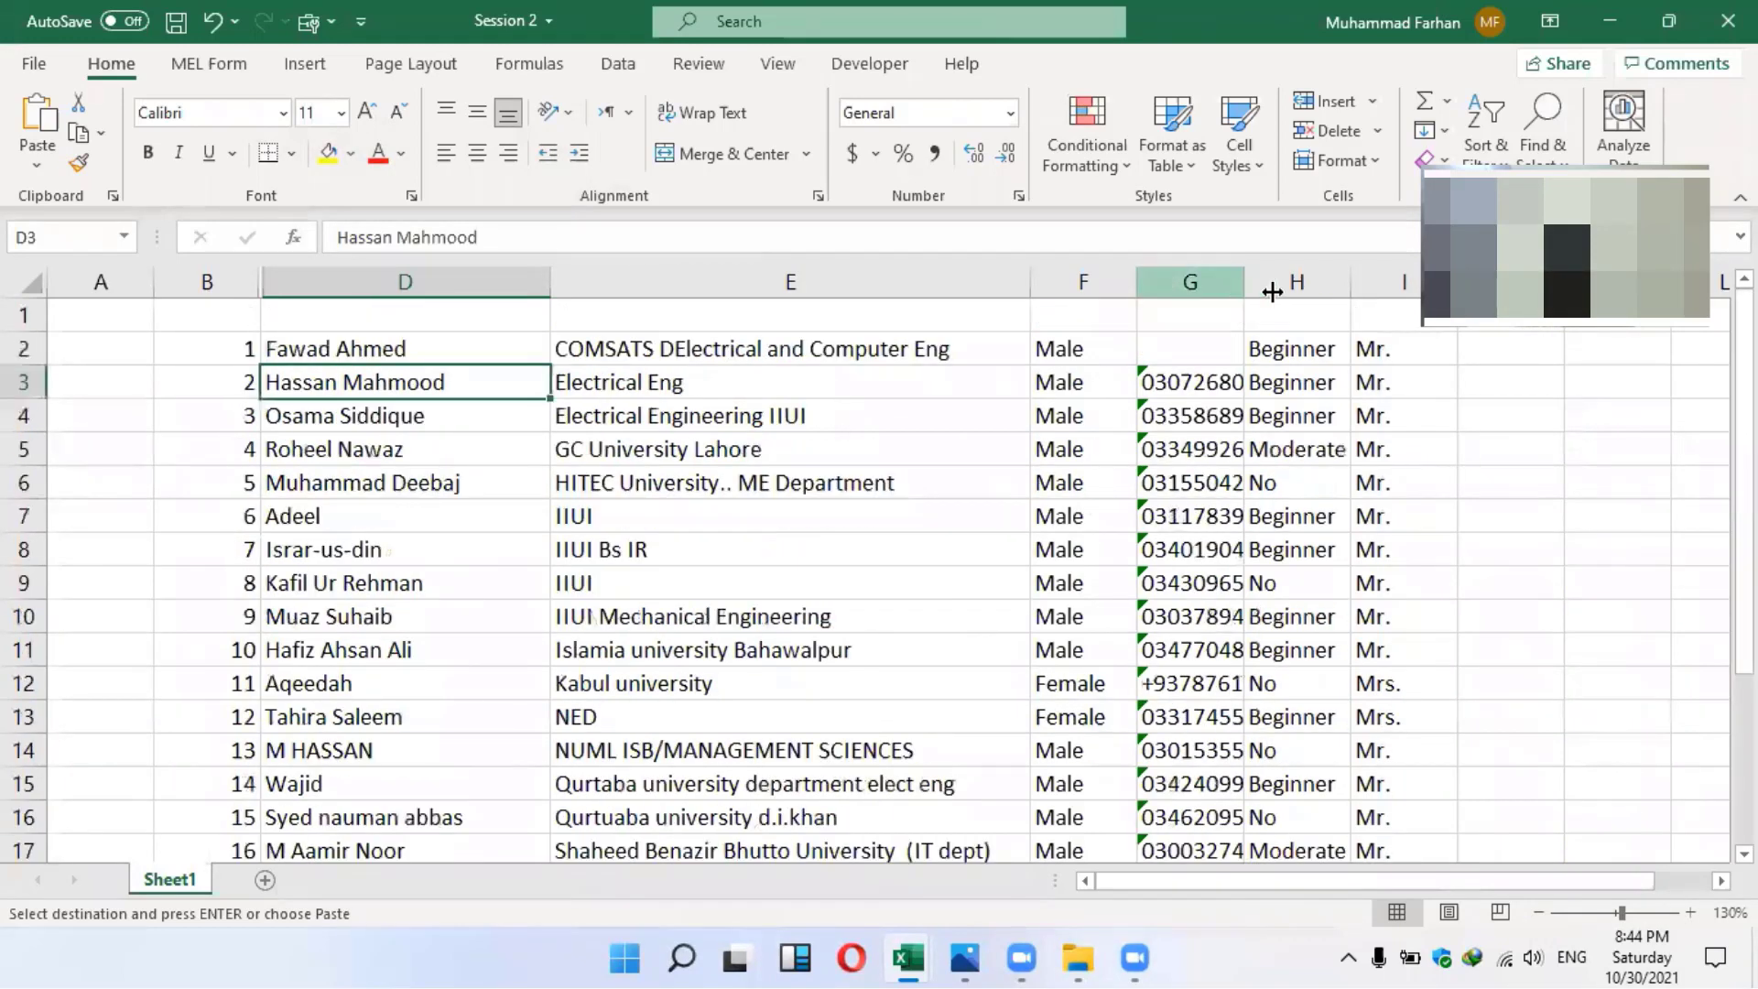
{"action": "left_click_drag", "start_coordinate": [1271, 292], "coordinate": [1302, 287]}
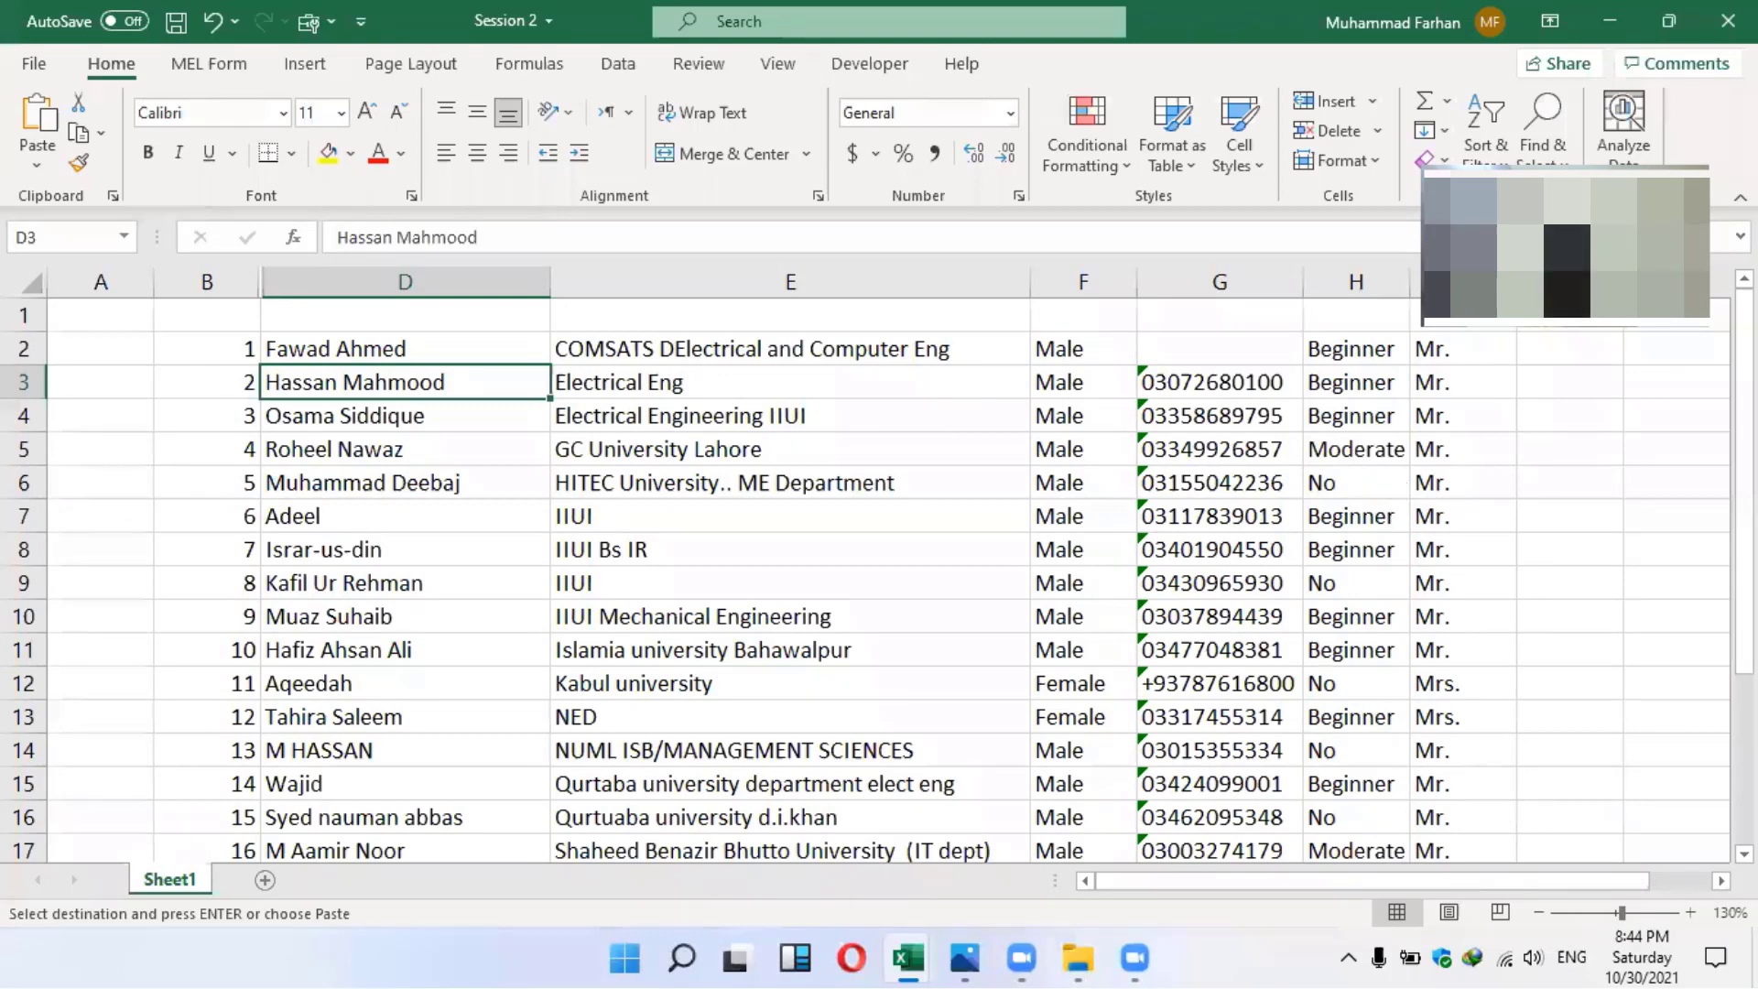
Convert the pasted records in B2:I23 into a table, without treating the first record as headers
{"action": "left_click_drag", "start_coordinate": [1744, 418], "coordinate": [1744, 587]}
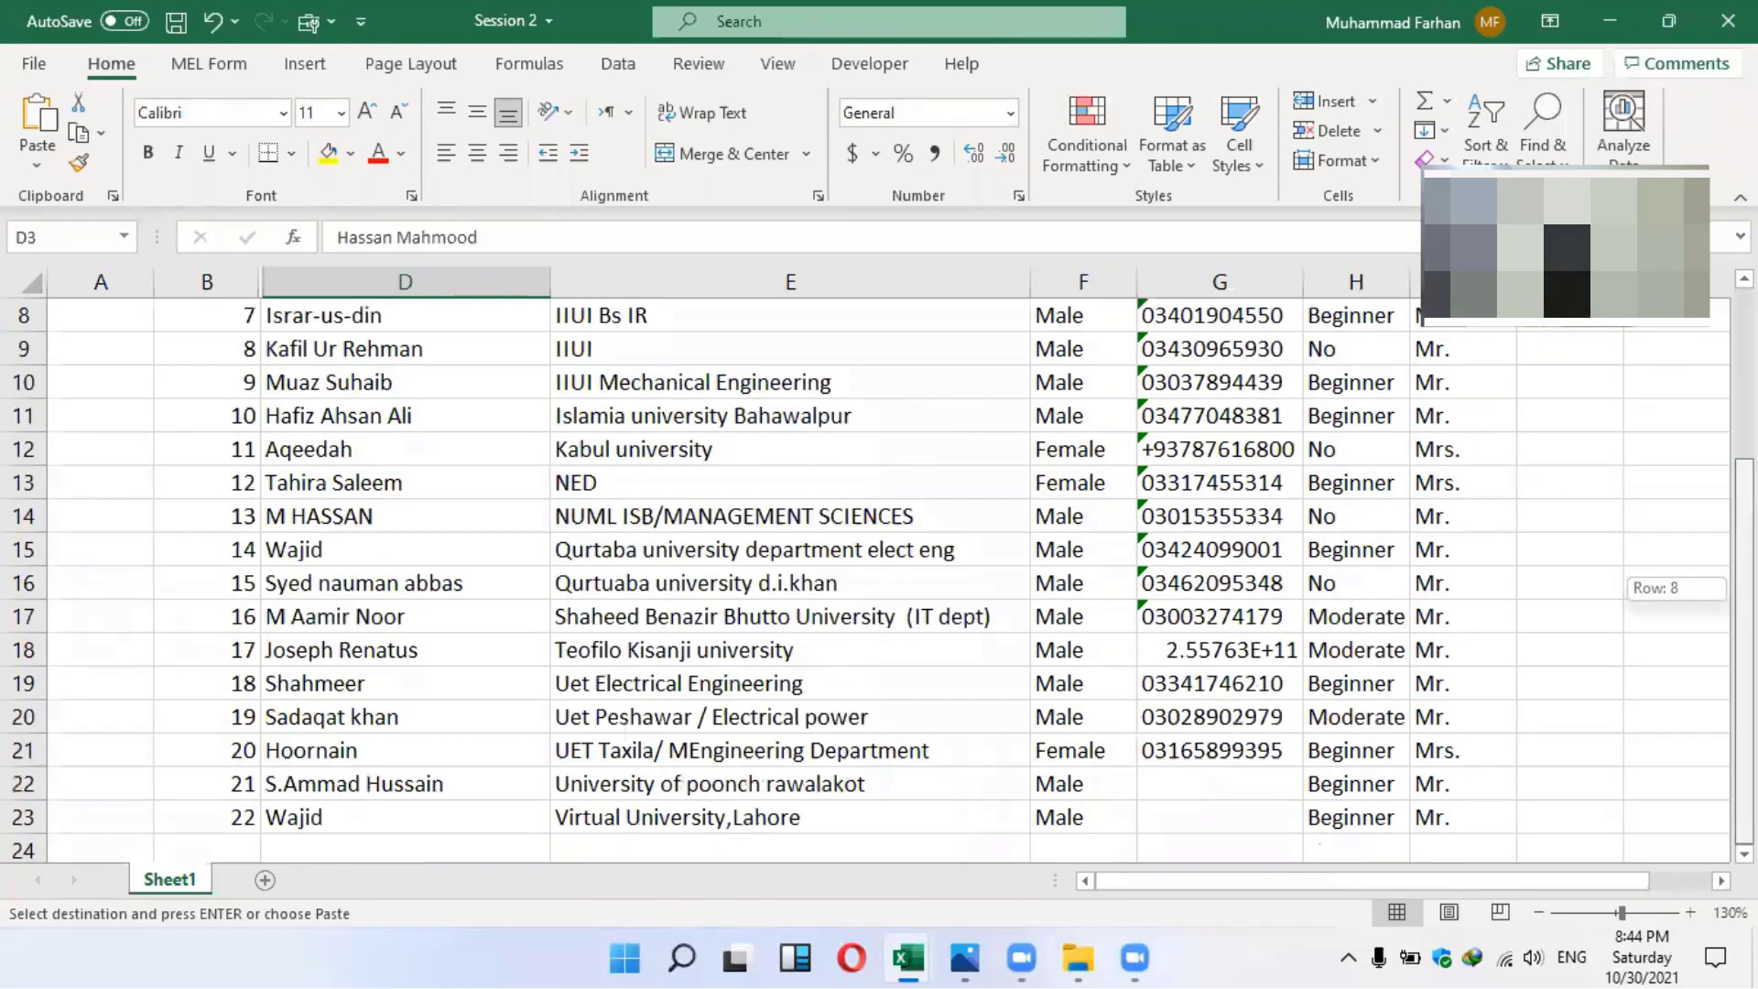
{"action": "left_click_drag", "start_coordinate": [1743, 755], "coordinate": [527, 509]}
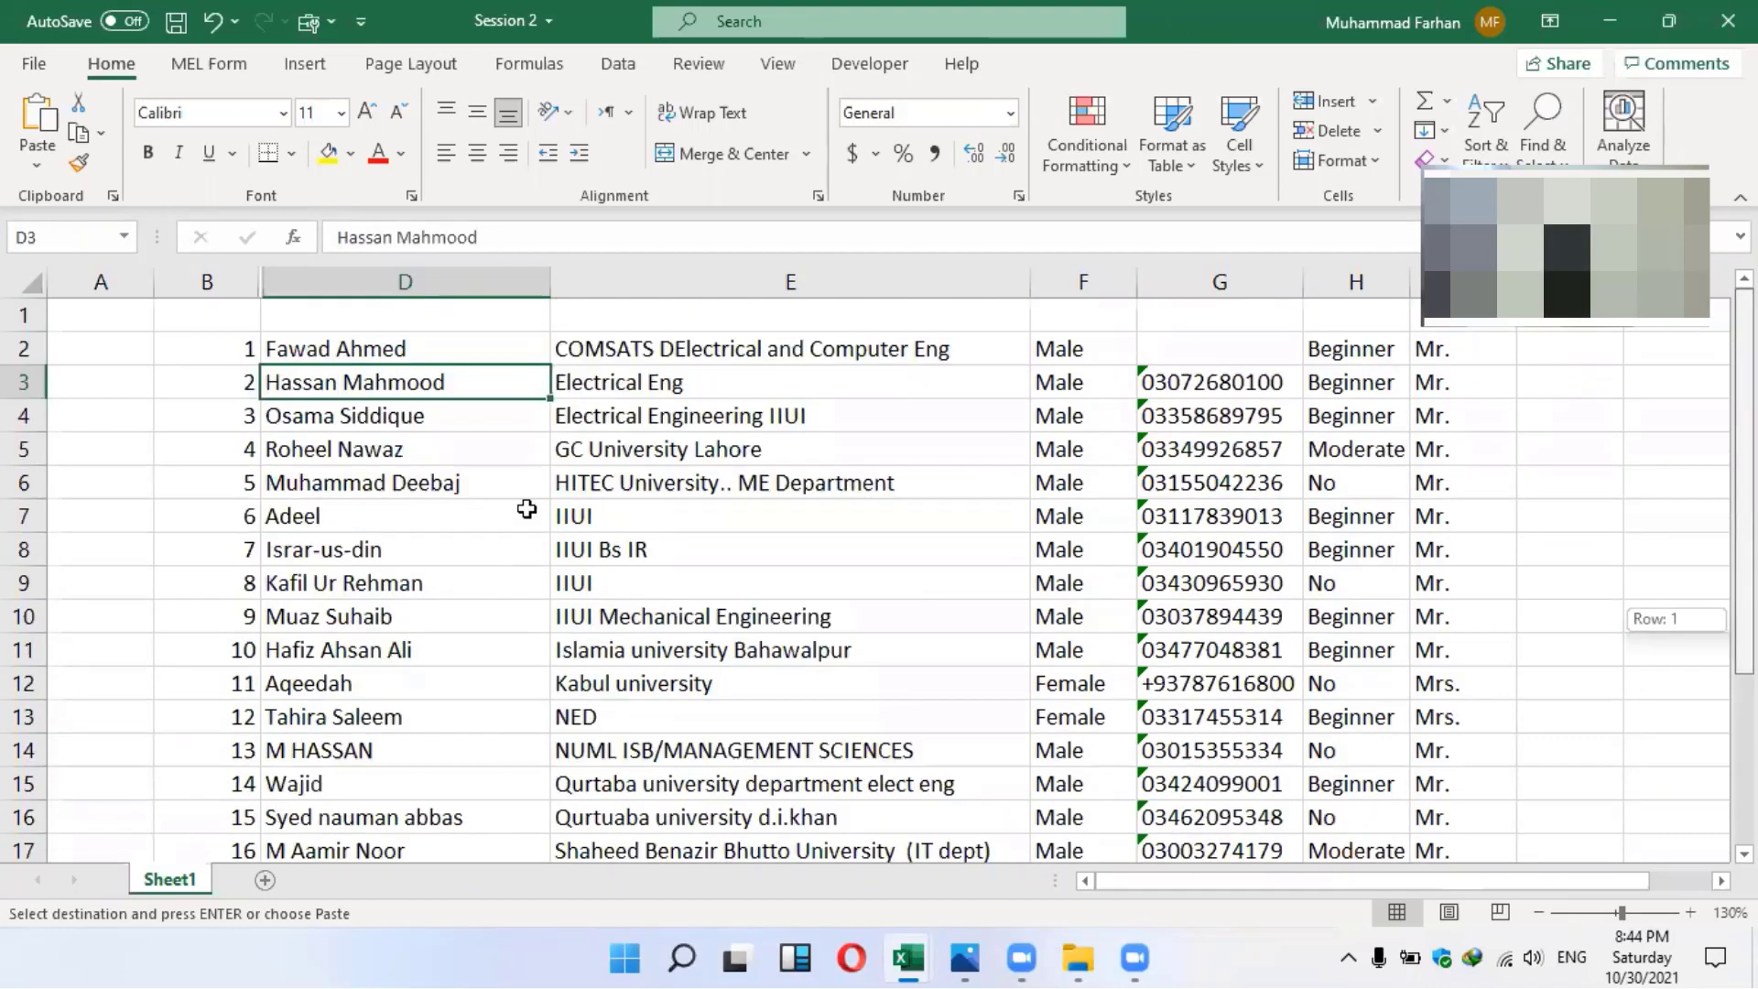
{"action": "left_click_drag", "start_coordinate": [241, 339], "coordinate": [219, 316]}
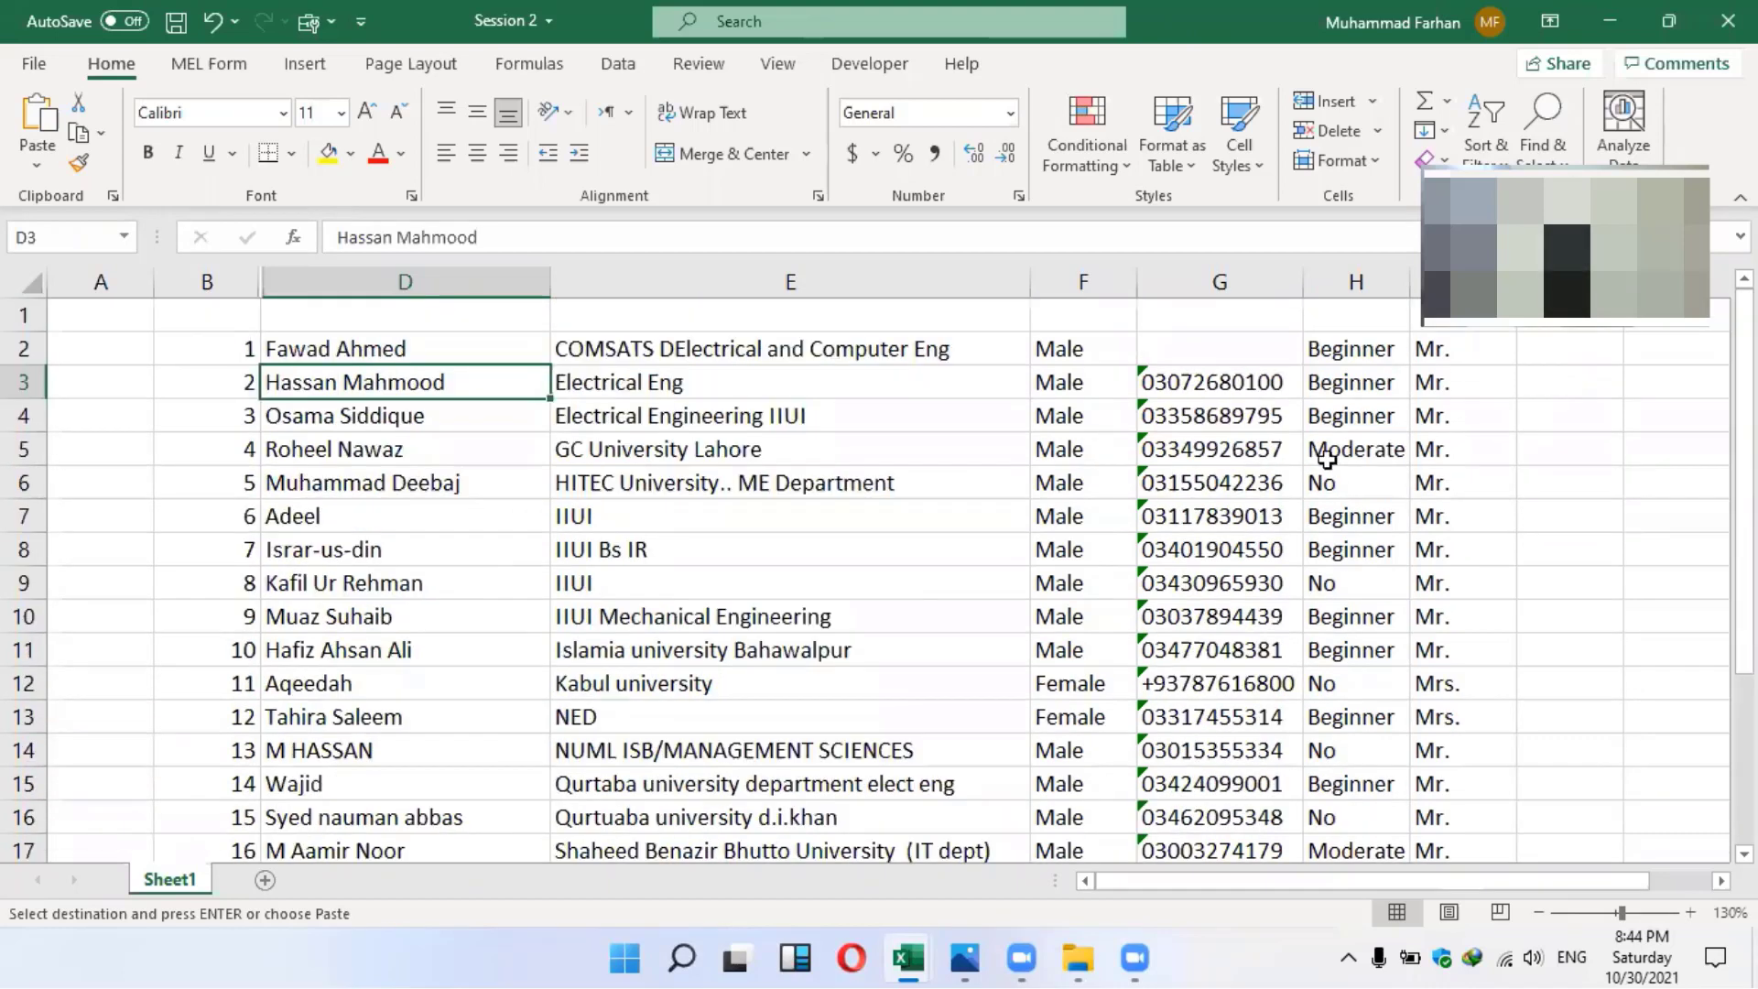
{"action": "left_click", "coordinate": [1218, 349]}
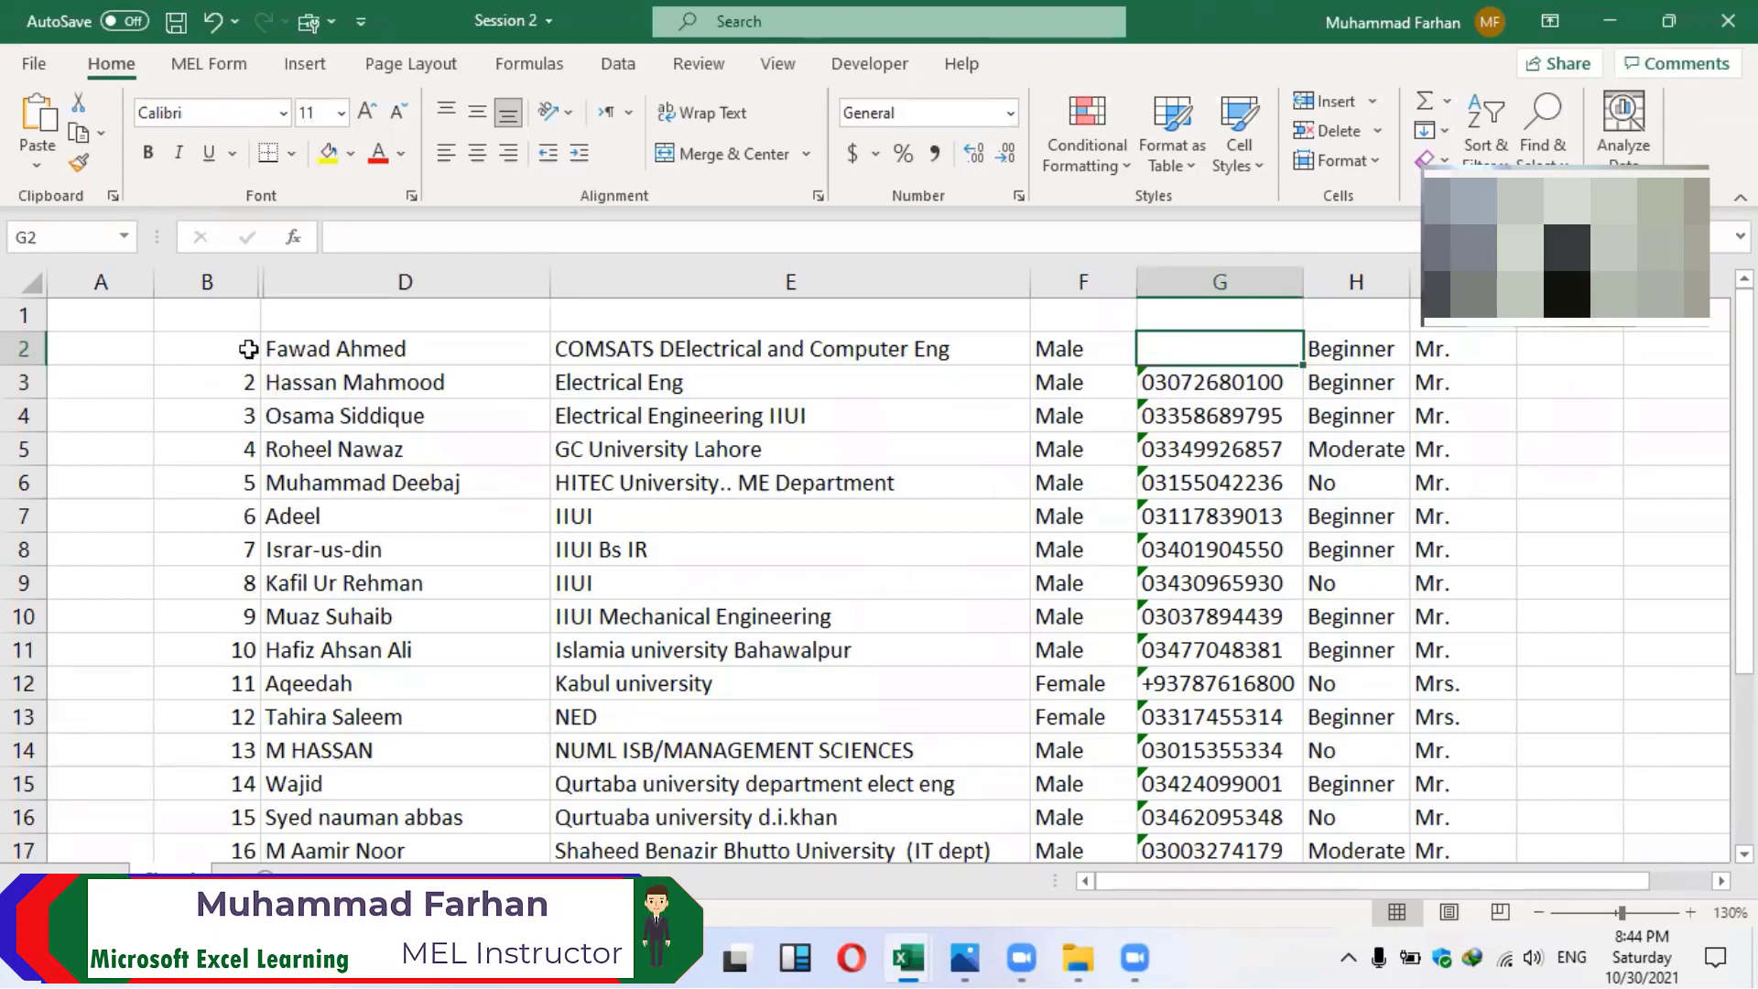
{"action": "left_click", "coordinate": [224, 314]}
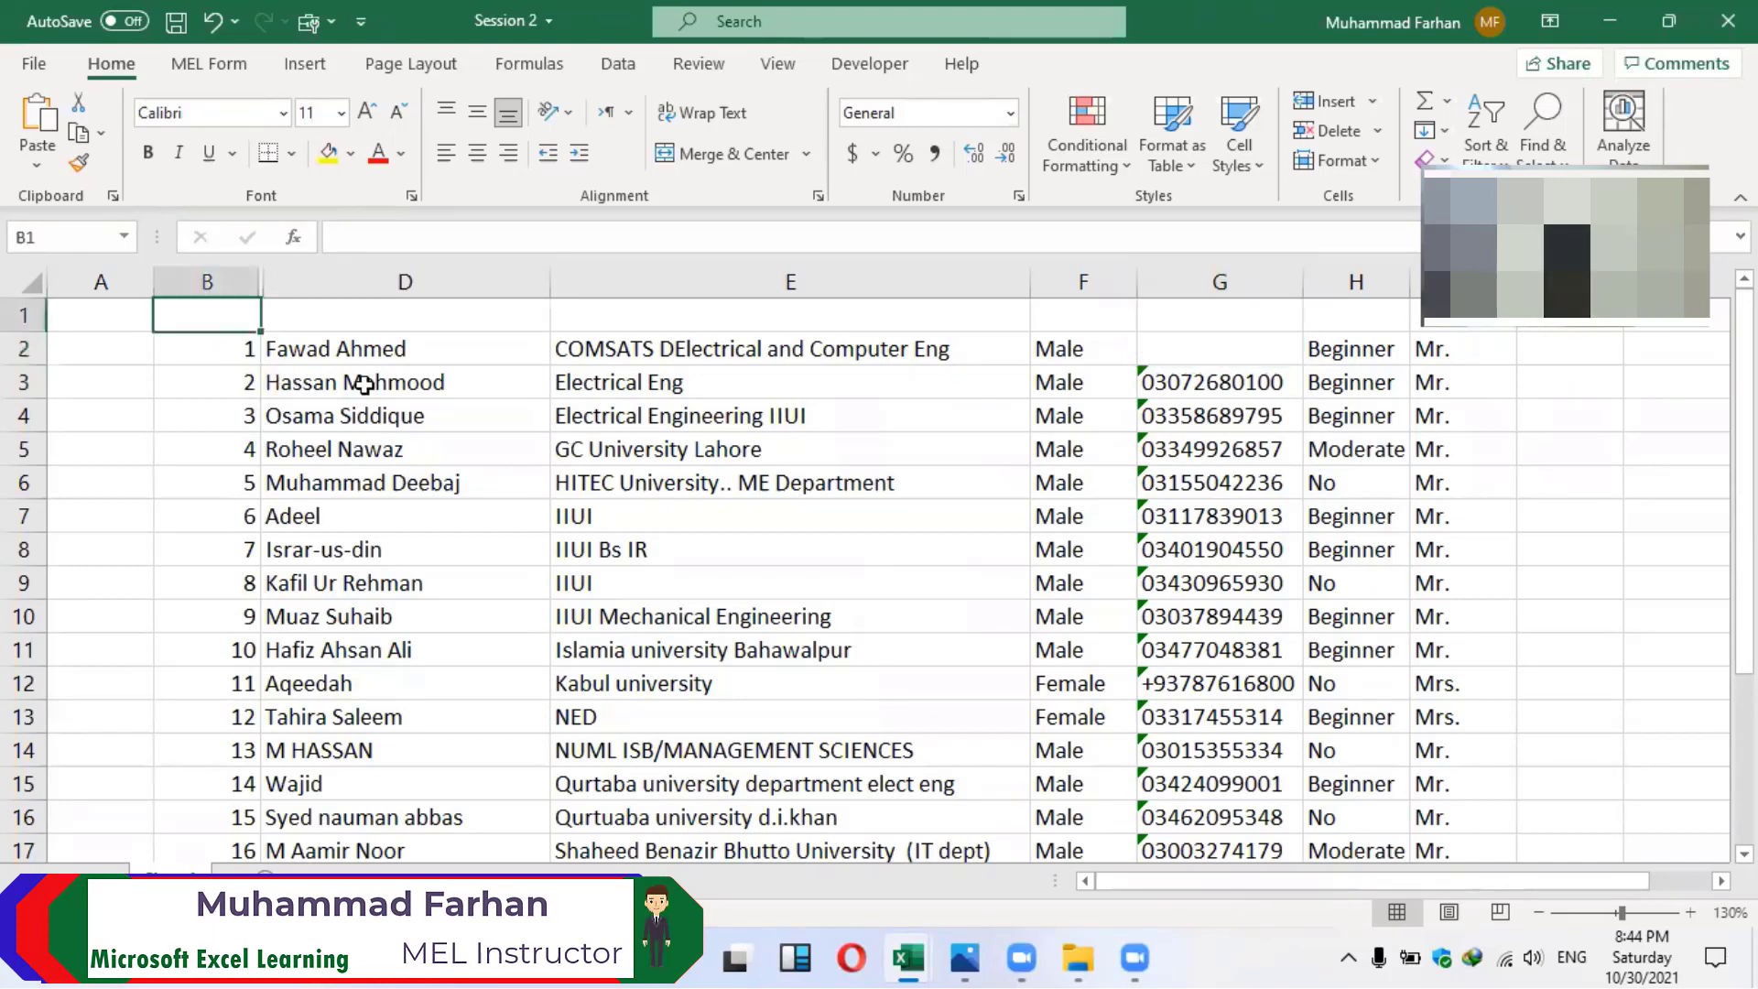
{"action": "left_click_drag", "start_coordinate": [207, 348], "coordinate": [1429, 787]}
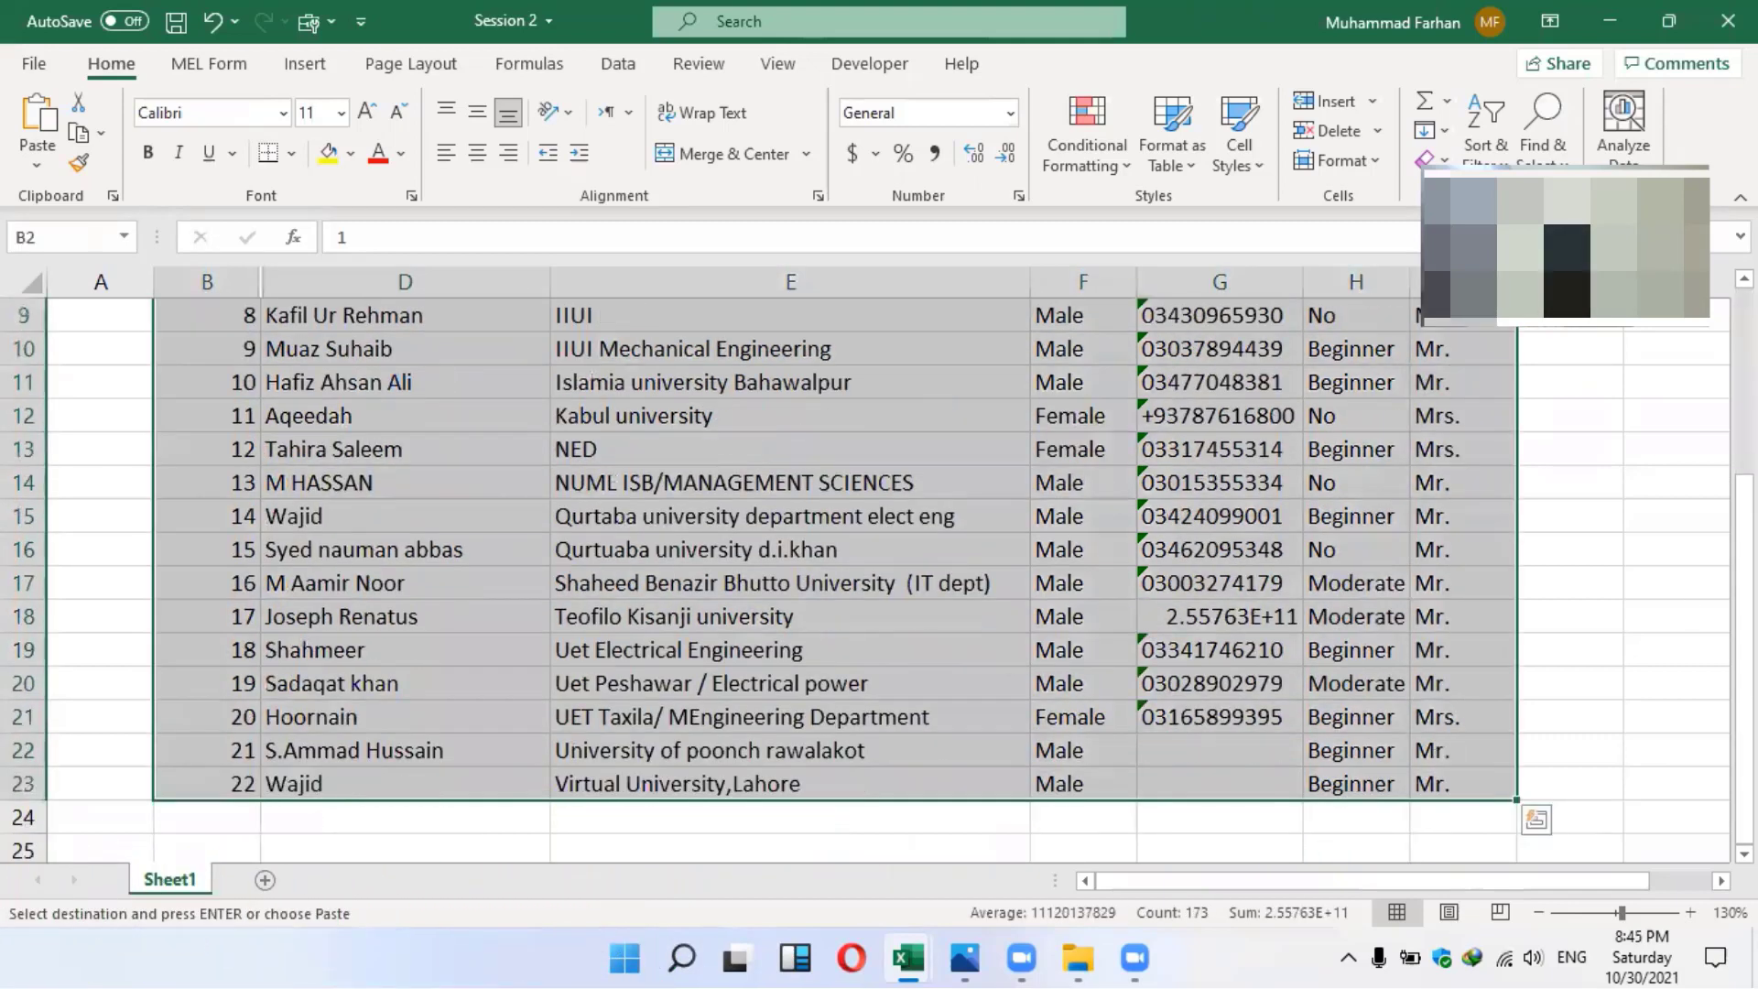
{"action": "left_click_drag", "start_coordinate": [1743, 612], "coordinate": [1743, 612]}
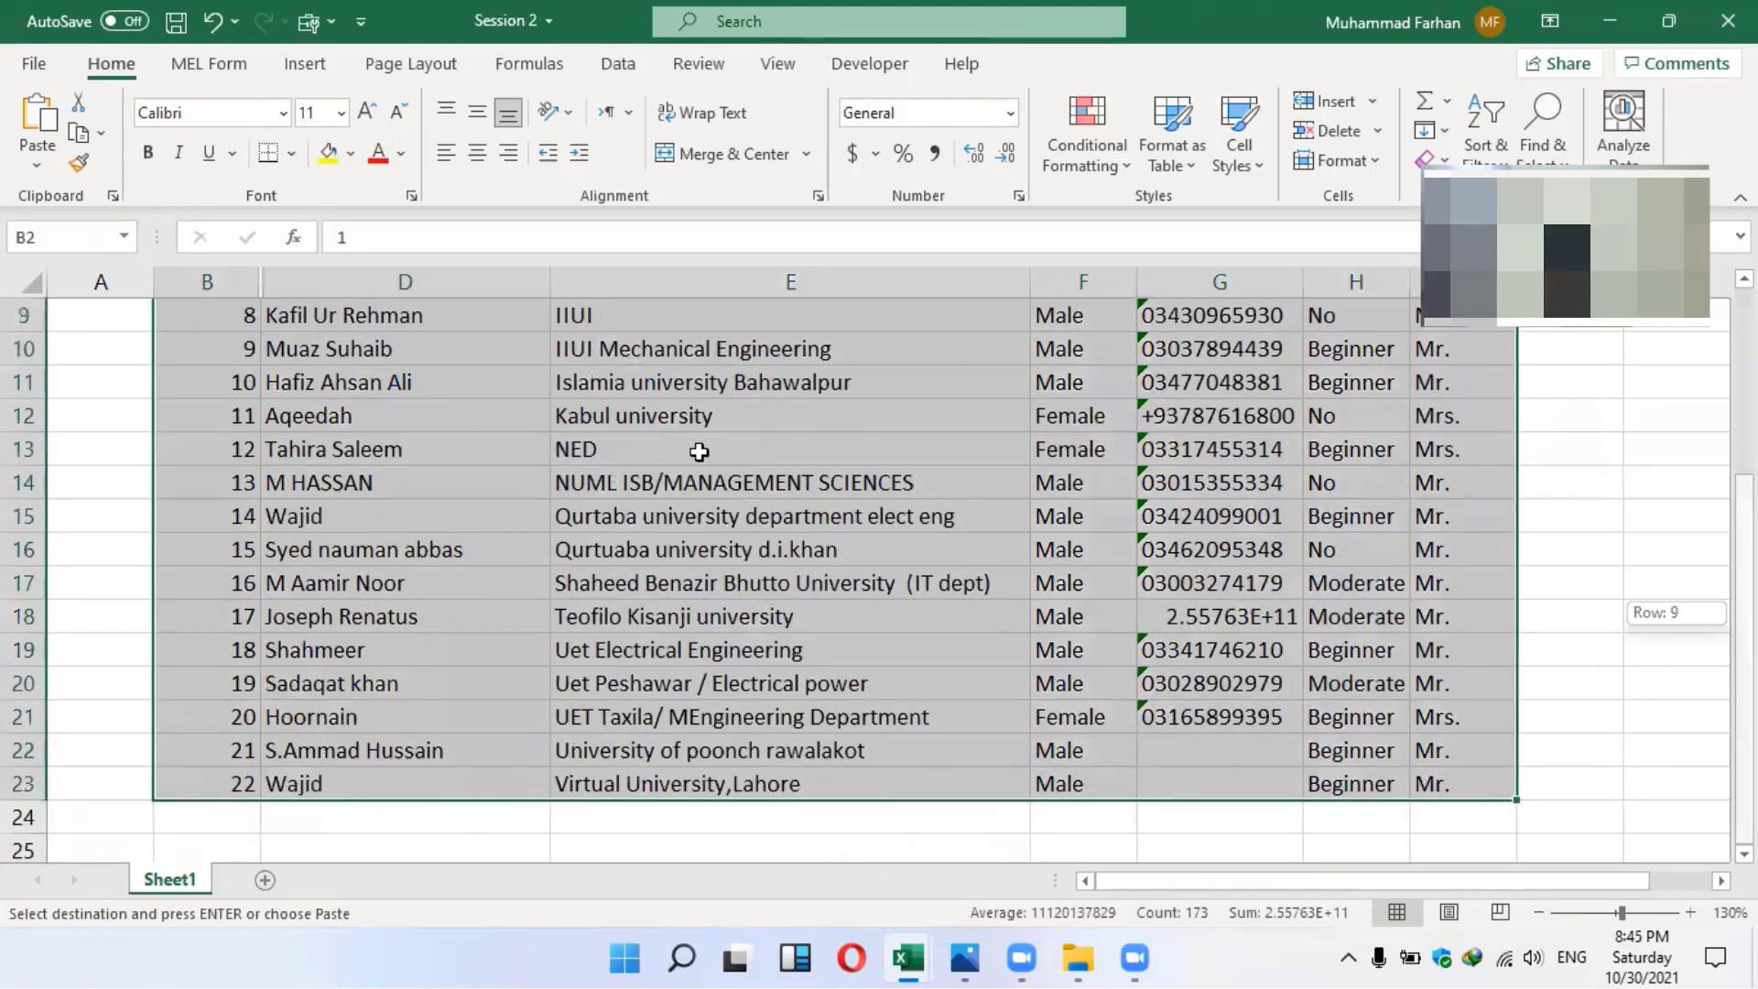
{"action": "scroll", "coordinate": [699, 451], "scroll_direction": "up", "scroll_amount": 3}
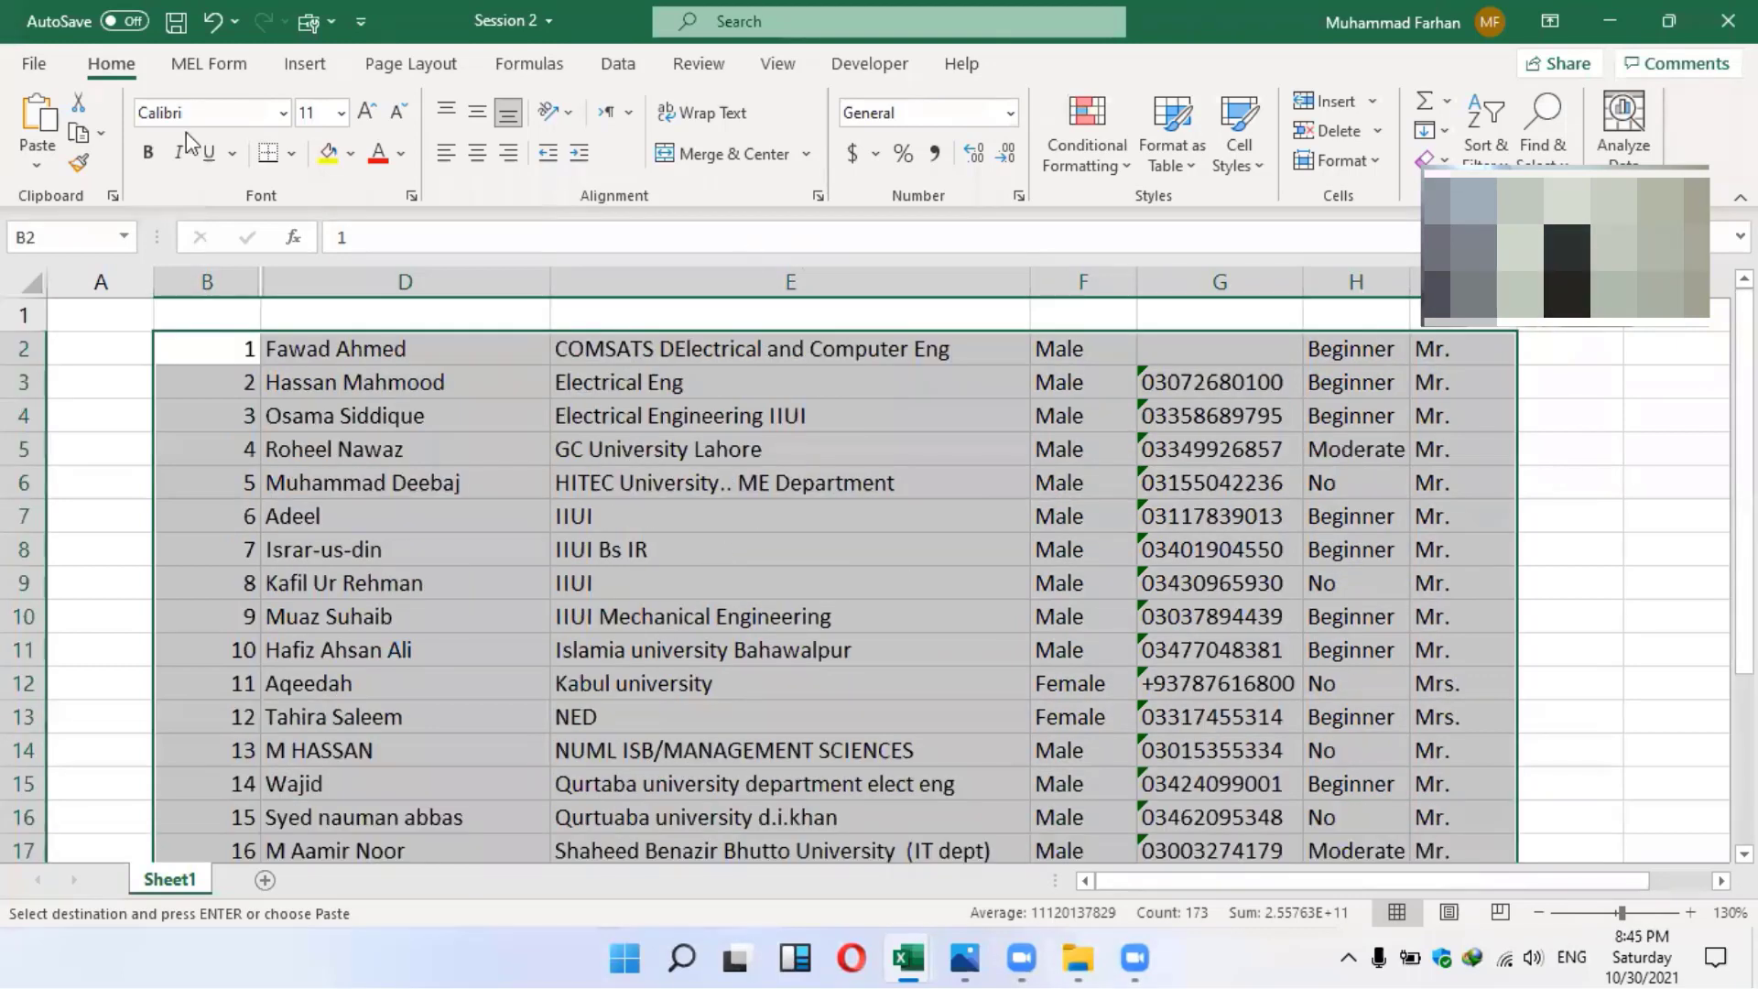
{"action": "left_click", "coordinate": [304, 63]}
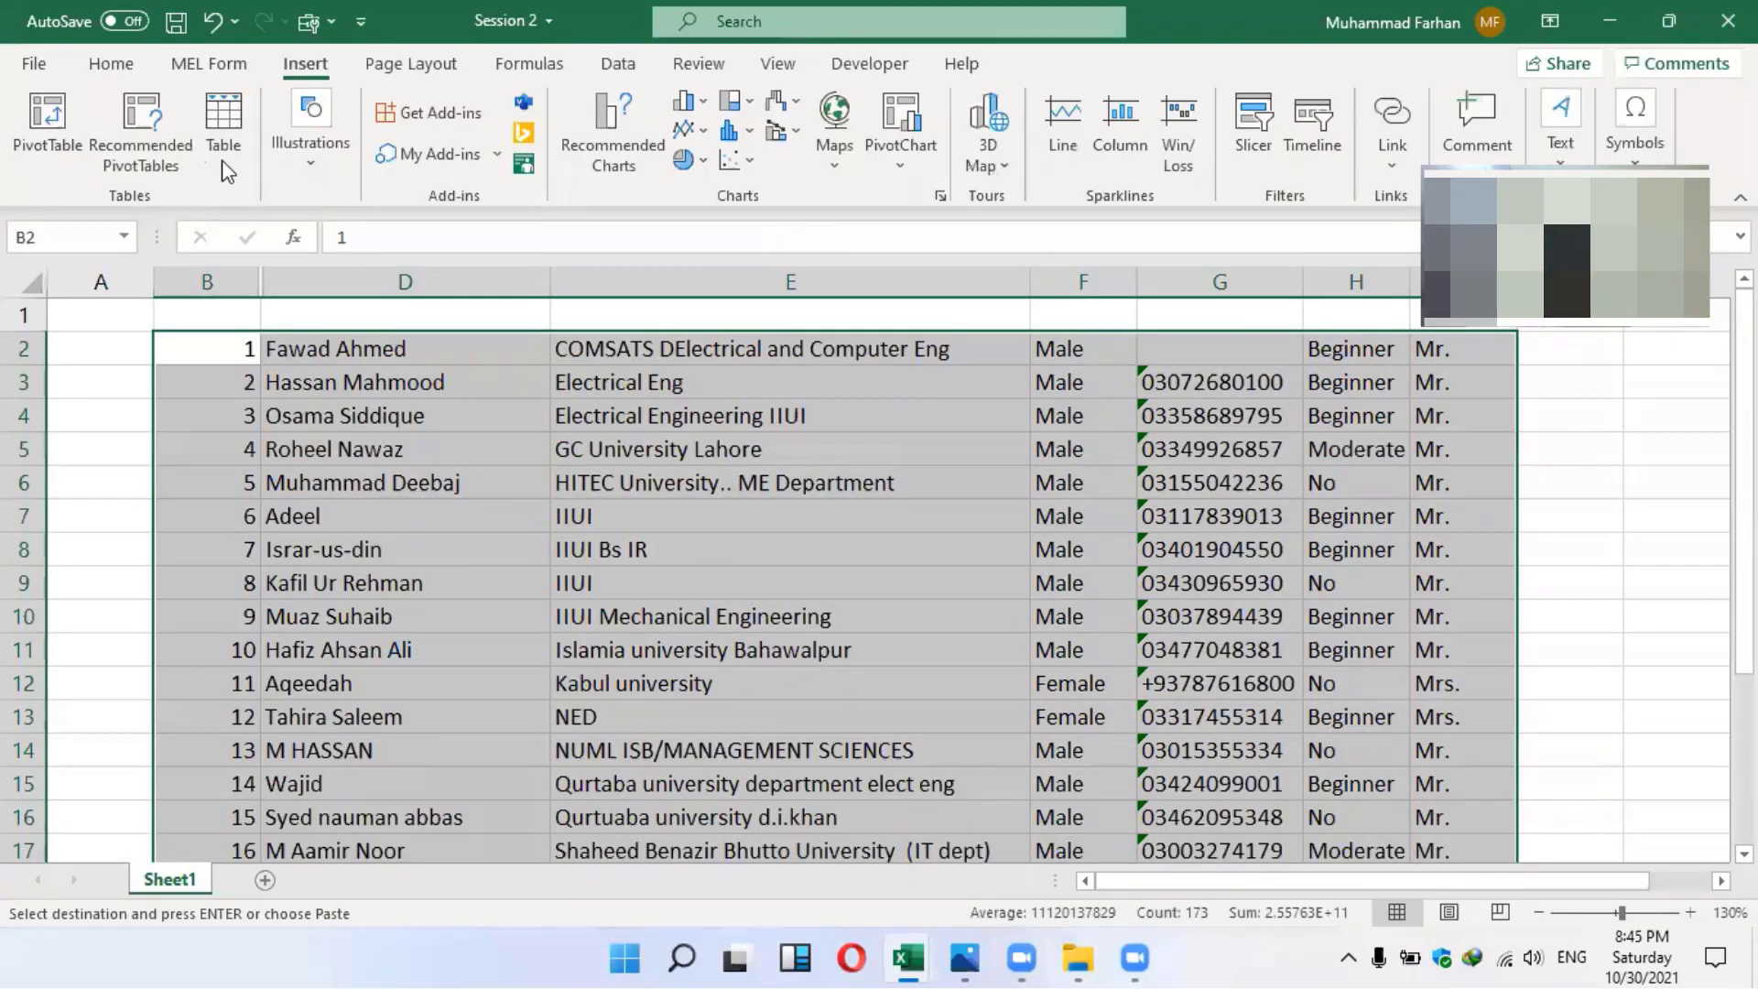
{"action": "left_click", "coordinate": [229, 146]}
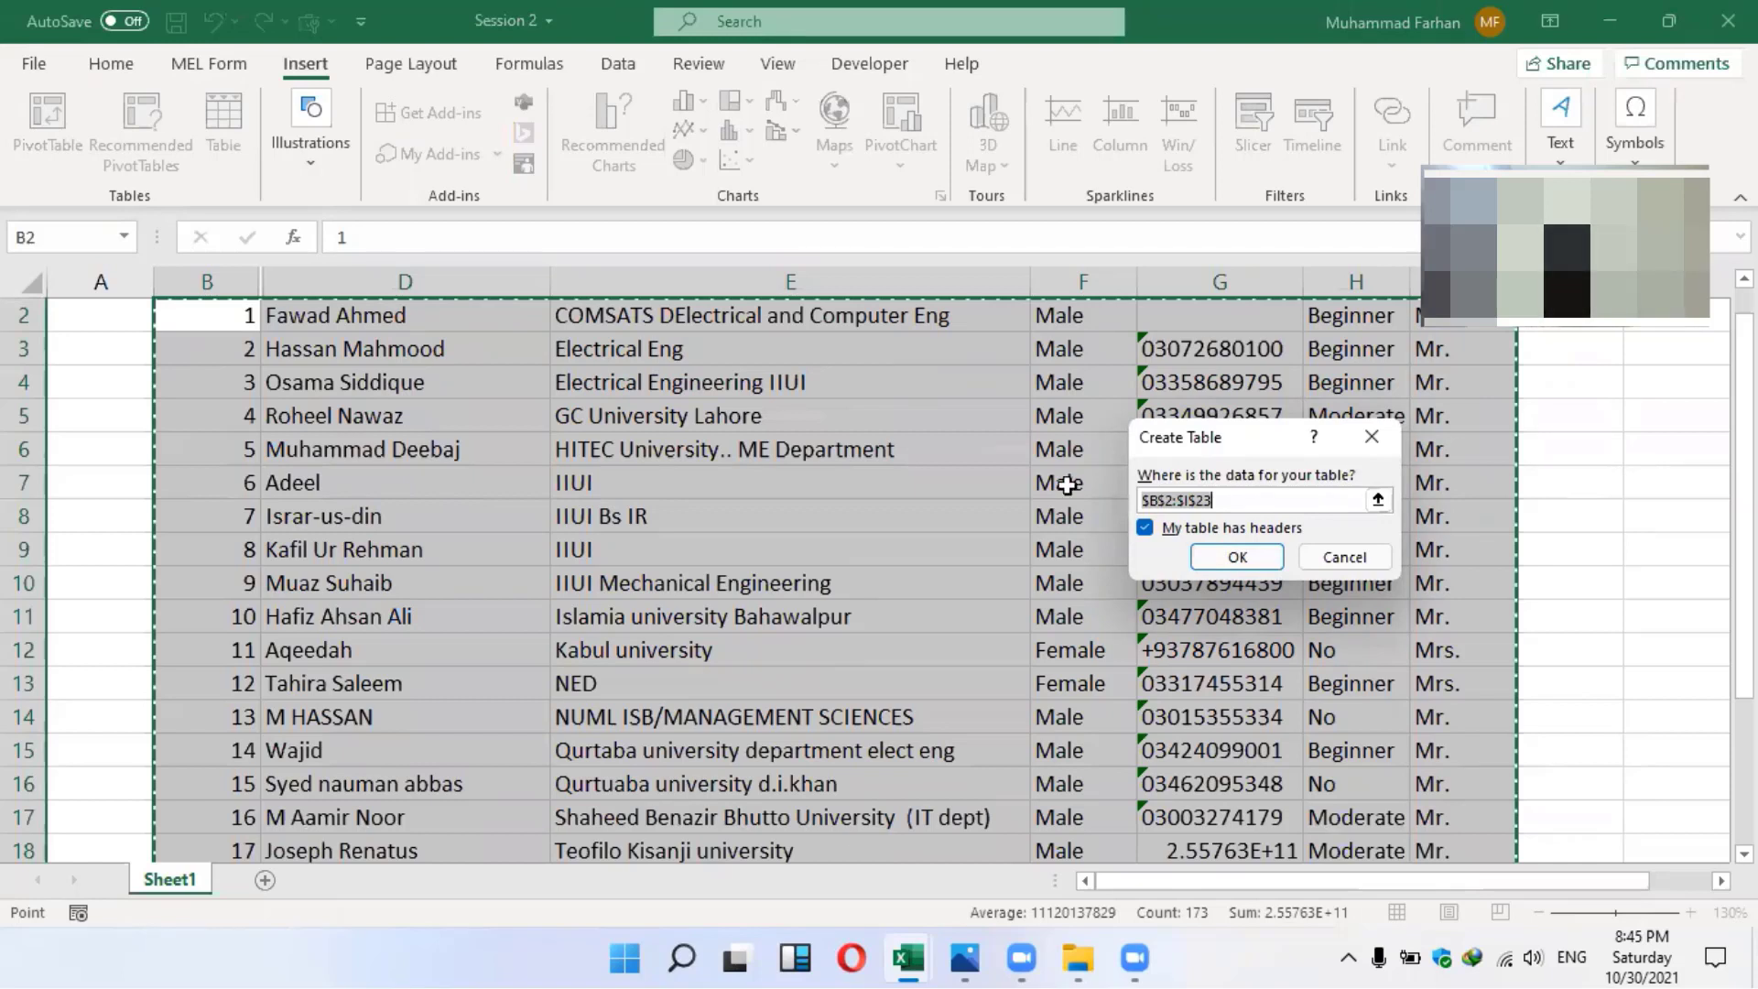
{"action": "key", "text": "Tab"}
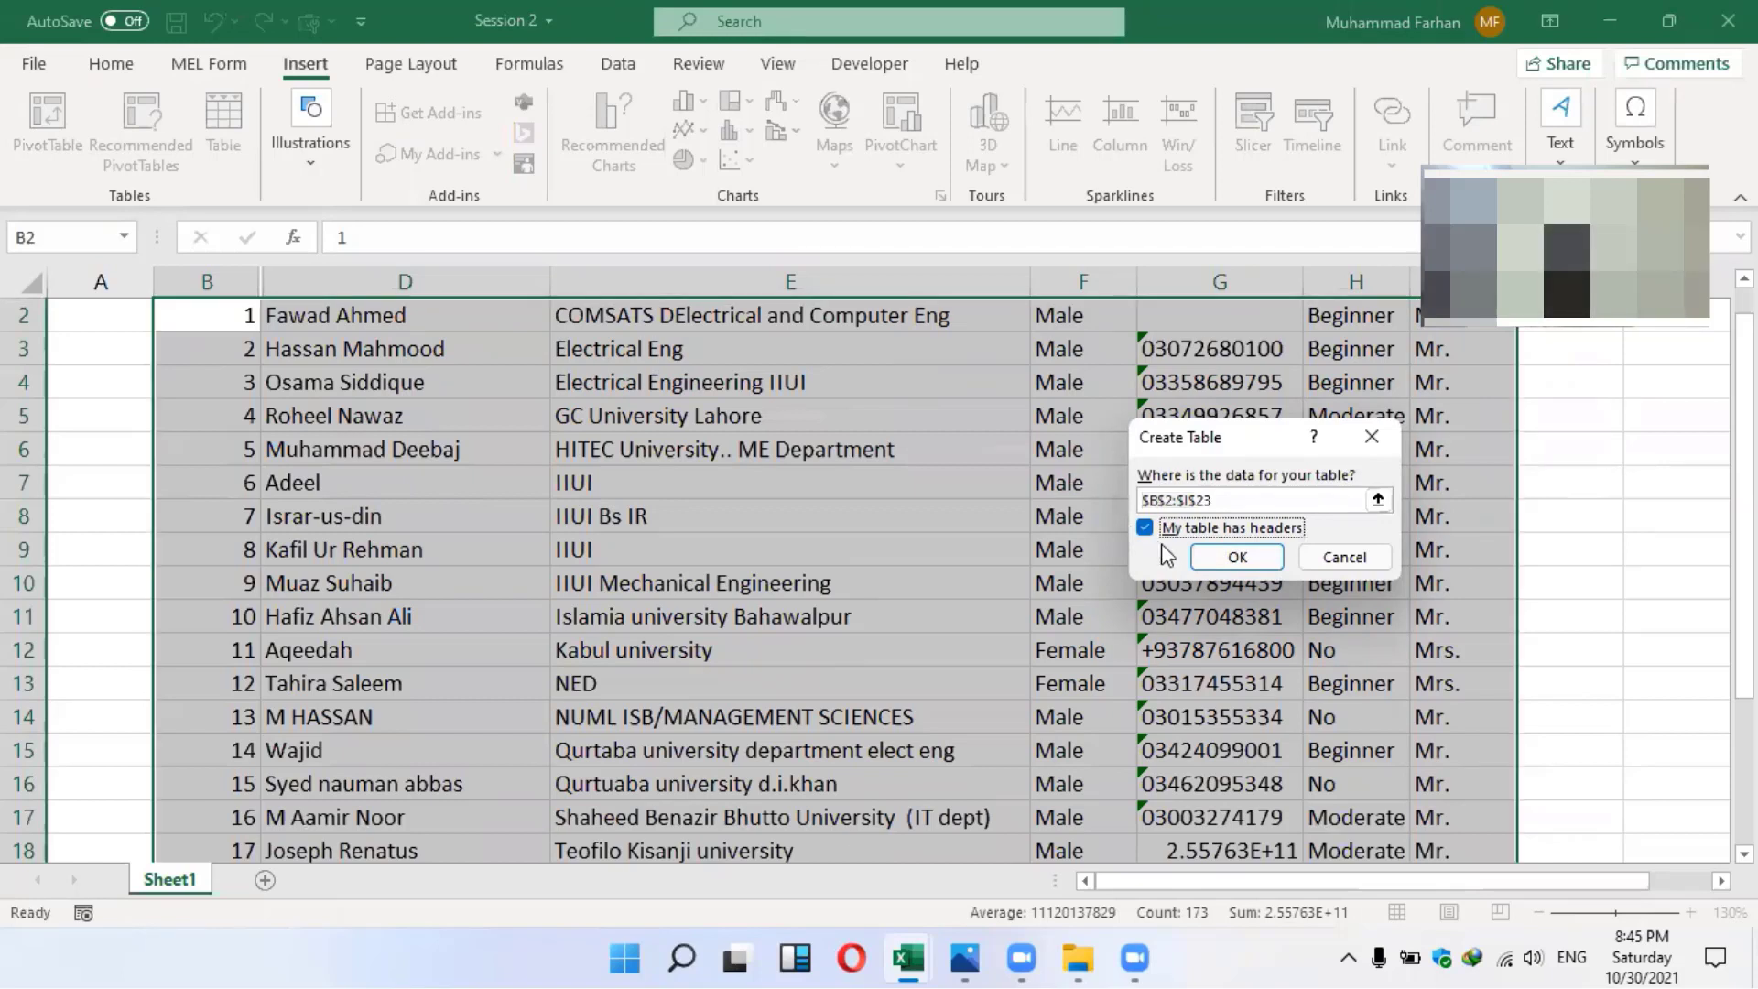
{"action": "left_click", "coordinate": [1217, 562]}
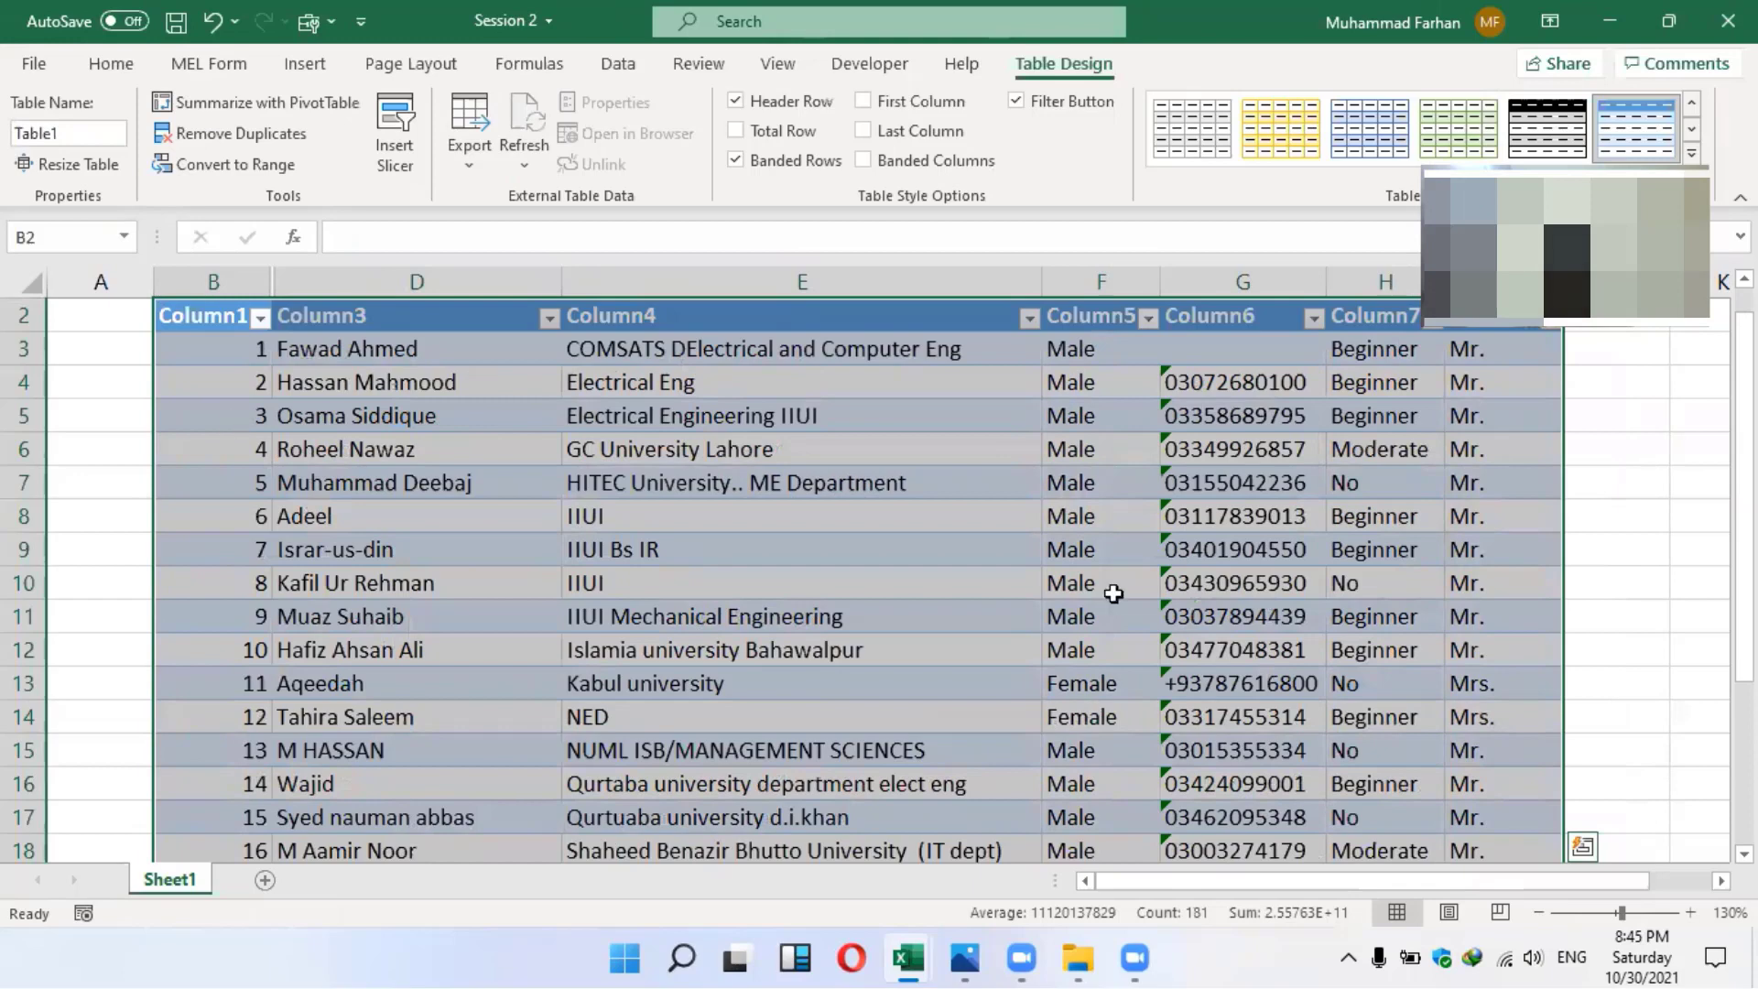
Rename the table's Column1 header in B2 as Sr#
{"action": "left_click", "coordinate": [220, 383]}
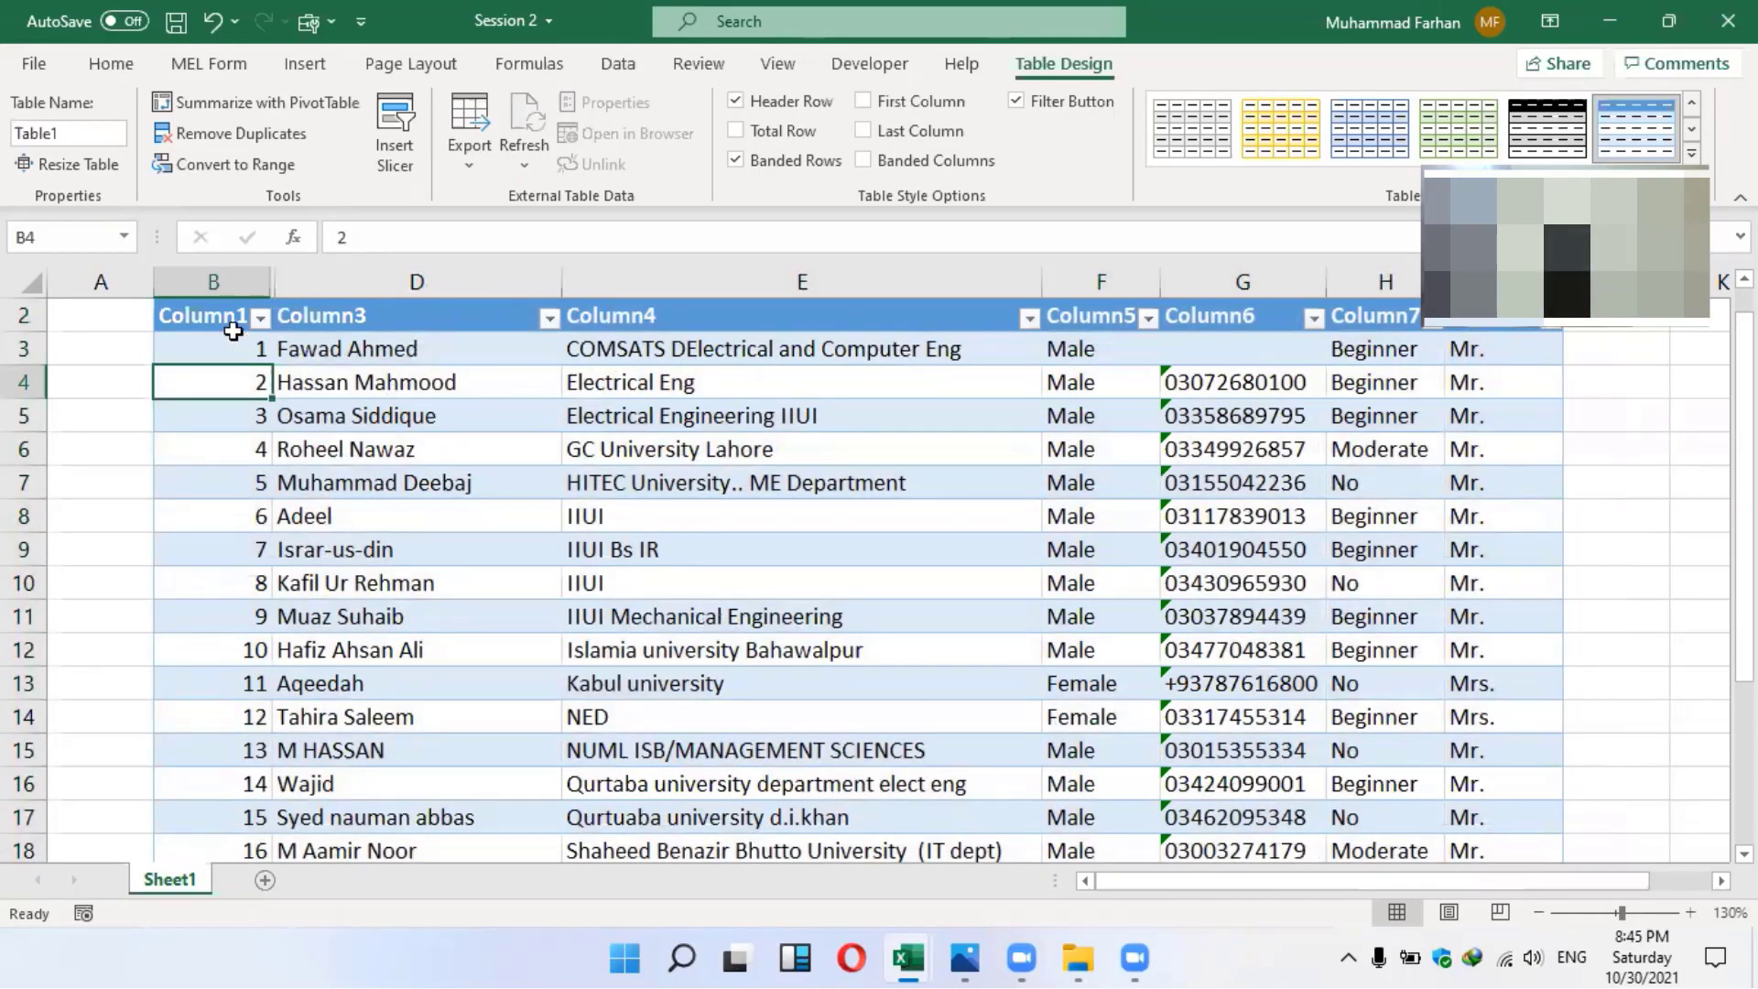
{"action": "left_click", "coordinate": [366, 321]}
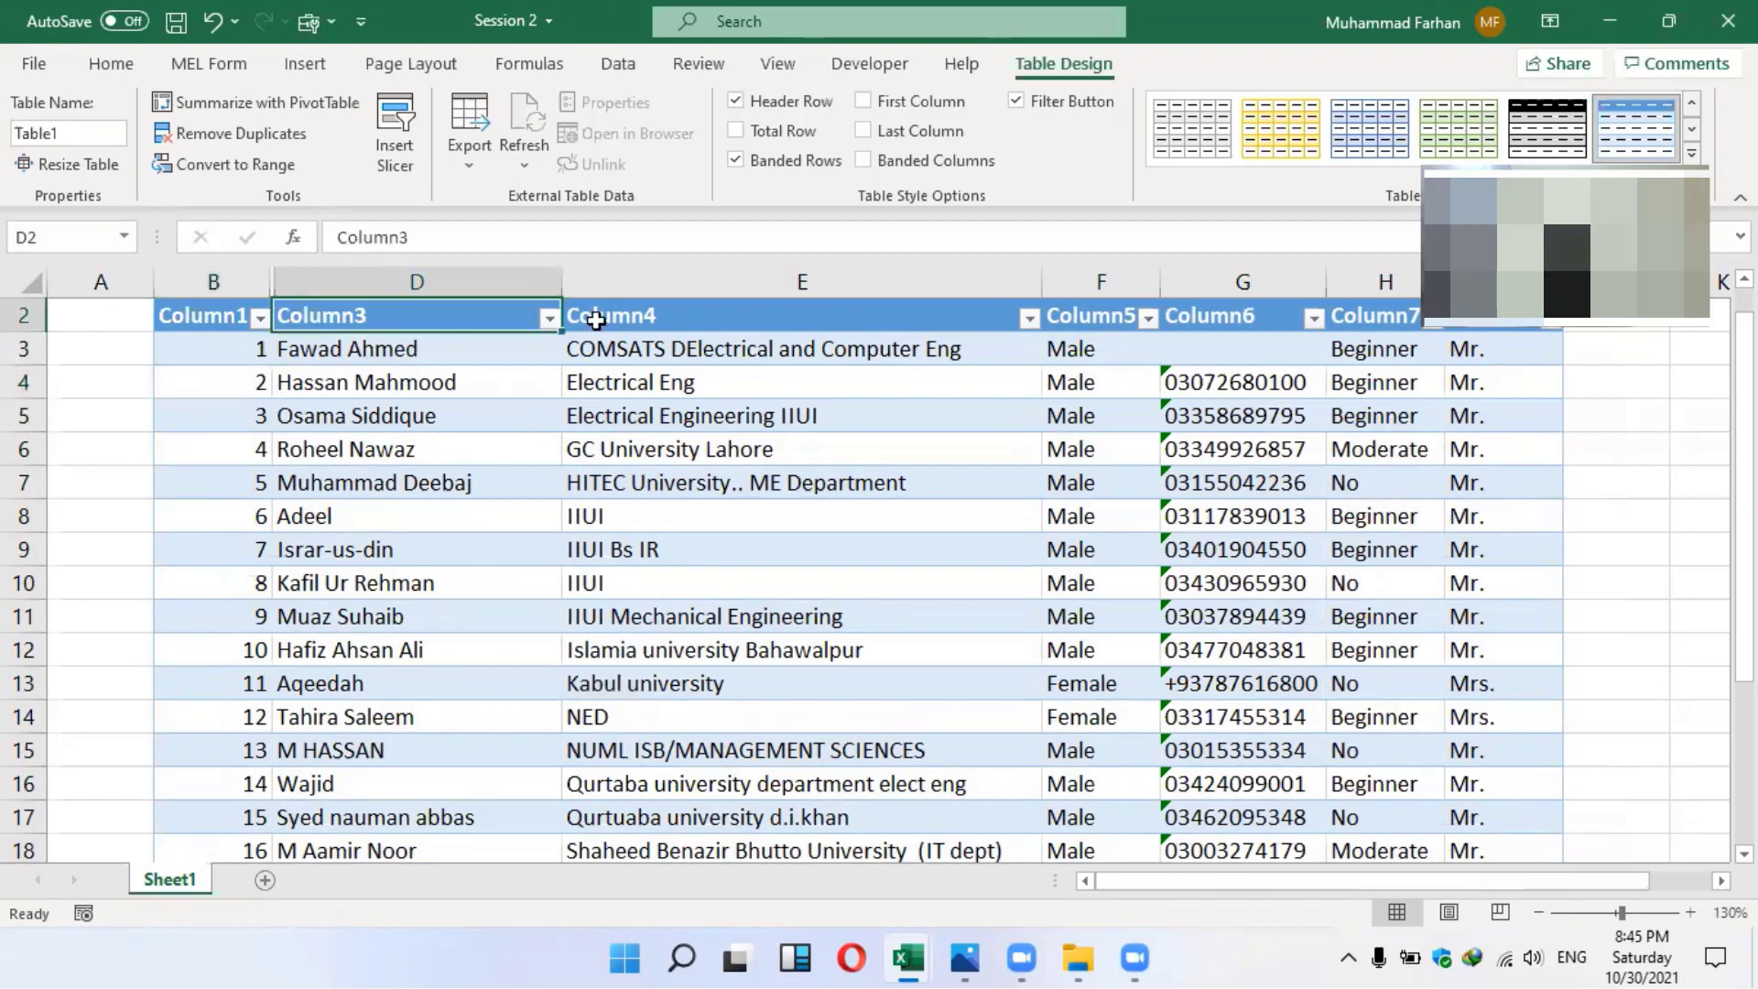
{"action": "left_click", "coordinate": [976, 322]}
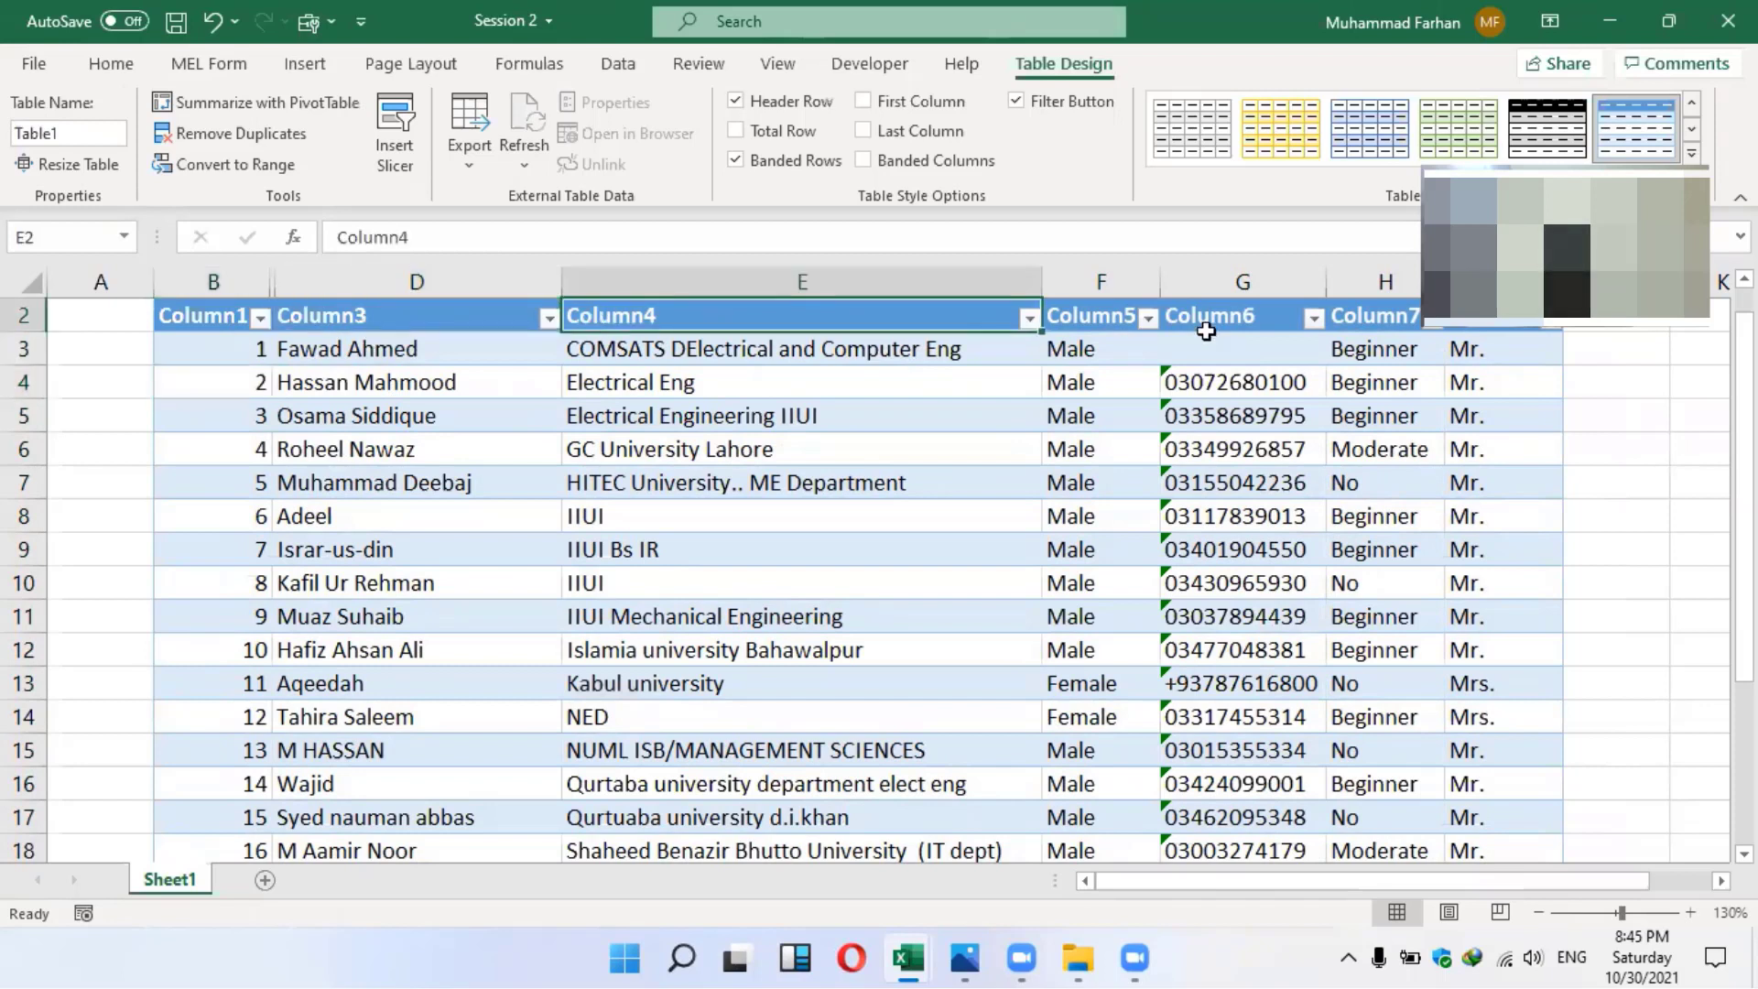
{"action": "double_click", "coordinate": [209, 317]}
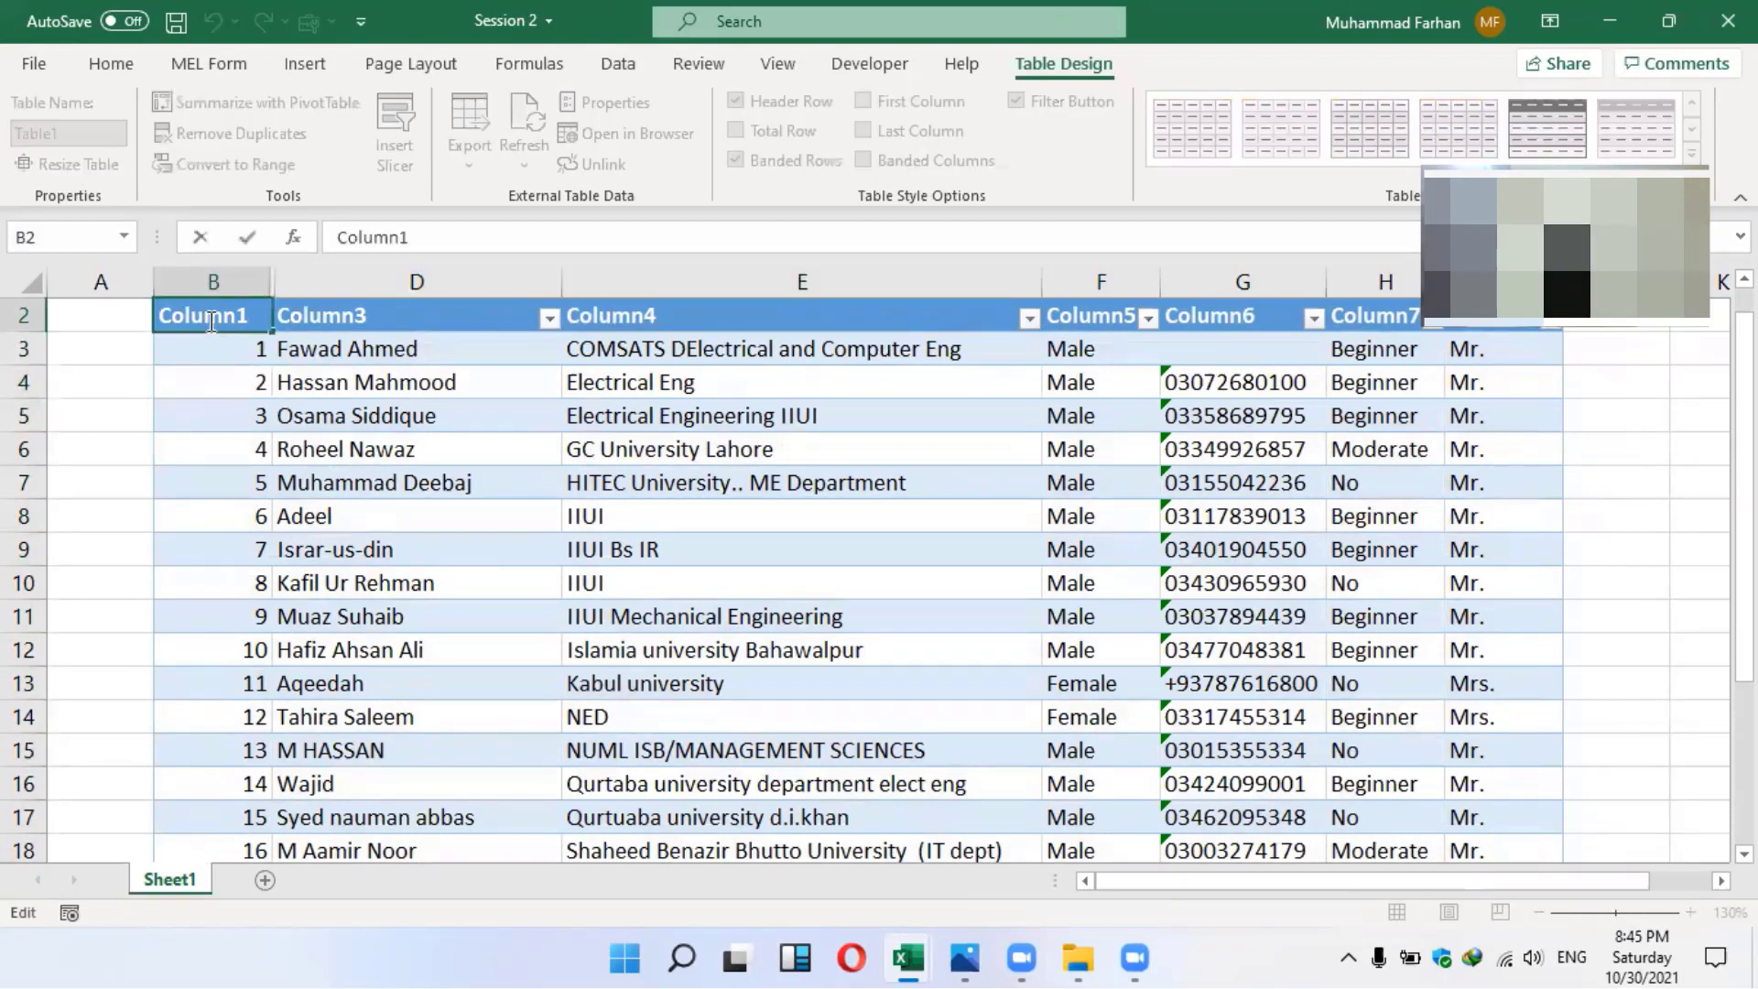
{"action": "double_click", "coordinate": [211, 320]}
{"action": "type", "text": "Sr"}
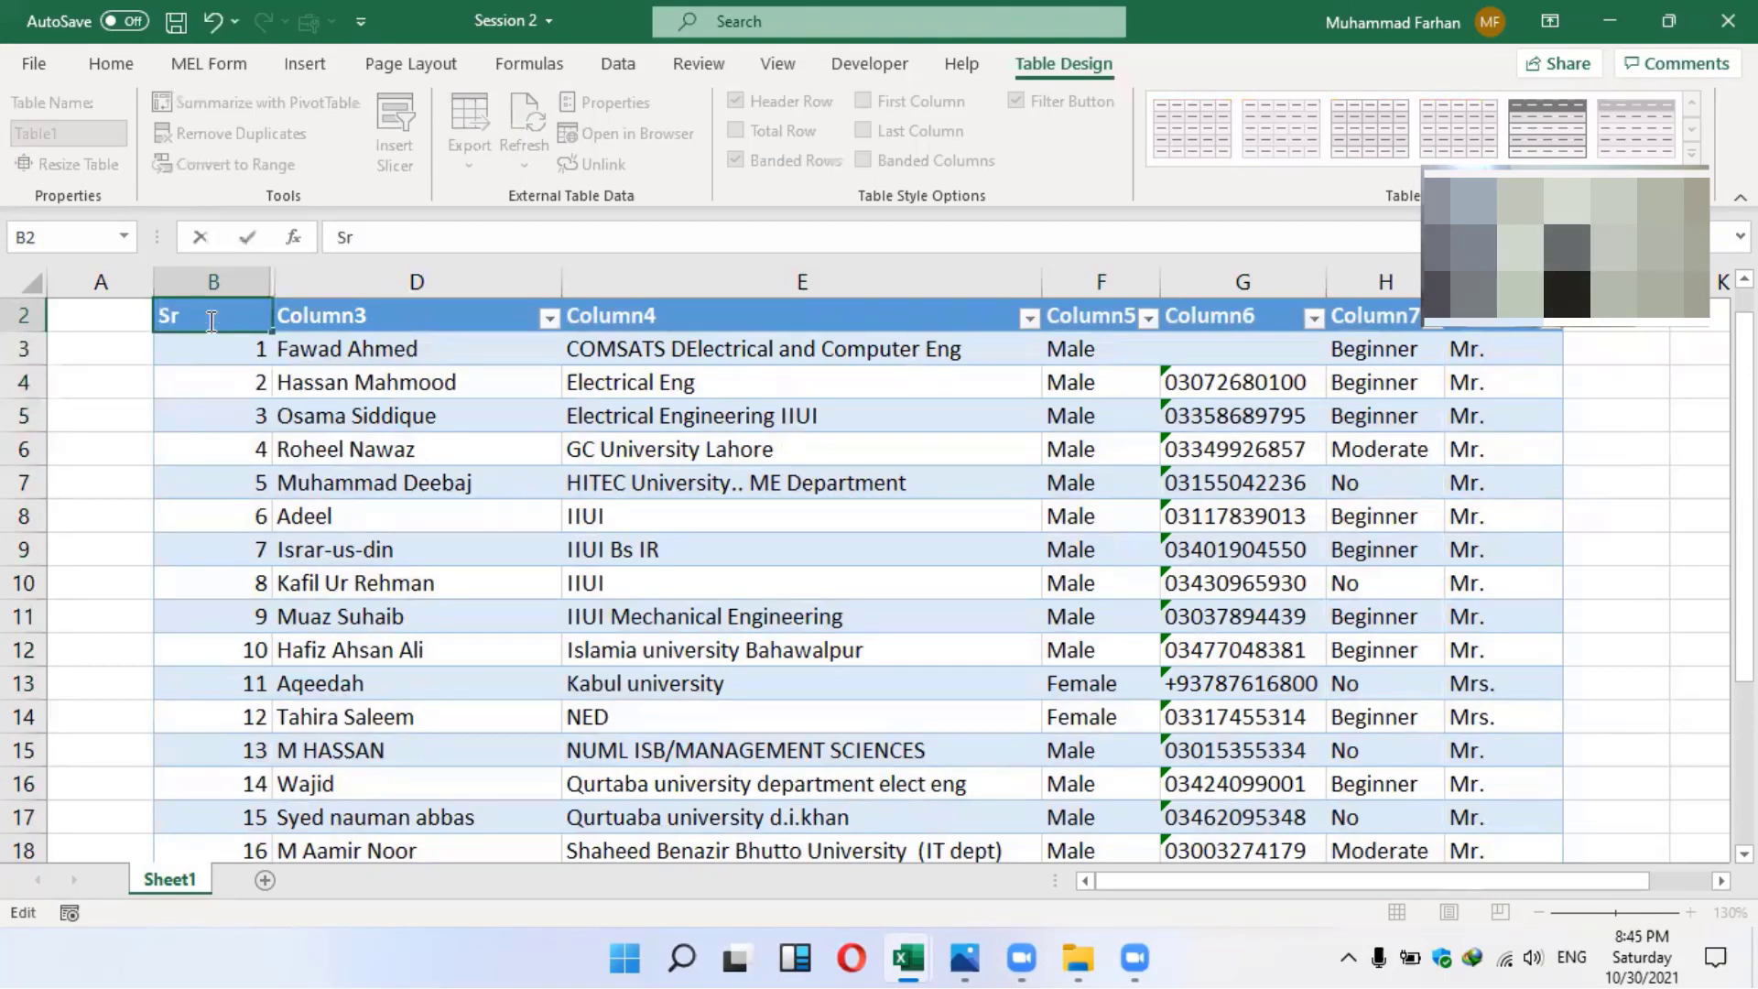
{"action": "type", "text": "#"}
{"action": "key", "text": "Tab"}
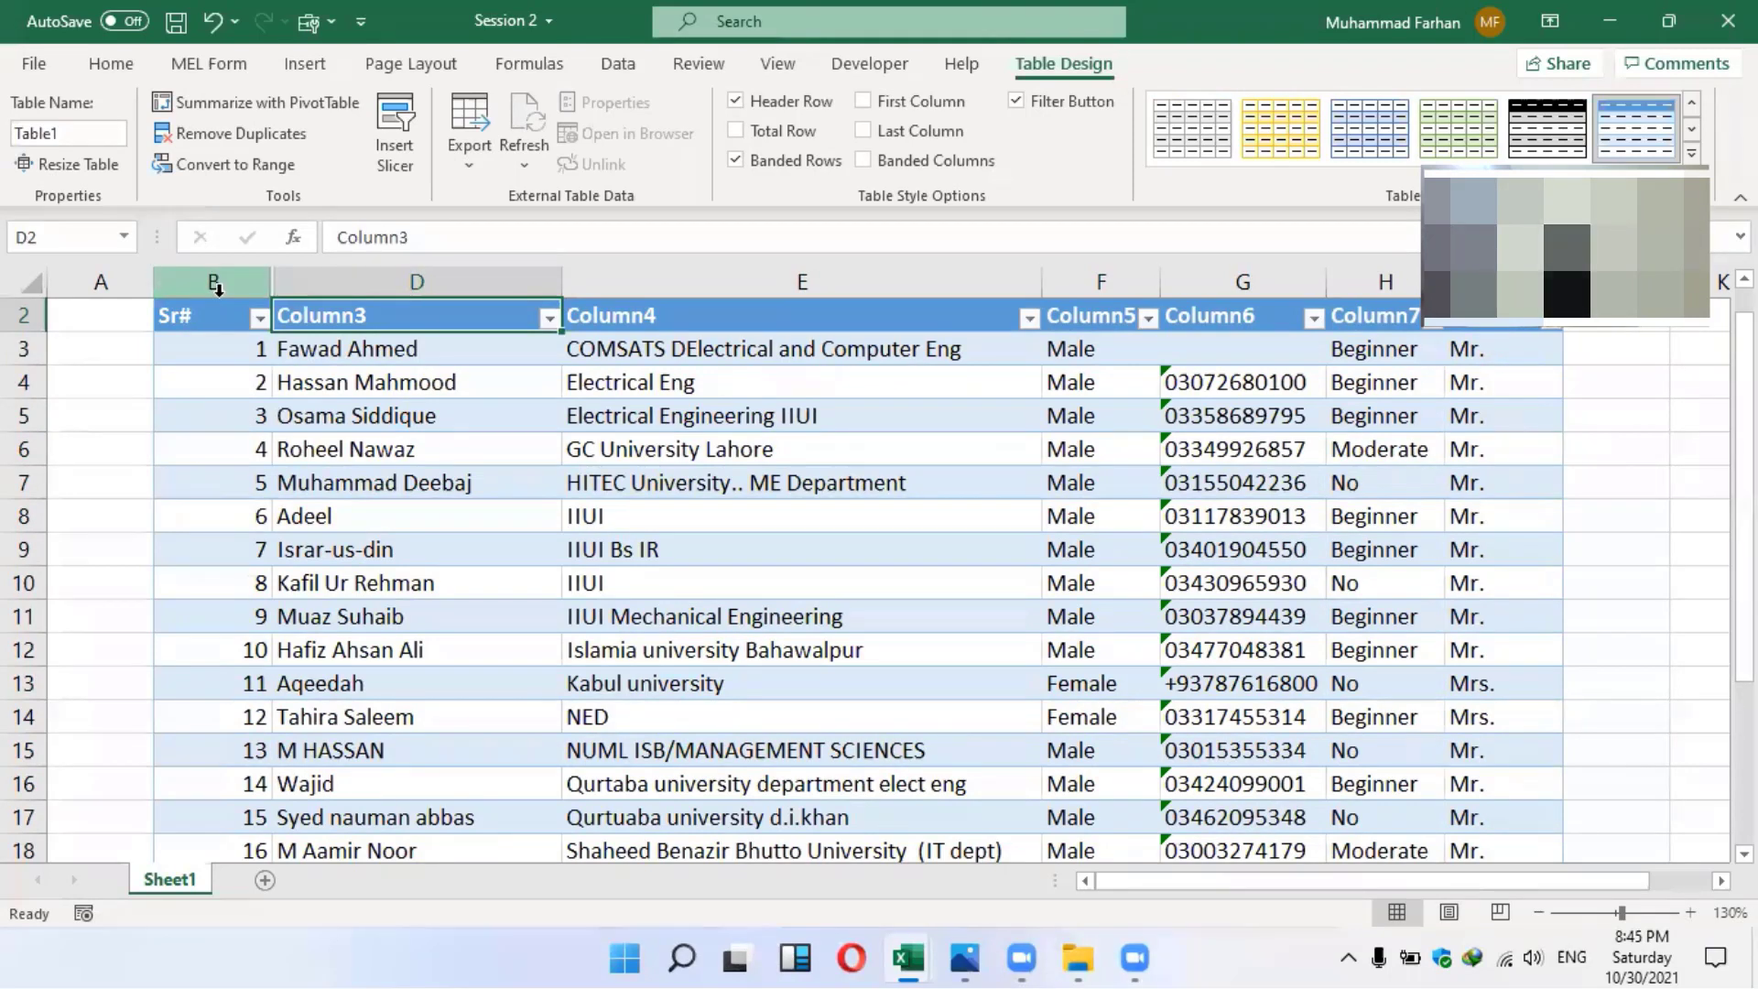
Rename the table's Column3 header in D2 as Name
{"action": "left_click", "coordinate": [481, 243]}
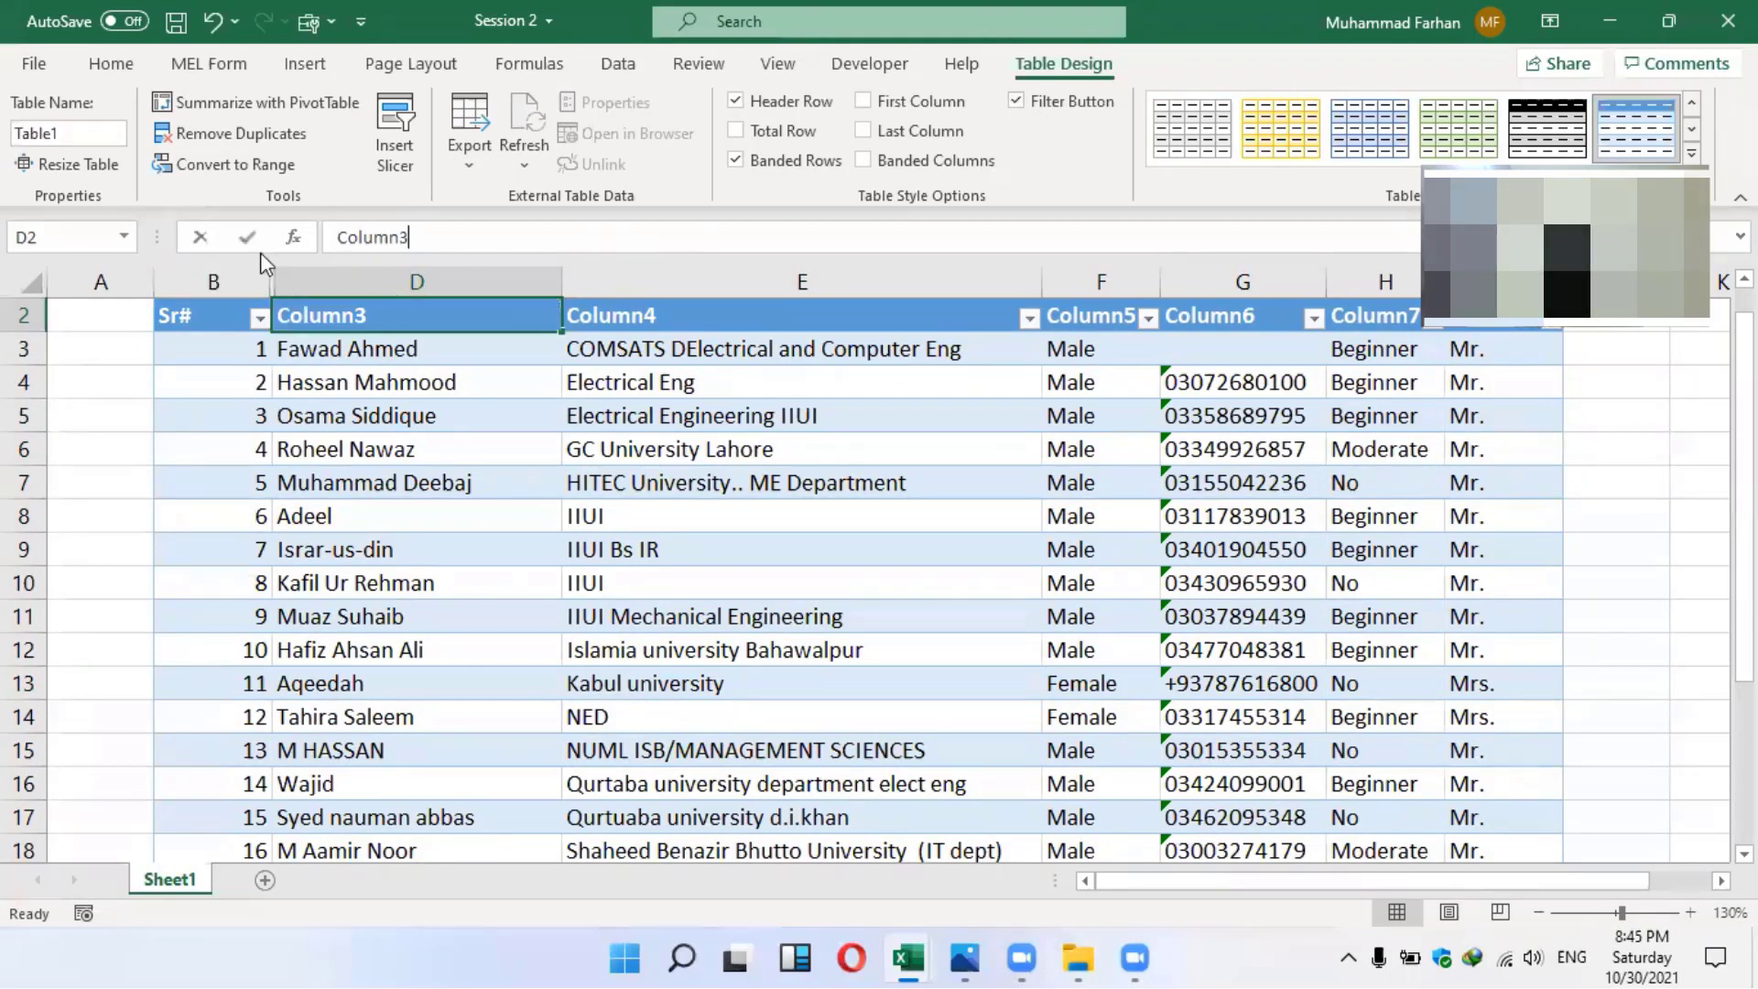
{"action": "key", "text": "shift+Home"}
{"action": "type", "text": "Name"}
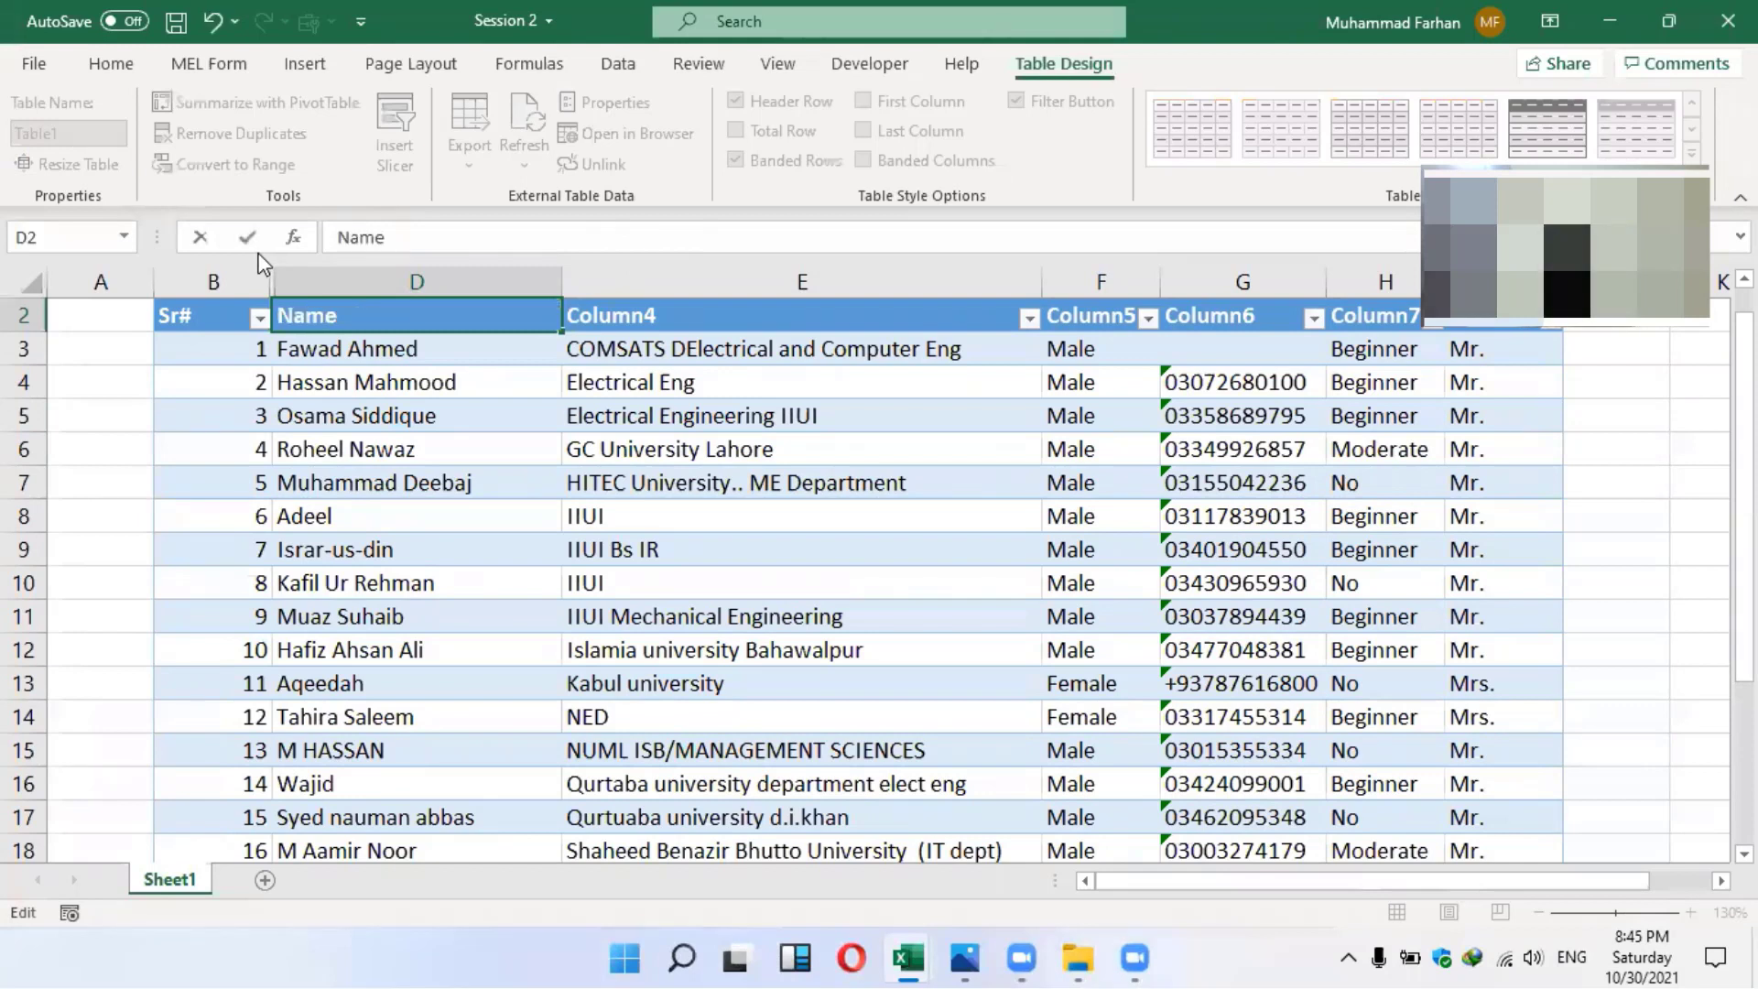
{"action": "left_click", "coordinate": [440, 399]}
Rename the table's Column4 header in E2 as University, removing the extra autocompleted words
{"action": "left_click", "coordinate": [637, 317]}
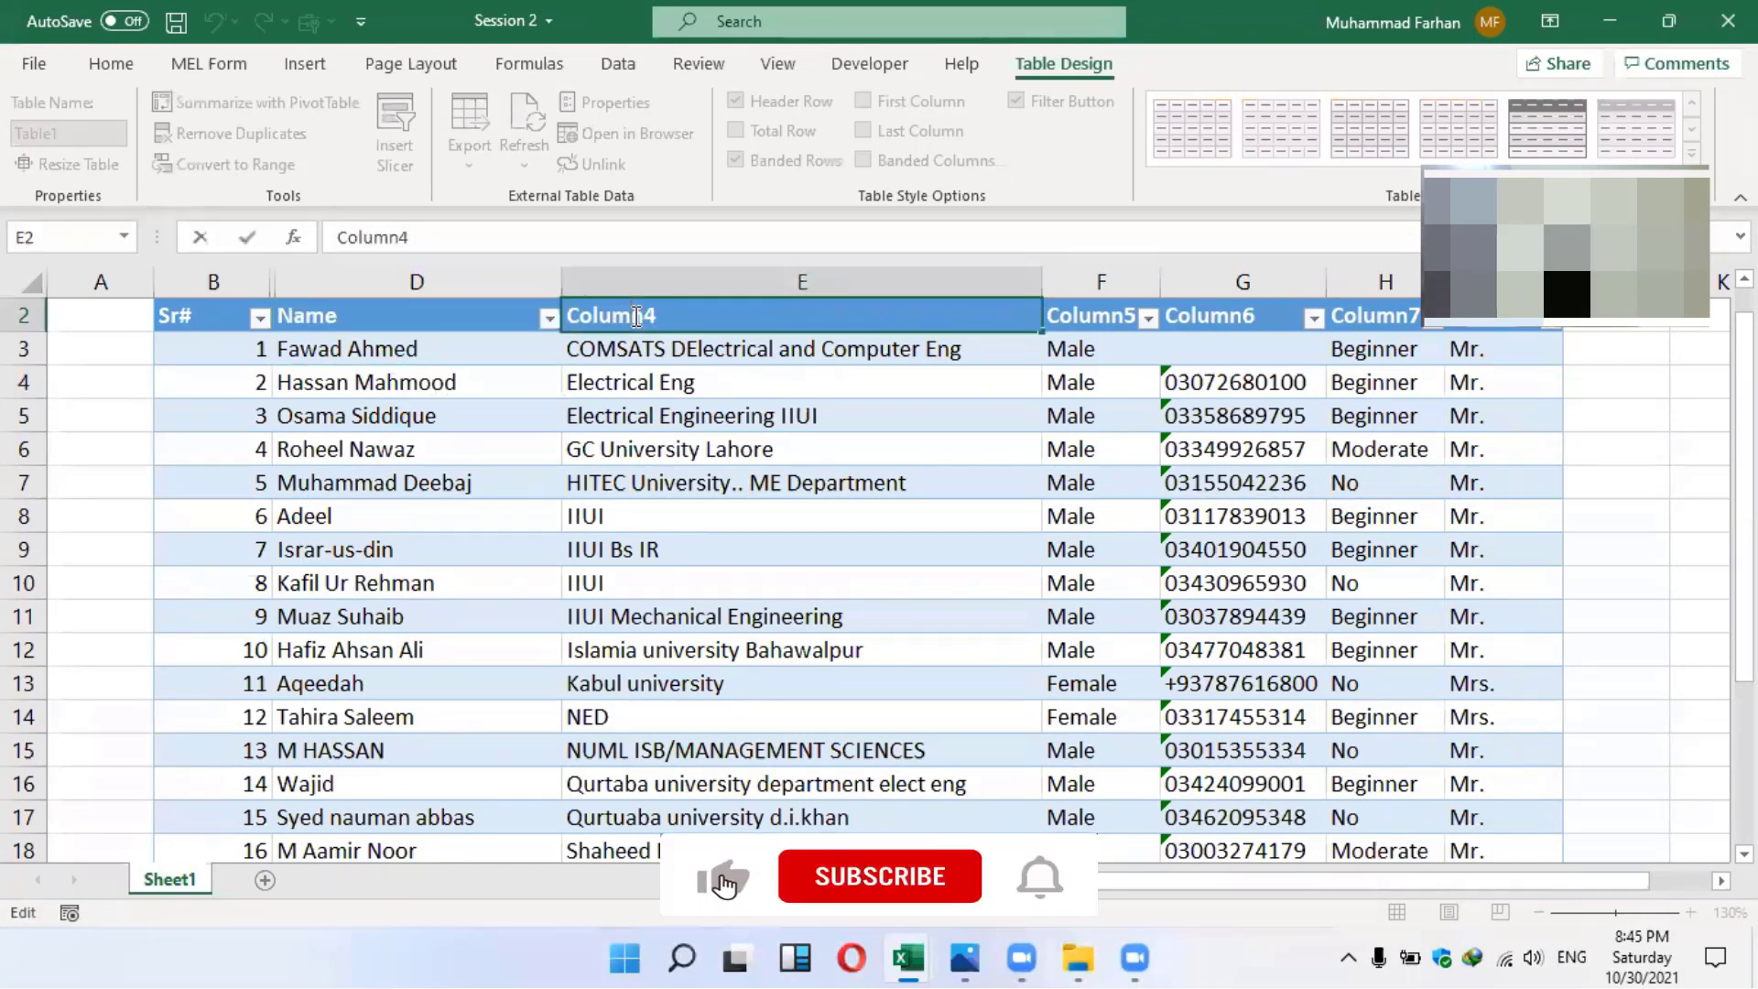
{"action": "double_click", "coordinate": [637, 317]}
{"action": "type", "text": "University of poonch rawalakot"}
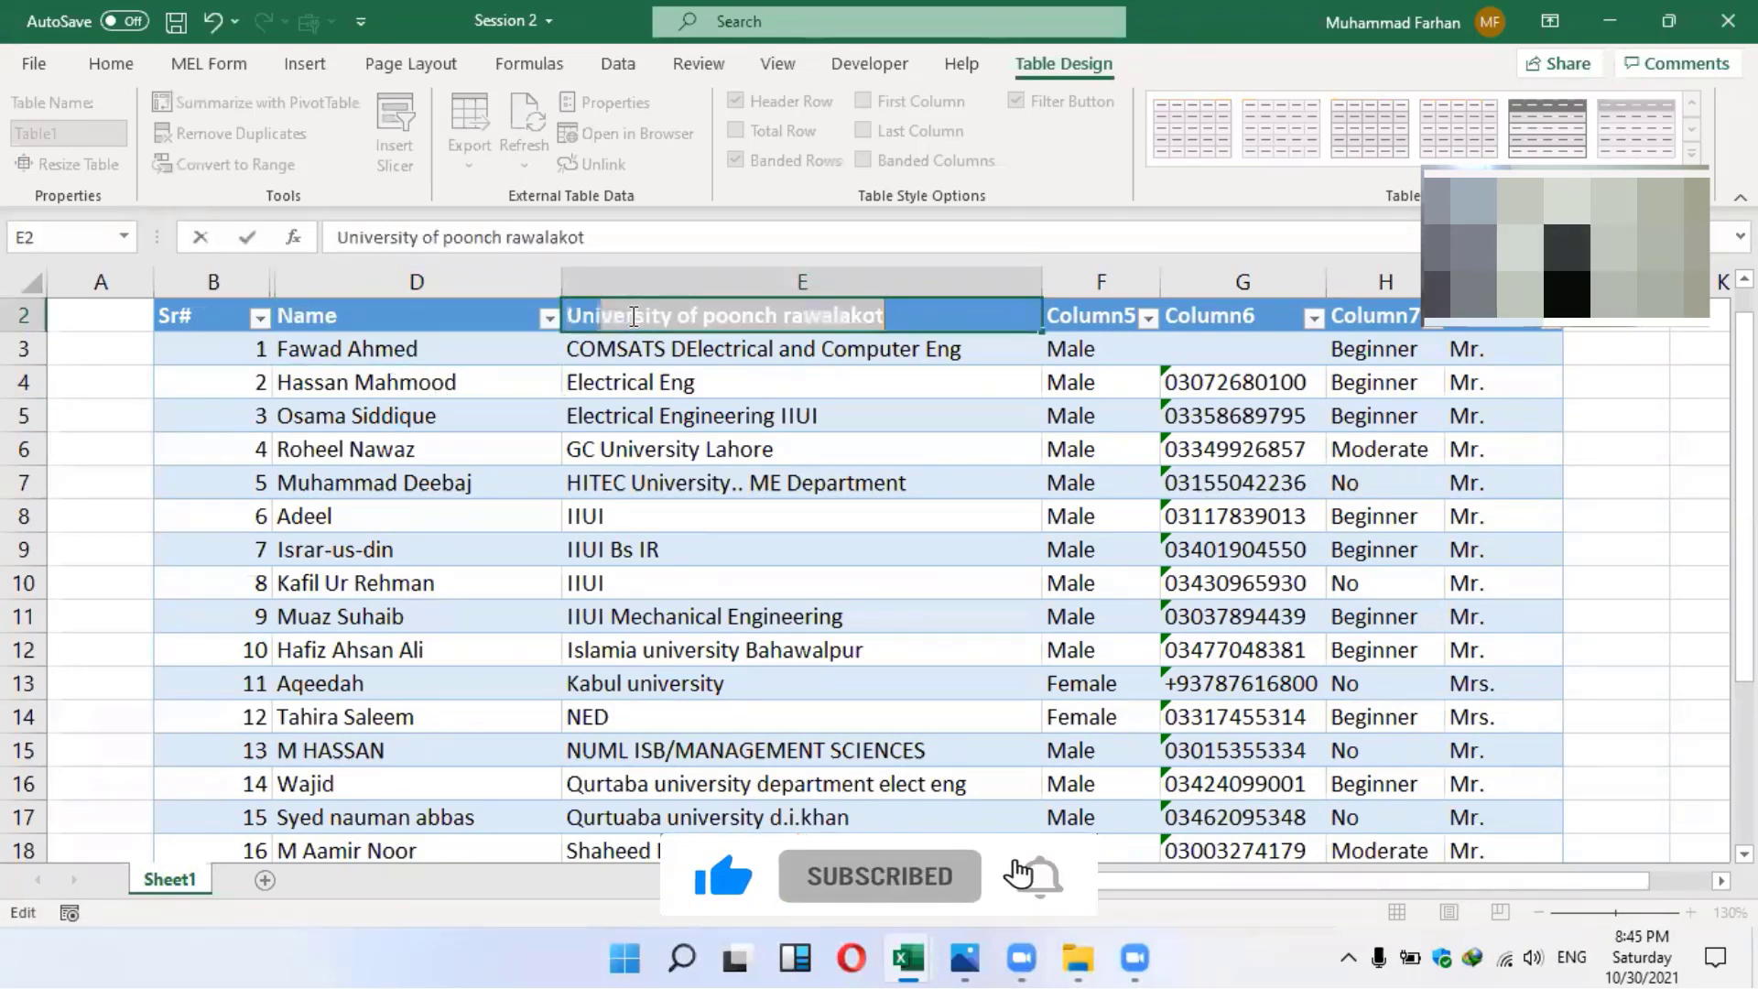
{"action": "left_click", "coordinate": [894, 377]}
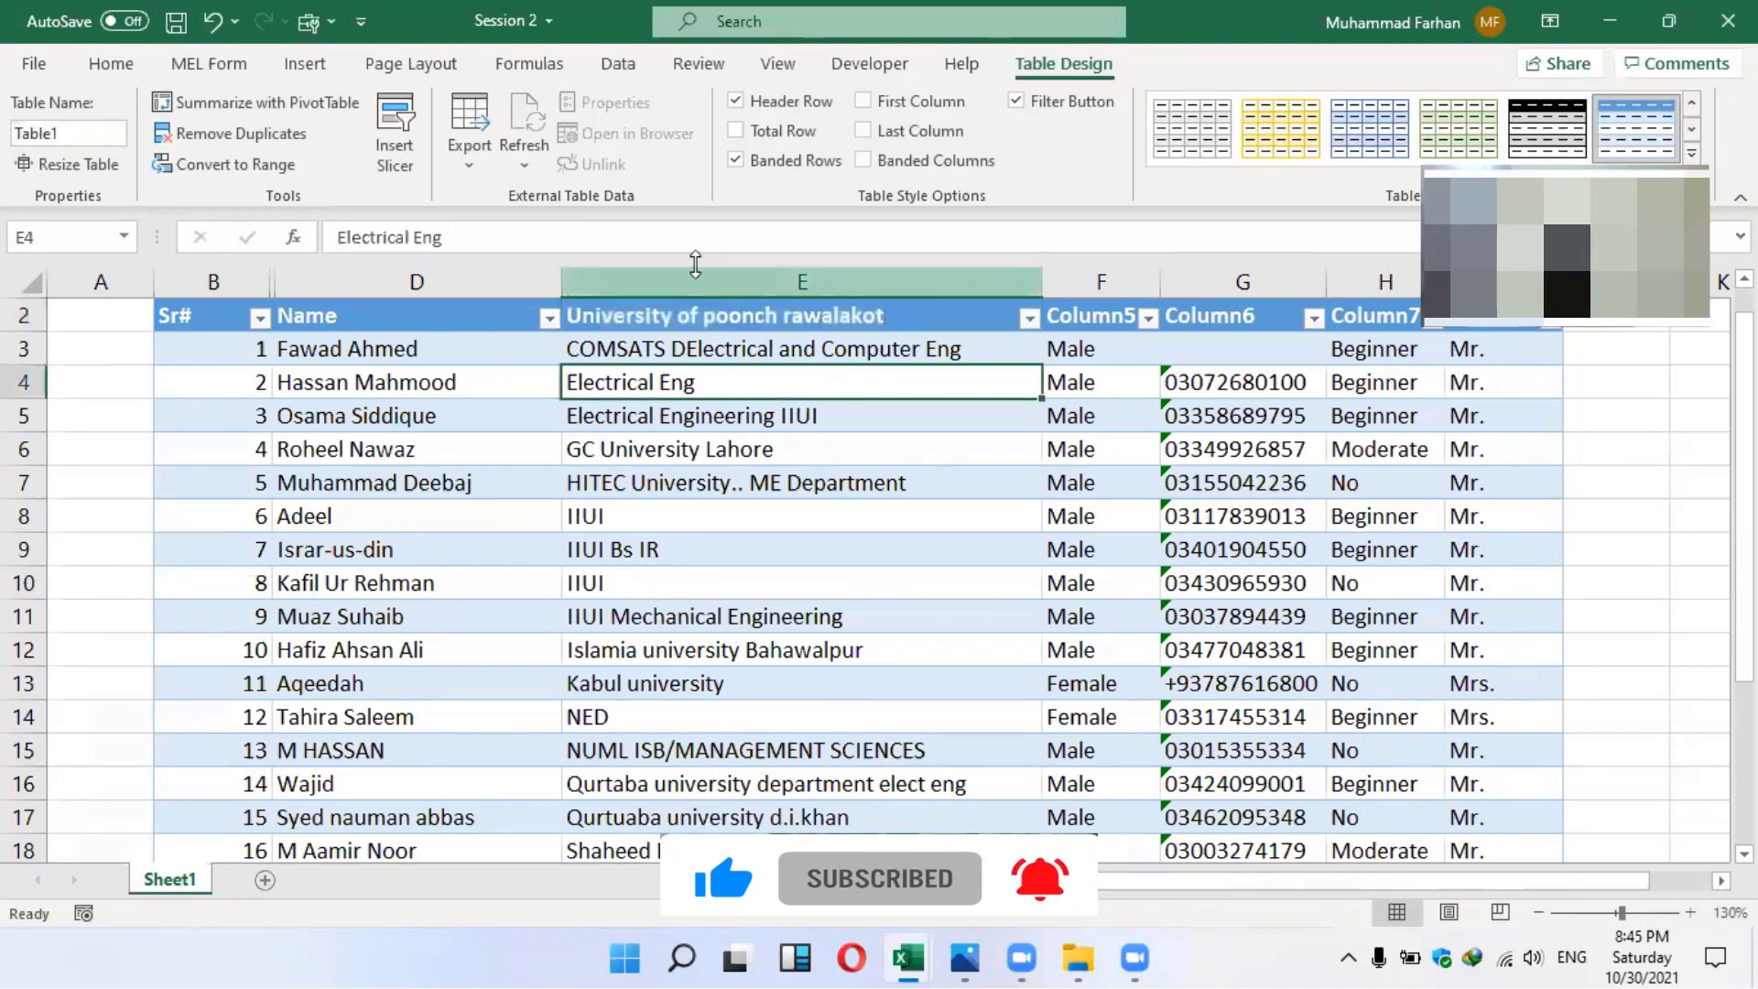
{"action": "key", "text": "Up"}
{"action": "key", "text": "Up"}
{"action": "left_click_drag", "start_coordinate": [587, 242], "coordinate": [411, 244]}
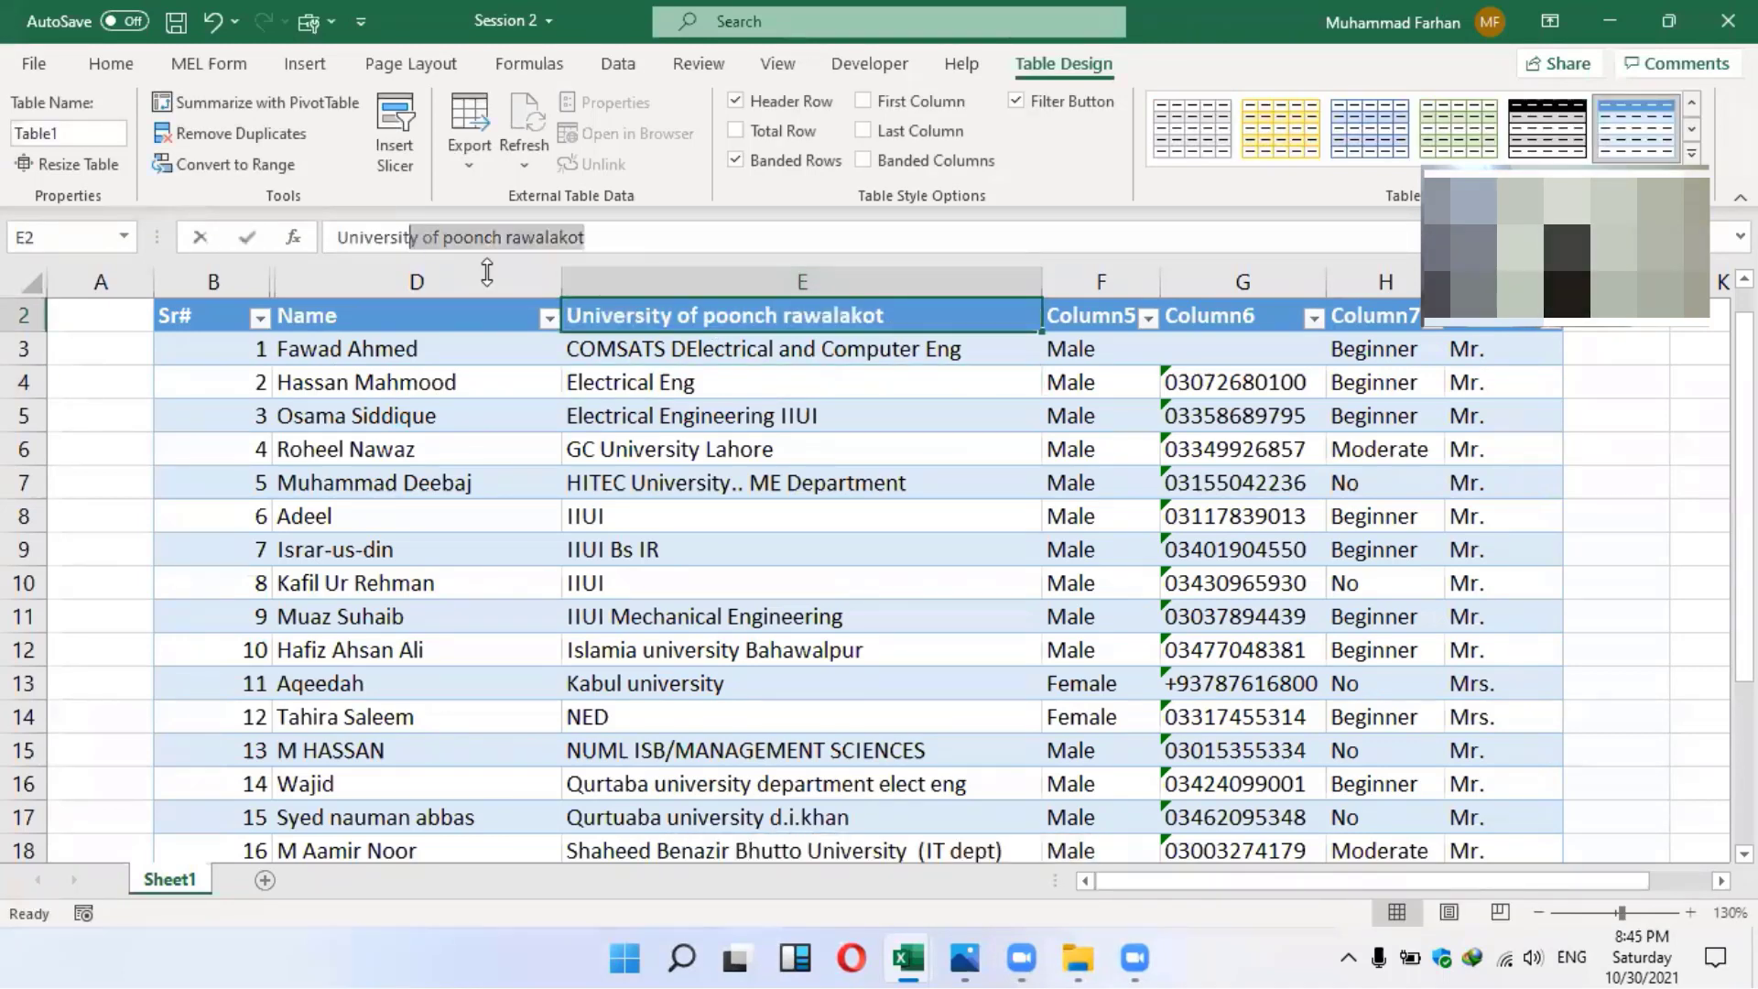
{"action": "type", "text": "y"}
{"action": "key", "text": "Return"}
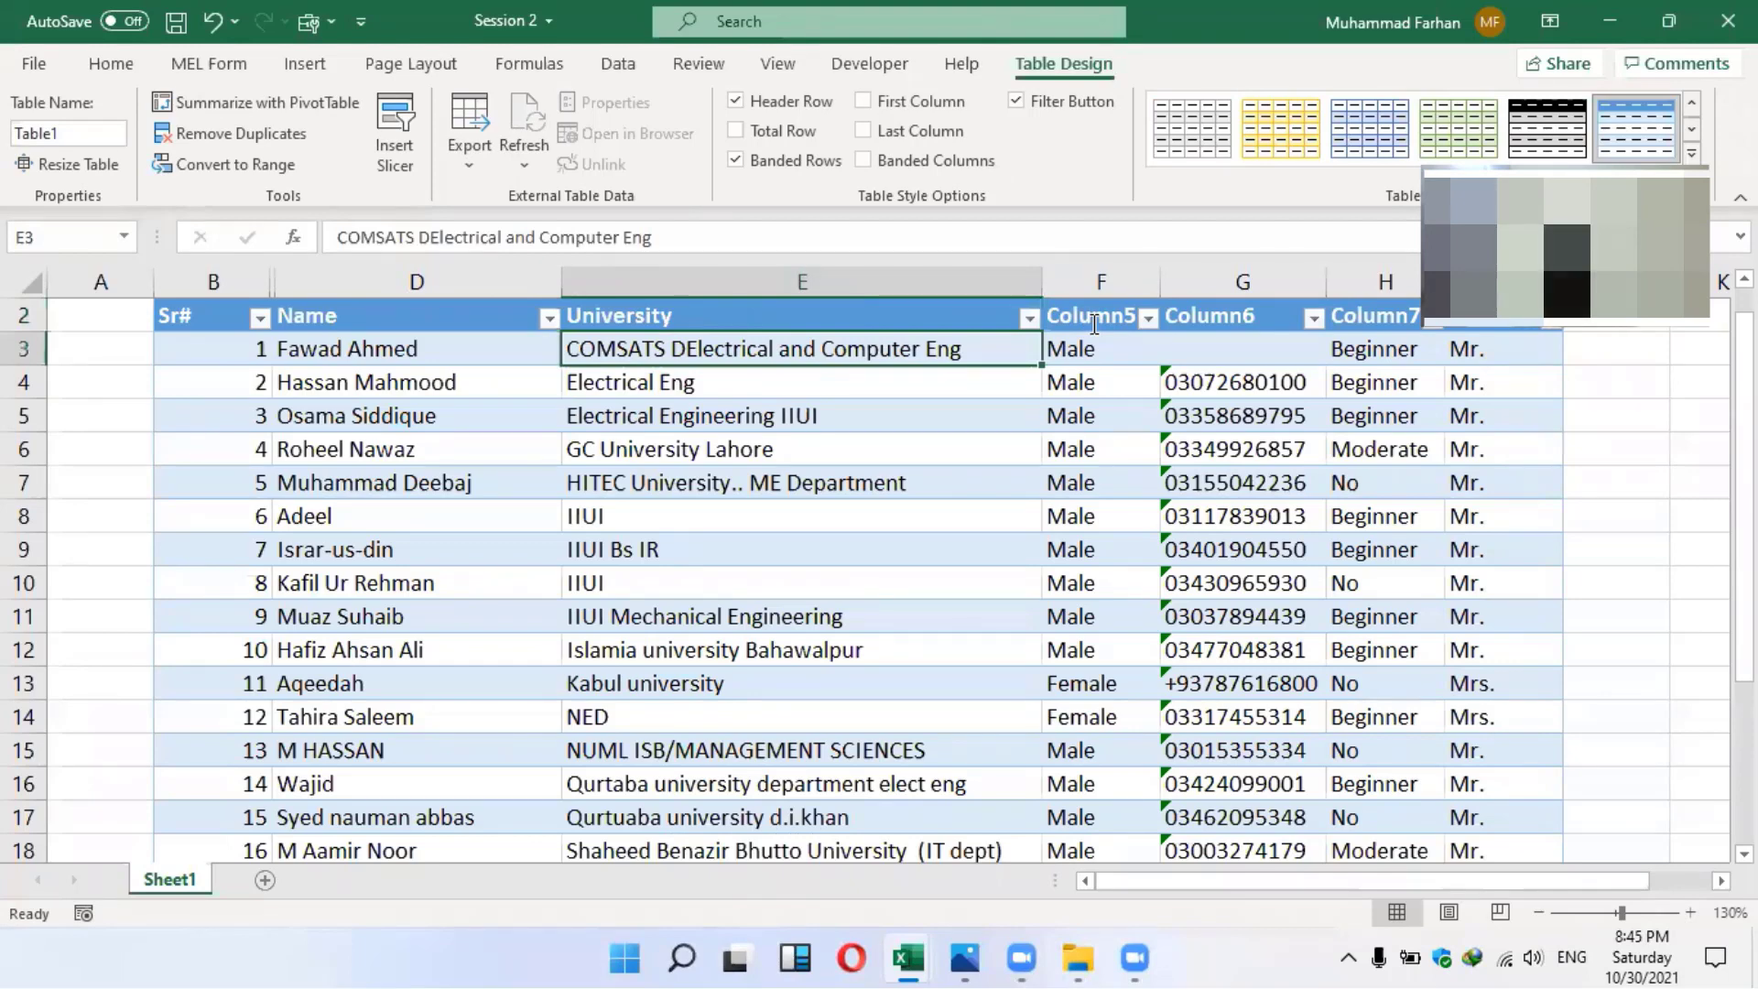
Rename the table's Column5 header in F2 as Gender
{"action": "double_click", "coordinate": [1094, 325]}
{"action": "double_click", "coordinate": [1092, 320]}
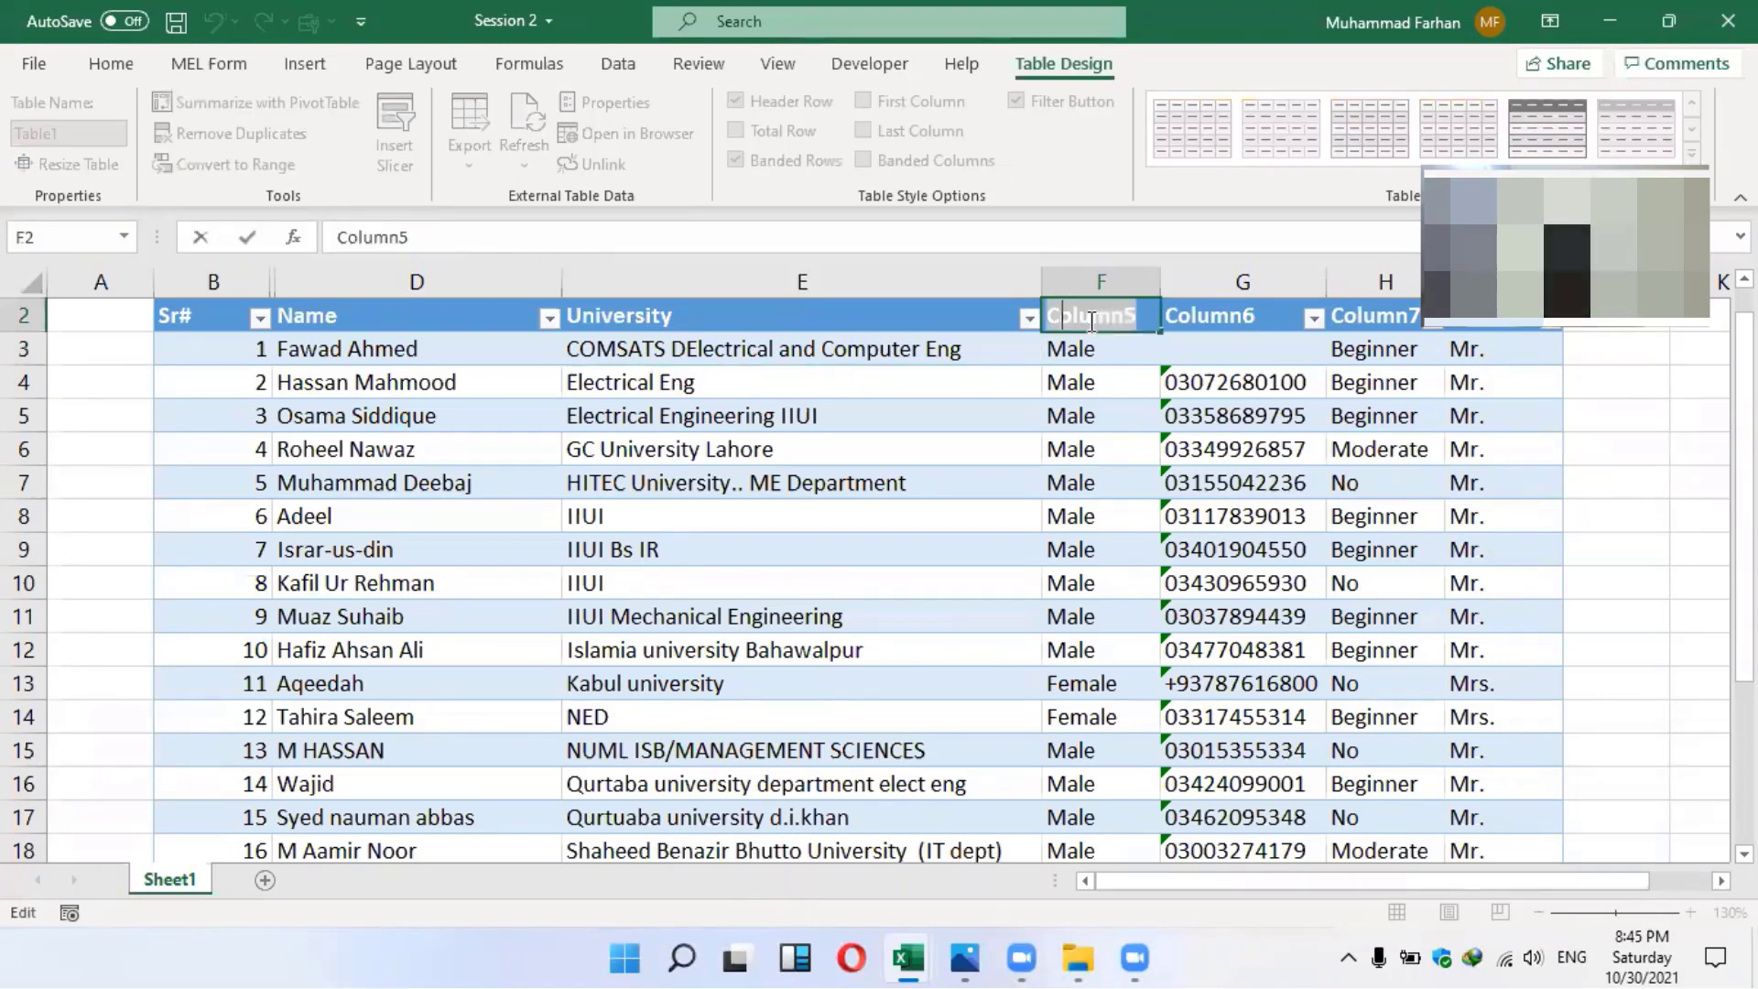
{"action": "type", "text": "Gender"}
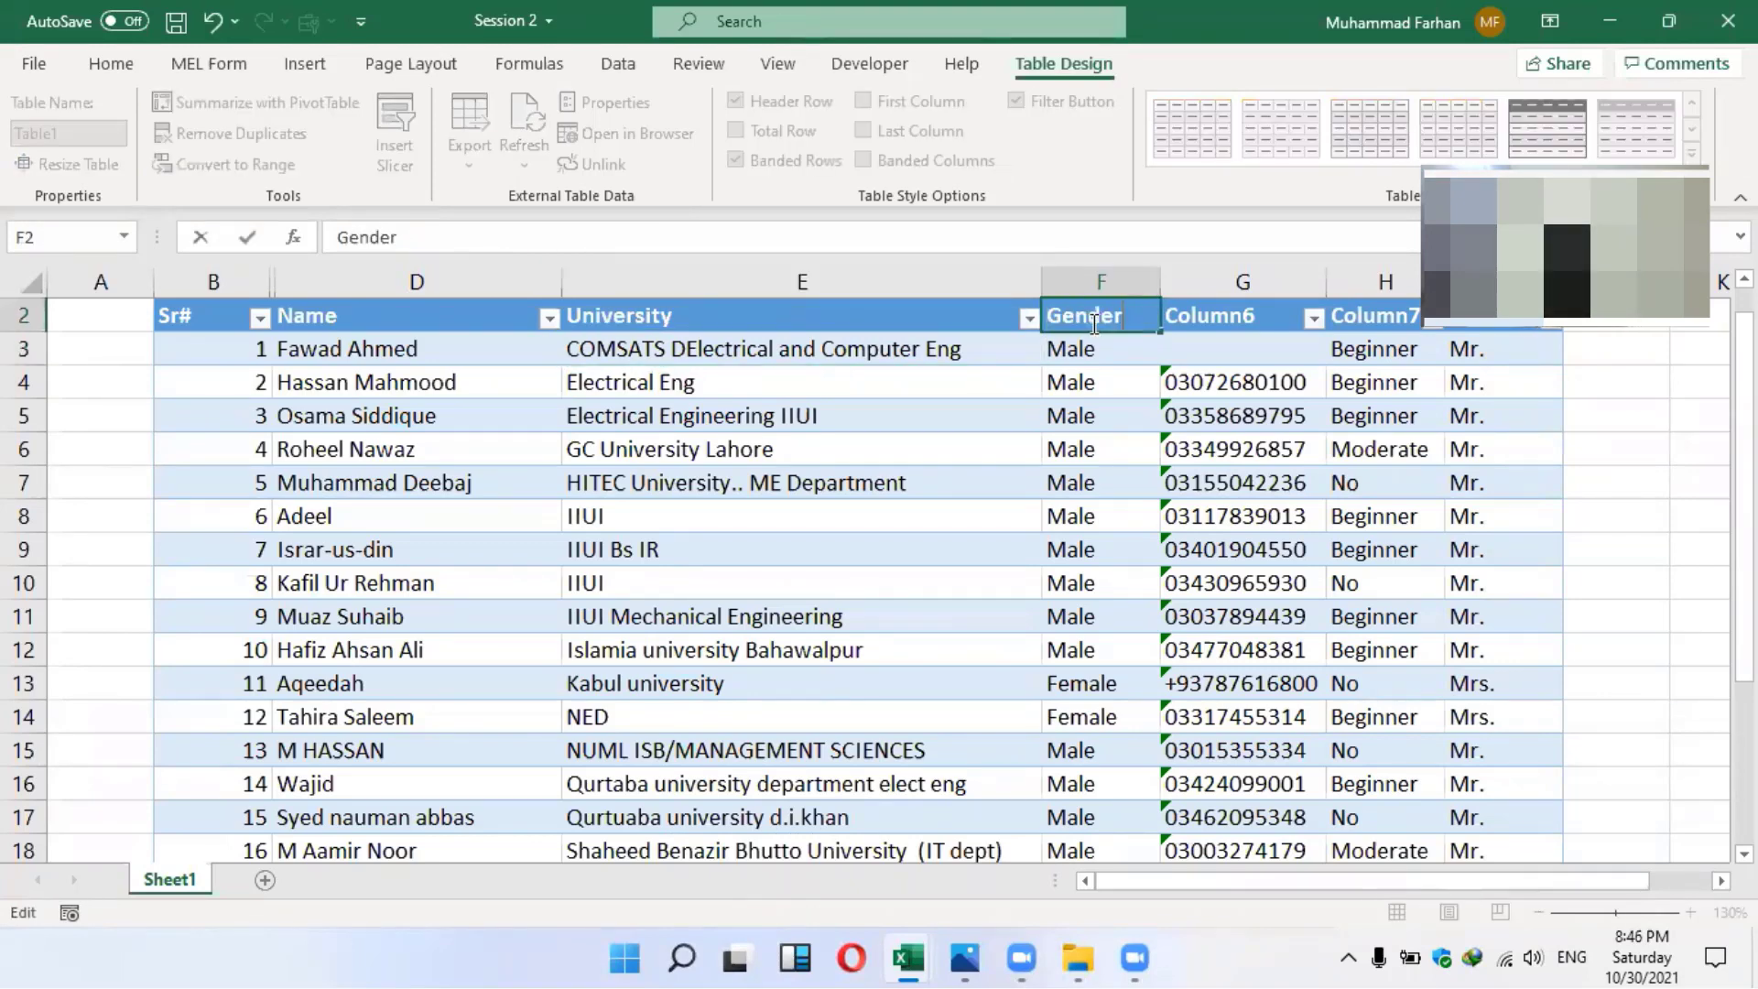
{"action": "key", "text": "Return"}
Rename the table's Column6 header in G2 as Cell#
{"action": "double_click", "coordinate": [1263, 321]}
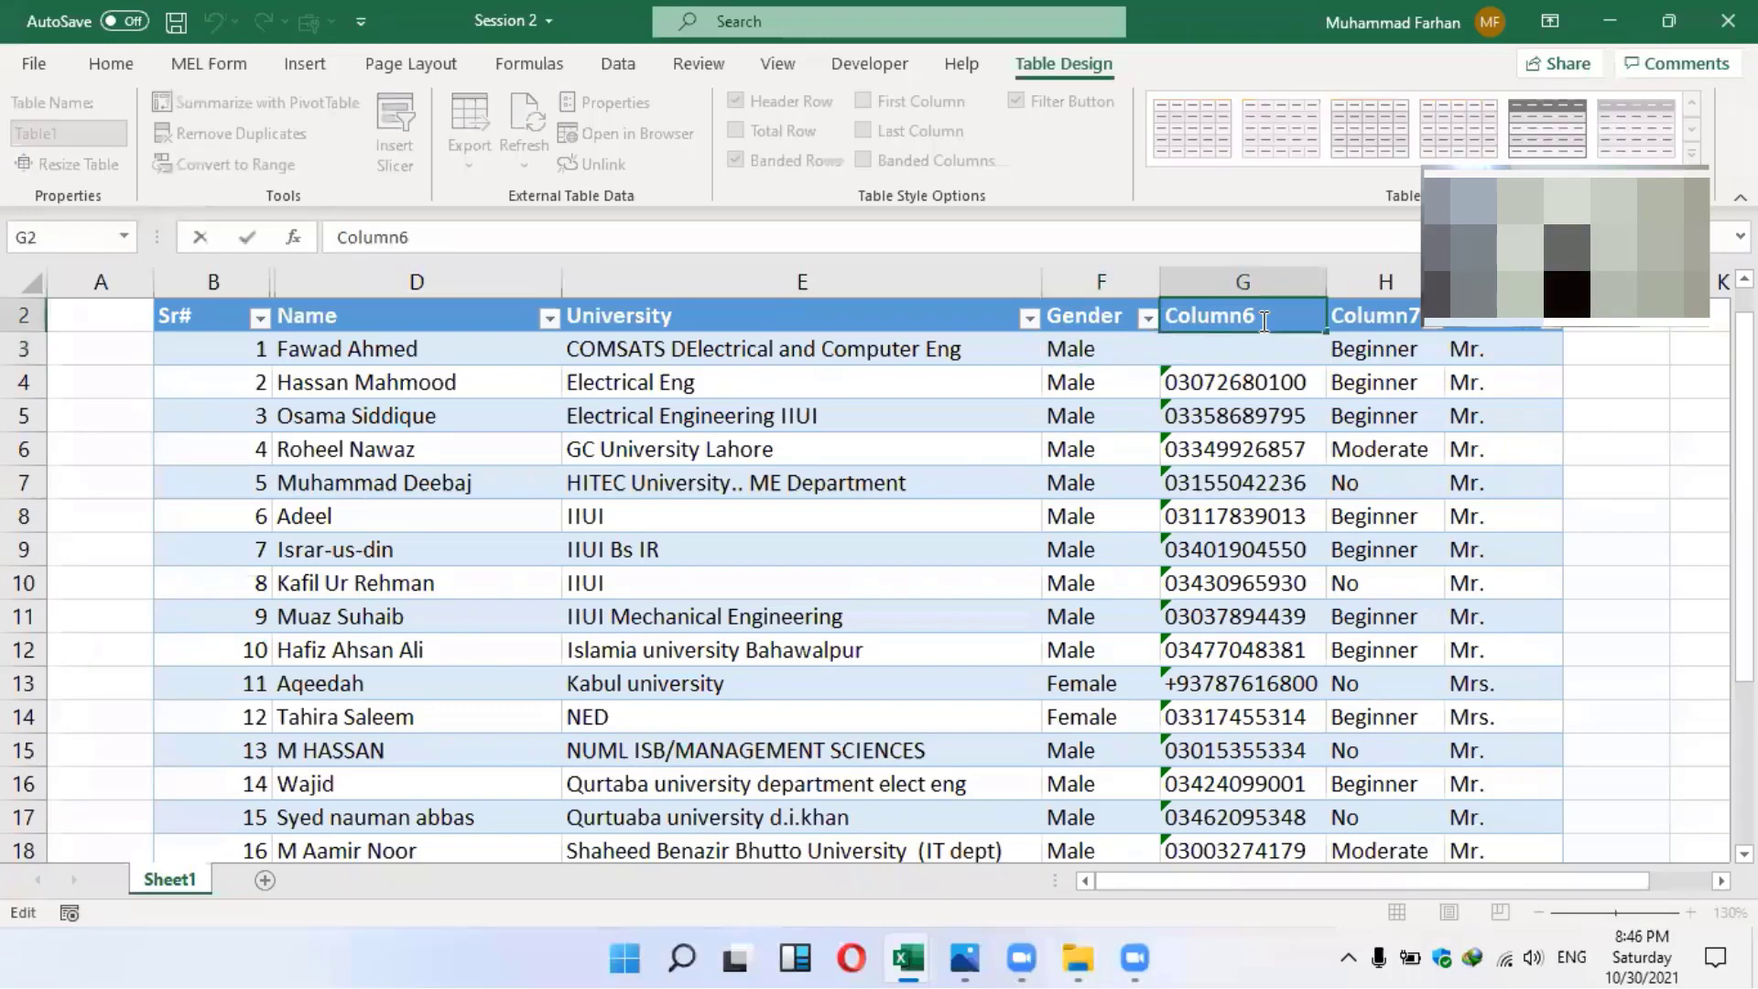
{"action": "double_click", "coordinate": [1263, 322]}
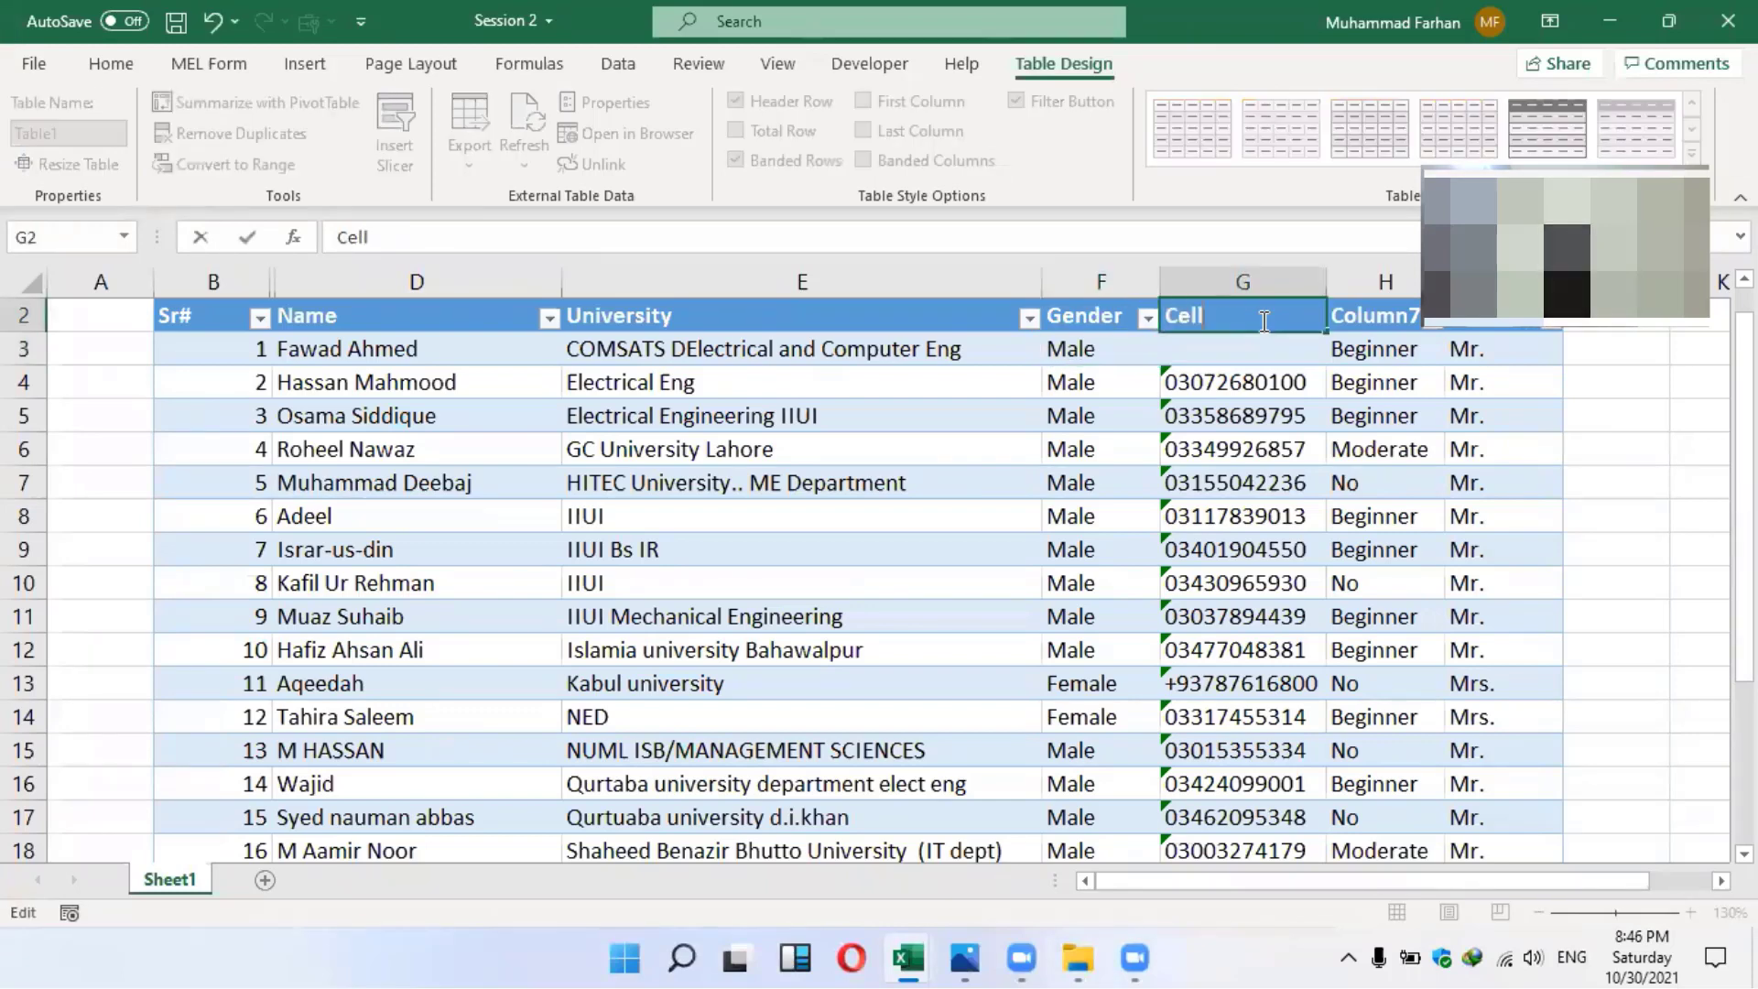
{"action": "type", "text": "#"}
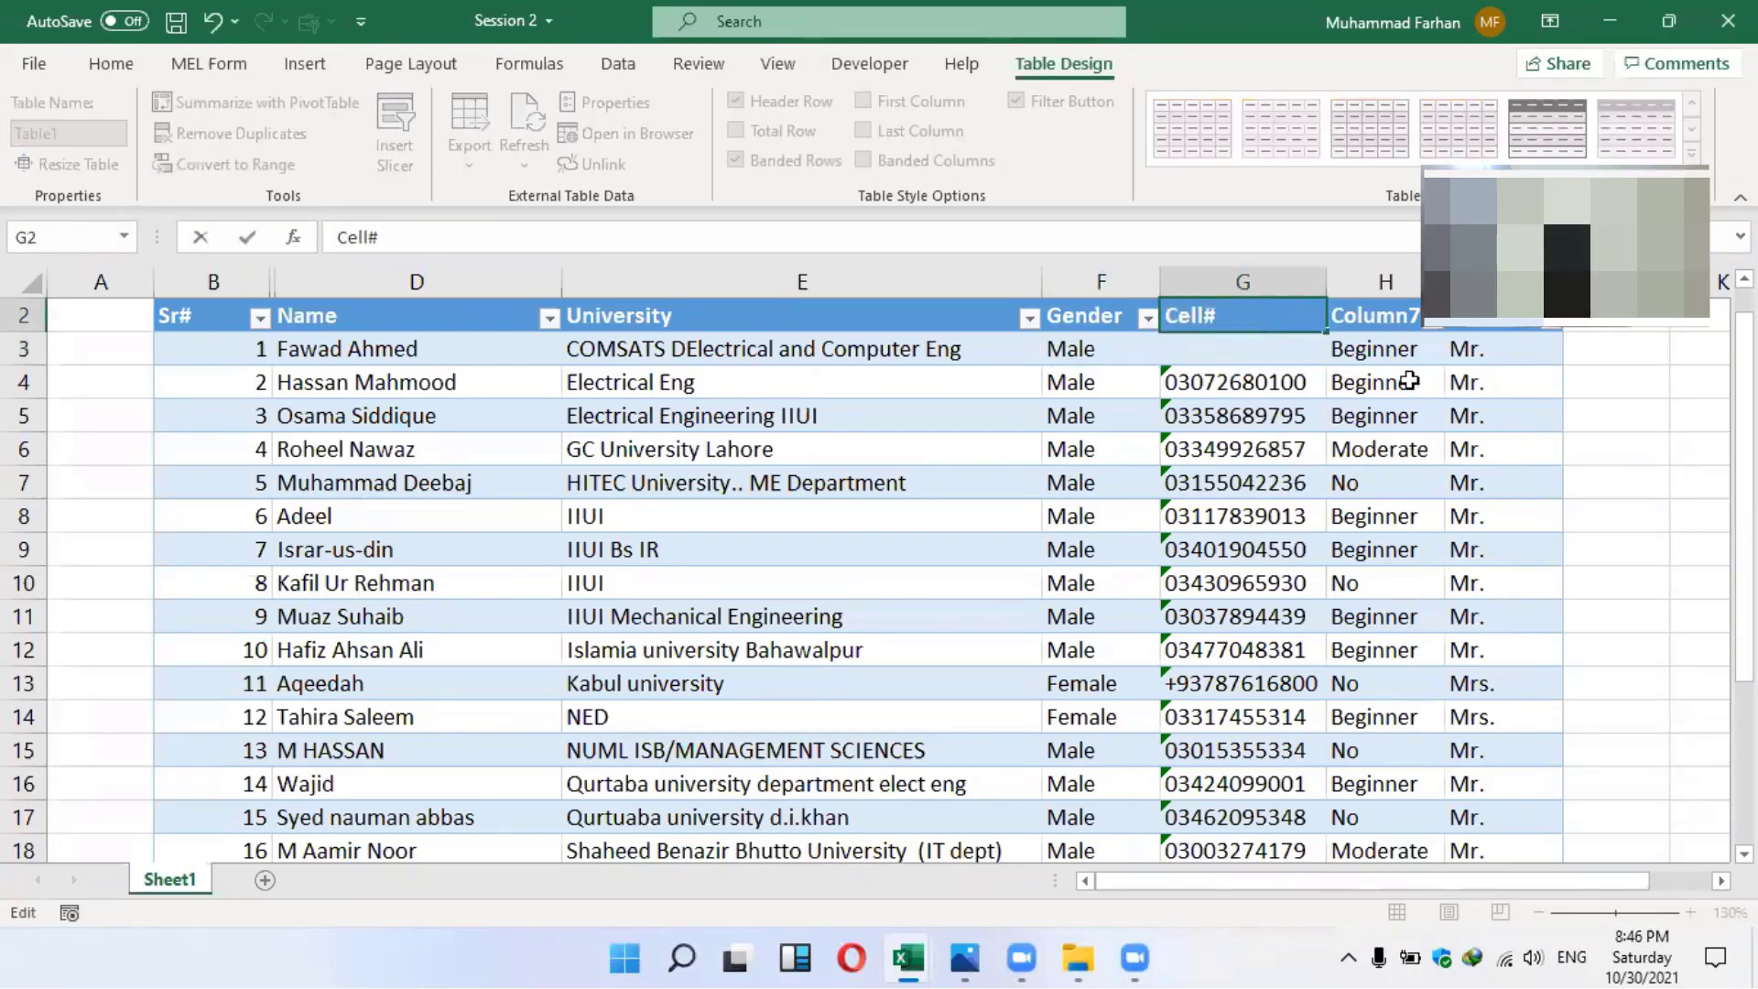
{"action": "left_click", "coordinate": [1242, 449]}
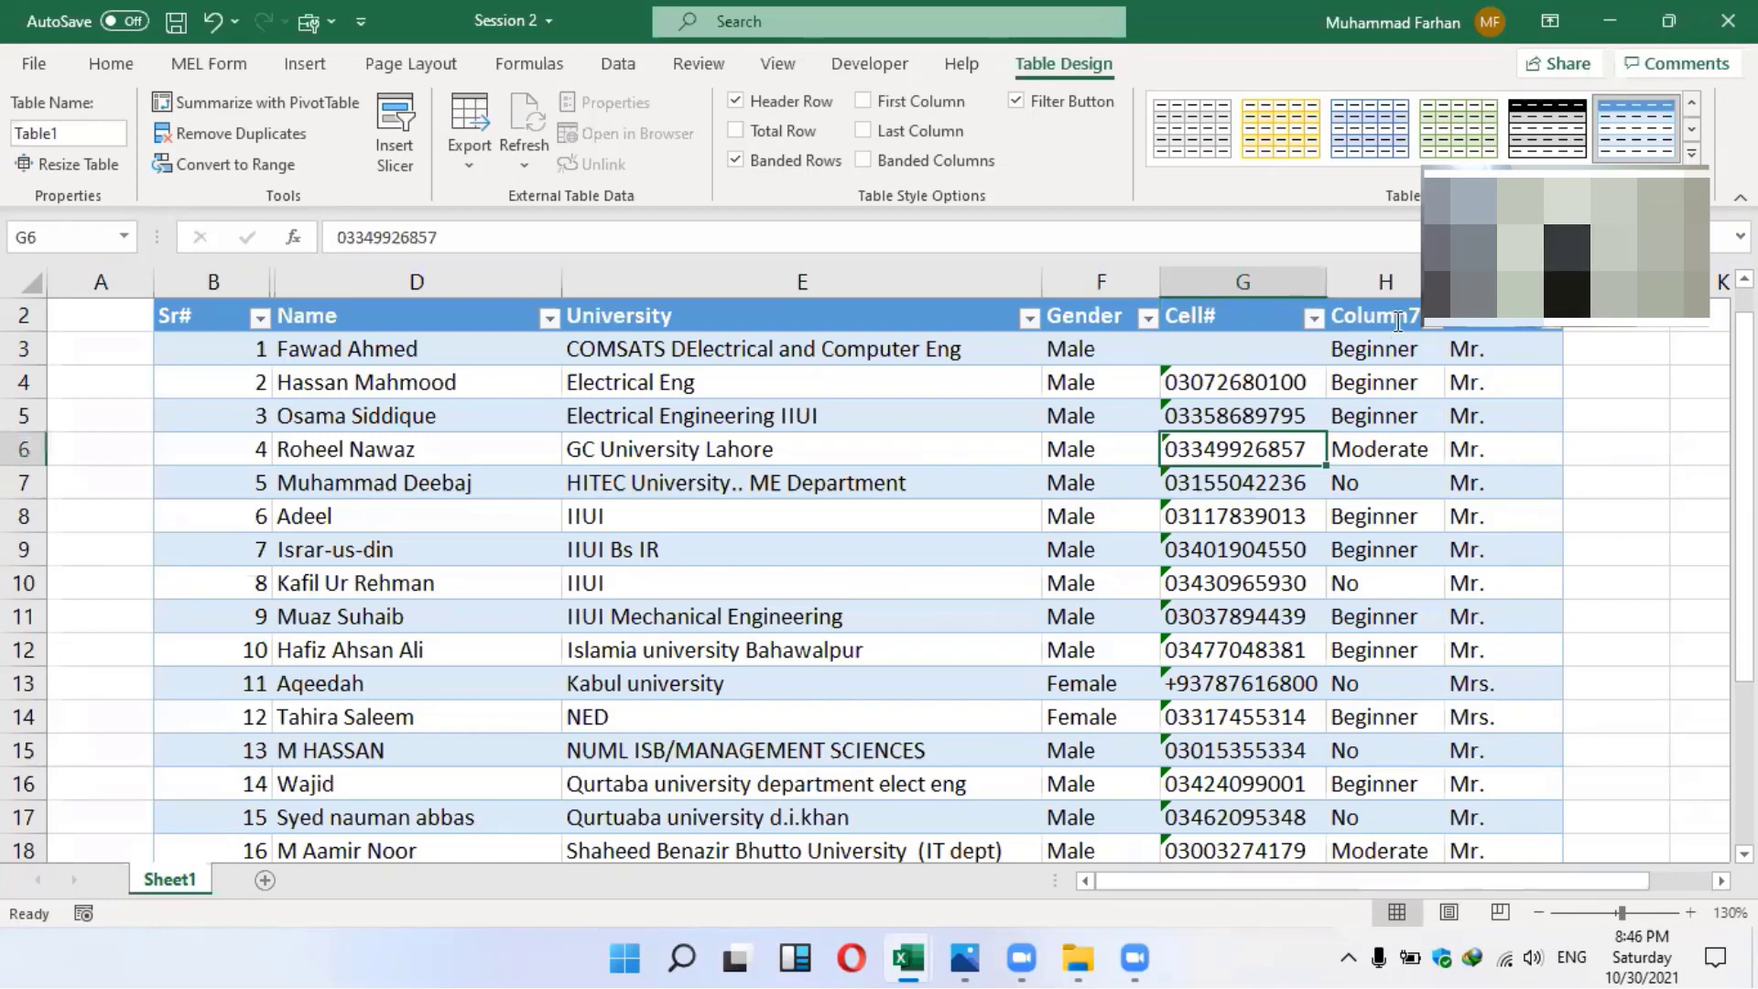
Rename the table's Column7 header in H2 as Status
{"action": "double_click", "coordinate": [1398, 321]}
{"action": "double_click", "coordinate": [1398, 320]}
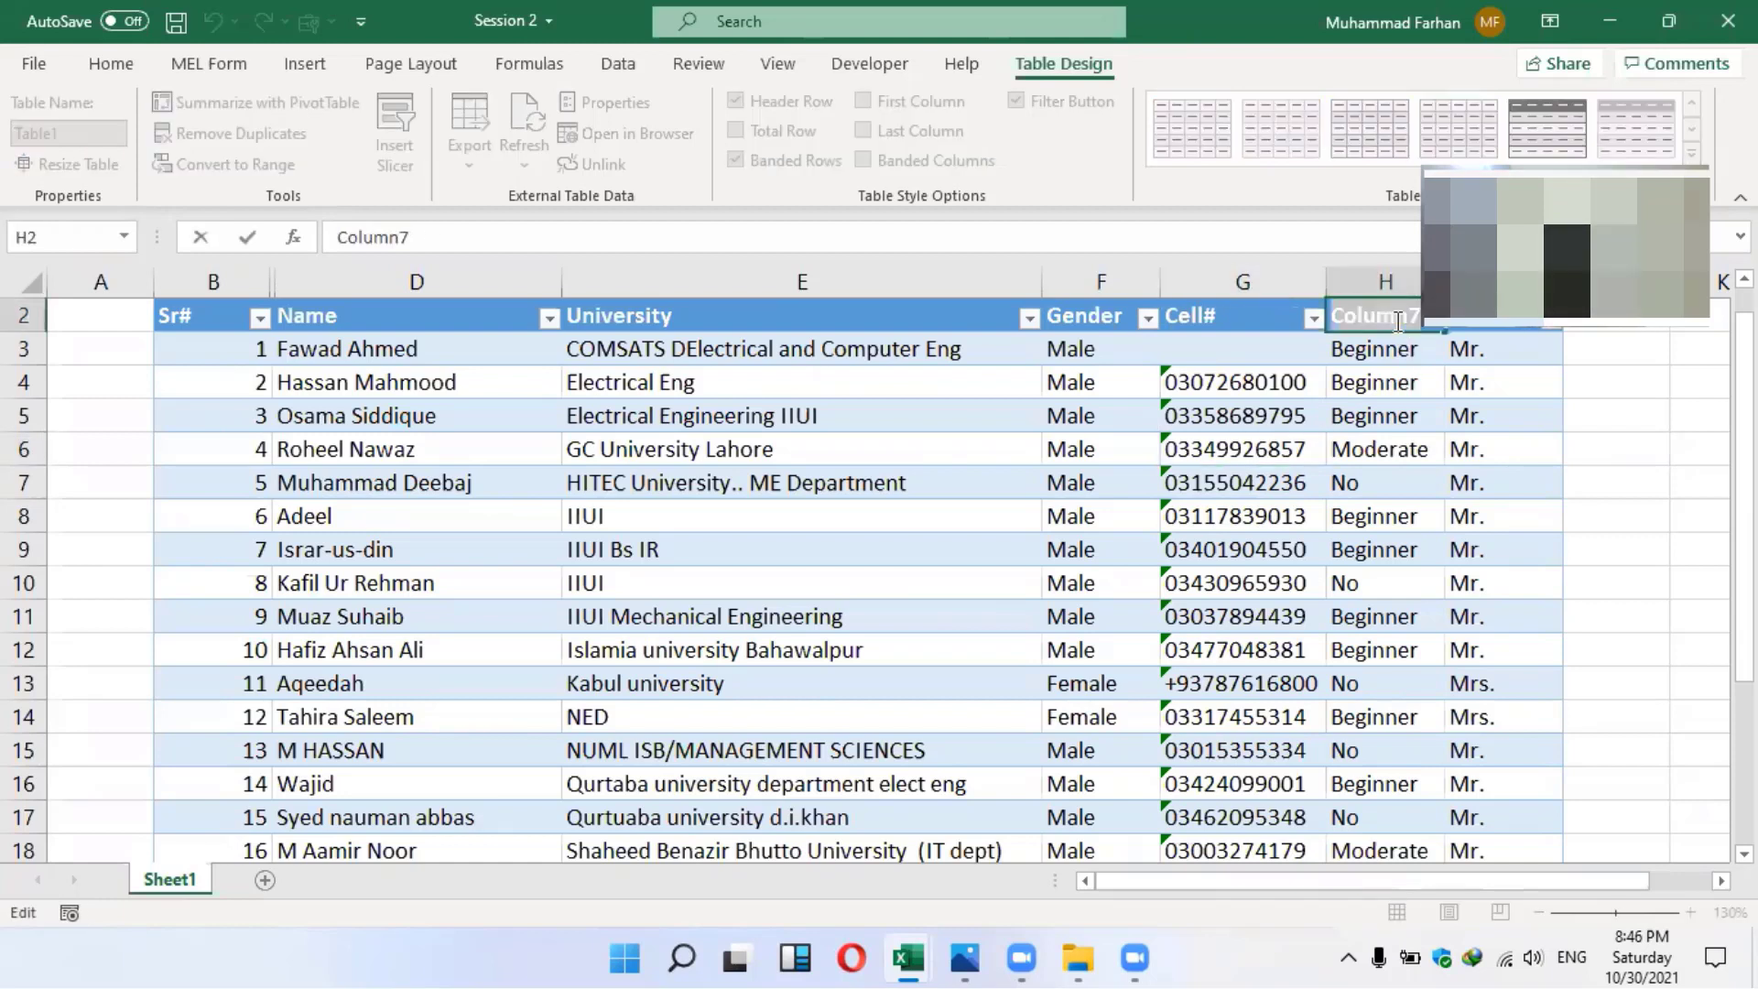
{"action": "type", "text": "Status"}
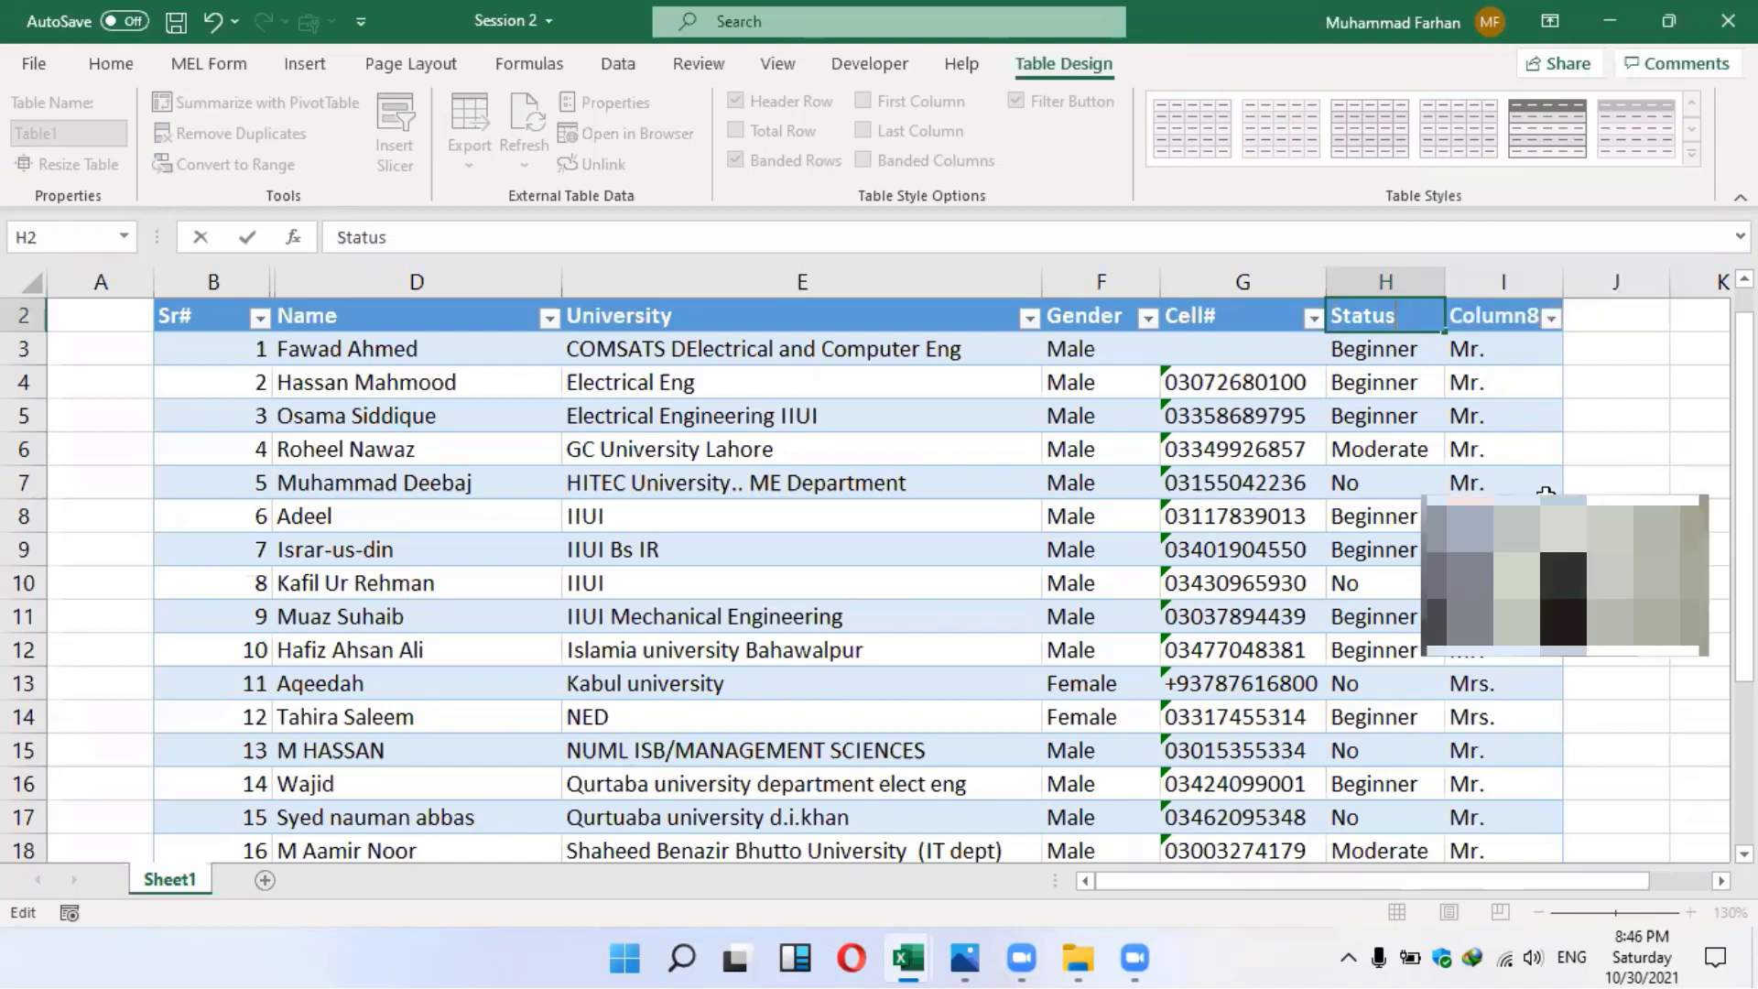
Rename the table's Column8 header in I2 as Mr/Mrs
{"action": "double_click", "coordinate": [1521, 314]}
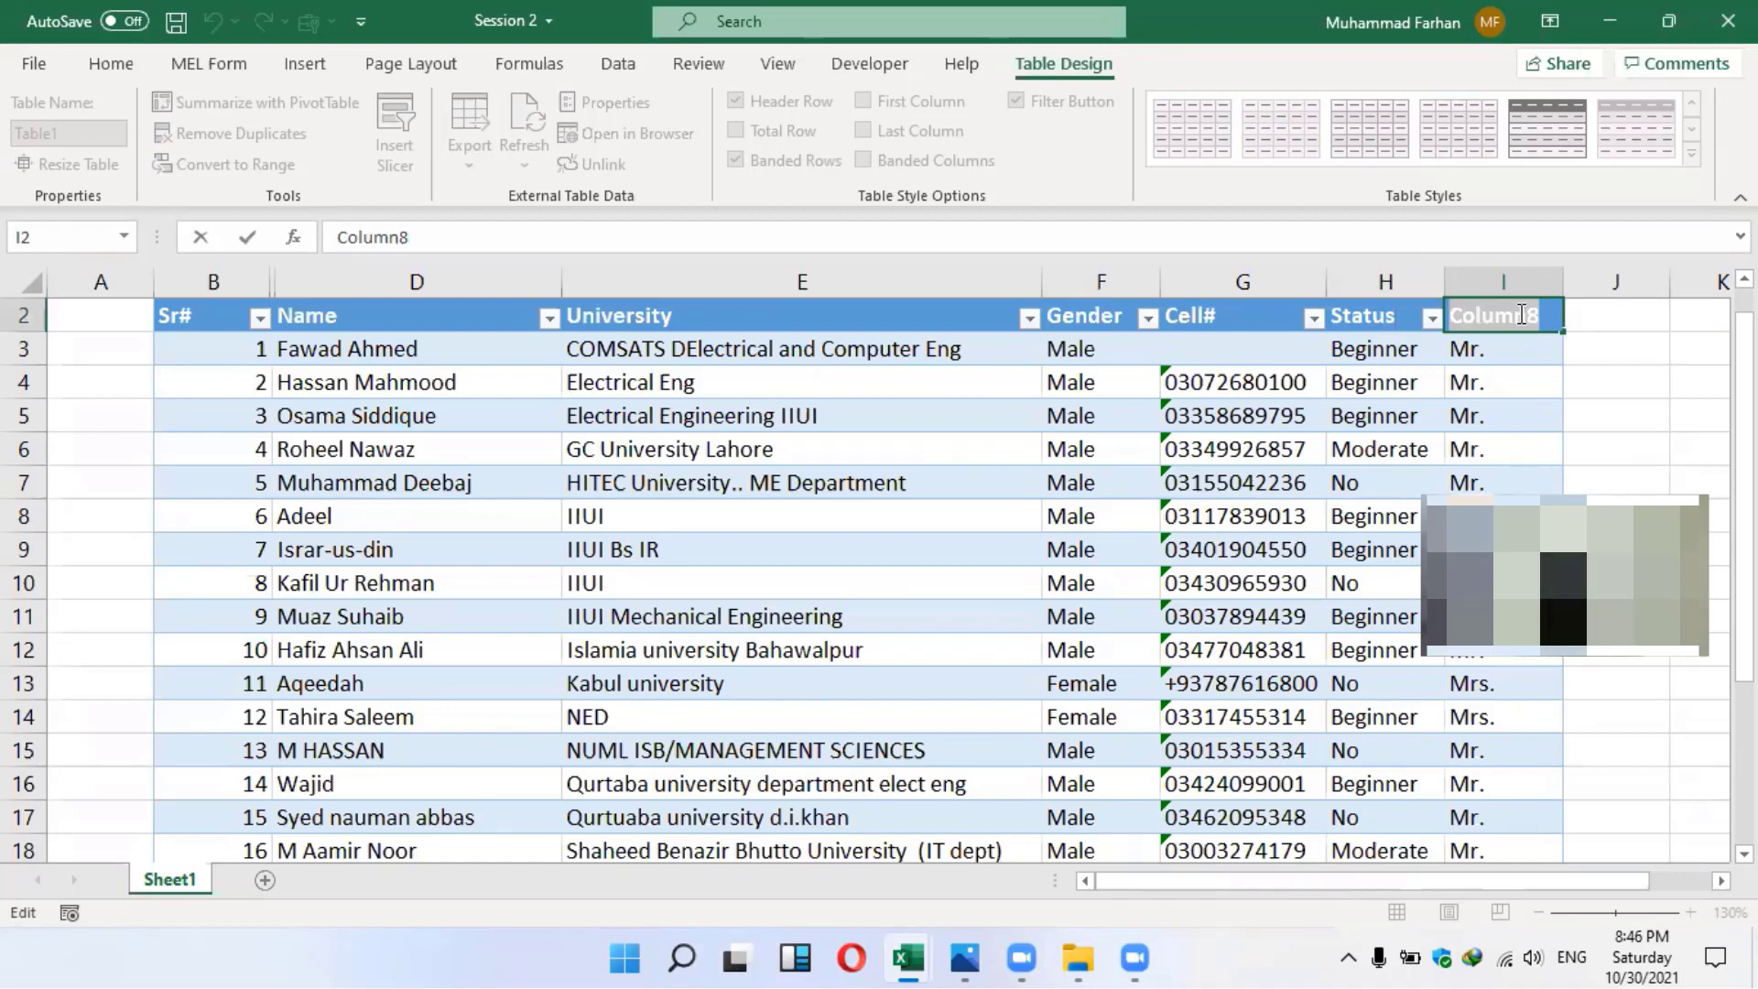
{"action": "type", "text": "Mr."}
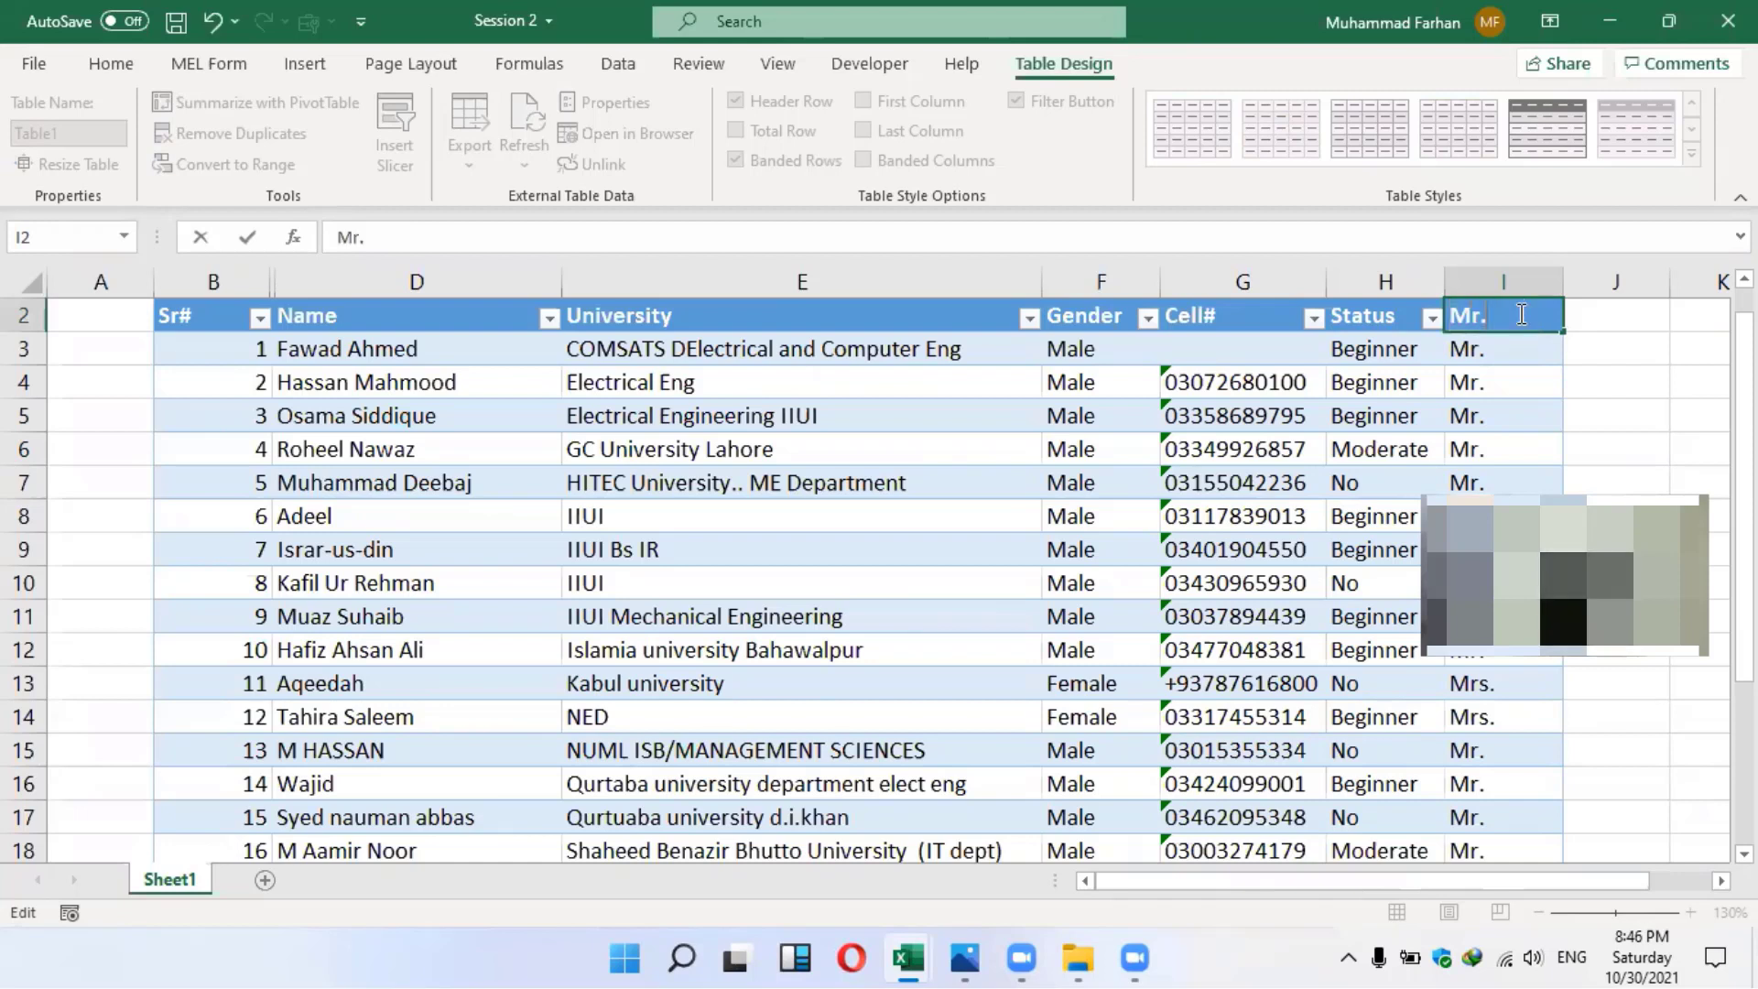
{"action": "key", "text": "BackSpace"}
{"action": "type", "text": "/M"}
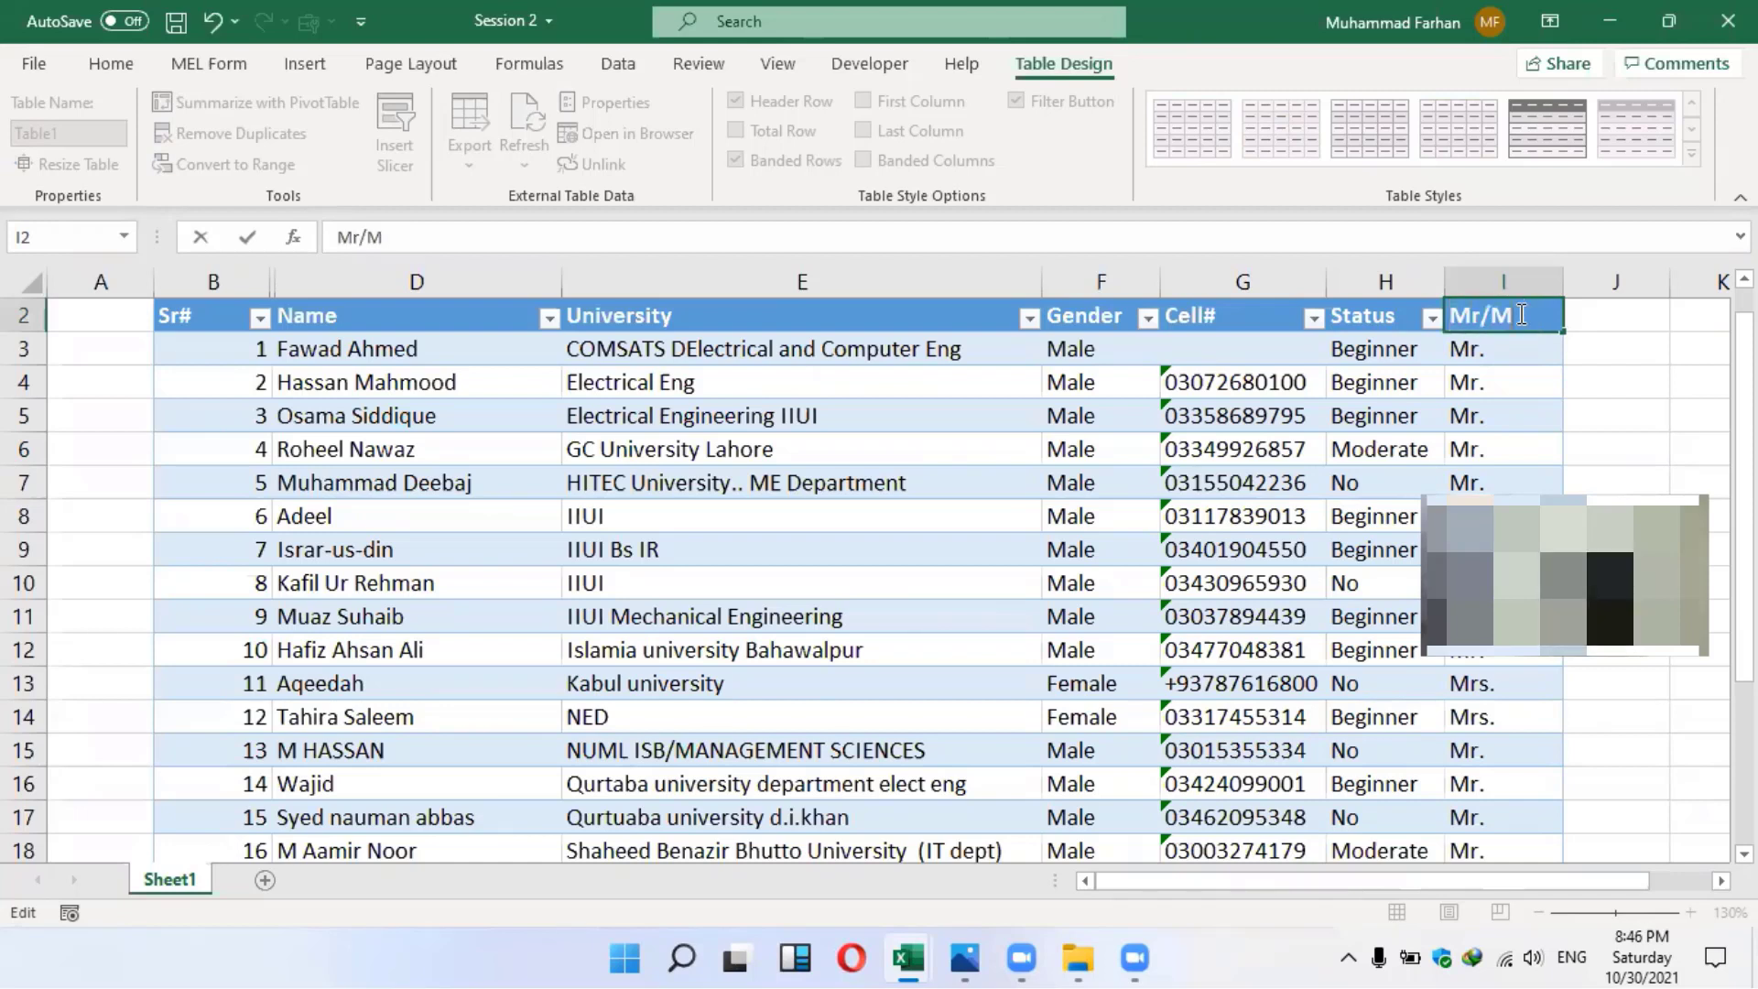
{"action": "type", "text": "rs"}
{"action": "left_click", "coordinate": [1268, 450]}
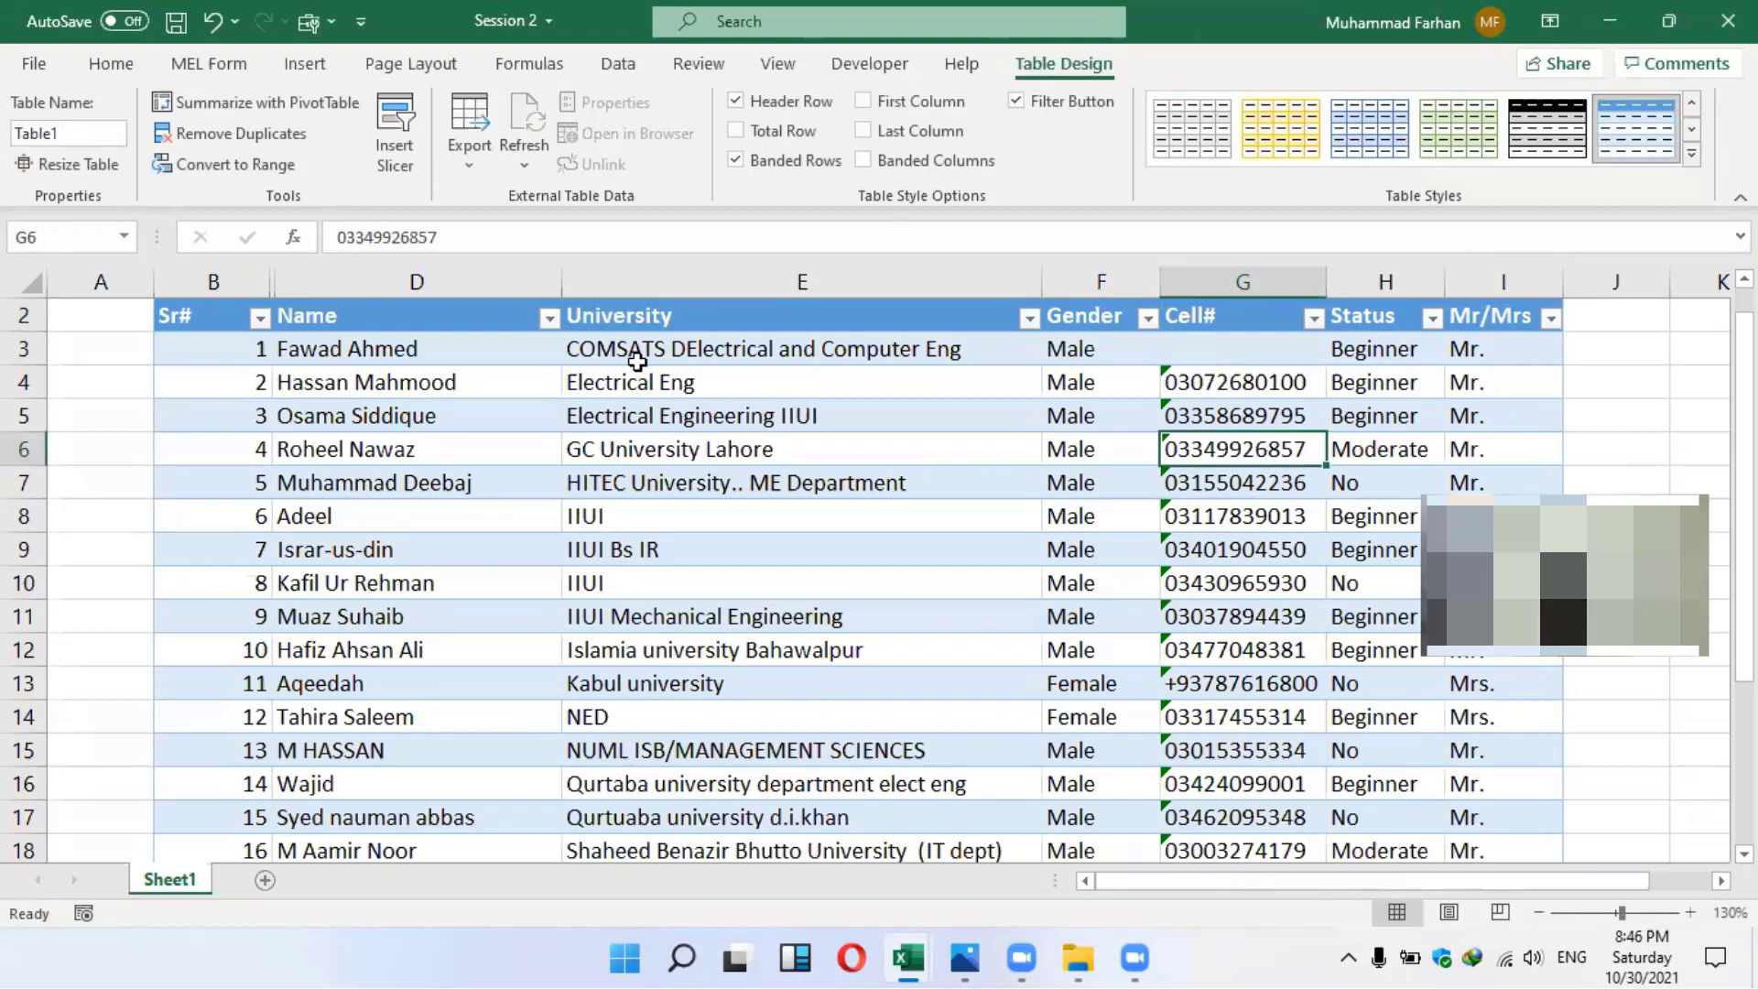
Examine the table's records and the sort and filter options of the Sr# and Name columns
{"action": "left_click", "coordinate": [974, 573]}
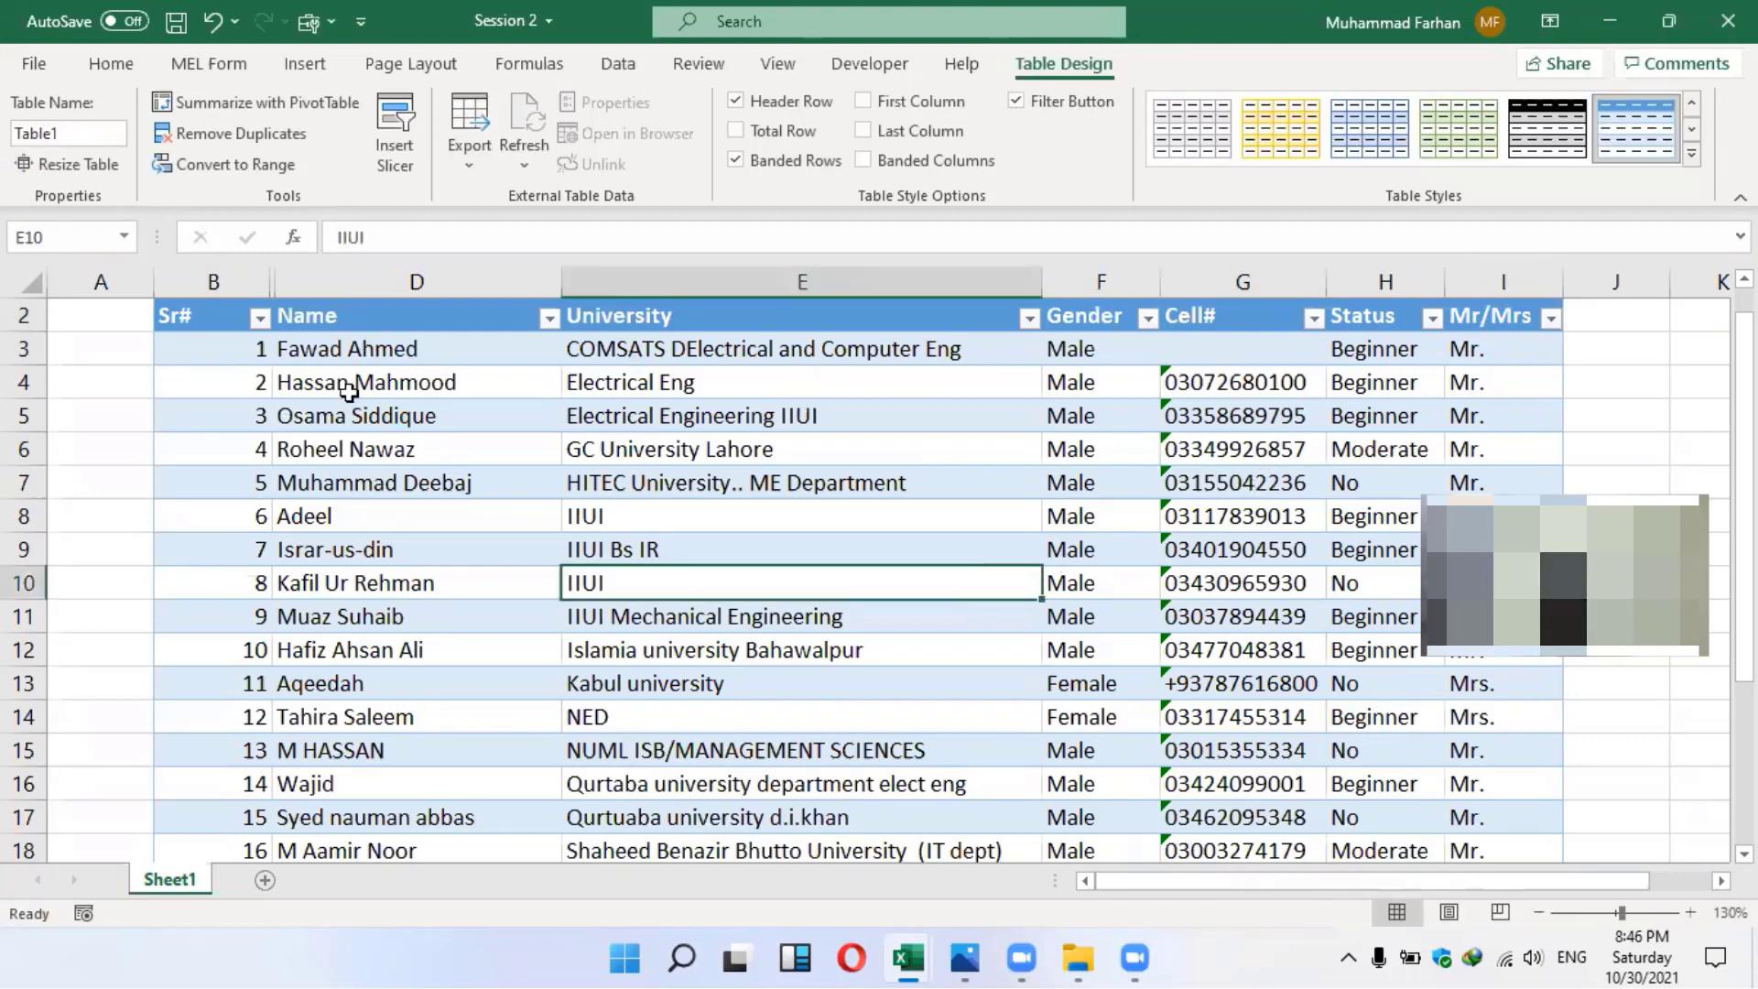
{"action": "left_click_drag", "start_coordinate": [265, 341], "coordinate": [1099, 719]}
{"action": "key", "text": "shift+Right"}
{"action": "key", "text": "shift+Right"}
{"action": "left_click", "coordinate": [1483, 410]}
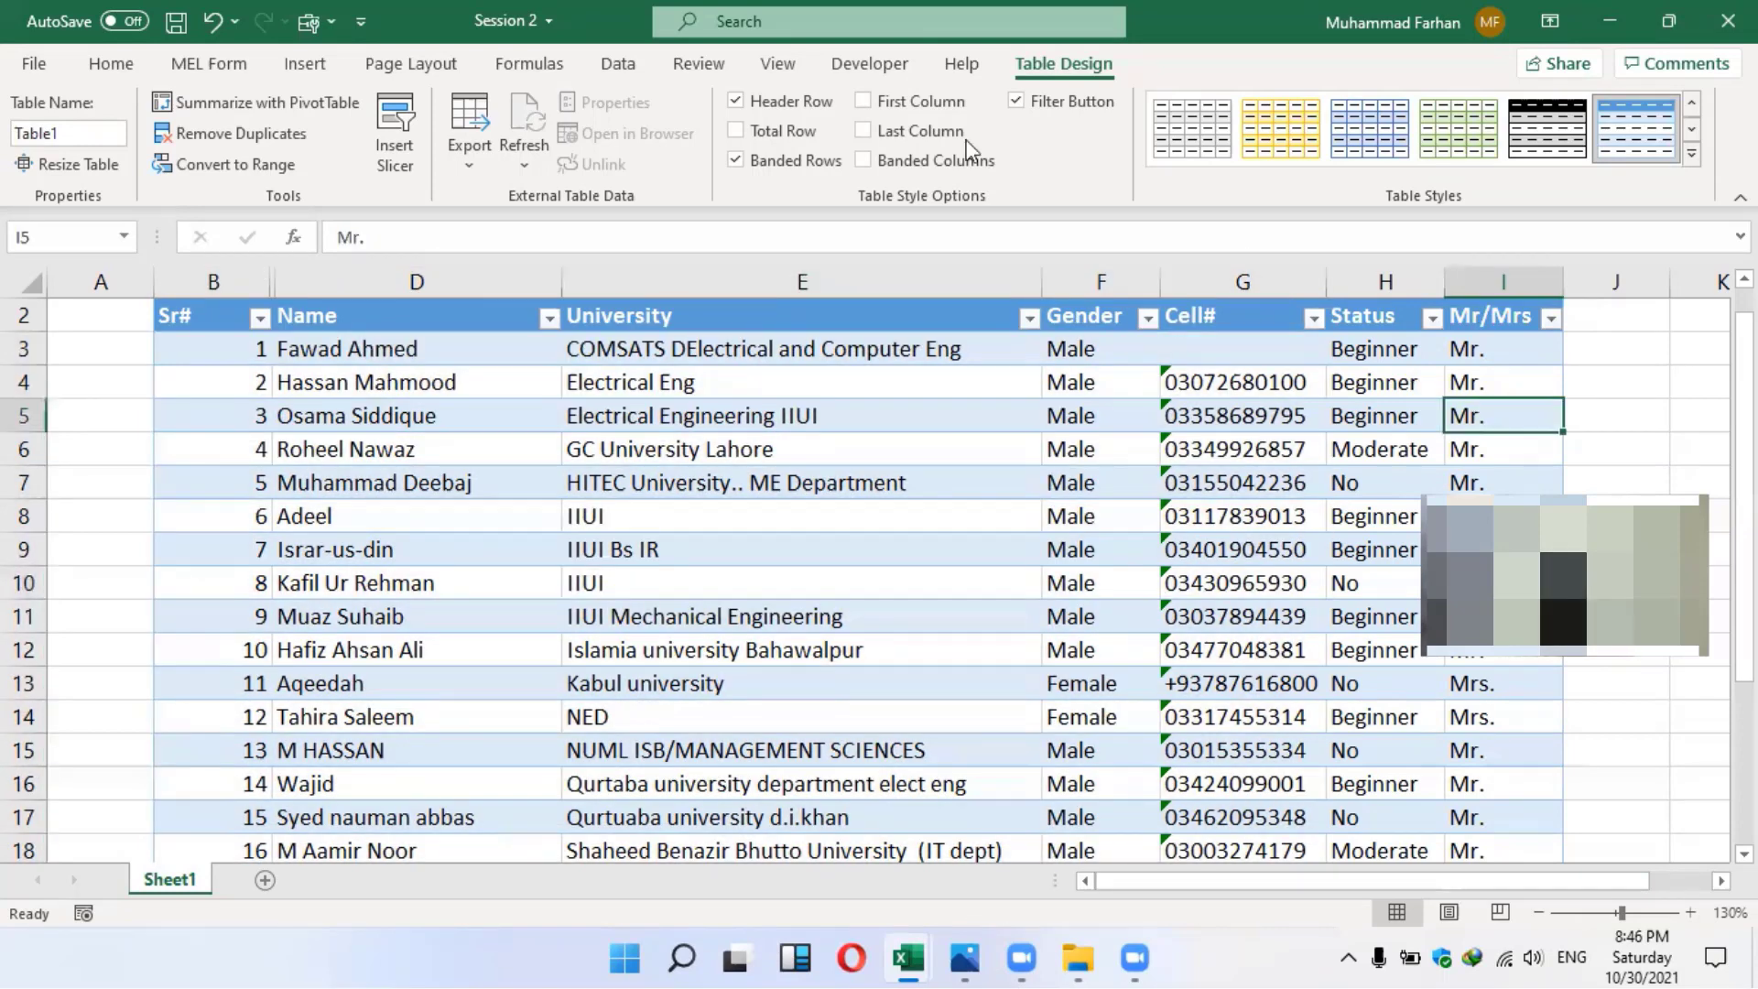
{"action": "left_click", "coordinate": [260, 320]}
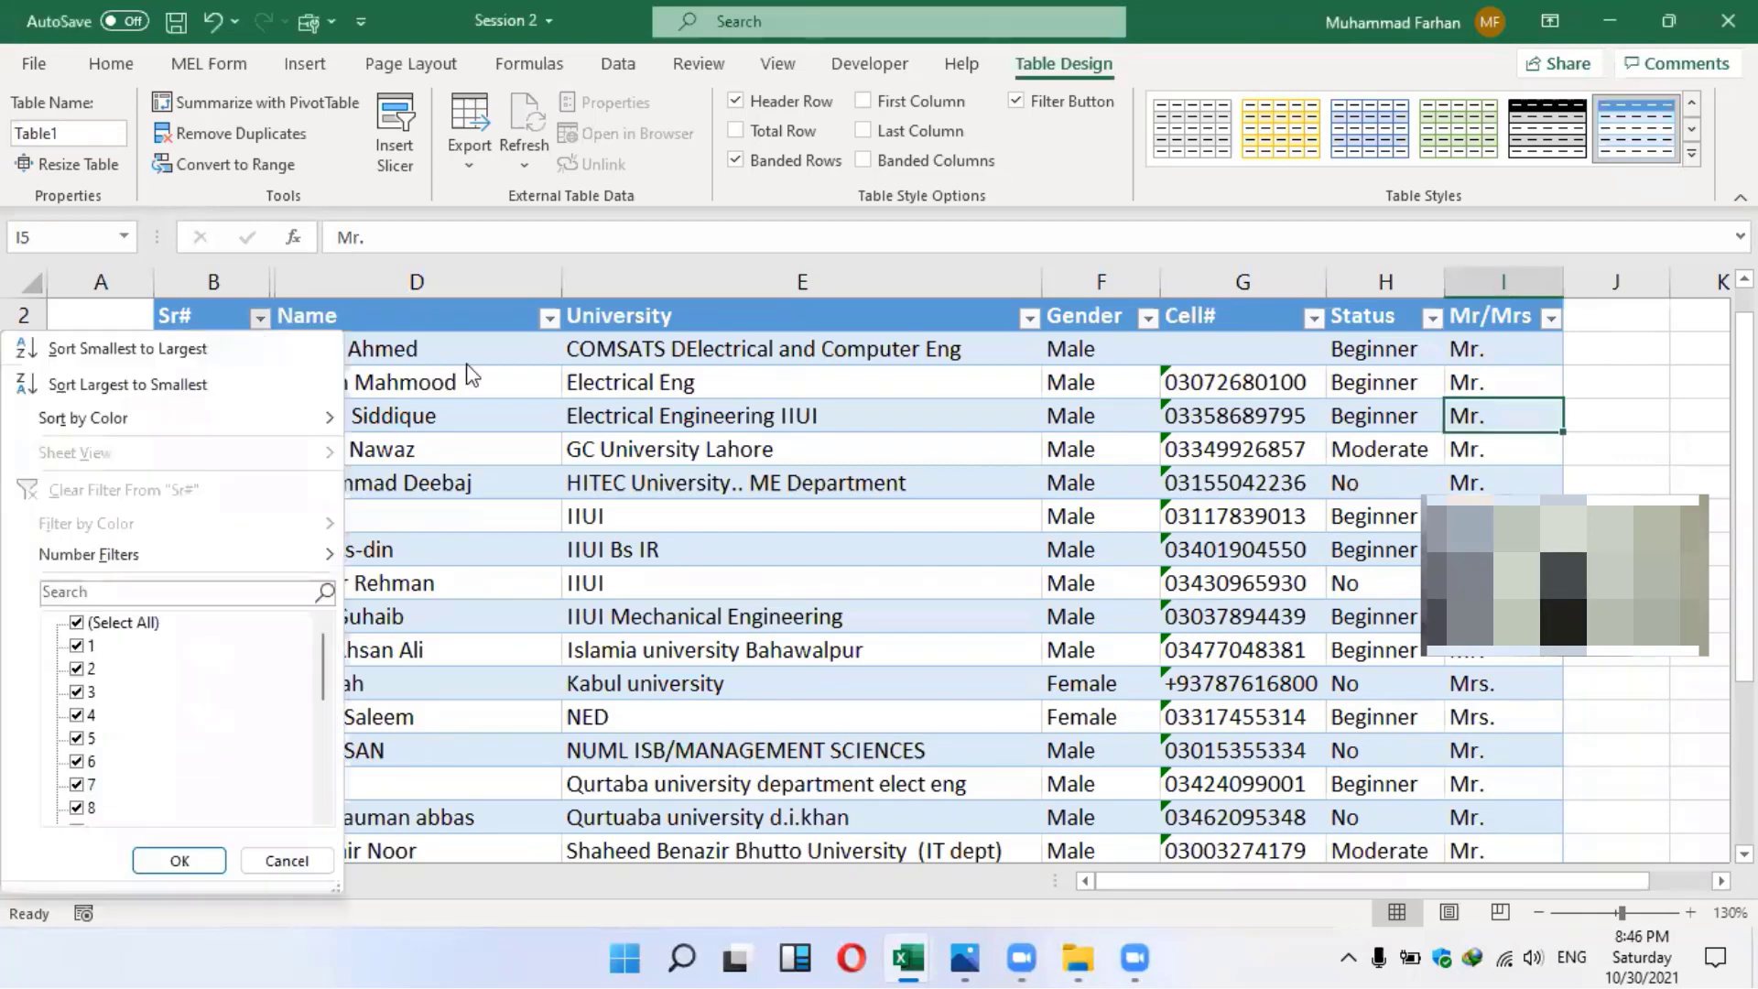
{"action": "left_click", "coordinate": [549, 319]}
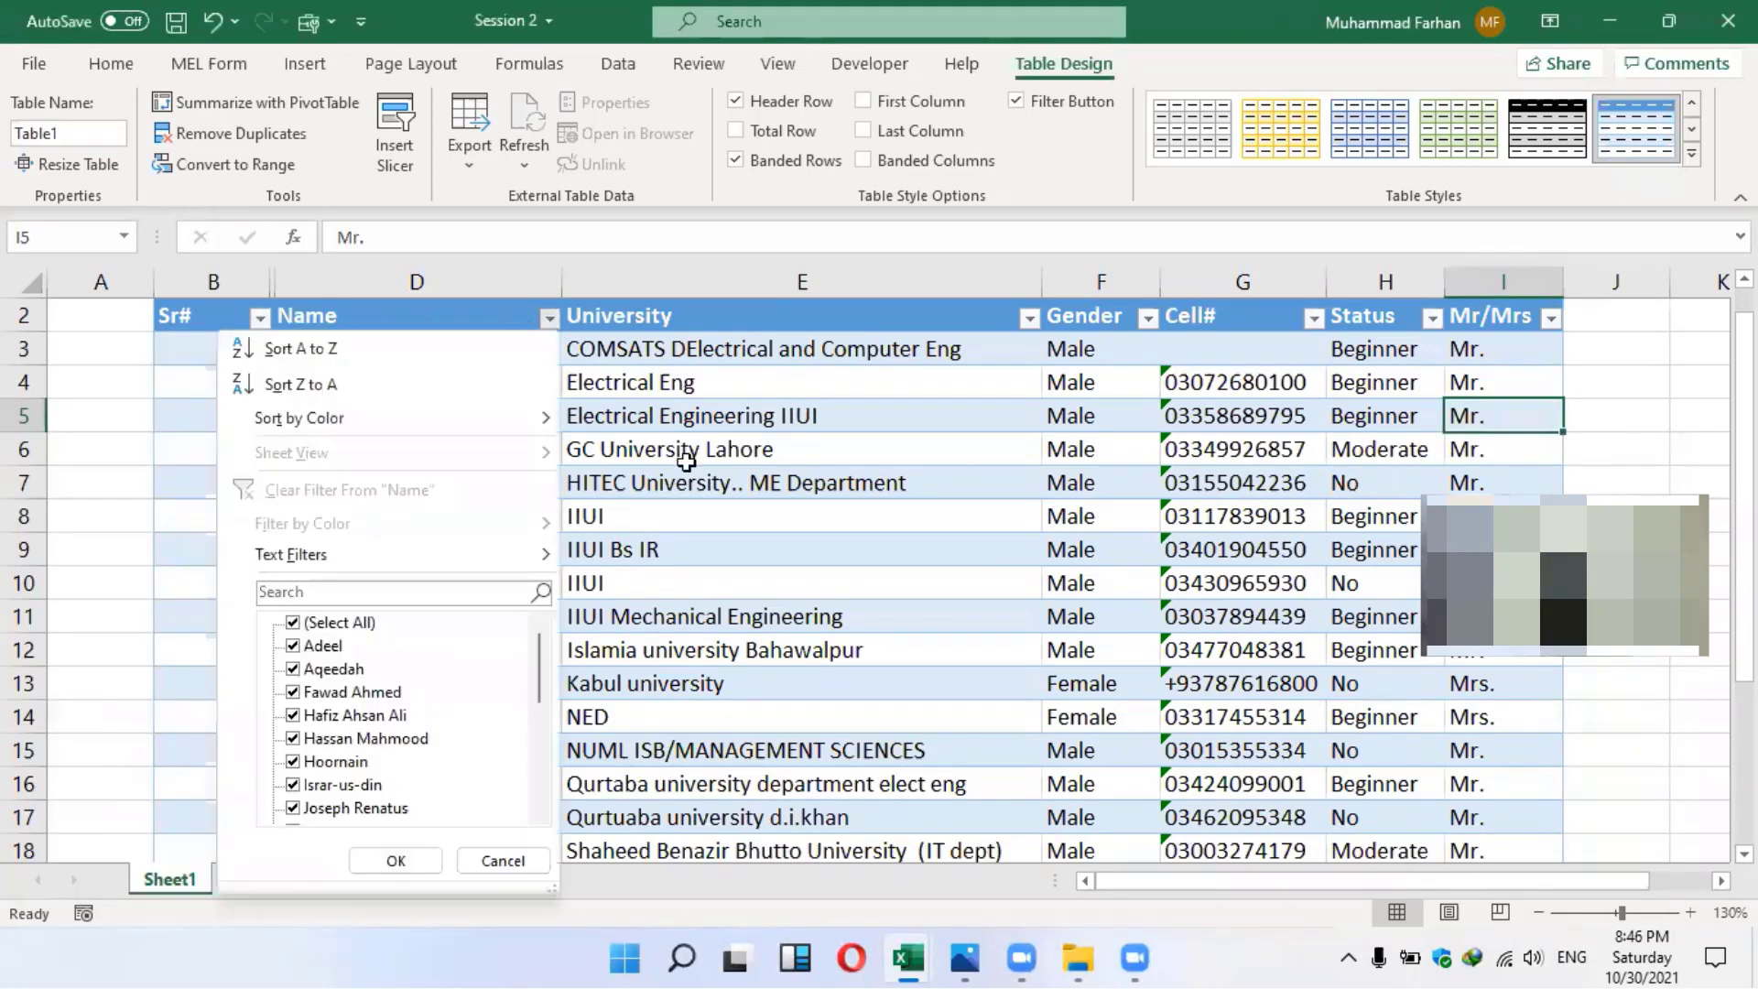
{"action": "left_click", "coordinate": [1028, 330]}
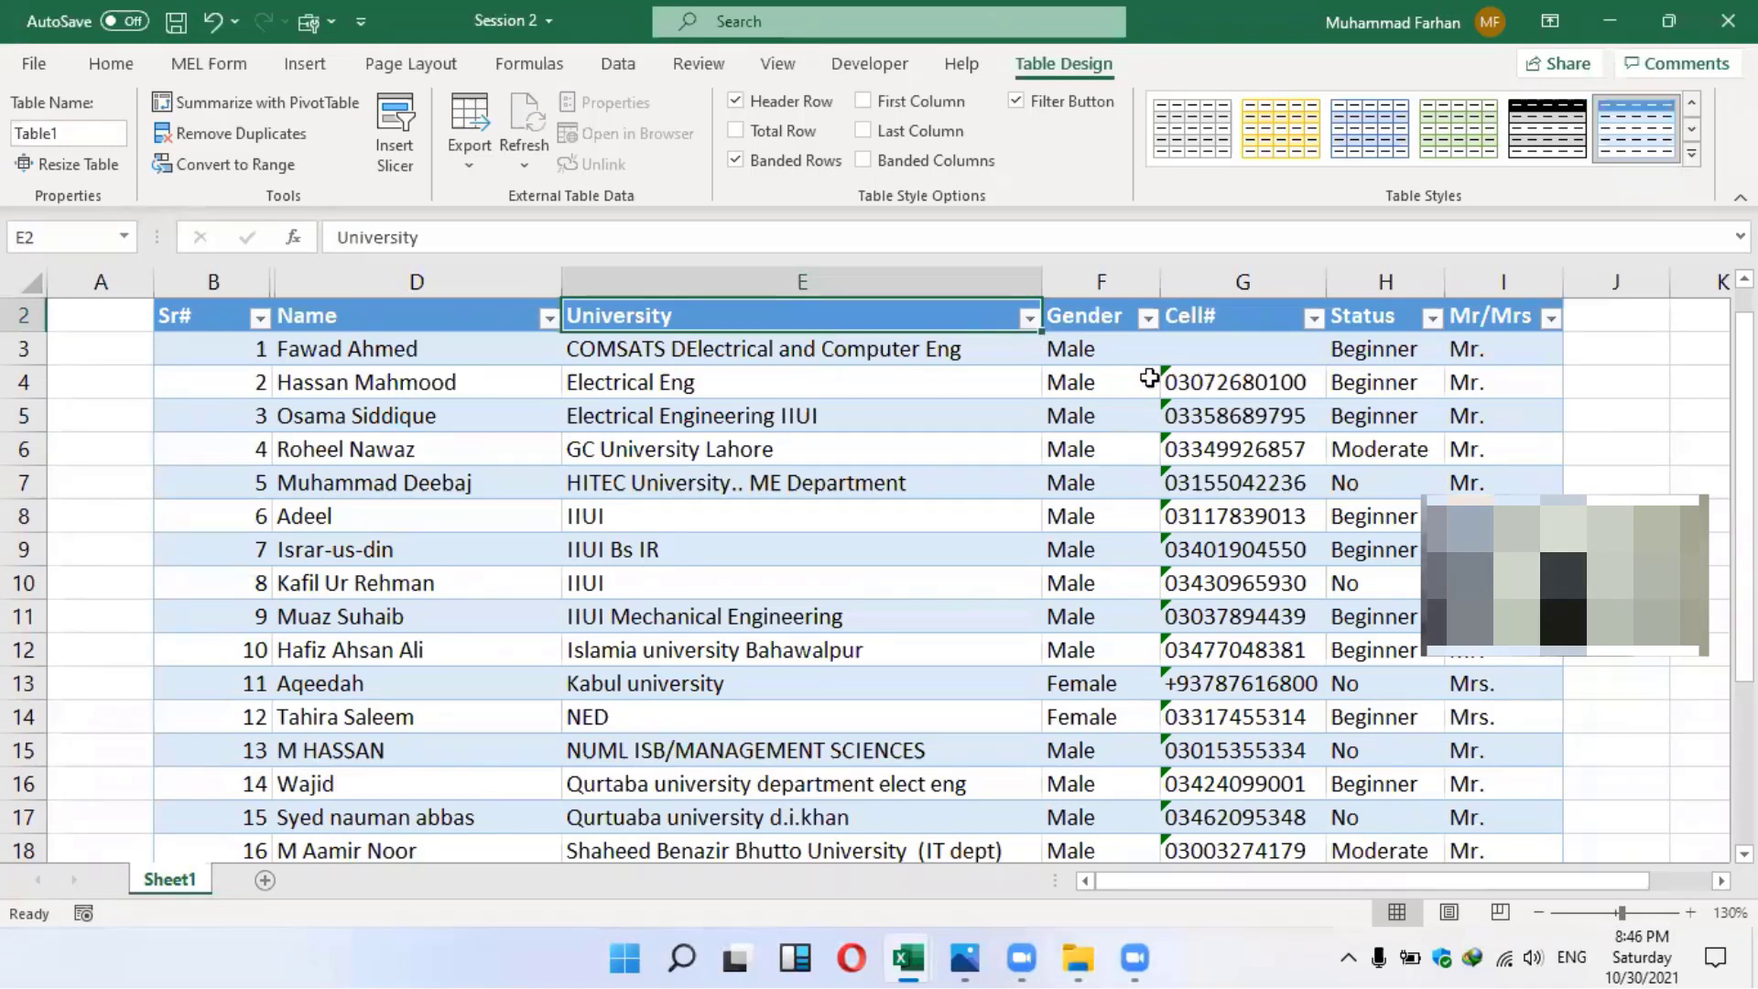
{"action": "left_click", "coordinate": [1073, 420]}
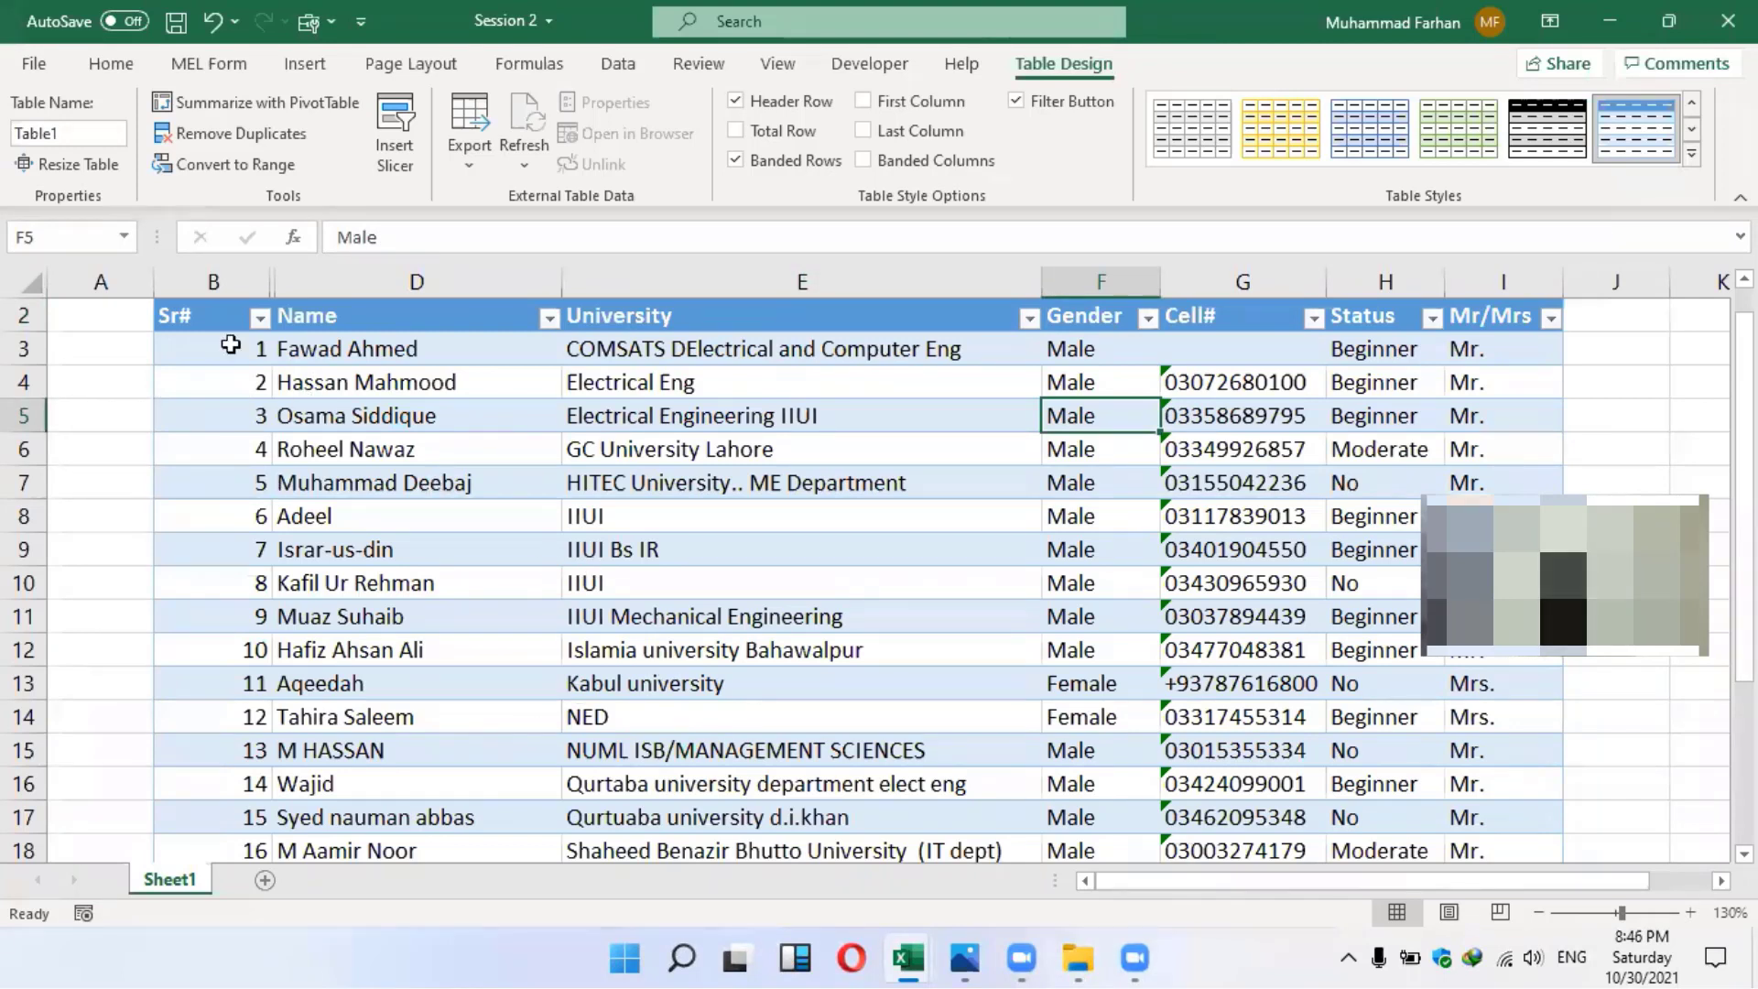
{"action": "left_click", "coordinate": [384, 360]}
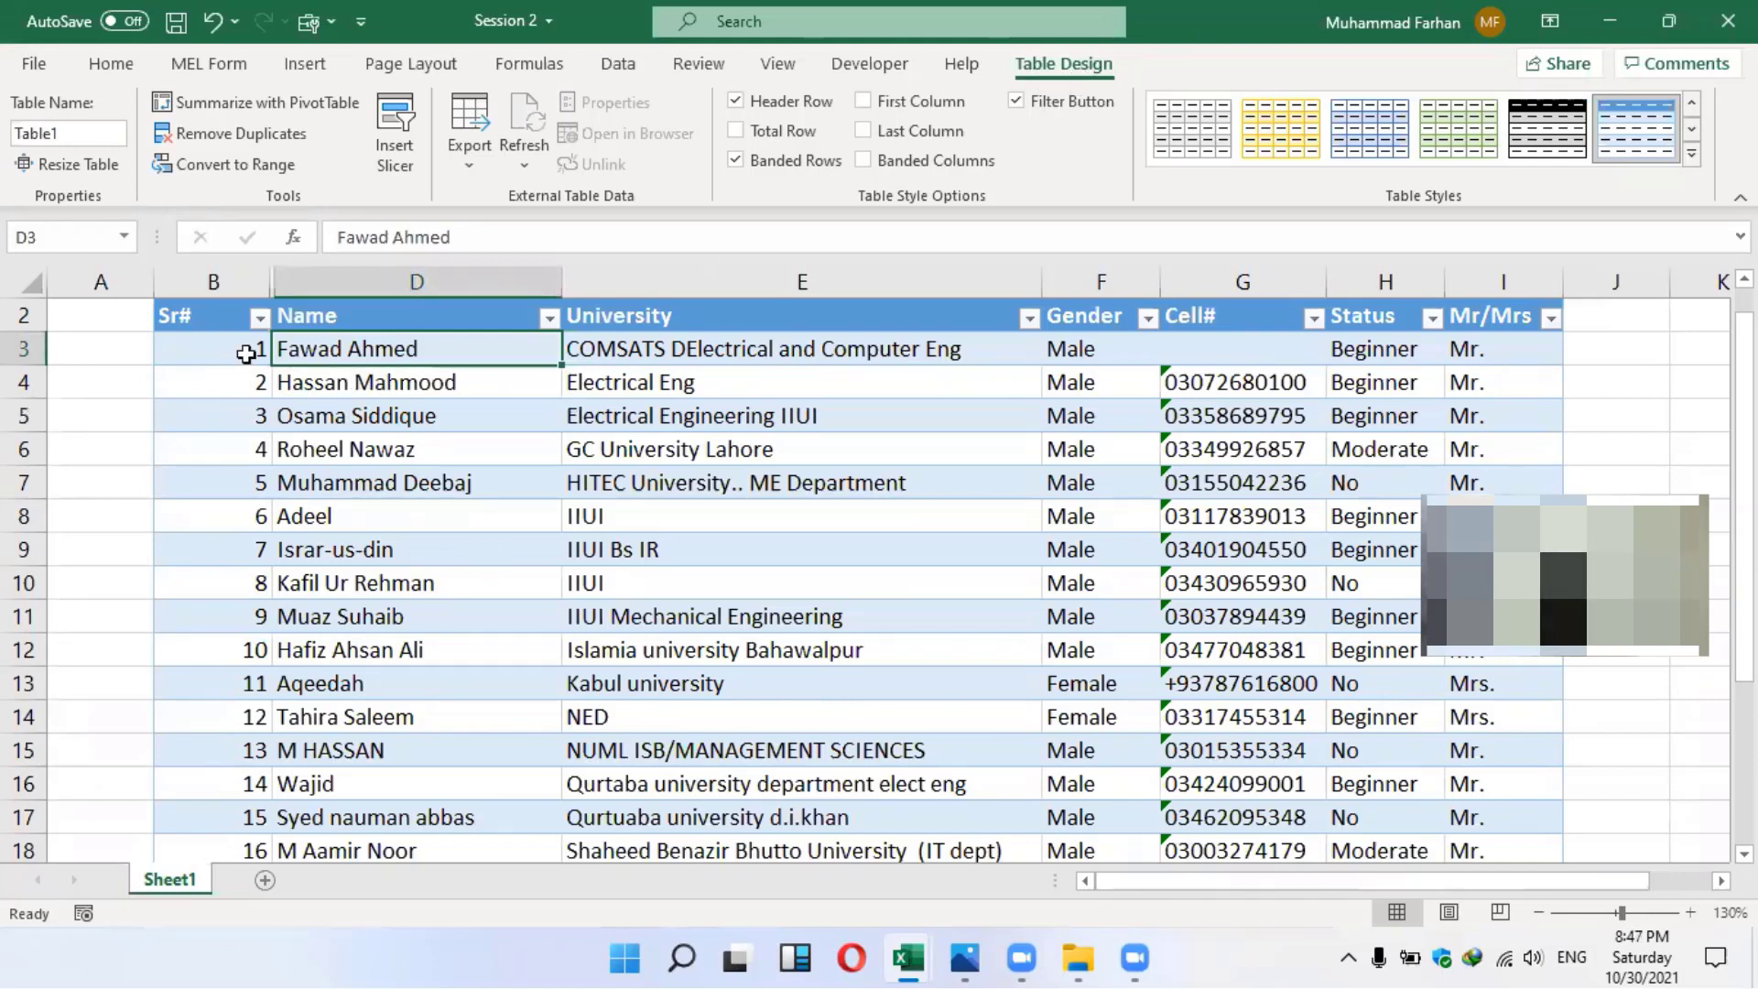
{"action": "left_click", "coordinate": [296, 448]}
{"action": "left_click", "coordinate": [111, 382]}
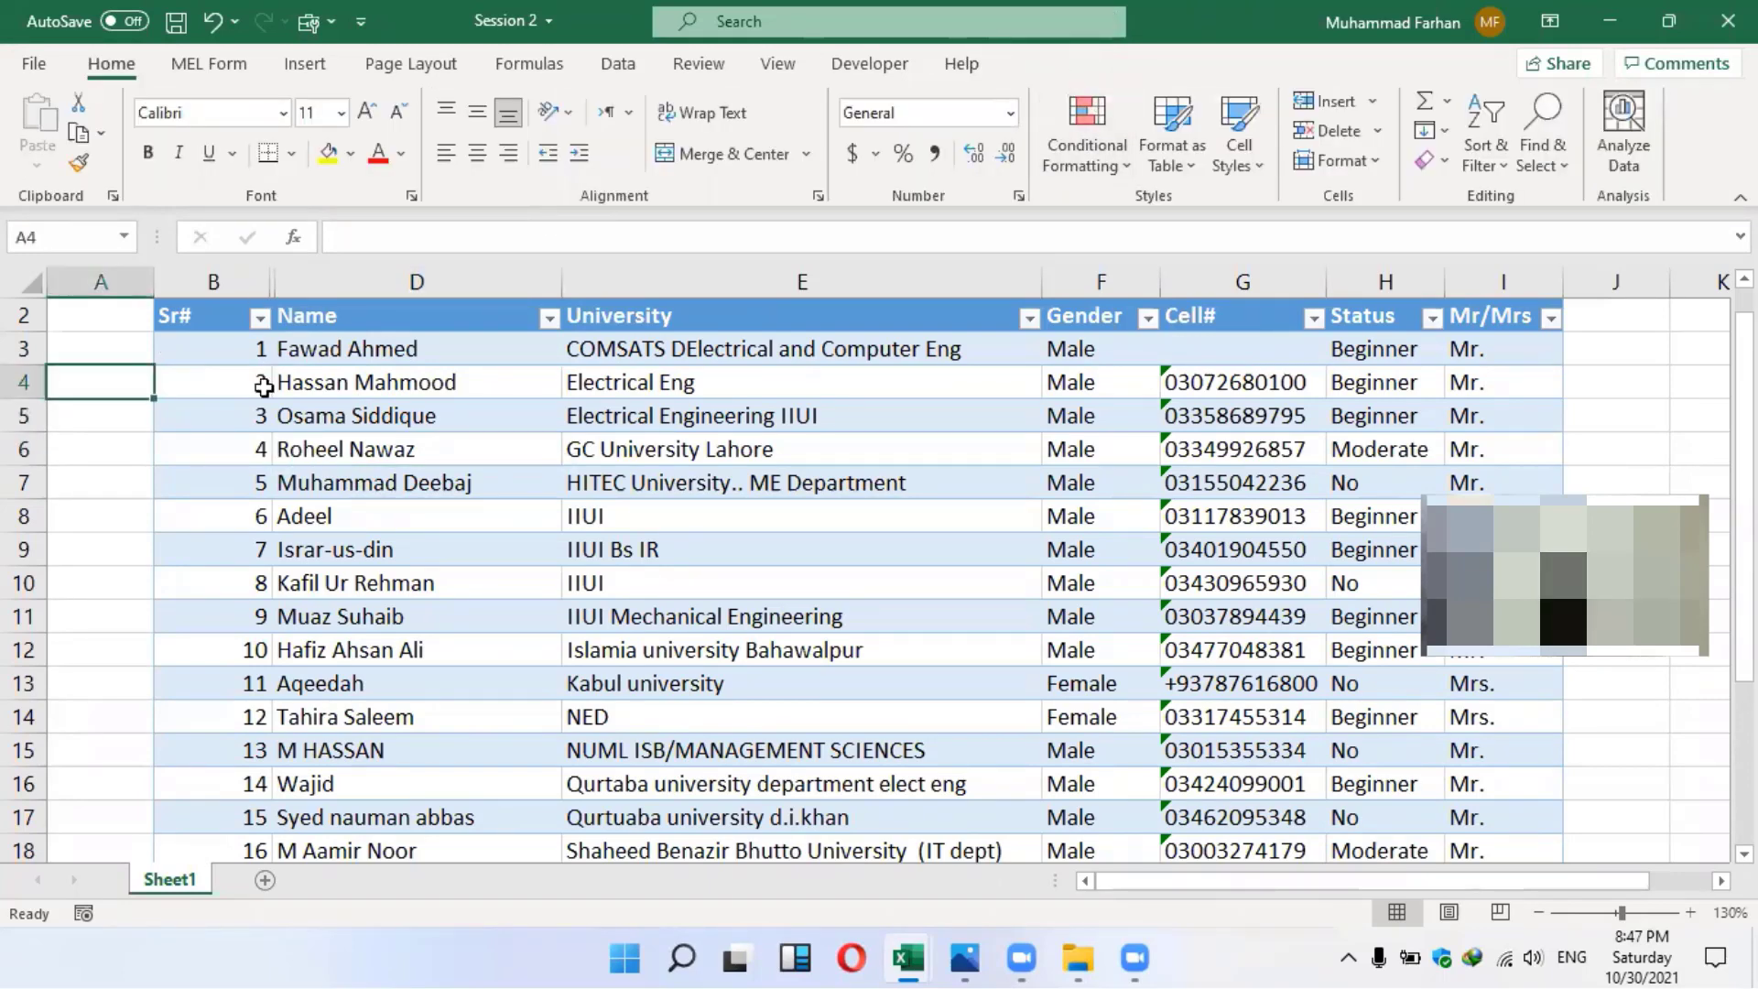
Turn off the banded rows of the student table
{"action": "left_click", "coordinate": [241, 360]}
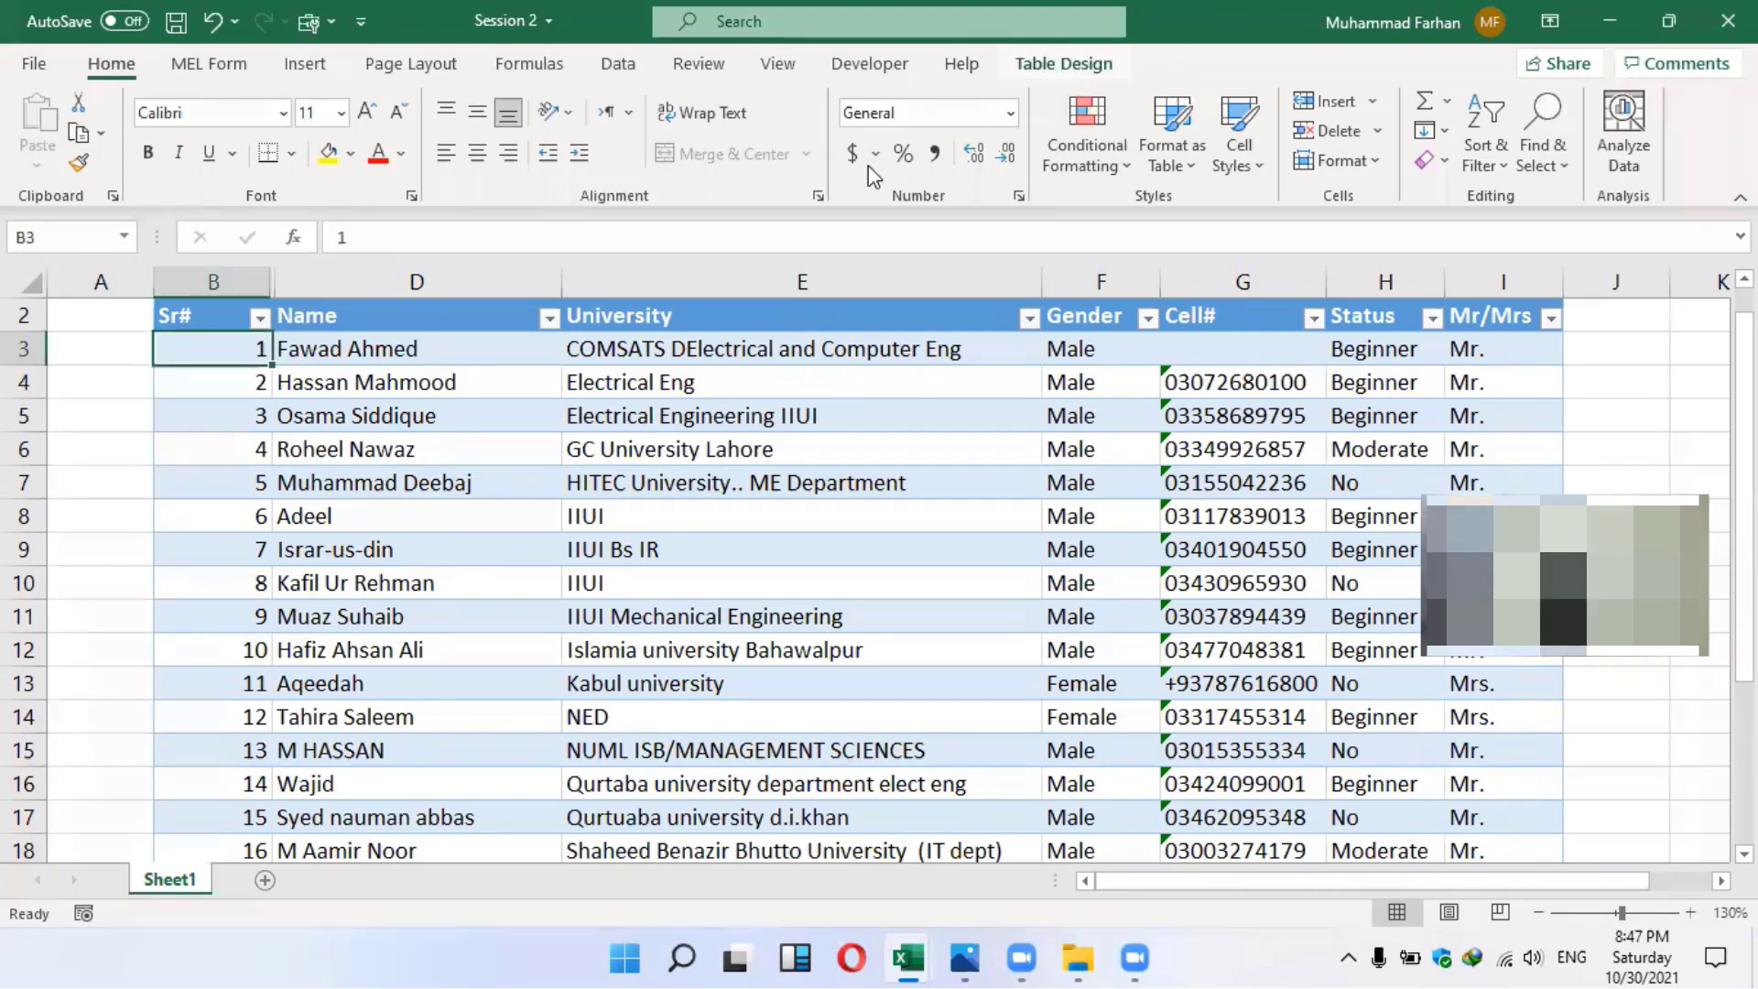
{"action": "left_click", "coordinate": [1063, 64]}
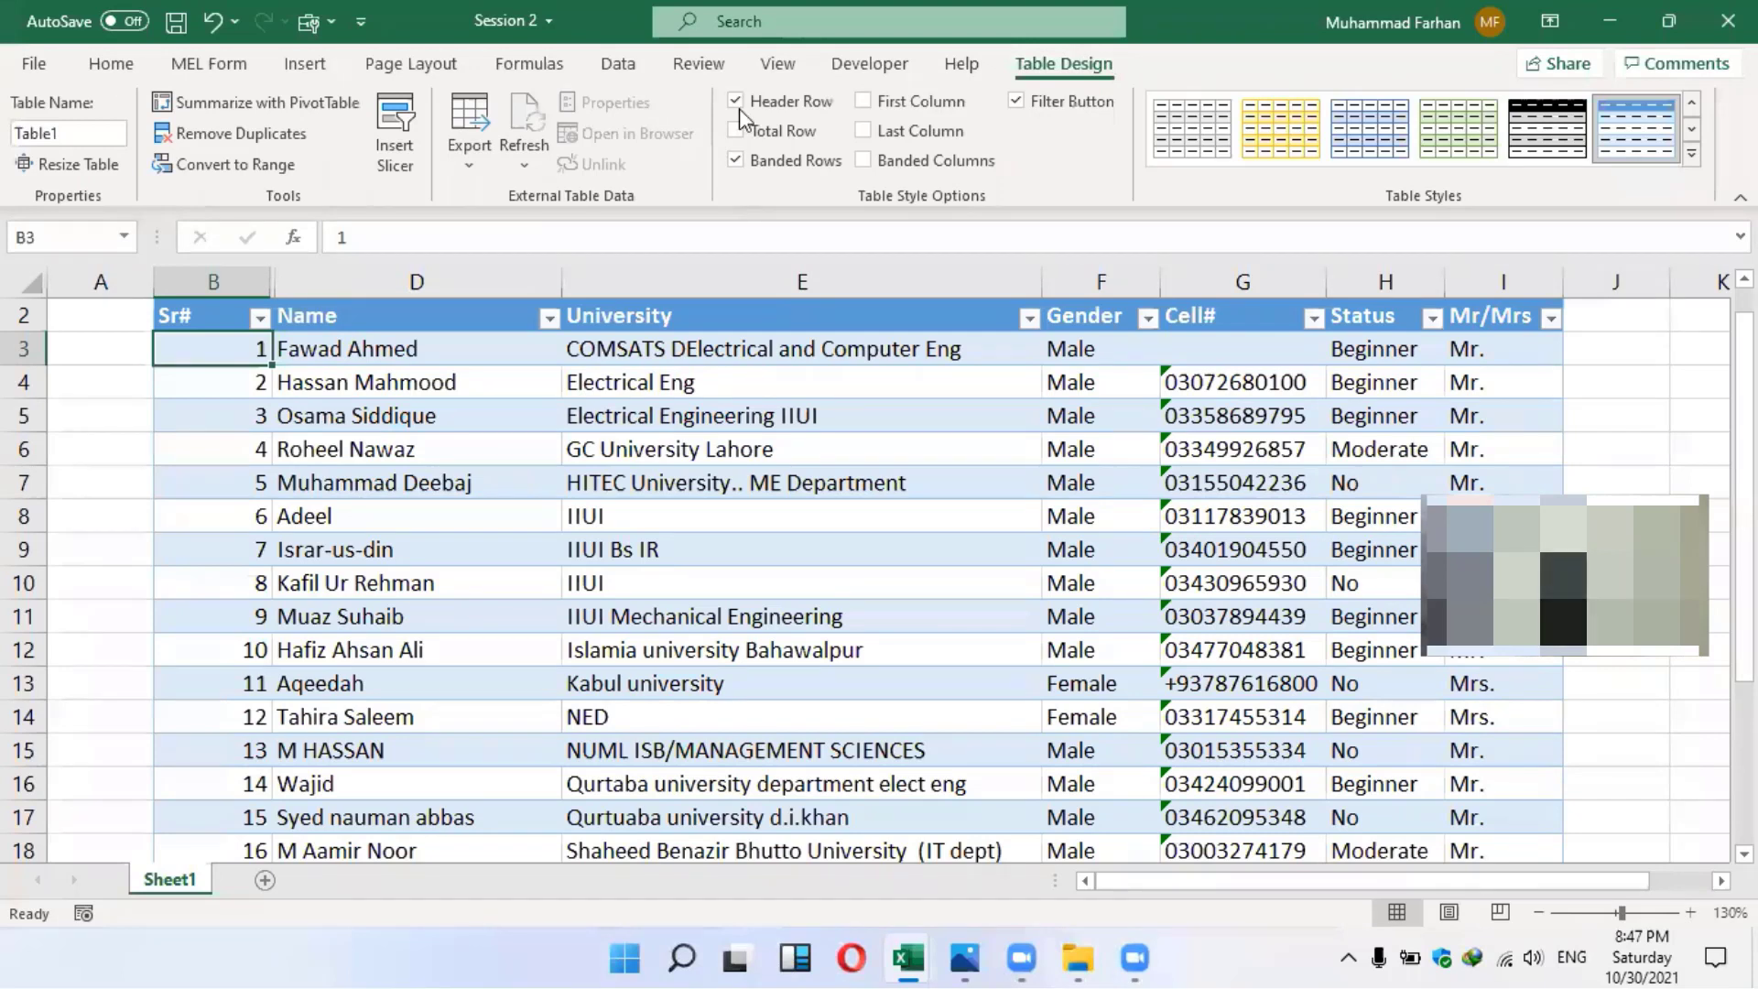
{"action": "left_click", "coordinate": [737, 161]}
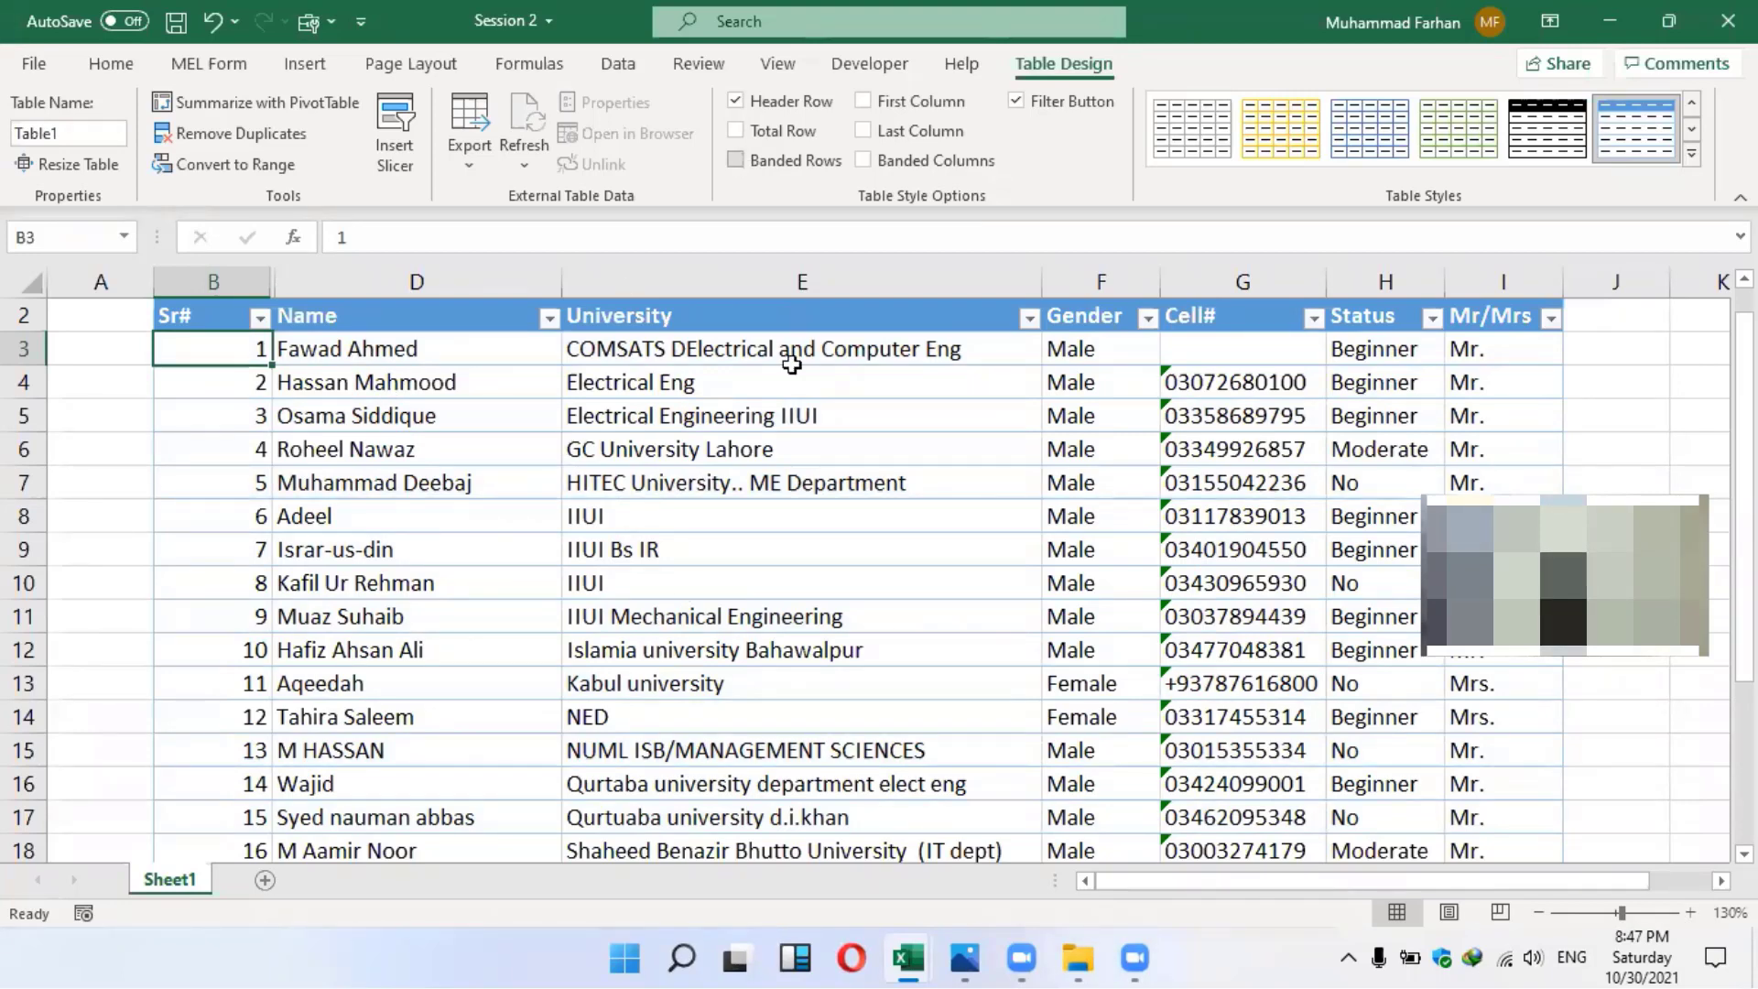
Add a total row beneath the student table's last record and review it against the records above
{"action": "scroll", "coordinate": [829, 417], "scroll_direction": "down", "scroll_amount": 1}
{"action": "scroll", "coordinate": [656, 472], "scroll_direction": "down", "scroll_amount": 6}
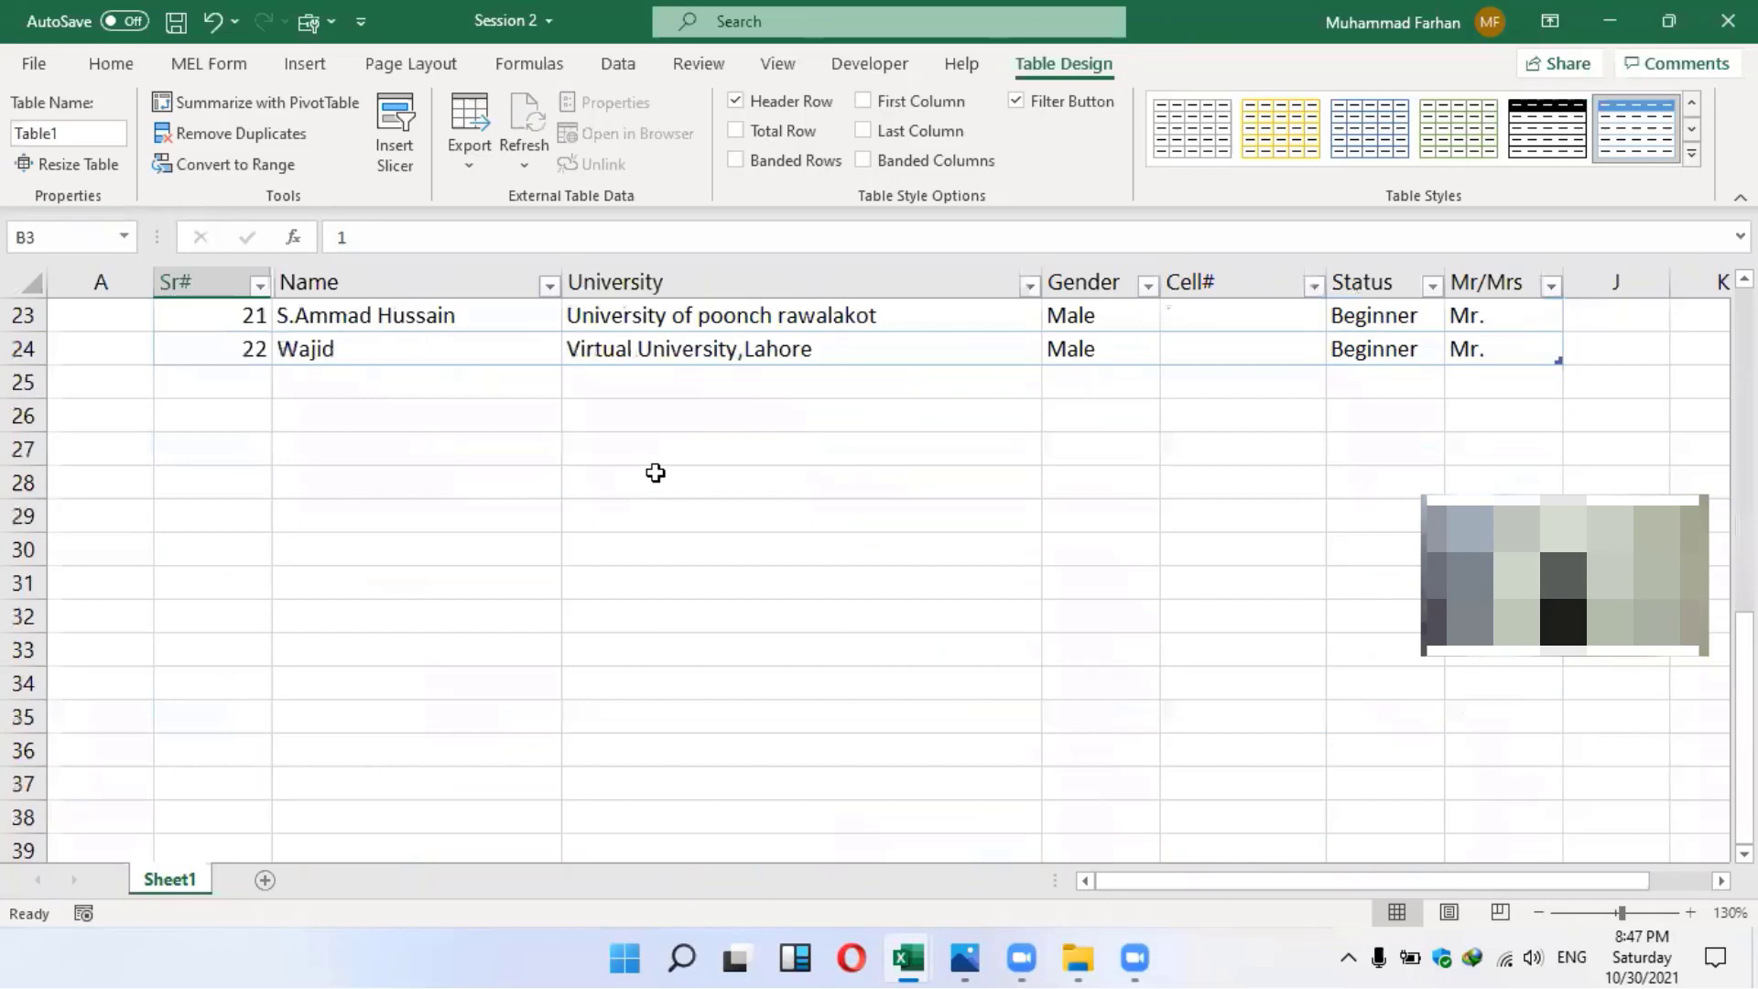
{"action": "left_click", "coordinate": [212, 382]}
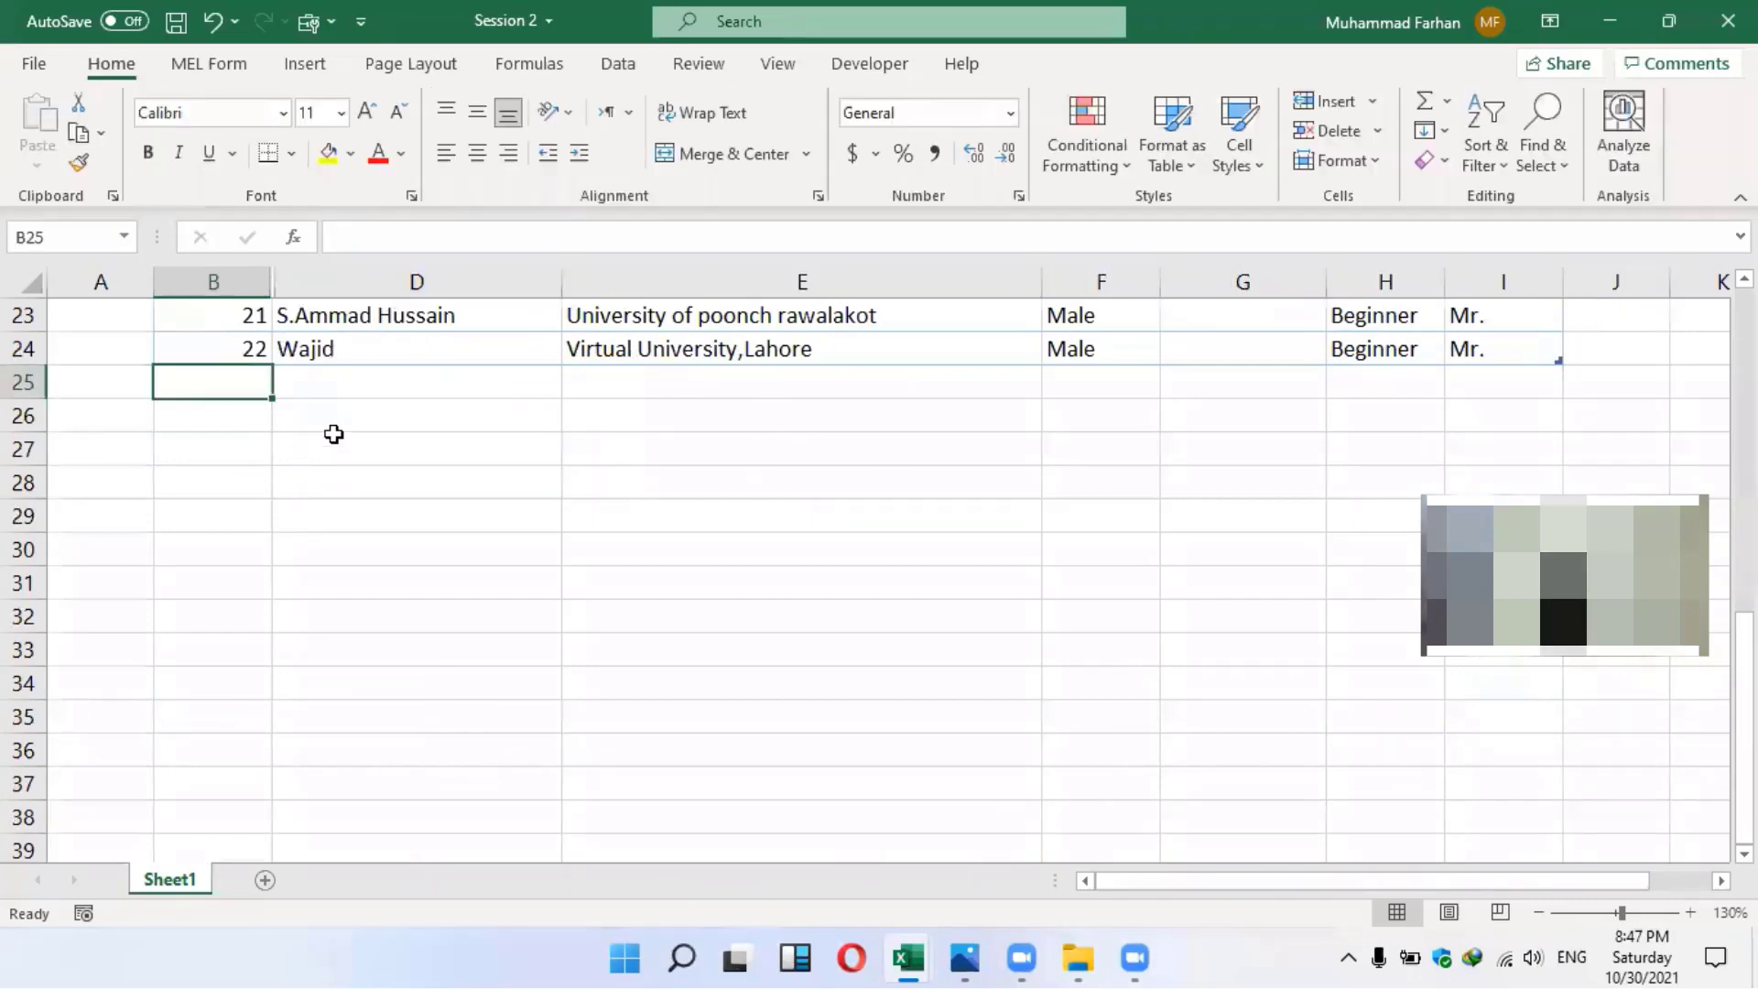
{"action": "scroll", "coordinate": [341, 449], "scroll_direction": "up", "scroll_amount": 7}
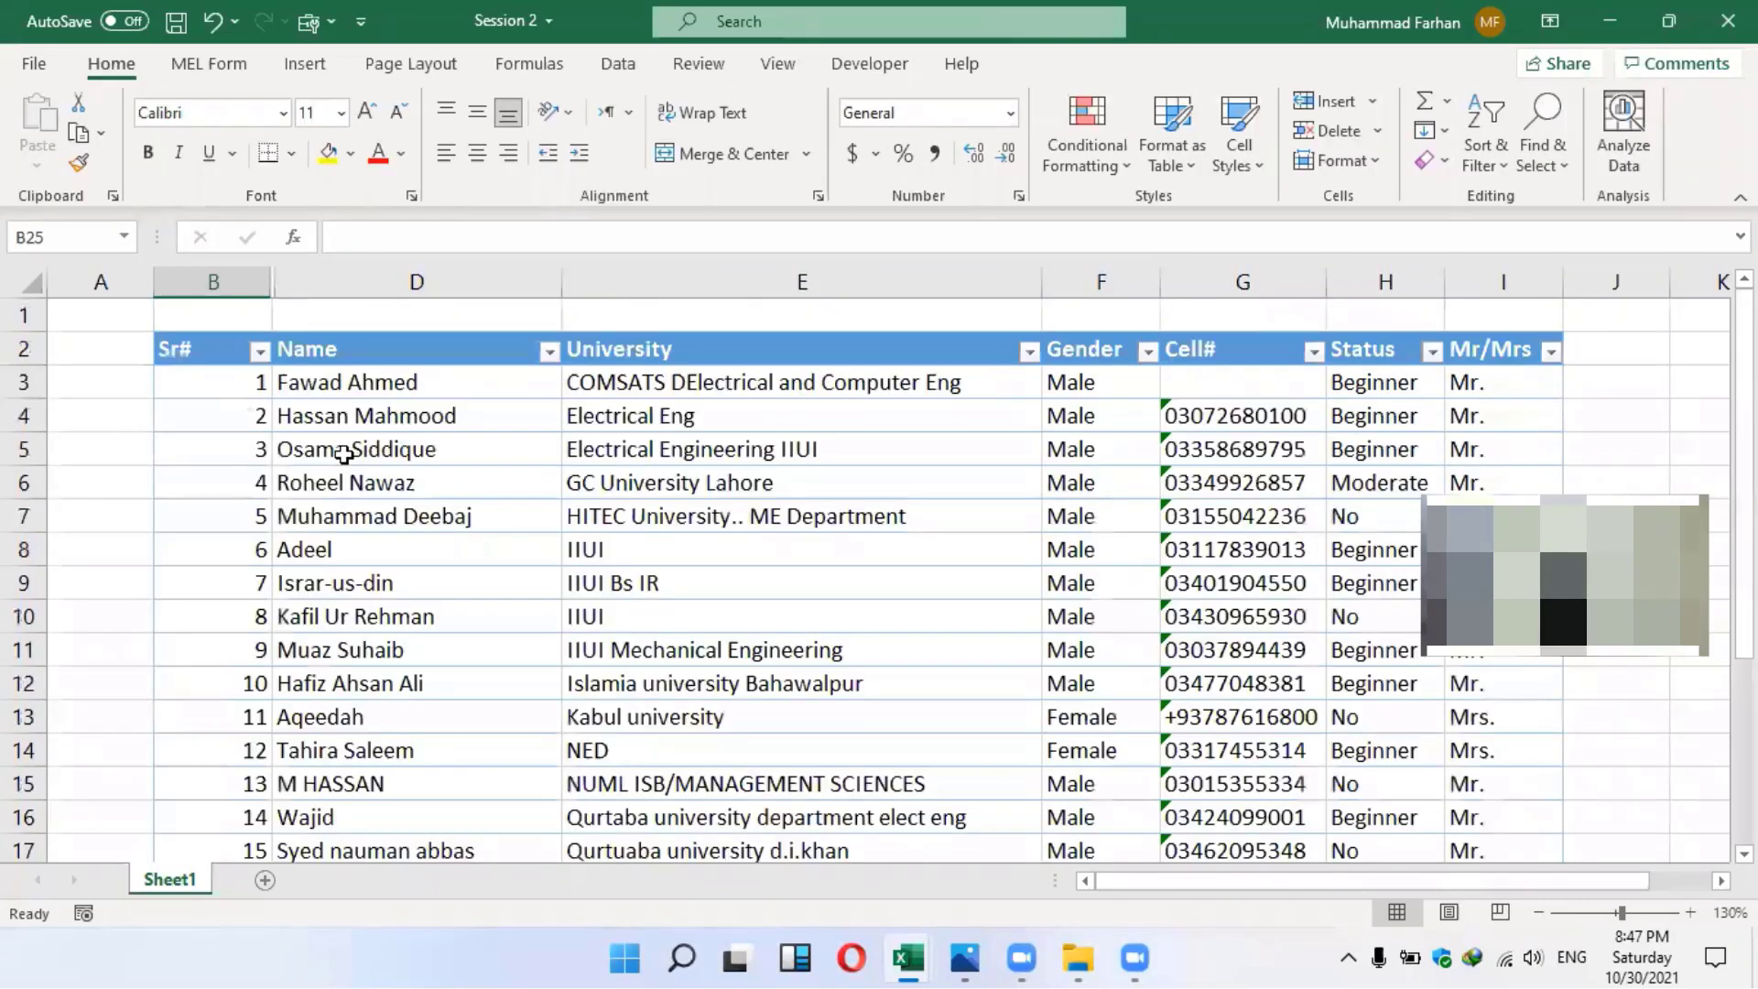
{"action": "left_click", "coordinate": [205, 387]}
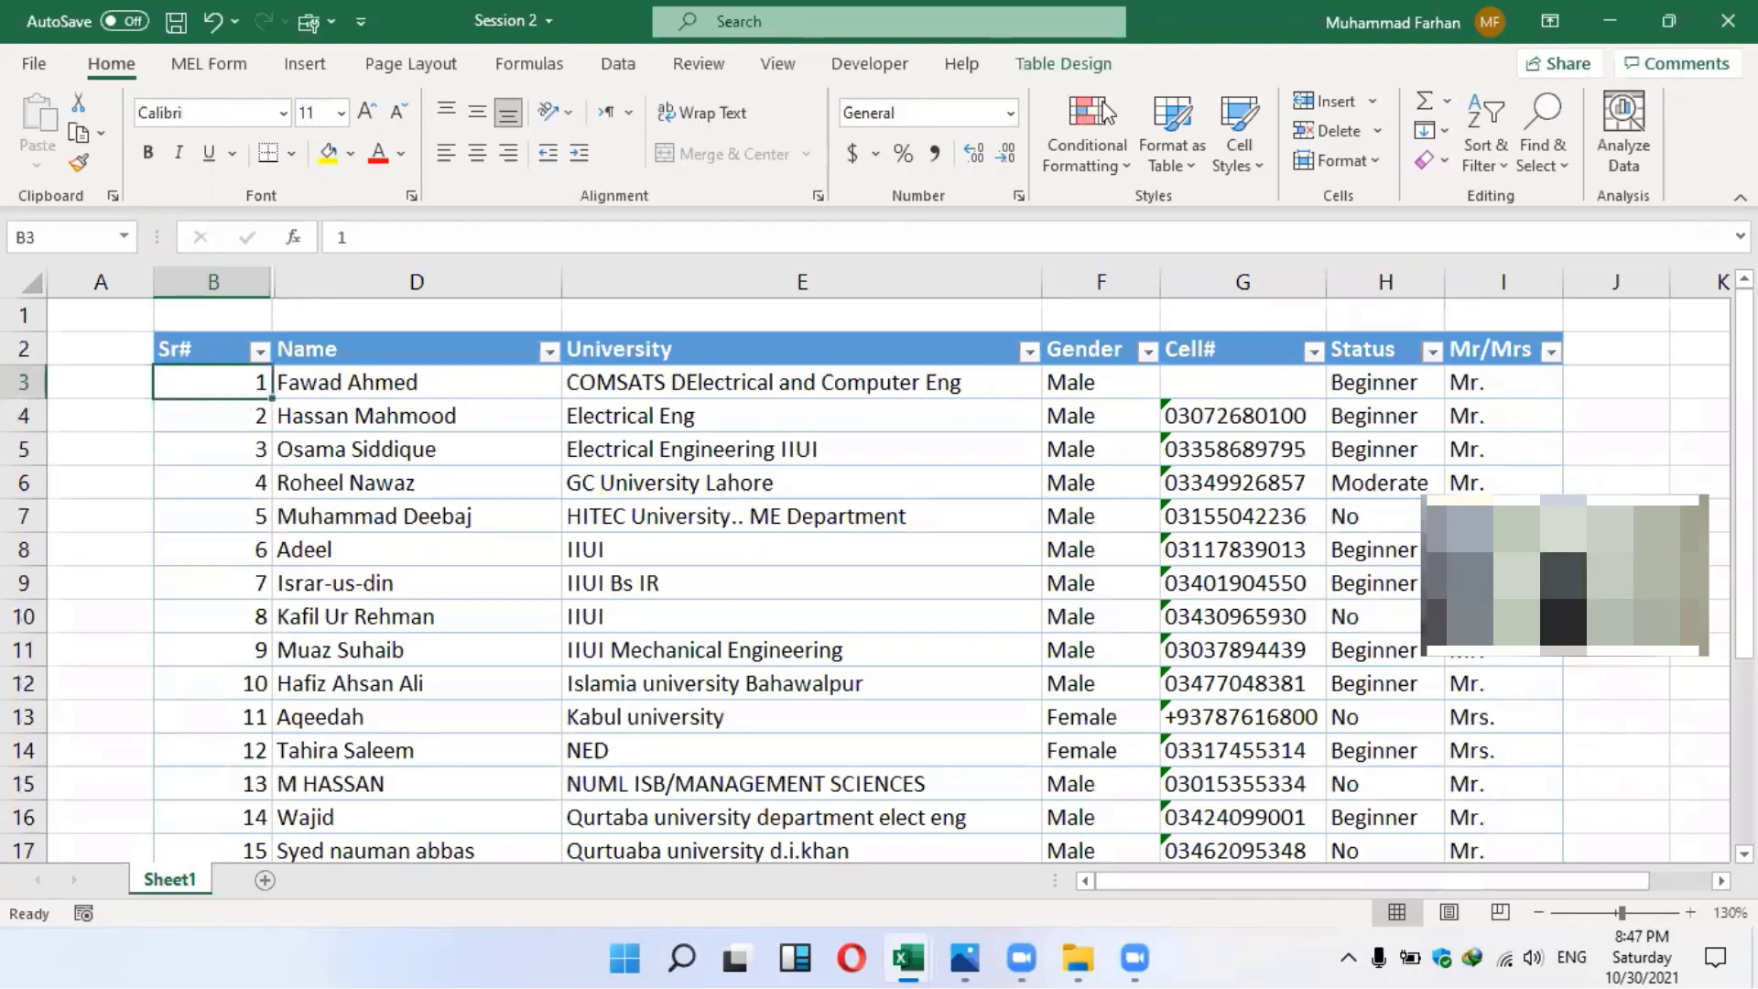
{"action": "left_click", "coordinate": [1063, 63]}
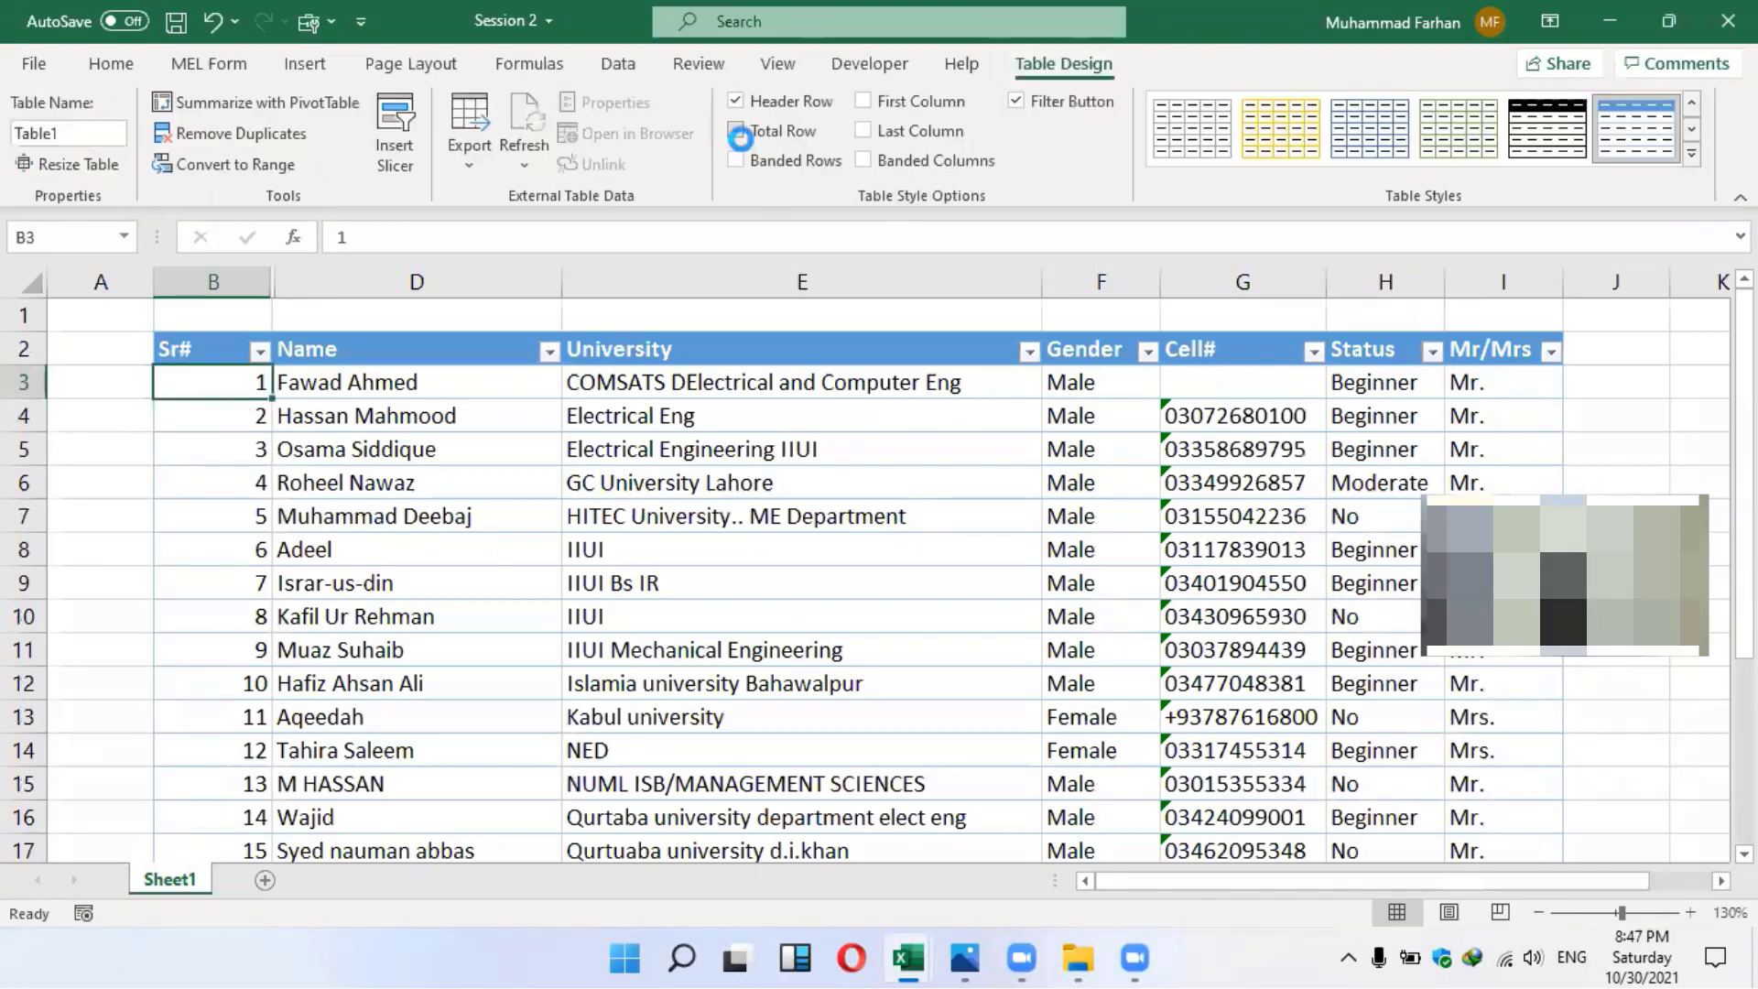
{"action": "left_click", "coordinate": [735, 130]}
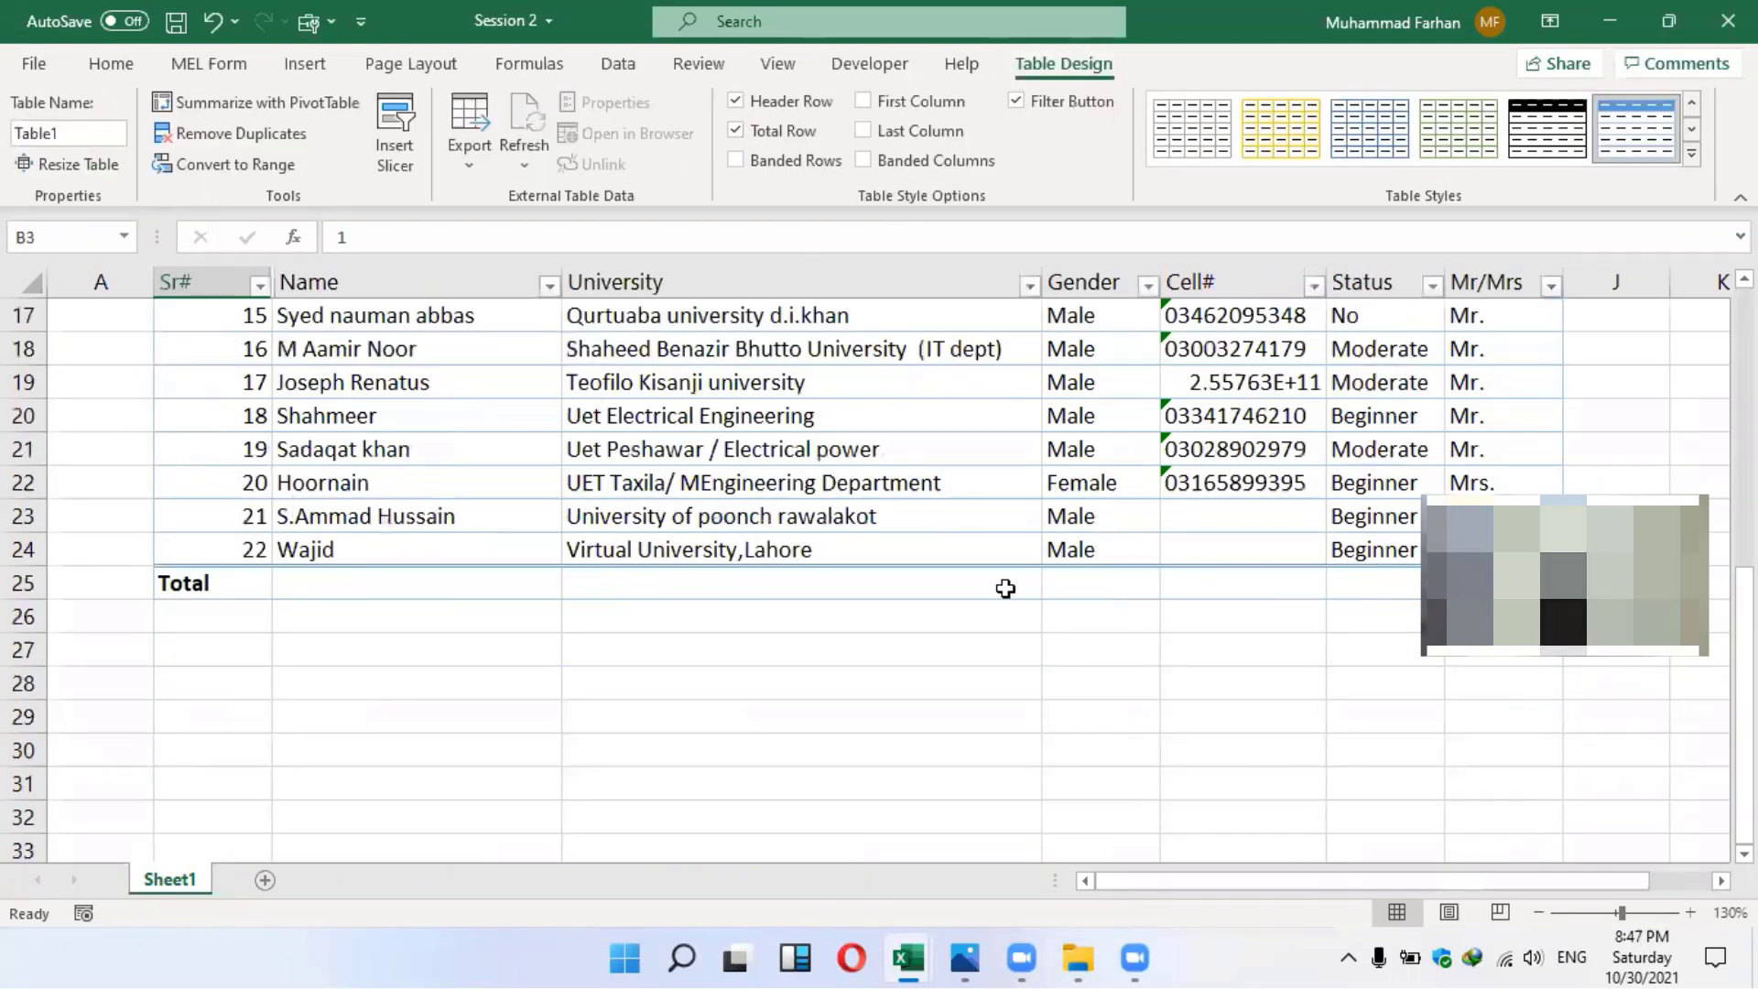
{"action": "left_click", "coordinate": [417, 583]}
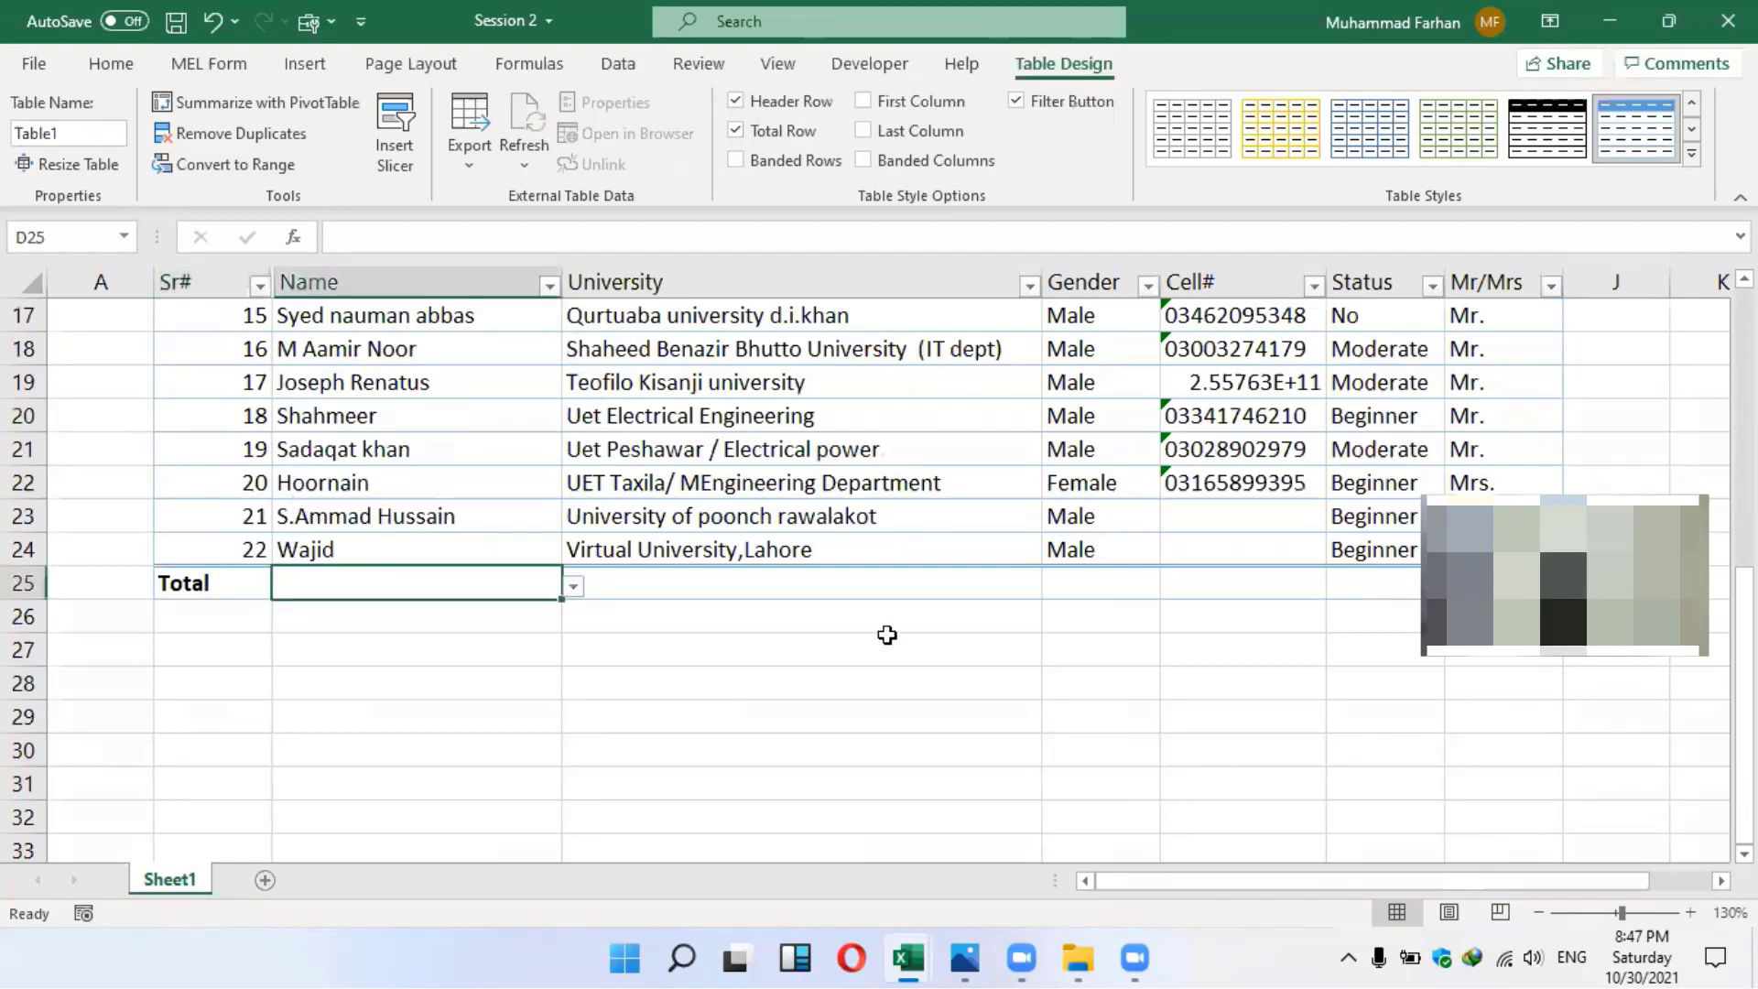
{"action": "scroll", "coordinate": [890, 650], "scroll_direction": "up", "scroll_amount": 5}
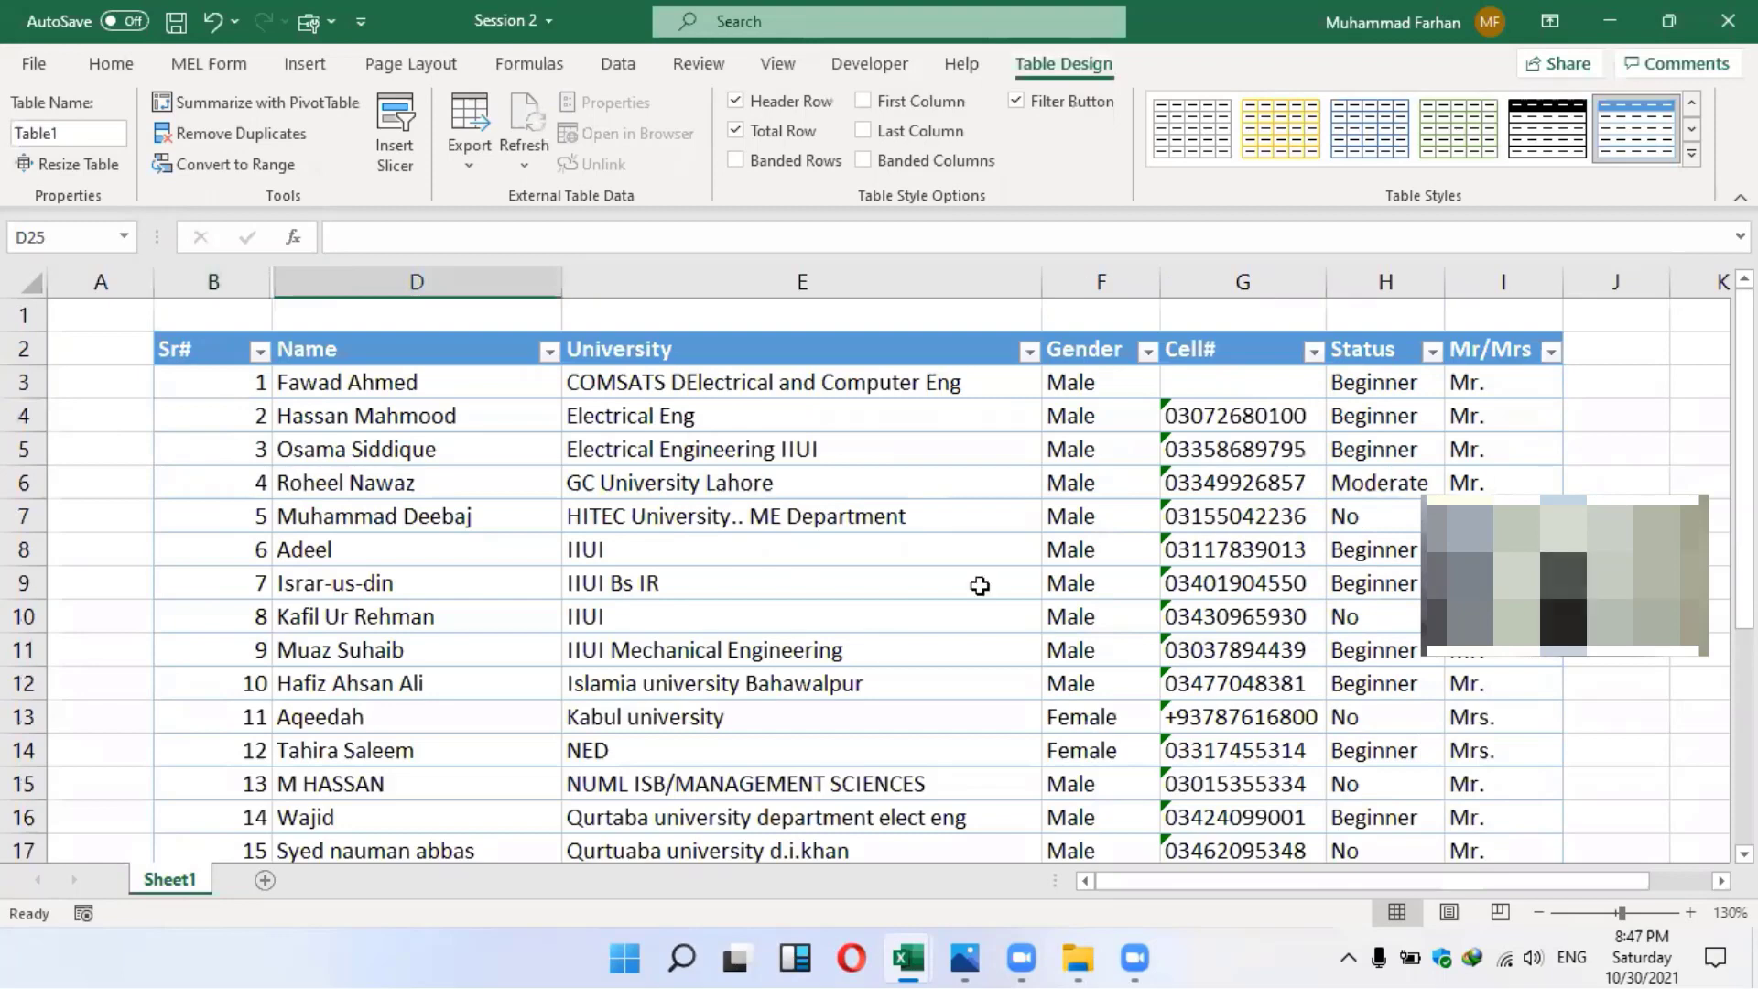
{"action": "scroll", "coordinate": [1194, 545], "scroll_direction": "down", "scroll_amount": 3}
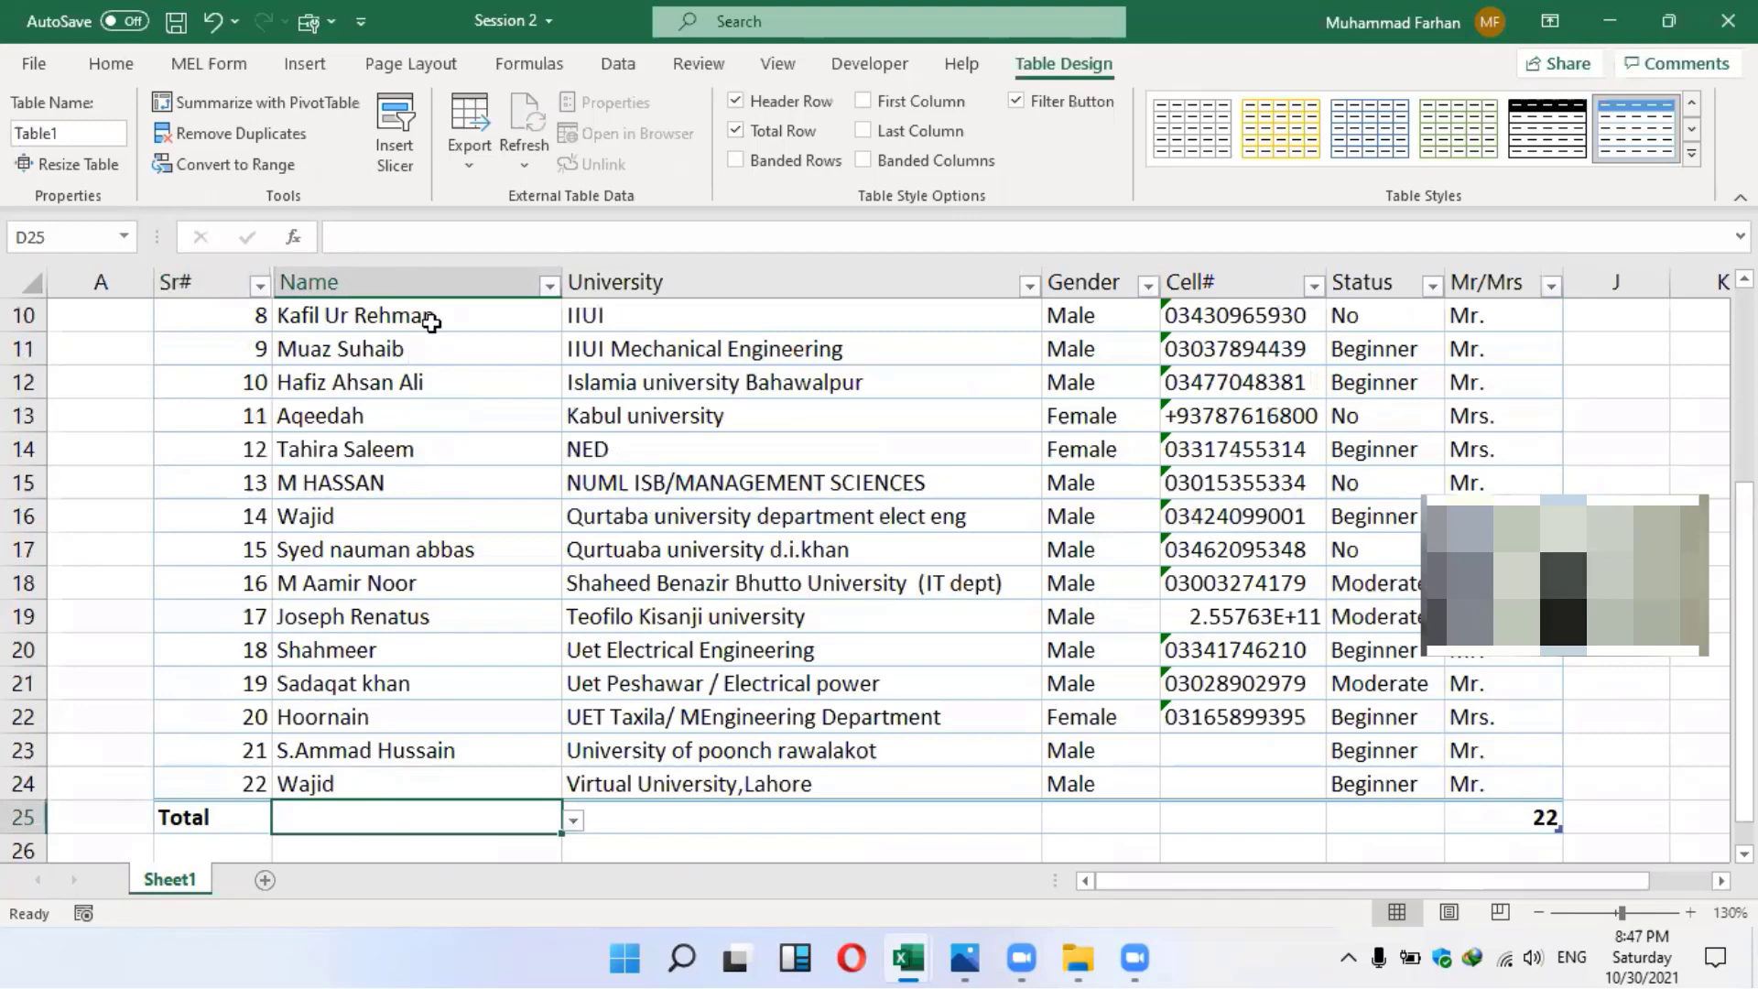
{"action": "scroll", "coordinate": [499, 698], "scroll_direction": "down", "scroll_amount": 1}
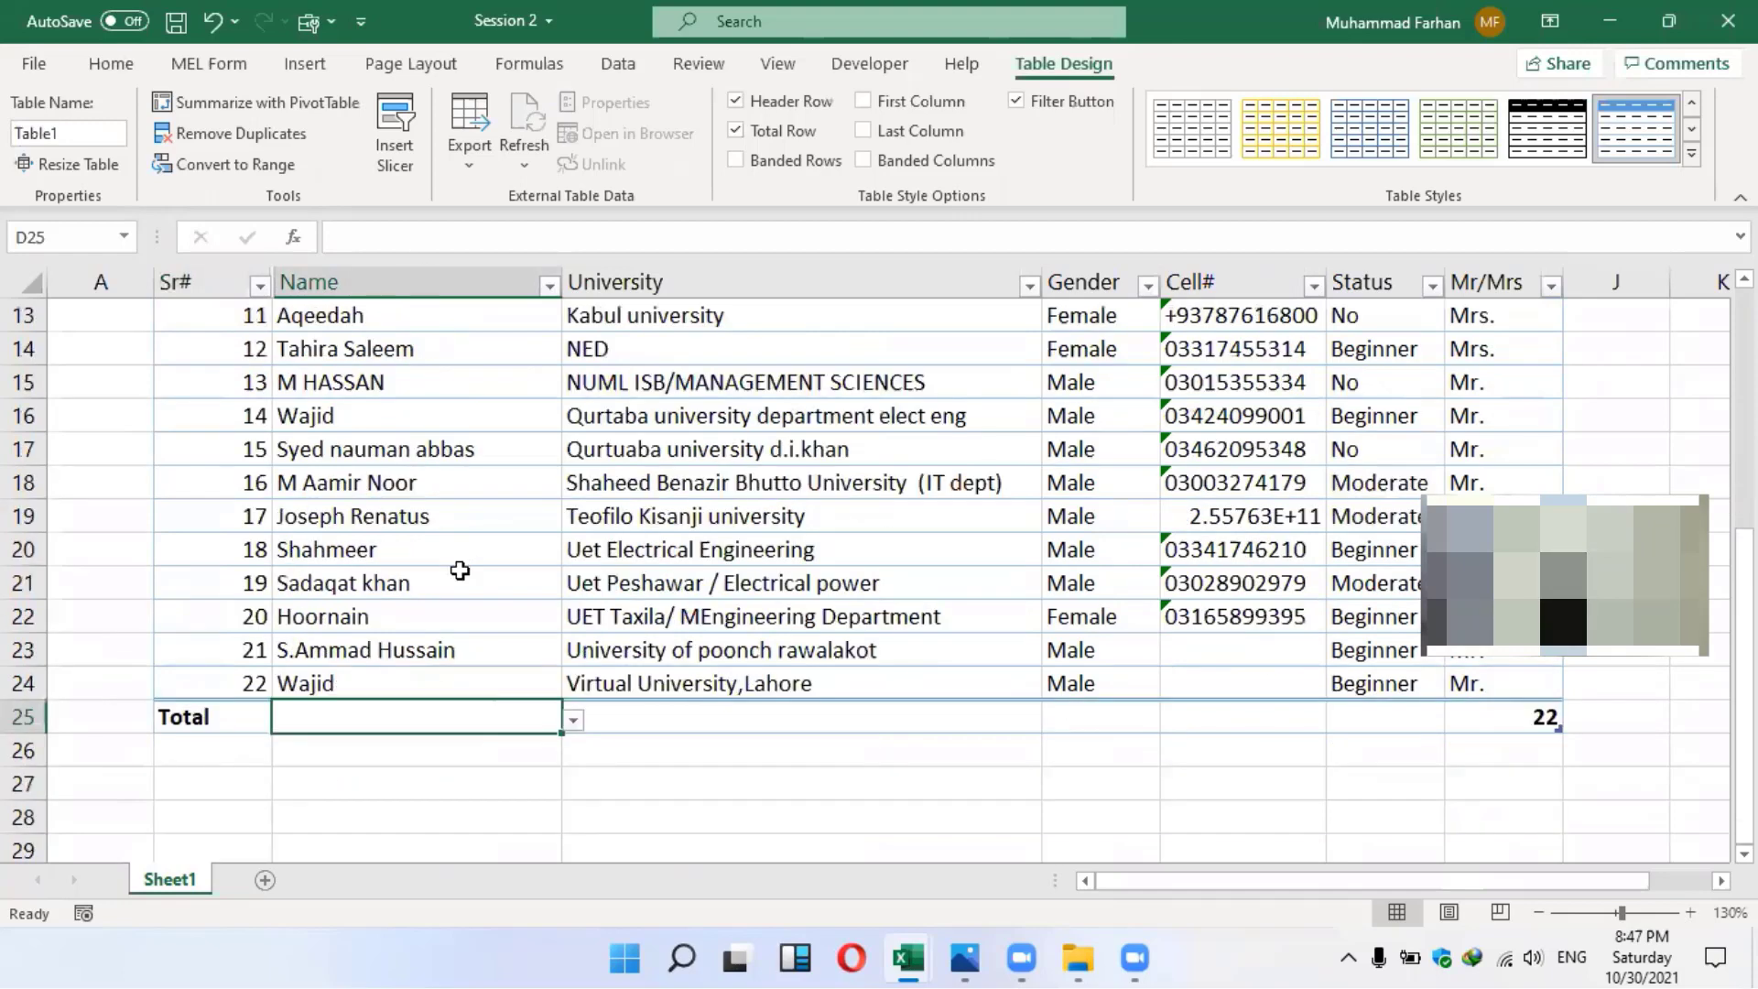
Enter the numbers 1, 2 and 3 in cells D36 to D38 below the student table
{"action": "scroll", "coordinate": [455, 485], "scroll_direction": "down", "scroll_amount": 6}
{"action": "left_click", "coordinate": [442, 478]}
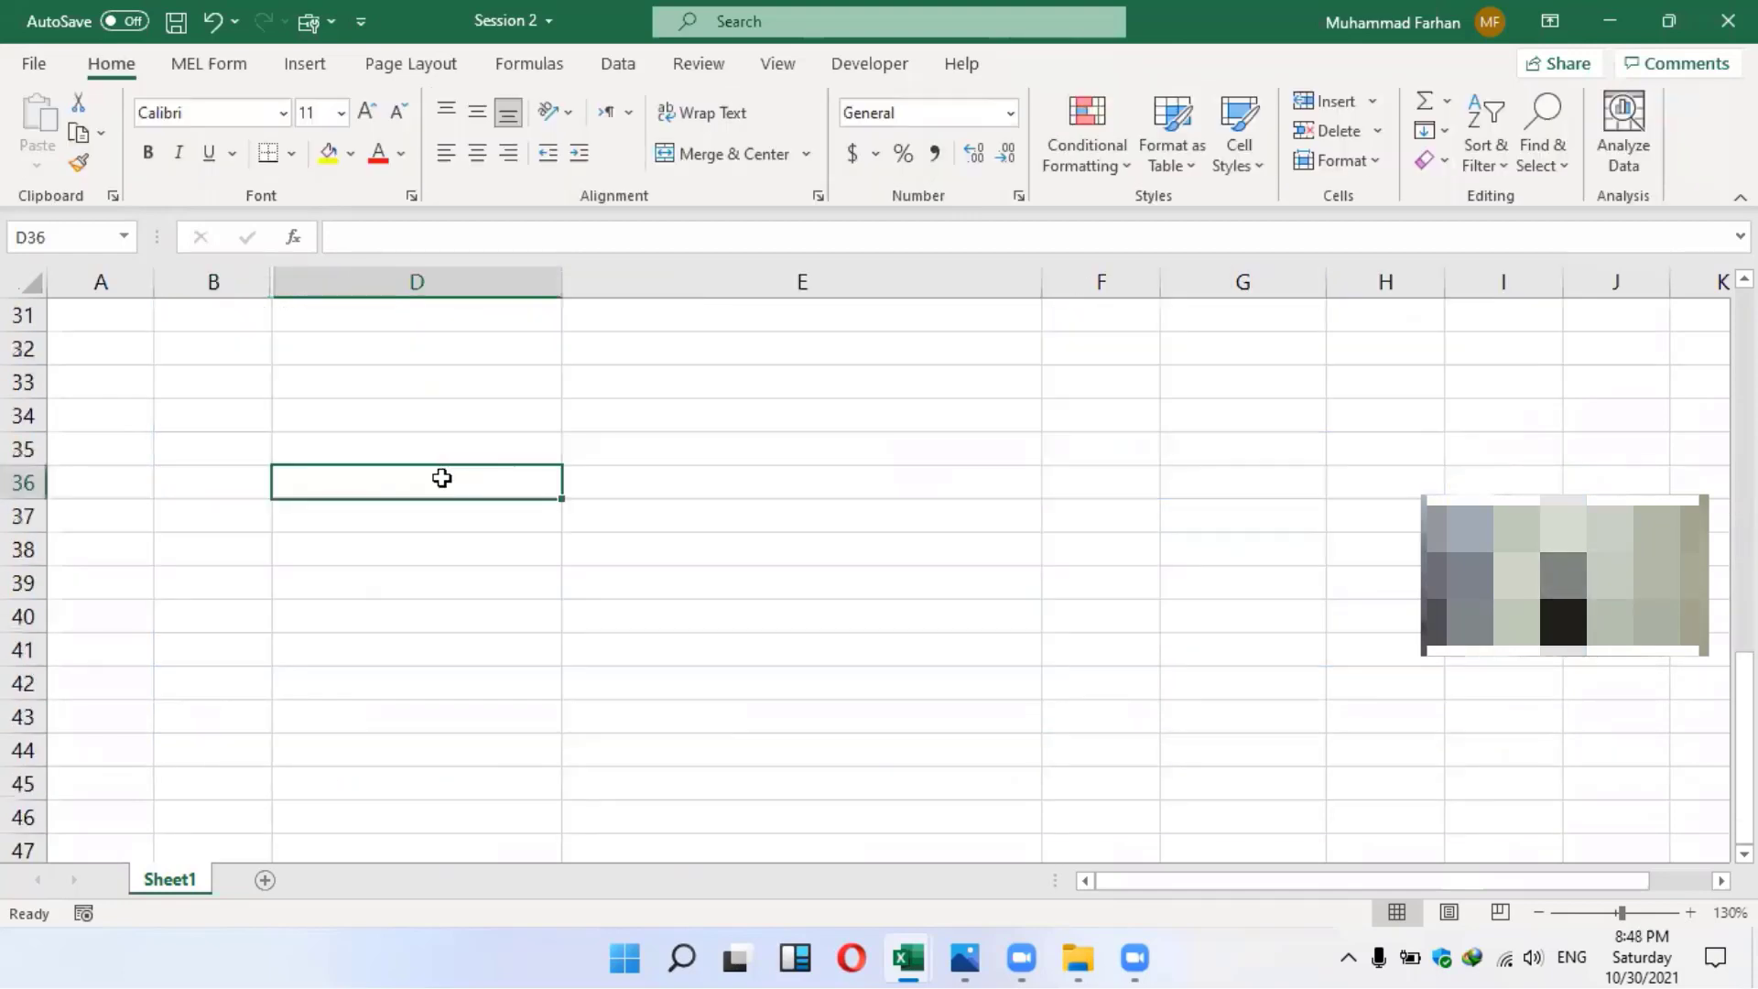
{"action": "type", "text": "1"}
{"action": "key", "text": "Return"}
{"action": "type", "text": "2"}
{"action": "key", "text": "Return"}
{"action": "type", "text": "3"}
{"action": "key", "text": "Return"}
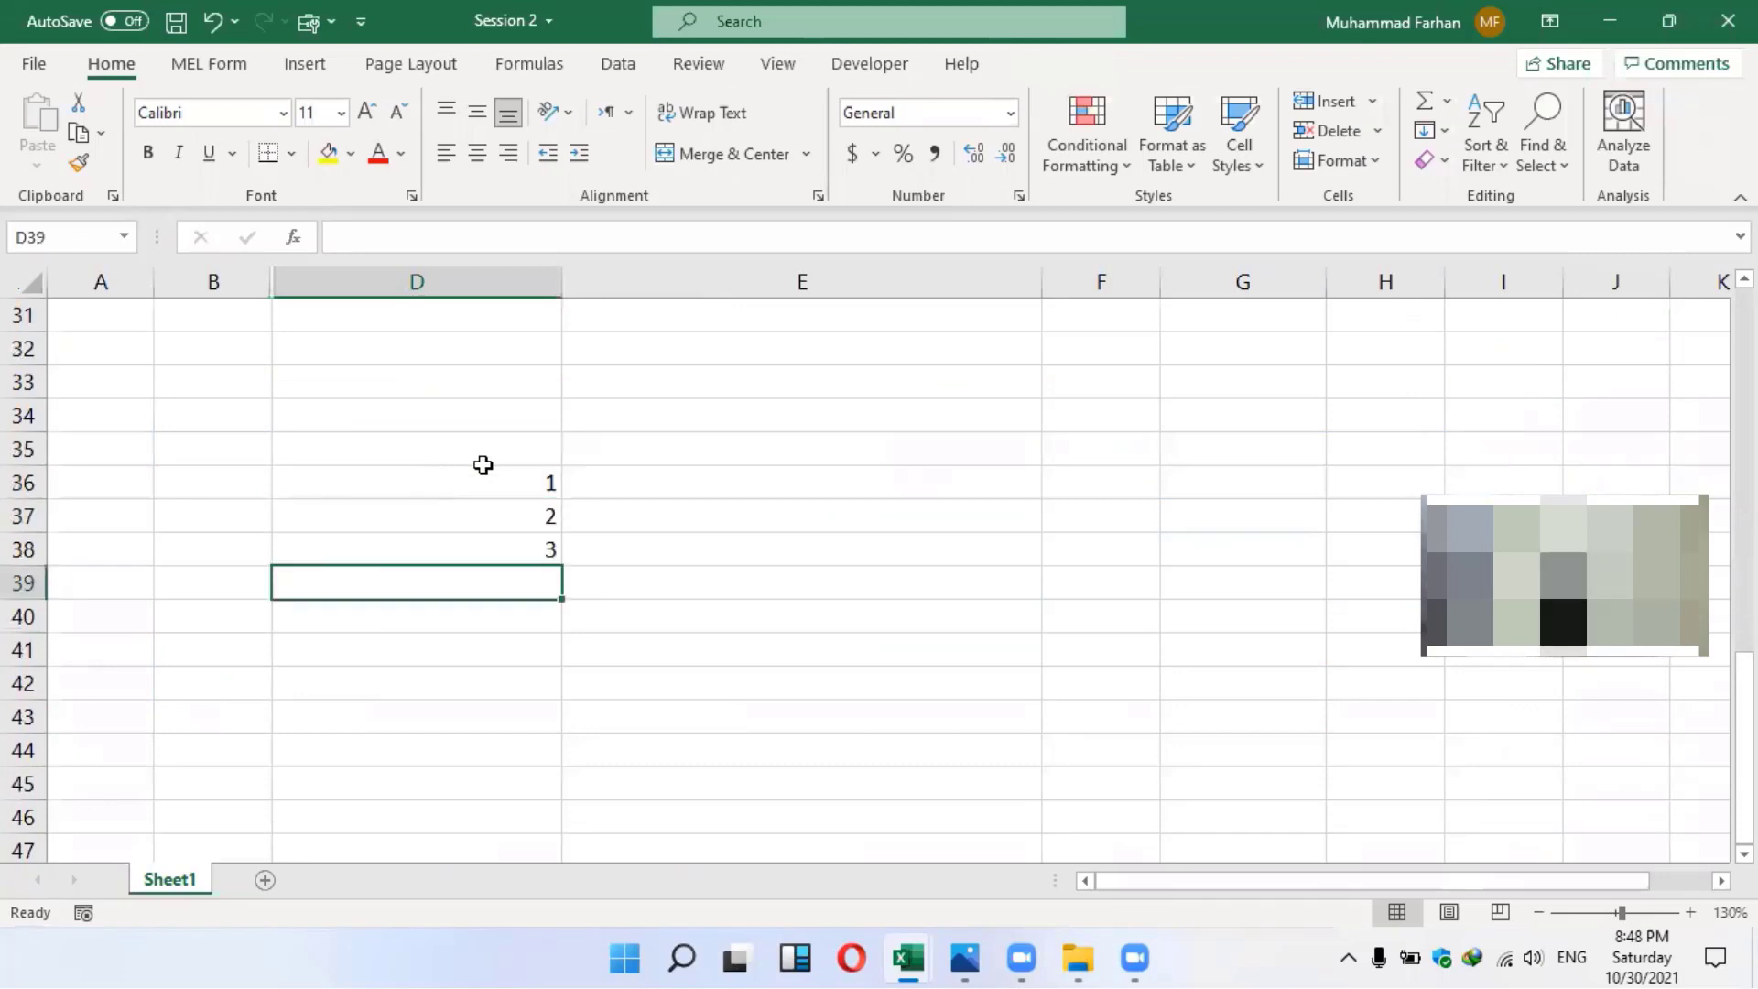
Convert the range D36:D38 into a table, without treating its first row as headers
{"action": "left_click_drag", "start_coordinate": [495, 448], "coordinate": [503, 549]}
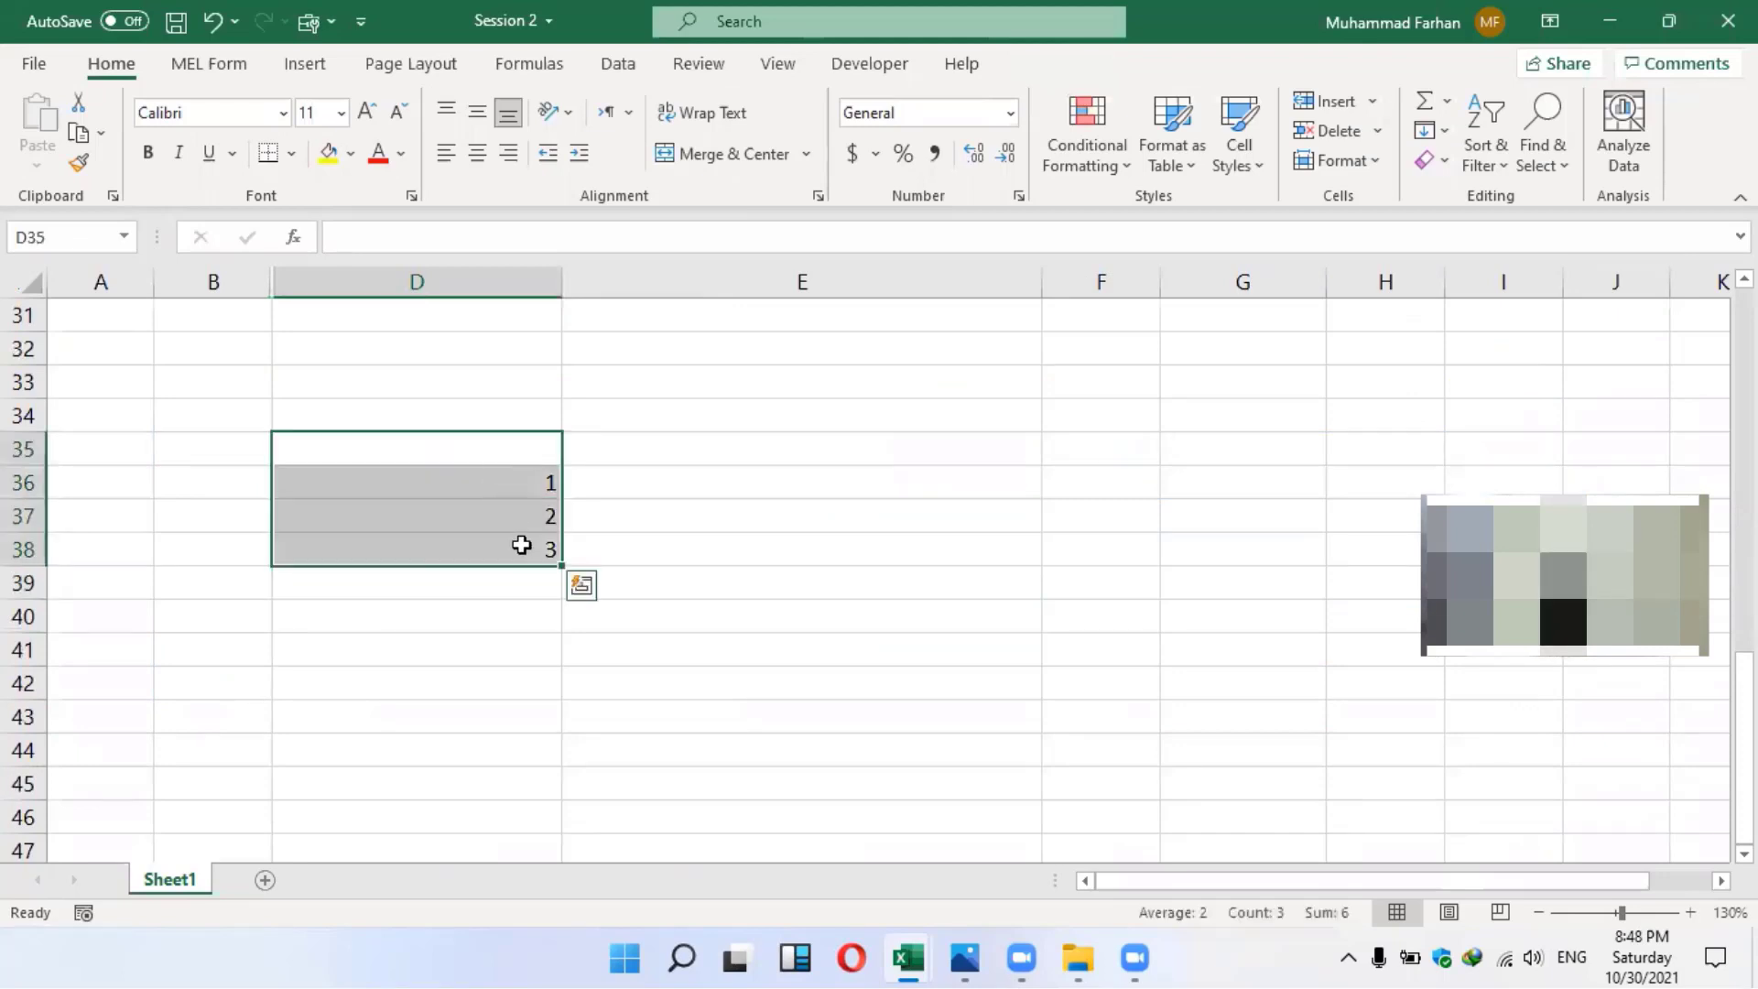
{"action": "left_click_drag", "start_coordinate": [512, 482], "coordinate": [517, 549]}
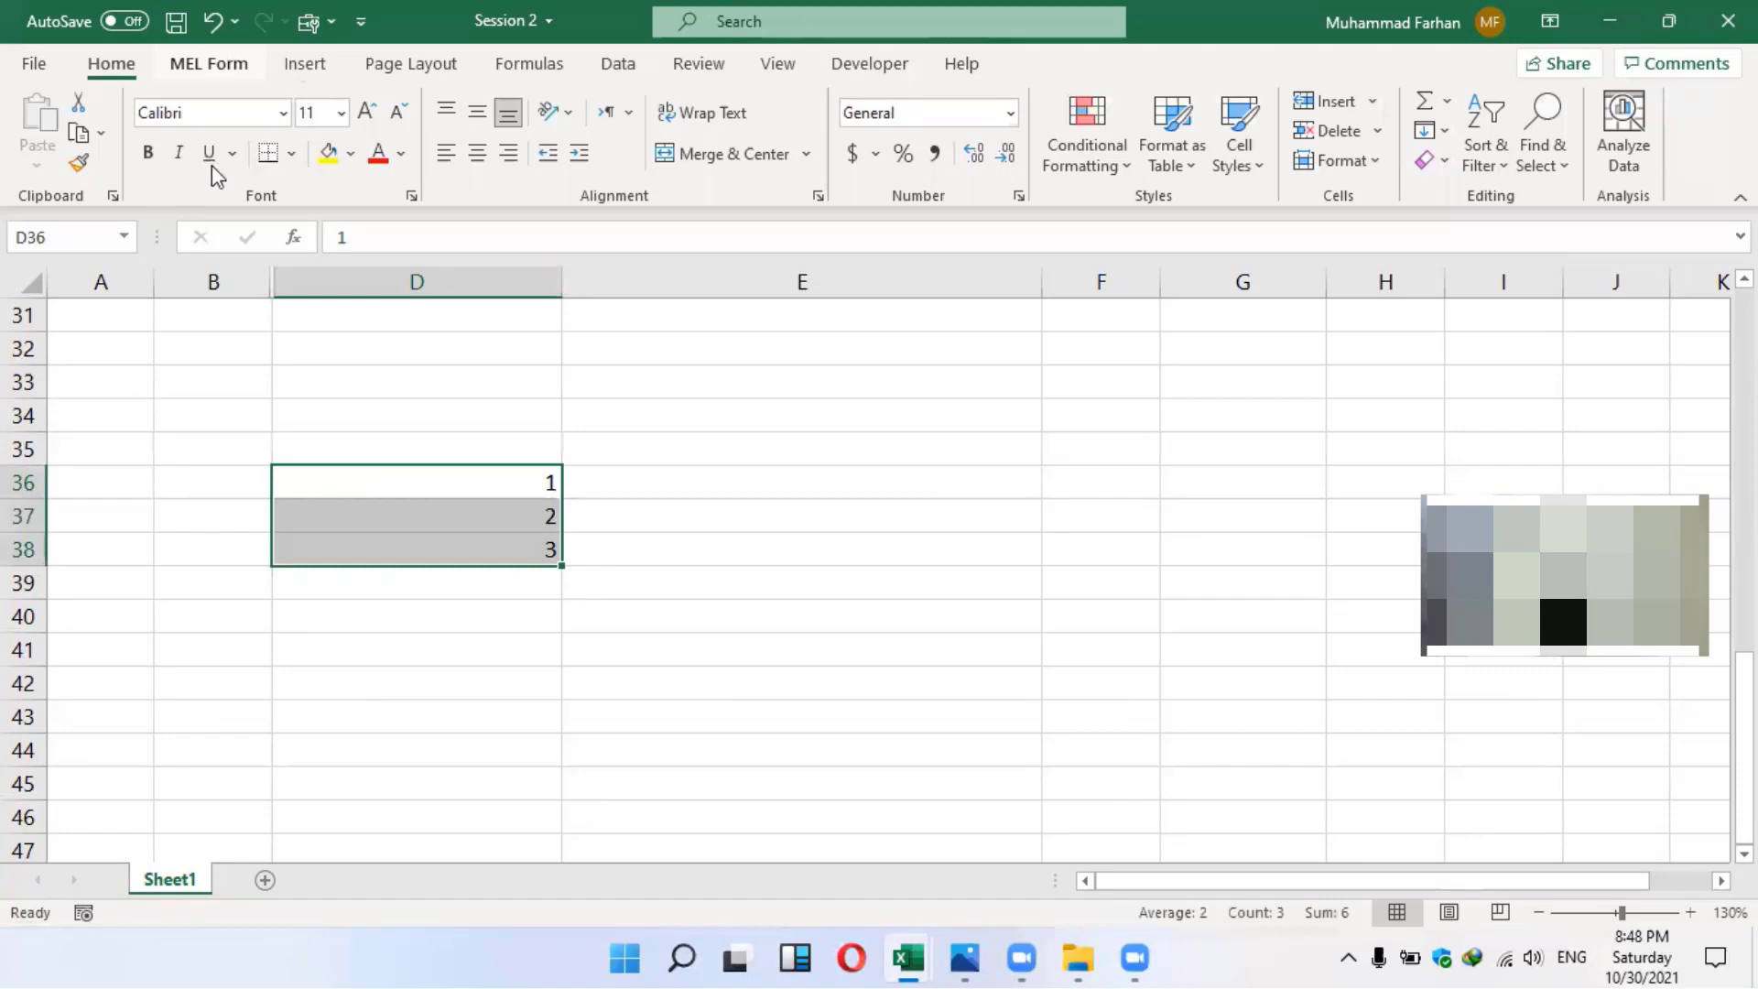
{"action": "key", "text": "alt+n"}
{"action": "key", "text": "t"}
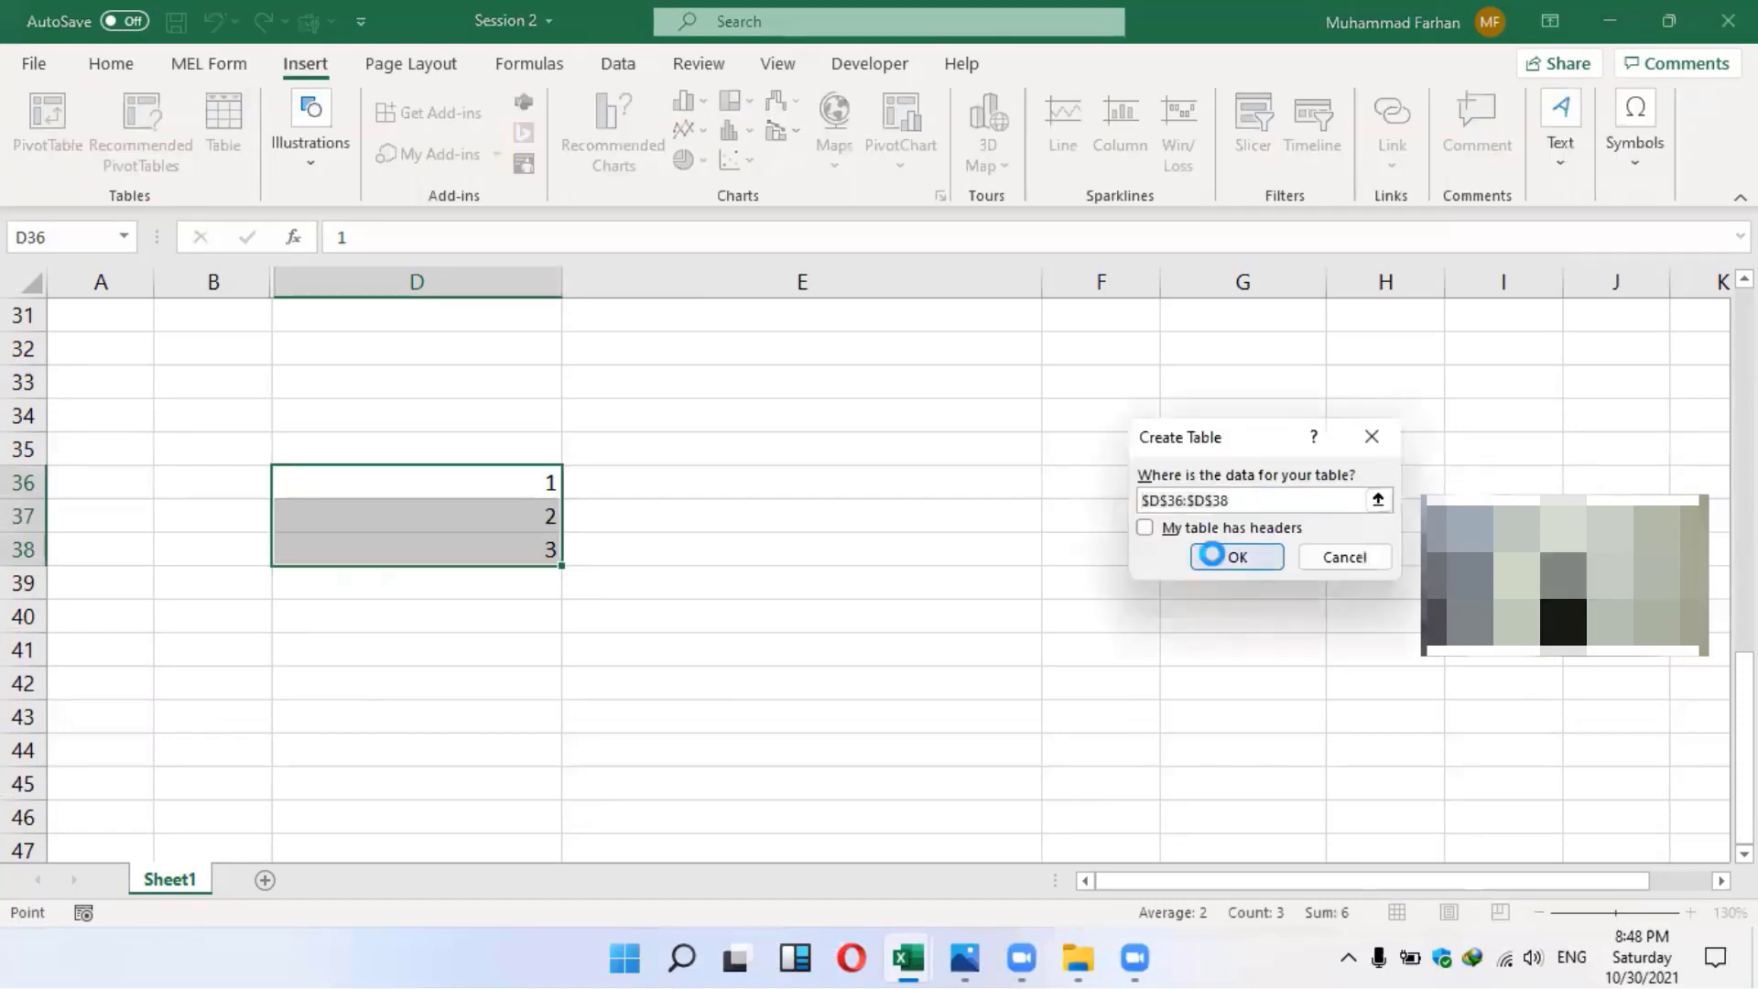
{"action": "left_click", "coordinate": [1212, 554]}
{"action": "left_click", "coordinate": [721, 593]}
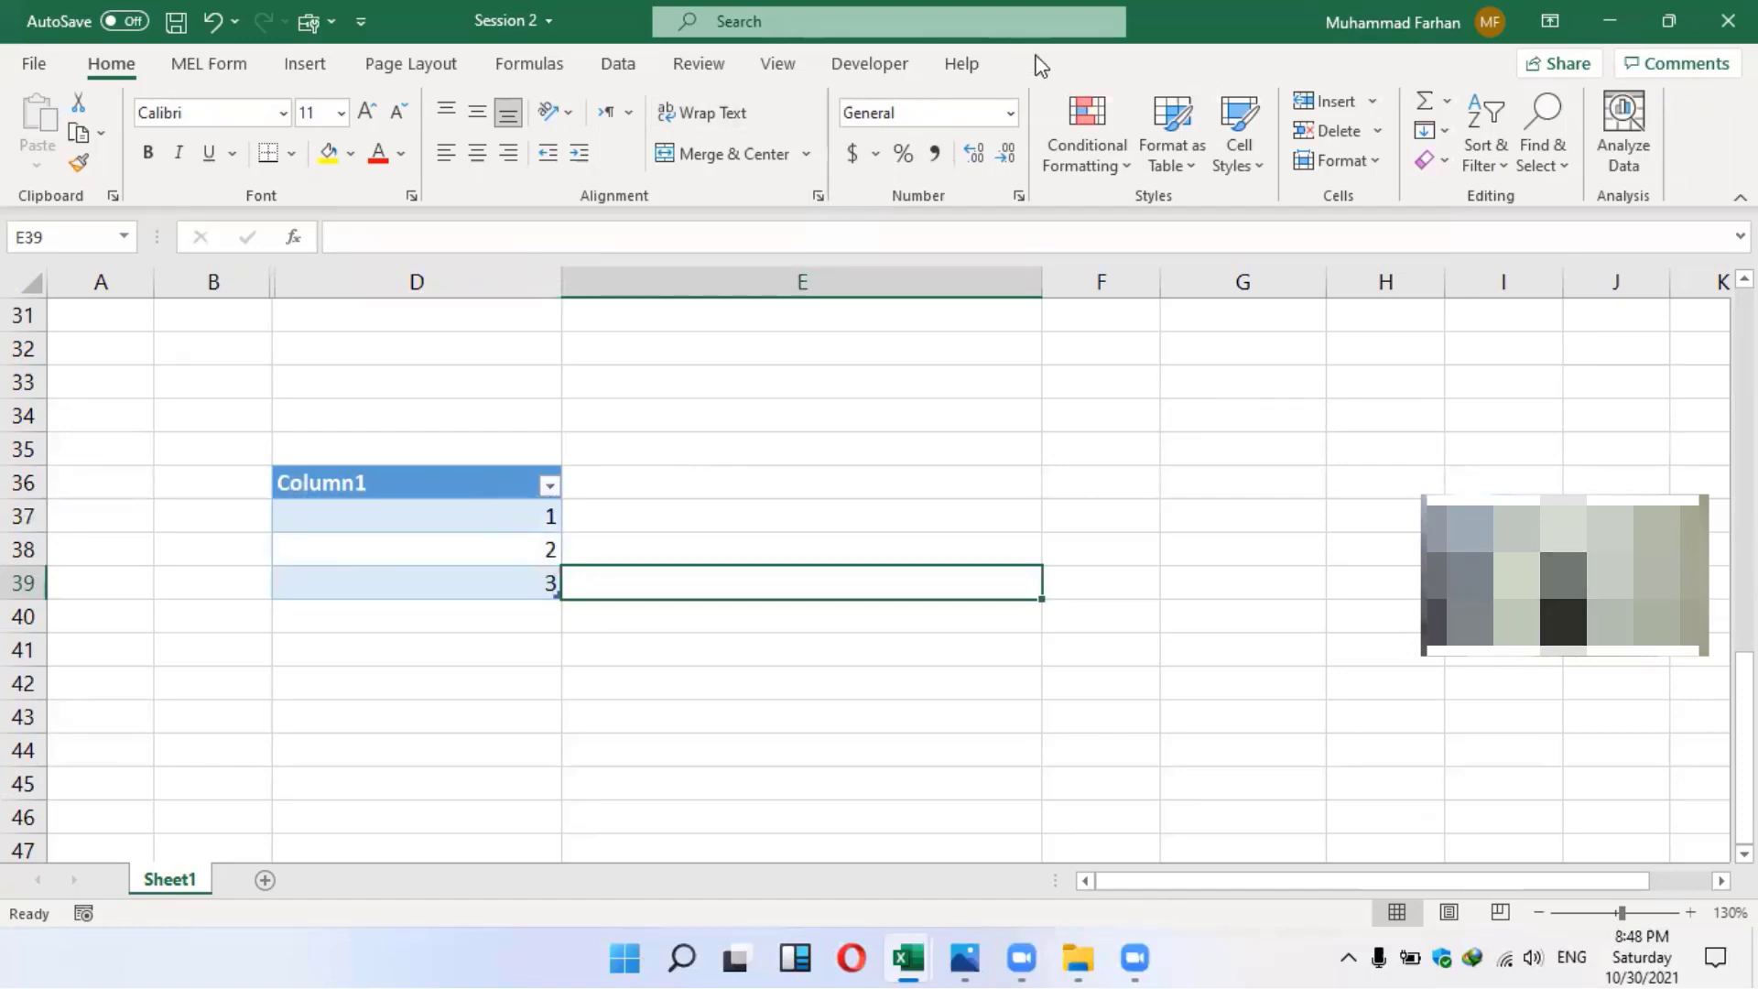
Add a total row to the small table of numbers in column D and select its total cell
{"action": "key", "text": "Left"}
{"action": "key", "text": "Up"}
{"action": "key", "text": "Up"}
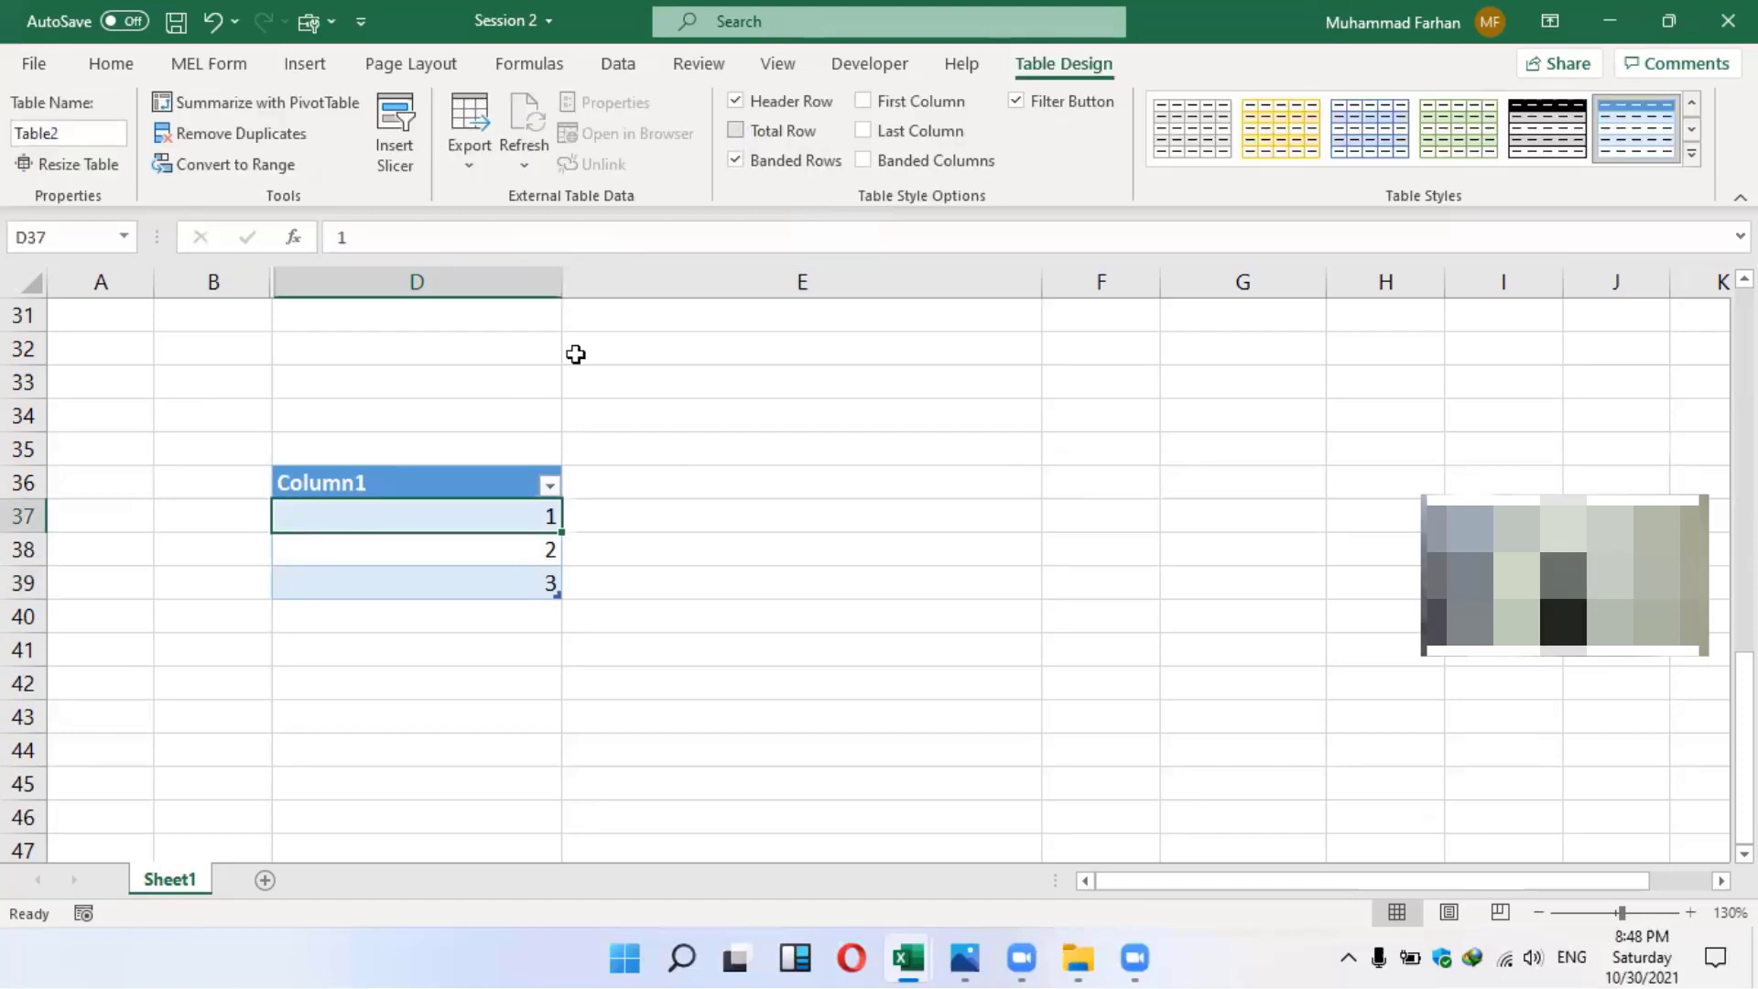
{"action": "key", "text": "ctrl+shift+t"}
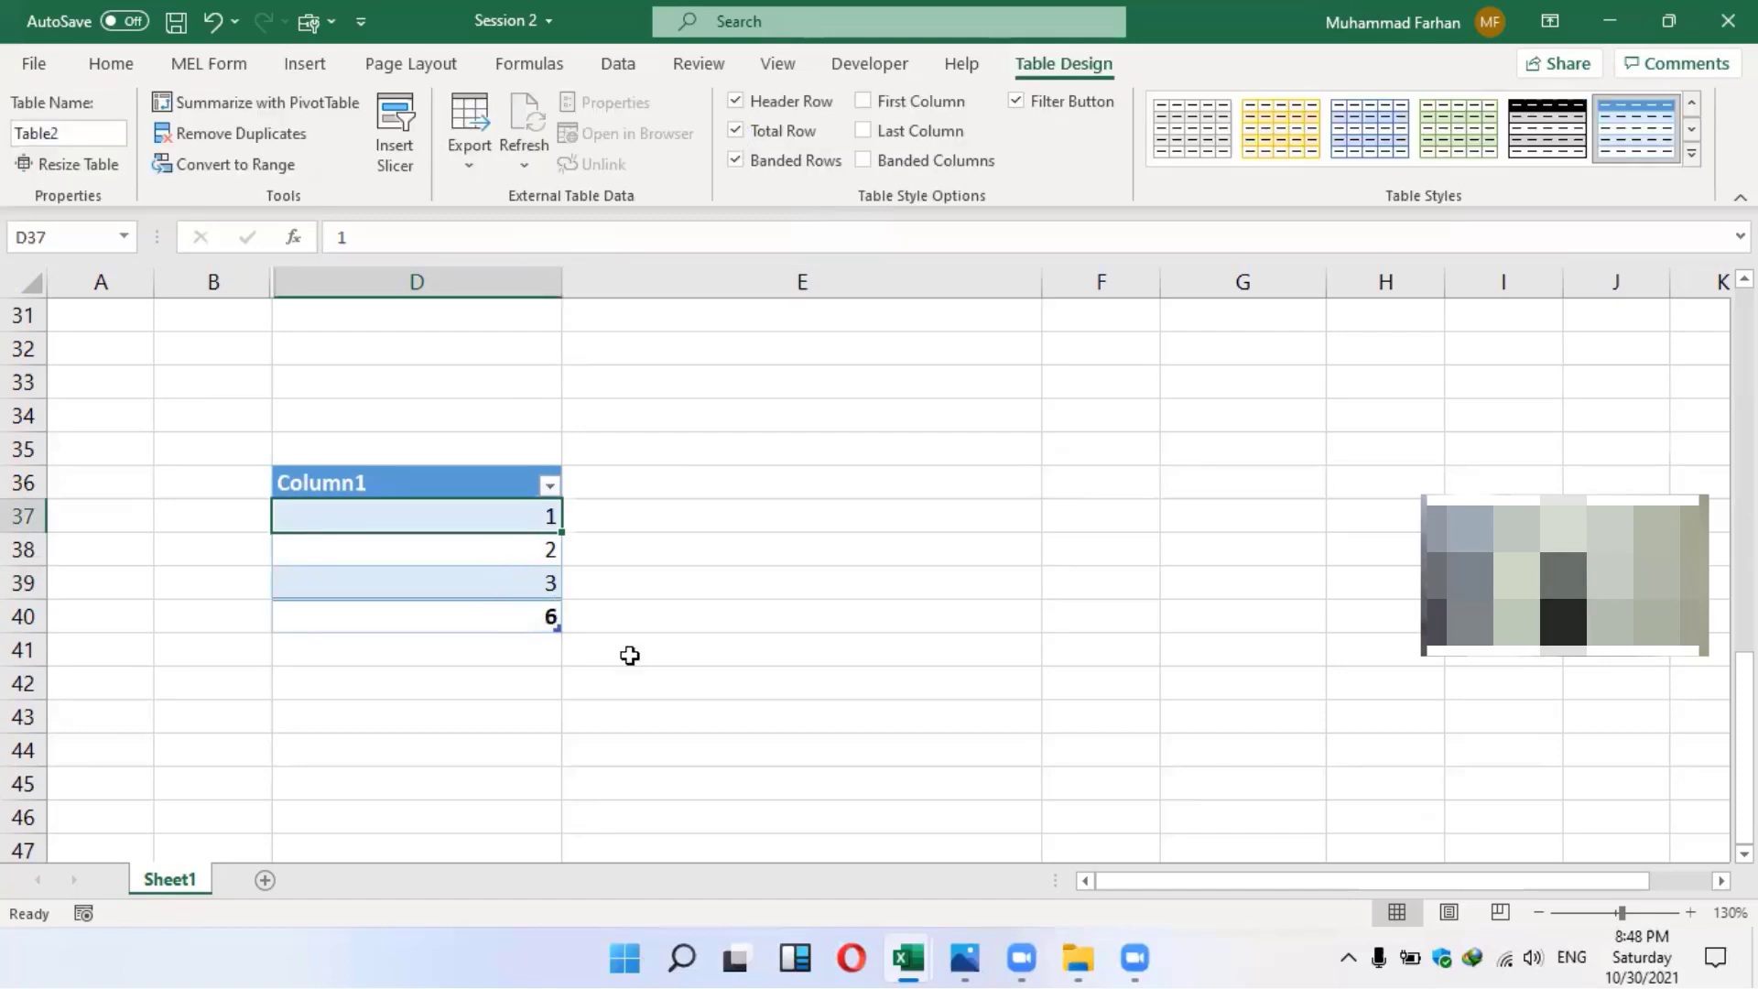
{"action": "left_click", "coordinate": [519, 616]}
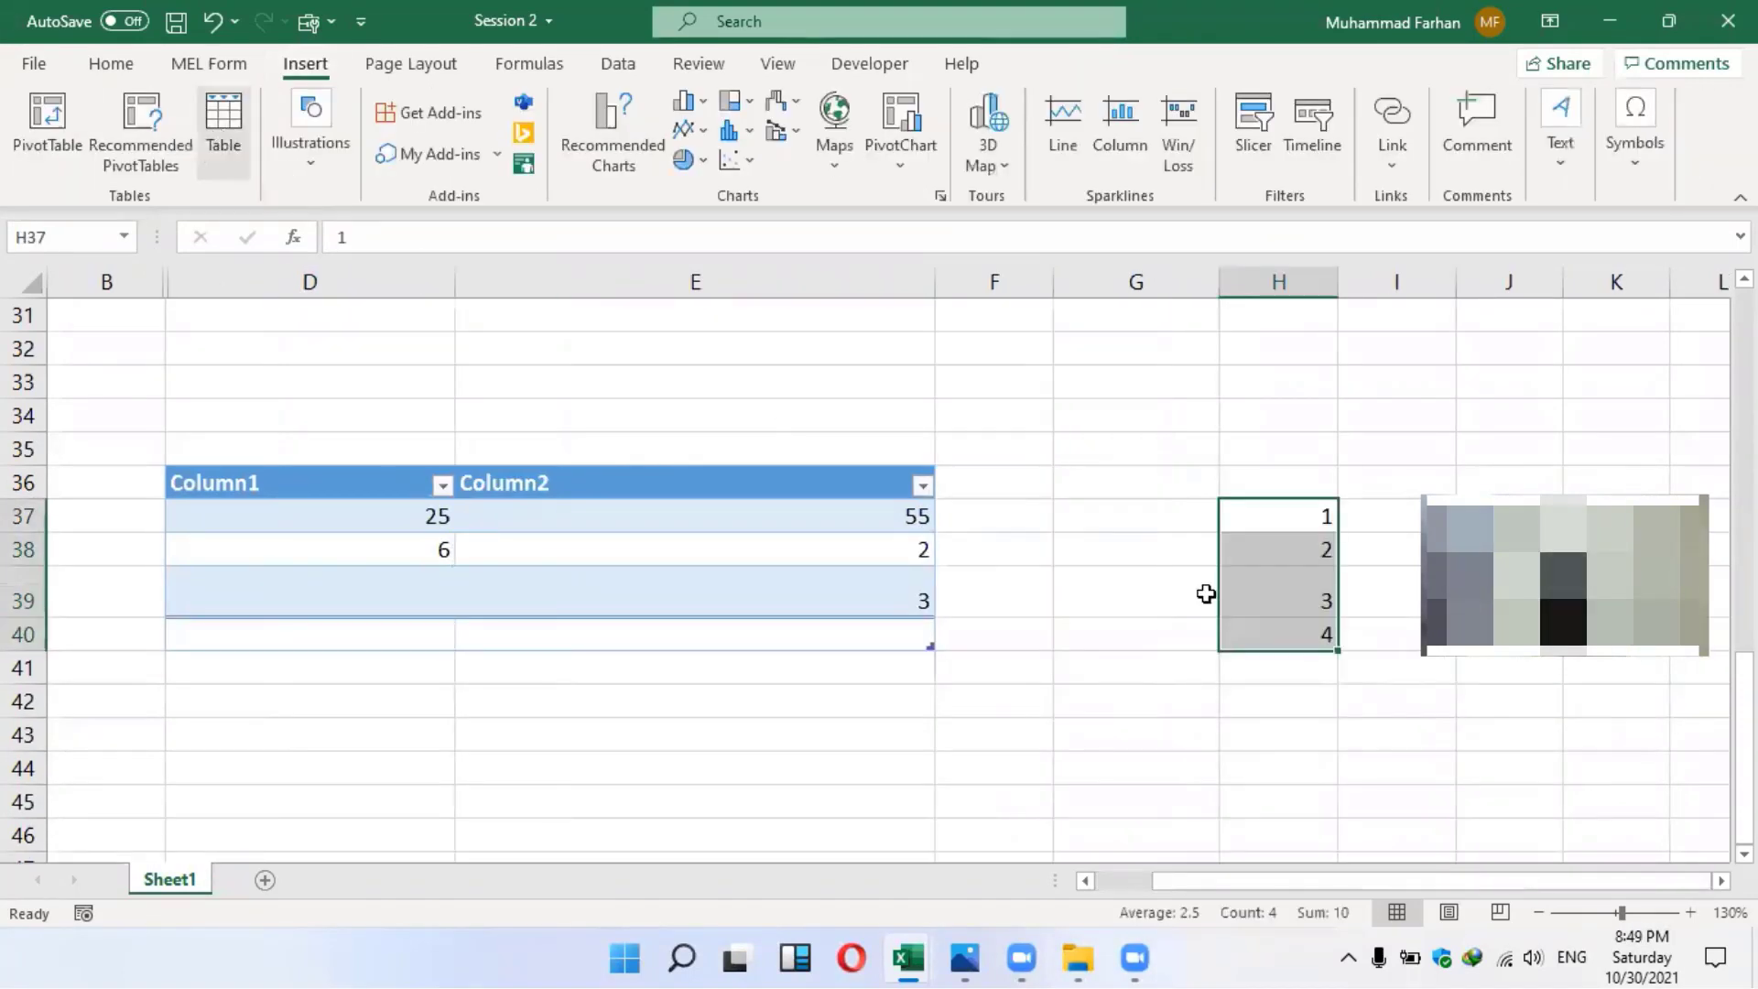
Convert the numbers in H37:H40 into a table without existing headers and add a total row to it
{"action": "key", "text": "ctrl+t"}
{"action": "left_click", "coordinate": [1268, 554]}
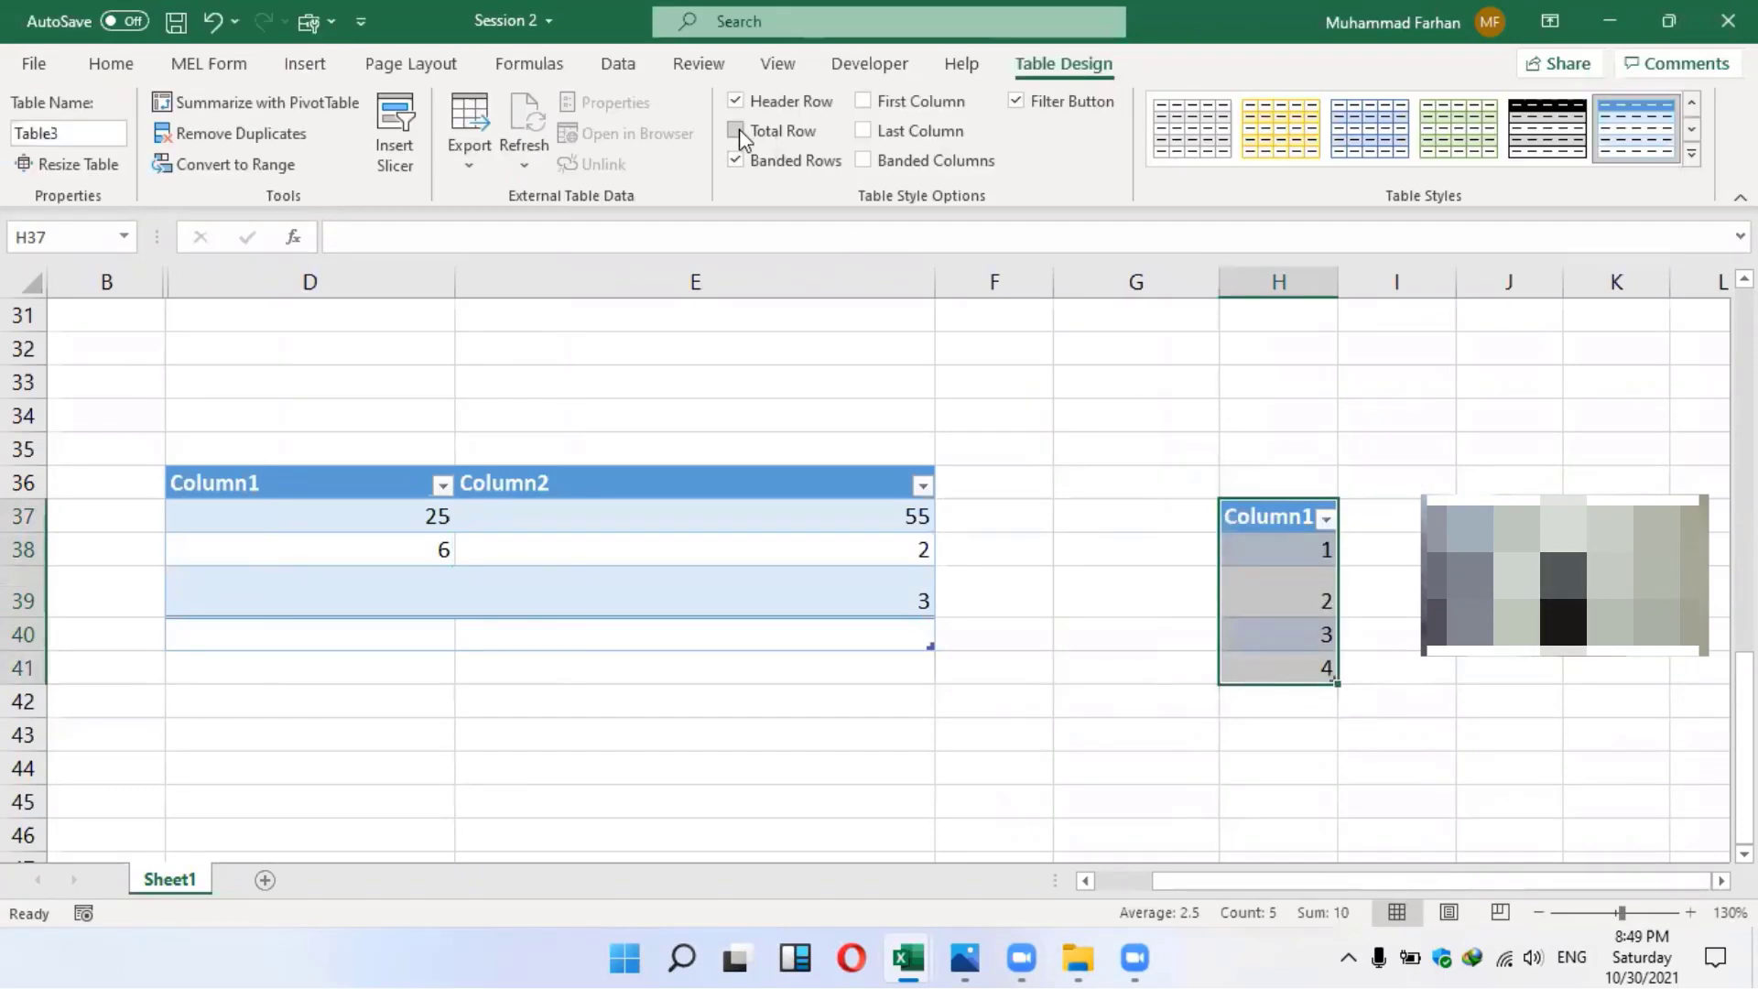
{"action": "key", "text": "ctrl+shift+t"}
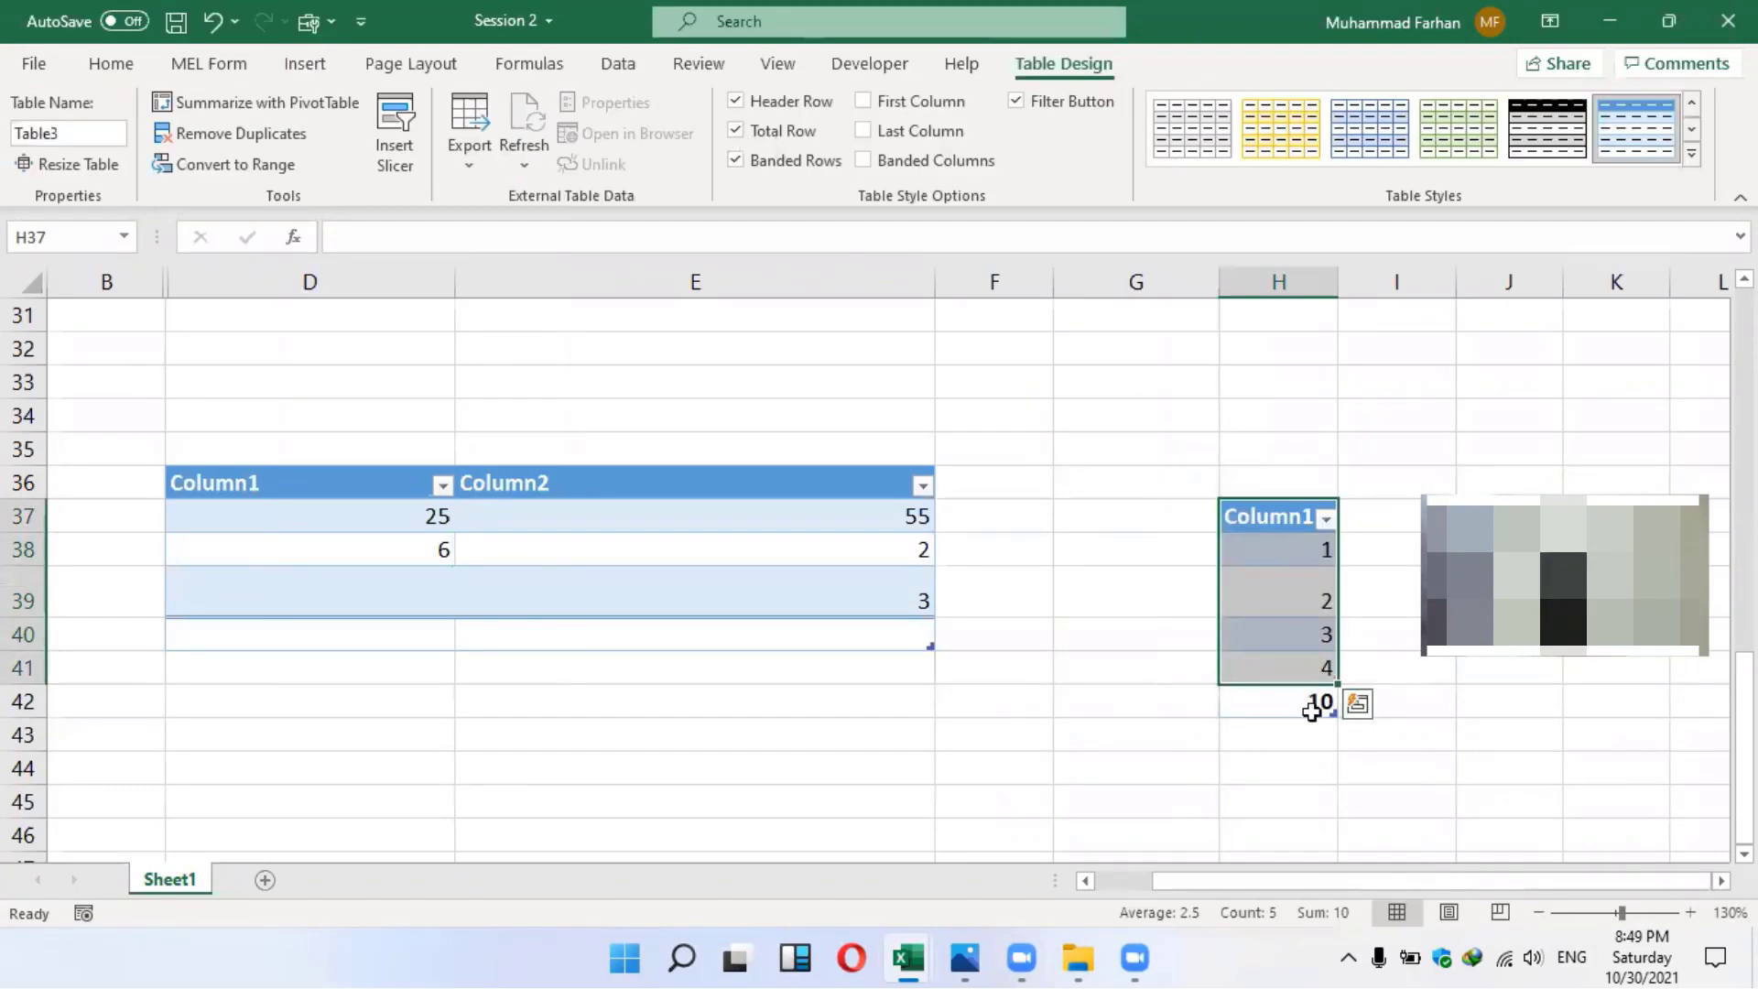
Change the column H table's first three values to 56 in H38, 45 in H39 and 7526 in H40
{"action": "left_click", "coordinate": [1268, 554]}
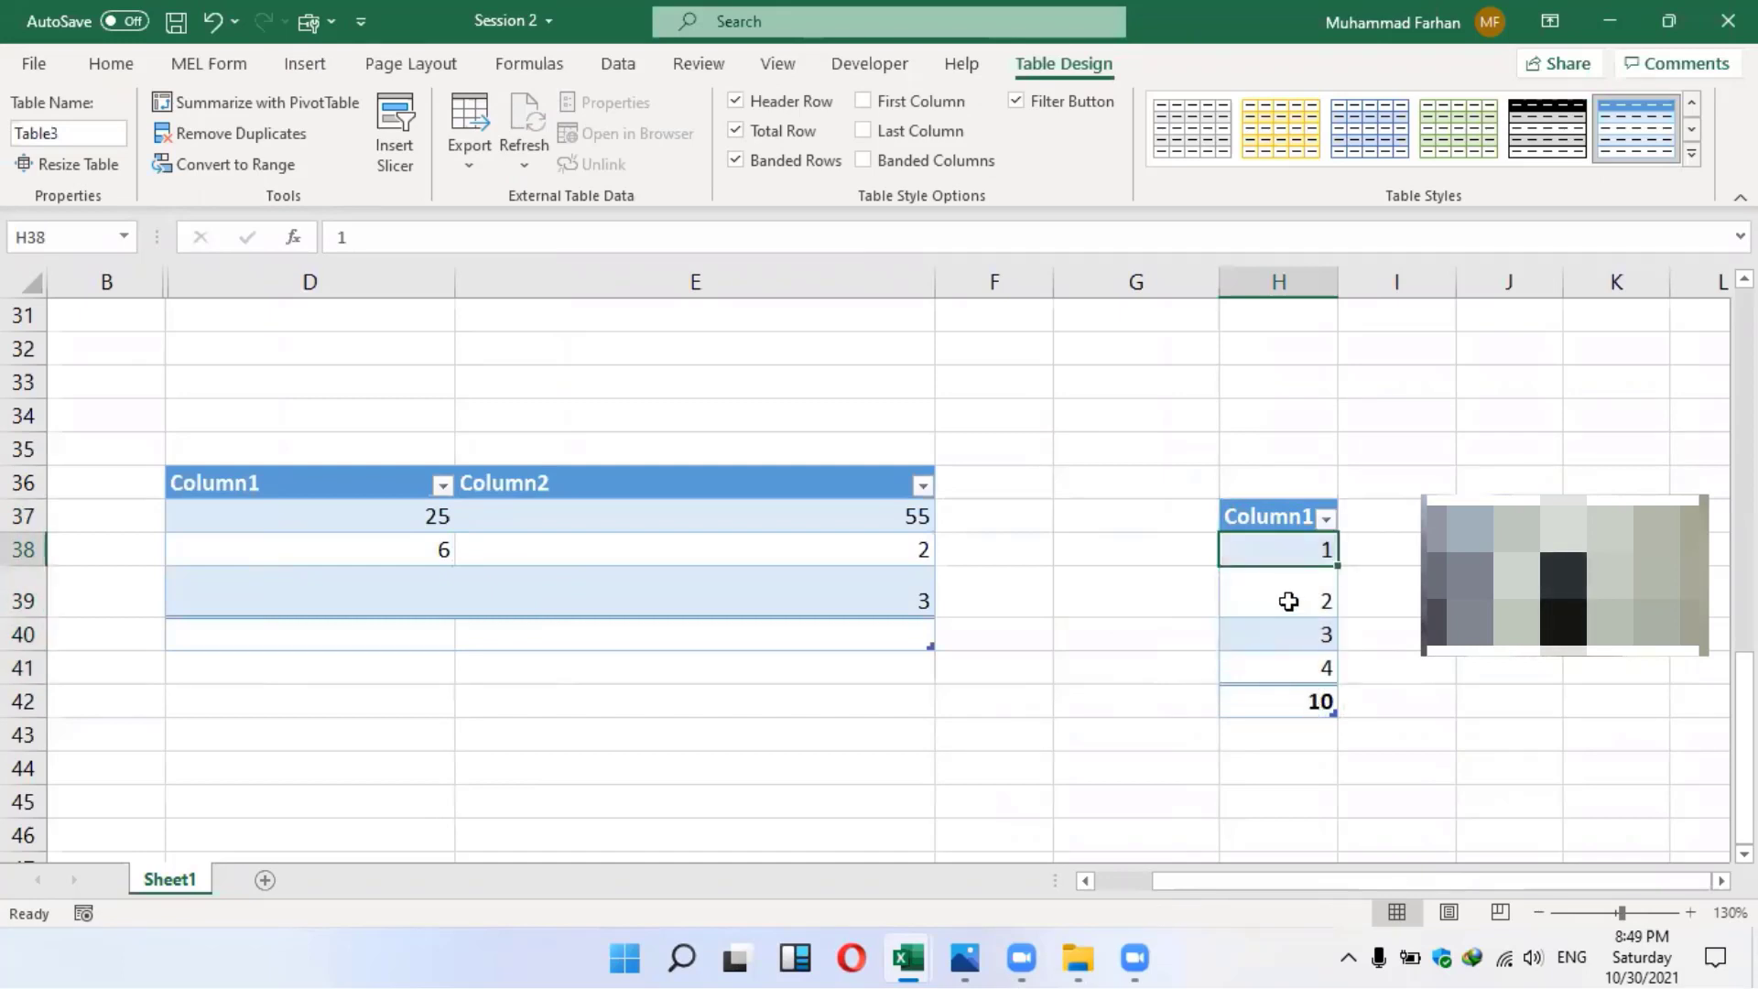
{"action": "type", "text": "56"}
{"action": "key", "text": "Return"}
{"action": "double_click", "coordinate": [1292, 593]}
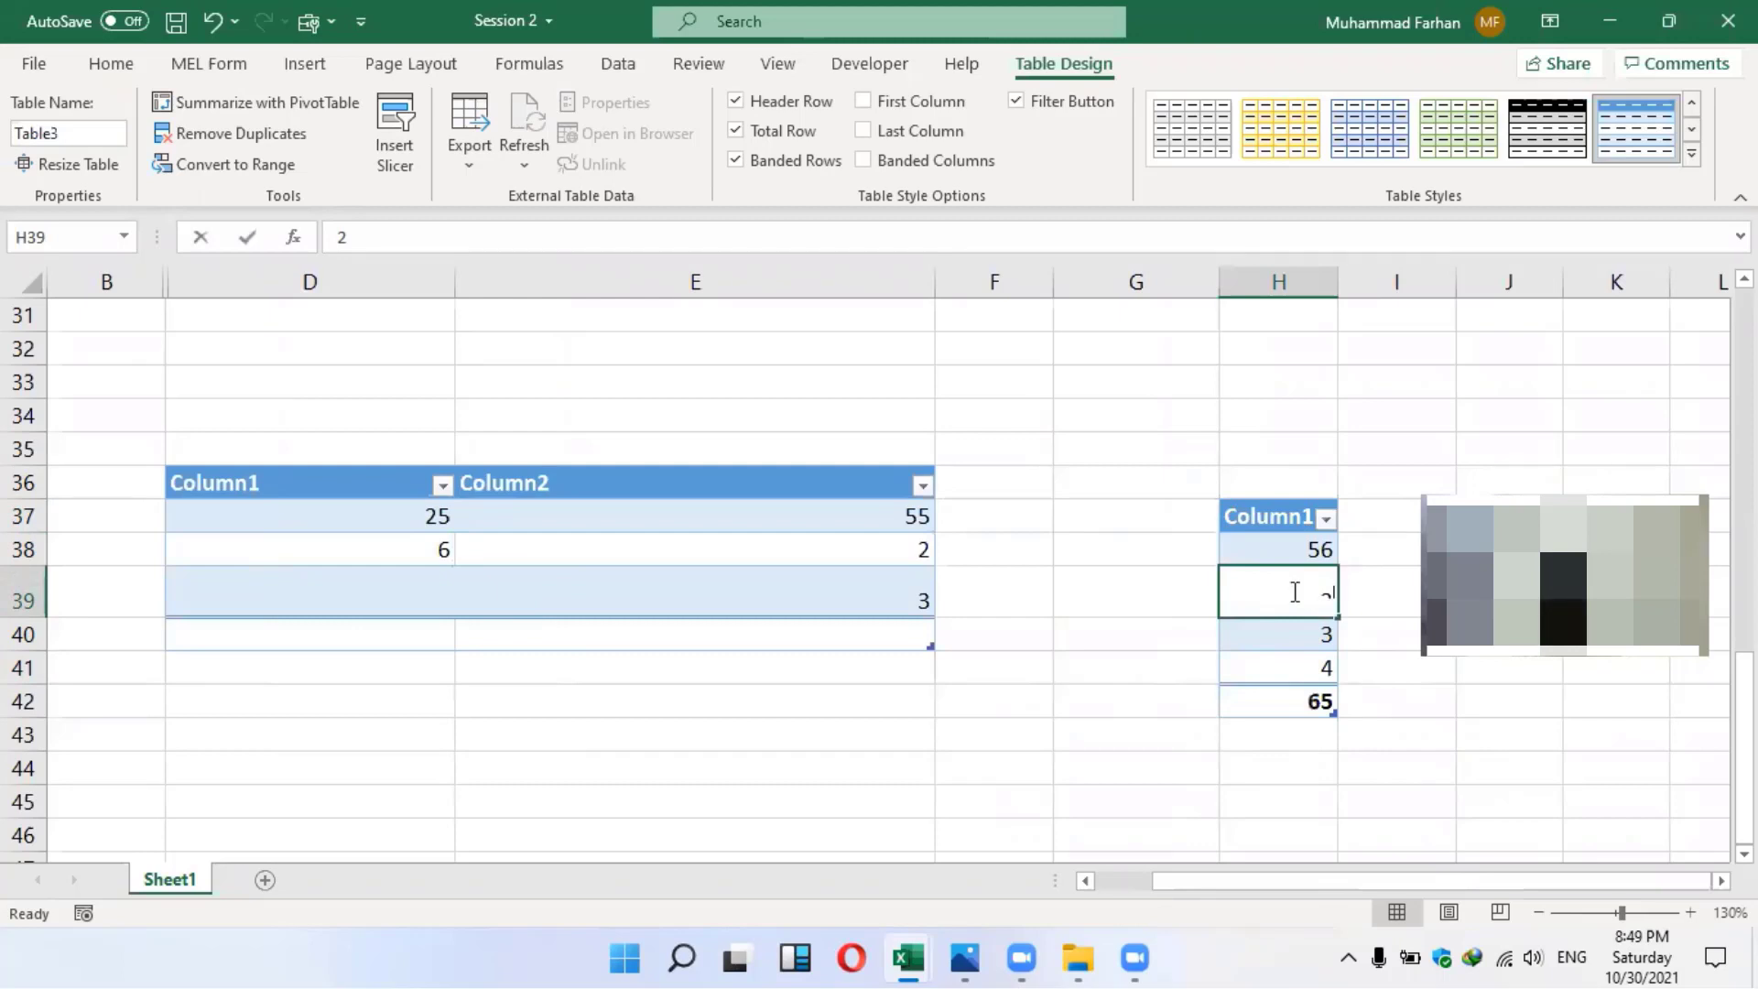
{"action": "key", "text": "BackSpace"}
{"action": "type", "text": "45"}
{"action": "left_click", "coordinate": [1298, 624]}
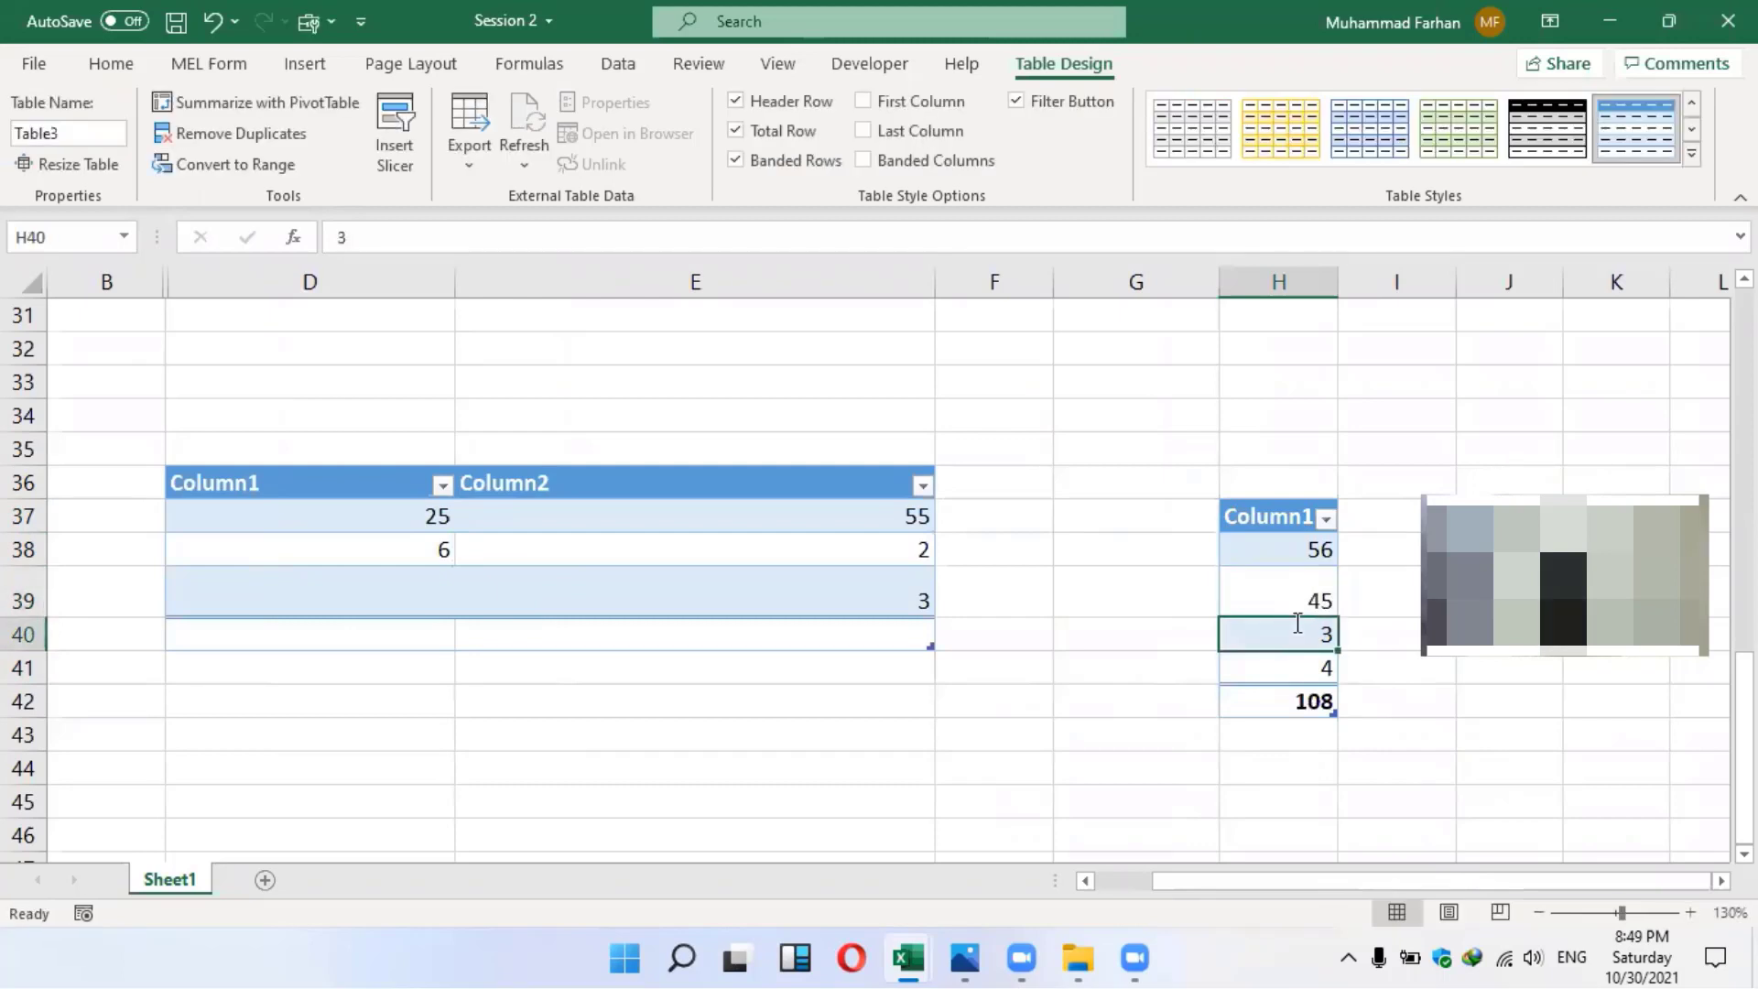
{"action": "type", "text": "7526"}
{"action": "key", "text": "Return"}
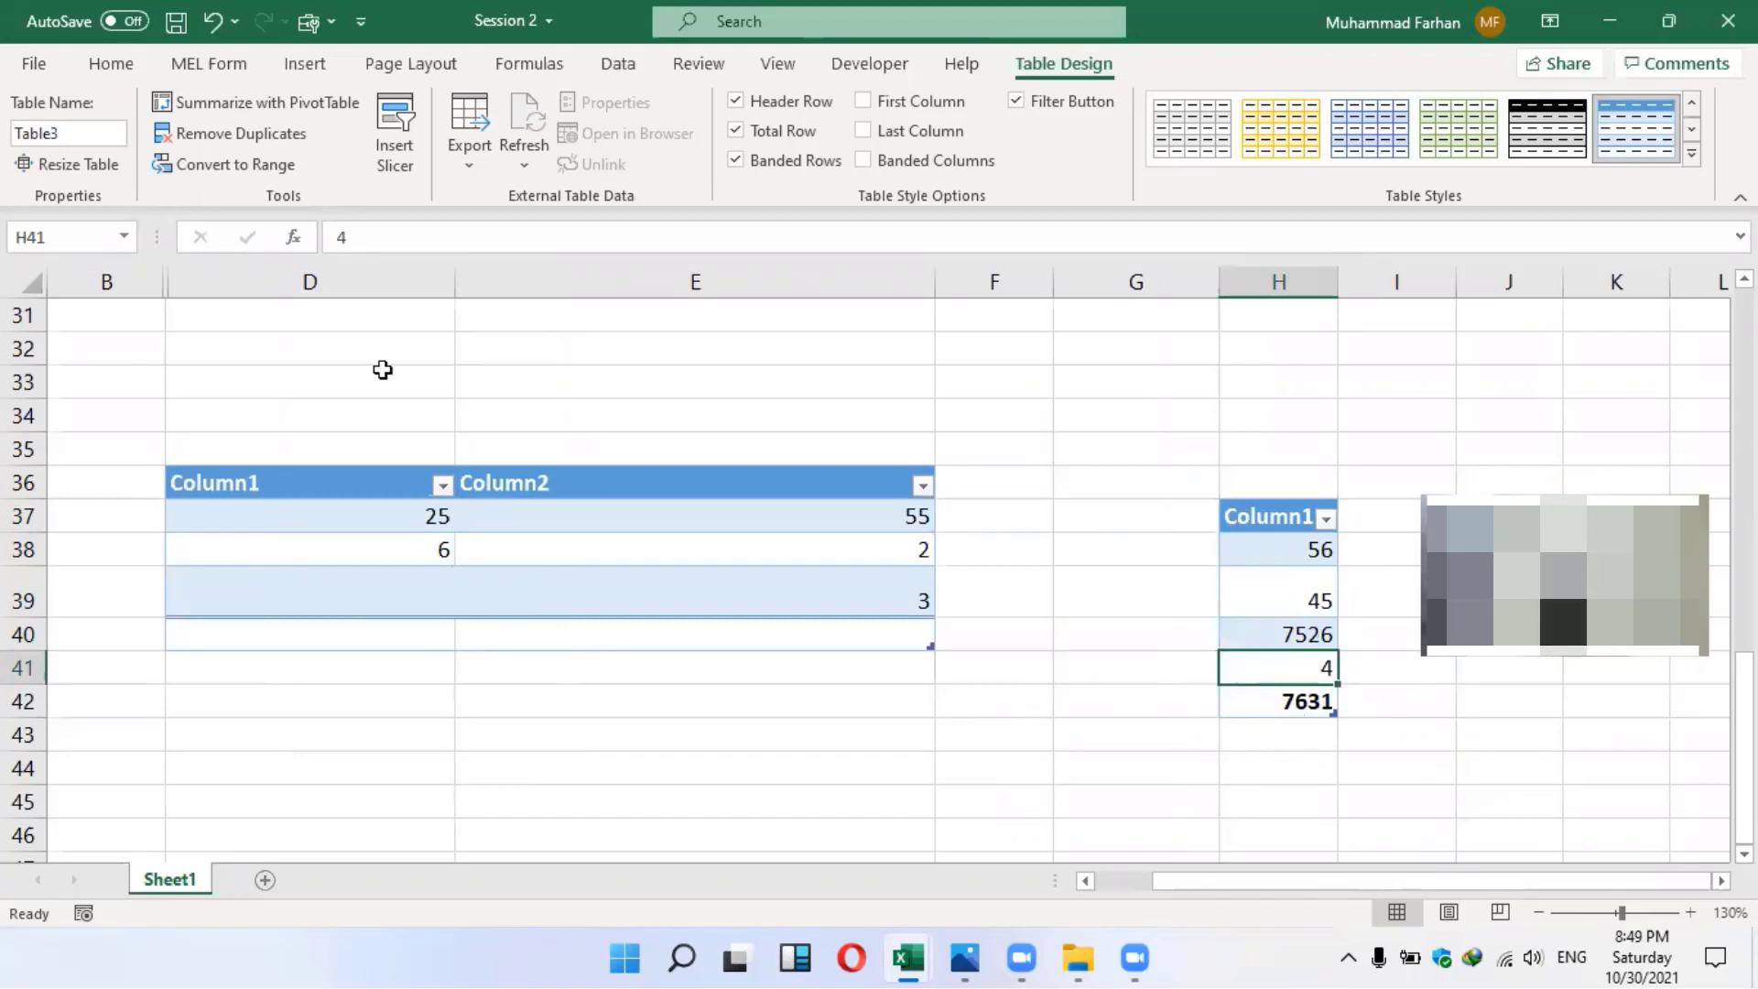
Turn off the banded rows and the header row of the column H table
{"action": "left_click", "coordinate": [735, 161]}
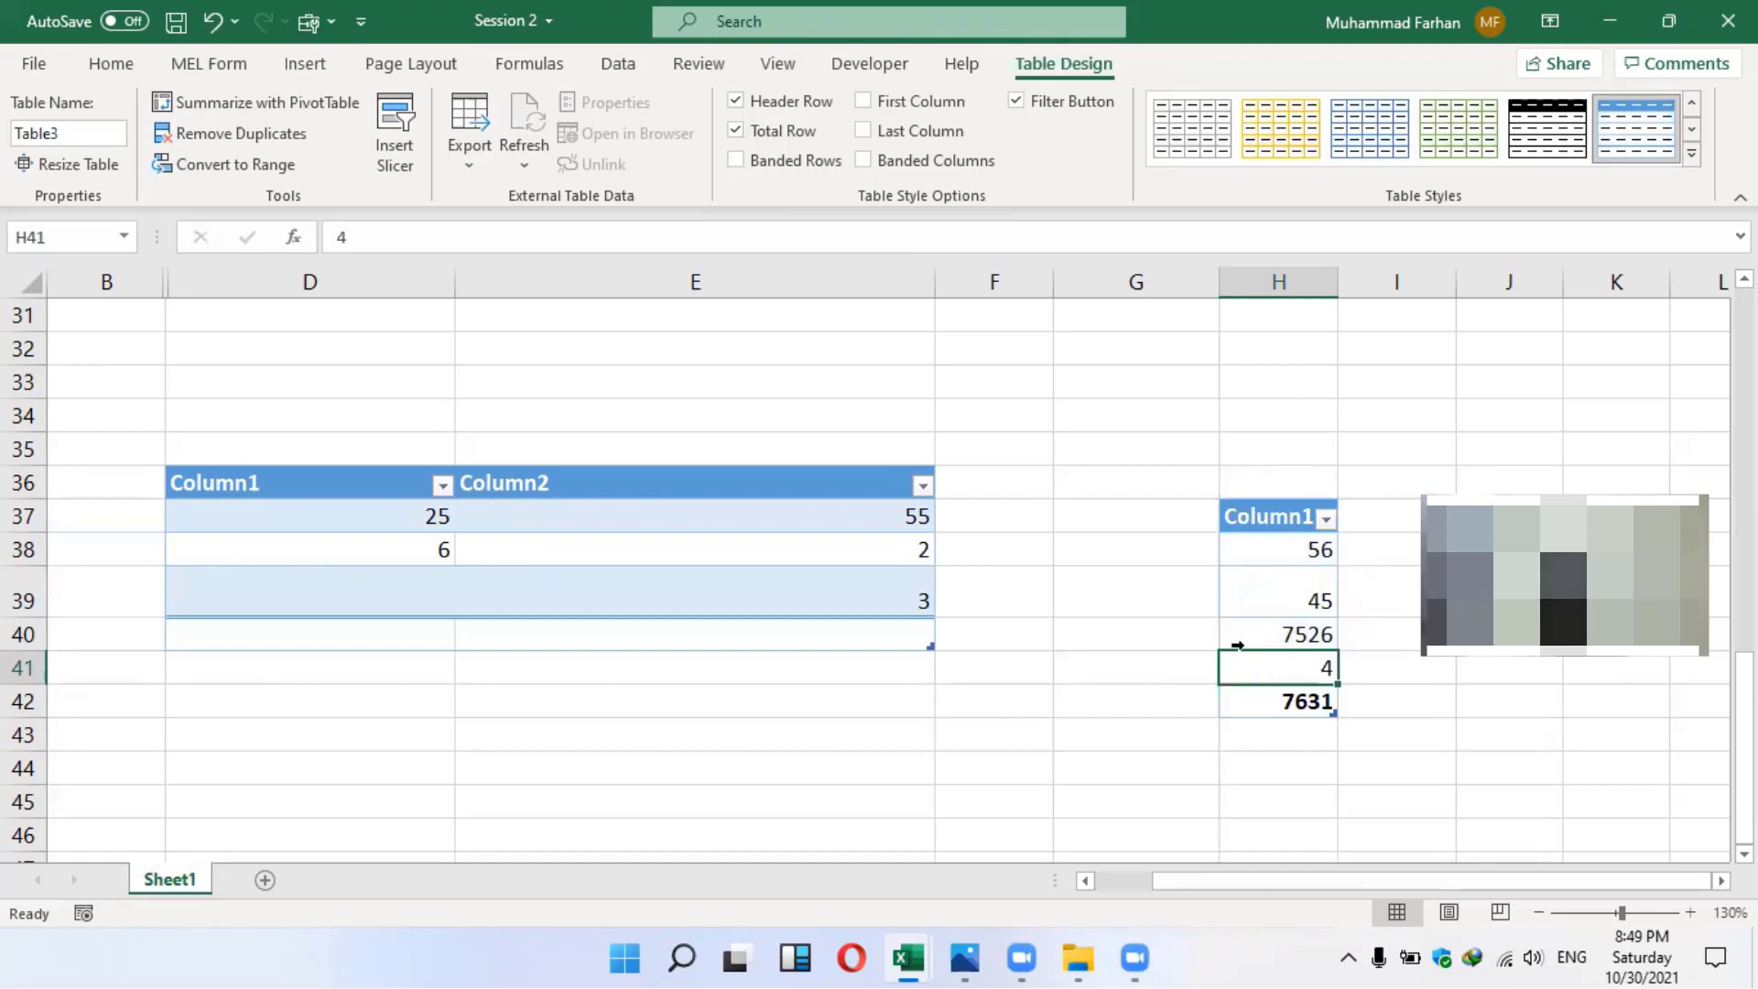
{"action": "left_click", "coordinate": [736, 101]}
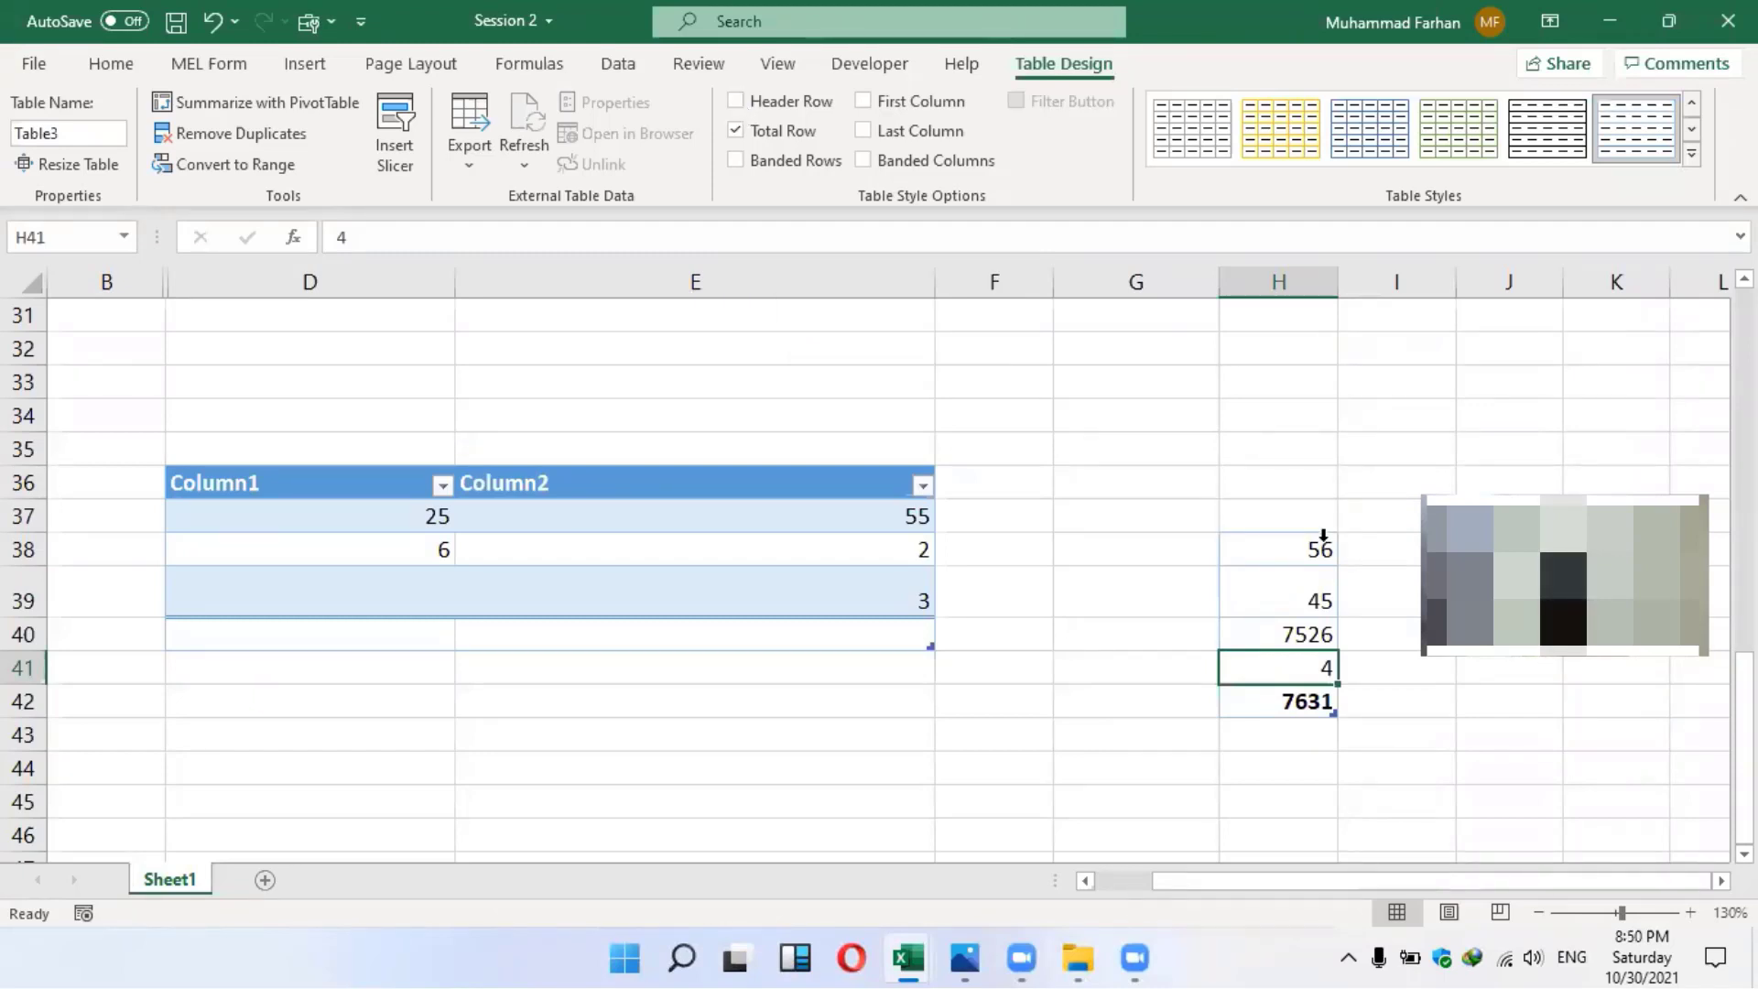
Set H38 to 60 and H39 to 54, and turn the column H table's header row back on
{"action": "left_click", "coordinate": [1306, 593]}
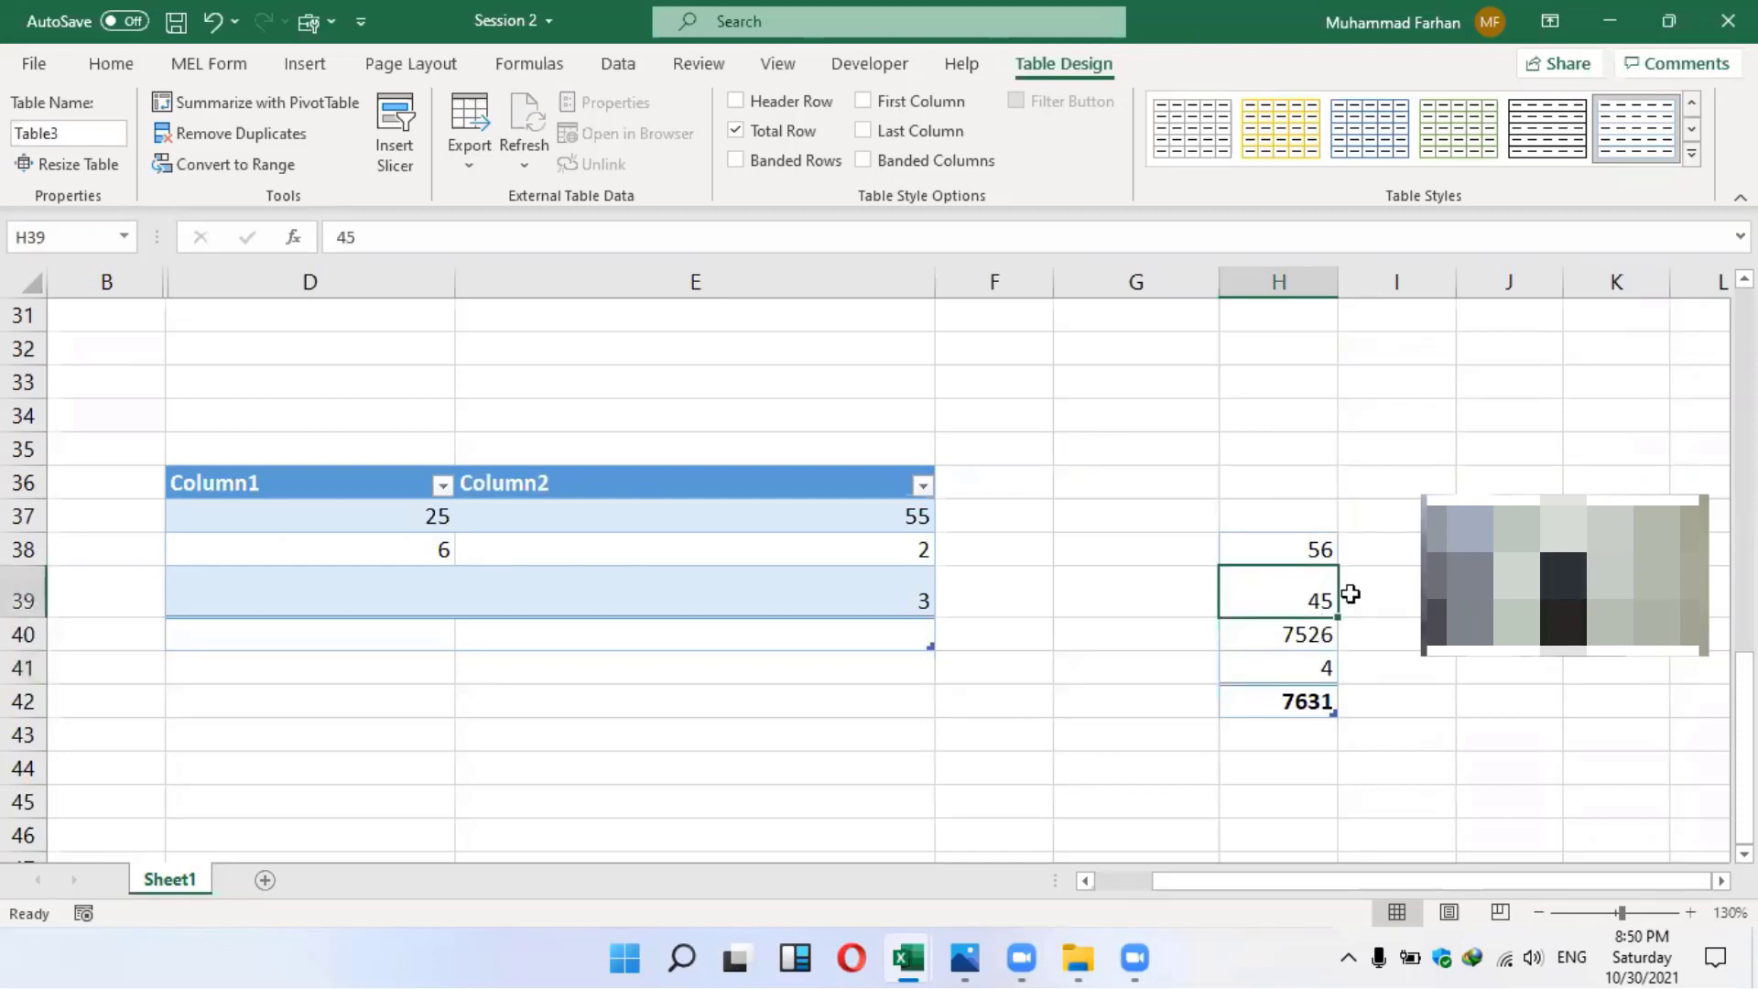
{"action": "key", "text": "Up"}
{"action": "type", "text": "60"}
{"action": "key", "text": "Return"}
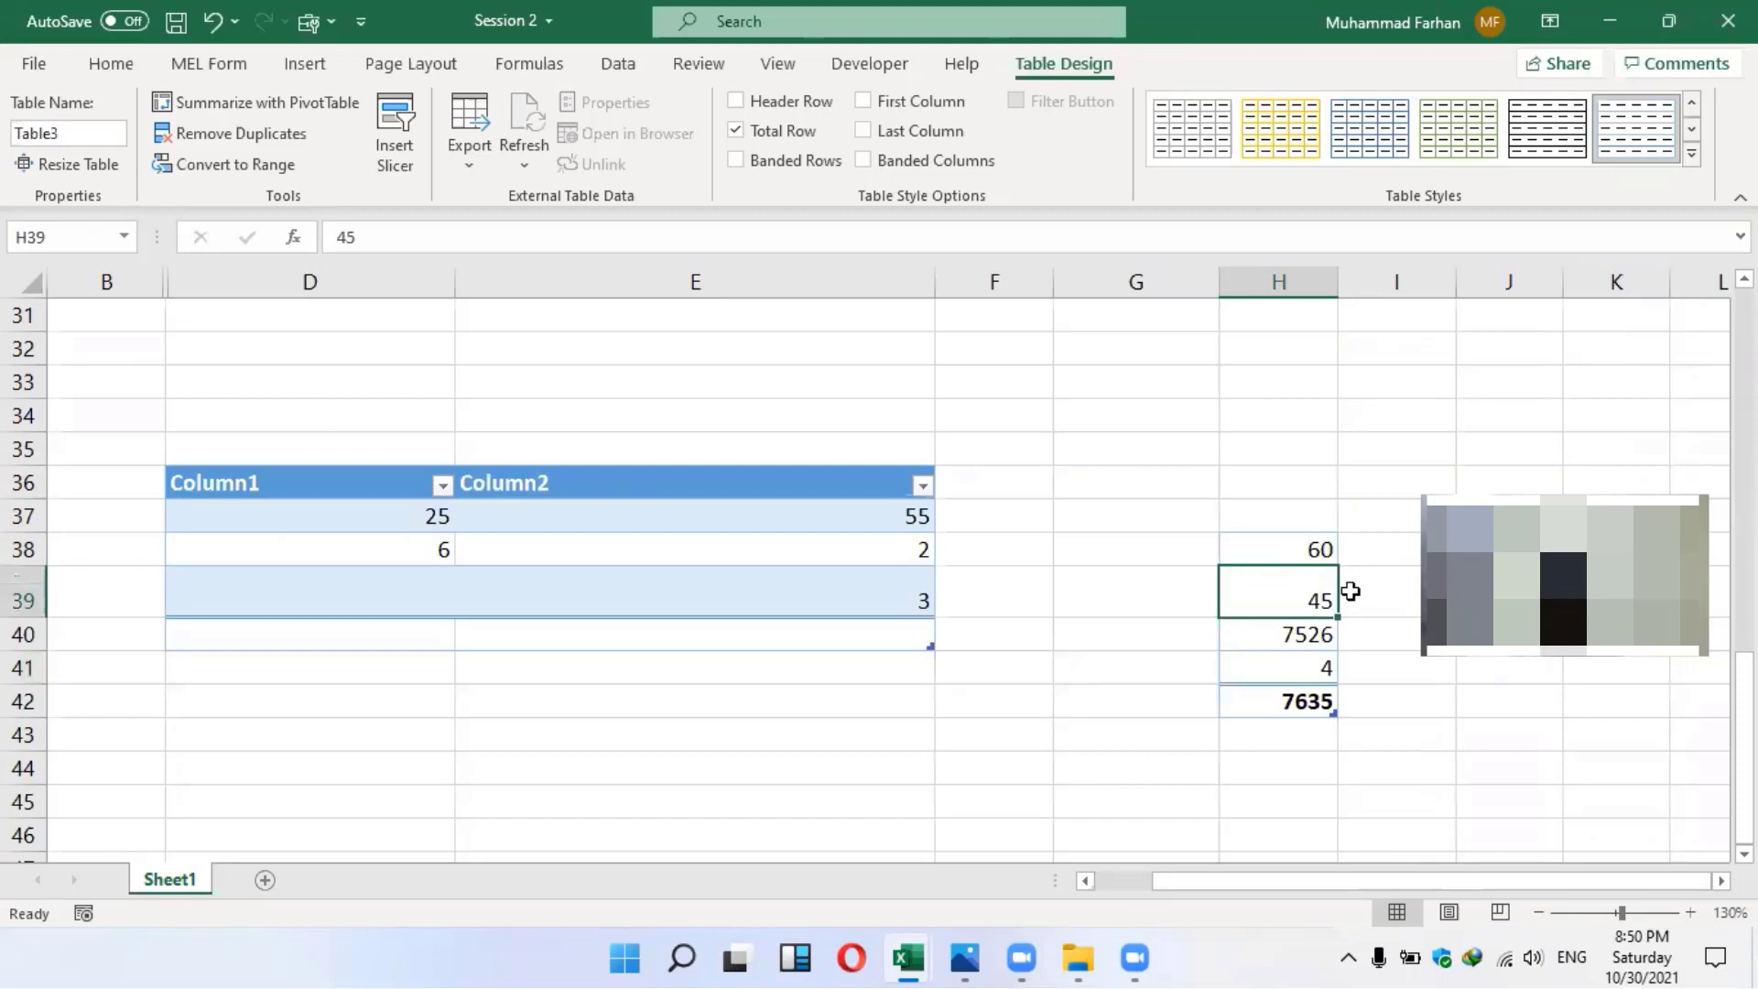
{"action": "type", "text": "54"}
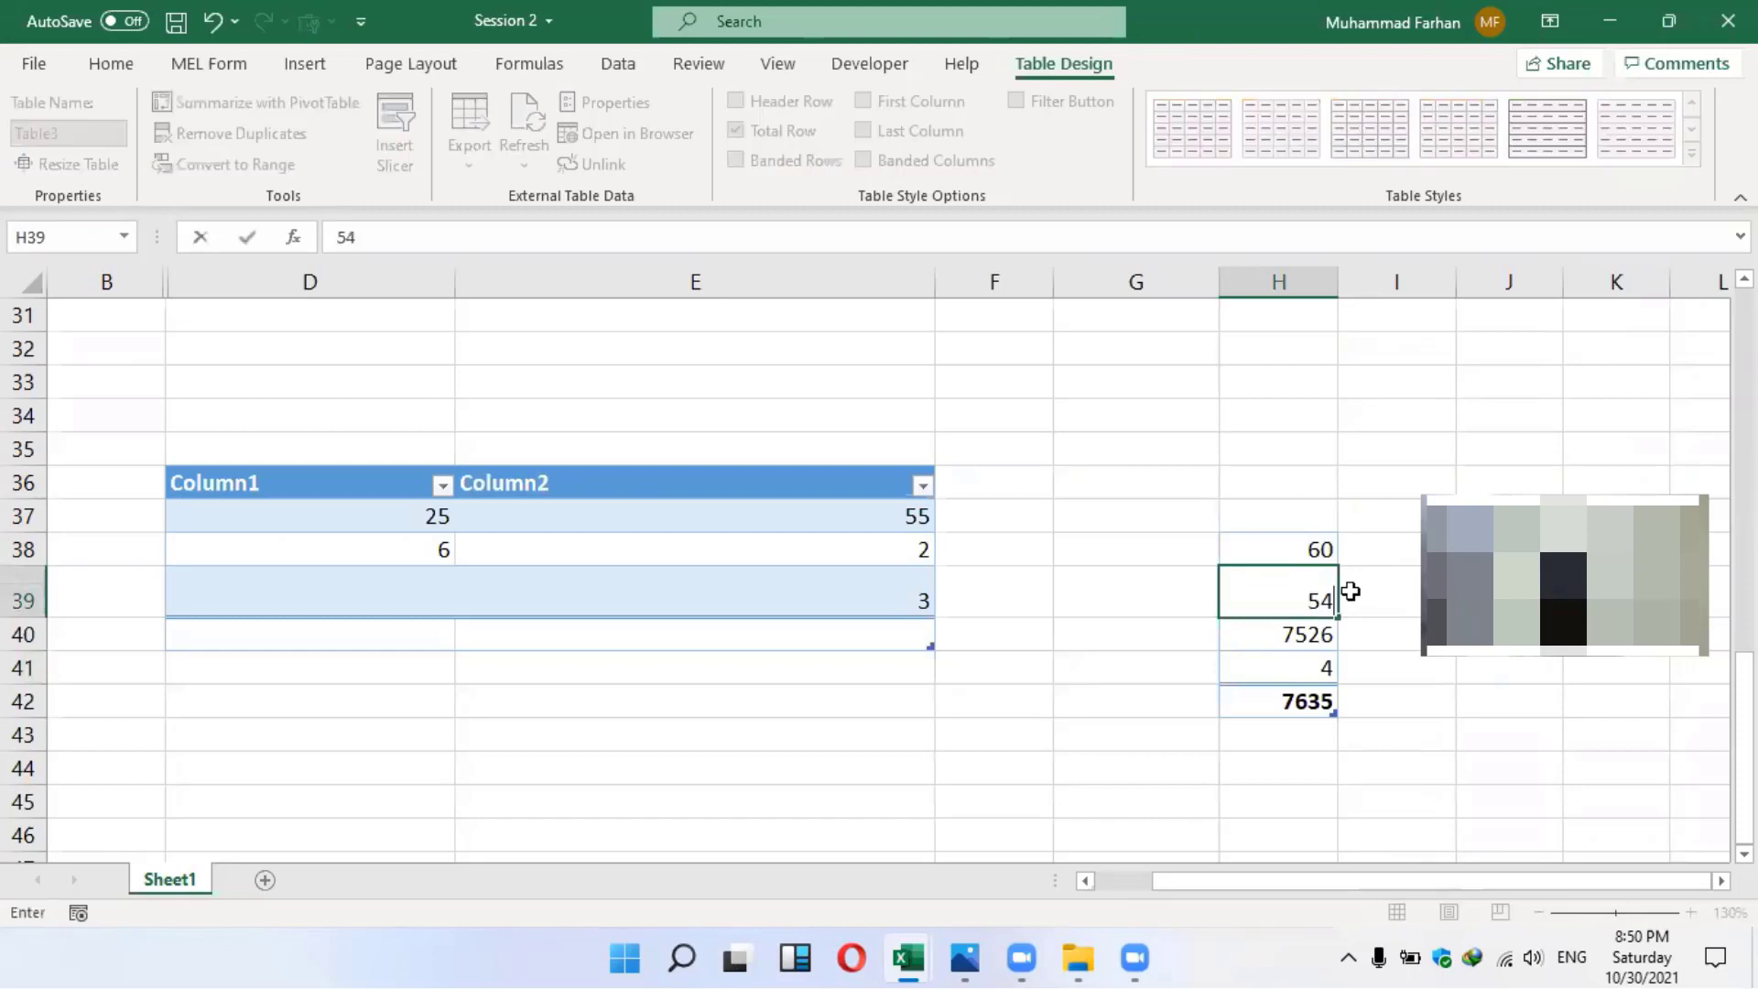
{"action": "key", "text": "Return"}
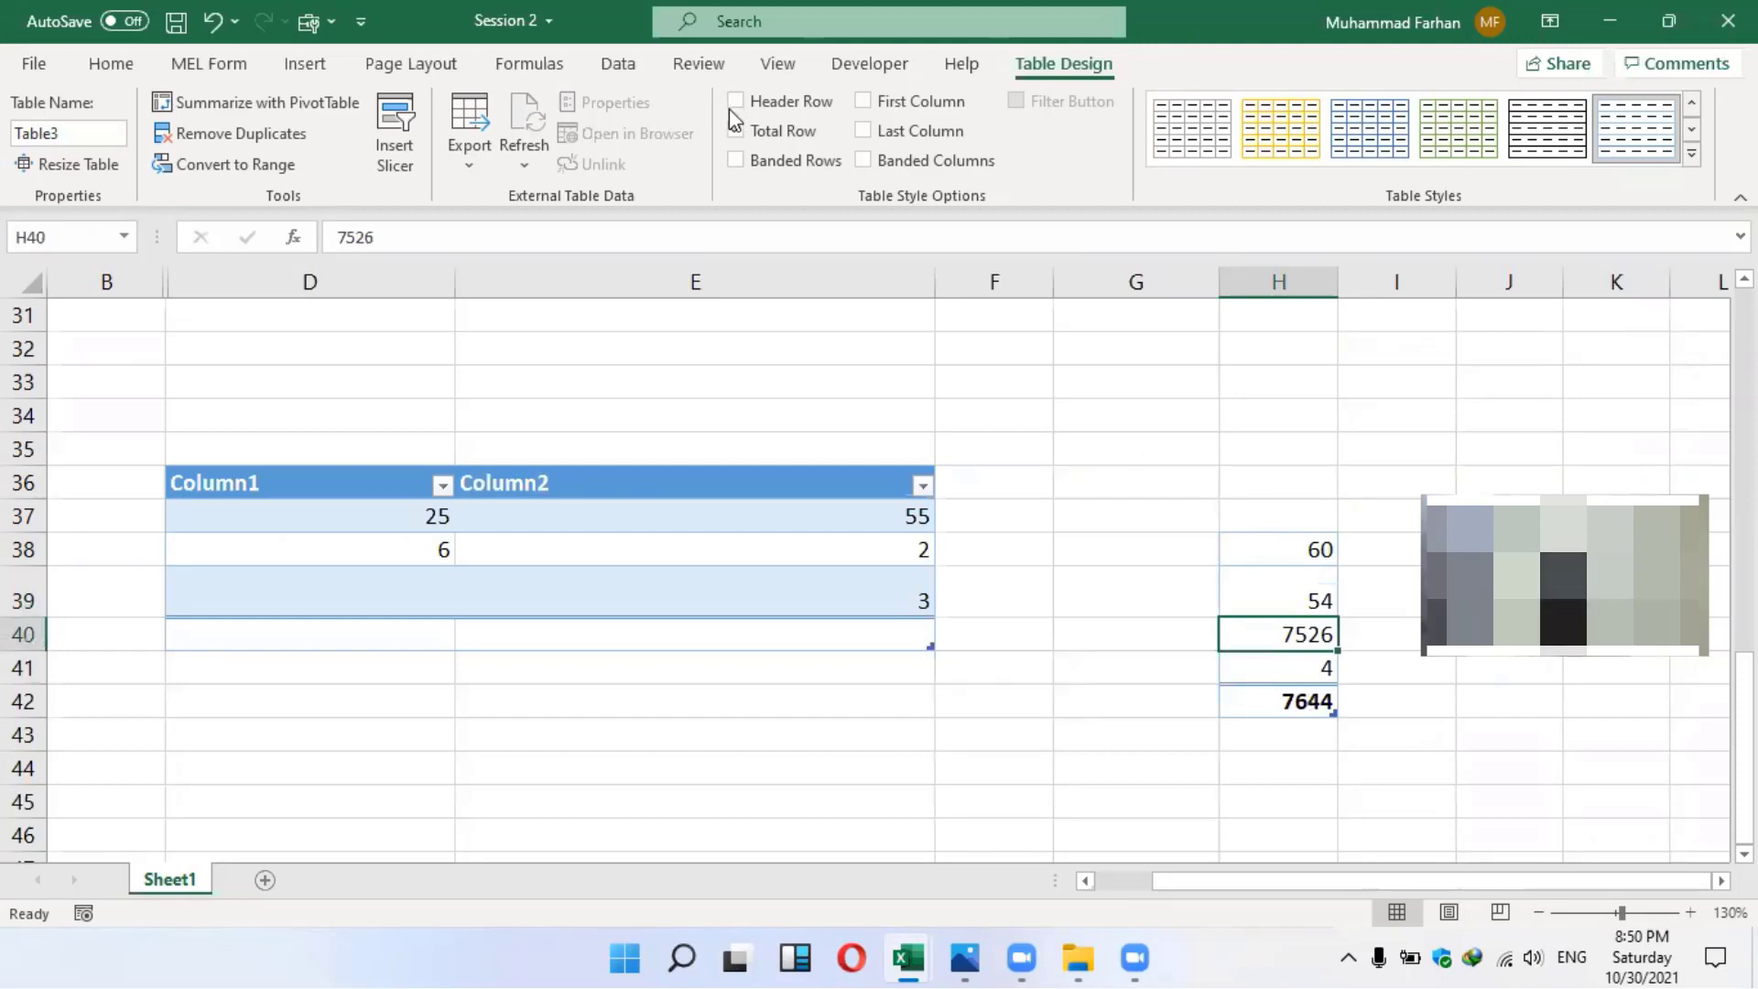
{"action": "left_click", "coordinate": [811, 106]}
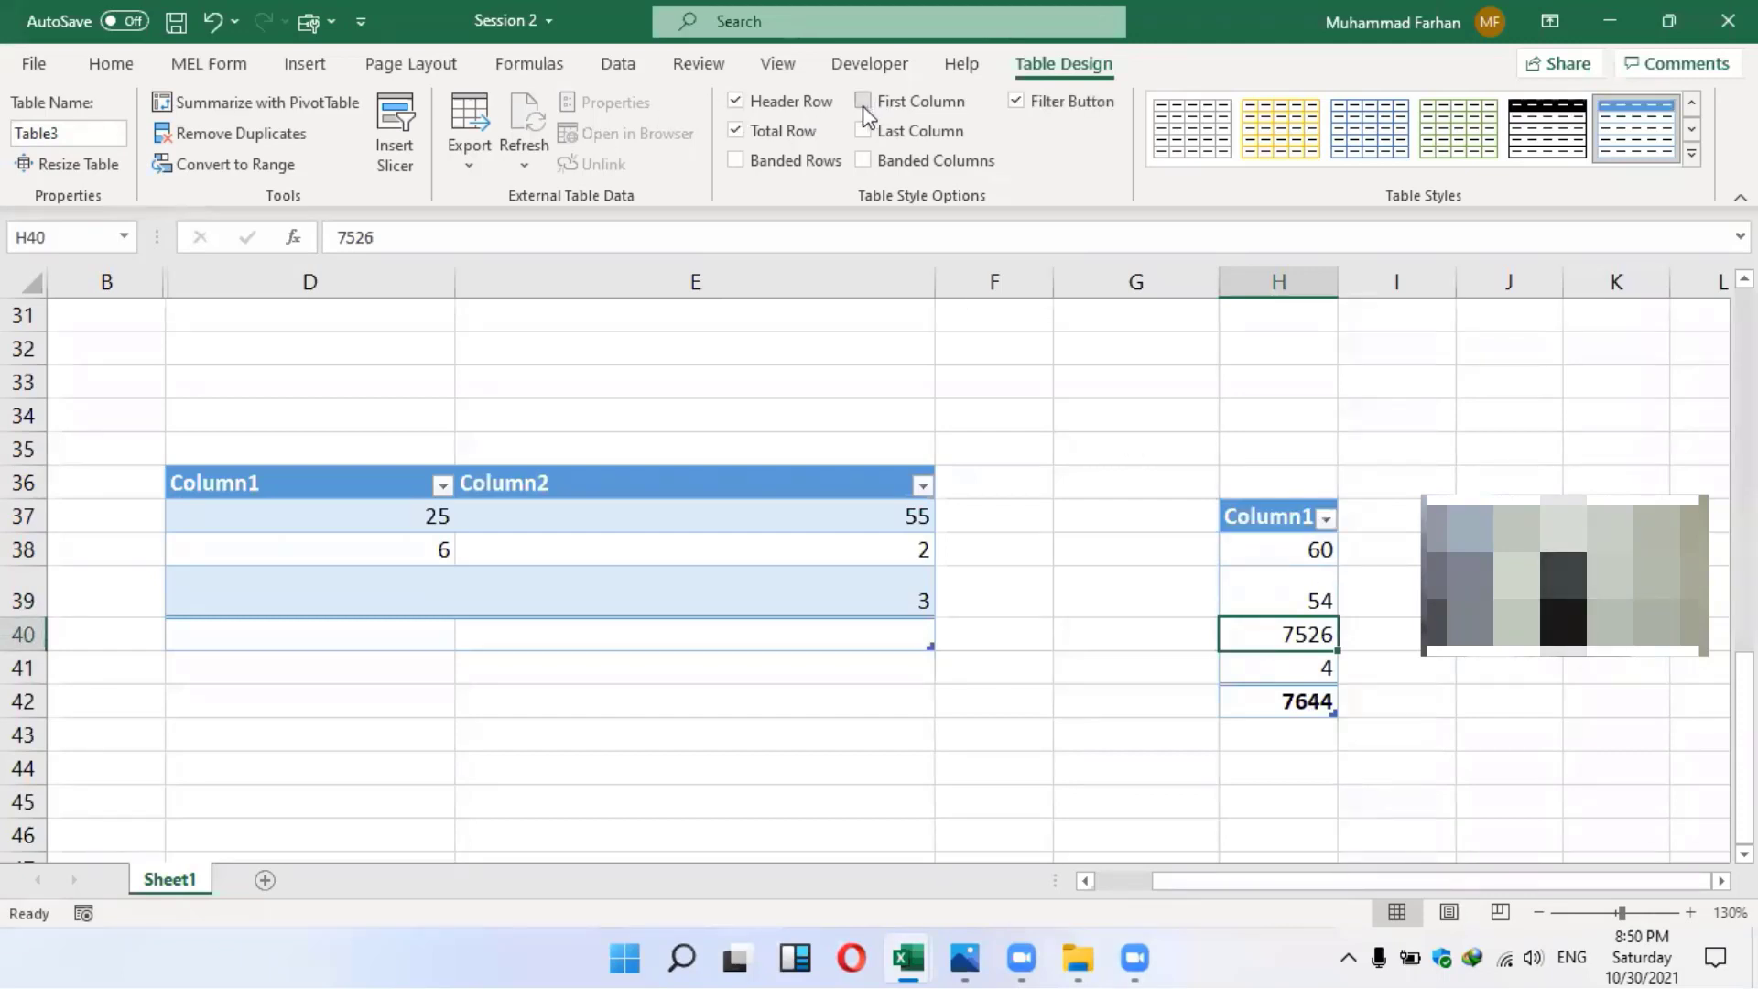
Try the First Column and Last Column options on the column H table, and turn on its banded columns
{"action": "left_click", "coordinate": [863, 103]}
{"action": "left_click", "coordinate": [863, 102]}
{"action": "left_click", "coordinate": [868, 138]}
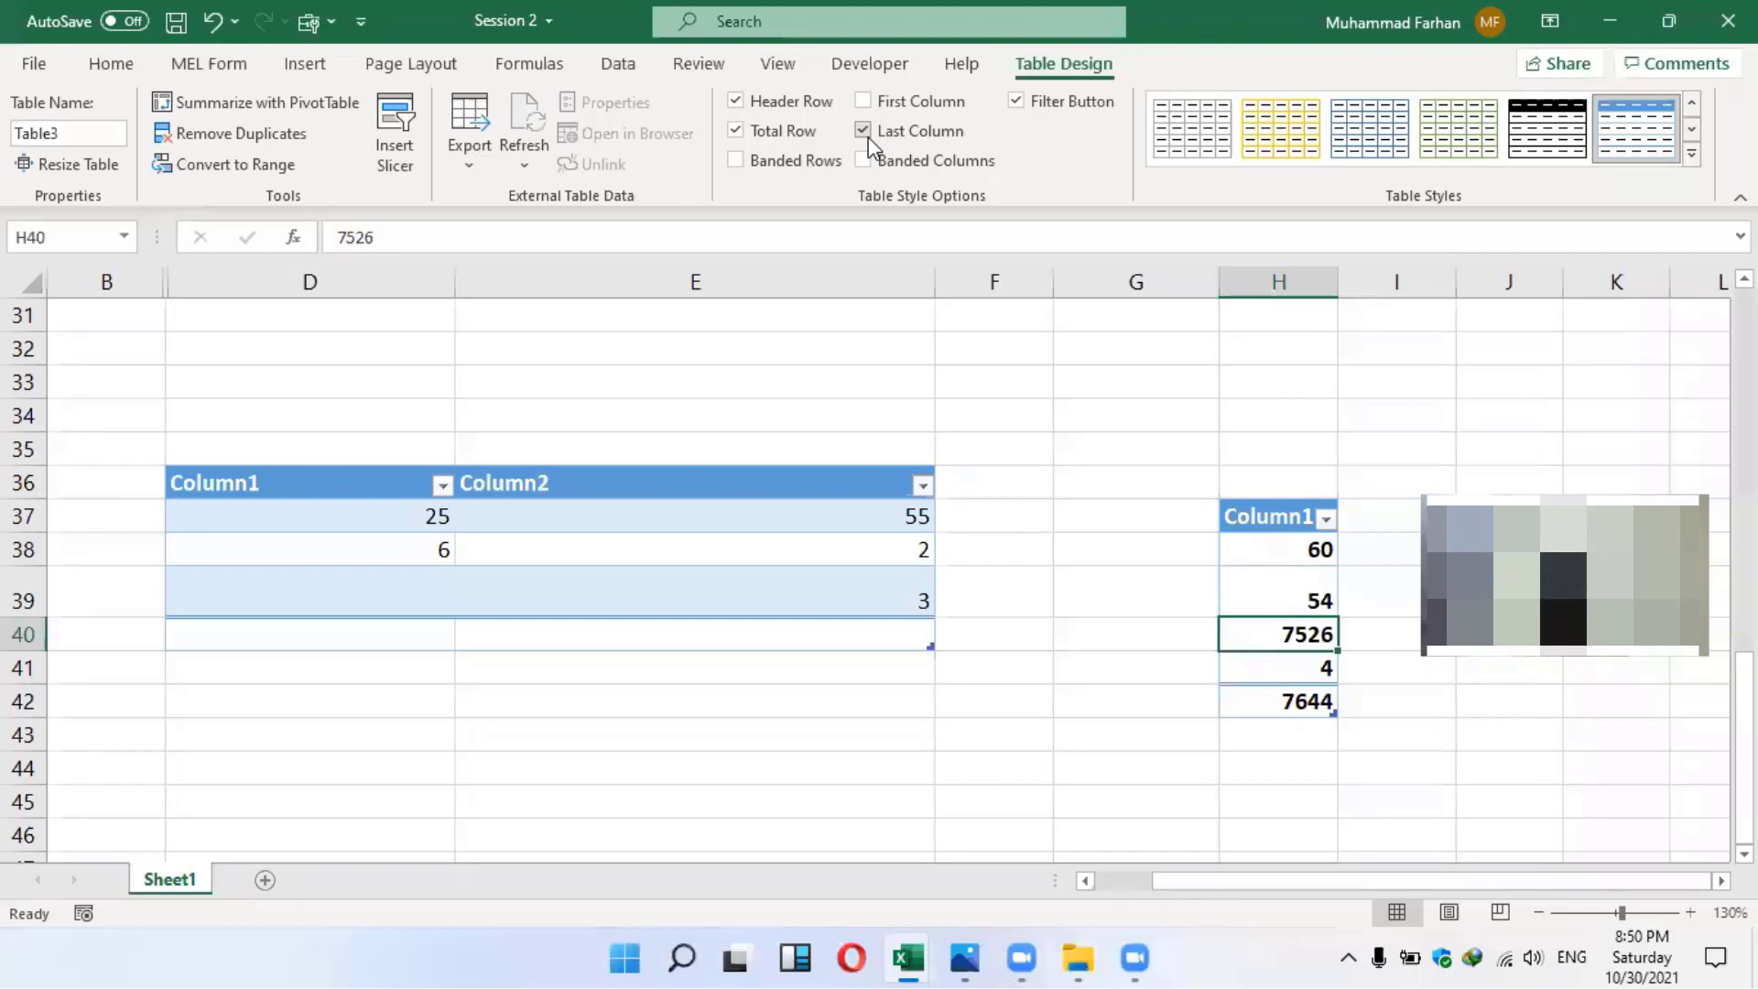
{"action": "left_click", "coordinate": [863, 131]}
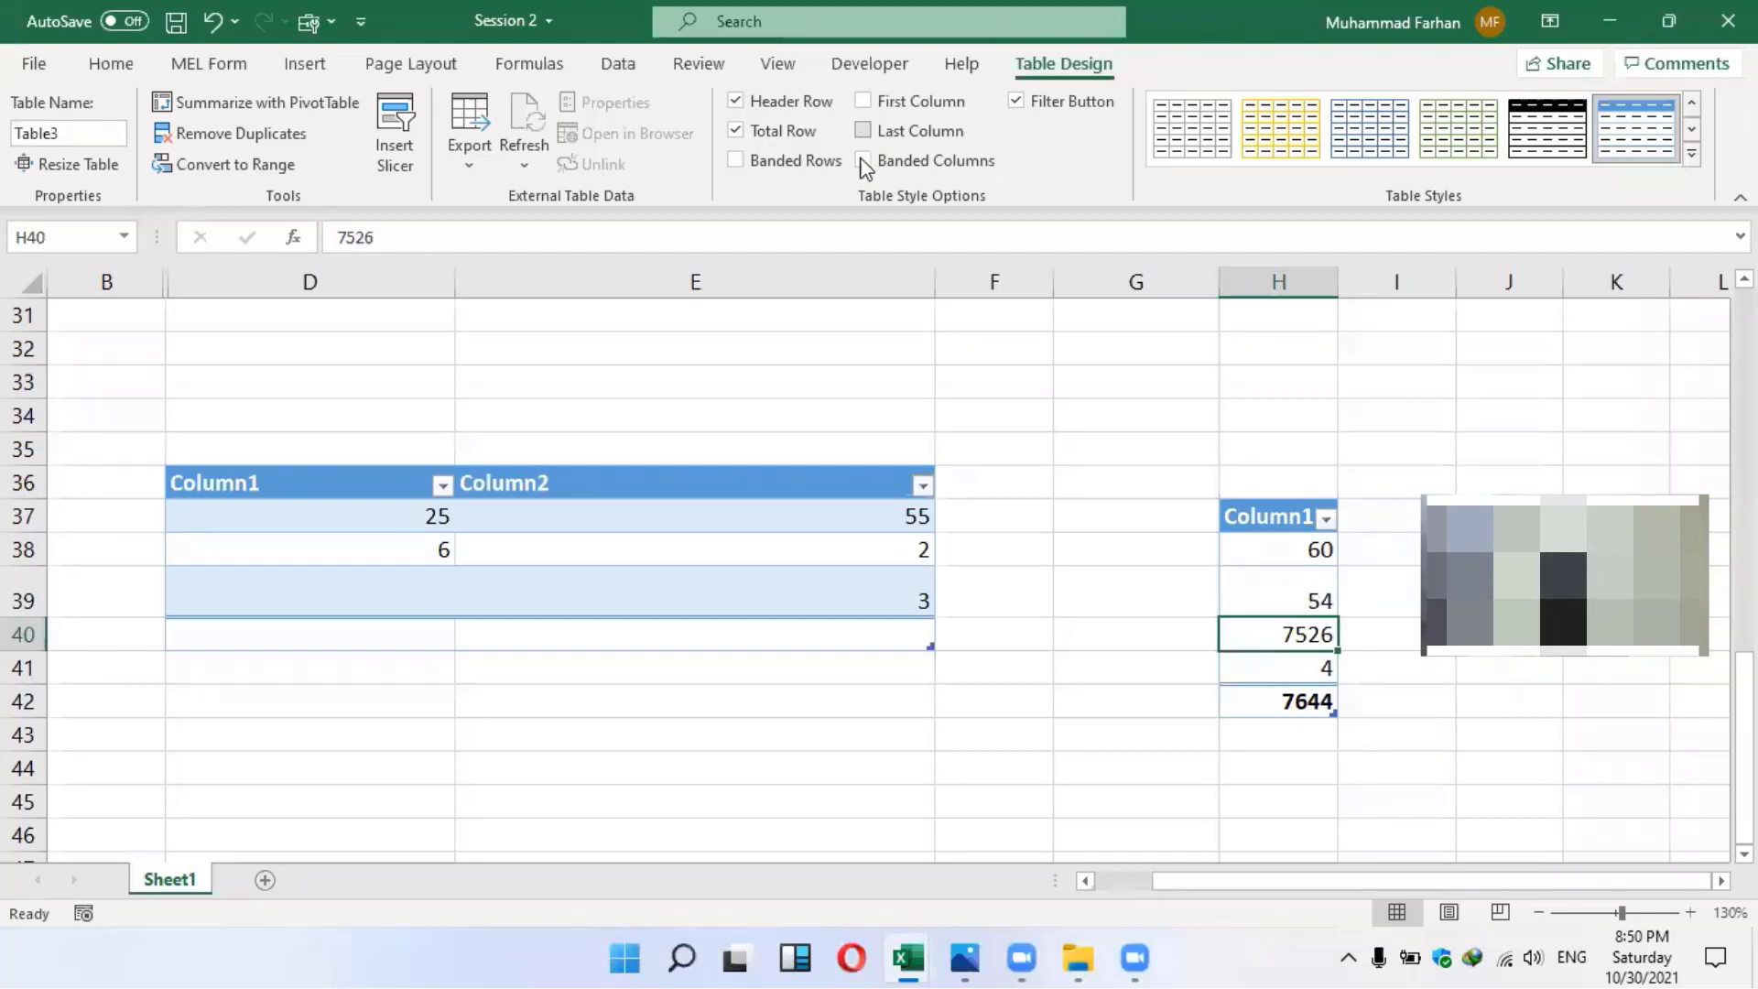
{"action": "left_click", "coordinate": [864, 162]}
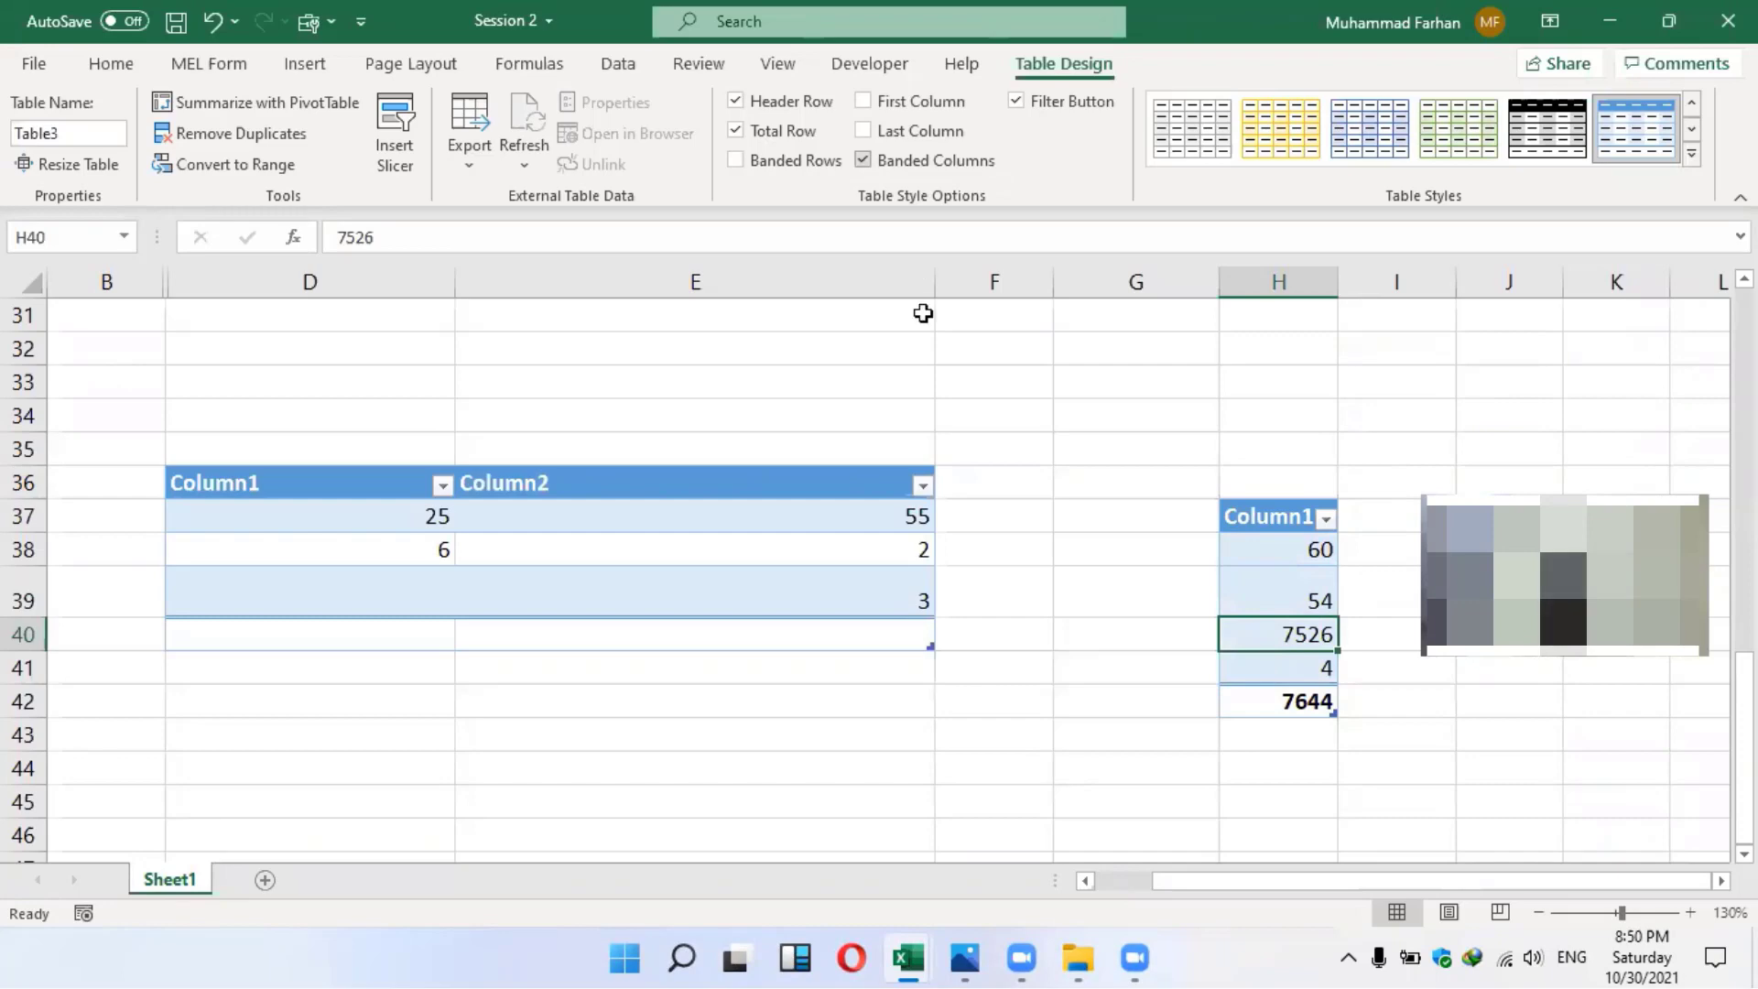
Select all student rows from Sr# to Mr/Mrs and turn on the student table's First Column option
{"action": "scroll", "coordinate": [922, 313], "scroll_direction": "up", "scroll_amount": 7}
{"action": "scroll", "coordinate": [393, 394], "scroll_direction": "up", "scroll_amount": 3}
{"action": "left_click_drag", "start_coordinate": [147, 381], "coordinate": [1136, 650]}
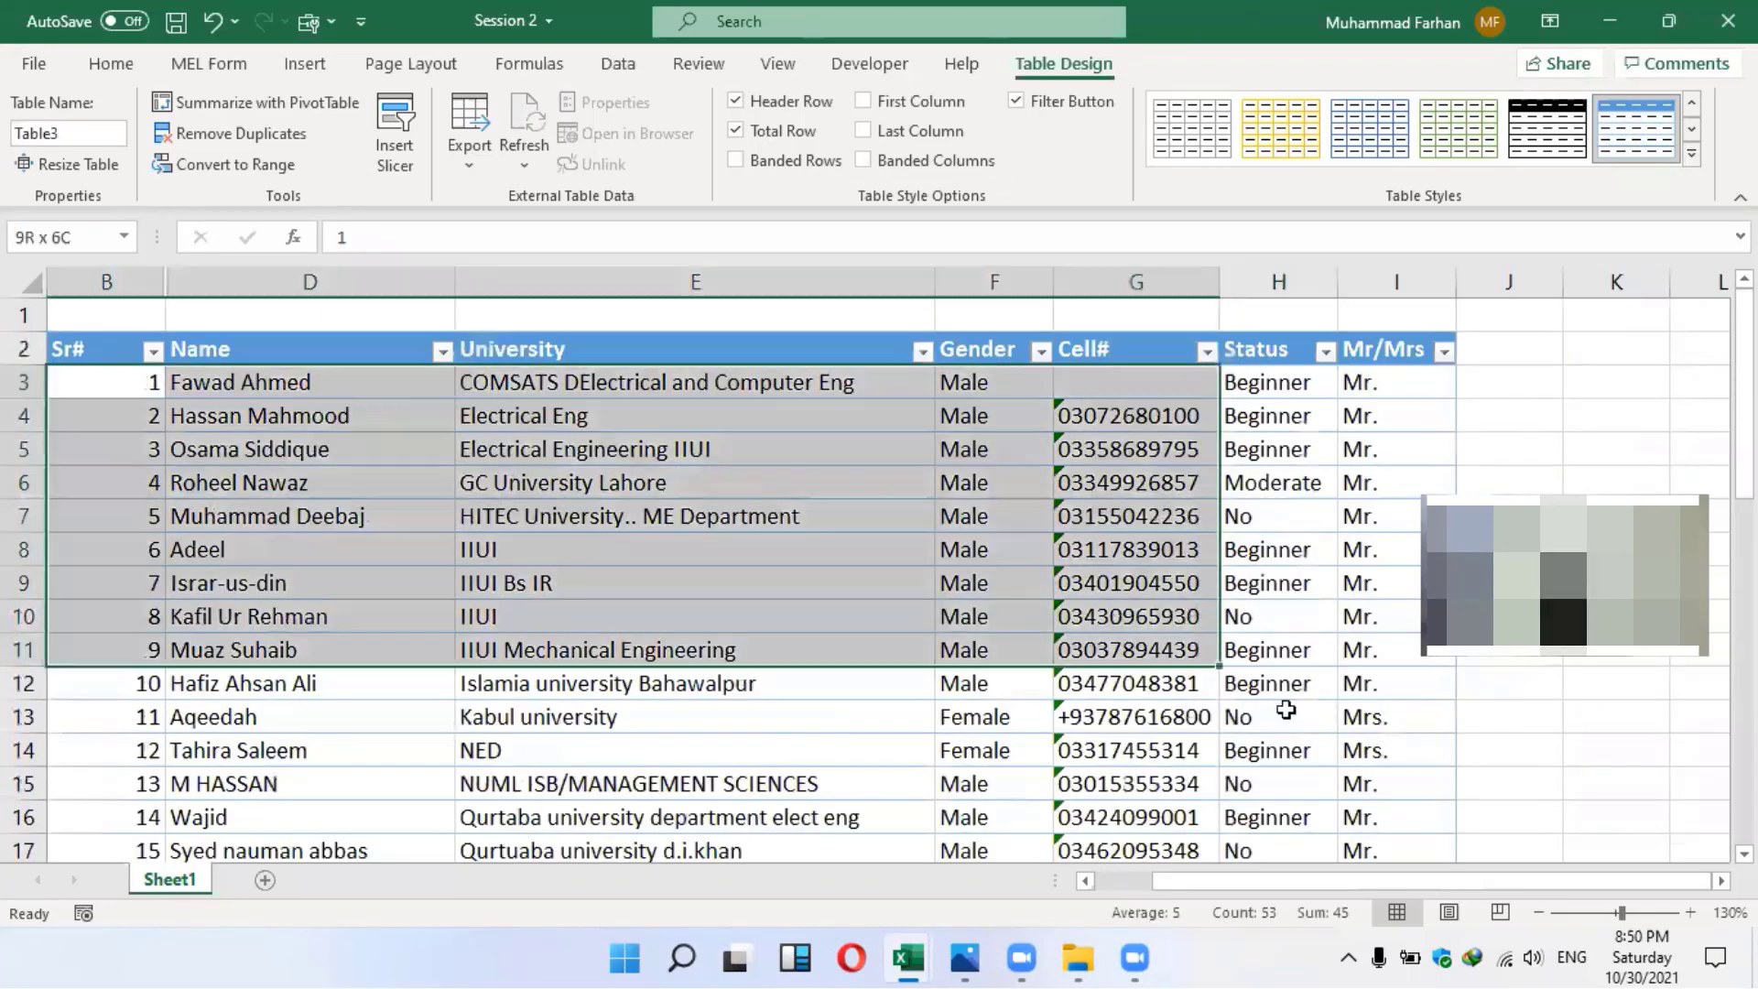
{"action": "left_click_drag", "start_coordinate": [1286, 709], "coordinate": [1414, 652]}
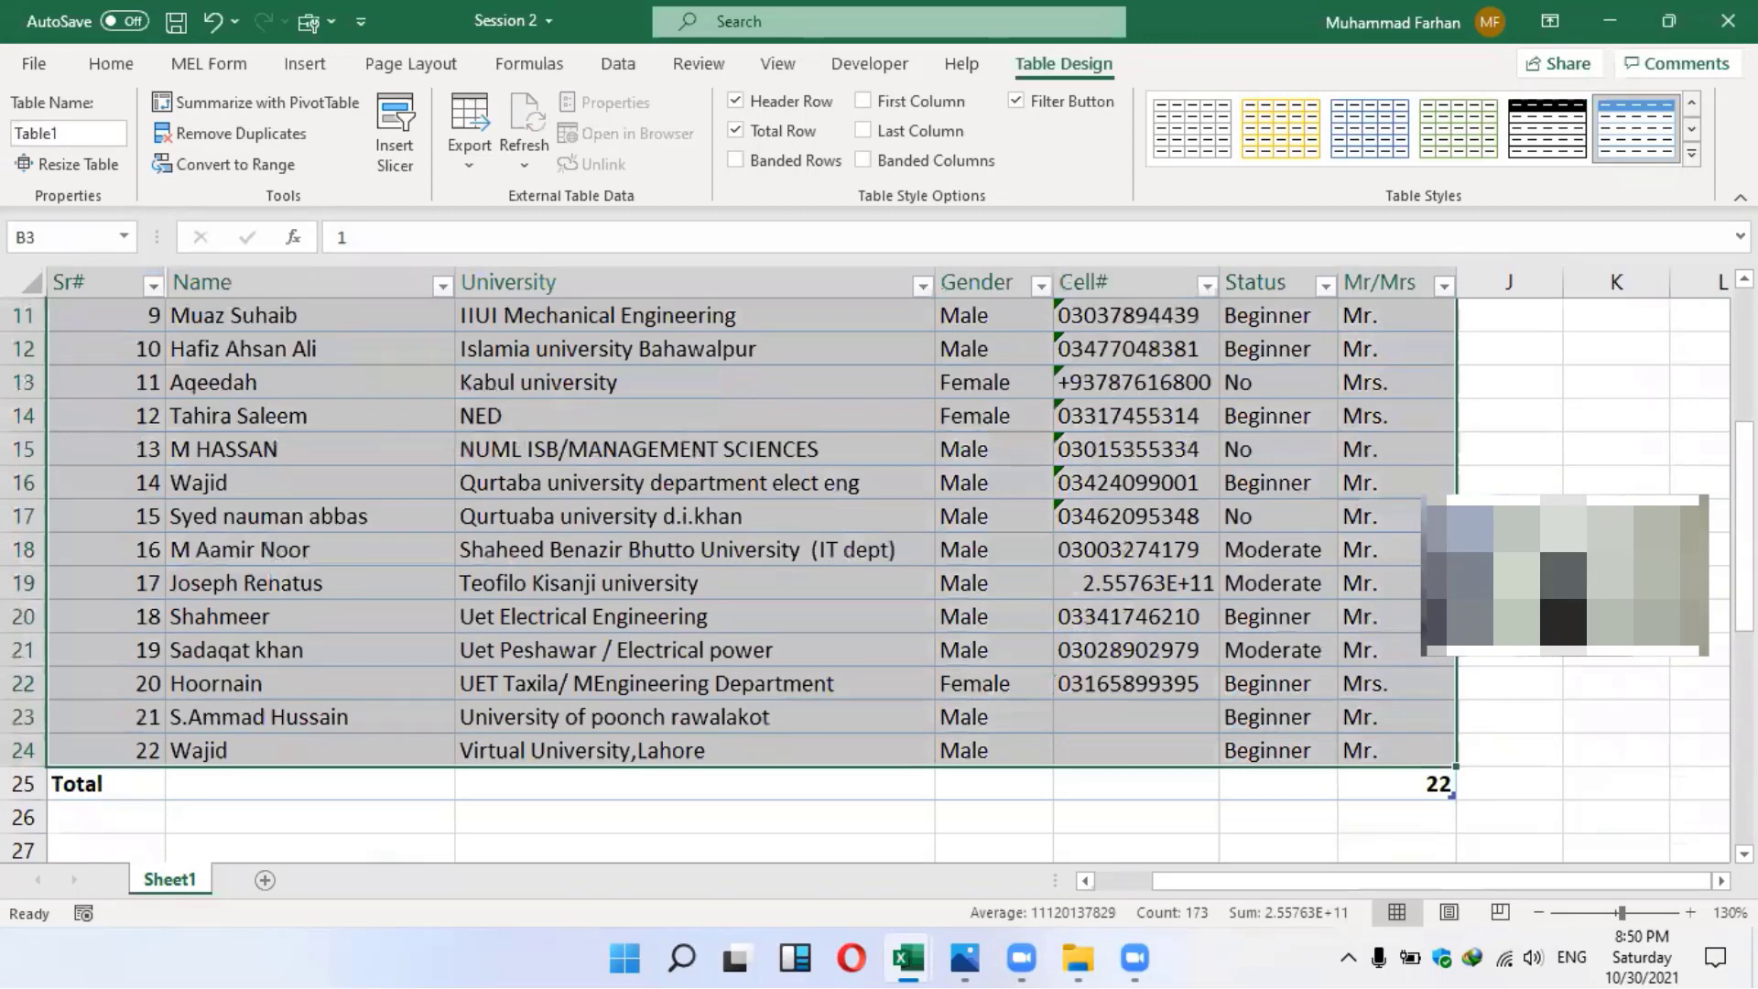
{"action": "left_click", "coordinate": [865, 104]}
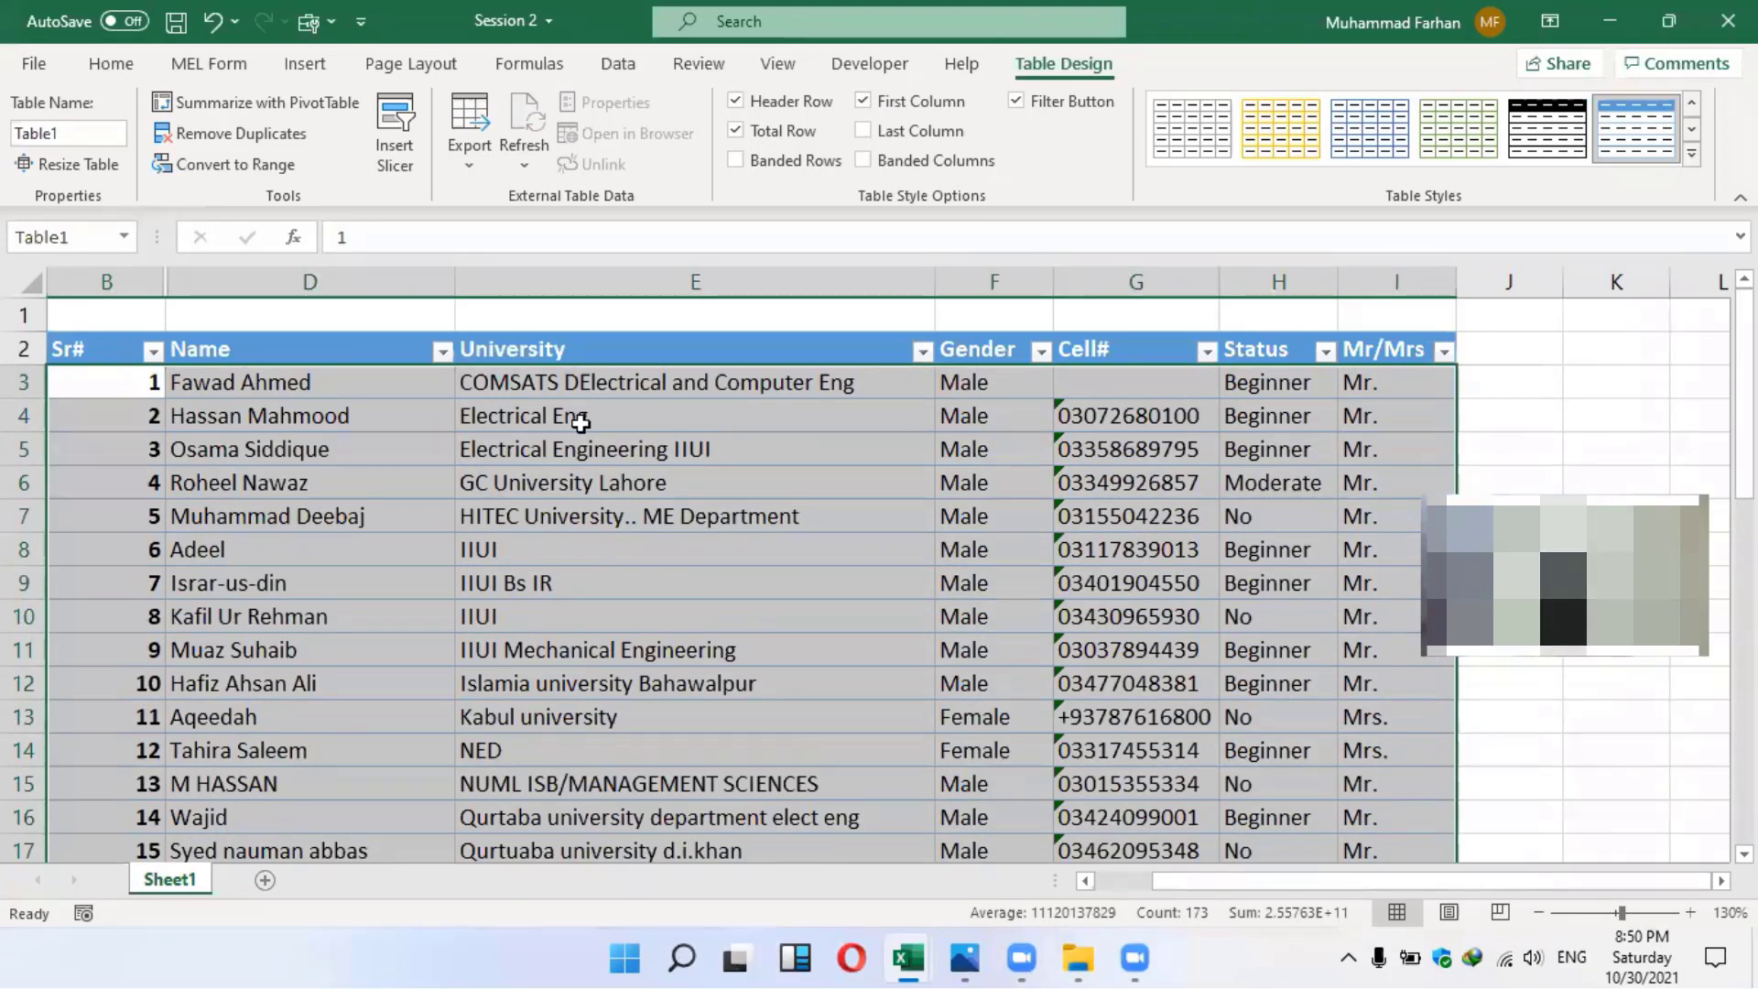
{"action": "left_click", "coordinate": [675, 409]}
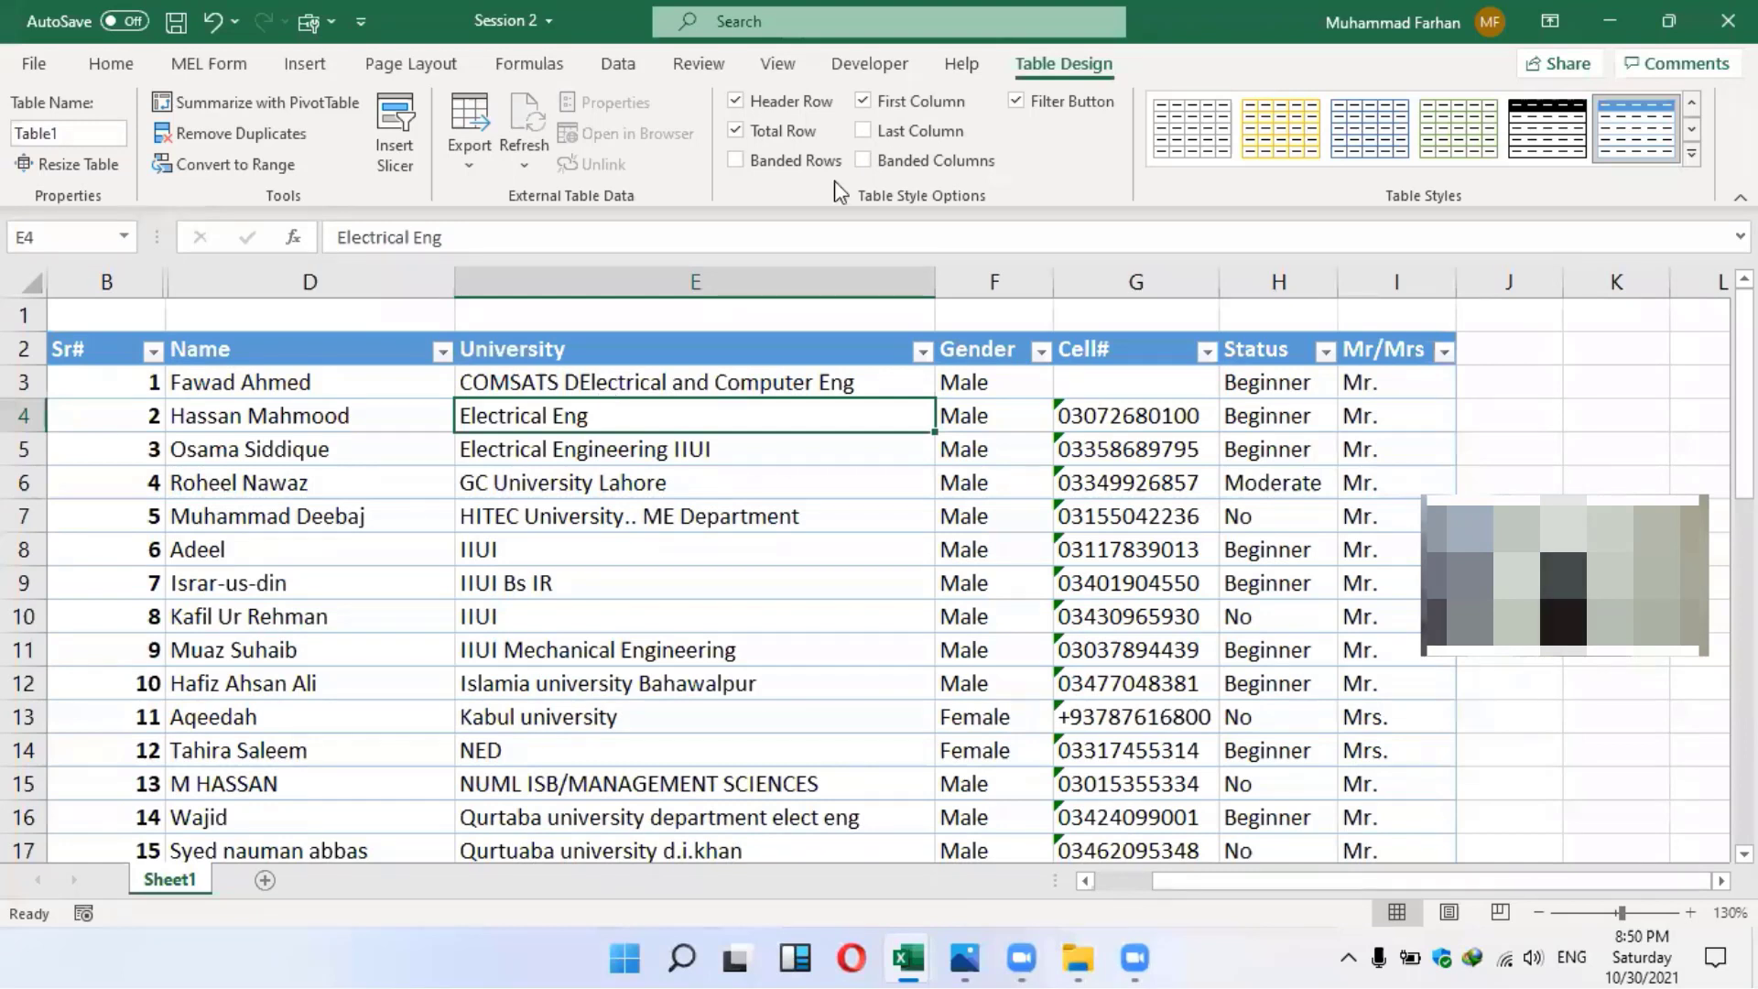
Turn on the Last Column and Banded Columns options for the student table
{"action": "left_click", "coordinate": [861, 134]}
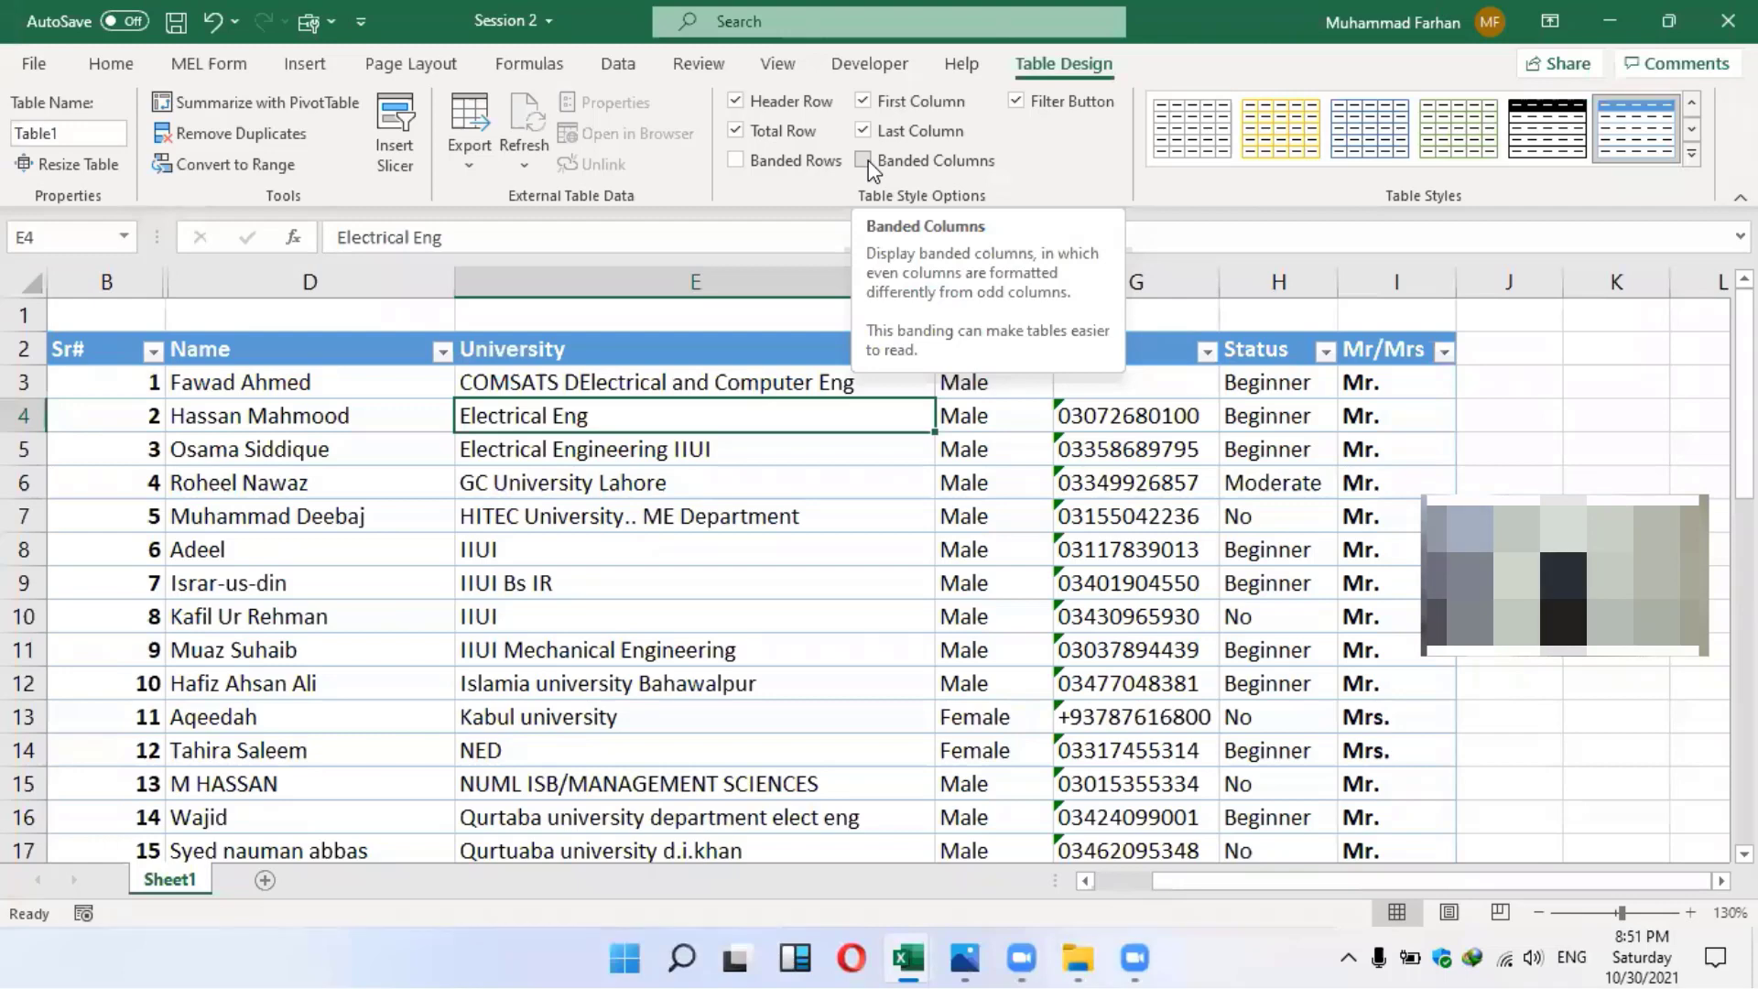
{"action": "left_click", "coordinate": [865, 161]}
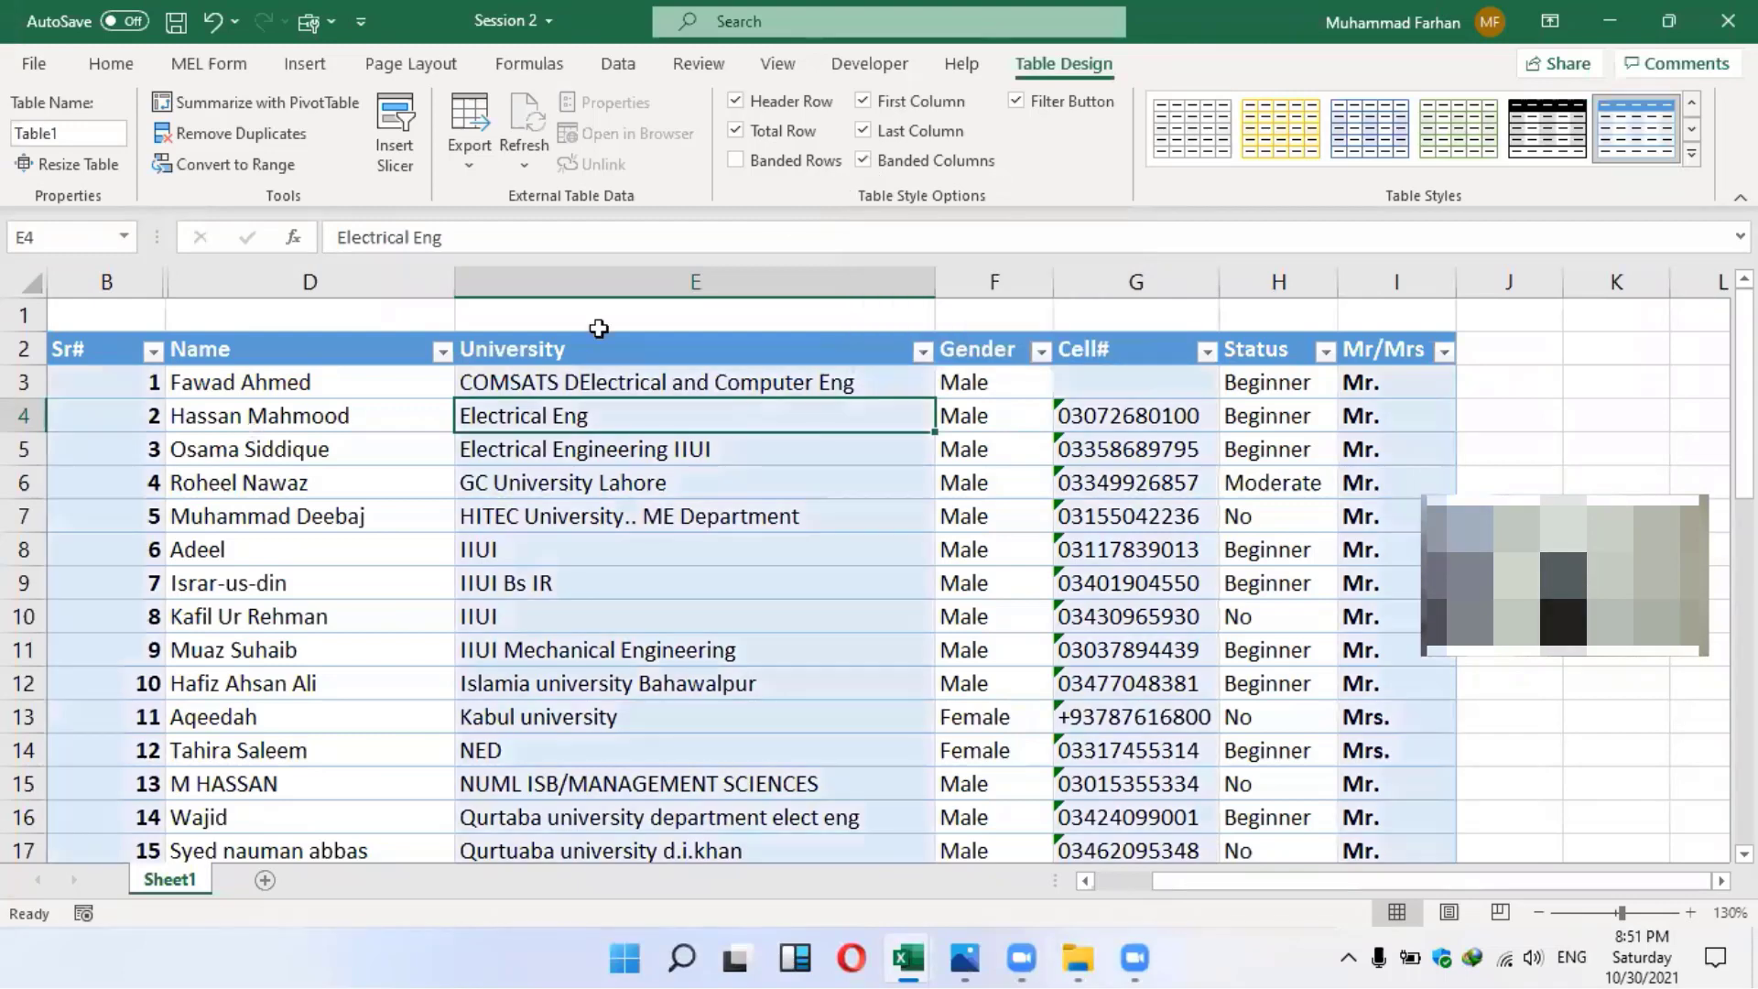
{"action": "scroll", "coordinate": [642, 535], "scroll_direction": "down", "scroll_amount": 3}
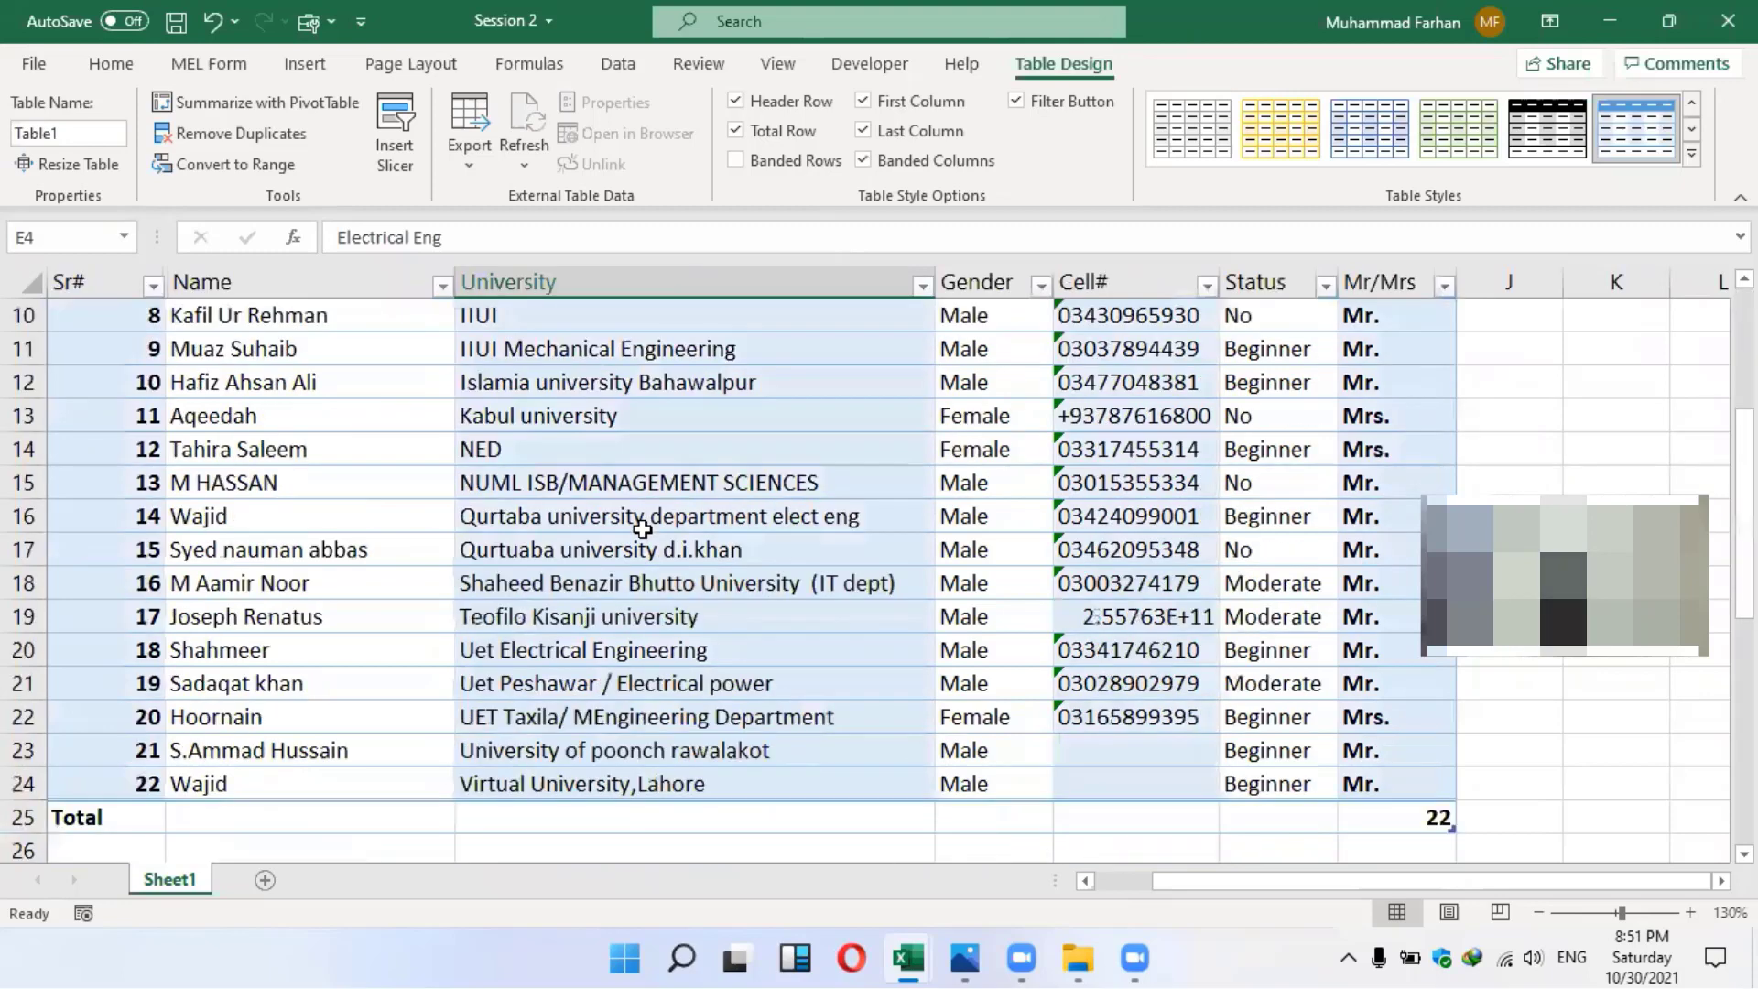
{"action": "scroll", "coordinate": [643, 529], "scroll_direction": "up", "scroll_amount": 3}
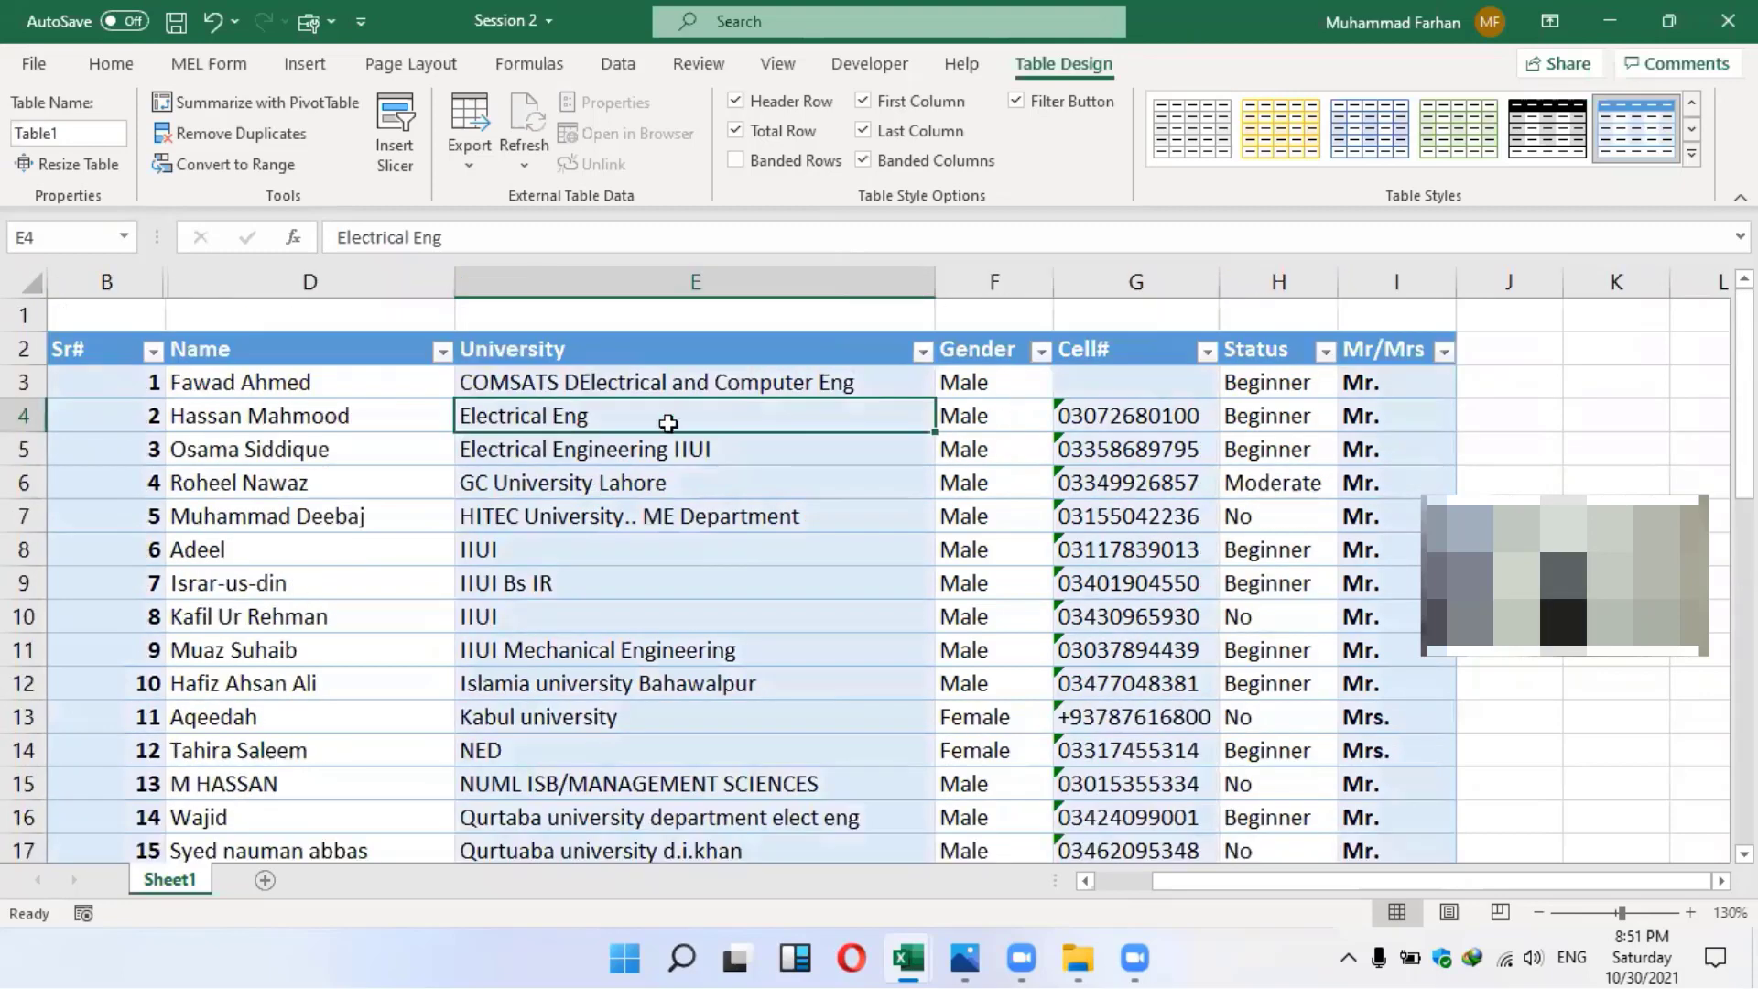
Turn on the student table's banded rows and check the combined banding down to the total row
{"action": "left_click", "coordinate": [738, 161]}
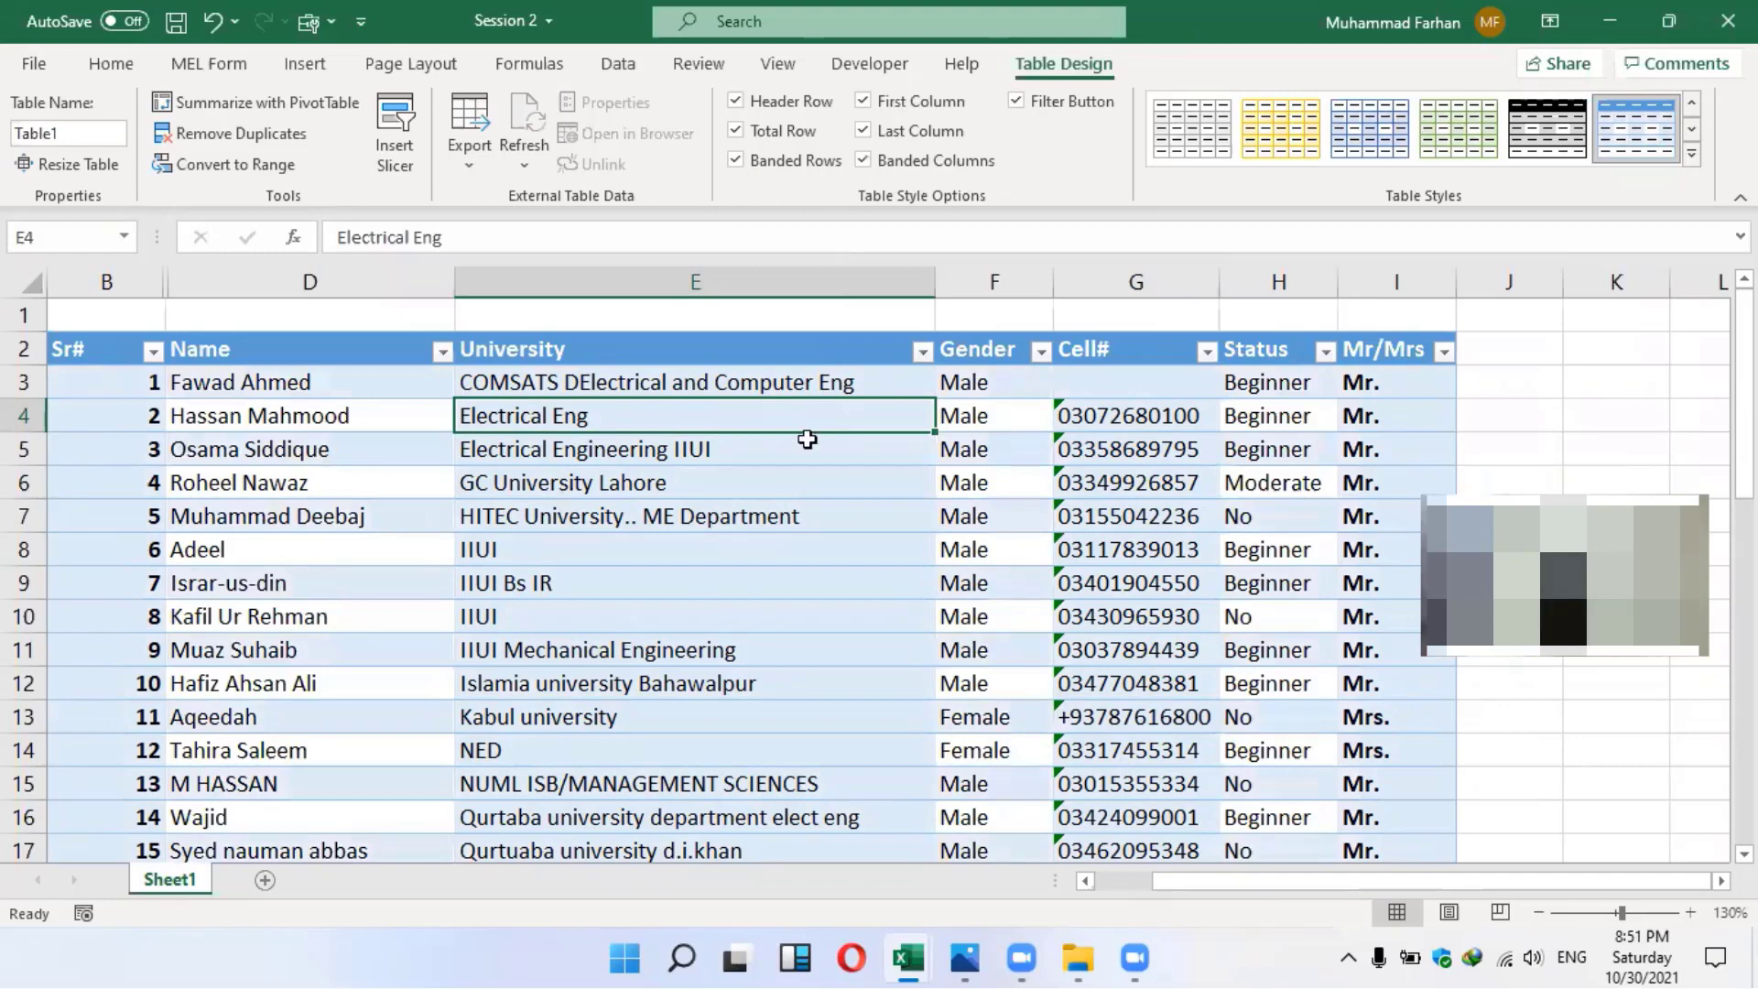
{"action": "scroll", "coordinate": [812, 515], "scroll_direction": "down", "scroll_amount": 5}
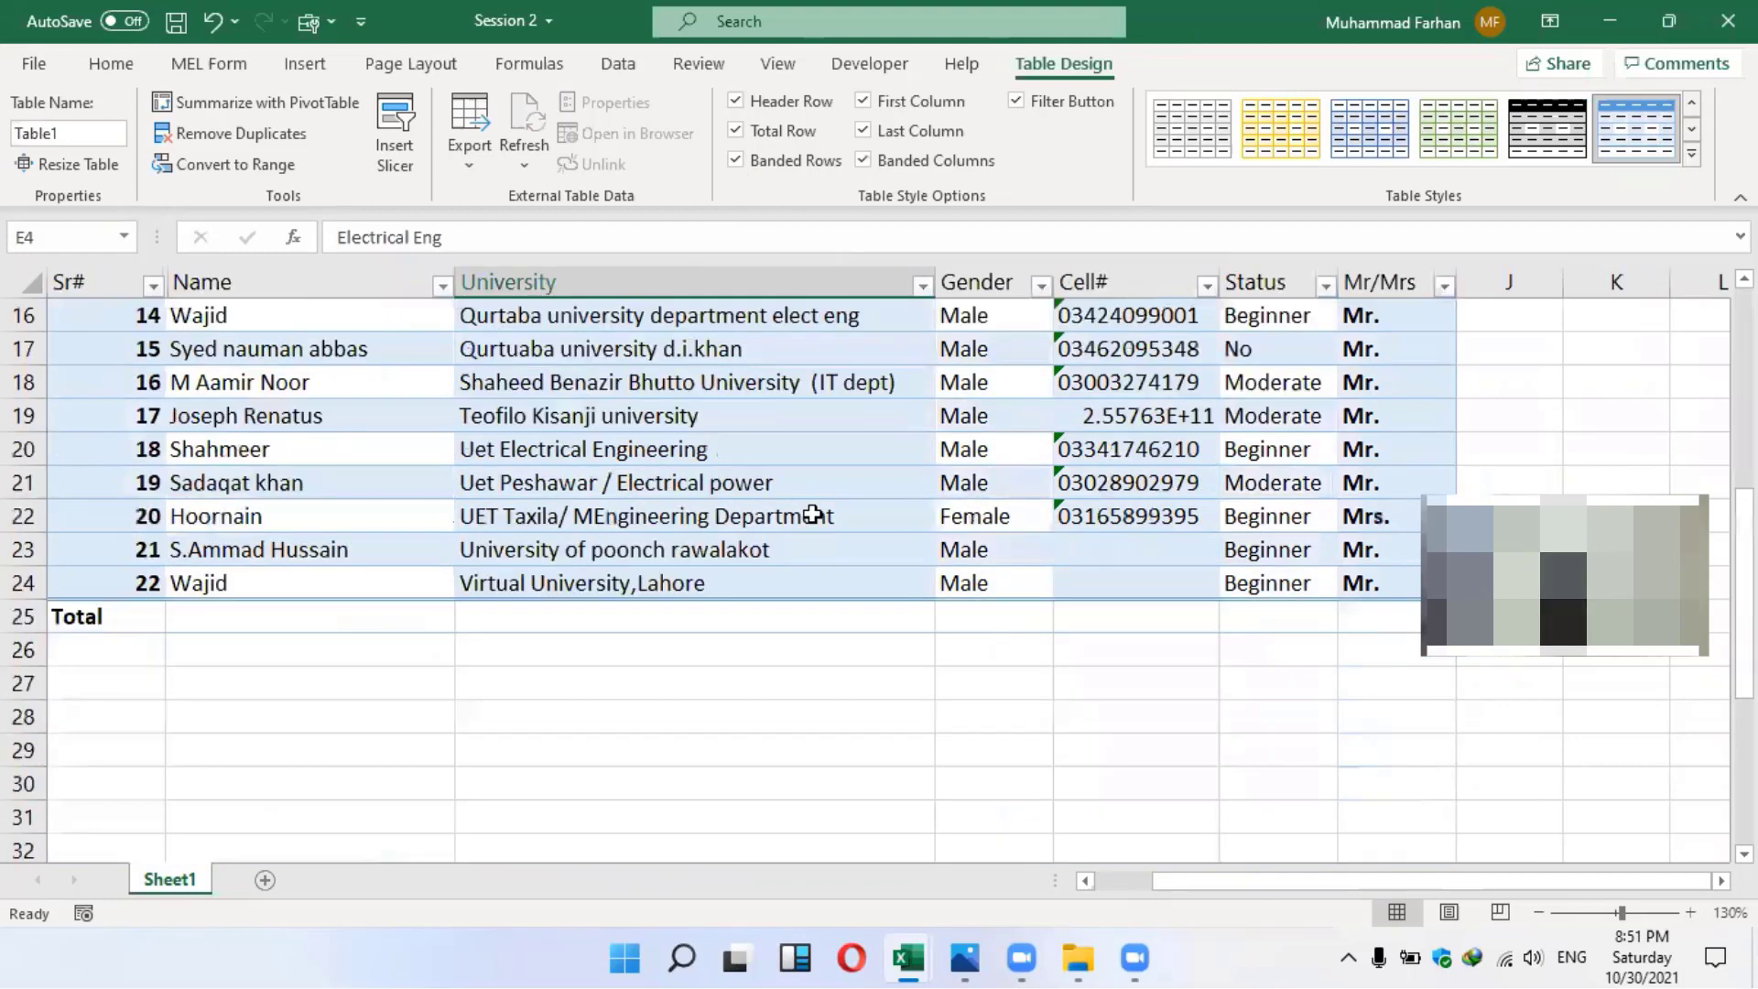
{"action": "scroll", "coordinate": [812, 515], "scroll_direction": "up", "scroll_amount": 4}
{"action": "scroll", "coordinate": [811, 514], "scroll_direction": "up", "scroll_amount": 1}
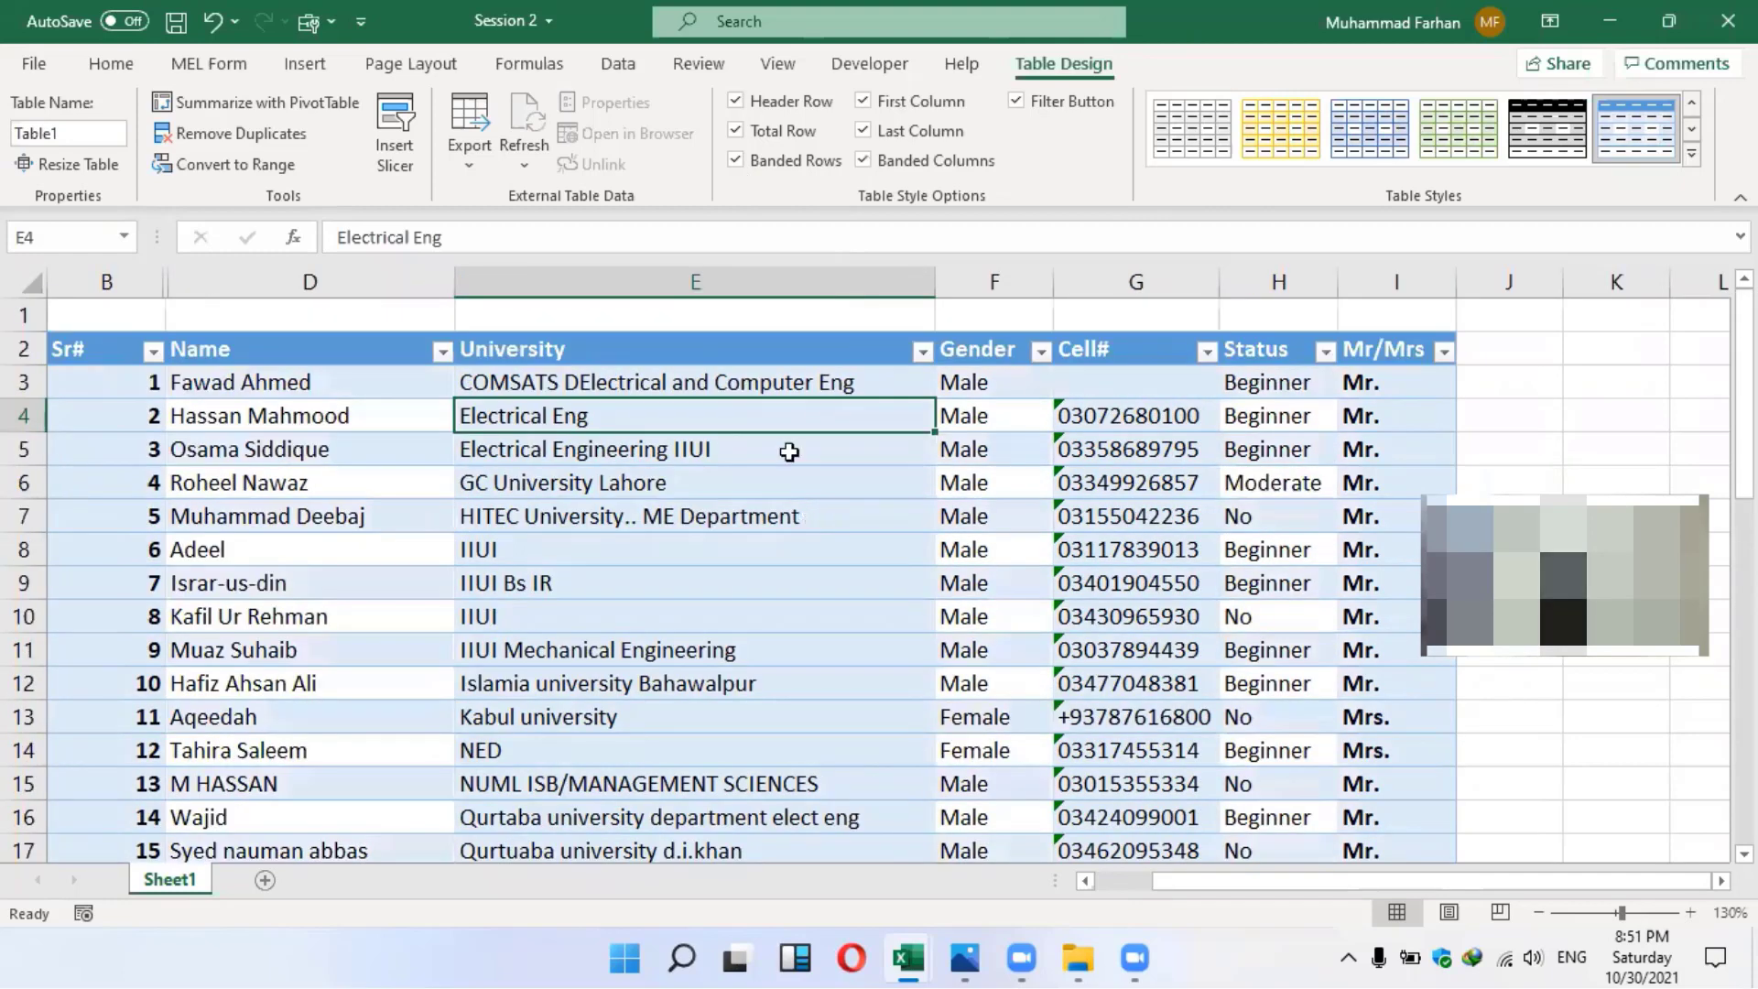
{"action": "scroll", "coordinate": [806, 459], "scroll_direction": "down", "scroll_amount": 5}
{"action": "scroll", "coordinate": [807, 459], "scroll_direction": "up", "scroll_amount": 5}
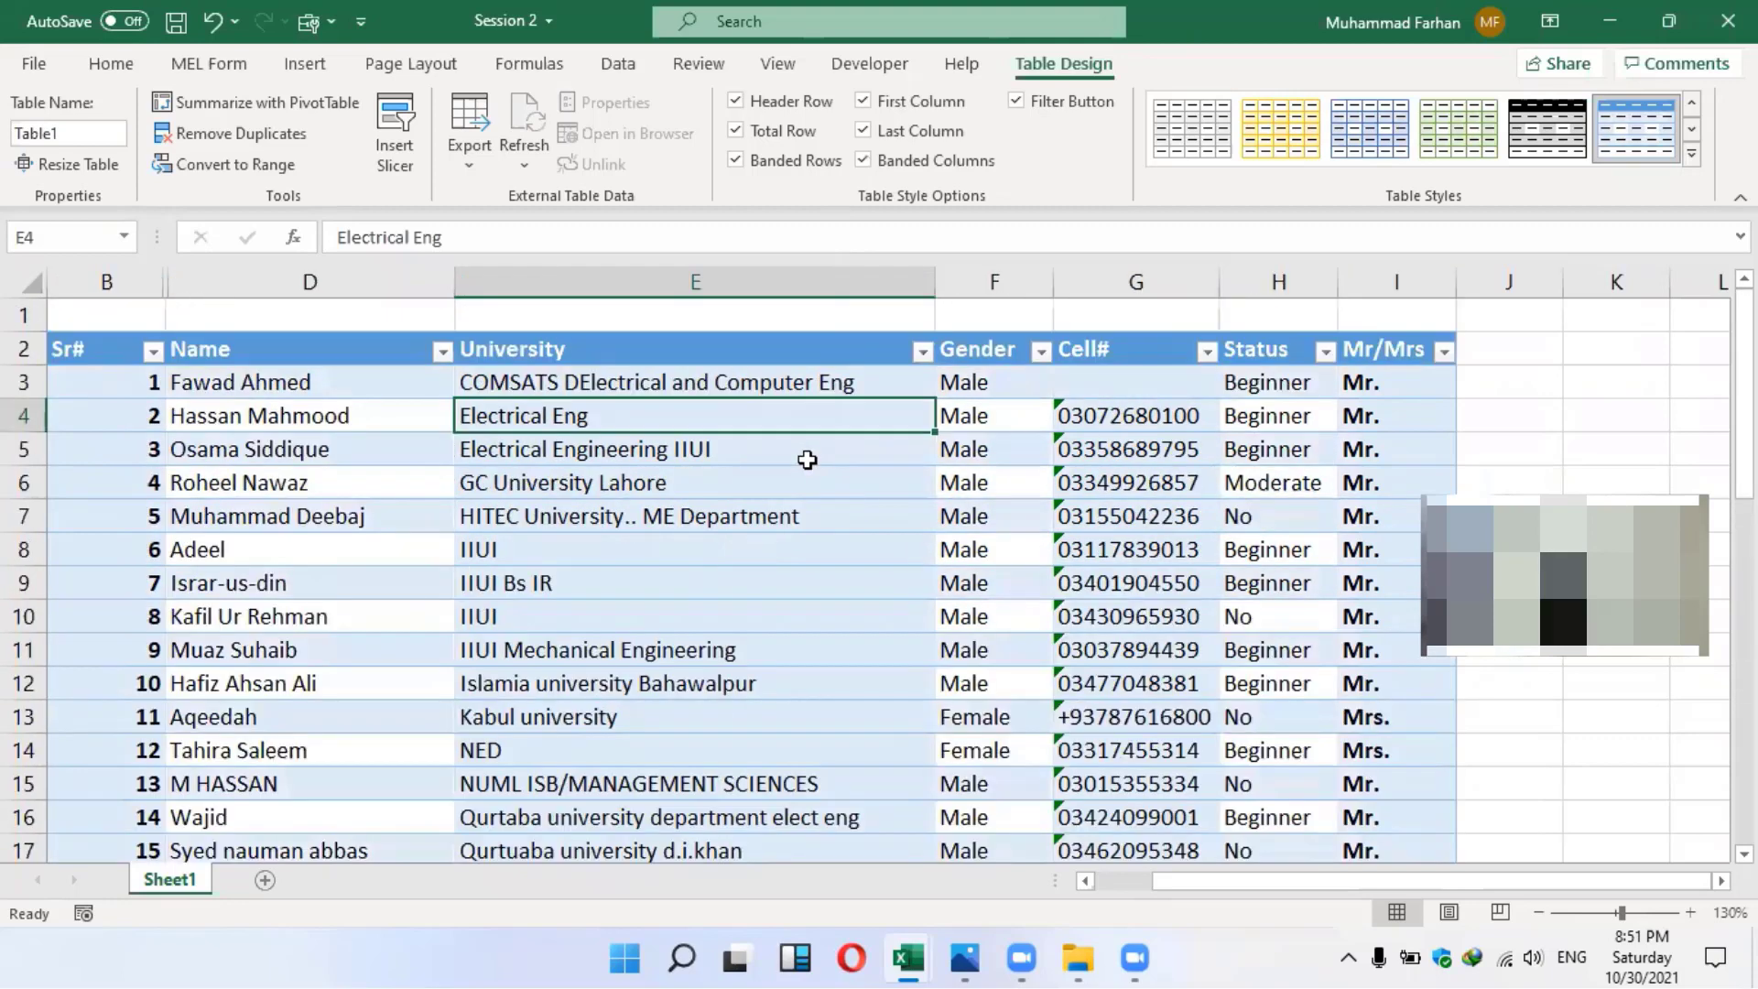
{"action": "scroll", "coordinate": [805, 467], "scroll_direction": "down", "scroll_amount": 1}
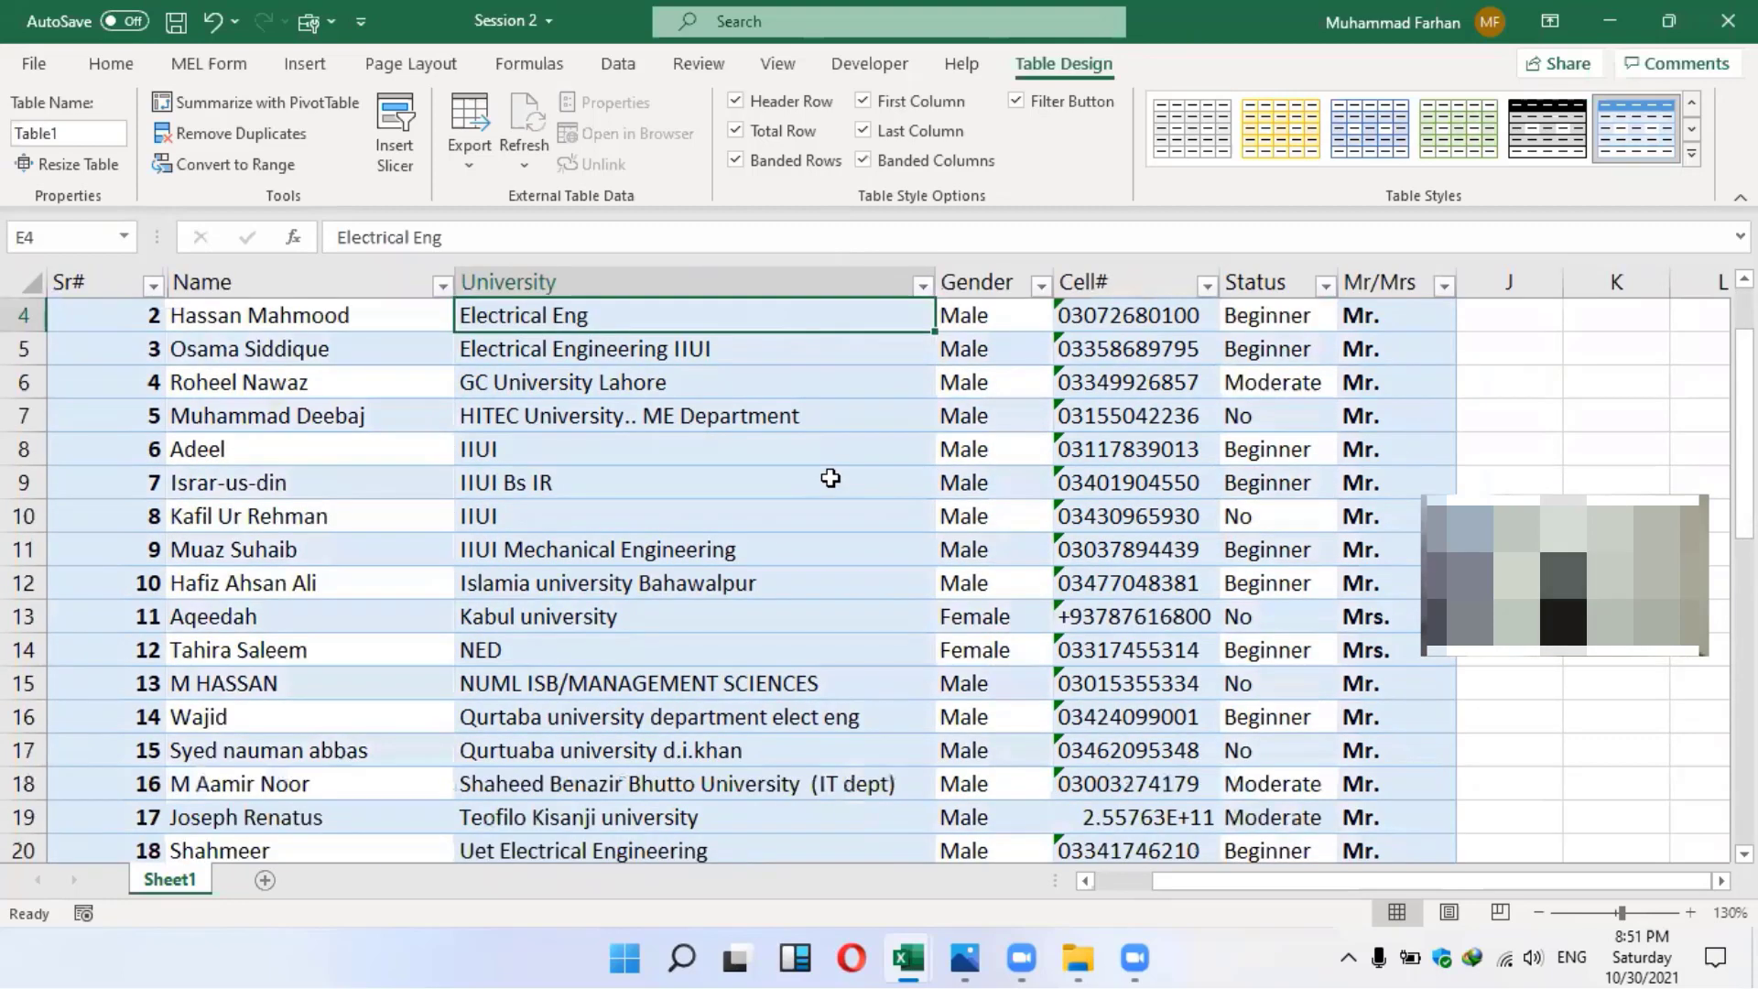
{"action": "scroll", "coordinate": [805, 498], "scroll_direction": "down", "scroll_amount": 2}
{"action": "scroll", "coordinate": [811, 498], "scroll_direction": "up", "scroll_amount": 3}
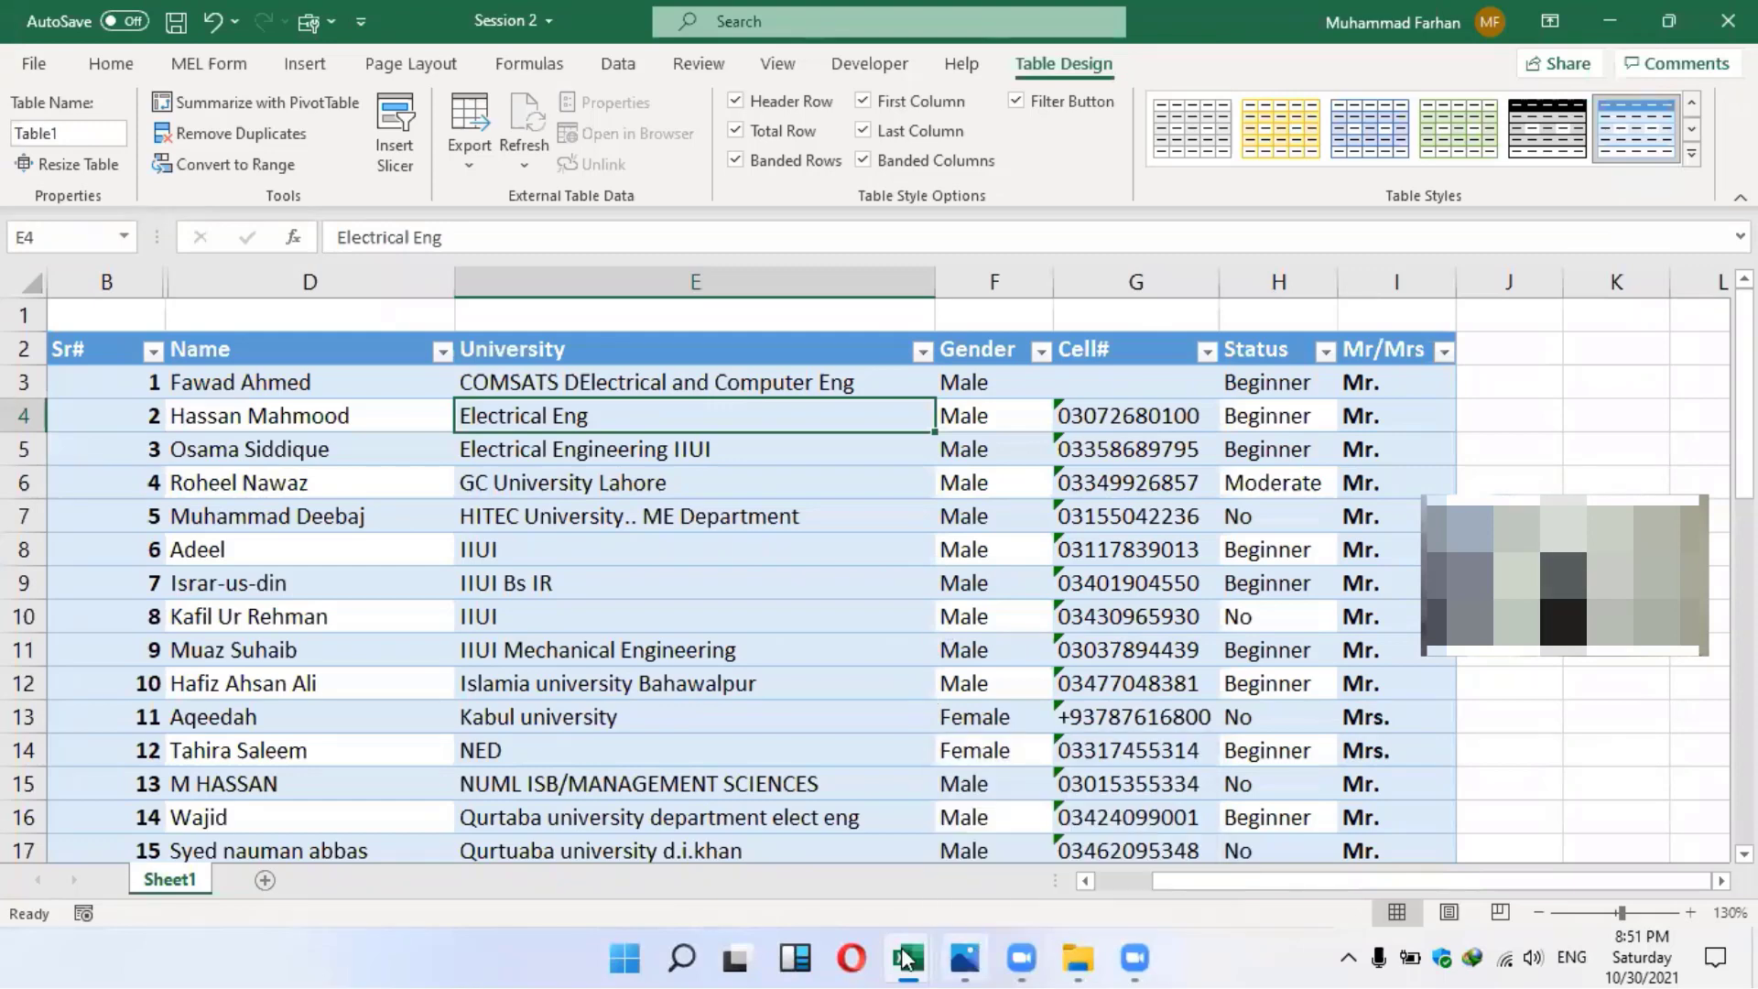
Switch to the PRACTICE FILE workbook and show the start of the table on MELSheet2
{"action": "mouse_move", "coordinate": [905, 959]}
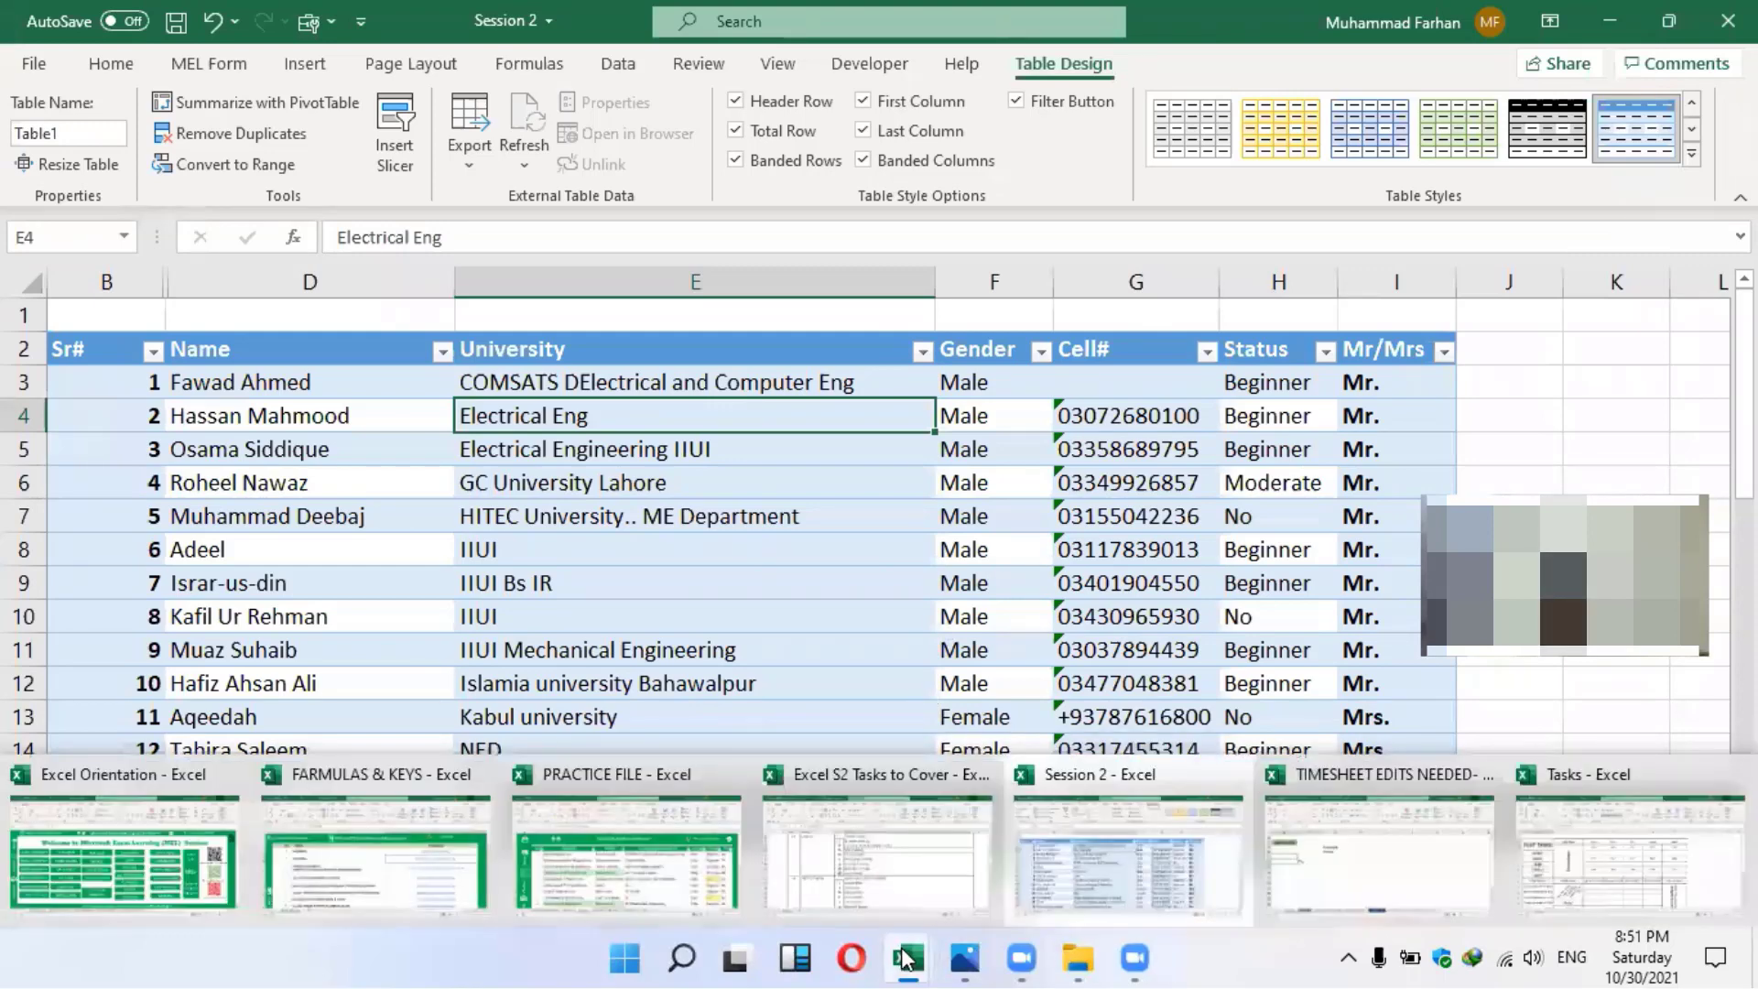
{"action": "left_click", "coordinate": [635, 868]}
{"action": "scroll", "coordinate": [1018, 514], "scroll_direction": "down", "scroll_amount": 10}
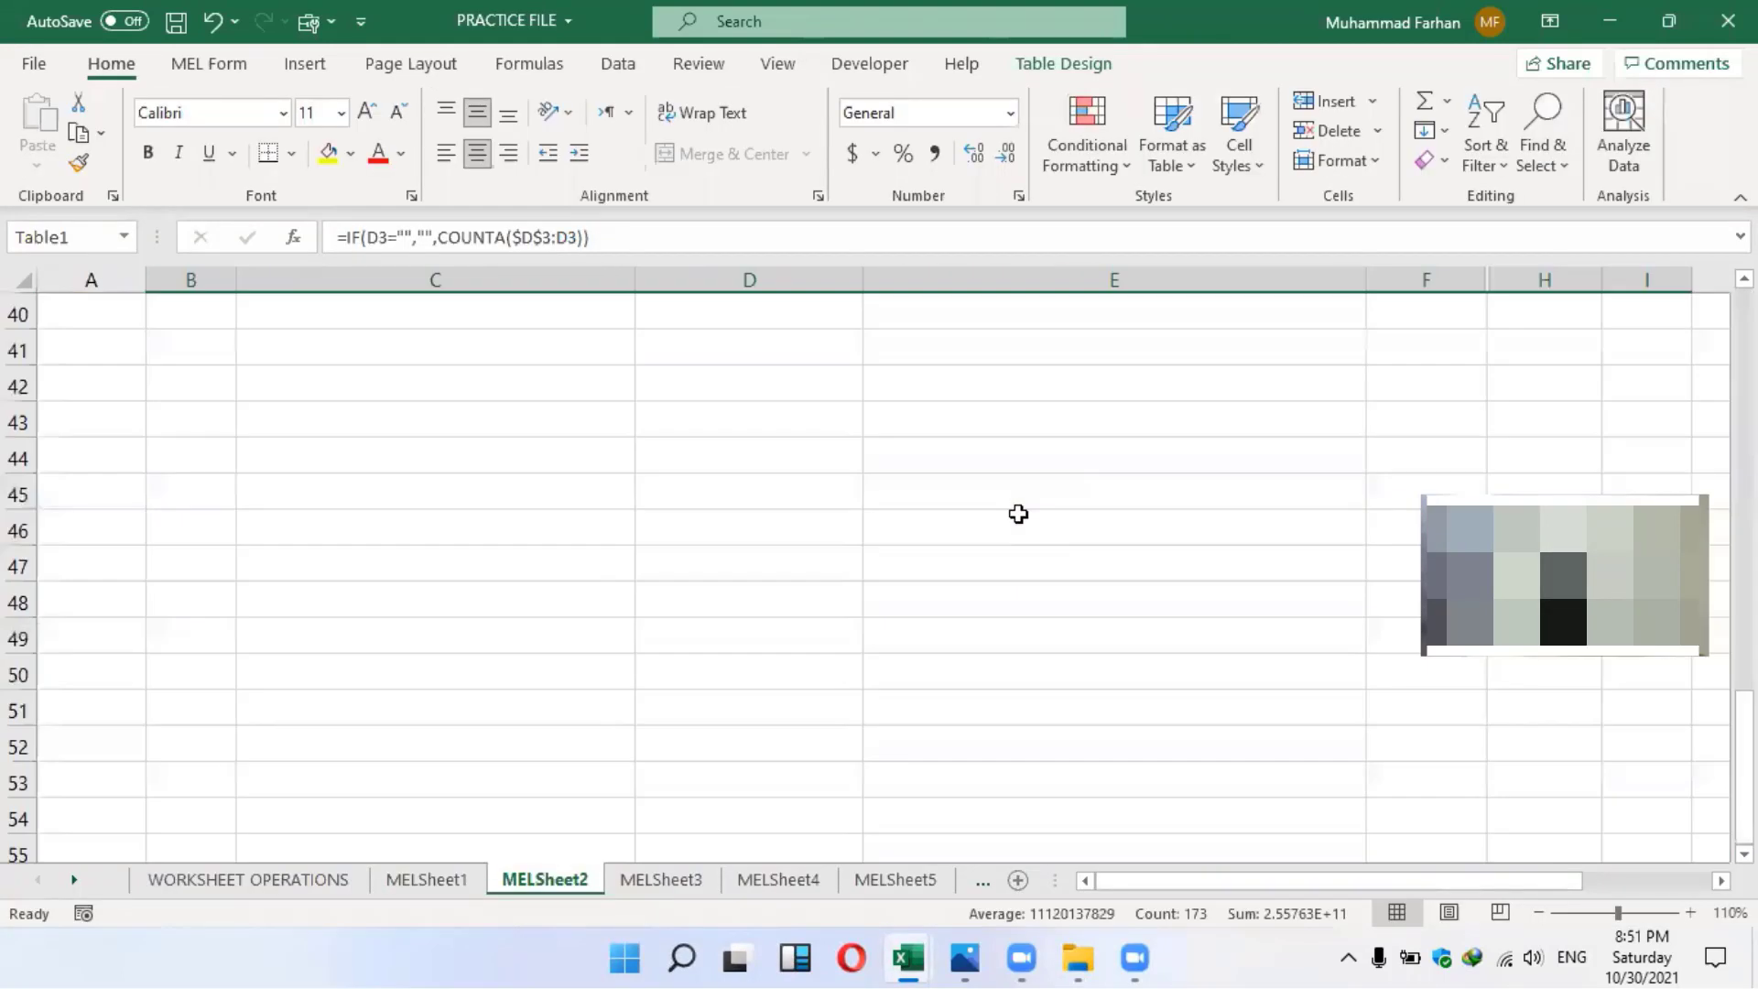
{"action": "scroll", "coordinate": [1022, 514], "scroll_direction": "up", "scroll_amount": 6}
{"action": "scroll", "coordinate": [1023, 513], "scroll_direction": "up", "scroll_amount": 4}
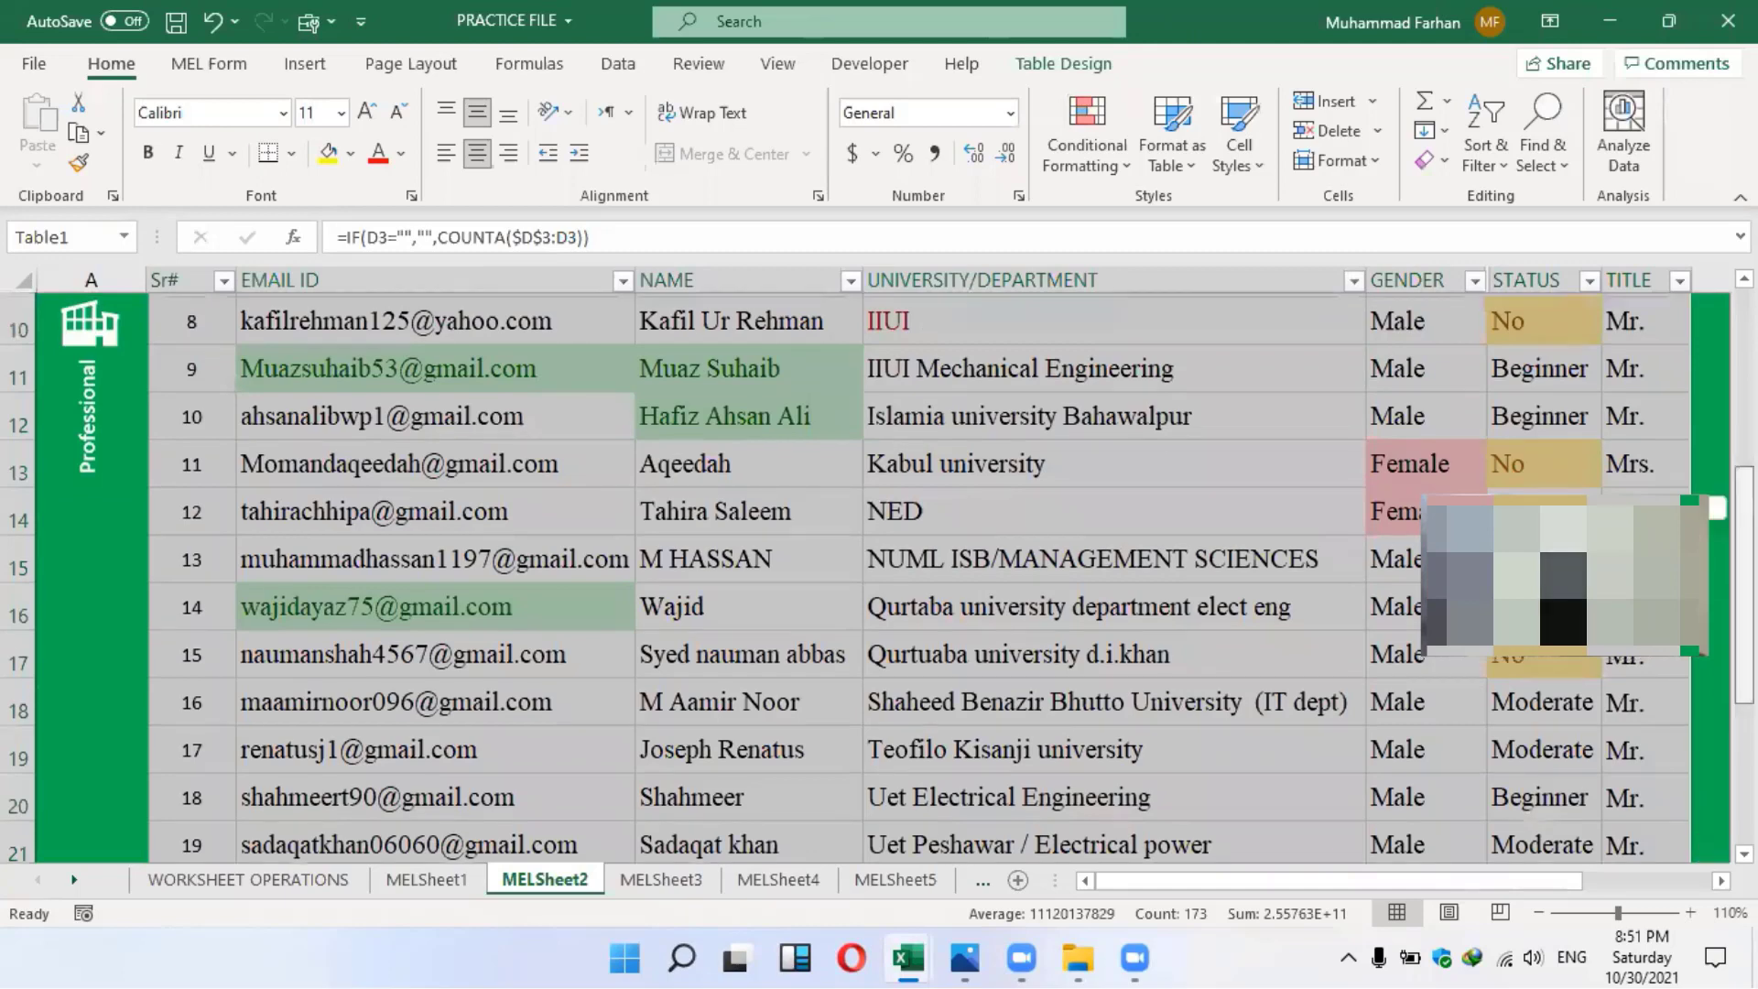
{"action": "scroll", "coordinate": [1023, 514], "scroll_direction": "up", "scroll_amount": 3}
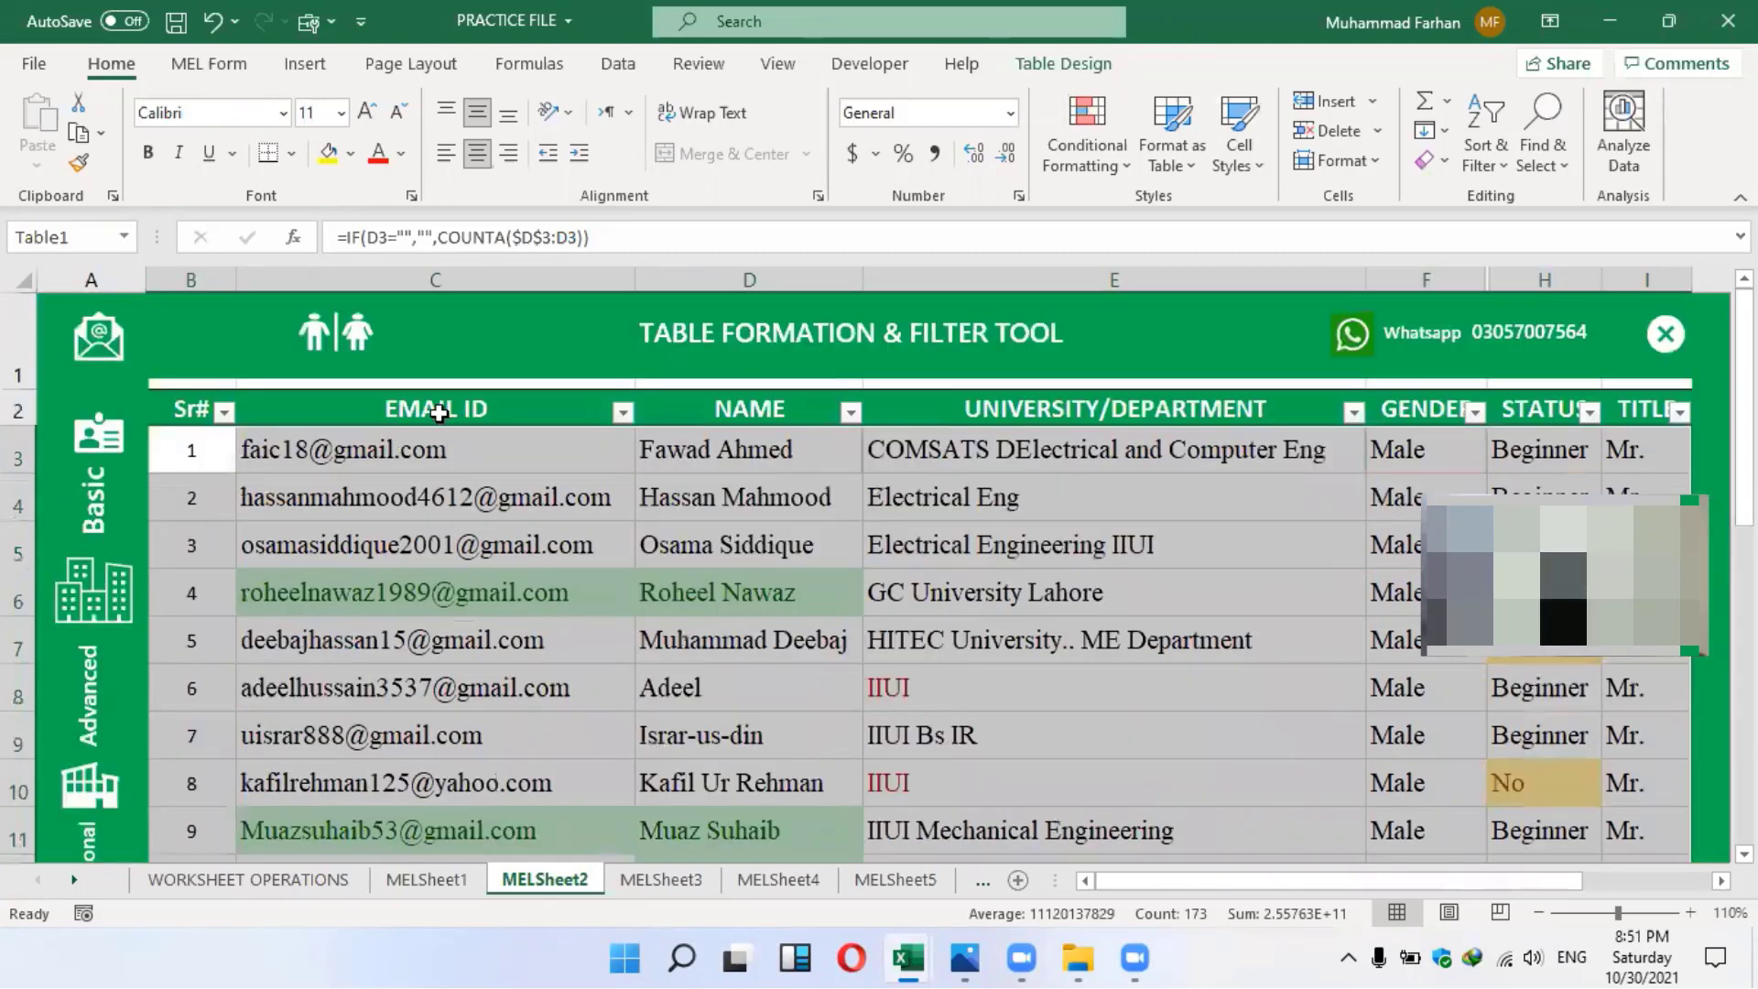
Go through the table's header cells from EMAIL ID and UNIVERSITY/DEPARTMENT to GENDER, STATUS and TITLE
{"action": "left_click", "coordinate": [440, 410]}
{"action": "left_click", "coordinate": [1044, 404]}
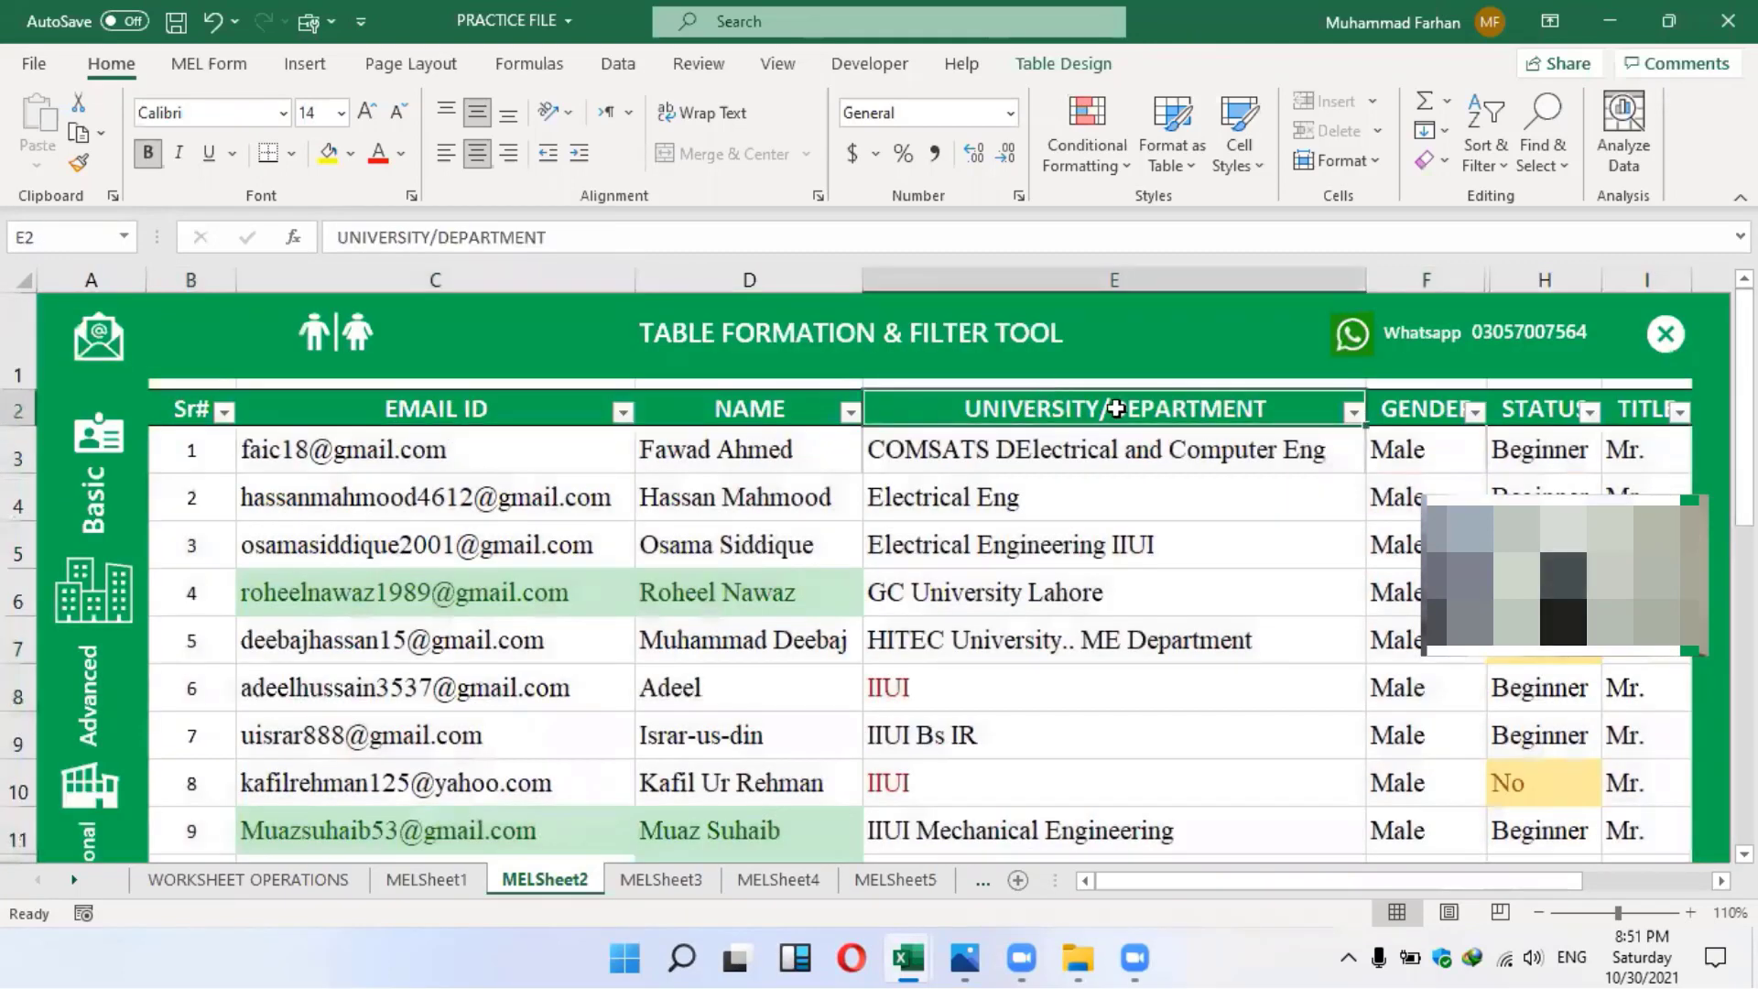
{"action": "left_click", "coordinate": [1443, 410]}
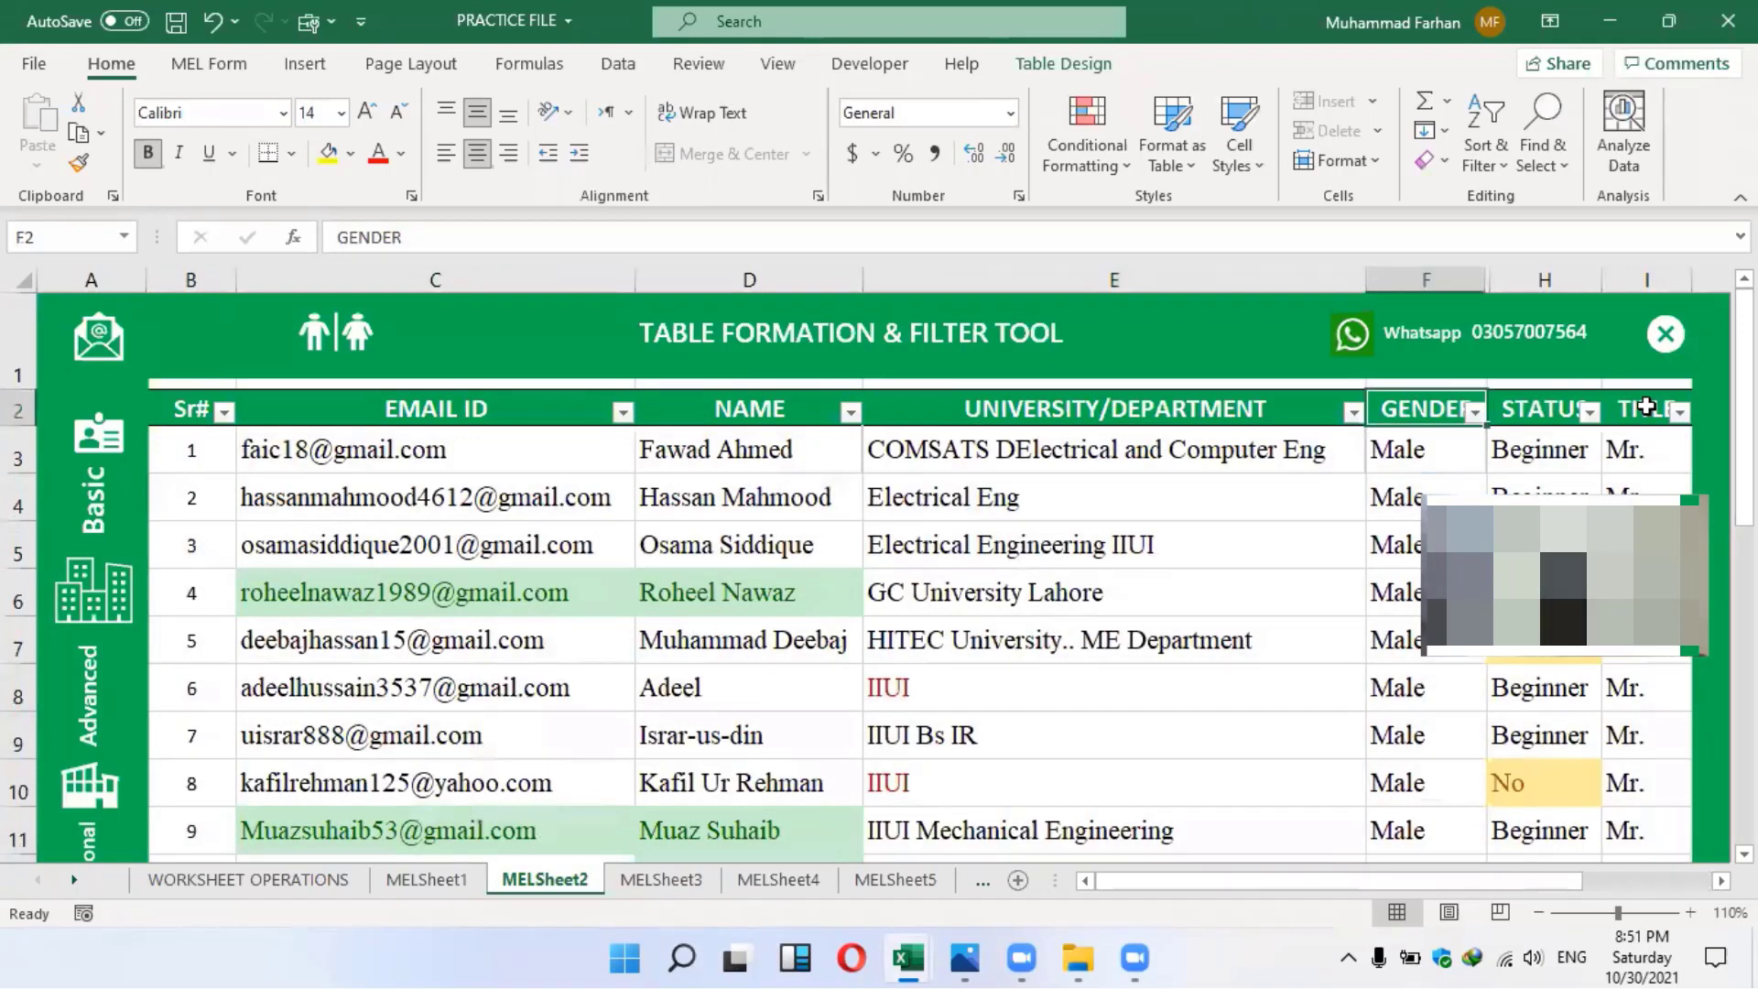
{"action": "key", "text": "Right"}
{"action": "key", "text": "Right"}
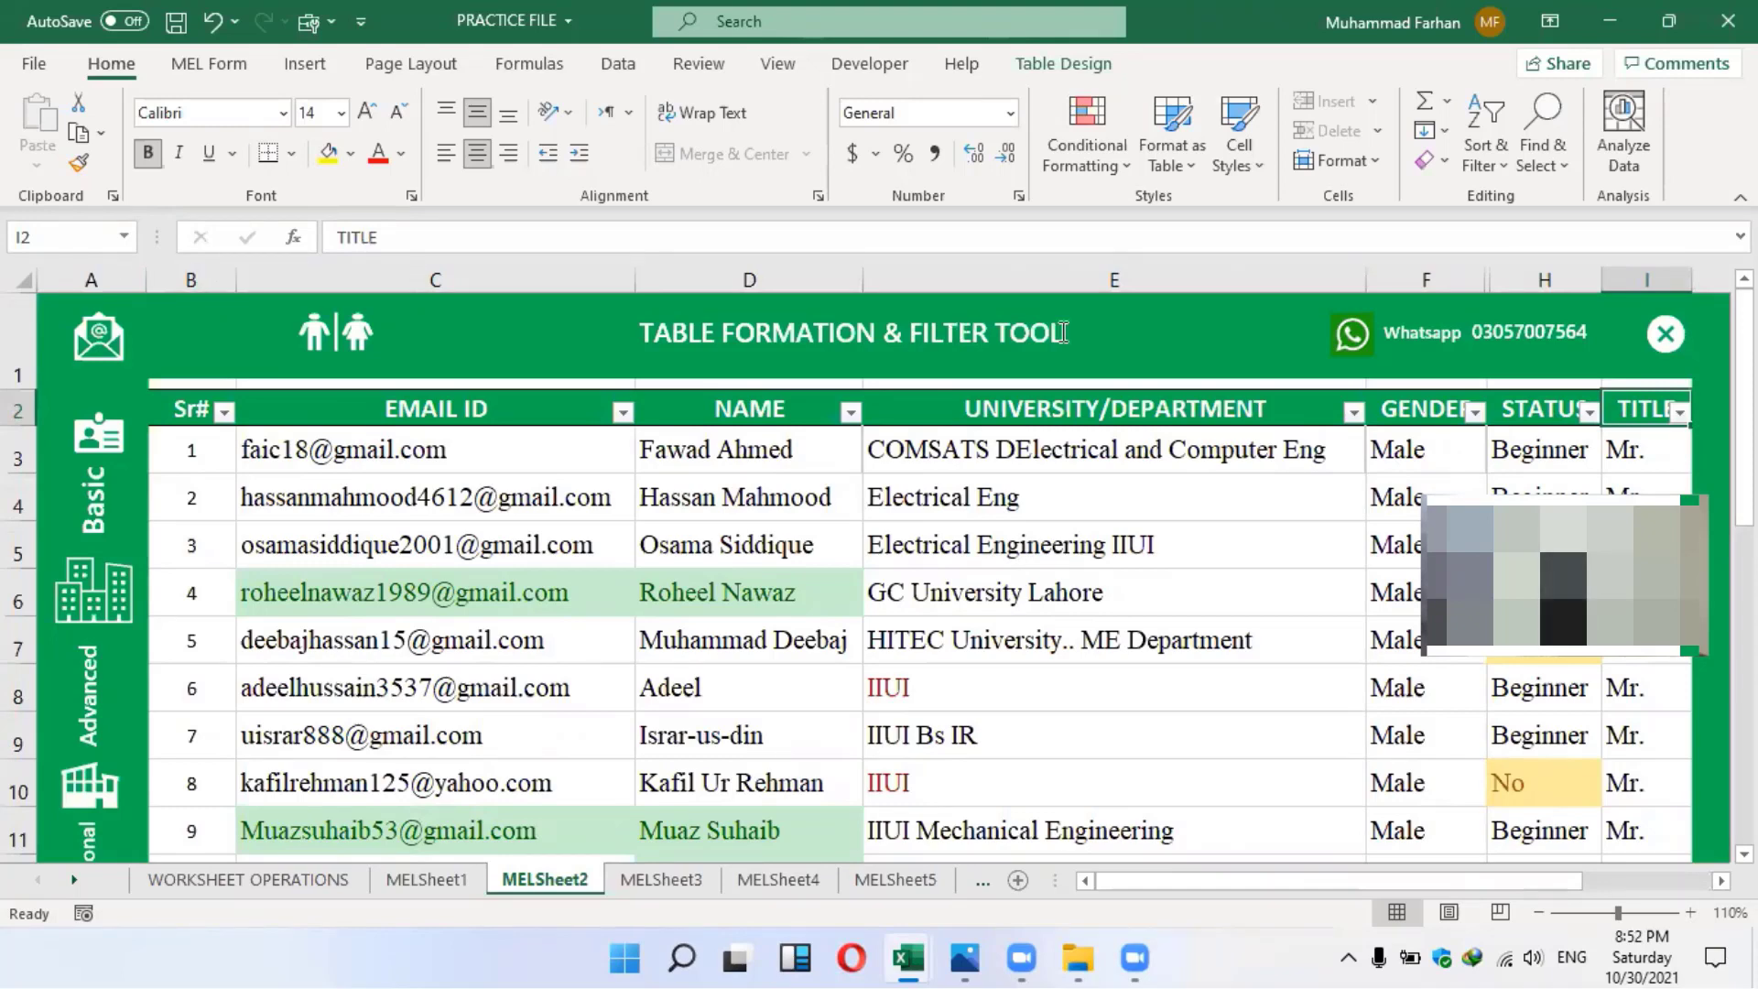
Examine what the column headings show while moving through the MELSheet2 table's rows to its end
{"action": "left_click_drag", "start_coordinate": [1744, 411], "coordinate": [1743, 465]}
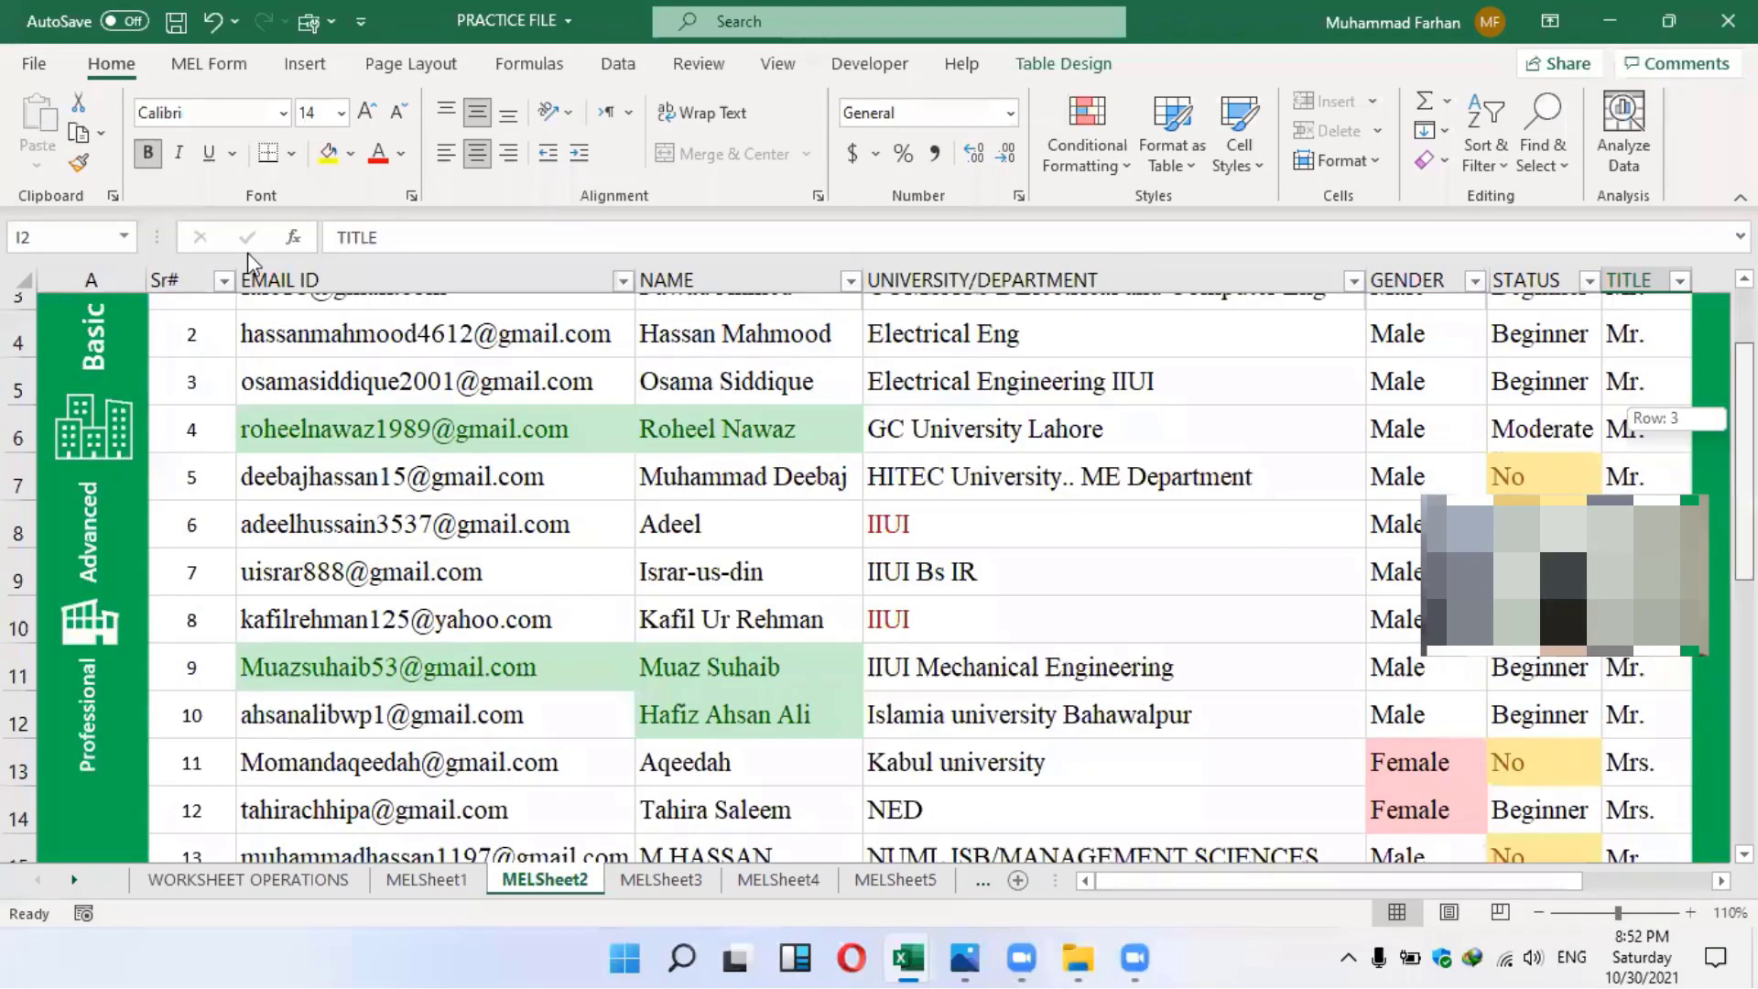
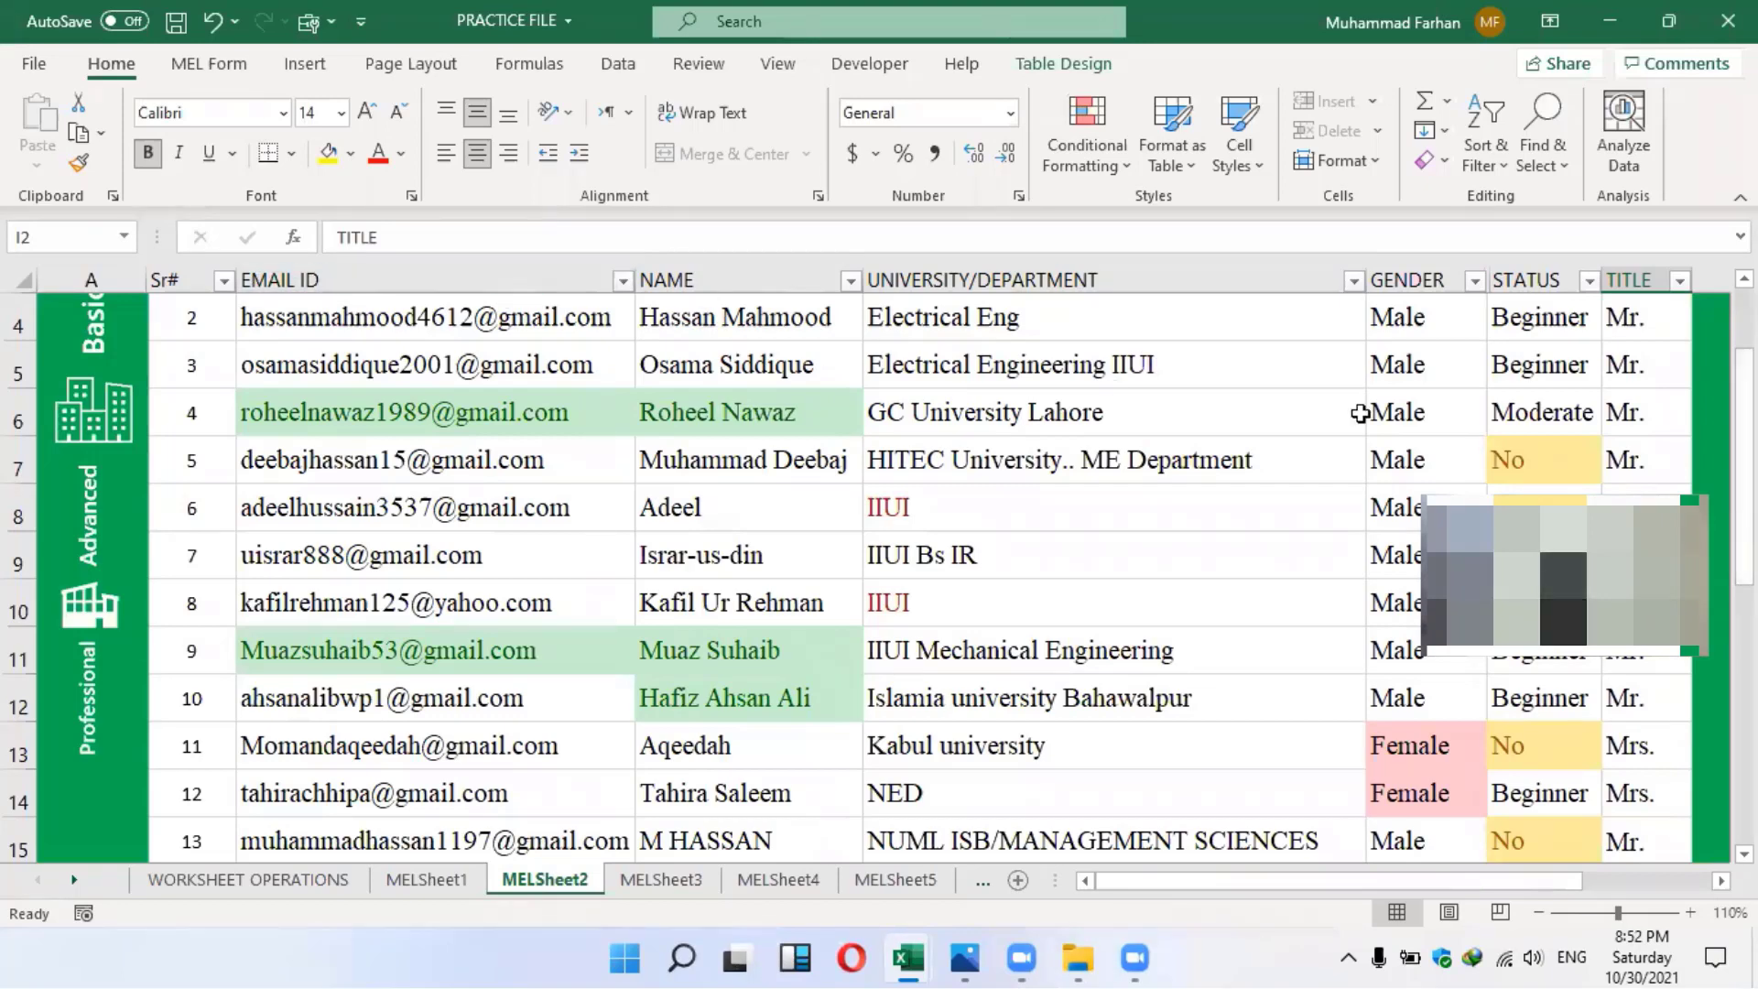
{"action": "scroll", "coordinate": [1314, 687], "scroll_direction": "down", "scroll_amount": 6}
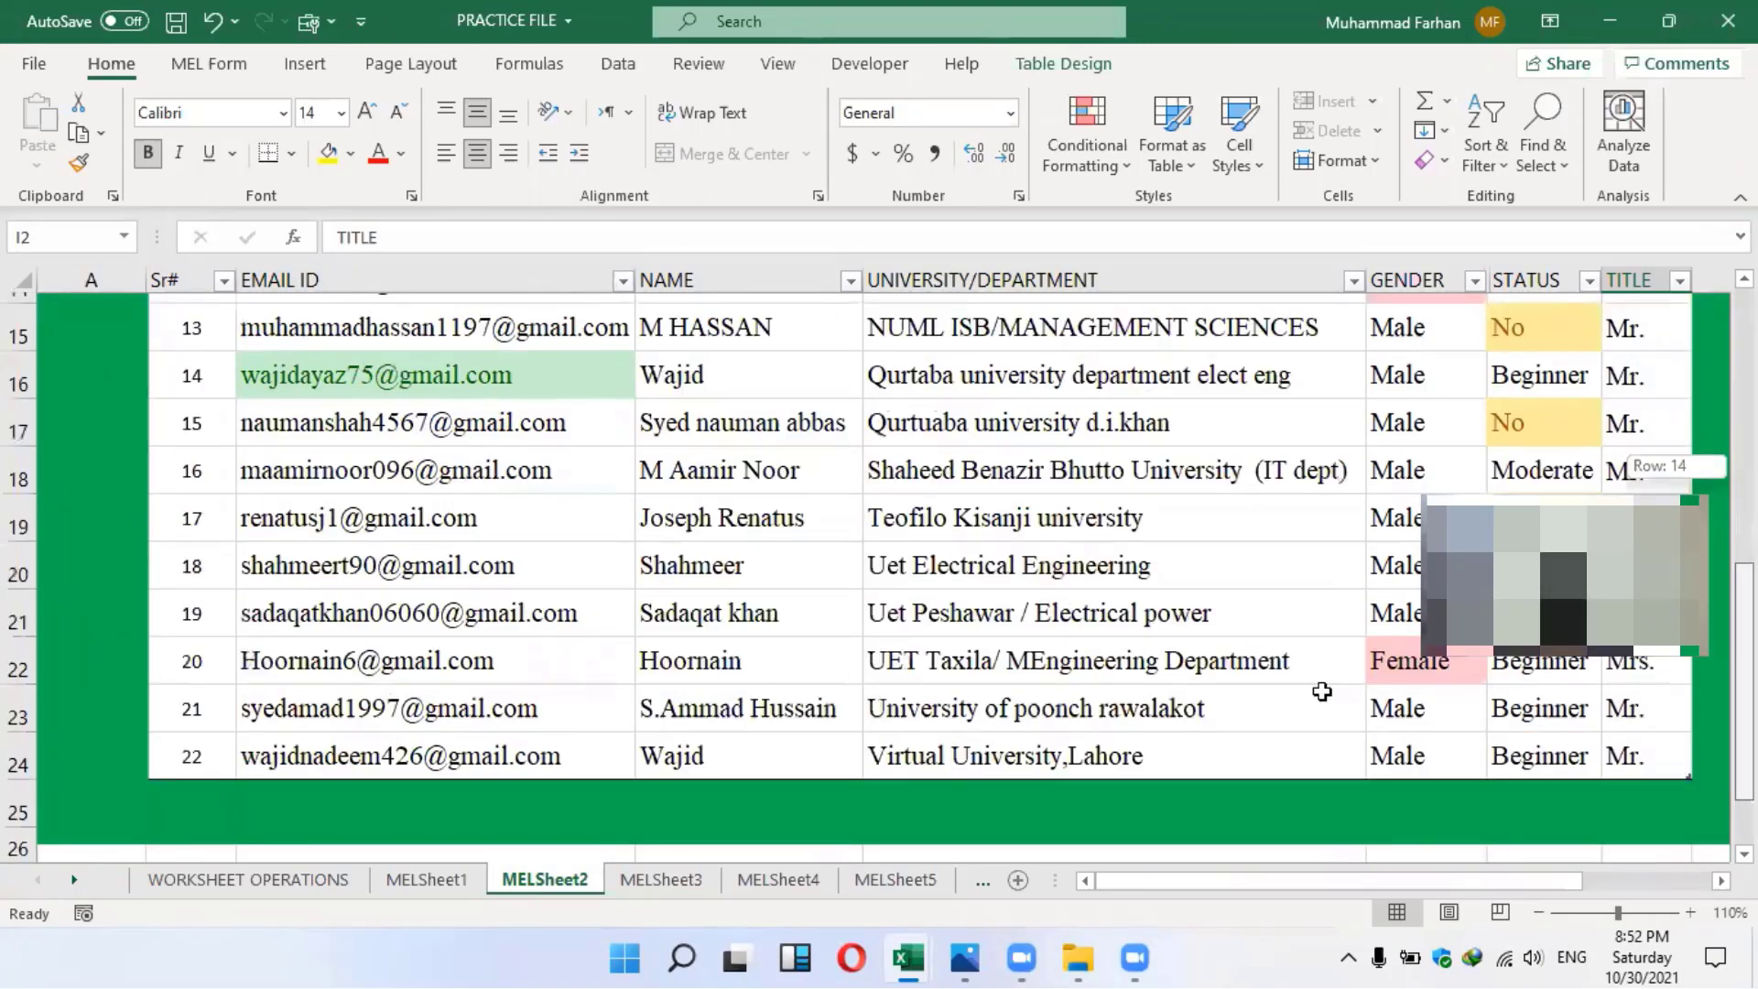
{"action": "scroll", "coordinate": [1182, 526], "scroll_direction": "down", "scroll_amount": 4}
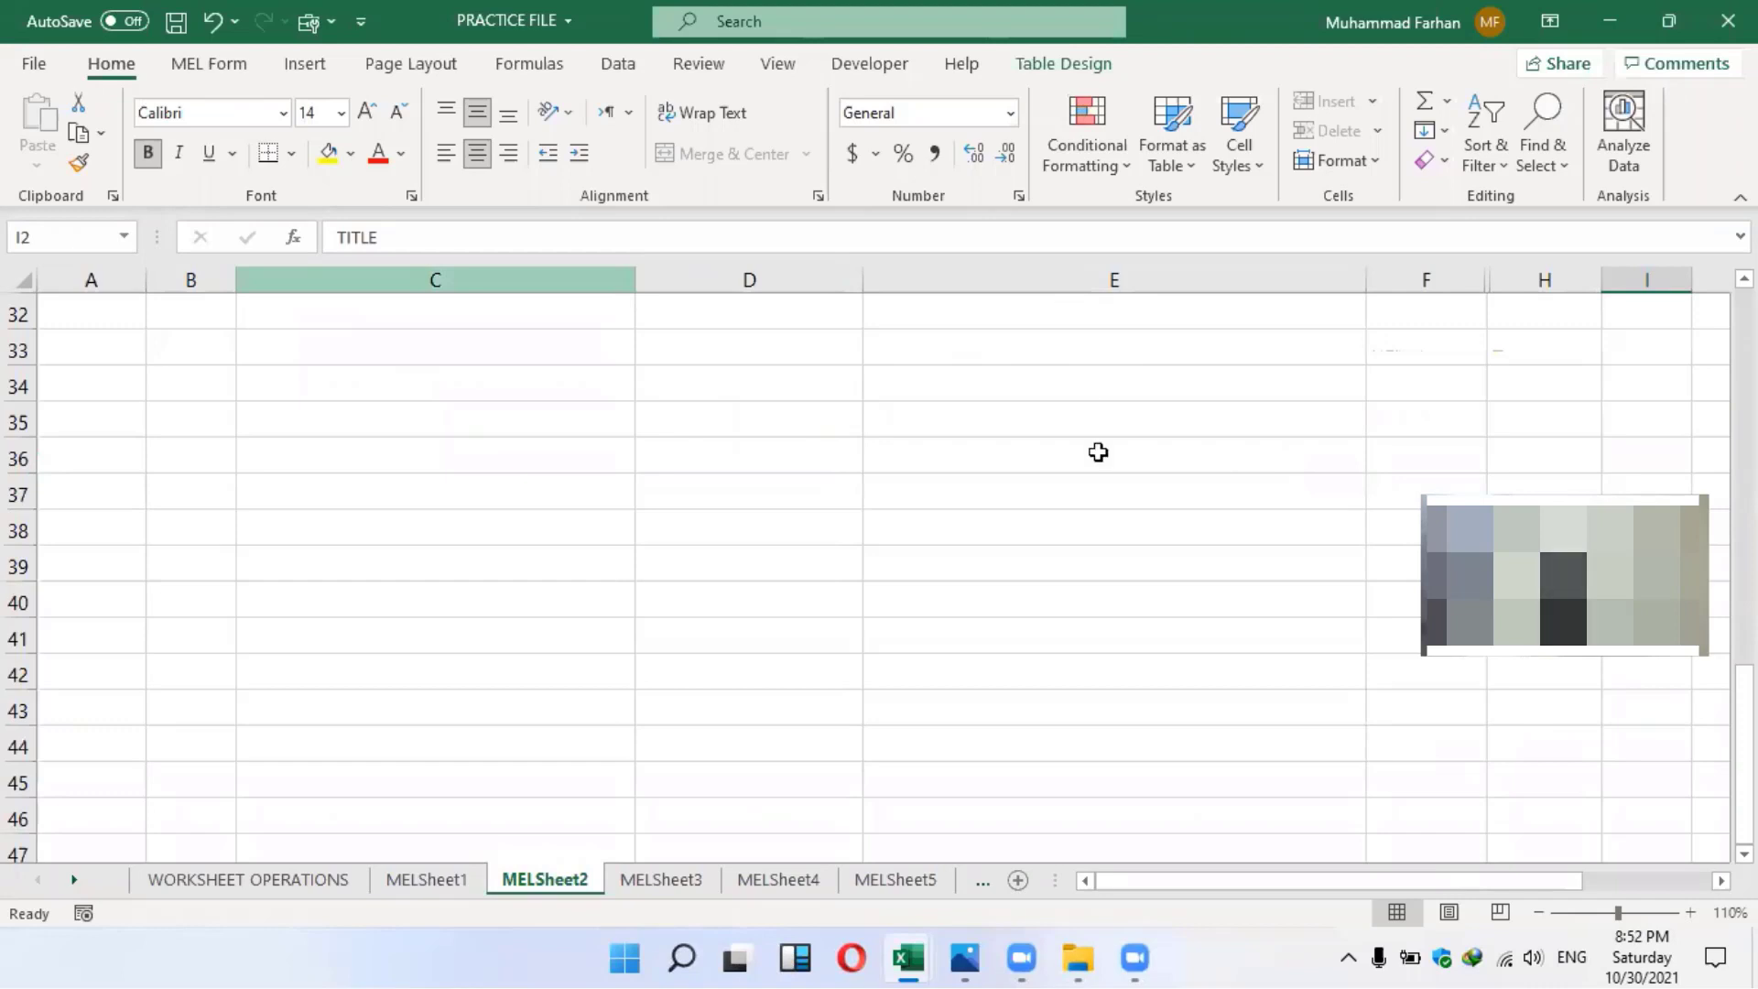
{"action": "scroll", "coordinate": [1098, 452], "scroll_direction": "up", "scroll_amount": 1}
{"action": "scroll", "coordinate": [532, 388], "scroll_direction": "up", "scroll_amount": 3}
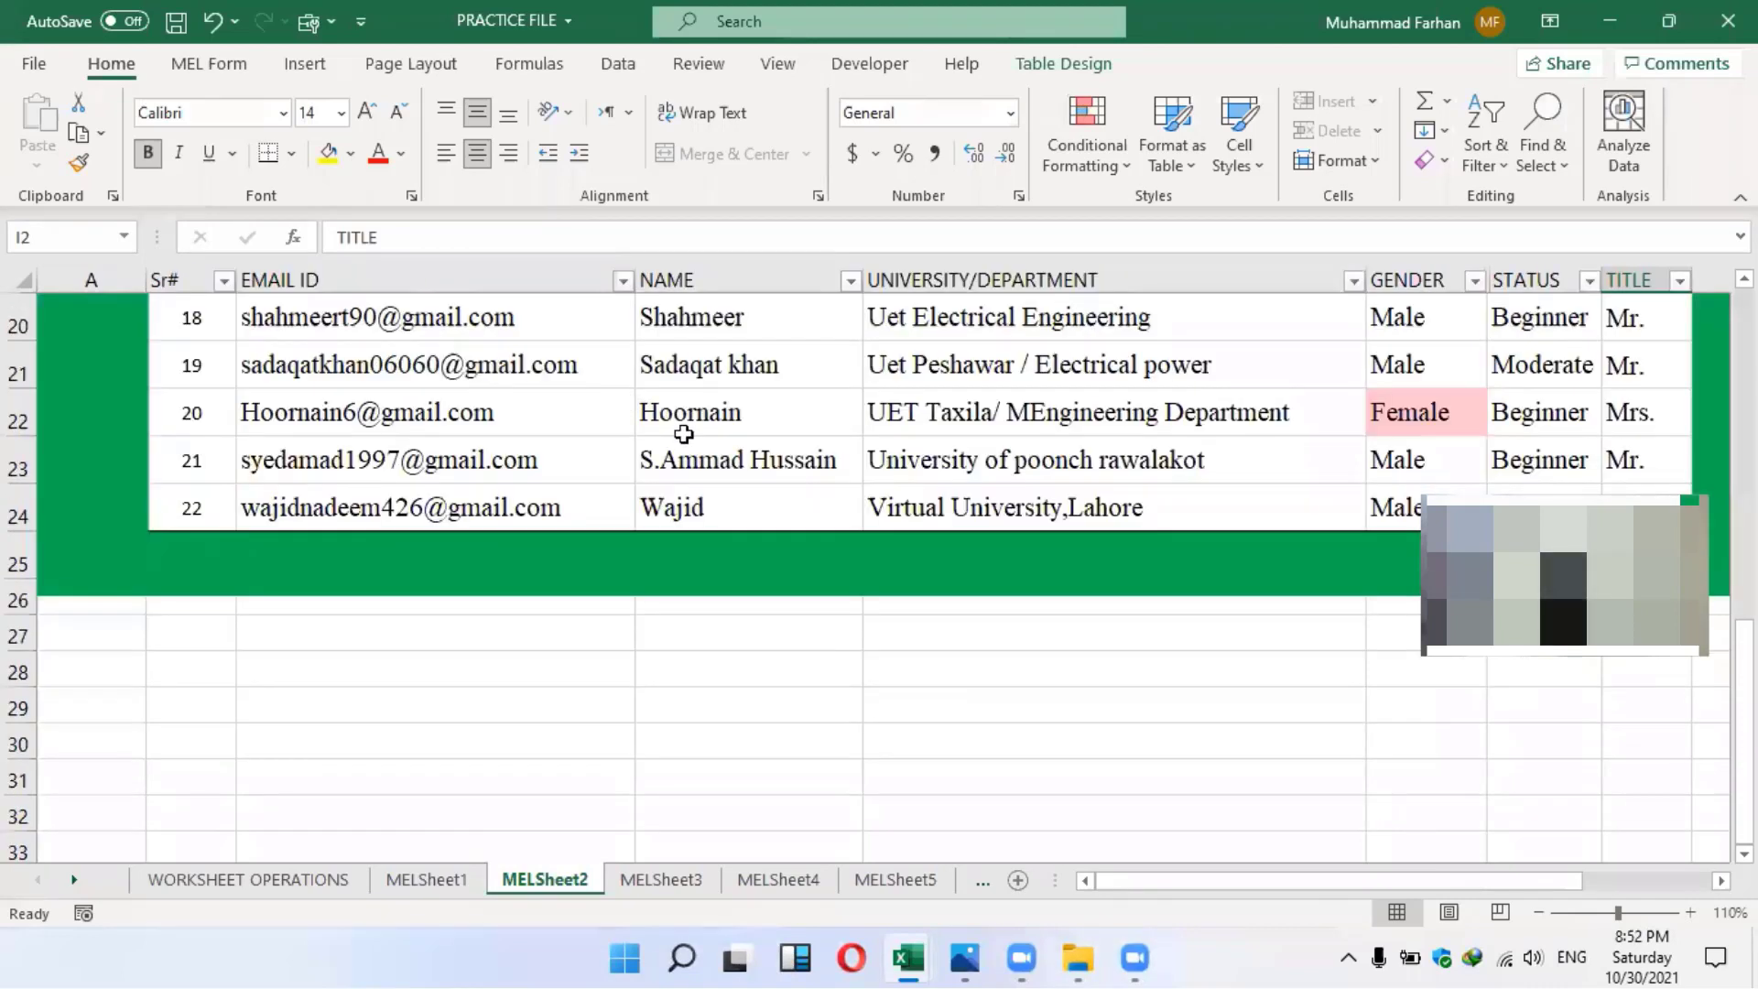
{"action": "scroll", "coordinate": [748, 437], "scroll_direction": "up", "scroll_amount": 1}
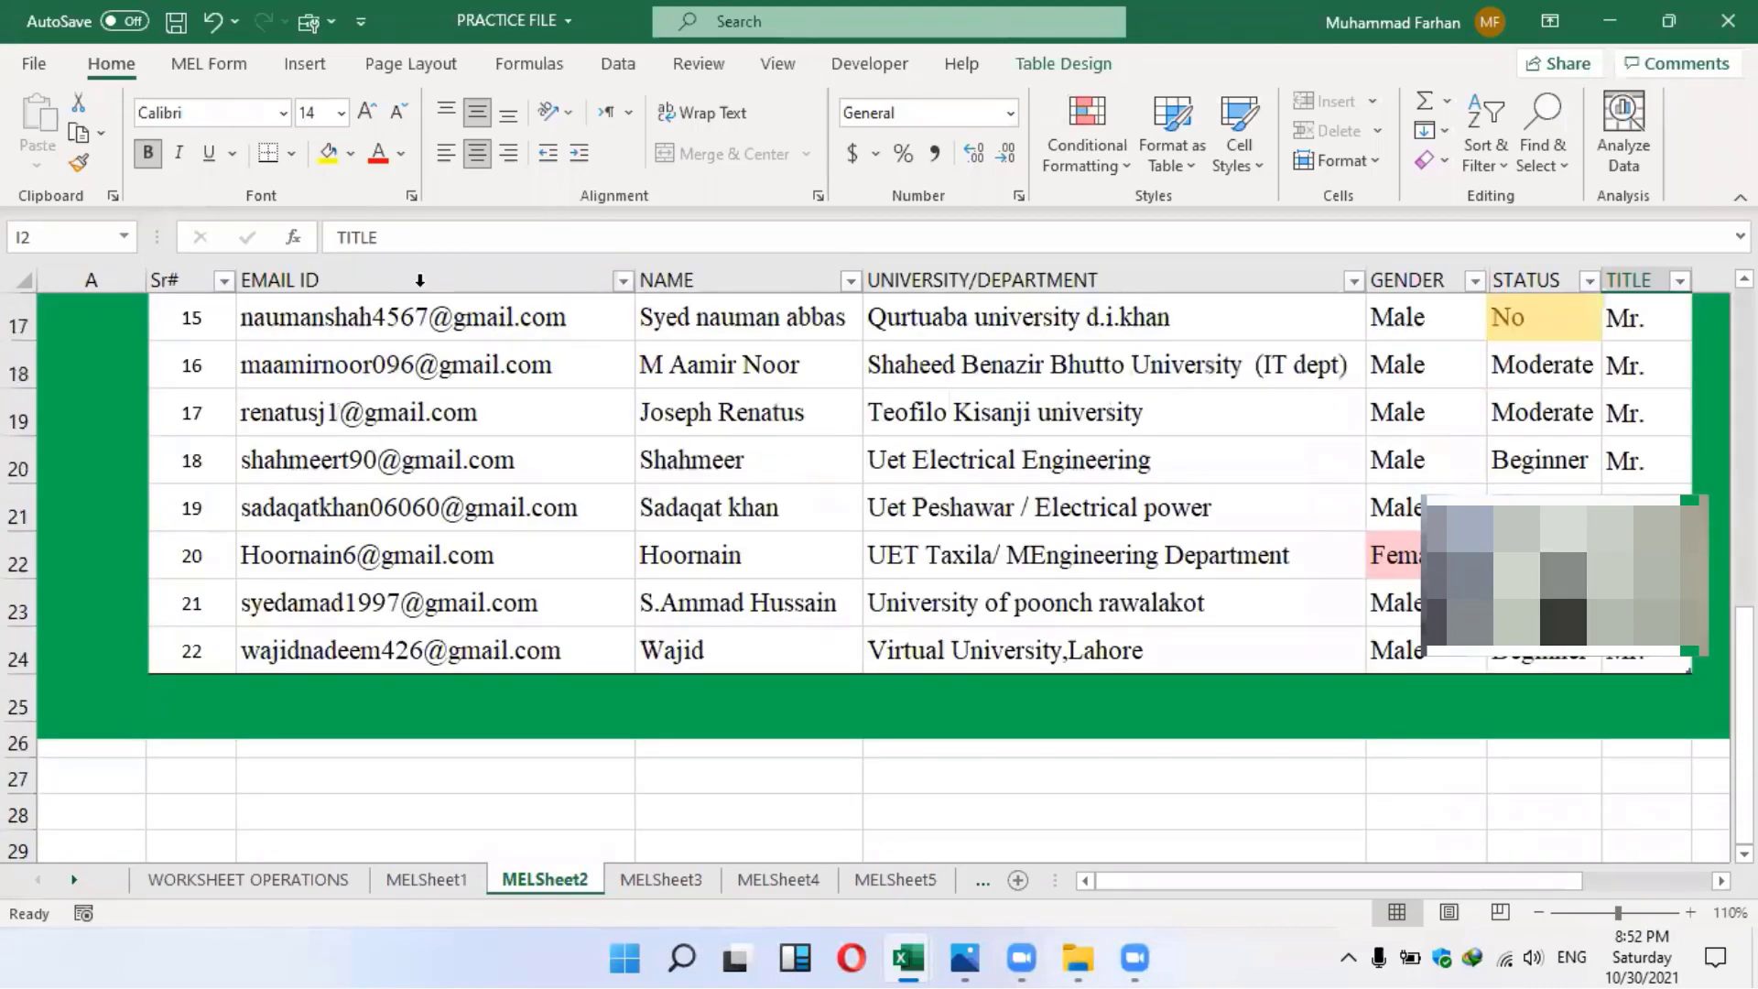
{"action": "scroll", "coordinate": [216, 300], "scroll_direction": "up", "scroll_amount": 1}
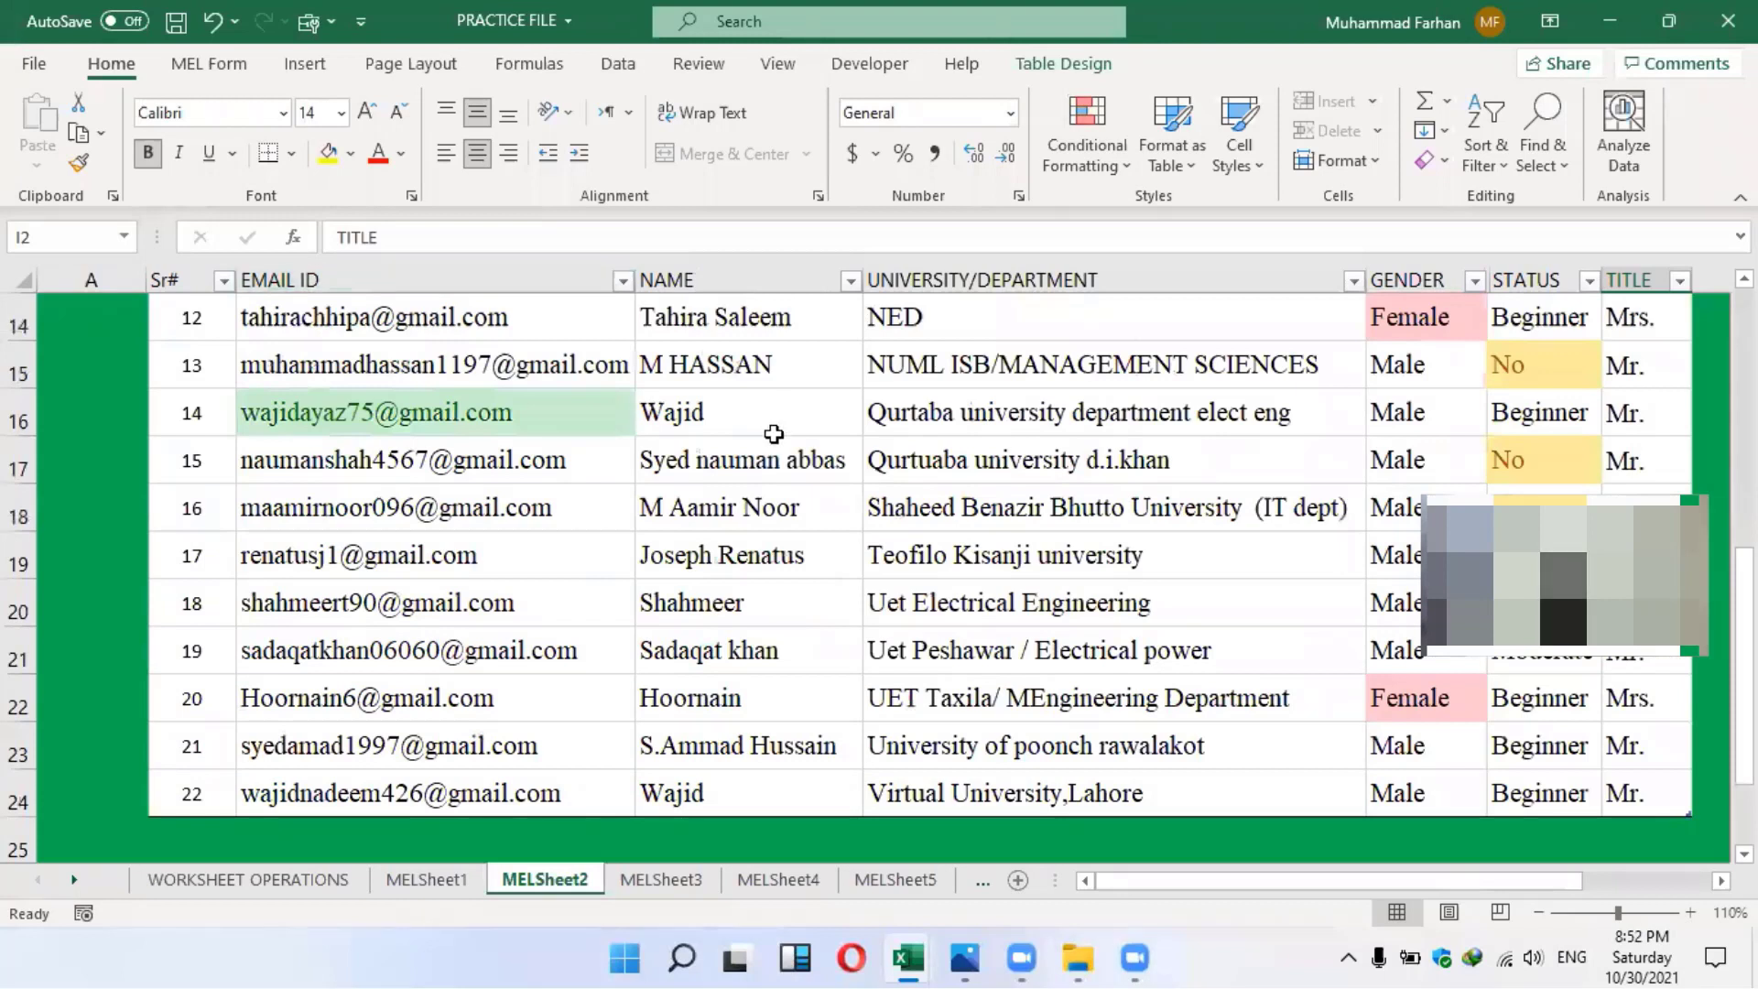
Compare the column headings at the empty rows far below the table with those at the table's first rows
{"action": "scroll", "coordinate": [777, 417], "scroll_direction": "down", "scroll_amount": 10}
{"action": "scroll", "coordinate": [774, 431], "scroll_direction": "down", "scroll_amount": 18}
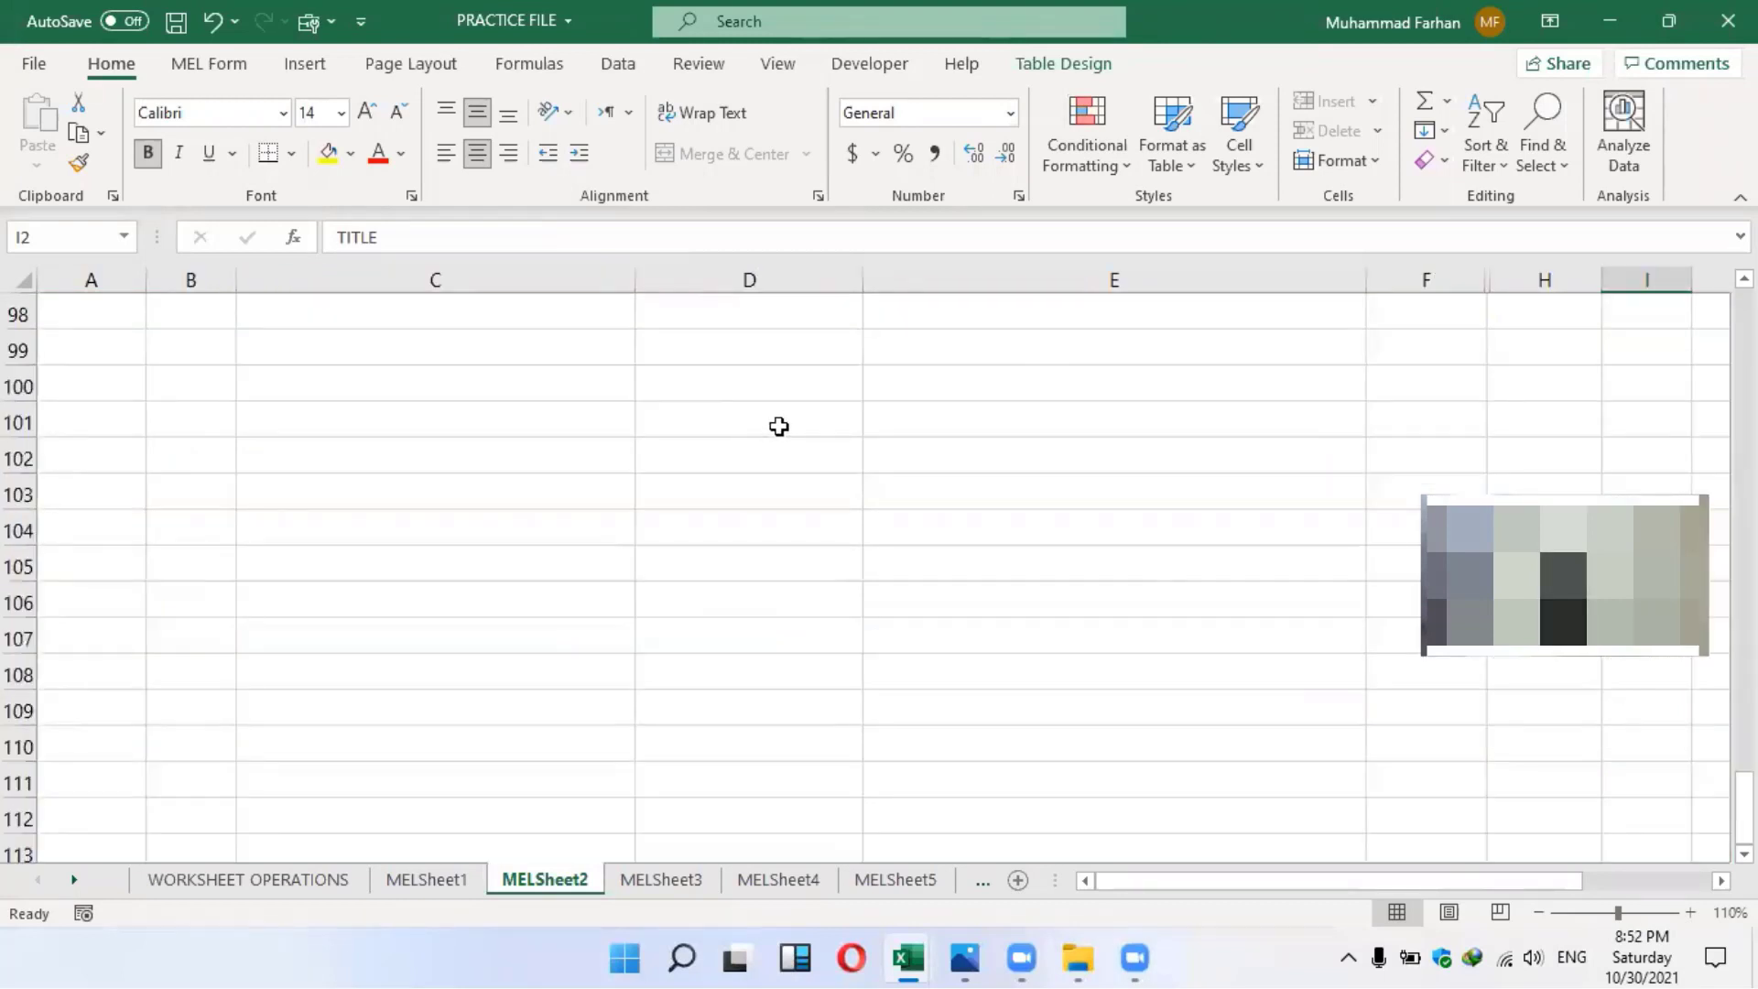
{"action": "scroll", "coordinate": [776, 423], "scroll_direction": "down", "scroll_amount": 12}
{"action": "scroll", "coordinate": [192, 275], "scroll_direction": "down", "scroll_amount": 5}
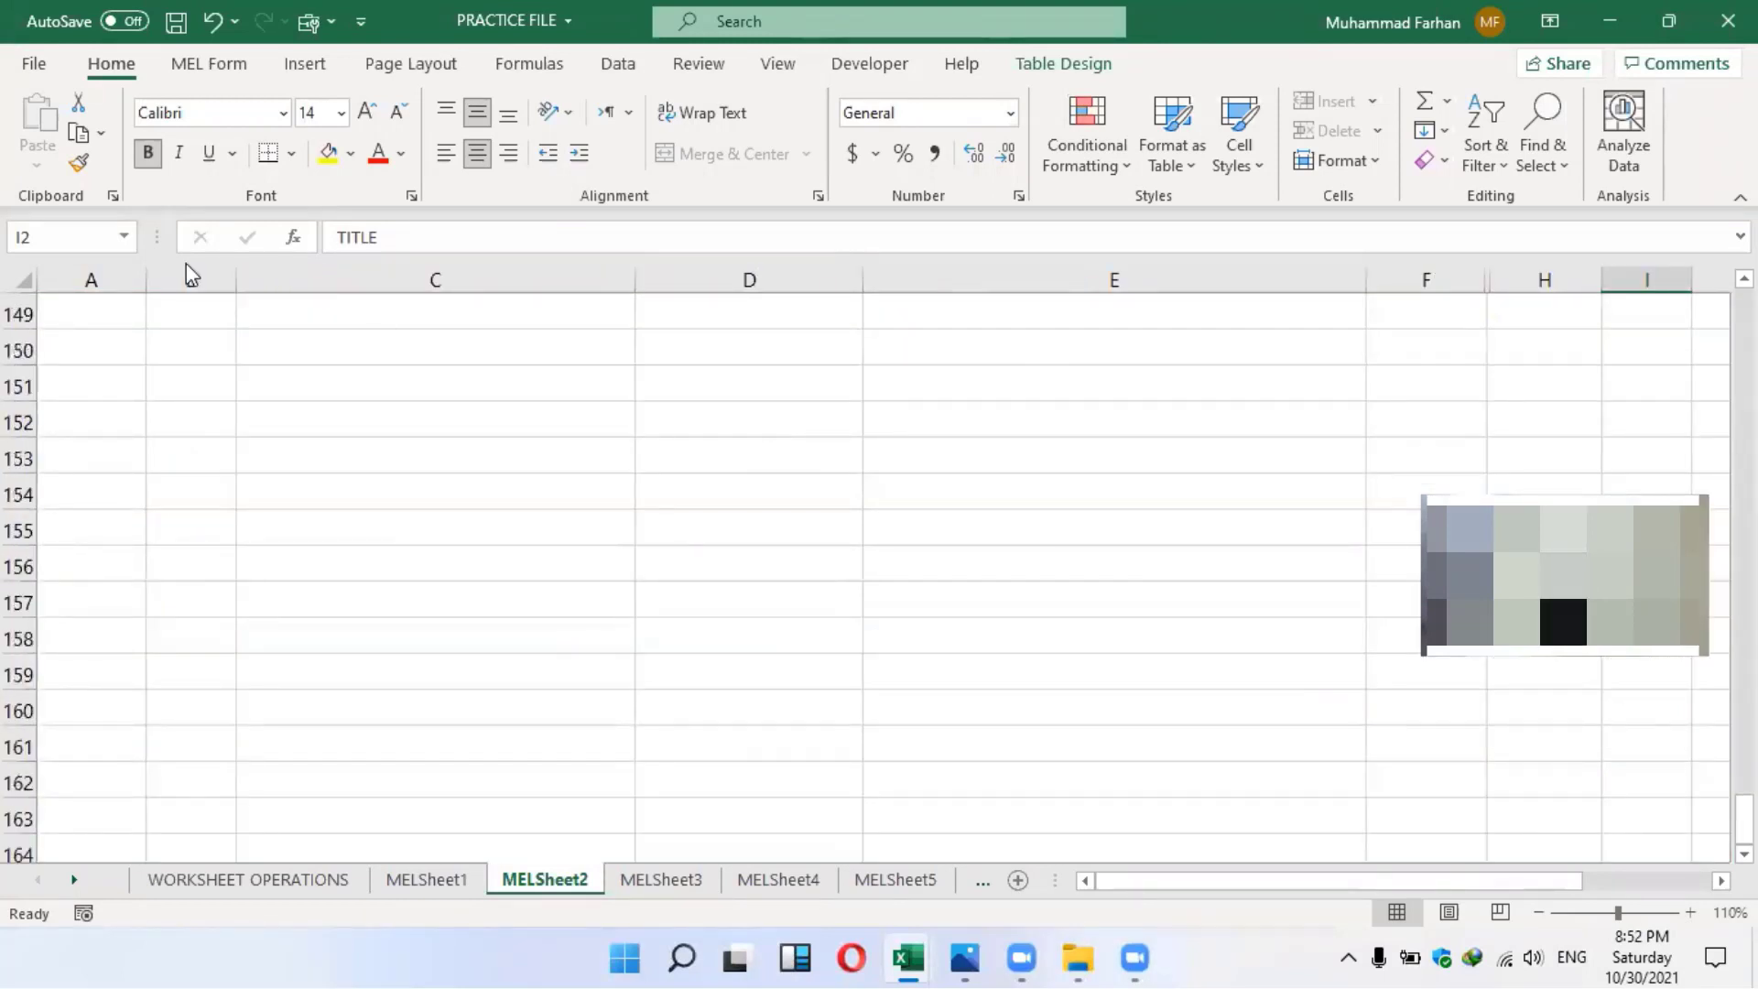
{"action": "left_click", "coordinate": [472, 267]}
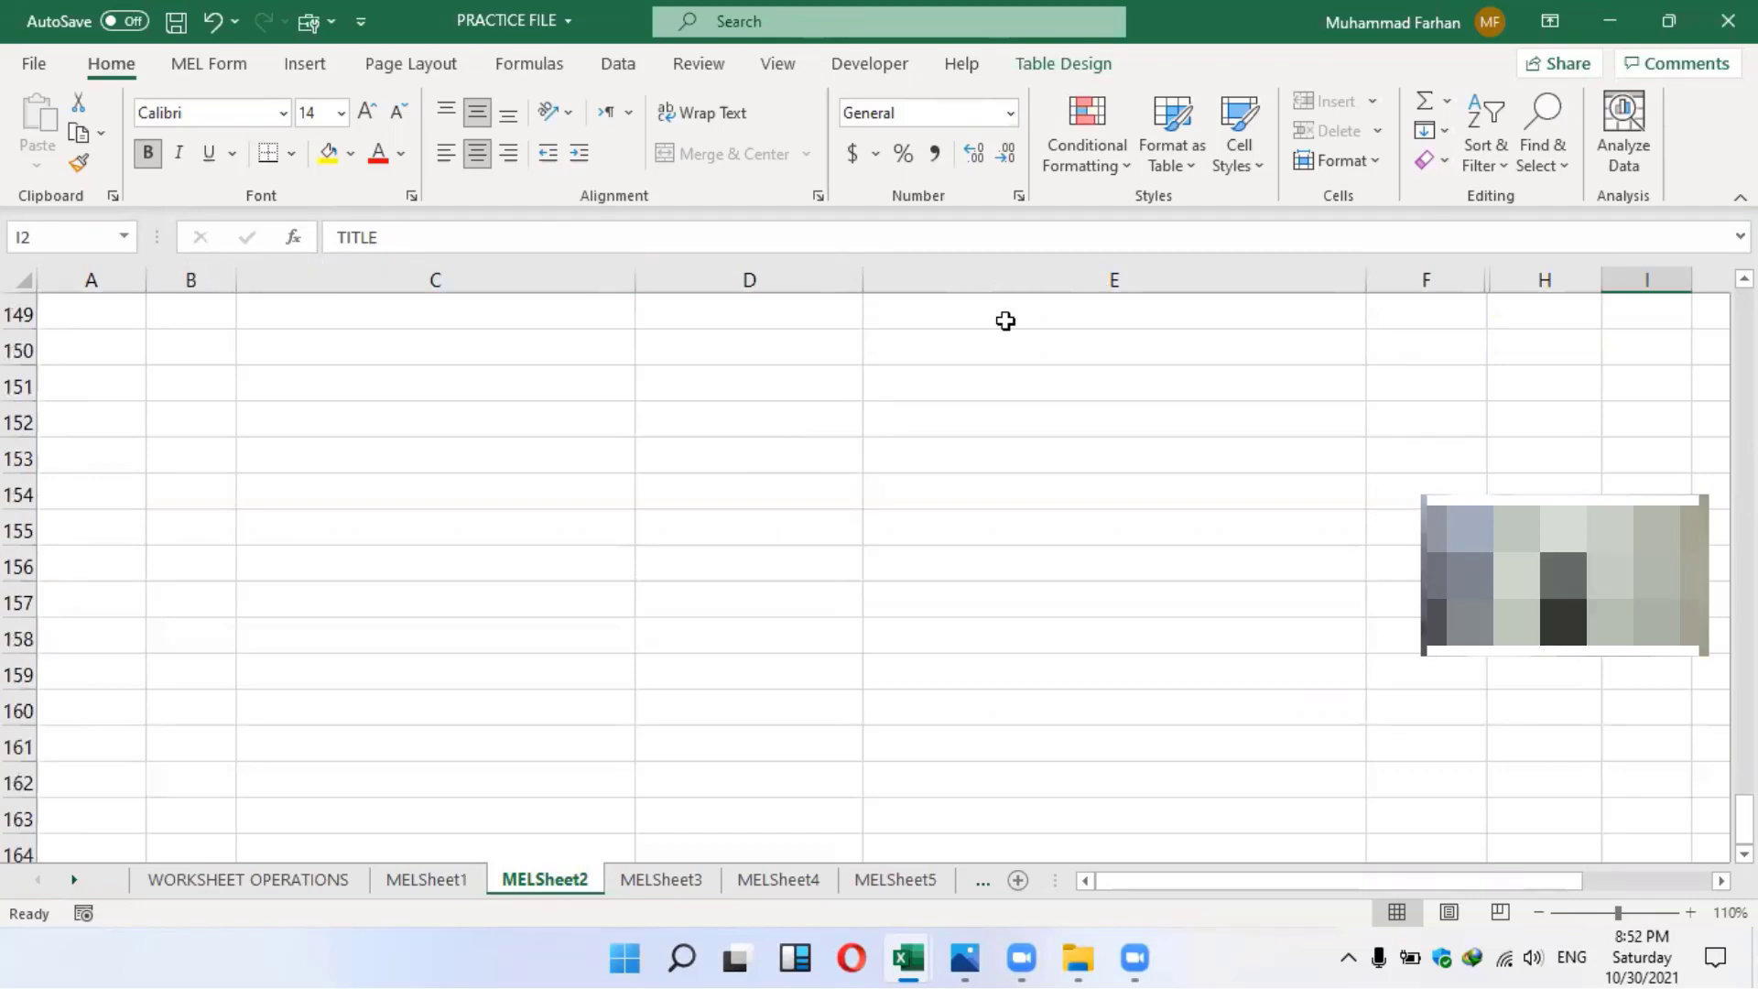
{"action": "scroll", "coordinate": [1006, 320], "scroll_direction": "up", "scroll_amount": 20}
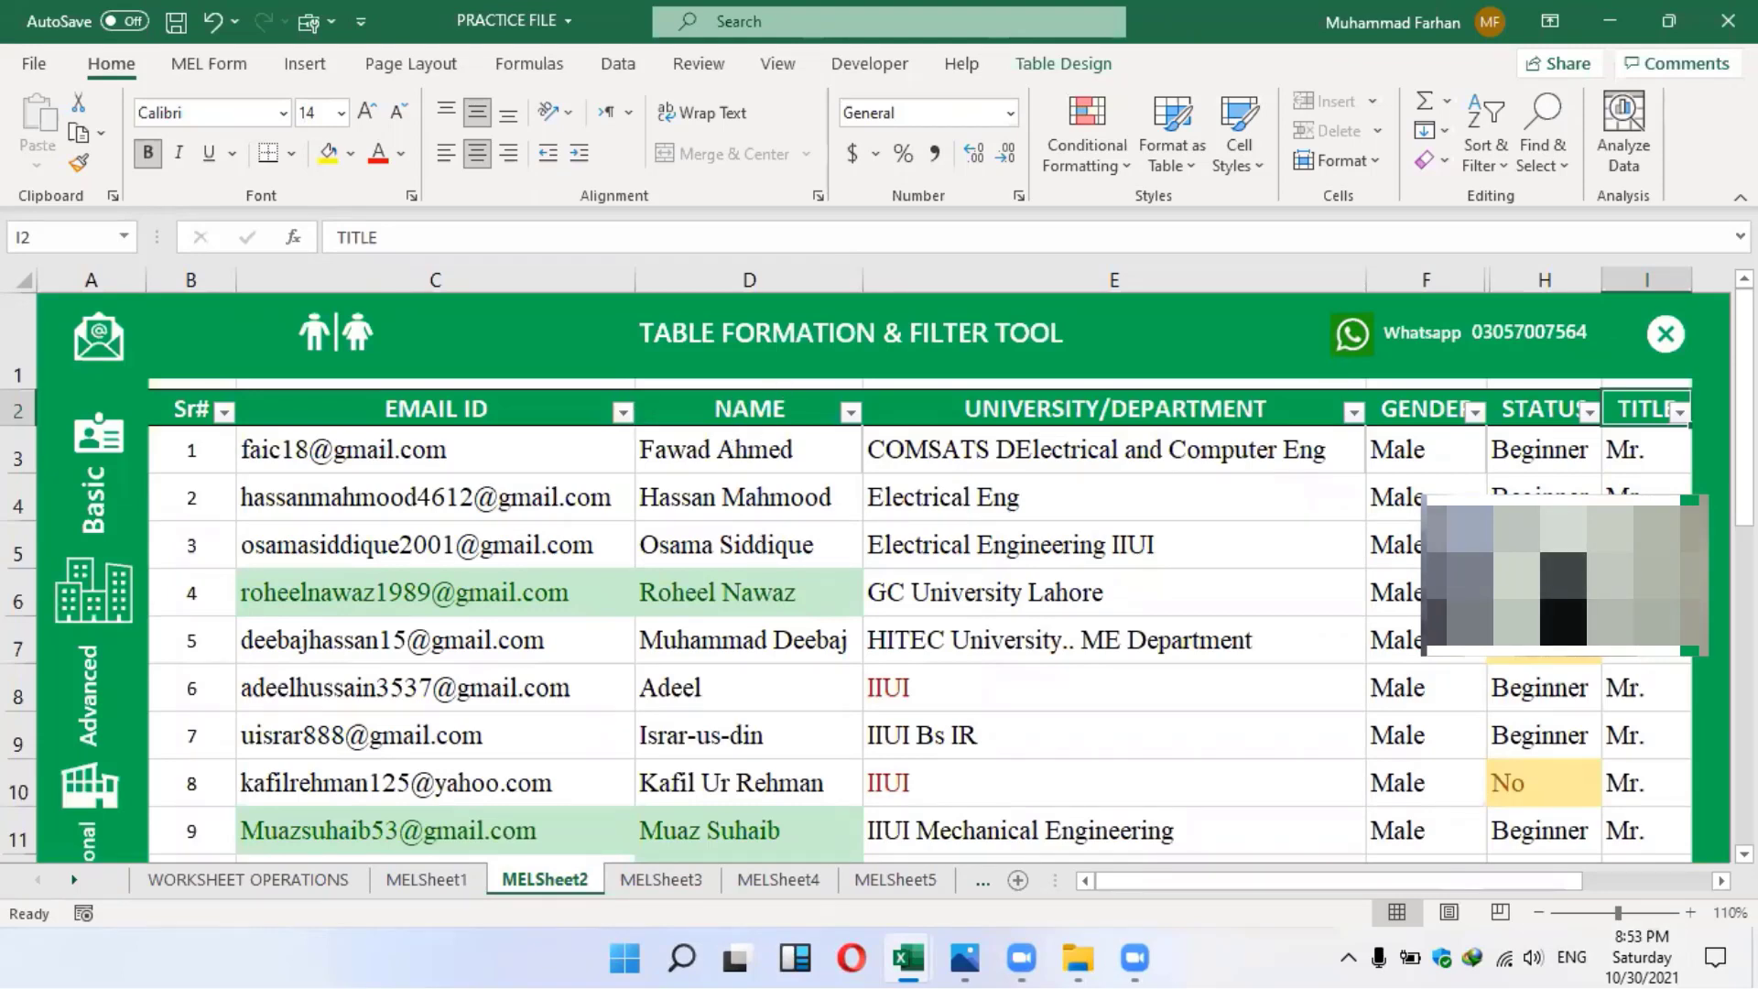
{"action": "scroll", "coordinate": [1611, 311], "scroll_direction": "down", "scroll_amount": 2}
{"action": "scroll", "coordinate": [1611, 316], "scroll_direction": "up", "scroll_amount": 1}
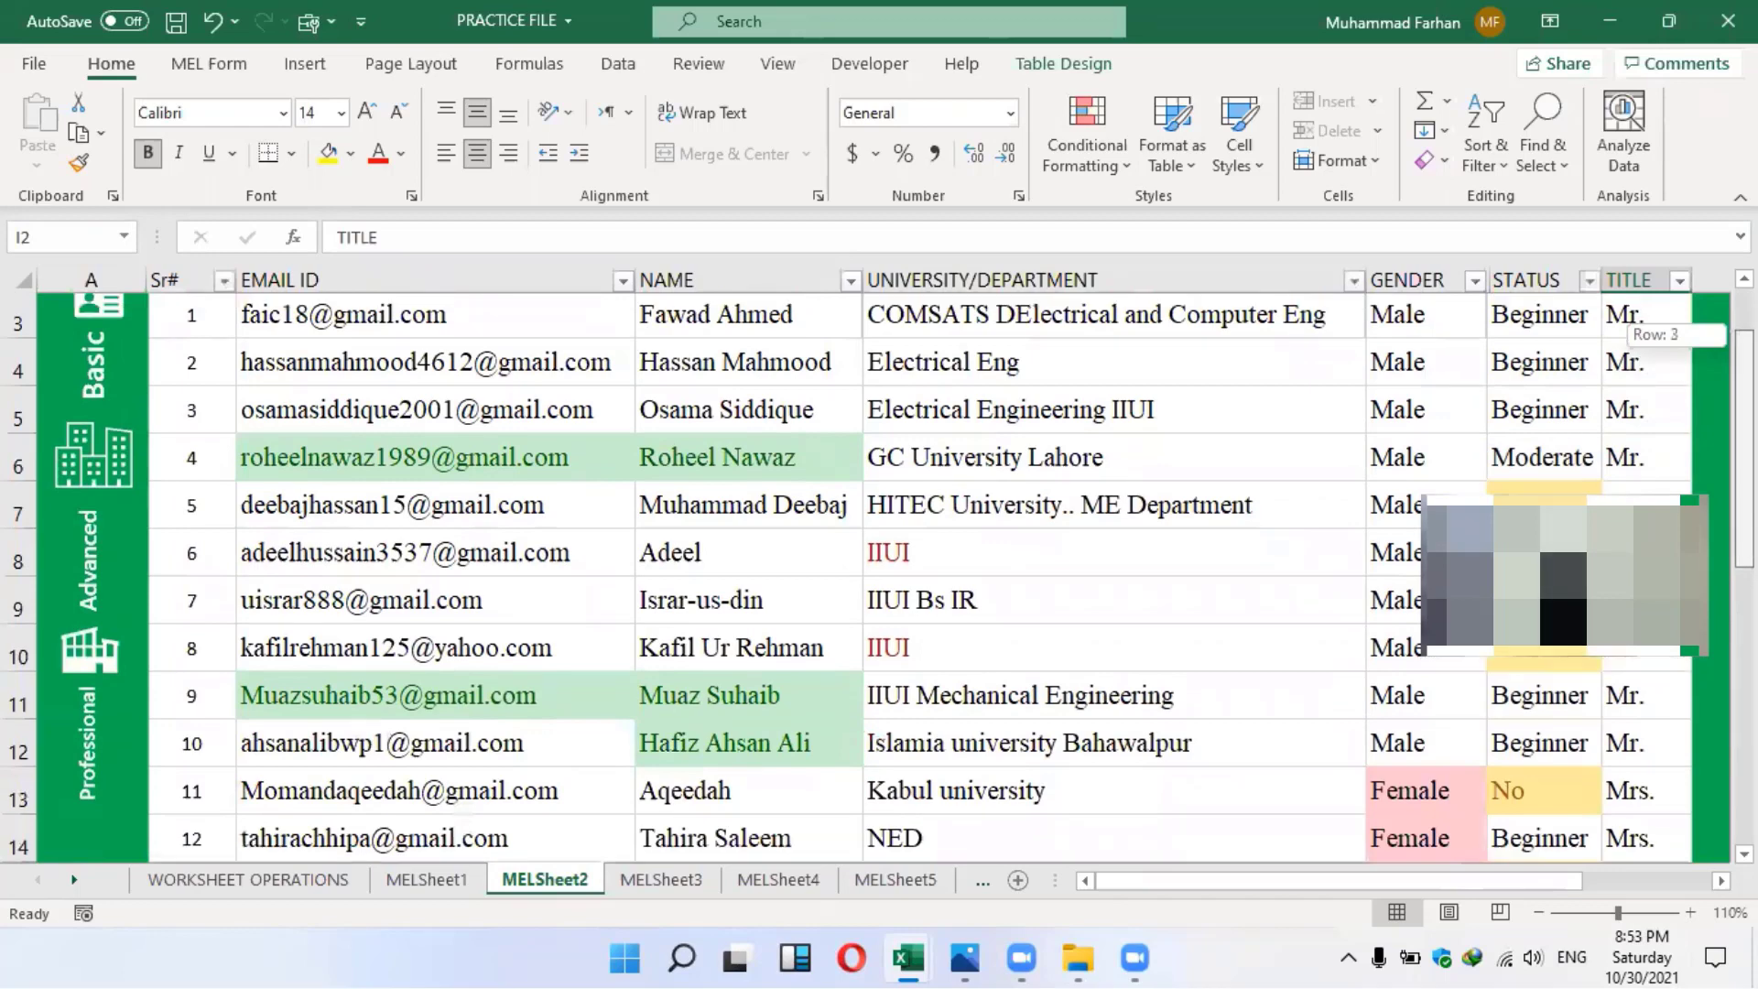
{"action": "scroll", "coordinate": [1611, 315], "scroll_direction": "up", "scroll_amount": 1}
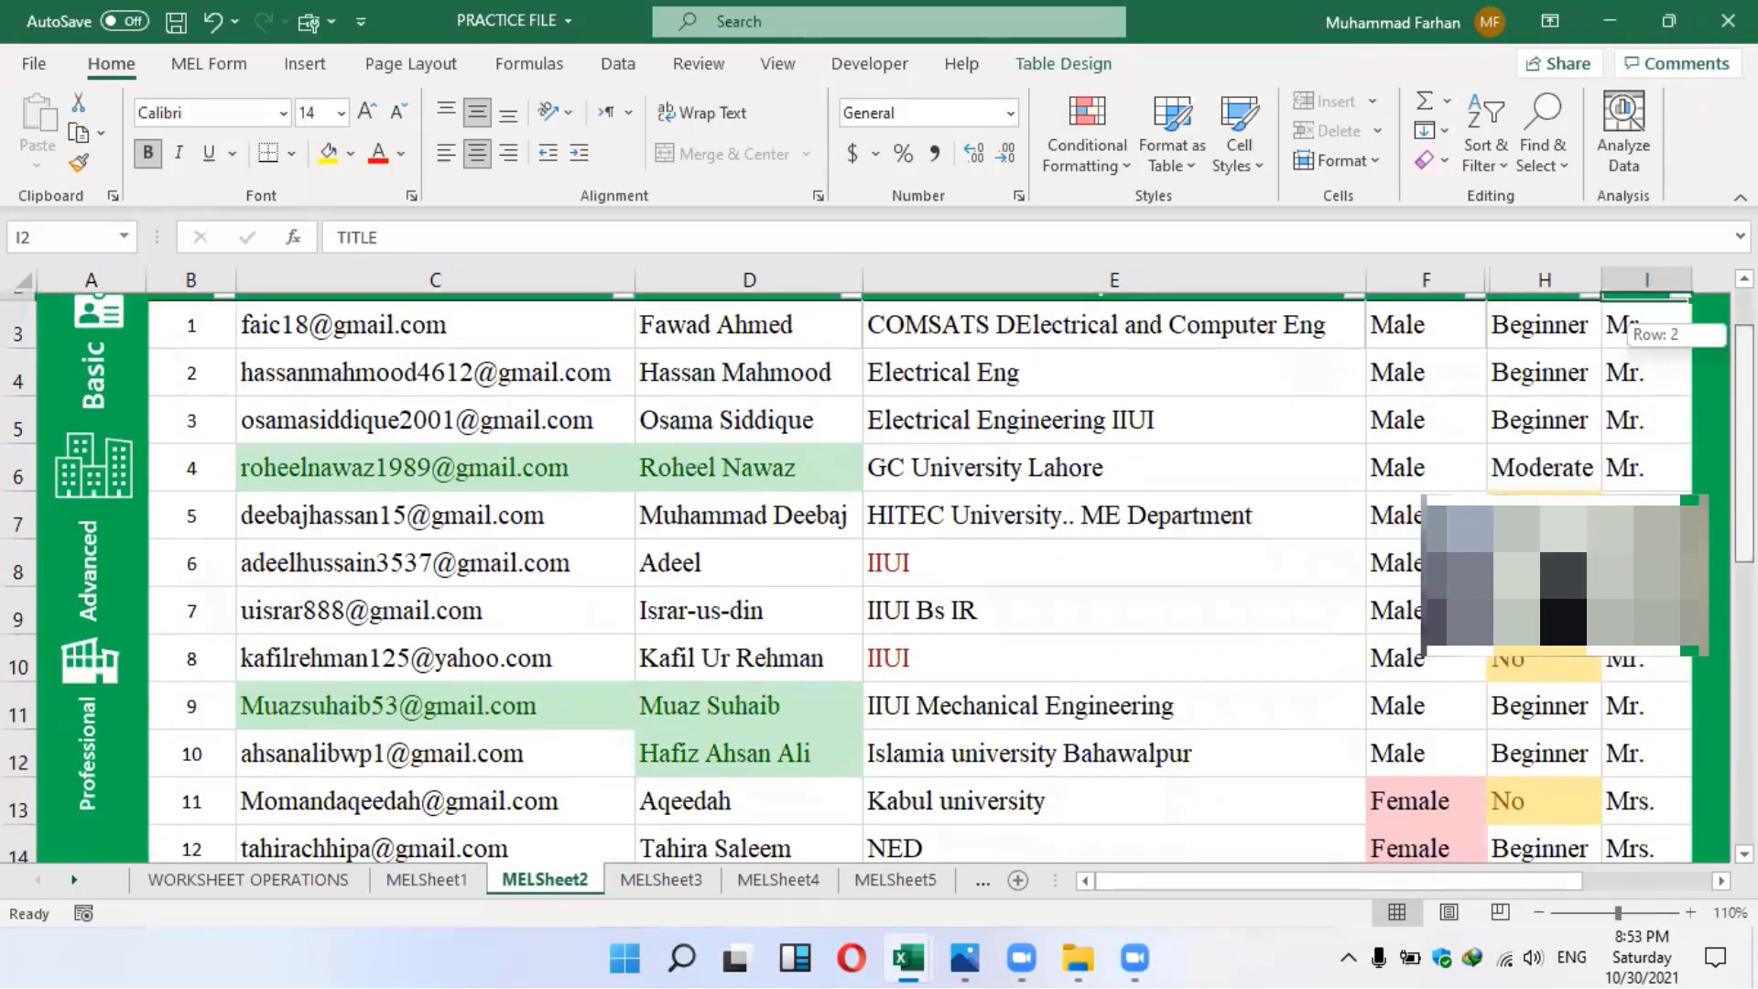
{"action": "scroll", "coordinate": [1612, 315], "scroll_direction": "down", "scroll_amount": 1}
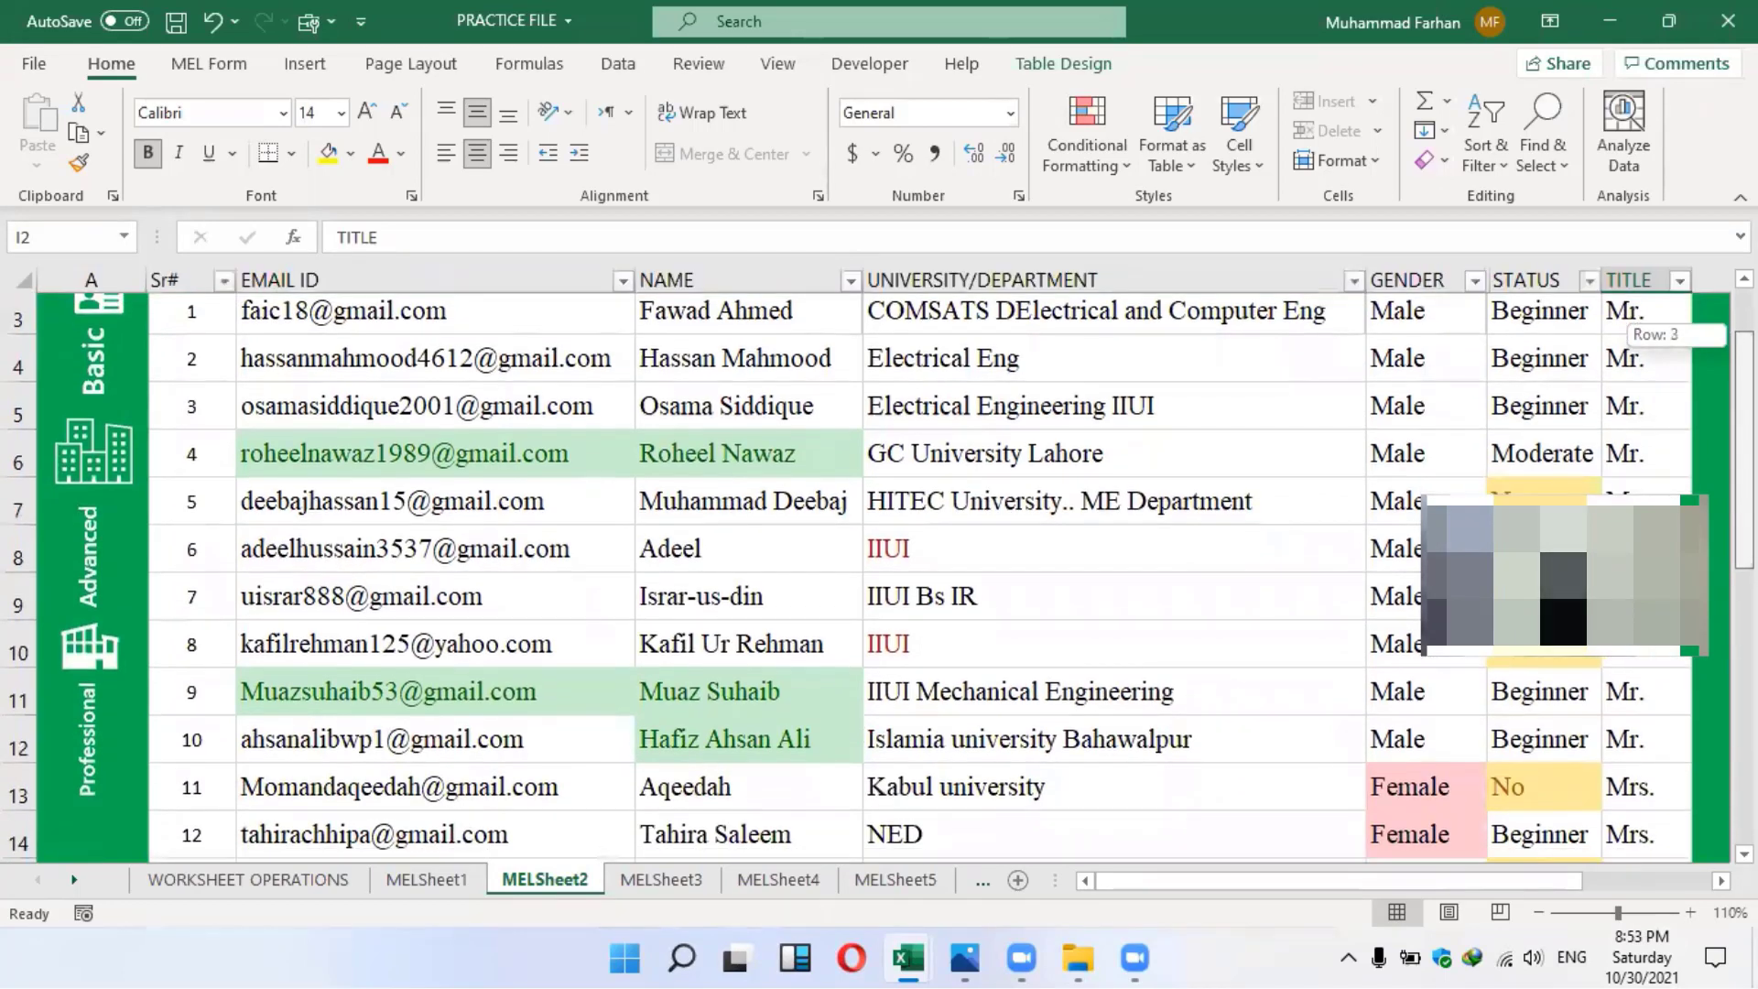
Check the MELSheet2 column headings from the first rows to past the table's end while the TITLE header cell stays selected
{"action": "scroll", "coordinate": [1611, 315], "scroll_direction": "up", "scroll_amount": 1}
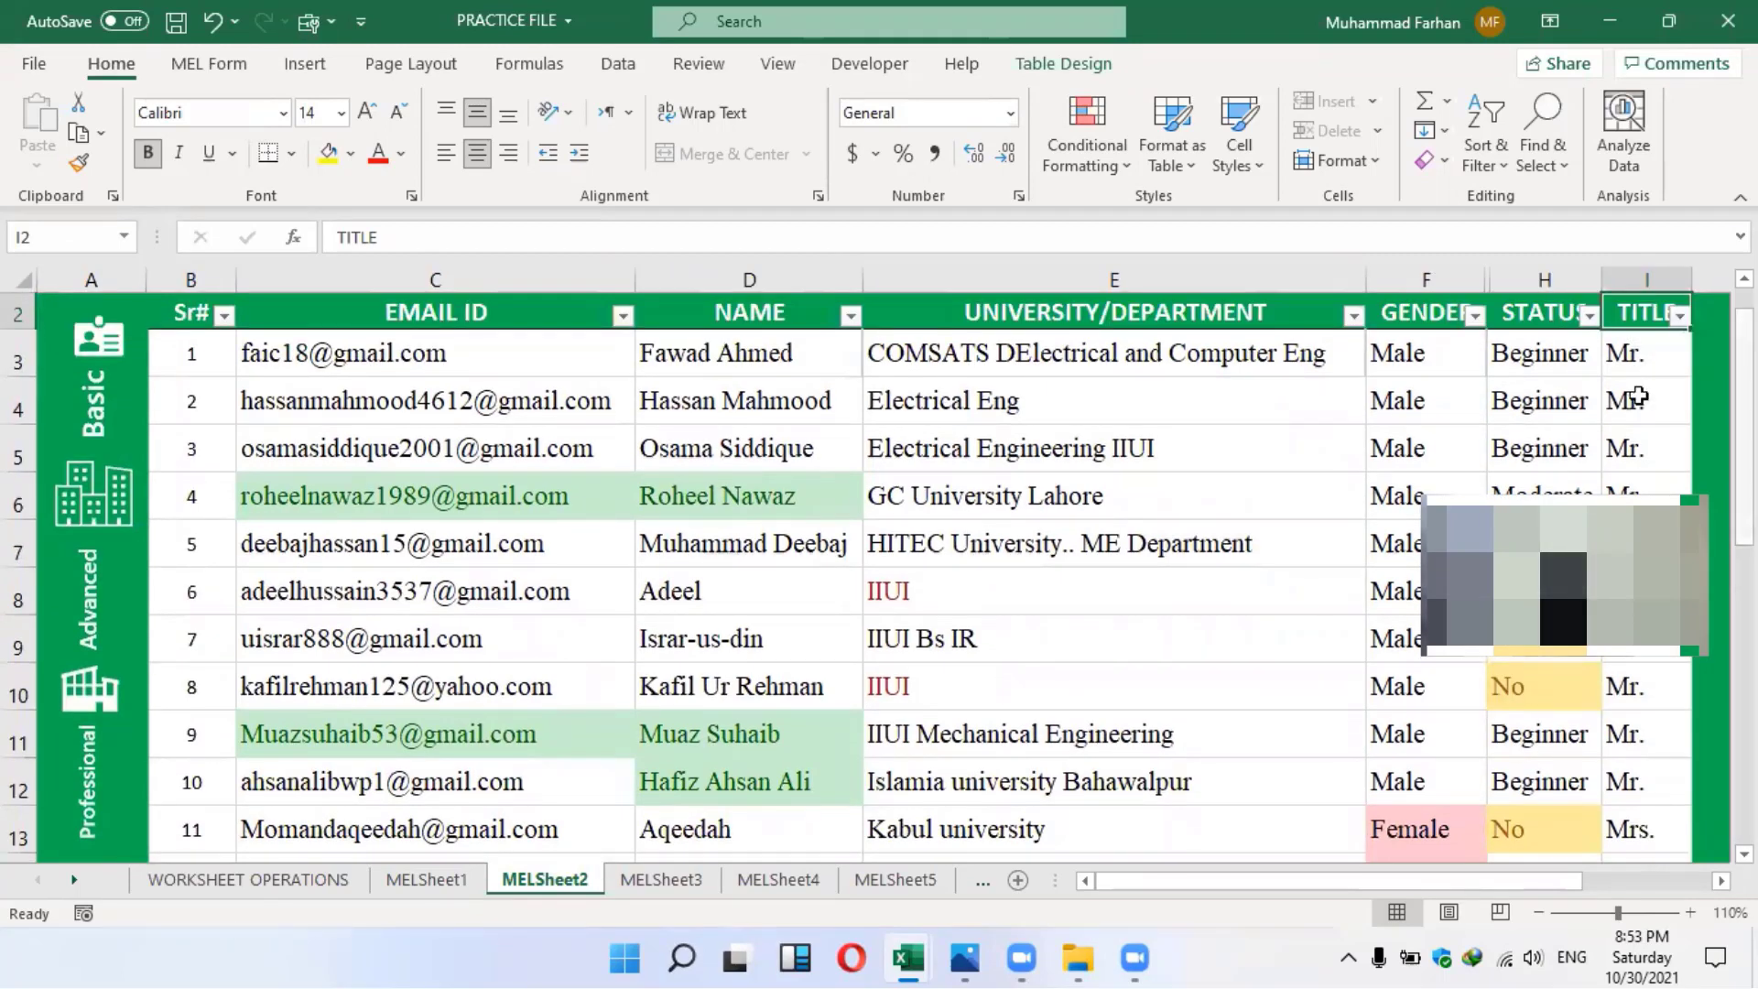
{"action": "scroll", "coordinate": [1611, 394], "scroll_direction": "down", "scroll_amount": 3}
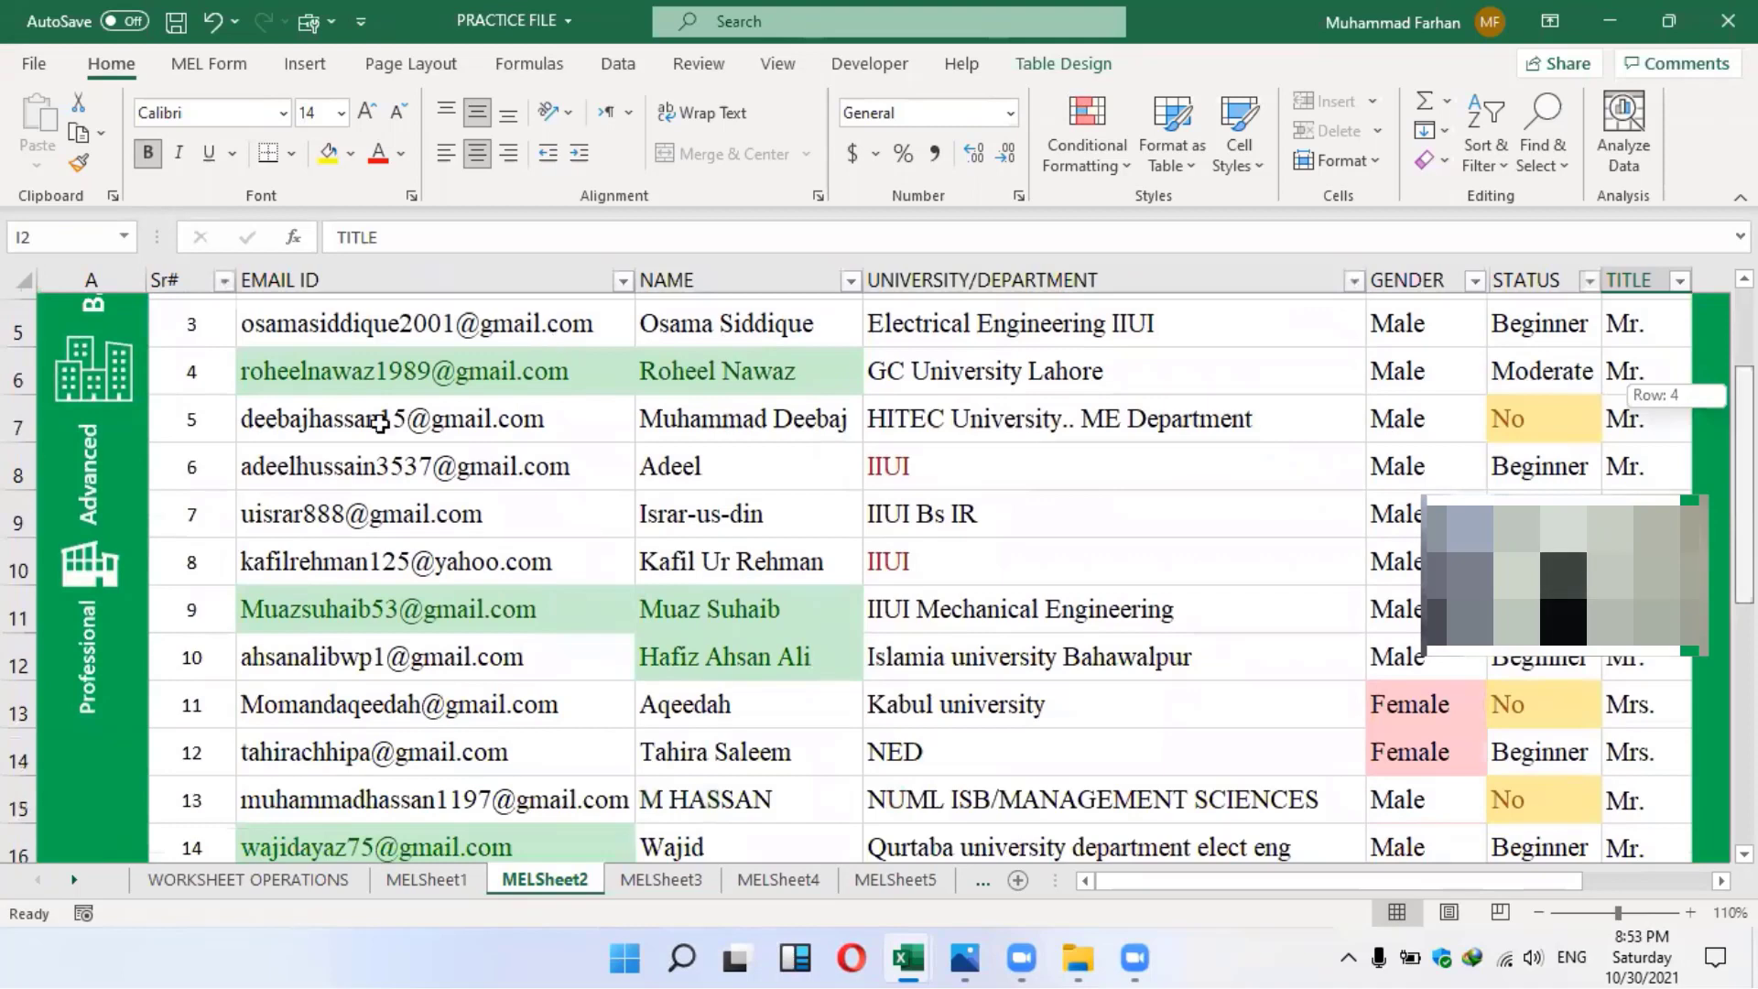
{"action": "scroll", "coordinate": [219, 503], "scroll_direction": "up", "scroll_amount": 4}
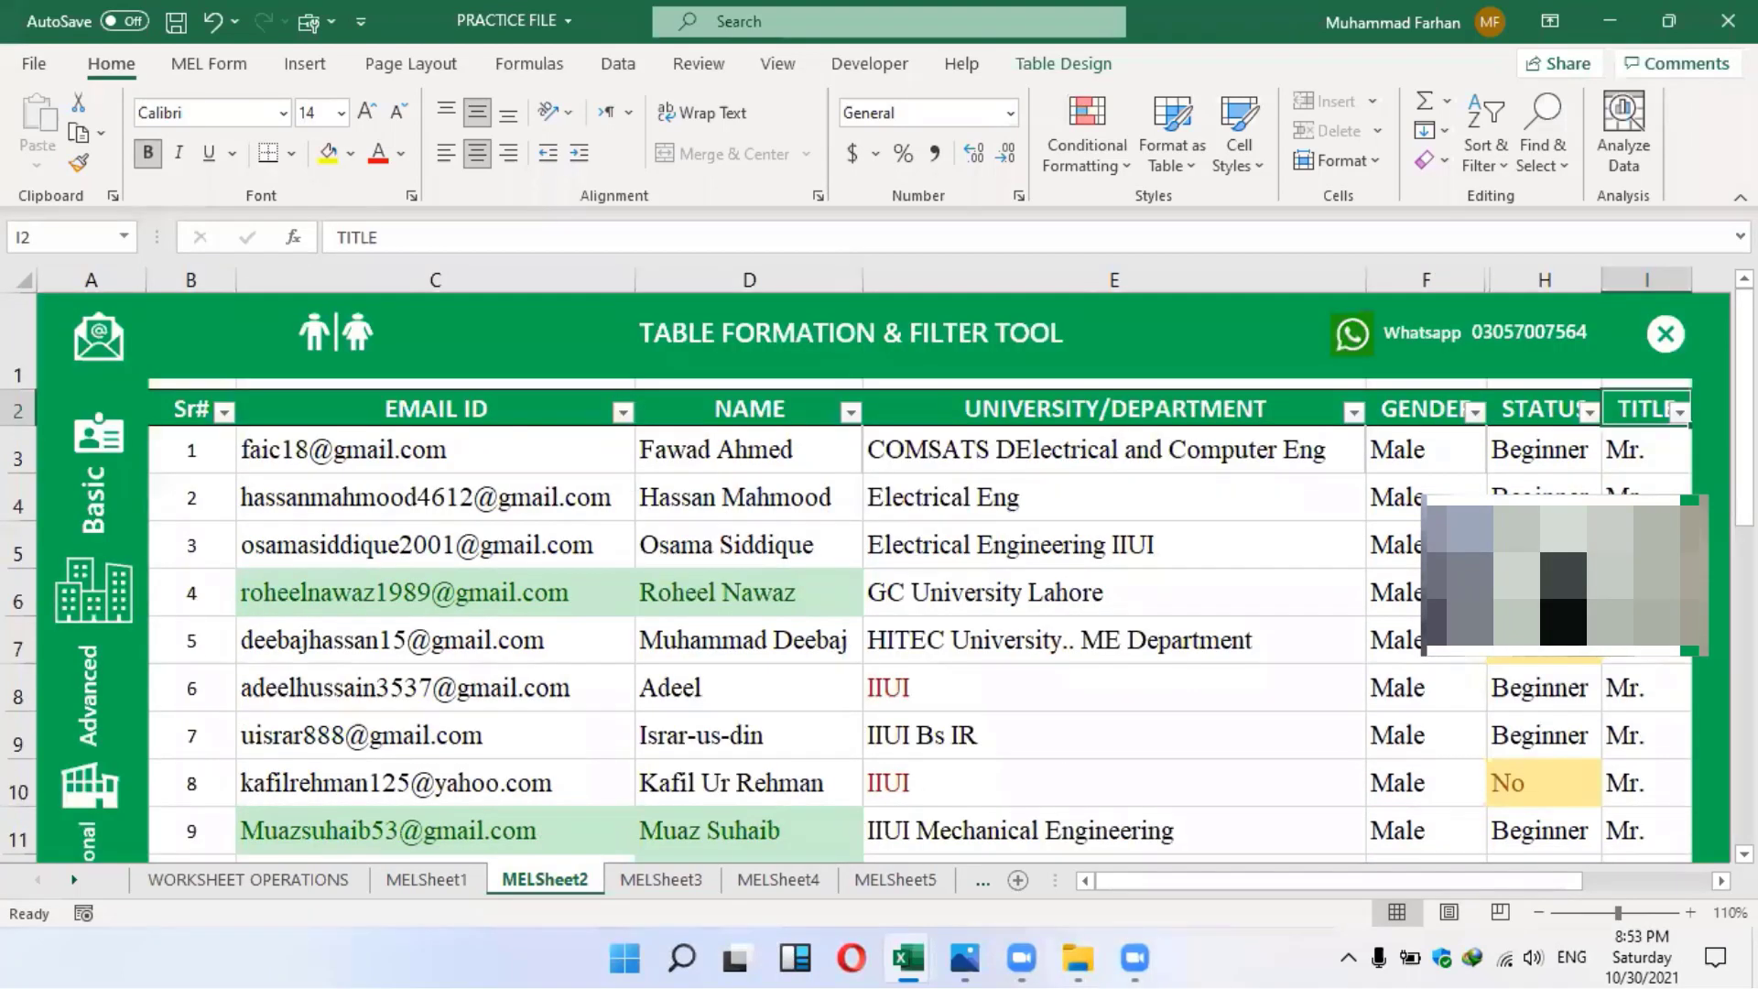
{"action": "left_click_drag", "start_coordinate": [1744, 332], "coordinate": [1744, 492]}
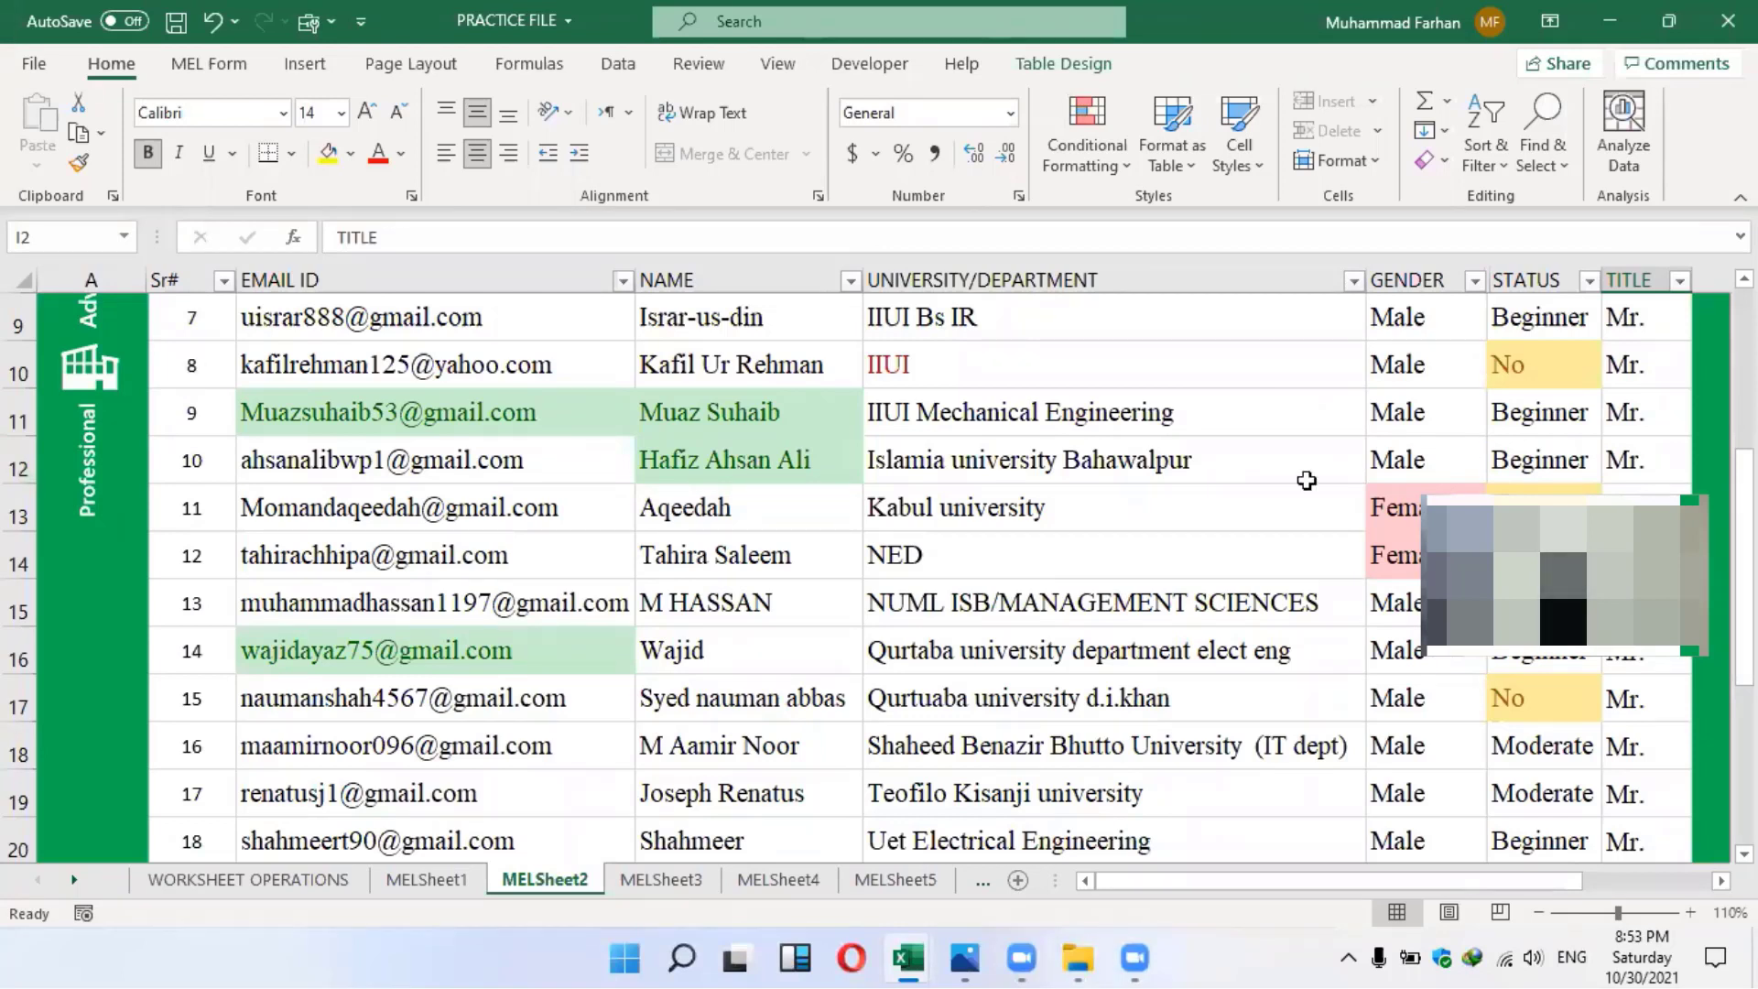
{"action": "scroll", "coordinate": [173, 383], "scroll_direction": "down", "scroll_amount": 12}
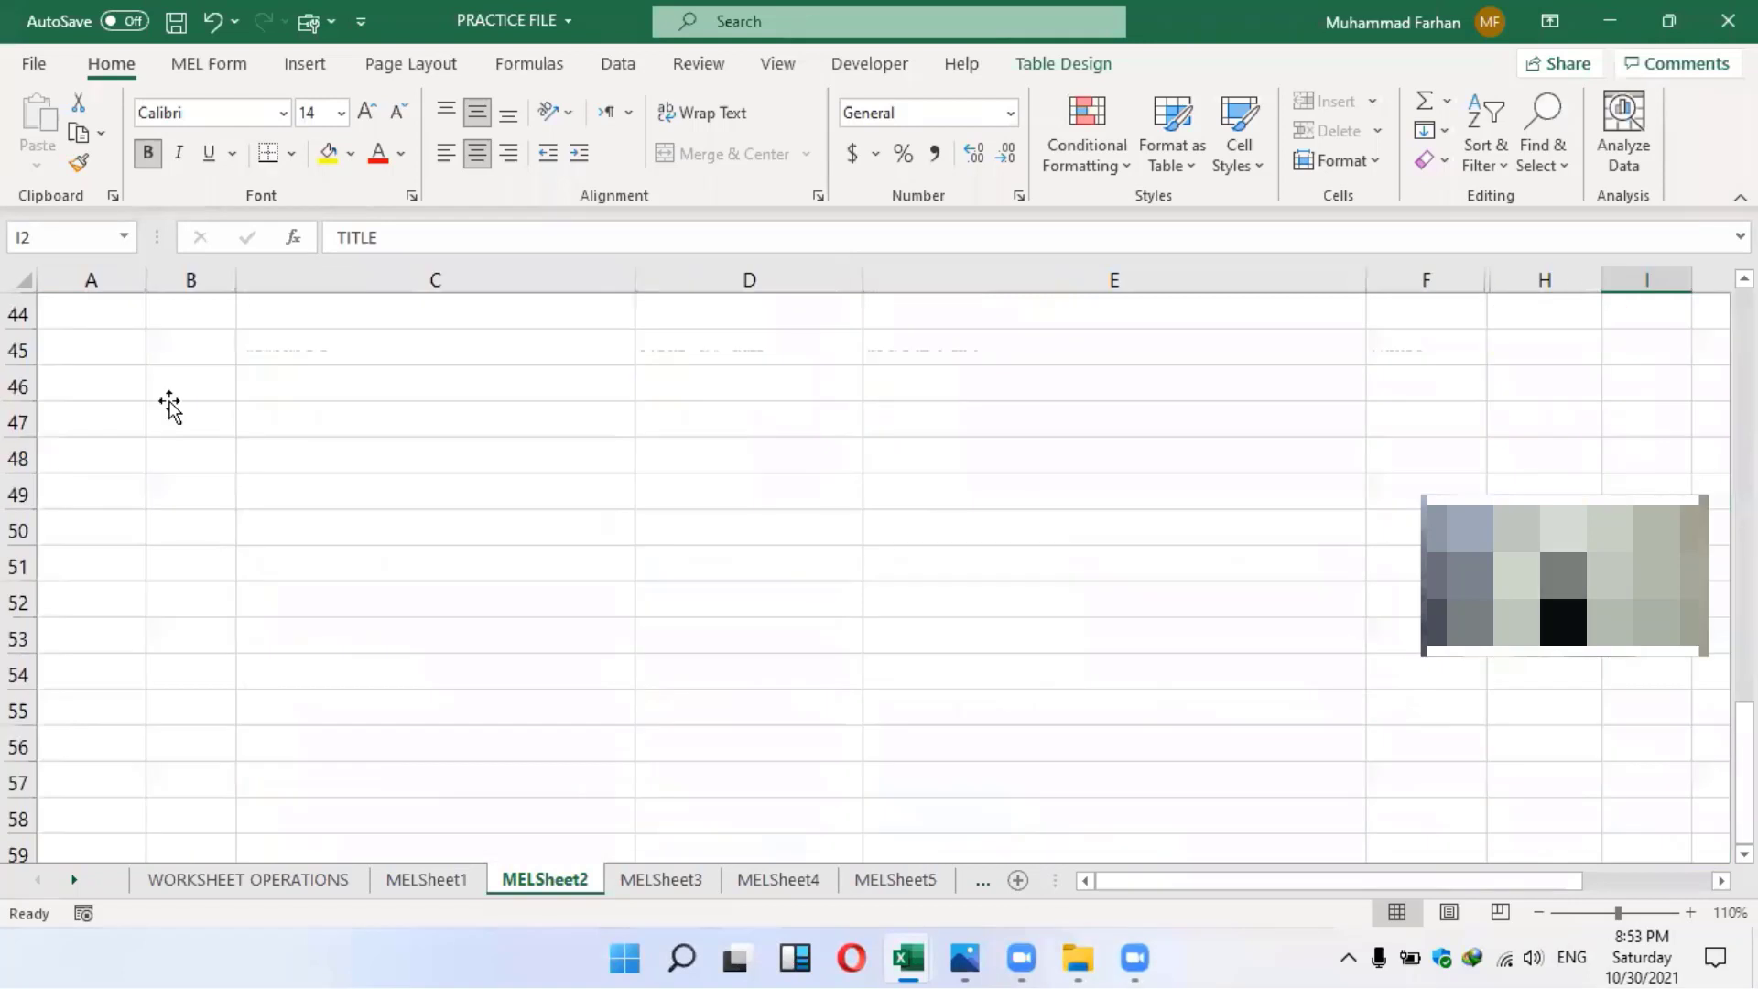
Select empty cell B46 below the table and examine the column headings along the table's rows with the selection outside it
{"action": "left_click", "coordinate": [183, 384]}
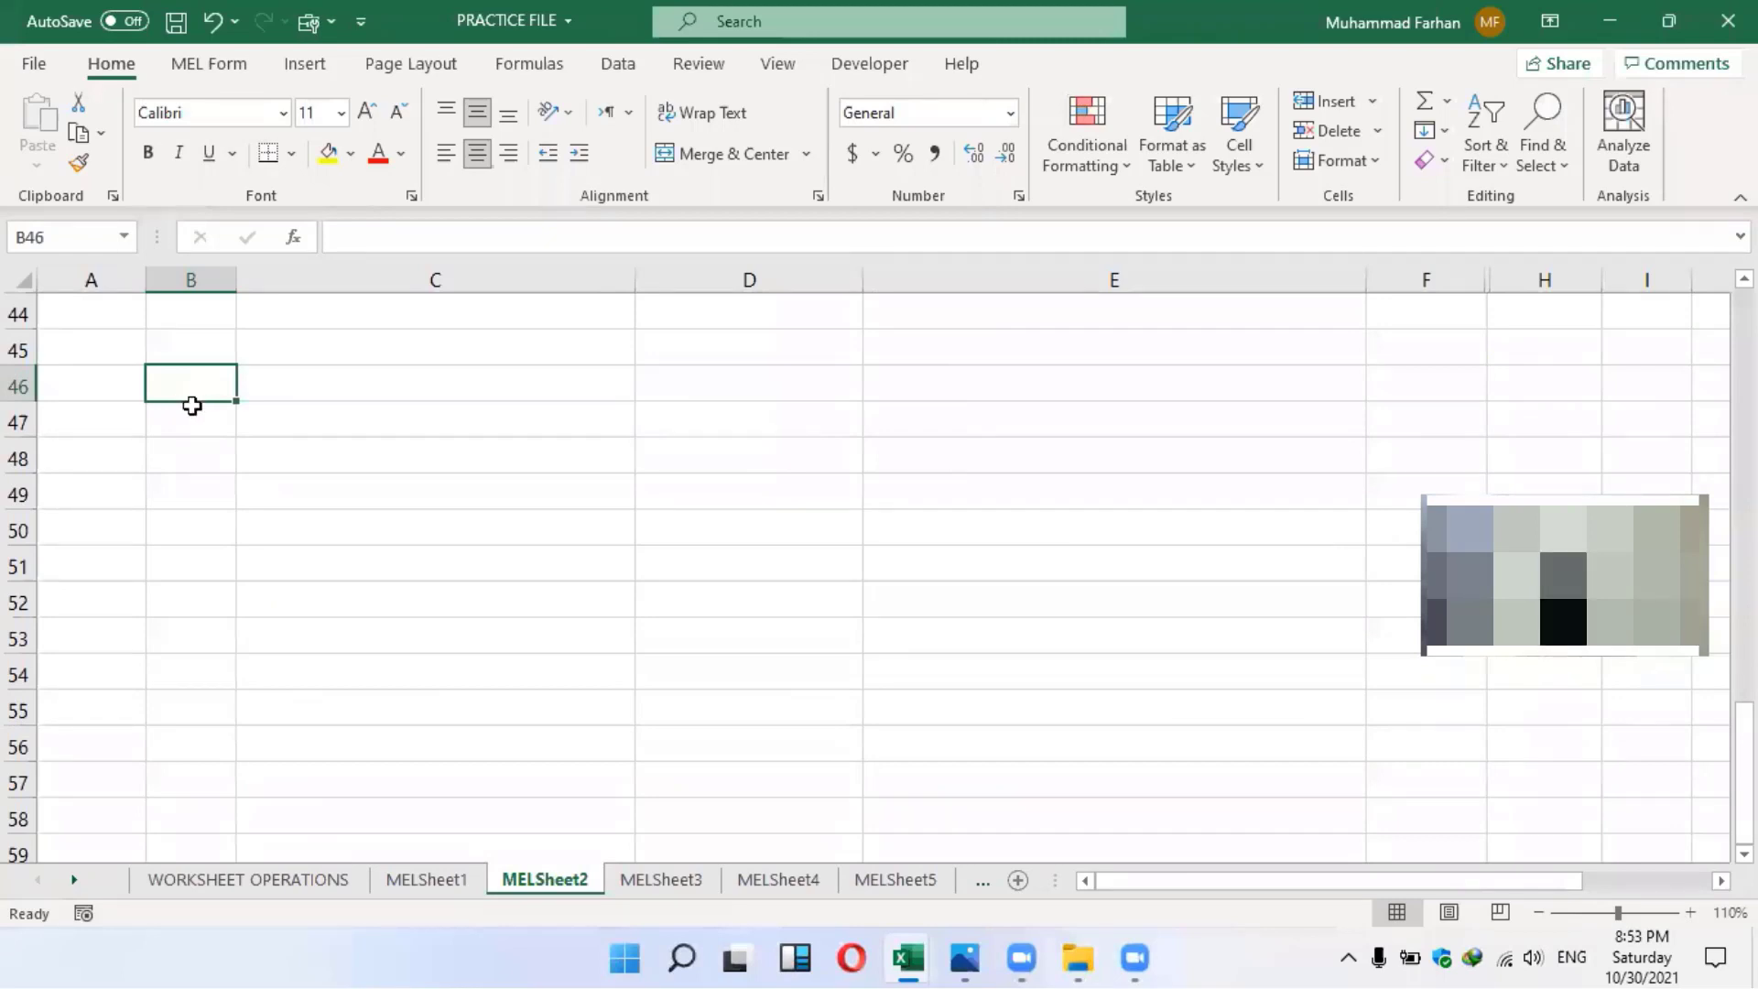
{"action": "mouse_move", "coordinate": [964, 958]}
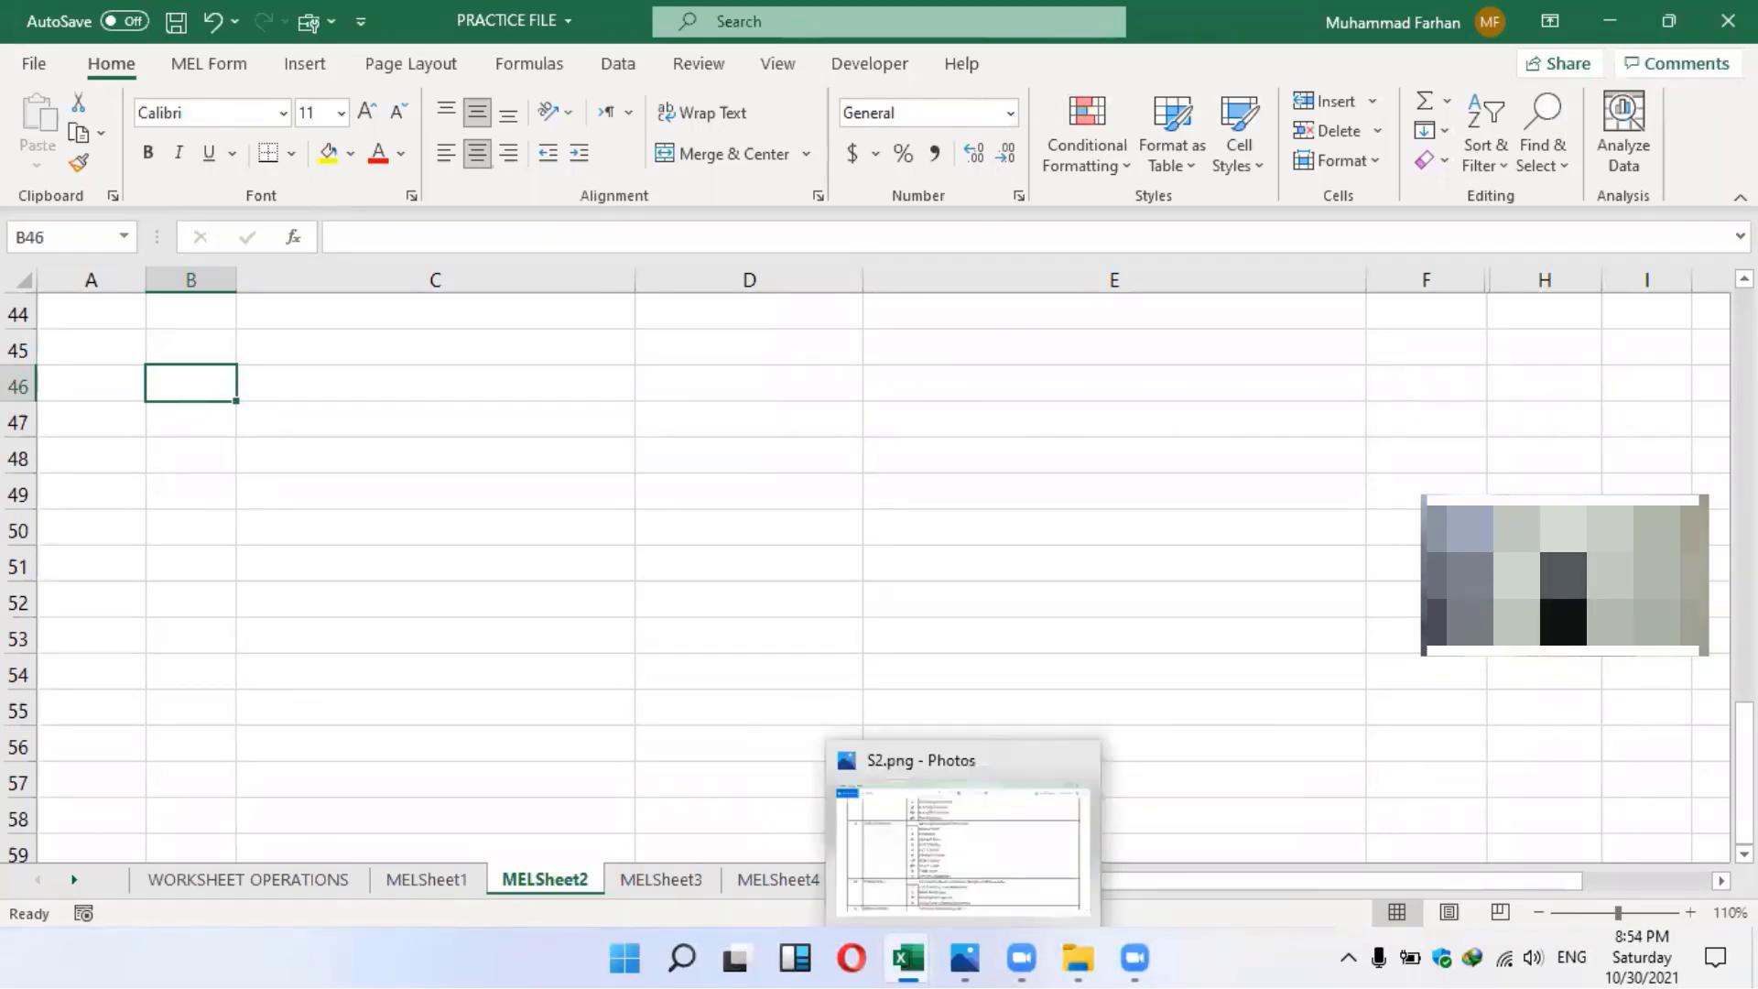
{"action": "left_click_drag", "start_coordinate": [1744, 774], "coordinate": [1744, 438]}
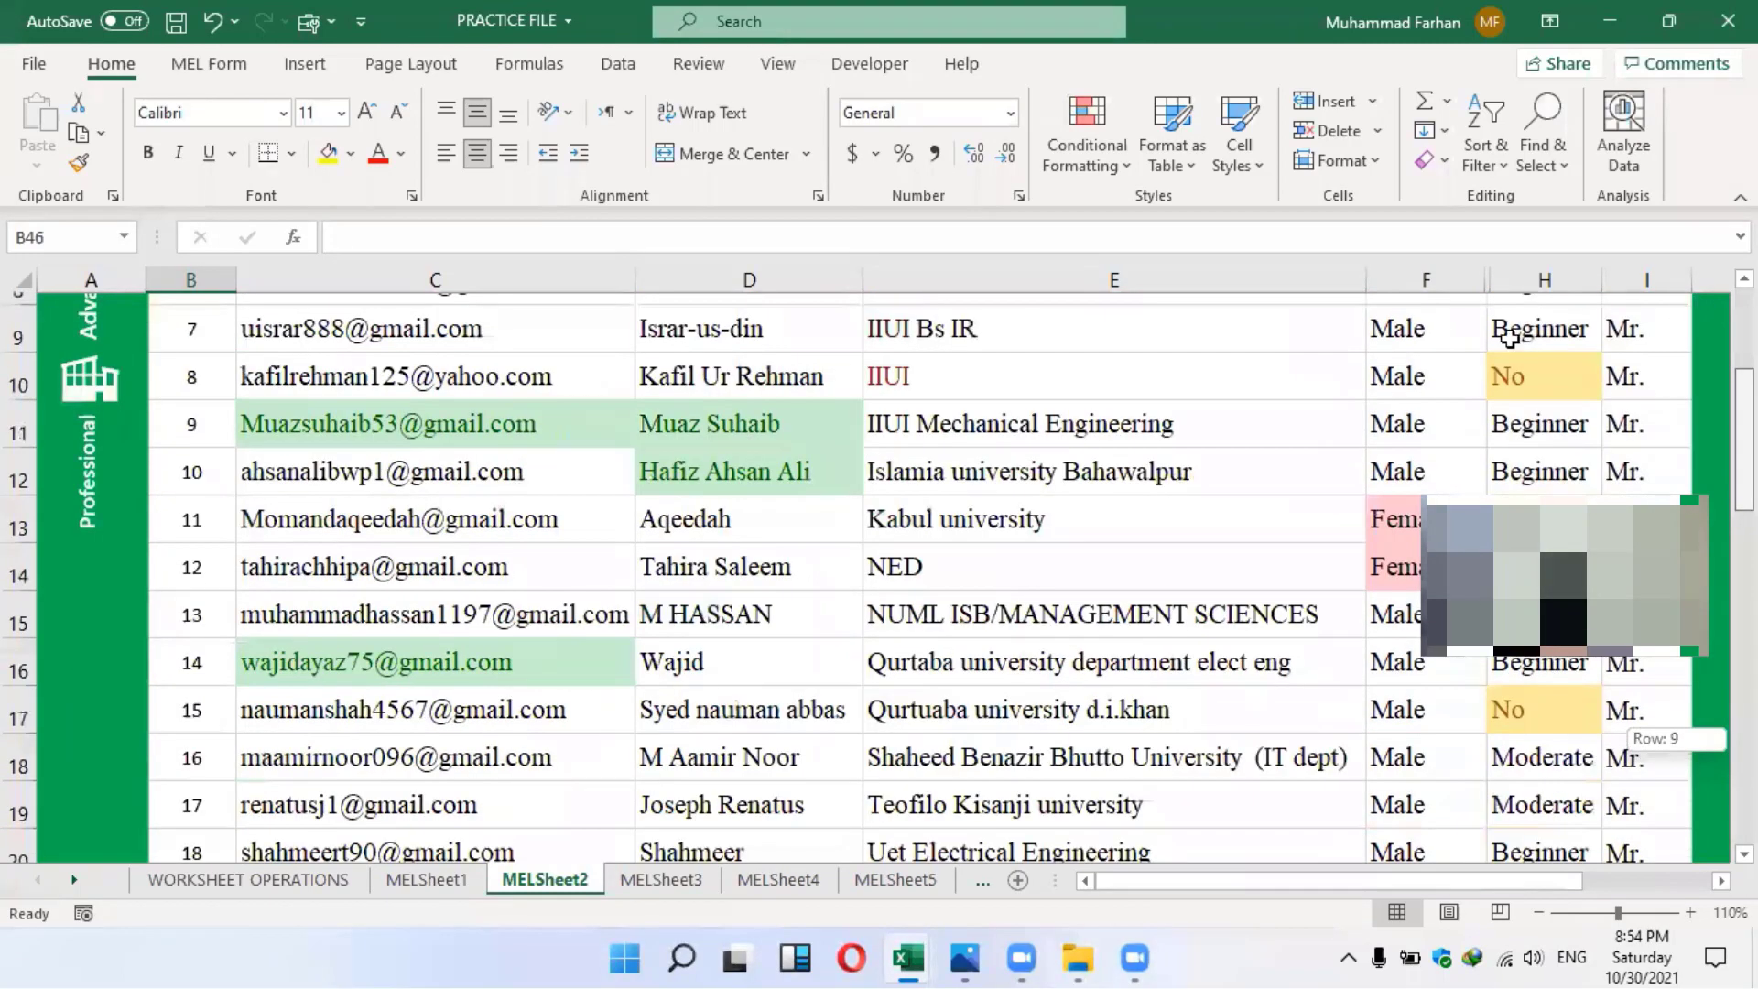
{"action": "scroll", "coordinate": [1007, 378], "scroll_direction": "up", "scroll_amount": 1}
{"action": "scroll", "coordinate": [721, 340], "scroll_direction": "up", "scroll_amount": 2}
{"action": "scroll", "coordinate": [364, 364], "scroll_direction": "down", "scroll_amount": 4}
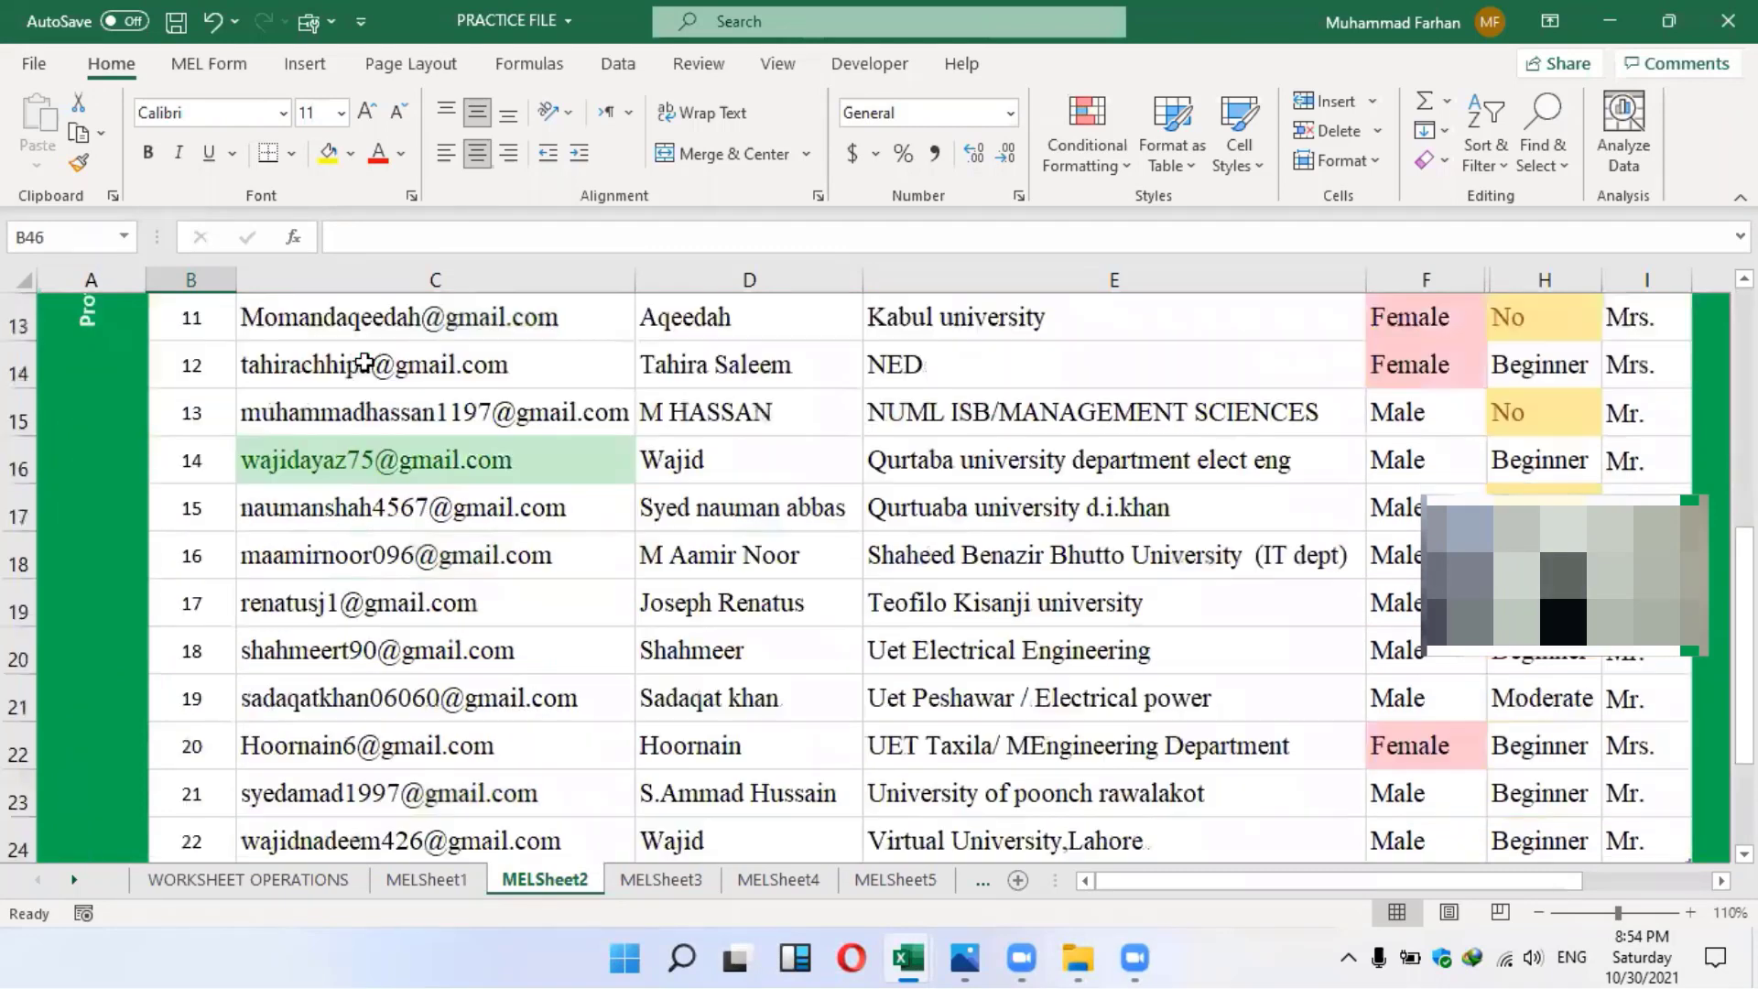
{"action": "scroll", "coordinate": [184, 387], "scroll_direction": "down", "scroll_amount": 3}
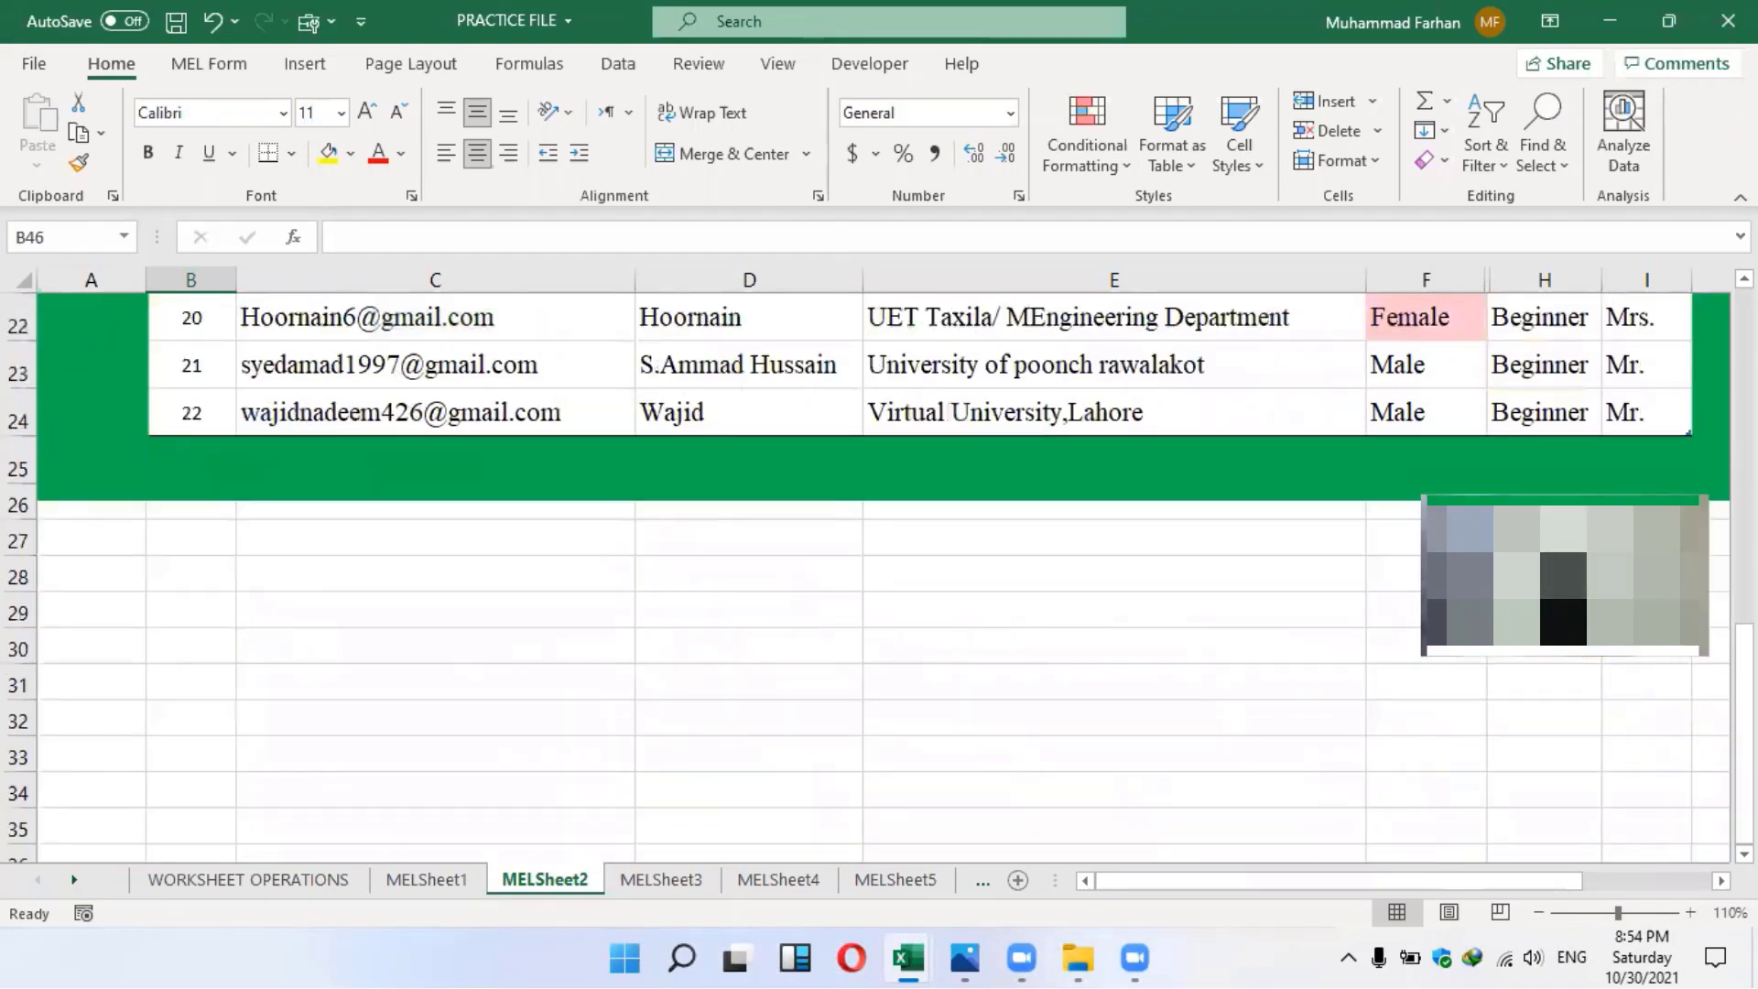
{"action": "scroll", "coordinate": [879, 577], "scroll_direction": "up", "scroll_amount": 5}
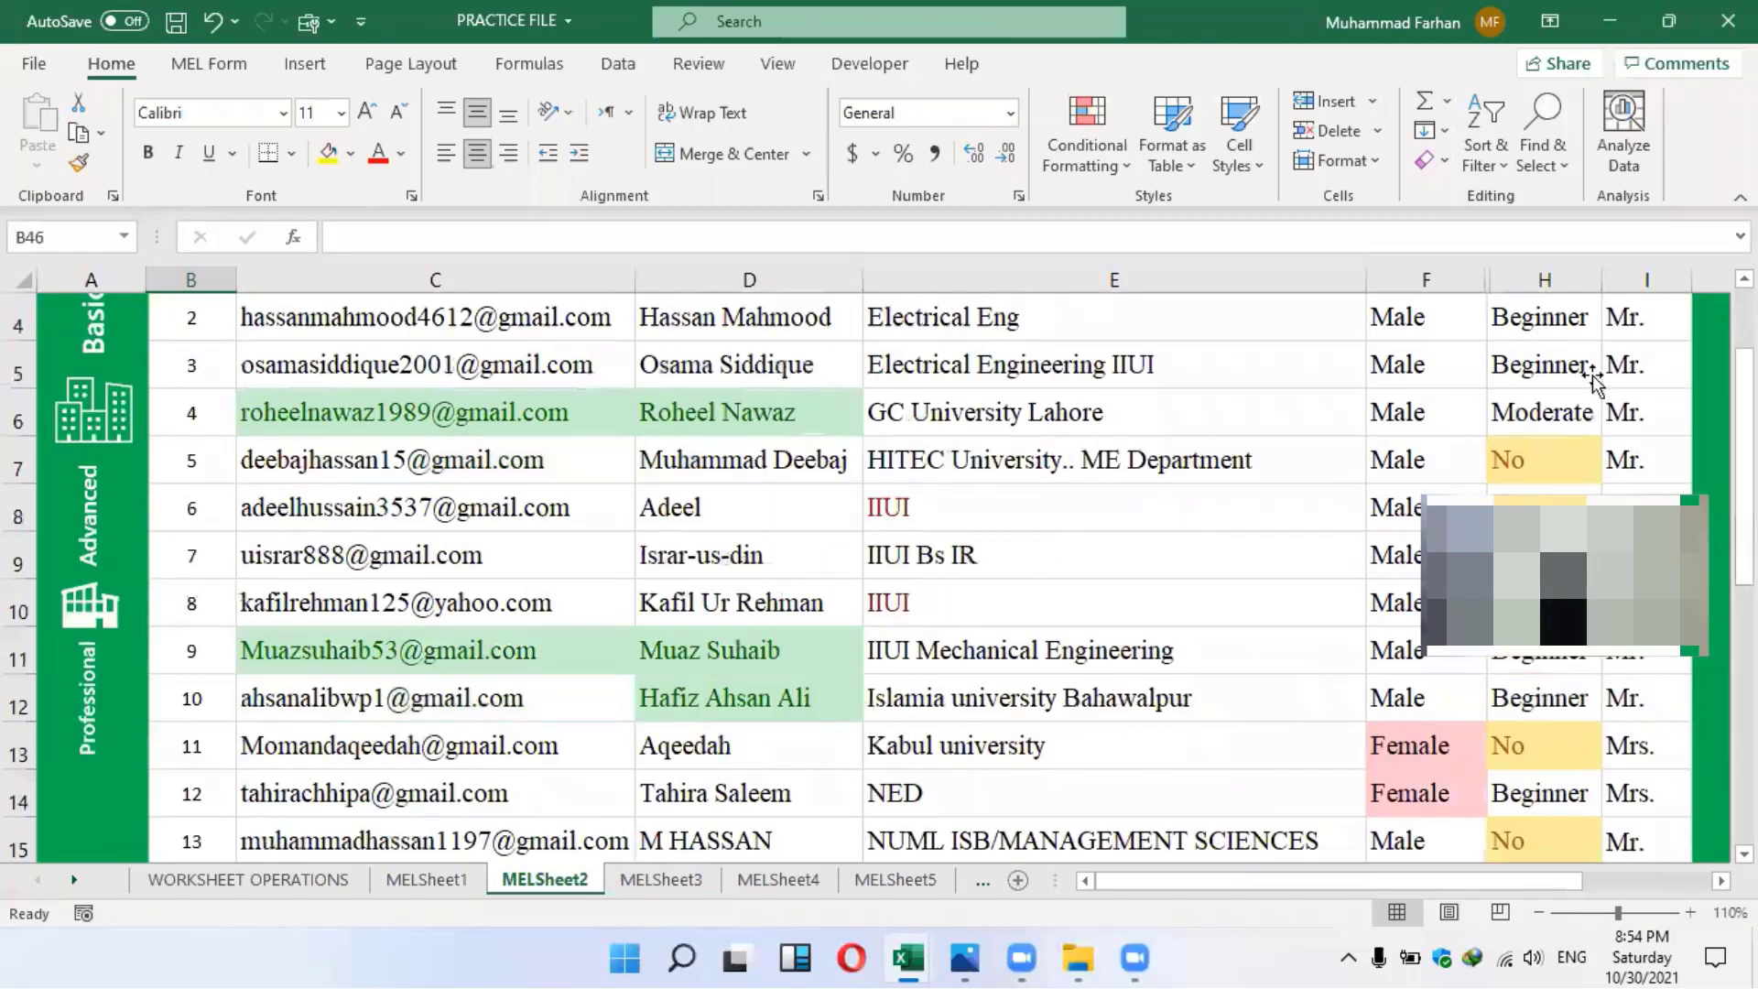
{"action": "scroll", "coordinate": [1593, 384], "scroll_direction": "up", "scroll_amount": 1}
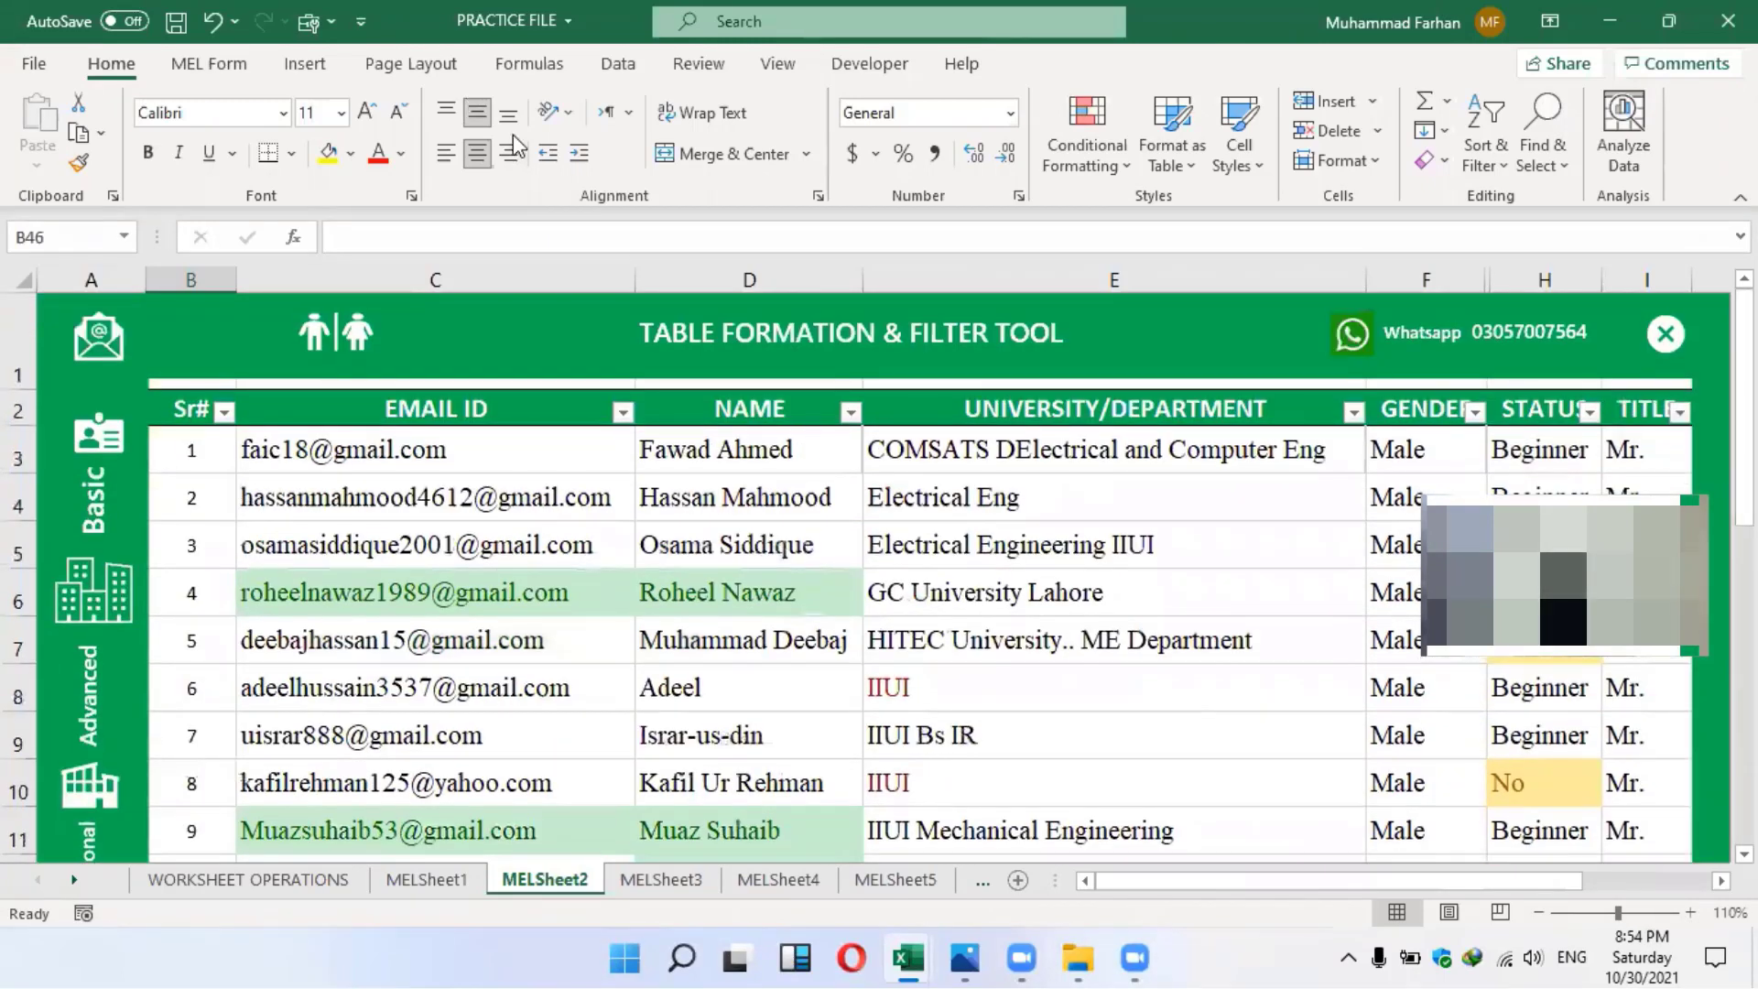
Freeze the first column of MELSheet2
{"action": "left_click", "coordinate": [778, 64]}
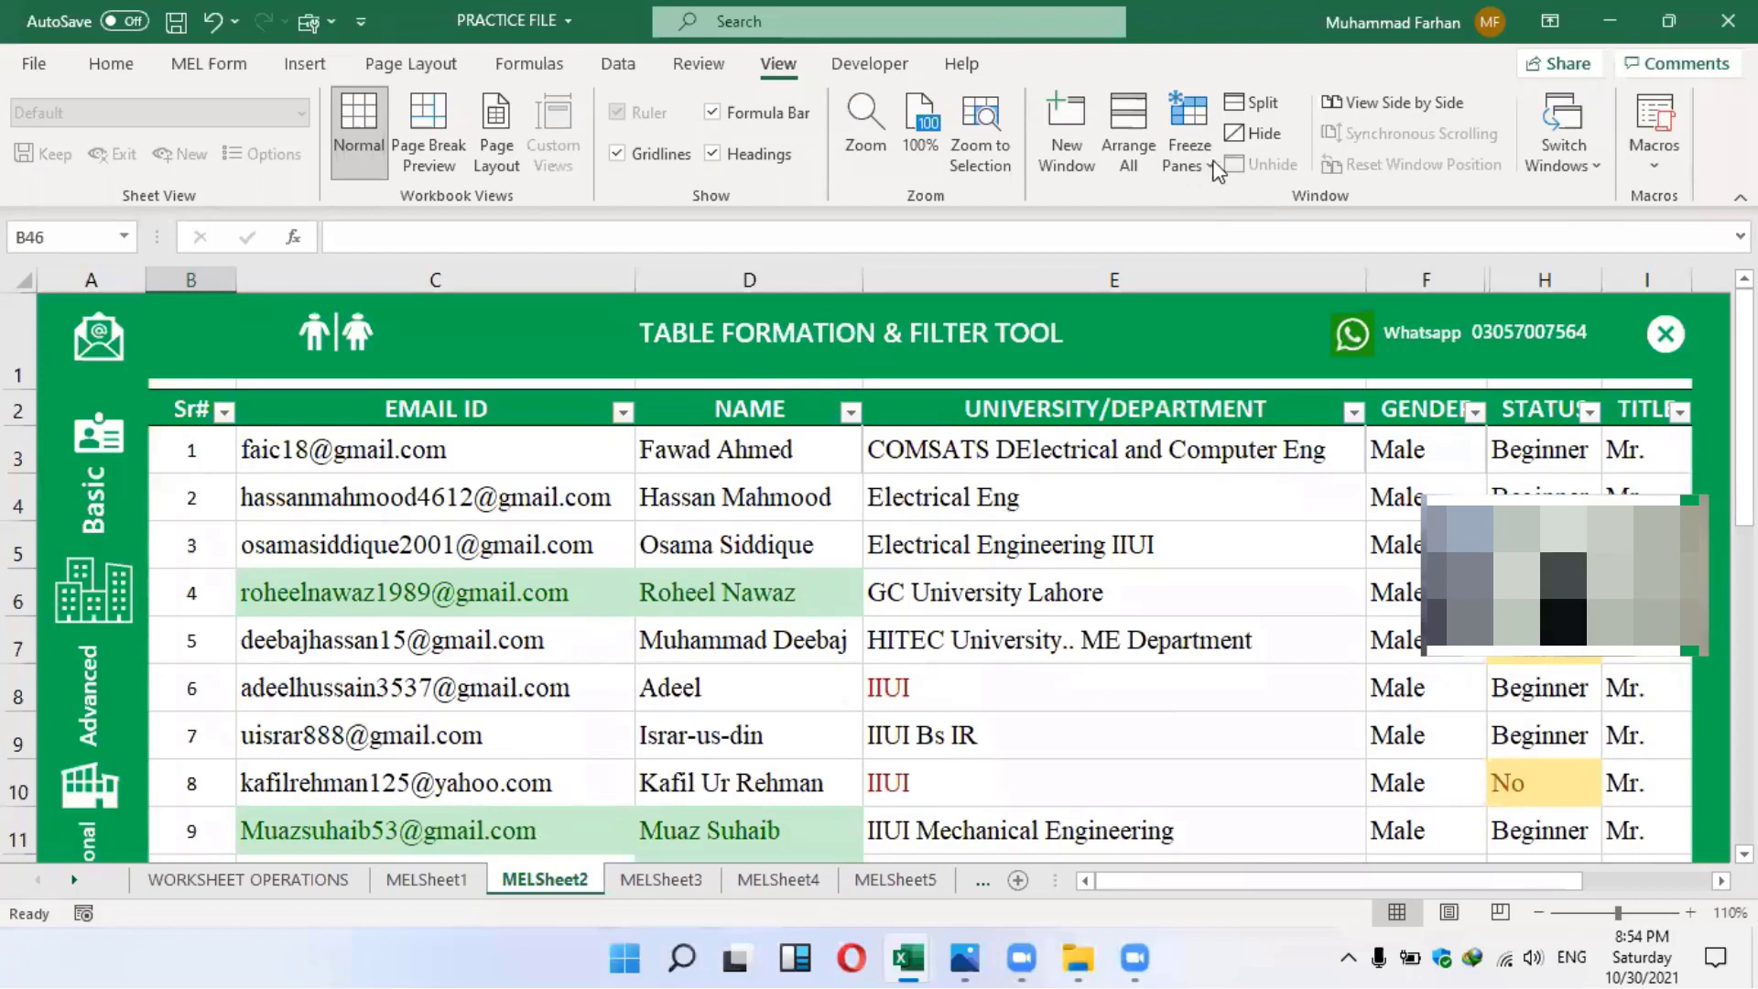
{"action": "left_click", "coordinate": [1189, 155]}
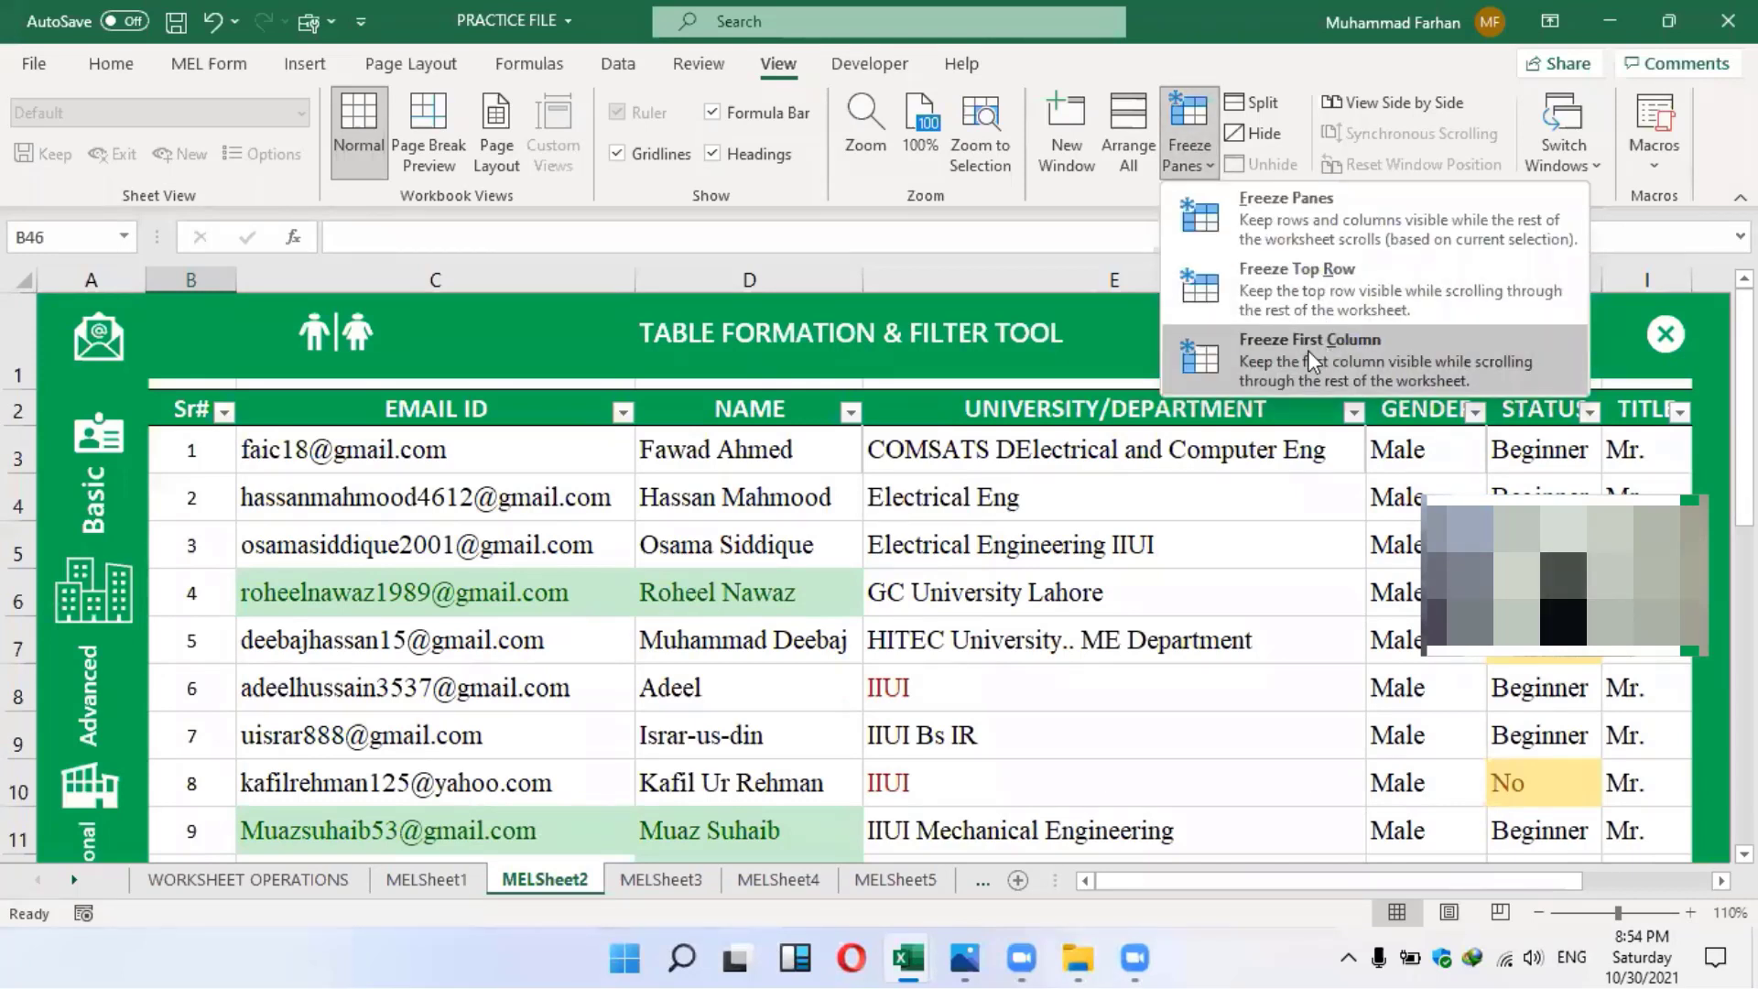
{"action": "left_click", "coordinate": [1308, 354]}
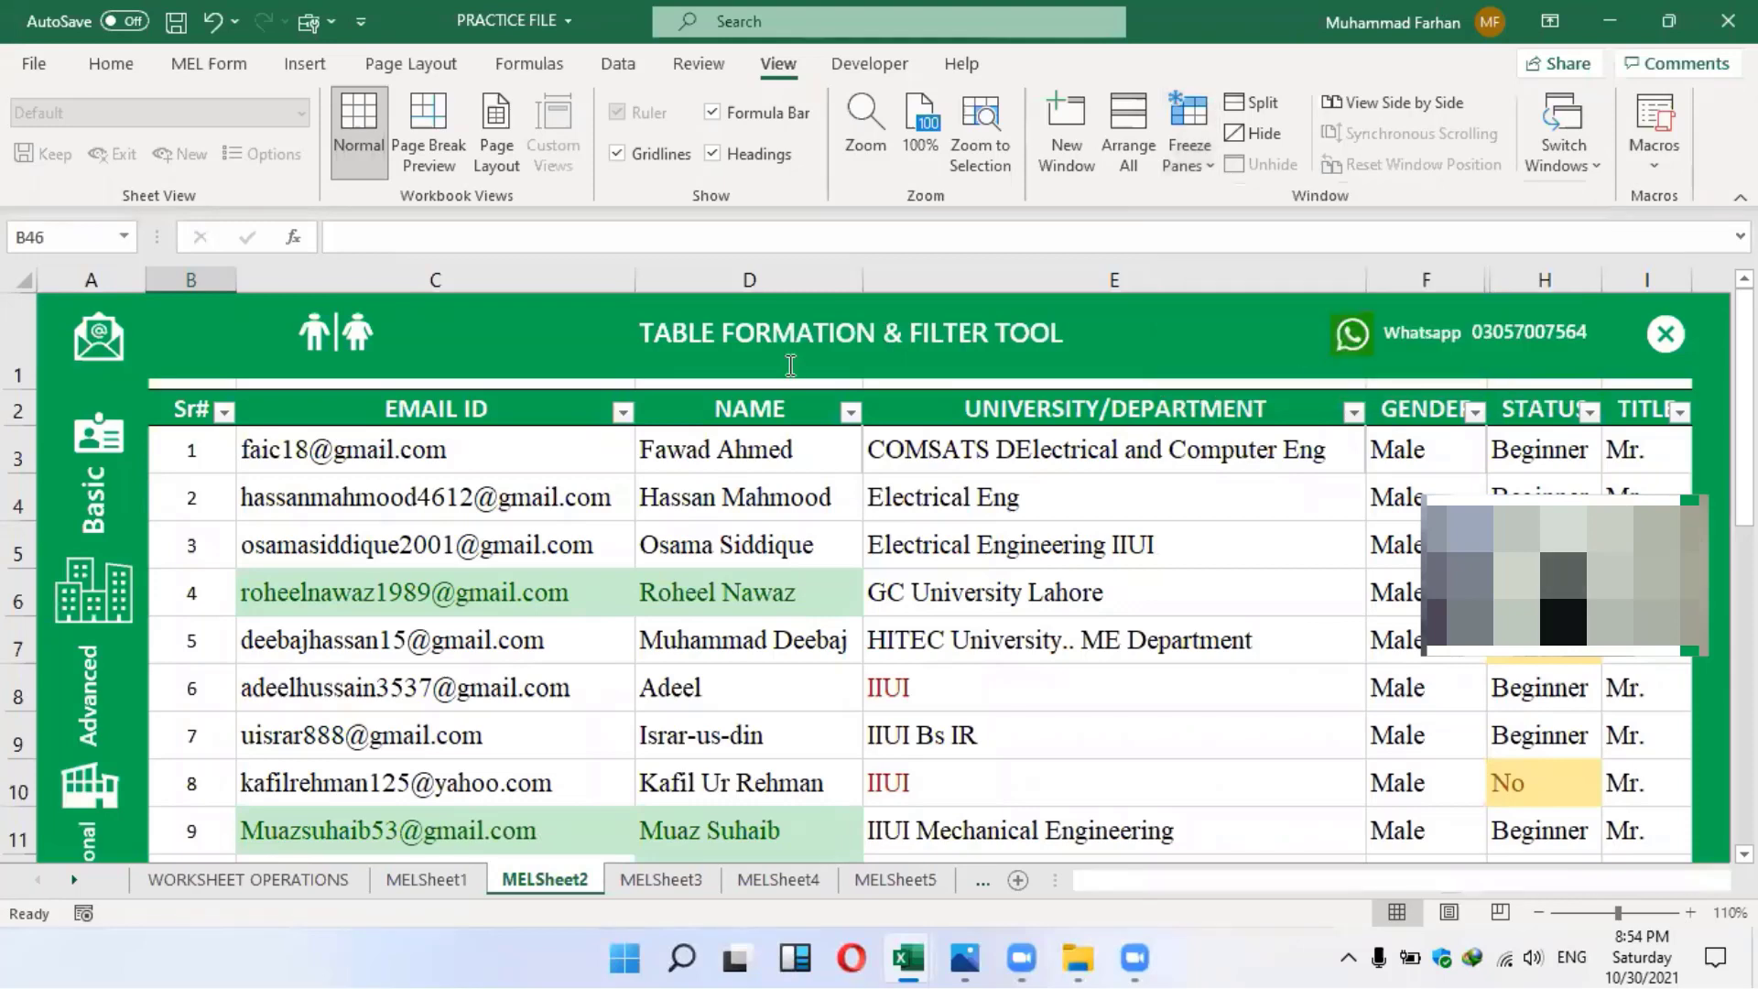
{"action": "mouse_move", "coordinate": [1744, 302]}
{"action": "left_mouse_down"}
{"action": "mouse_move", "coordinate": [1744, 421]}
{"action": "mouse_move", "coordinate": [1744, 302]}
{"action": "left_mouse_up"}
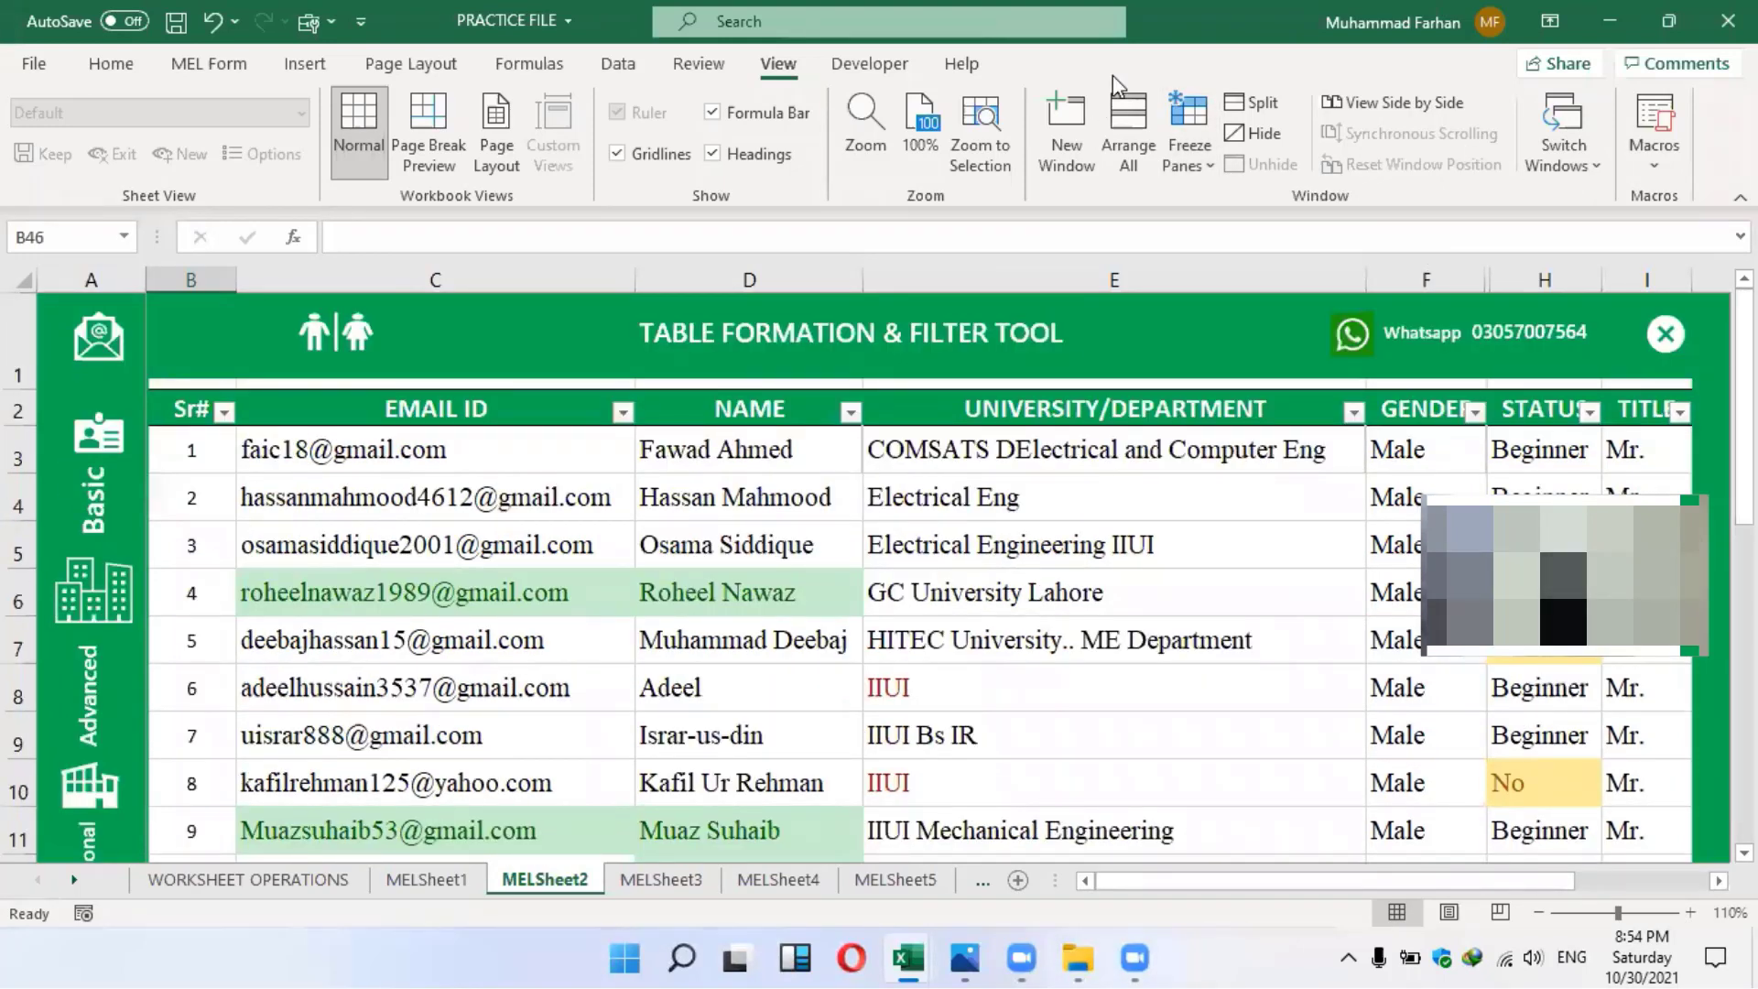
Unfreeze the panes on MELSheet2 and check how the heading rows behave further down the table
{"action": "left_click", "coordinate": [1199, 151]}
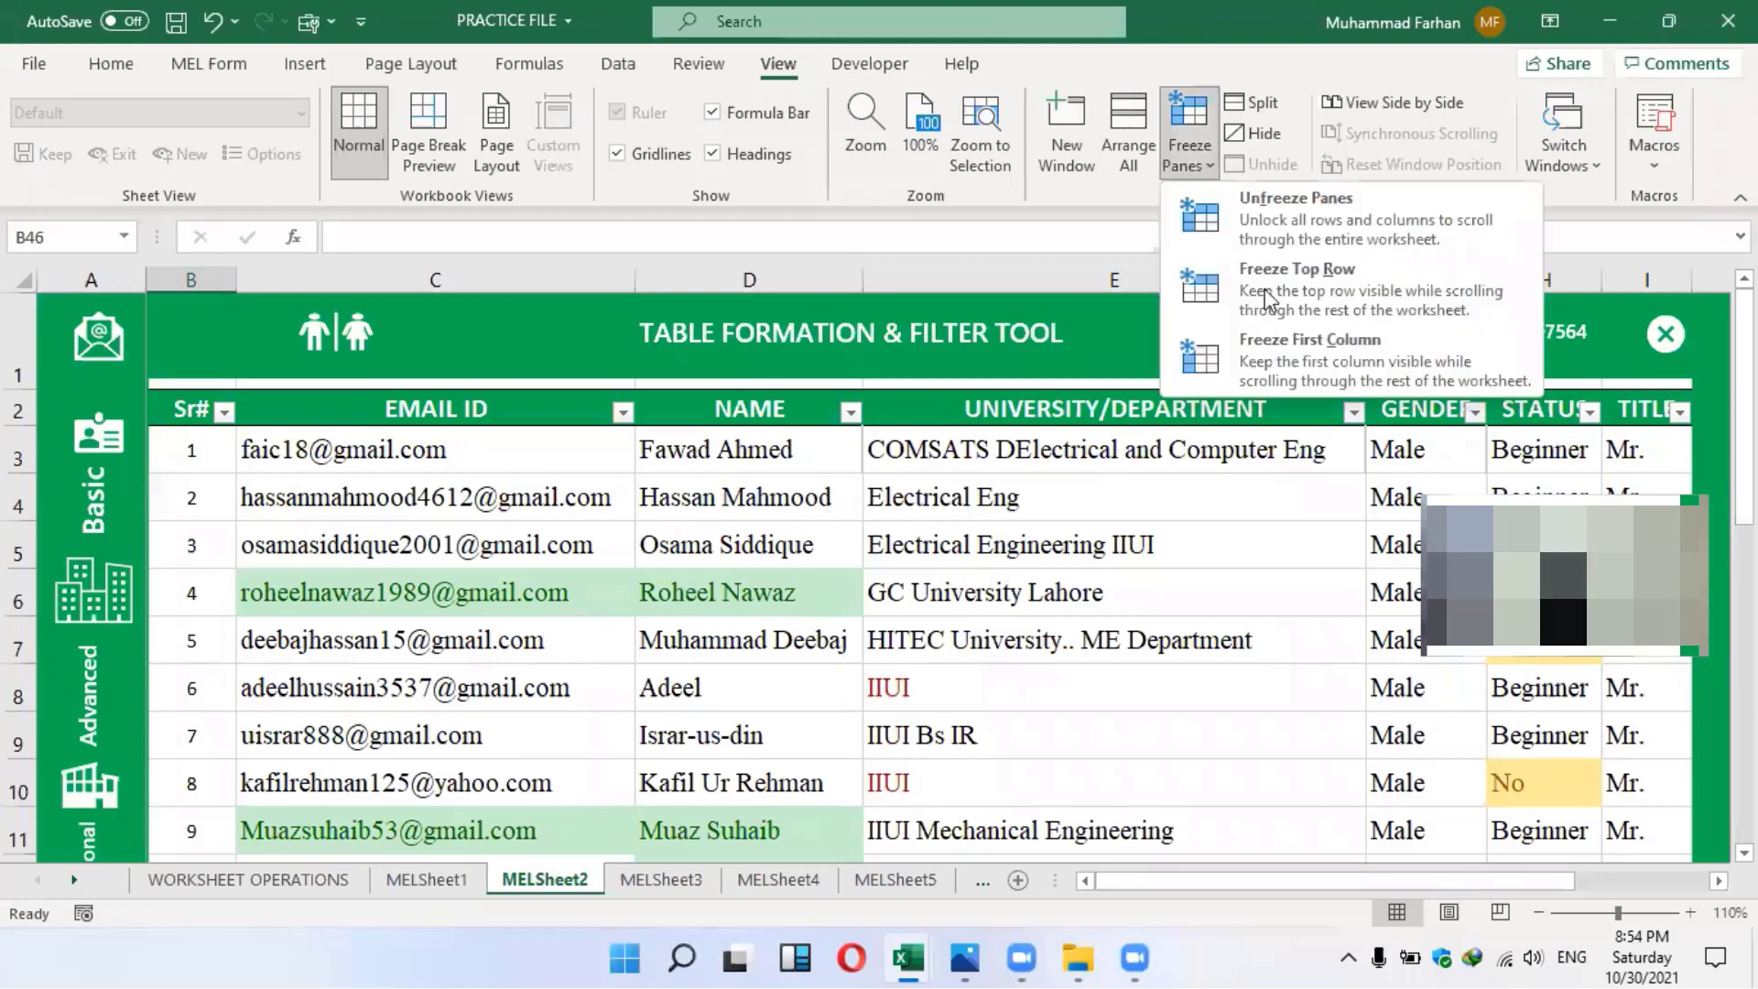
{"action": "left_click", "coordinate": [1295, 218]}
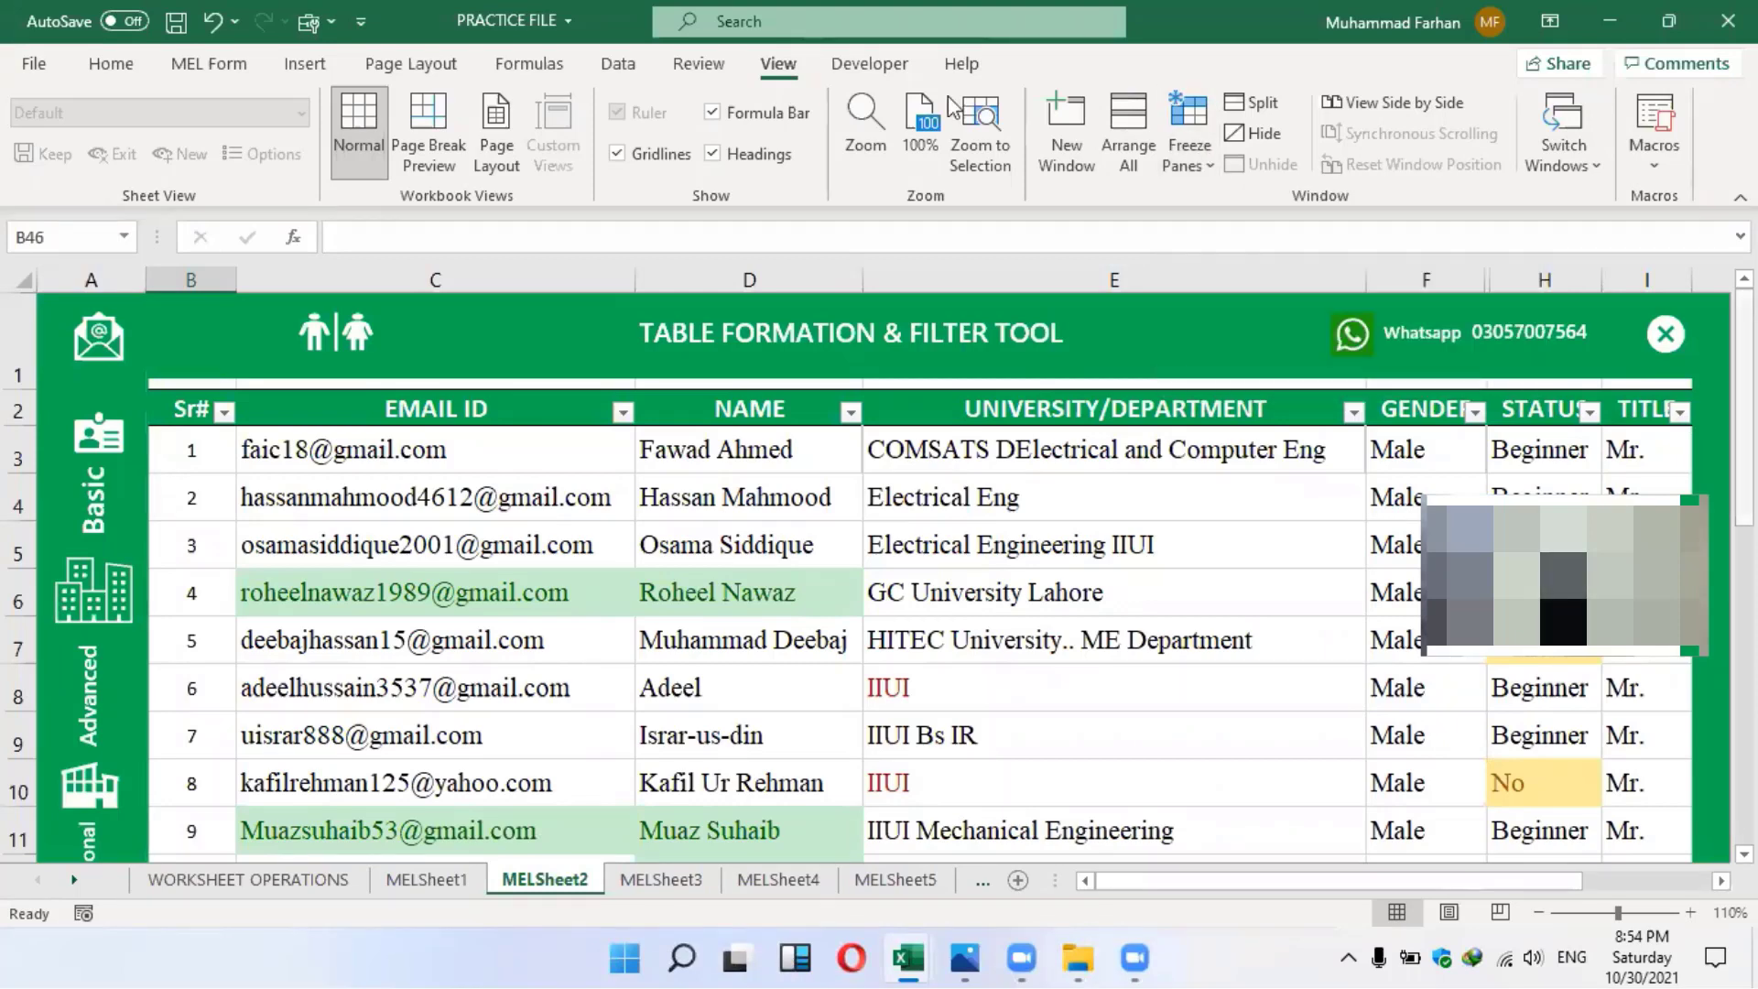
{"action": "scroll", "coordinate": [955, 108], "scroll_direction": "down", "scroll_amount": 2}
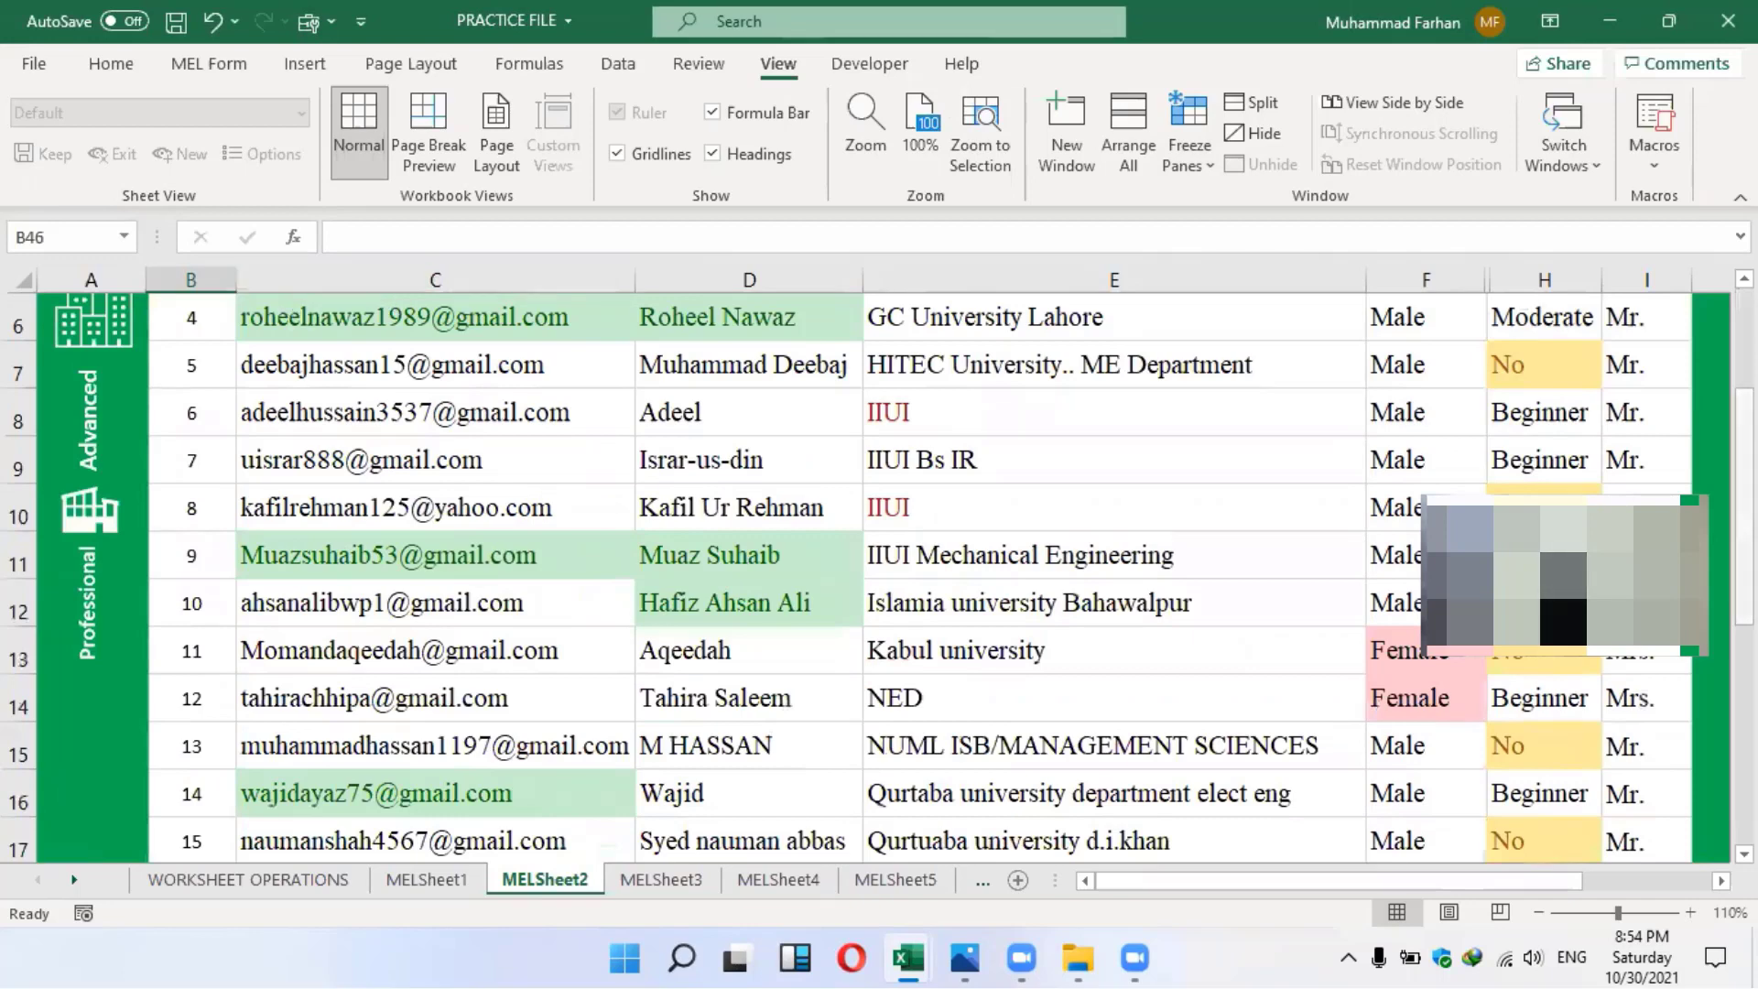
{"action": "left_click_drag", "start_coordinate": [1744, 448], "coordinate": [1744, 350]}
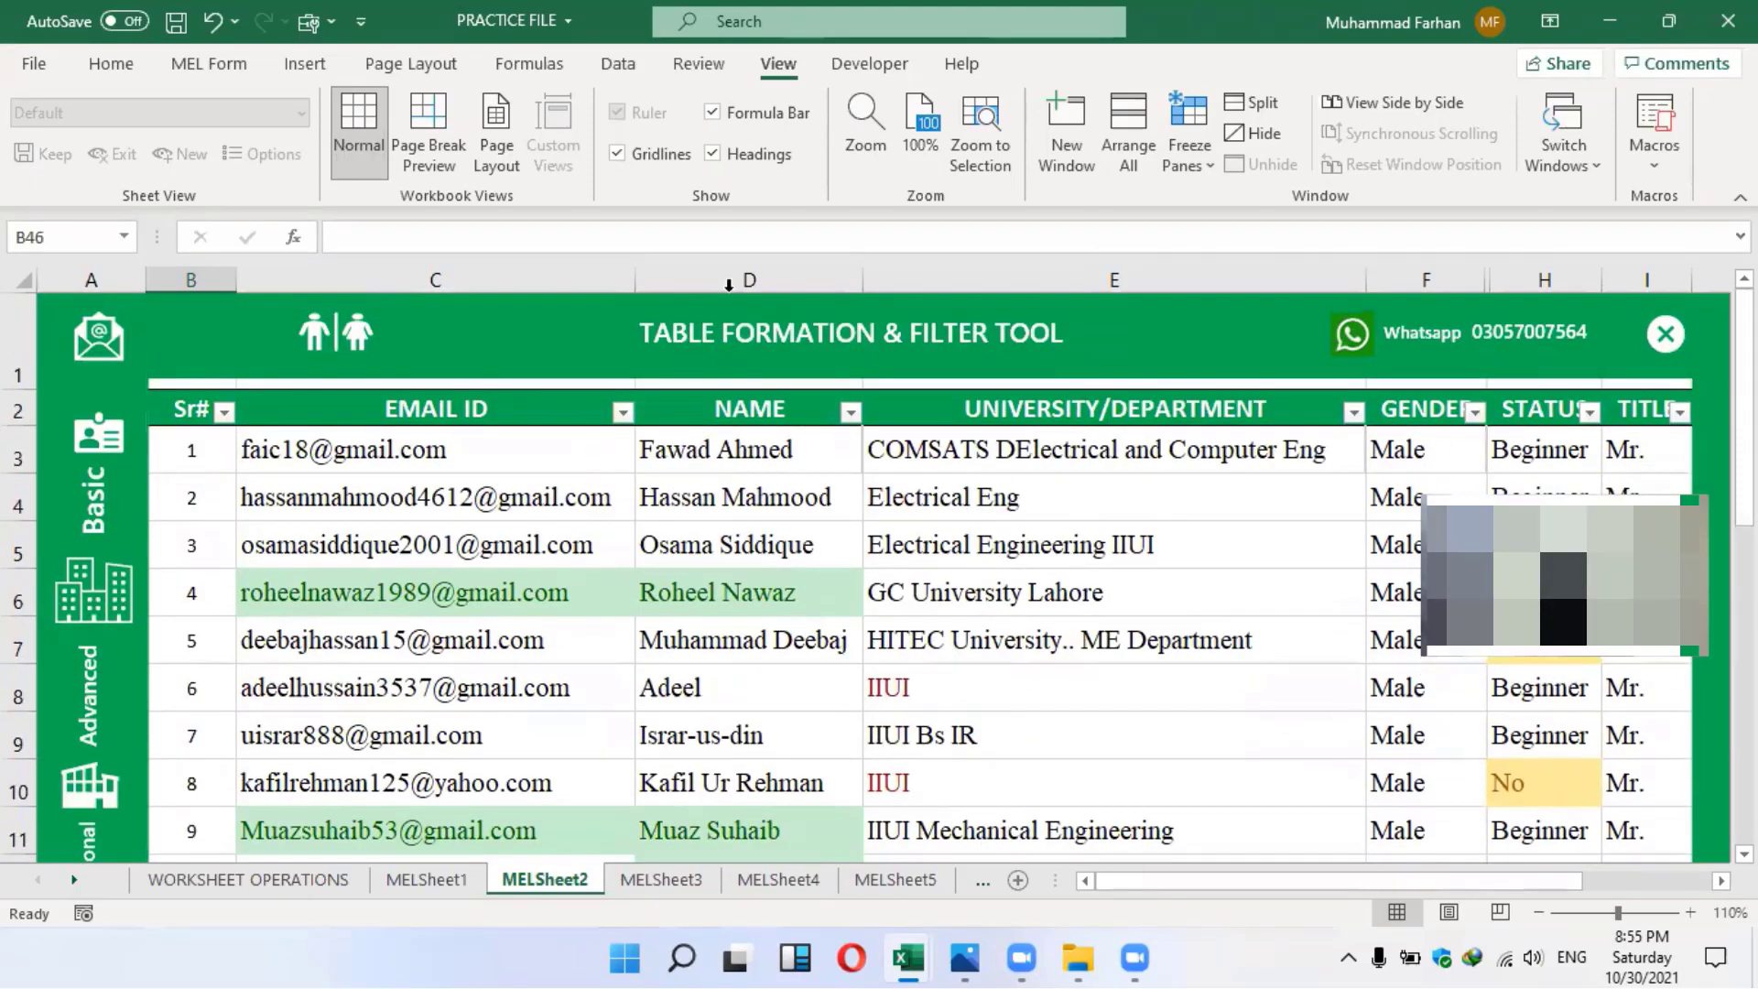
Try freezing panes on MELSheet2 with empty cell B46 as the reference cell
{"action": "left_click", "coordinate": [1192, 169]}
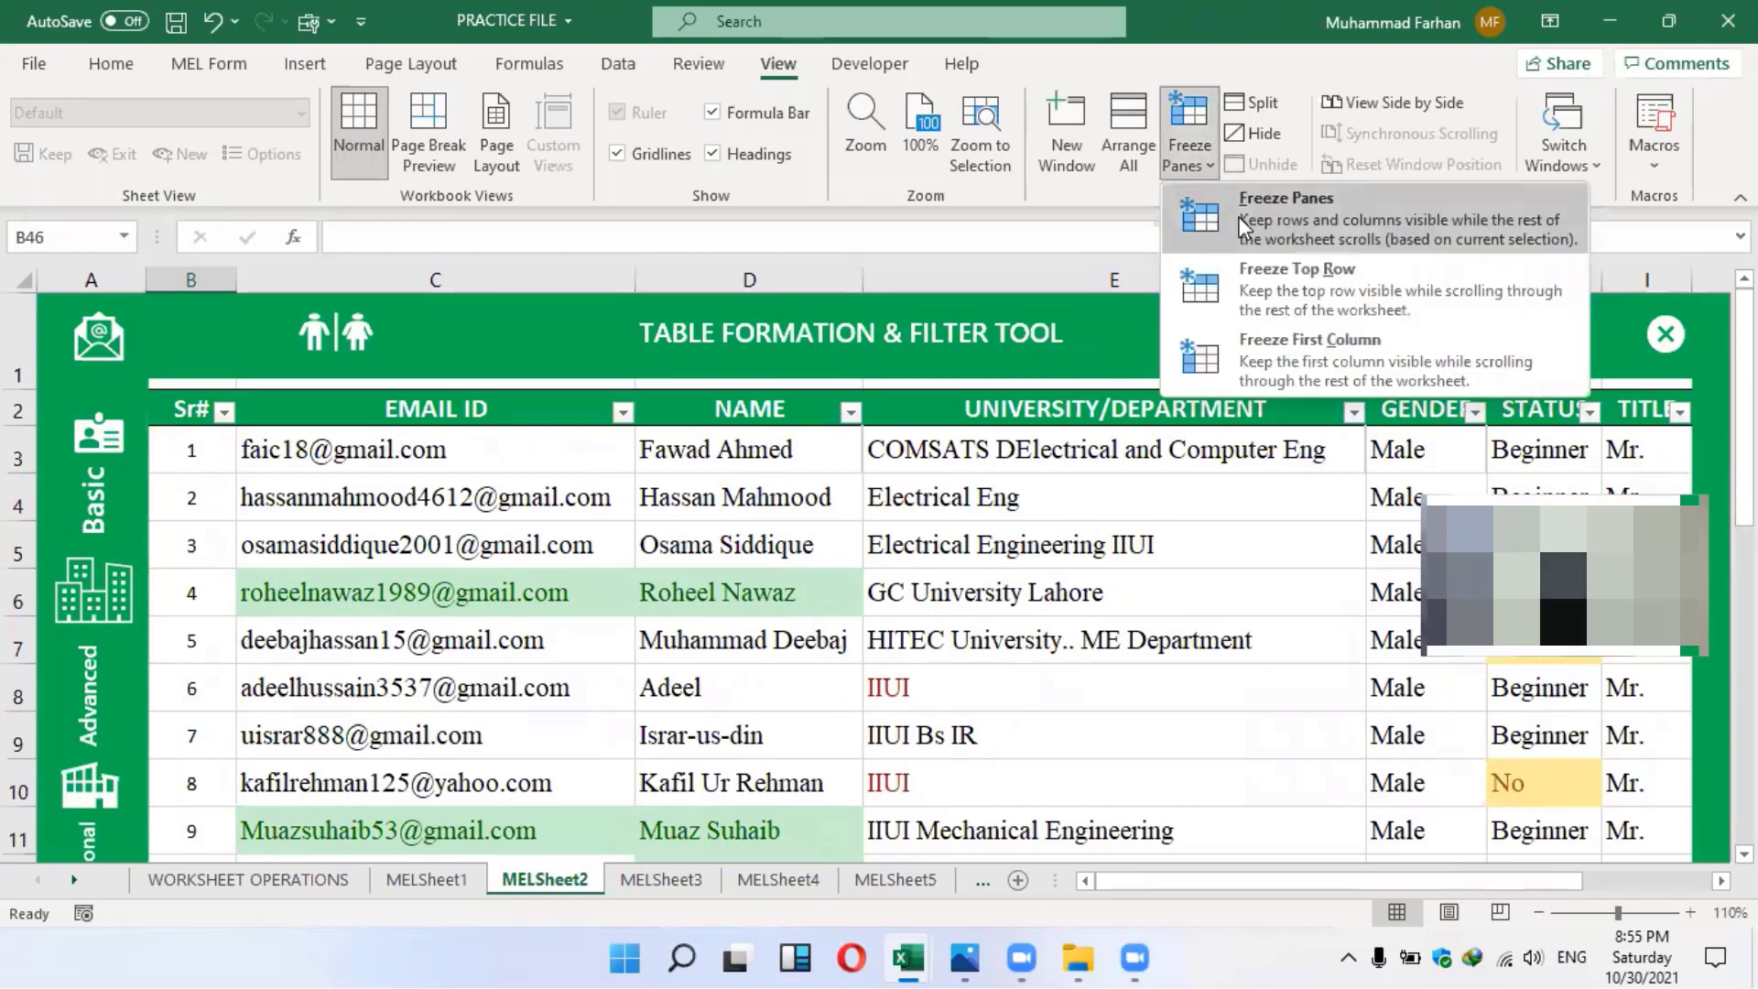
{"action": "left_click", "coordinate": [1242, 227]}
{"action": "left_click_drag", "start_coordinate": [1743, 362], "coordinate": [1744, 403]}
{"action": "left_click", "coordinate": [430, 595]}
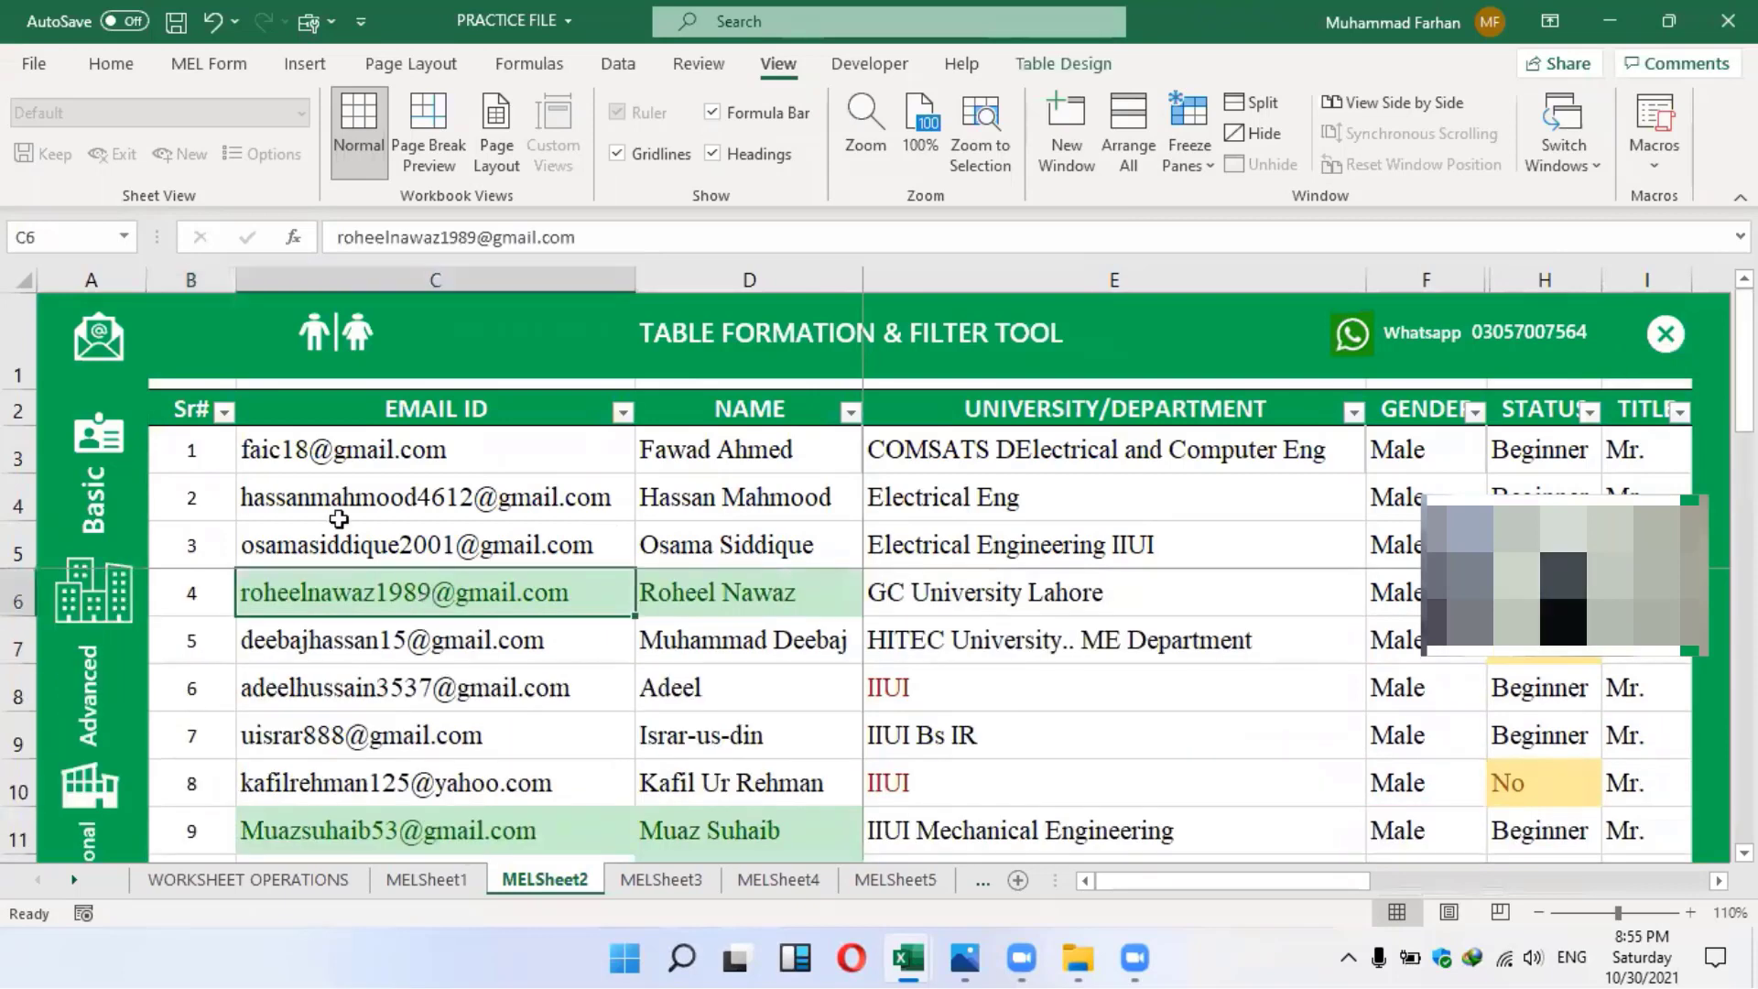
Unfreeze the panes and freeze them again at cell B3, keeping rows 1 and 2 and column A in place
{"action": "left_click", "coordinate": [197, 455]}
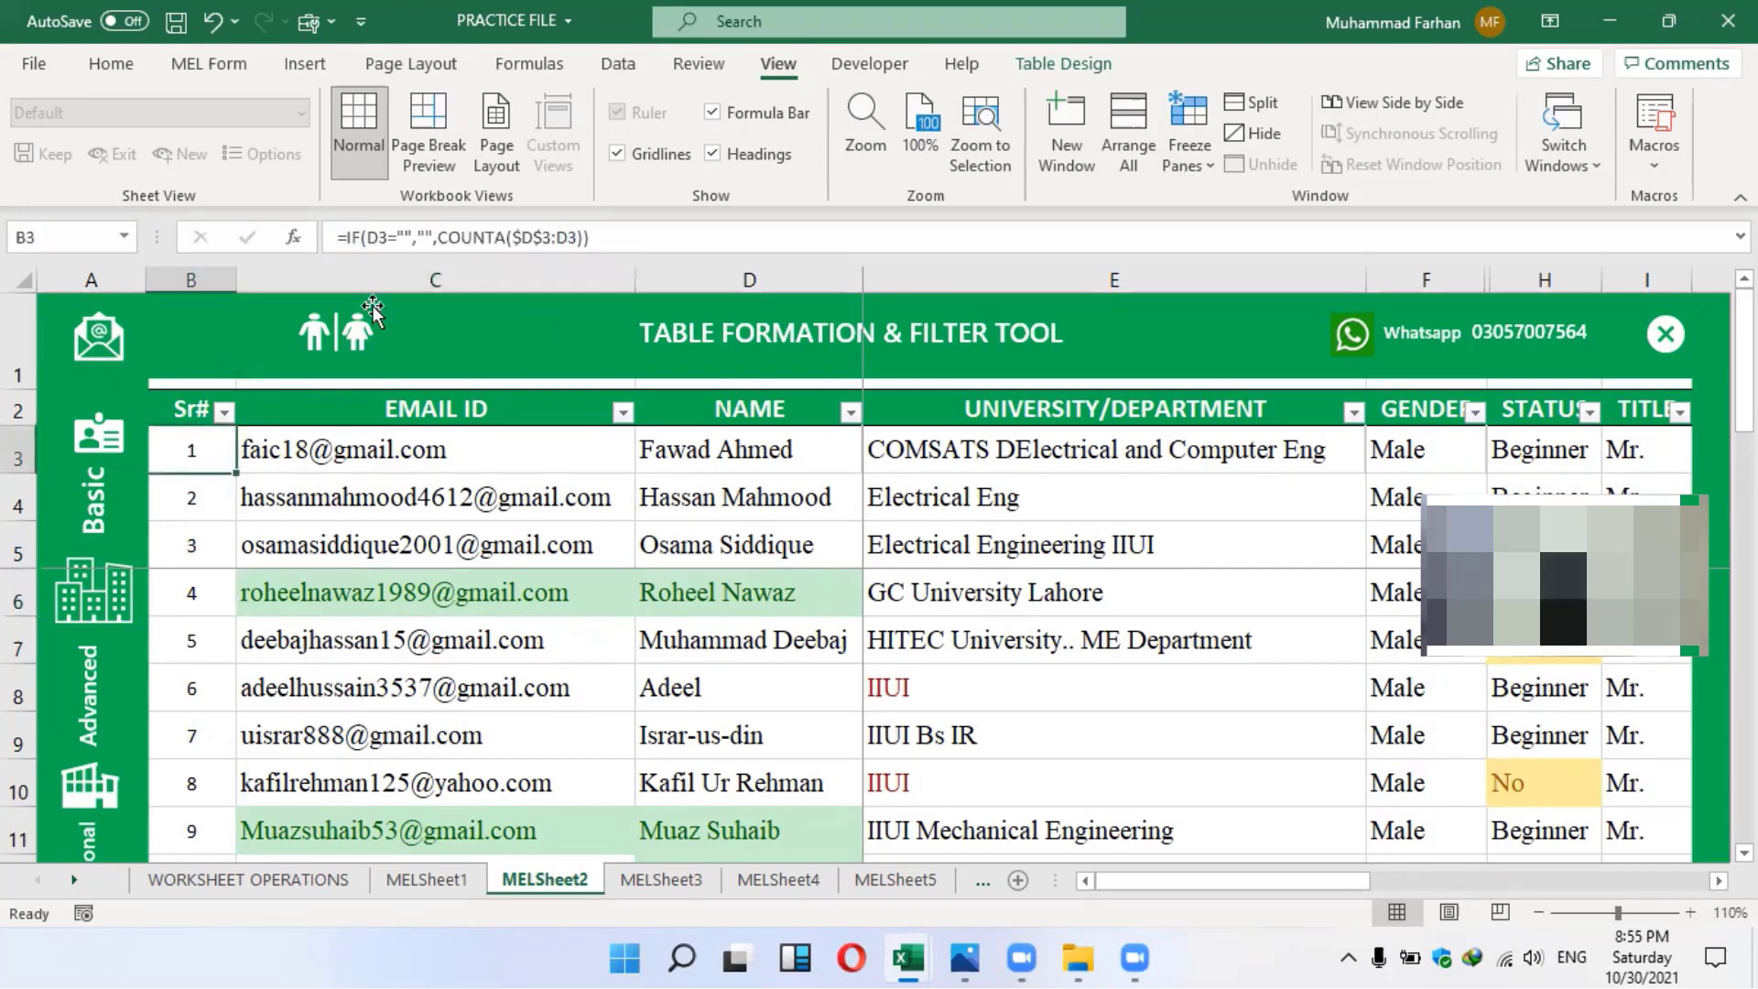
{"action": "left_click", "coordinate": [1196, 174]}
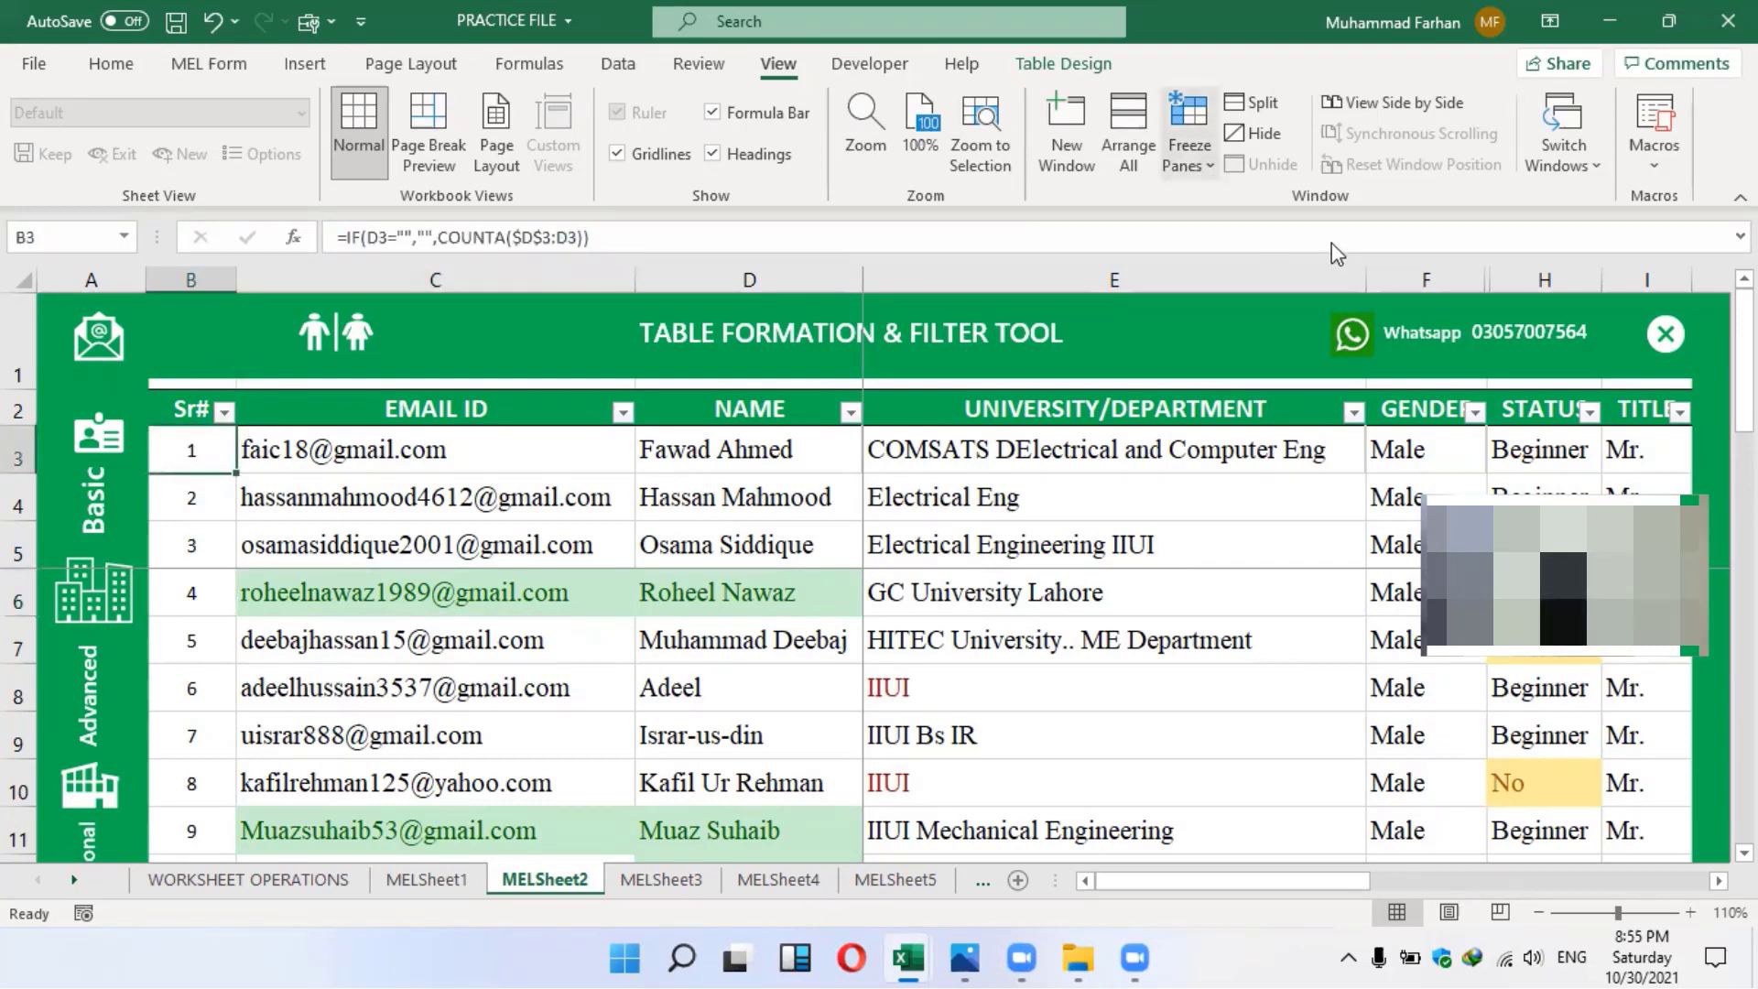
{"action": "left_click", "coordinate": [1194, 172]}
{"action": "left_click", "coordinate": [1189, 151]}
{"action": "left_click", "coordinate": [1254, 216]}
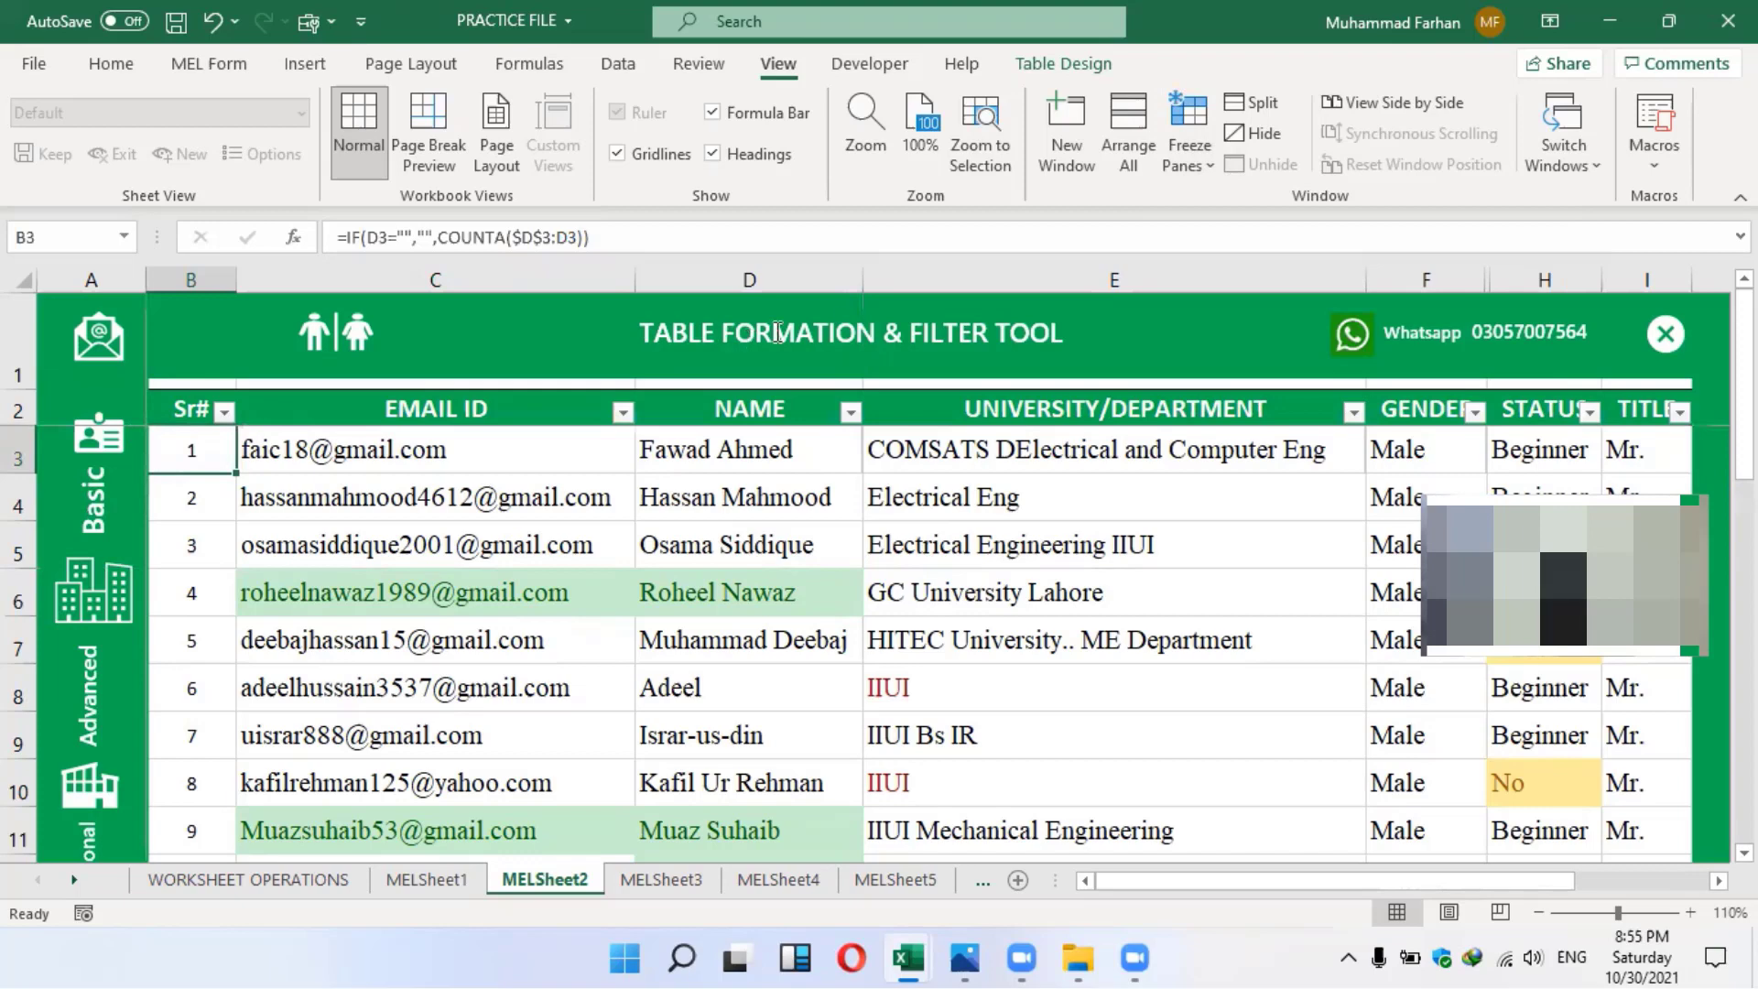
Examine the frozen title and header rows from the table's first rows to the empty rows far below it and back
{"action": "mouse_move", "coordinate": [1744, 341]}
{"action": "left_mouse_down"}
{"action": "mouse_move", "coordinate": [1744, 697]}
{"action": "mouse_move", "coordinate": [1744, 358]}
{"action": "left_mouse_up"}
{"action": "scroll", "coordinate": [1134, 656], "scroll_direction": "down", "scroll_amount": 9}
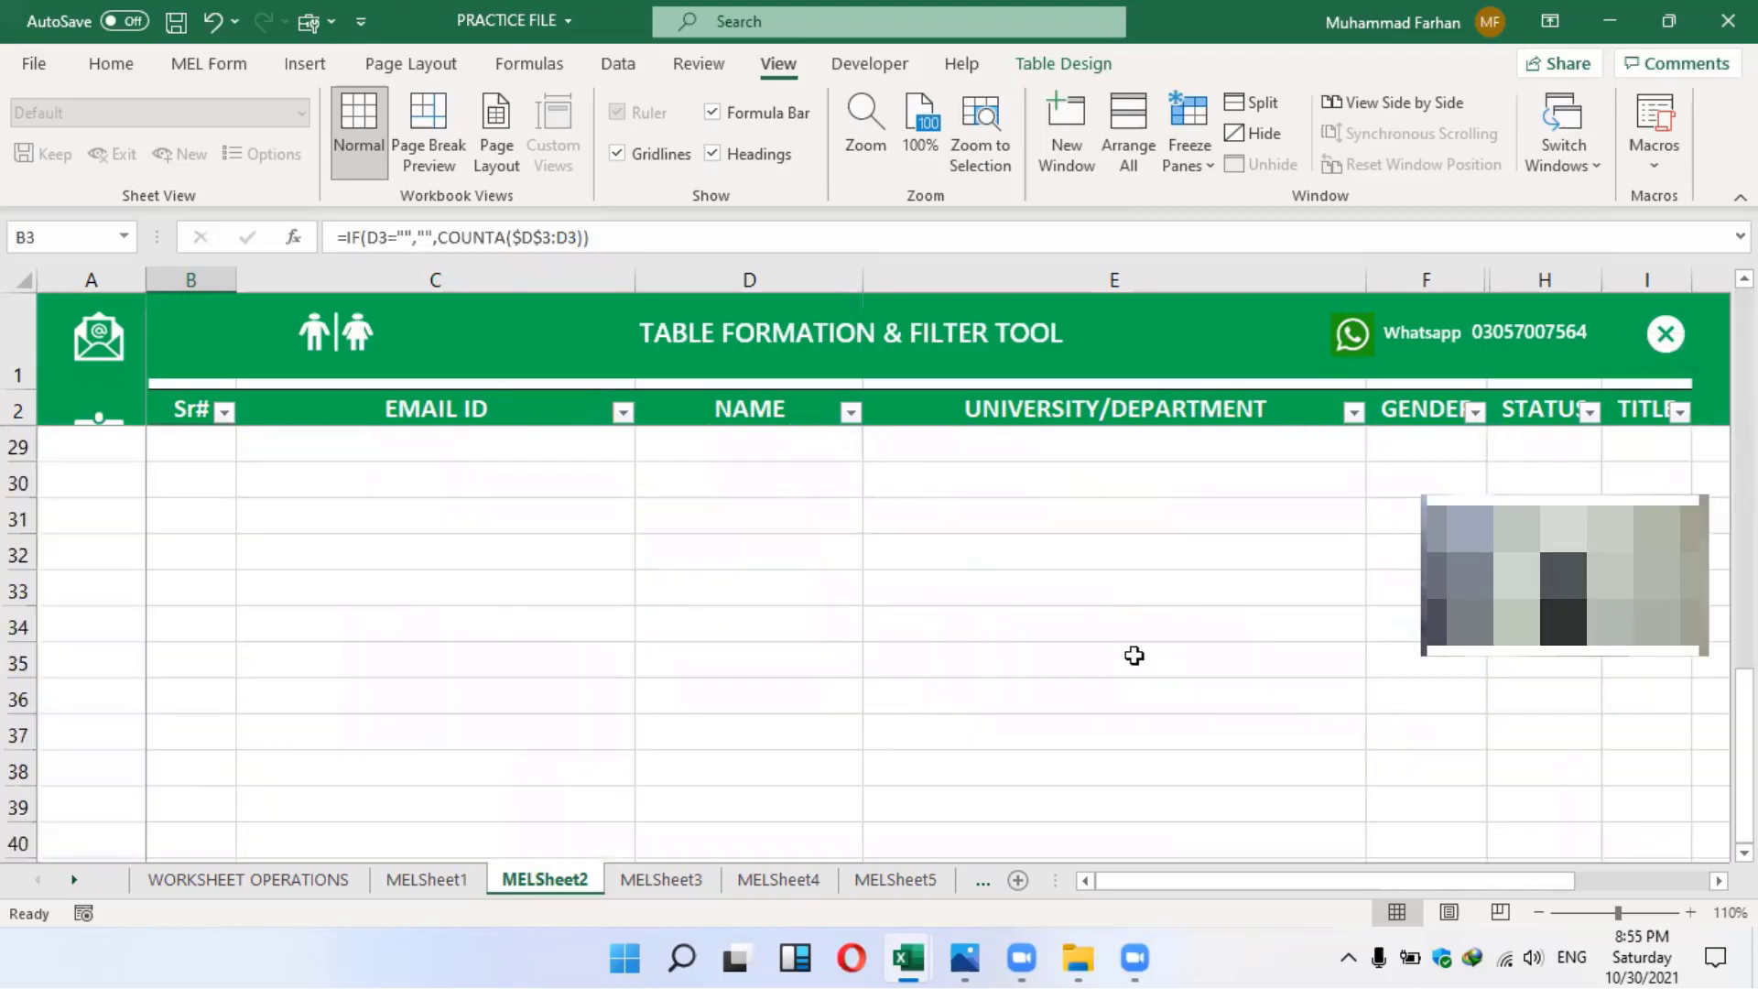
{"action": "scroll", "coordinate": [1134, 656], "scroll_direction": "up", "scroll_amount": 2}
{"action": "scroll", "coordinate": [1134, 655], "scroll_direction": "down", "scroll_amount": 20}
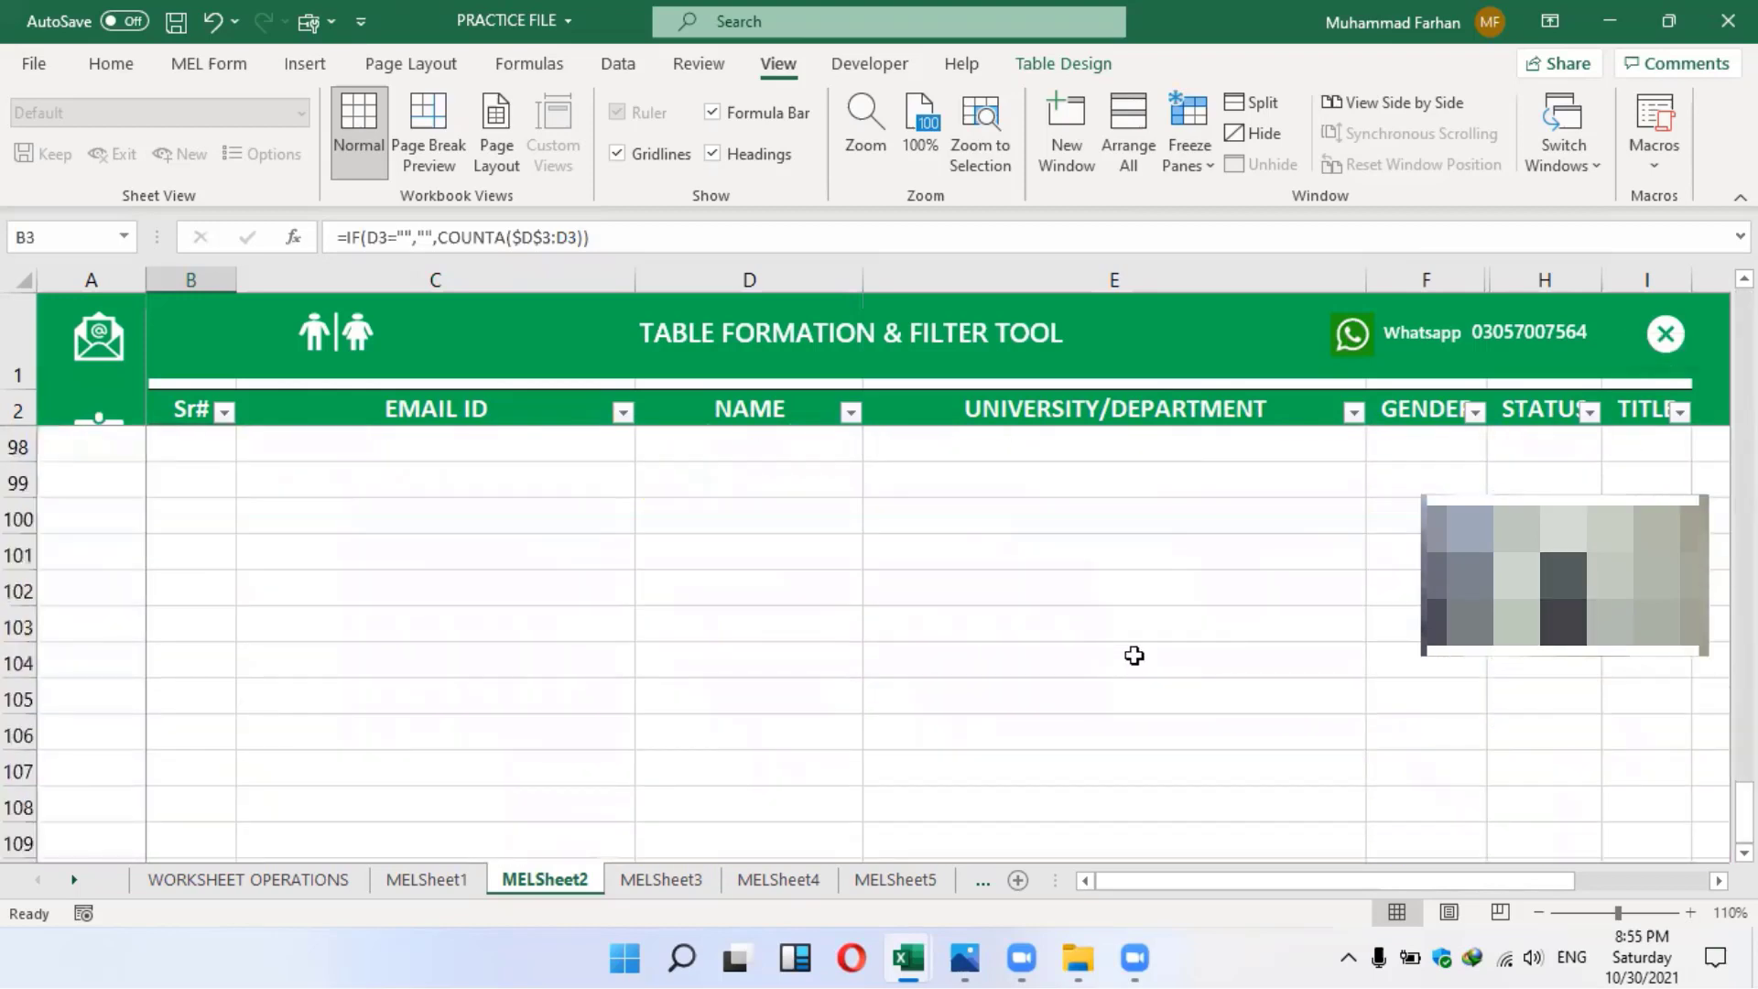
{"action": "scroll", "coordinate": [1134, 655], "scroll_direction": "down", "scroll_amount": 18}
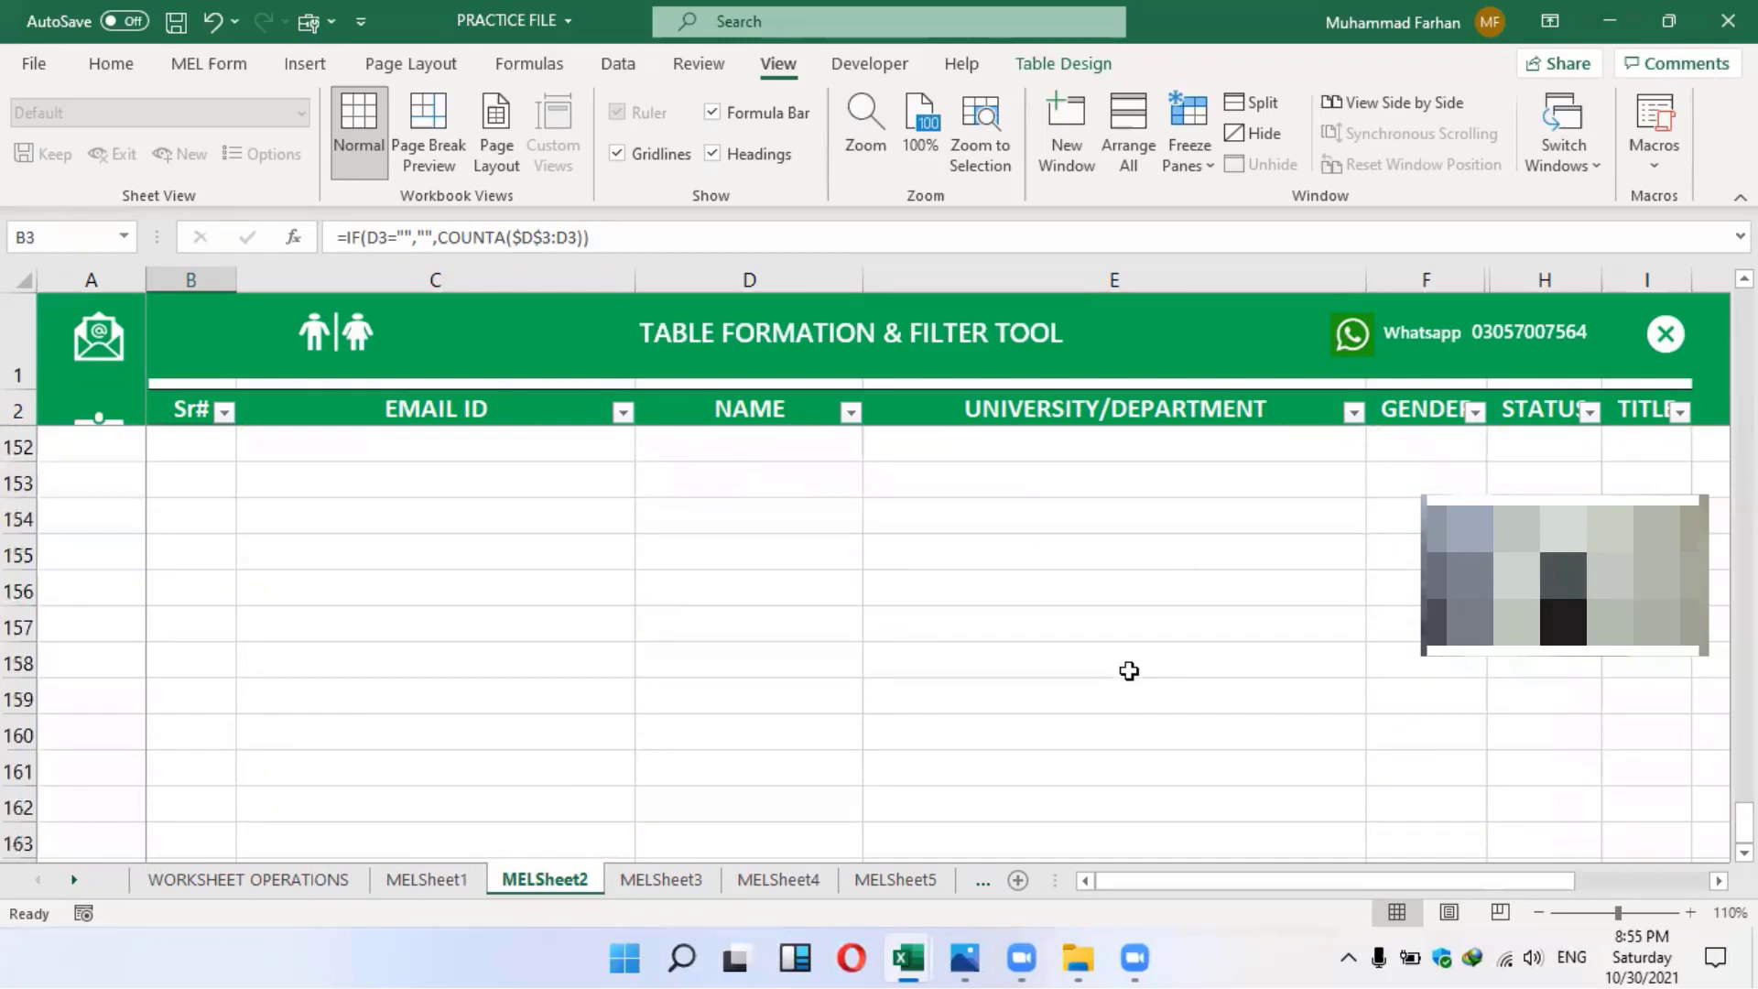
{"action": "scroll", "coordinate": [1129, 671], "scroll_direction": "up", "scroll_amount": 18}
{"action": "scroll", "coordinate": [1134, 682], "scroll_direction": "up", "scroll_amount": 18}
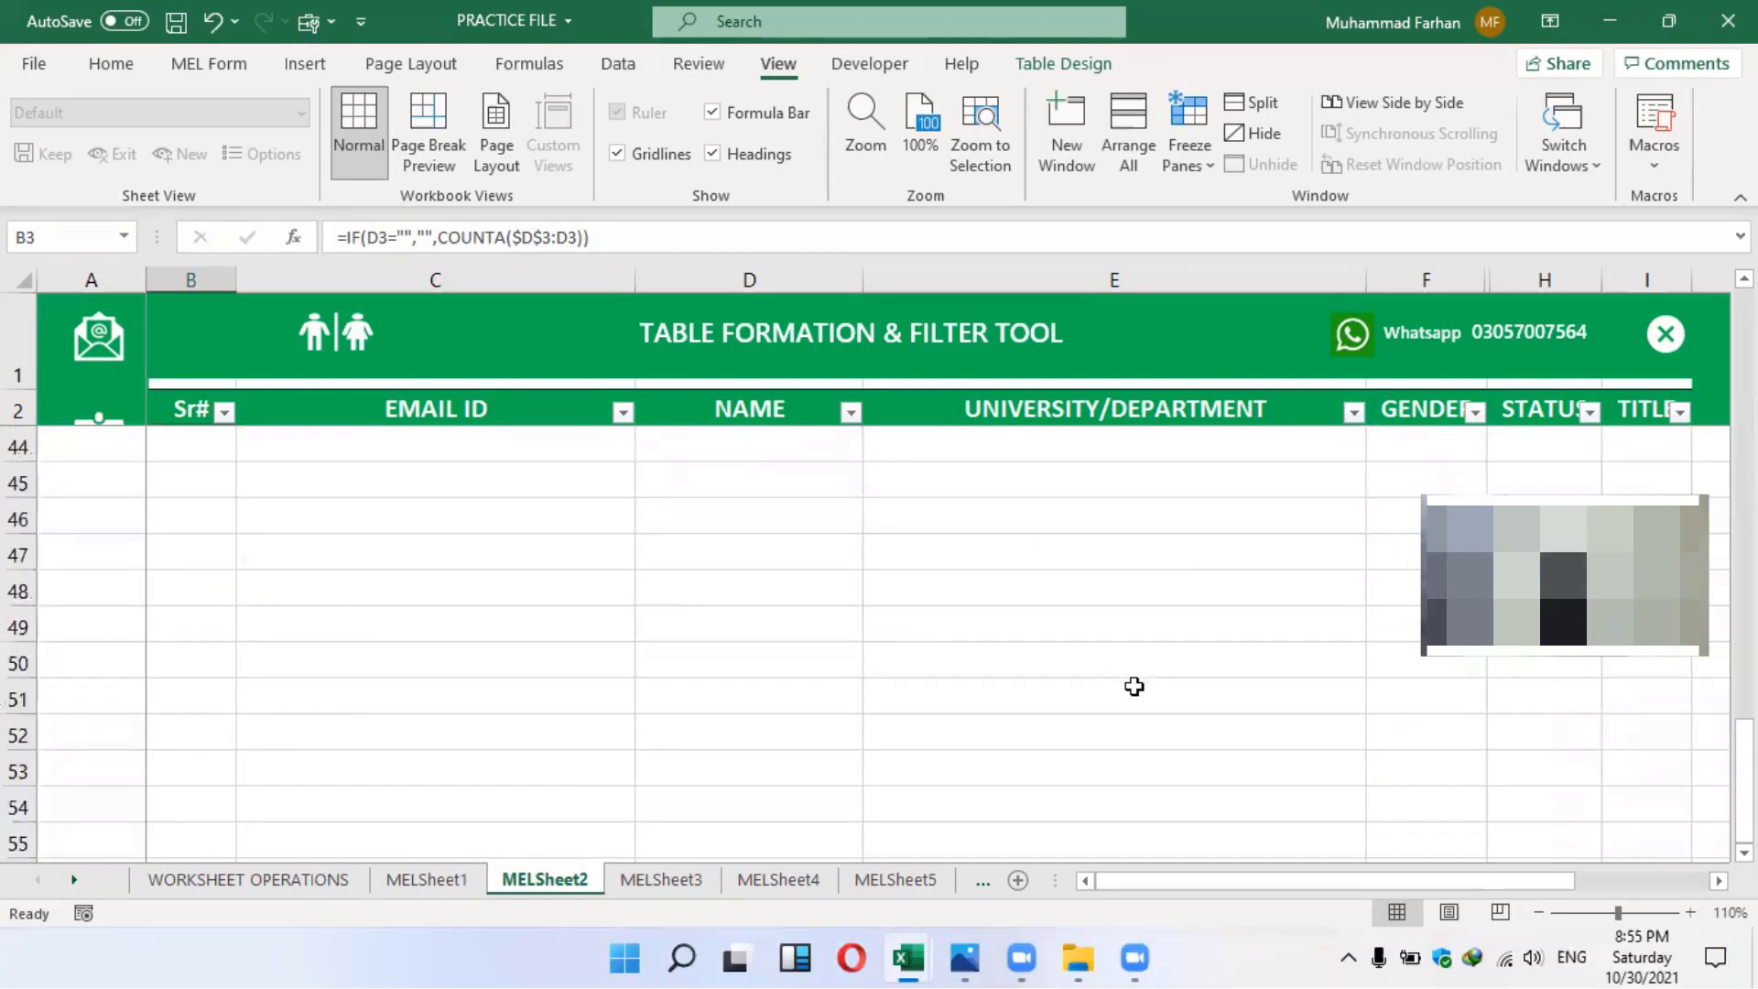
{"action": "scroll", "coordinate": [1134, 685], "scroll_direction": "up", "scroll_amount": 11}
{"action": "scroll", "coordinate": [1128, 631], "scroll_direction": "up", "scroll_amount": 1}
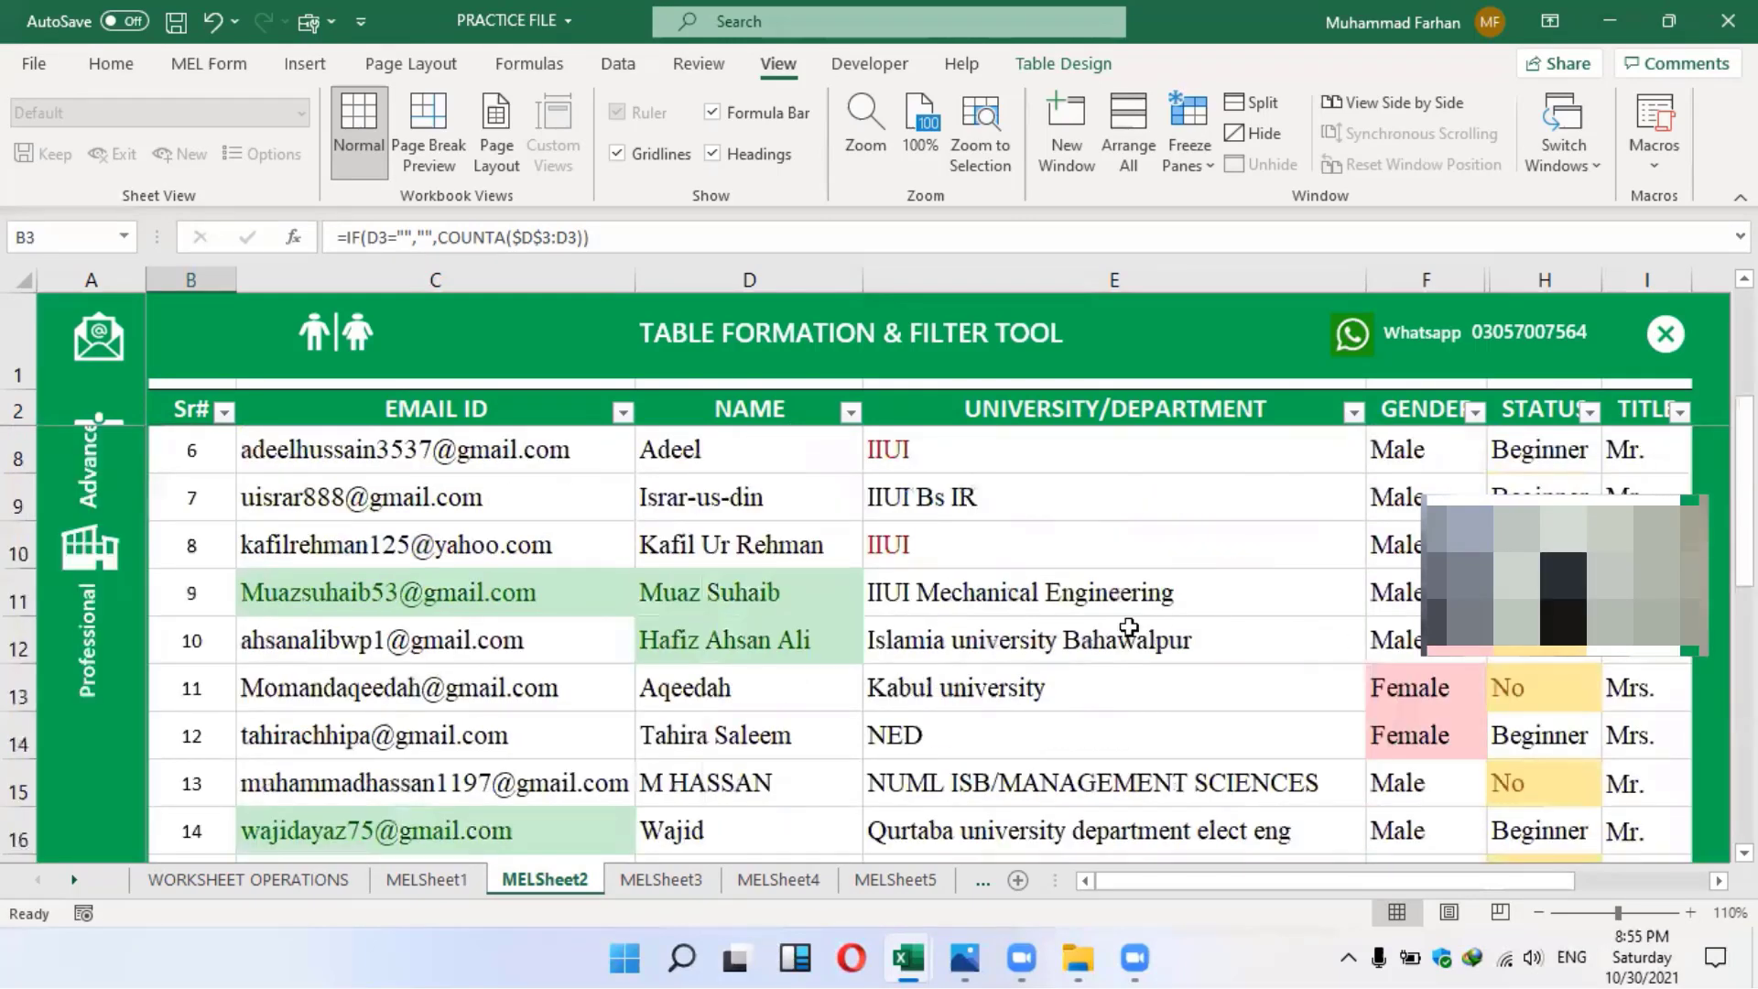
{"action": "scroll", "coordinate": [1128, 628], "scroll_direction": "up", "scroll_amount": 2}
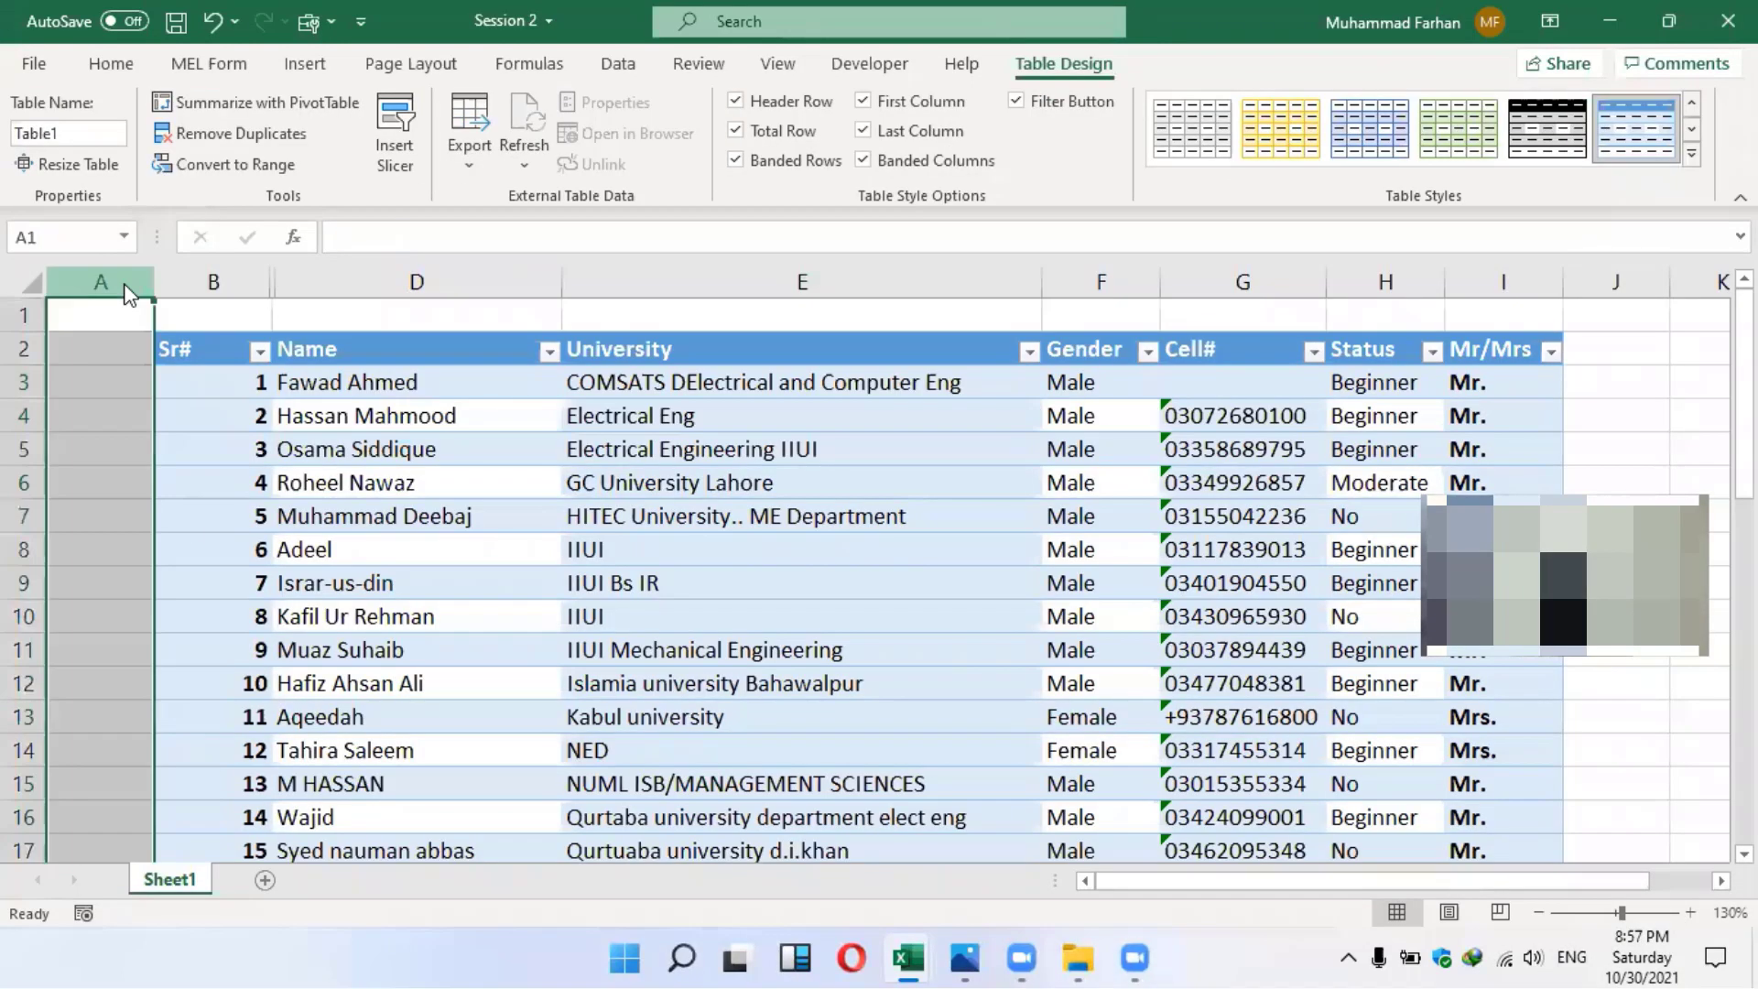
Delete empty column A in the Session 2 workbook and freeze the Sr# column as the first column, checking it against the far columns
{"action": "right_click", "coordinate": [128, 284]}
{"action": "left_click", "coordinate": [163, 531]}
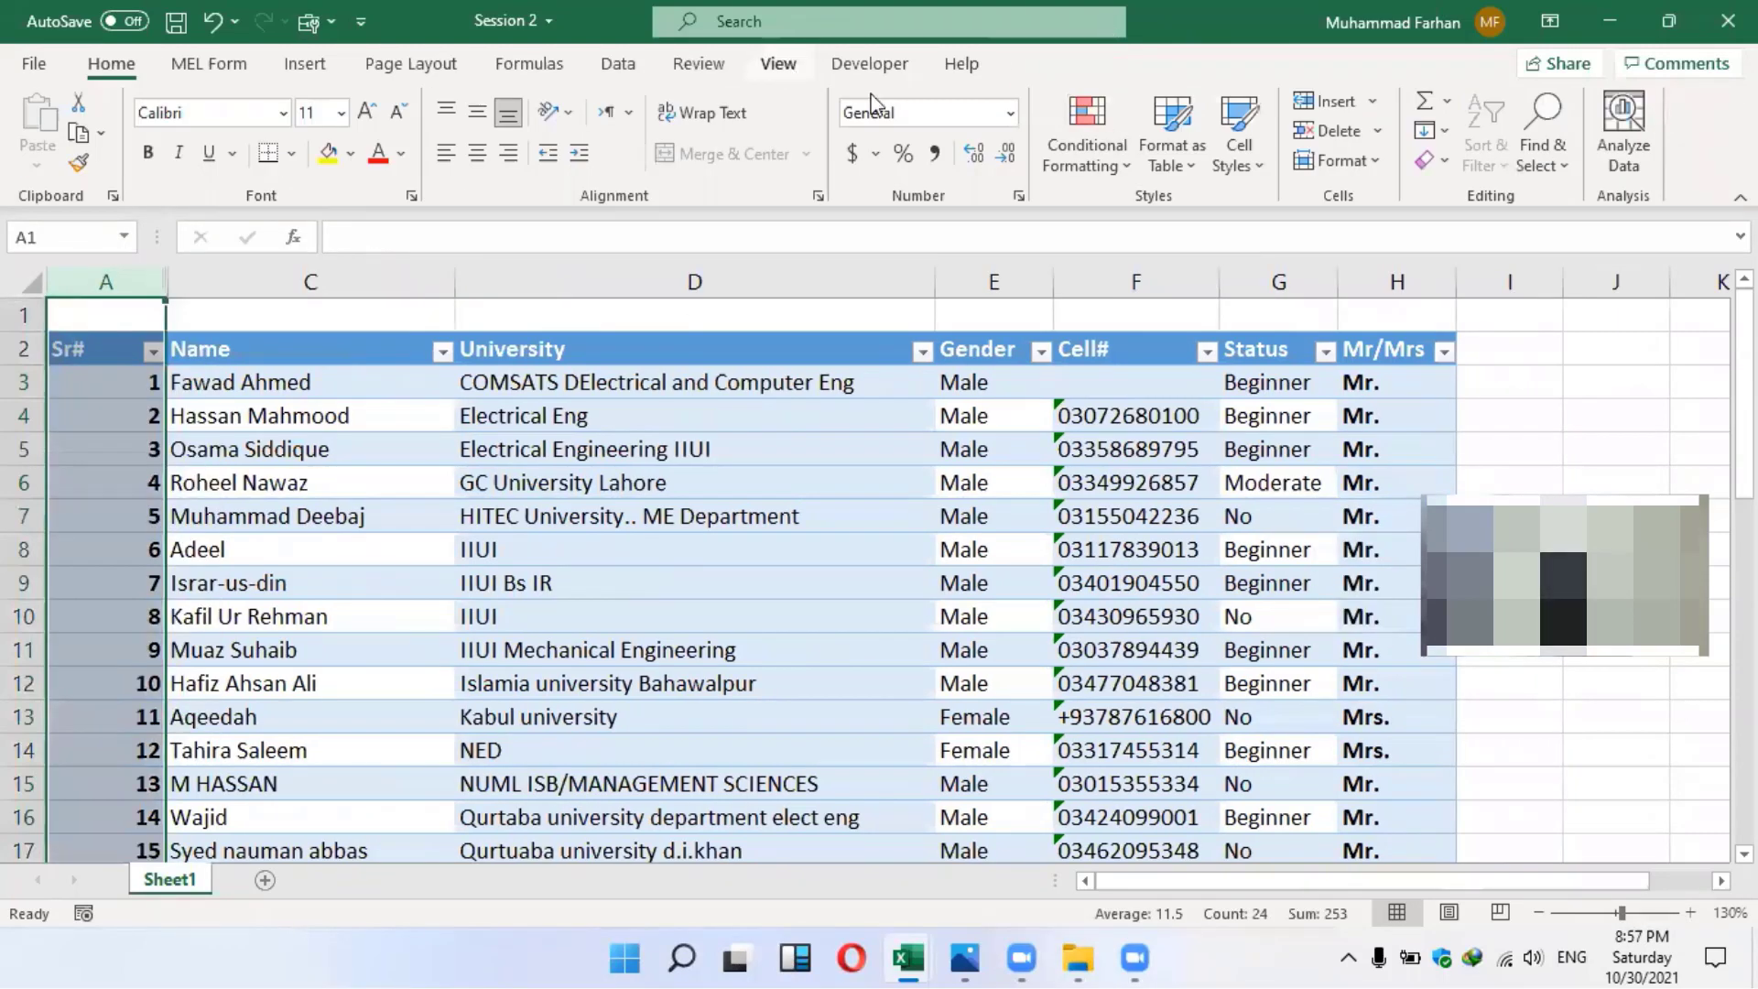
{"action": "key", "text": "alt+w"}
{"action": "key", "text": "f"}
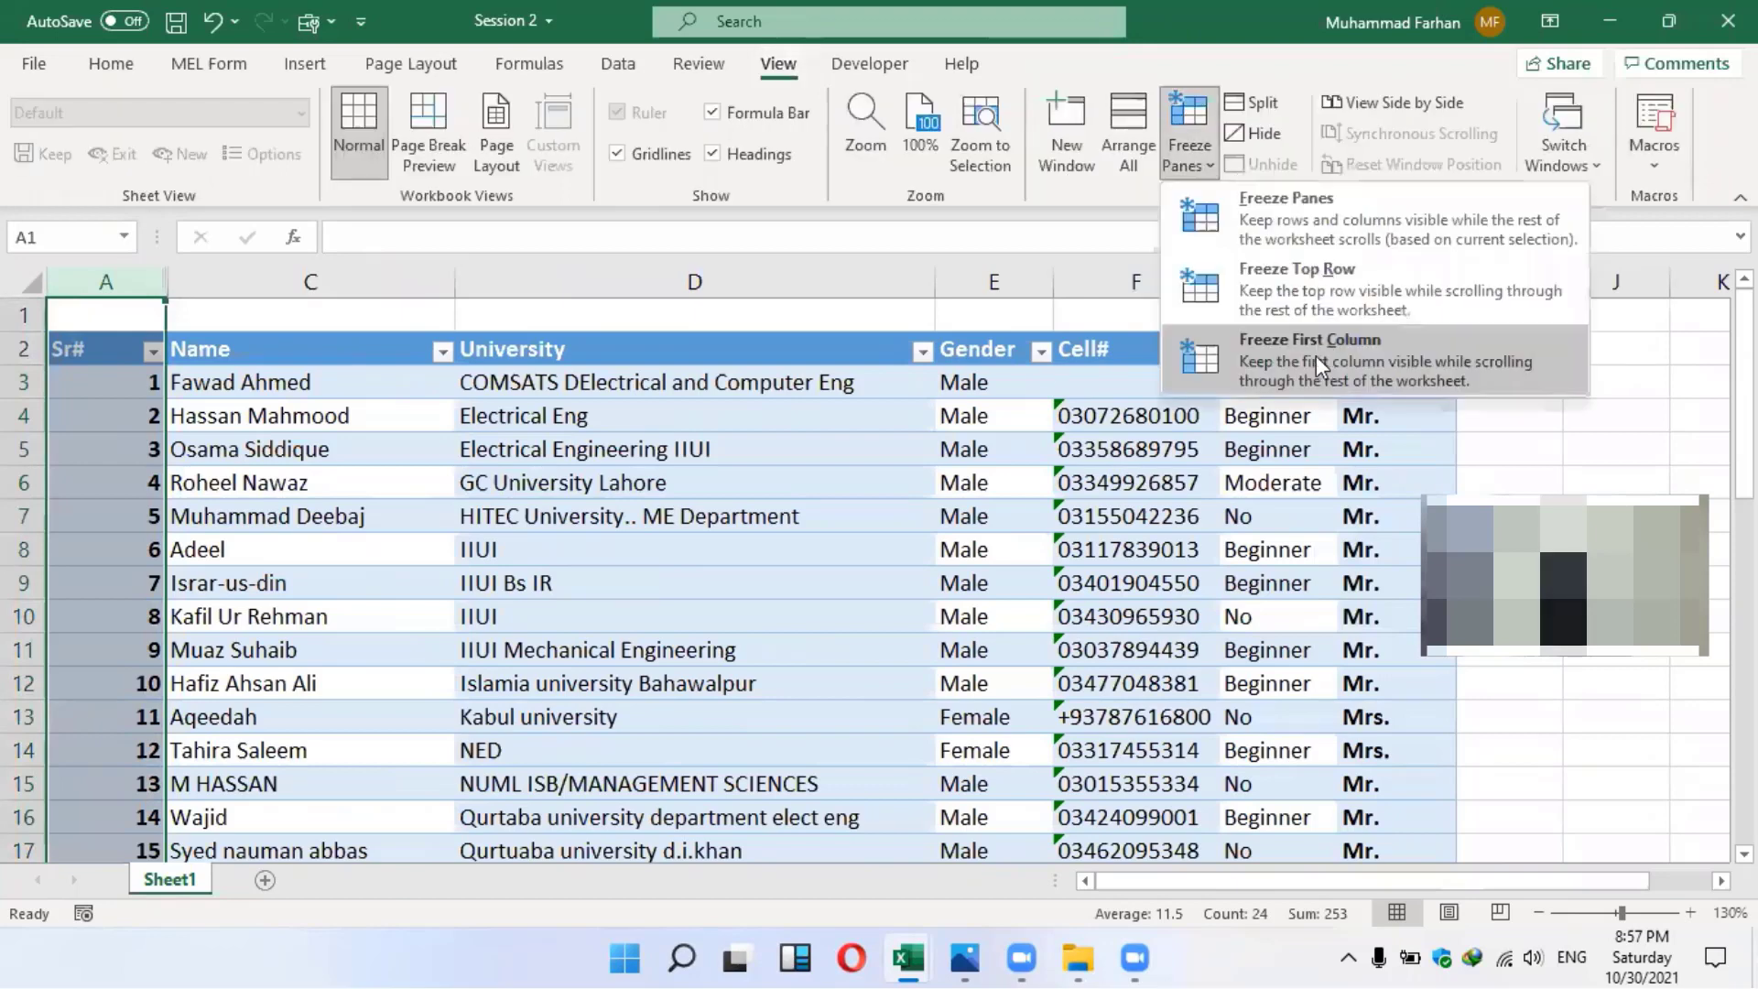
{"action": "left_click", "coordinate": [1339, 368]}
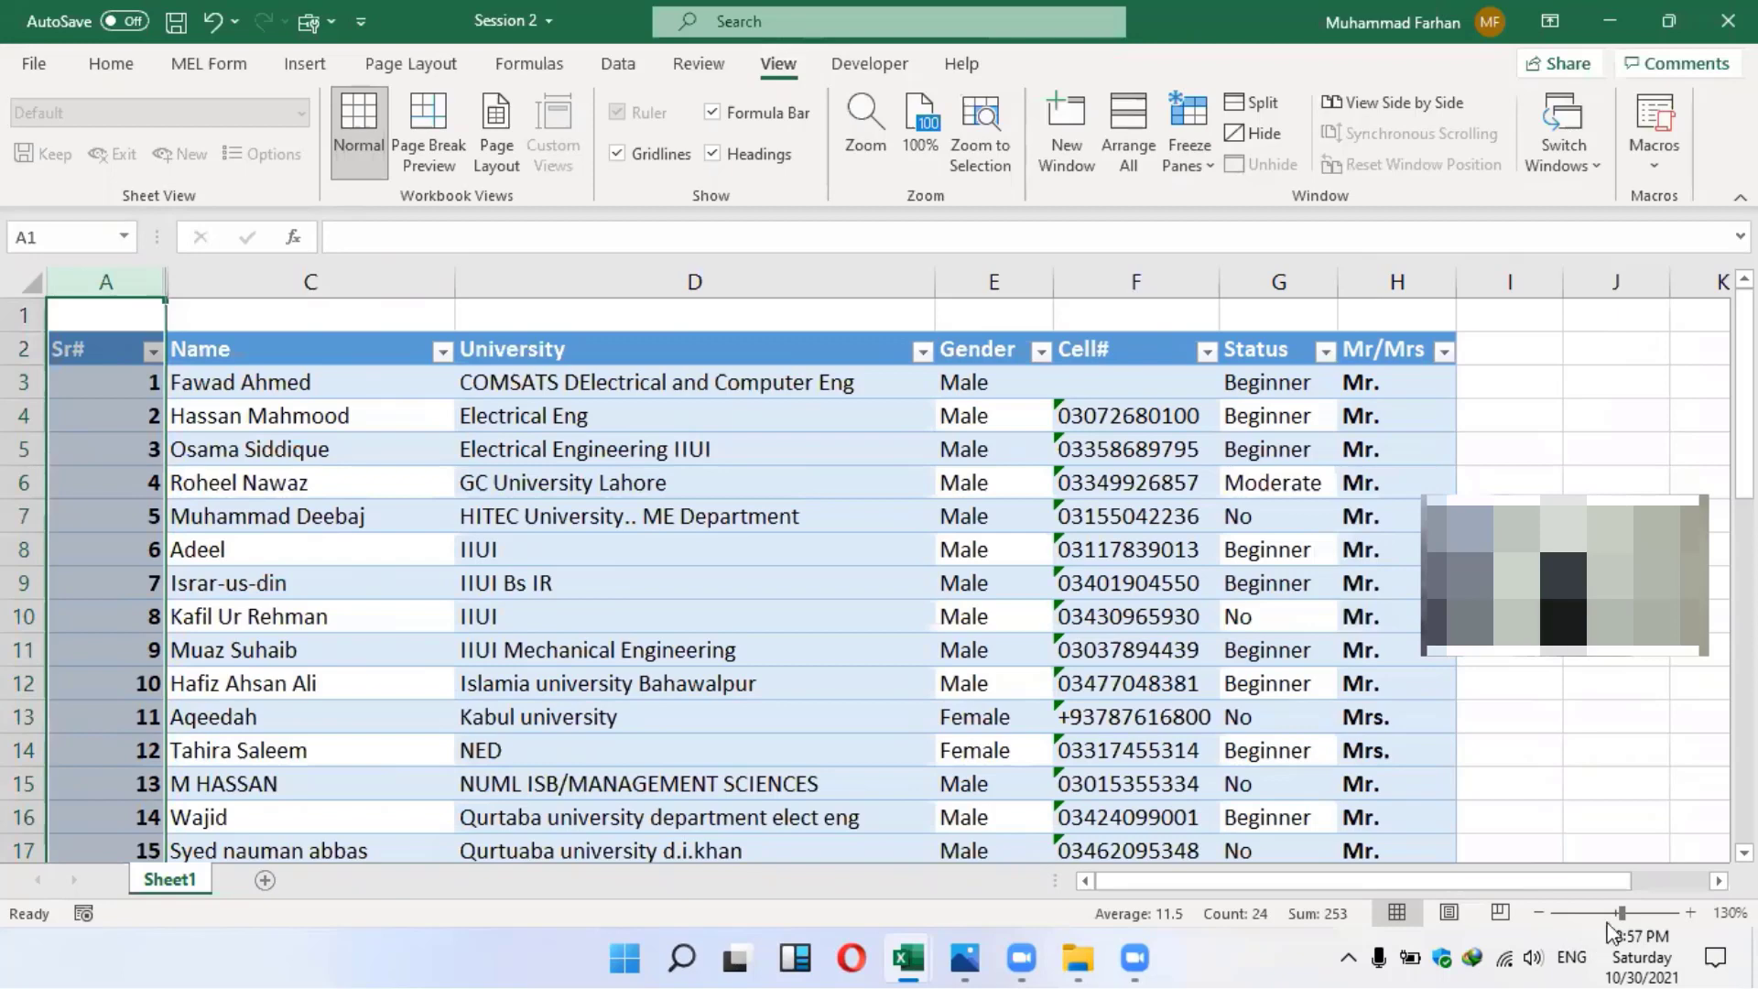
{"action": "scroll", "coordinate": [972, 694], "scroll_direction": "right", "scroll_amount": 1}
{"action": "scroll", "coordinate": [971, 694], "scroll_direction": "right", "scroll_amount": 2}
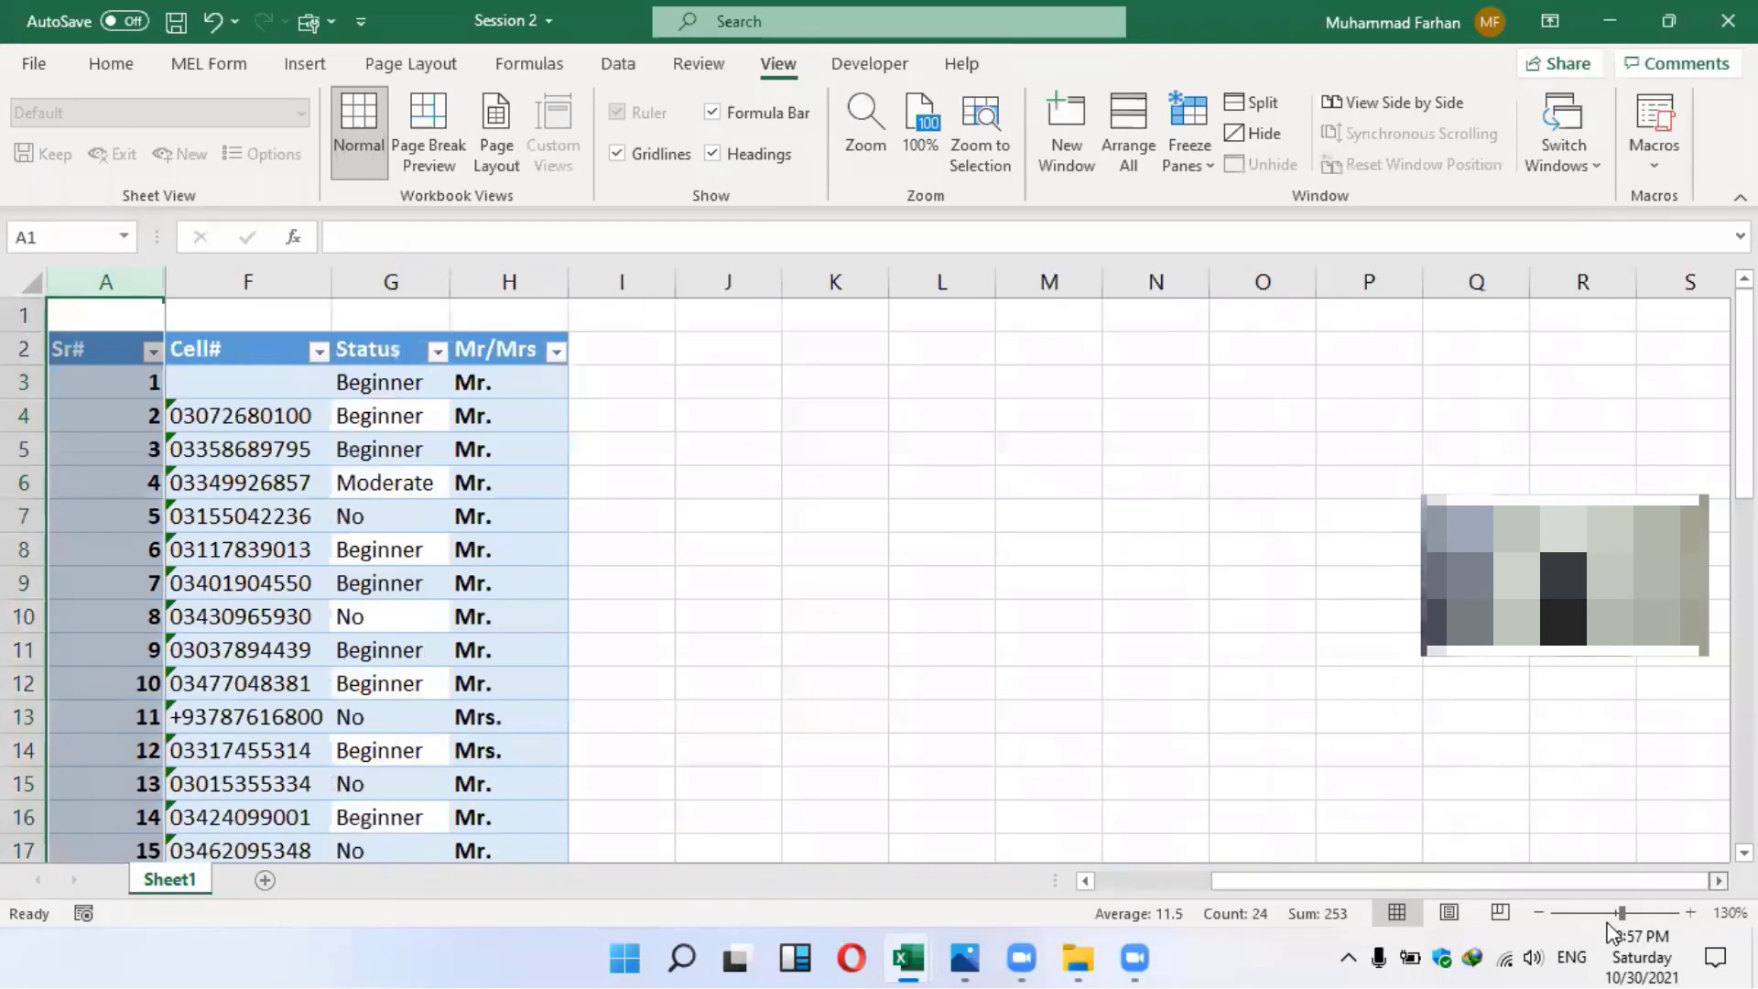
Examine the frozen Sr# column against the far empty columns and the smaller tables below the student table
{"action": "scroll", "coordinate": [971, 693], "scroll_direction": "right", "scroll_amount": 1}
{"action": "left_click", "coordinate": [975, 695]}
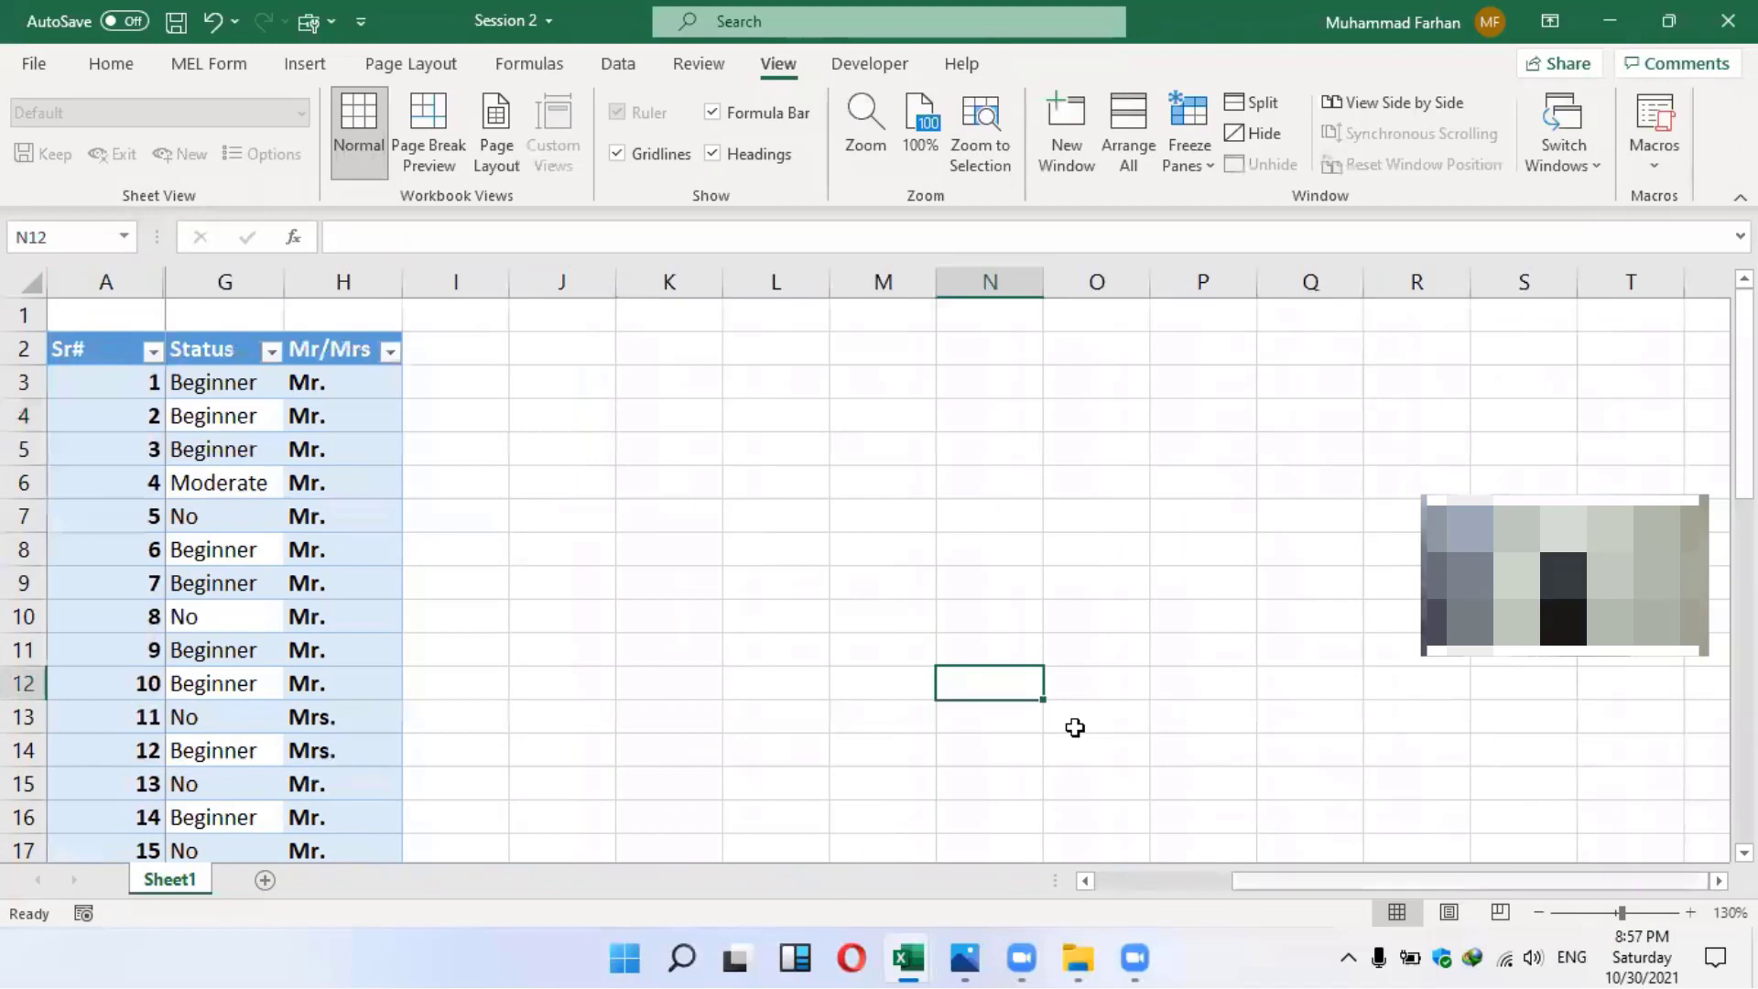
{"action": "scroll", "coordinate": [1075, 728], "scroll_direction": "right", "scroll_amount": 6}
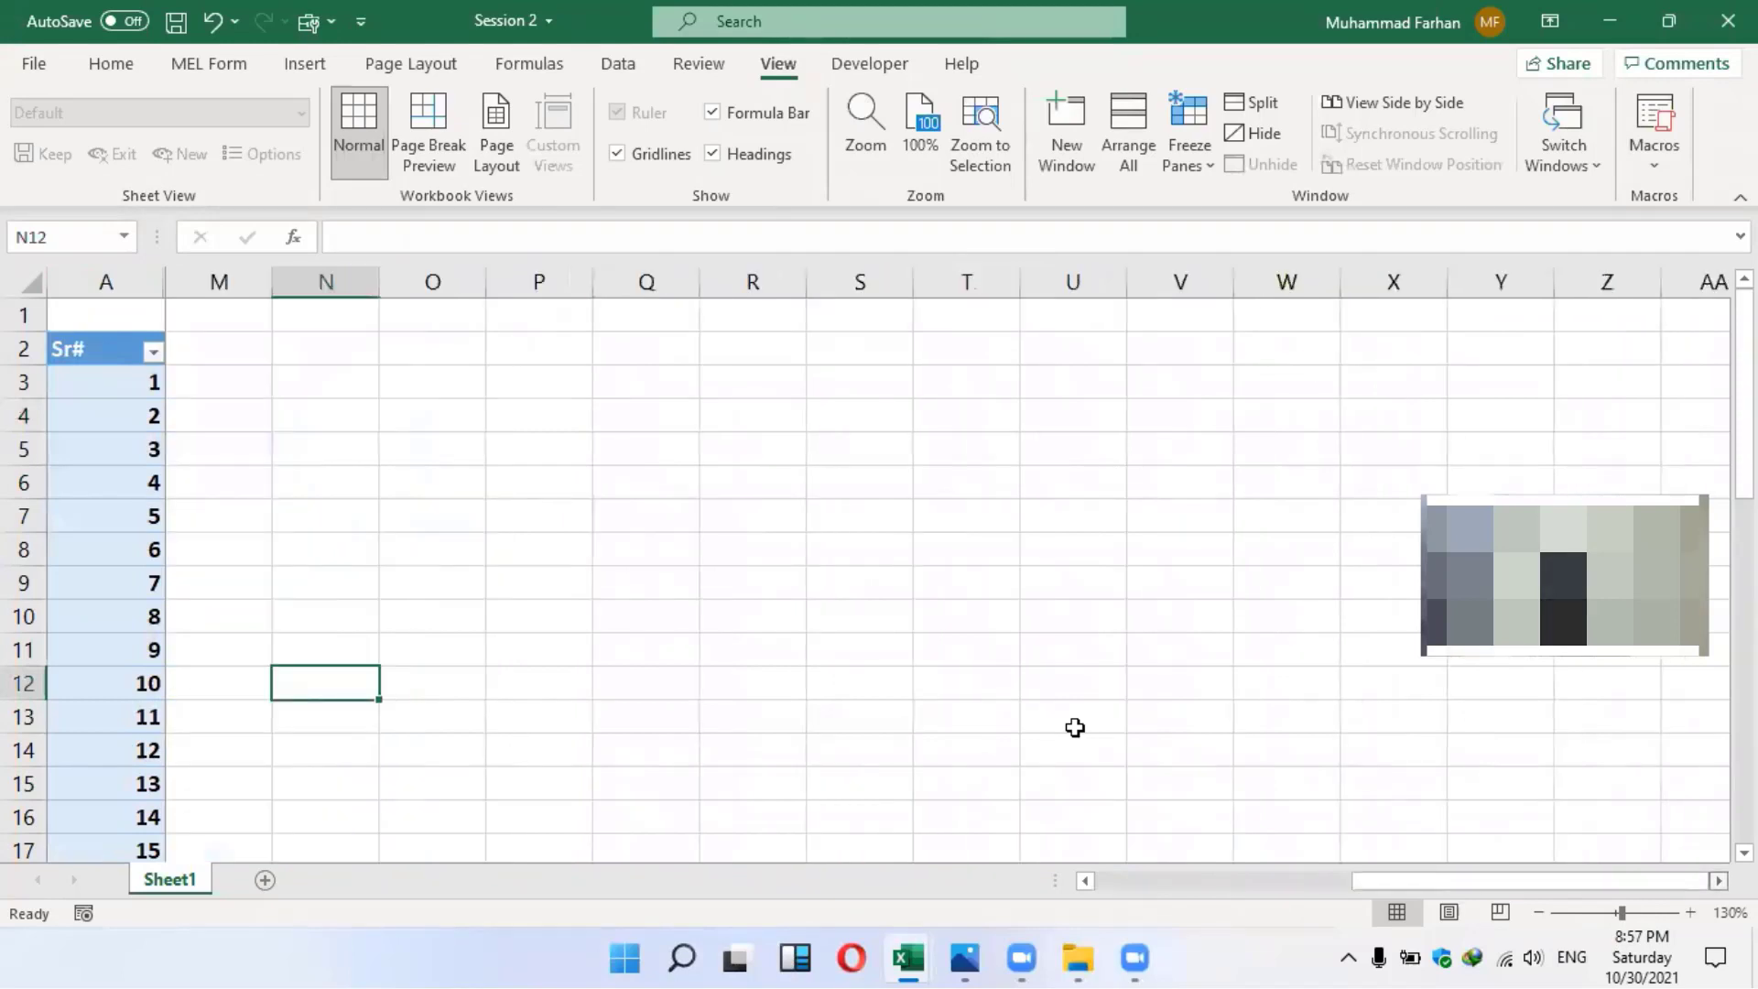
{"action": "scroll", "coordinate": [1075, 728], "scroll_direction": "right", "scroll_amount": 5}
{"action": "scroll", "coordinate": [1075, 728], "scroll_direction": "left", "scroll_amount": 9}
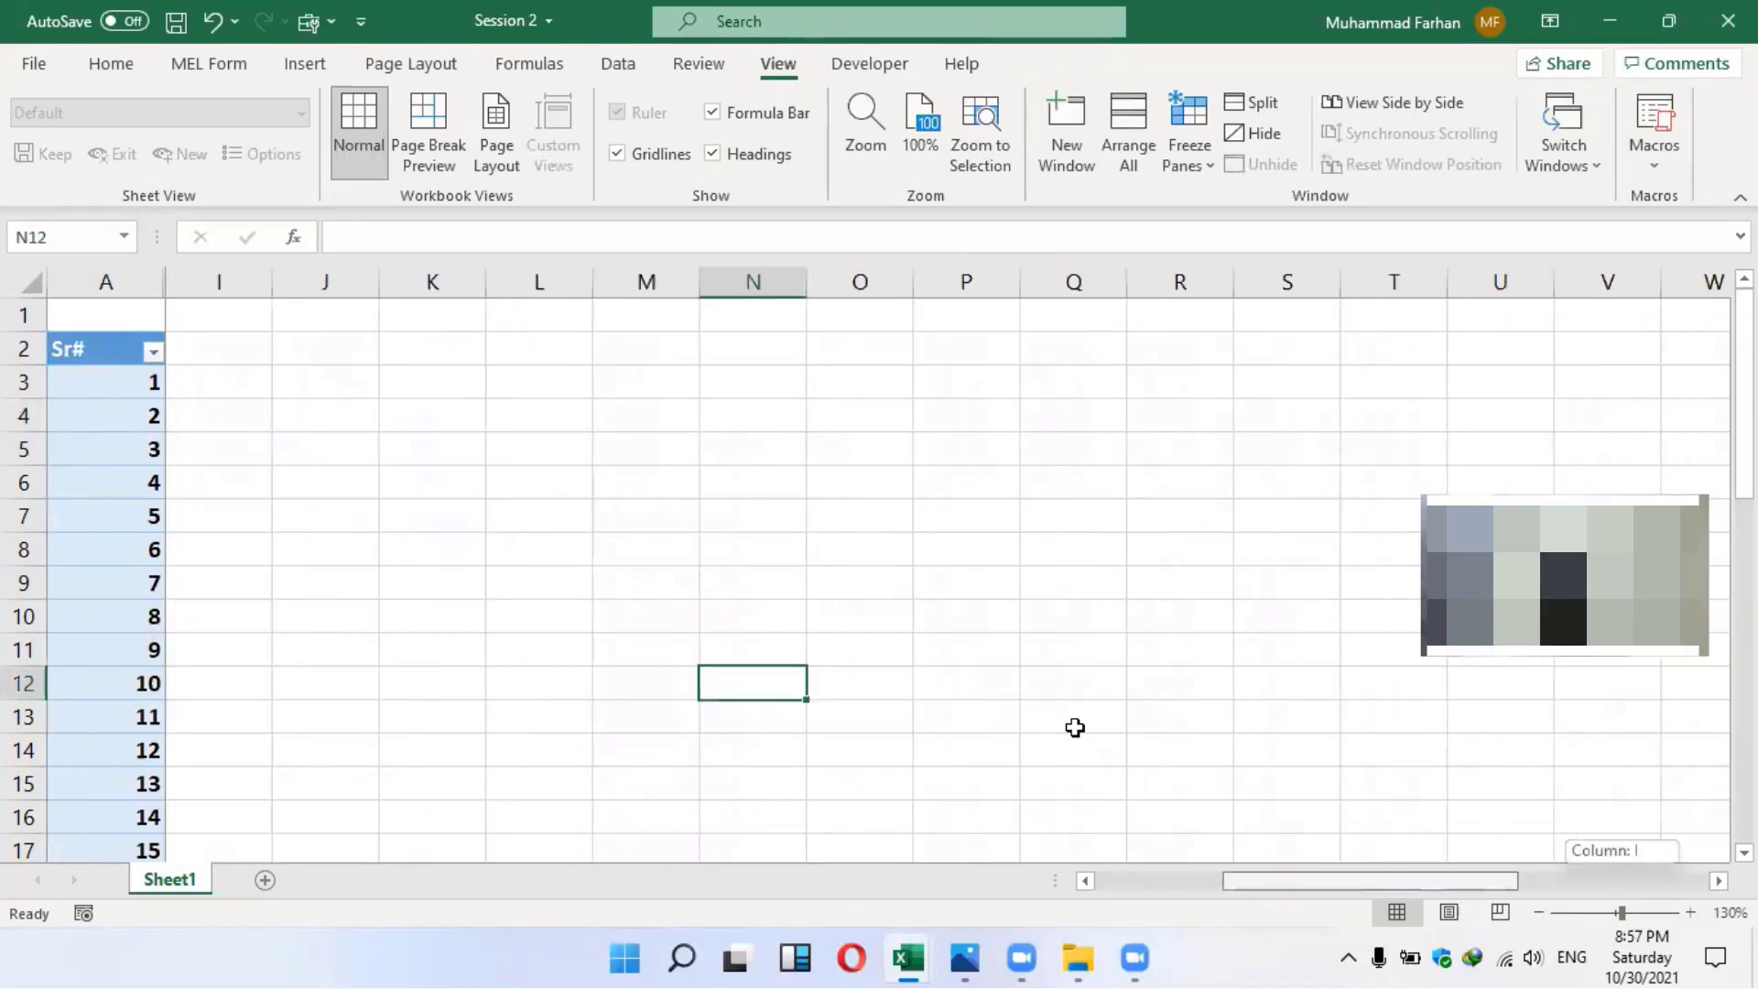
{"action": "scroll", "coordinate": [1075, 727], "scroll_direction": "left", "scroll_amount": 7}
{"action": "scroll", "coordinate": [1200, 676], "scroll_direction": "down", "scroll_amount": 11}
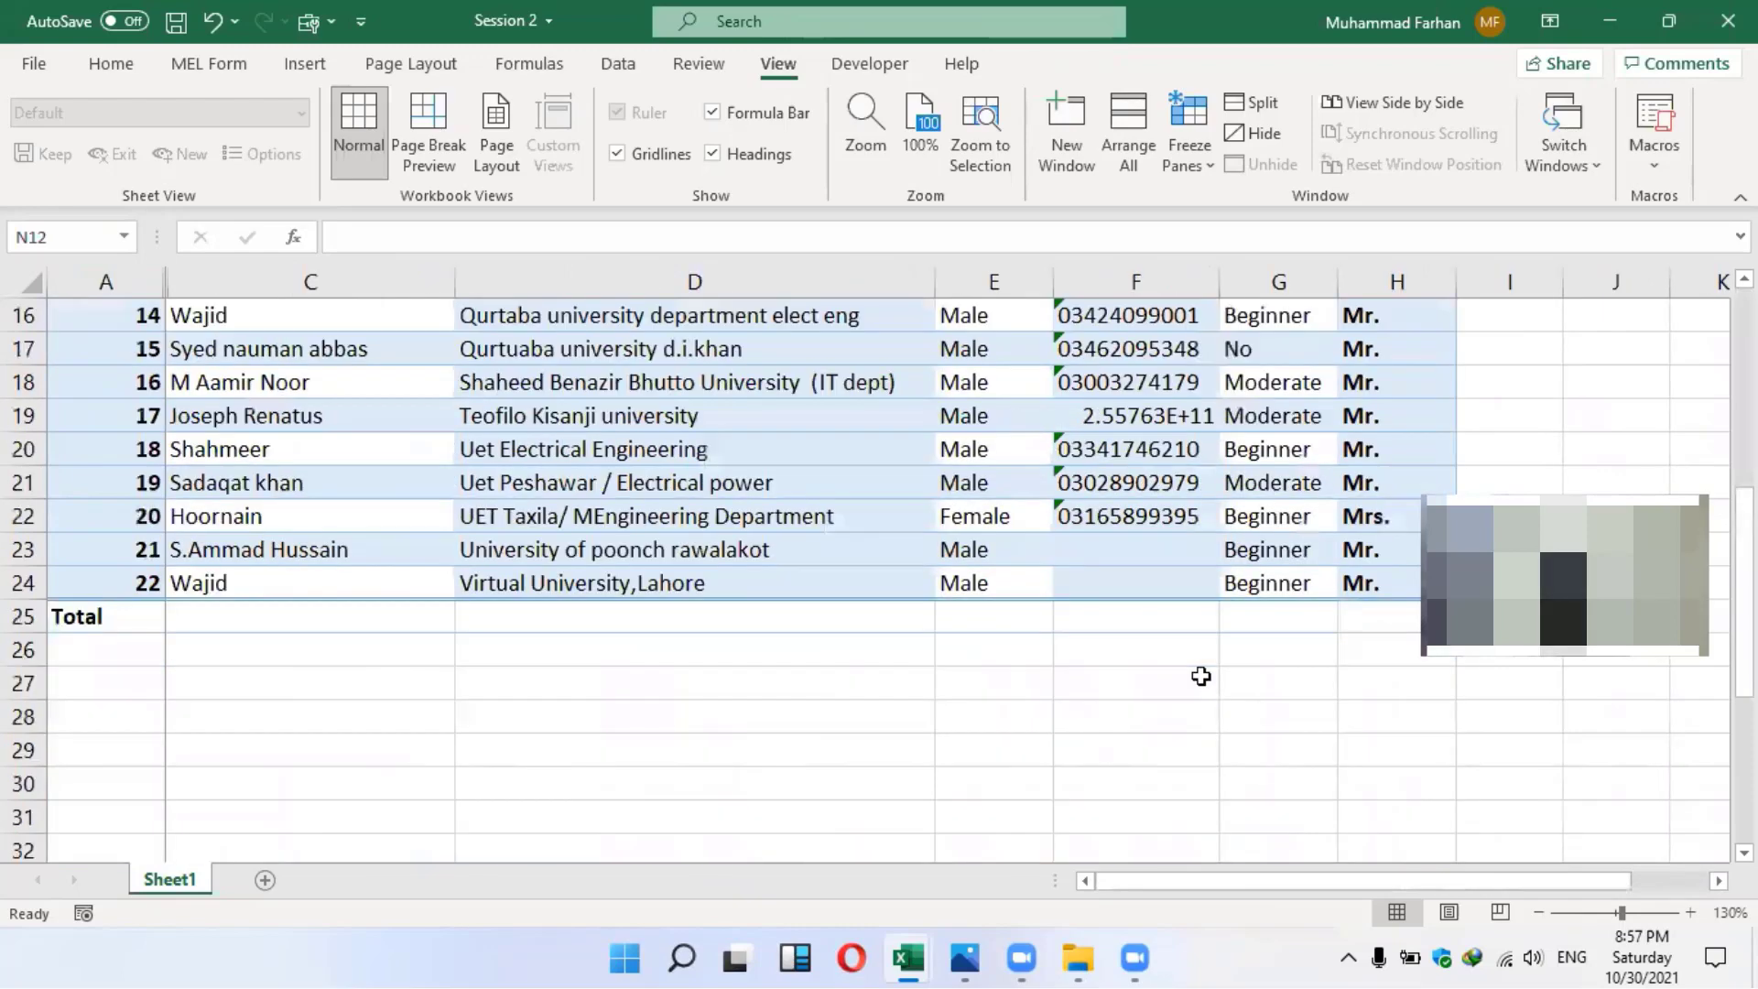
{"action": "scroll", "coordinate": [1201, 675], "scroll_direction": "up", "scroll_amount": 2}
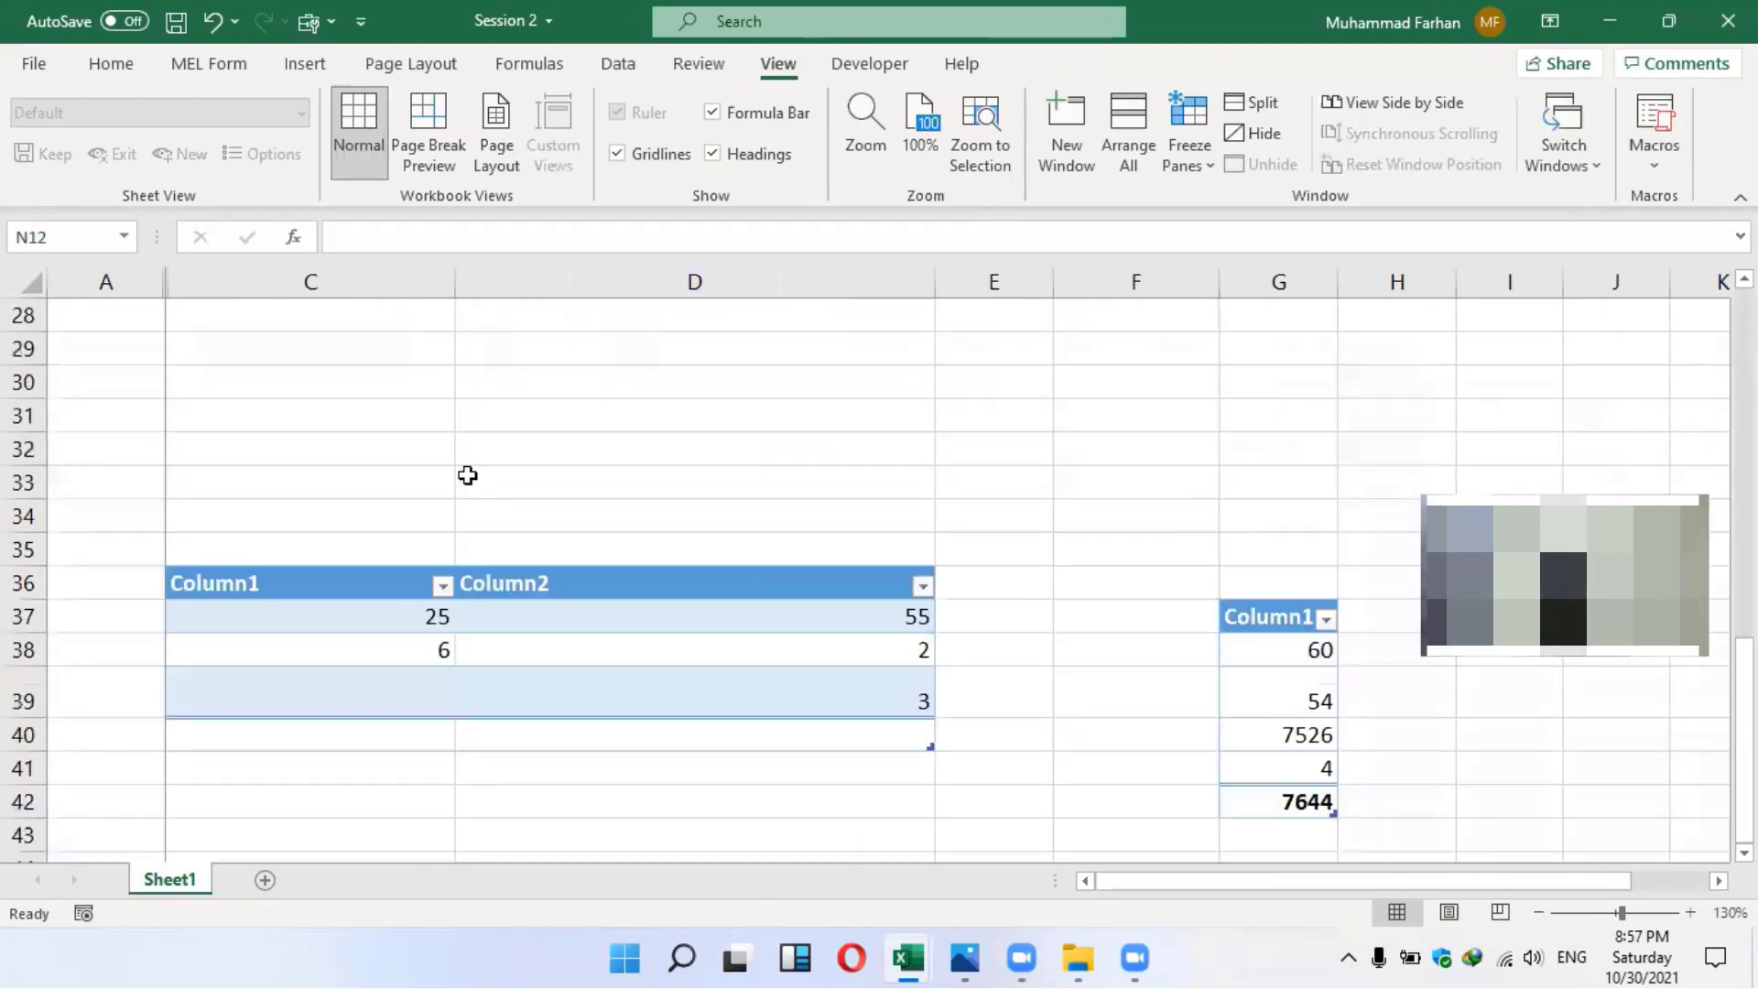
Turn off the total row of the student table
{"action": "scroll", "coordinate": [463, 474], "scroll_direction": "up", "scroll_amount": 2}
{"action": "scroll", "coordinate": [86, 598], "scroll_direction": "up", "scroll_amount": 2}
{"action": "left_click", "coordinate": [108, 549]}
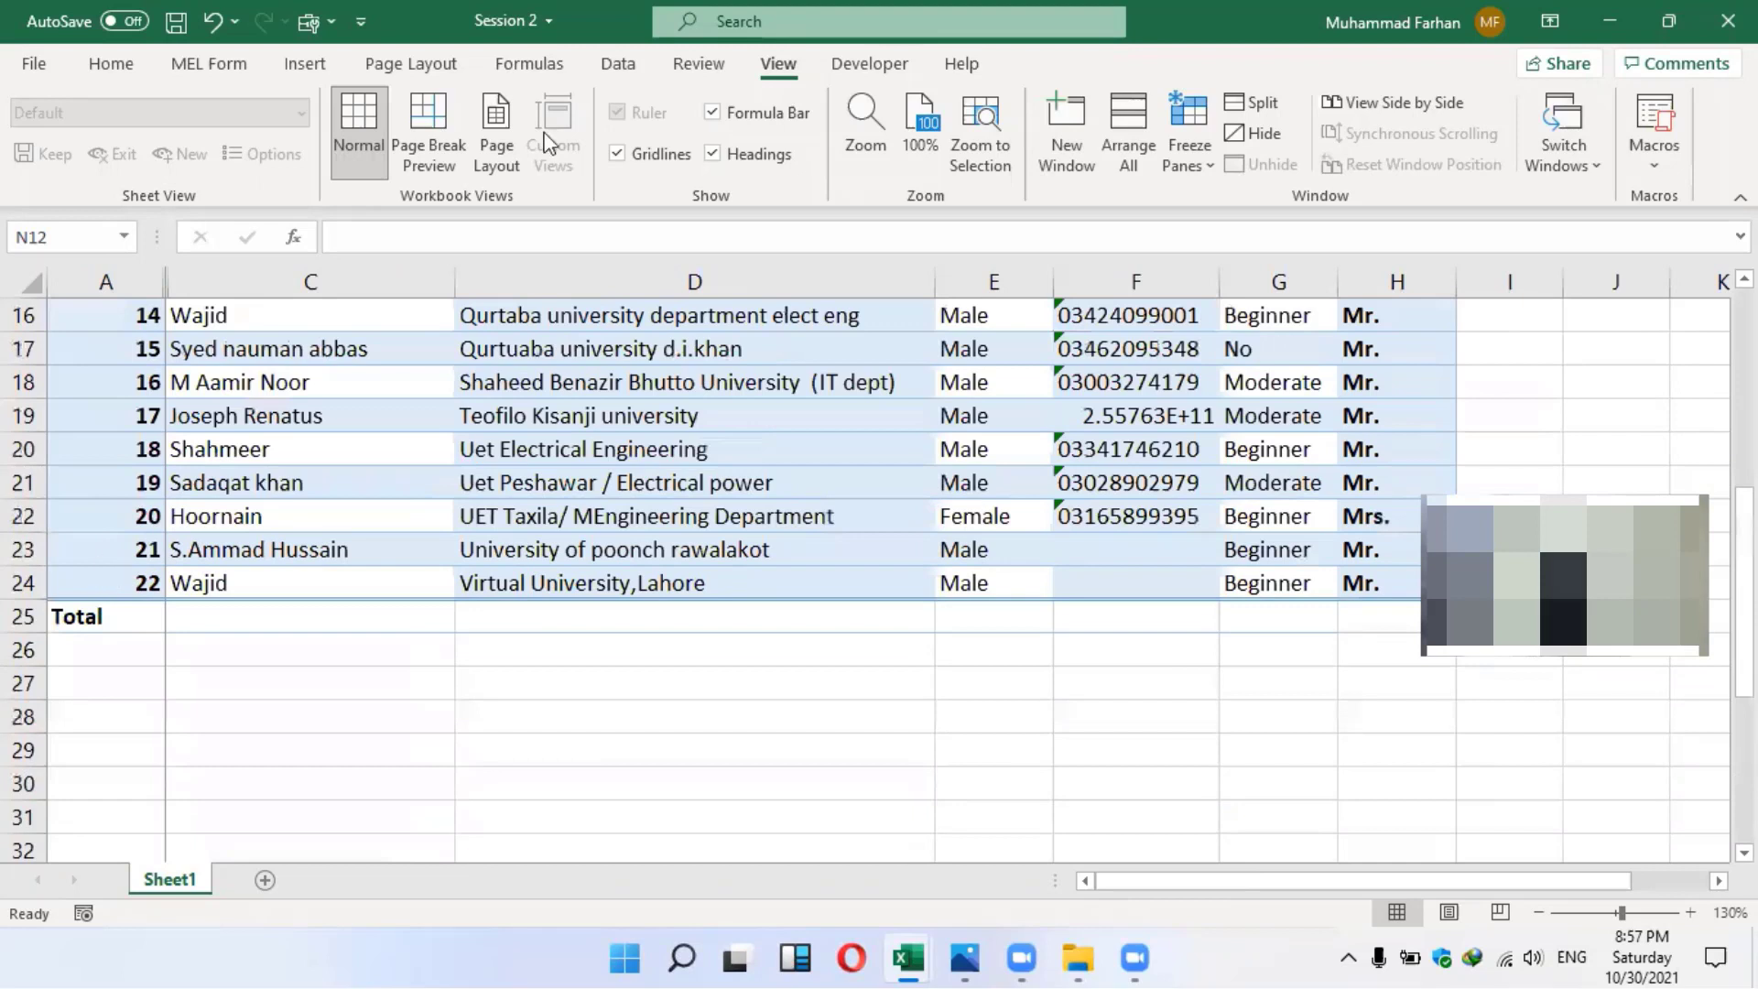
{"action": "key", "text": "alt+j"}
{"action": "key", "text": "t"}
{"action": "left_click", "coordinate": [735, 131]}
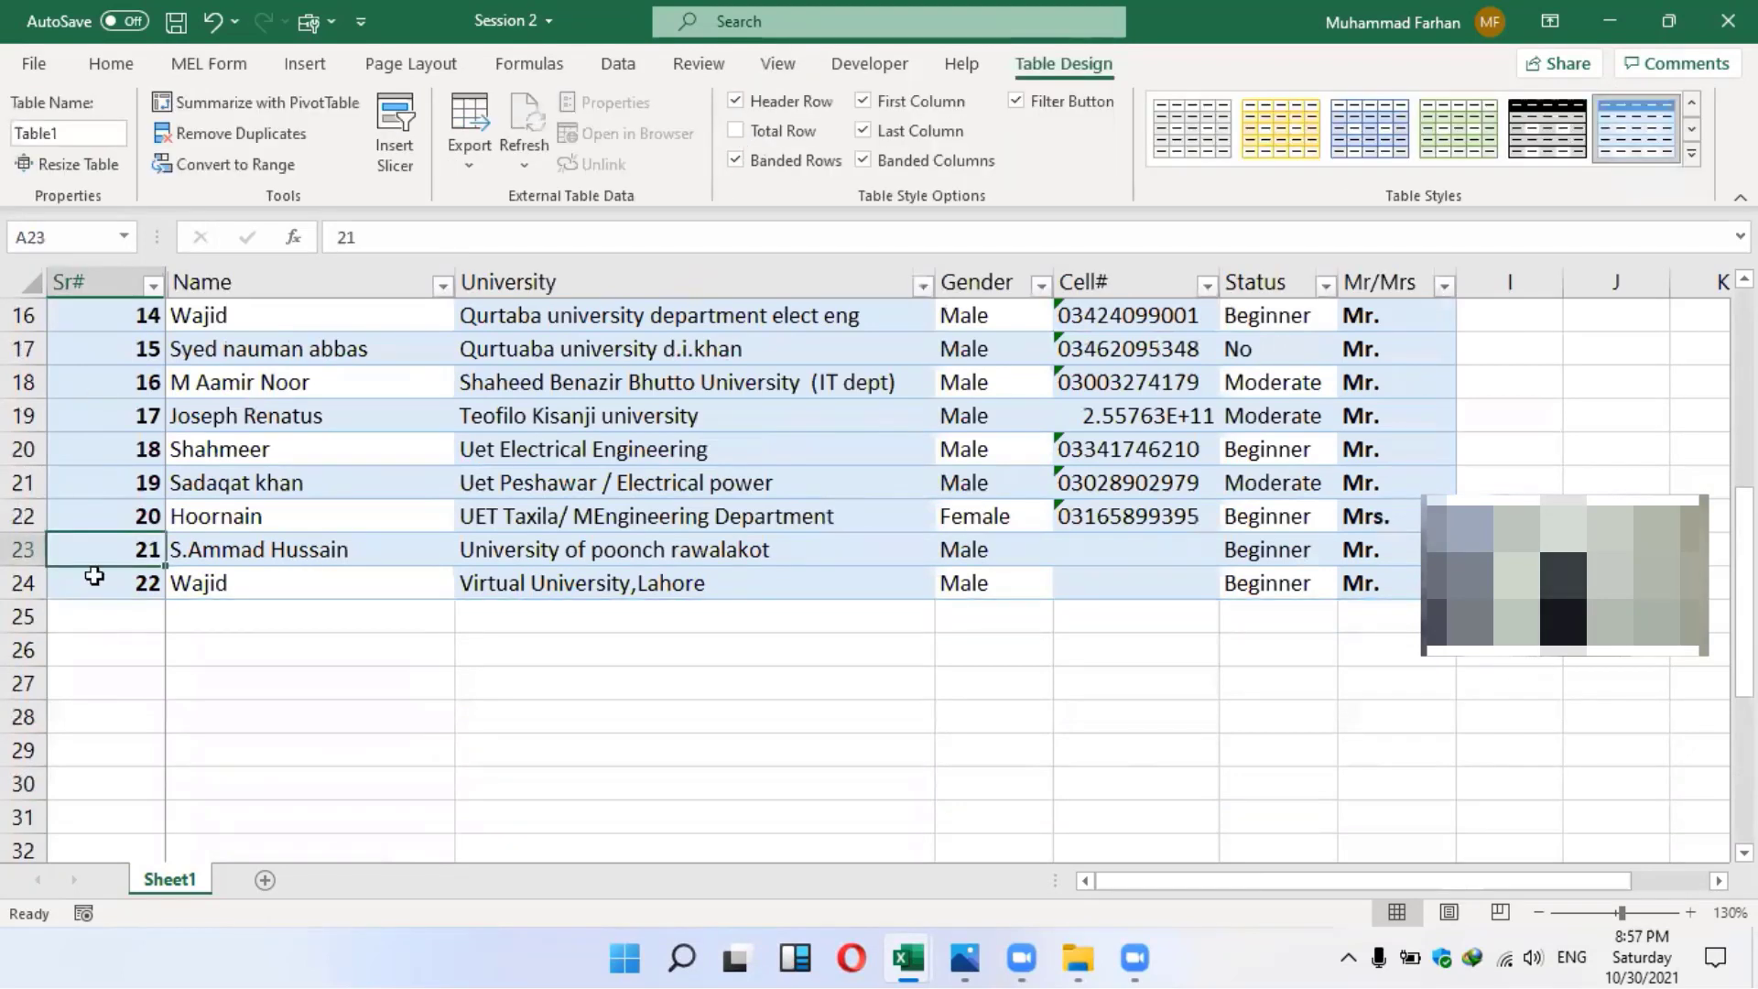
Extend the Sr# numbering from rows 23 and 24 down to 89 in row 91, accepting the inserted table rows
{"action": "left_click_drag", "start_coordinate": [94, 540], "coordinate": [132, 582]}
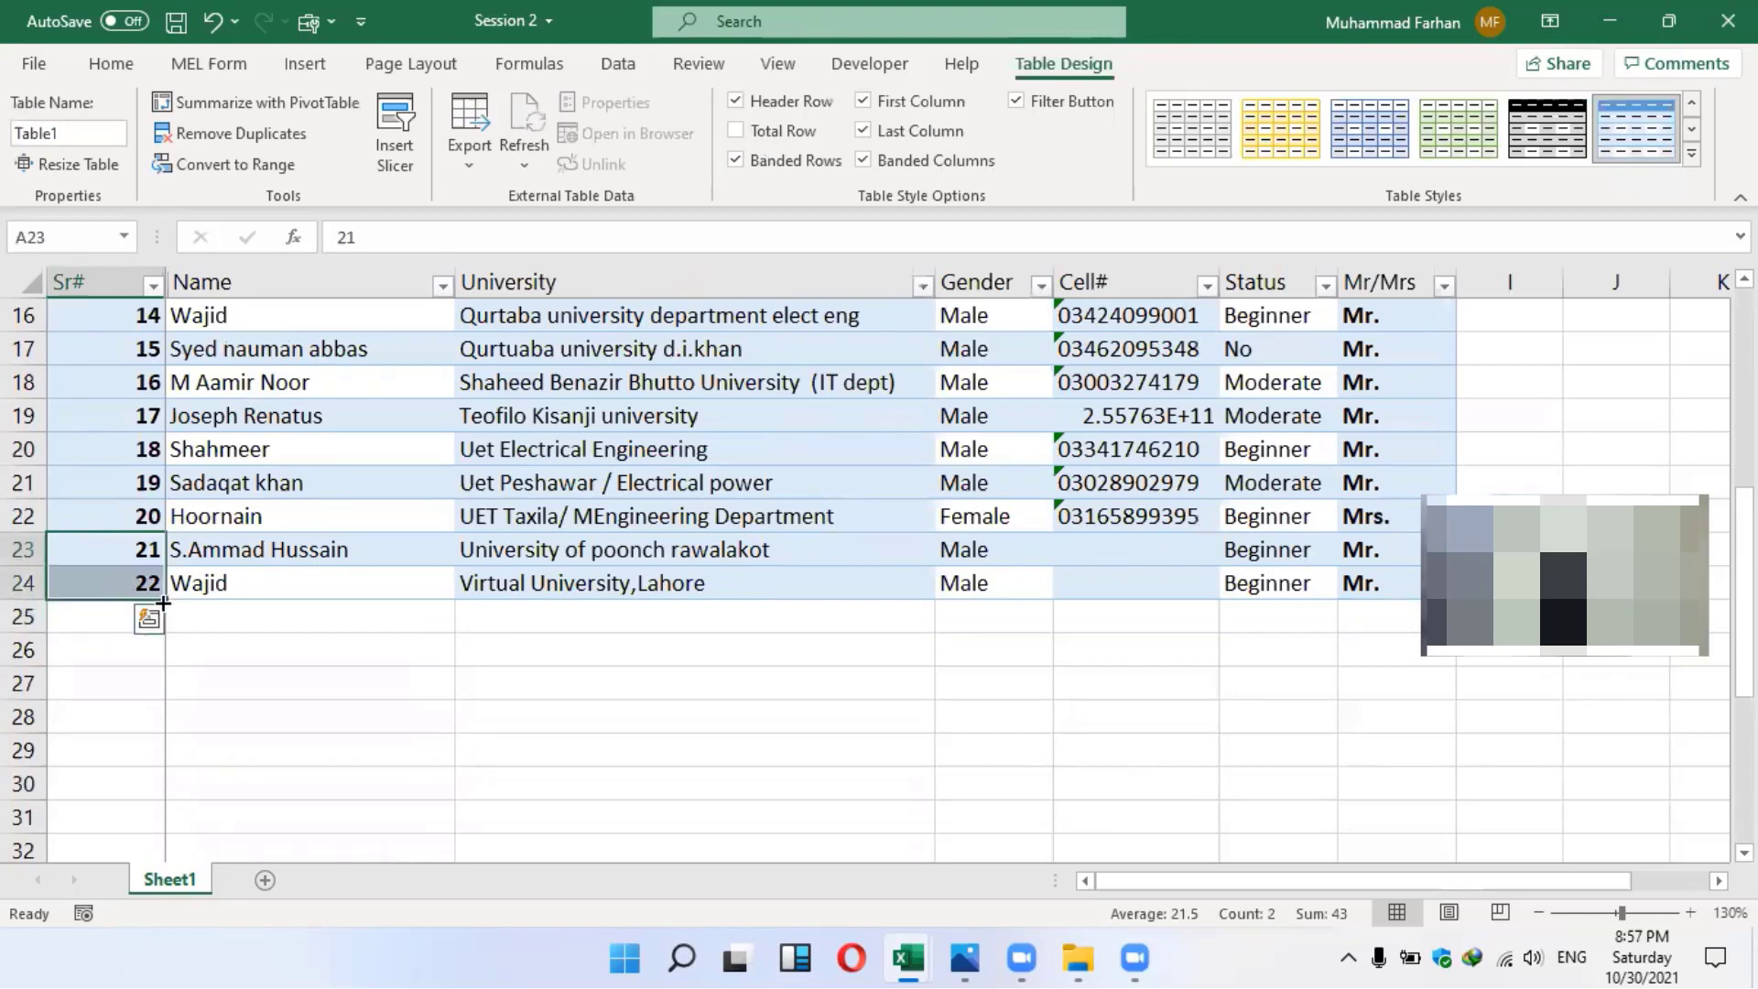
{"action": "mouse_move", "coordinate": [148, 786]}
{"action": "left_mouse_down"}
{"action": "mouse_move", "coordinate": [129, 949]}
{"action": "mouse_move", "coordinate": [160, 815]}
{"action": "left_mouse_up"}
{"action": "left_click_drag", "start_coordinate": [253, 710], "coordinate": [329, 686]}
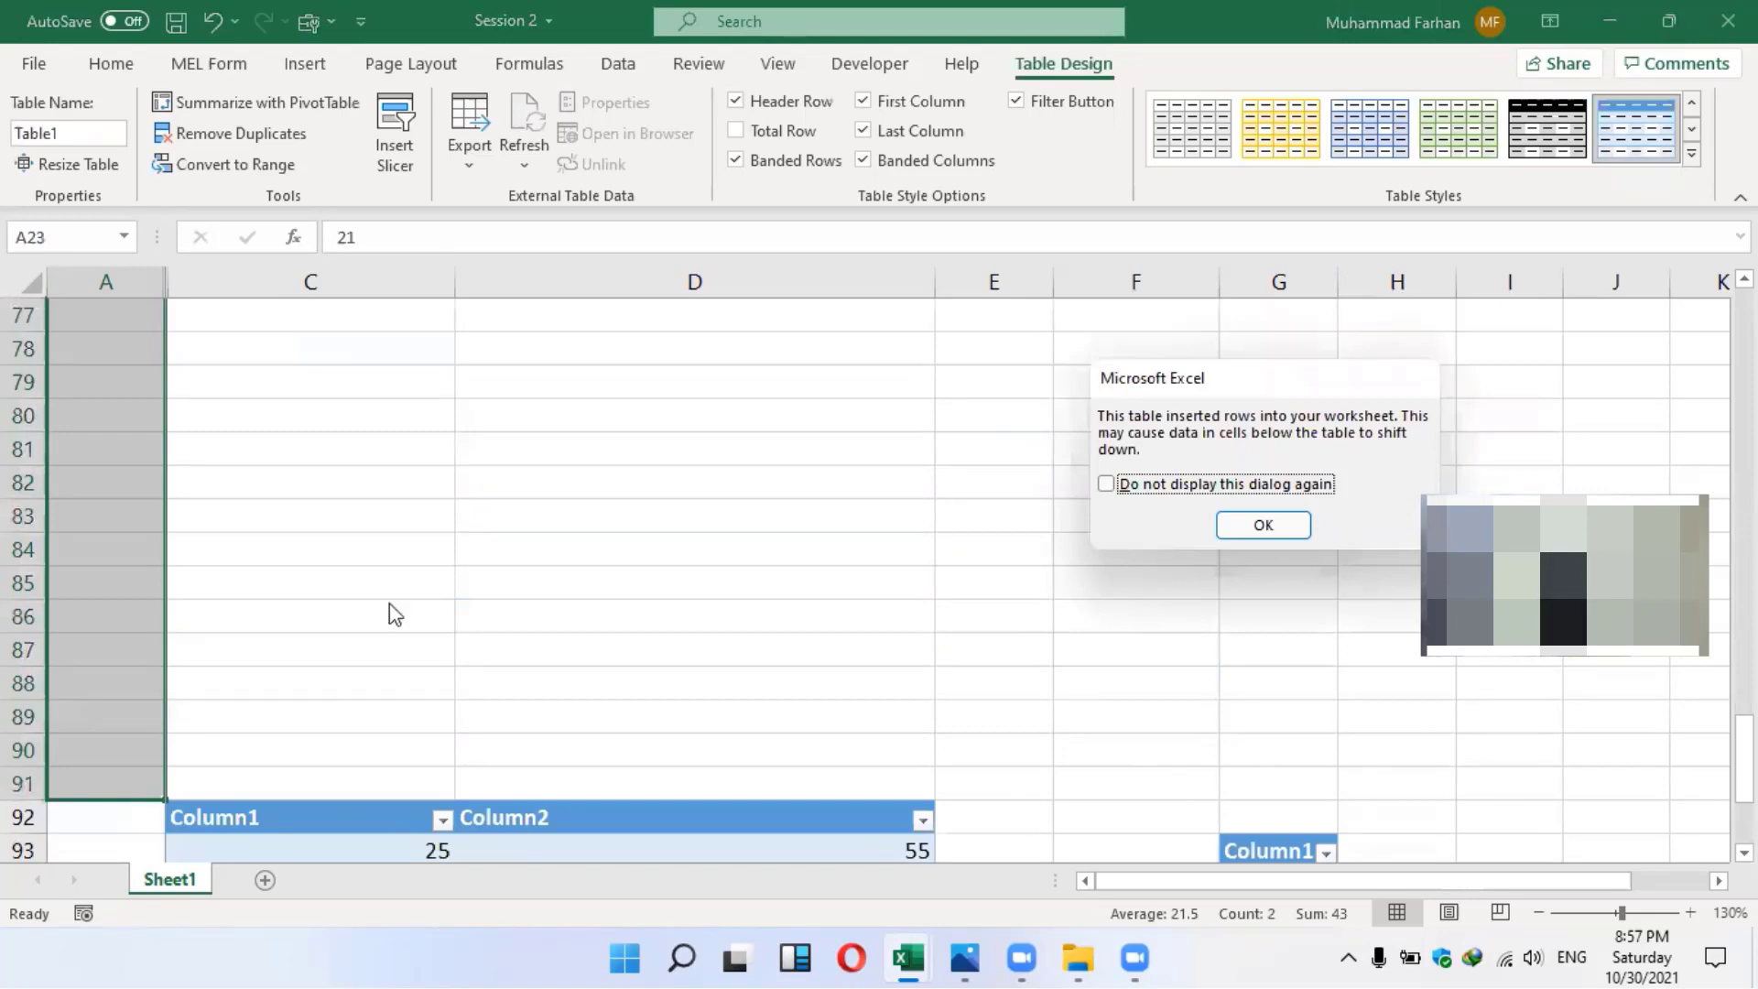
{"action": "key", "text": "Return"}
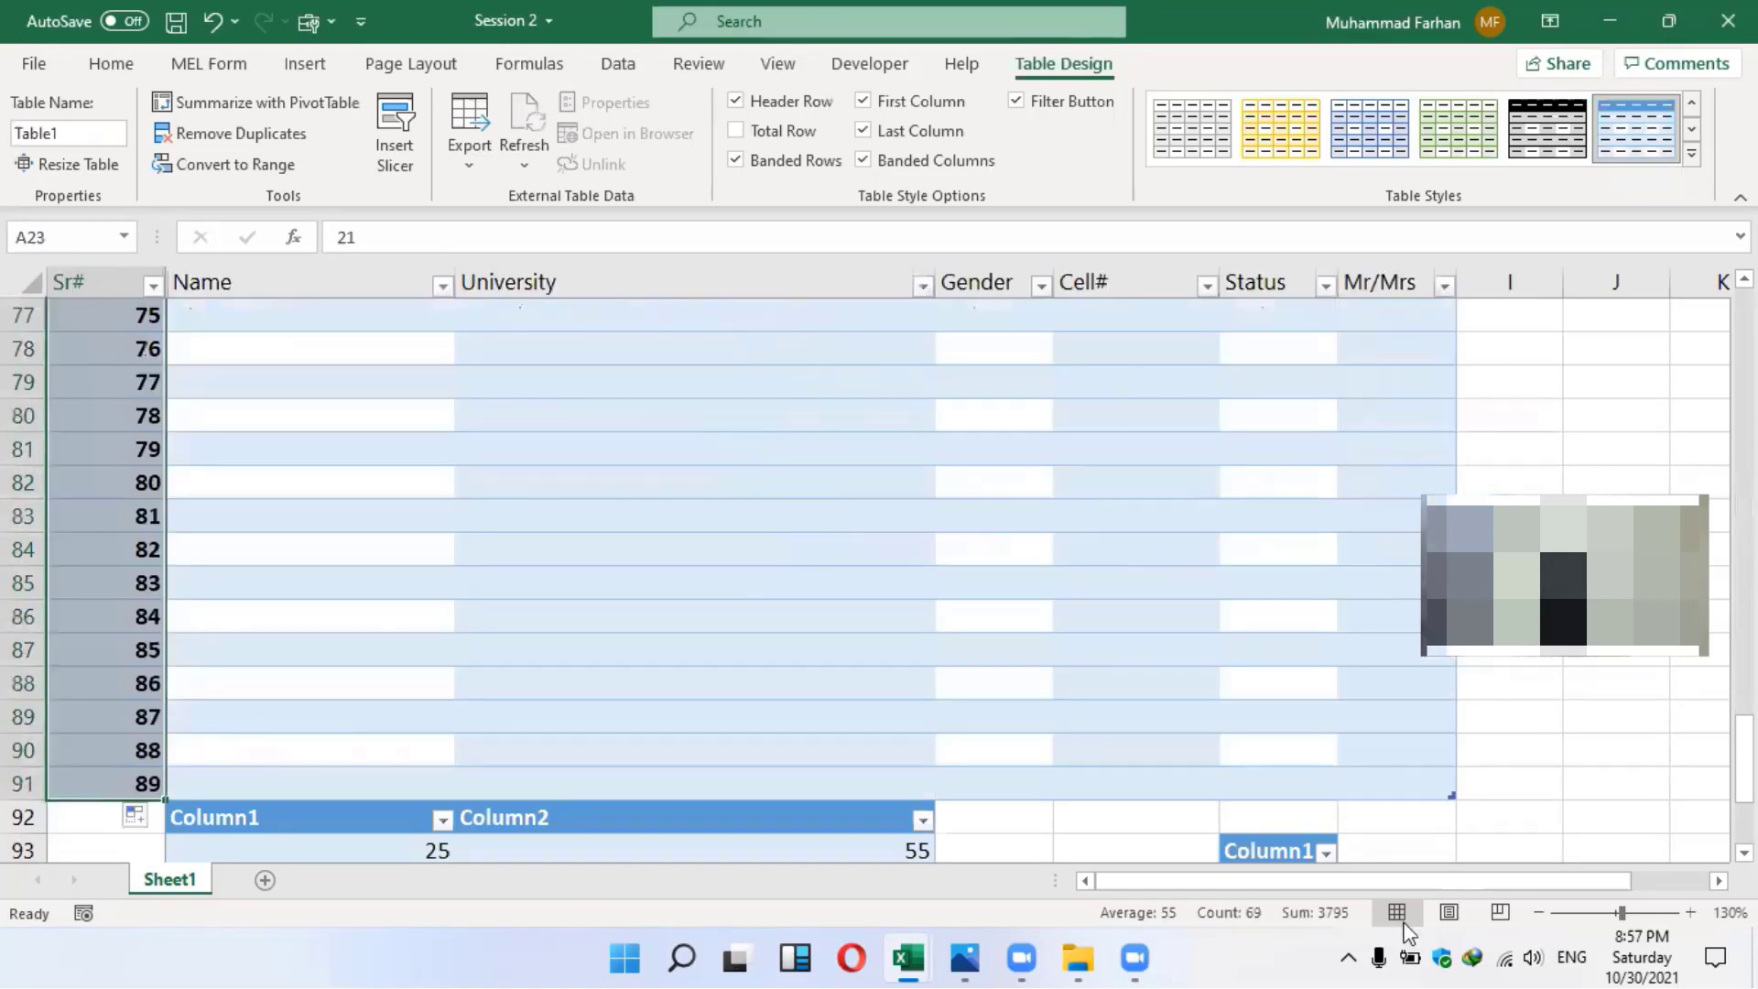
Examine the extended serial numbers beside the table's last columns and return to the first rows
{"action": "left_click_drag", "start_coordinate": [1405, 881], "coordinate": [1483, 880]}
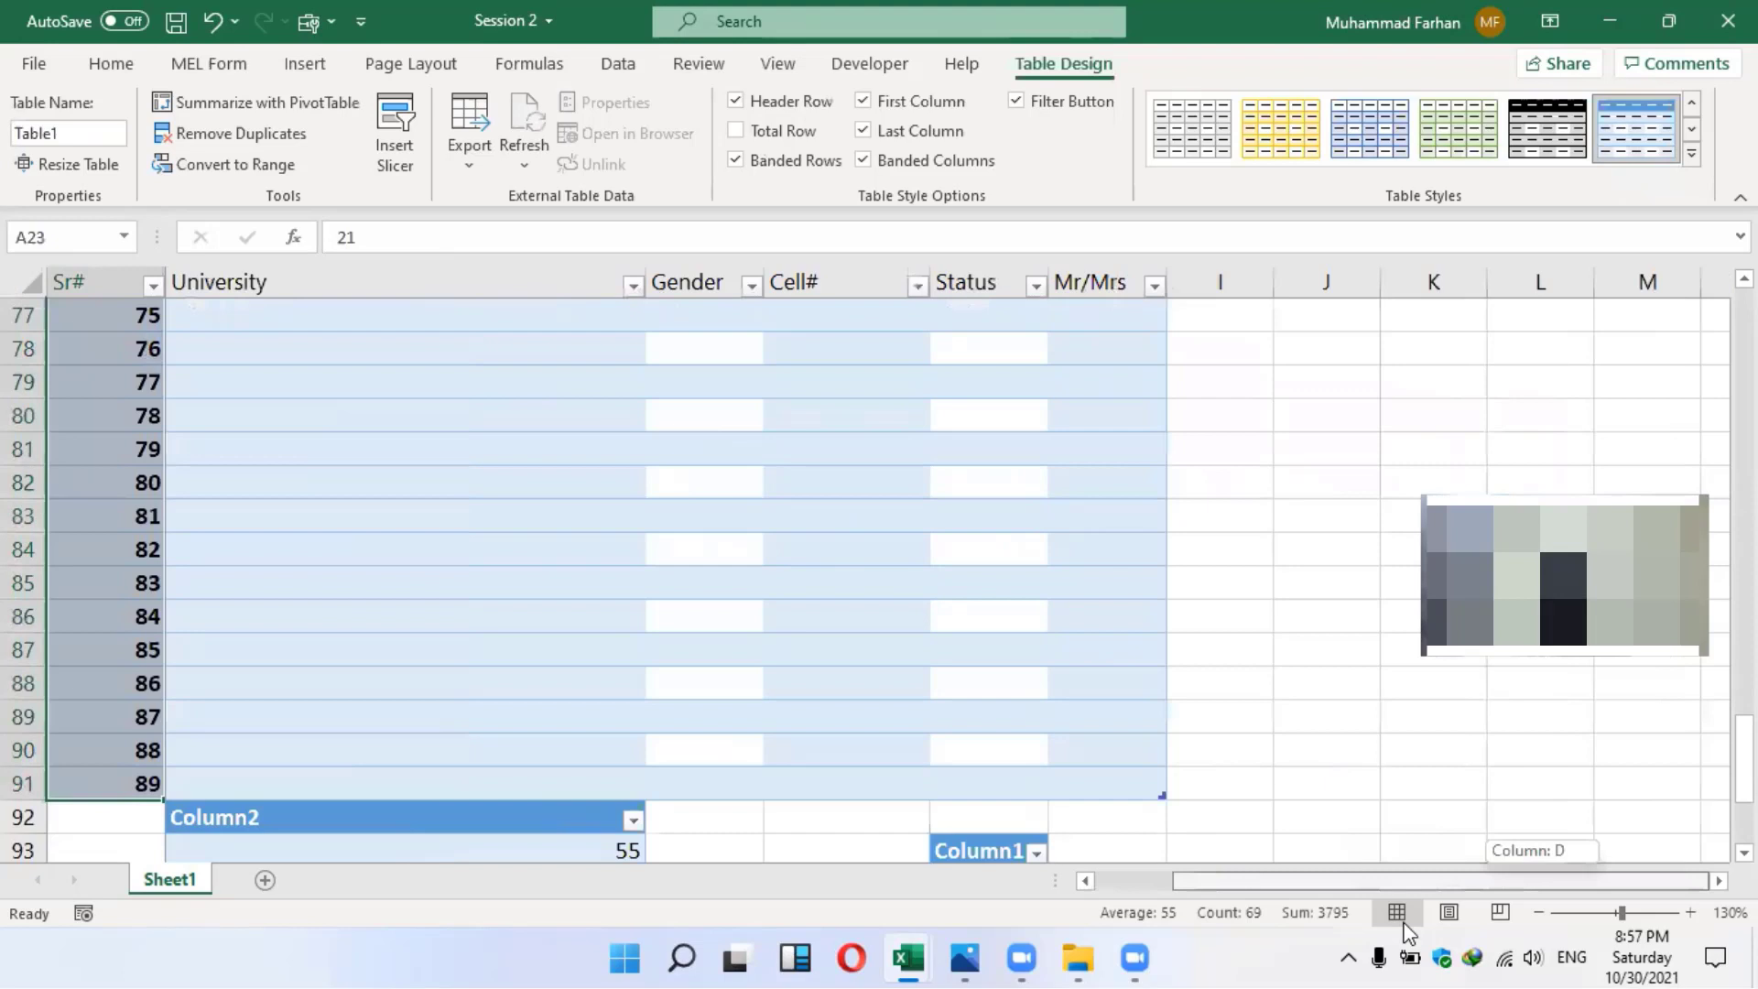
{"action": "left_click", "coordinate": [1718, 881]}
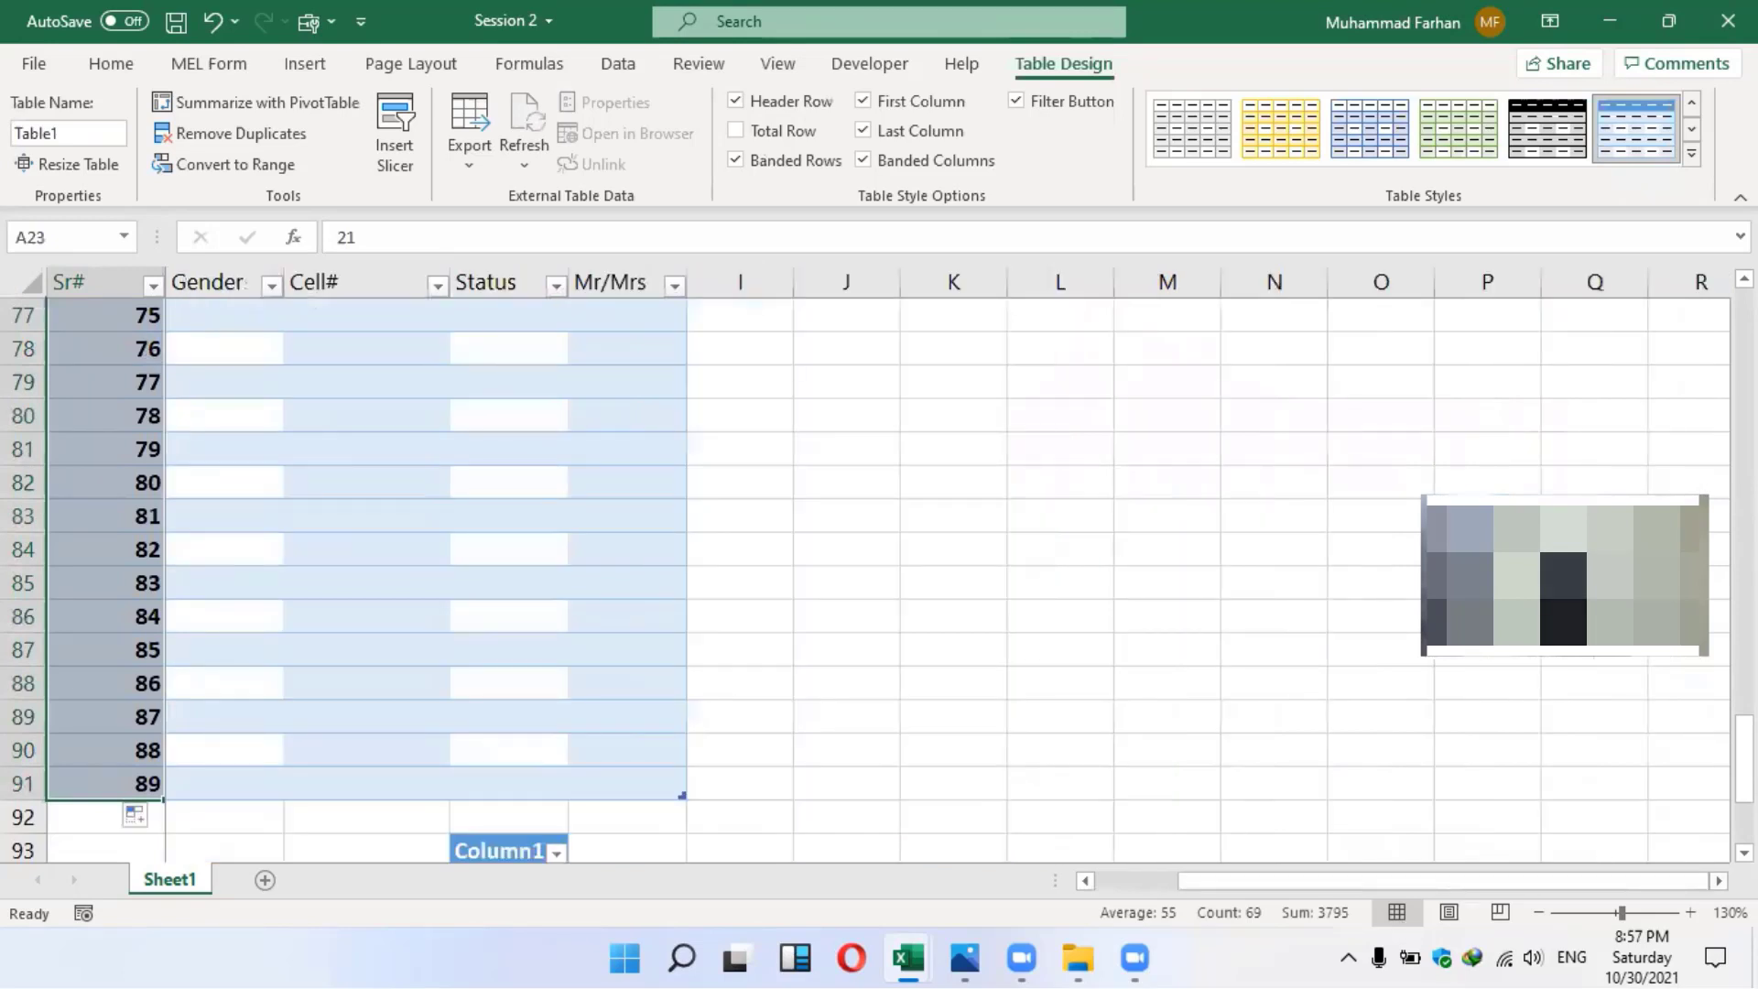
{"action": "left_click", "coordinate": [1718, 880]}
{"action": "left_click_drag", "start_coordinate": [1464, 880], "coordinate": [1438, 880]}
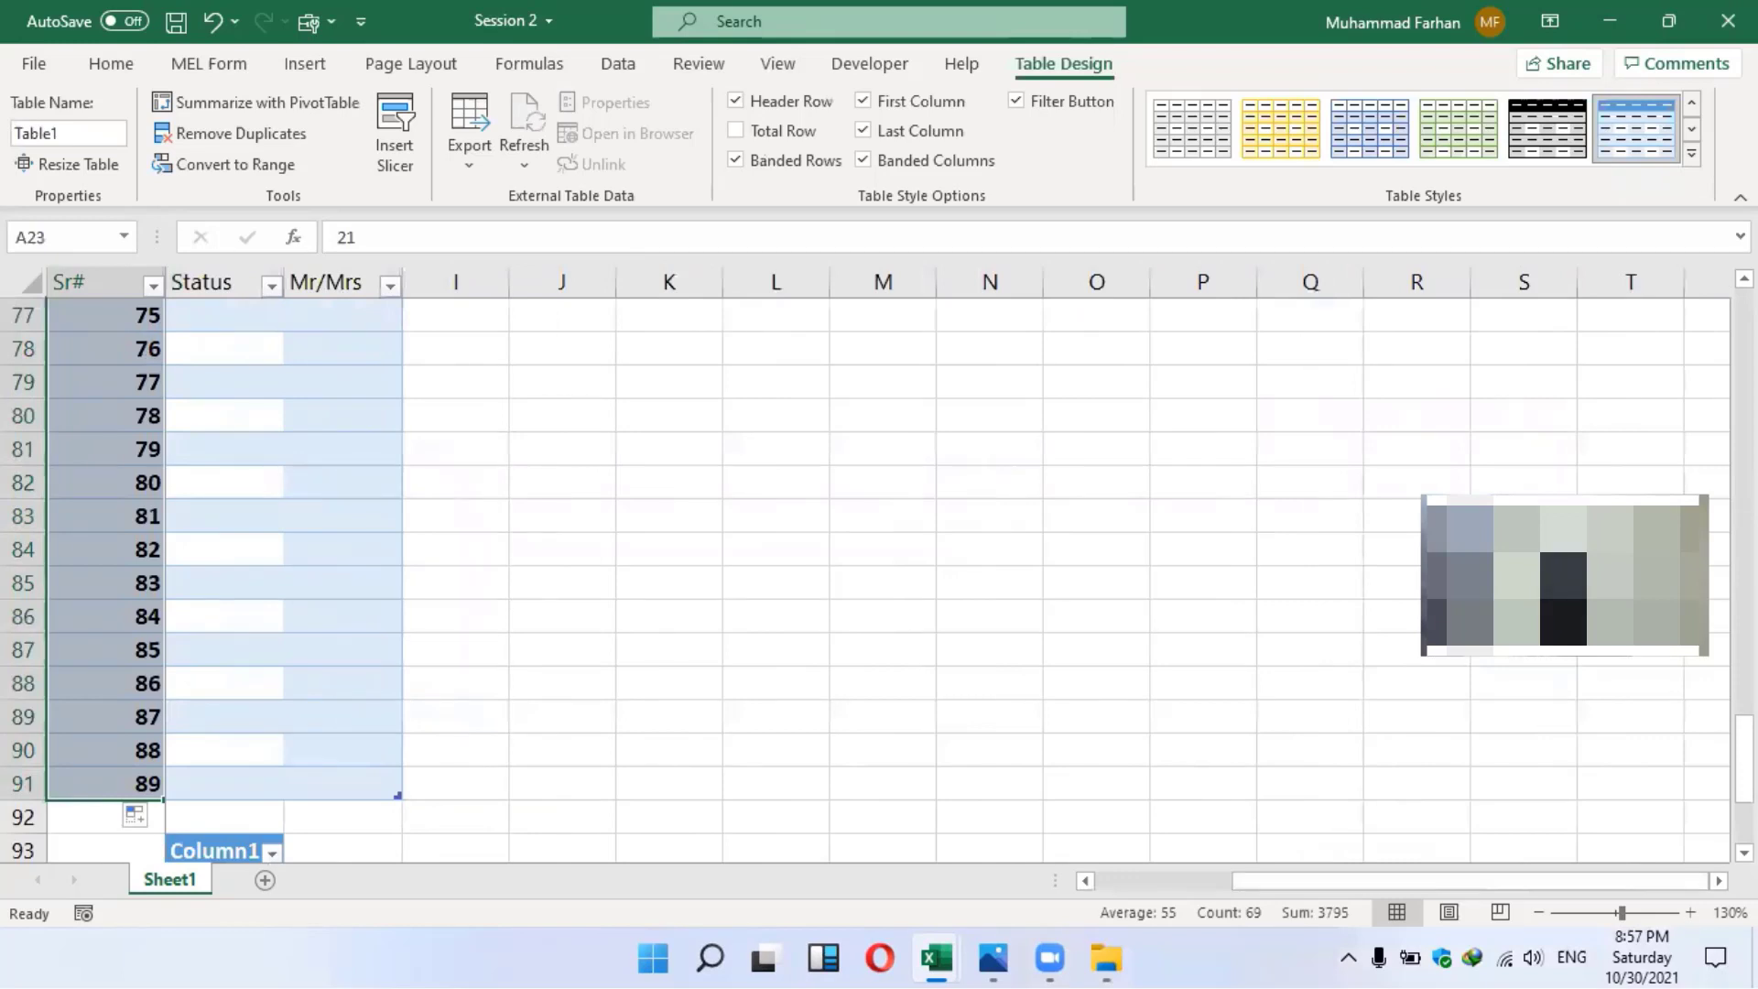
{"action": "left_click", "coordinate": [1085, 880]}
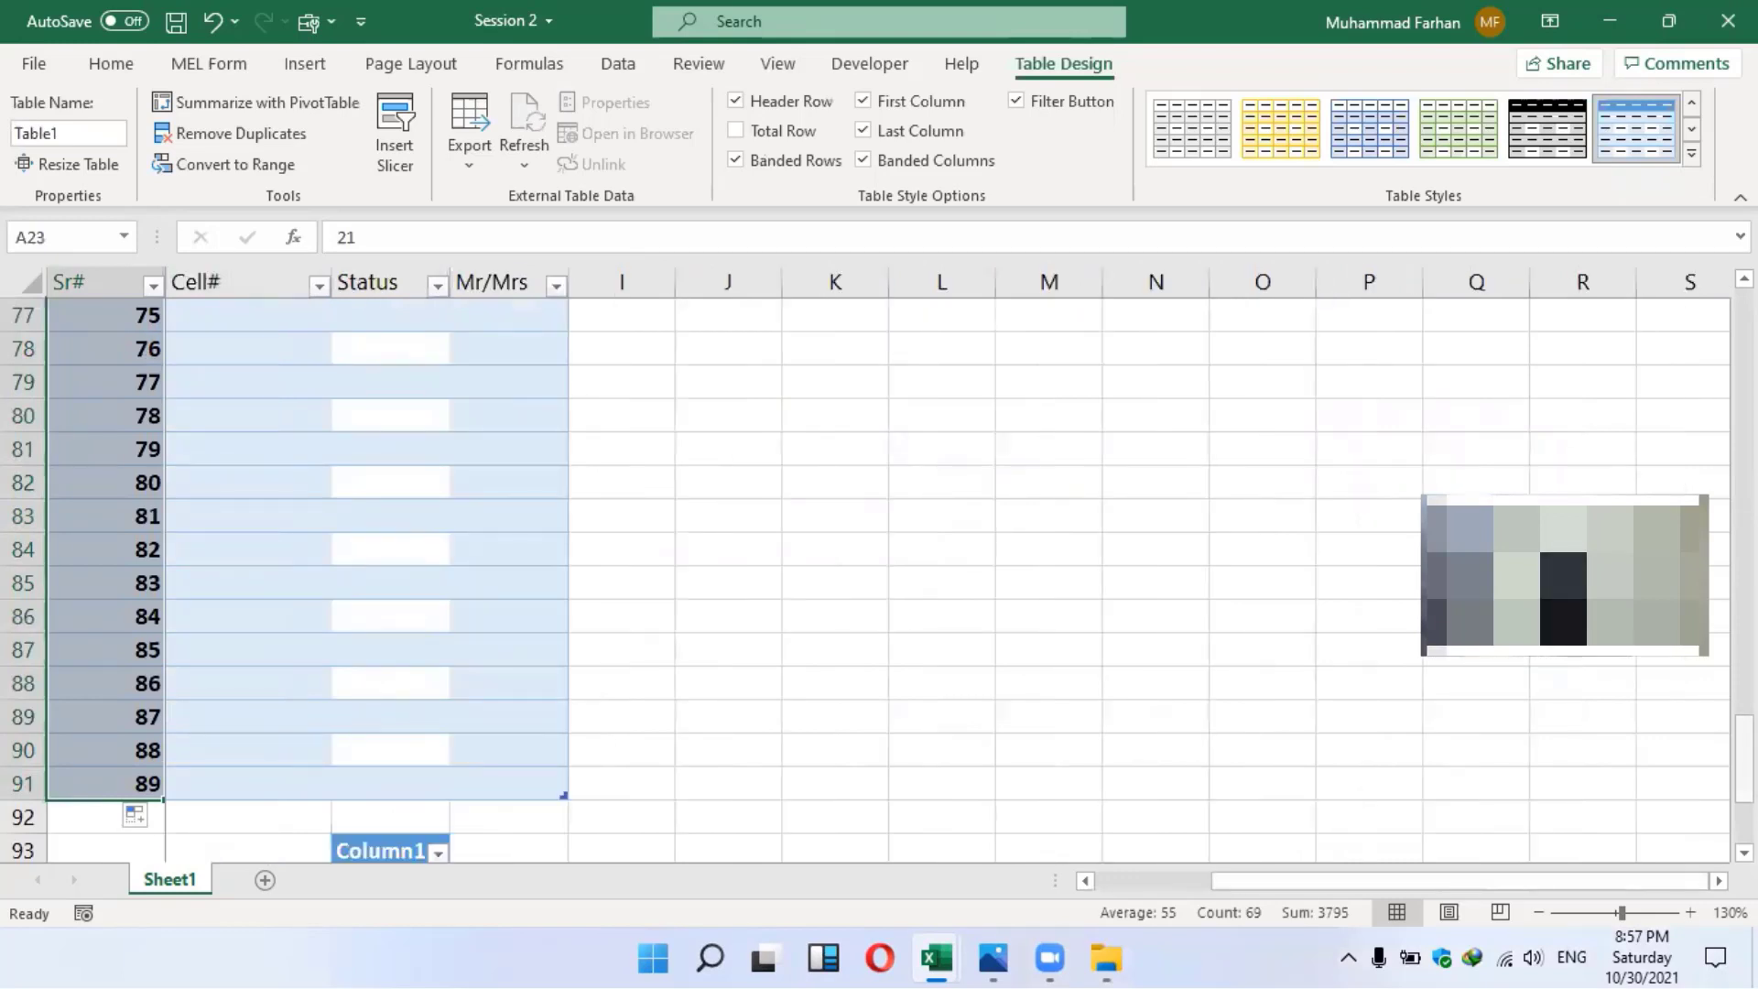
{"action": "left_click_drag", "start_coordinate": [1744, 758], "coordinate": [1744, 330]}
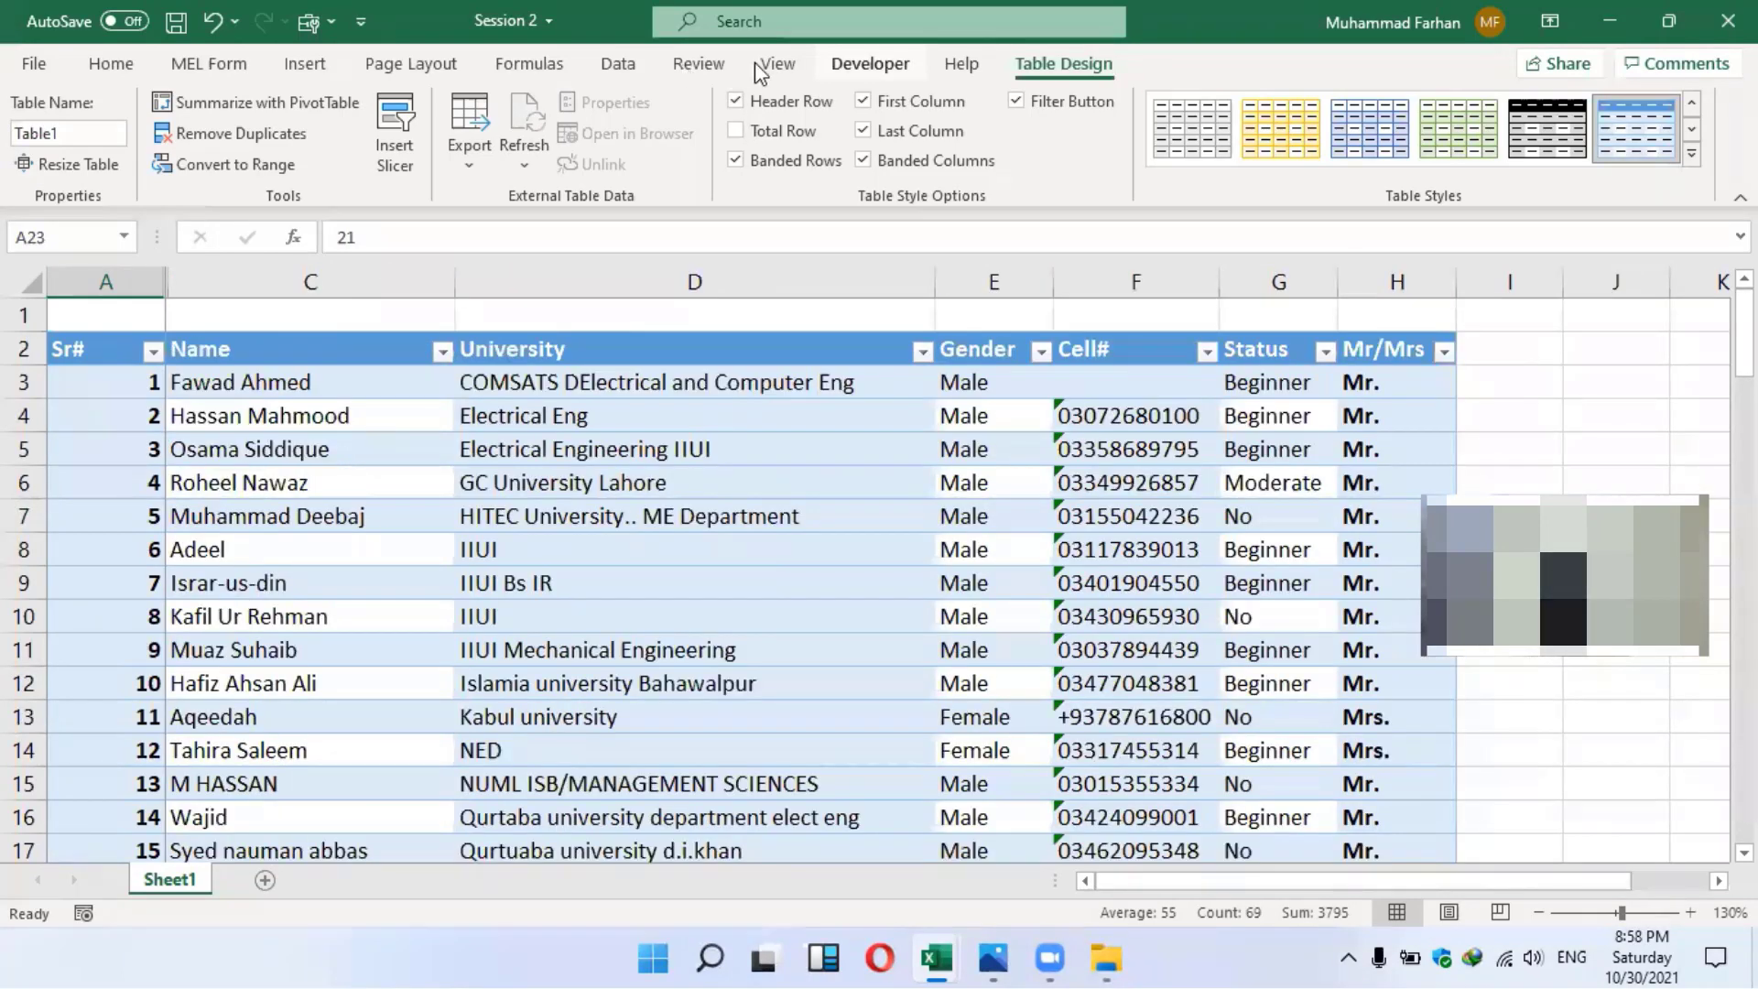
Unfreeze the panes in the Session 2 workbook
{"action": "left_click", "coordinate": [785, 66]}
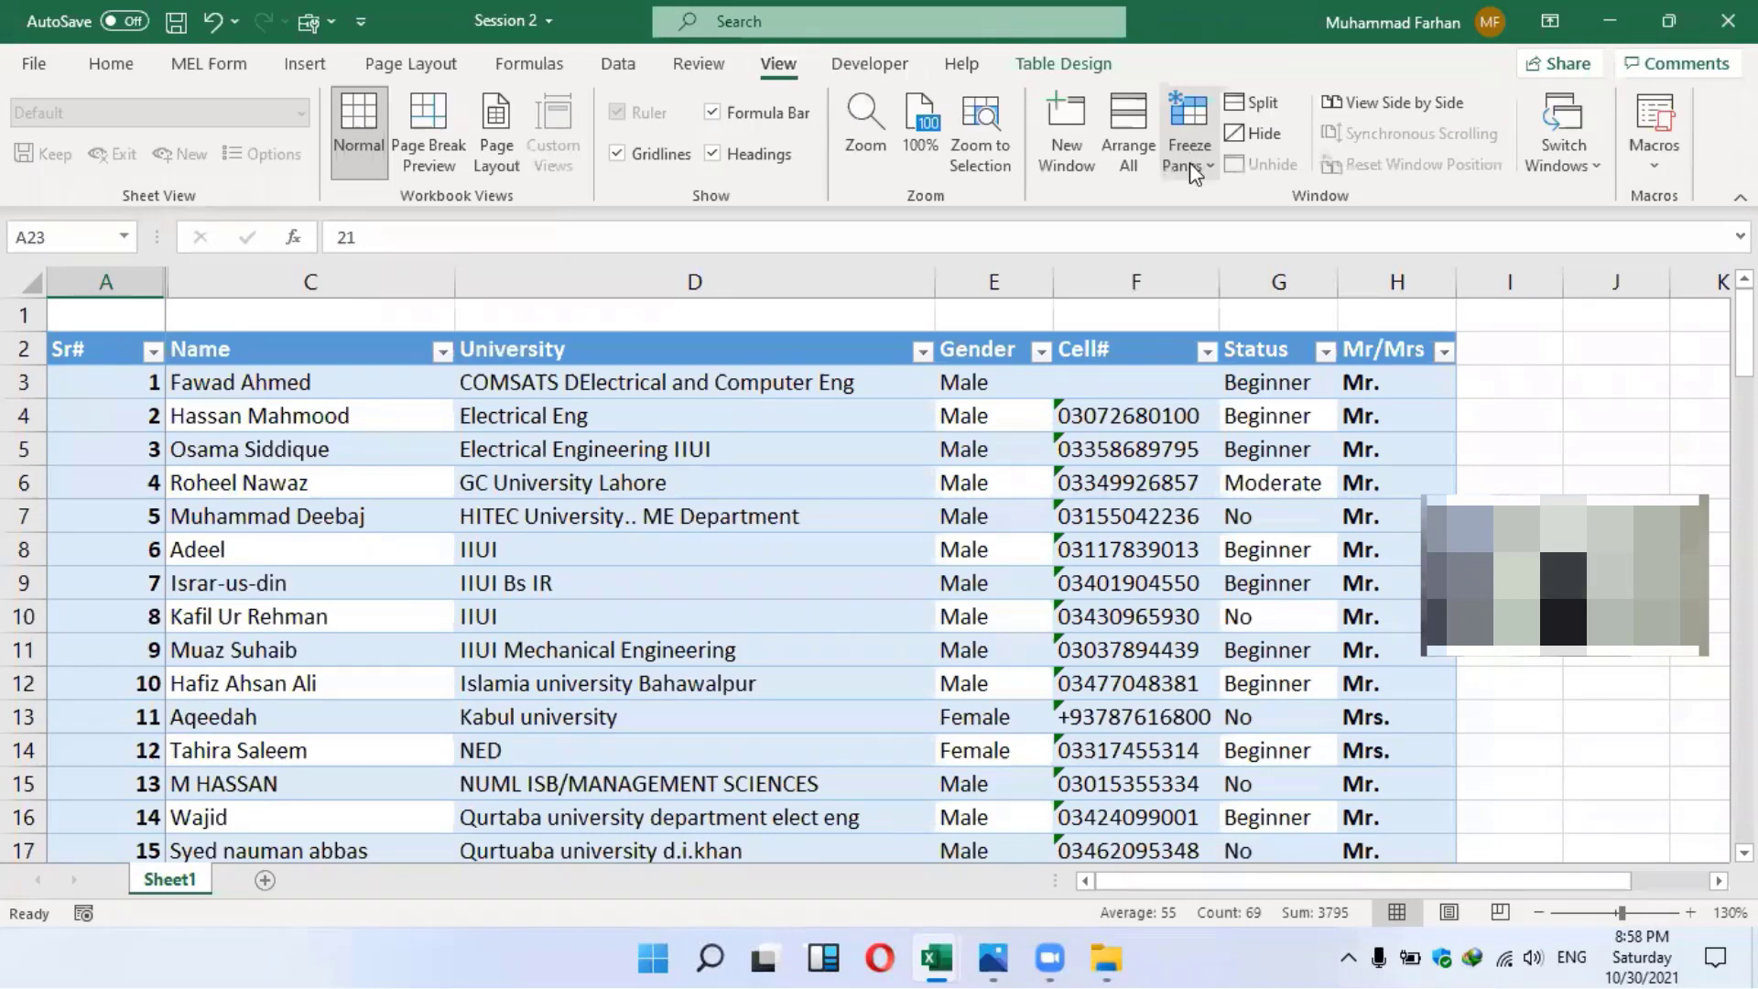
{"action": "left_click", "coordinate": [1195, 172]}
{"action": "left_click", "coordinate": [520, 223]}
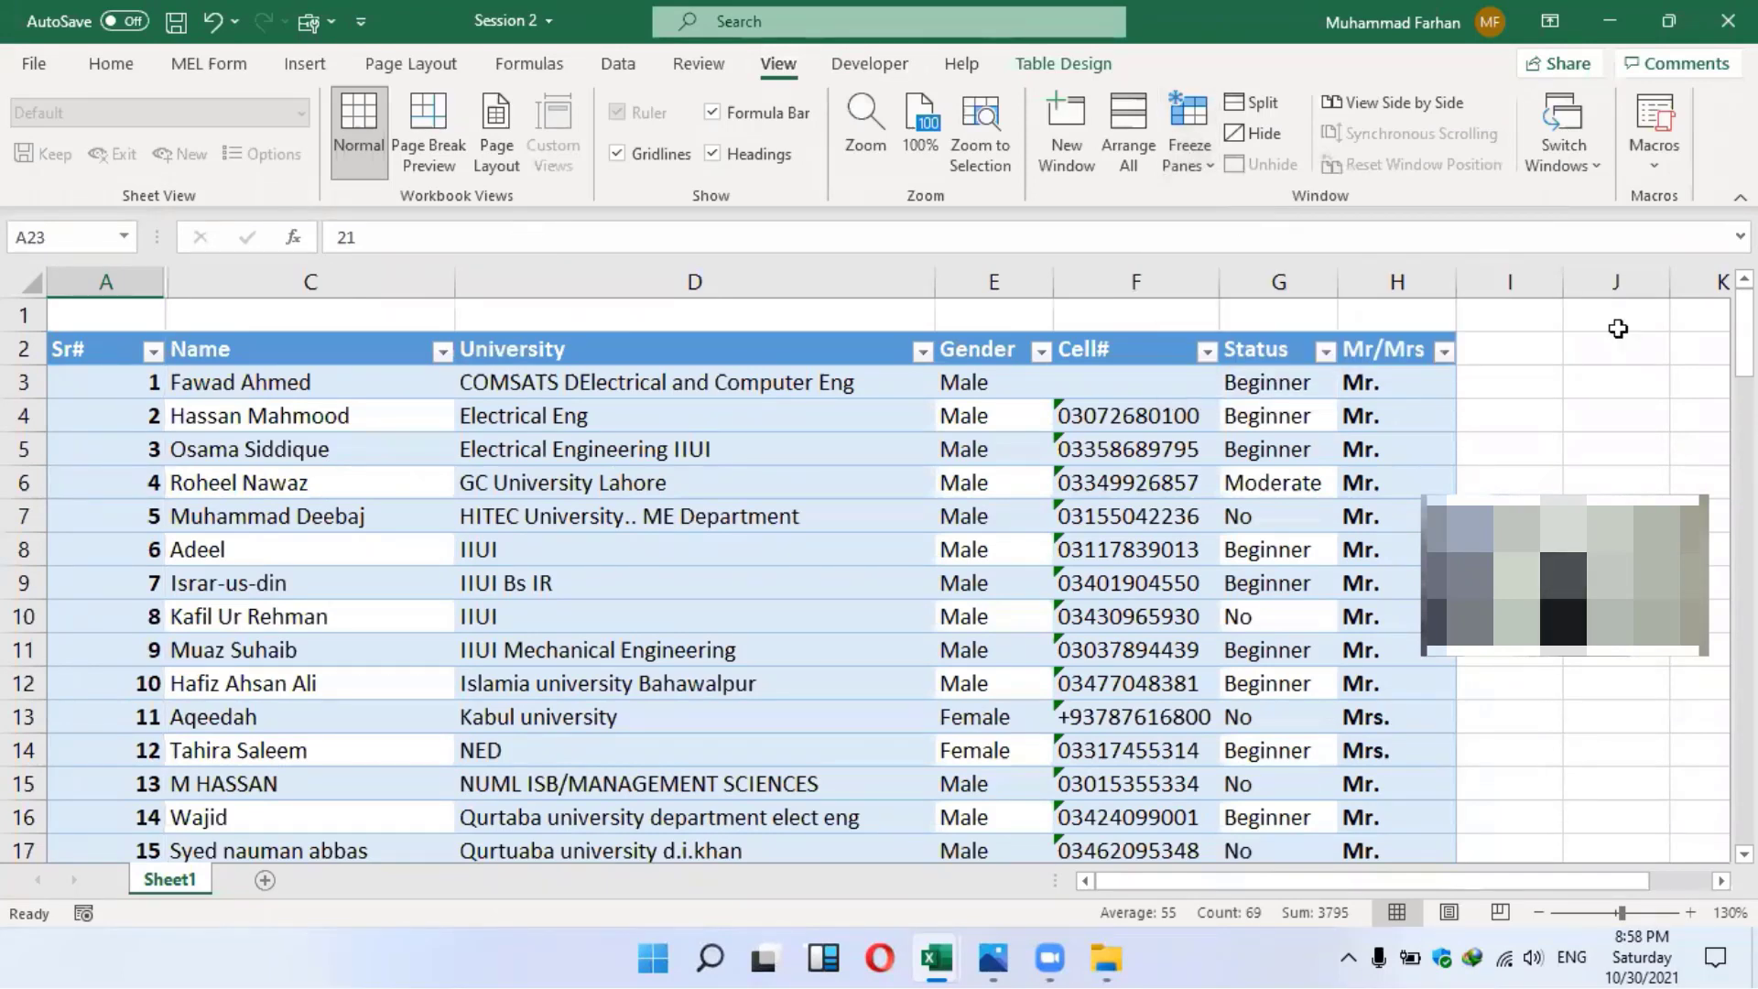
{"action": "mouse_move", "coordinate": [1744, 340]}
{"action": "left_mouse_down"}
{"action": "mouse_move", "coordinate": [1744, 668]}
{"action": "mouse_move", "coordinate": [1744, 335]}
{"action": "left_mouse_up"}
{"action": "mouse_move", "coordinate": [1541, 881]}
{"action": "left_mouse_down"}
{"action": "mouse_move", "coordinate": [1604, 881]}
{"action": "mouse_move", "coordinate": [1545, 911]}
{"action": "left_mouse_up"}
{"action": "left_click", "coordinate": [1060, 950]}
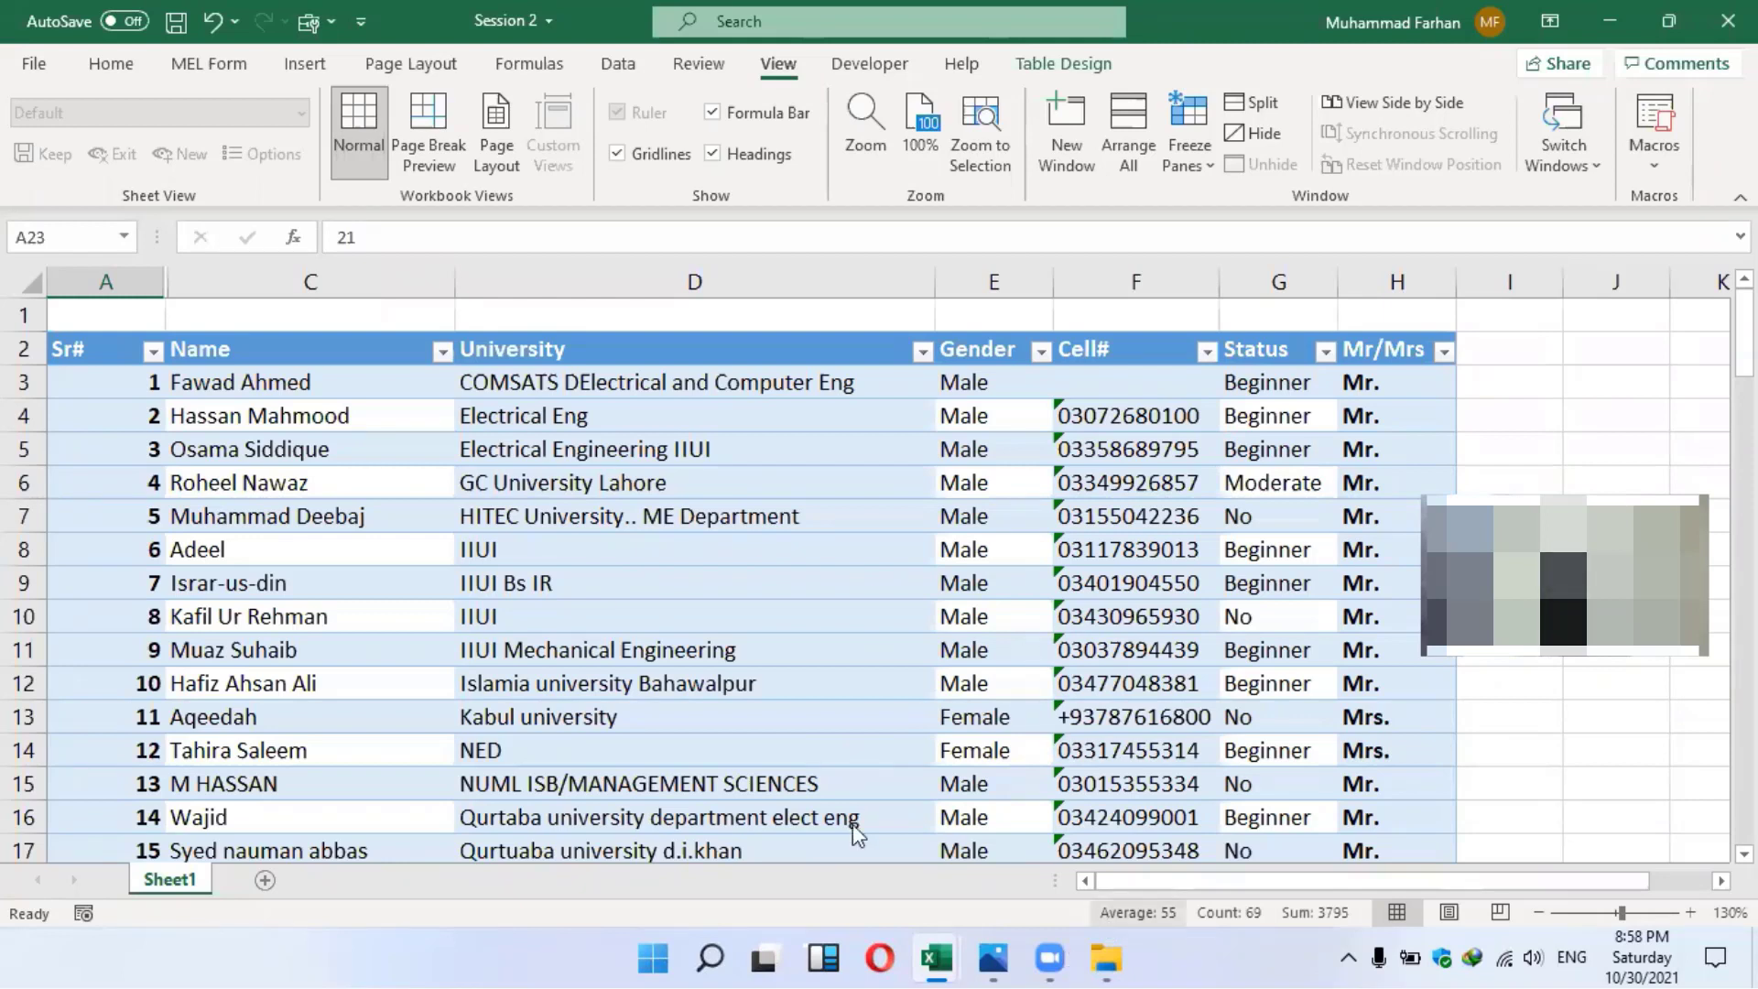
Insert a table over the empty range J2:N6 without marking it as having headers
{"action": "left_click", "coordinate": [111, 64]}
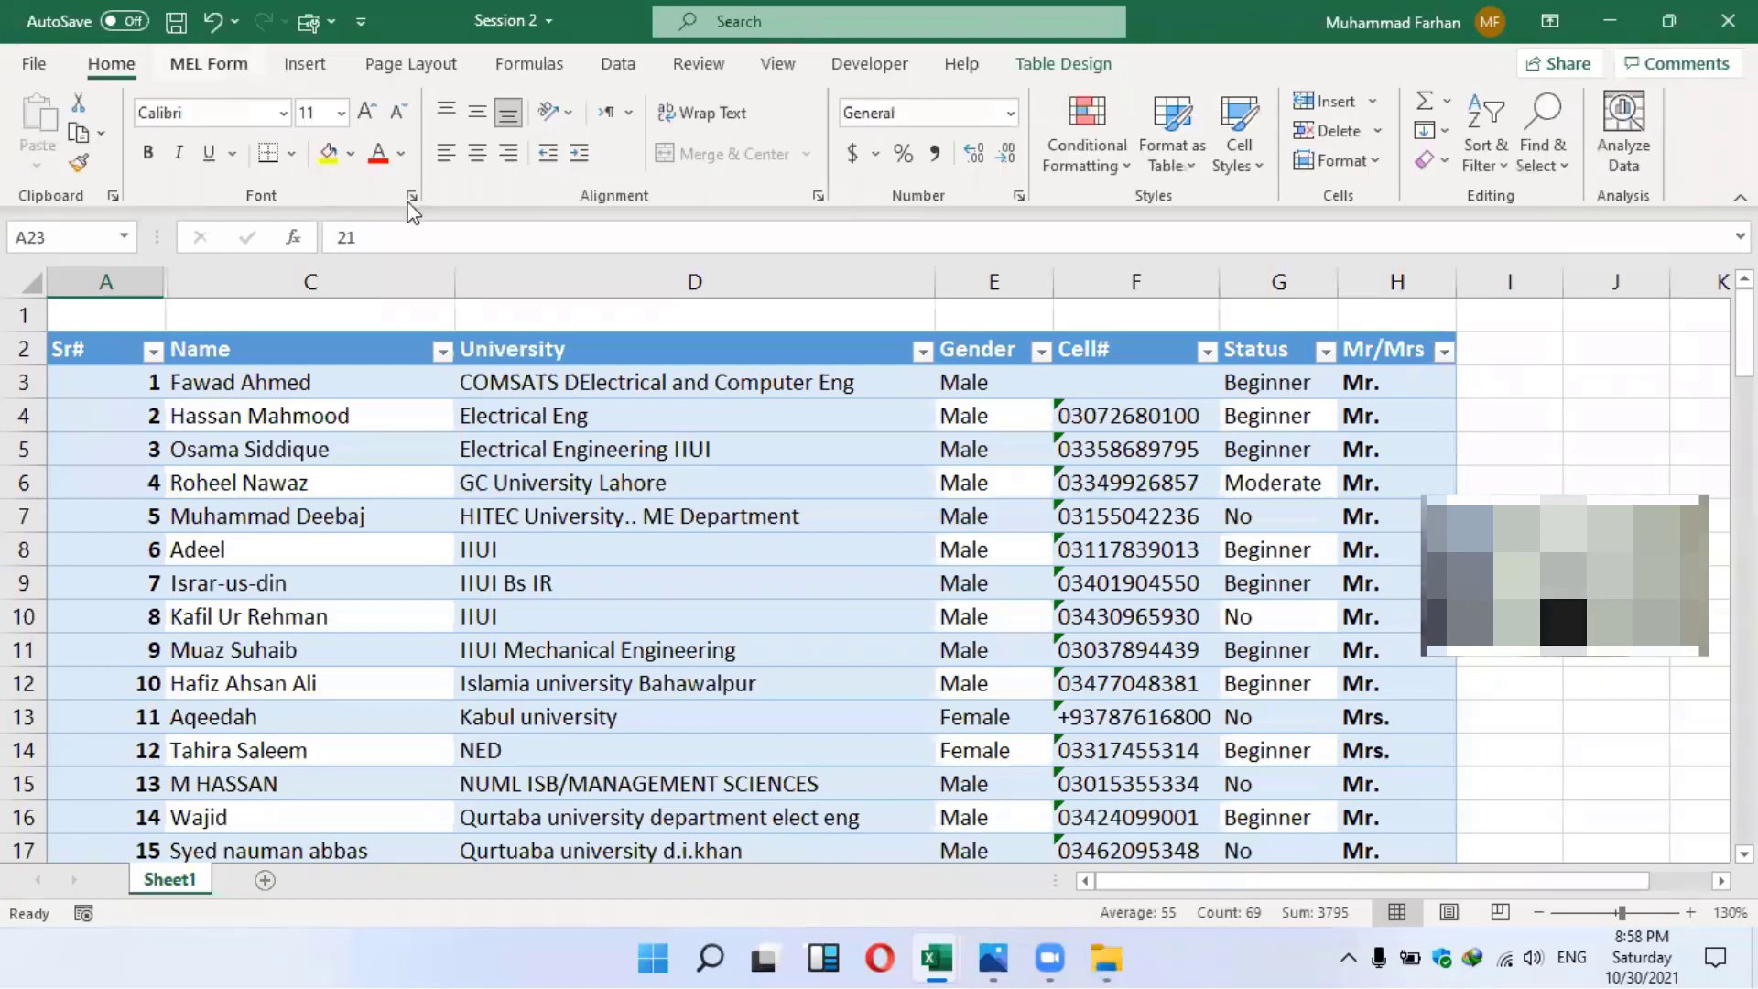
{"action": "left_click", "coordinate": [305, 64]}
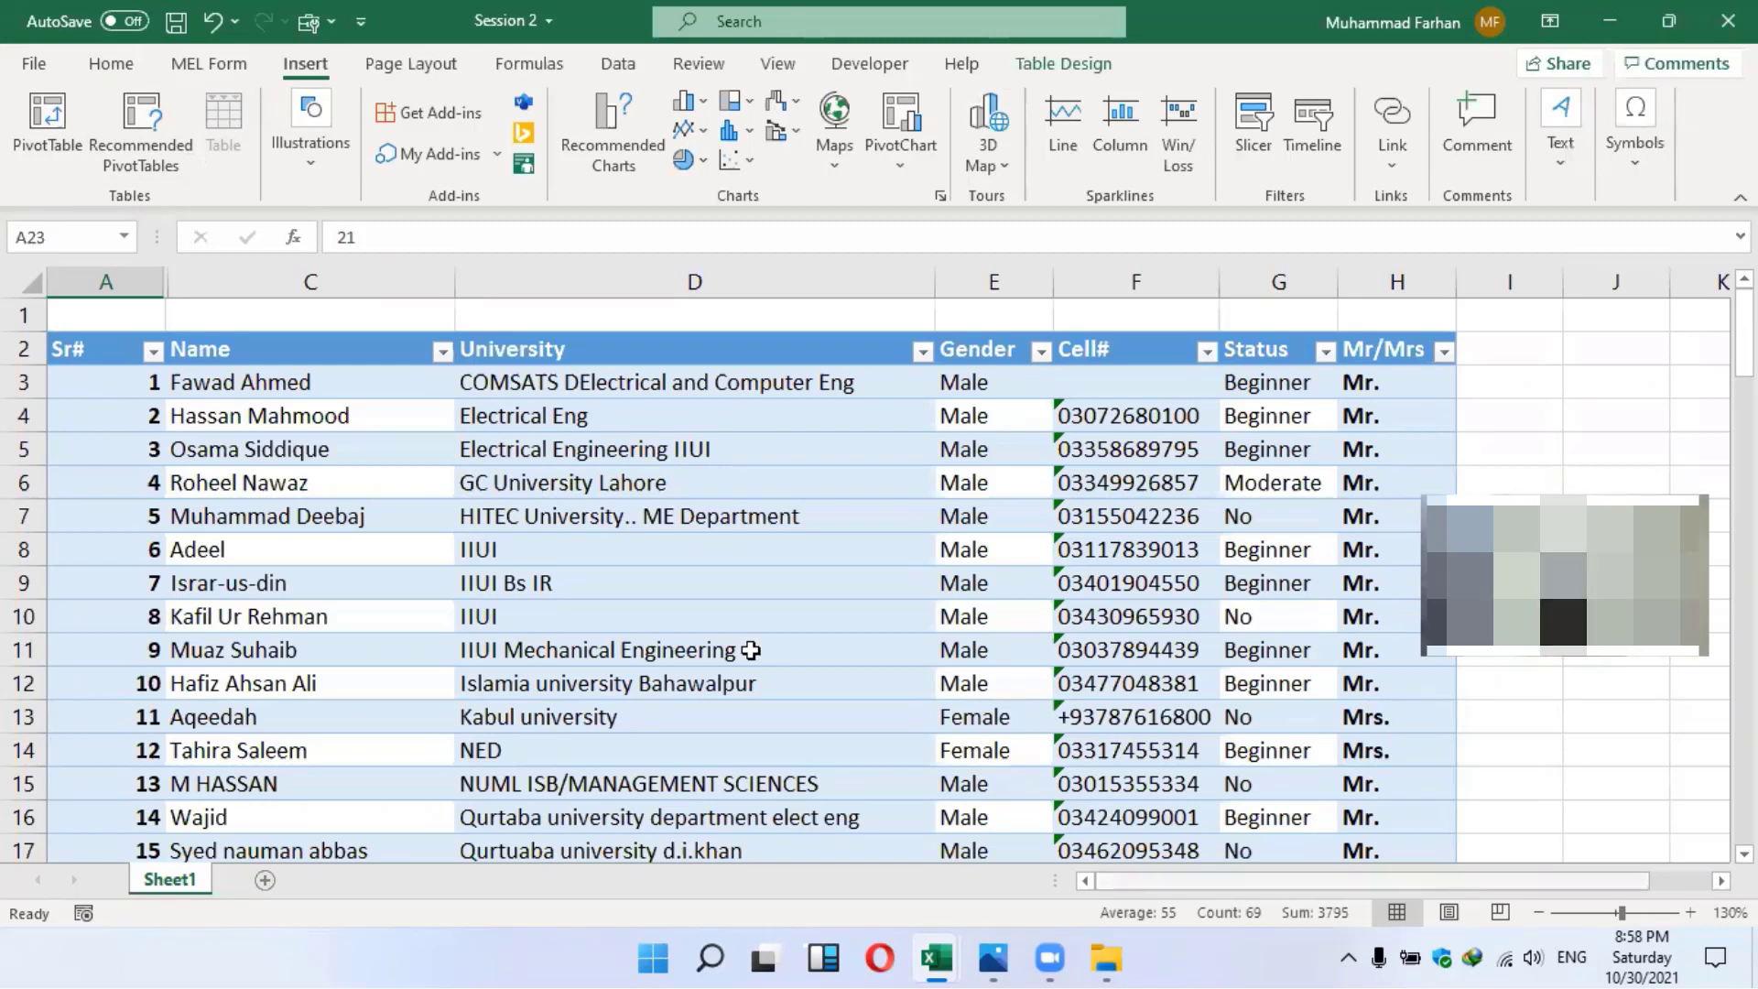
{"action": "scroll", "coordinate": [750, 649], "scroll_direction": "right", "scroll_amount": 1}
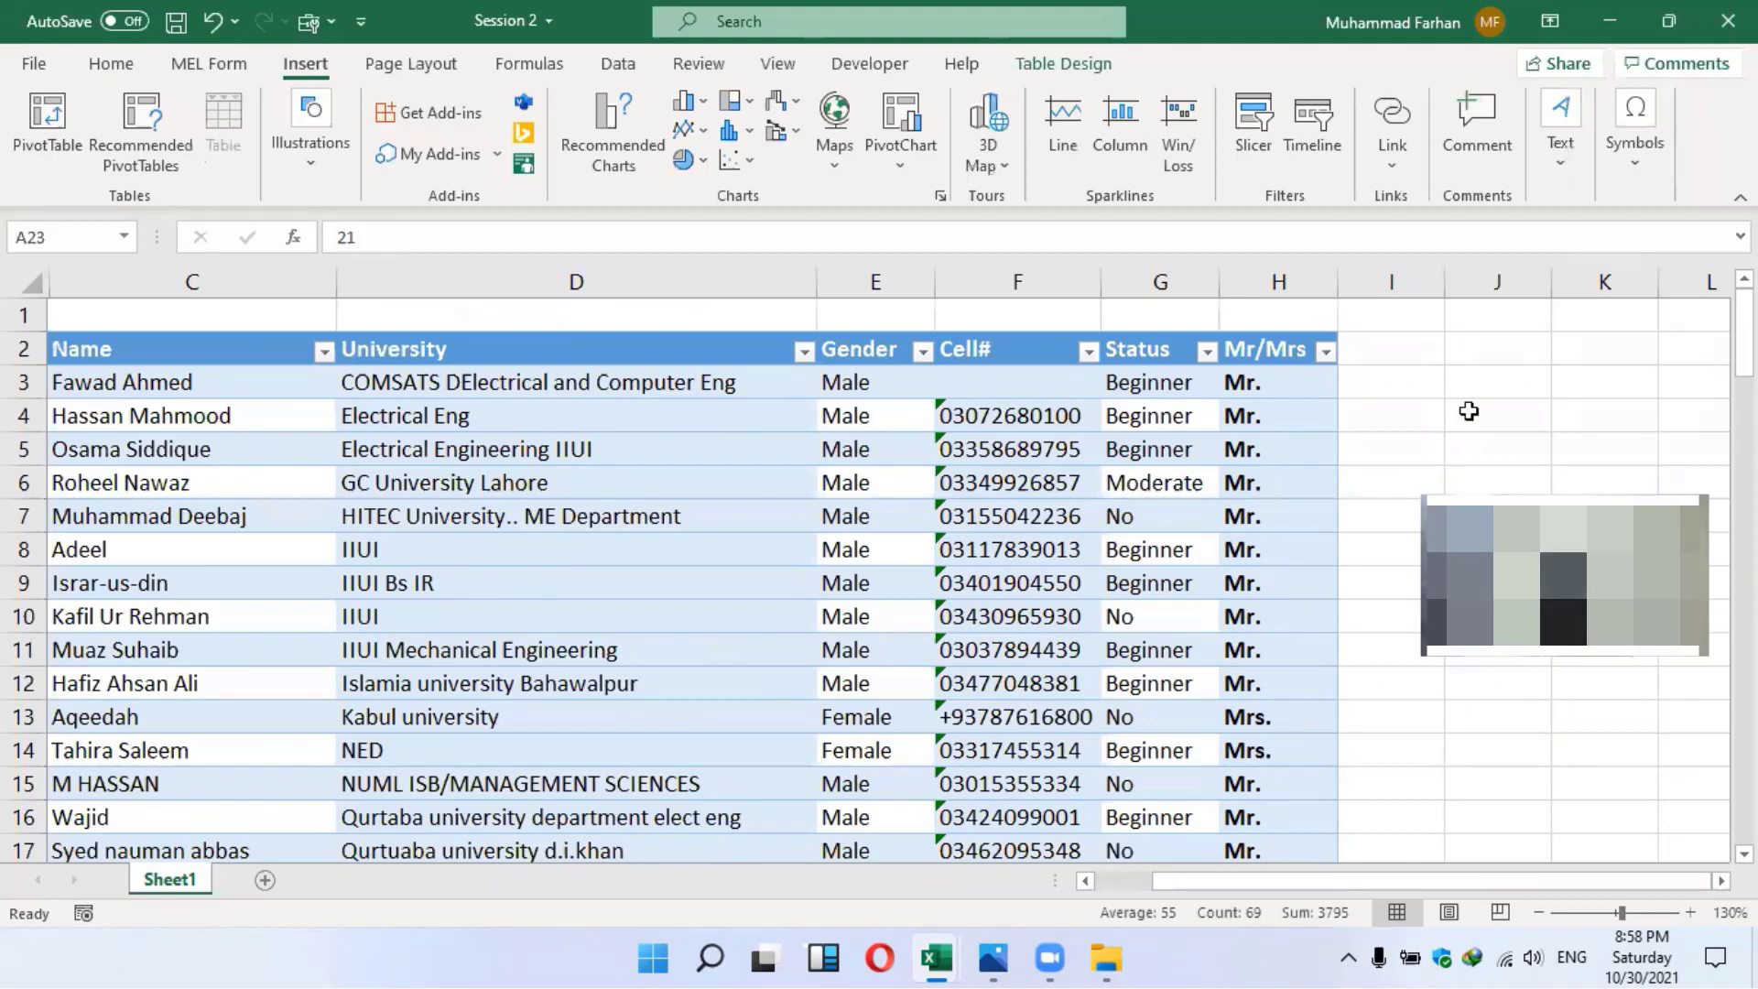
{"action": "left_click", "coordinate": [1474, 354]}
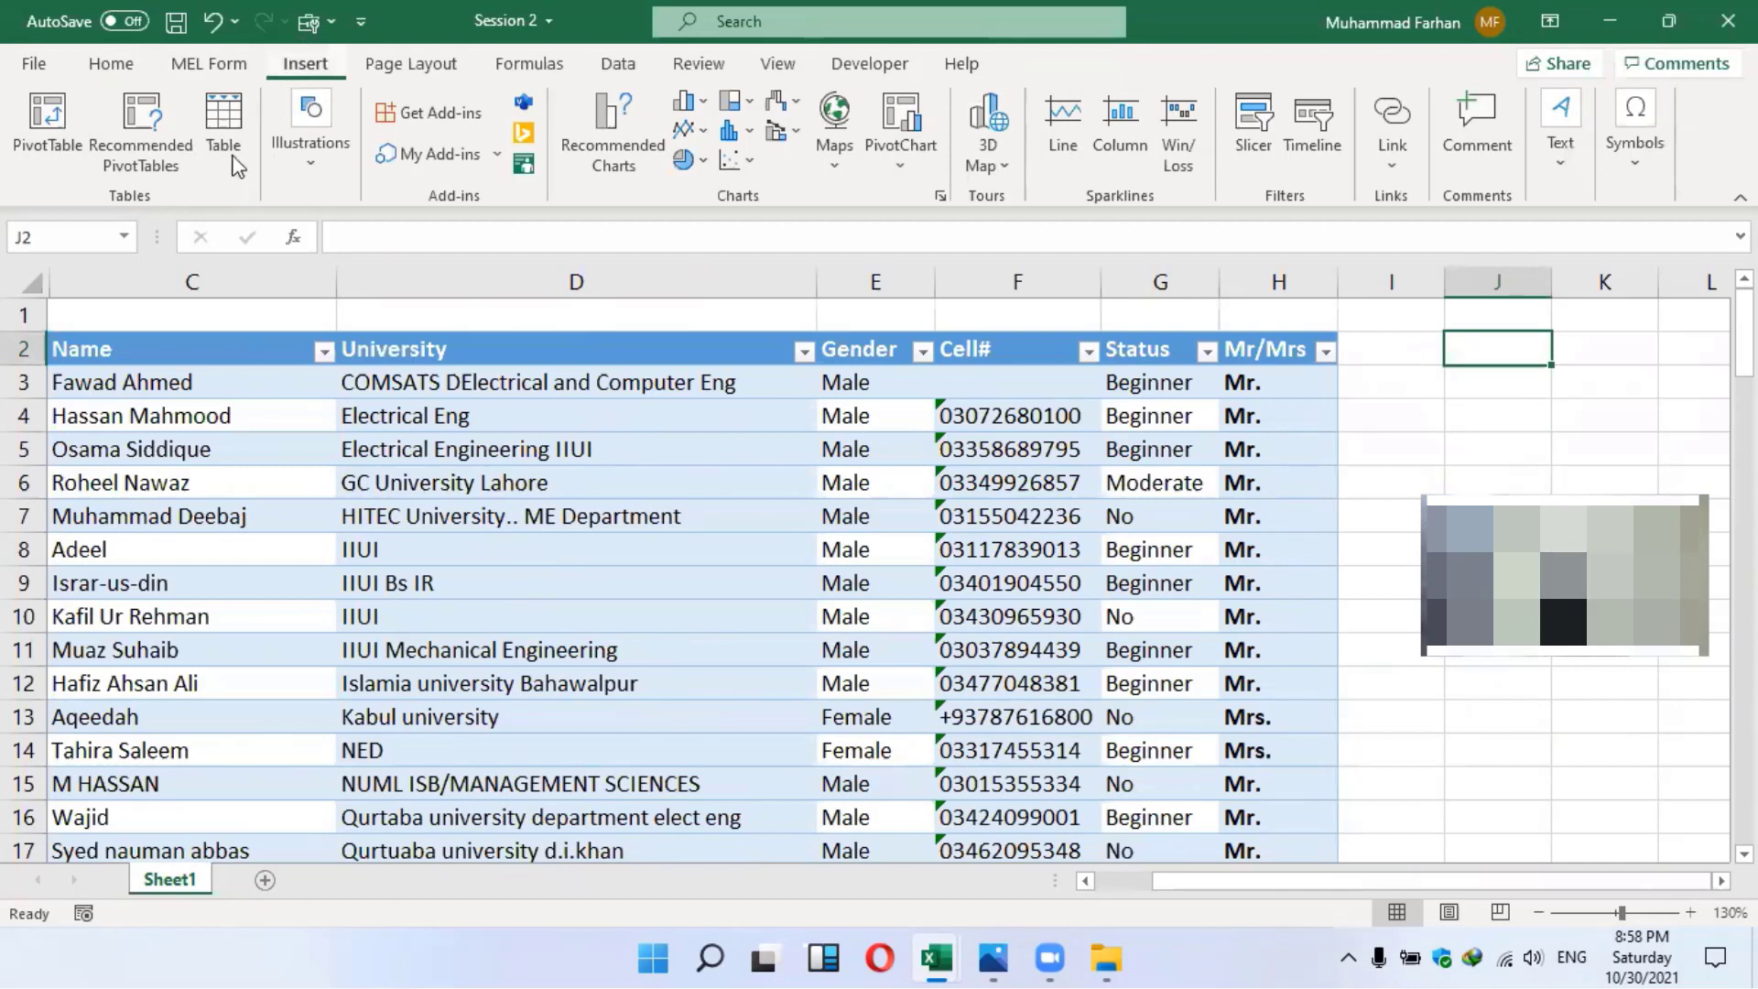
{"action": "left_click", "coordinate": [223, 128]}
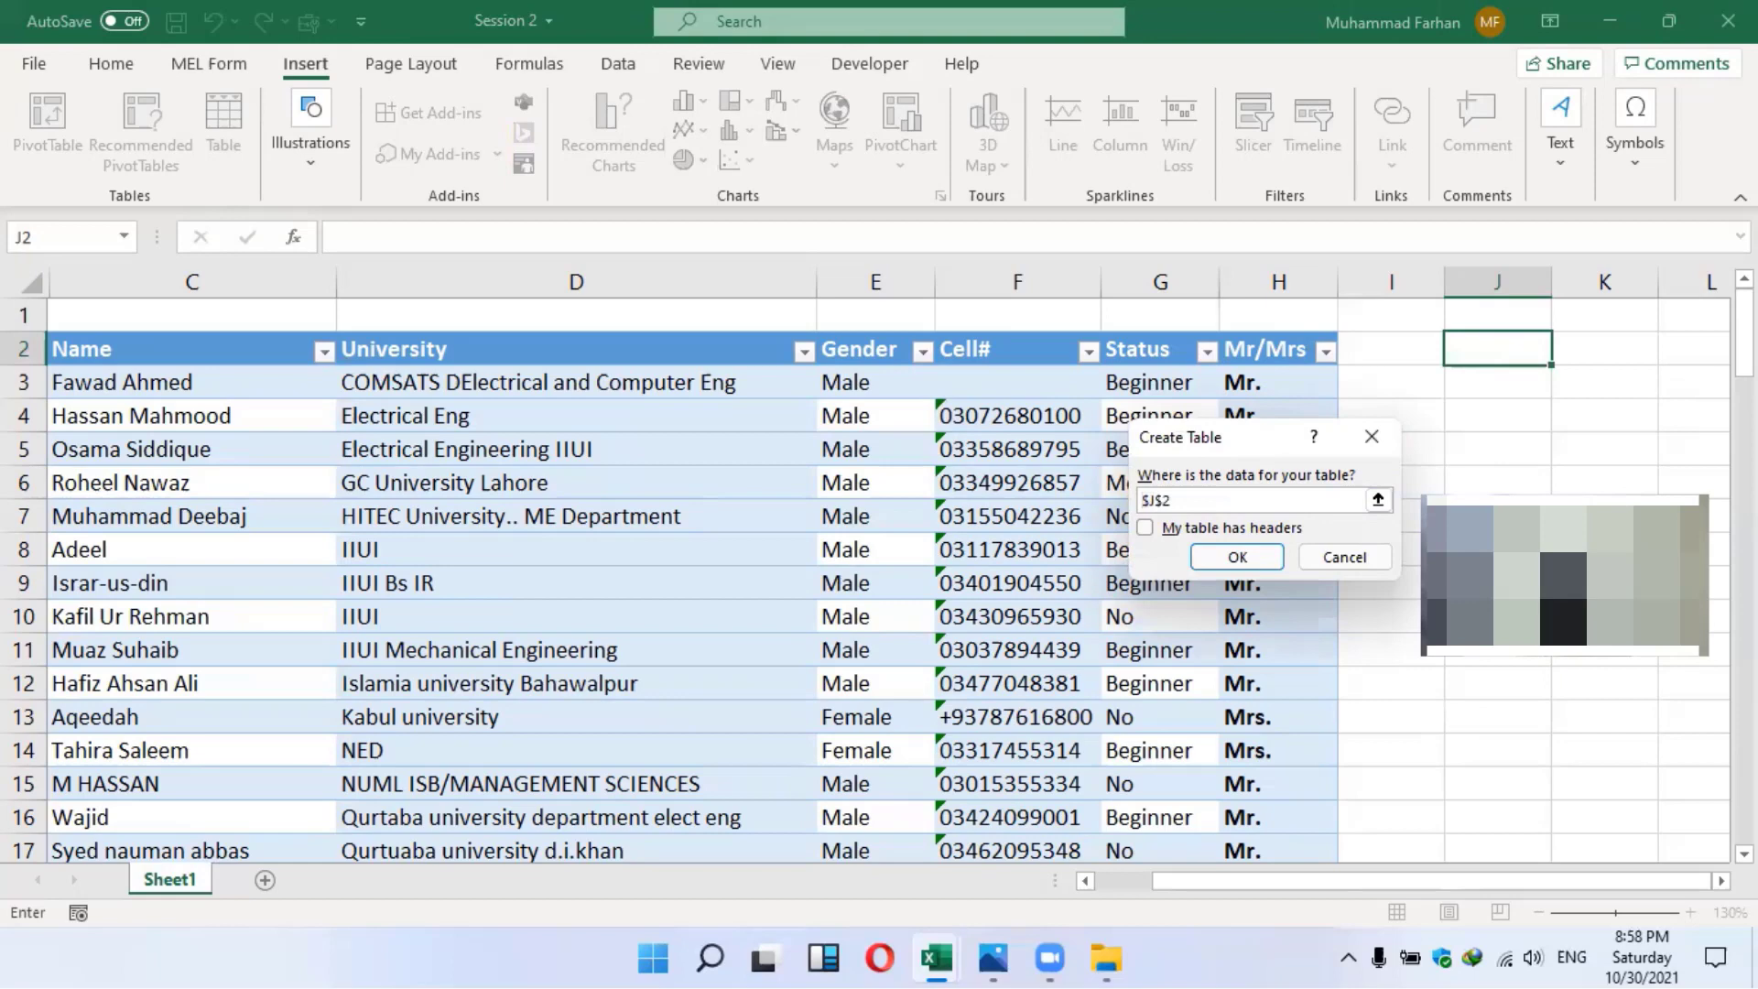
{"action": "left_click_drag", "start_coordinate": [1498, 348], "coordinate": [1694, 432]}
{"action": "left_click_drag", "start_coordinate": [1202, 424], "coordinate": [1147, 482]}
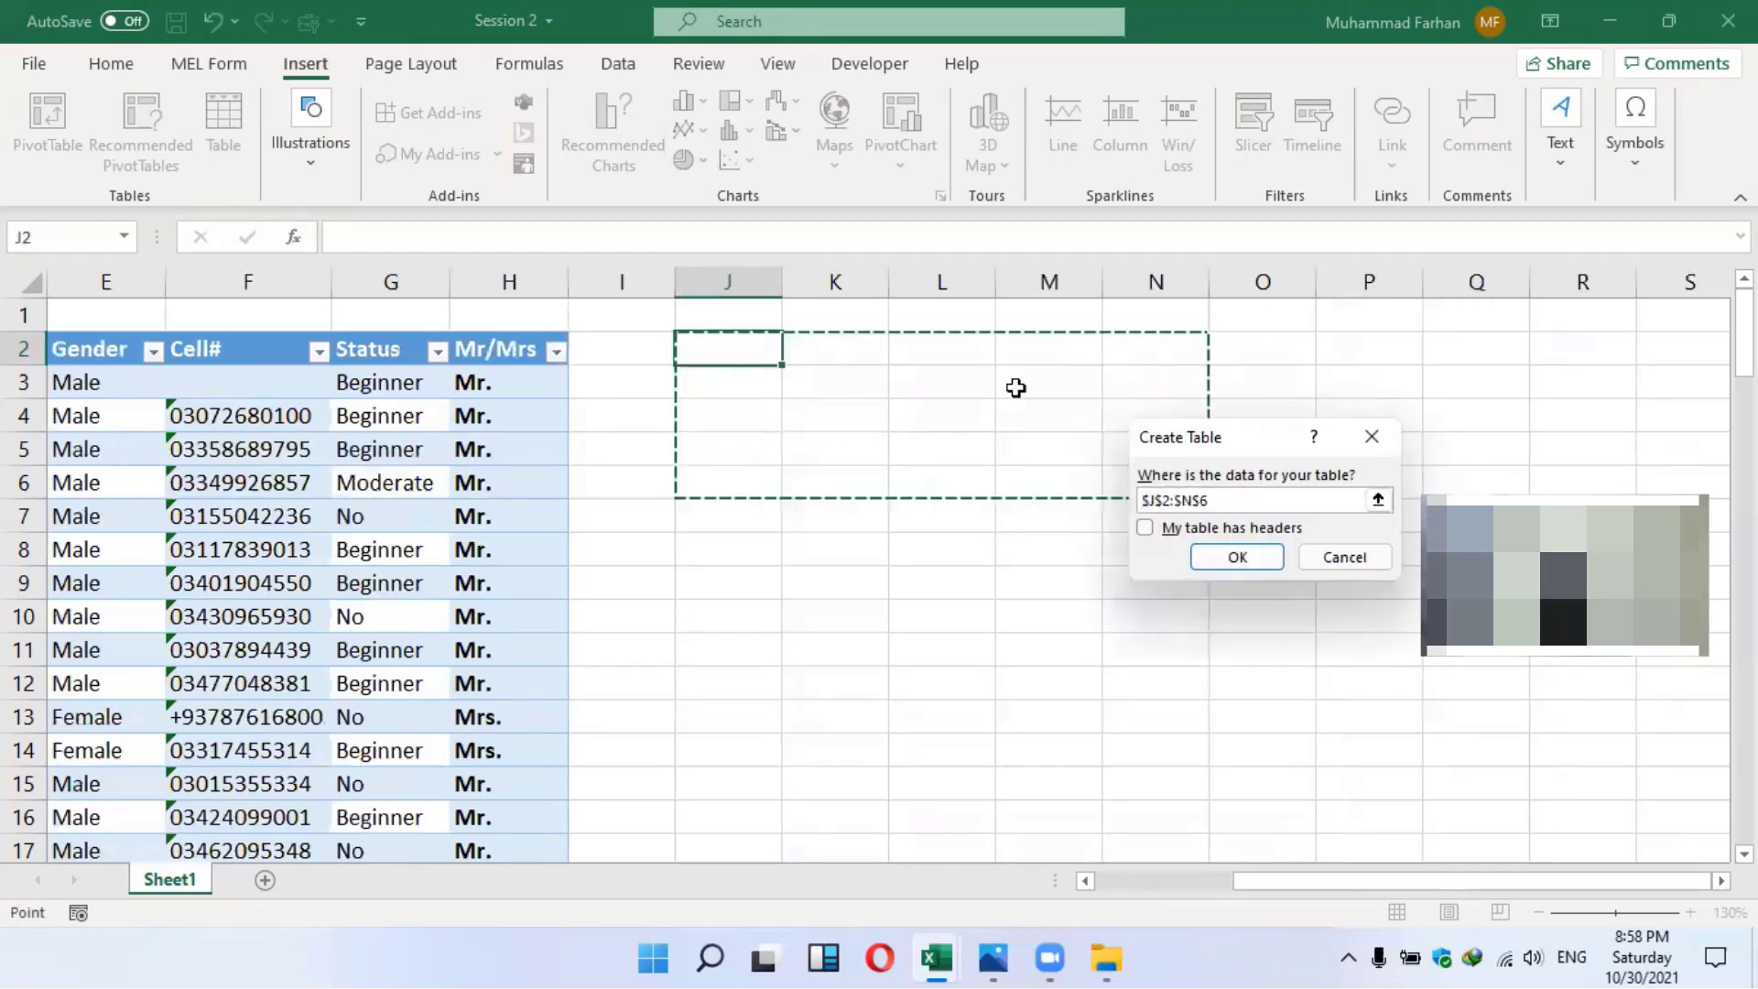
{"action": "left_click", "coordinate": [1146, 528]}
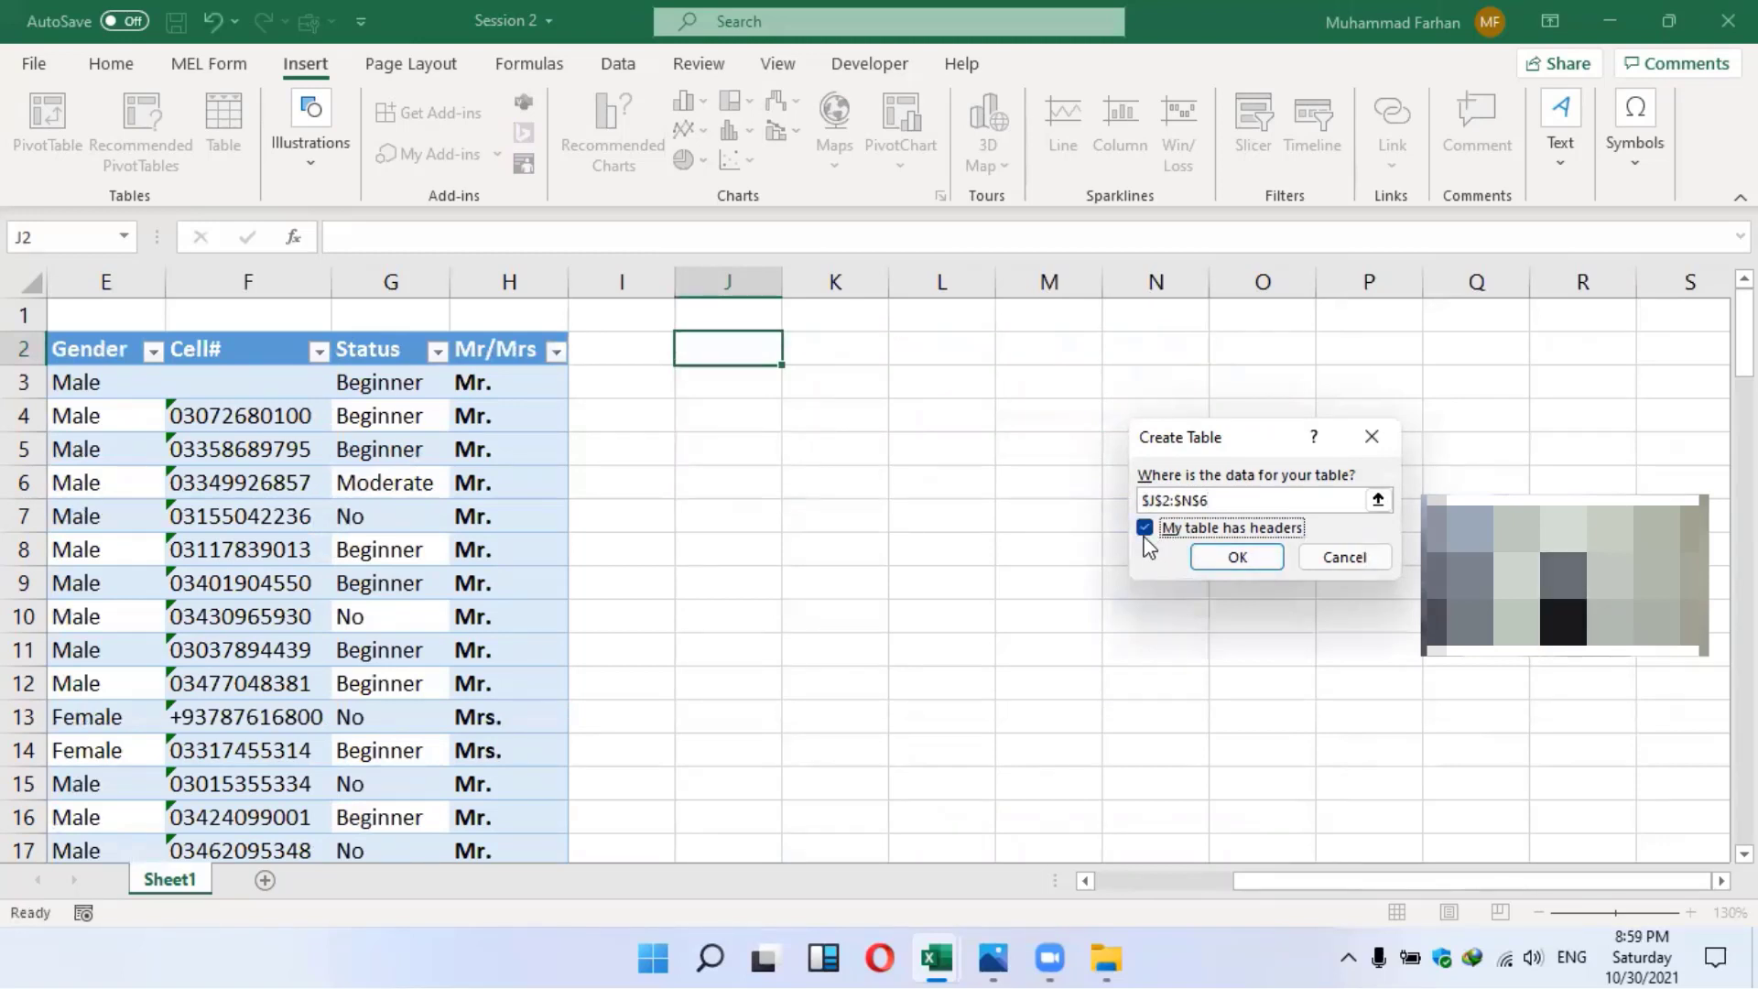
{"action": "left_click", "coordinate": [1145, 528]}
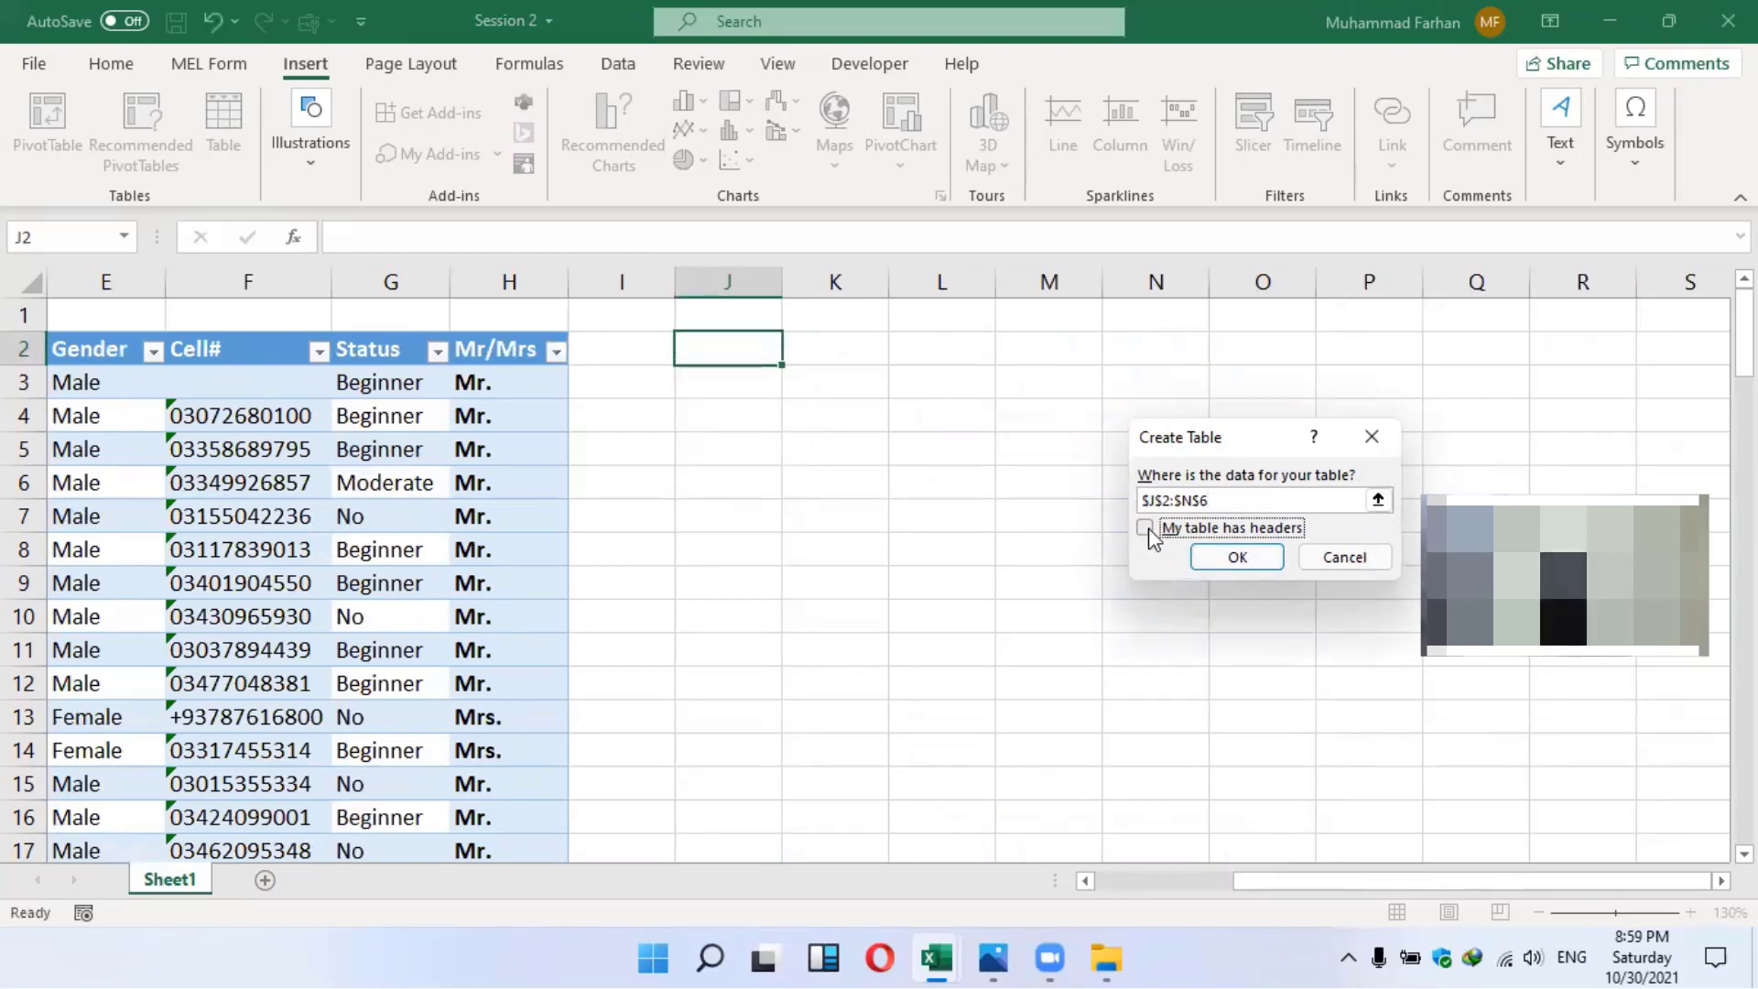
{"action": "left_click", "coordinate": [1235, 557]}
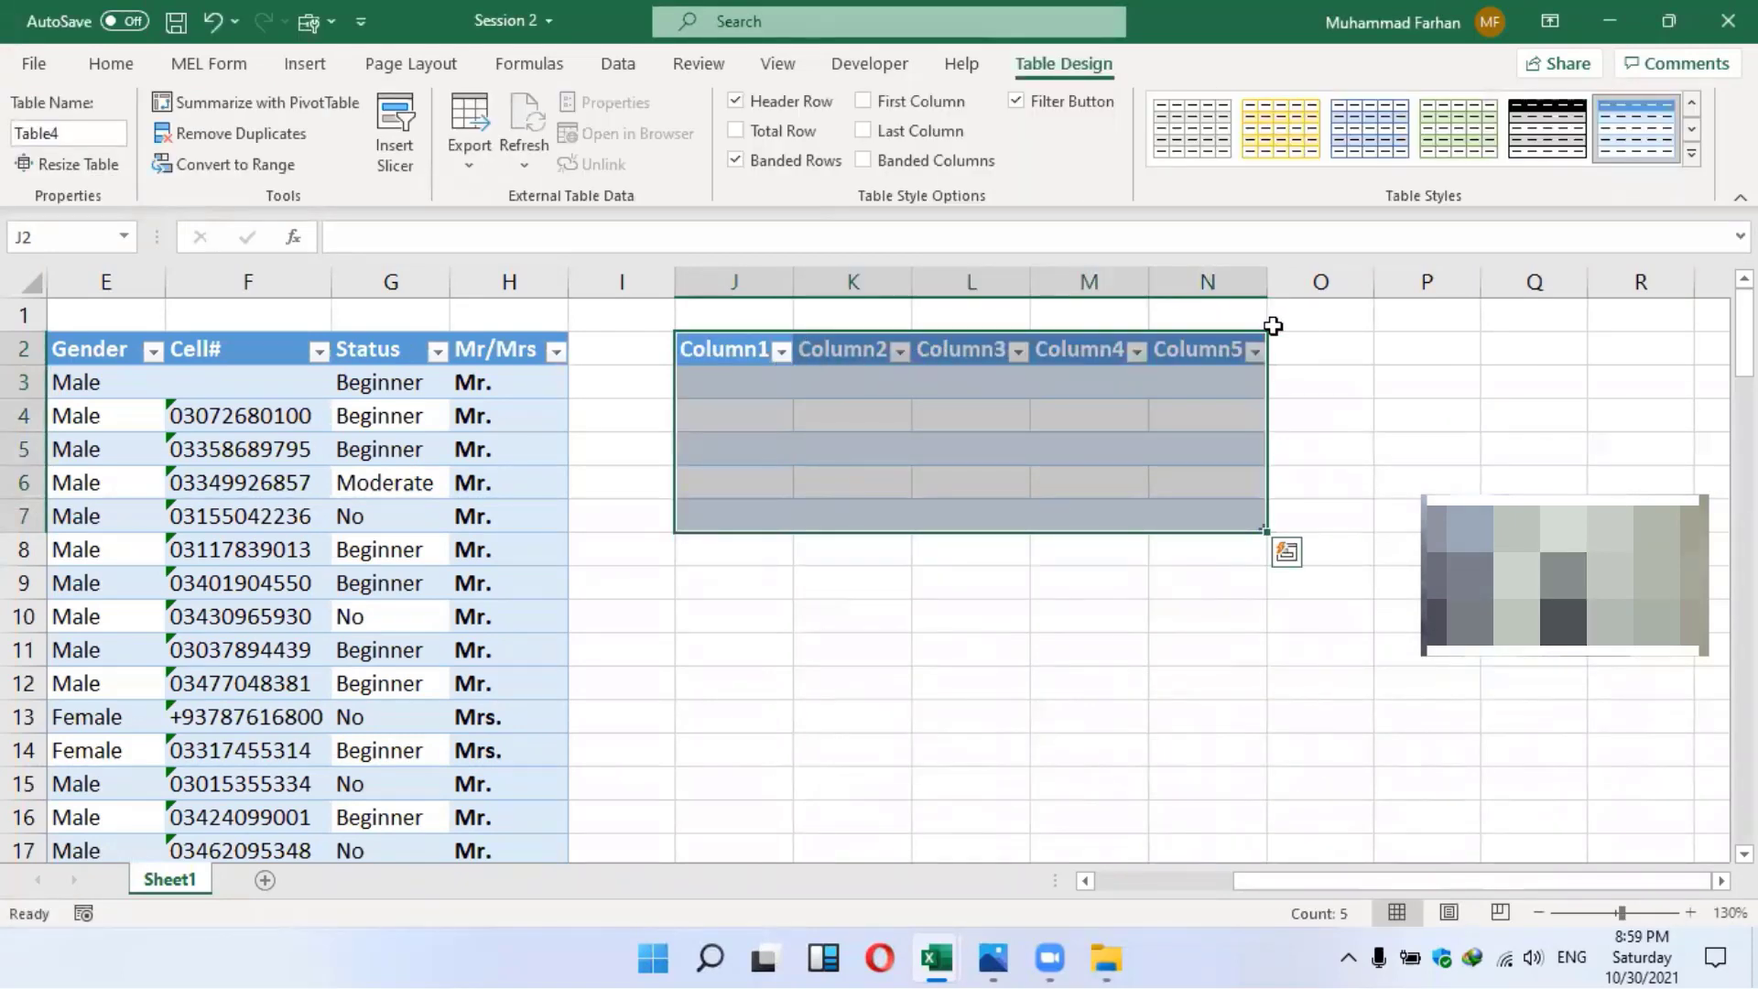
{"action": "left_click", "coordinate": [1282, 348]}
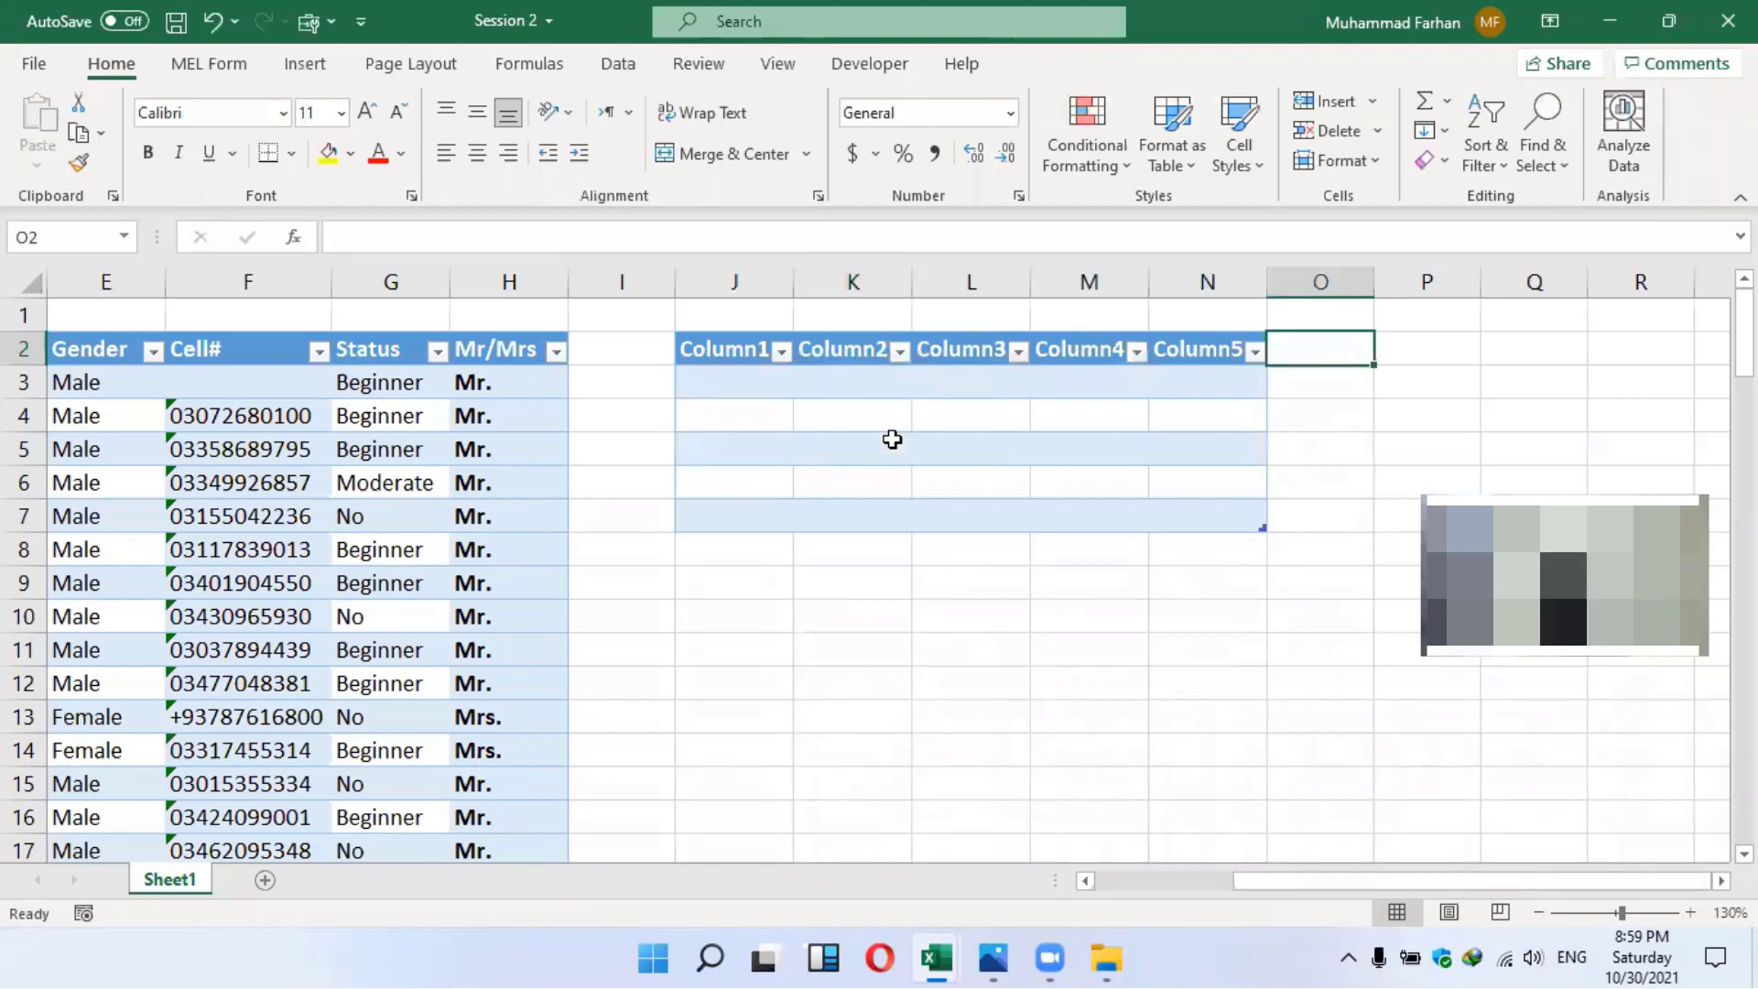
Undo the insertion of the empty table beside the student table
{"action": "key", "text": "ctrl+z"}
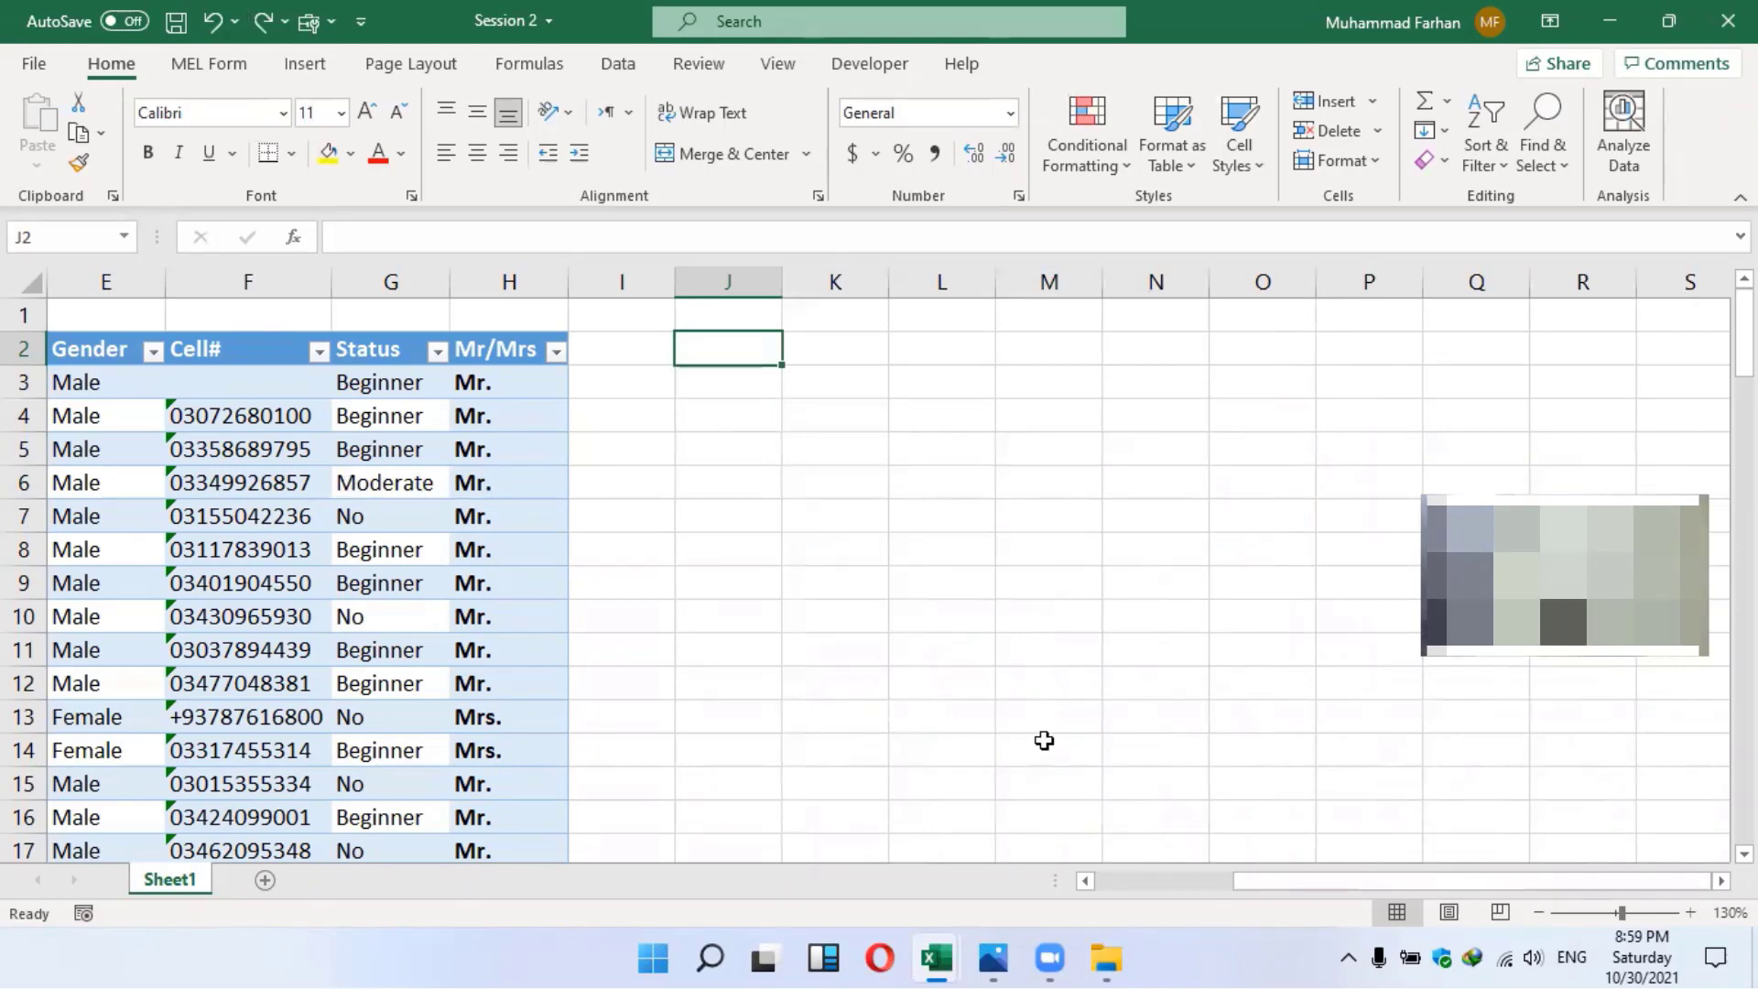
{"action": "scroll", "coordinate": [1043, 740], "scroll_direction": "left", "scroll_amount": 1}
{"action": "scroll", "coordinate": [1044, 741], "scroll_direction": "left", "scroll_amount": 3}
{"action": "scroll", "coordinate": [915, 562], "scroll_direction": "right", "scroll_amount": 3}
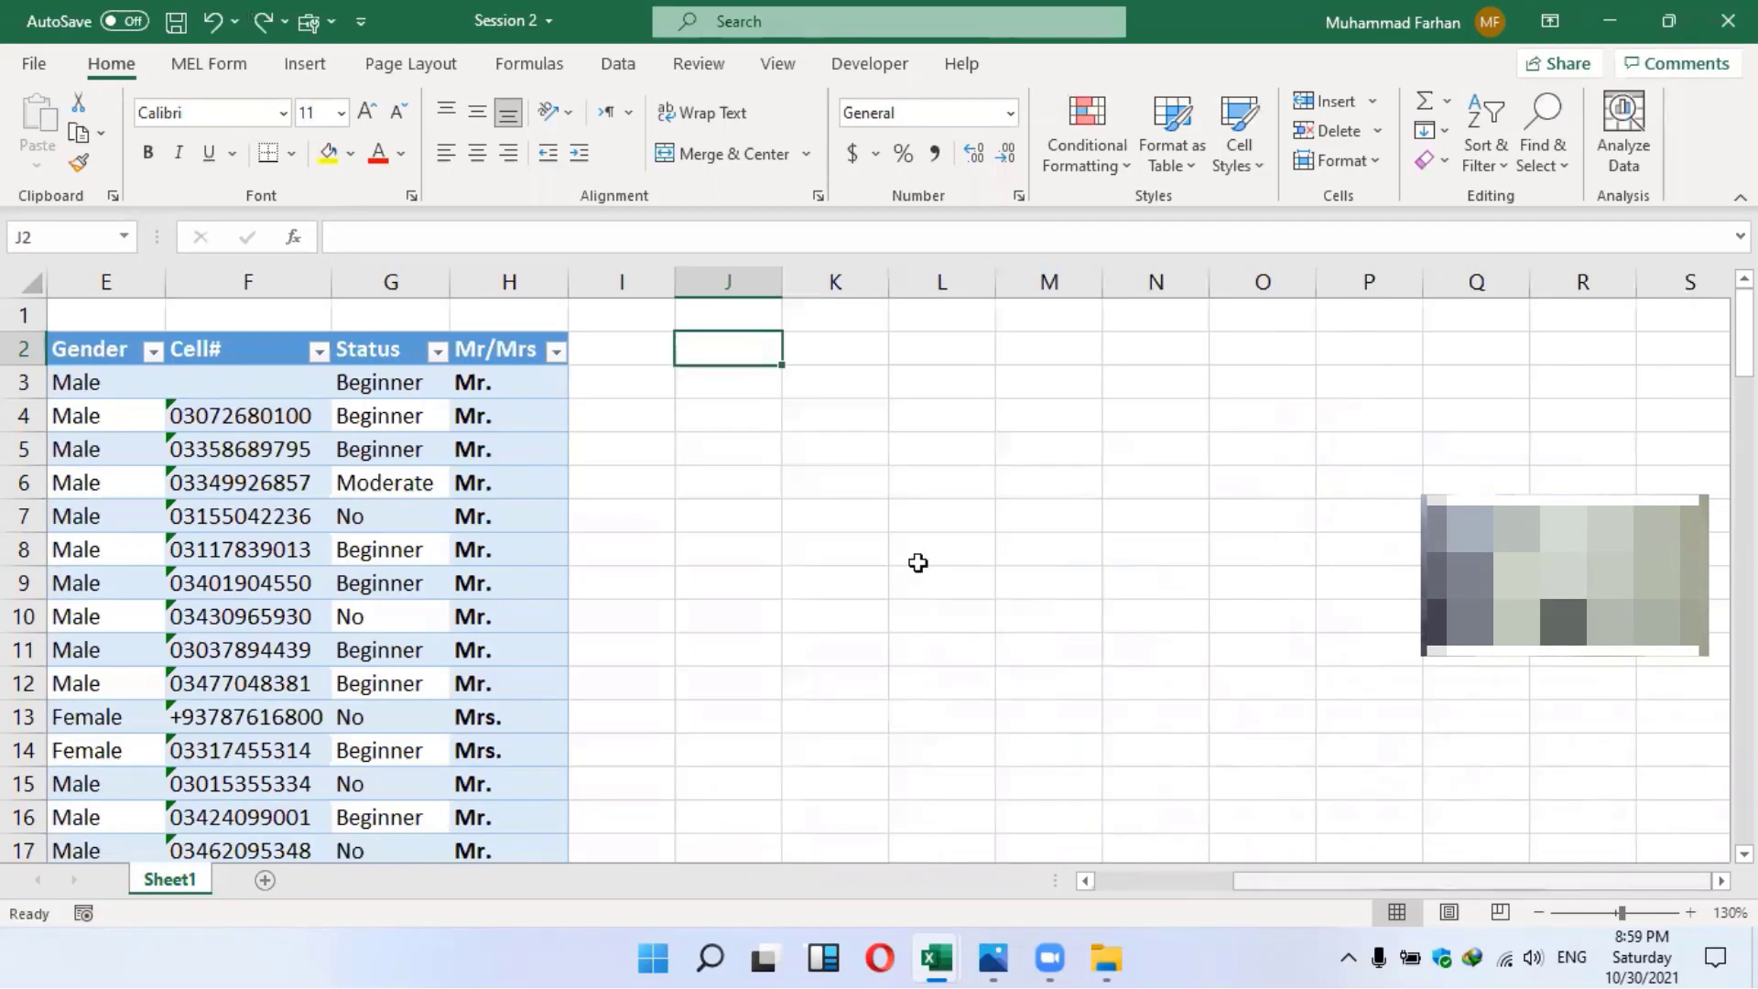
Enter 1, 2 and 2 in cells J3 to J5
{"action": "left_click", "coordinate": [758, 390]}
{"action": "type", "text": "1"}
{"action": "key", "text": "Return"}
{"action": "type", "text": "2"}
{"action": "key", "text": "Return"}
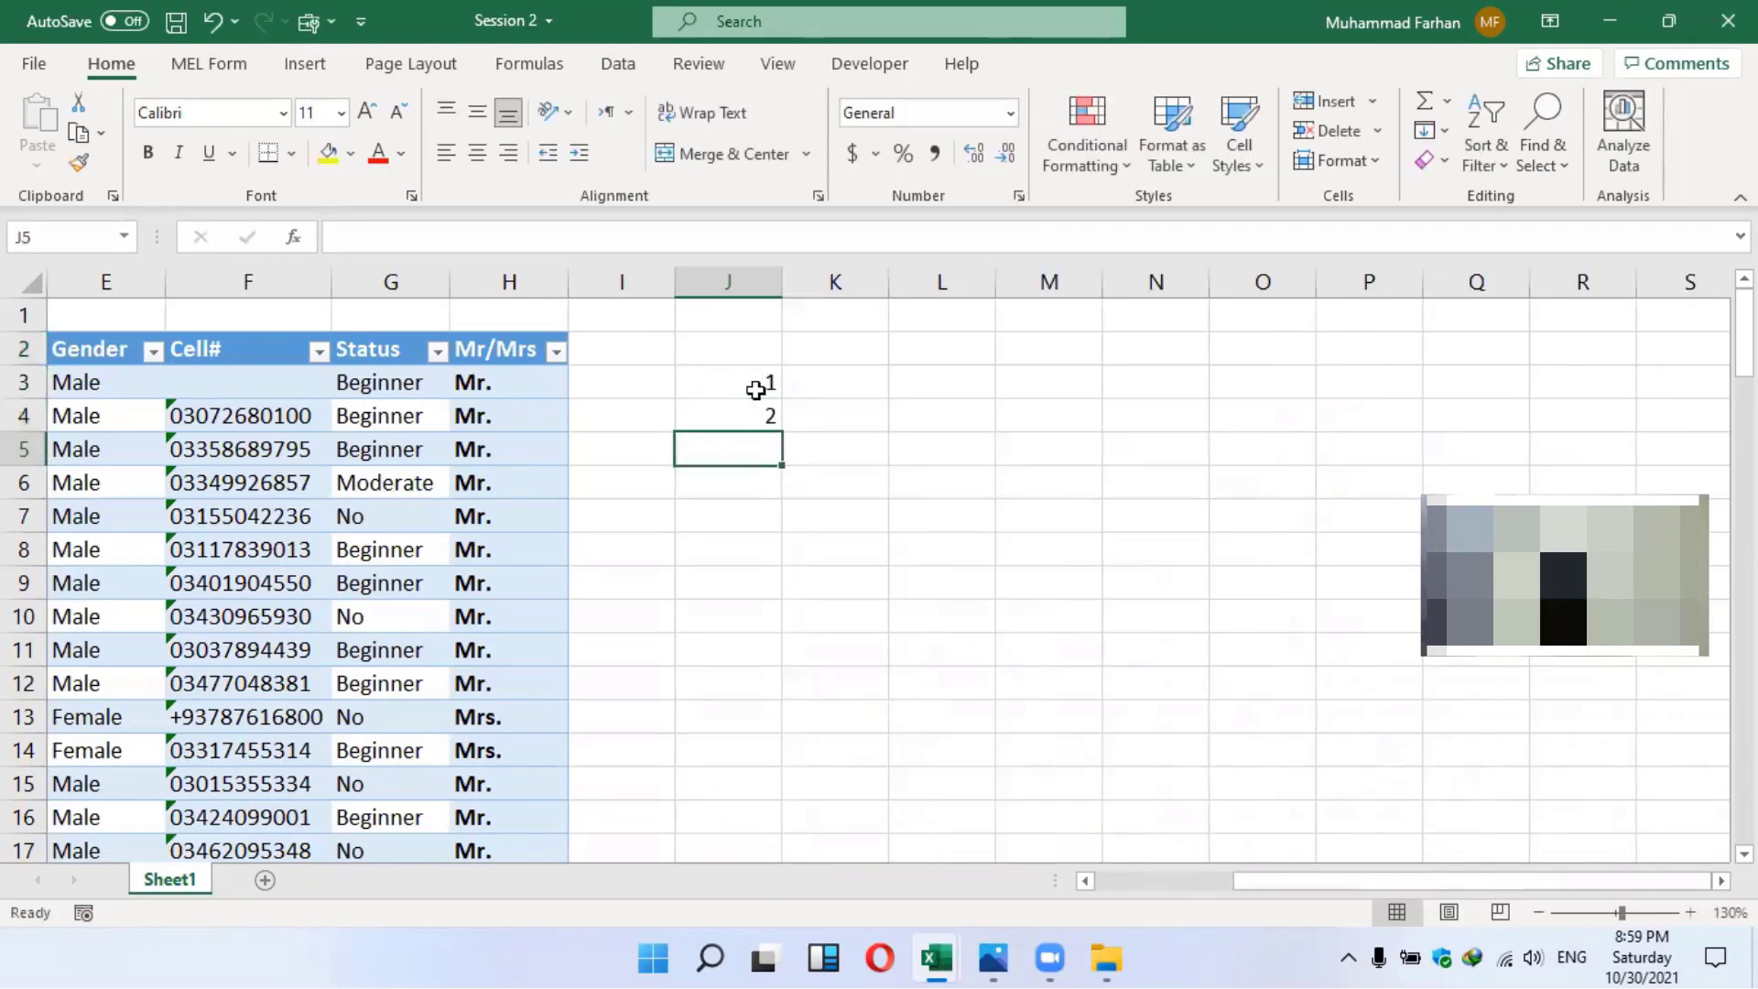
{"action": "type", "text": "2"}
{"action": "key", "text": "Return"}
Fill the values in J3:J5 across to column M and select the block J3:M5
{"action": "left_click_drag", "start_coordinate": [769, 386], "coordinate": [792, 480]}
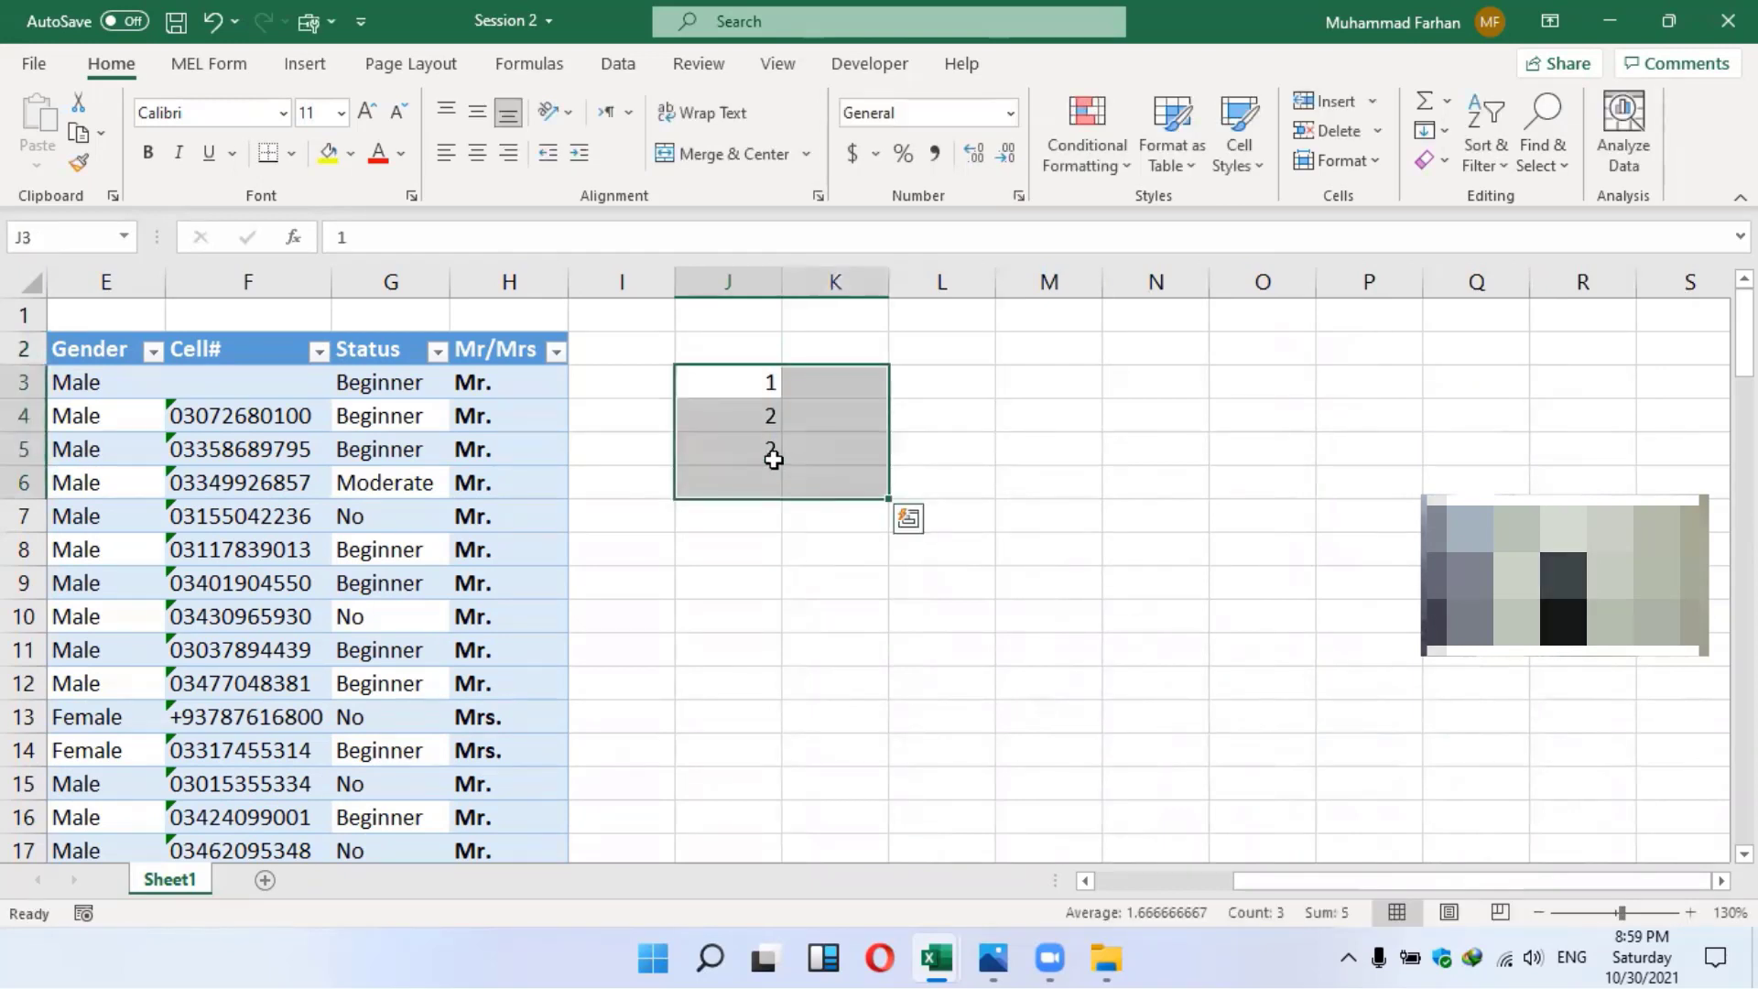
{"action": "left_click", "coordinate": [766, 408]}
{"action": "left_click_drag", "start_coordinate": [765, 408], "coordinate": [774, 446]}
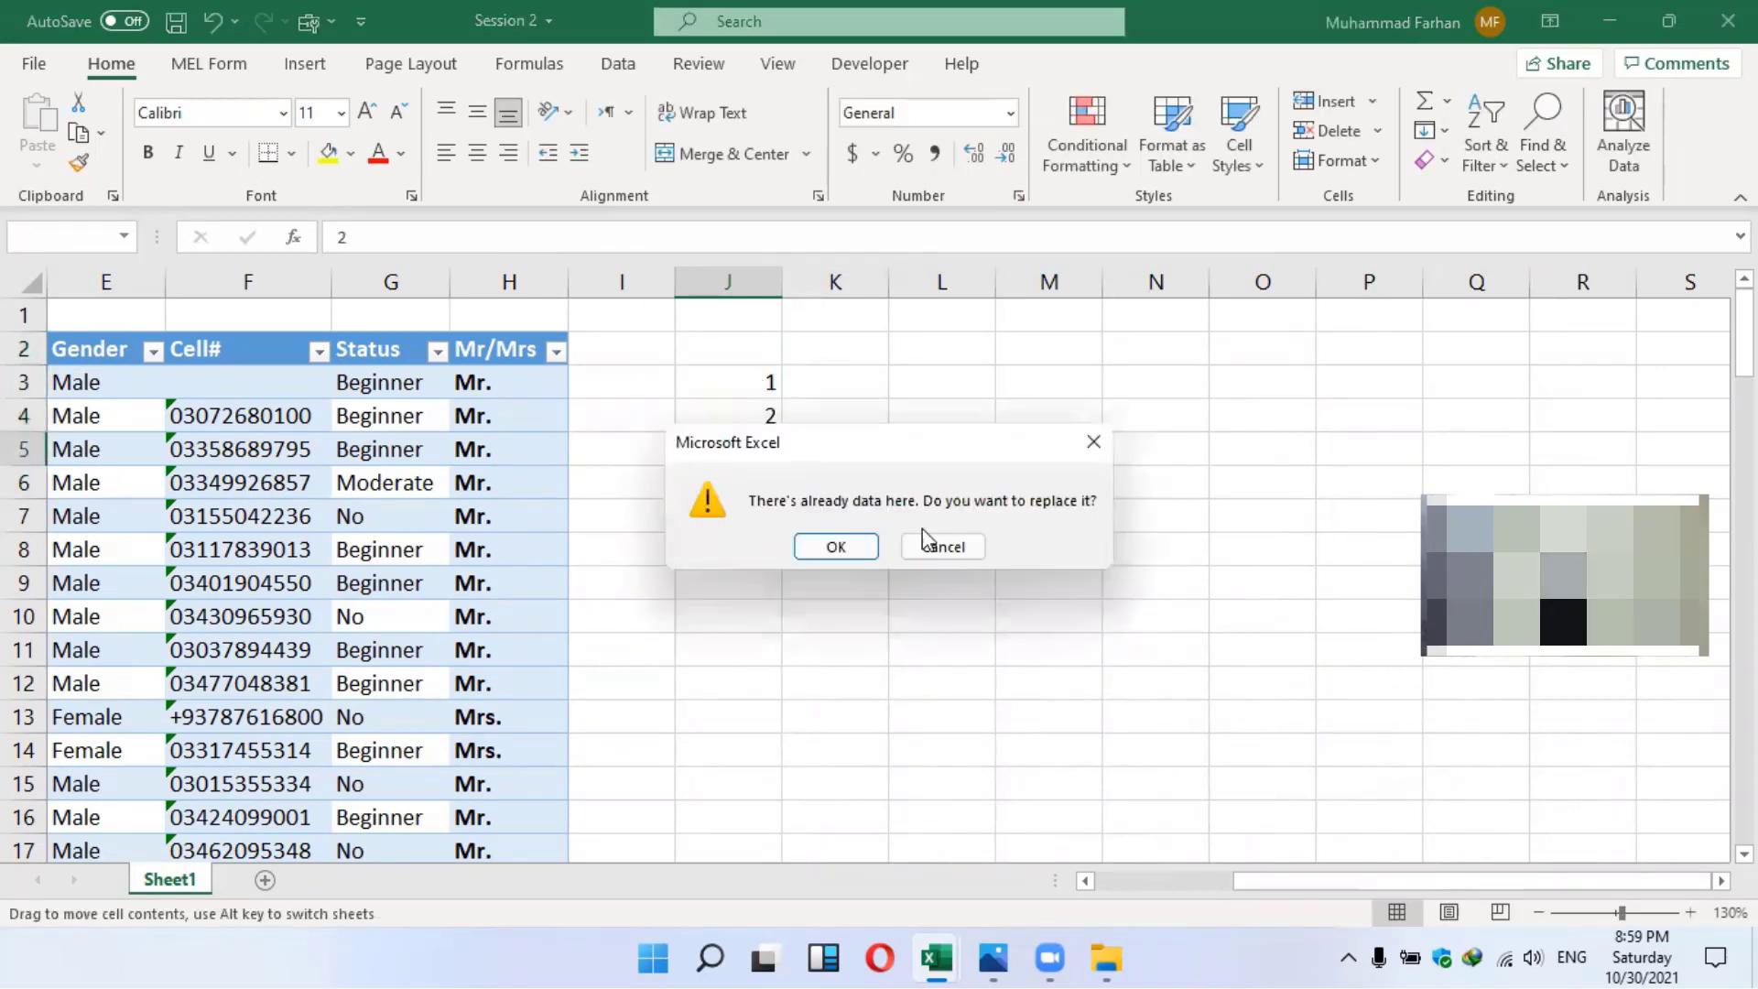
{"action": "left_click", "coordinate": [940, 546]}
{"action": "left_click_drag", "start_coordinate": [737, 382], "coordinate": [1088, 459]}
{"action": "left_click", "coordinate": [990, 542]}
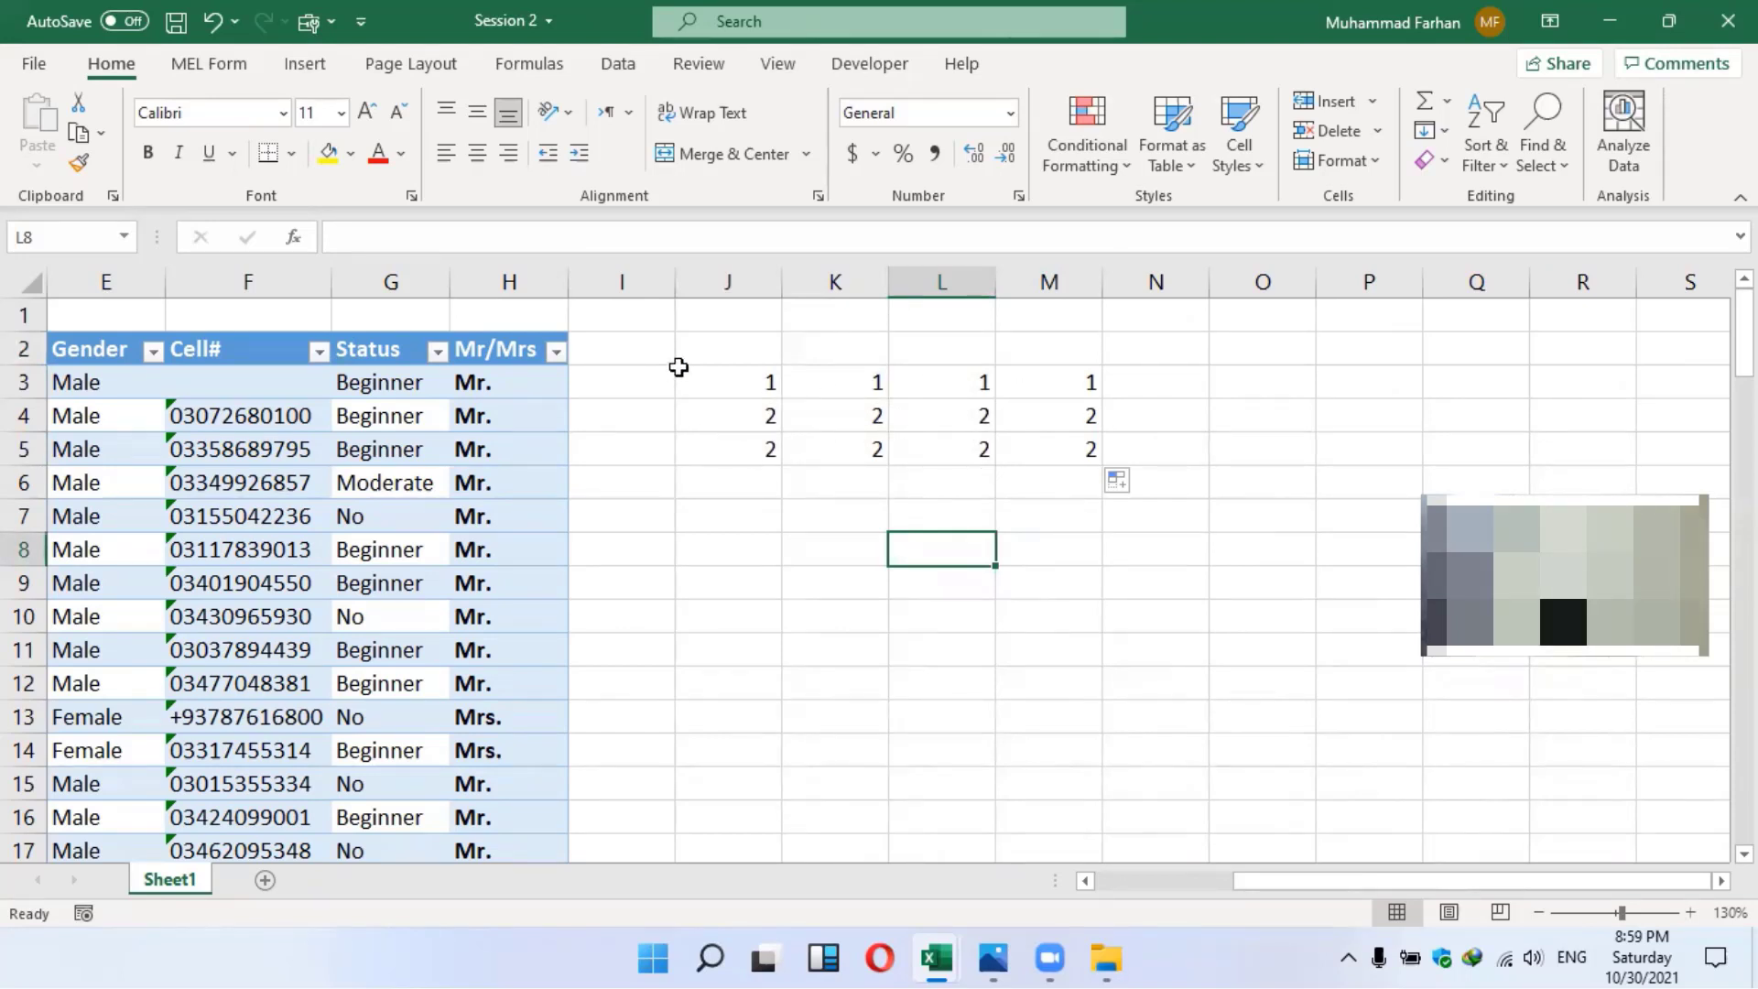
{"action": "left_click_drag", "start_coordinate": [678, 367], "coordinate": [1052, 451]}
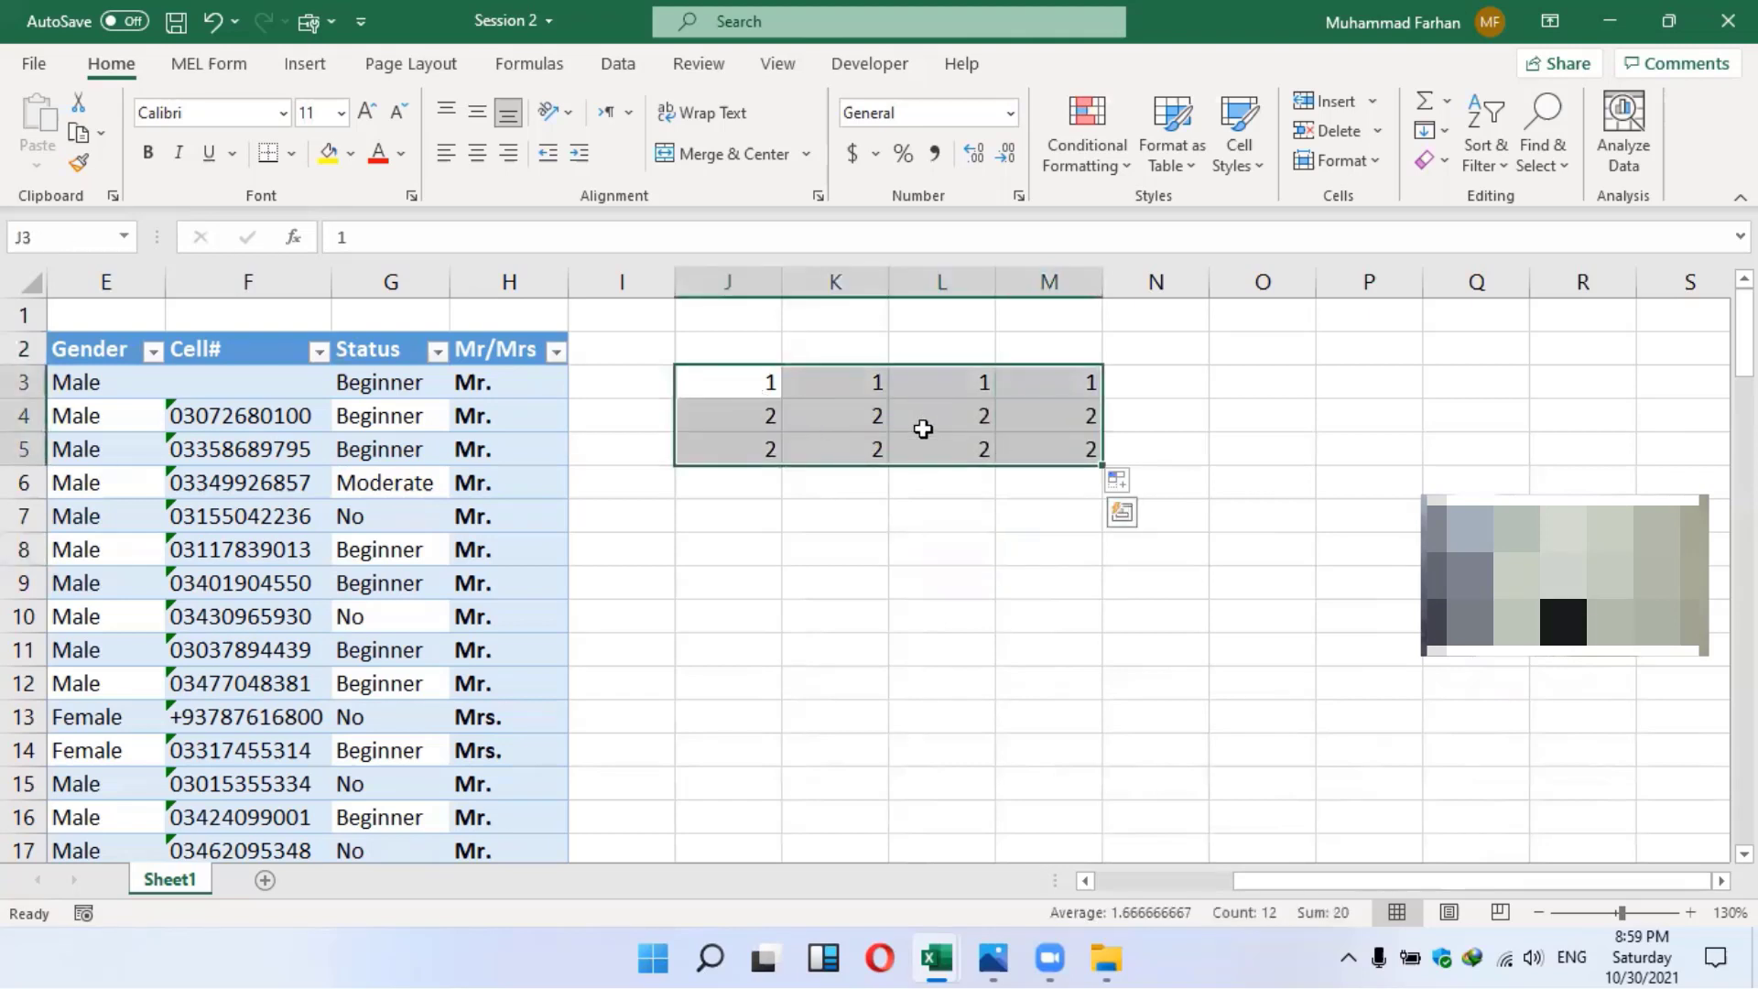
Format the range J3:M5 as a table in the black Medium style, without marking it as having headers
{"action": "left_click", "coordinate": [304, 63]}
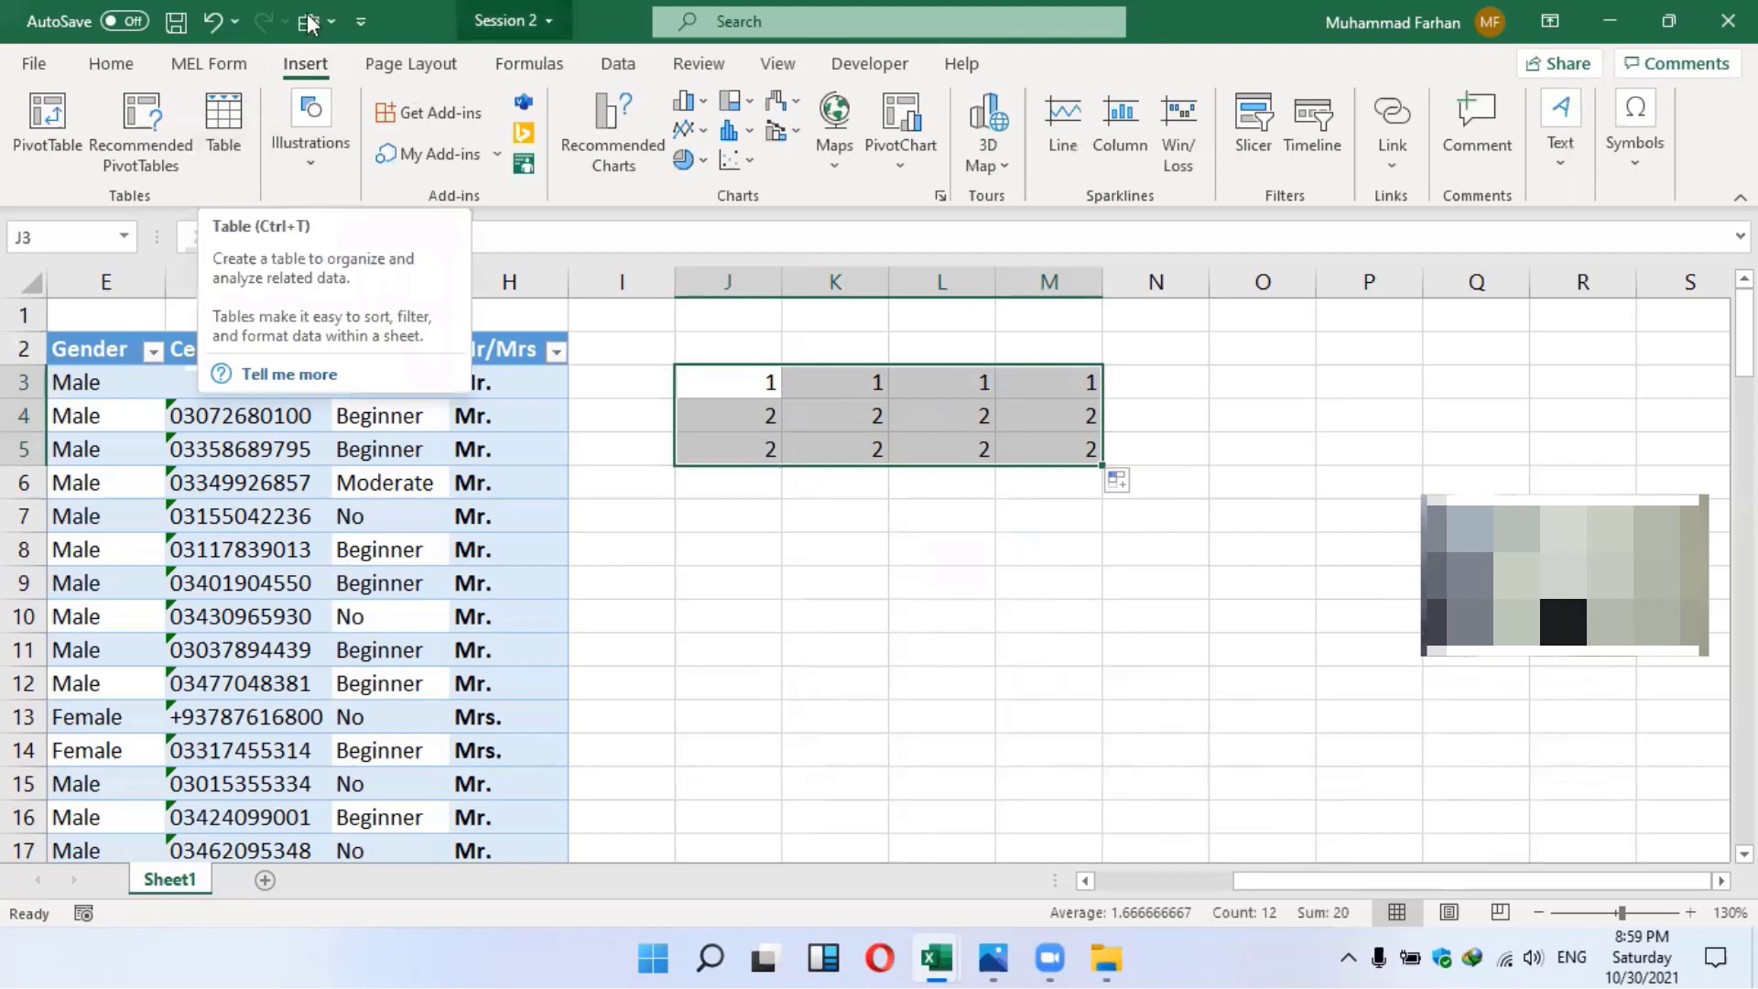
{"action": "left_click", "coordinate": [126, 59]}
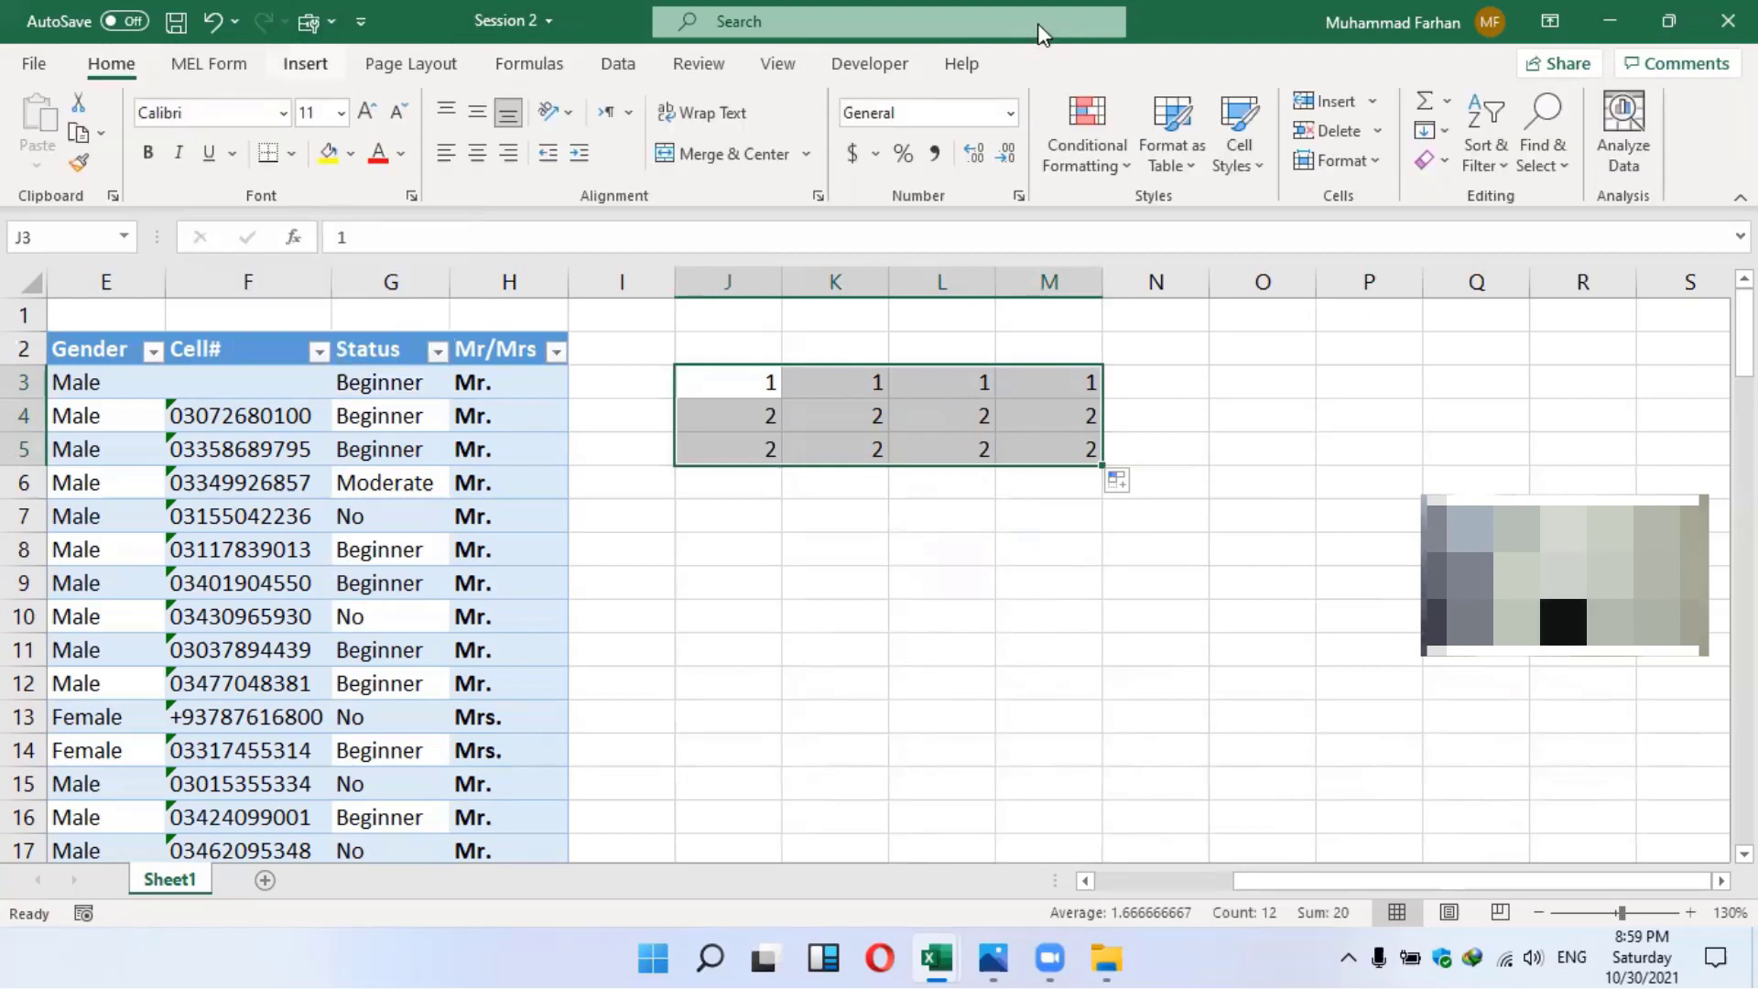
{"action": "left_click", "coordinate": [1192, 164]}
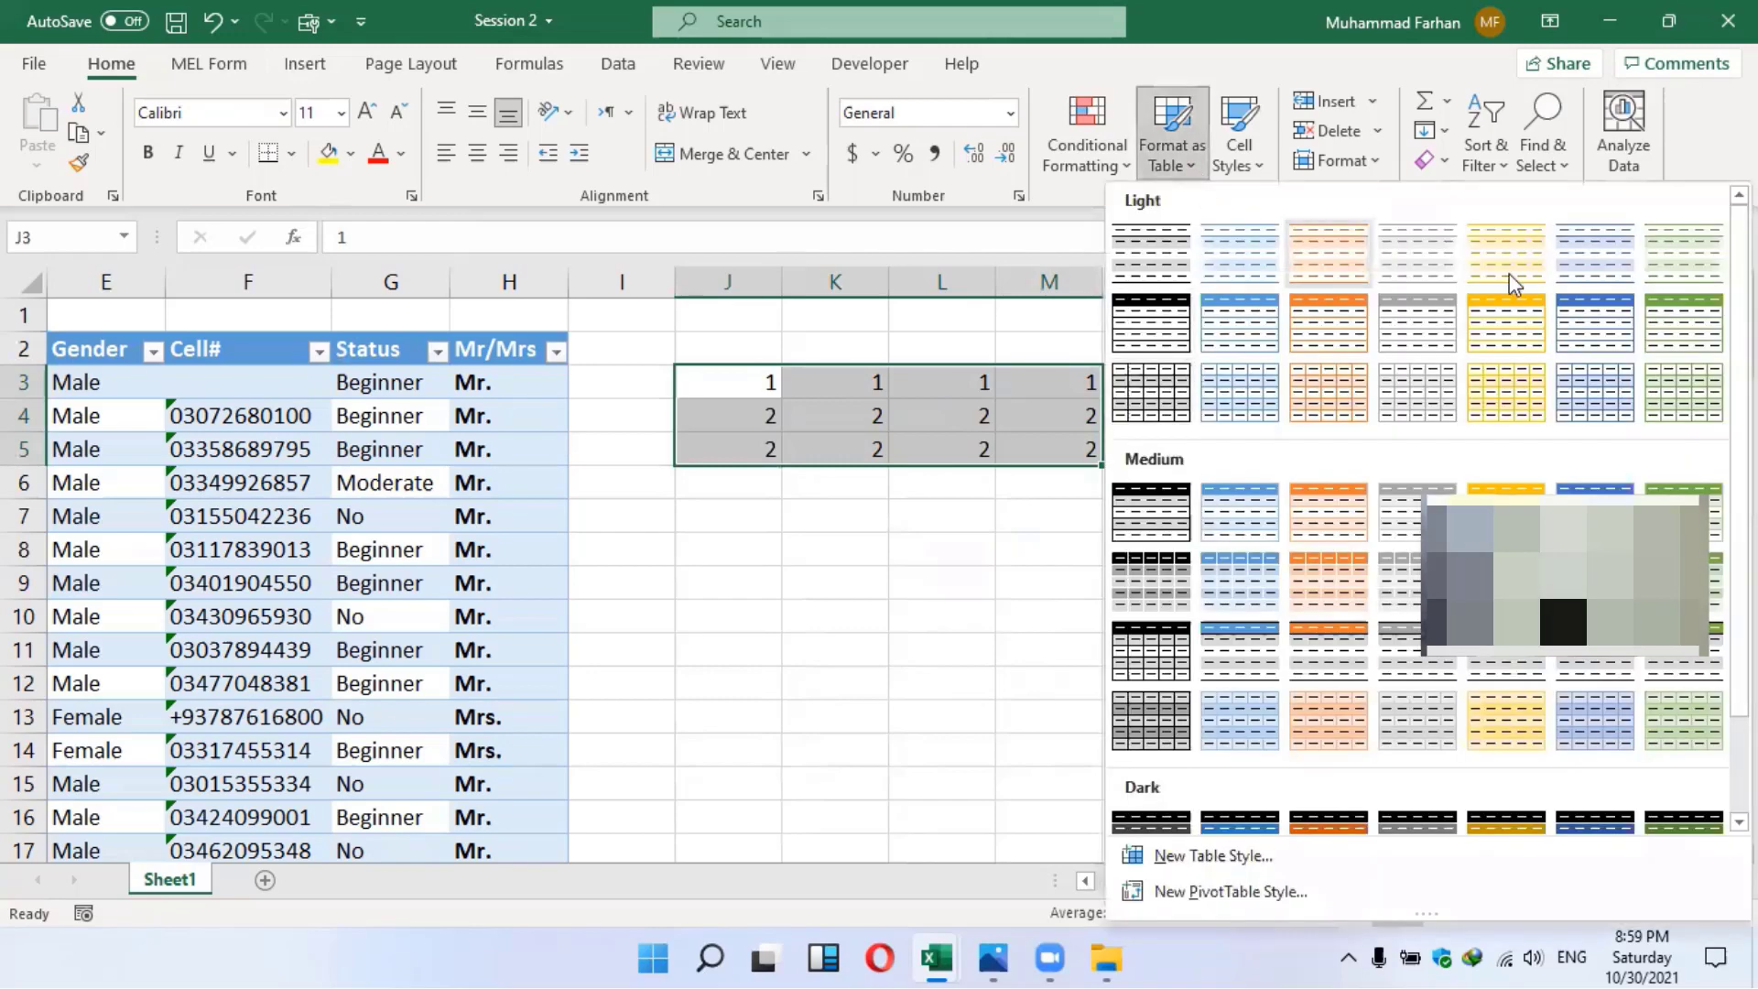
{"action": "left_click", "coordinate": [1161, 522]}
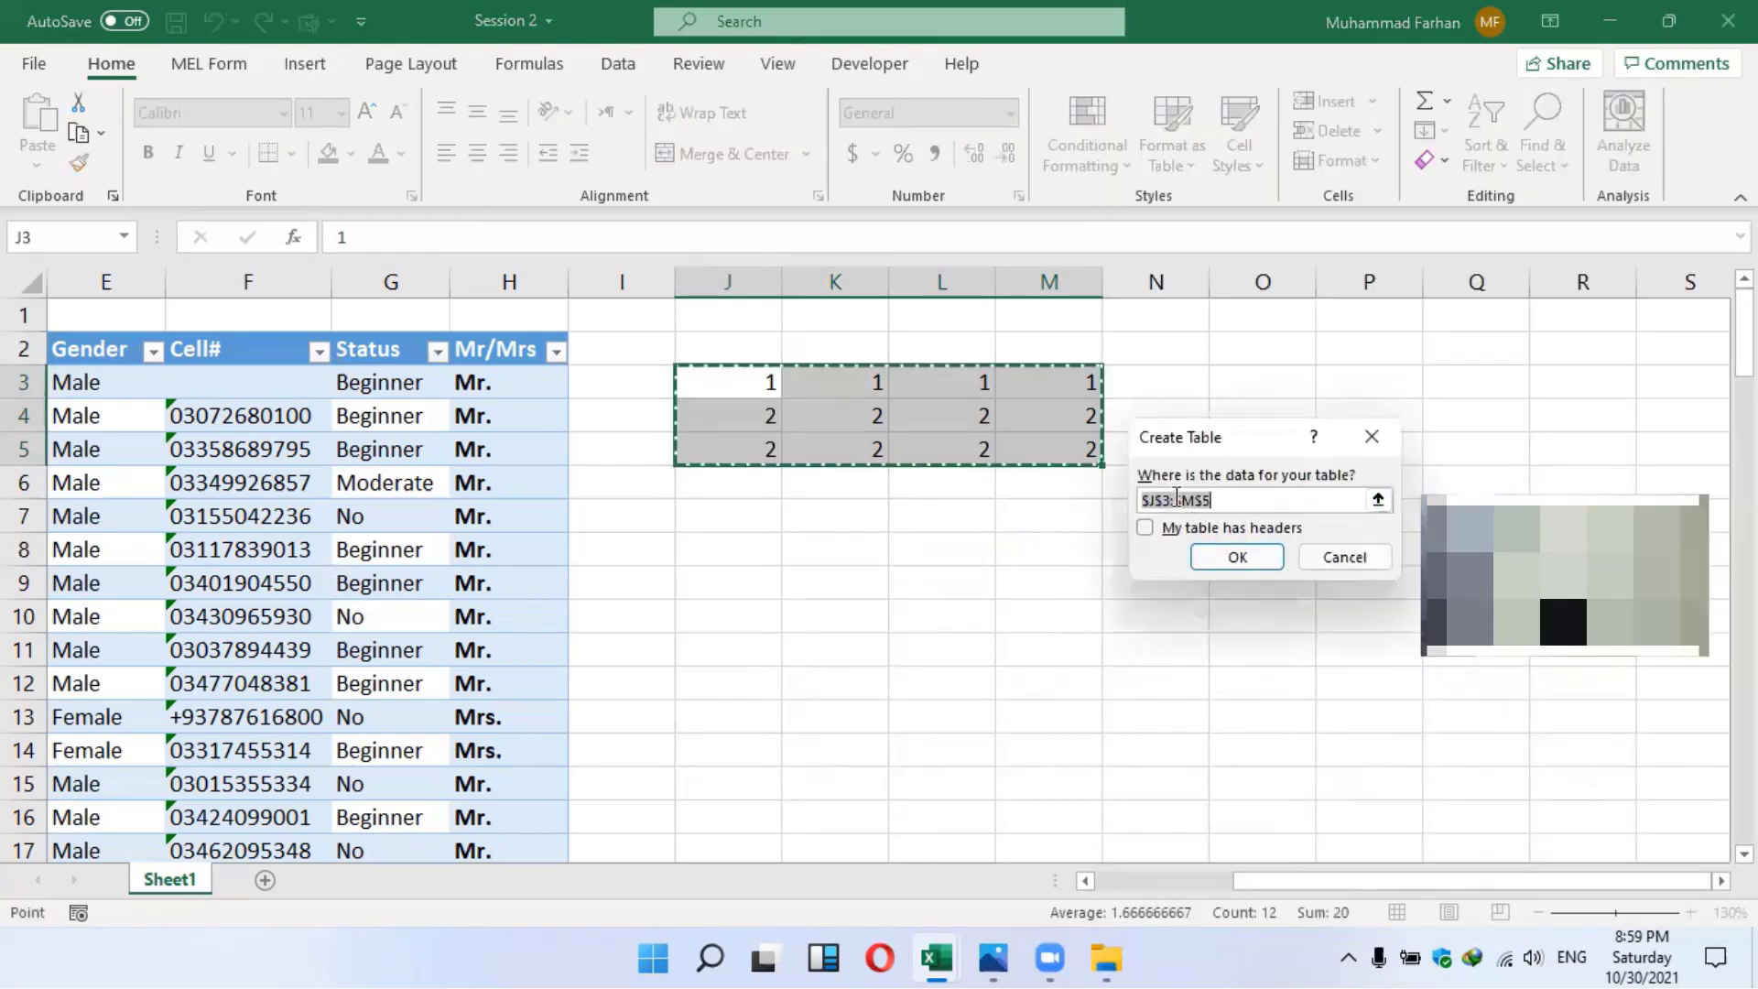
{"action": "left_click", "coordinate": [1231, 559]}
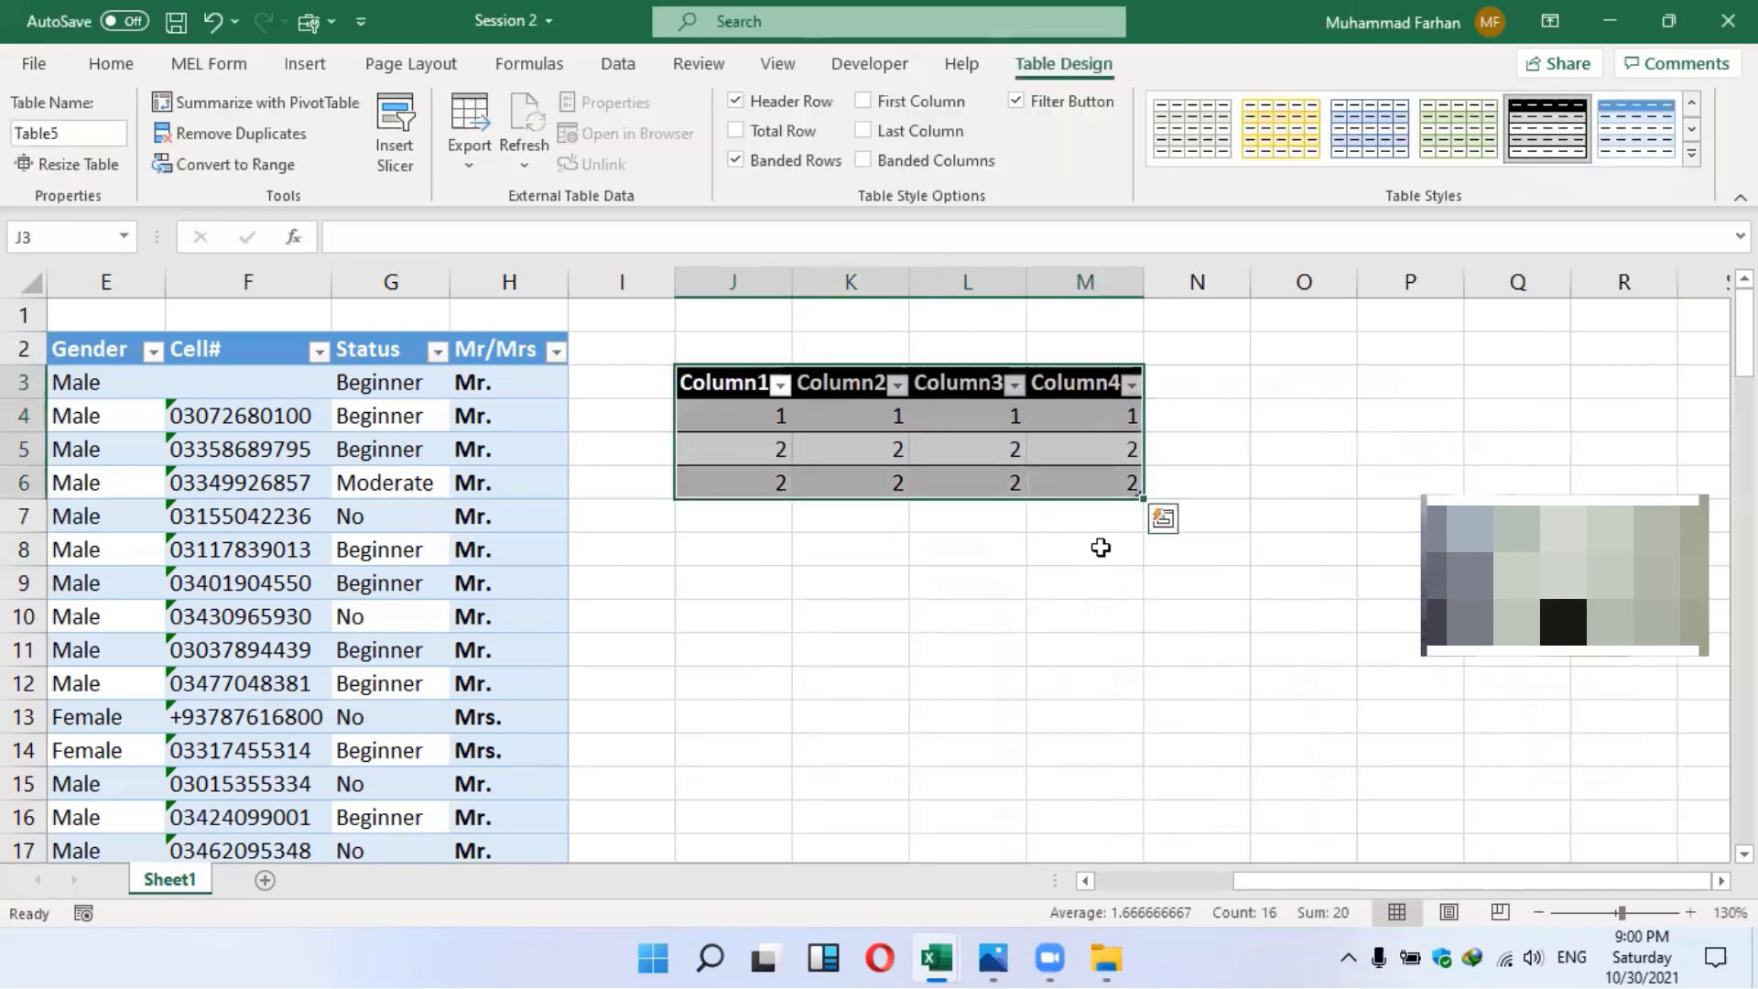
{"action": "left_click", "coordinate": [1103, 583]}
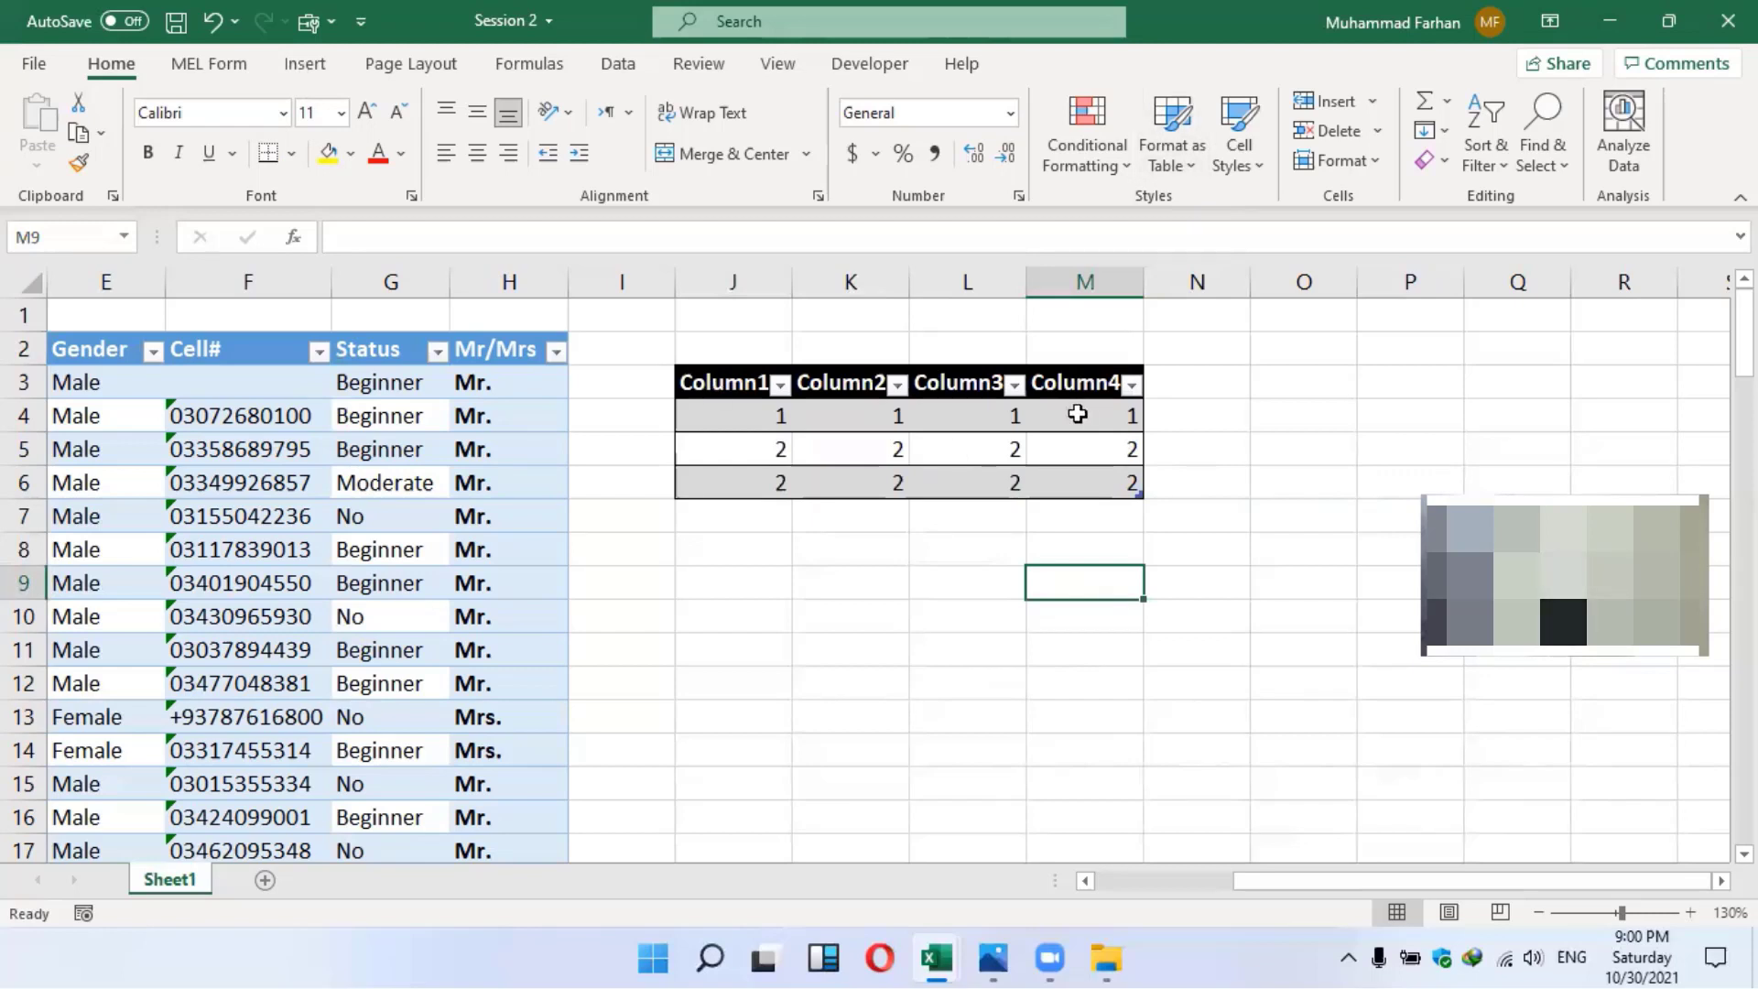
Examine the Column3 filter options in the new black table and compare the table with the student table from Sr# to Mr/Mrs
{"action": "left_click", "coordinate": [897, 385]}
{"action": "left_click", "coordinate": [908, 401]}
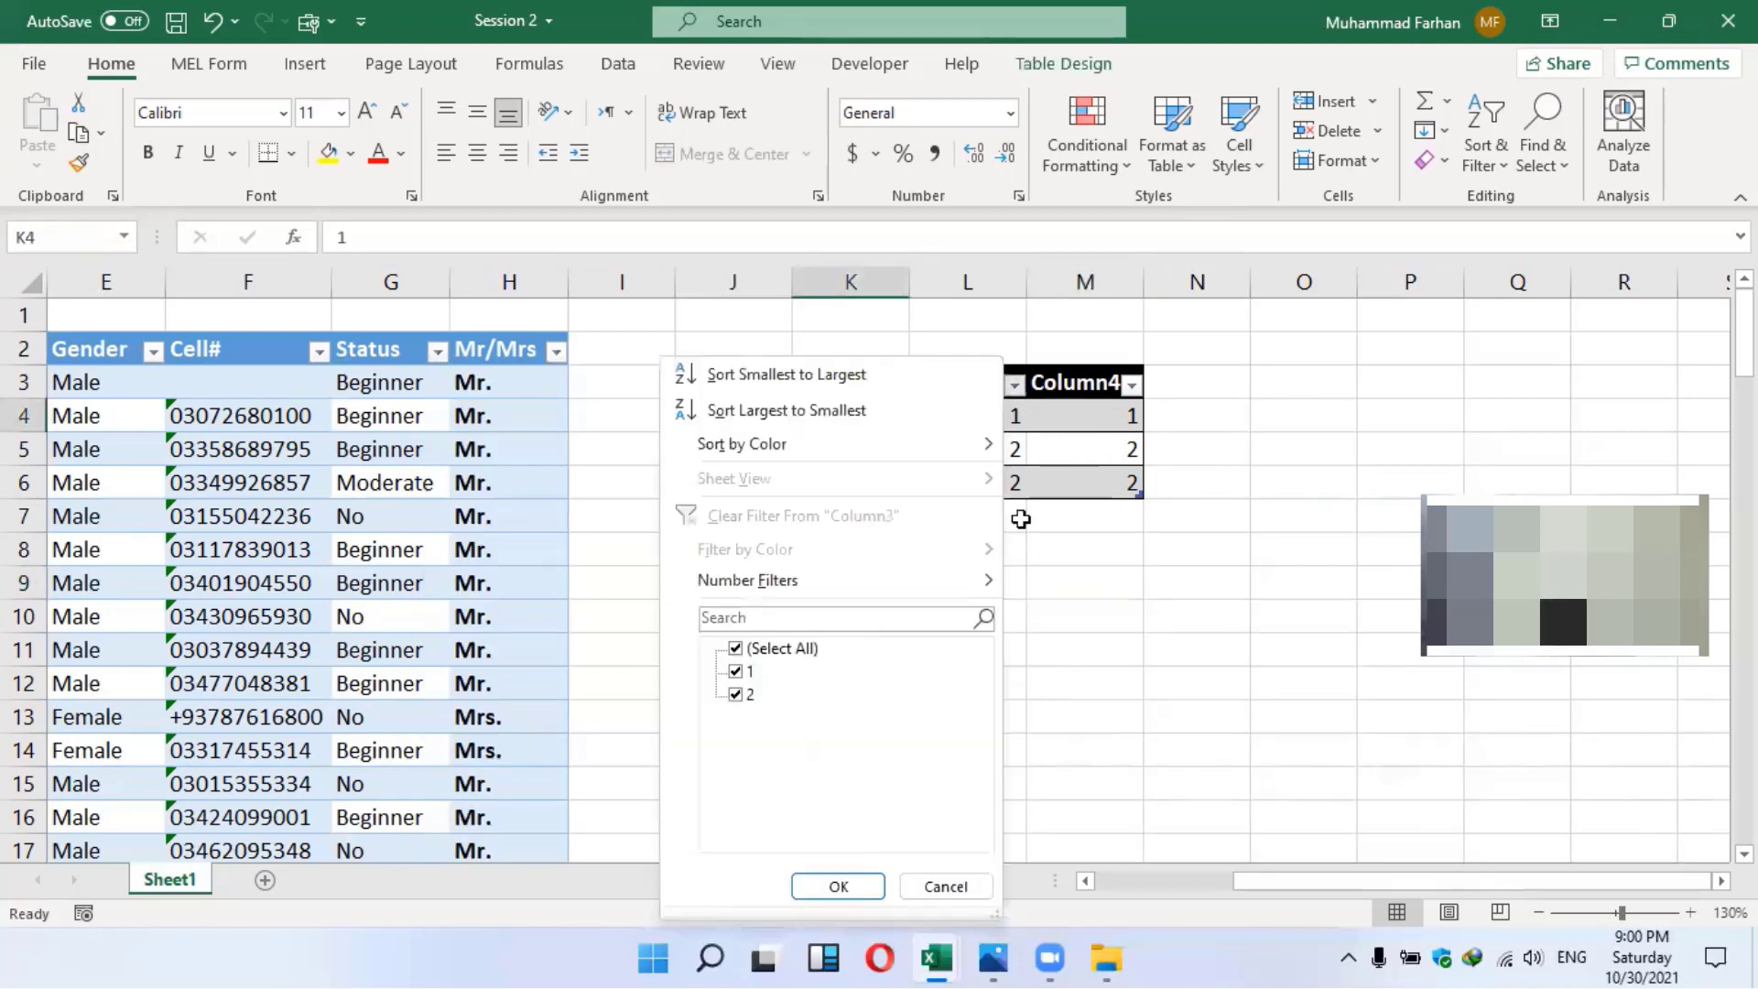
{"action": "left_click", "coordinate": [1059, 486]}
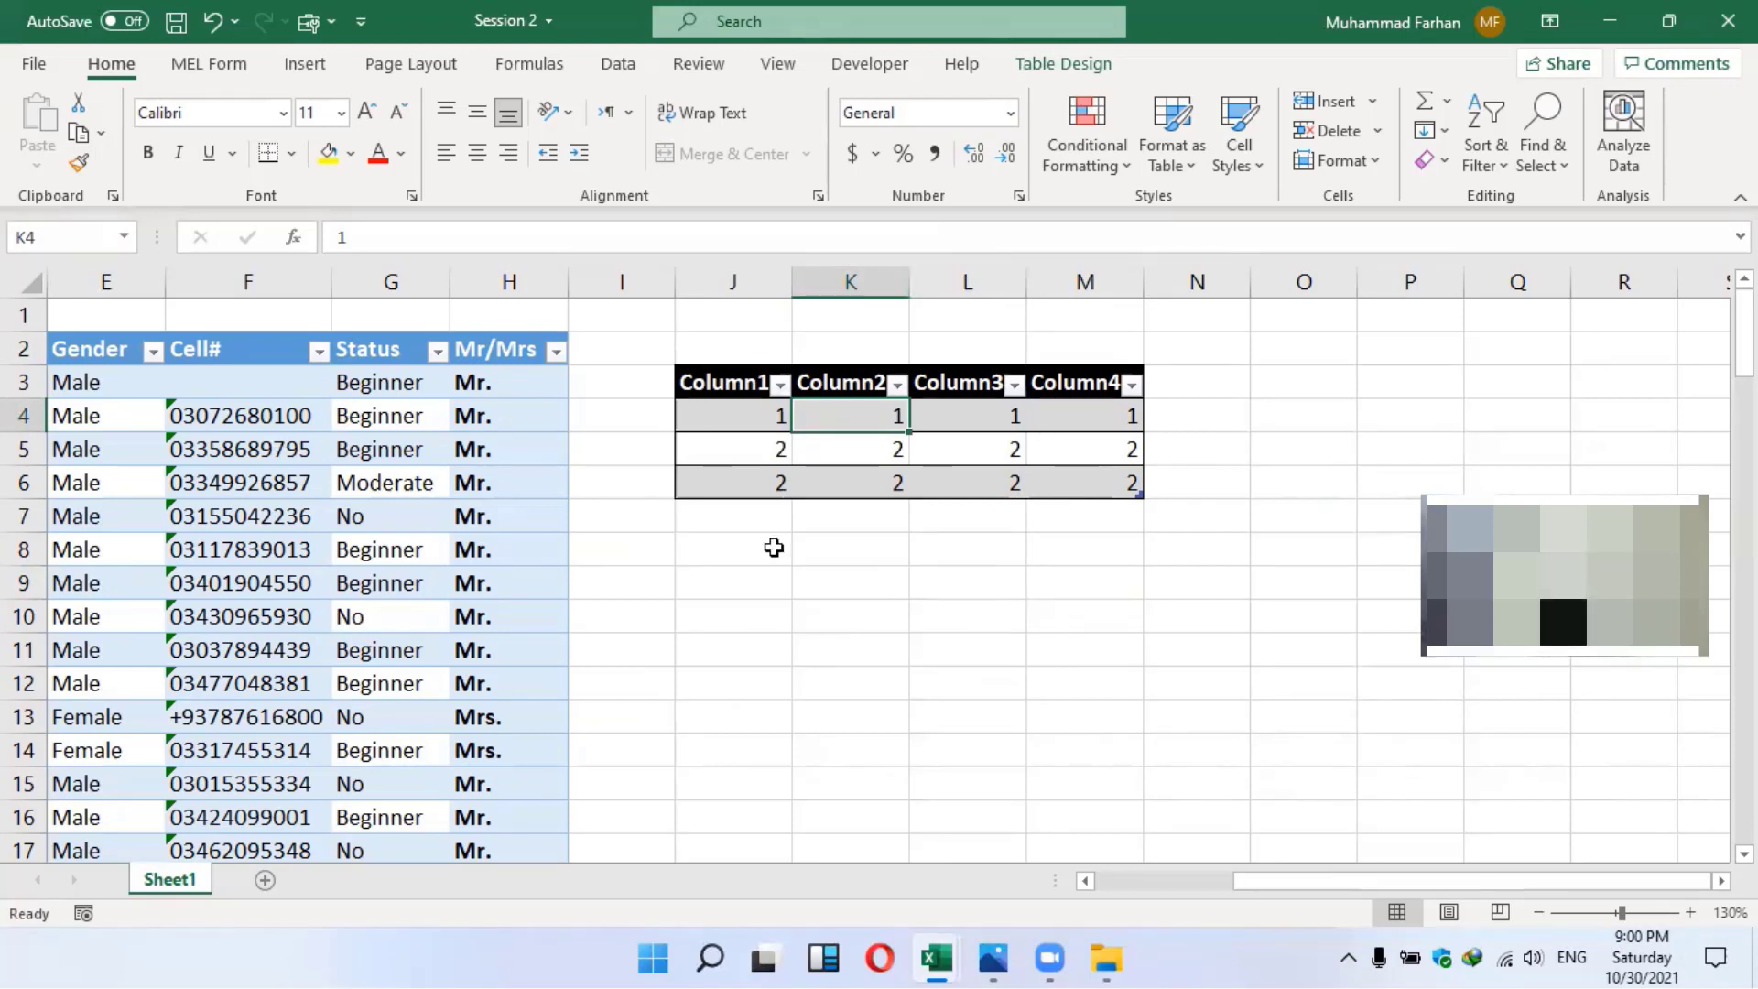
{"action": "scroll", "coordinate": [1342, 722], "scroll_direction": "left", "scroll_amount": 3}
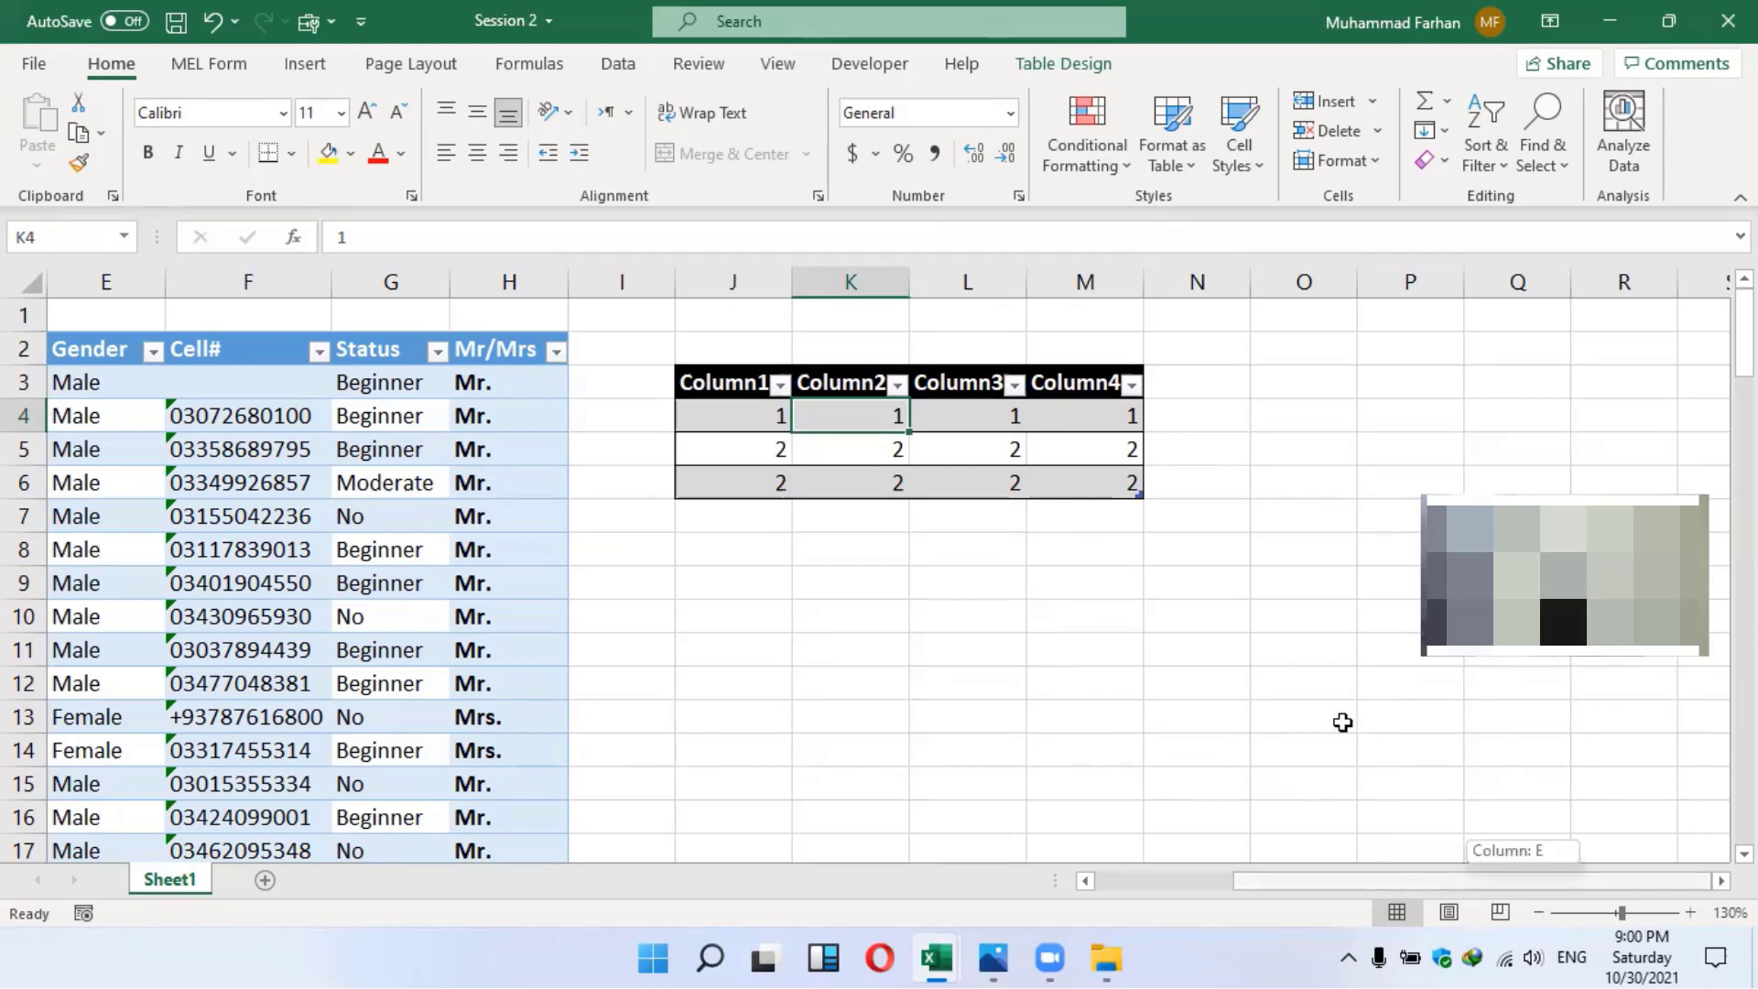
{"action": "scroll", "coordinate": [1342, 722], "scroll_direction": "left", "scroll_amount": 3}
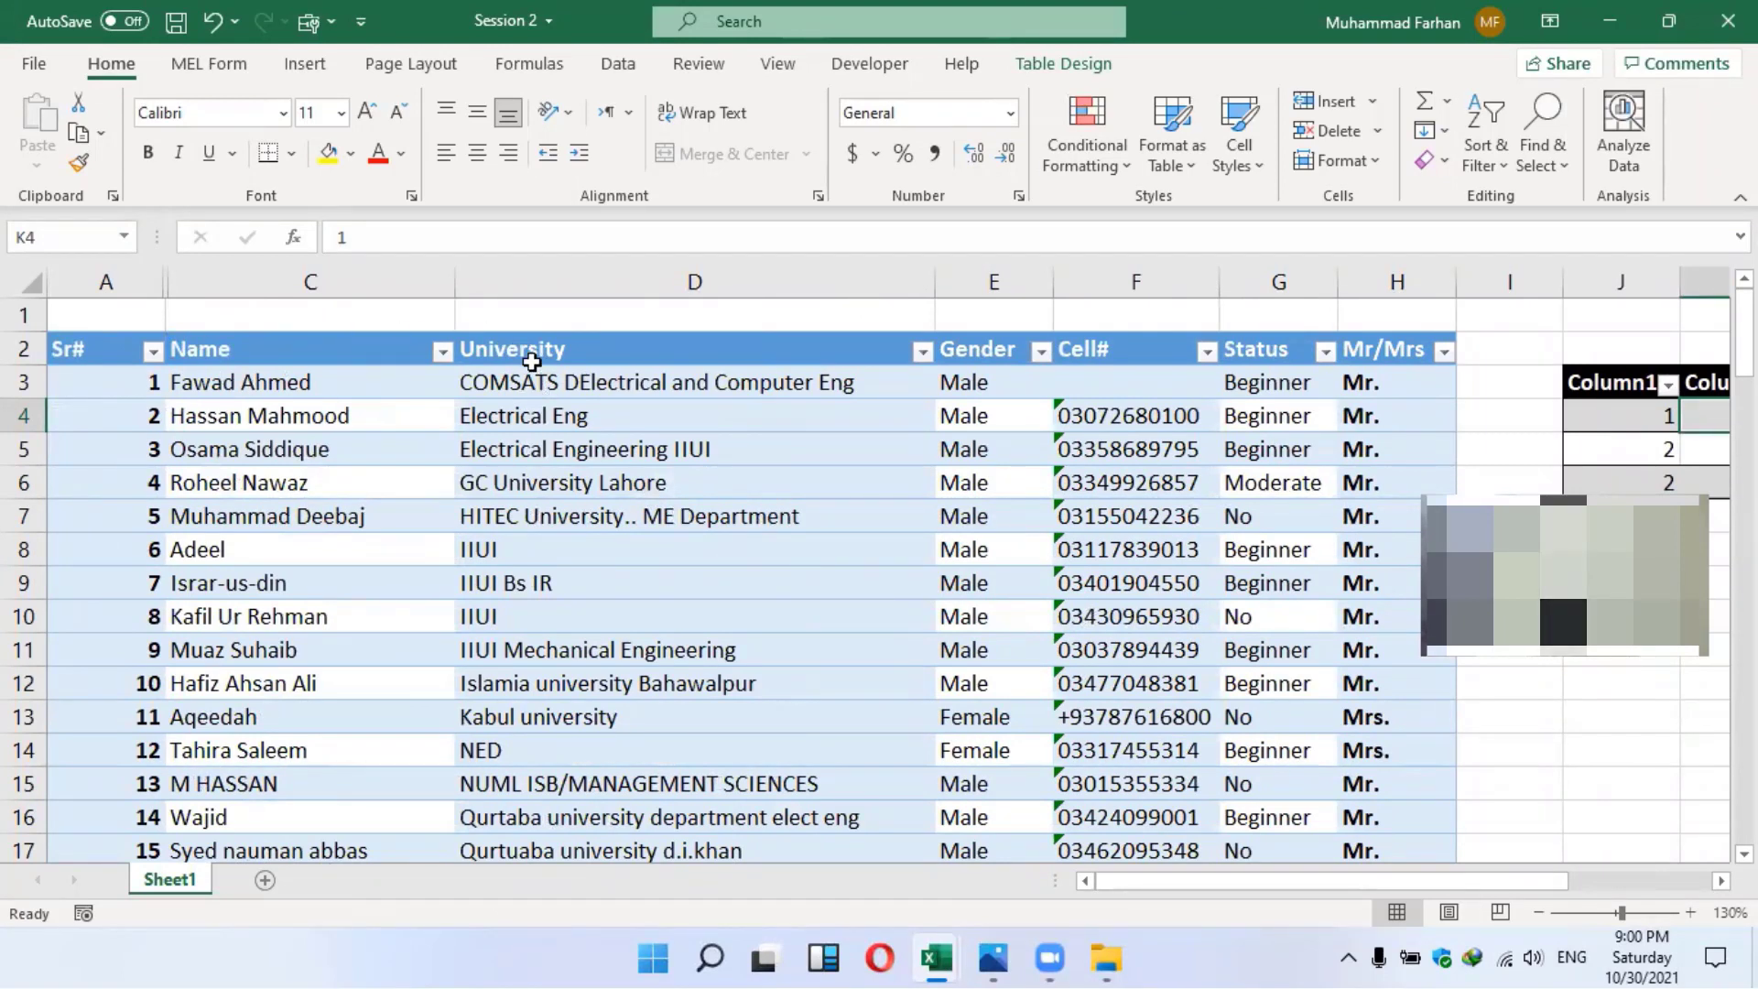
{"action": "left_click_drag", "start_coordinate": [96, 356], "coordinate": [1224, 719]}
{"action": "left_click", "coordinate": [952, 517]}
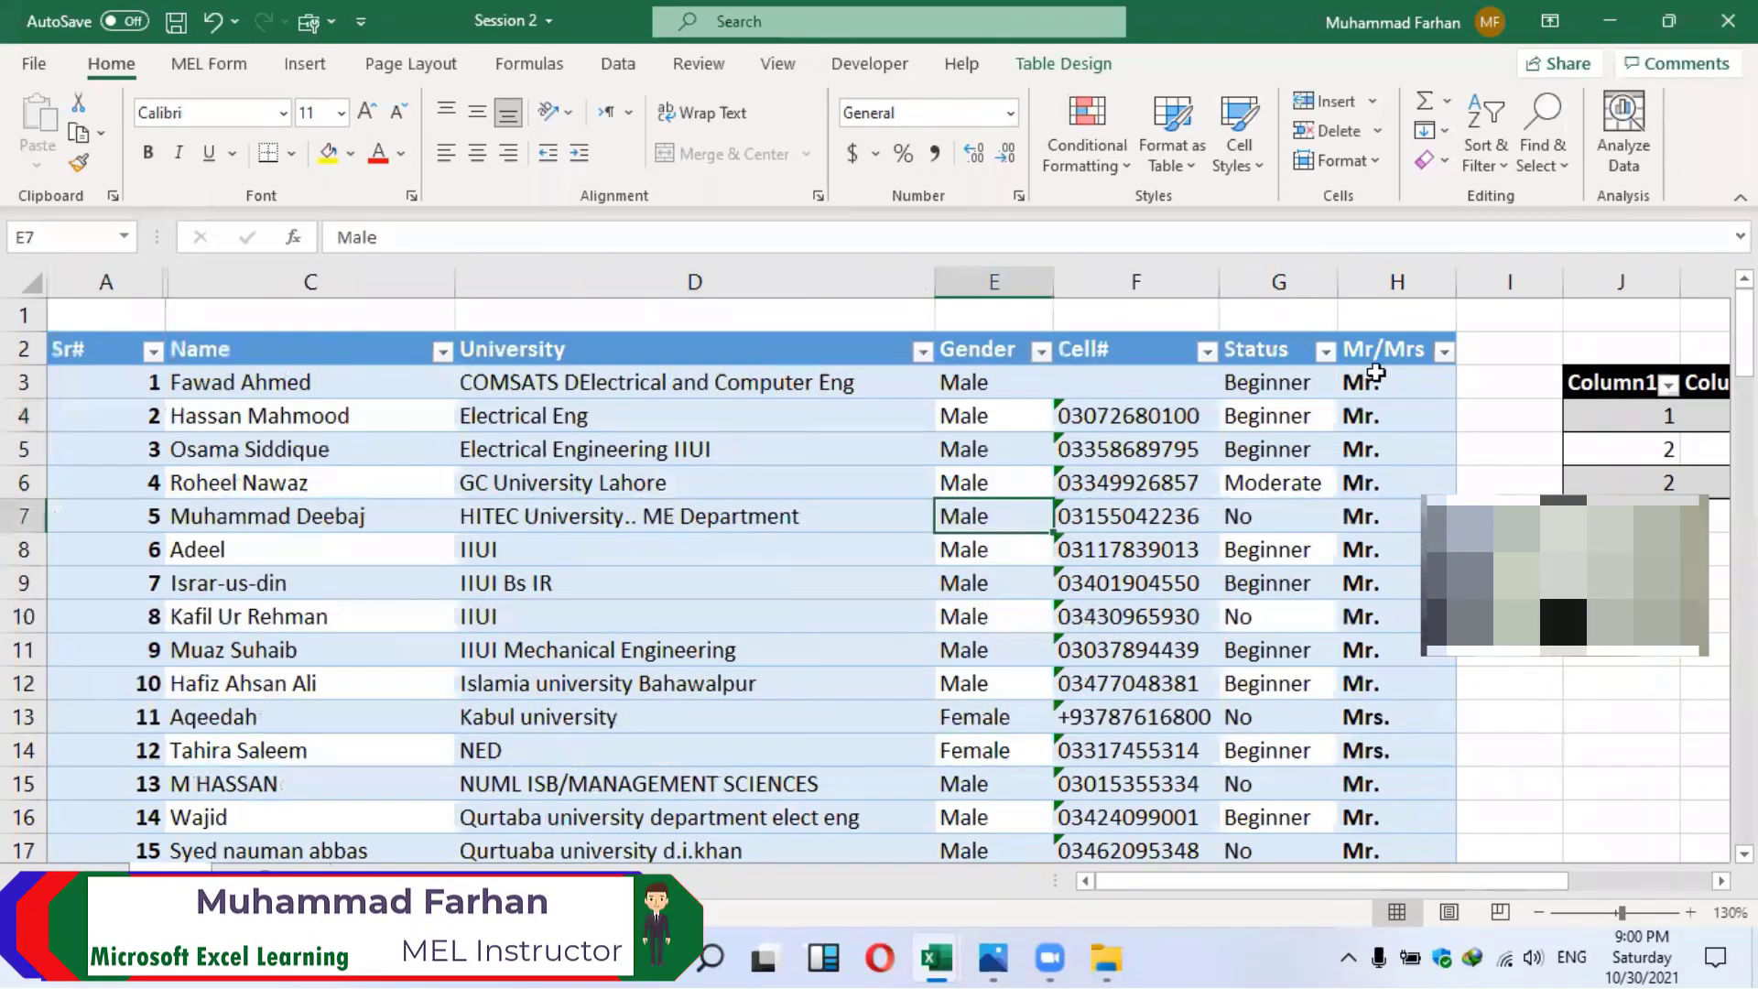
{"action": "left_click", "coordinate": [1538, 452]}
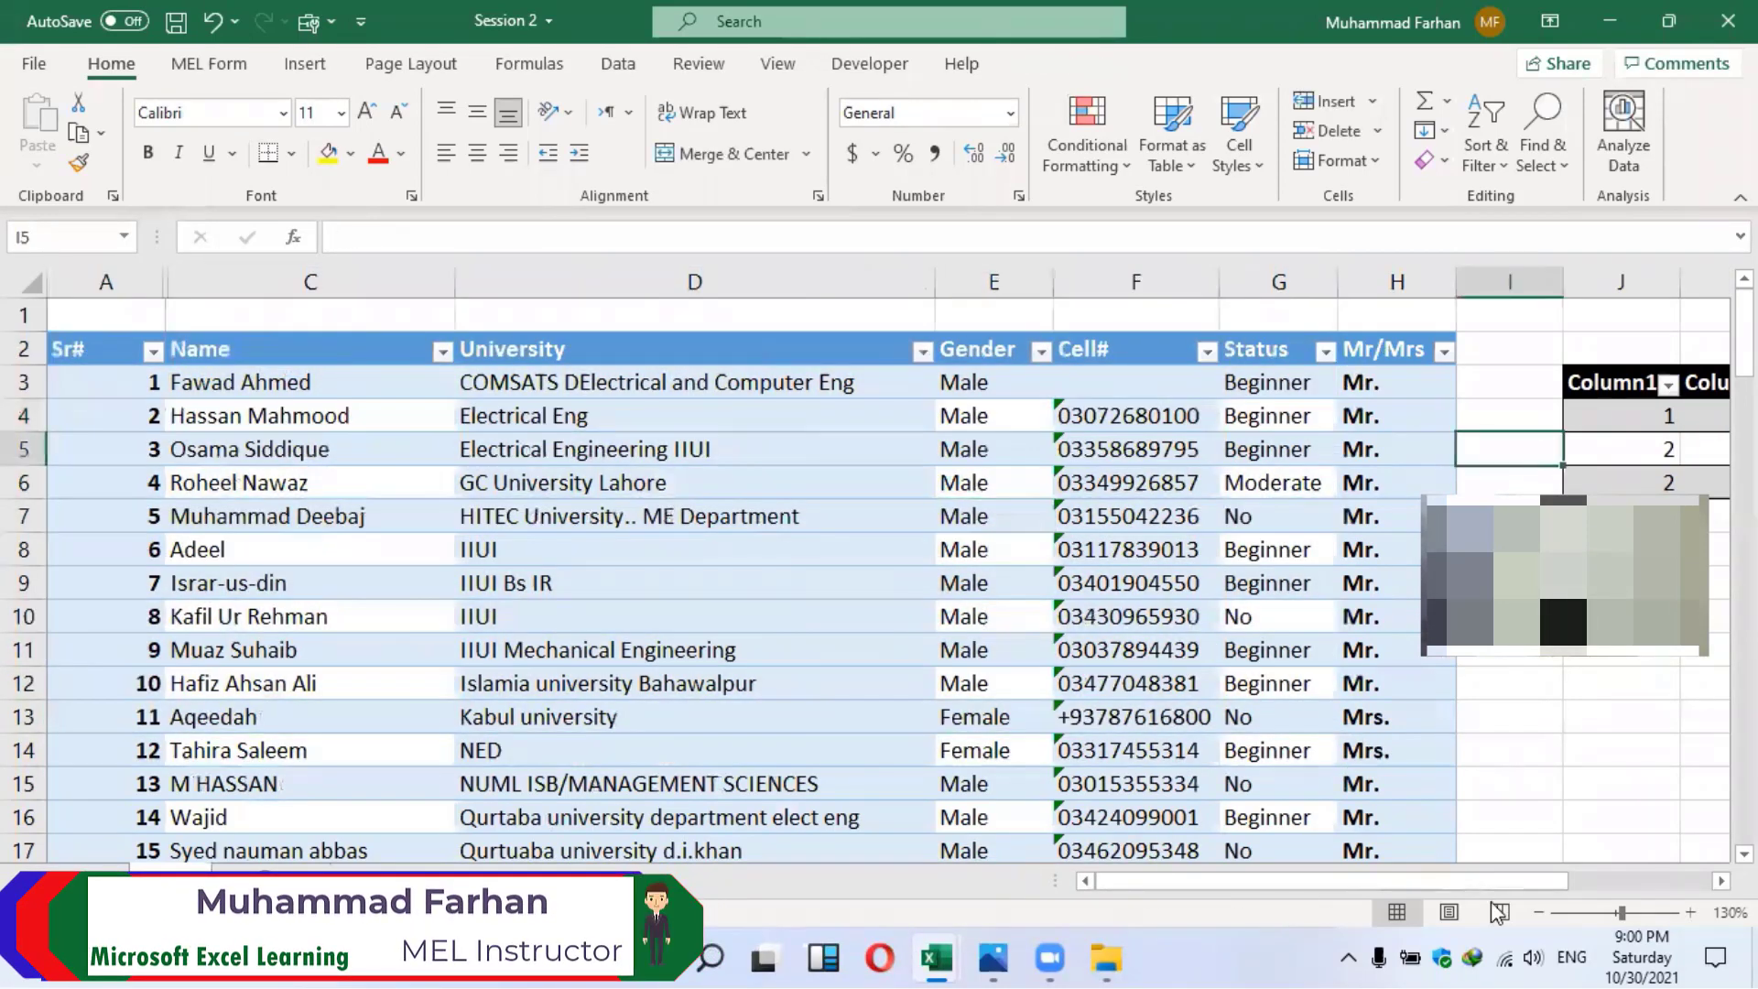
{"action": "scroll", "coordinate": [1605, 733], "scroll_direction": "right", "scroll_amount": 2}
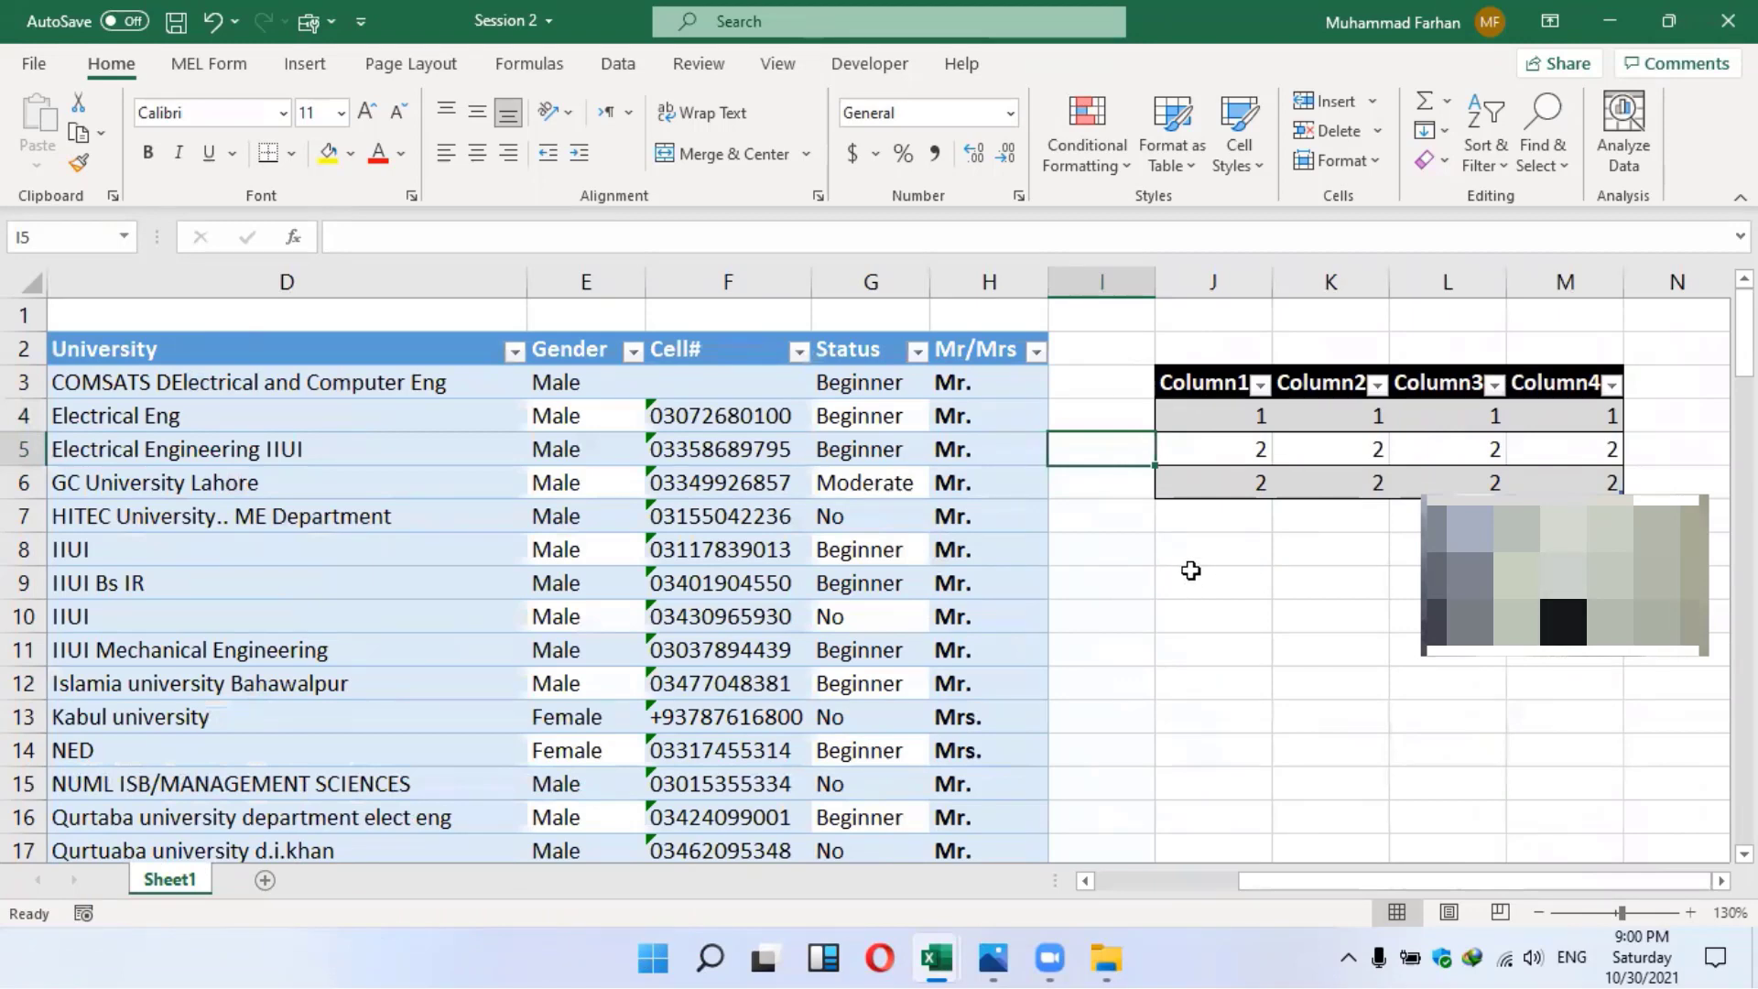
Switch to the Excel S2 Tasks to Cover workbook and review the Table Formation and References topics
{"action": "mouse_move", "coordinate": [996, 958]}
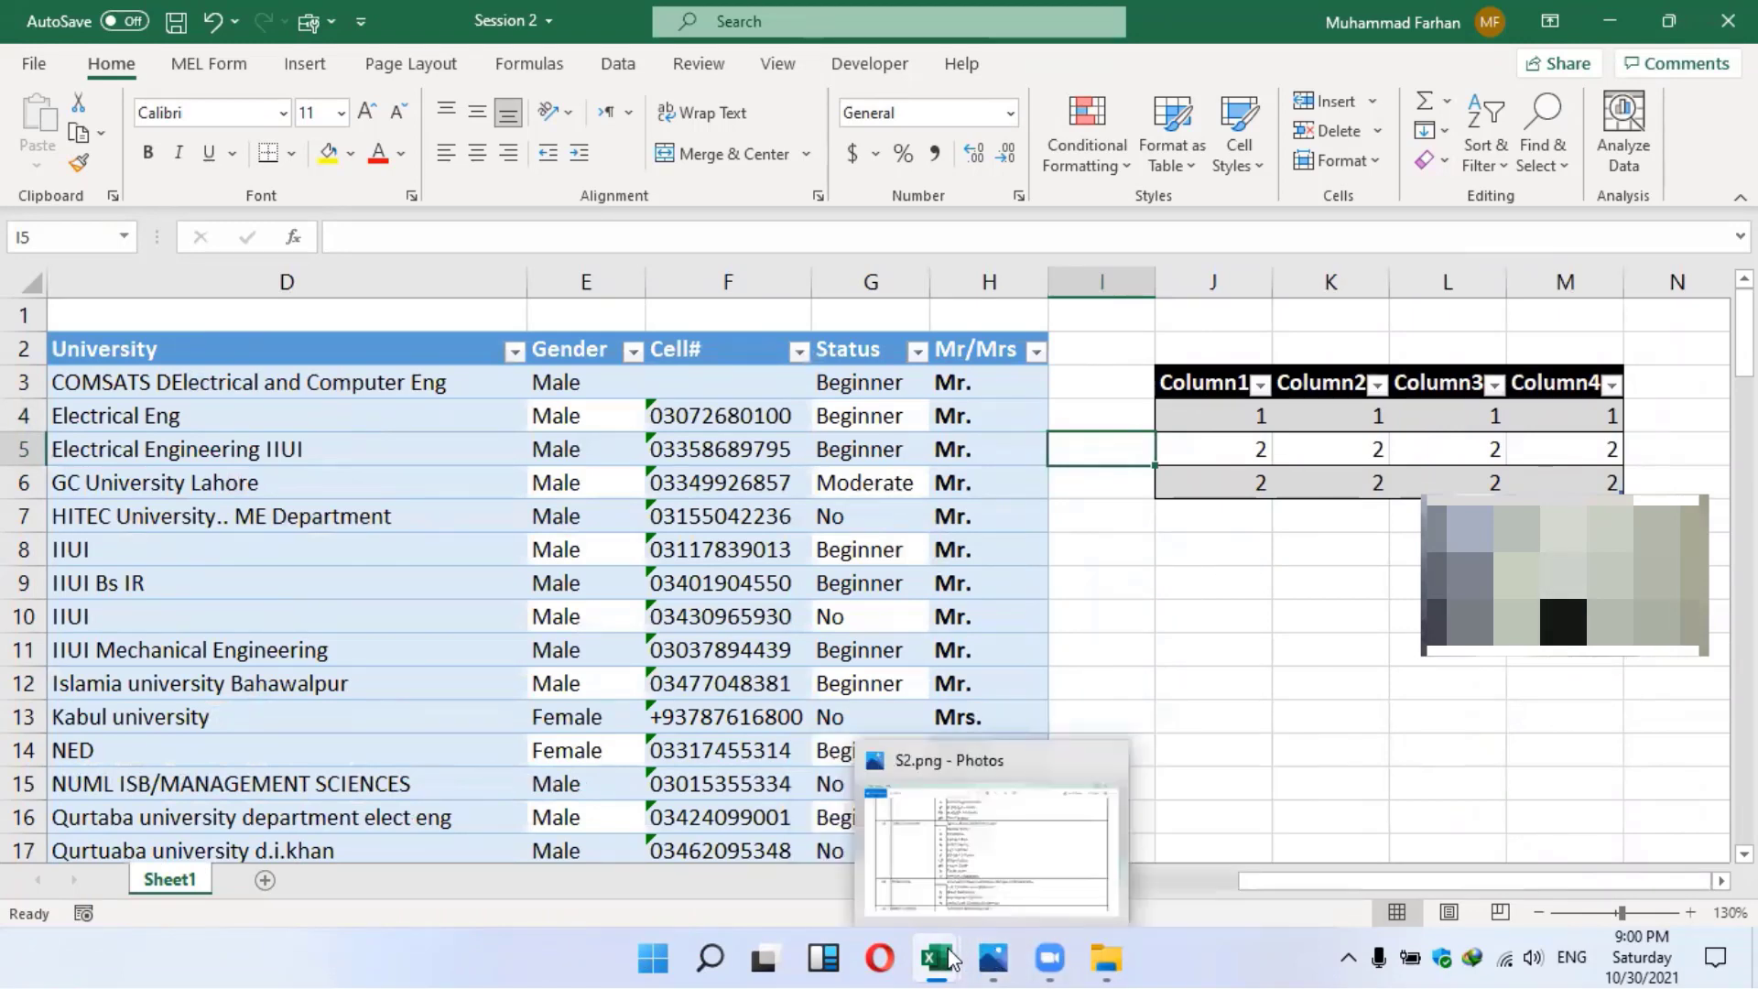
{"action": "left_click", "coordinate": [954, 833]}
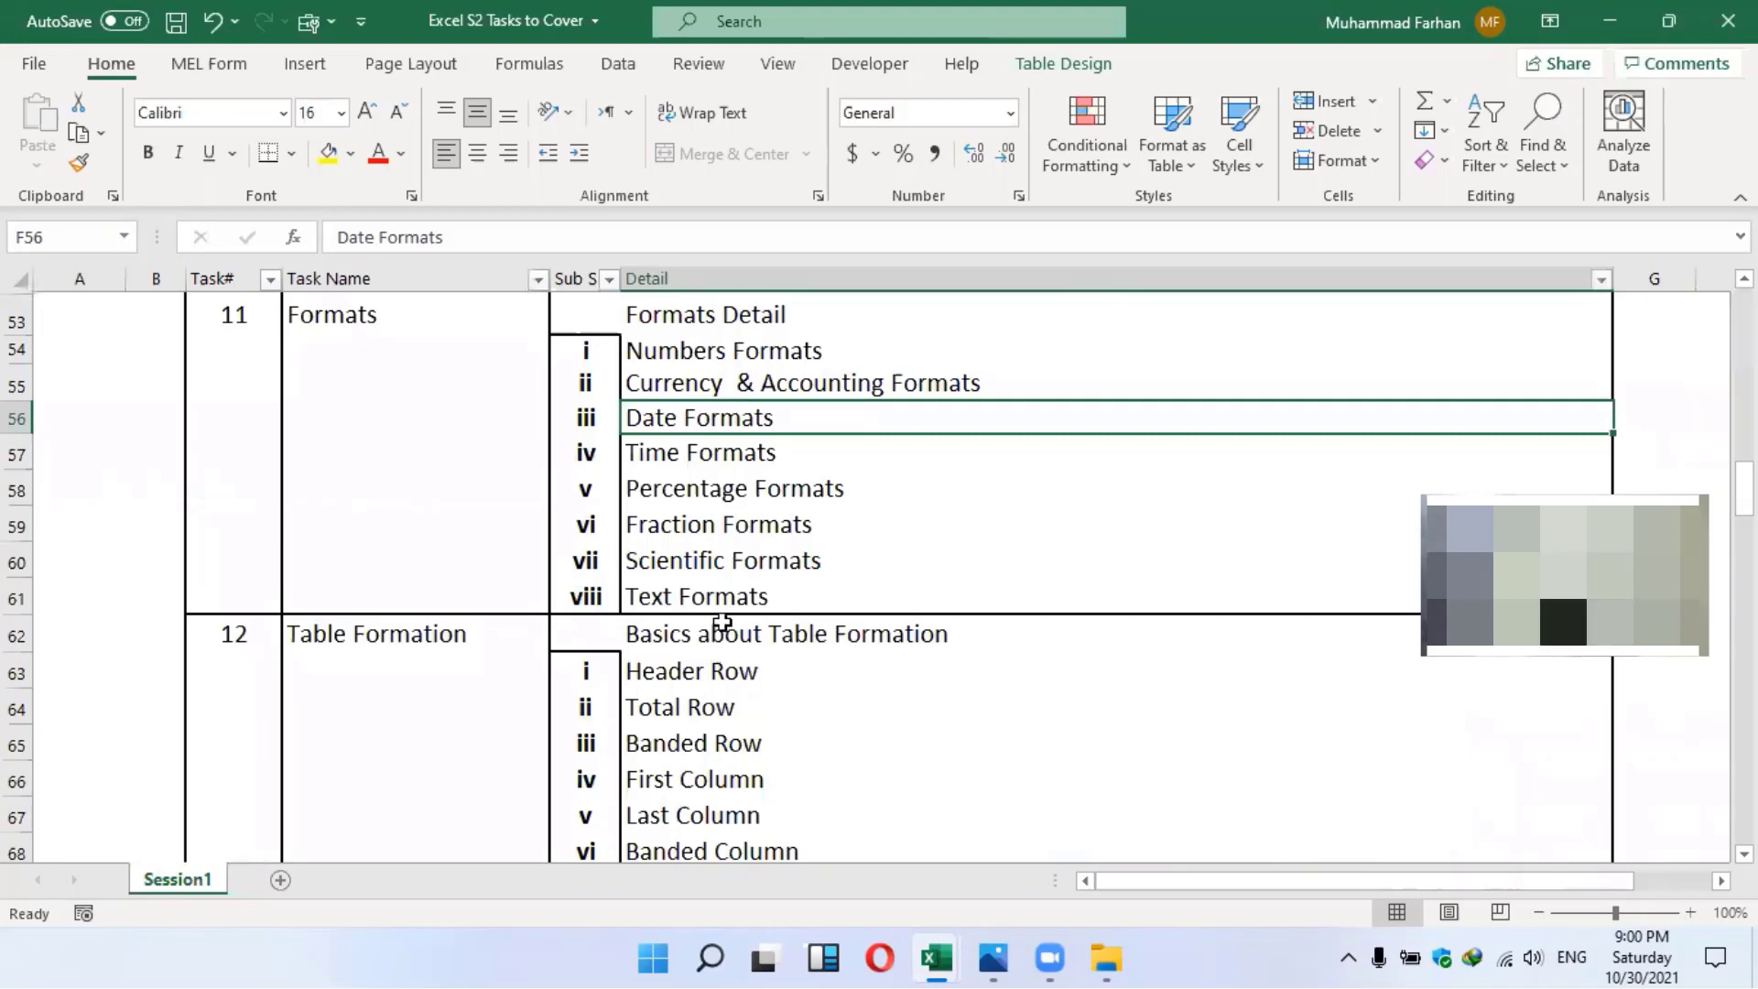
{"action": "scroll", "coordinate": [835, 575], "scroll_direction": "down", "scroll_amount": 4}
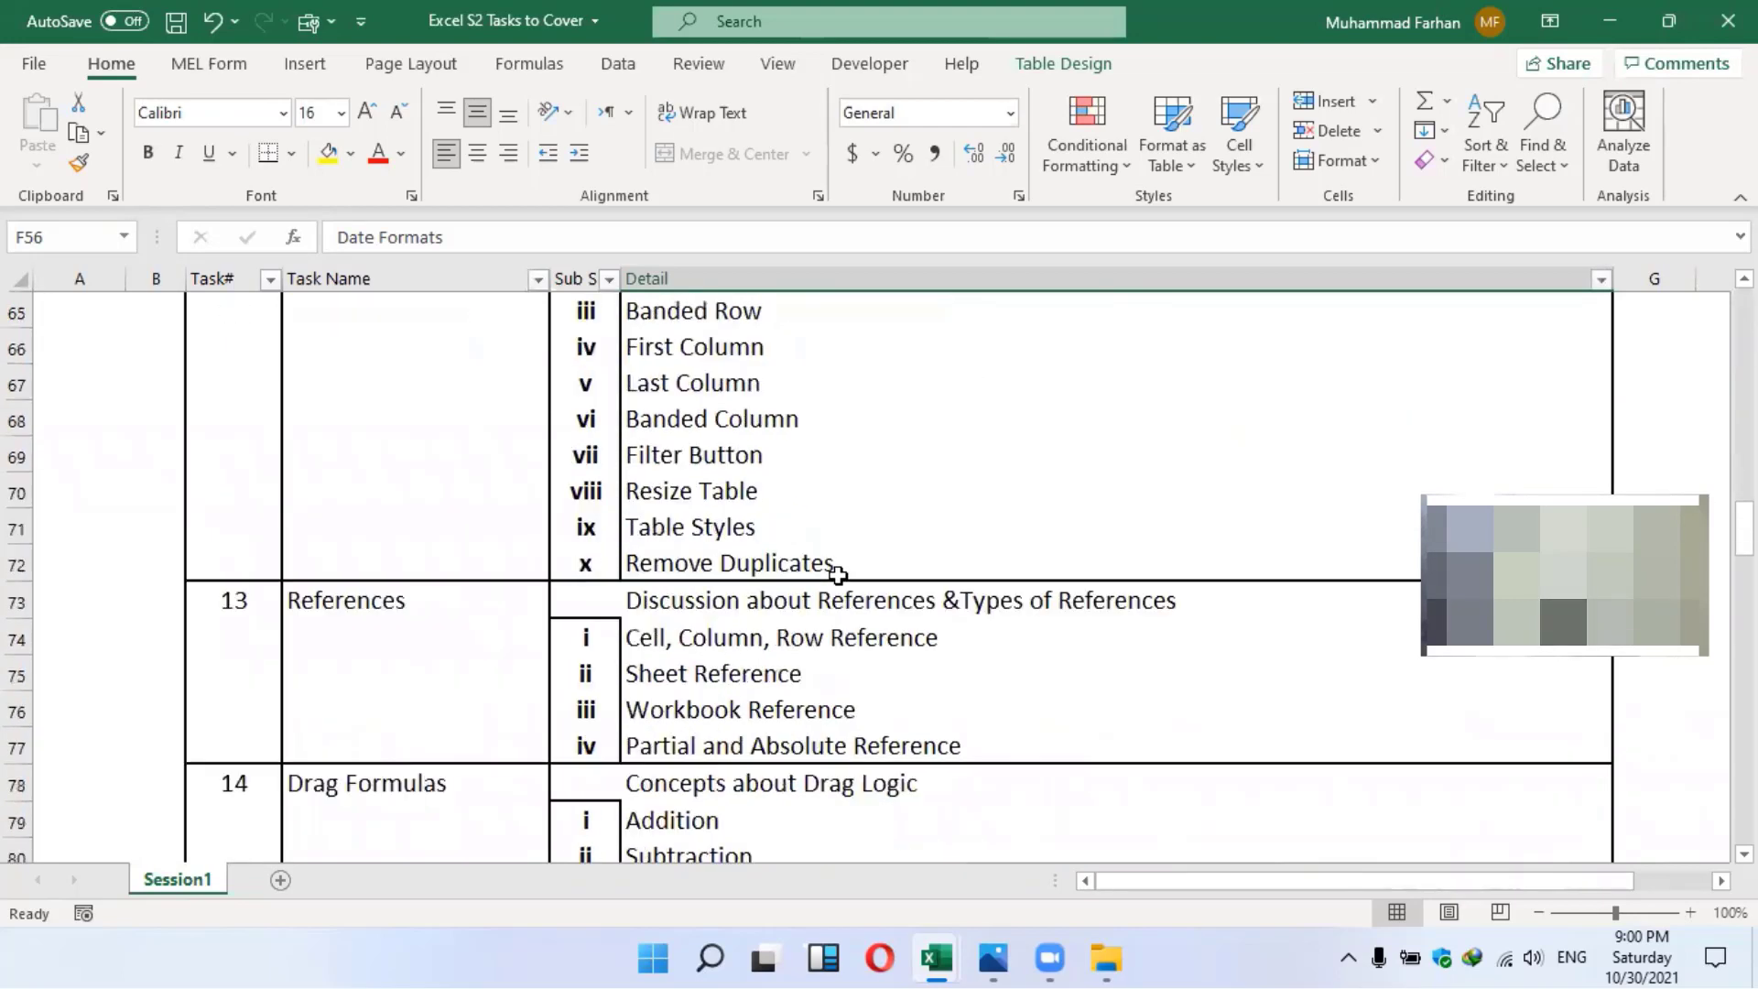
Minimize the open windows and switch to the empty Sheet2 of the Session 2 workbook
{"action": "scroll", "coordinate": [834, 575], "scroll_direction": "up", "scroll_amount": 1}
{"action": "scroll", "coordinate": [835, 575], "scroll_direction": "down", "scroll_amount": 1}
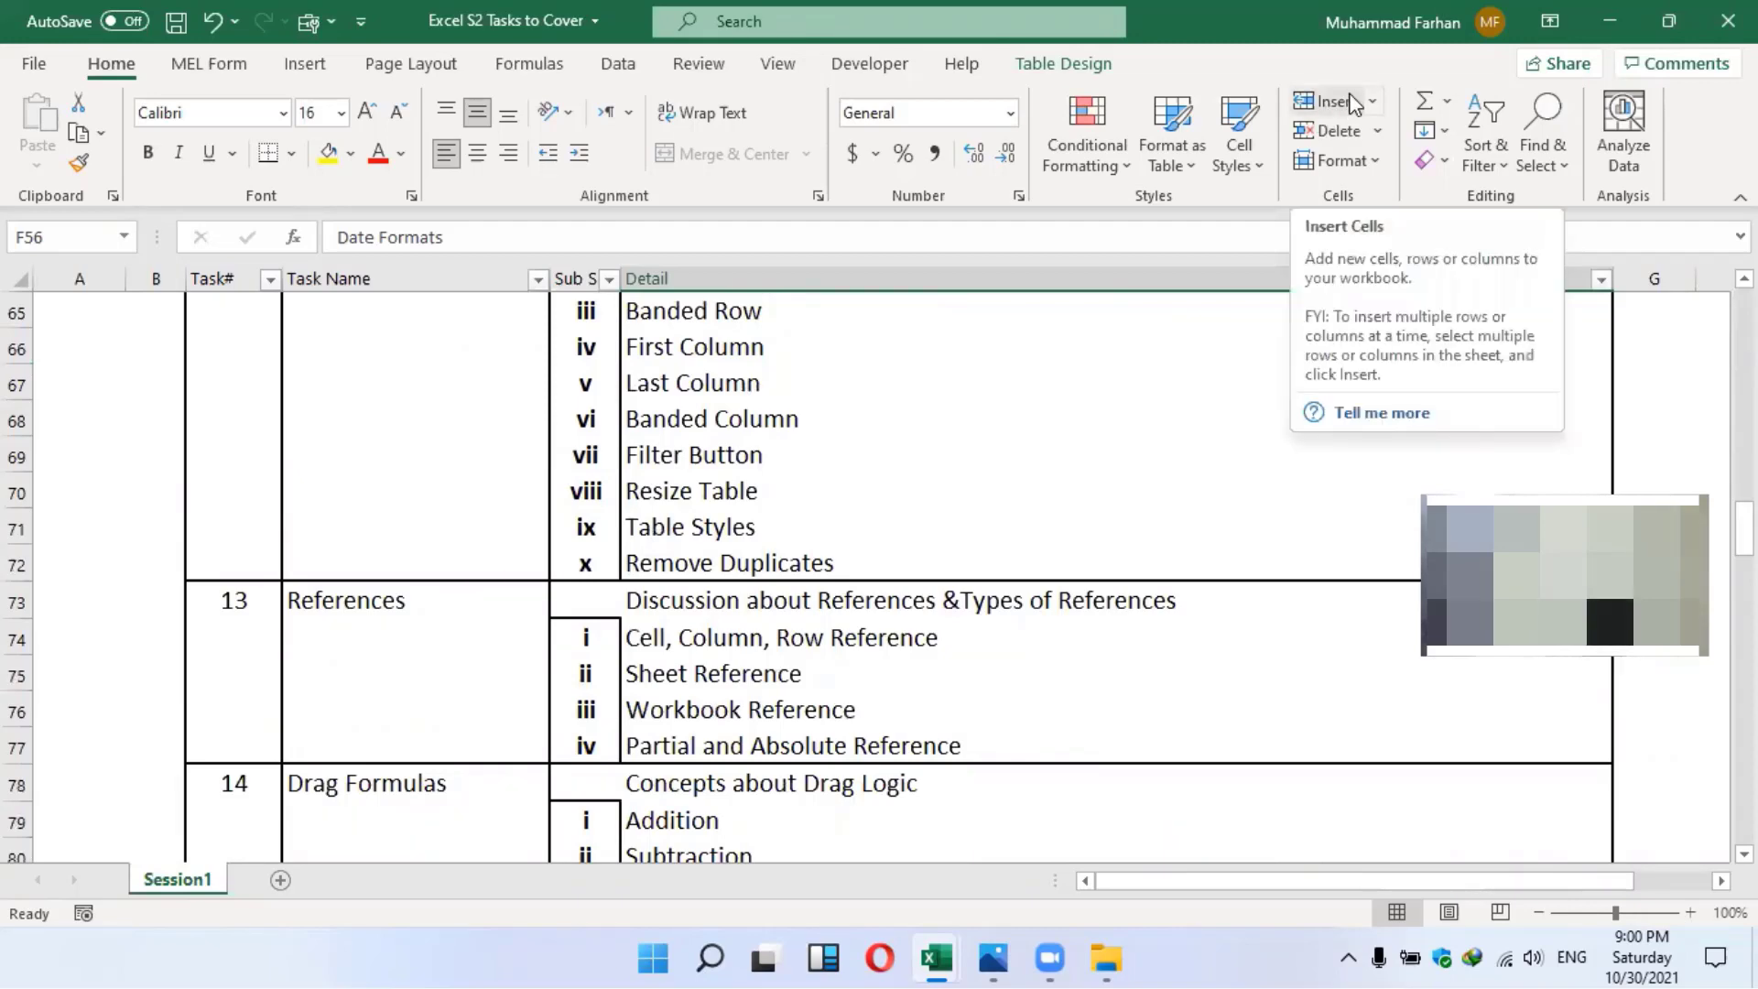
{"action": "left_click", "coordinate": [1612, 36]}
{"action": "left_click", "coordinate": [1598, 3]}
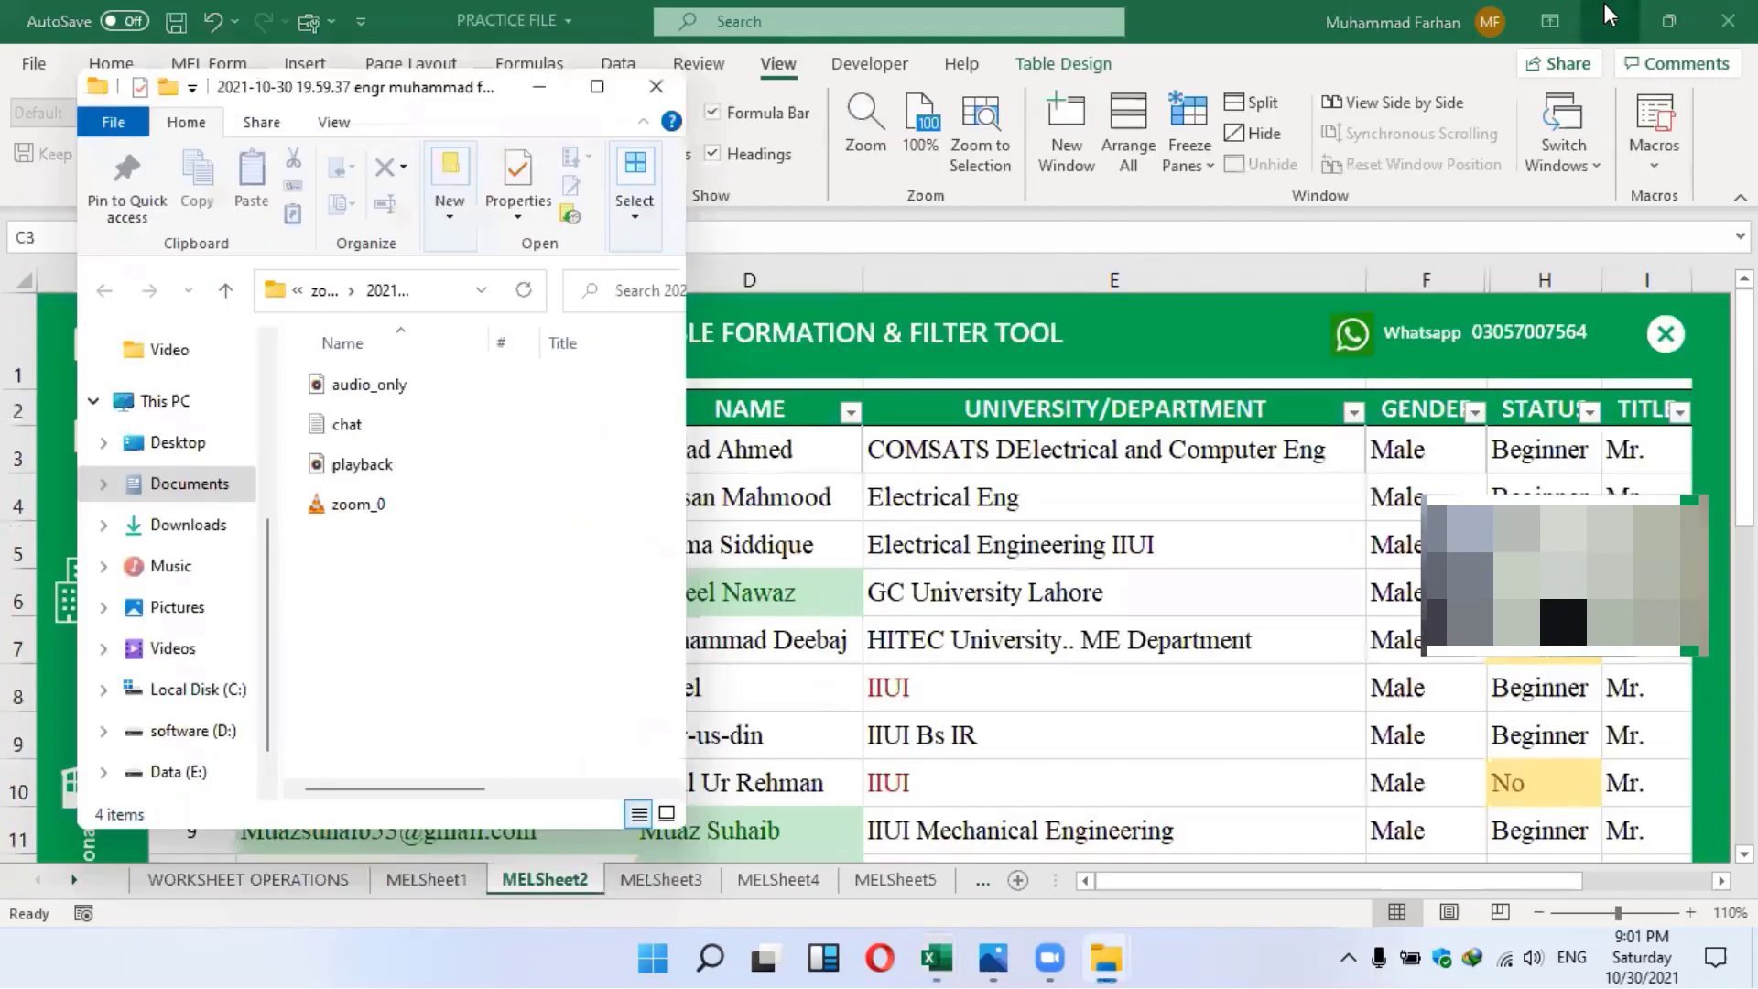
{"action": "left_click", "coordinate": [1617, 7]}
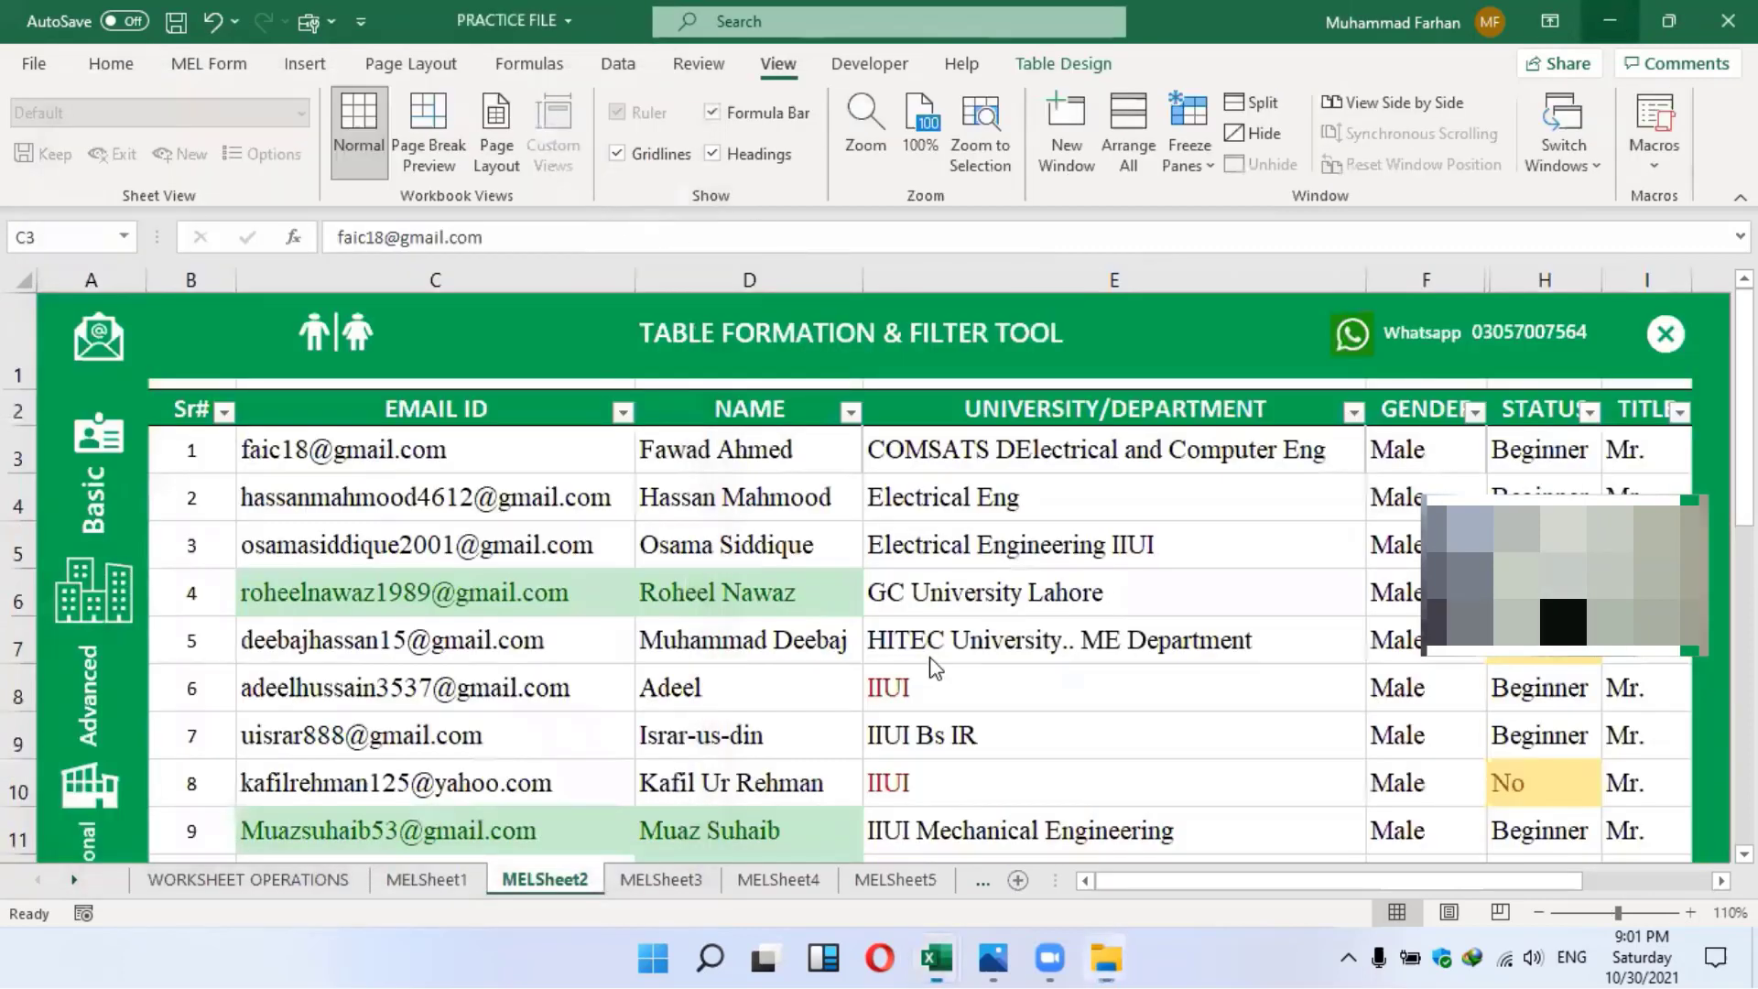
{"action": "left_click", "coordinate": [948, 959]}
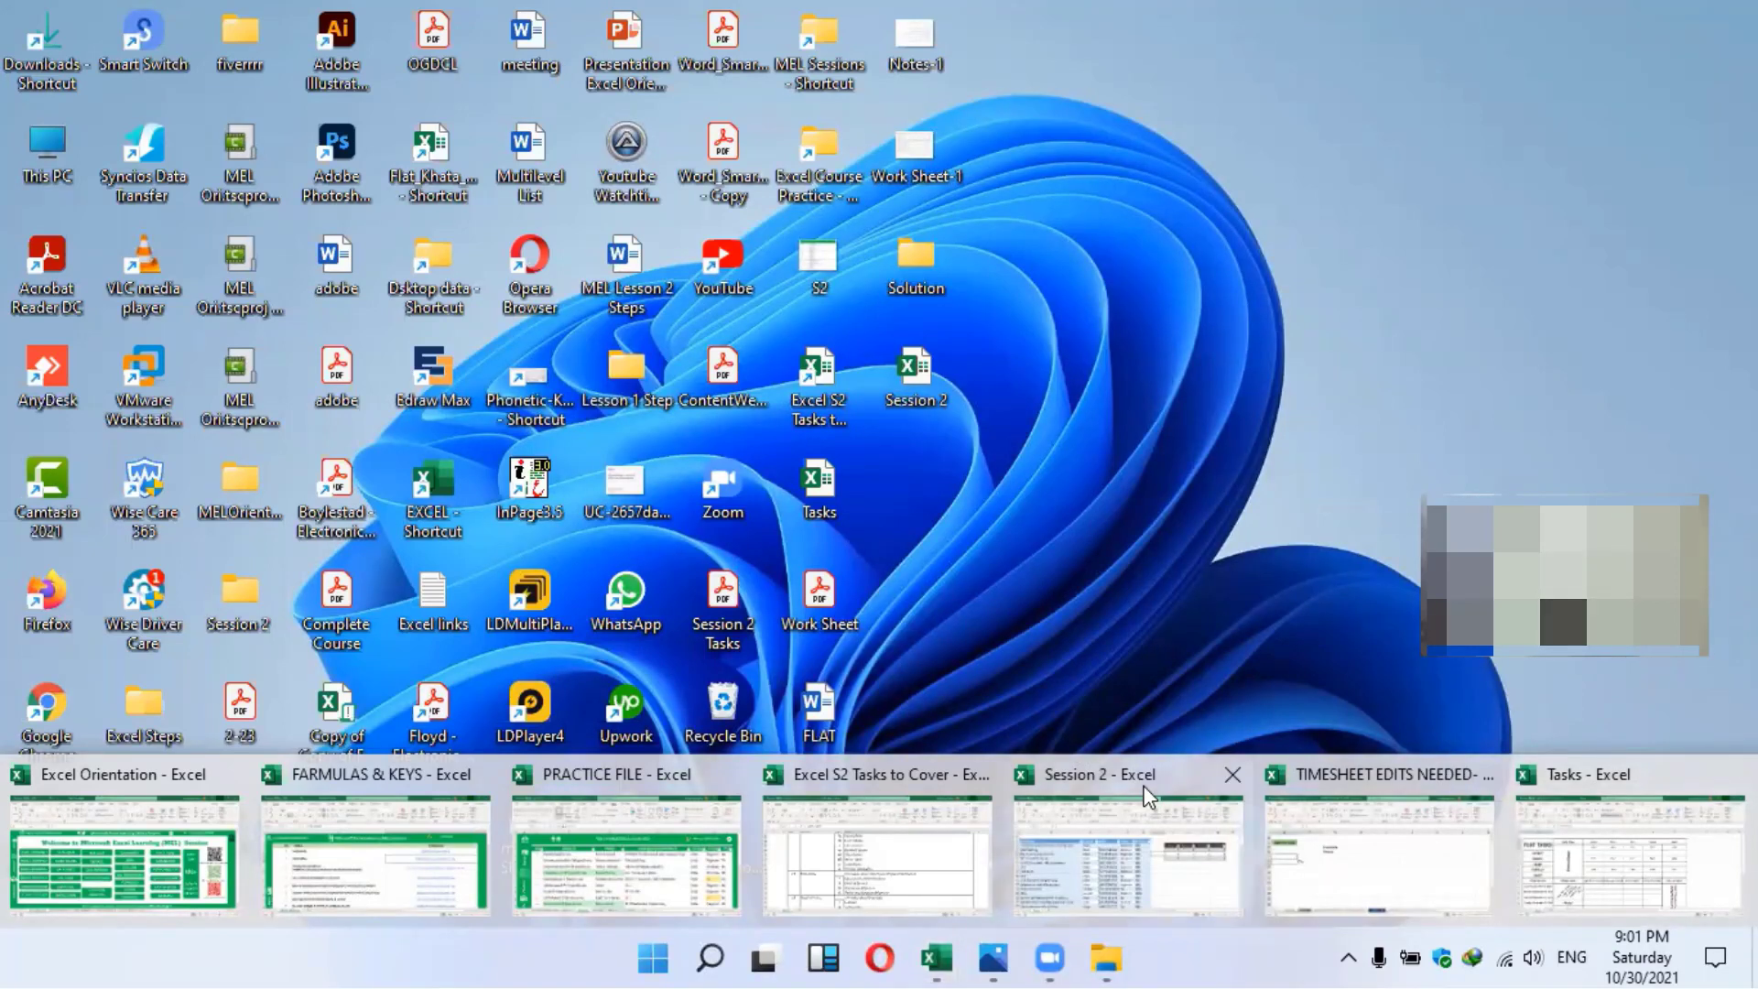
{"action": "left_click", "coordinate": [1147, 797]}
{"action": "left_click", "coordinate": [264, 879]}
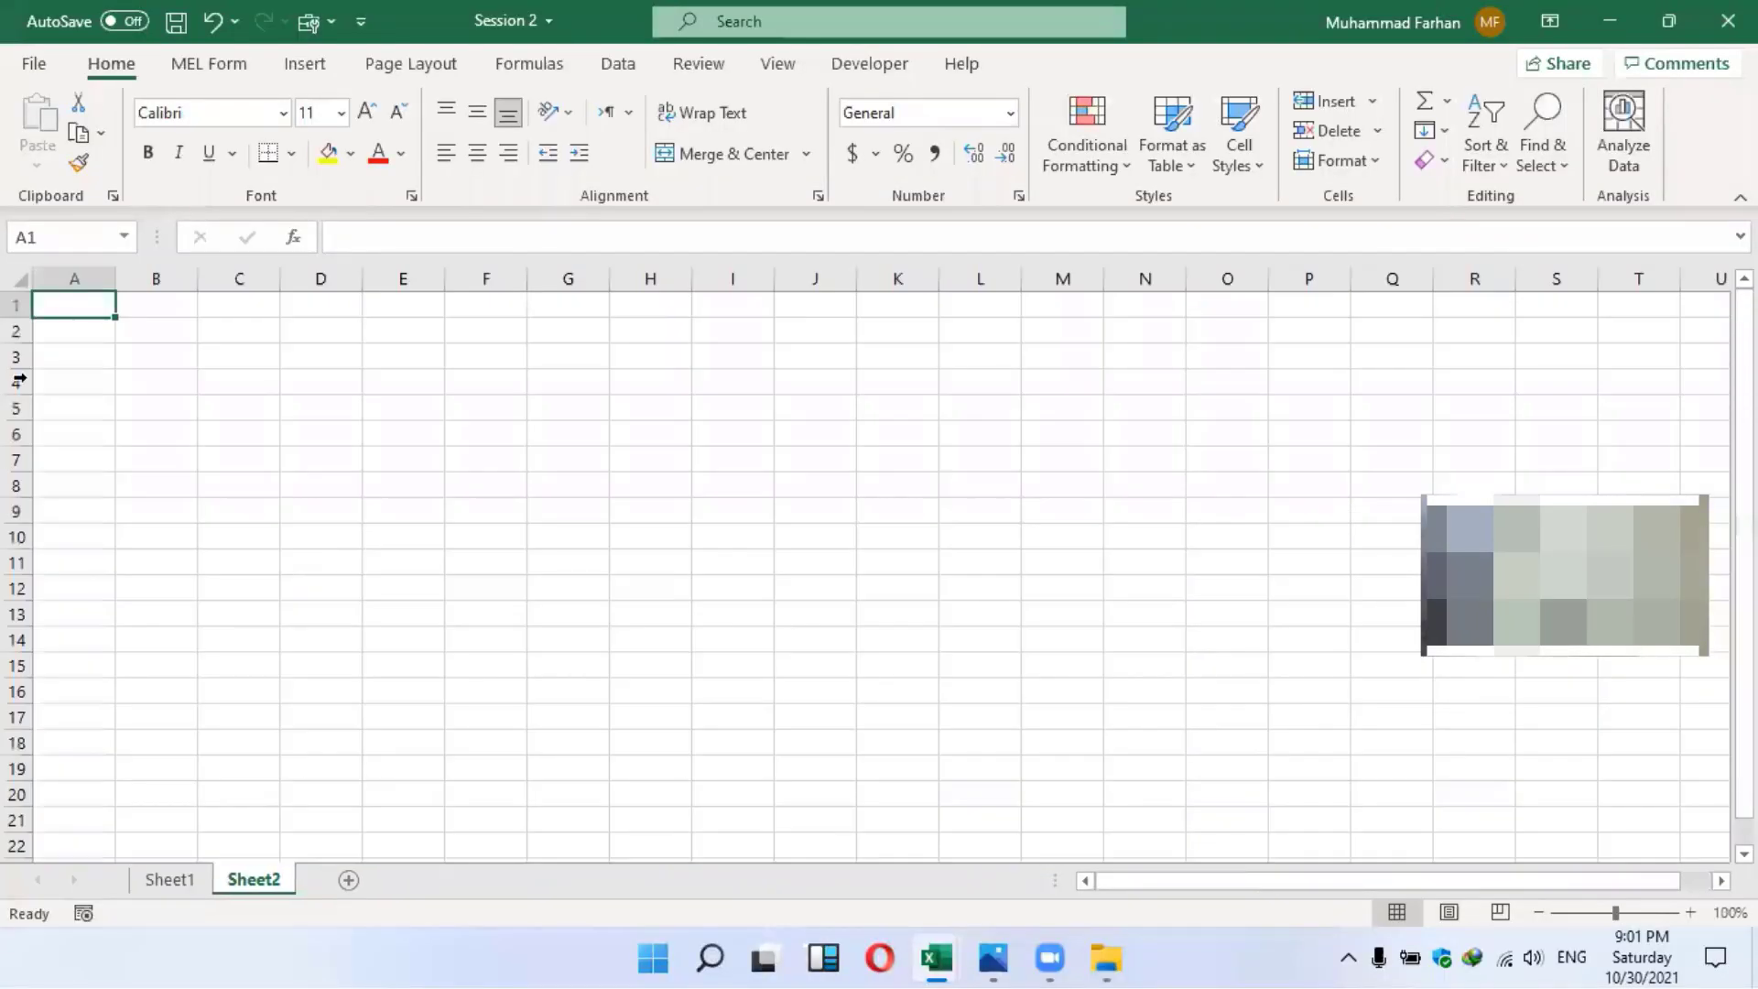
Enter the label Product in cell A2 and the value 10 in cell B2
{"action": "left_click", "coordinate": [156, 328]}
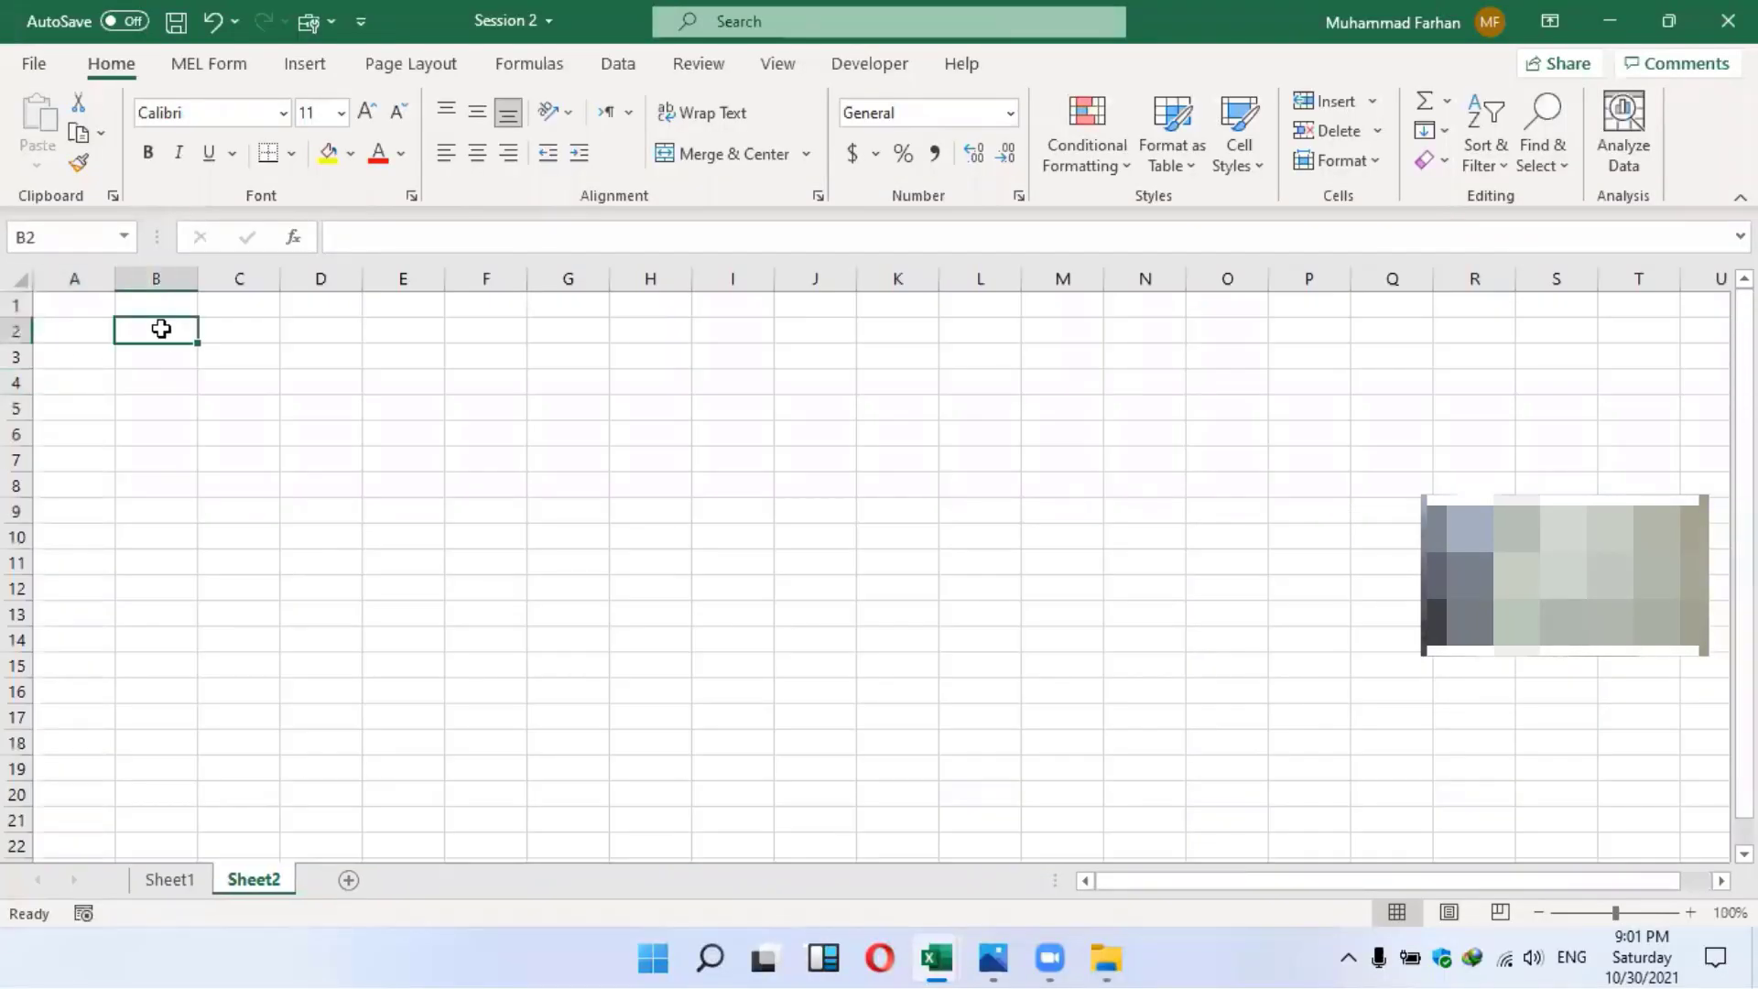
{"action": "left_click", "coordinate": [105, 331]}
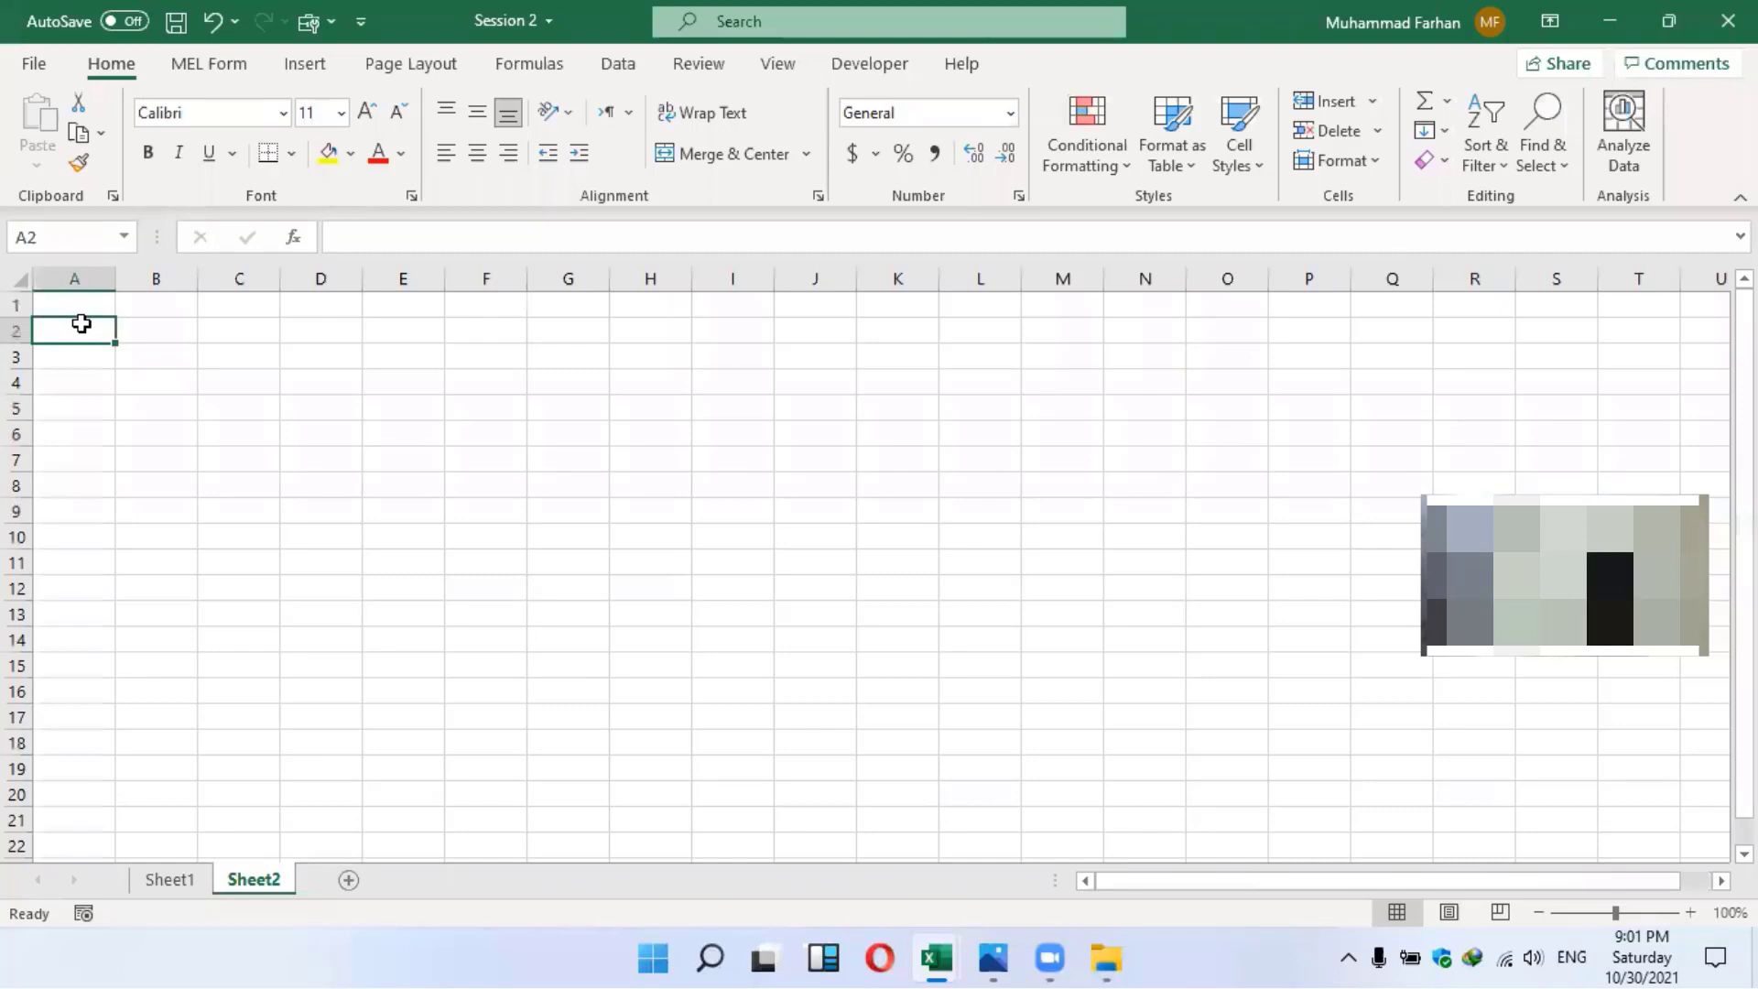
{"action": "type", "text": "Pro"}
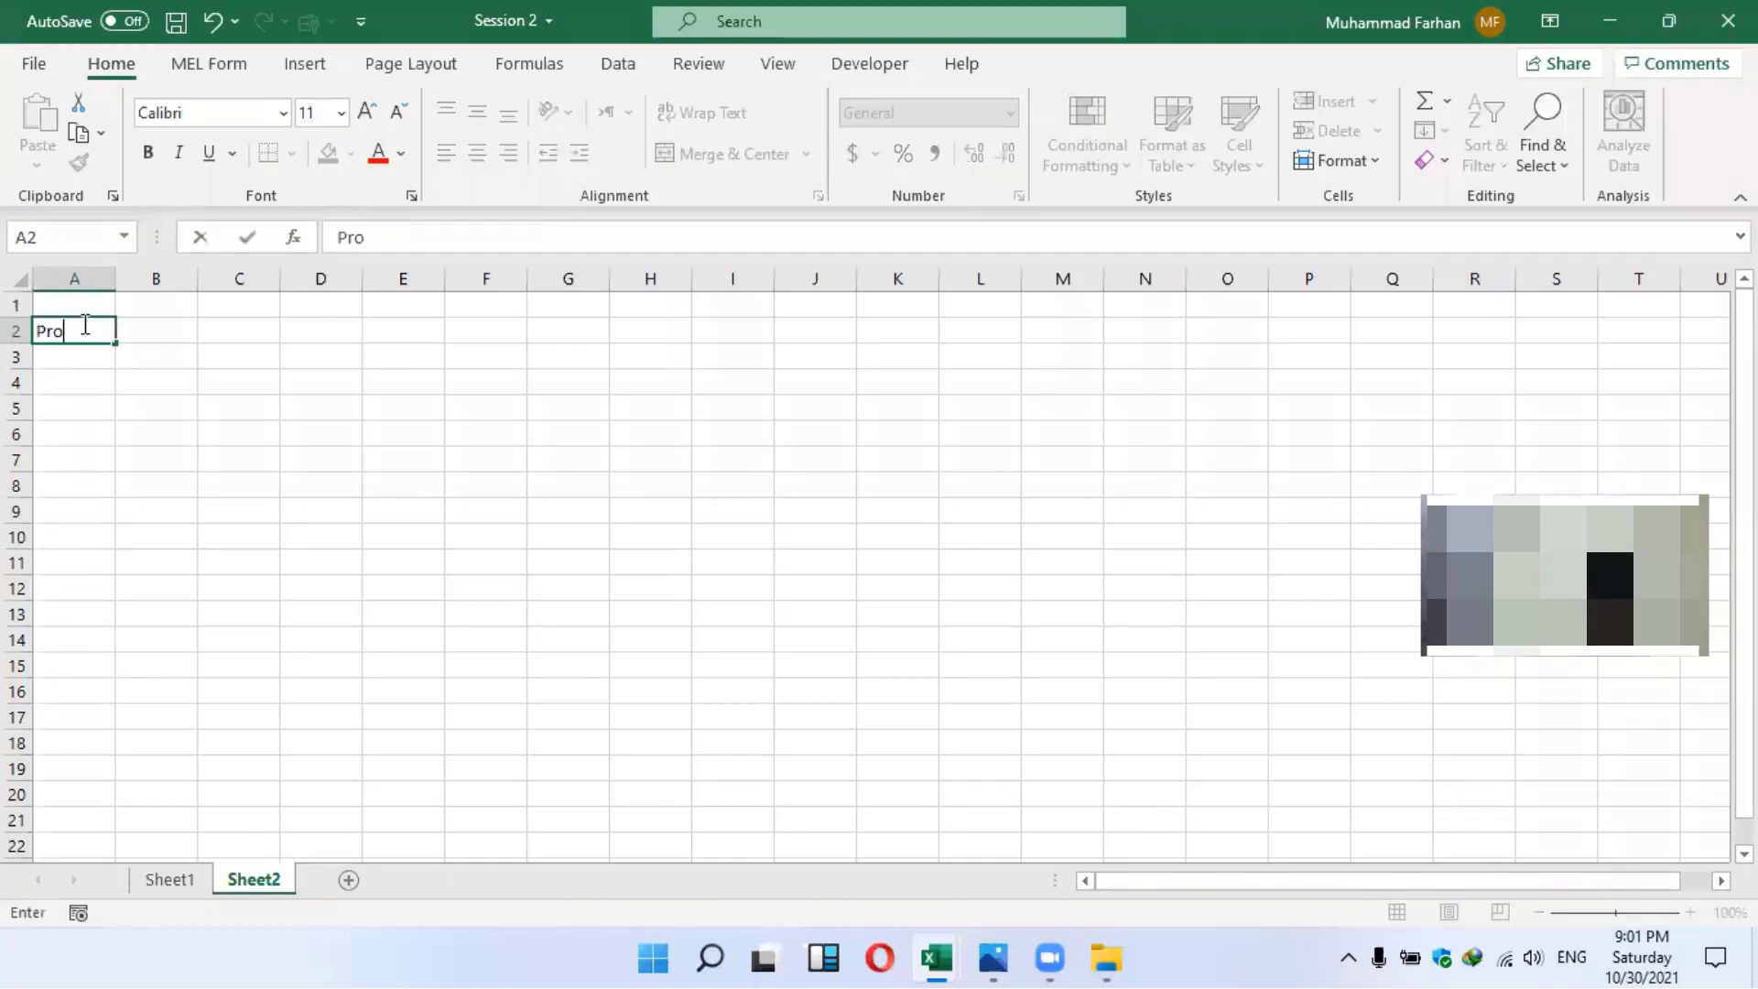
{"action": "type", "text": "duct"}
{"action": "key", "text": "Tab"}
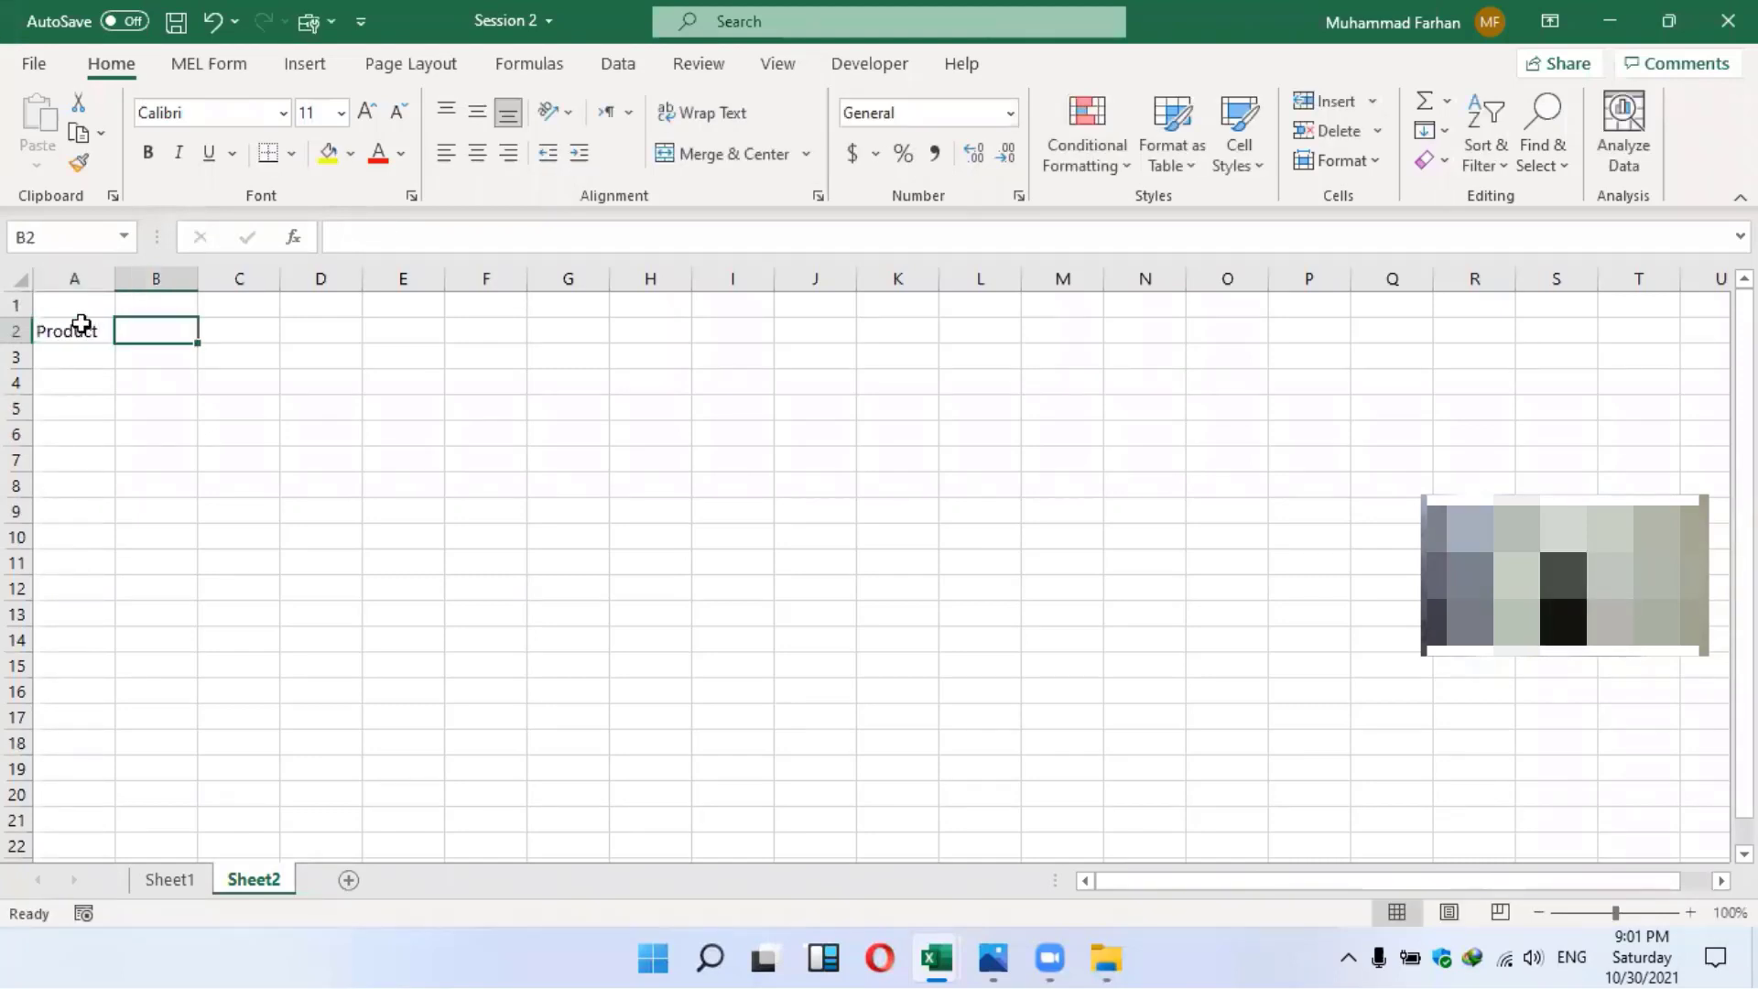
{"action": "type", "text": "10"}
{"action": "key", "text": "Return"}
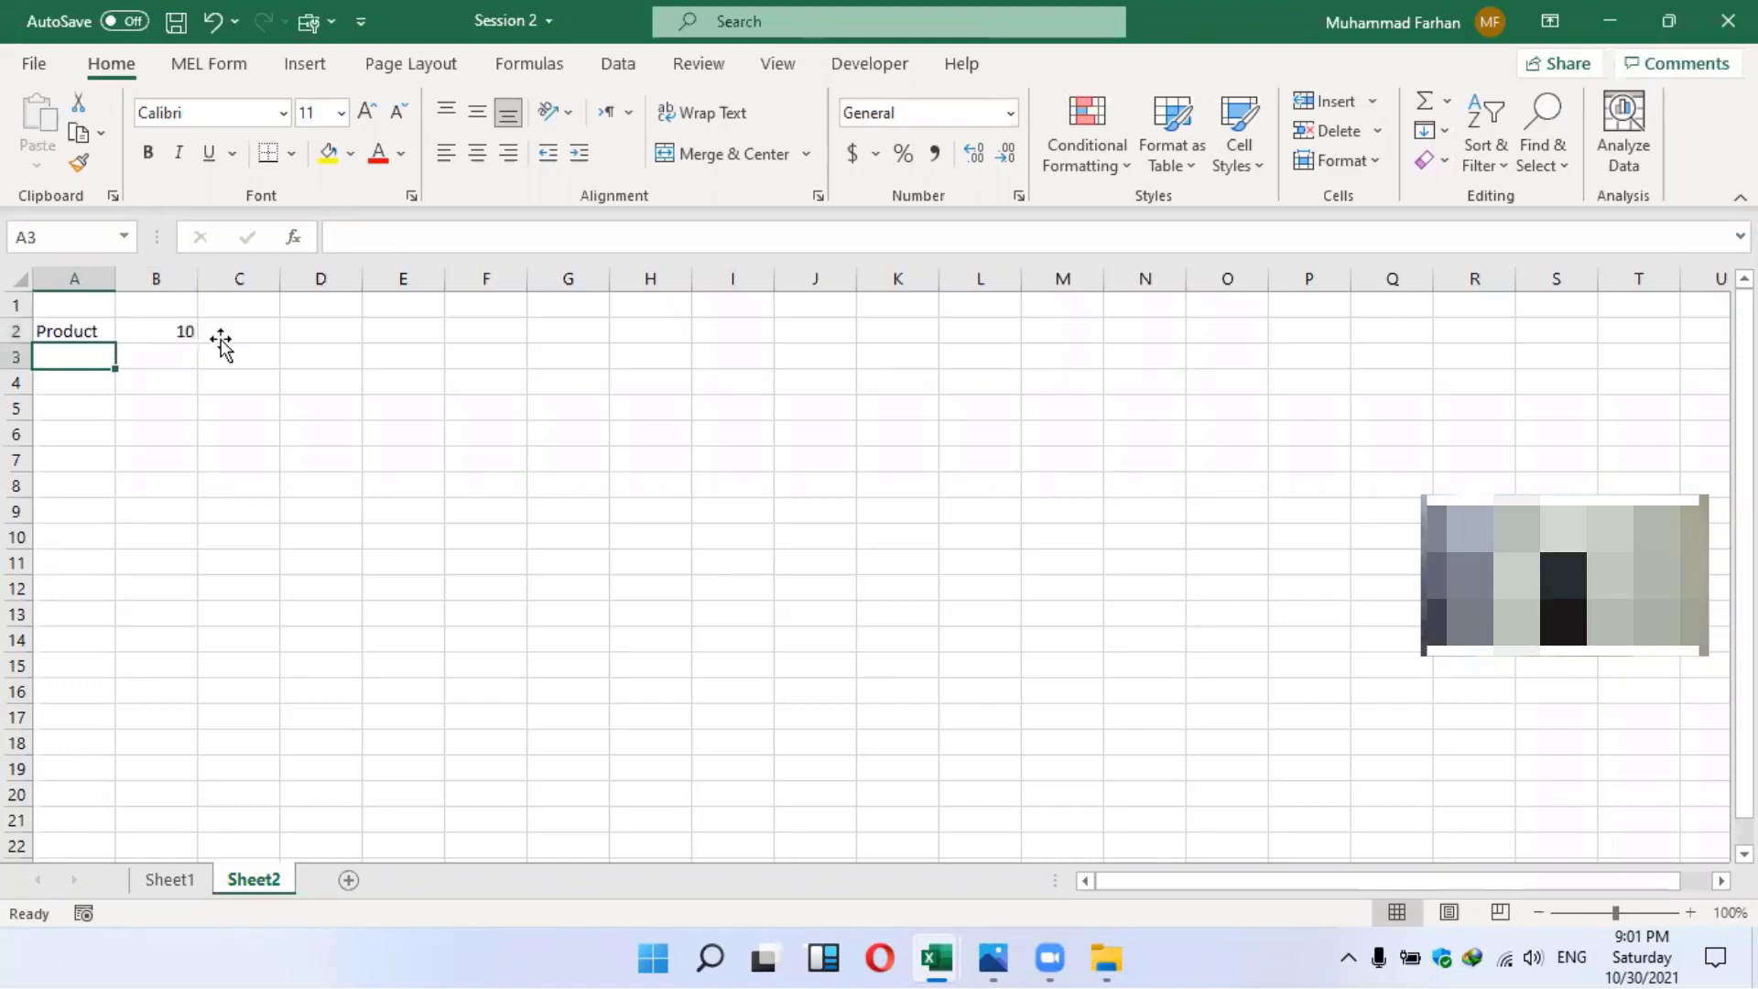
Enter 20 in C2 and extend the 10, 20 series across to J2, copying the row down to row 8
{"action": "left_click", "coordinate": [218, 335]}
{"action": "type", "text": "20"}
{"action": "left_click_drag", "start_coordinate": [174, 331], "coordinate": [334, 341]}
{"action": "left_click_drag", "start_coordinate": [780, 354], "coordinate": [821, 353]}
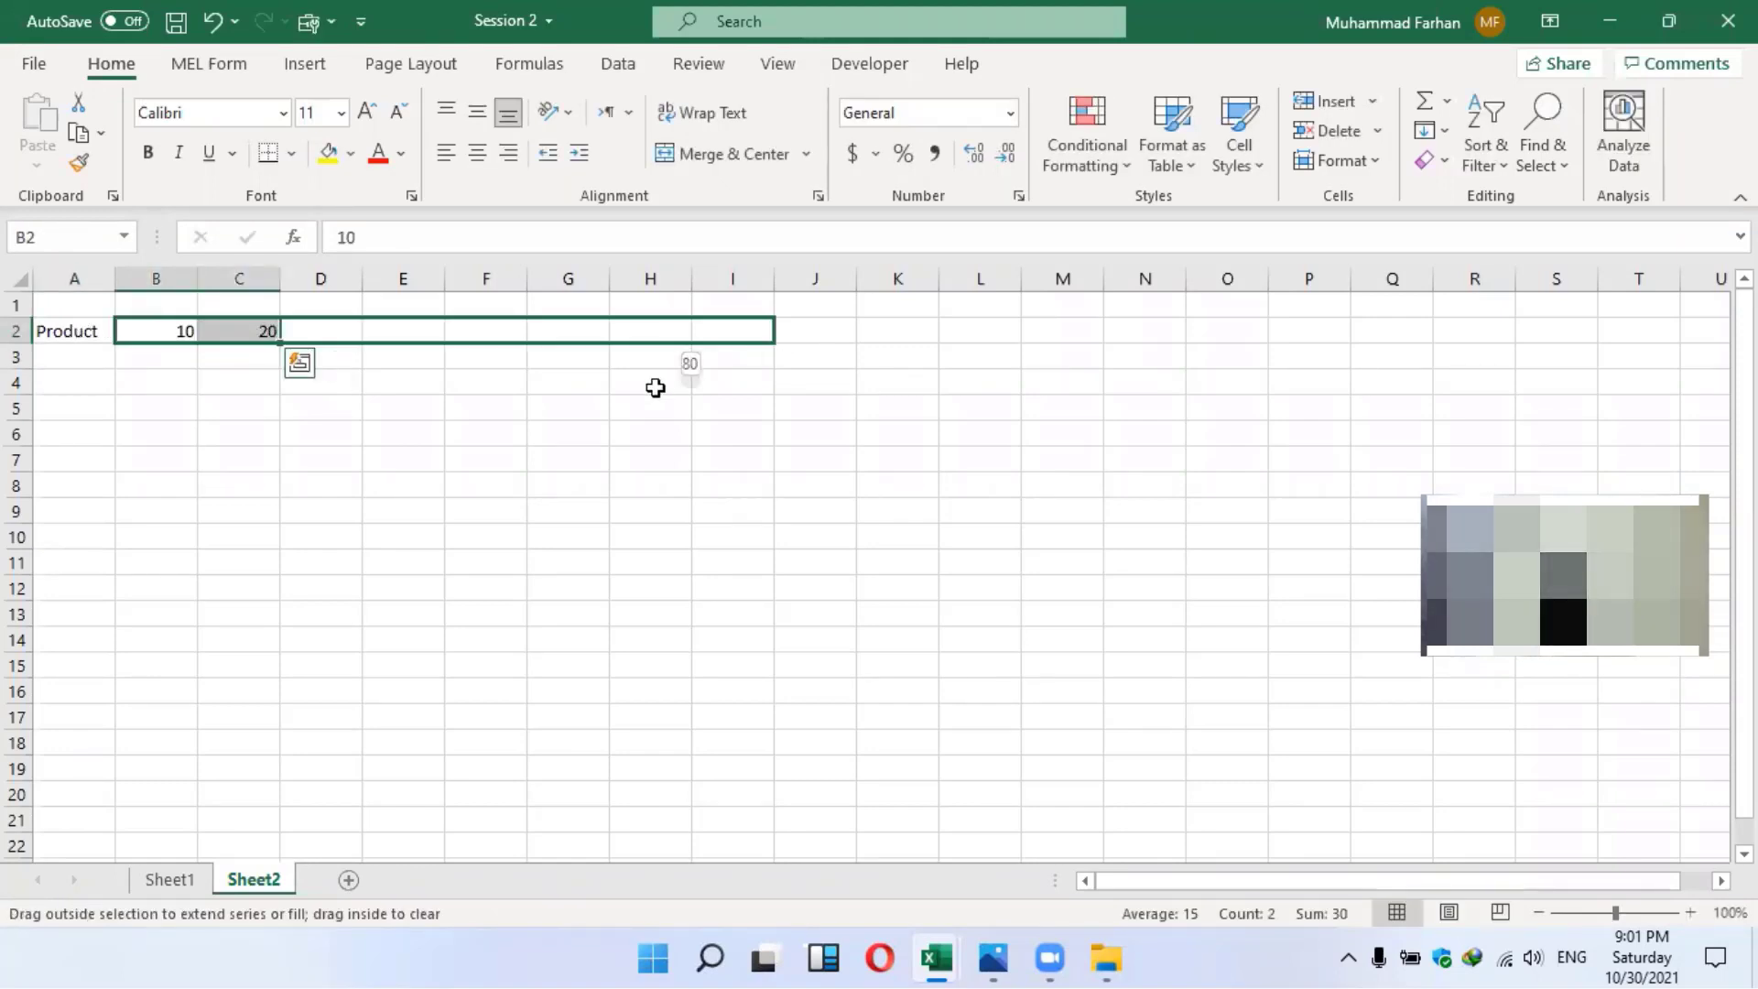
{"action": "left_click_drag", "start_coordinate": [655, 388], "coordinate": [854, 493]}
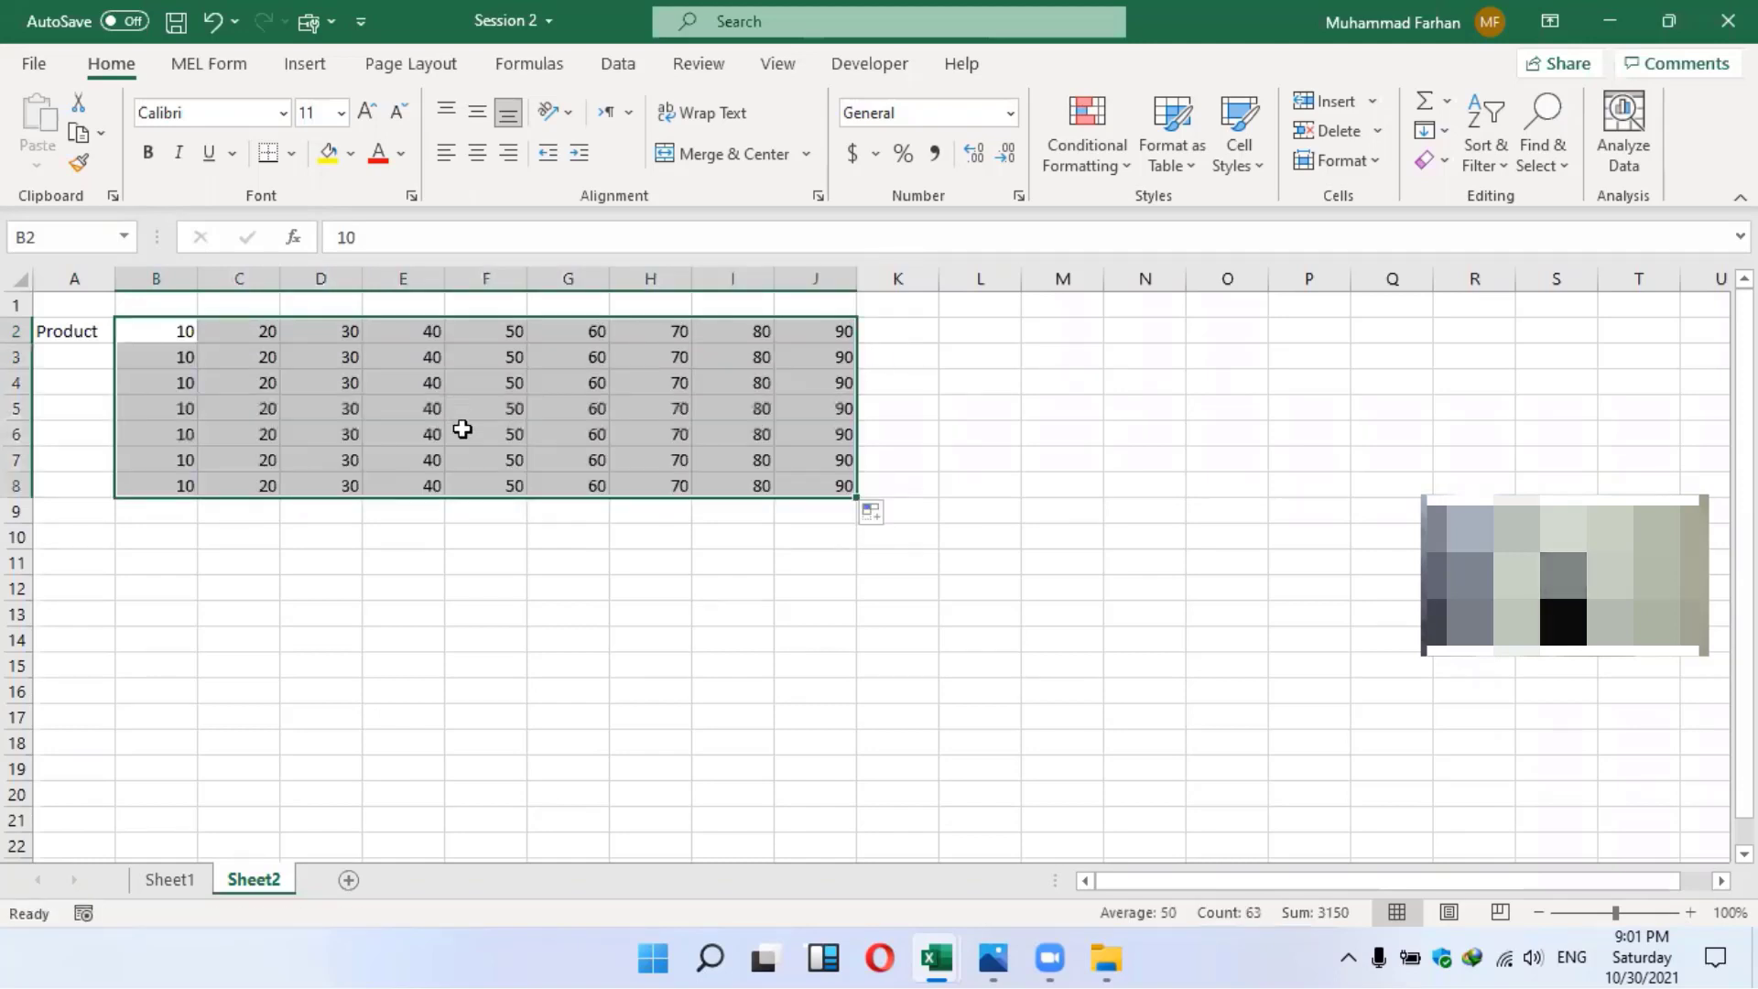
Enter the product names Lux, Shampoo, Oil and Kitchn in cells A2 through A5, replacing the Product label
{"action": "left_click", "coordinate": [73, 364]}
{"action": "left_click", "coordinate": [80, 326]}
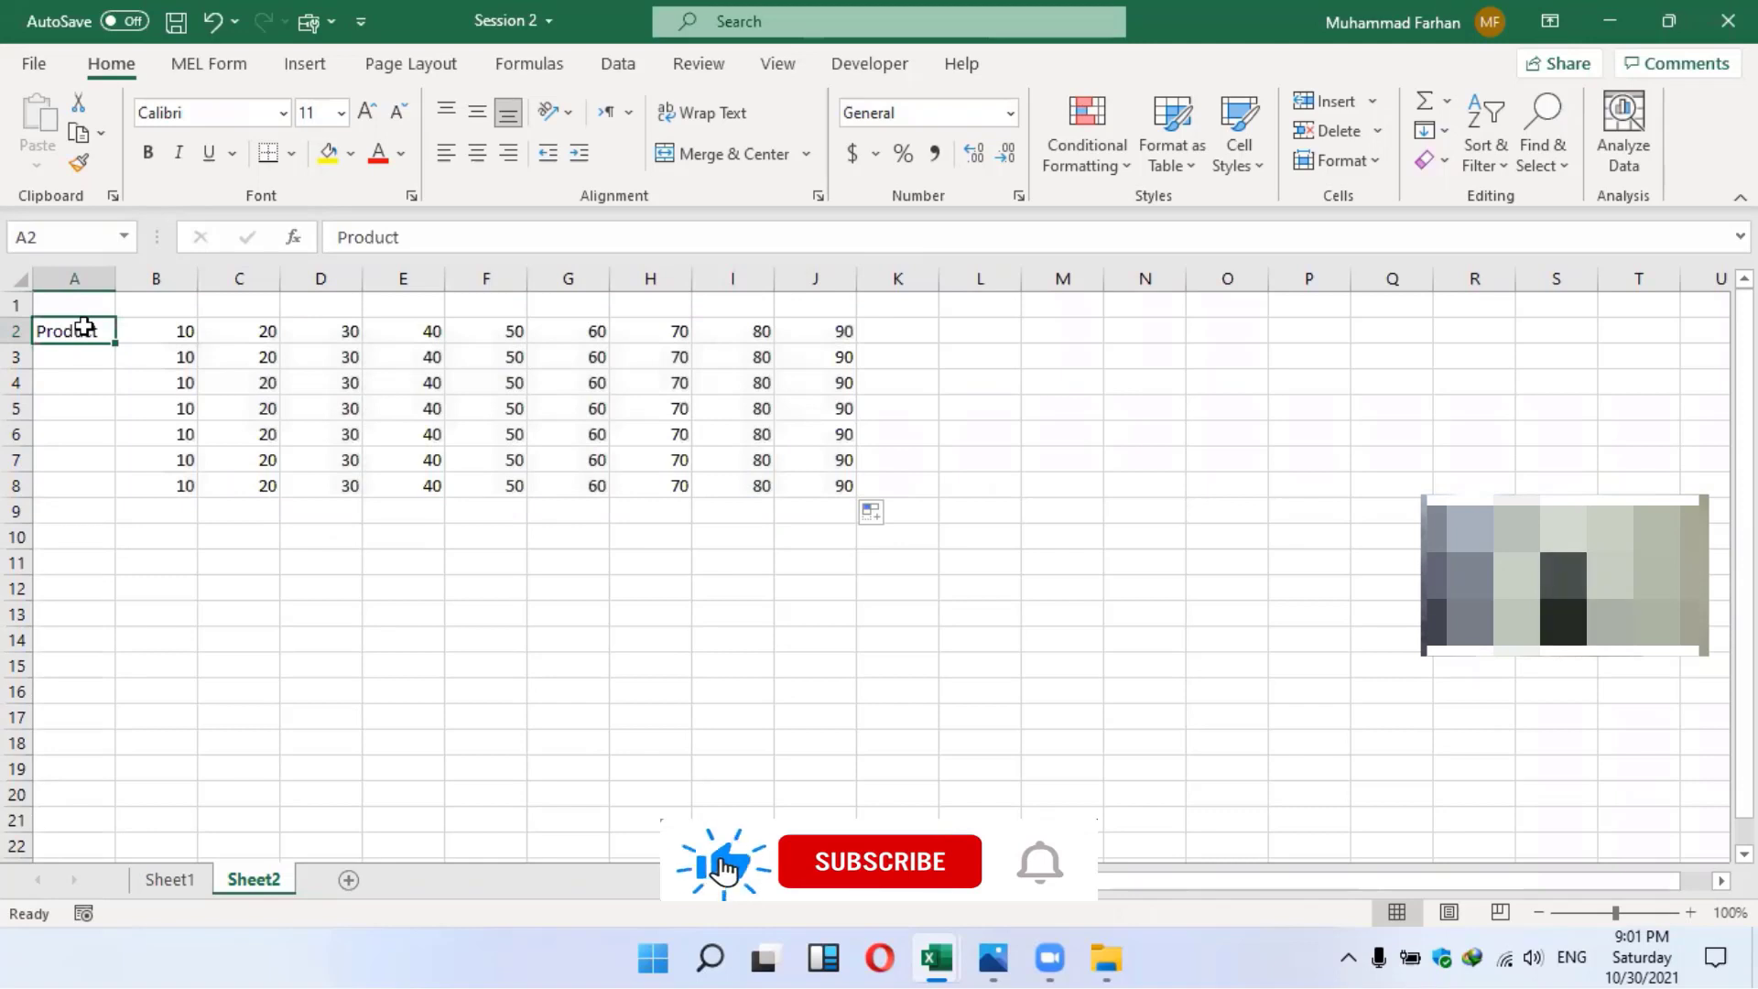
{"action": "type", "text": "Lux"}
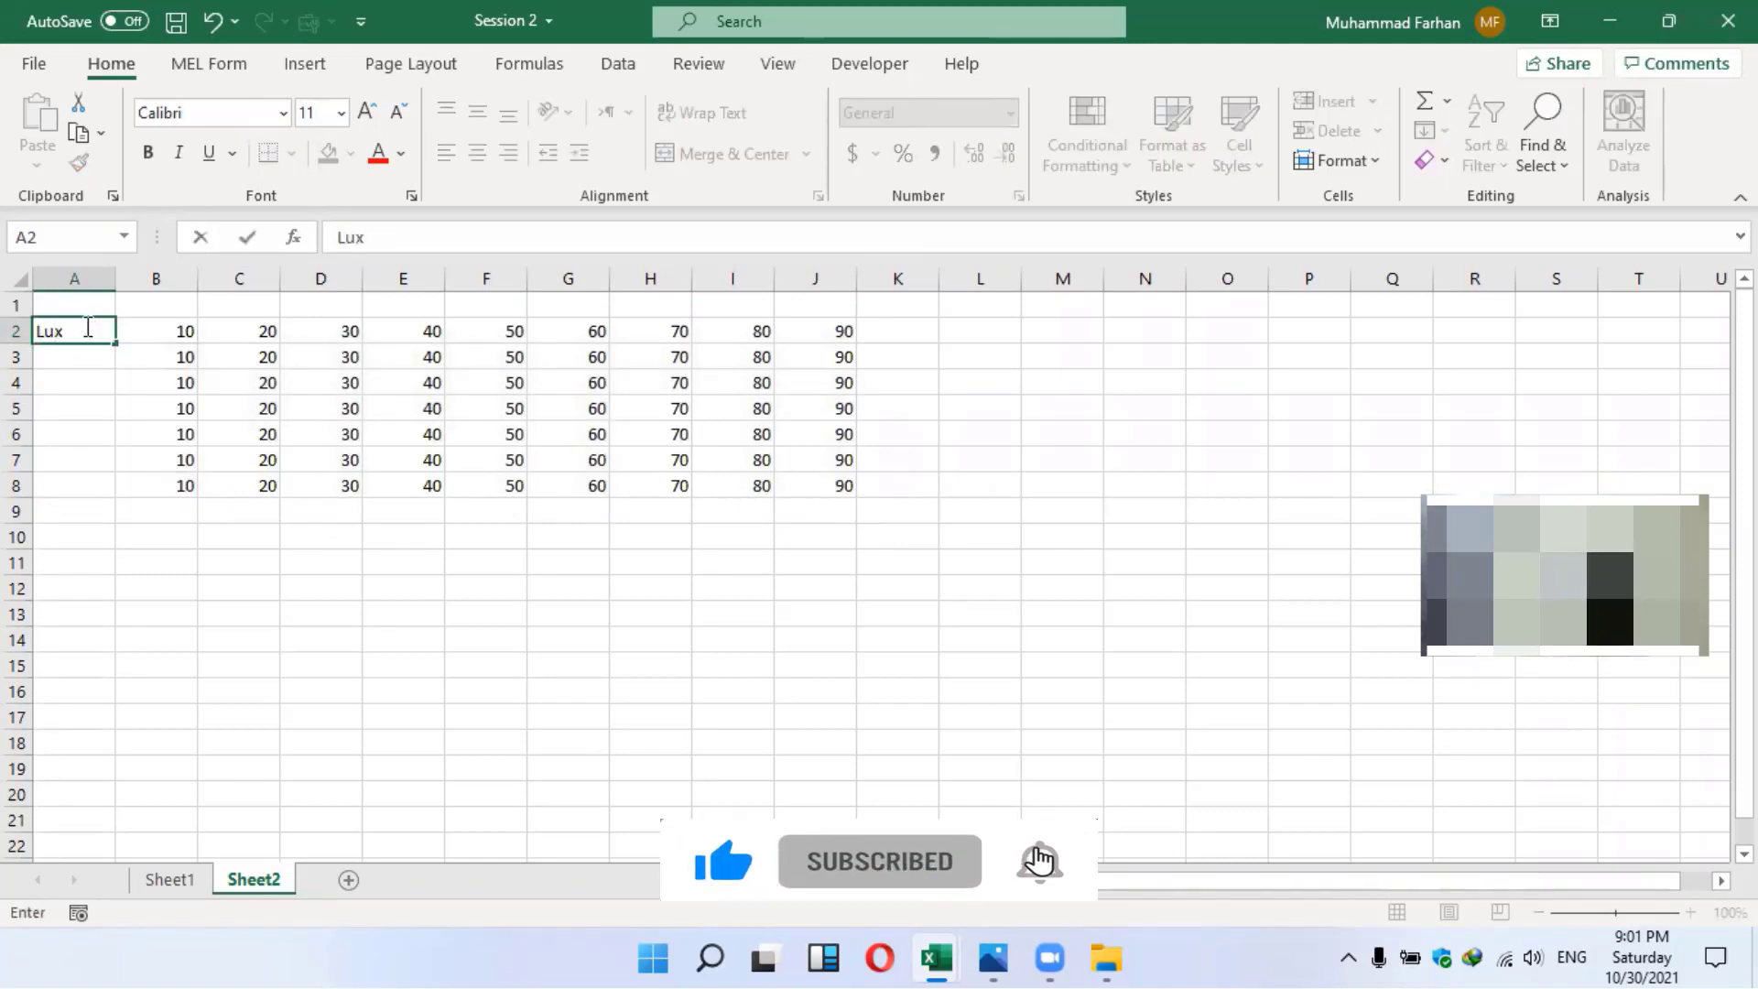
{"action": "key", "text": "Return"}
{"action": "type", "text": "Sham"}
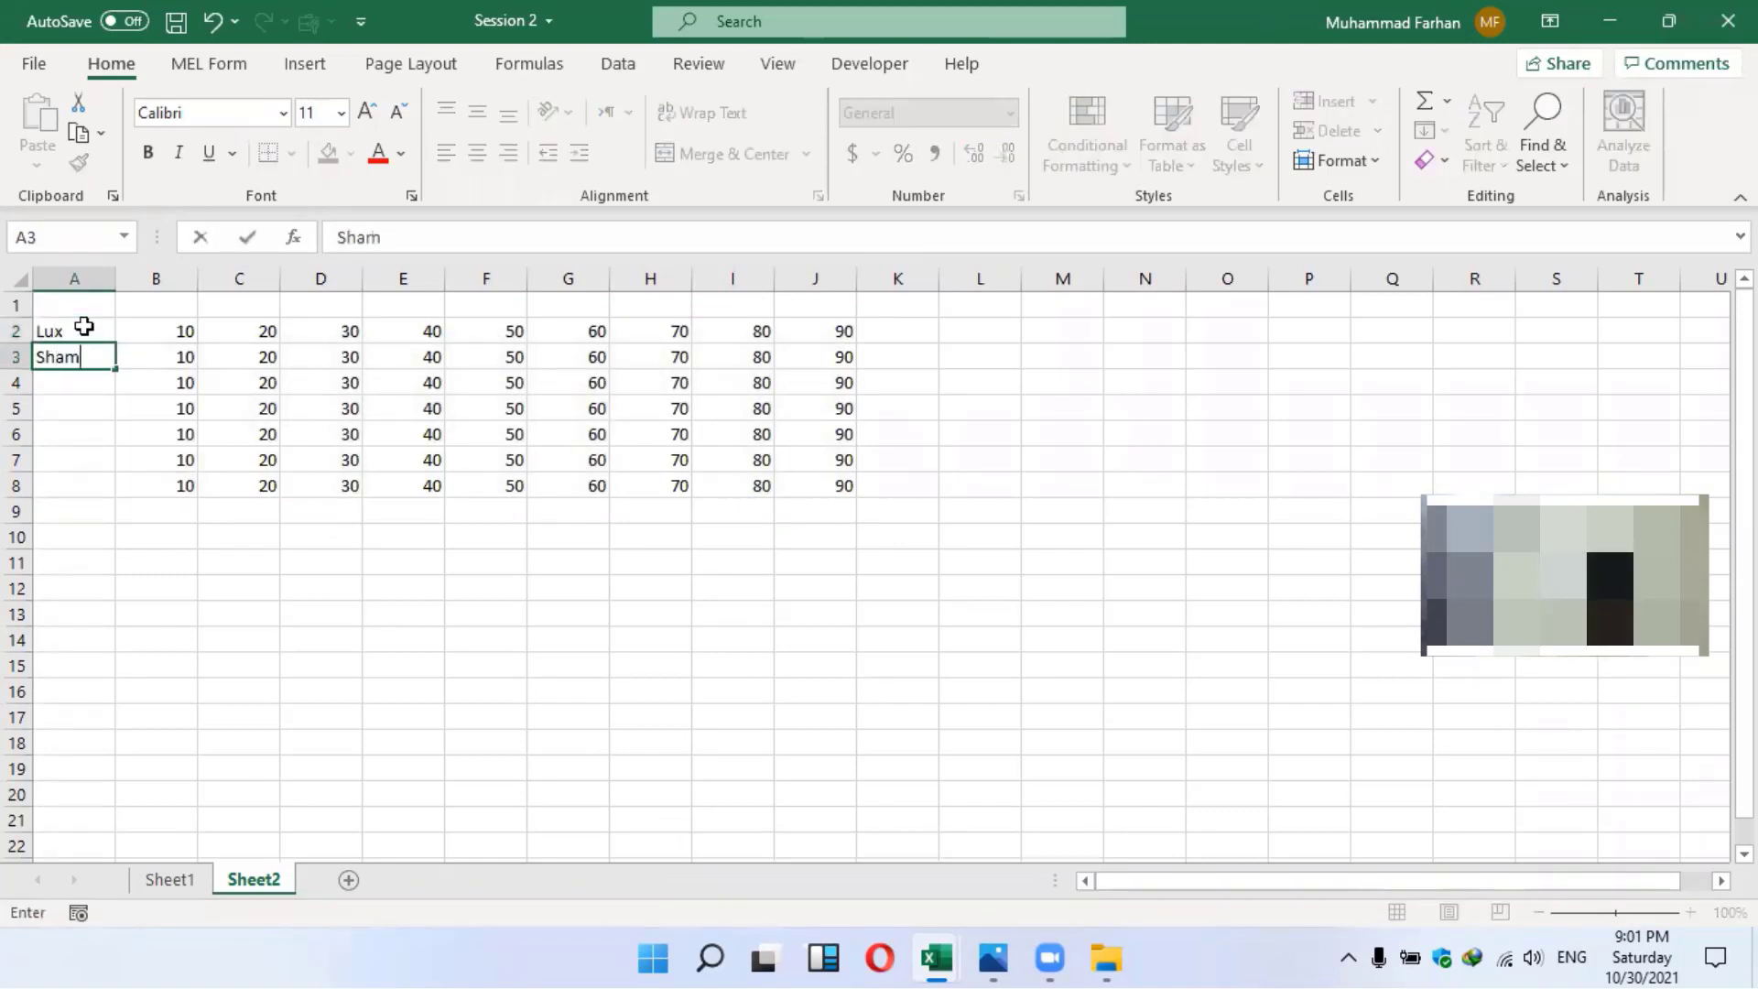
{"action": "type", "text": "poo"}
{"action": "key", "text": "Return"}
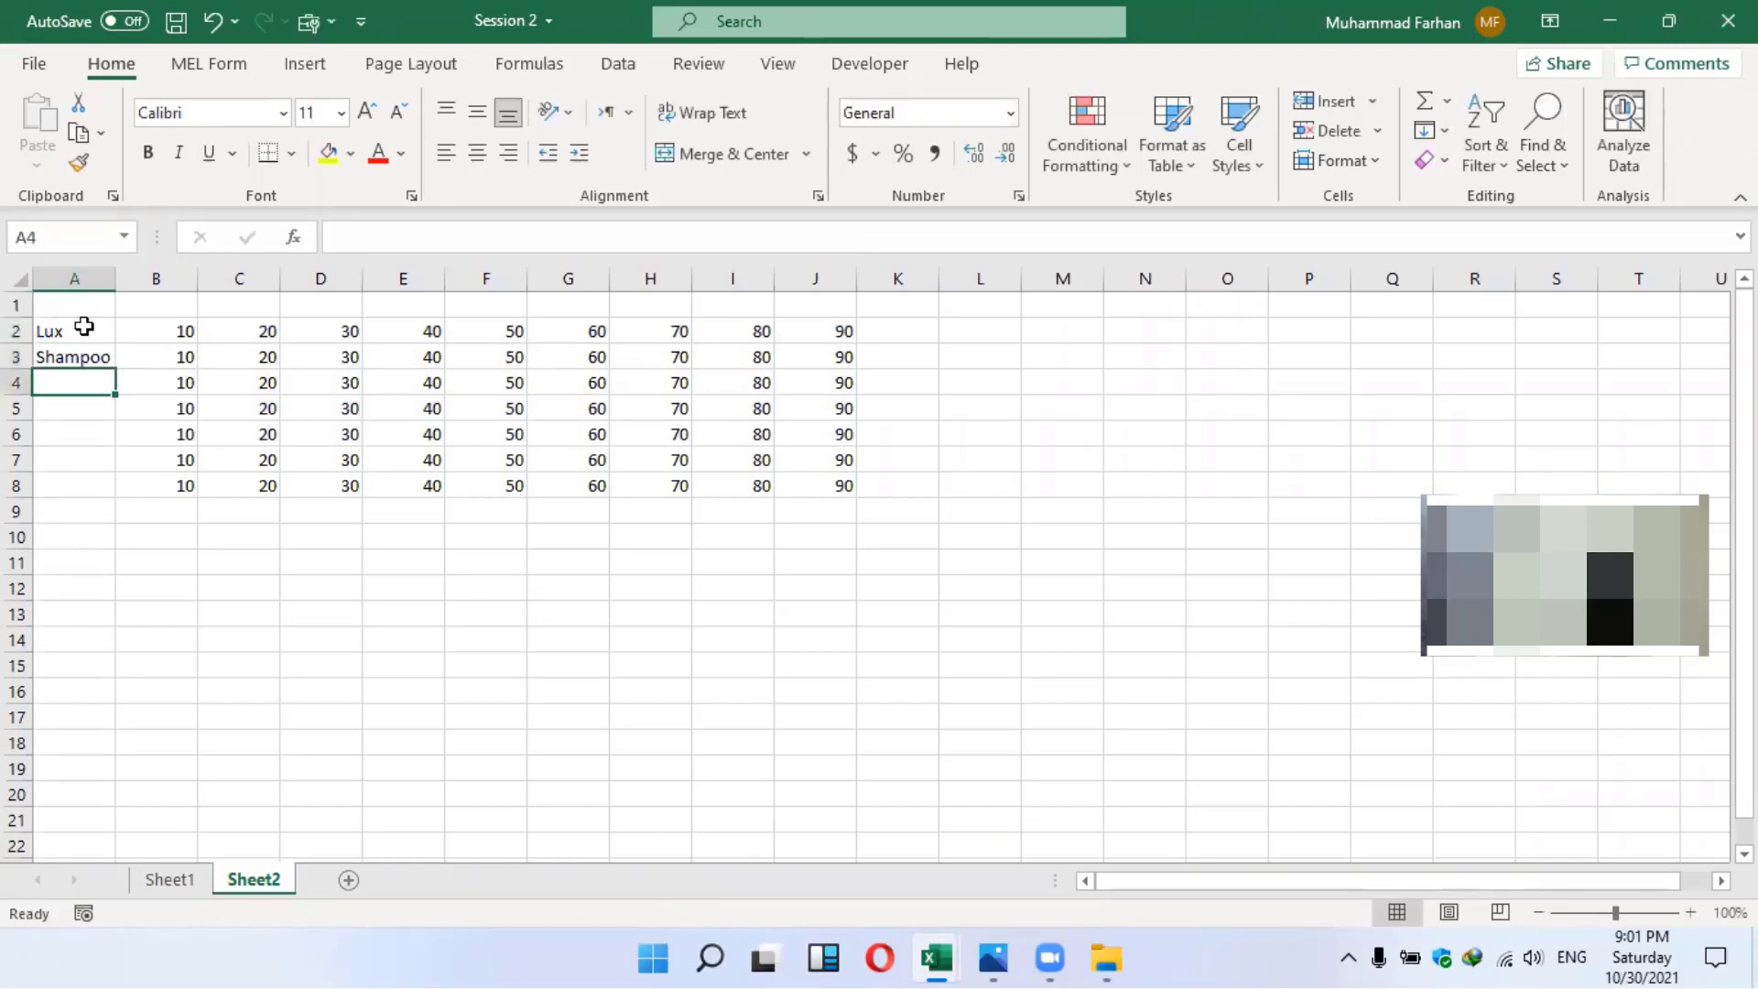
{"action": "type", "text": "Oil"}
{"action": "key", "text": "Return"}
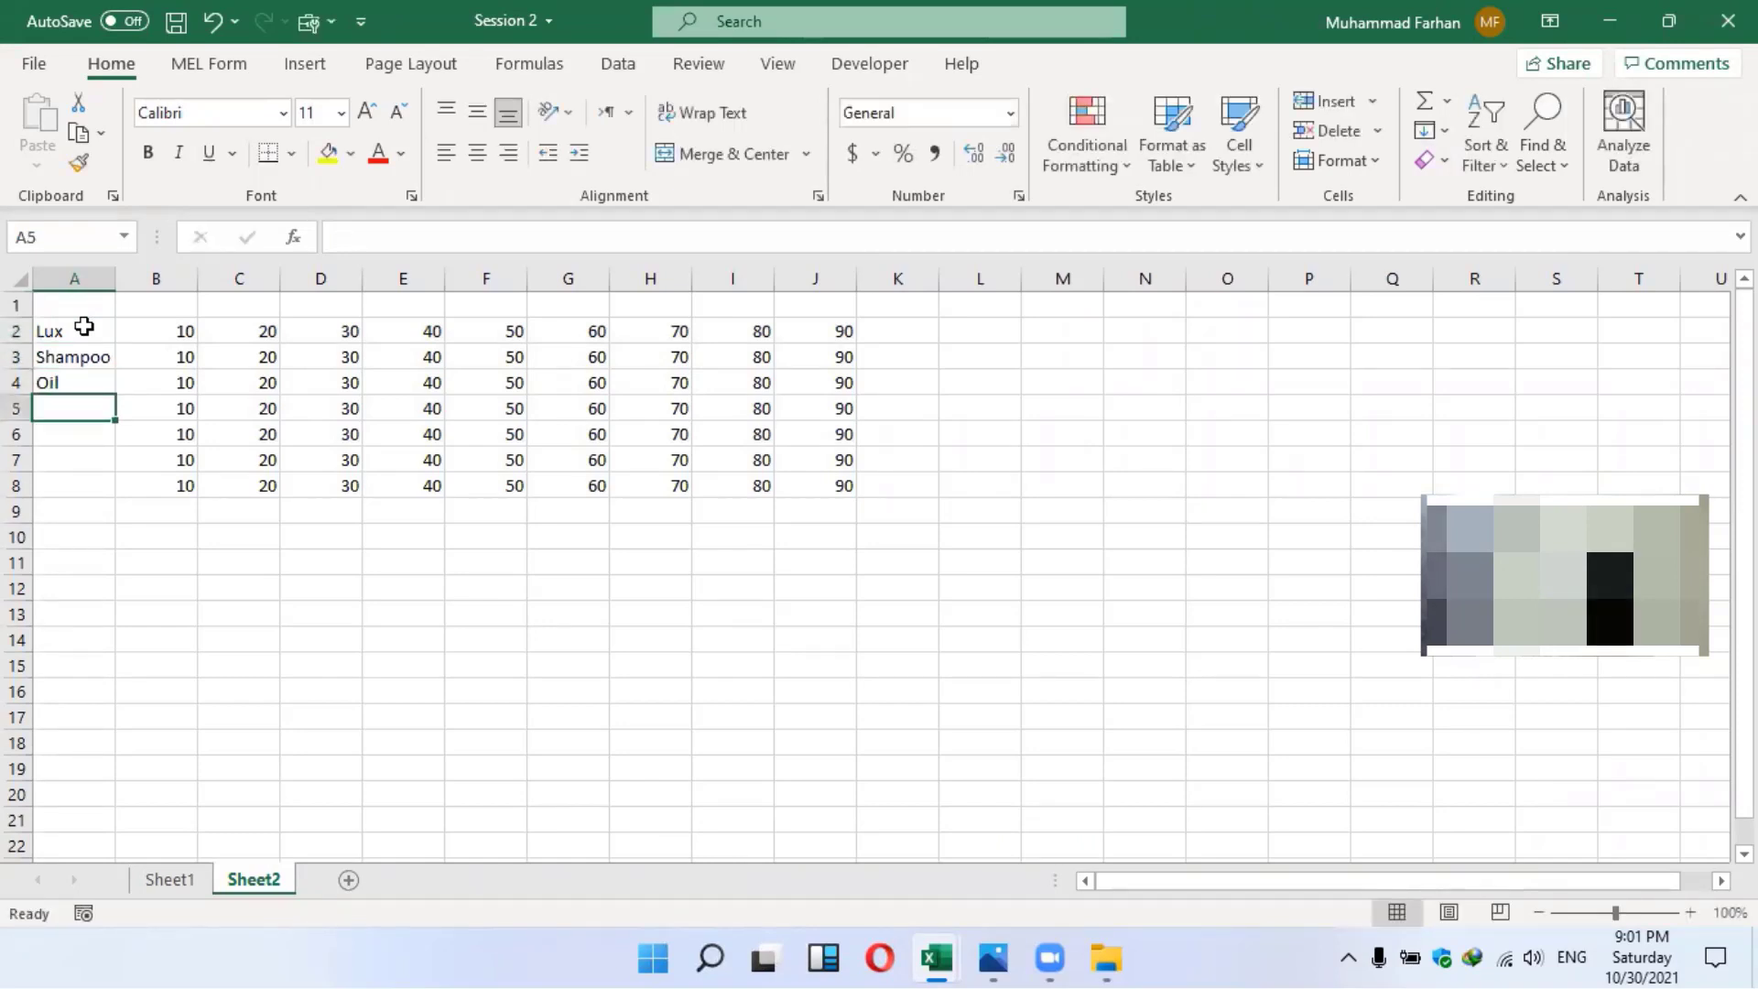
{"action": "type", "text": "Kitchn"}
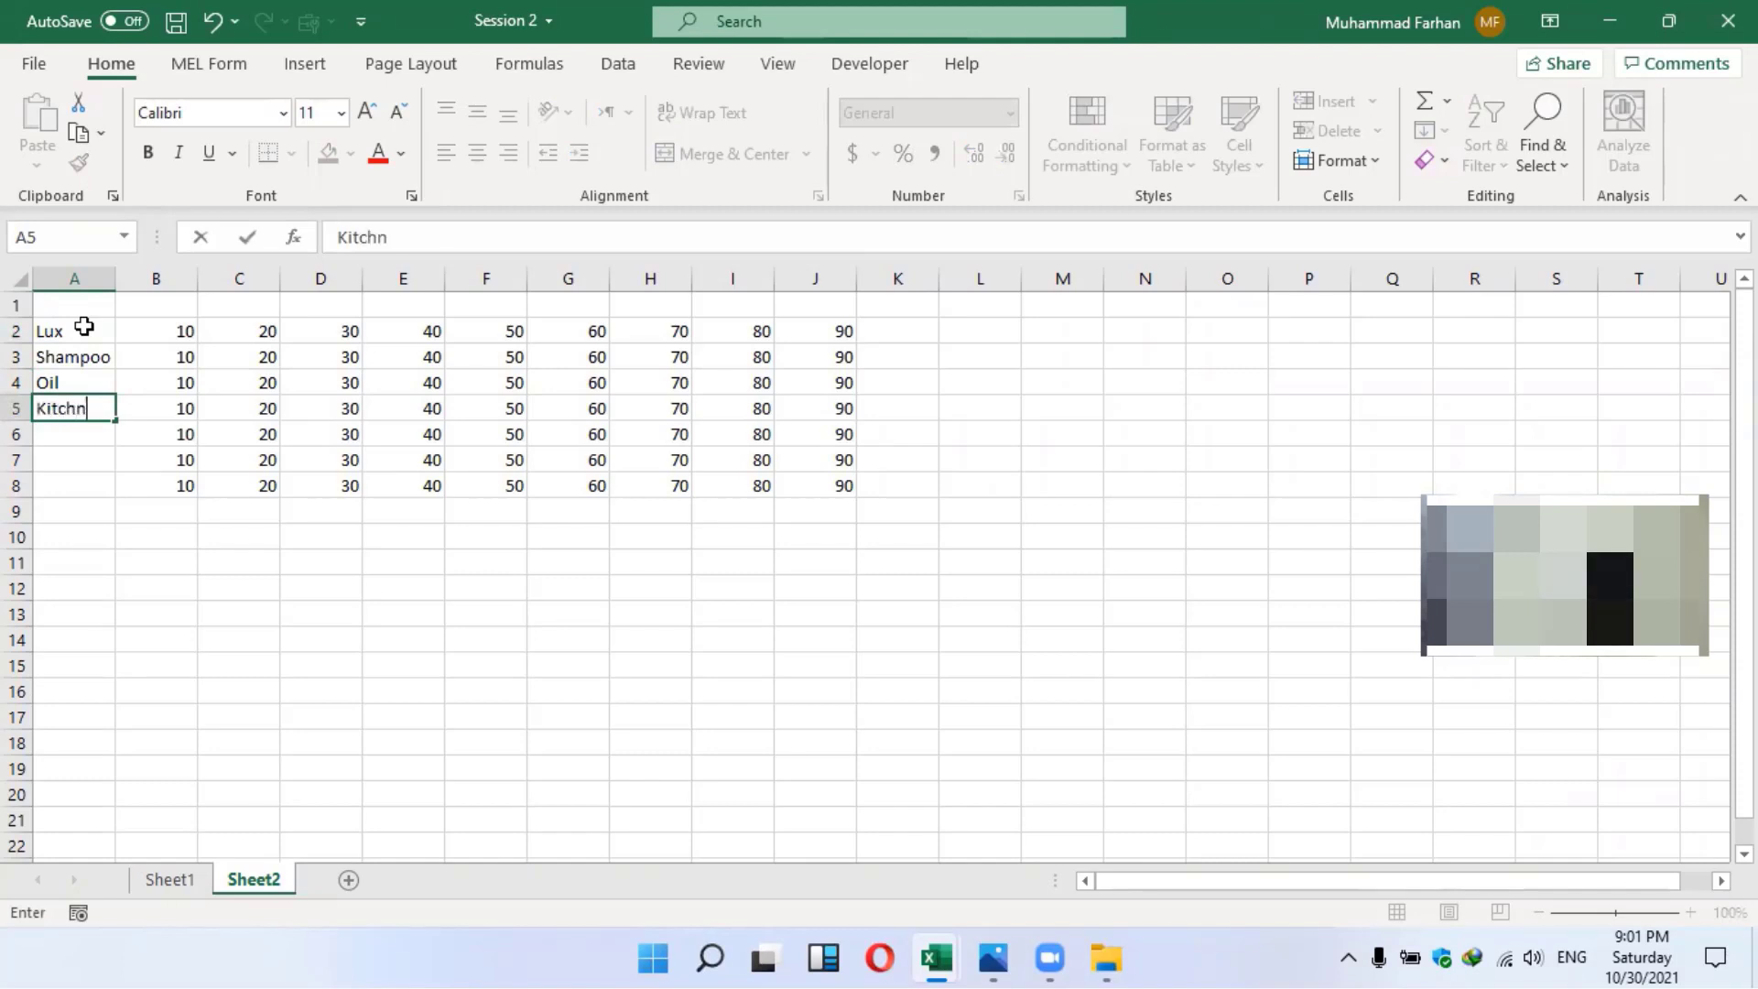
{"action": "key", "text": "Return"}
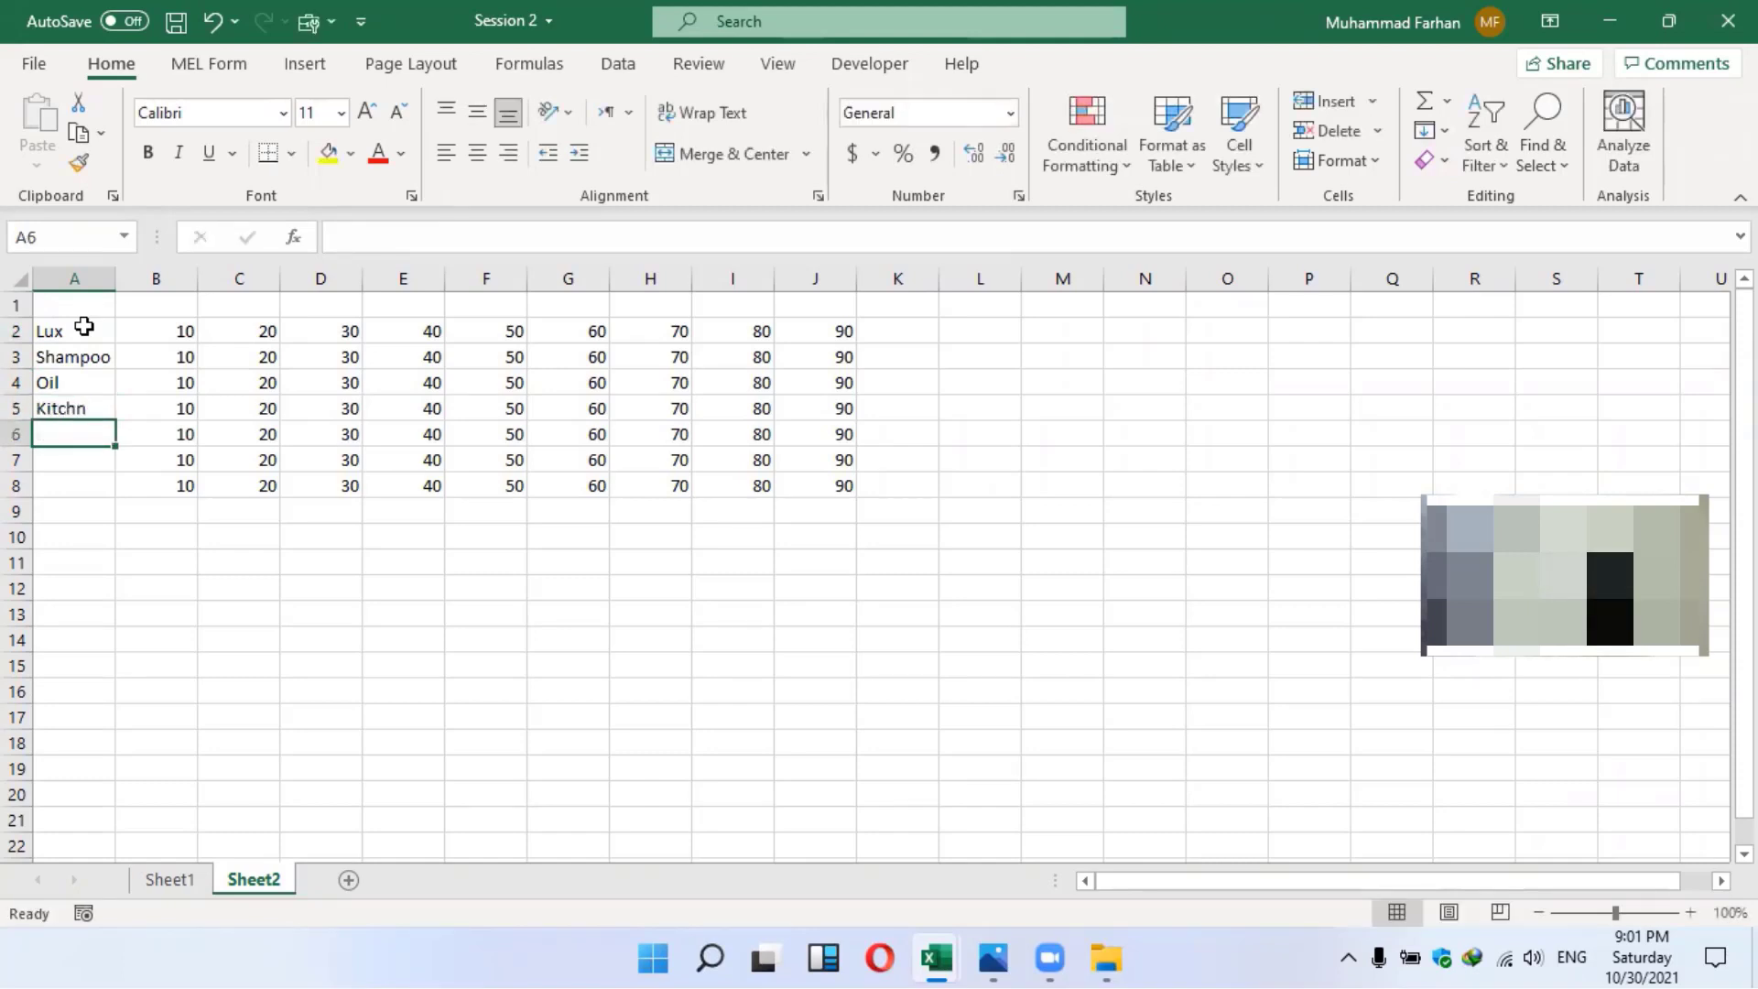
Fill the four product names down column A to row 8
{"action": "left_click_drag", "start_coordinate": [86, 337], "coordinate": [110, 490]}
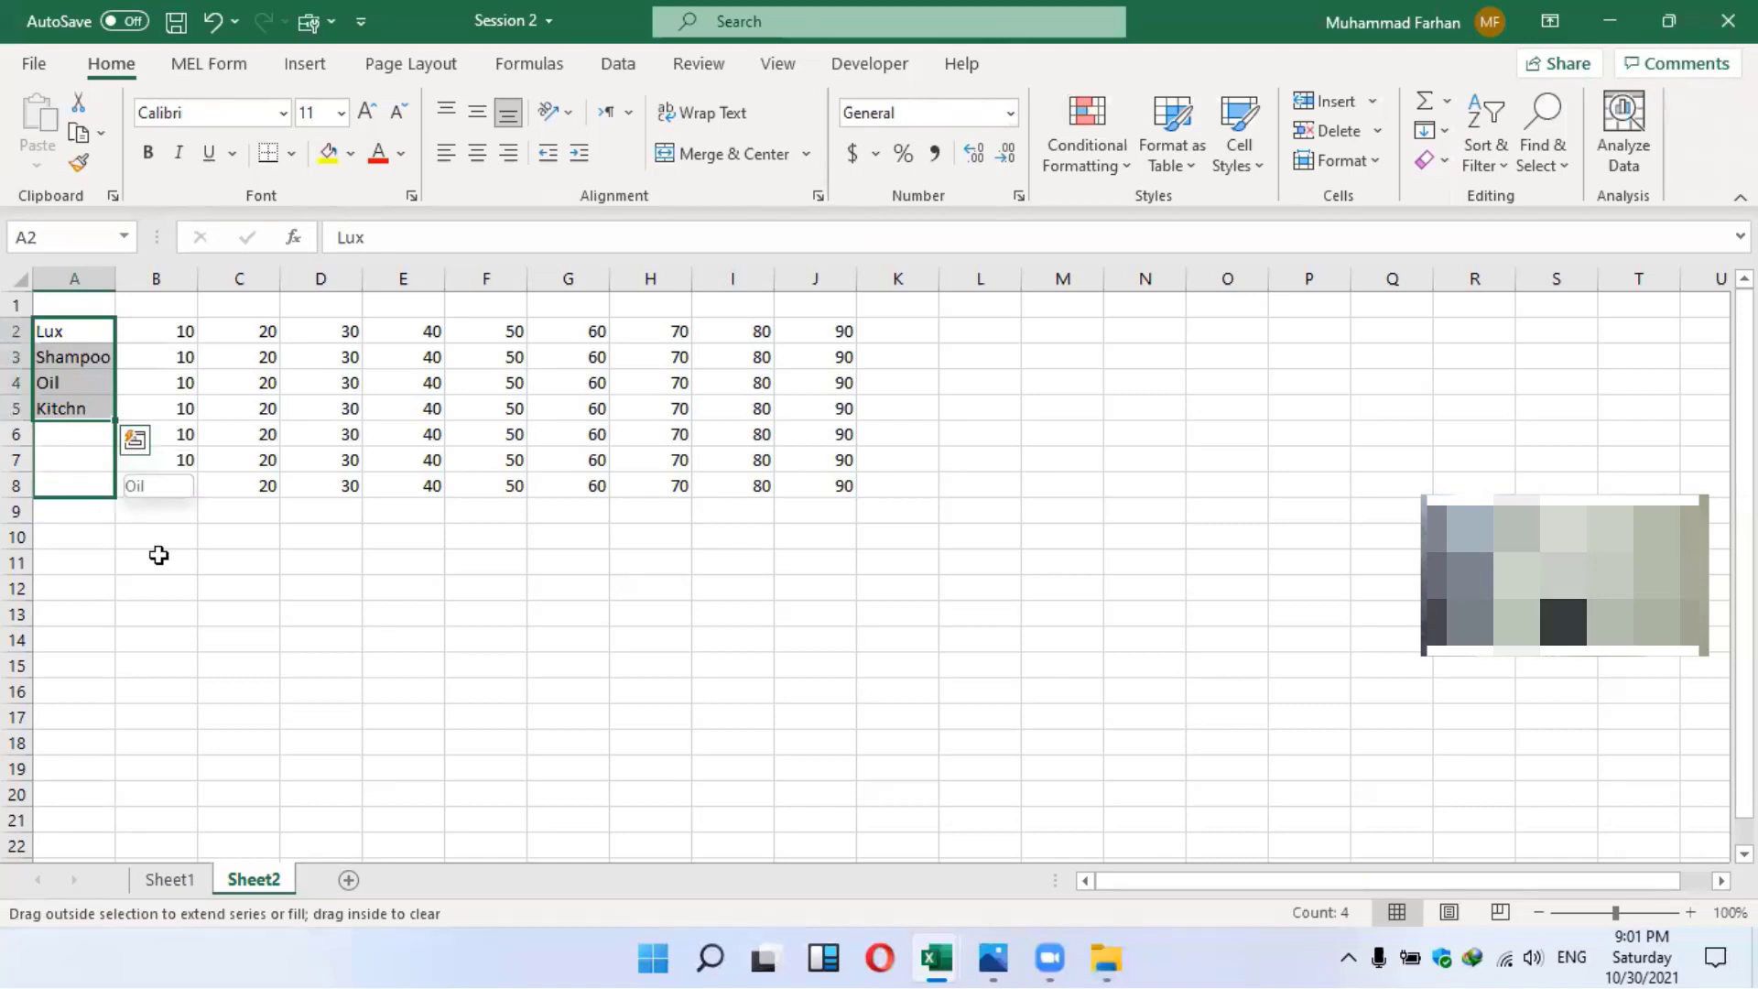
{"action": "left_click", "coordinate": [156, 557]}
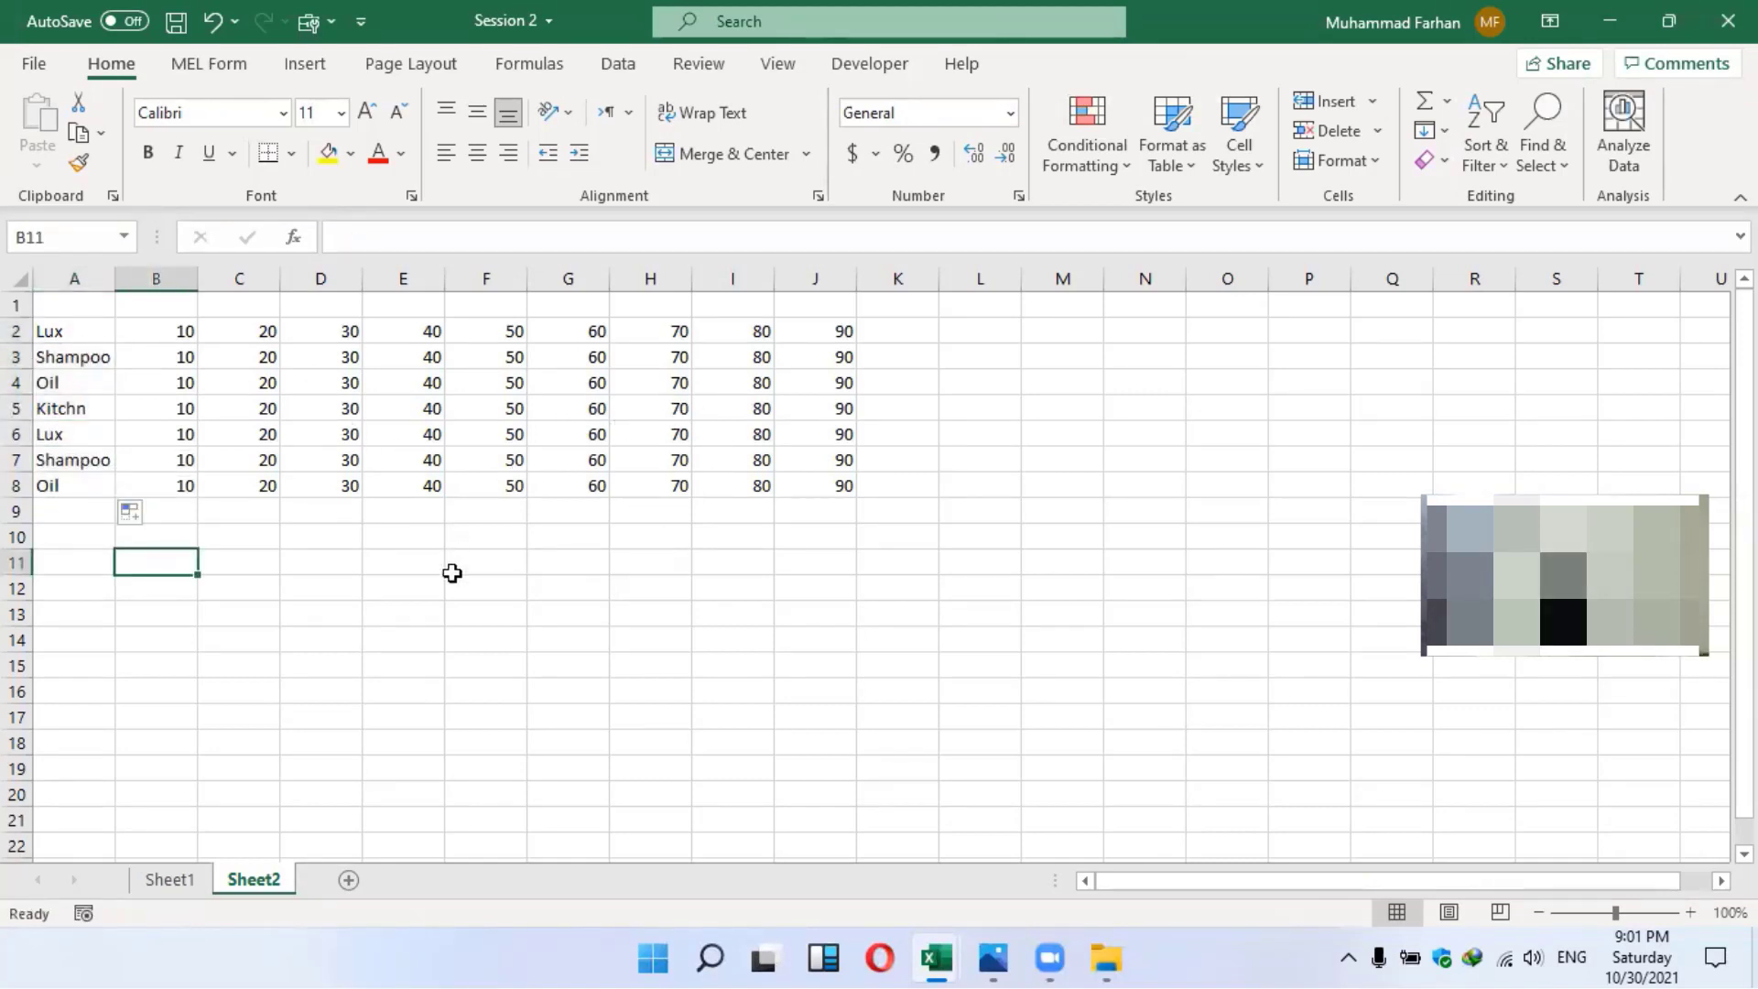
{"action": "left_click", "coordinate": [246, 568]}
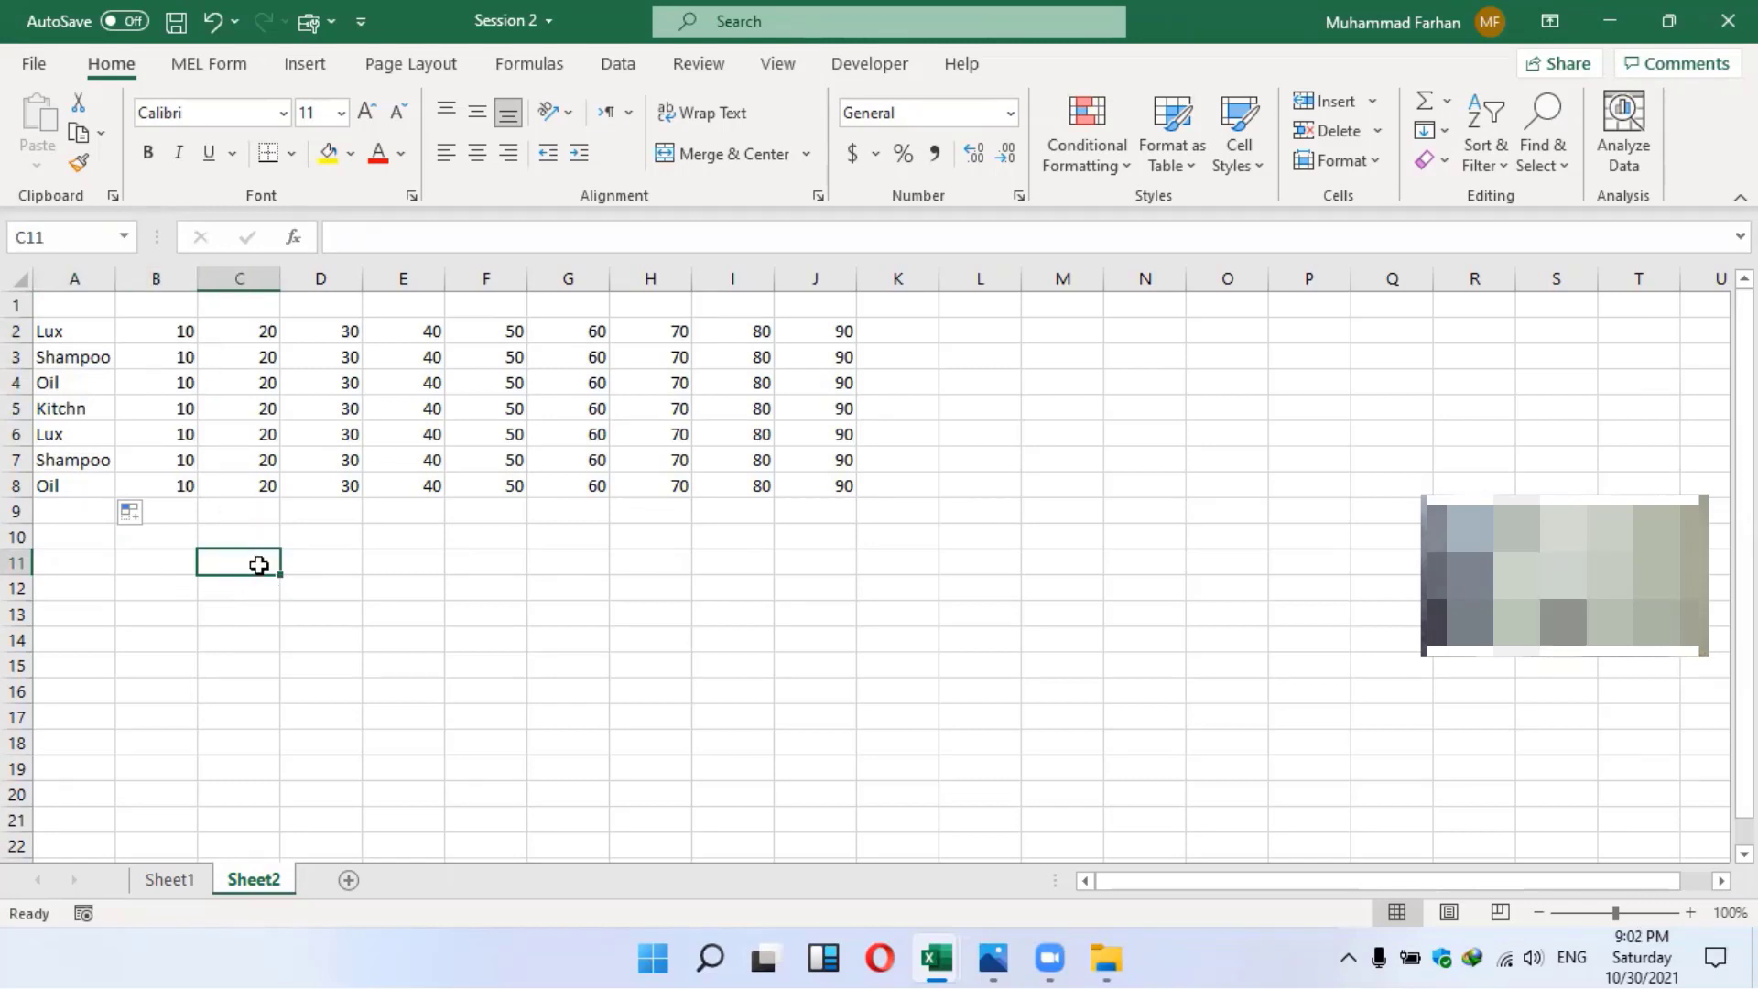
{"action": "left_click", "coordinate": [520, 562]}
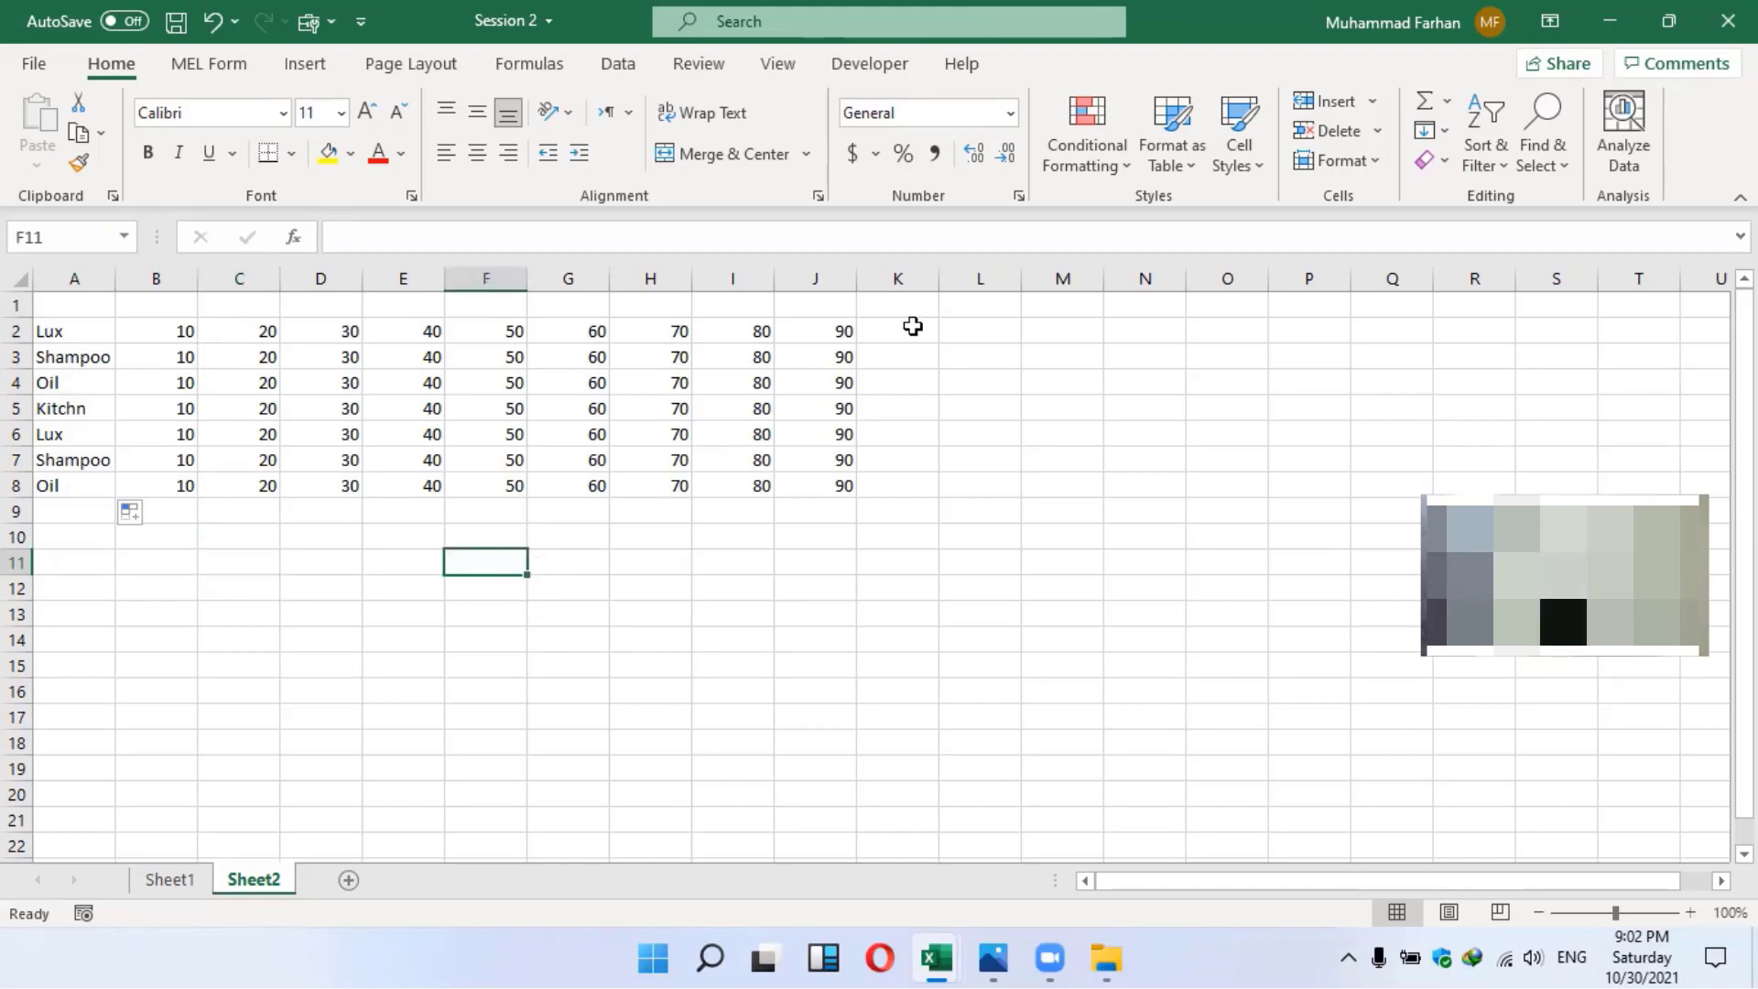
{"action": "left_click_drag", "start_coordinate": [897, 383], "coordinate": [897, 409]}
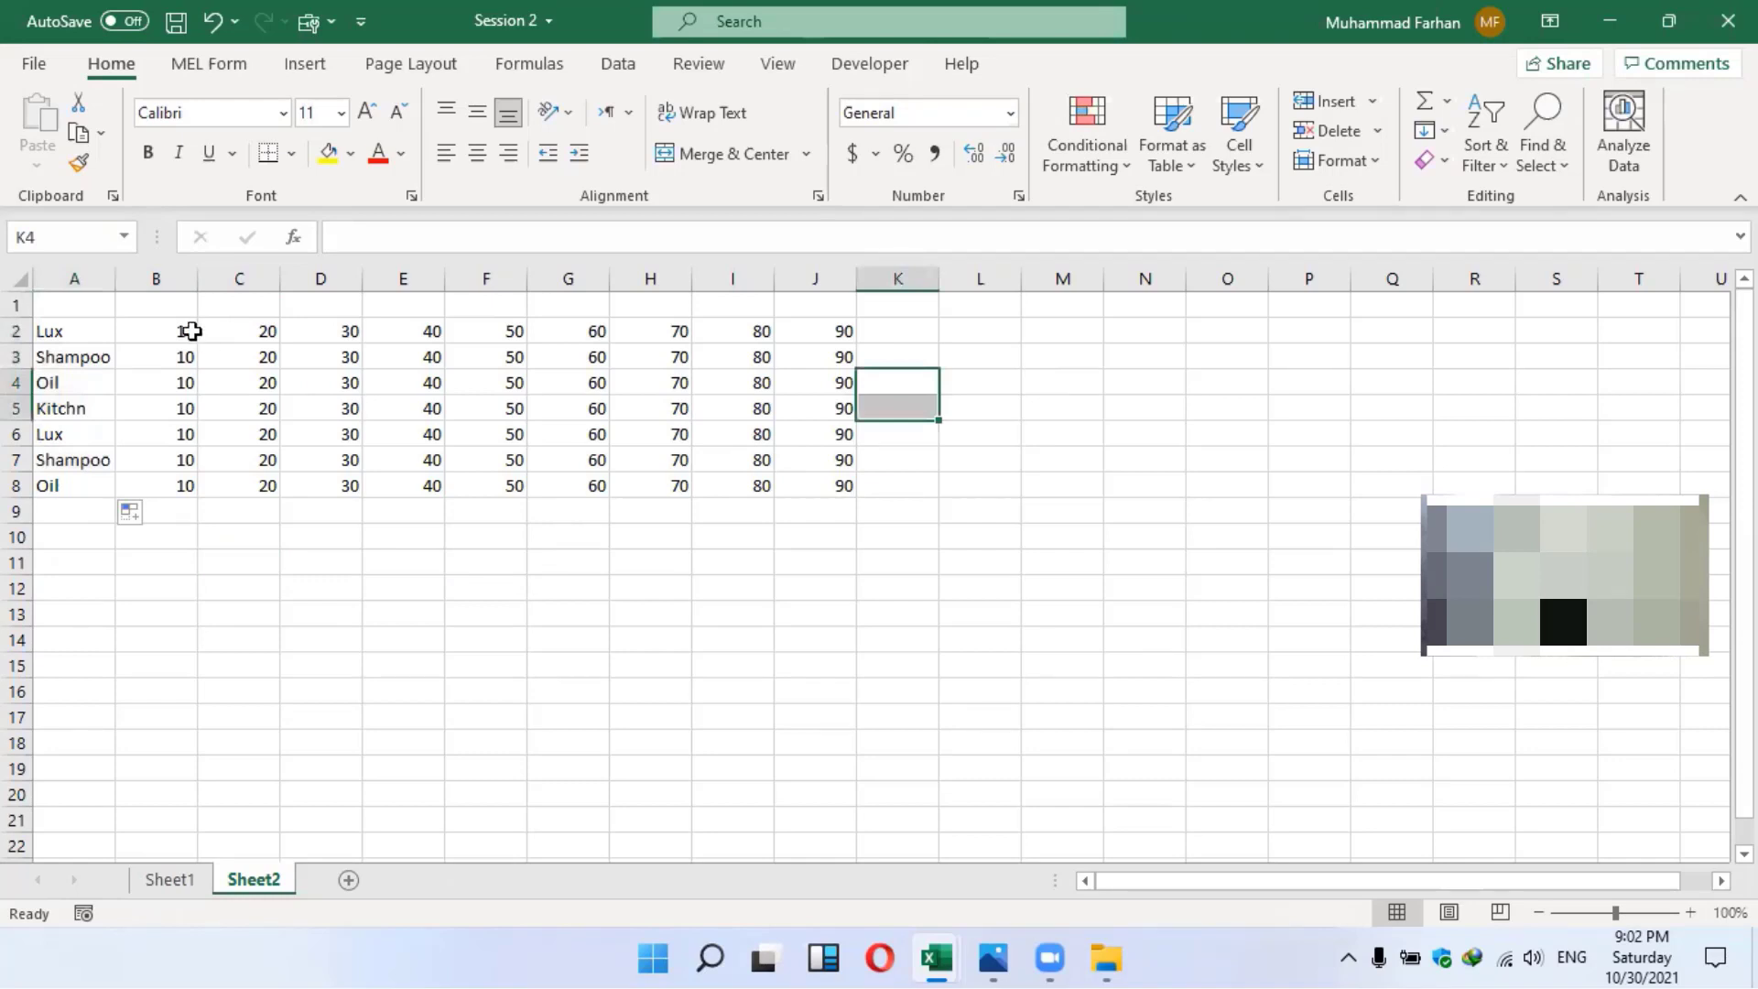
{"action": "key", "text": "Down"}
{"action": "key", "text": "Down"}
{"action": "key", "text": "Down"}
{"action": "key", "text": "Down"}
{"action": "left_click_drag", "start_coordinate": [156, 331], "coordinate": [827, 498]}
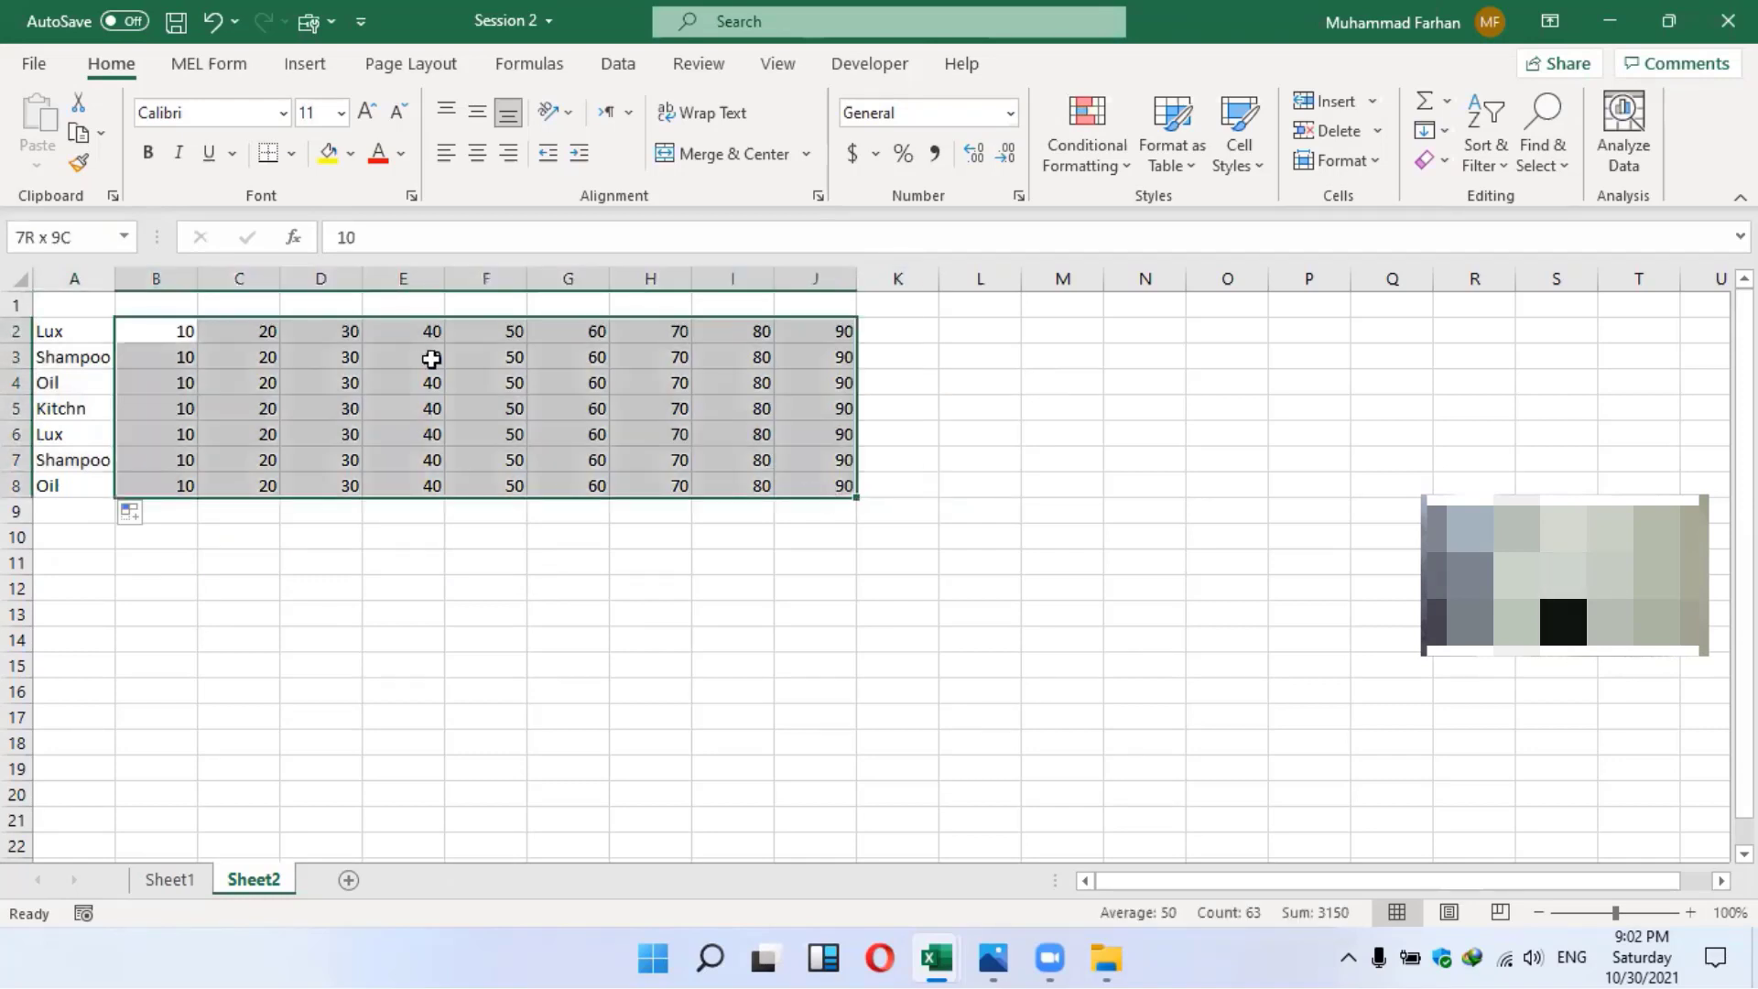
{"action": "key", "text": "shift+Down"}
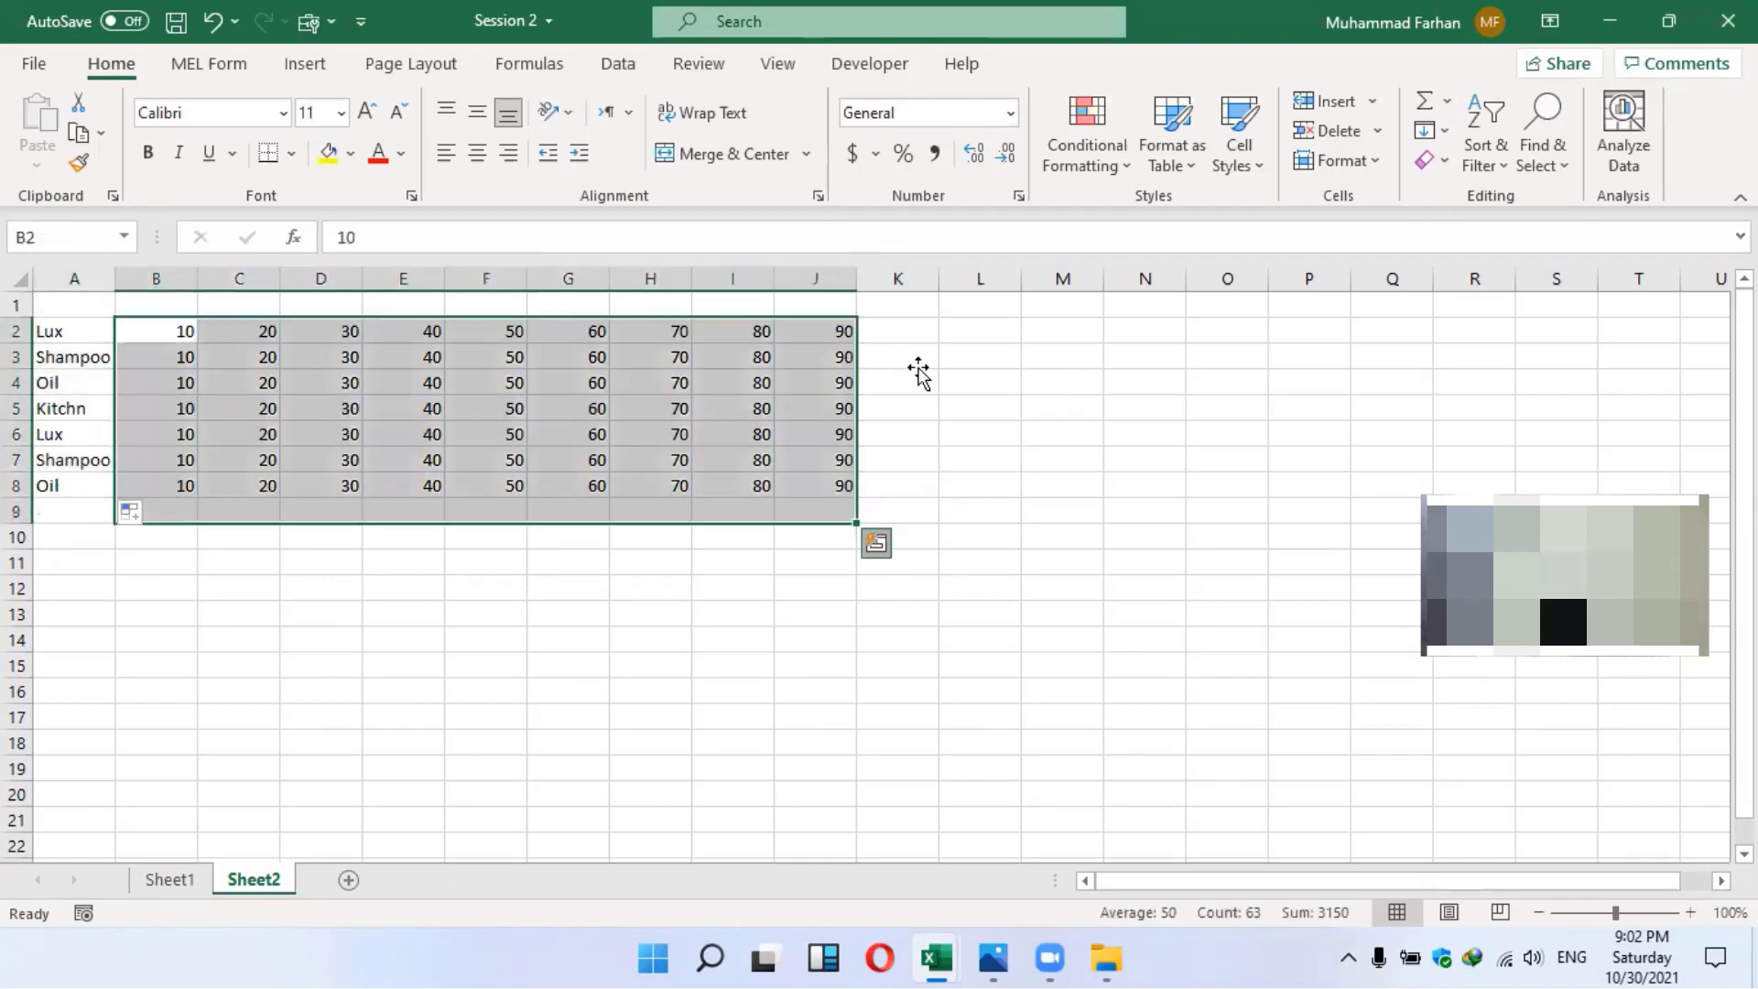
Total the Lux row in K2 with =SUM(B2:J2) and fill the formula down to K8
{"action": "left_click", "coordinate": [911, 335]}
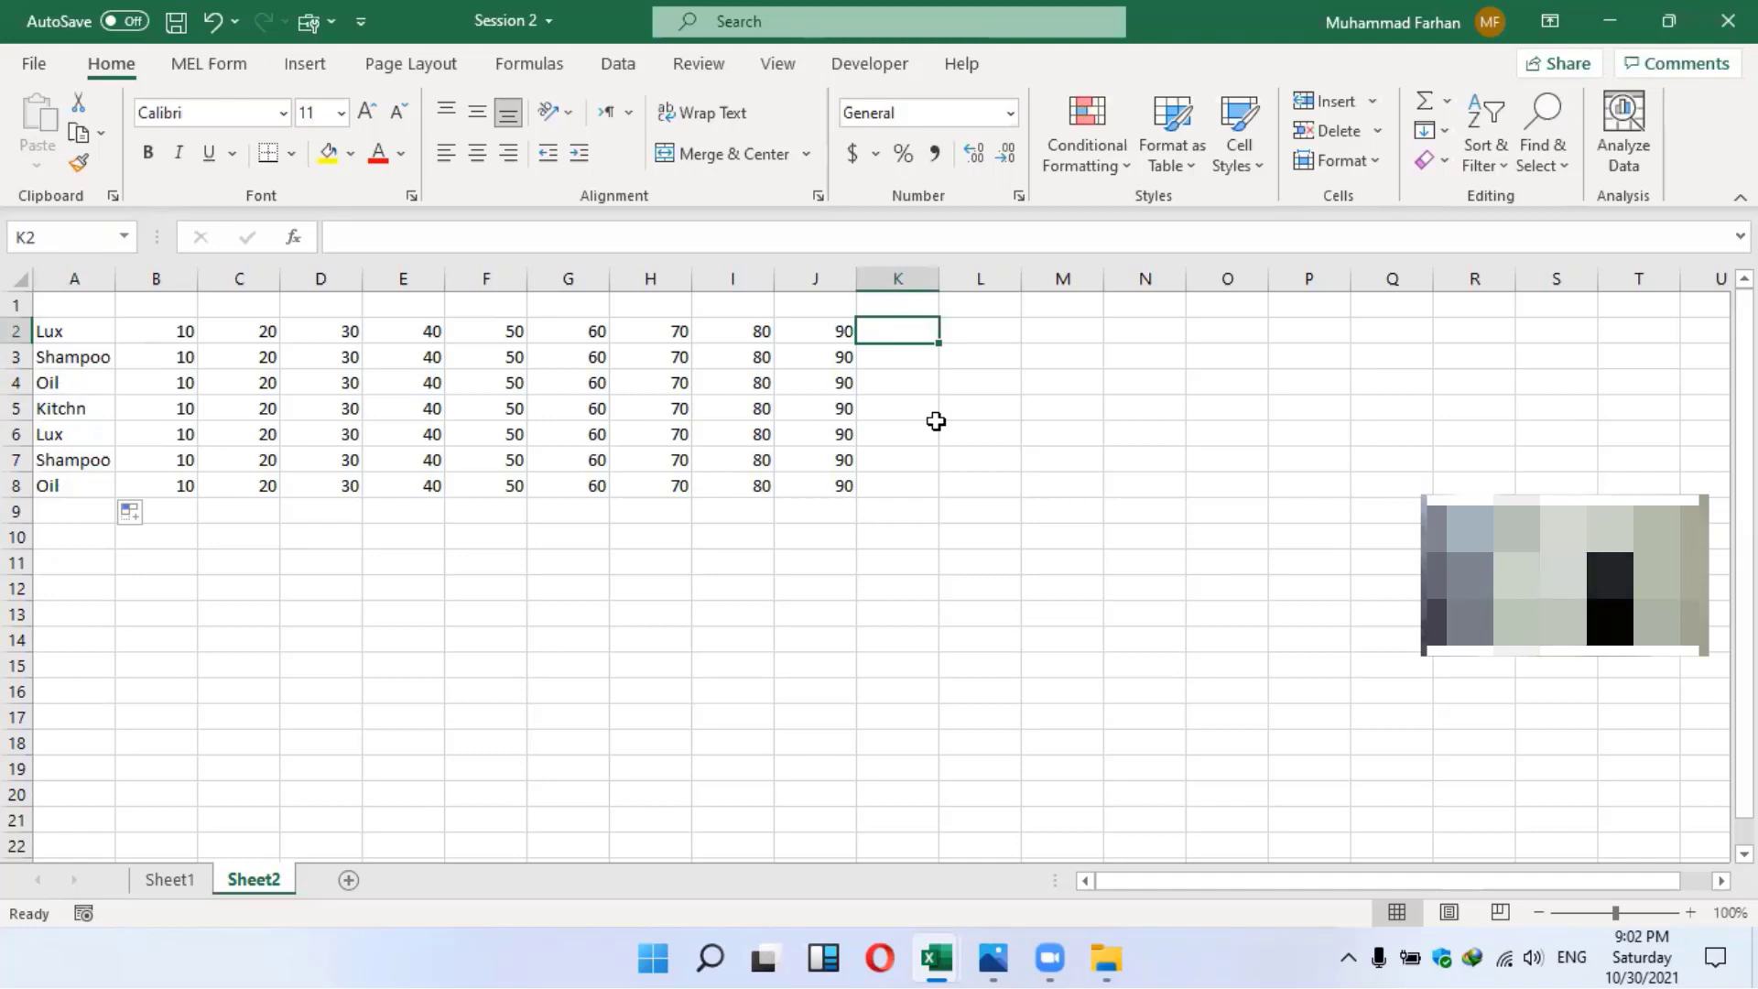
{"action": "key", "text": "alt+equal"}
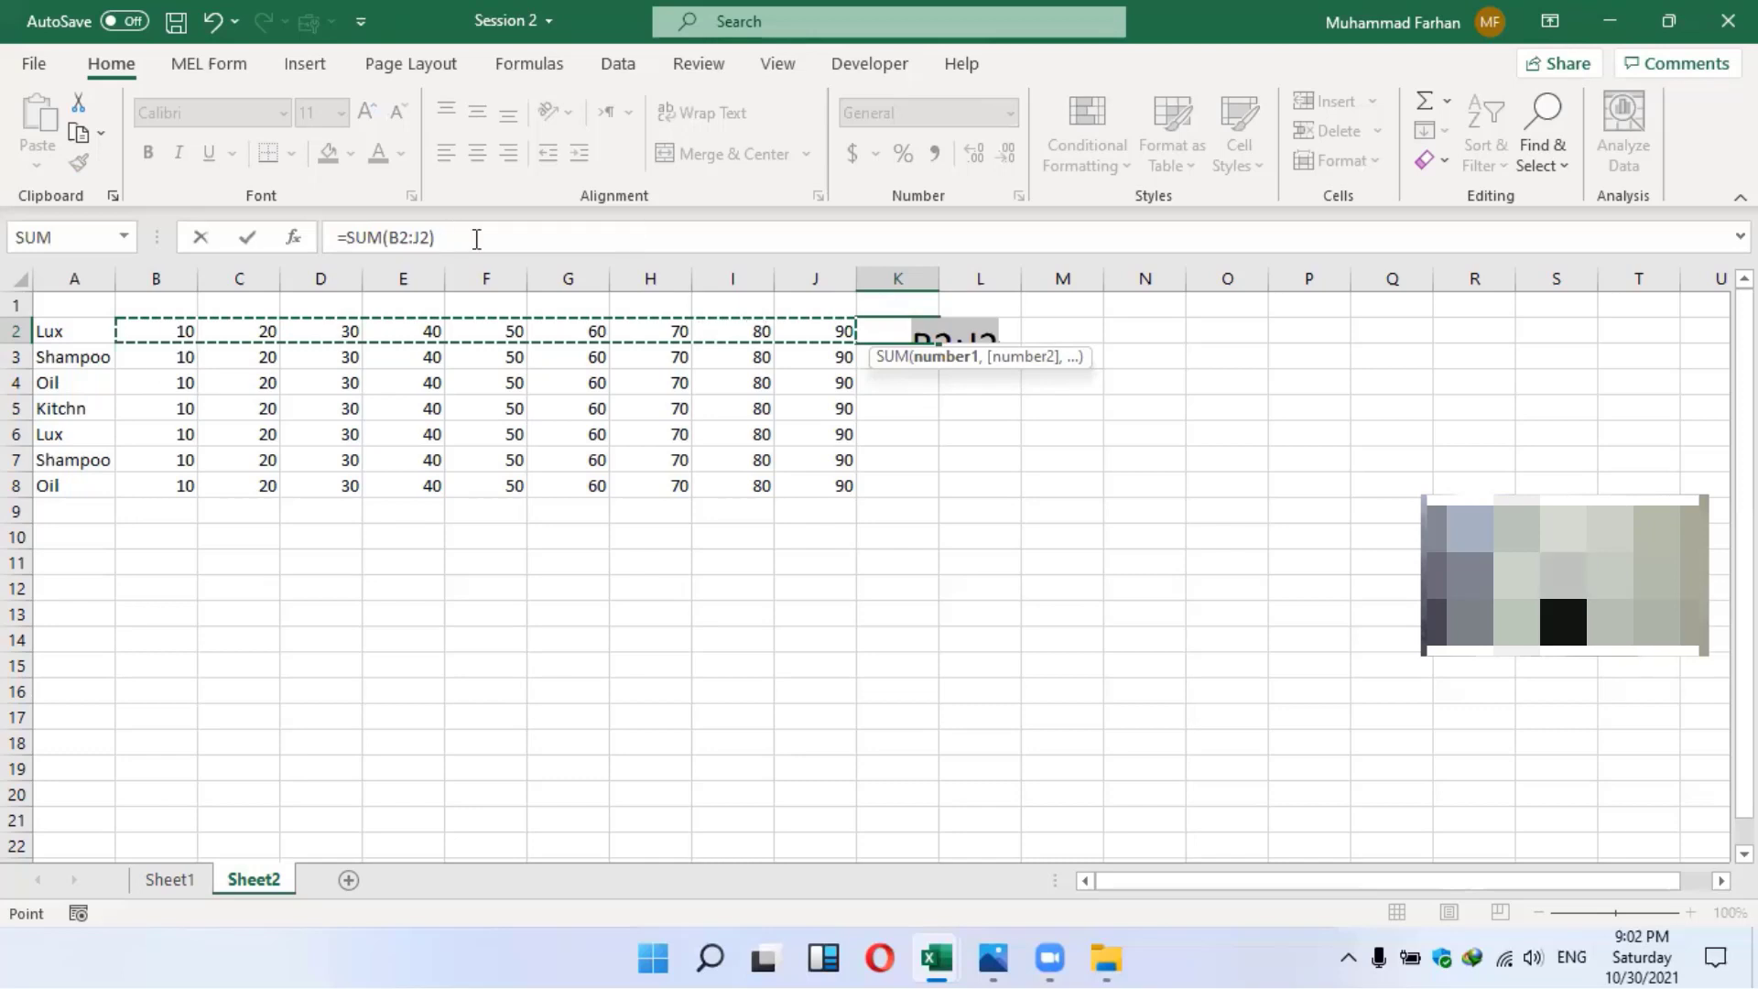
{"action": "key", "text": "F2"}
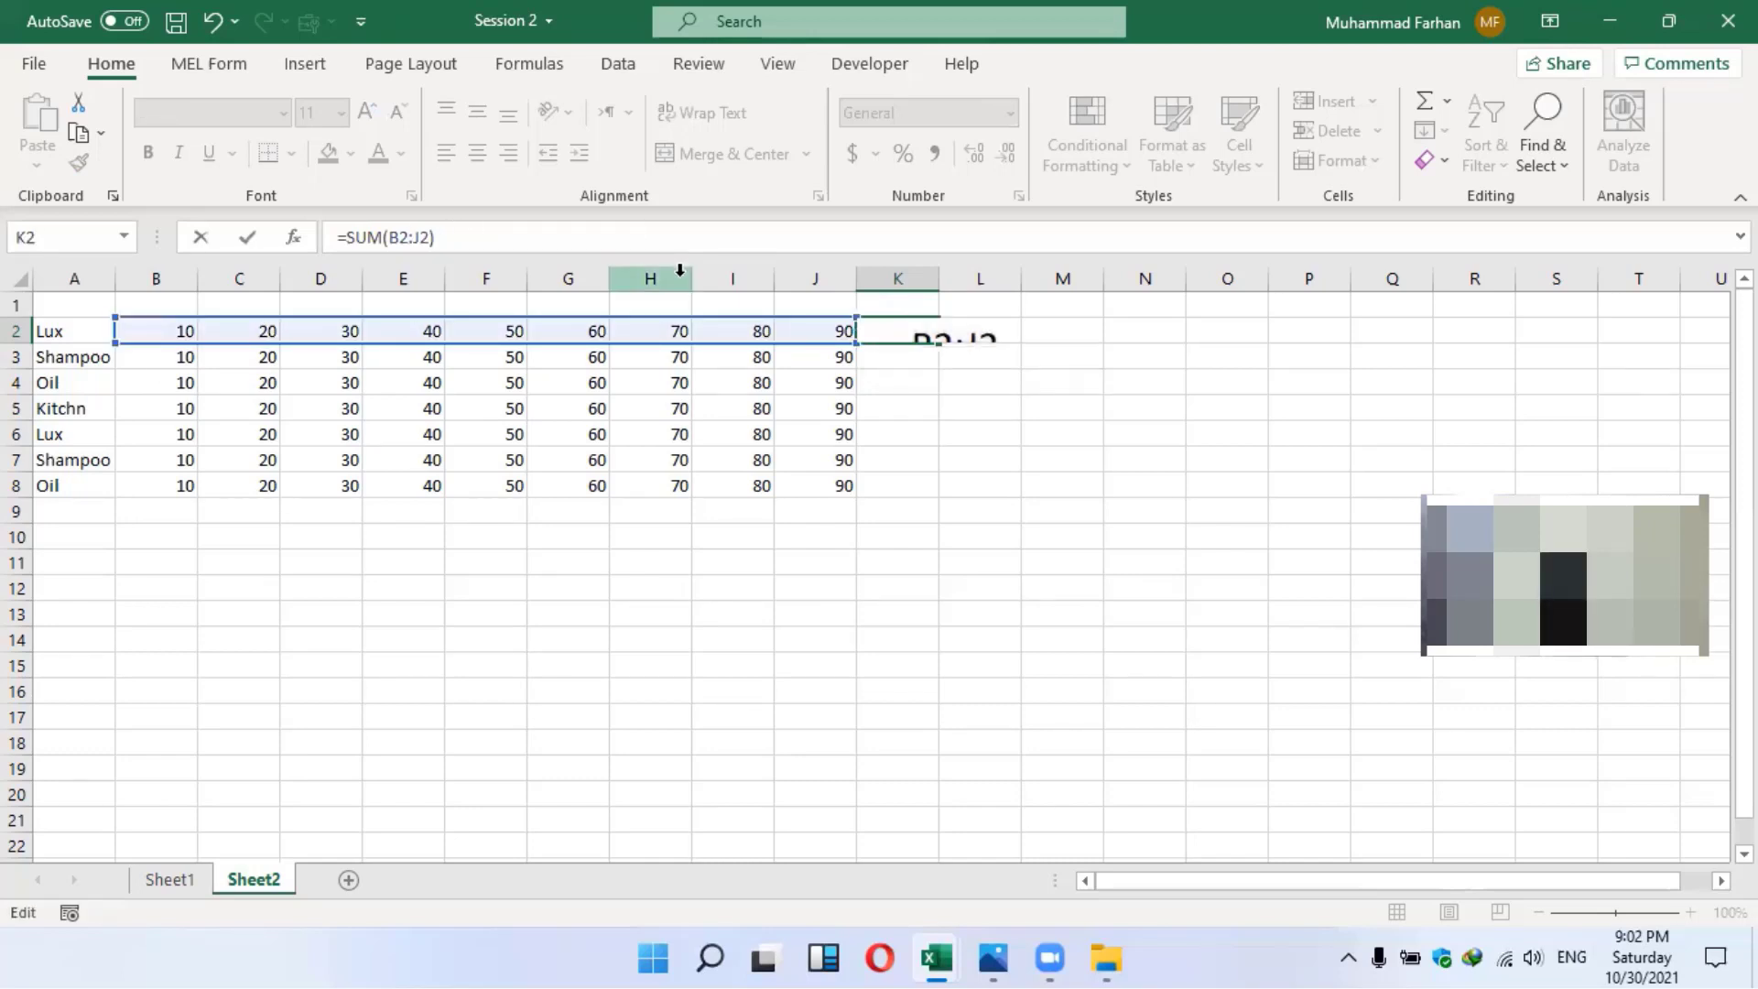
{"action": "key", "text": "Return"}
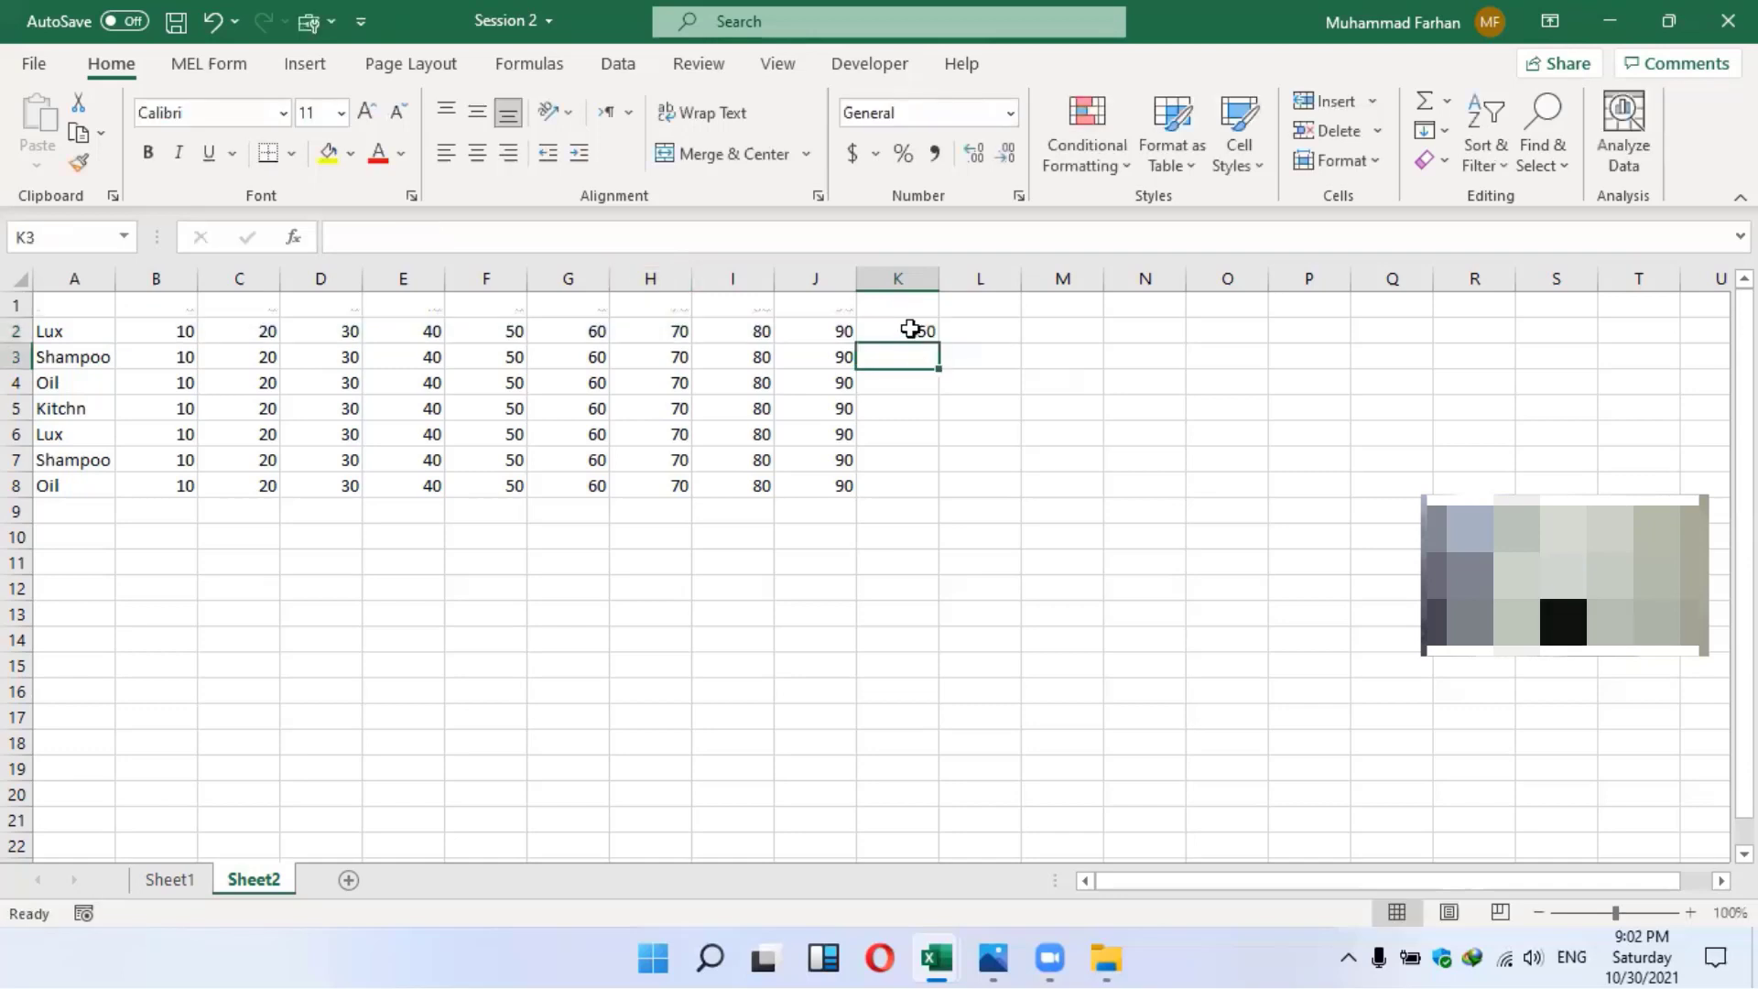
{"action": "left_click", "coordinate": [935, 336]}
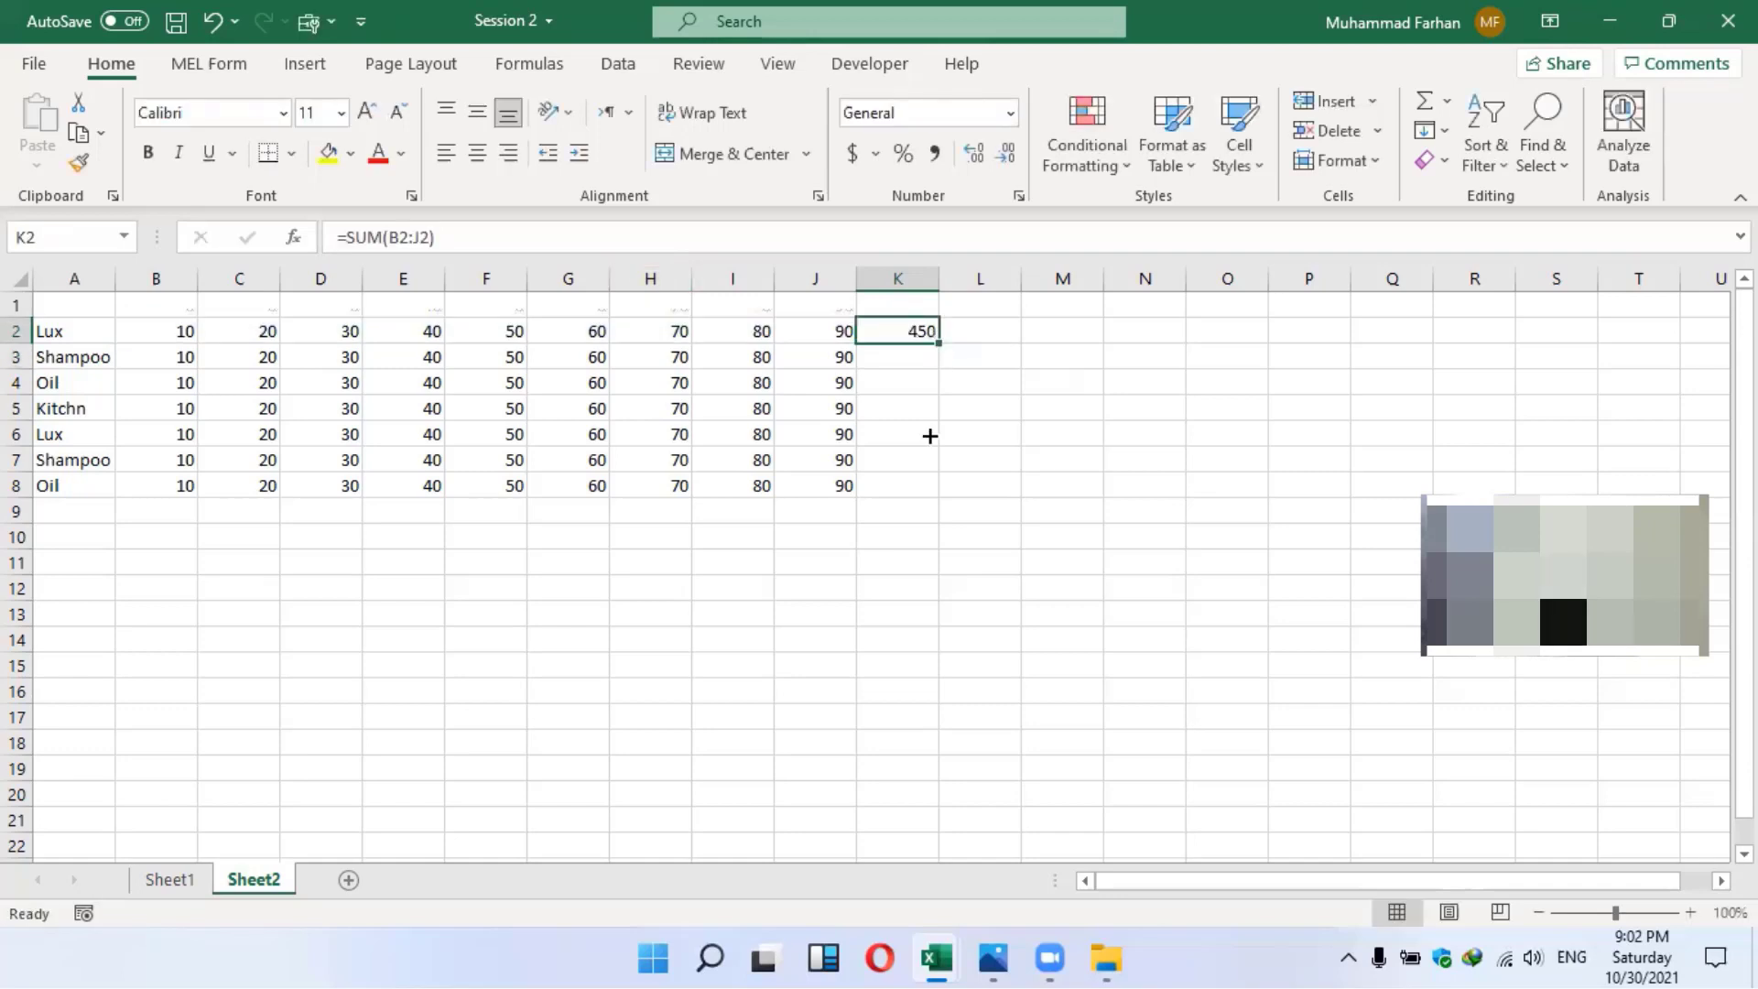
{"action": "left_click_drag", "start_coordinate": [929, 436], "coordinate": [913, 474]}
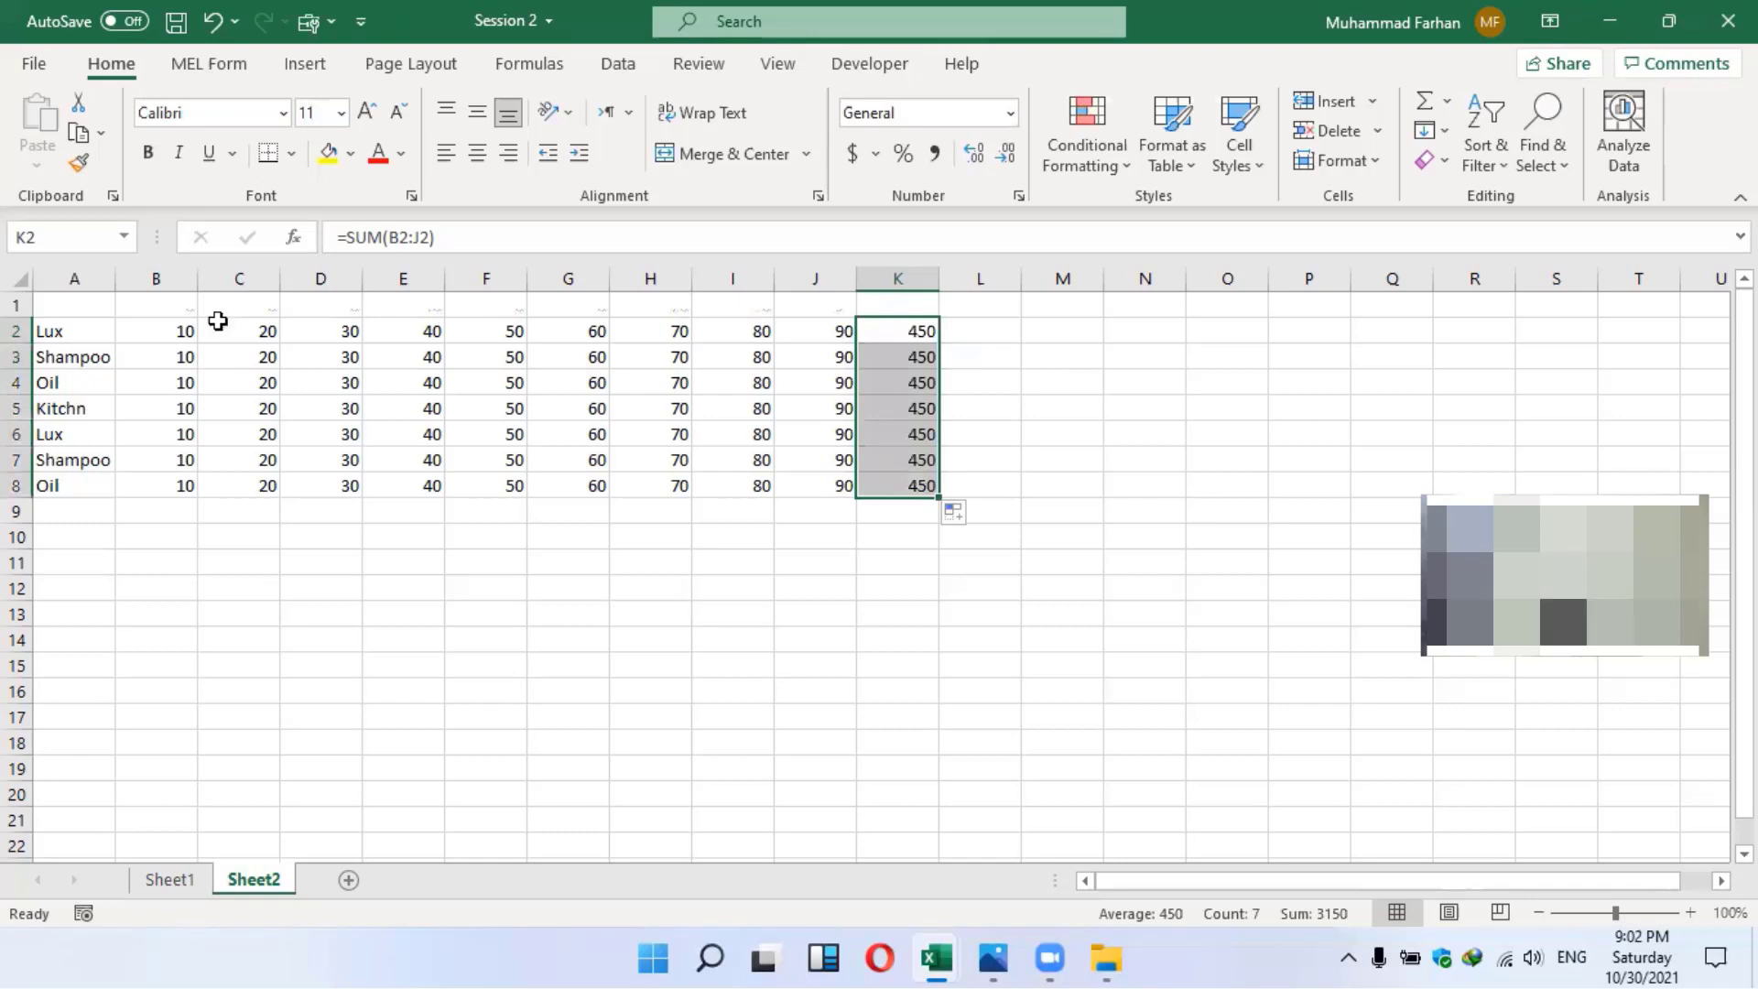
{"action": "left_click", "coordinate": [995, 411]}
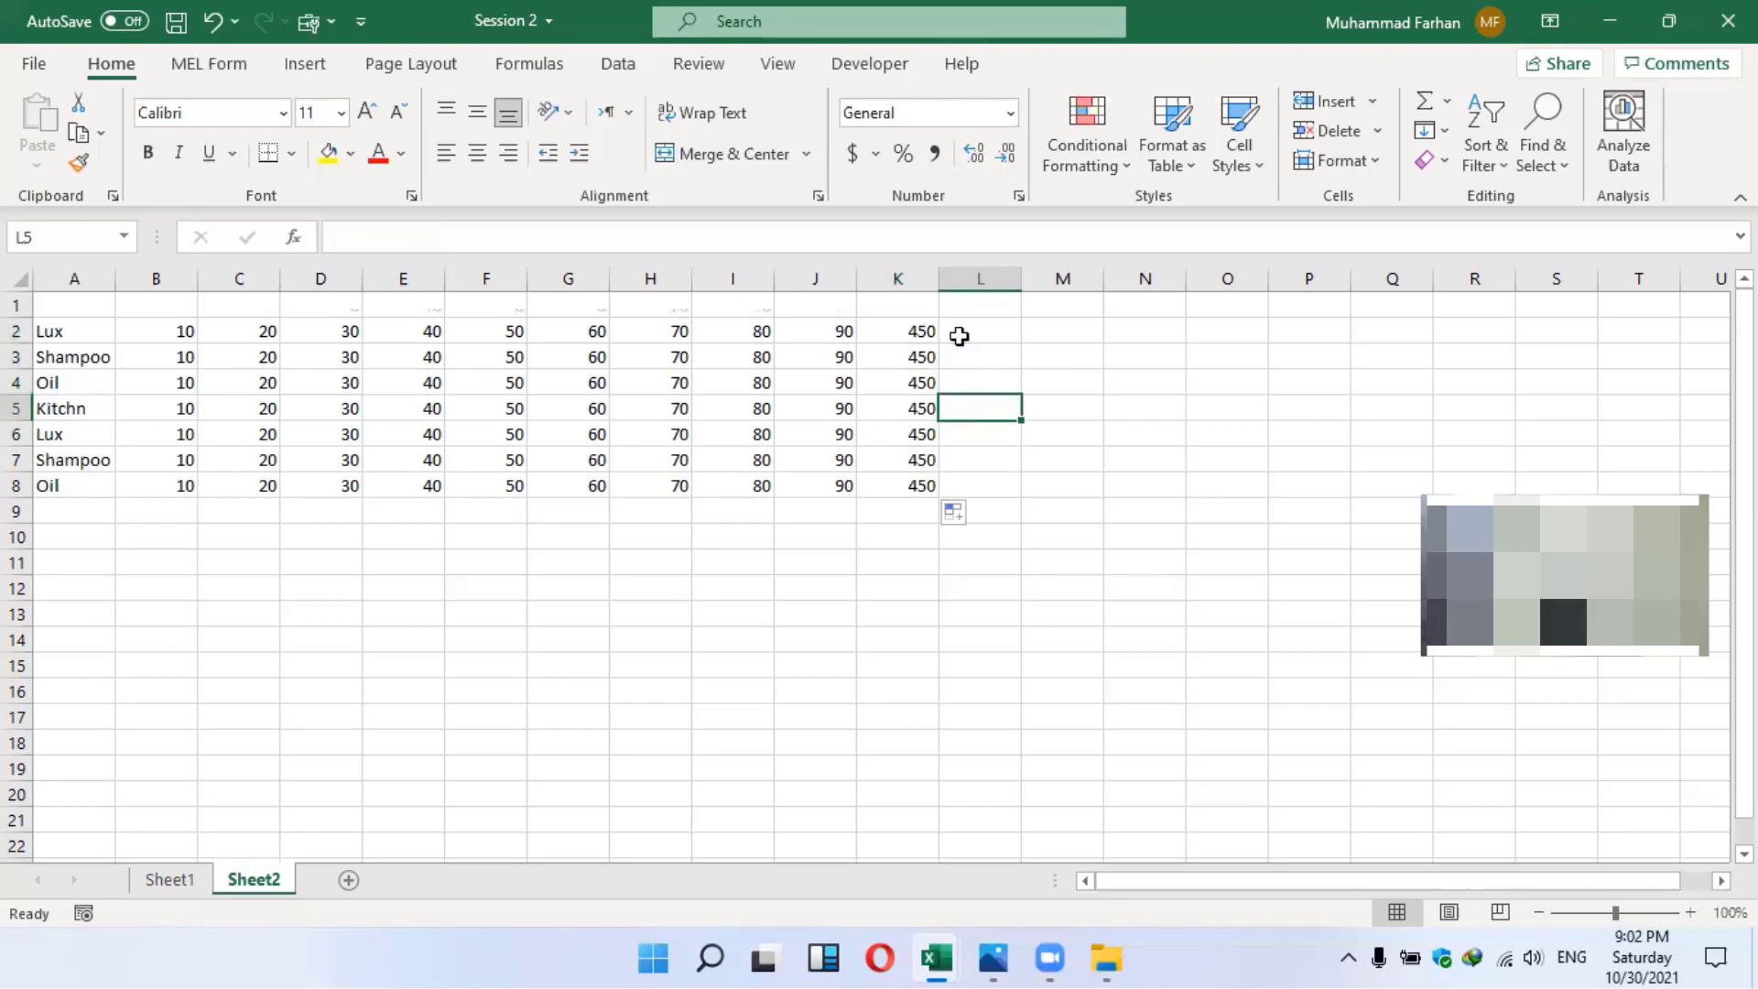
{"action": "key", "text": "Up"}
{"action": "key", "text": "Up"}
{"action": "key", "text": "Up"}
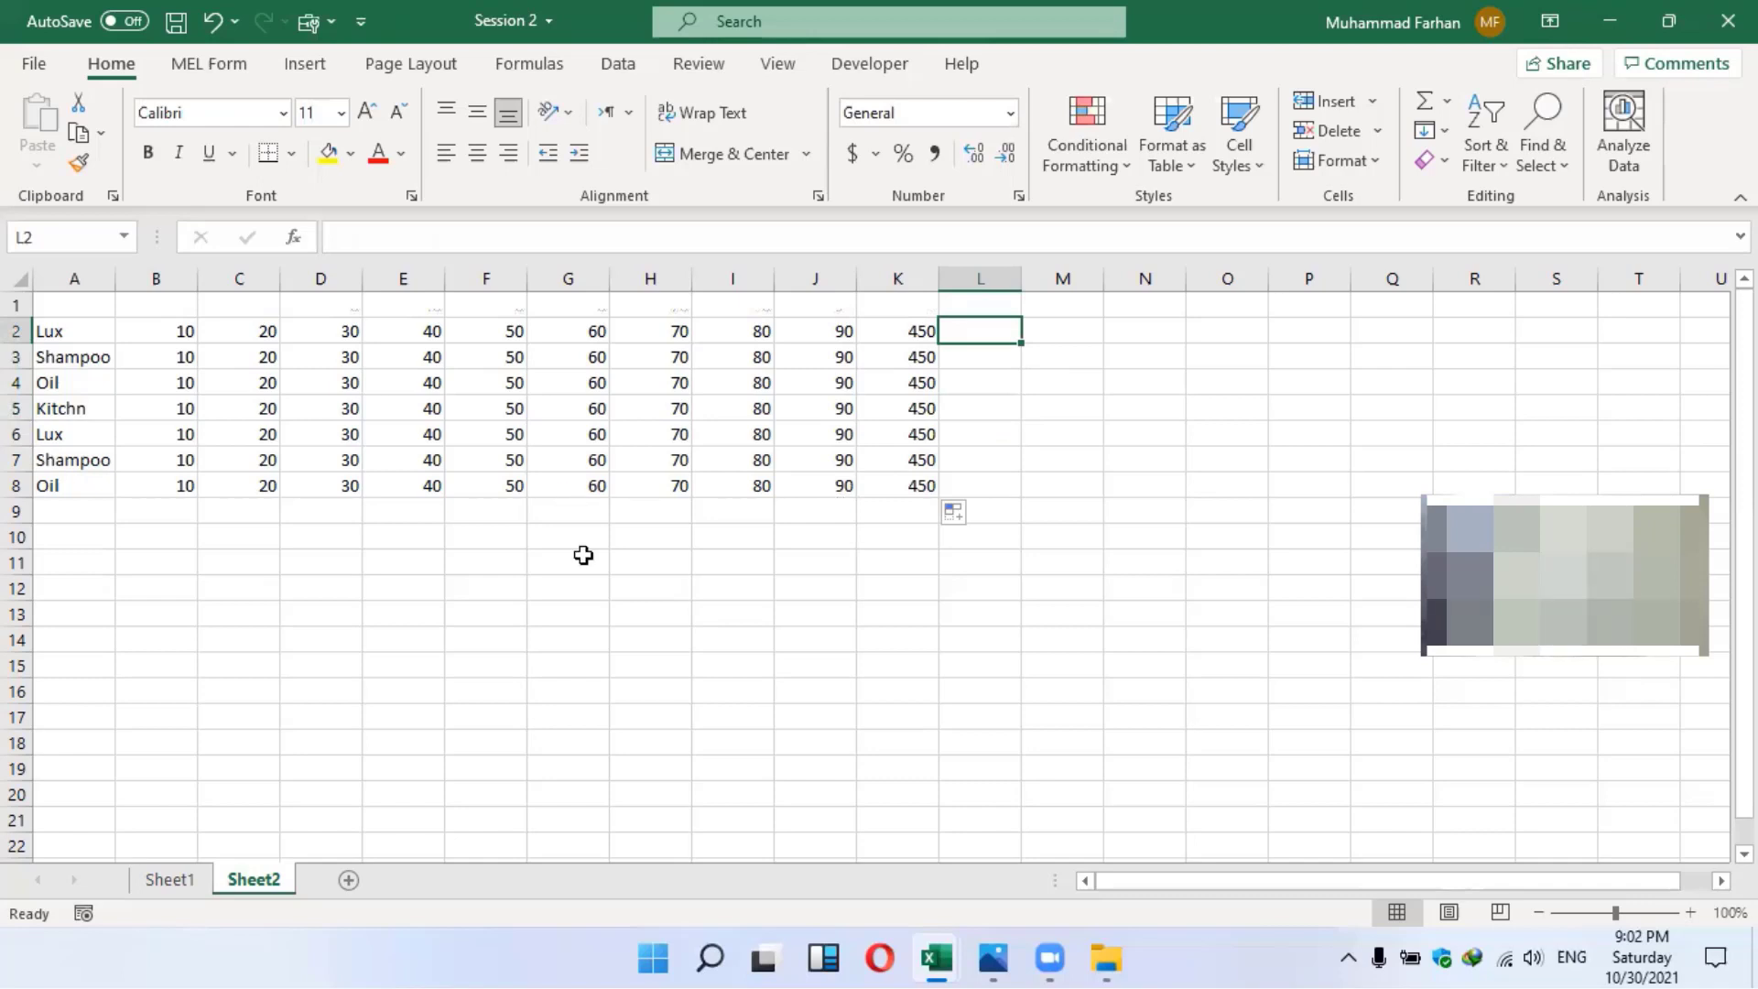
{"action": "left_click", "coordinate": [907, 435]}
{"action": "left_click", "coordinate": [867, 326]}
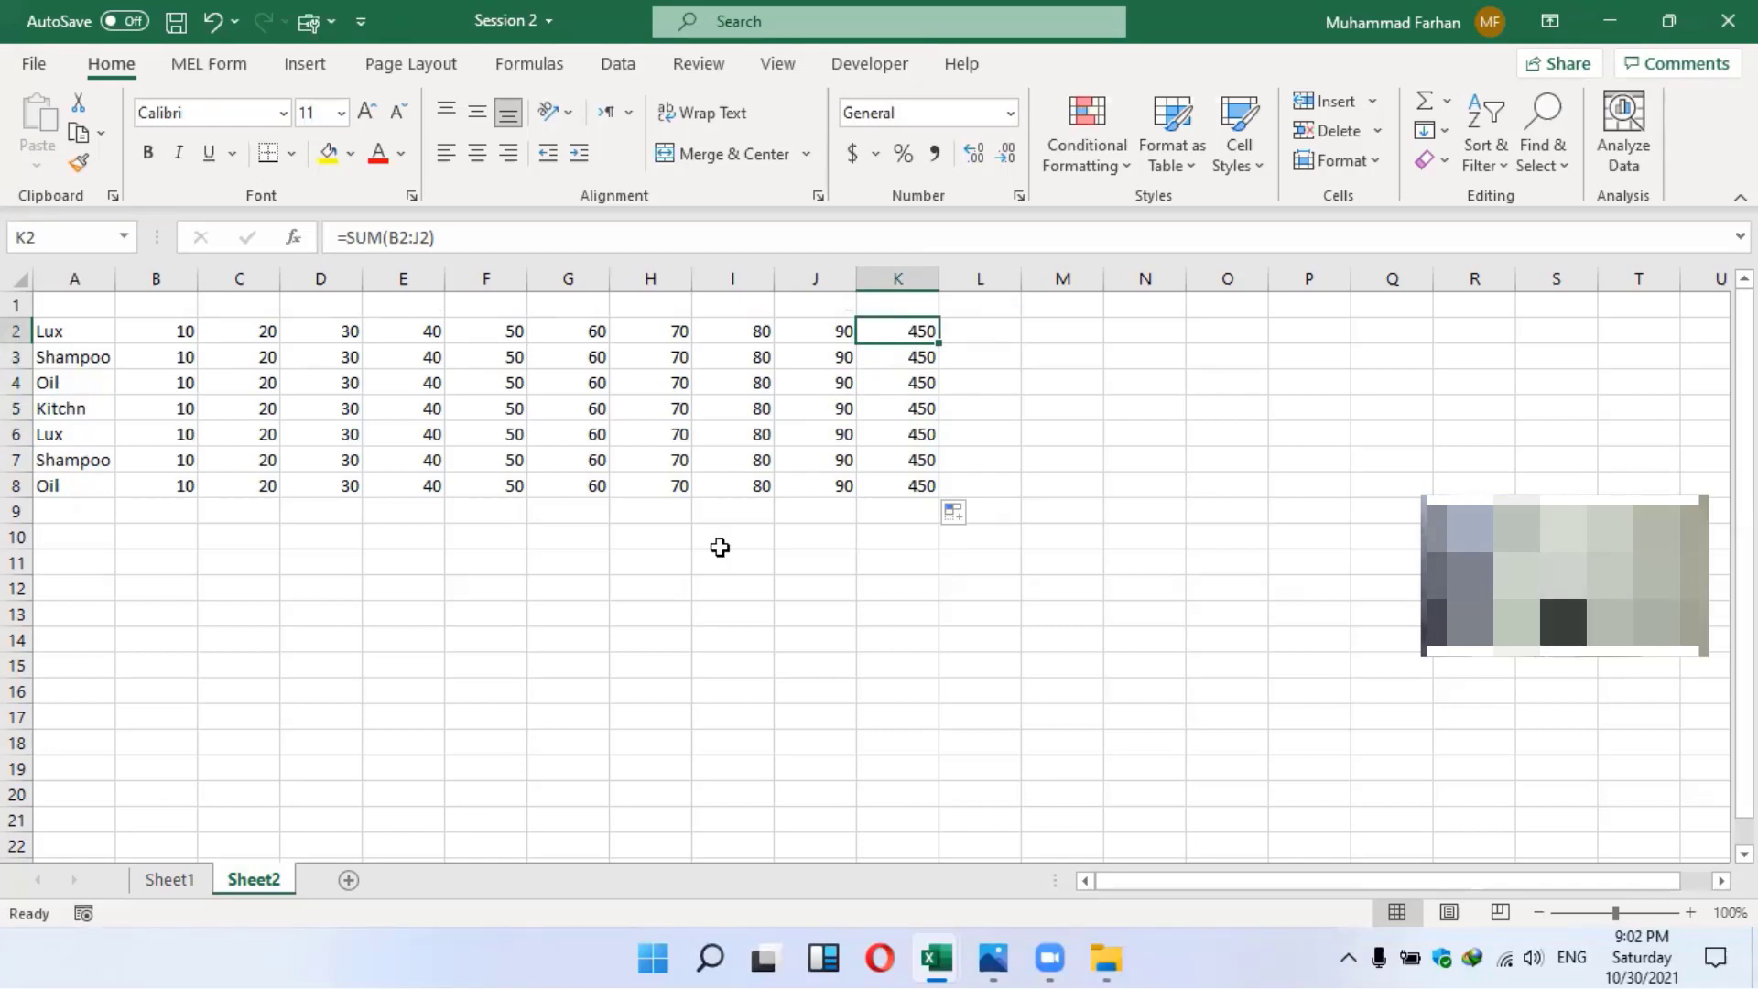
Enlarge the sheet to 140% and highlight the entire Lux row, then only its values in B2:J2
{"action": "left_click", "coordinate": [476, 599]}
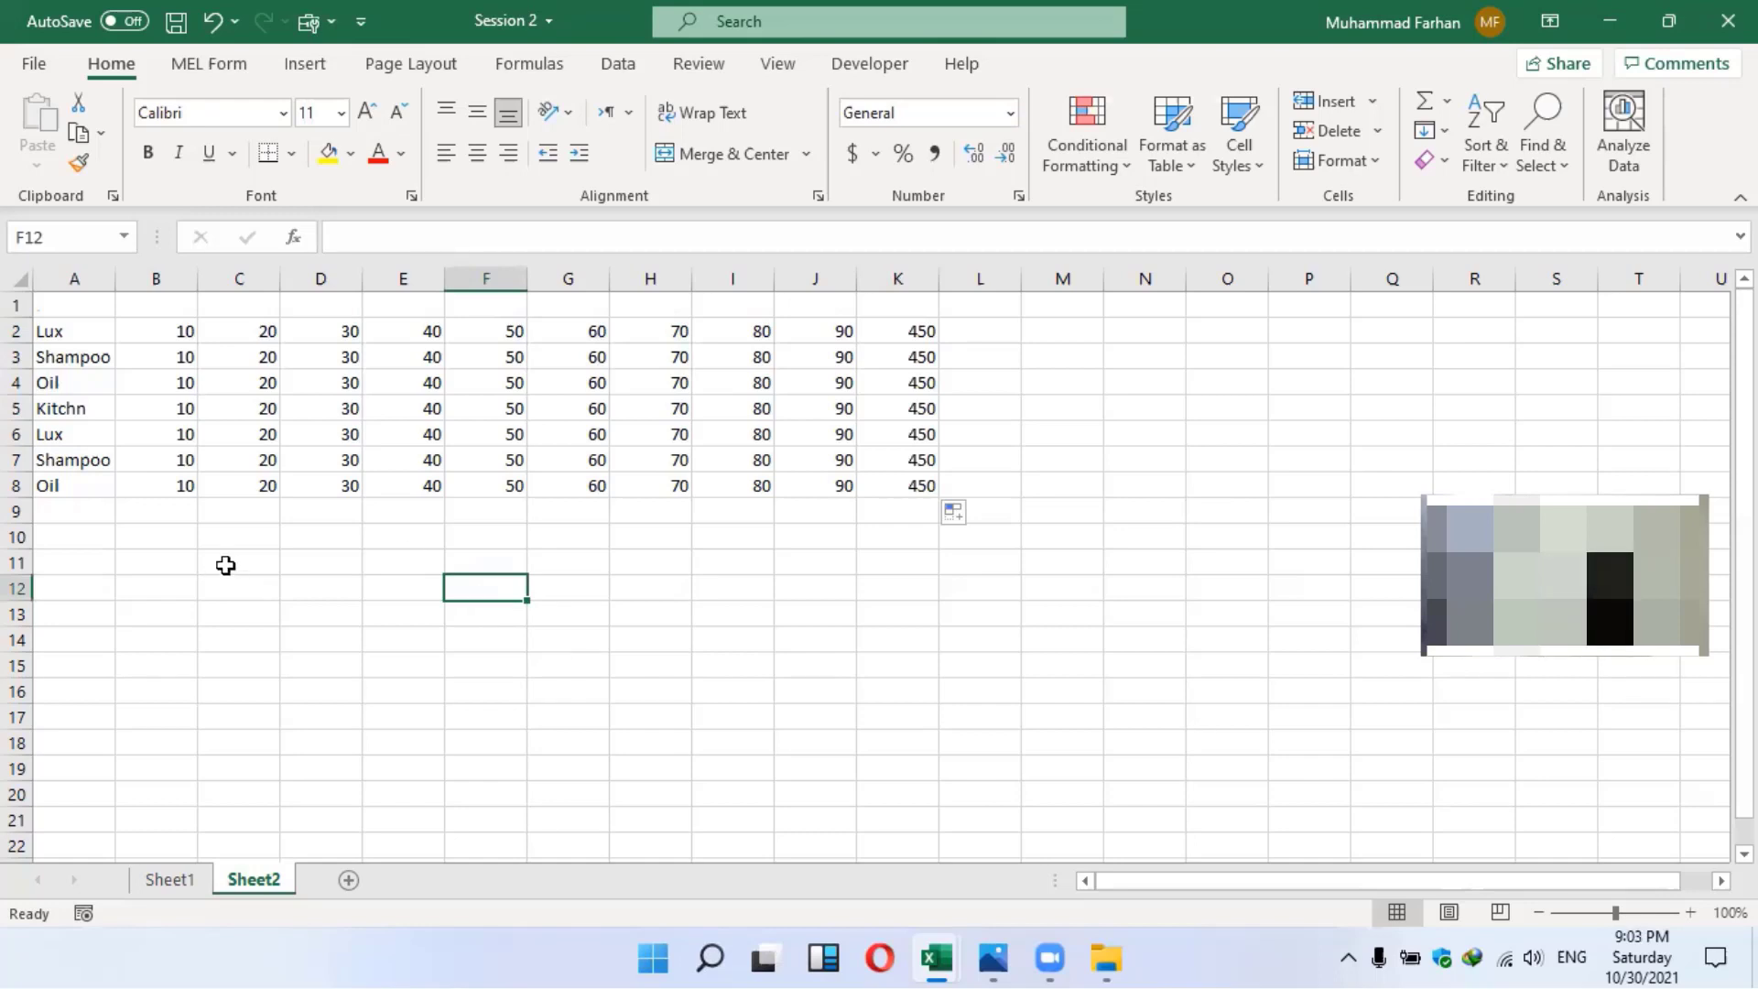
{"action": "double_click", "coordinate": [1690, 913]}
{"action": "left_click", "coordinate": [1690, 913]}
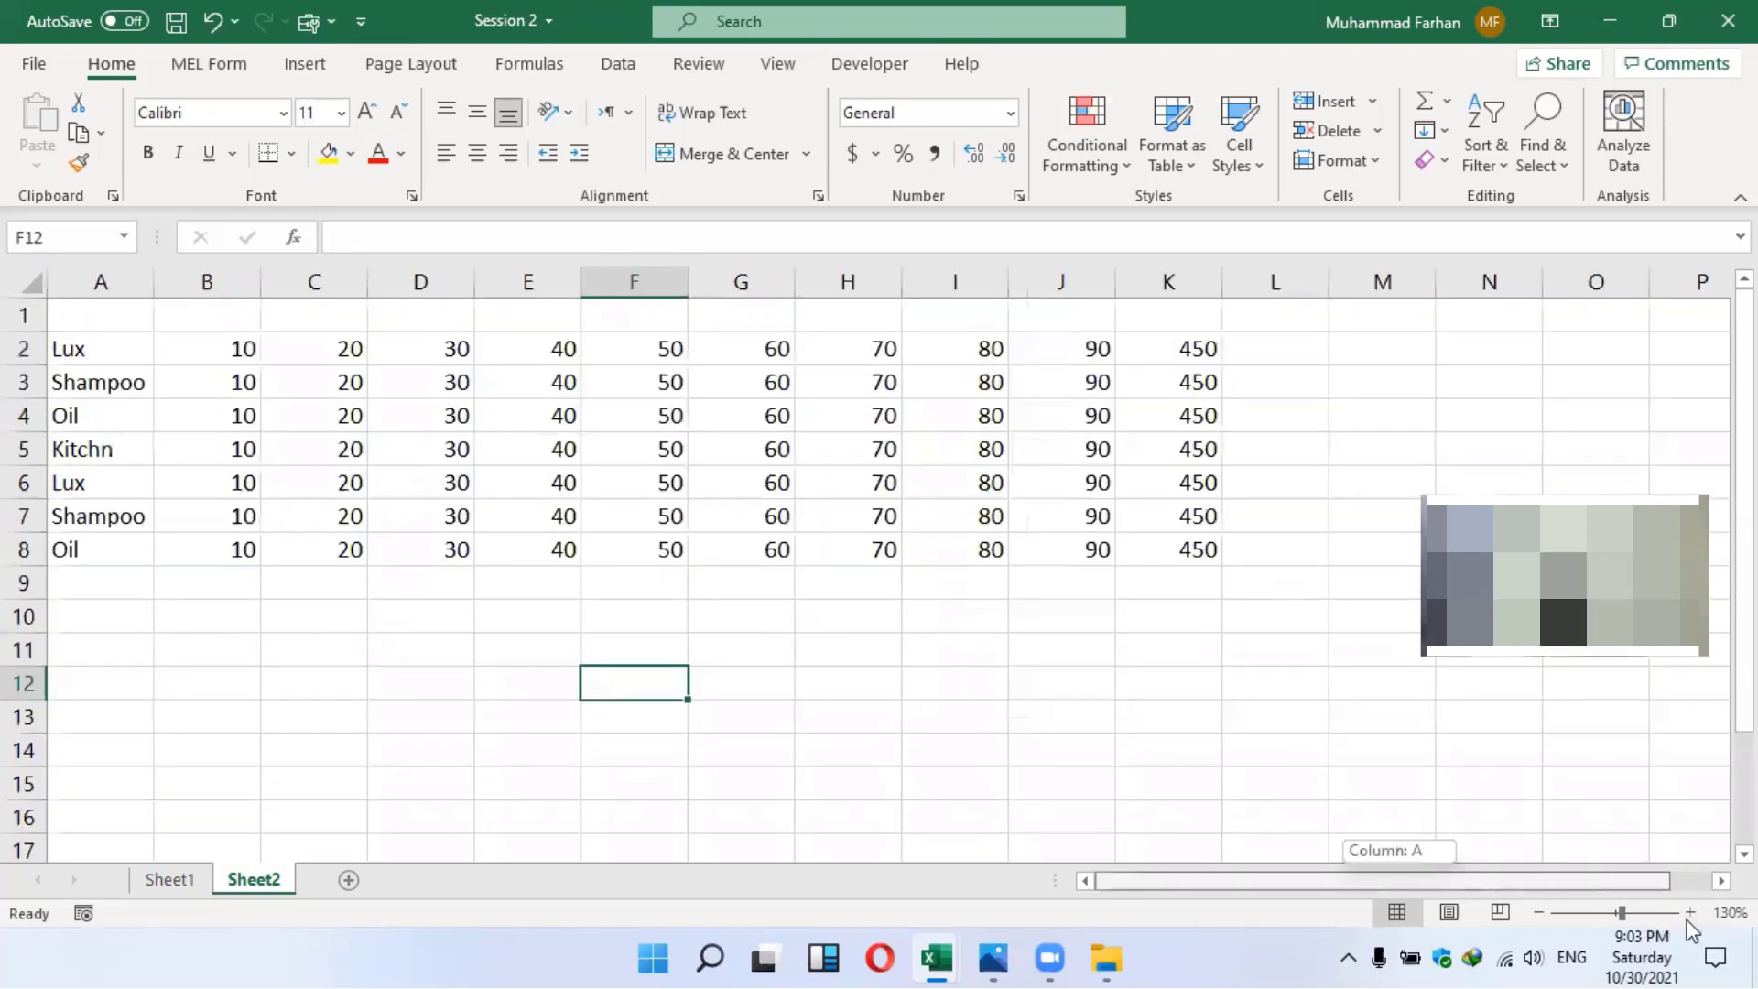
{"action": "left_click", "coordinate": [1690, 913]}
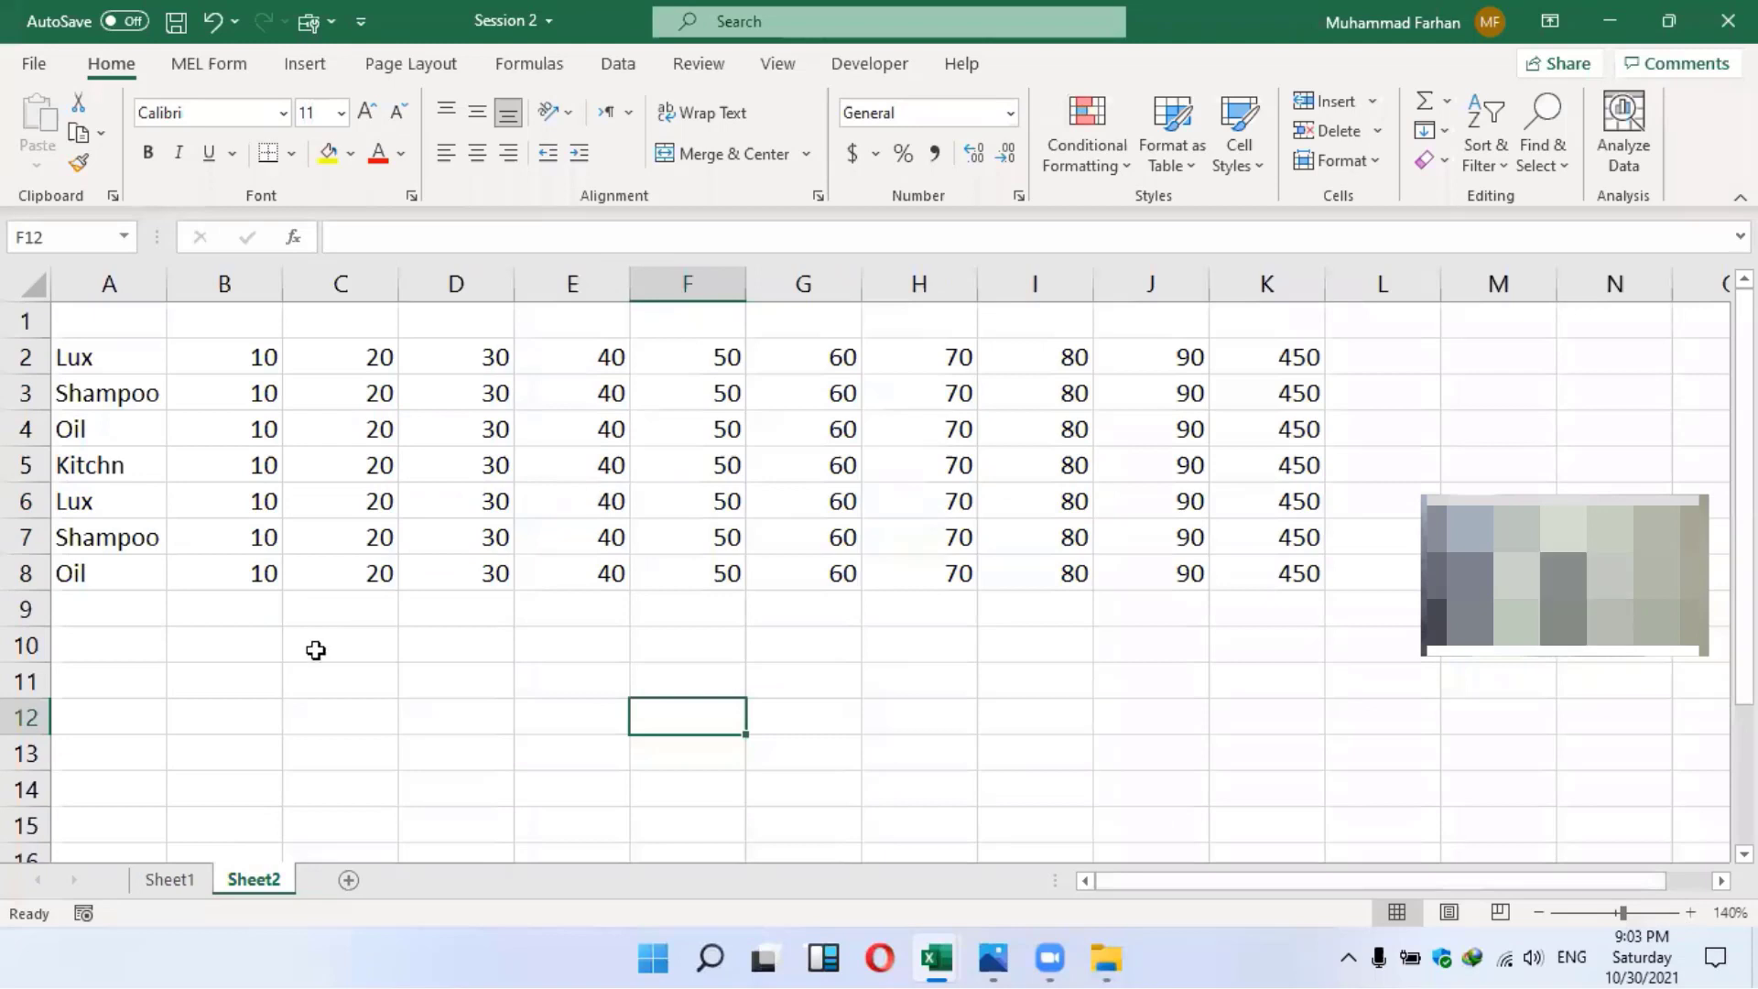
{"action": "key", "text": "Up"}
{"action": "key", "text": "Up"}
{"action": "key", "text": "Left"}
{"action": "key", "text": "Left"}
{"action": "key", "text": "Left"}
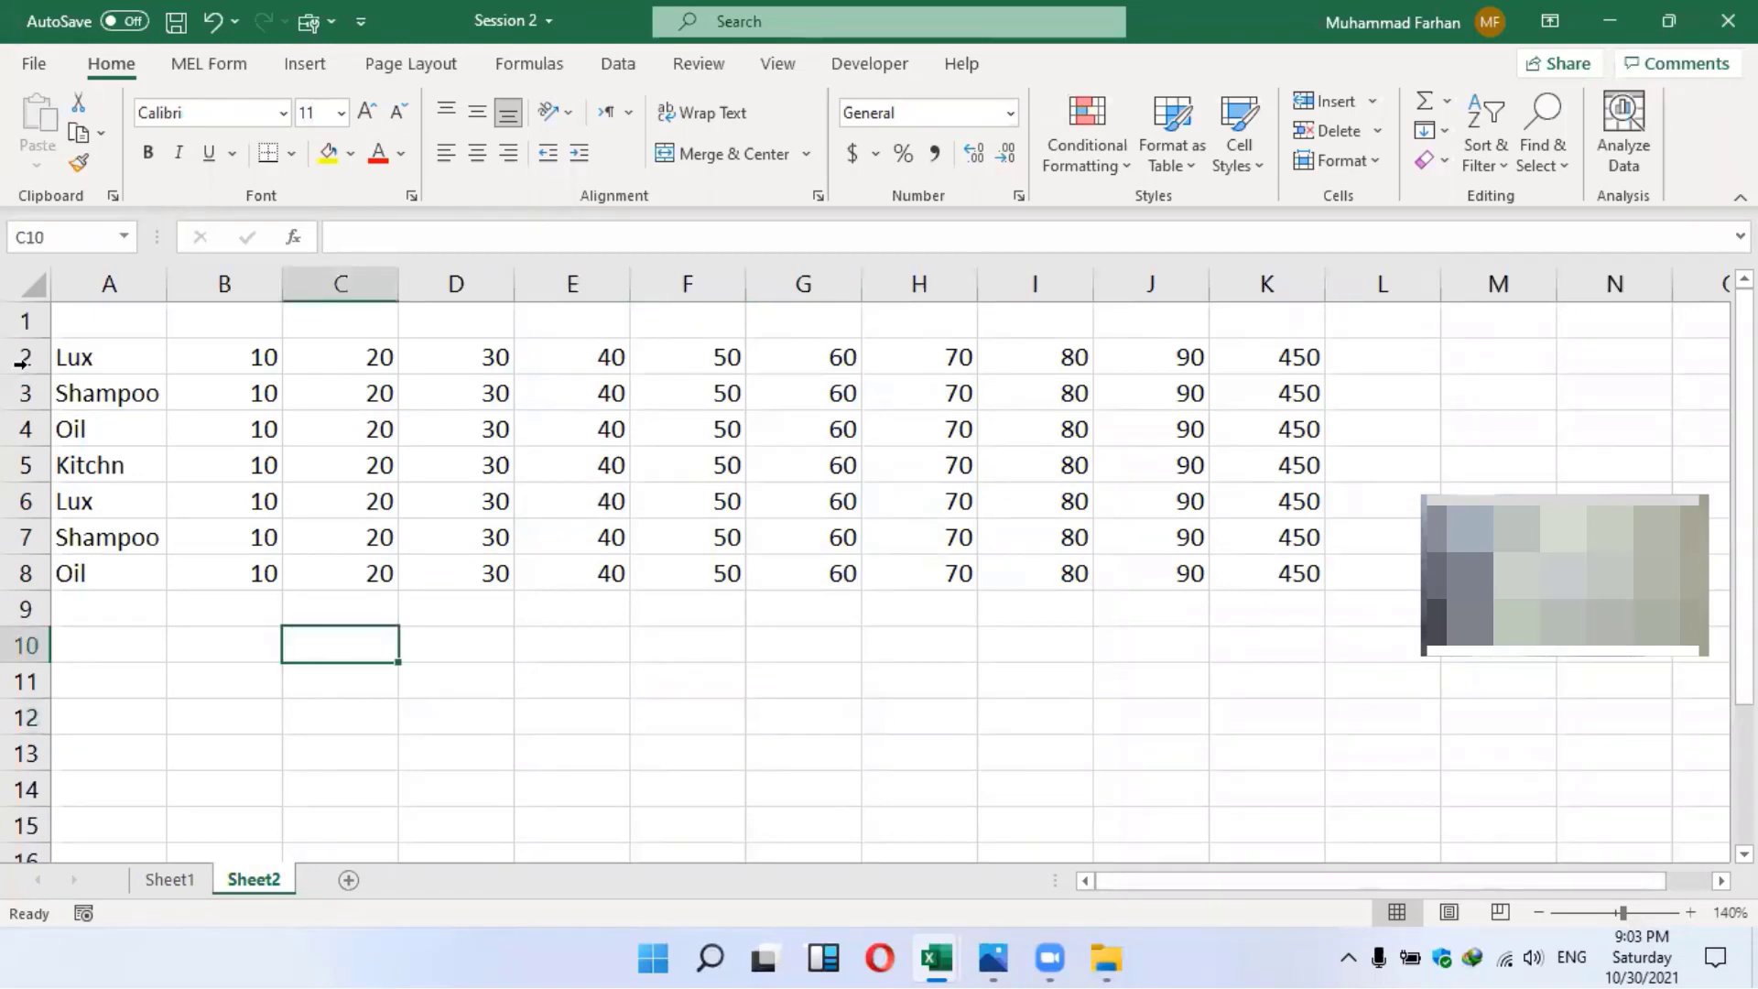
{"action": "left_click", "coordinate": [76, 365]}
{"action": "key", "text": "shift+space"}
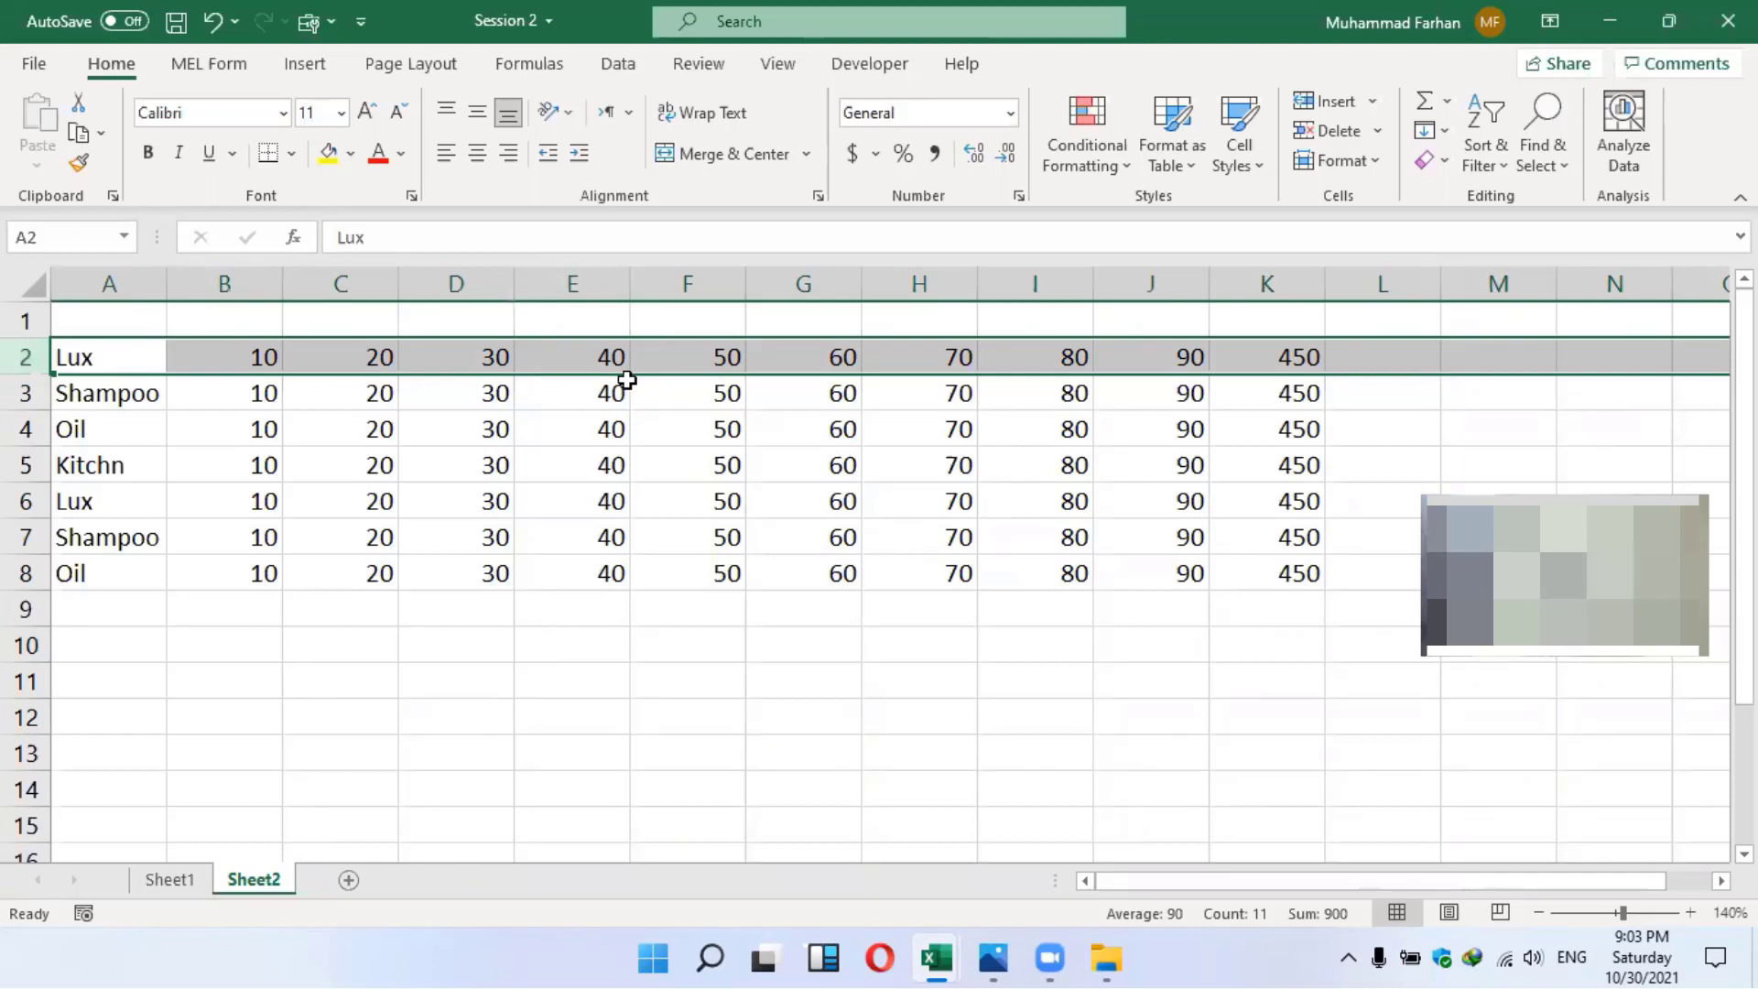
{"action": "left_click", "coordinate": [561, 383]}
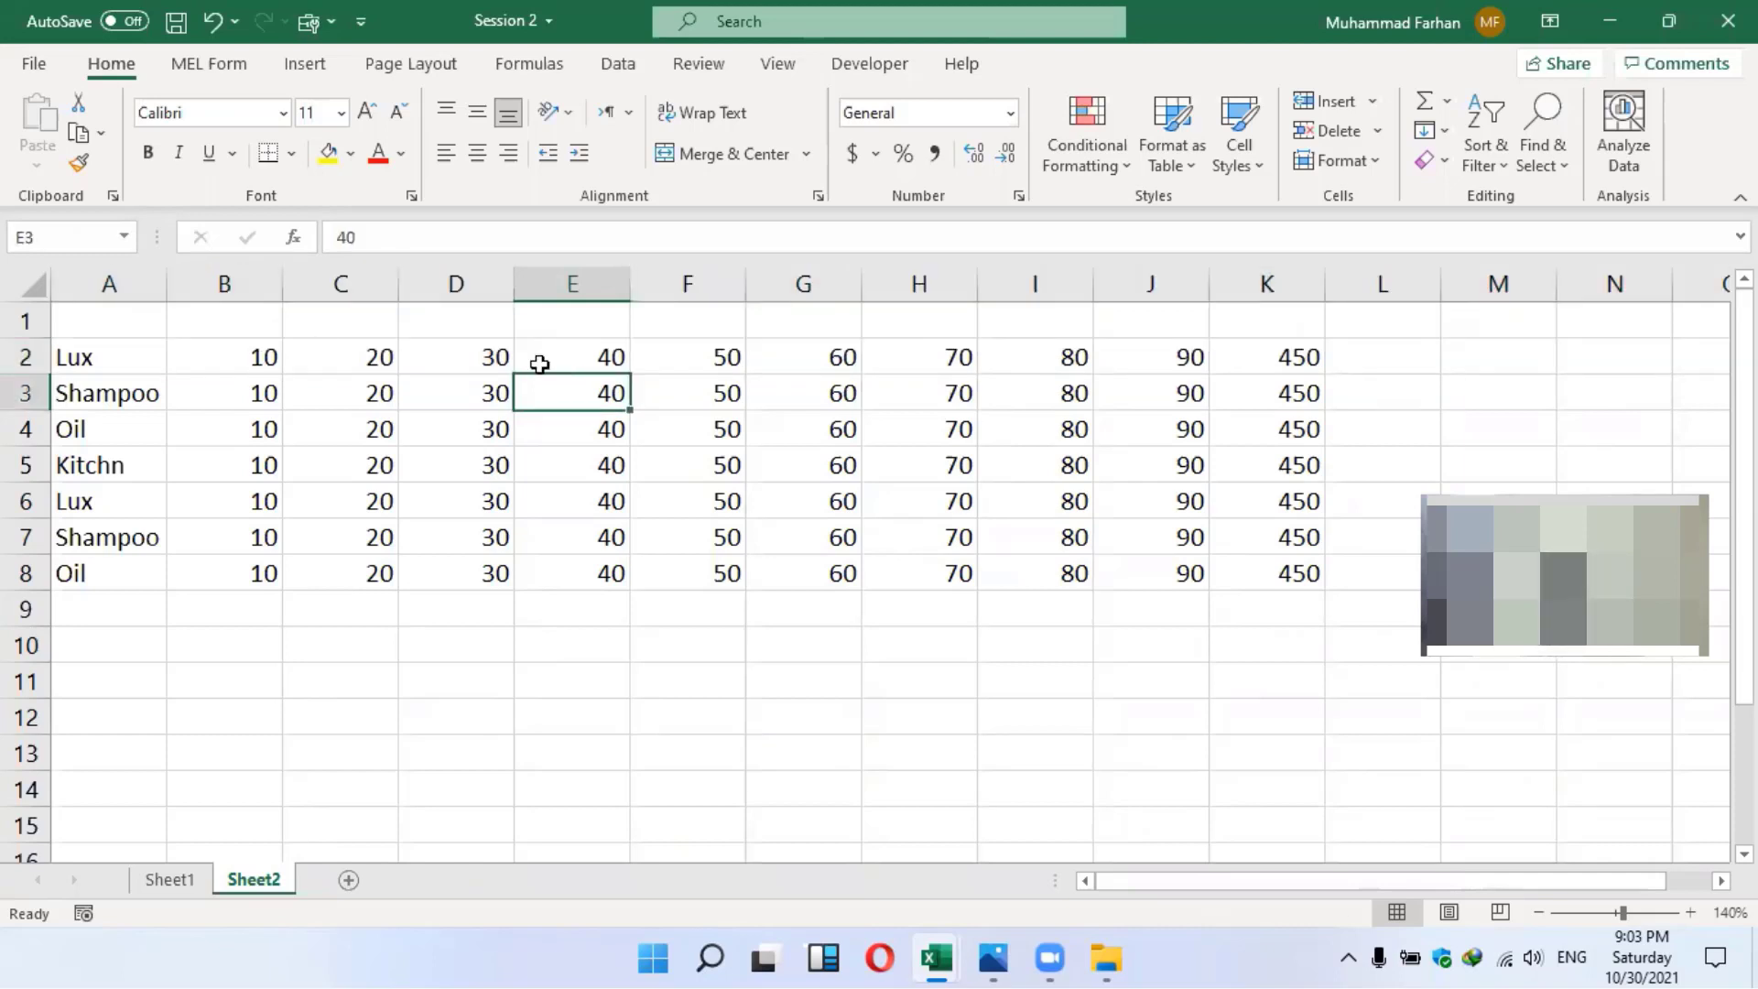
{"action": "left_click_drag", "start_coordinate": [224, 358], "coordinate": [1249, 354]}
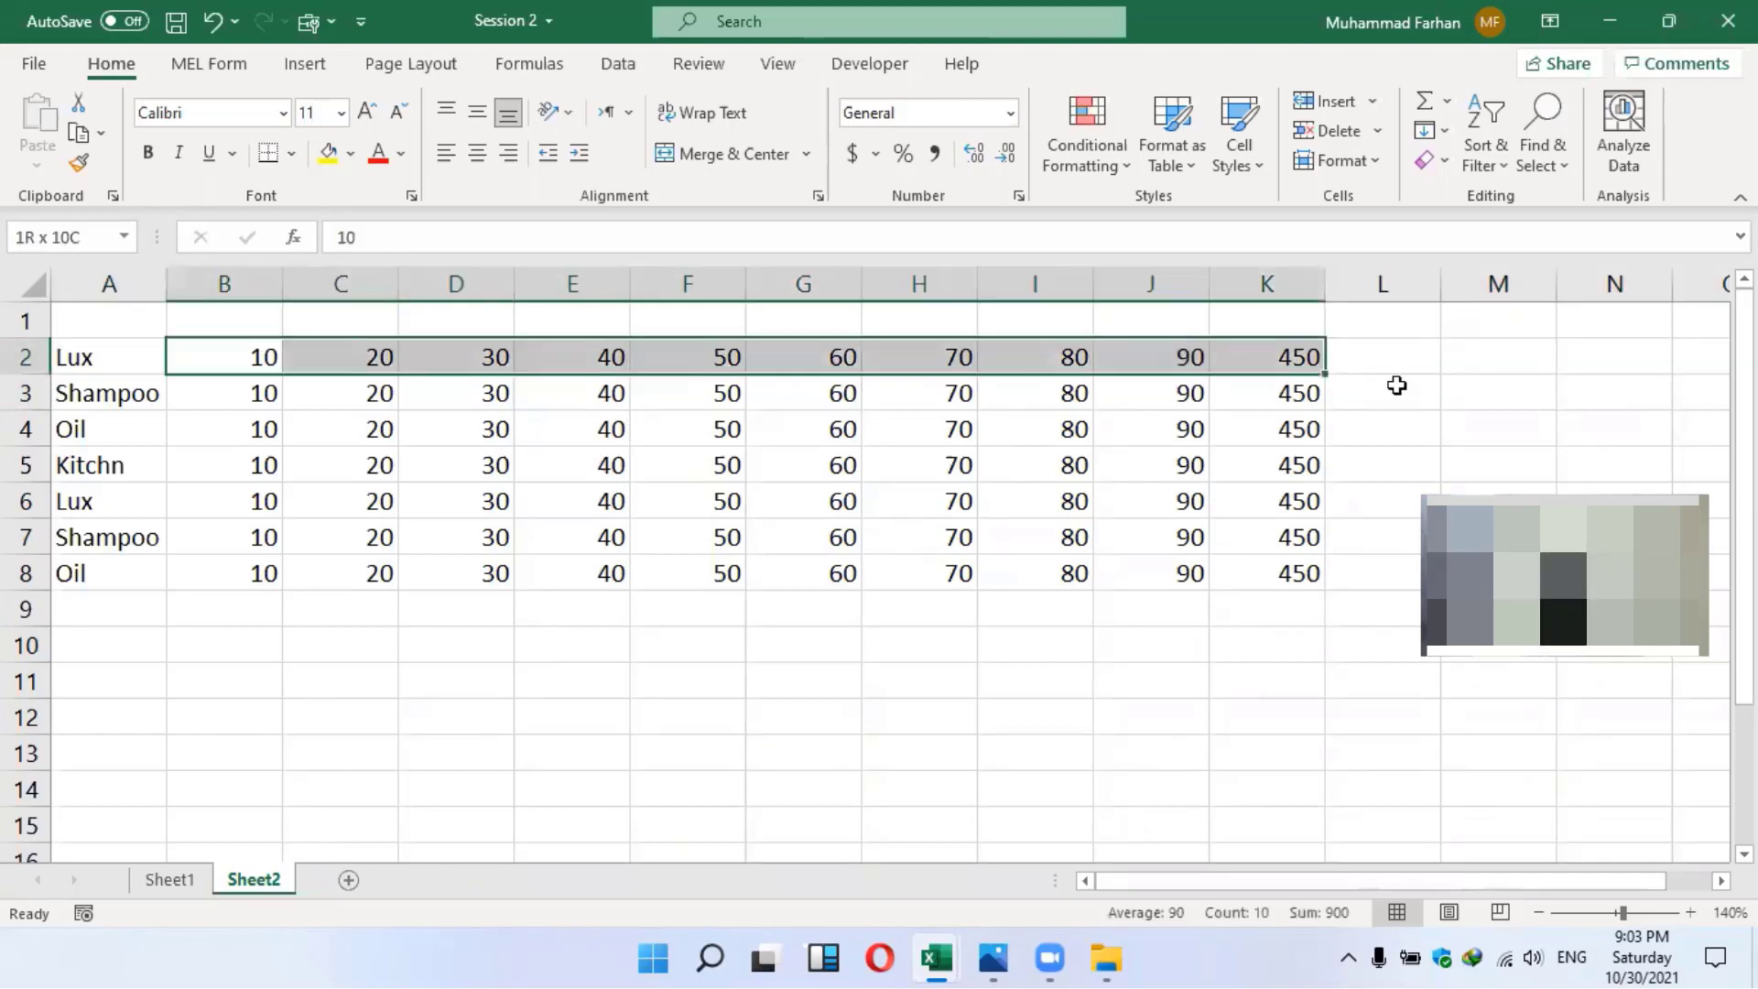
{"action": "key", "text": "shift+Left"}
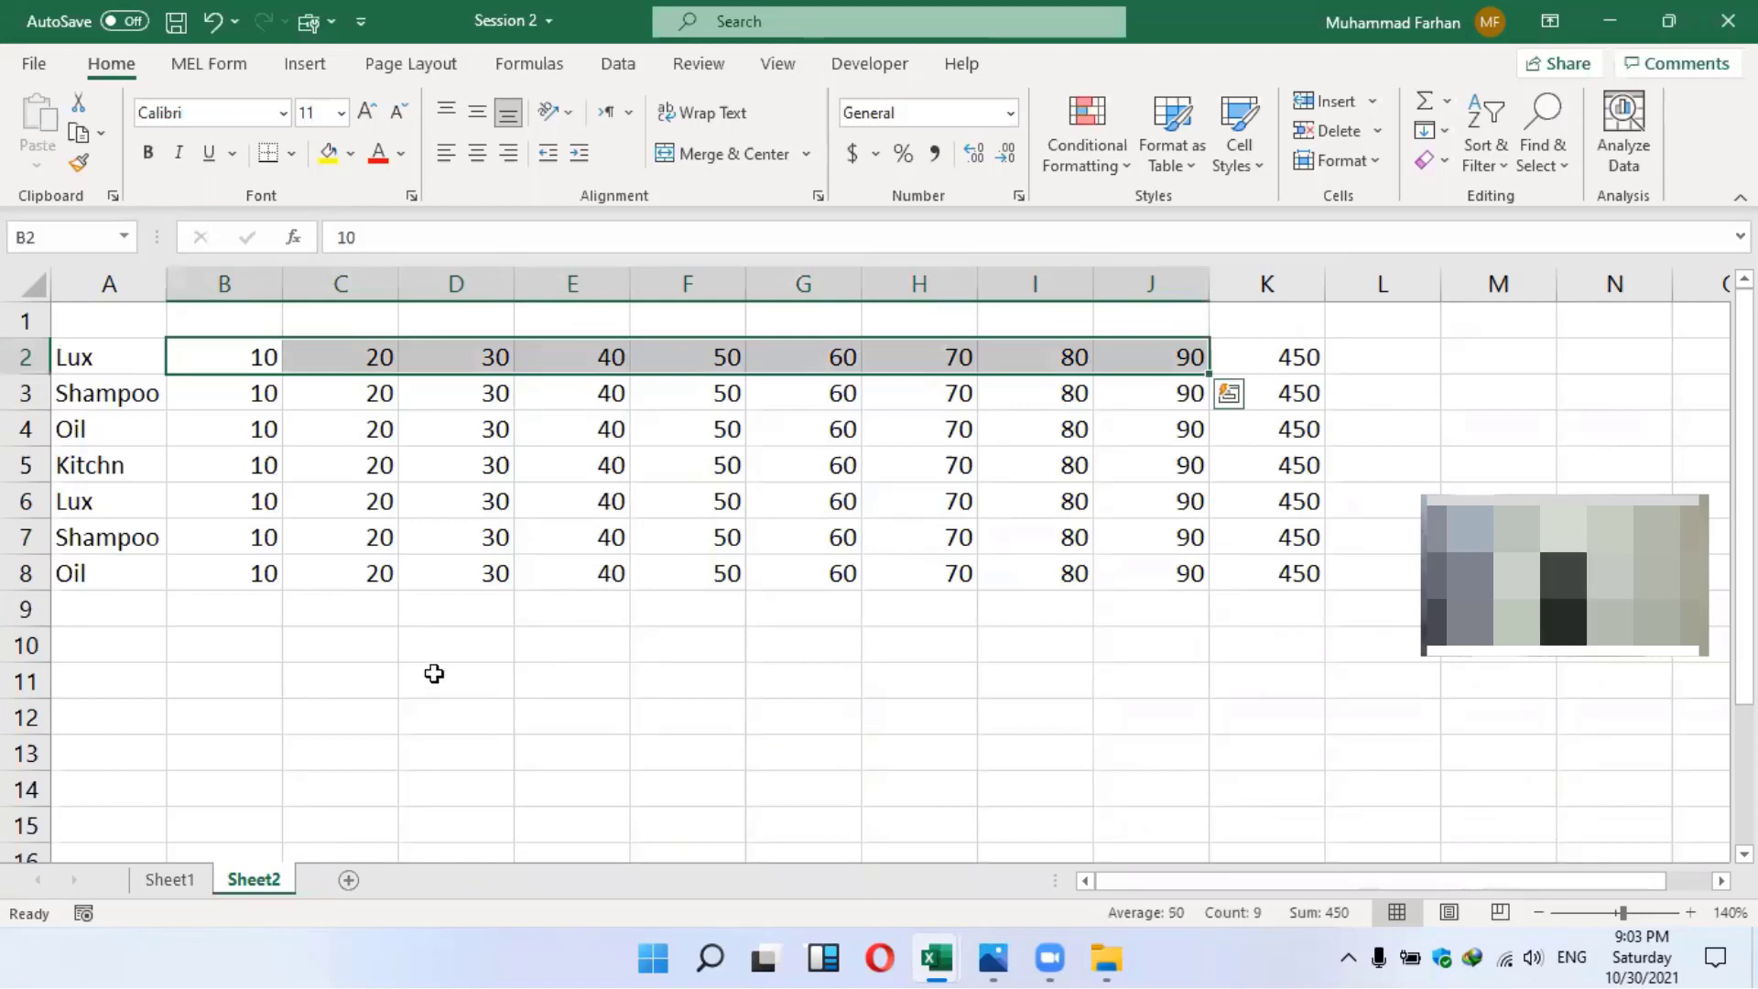
Total the whole of row 2 in cell D11 with the formula =SUM(2:2)
{"action": "left_click", "coordinate": [463, 687]}
{"action": "type", "text": "="}
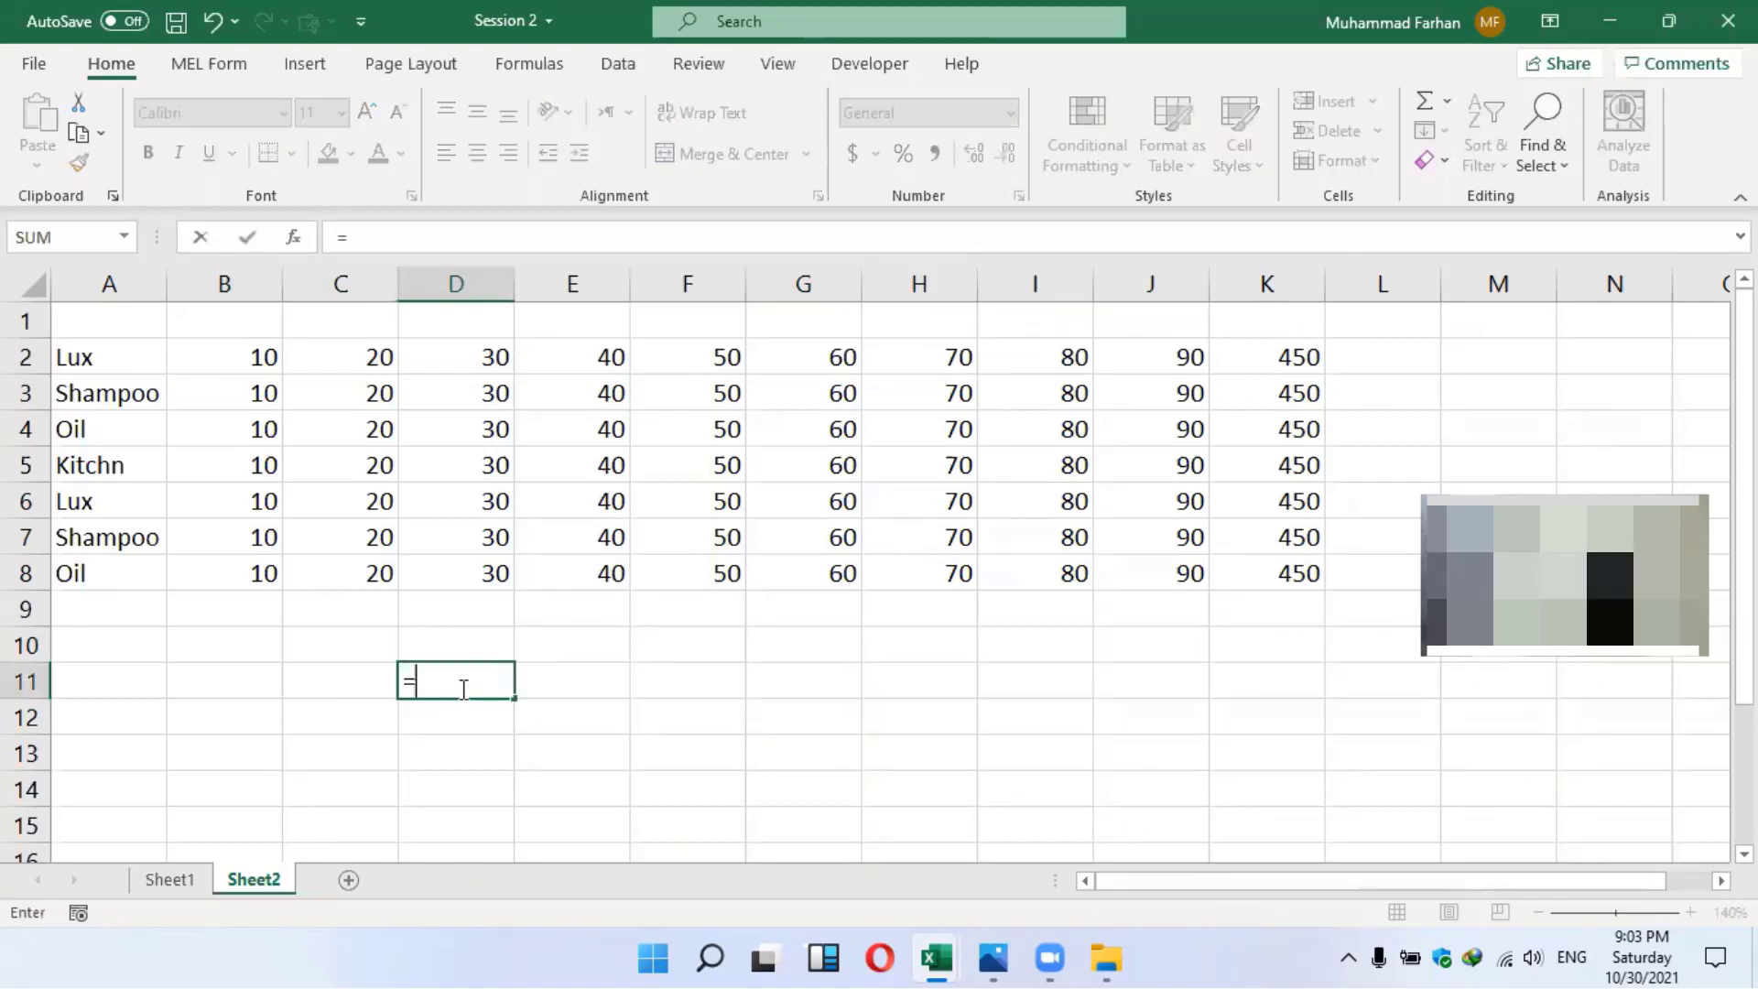
{"action": "type", "text": "su"}
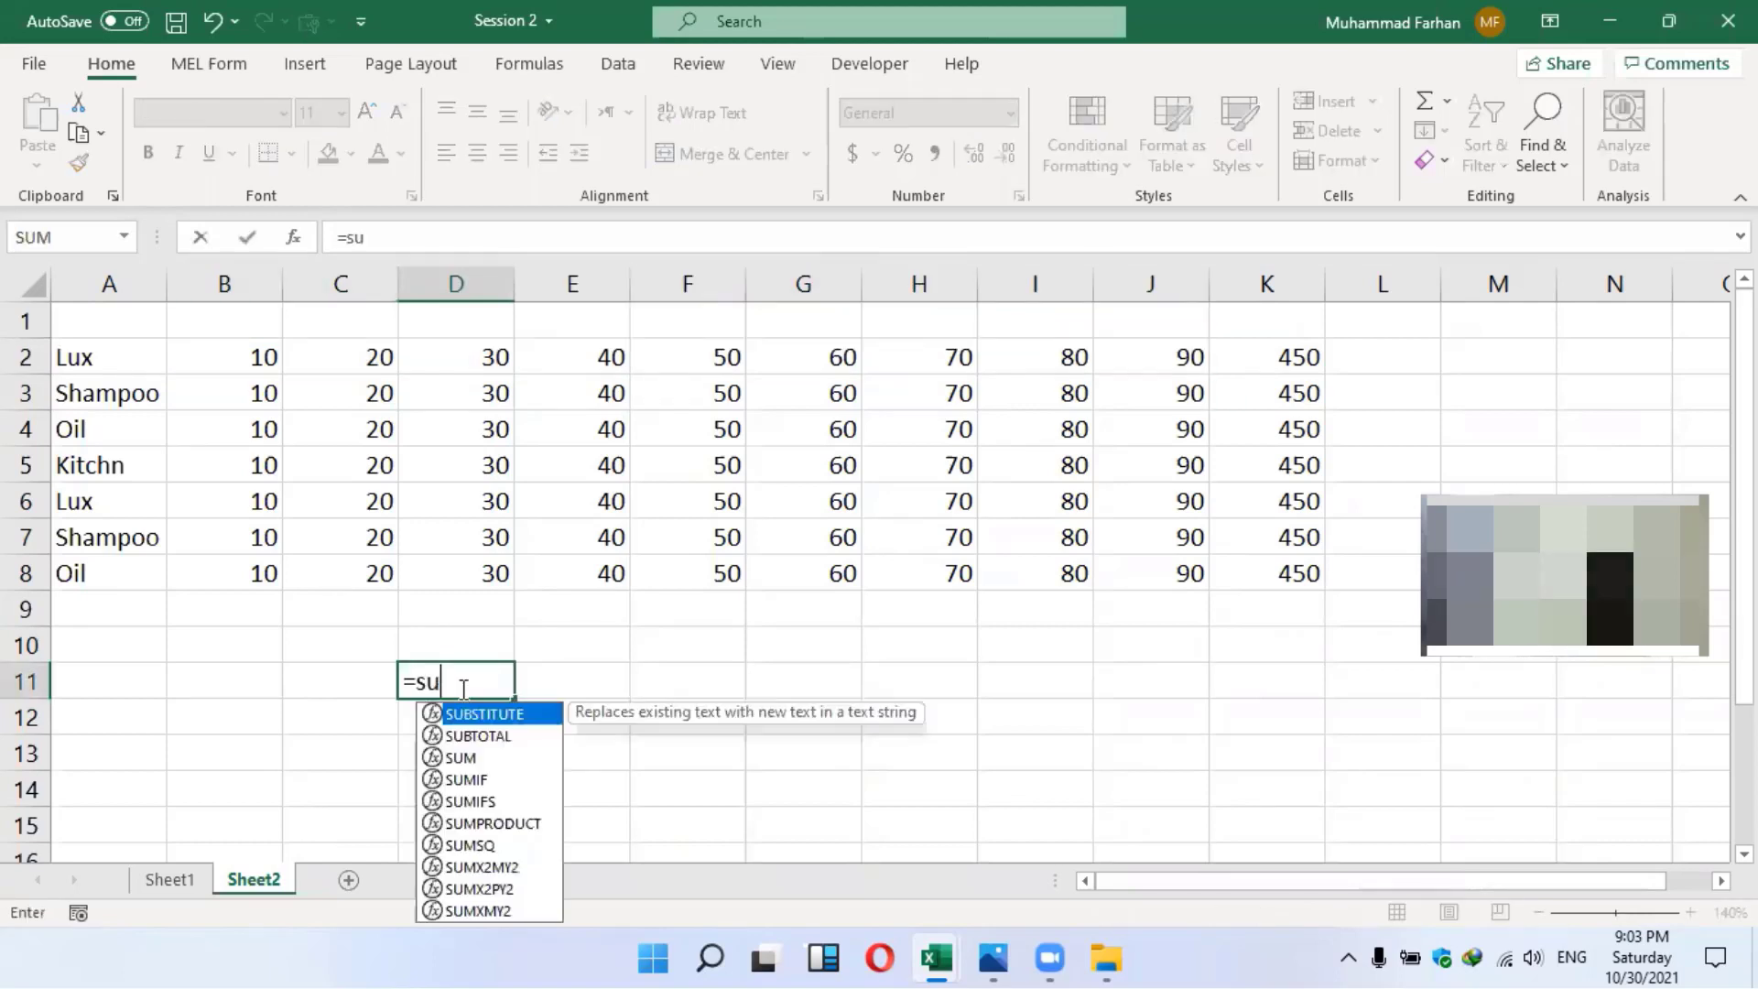
{"action": "type", "text": "m("}
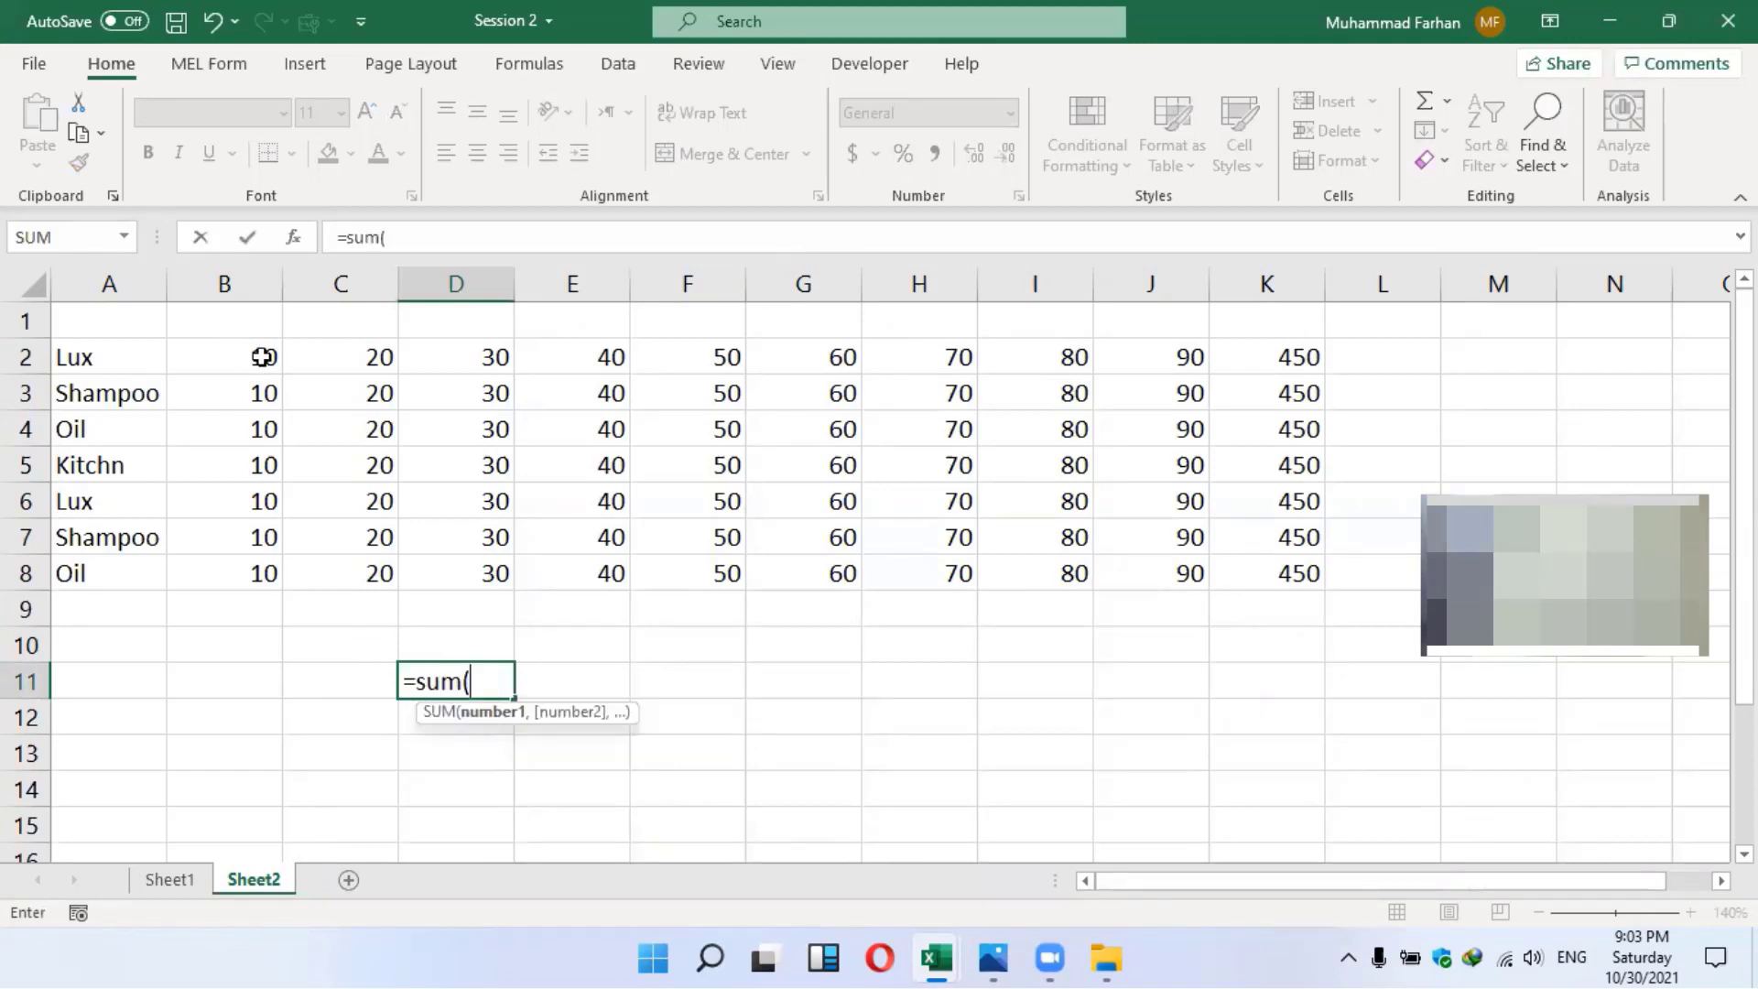
{"action": "left_click_drag", "start_coordinate": [916, 357], "coordinate": [1142, 346]}
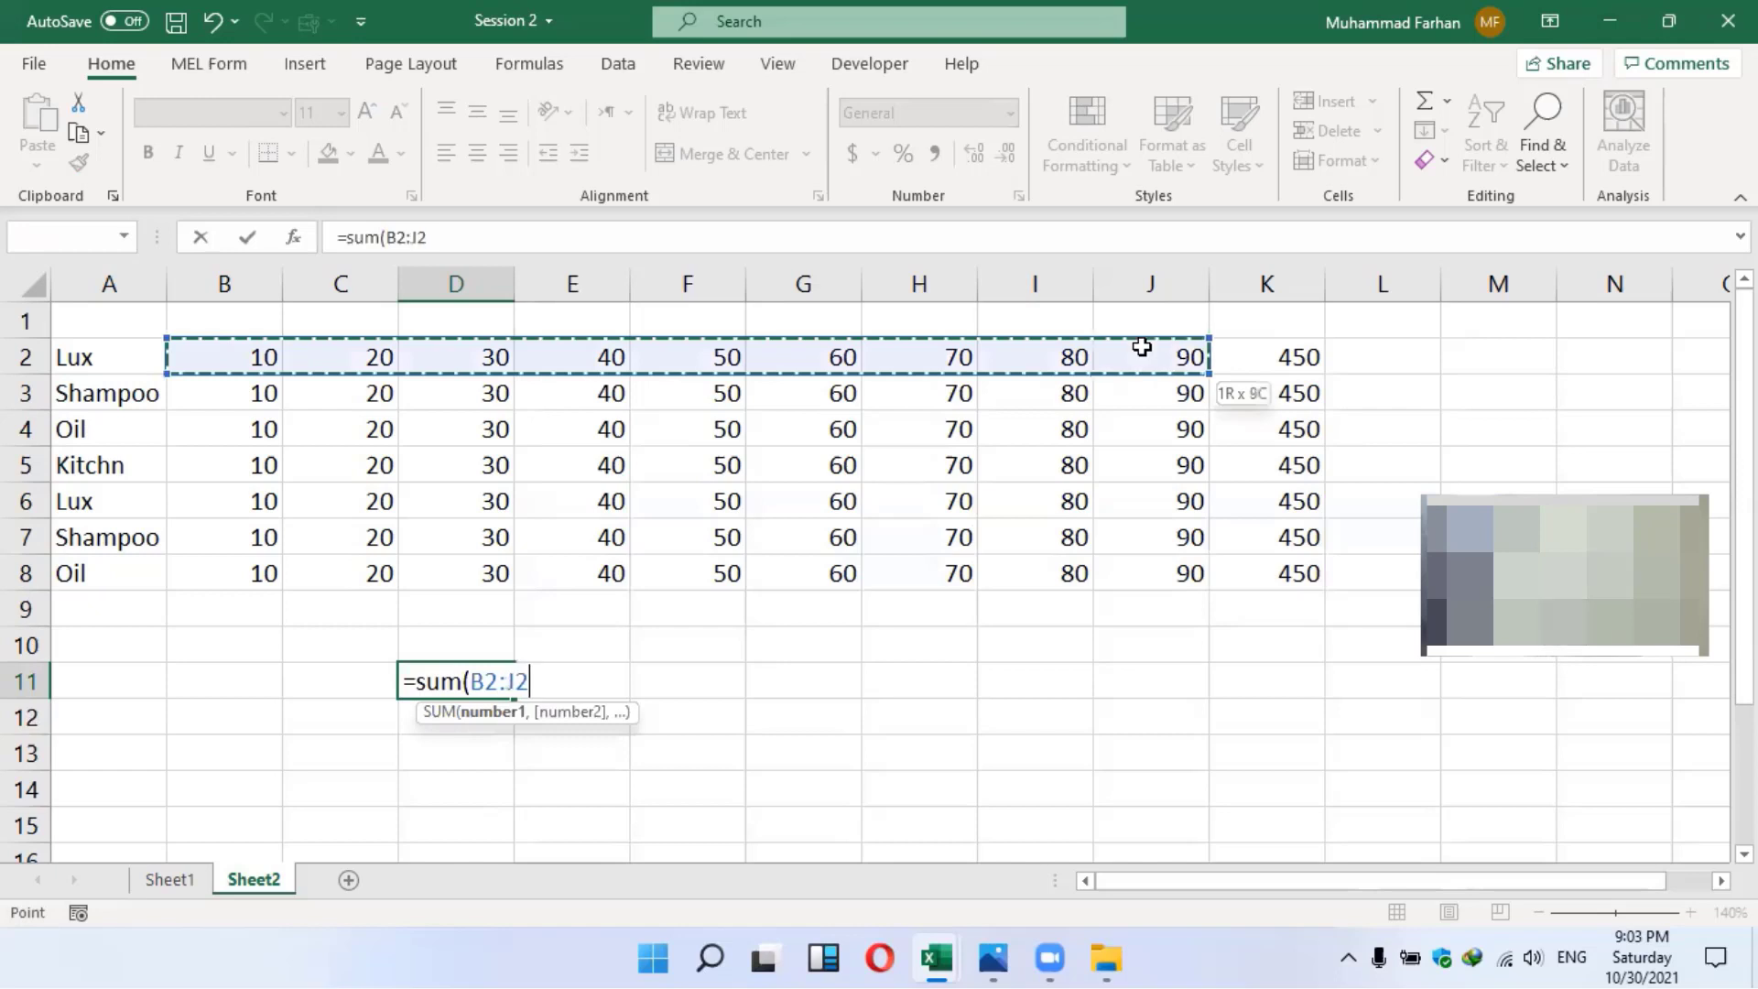
{"action": "left_click_drag", "start_coordinate": [227, 357], "coordinate": [229, 377]}
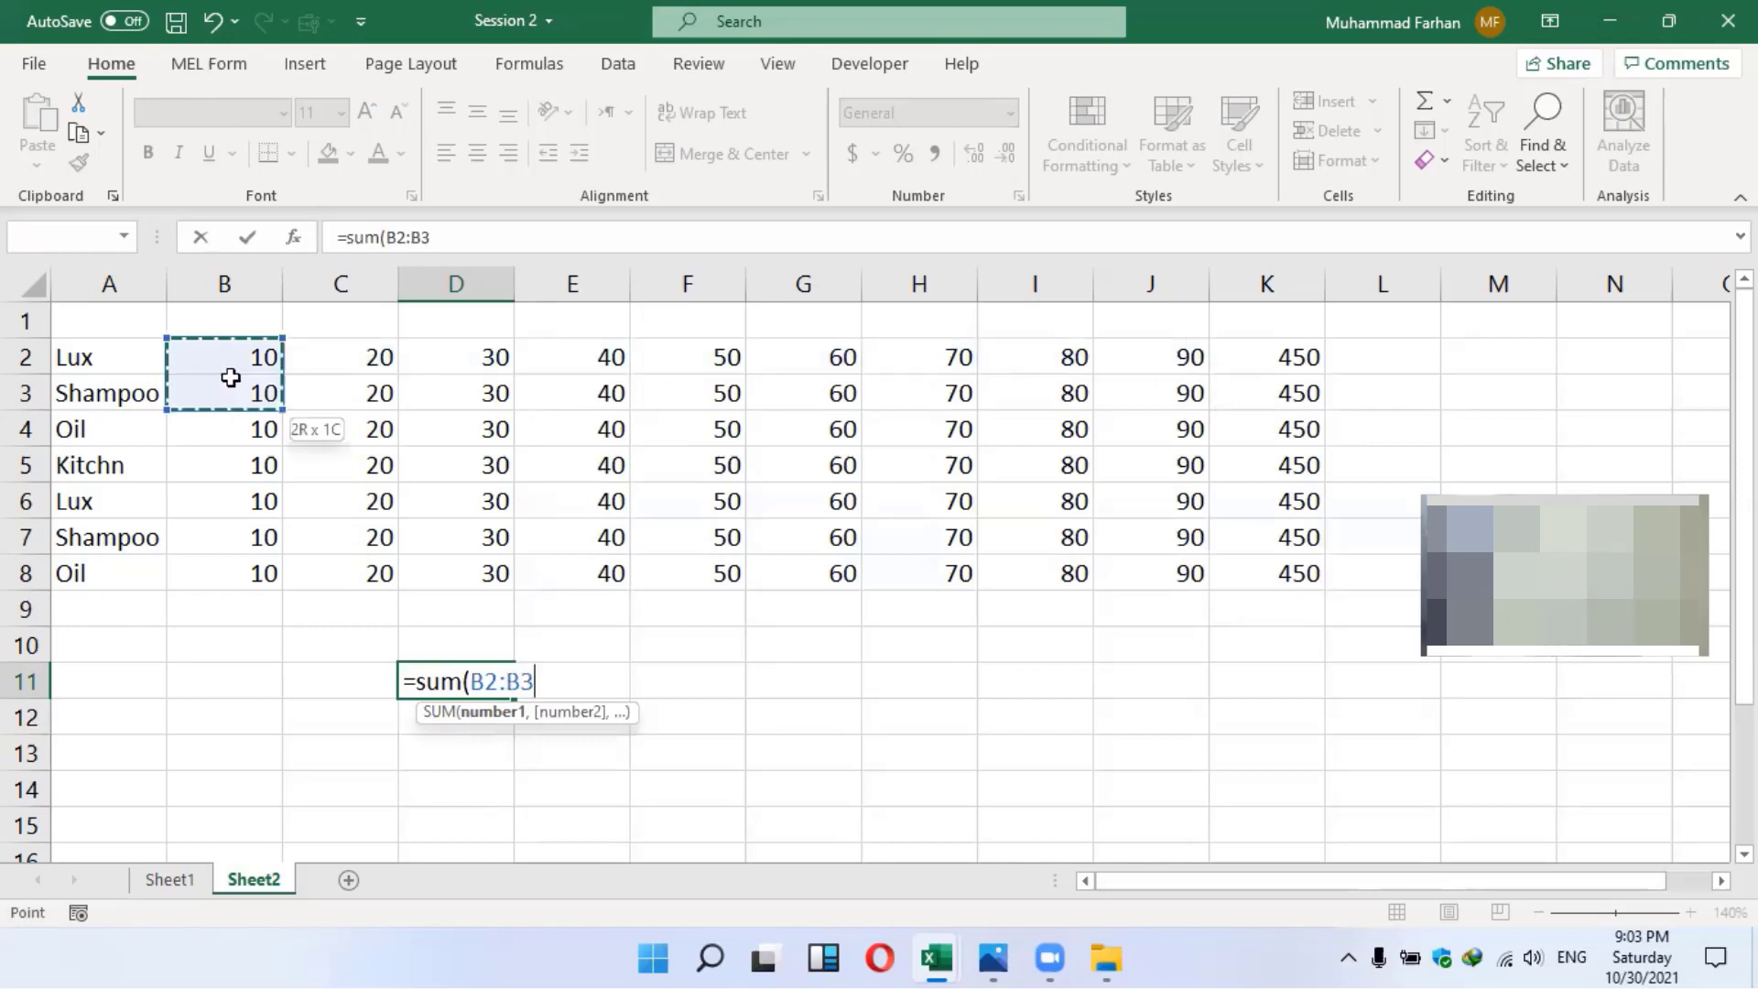
{"action": "left_click", "coordinate": [245, 827]}
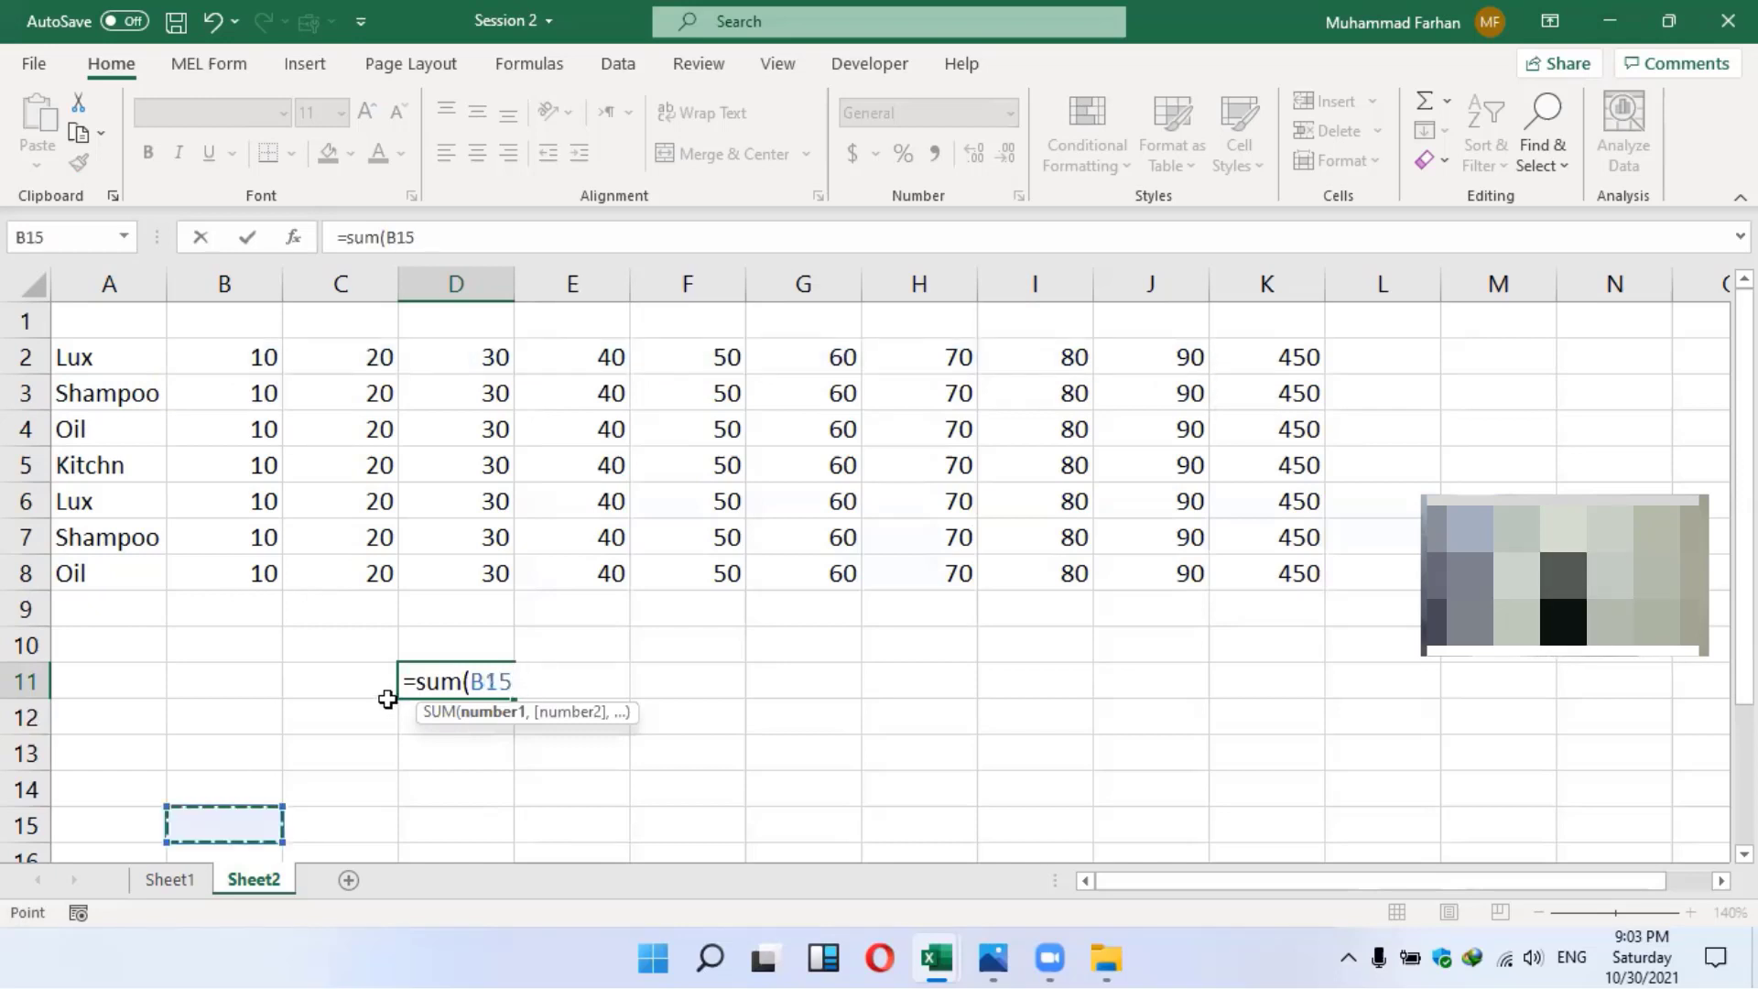
{"action": "key", "text": "BackSpace"}
{"action": "key", "text": "BackSpace"}
{"action": "key", "text": "BackSpace"}
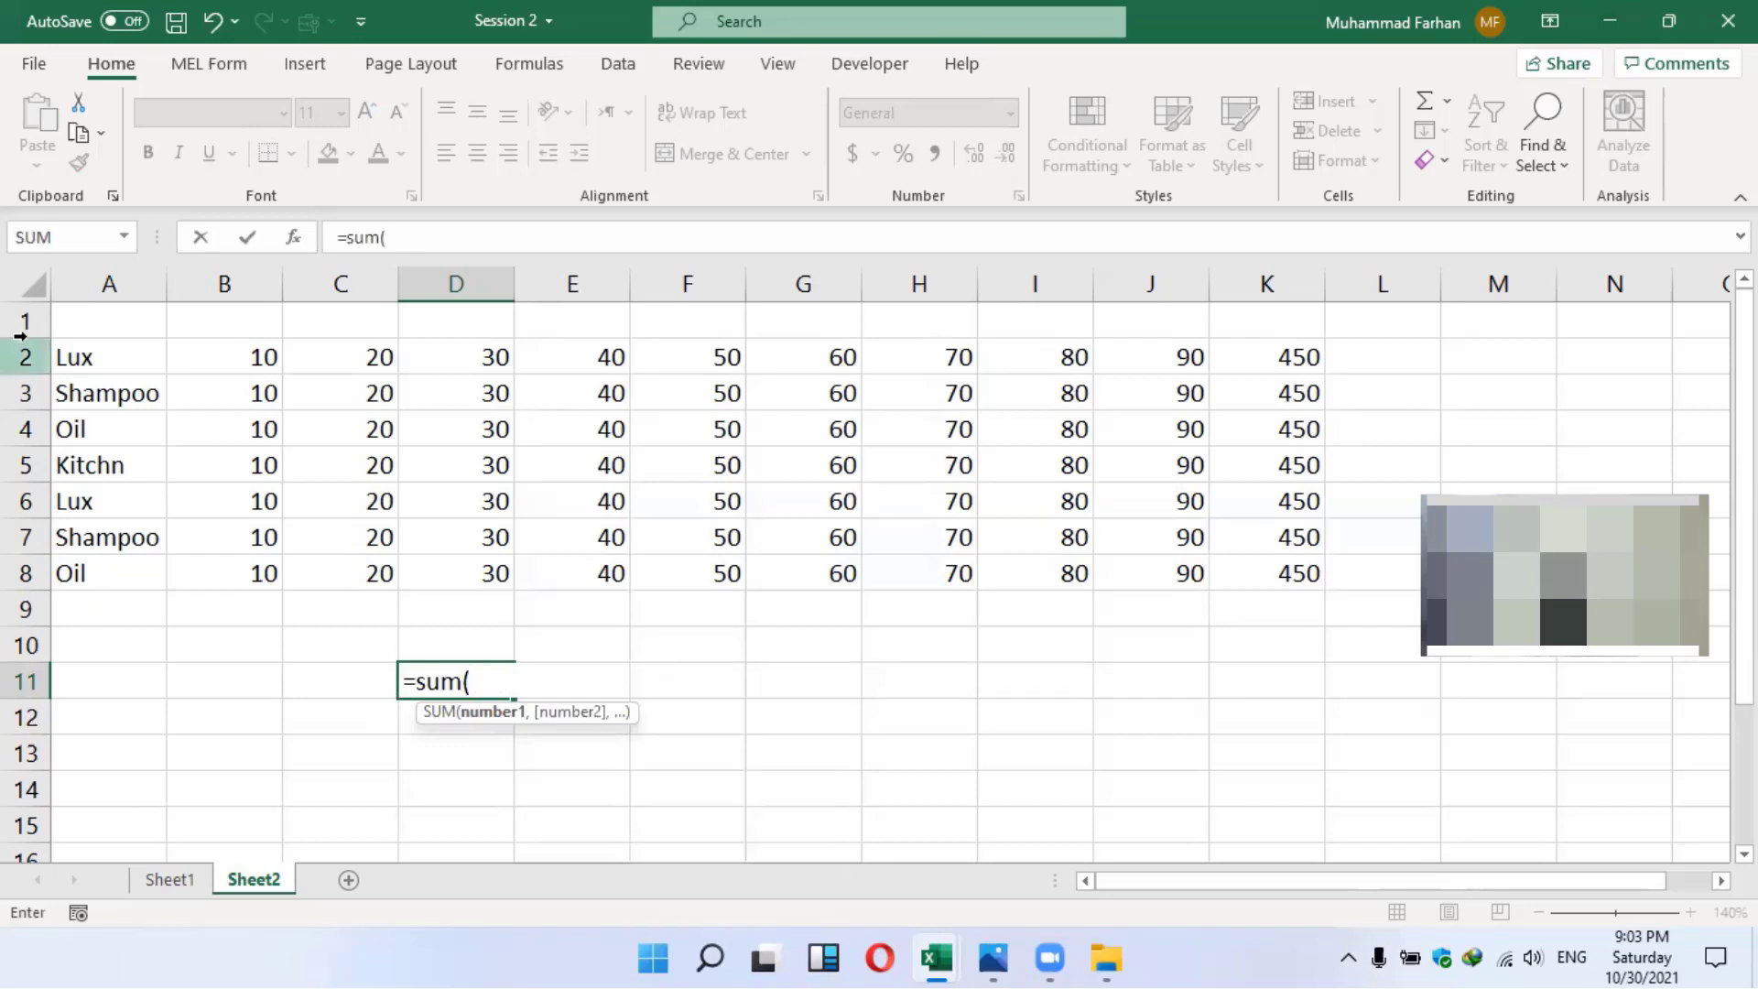
{"action": "left_click", "coordinate": [23, 357]}
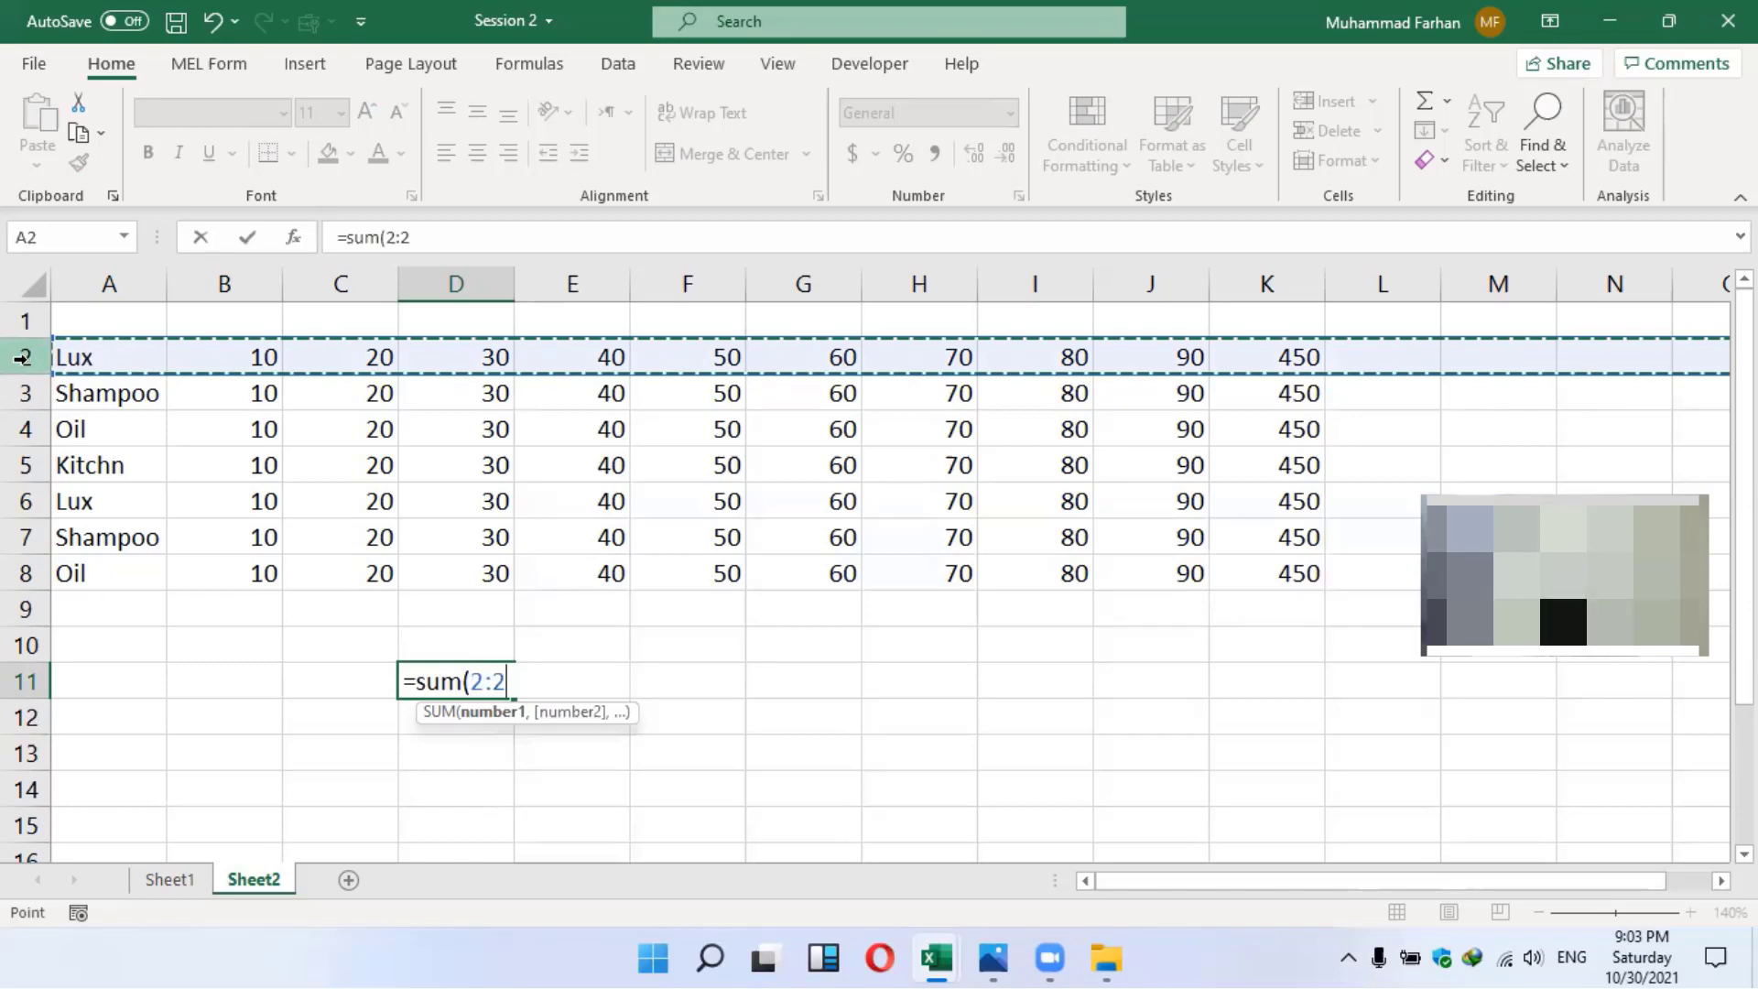
{"action": "key", "text": "Return"}
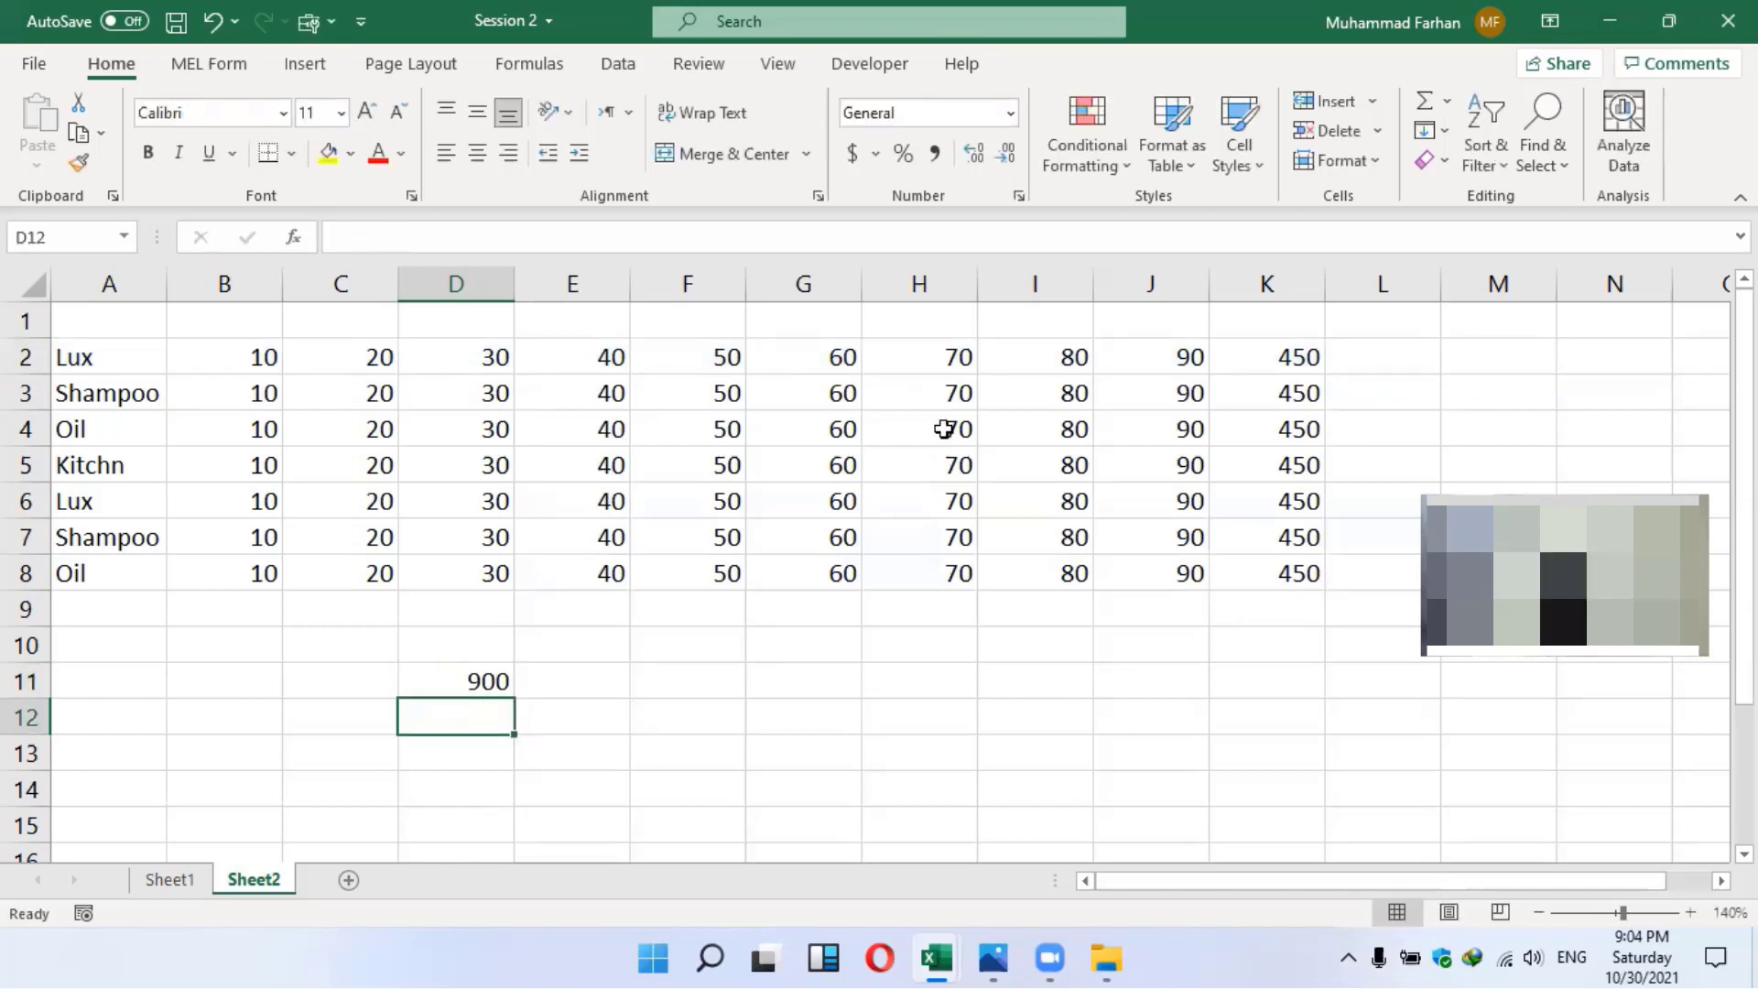
Number the columns by entering 1 in B1 and 2 in C1 and extending the series across row 1 to 30
{"action": "scroll", "coordinate": [650, 494], "scroll_direction": "right", "scroll_amount": 1}
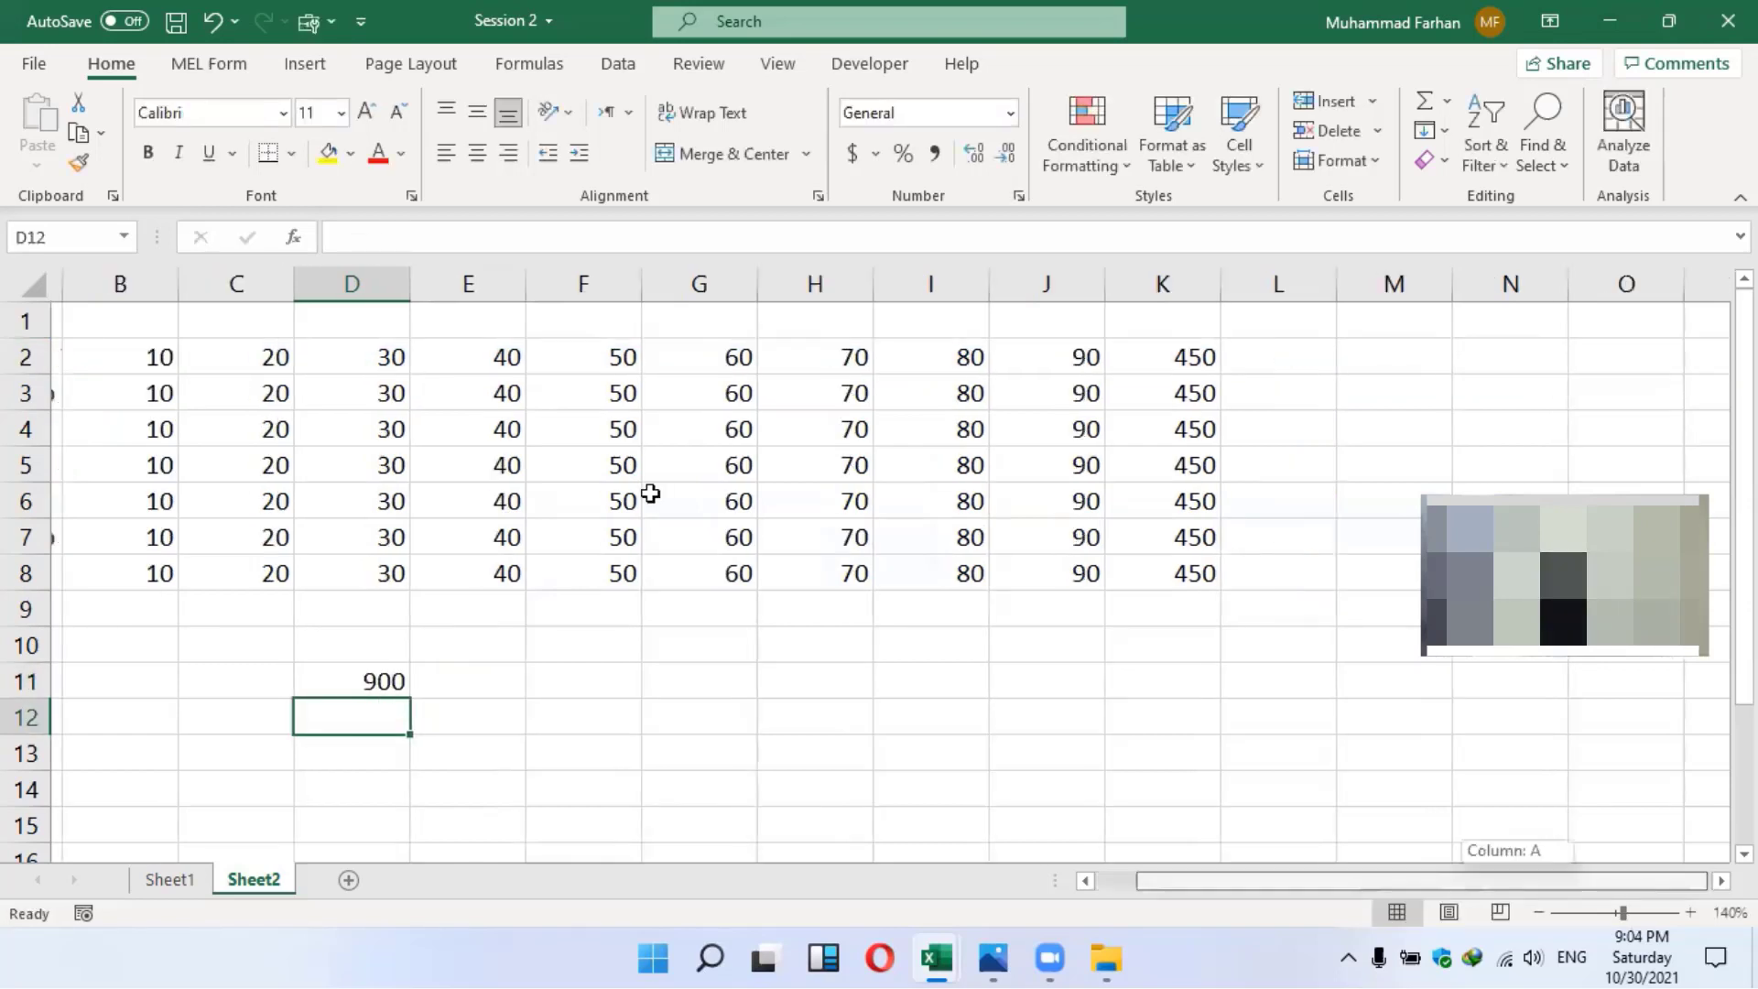
{"action": "left_click", "coordinate": [123, 330]}
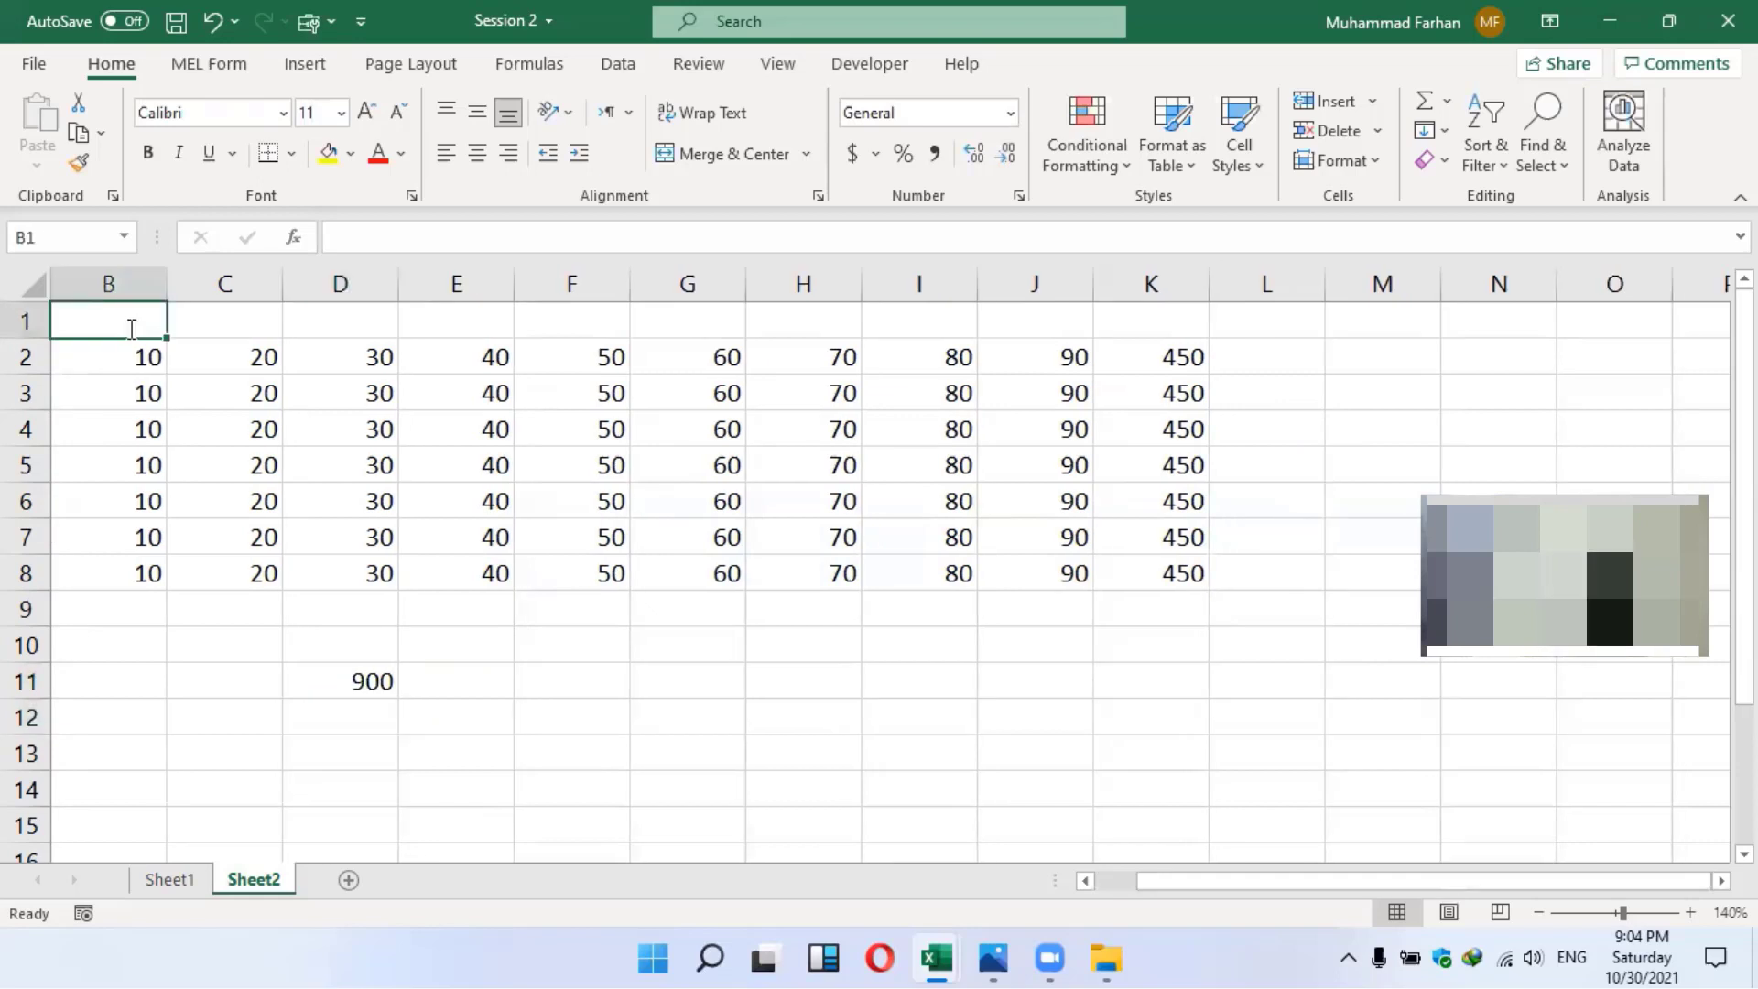
{"action": "type", "text": "1"}
{"action": "key", "text": "Tab"}
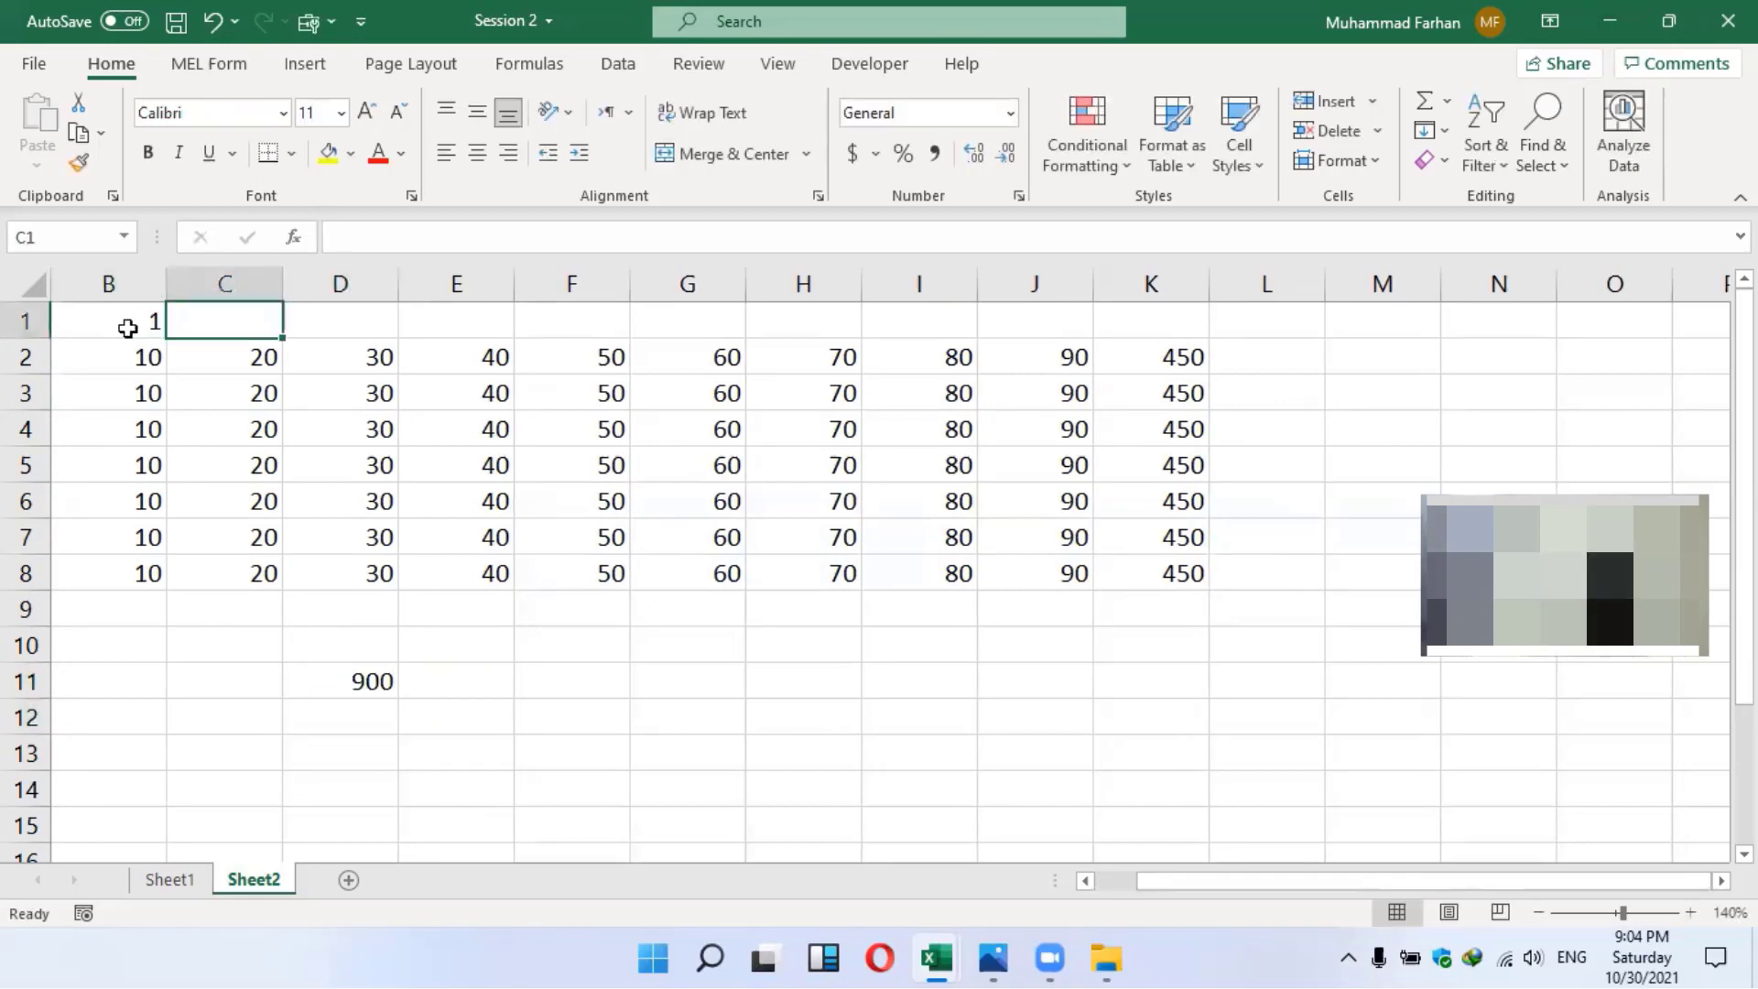
{"action": "type", "text": "2"}
{"action": "key", "text": "Return"}
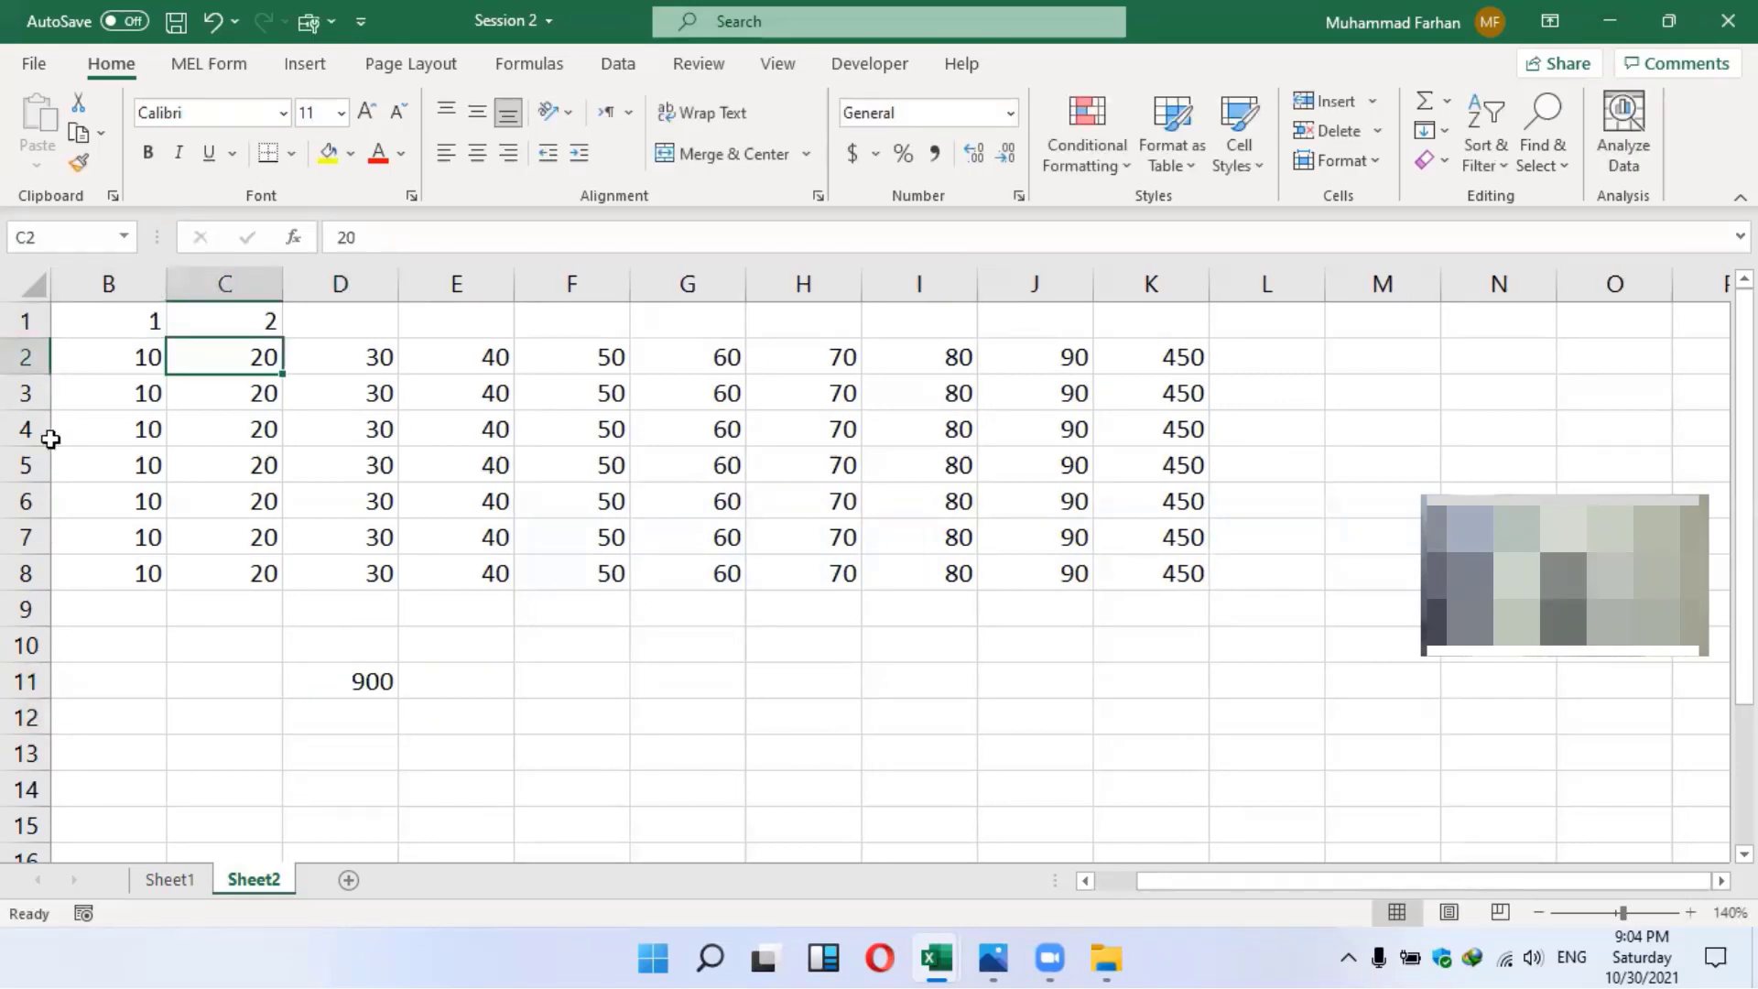
{"action": "left_click_drag", "start_coordinate": [110, 320], "coordinate": [1543, 358]}
{"action": "left_click_drag", "start_coordinate": [1323, 356], "coordinate": [1082, 374]}
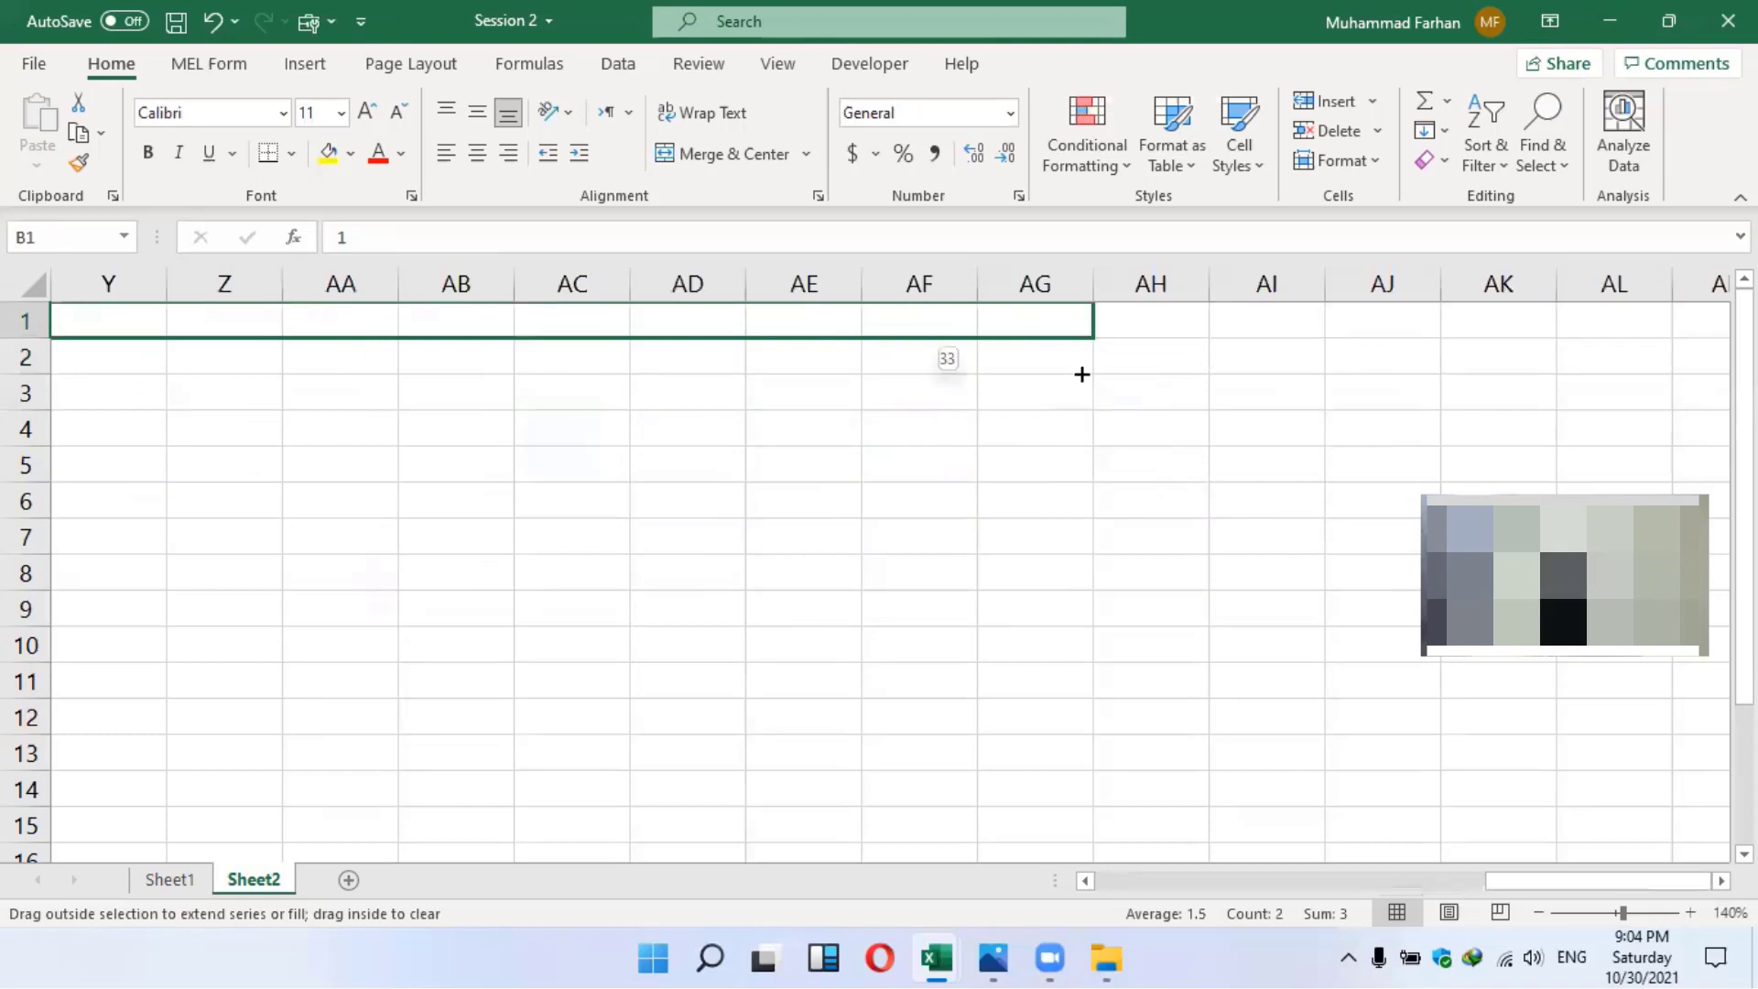
{"action": "left_click_drag", "start_coordinate": [821, 392], "coordinate": [675, 571]}
Add the value 50 to the Lux row in cell L2, beside the row total
{"action": "scroll", "coordinate": [676, 570], "scroll_direction": "left", "scroll_amount": 6}
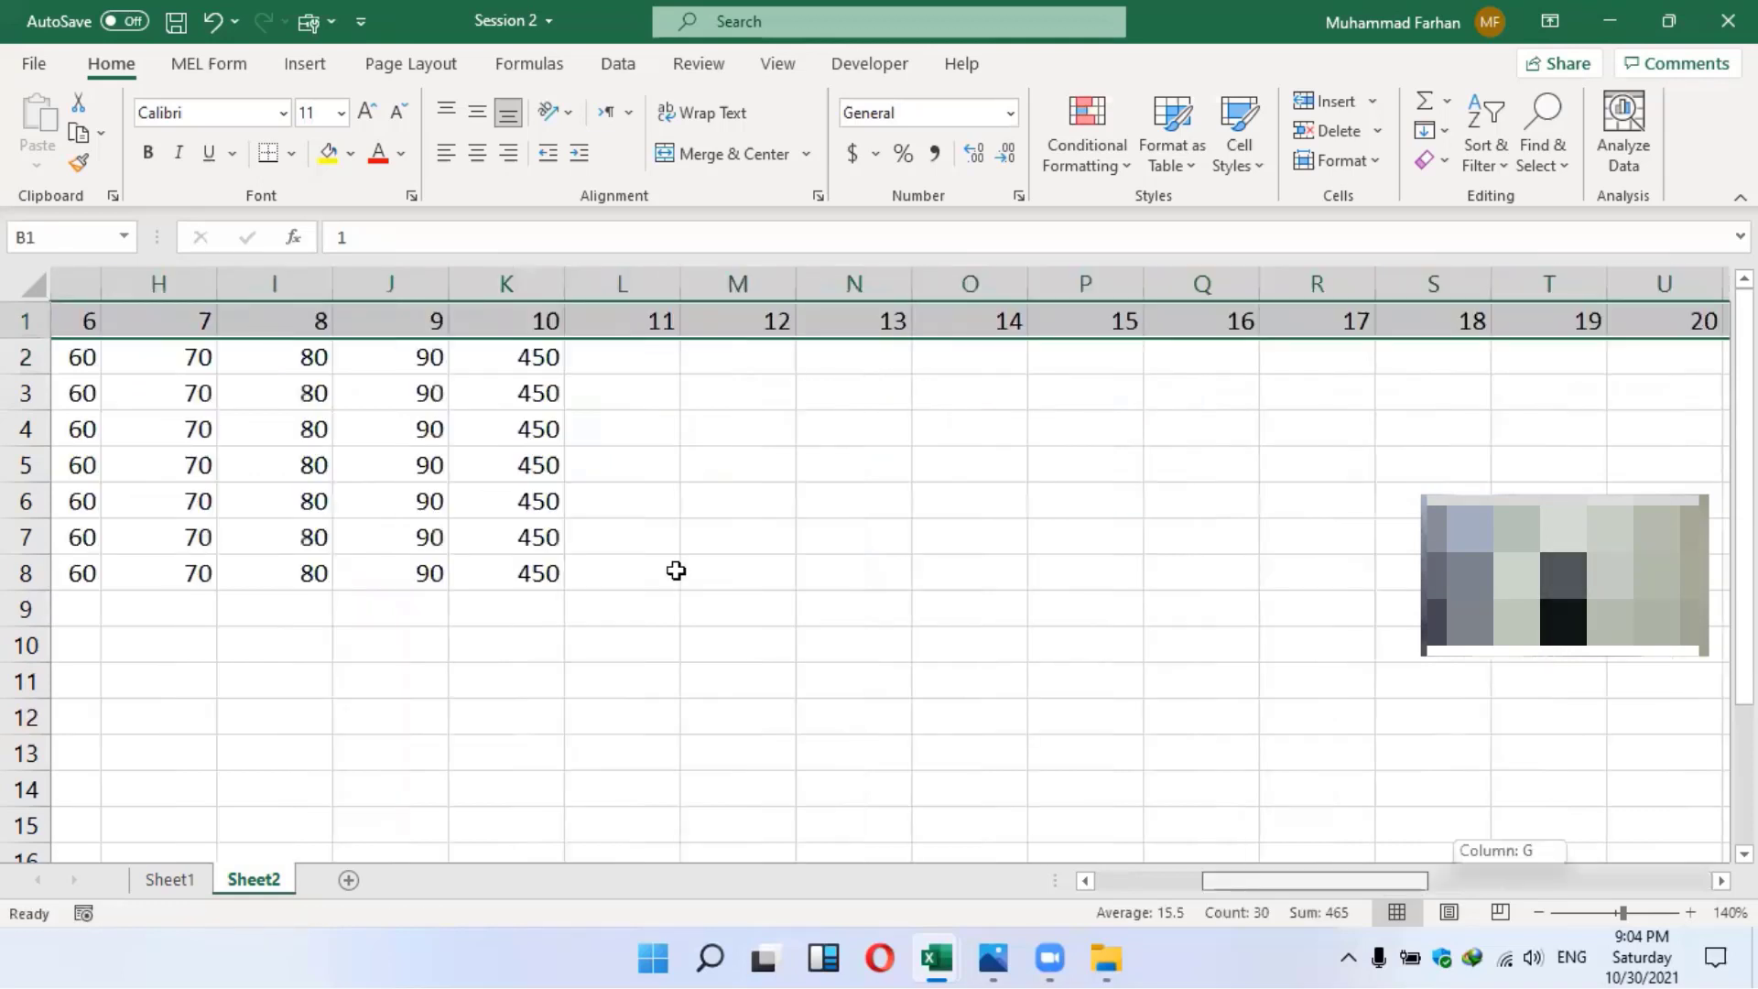
{"action": "scroll", "coordinate": [953, 376], "scroll_direction": "left", "scroll_amount": 2}
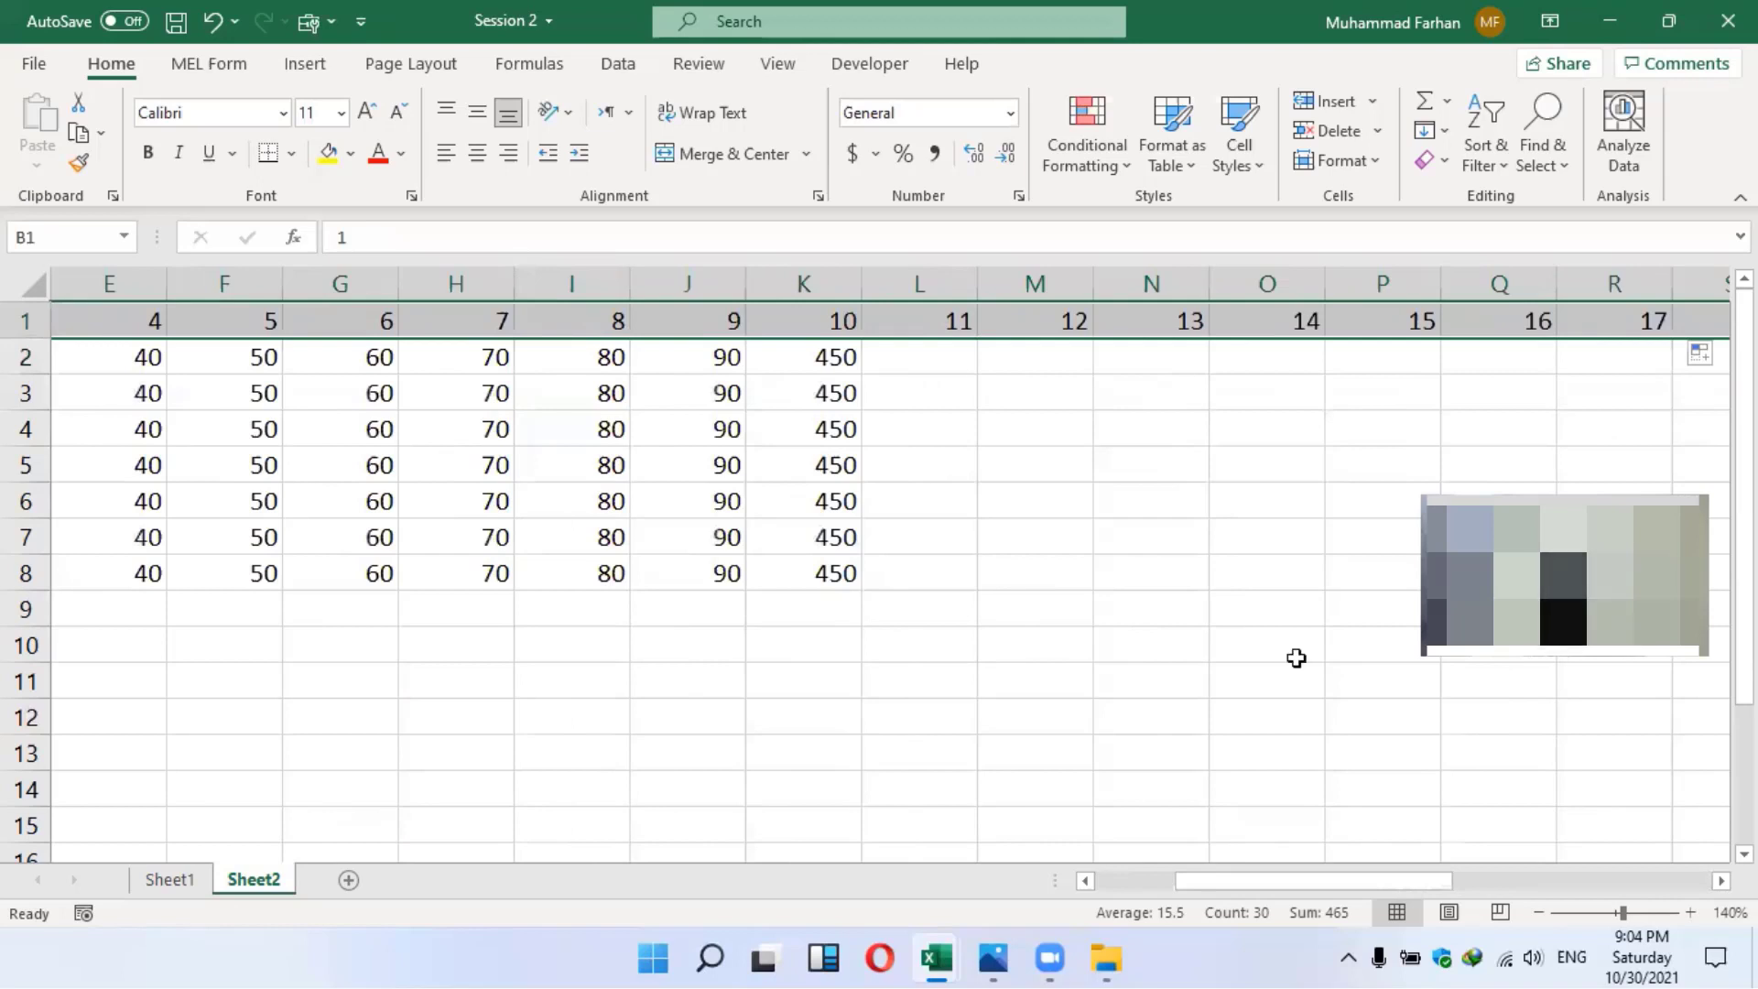
{"action": "scroll", "coordinate": [1294, 656], "scroll_direction": "left", "scroll_amount": 1}
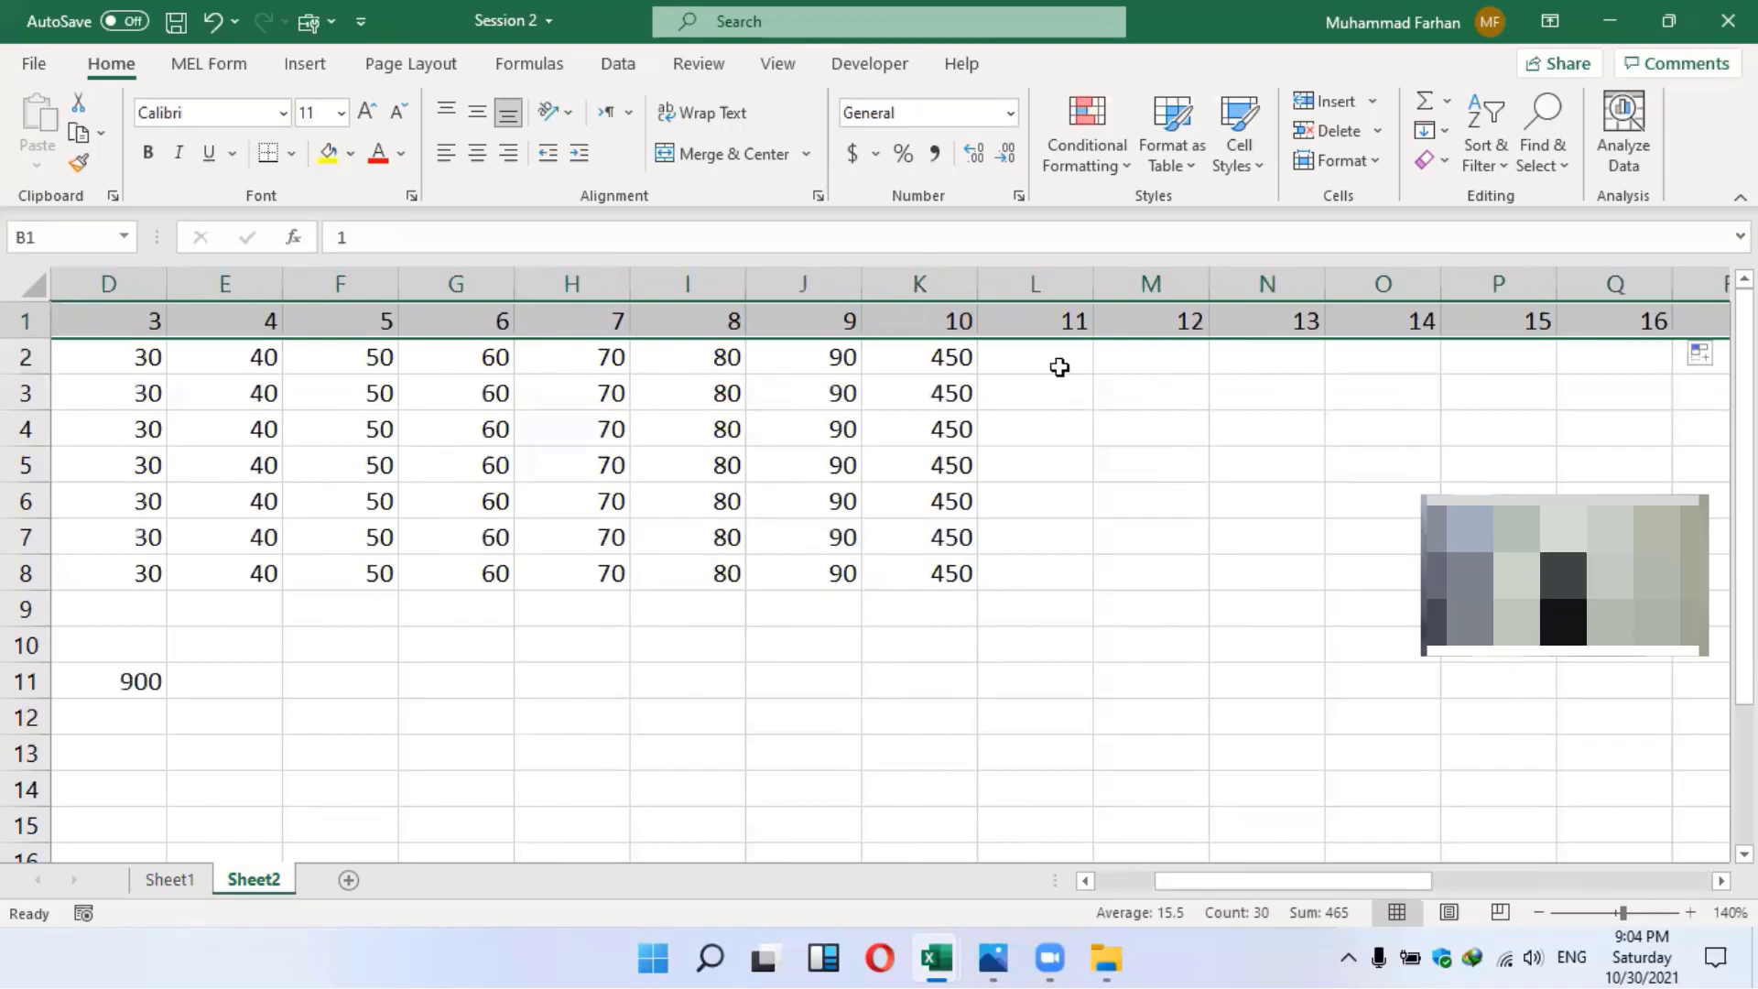
{"action": "left_click", "coordinate": [1079, 368]}
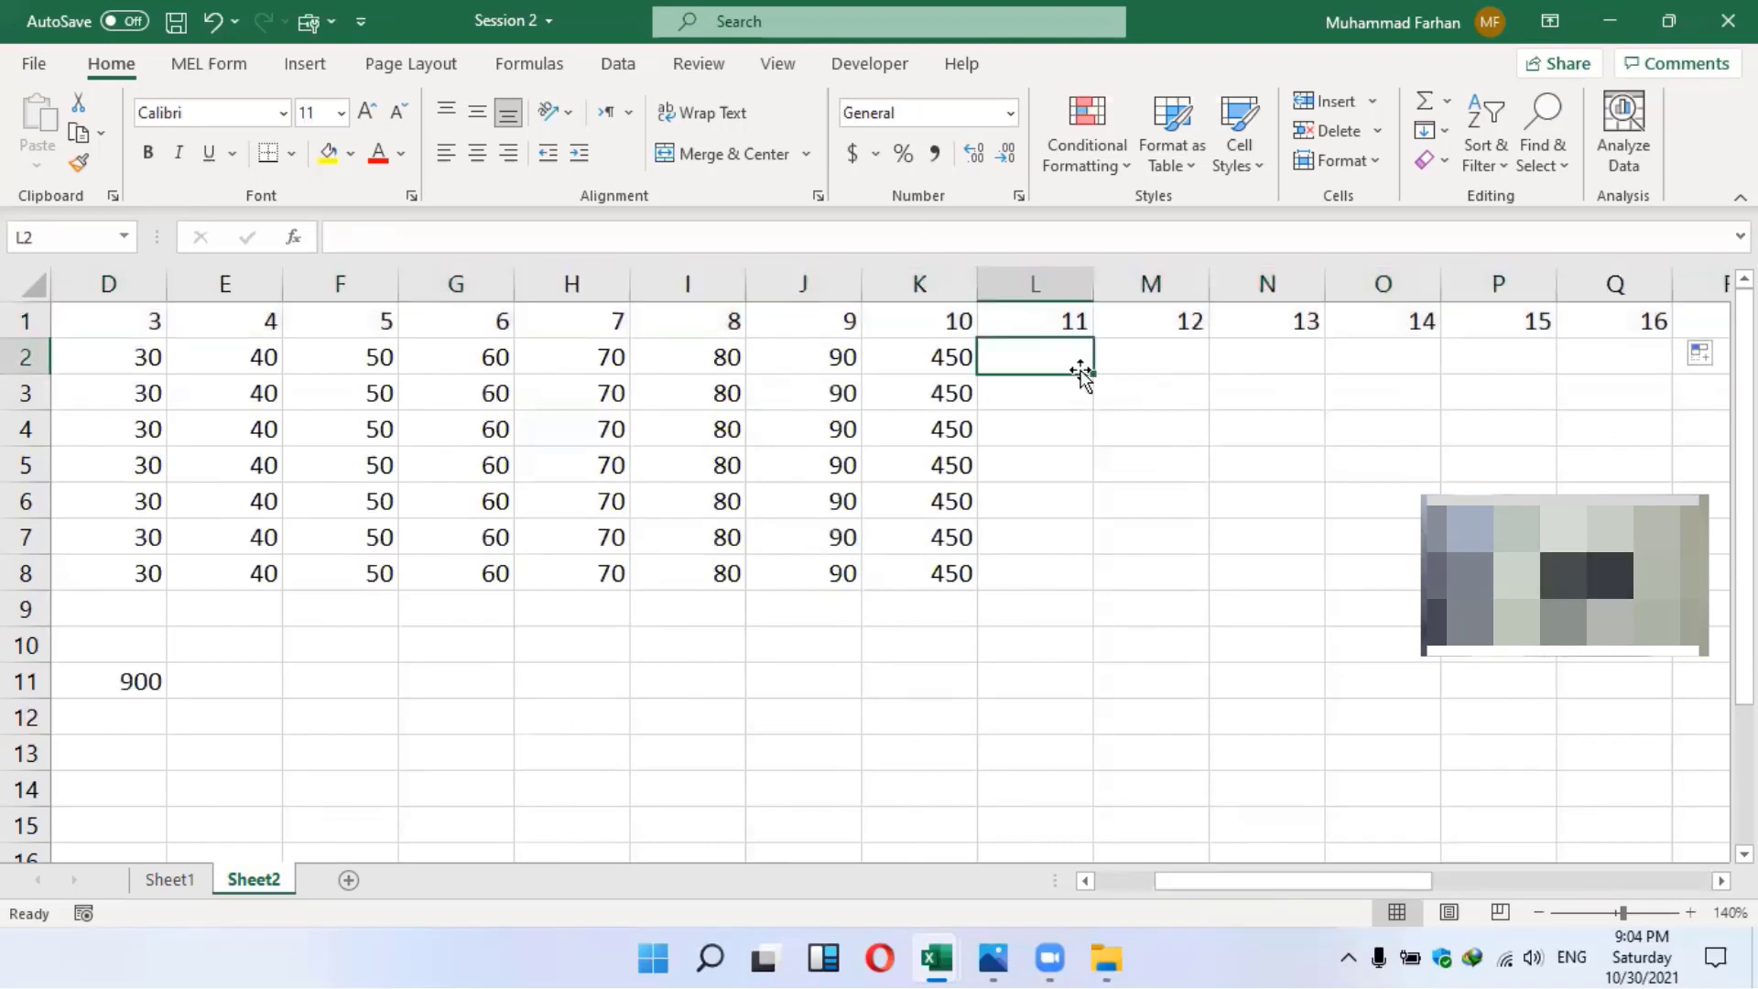
{"action": "type", "text": "5"}
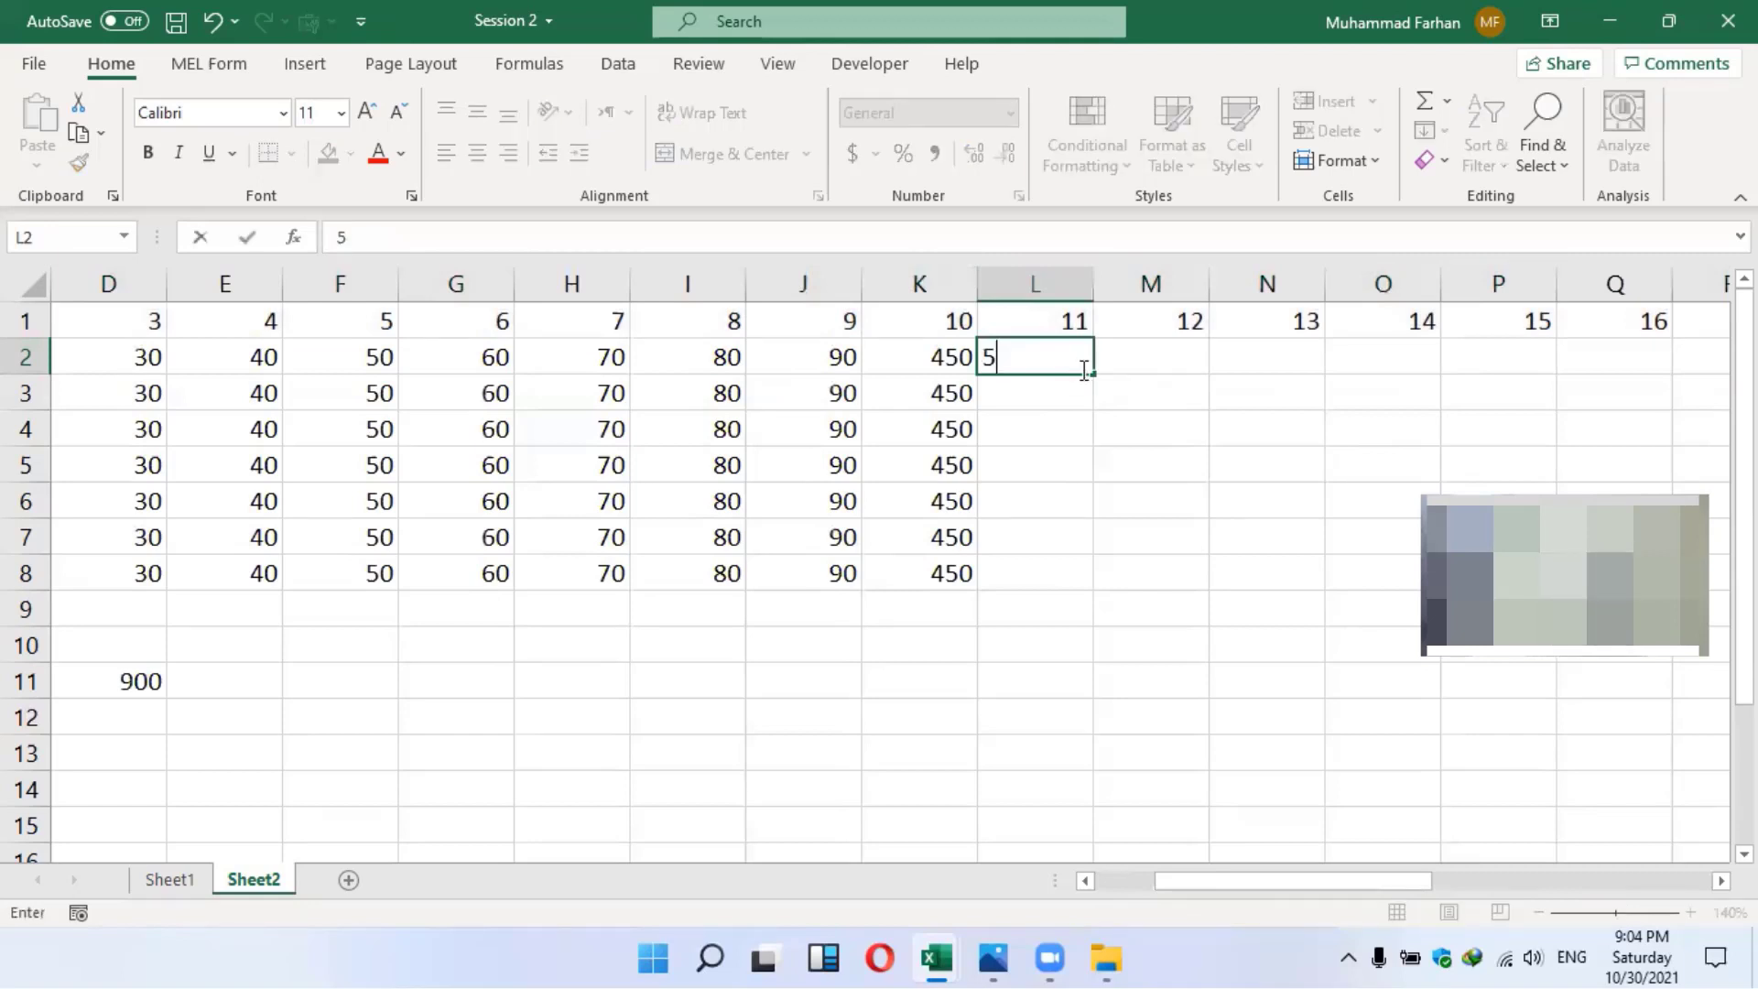
{"action": "type", "text": "0"}
{"action": "key", "text": "Return"}
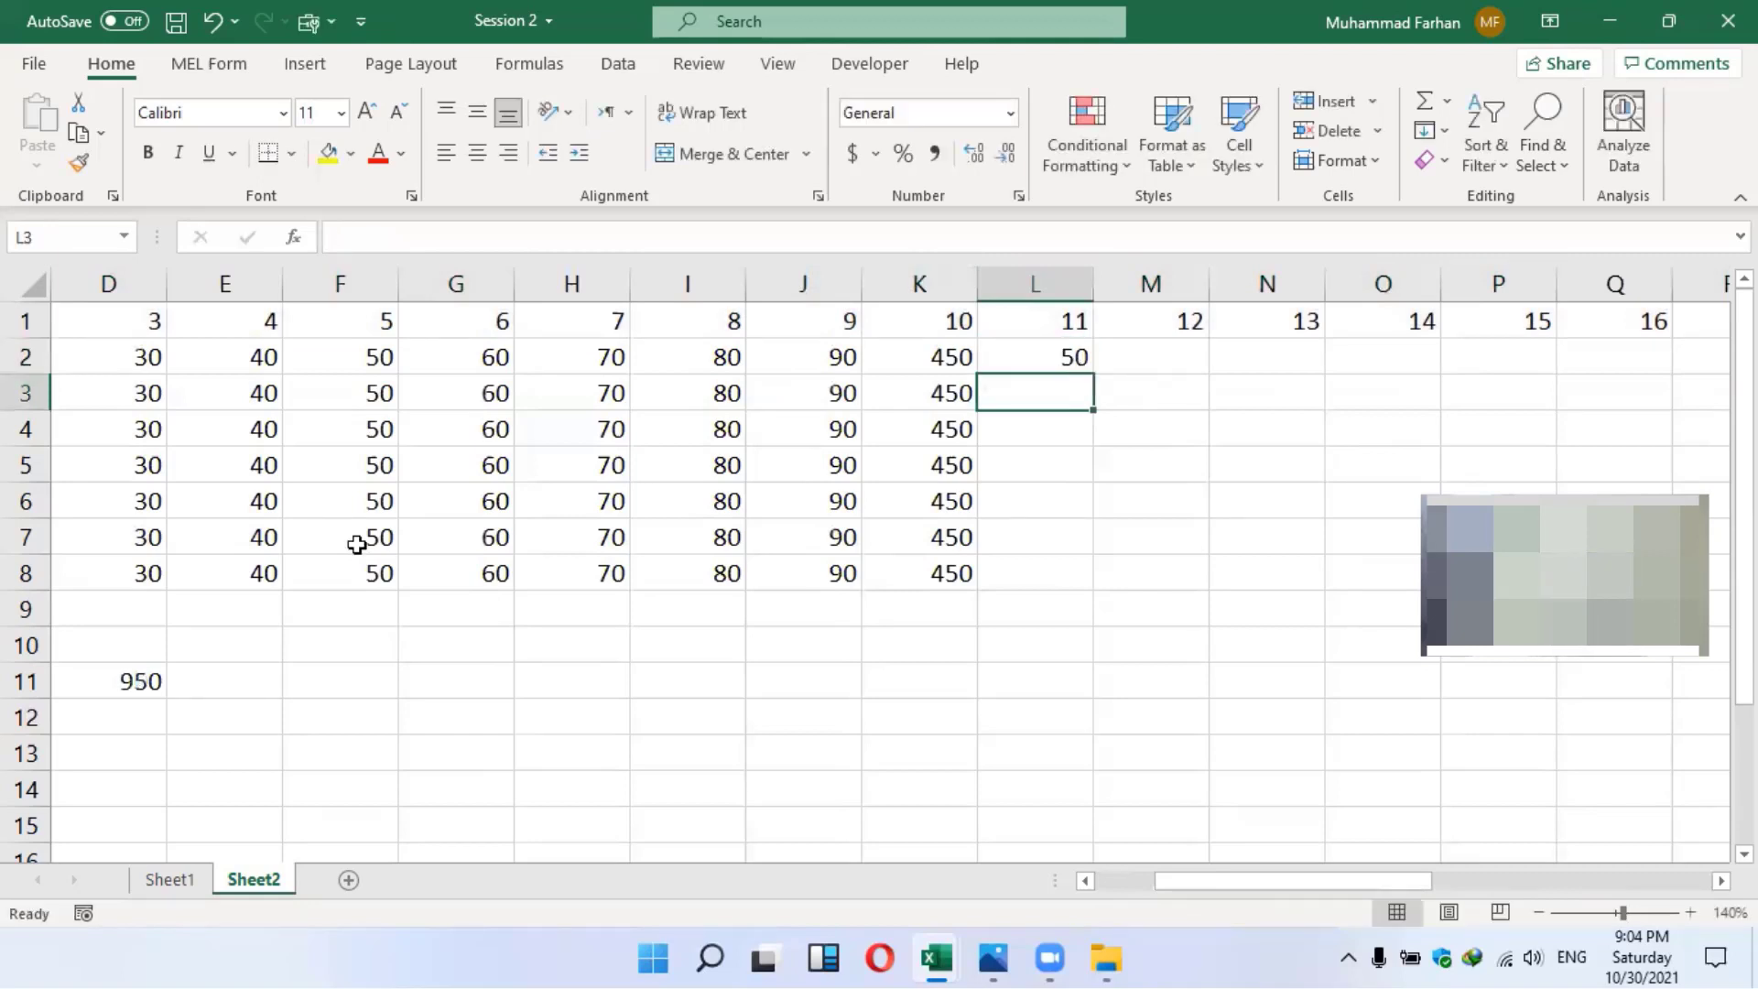
Set the row total in D11 to font size 20 and copy its formatting to cell M2
{"action": "left_click", "coordinate": [131, 682]}
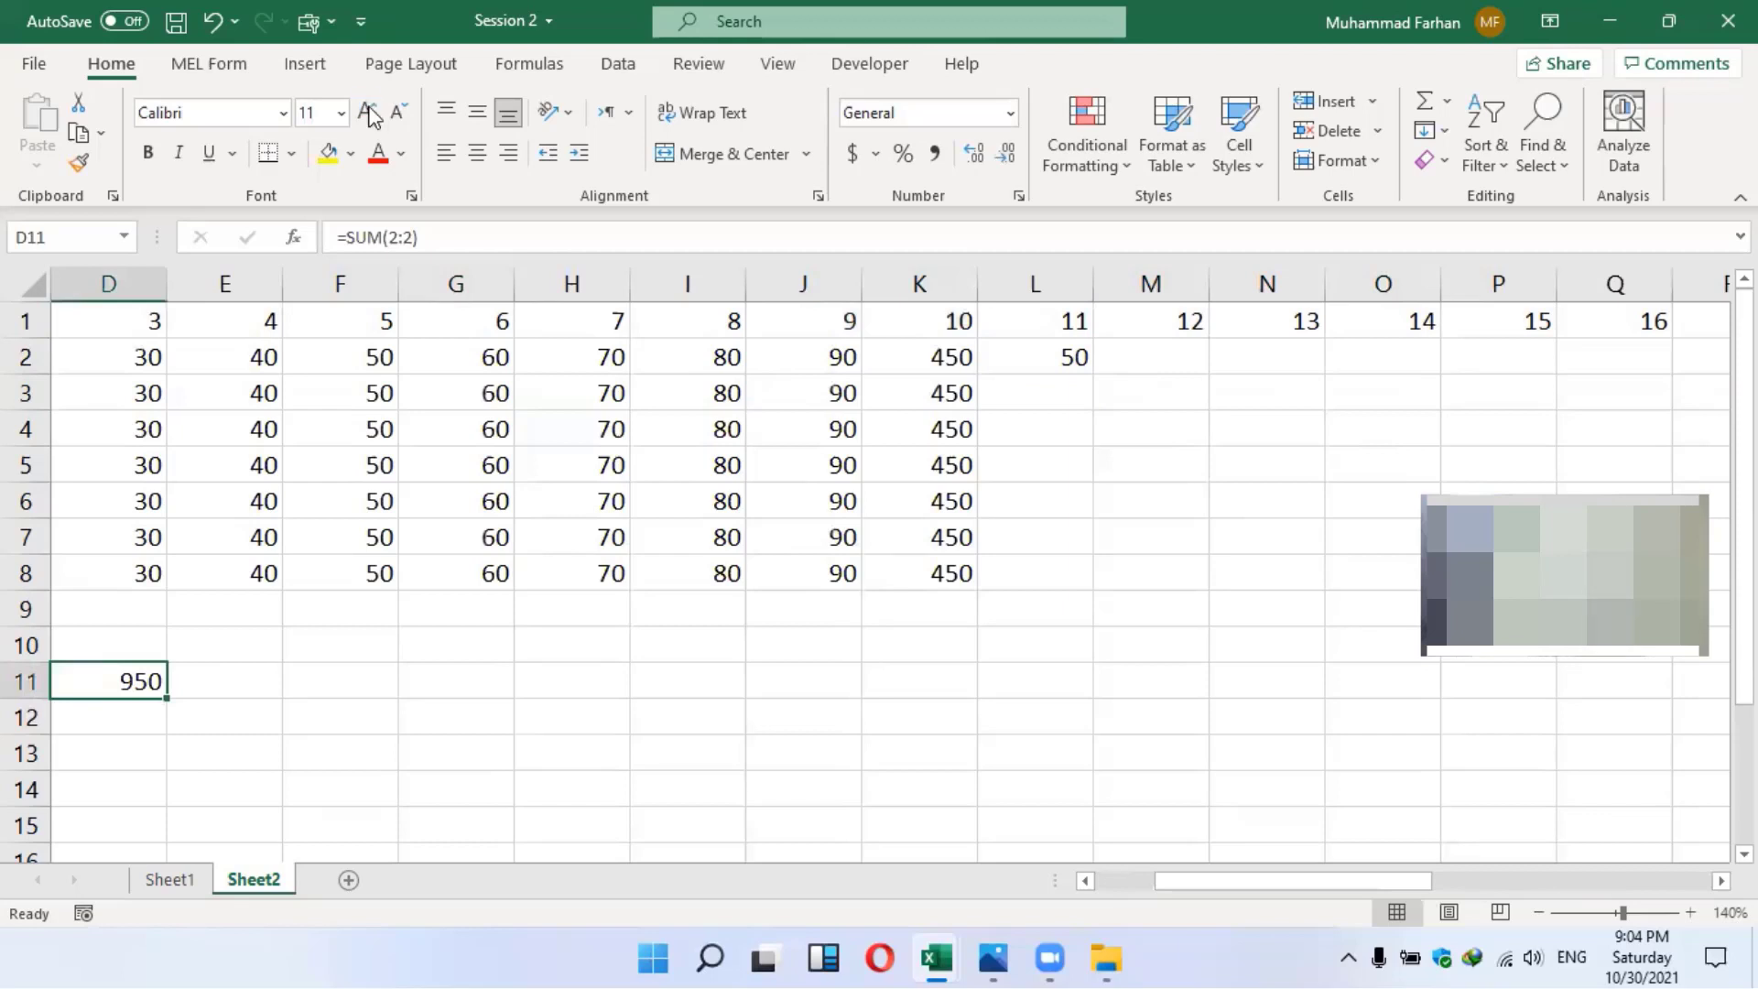
{"action": "left_click", "coordinate": [79, 164]}
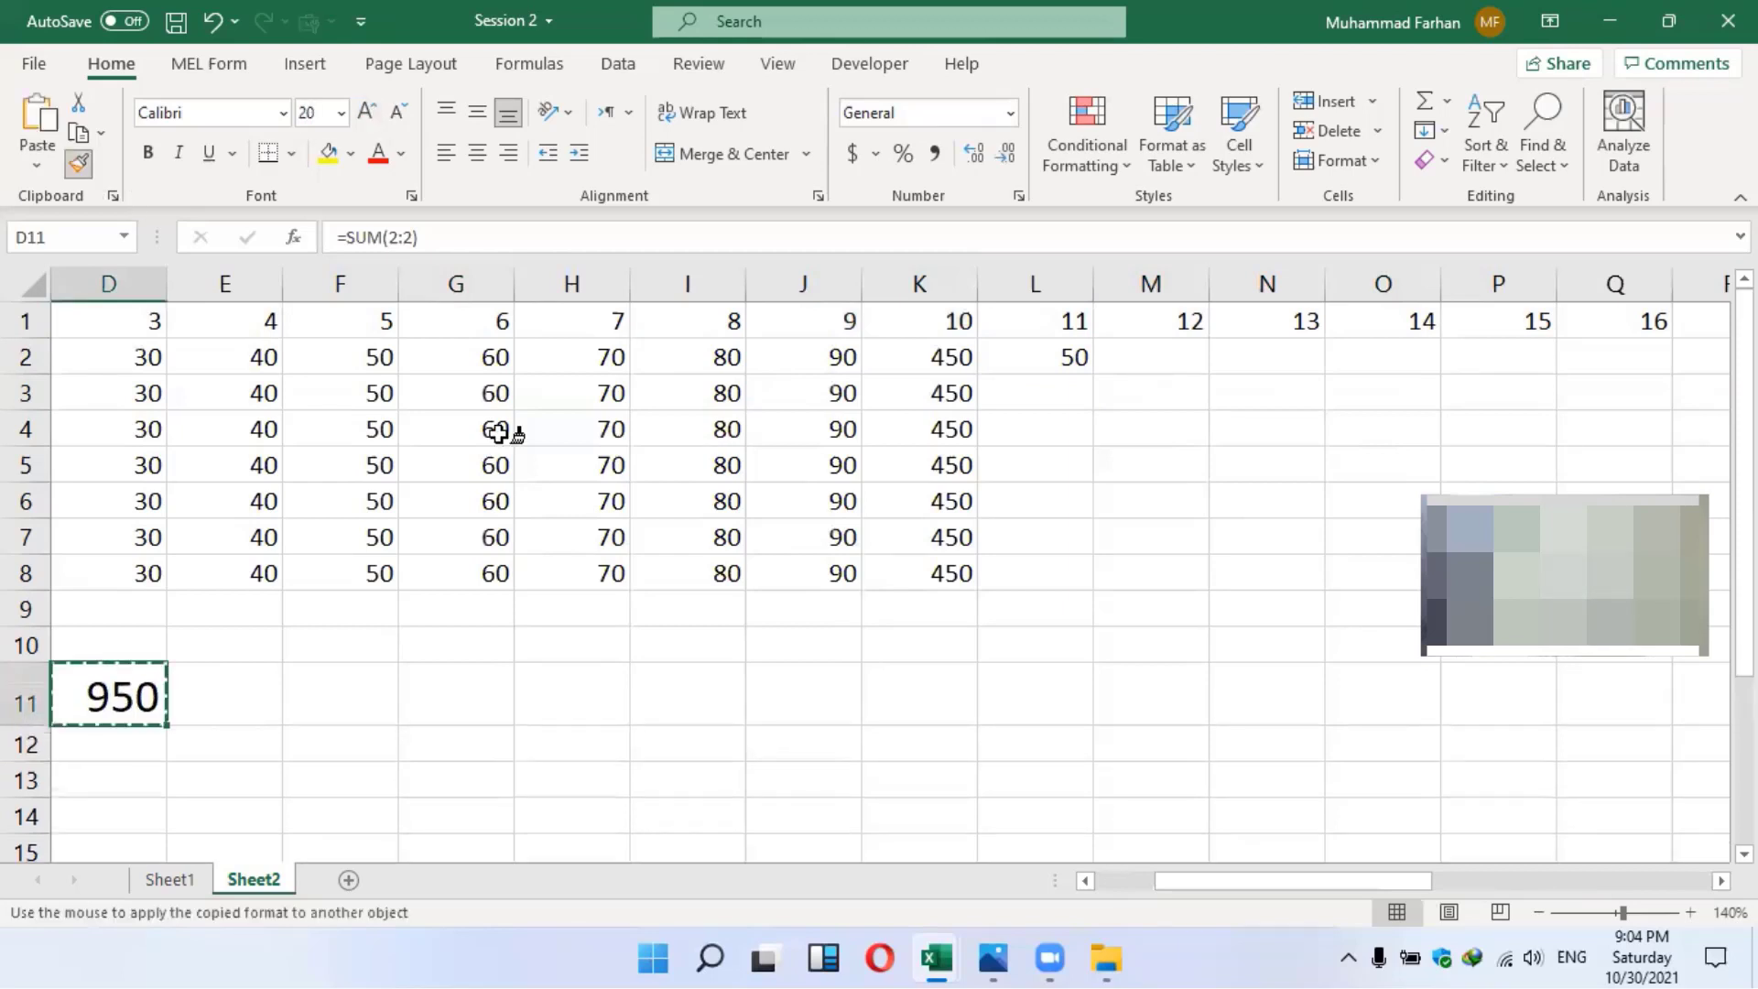
{"action": "left_click", "coordinate": [1150, 362]}
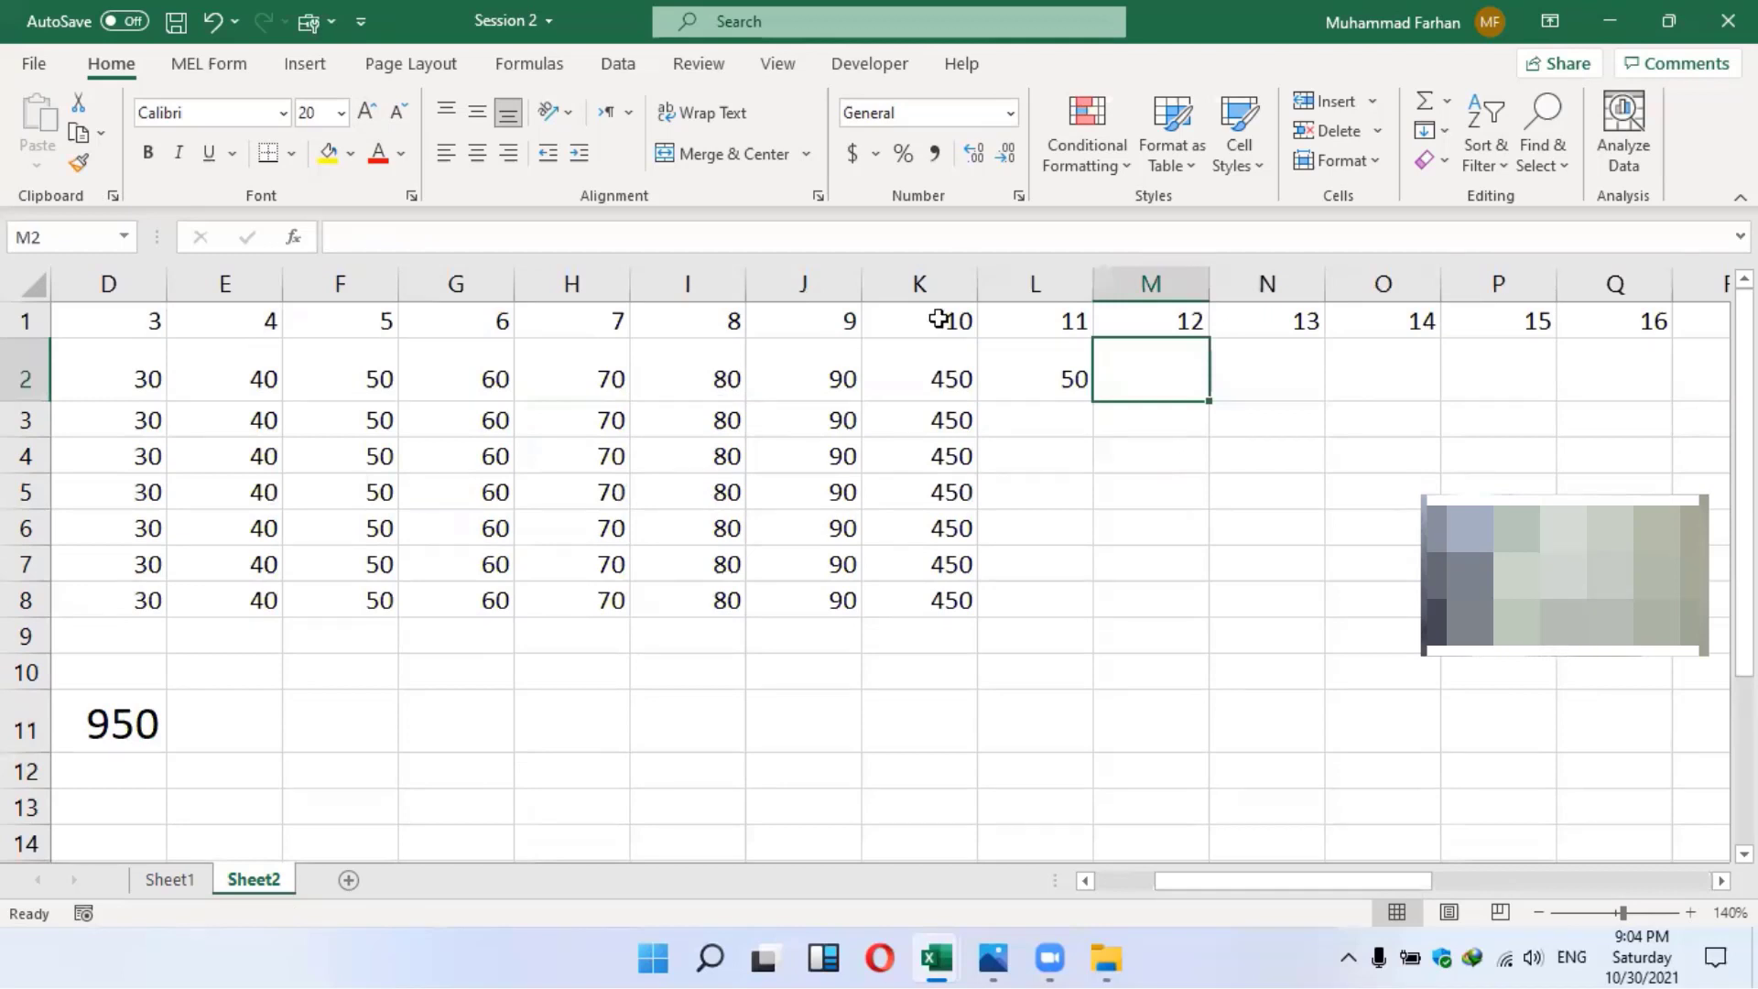
Add the value 60 to the Lux row in M2, then check the whole-row total in D11
{"action": "type", "text": "60"}
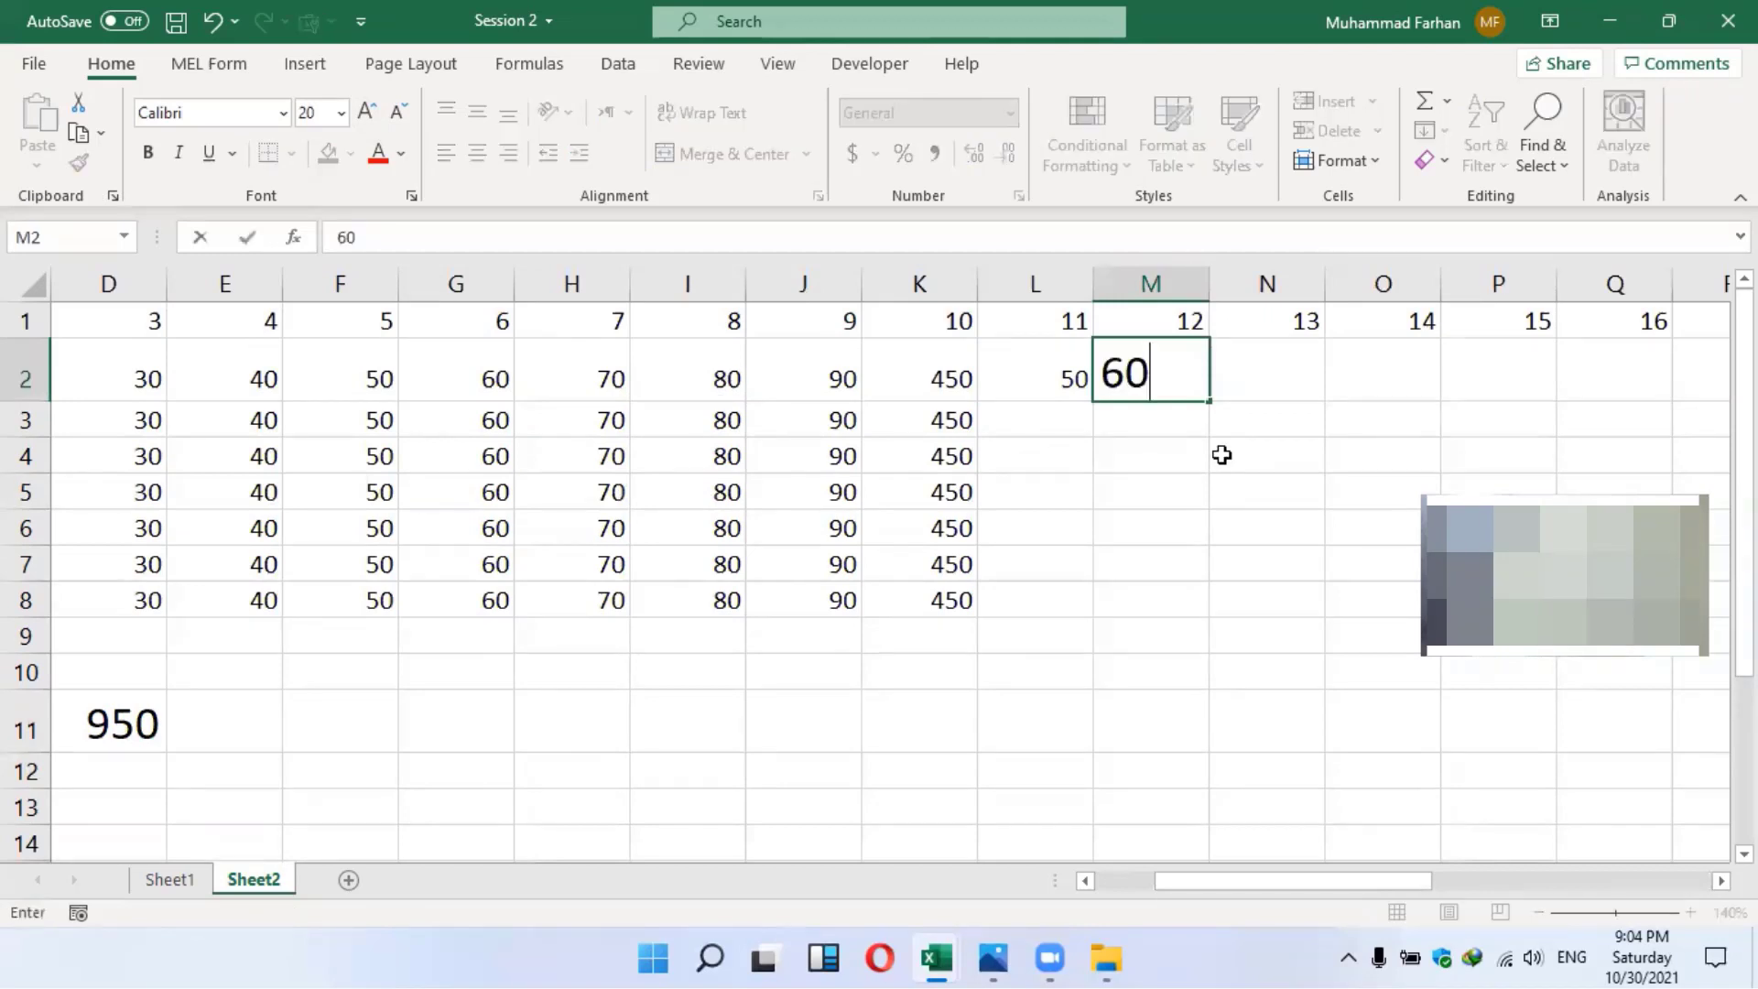
{"action": "key", "text": "Return"}
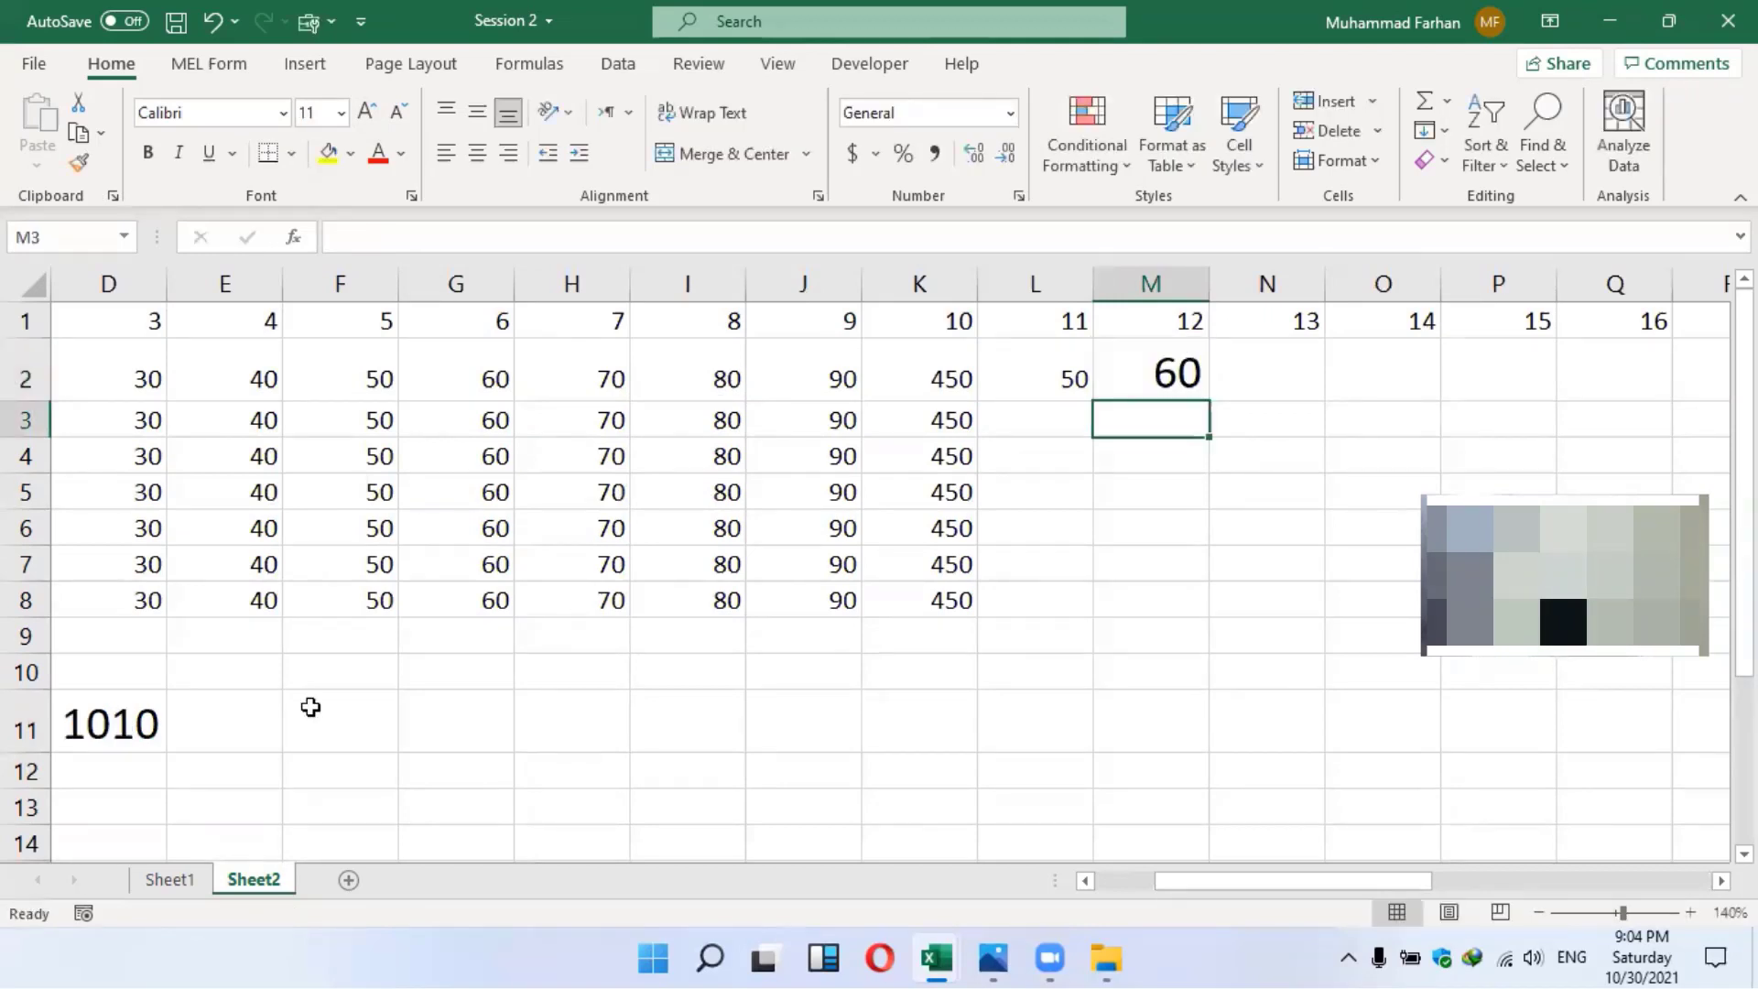
{"action": "left_click", "coordinate": [161, 735]}
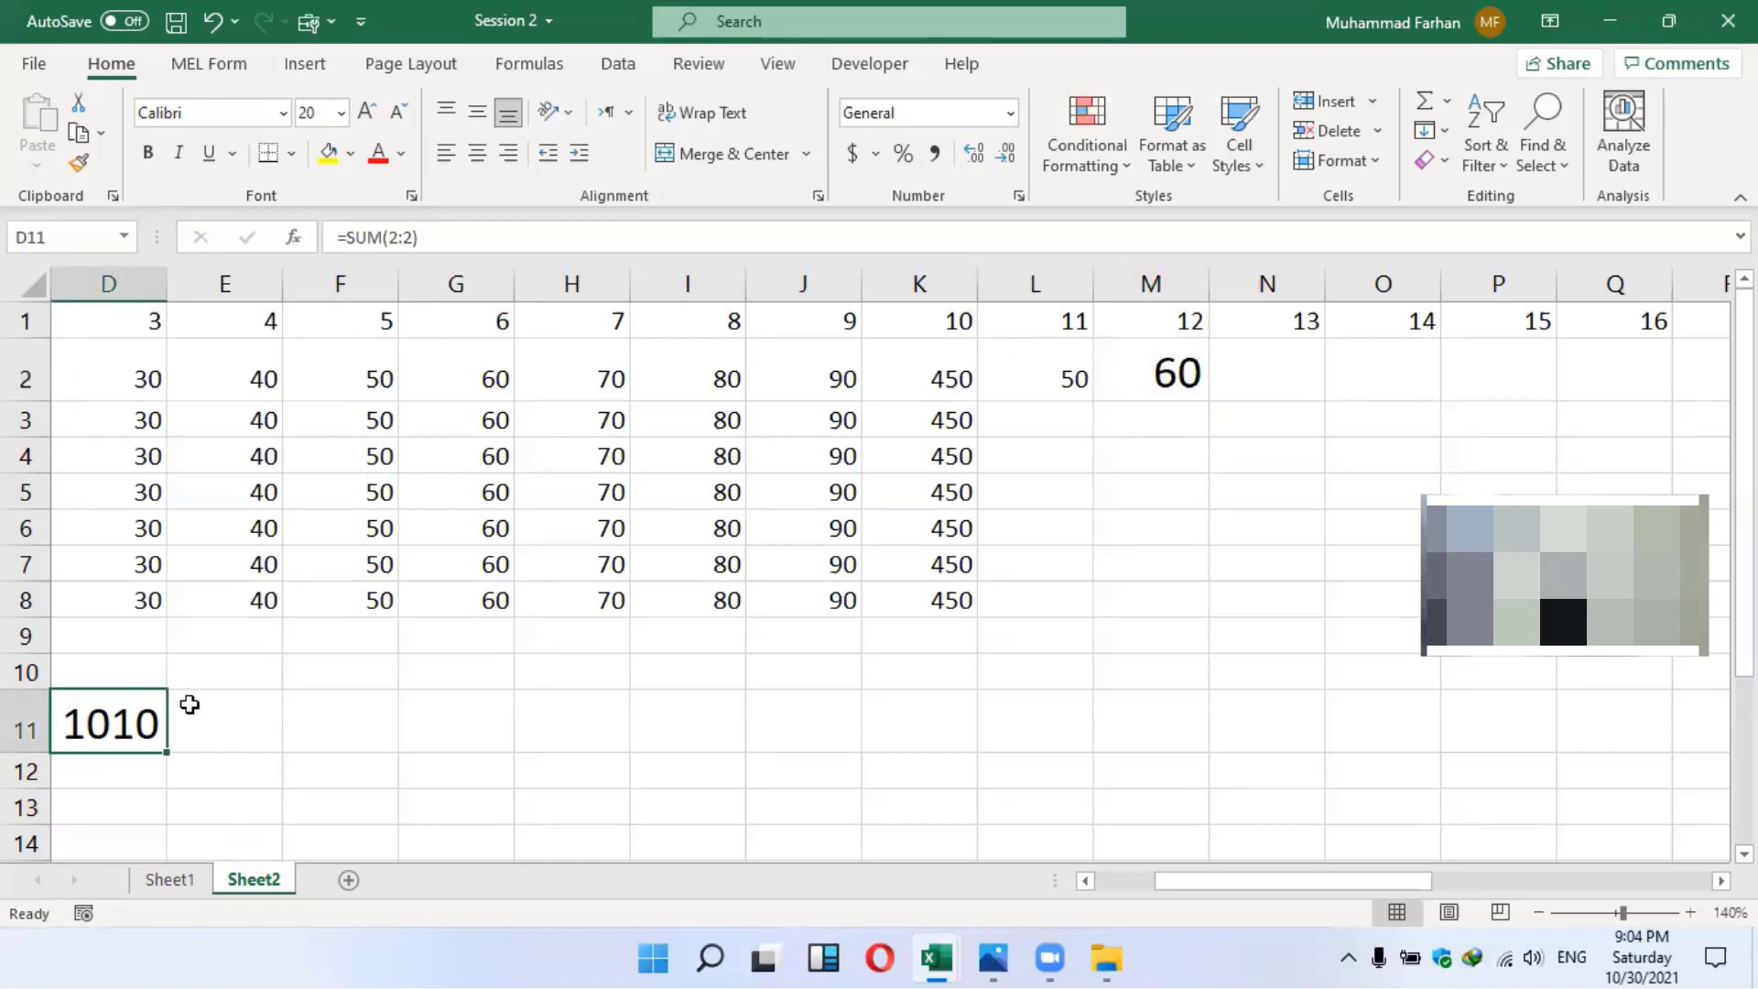
{"action": "left_click_drag", "start_coordinate": [1295, 888], "coordinate": [1294, 888]}
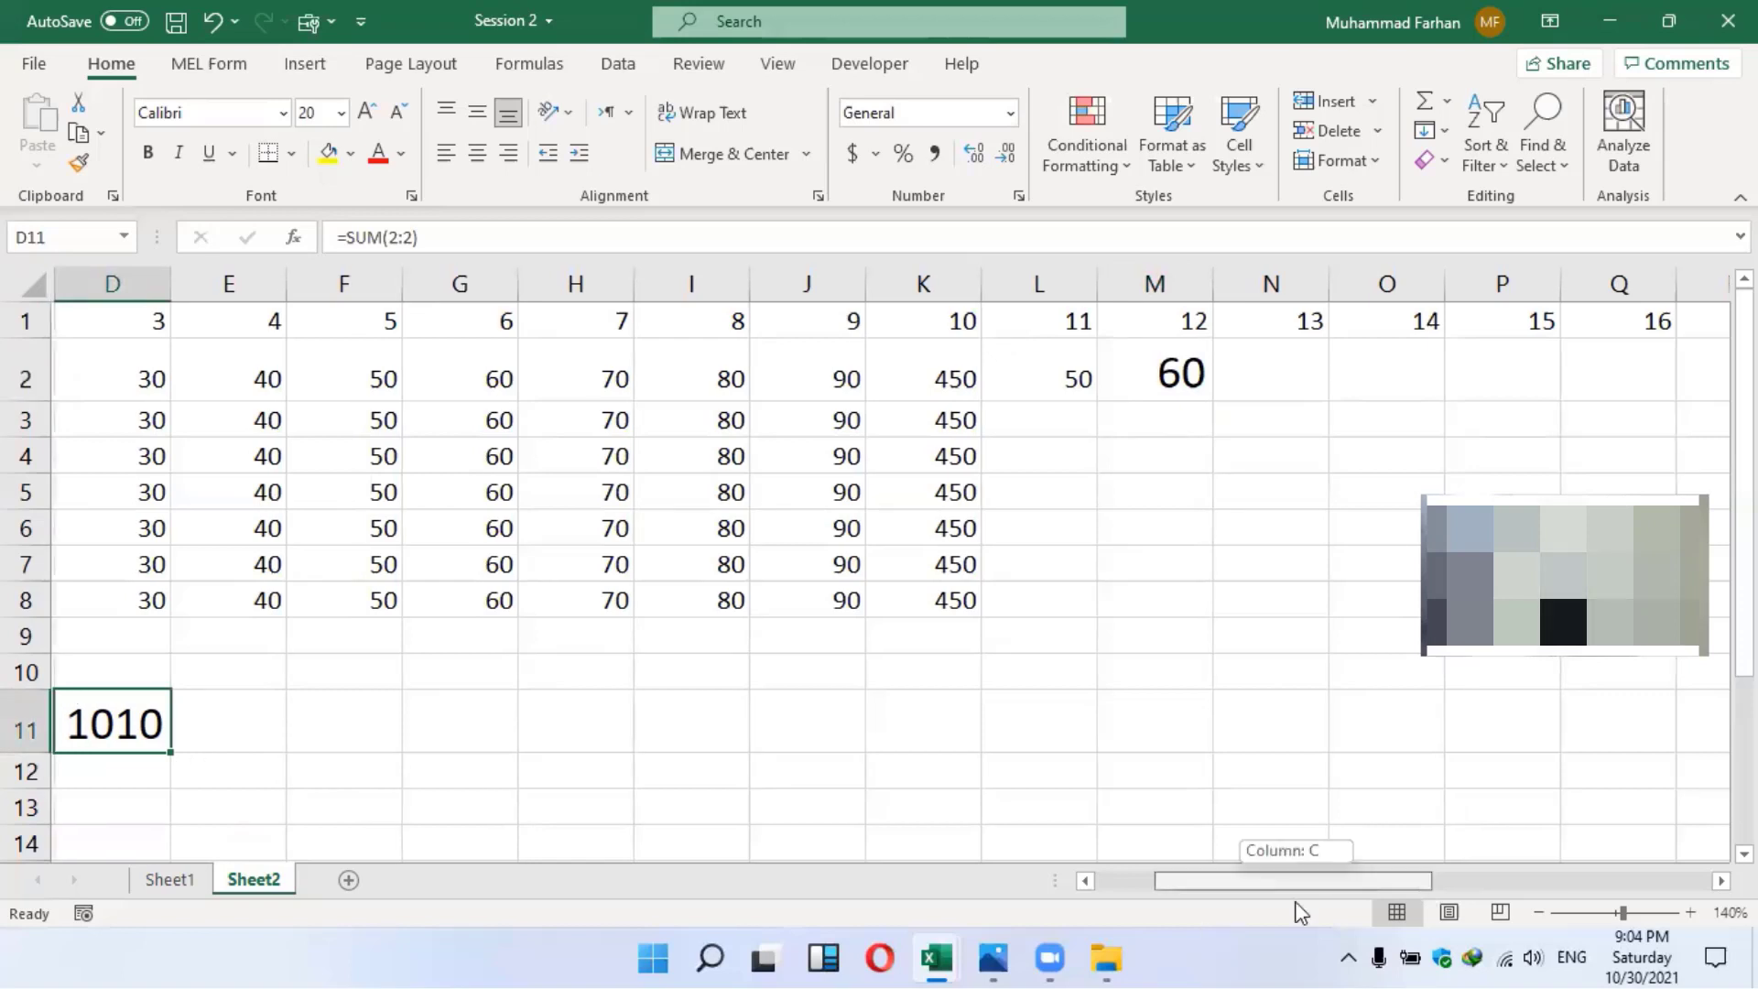
{"action": "left_click_drag", "start_coordinate": [519, 602], "coordinate": [44, 399]}
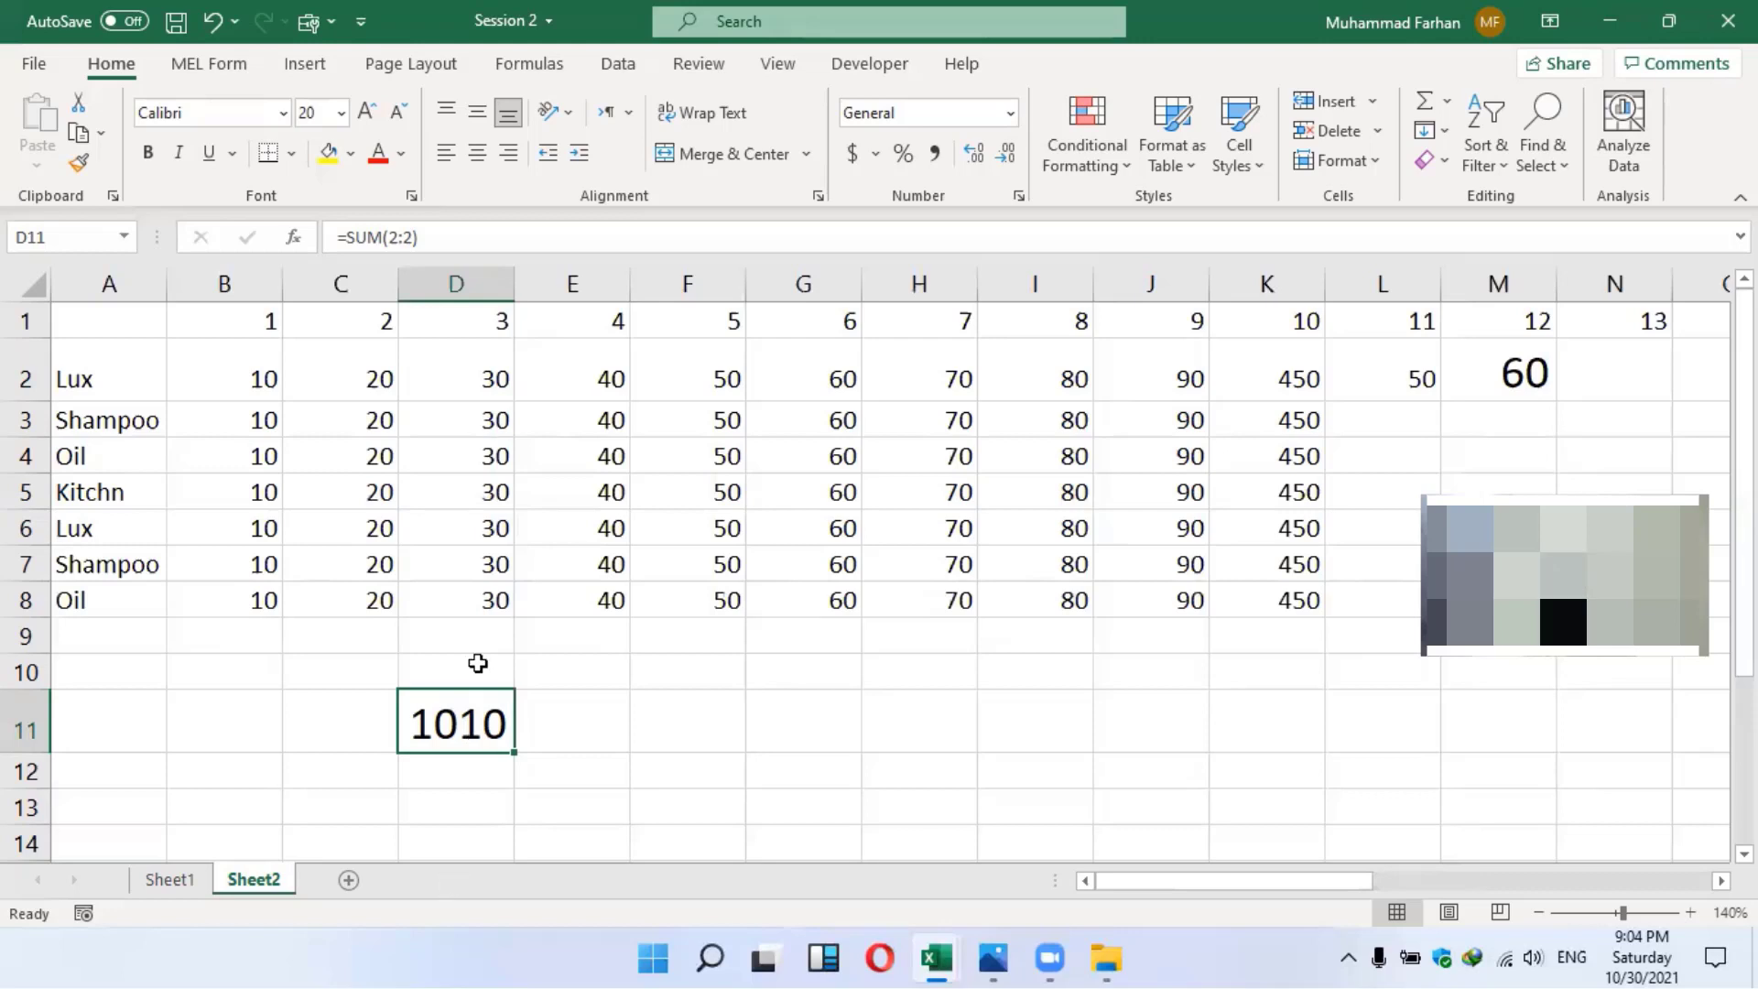
{"action": "left_click", "coordinate": [560, 718]}
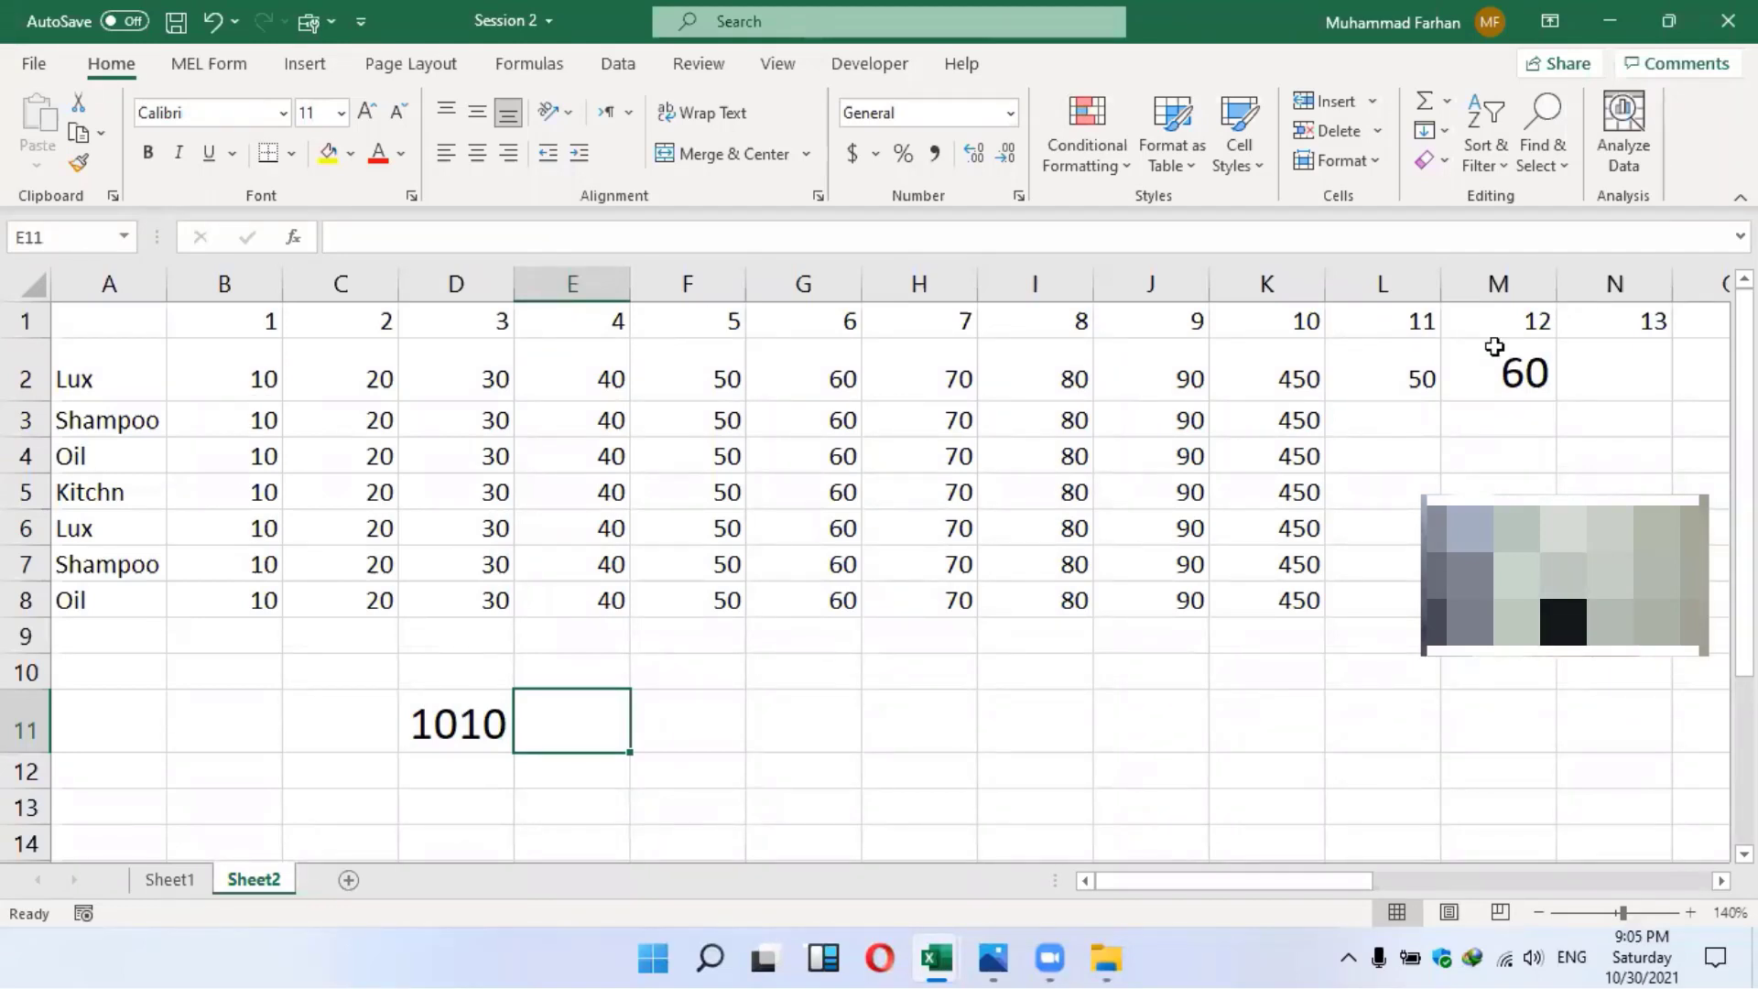
Add a new worksheet after Sheet2 and enter the numbers 1, 2 and 3 in cells A3 to A5
{"action": "left_click", "coordinate": [349, 880]}
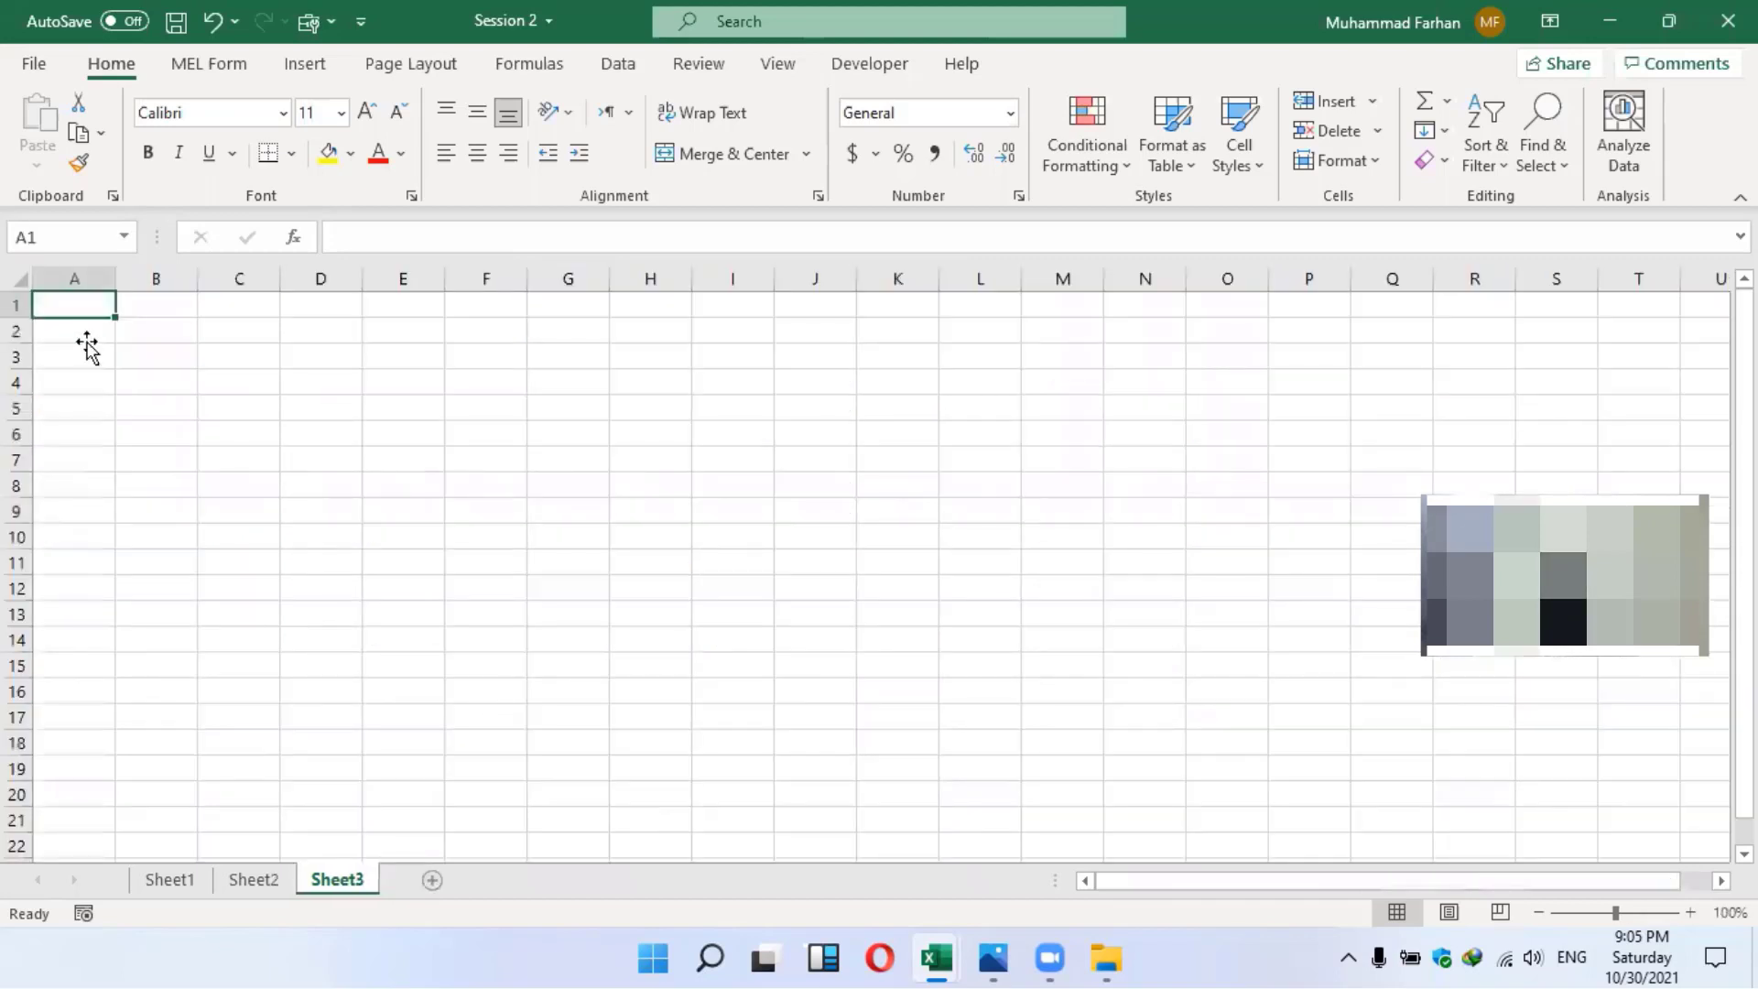
{"action": "left_click", "coordinate": [87, 348]}
{"action": "double_click", "coordinate": [1692, 914]}
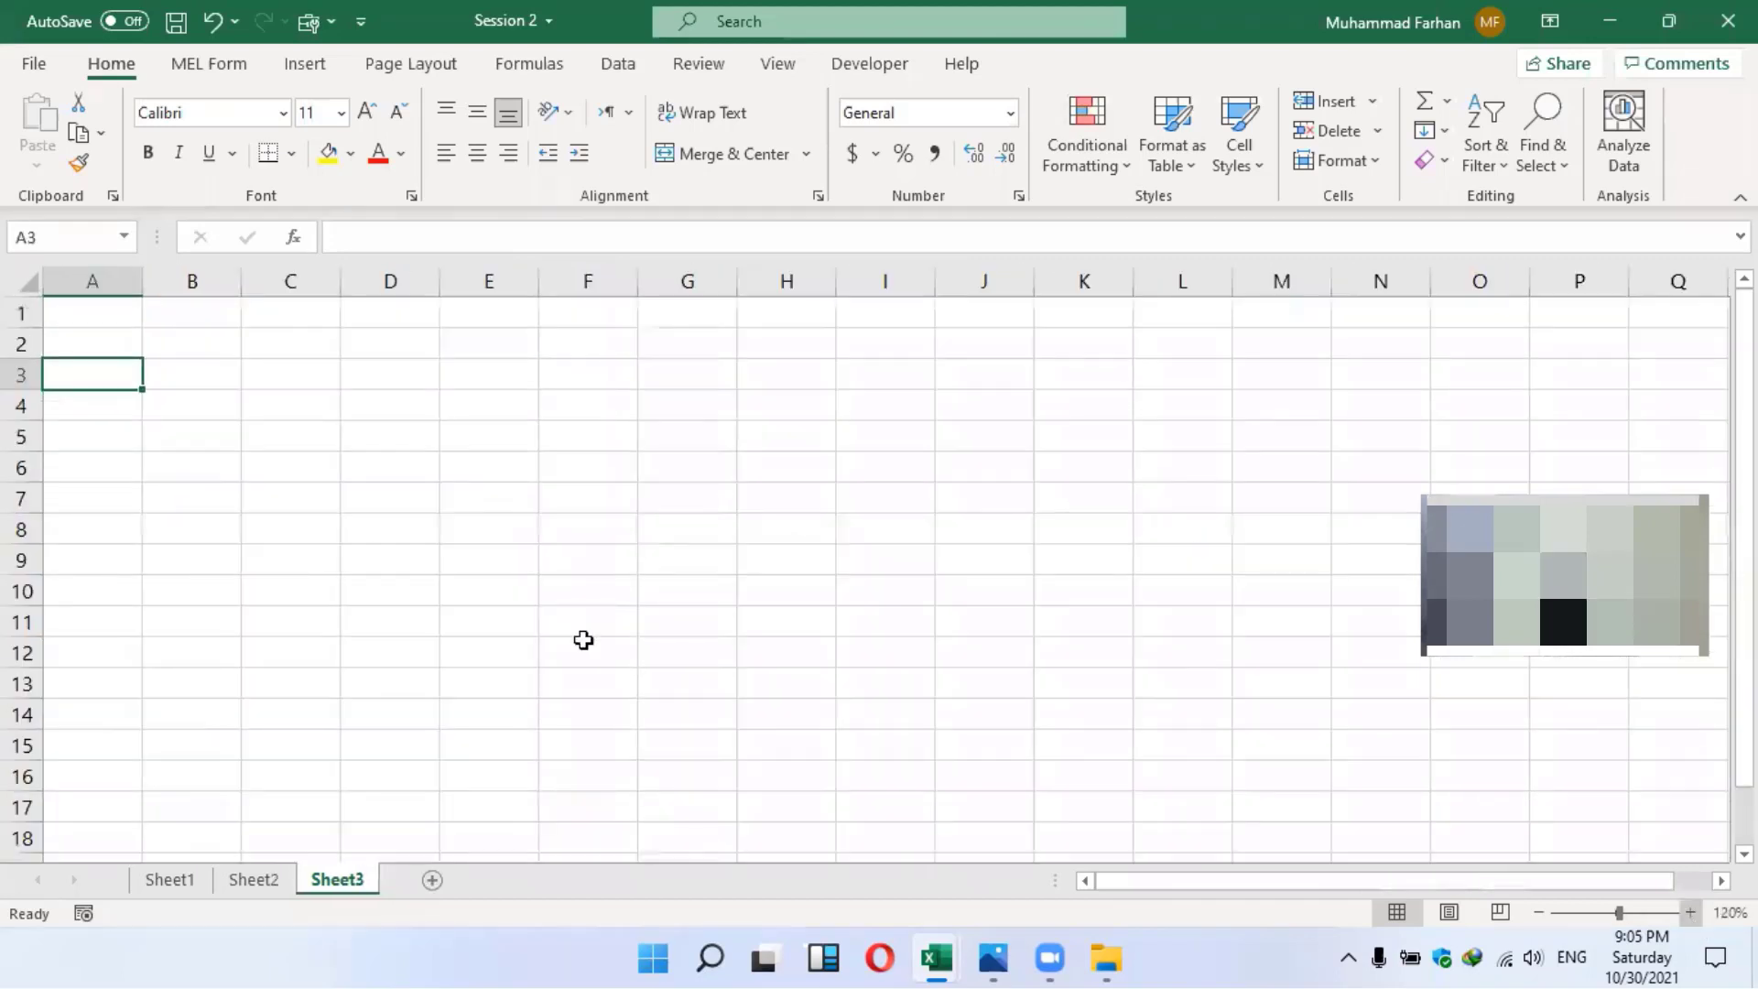
{"action": "scroll", "coordinate": [392, 640], "scroll_direction": "up", "scroll_amount": 2}
{"action": "type", "text": "1"}
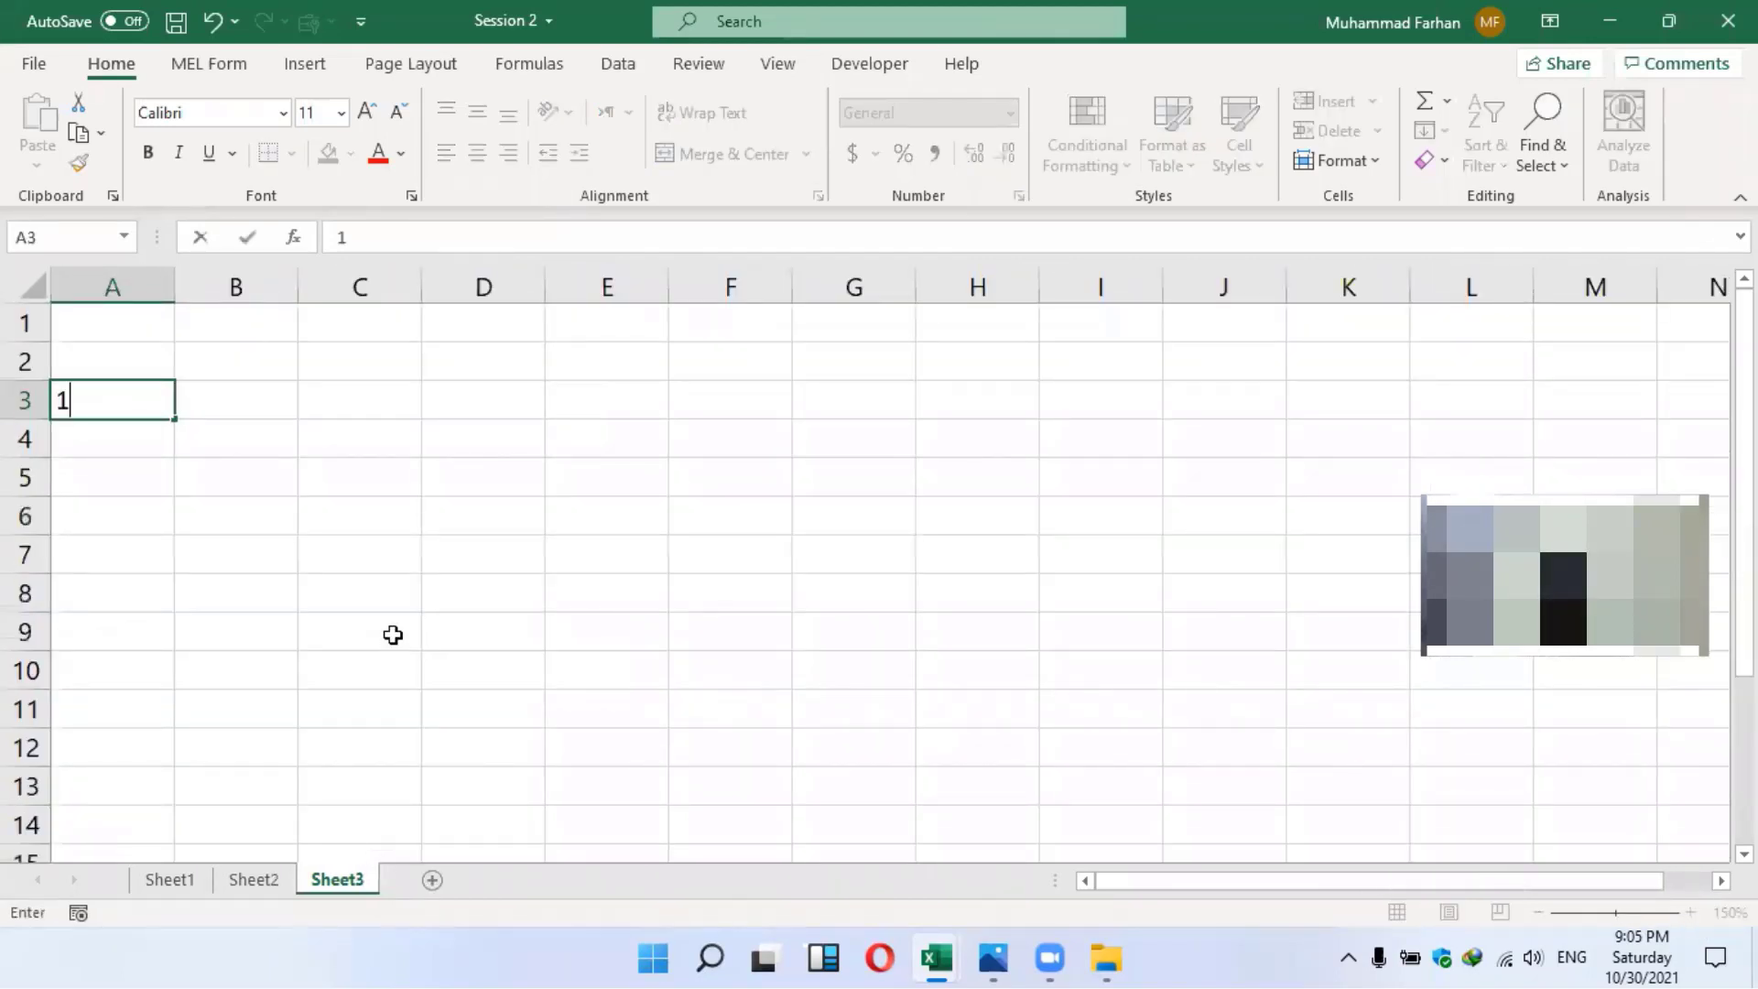
{"action": "key", "text": "Return"}
{"action": "type", "text": "2"}
{"action": "key", "text": "Return"}
{"action": "type", "text": "3"}
Extend the number series in A3:A5 down column A to 30 in row 32
{"action": "left_click", "coordinate": [145, 404]}
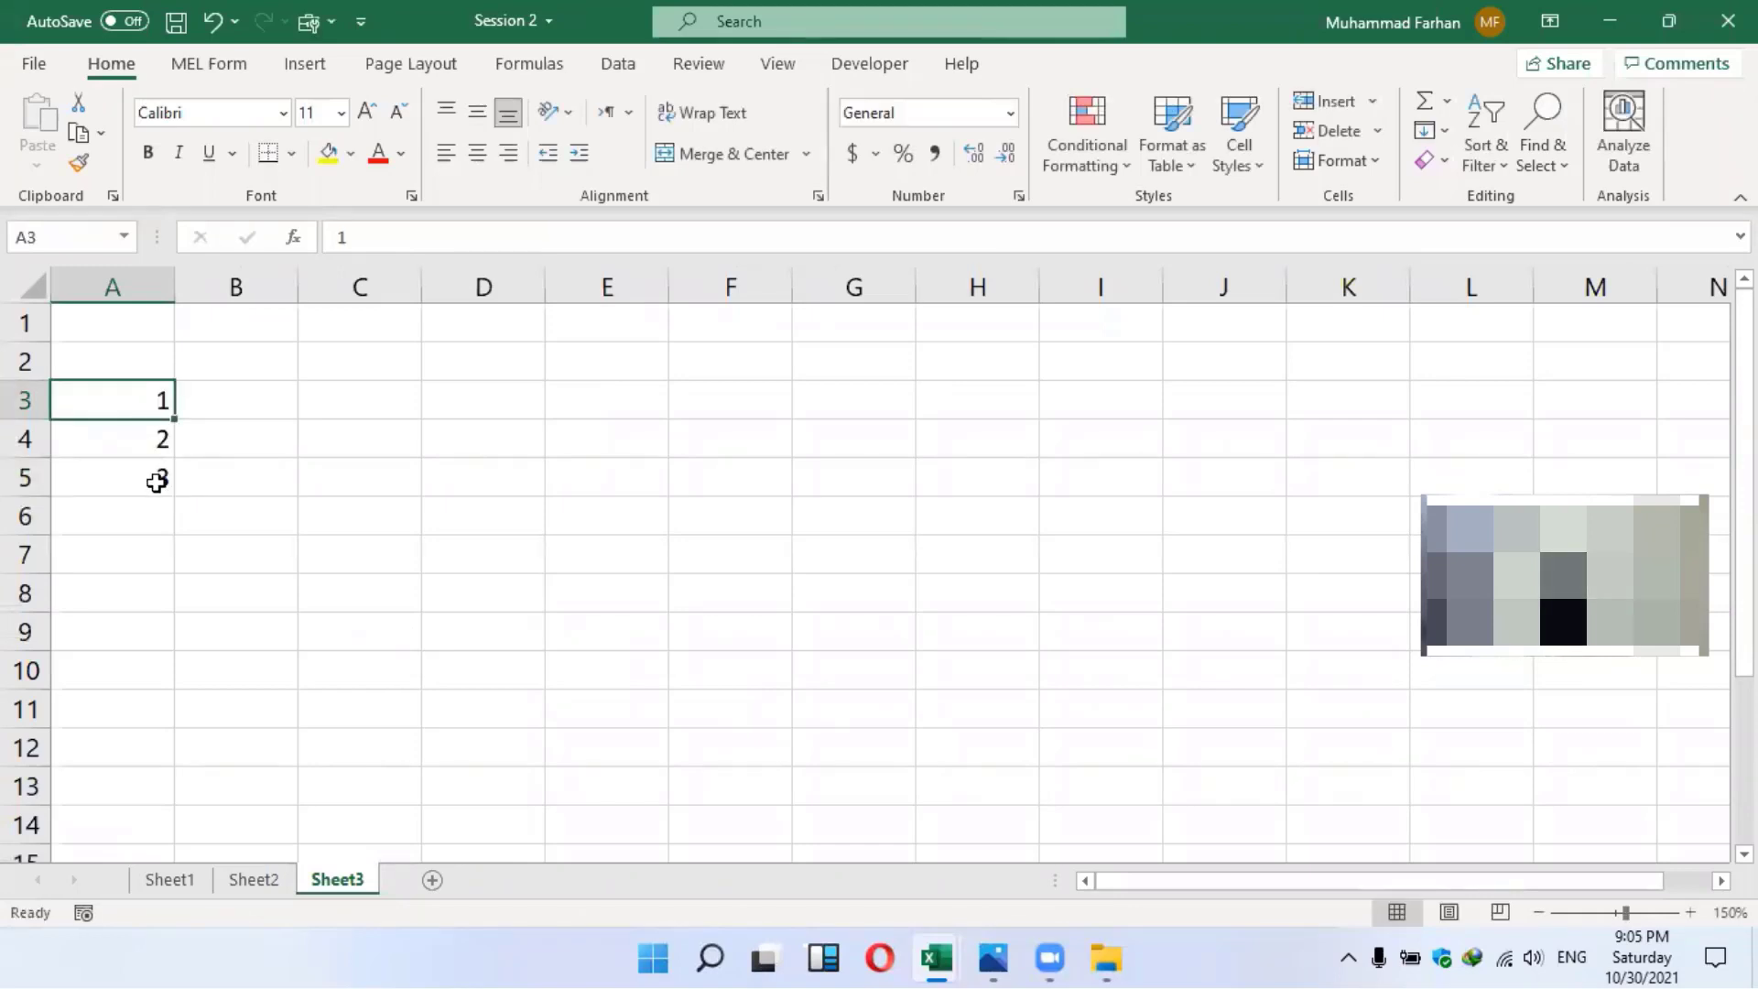
{"action": "left_click_drag", "start_coordinate": [149, 395], "coordinate": [170, 490]}
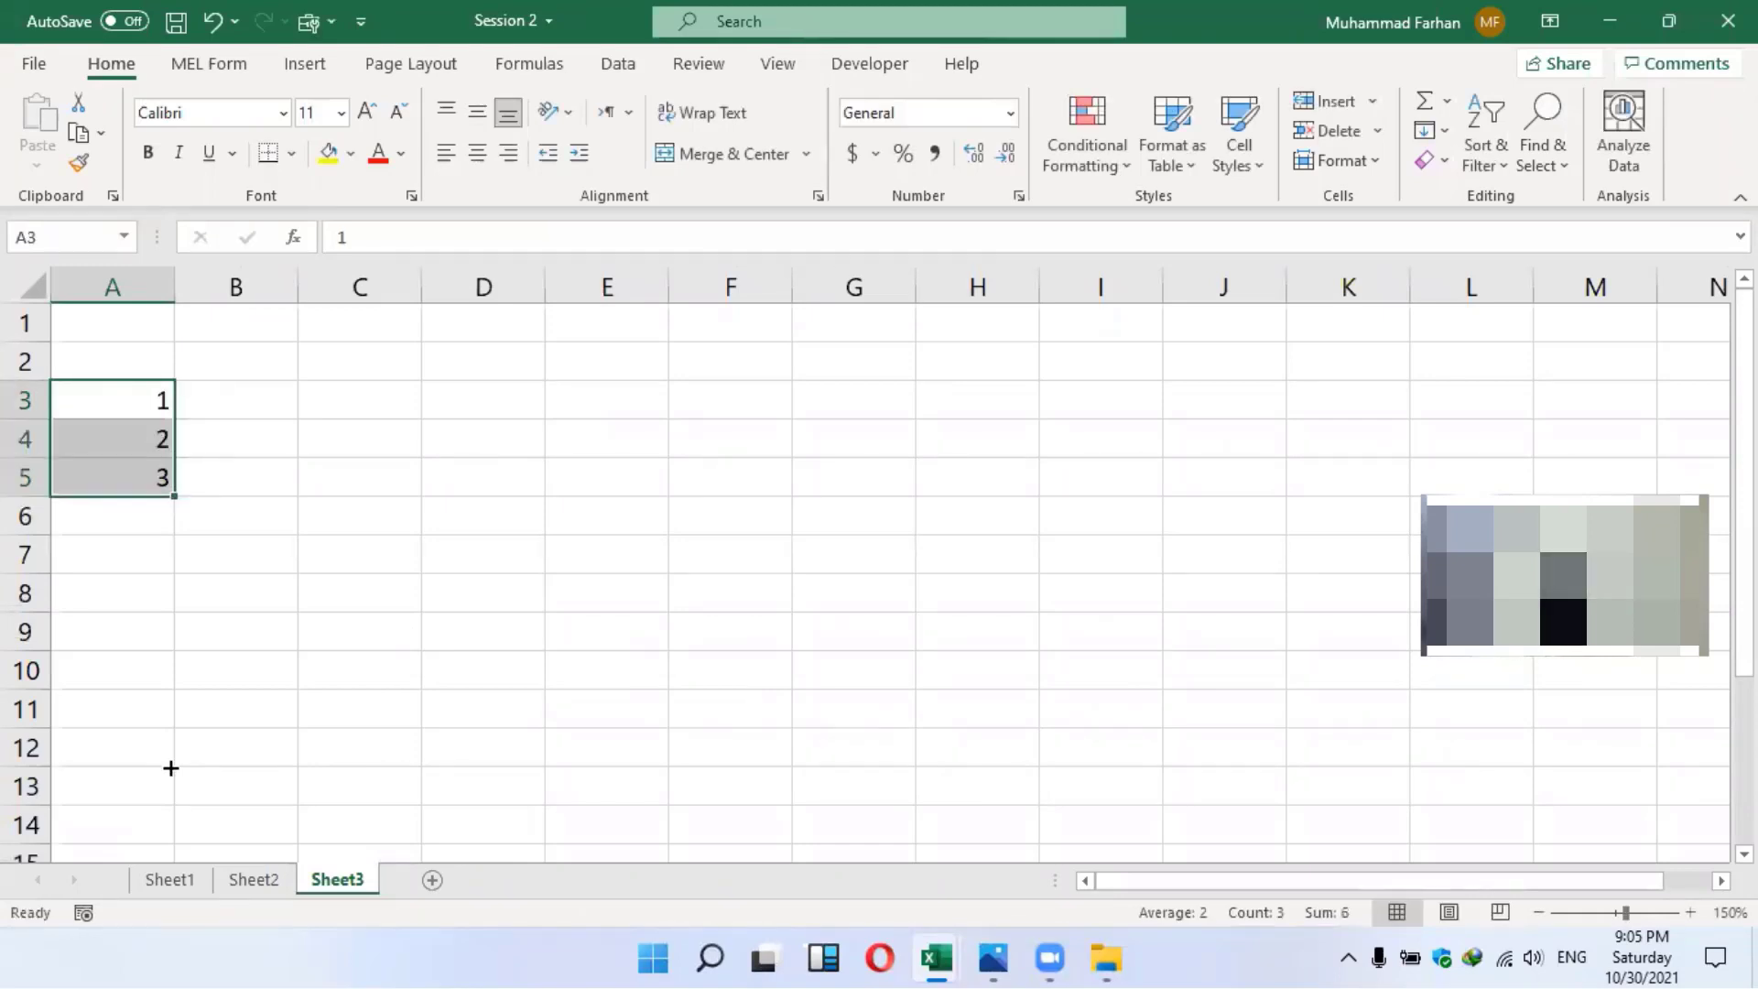
{"action": "left_click_drag", "start_coordinate": [178, 881], "coordinate": [197, 686]}
{"action": "left_click_drag", "start_coordinate": [455, 568], "coordinate": [455, 568]}
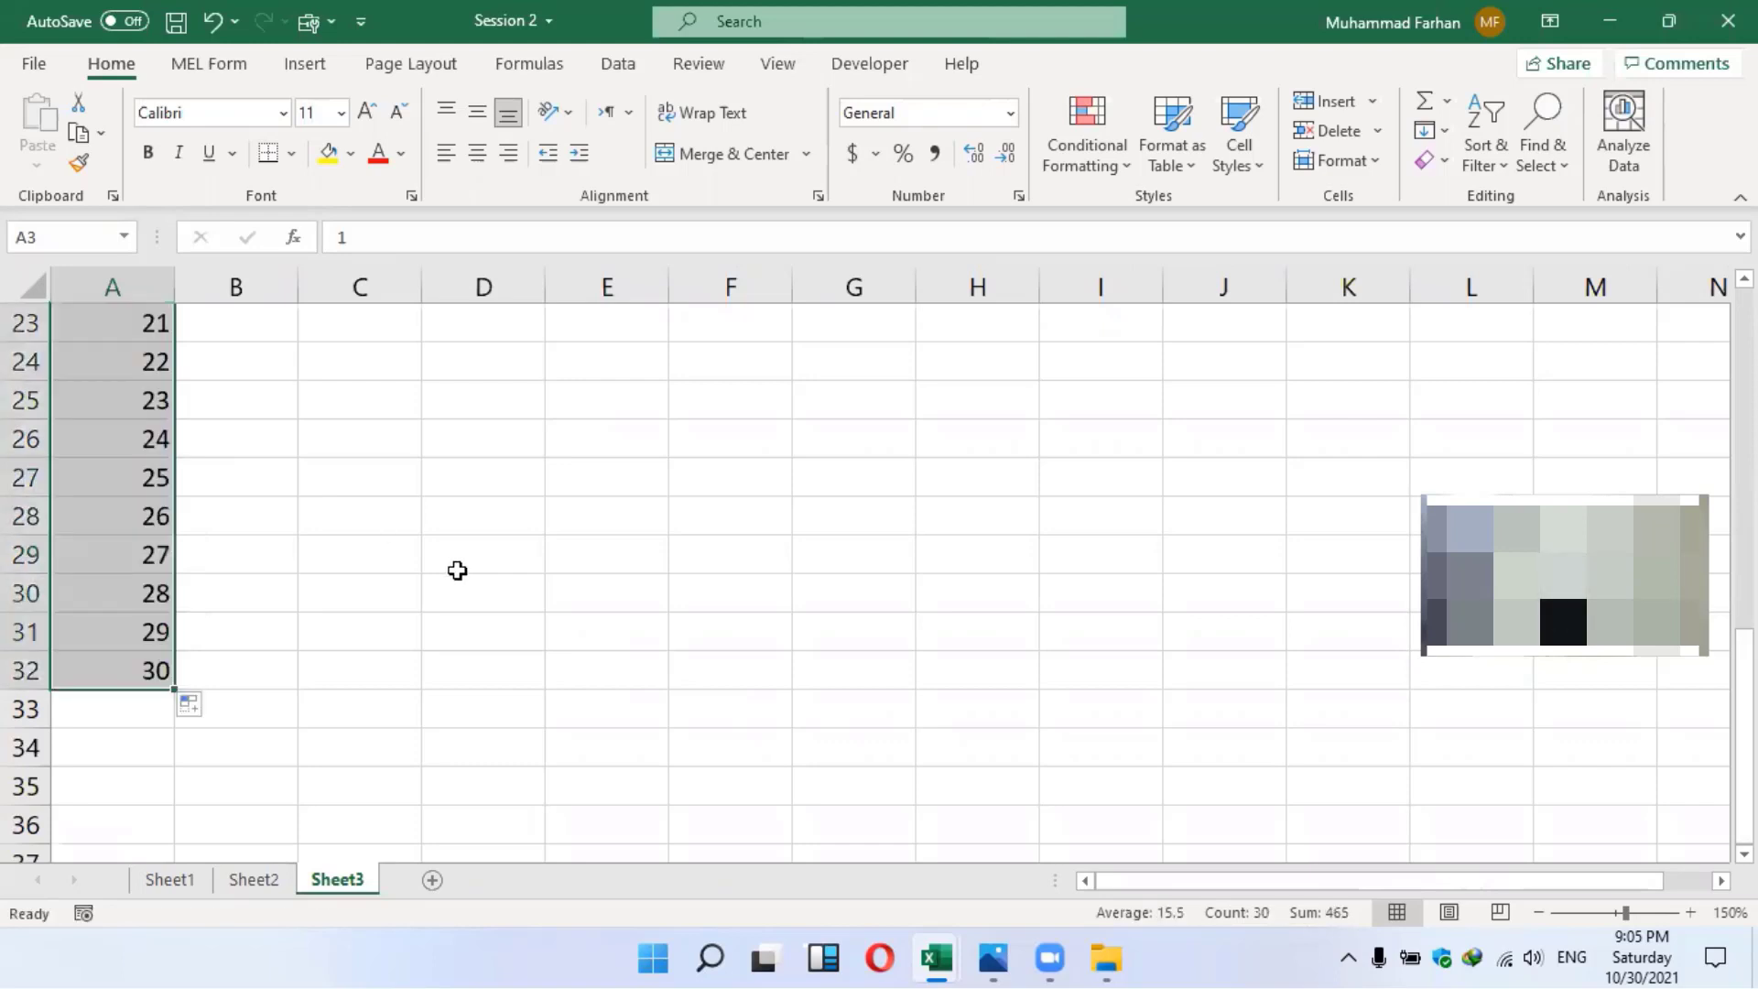
Enter 20 in B3 and 30 in B4, and extend the series down column B alongside the numbers in column A
{"action": "scroll", "coordinate": [282, 397], "scroll_direction": "up", "scroll_amount": 7}
{"action": "left_click", "coordinate": [285, 403]}
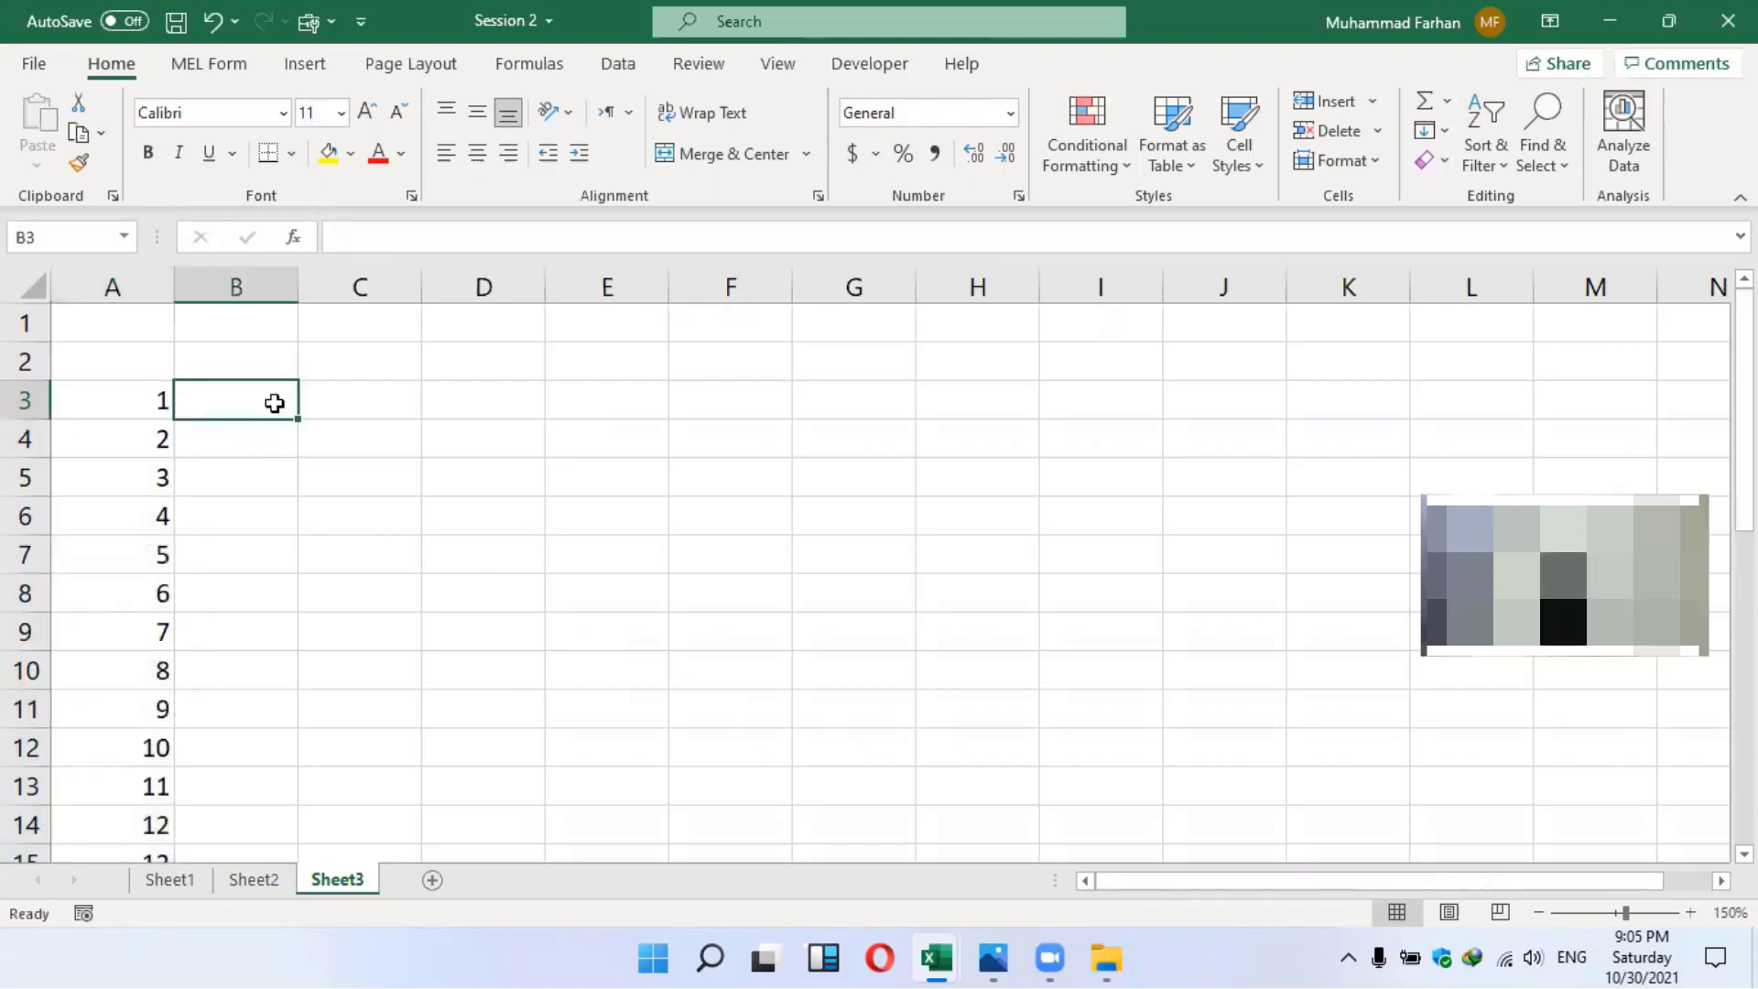
{"action": "type", "text": "20"}
{"action": "key", "text": "Return"}
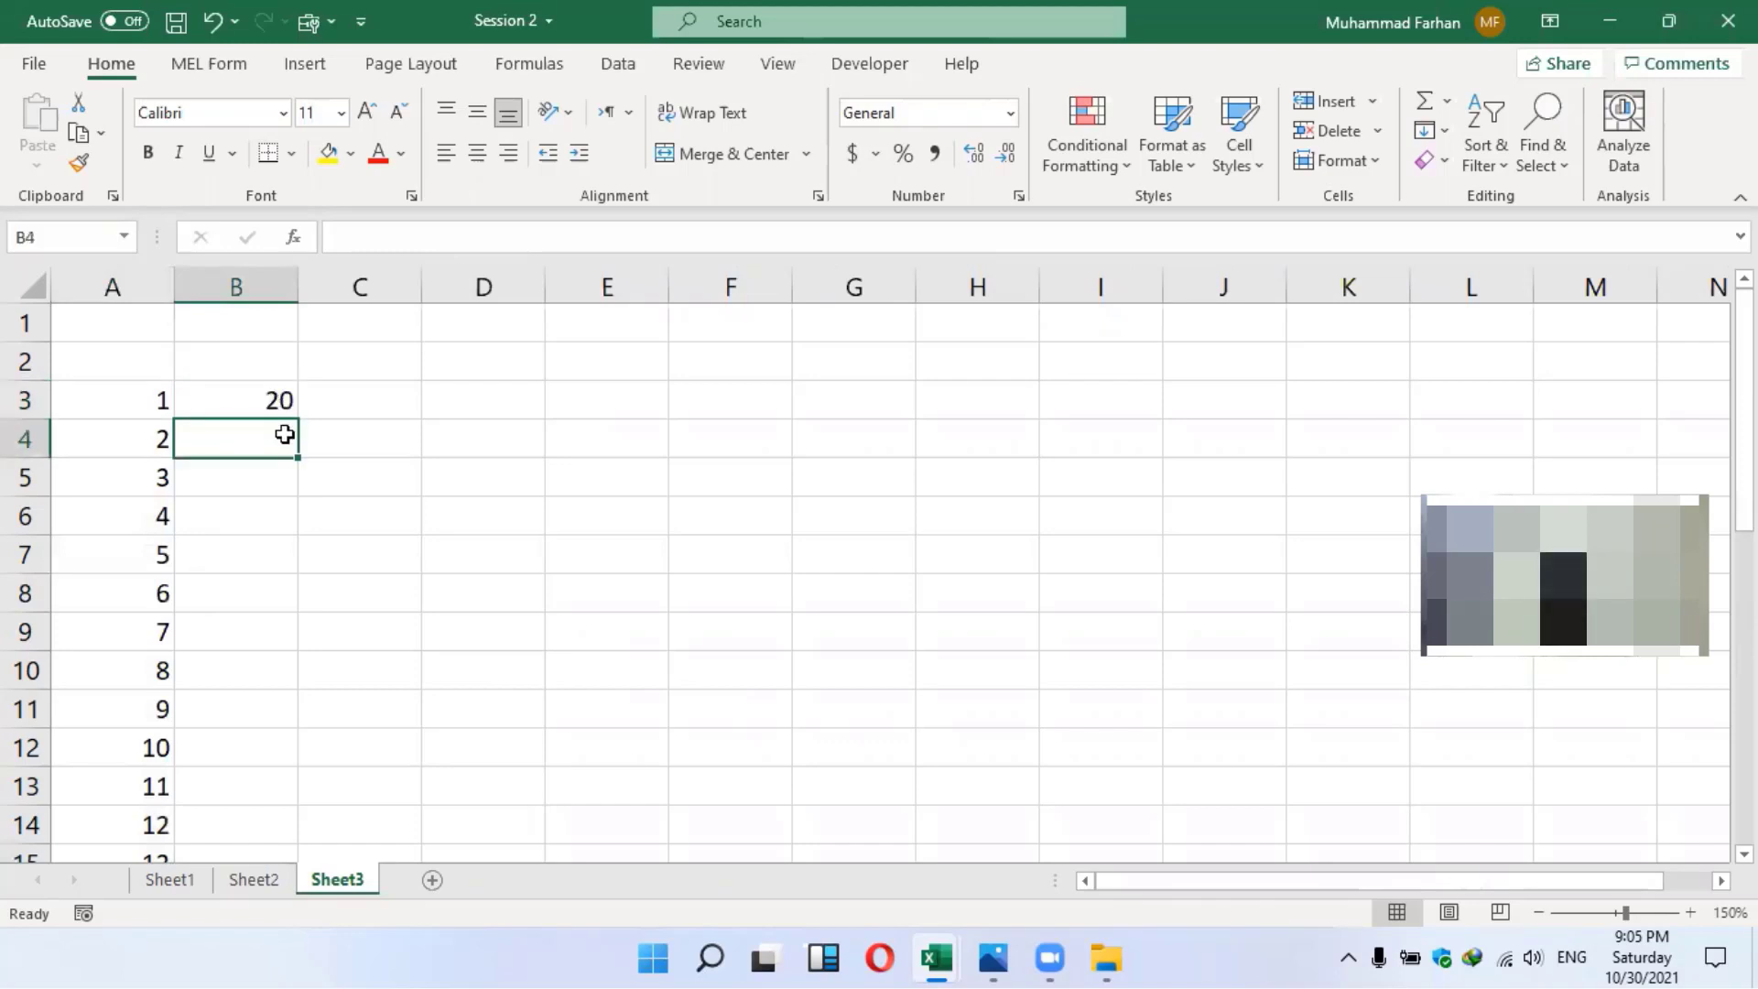
{"action": "type", "text": "30"}
{"action": "left_click_drag", "start_coordinate": [280, 418], "coordinate": [288, 879]}
{"action": "left_click_drag", "start_coordinate": [284, 785], "coordinate": [236, 814]}
{"action": "left_click", "coordinate": [447, 556]}
{"action": "scroll", "coordinate": [480, 494], "scroll_direction": "up", "scroll_amount": 5}
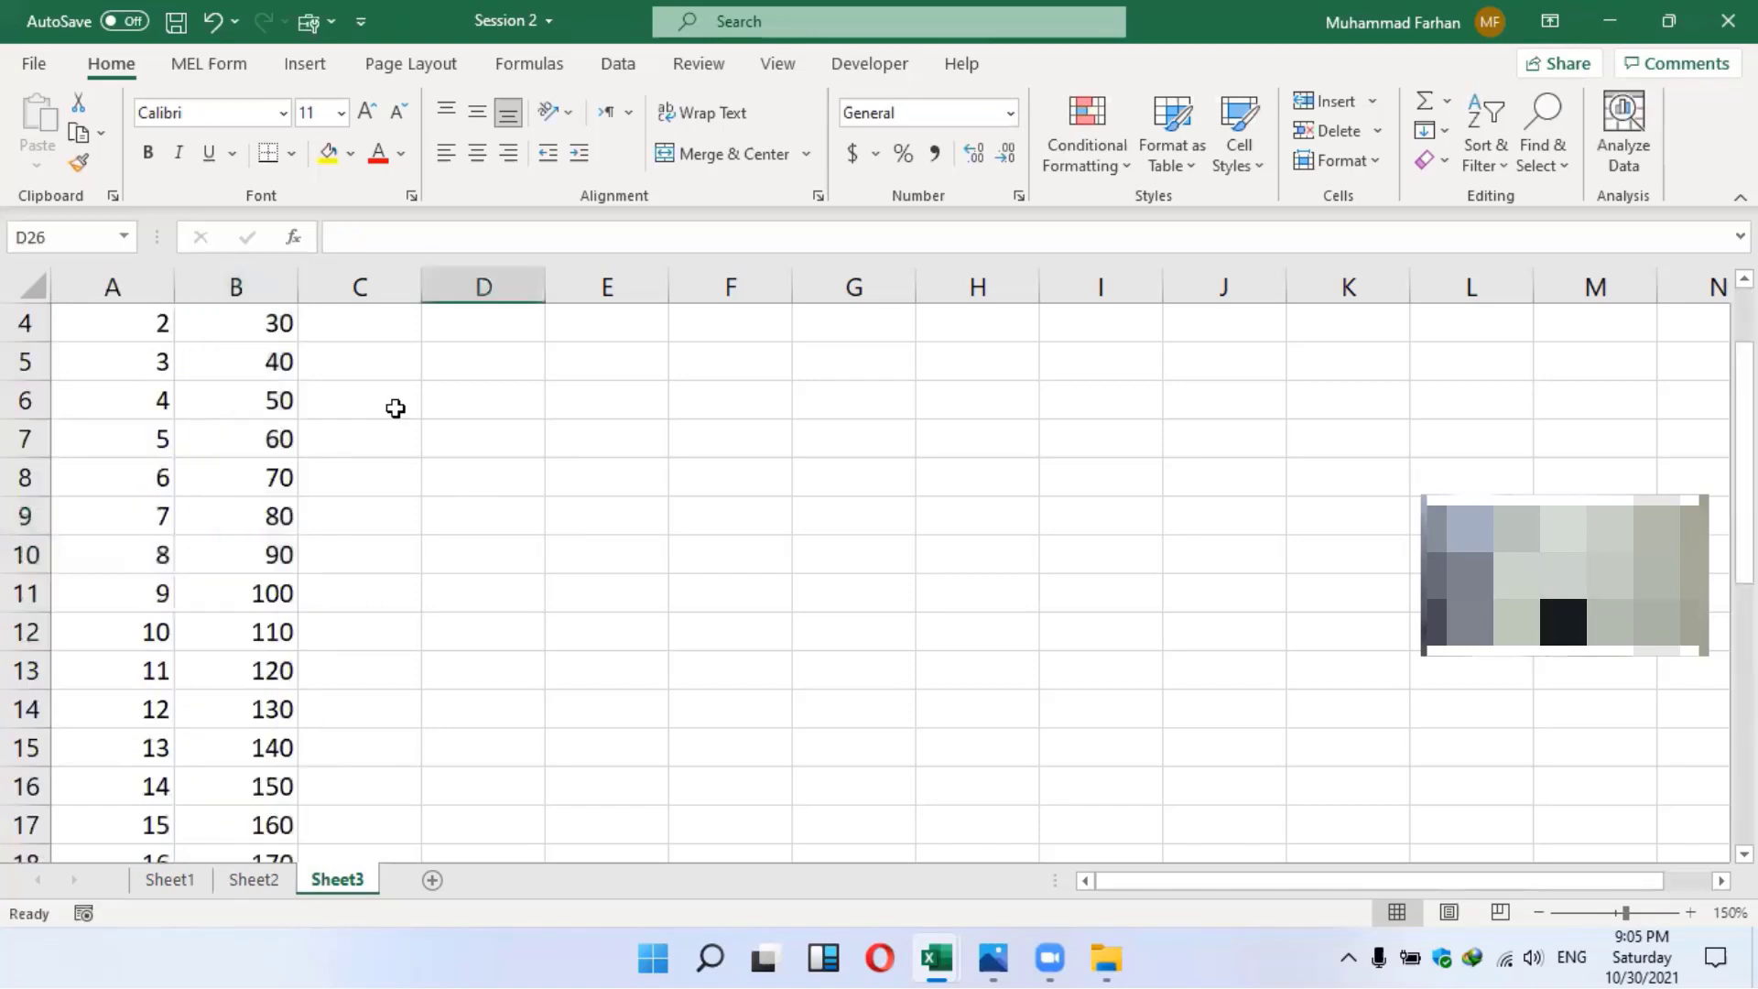
{"action": "scroll", "coordinate": [396, 408], "scroll_direction": "up", "scroll_amount": 1}
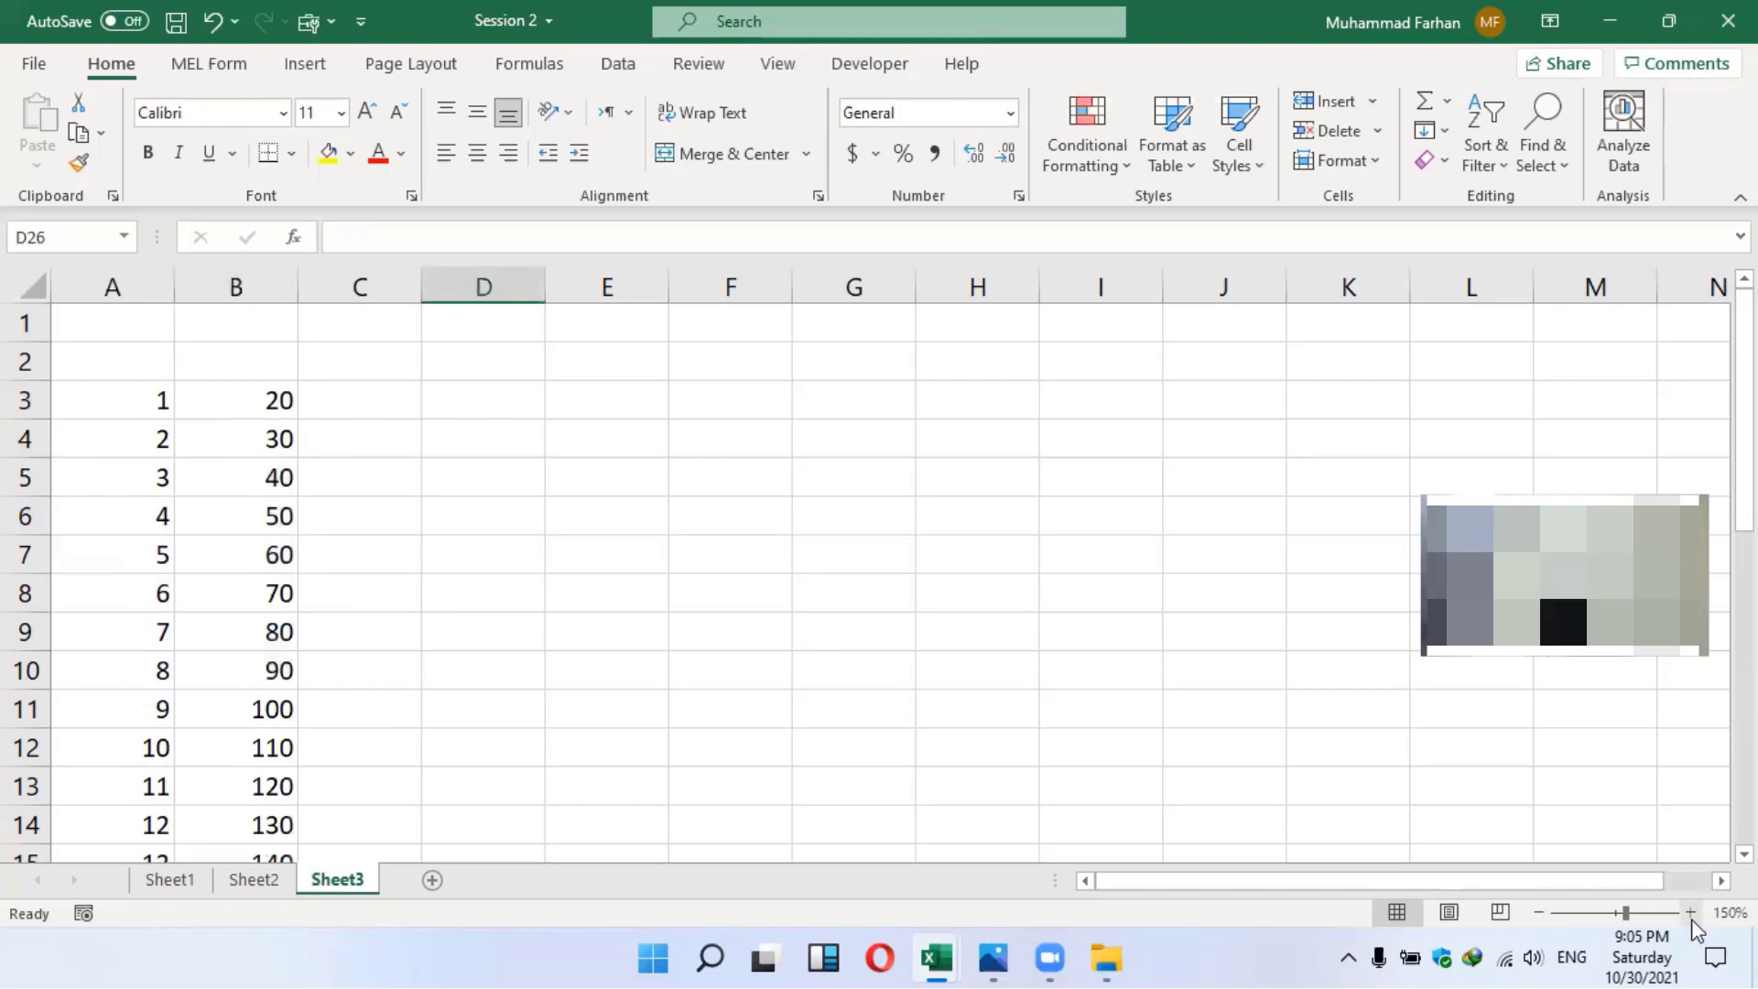
Total the whole of column B in cell D3 with the formula =SUM(B:B)
{"action": "scroll", "coordinate": [608, 407], "scroll_direction": "up", "scroll_amount": 2, "text": "ctrl"}
{"action": "left_click", "coordinate": [588, 333]}
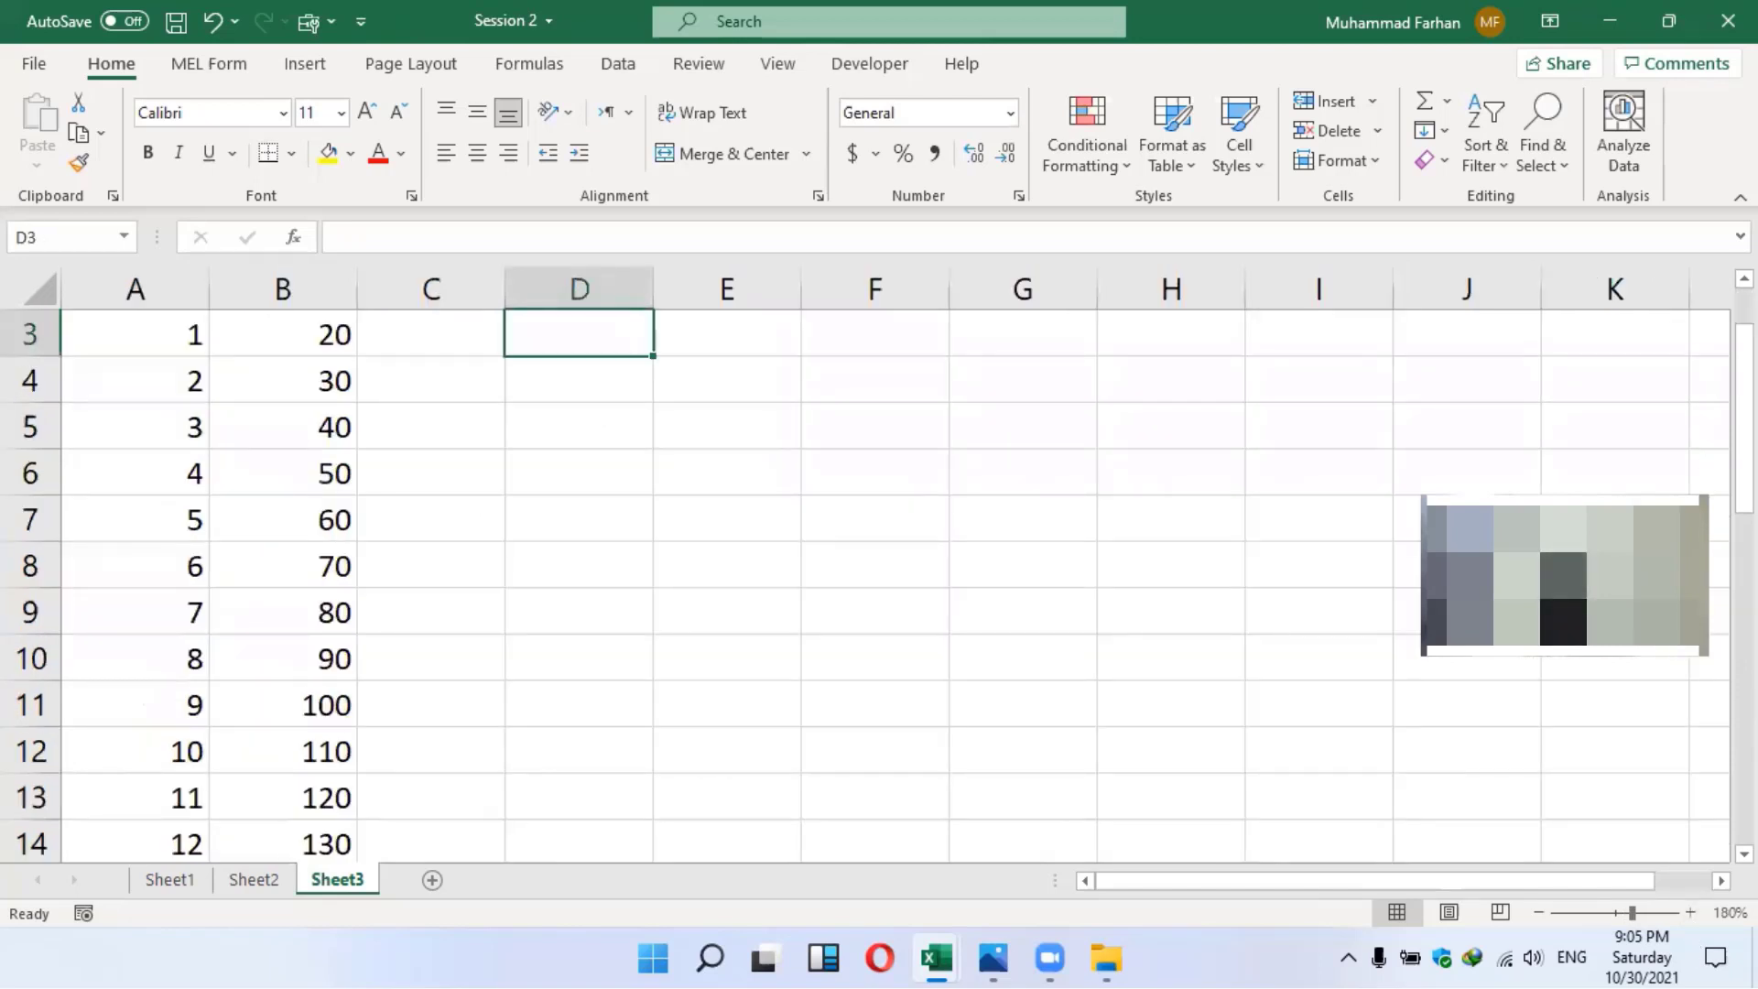
{"action": "scroll", "coordinate": [184, 305], "scroll_direction": "up", "scroll_amount": 1}
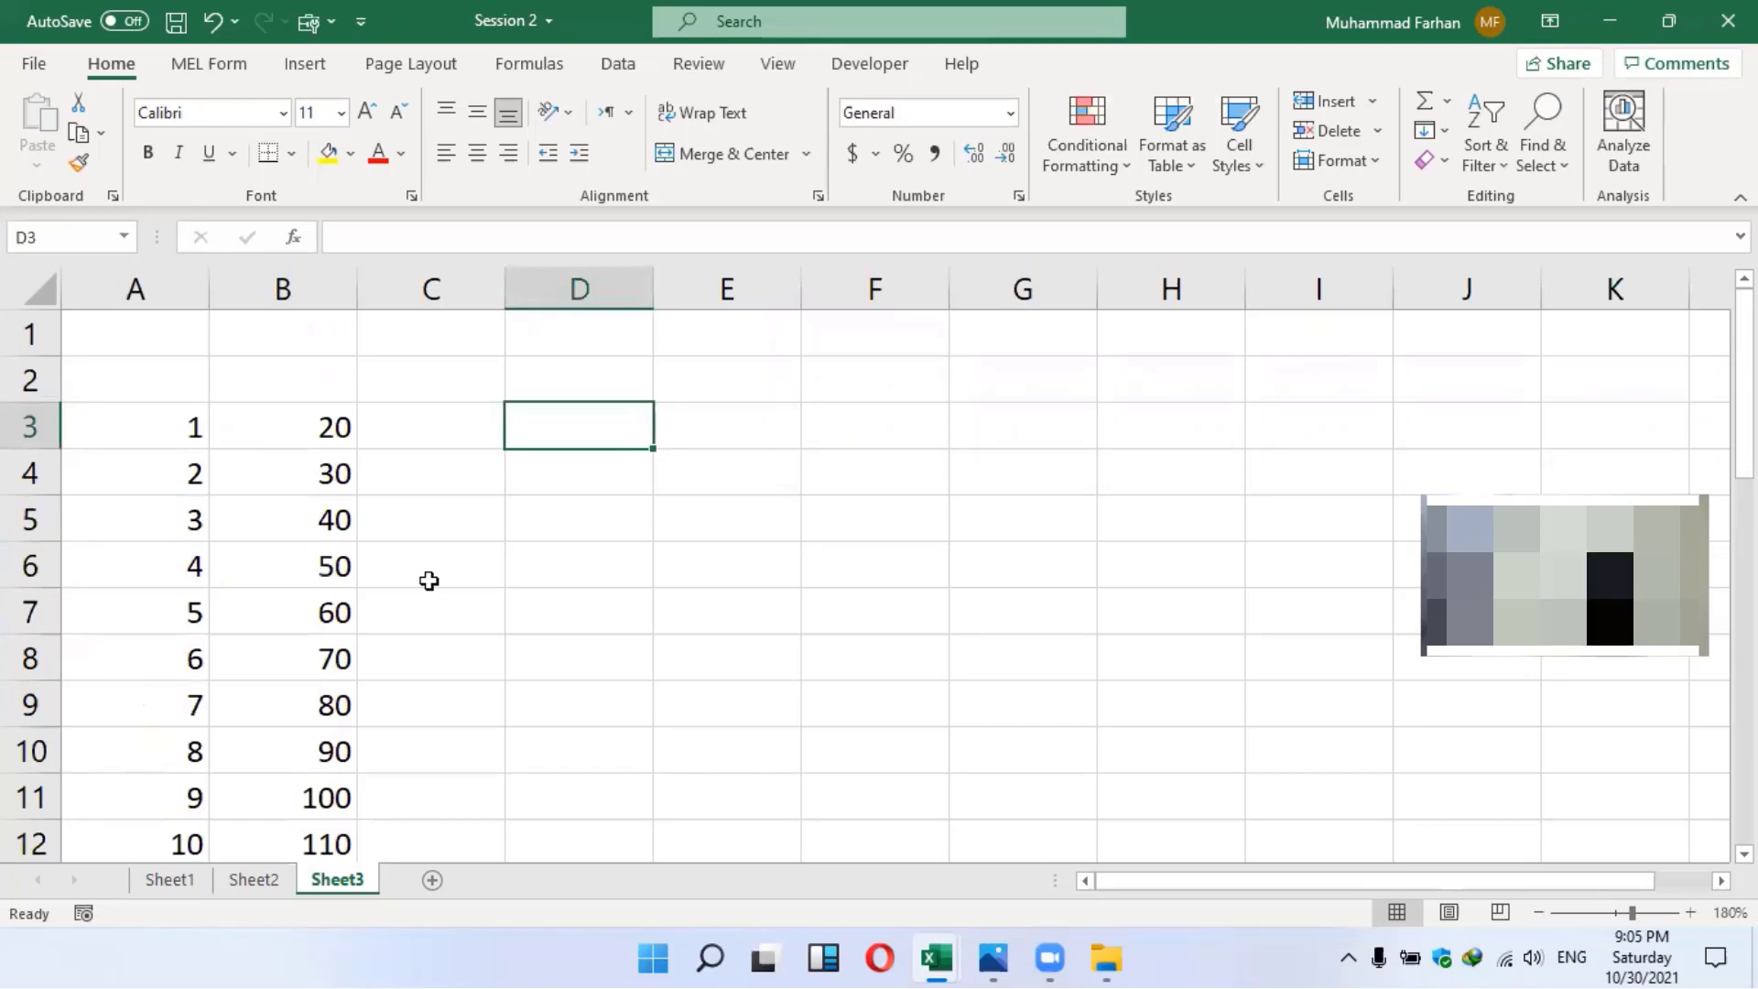
{"action": "type", "text": "=sum"}
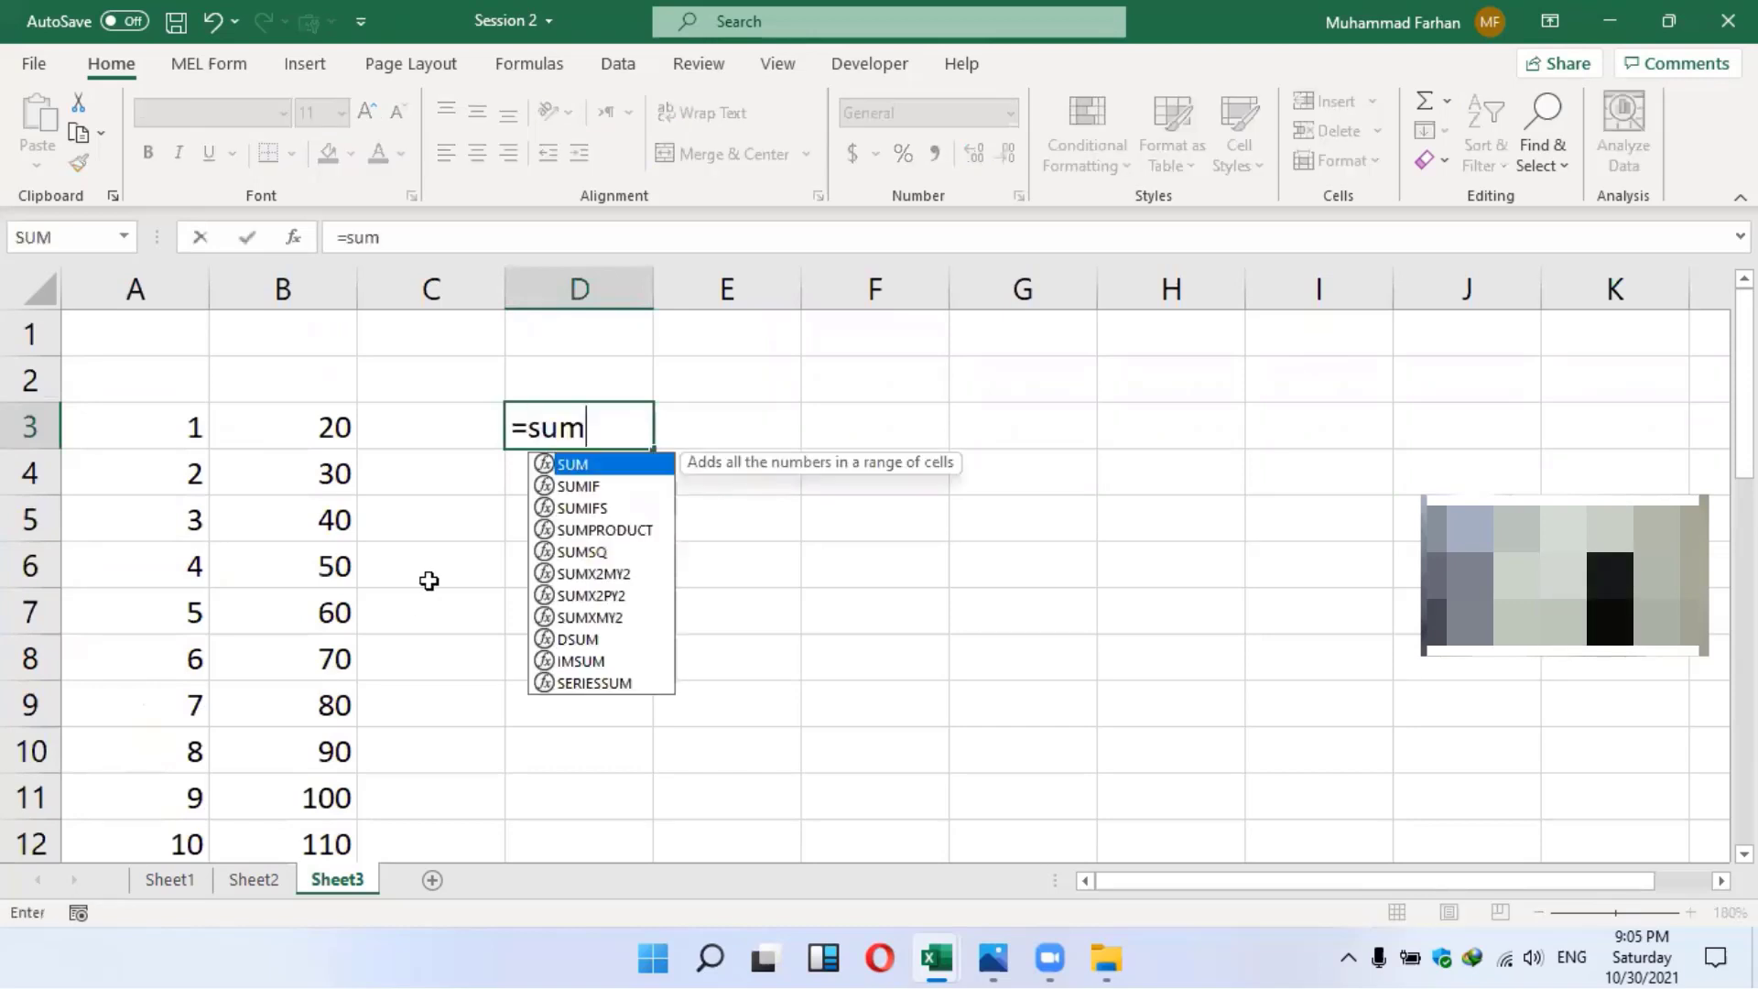
{"action": "type", "text": "("}
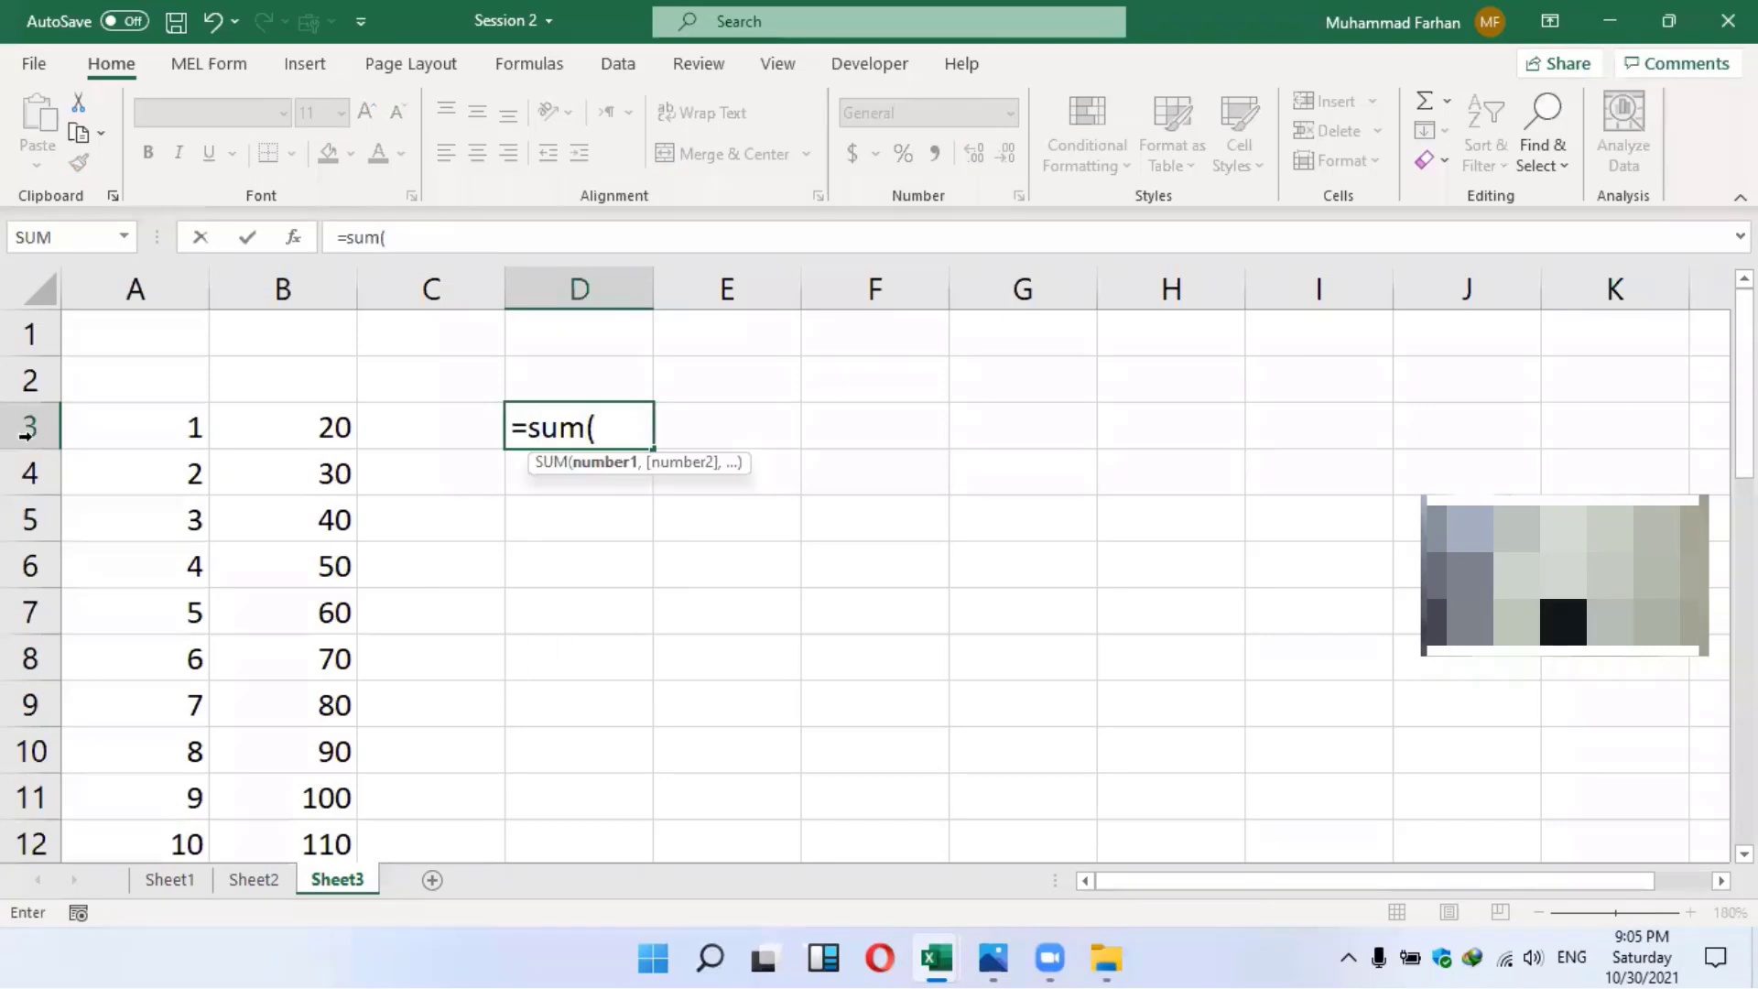
{"action": "left_click", "coordinate": [284, 289]}
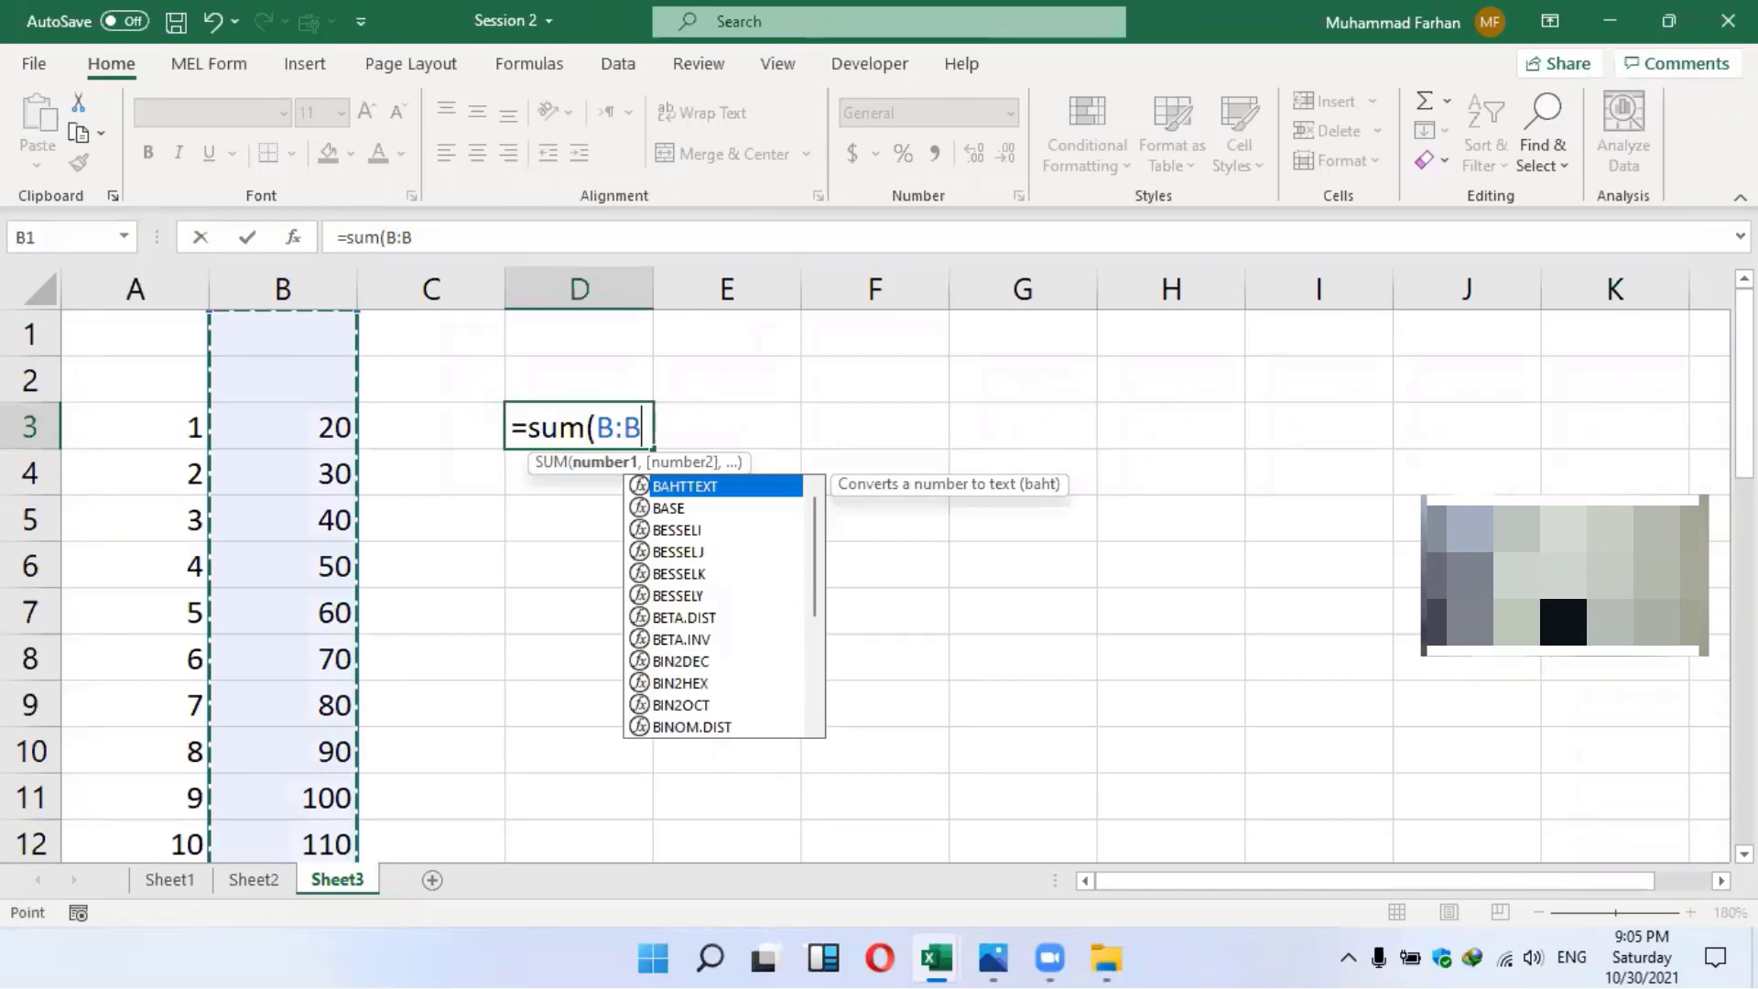
{"action": "left_click_drag", "start_coordinate": [1744, 383], "coordinate": [1743, 749]}
{"action": "scroll", "coordinate": [1339, 614], "scroll_direction": "down", "scroll_amount": 8}
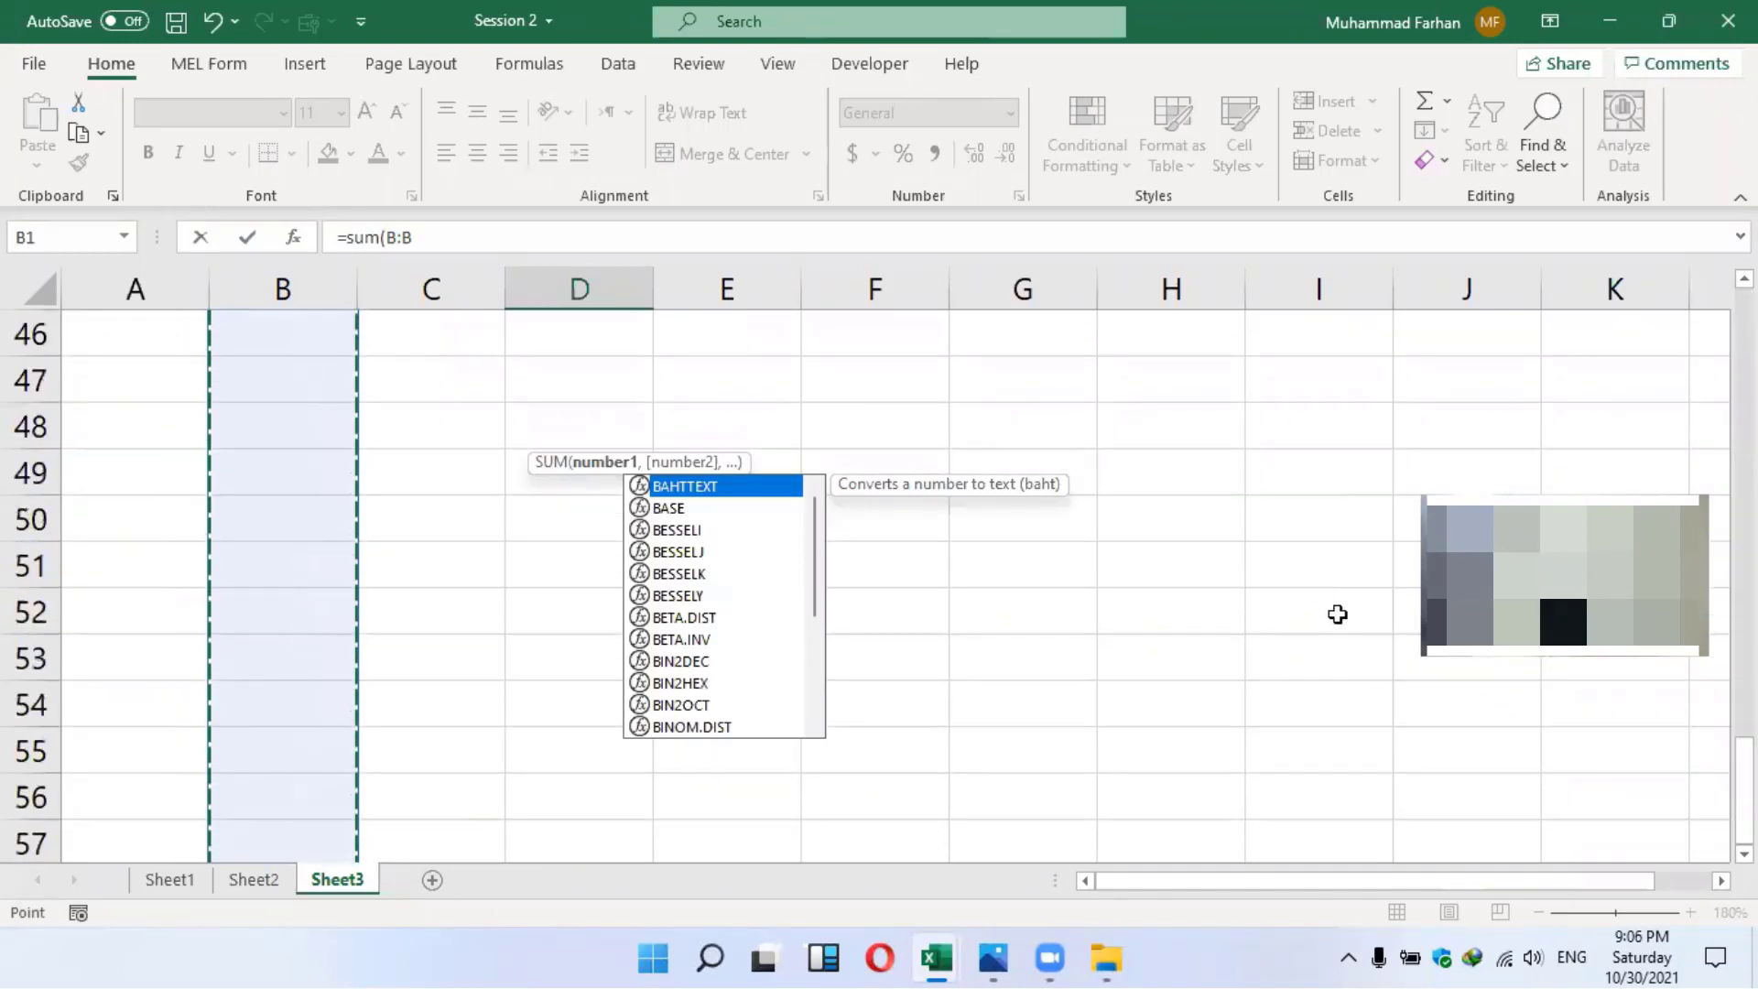
{"action": "scroll", "coordinate": [1338, 614], "scroll_direction": "down", "scroll_amount": 8}
{"action": "scroll", "coordinate": [1337, 614], "scroll_direction": "down", "scroll_amount": 13}
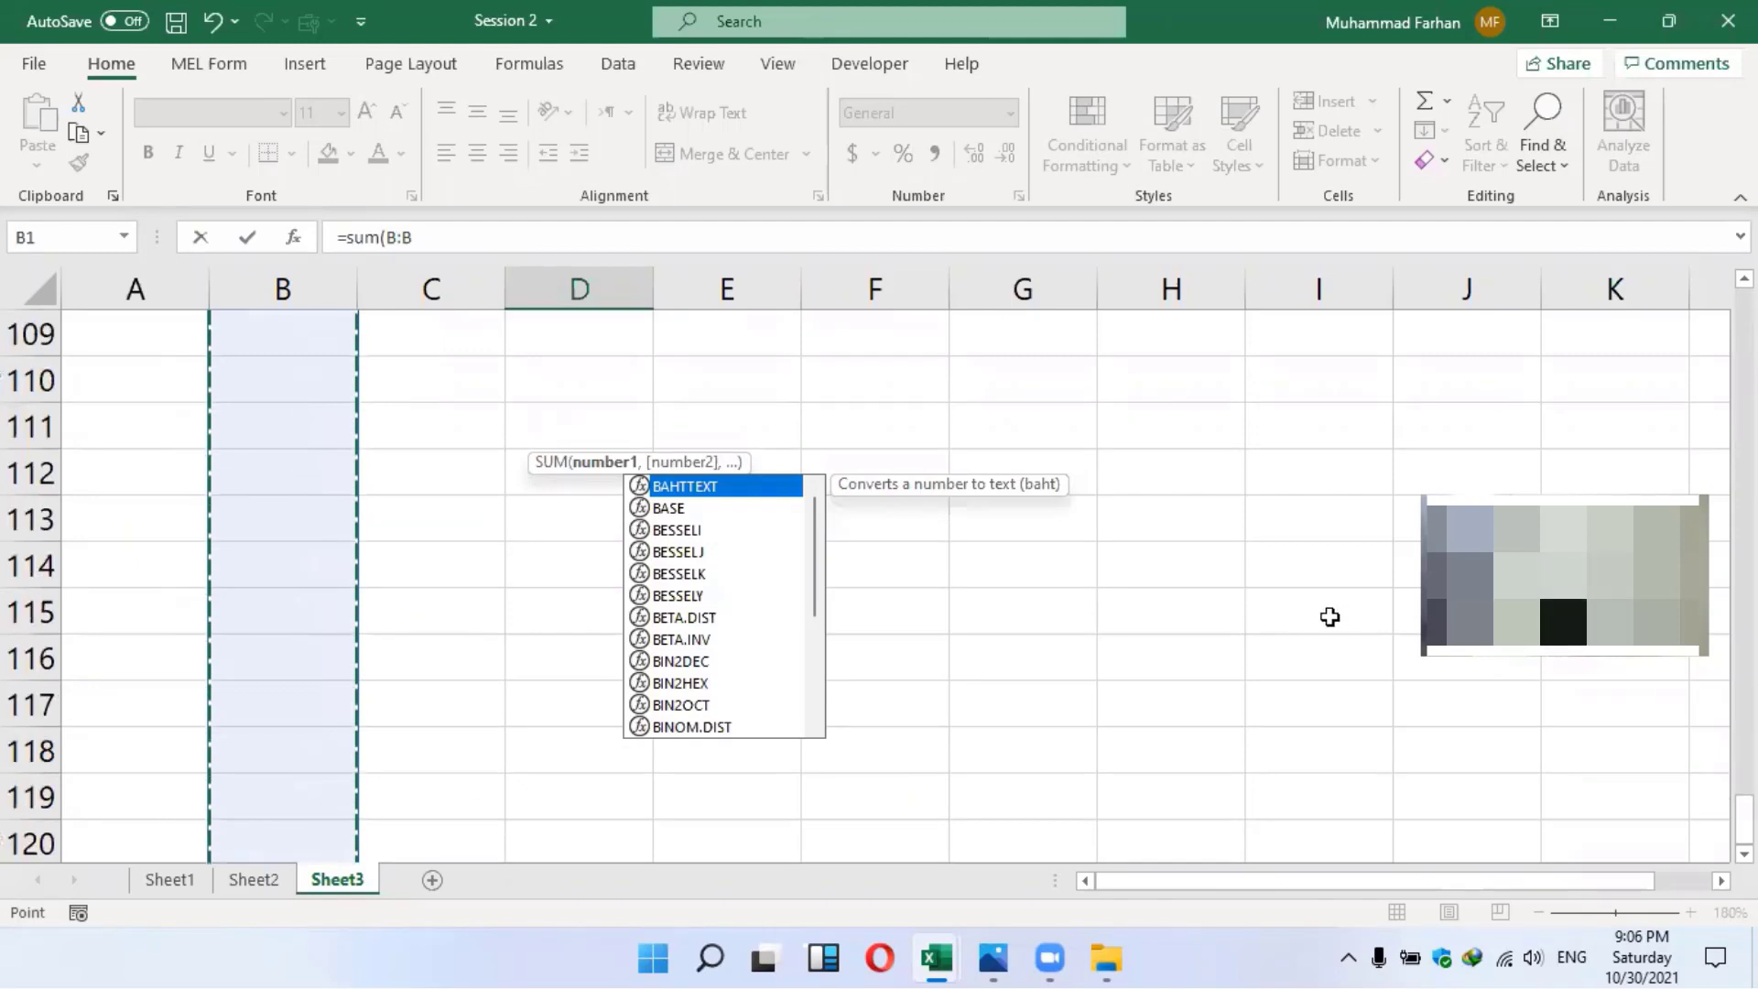
{"action": "scroll", "coordinate": [1331, 614], "scroll_direction": "down", "scroll_amount": 20}
{"action": "scroll", "coordinate": [1329, 620], "scroll_direction": "down", "scroll_amount": 14}
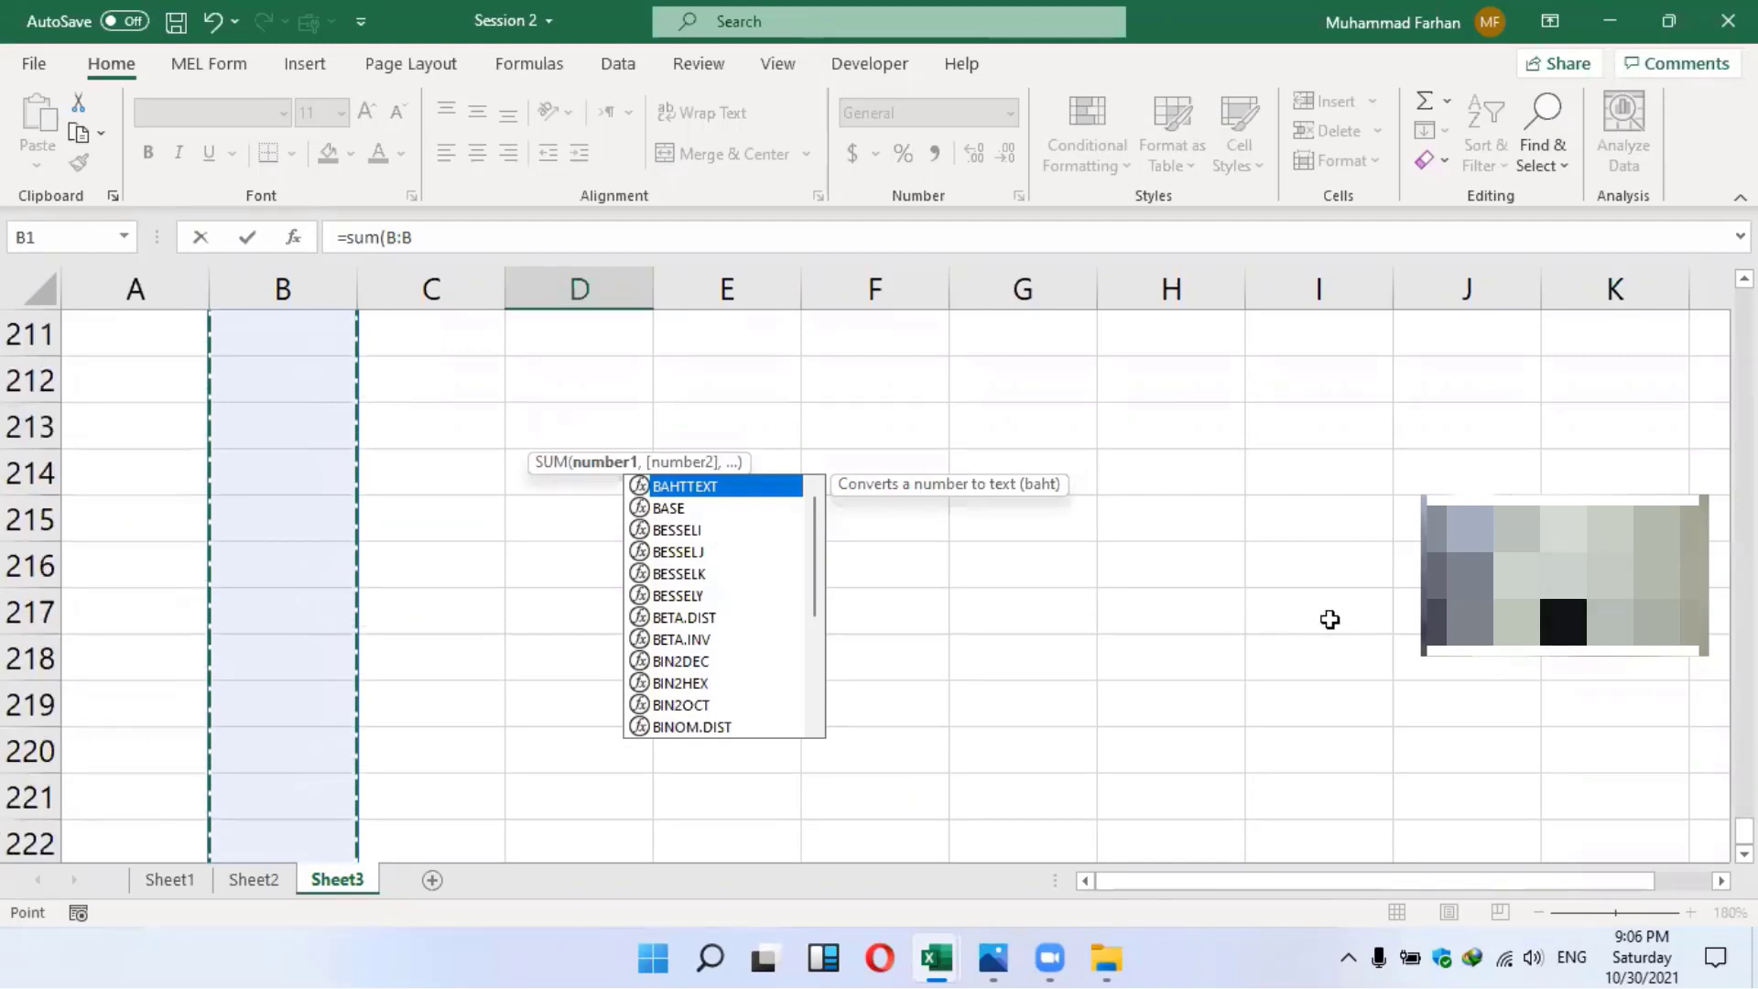
{"action": "left_click_drag", "start_coordinate": [1744, 830], "coordinate": [1744, 294]}
{"action": "key", "text": "Return"}
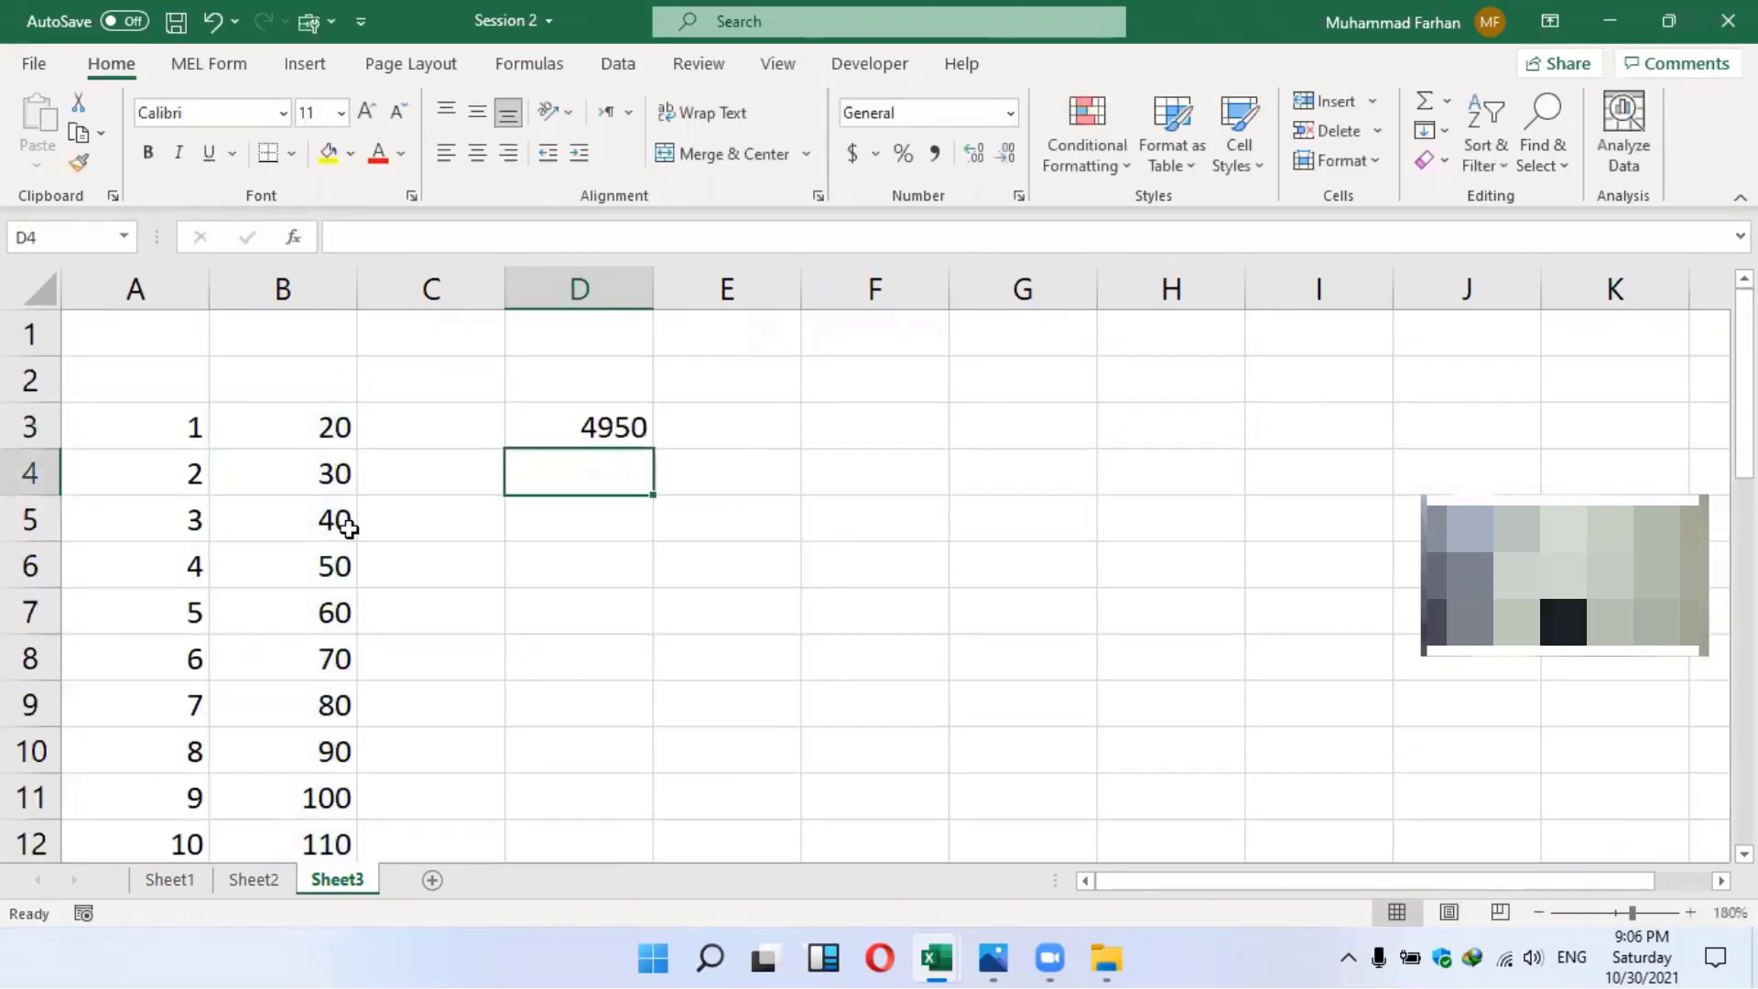
Enter the value 2 in B430, far below the column B data, then check the whole-column total in D3
{"action": "scroll", "coordinate": [349, 535], "scroll_direction": "down", "scroll_amount": 8}
{"action": "scroll", "coordinate": [349, 538], "scroll_direction": "down", "scroll_amount": 7}
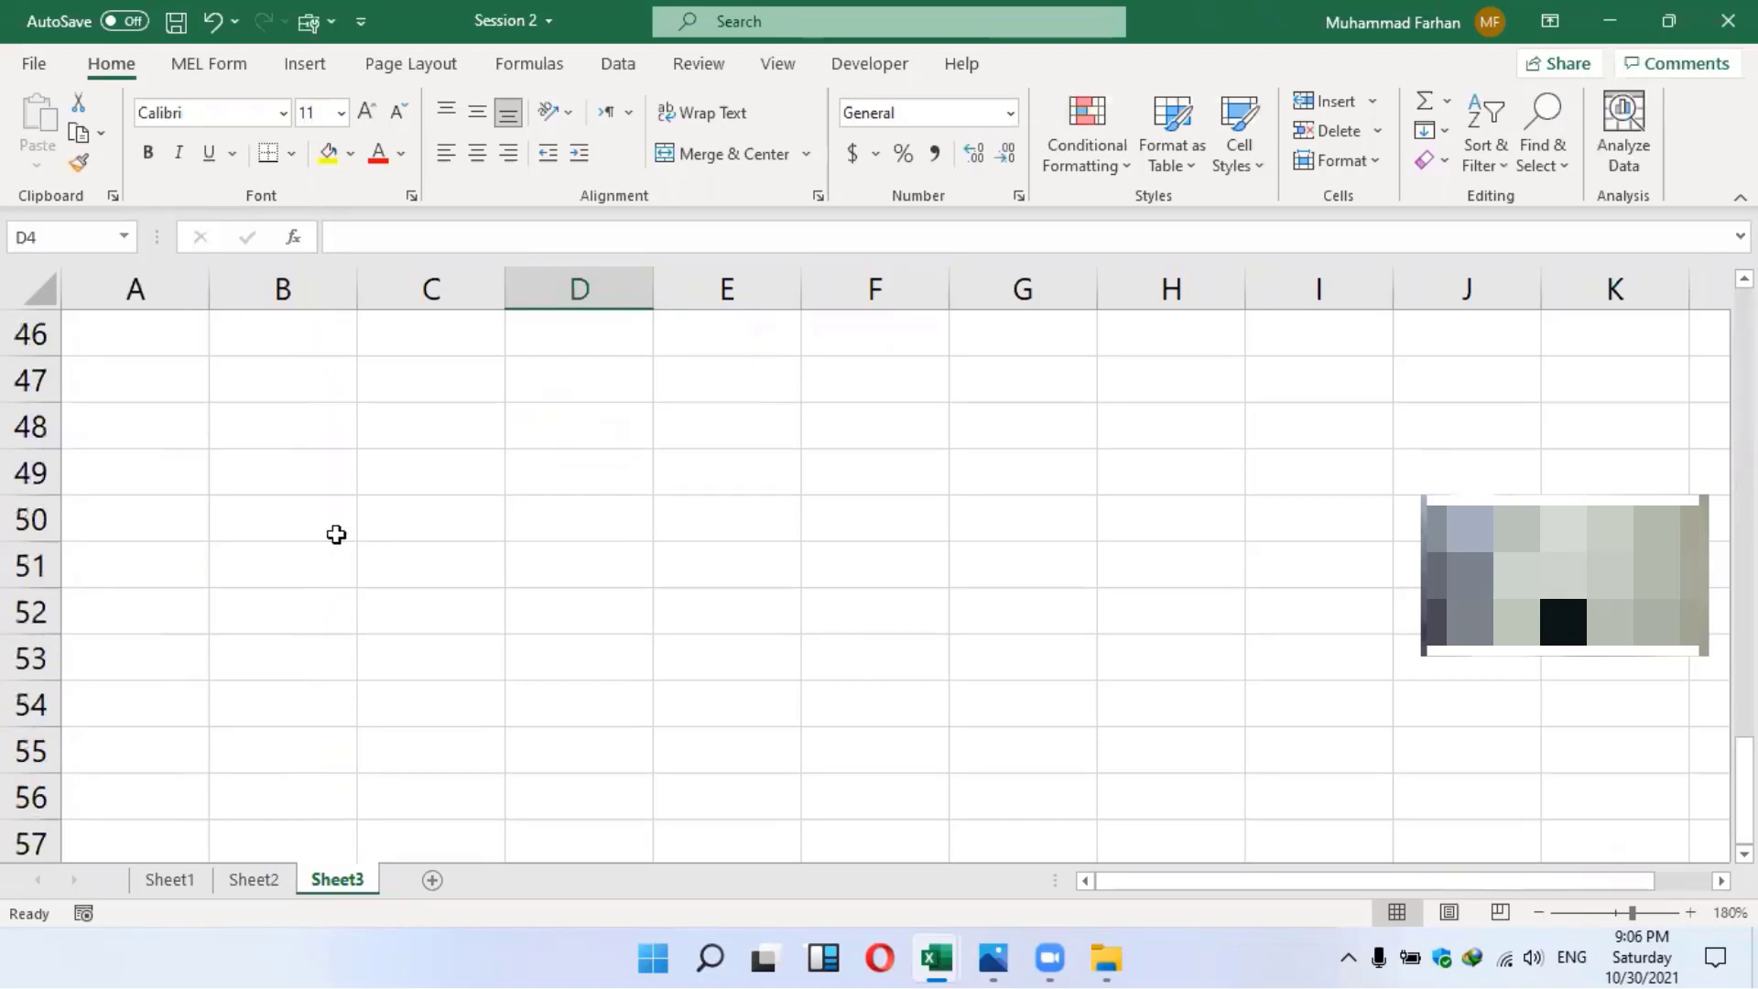
{"action": "scroll", "coordinate": [336, 595], "scroll_direction": "up", "scroll_amount": 8}
{"action": "scroll", "coordinate": [316, 513], "scroll_direction": "down", "scroll_amount": 5}
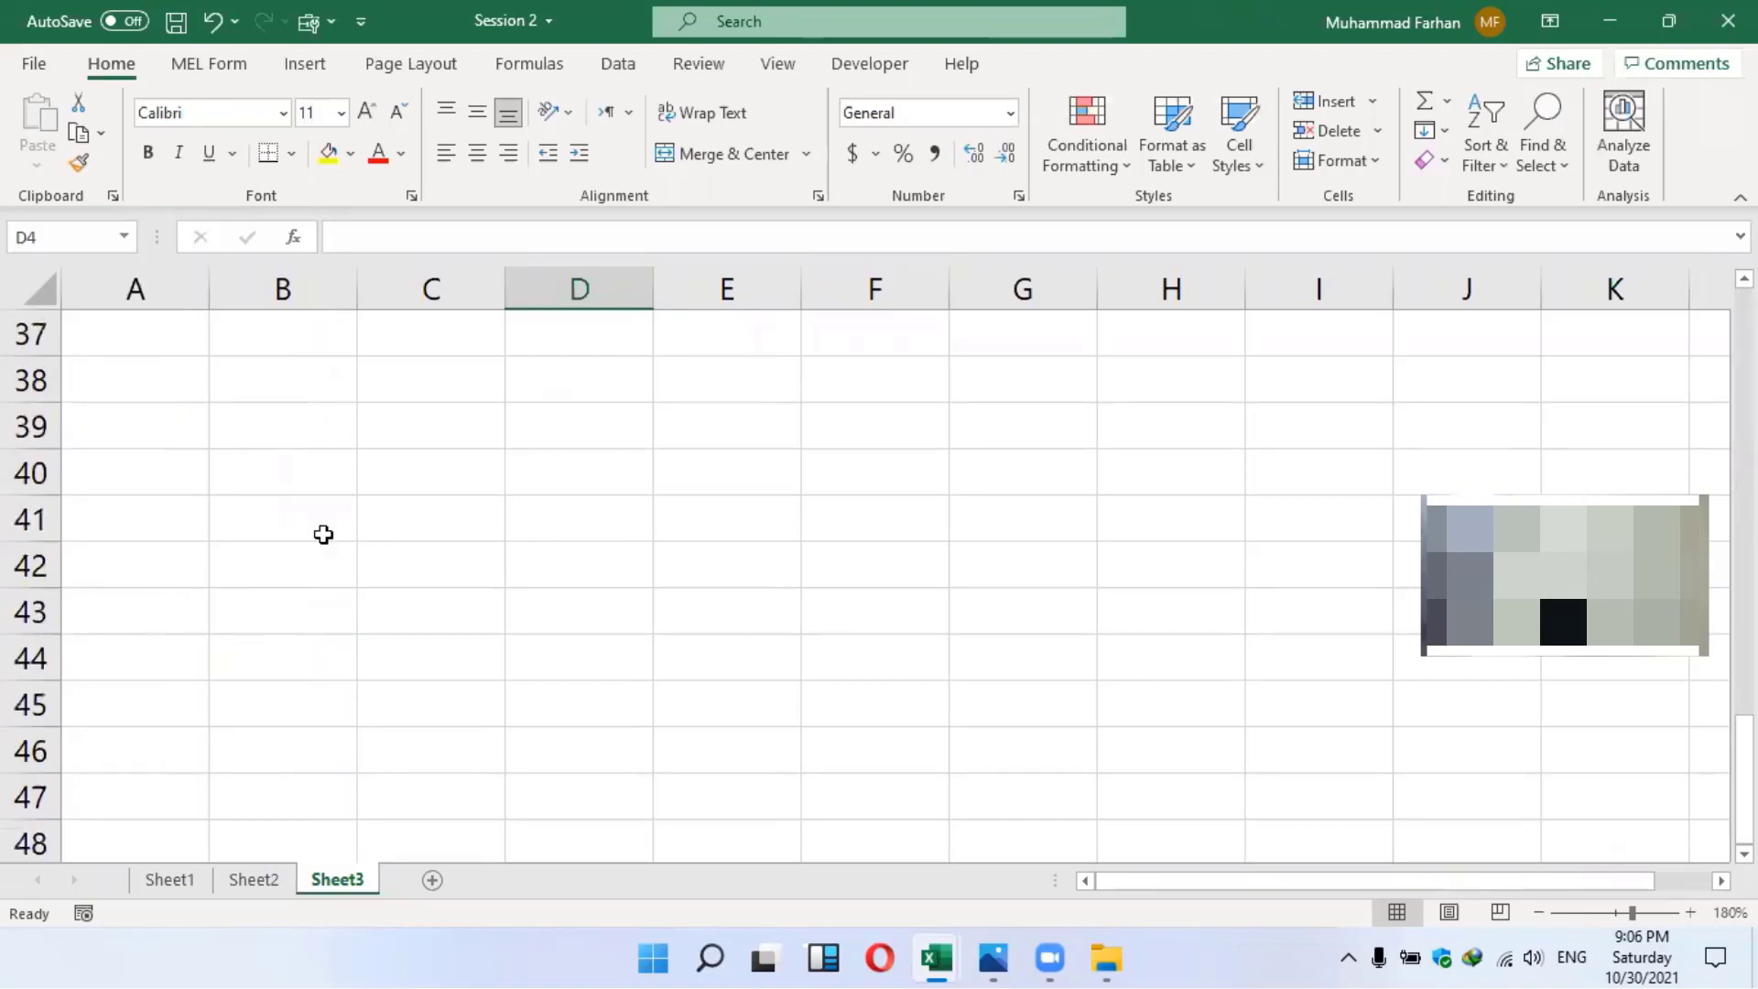
{"action": "scroll", "coordinate": [316, 563], "scroll_direction": "up", "scroll_amount": 3}
{"action": "scroll", "coordinate": [313, 581], "scroll_direction": "down", "scroll_amount": 20}
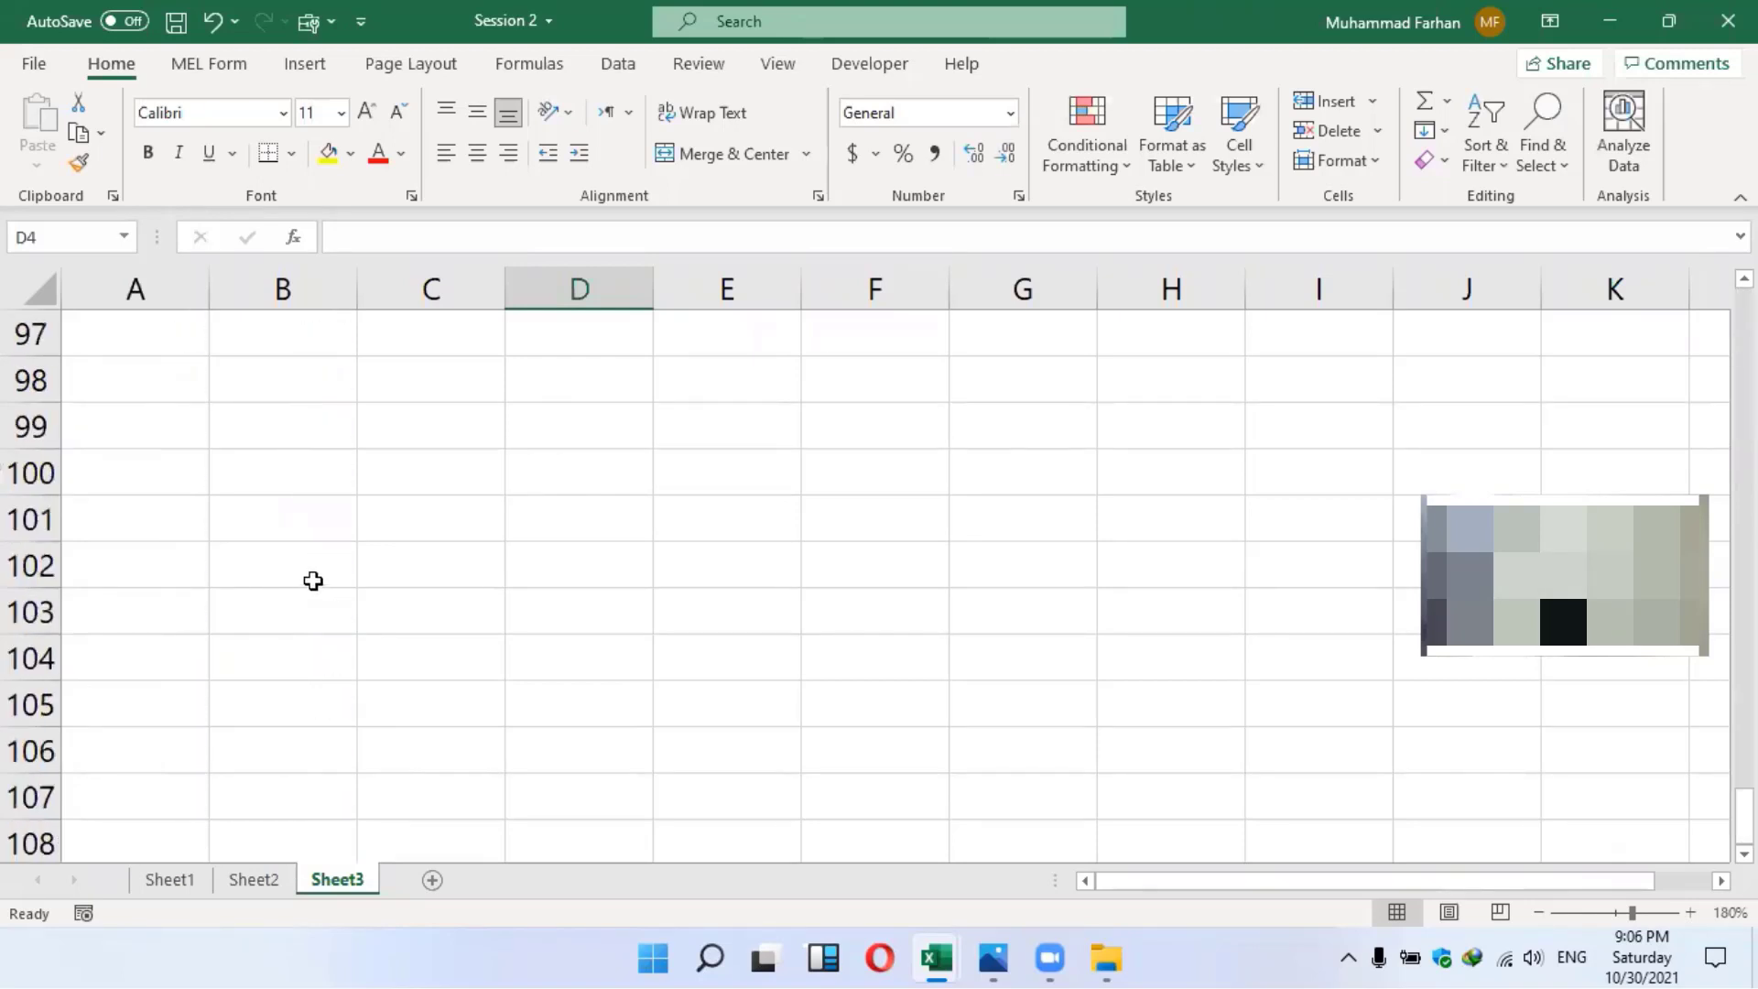
{"action": "scroll", "coordinate": [316, 572], "scroll_direction": "down", "scroll_amount": 18}
{"action": "scroll", "coordinate": [316, 566], "scroll_direction": "down", "scroll_amount": 10}
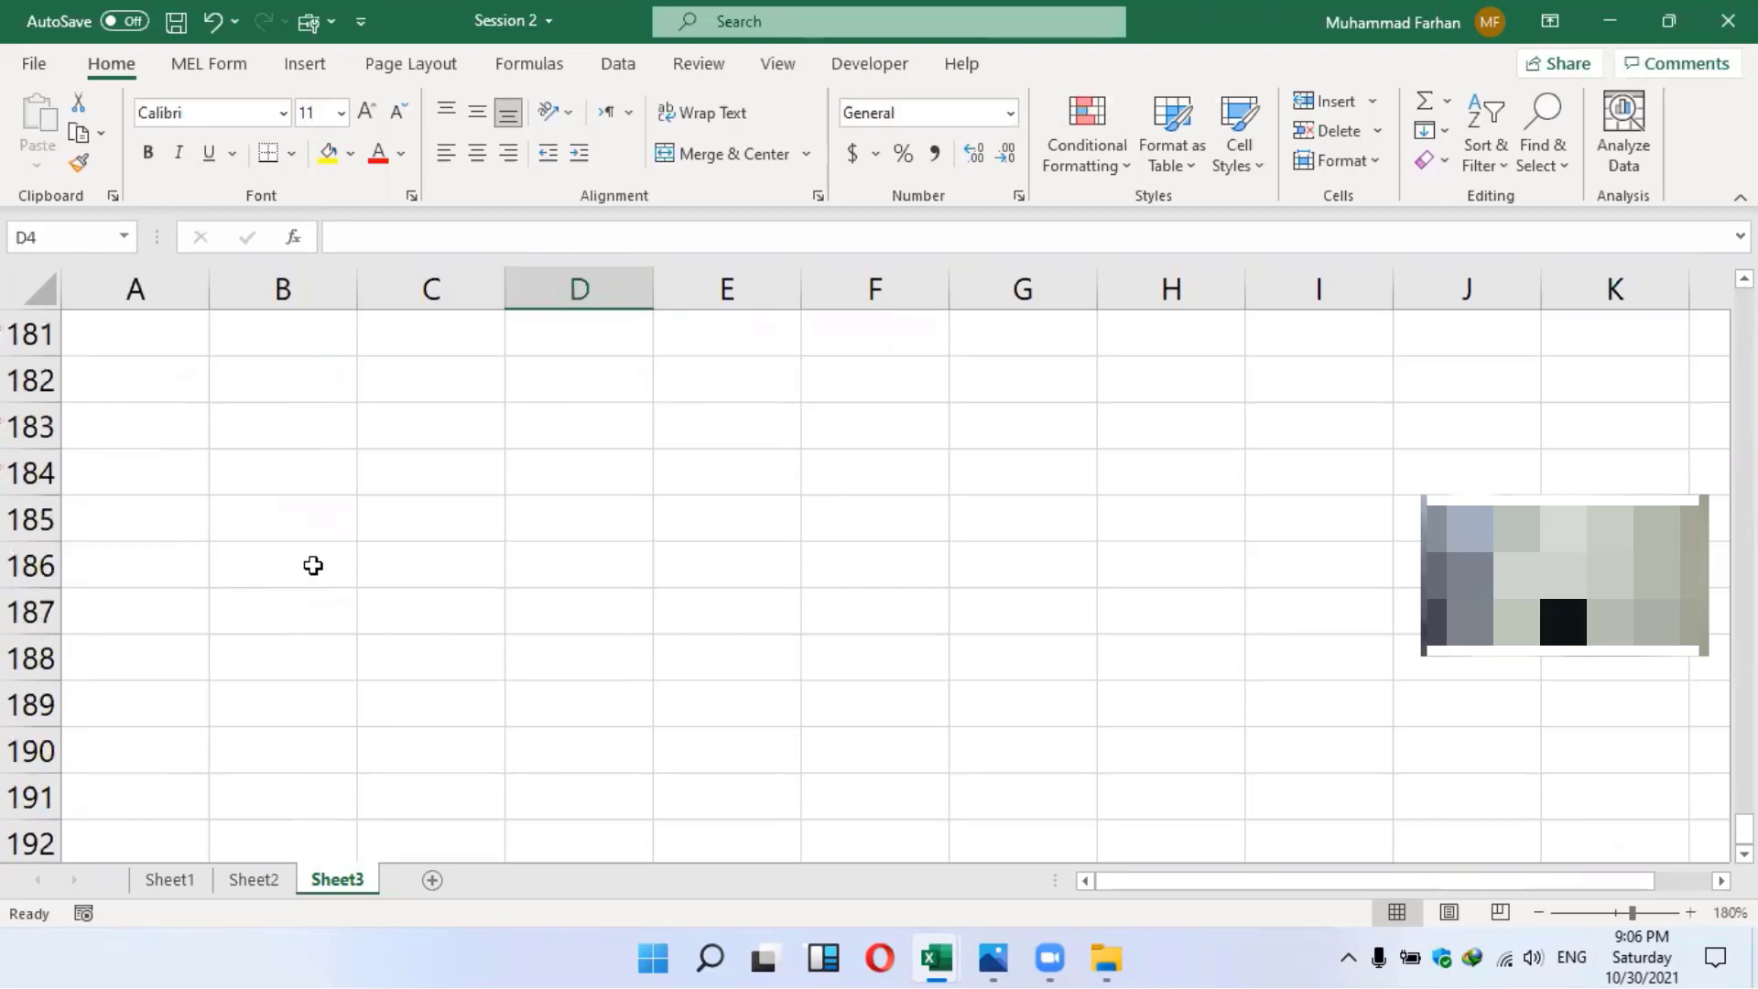
{"action": "scroll", "coordinate": [311, 563], "scroll_direction": "down", "scroll_amount": 20}
{"action": "scroll", "coordinate": [308, 555], "scroll_direction": "down", "scroll_amount": 20}
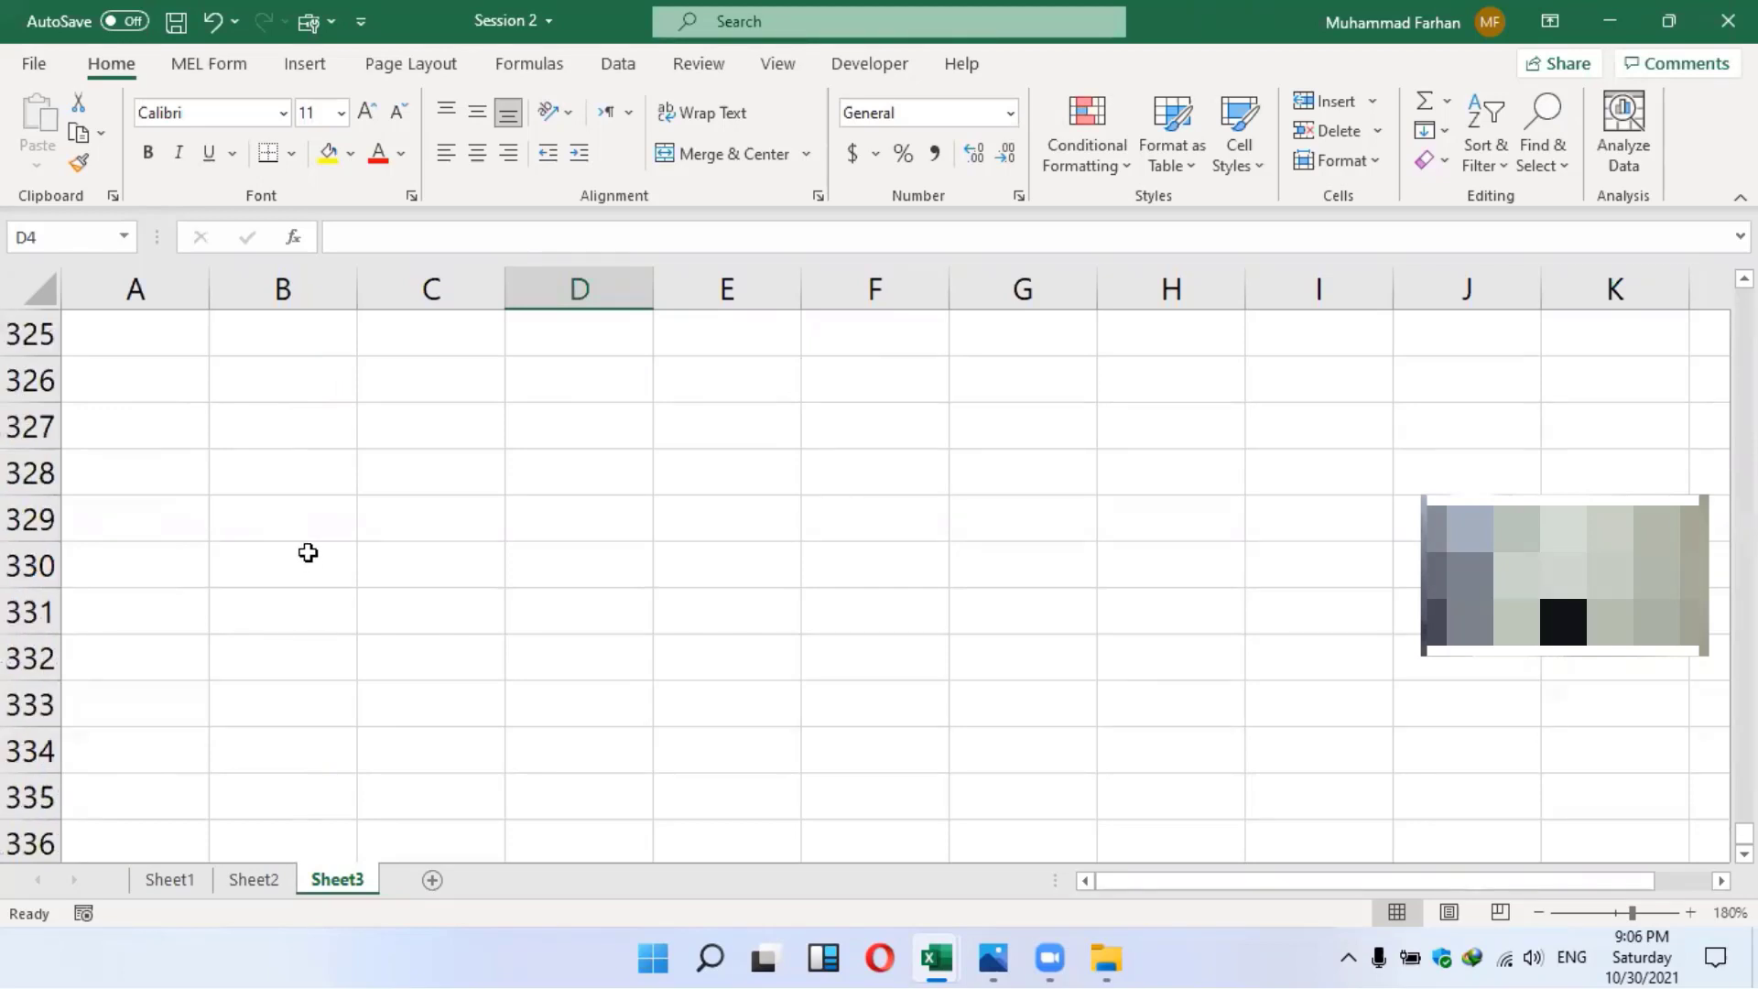
{"action": "scroll", "coordinate": [307, 548], "scroll_direction": "down", "scroll_amount": 20}
{"action": "scroll", "coordinate": [307, 545], "scroll_direction": "down", "scroll_amount": 11}
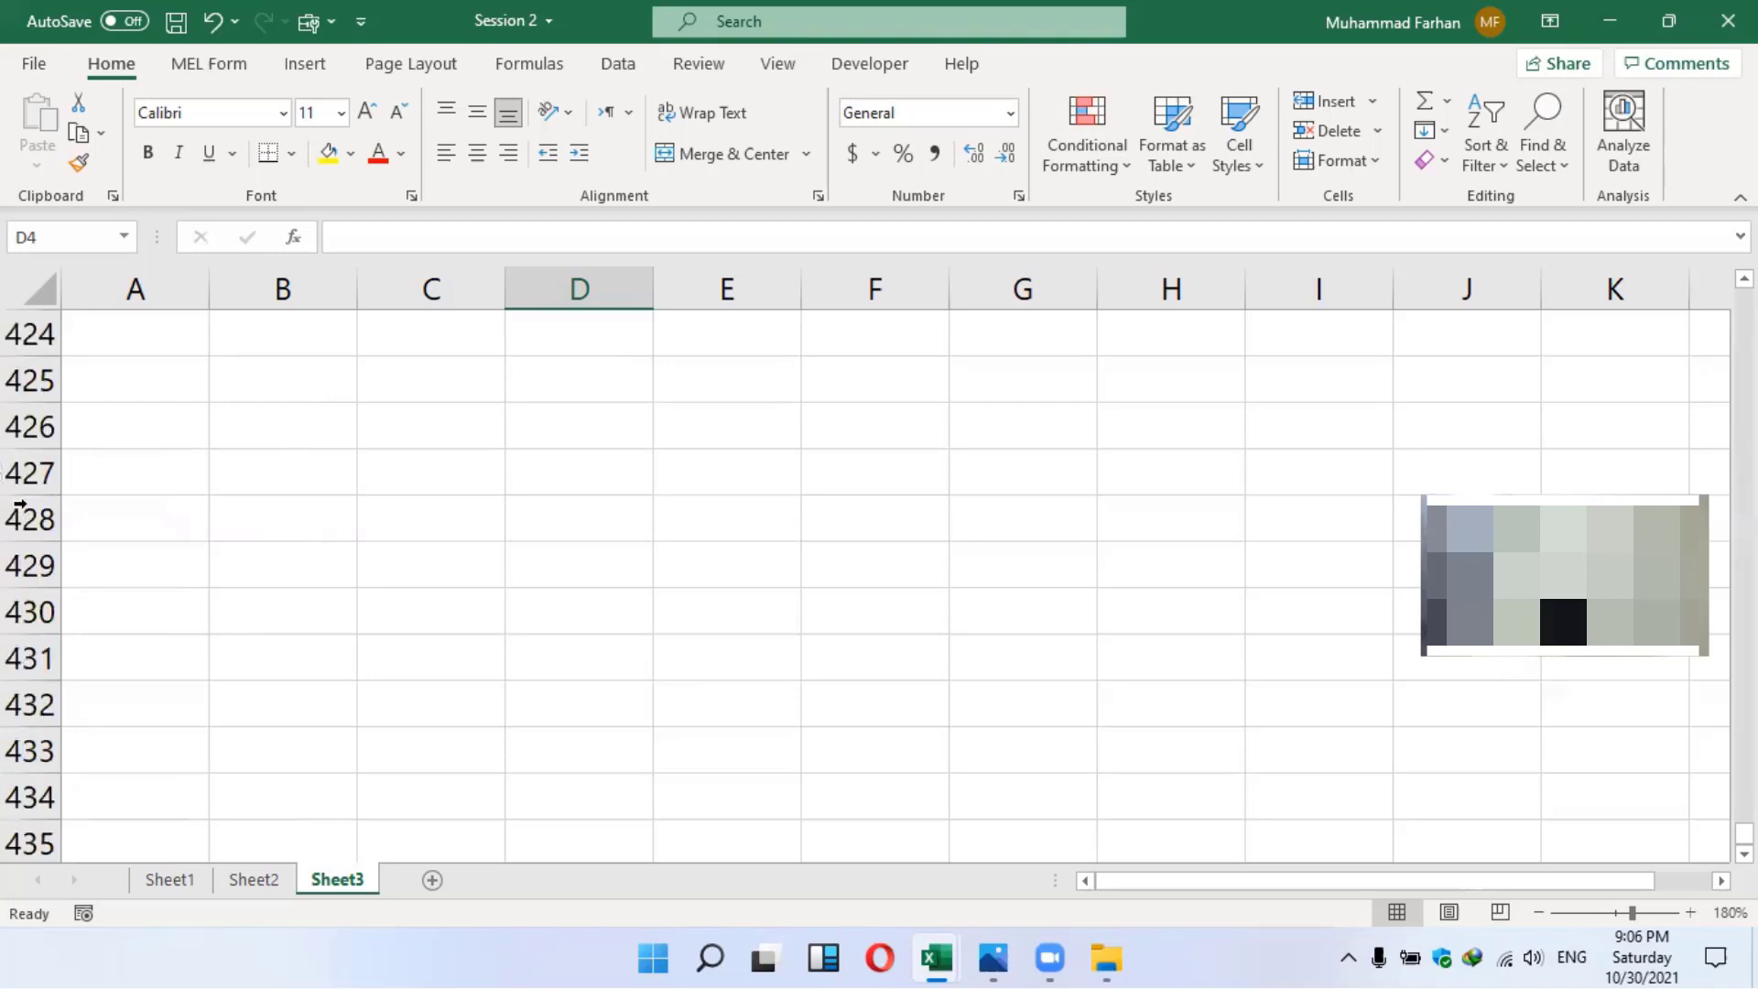
{"action": "left_click", "coordinate": [261, 611]}
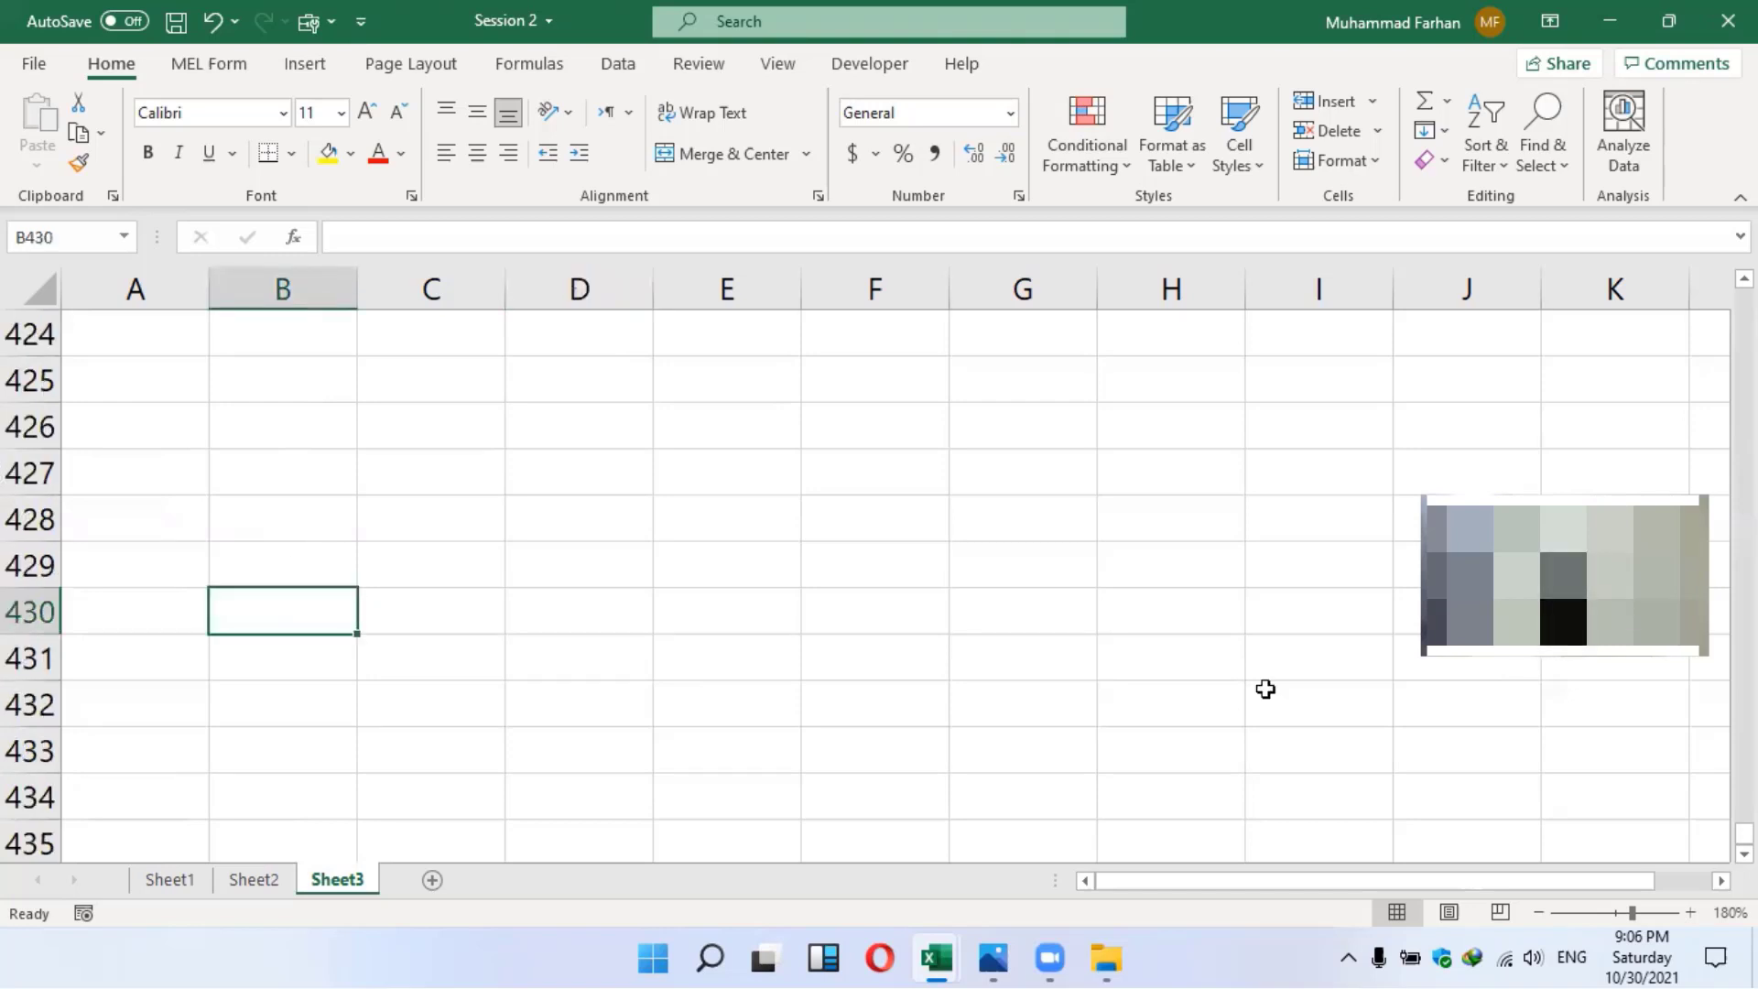
{"action": "mouse_move", "coordinate": [1743, 835]}
{"action": "left_mouse_down"}
{"action": "mouse_move", "coordinate": [1743, 297]}
{"action": "mouse_move", "coordinate": [1743, 835]}
{"action": "left_mouse_up"}
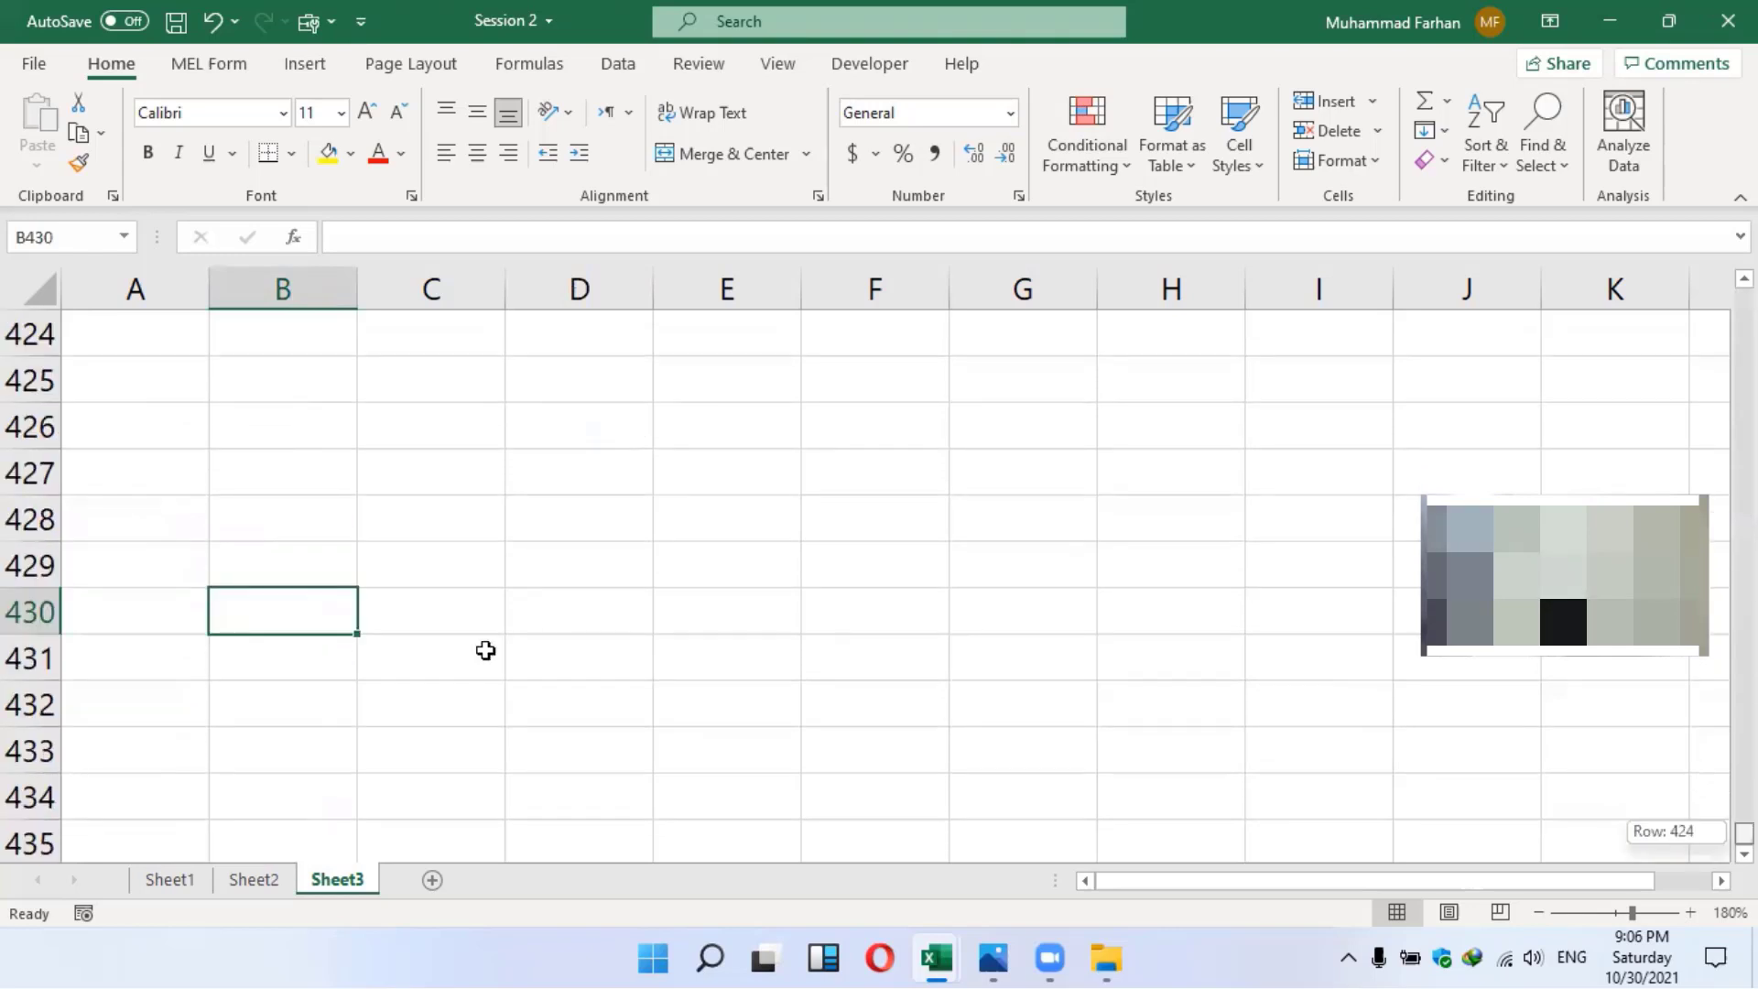
{"action": "type", "text": "2"}
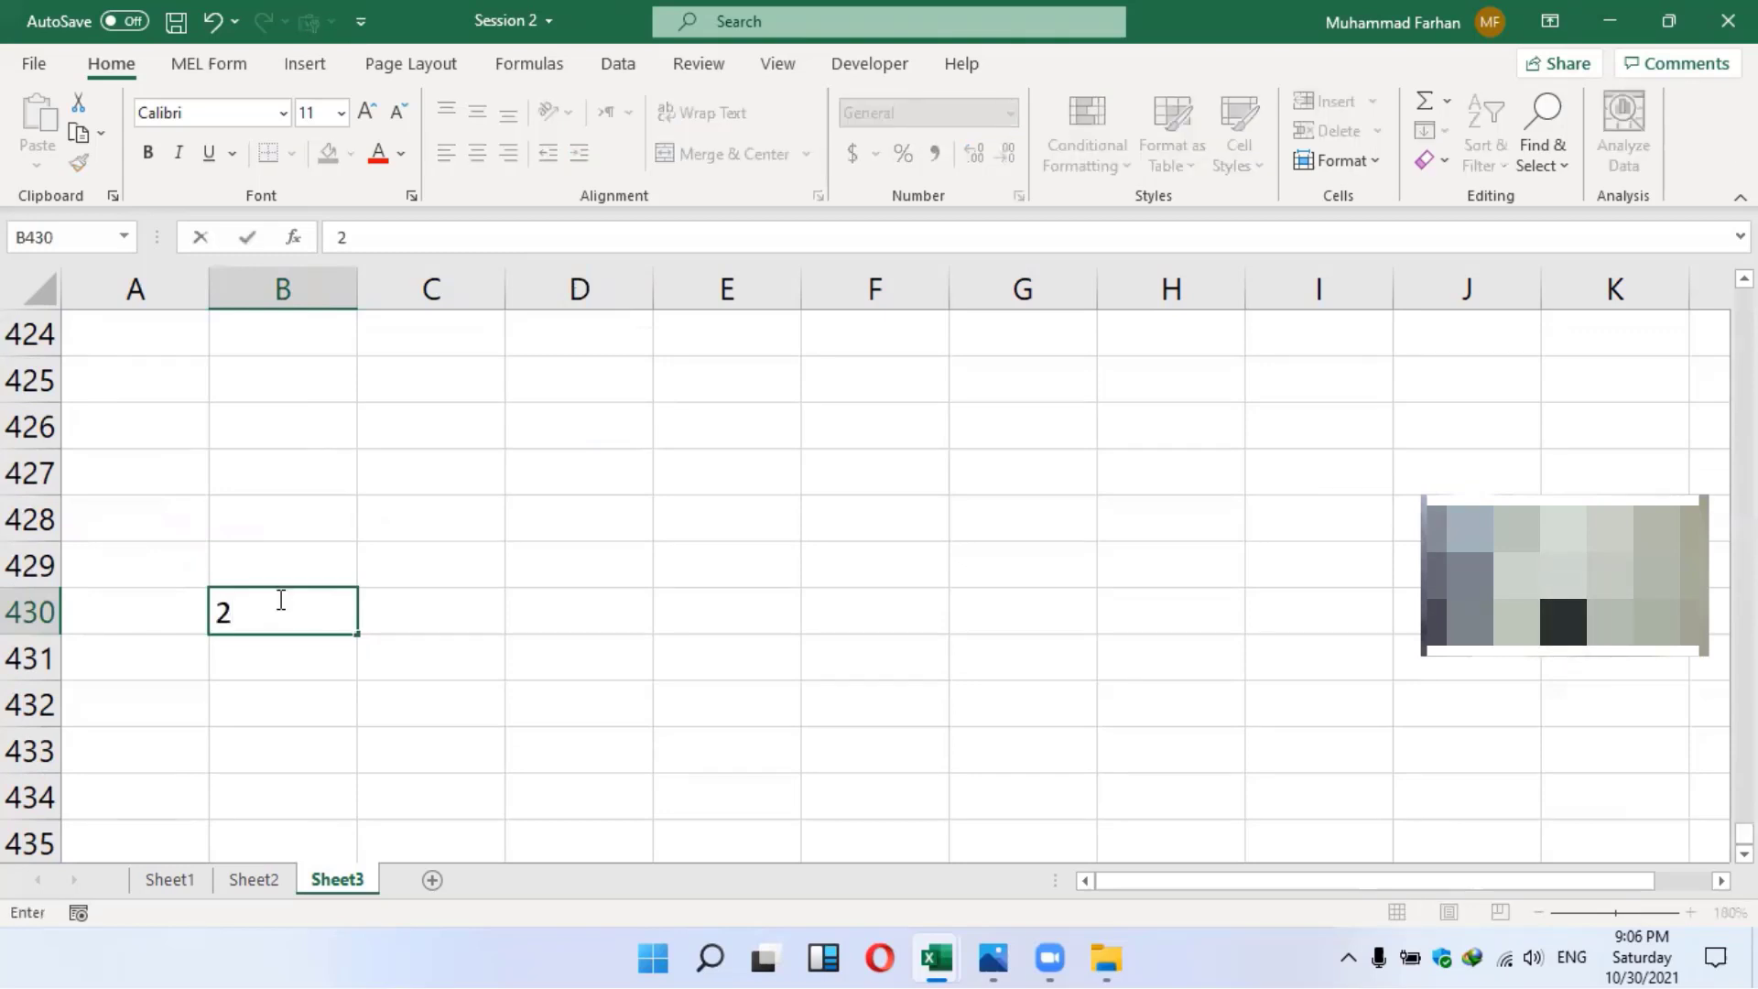
{"action": "key", "text": "Return"}
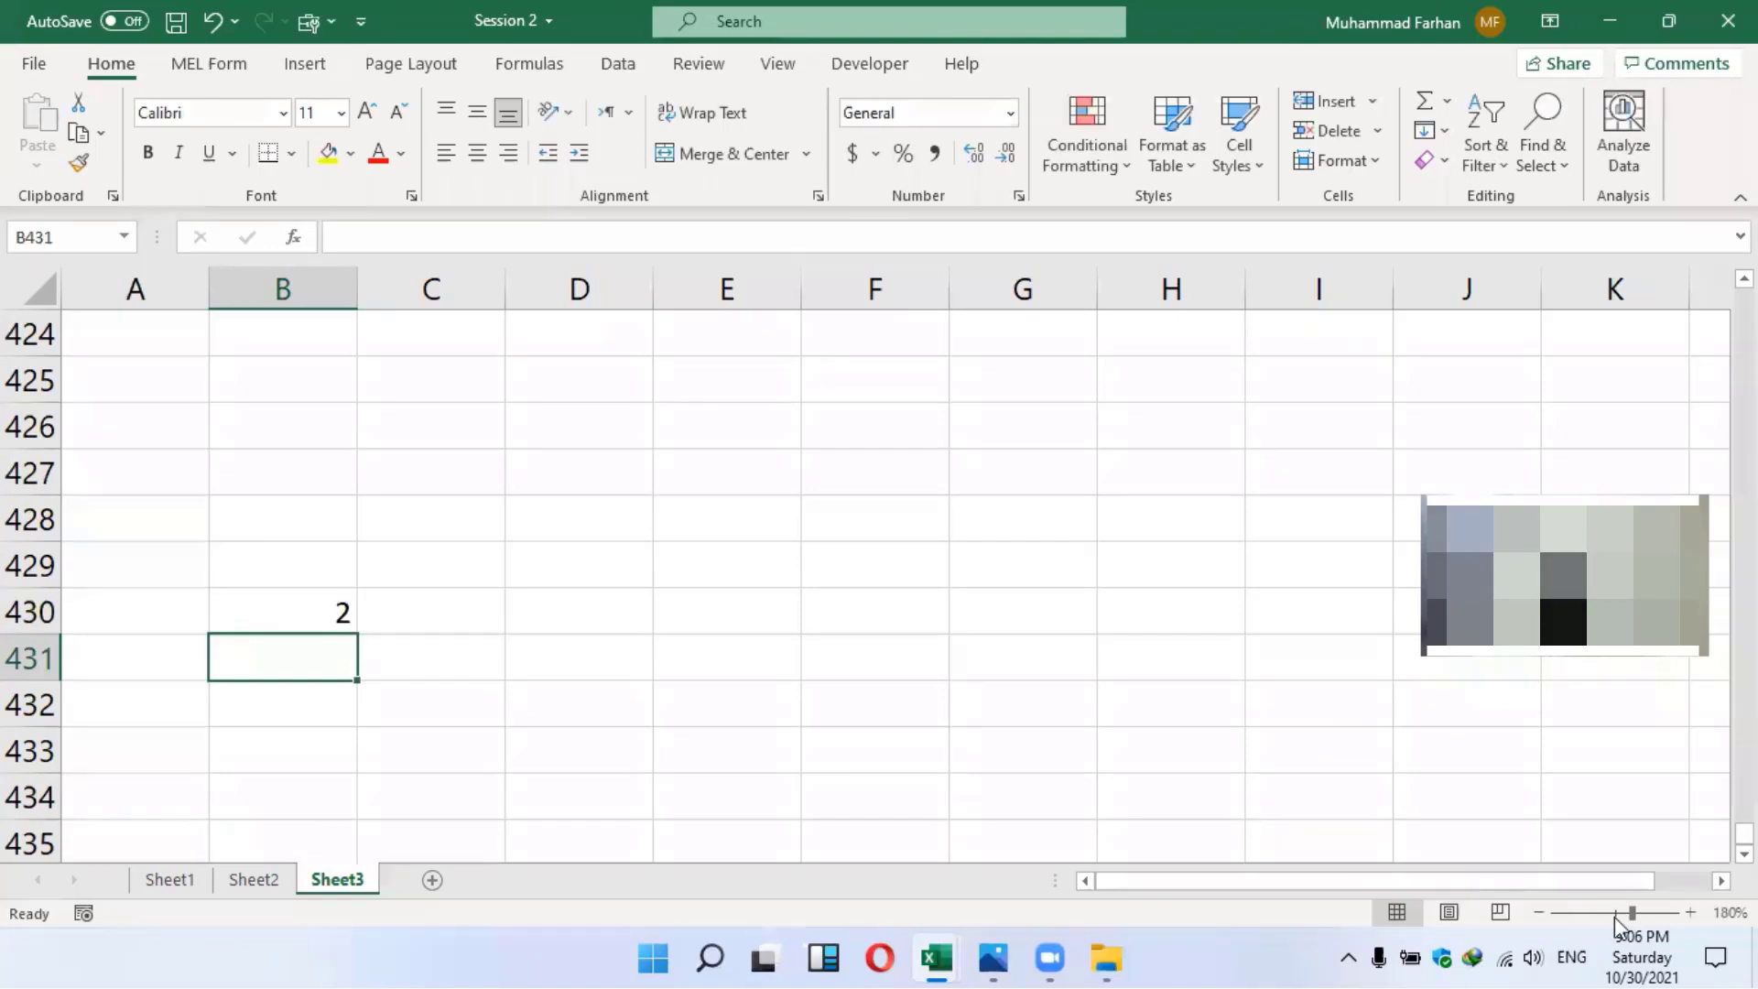
{"action": "scroll", "coordinate": [827, 525], "scroll_direction": "up", "scroll_amount": 20}
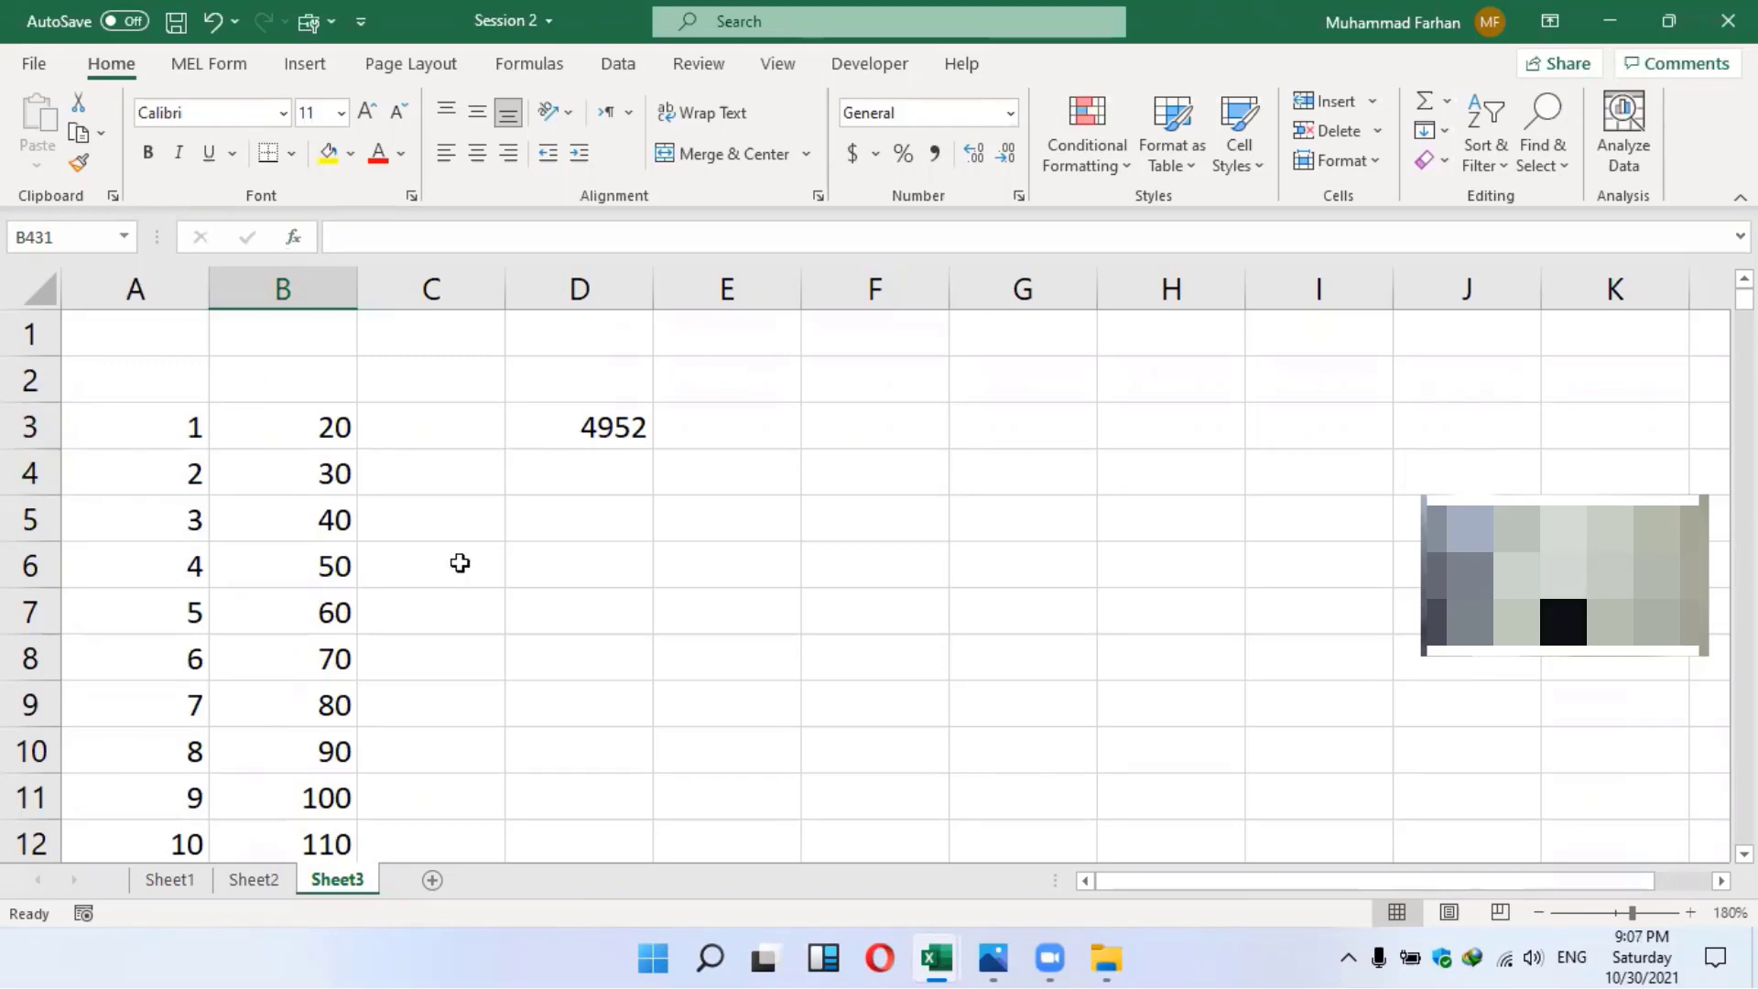
{"action": "left_click", "coordinate": [577, 426]}
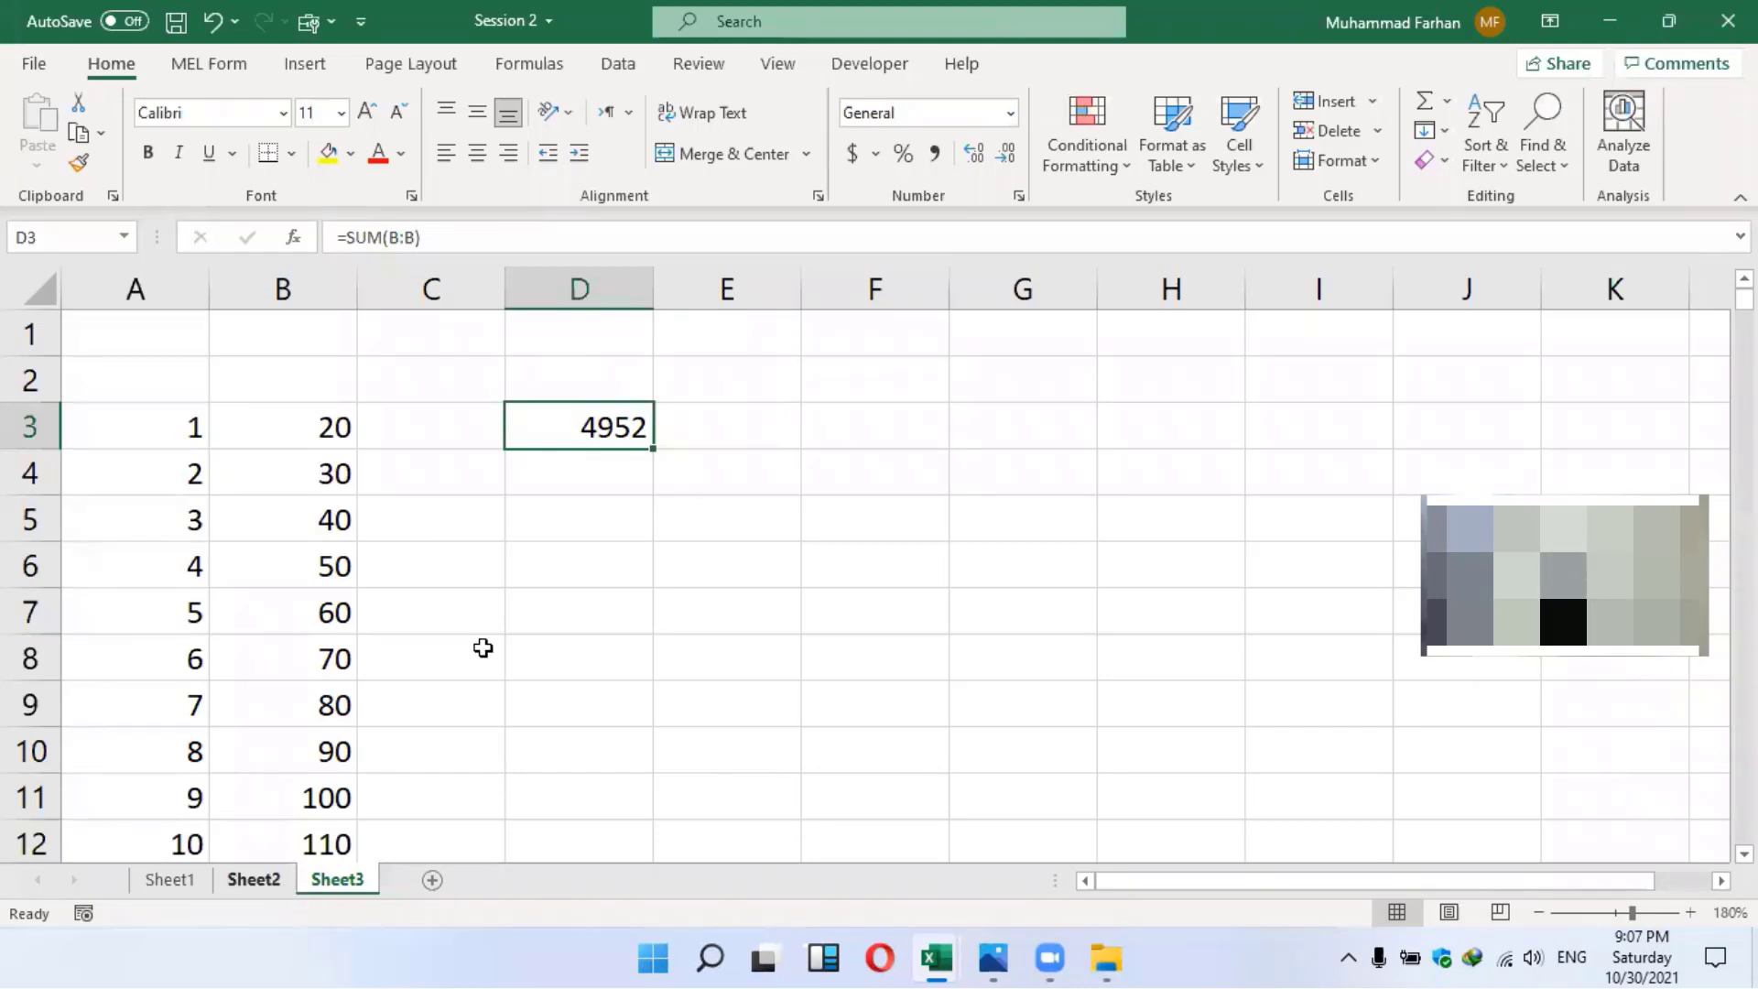
Add a new worksheet between Sheet2 and Sheet3 and enter the label Product in its cell C4
{"action": "key", "text": "ctrl+Page_Up"}
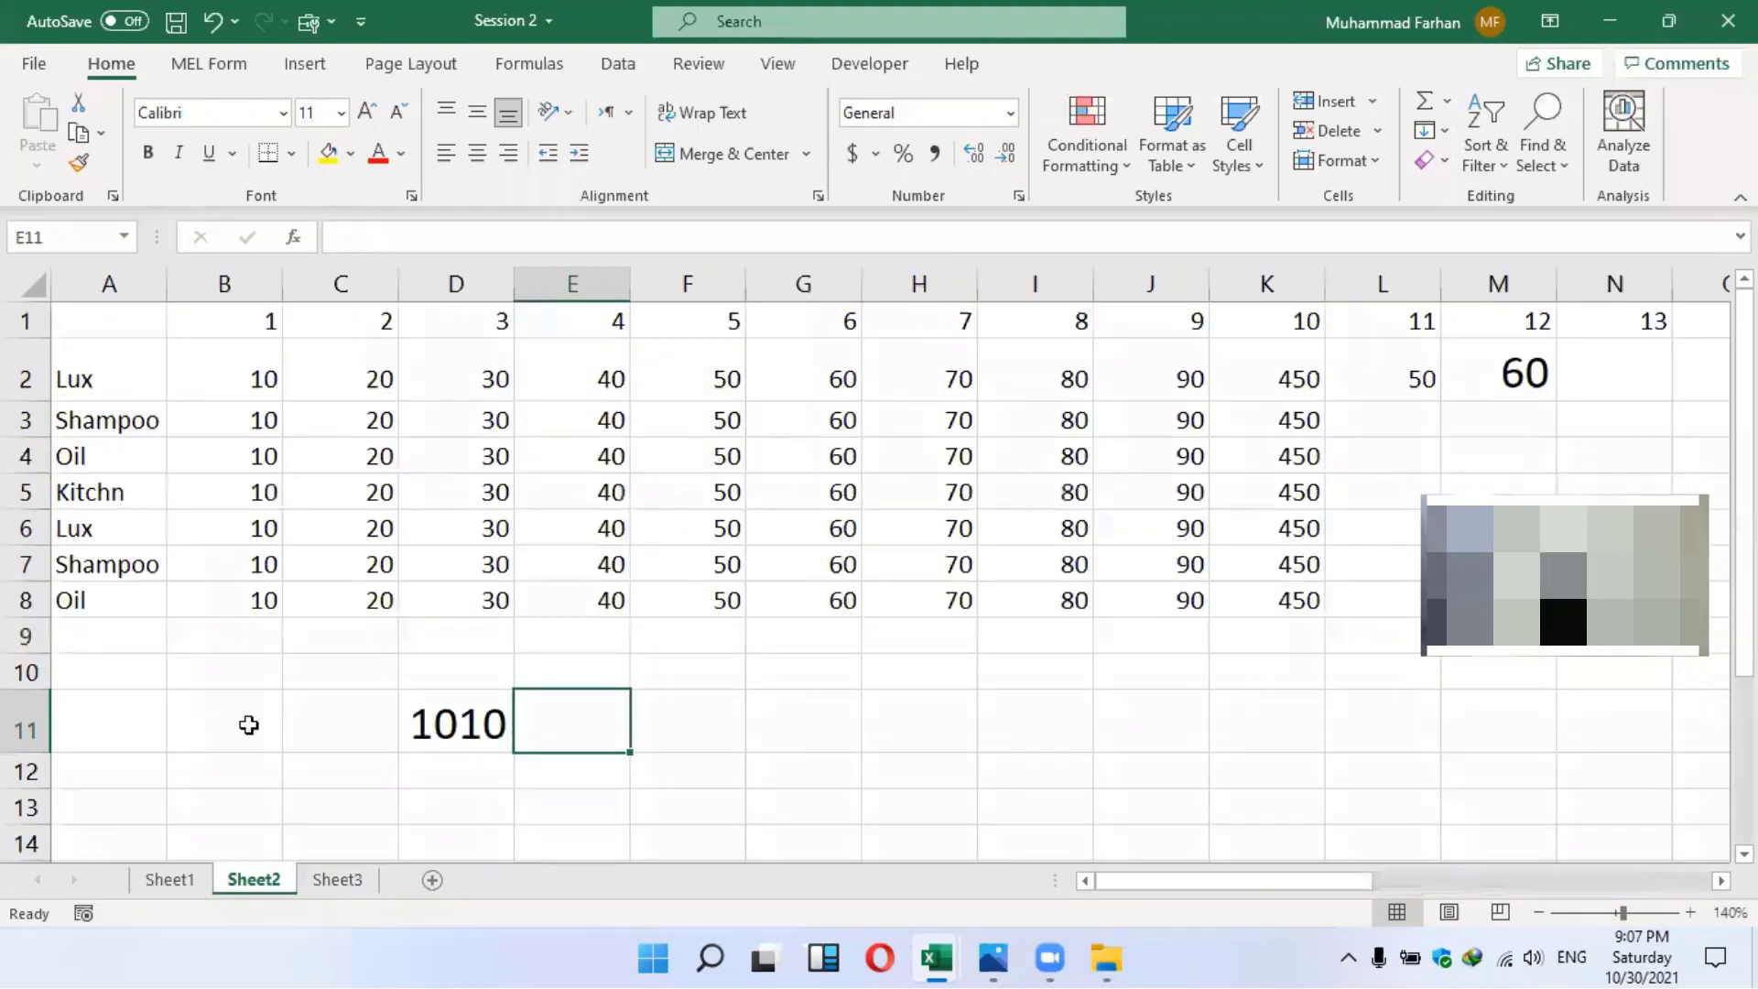
{"action": "left_click", "coordinate": [261, 377]}
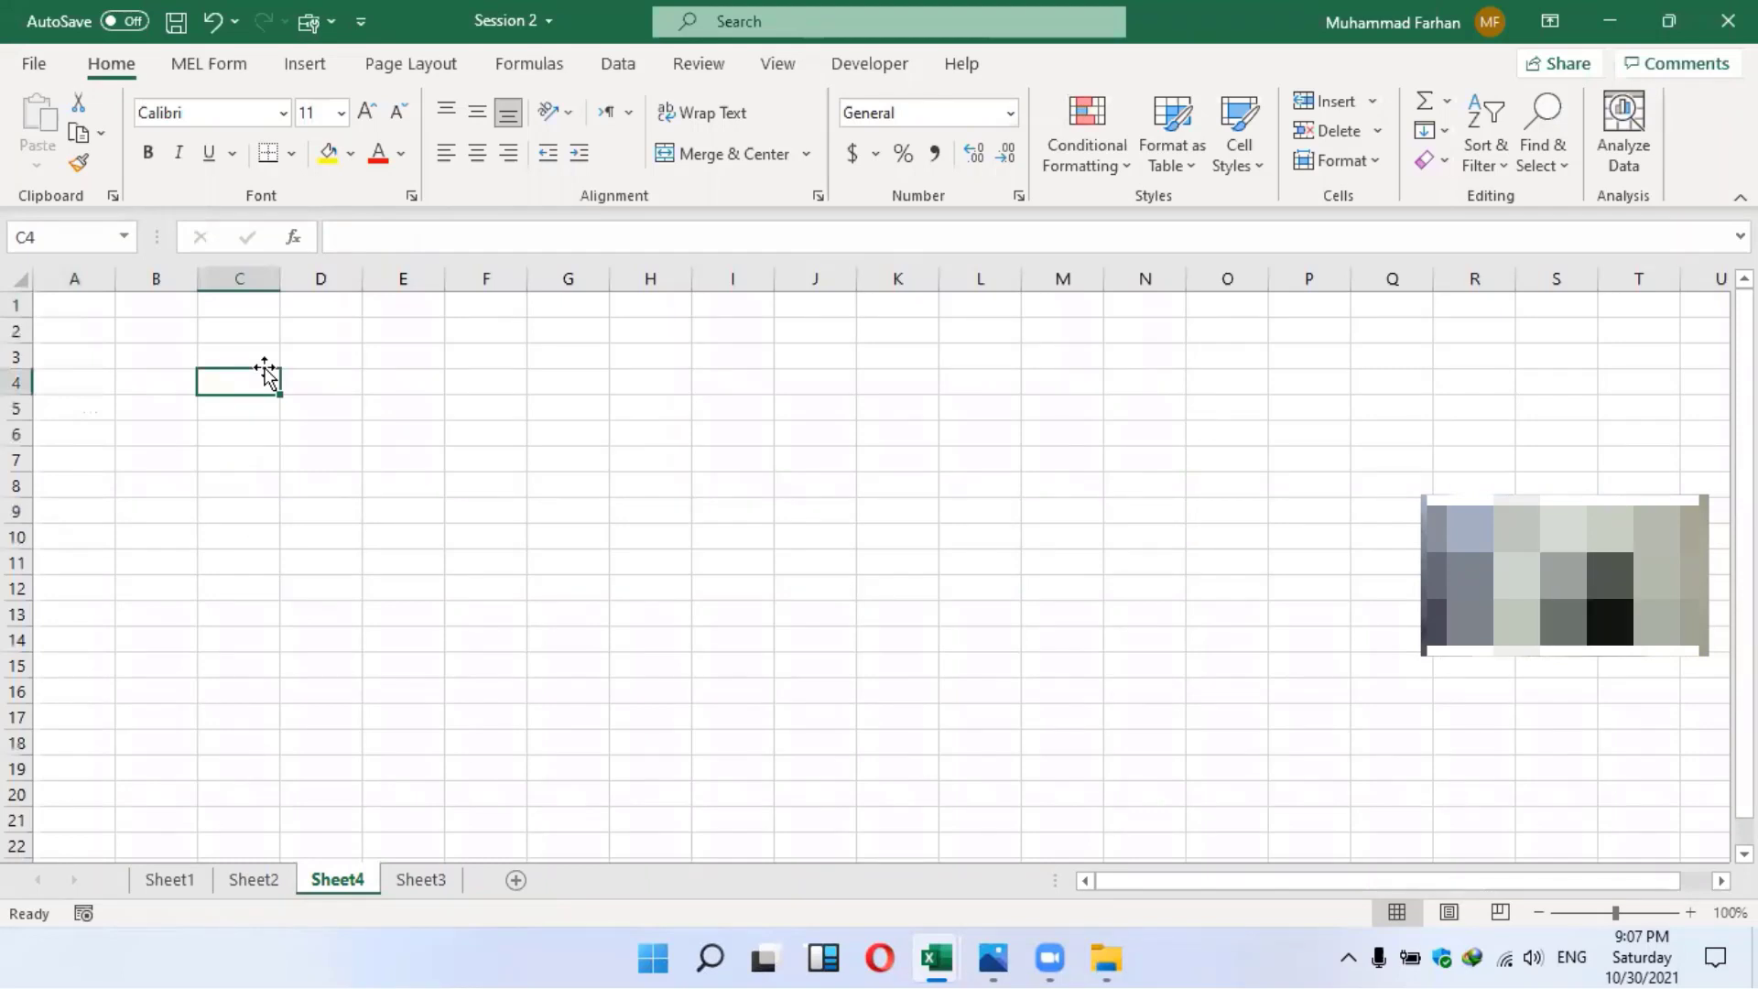
{"action": "type", "text": "Produ"}
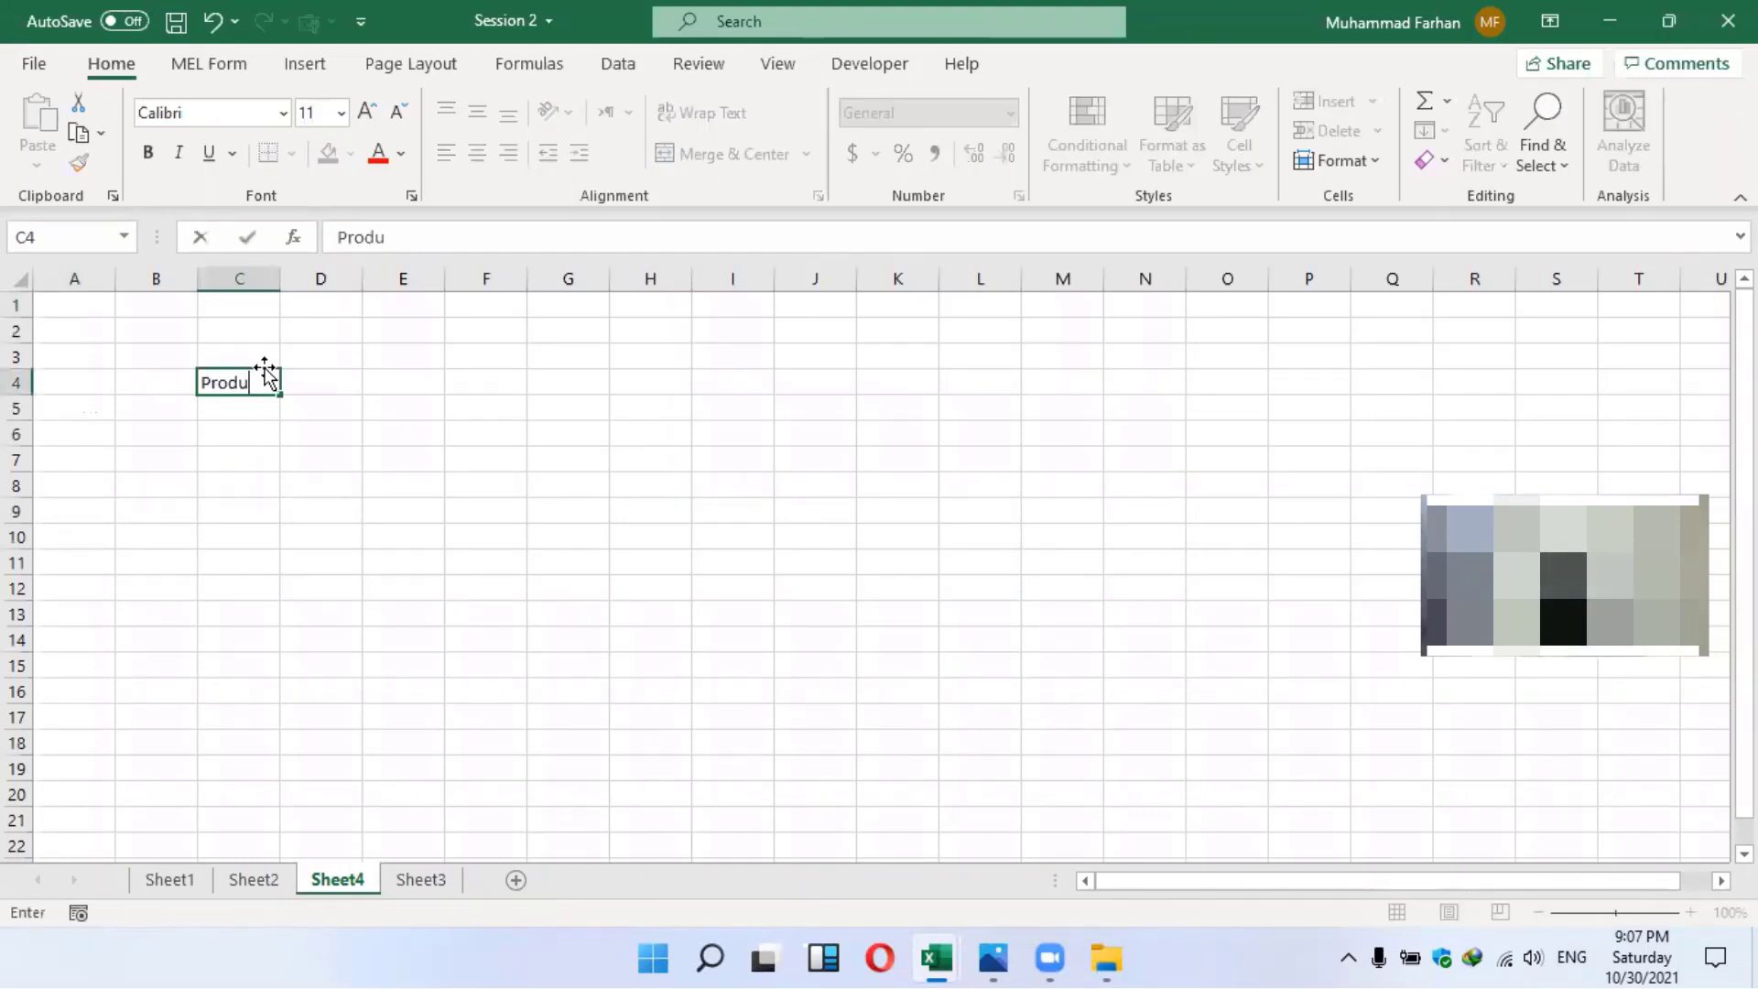
{"action": "type", "text": "ct"}
{"action": "key", "text": "Return"}
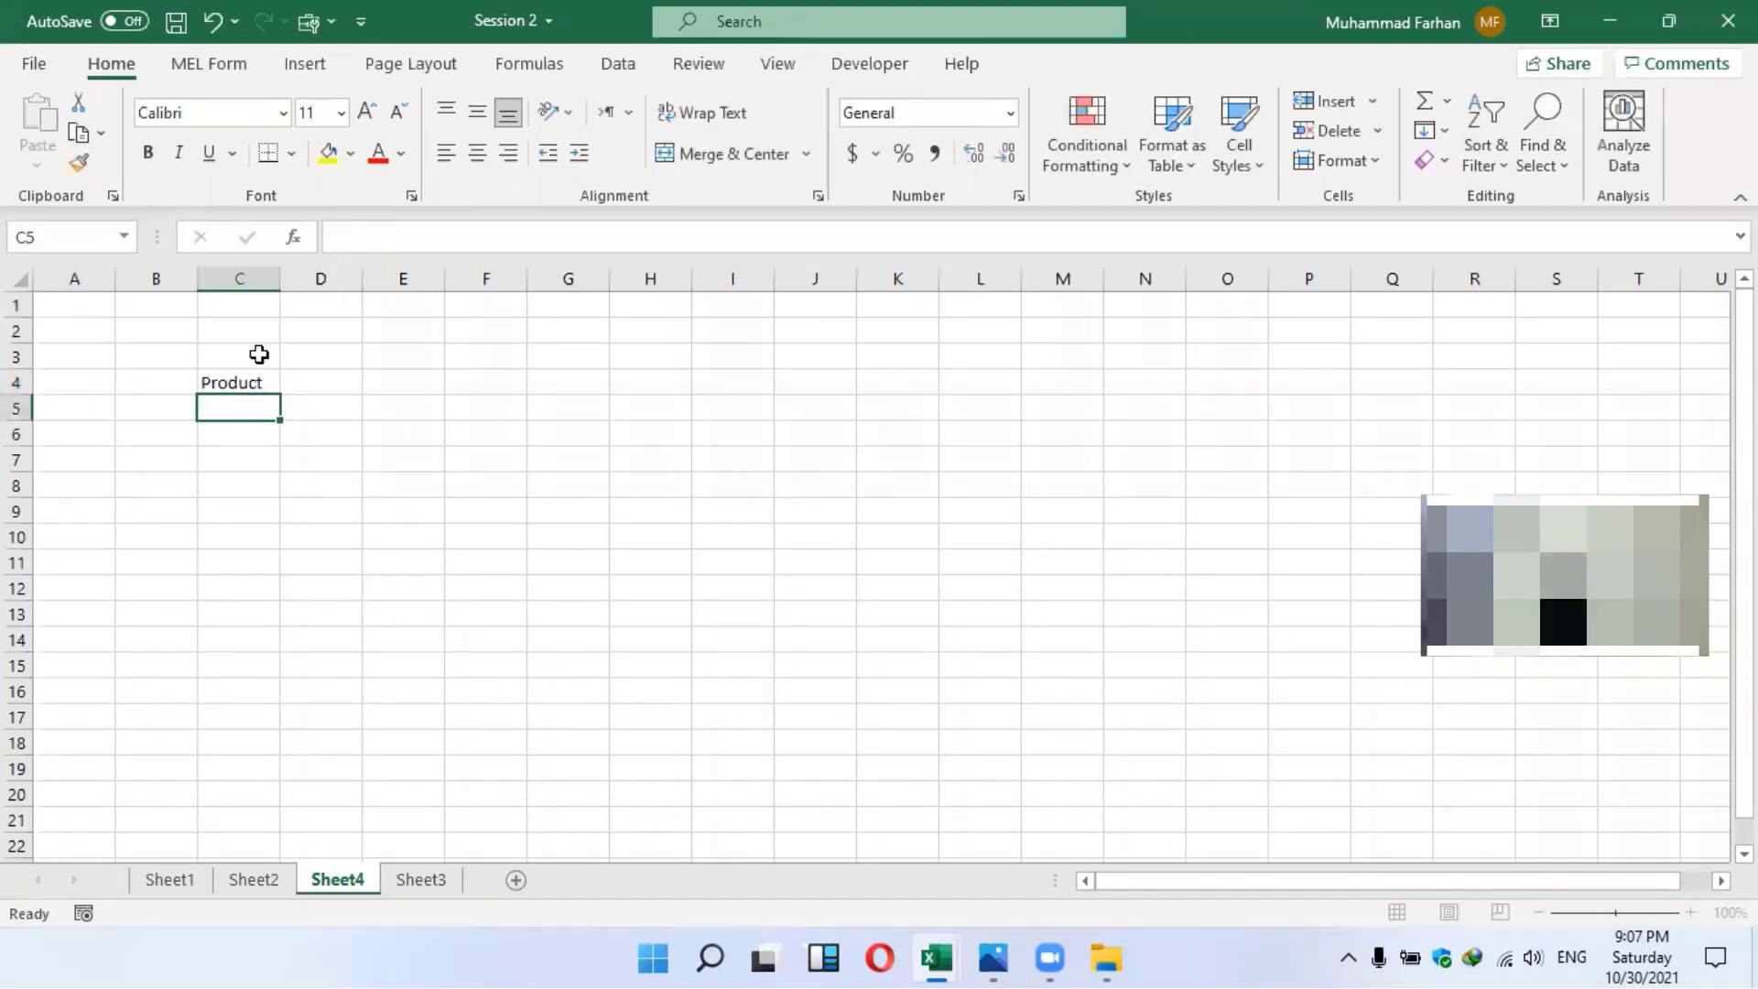
{"action": "key", "text": "Up"}
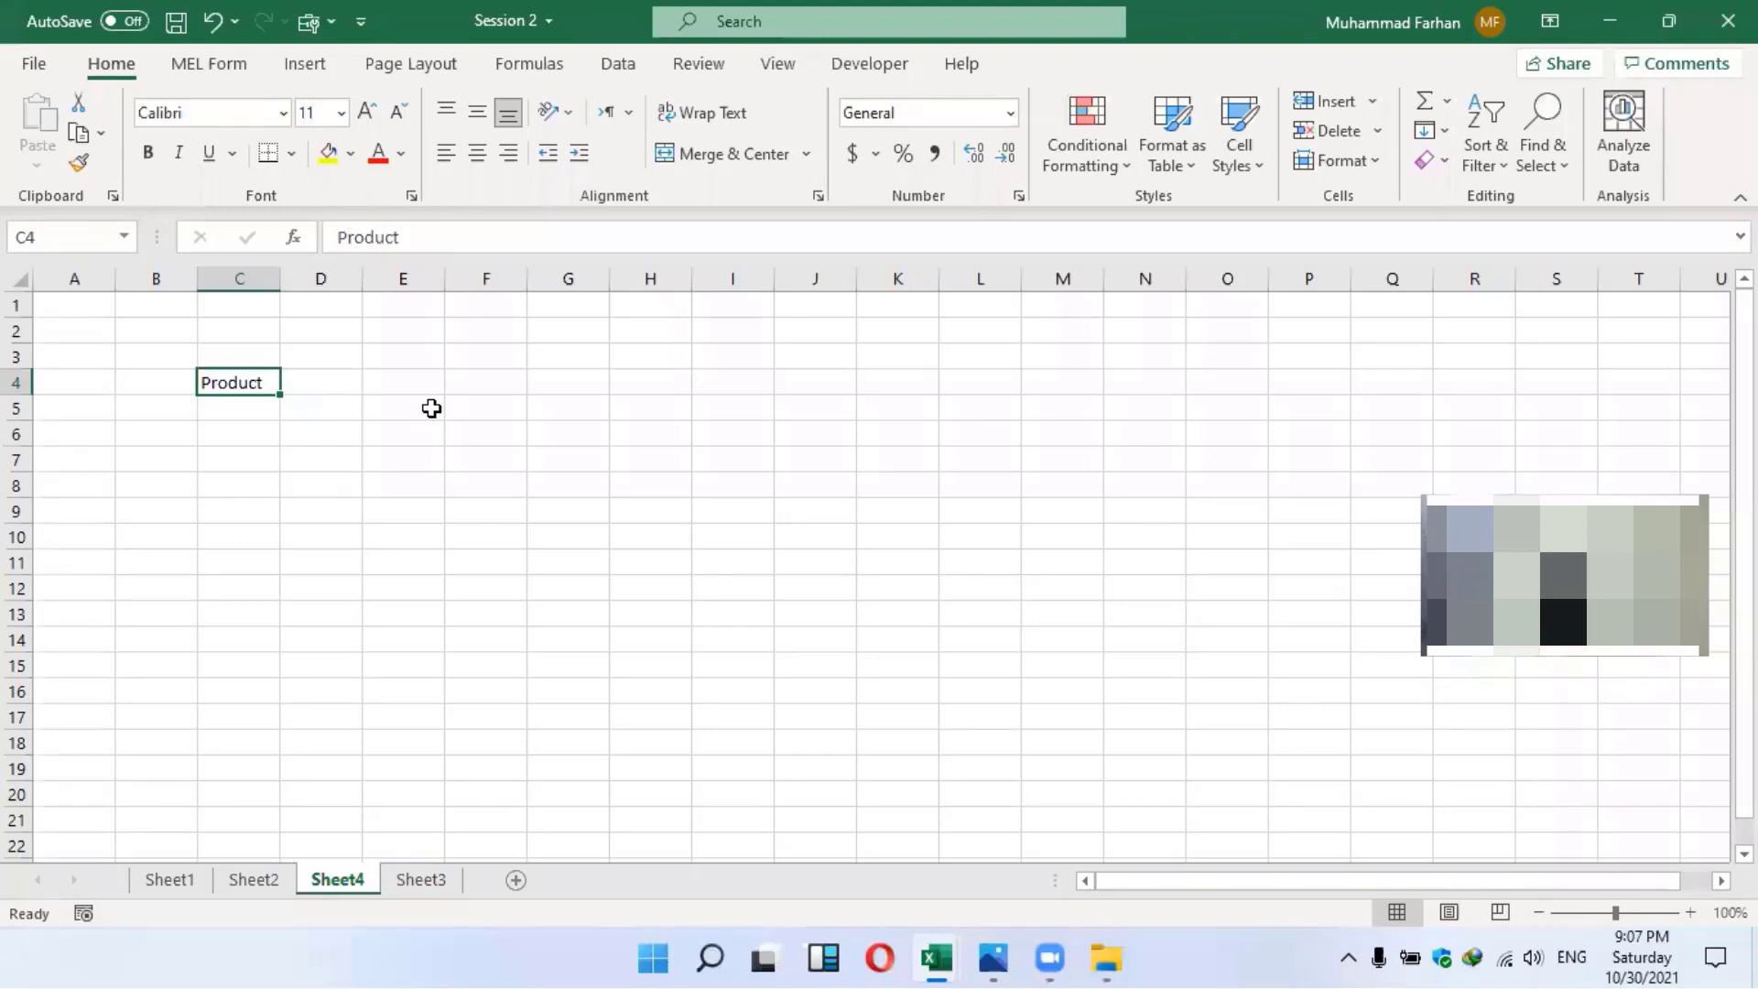
{"action": "left_click", "coordinate": [1693, 919]}
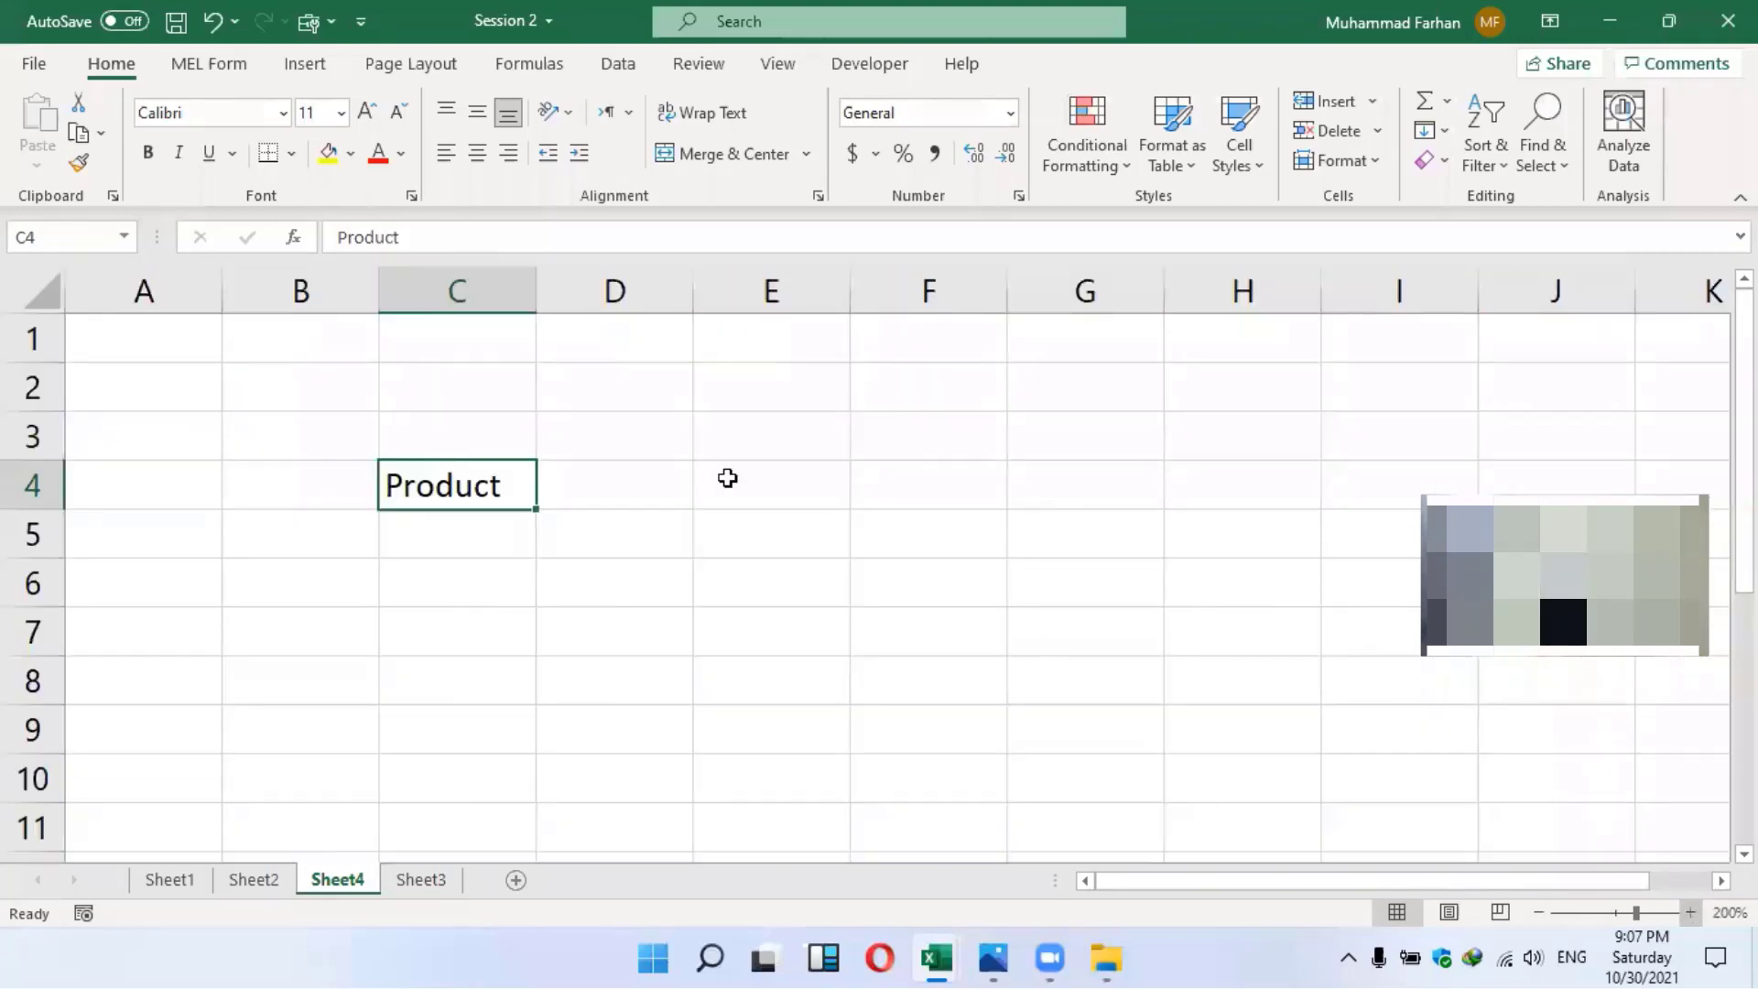
{"action": "left_click", "coordinate": [678, 506]}
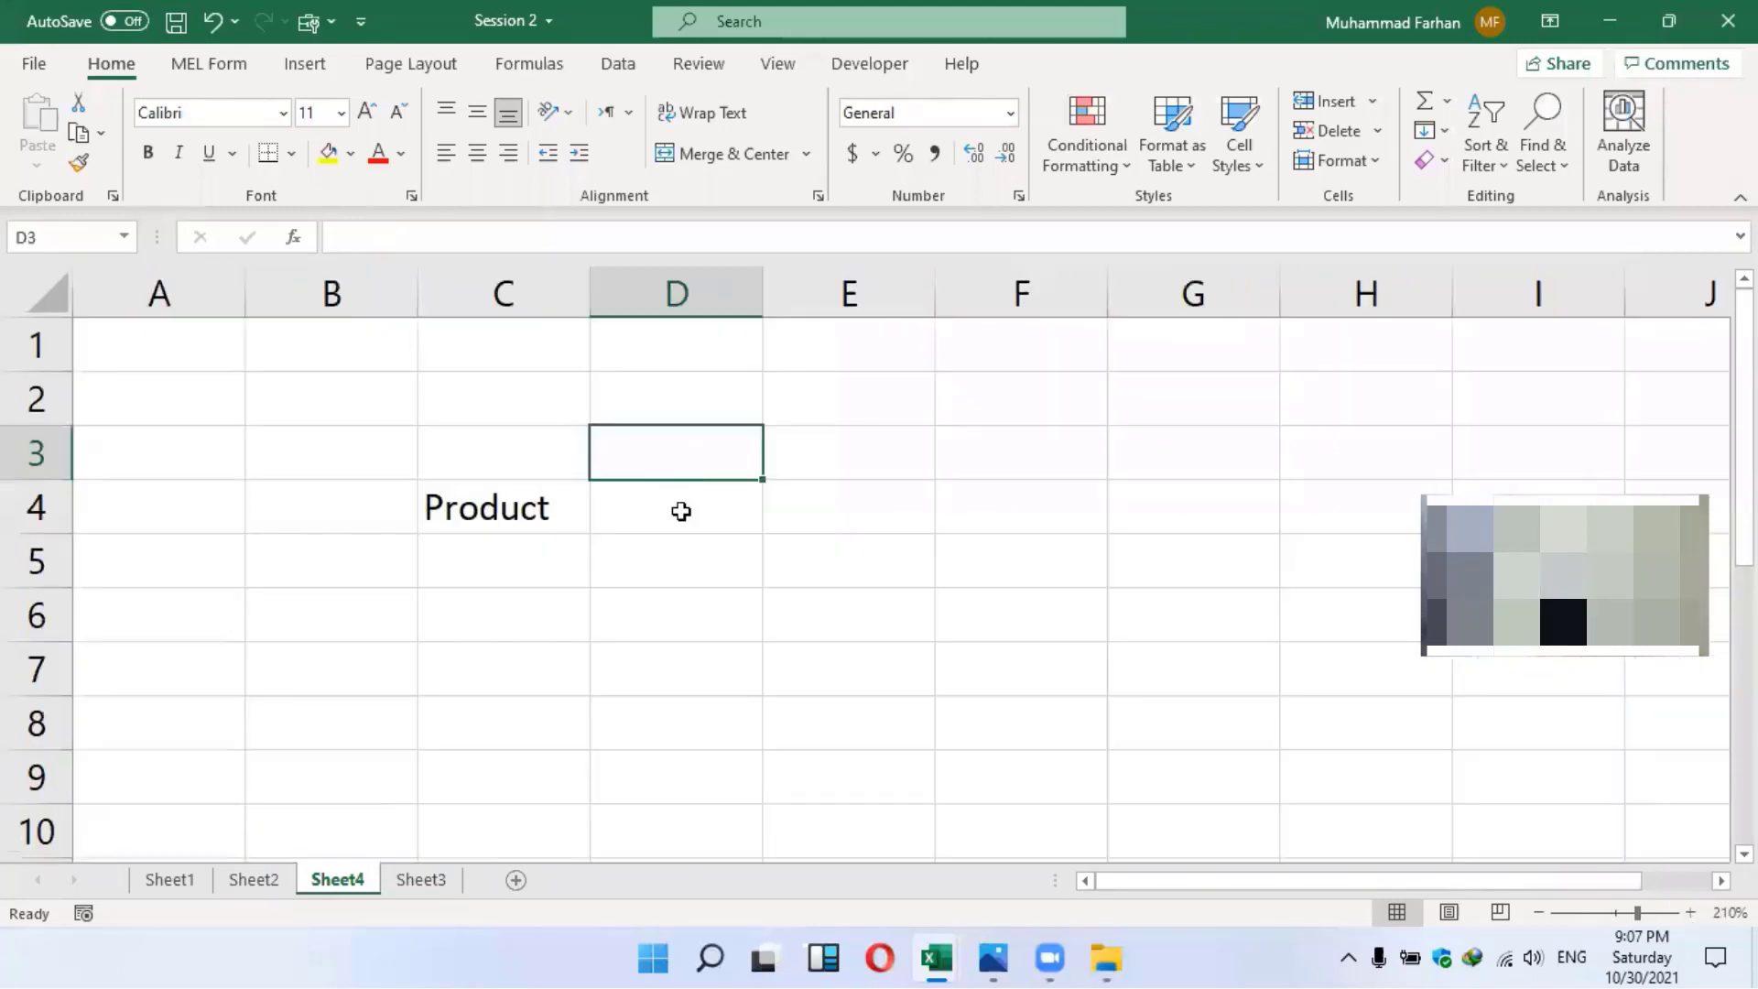
Link cell D4 on Sheet4, beside the Product label, to the column total on Sheet3 with the formula =Sheet3!D3
{"action": "left_click", "coordinate": [250, 892]}
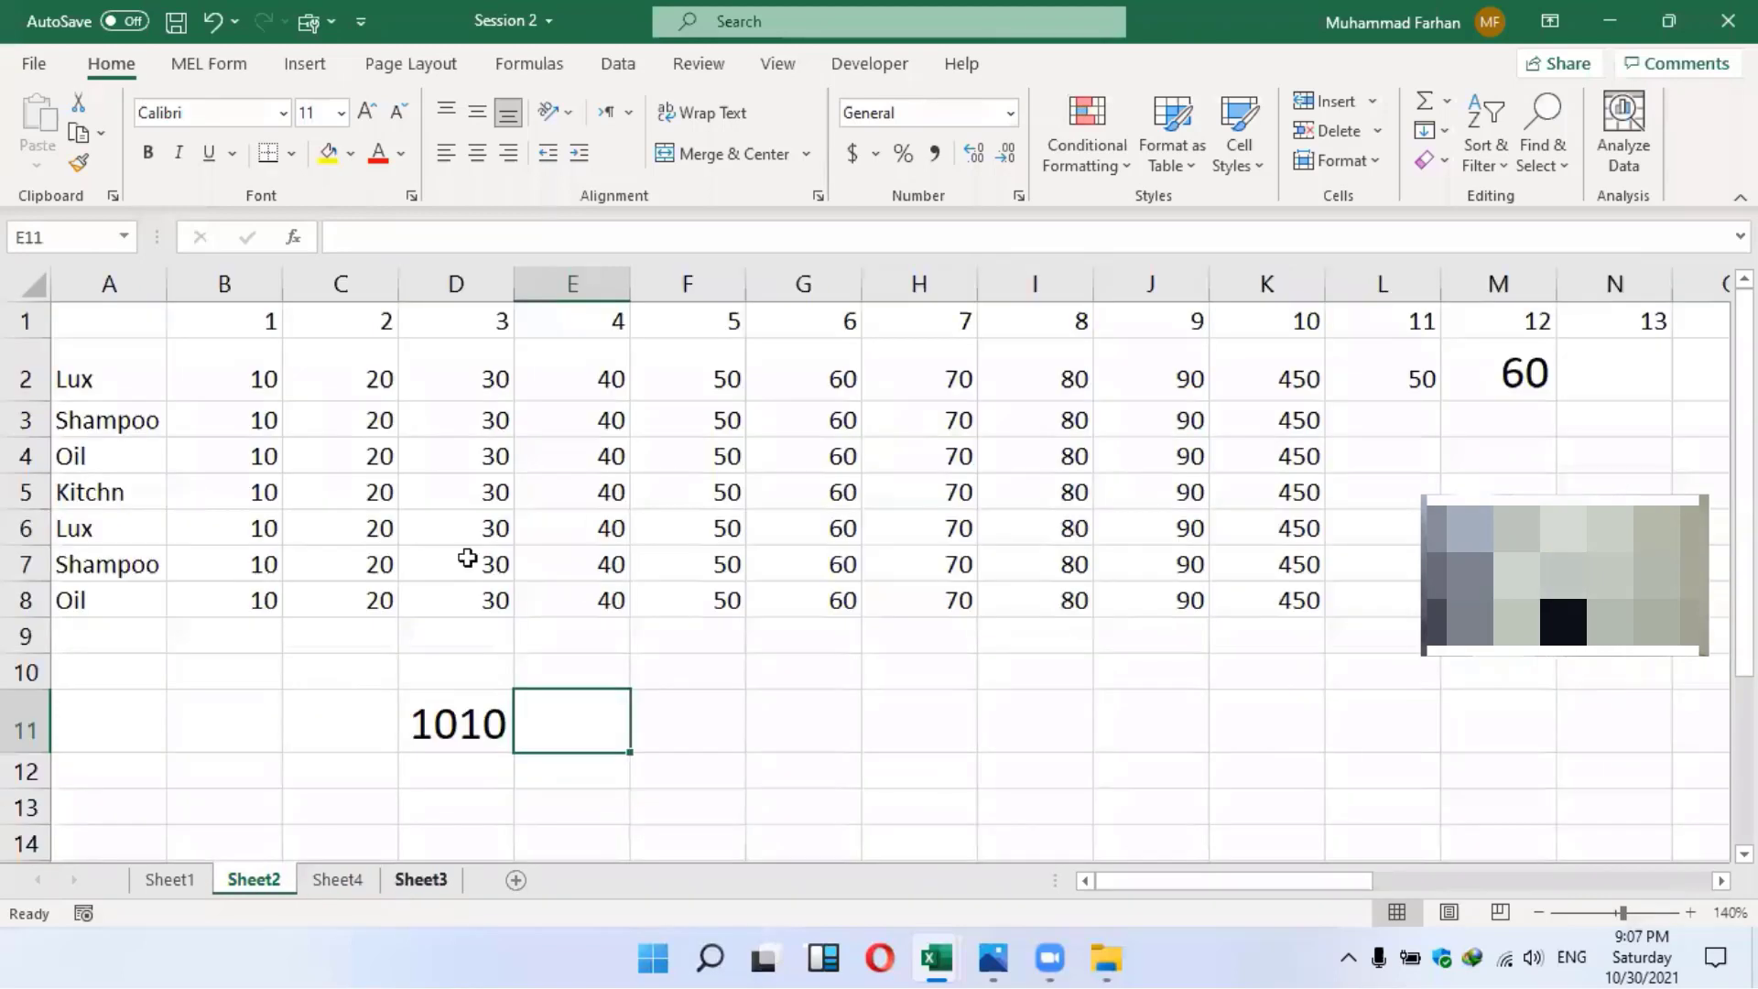
{"action": "key", "text": "ctrl+Page_Down"}
{"action": "key", "text": "ctrl+Page_Down"}
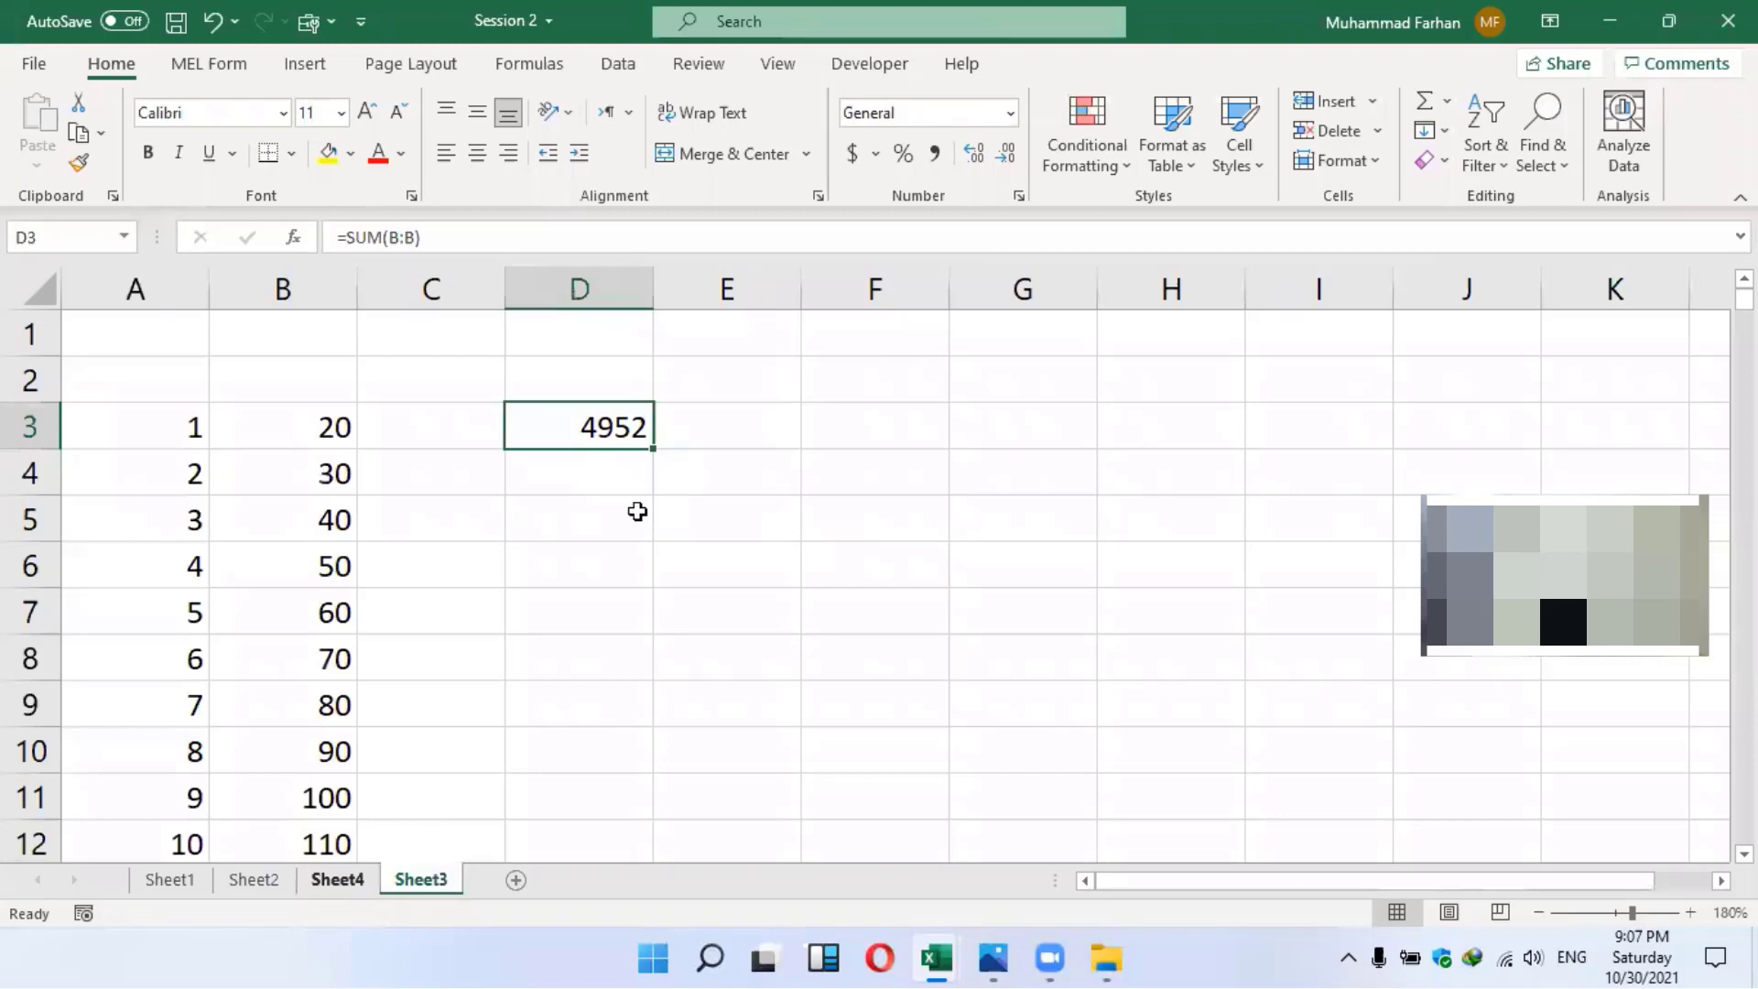
{"action": "key", "text": "ctrl+Page_Up"}
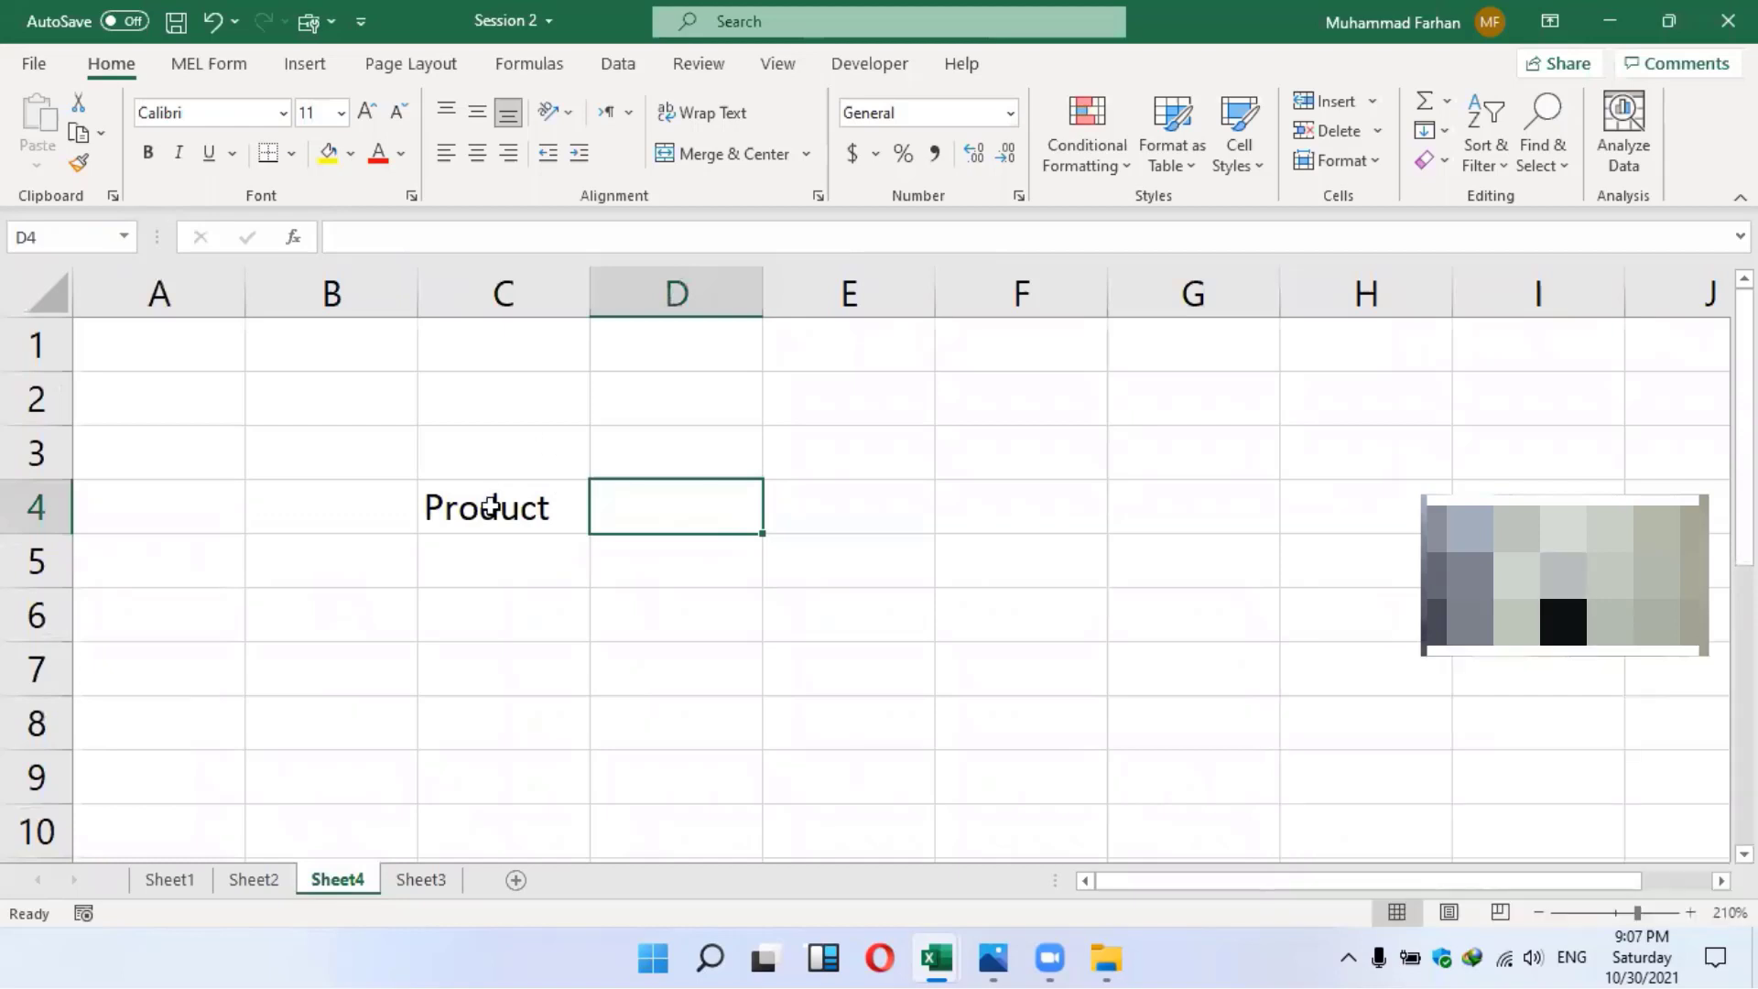
{"action": "left_click", "coordinate": [553, 242]}
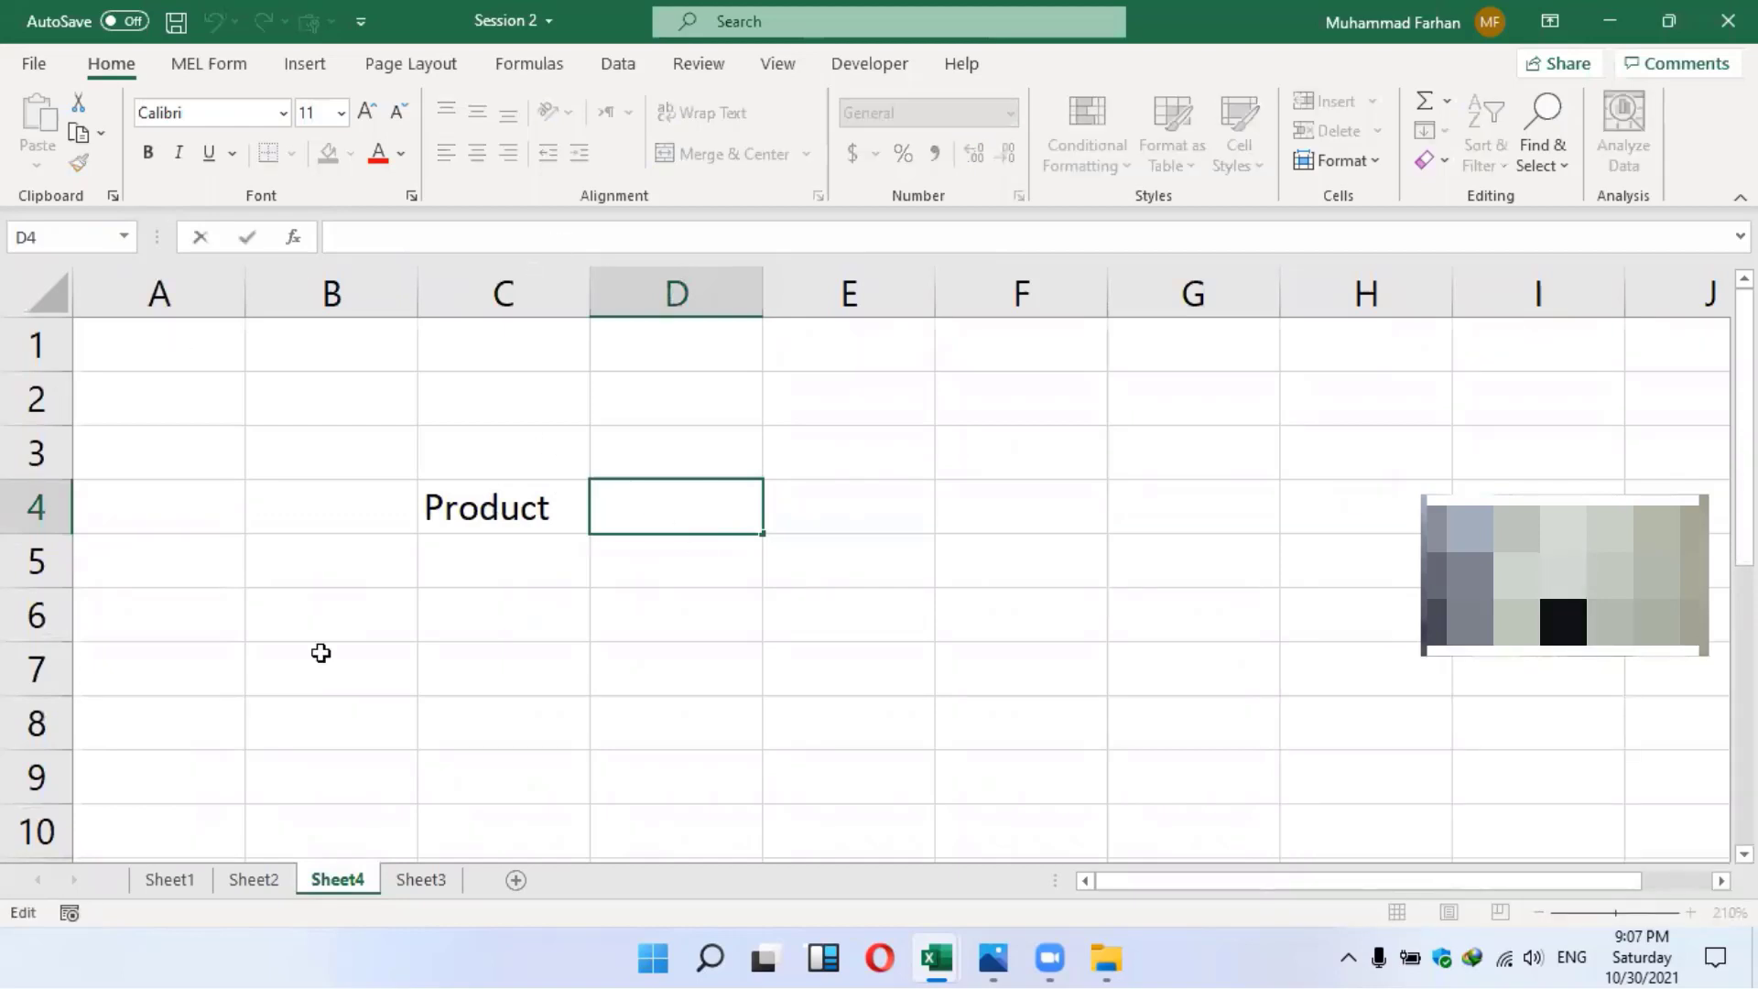
{"action": "type", "text": "="}
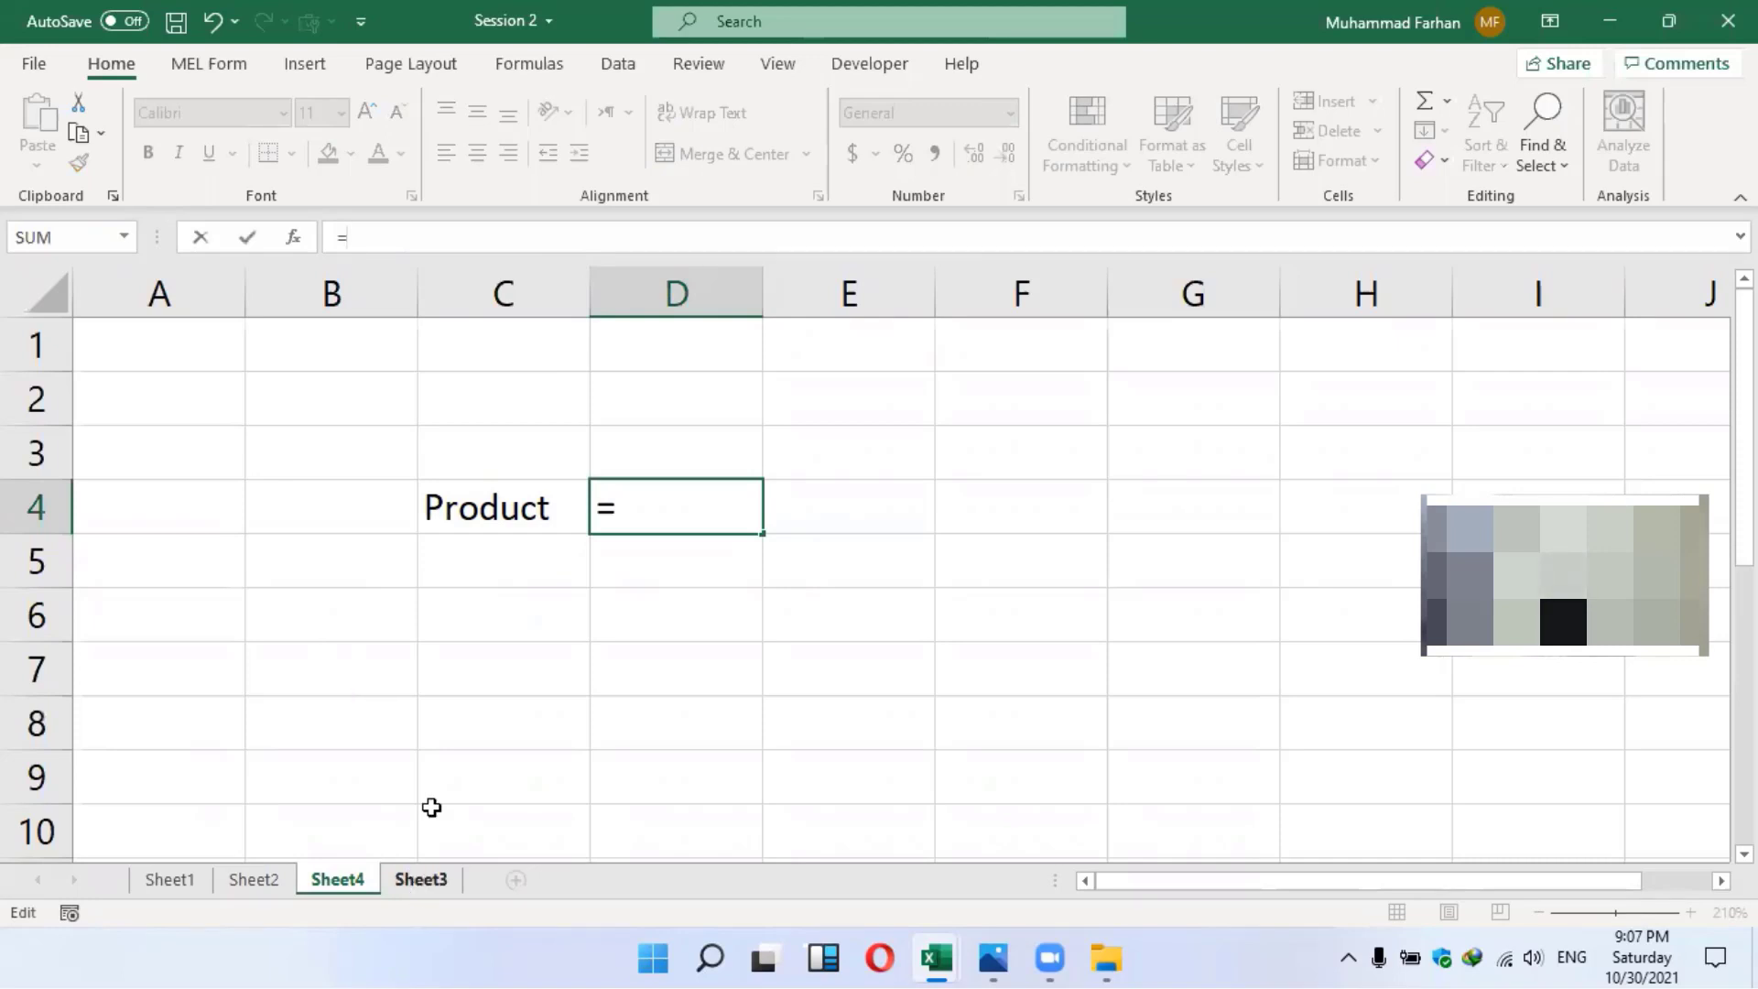
{"action": "left_click", "coordinate": [420, 879]}
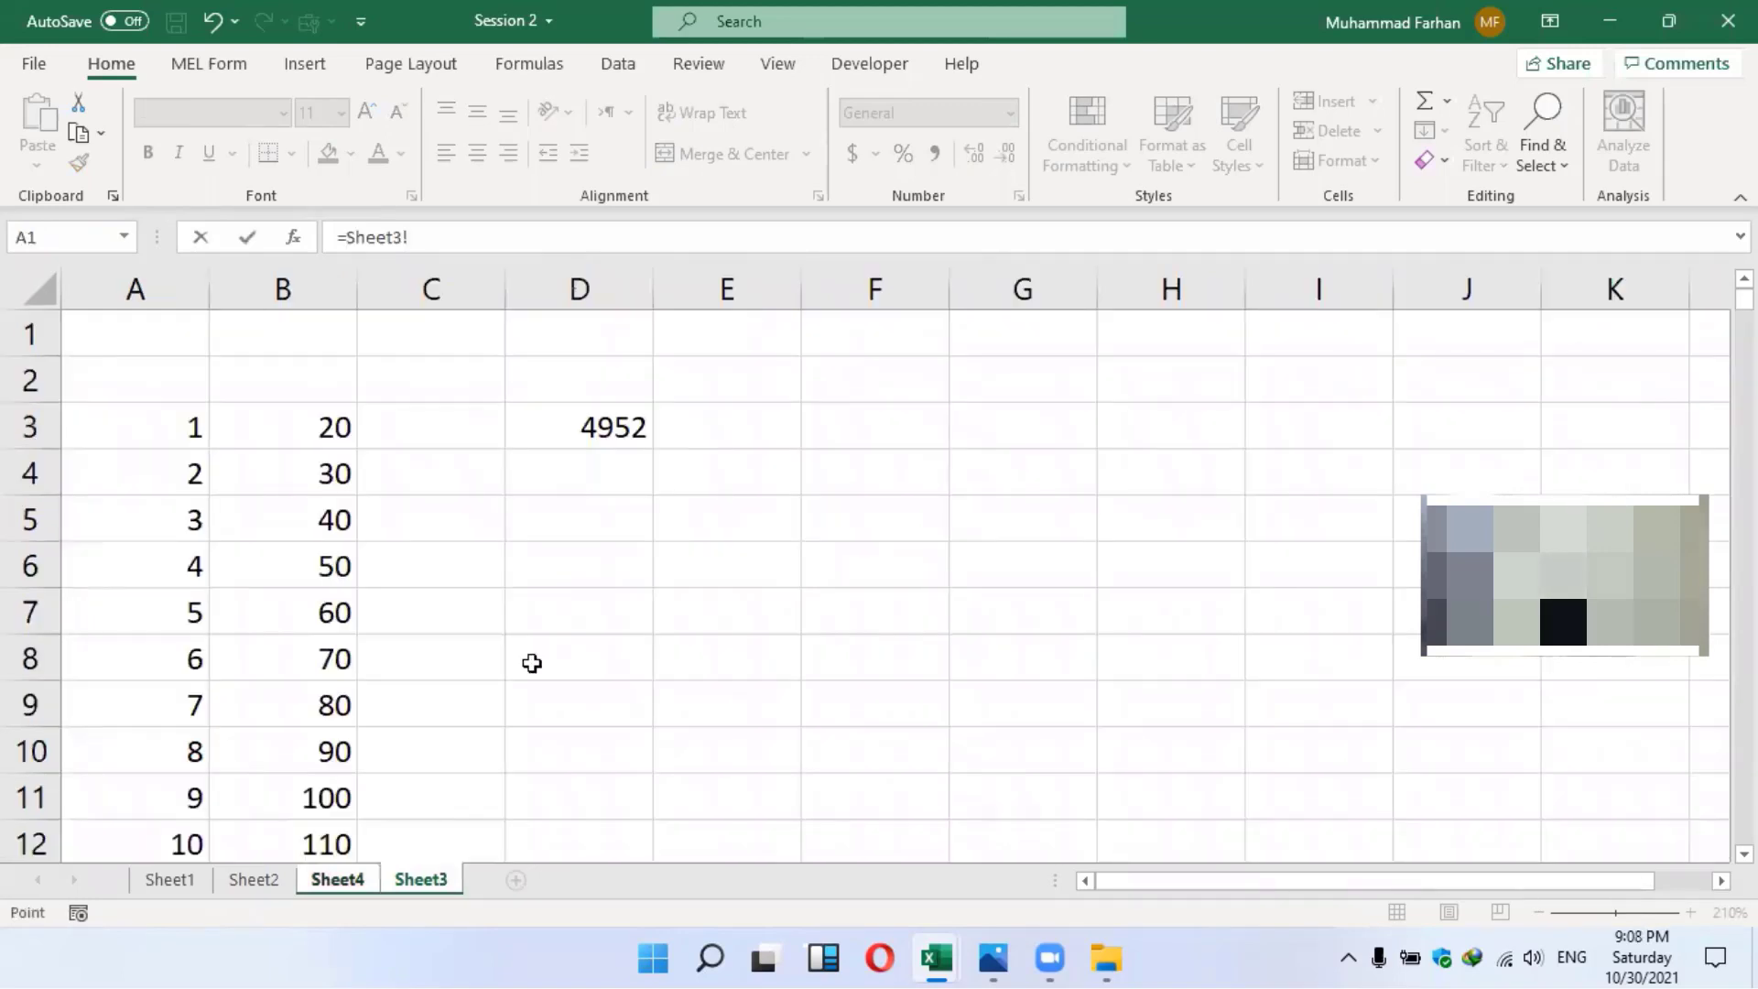
{"action": "left_click", "coordinate": [593, 427]}
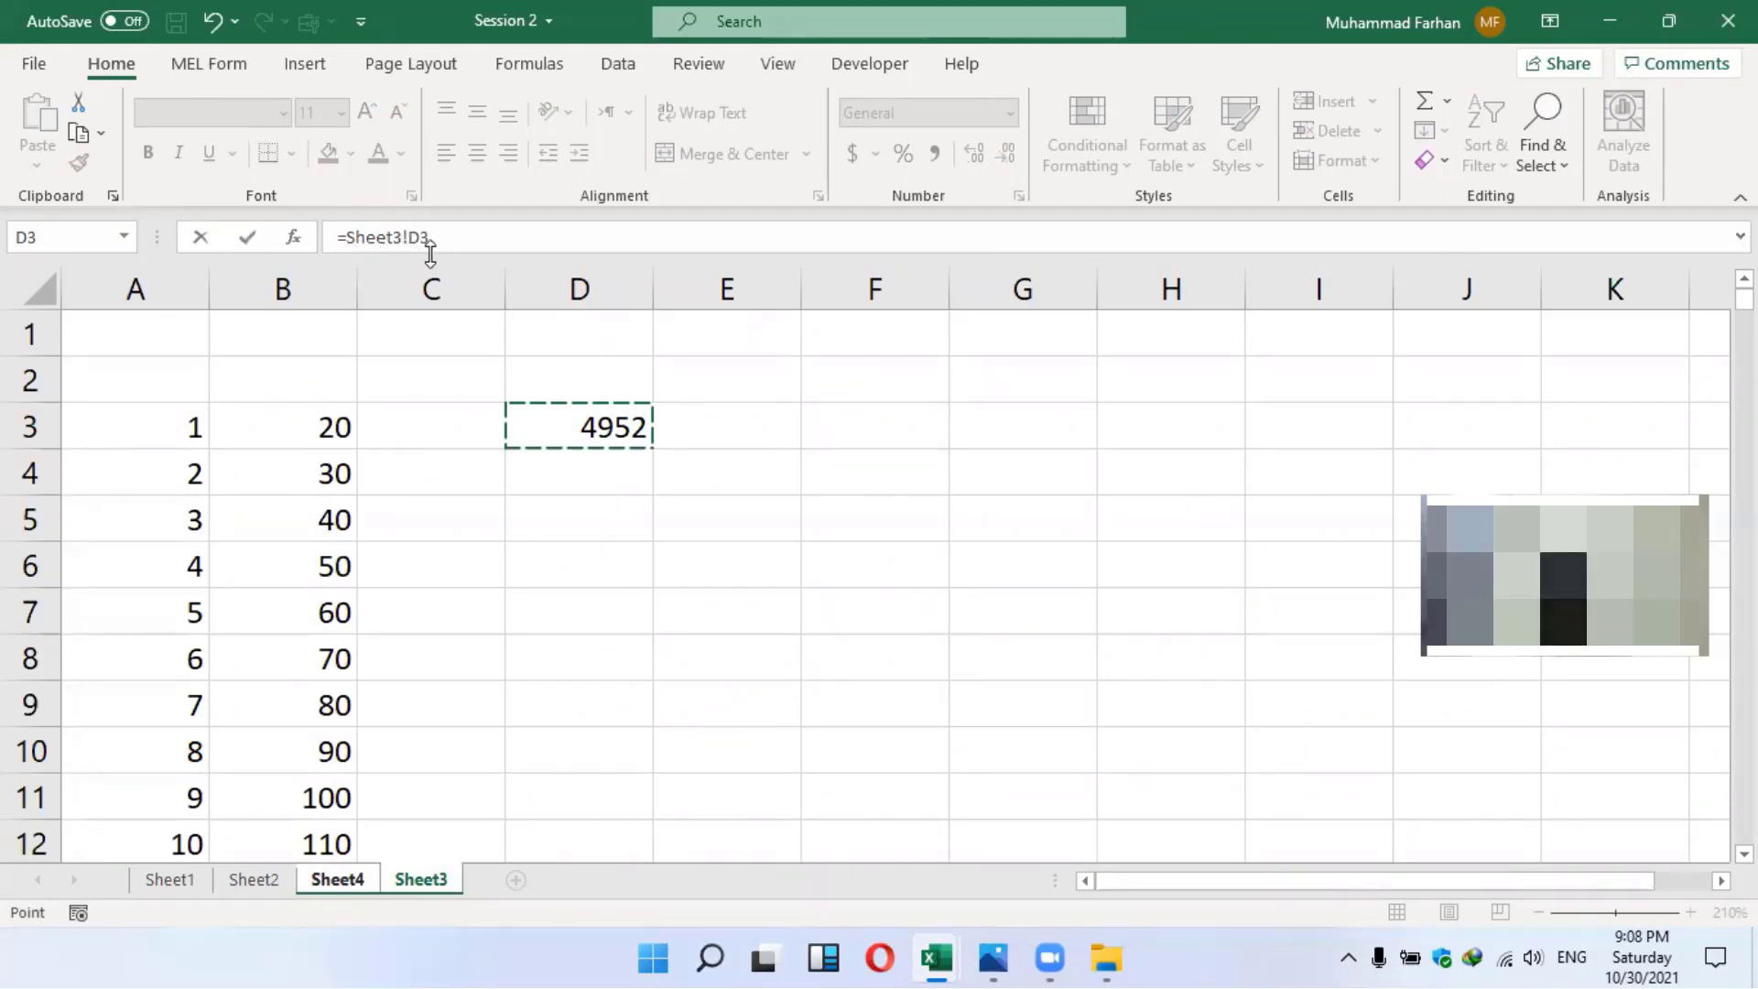
{"action": "key", "text": "Return"}
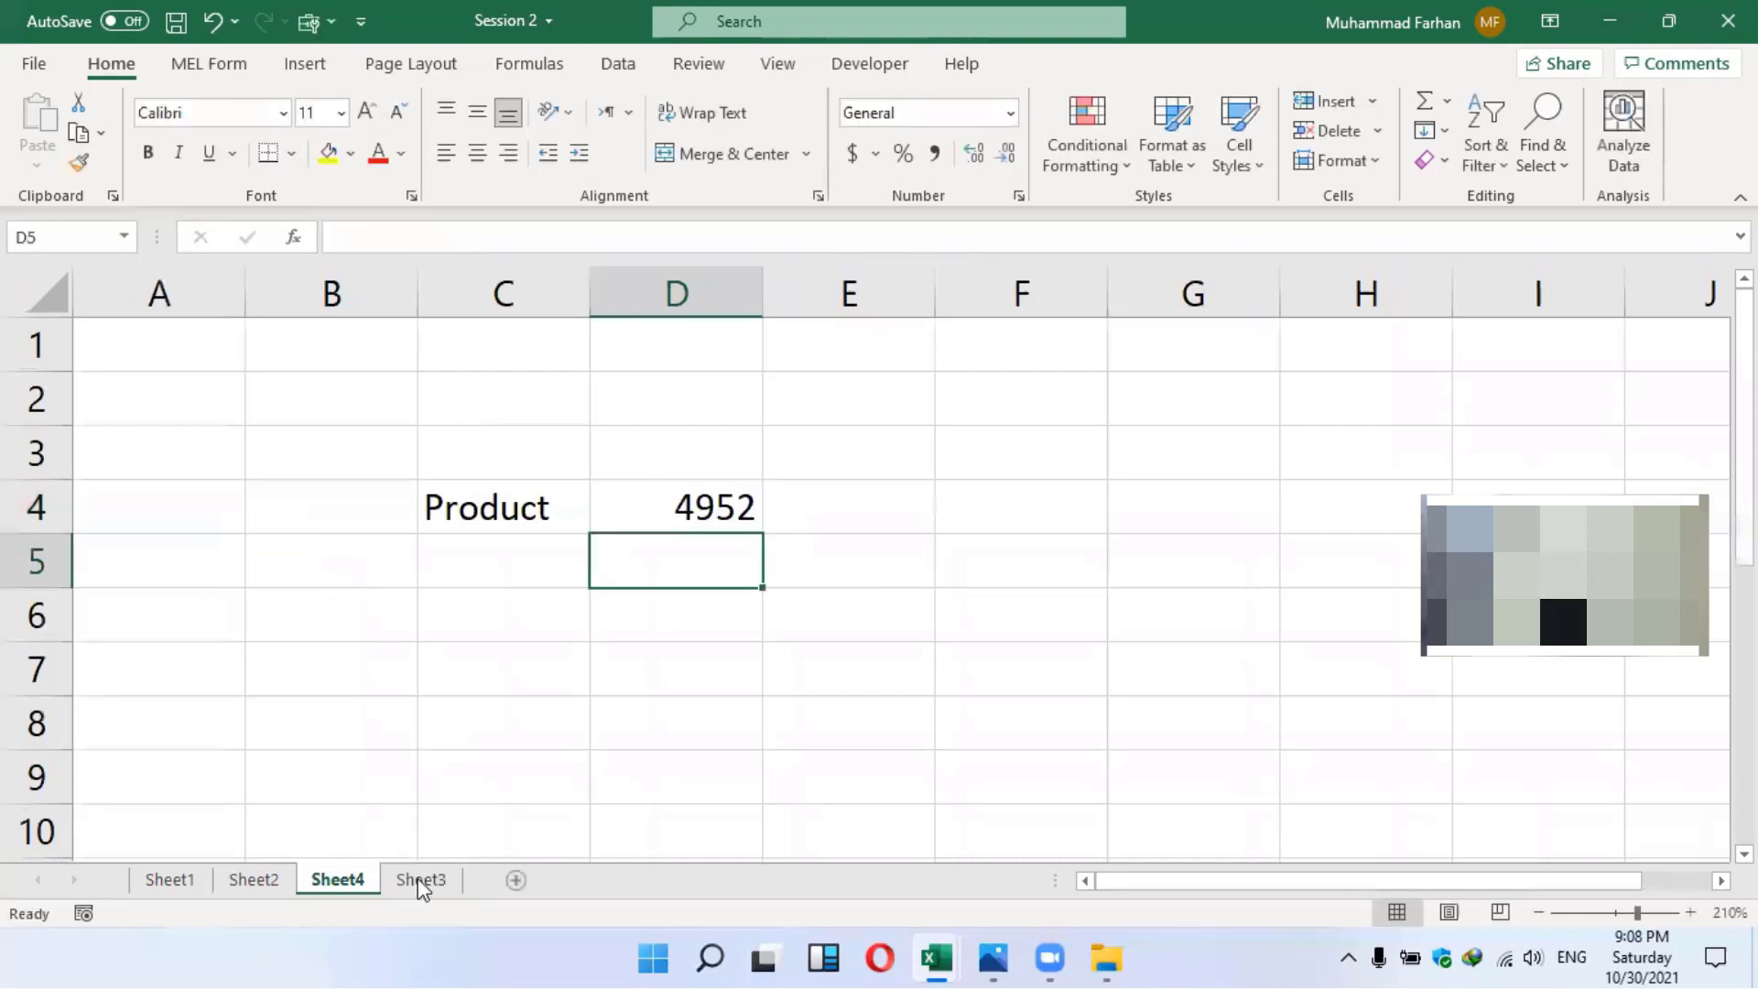
Compare the original total in D3 on Sheet3 with the linked cell D4 on Sheet4 and inspect the link formula
{"action": "left_click", "coordinate": [414, 881]}
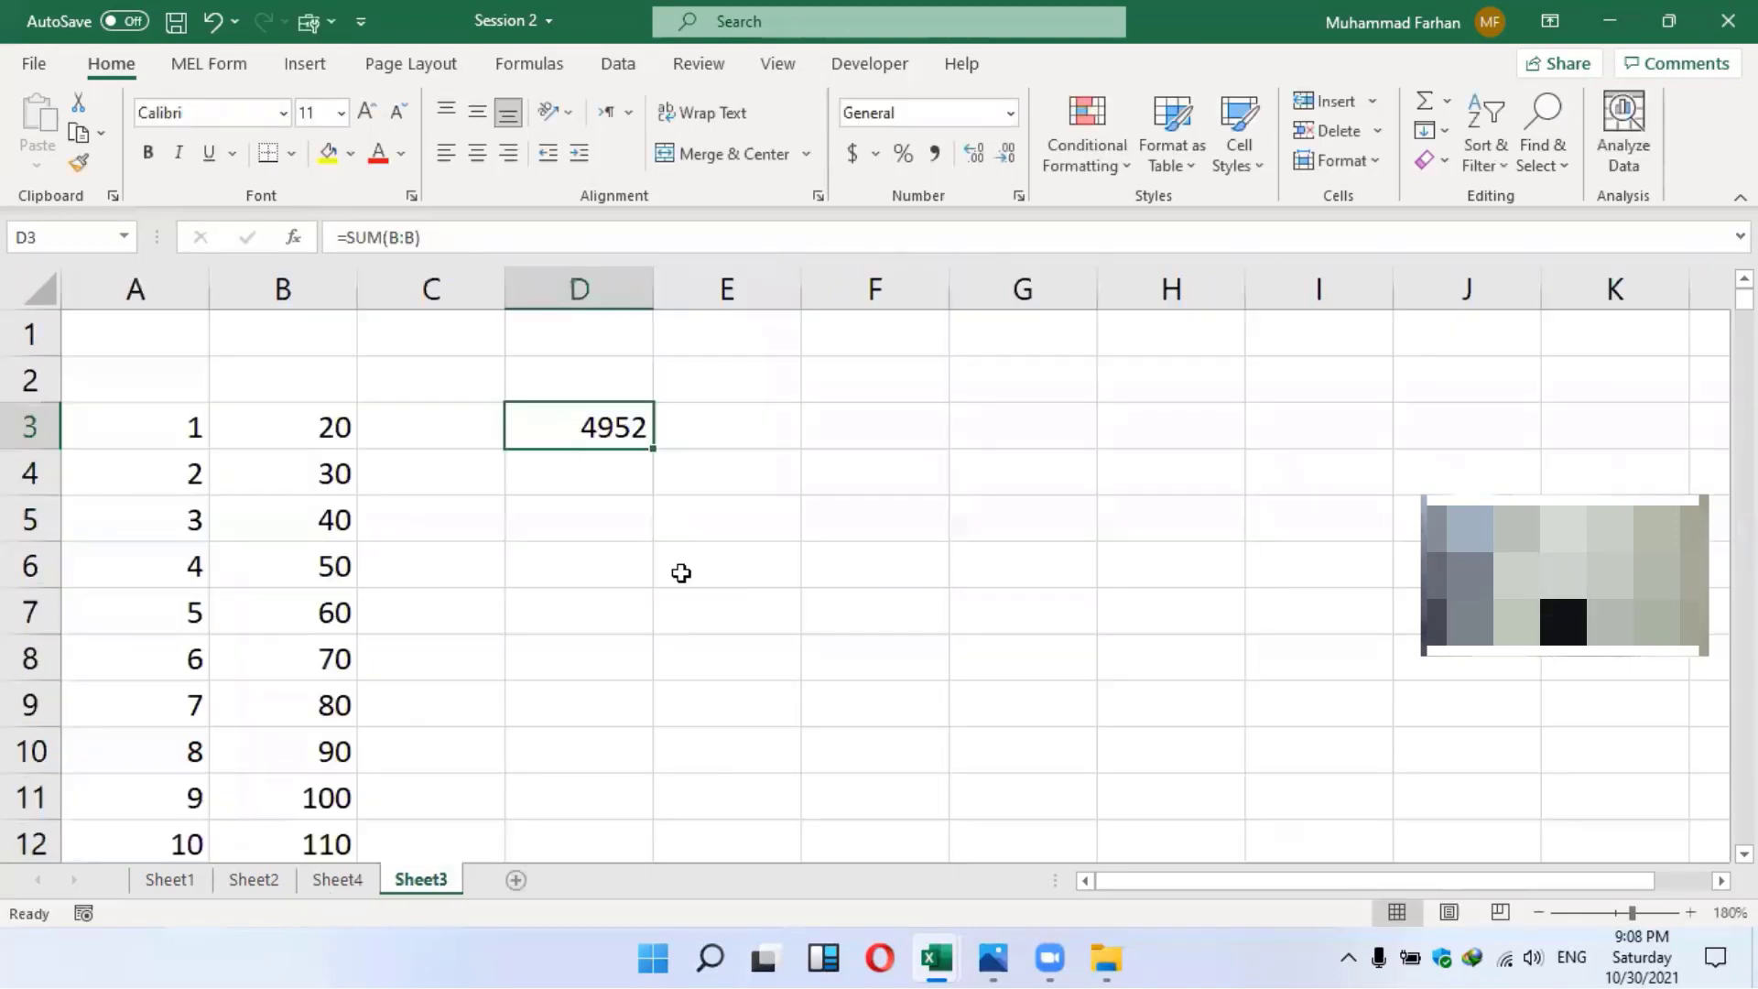
{"action": "key", "text": "ctrl+Page_Up"}
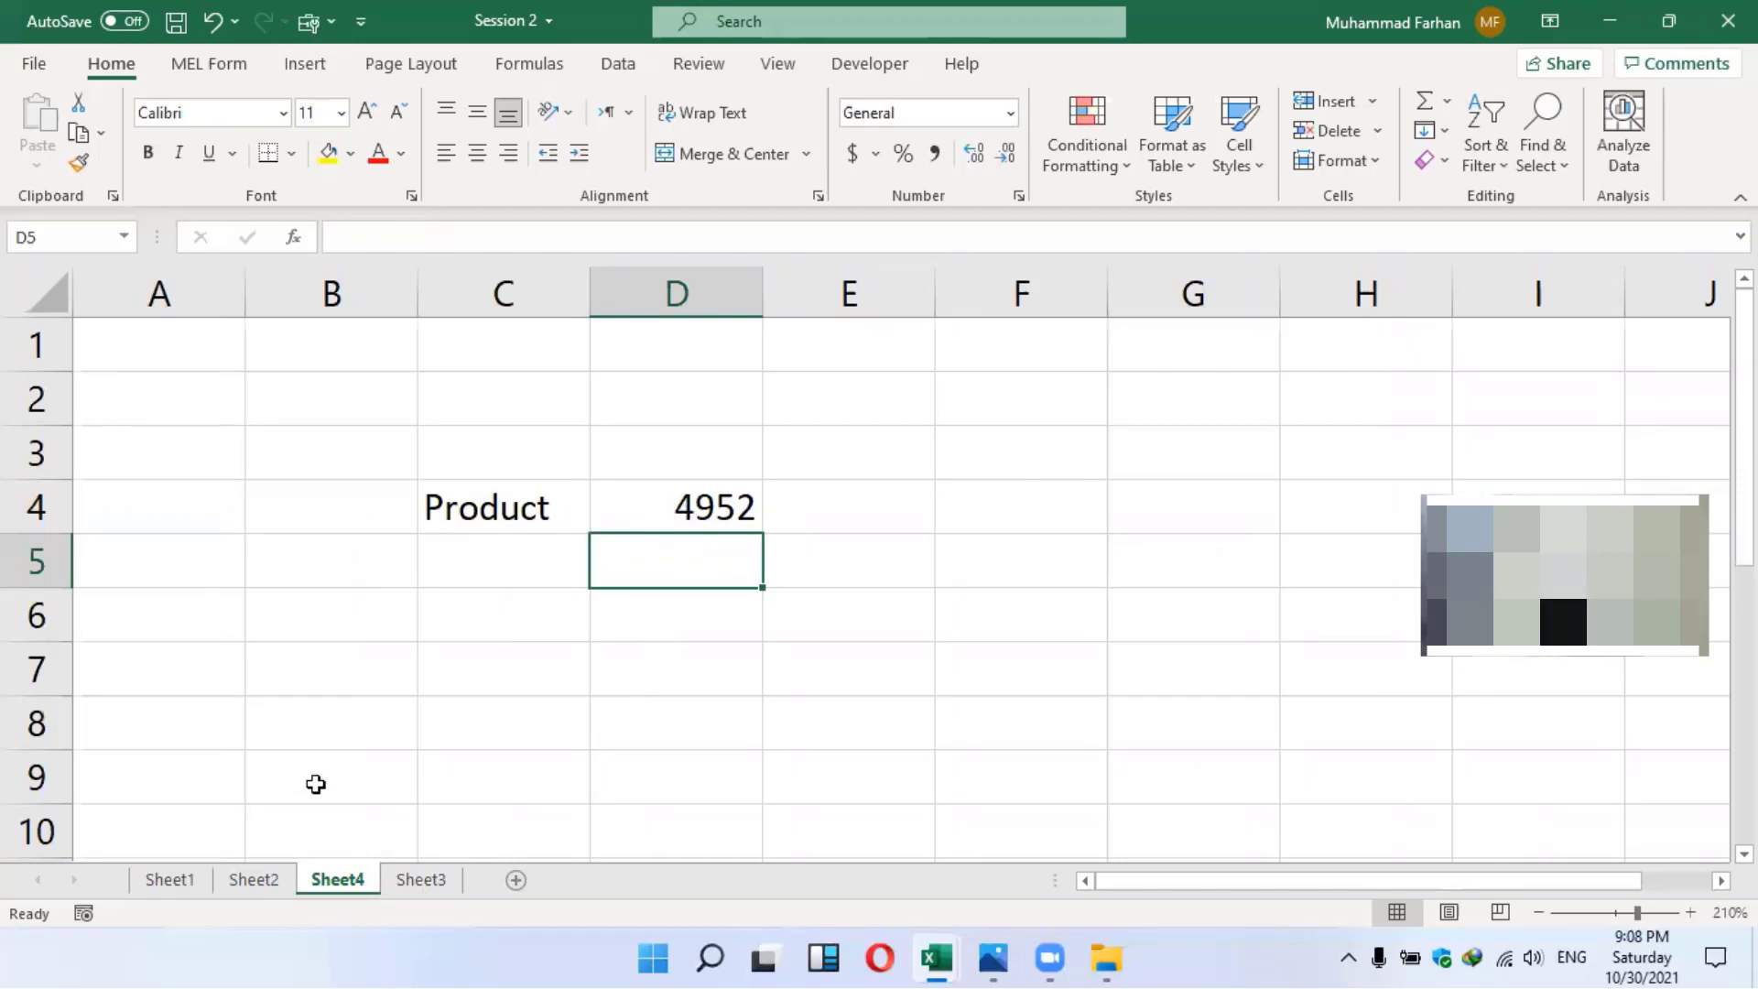
{"action": "key", "text": "ctrl+Page_Down"}
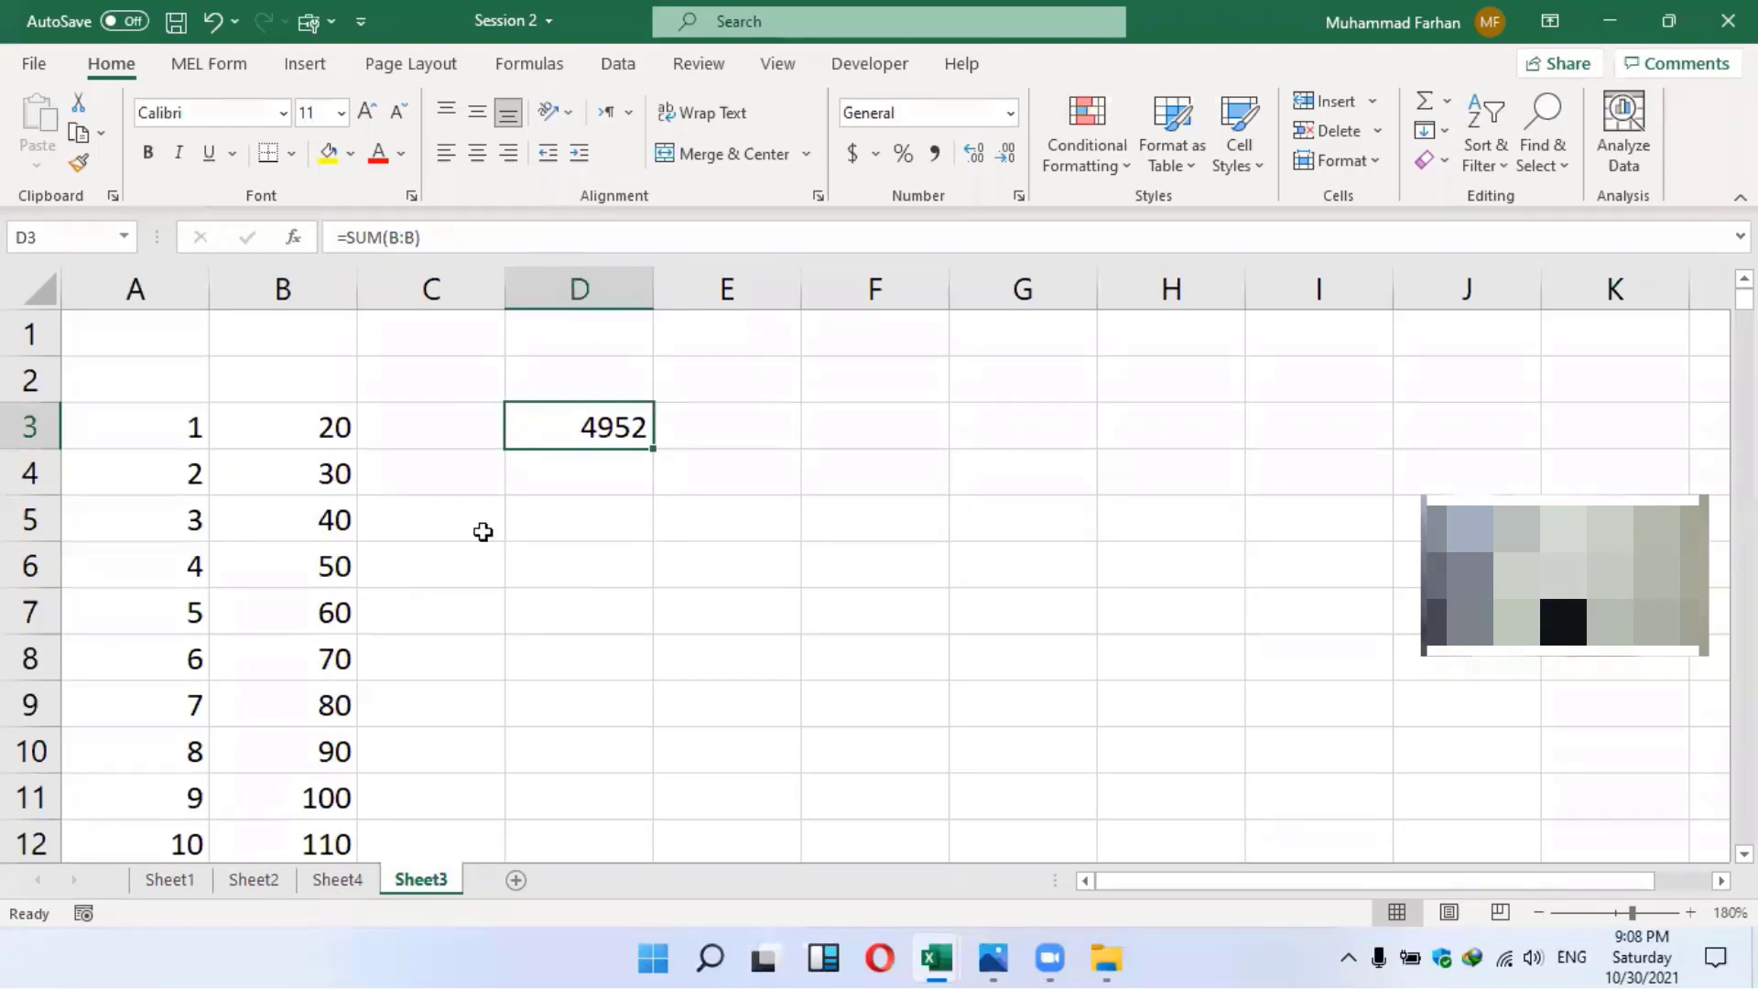
{"action": "key", "text": "ctrl+Page_Up"}
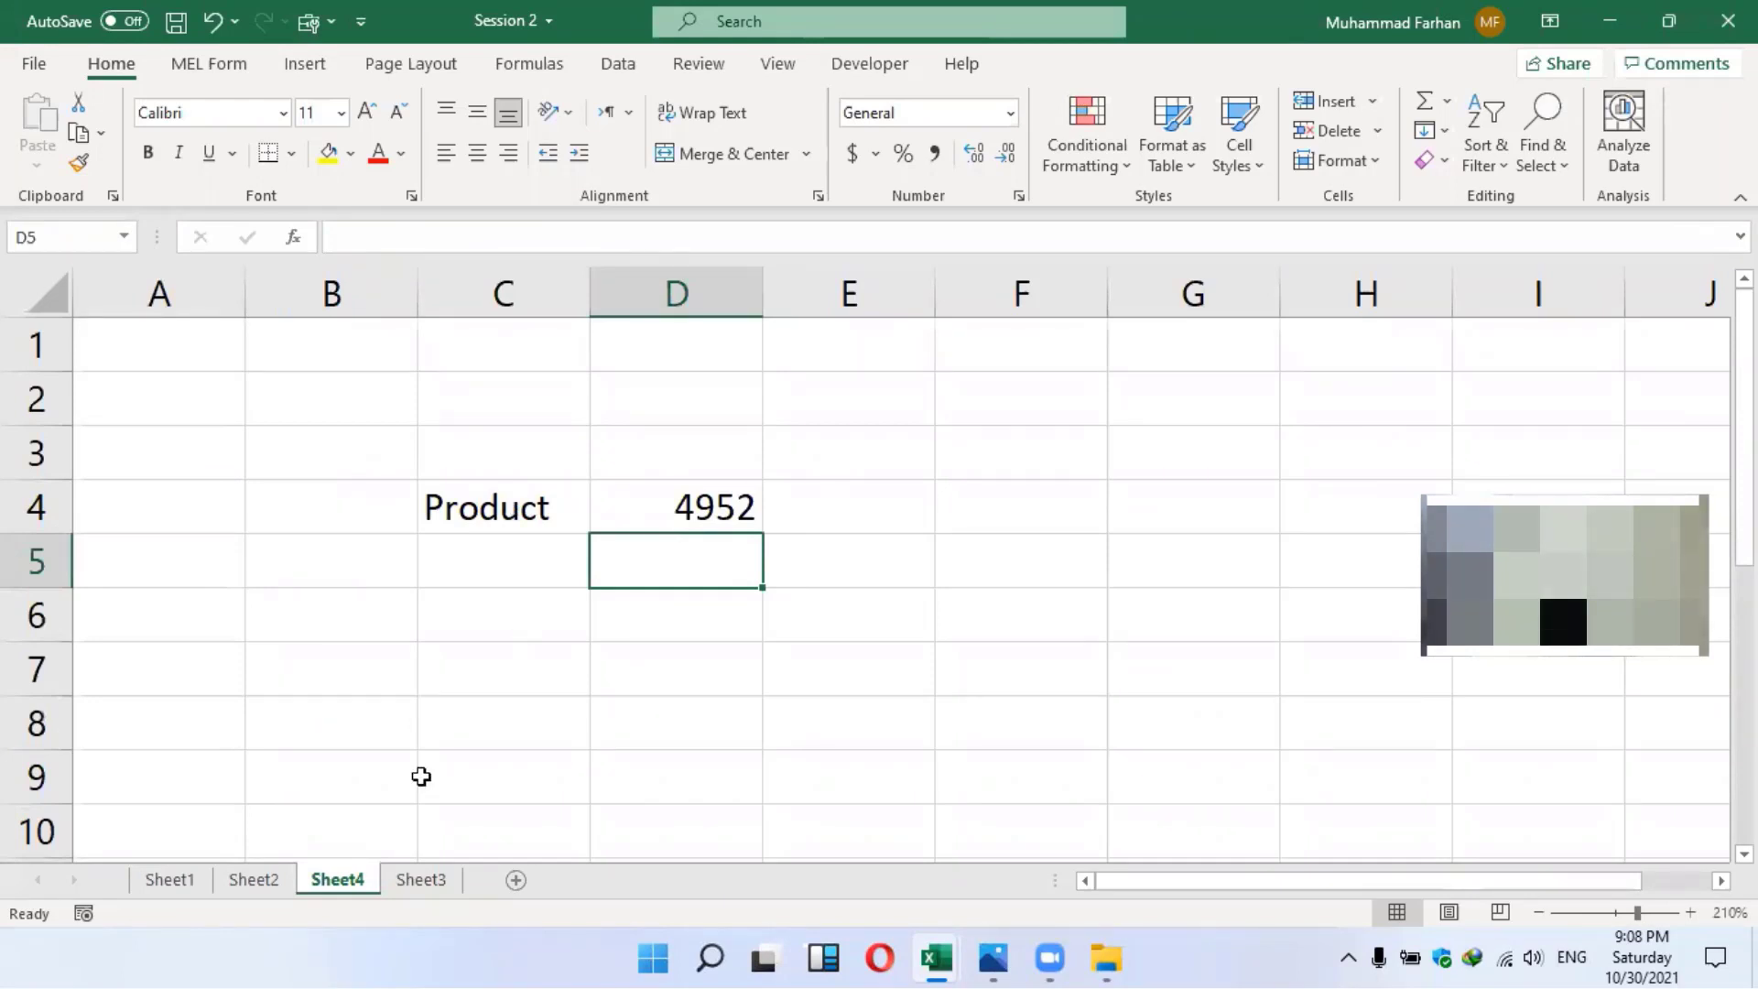
{"action": "key", "text": "ctrl+Page_Down"}
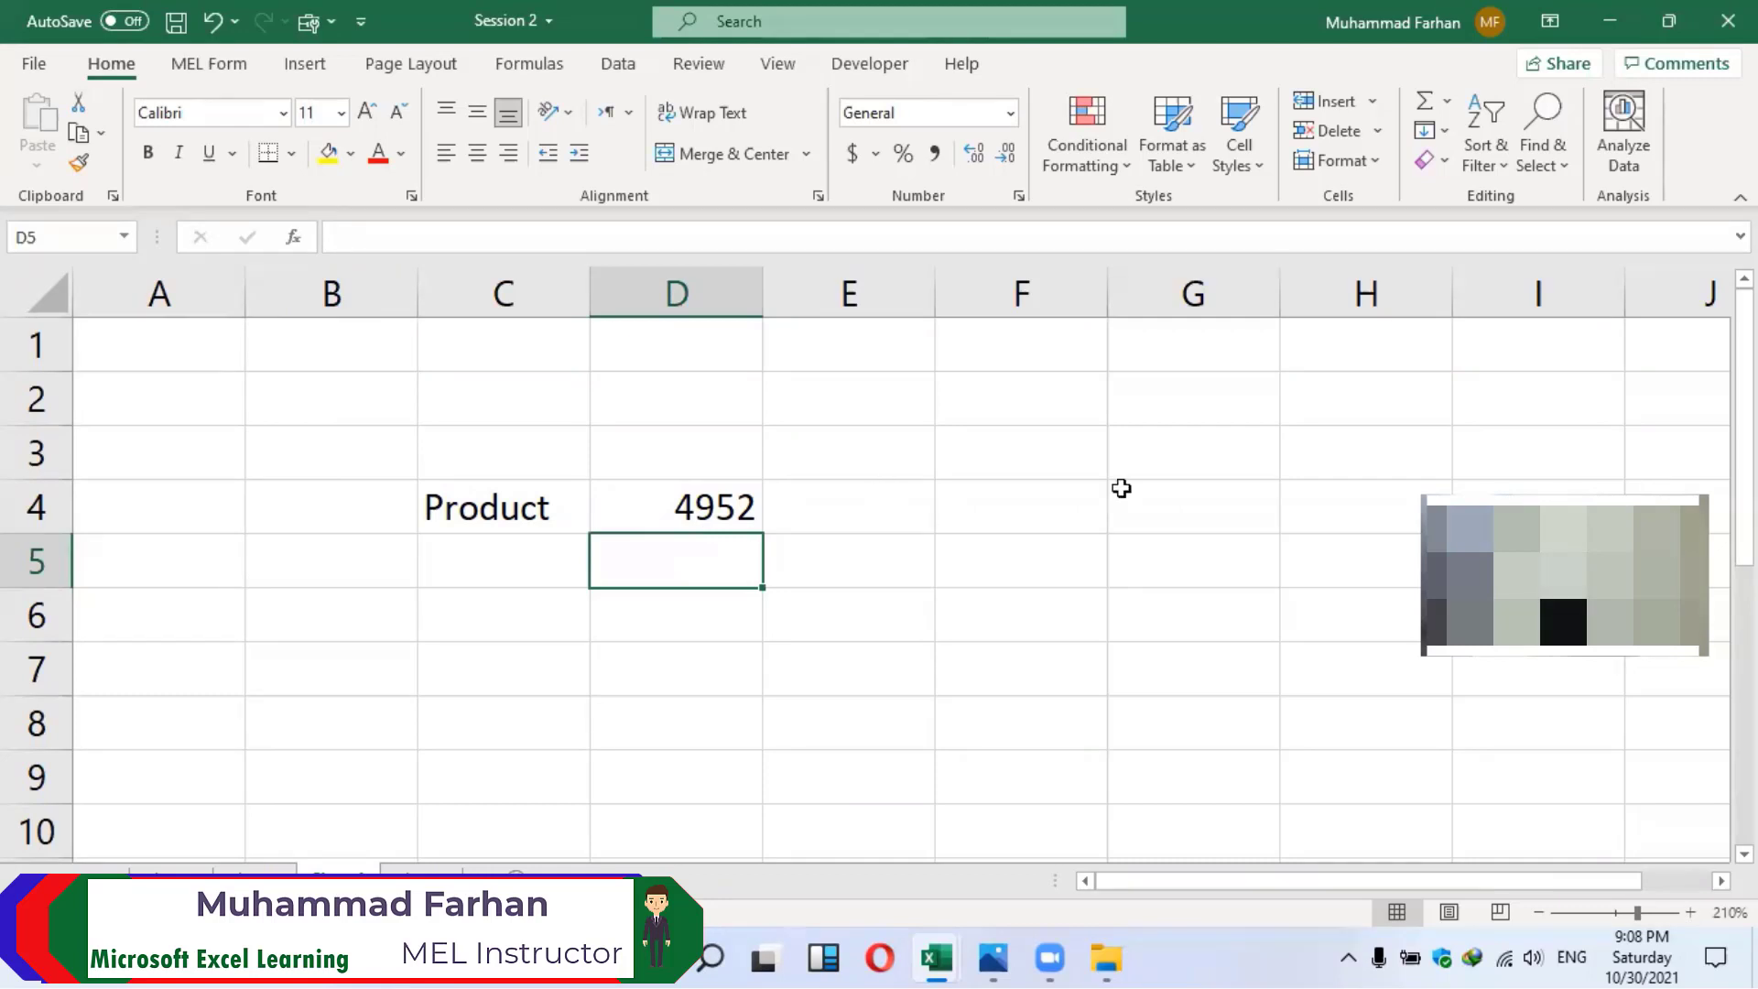
{"action": "left_click", "coordinate": [734, 517]}
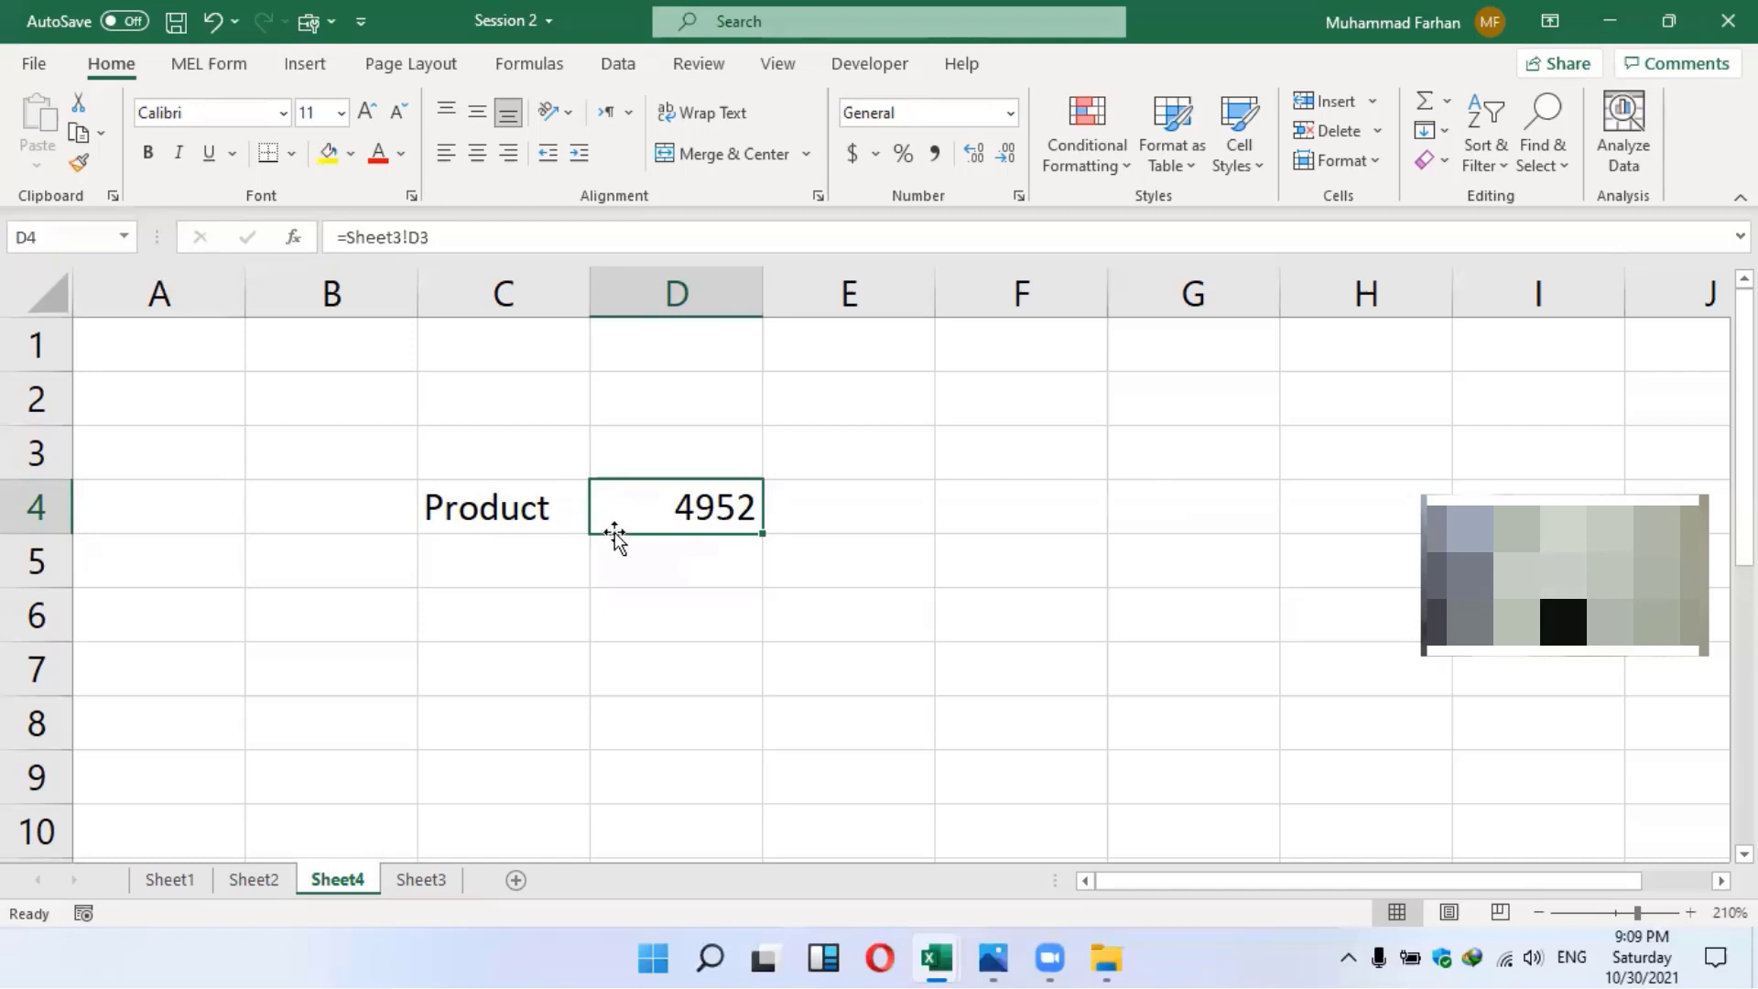
Change the value in cell B3 on Sheet3 to 28
{"action": "left_click", "coordinate": [413, 880]}
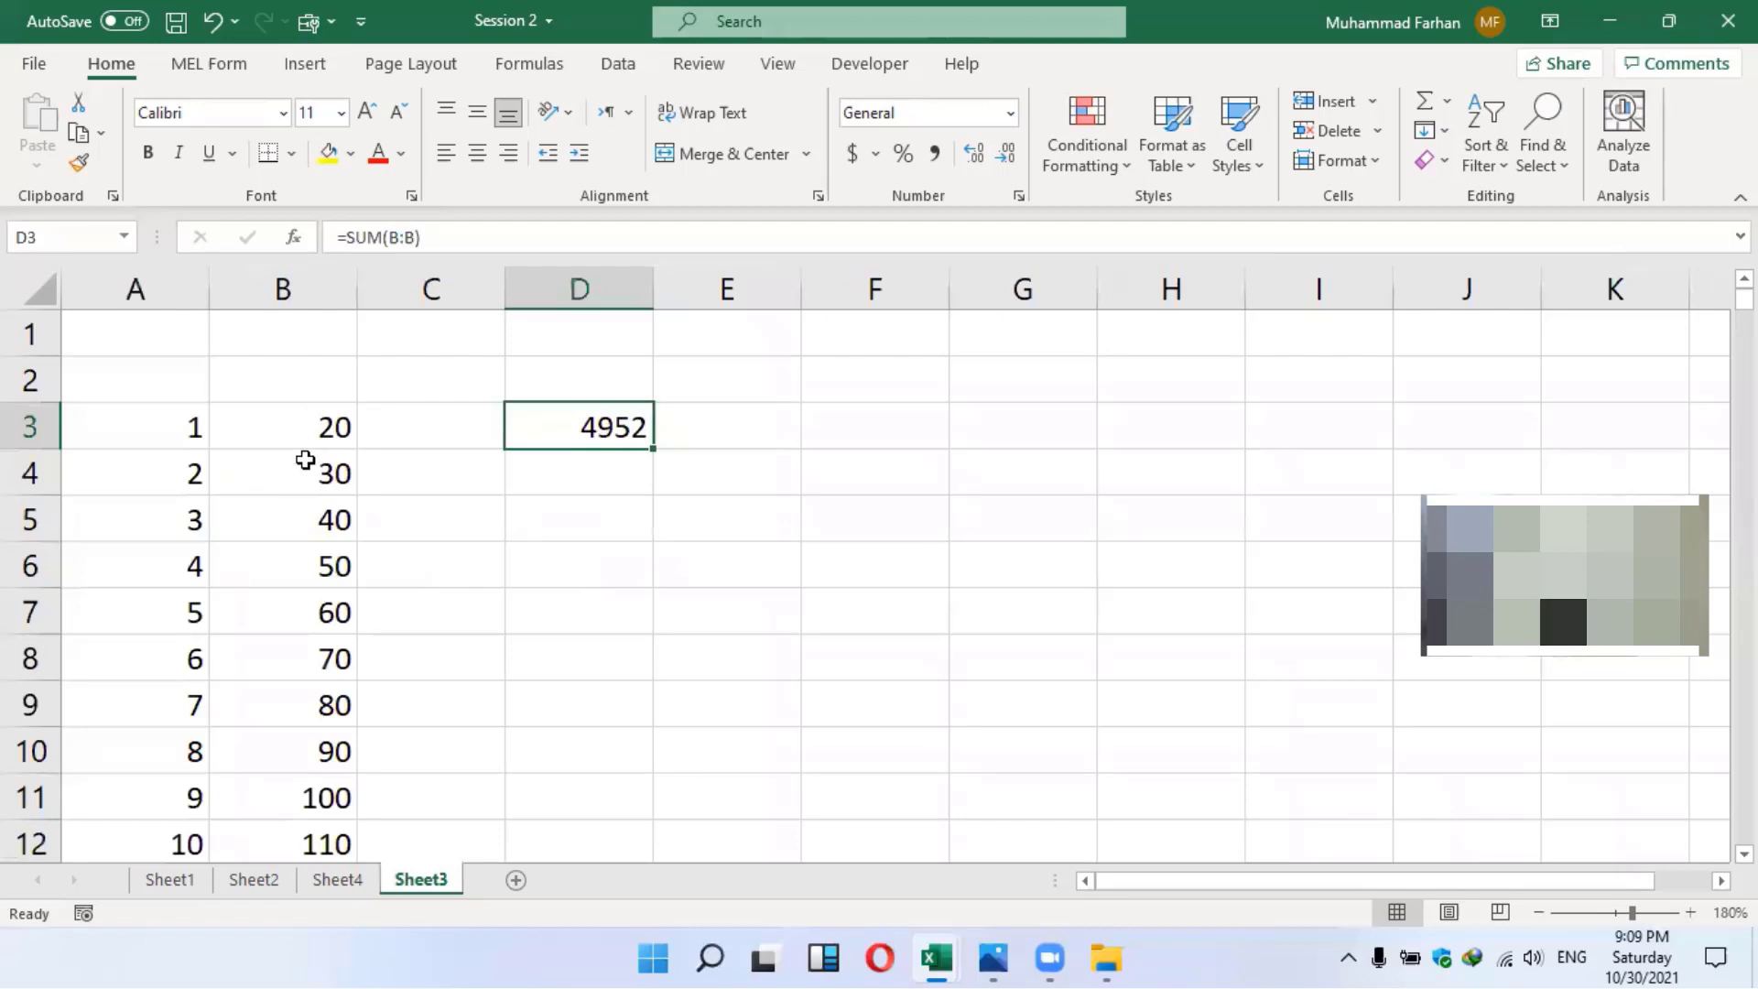
{"action": "left_click", "coordinate": [301, 447]}
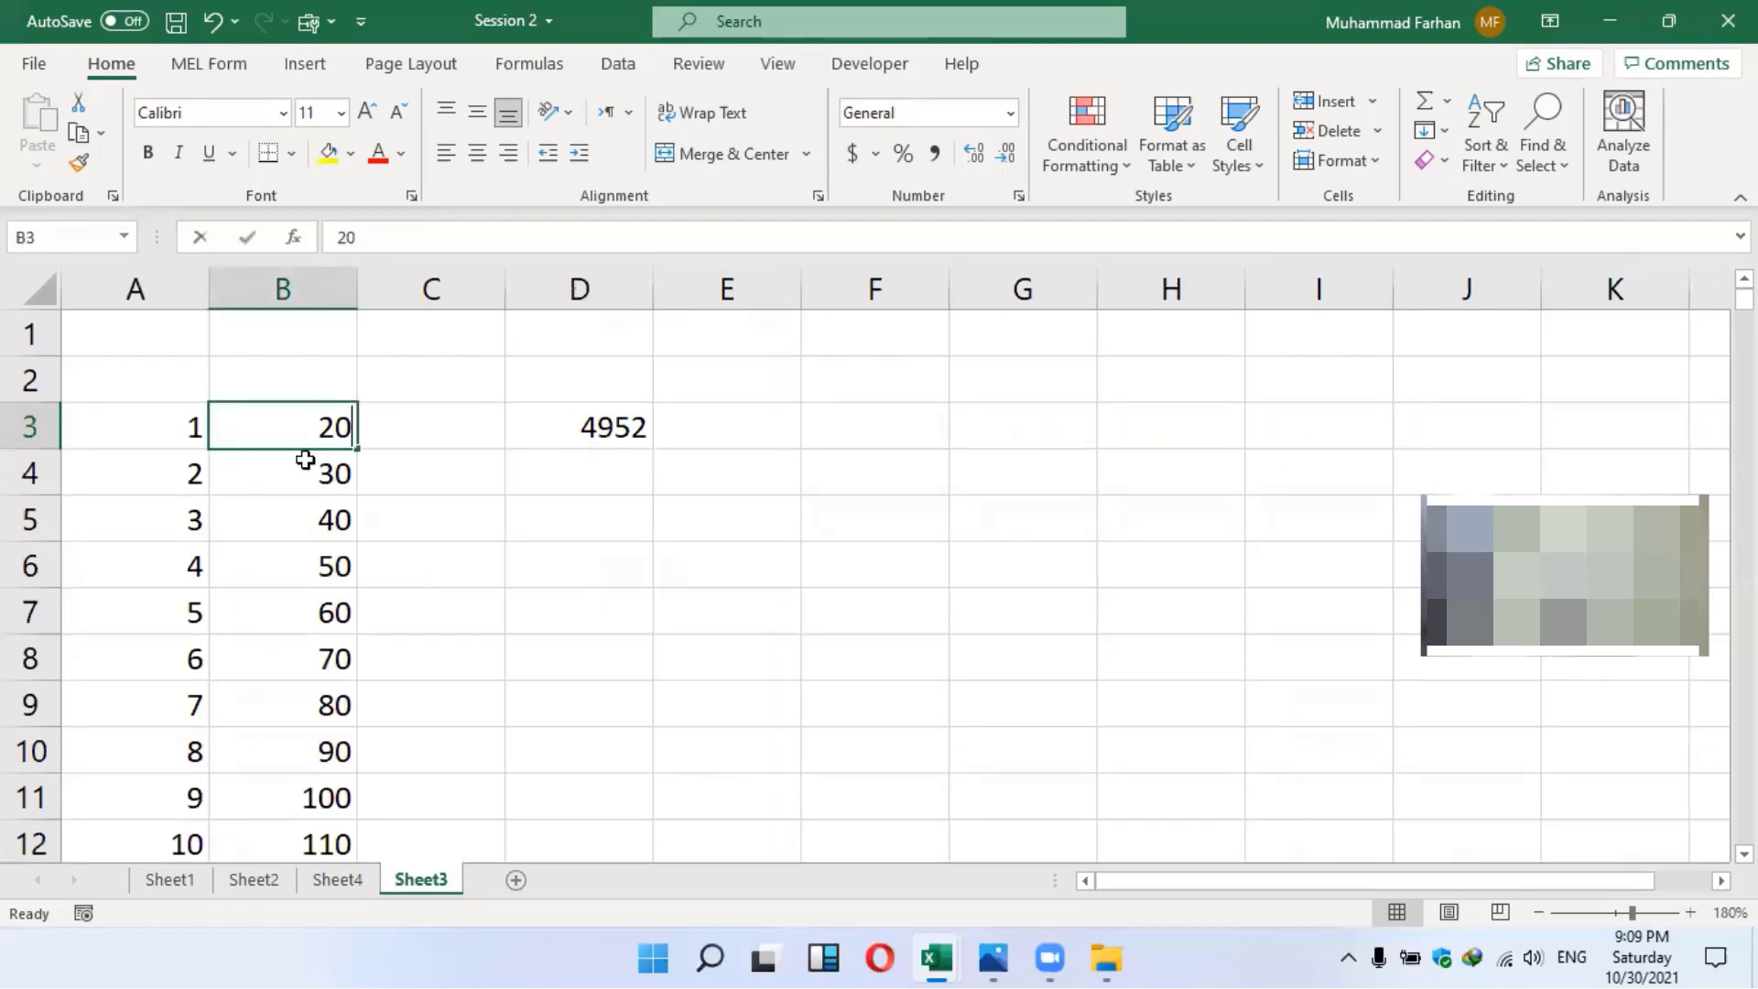
{"action": "key", "text": "BackSpace"}
{"action": "type", "text": "8"}
{"action": "key", "text": "Return"}
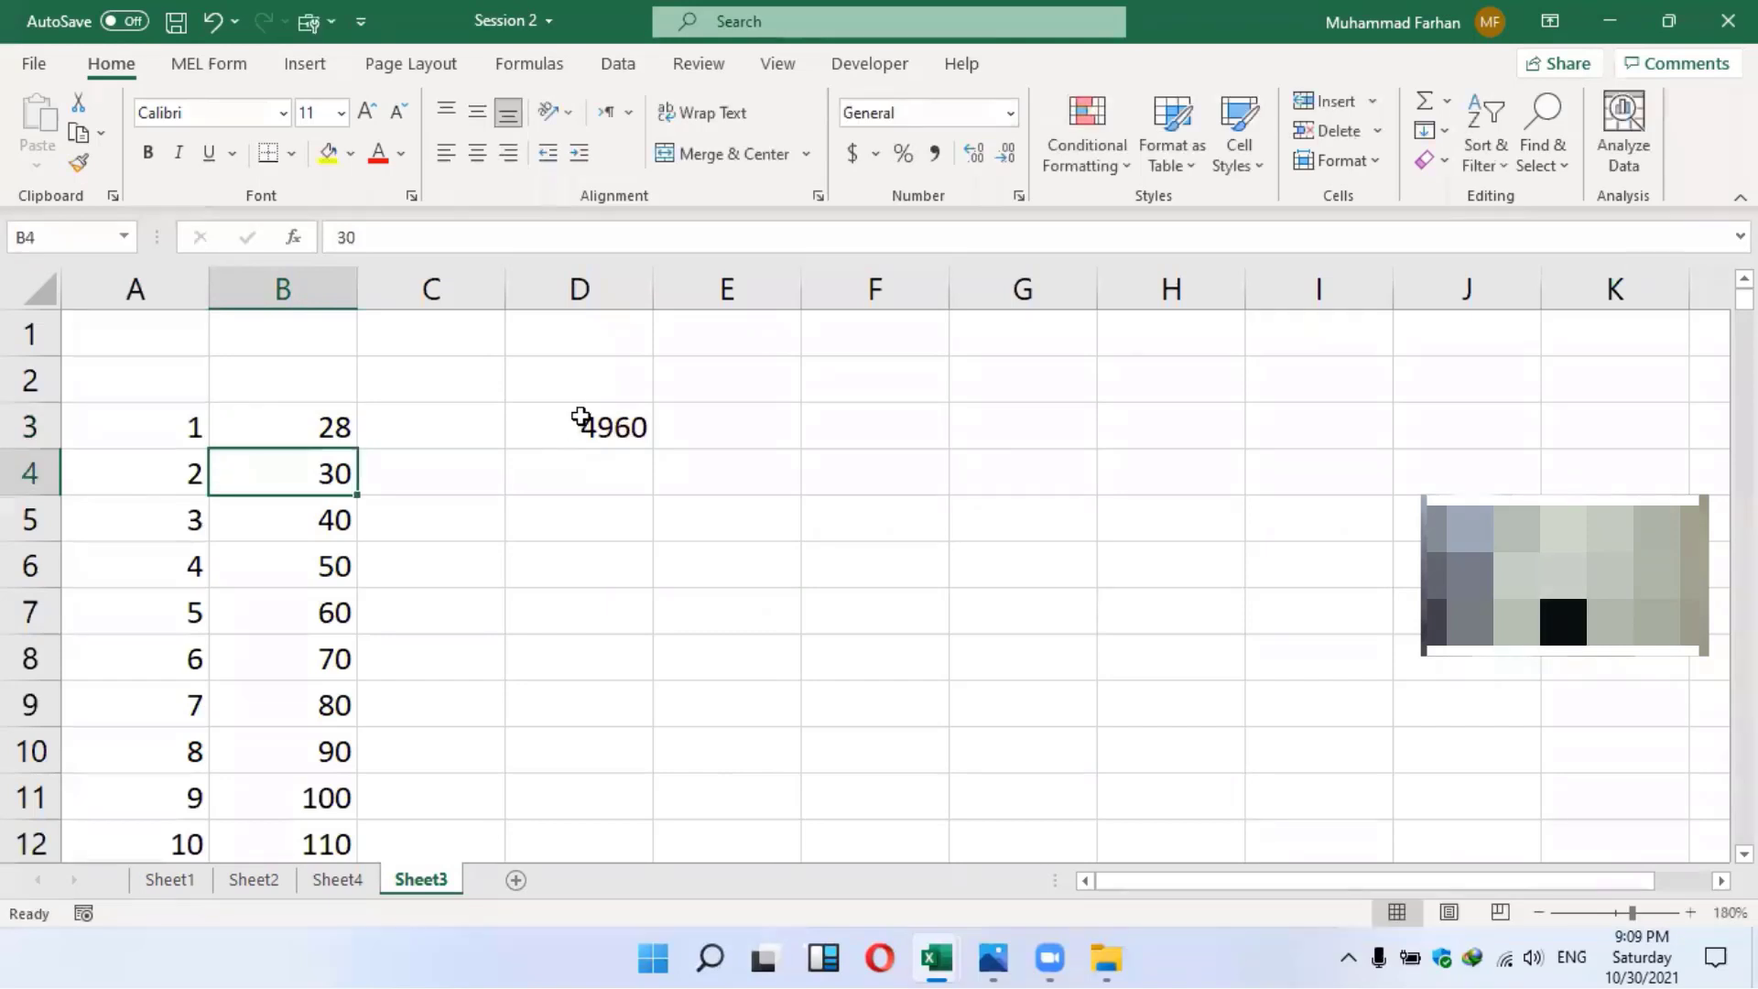
Check the updated total in the linked cell D4 on Sheet4 against the SUM formula in D3 on Sheet3
{"action": "left_click", "coordinate": [350, 880]}
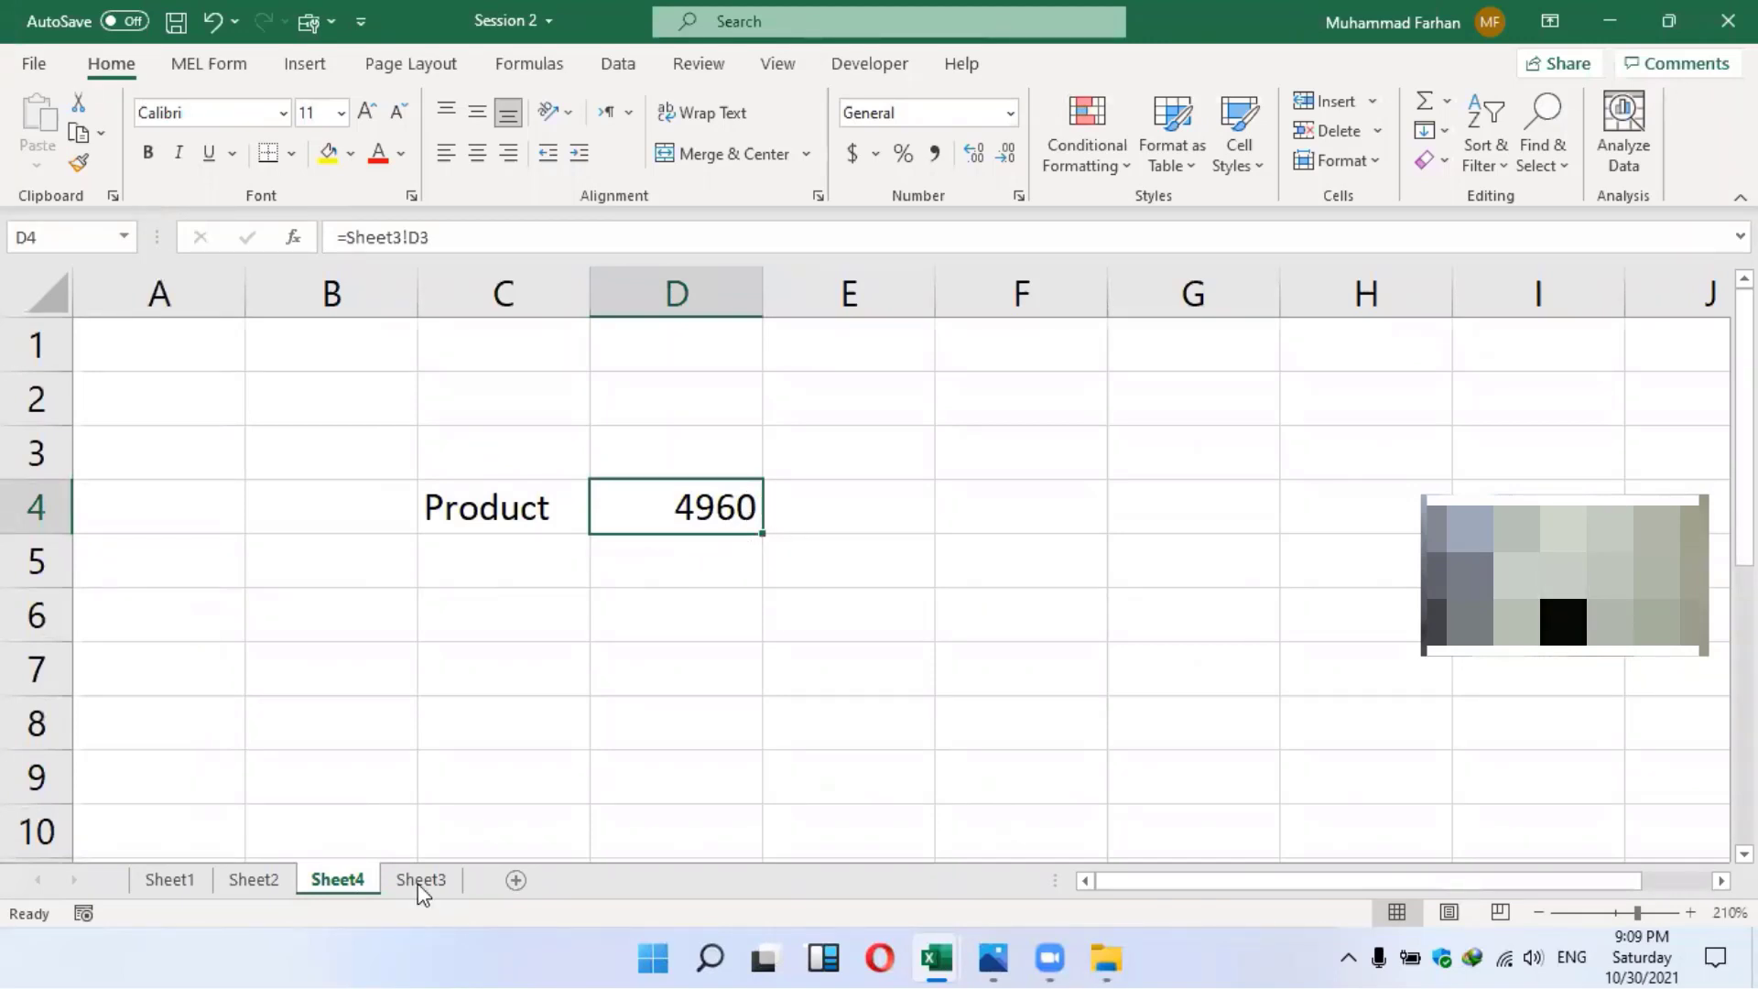
{"action": "key", "text": "ctrl+Page_Down"}
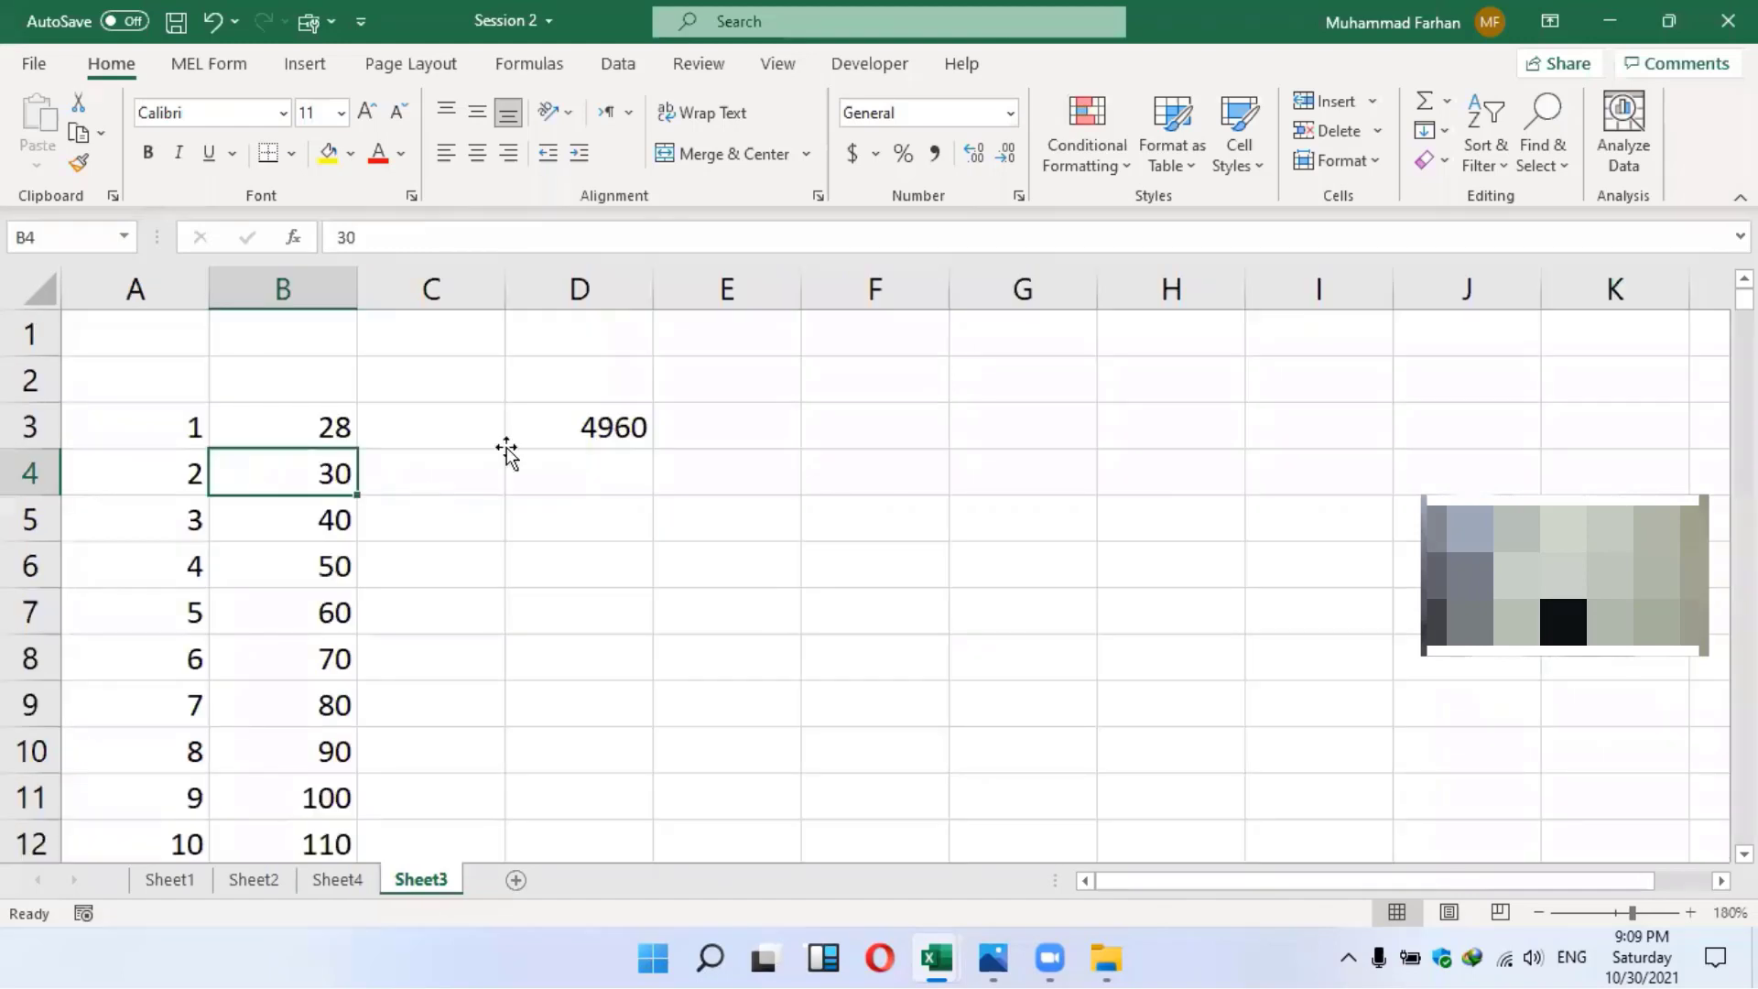
{"action": "left_click", "coordinate": [596, 412]}
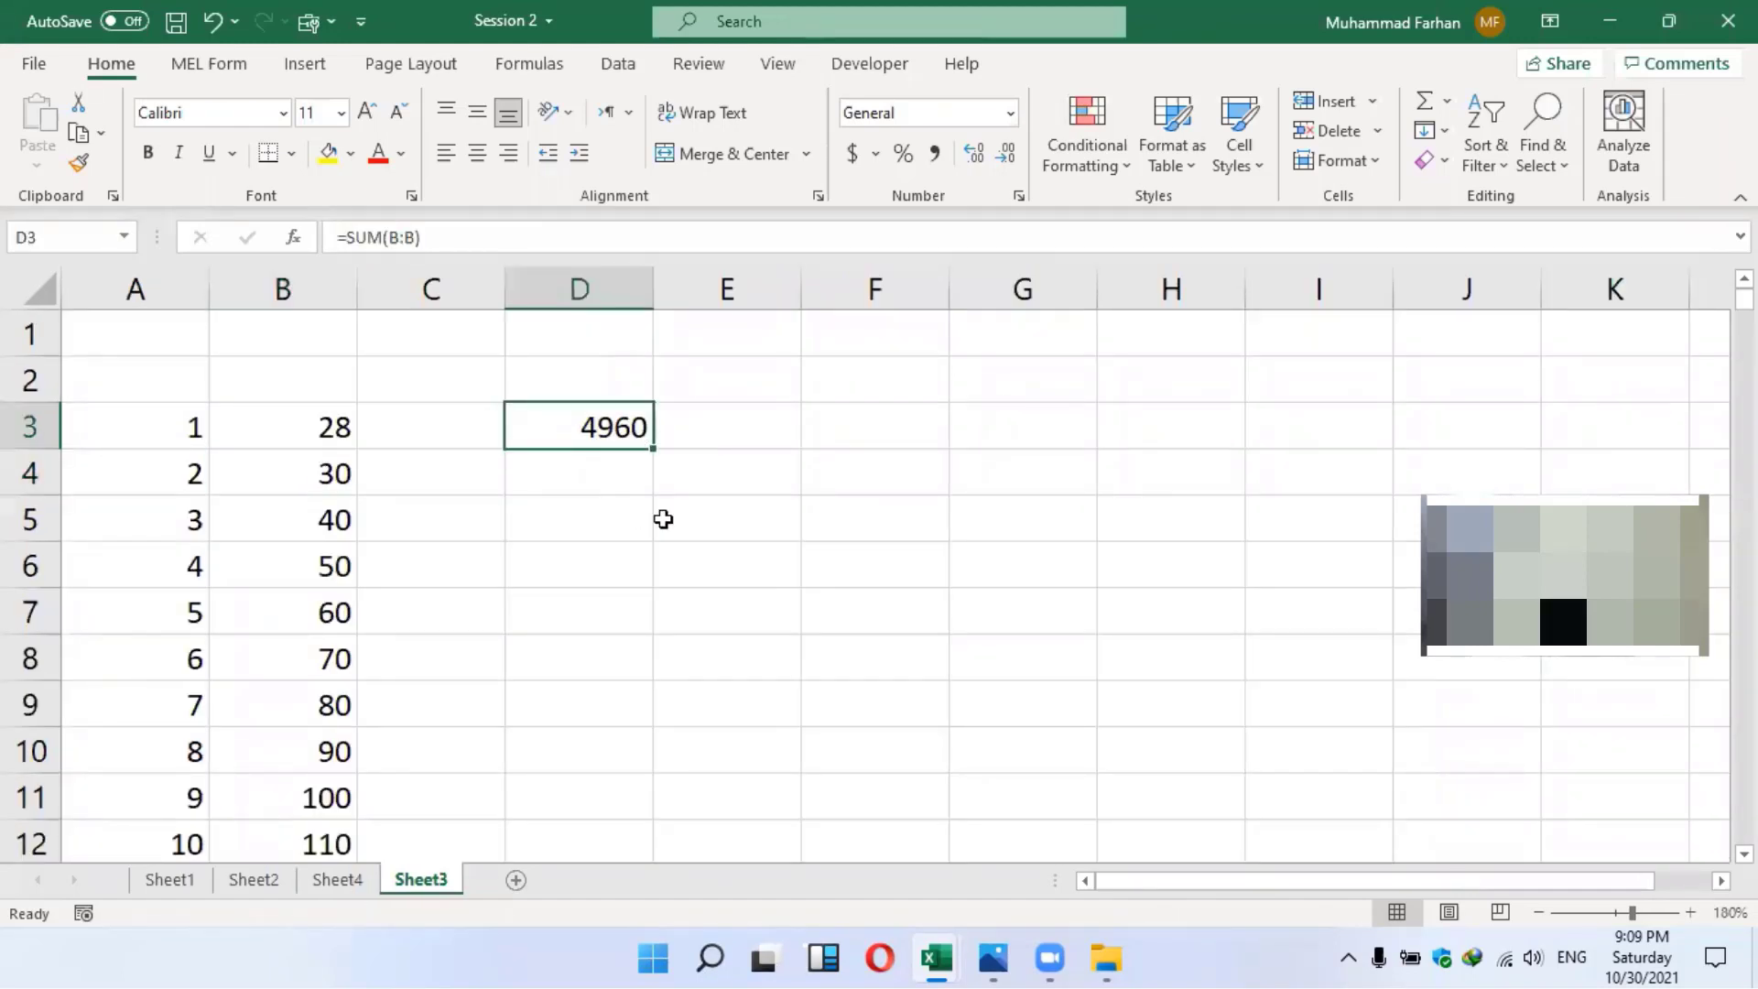
{"action": "key", "text": "ctrl+Page_Up"}
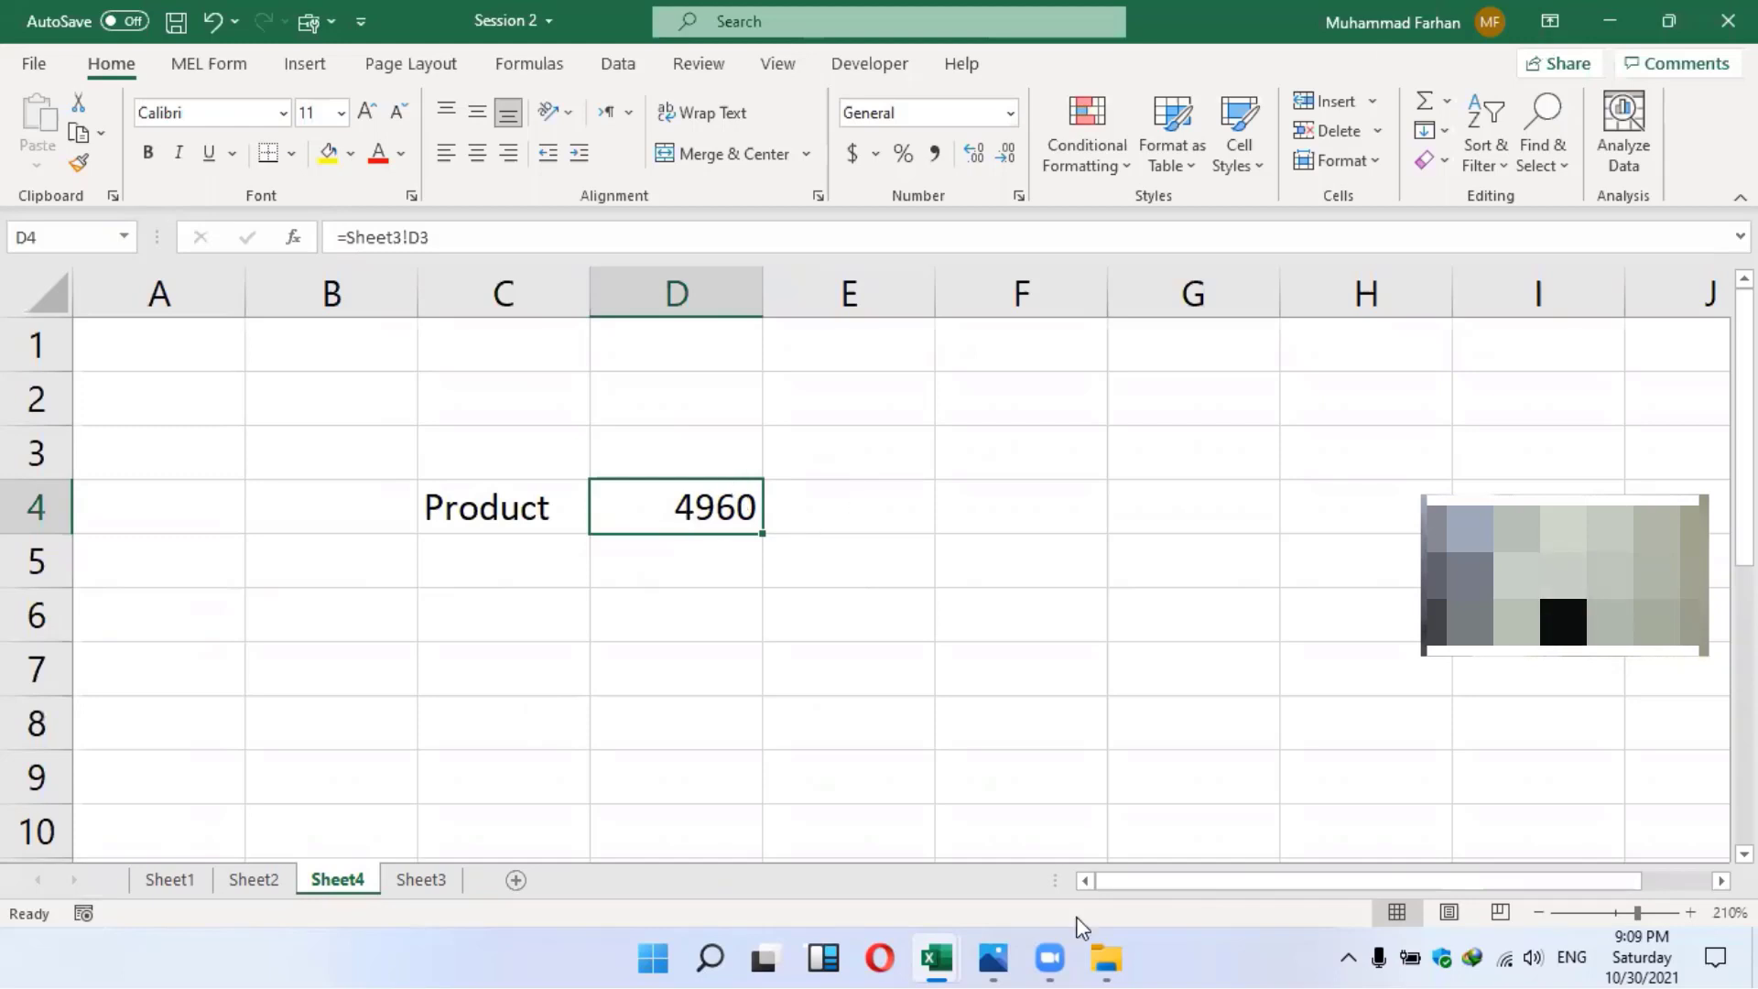
Switch to the FARMULAS & KEYS workbook, inspect the HYPERLINK entry in E4, and follow the SERIAL INSERTION task's link into the practice file
{"action": "mouse_move", "coordinate": [936, 956]}
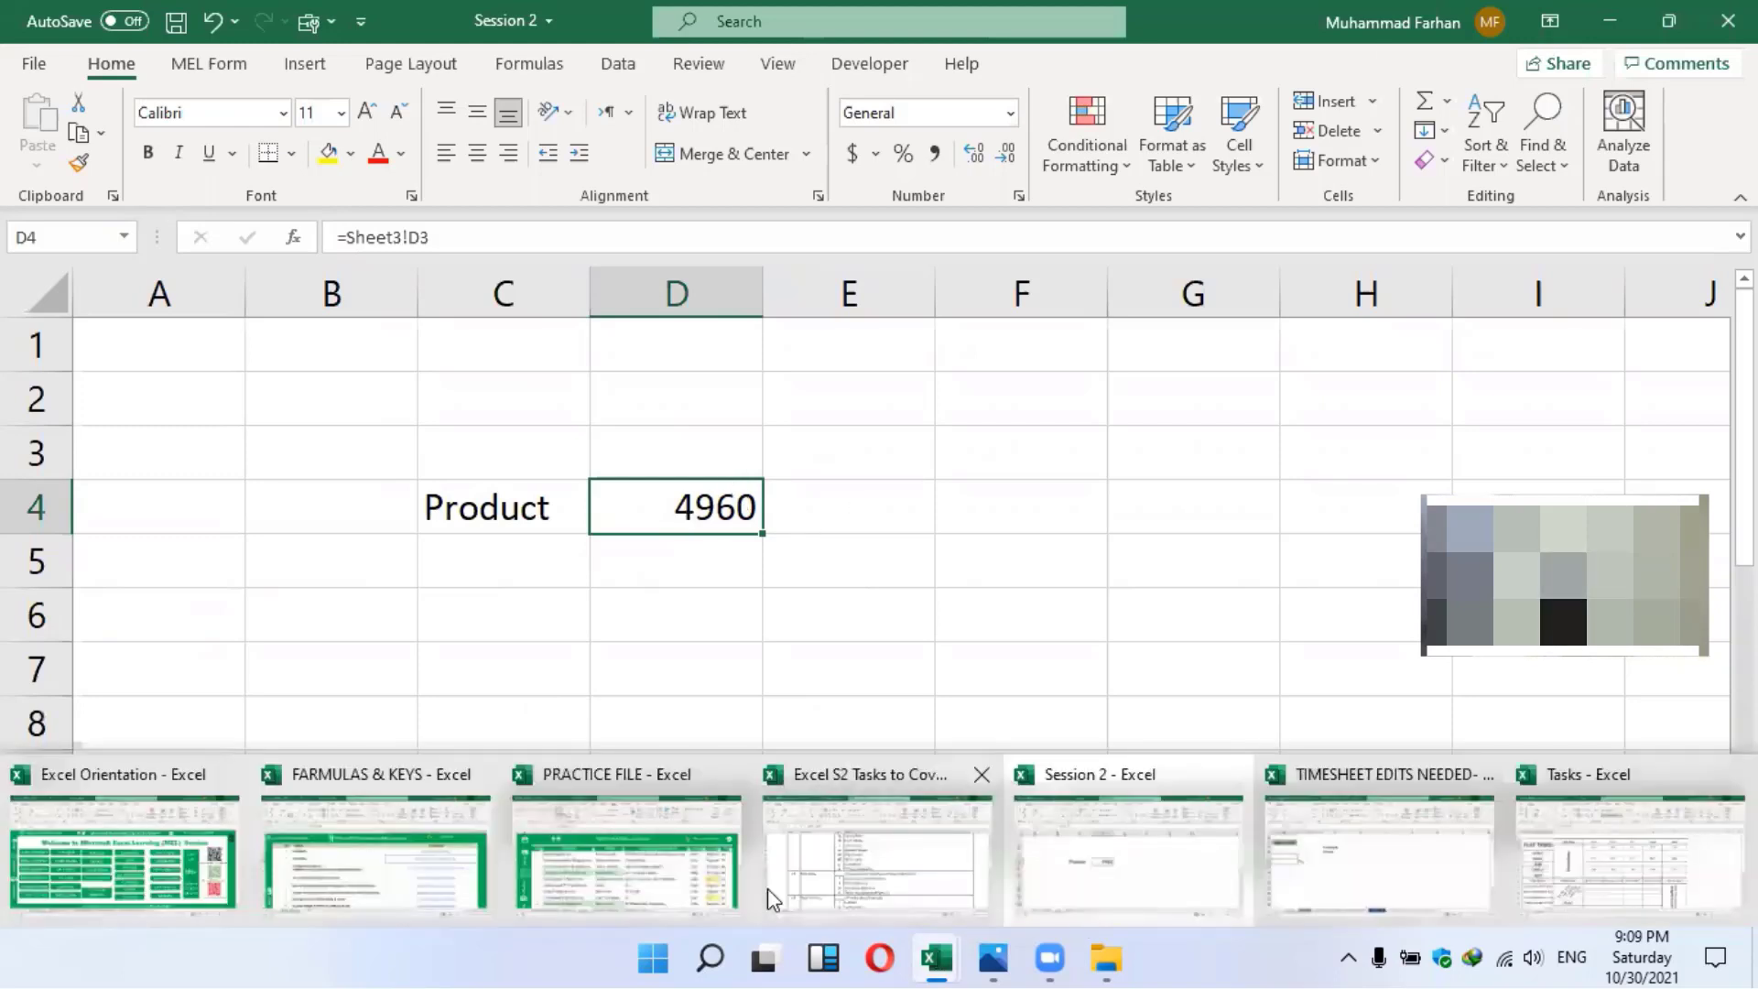
{"action": "left_click", "coordinate": [443, 859]}
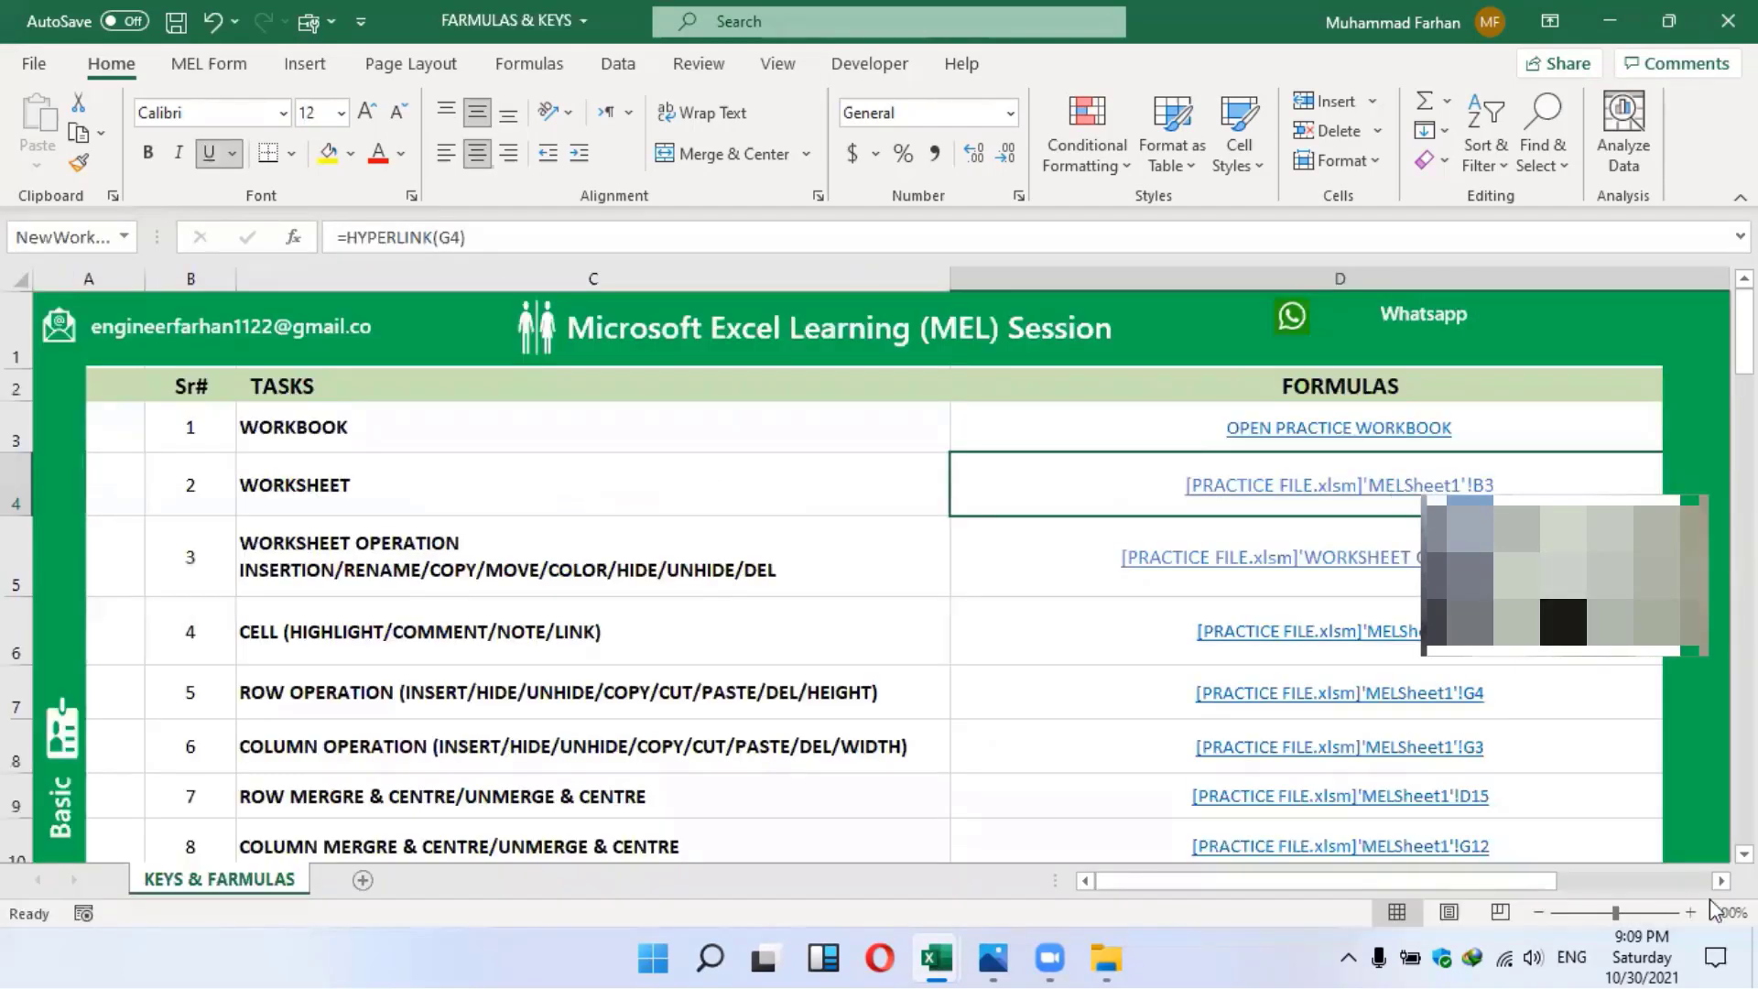
{"action": "left_click", "coordinate": [1404, 436]}
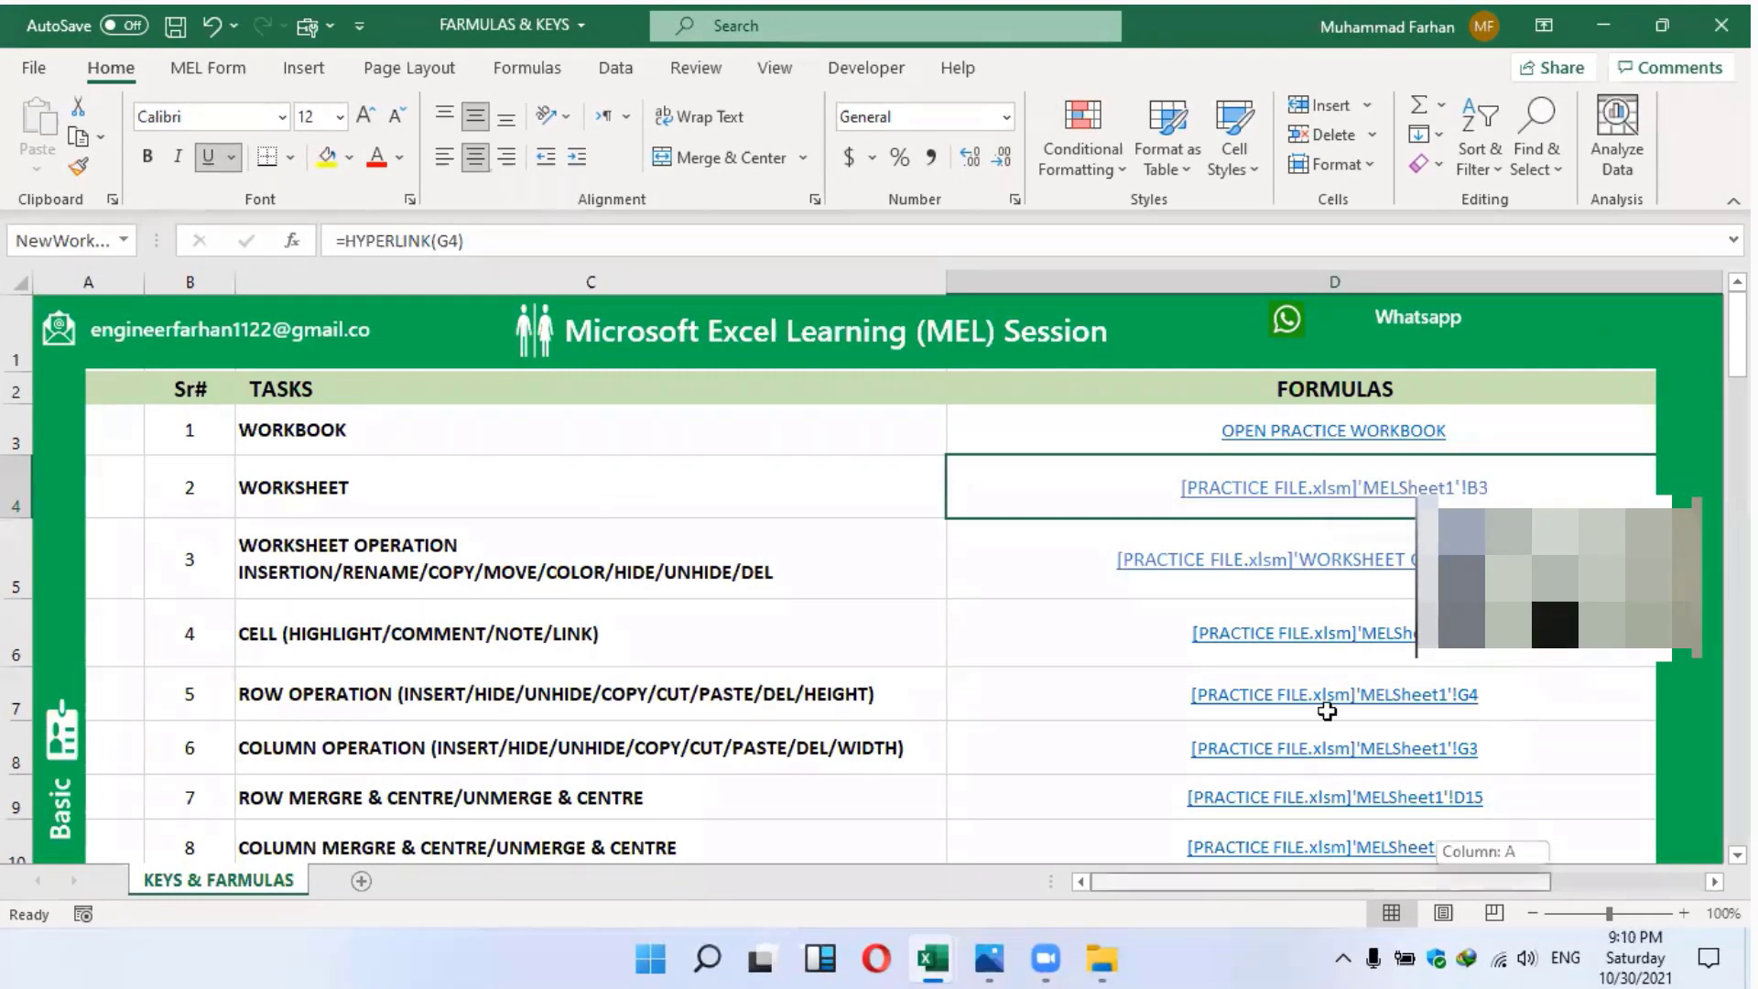
{"action": "scroll", "coordinate": [1327, 711], "scroll_direction": "right", "scroll_amount": 2}
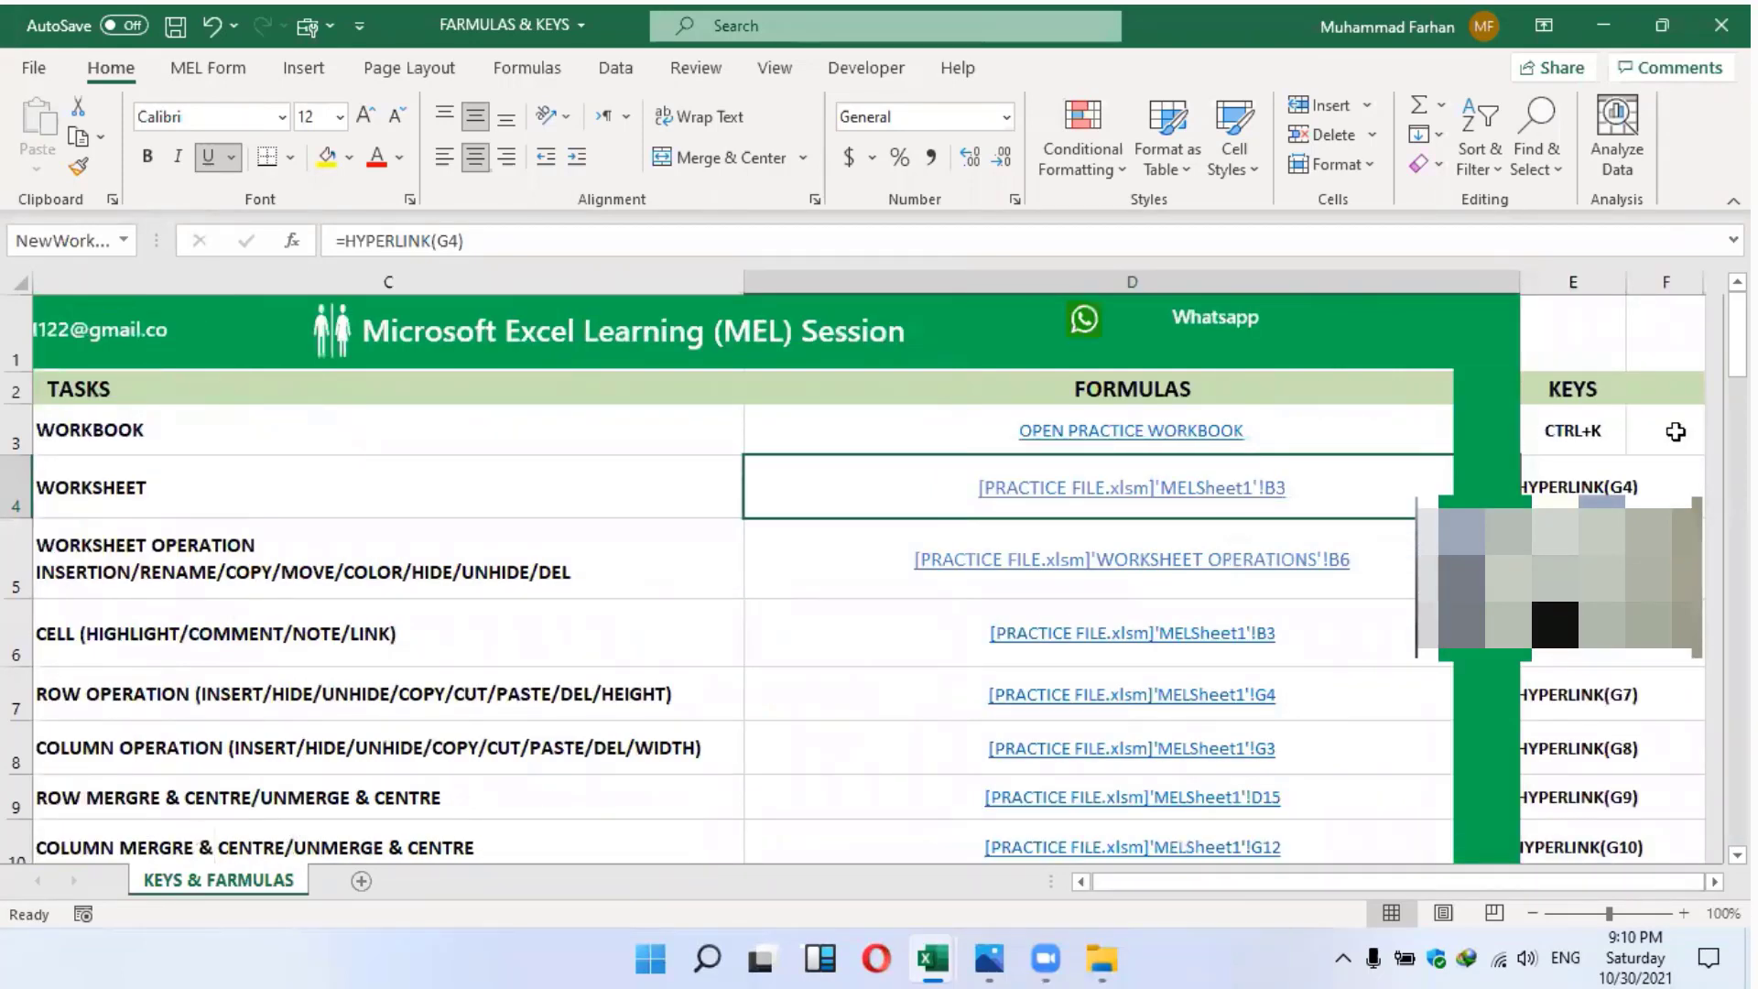
{"action": "left_click", "coordinate": [1591, 489]}
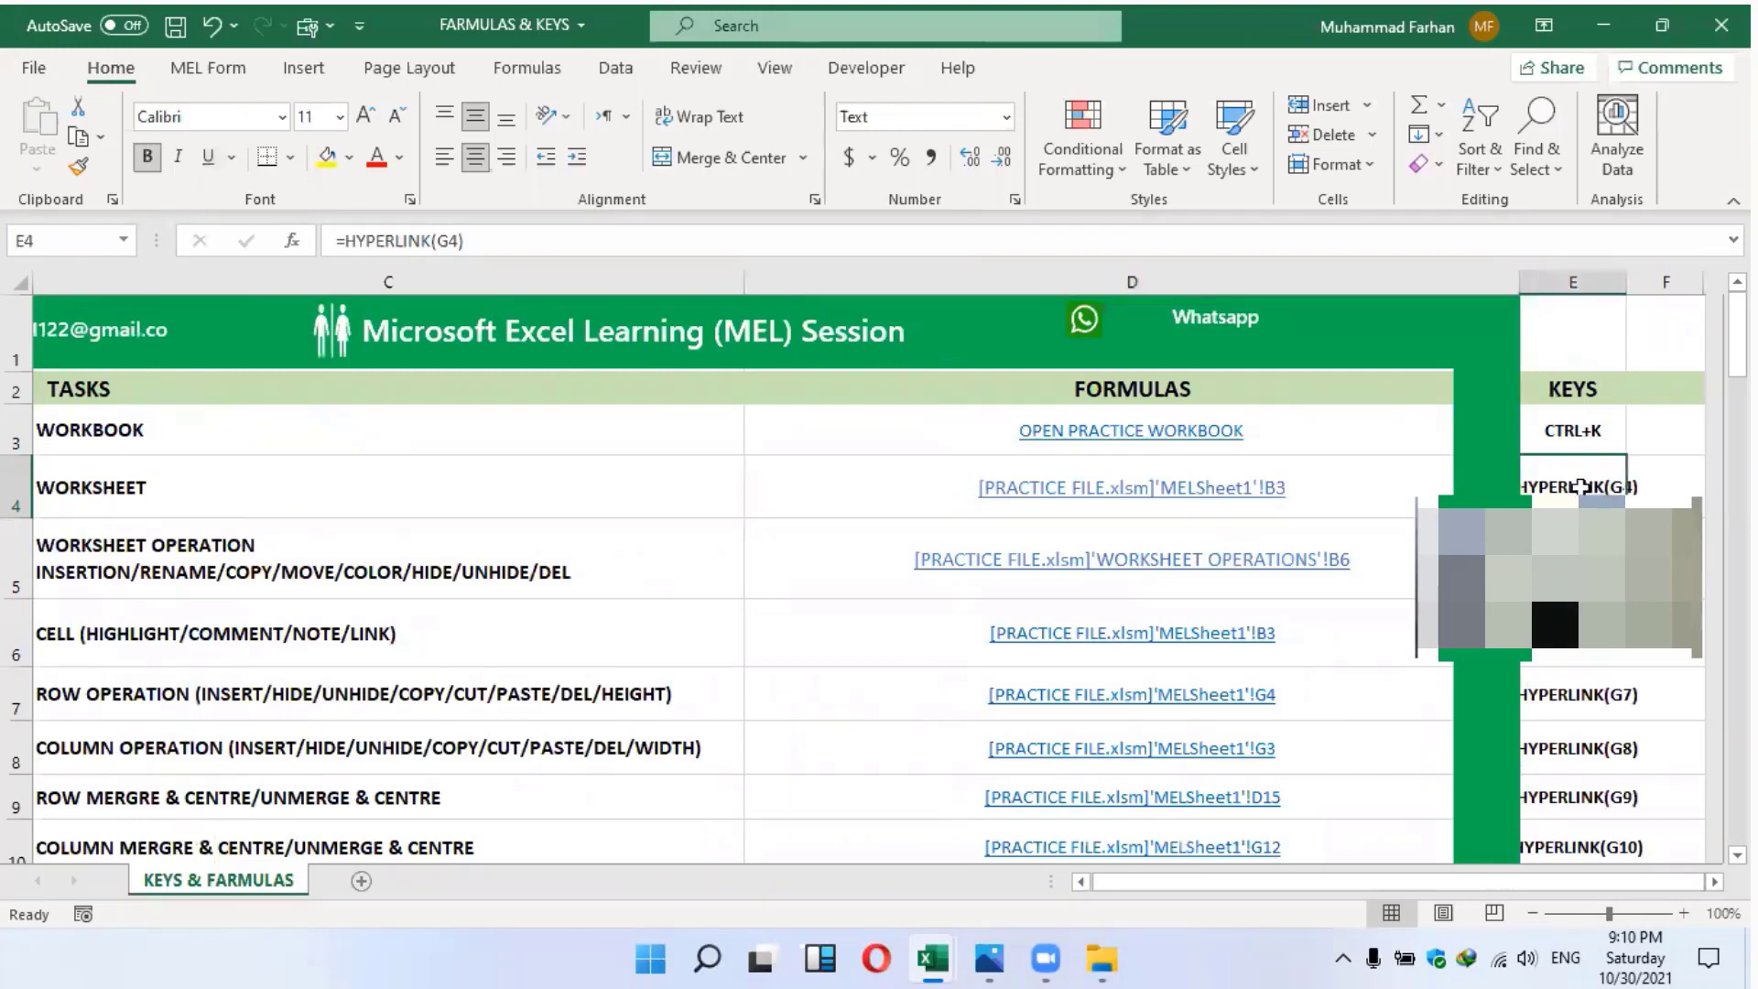
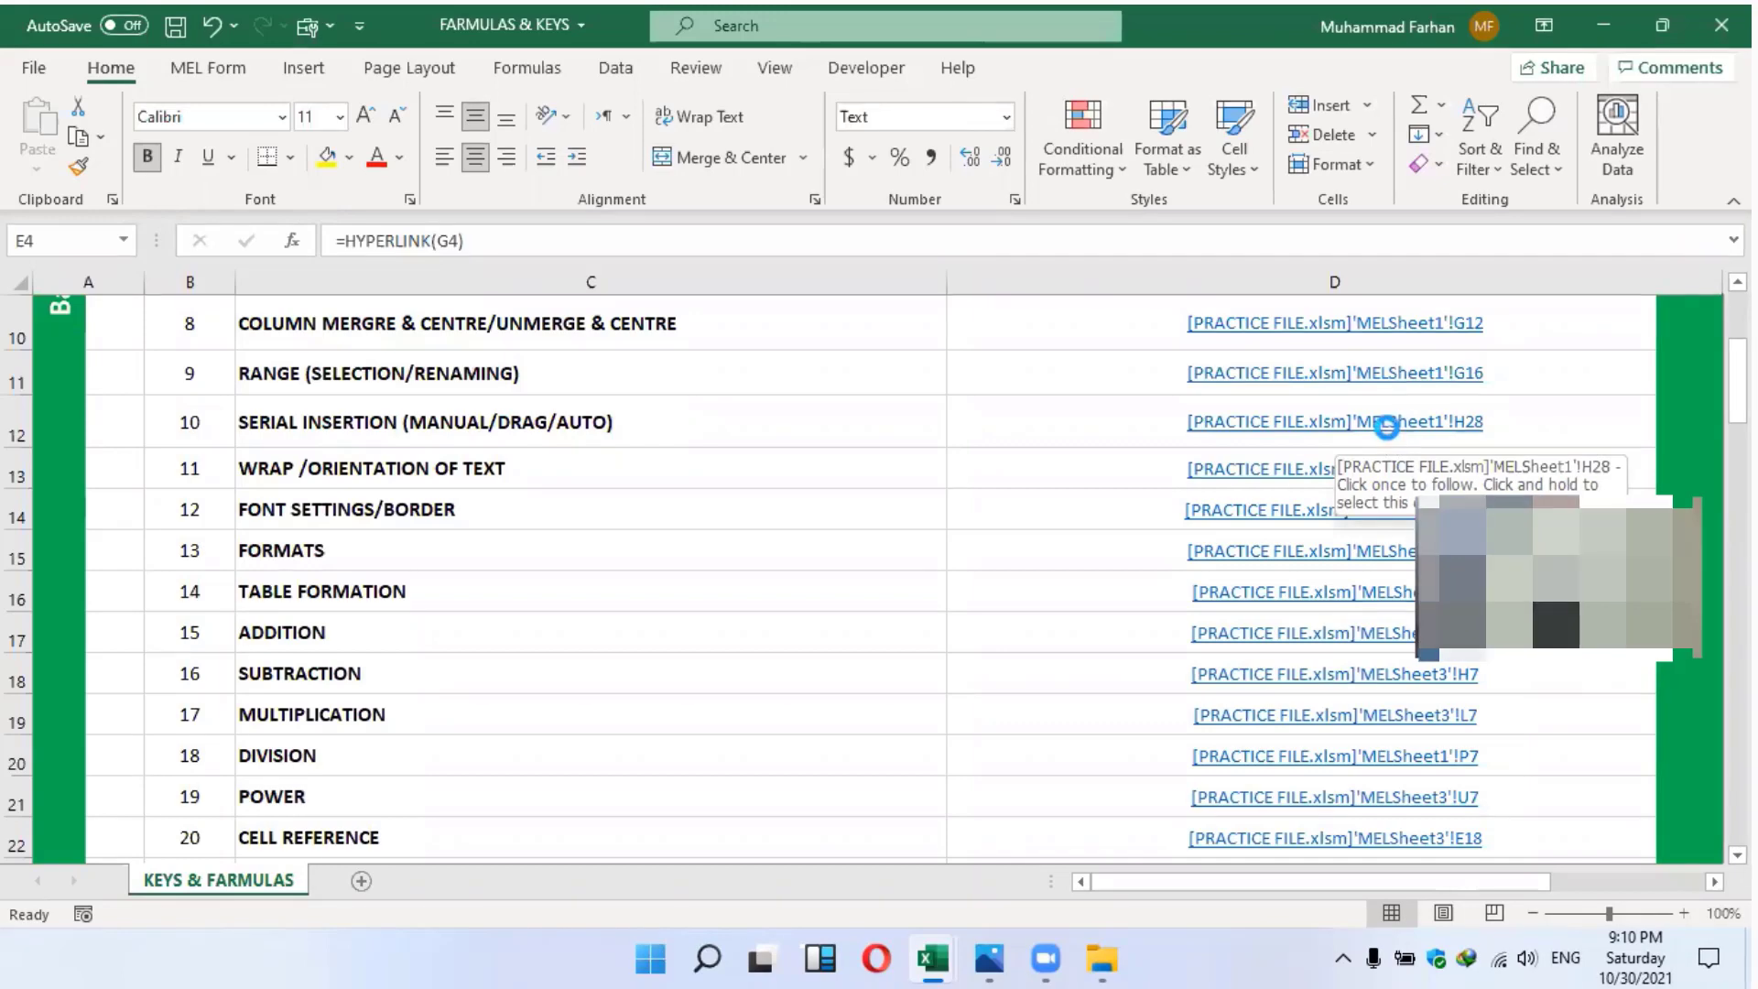
{"action": "left_click", "coordinate": [1390, 430]}
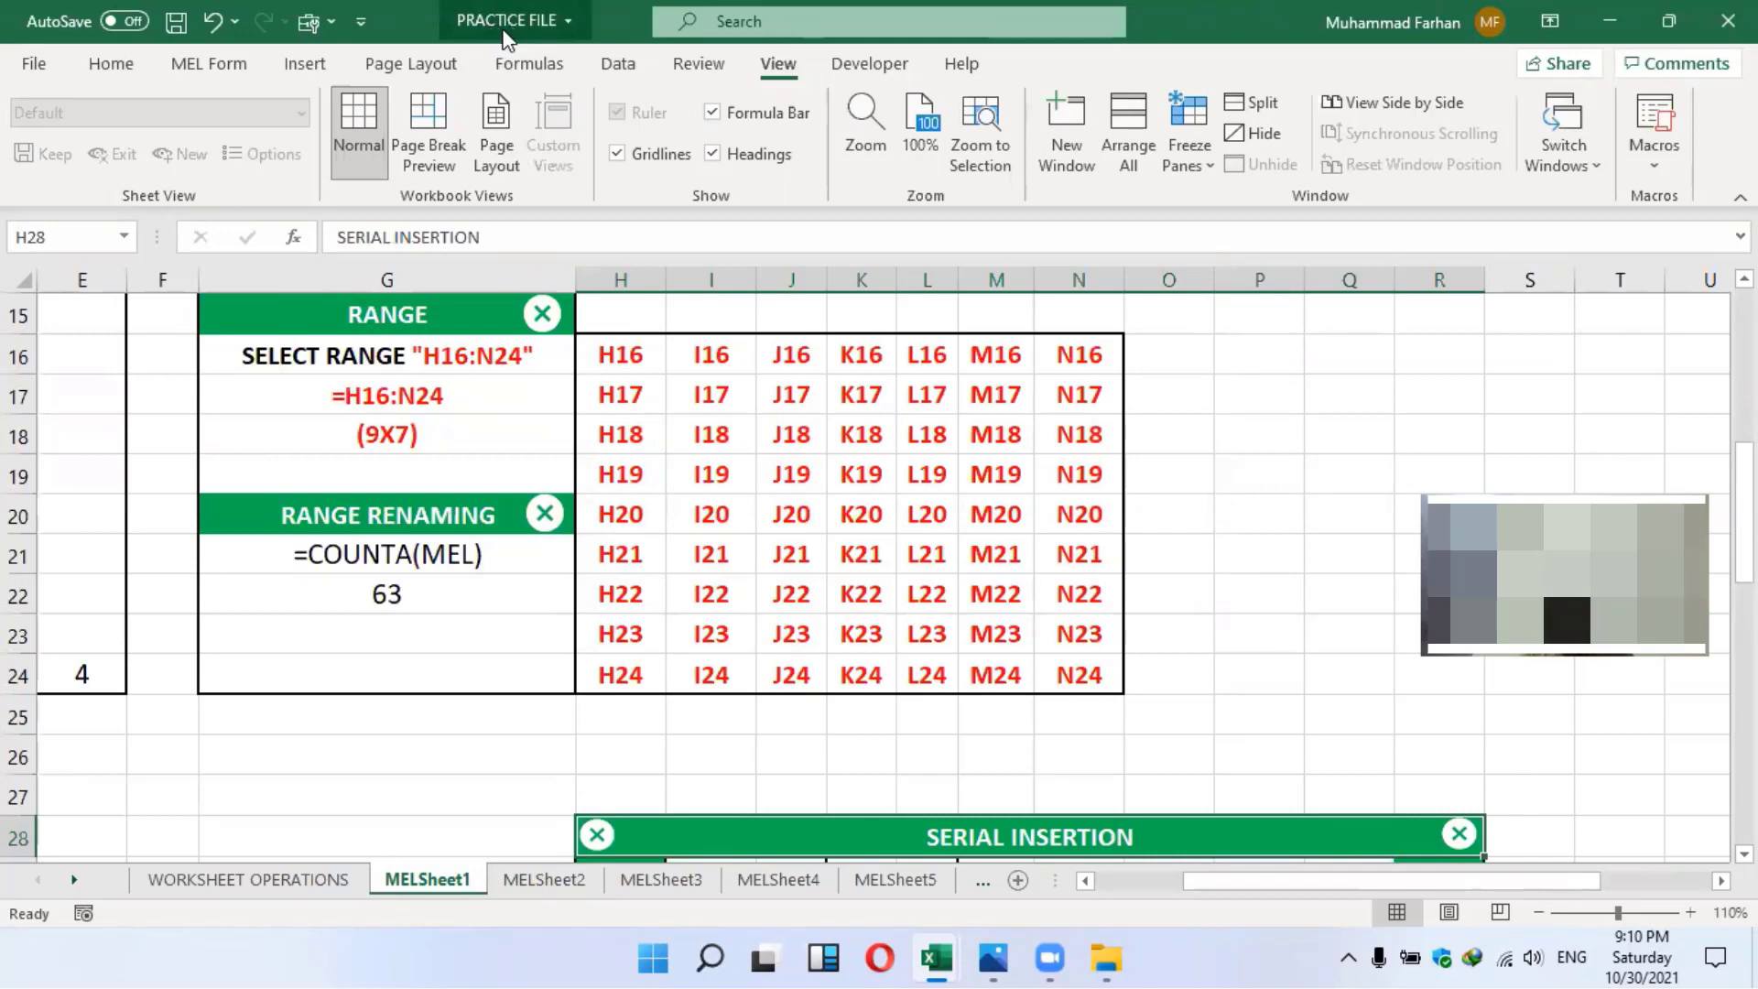
Return to the FARMULAS & KEYS workbook, follow the SERIAL INSERTION link again and view the linked table on MELSheet1
{"action": "left_click", "coordinate": [542, 514]}
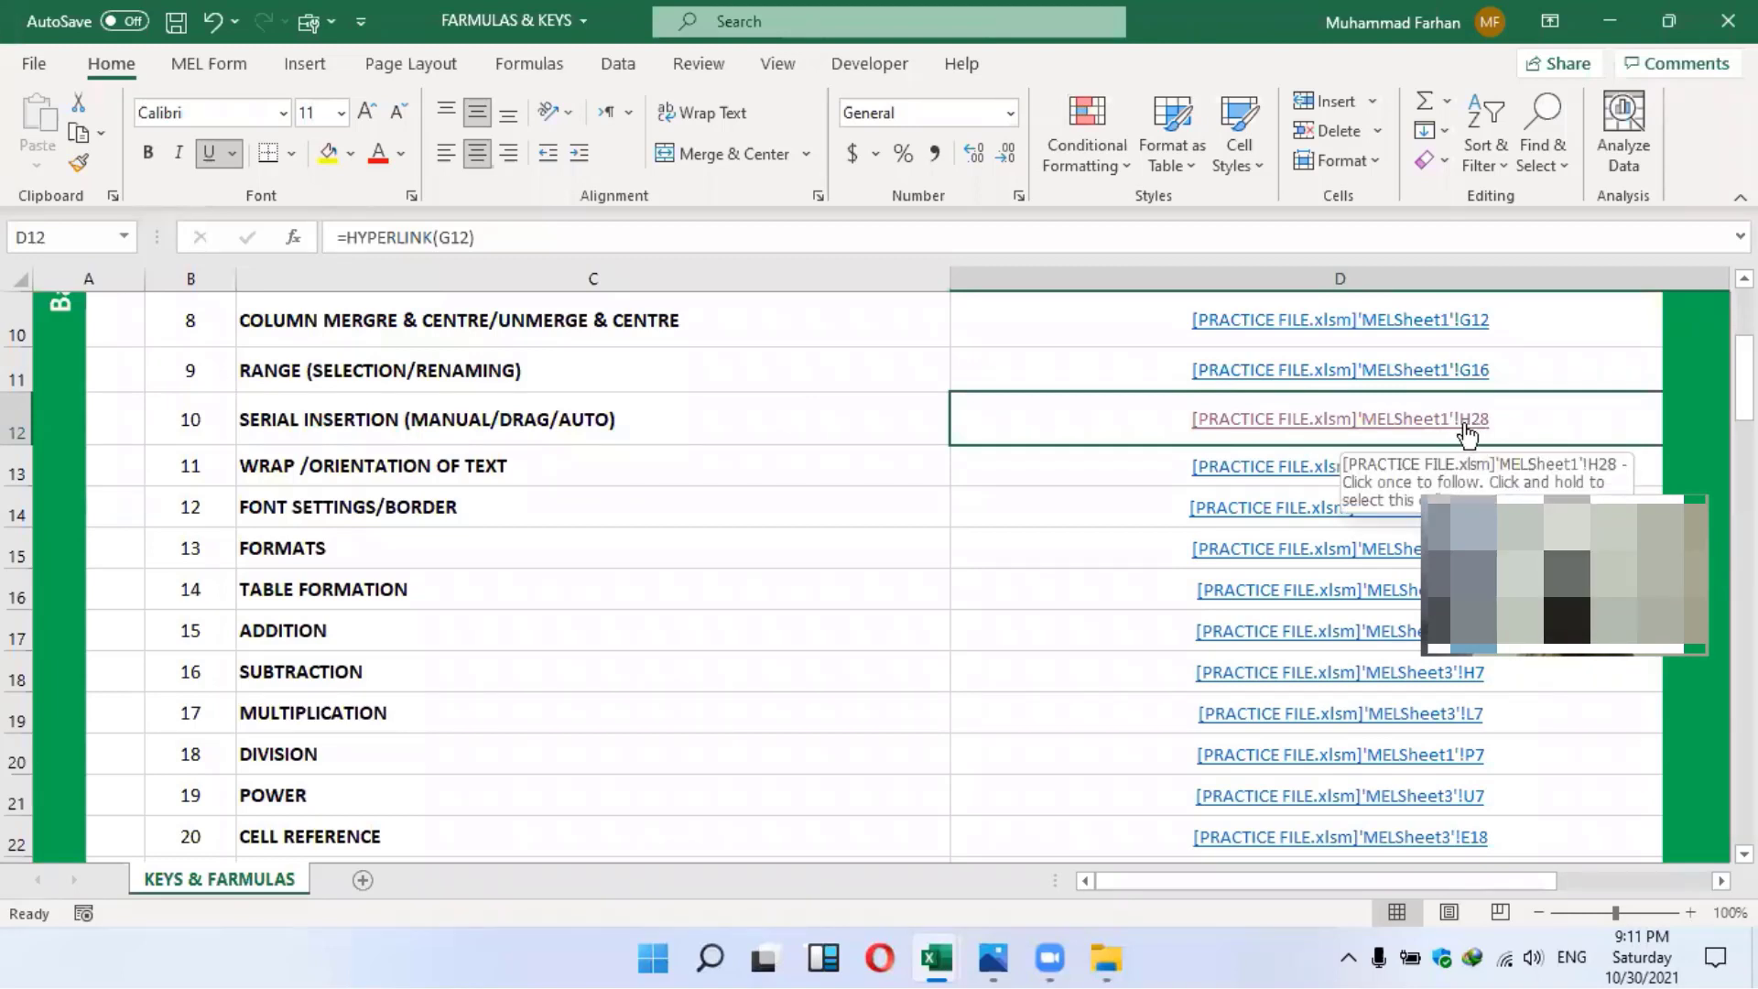
{"action": "left_click", "coordinate": [1284, 419]}
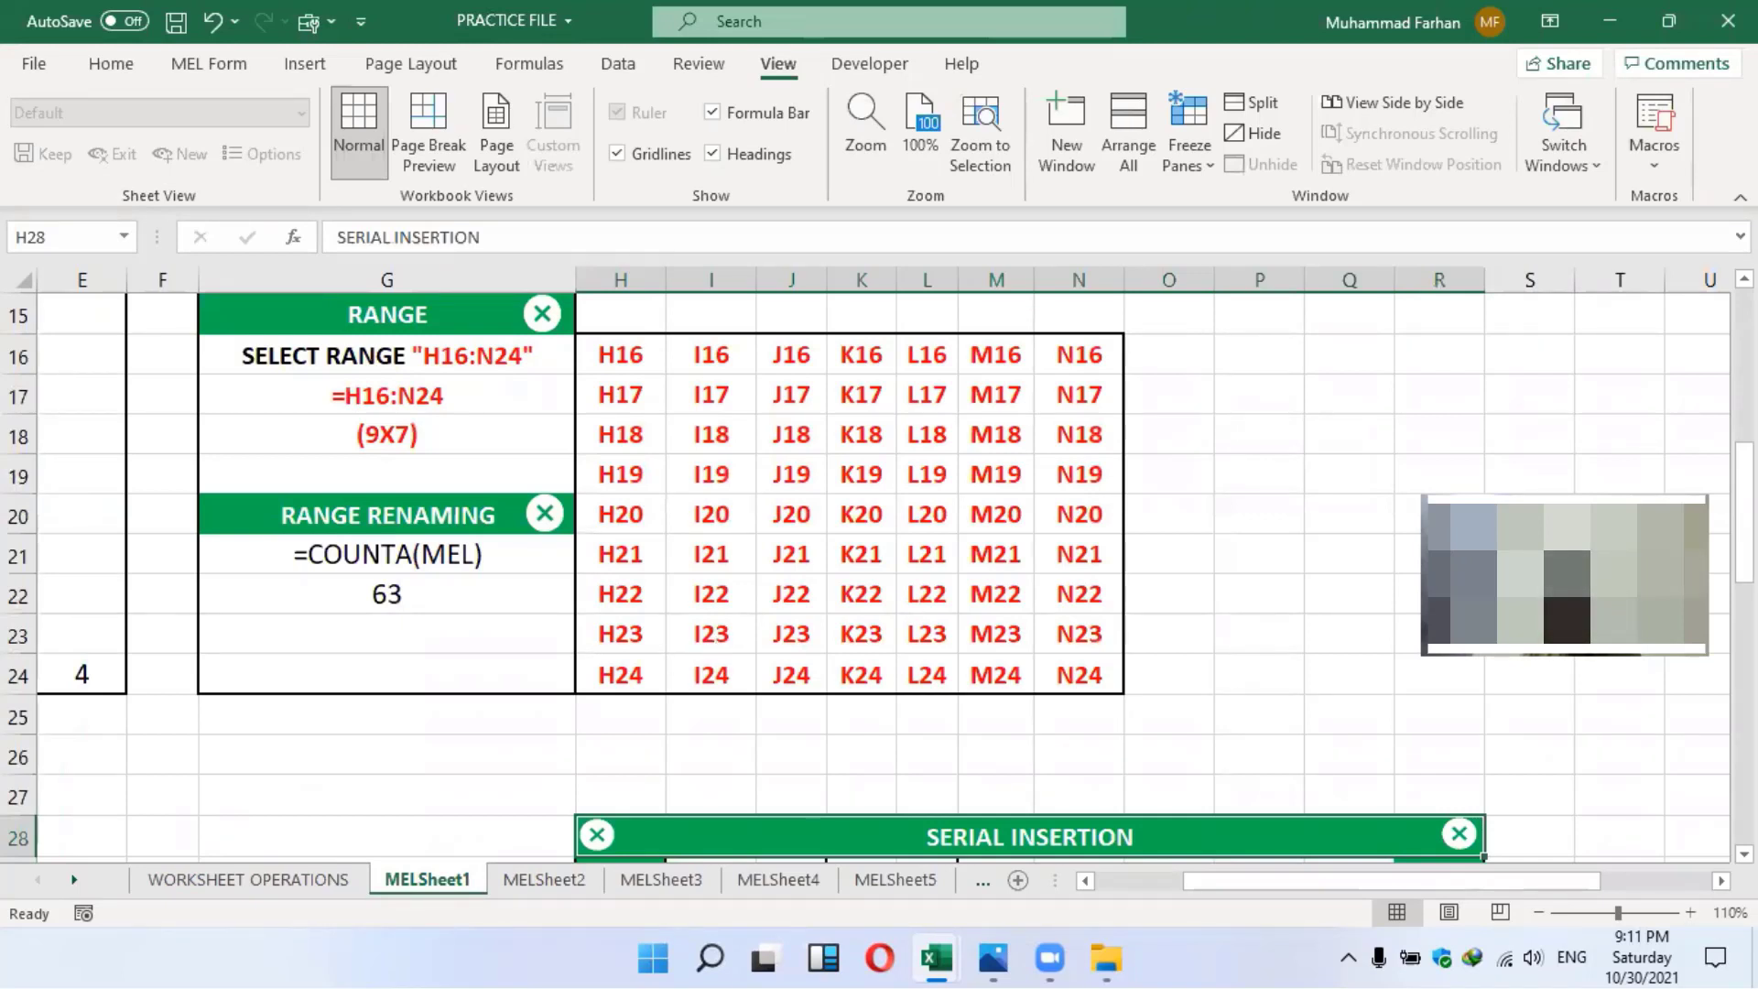
{"action": "scroll", "coordinate": [1239, 604], "scroll_direction": "down", "scroll_amount": 2}
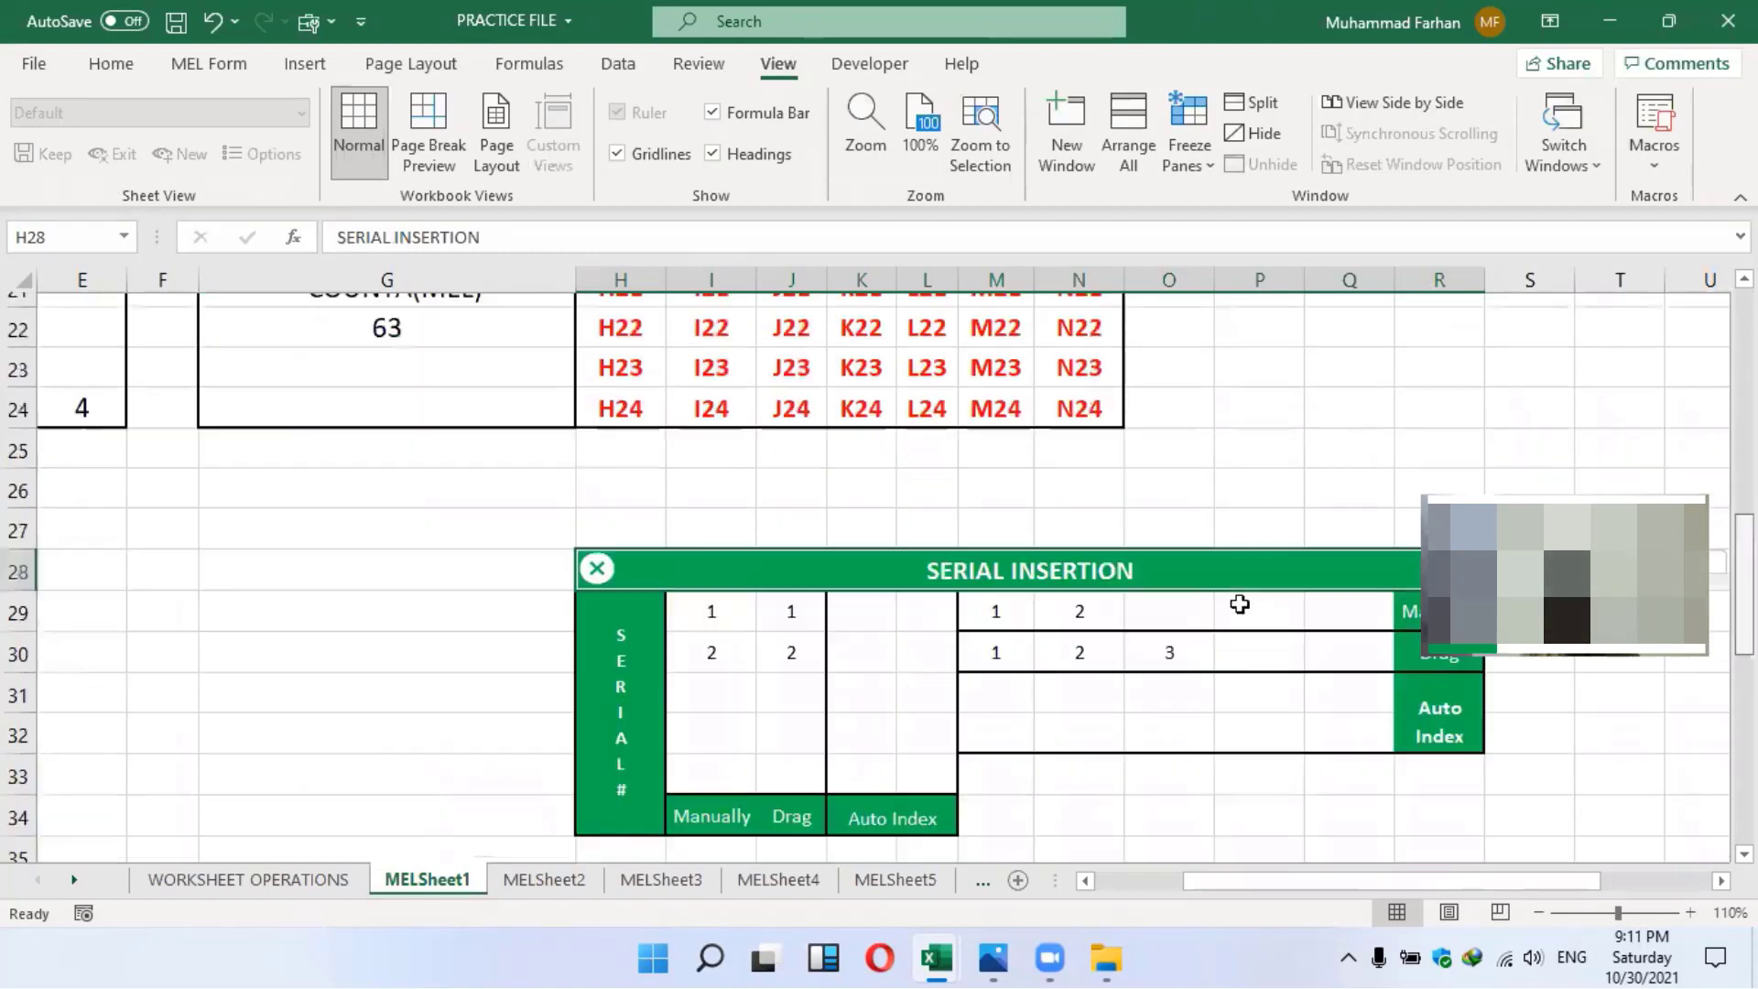
{"action": "scroll", "coordinate": [11, 451], "scroll_direction": "down", "scroll_amount": 1}
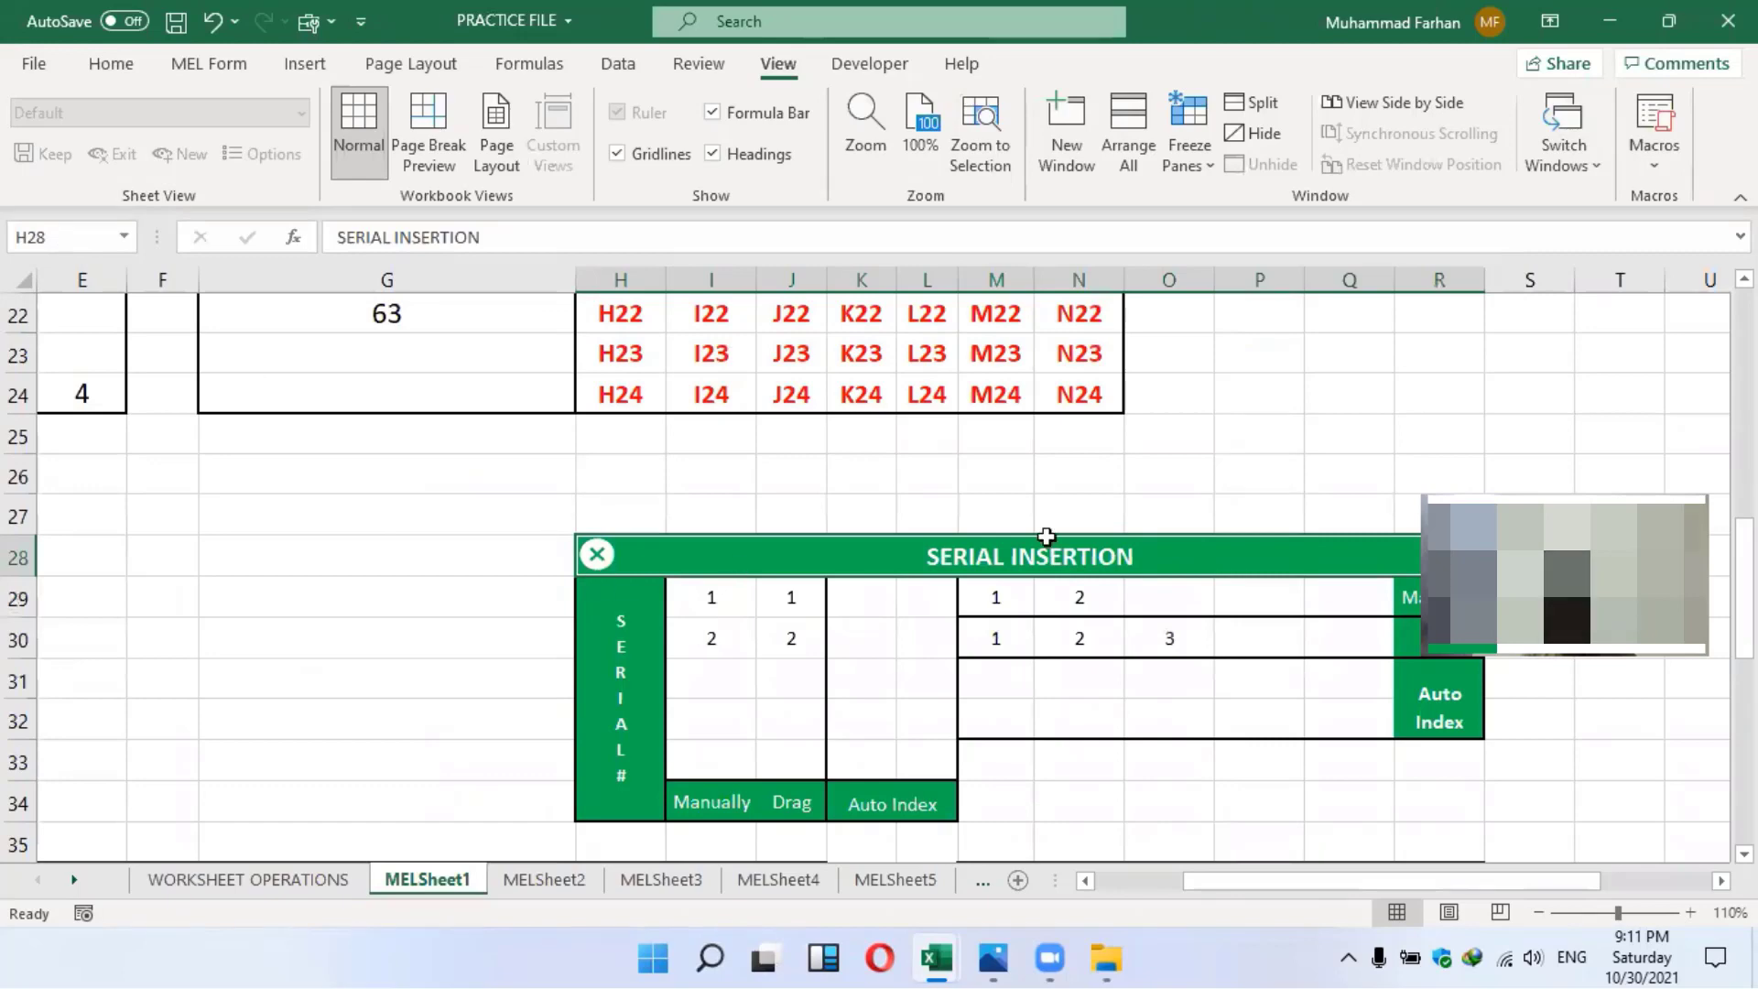
Browse the task list in the FARMULAS & KEYS workbook and follow the CELL REFERENCE link into the practice file
{"action": "key", "text": "alt+Tab"}
{"action": "scroll", "coordinate": [1198, 534], "scroll_direction": "down", "scroll_amount": 9}
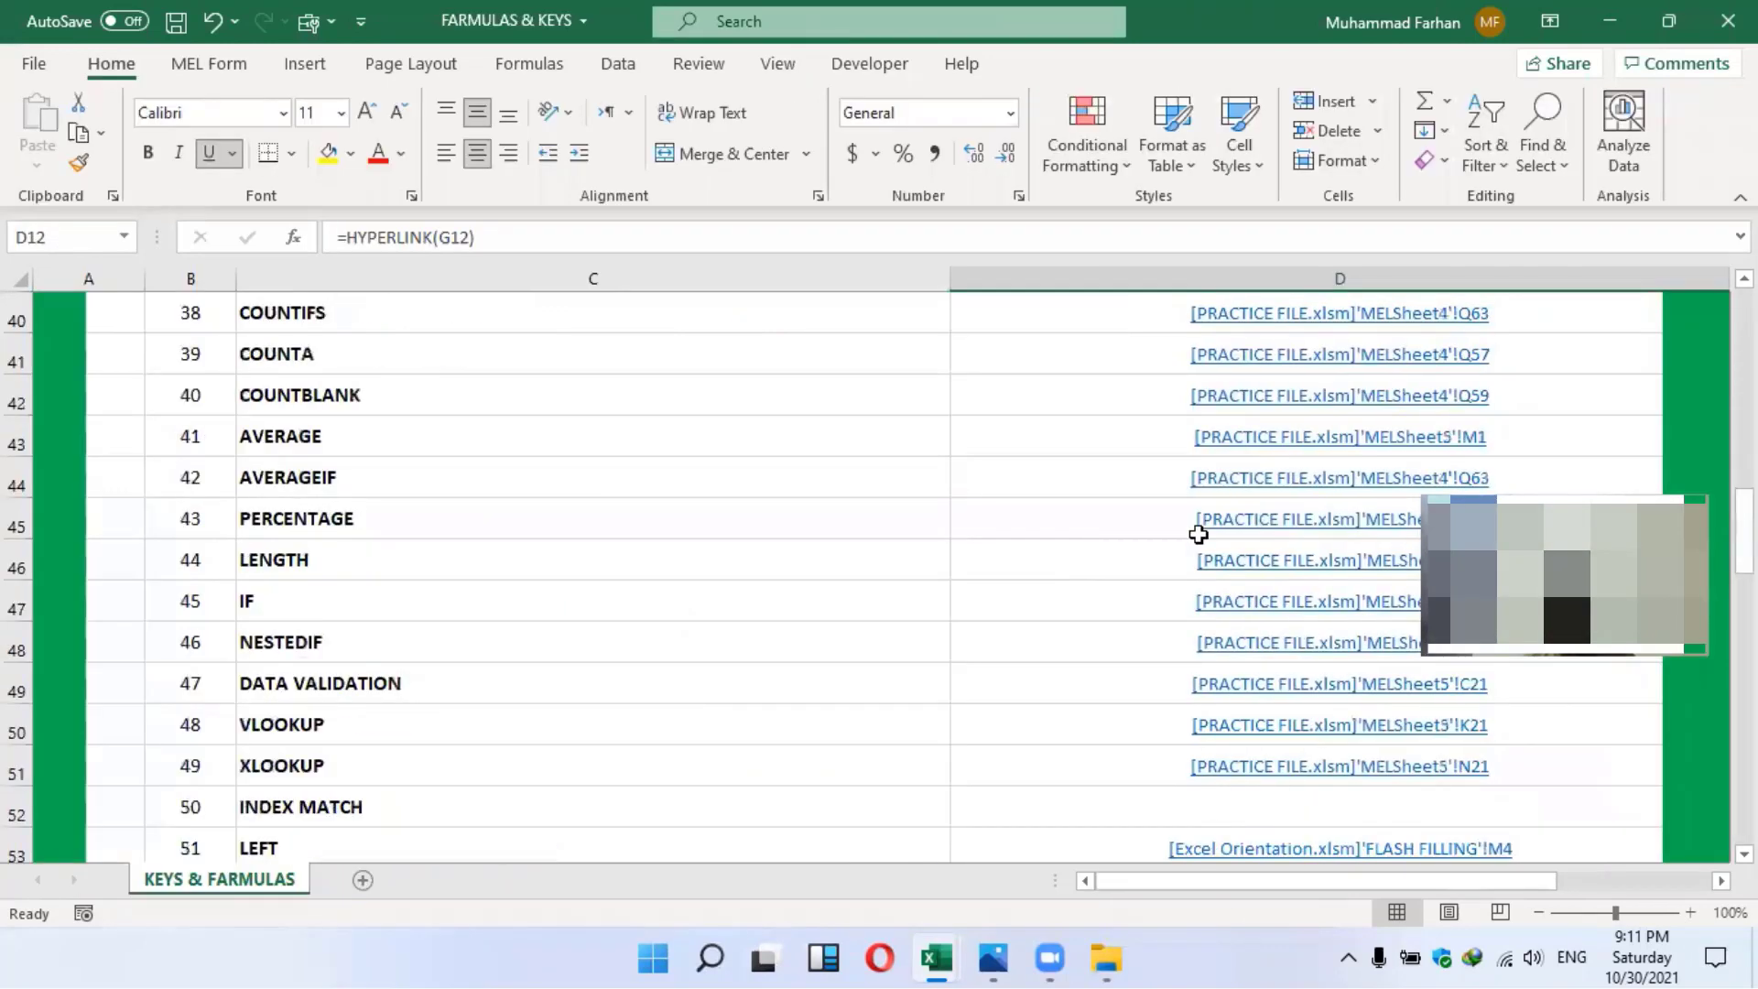
{"action": "scroll", "coordinate": [829, 621], "scroll_direction": "up", "scroll_amount": 1}
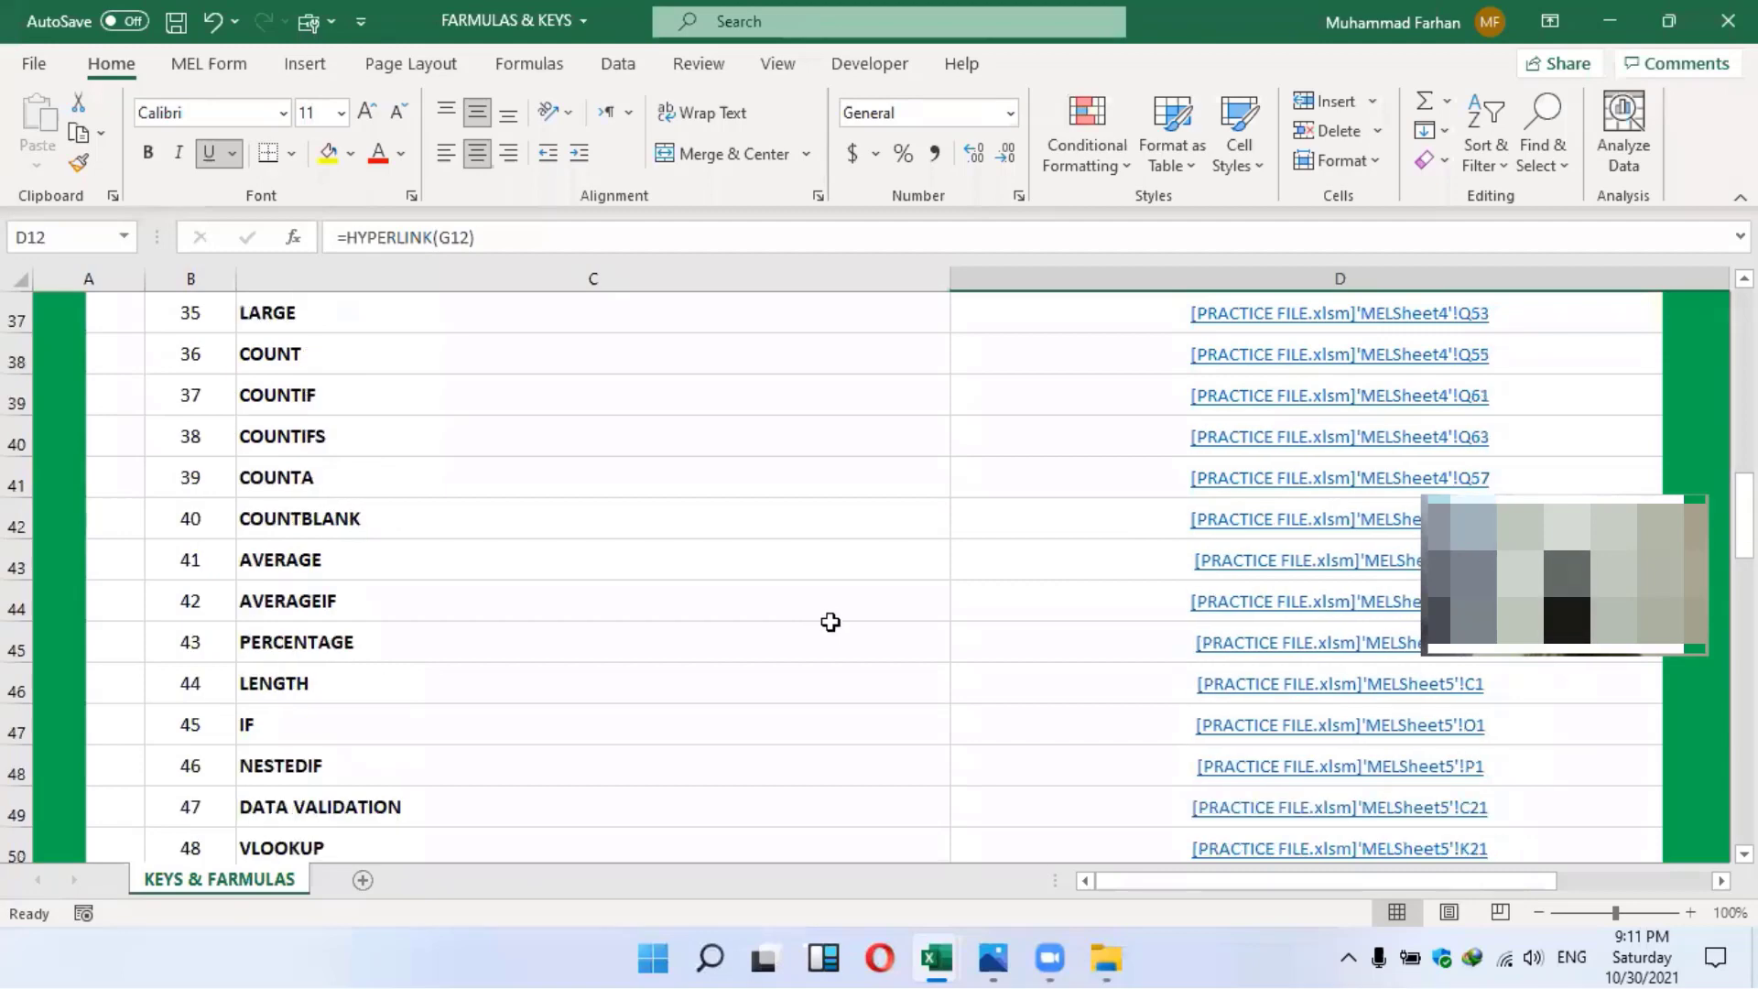
{"action": "scroll", "coordinate": [830, 622], "scroll_direction": "up", "scroll_amount": 4}
{"action": "scroll", "coordinate": [830, 621], "scroll_direction": "up", "scroll_amount": 1}
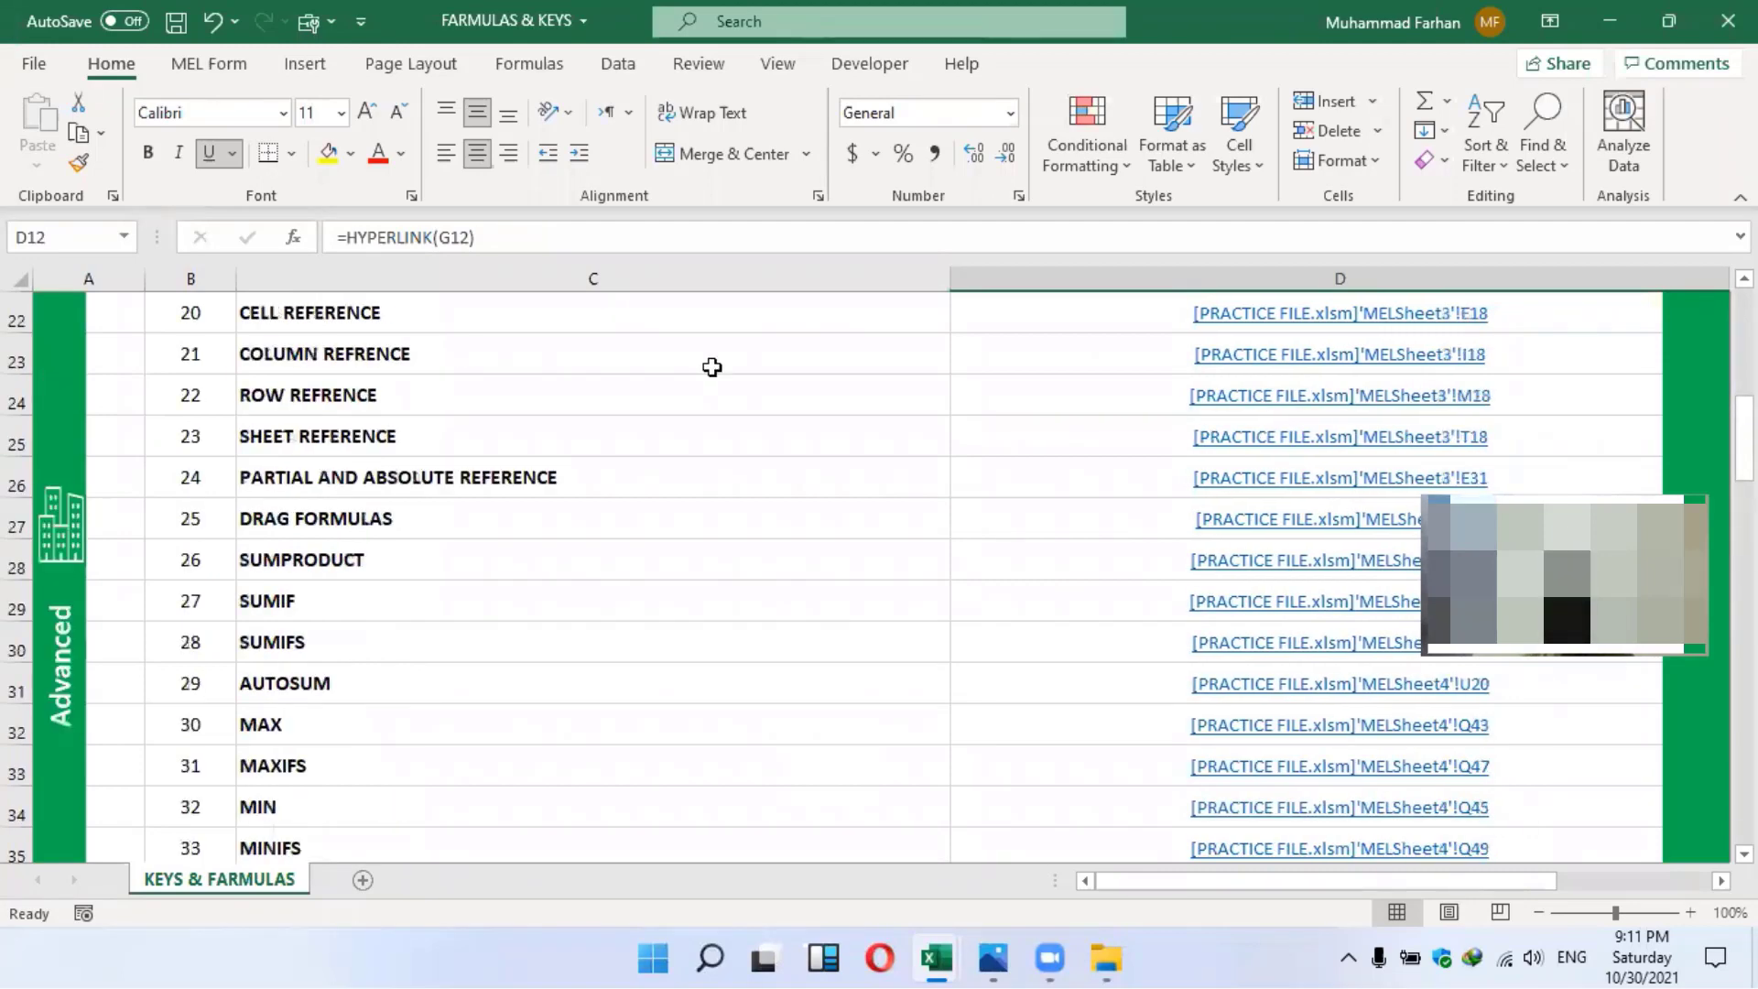
{"action": "scroll", "coordinate": [592, 451], "scroll_direction": "up", "scroll_amount": 1}
{"action": "scroll", "coordinate": [355, 463], "scroll_direction": "down", "scroll_amount": 1}
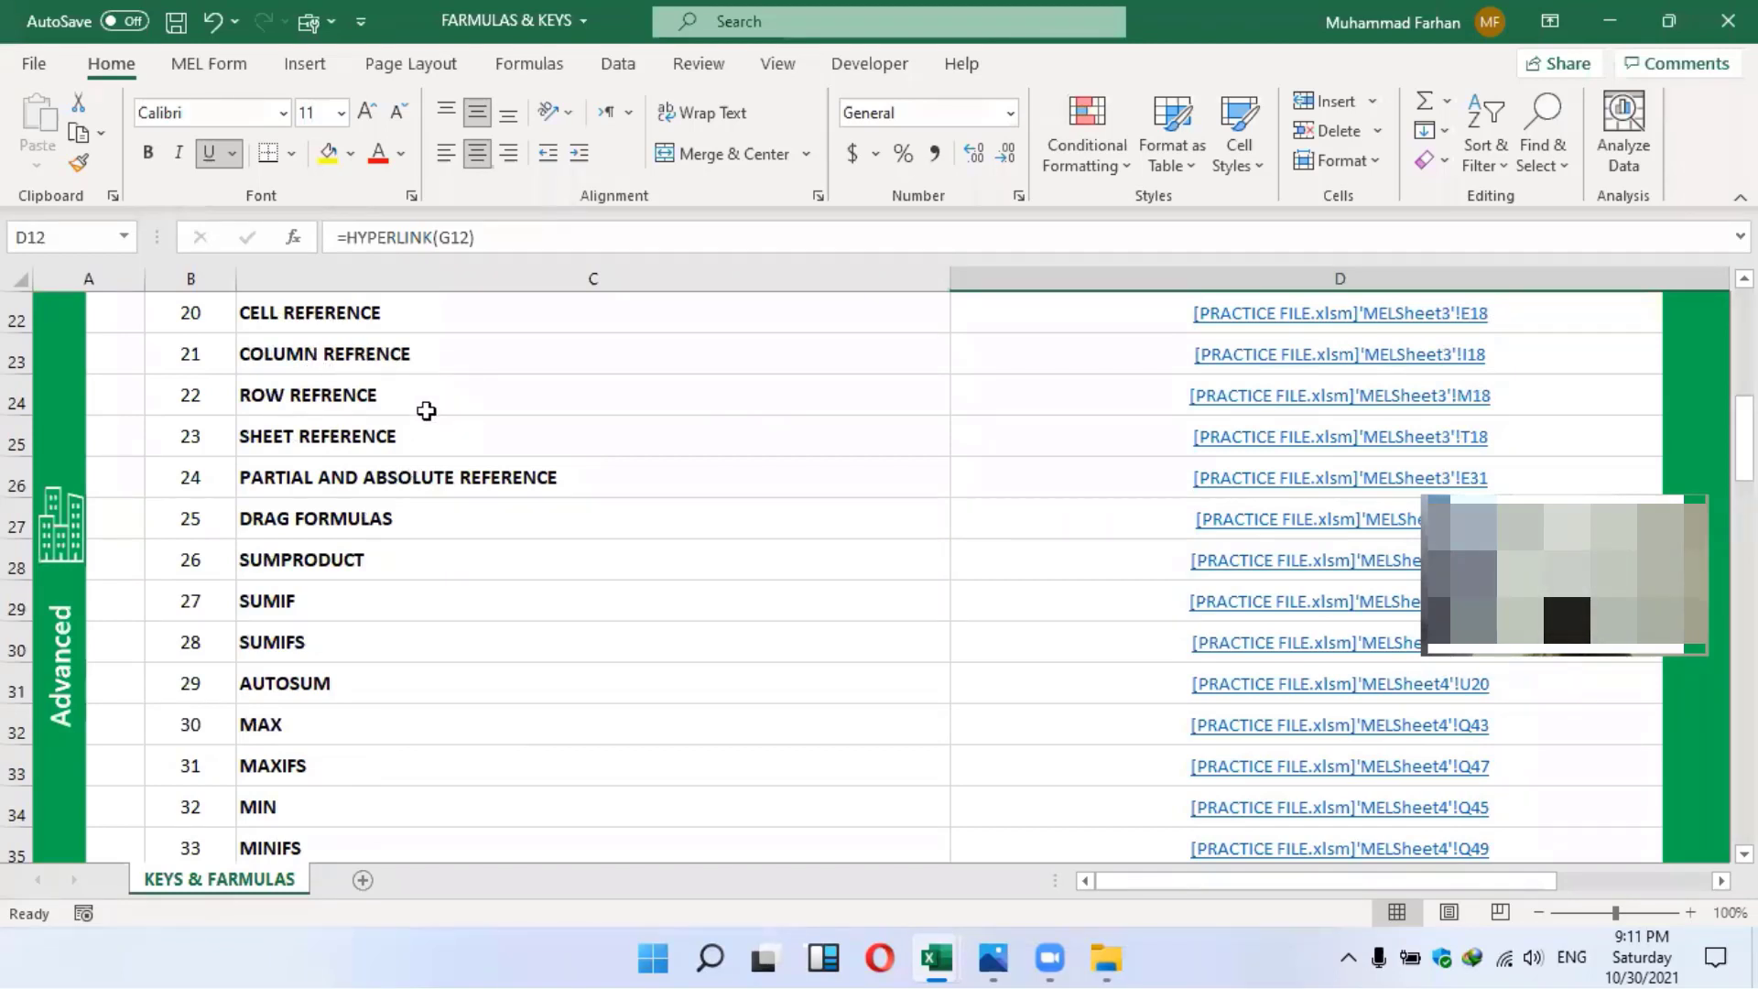
{"action": "left_click", "coordinate": [1332, 316]}
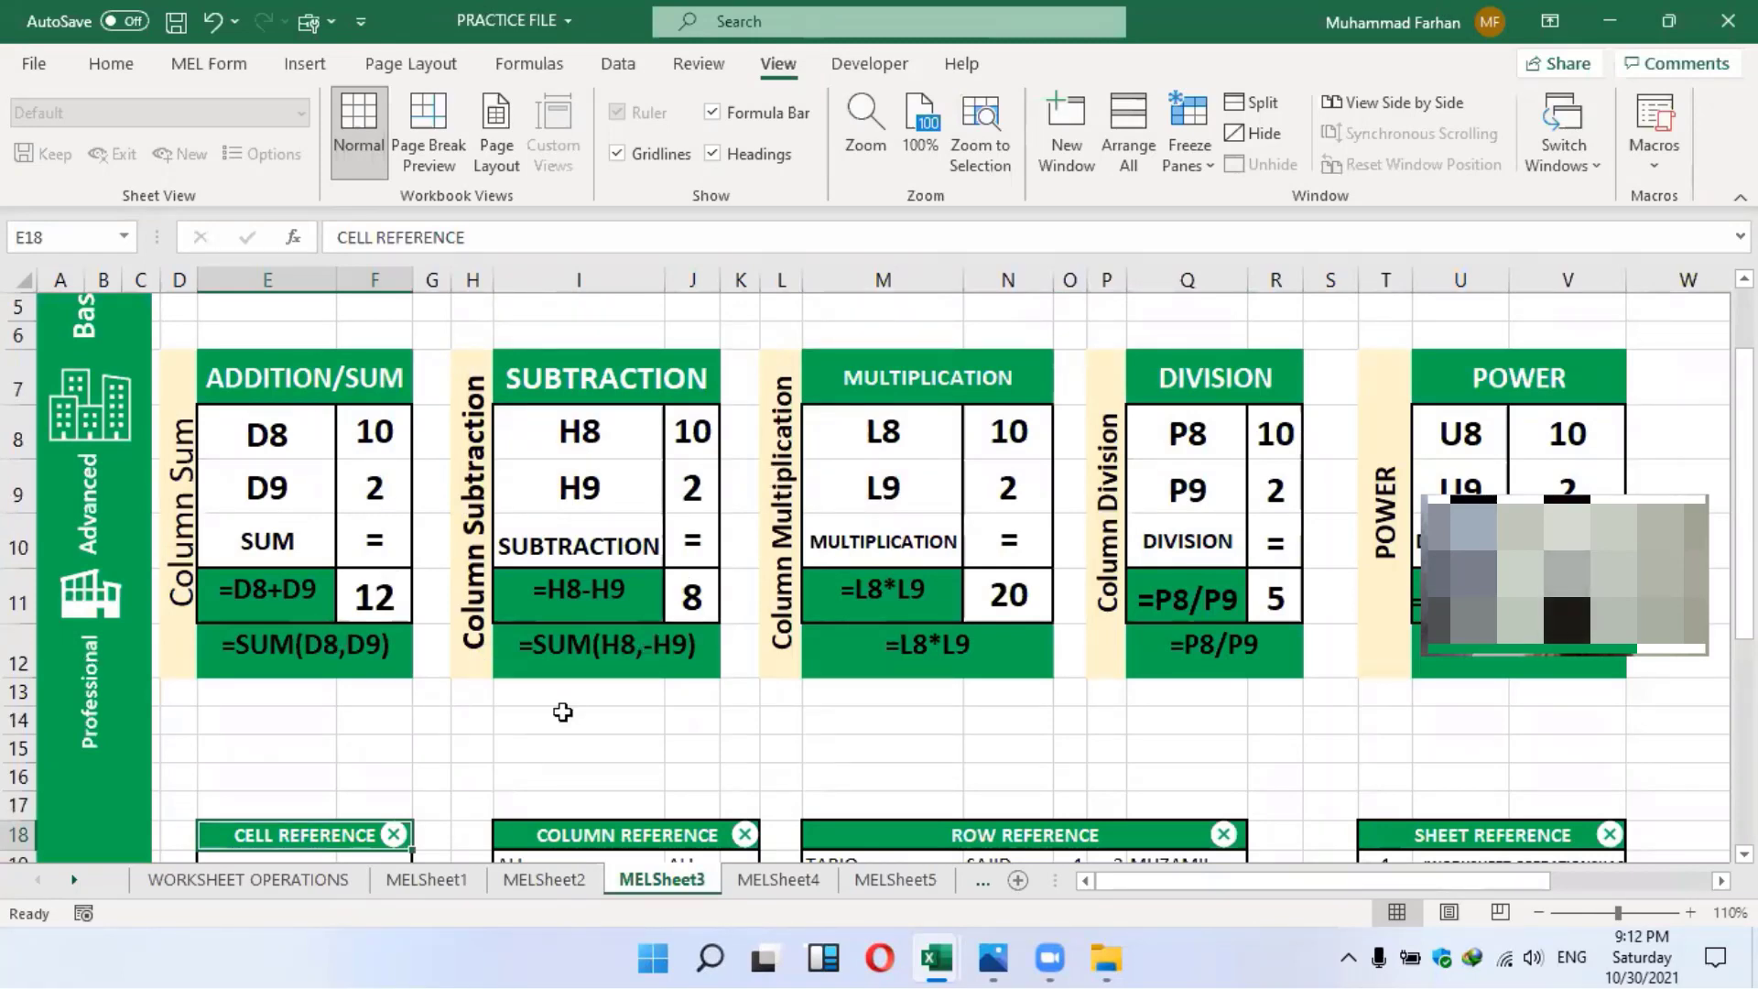
Compare source cell E20 with the reference formula in F20 in the CELL REFERENCE table on MELSheet3
{"action": "scroll", "coordinate": [1085, 517], "scroll_direction": "down", "scroll_amount": 1}
{"action": "scroll", "coordinate": [365, 590], "scroll_direction": "down", "scroll_amount": 1}
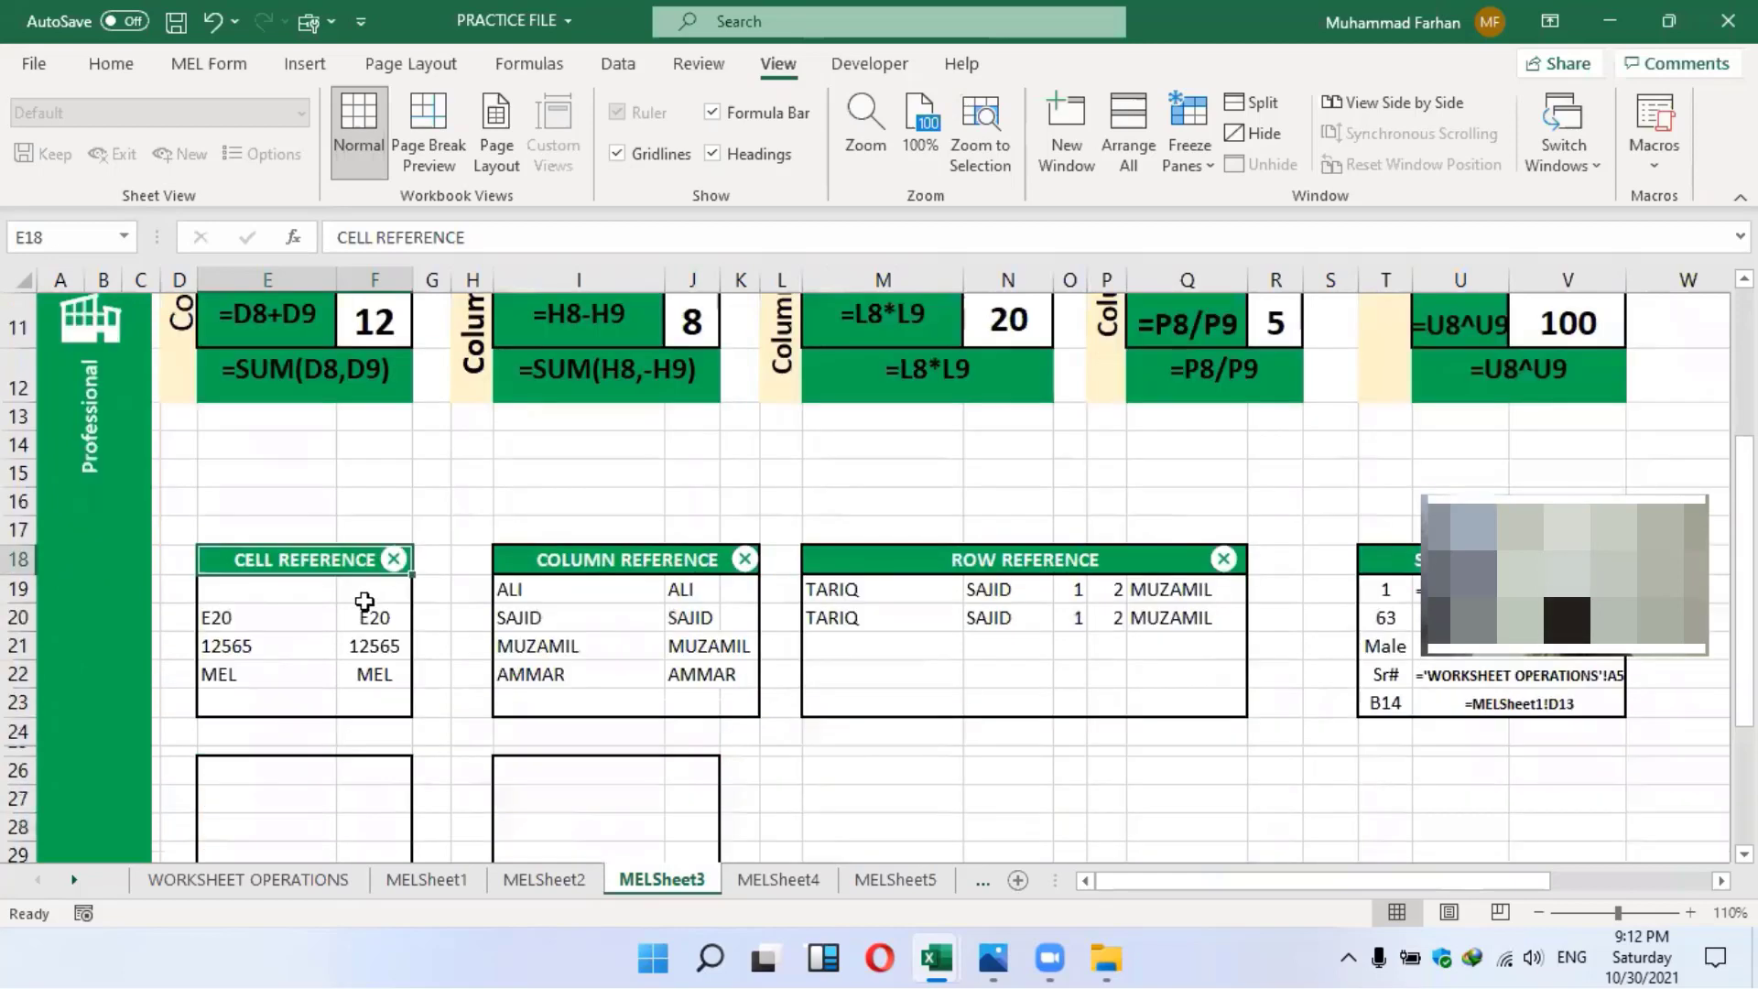
{"action": "left_click", "coordinate": [261, 622]}
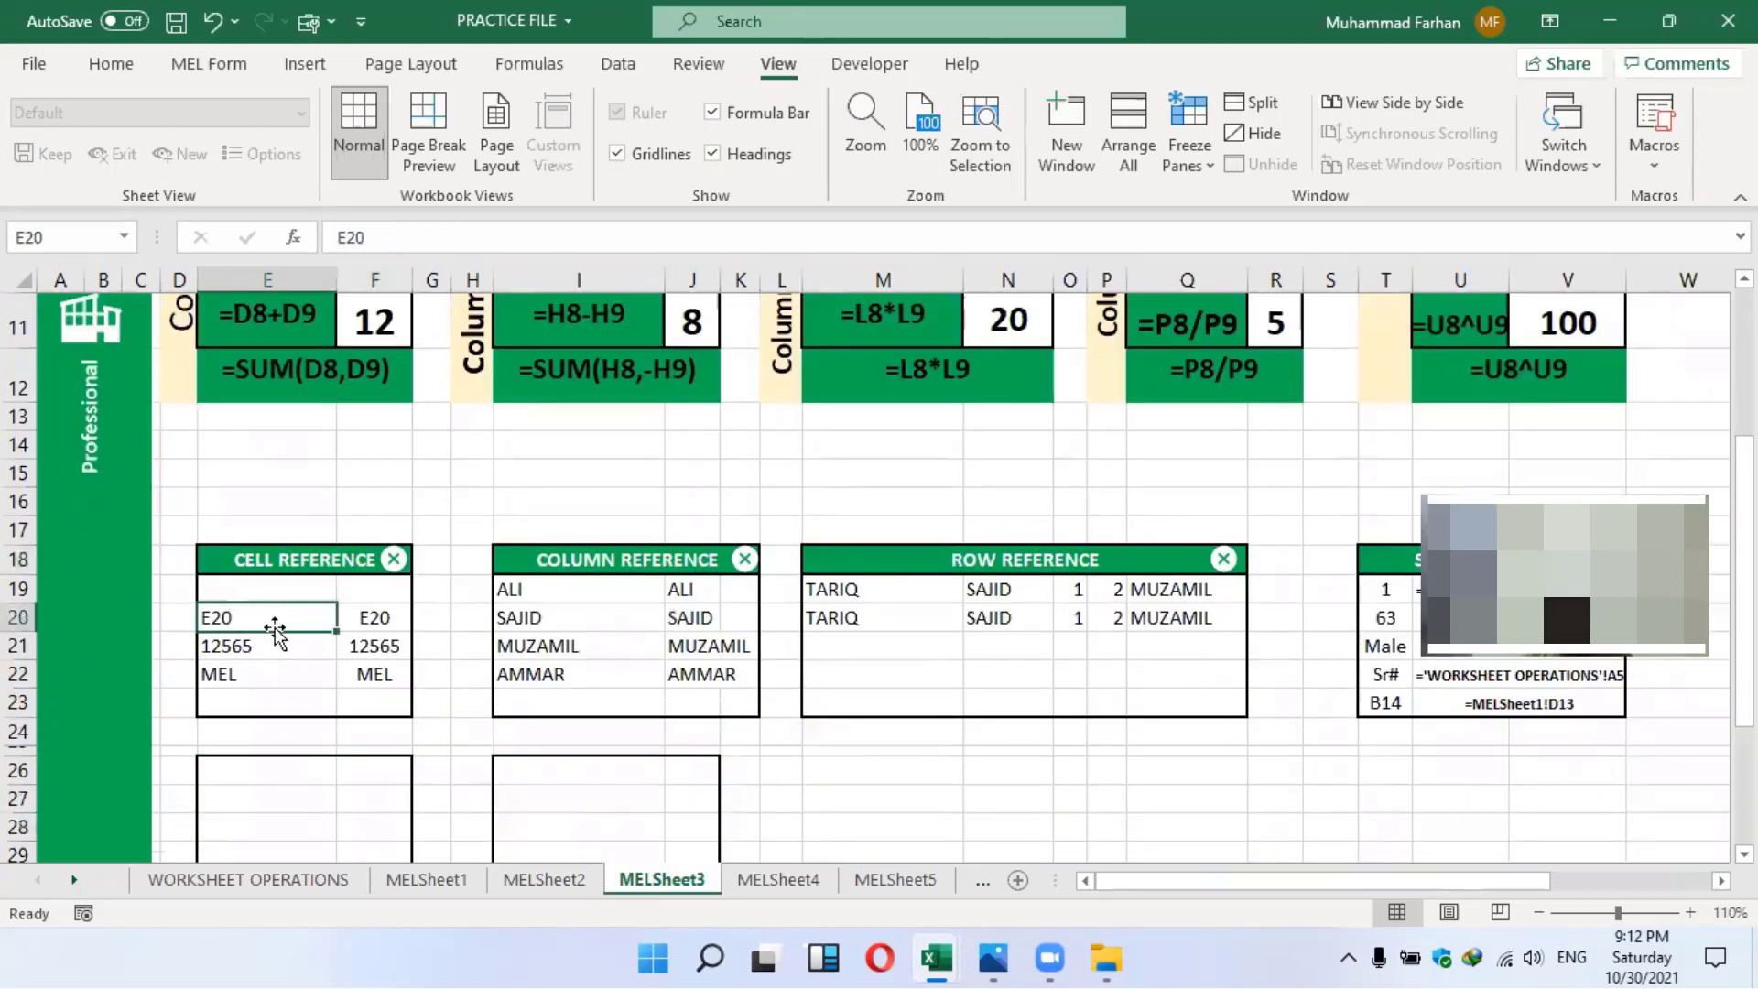
{"action": "left_click", "coordinate": [383, 622]}
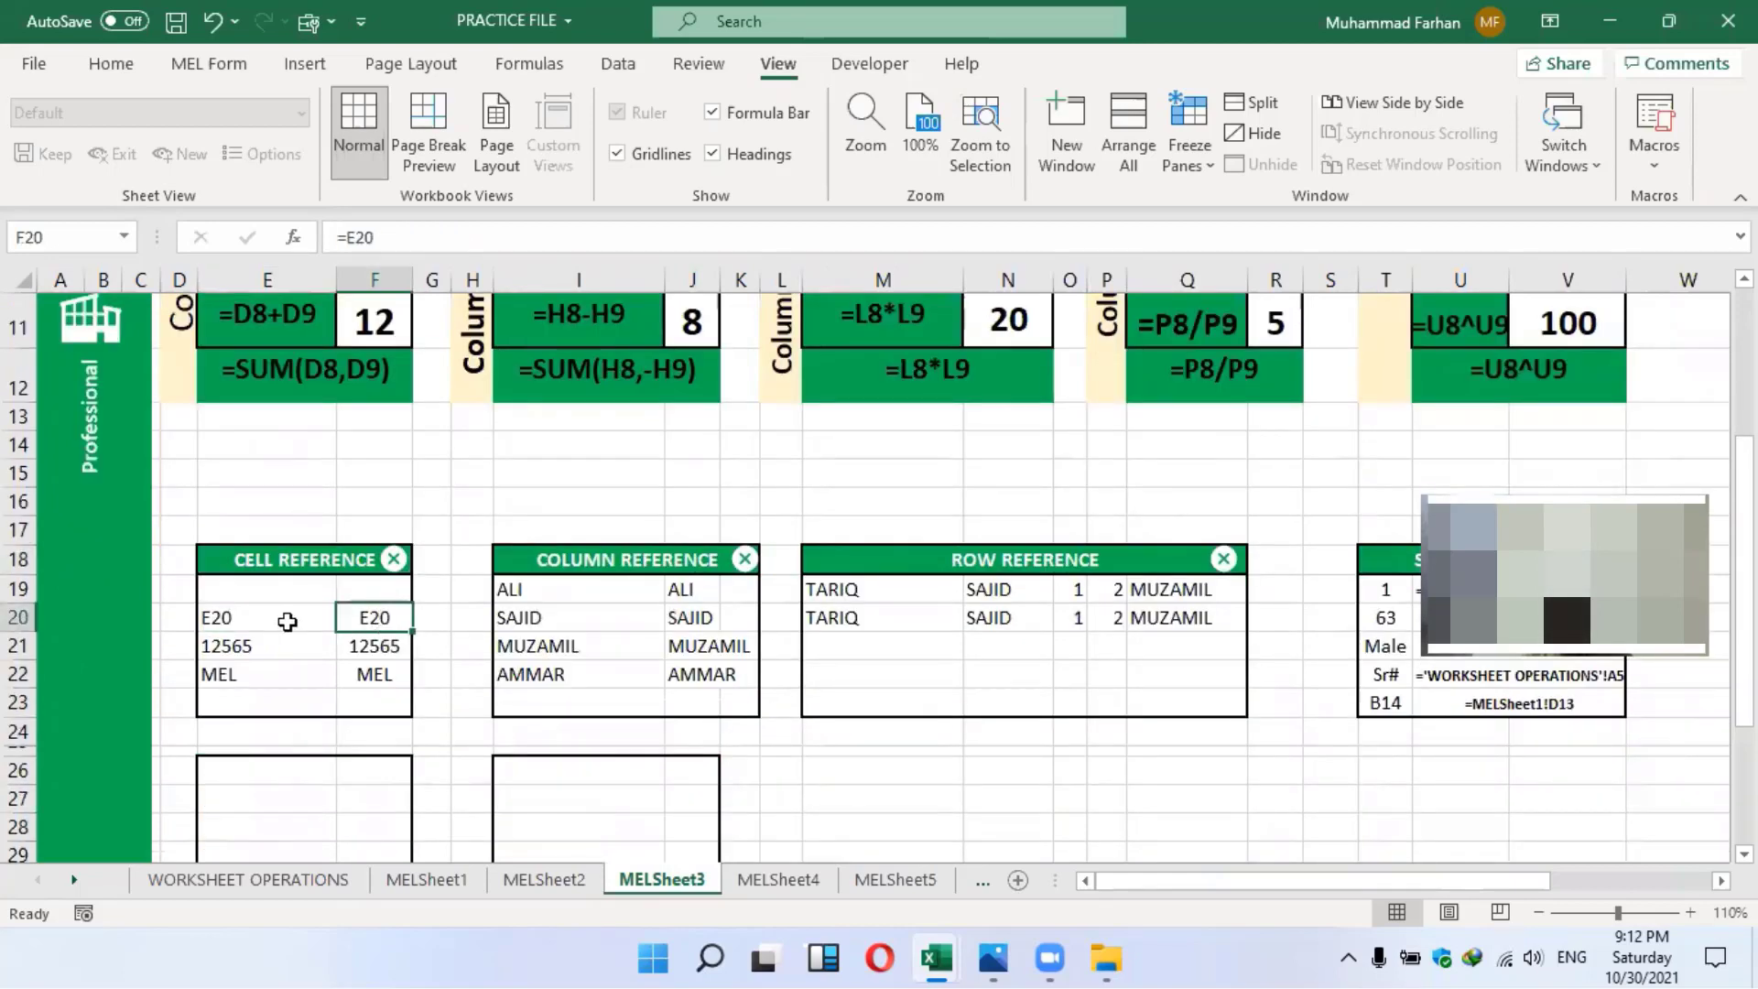
{"action": "left_click", "coordinate": [261, 621]}
{"action": "left_click", "coordinate": [369, 617]}
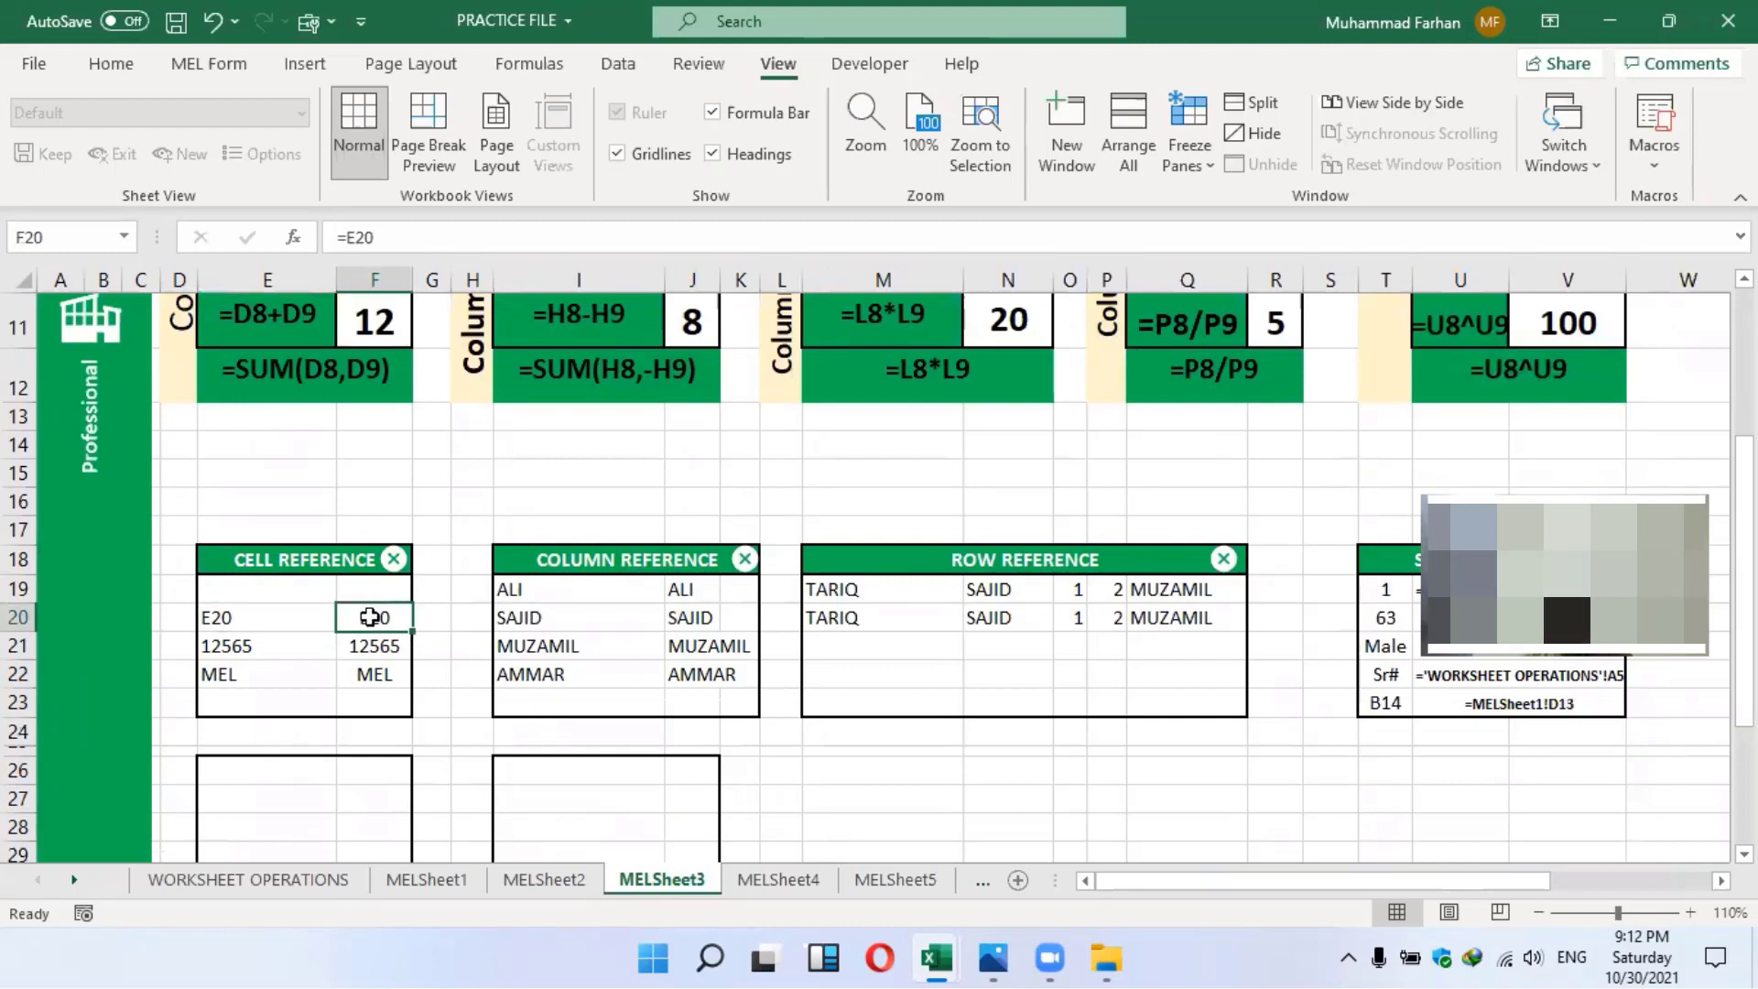
Change the text in cell E20 on MELSheet3 to E21, and undo that change
{"action": "left_click", "coordinate": [257, 617]}
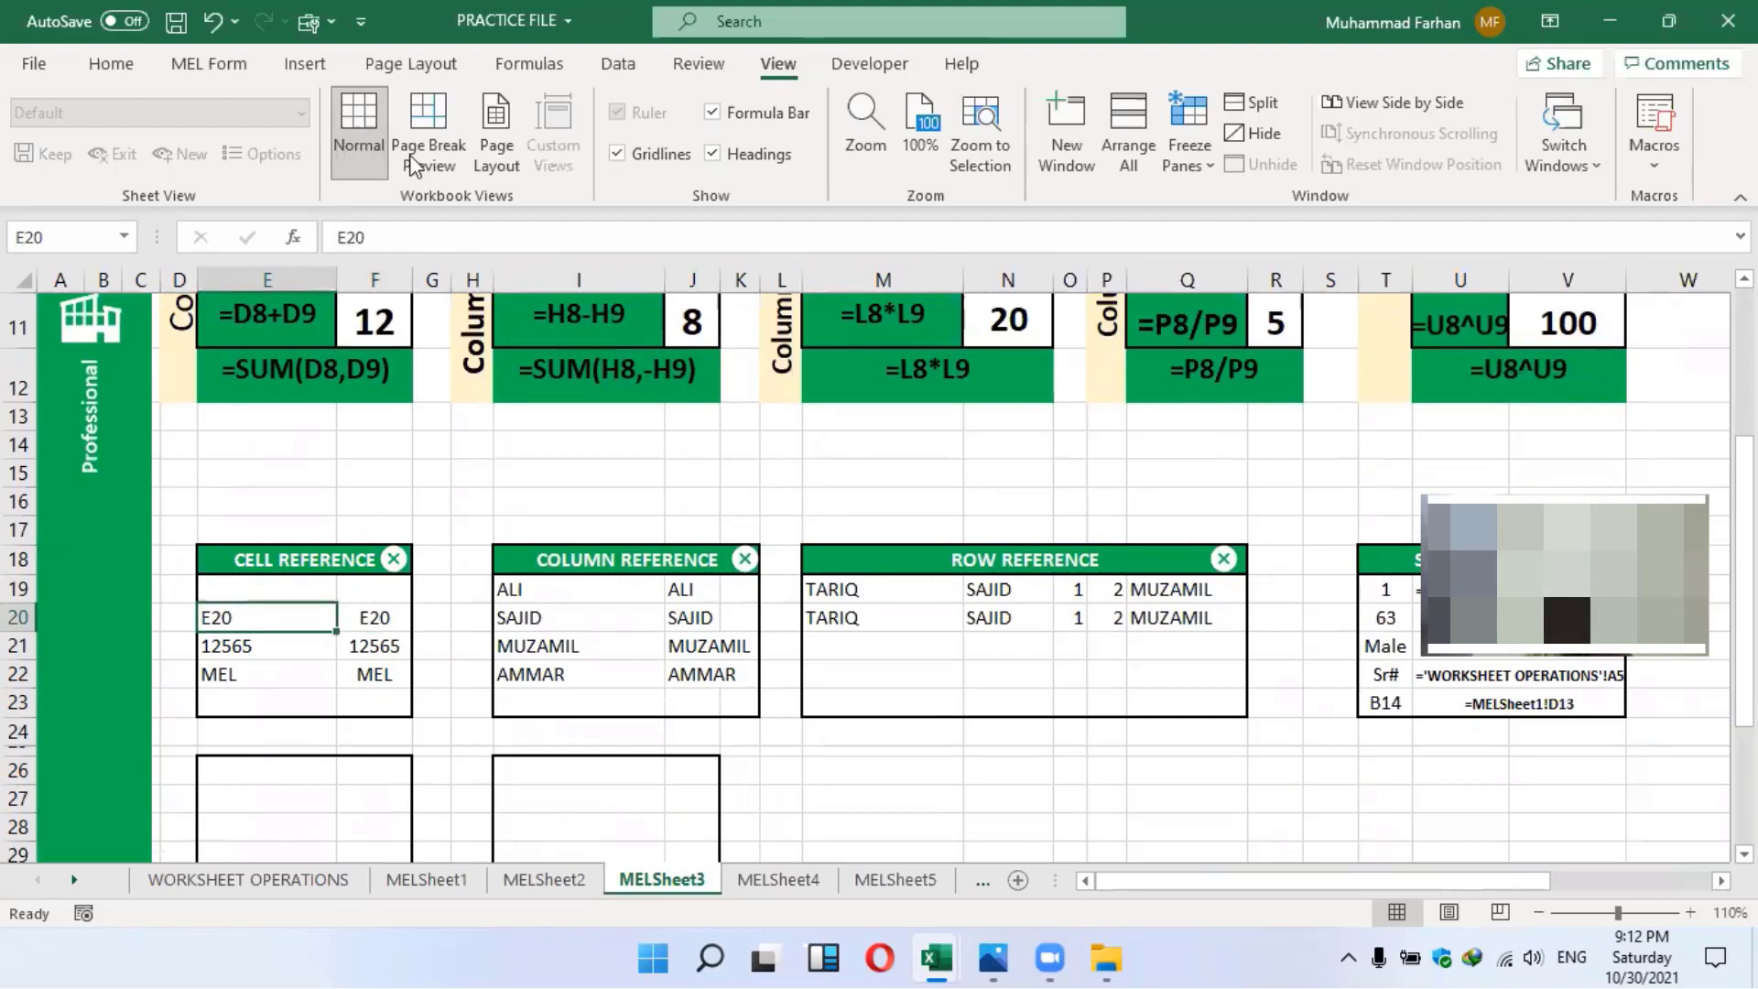
{"action": "left_click", "coordinate": [424, 237]}
{"action": "key", "text": "BackSpace"}
{"action": "type", "text": "1"}
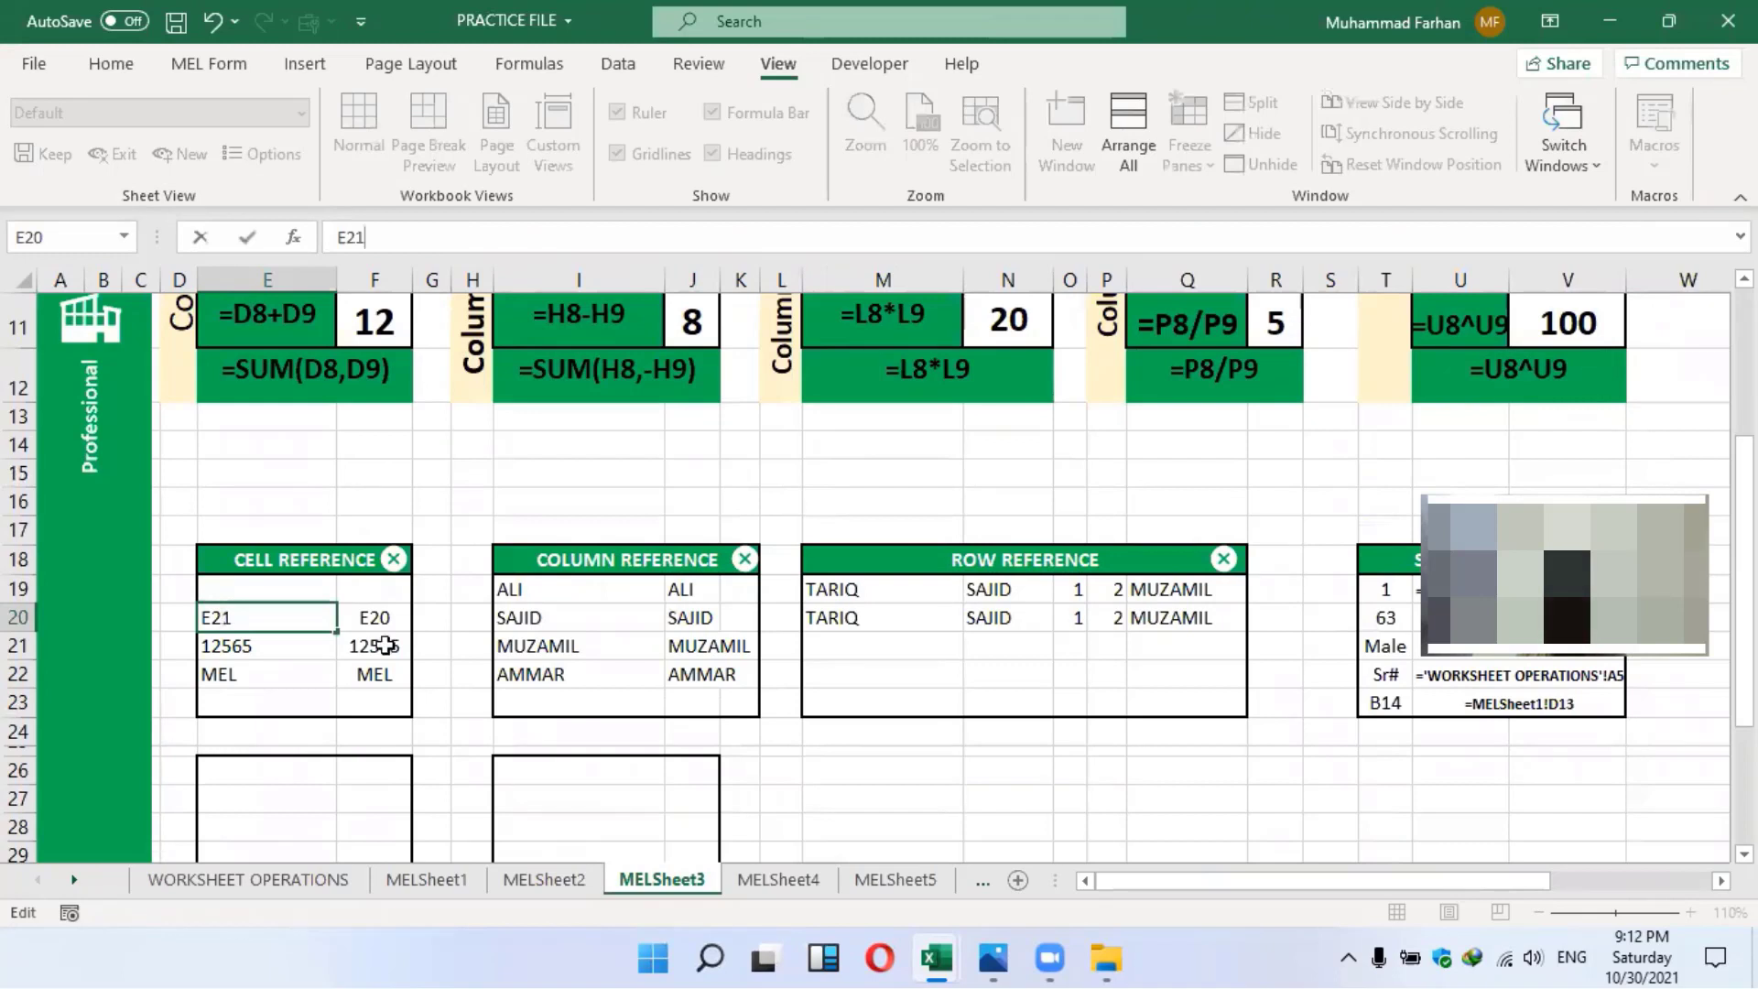
{"action": "key", "text": "Return"}
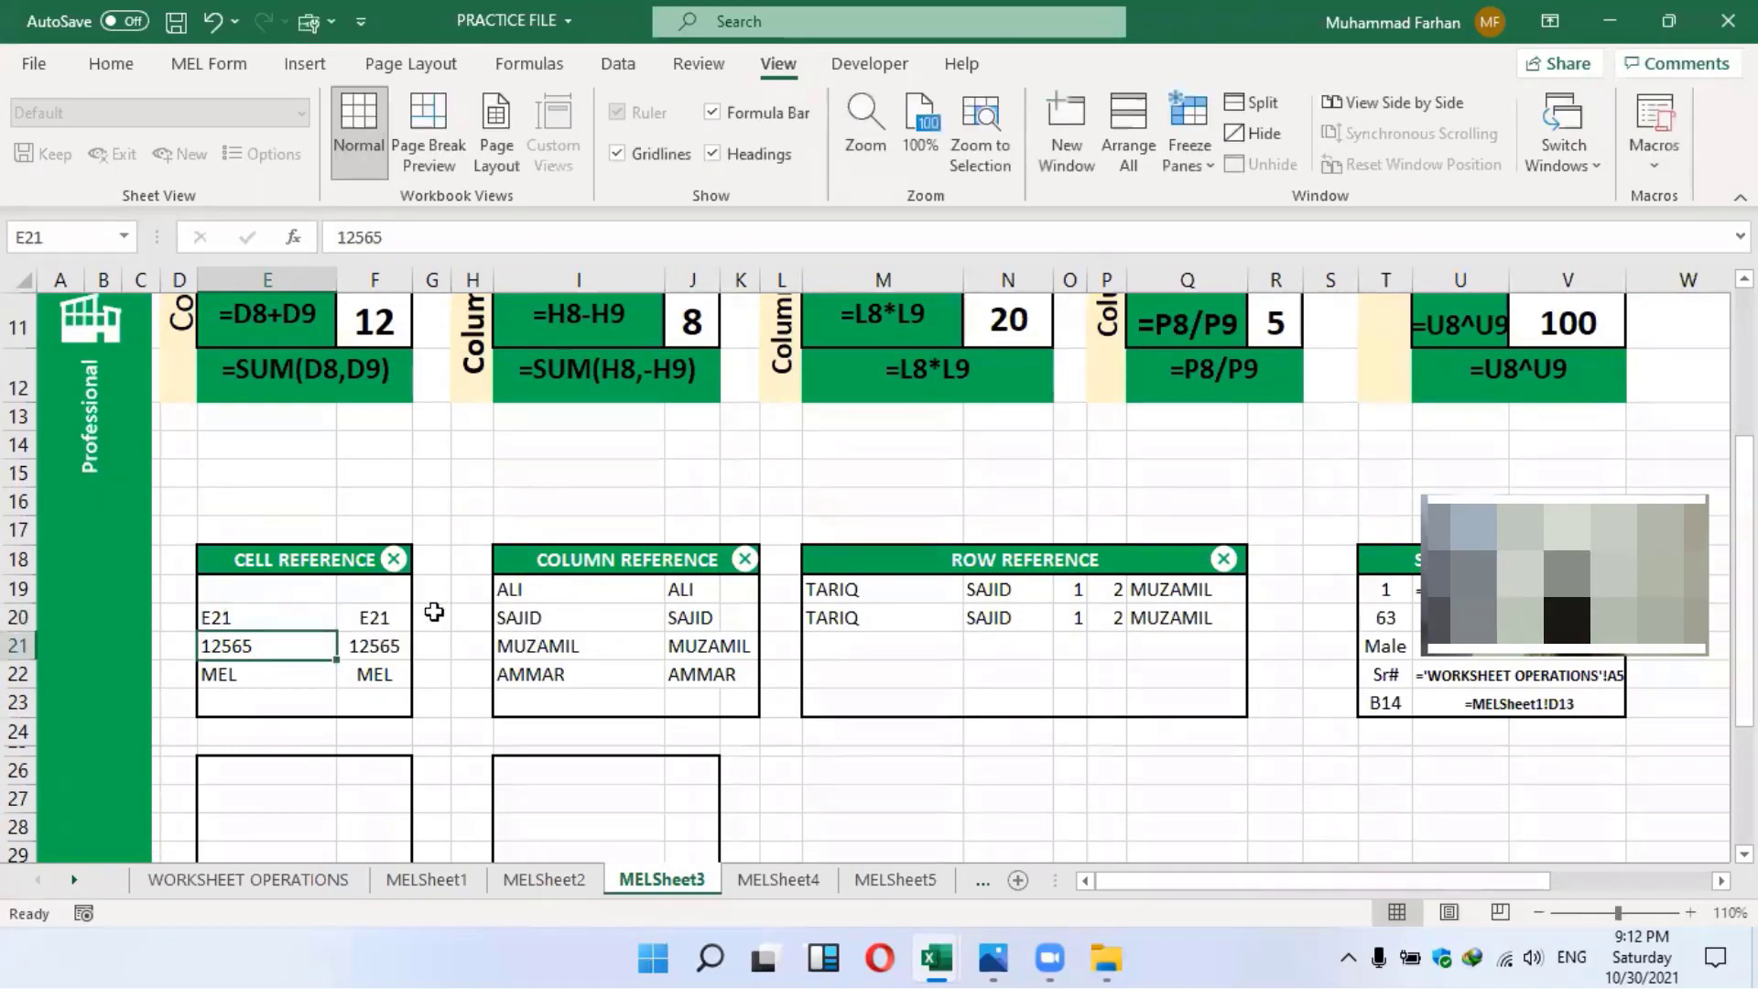
{"action": "key", "text": "ctrl+z"}
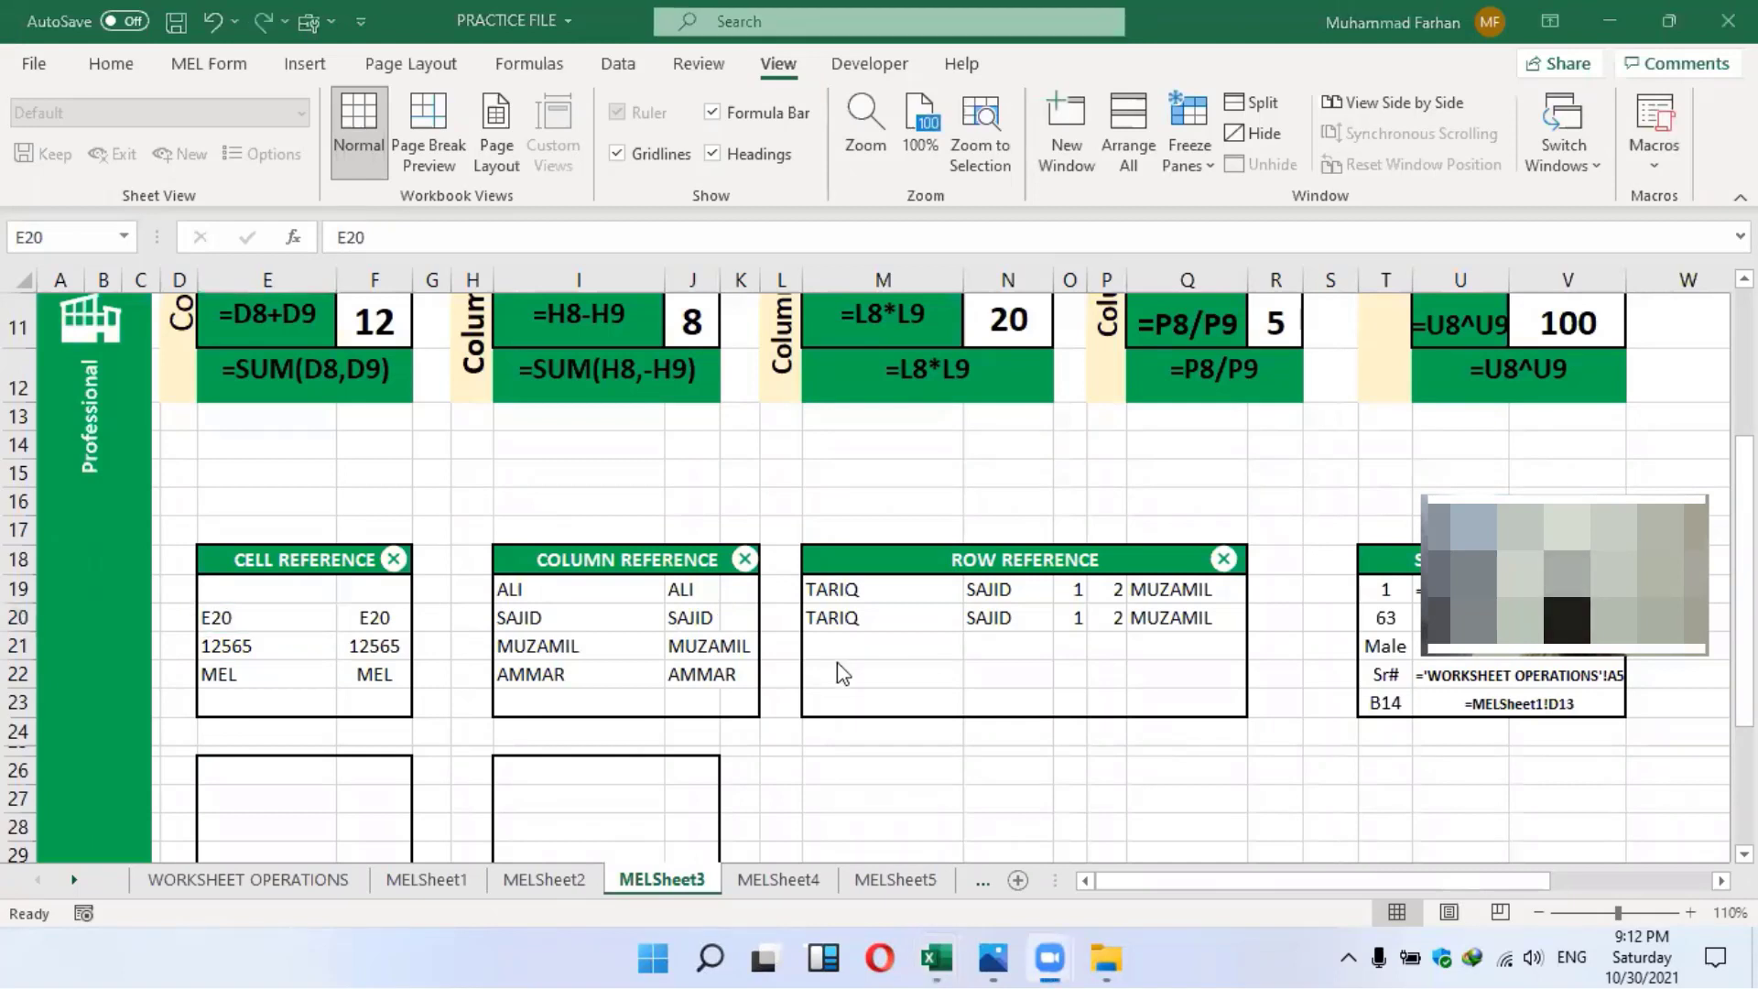
View the SHEET REFERENCE table, follow its link from the FARMULAS & KEYS workbook, and return to the task list
{"action": "left_click", "coordinate": [980, 606]}
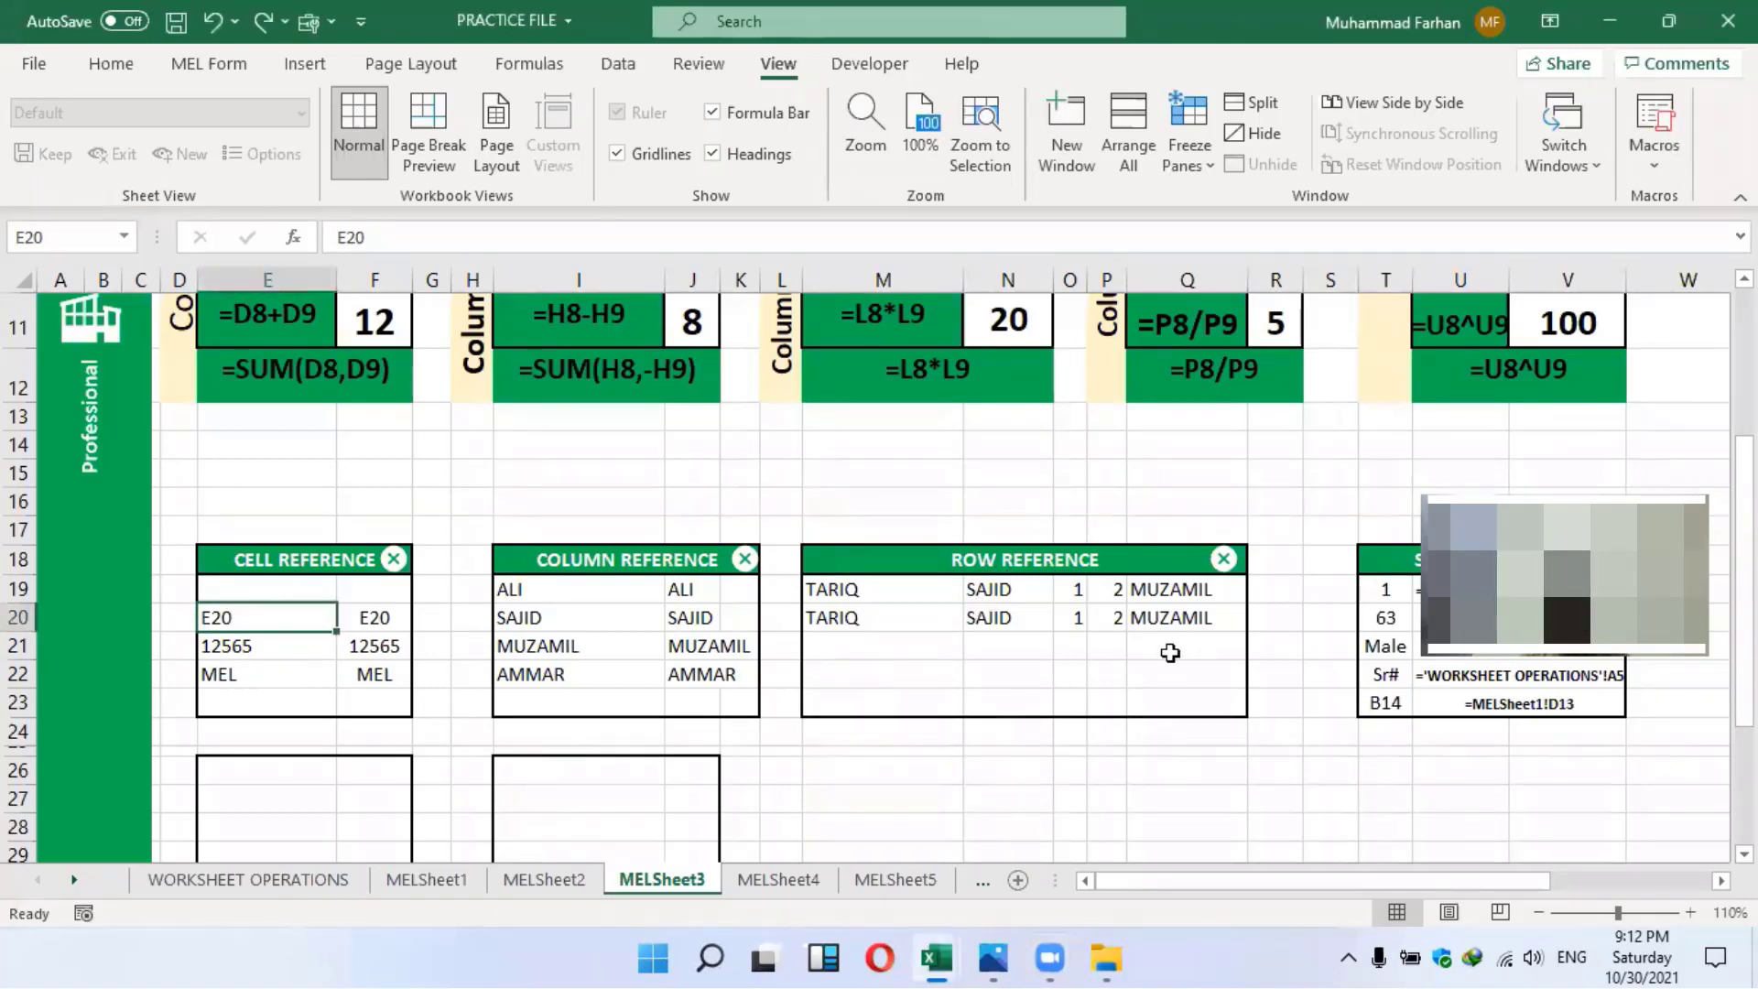
{"action": "scroll", "coordinate": [1094, 702], "scroll_direction": "right", "scroll_amount": 3}
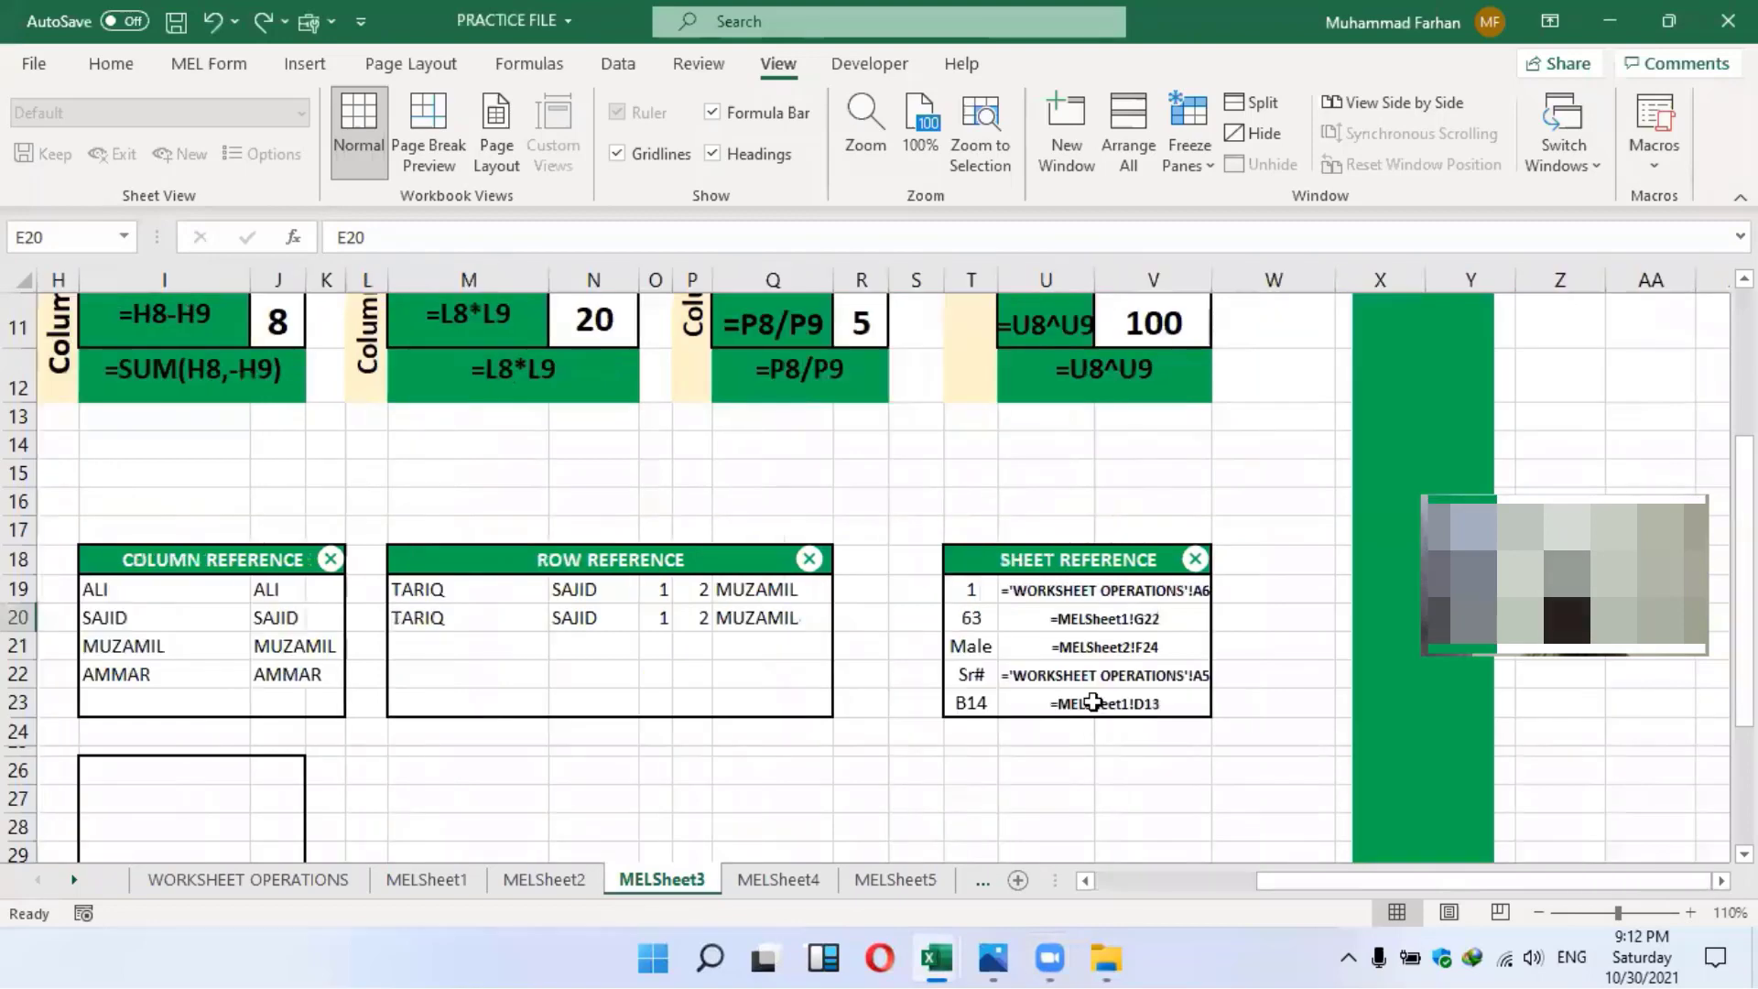
{"action": "left_click", "coordinate": [1196, 561]}
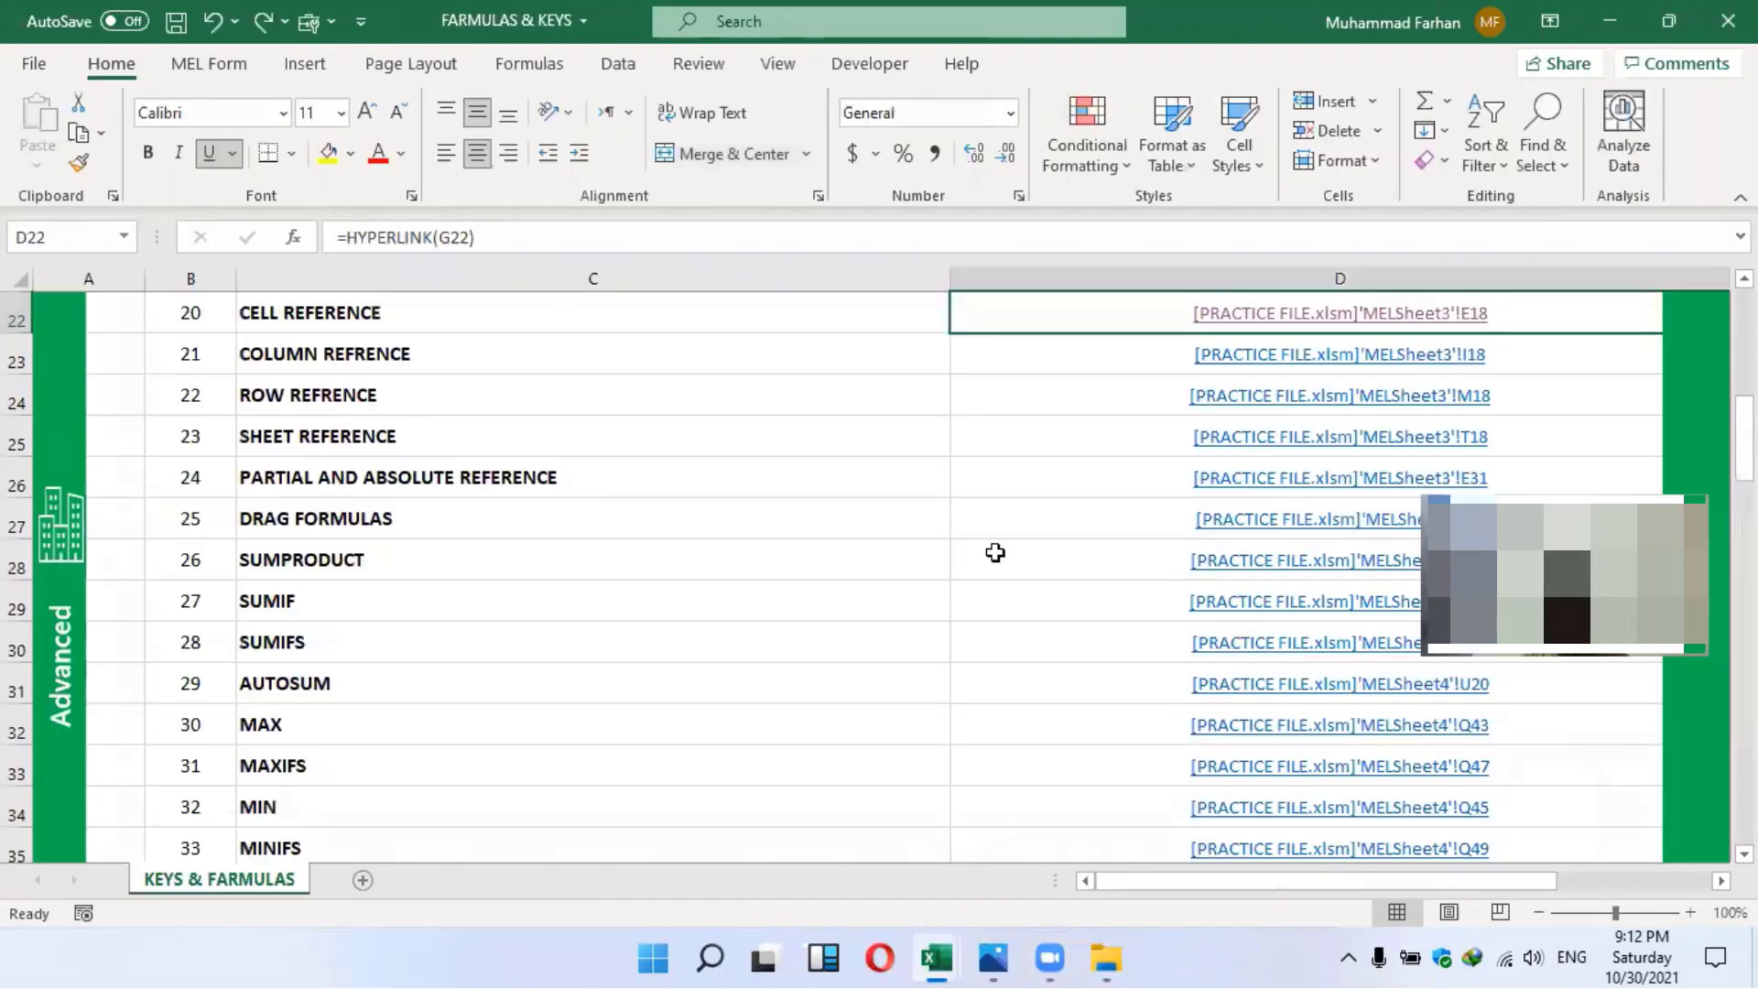
{"action": "left_click", "coordinate": [1282, 440]}
{"action": "left_click", "coordinate": [1194, 558]}
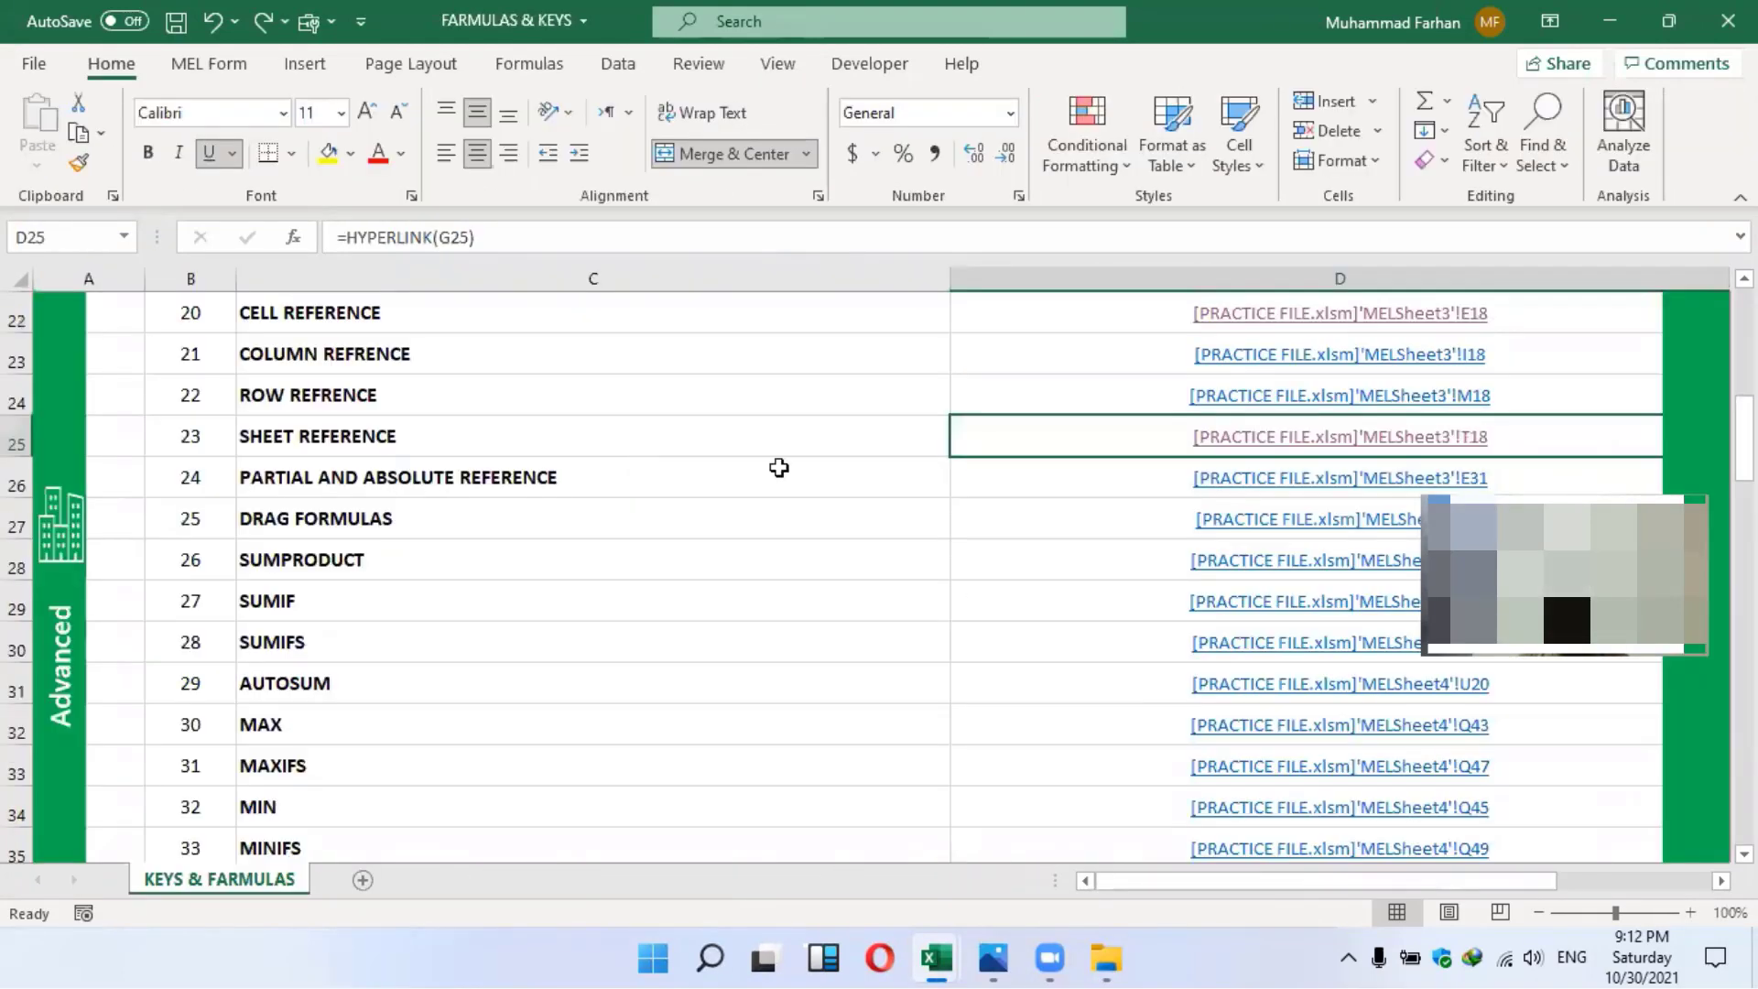
Follow the PARTIAL AND ABSOLUTE REFERENCE link, view the reference tables on MELSheet3, and return to the task list
{"action": "left_click", "coordinate": [1257, 483]}
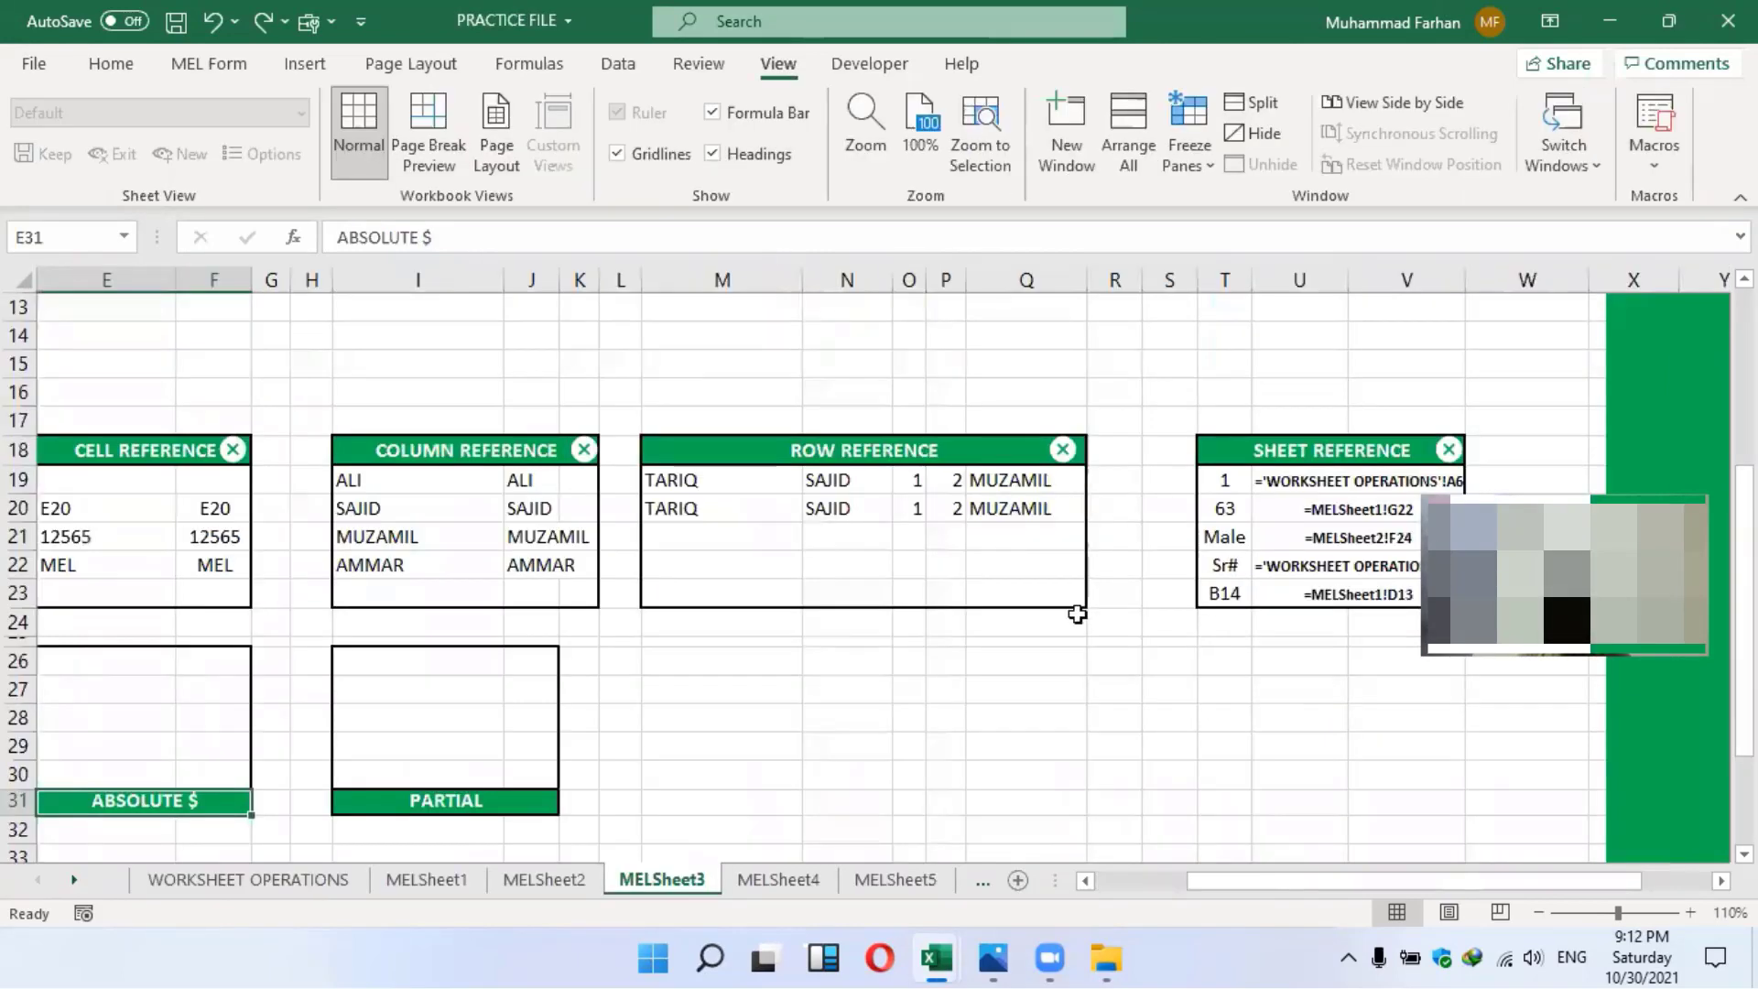
{"action": "scroll", "coordinate": [1060, 580], "scroll_direction": "up", "scroll_amount": 1}
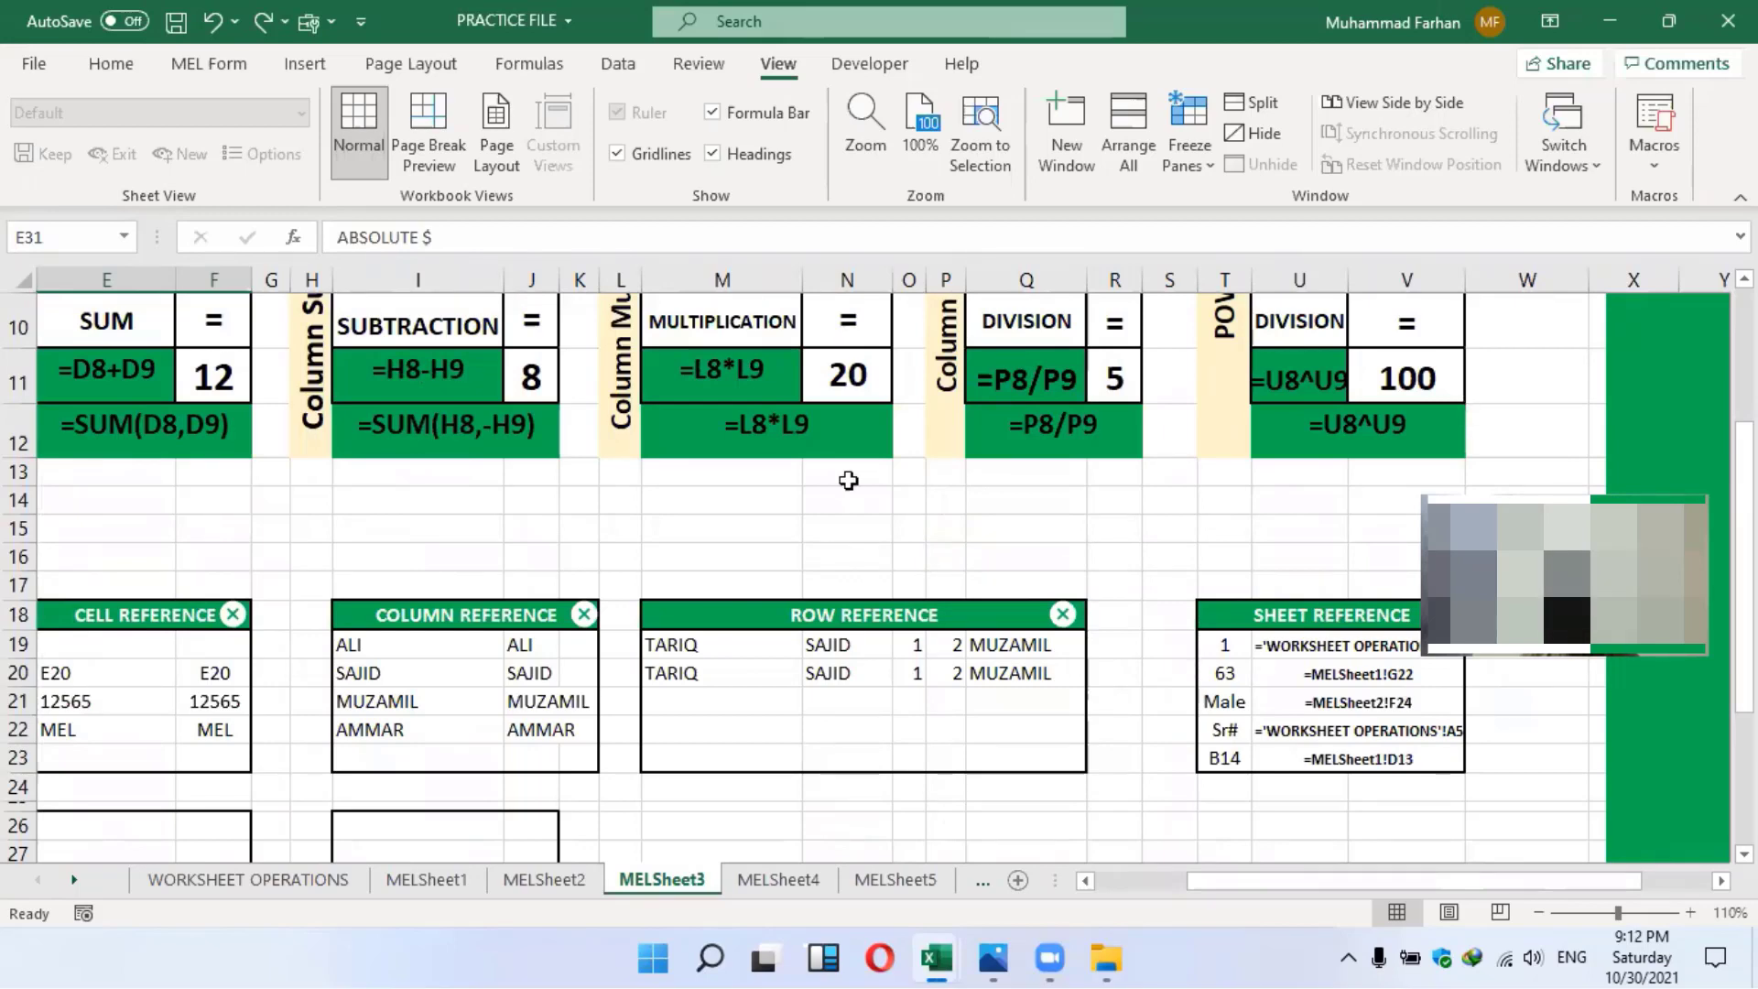
{"action": "key", "text": "alt+Tab"}
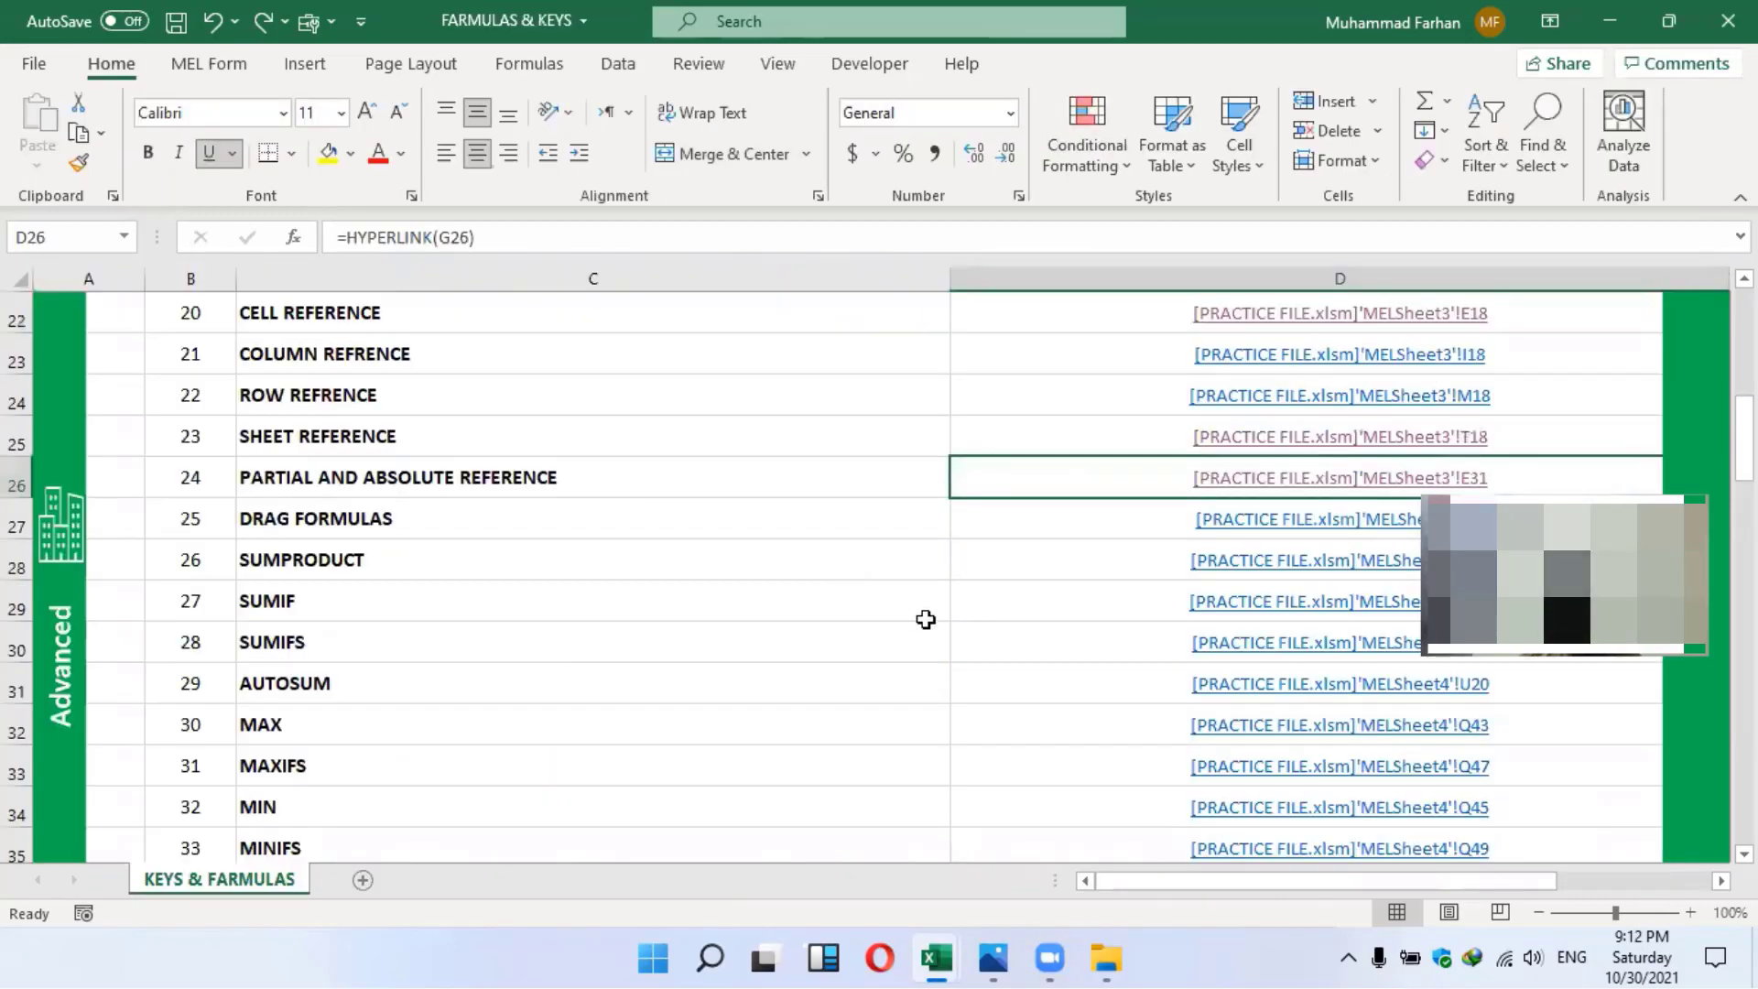
Switch to the Session 2 workbook and enter 1, 2 and 3 in cells E2, F2 and G2 of Sheet4
{"action": "mouse_move", "coordinate": [930, 958]}
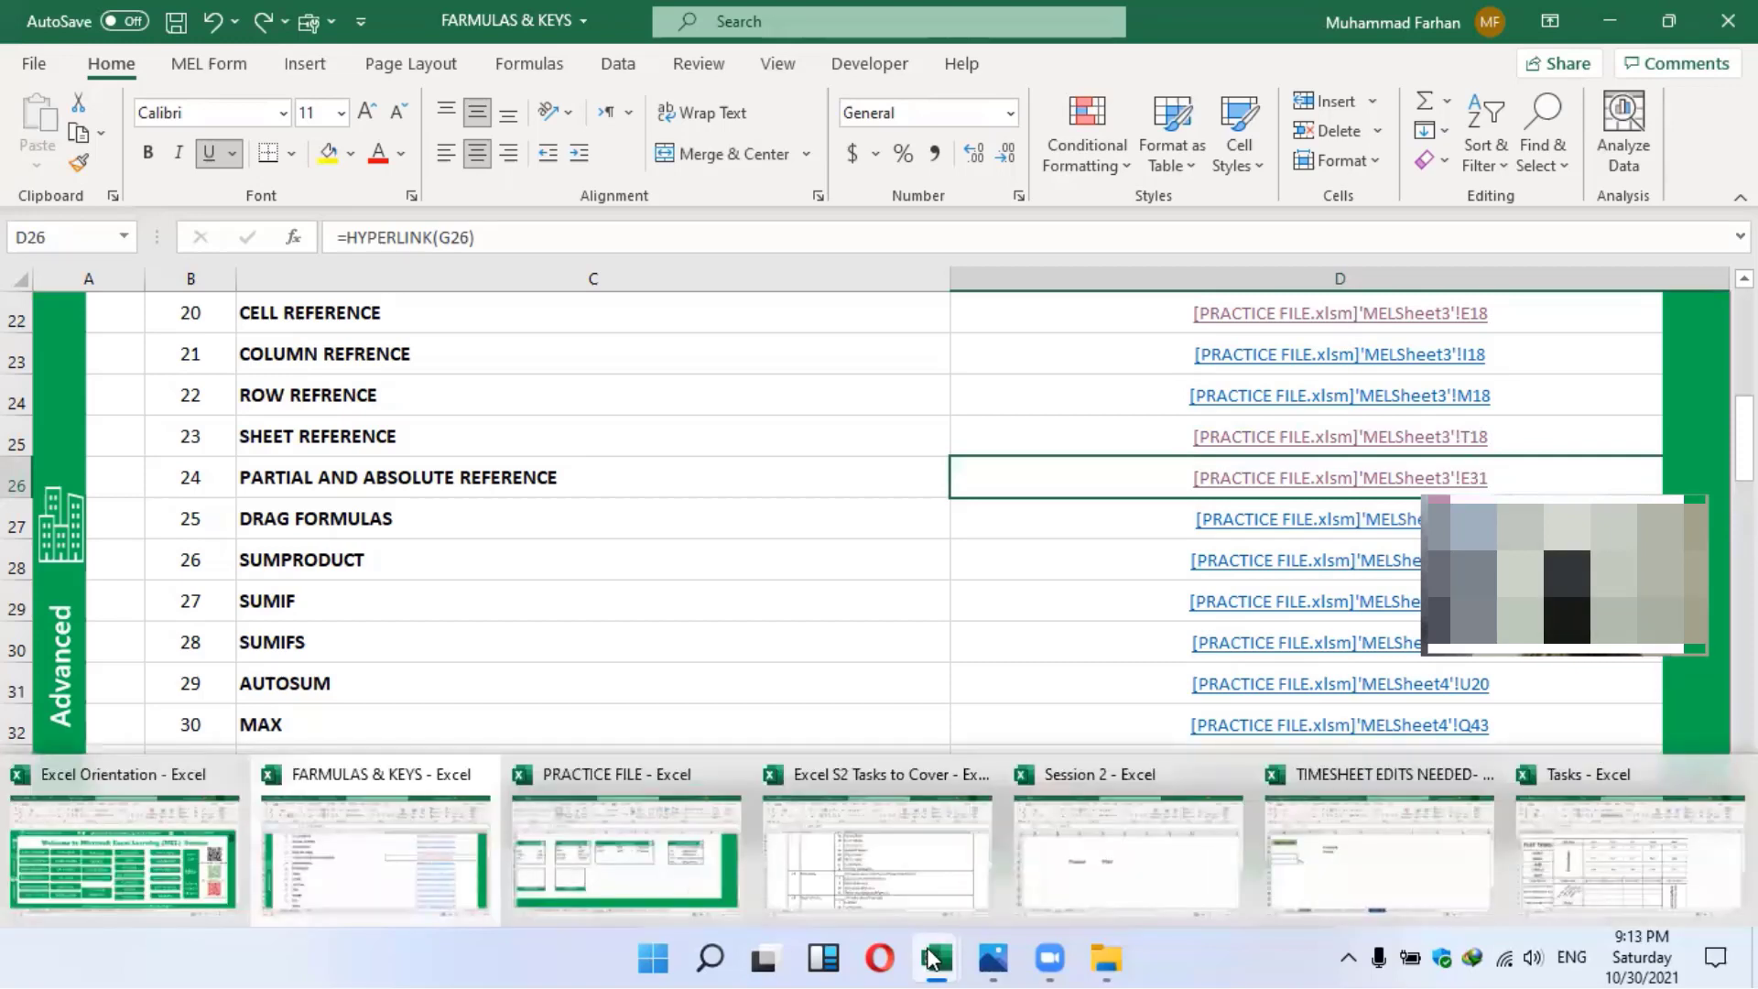
{"action": "left_click", "coordinate": [1059, 824]}
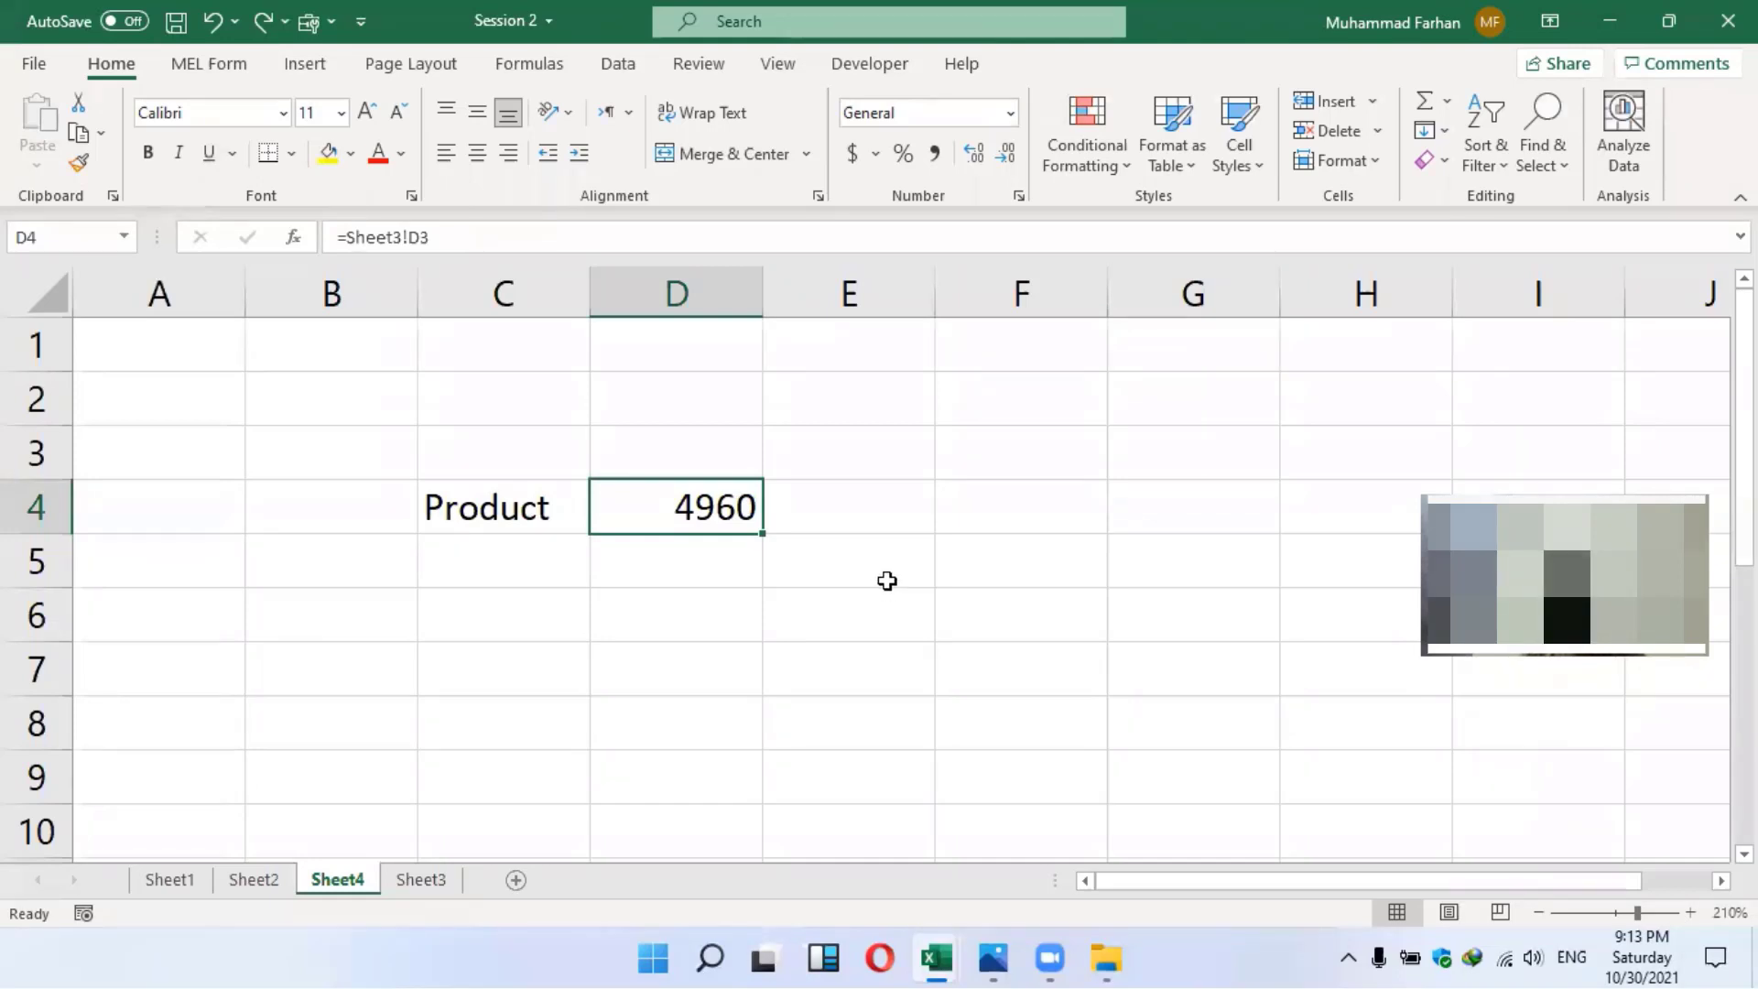
{"action": "left_click", "coordinate": [850, 557]}
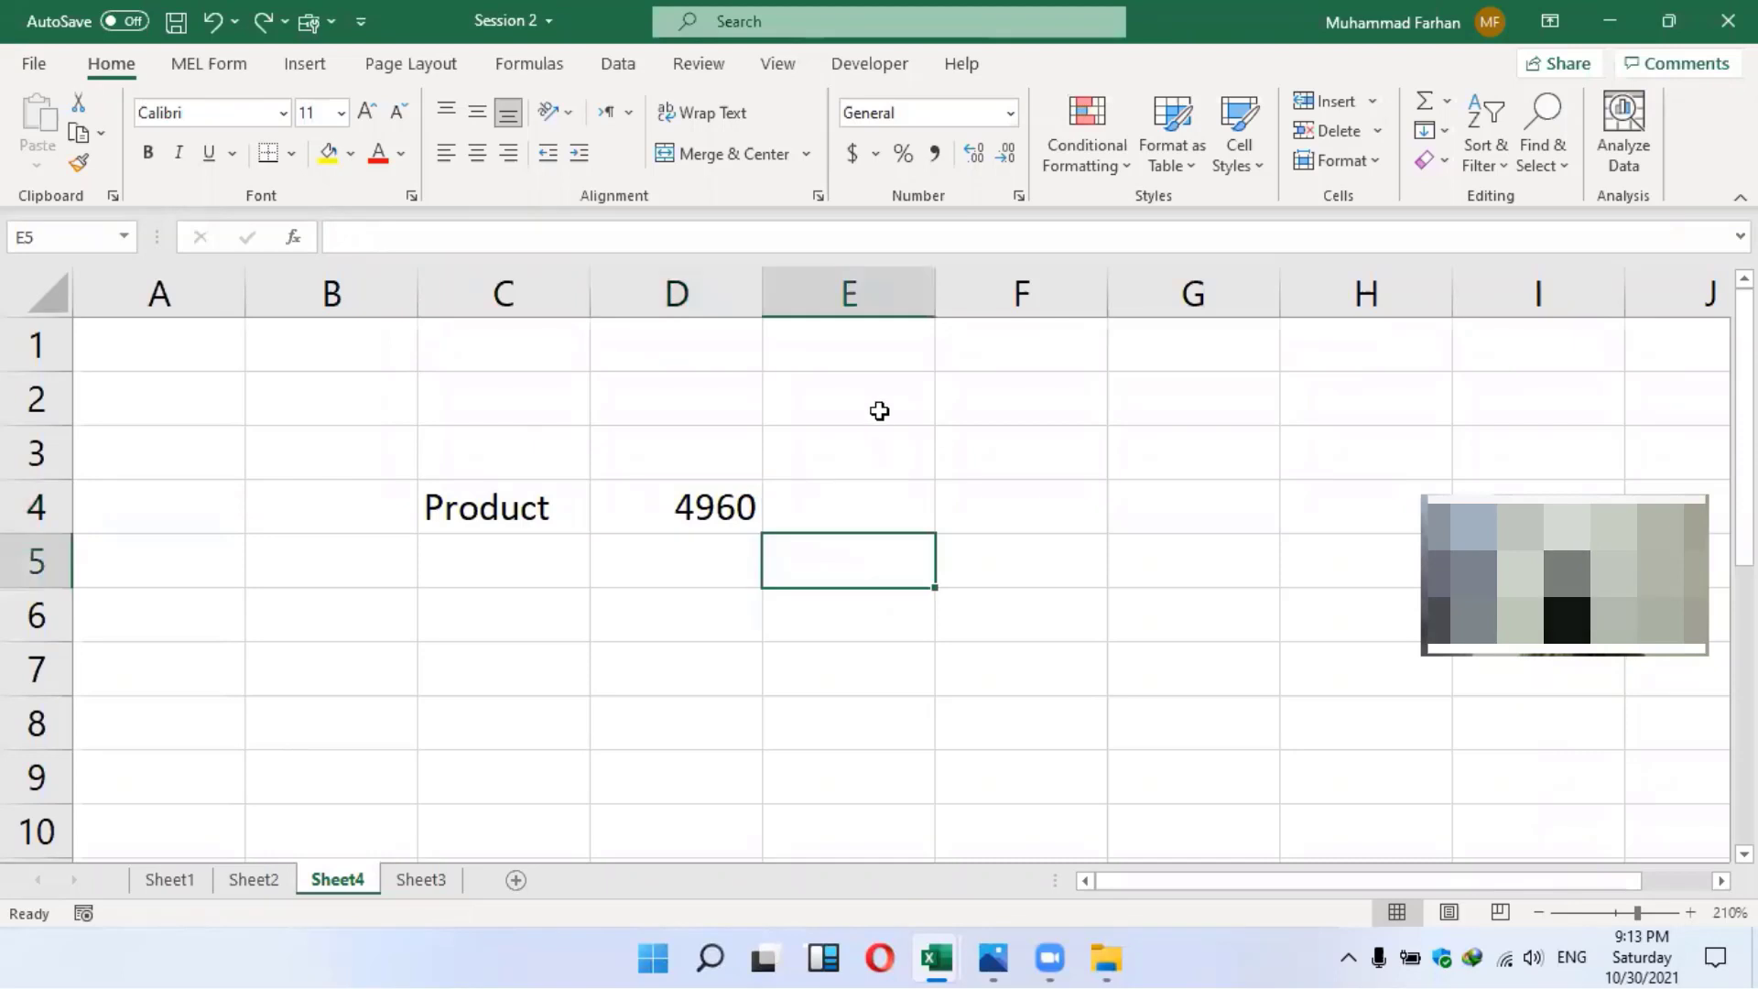
{"action": "left_click", "coordinate": [879, 411]}
{"action": "type", "text": "1"}
{"action": "key", "text": "Return"}
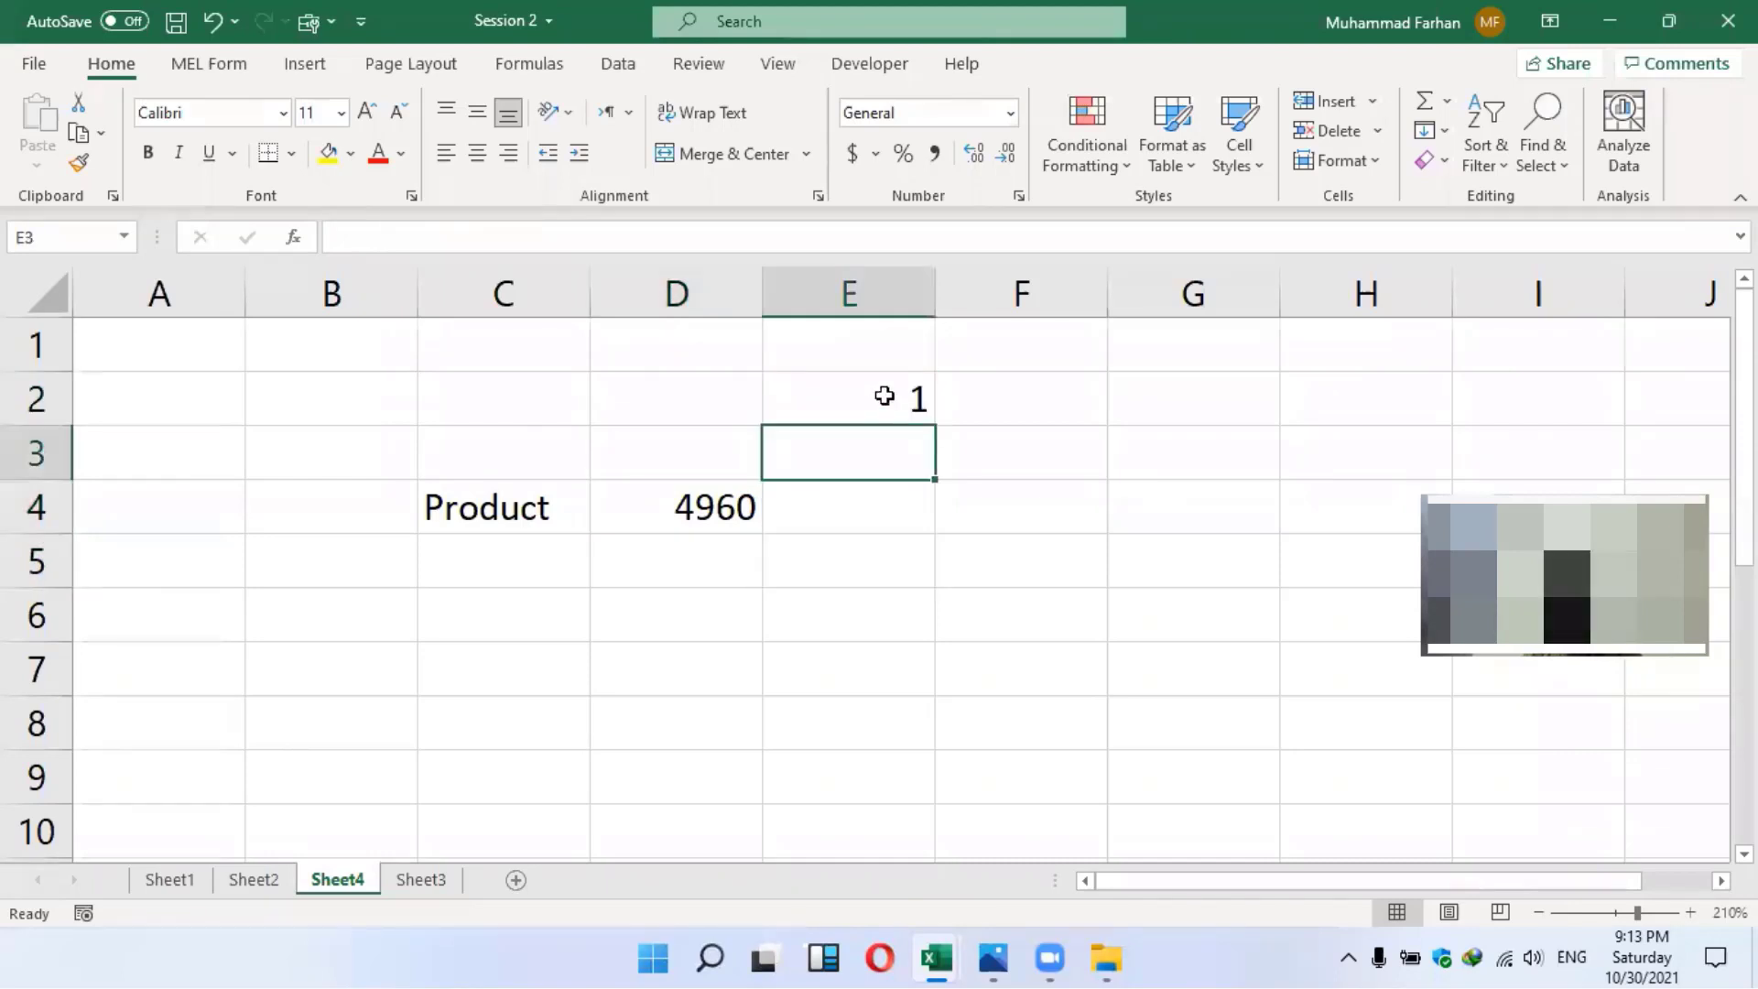
{"action": "left_click", "coordinate": [1025, 399]}
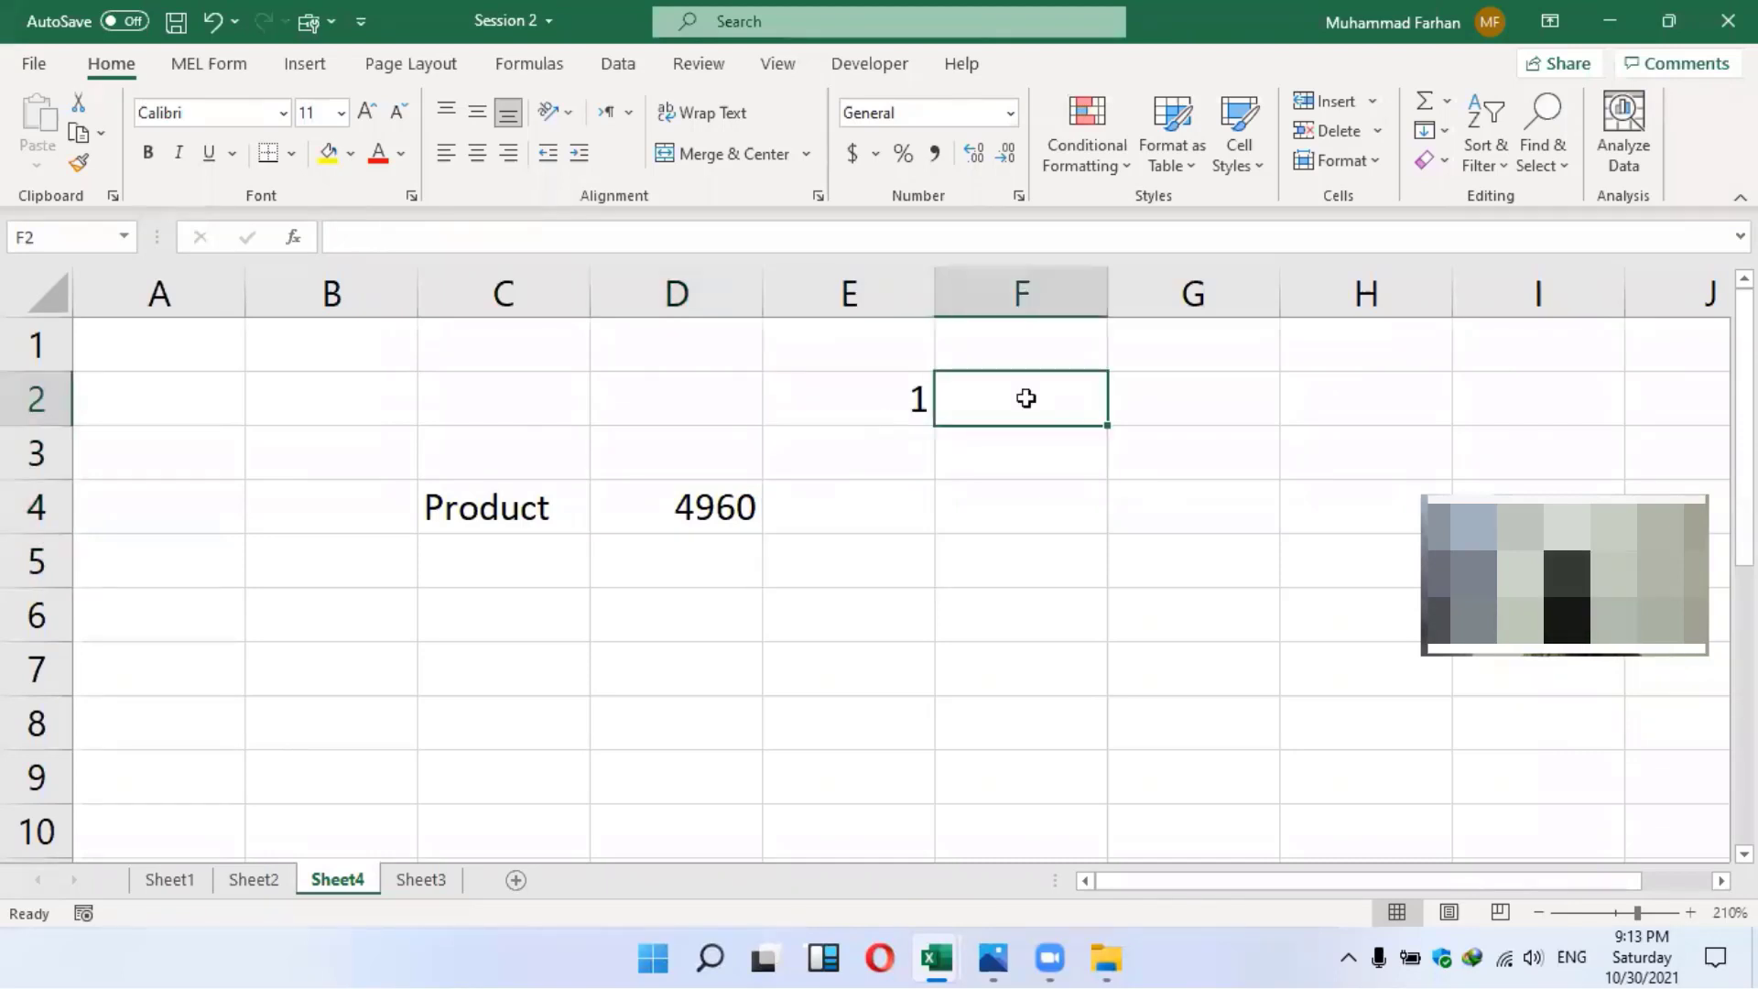
{"action": "type", "text": "2"}
{"action": "left_click", "coordinate": [1162, 382]}
{"action": "type", "text": "3"}
{"action": "key", "text": "Return"}
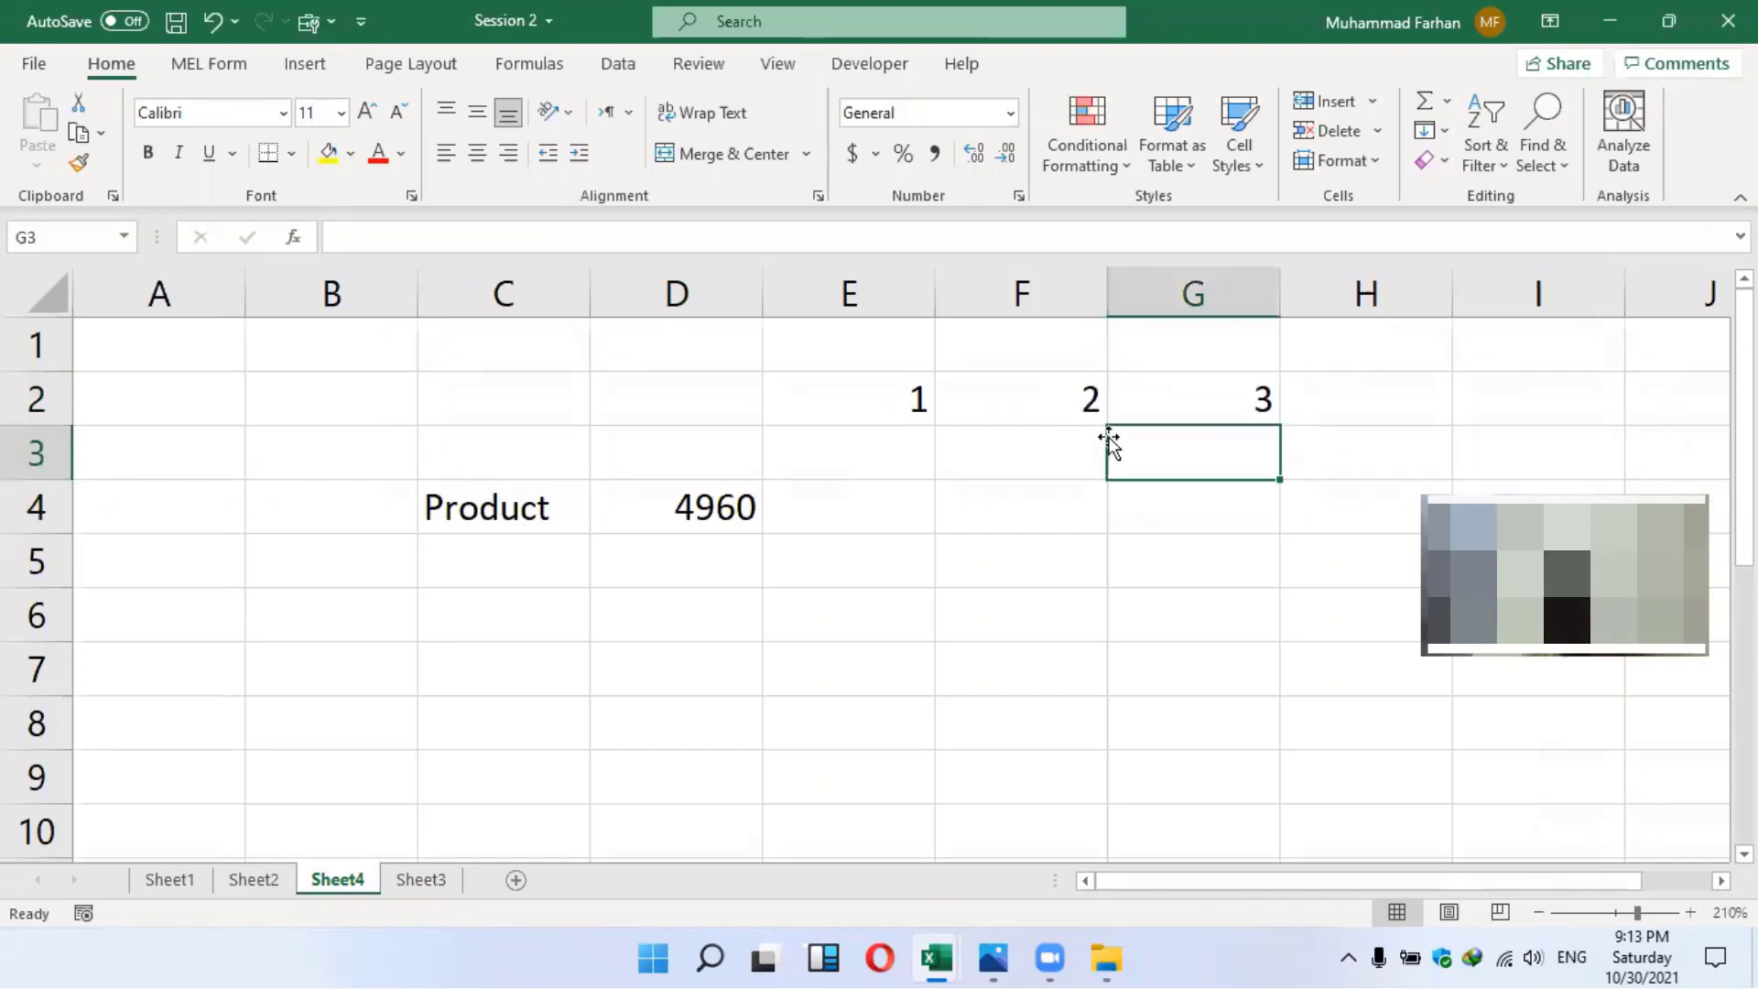
{"action": "key", "text": "Up"}
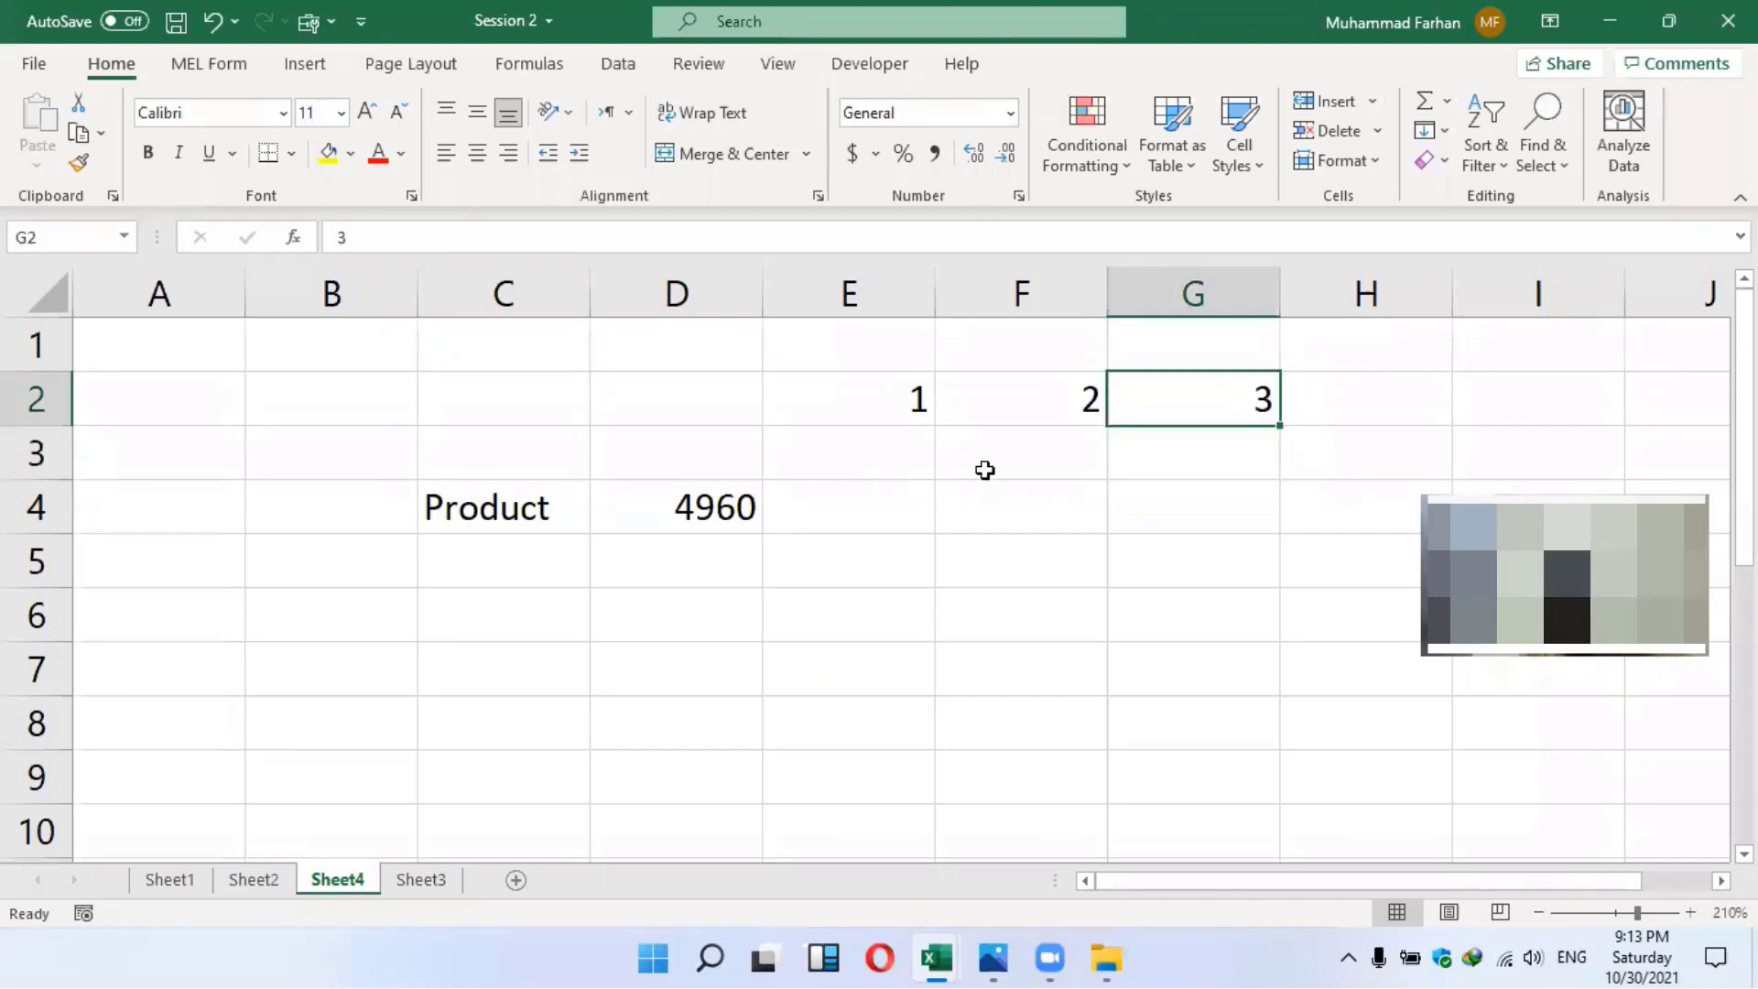
Enter the formula =E2 in cell E3 on Sheet4 and reselect that cell
{"action": "left_click", "coordinate": [929, 456]}
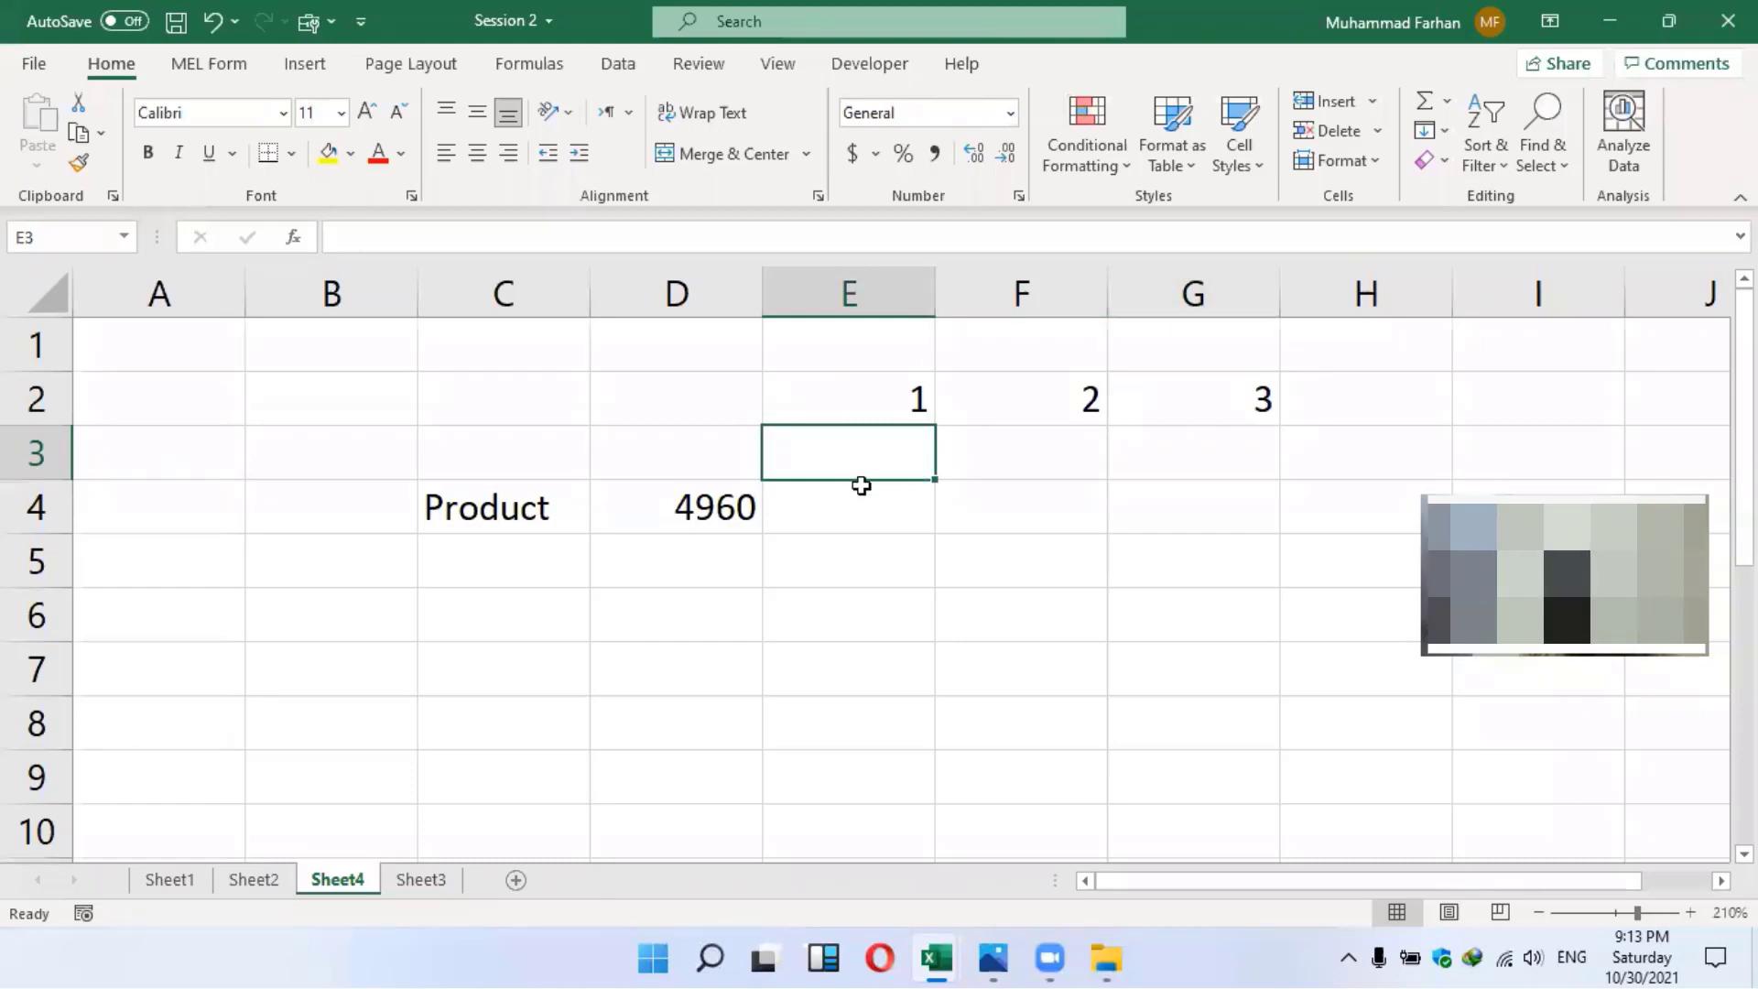
{"action": "left_click", "coordinate": [576, 242]}
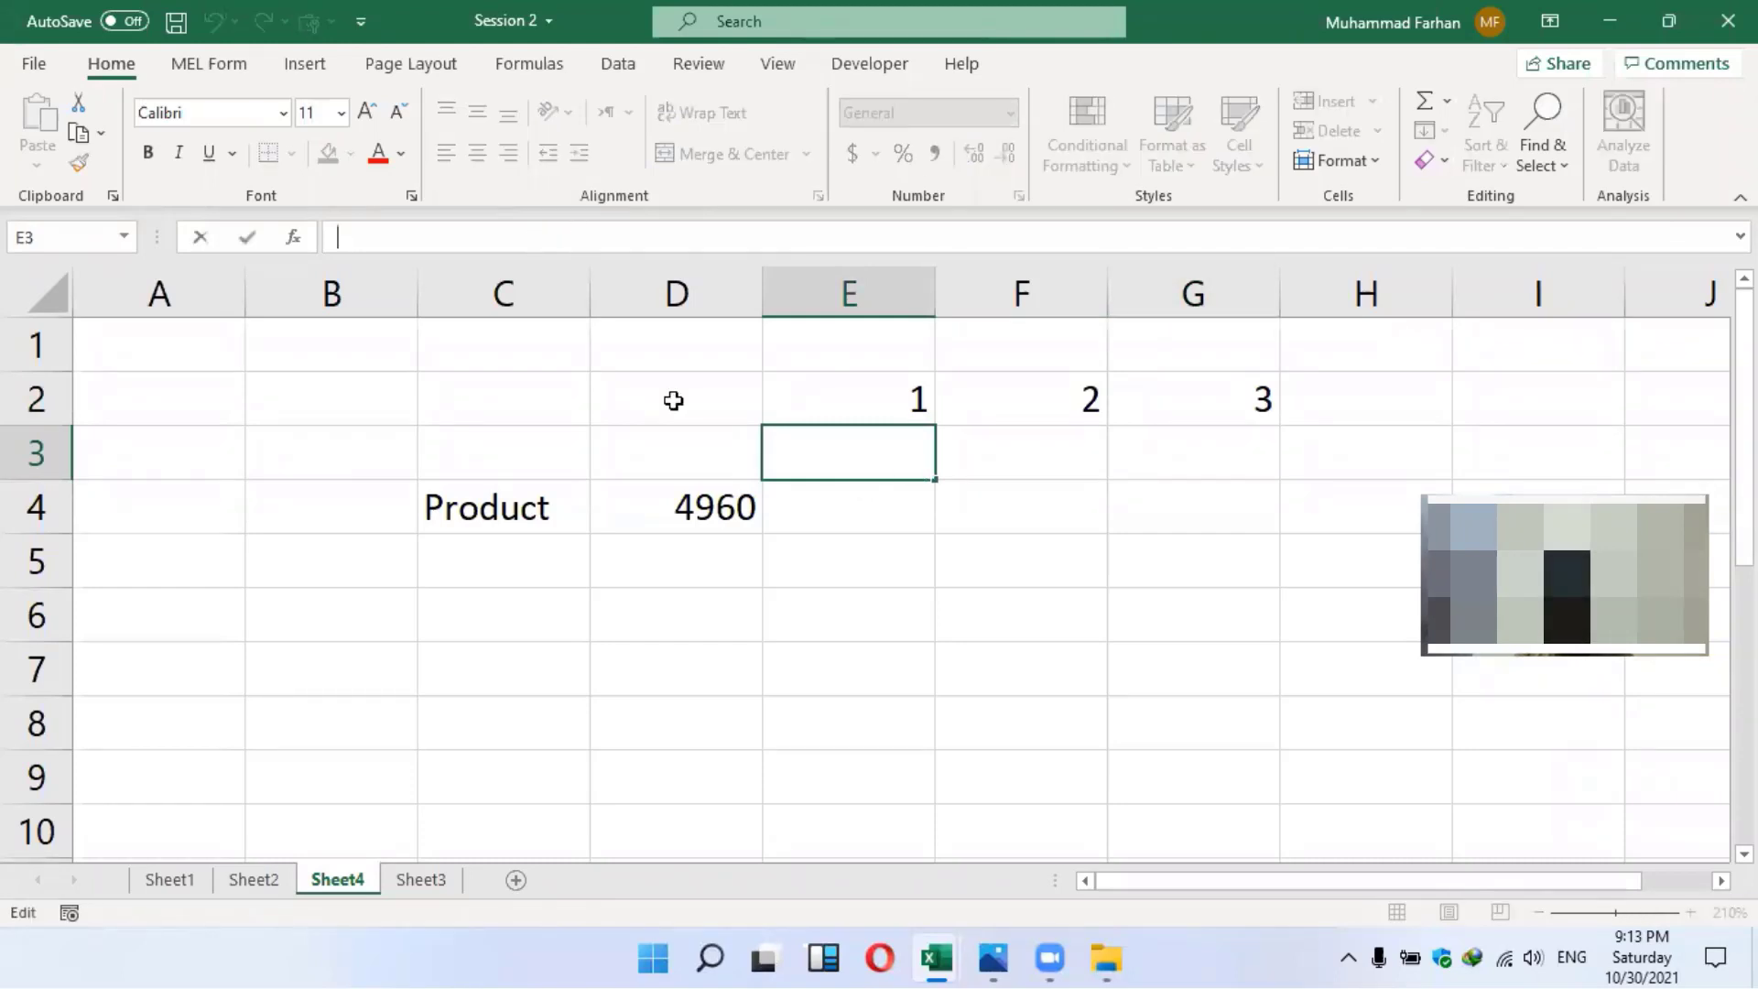
{"action": "type", "text": "="}
{"action": "left_click", "coordinate": [804, 404]}
{"action": "key", "text": "Return"}
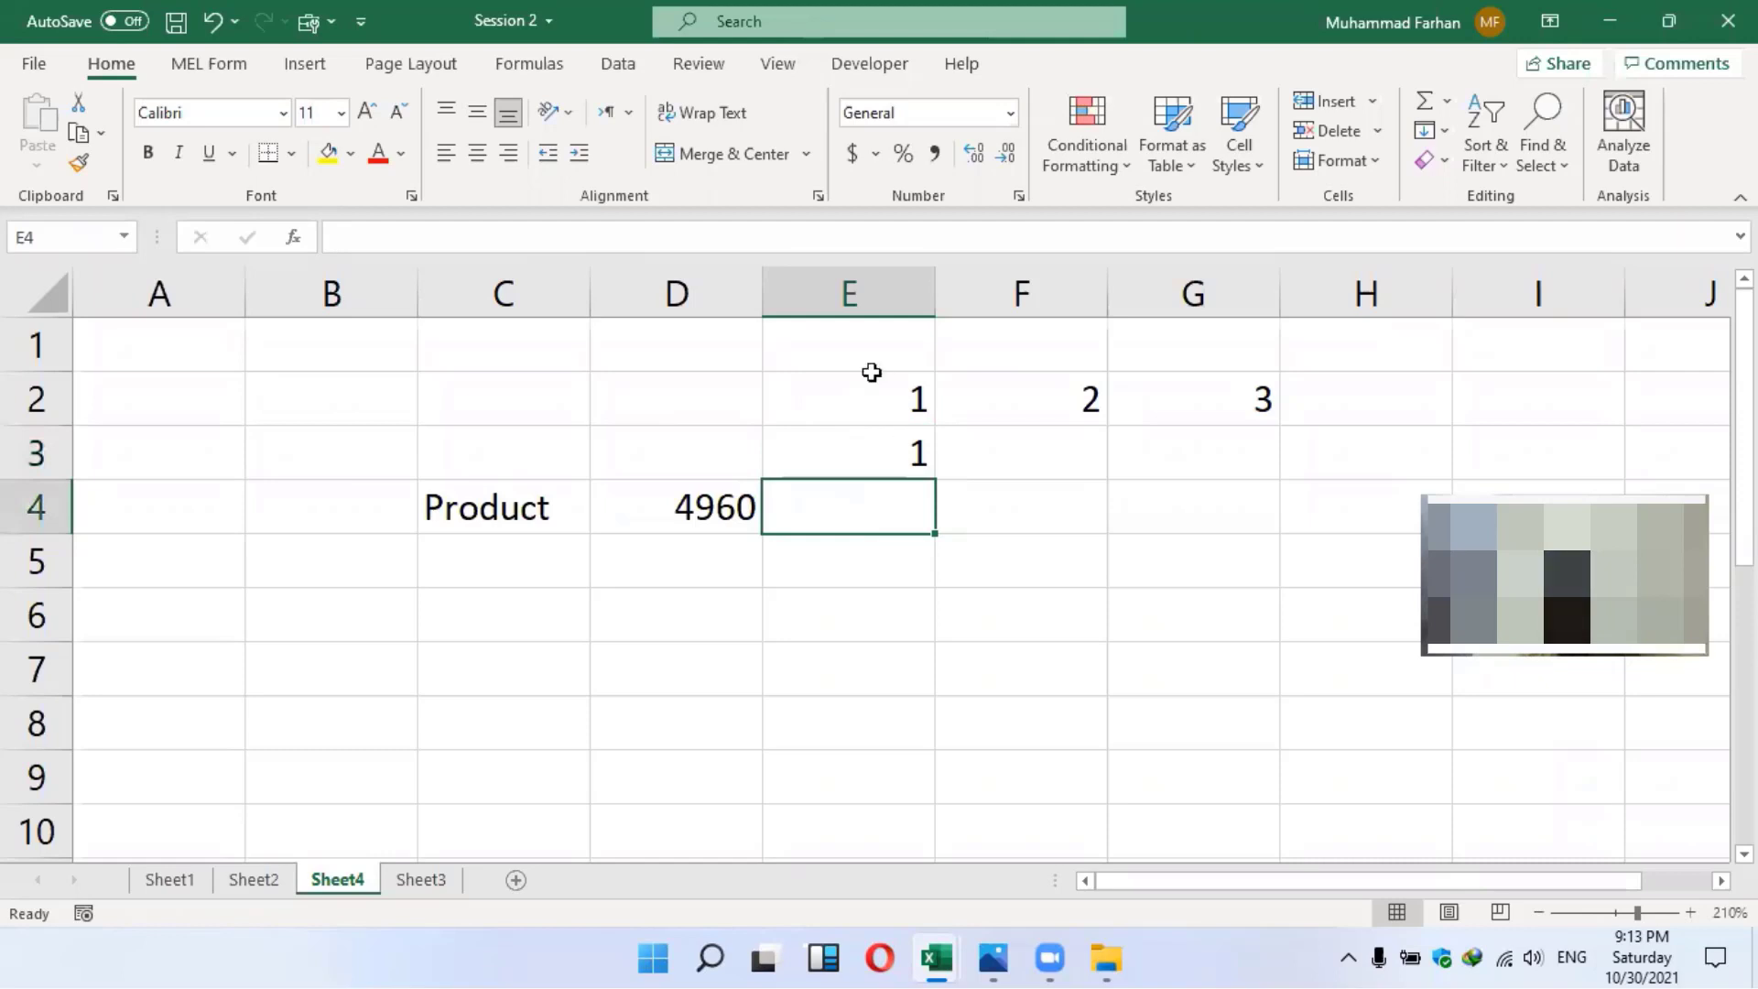
{"action": "key", "text": "Up"}
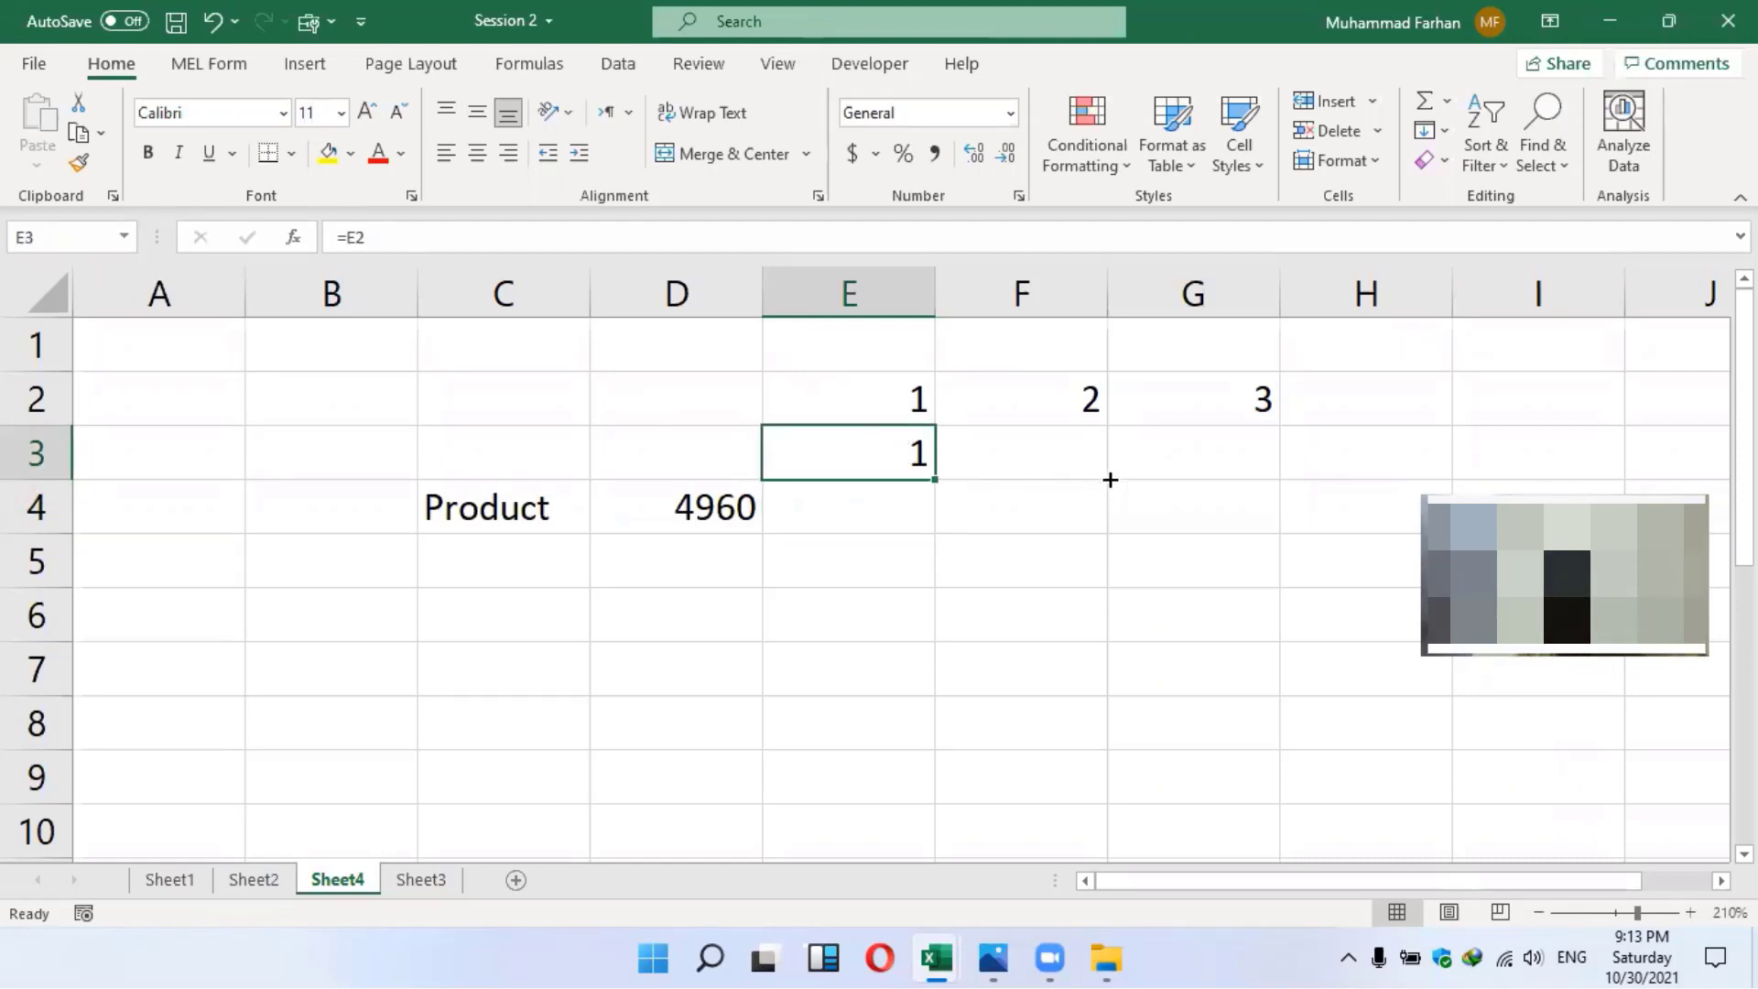
Fill the formula in E3 across to F3 and G3 and inspect the cell reference in each copy
{"action": "left_click_drag", "start_coordinate": [1110, 479], "coordinate": [1109, 481]}
{"action": "left_click_drag", "start_coordinate": [1236, 471], "coordinate": [1231, 472]}
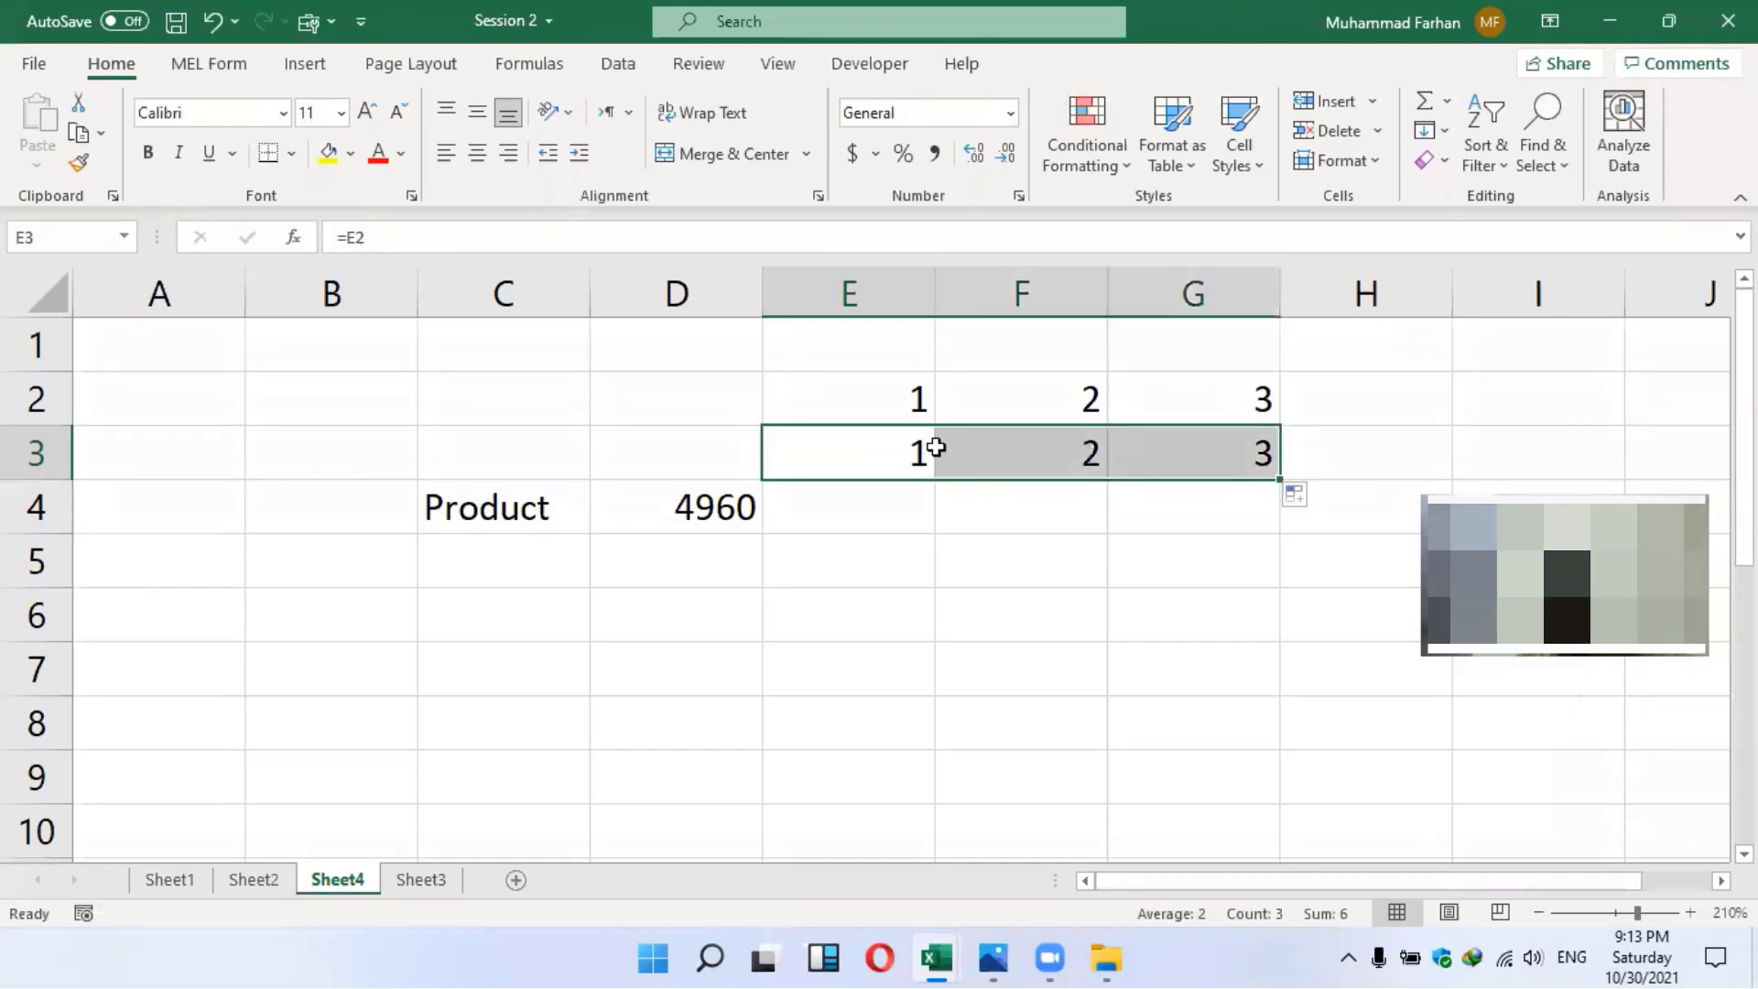
{"action": "left_click", "coordinate": [909, 451]}
{"action": "left_click", "coordinate": [1250, 453]}
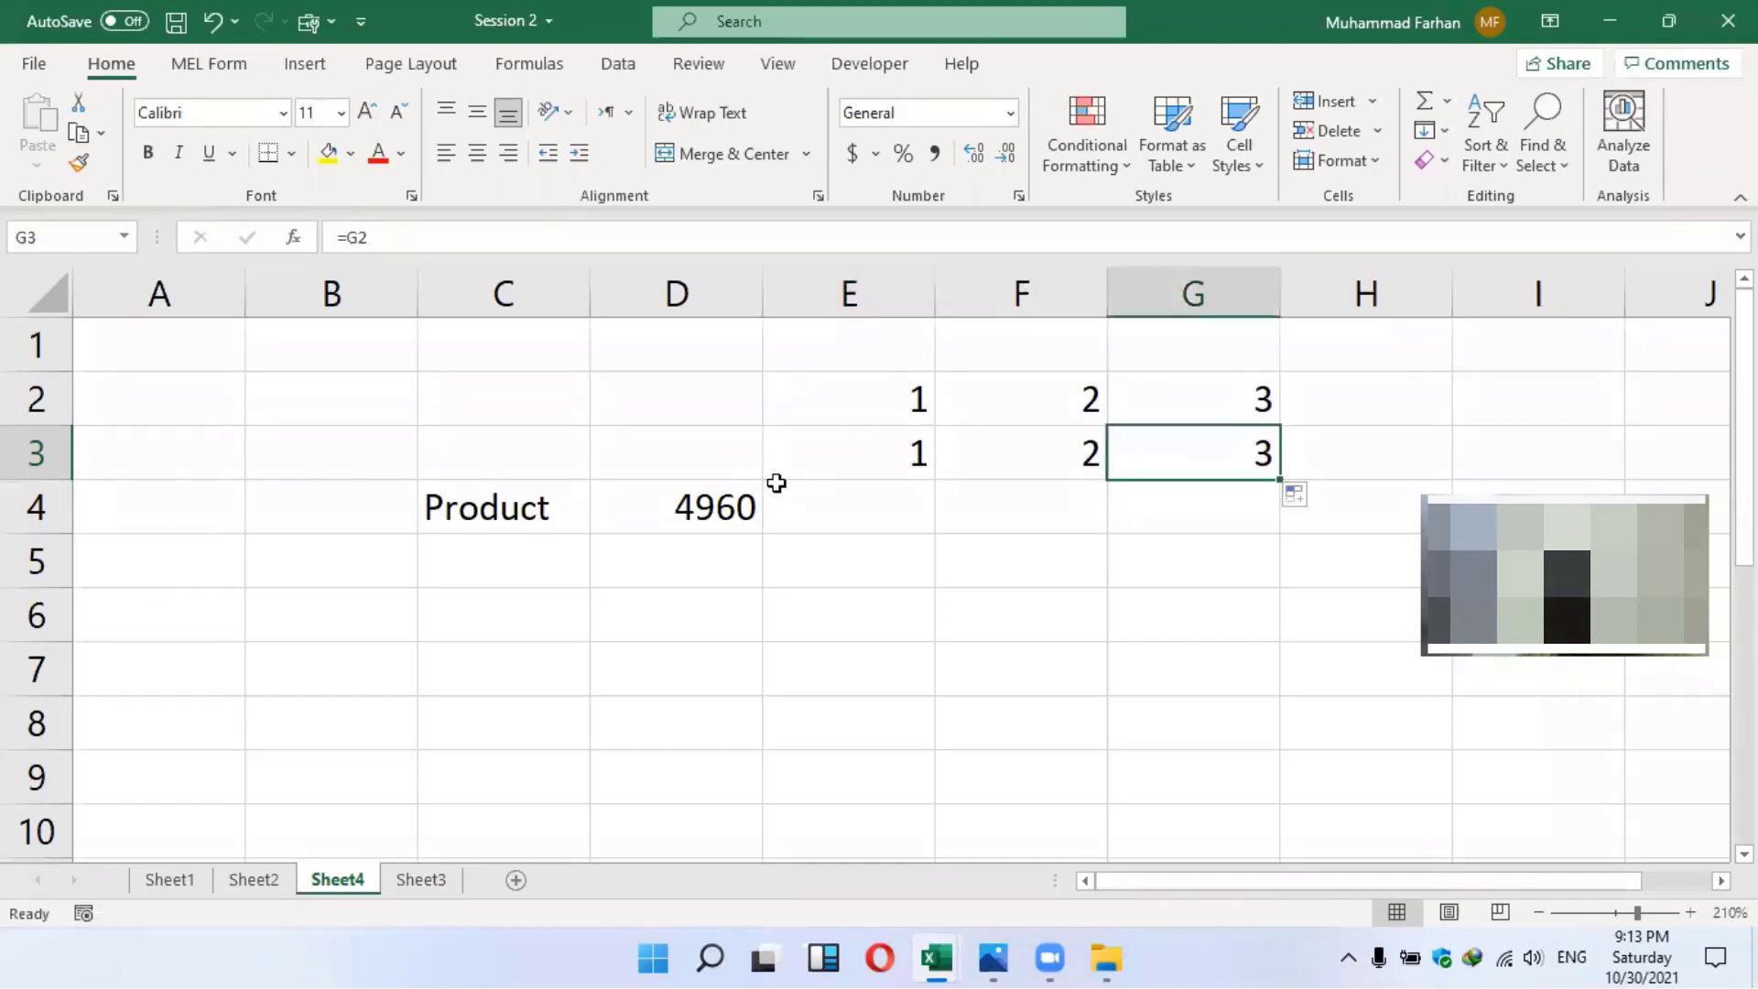
{"action": "left_click", "coordinate": [923, 452]}
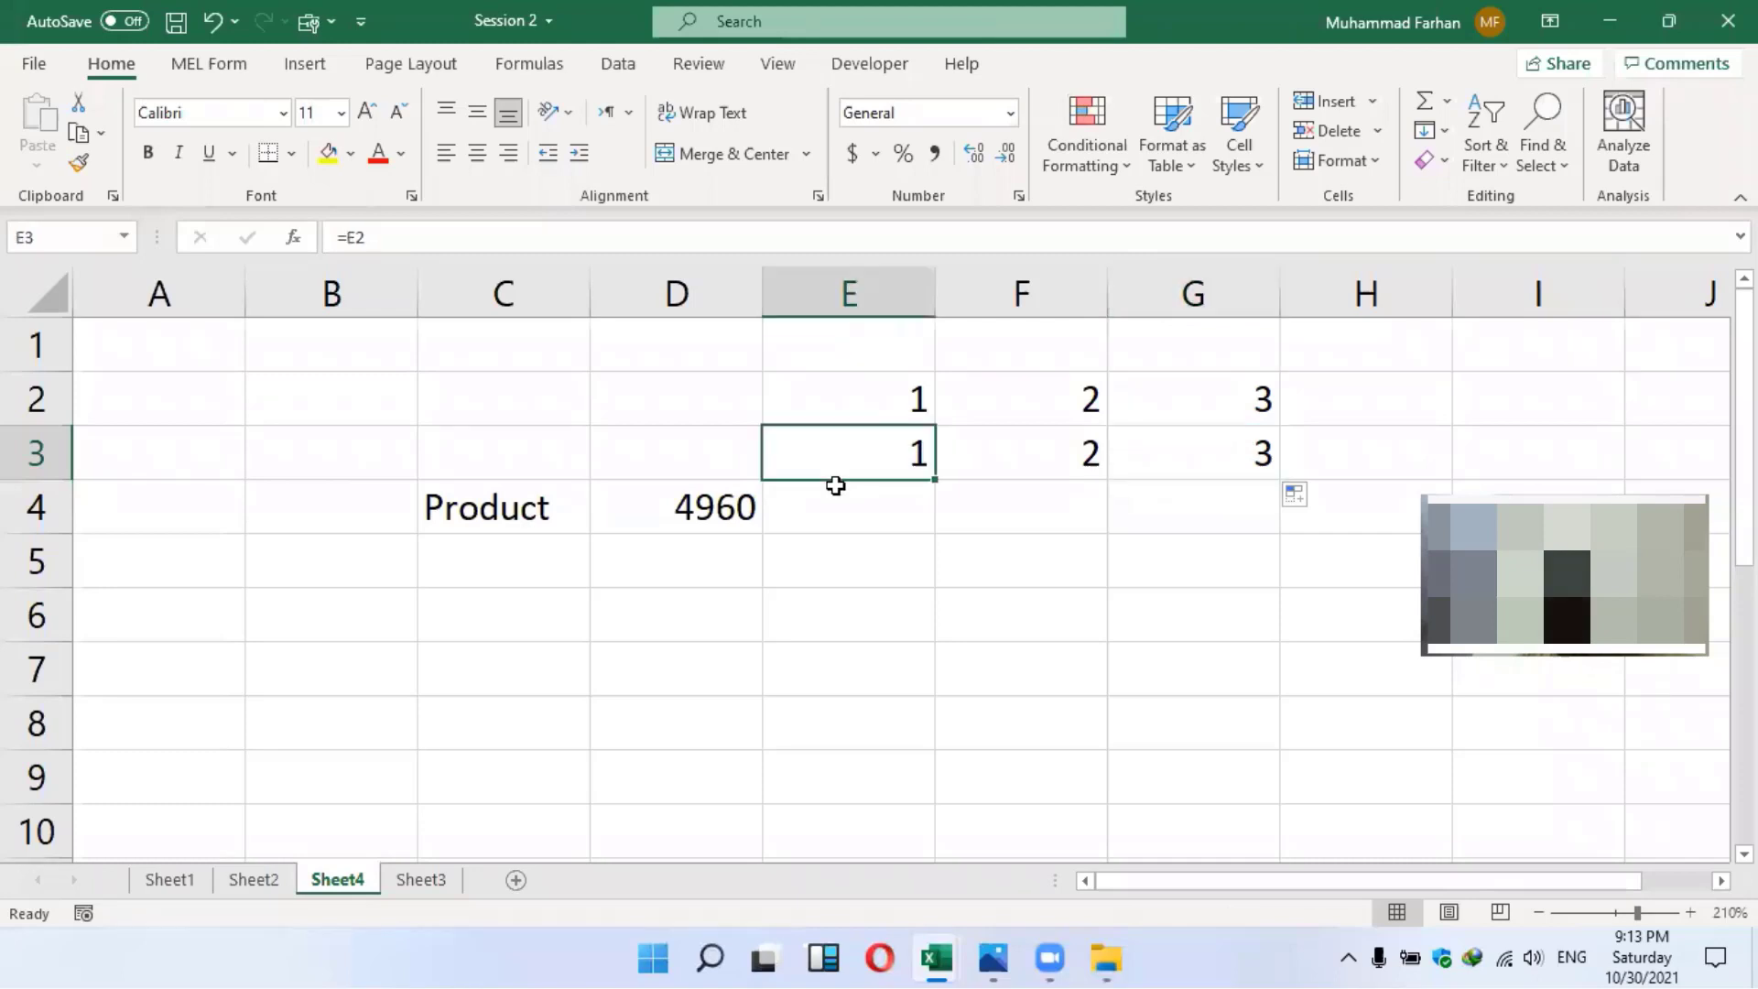
{"action": "left_click", "coordinate": [1062, 471]}
{"action": "left_click", "coordinate": [1192, 476]}
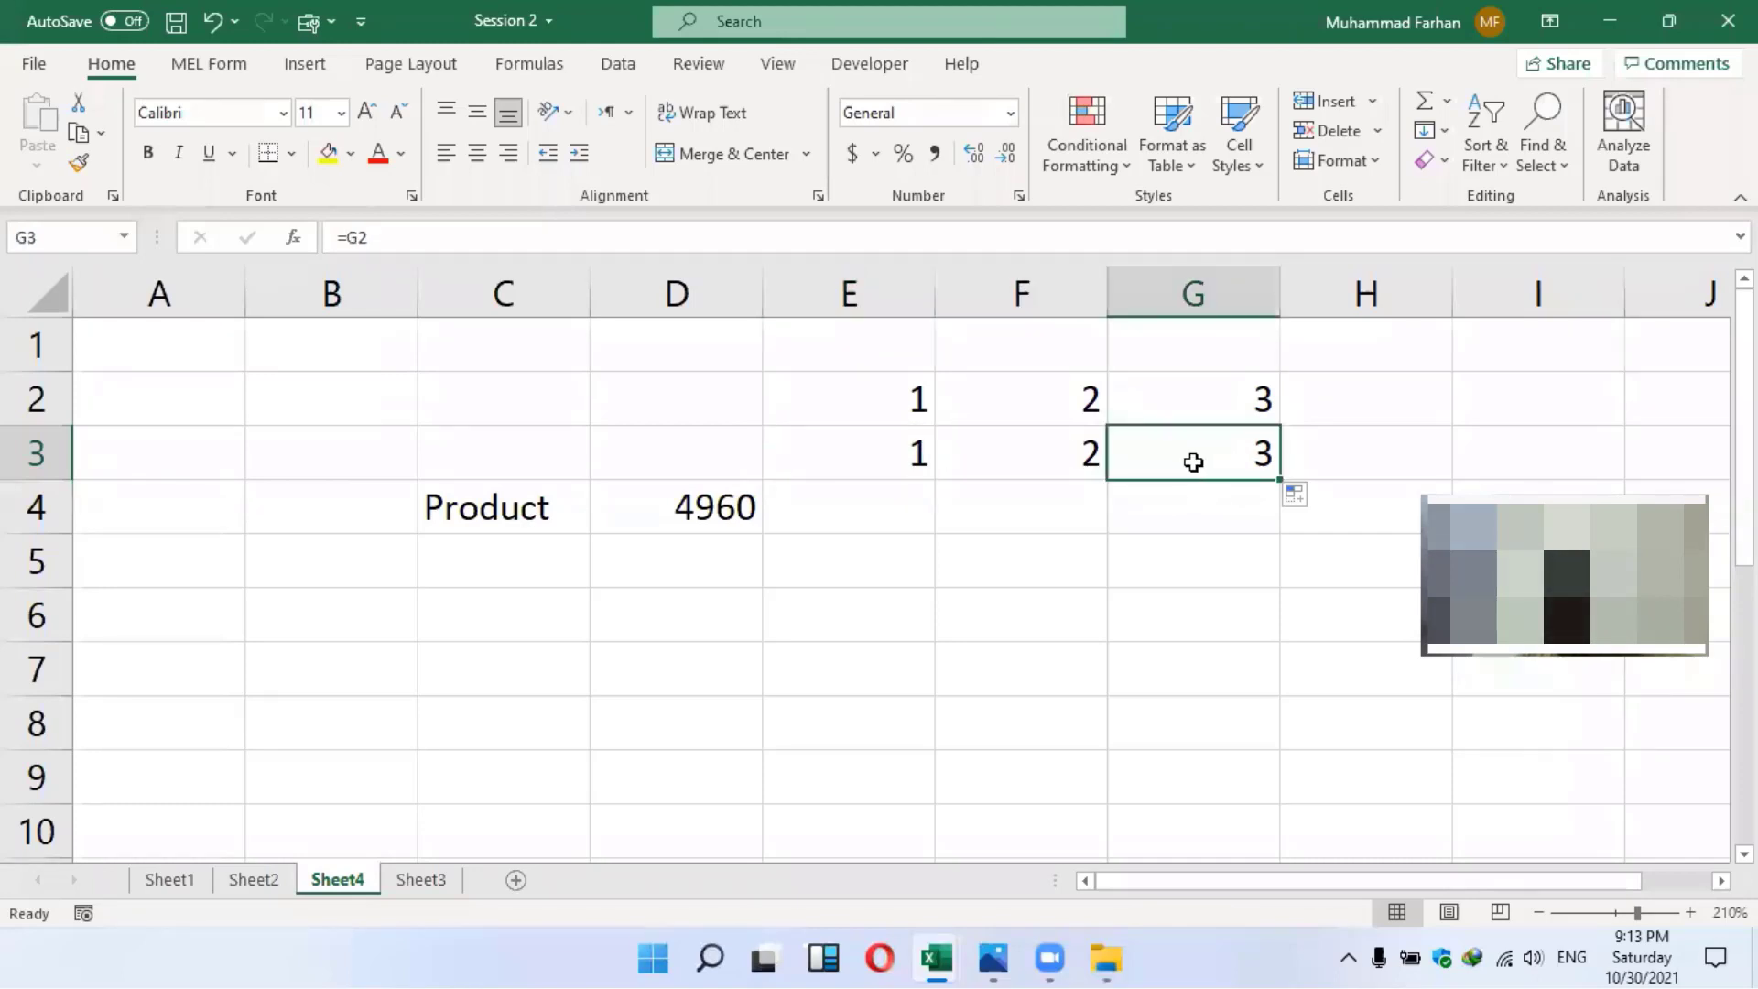
{"action": "left_click_drag", "start_coordinate": [873, 453], "coordinate": [1196, 456]}
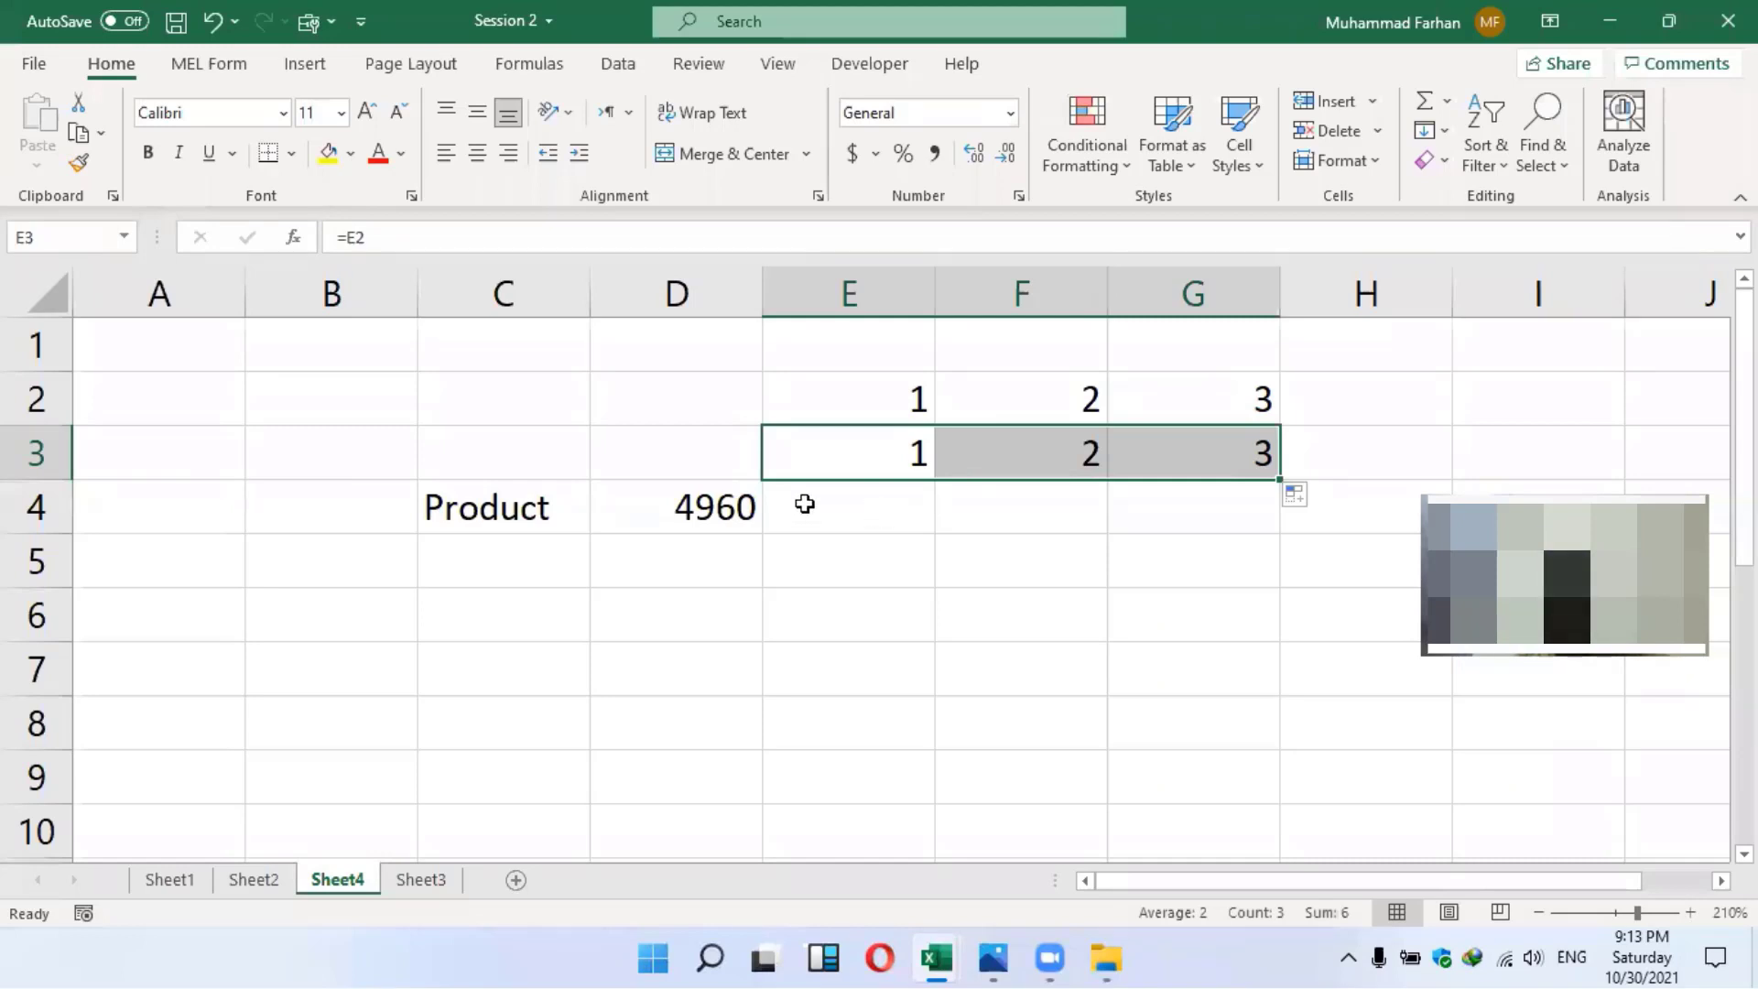
Enter the absolute reference formula =$E$2 in cell E4 and reselect that cell
{"action": "left_click", "coordinate": [890, 487]}
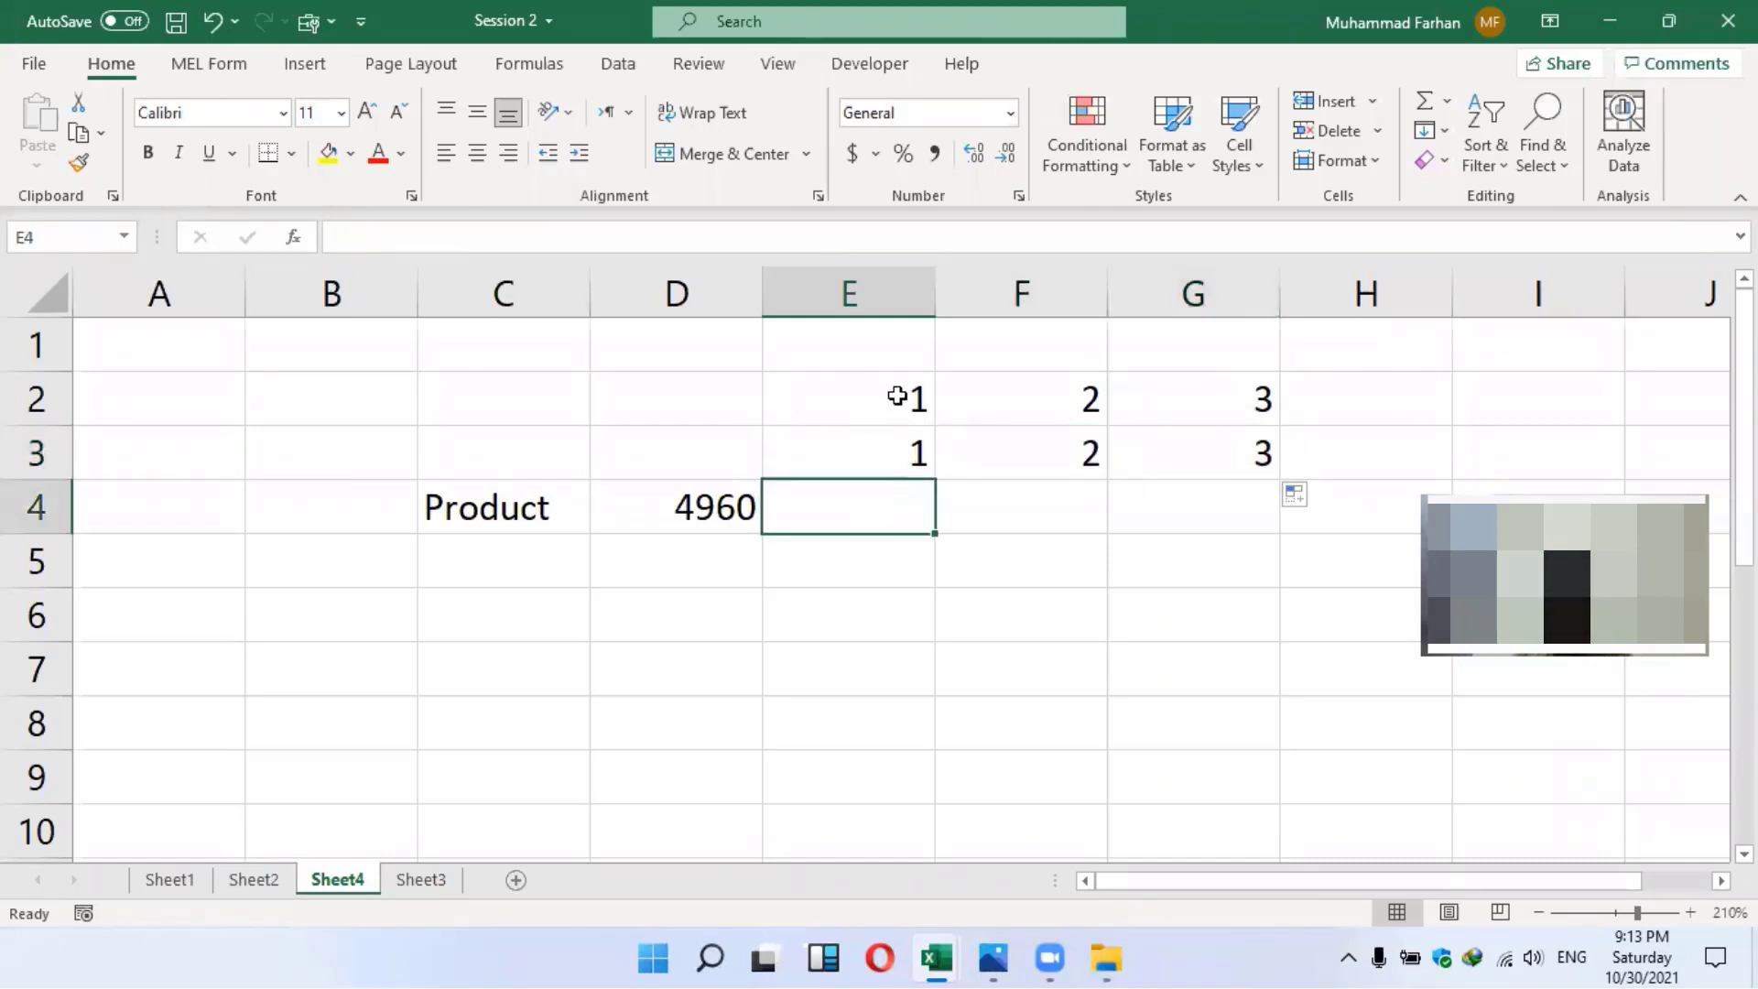
{"action": "type", "text": "="}
{"action": "left_click", "coordinate": [898, 396]}
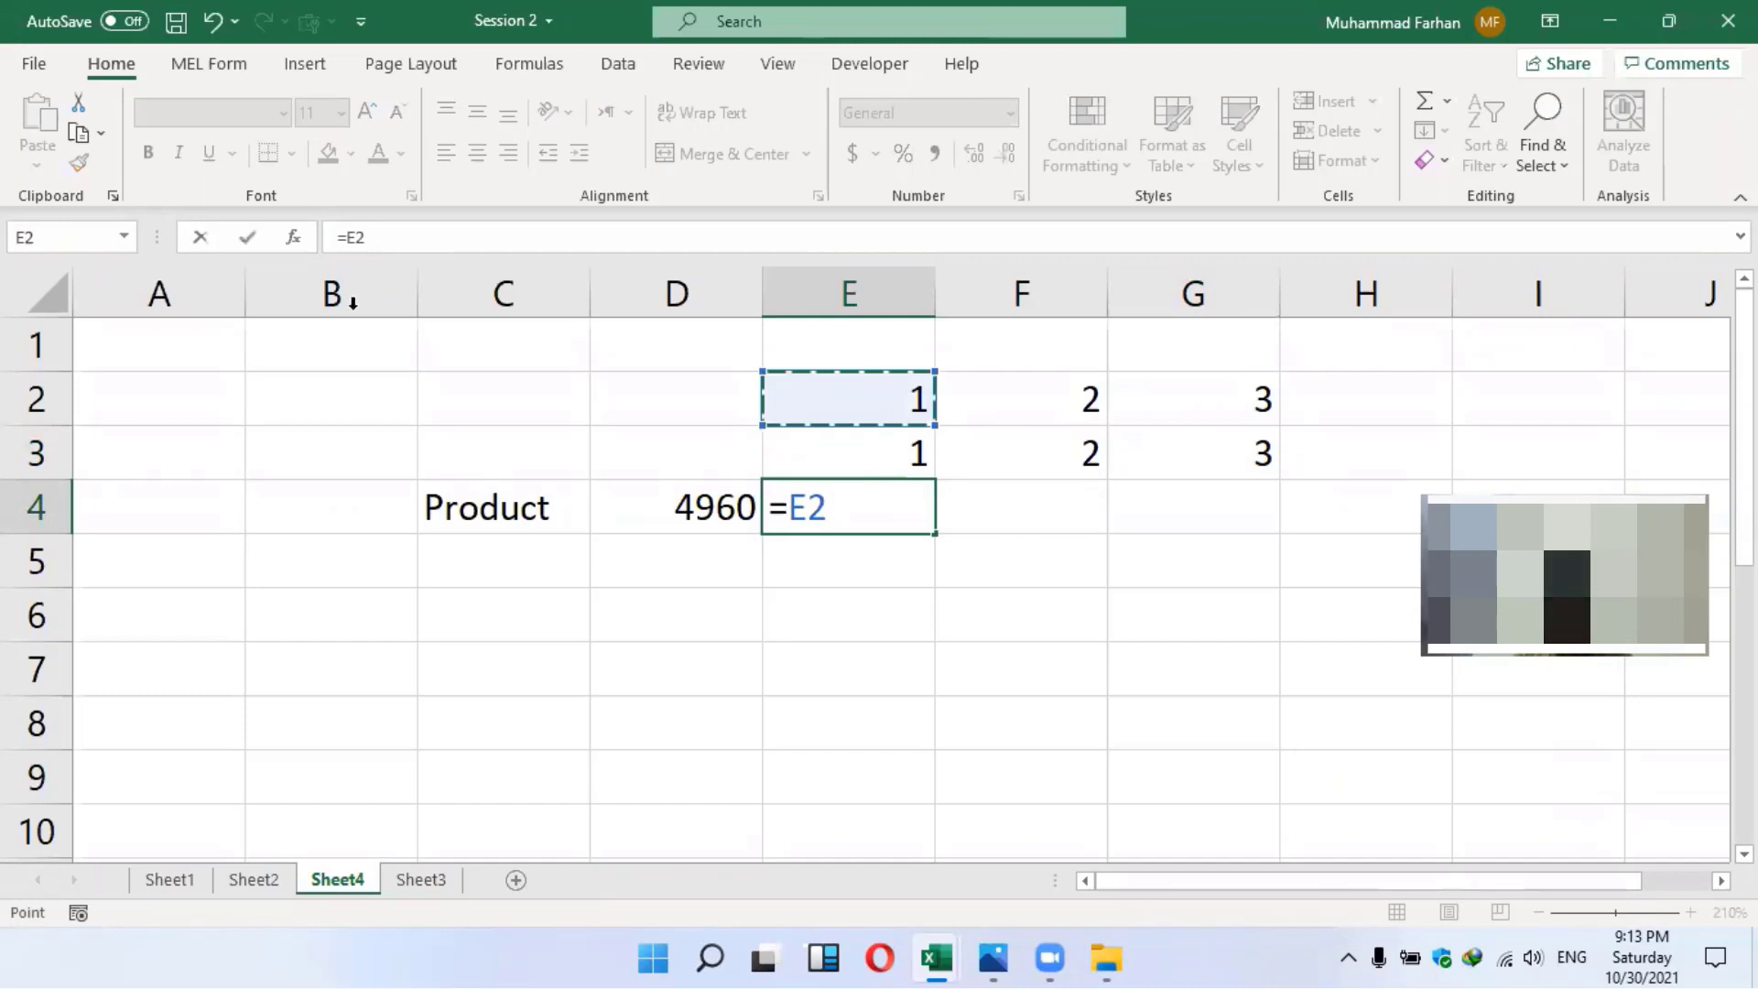
{"action": "left_click", "coordinate": [362, 249]}
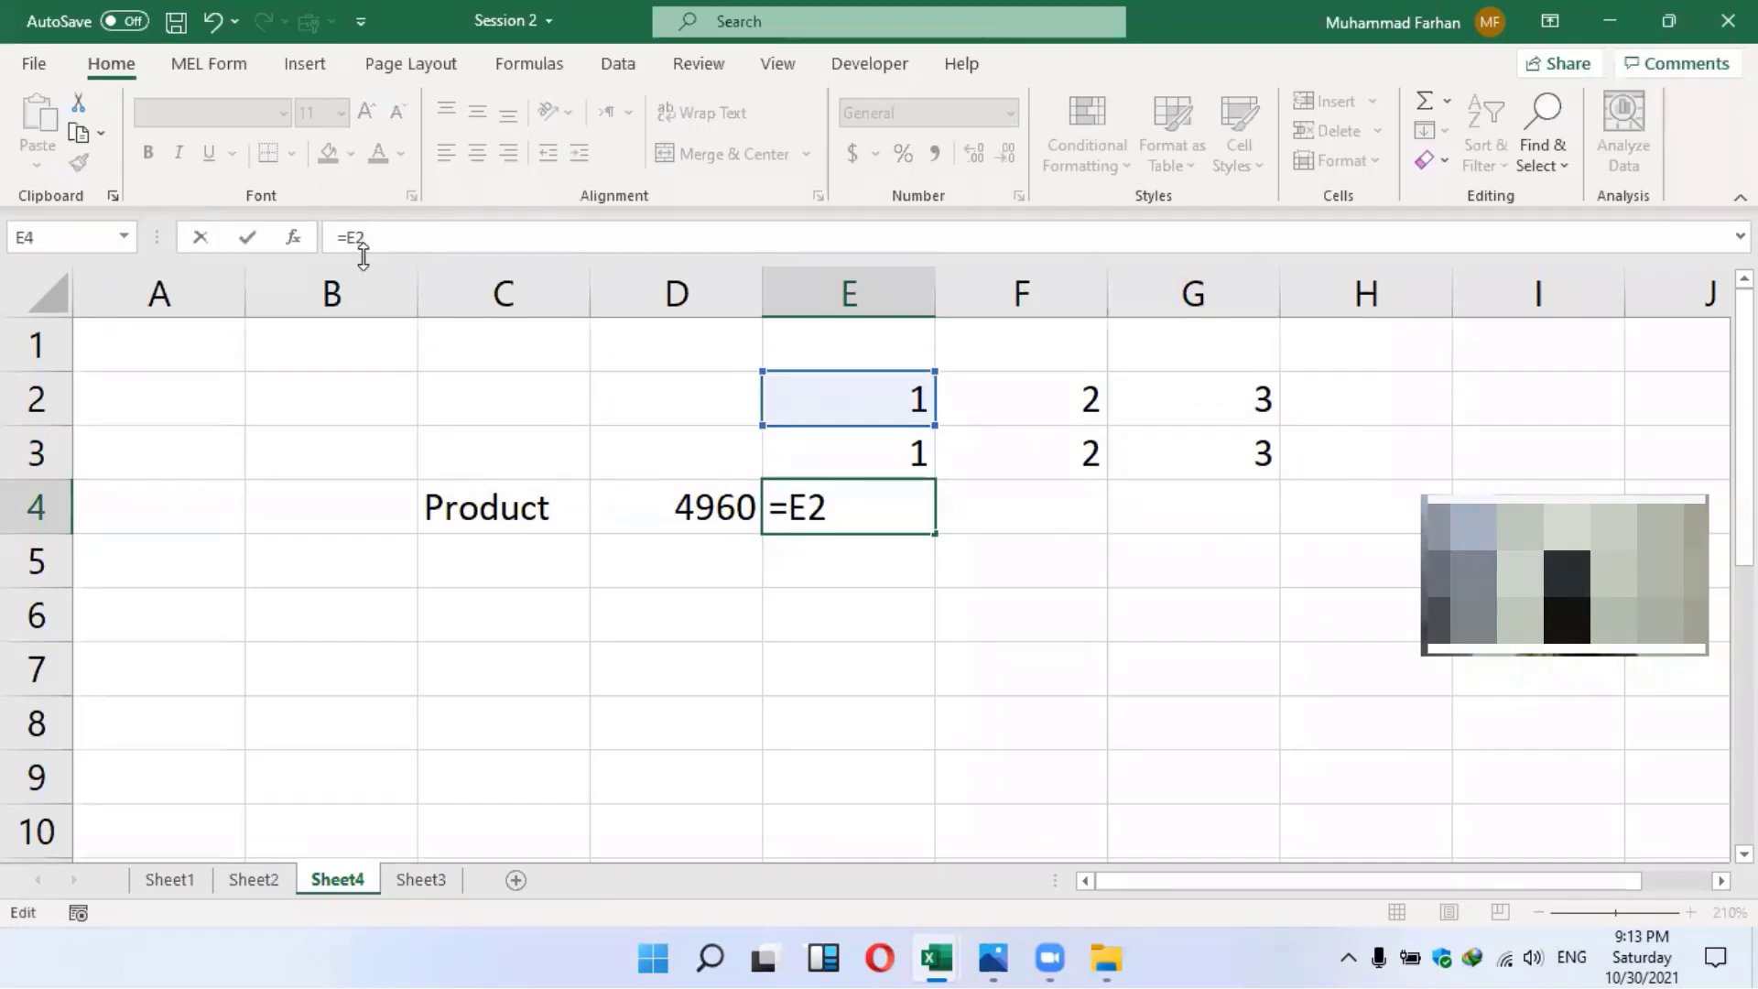
{"action": "key", "text": "F4"}
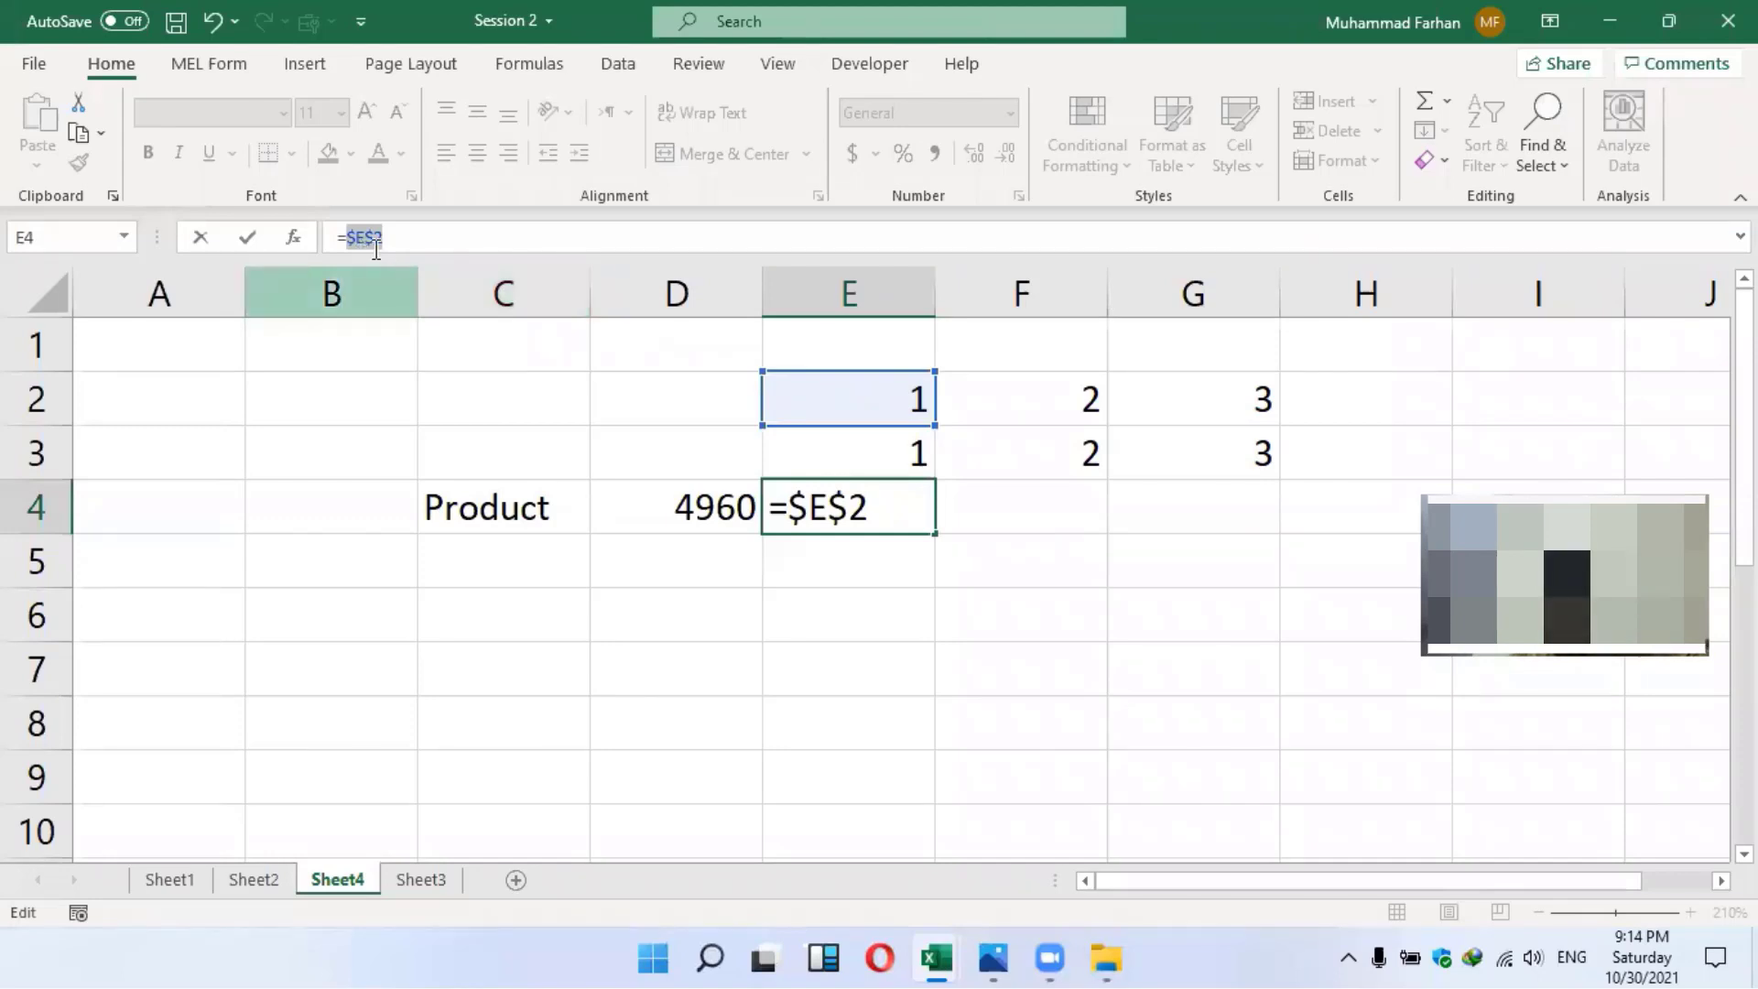
{"action": "left_click", "coordinate": [422, 235]}
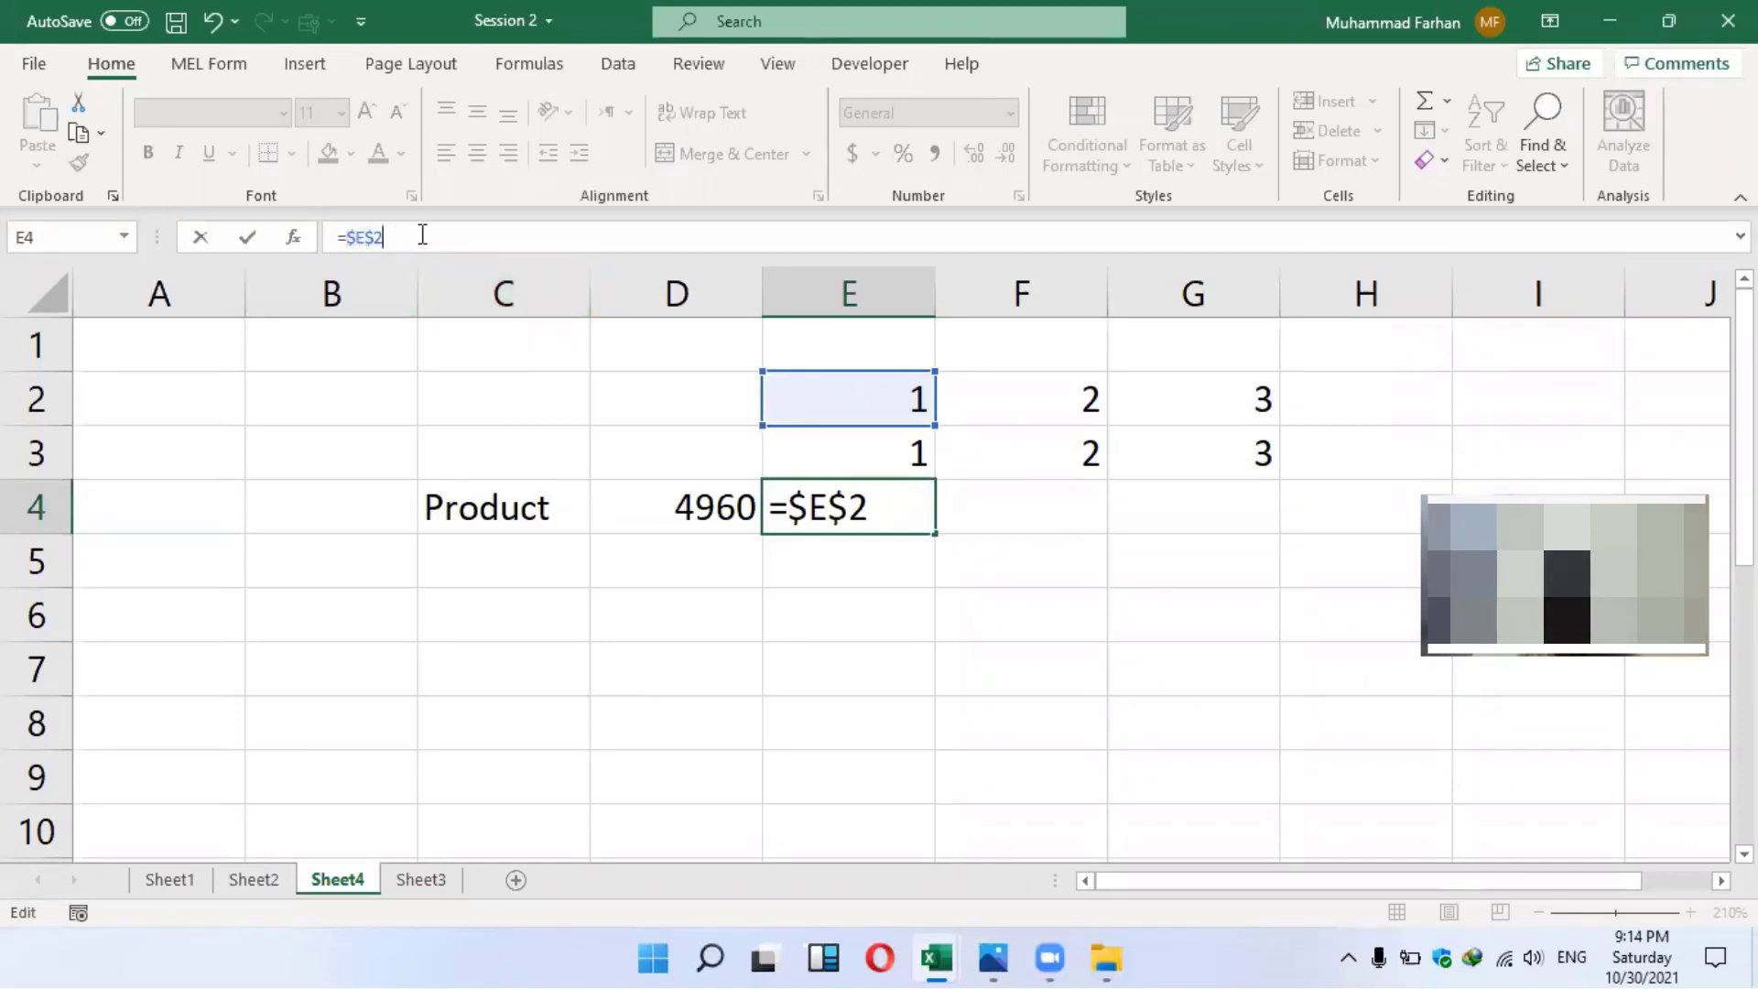
{"action": "key", "text": "Return"}
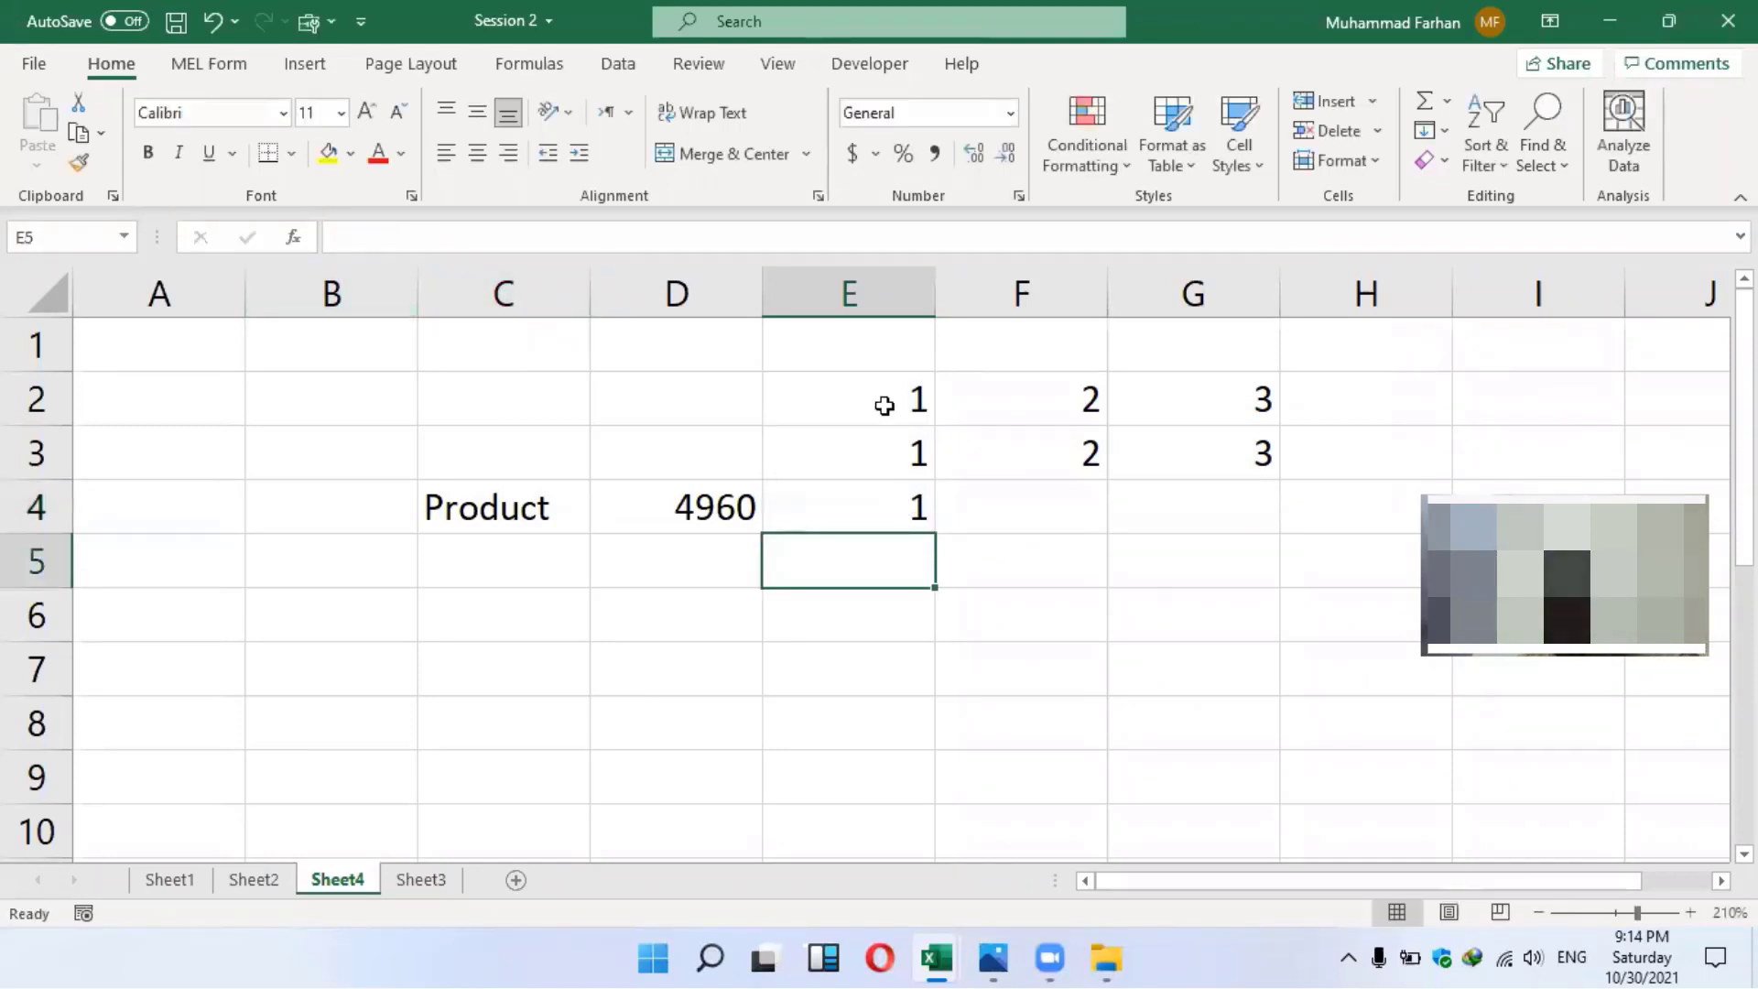
{"action": "key", "text": "Up"}
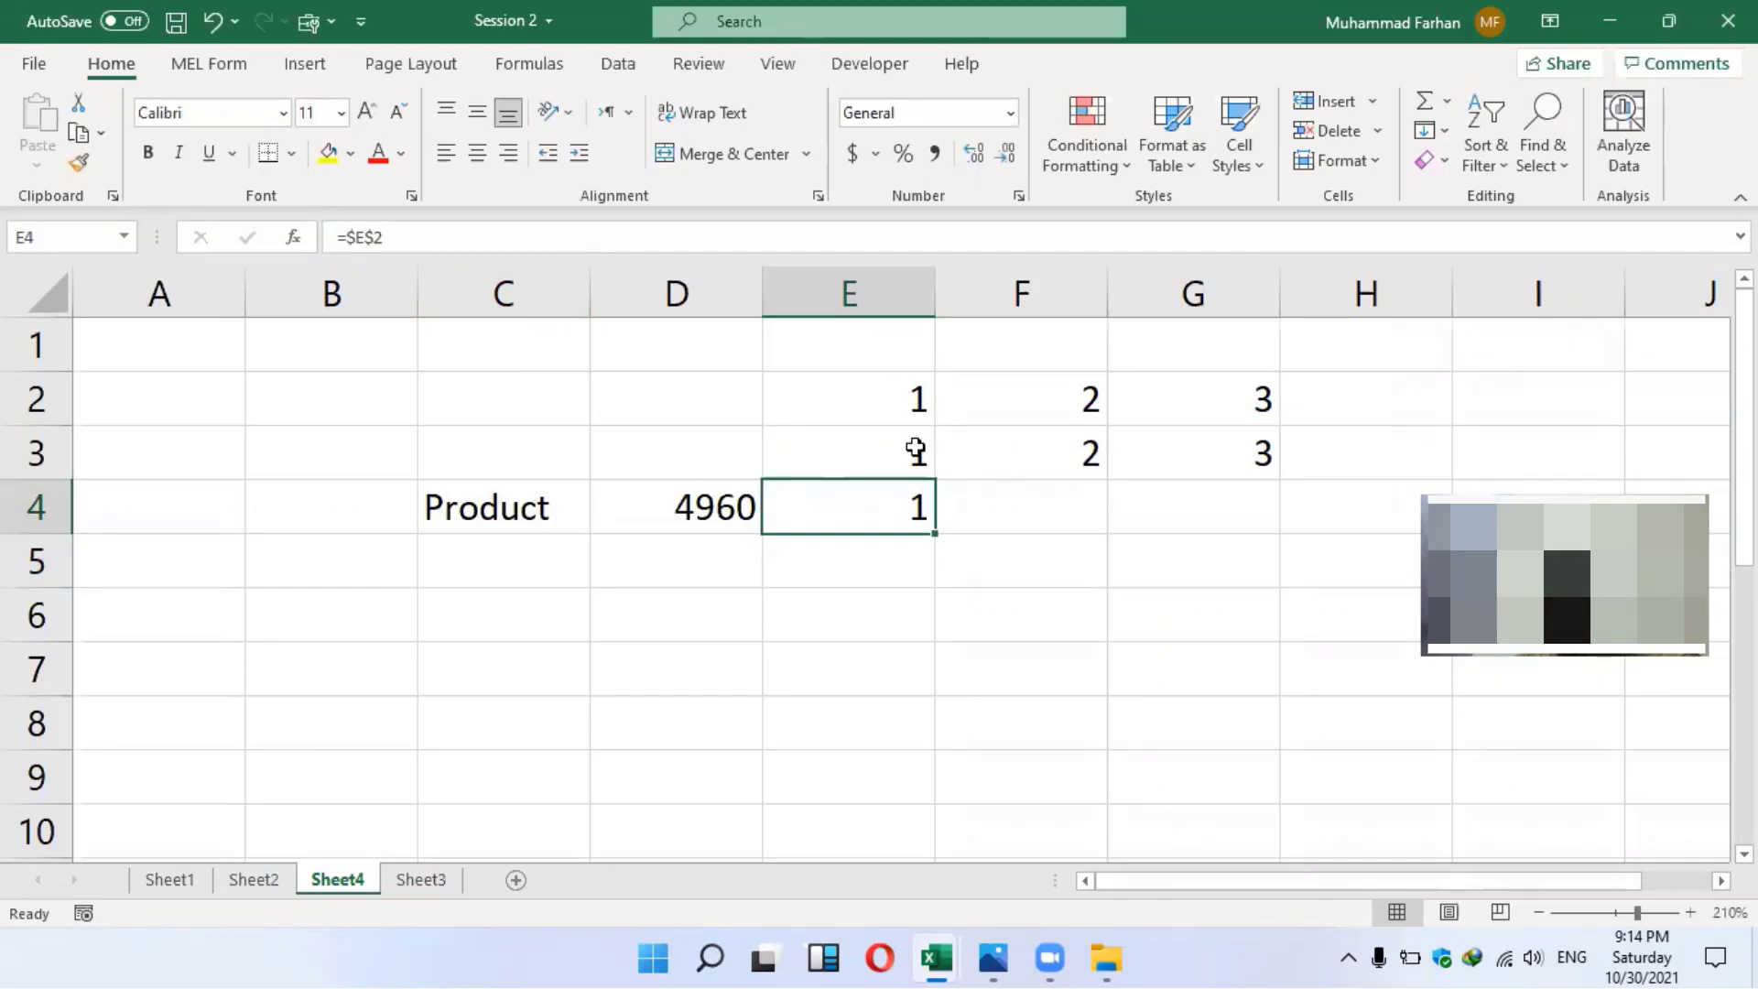
Clear cells F3:G3 and fill them again with the relative formula from E3
{"action": "key", "text": "Up"}
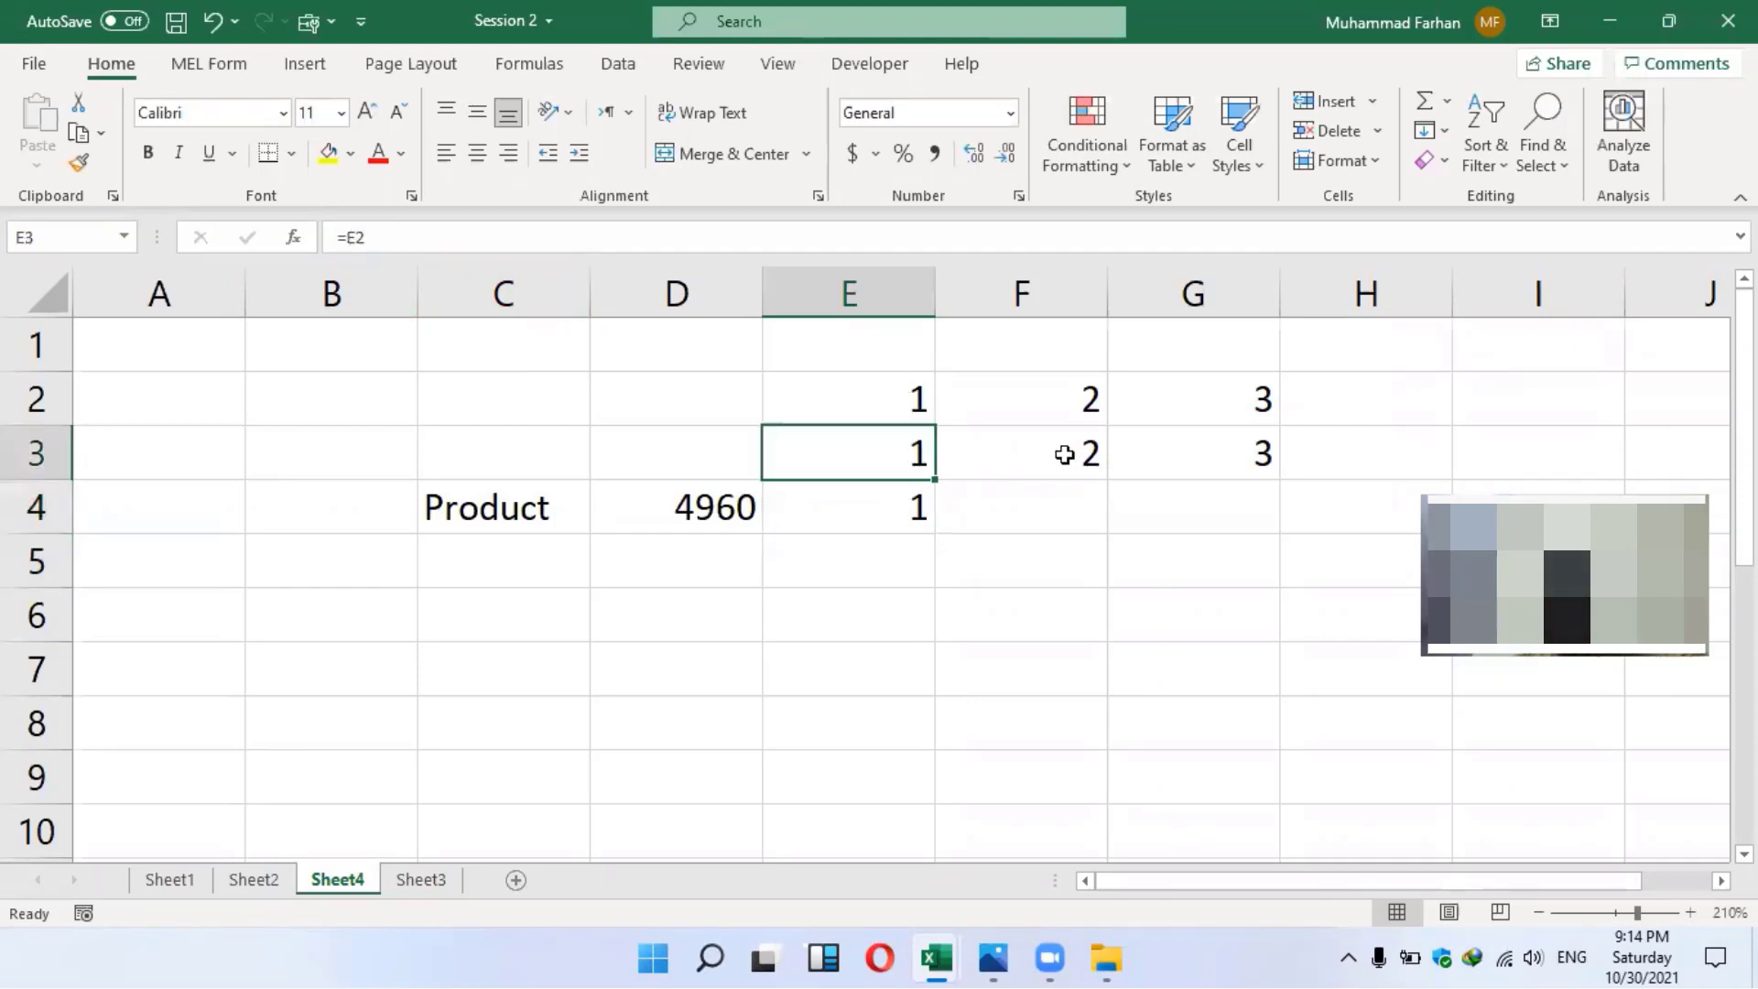
{"action": "left_click_drag", "start_coordinate": [1193, 454], "coordinate": [1066, 452]}
{"action": "key", "text": "Delete"}
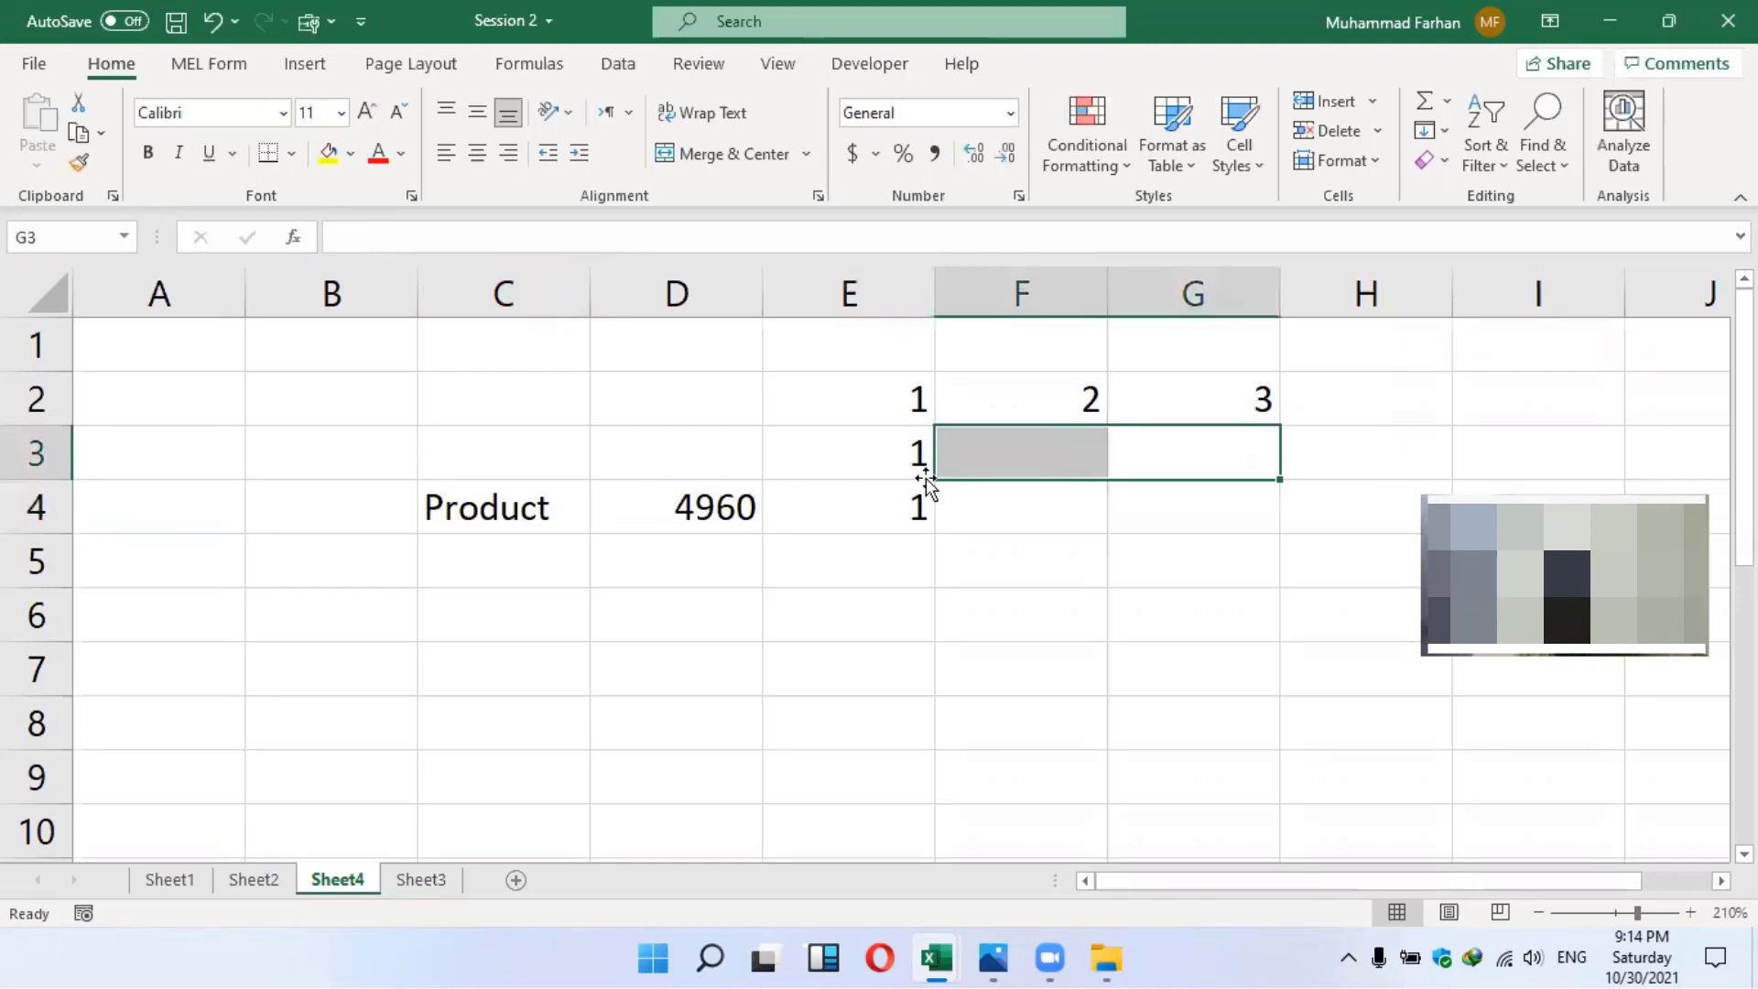
{"action": "left_click", "coordinate": [926, 476]}
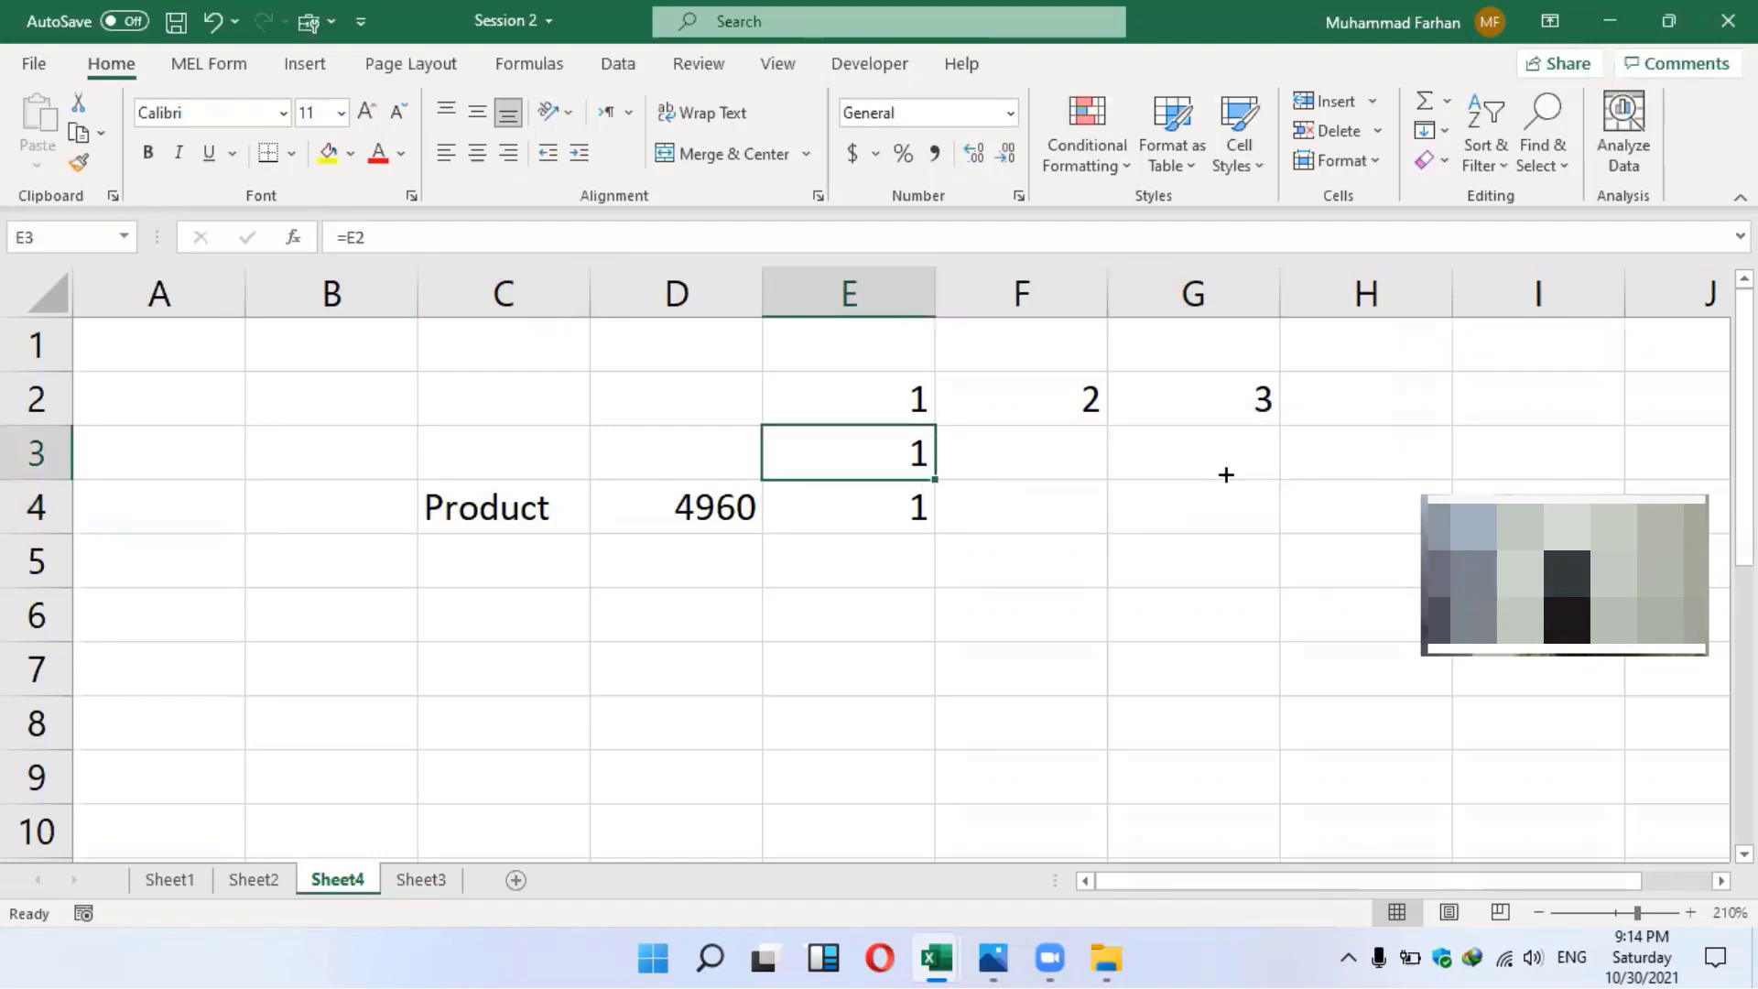
{"action": "left_click_drag", "start_coordinate": [1226, 474], "coordinate": [1223, 475]}
{"action": "left_click_drag", "start_coordinate": [1125, 439], "coordinate": [1247, 451]}
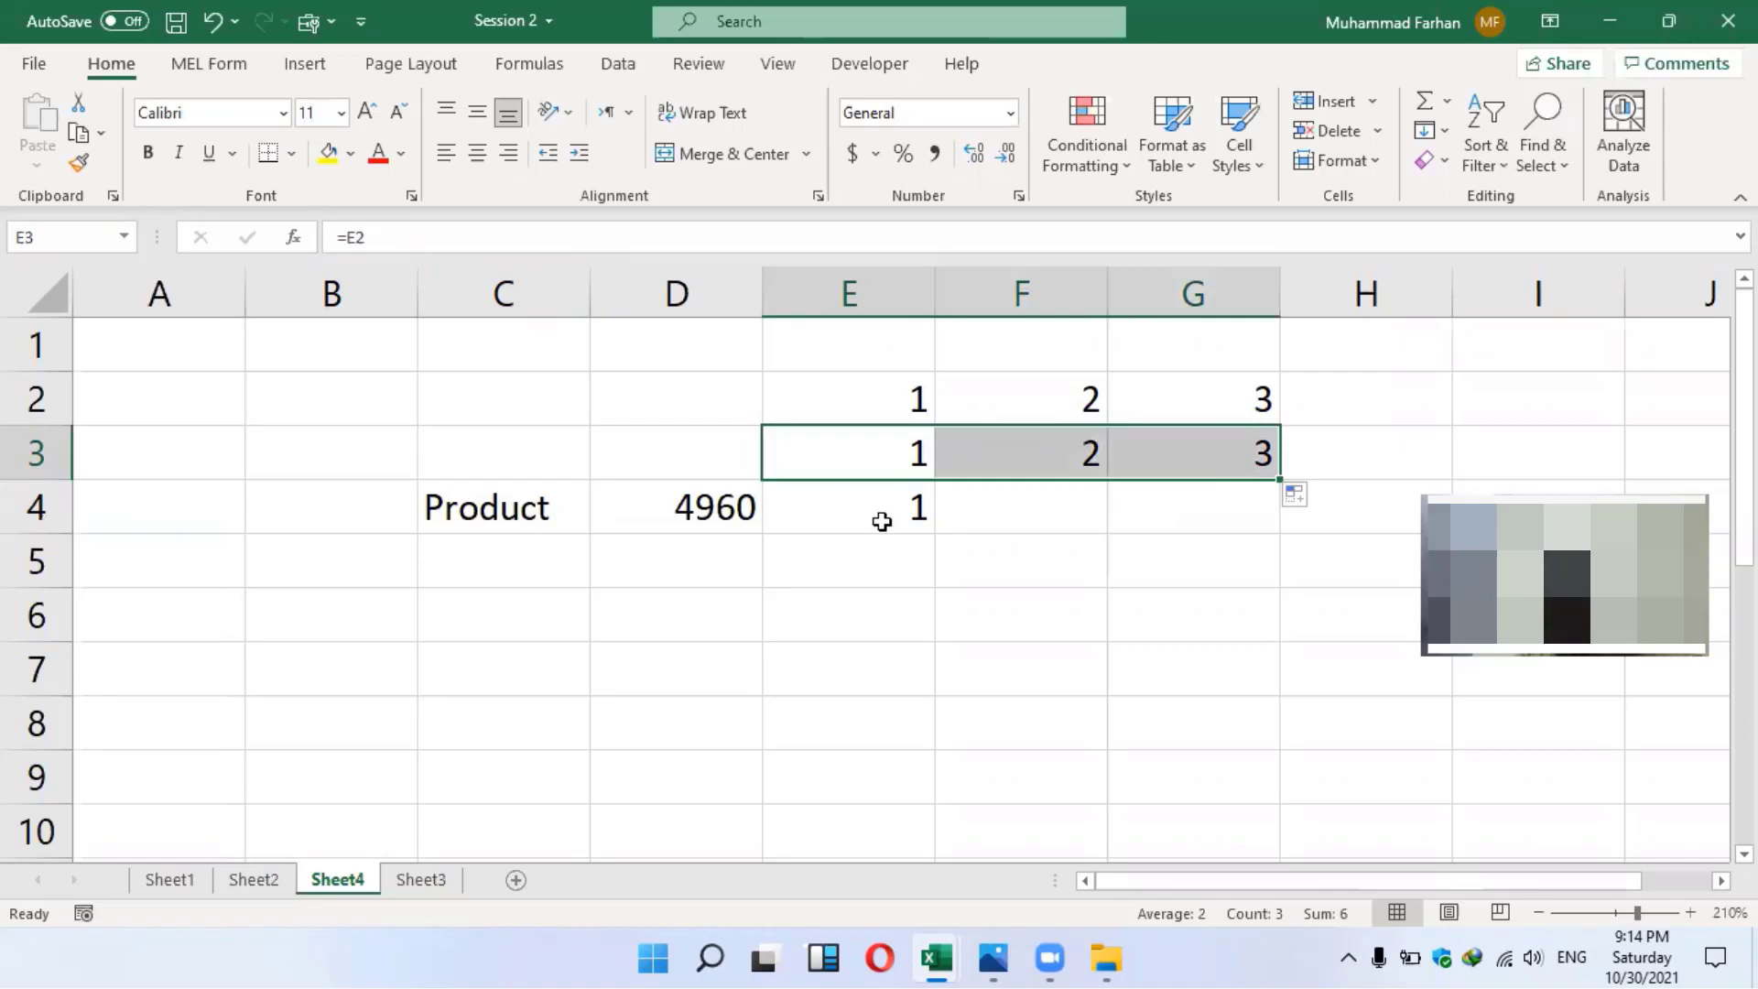
Fill the absolute formula in E4 across to F4 and G4 and check the reference in each cell
{"action": "left_click", "coordinate": [881, 522]}
{"action": "left_click_drag", "start_coordinate": [957, 531], "coordinate": [1053, 506]}
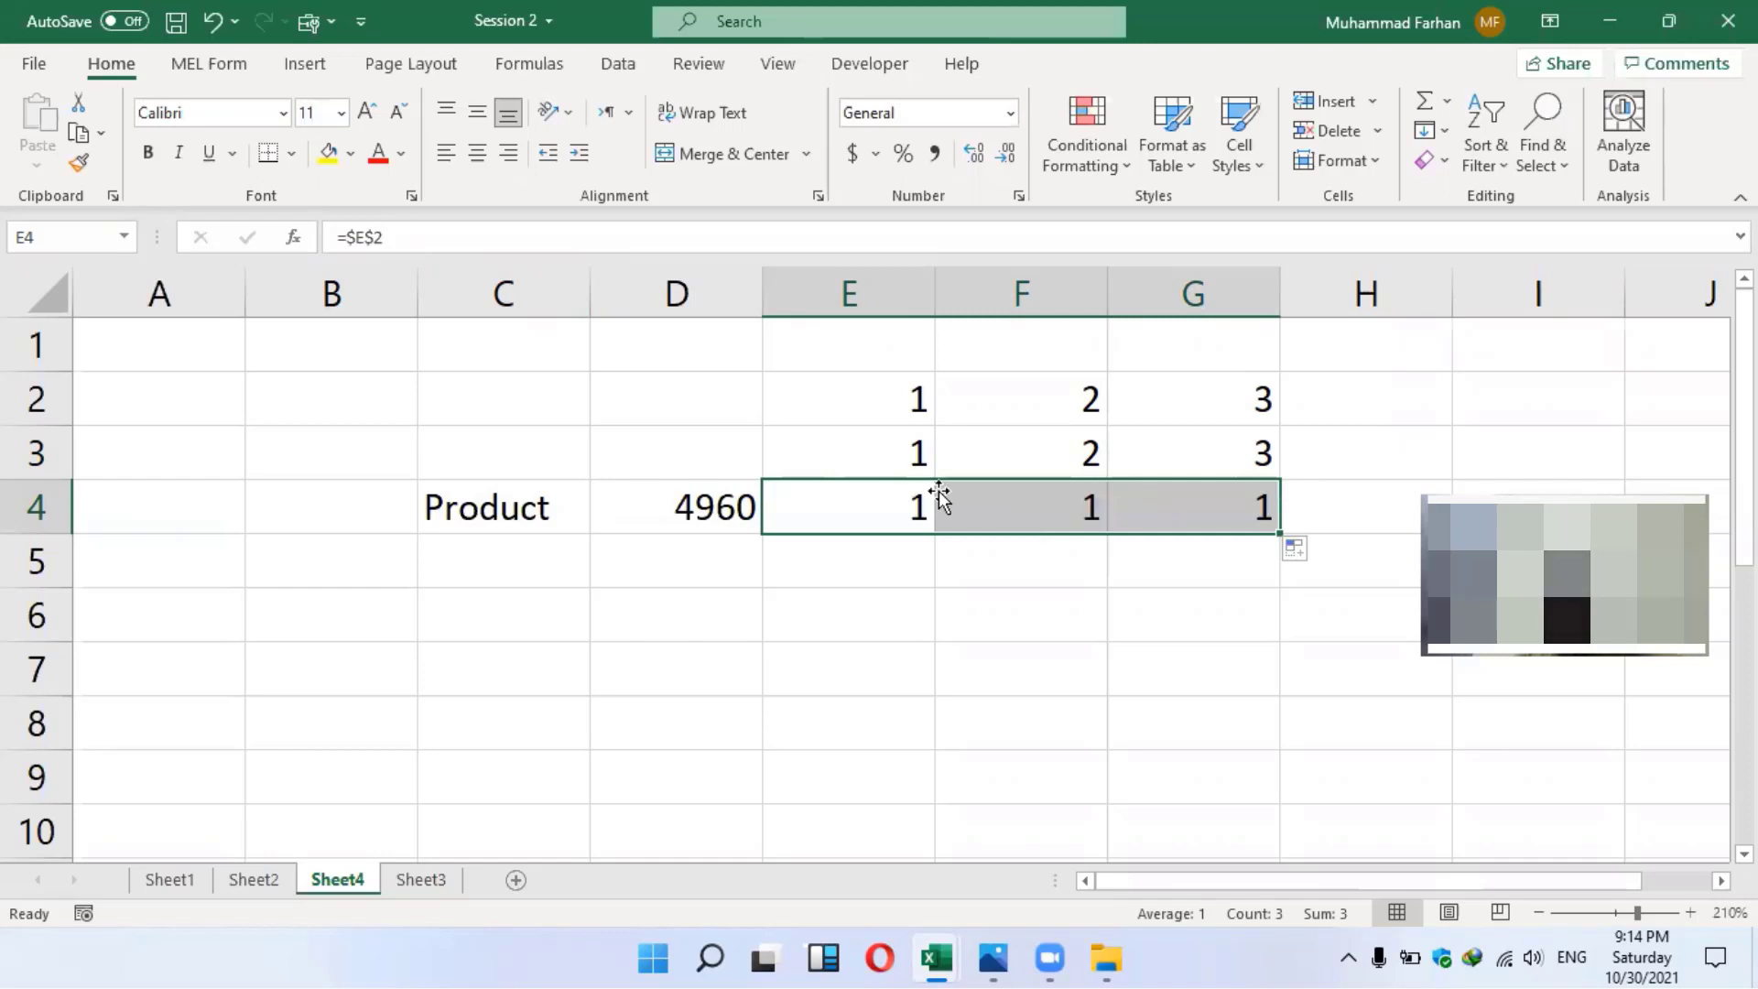
{"action": "left_click", "coordinate": [941, 498]}
{"action": "left_click", "coordinate": [1239, 503]}
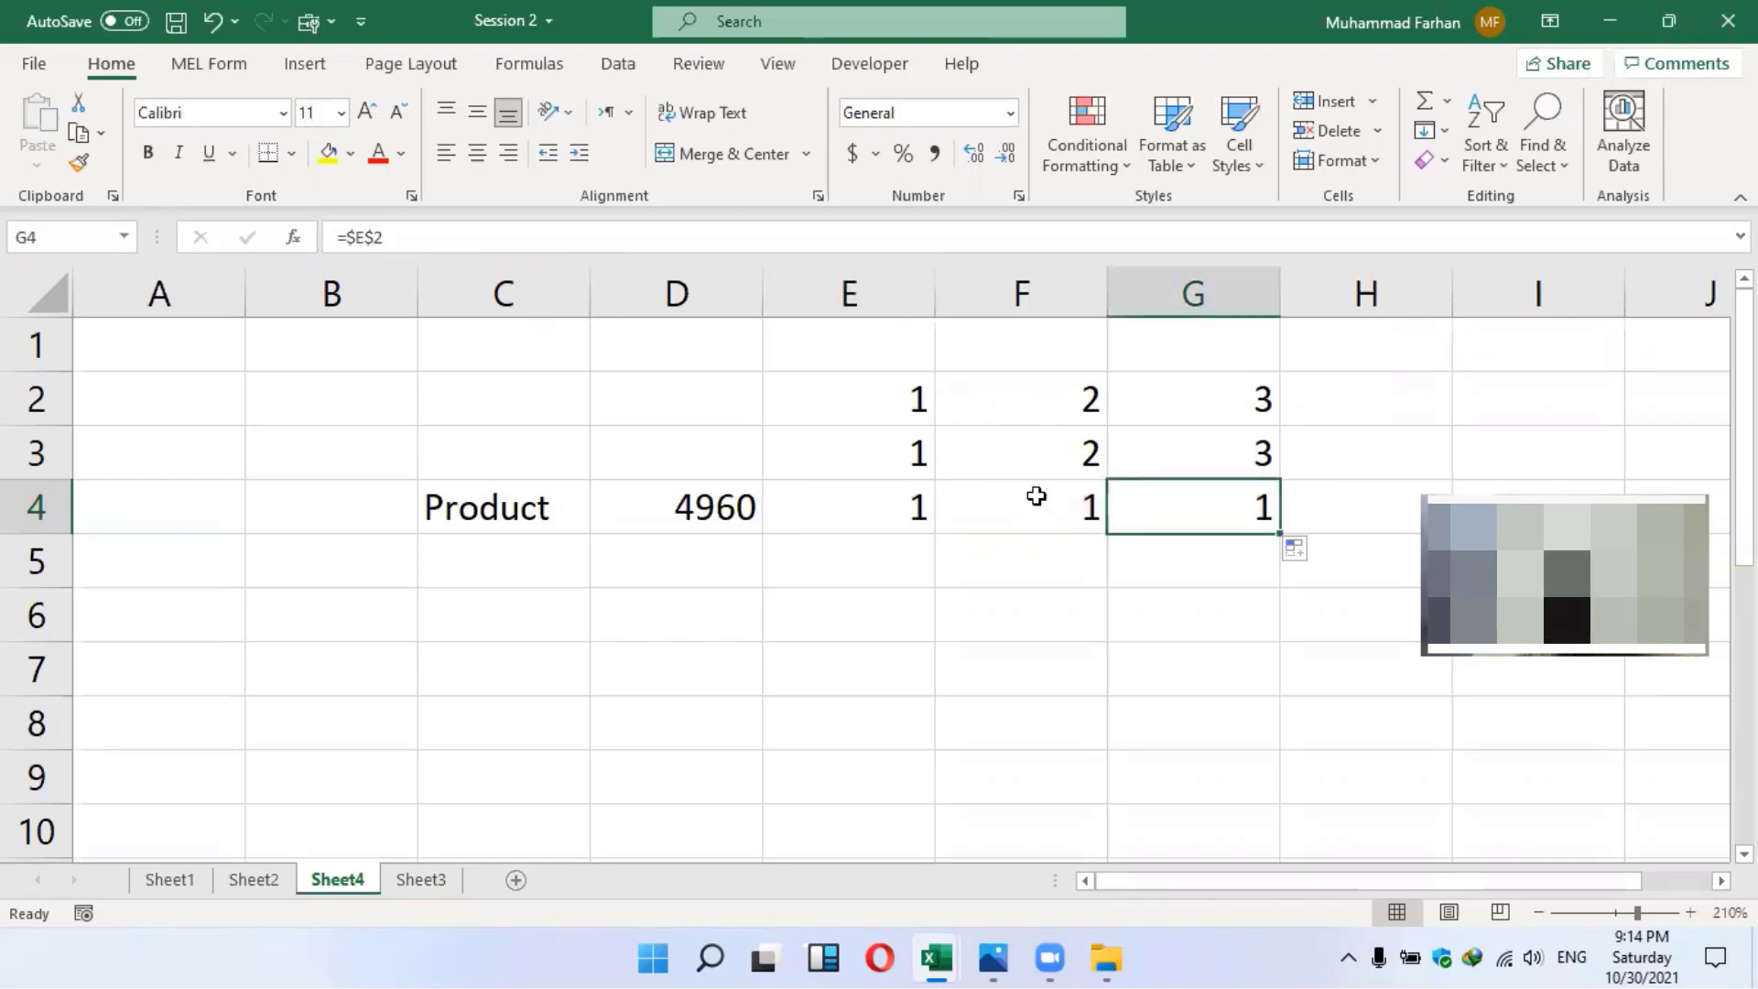
{"action": "left_click", "coordinate": [879, 504]}
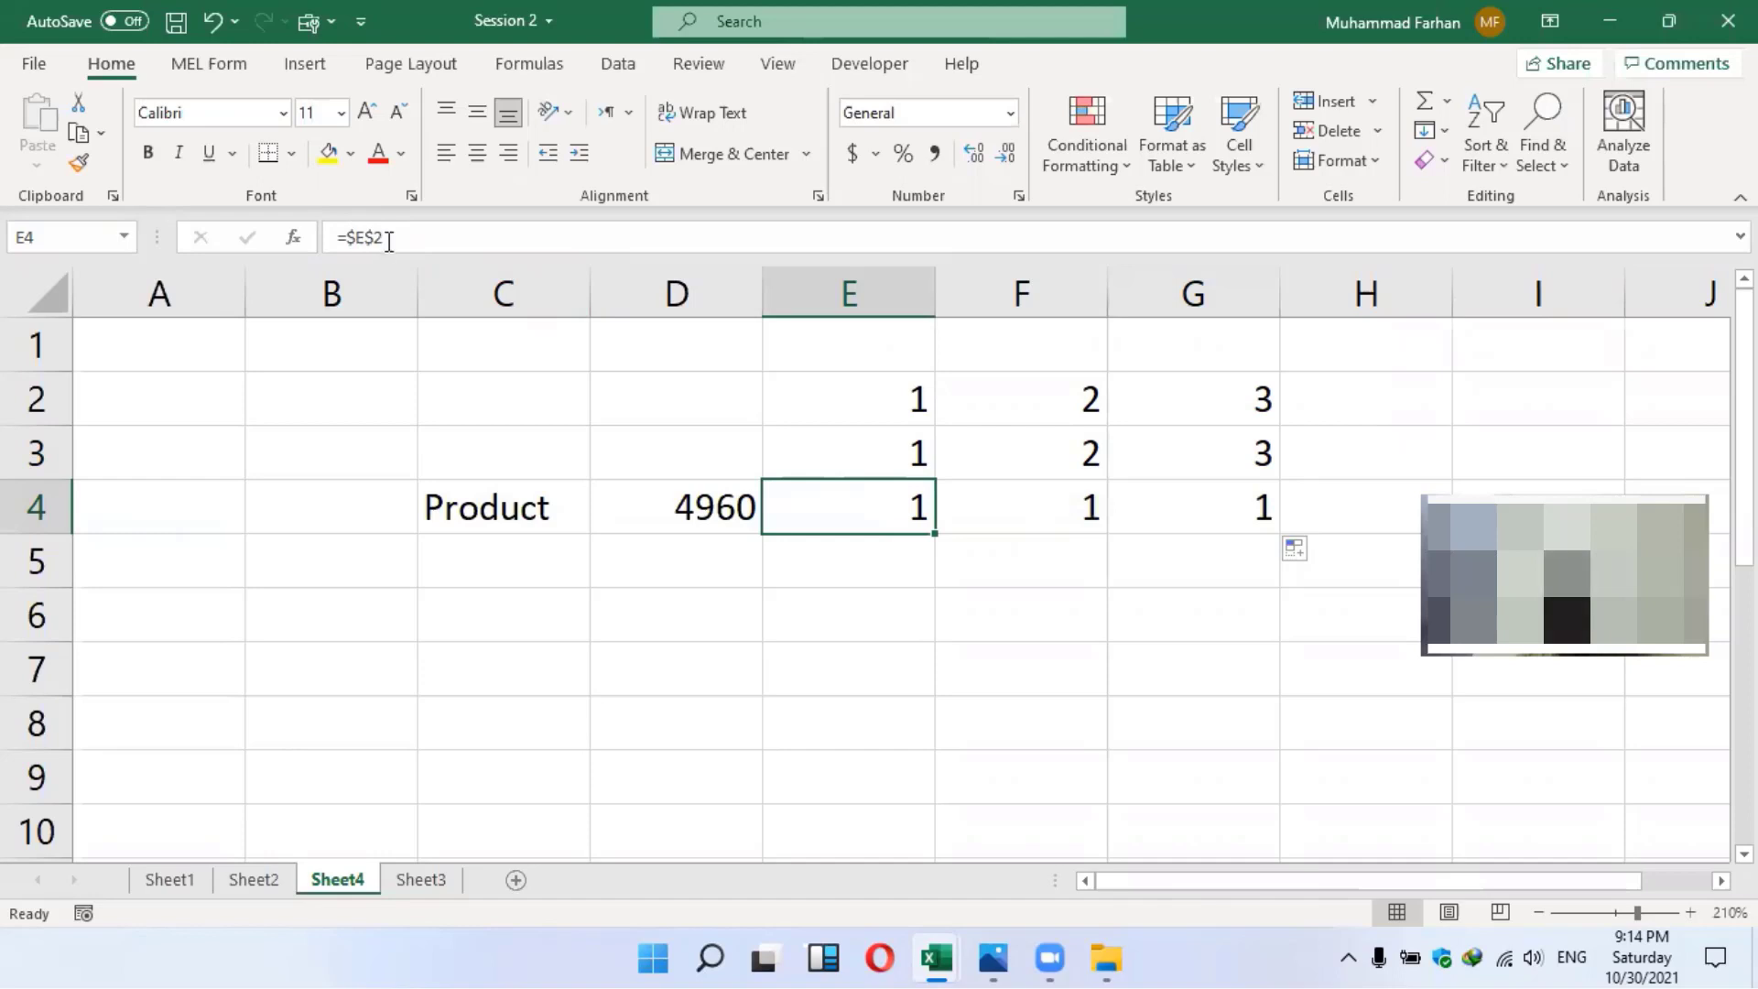
{"action": "key", "text": "Right"}
{"action": "key", "text": "Right"}
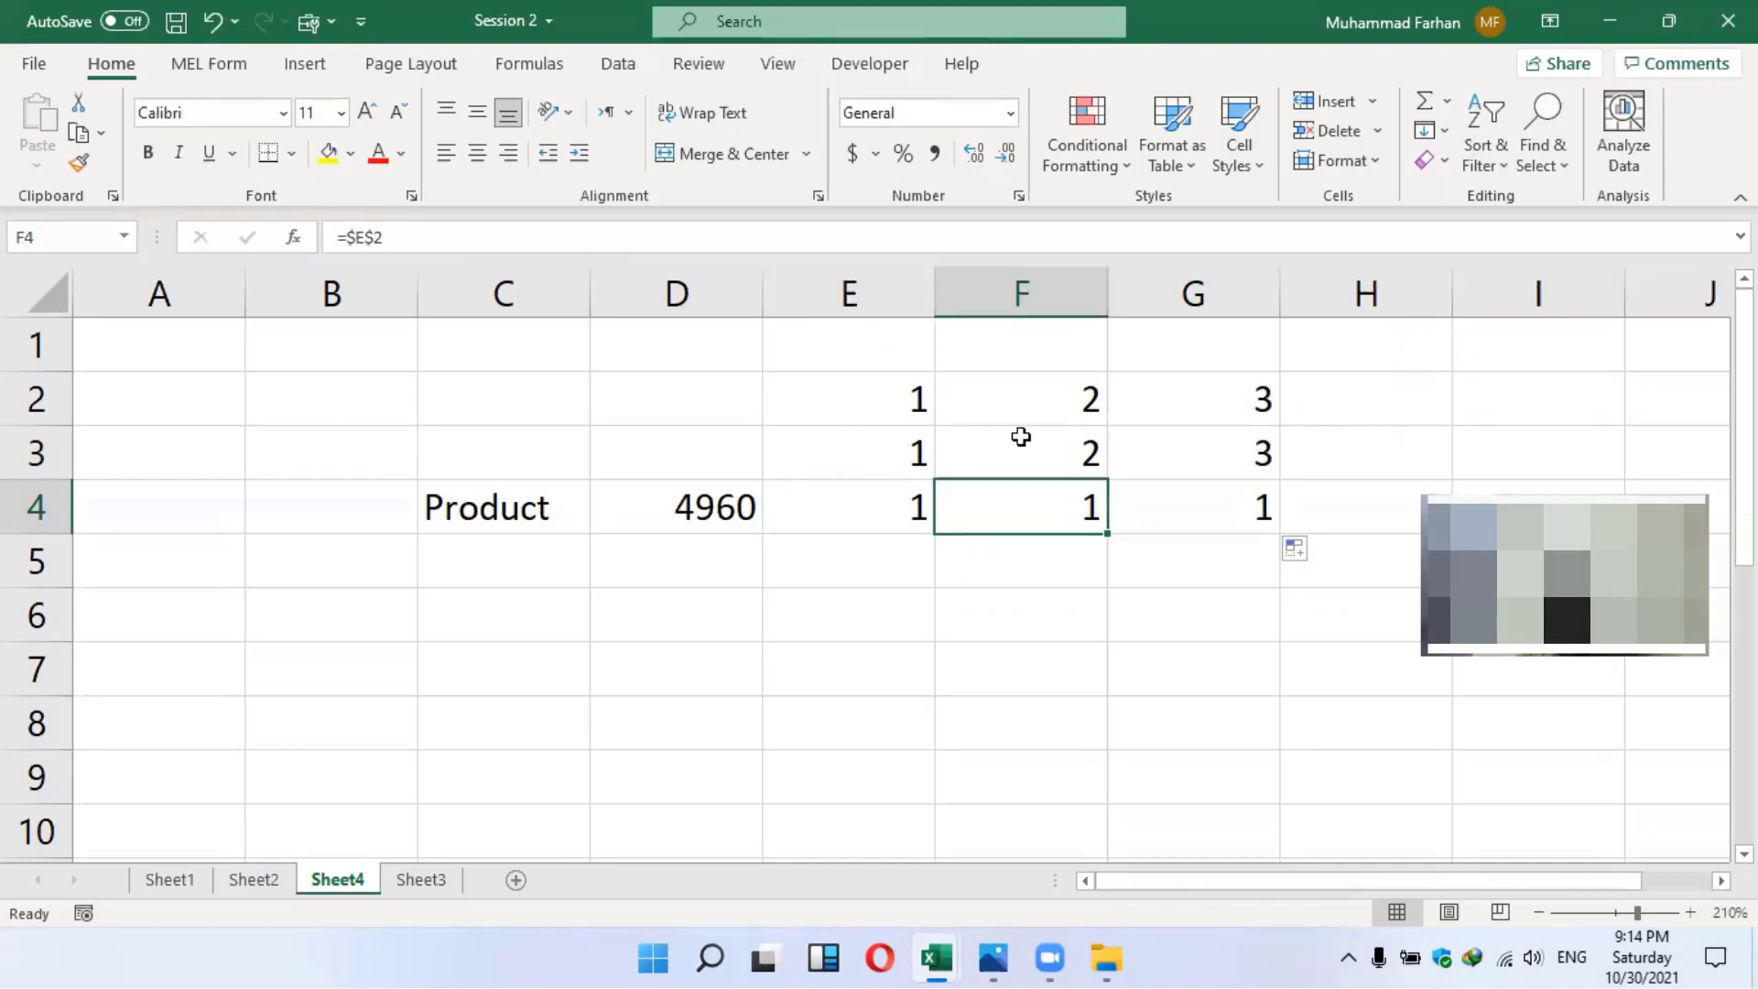
{"action": "left_click", "coordinate": [900, 512]}
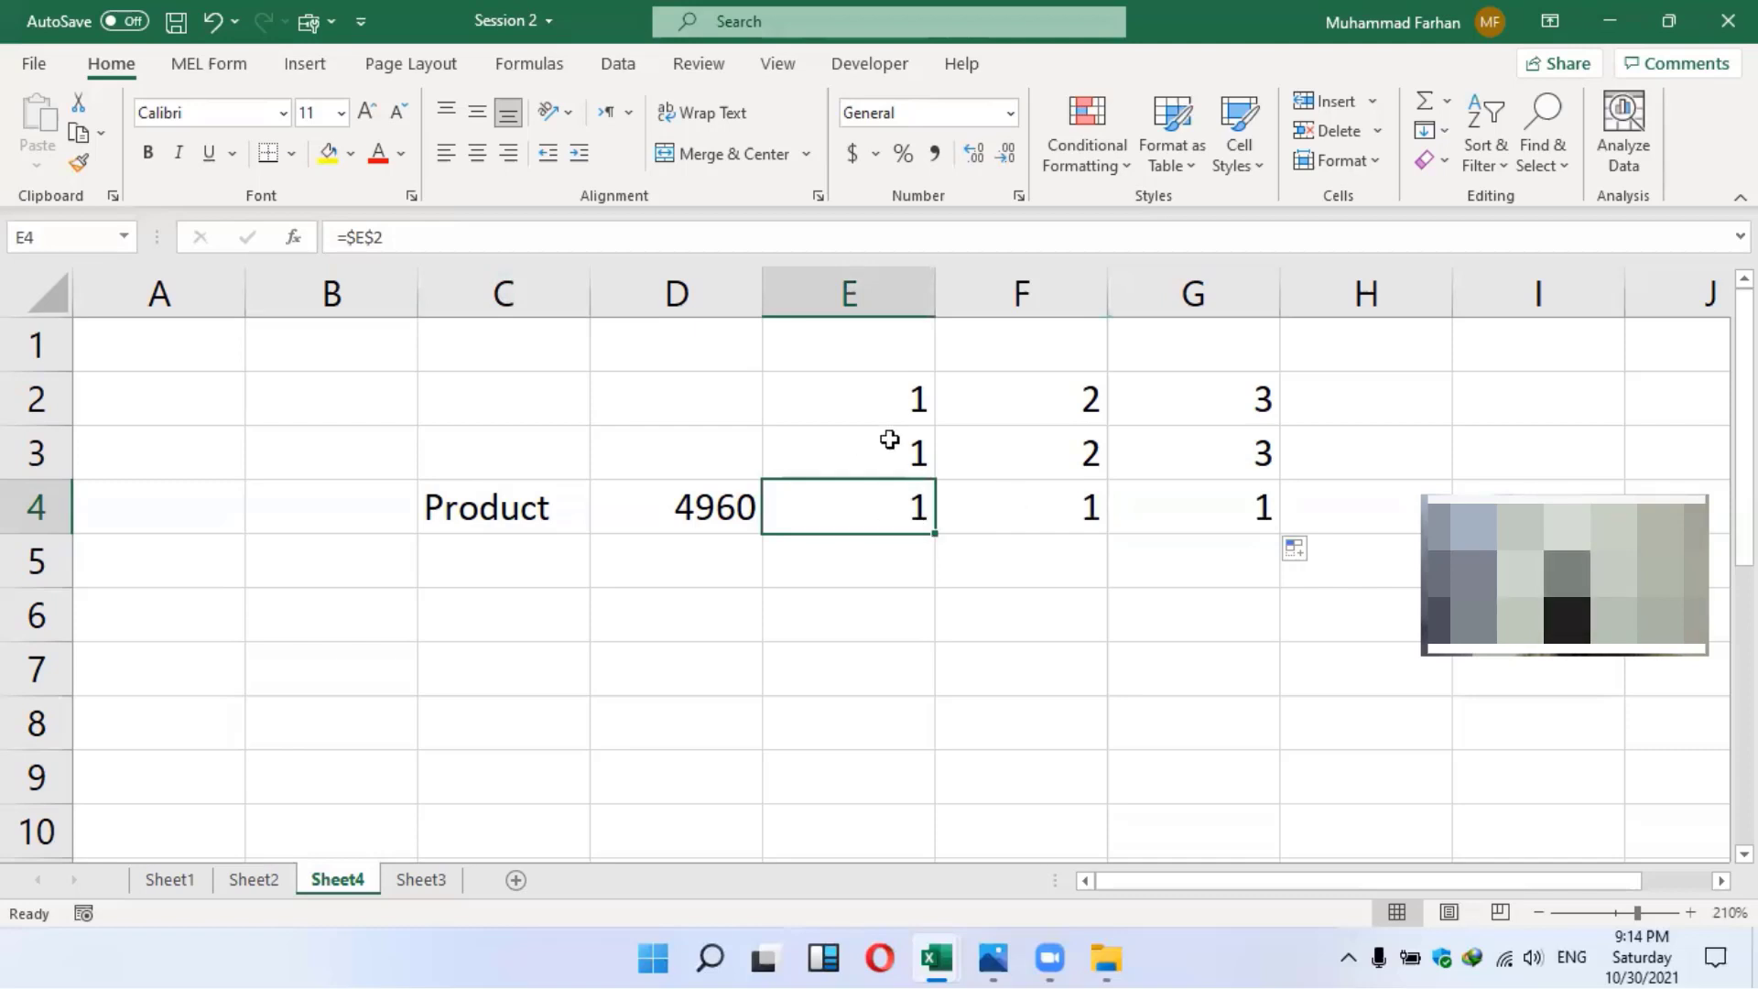
Fill the relative formula from E3 back into D3 and select D2, the cell it refers to
{"action": "left_click", "coordinate": [923, 447]}
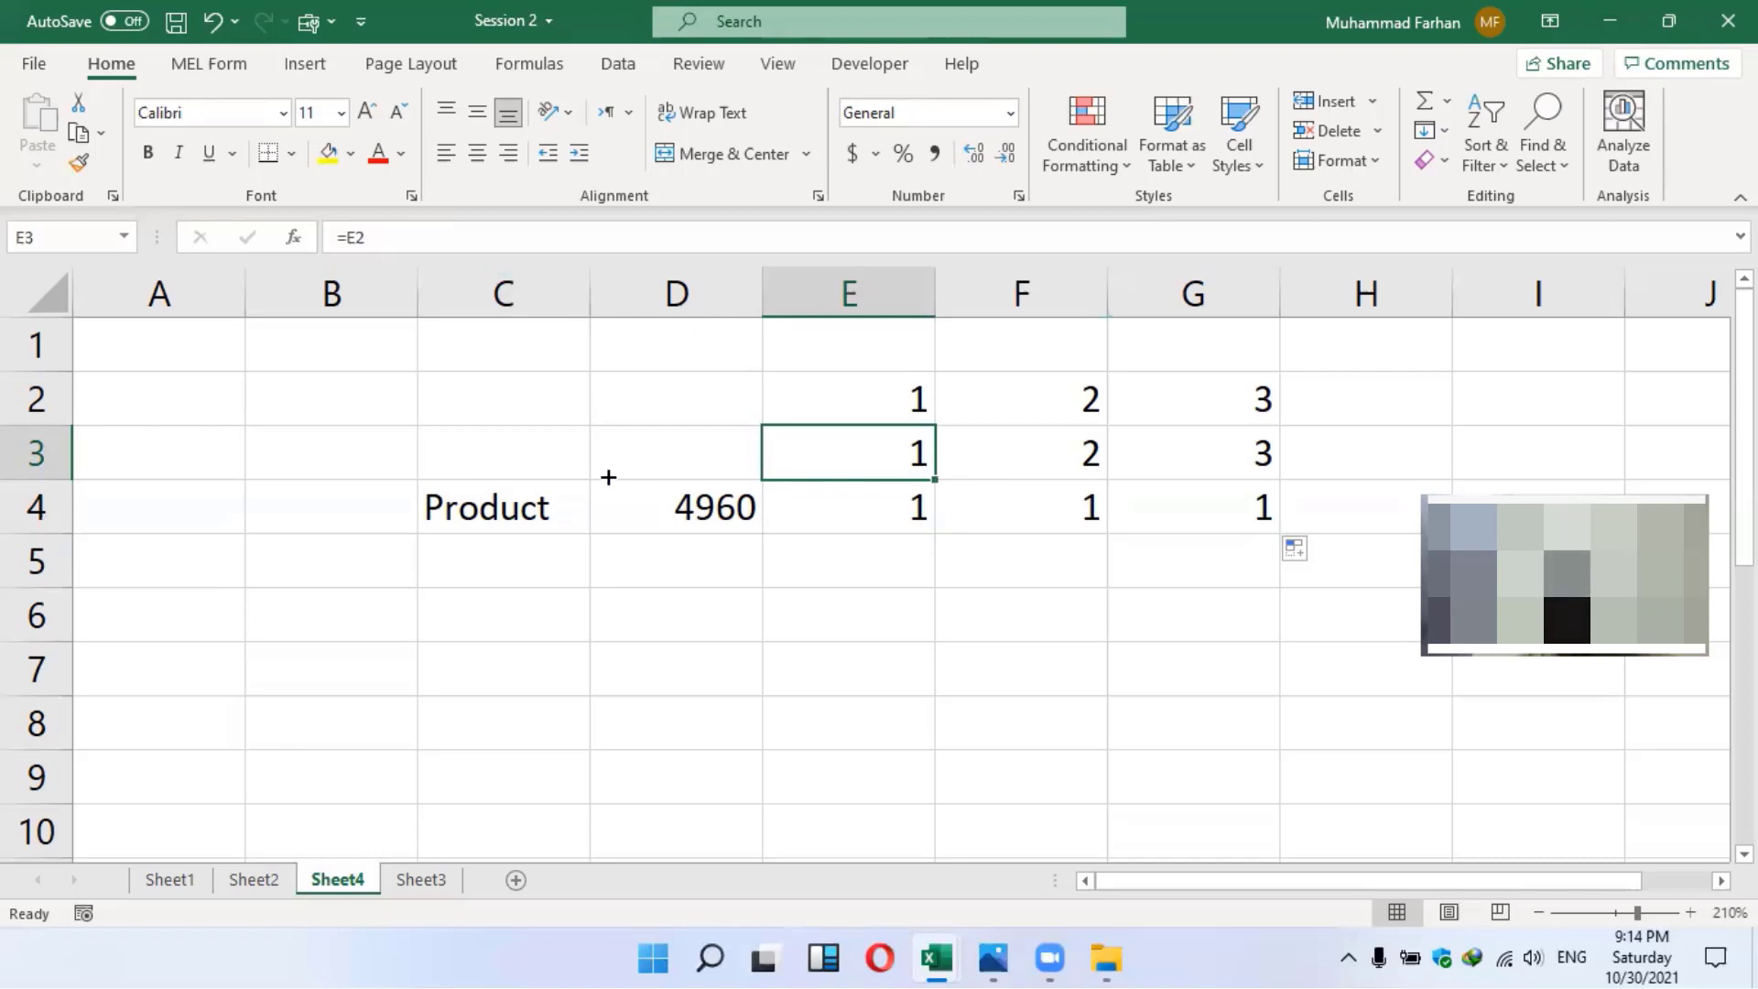
{"action": "left_click_drag", "start_coordinate": [608, 477], "coordinate": [641, 479]}
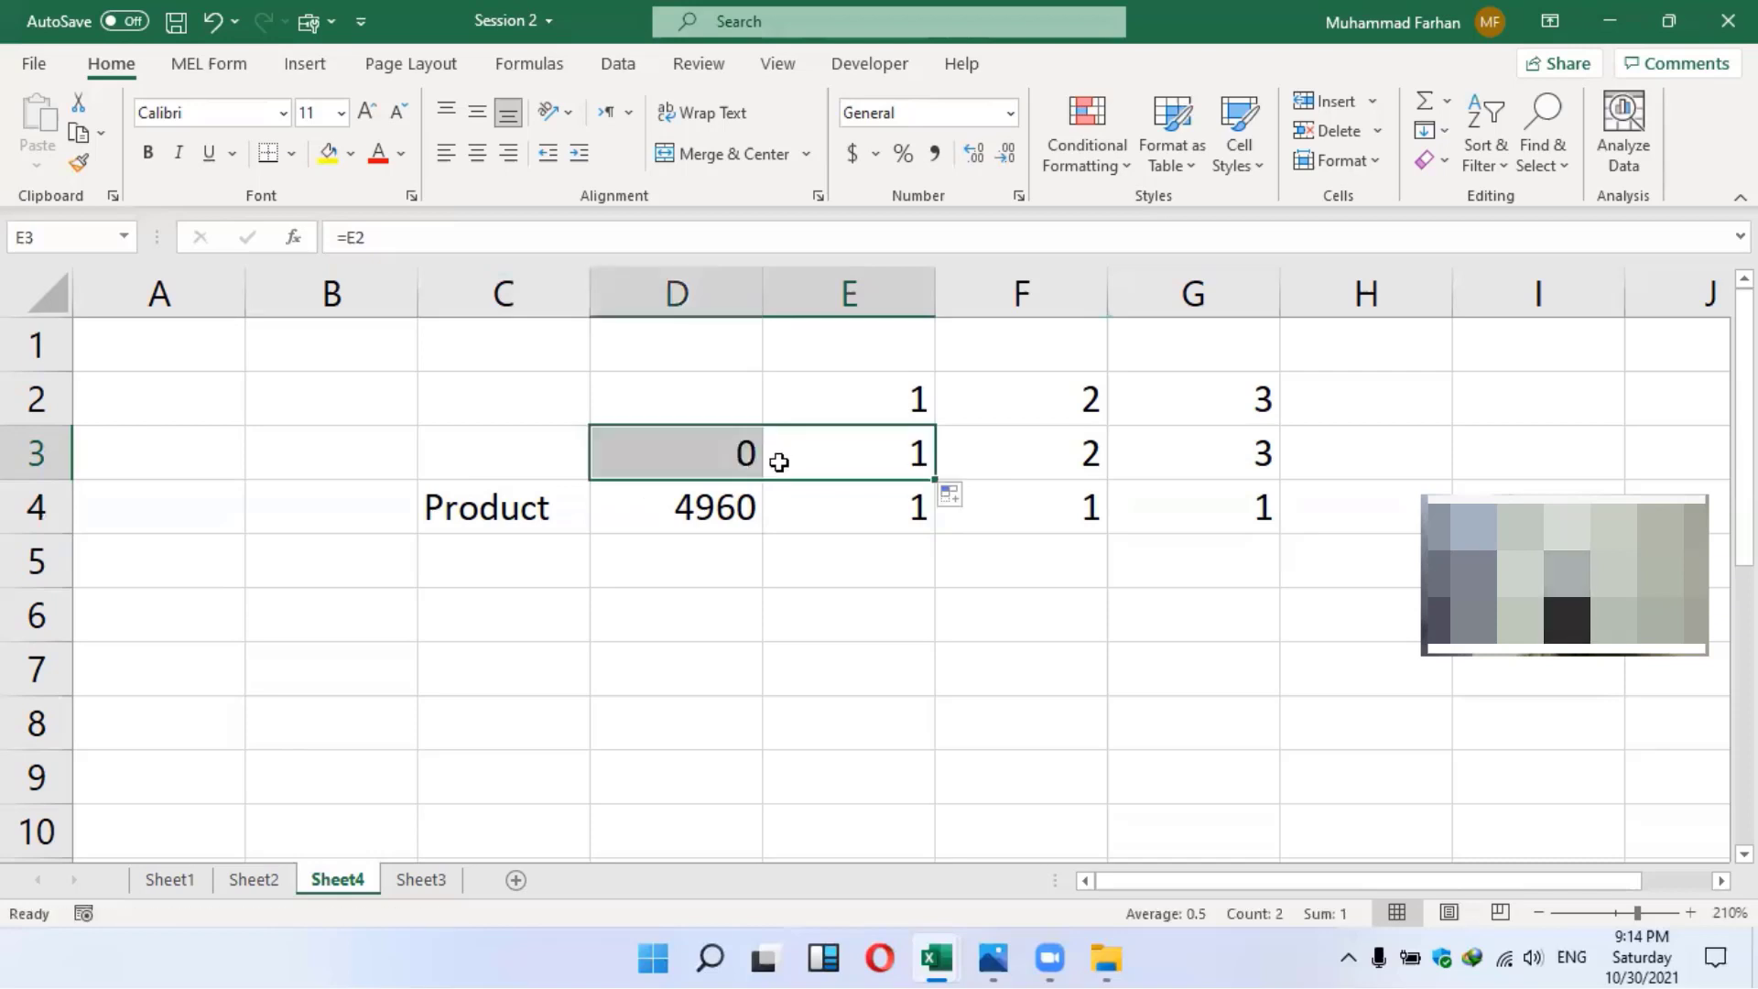
{"action": "left_click", "coordinate": [679, 412]}
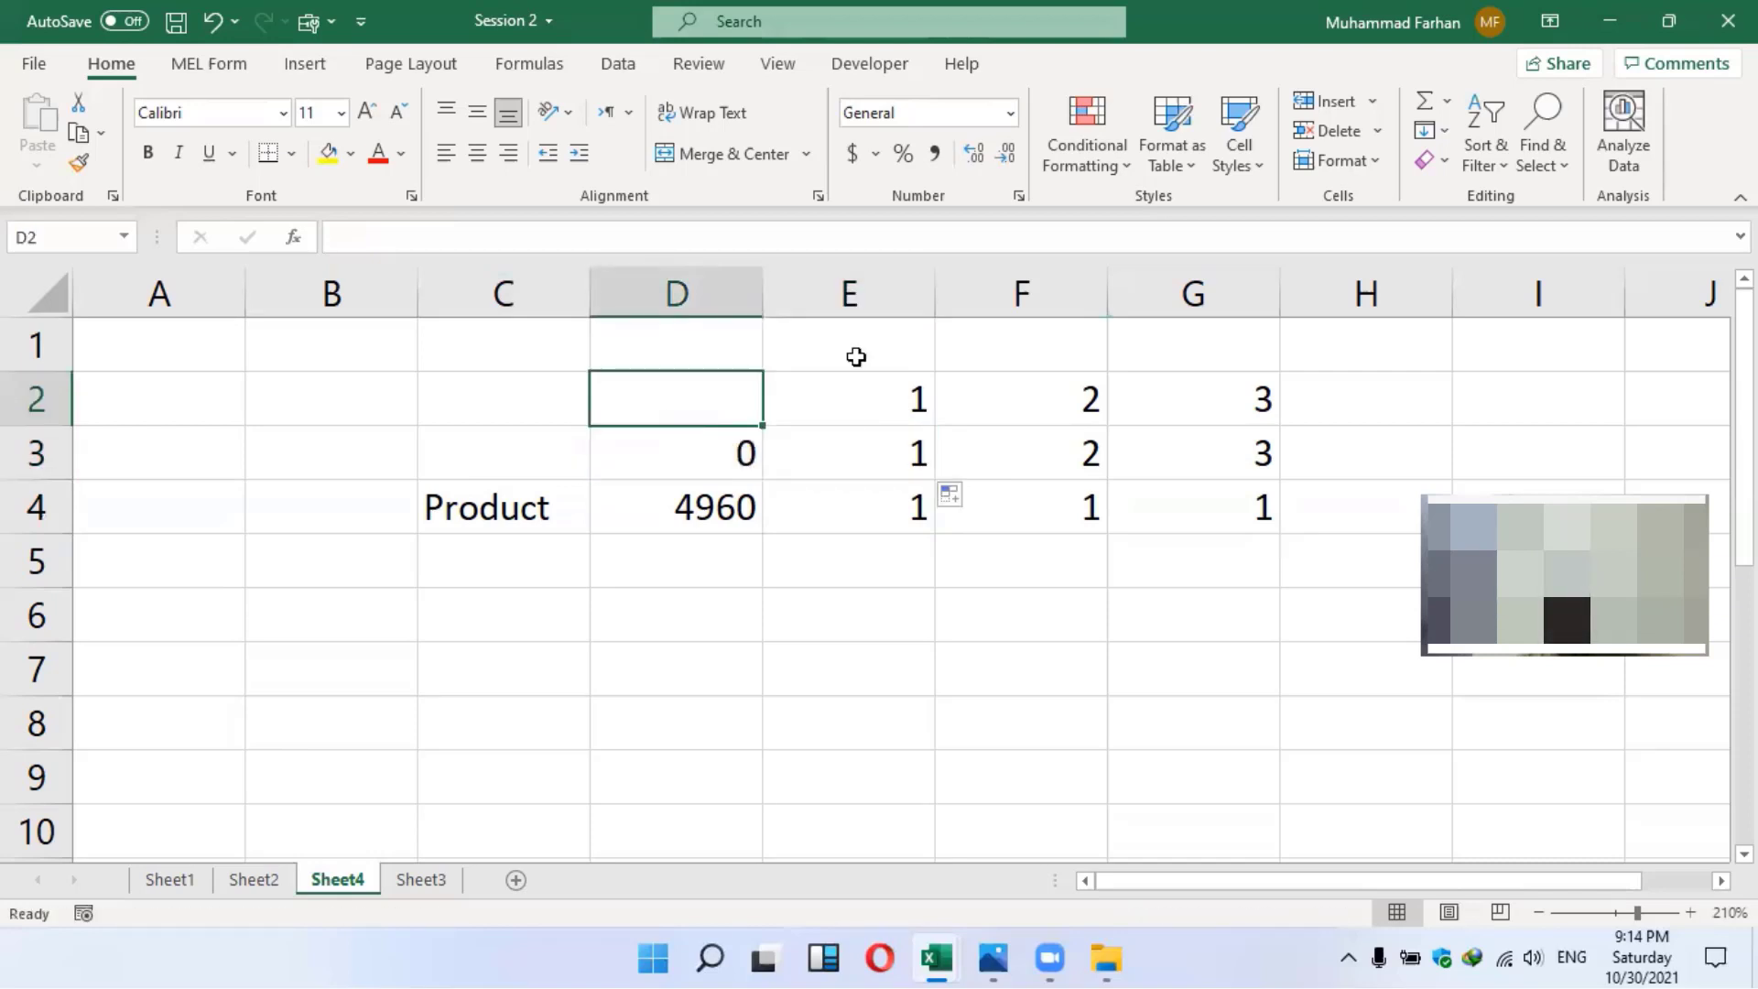
Compare the relative references in E3:G3 with the absolute references in E4:G4
{"action": "left_click", "coordinate": [902, 453]}
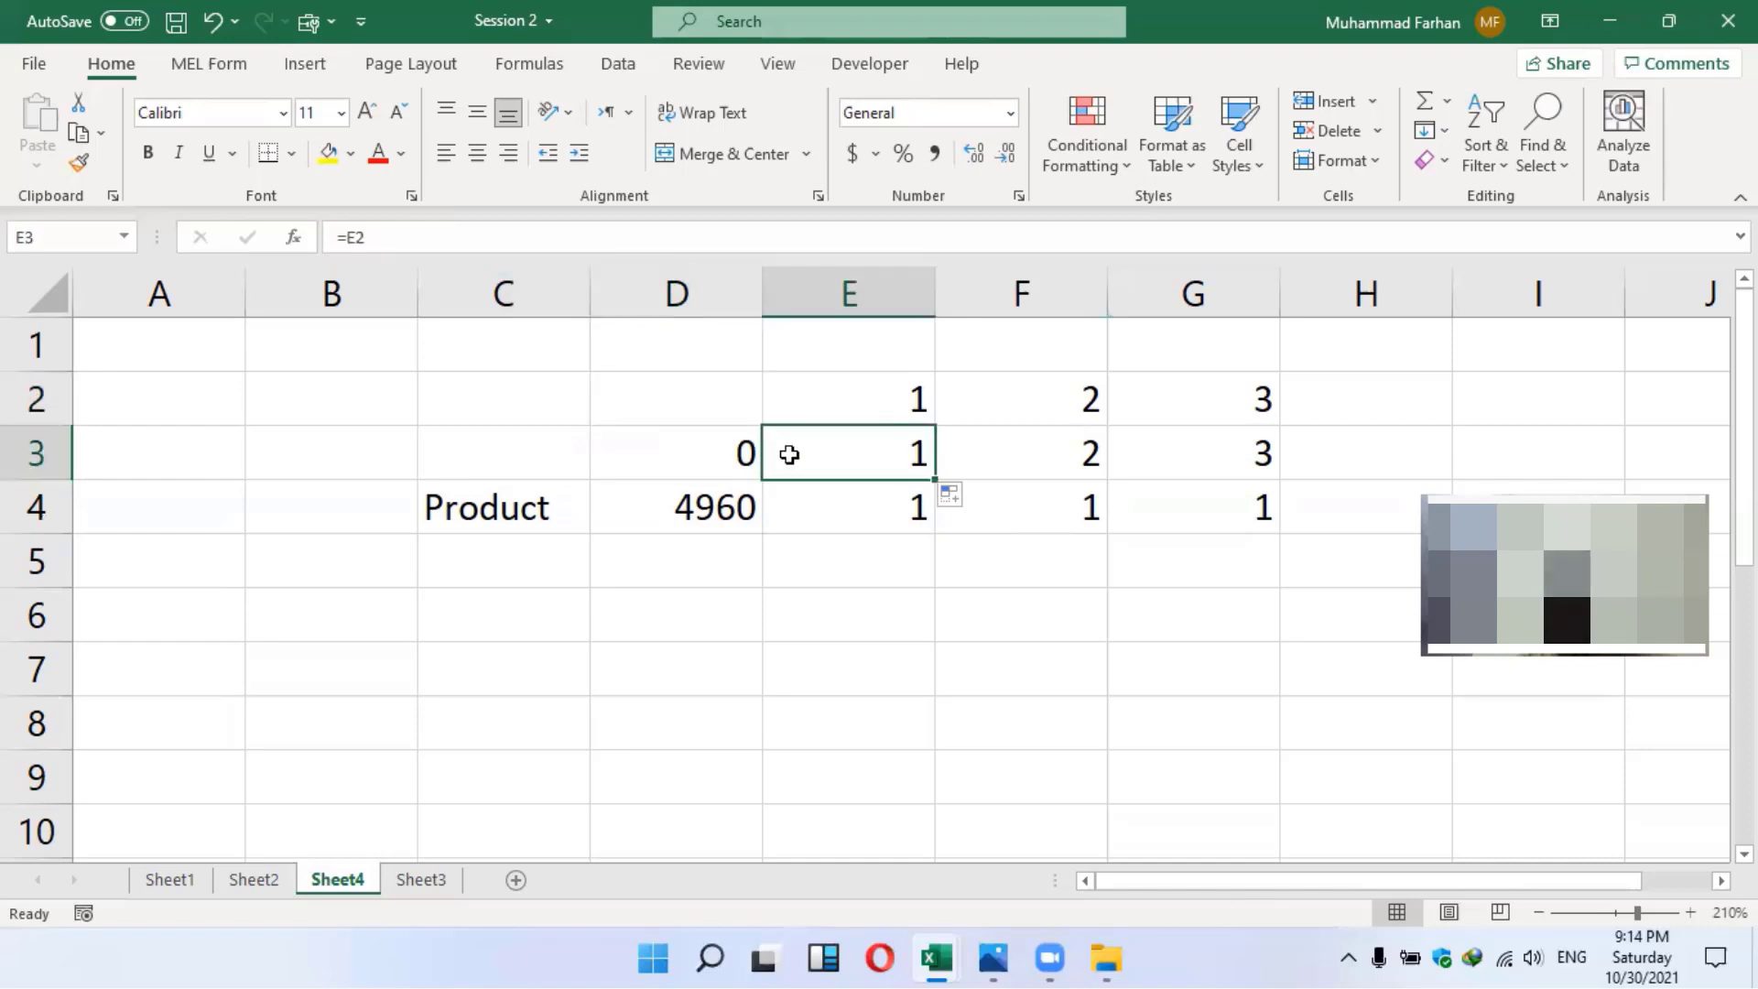
{"action": "left_click", "coordinate": [1098, 453]}
{"action": "left_click", "coordinate": [1201, 448]}
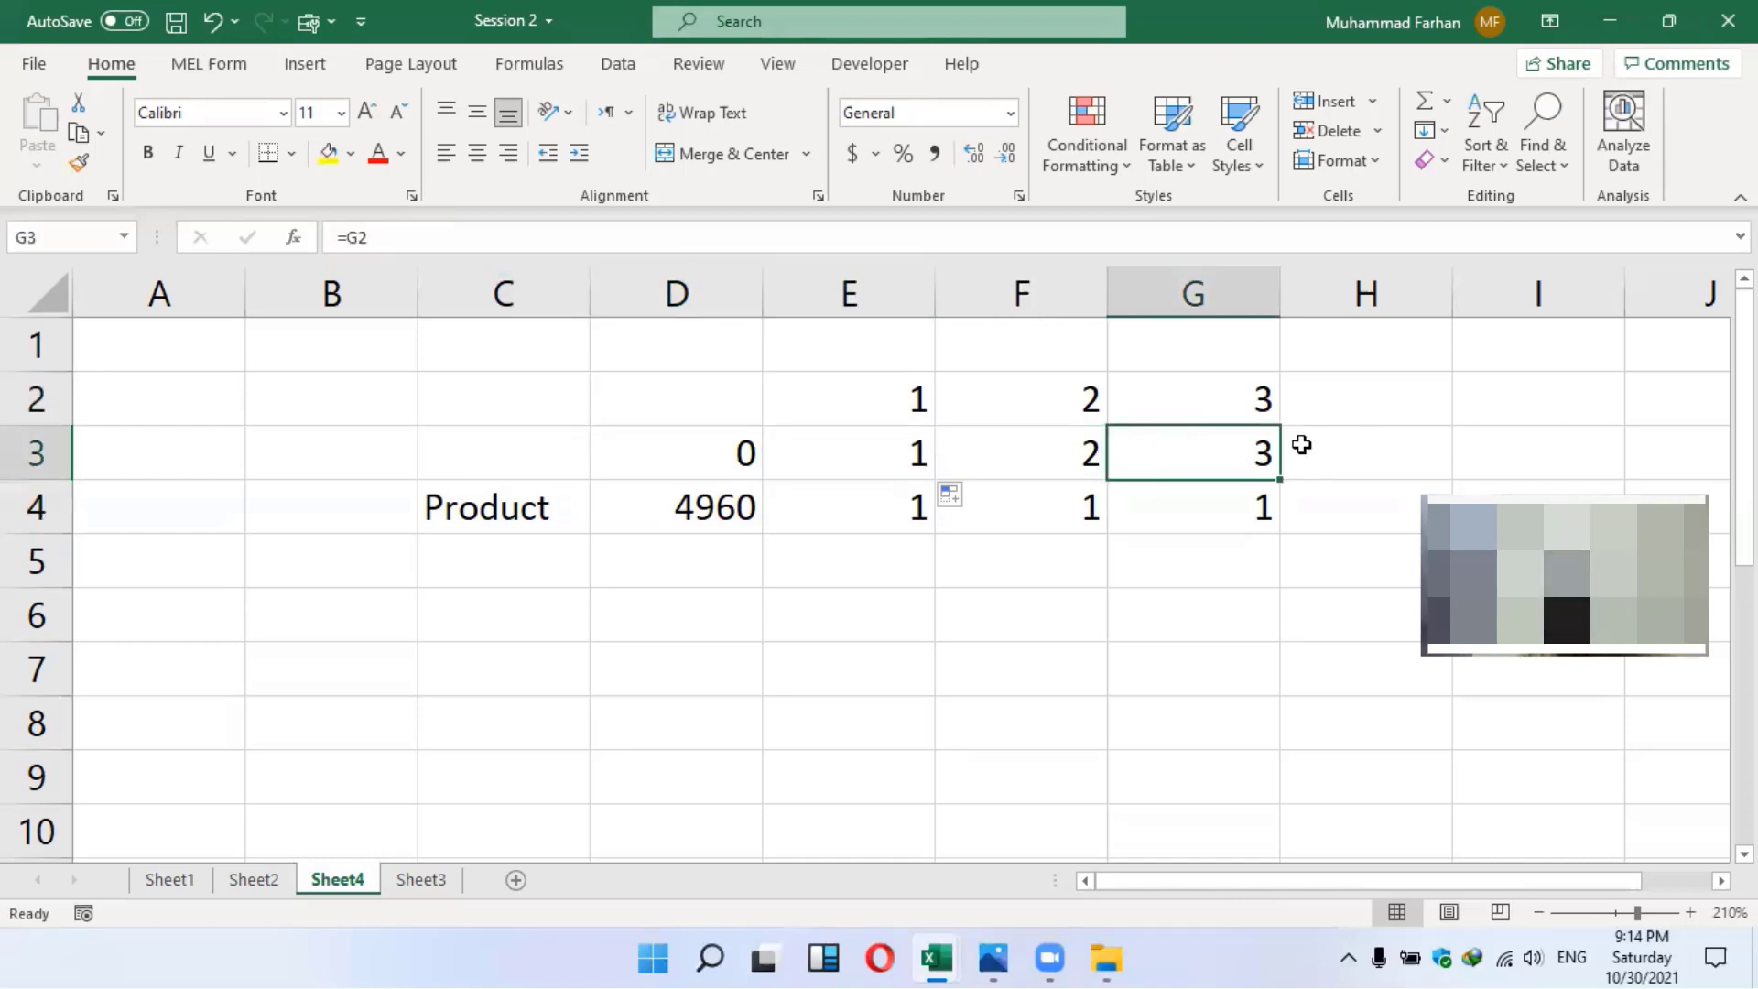
{"action": "left_click", "coordinate": [1167, 501]}
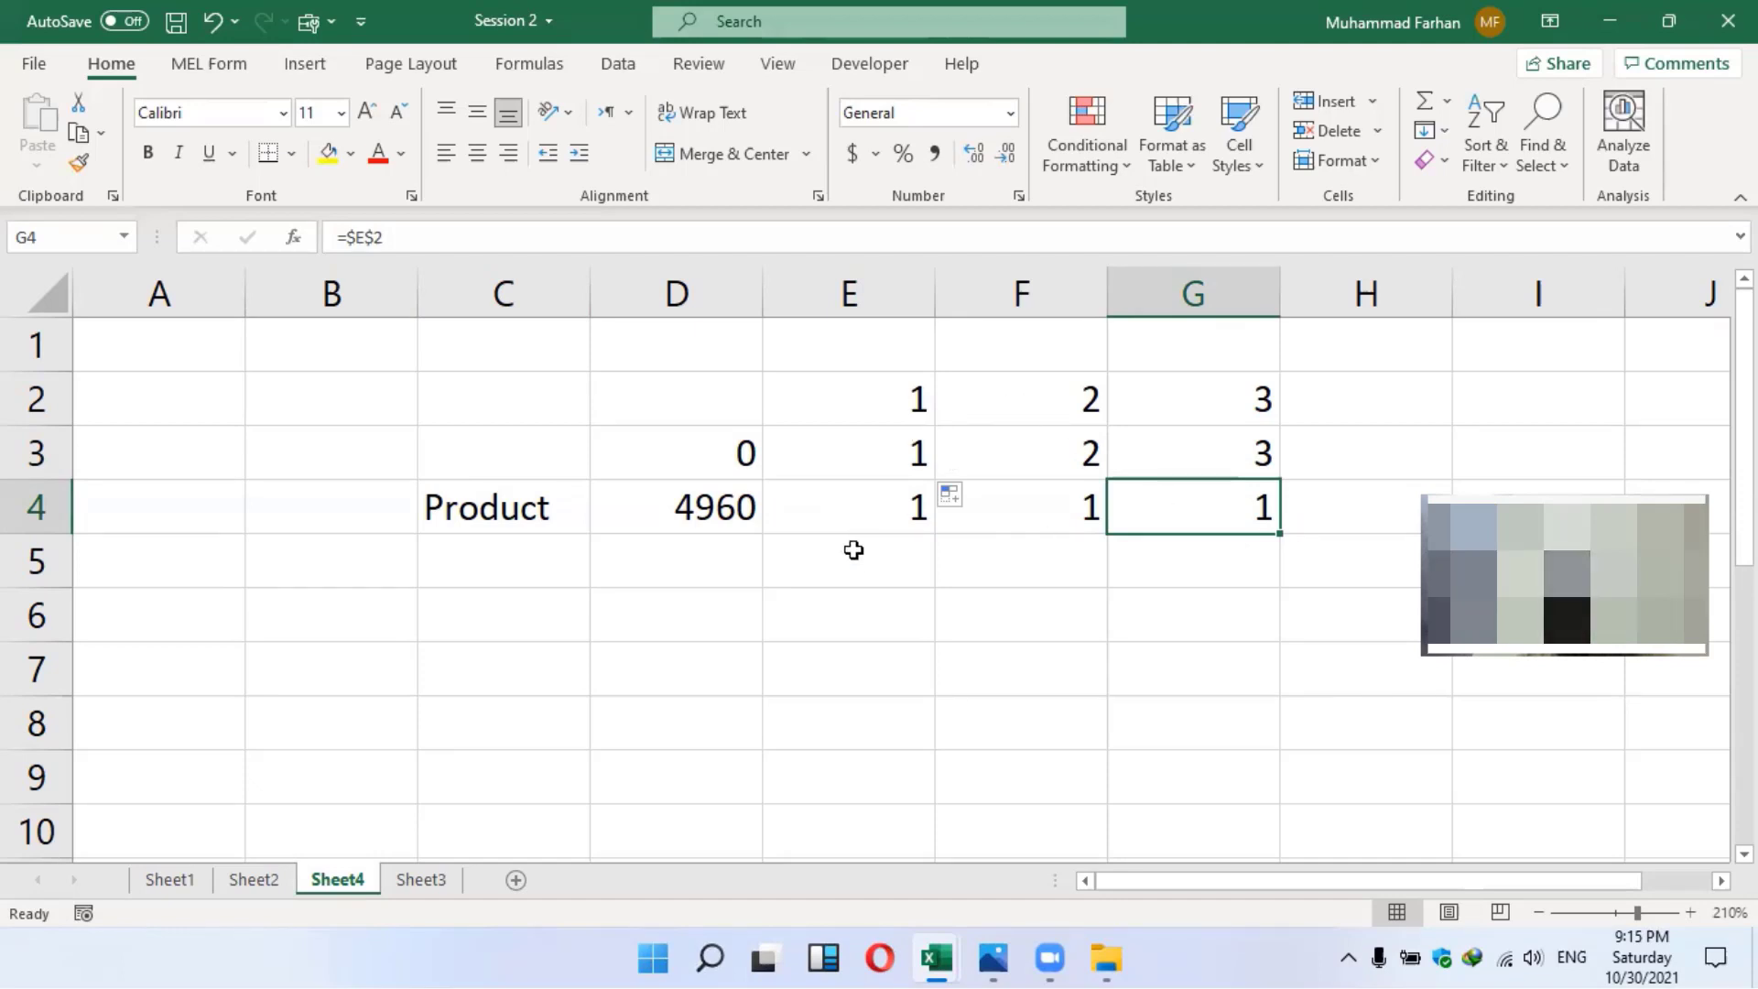
{"action": "key", "text": "Left"}
{"action": "key", "text": "Left"}
Enter the formula =IF(D6="","",D6:D6) in cell C6
{"action": "scroll", "coordinate": [762, 577], "scroll_direction": "down", "scroll_amount": 1}
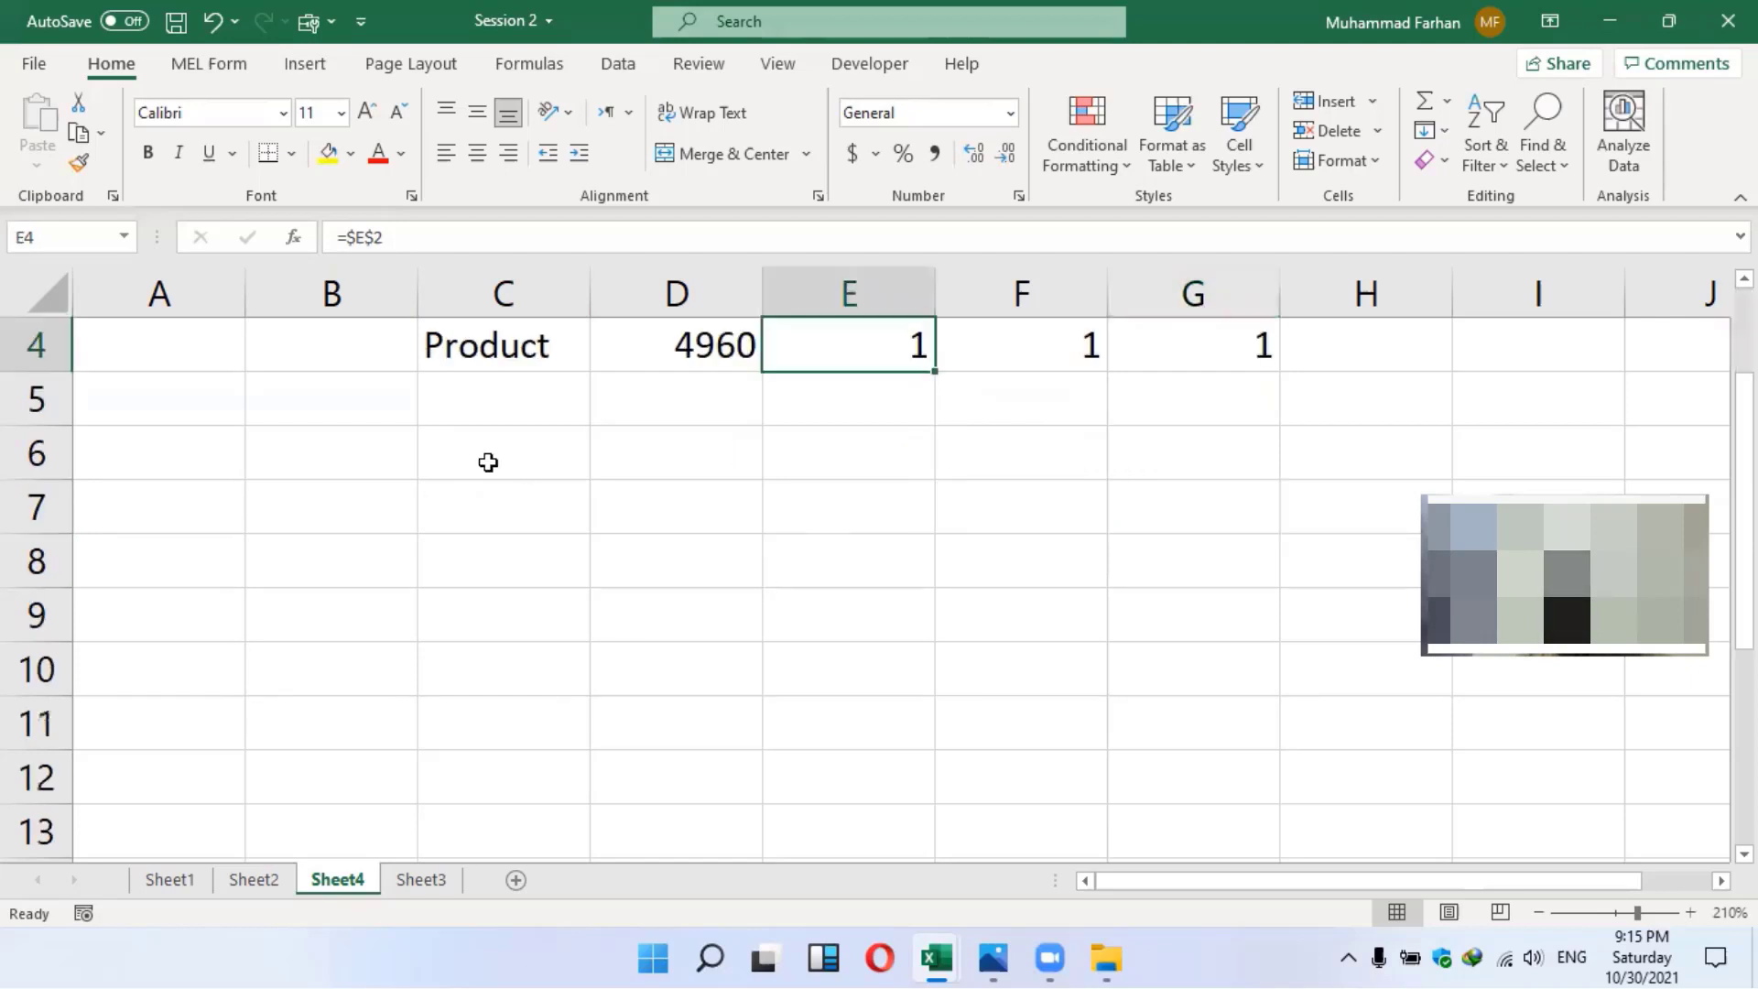
{"action": "left_click", "coordinate": [488, 463]}
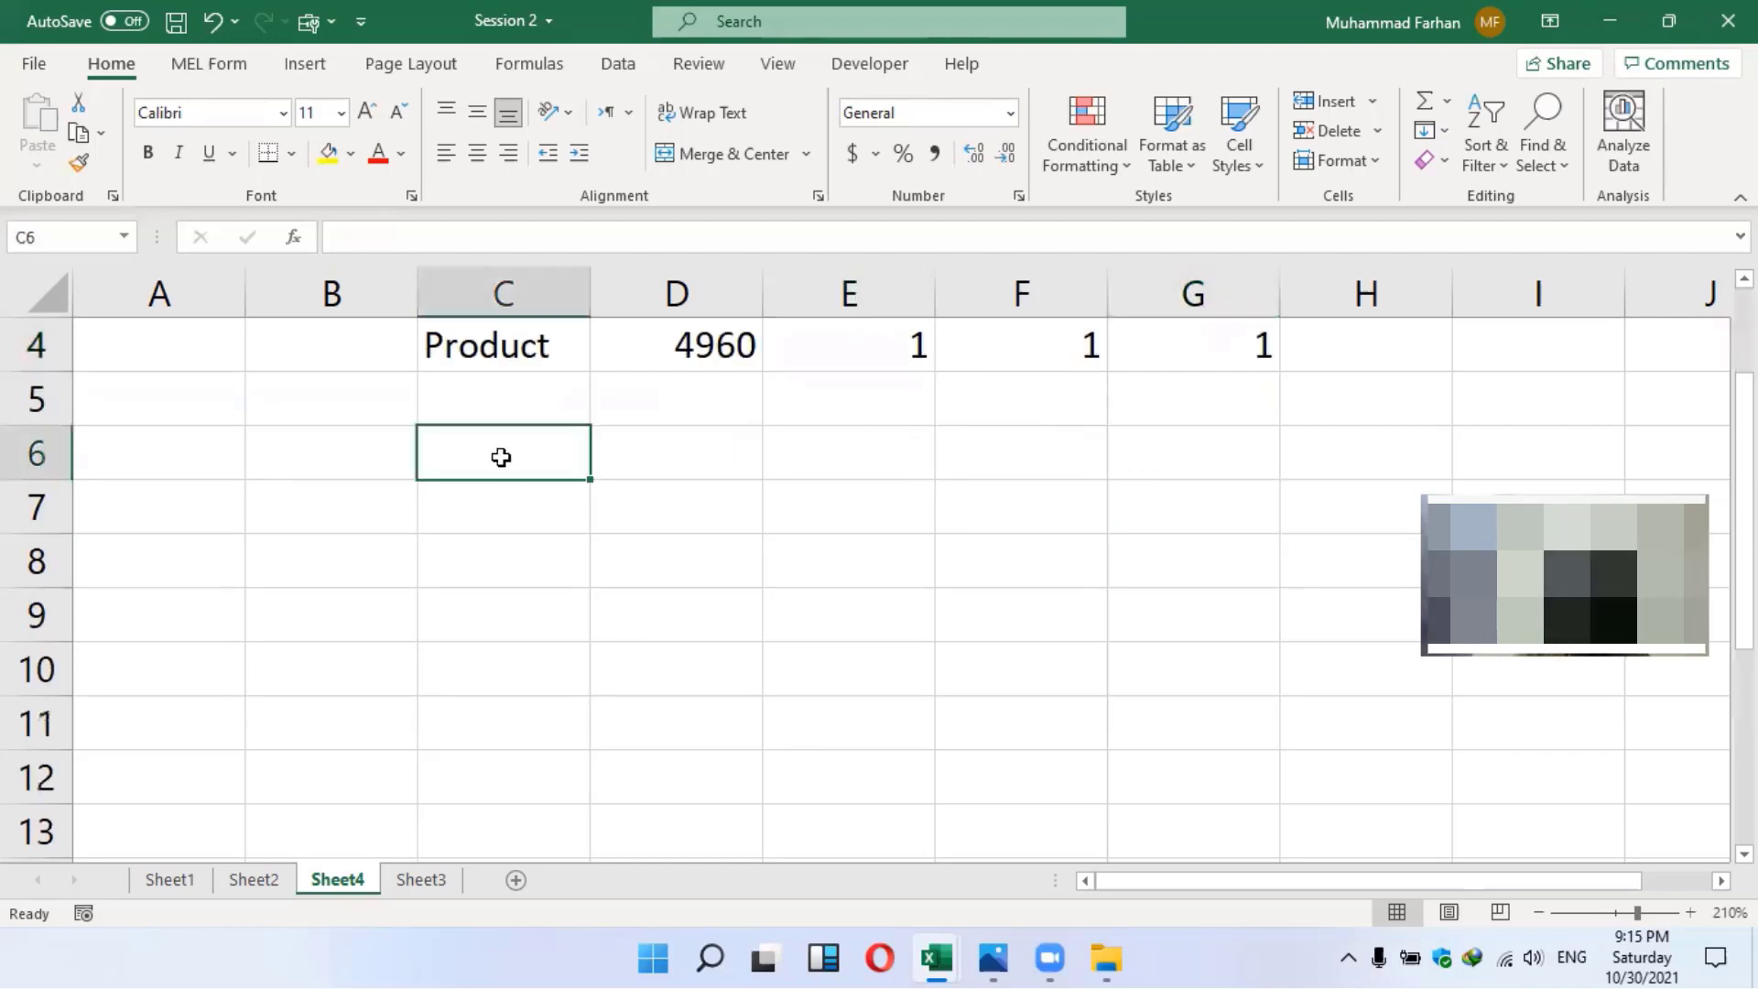
{"action": "type", "text": "="}
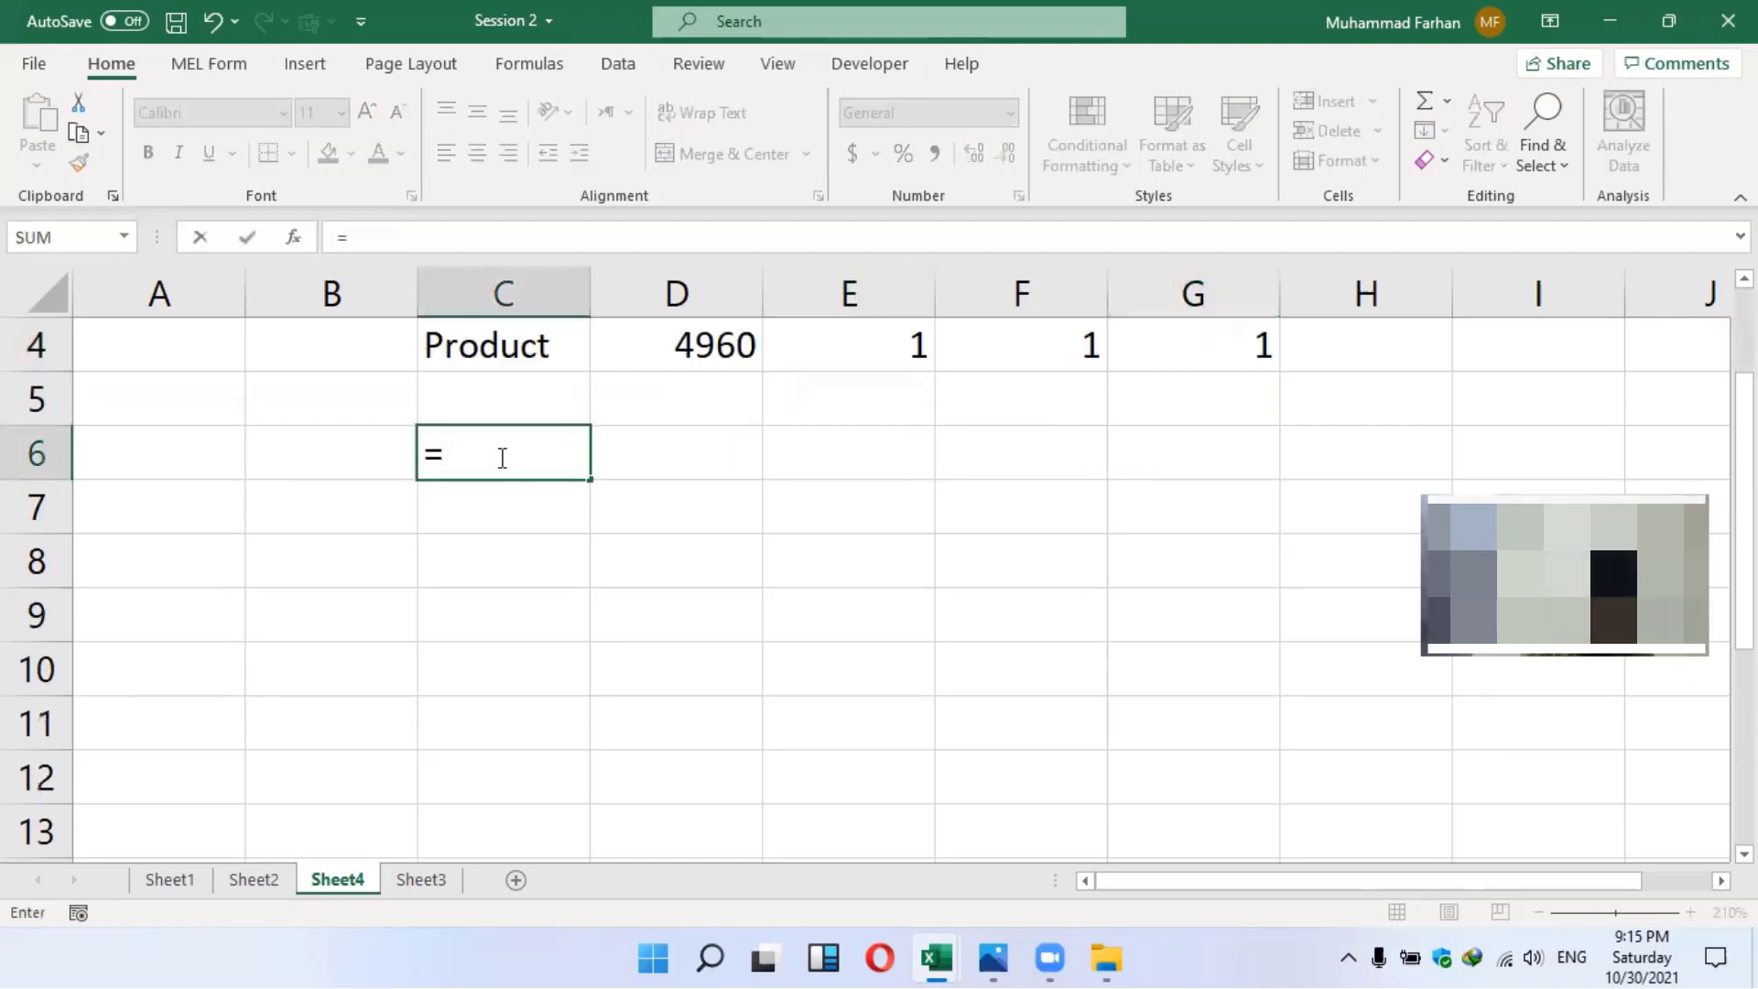
{"action": "type", "text": "if("}
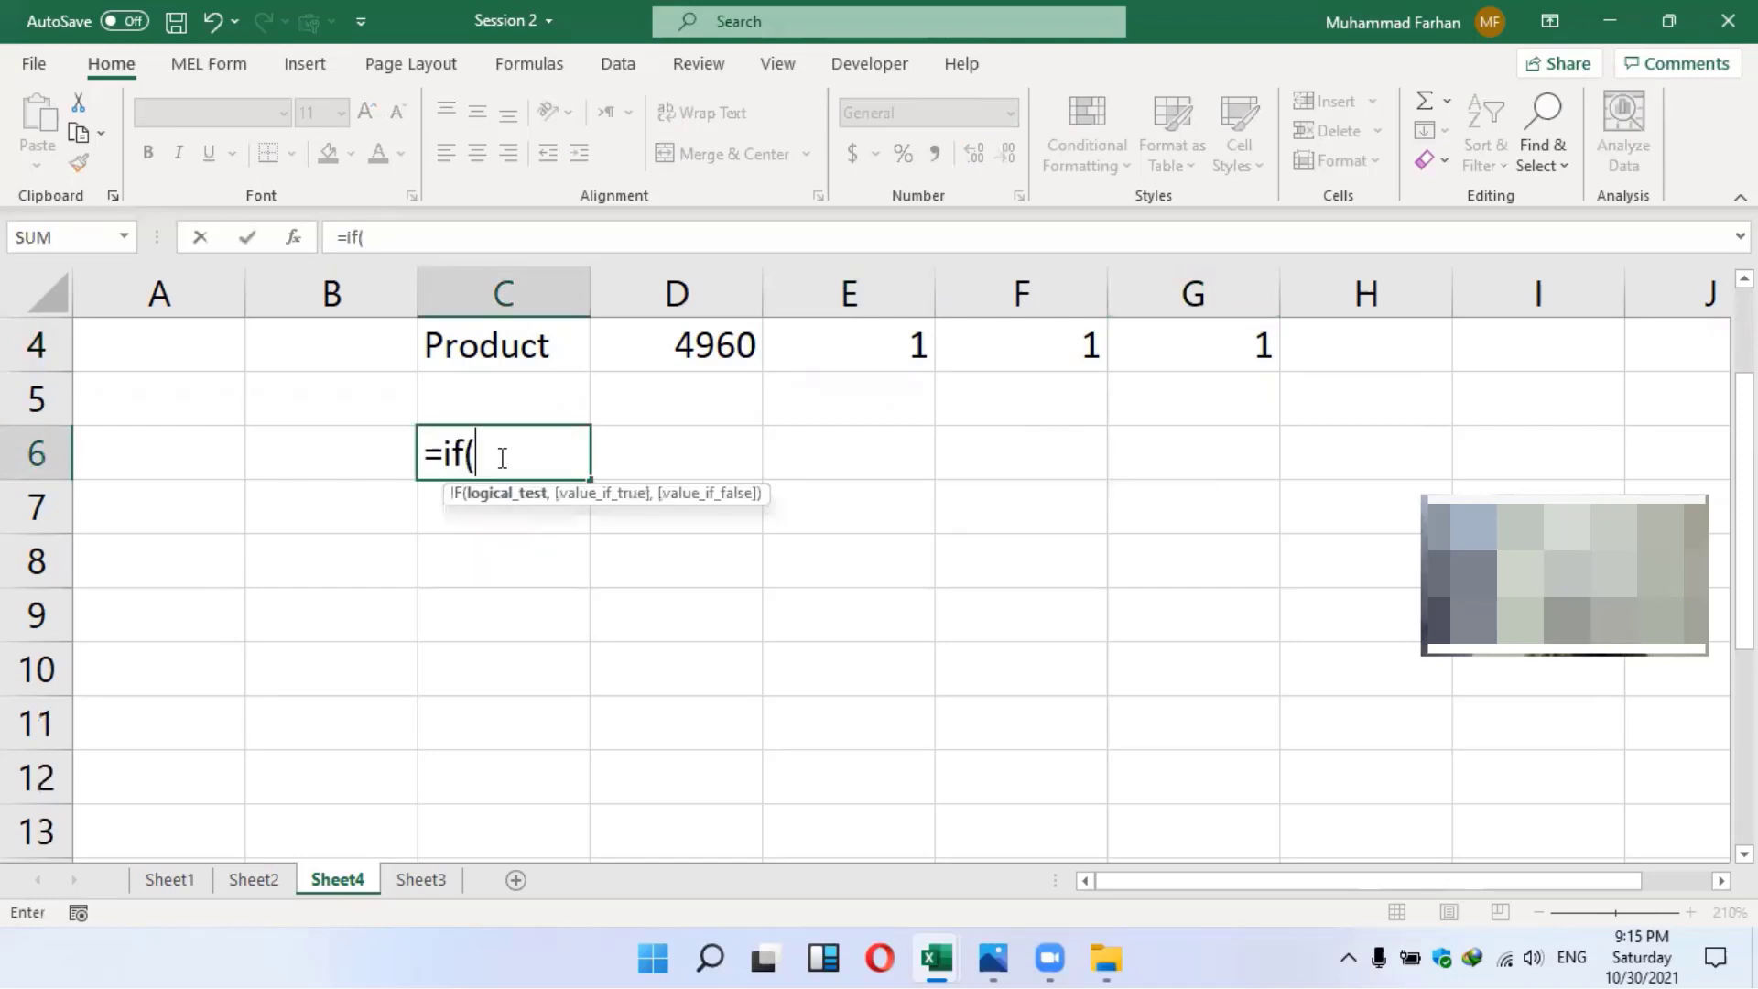
{"action": "left_click", "coordinate": [686, 465]}
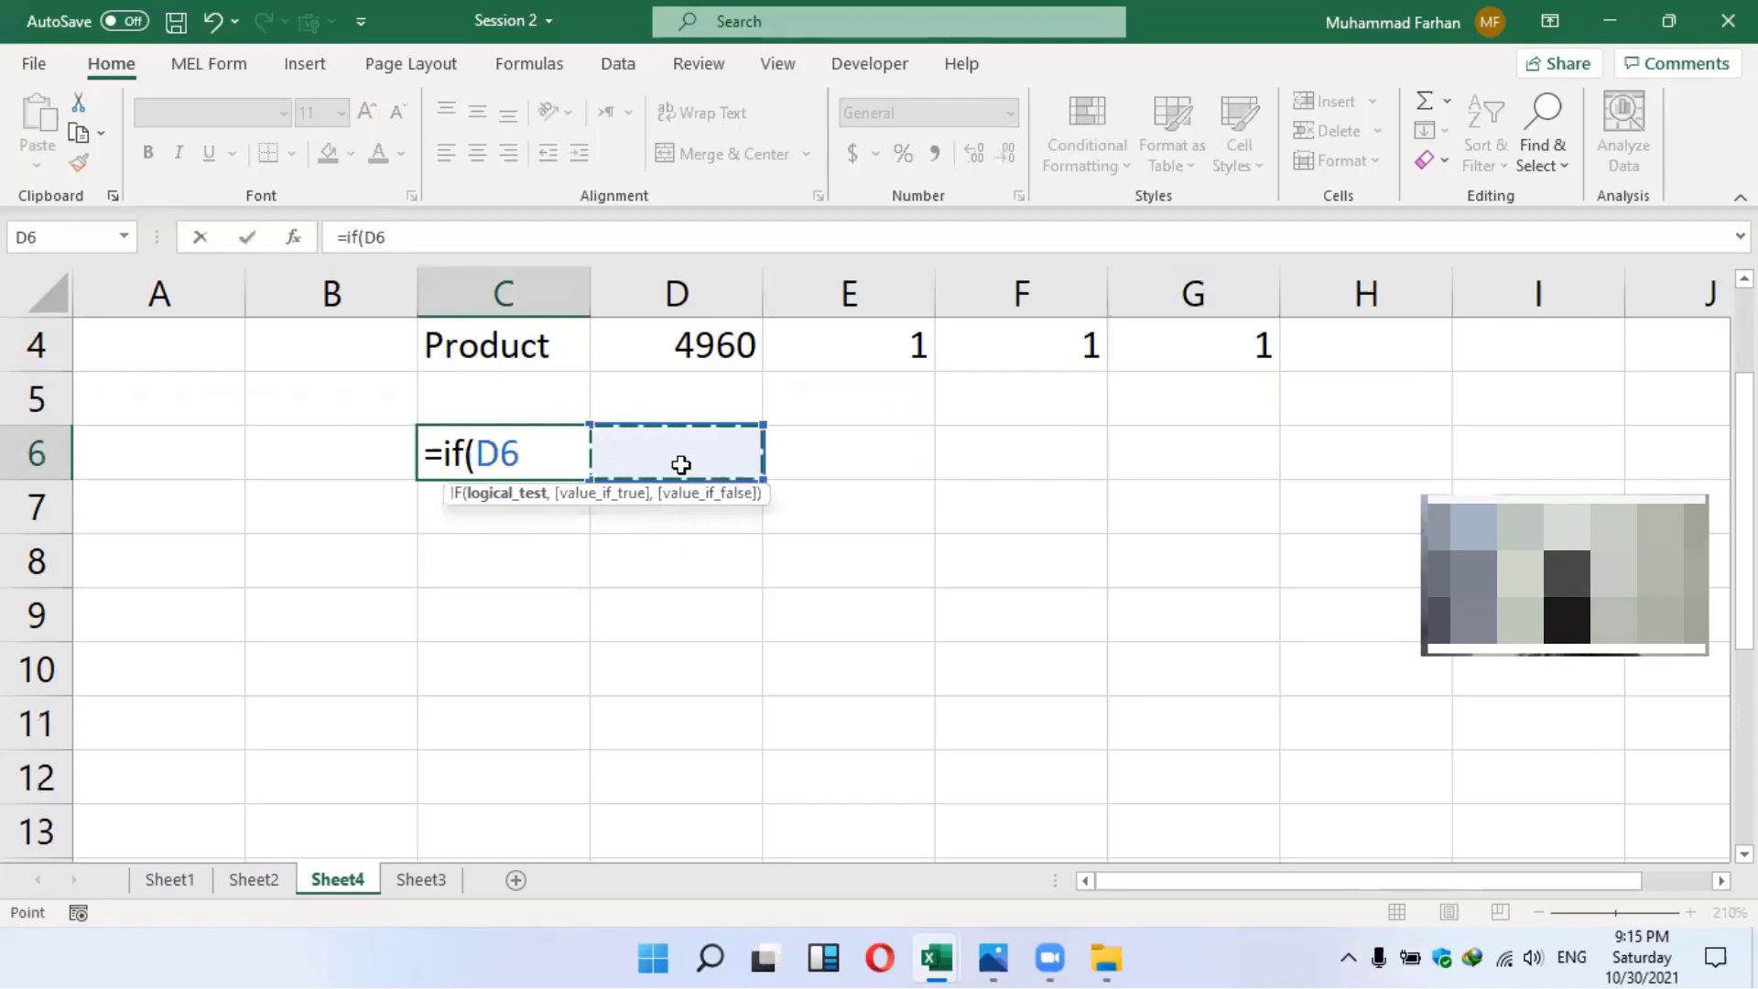
{"action": "type", "text": "="}
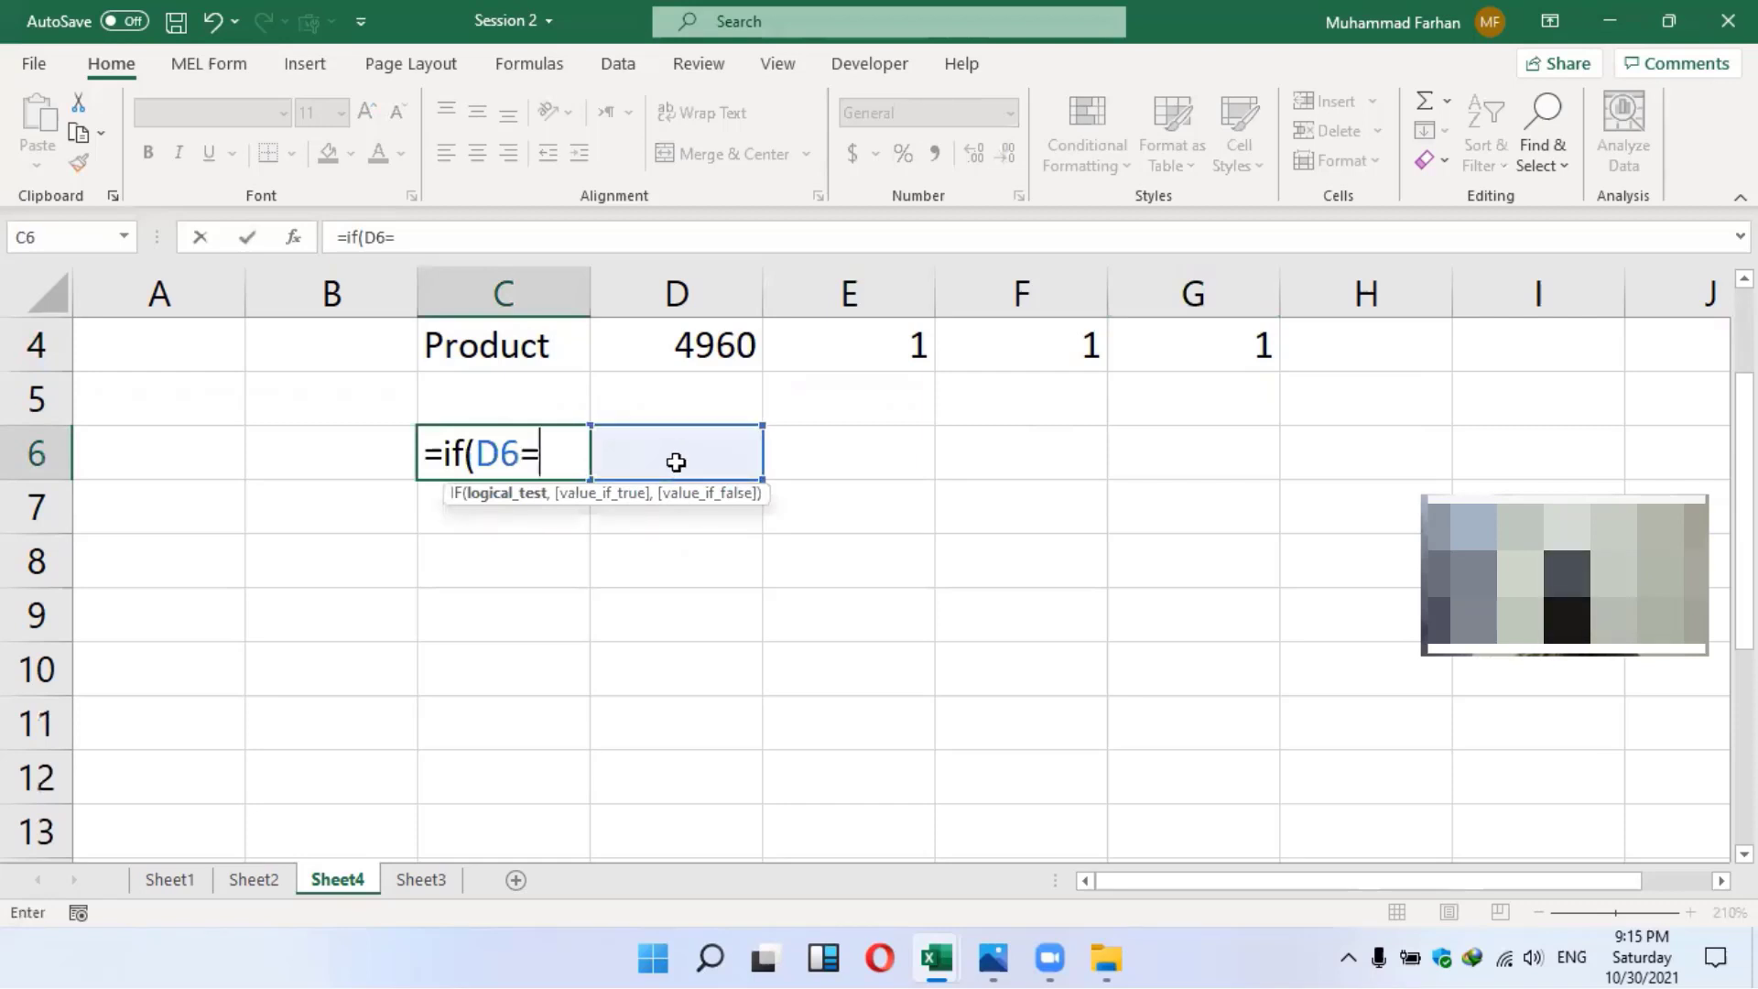
{"action": "type", "text": "\"\","}
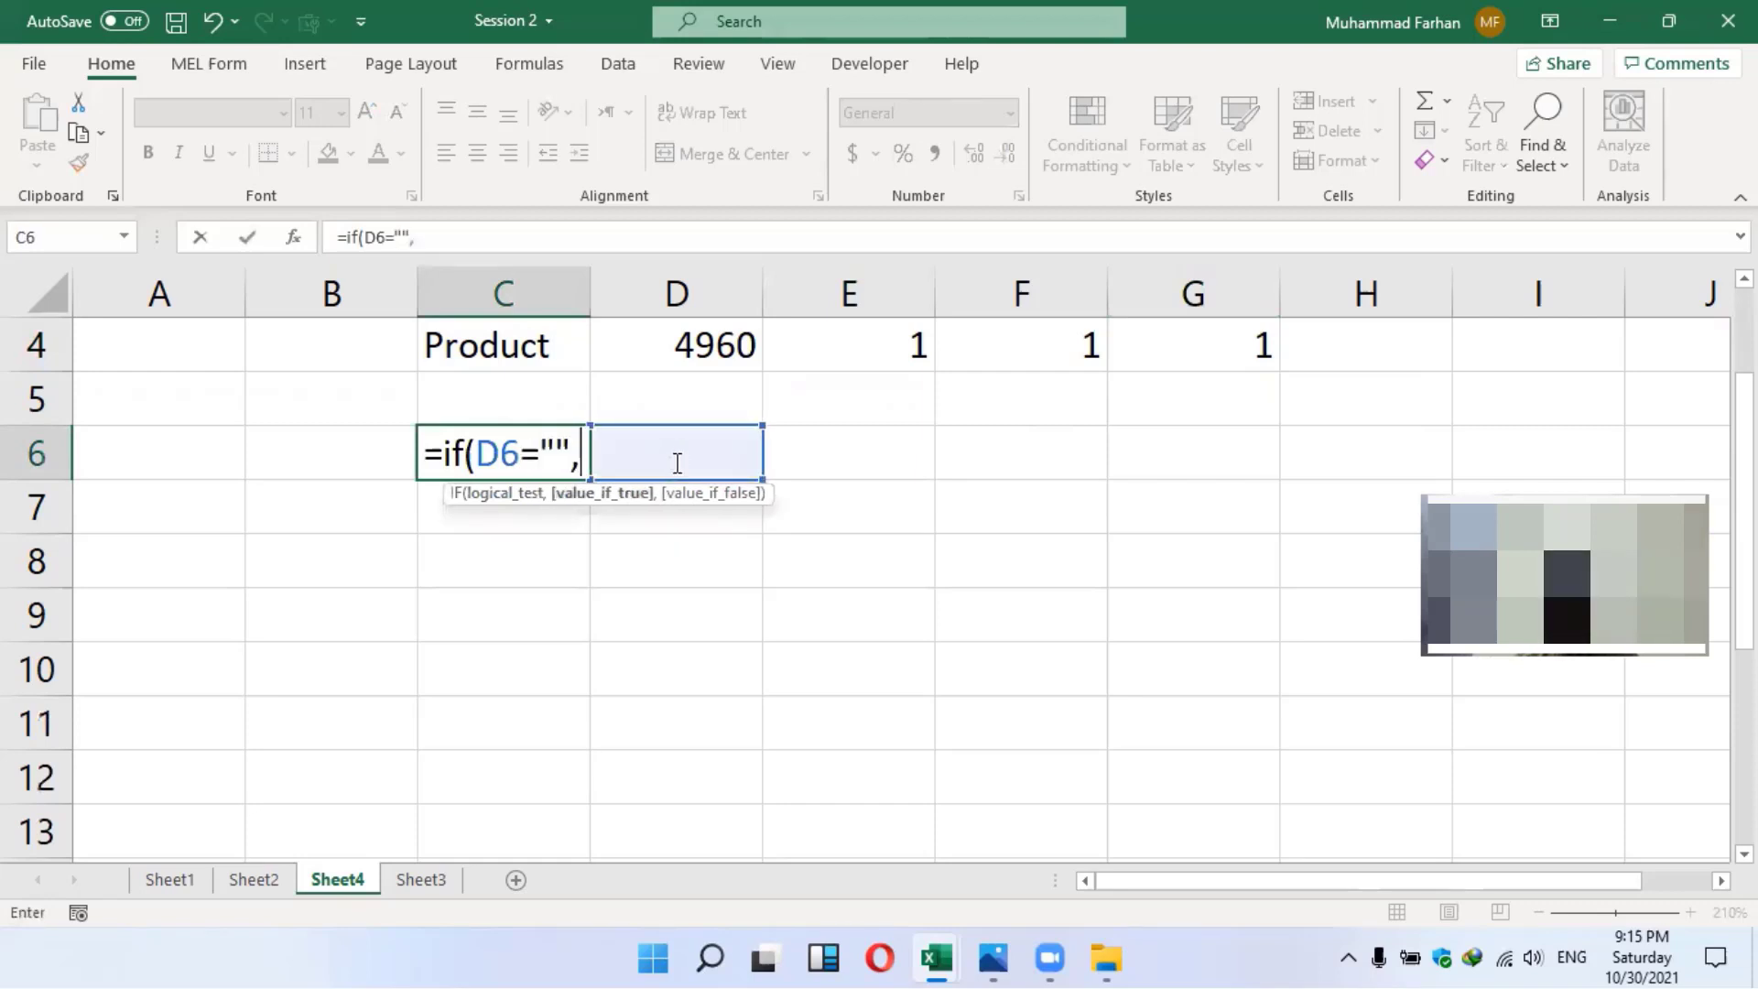
{"action": "type", "text": ";"}
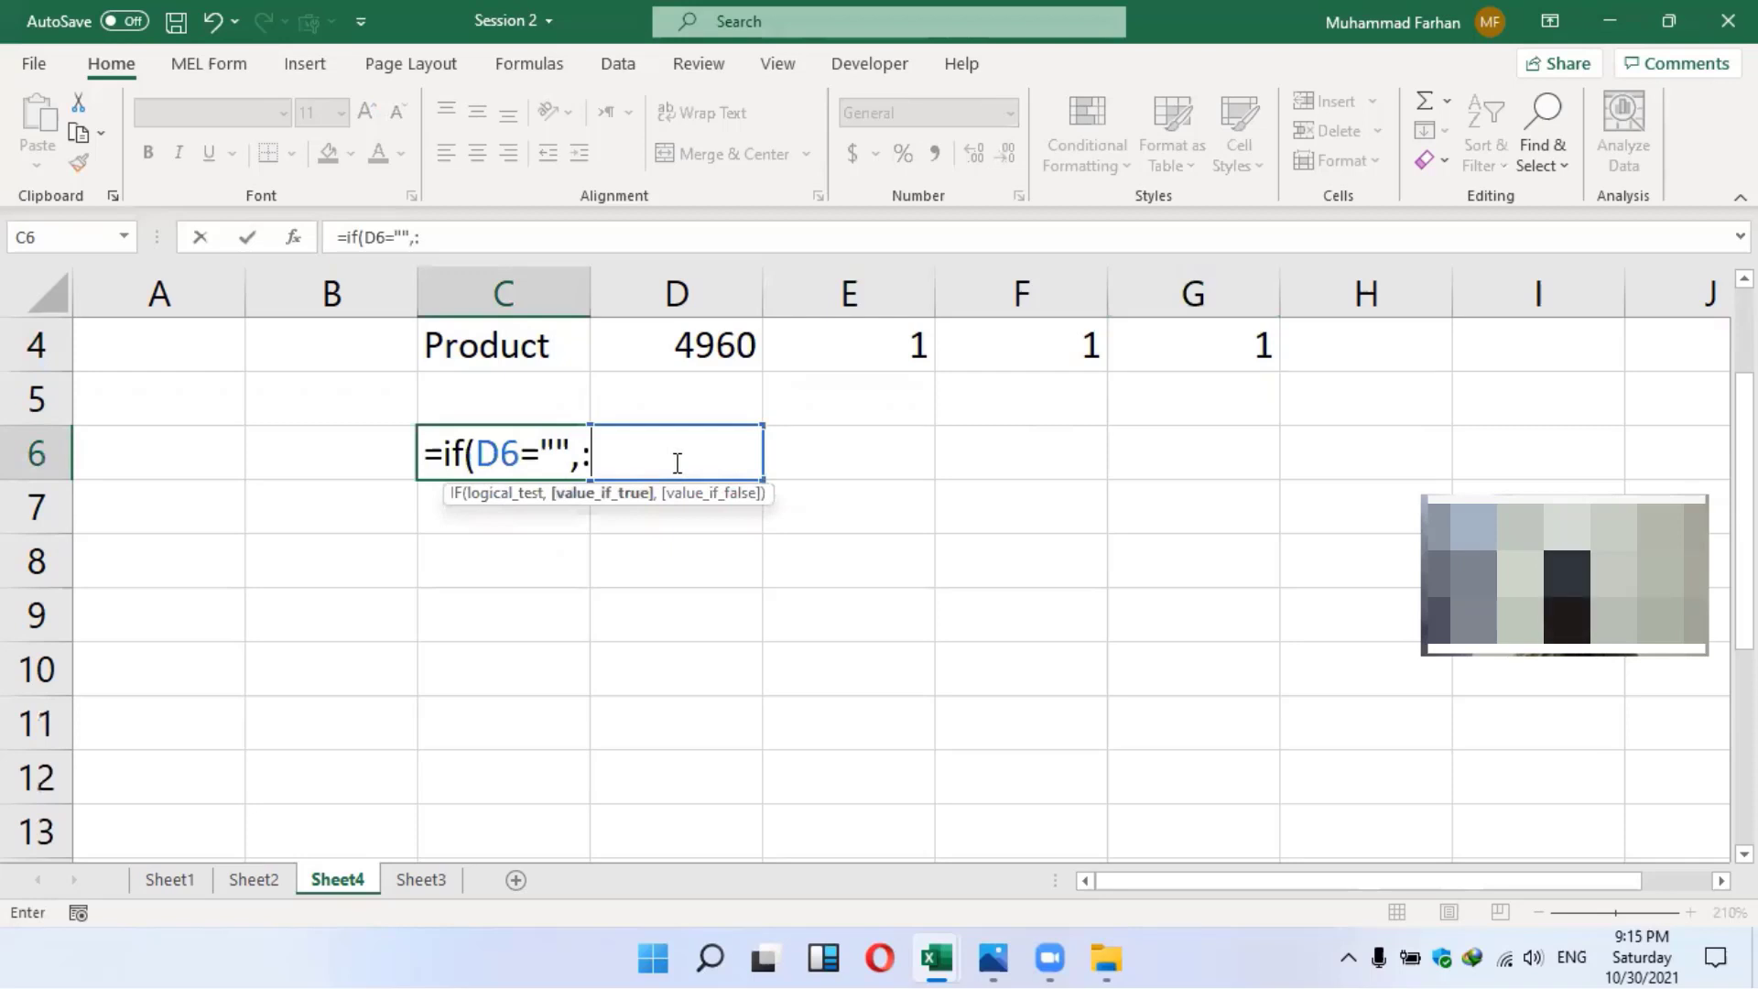
{"action": "key", "text": "BackSpace"}
{"action": "type", "text": "\"\","}
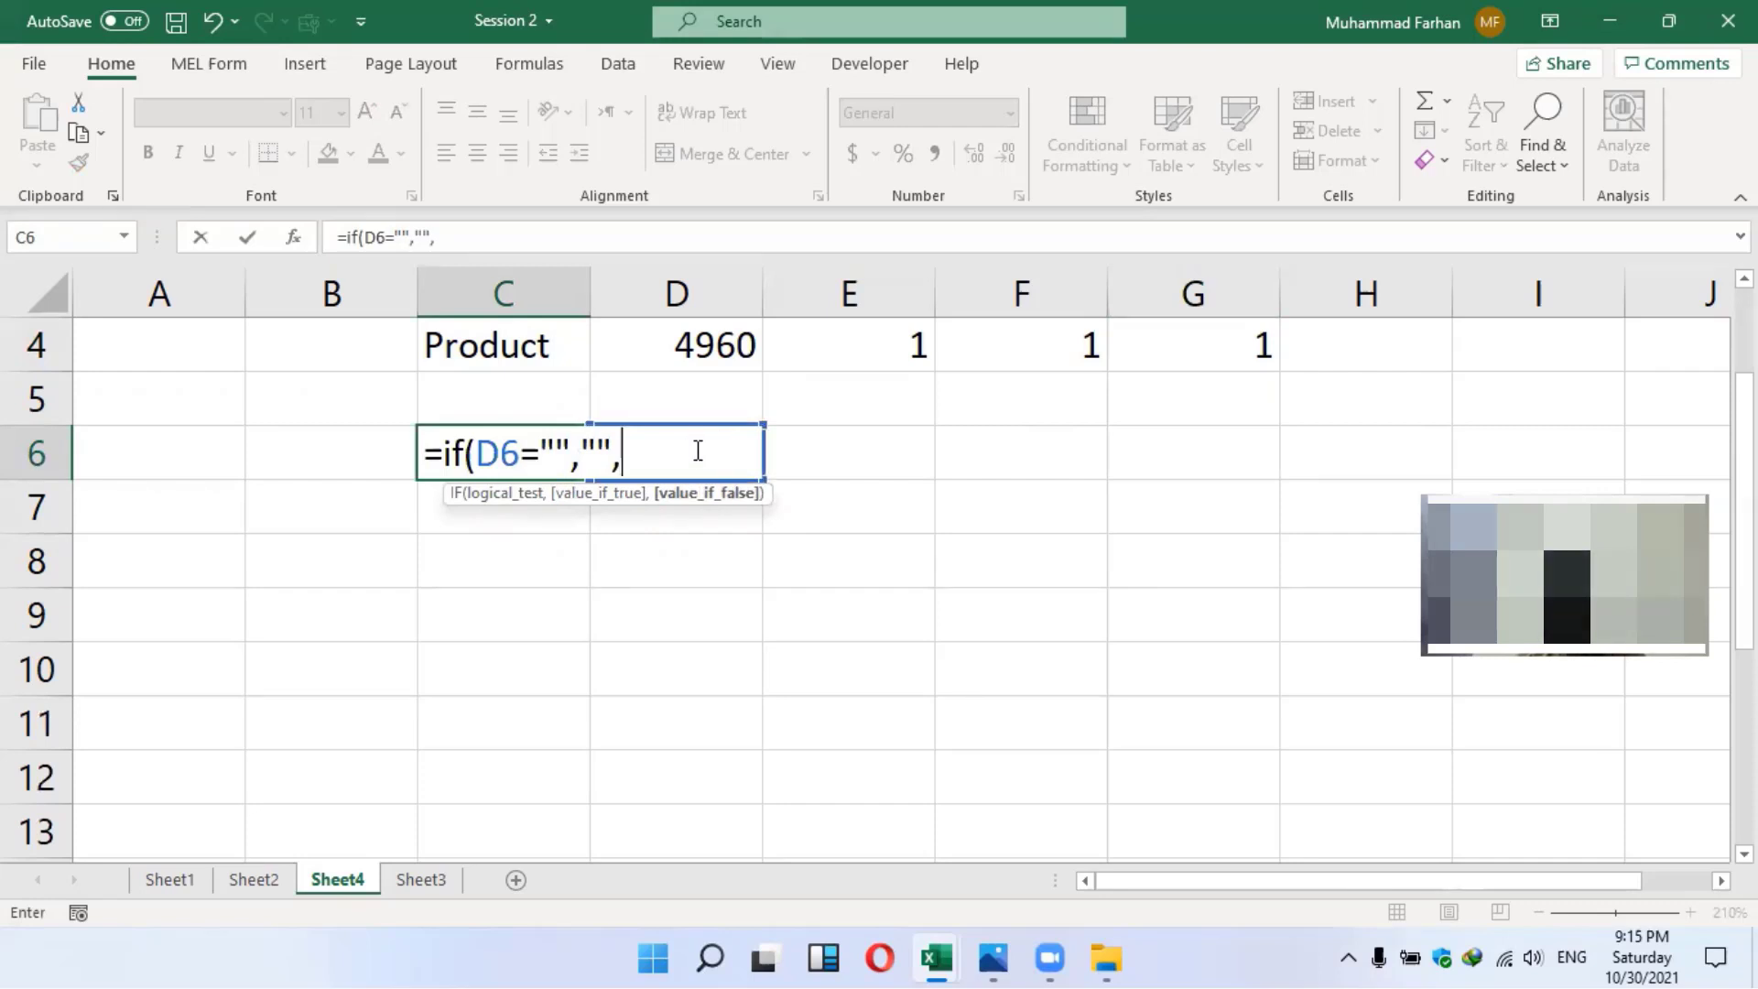
{"action": "left_click", "coordinate": [698, 447]}
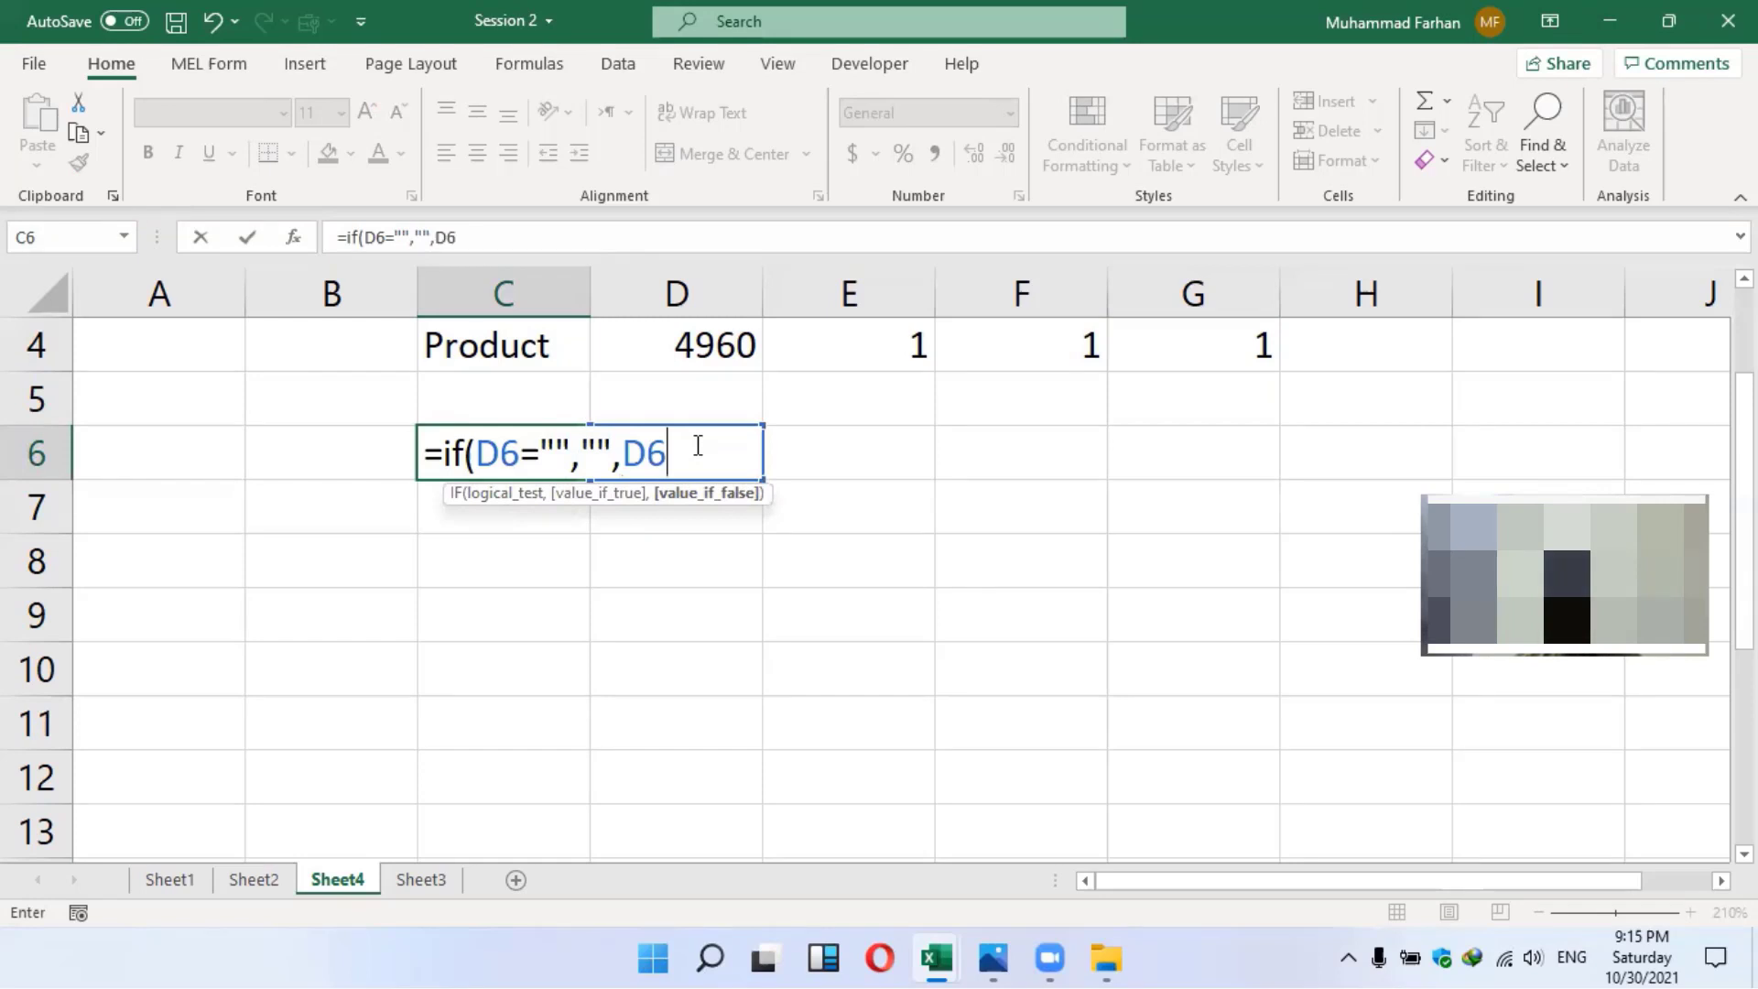
{"action": "type", "text": ":"}
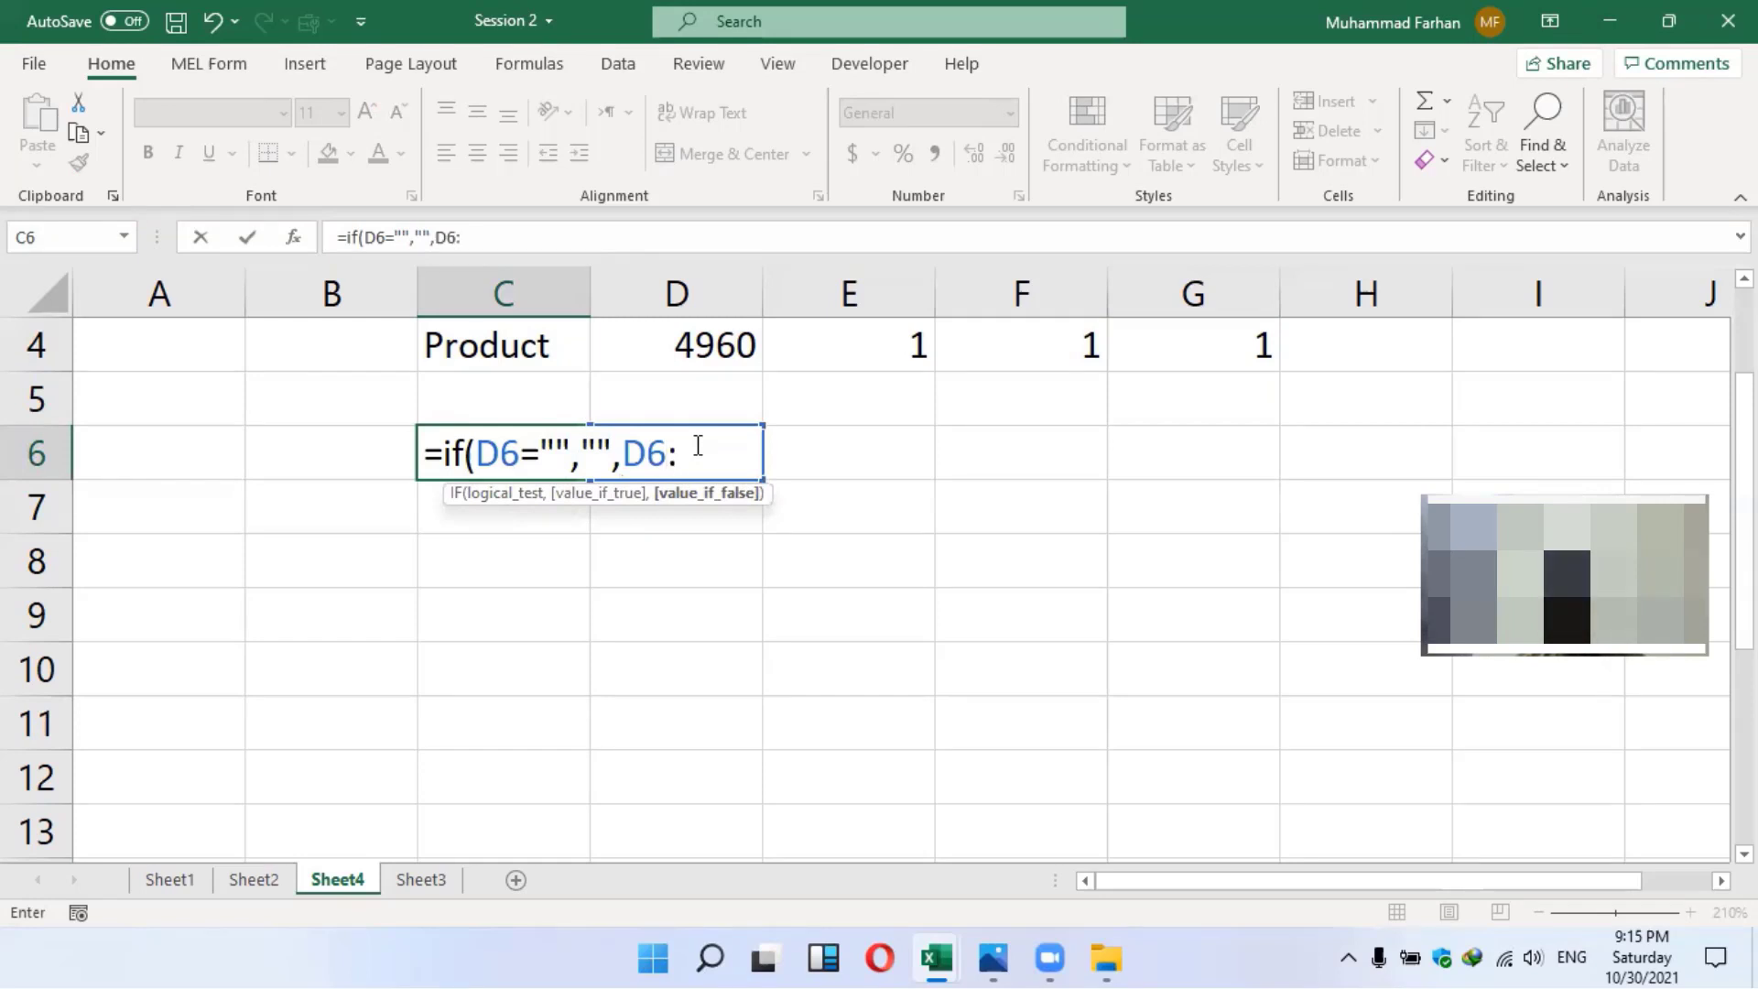
{"action": "type", "text": "D6"}
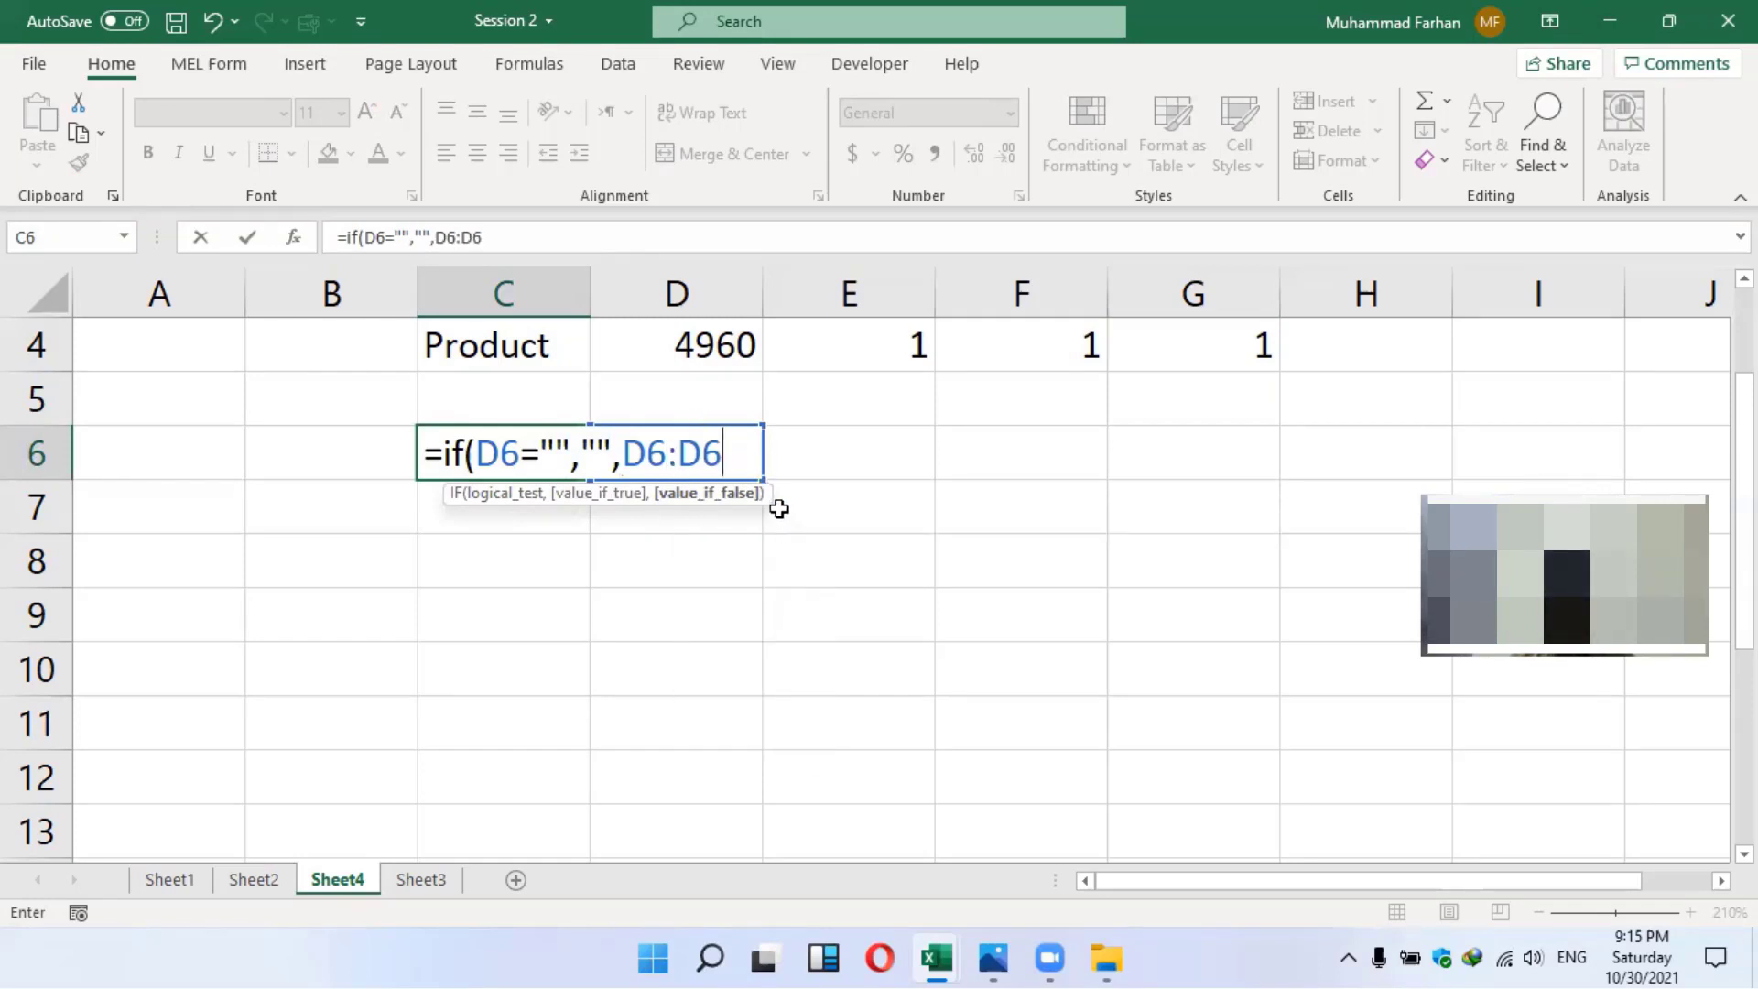
{"action": "type", "text": ")"}
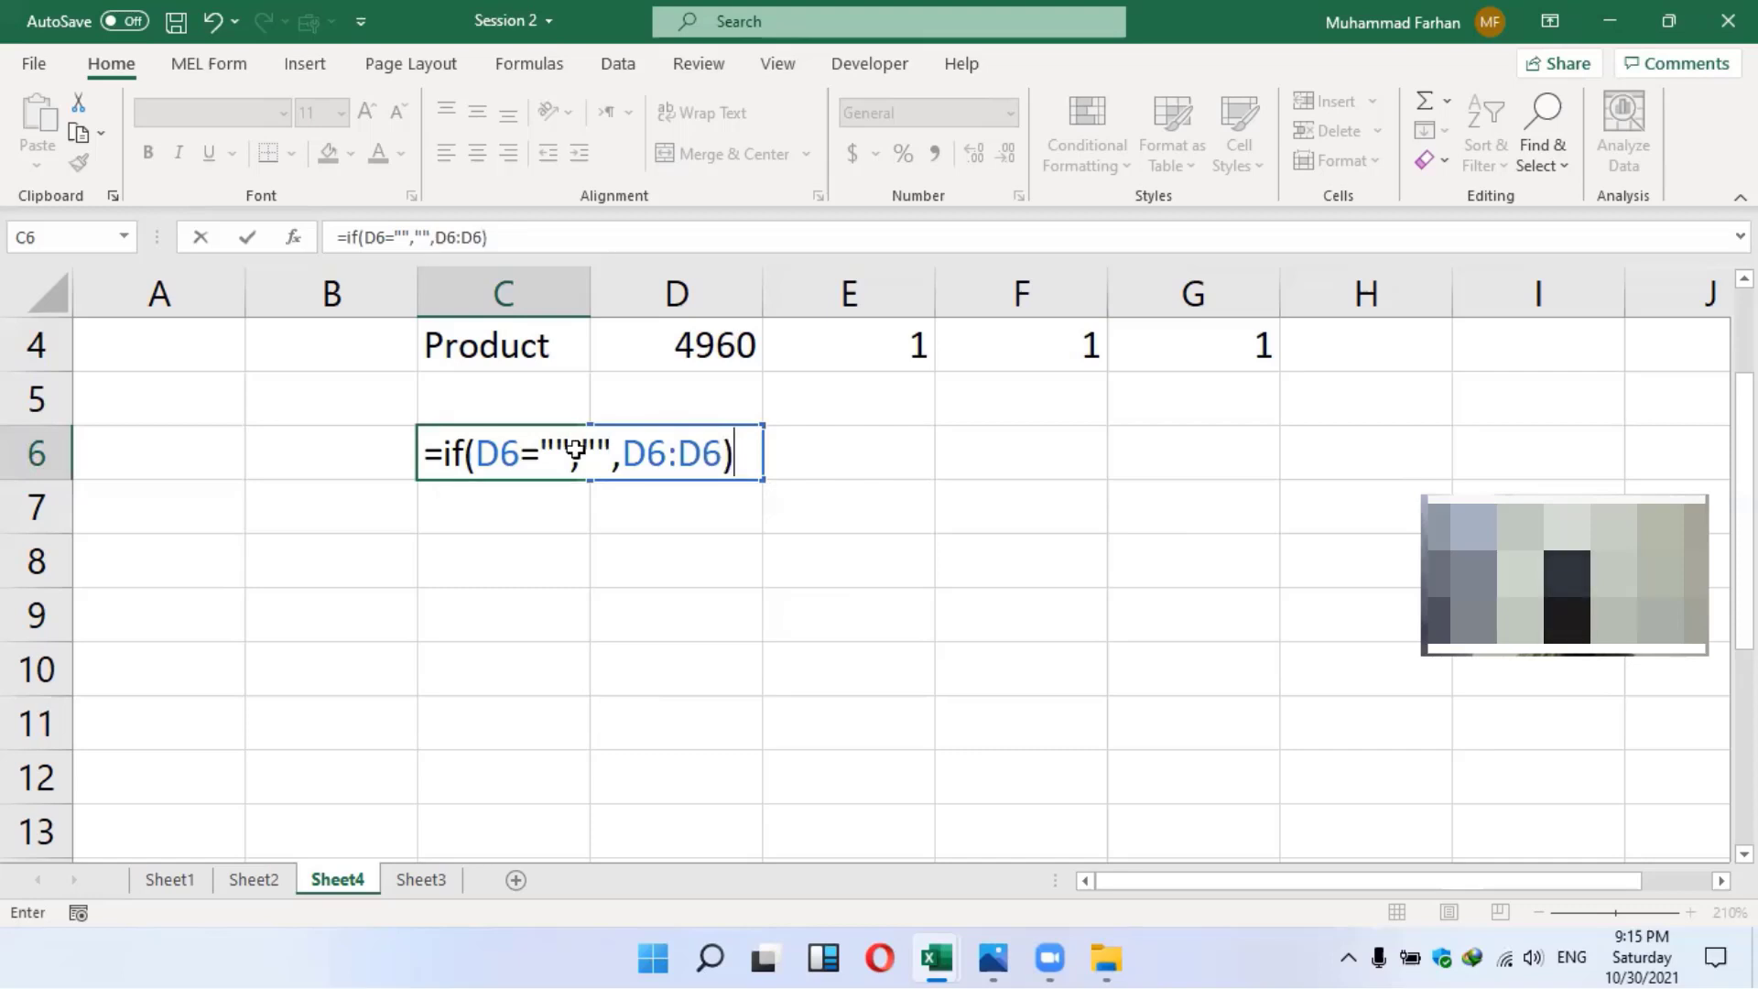
{"action": "key", "text": "Return"}
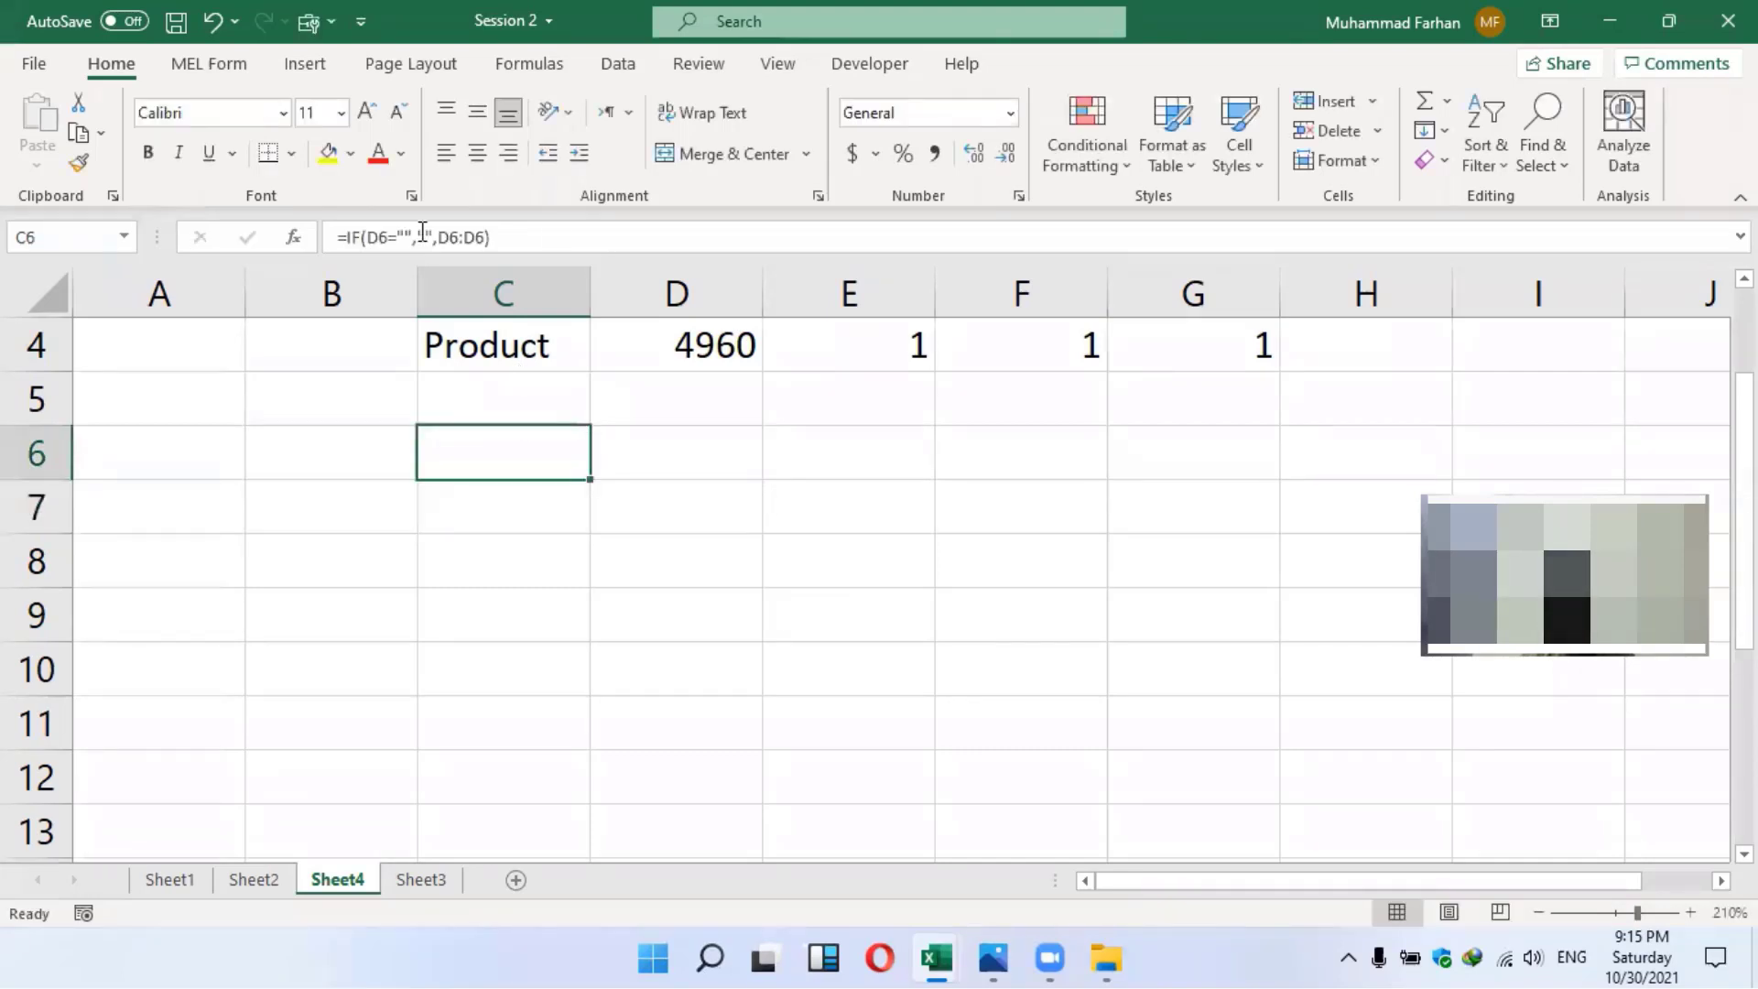
Copy the formula text from C6 into E6 with its cell references unshifted, and compare the two cells
{"action": "triple_click", "coordinate": [404, 240]}
{"action": "right_click", "coordinate": [403, 243]}
{"action": "left_click", "coordinate": [459, 314]}
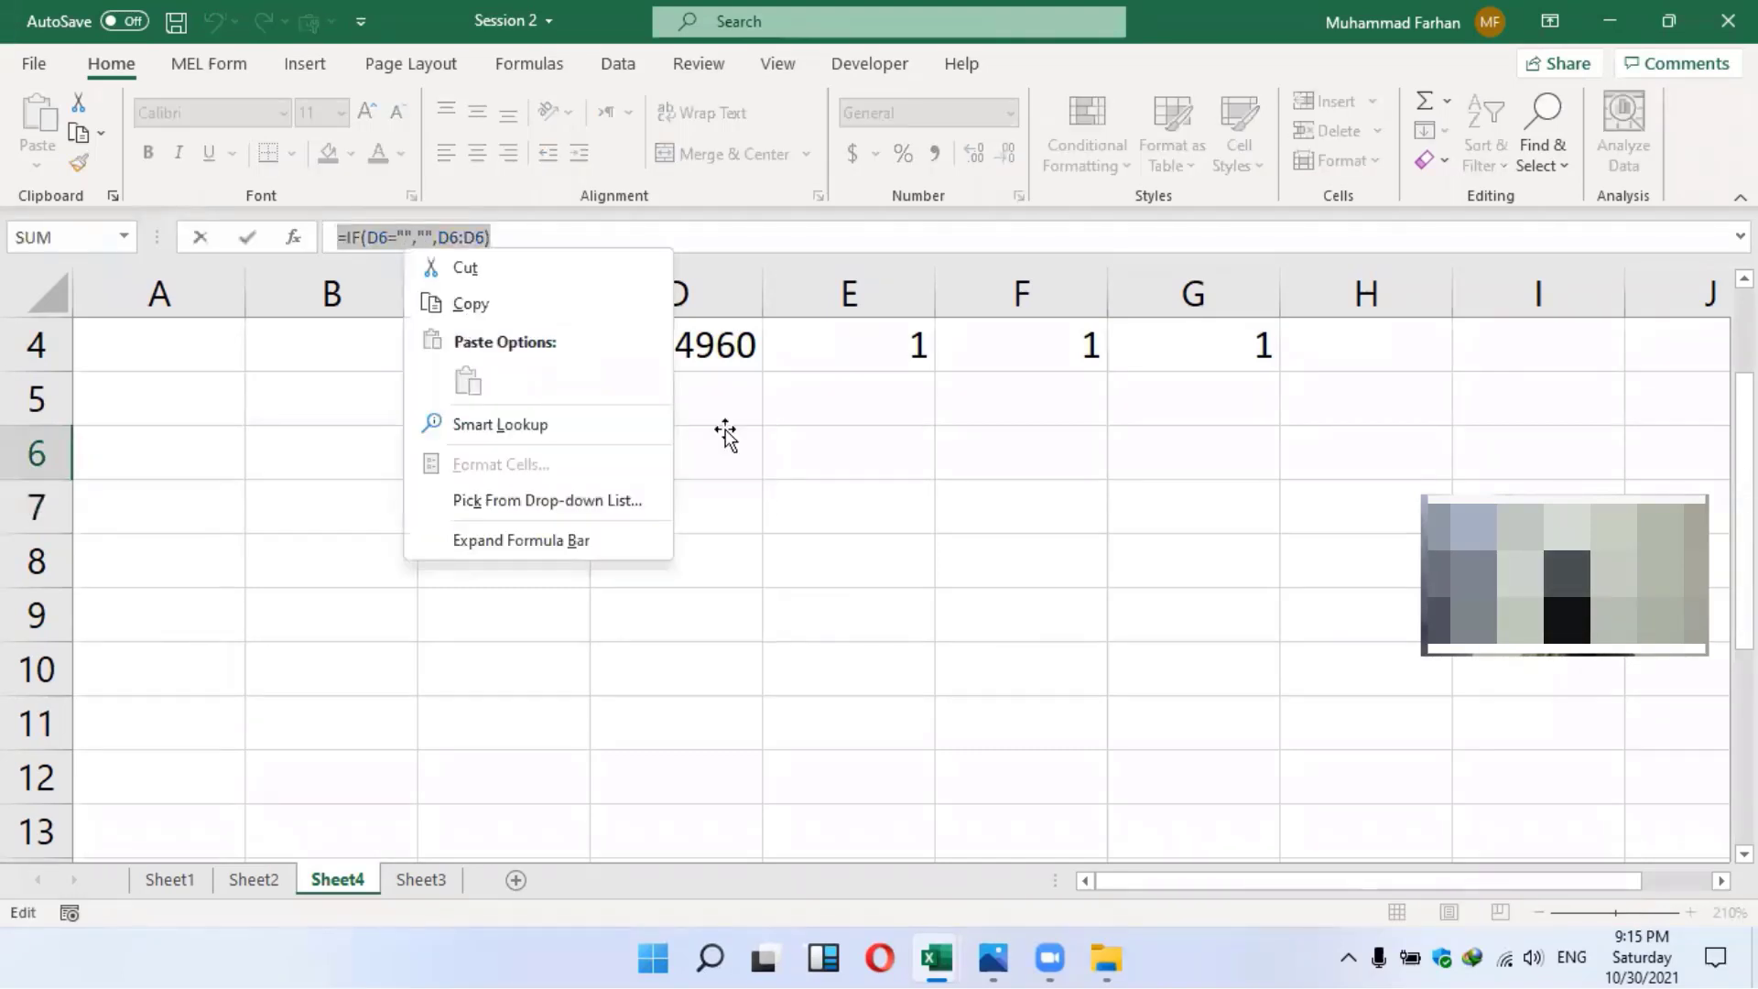
{"action": "left_click", "coordinate": [882, 463]}
{"action": "key", "text": "Escape"}
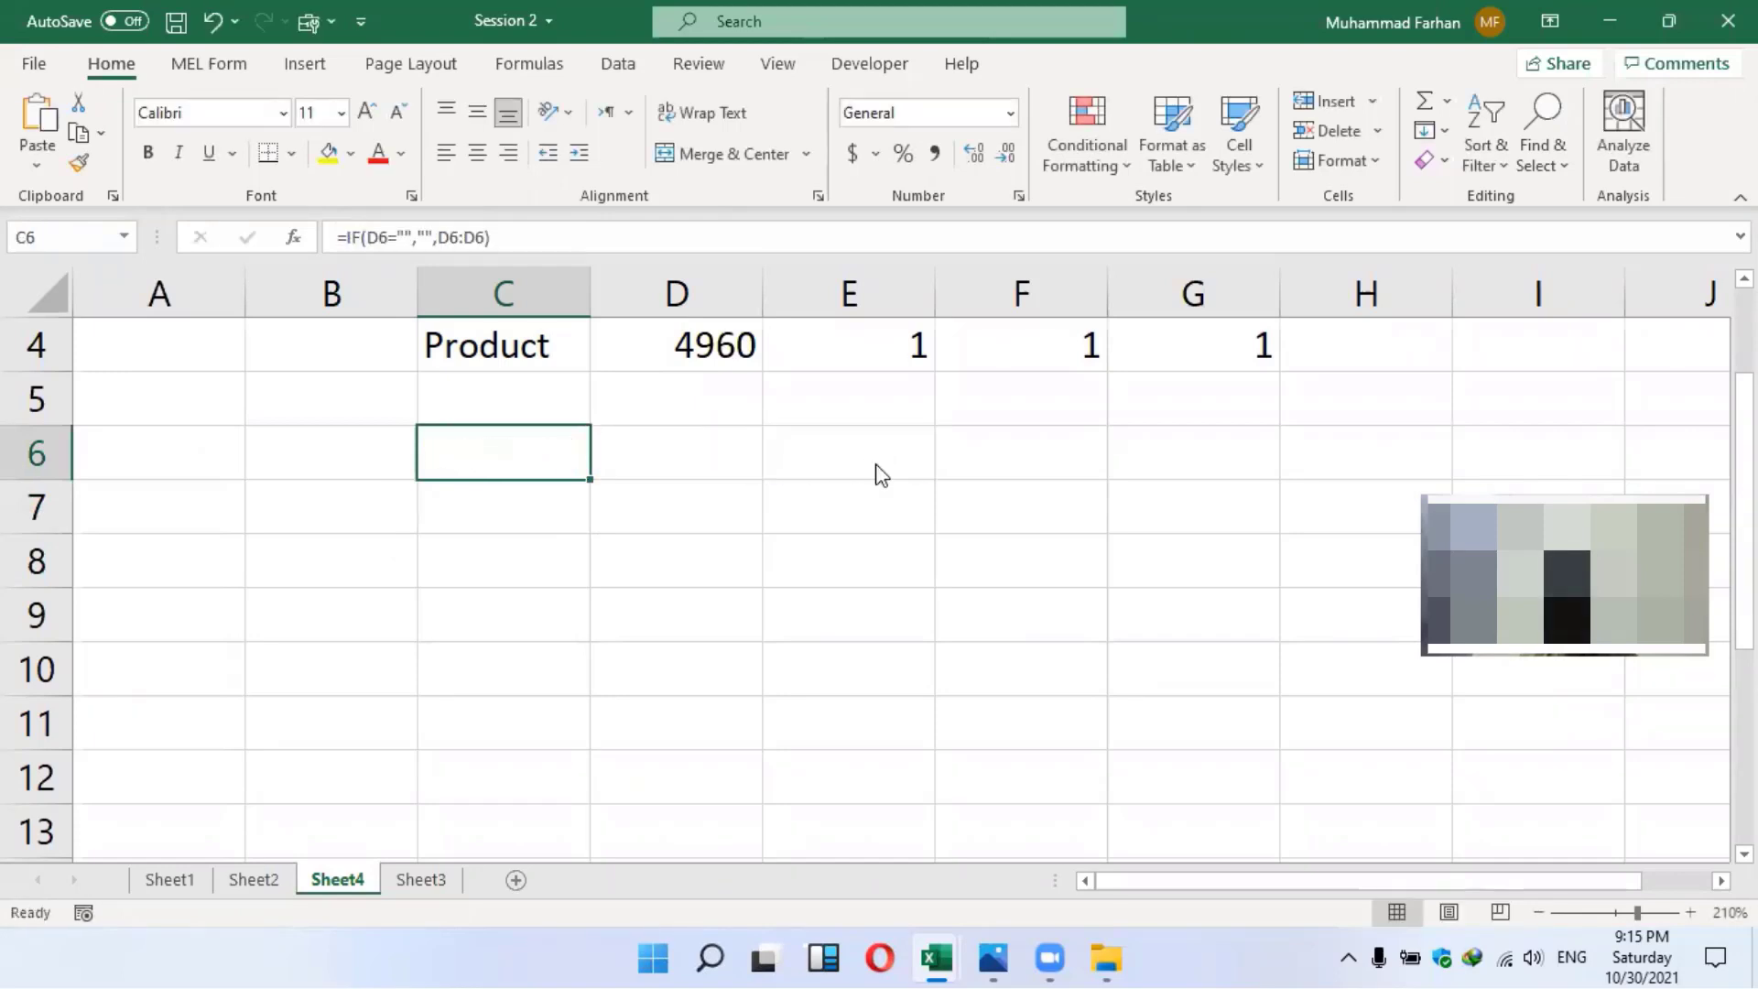
{"action": "left_click", "coordinate": [882, 474]}
{"action": "left_click", "coordinate": [457, 460]}
{"action": "left_click", "coordinate": [836, 451]}
{"action": "right_click", "coordinate": [829, 449]}
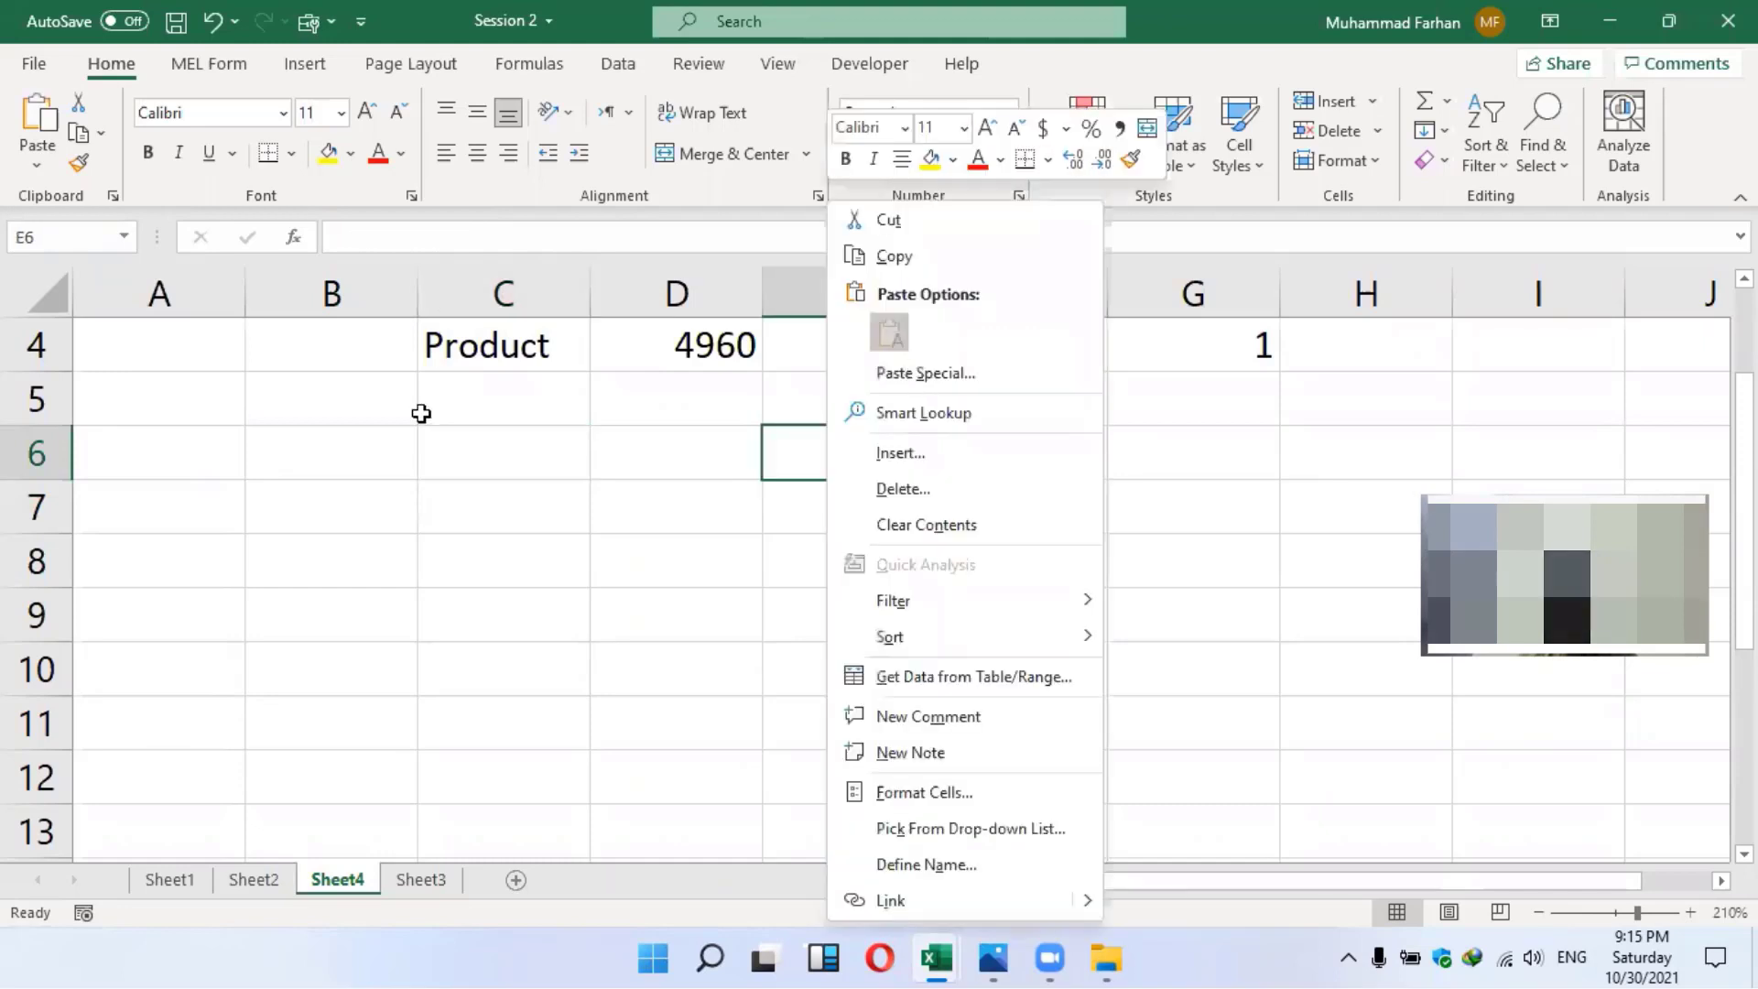
{"action": "left_click", "coordinate": [888, 335]}
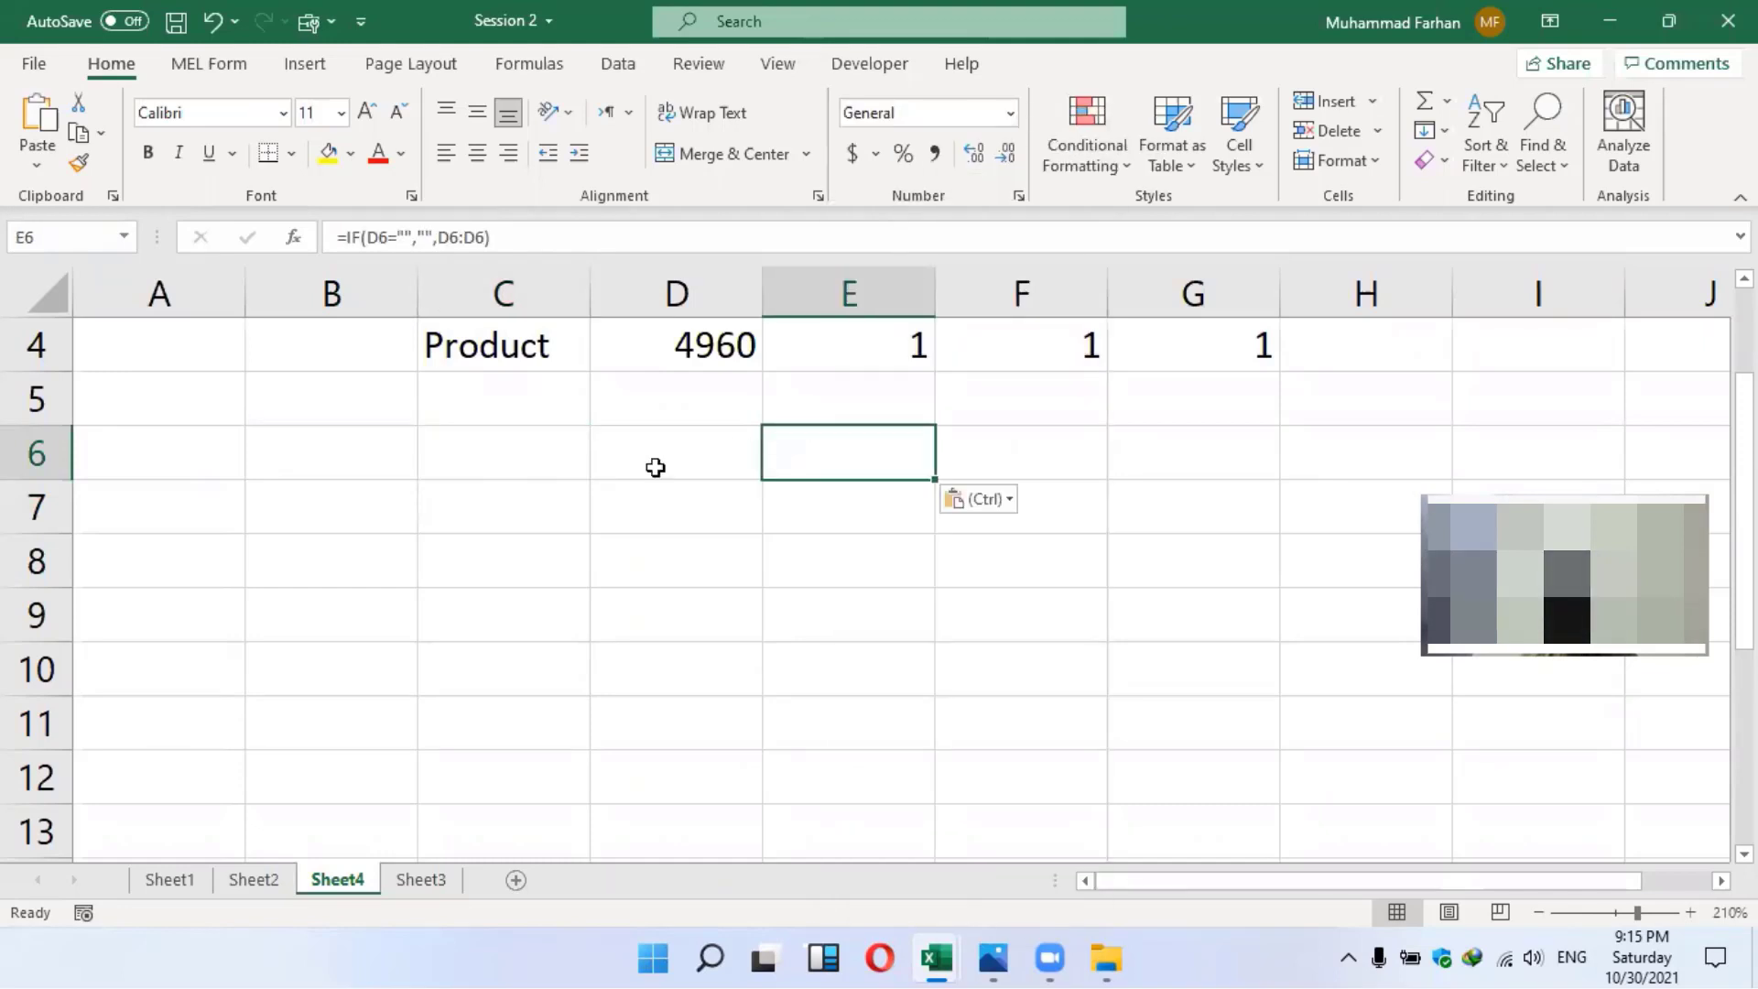
{"action": "key", "text": "Left"}
{"action": "key", "text": "Left"}
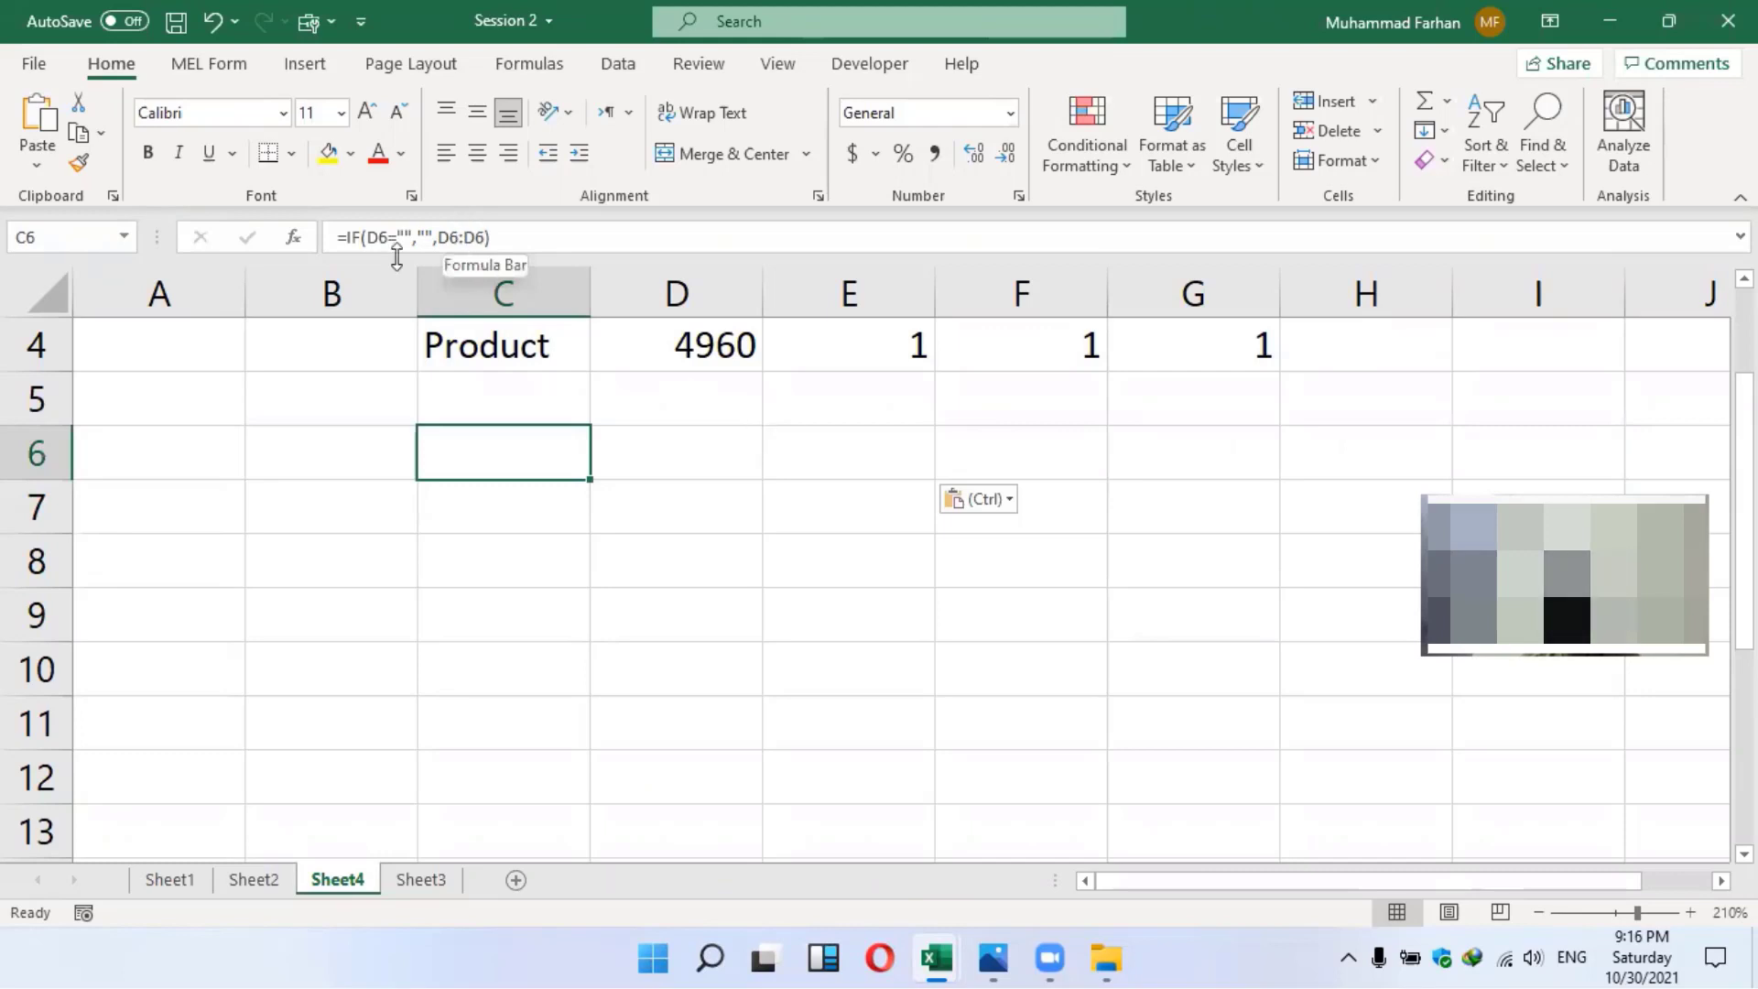
Make the range start absolute in E6's formula so that its false value reads $D$6:D6
{"action": "key", "text": "Right"}
{"action": "key", "text": "Right"}
{"action": "left_click", "coordinate": [462, 245]}
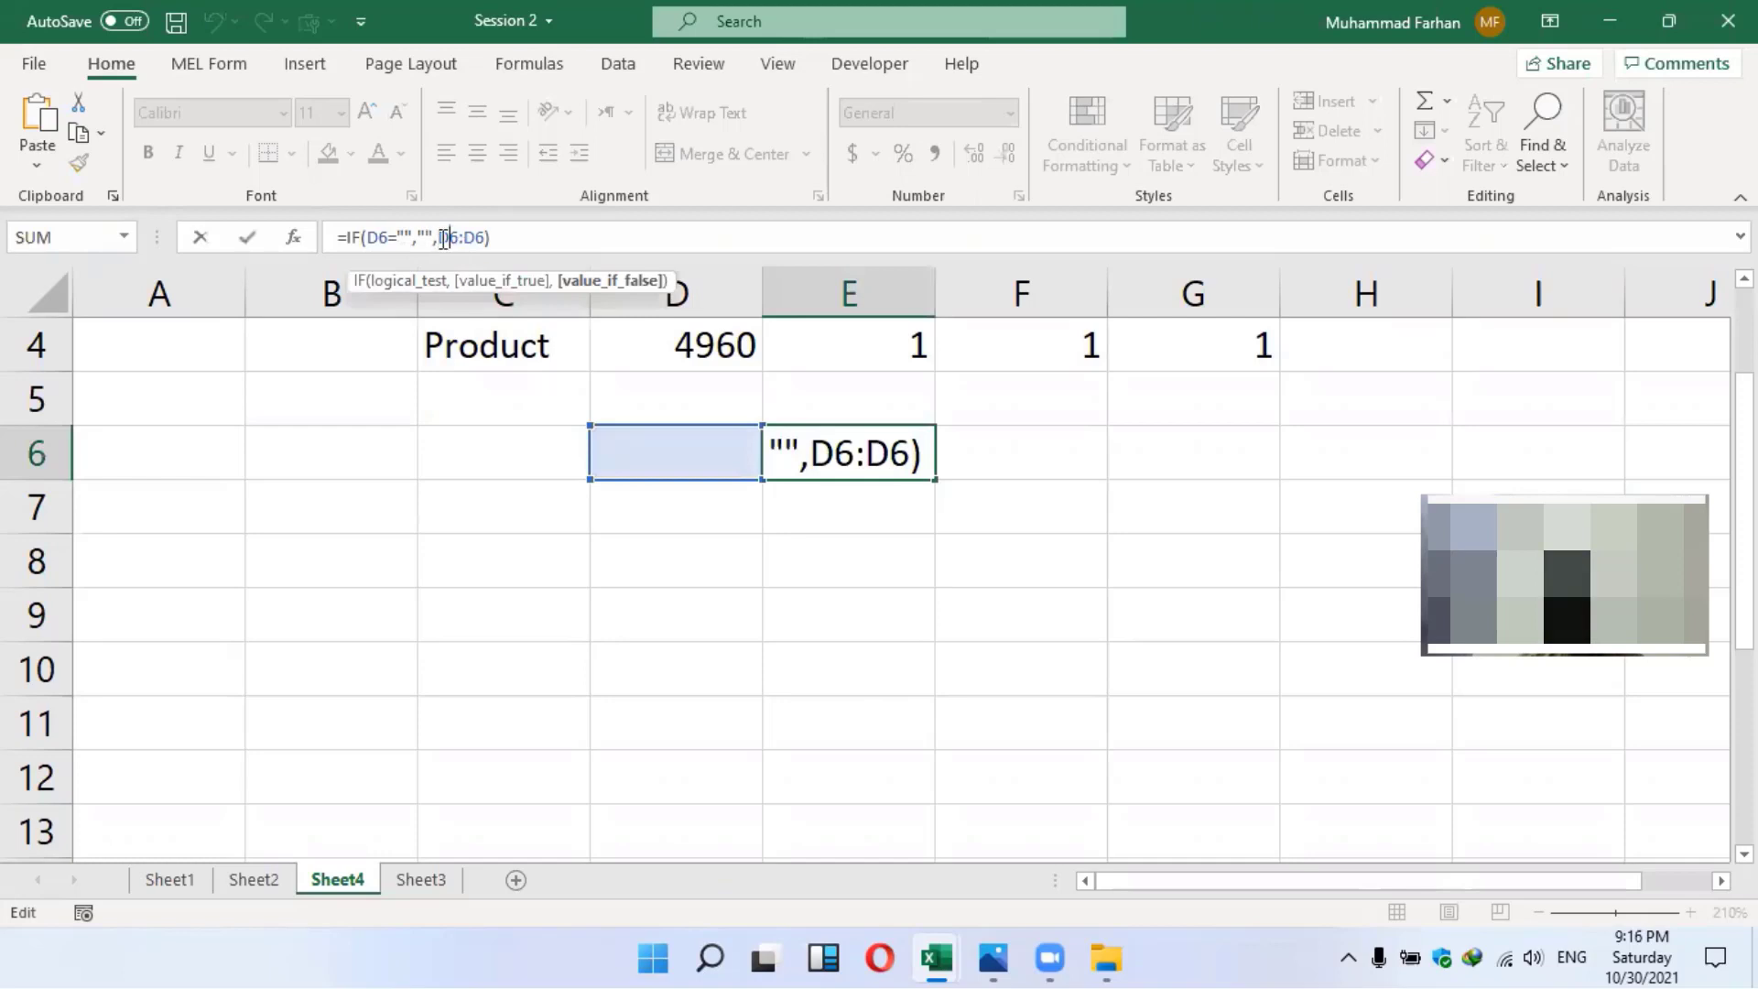
{"action": "type", "text": "$"}
{"action": "left_click", "coordinate": [441, 240]}
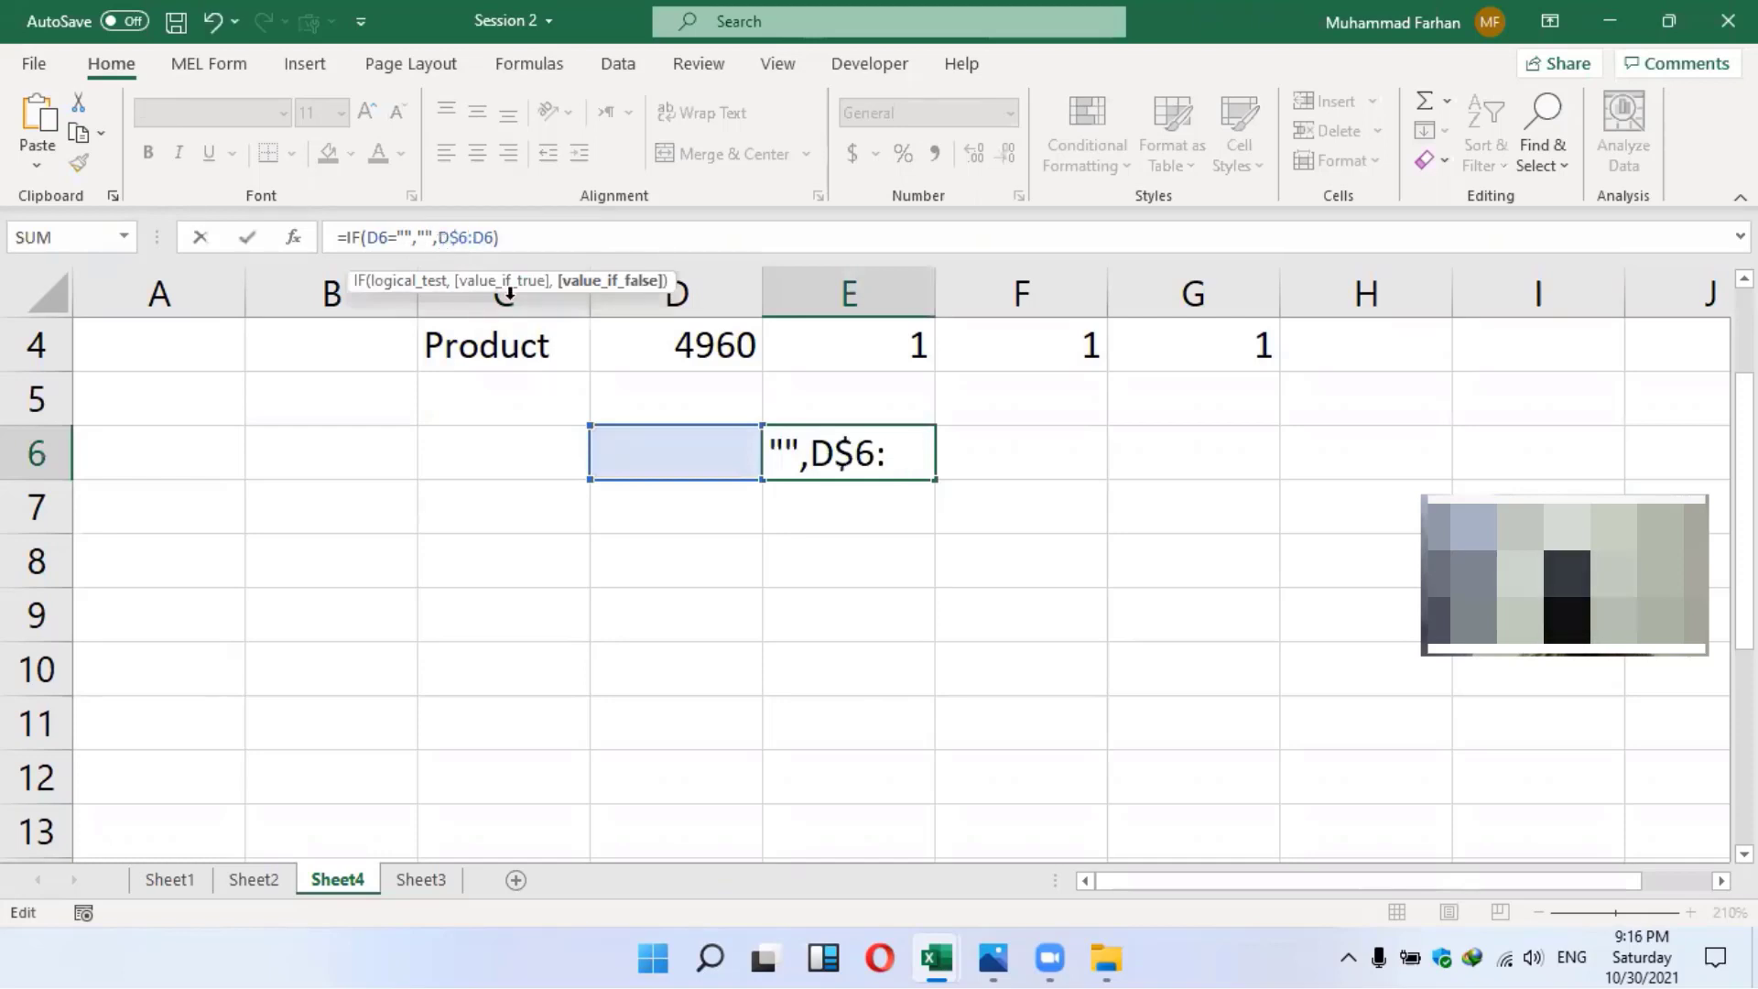
{"action": "type", "text": "$"}
{"action": "left_click", "coordinate": [555, 243]}
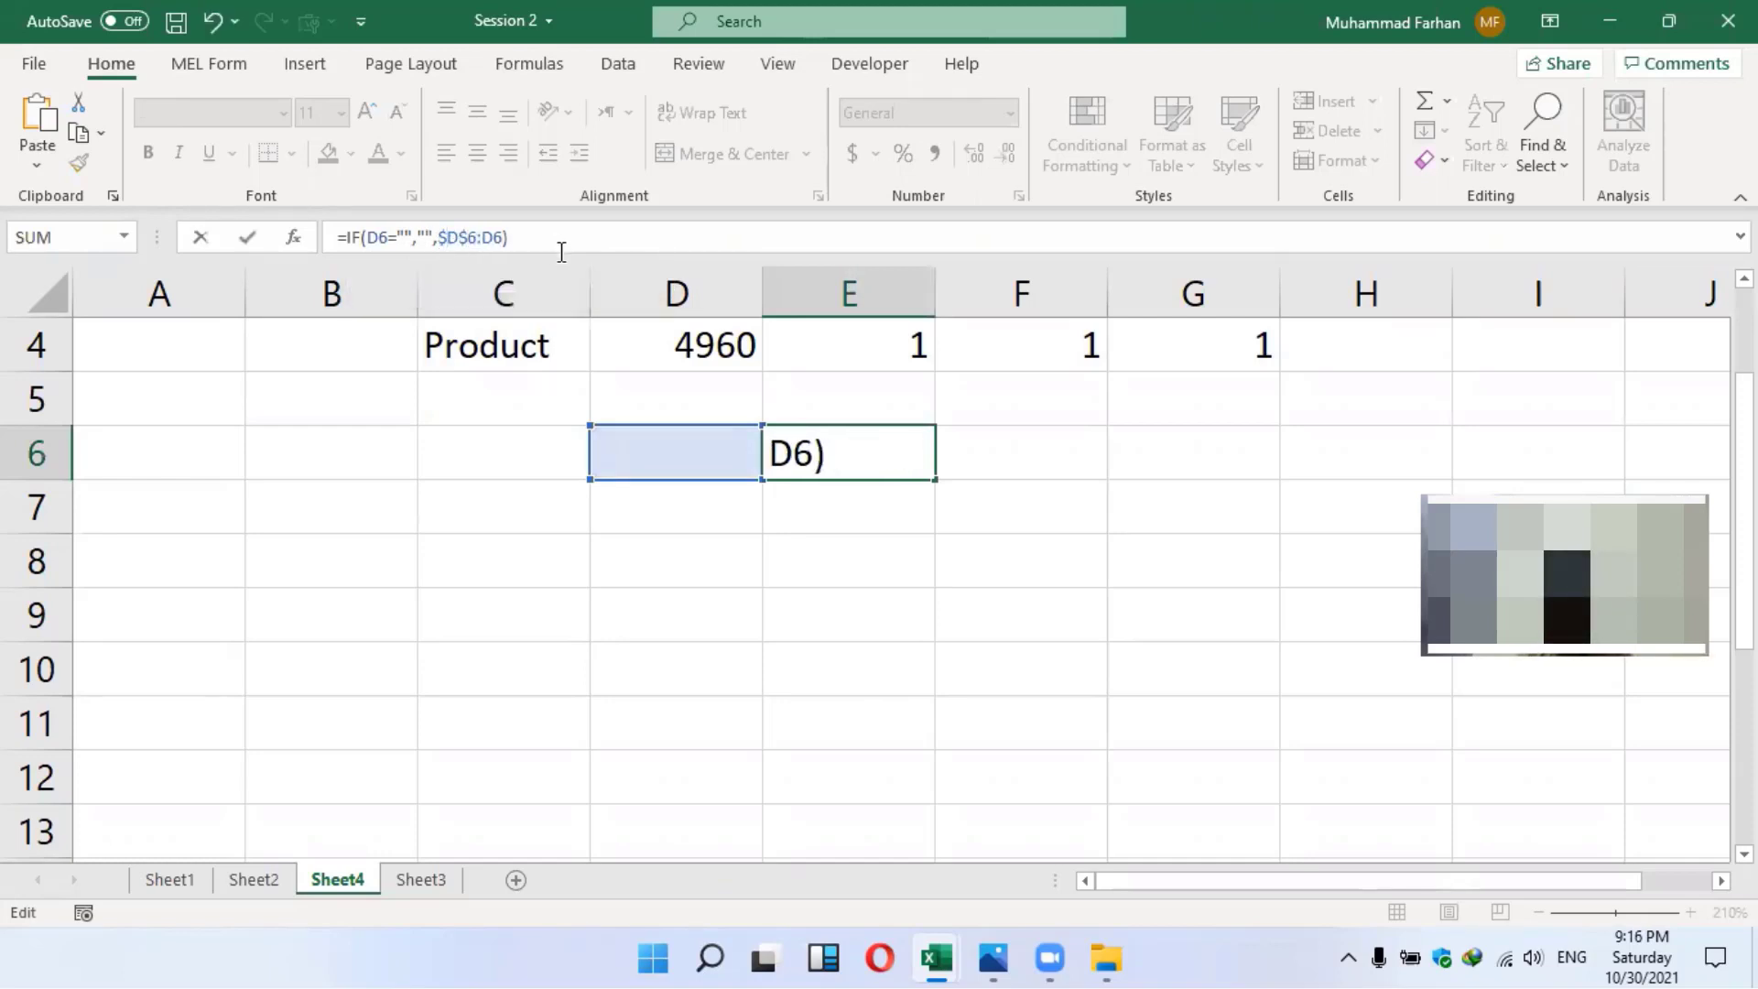
{"action": "left_click", "coordinate": [695, 447]}
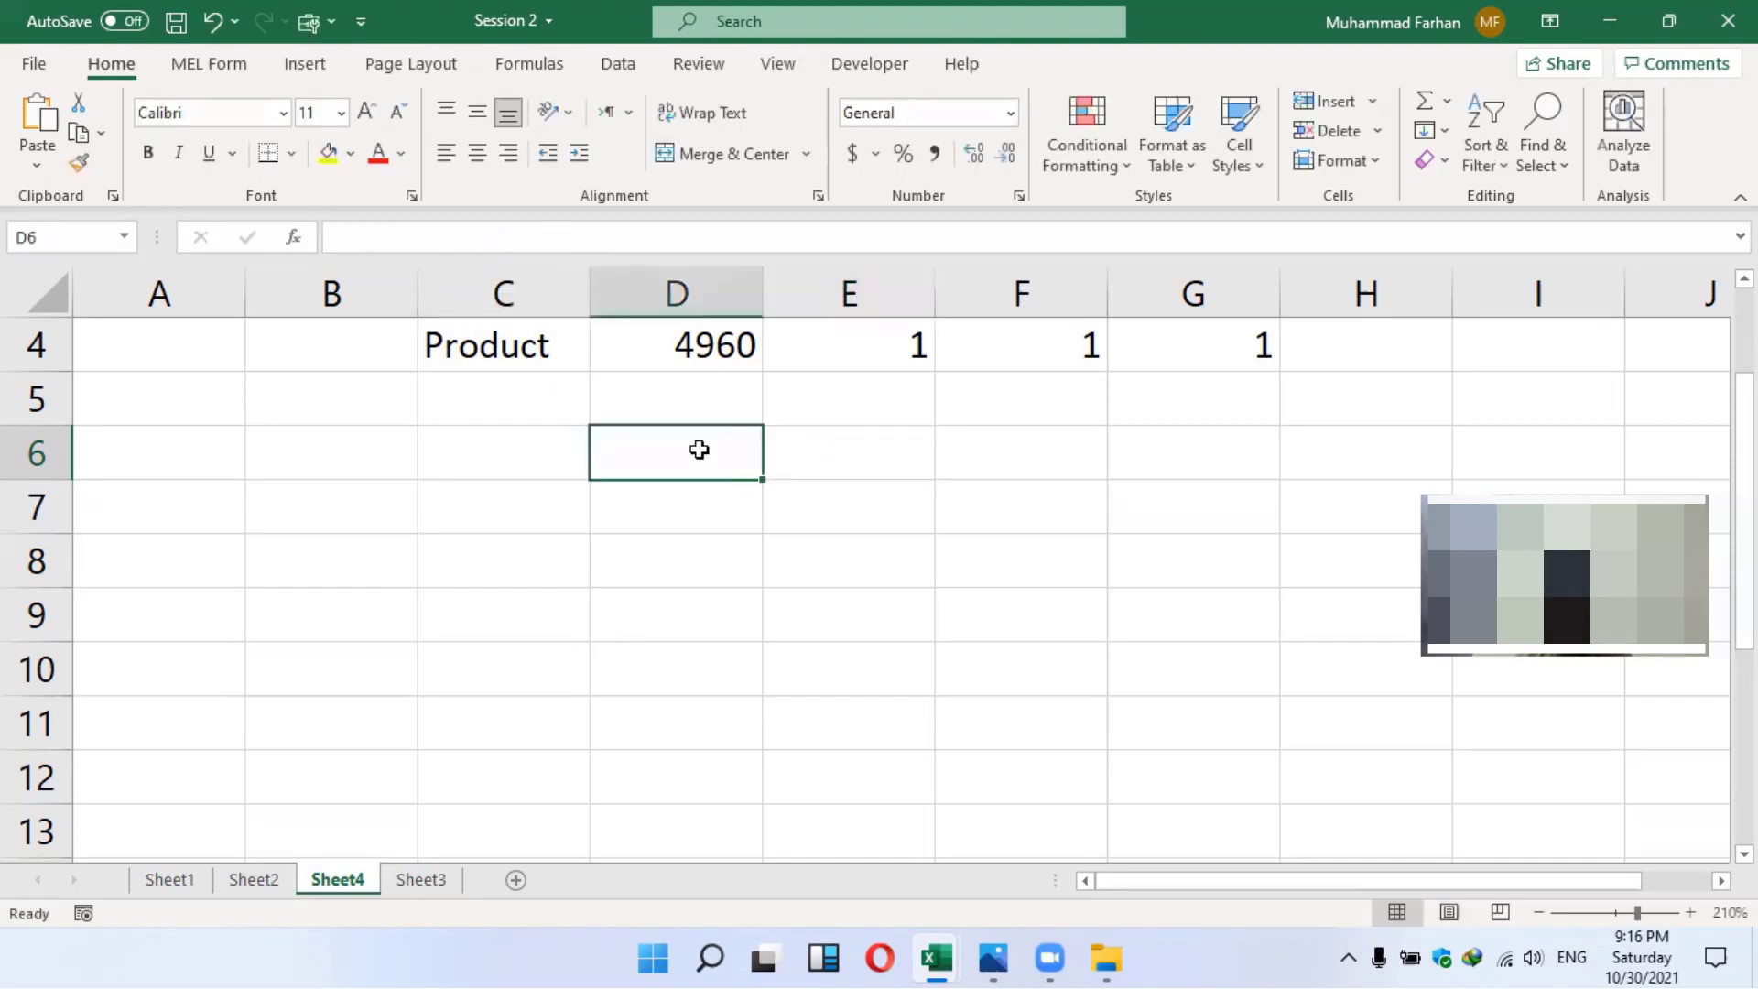
{"action": "key", "text": "Right"}
Wrap the D6:D6 range in C6's formula in COUNTA, giving =IF(D6="","",COUNTA(D6:D6))
{"action": "left_click", "coordinate": [503, 454]}
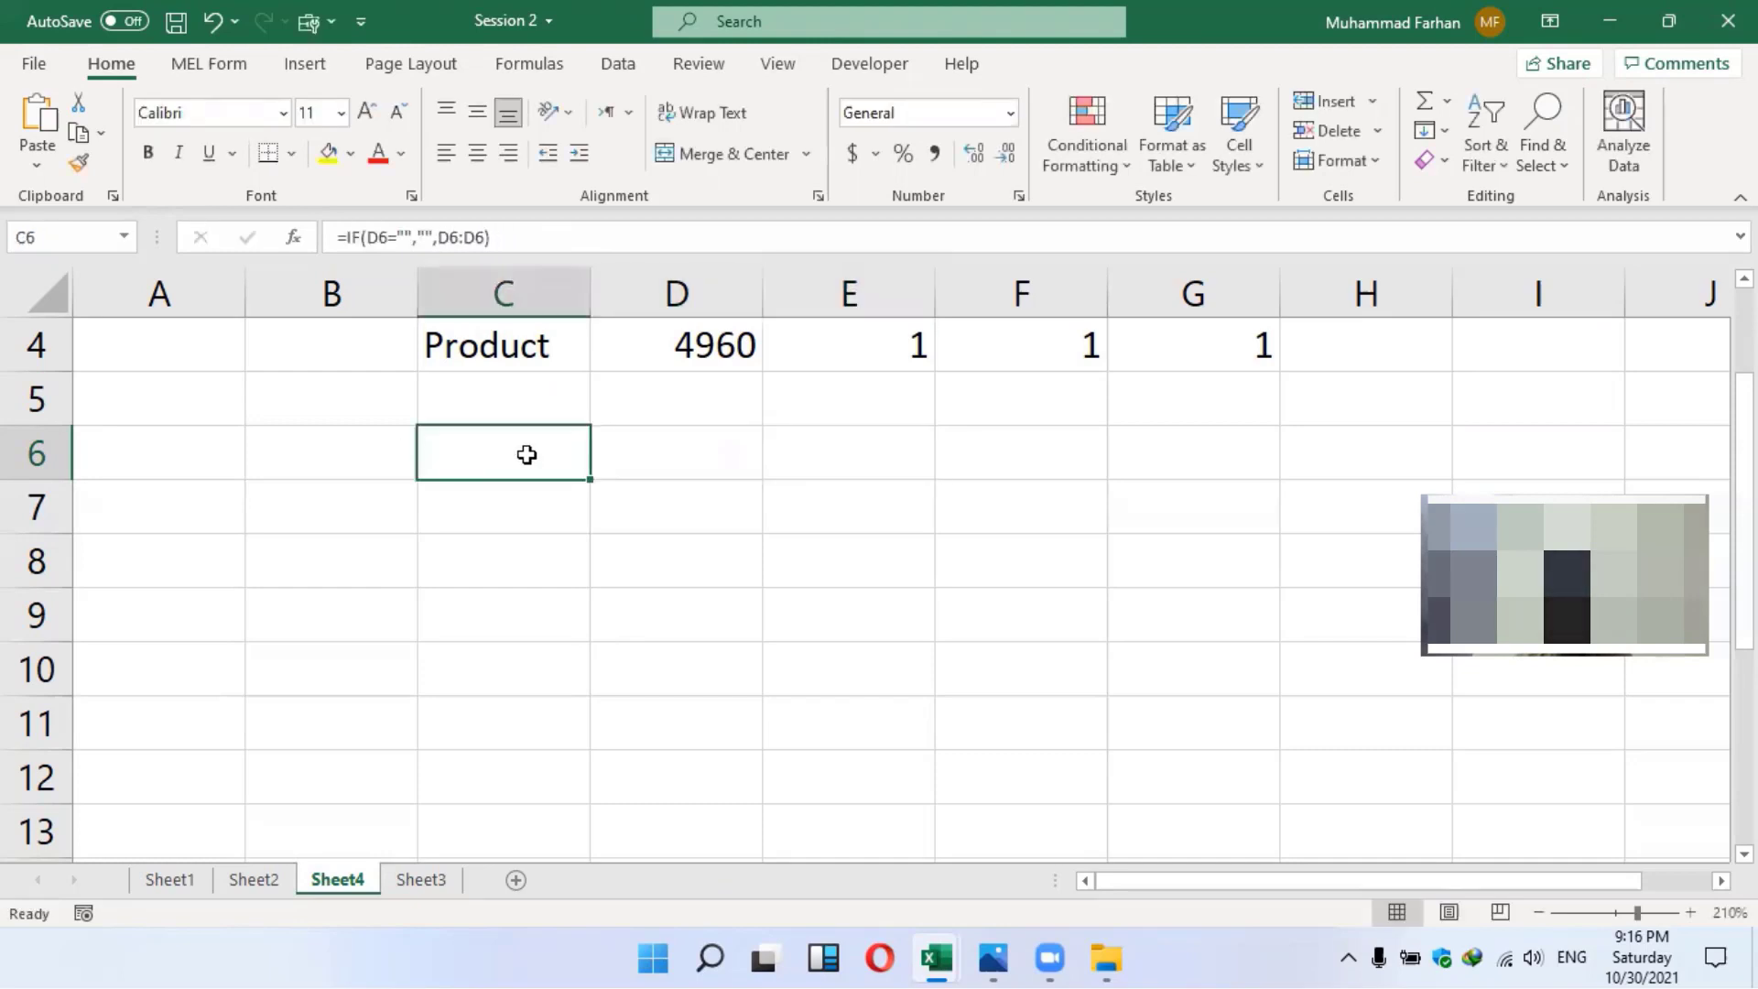
{"action": "left_click", "coordinate": [450, 235]}
{"action": "type", "text": "count"}
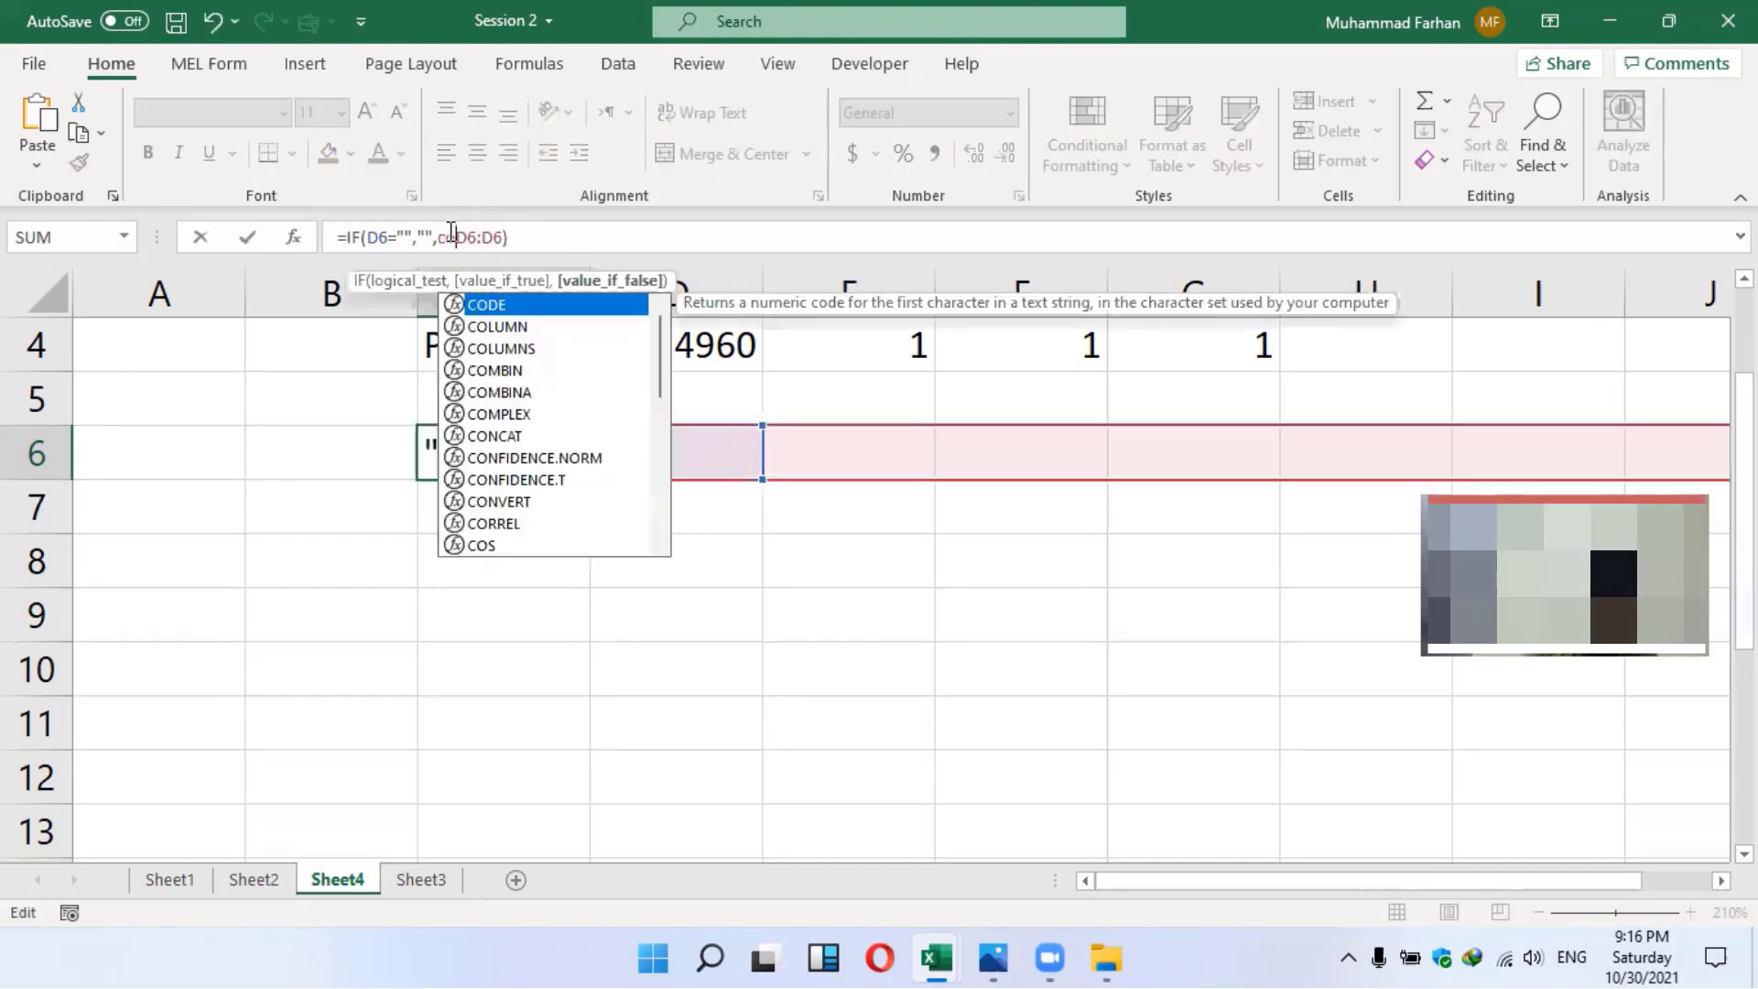
{"action": "type", "text": "a("}
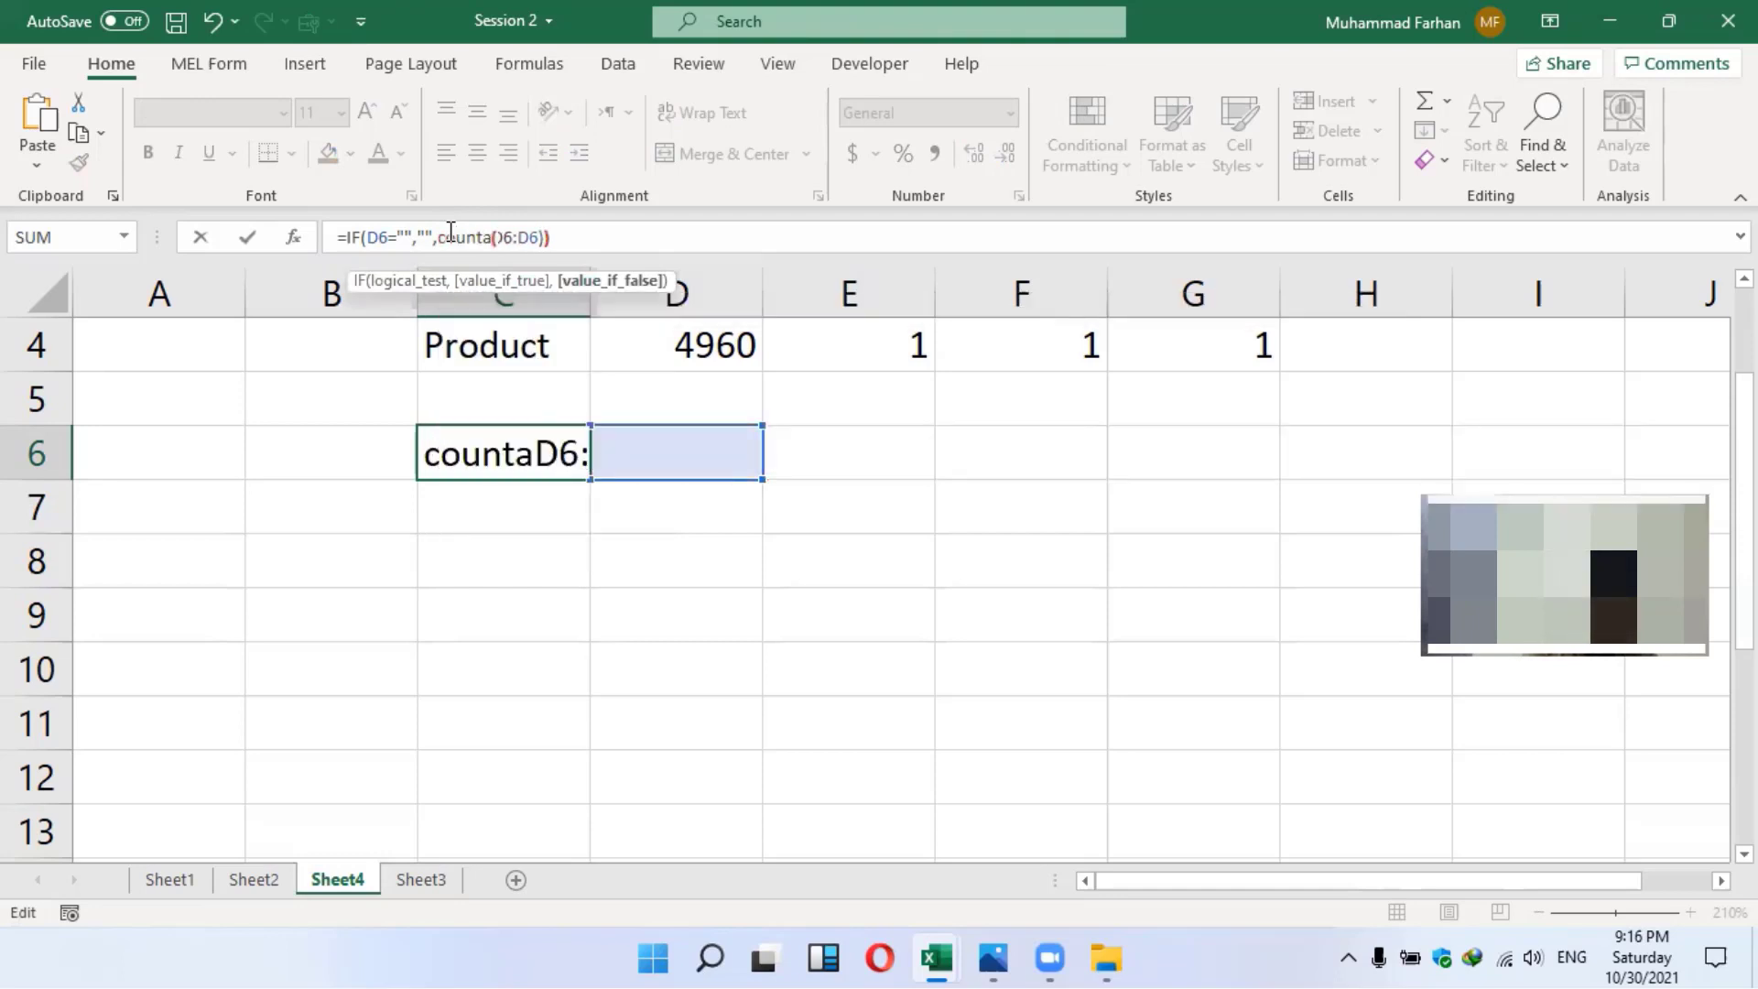
{"action": "left_click", "coordinate": [611, 237]}
{"action": "type", "text": ")"}
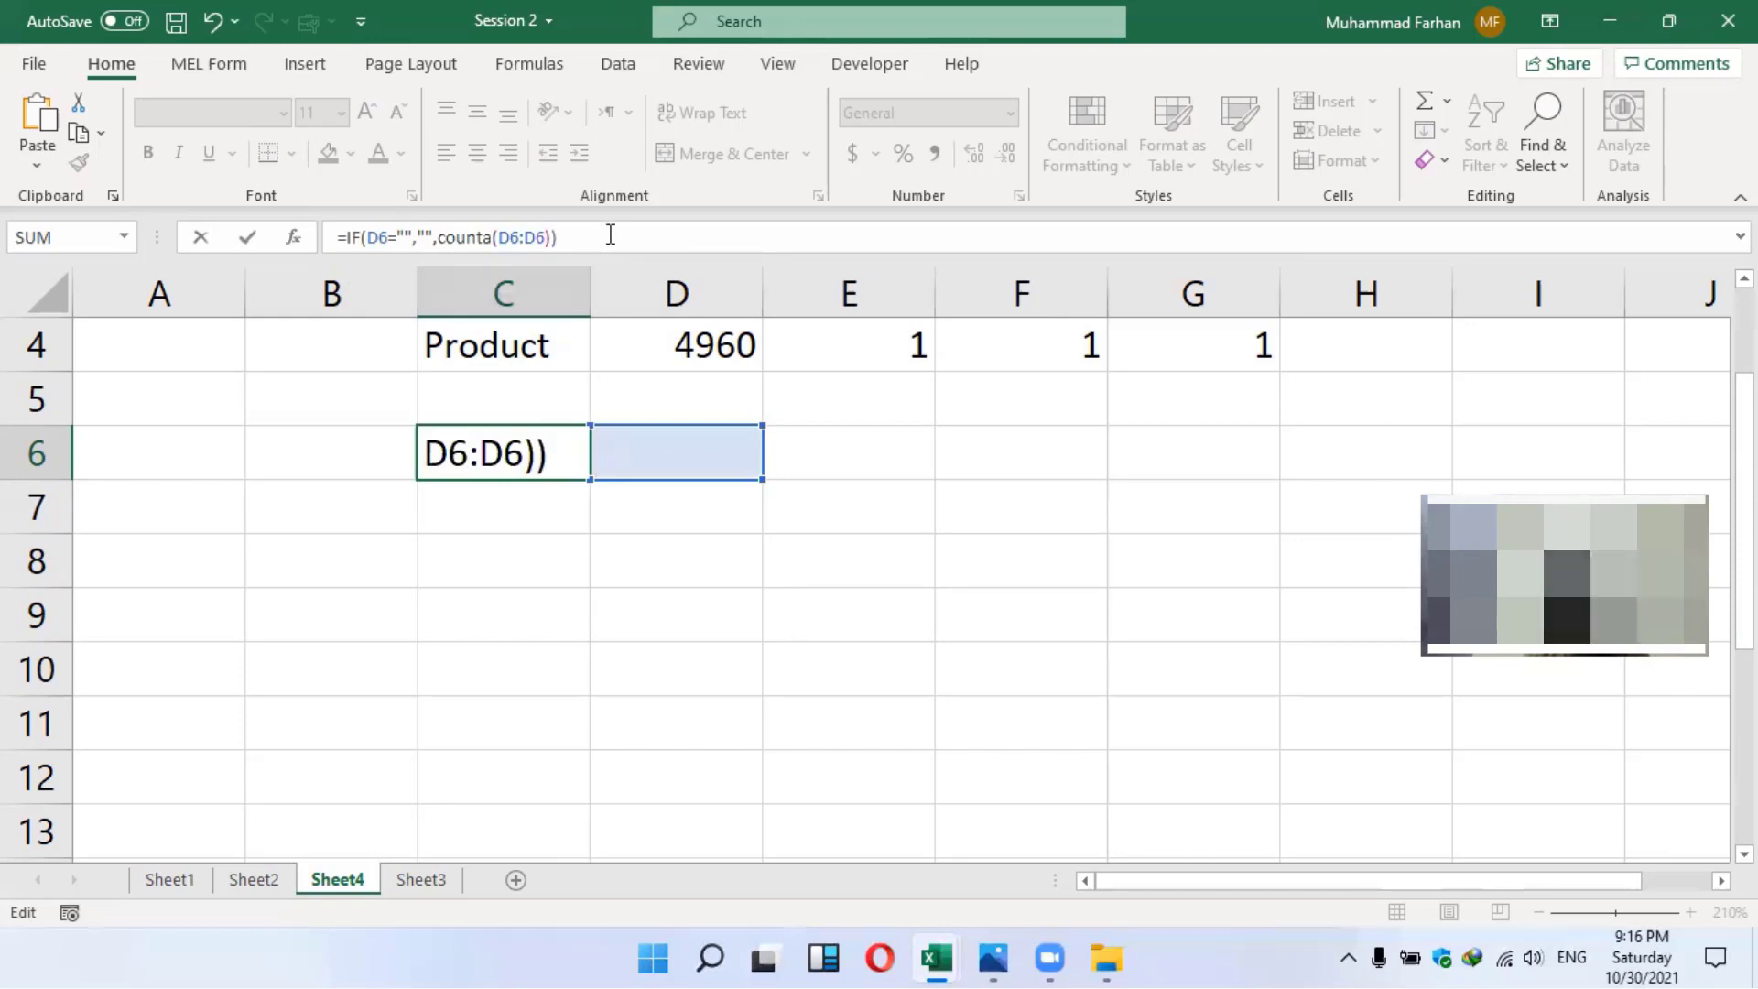
{"action": "key", "text": "Return"}
Wrap the $D$6:D6 range in E6's formula in COUNTA, giving =IF(D6="","",COUNTA($D$6:D6))
{"action": "key", "text": "Up"}
{"action": "key", "text": "Right"}
{"action": "key", "text": "Right"}
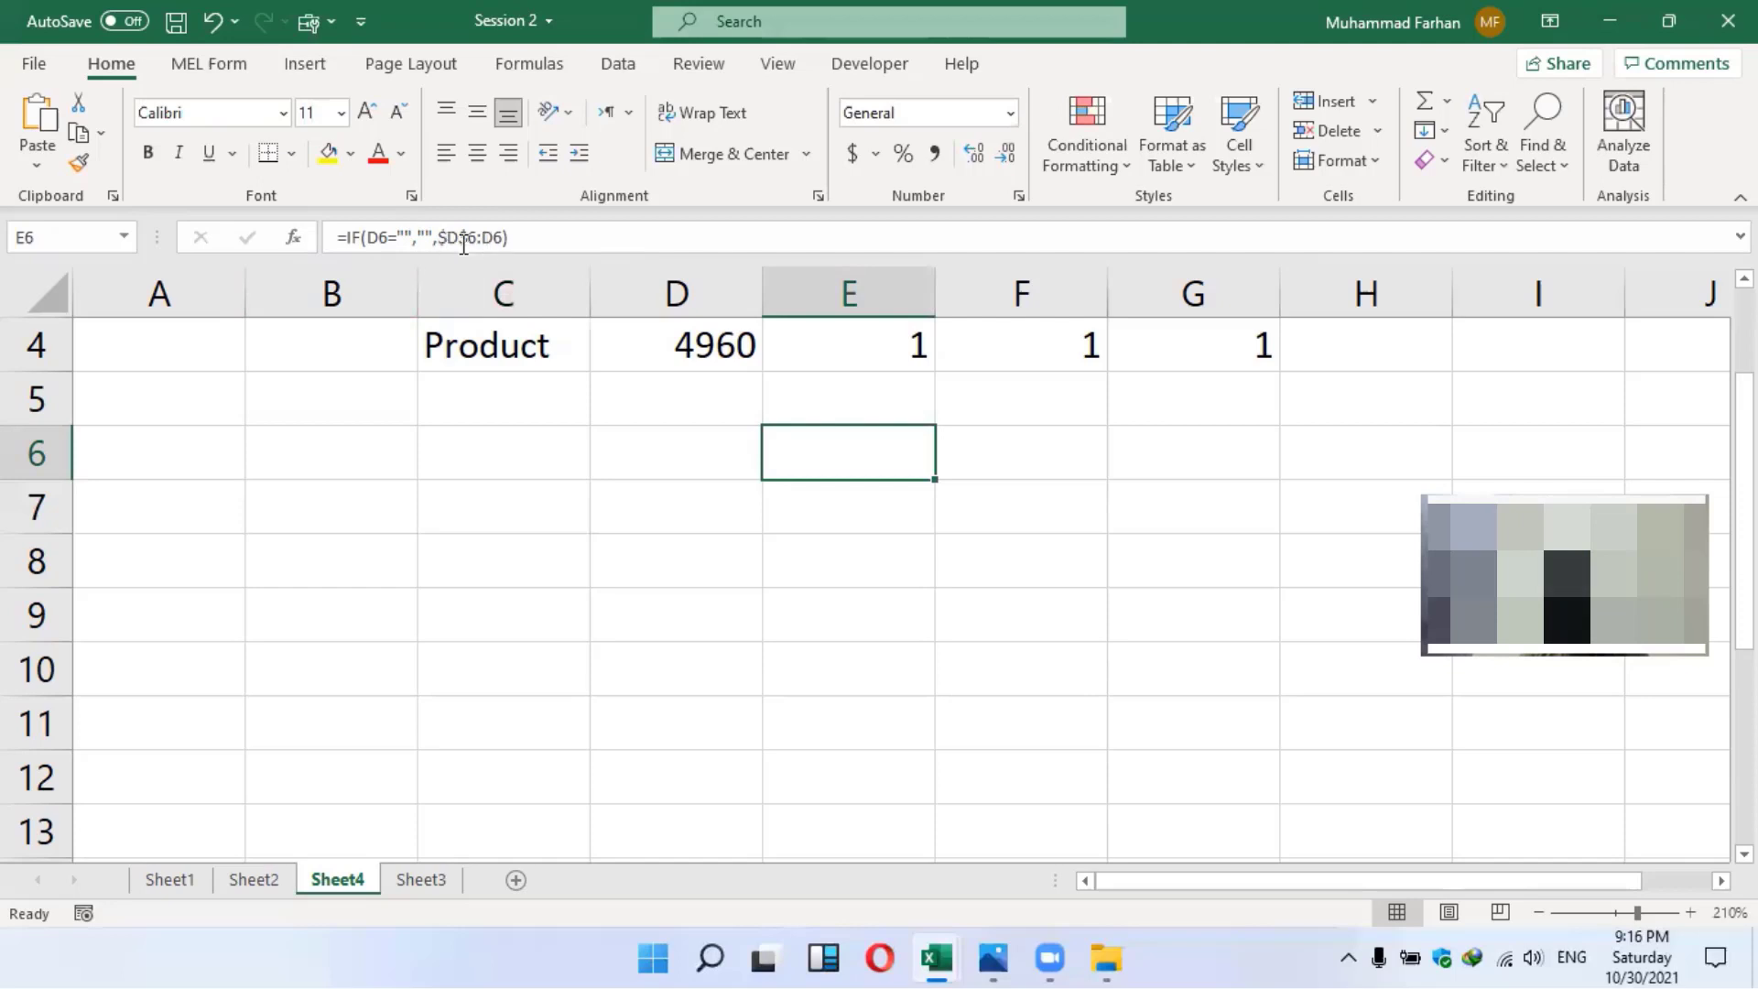
{"action": "left_click", "coordinate": [441, 238]}
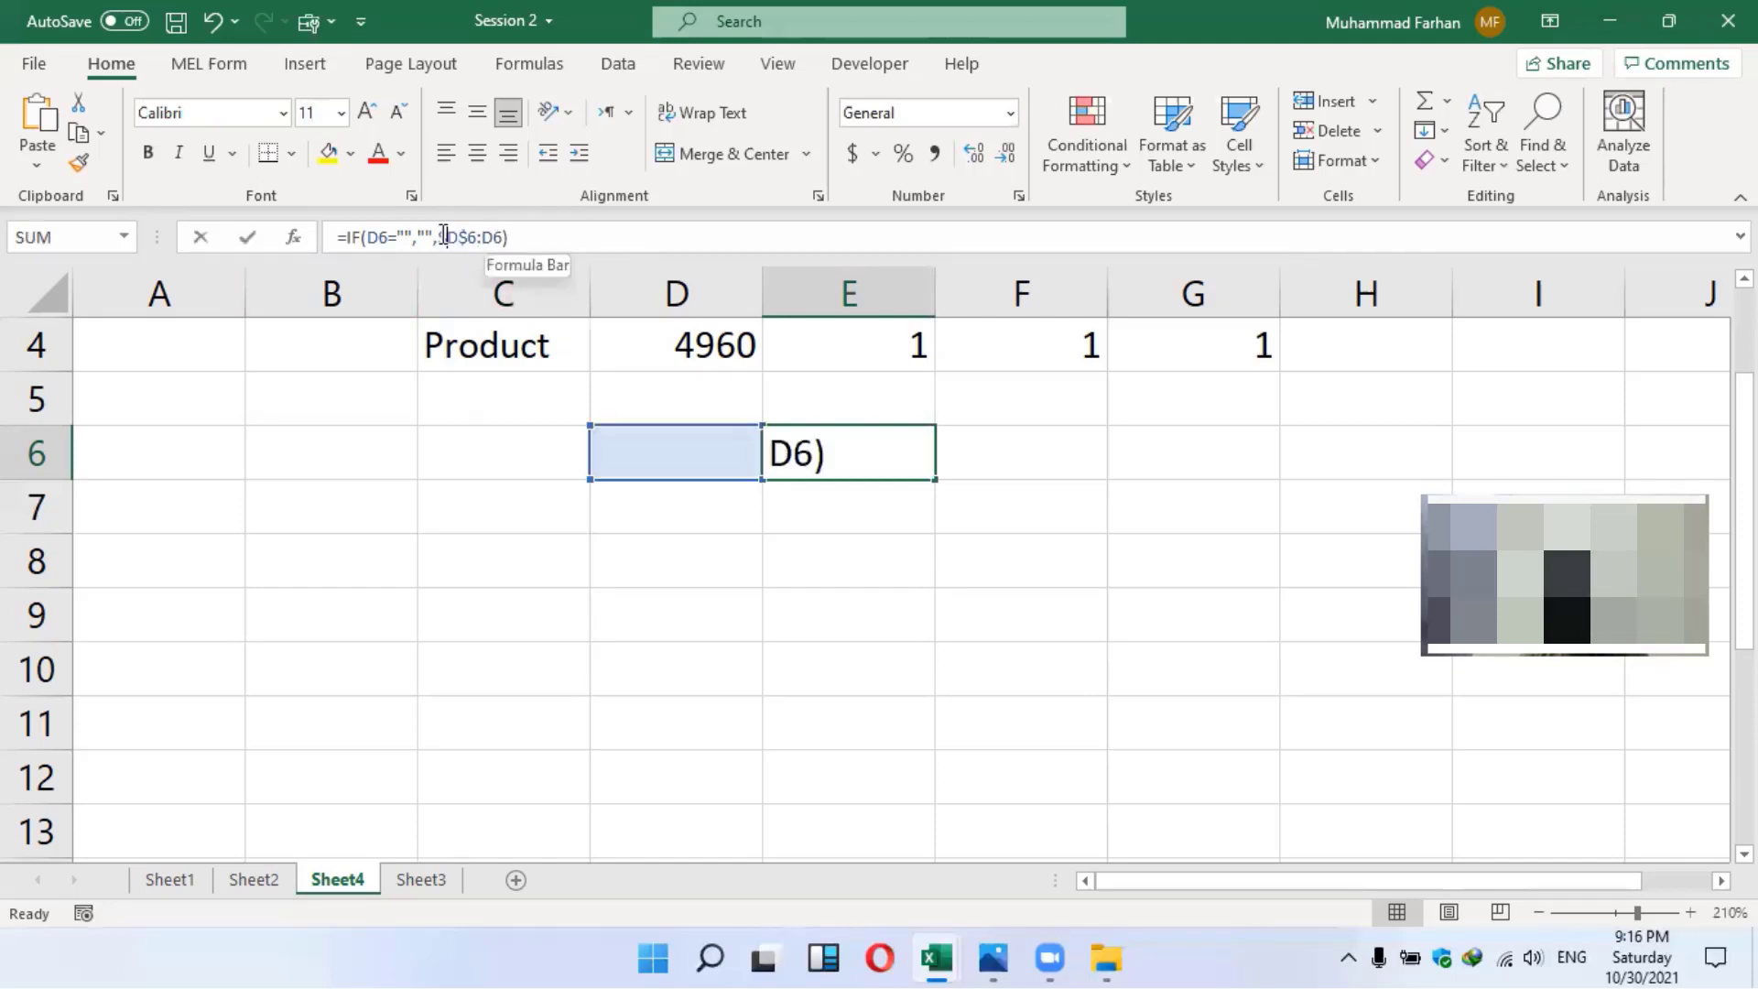
{"action": "type", "text": "counta"}
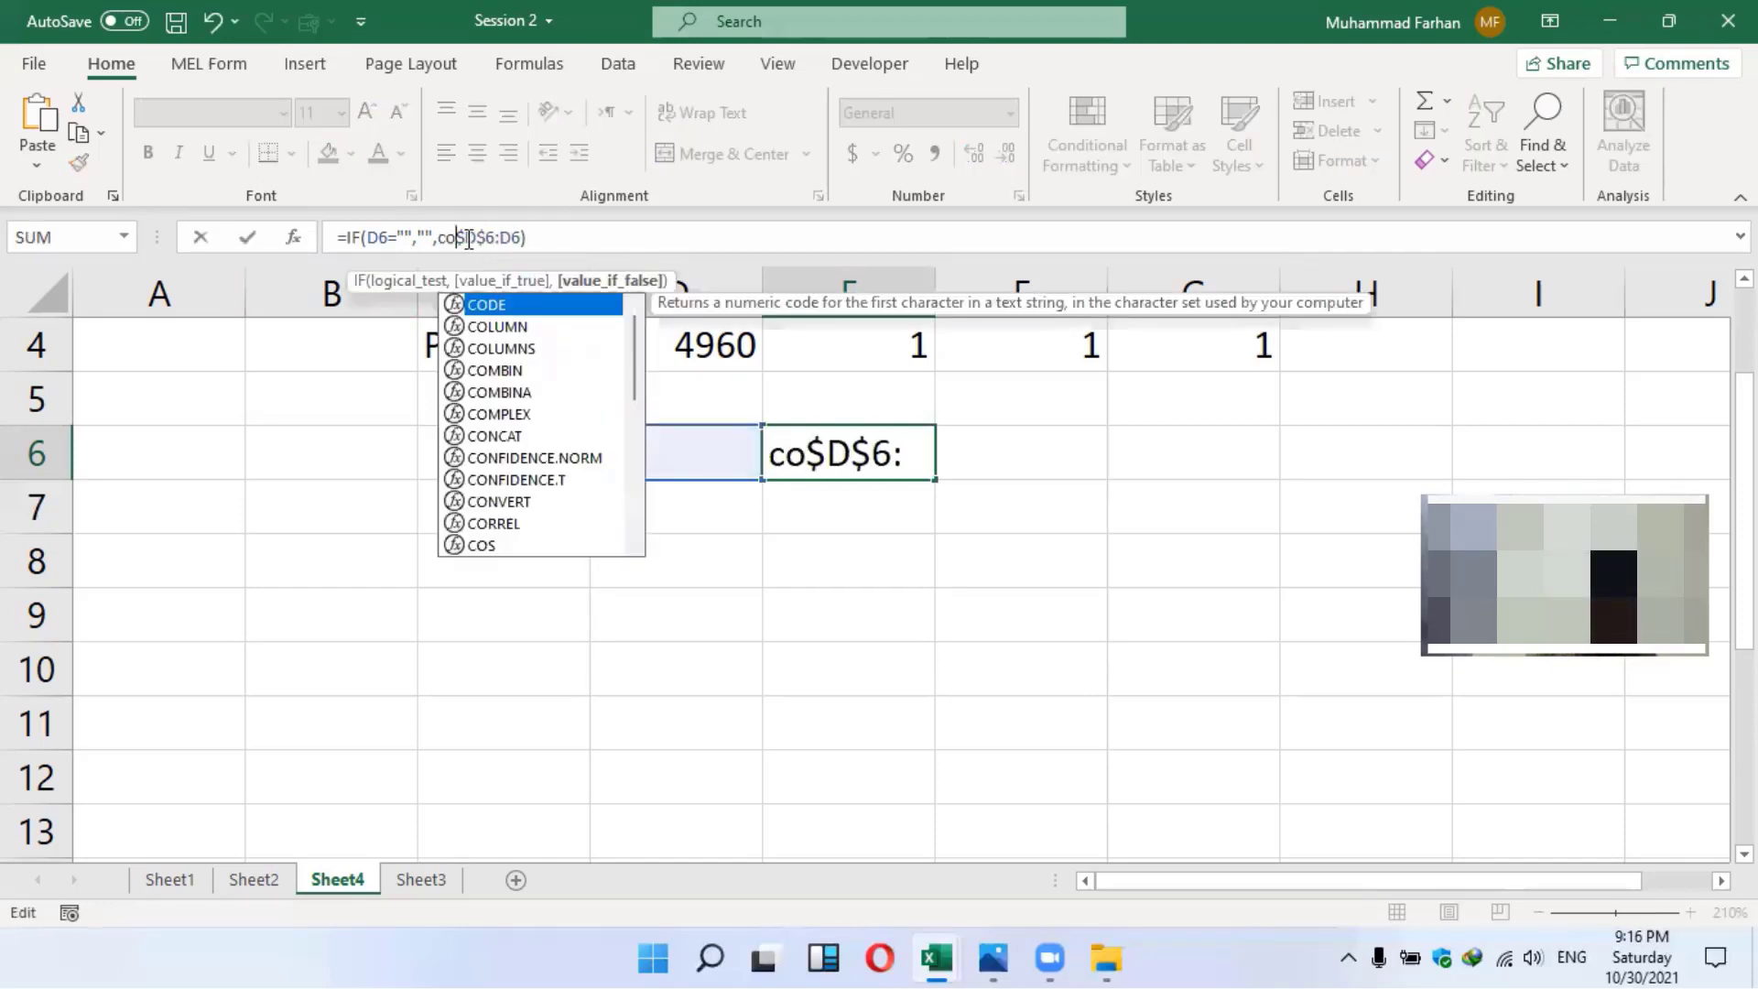
{"action": "type", "text": "("}
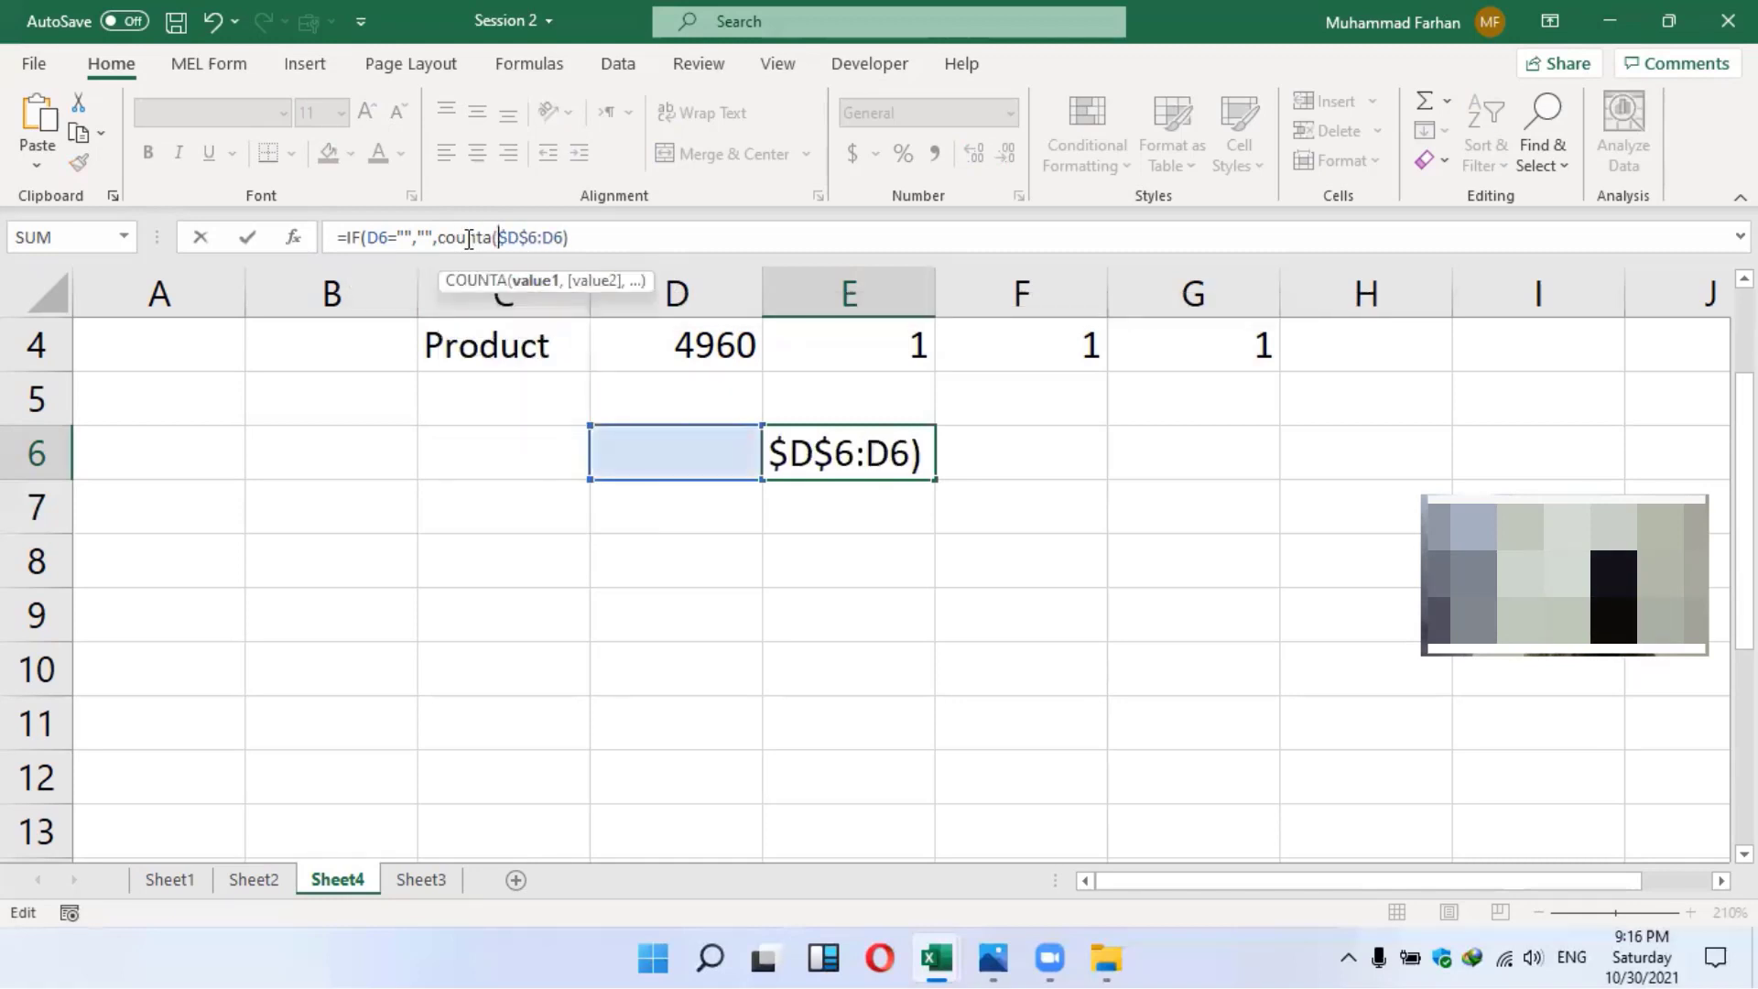
{"action": "key", "text": "End"}
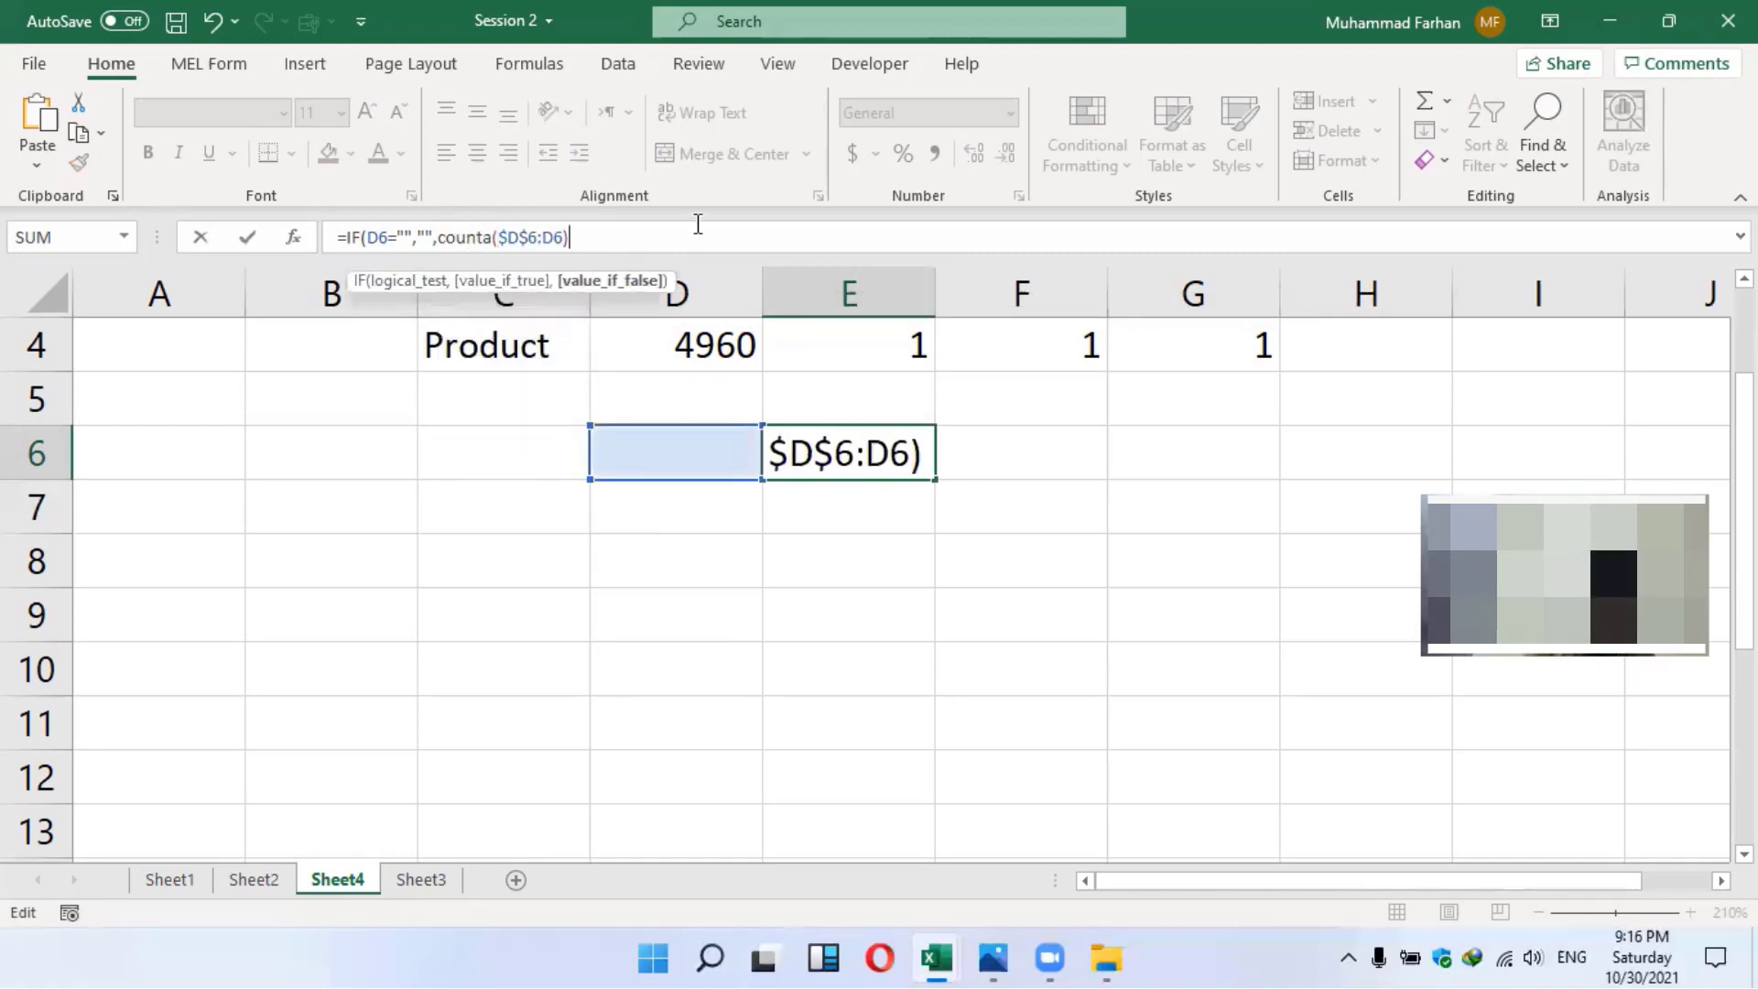
{"action": "type", "text": ")"}
{"action": "key", "text": "Return"}
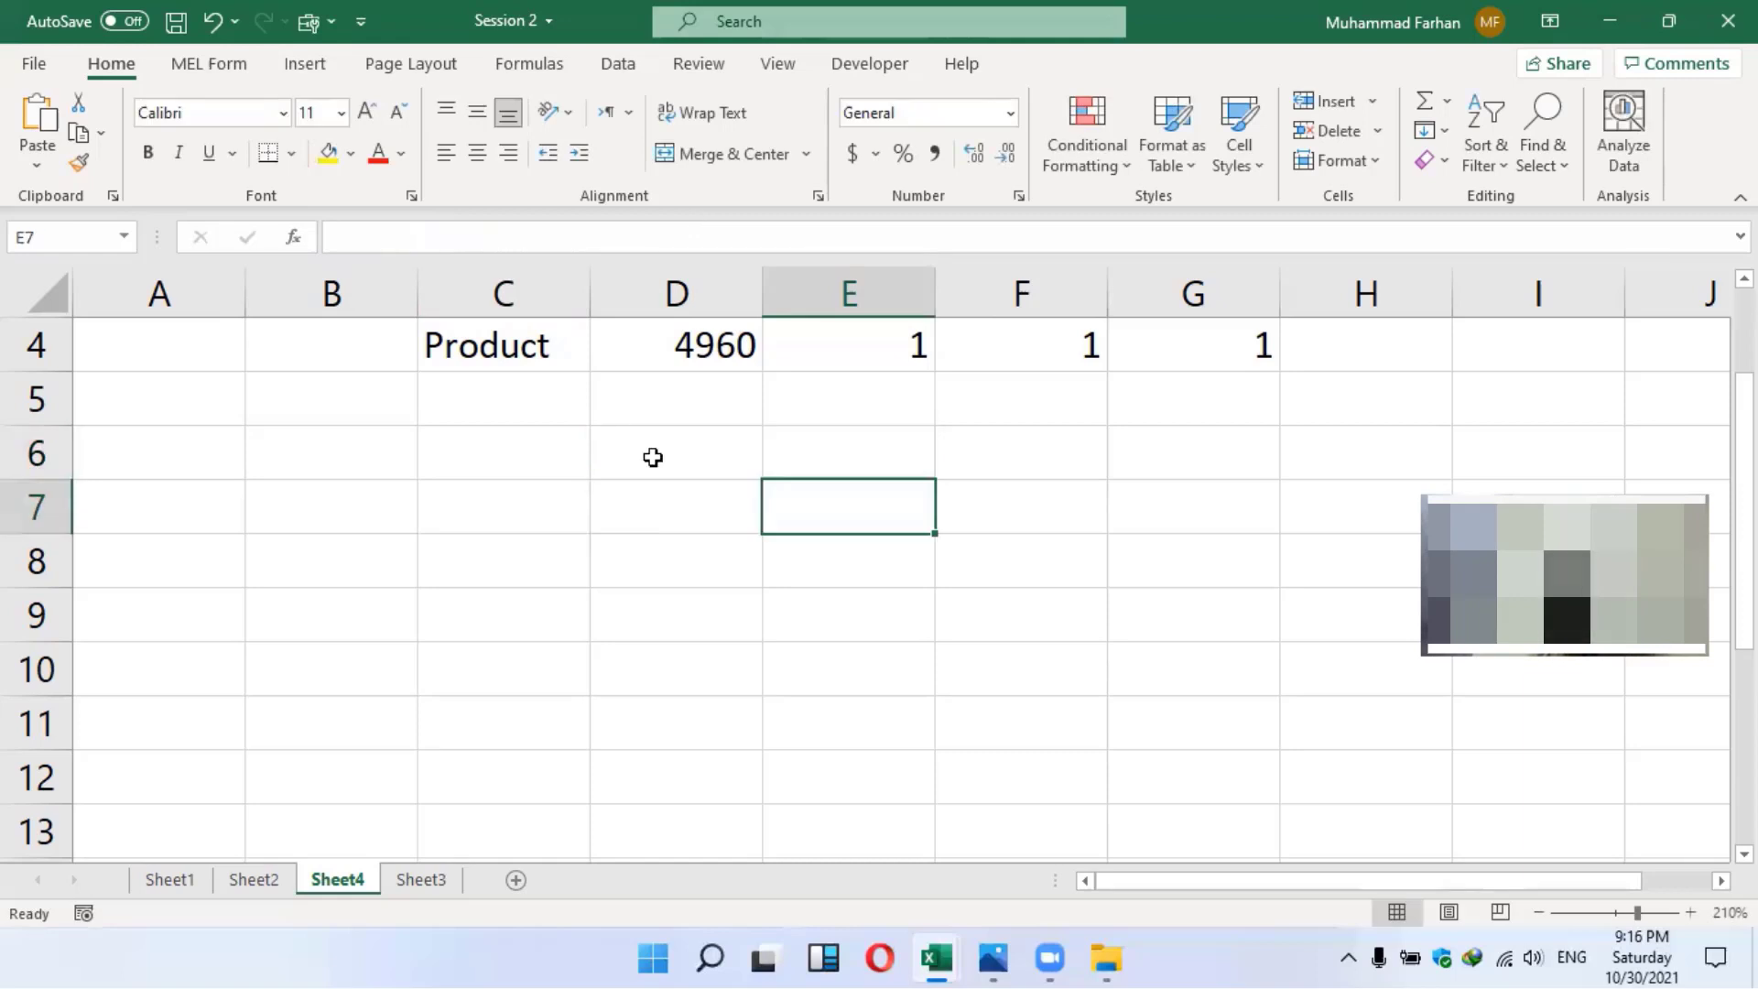
Enter a sample first name in cell D6 to test both serial-number formulas
{"action": "left_click", "coordinate": [652, 458]}
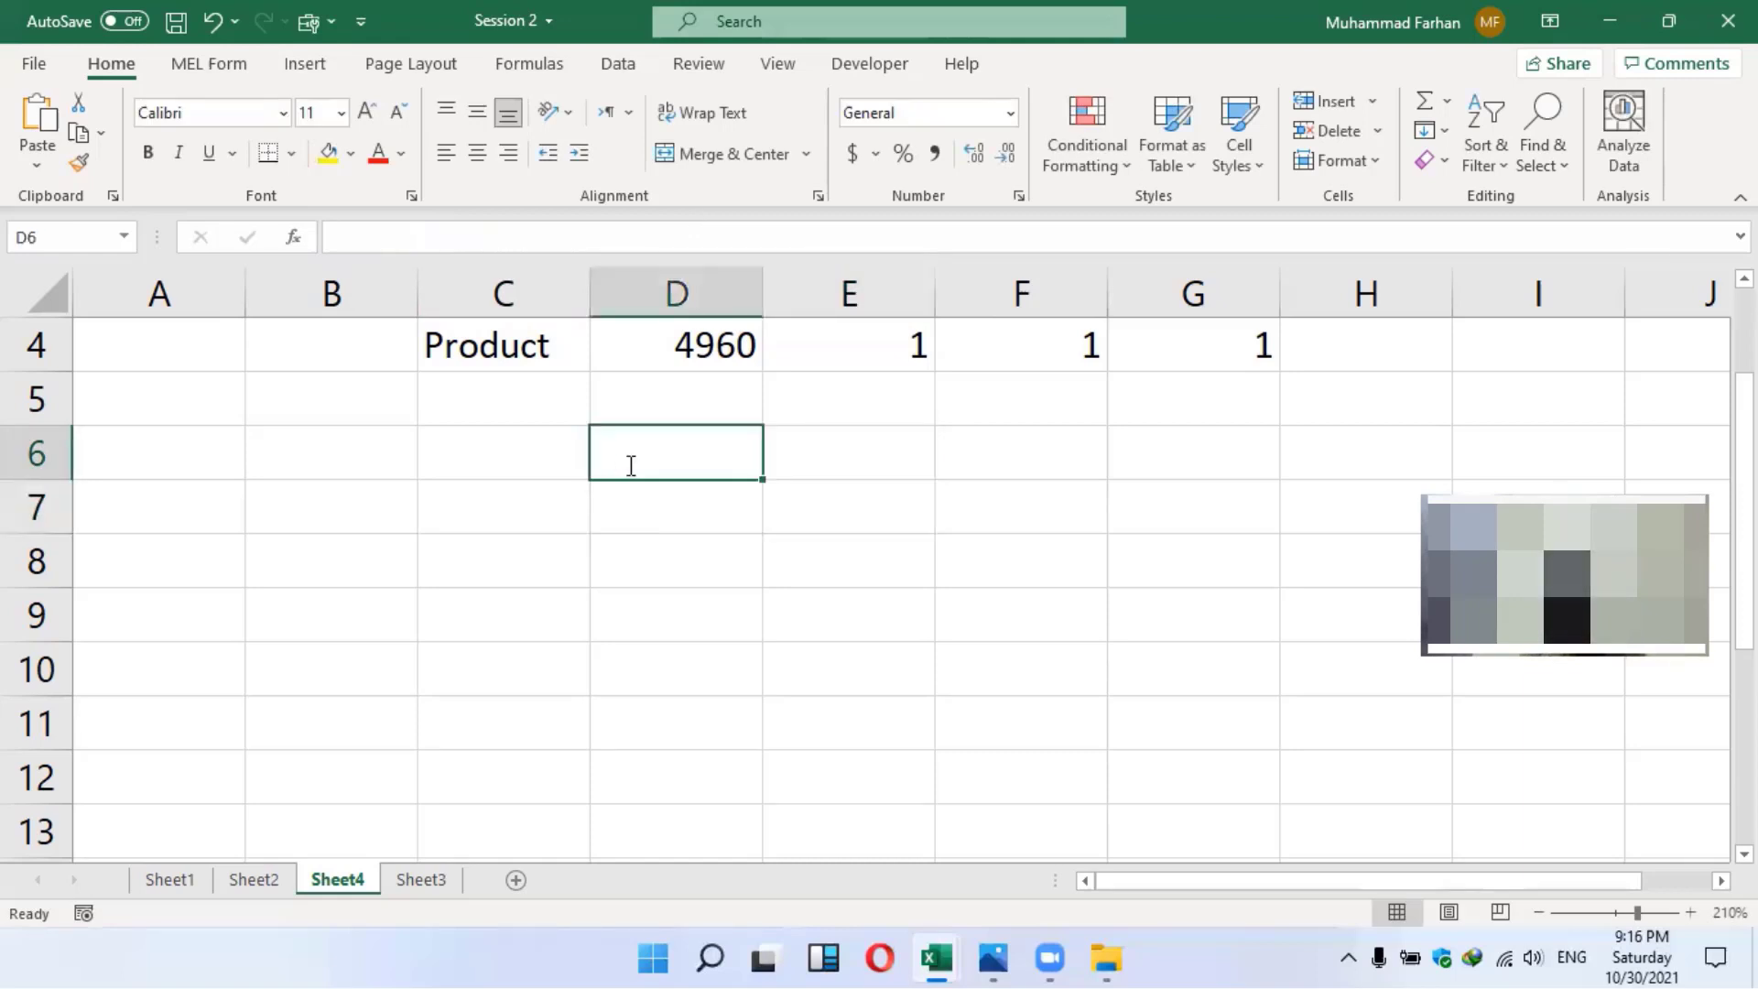
{"action": "type", "text": "ALI"}
{"action": "key", "text": "Return"}
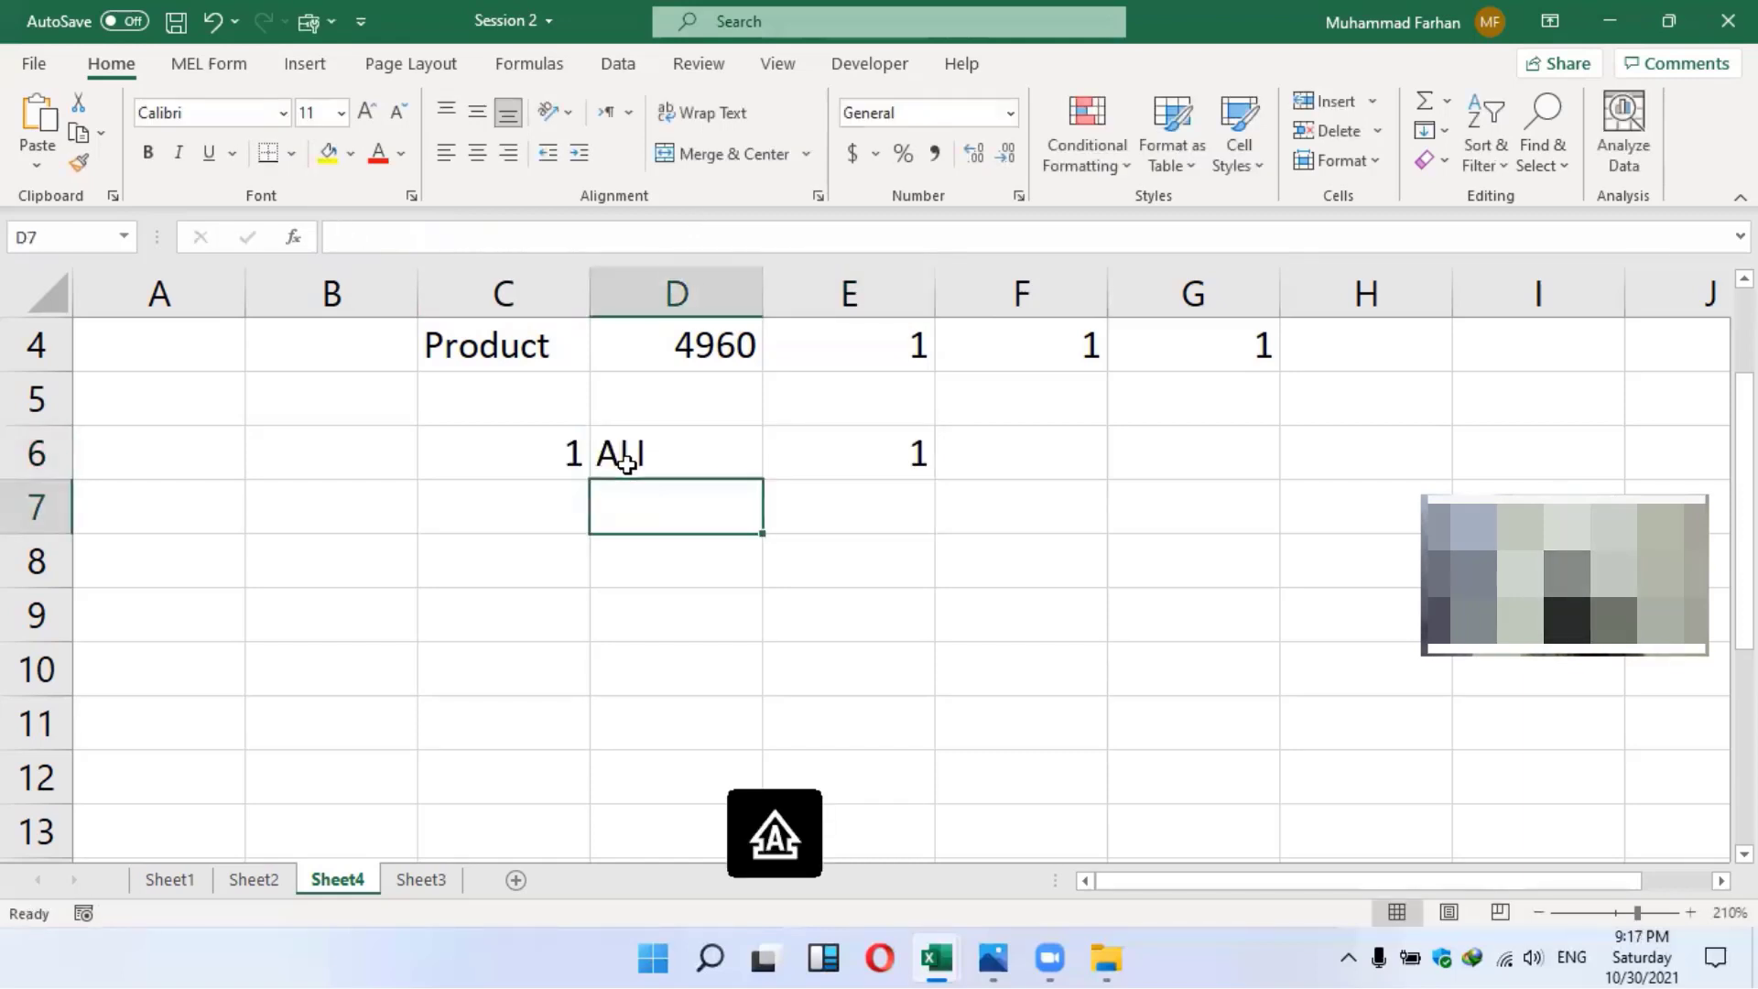
Fill the COUNTA serial-number formulas in C6 and E6 down to row 10
{"action": "left_click", "coordinate": [569, 461]}
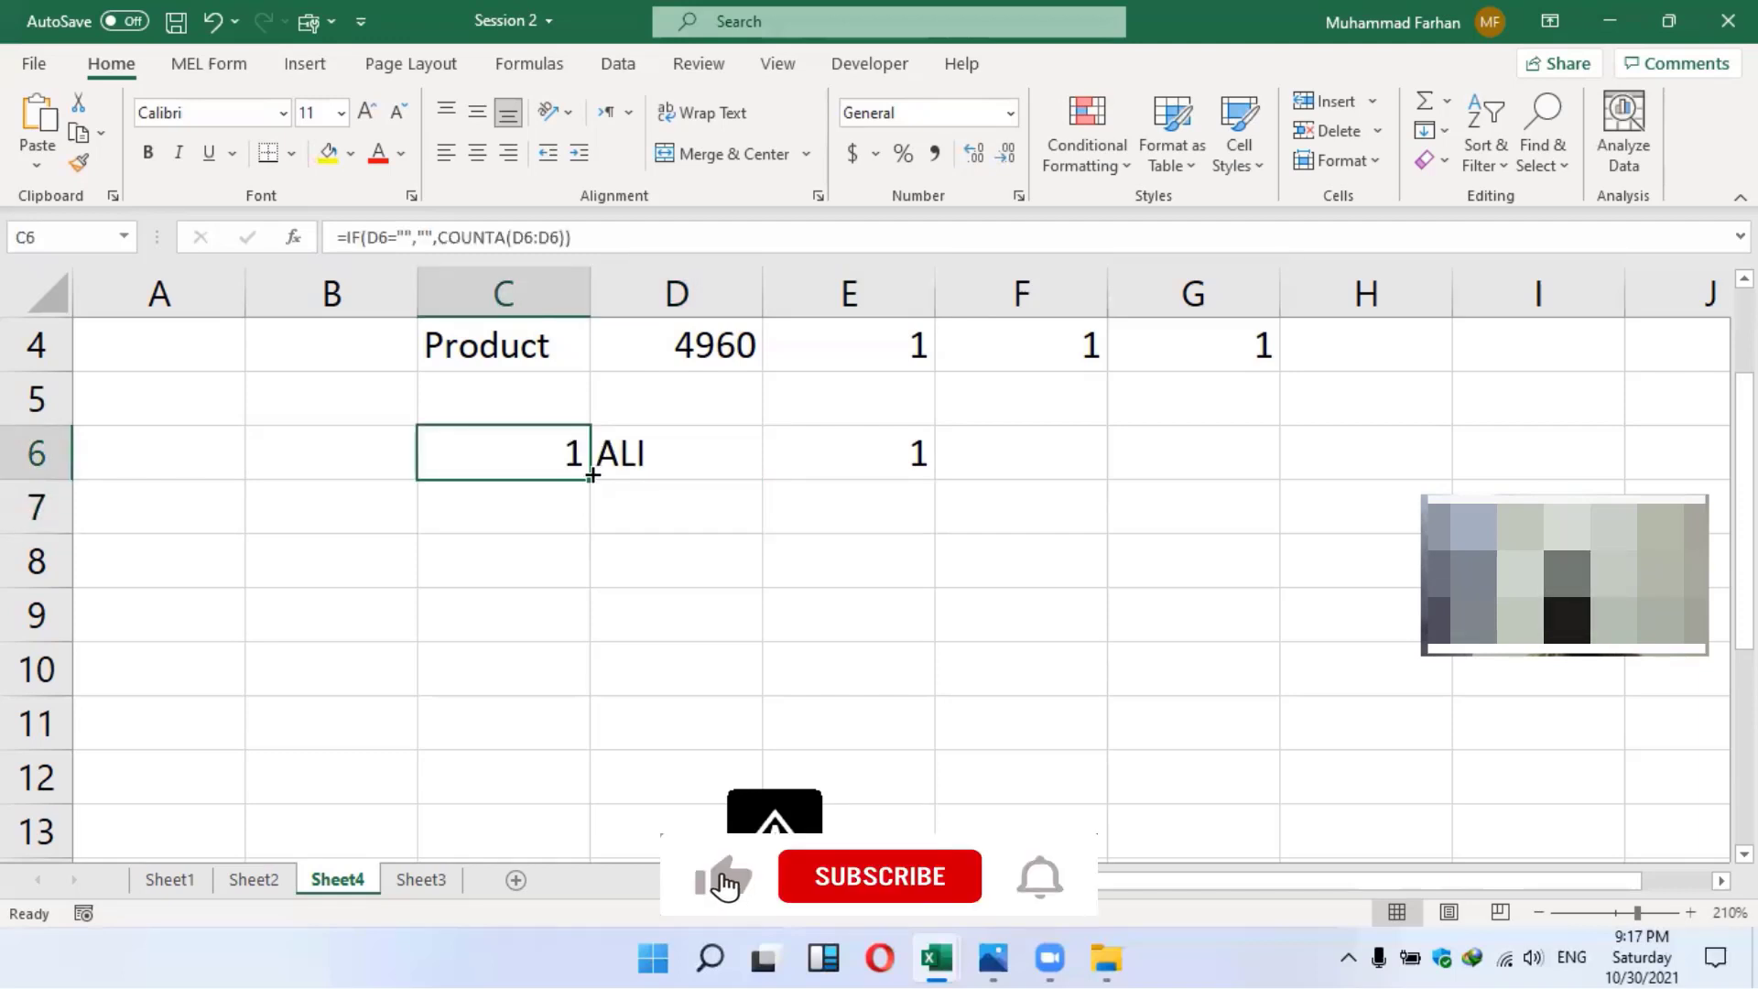
{"action": "left_click_drag", "start_coordinate": [590, 479], "coordinate": [617, 669]}
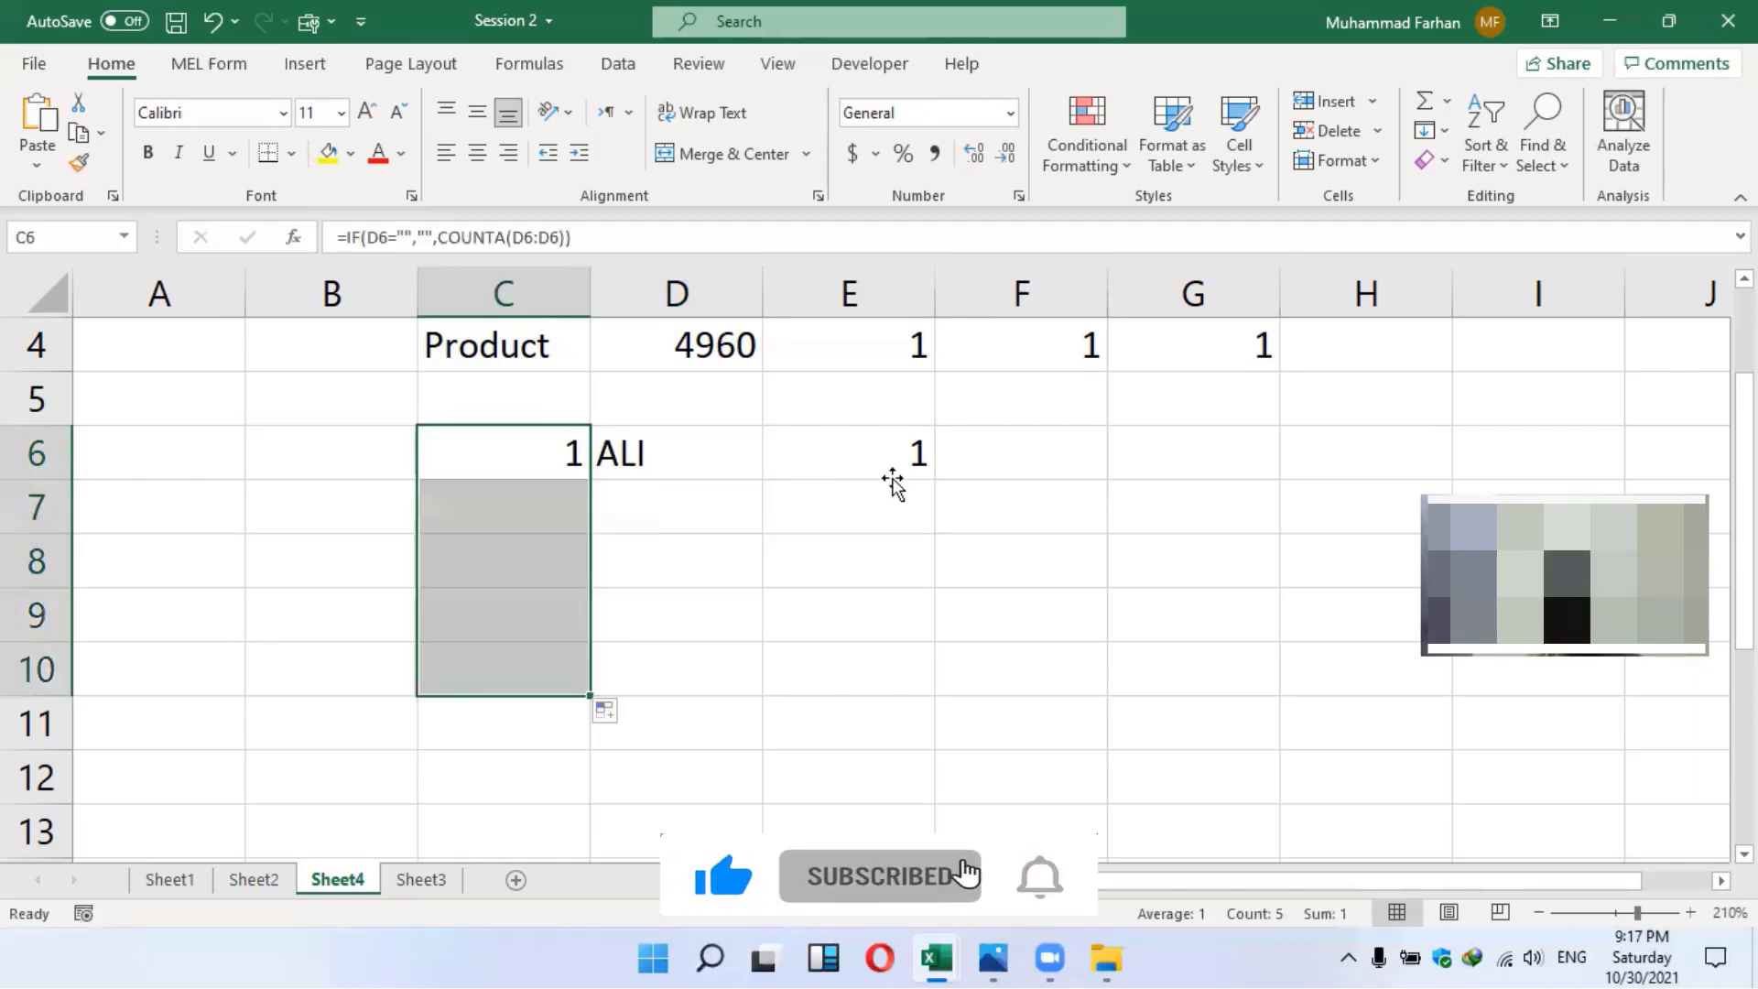
{"action": "left_click", "coordinate": [926, 468]}
{"action": "left_click_drag", "start_coordinate": [932, 706], "coordinate": [932, 700]}
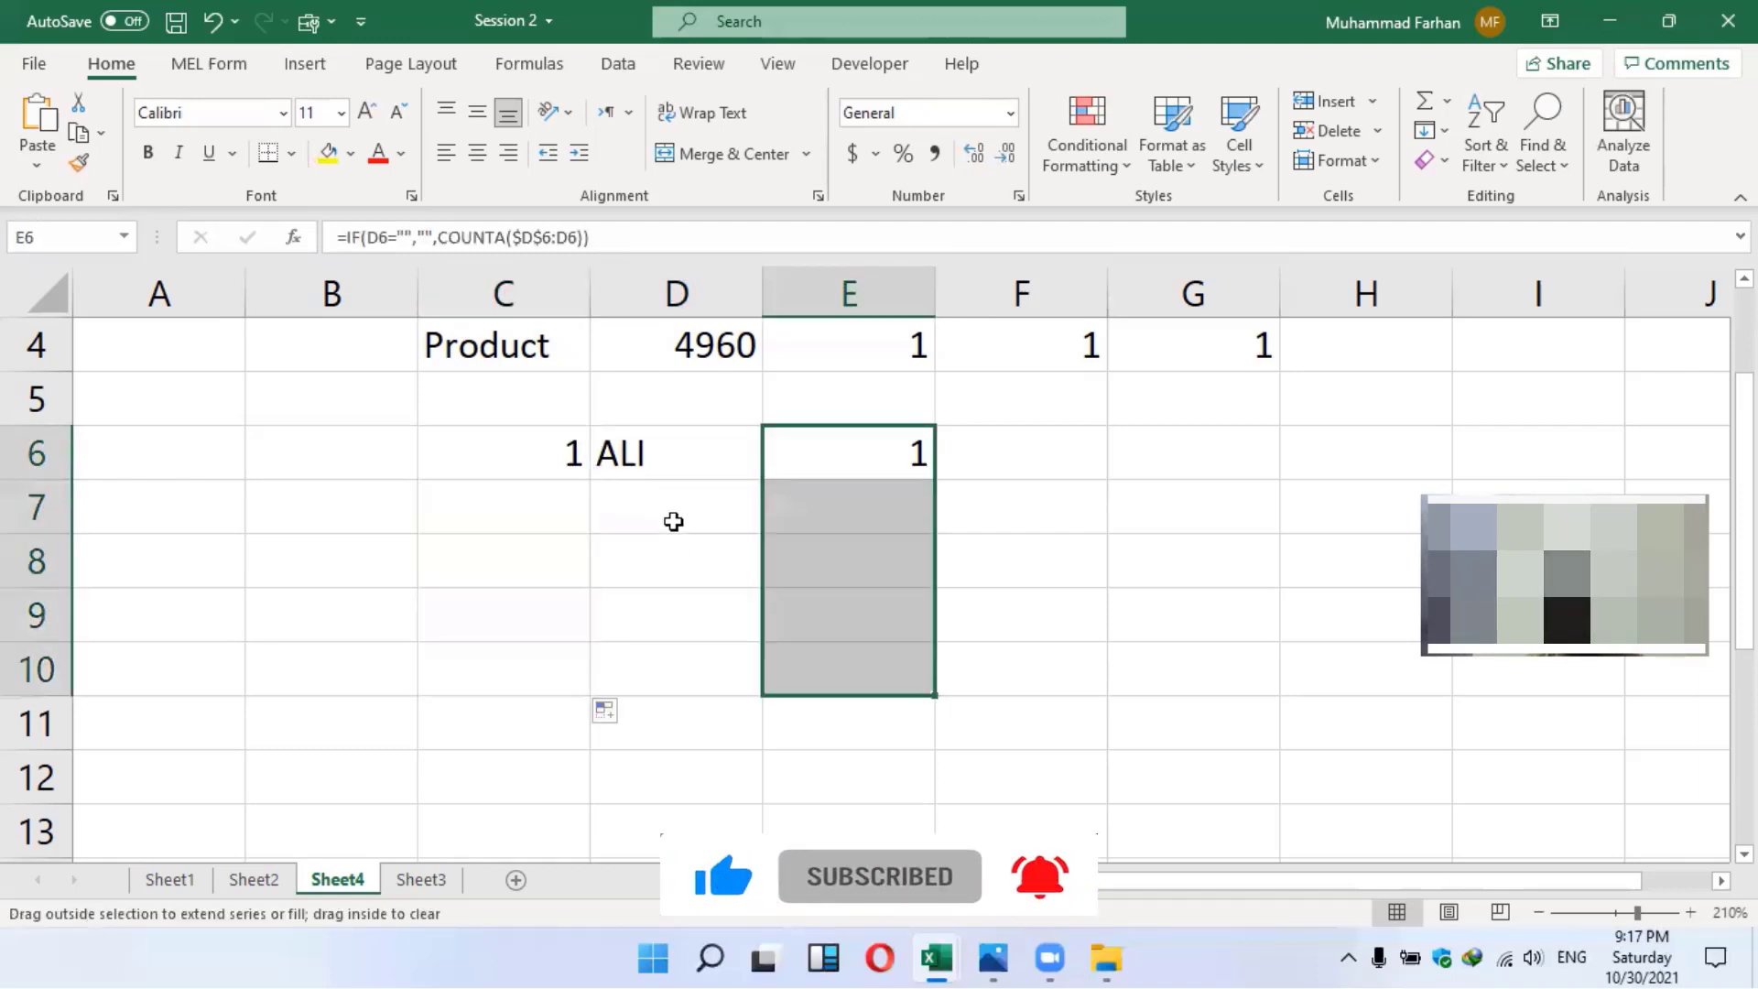
Enter a second sample first name in cell D7
{"action": "left_click", "coordinate": [676, 519]}
{"action": "type", "text": "NAVEED"}
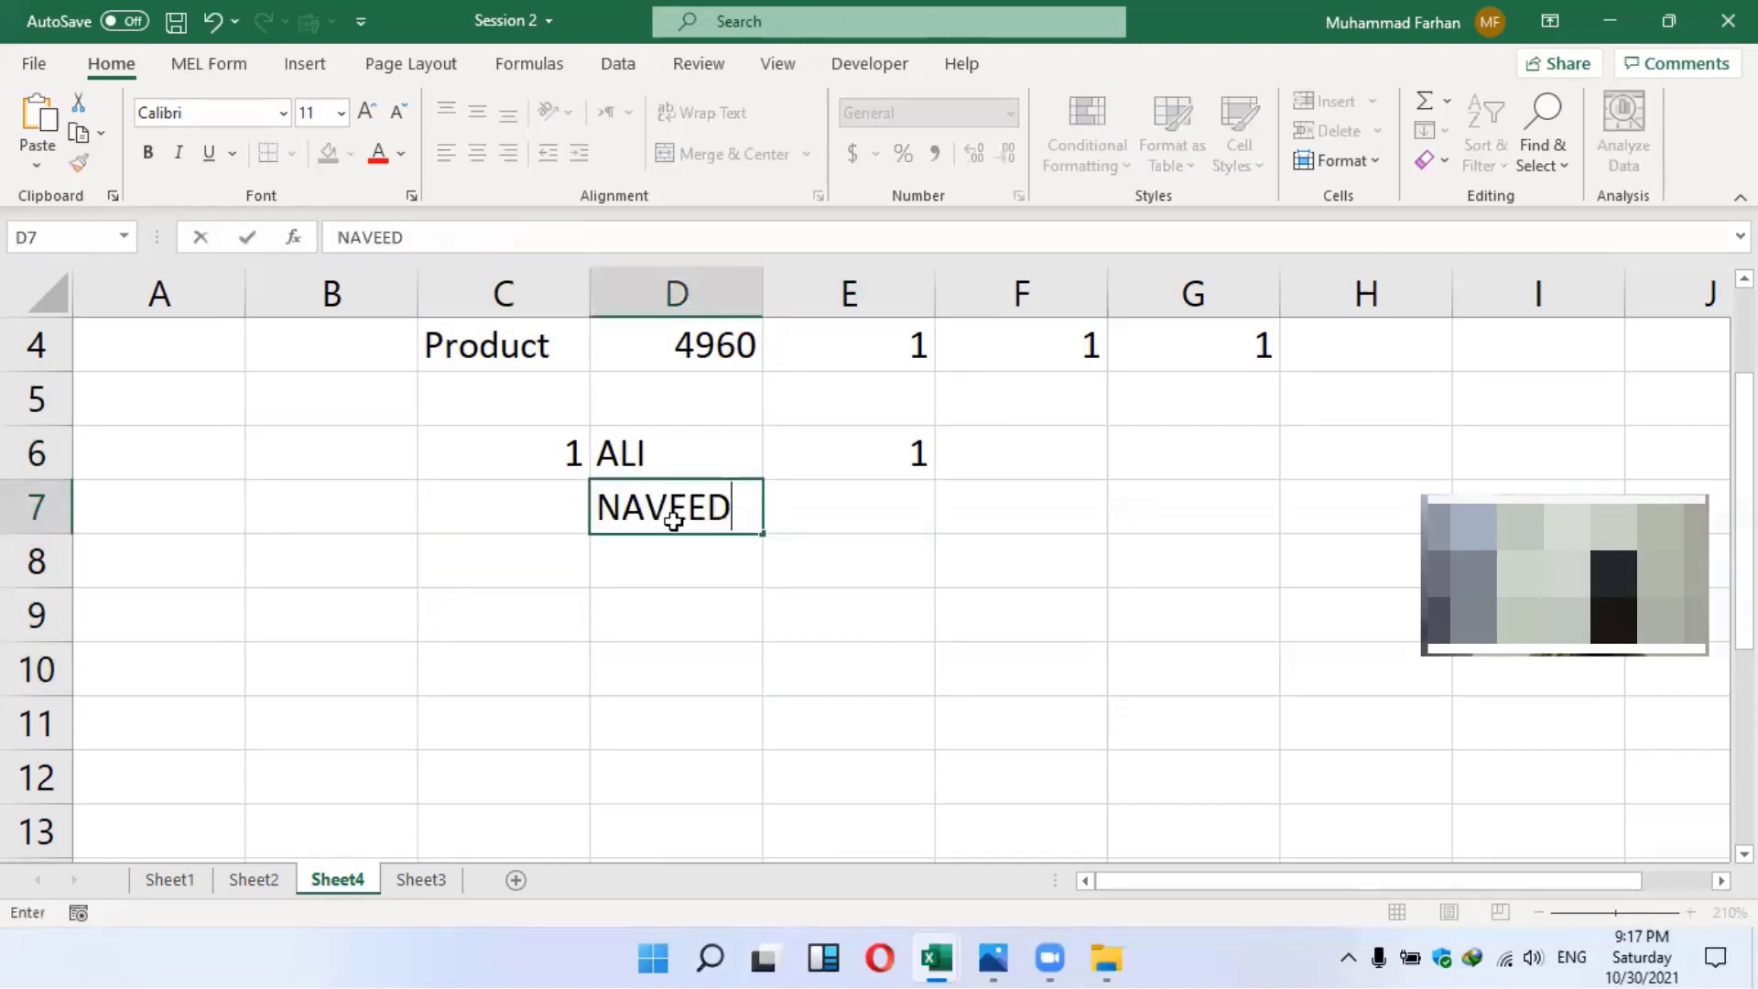
{"action": "key", "text": "Return"}
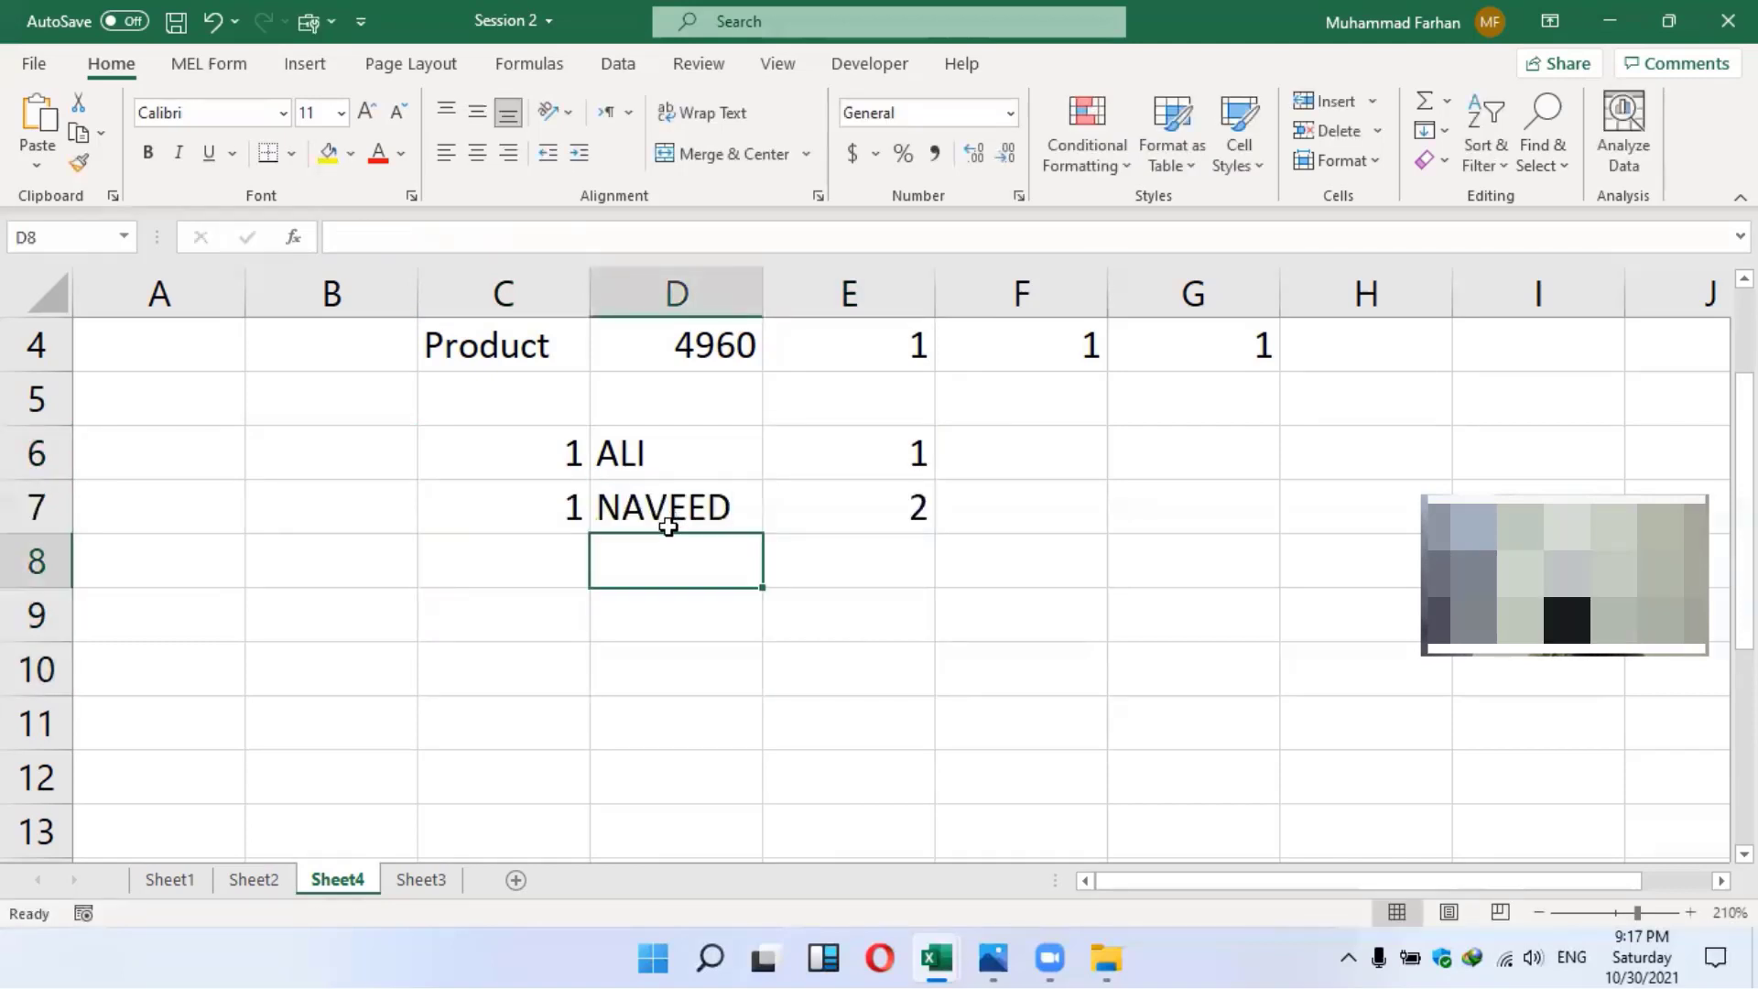
Compare the formulas in C6, E6 and E7, and enter a third sample first name in cell D8
{"action": "left_click", "coordinate": [563, 462]}
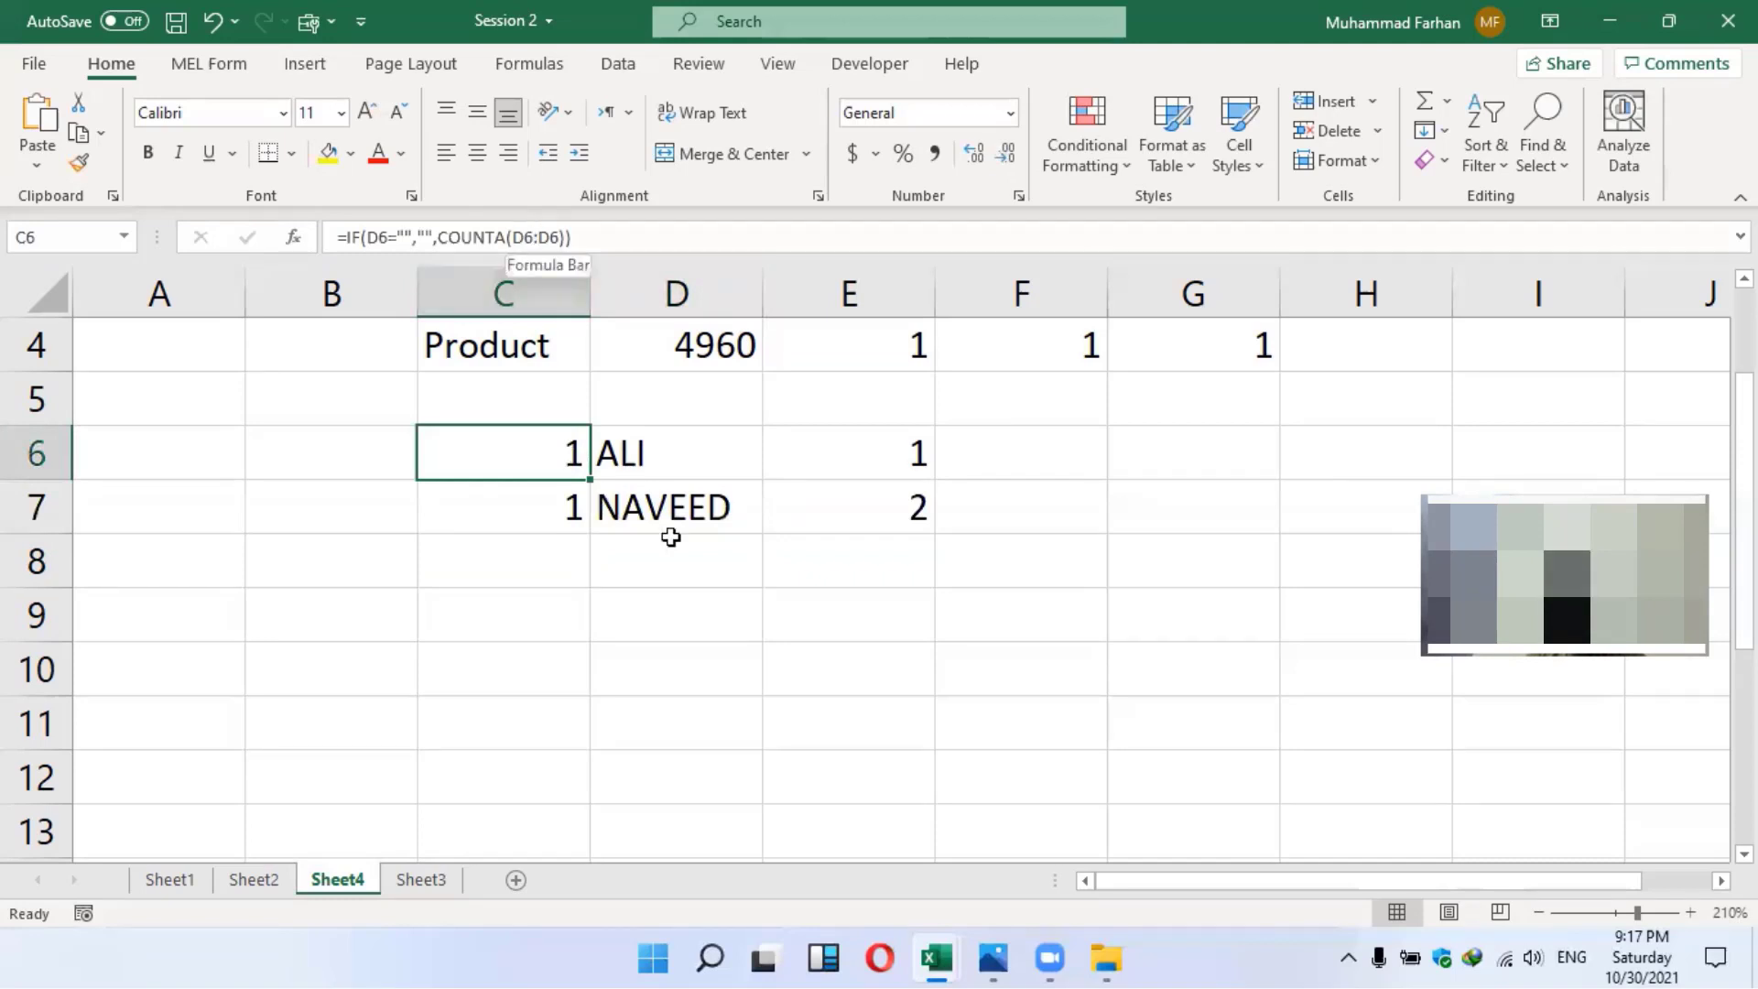
{"action": "left_click", "coordinate": [913, 463]}
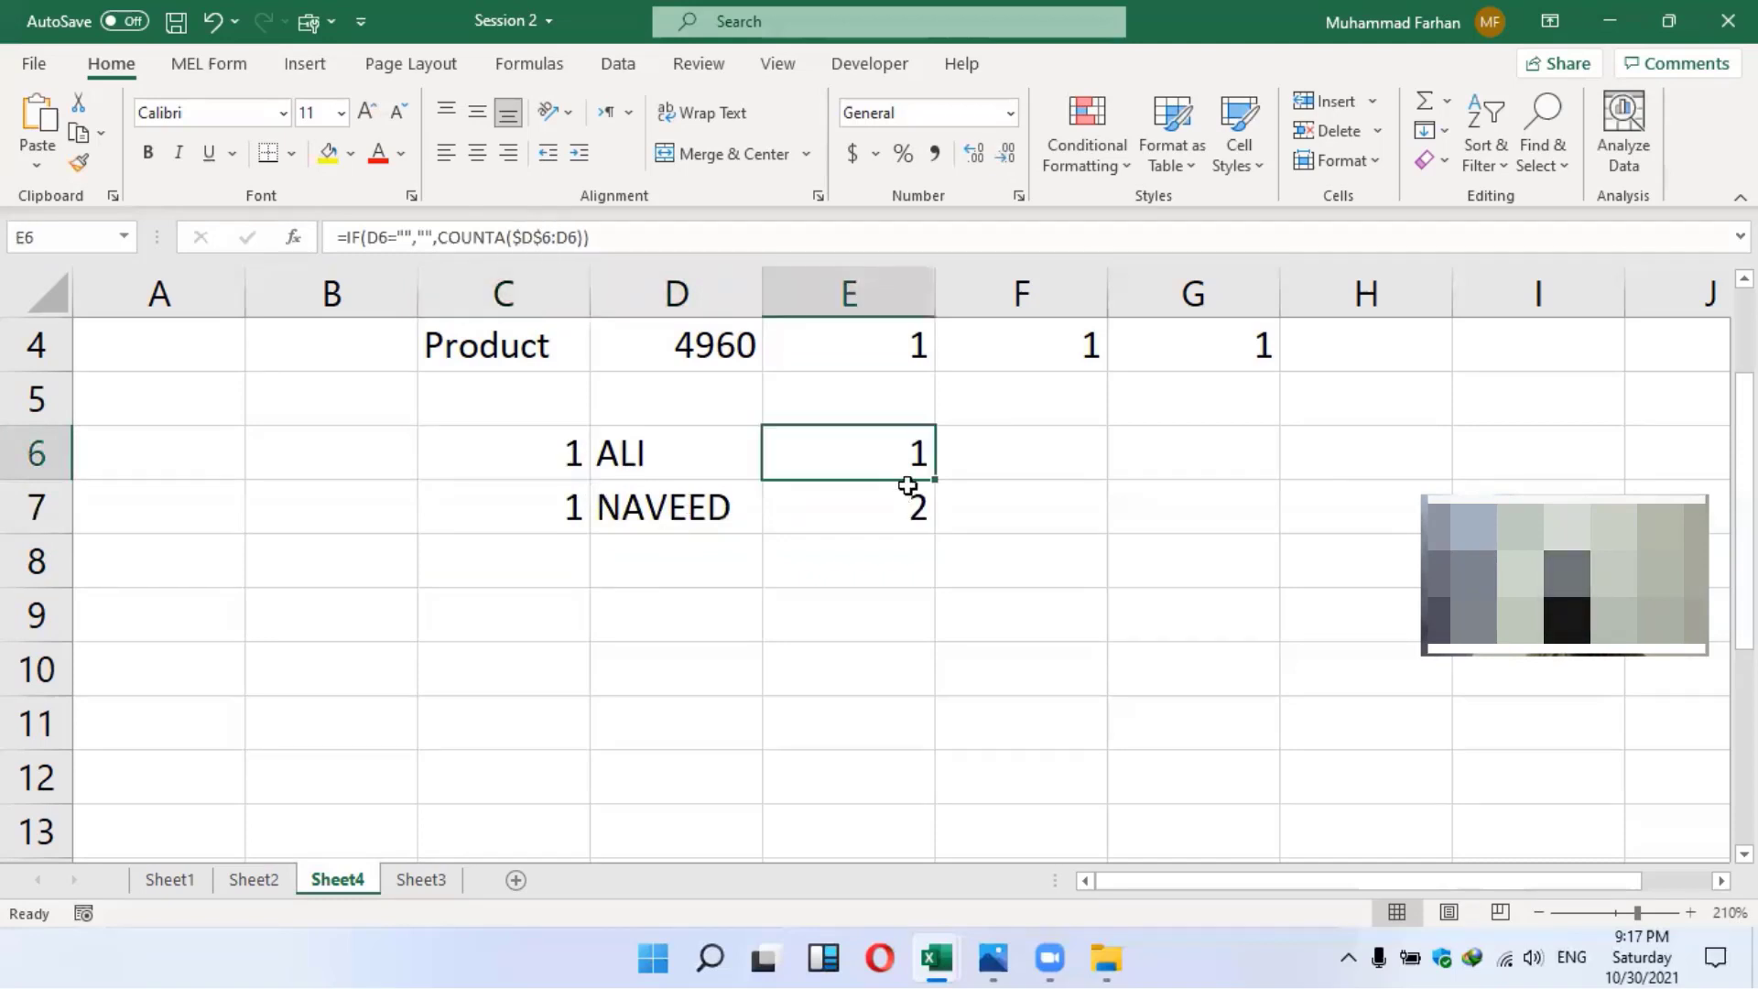
{"action": "key", "text": "Down"}
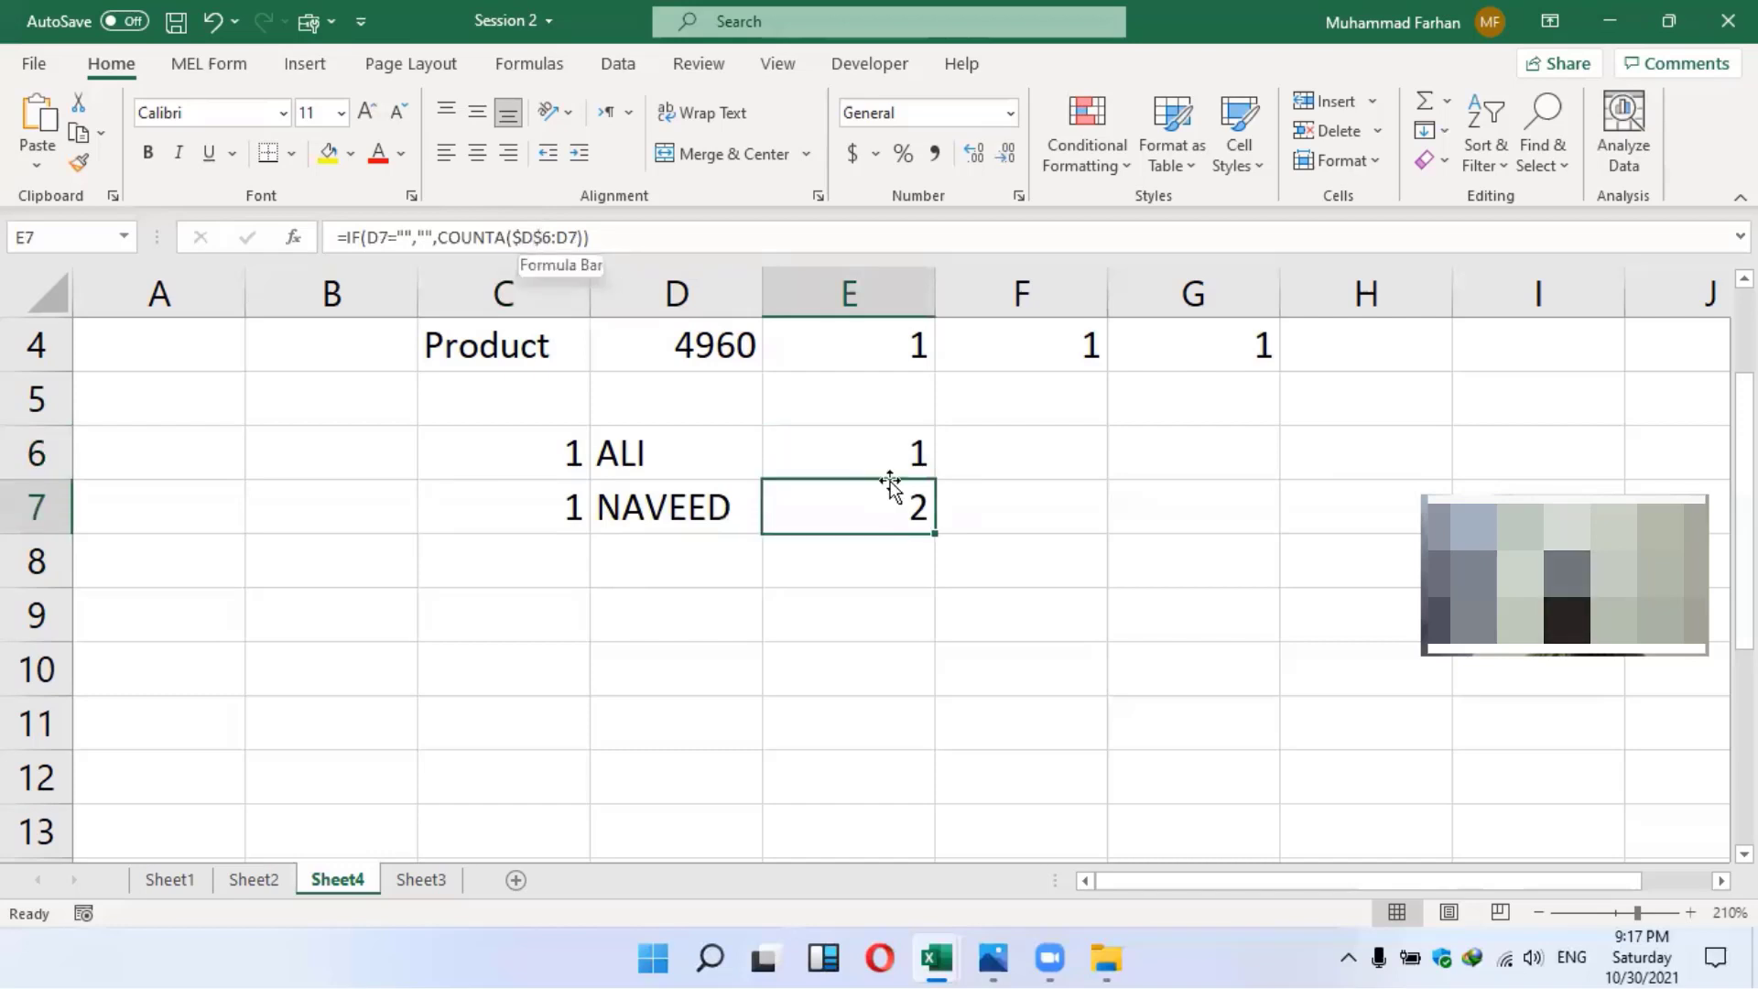
{"action": "left_click", "coordinate": [881, 445]}
{"action": "left_click", "coordinate": [722, 551]}
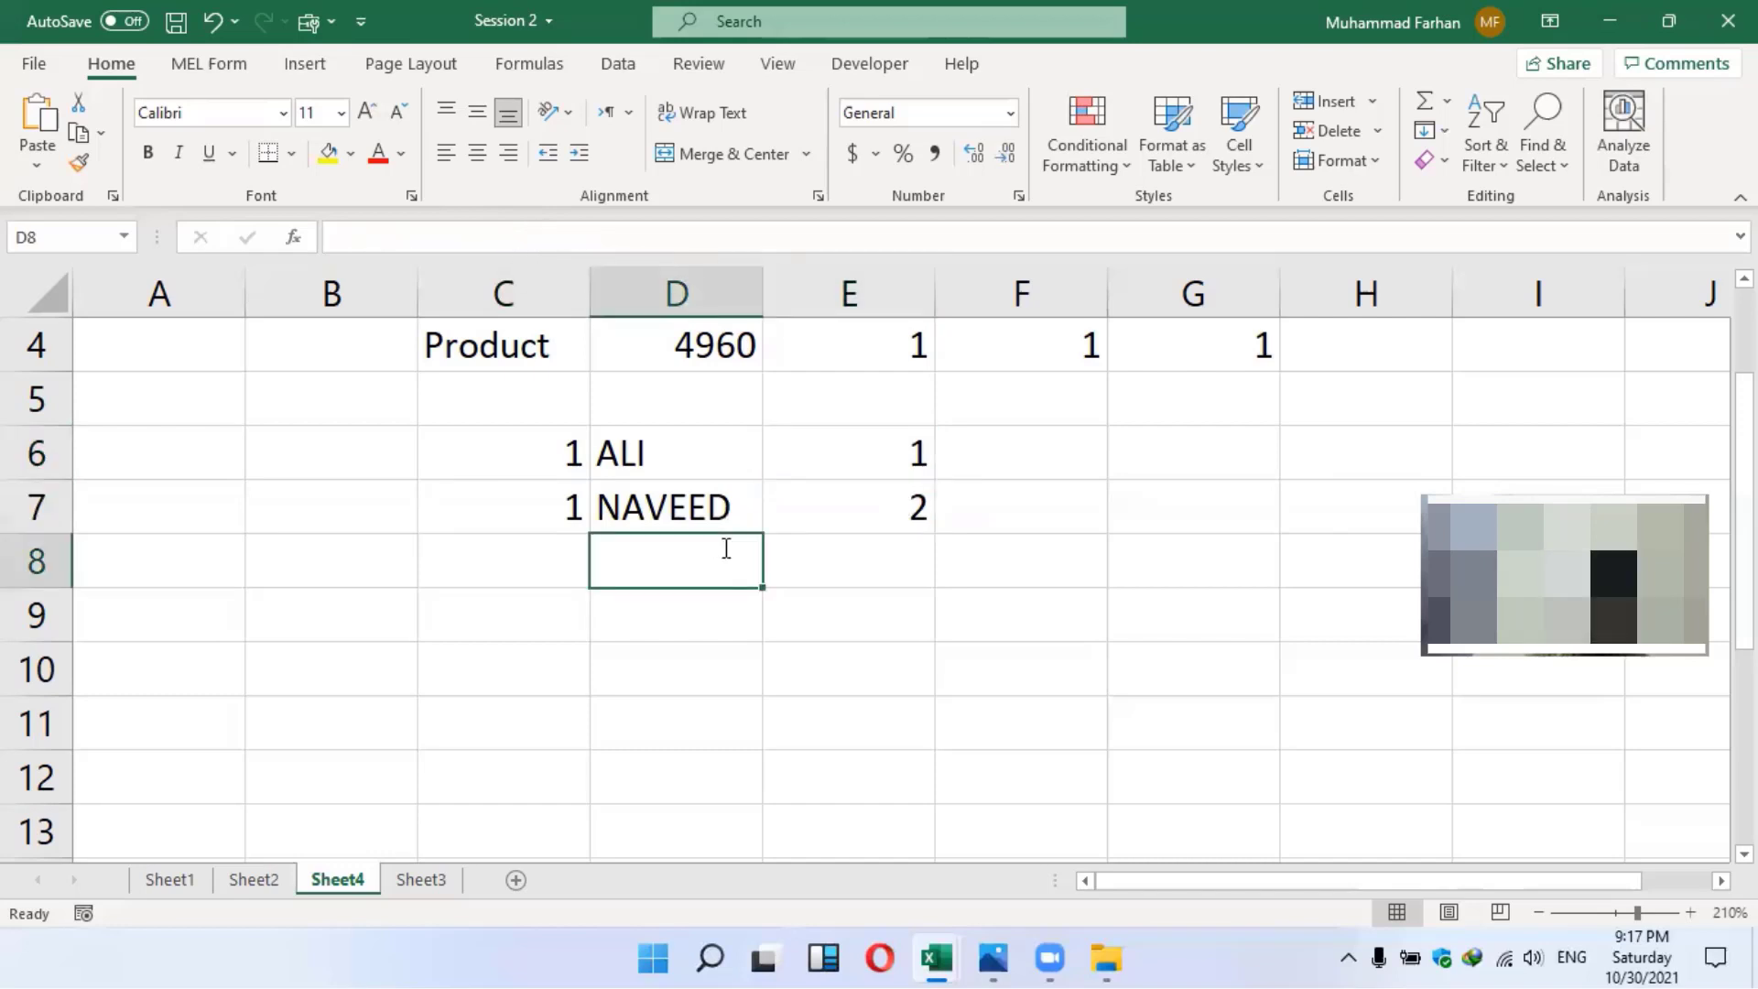
{"action": "type", "text": "fARHAN"}
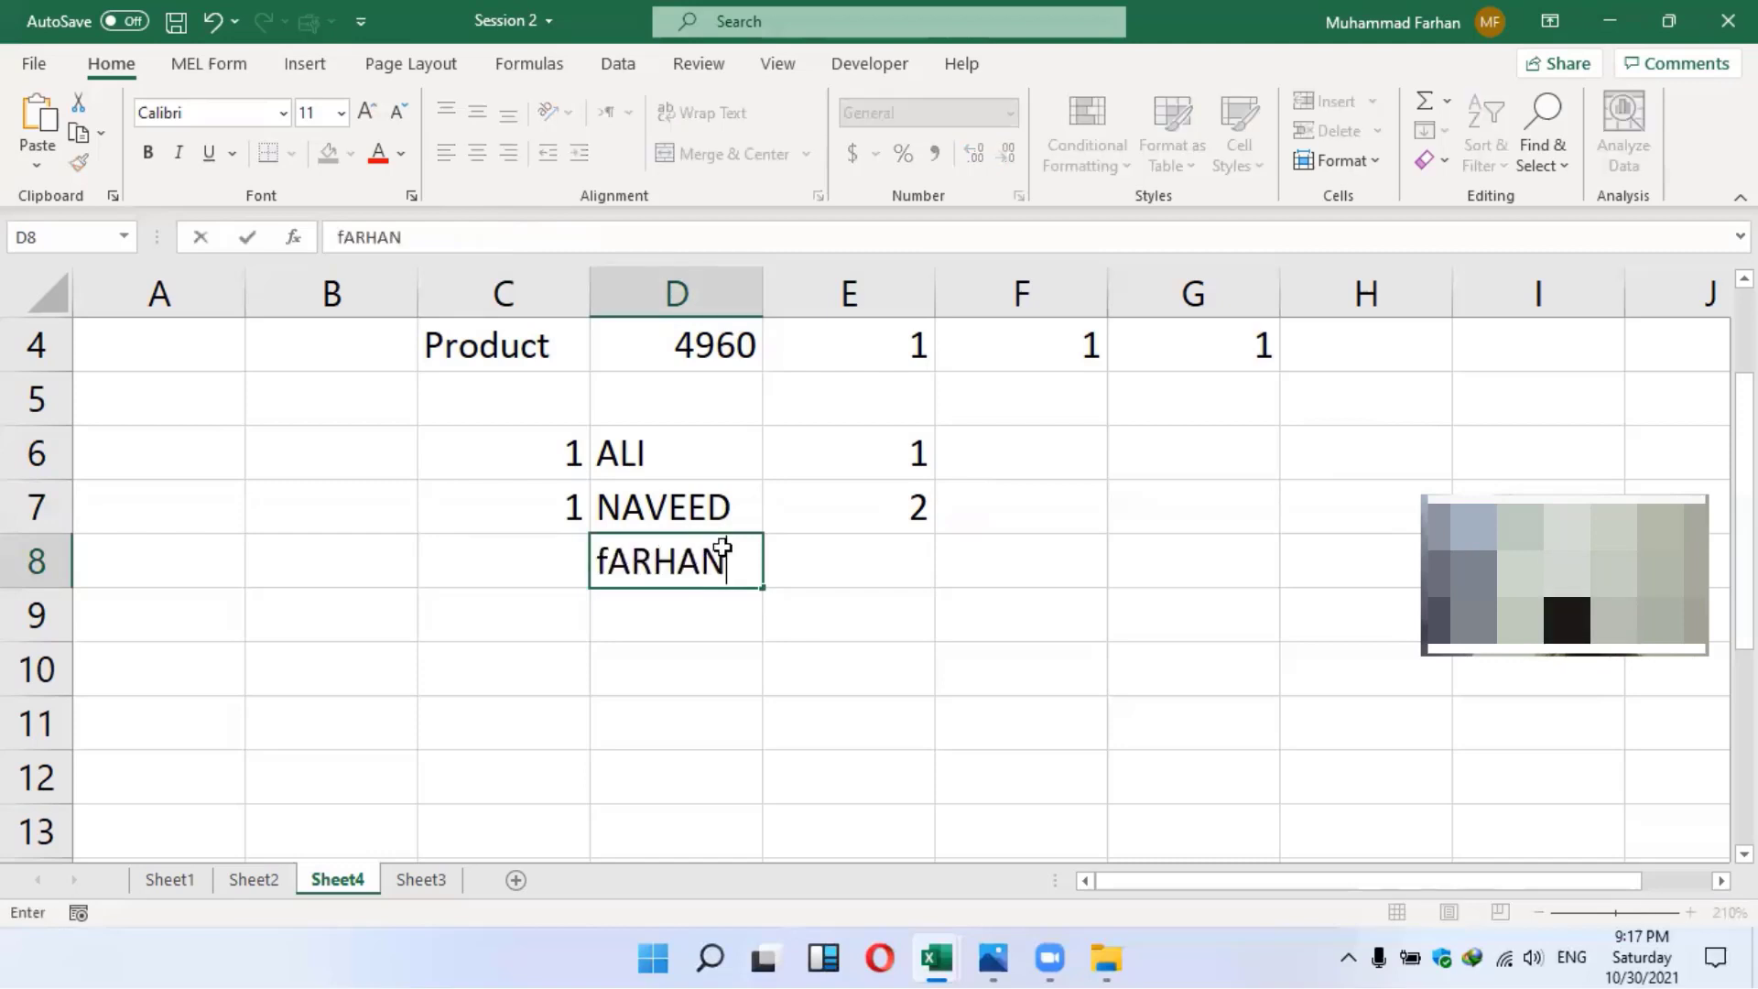
{"action": "key", "text": "Return"}
Examine how the relative COUNTA range shifts in the column C formulas from C6 to C8 beside the names
{"action": "left_click_drag", "start_coordinate": [560, 558], "coordinate": [534, 440]}
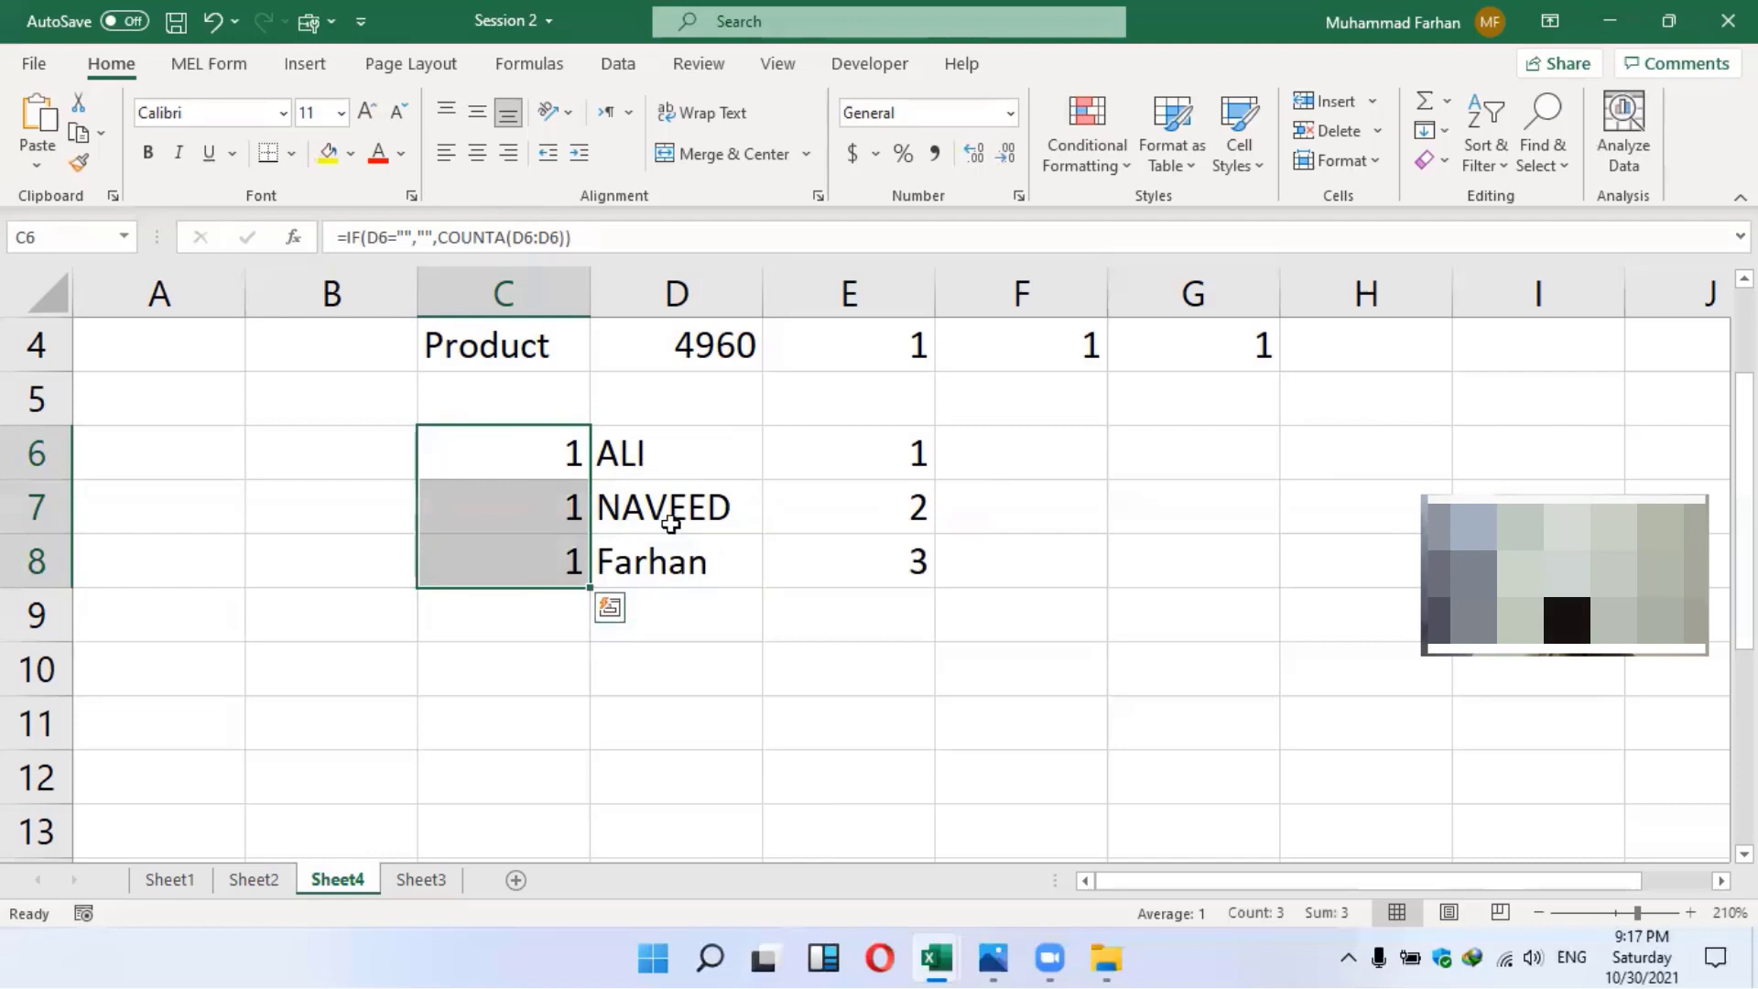
{"action": "left_click", "coordinate": [642, 497]}
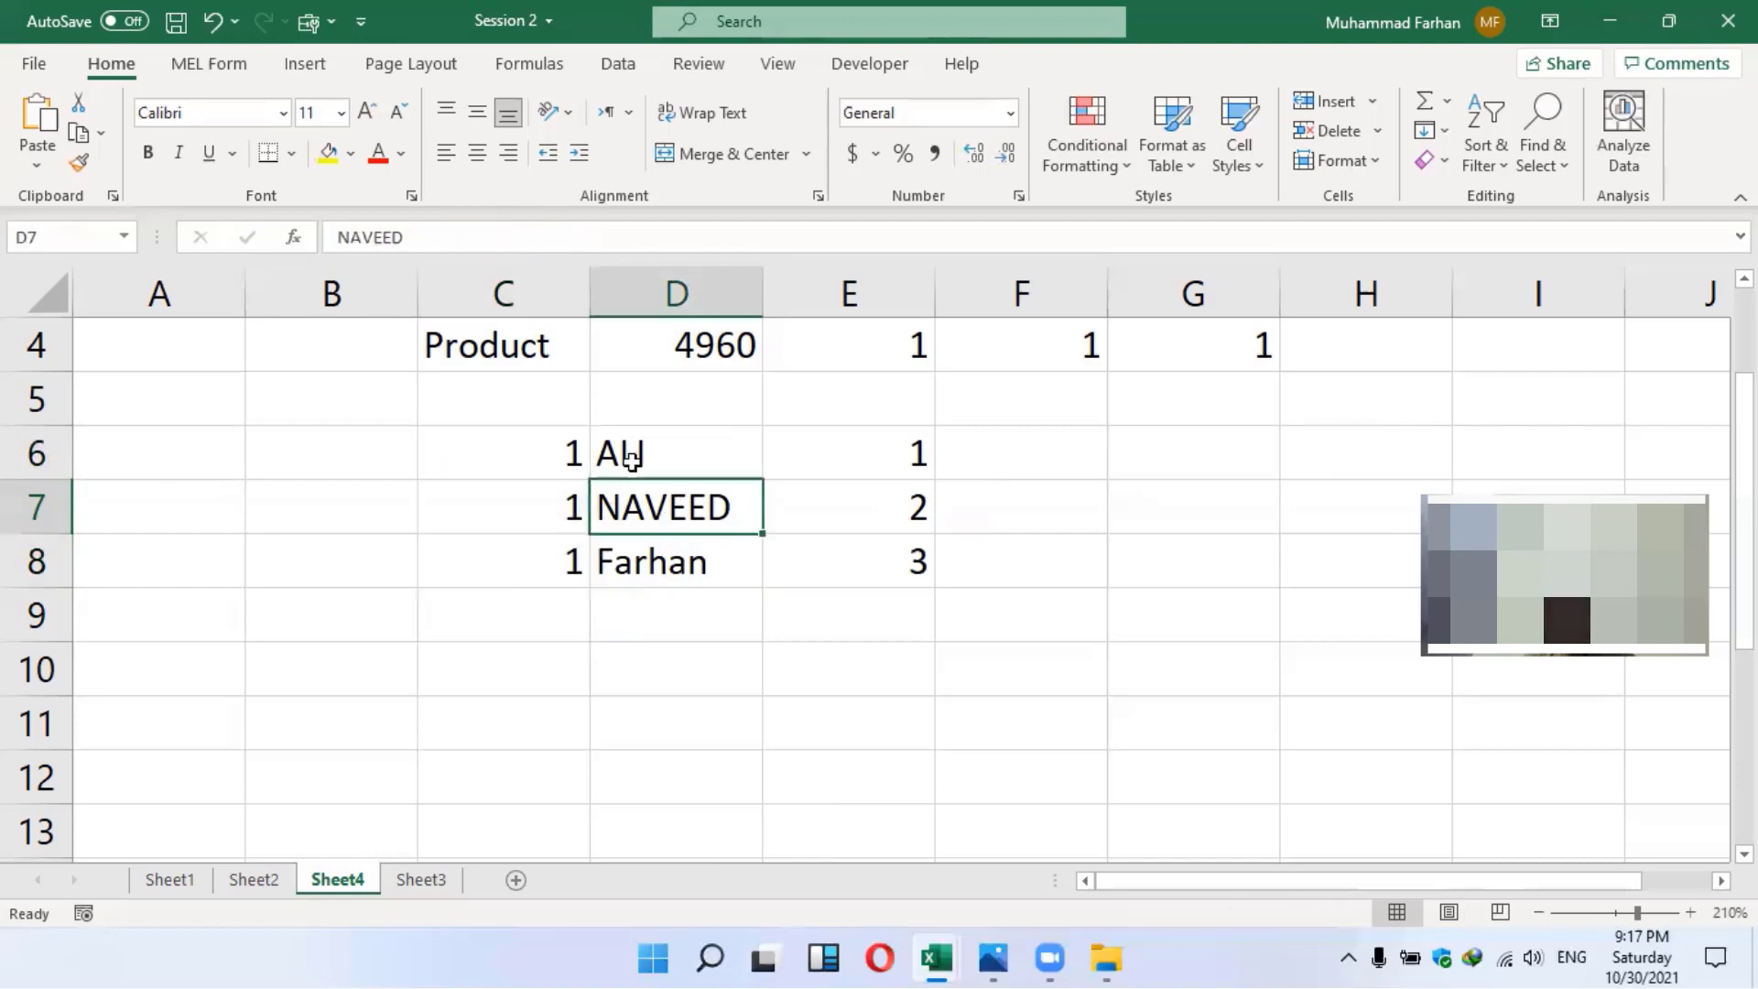
{"action": "left_click", "coordinate": [562, 511]}
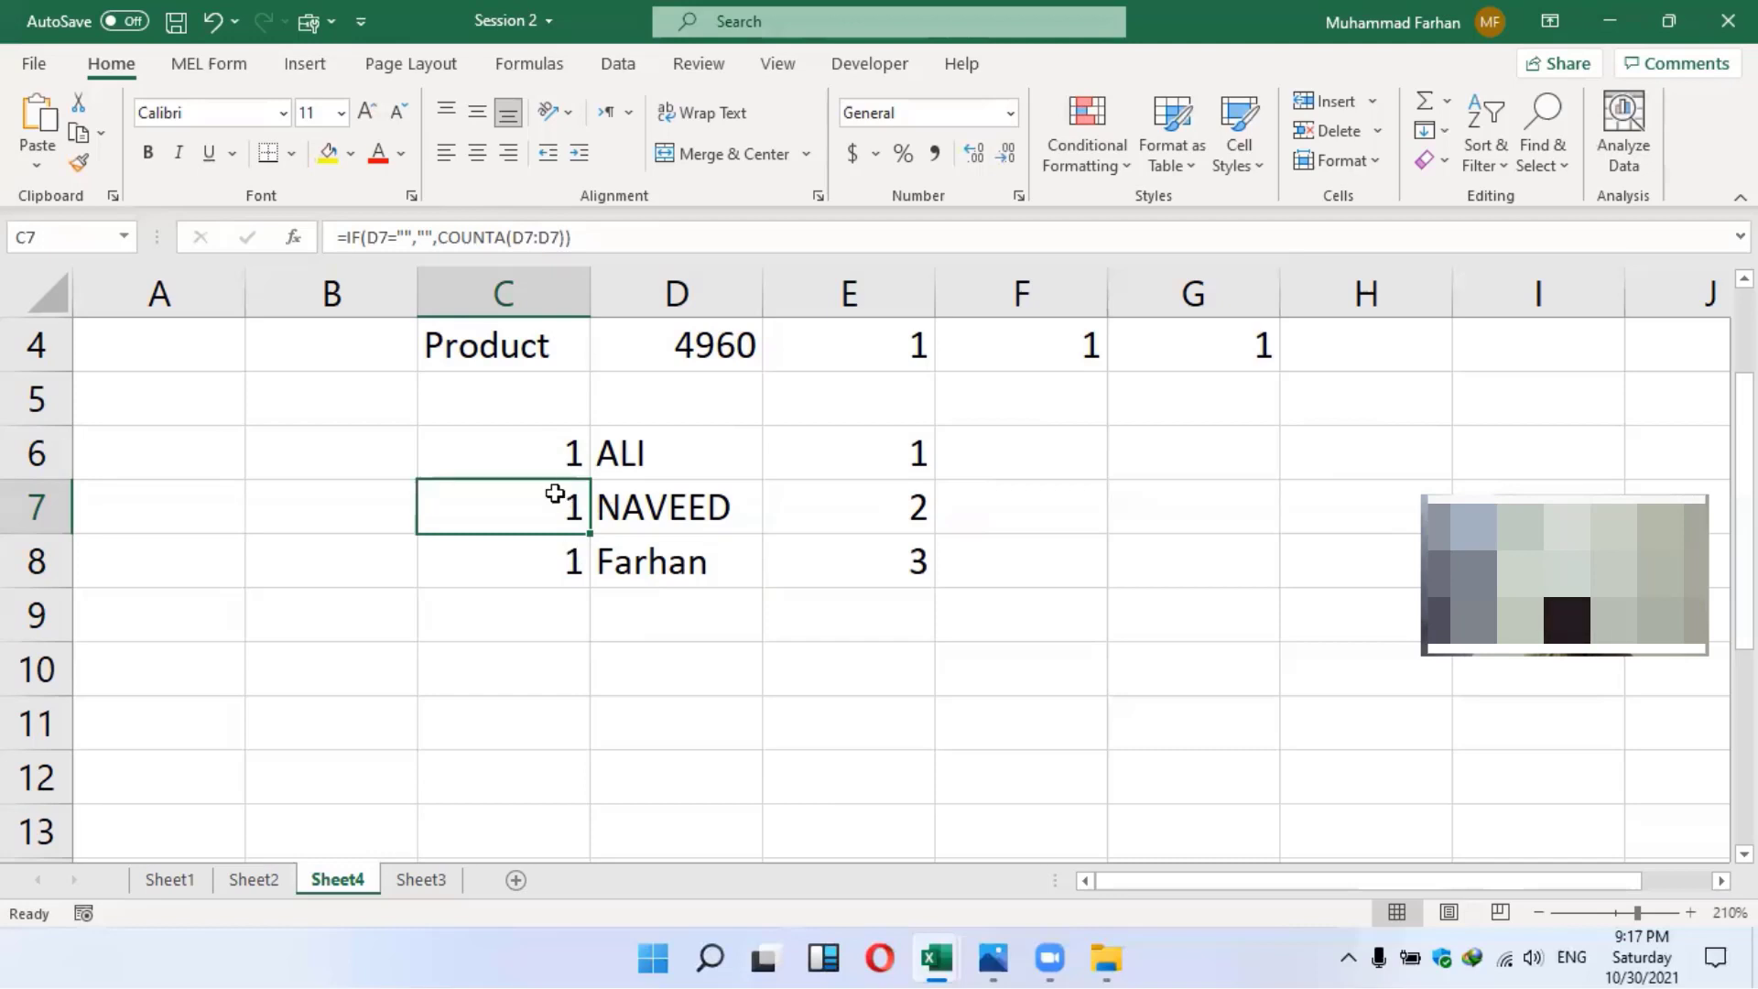
{"action": "key", "text": "Down"}
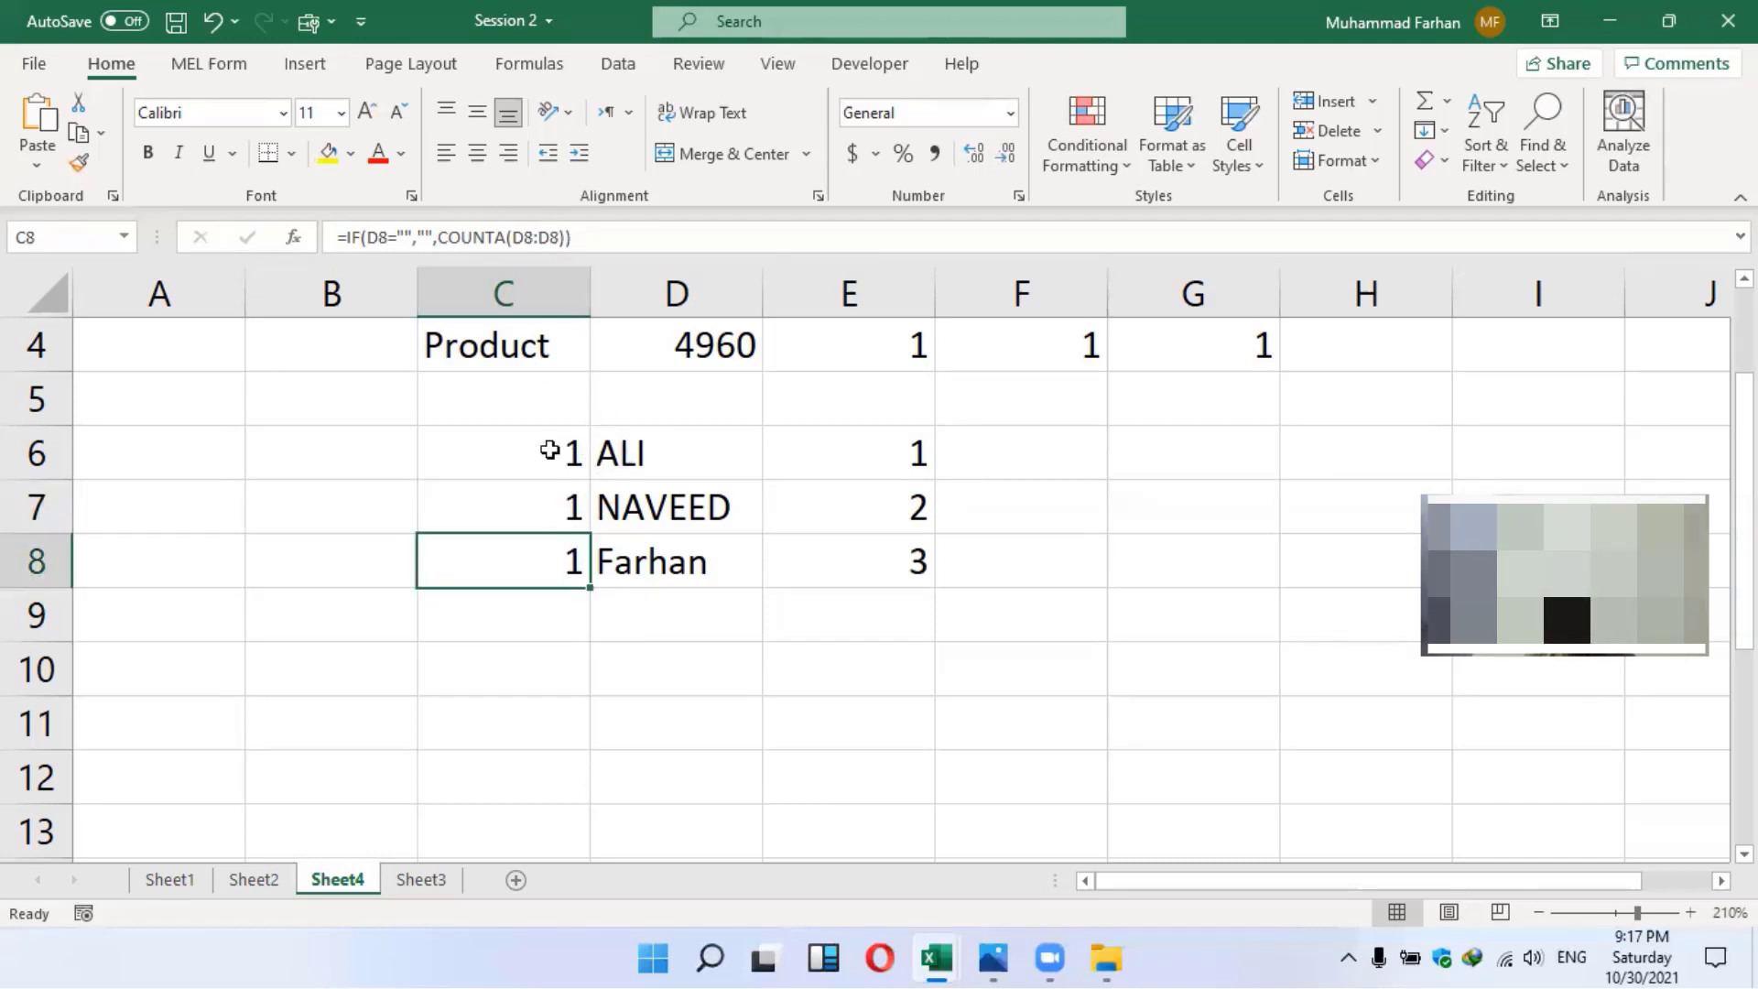
{"action": "left_click", "coordinate": [549, 451]}
{"action": "left_click", "coordinate": [622, 458]}
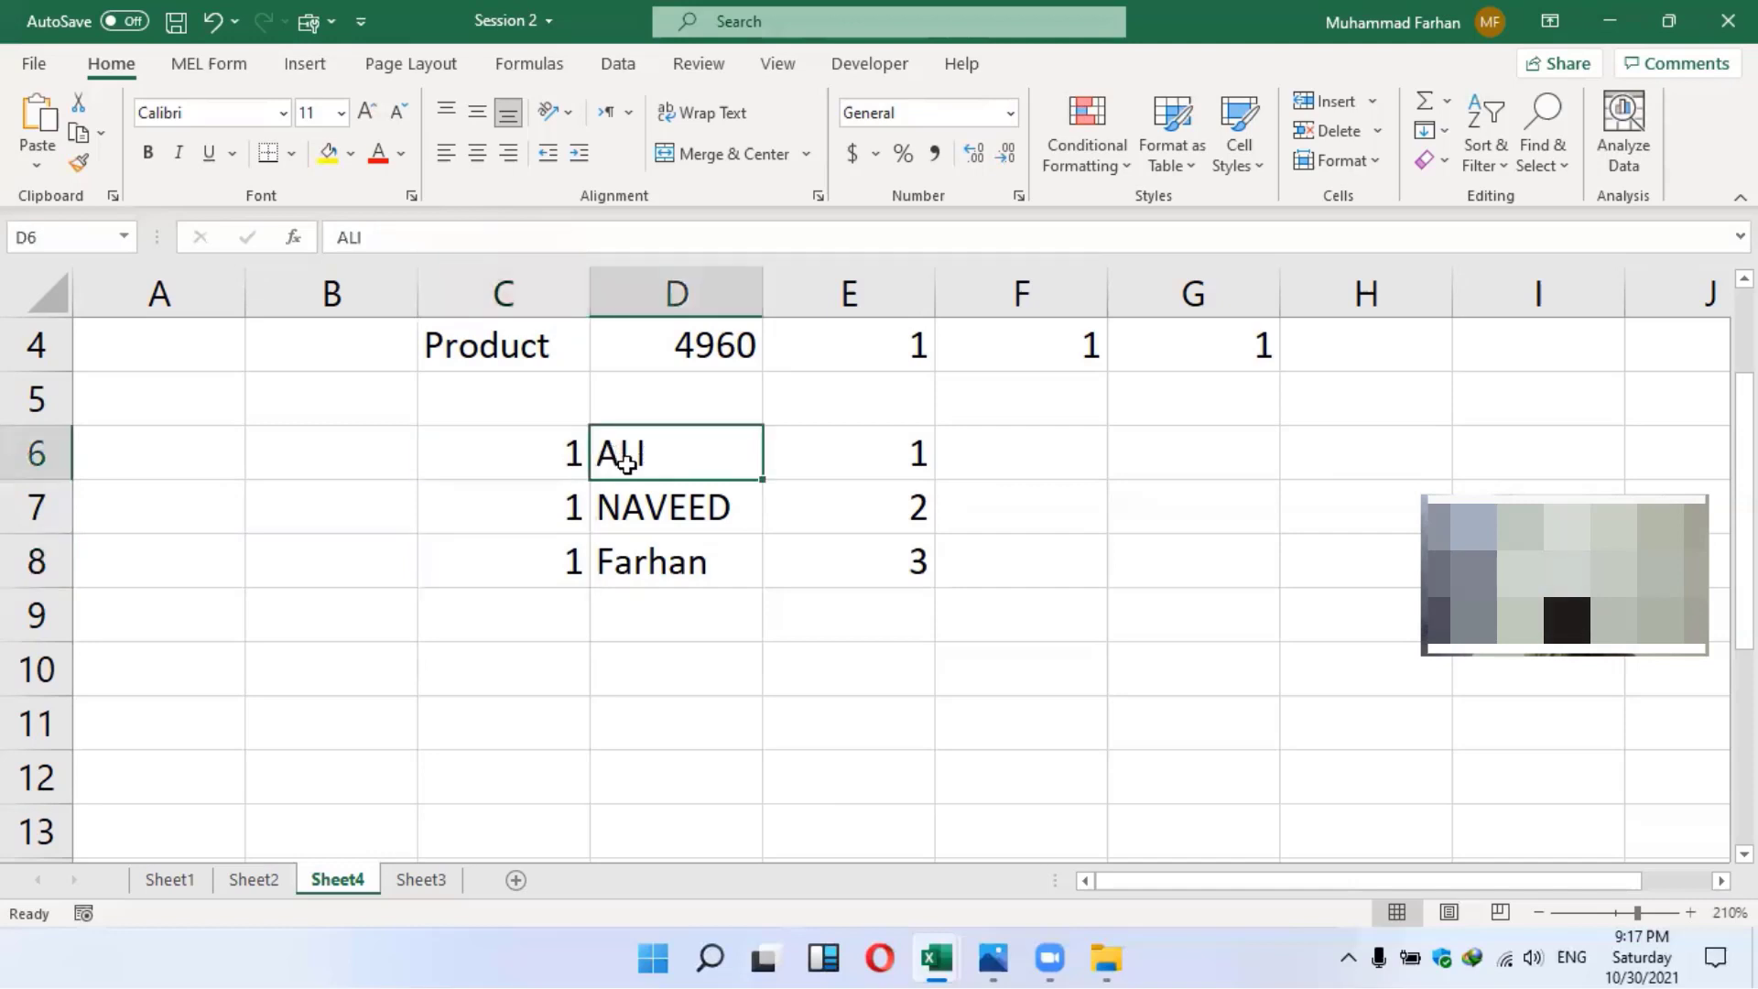
{"action": "left_click", "coordinate": [549, 508]}
{"action": "left_click", "coordinate": [542, 575]}
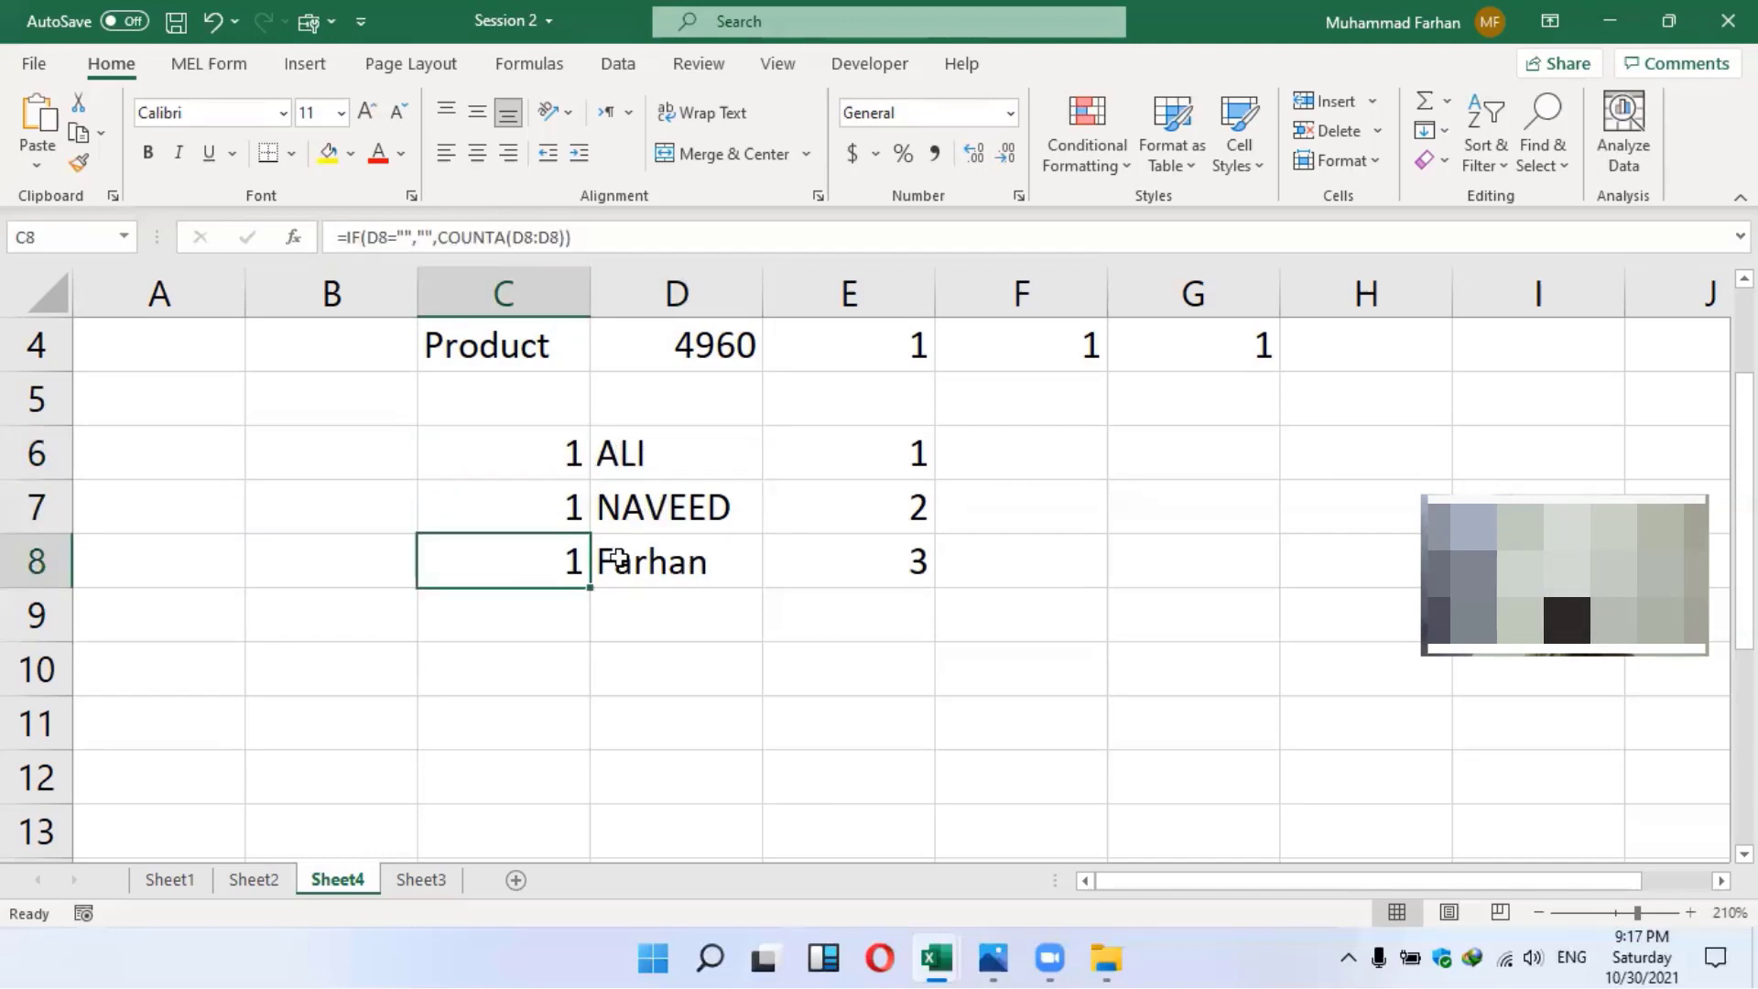
Examine how the COUNTA range with the absolute start $D$6 expands in the column E formulas from E6 to E8
{"action": "left_click", "coordinate": [865, 453]}
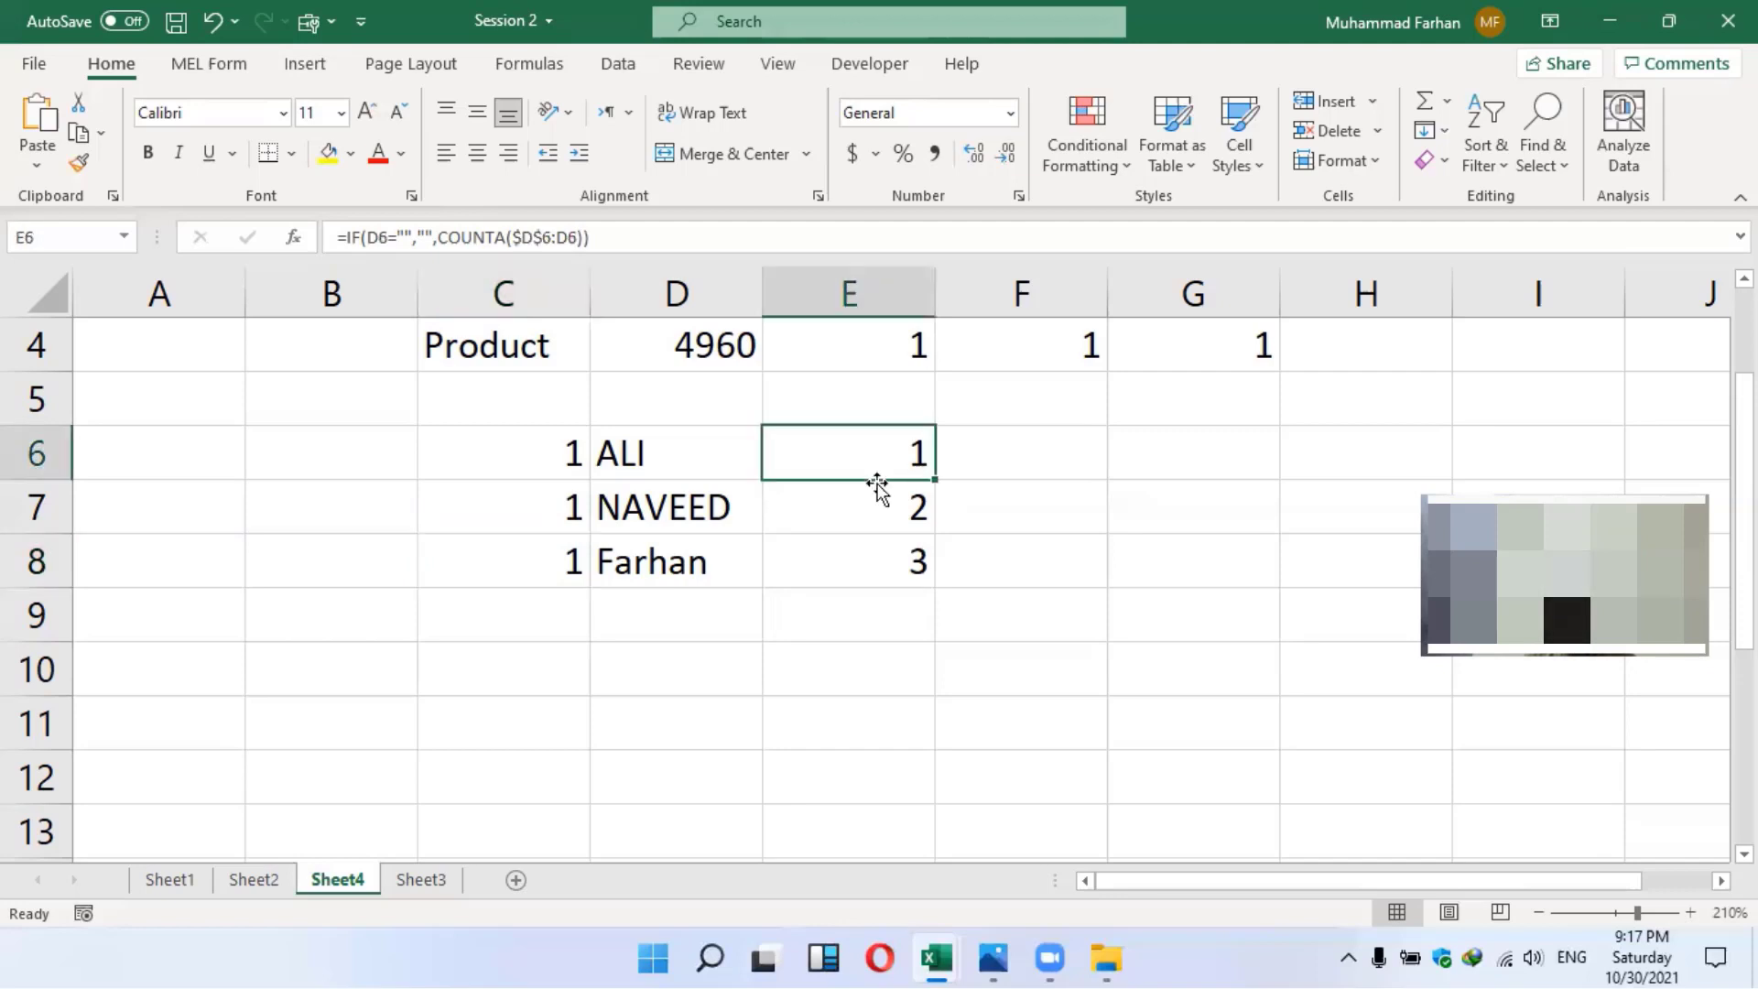
{"action": "left_click", "coordinate": [743, 458]}
{"action": "left_click", "coordinate": [867, 466]}
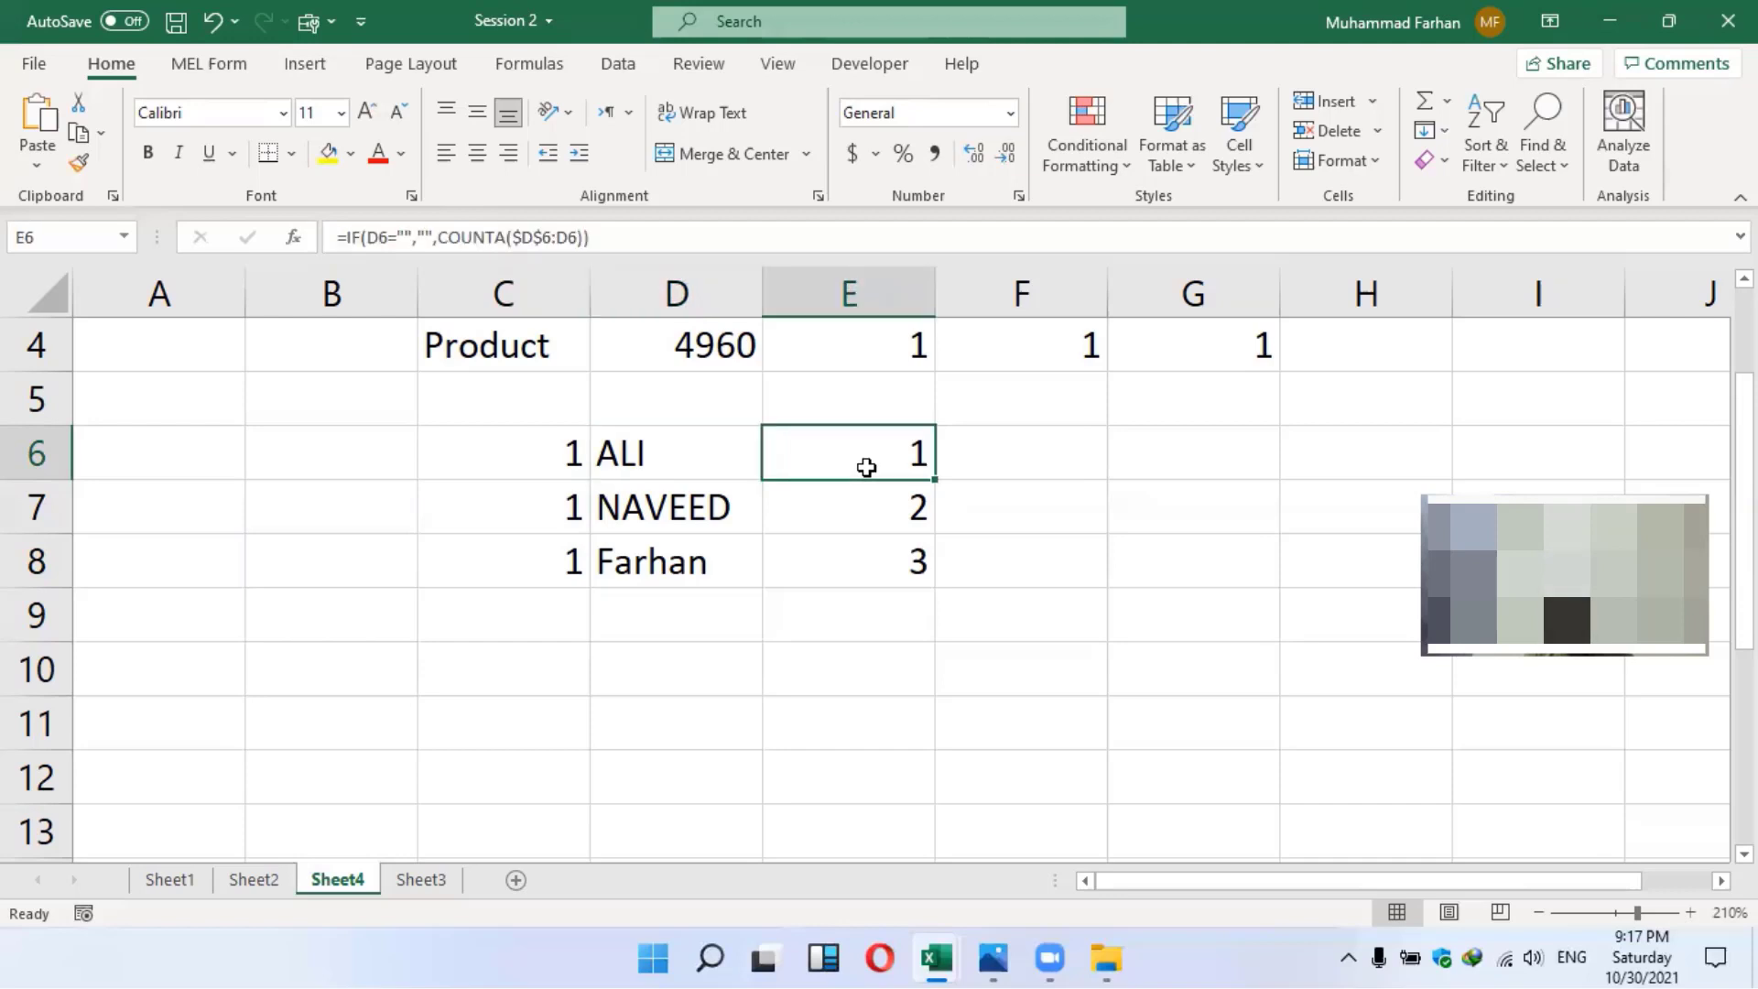
{"action": "left_click", "coordinate": [875, 526]}
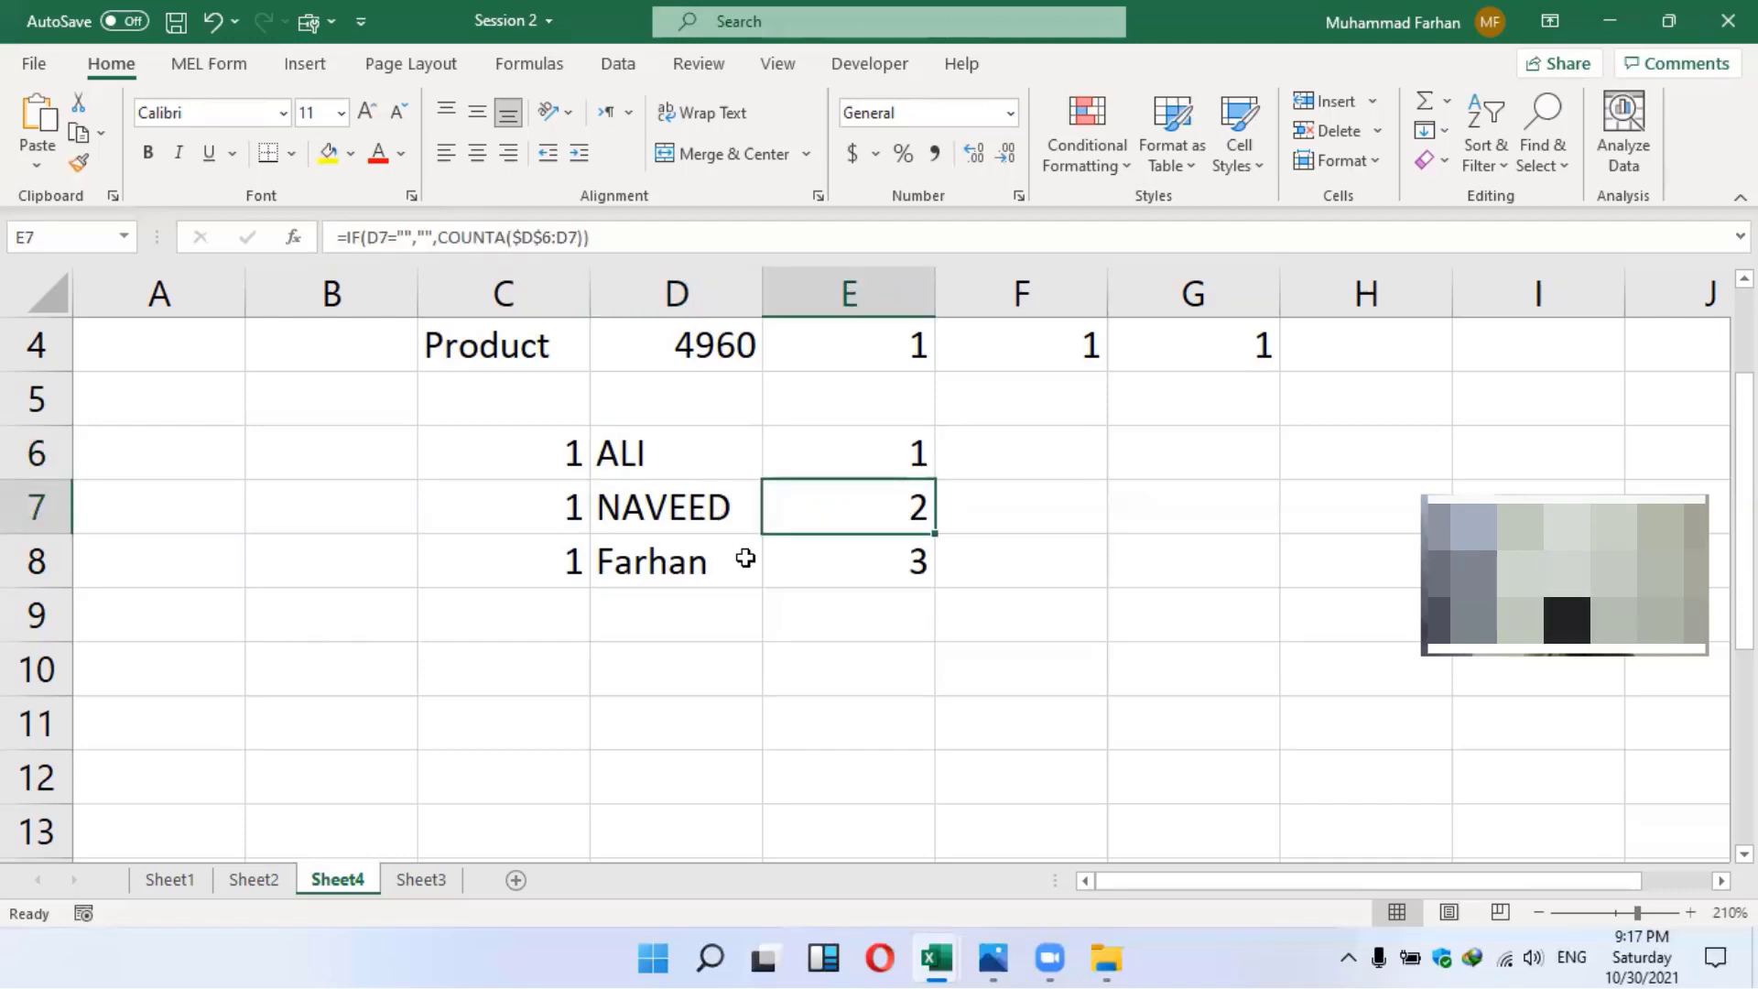
{"action": "left_click", "coordinate": [843, 557]}
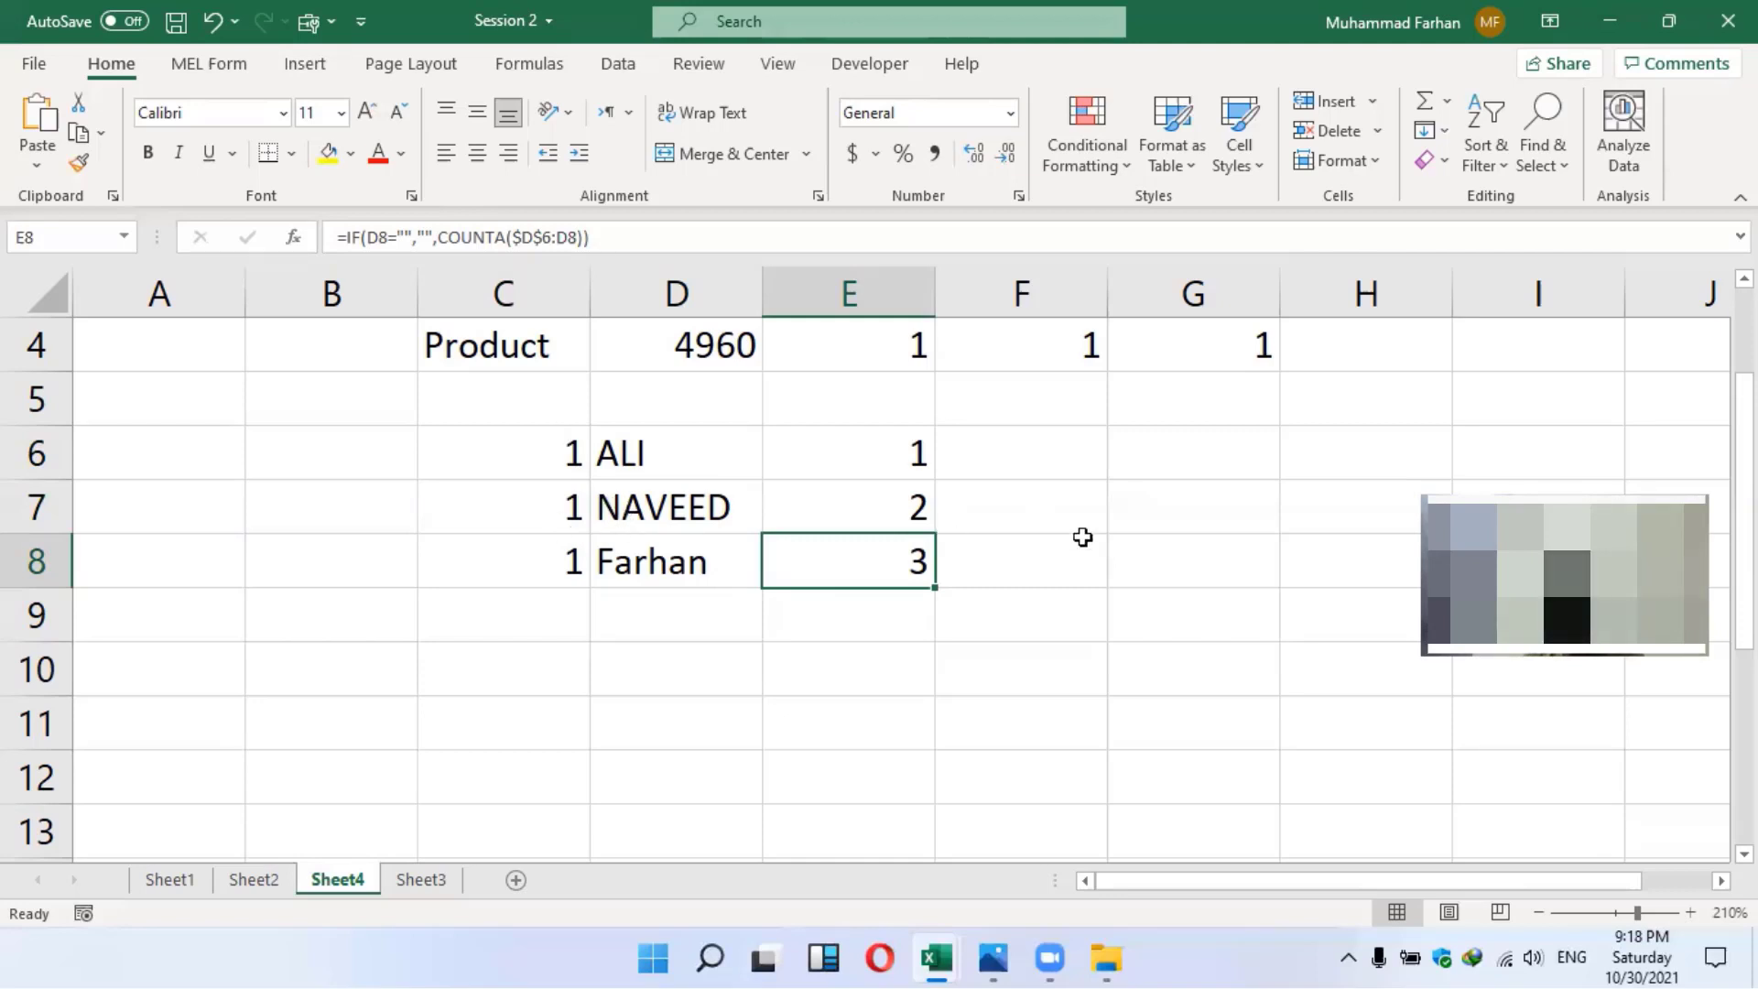
{"action": "left_click", "coordinate": [886, 500]}
{"action": "left_click", "coordinate": [870, 472]}
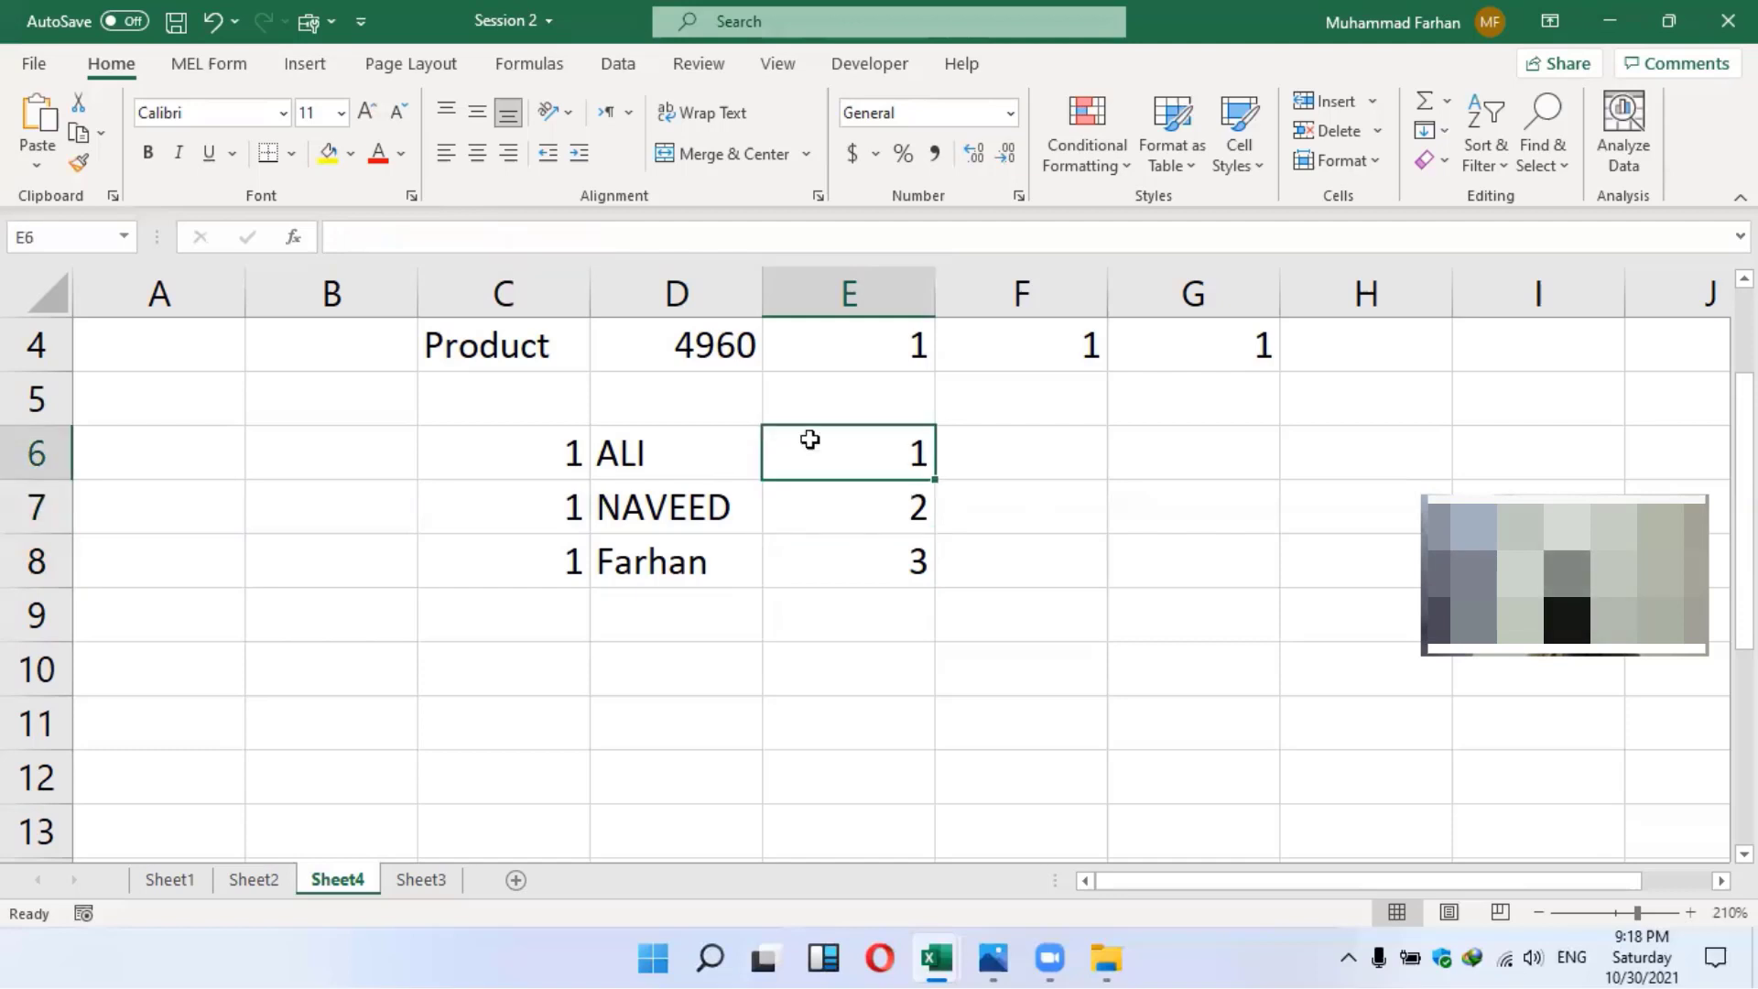
{"action": "left_click", "coordinate": [655, 471]}
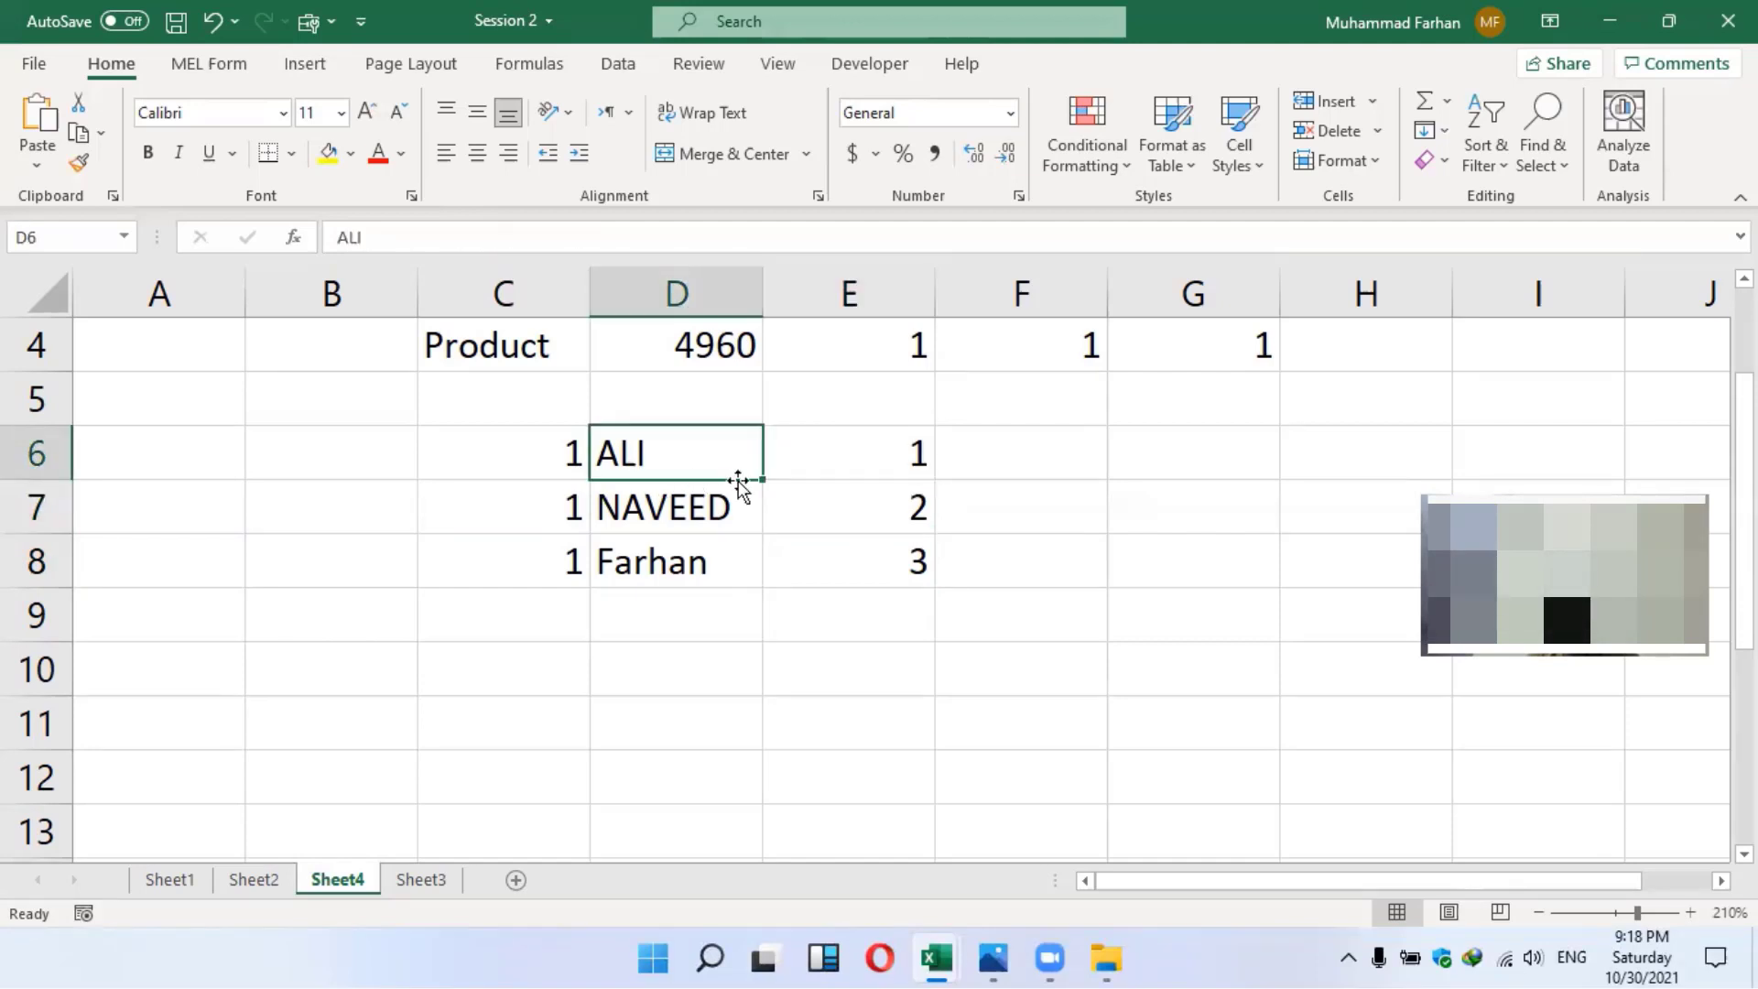
{"action": "left_click", "coordinate": [862, 462]}
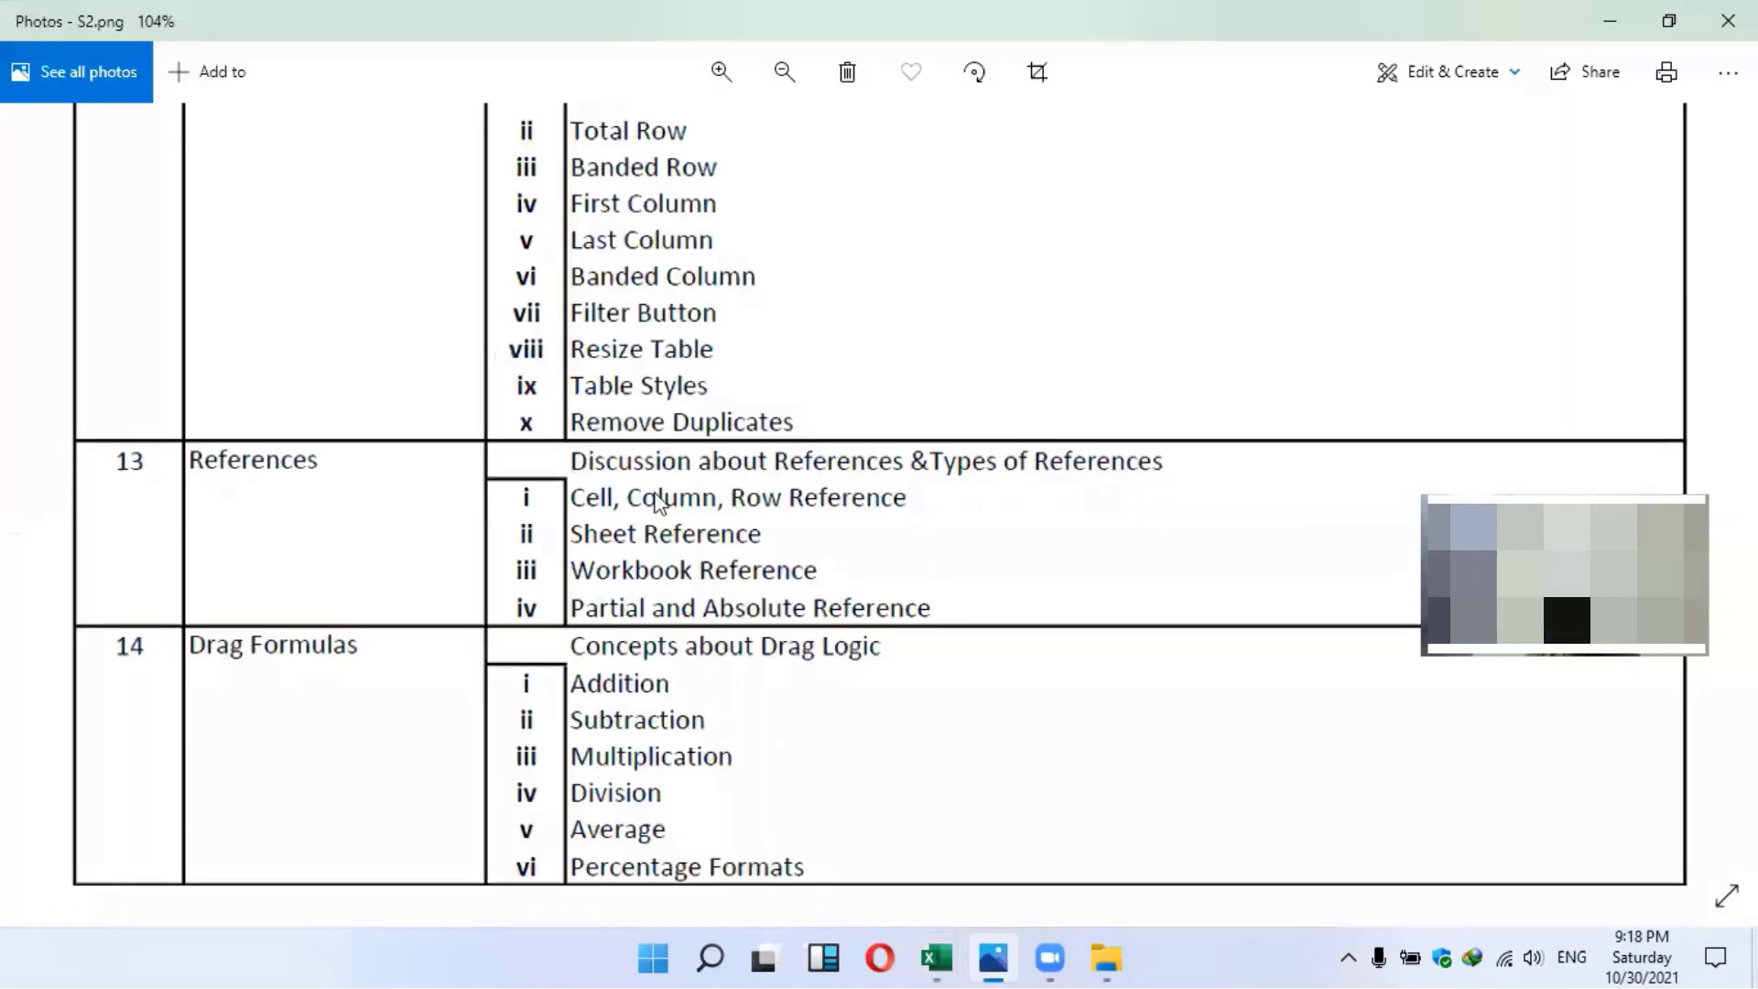
Review the Drag Formulas topics in the S2.png outline, and open the DRAG FORMULAS practice link from the FARMULAS & KEYS workbook
{"action": "scroll", "coordinate": [655, 502], "scroll_direction": "down", "scroll_amount": 1}
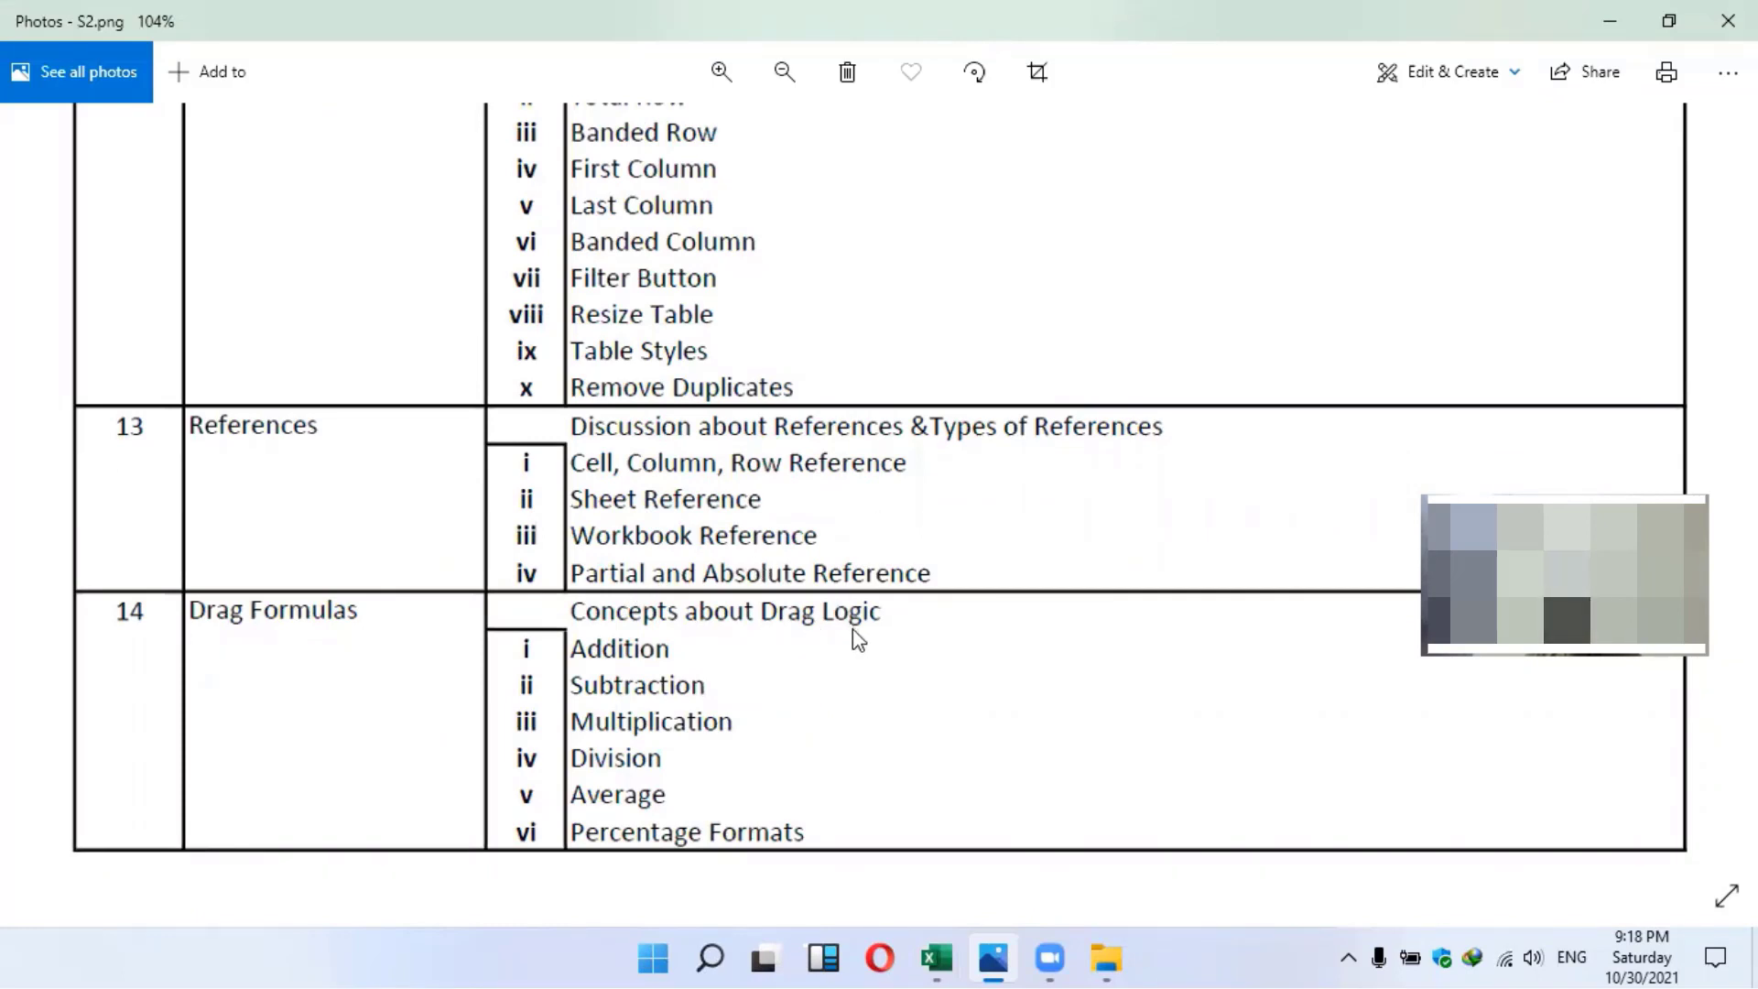
{"action": "left_click", "coordinate": [1610, 20]}
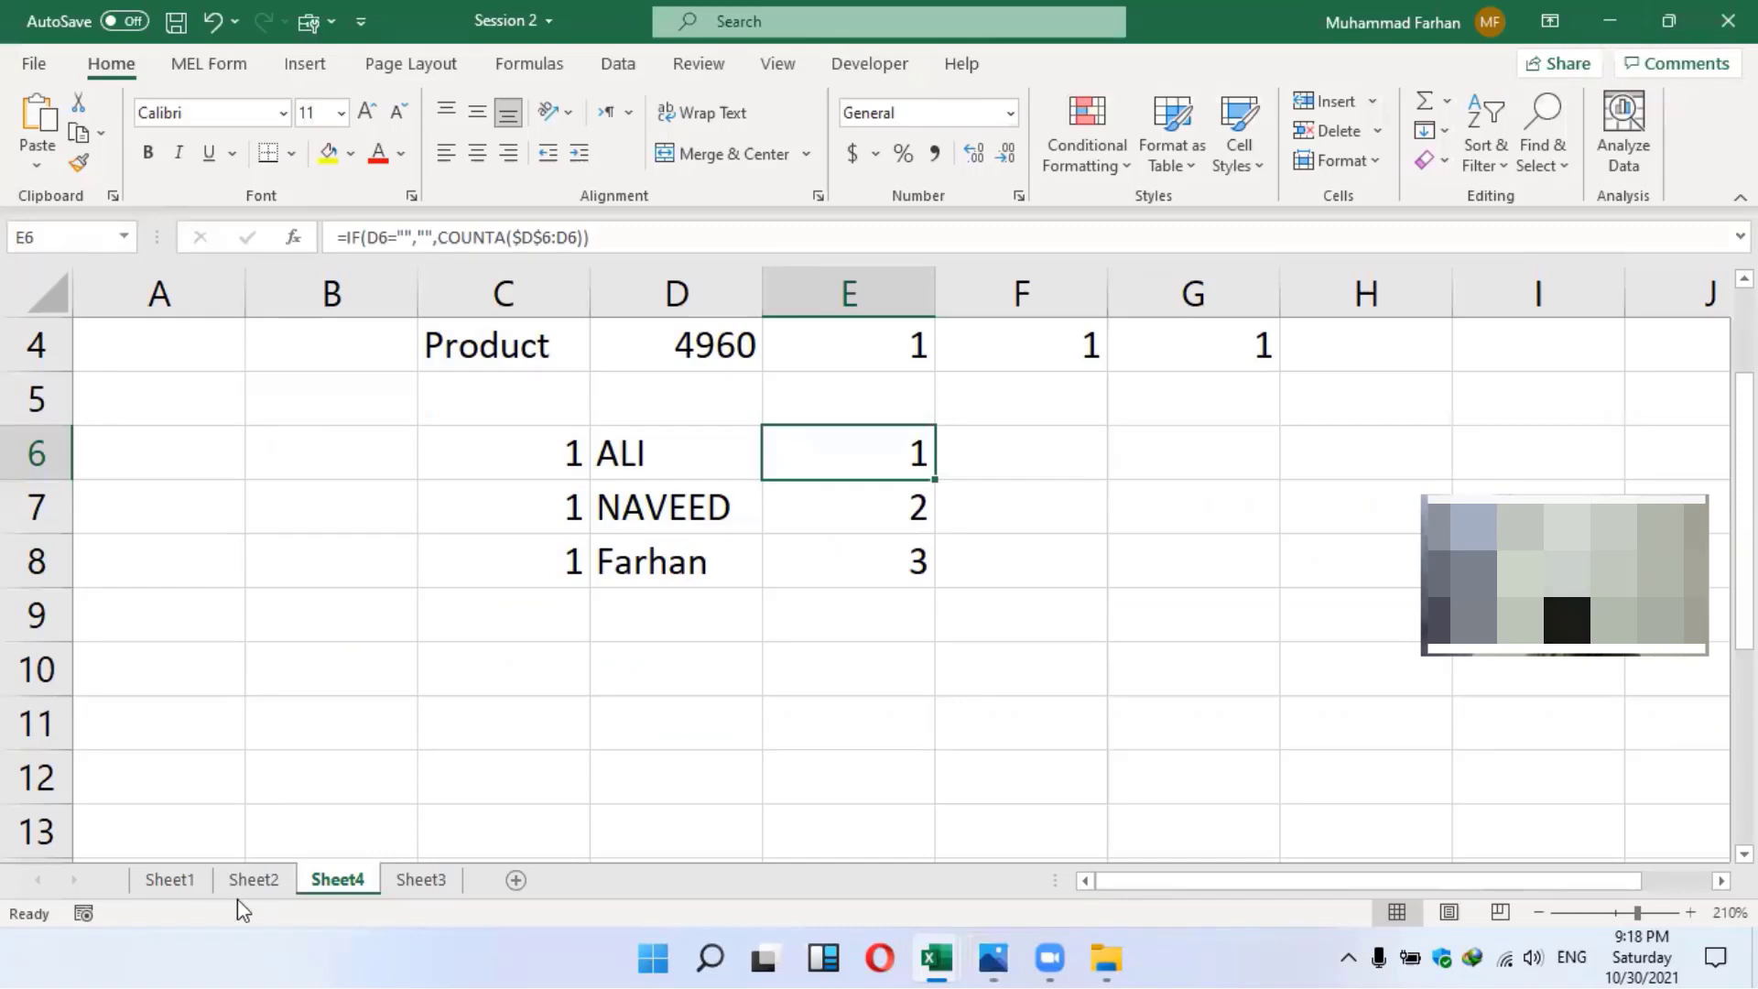
{"action": "left_click", "coordinate": [254, 879]}
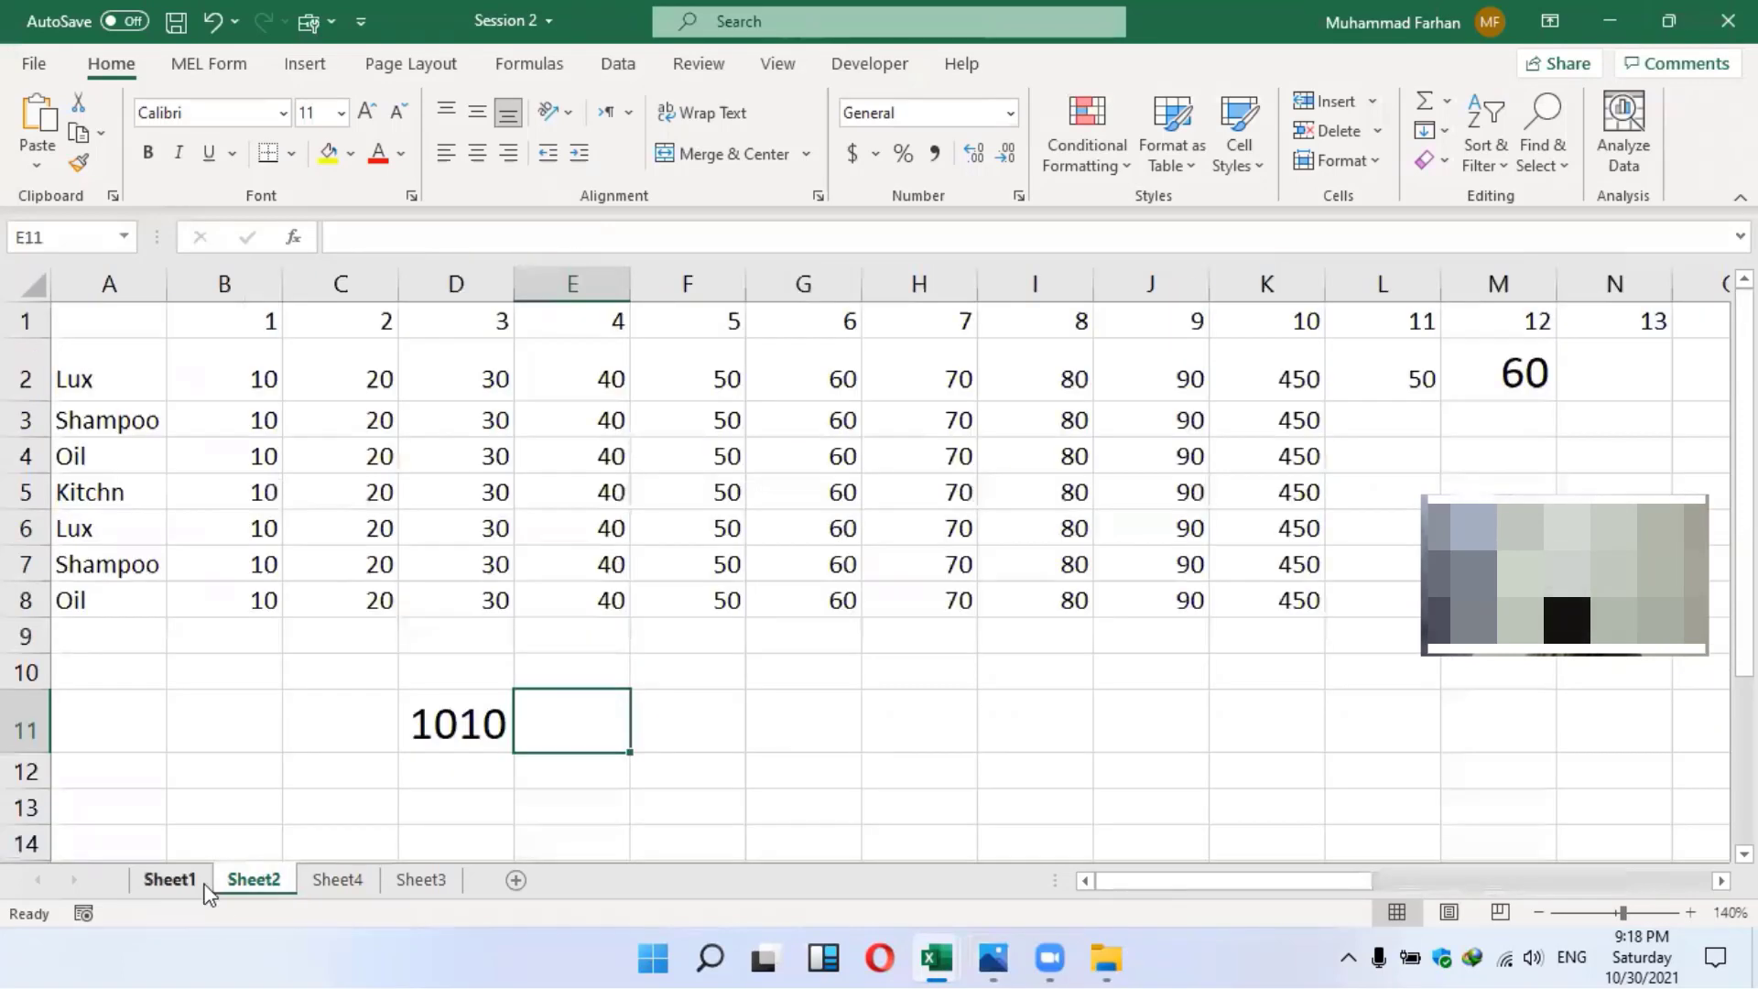
{"action": "left_click", "coordinate": [931, 958]}
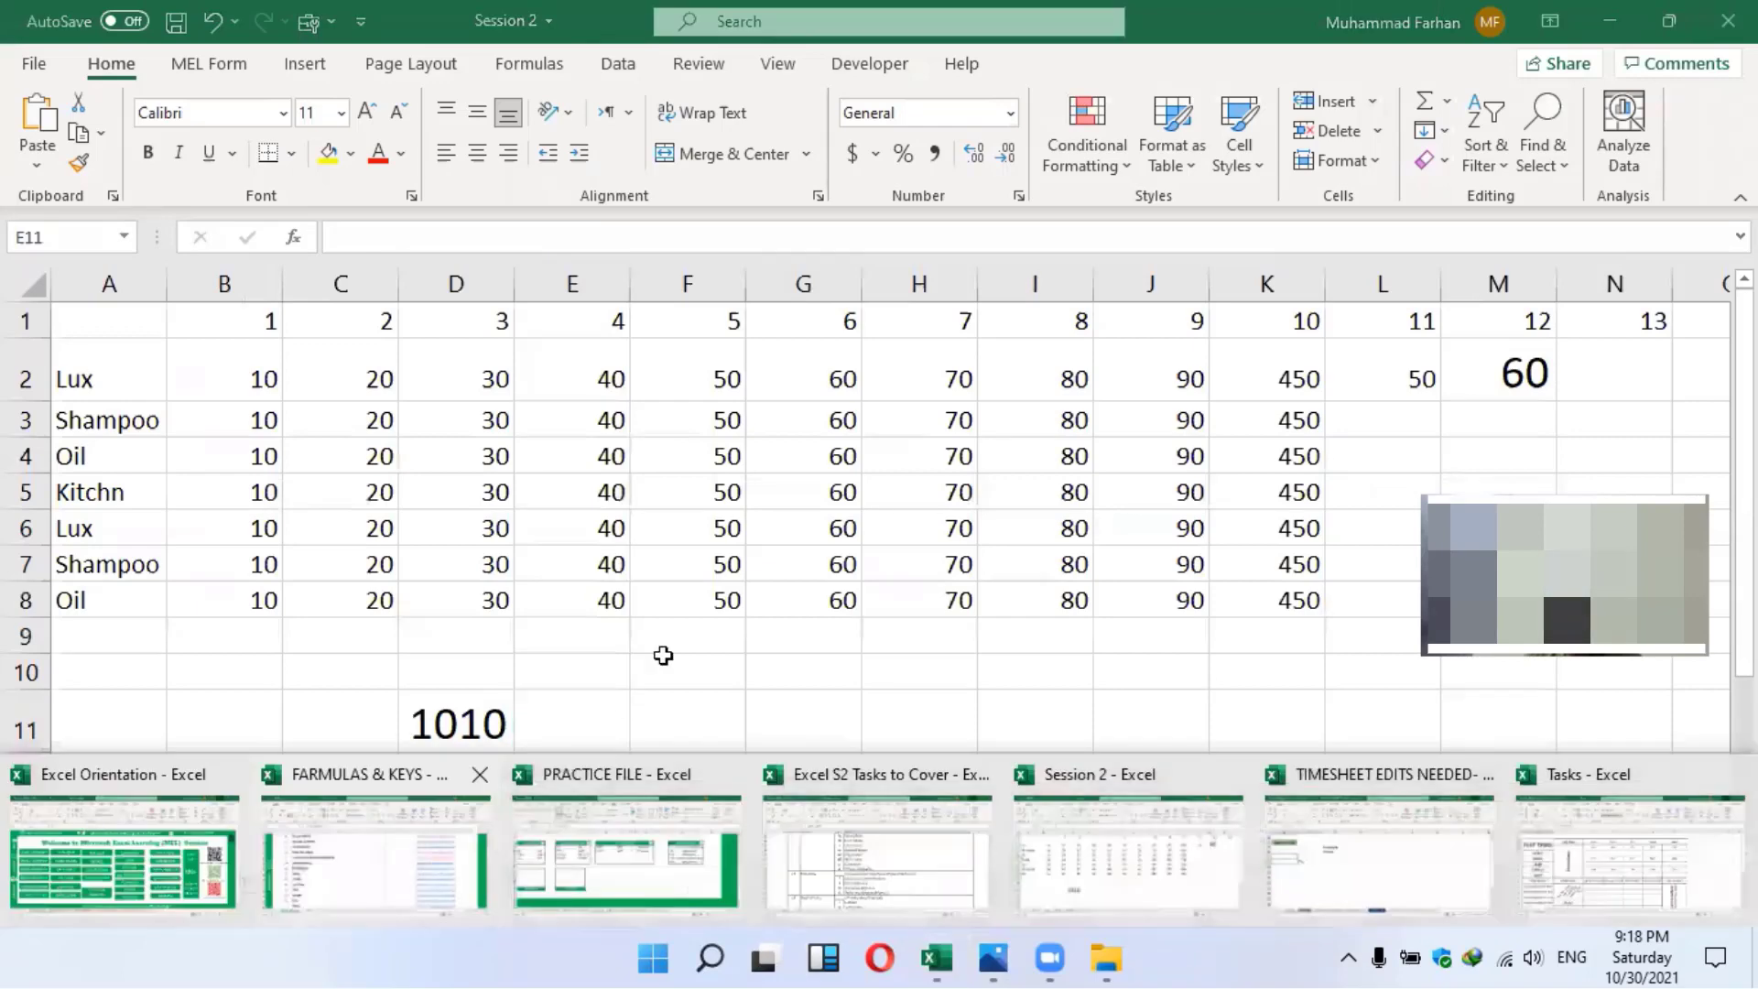
{"action": "left_click", "coordinate": [376, 853]}
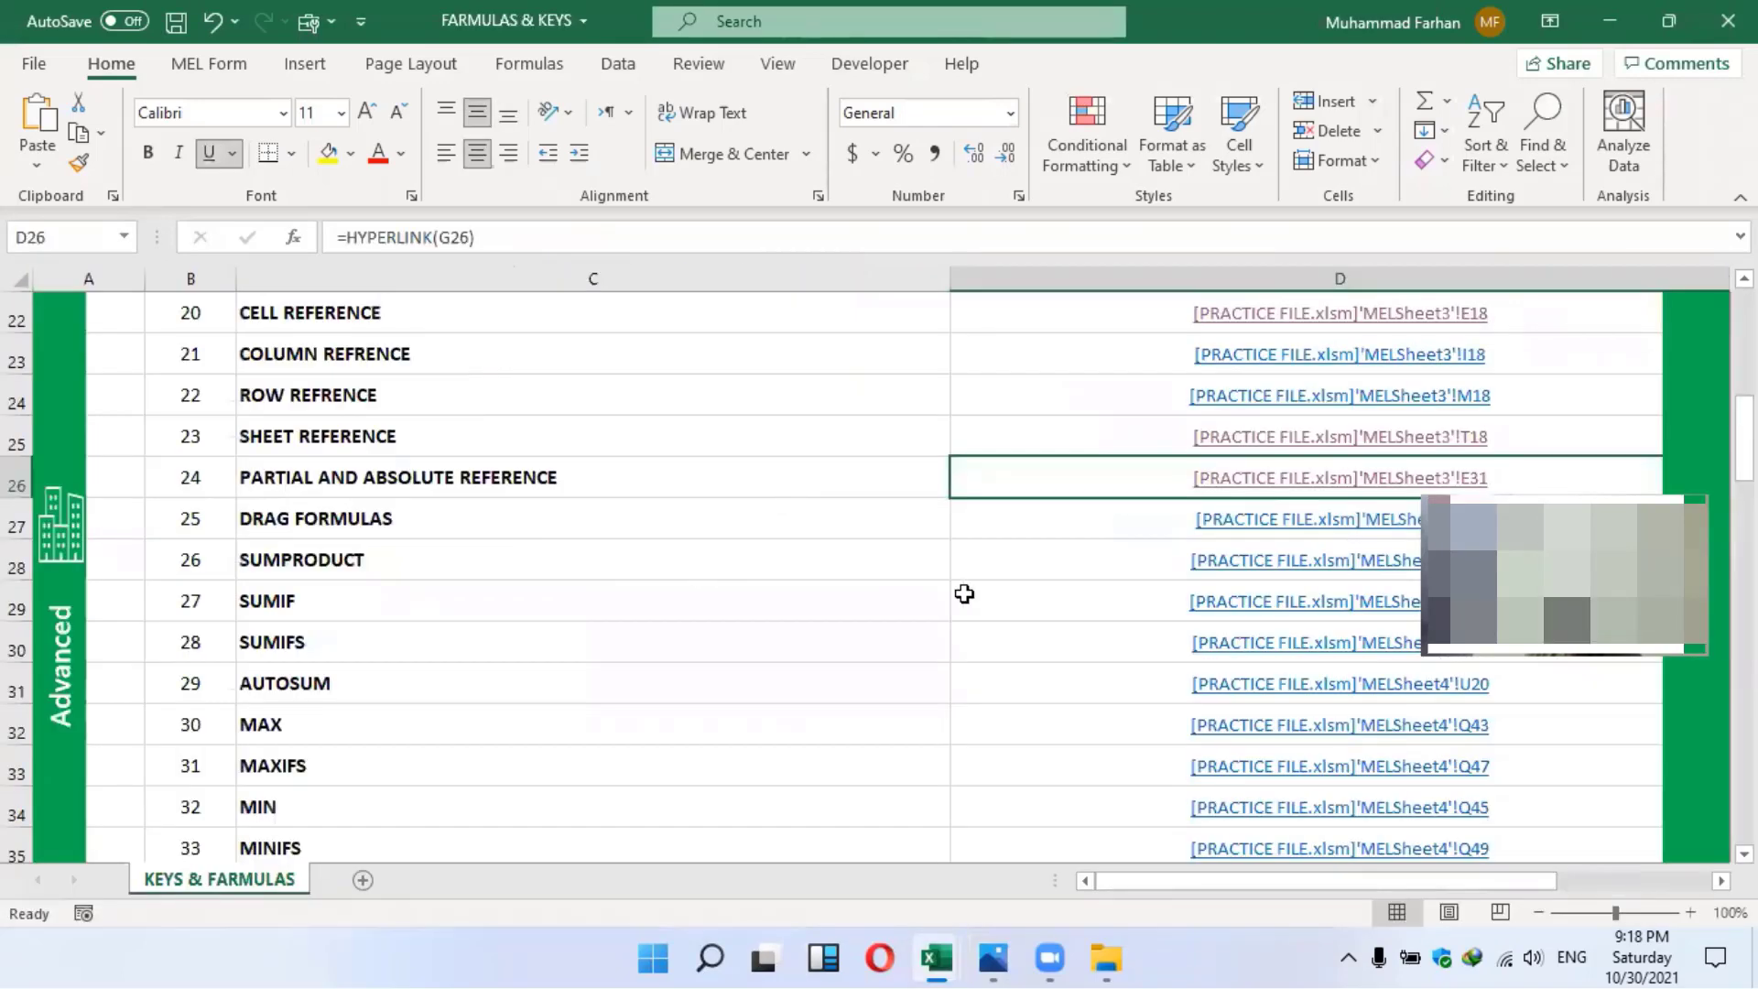
{"action": "left_click", "coordinate": [1277, 520]}
{"action": "key", "text": "ctrl+Page_Down"}
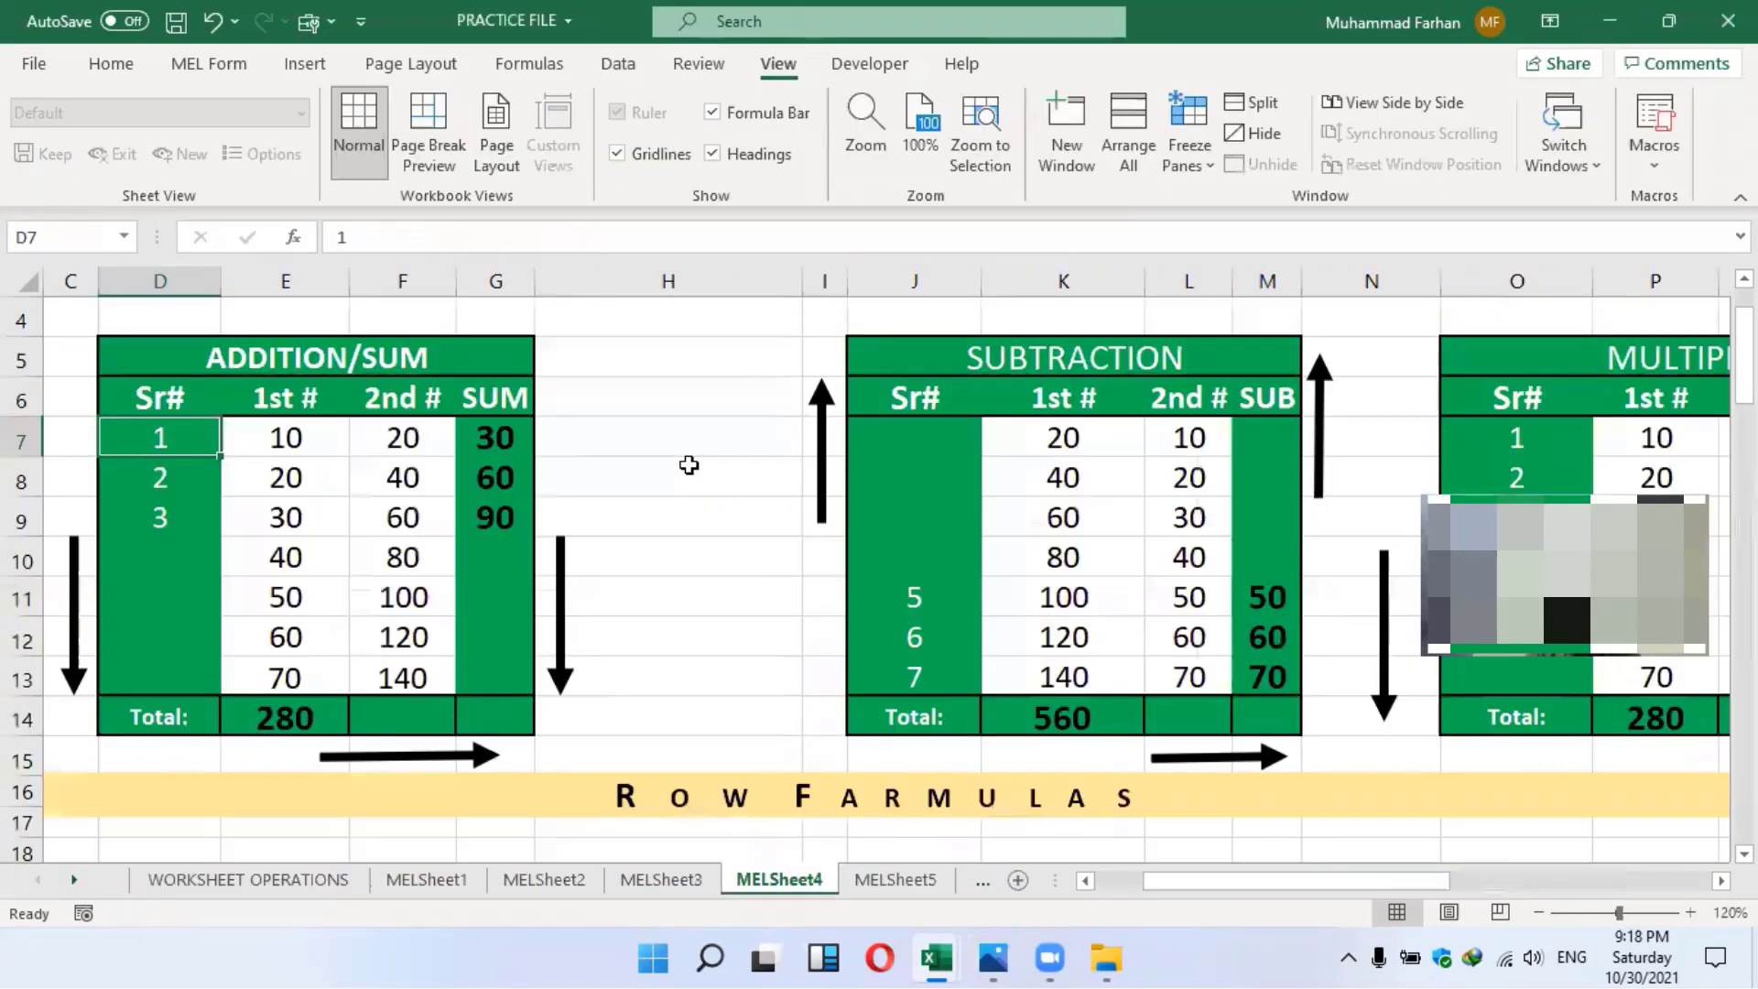
Extend the Sr# series in the ADDITION/SUM table down to 7 in cell D13
{"action": "scroll", "coordinate": [157, 573], "scroll_direction": "up", "scroll_amount": 1}
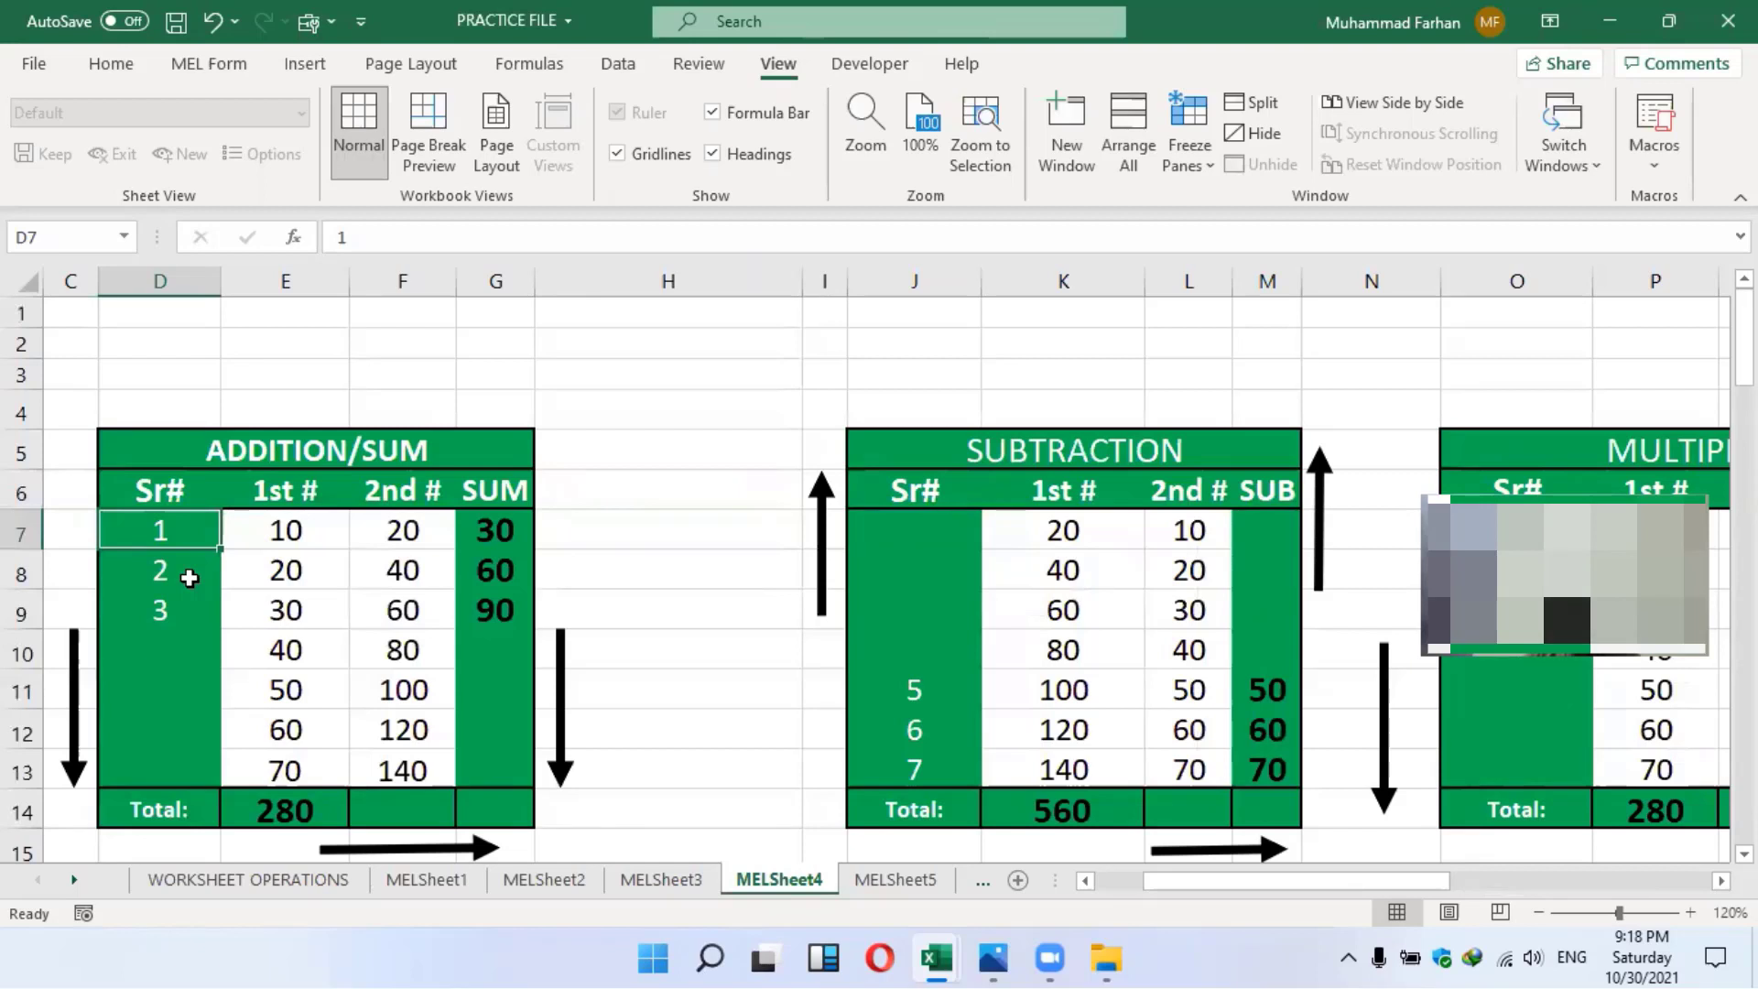
{"action": "scroll", "coordinate": [1676, 396], "scroll_direction": "down", "scroll_amount": 1}
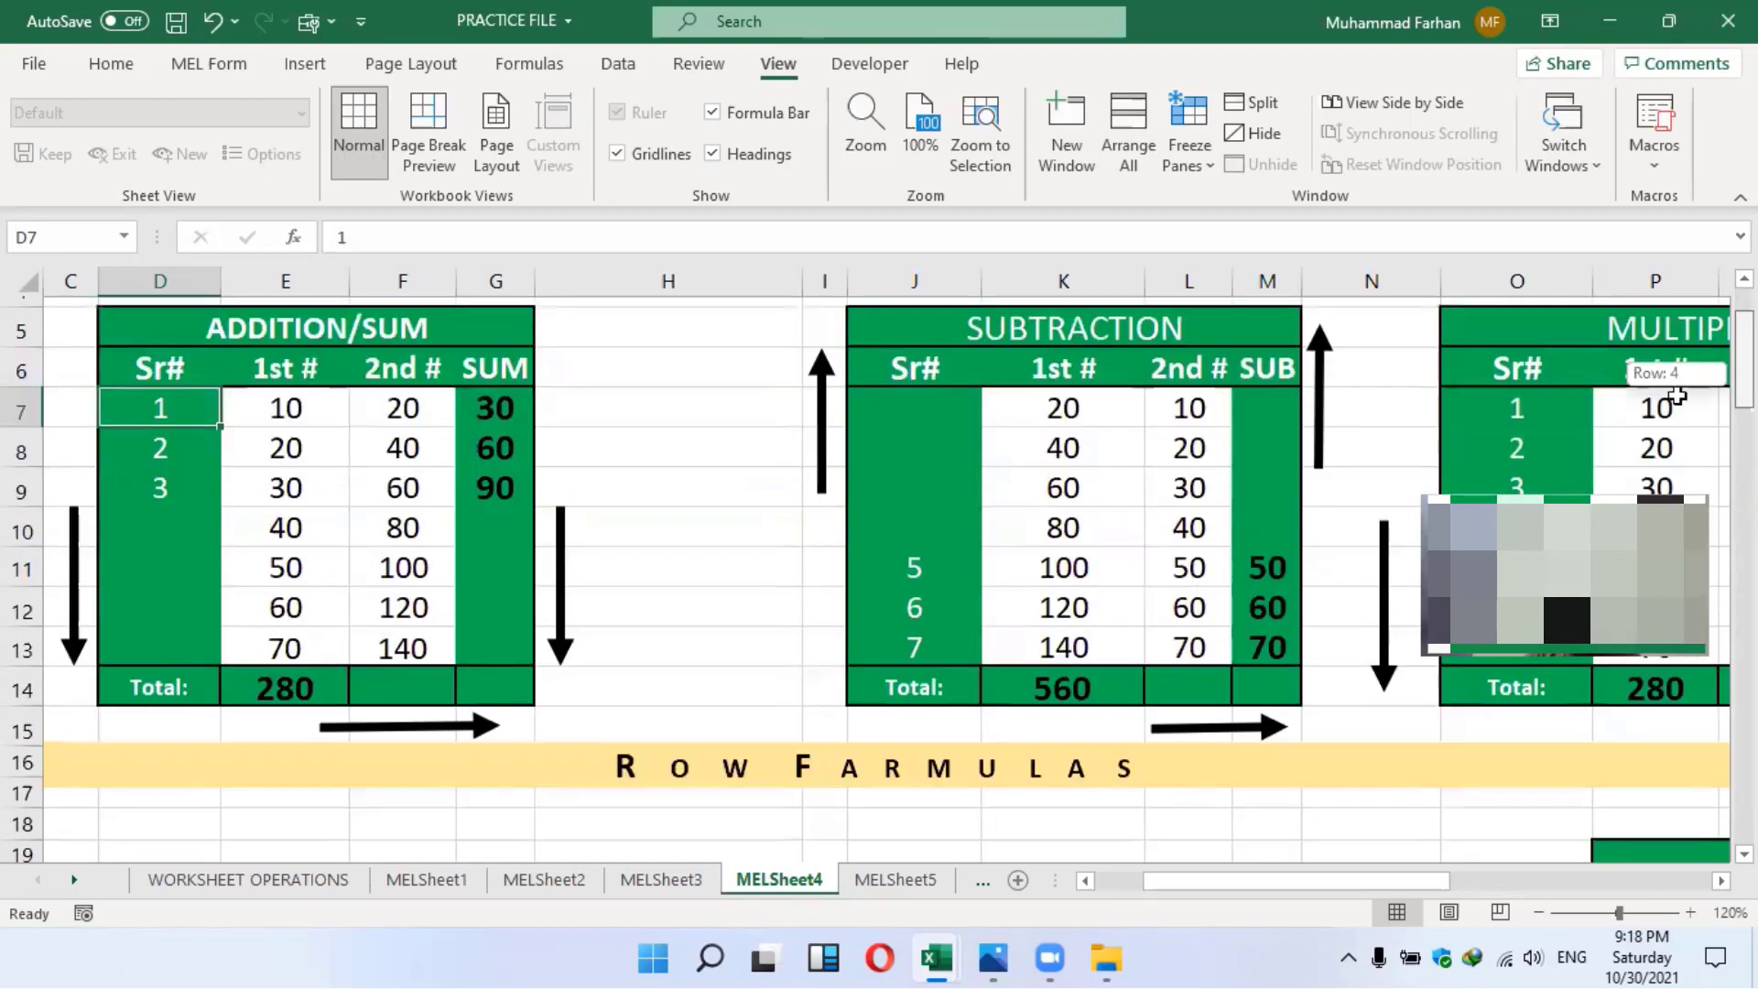
{"action": "left_click_drag", "start_coordinate": [184, 470], "coordinate": [178, 642]}
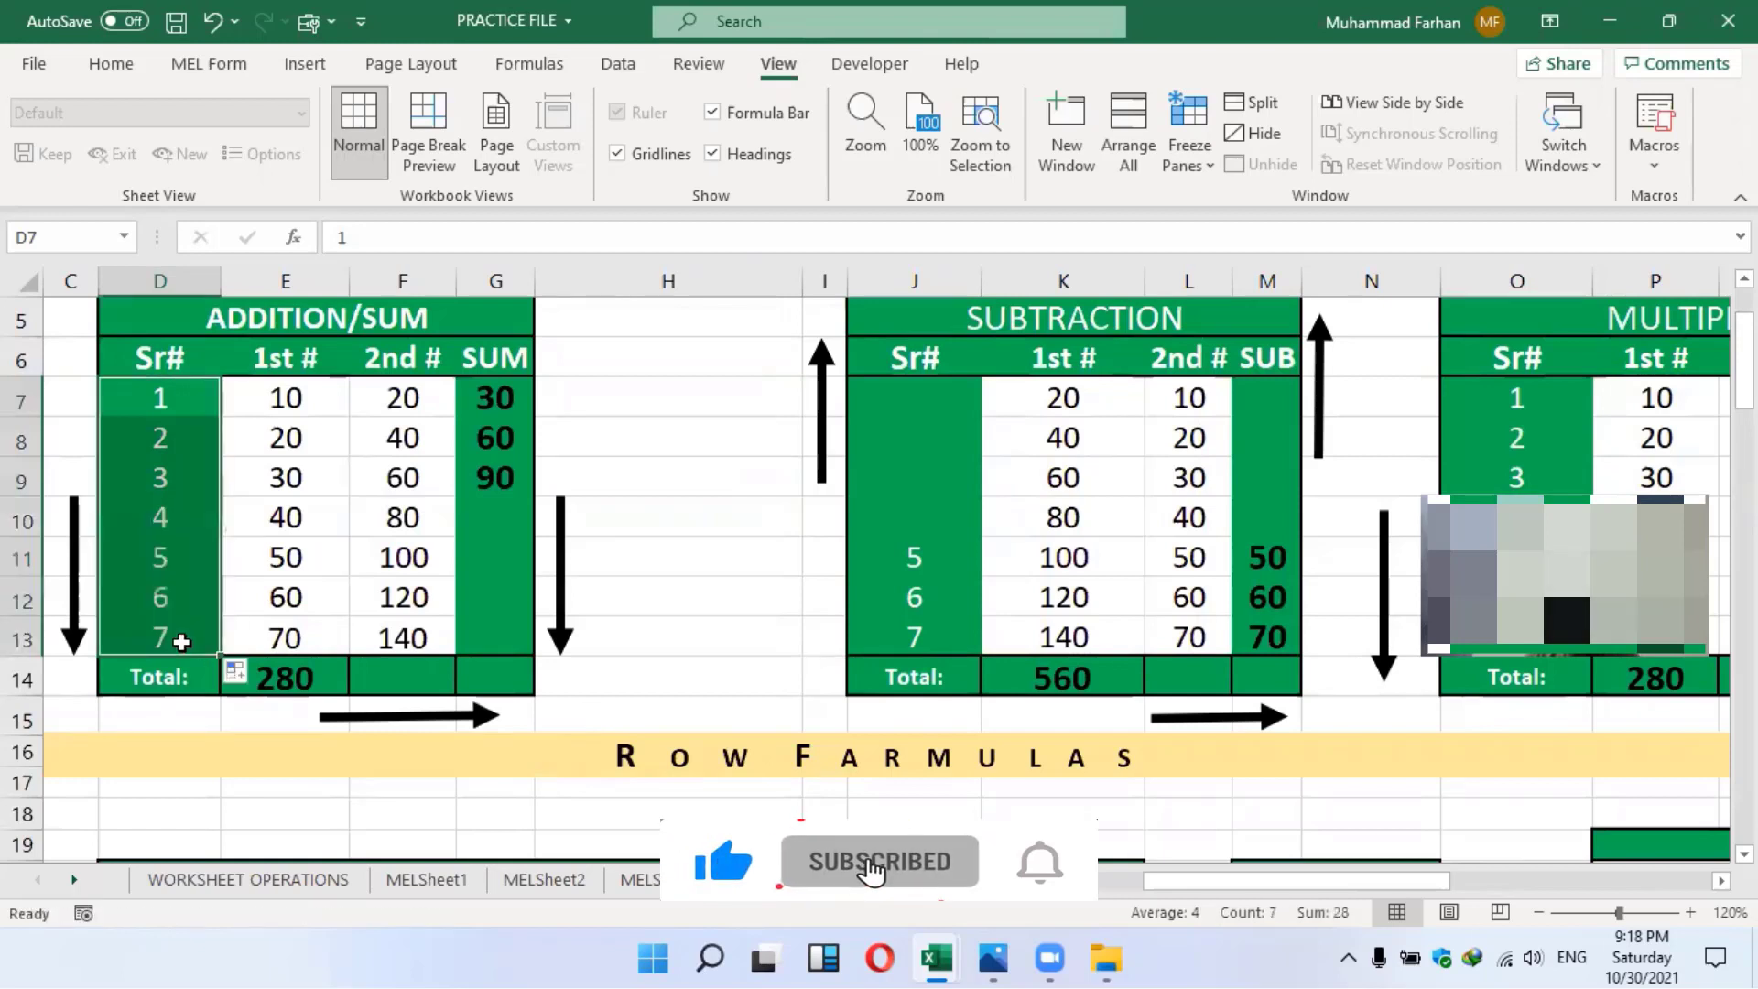
Fill the =SUM(E7:F7) formula from G7 down to G13 in the ADDITION/SUM table
{"action": "left_click", "coordinate": [285, 437]}
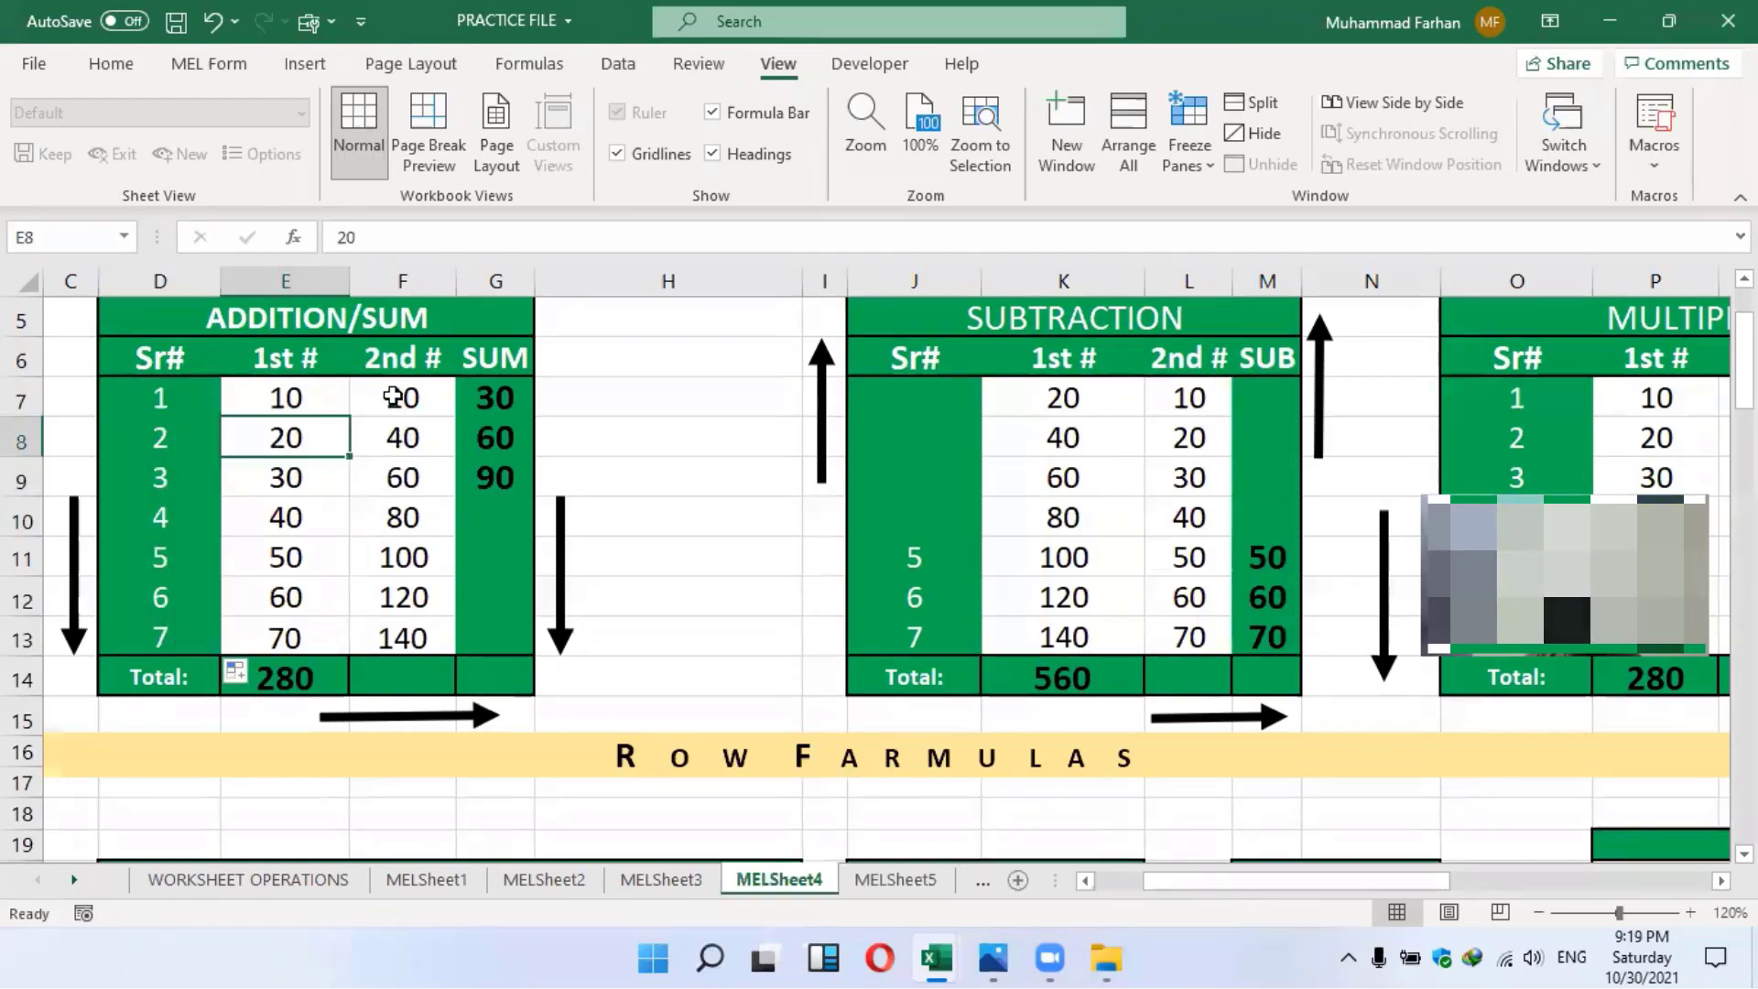
{"action": "left_click", "coordinate": [423, 401]}
{"action": "left_click", "coordinate": [460, 403]}
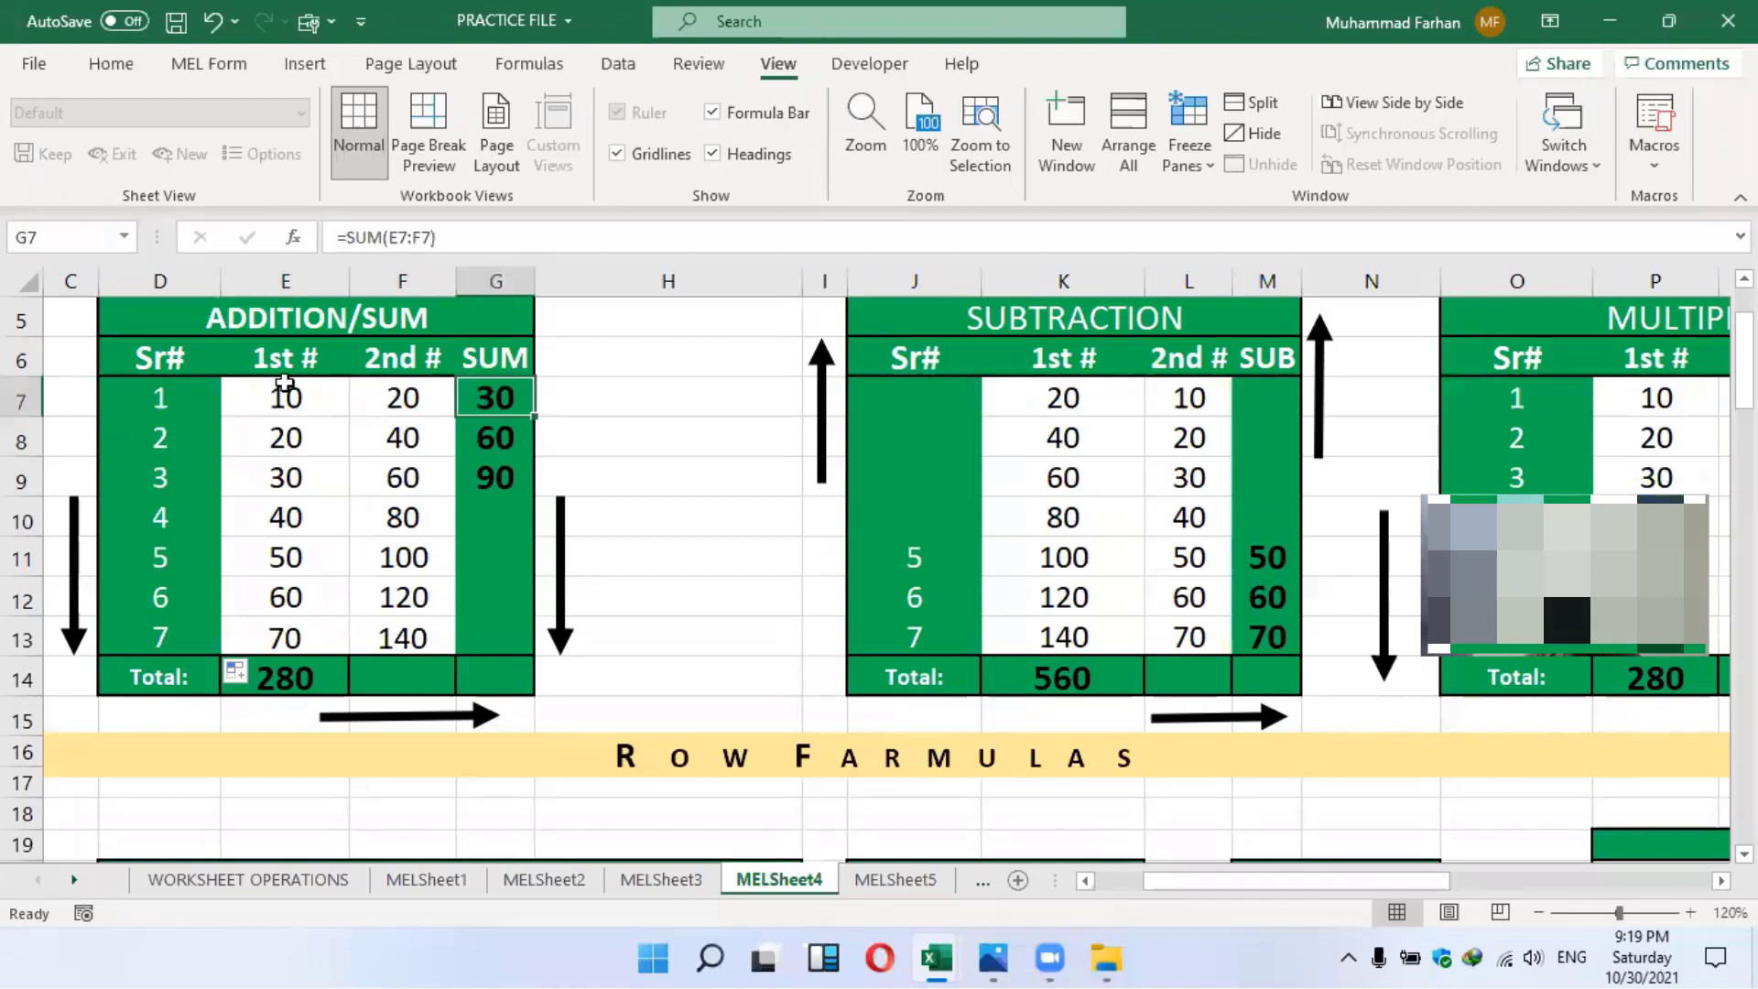
{"action": "left_click", "coordinate": [505, 438]}
{"action": "key", "text": "Up"}
{"action": "left_click_drag", "start_coordinate": [533, 416], "coordinate": [525, 641]}
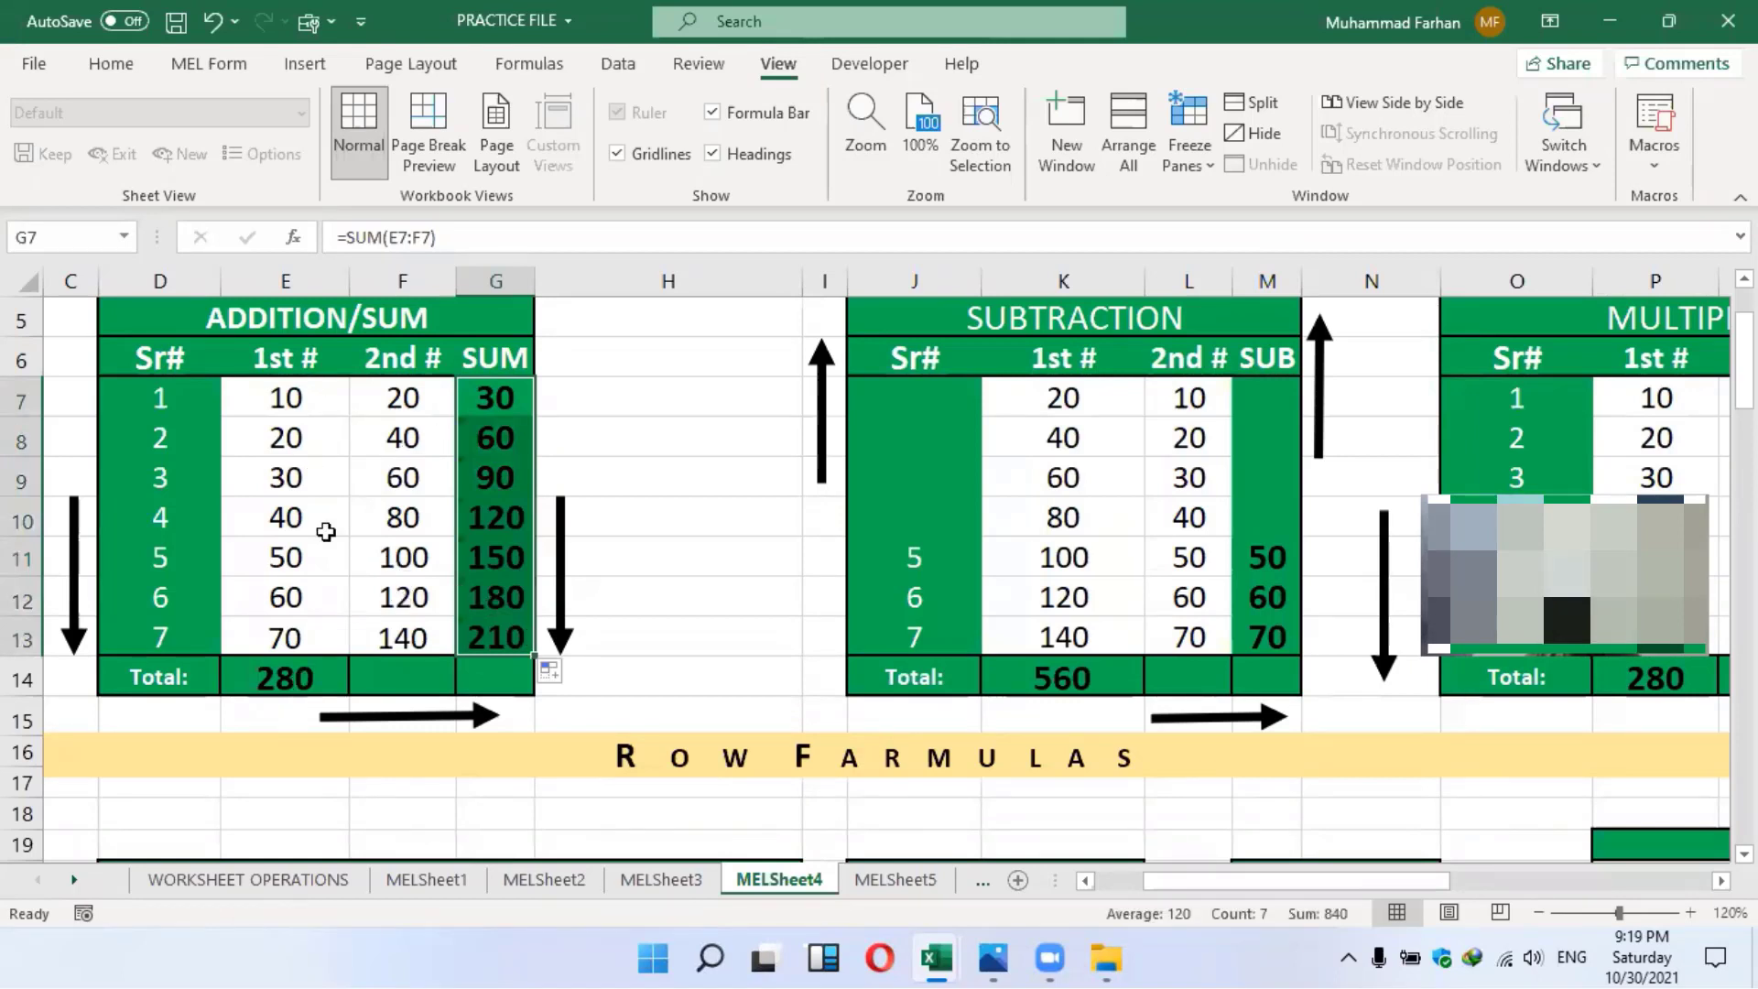
Fill the =SUM(E7:E13) total formula from E14 across to G14 in the ADDITION/SUM table
{"action": "left_click", "coordinate": [261, 687]}
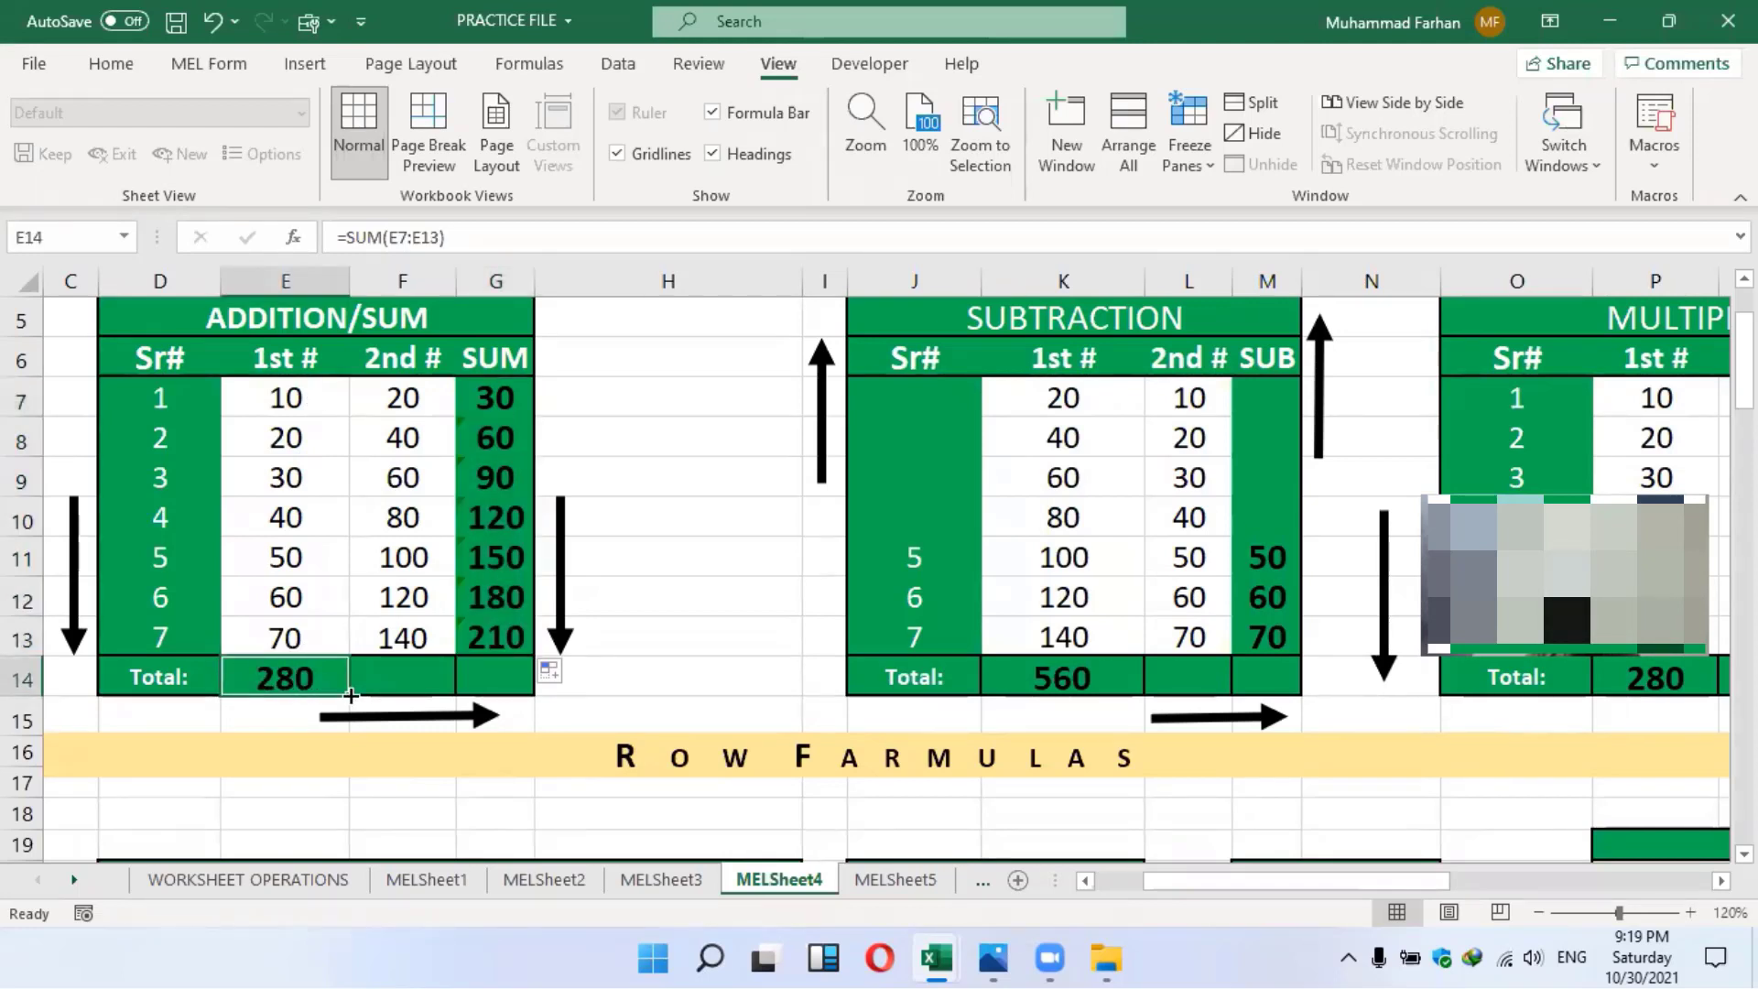
{"action": "left_click_drag", "start_coordinate": [349, 696], "coordinate": [498, 683]}
{"action": "left_click_drag", "start_coordinate": [323, 485], "coordinate": [494, 622]}
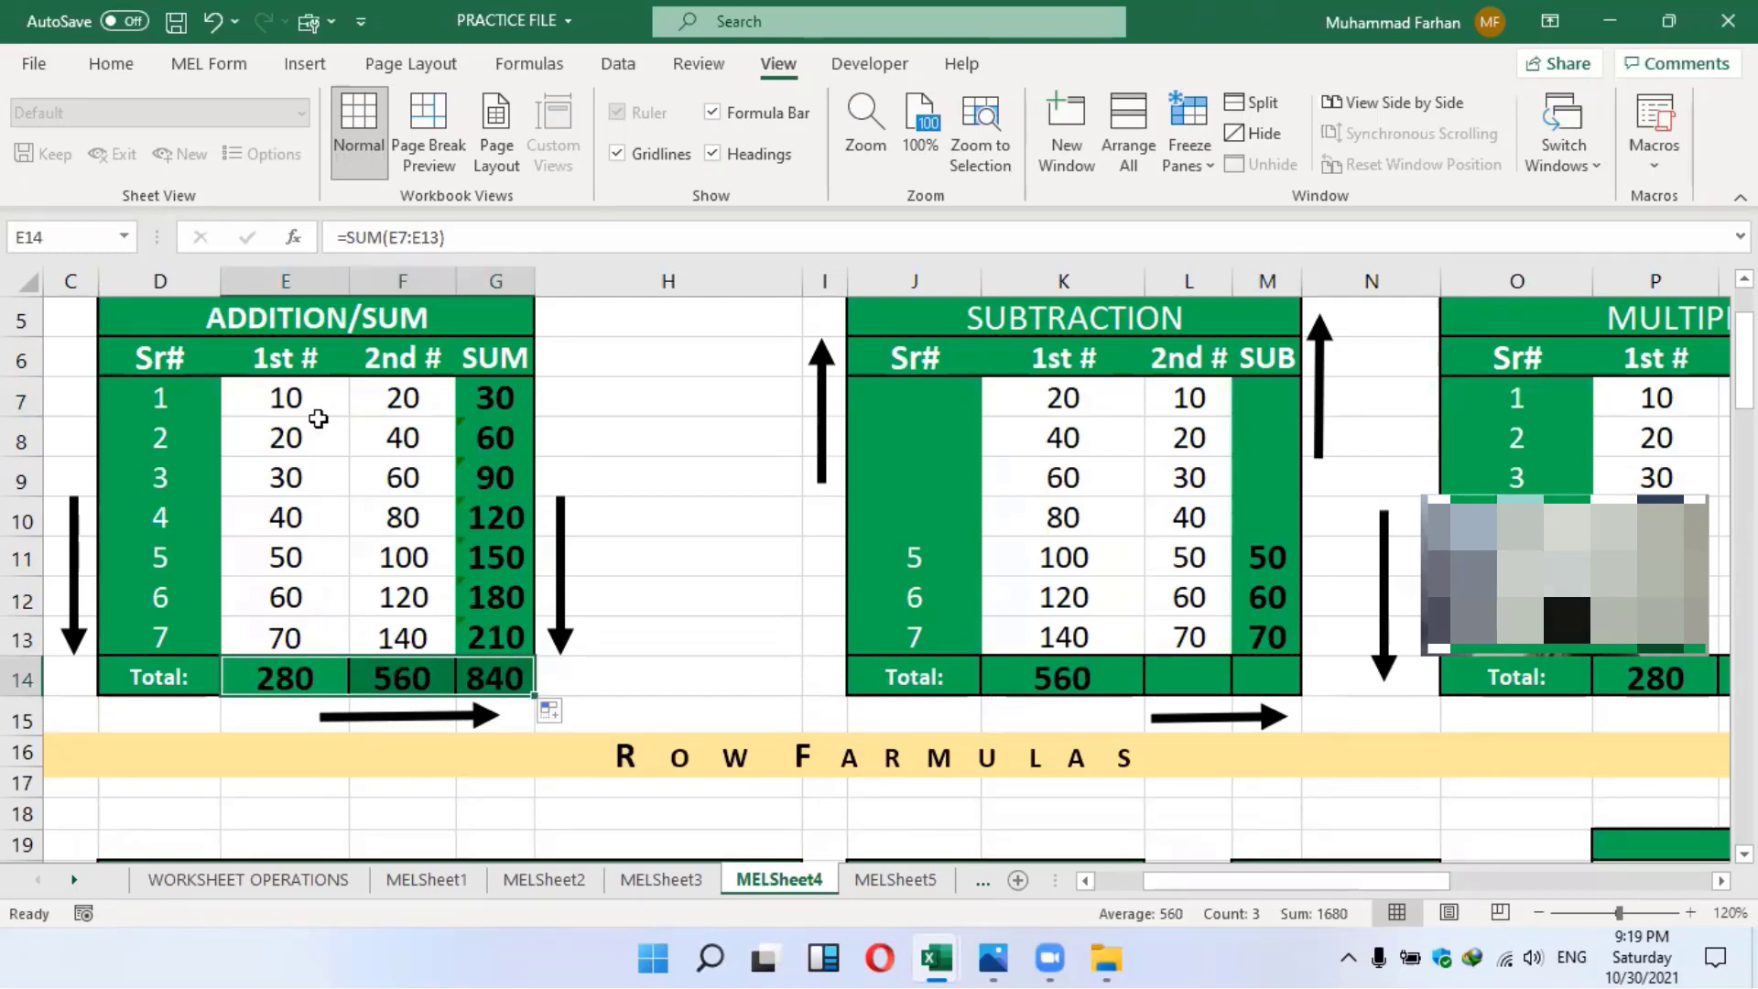
Examine how the relative row references change in the SUM formulas from G7 down to G10
{"action": "left_click", "coordinate": [497, 404]}
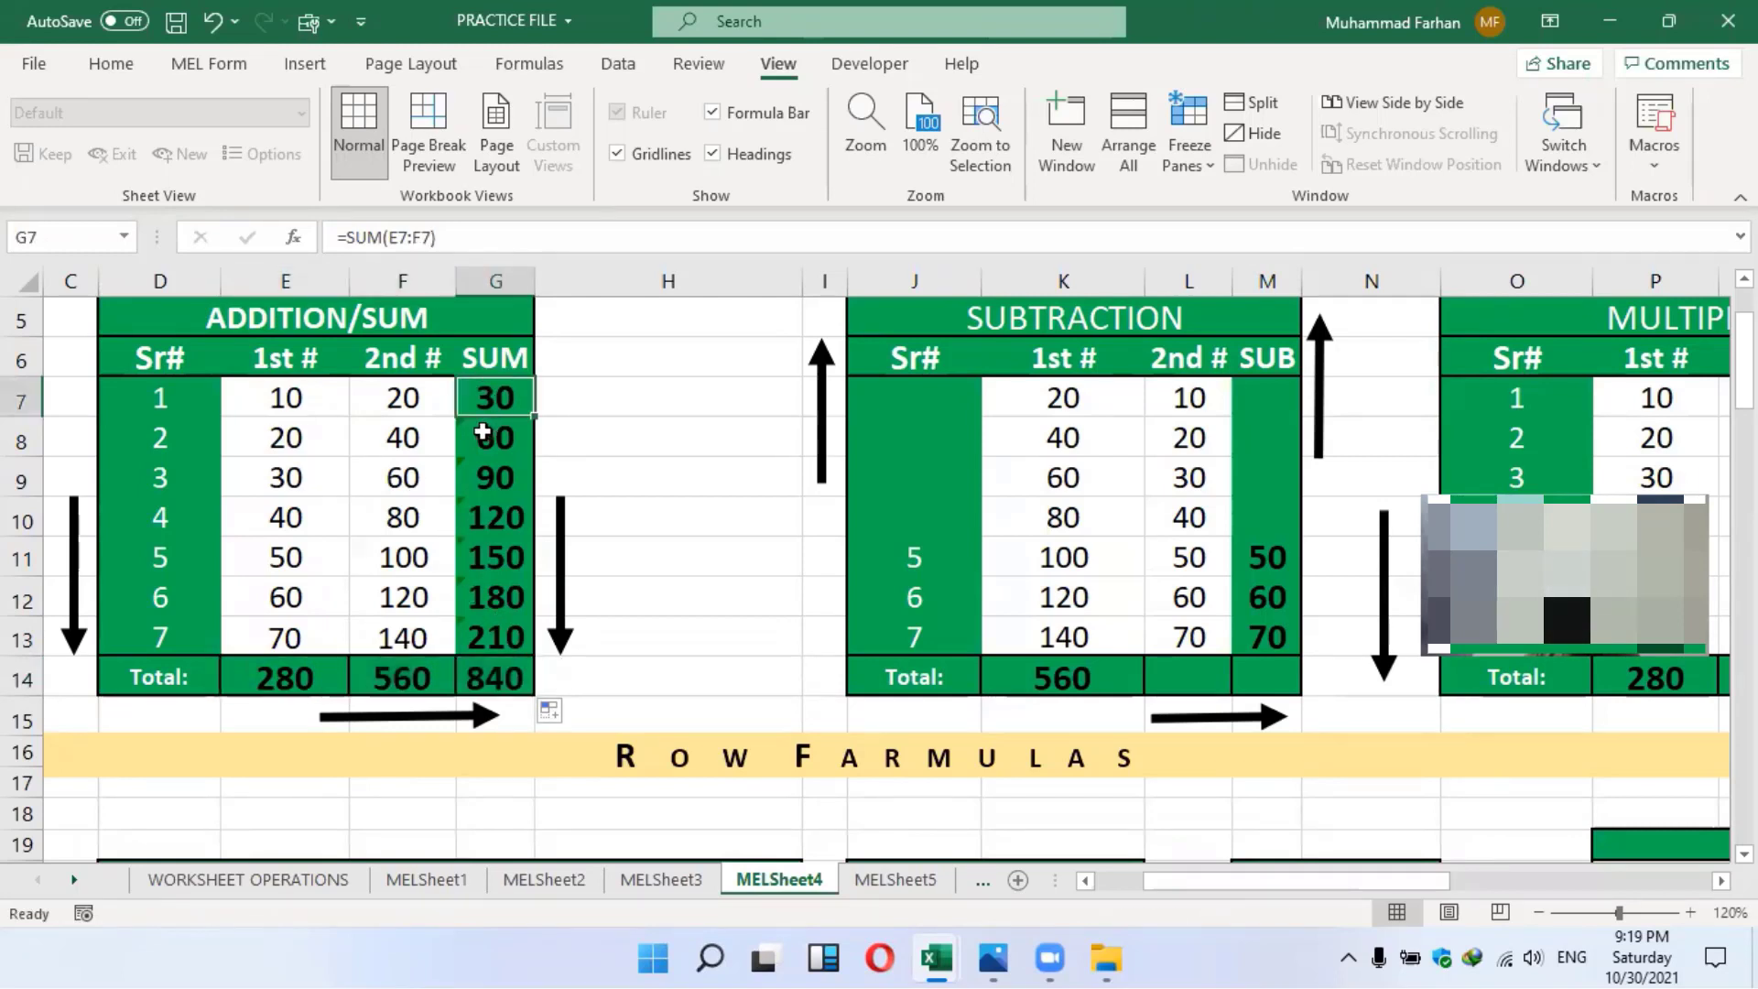
{"action": "left_click", "coordinate": [500, 480]}
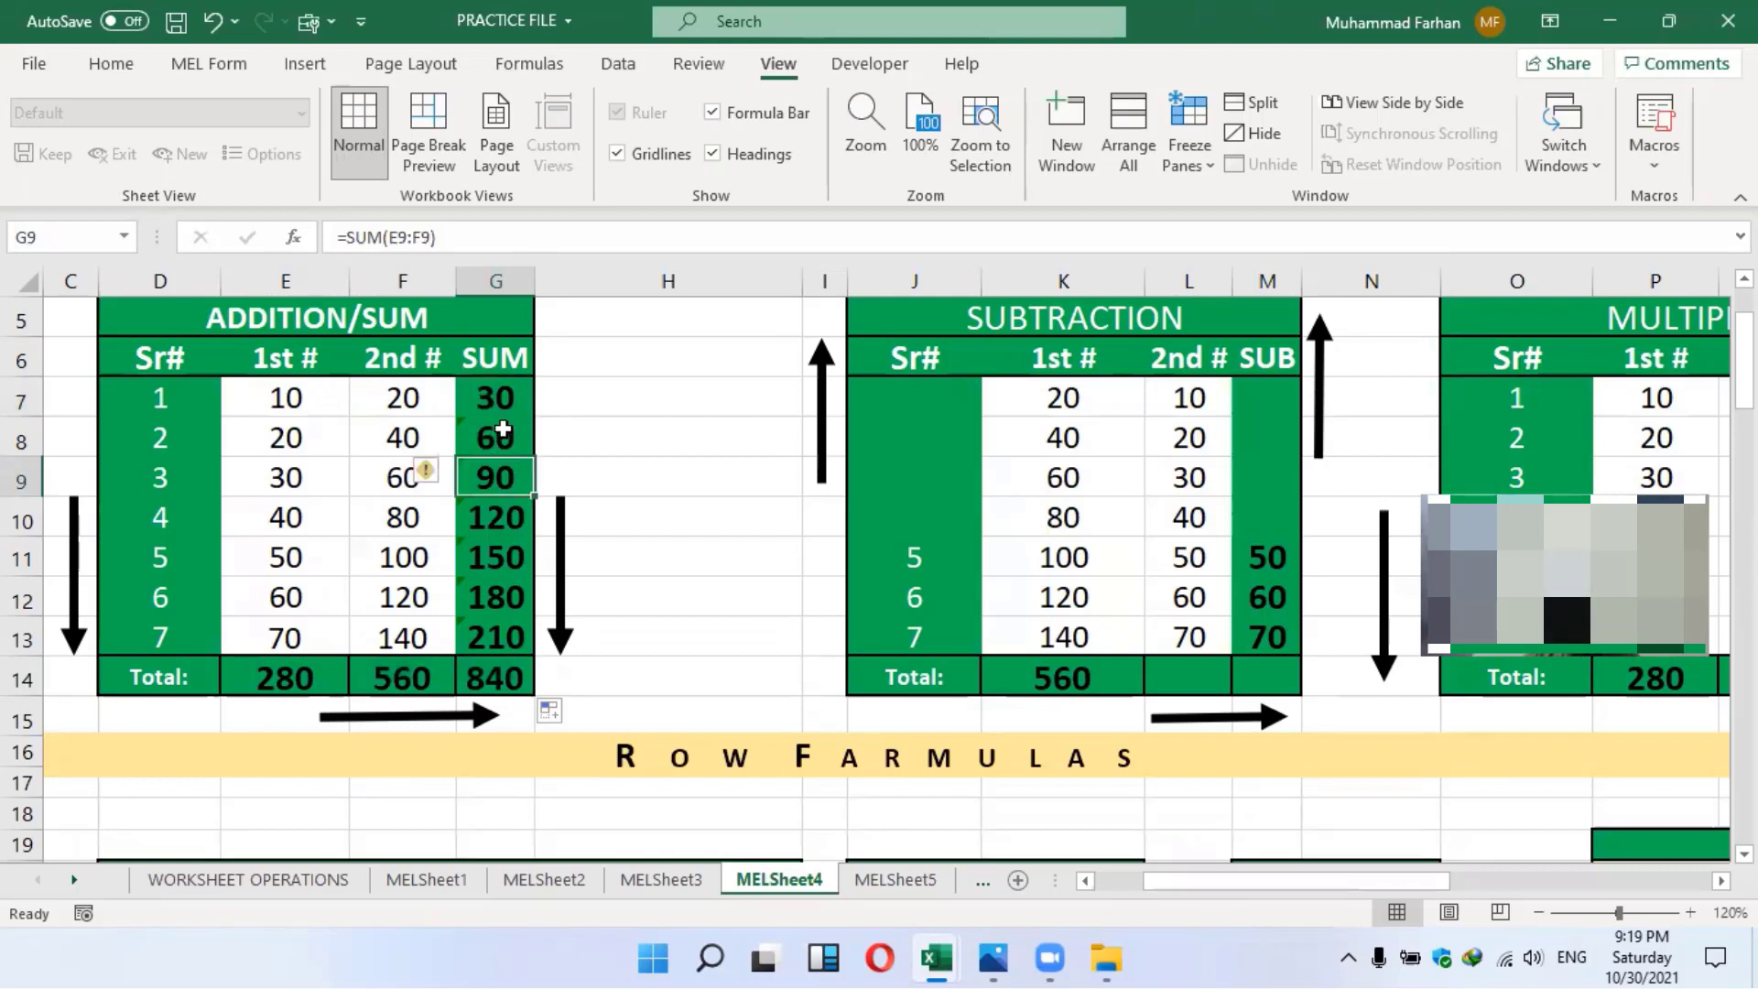
{"action": "key", "text": "Down"}
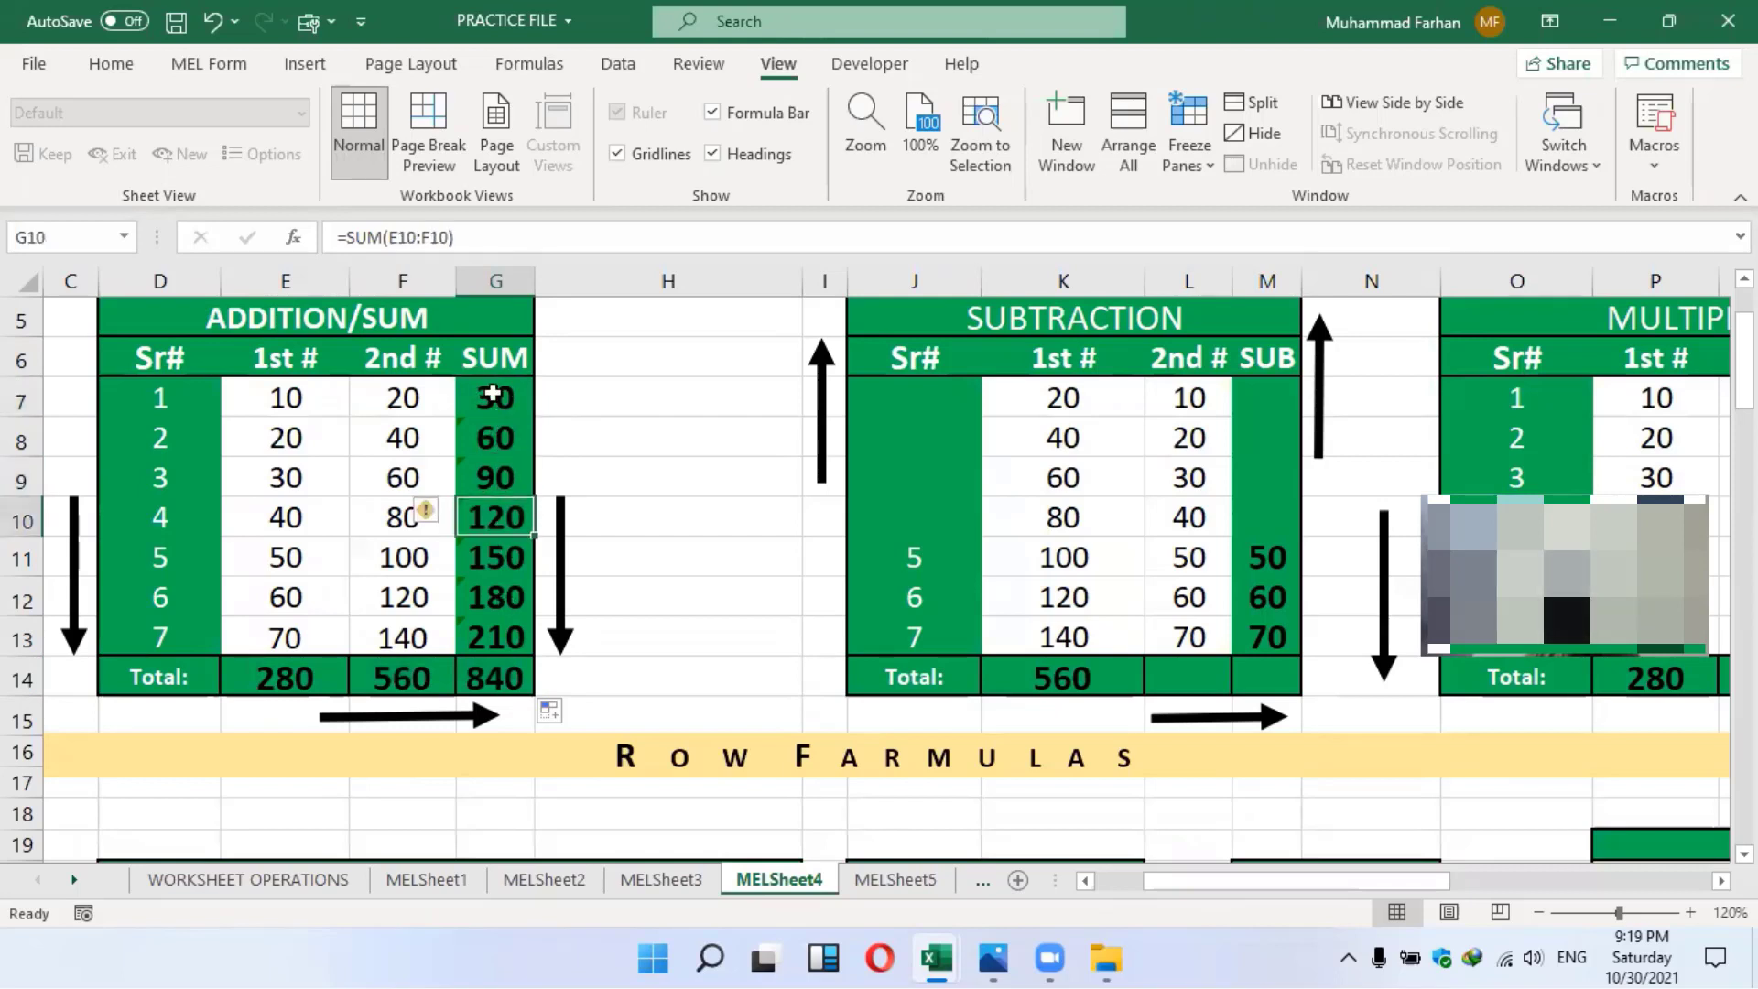
{"action": "key", "text": "Up"}
{"action": "key", "text": "Up"}
{"action": "key", "text": "Up"}
{"action": "key", "text": "Down"}
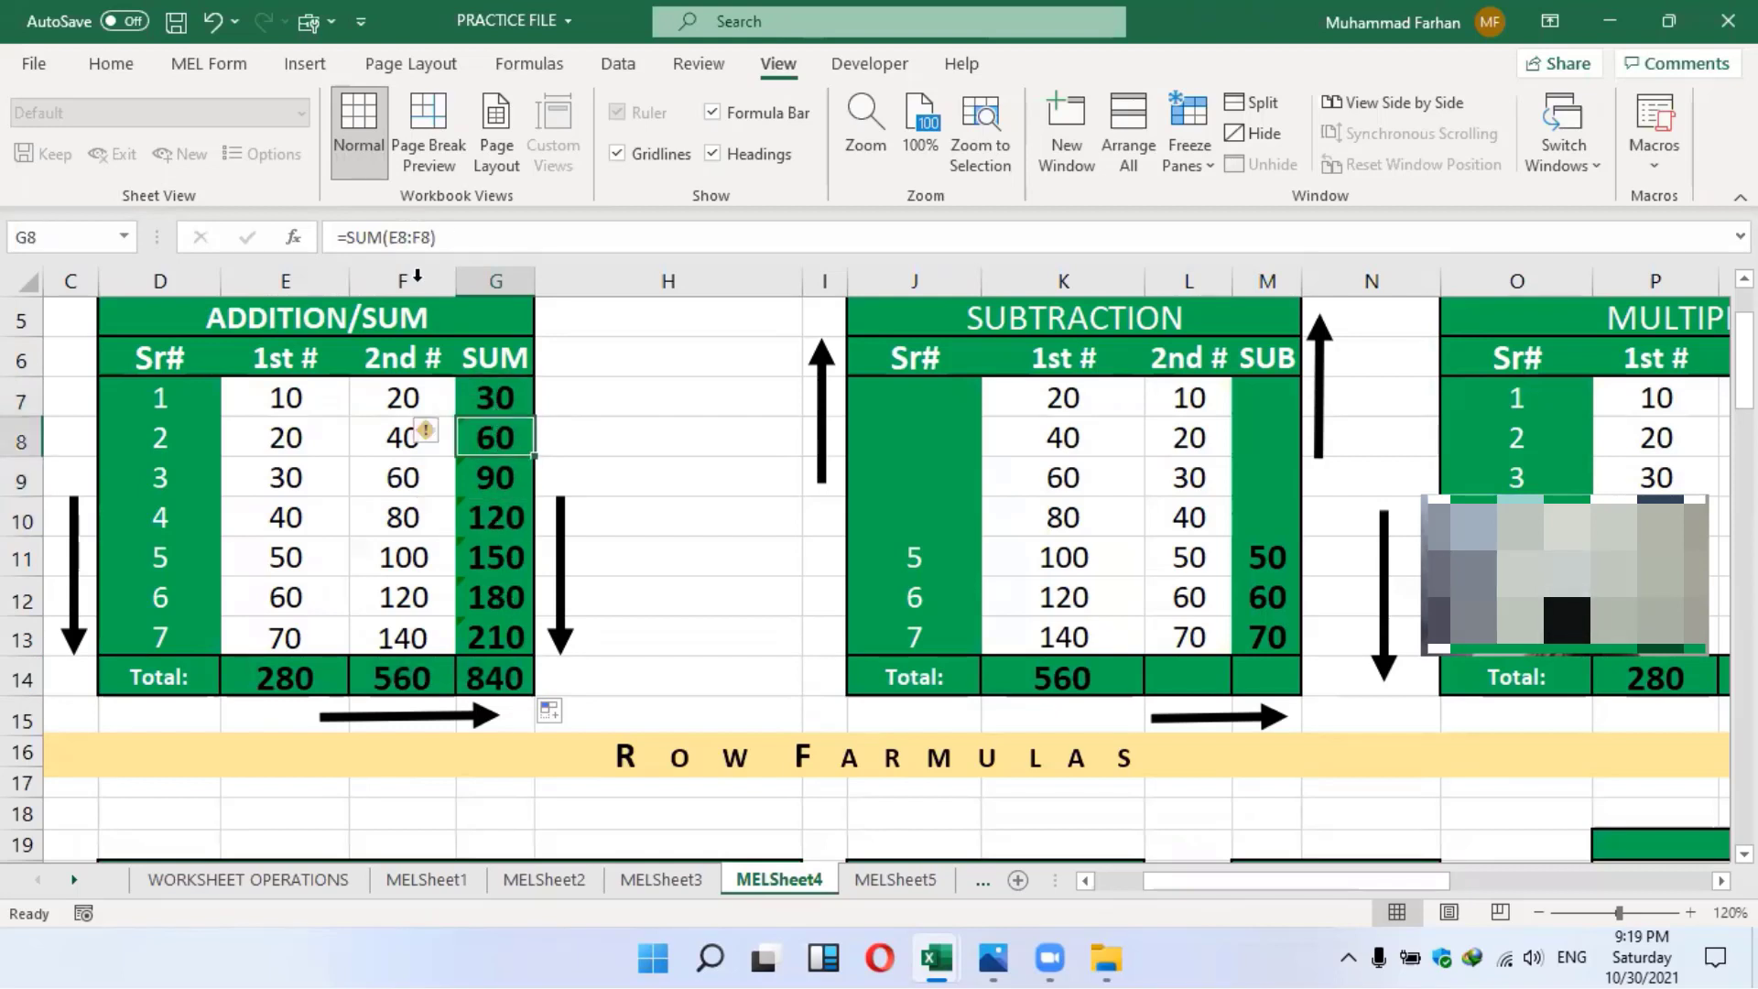
{"action": "key", "text": "Down"}
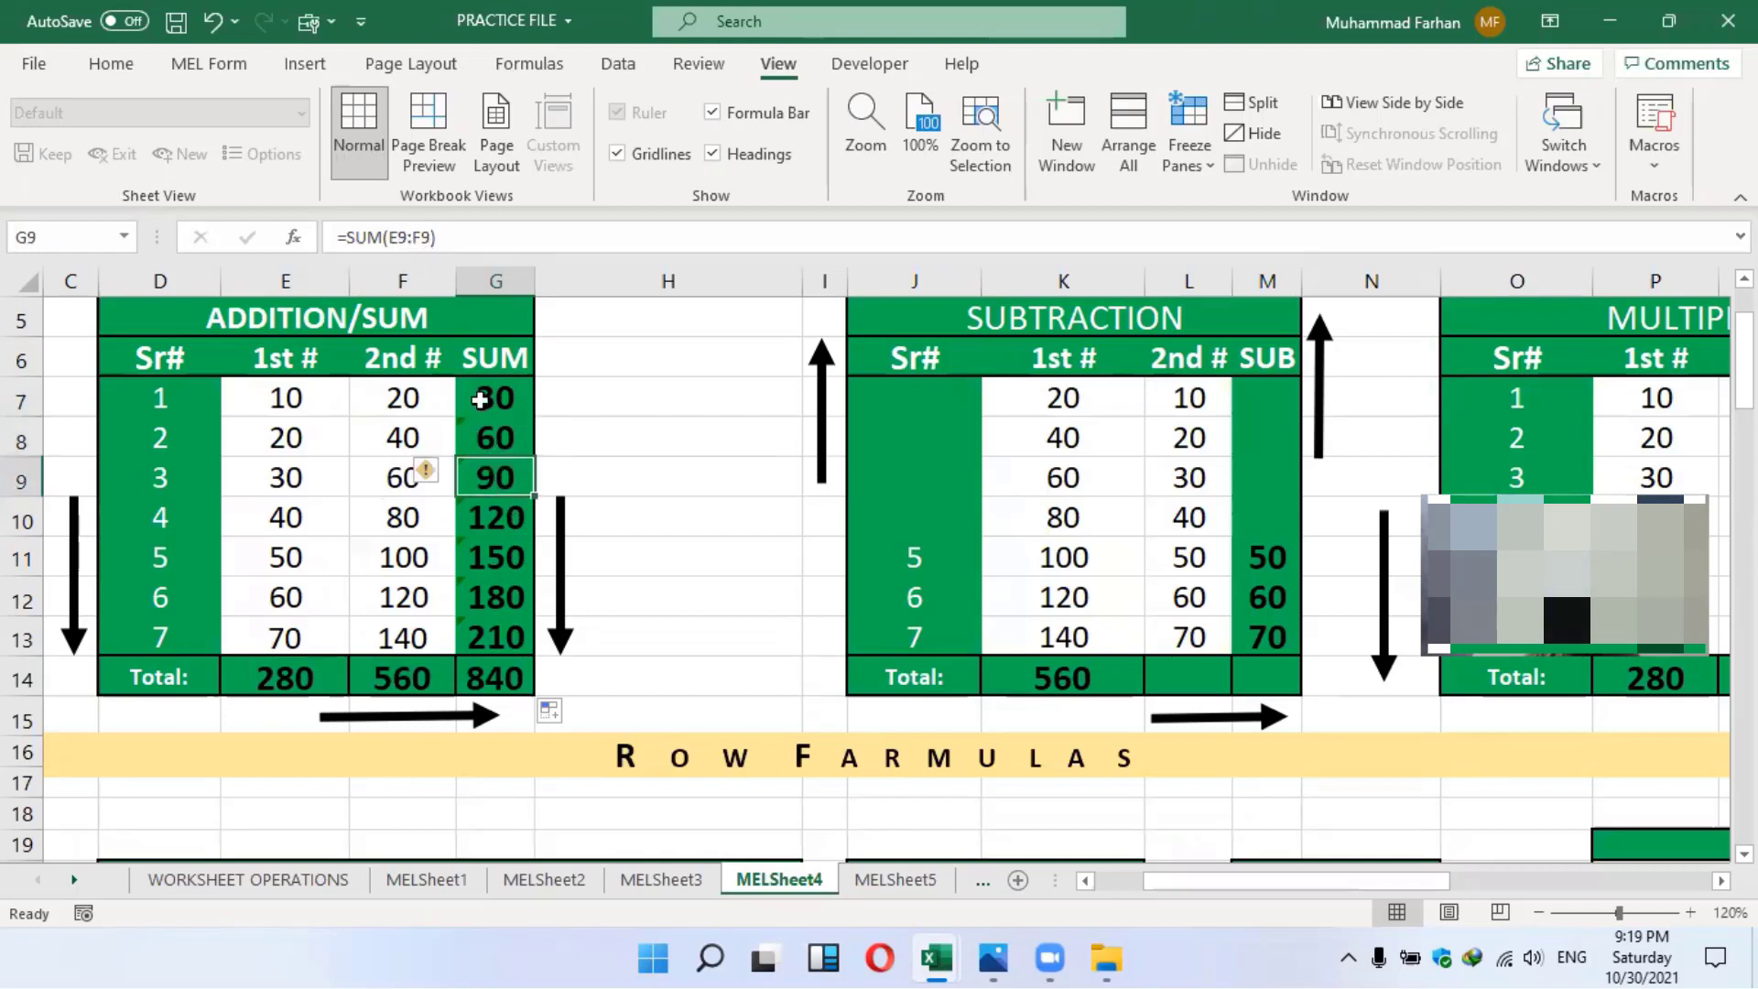
{"action": "key", "text": "Up"}
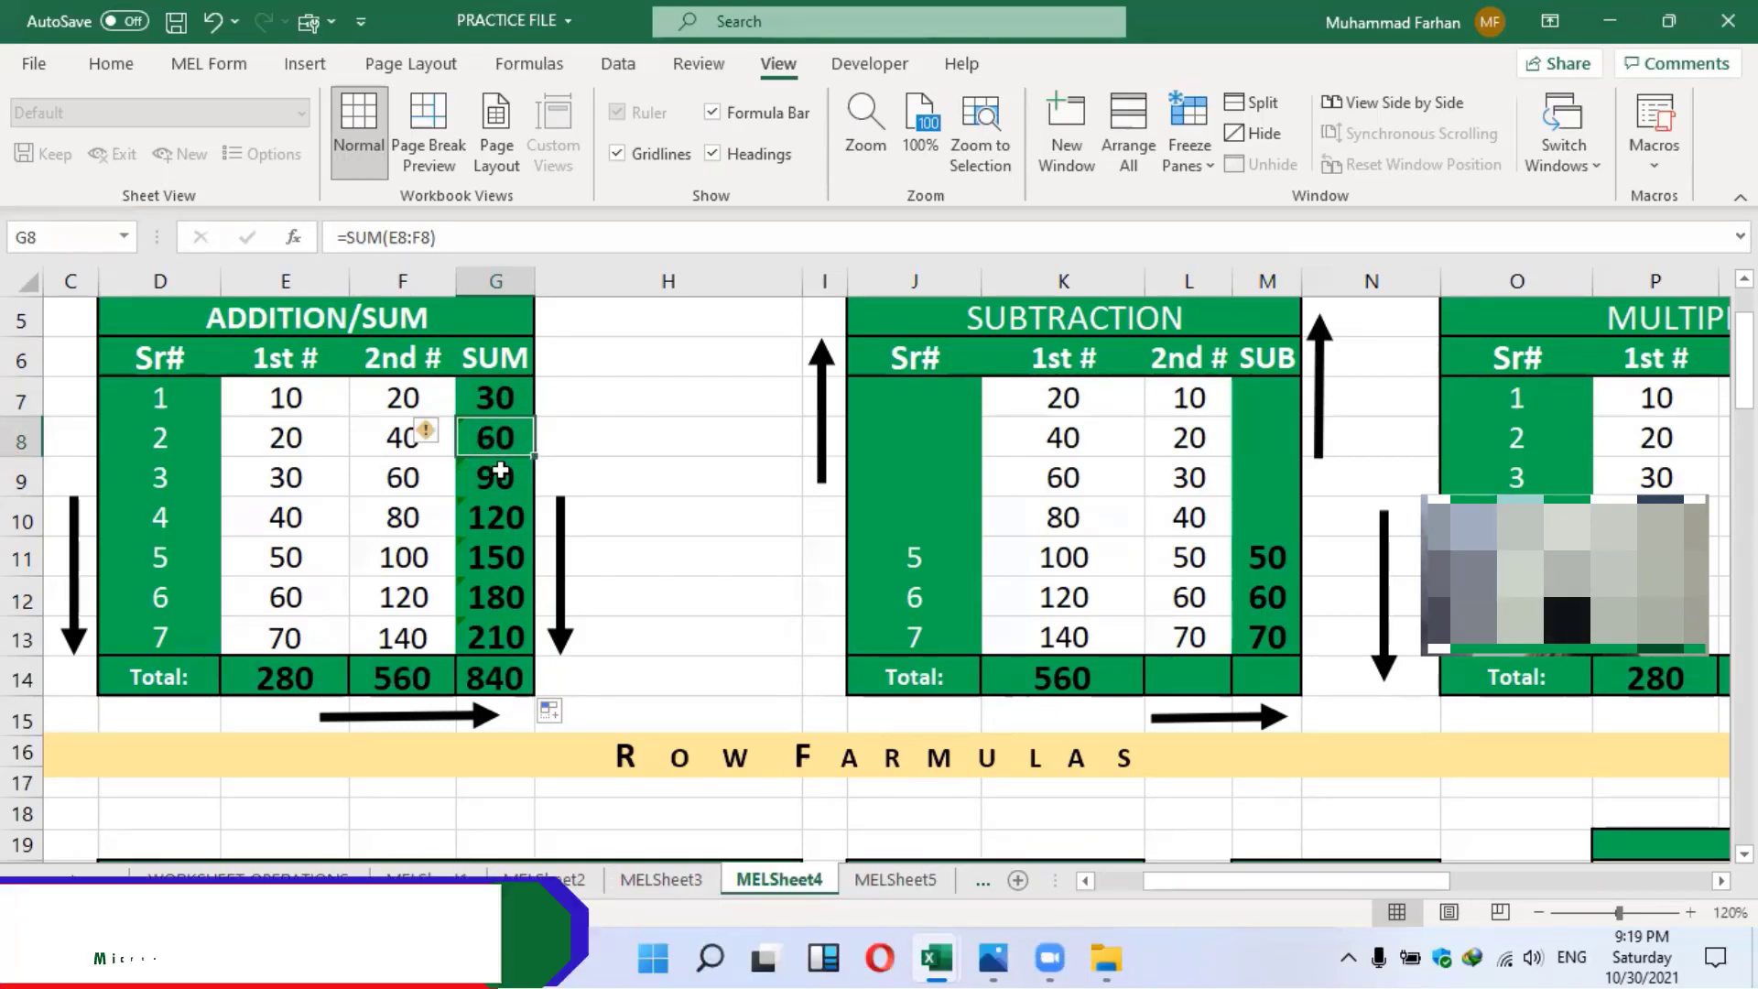
{"action": "left_click", "coordinate": [740, 516]}
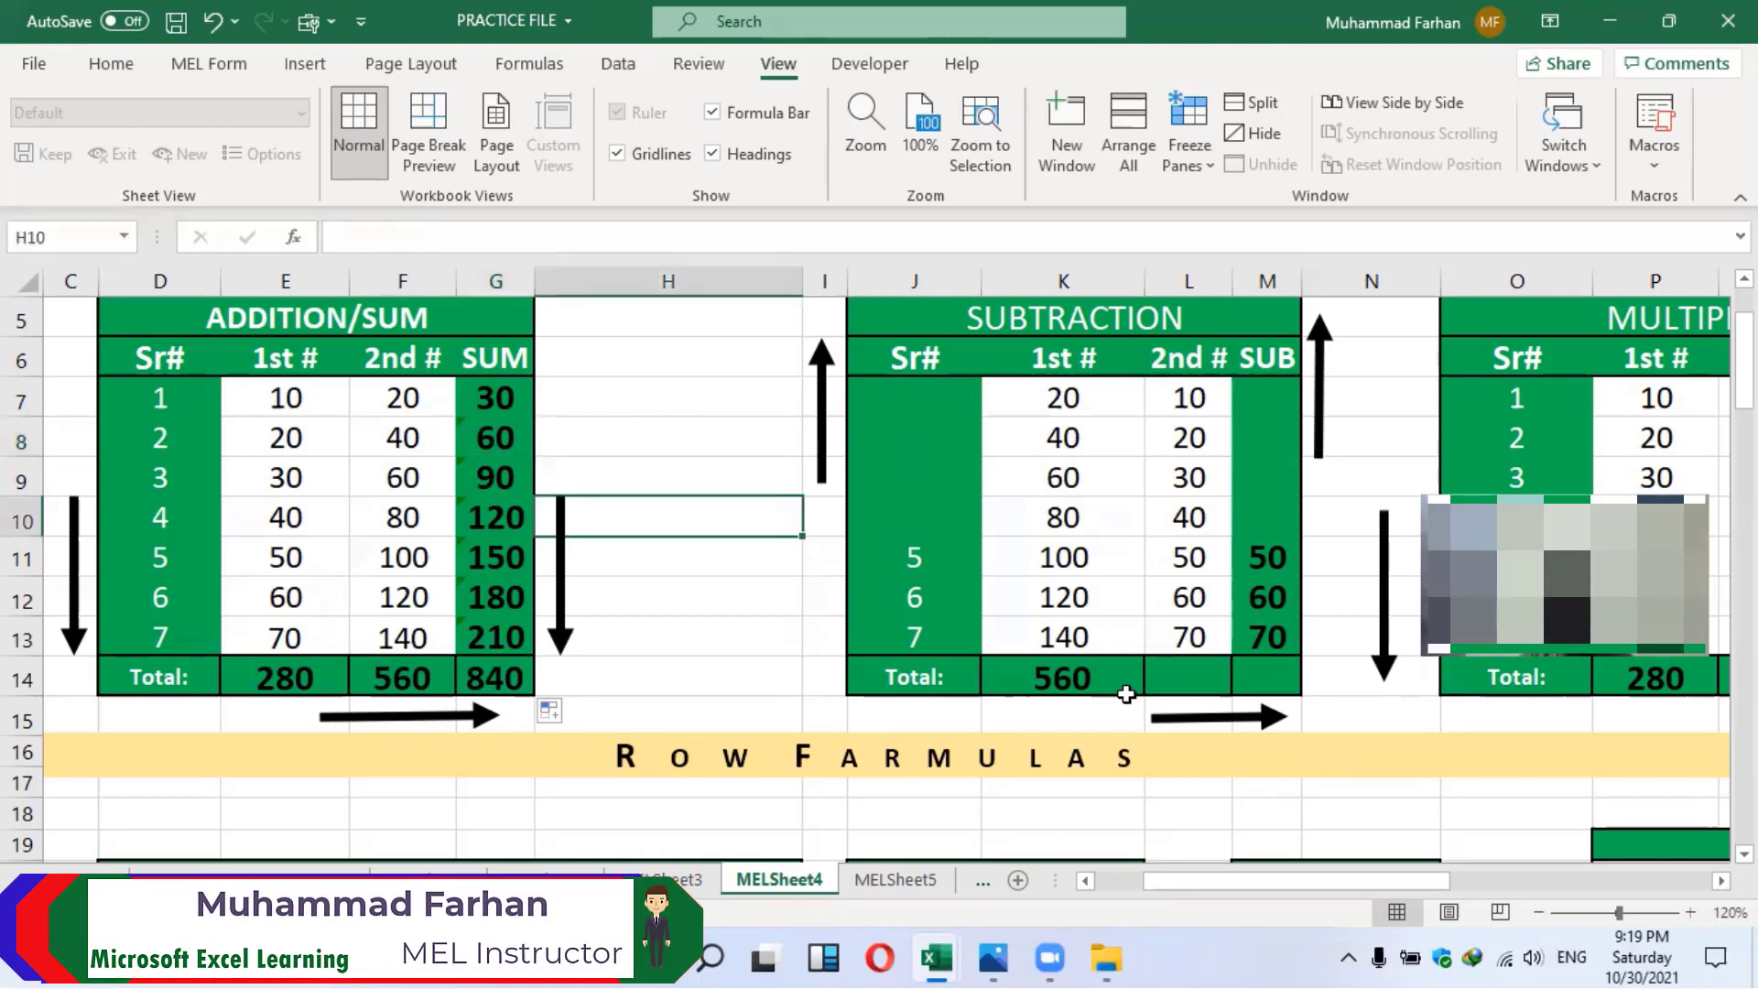
Look over the SUBTRACTION, MULTIPLICATION and DIVISION tables and the exercises below the row formulas band on MELSheet4
{"action": "scroll", "coordinate": [1126, 693], "scroll_direction": "right", "scroll_amount": 3}
{"action": "scroll", "coordinate": [1126, 693], "scroll_direction": "right", "scroll_amount": 4}
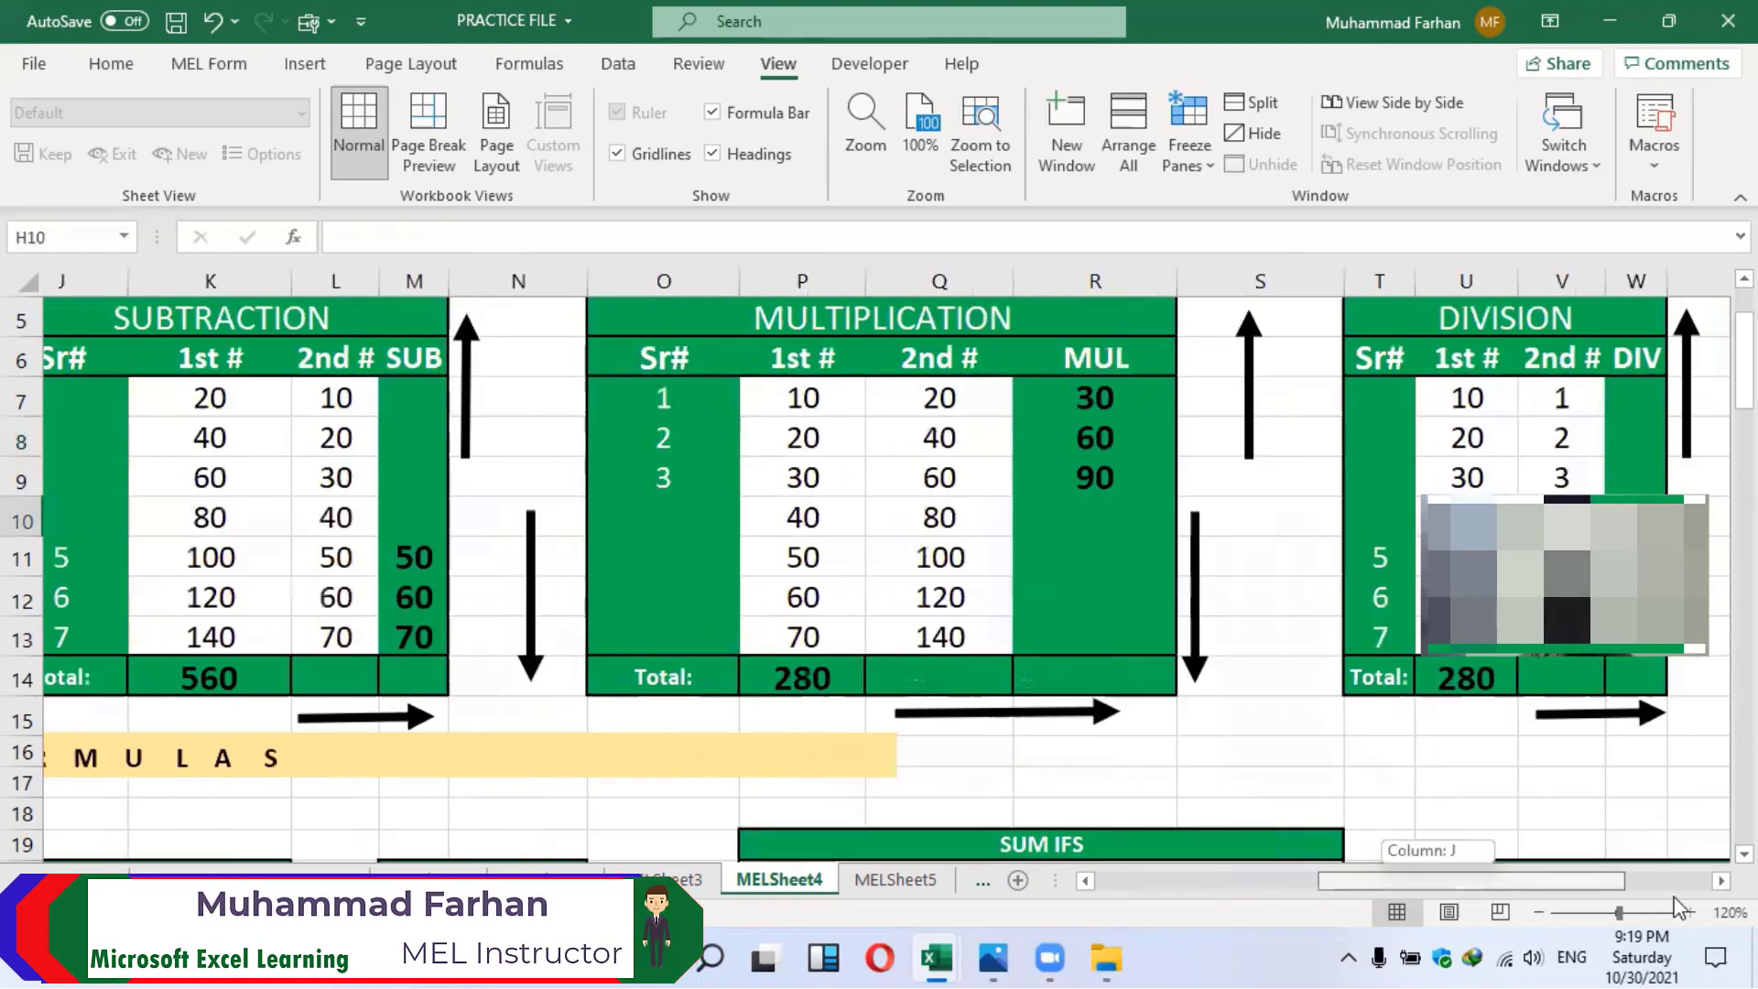
{"action": "scroll", "coordinate": [1126, 693], "scroll_direction": "left", "scroll_amount": 5}
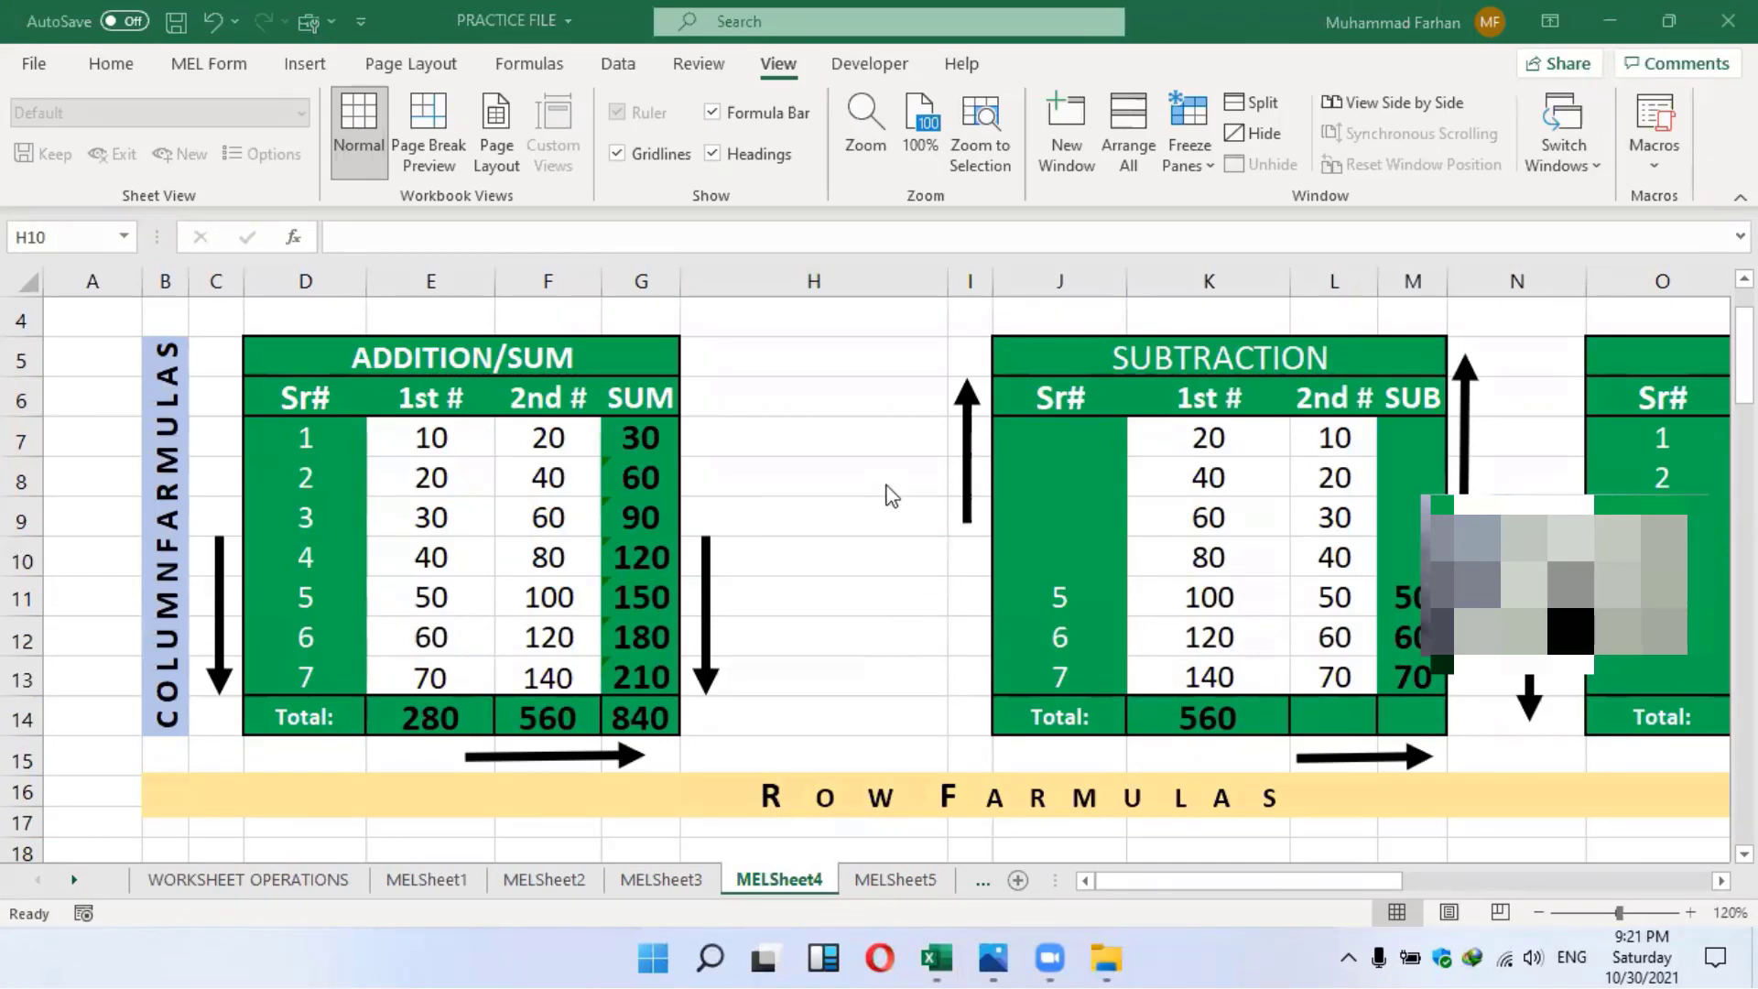
{"action": "scroll", "coordinate": [890, 495], "scroll_direction": "up", "scroll_amount": 1}
{"action": "scroll", "coordinate": [886, 494], "scroll_direction": "down", "scroll_amount": 3}
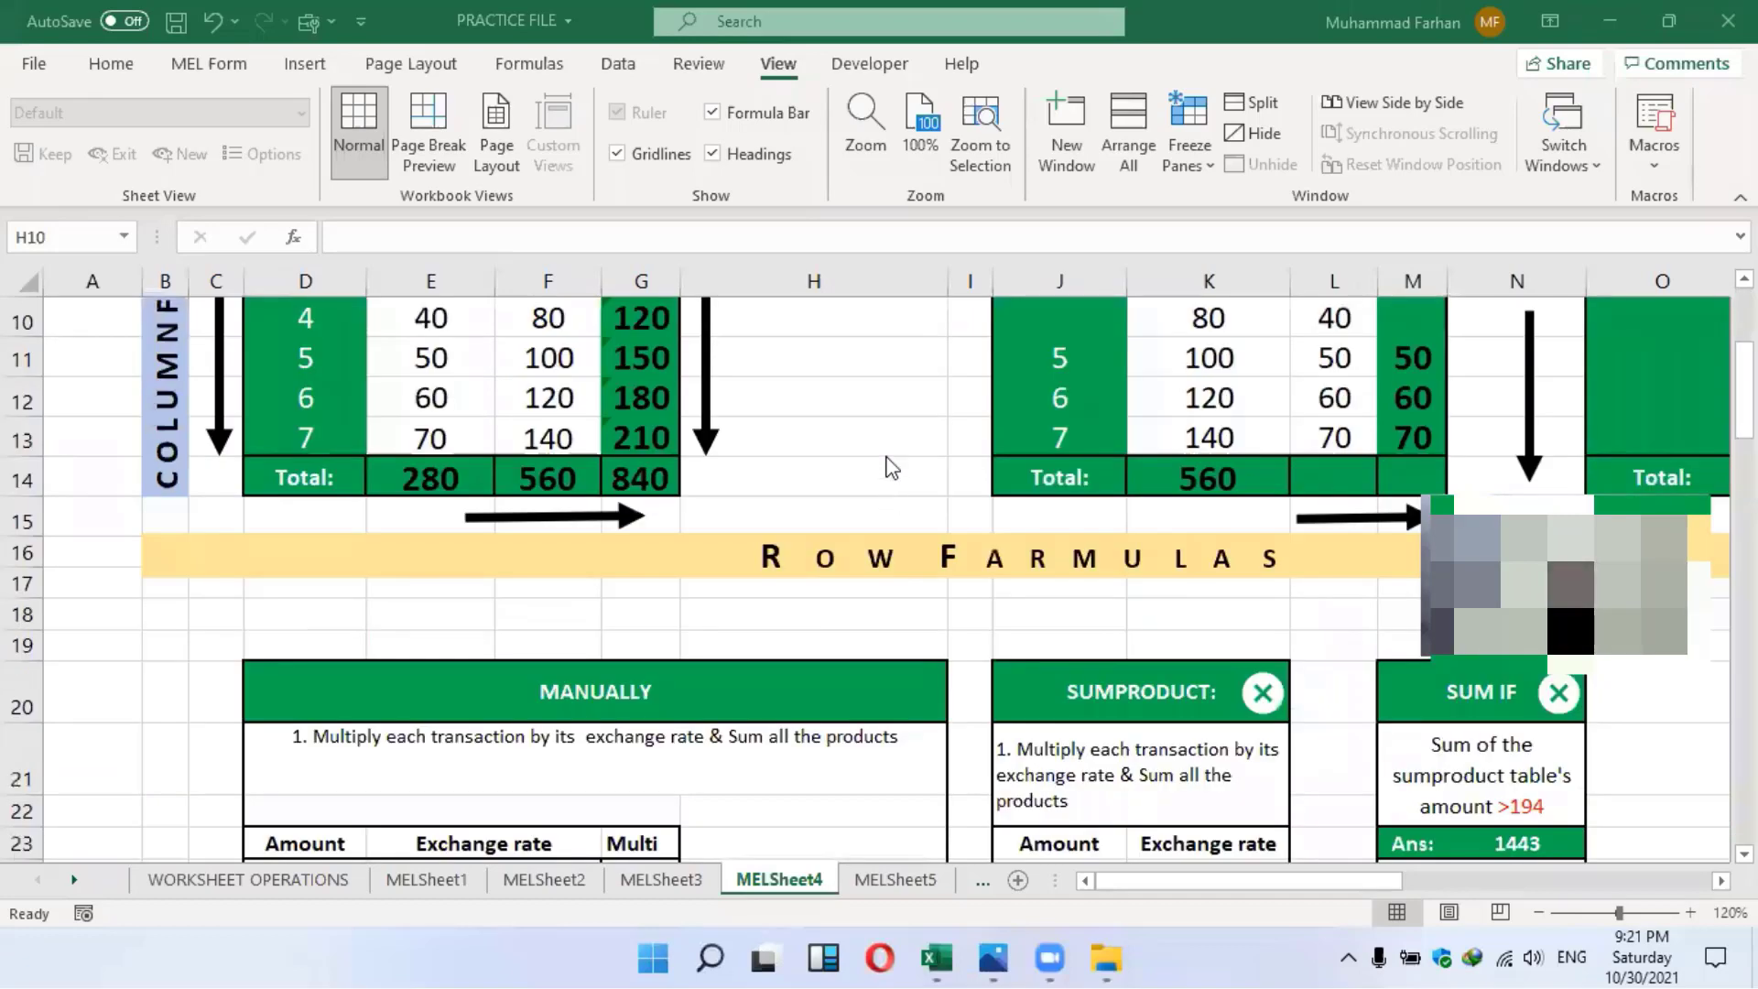
{"action": "scroll", "coordinate": [886, 494], "scroll_direction": "up", "scroll_amount": 2}
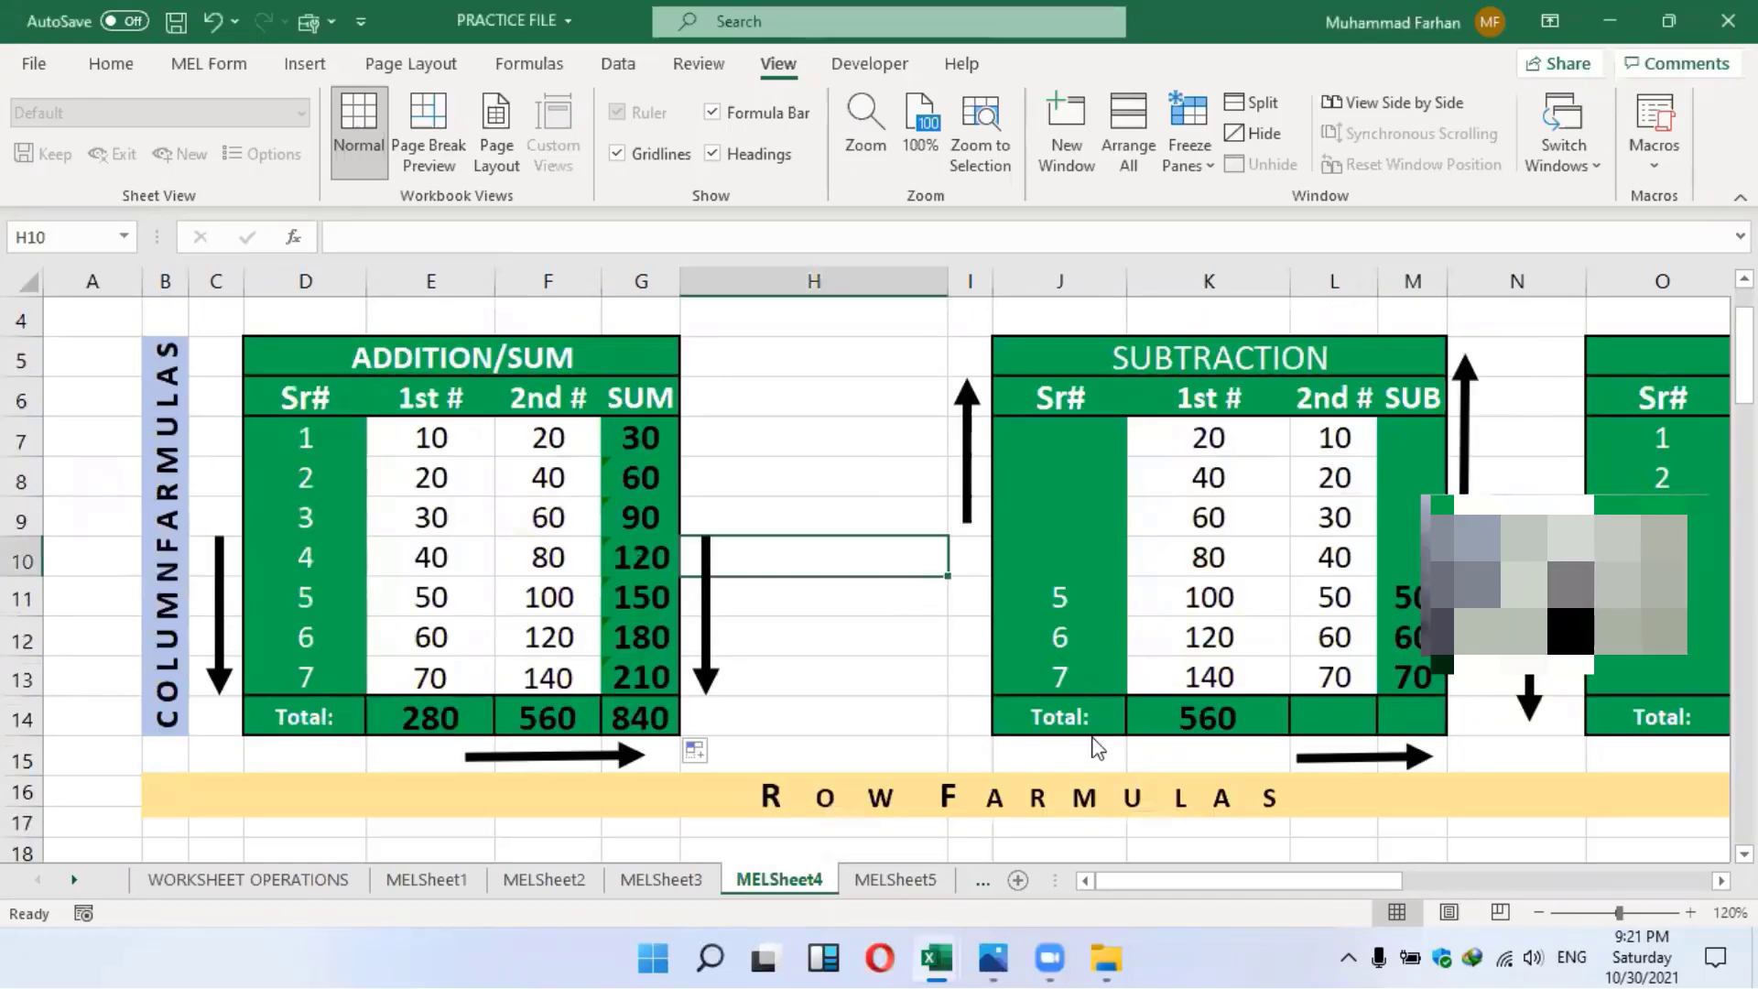
{"action": "scroll", "coordinate": [1097, 746], "scroll_direction": "right", "scroll_amount": 1}
{"action": "scroll", "coordinate": [1098, 746], "scroll_direction": "left", "scroll_amount": 1}
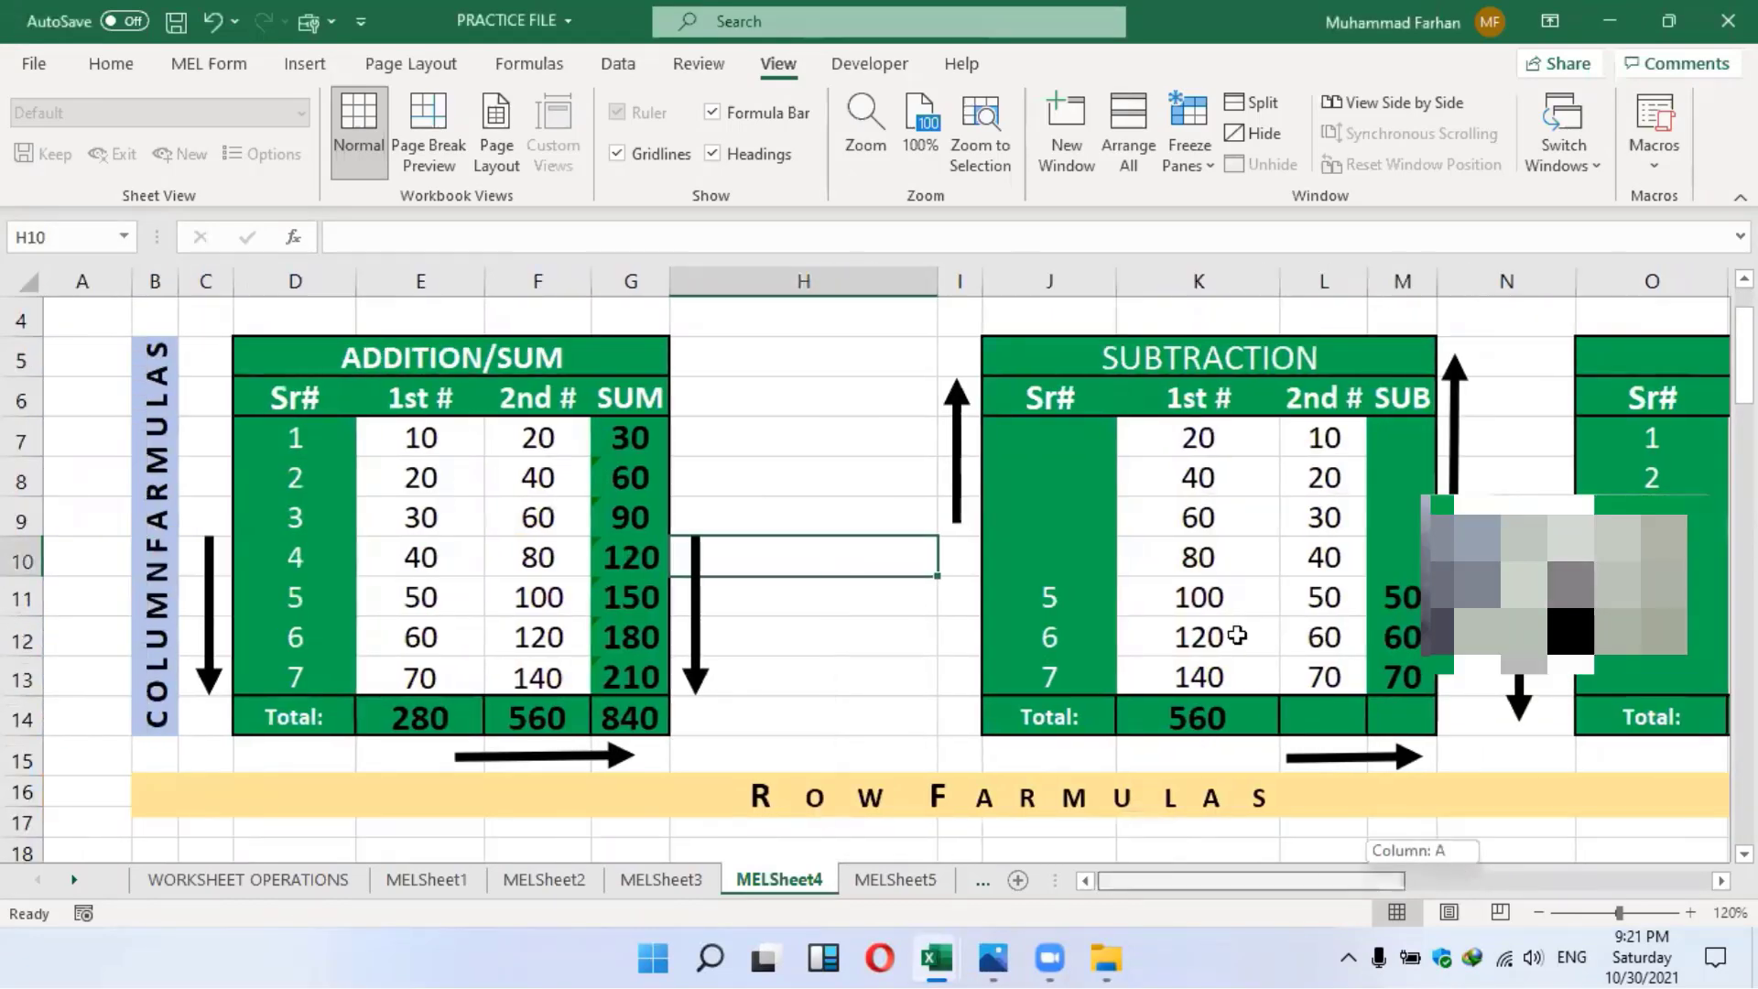